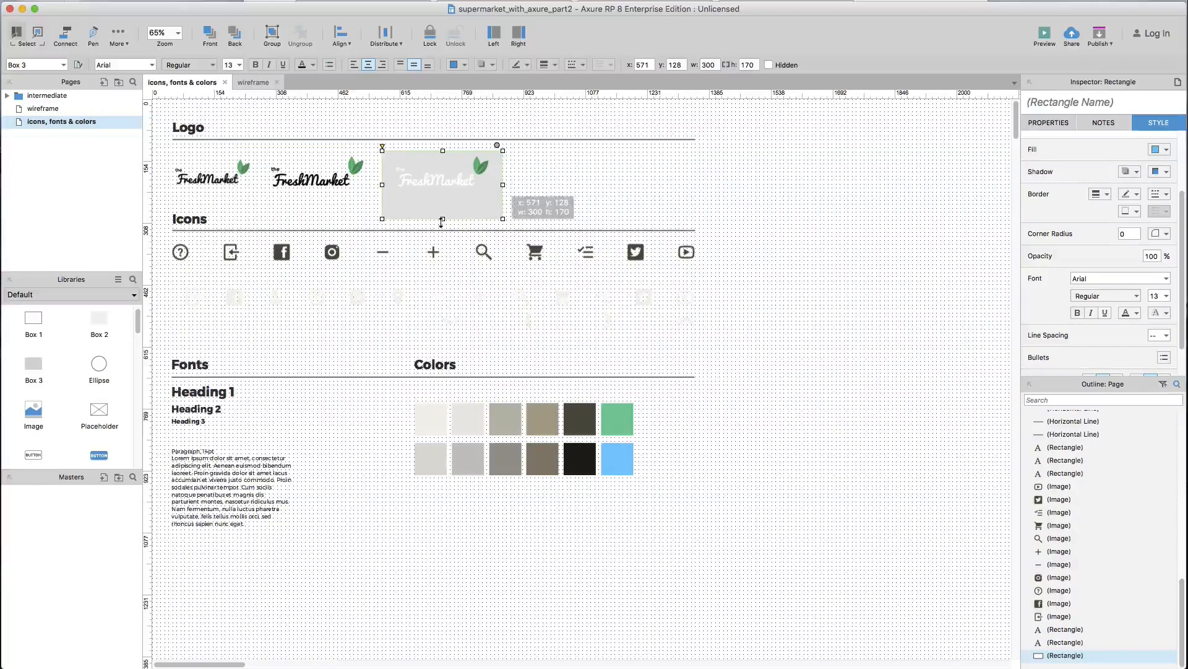
Step: Resize the grey rectangle behind the white FreshMarket logo to a height of 113 and shift it left to x 568
{"action": "left_click_drag", "start_coordinate": [442, 150], "coordinate": [442, 152]}
{"action": "left_click_drag", "start_coordinate": [443, 203], "coordinate": [443, 199]}
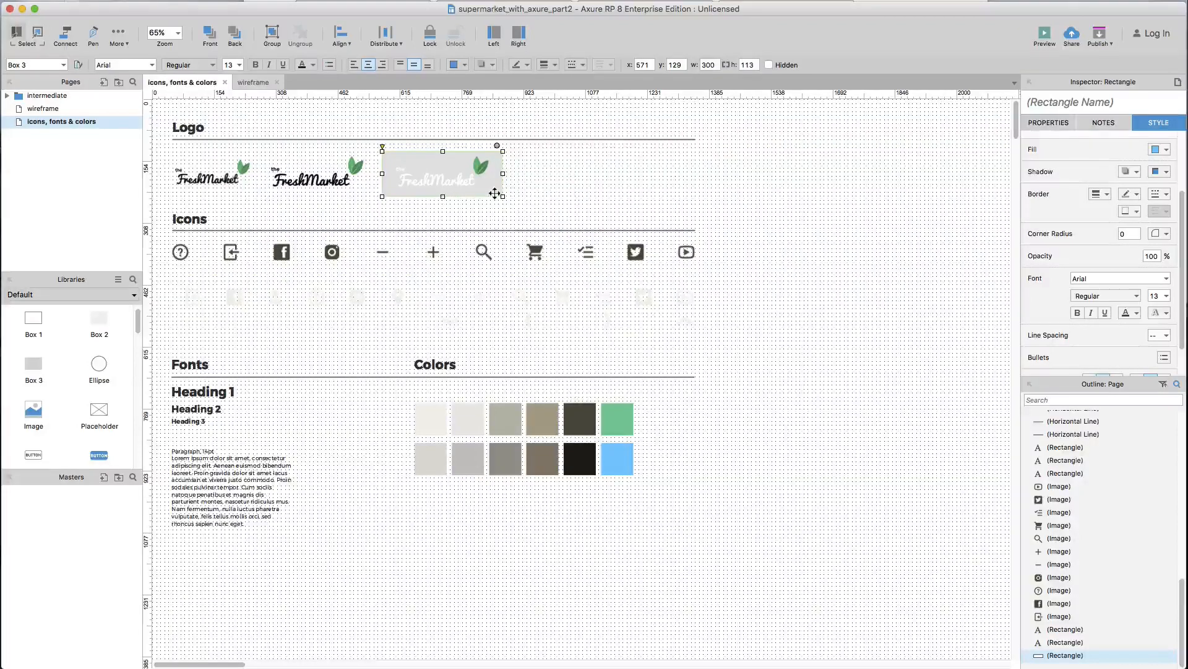
{"action": "key", "text": "Left"}
{"action": "key", "text": "Left"}
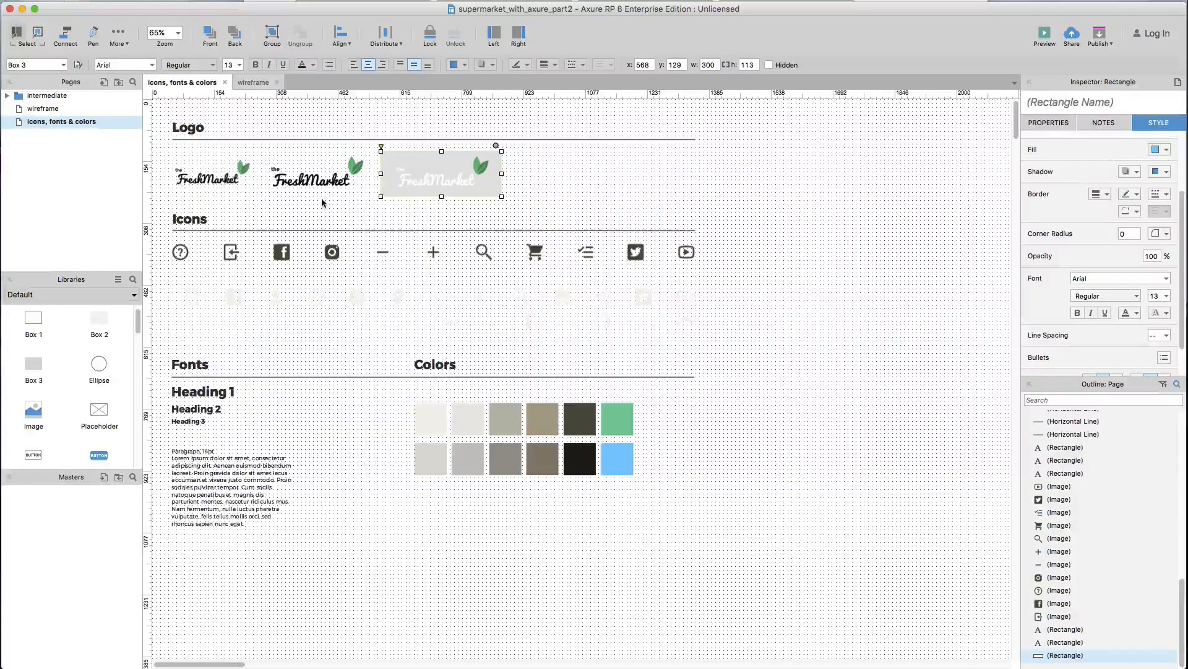
{"action": "left_click", "coordinate": [356, 209]}
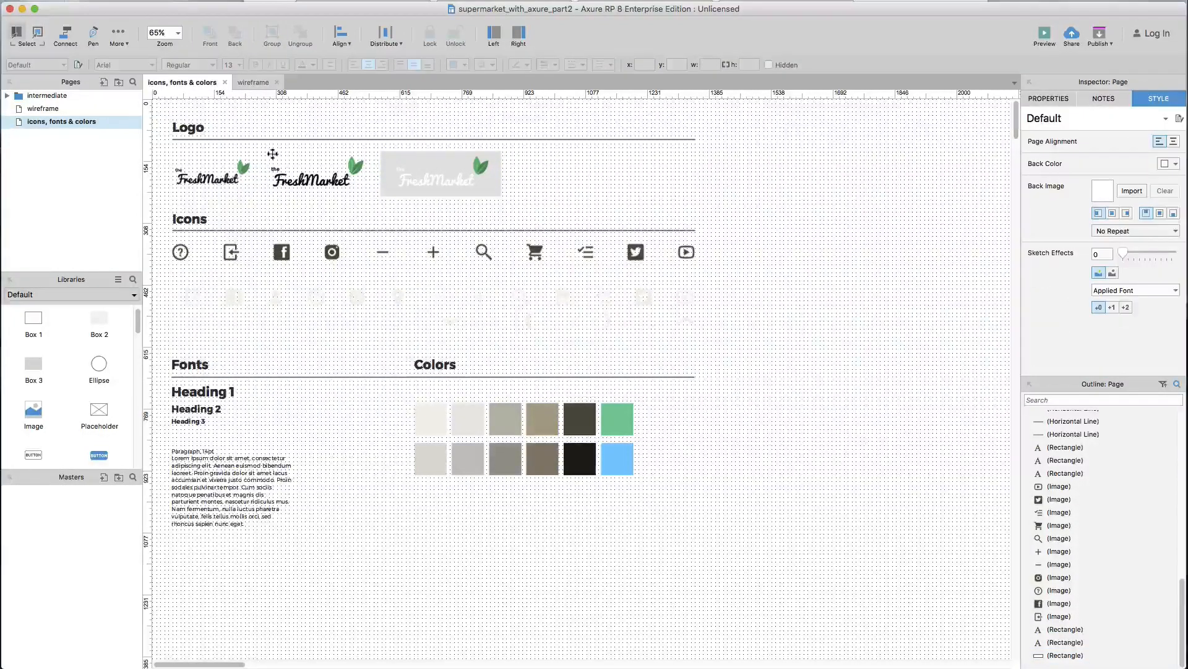
Step: Switch to Chrome and review the wireframe prototype from its header and image carousel down to the Food Blogger section
{"action": "key", "text": "super+Tab"}
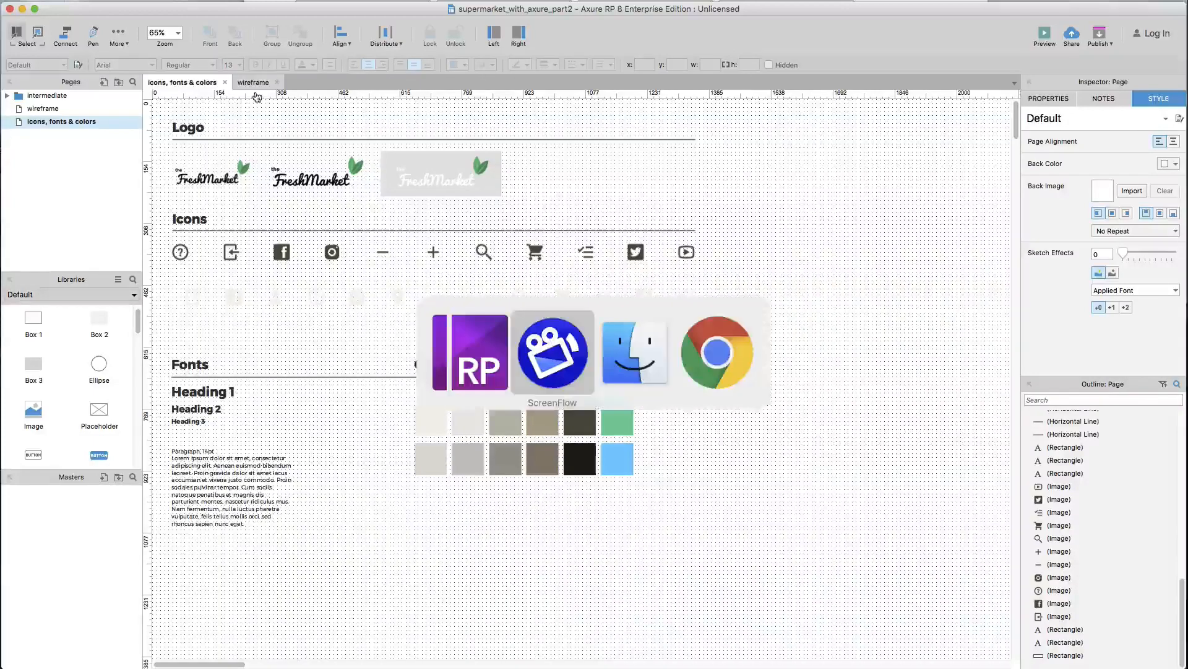
{"action": "key", "text": "super+Tab"}
{"action": "key", "text": "super+Tab"}
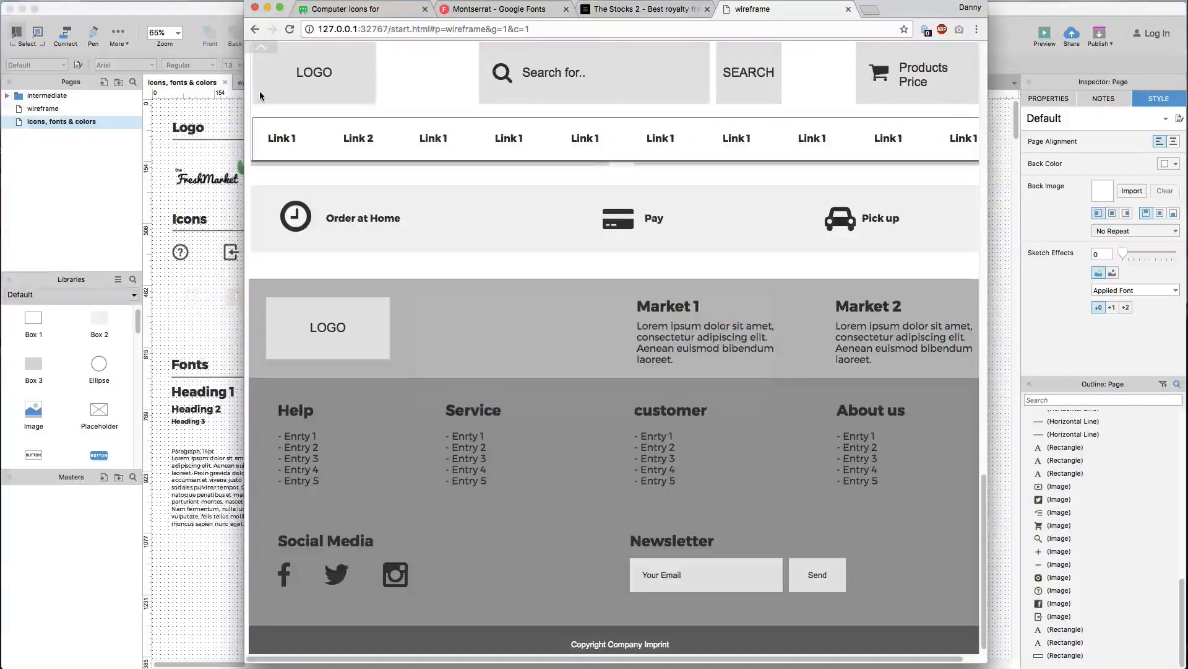
{"action": "scroll", "coordinate": [592, 260], "scroll_direction": "up", "scroll_amount": 15}
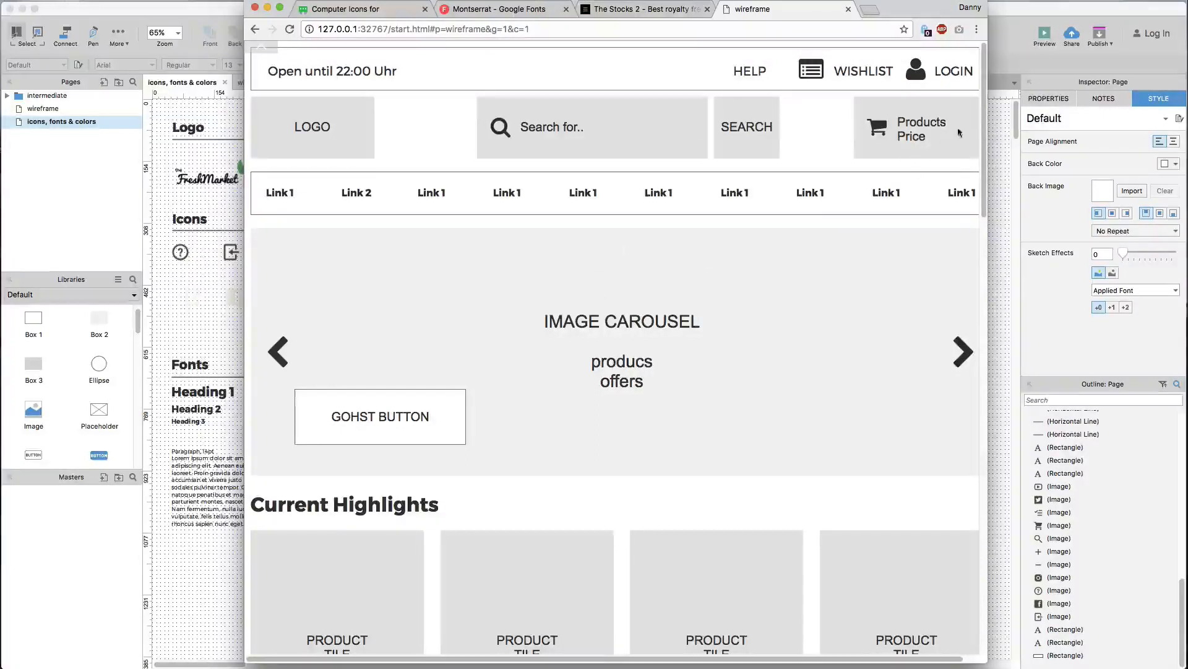
{"action": "mouse_move", "coordinate": [988, 127]}
{"action": "left_mouse_down"}
{"action": "mouse_move", "coordinate": [1028, 129]}
{"action": "mouse_move", "coordinate": [1004, 131]}
{"action": "left_mouse_up"}
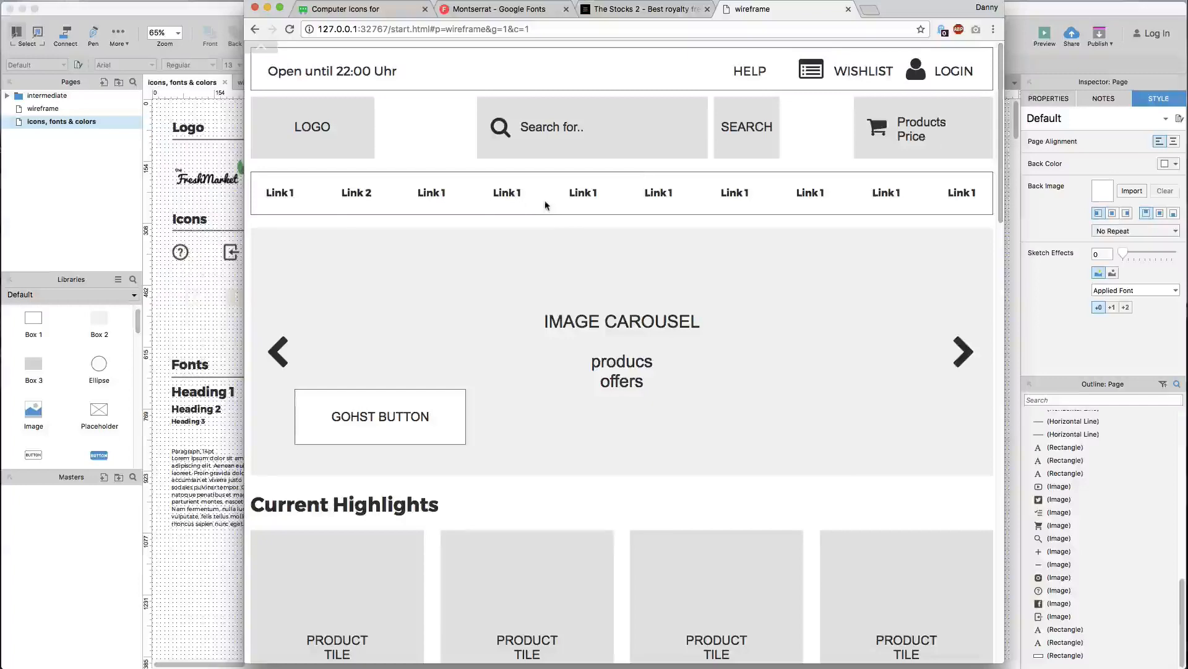
{"action": "scroll", "coordinate": [466, 213], "scroll_direction": "down", "scroll_amount": 10}
{"action": "scroll", "coordinate": [466, 213], "scroll_direction": "down", "scroll_amount": 10}
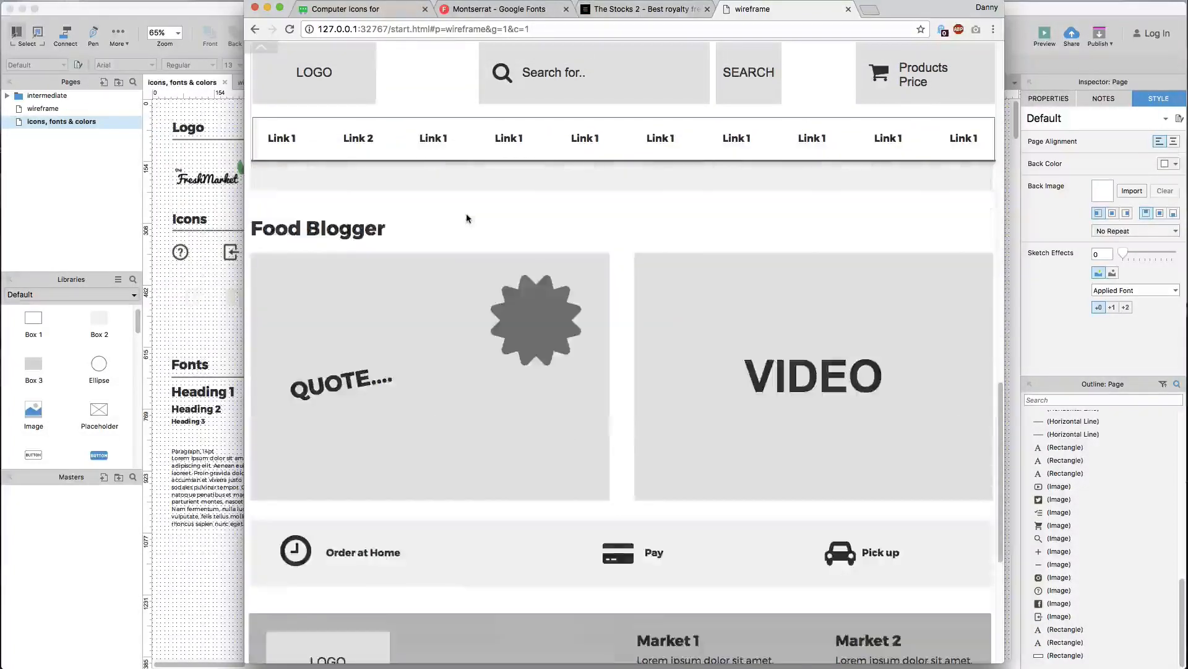
{"action": "scroll", "coordinate": [466, 213], "scroll_direction": "up", "scroll_amount": 15}
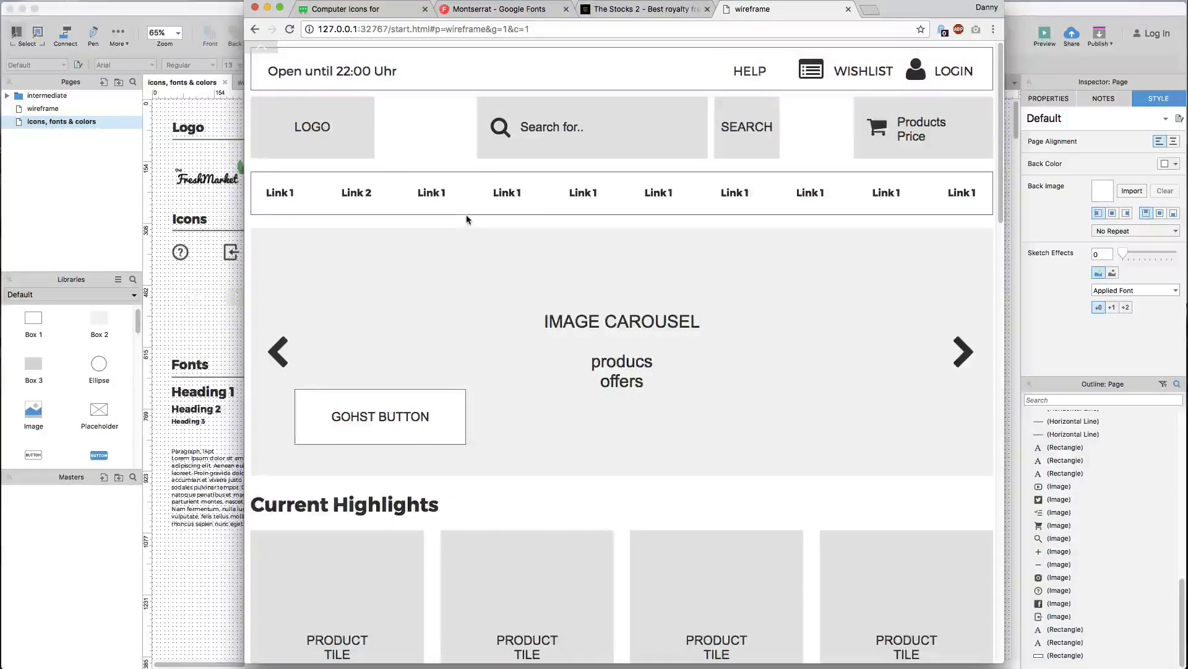
Step: Search Icons8 for "location" icons and view the details of the Ski Rental icon
{"action": "left_click", "coordinate": [385, 10]}
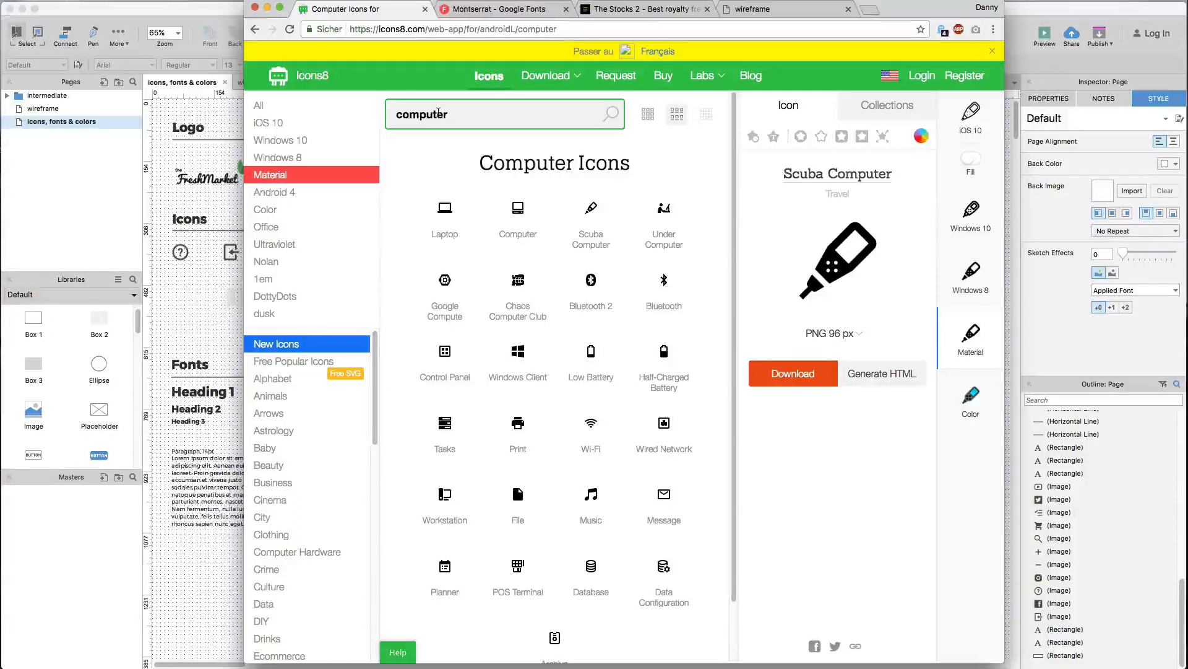
{"action": "double_click", "coordinate": [439, 118]}
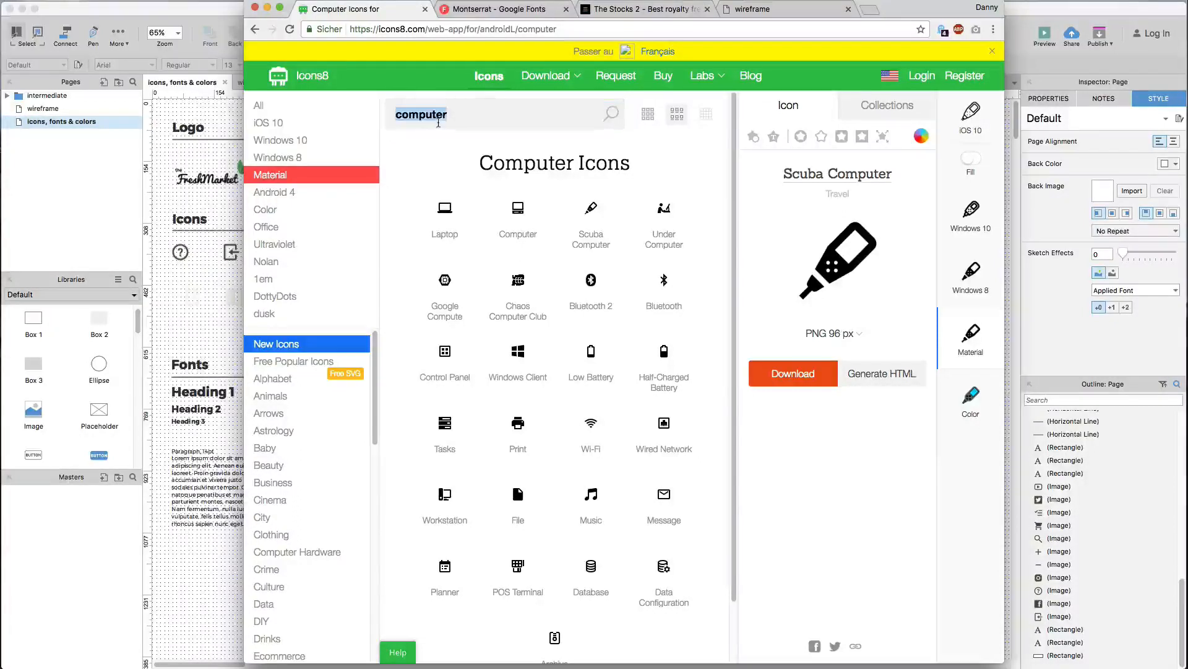
{"action": "type", "text": "location"}
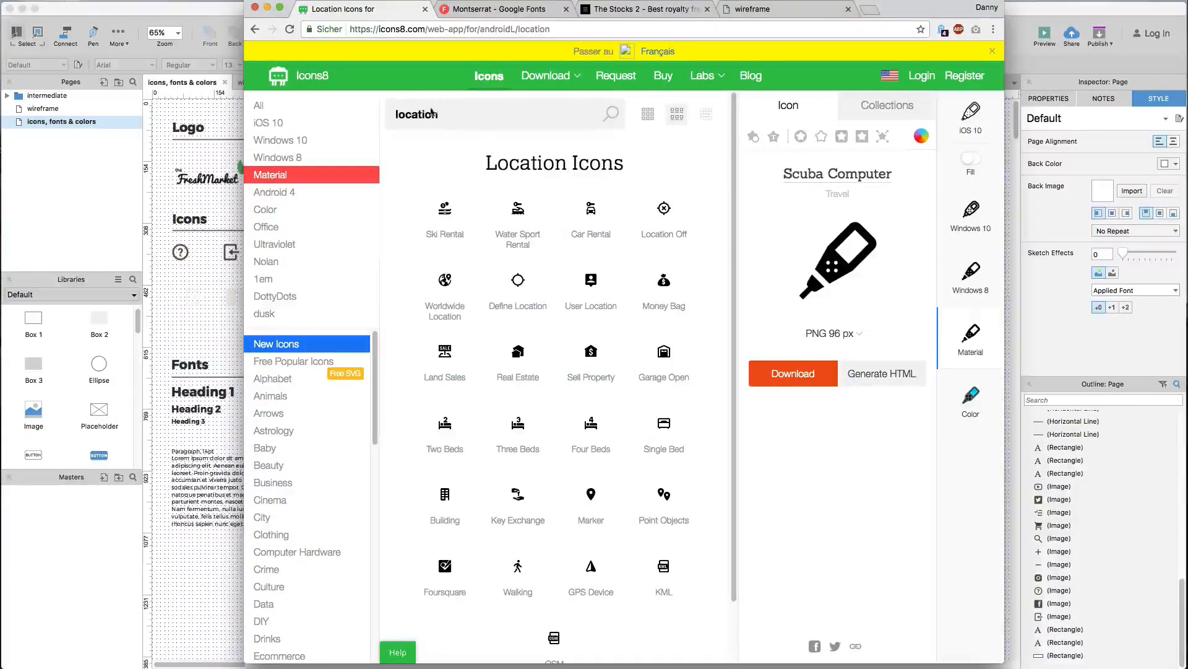
{"action": "left_click", "coordinate": [444, 213]}
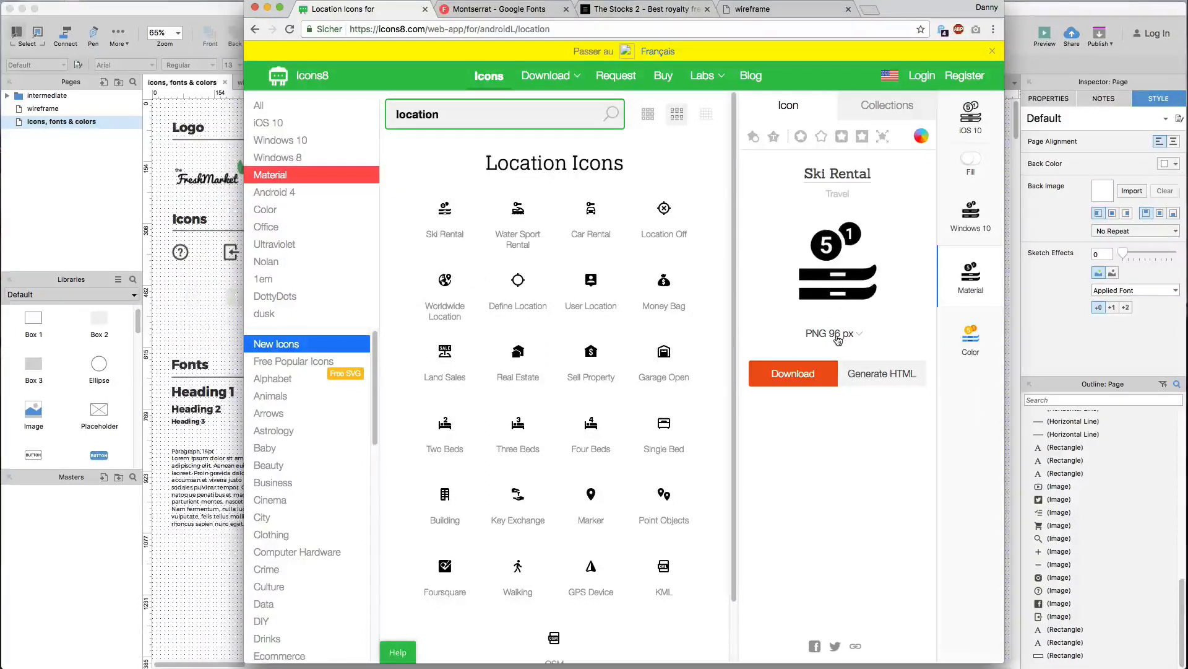
Step: Examine the recolor options for the Ski Rental icon, entering #000 as the custom color
{"action": "left_click", "coordinate": [921, 136]}
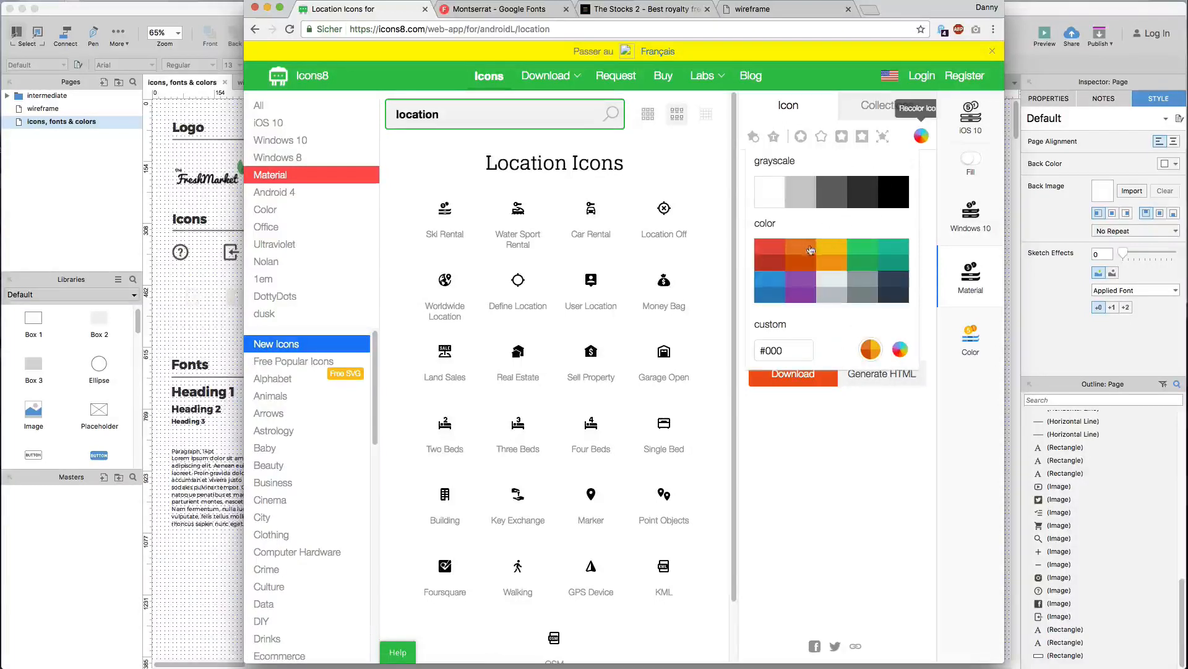
{"action": "left_click", "coordinate": [829, 268]}
{"action": "double_click", "coordinate": [780, 353]}
{"action": "type", "text": "000"}
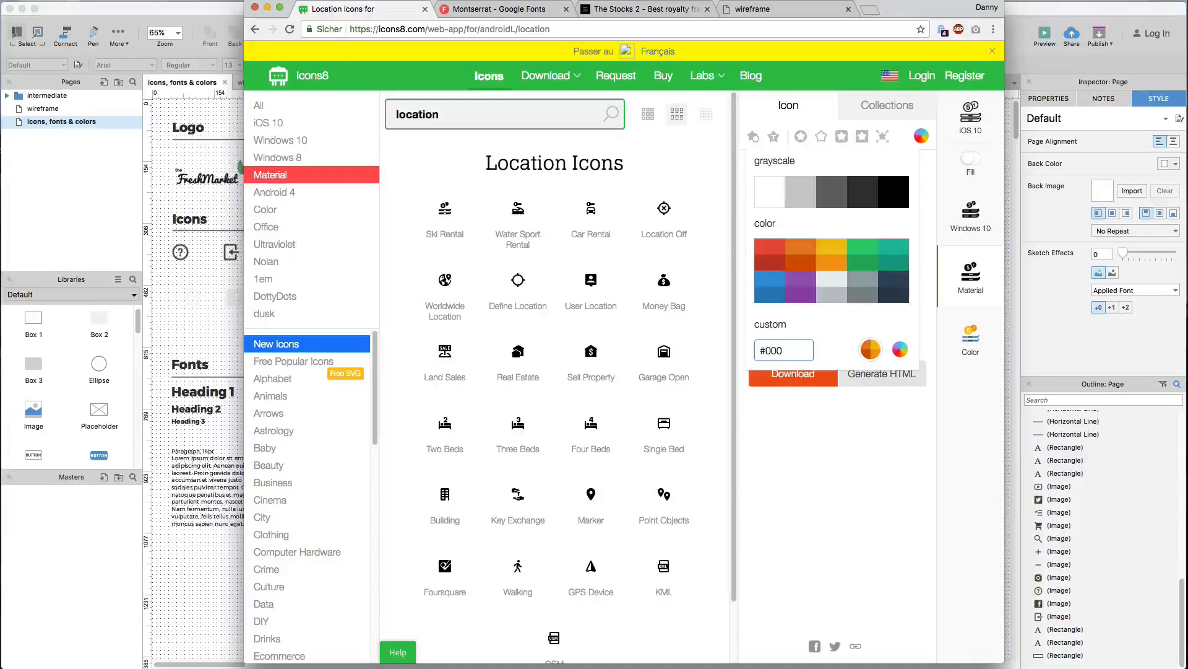
{"action": "left_click", "coordinate": [884, 461]}
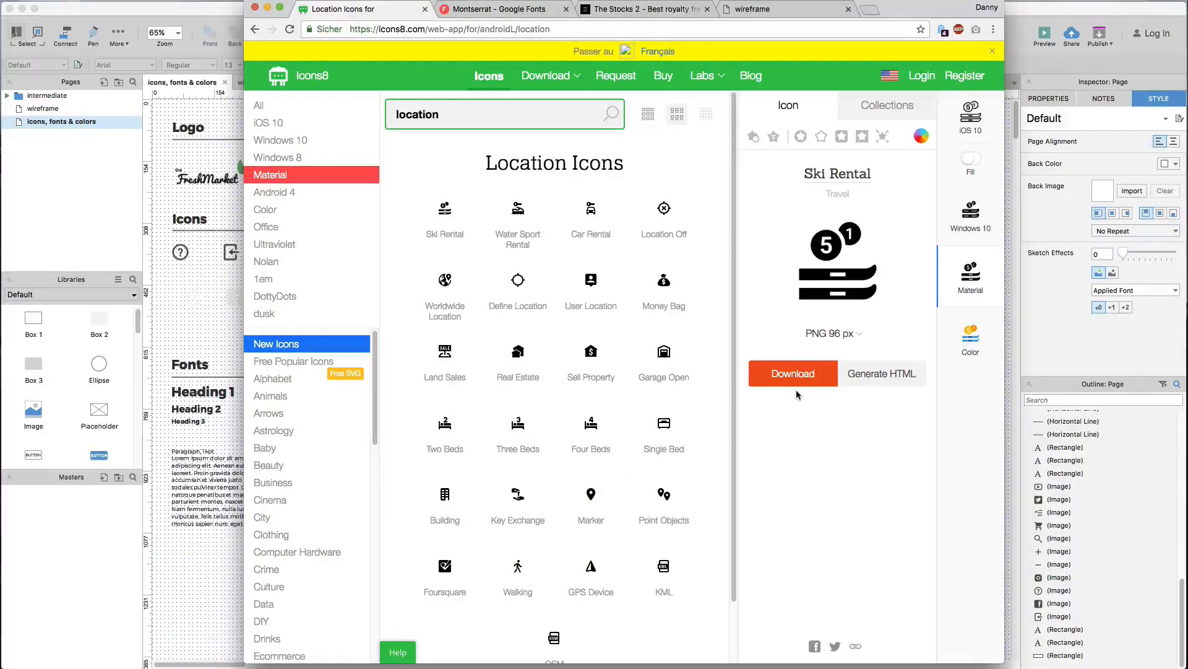
Step: Review the available Montserrat font styles on Google Fonts, from Thin to Black Italic
{"action": "left_click", "coordinate": [515, 14]}
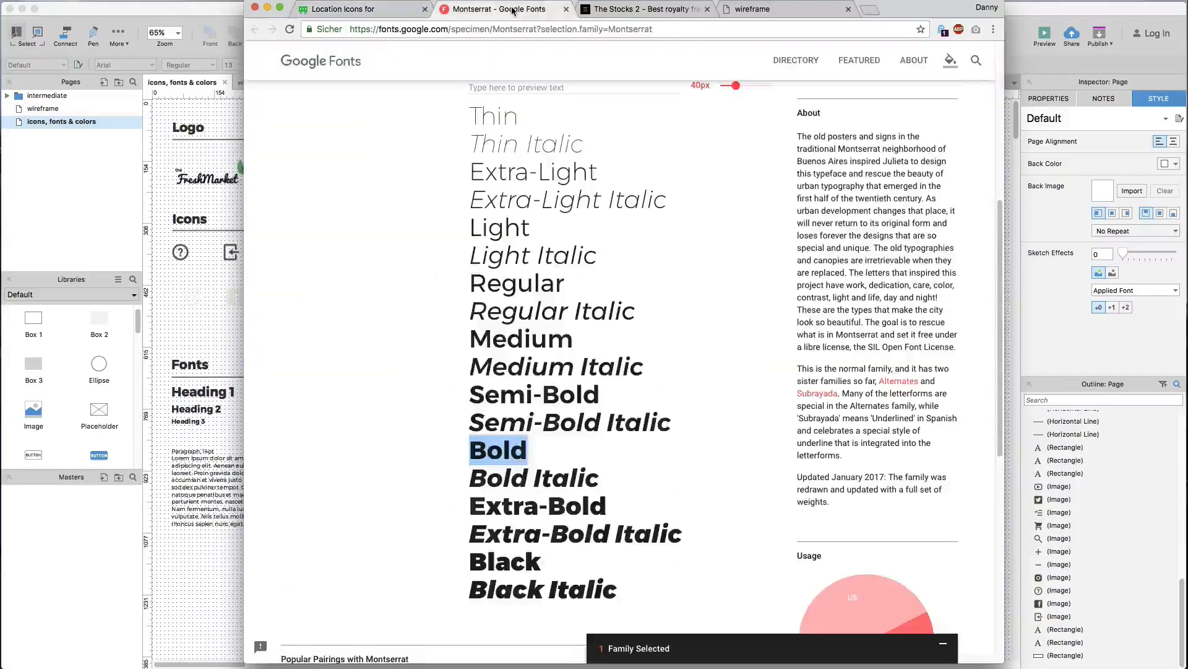
{"action": "left_click_drag", "start_coordinate": [501, 506], "coordinate": [485, 199]}
{"action": "left_click", "coordinate": [485, 199]}
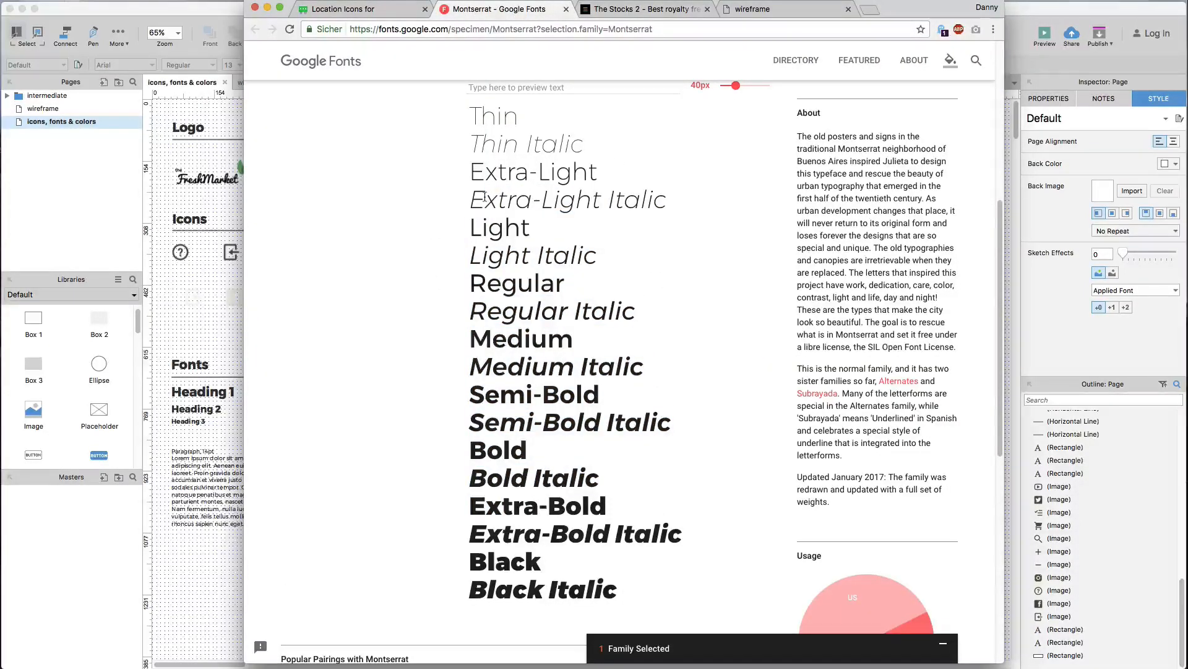
{"action": "scroll", "coordinate": [435, 186], "scroll_direction": "up", "scroll_amount": 2}
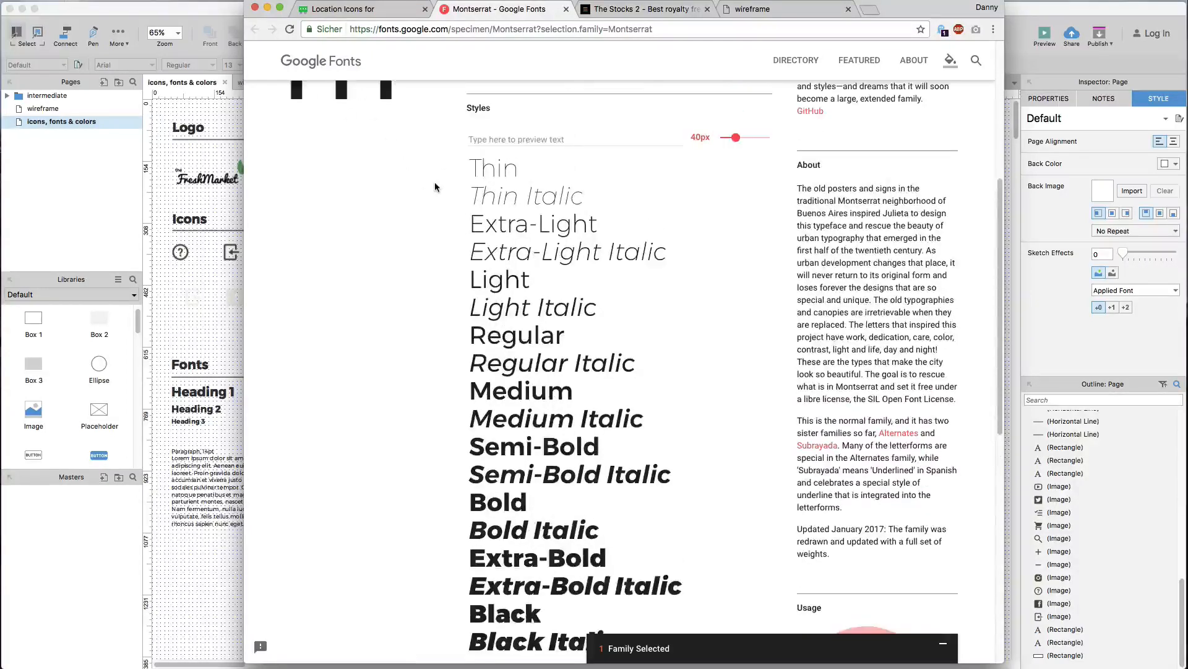
{"action": "scroll", "coordinate": [434, 185], "scroll_direction": "down", "scroll_amount": 1}
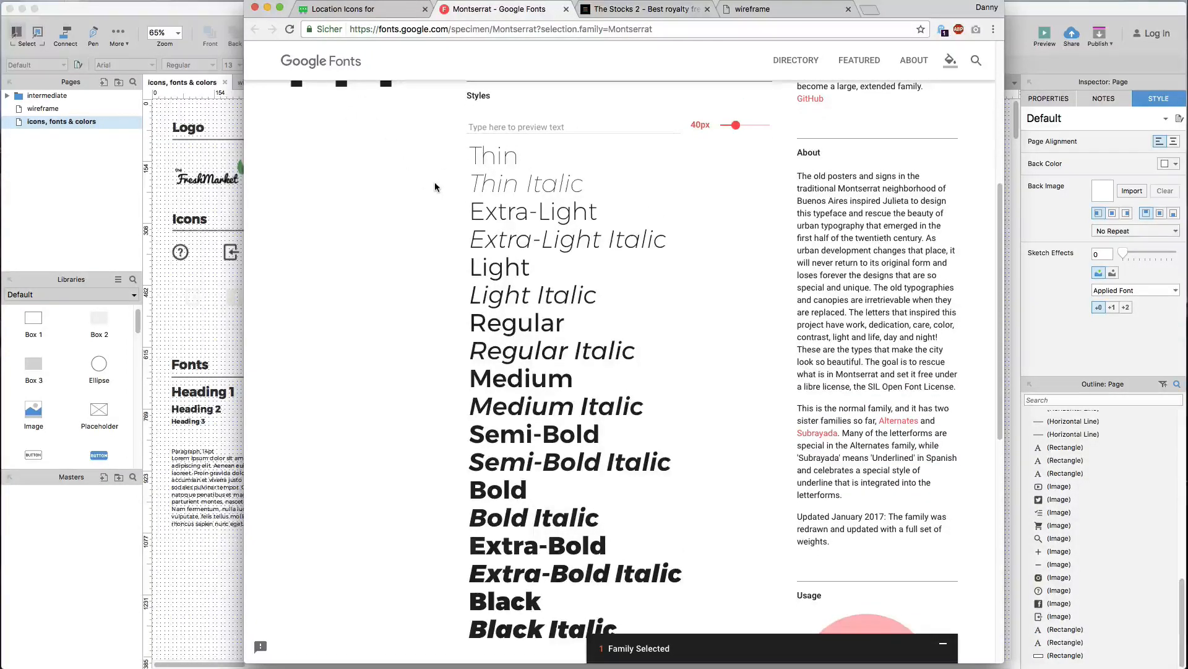
{"action": "left_click_drag", "start_coordinate": [480, 176], "coordinate": [506, 370]}
{"action": "left_click", "coordinate": [507, 370]}
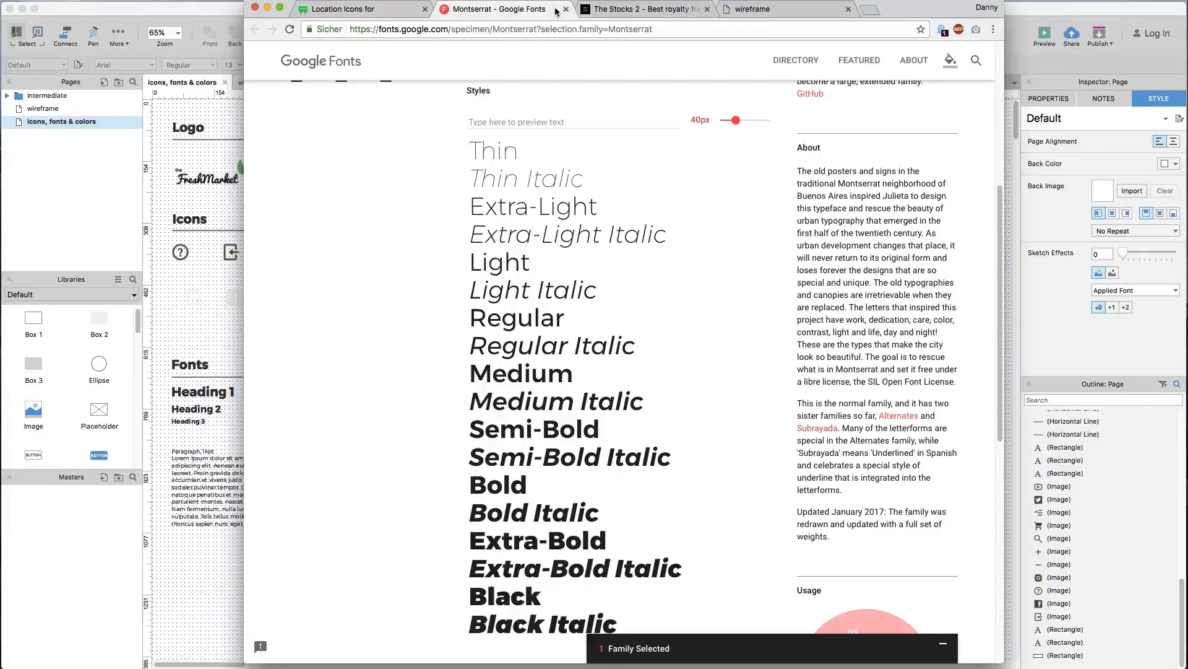
Step: Browse the free stock photos from Pexels on The Stocks website
{"action": "left_click", "coordinate": [616, 16]}
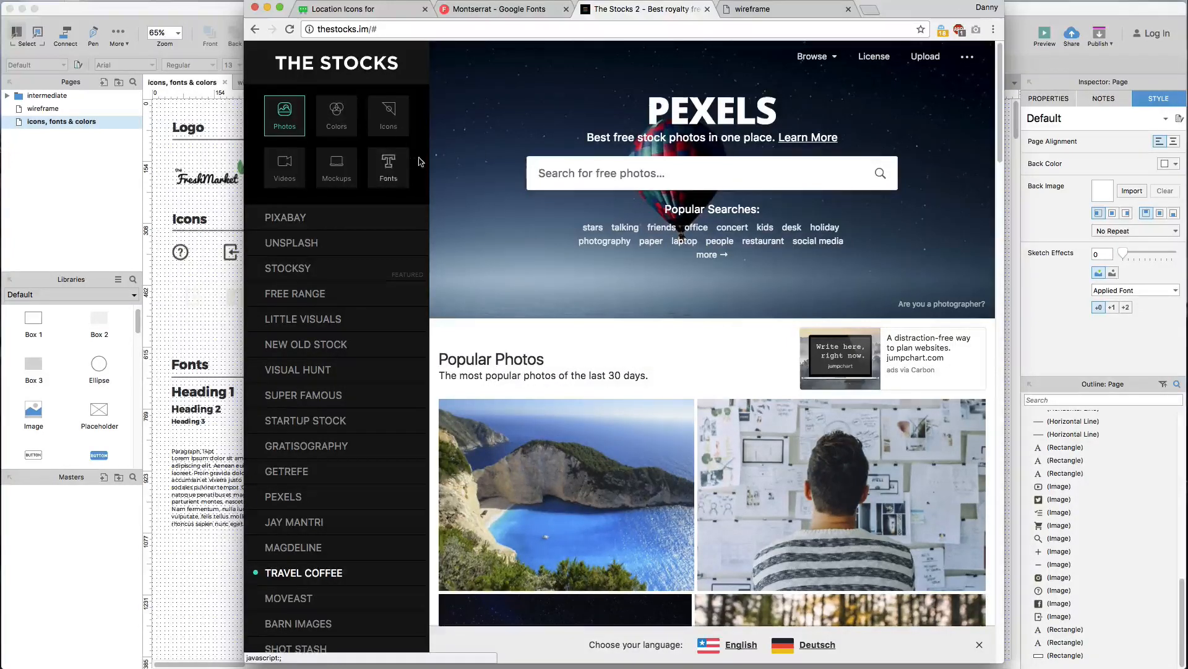
{"action": "scroll", "coordinate": [655, 372], "scroll_direction": "down", "scroll_amount": 10}
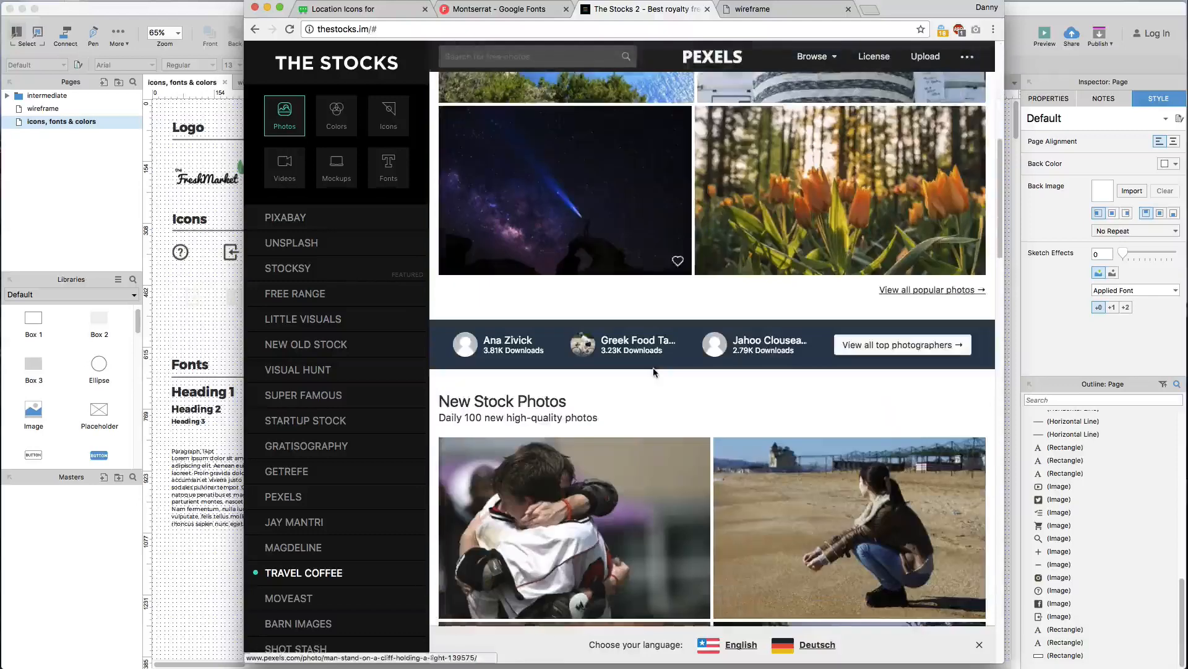
{"action": "scroll", "coordinate": [655, 372], "scroll_direction": "up", "scroll_amount": 10}
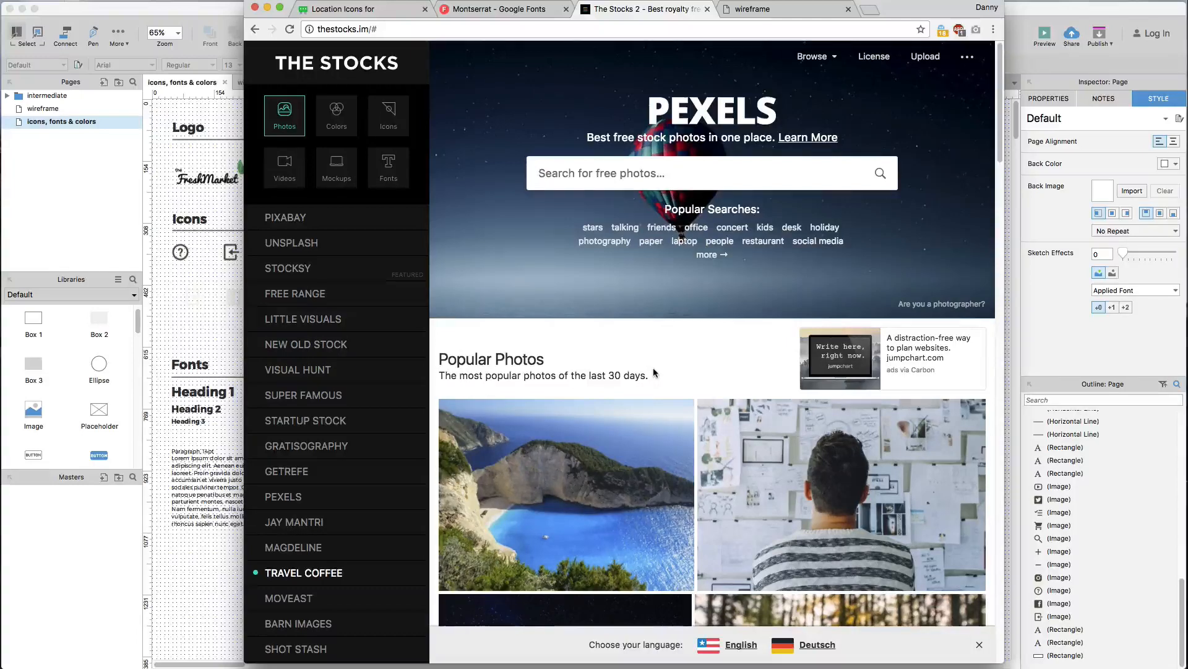
Step: Switch back to Axure RP, add a new page named "index" and open it
{"action": "key", "text": "super+Tab"}
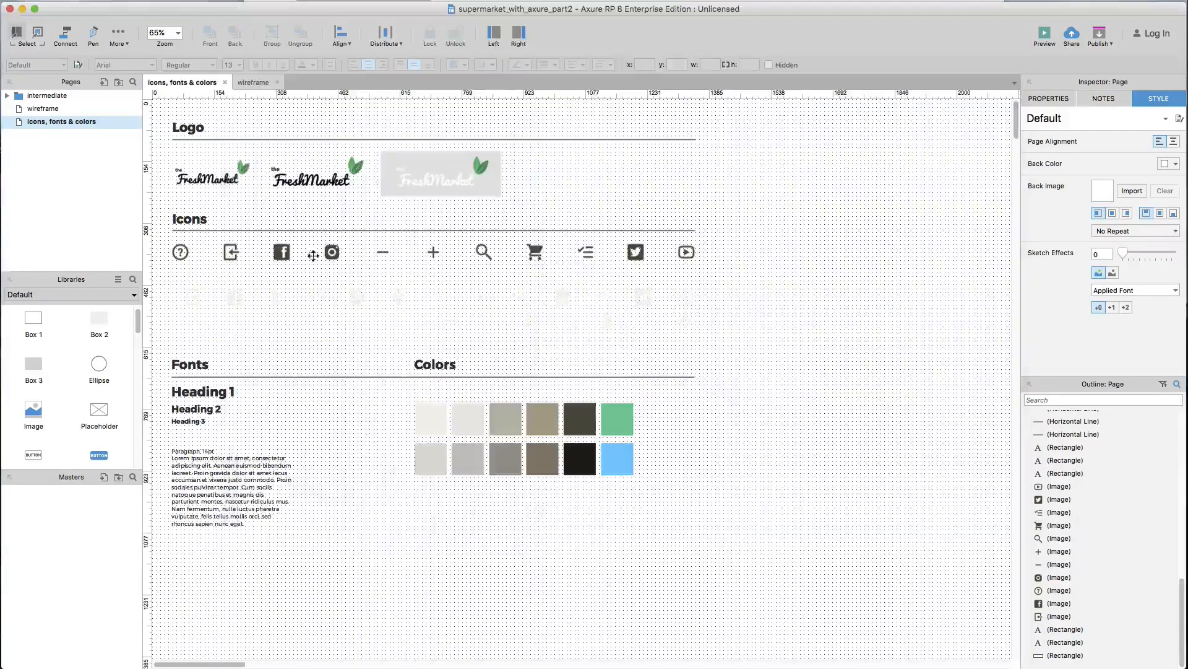
{"action": "left_click", "coordinate": [43, 202]}
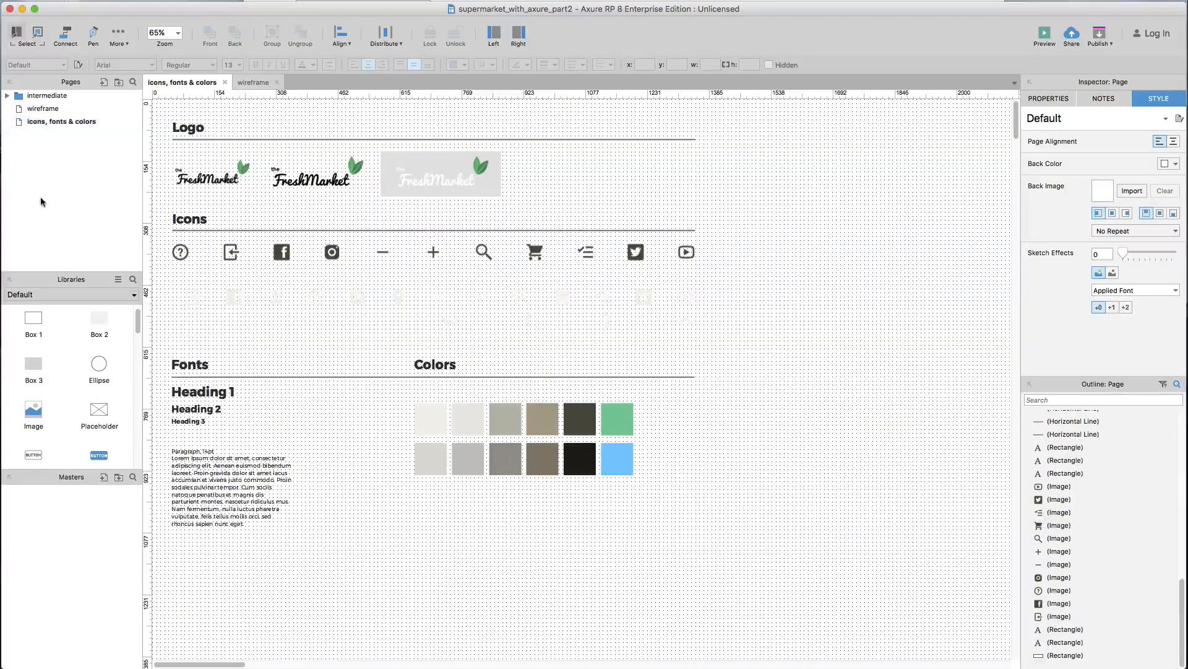
{"action": "left_click", "coordinate": [103, 83]}
{"action": "type", "text": "ined"}
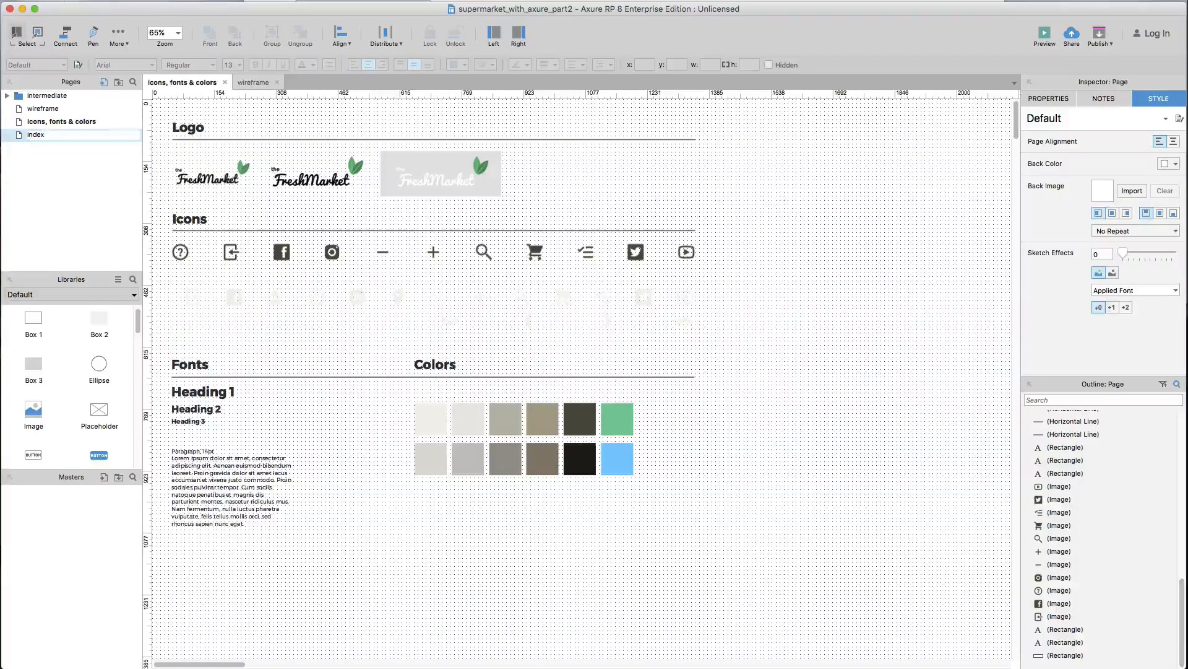
{"action": "key", "text": "Return"}
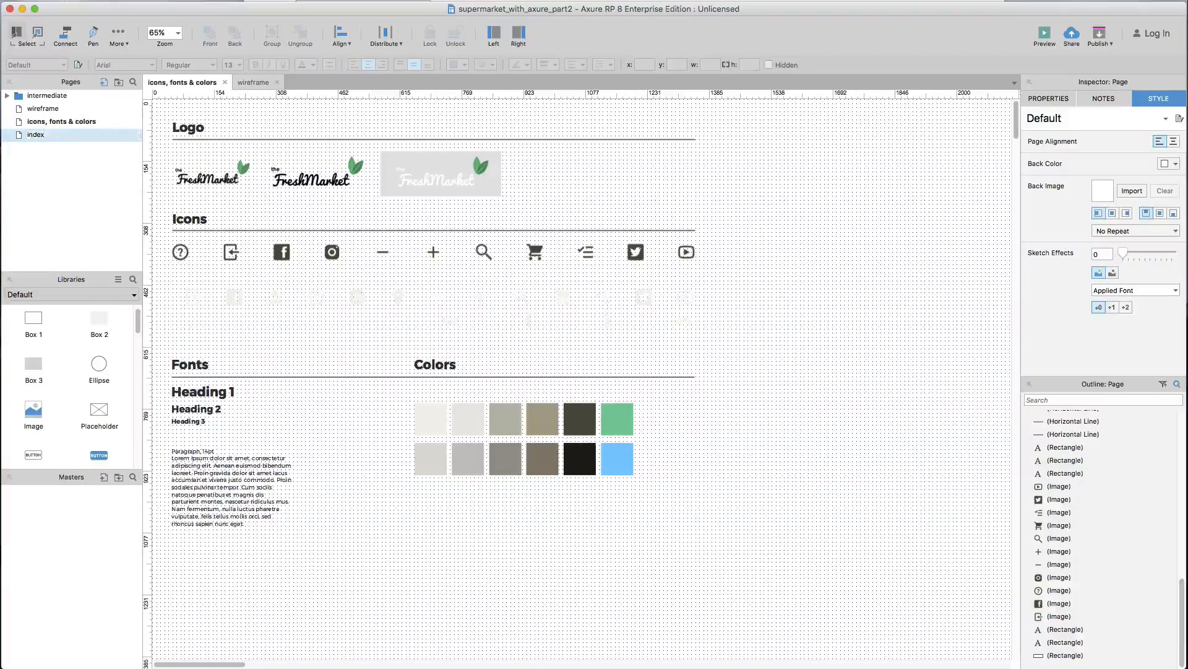
{"action": "double_click", "coordinate": [20, 135]}
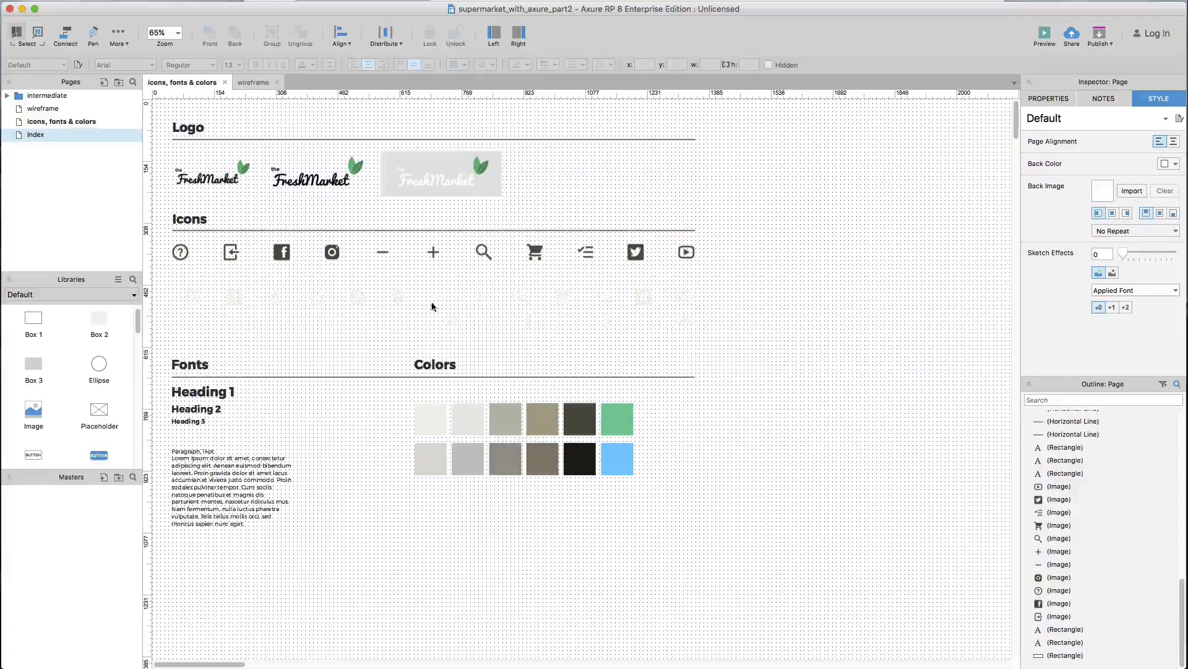
Step: Create page guides on the index page from the 1200 Grid: 12 Column preset, with global guides turned off
{"action": "right_click", "coordinate": [427, 264]}
{"action": "mouse_move", "coordinate": [491, 340]}
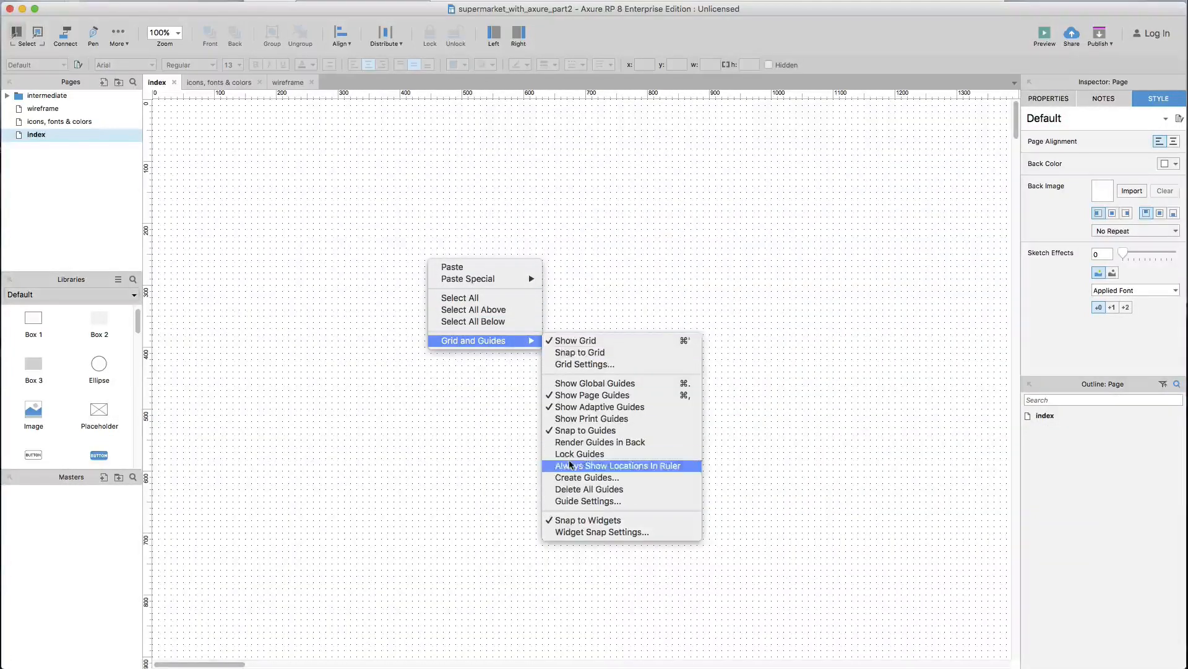
{"action": "left_click", "coordinate": [581, 479]}
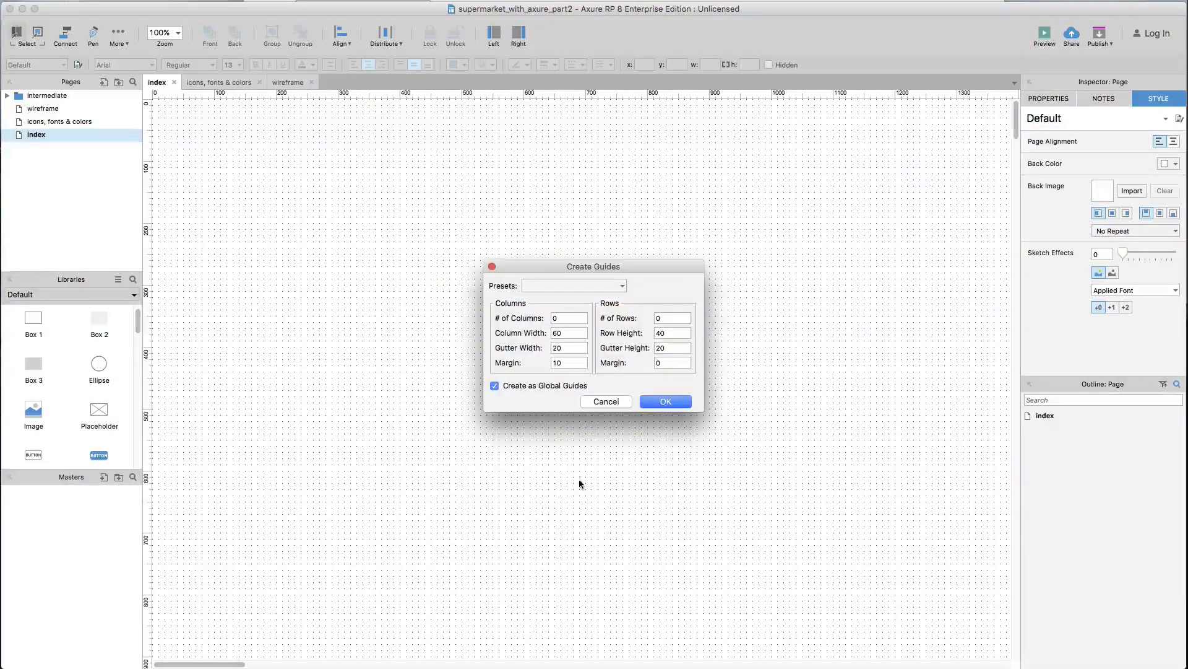
{"action": "left_click_drag", "start_coordinate": [507, 255], "coordinate": [393, 228]}
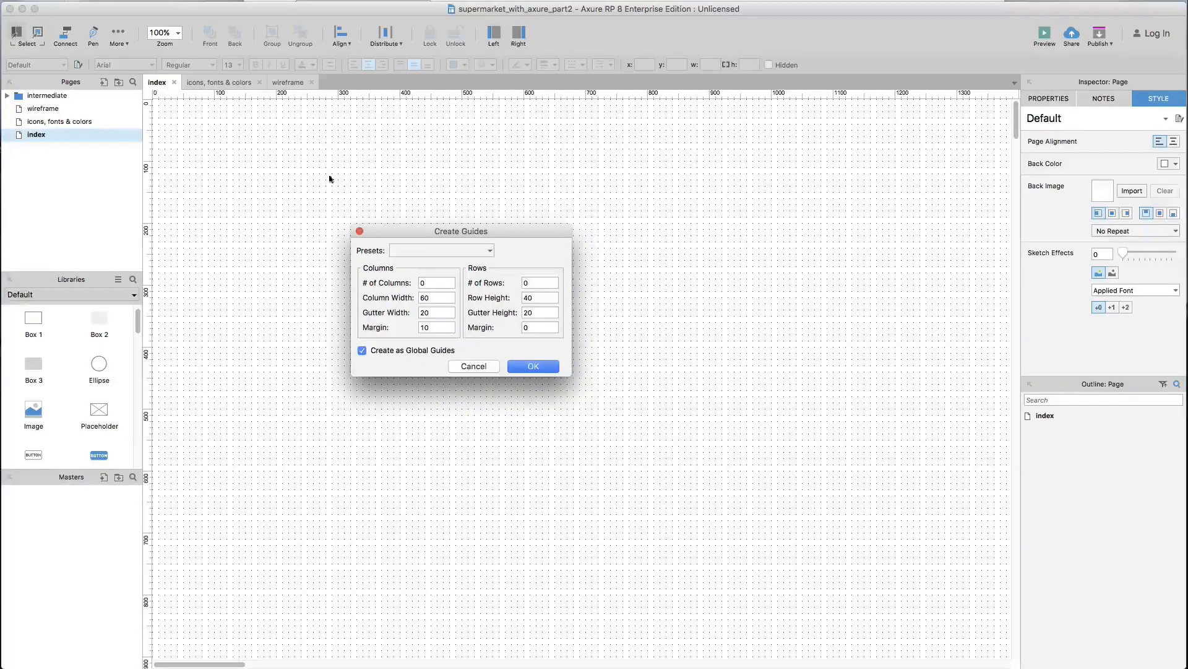
{"action": "left_click", "coordinate": [455, 251]}
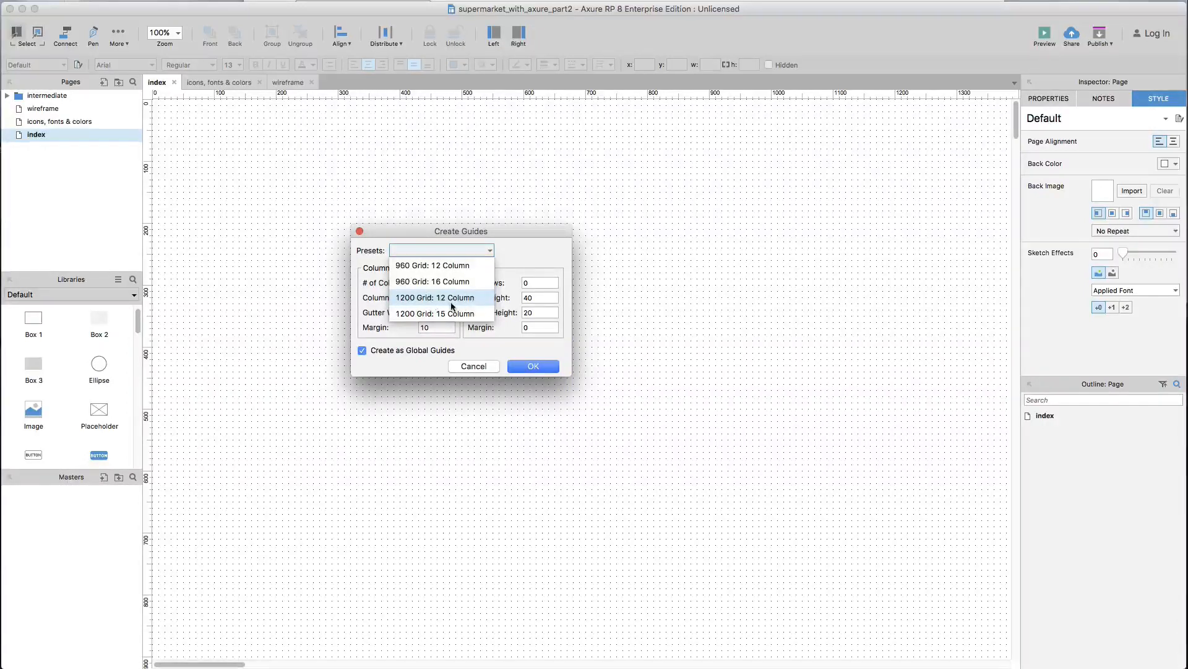
{"action": "left_click", "coordinate": [453, 306]}
{"action": "left_click", "coordinate": [362, 350]}
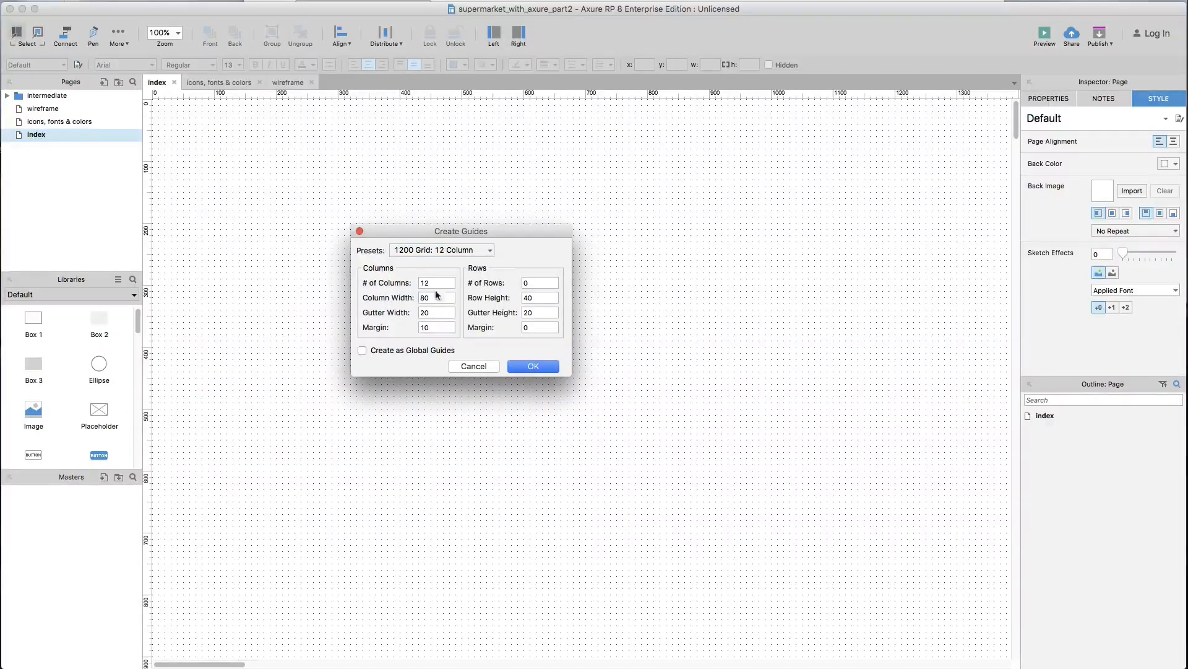
{"action": "left_click", "coordinate": [533, 366]}
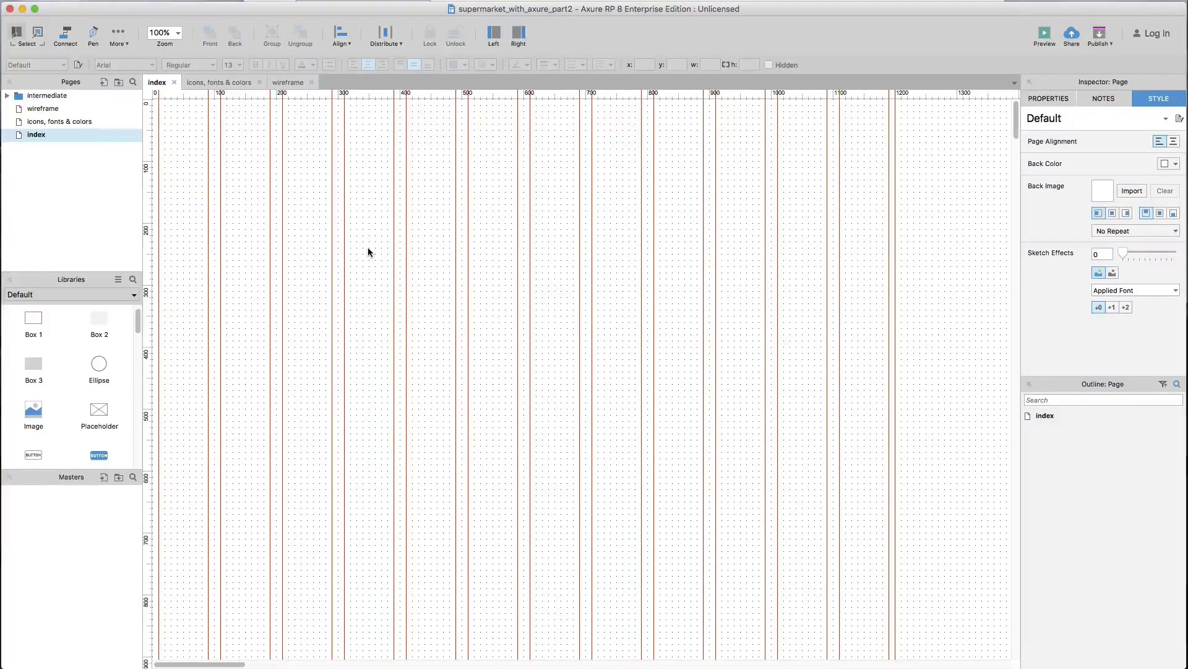
Step: Add a Box 2 to the index page at X 0, Y 0, with a width of 1200 and a height of 40
{"action": "left_click_drag", "start_coordinate": [113, 323], "coordinate": [230, 155]}
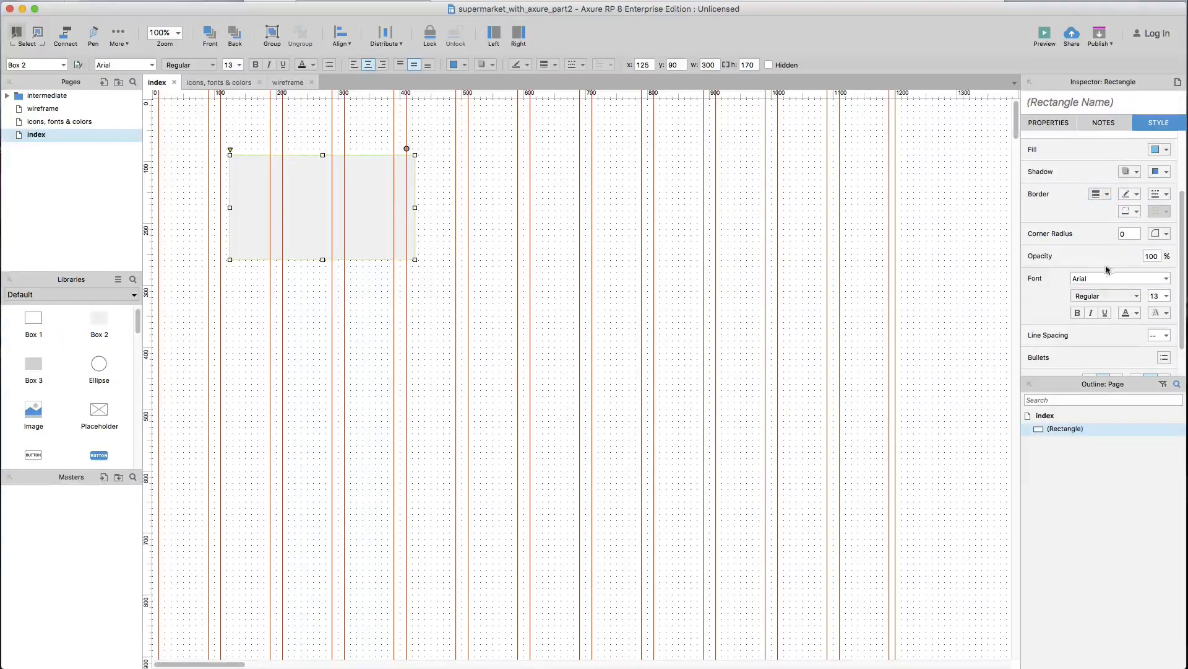
{"action": "scroll", "coordinate": [1108, 232], "scroll_direction": "up", "scroll_amount": 3}
{"action": "left_click", "coordinate": [1119, 163]}
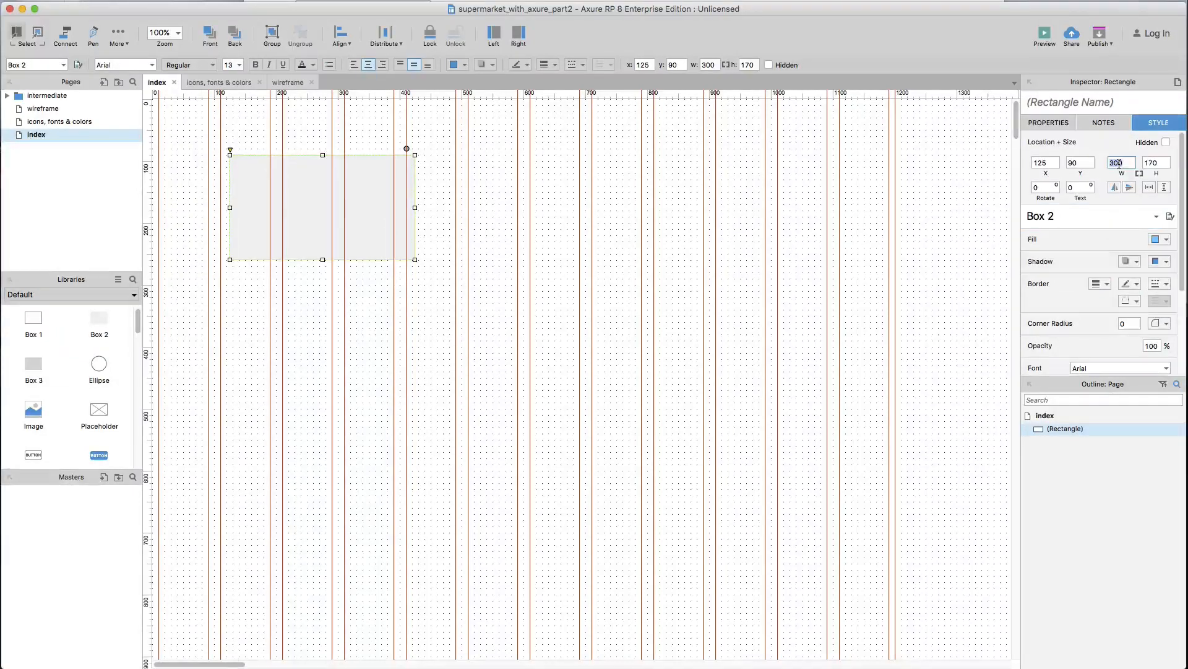
{"action": "left_click", "coordinate": [1054, 163]}
{"action": "type", "text": "0"}
{"action": "key", "text": "Tab"}
{"action": "type", "text": "0"}
{"action": "key", "text": "Tab"}
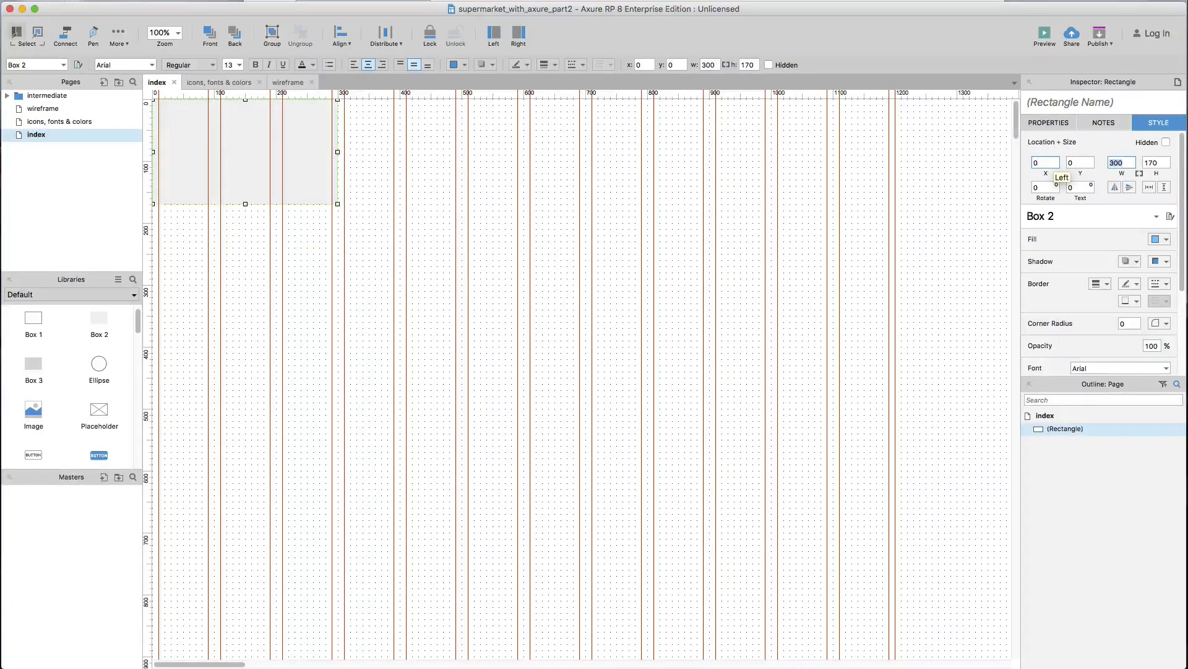
{"action": "type", "text": "1200"}
{"action": "key", "text": "Tab"}
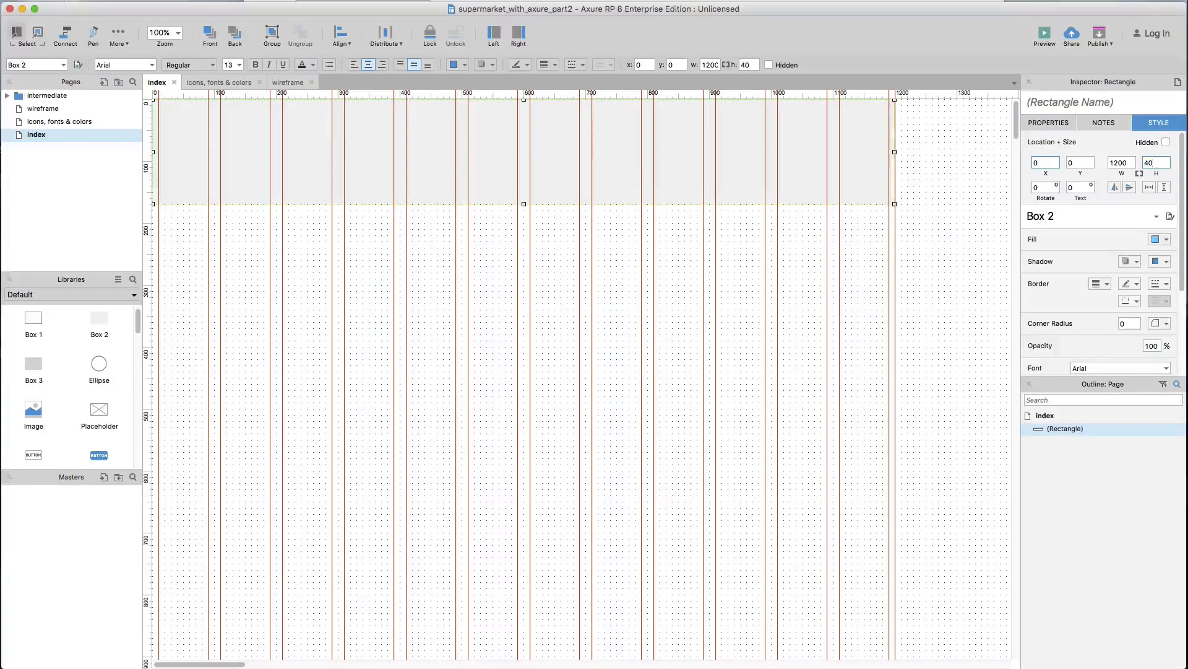
{"action": "key", "text": "Return"}
{"action": "left_click", "coordinate": [946, 220]}
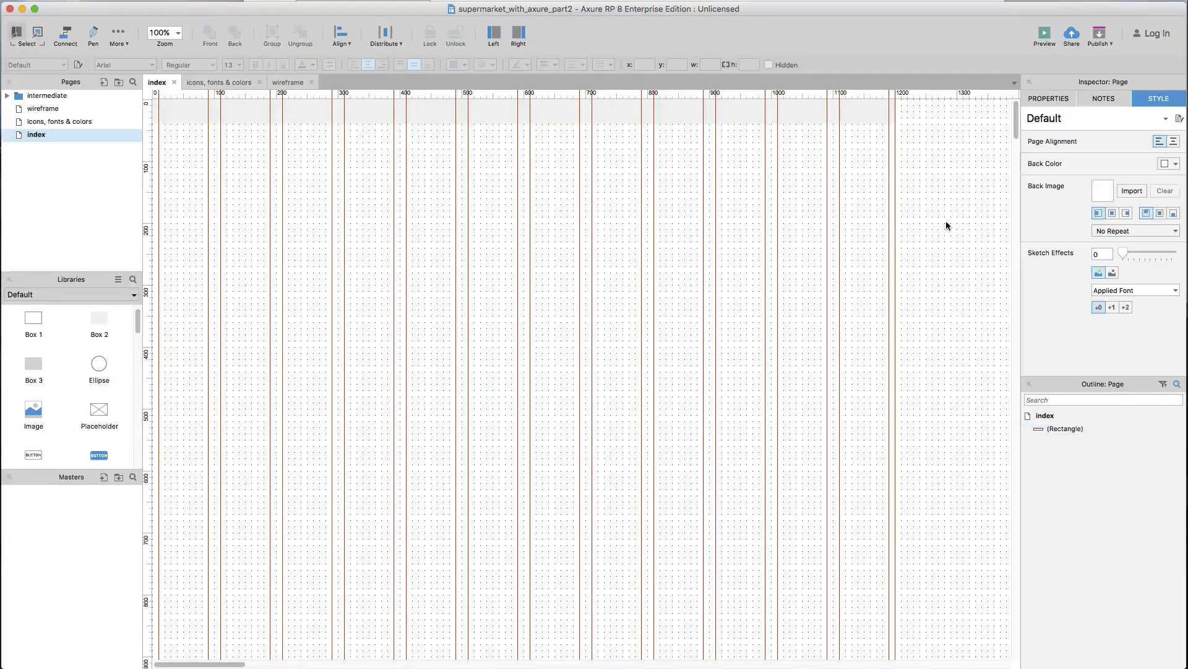
Step: Copy the twelve color swatches from the icons, fonts & colors page and place them on the index page at about X 210, Y 410
{"action": "left_click", "coordinate": [207, 86]}
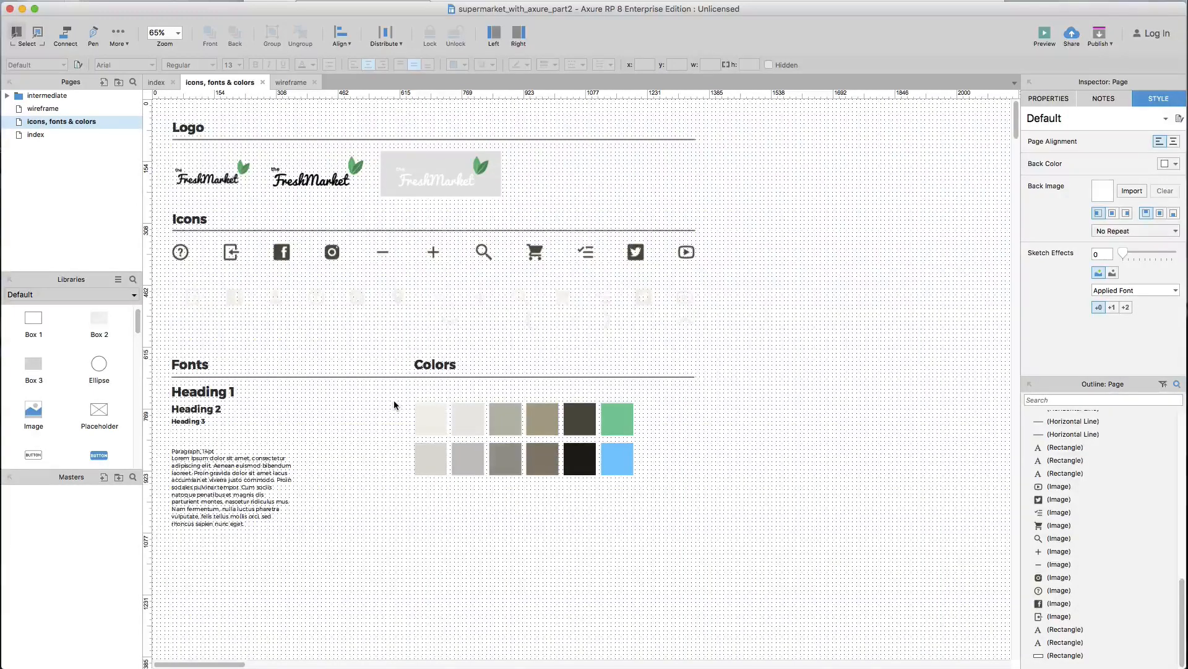
{"action": "left_click_drag", "start_coordinate": [394, 399], "coordinate": [650, 480]}
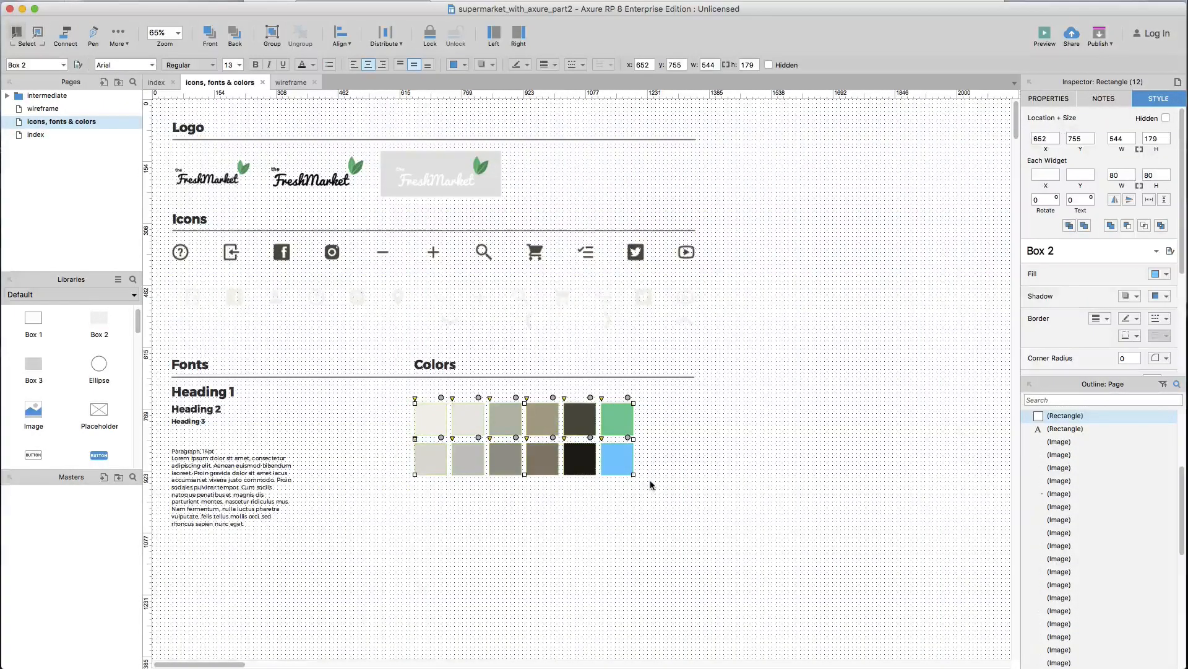
{"action": "left_click", "coordinate": [157, 82]}
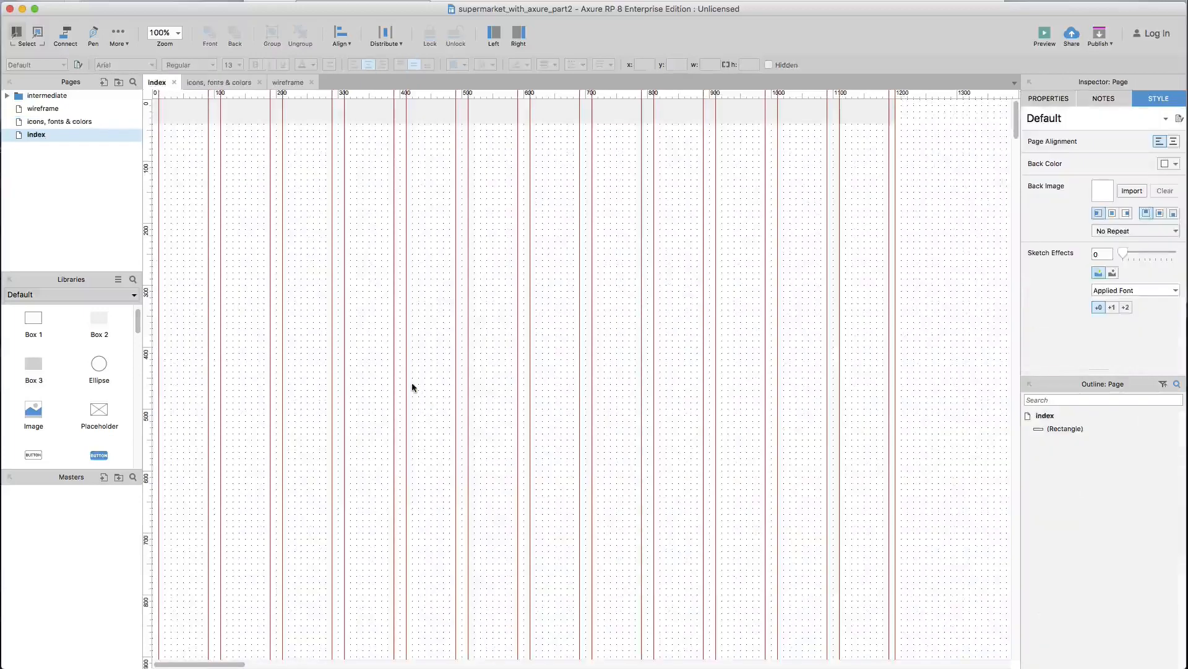
{"action": "key", "text": "super+v"}
{"action": "left_click_drag", "start_coordinate": [691, 562], "coordinate": [407, 382]}
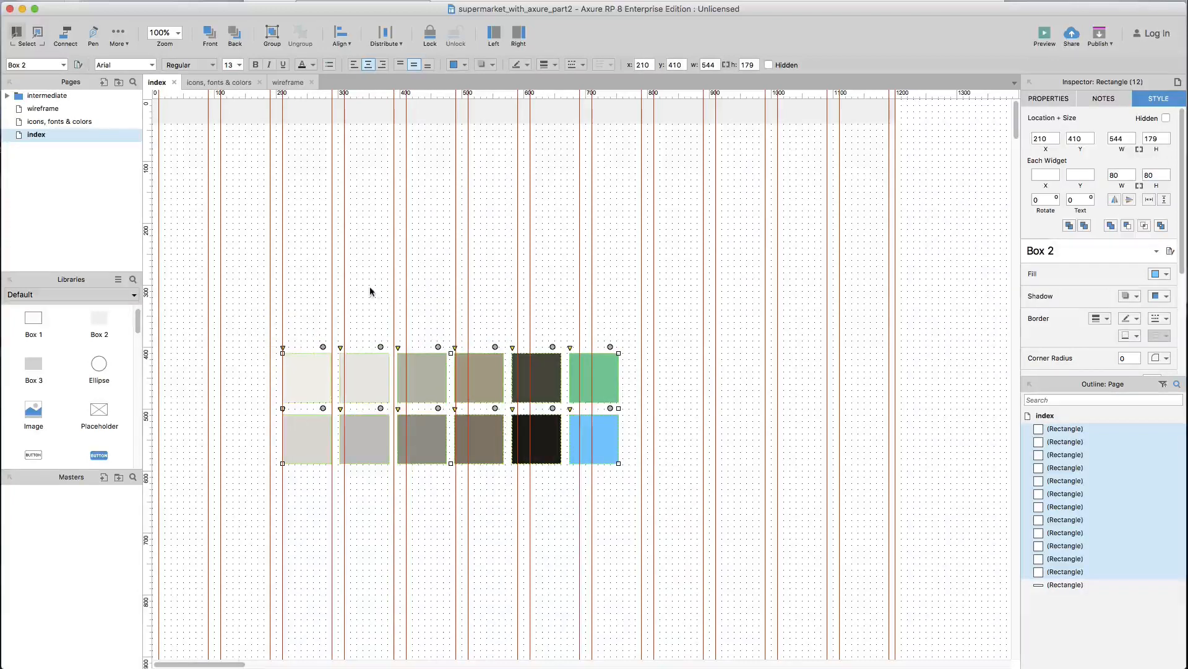
{"action": "left_click", "coordinate": [543, 296]}
Step: Duplicate the header bar directly below the original at Y 40 and set the copy's height to 80
{"action": "left_click_drag", "start_coordinate": [557, 111], "coordinate": [560, 144]}
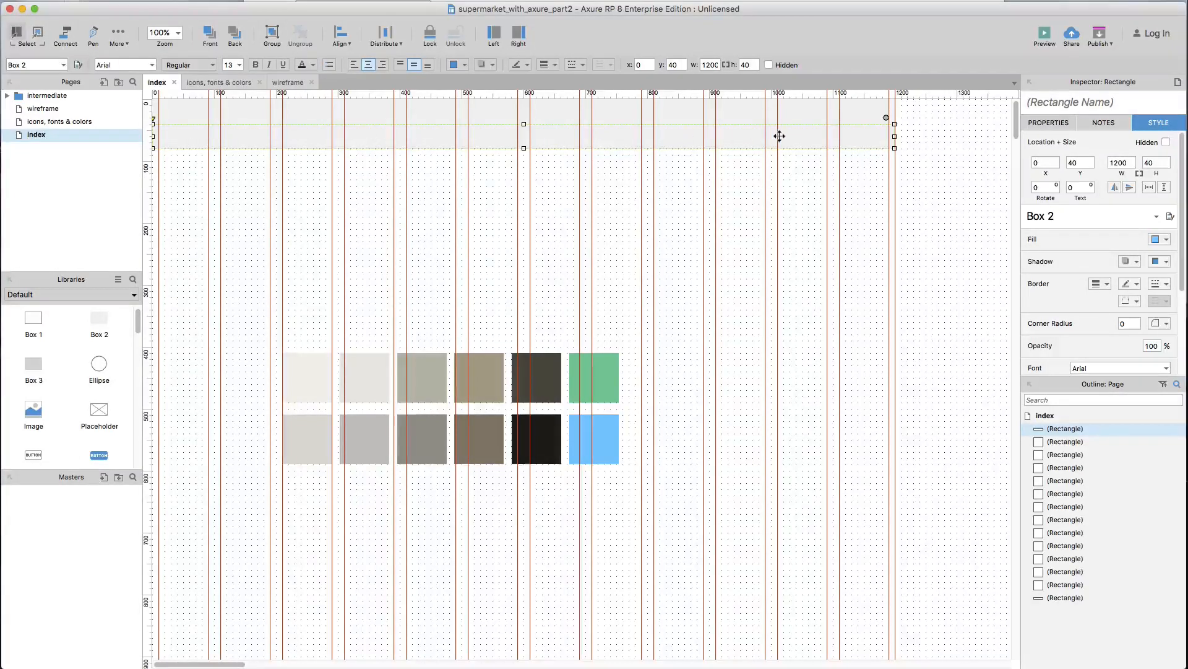
{"action": "type", "text": "80"}
{"action": "key", "text": "Return"}
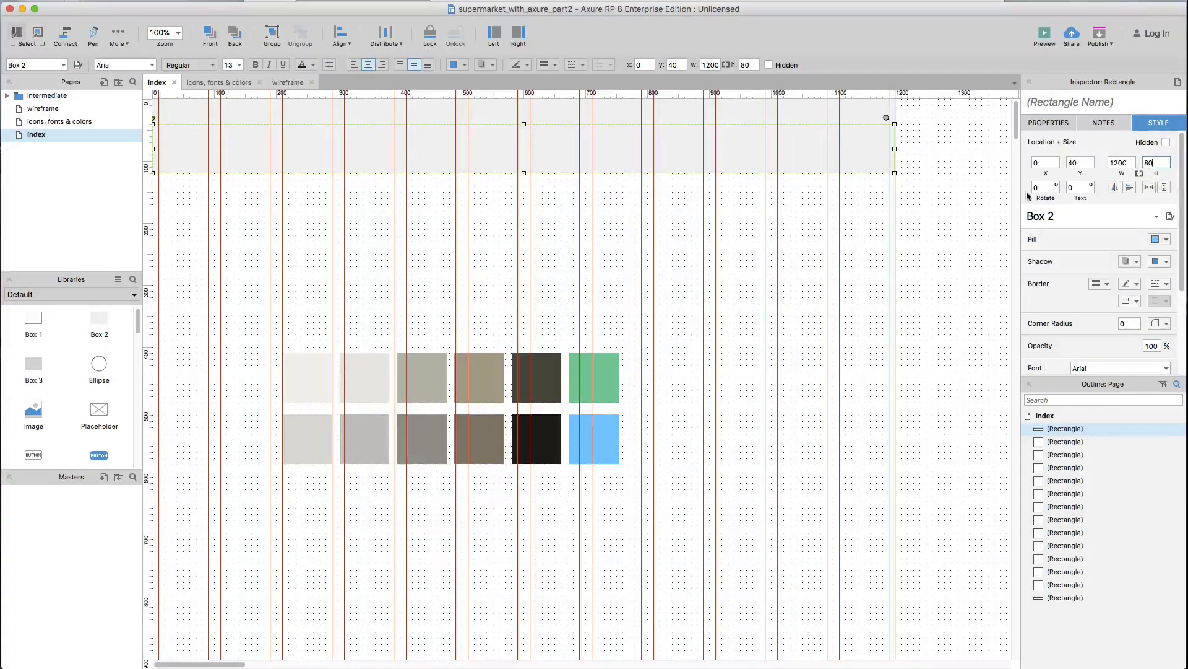
{"action": "left_click", "coordinate": [969, 216]}
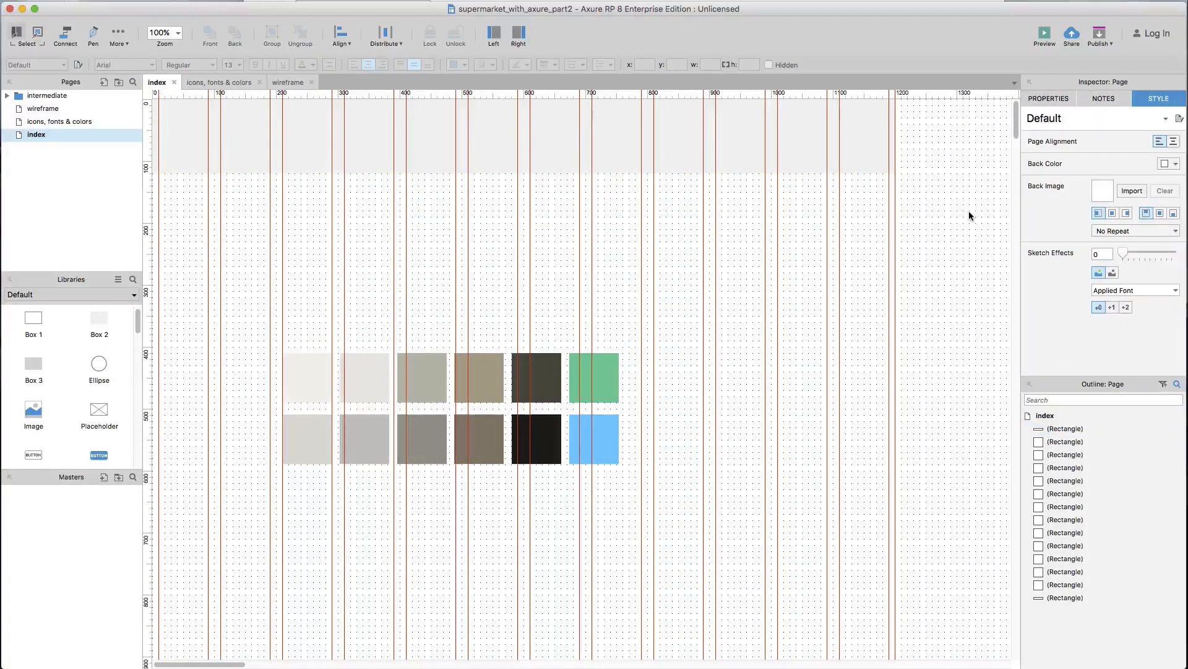
Step: Fill both header bars with the lightest beige swatch color, F2F1EA, sampled from the palette on the page
{"action": "left_click", "coordinate": [537, 115]}
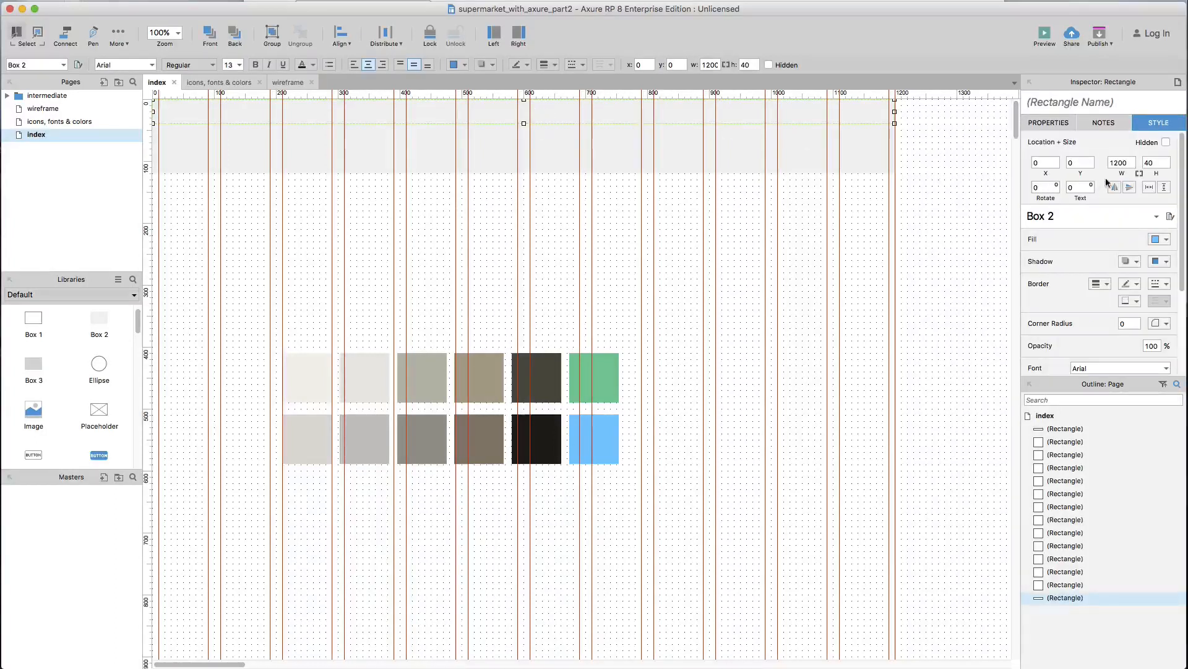
{"action": "left_click", "coordinate": [1168, 241]}
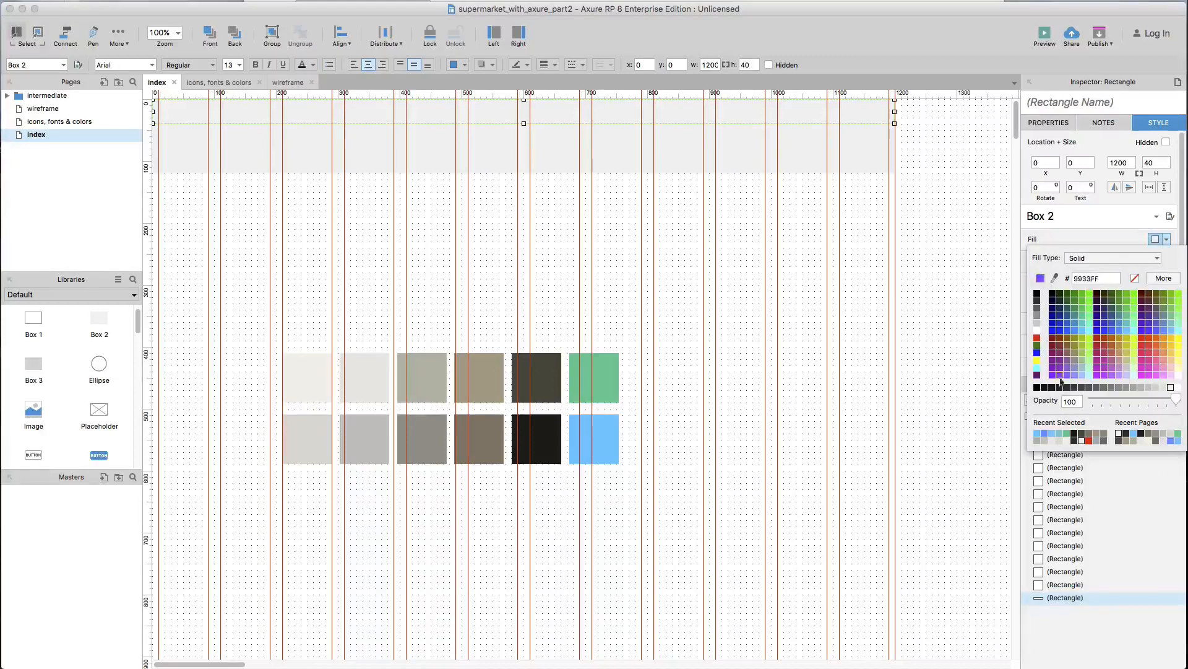
{"action": "left_click", "coordinate": [1054, 278]}
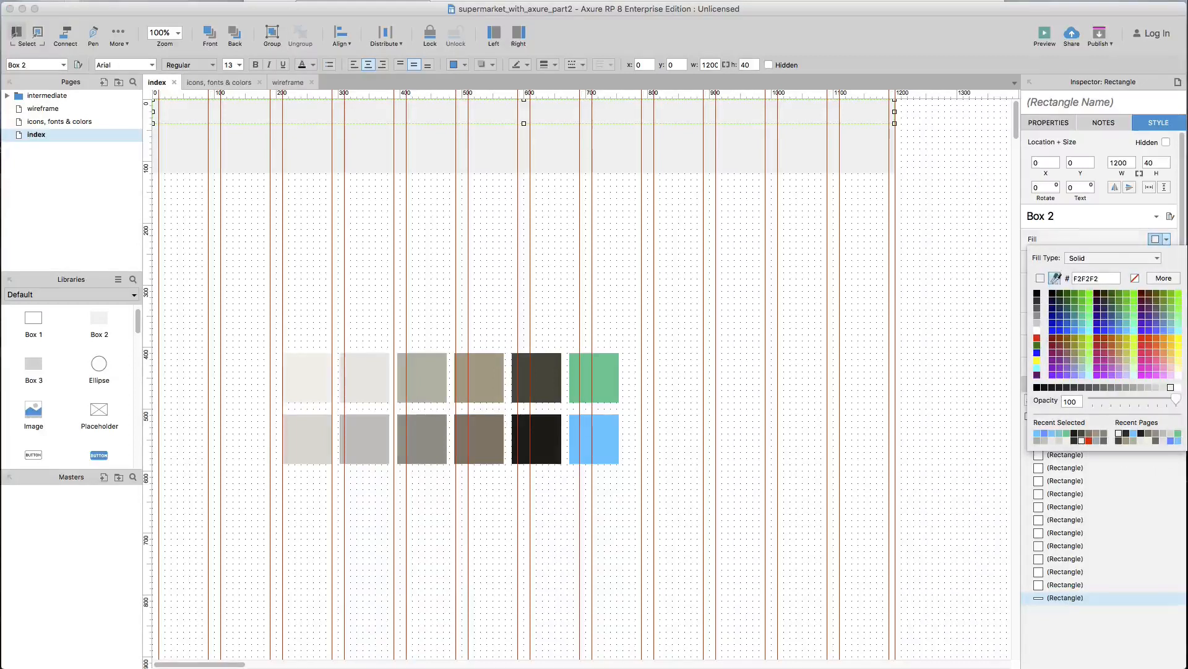
{"action": "left_click", "coordinate": [306, 382]}
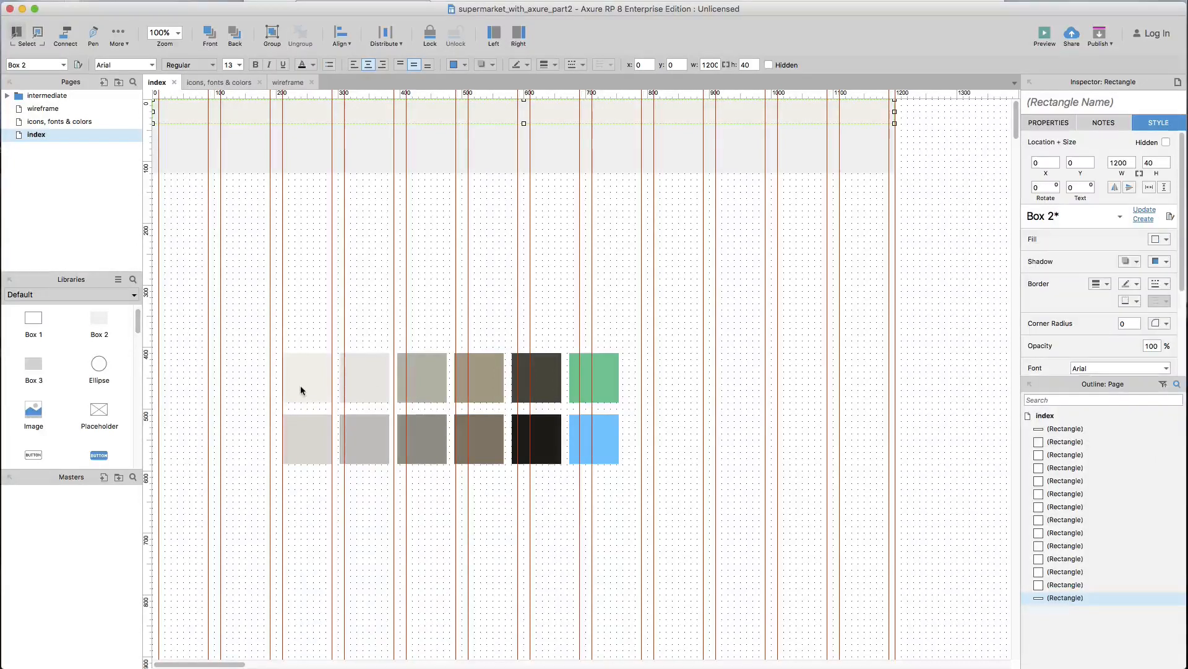
{"action": "left_click", "coordinate": [875, 167]}
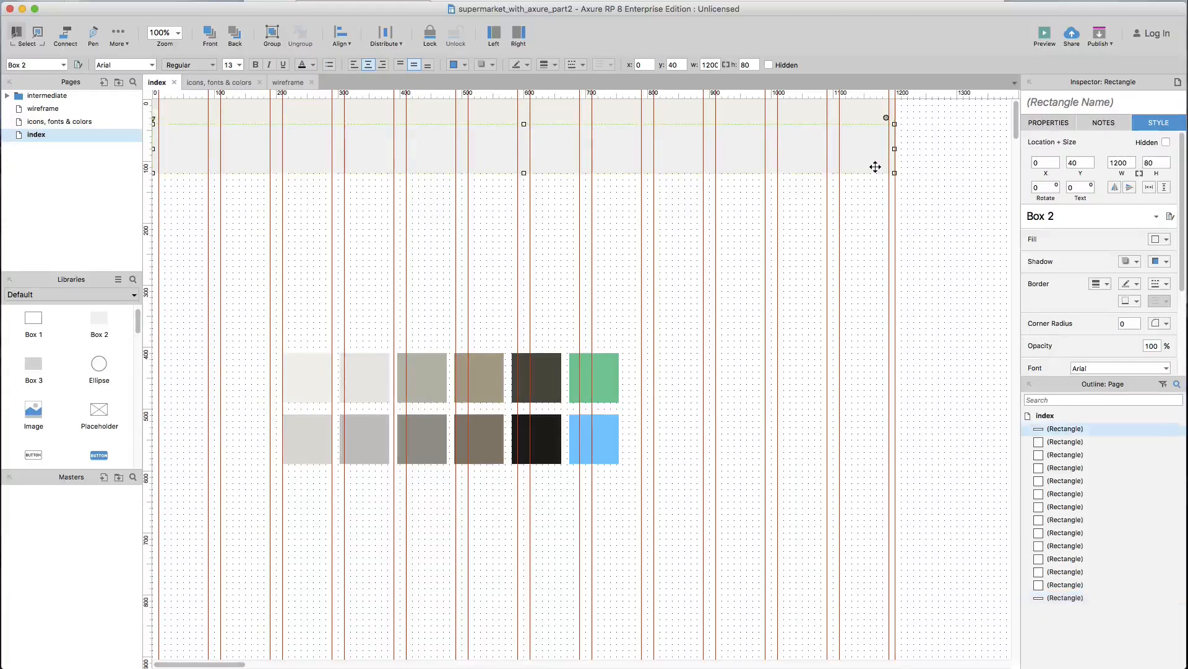
{"action": "left_click", "coordinate": [1152, 243]}
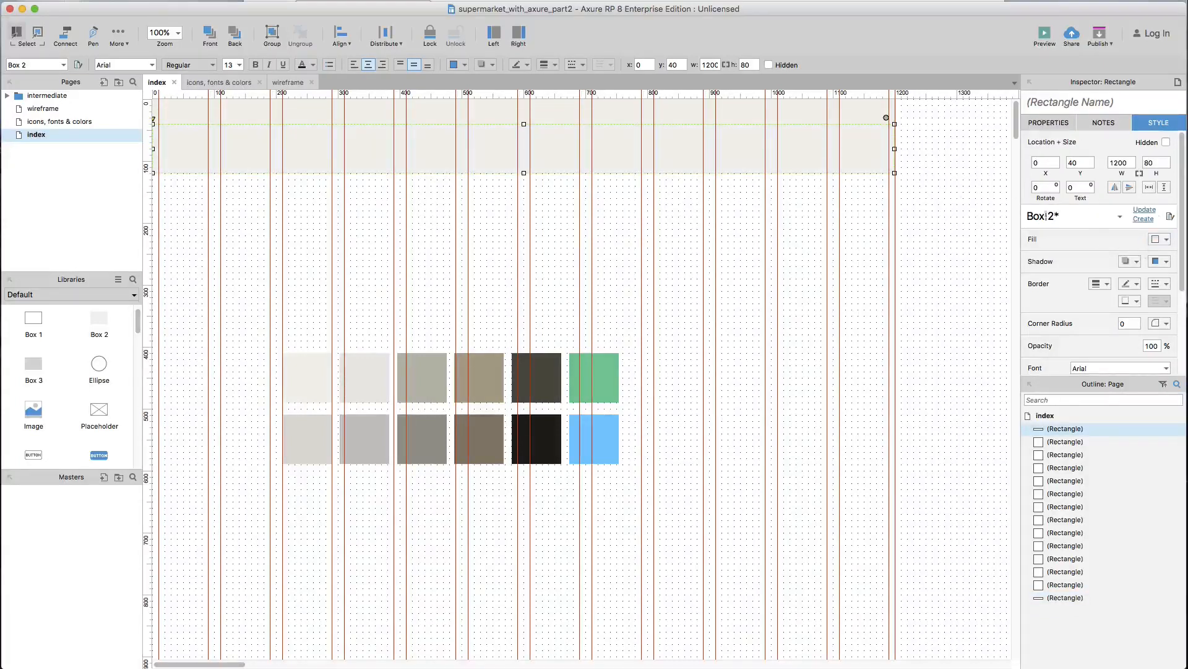
Step: Fill the upper 40-high header bar with the dark olive color sampled from the first-row swatch beside the green one
{"action": "left_click", "coordinate": [869, 112]}
{"action": "left_click", "coordinate": [1166, 241]}
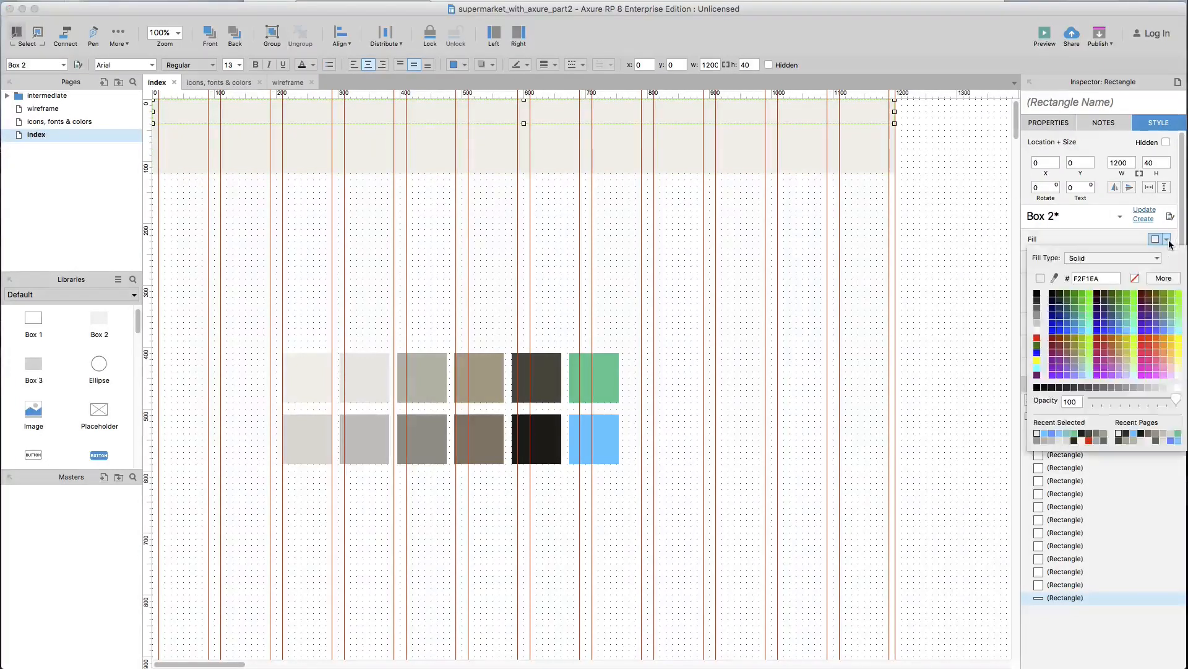
{"action": "left_click", "coordinate": [1054, 278]}
{"action": "left_click", "coordinate": [553, 381]}
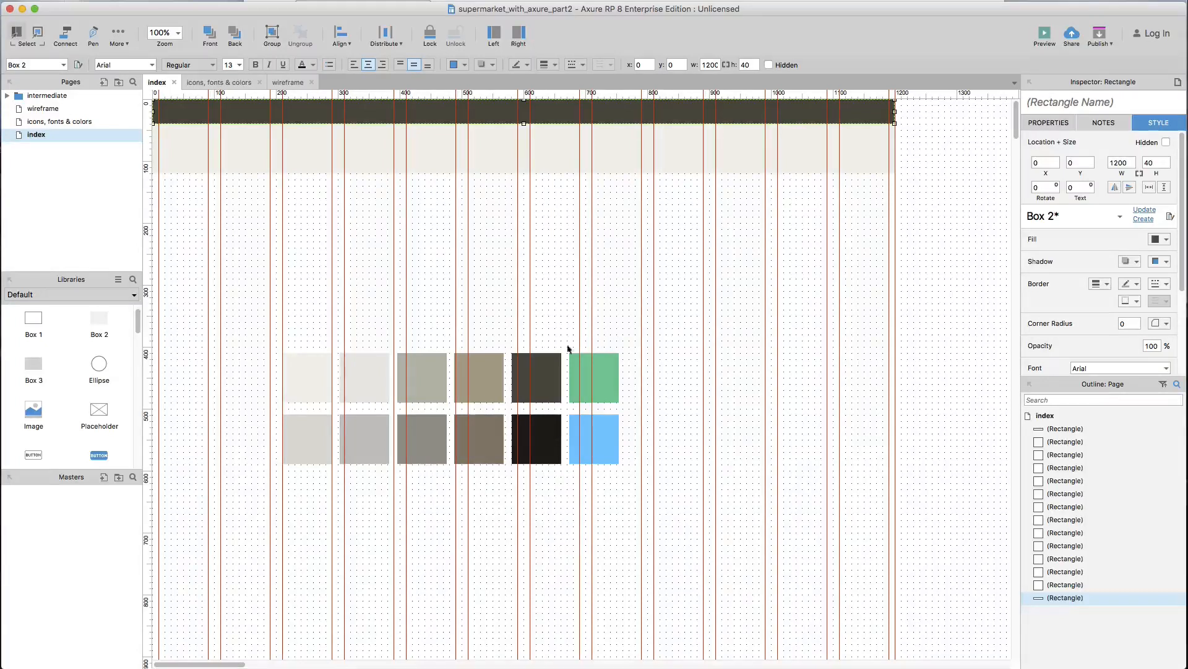
{"action": "left_click", "coordinate": [559, 254]}
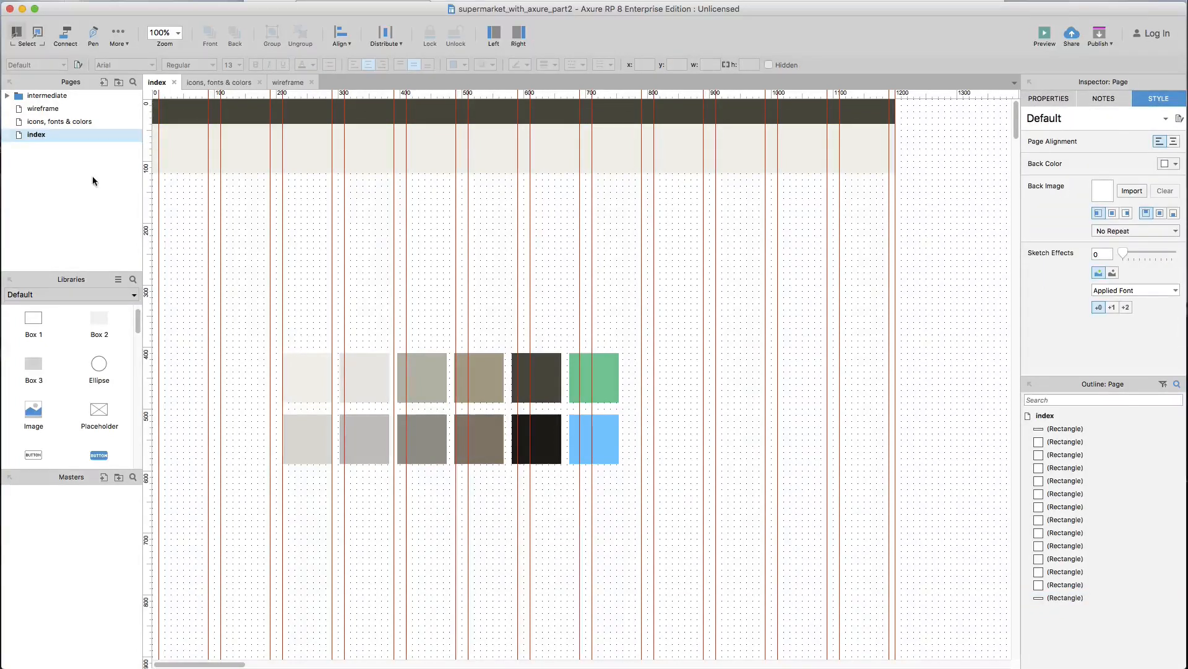
Step: Place a Label at X 10, Y 11 on the dark header bar and enter the text "Open until 10pm"
{"action": "scroll", "coordinate": [69, 364], "scroll_direction": "down", "scroll_amount": 3}
{"action": "scroll", "coordinate": [68, 365], "scroll_direction": "down", "scroll_amount": 9}
{"action": "left_click_drag", "start_coordinate": [42, 383], "coordinate": [161, 111]}
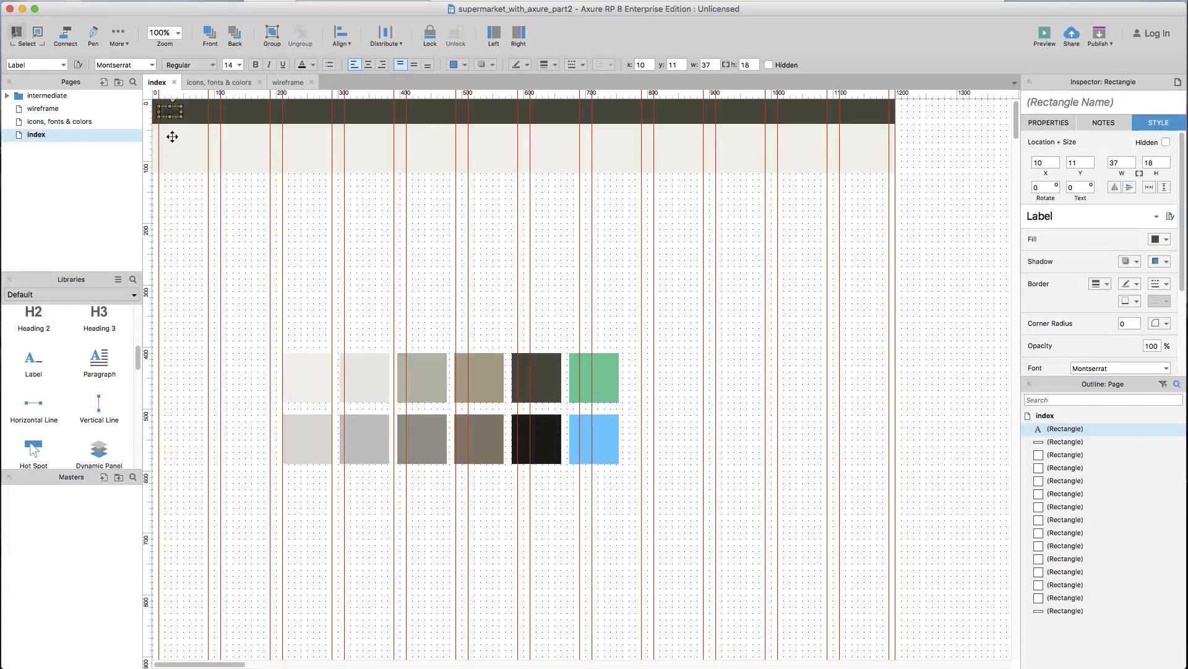
{"action": "type", "text": "Shipping t"}
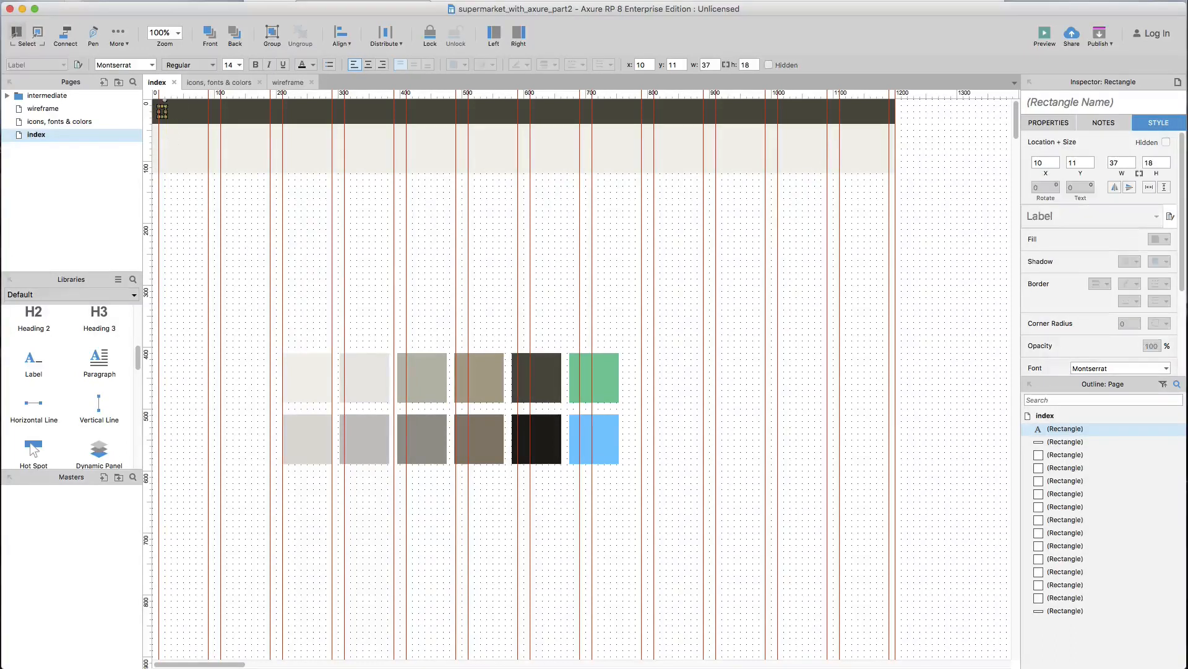
{"action": "type", "text": "o"}
{"action": "key", "text": "BackSpace"}
{"action": "key", "text": "BackSpace"}
{"action": "type", "text": "10pm"}
Step: Change the text color of the whole "Open until 10pm" label to the recently used light color
{"action": "key", "text": "super+a"}
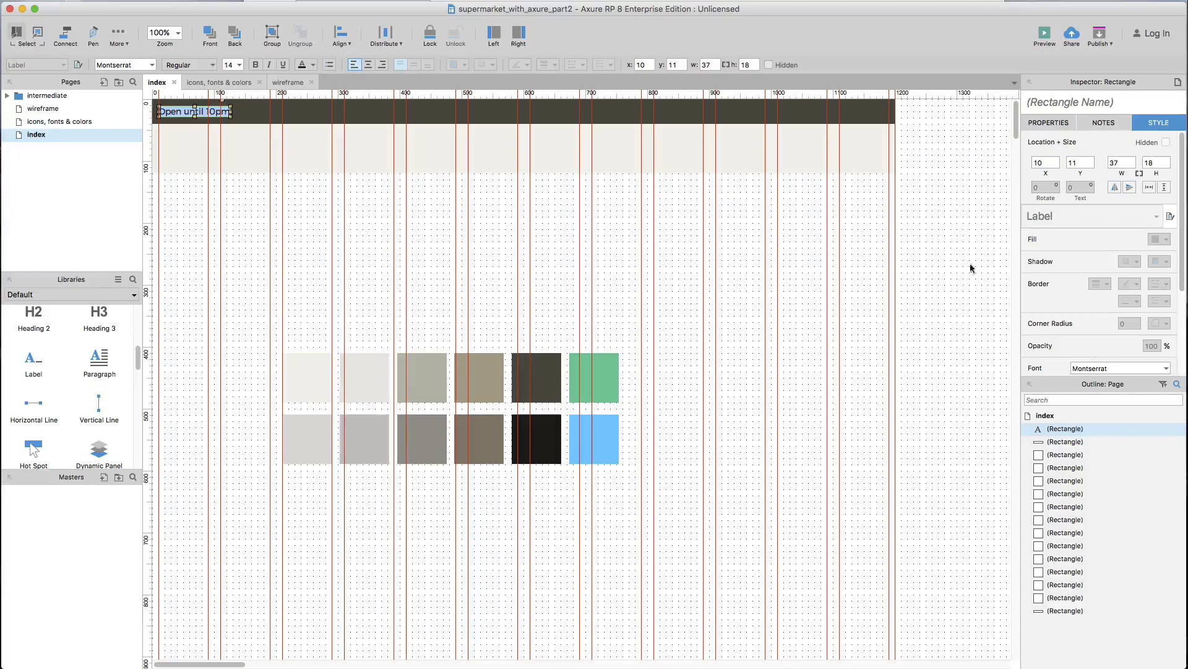
{"action": "scroll", "coordinate": [1083, 282], "scroll_direction": "down", "scroll_amount": 3}
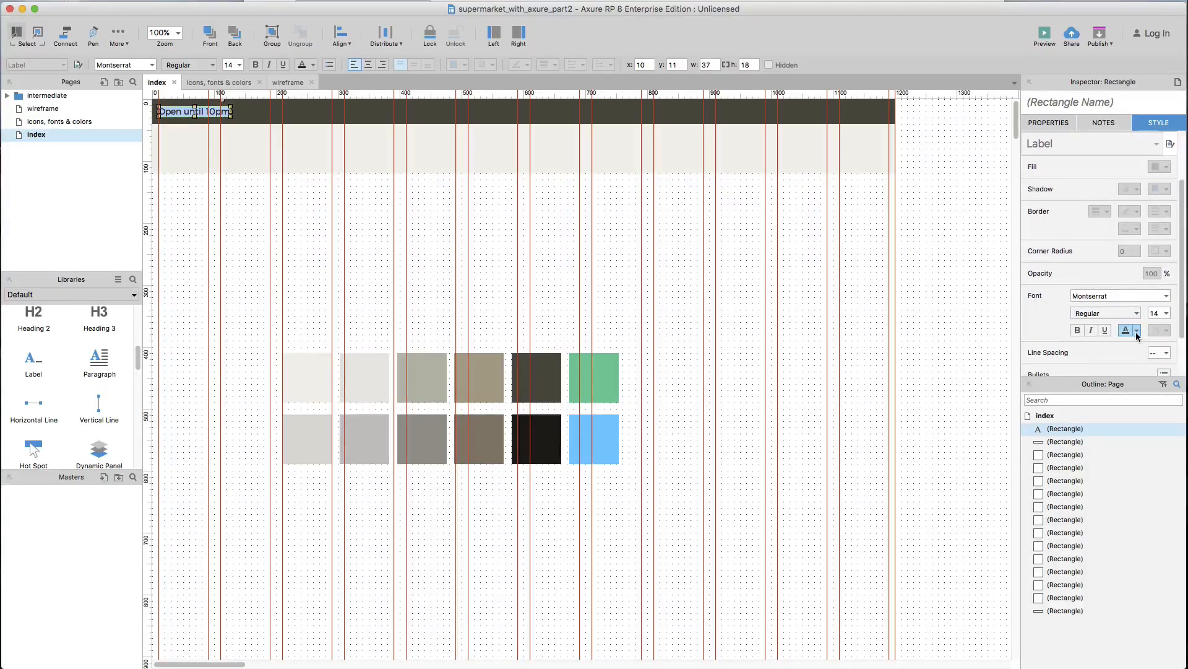
{"action": "left_click", "coordinate": [1136, 331]}
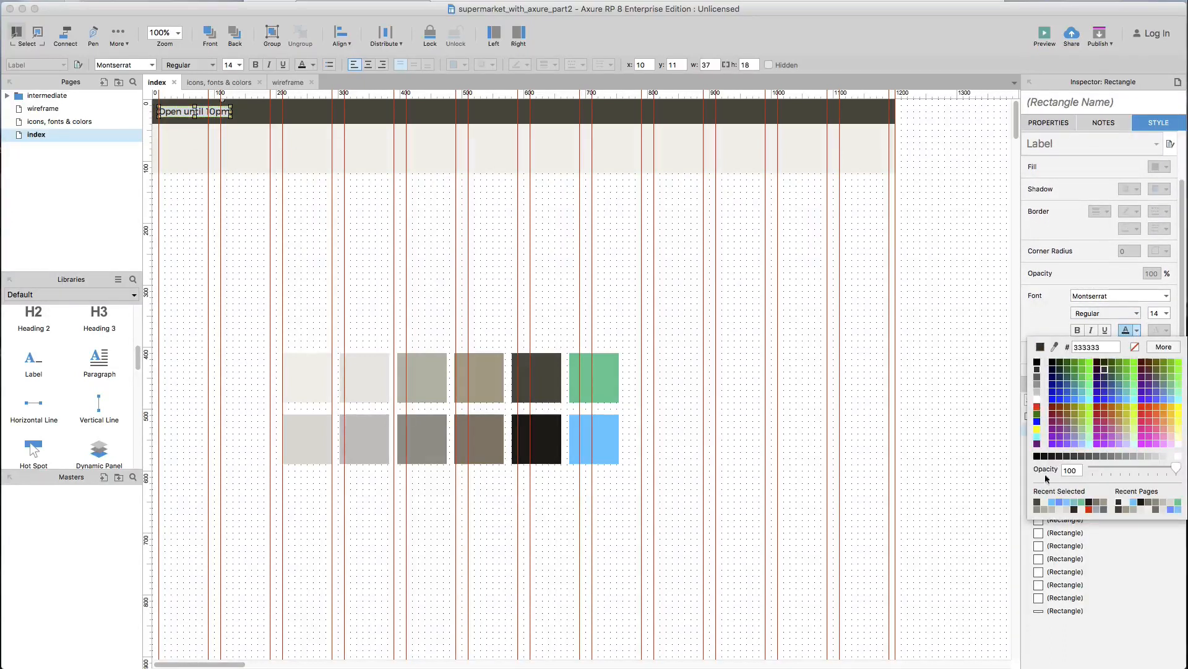
{"action": "left_click", "coordinate": [1044, 508]}
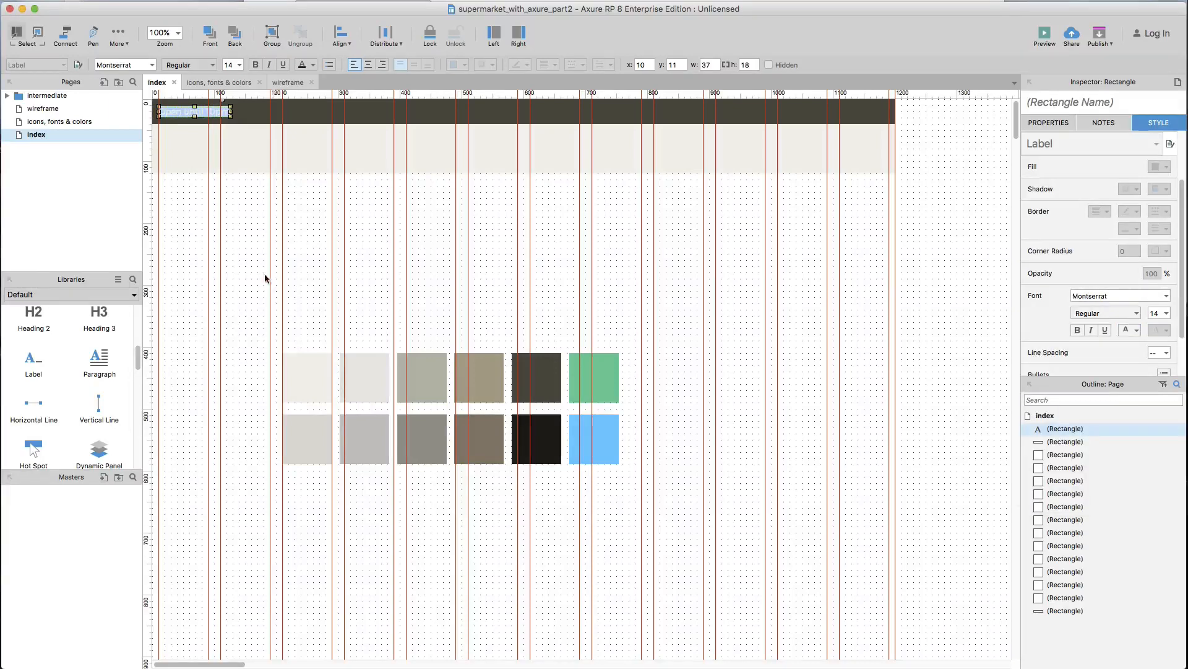
{"action": "left_click", "coordinate": [245, 253]}
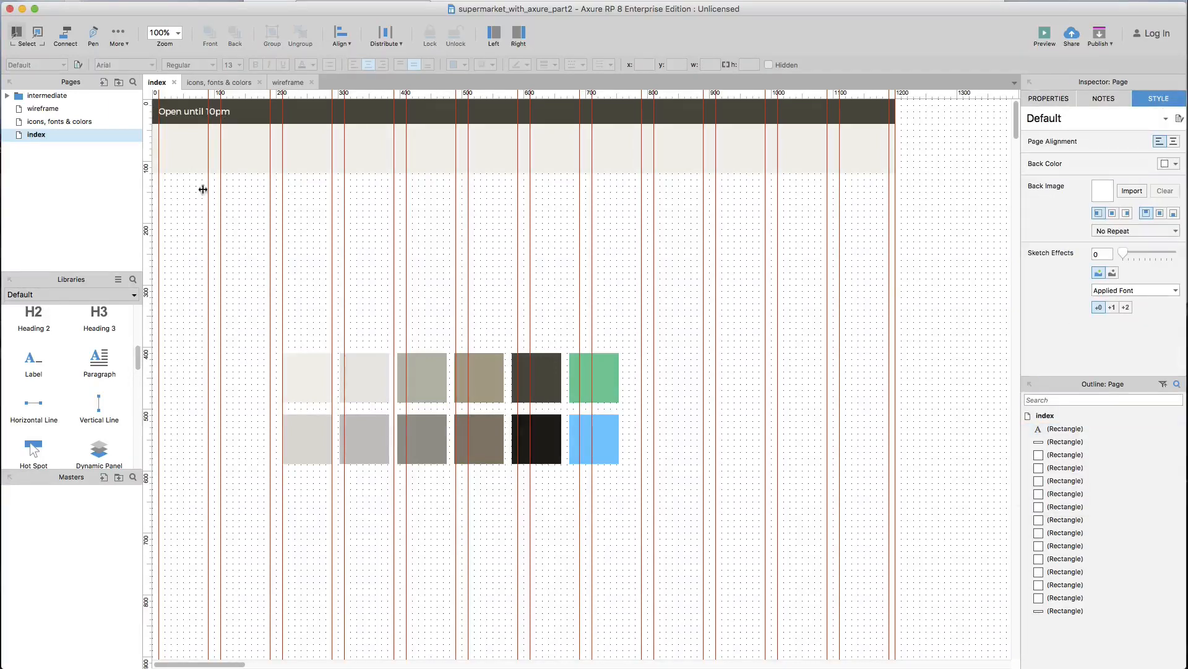
Step: Insert the word "today" into the header label to read "Open today until 10pm"
{"action": "left_click", "coordinate": [185, 118]}
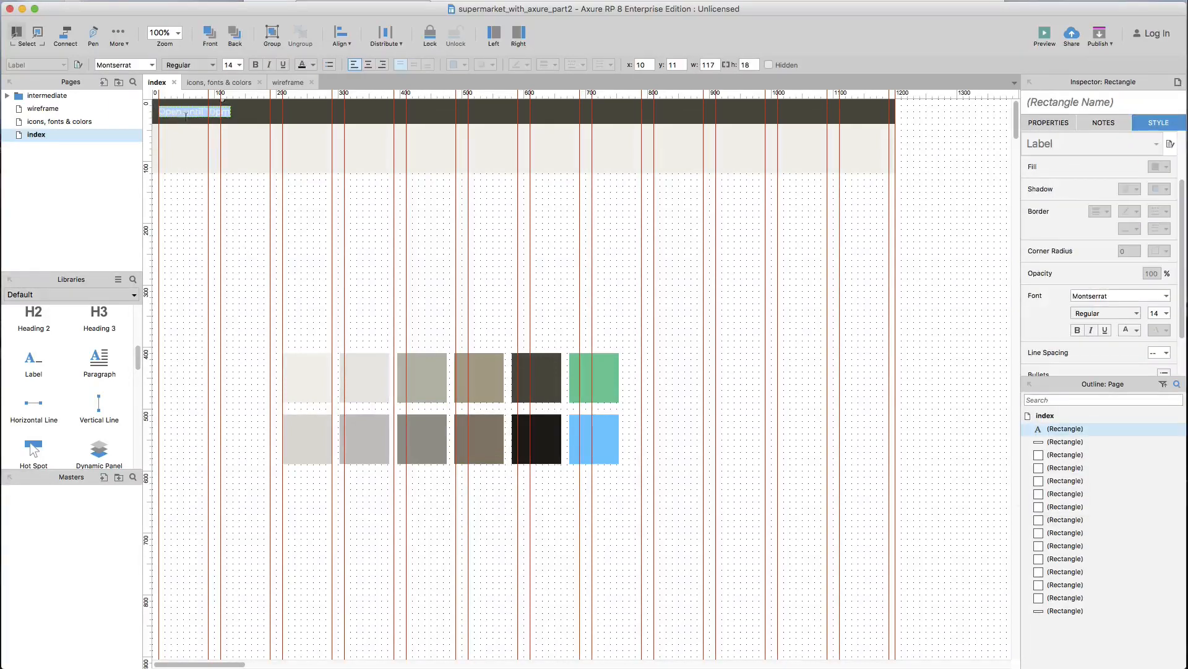
{"action": "left_click", "coordinate": [184, 112]}
{"action": "type", "text": "today"}
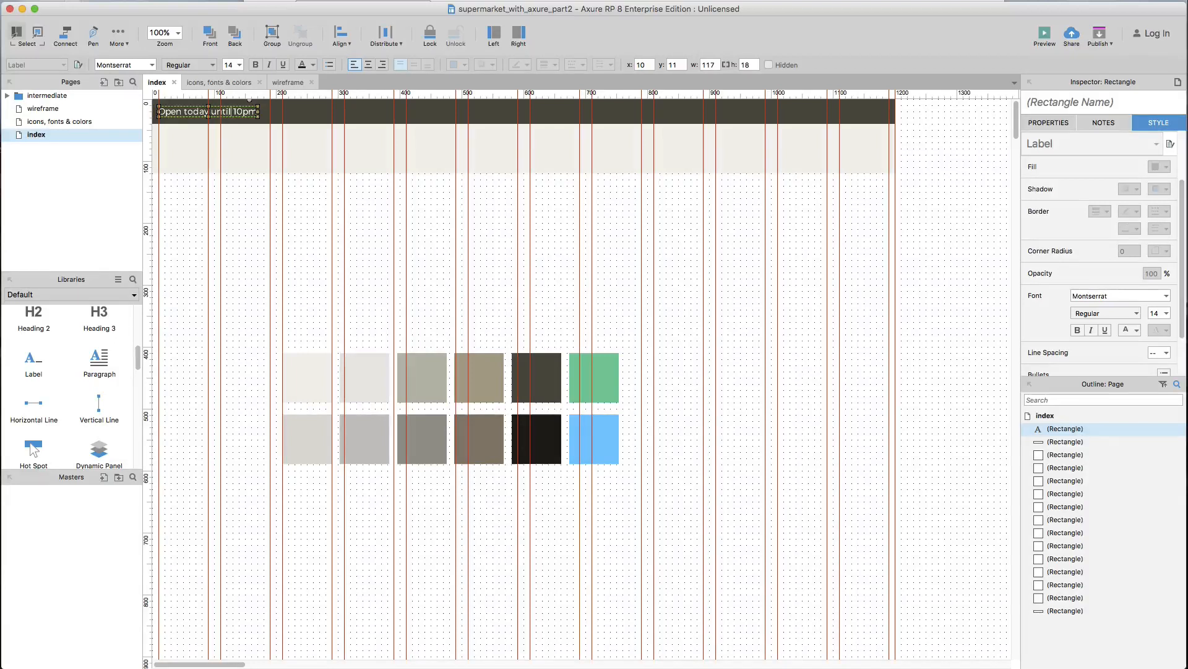
Step: Set only the "10pm" part of the header label to the Montserrat Medium font weight
{"action": "key", "text": "shift+super+Right"}
{"action": "left_click", "coordinate": [1138, 314]}
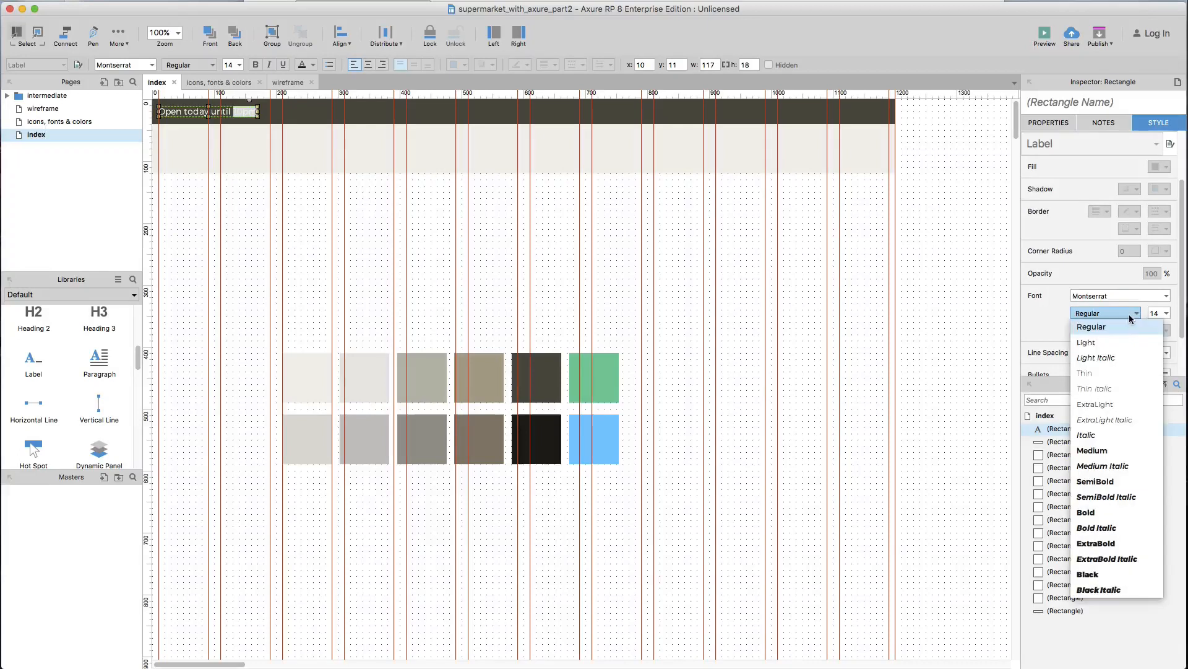
{"action": "left_click", "coordinate": [1095, 451]}
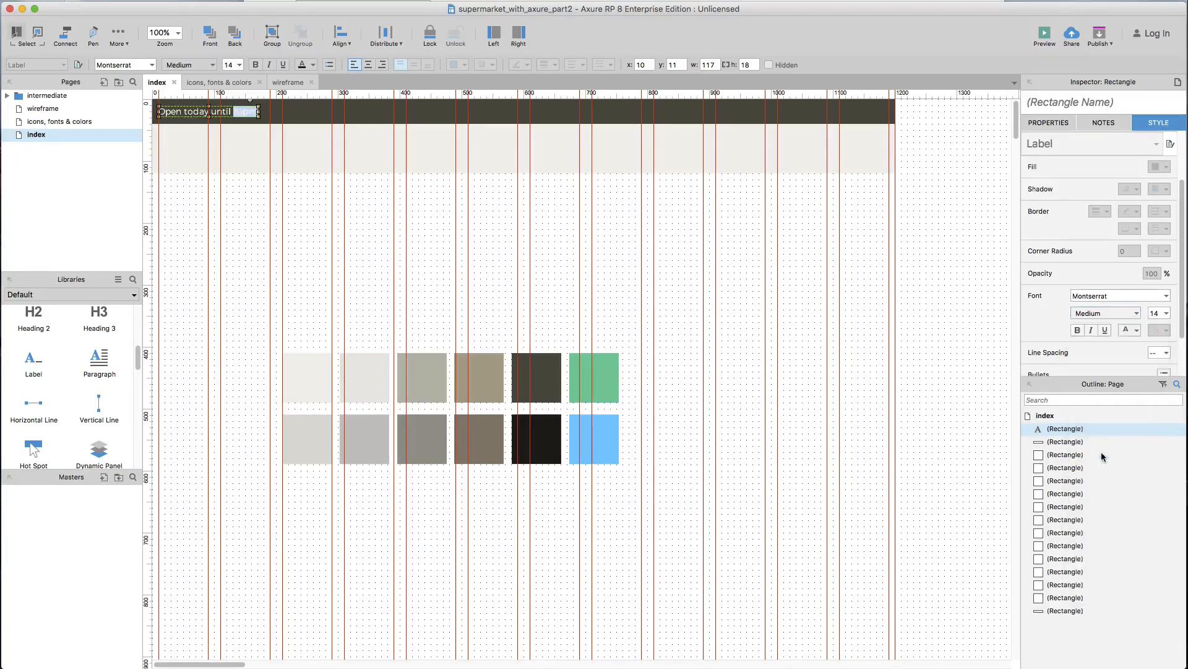
{"action": "left_click", "coordinate": [903, 296]}
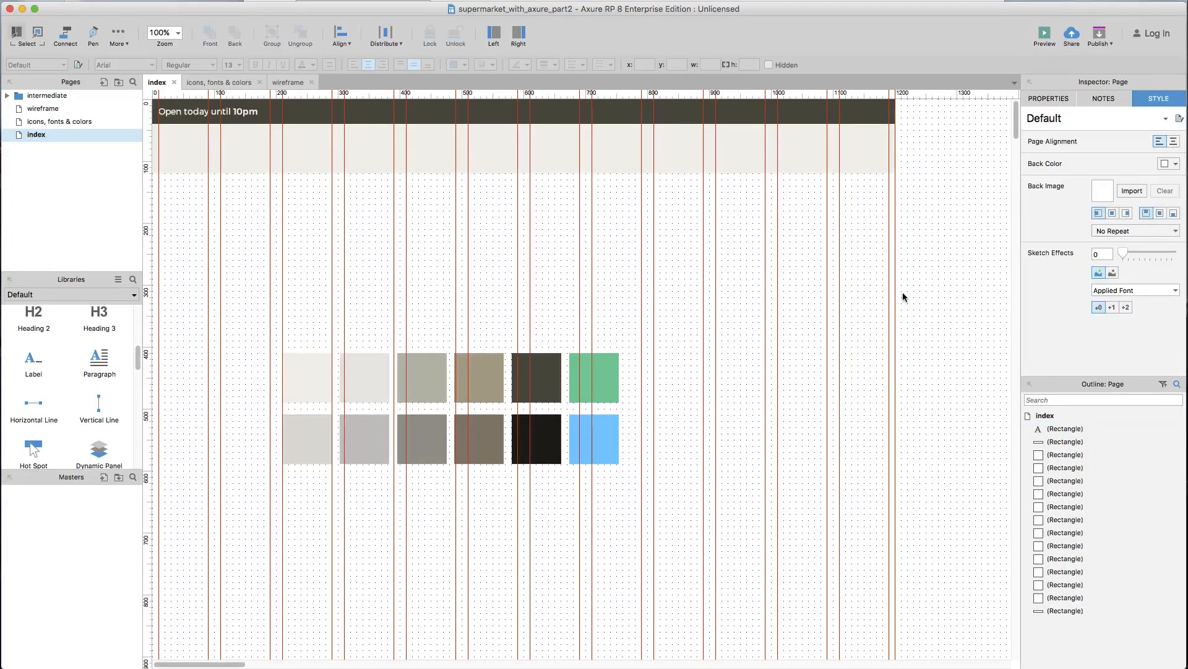
Step: Set only the "10pm" part of the opening-hours label to the Montserrat Bold font weight
{"action": "double_click", "coordinate": [238, 119]}
{"action": "left_click", "coordinate": [235, 115]}
{"action": "left_click_drag", "start_coordinate": [236, 113], "coordinate": [266, 116]}
{"action": "left_click", "coordinate": [233, 114]}
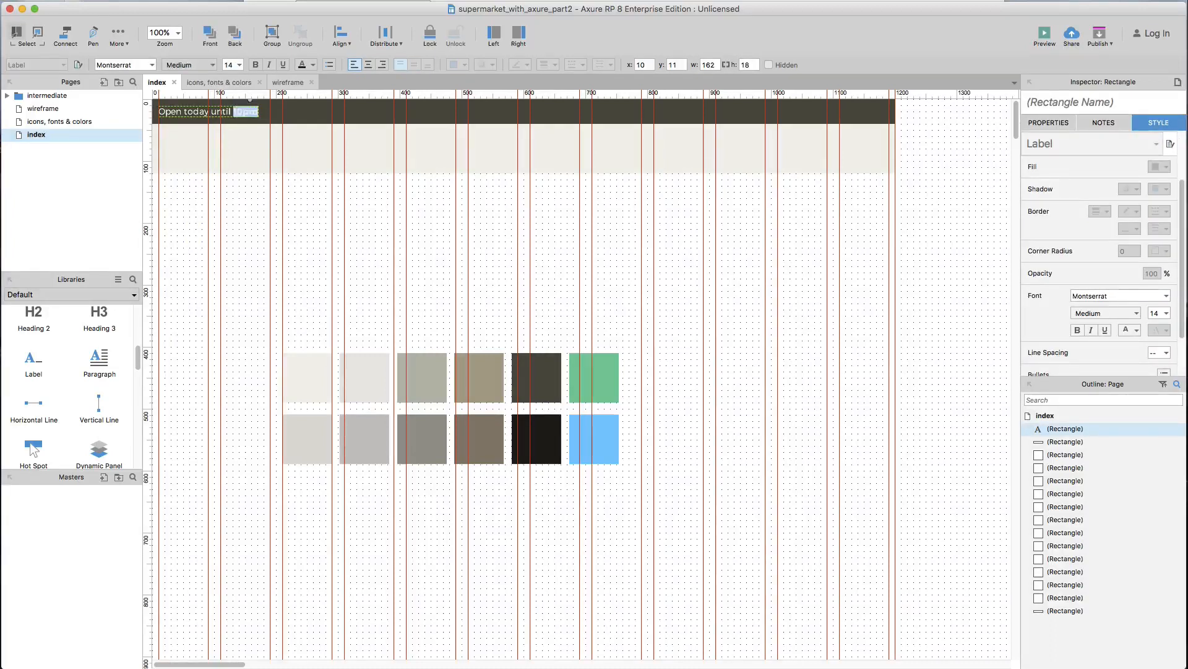
{"action": "left_click", "coordinate": [1094, 313]}
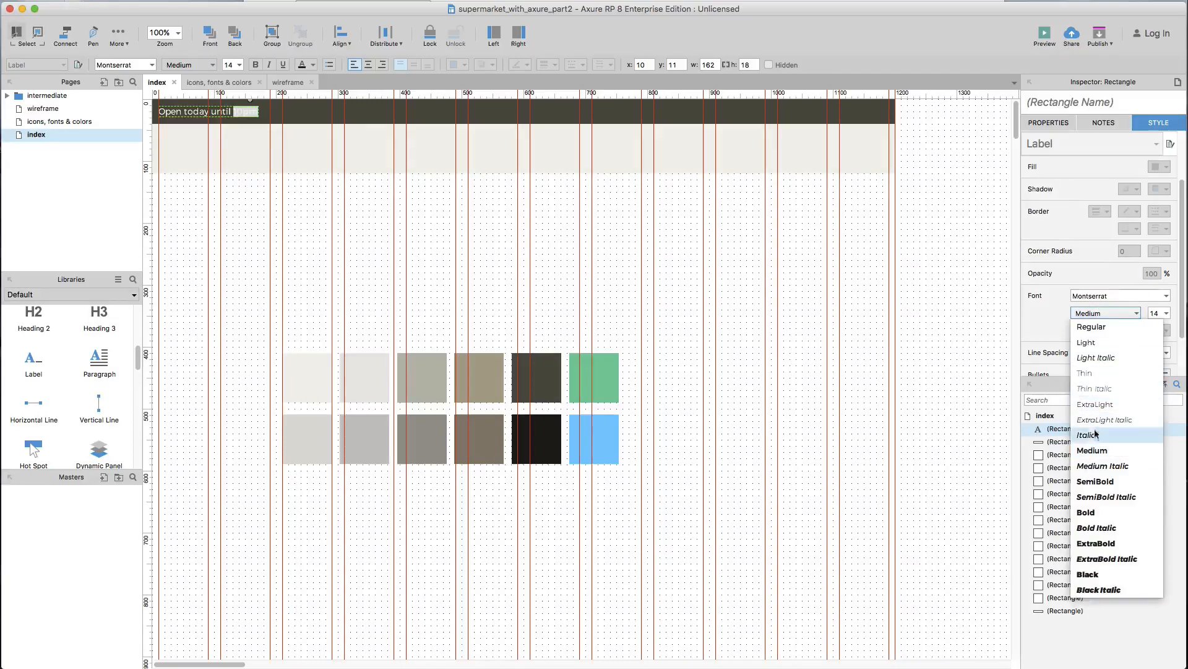
{"action": "left_click", "coordinate": [1098, 512]}
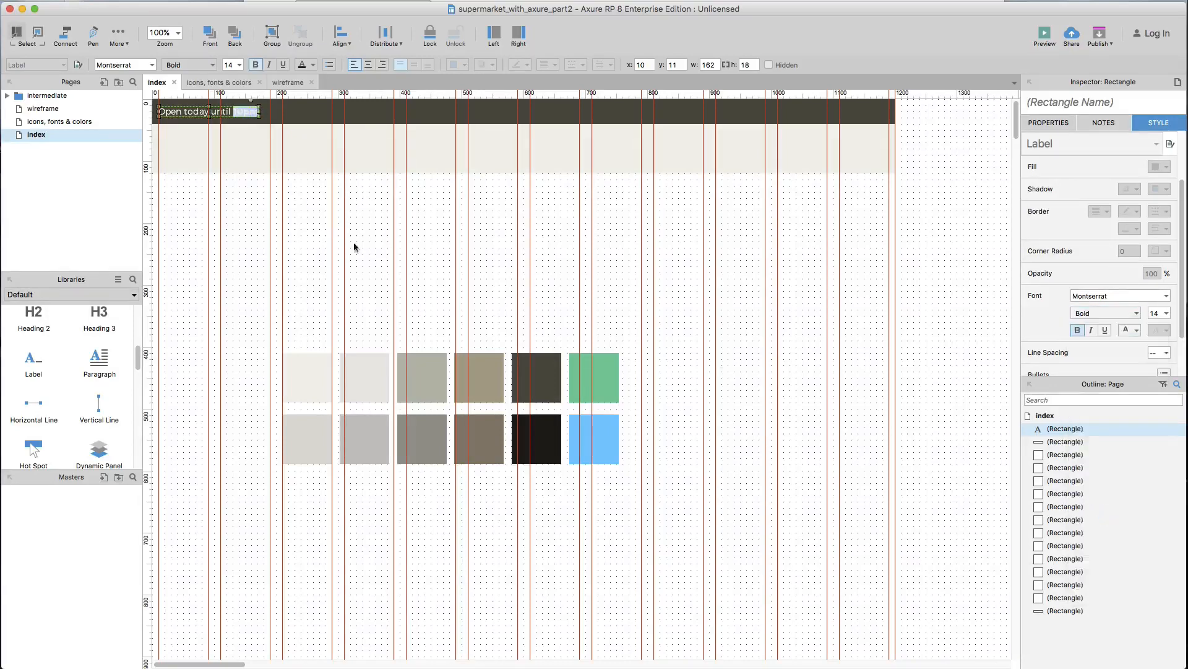
{"action": "left_click", "coordinate": [311, 199]}
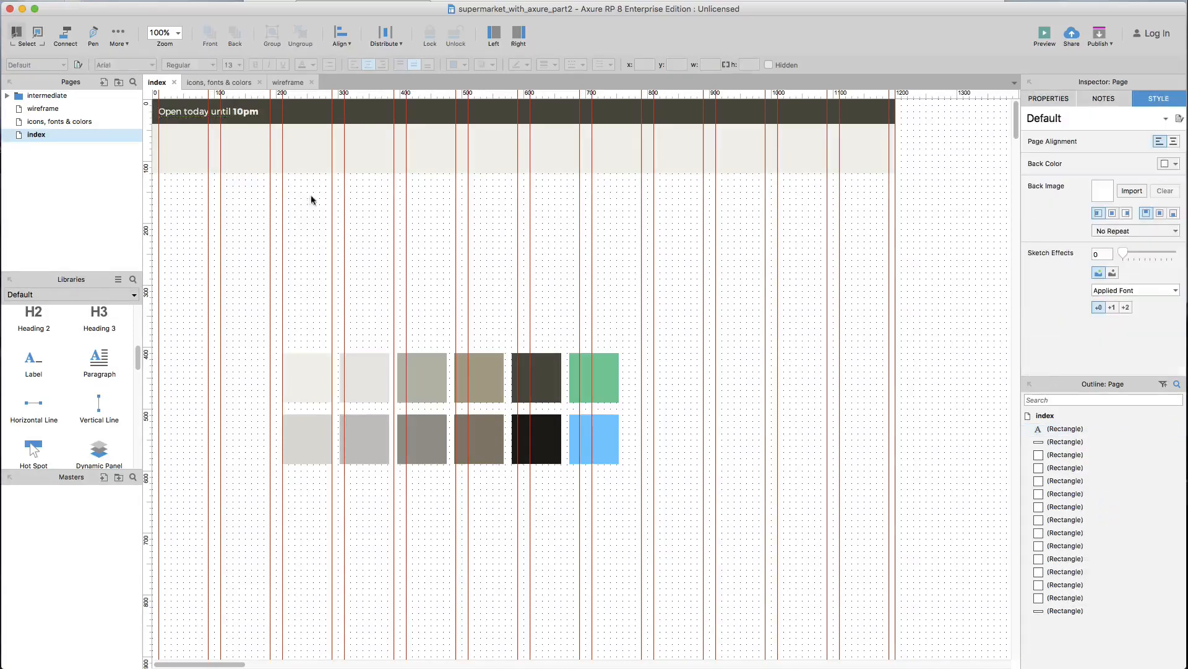
Step: Append an exclamation mark to the opening-hours label so it reads "Open today until 10pm!"
{"action": "double_click", "coordinate": [252, 119]}
{"action": "key", "text": "Escape"}
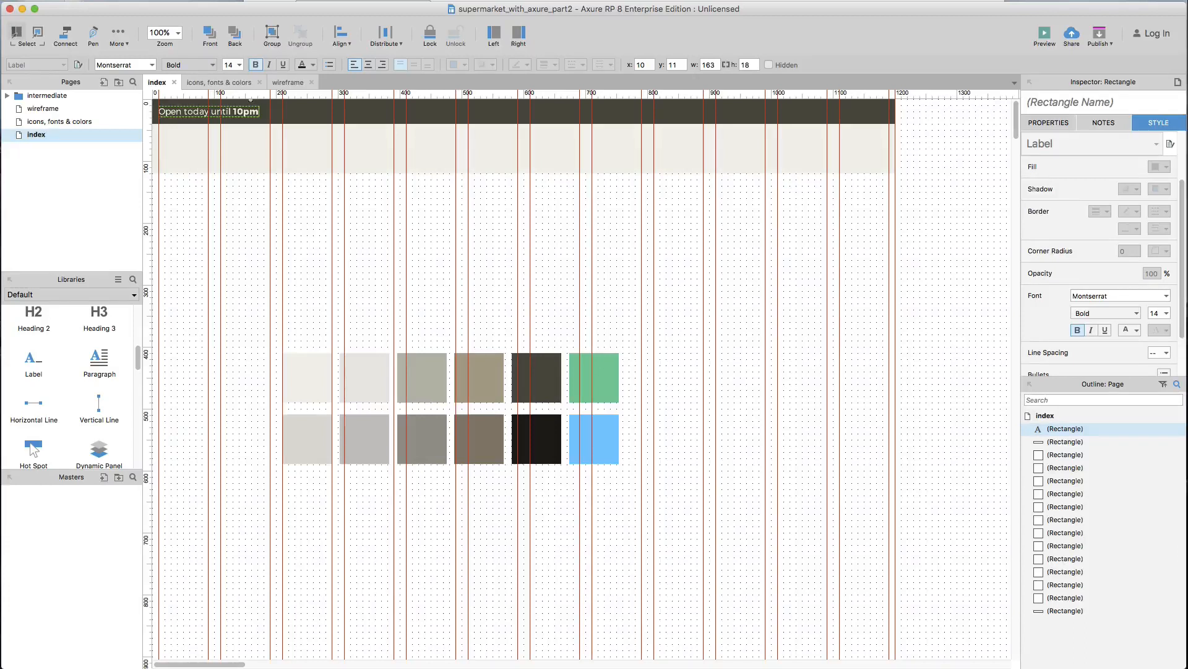
{"action": "left_click", "coordinate": [243, 213]}
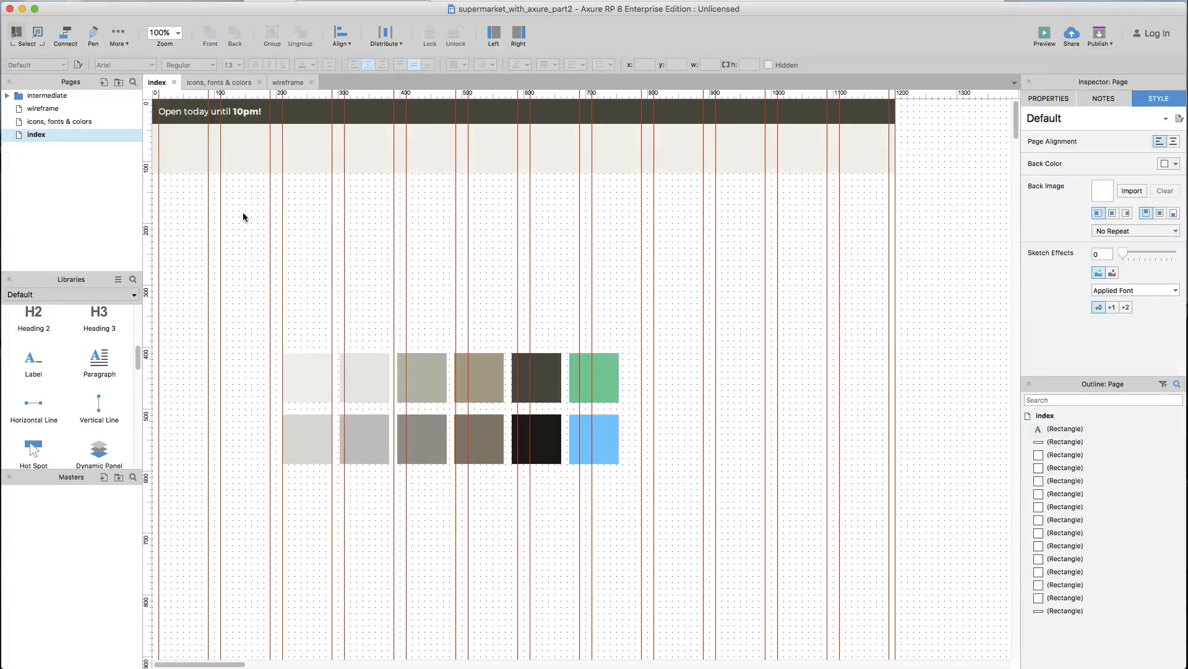
Step: Duplicate the opening-hours label to about X 990, Y 11 on the dark header bar and replace the copy's text with "Help"
{"action": "left_click", "coordinate": [173, 114]}
{"action": "left_click_drag", "start_coordinate": [174, 114], "coordinate": [778, 137]}
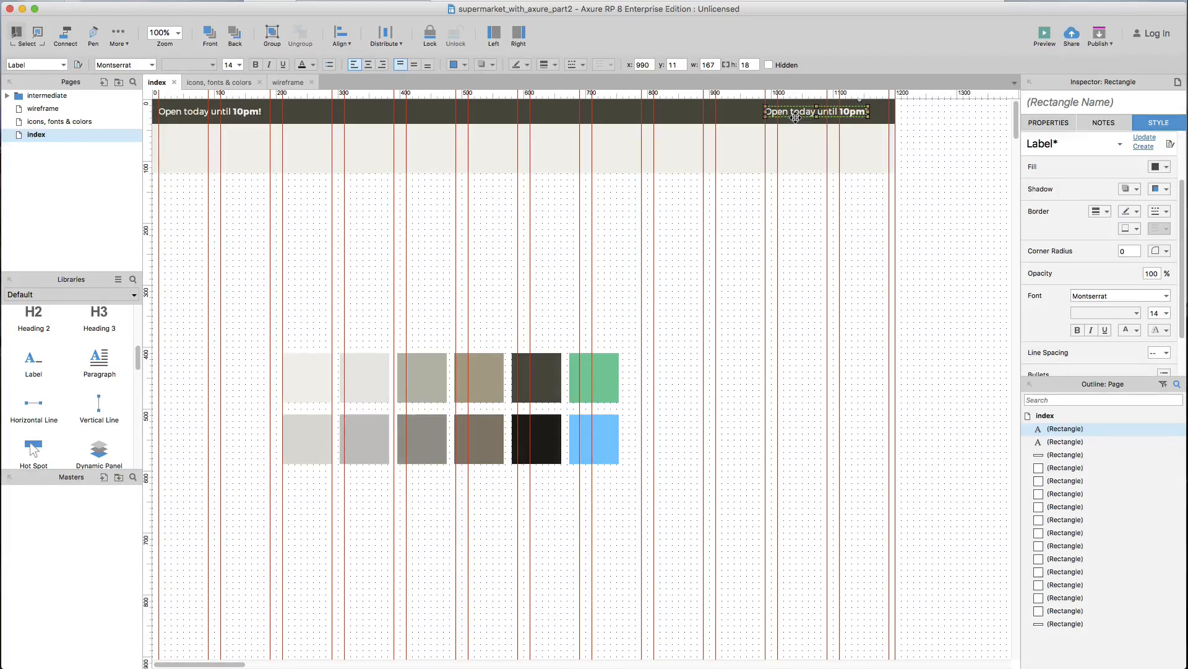
{"action": "double_click", "coordinate": [796, 117]}
{"action": "type", "text": "Help"}
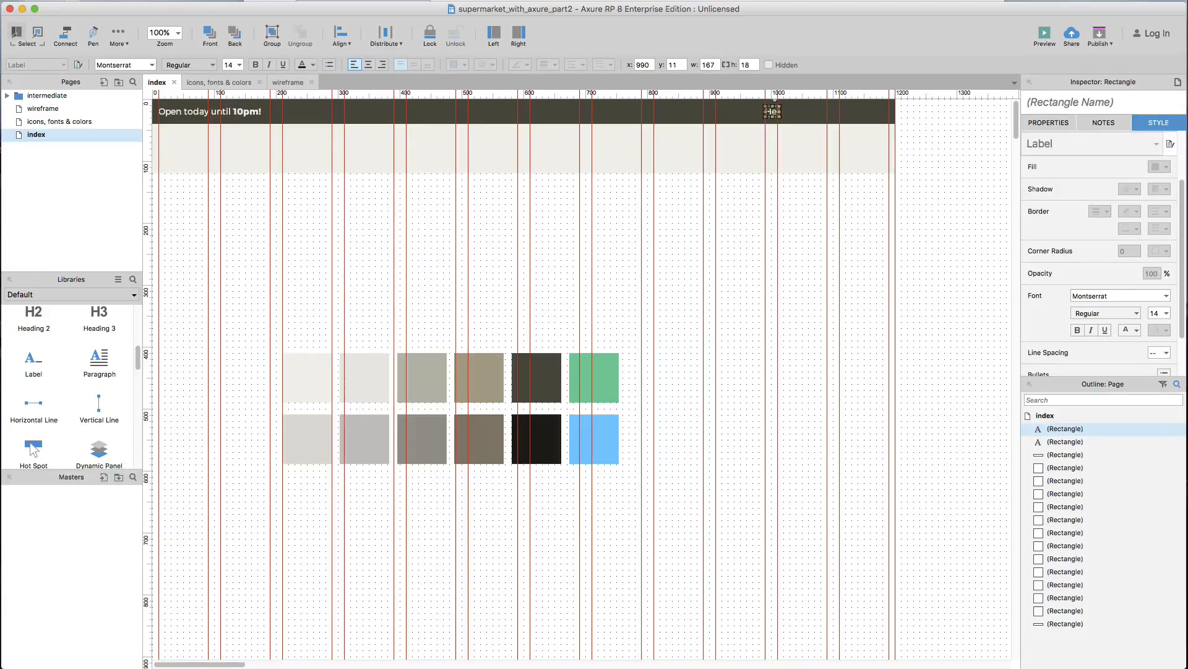
{"action": "left_click", "coordinate": [804, 218]}
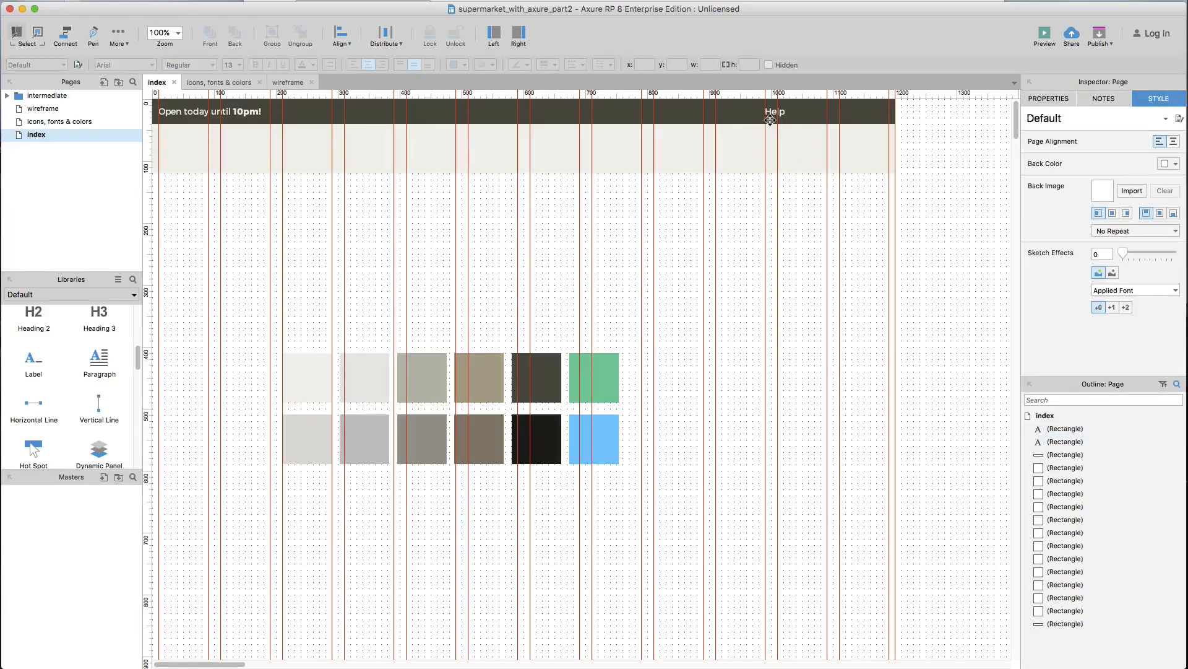
Step: Move the "Help" label to X 810, Y 11 and place copies of it at X 943 and X 1068 on the same line
{"action": "left_click_drag", "start_coordinate": [775, 111], "coordinate": [661, 112]}
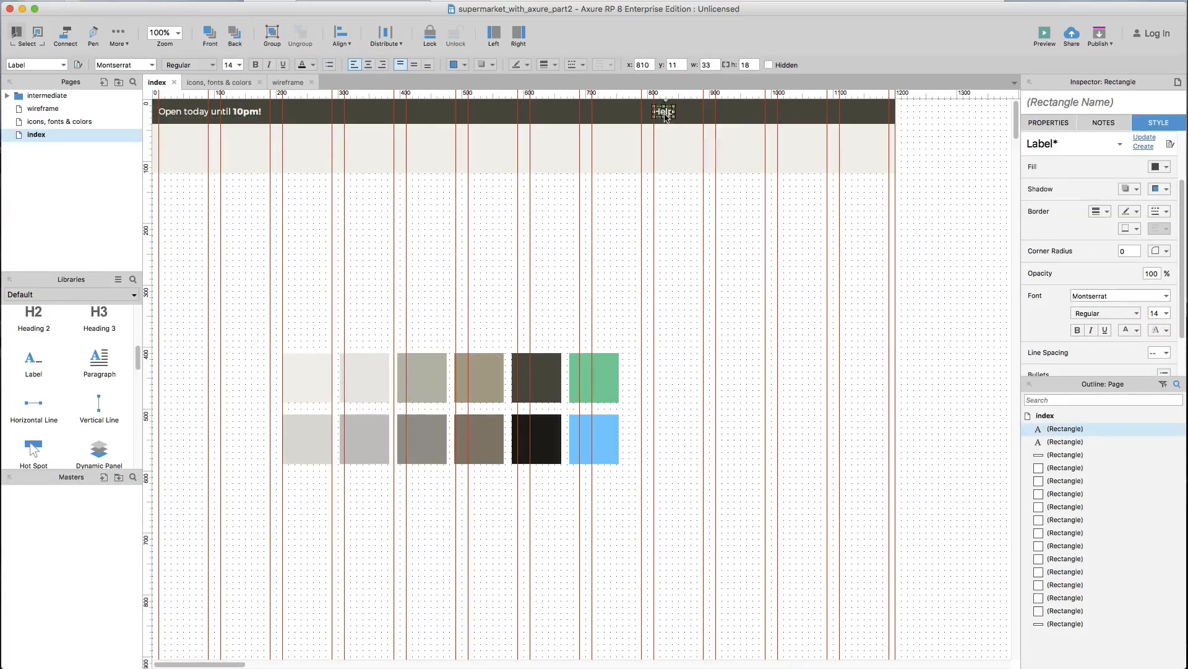
{"action": "left_click_drag", "start_coordinate": [775, 112], "coordinate": [824, 120]}
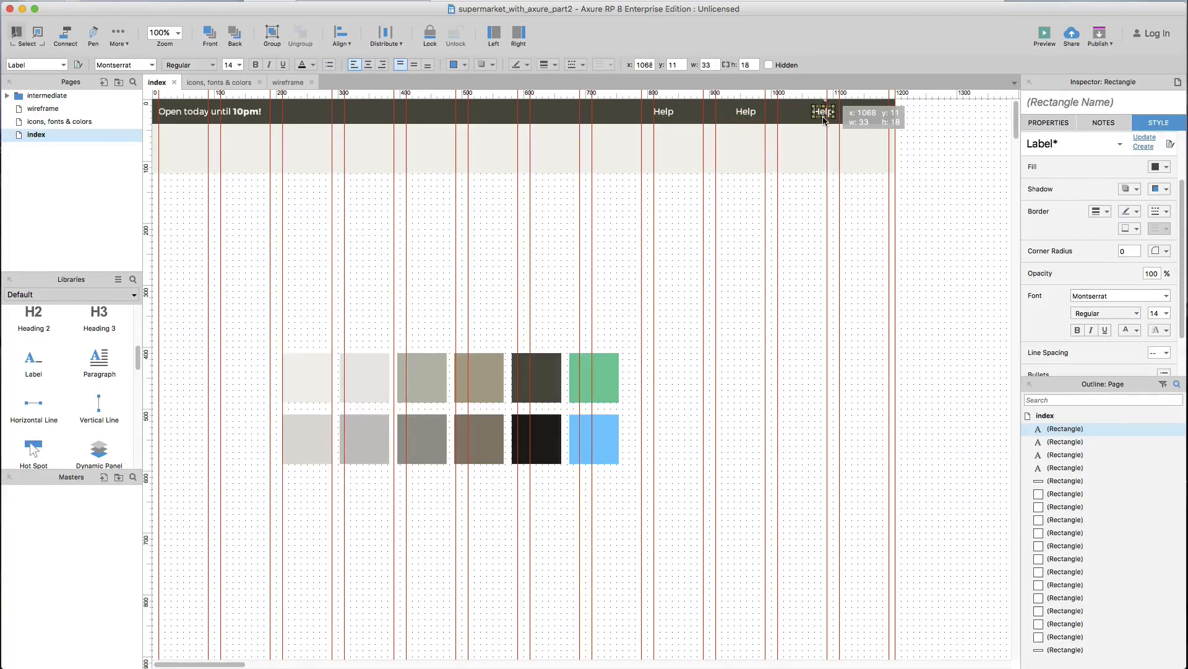
Step: Change the text of the rightmost "Help" copy in the dark header bar to "MyAccount"
{"action": "double_click", "coordinate": [823, 115]}
{"action": "type", "text": "Login"}
{"action": "key", "text": "super+a"}
{"action": "type", "text": "MyAcc"}
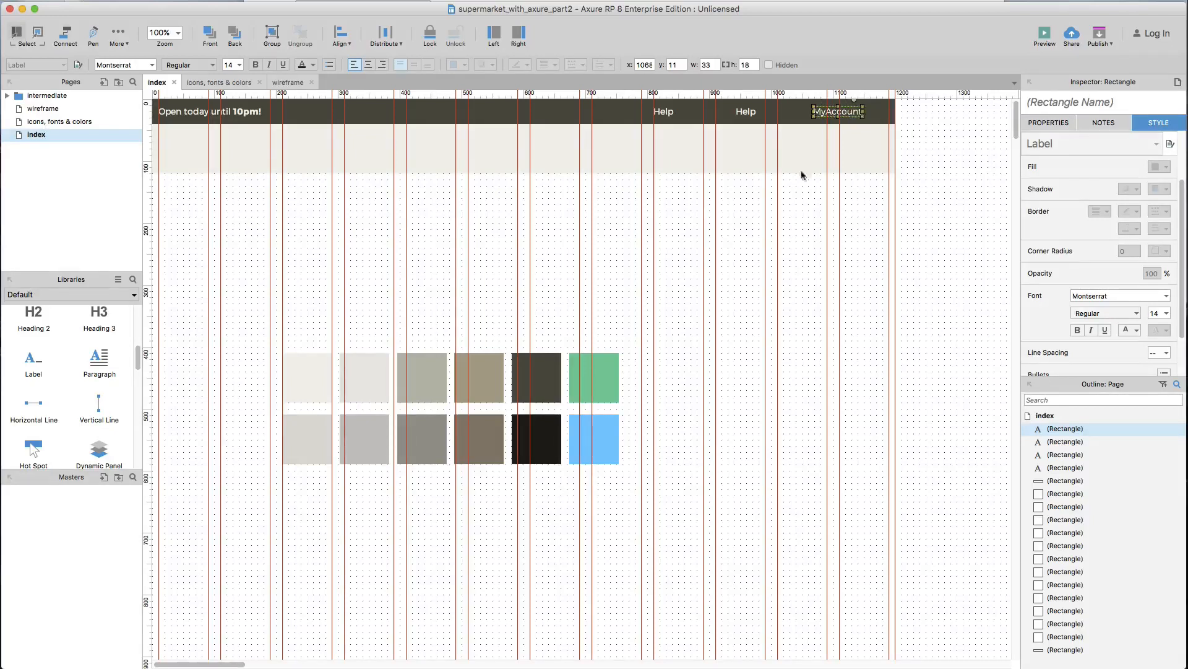
{"action": "left_click", "coordinate": [779, 247]}
Step: Check the header links in the browser wireframe preview and change the middle "Help" copy's text to "Wishlist"
{"action": "left_click", "coordinate": [746, 113]}
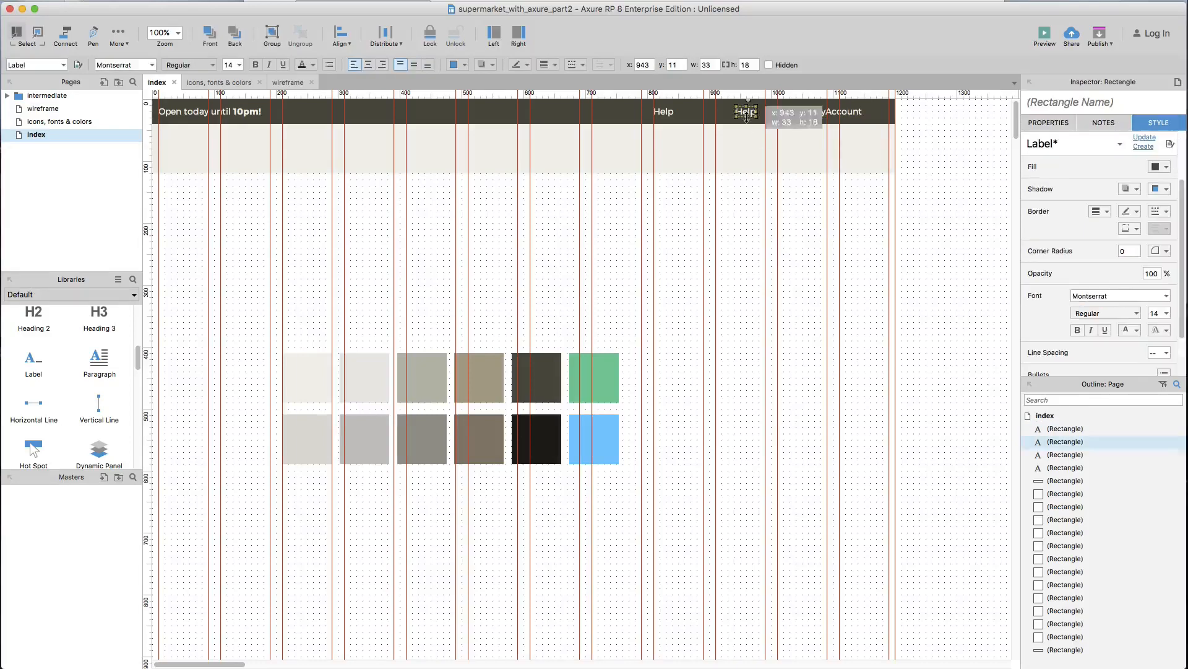
{"action": "key", "text": "super+Tab"}
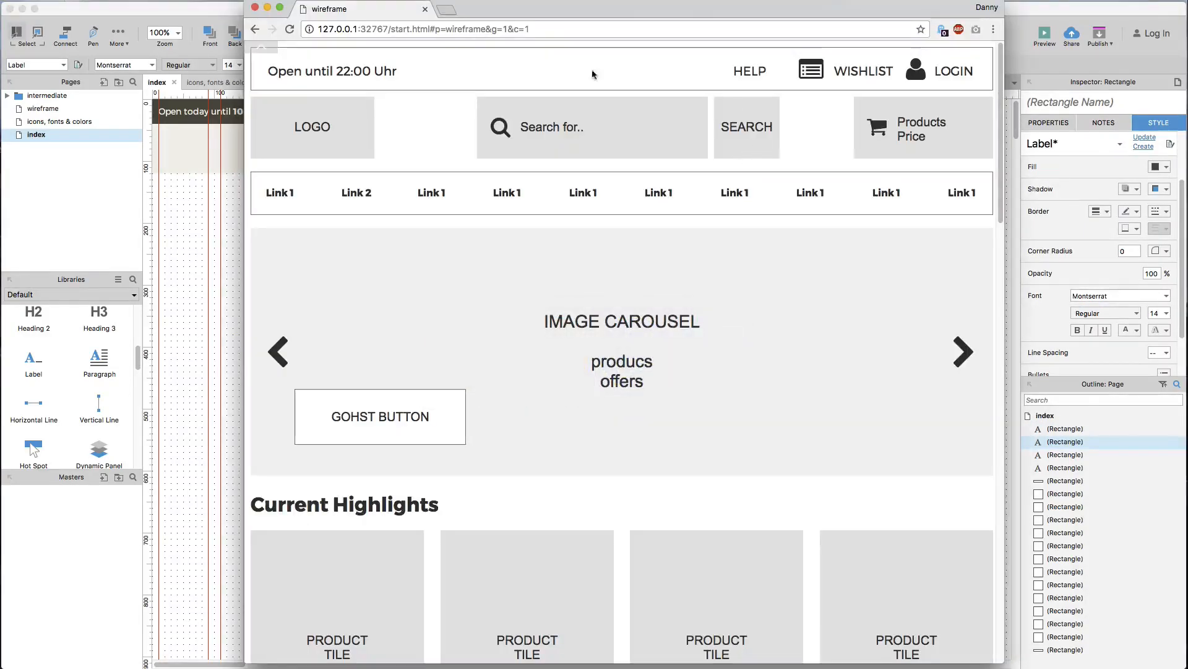
{"action": "key", "text": "super+Tab"}
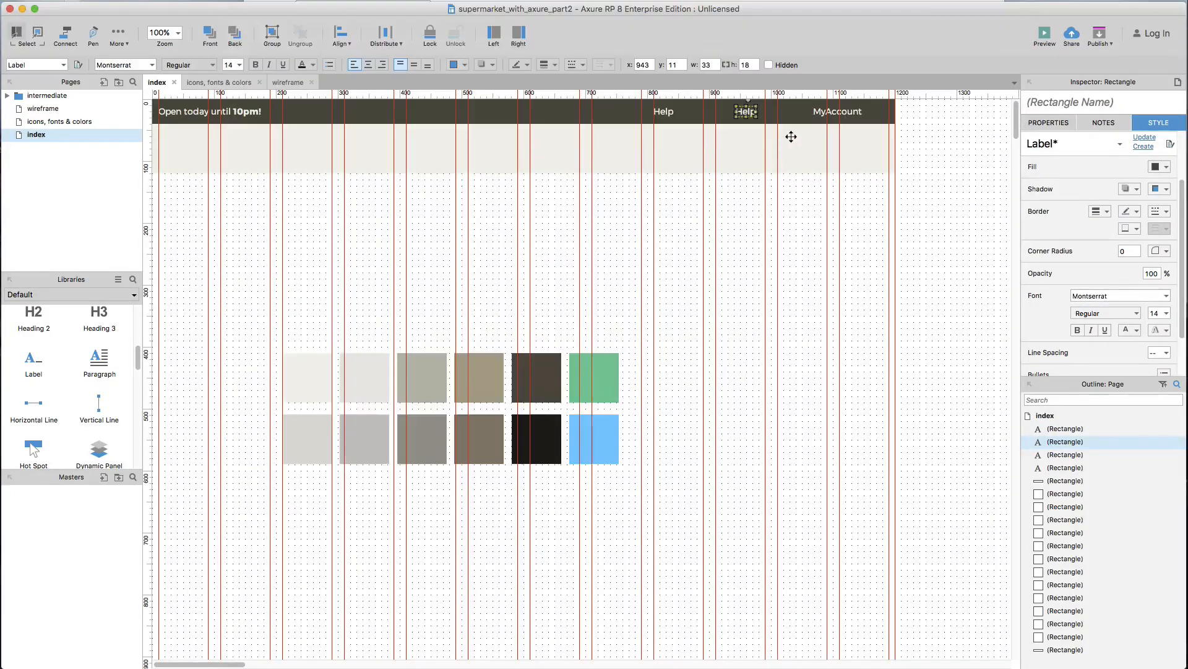
{"action": "key", "text": "Return"}
{"action": "type", "text": "Wishli"}
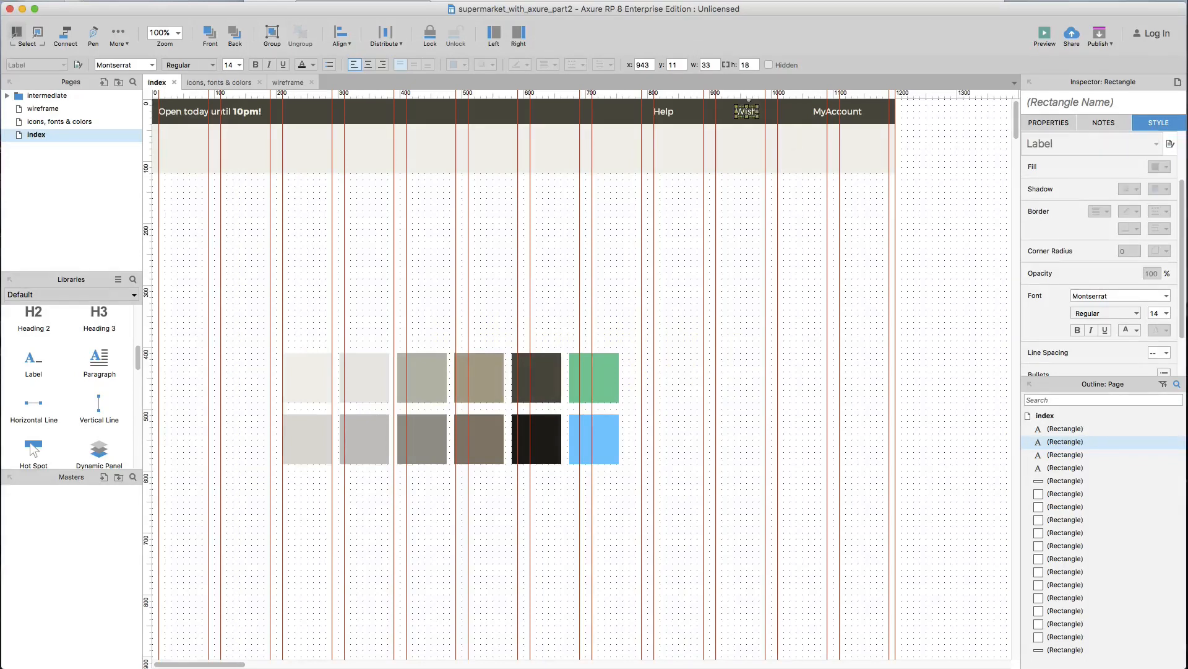
{"action": "type", "text": "st"}
{"action": "left_click", "coordinate": [753, 224]}
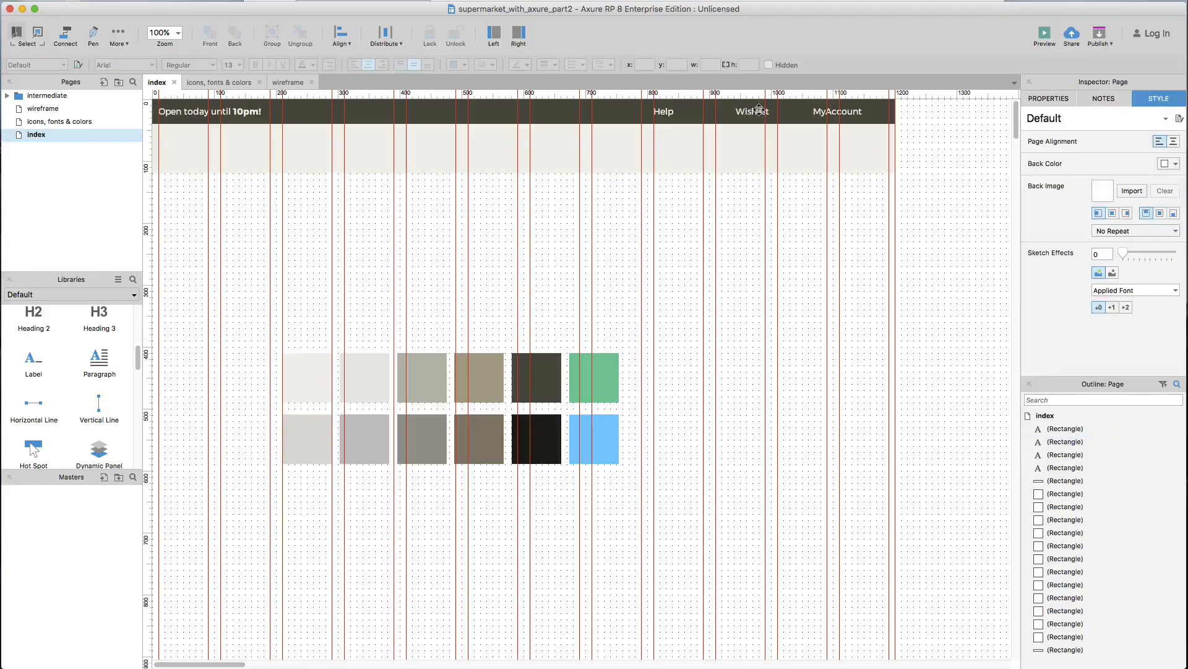
Step: Copy the light help, user and checklist icons from the icons, fonts & colors page onto the index page at X 715, Y 172
{"action": "scroll", "coordinate": [754, 224], "scroll_direction": "up", "scroll_amount": 5}
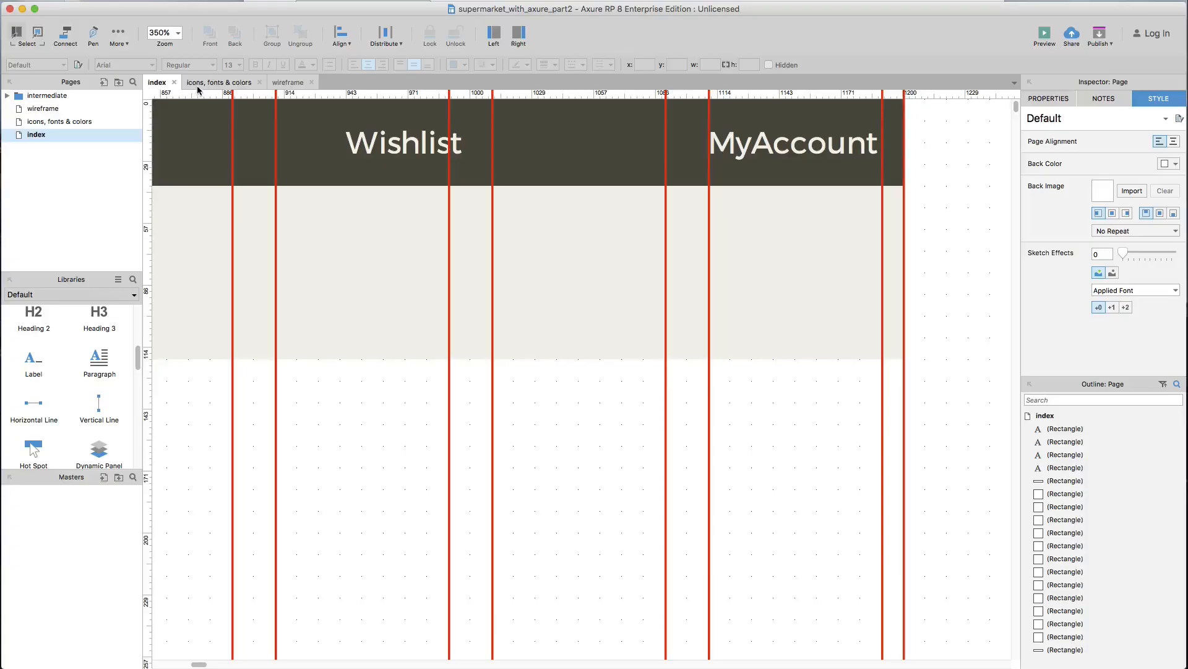
{"action": "left_click", "coordinate": [197, 85]}
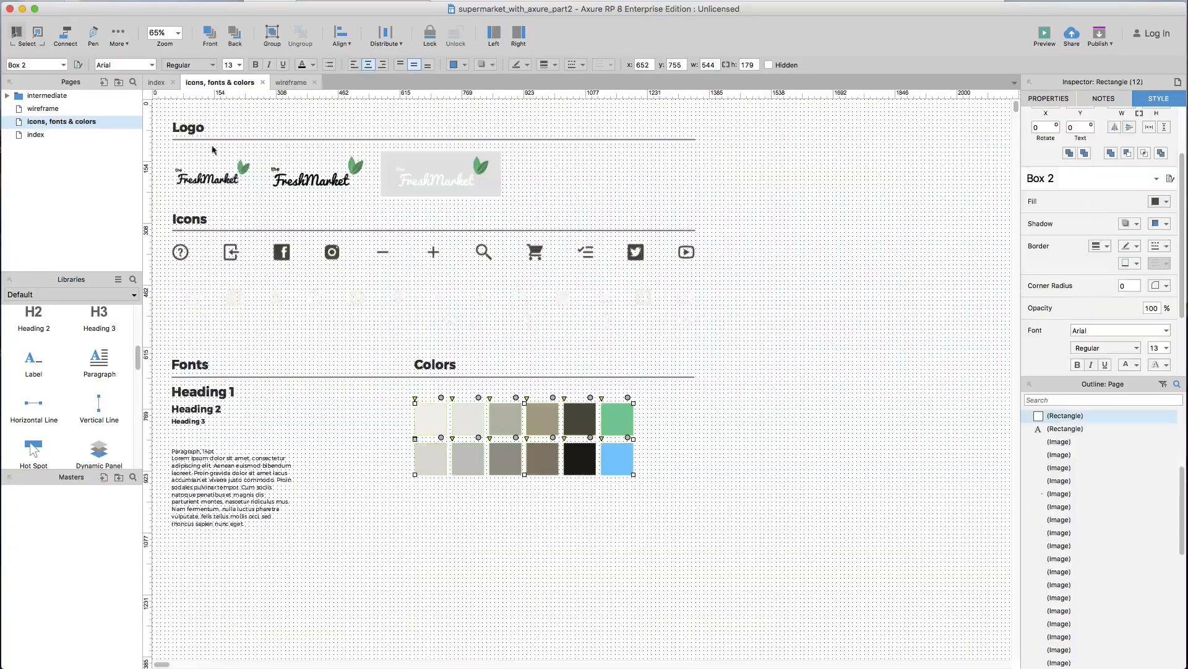
{"action": "left_click", "coordinate": [275, 302]}
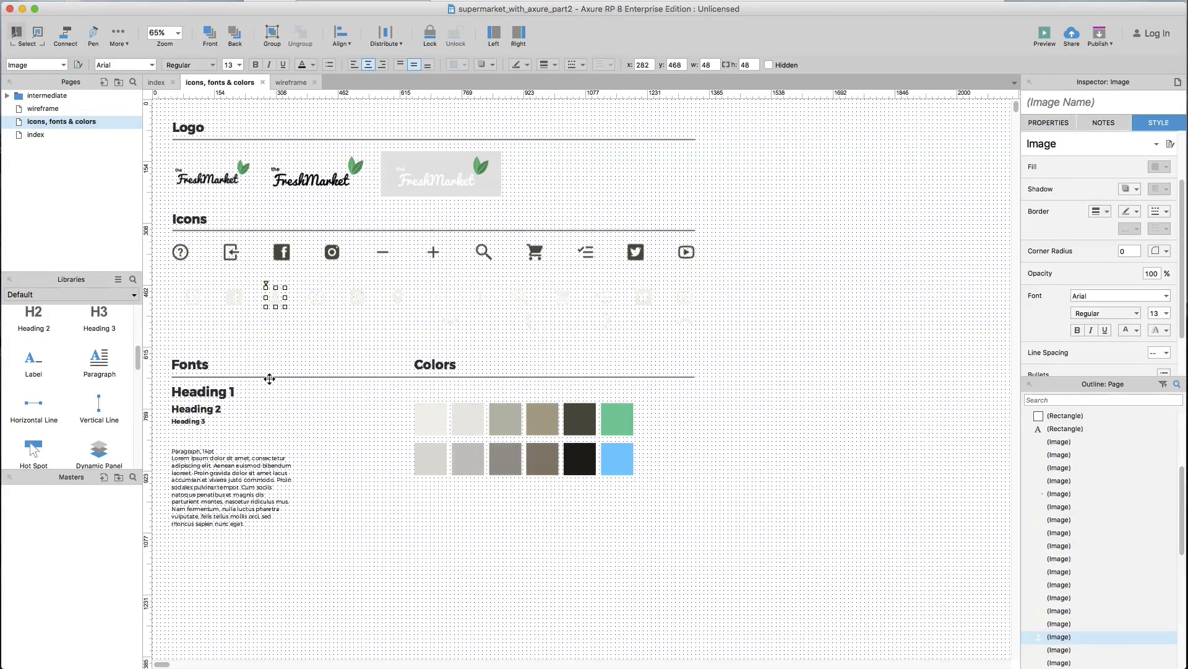
{"action": "left_click", "coordinate": [313, 296], "text": "shift"}
{"action": "left_click", "coordinate": [596, 294], "text": "shift"}
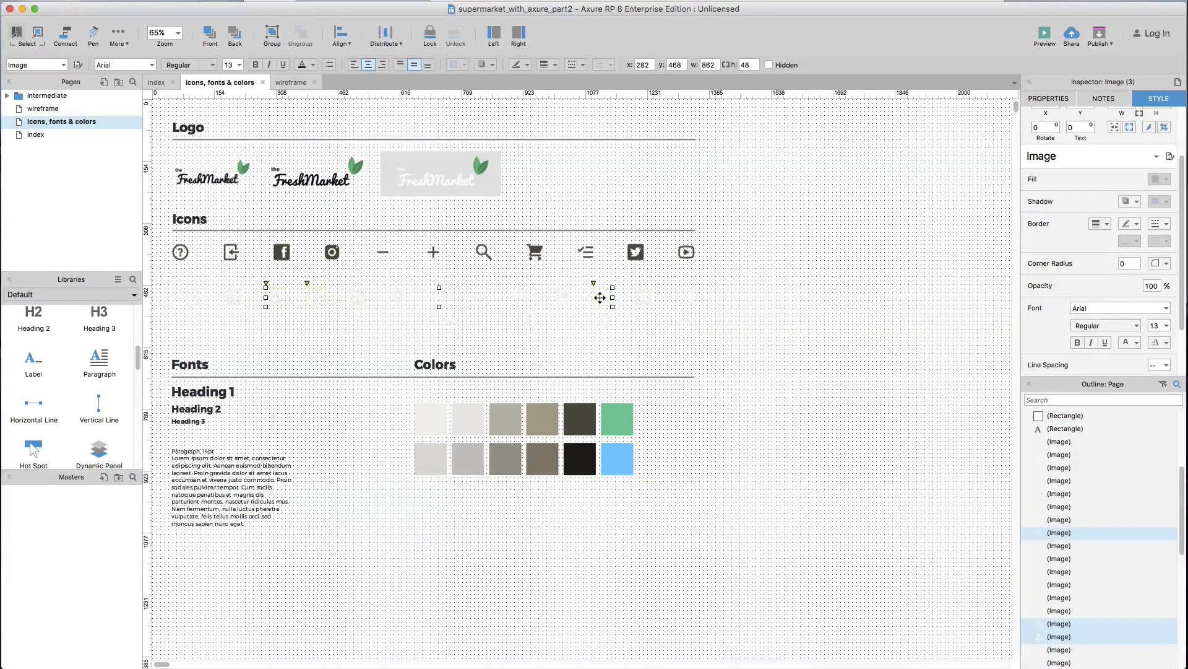
{"action": "left_click", "coordinate": [158, 84]}
{"action": "scroll", "coordinate": [477, 370], "scroll_direction": "down", "scroll_amount": 5}
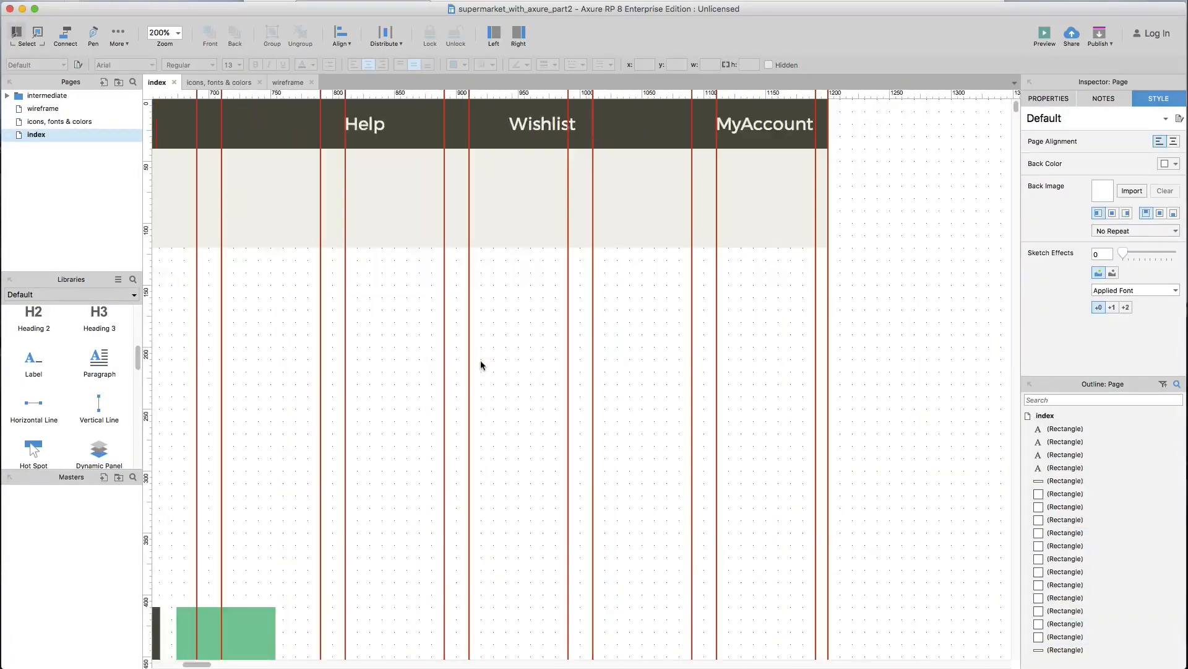
{"action": "key", "text": "super+v"}
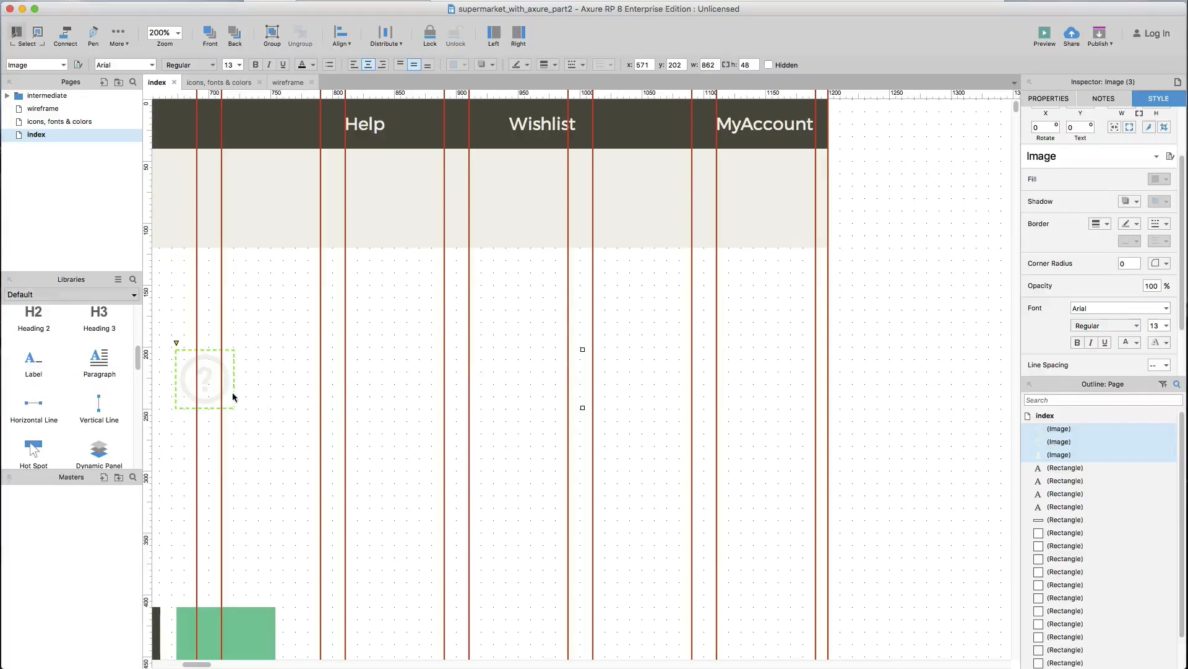
{"action": "left_click_drag", "start_coordinate": [228, 393], "coordinate": [407, 356]}
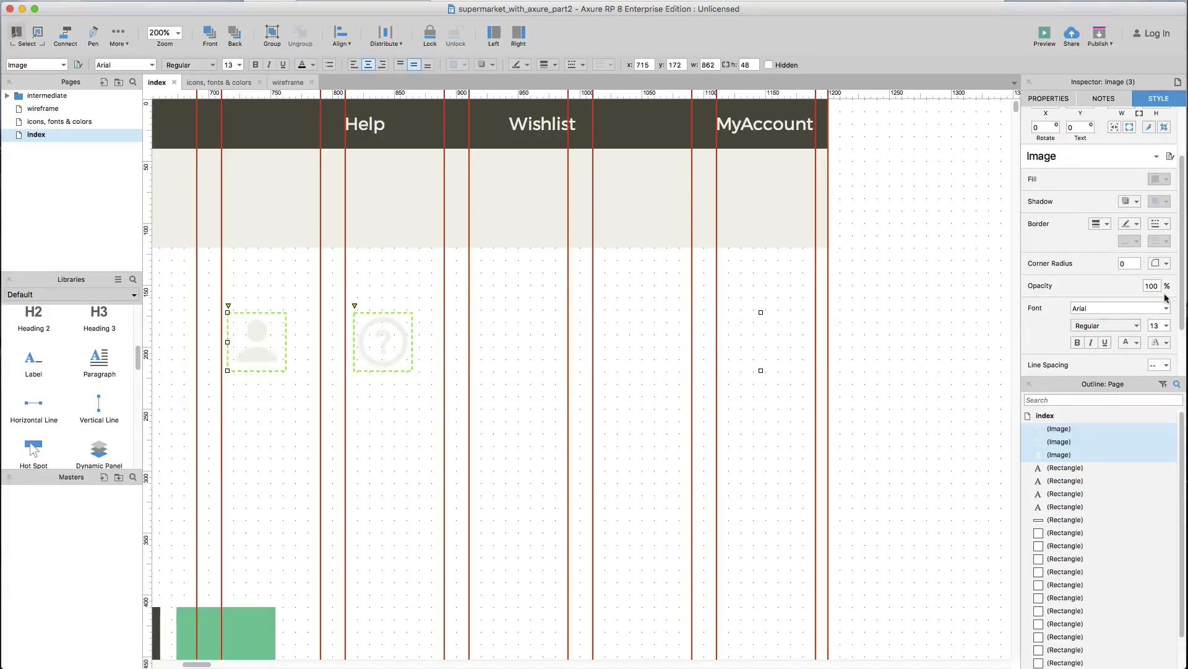
Step: Resize each of the three pasted icons to 22 by 22 with the aspect ratio locked
{"action": "scroll", "coordinate": [1158, 260], "scroll_direction": "up", "scroll_amount": 3}
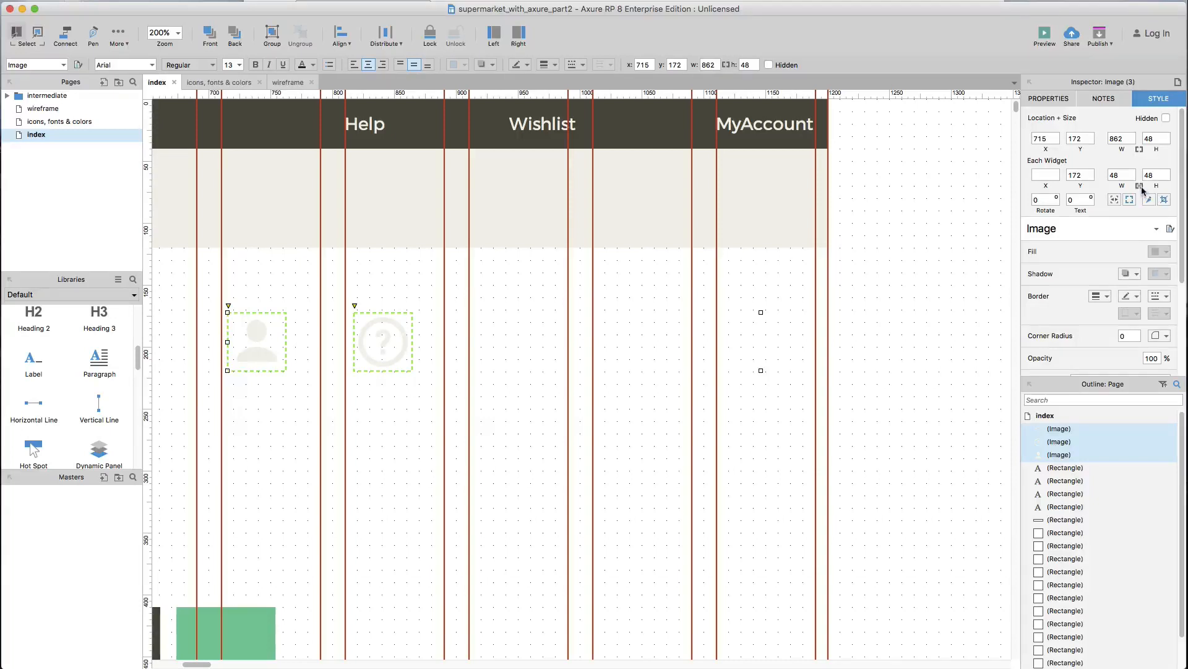
{"action": "type", "text": "25"}
{"action": "key", "text": "Tab"}
{"action": "double_click", "coordinate": [1121, 177]}
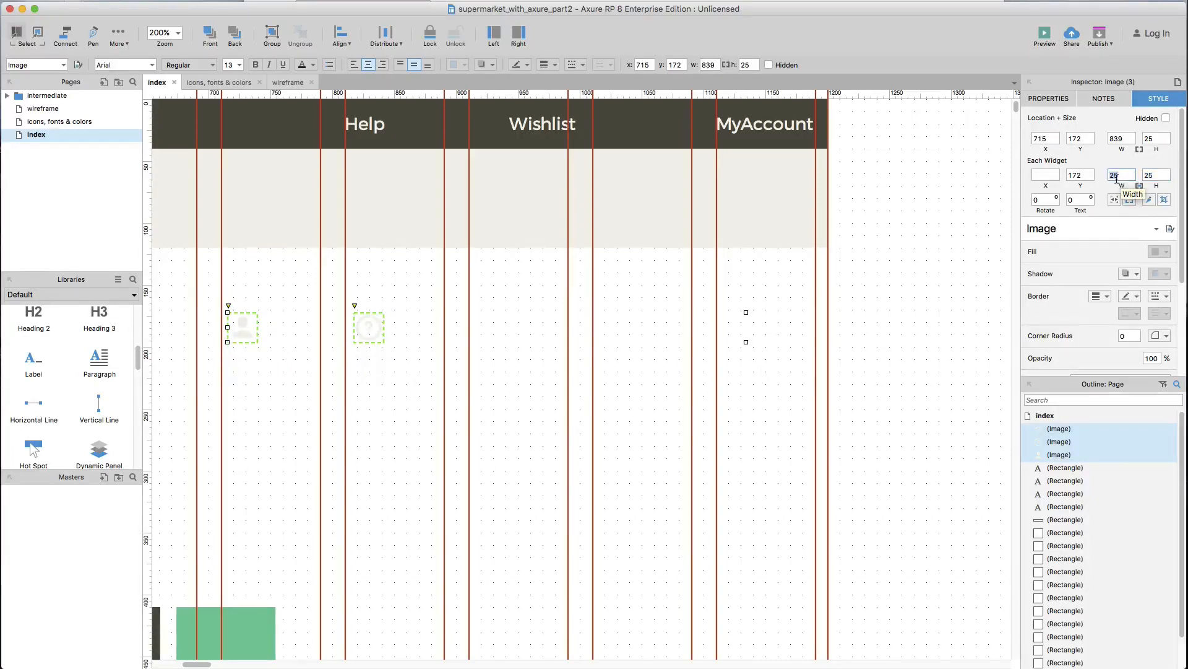
{"action": "type", "text": "22"}
{"action": "key", "text": "Tab"}
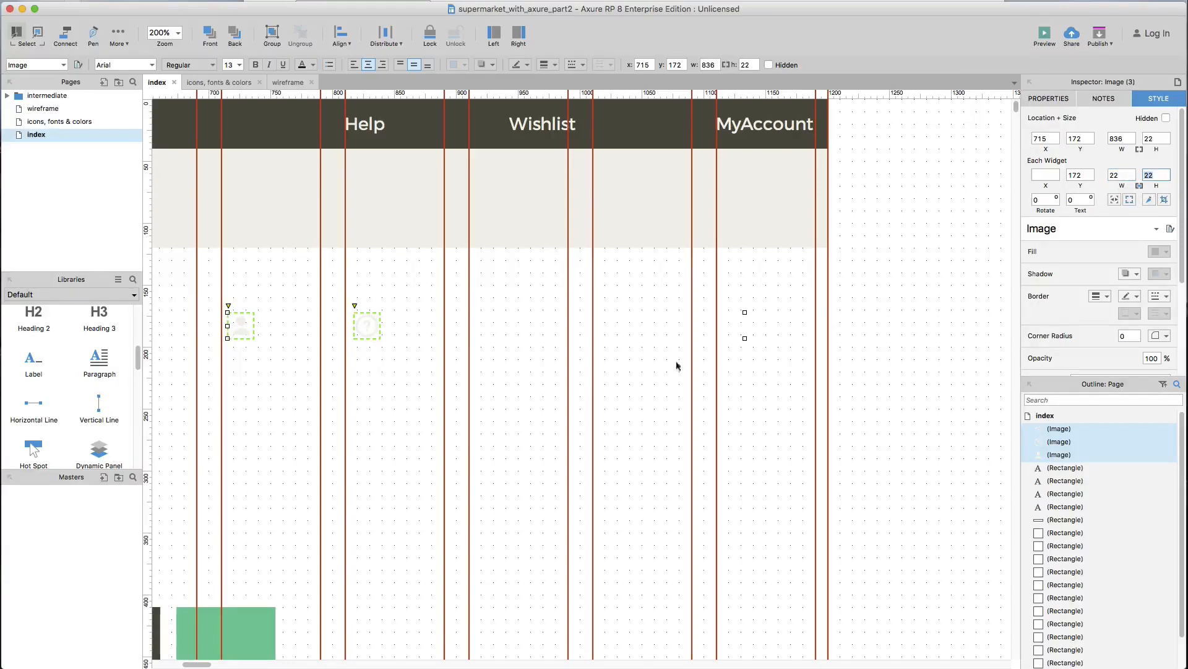
Step: Place the help, user and checklist icons in the dark header bar directly before the "Help", "MyAccount" and "Wishlist" labels
{"action": "left_click", "coordinate": [347, 365]}
{"action": "left_click_drag", "start_coordinate": [366, 324], "coordinate": [327, 122]}
{"action": "left_click_drag", "start_coordinate": [240, 323], "coordinate": [698, 131]}
{"action": "left_click", "coordinate": [898, 380]}
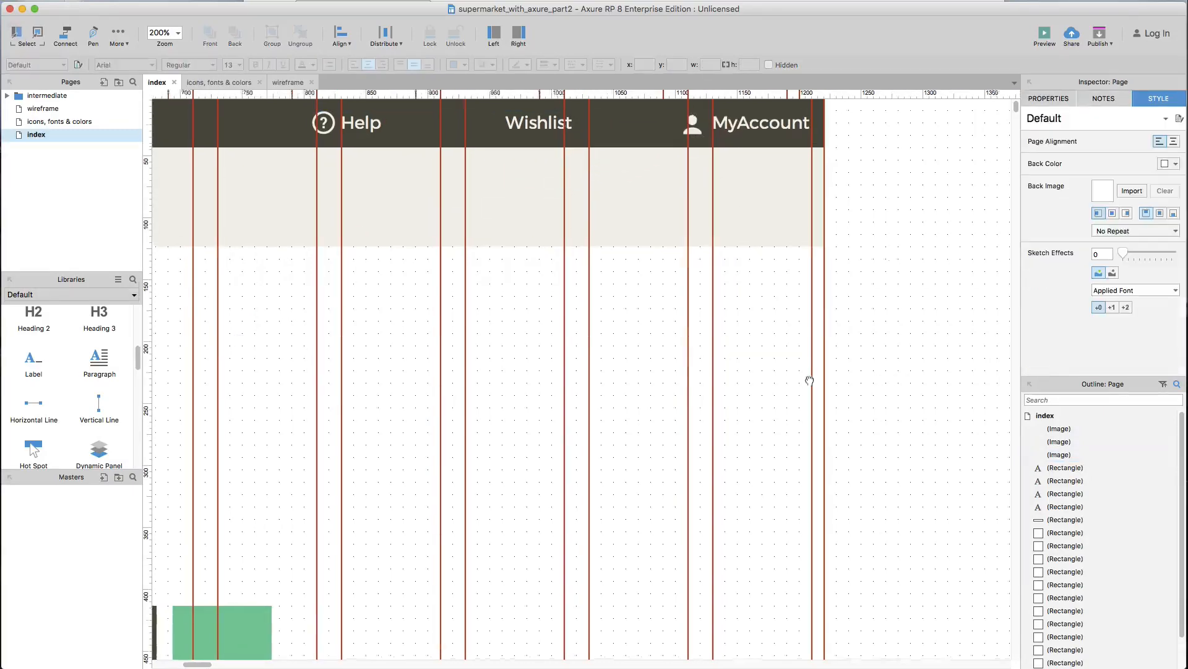
{"action": "scroll", "coordinate": [862, 380], "scroll_direction": "right", "scroll_amount": 10}
{"action": "left_click_drag", "start_coordinate": [878, 328], "coordinate": [461, 131]}
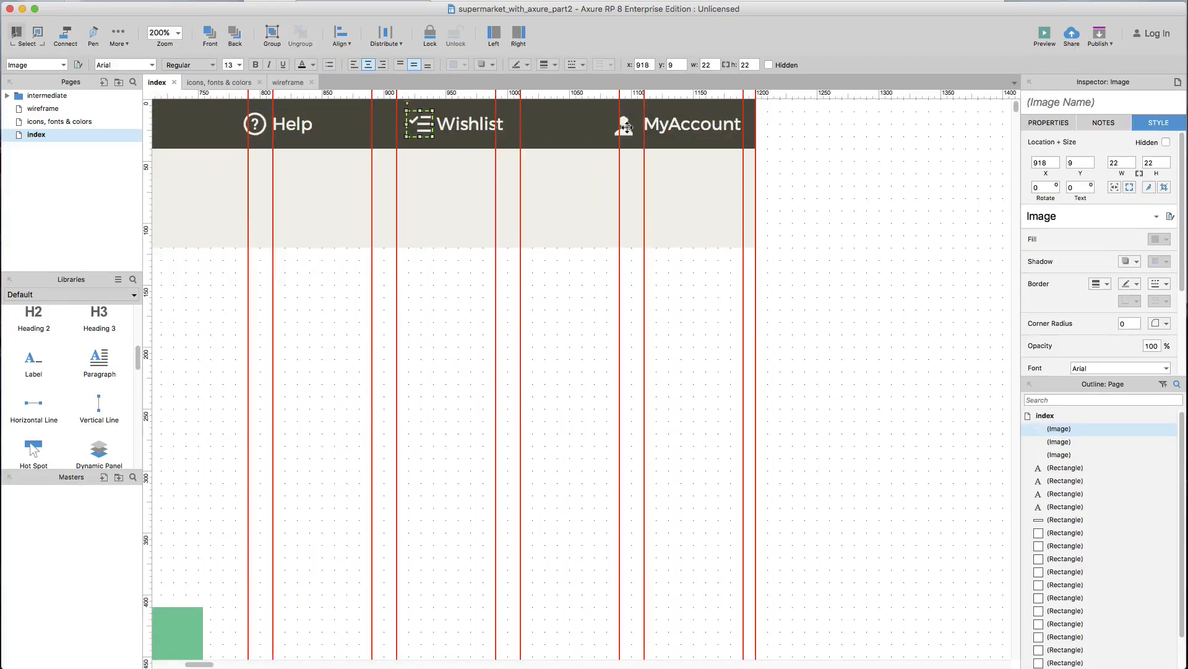
Step: Nudge the user icon beside "MyAccount" to X 1089, Y 8
{"action": "scroll", "coordinate": [613, 146], "scroll_direction": "up", "scroll_amount": 2}
{"action": "left_click", "coordinate": [622, 174]}
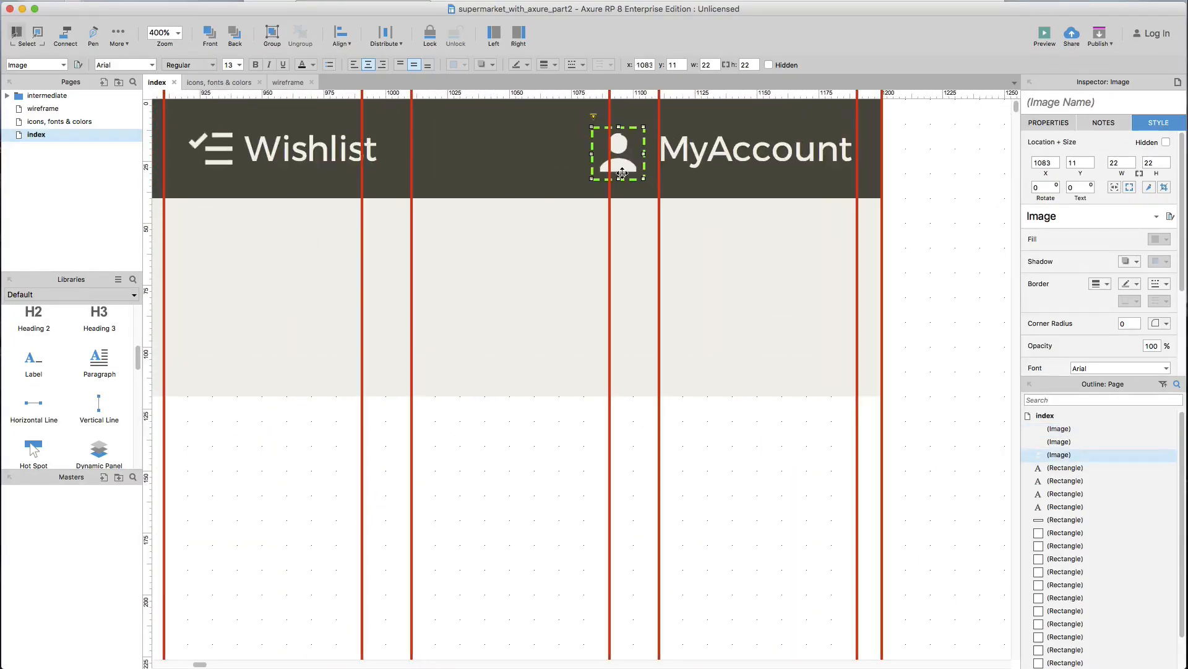
{"action": "key", "text": "Right"}
{"action": "key", "text": "Right"}
{"action": "key", "text": "Right"}
{"action": "key", "text": "Right"}
{"action": "key", "text": "Right"}
{"action": "key", "text": "Right"}
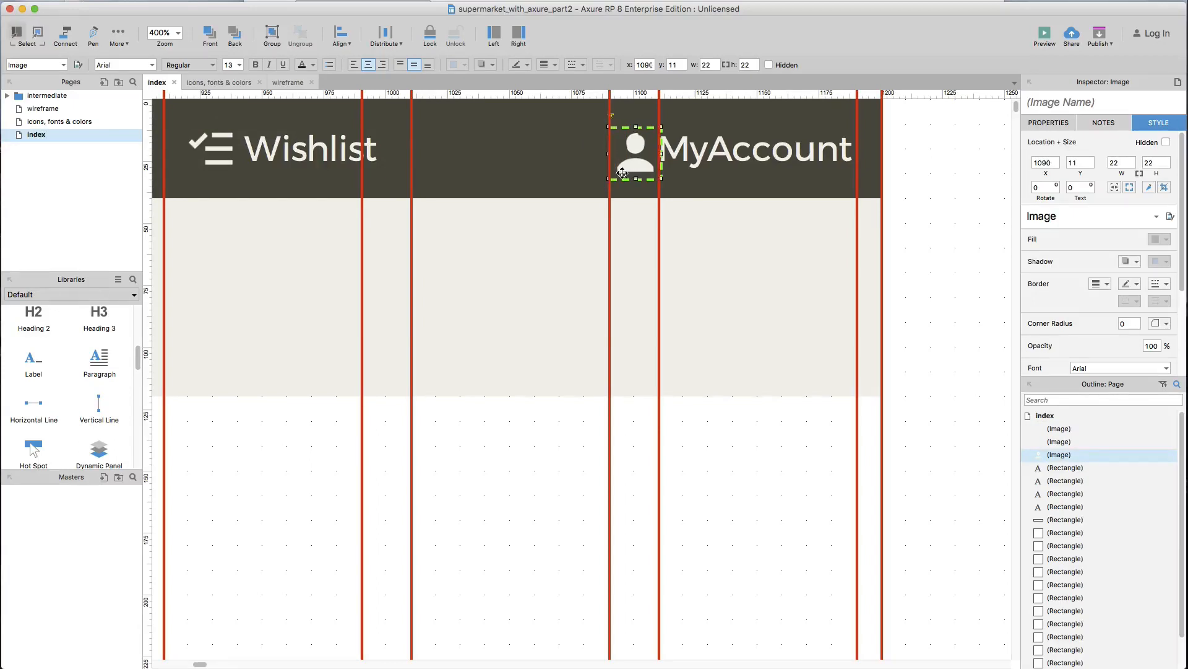
{"action": "key", "text": "Up"}
{"action": "key", "text": "Up"}
{"action": "key", "text": "Up"}
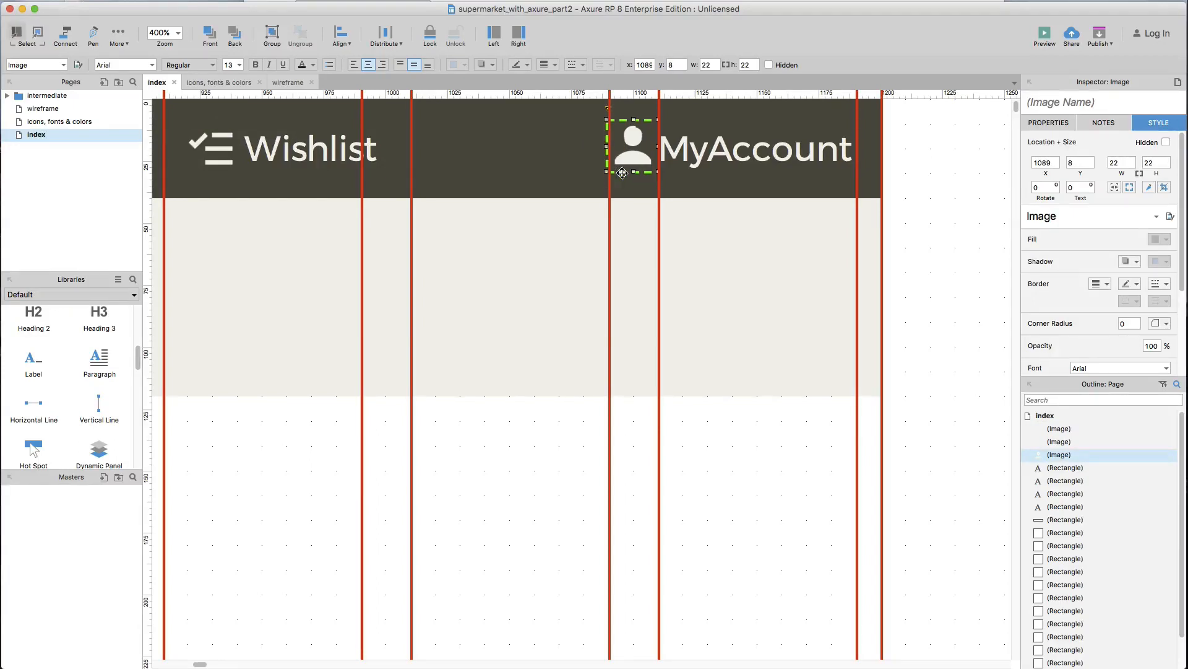
Step: Nudge the checklist icon beside "Wishlist" horizontally to X 912, keeping it at Y 9
{"action": "left_click", "coordinate": [480, 292]}
{"action": "left_click_drag", "start_coordinate": [514, 298], "coordinate": [757, 300]}
{"action": "left_click", "coordinate": [545, 154]}
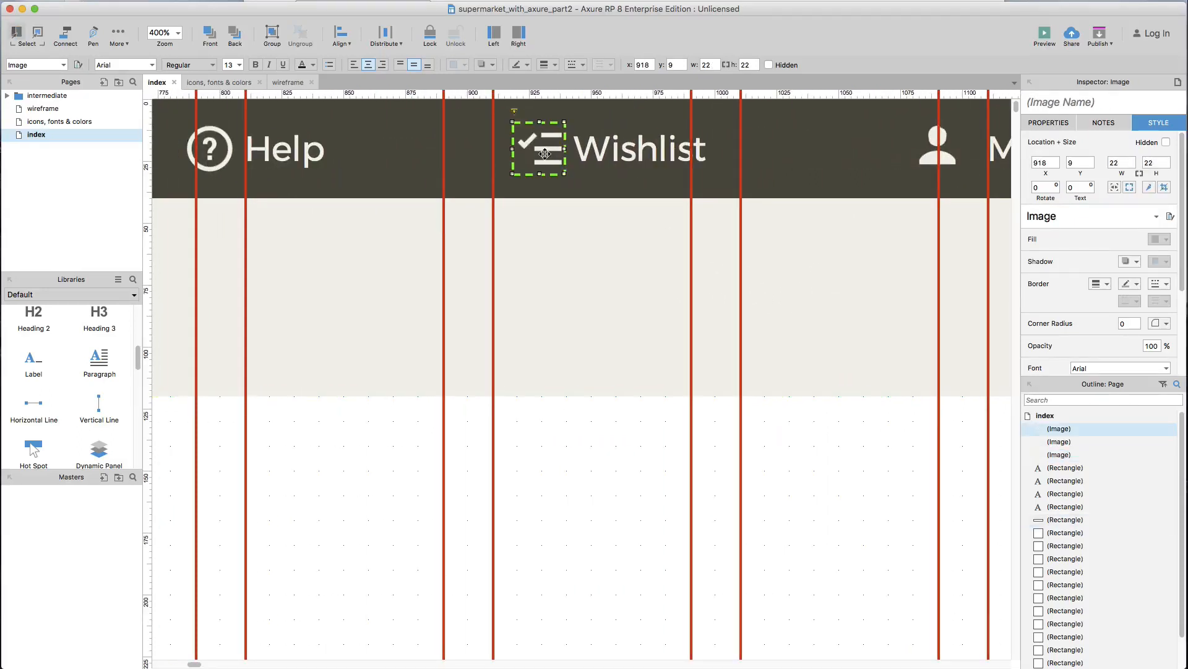
{"action": "key", "text": "Right"}
{"action": "key", "text": "Right"}
{"action": "key", "text": "Right"}
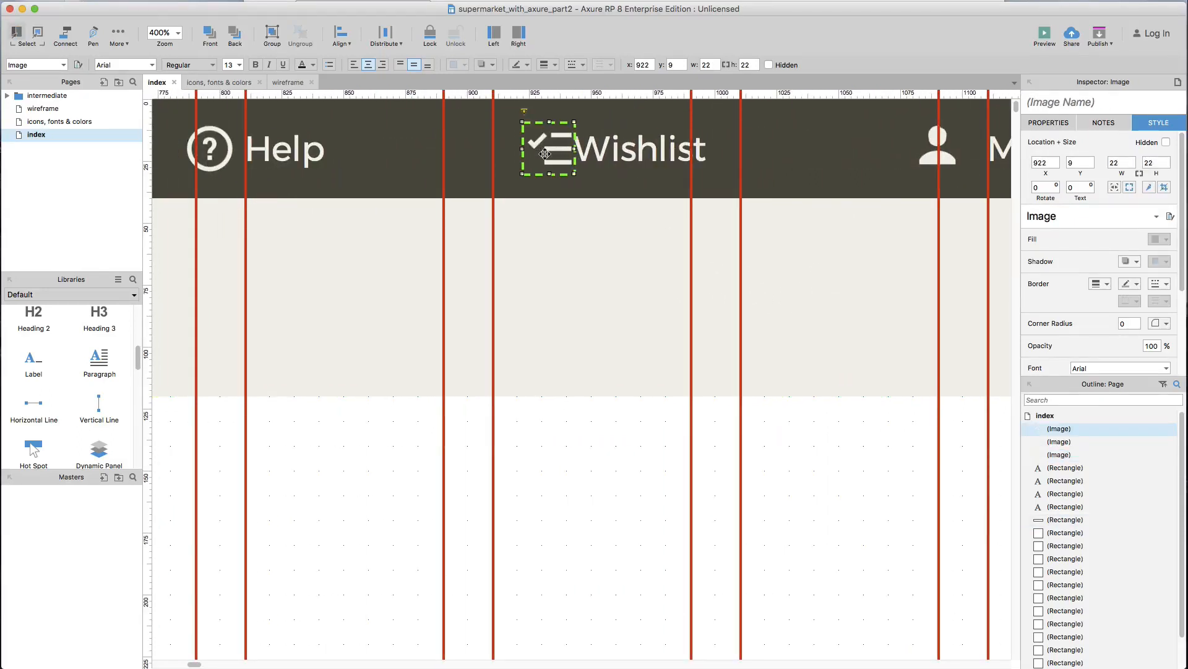
{"action": "key", "text": "shift+Left"}
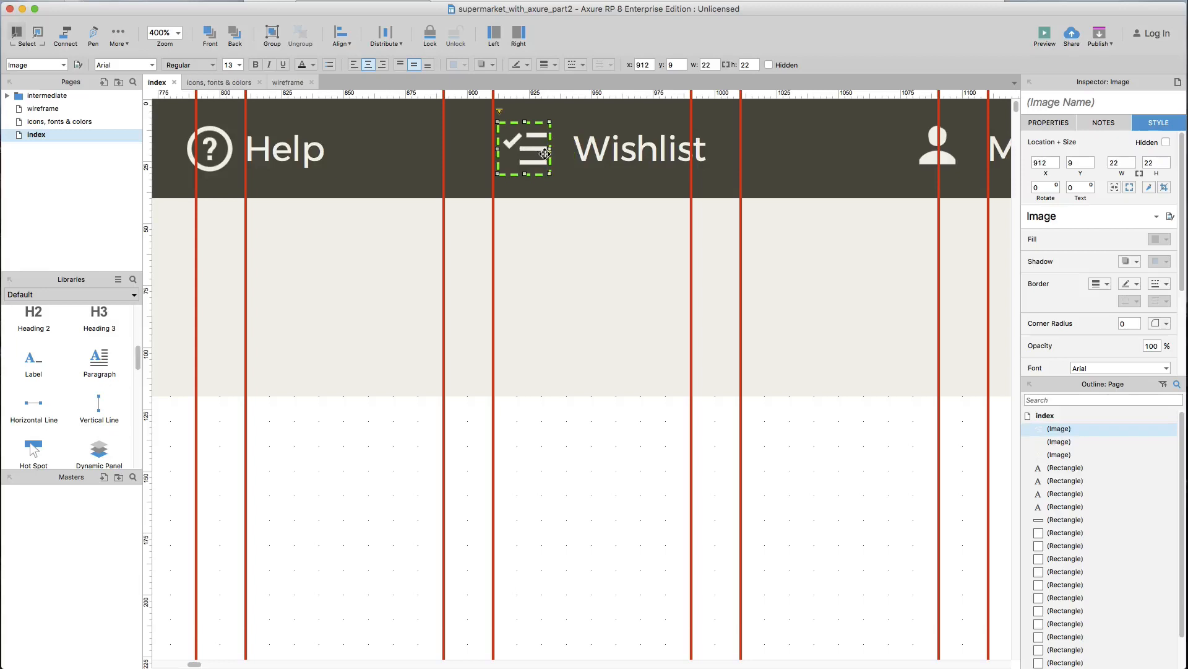
Step: Nudge the help icon beside the "Help" label horizontally to X 781, keeping it at Y 9
{"action": "left_click", "coordinate": [220, 161]}
{"action": "key", "text": "Right"}
{"action": "key", "text": "Right"}
{"action": "key", "text": "Right"}
{"action": "key", "text": "Right"}
{"action": "key", "text": "Right"}
{"action": "key", "text": "Right"}
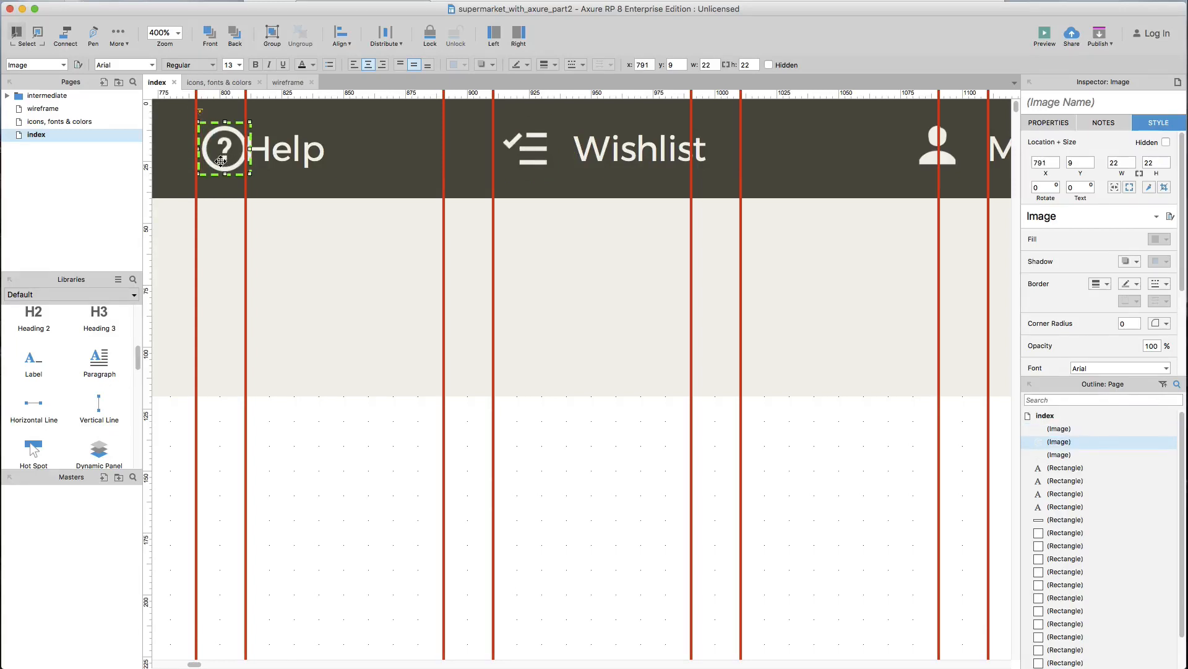
{"action": "key", "text": "Left"}
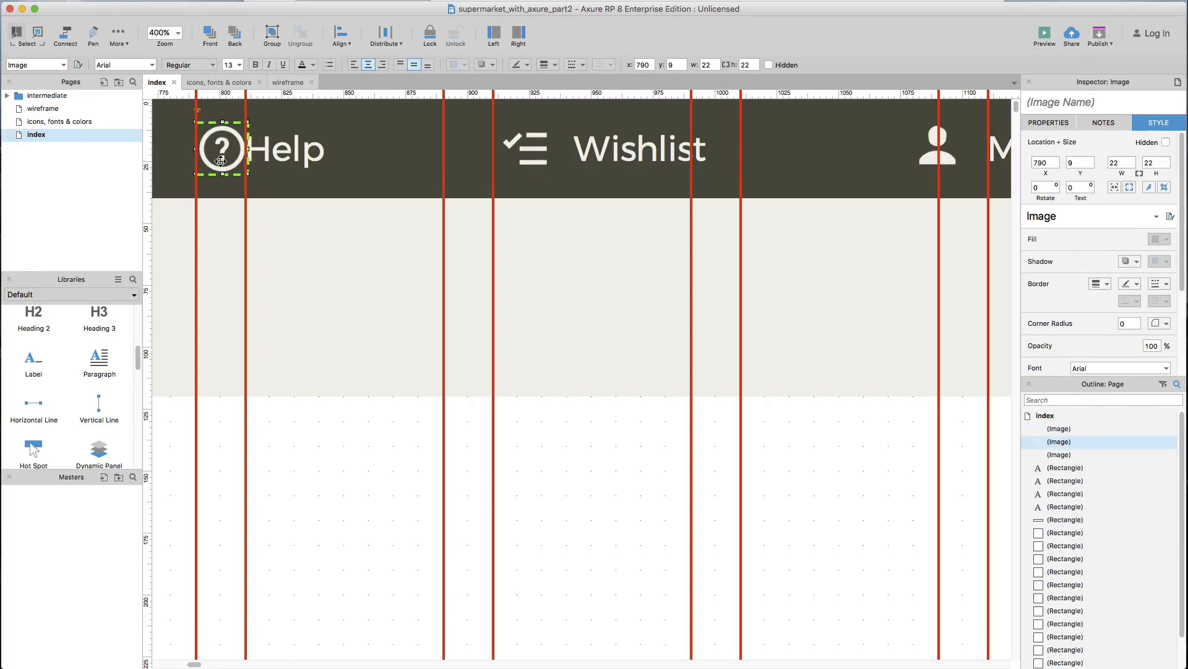
{"action": "key", "text": "shift+Left"}
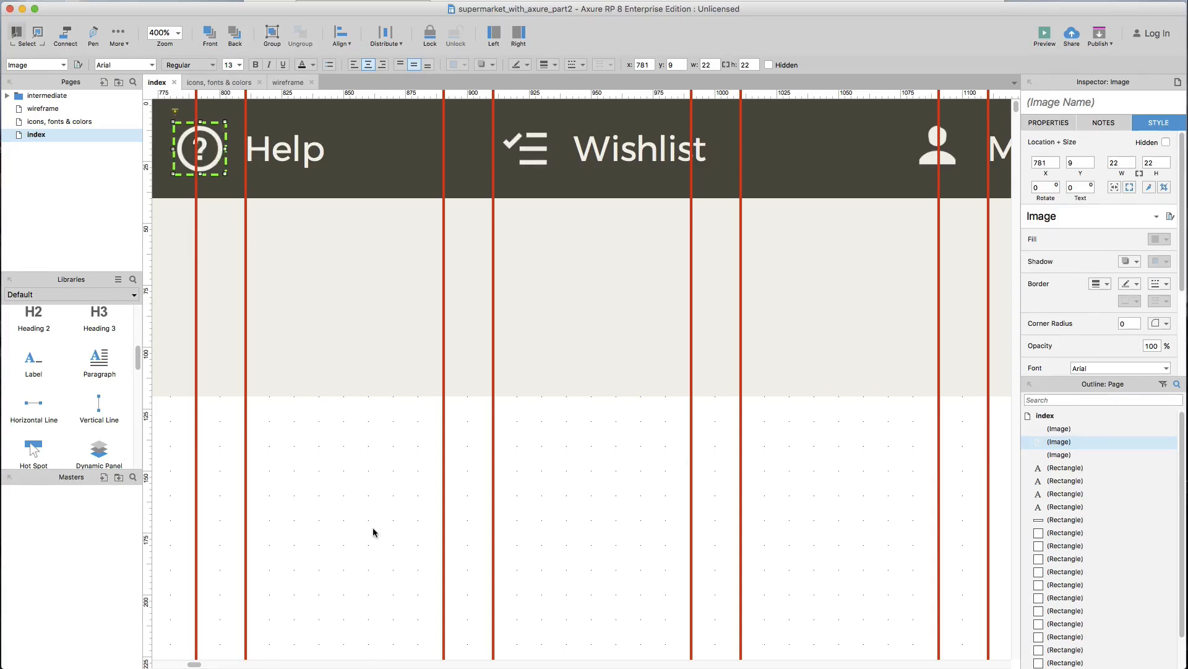
{"action": "left_click", "coordinate": [373, 527]}
Step: Nudge the user icon beside "MyAccount" horizontally to X 1081, keeping it at Y 8
{"action": "scroll", "coordinate": [374, 528], "scroll_direction": "down", "scroll_amount": 3}
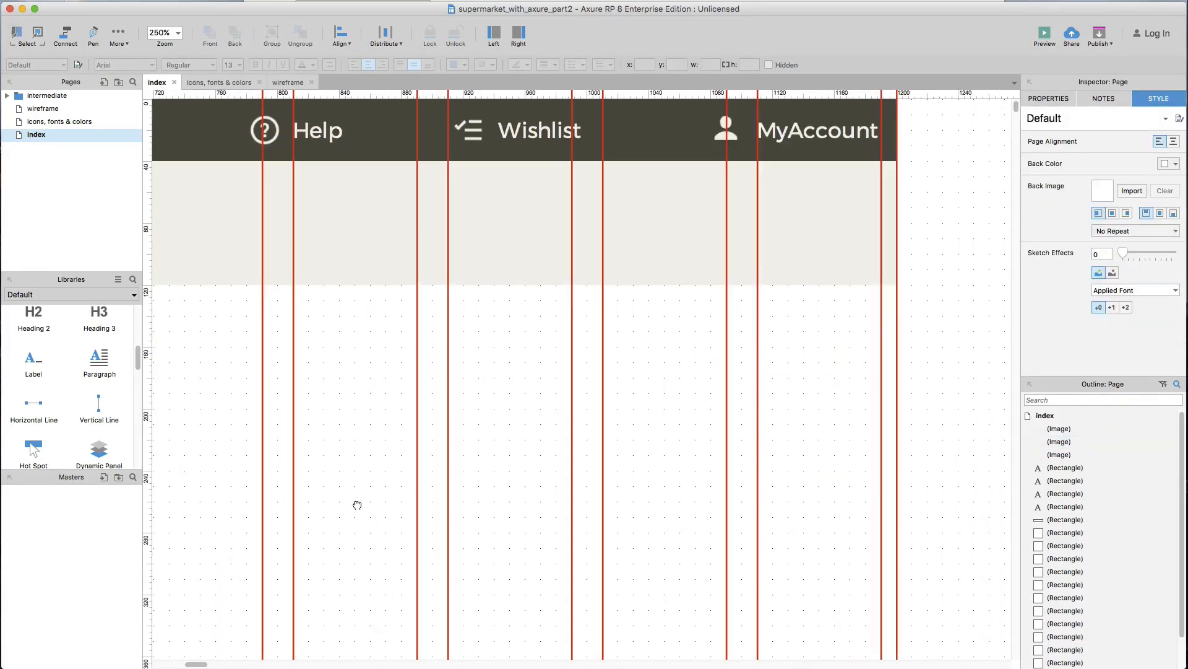
{"action": "left_click_drag", "start_coordinate": [353, 477], "coordinate": [366, 592]}
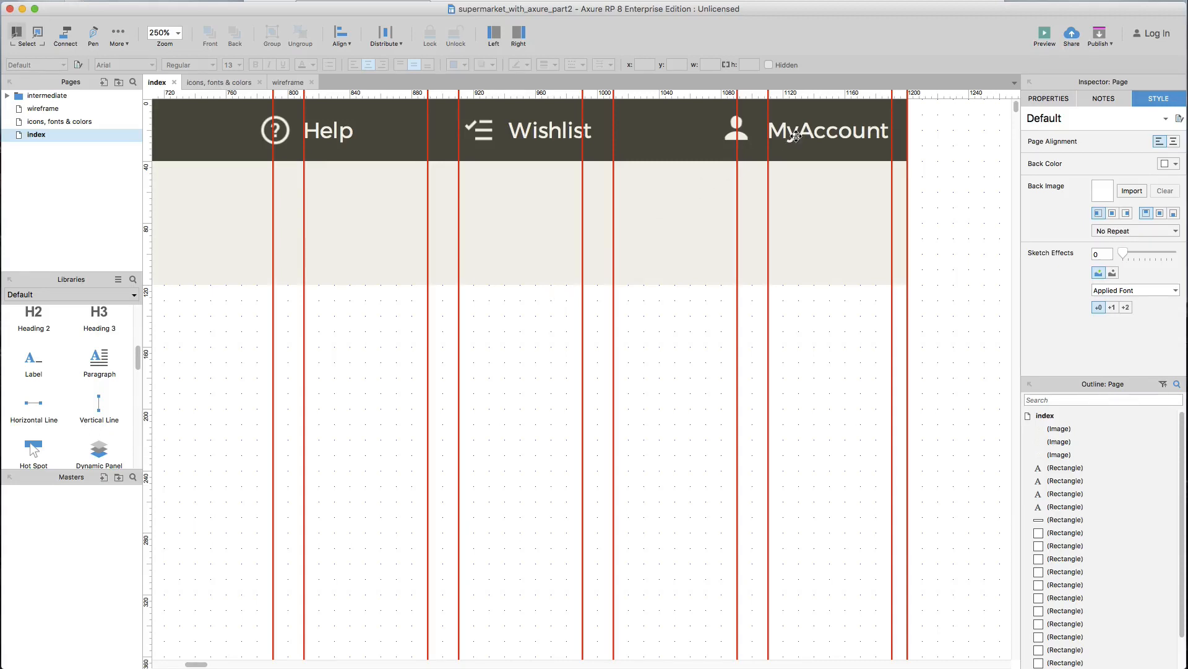
{"action": "left_click", "coordinate": [732, 137]}
{"action": "key", "text": "Right"}
{"action": "key", "text": "Right"}
{"action": "key", "text": "Right"}
{"action": "key", "text": "Left"}
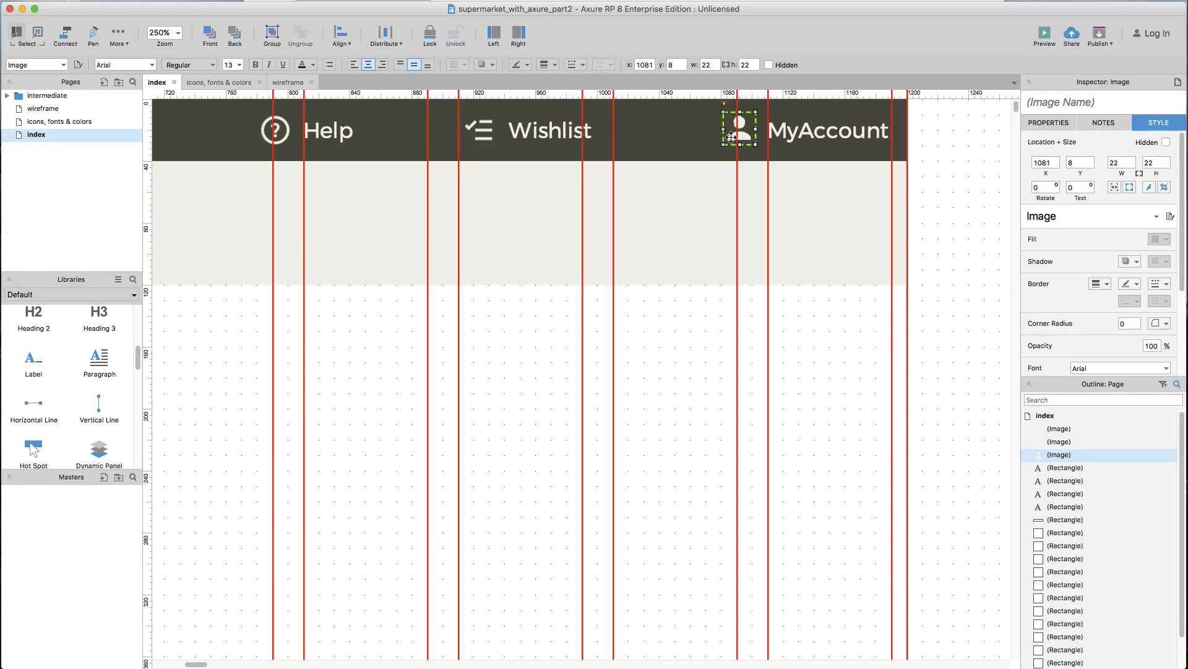
Step: Group each header icon with its label, making separate groups for MyAccount, Wishlist and Help
{"action": "left_click", "coordinate": [800, 140], "text": "shift"}
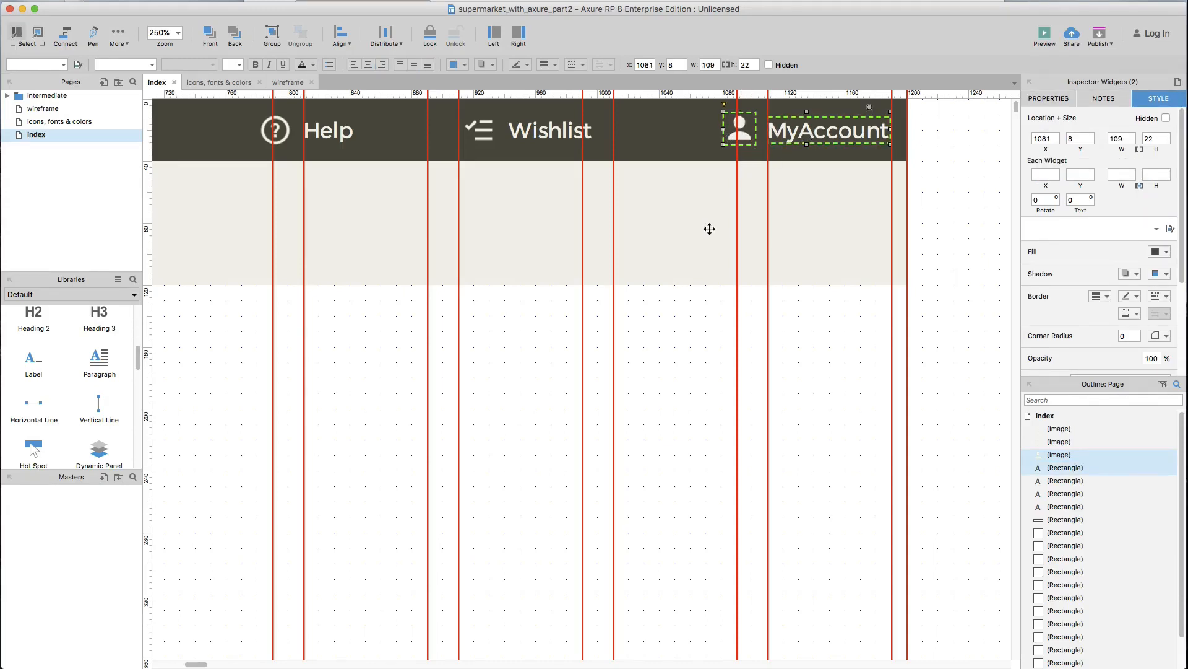
{"action": "key", "text": "super+g"}
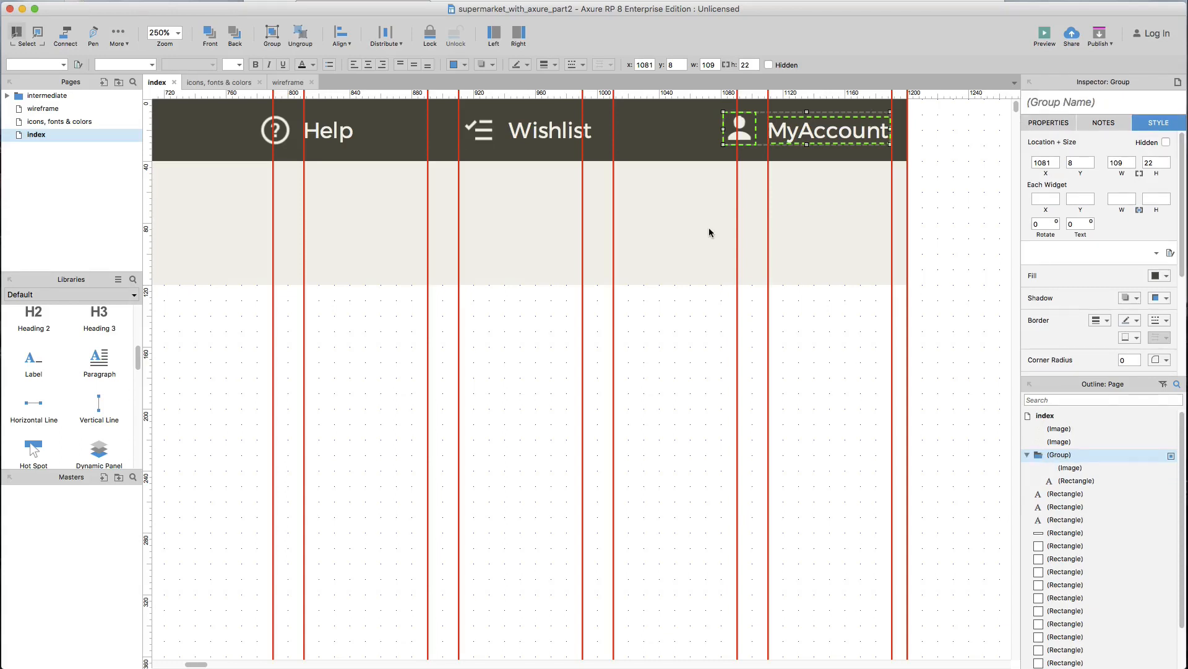
{"action": "left_click", "coordinate": [529, 133]}
{"action": "left_click", "coordinate": [479, 130], "text": "shift"}
{"action": "key", "text": "super+g"}
{"action": "left_click", "coordinate": [342, 140]}
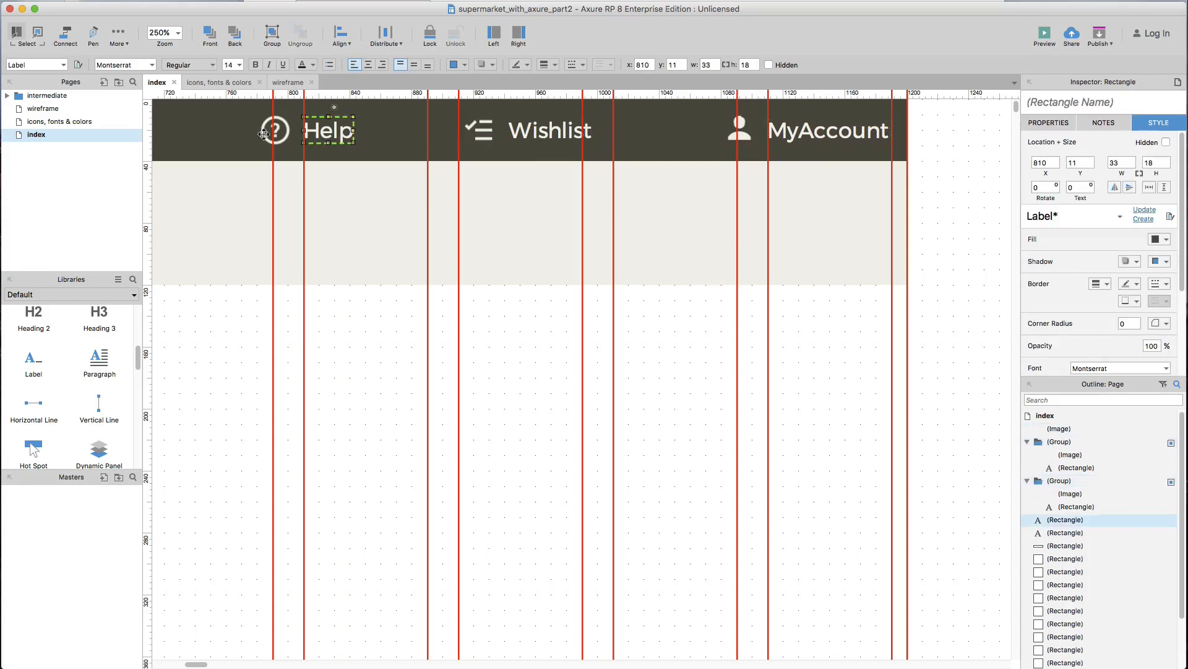
{"action": "left_click", "coordinate": [281, 135], "text": "shift"}
{"action": "key", "text": "super+g"}
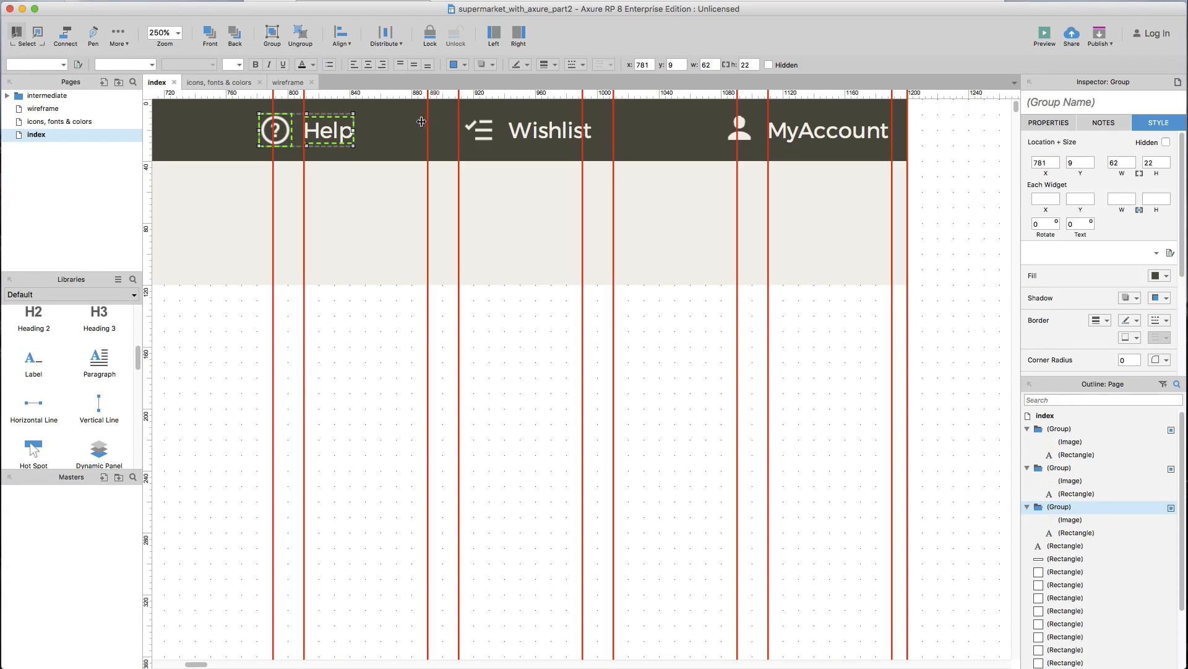
Step: Move the Help group to X 790 and the MyAccount group to X 1082, and distribute all three link groups horizontally
{"action": "left_click_drag", "start_coordinate": [328, 135], "coordinate": [339, 139]}
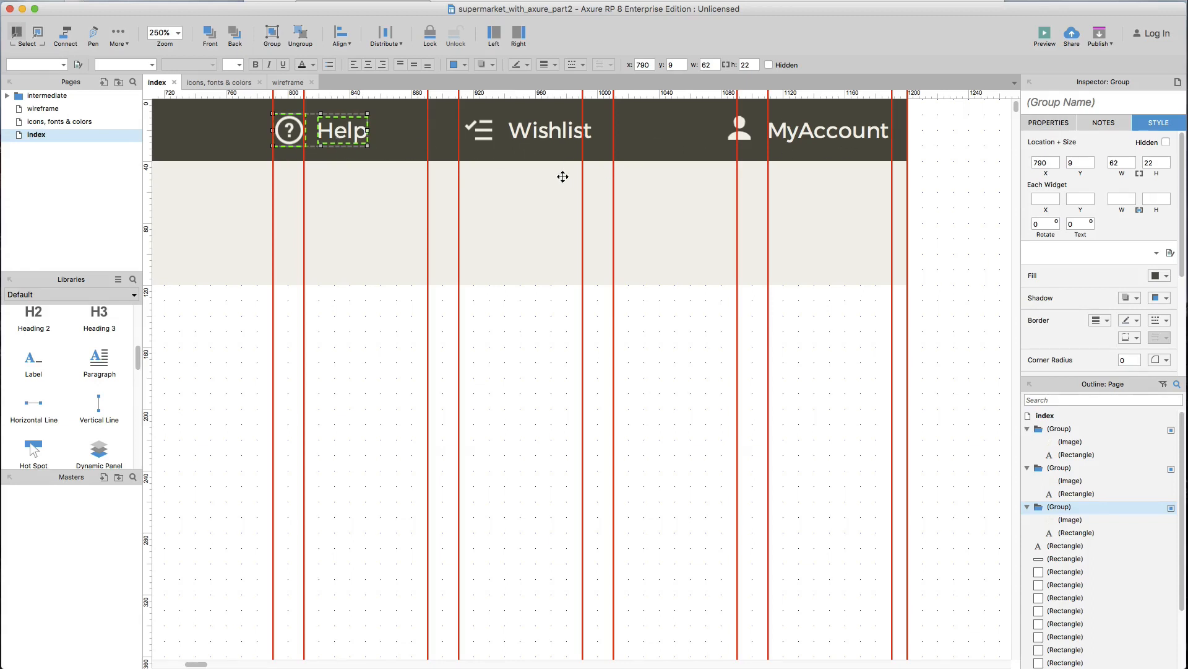
{"action": "left_click", "coordinate": [843, 136]}
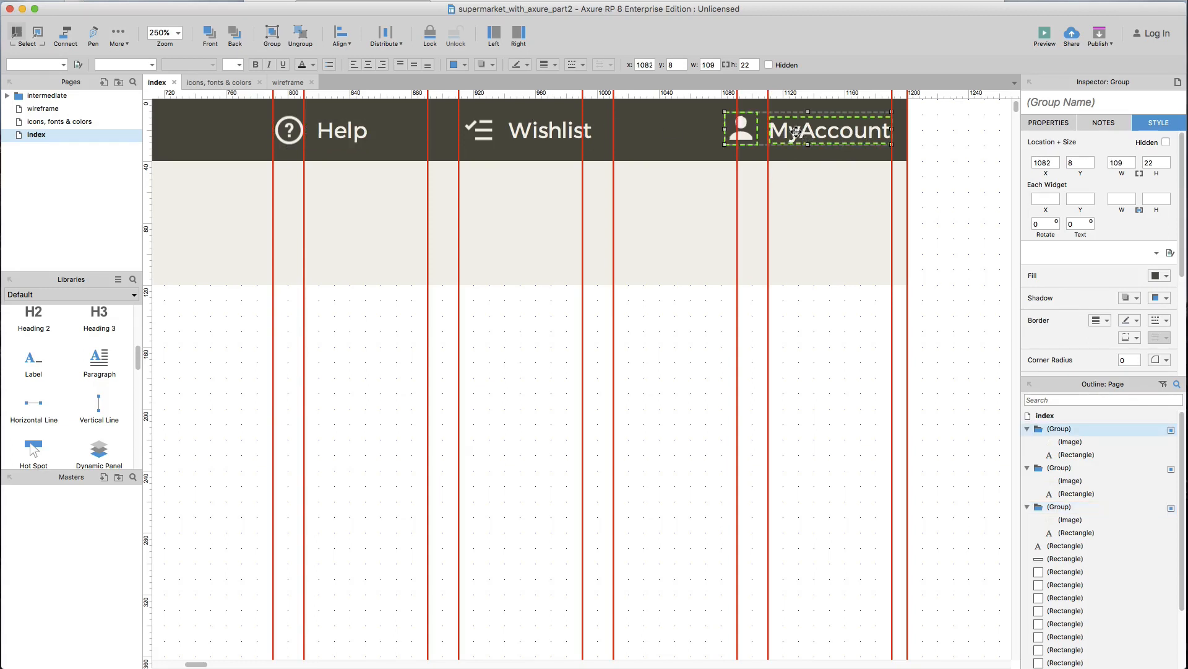
{"action": "left_click", "coordinate": [344, 133], "text": "shift"}
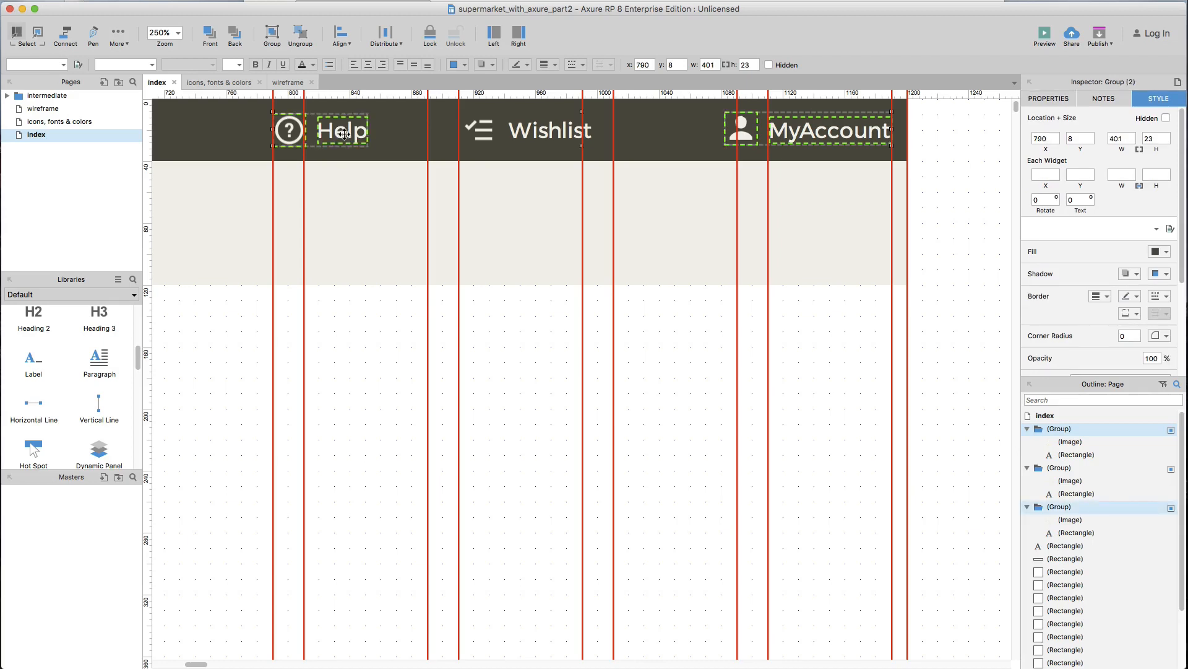
{"action": "left_click", "coordinate": [543, 142], "text": "shift"}
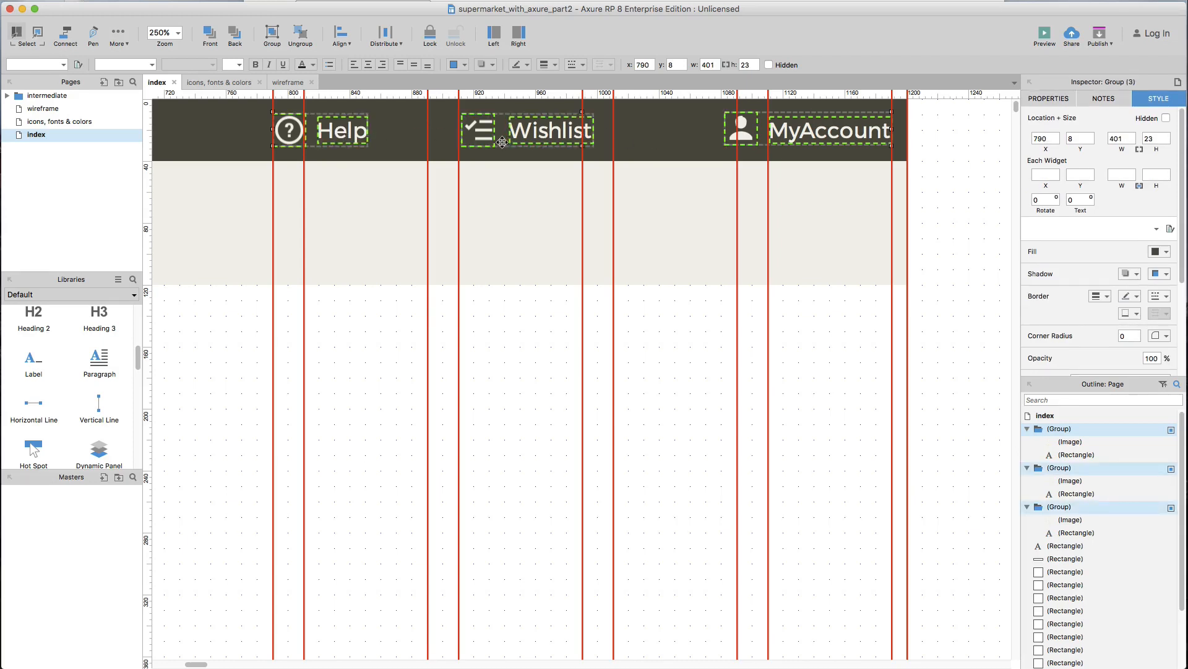
{"action": "left_click", "coordinate": [401, 44]}
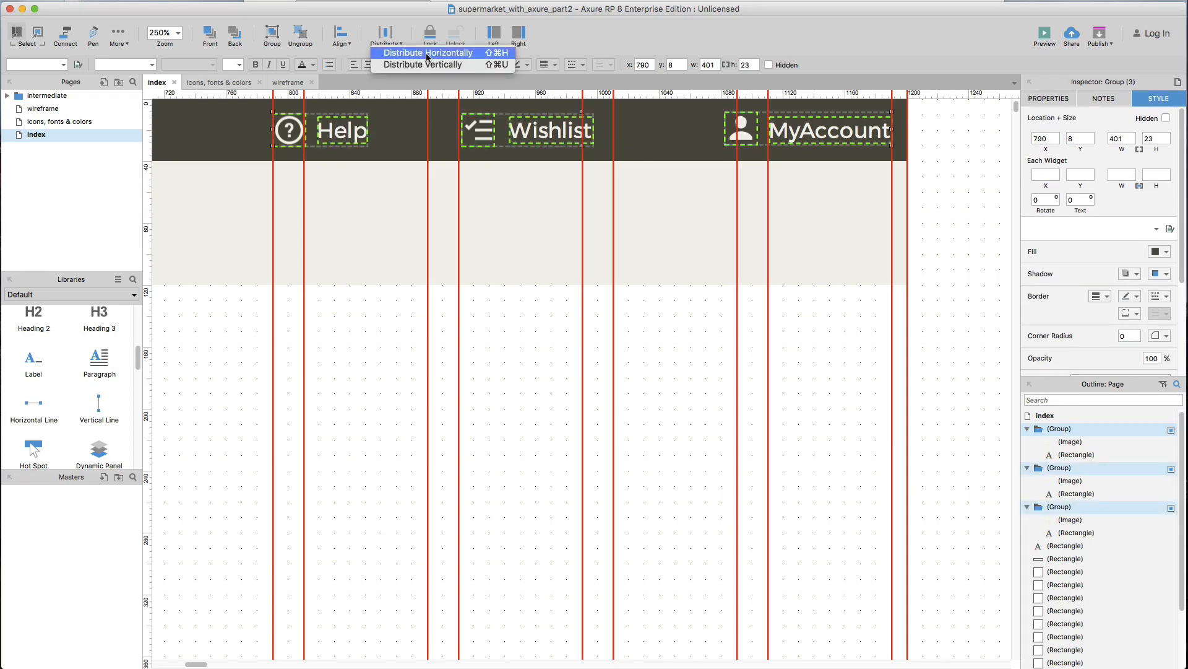
{"action": "left_click", "coordinate": [427, 55]}
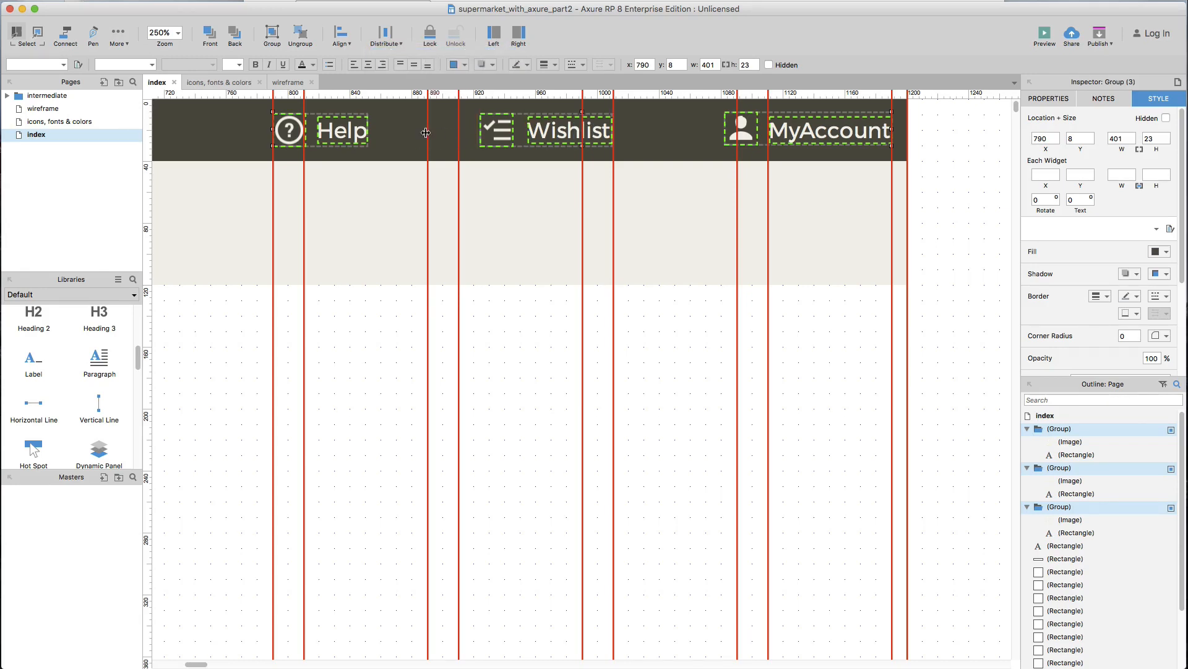
{"action": "left_click", "coordinate": [490, 509]}
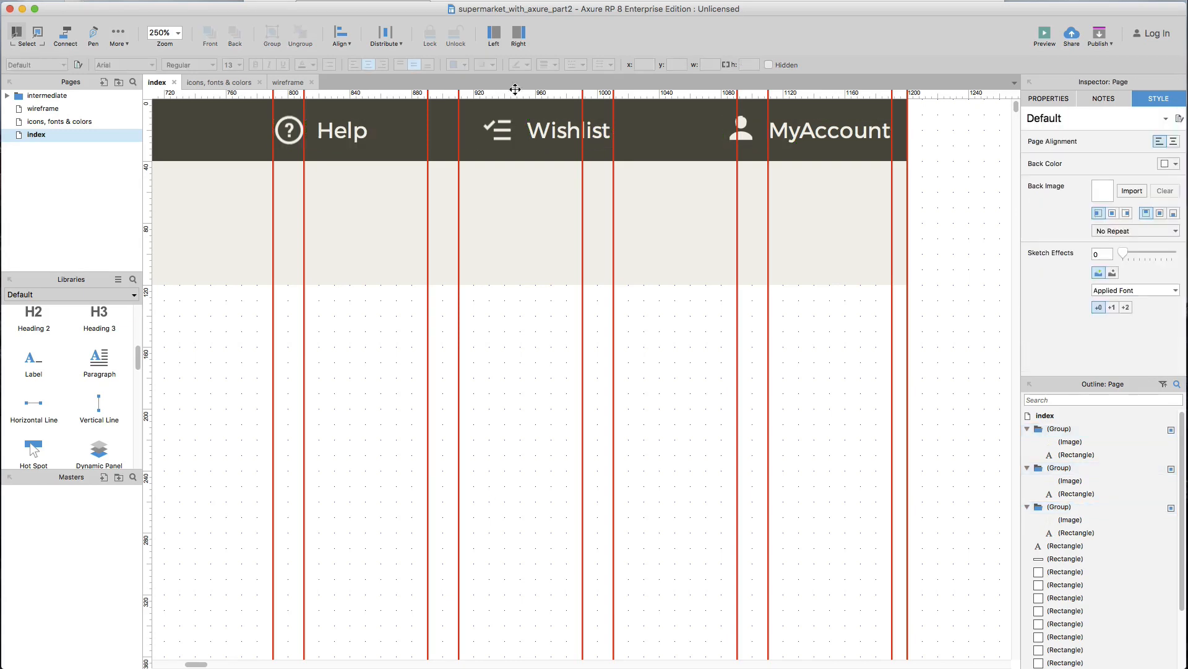
Step: Move the Help group closer to the Wishlist group, to X 828, keeping it at Y 9
{"action": "scroll", "coordinate": [544, 164], "scroll_direction": "down", "scroll_amount": 3}
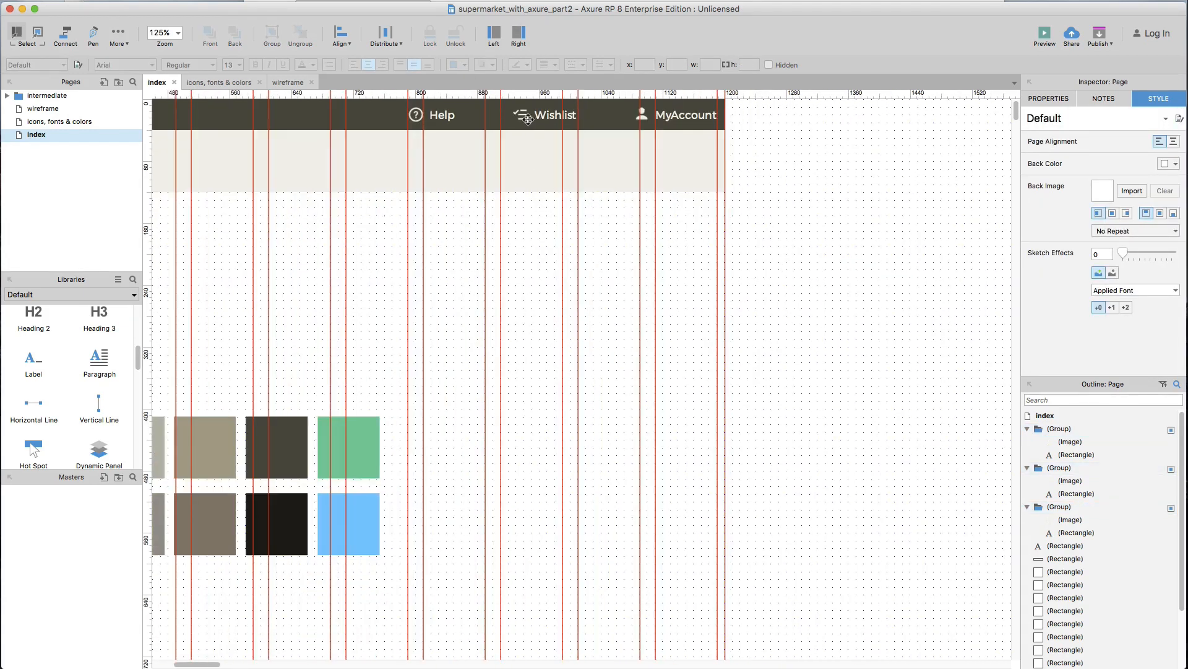
{"action": "scroll", "coordinate": [501, 118], "scroll_direction": "up", "scroll_amount": 4}
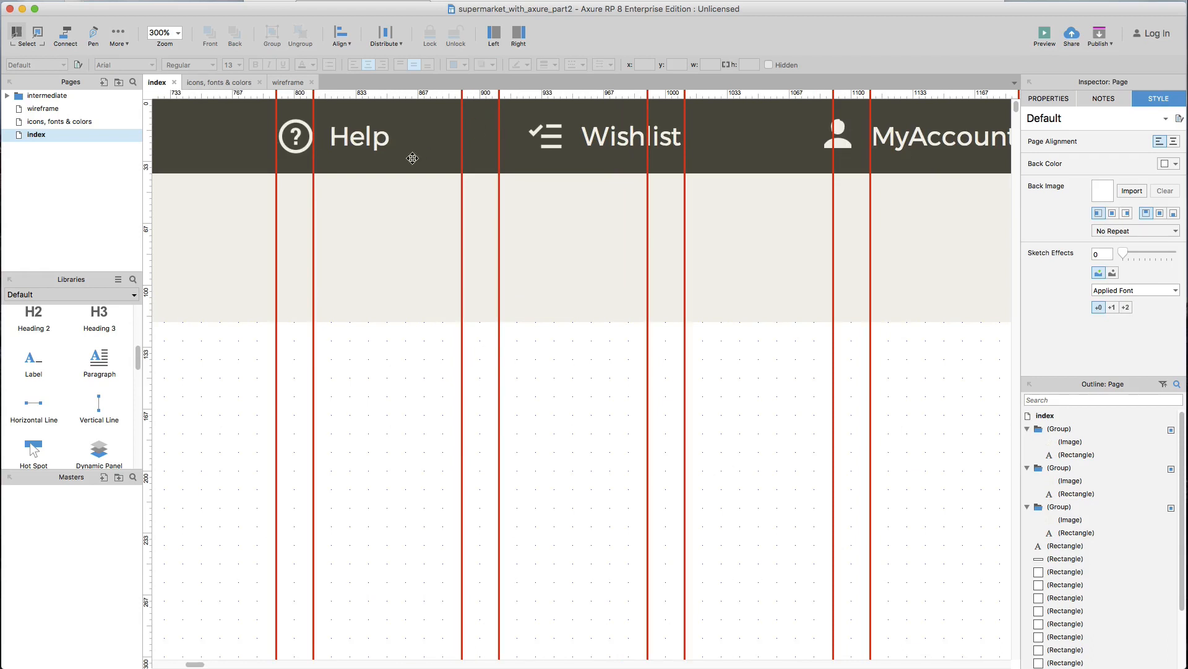
{"action": "left_click", "coordinate": [367, 140]}
{"action": "left_click_drag", "start_coordinate": [353, 138], "coordinate": [393, 143]}
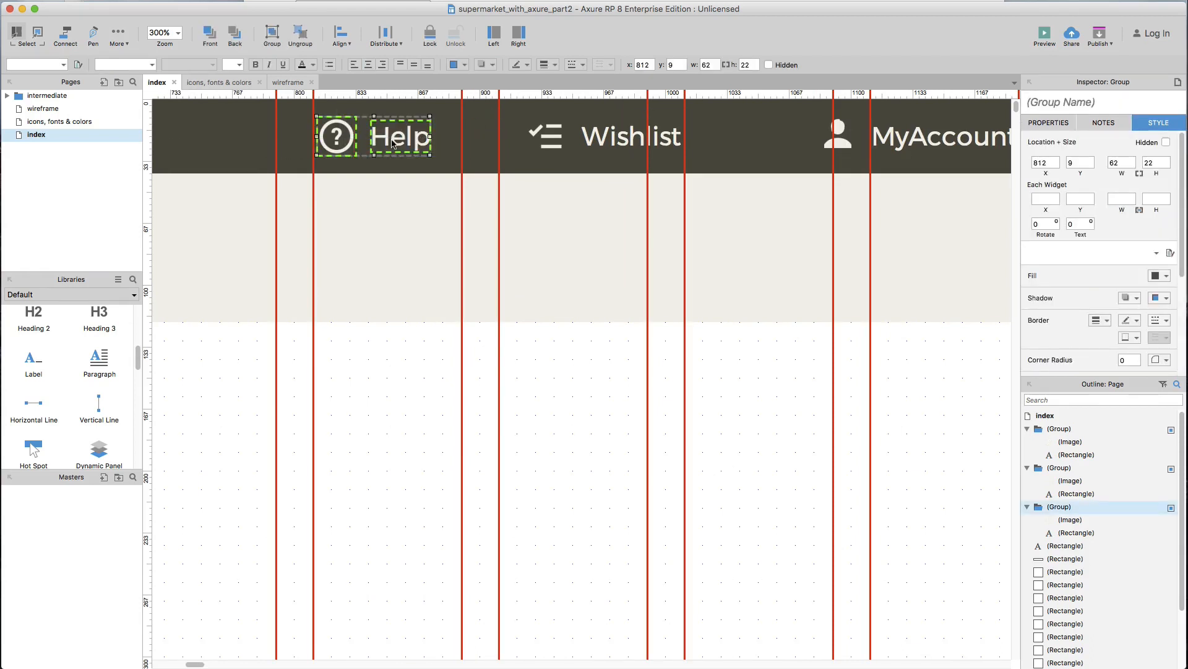
{"action": "key", "text": "Right"}
{"action": "key", "text": "Right"}
{"action": "key", "text": "Right"}
{"action": "key", "text": "Right"}
{"action": "key", "text": "Right"}
{"action": "key", "text": "Right"}
{"action": "key", "text": "Right"}
{"action": "key", "text": "Right"}
{"action": "key", "text": "Right"}
{"action": "key", "text": "Right"}
{"action": "key", "text": "Right"}
{"action": "key", "text": "Right"}
{"action": "key", "text": "Right"}
{"action": "key", "text": "Right"}
{"action": "key", "text": "Right"}
{"action": "key", "text": "Right"}
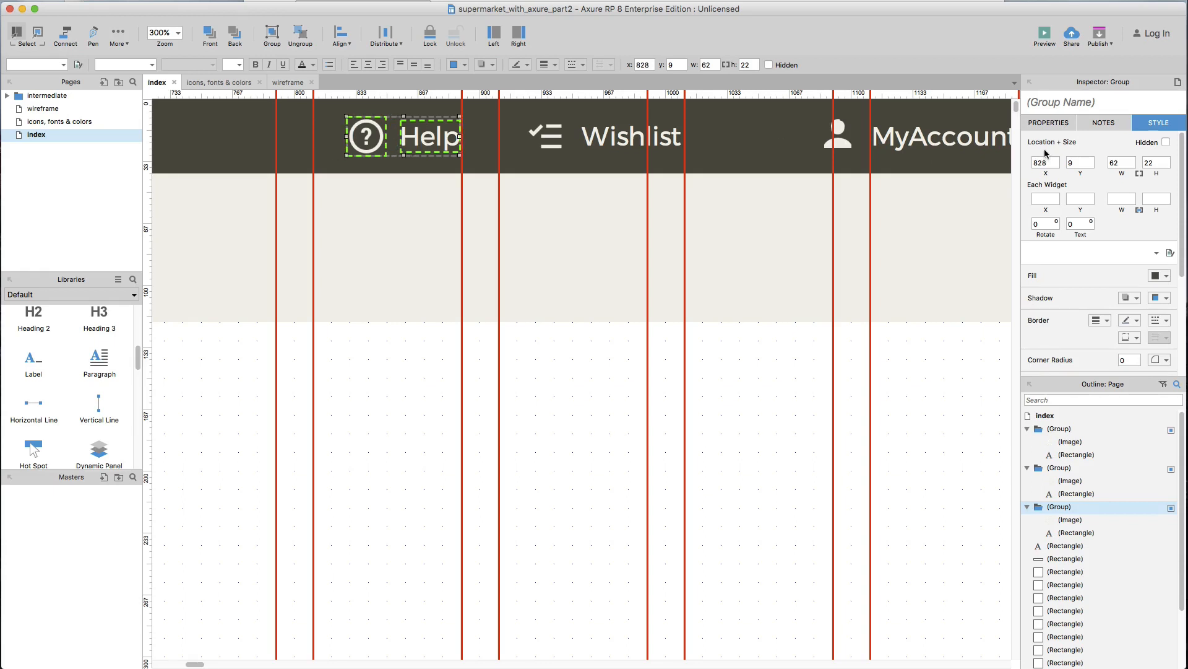
Step: Distribute the Help, Wishlist and MyAccount groups horizontally again so the gaps match the new Help position
{"action": "left_click", "coordinate": [981, 138], "text": "shift"}
{"action": "left_click", "coordinate": [604, 137], "text": "shift"}
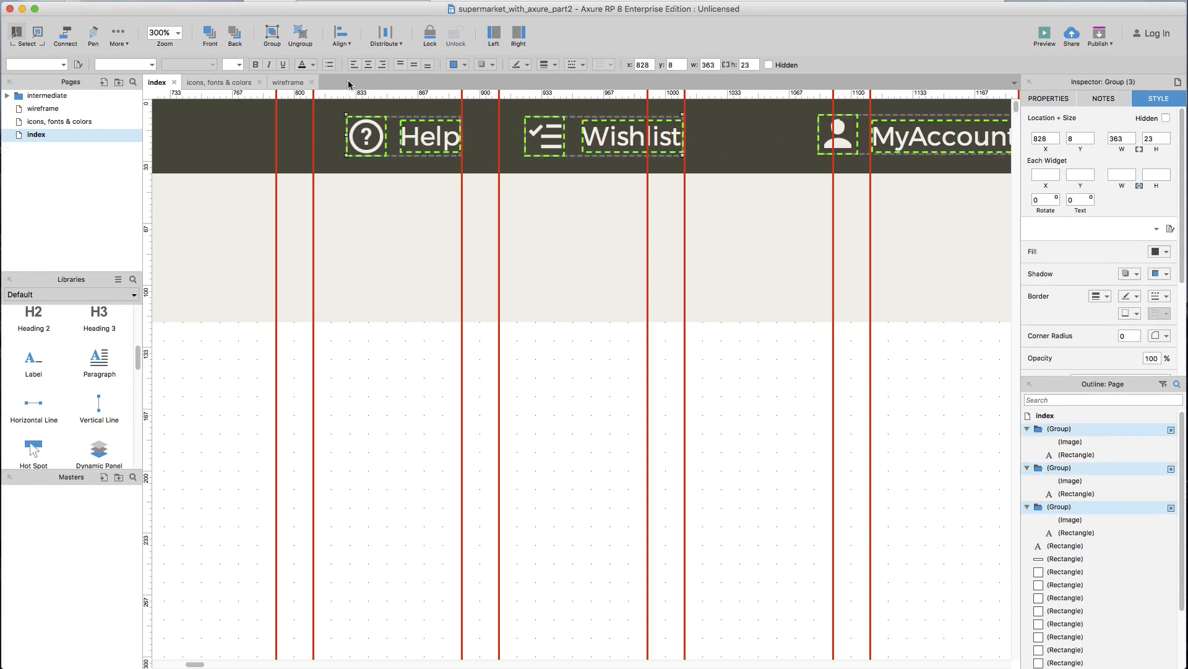
{"action": "left_click", "coordinate": [382, 35]}
{"action": "left_click", "coordinate": [410, 51]}
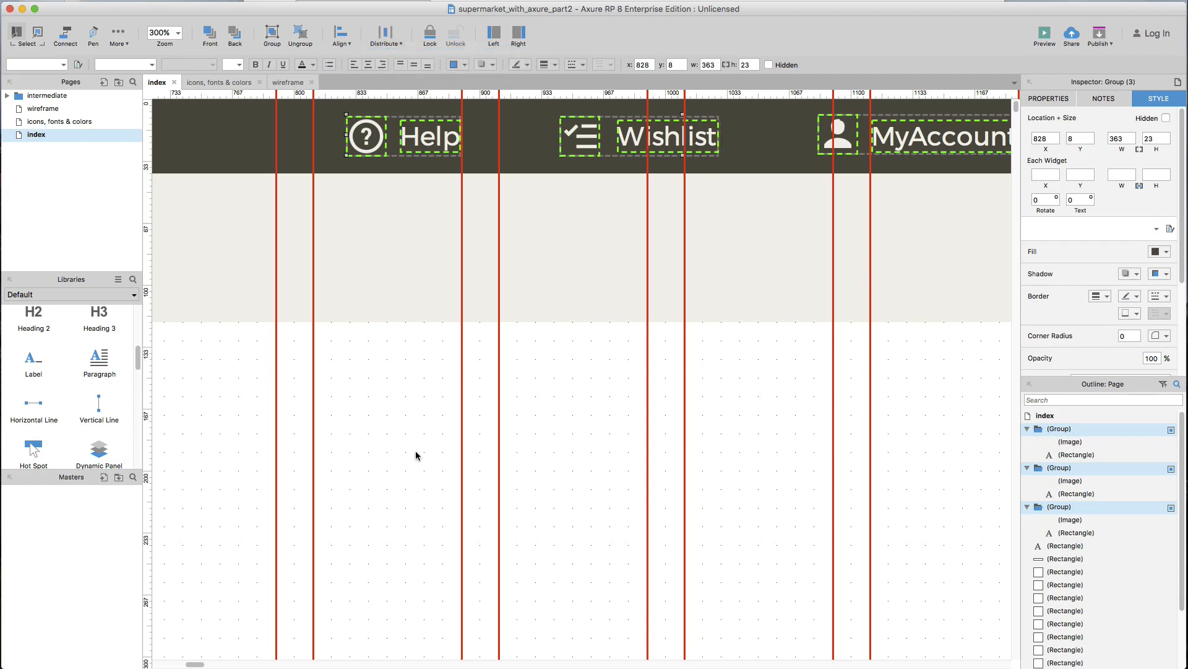
{"action": "scroll", "coordinate": [415, 455], "scroll_direction": "down", "scroll_amount": 1}
{"action": "scroll", "coordinate": [414, 450], "scroll_direction": "down", "scroll_amount": 1}
{"action": "left_click", "coordinate": [388, 419]}
{"action": "scroll", "coordinate": [618, 496], "scroll_direction": "left", "scroll_amount": 5}
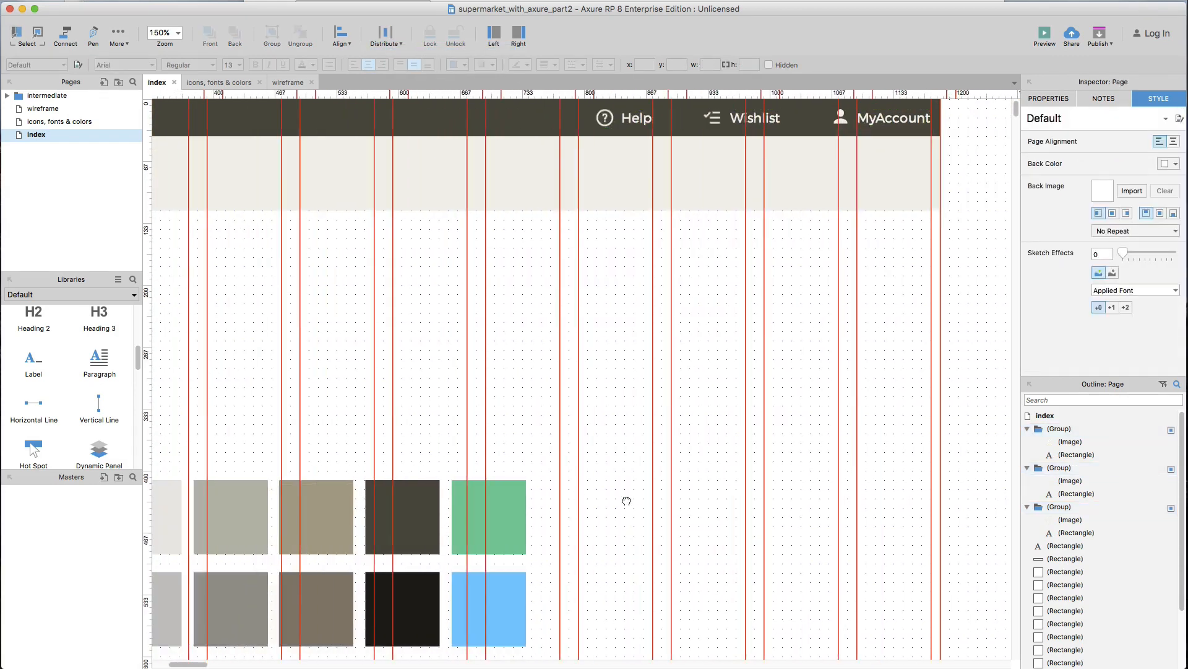
Step: Preview the index page in the browser with the sitemap sidebar collapsed and the window narrowed to the page width
{"action": "left_click", "coordinate": [1043, 36]}
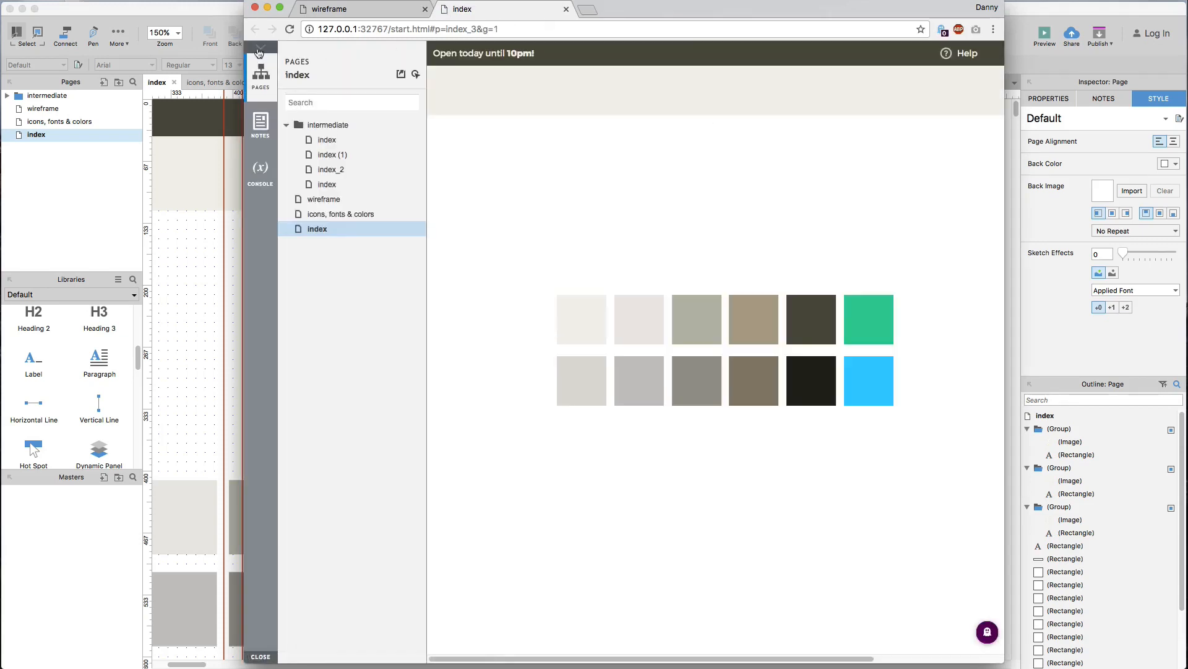
{"action": "left_click", "coordinate": [258, 49]}
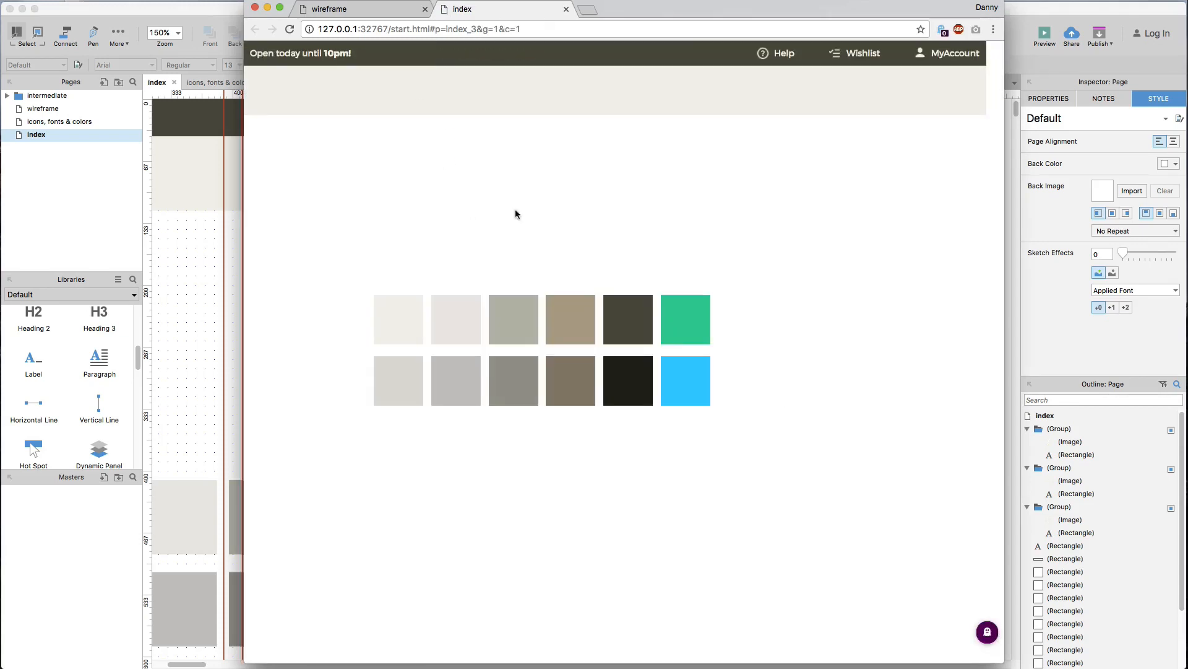
{"action": "left_click_drag", "start_coordinate": [1004, 203], "coordinate": [986, 202]}
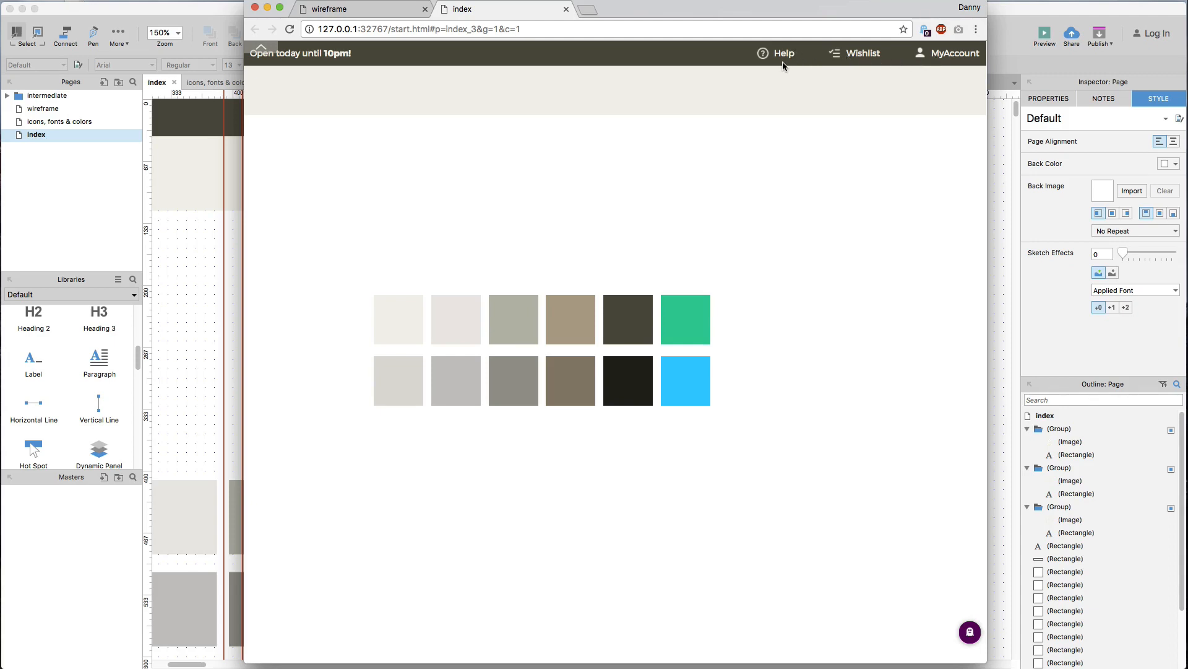
Step: Return to Axure RP and resize the user icon in the MyAccount group to 20 by 20
{"action": "key", "text": "super+Tab"}
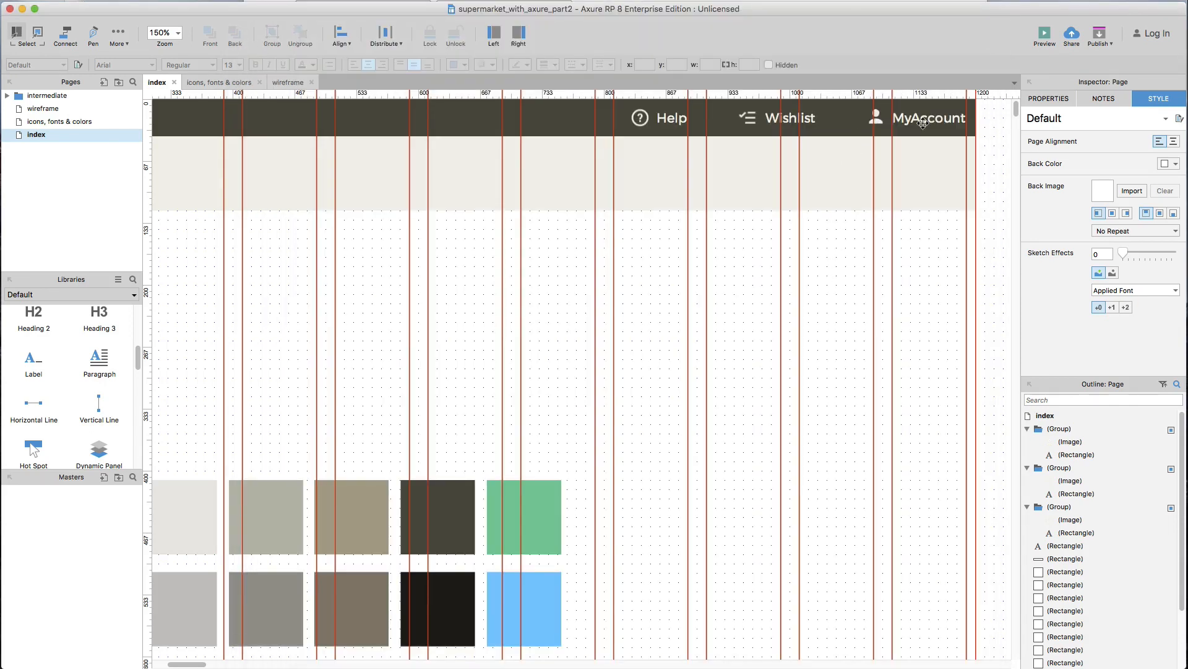
{"action": "left_click", "coordinate": [877, 122]}
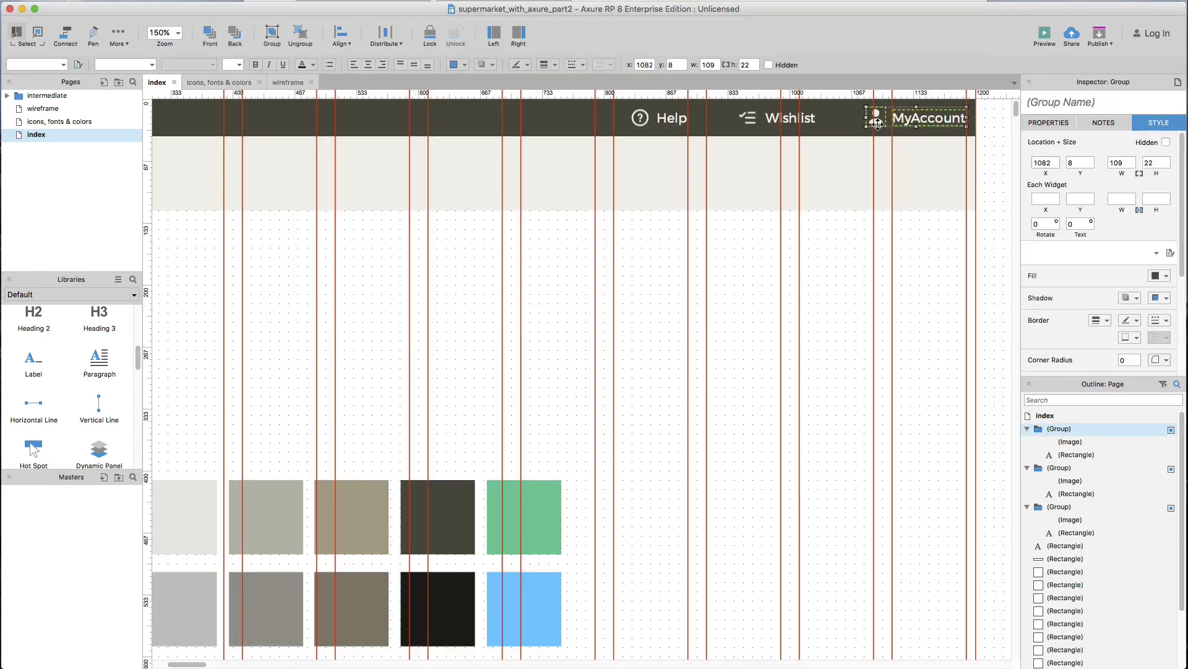
{"action": "left_click", "coordinate": [877, 121]}
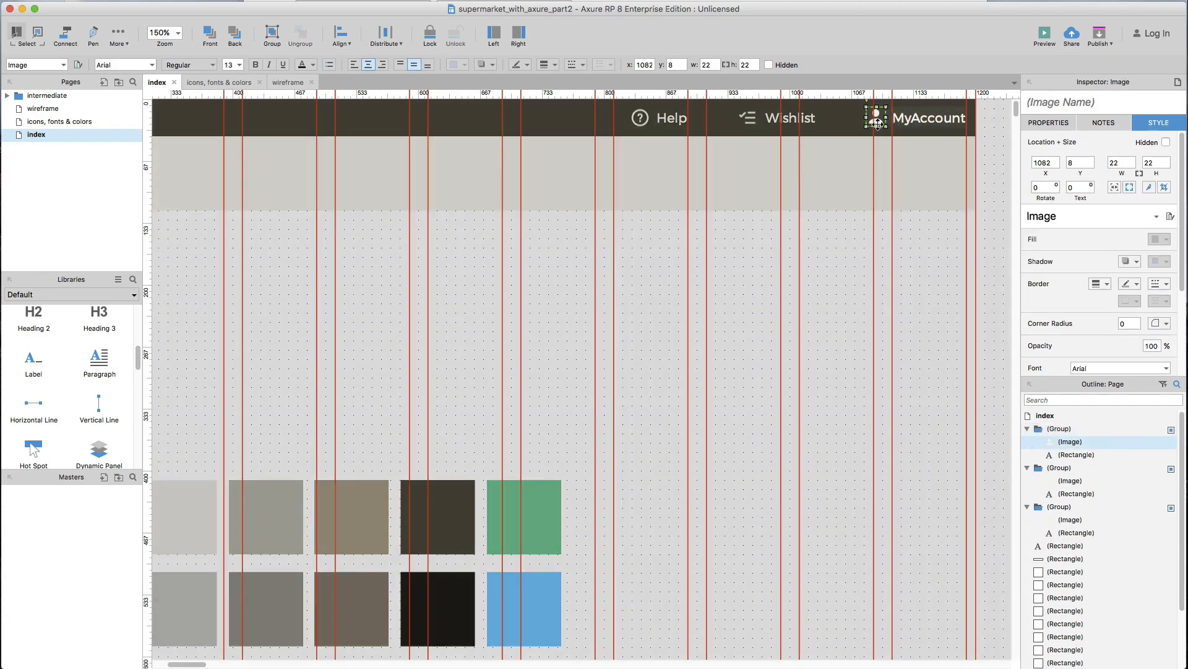
{"action": "left_click", "coordinate": [1122, 164]}
{"action": "type", "text": "20"}
{"action": "key", "text": "Tab"}
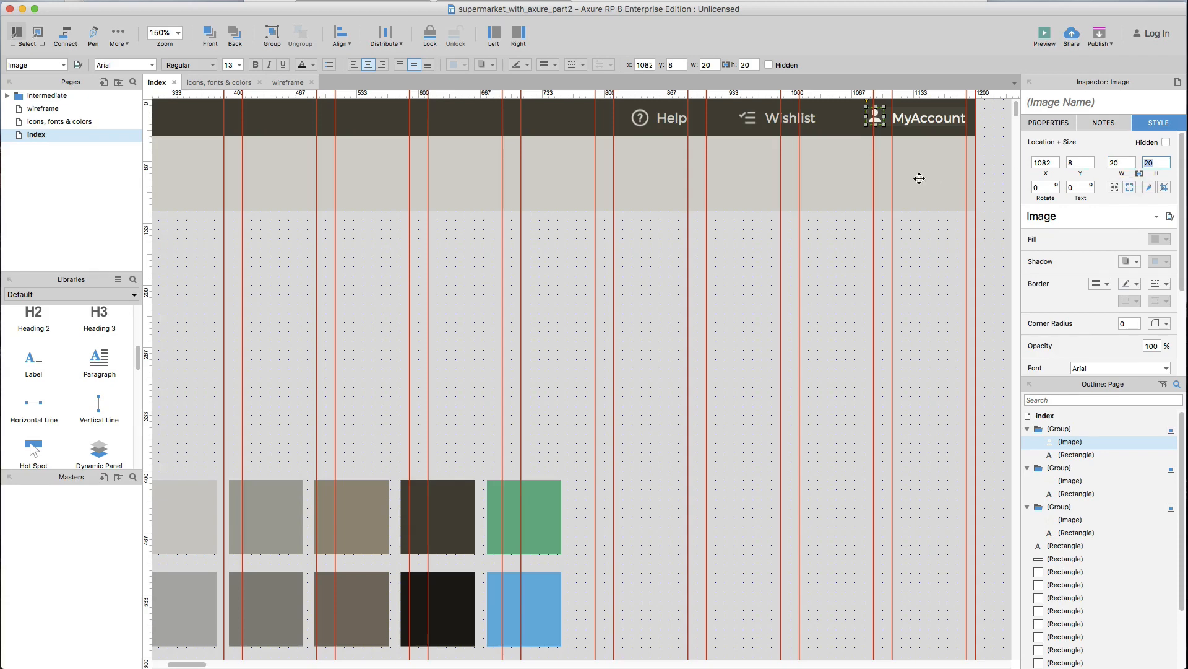
{"action": "type", "text": "20"}
{"action": "left_click", "coordinate": [916, 255]}
Step: Nudge the user icon inside the MyAccount group slightly down and closer to its label
{"action": "left_click", "coordinate": [879, 123]}
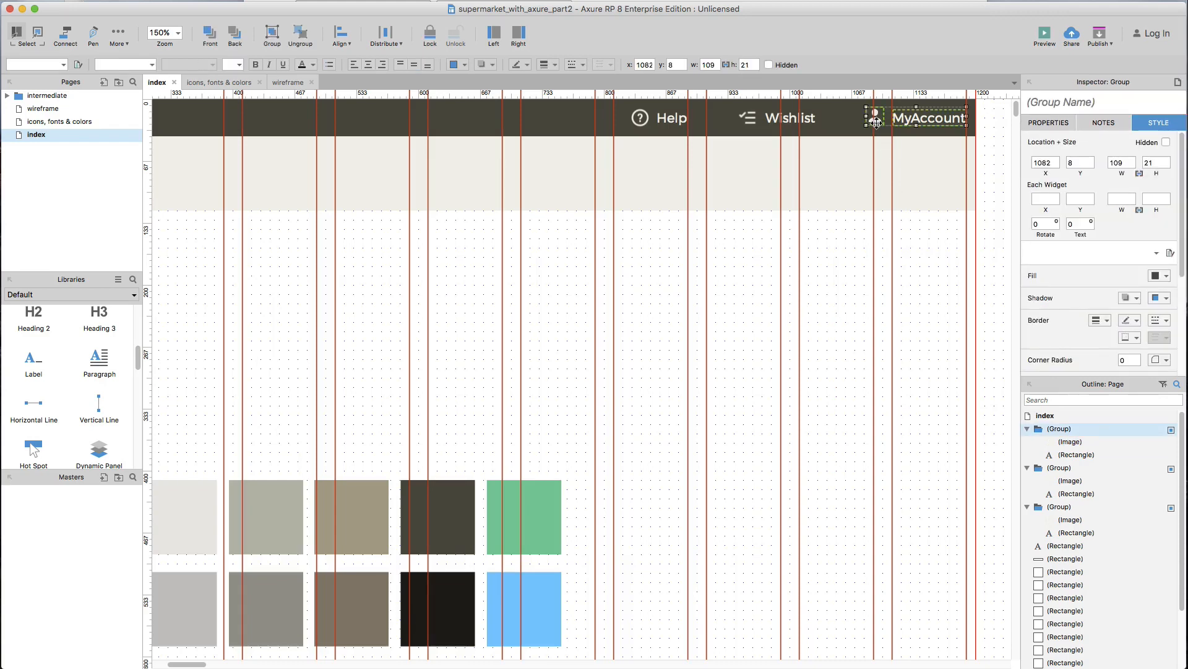
{"action": "left_click", "coordinate": [879, 122]}
{"action": "key", "text": "Down"}
{"action": "key", "text": "Down"}
{"action": "key", "text": "Down"}
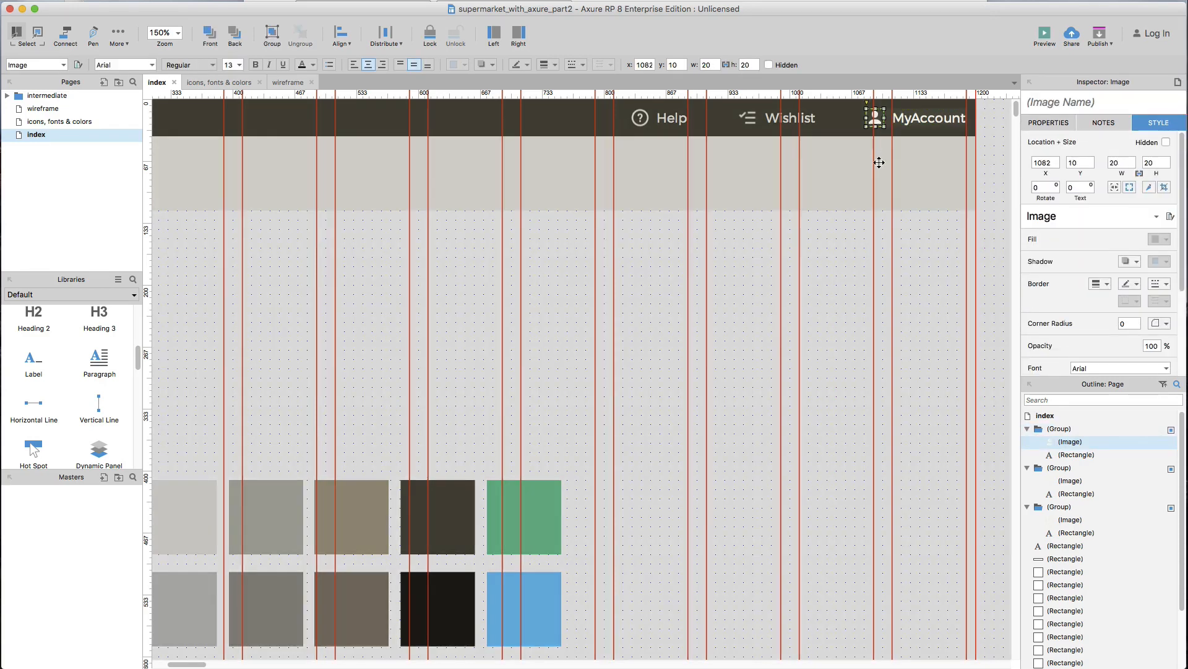
{"action": "key", "text": "Up"}
{"action": "key", "text": "Right"}
{"action": "key", "text": "Right"}
{"action": "key", "text": "Right"}
Step: Resize the help icon inside the Help group to 20 by 20 with the aspect ratio locked
{"action": "left_click", "coordinate": [642, 121]}
{"action": "left_click", "coordinate": [642, 122]}
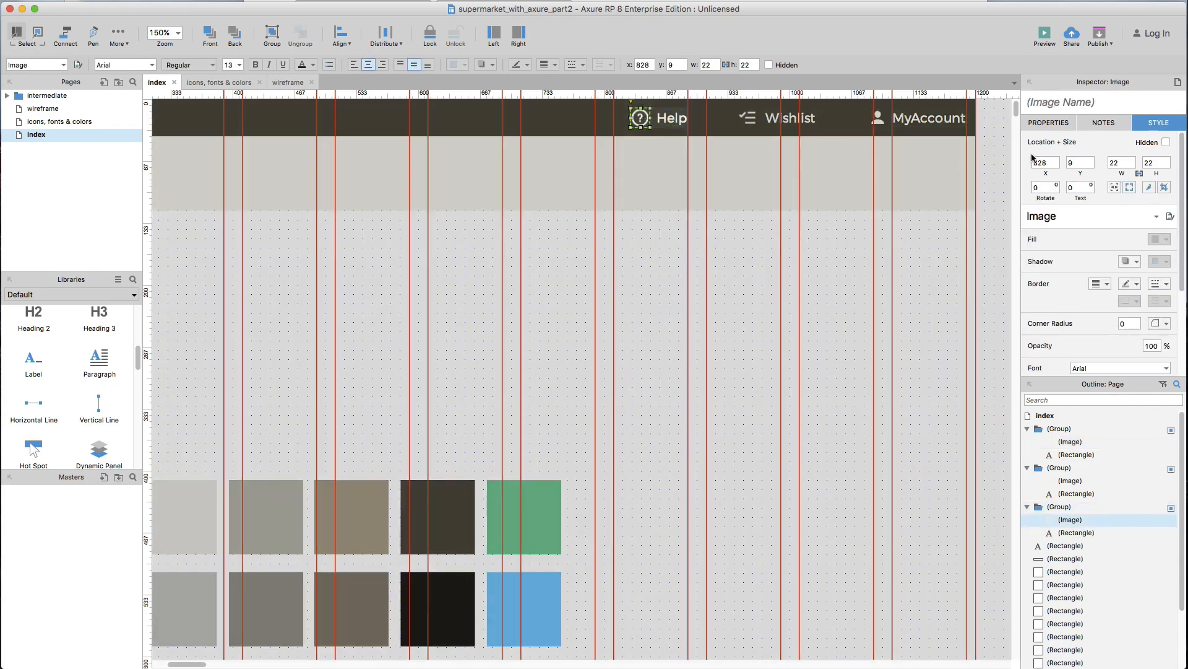
{"action": "double_click", "coordinate": [1121, 164]}
{"action": "type", "text": "20"}
{"action": "left_click", "coordinate": [655, 236]}
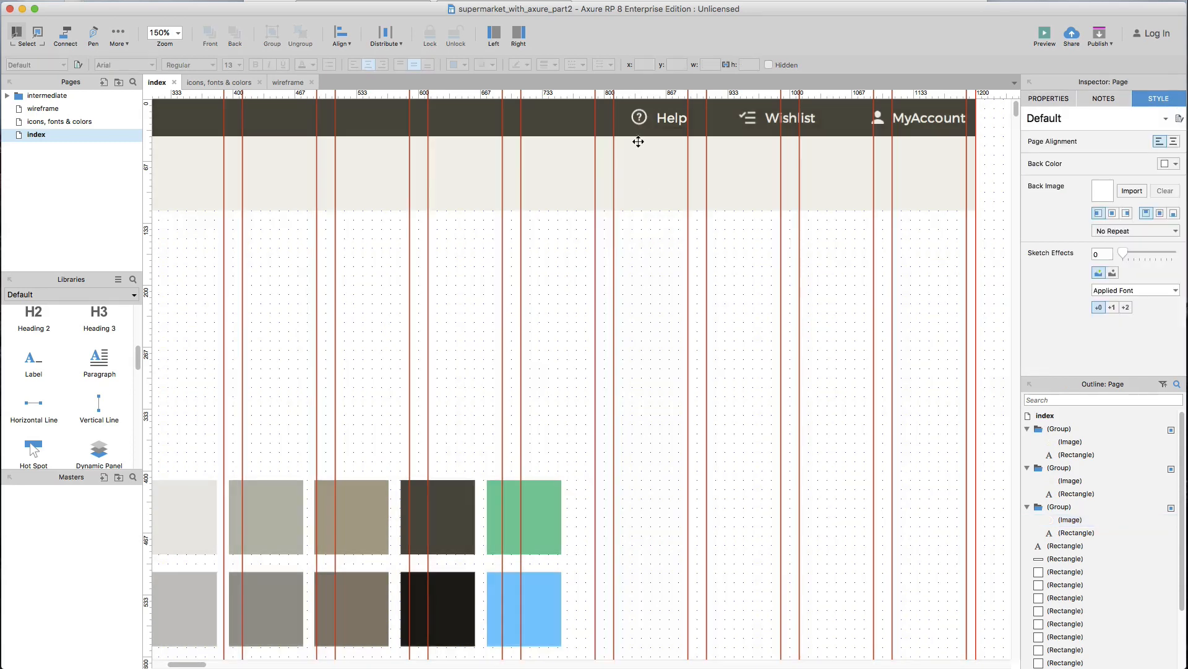
Step: Move the help icon inside the Help group 5 pixels right and 1 pixel down, closer to its label
{"action": "left_click", "coordinate": [641, 119]}
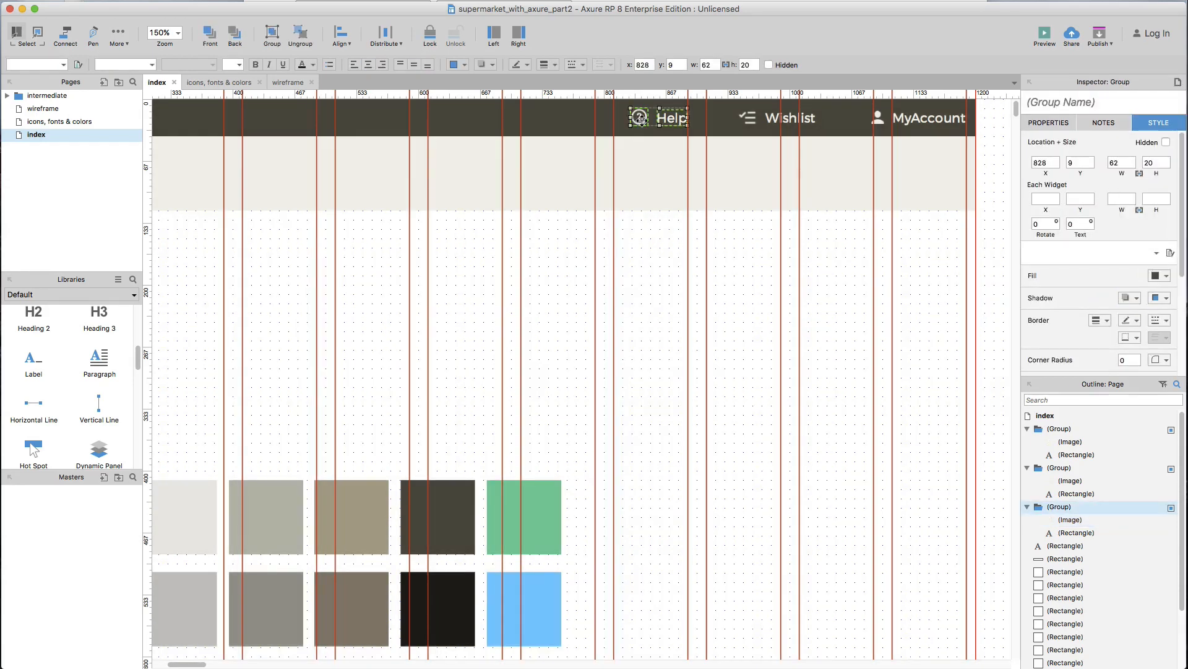
{"action": "left_click", "coordinate": [641, 118]}
{"action": "key", "text": "Right"}
{"action": "key", "text": "Right"}
{"action": "key", "text": "Right"}
{"action": "key", "text": "Right"}
{"action": "key", "text": "Right"}
{"action": "key", "text": "Down"}
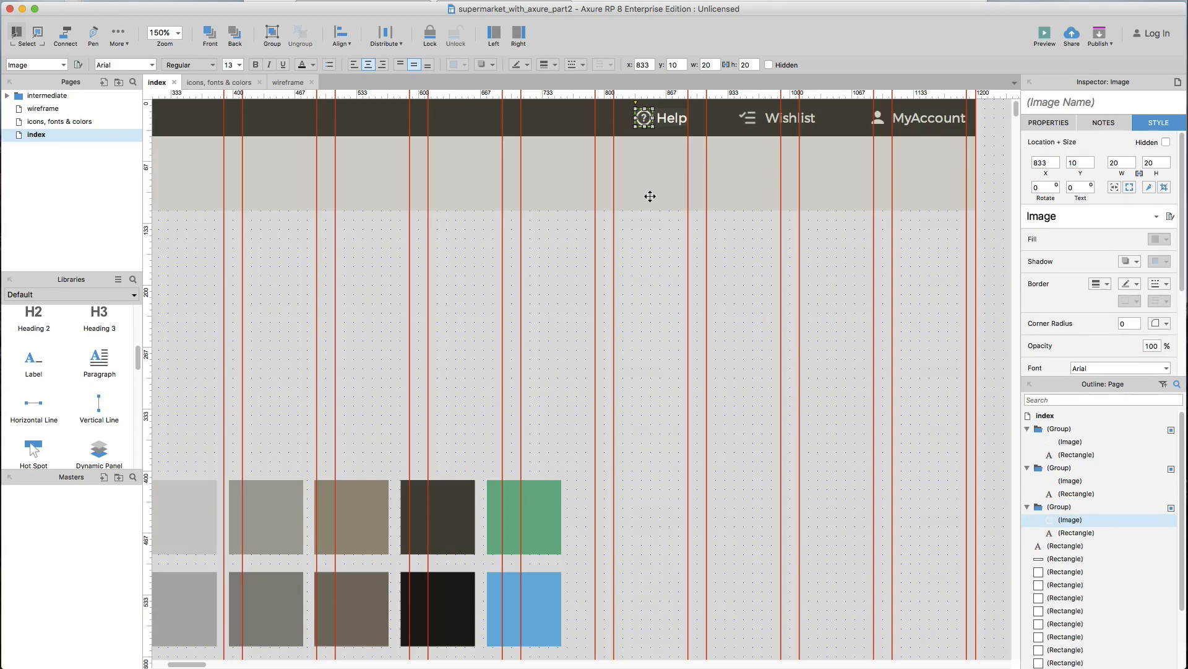
{"action": "left_click", "coordinate": [660, 258]}
Step: Shift the whole Help group 40 pixels right in the header, to x 873
{"action": "left_click", "coordinate": [667, 119]}
{"action": "key", "text": "shift+Right"}
{"action": "key", "text": "shift+Right"}
{"action": "key", "text": "shift+Right"}
{"action": "key", "text": "shift+Right"}
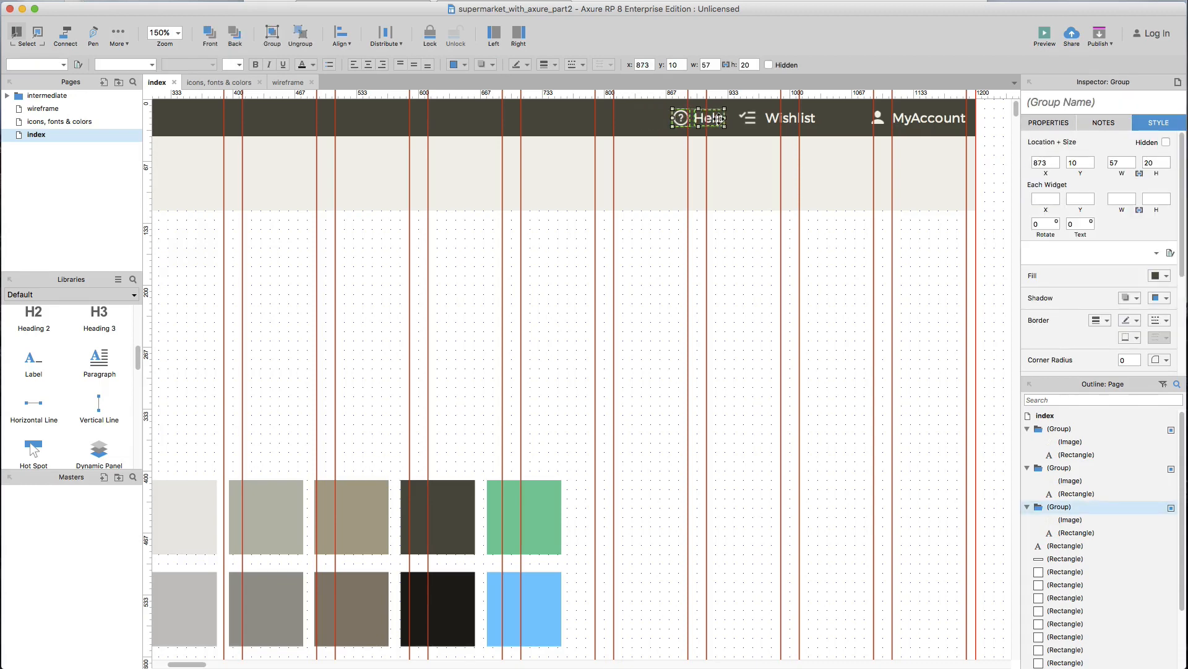
Step: Distribute the Help, Wishlist and MyAccount groups evenly in the horizontal direction
{"action": "left_click", "coordinate": [910, 117], "text": "shift"}
{"action": "left_click", "coordinate": [793, 123], "text": "shift"}
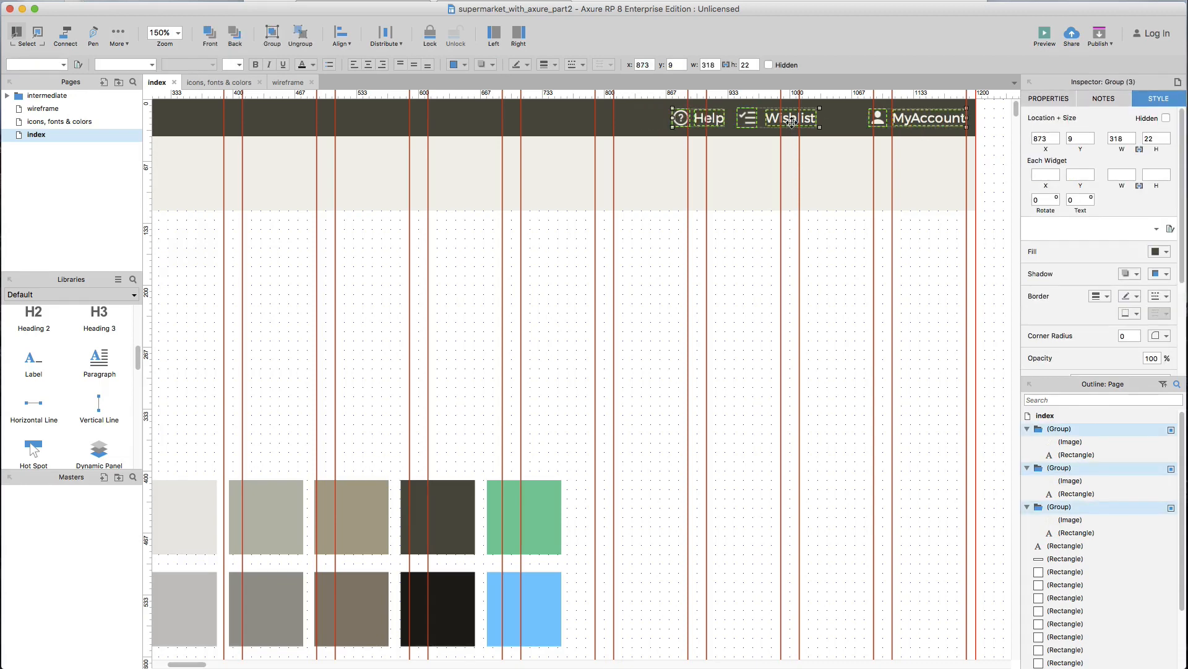
{"action": "left_click", "coordinate": [394, 43]}
{"action": "left_click", "coordinate": [415, 54]}
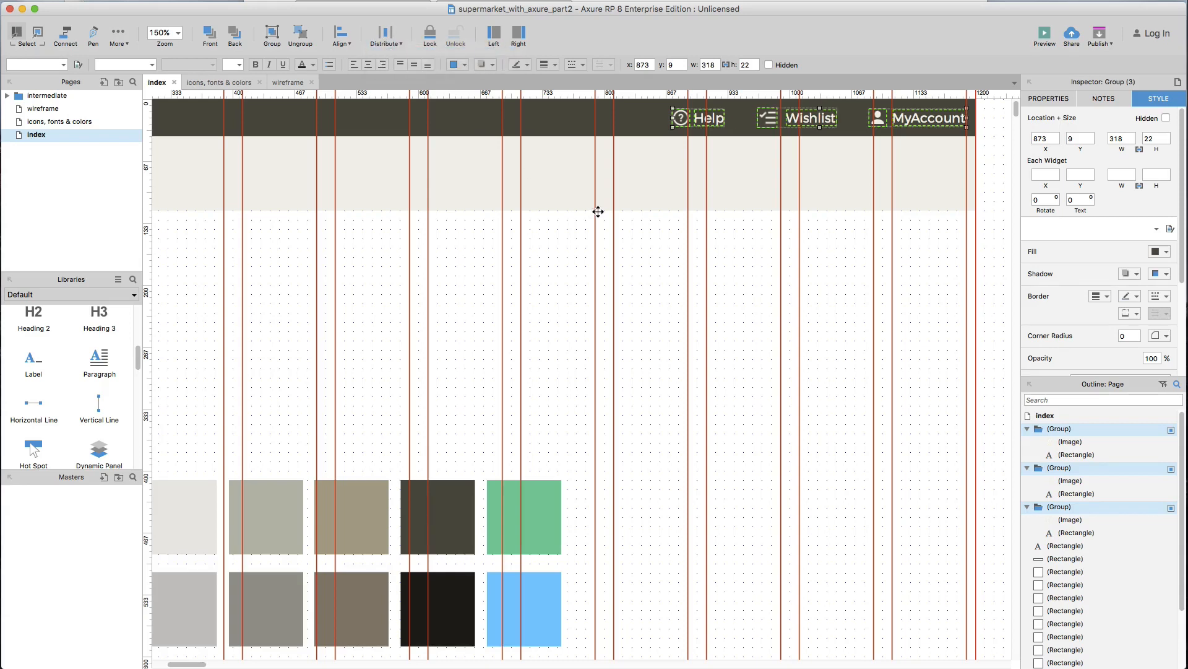
{"action": "left_click", "coordinate": [645, 258]}
Step: Preview the index page in the browser and return to the index page in Axure RP
{"action": "key", "text": "super+period"}
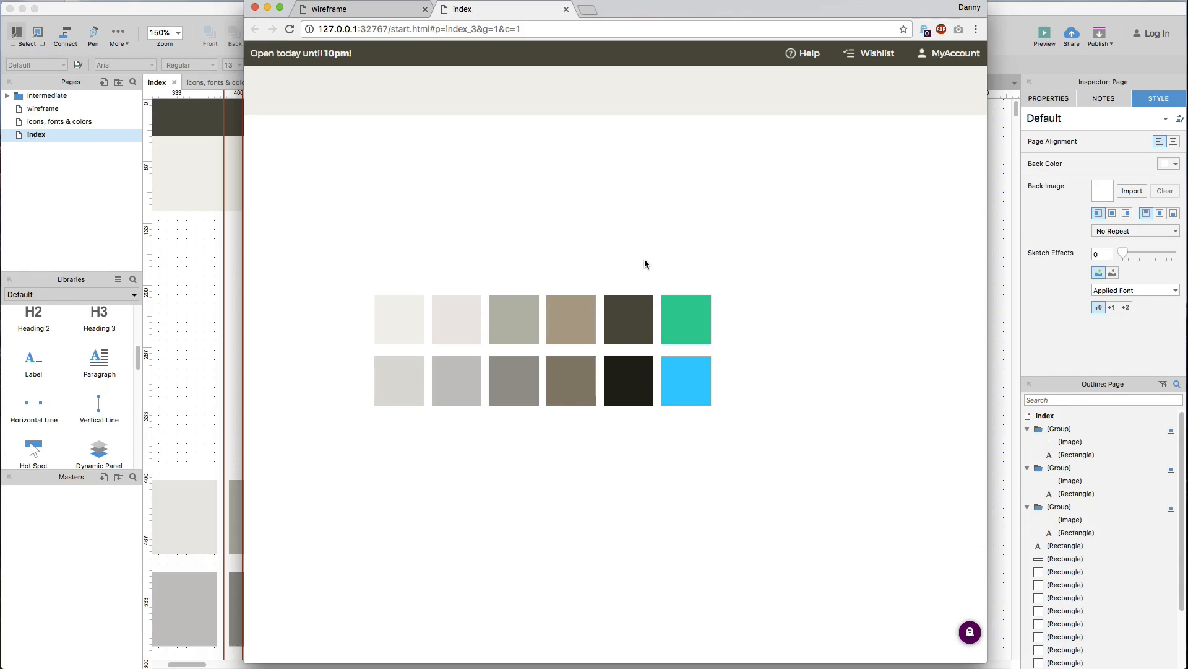
{"action": "key", "text": "super+Tab"}
{"action": "scroll", "coordinate": [644, 259], "scroll_direction": "down", "scroll_amount": 2}
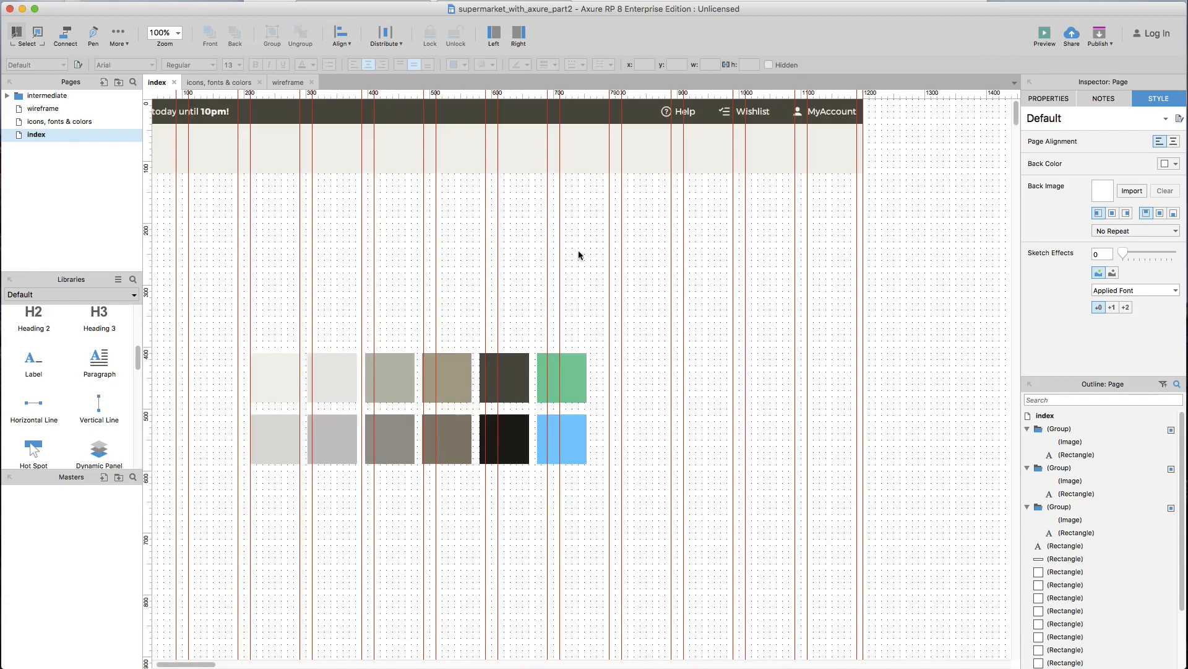
{"action": "scroll", "coordinate": [496, 253], "scroll_direction": "left", "scroll_amount": 3}
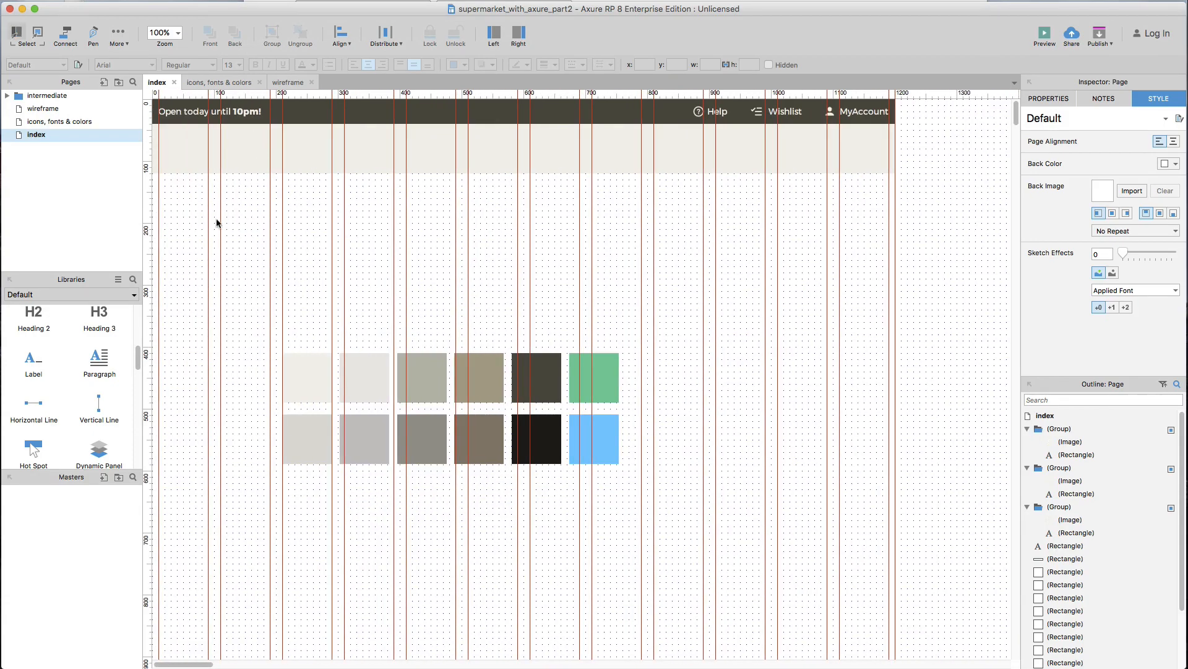
Step: Copy the black FreshMarket logo from the icons, fonts & colors page into the index header at x 10, y 29
{"action": "left_click", "coordinate": [206, 86]}
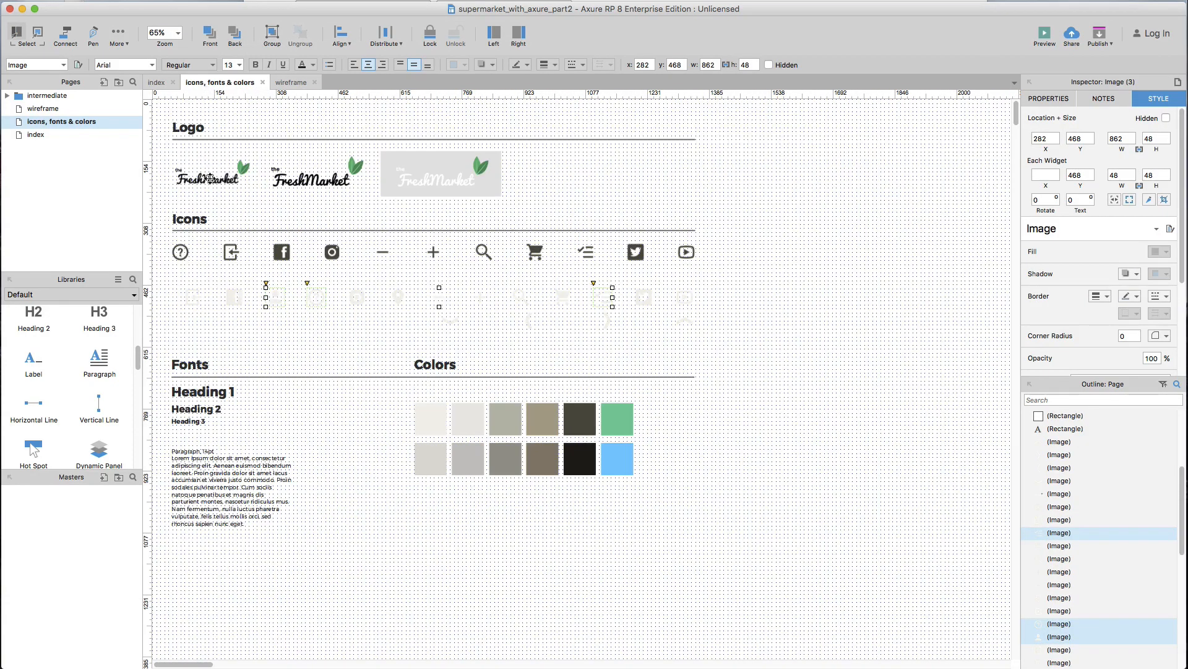
{"action": "left_click", "coordinate": [309, 180]}
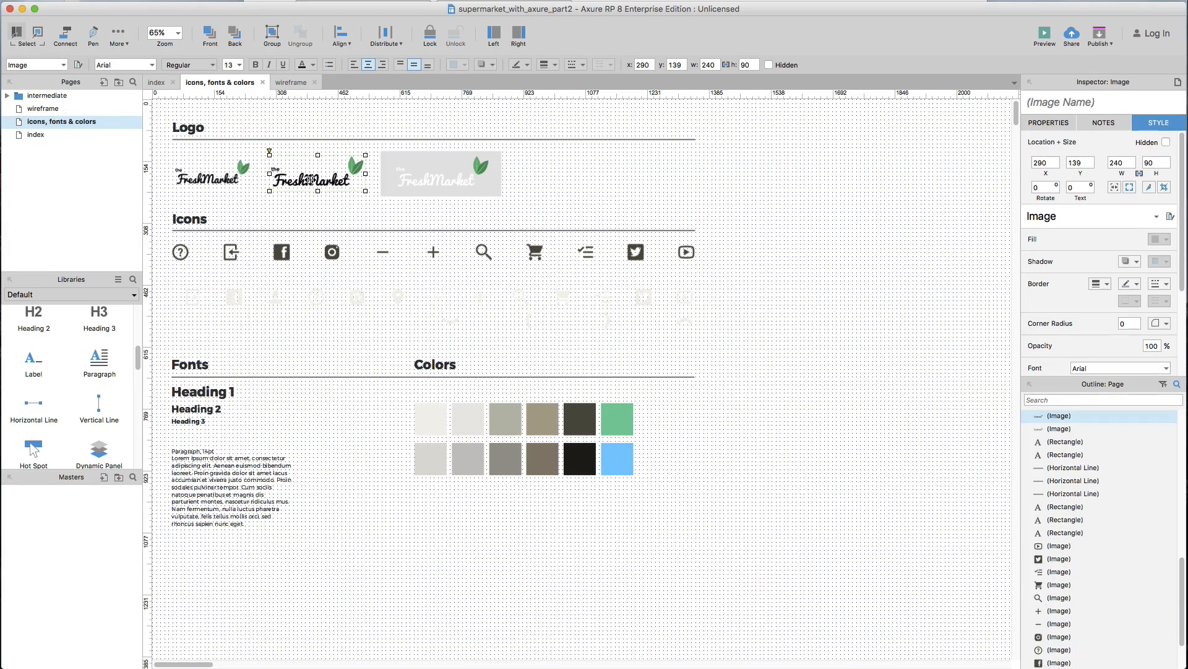
{"action": "left_click", "coordinate": [157, 82]}
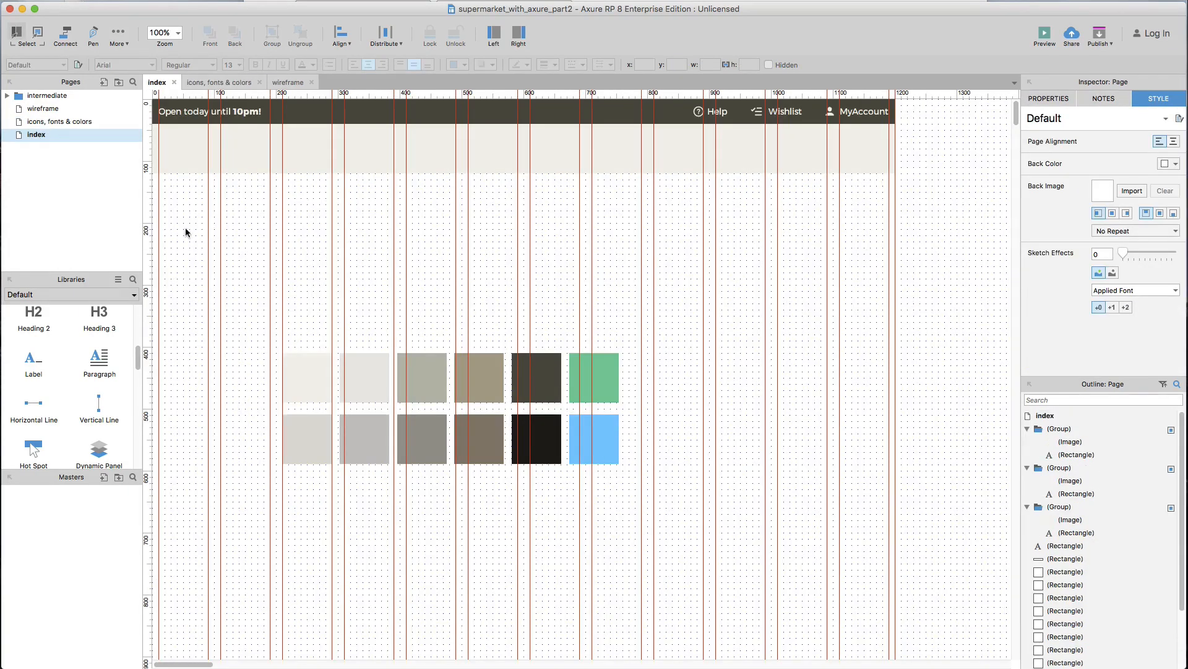
{"action": "key", "text": "super+v"}
{"action": "left_click_drag", "start_coordinate": [375, 228], "coordinate": [202, 160]}
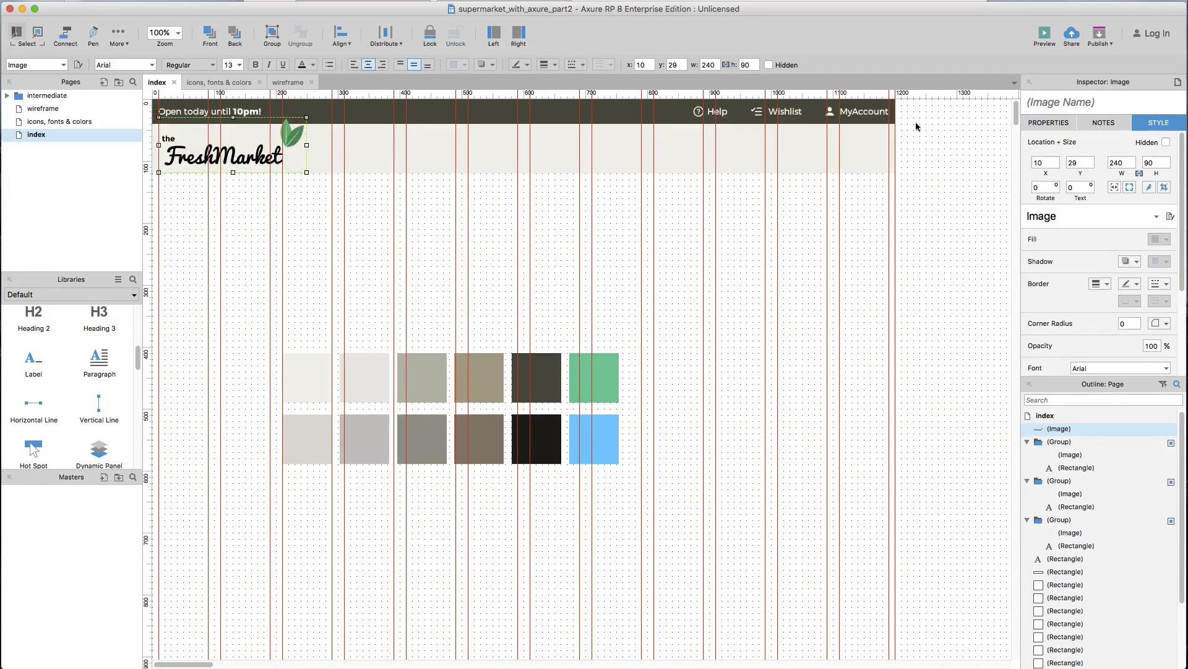
Step: Nudge the FreshMarket logo up and left to x 5, y 23
{"action": "key", "text": "Up"}
{"action": "key", "text": "Left"}
{"action": "key", "text": "Left"}
{"action": "key", "text": "Left"}
{"action": "key", "text": "Left"}
{"action": "key", "text": "Up"}
{"action": "key", "text": "Up"}
{"action": "key", "text": "Up"}
{"action": "key", "text": "Up"}
{"action": "key", "text": "Left"}
{"action": "key", "text": "Up"}
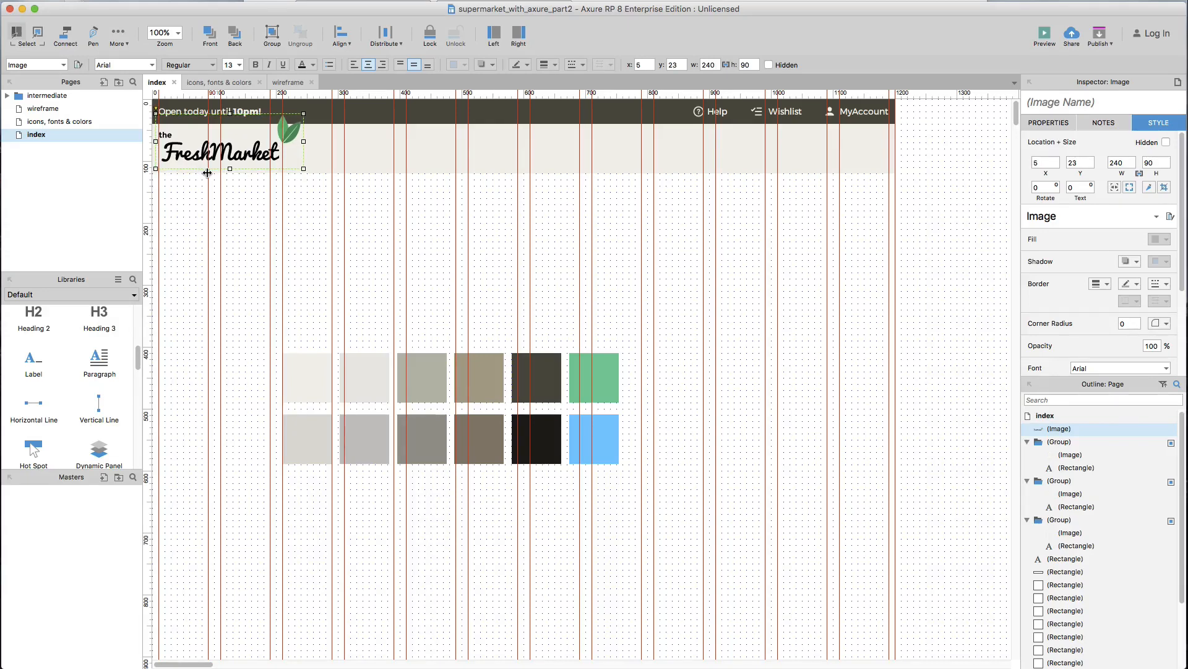
{"action": "left_click", "coordinate": [233, 232]}
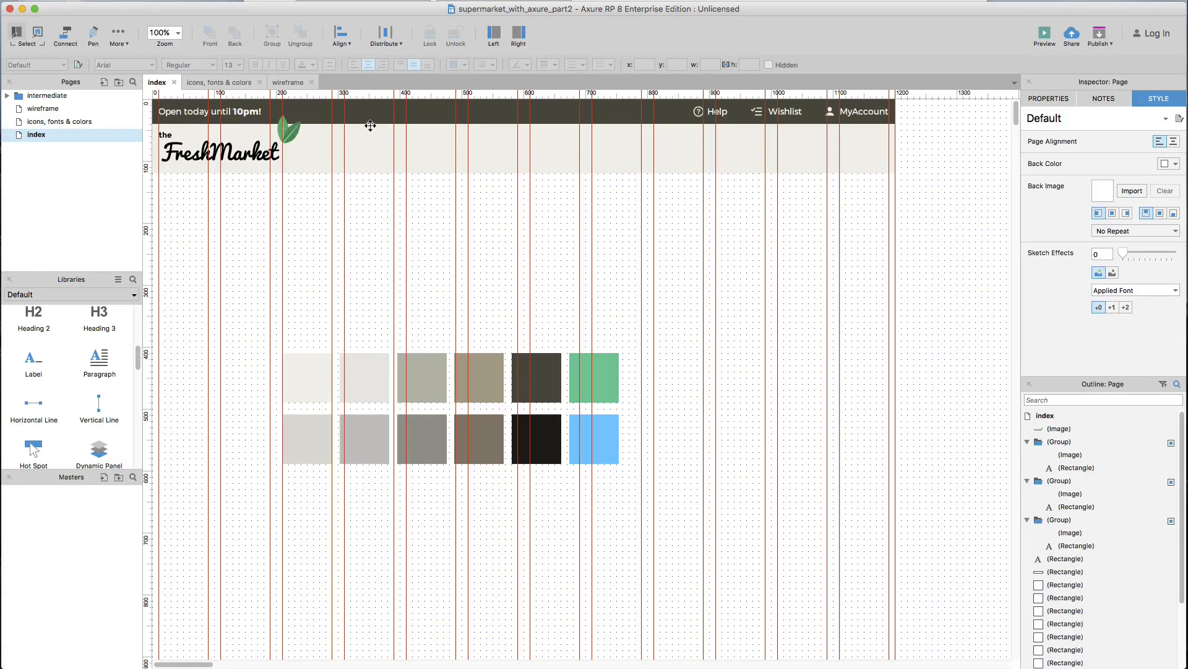
Step: Set the FreshMarket logo's width to 180 with the aspect ratio locked
{"action": "left_click", "coordinate": [259, 154]}
{"action": "left_click", "coordinate": [1122, 165]}
{"action": "type", "text": "18"}
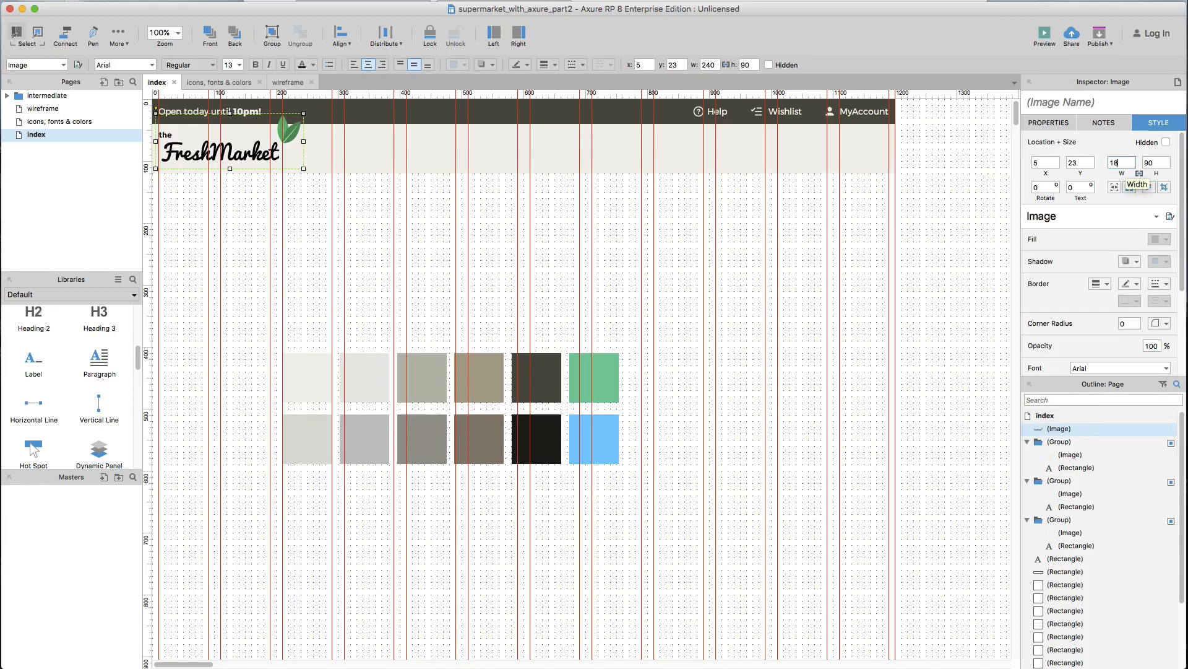
{"action": "type", "text": "0"}
{"action": "key", "text": "Return"}
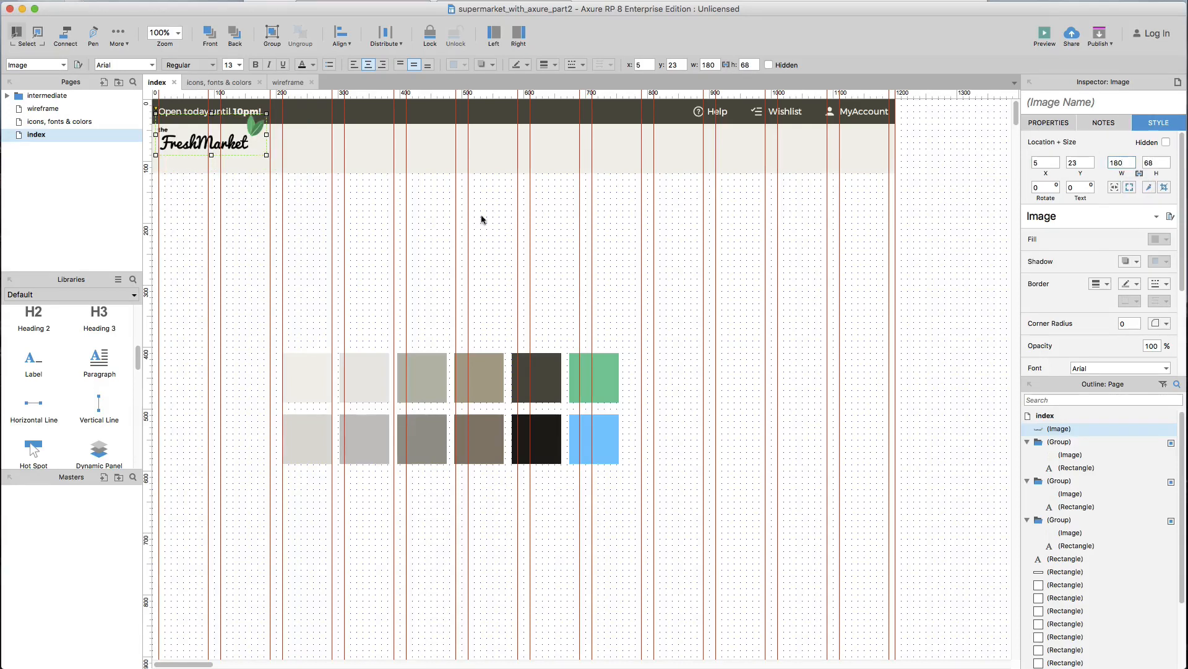
Step: Align the FreshMarket logo to the vertical middle of the beige header rectangle
{"action": "left_click", "coordinate": [296, 164]}
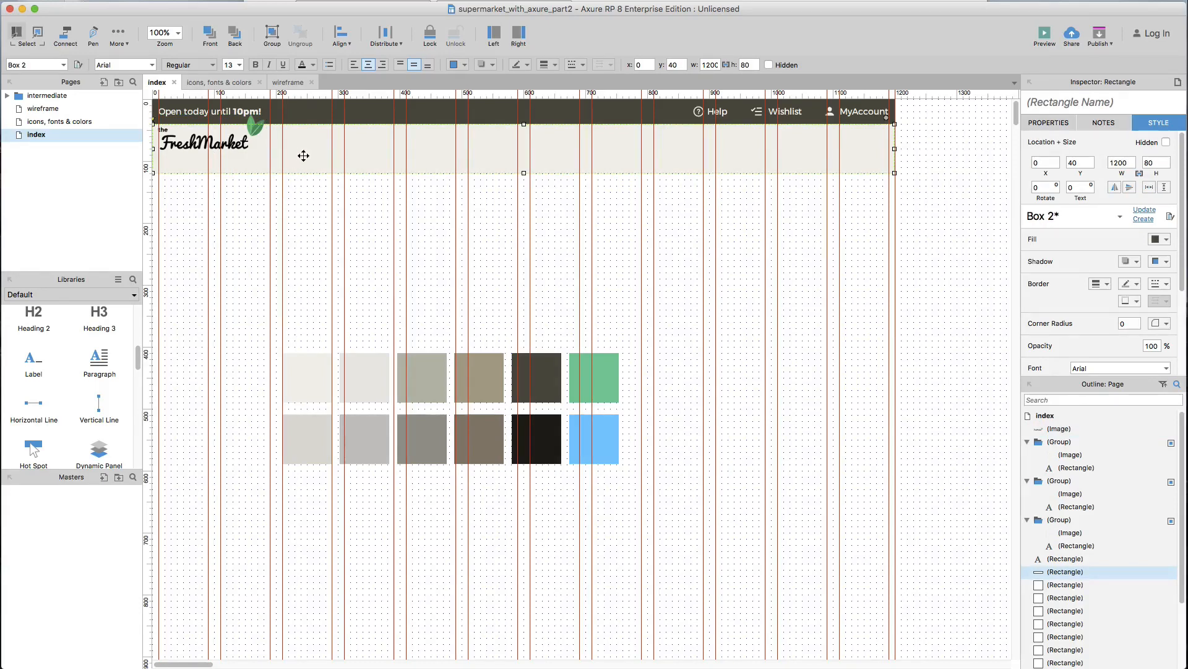
{"action": "left_click", "coordinate": [307, 177]}
{"action": "left_click", "coordinate": [307, 161]}
{"action": "left_click", "coordinate": [236, 151], "text": "shift"}
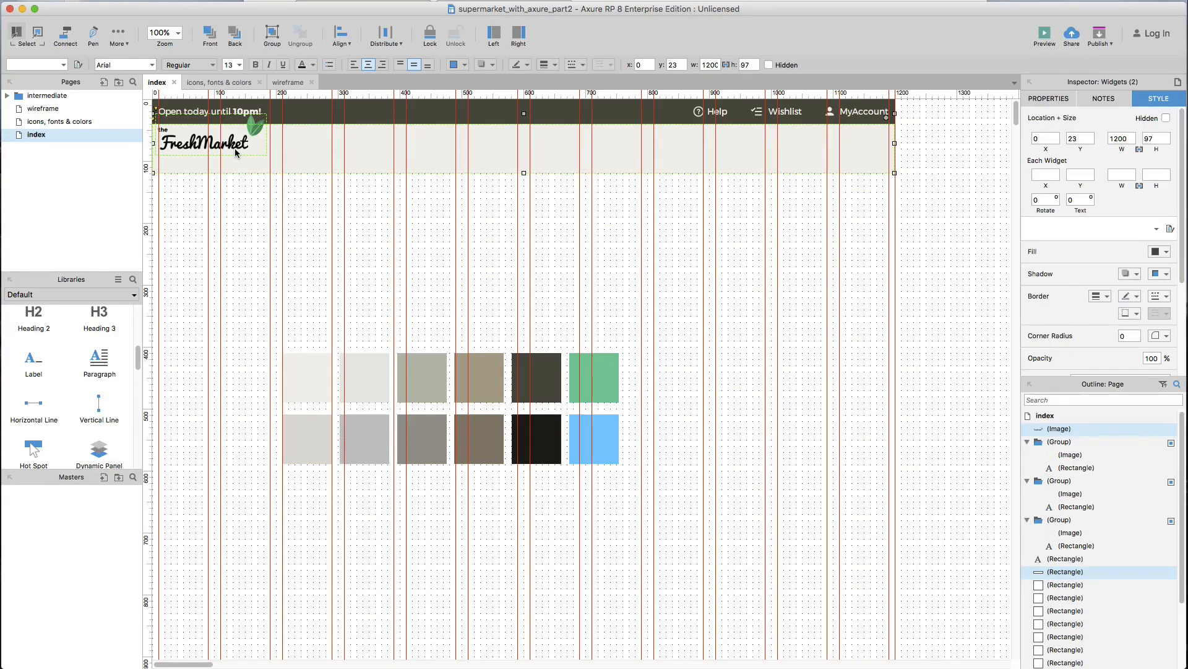
{"action": "key", "text": "super+alt+m"}
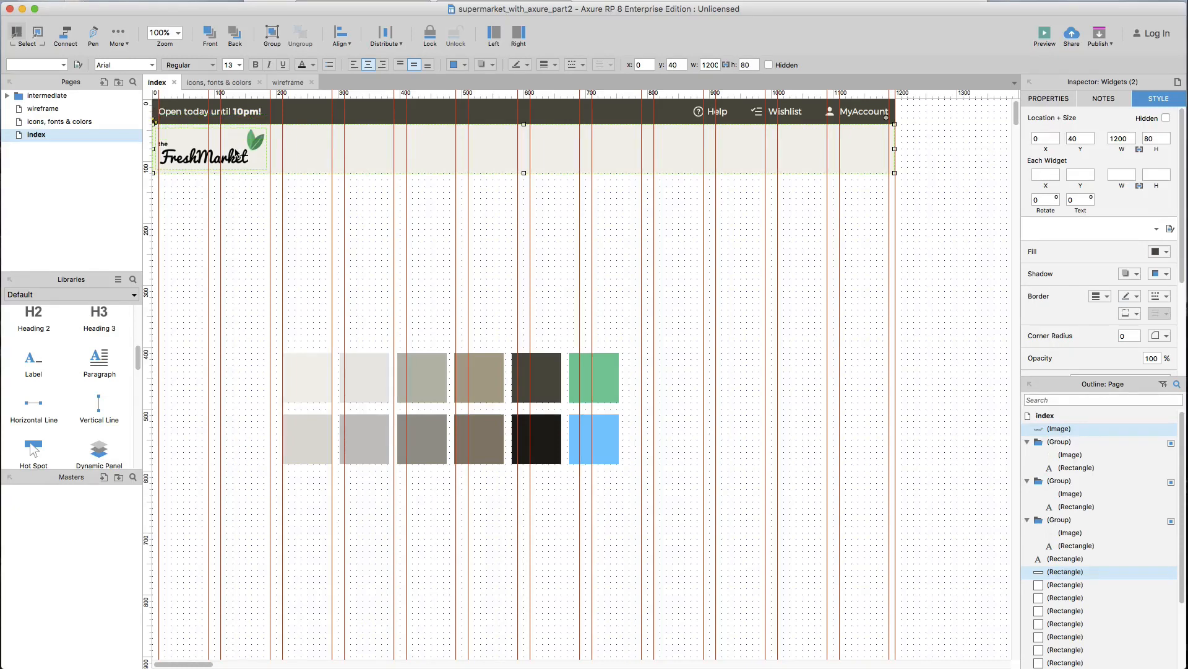
{"action": "left_click", "coordinate": [235, 233]}
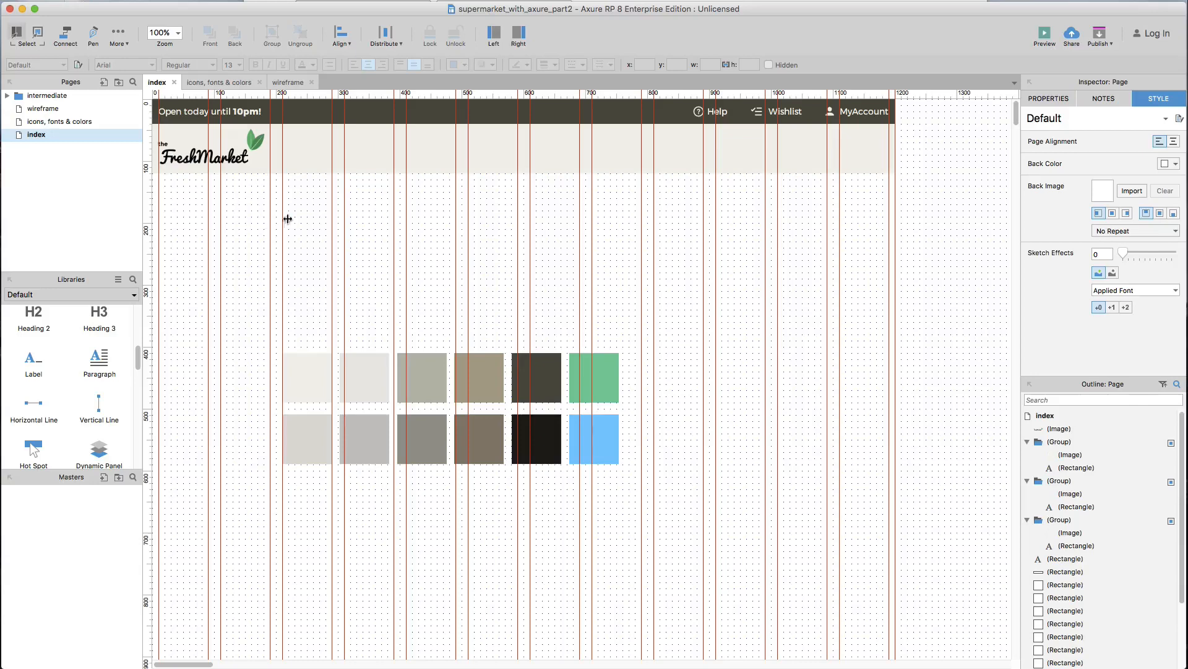
Step: Set the FreshMarket logo's width to 150, keeping its proportions, and lower the logo to y 50
{"action": "left_click", "coordinate": [235, 166]}
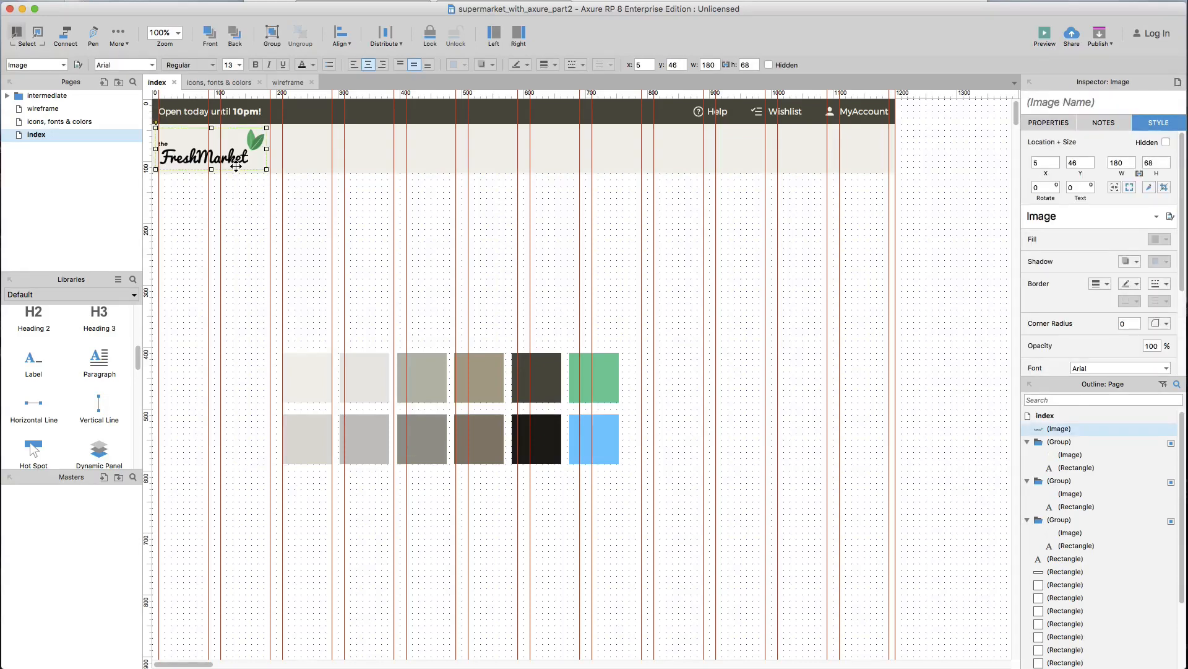
{"action": "left_click", "coordinate": [1119, 163]}
{"action": "type", "text": "150"}
{"action": "key", "text": "Return"}
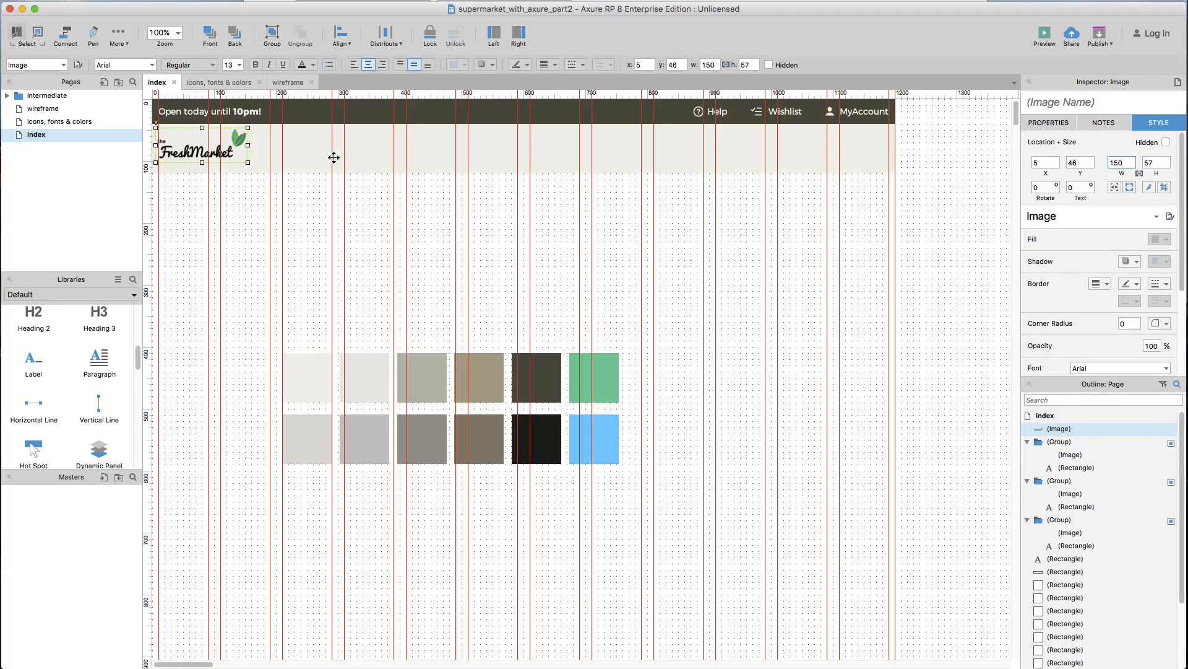
{"action": "left_click", "coordinate": [225, 225]}
{"action": "left_click", "coordinate": [231, 145]}
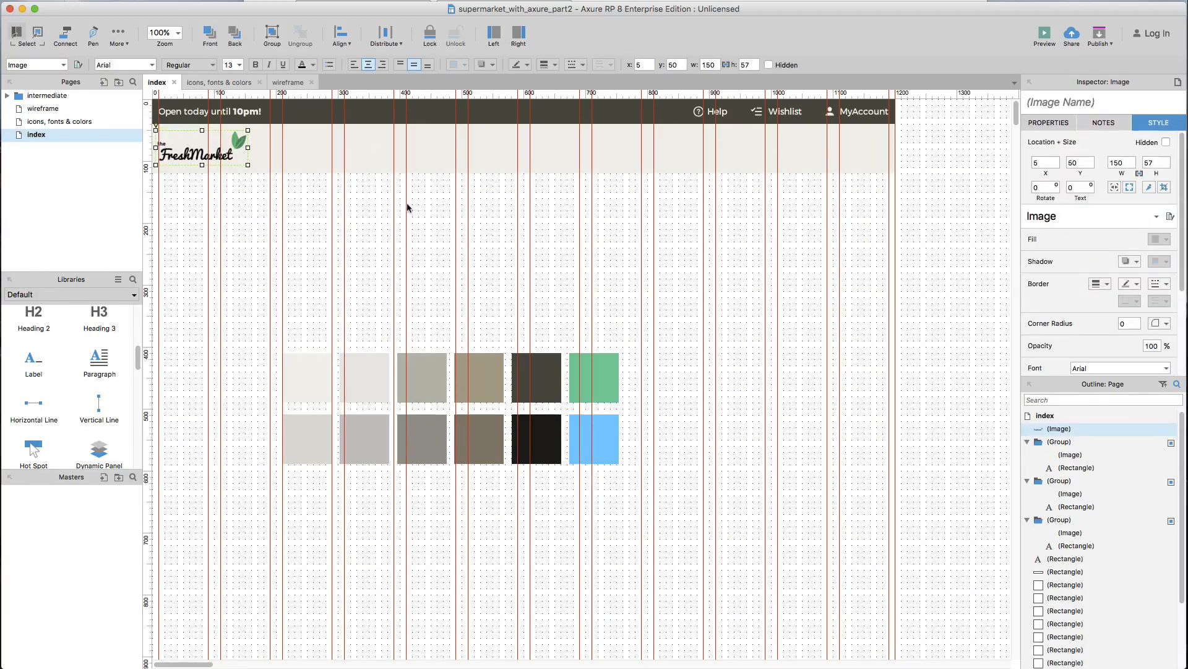
{"action": "left_click", "coordinate": [375, 206]}
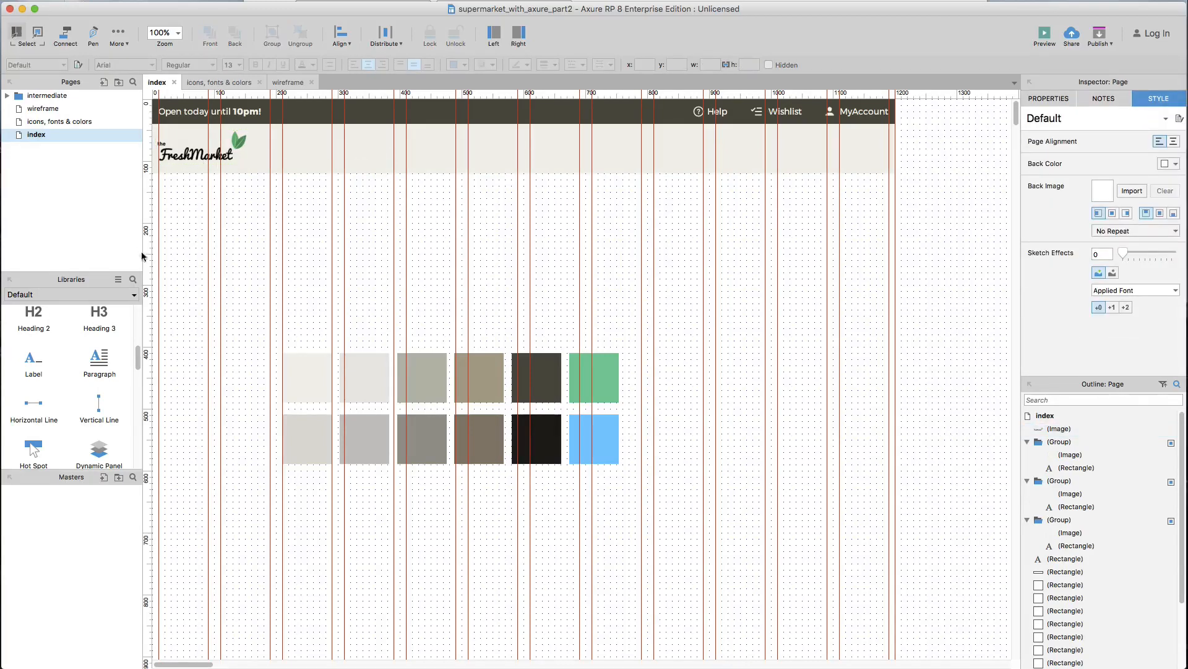
Step: Add a Box 2 rectangle to the beige header band at x 310, y 50, sized 300 by 60
{"action": "scroll", "coordinate": [99, 334], "scroll_direction": "up", "scroll_amount": 5}
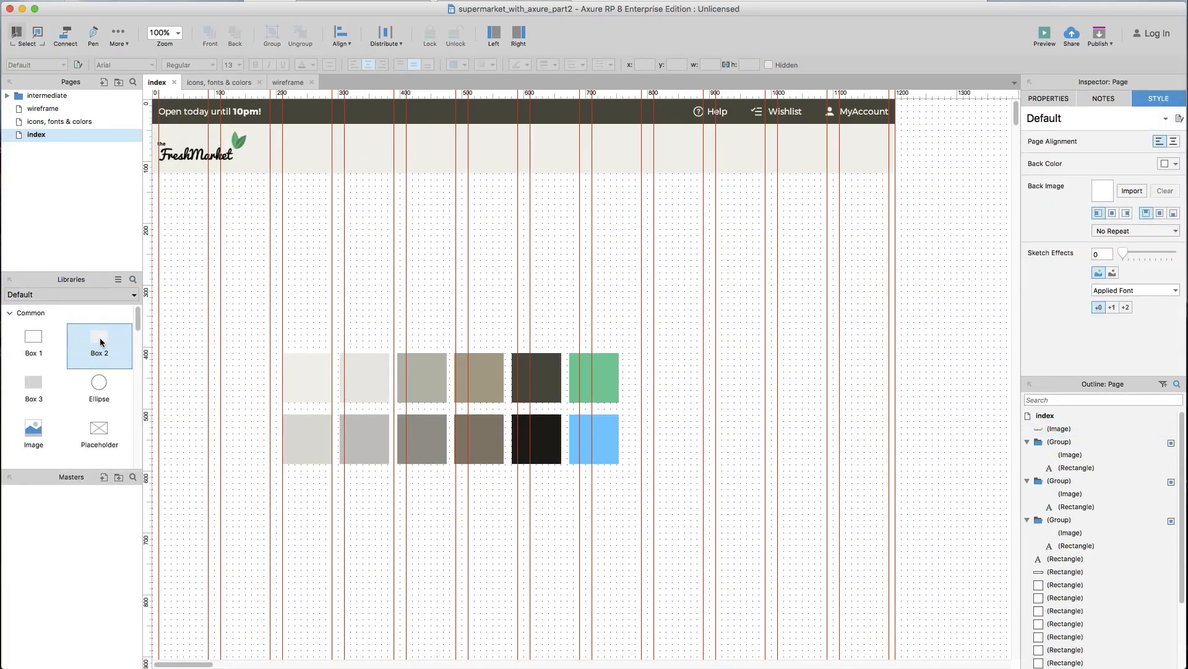
{"action": "left_click_drag", "start_coordinate": [100, 341], "coordinate": [342, 131]}
{"action": "left_click_drag", "start_coordinate": [437, 236], "coordinate": [433, 162]}
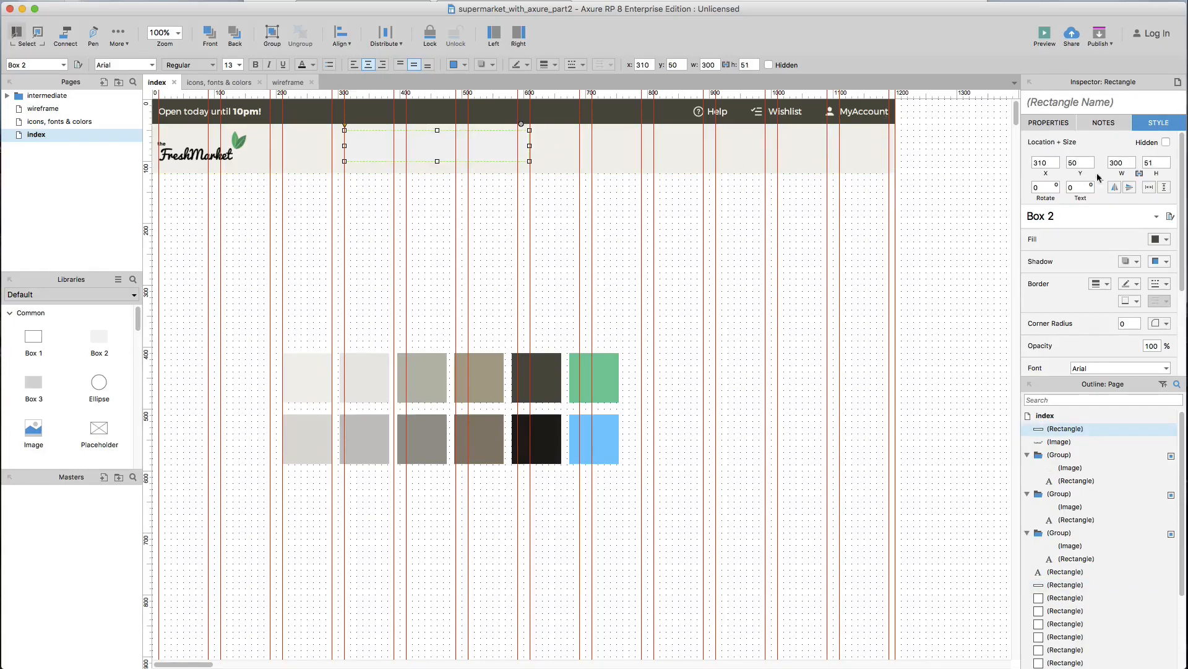
{"action": "type", "text": "60"}
{"action": "key", "text": "Return"}
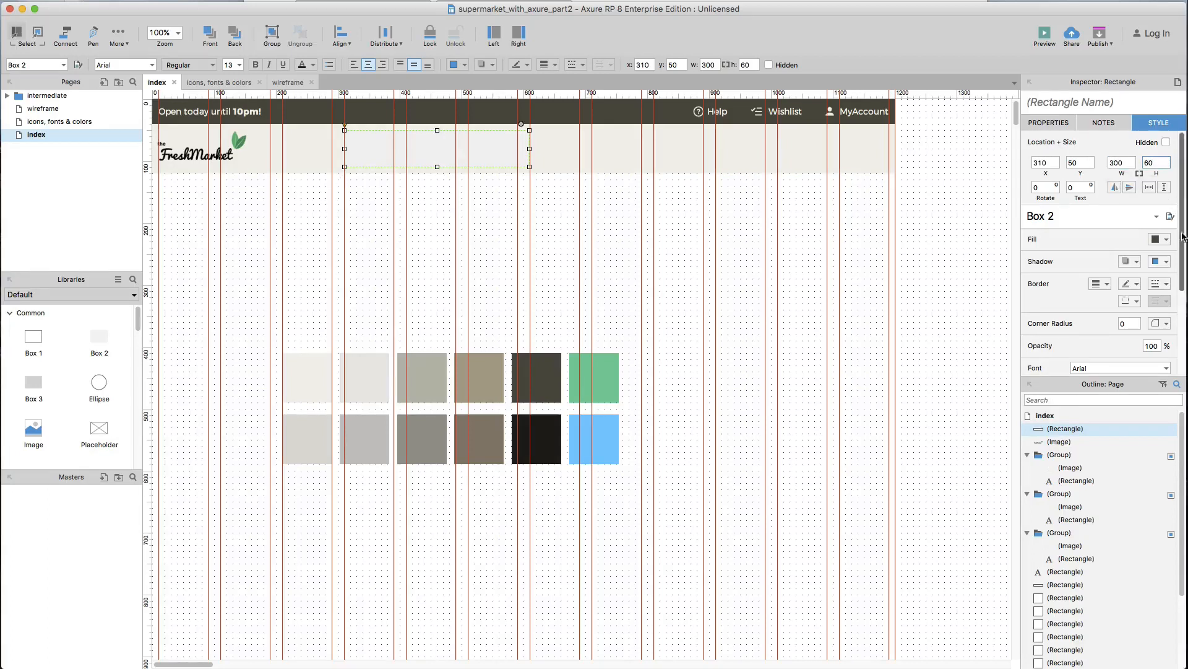
Step: Fill the new header rectangle with the grey-green sampled from the third swatch in the upper color row
{"action": "left_click", "coordinate": [1155, 239]}
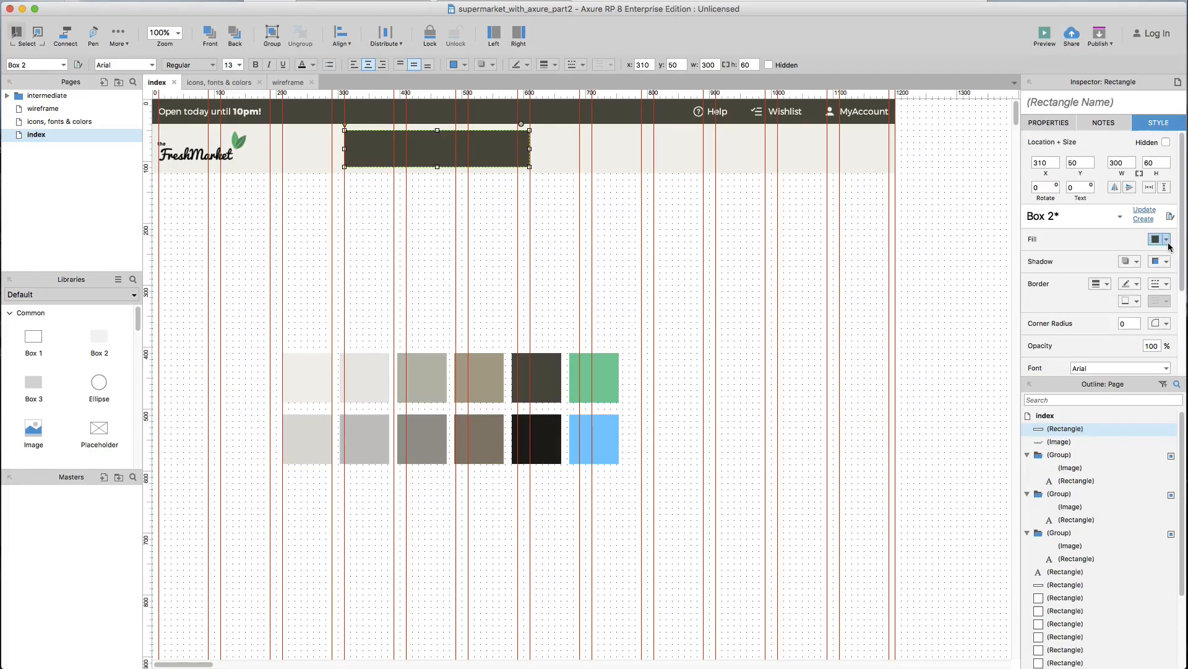
{"action": "left_click", "coordinate": [1166, 239]}
{"action": "left_click", "coordinate": [1055, 278]}
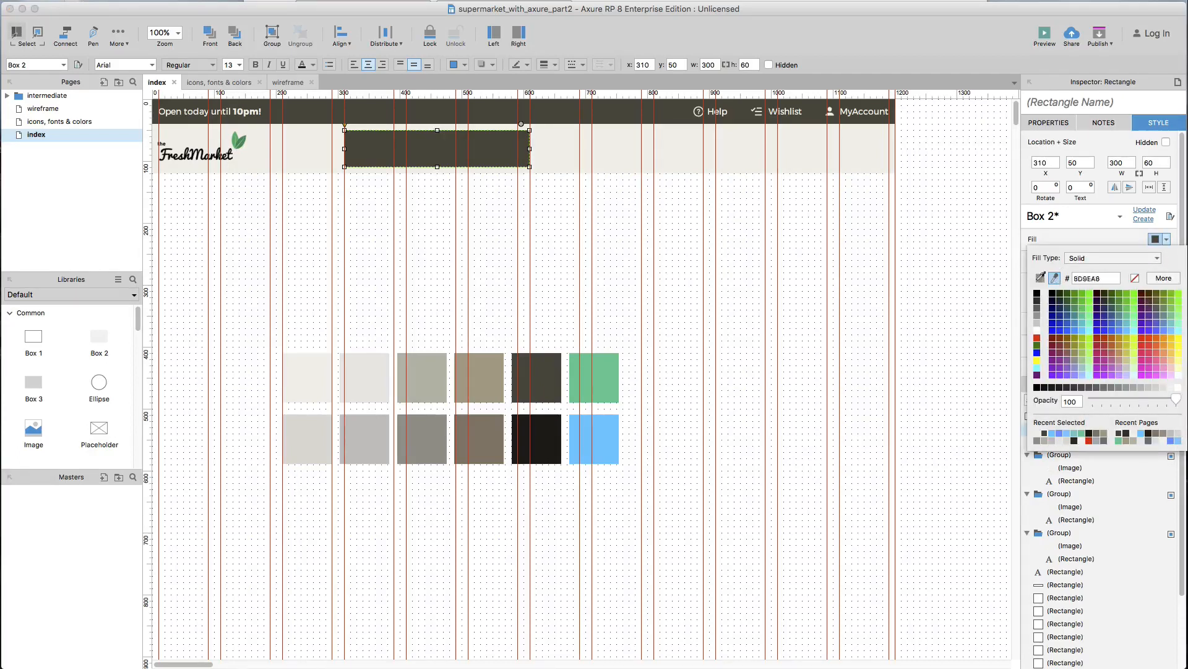
{"action": "left_click", "coordinate": [427, 384]}
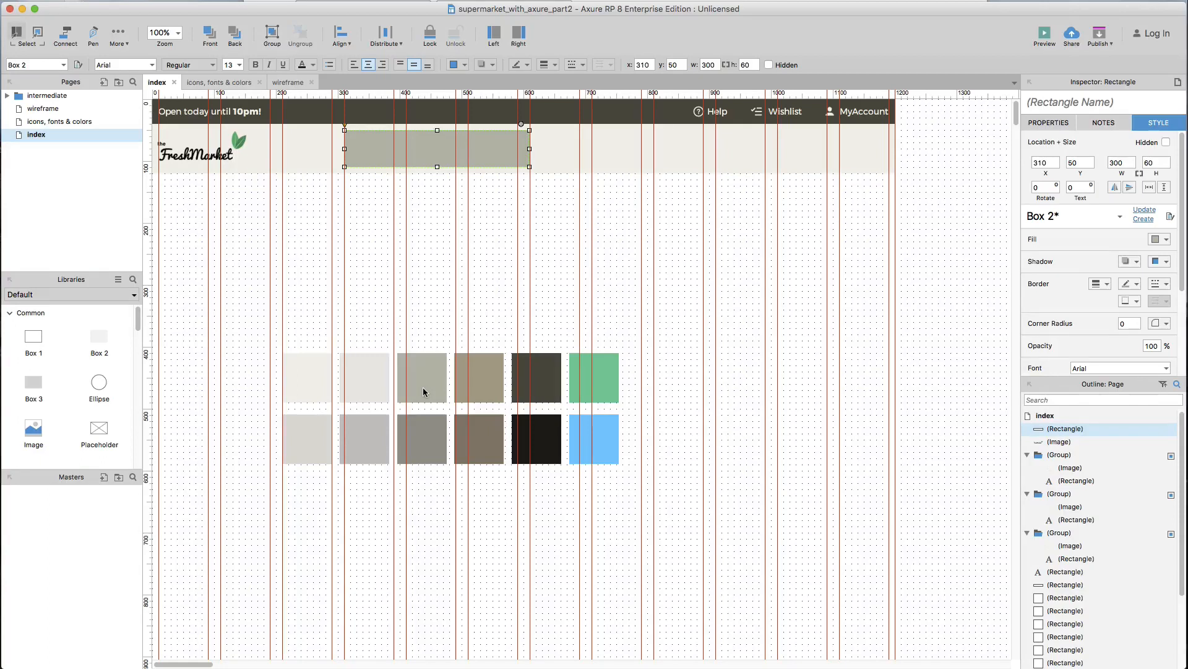
Step: Try the light grey of the second upper-row swatch as the header rectangle's fill
{"action": "left_click", "coordinate": [1167, 241]}
{"action": "left_click", "coordinate": [1055, 278]}
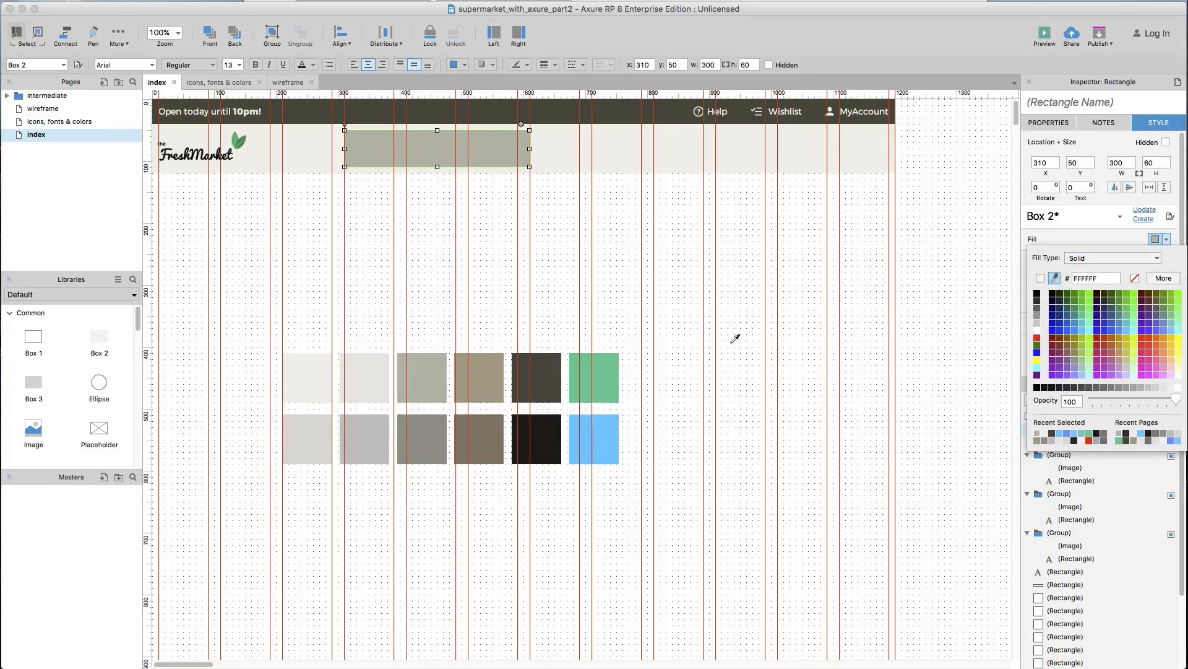
{"action": "left_click", "coordinate": [362, 399]}
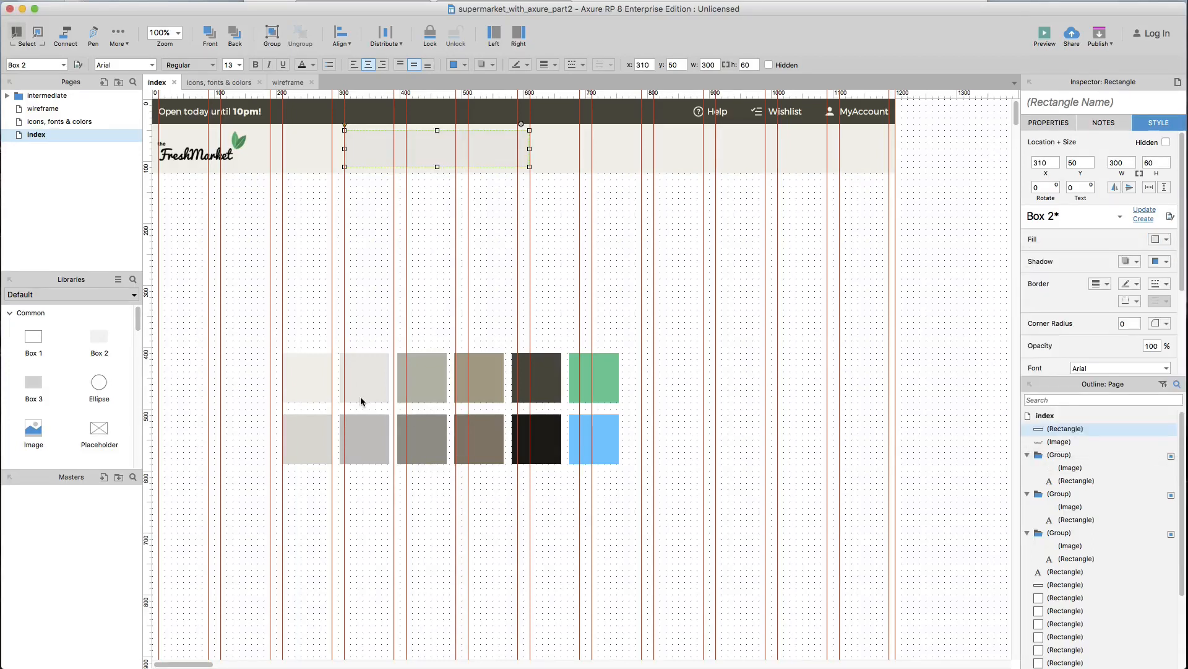
Step: Change the header rectangle's fill back to the grey-green sampled from the third upper-row swatch
{"action": "left_click", "coordinate": [1168, 241]}
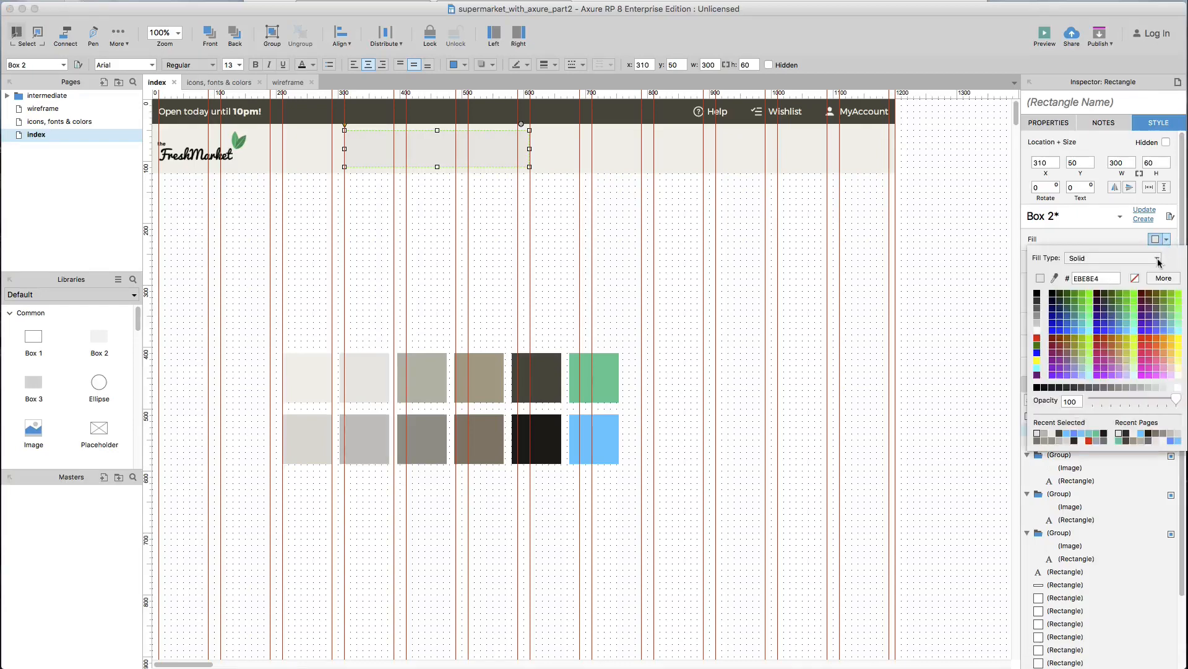
{"action": "left_click", "coordinate": [1055, 277]}
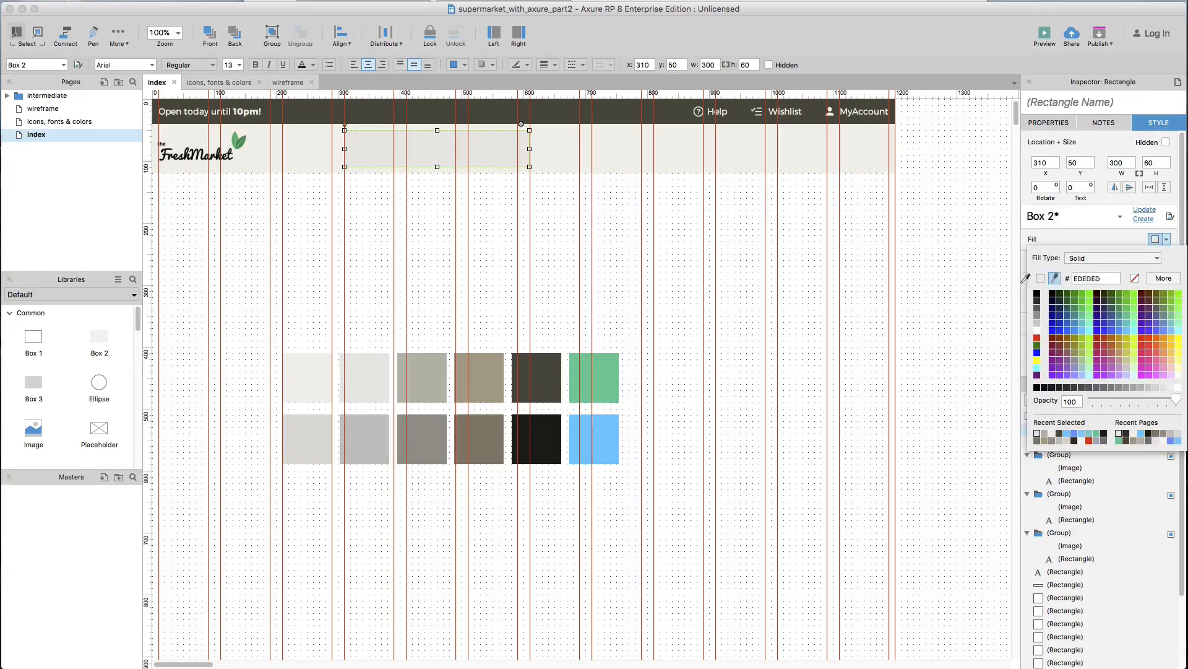
{"action": "left_click", "coordinate": [440, 365]}
{"action": "left_click", "coordinate": [430, 205]}
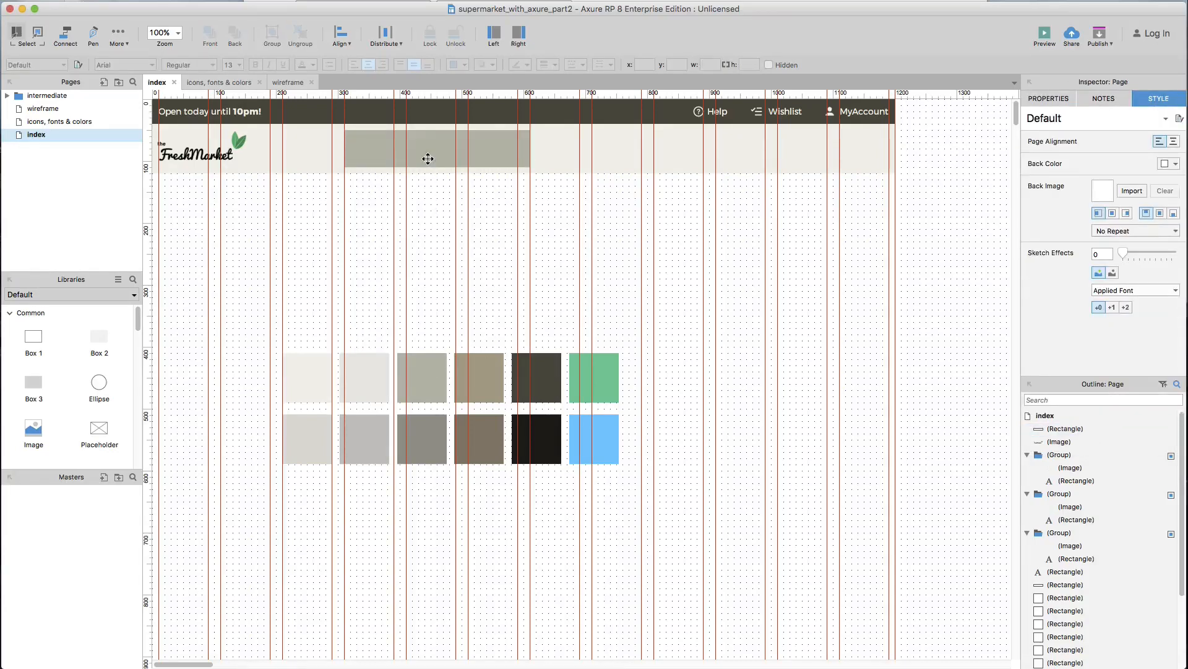
Step: Widen the grey-green header rectangle to 400, extending its right edge along the grid columns
{"action": "left_click", "coordinate": [429, 158]}
{"action": "left_click_drag", "start_coordinate": [529, 152], "coordinate": [590, 152]}
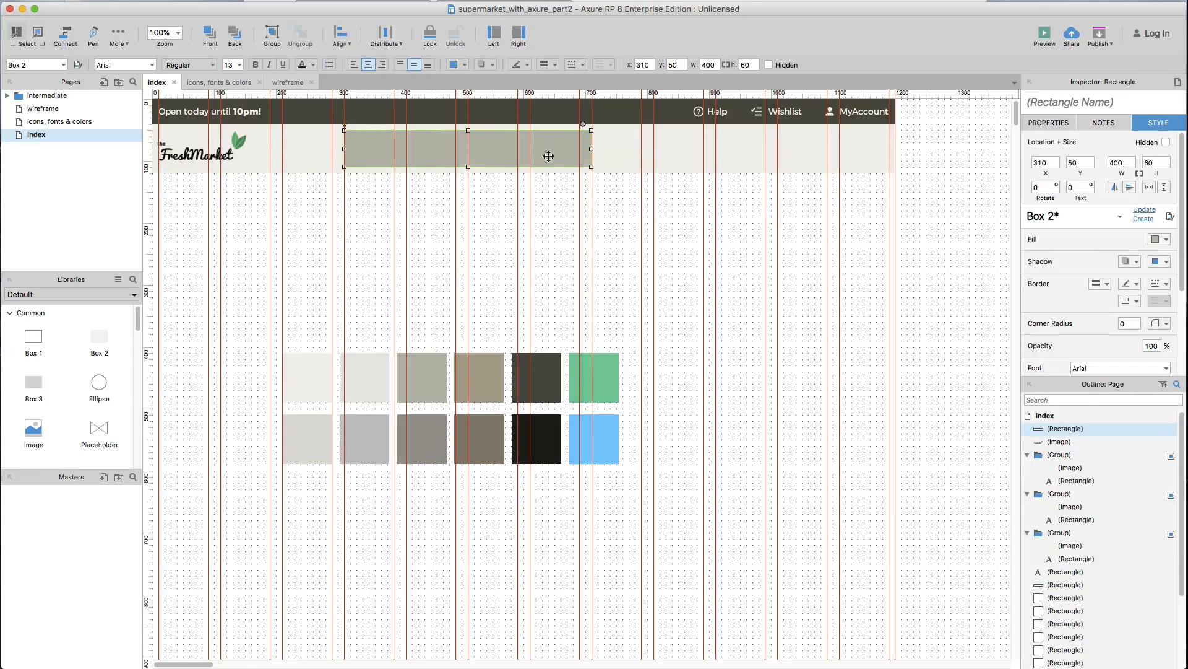
{"action": "left_click", "coordinate": [549, 205]}
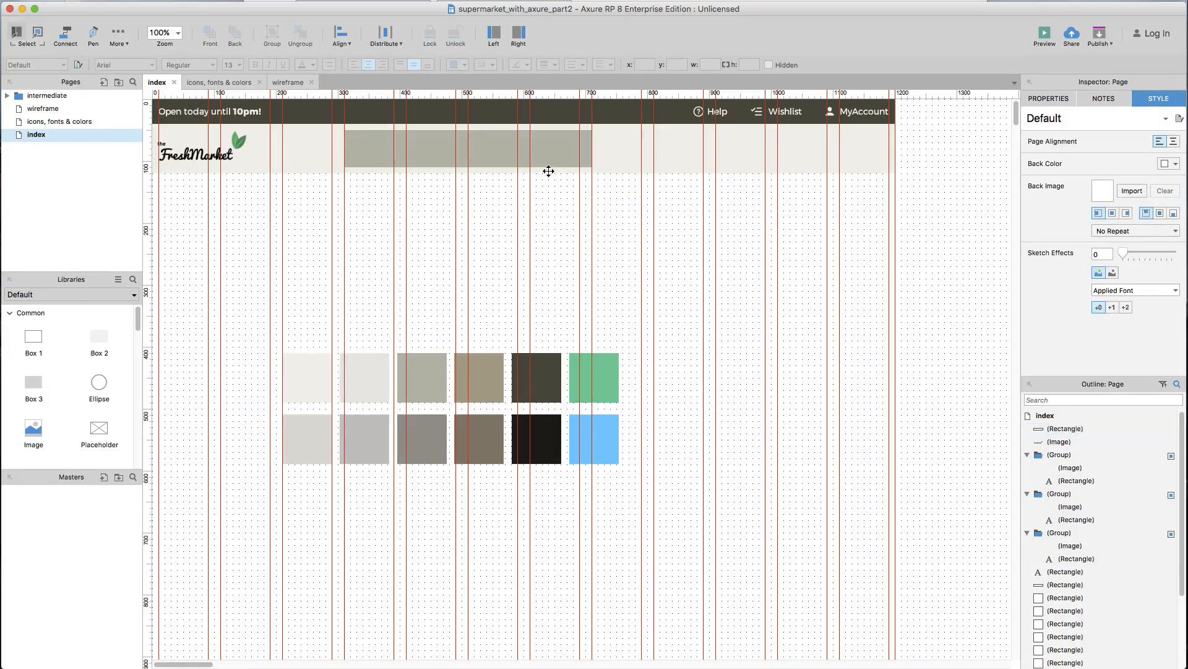
{"action": "left_click", "coordinate": [552, 152]}
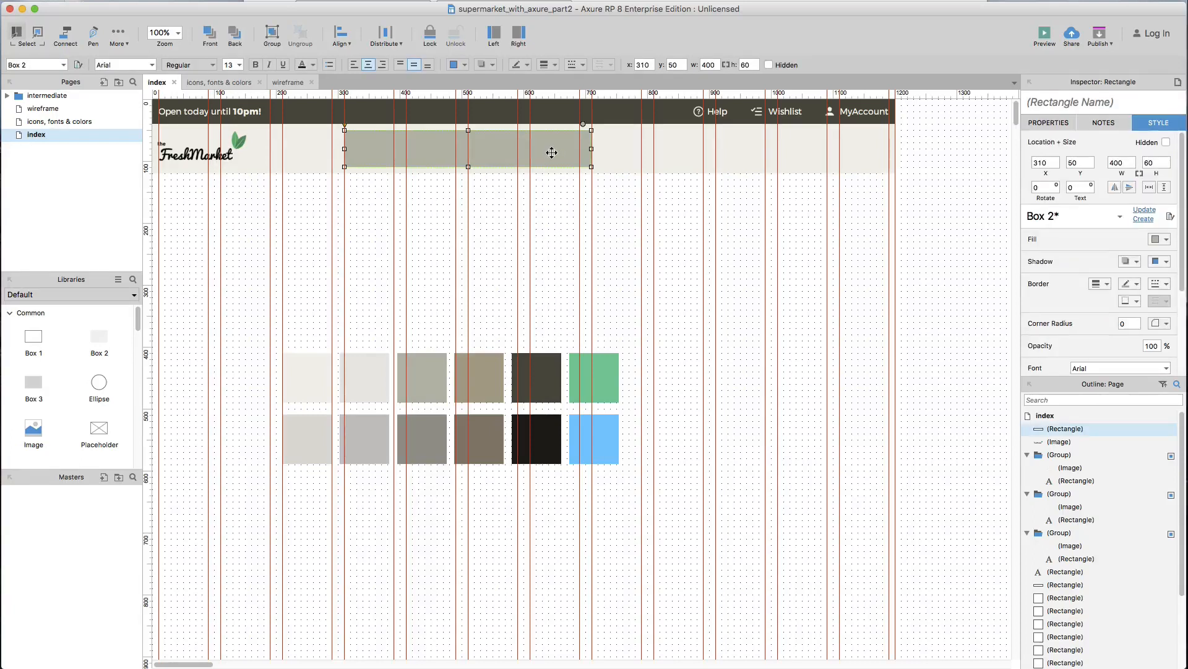
{"action": "left_click", "coordinate": [443, 207]}
Step: Duplicate the header rectangle toward the band's right end and resize the copy to 200 by 60 at x 990, y 50
{"action": "left_click", "coordinate": [428, 150]}
{"action": "left_click_drag", "start_coordinate": [428, 150], "coordinate": [725, 156]}
{"action": "left_click_drag", "start_coordinate": [642, 148], "coordinate": [766, 152]}
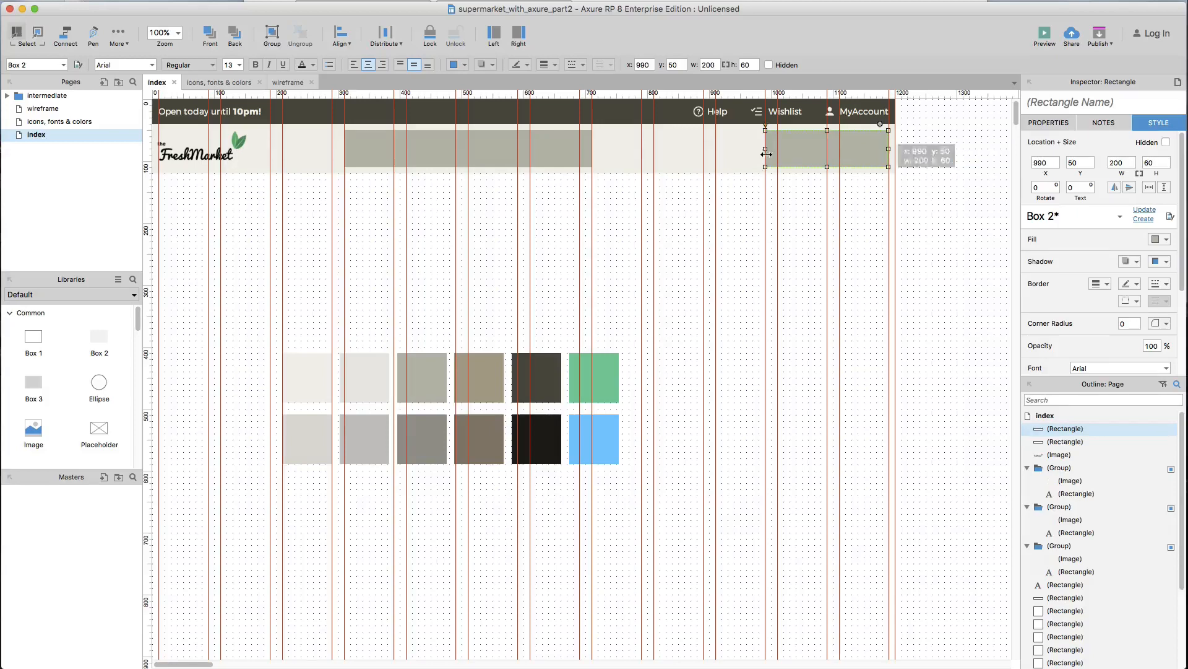
{"action": "left_click", "coordinate": [742, 209]}
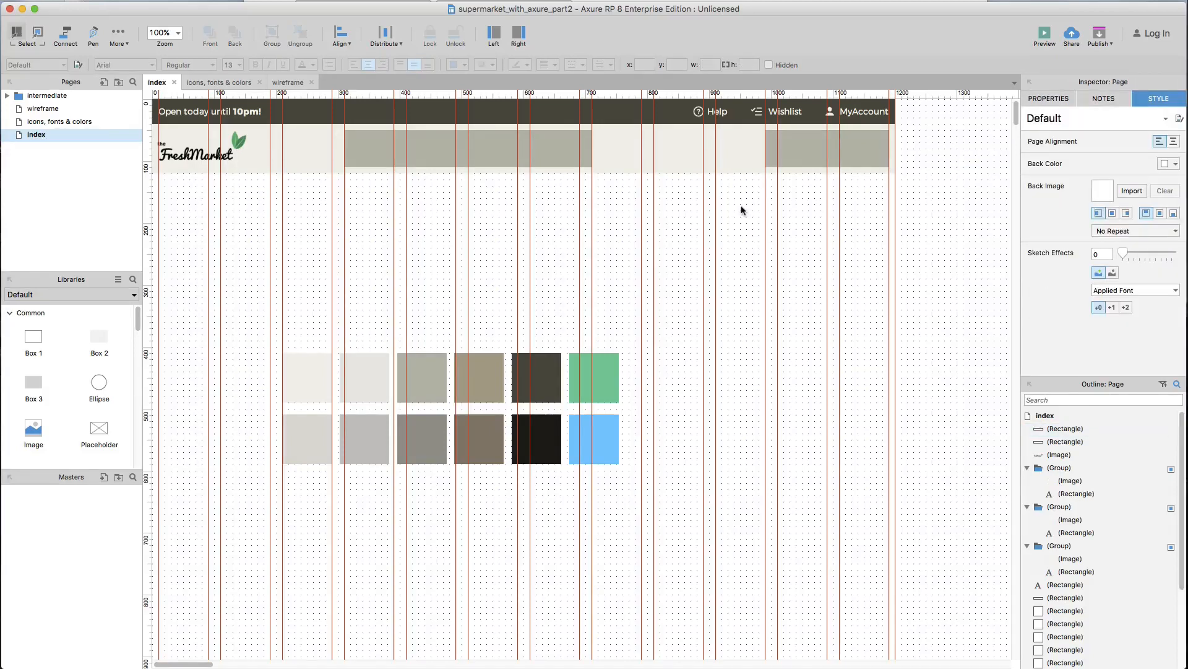
Step: Give the central header rectangle the second-thinnest border and no fill
{"action": "left_click", "coordinate": [543, 158]}
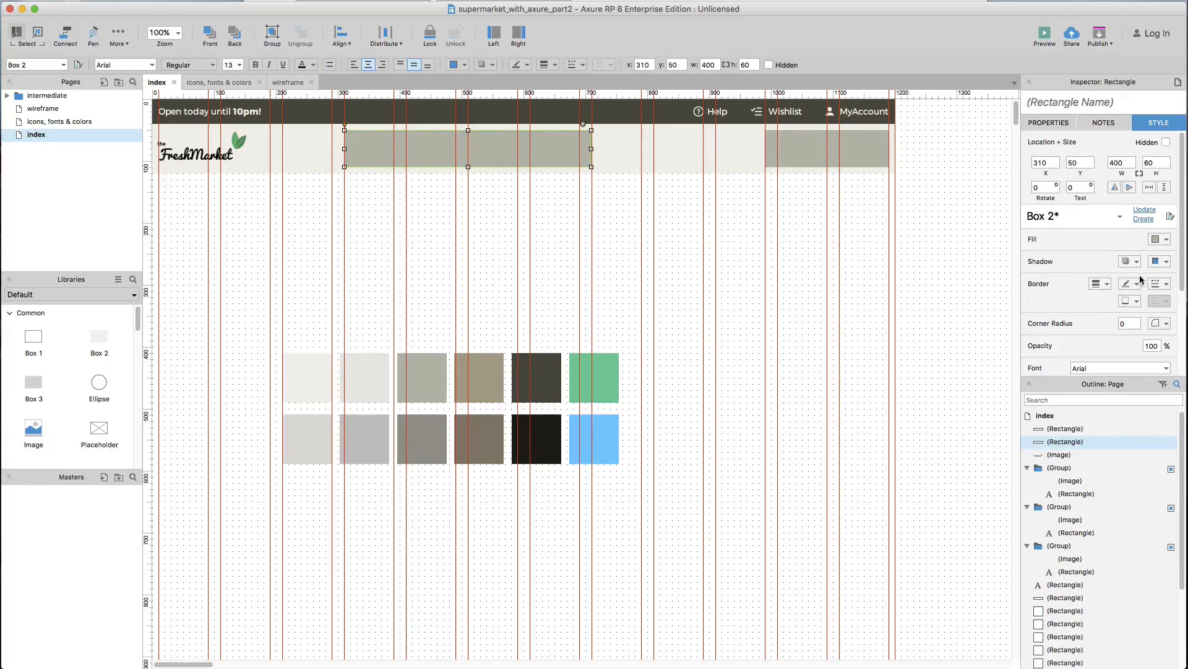
{"action": "left_click", "coordinate": [1103, 287]}
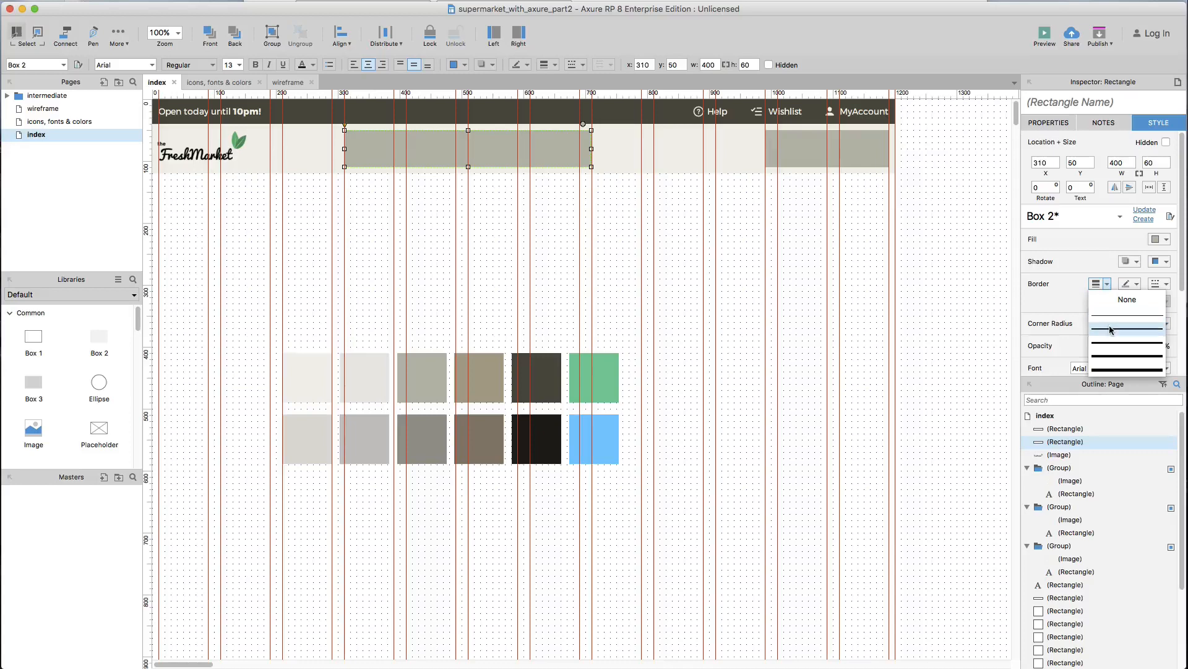
{"action": "left_click", "coordinate": [1110, 330]}
{"action": "left_click", "coordinate": [1165, 240]}
{"action": "left_click", "coordinate": [1136, 279]}
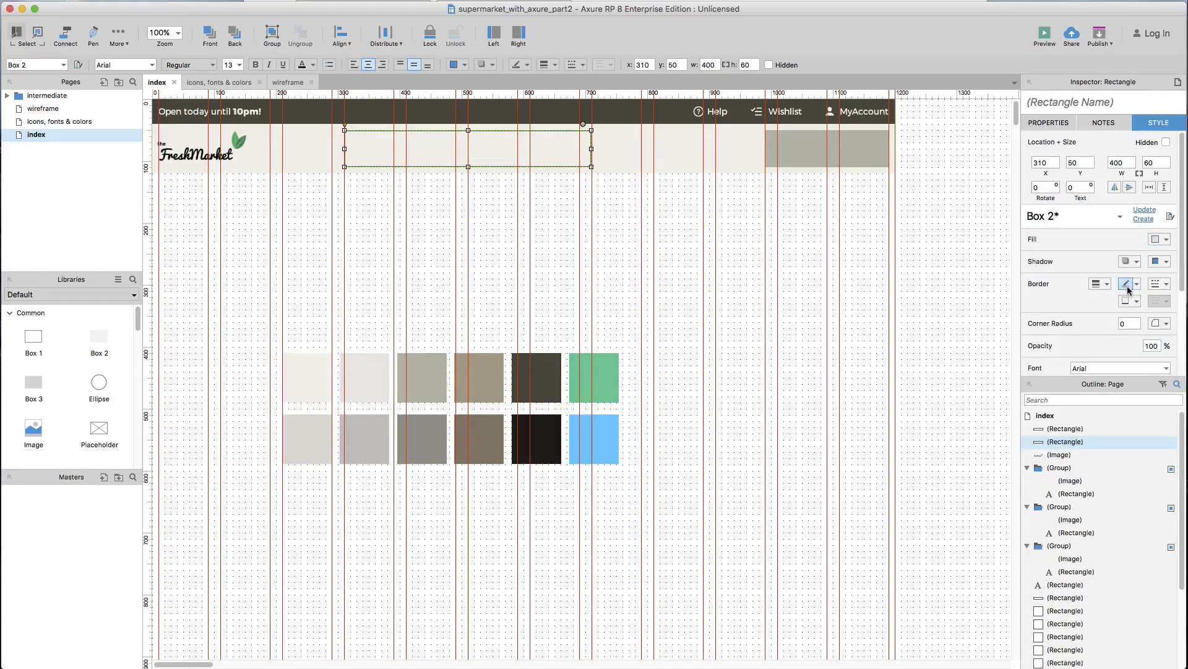
{"action": "left_click", "coordinate": [747, 246]}
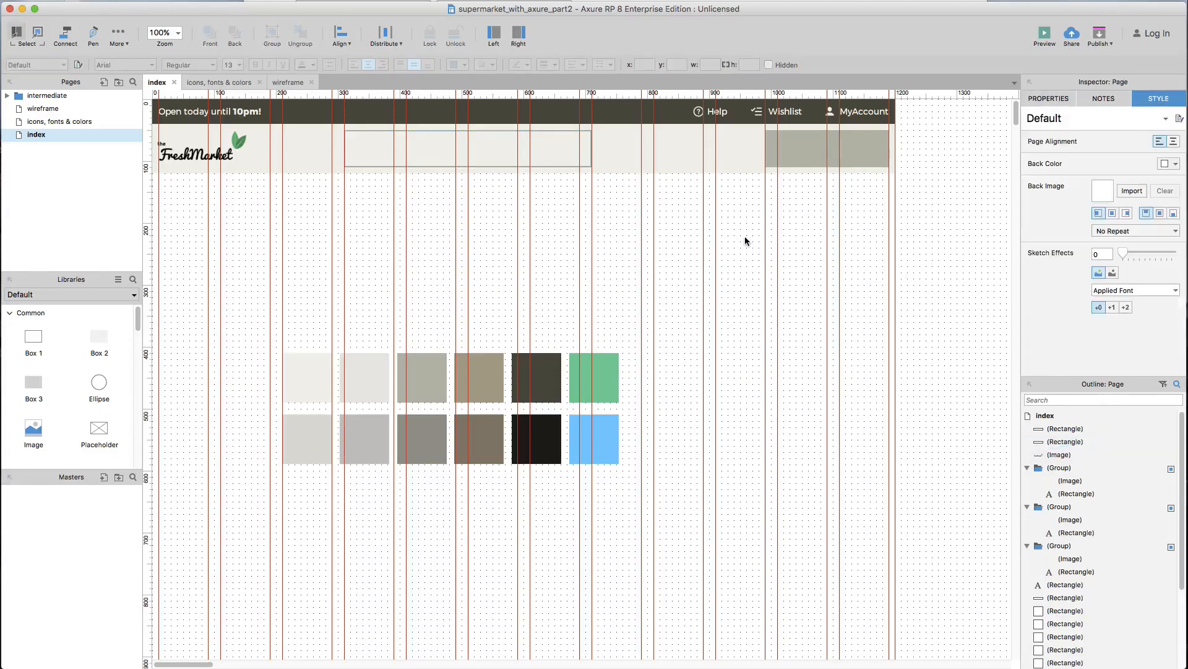
Step: Set the central box's border color to the grey-green sampled from the third swatch in the upper color row
{"action": "left_click", "coordinate": [560, 167]}
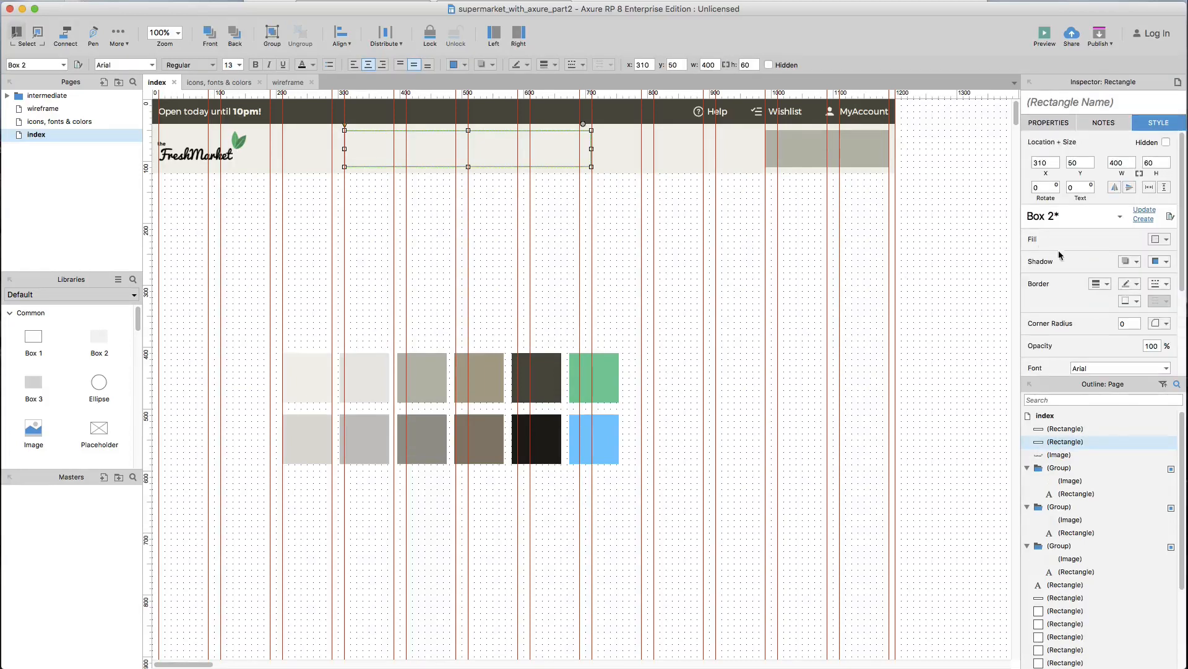
{"action": "left_click", "coordinate": [1137, 285]}
{"action": "left_click", "coordinate": [1054, 323]}
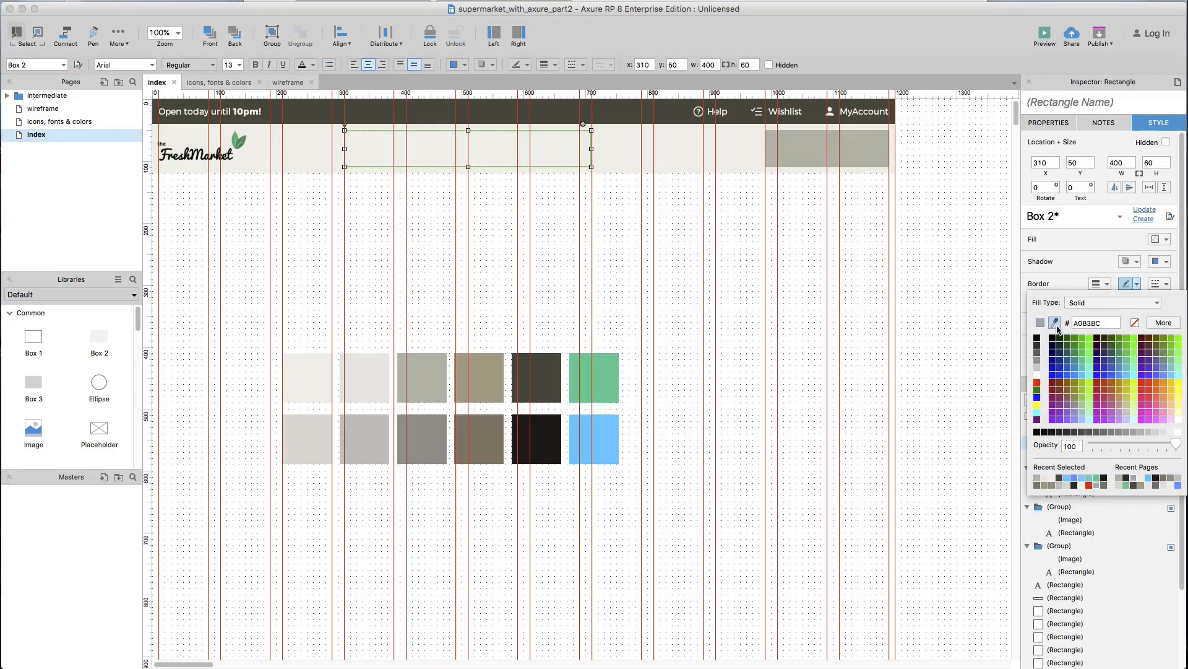
{"action": "left_click", "coordinate": [428, 392]}
{"action": "left_click", "coordinate": [416, 254]}
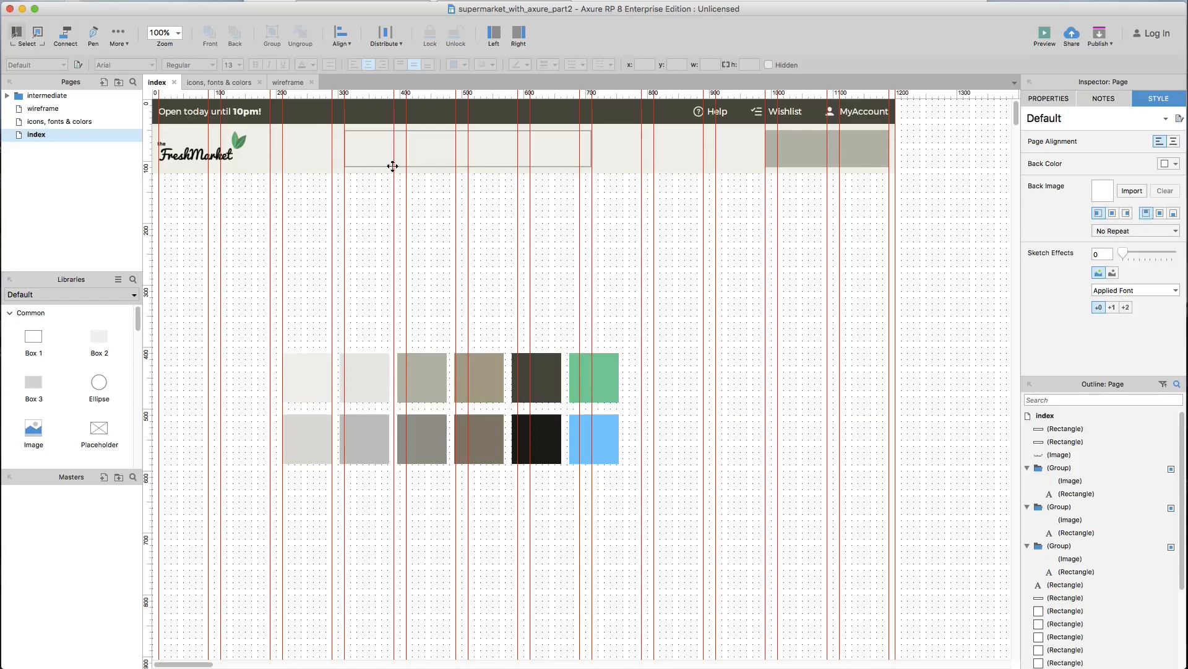
Step: Copy the dark and light search icons from the icons, fonts & colors page into index, placing the pair at x 320, y 60
{"action": "left_click", "coordinate": [209, 83]}
{"action": "left_click", "coordinate": [482, 255]}
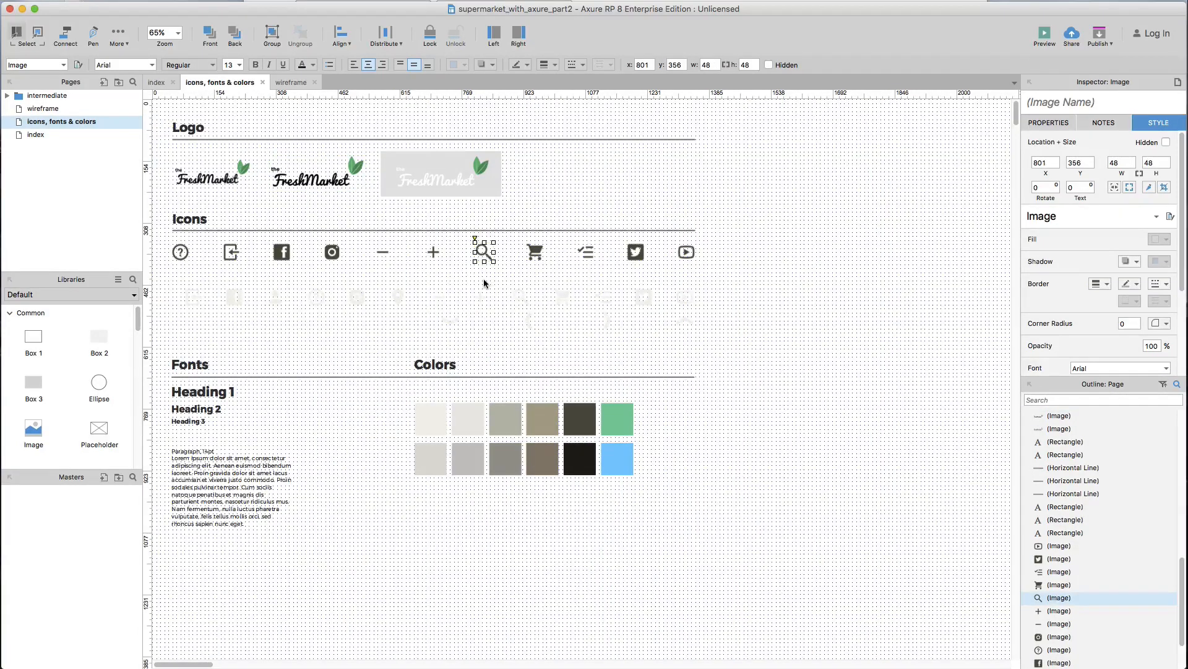
{"action": "left_click", "coordinate": [516, 295], "text": "shift"}
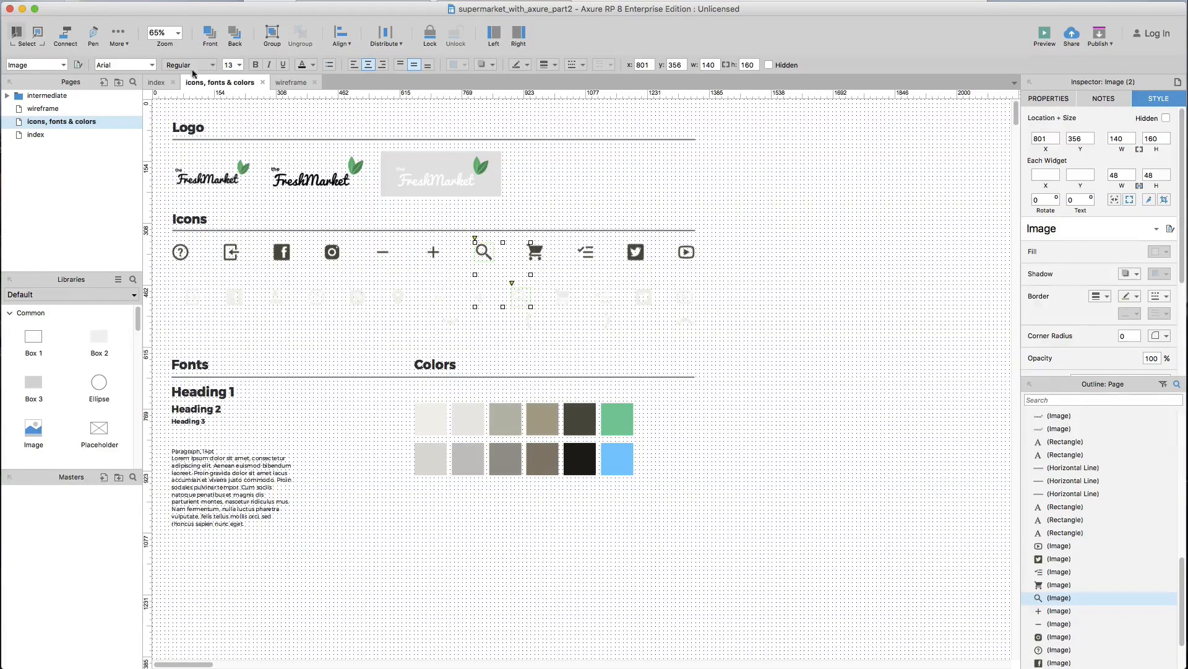
{"action": "left_click", "coordinate": [156, 83]}
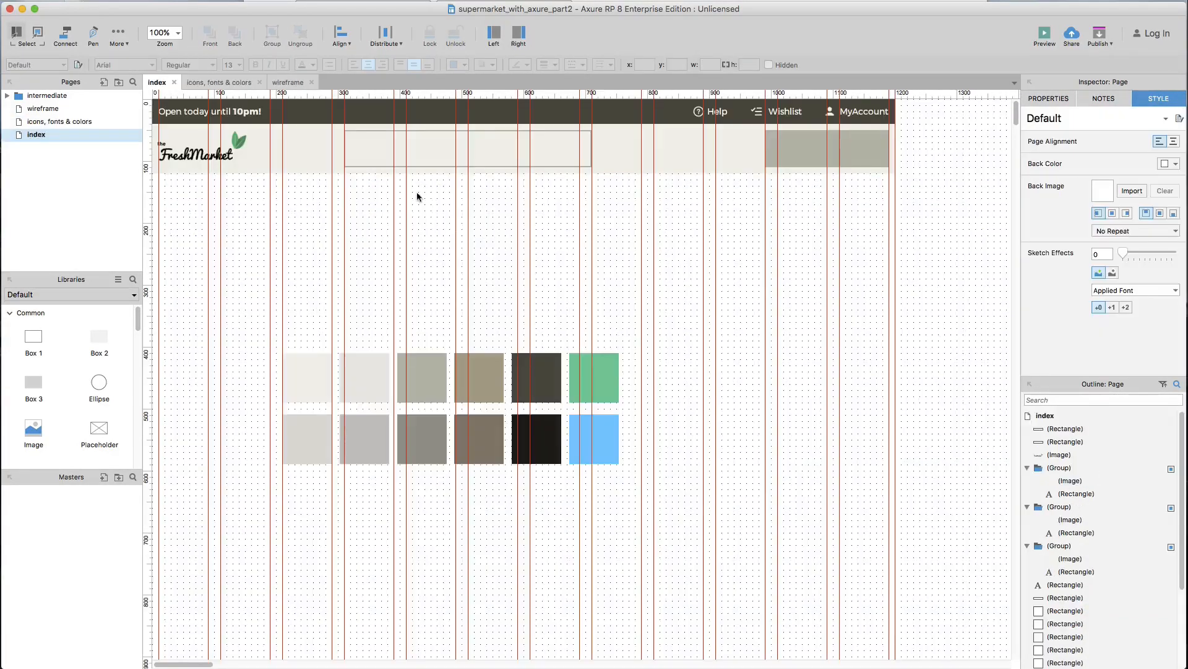
{"action": "key", "text": "ctrl+v"}
{"action": "left_click_drag", "start_coordinate": [664, 335], "coordinate": [368, 153]}
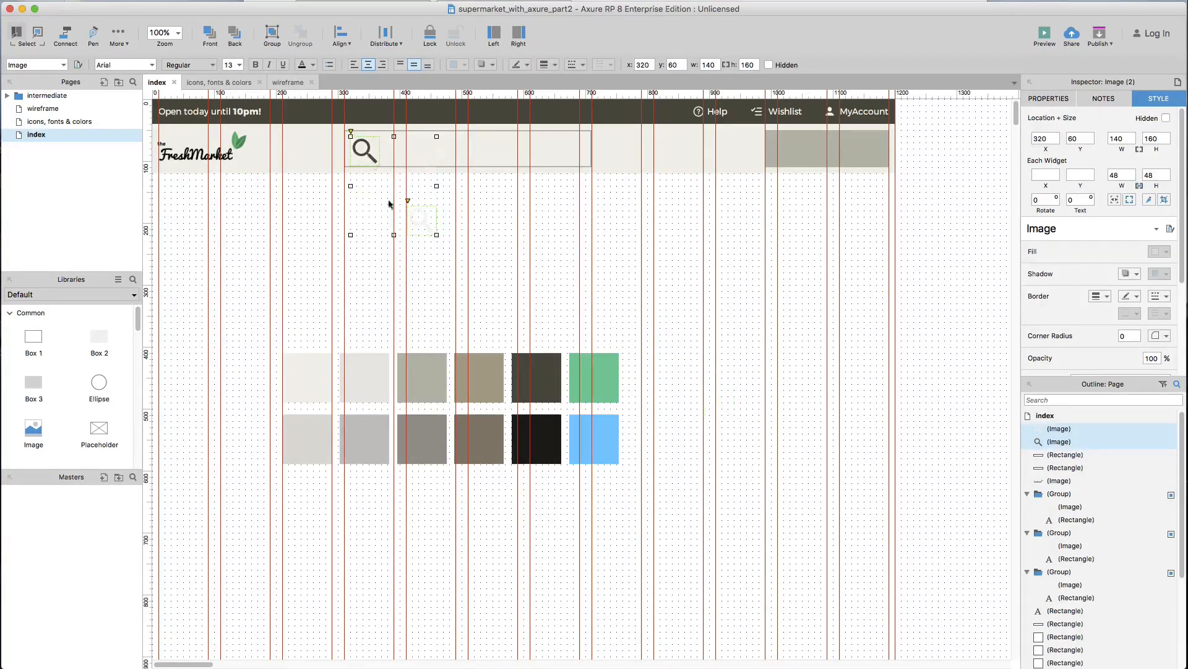
Step: Resize the dark search icon in the central header box to 25 by 25
{"action": "left_click", "coordinate": [378, 230]}
{"action": "left_click", "coordinate": [368, 154]}
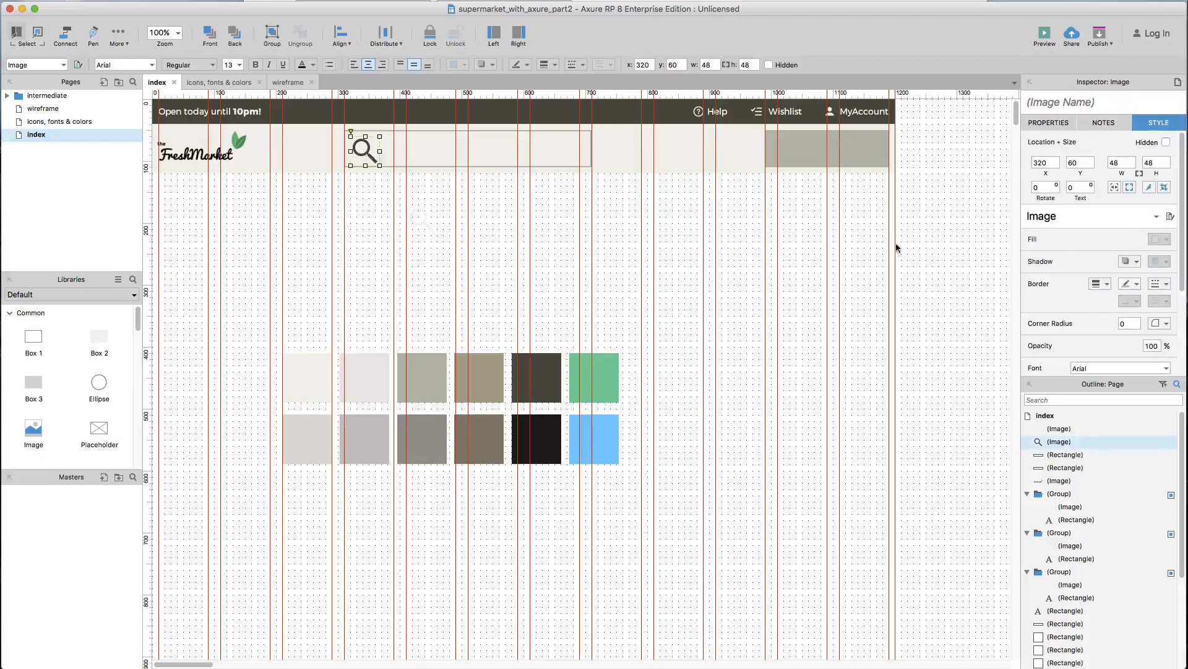
{"action": "left_click", "coordinate": [1131, 166]}
{"action": "type", "text": "20"}
{"action": "key", "text": "Return"}
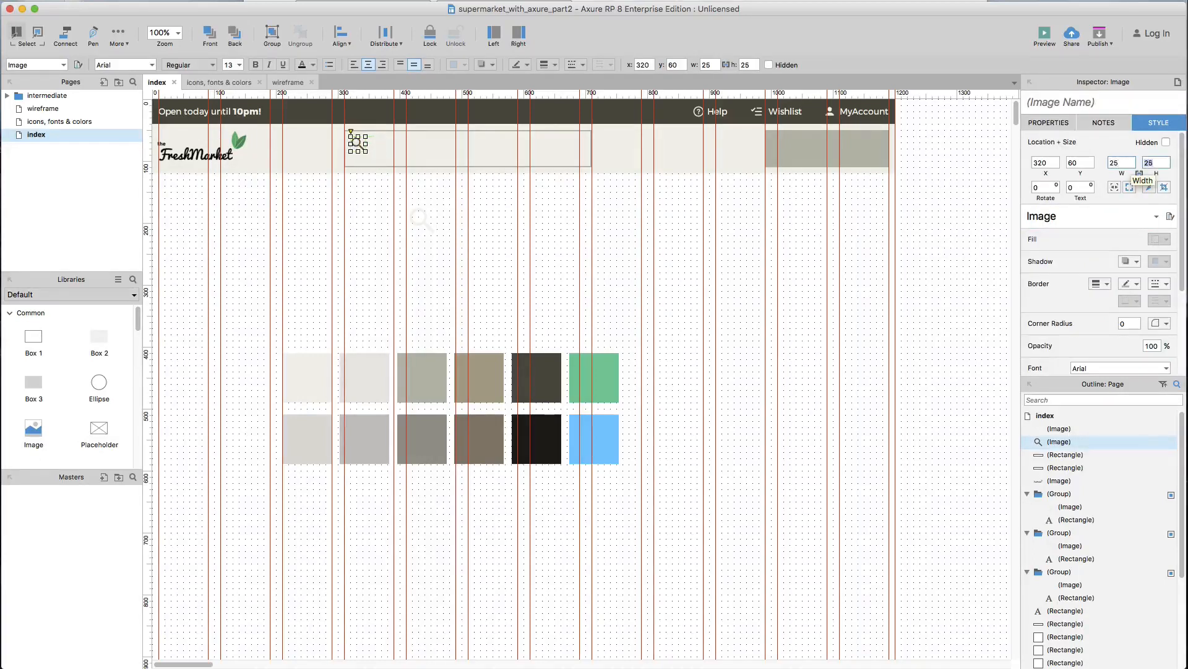
Step: Lower the dark search icon slightly and align it vertically to the middle of the central header box
{"action": "left_click", "coordinate": [348, 235]}
{"action": "left_click", "coordinate": [357, 147]}
{"action": "left_click_drag", "start_coordinate": [359, 149], "coordinate": [359, 152]}
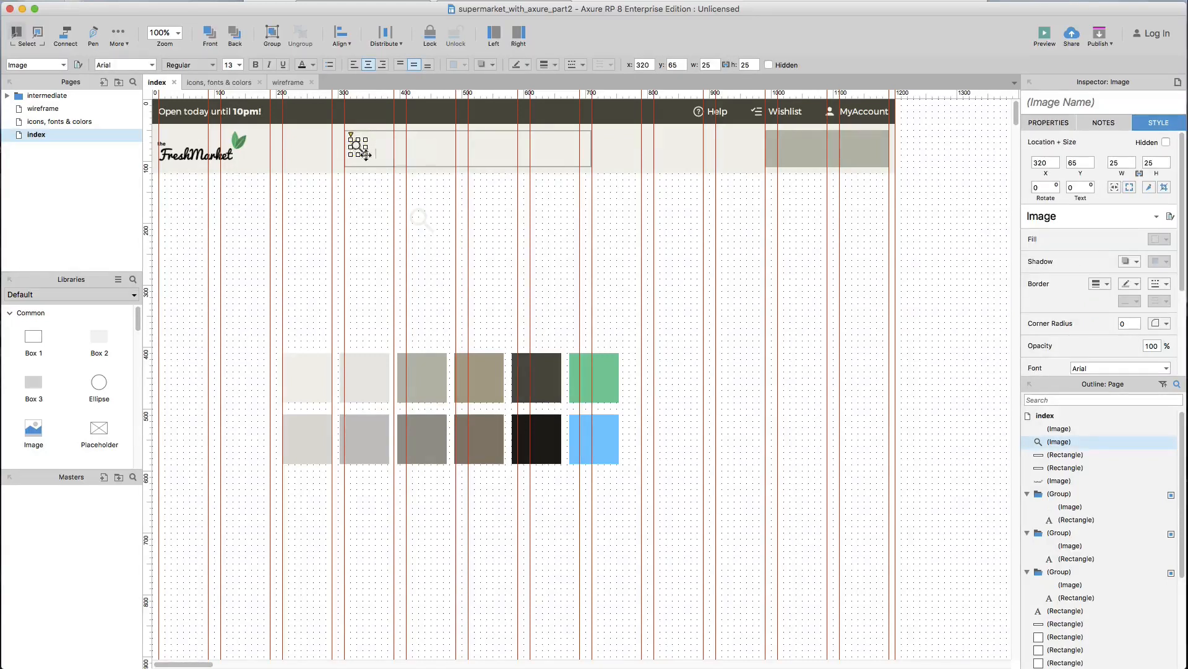
{"action": "left_click", "coordinate": [366, 164]}
{"action": "left_click", "coordinate": [360, 152], "text": "shift"}
{"action": "key", "text": "alt+super+m"}
{"action": "left_click", "coordinate": [362, 203]}
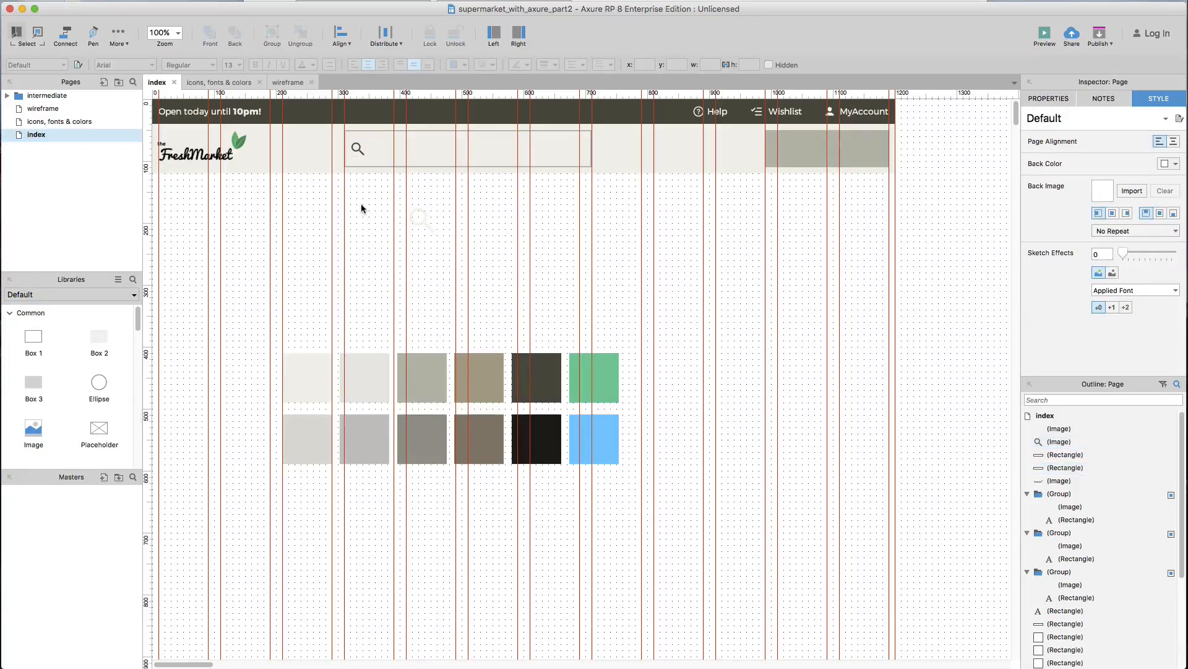
Step: Add a Text Field to the central header box beside the search icon and set its height to 40
{"action": "scroll", "coordinate": [99, 365], "scroll_direction": "down", "scroll_amount": 10}
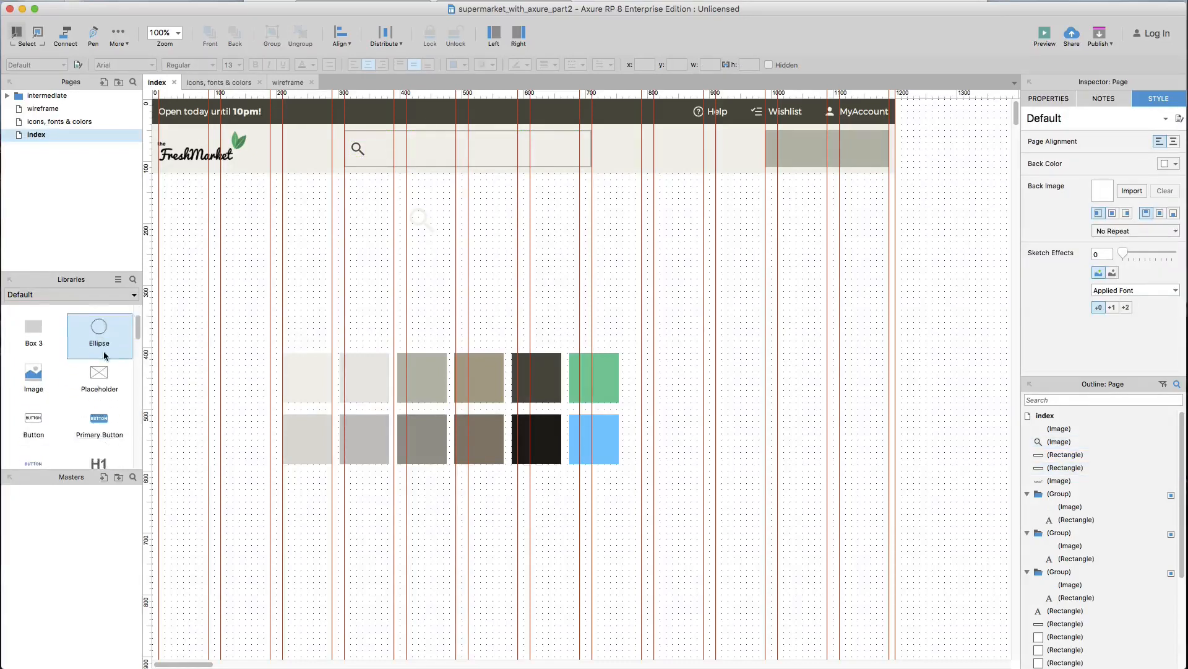
{"action": "scroll", "coordinate": [74, 359], "scroll_direction": "down", "scroll_amount": 5}
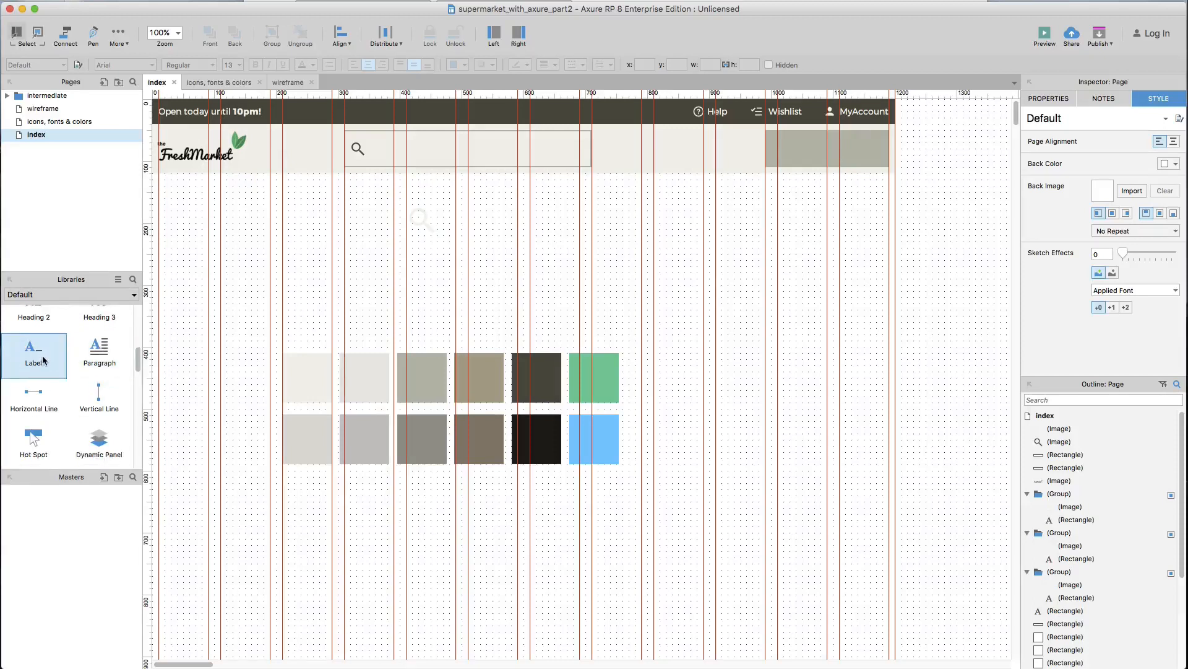
{"action": "scroll", "coordinate": [43, 360], "scroll_direction": "down", "scroll_amount": 2}
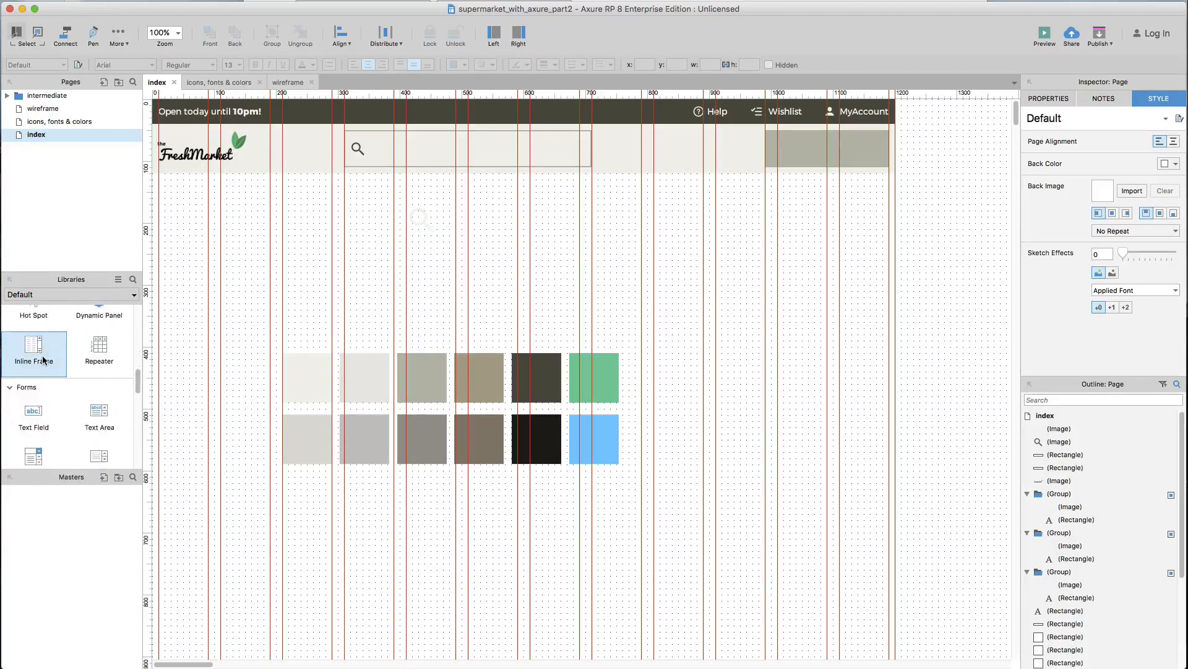
{"action": "left_click_drag", "start_coordinate": [32, 408], "coordinate": [376, 147]}
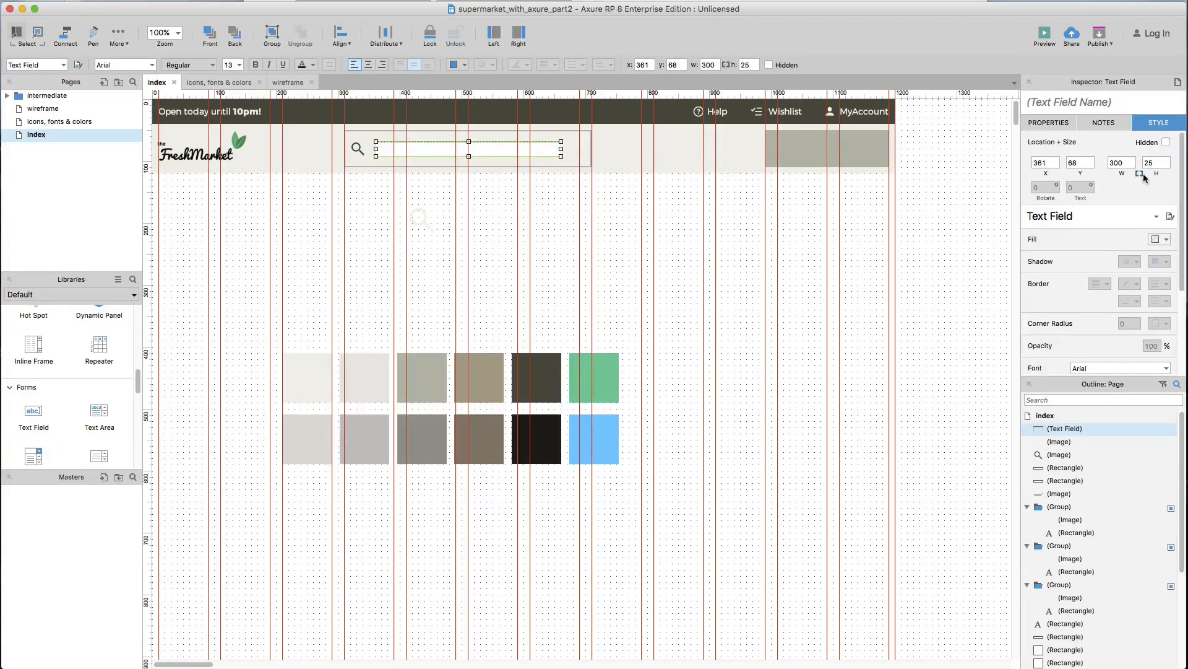
{"action": "left_click", "coordinate": [1148, 163]}
{"action": "type", "text": "40"}
{"action": "key", "text": "Return"}
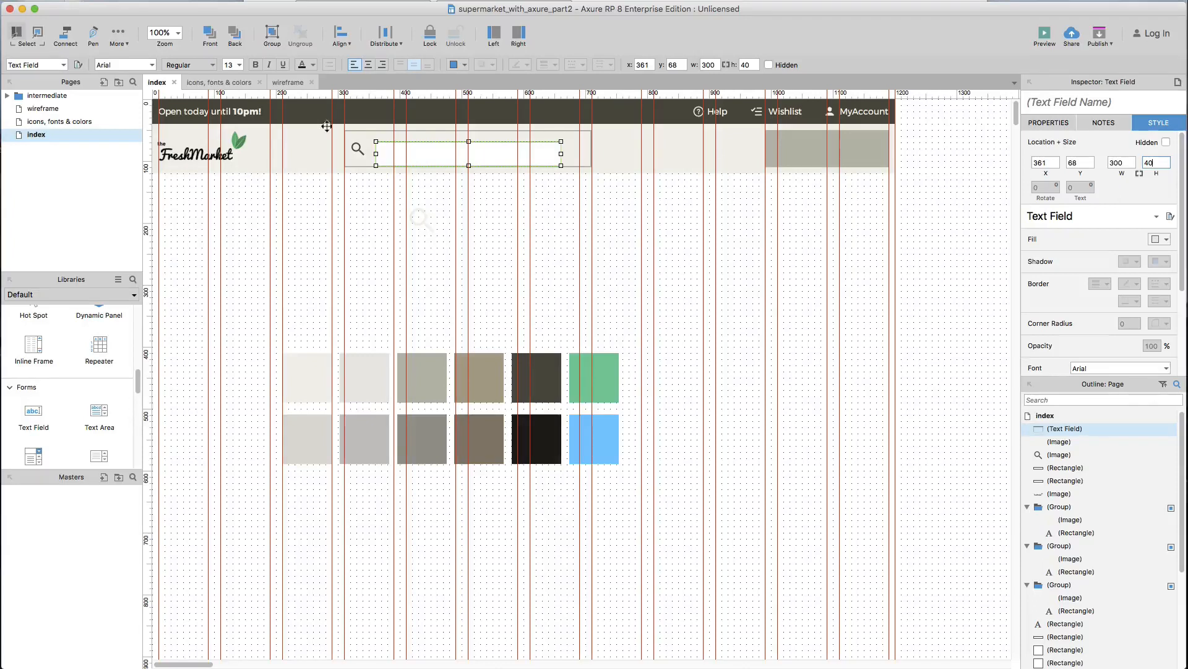
Step: Move the text field to x 358, y 60 and hide its border
{"action": "left_click_drag", "start_coordinate": [414, 157], "coordinate": [412, 149]}
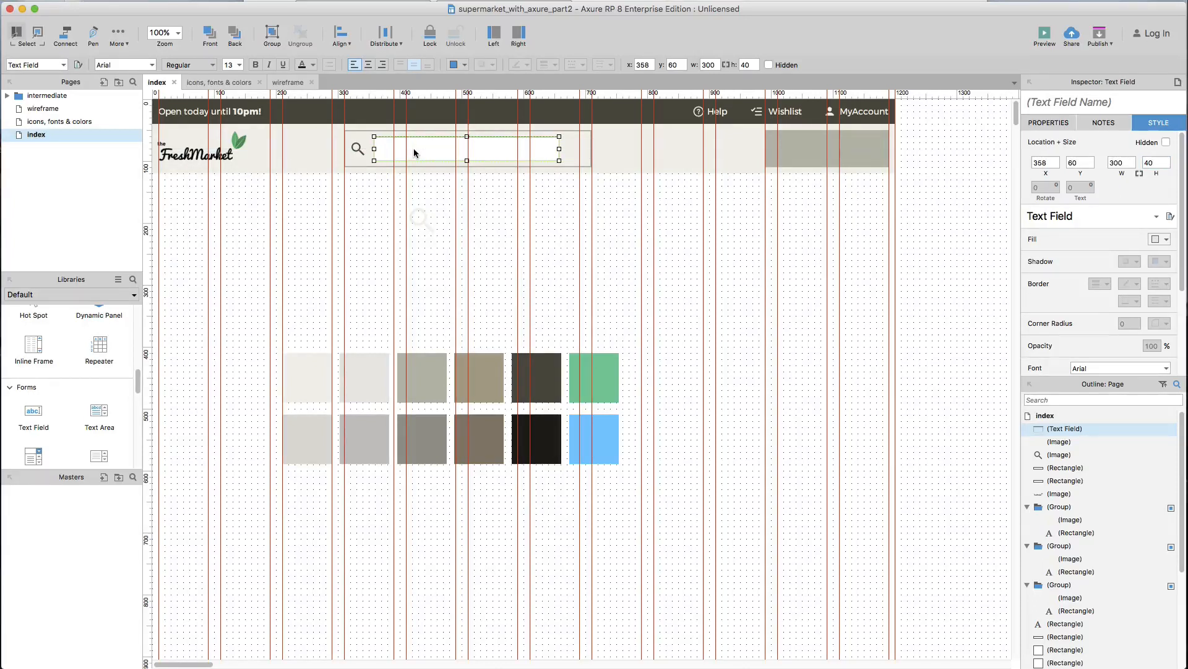
{"action": "right_click", "coordinate": [413, 149]}
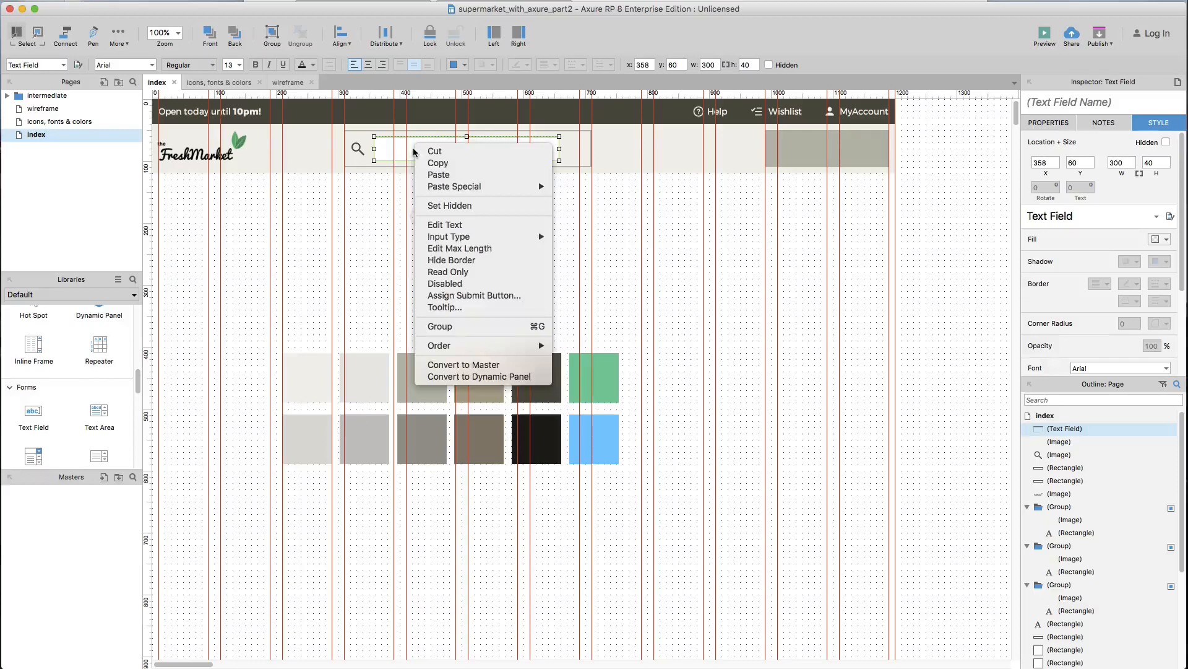
{"action": "left_click", "coordinate": [457, 264]}
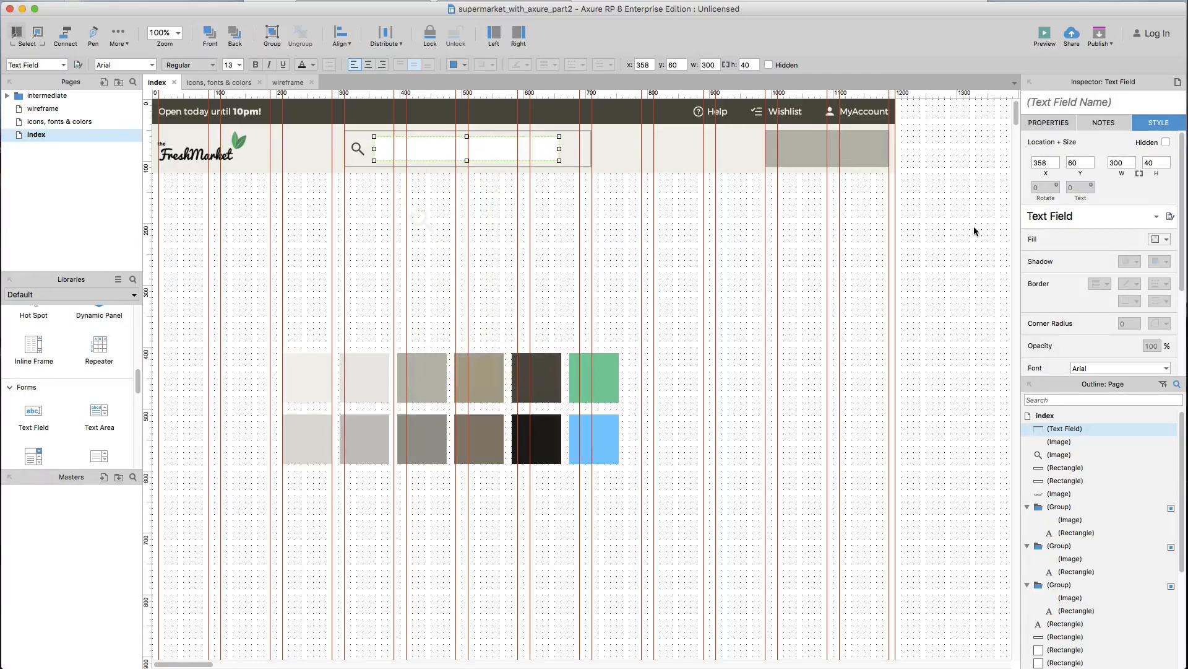
Step: Fill the text field with the beige sampled from the header band and narrow it to 285
{"action": "left_click", "coordinate": [1087, 168]}
{"action": "left_click", "coordinate": [1167, 241]}
{"action": "left_click", "coordinate": [1056, 254]}
{"action": "left_click", "coordinate": [615, 165]}
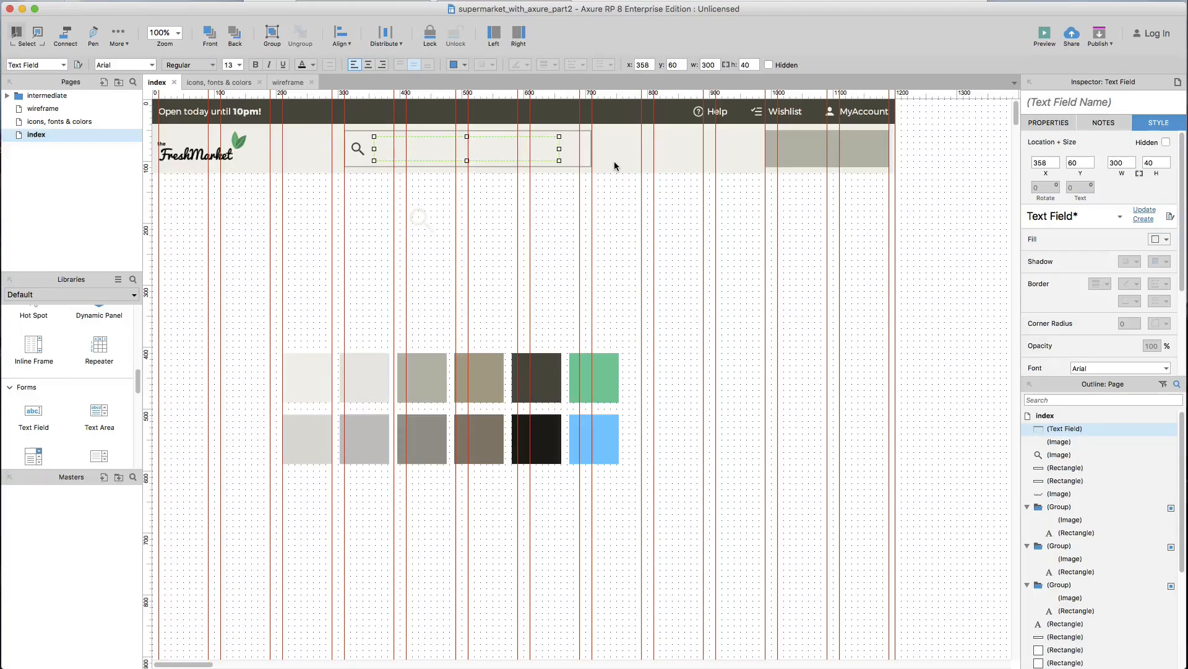
{"action": "left_click_drag", "start_coordinate": [557, 152], "coordinate": [550, 152]}
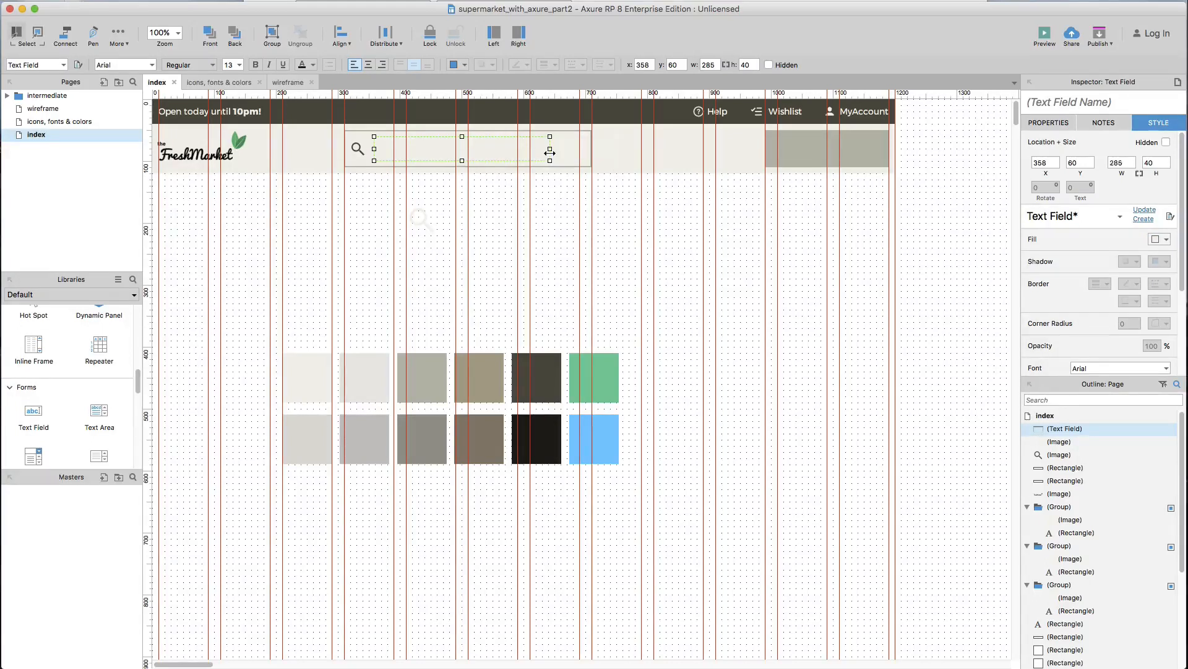
{"action": "left_click", "coordinate": [503, 188]}
Step: Set the text field's hint style font color to the grey sampled from the third swatch in the lower color row
{"action": "left_click", "coordinate": [499, 153]}
{"action": "left_click", "coordinate": [1062, 127]}
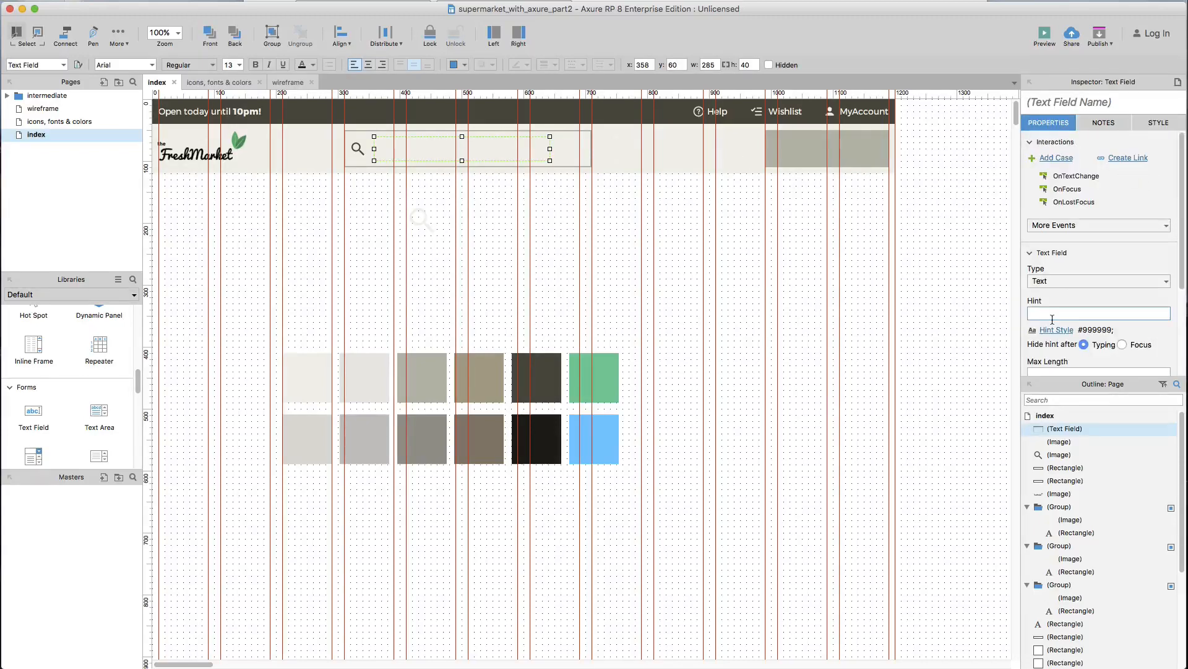
{"action": "scroll", "coordinate": [1054, 328], "scroll_direction": "down", "scroll_amount": 1}
{"action": "left_click", "coordinate": [1055, 323]}
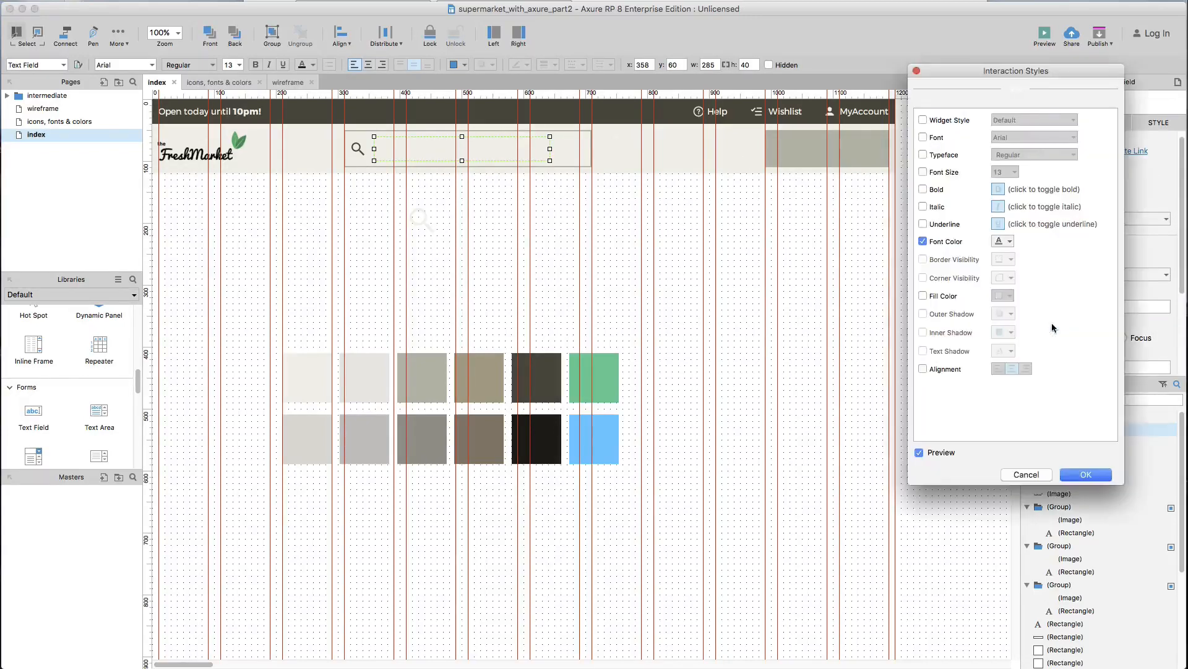
{"action": "left_click", "coordinate": [999, 242]}
{"action": "left_click", "coordinate": [1018, 258]}
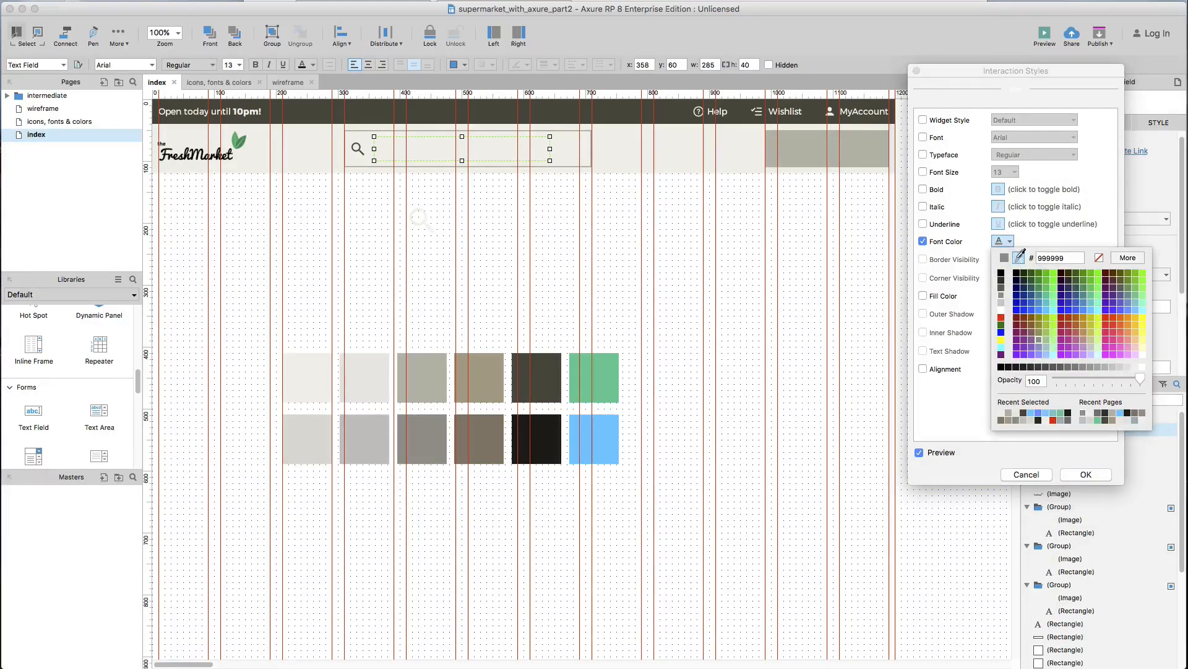
{"action": "left_click", "coordinate": [420, 426]}
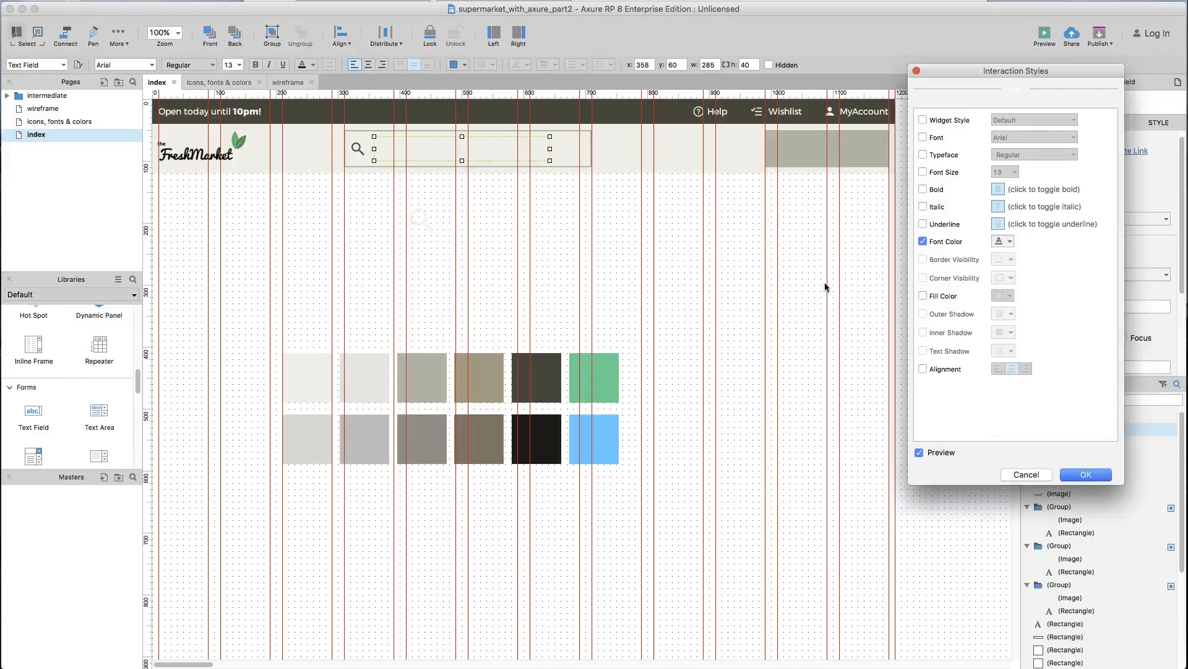
{"action": "left_click", "coordinate": [1082, 477]}
Step: Enter "Search for product" as the hint of the header text field
{"action": "left_click", "coordinate": [1069, 309]}
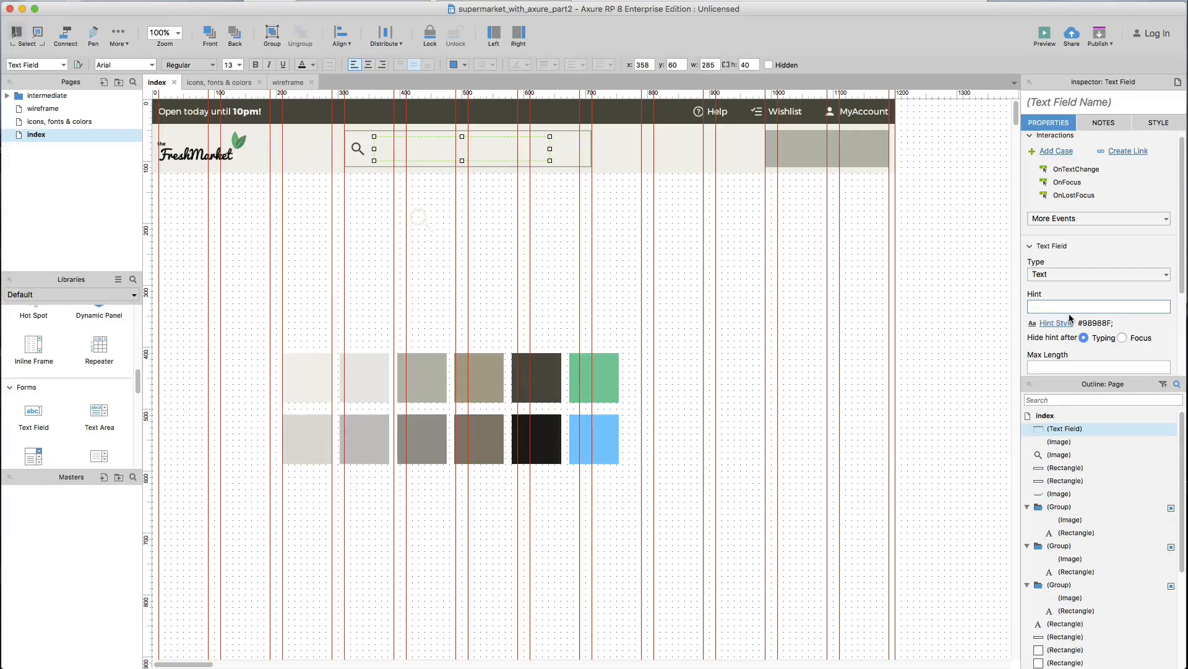
{"action": "type", "text": "Sea"}
{"action": "left_click", "coordinate": [962, 322]}
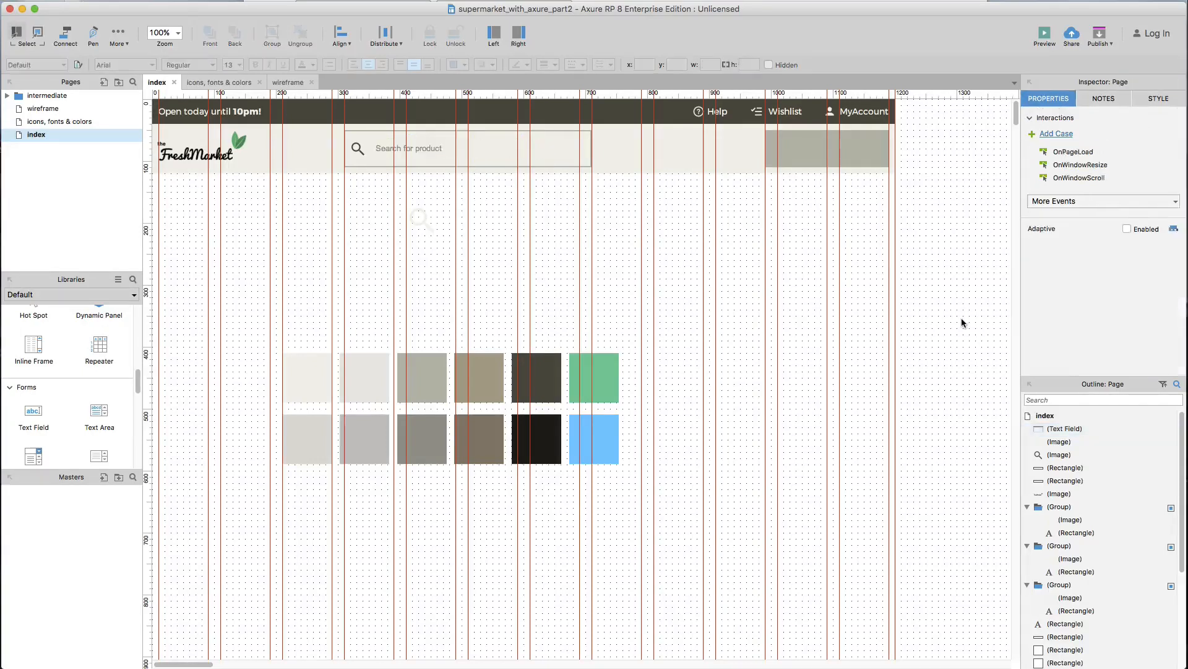
Step: Change the search text field's font to Montserrat
{"action": "left_click", "coordinate": [433, 153]}
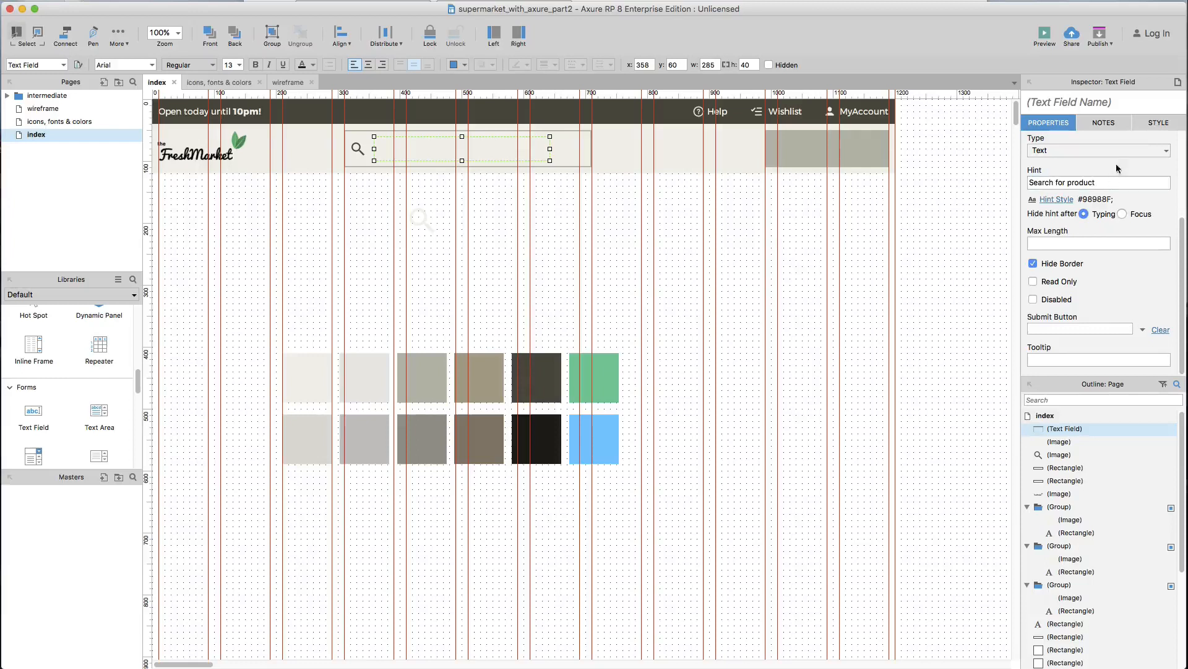
{"action": "left_click", "coordinate": [1143, 127]}
{"action": "scroll", "coordinate": [1102, 265], "scroll_direction": "down", "scroll_amount": 2}
{"action": "left_click", "coordinate": [1102, 303]}
{"action": "type", "text": "Montserrat"}
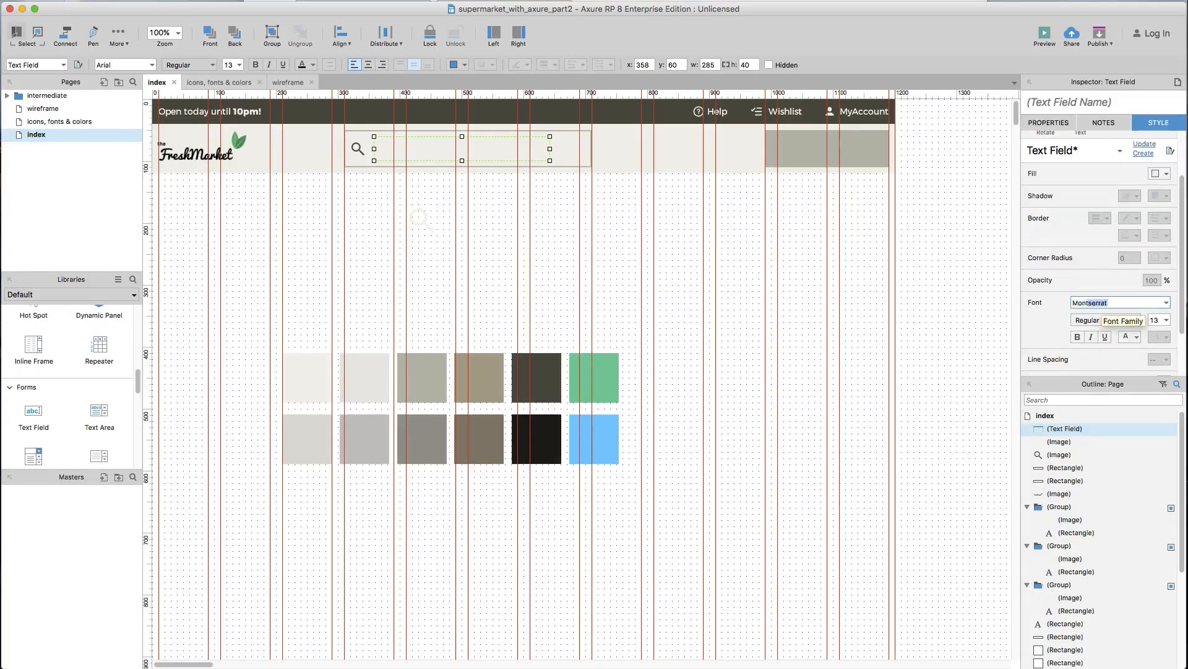
{"action": "key", "text": "Return"}
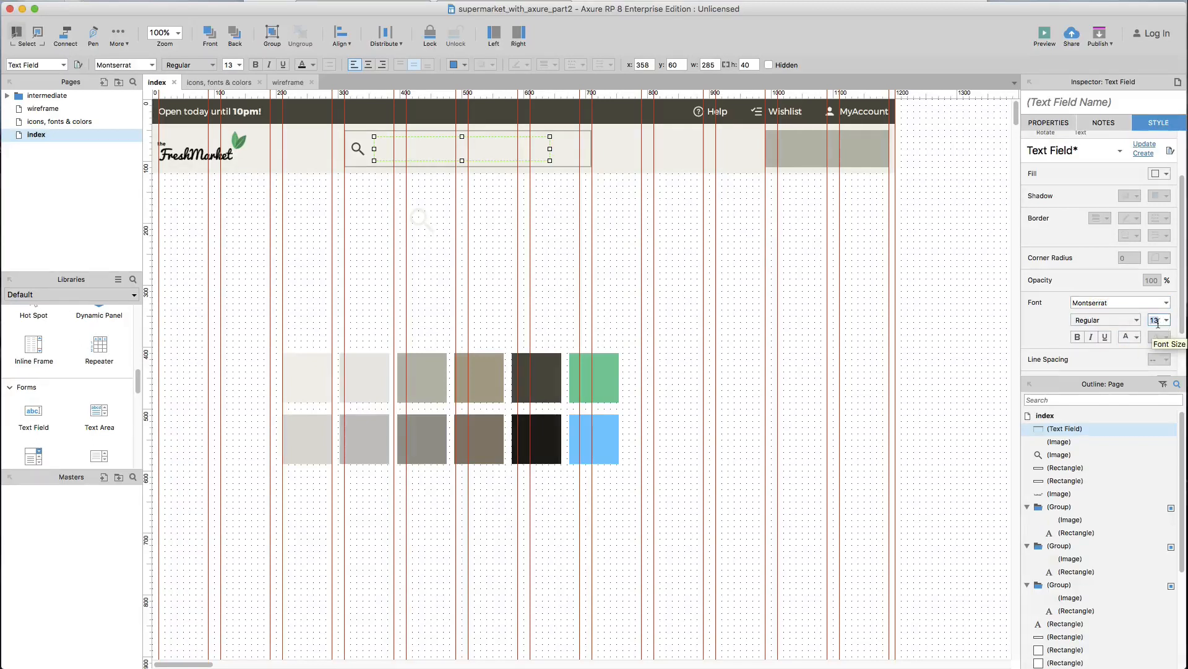
Step: Set the search text field's font size to 16
{"action": "key", "text": "Up"}
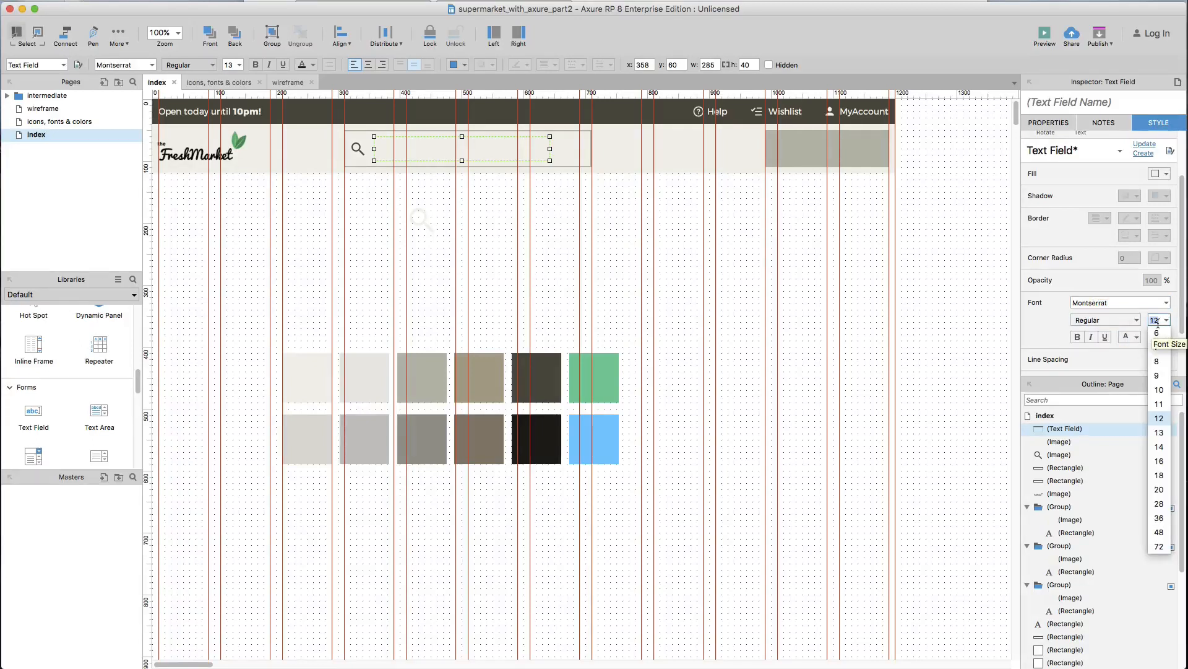
{"action": "key", "text": "Down"}
{"action": "key", "text": "Down"}
{"action": "key", "text": "Return"}
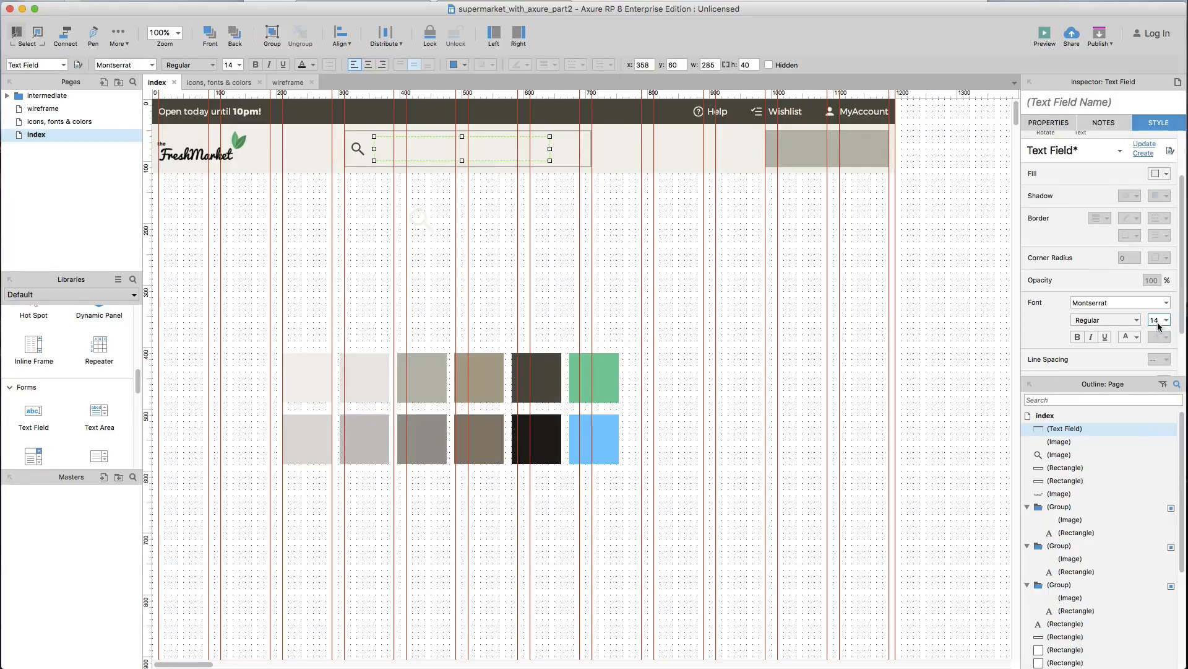
{"action": "double_click", "coordinate": [1158, 322]}
{"action": "type", "text": "16"}
{"action": "left_click", "coordinate": [631, 284]}
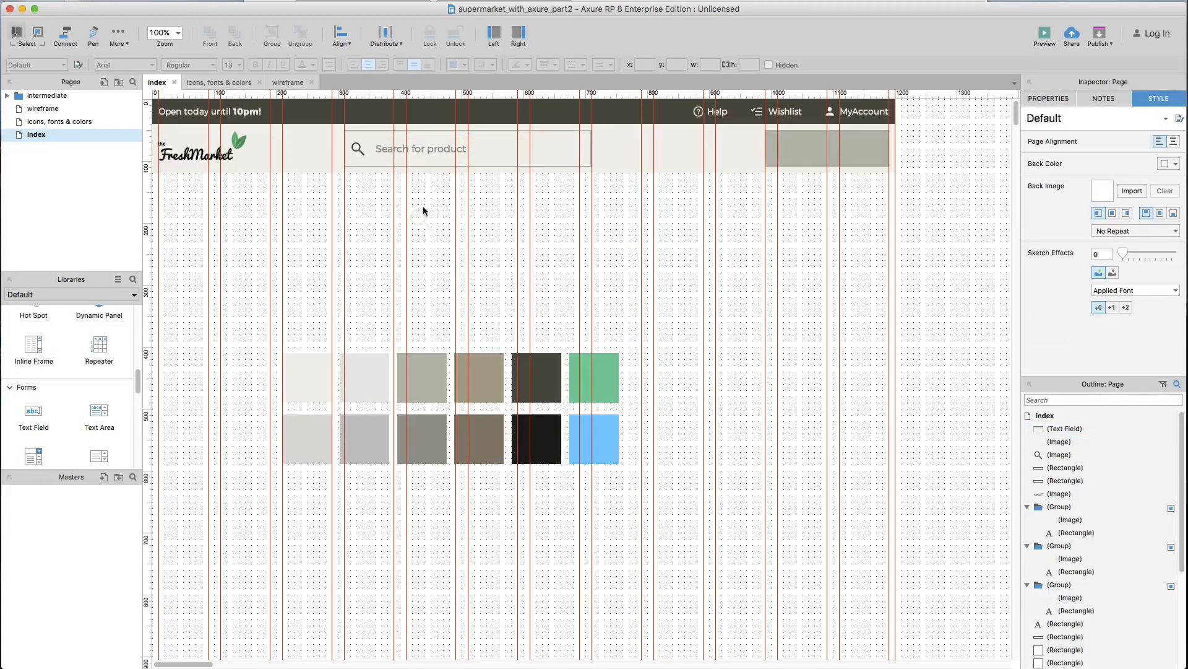
Step: Switch to the Chrome preview, reload the index page and test the search field by entering and deleting random letters
{"action": "key", "text": "super+Tab"}
{"action": "key", "text": "super+r"}
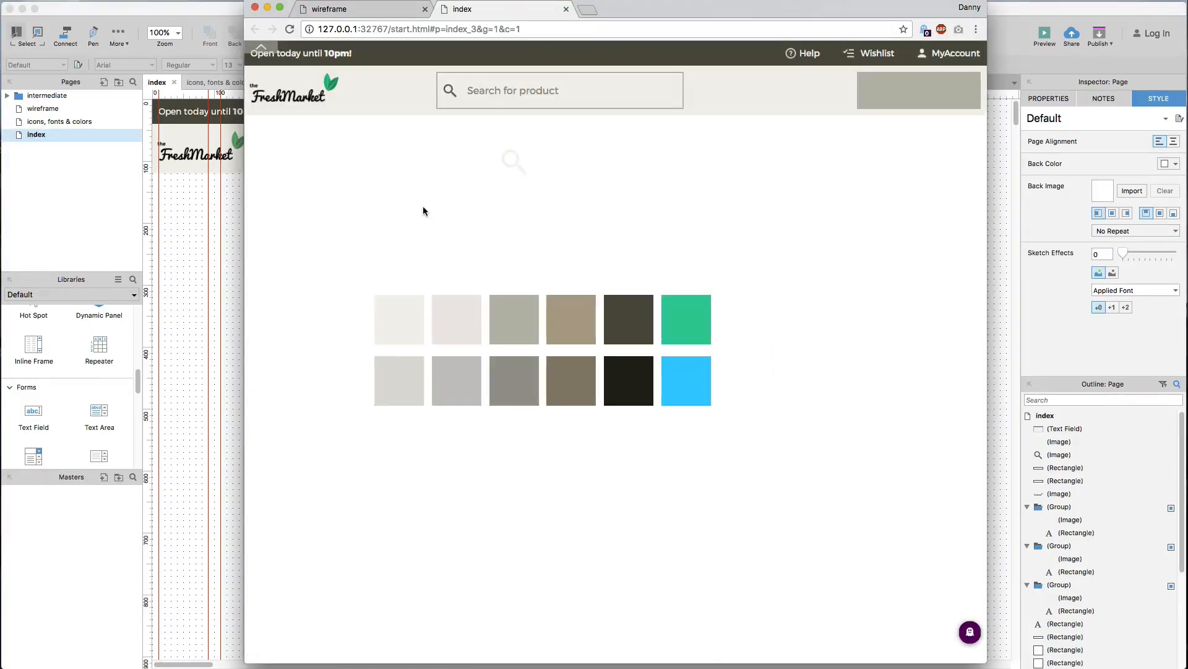
{"action": "left_click", "coordinate": [482, 93]}
{"action": "type", "text": "asdaskhdka"}
{"action": "key", "text": "BackSpace"}
{"action": "key", "text": "BackSpace"}
{"action": "key", "text": "BackSpace"}
{"action": "key", "text": "BackSpace"}
{"action": "key", "text": "BackSpace"}
{"action": "key", "text": "BackSpace"}
{"action": "key", "text": "BackSpace"}
{"action": "key", "text": "BackSpace"}
{"action": "key", "text": "BackSpace"}
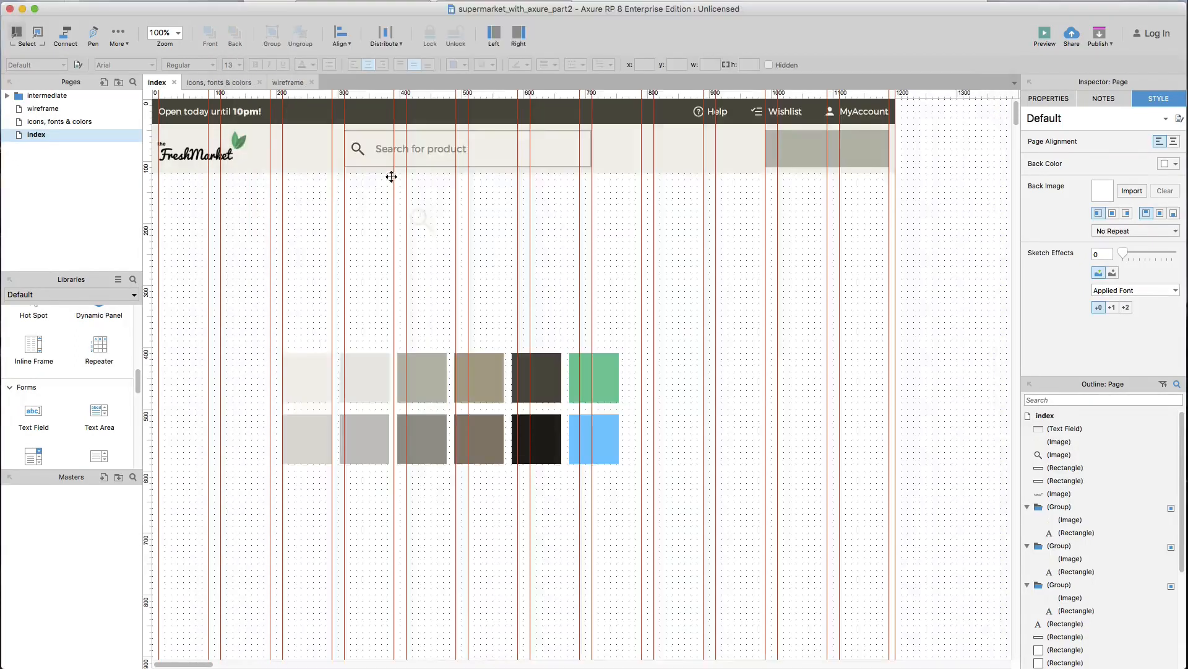
Step: Back in Axure RP, fill the central search box and its text field with the grey-green sampled from the right-hand header box
{"action": "left_click", "coordinate": [430, 163]}
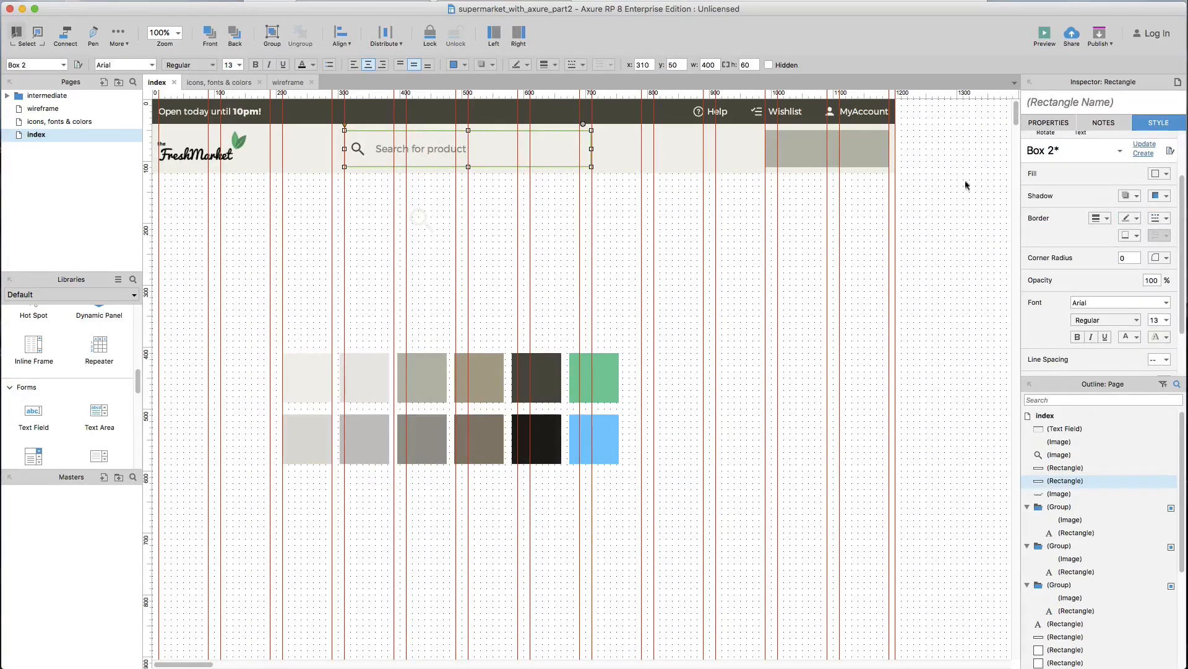
{"action": "left_click", "coordinate": [1167, 175]}
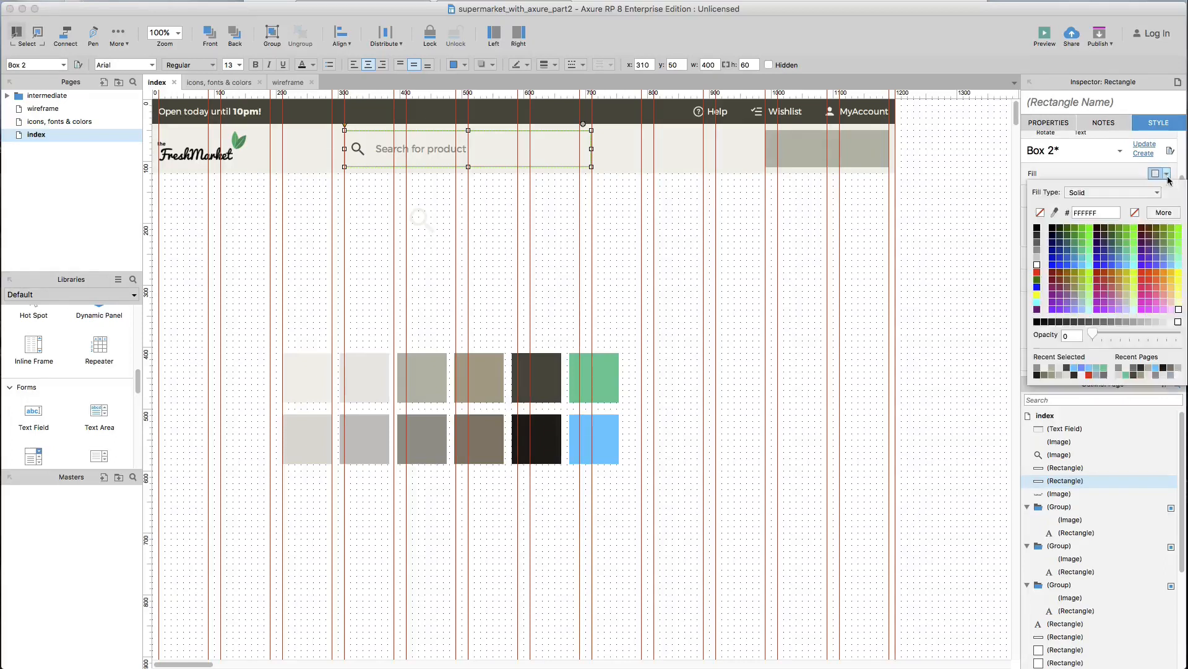
{"action": "left_click", "coordinate": [1054, 212]}
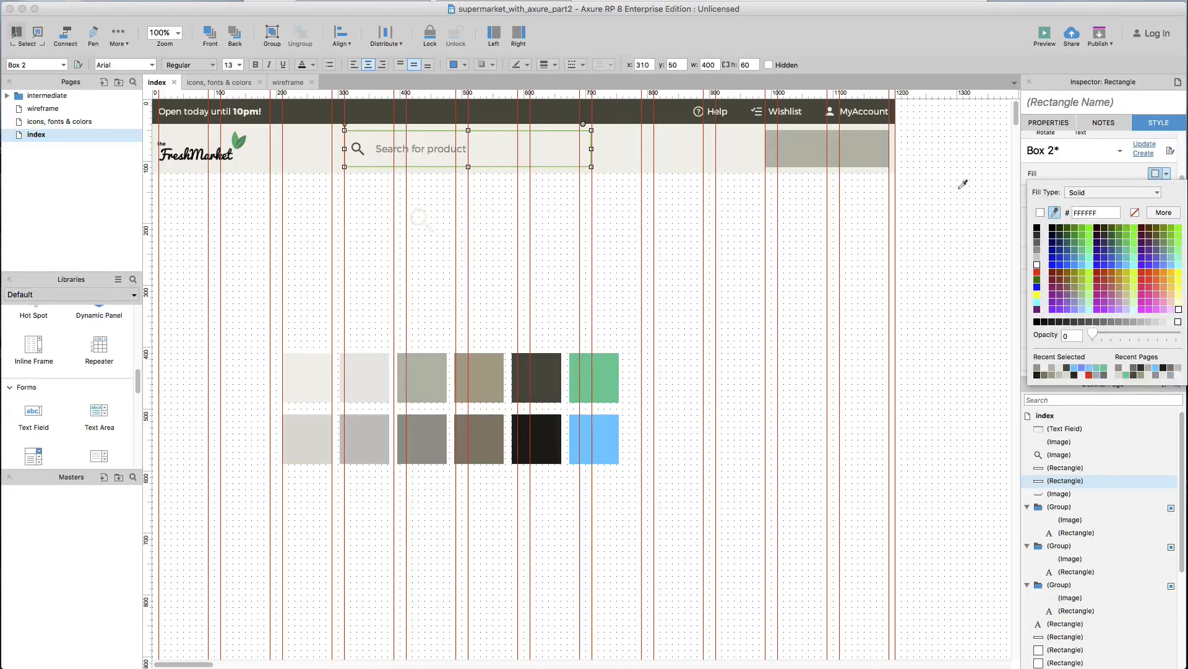
{"action": "left_click", "coordinate": [845, 151]}
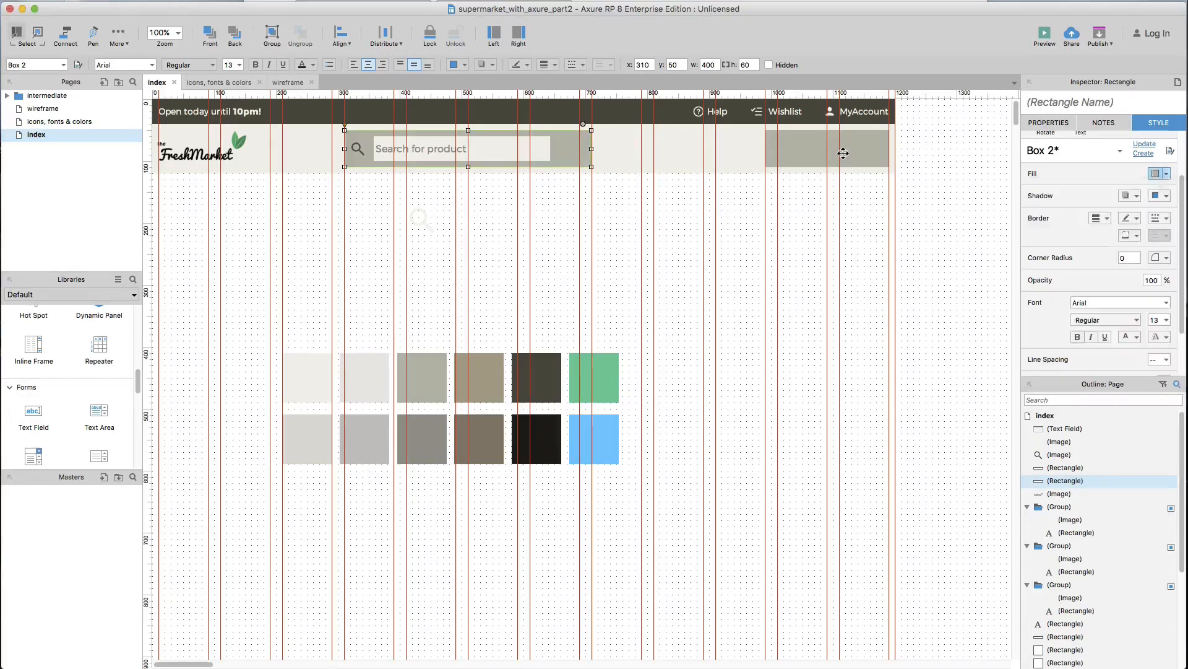
{"action": "left_click", "coordinate": [498, 154]}
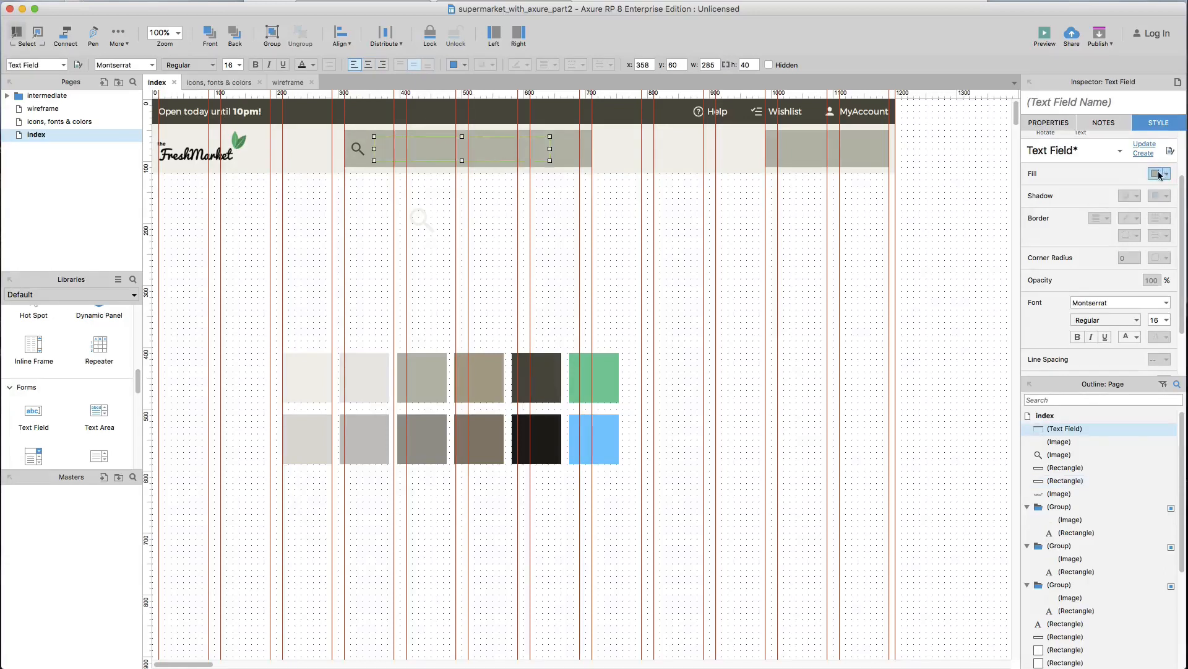
{"action": "left_click", "coordinate": [525, 209]}
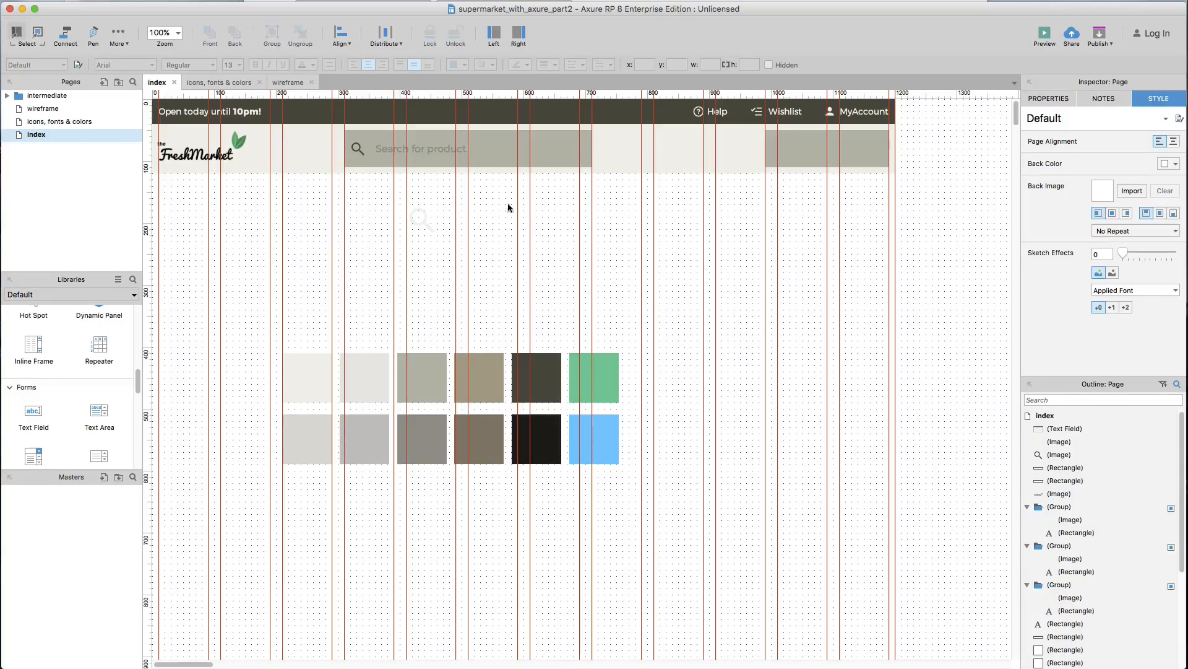
Step: Resize the pale search icon below the header to 25 by 25 and move it into the search box at x 524, y 68
{"action": "left_click", "coordinate": [424, 218]}
{"action": "scroll", "coordinate": [1185, 196], "scroll_direction": "up", "scroll_amount": 2}
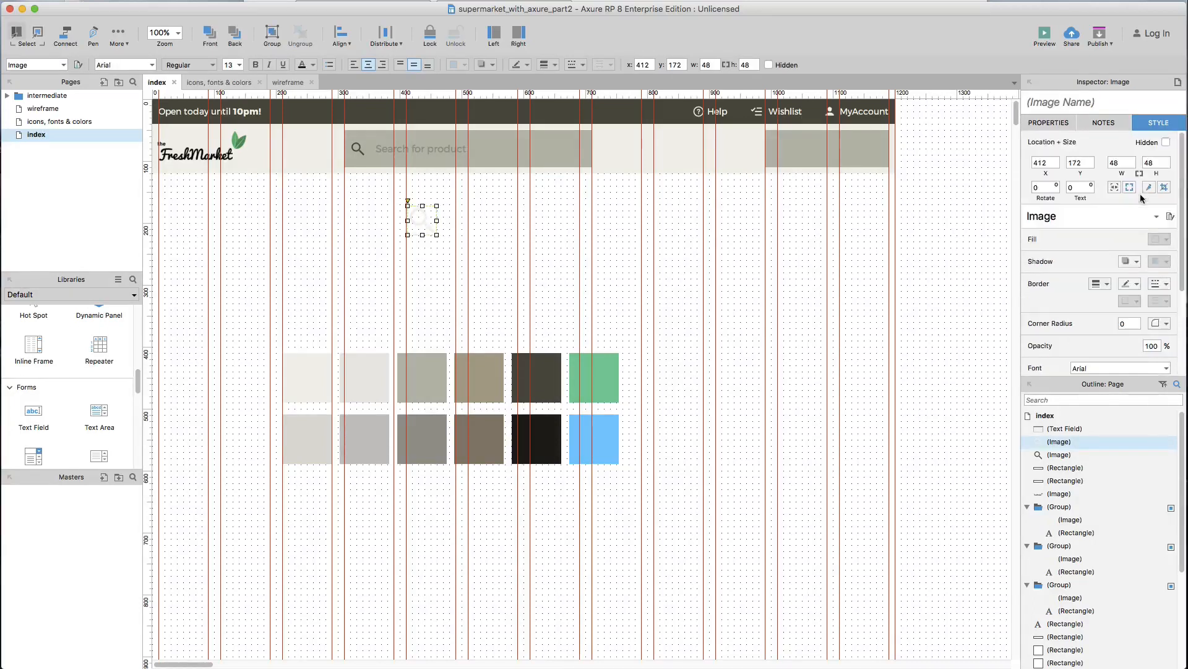
{"action": "left_click", "coordinate": [1130, 166]}
{"action": "type", "text": "25"}
{"action": "key", "text": "Return"}
{"action": "left_click_drag", "start_coordinate": [411, 210], "coordinate": [481, 146]}
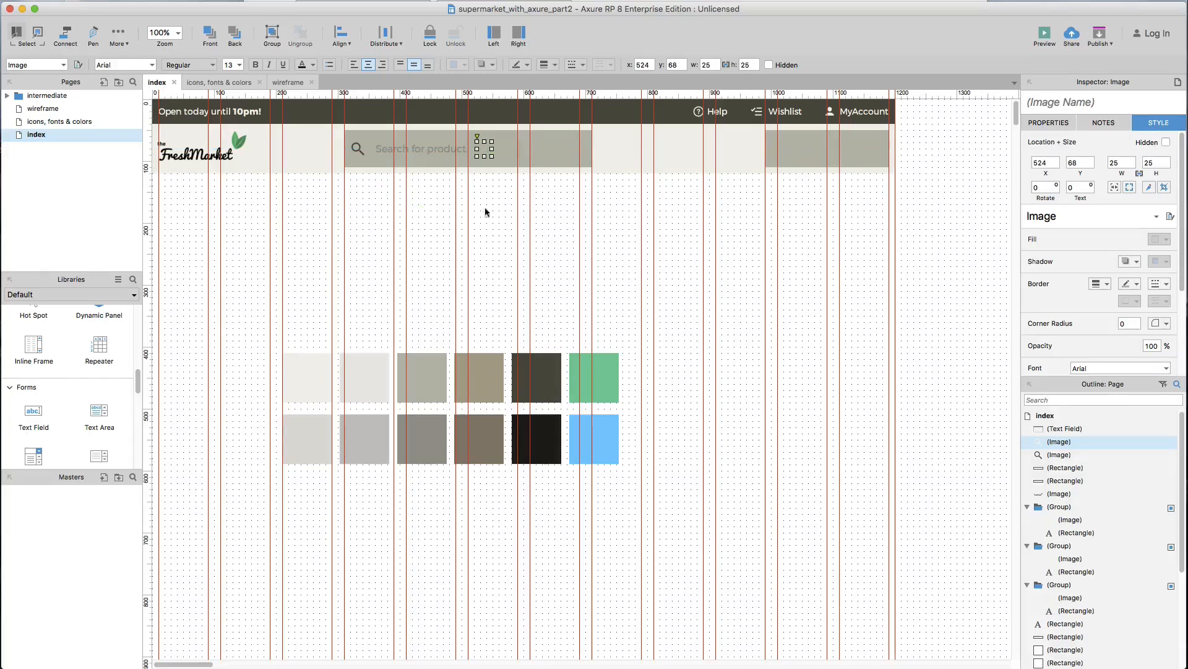
Step: Bring the pale search icon to the front and preview the page in the browser
{"action": "left_click", "coordinate": [210, 34]}
{"action": "left_click", "coordinate": [508, 248]}
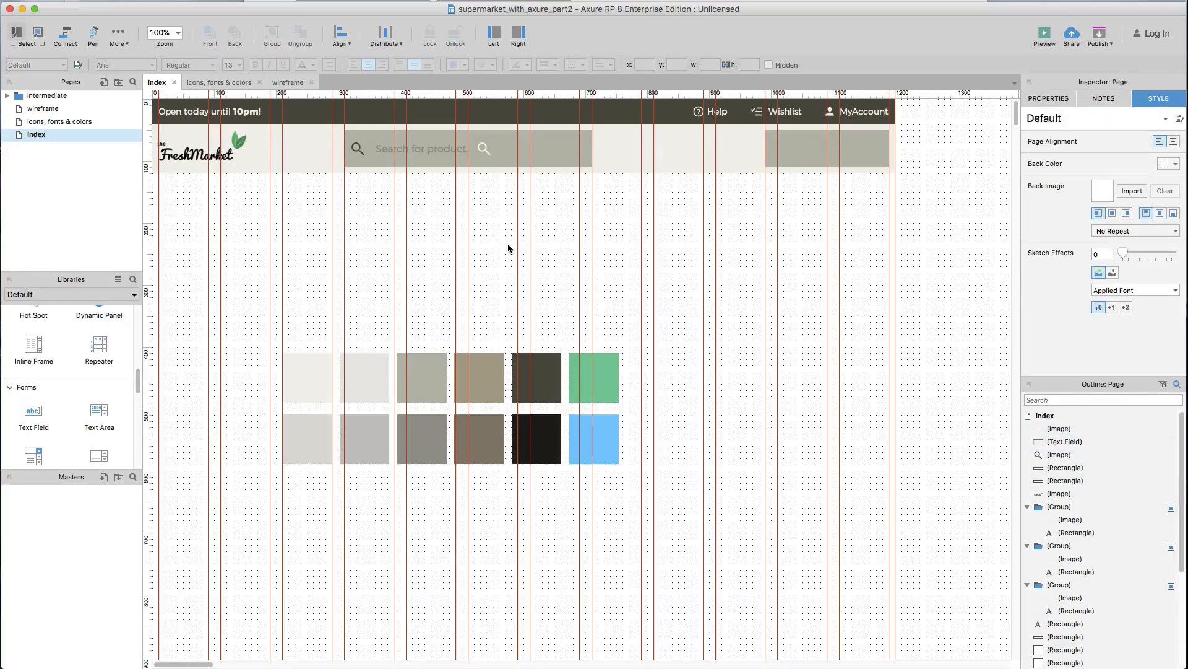
{"action": "key", "text": "super+period"}
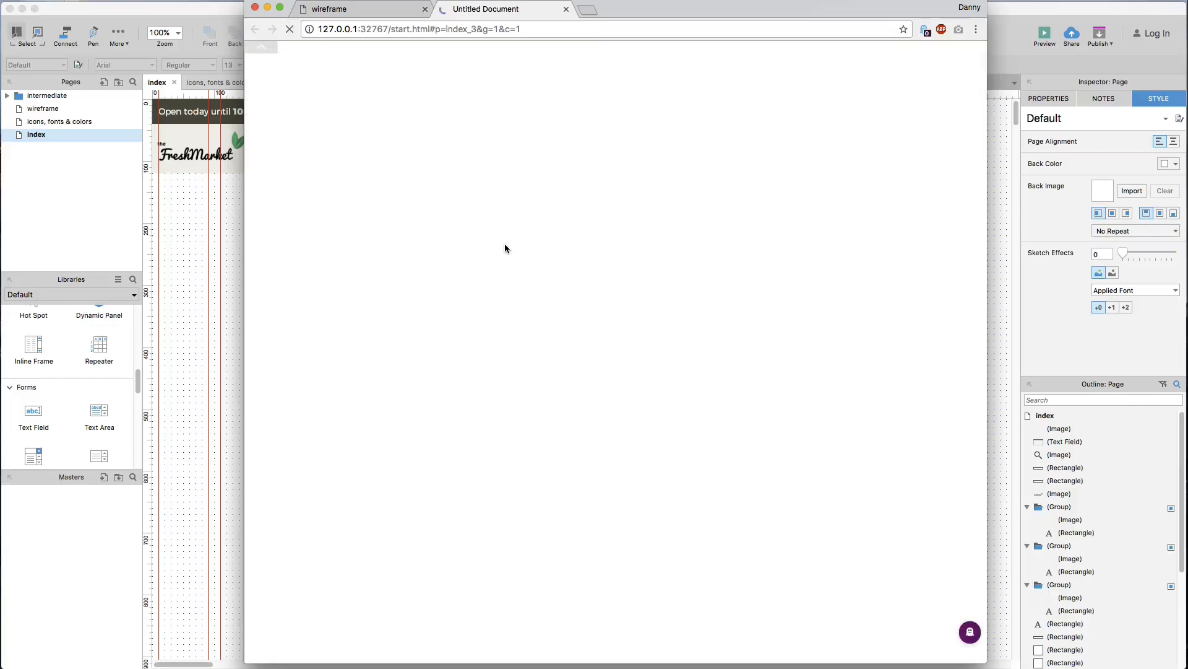
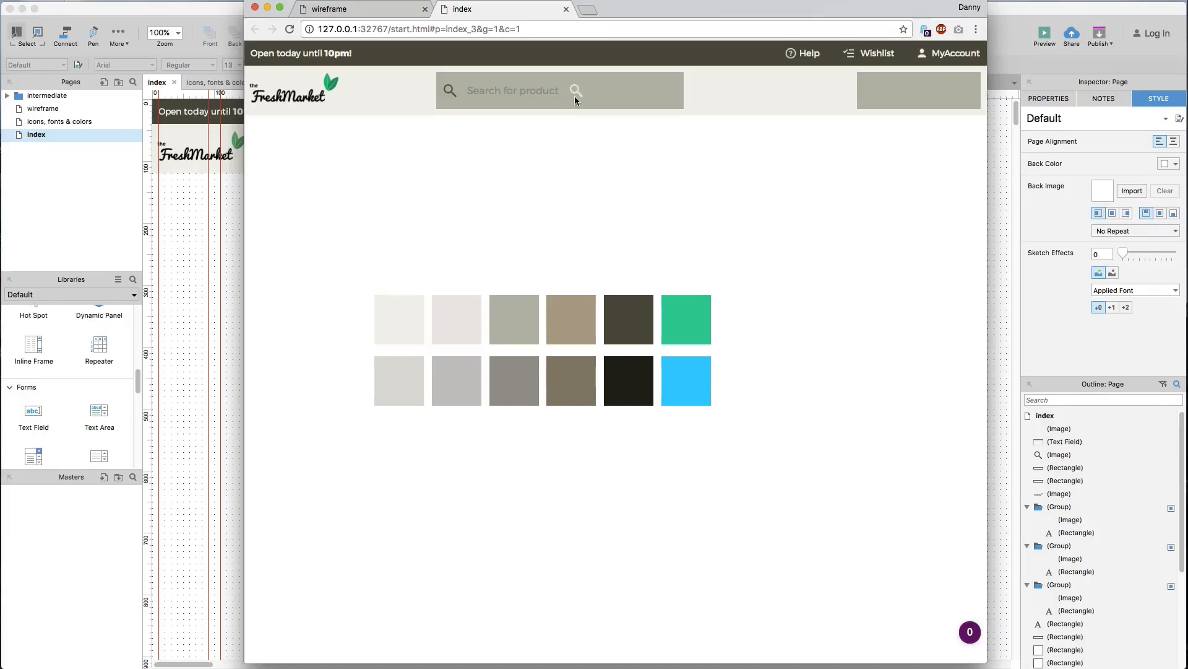
{"action": "key", "text": "super+Tab"}
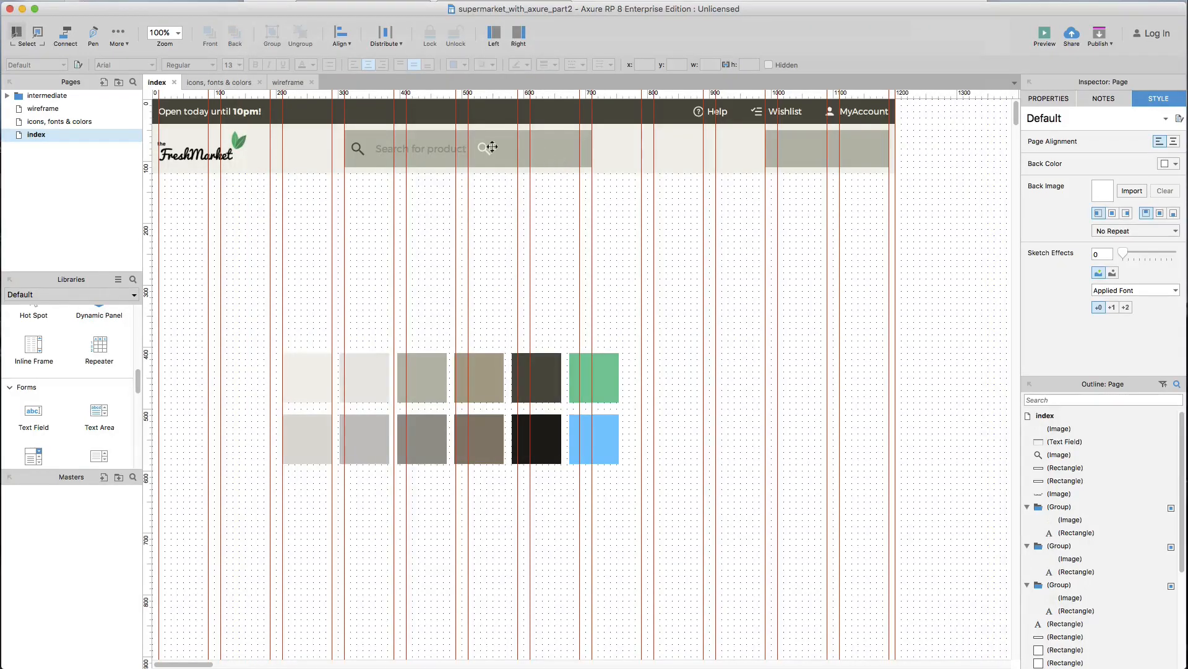
Step: Delete the dark search icon and put the pale search icon in its place before the text field
{"action": "left_click", "coordinate": [359, 154]}
{"action": "mouse_move", "coordinate": [359, 155]}
{"action": "left_mouse_down"}
{"action": "mouse_move", "coordinate": [509, 159]}
{"action": "mouse_move", "coordinate": [362, 156]}
{"action": "left_mouse_up"}
Step: Set the text field's hint style font color to a near-white shade from the recently used colors
{"action": "left_click", "coordinate": [501, 158]}
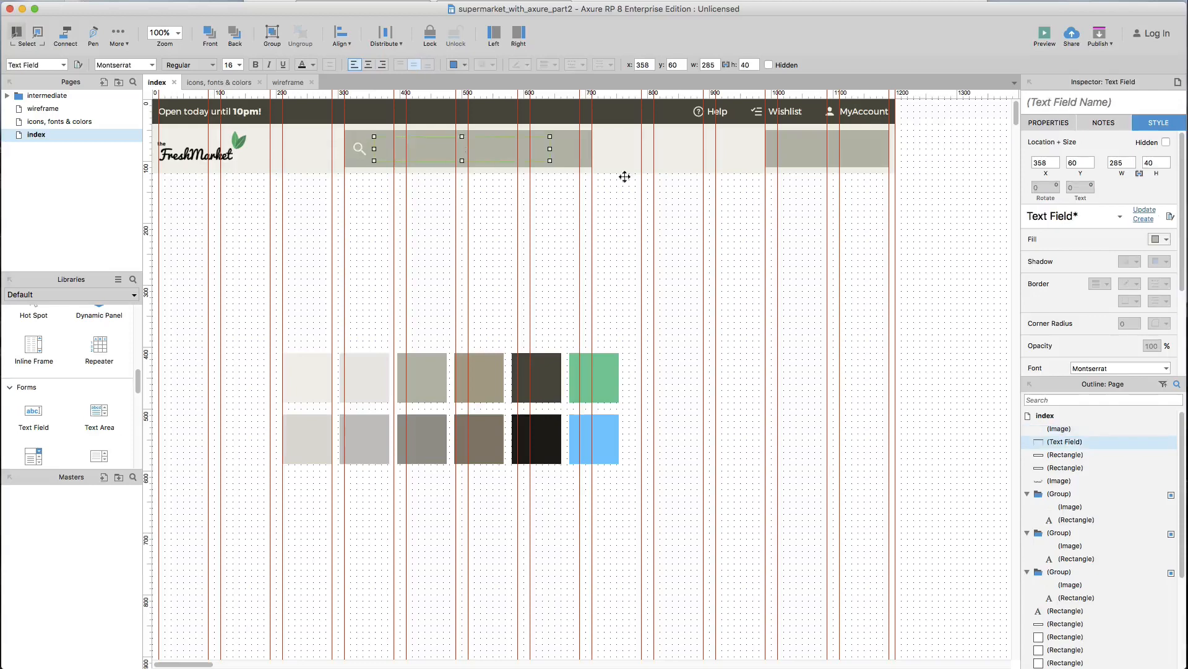
{"action": "left_click", "coordinate": [1048, 123]}
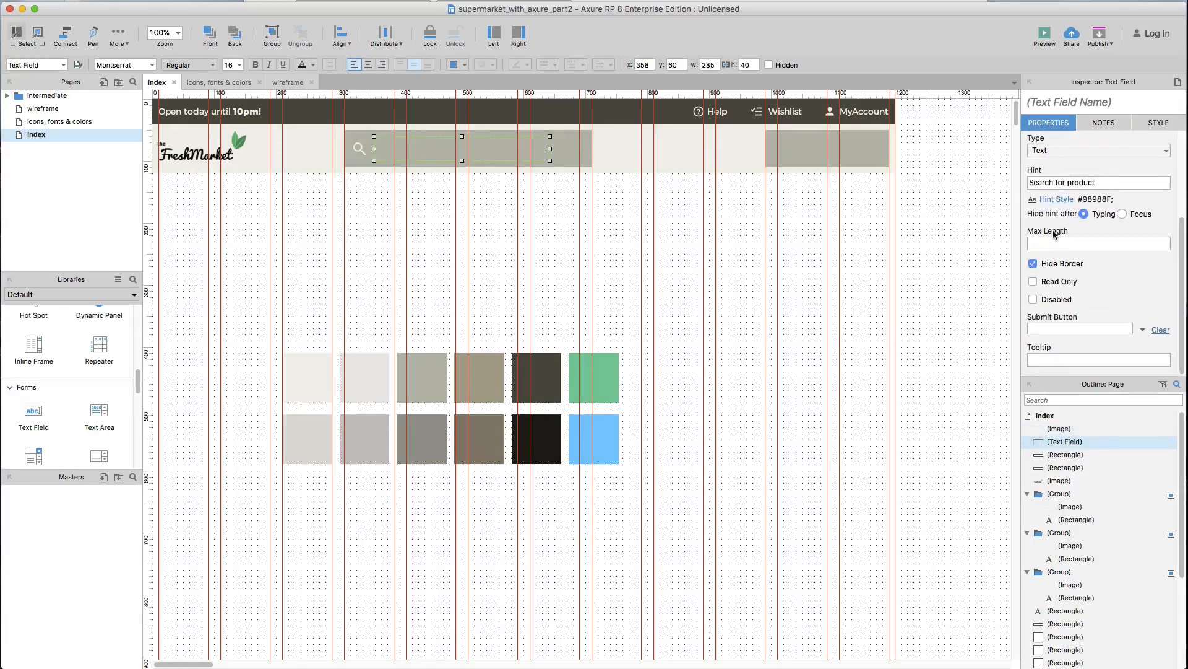
{"action": "scroll", "coordinate": [1058, 267], "scroll_direction": "up", "scroll_amount": 3}
{"action": "left_click", "coordinate": [1056, 289]}
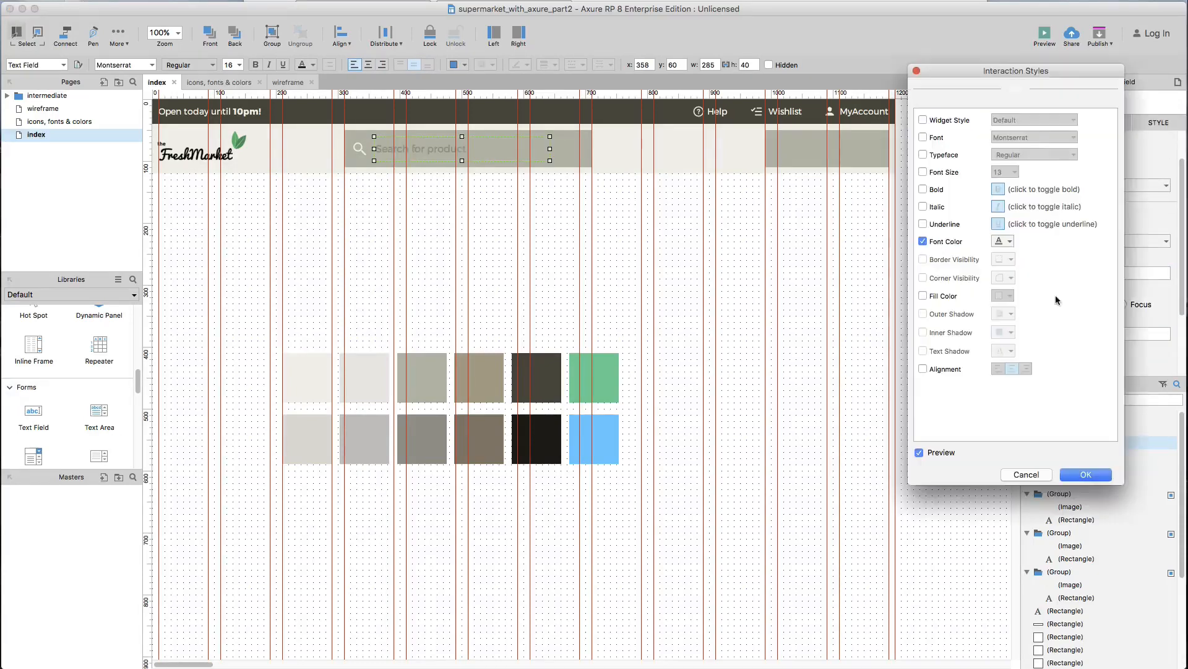
{"action": "left_click", "coordinate": [1003, 240]}
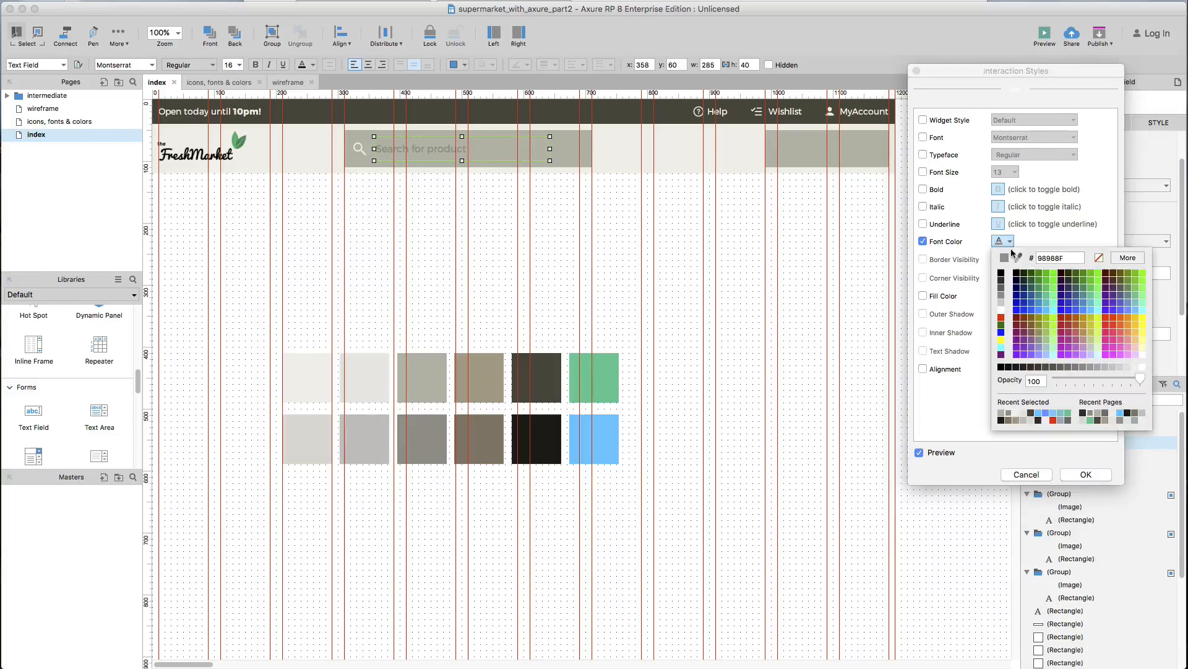
{"action": "left_click", "coordinate": [1017, 418]}
{"action": "left_click", "coordinate": [1080, 474]}
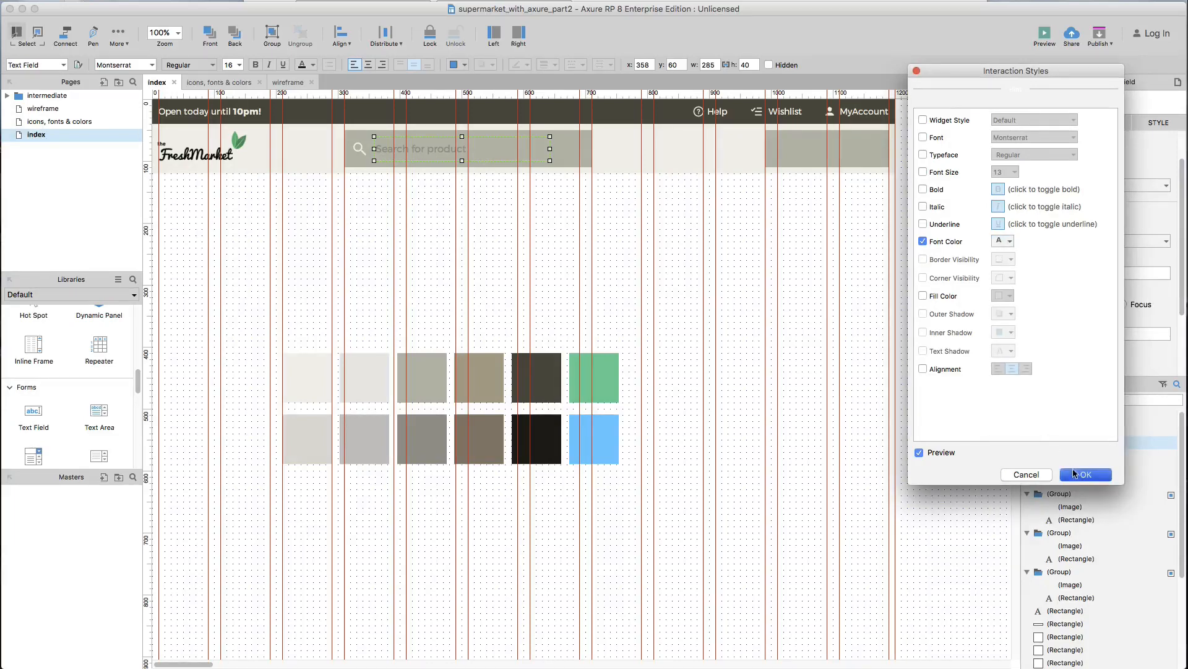
{"action": "left_click", "coordinate": [661, 281]}
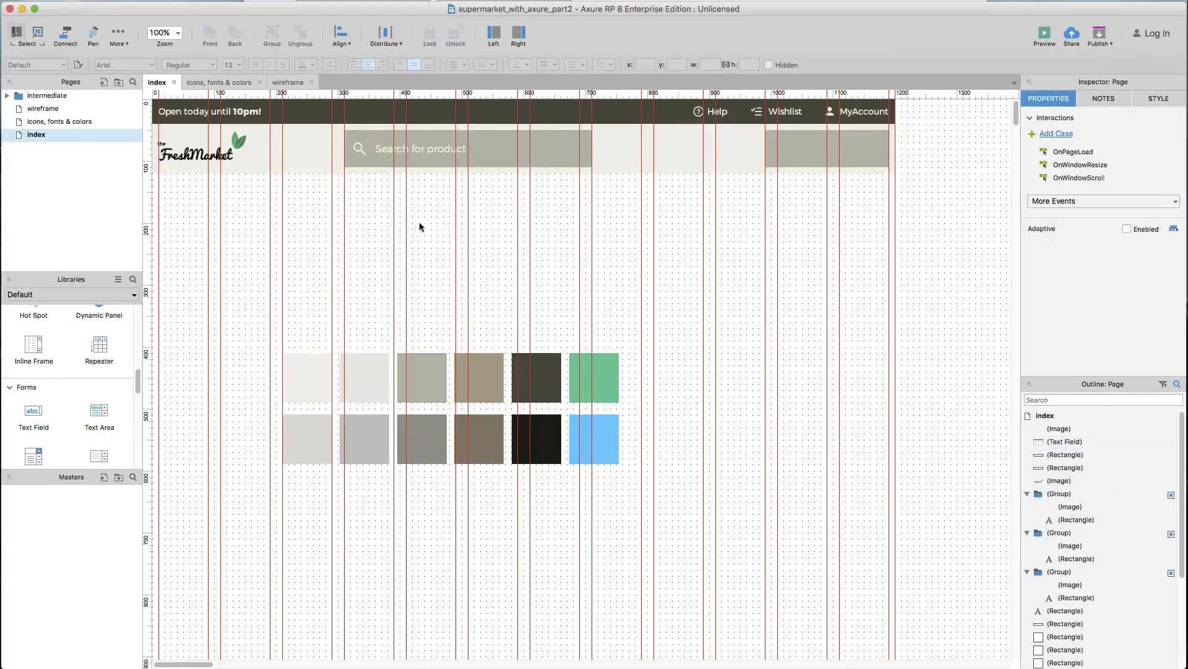
Step: Round the corners of the central search box and the right-hand header box with a corner radius of 4
{"action": "left_click", "coordinate": [559, 166]}
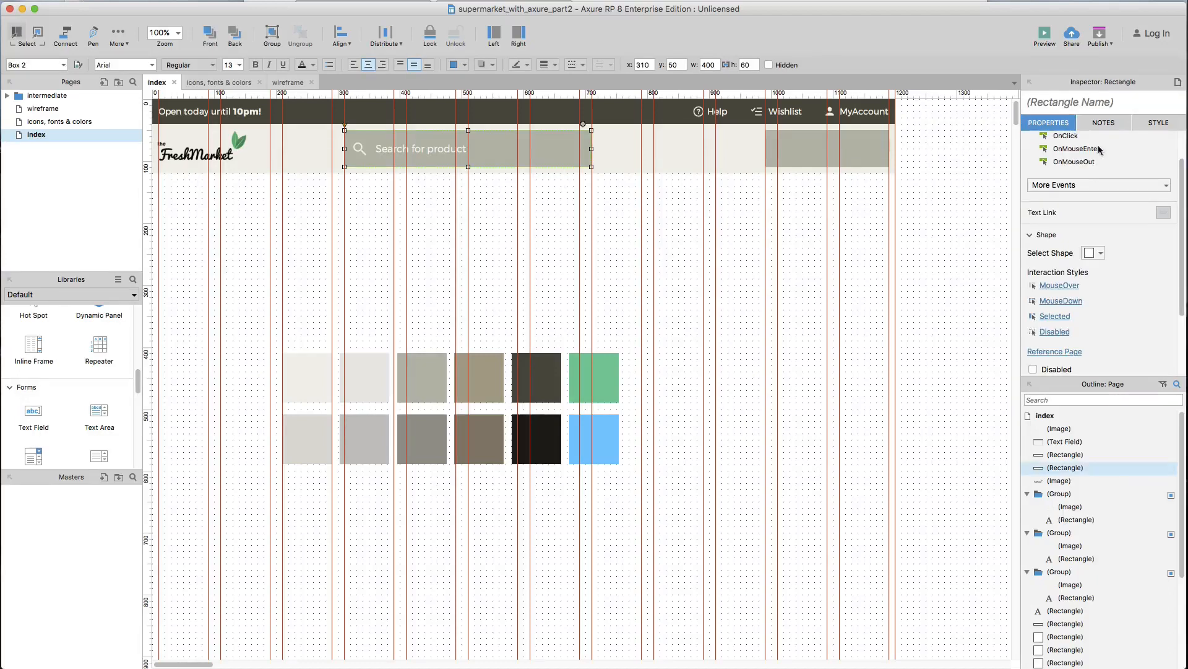
{"action": "left_click", "coordinate": [1158, 123]}
{"action": "scroll", "coordinate": [1118, 291], "scroll_direction": "down", "scroll_amount": 1}
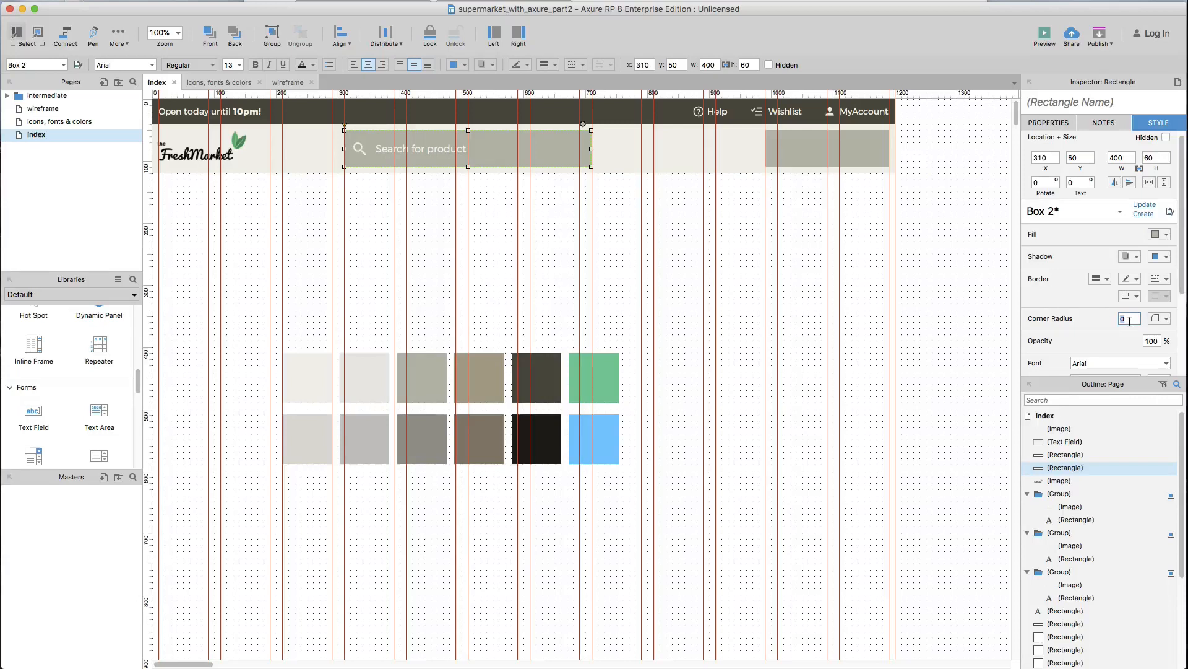
{"action": "left_click", "coordinate": [599, 297]}
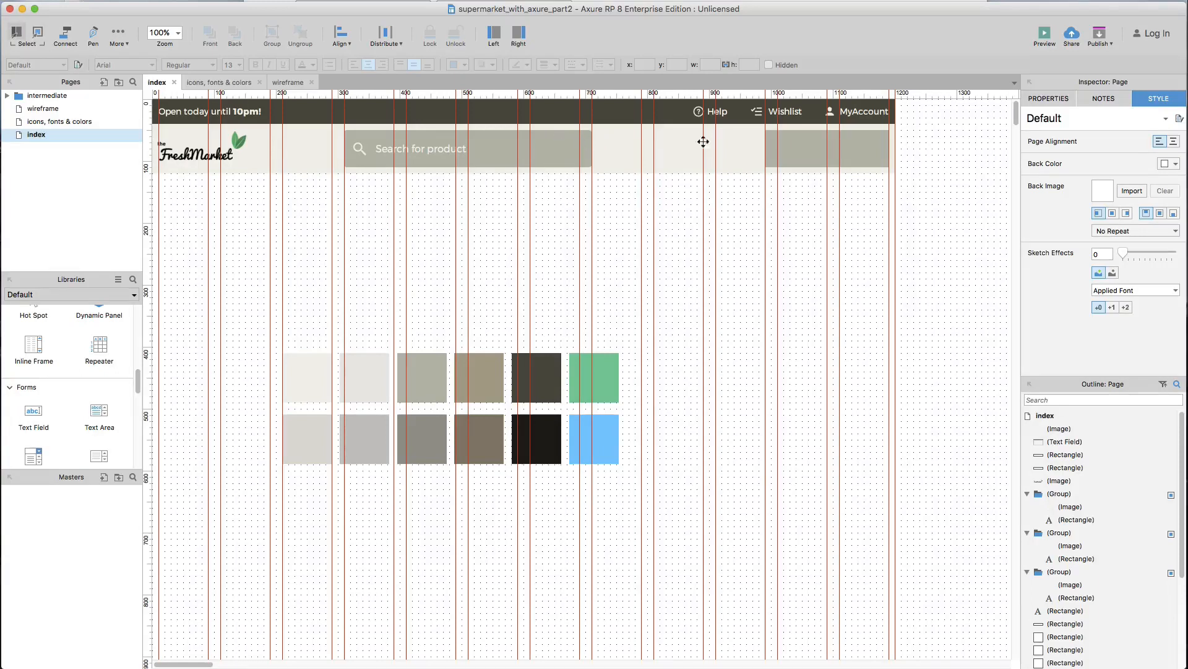
{"action": "left_click", "coordinate": [801, 147]}
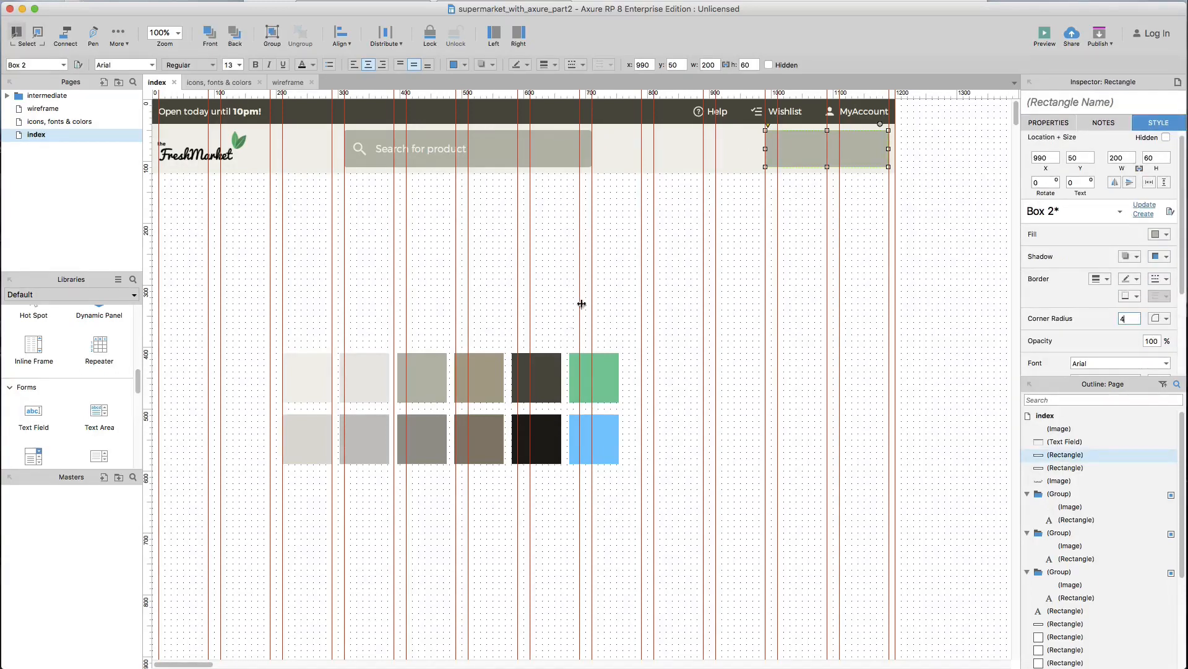
{"action": "left_click", "coordinate": [597, 288]}
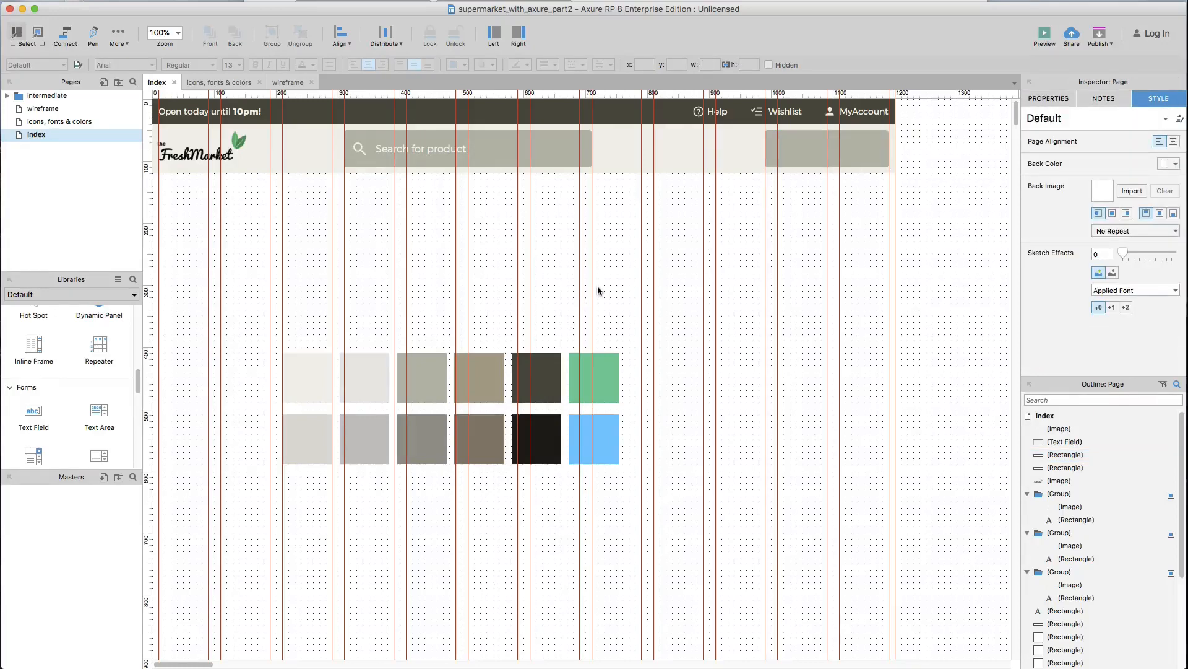
Step: Duplicate the search box below the header at y 170 and shrink the copy from its left edge to 120 wide
{"action": "left_click", "coordinate": [495, 151]}
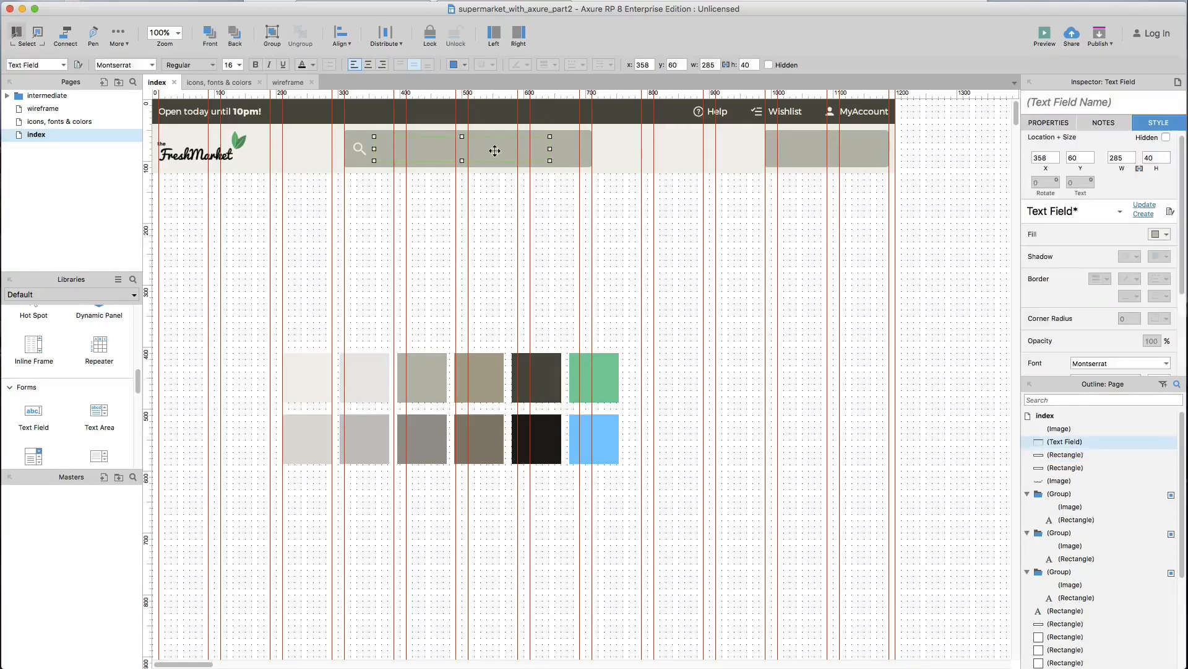
{"action": "left_click", "coordinate": [559, 151]}
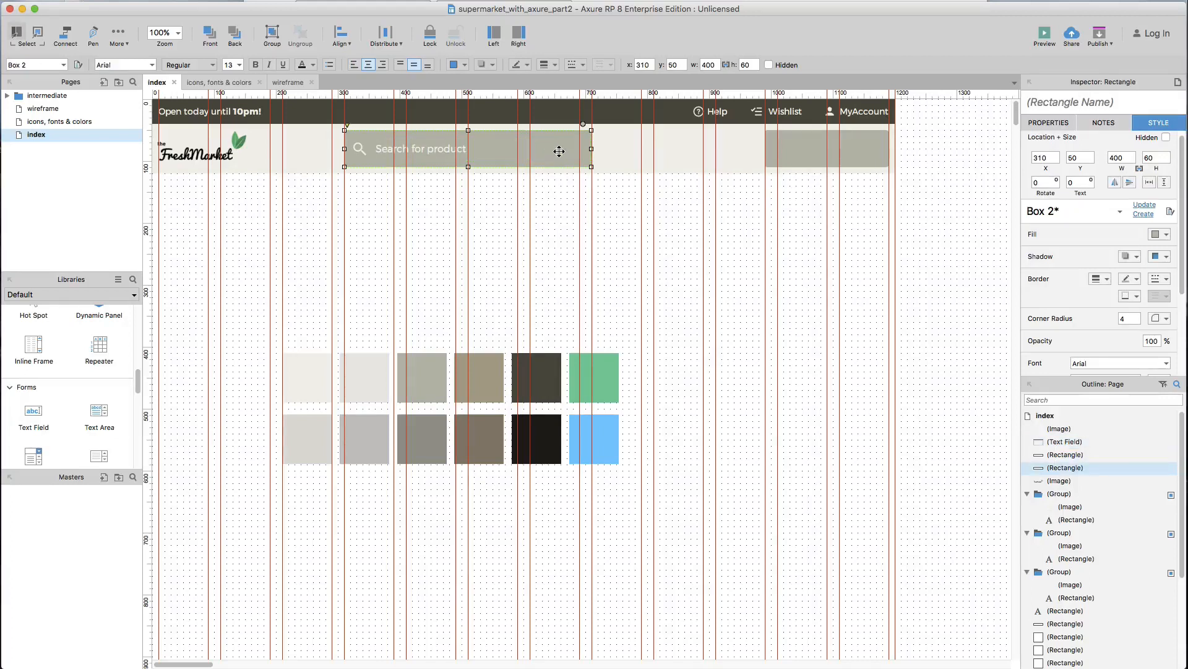
{"action": "left_click_drag", "start_coordinate": [559, 151], "coordinate": [559, 226]}
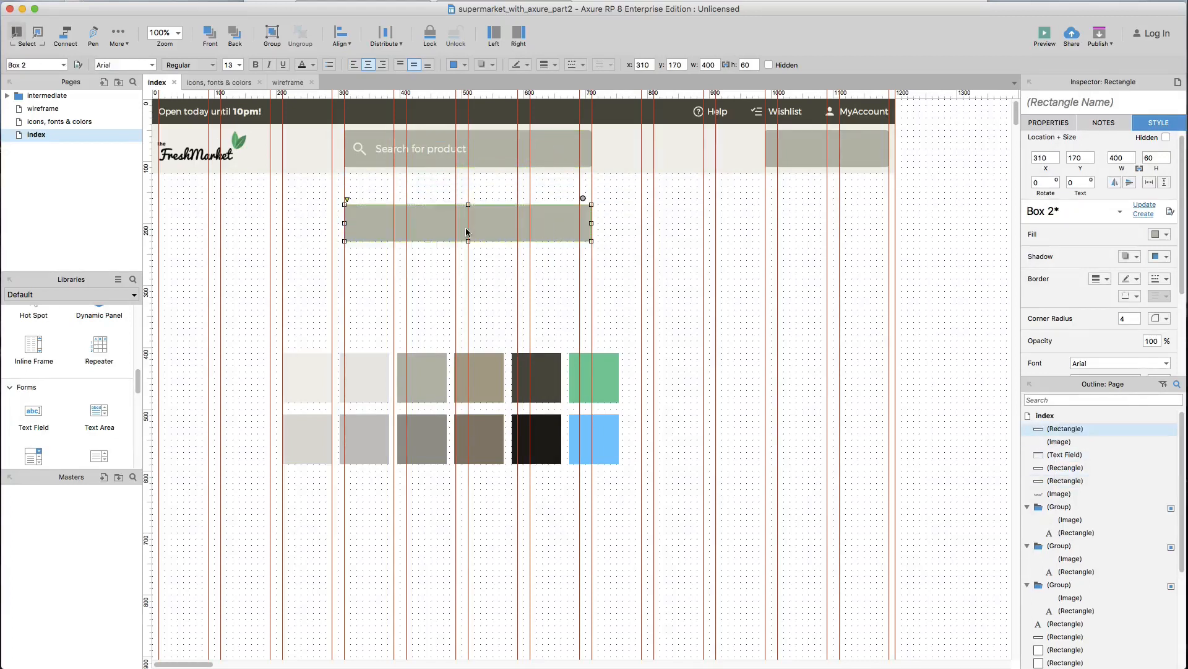
{"action": "left_click_drag", "start_coordinate": [344, 224], "coordinate": [519, 224]}
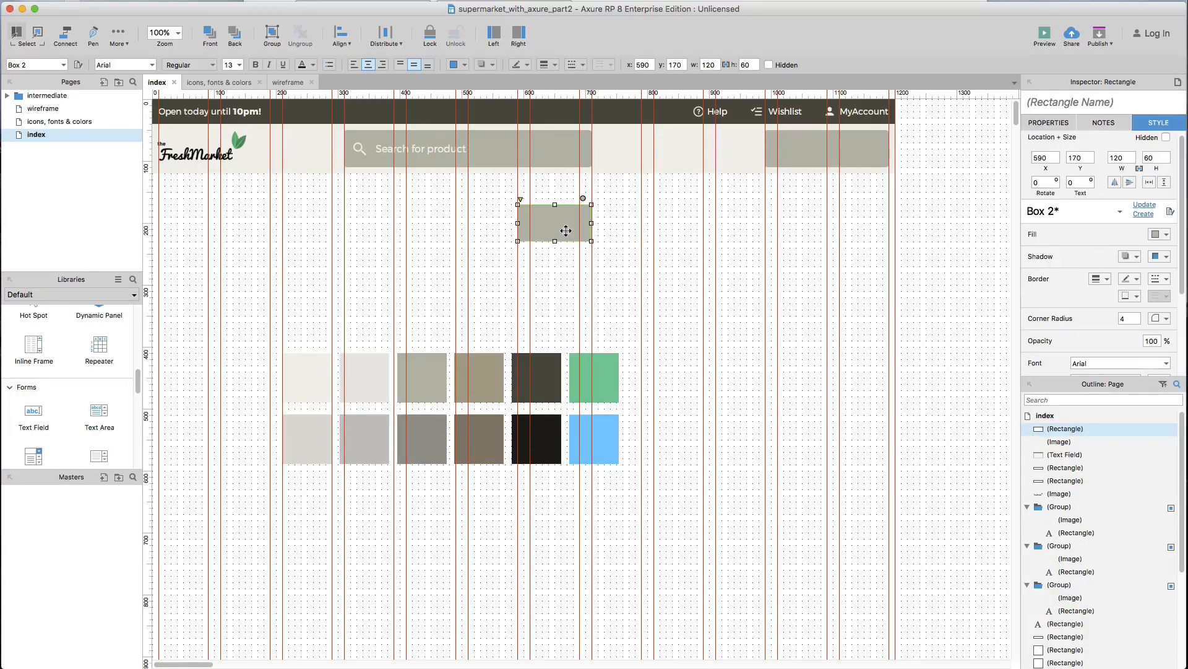
Step: Square off the left corners of the narrow box and place it over the right end of the search box at x 590, y 50
{"action": "left_click", "coordinate": [1158, 322]}
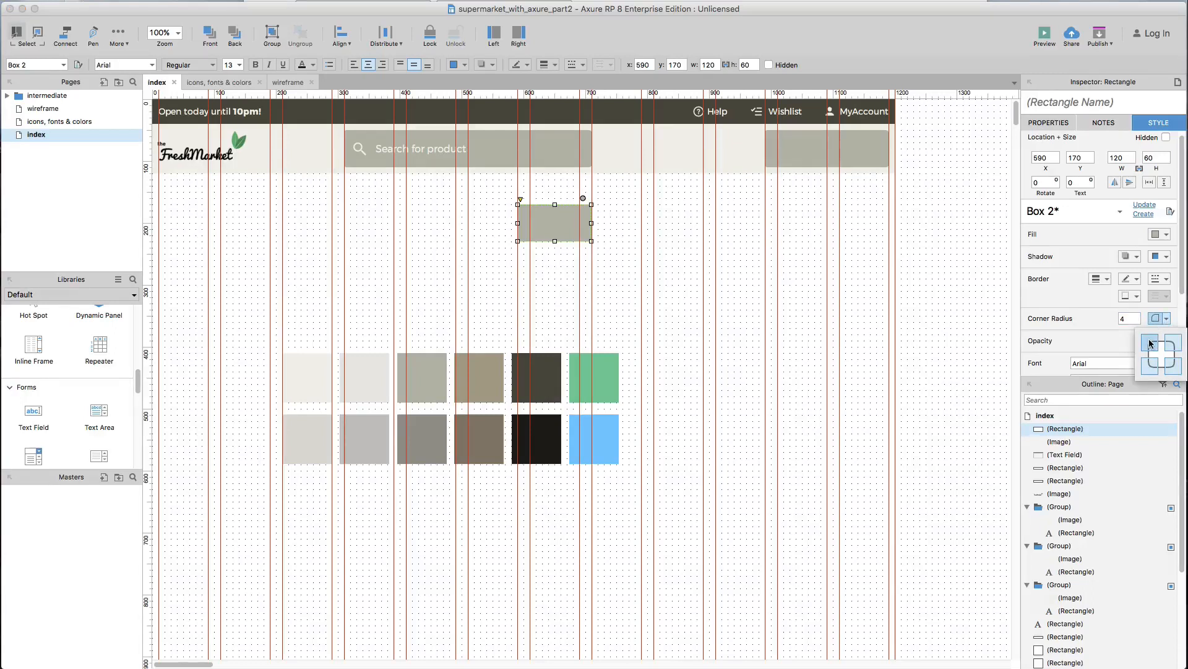
{"action": "left_click", "coordinate": [1150, 342]}
{"action": "left_click", "coordinate": [694, 269]}
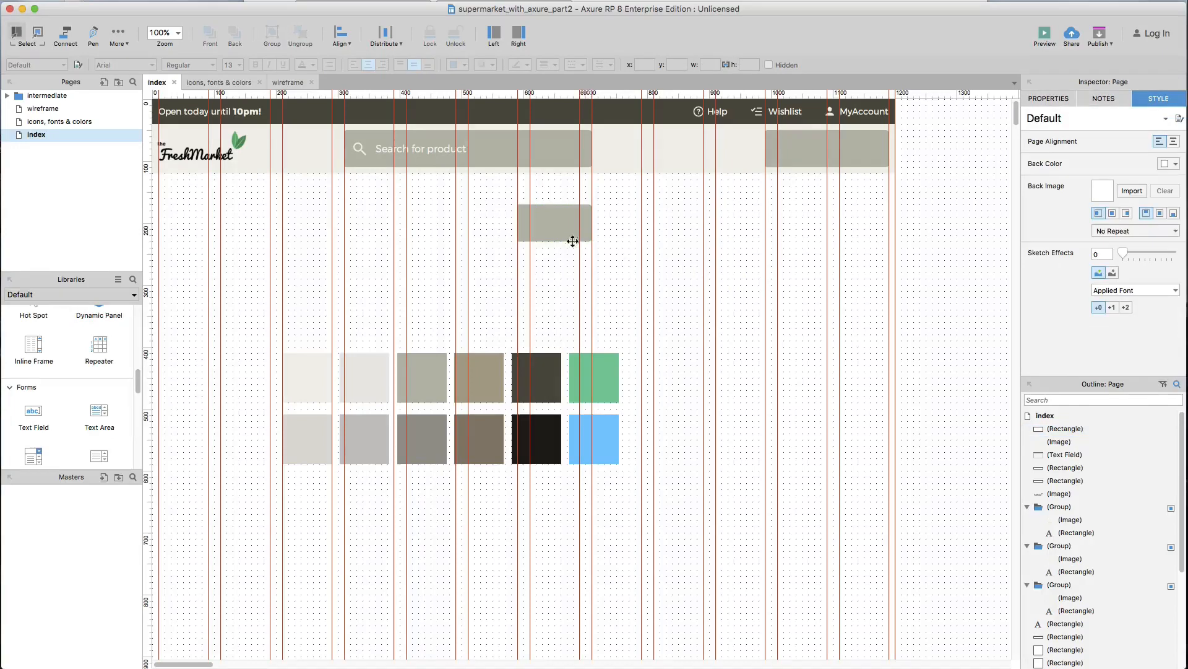
{"action": "left_click_drag", "start_coordinate": [557, 225], "coordinate": [558, 151]}
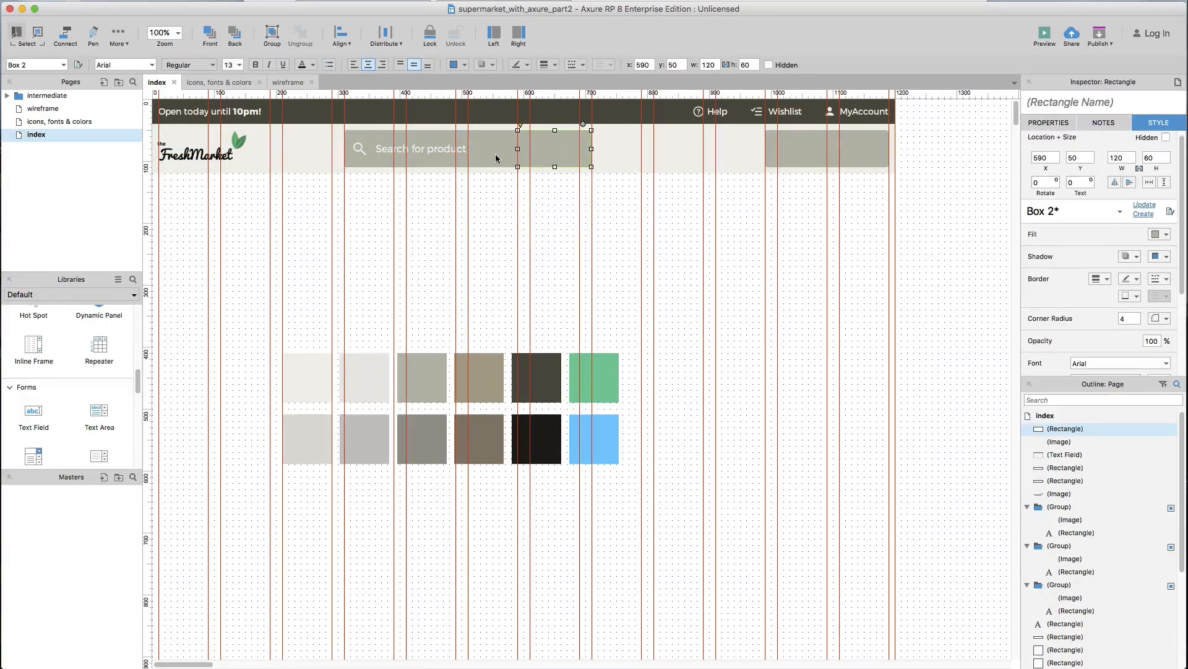
Step: Fill the narrow box with the mid-gray sampled from the third swatch in the lower palette row
{"action": "left_click", "coordinate": [1162, 235]}
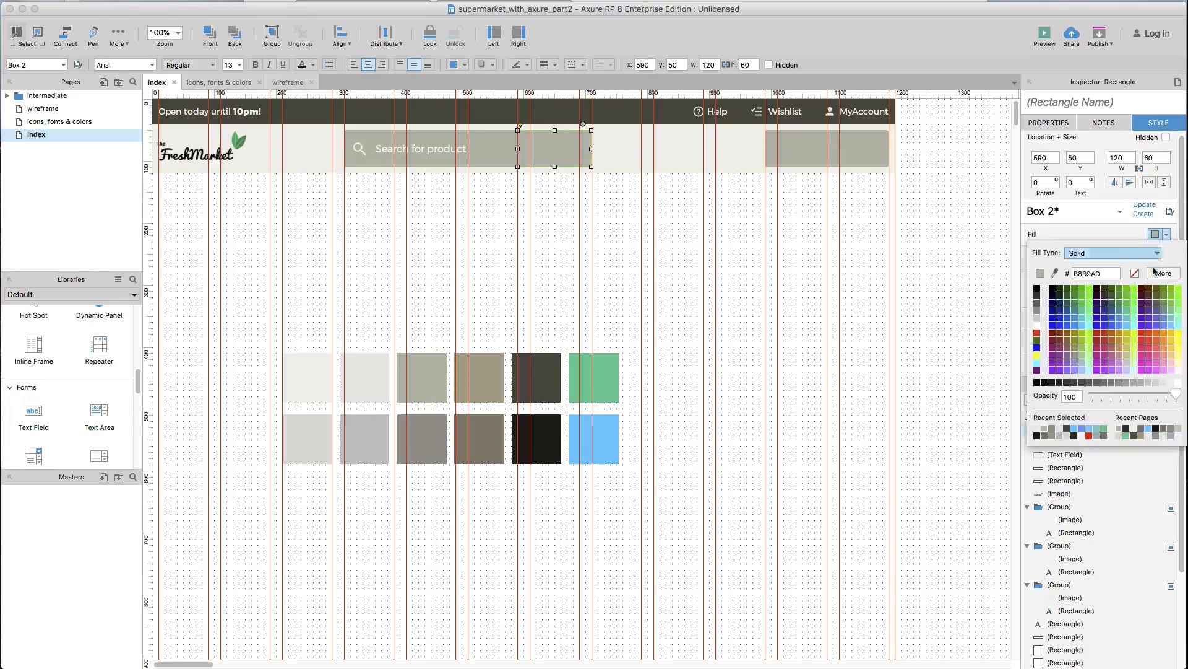
{"action": "left_click", "coordinate": [1054, 273]}
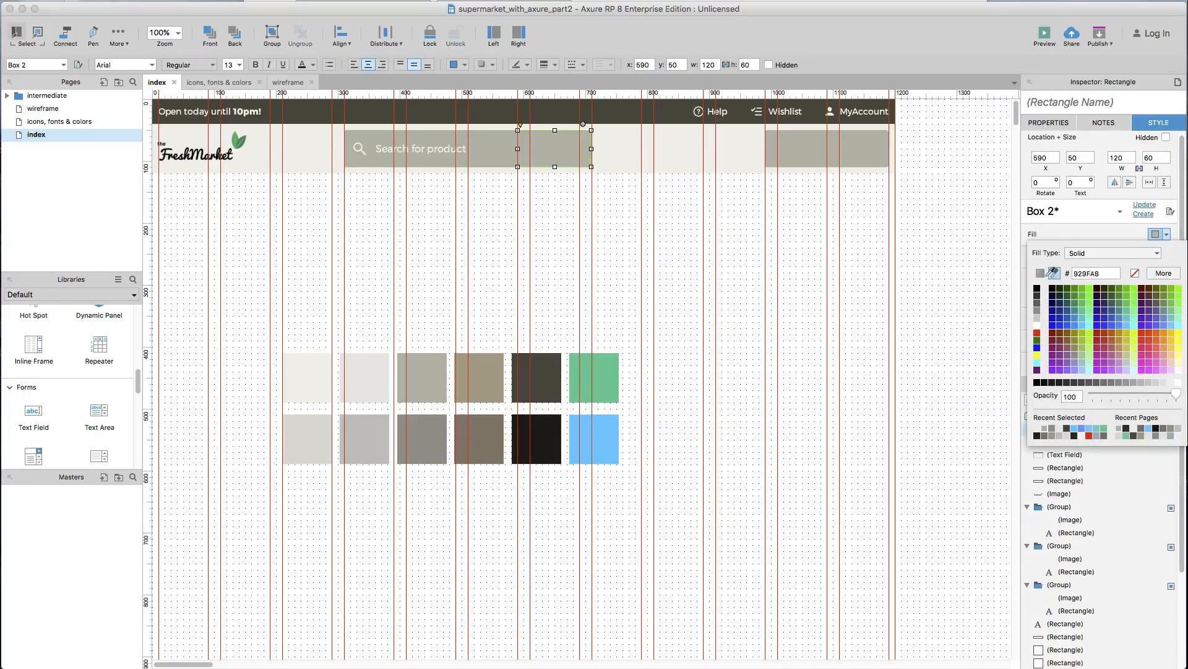
{"action": "left_click", "coordinate": [425, 444]}
{"action": "left_click", "coordinate": [546, 279]}
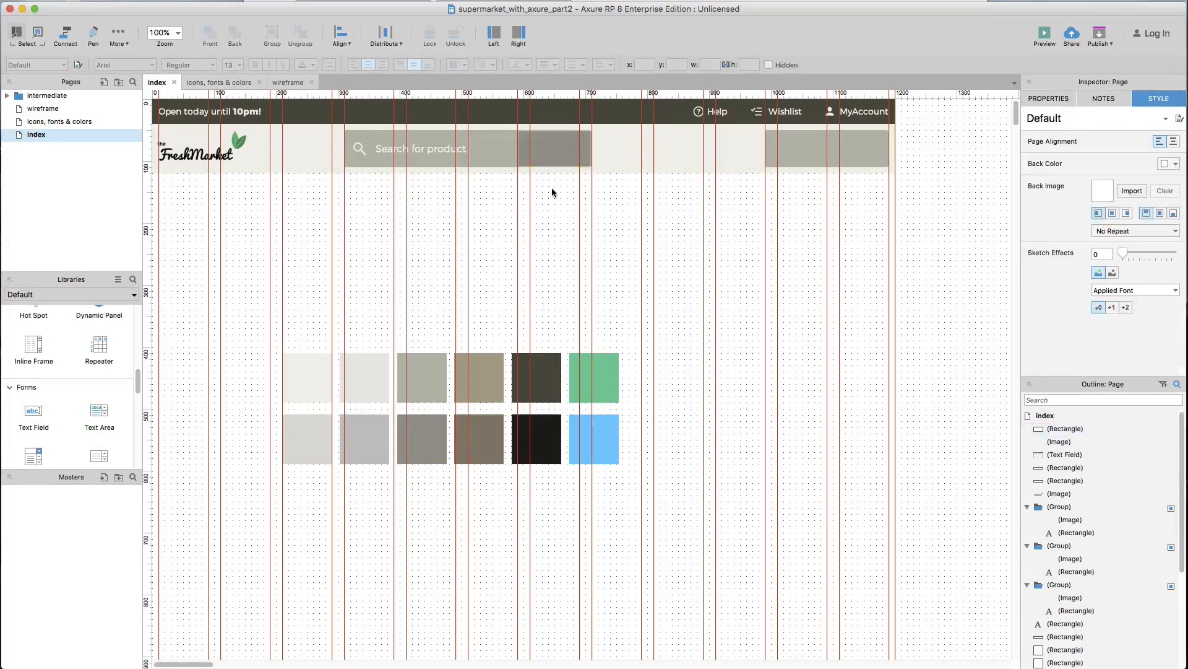
Step: Label the dark gray box at the end of the search box "Search"
{"action": "left_click", "coordinate": [552, 146]}
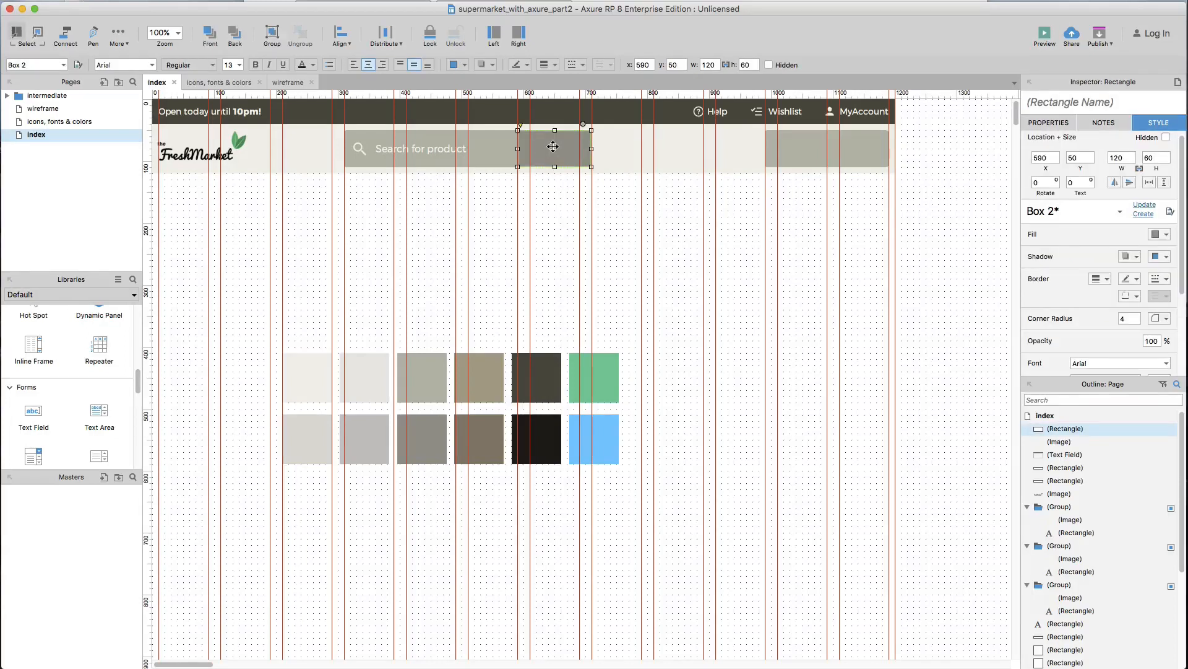
{"action": "double_click", "coordinate": [553, 148]}
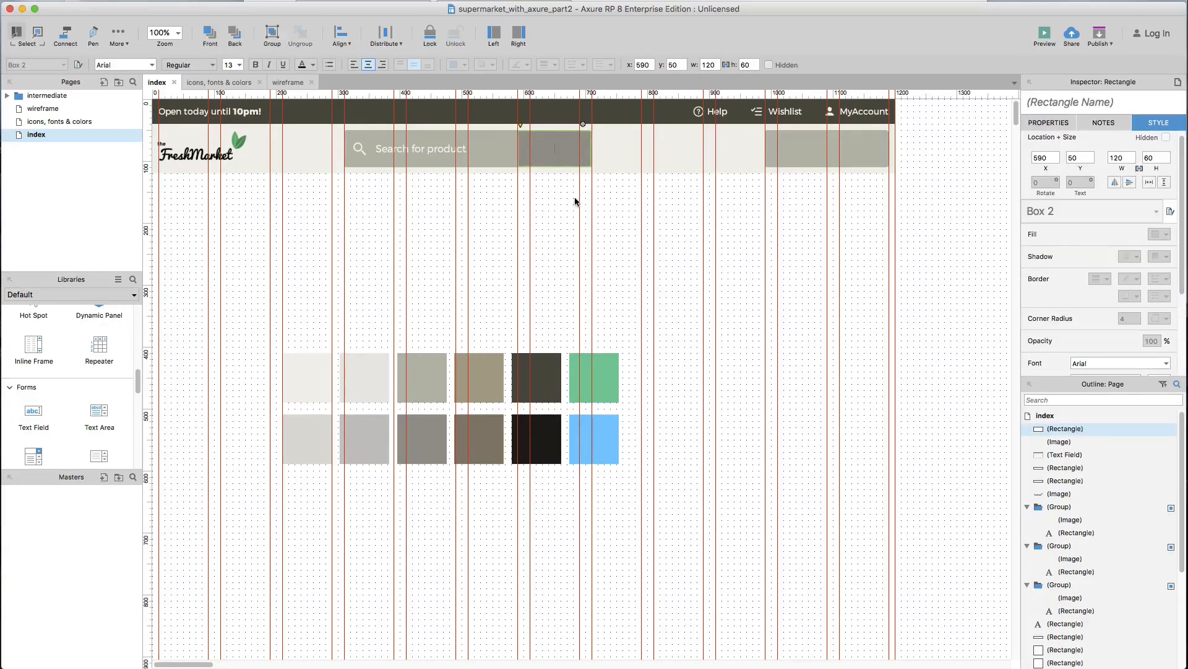
{"action": "type", "text": "Search"}
{"action": "left_click", "coordinate": [566, 202]}
Step: Set the Search button's label to Montserrat SemiBold, size 16
{"action": "left_click", "coordinate": [558, 159]}
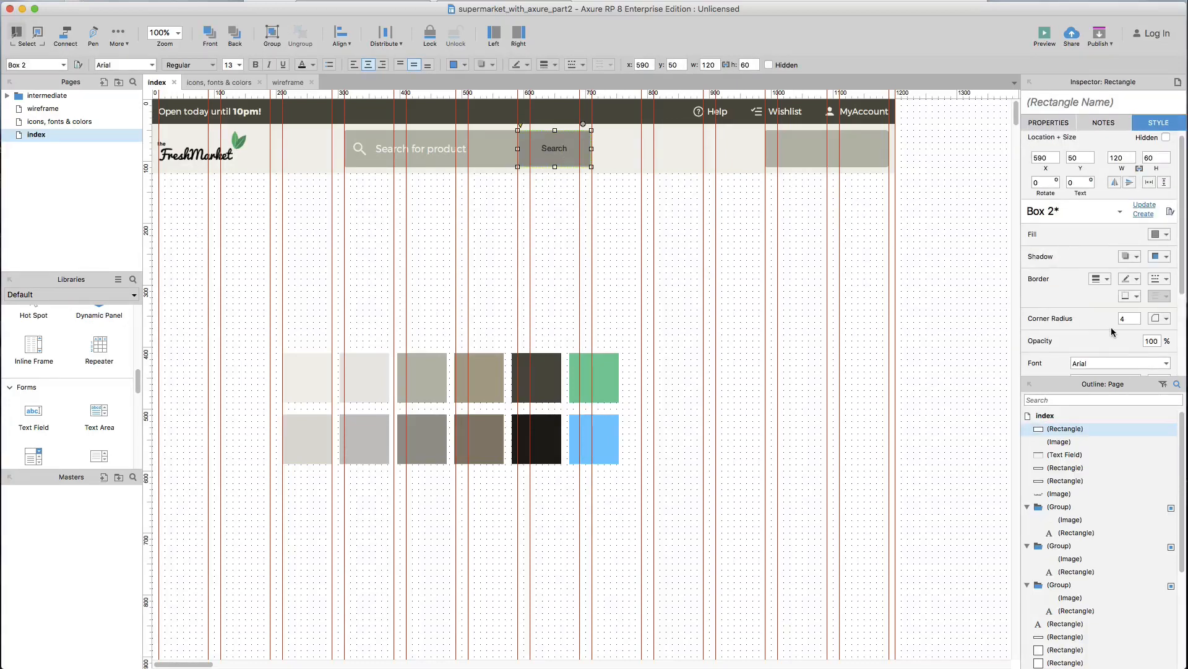
{"action": "scroll", "coordinate": [1112, 327], "scroll_direction": "down", "scroll_amount": 3}
{"action": "left_click", "coordinate": [1108, 261]}
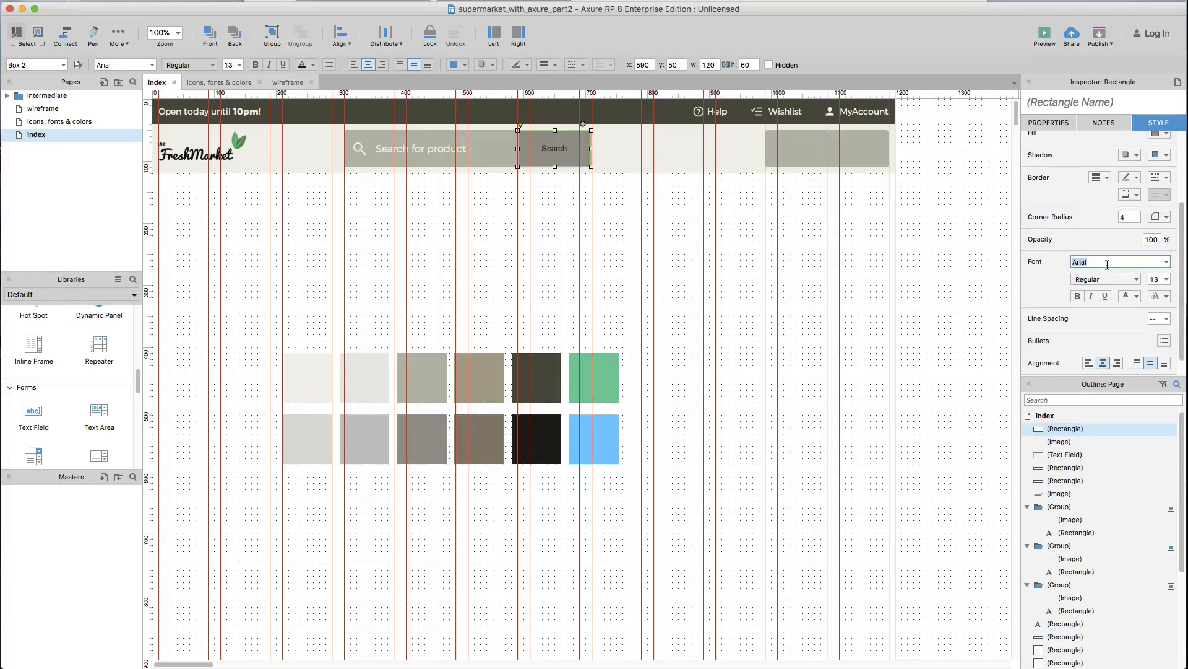
{"action": "type", "text": "Mon"}
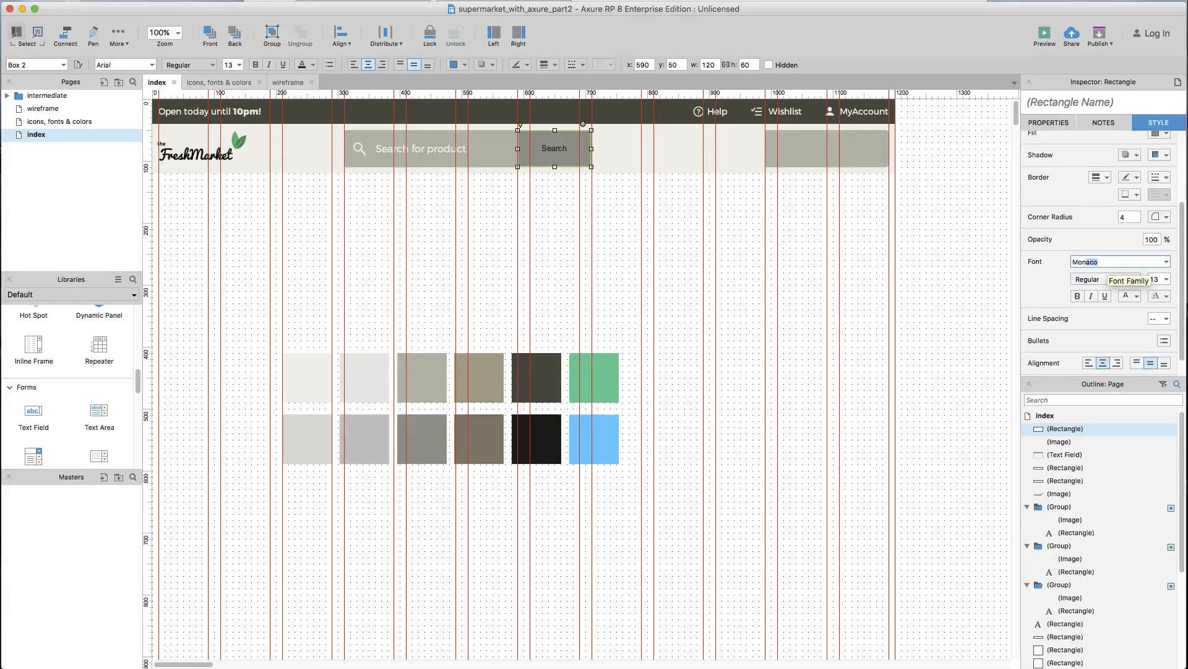
{"action": "type", "text": "t"}
{"action": "key", "text": "Return"}
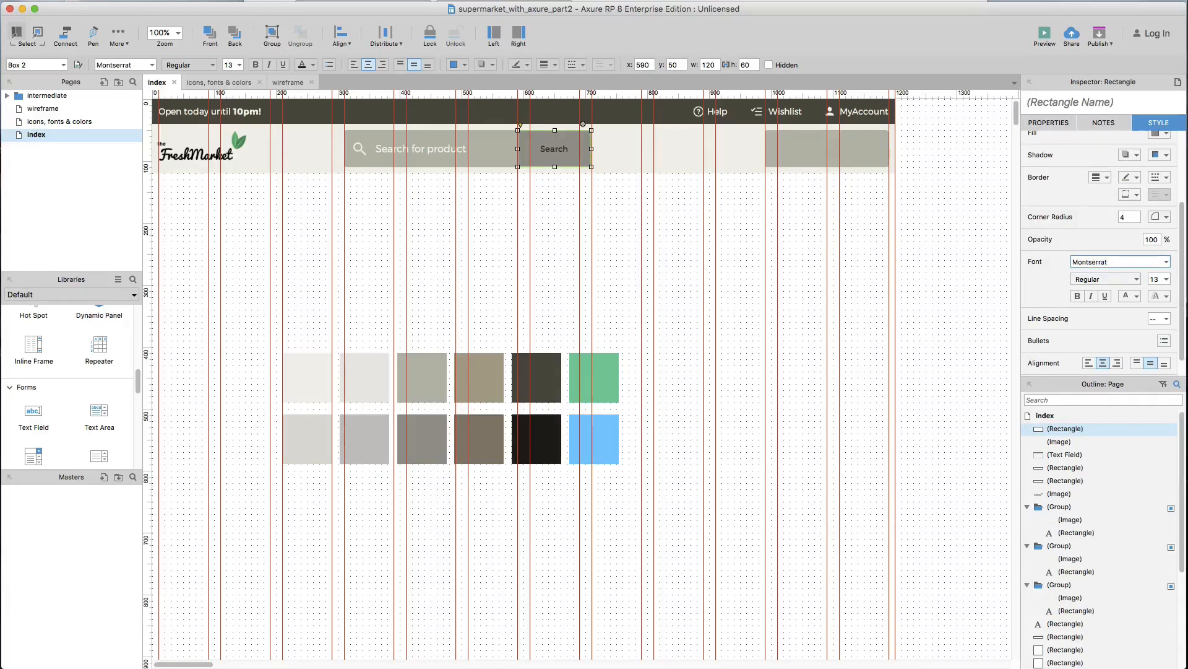
{"action": "left_click", "coordinate": [1106, 280]}
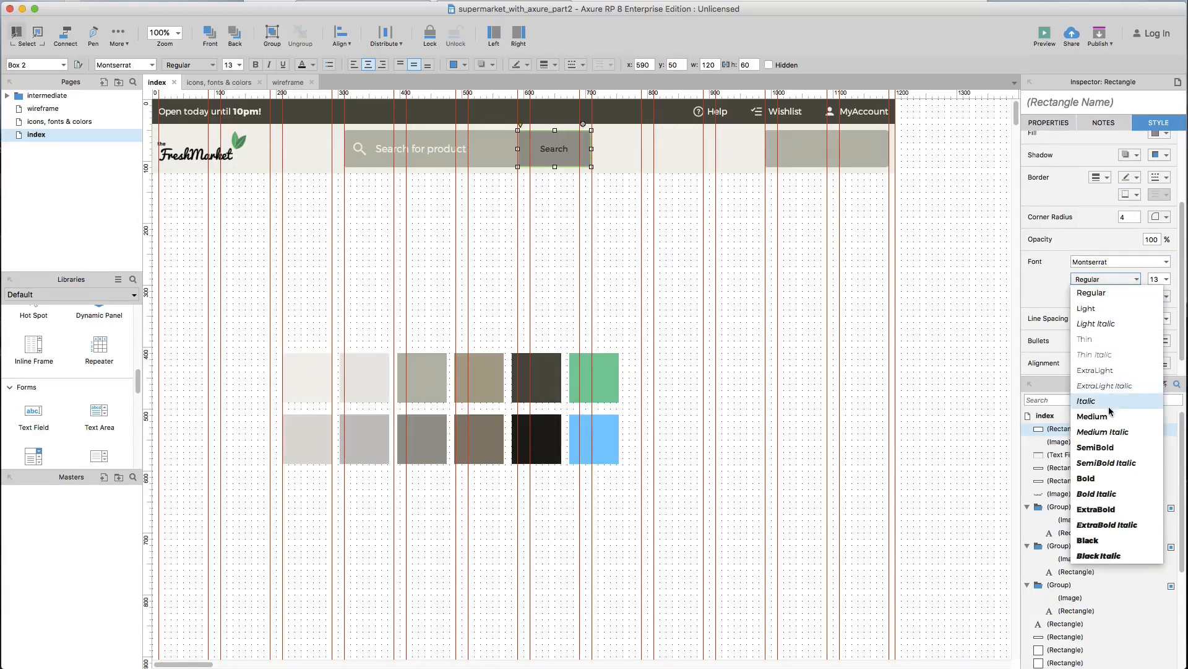
{"action": "left_click", "coordinate": [1108, 447]}
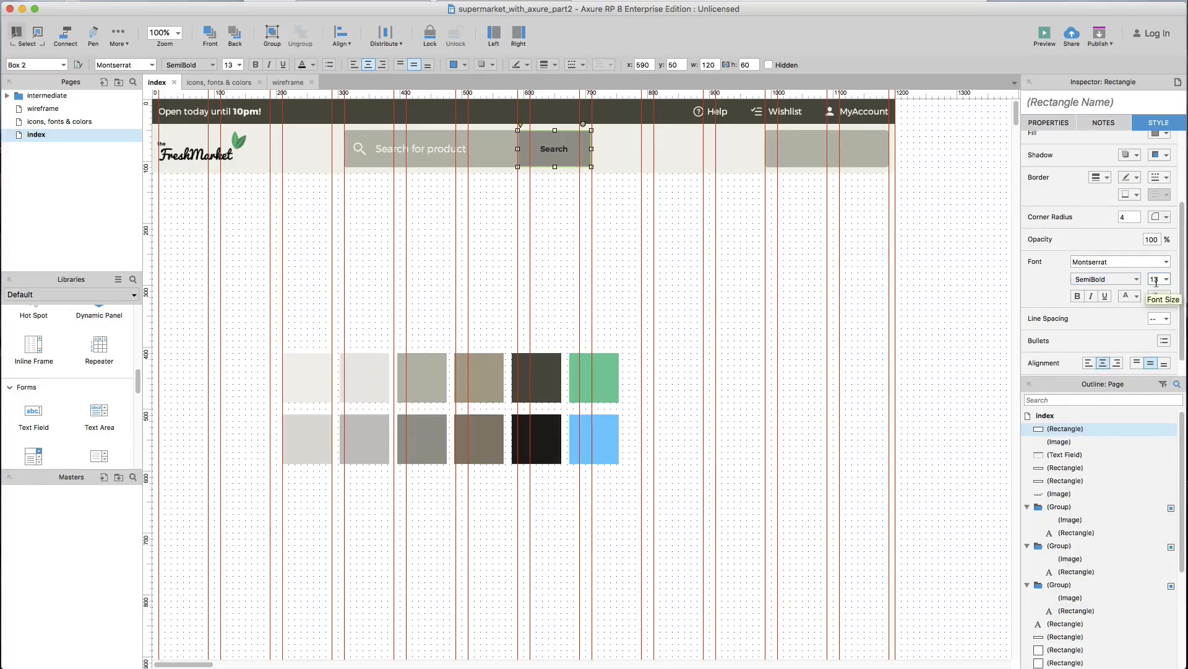
{"action": "type", "text": "16"}
{"action": "key", "text": "Return"}
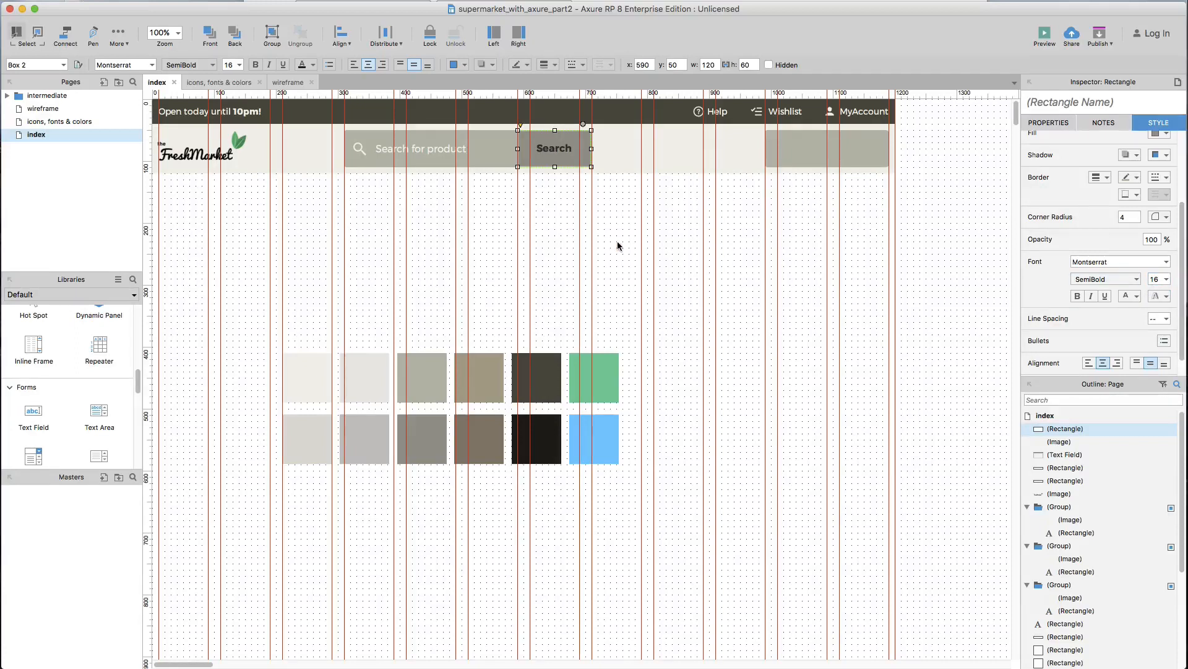
Step: Set the Search button label's font weight to Regular and the search text field's font weight to Light
{"action": "left_click", "coordinate": [1122, 279]}
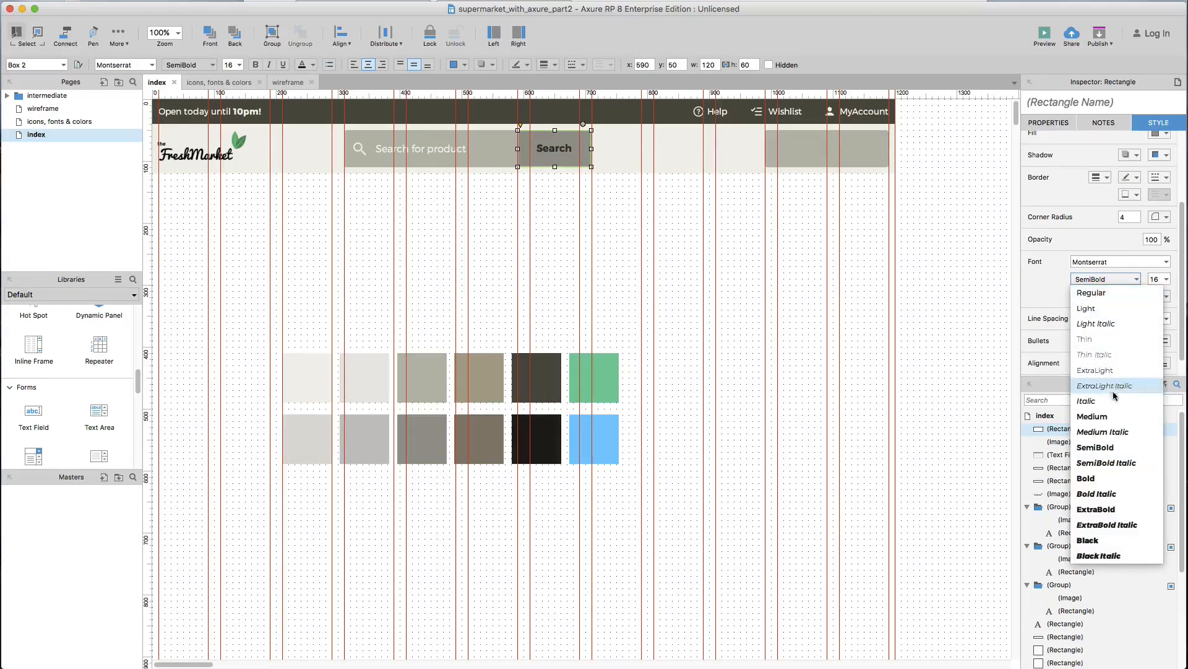
{"action": "left_click", "coordinate": [1108, 293]}
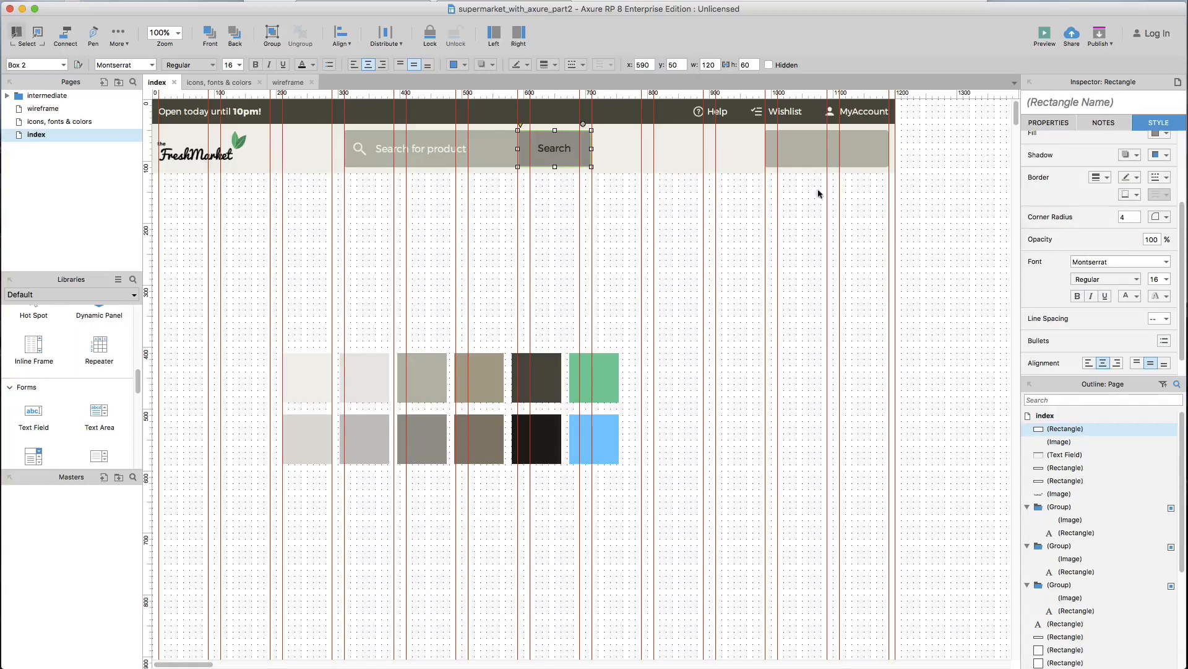
{"action": "left_click", "coordinate": [418, 155]}
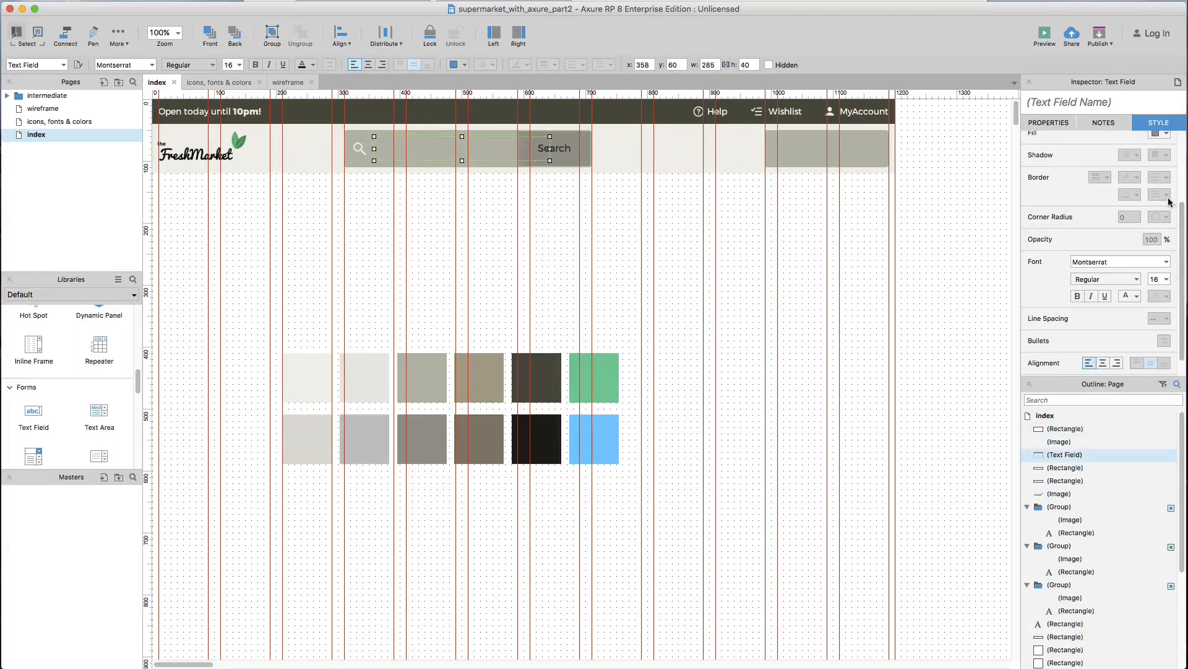
{"action": "scroll", "coordinate": [1167, 204], "scroll_direction": "up", "scroll_amount": 5}
{"action": "scroll", "coordinate": [1150, 258], "scroll_direction": "down", "scroll_amount": 3}
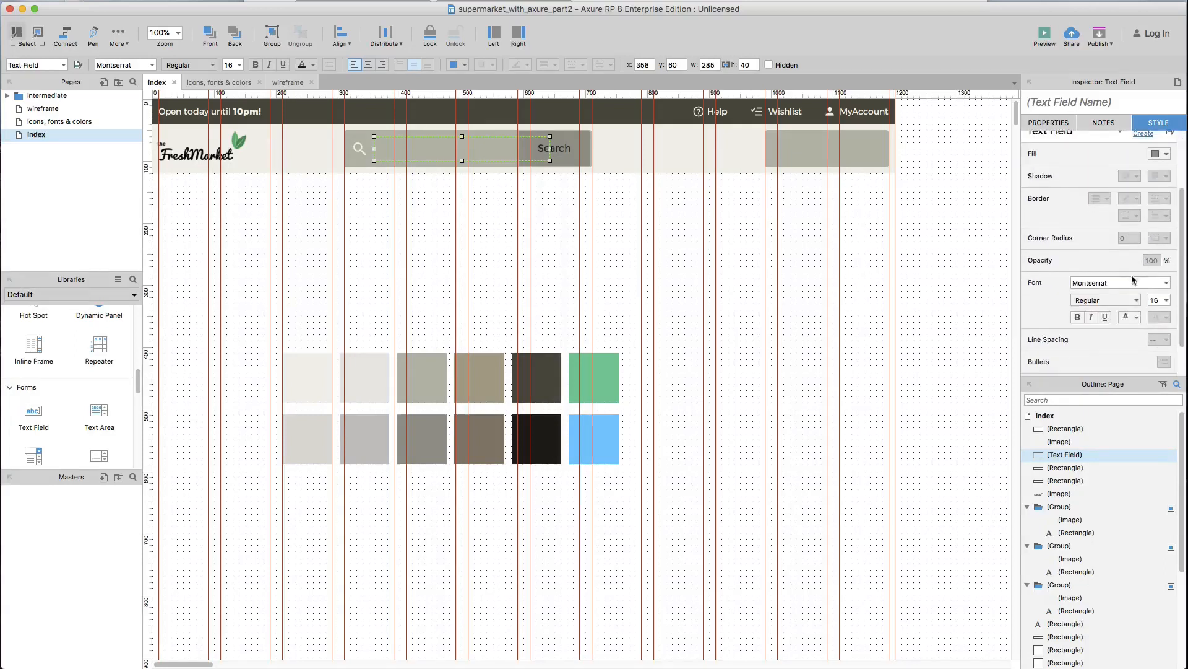
{"action": "left_click", "coordinate": [1106, 300]}
{"action": "left_click", "coordinate": [1115, 332]}
Step: Set the Search button label's font weight to Medium
{"action": "left_click", "coordinate": [563, 156]}
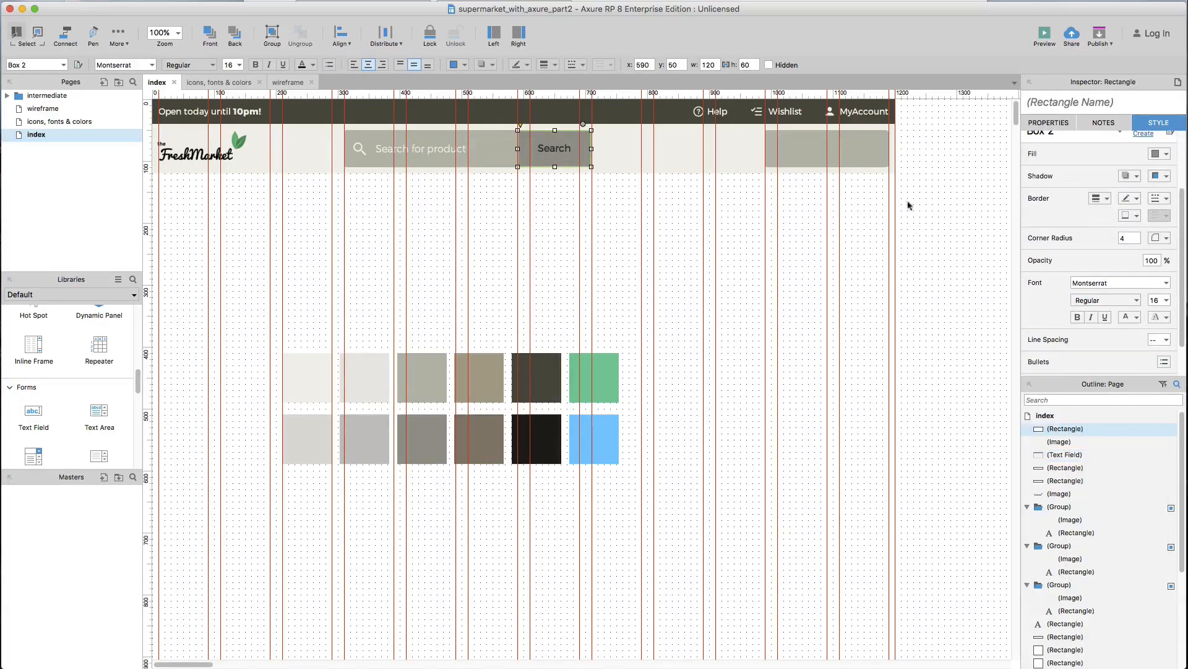
{"action": "left_click", "coordinate": [1121, 301]}
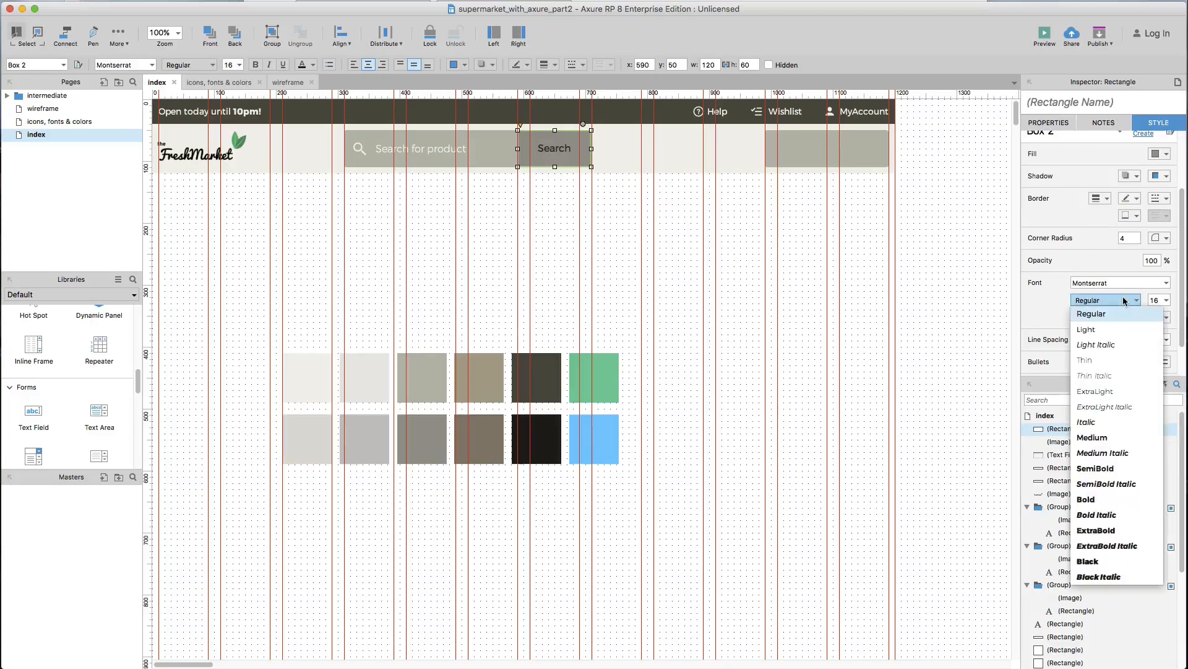
{"action": "left_click", "coordinate": [1113, 438]}
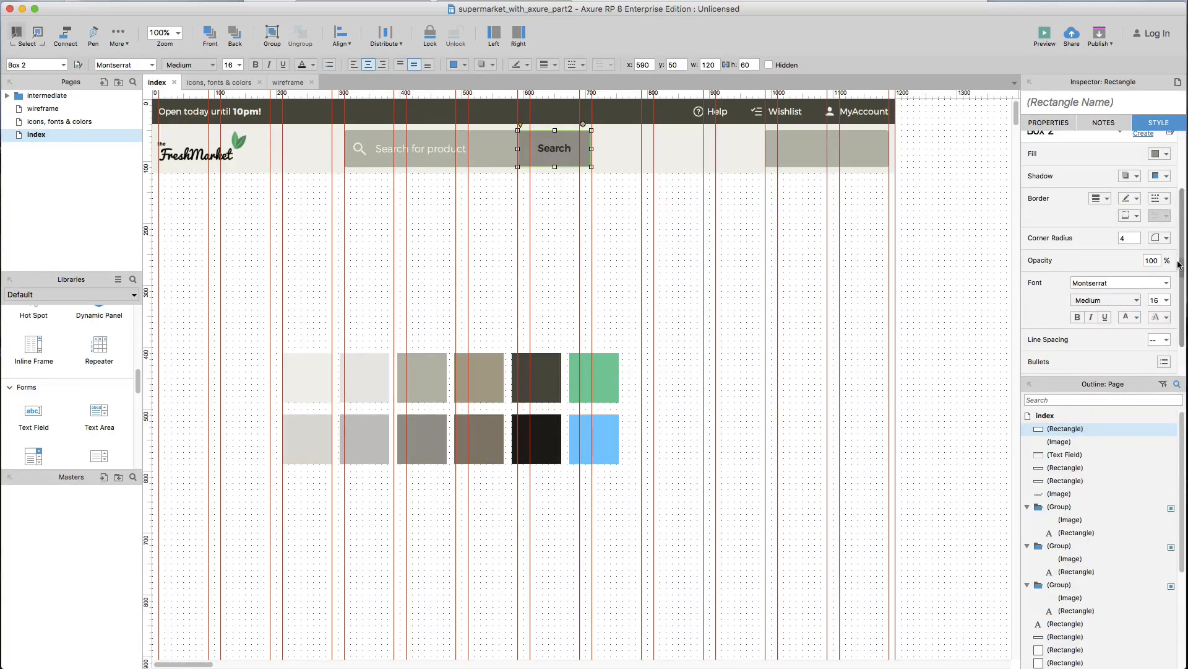
Step: Color the Search button's label with the off-white sampled from the first swatch in the upper palette row
{"action": "scroll", "coordinate": [1155, 277], "scroll_direction": "down", "scroll_amount": 3}
{"action": "scroll", "coordinate": [1156, 279], "scroll_direction": "up", "scroll_amount": 3}
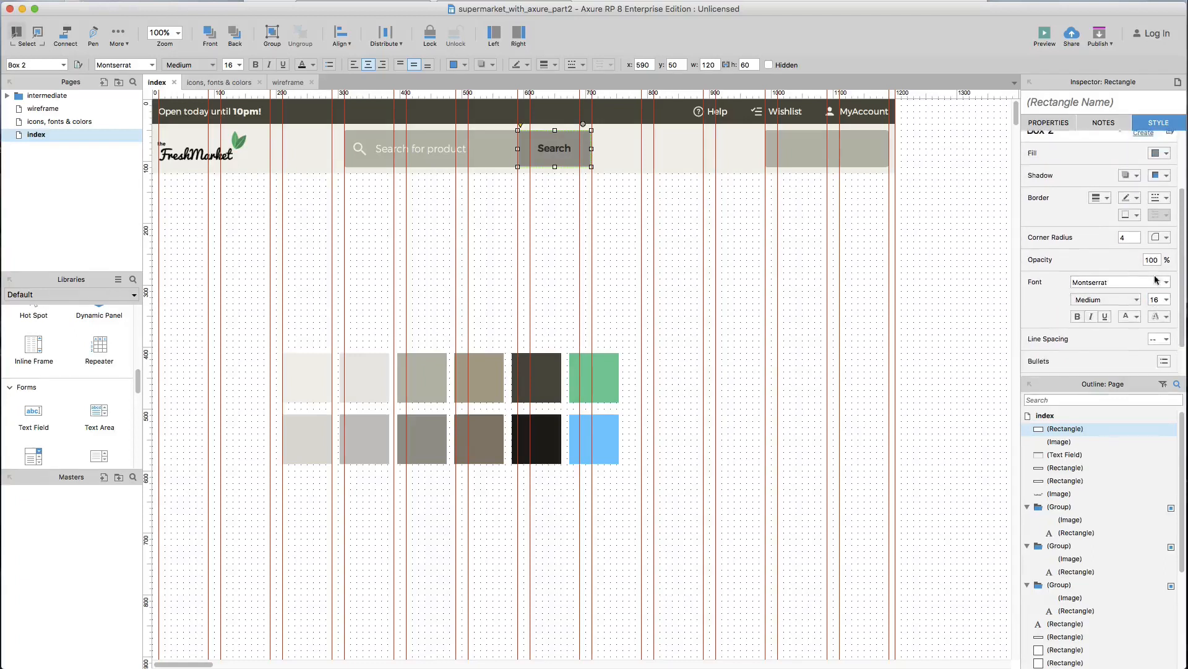
{"action": "left_click", "coordinate": [1136, 316]}
{"action": "left_click", "coordinate": [1054, 332]}
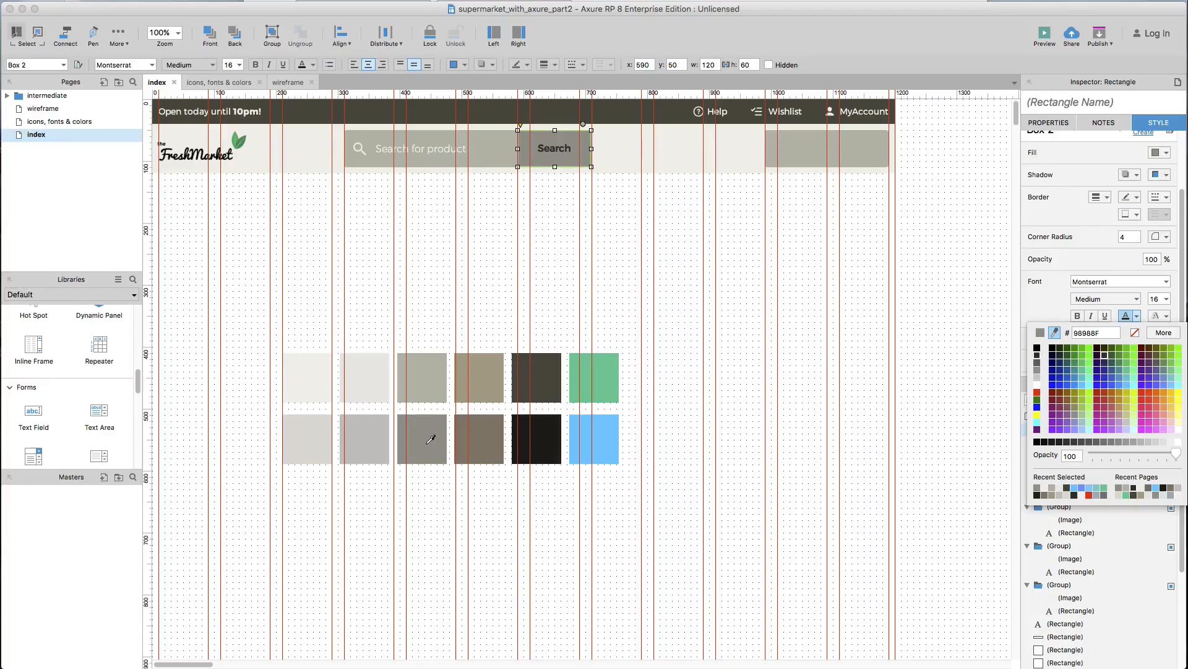
{"action": "left_click", "coordinate": [298, 377]}
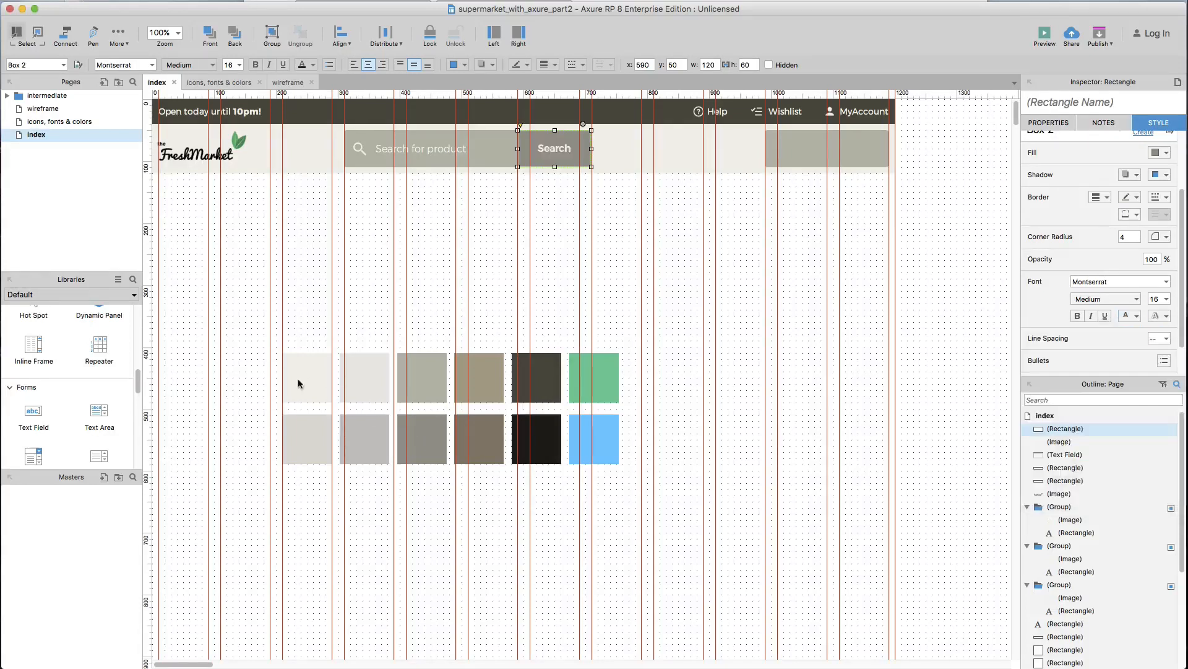
{"action": "left_click", "coordinate": [550, 284]}
Step: Remove the border from the Search button by setting its line width to None
{"action": "scroll", "coordinate": [545, 155], "scroll_direction": "up", "scroll_amount": 5}
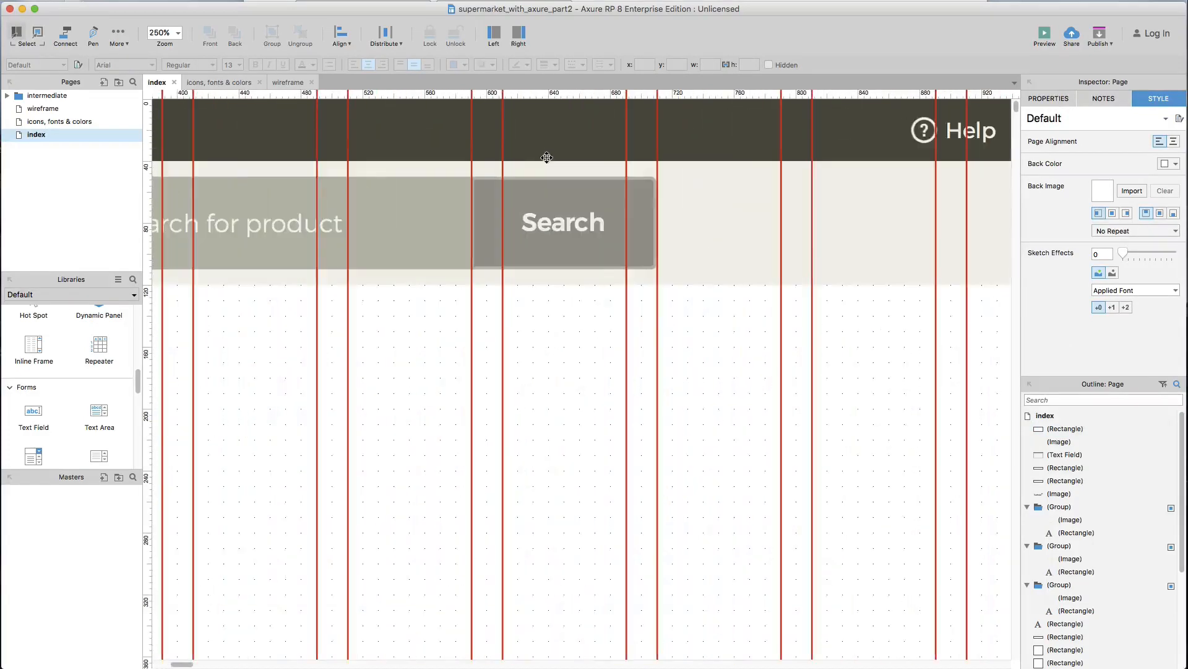
{"action": "scroll", "coordinate": [551, 214], "scroll_direction": "up", "scroll_amount": 3}
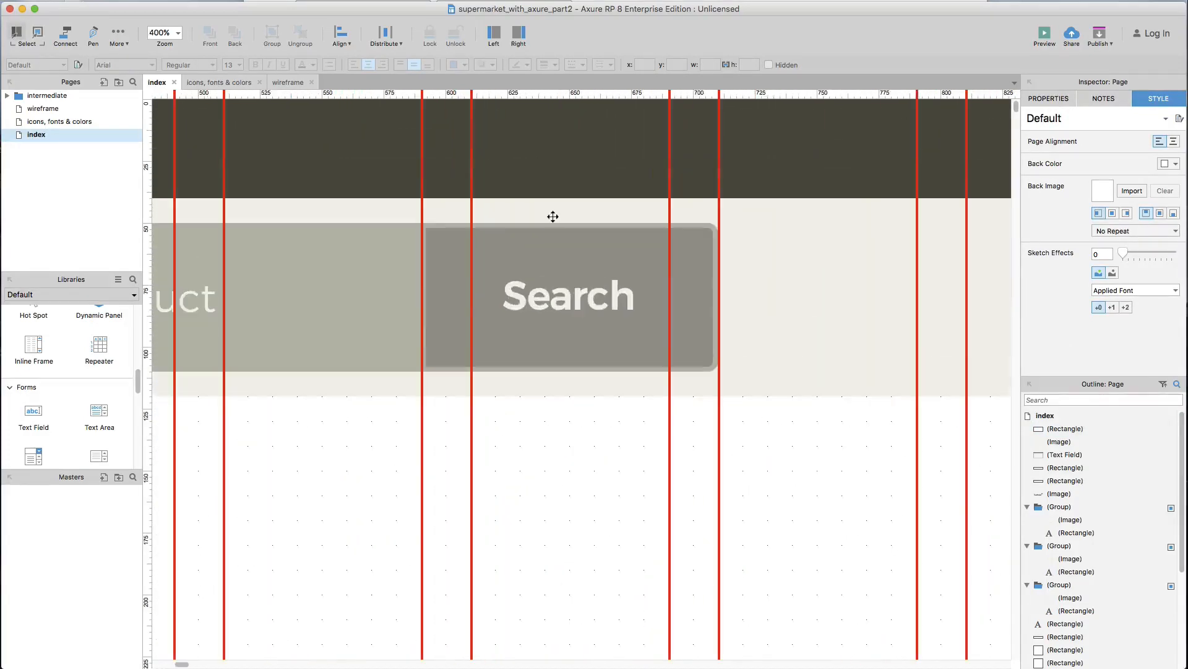
{"action": "left_click", "coordinate": [575, 269]}
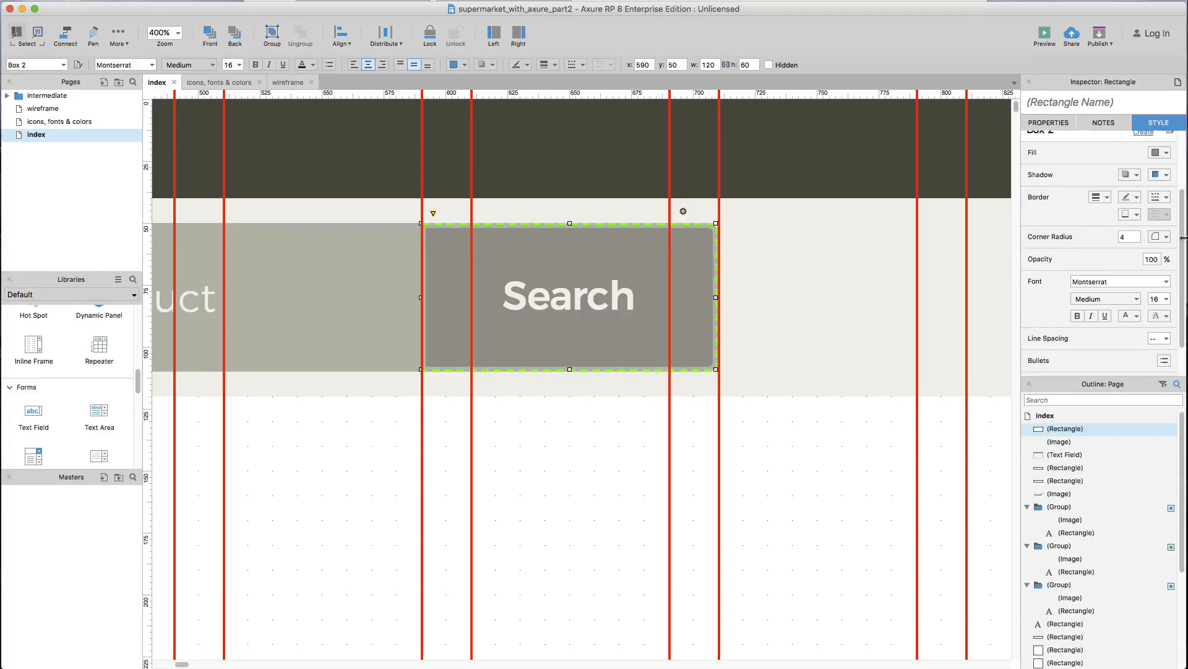
{"action": "left_click", "coordinate": [1107, 198]}
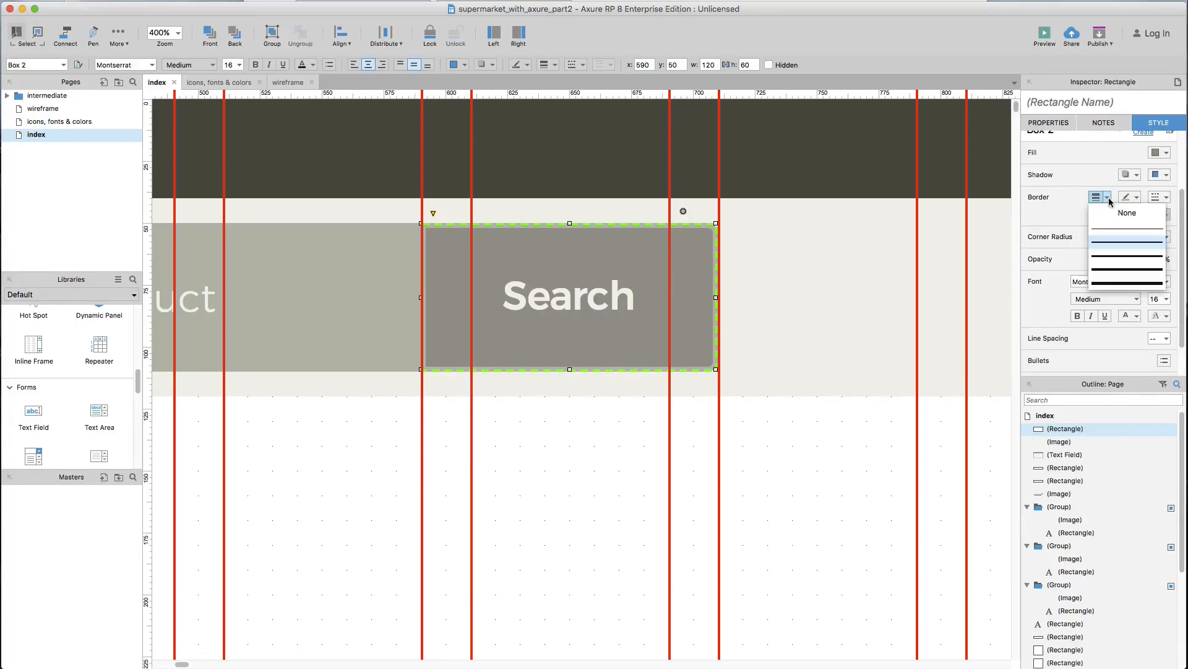
{"action": "left_click", "coordinate": [1112, 213]}
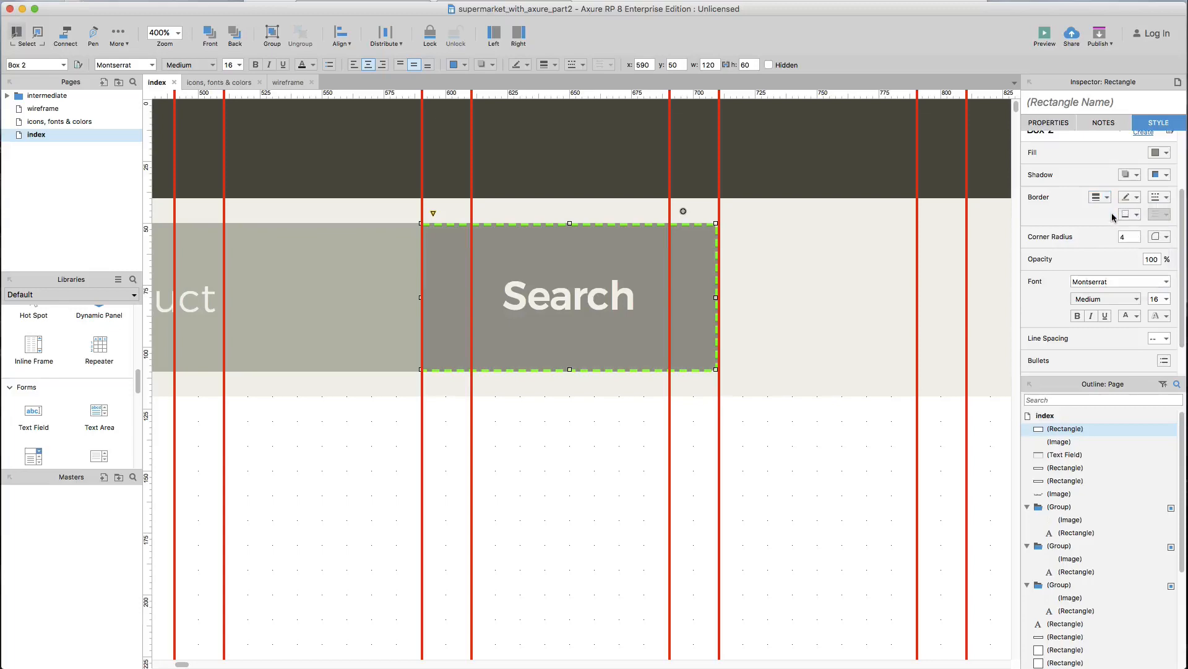
{"action": "left_click", "coordinate": [766, 476]}
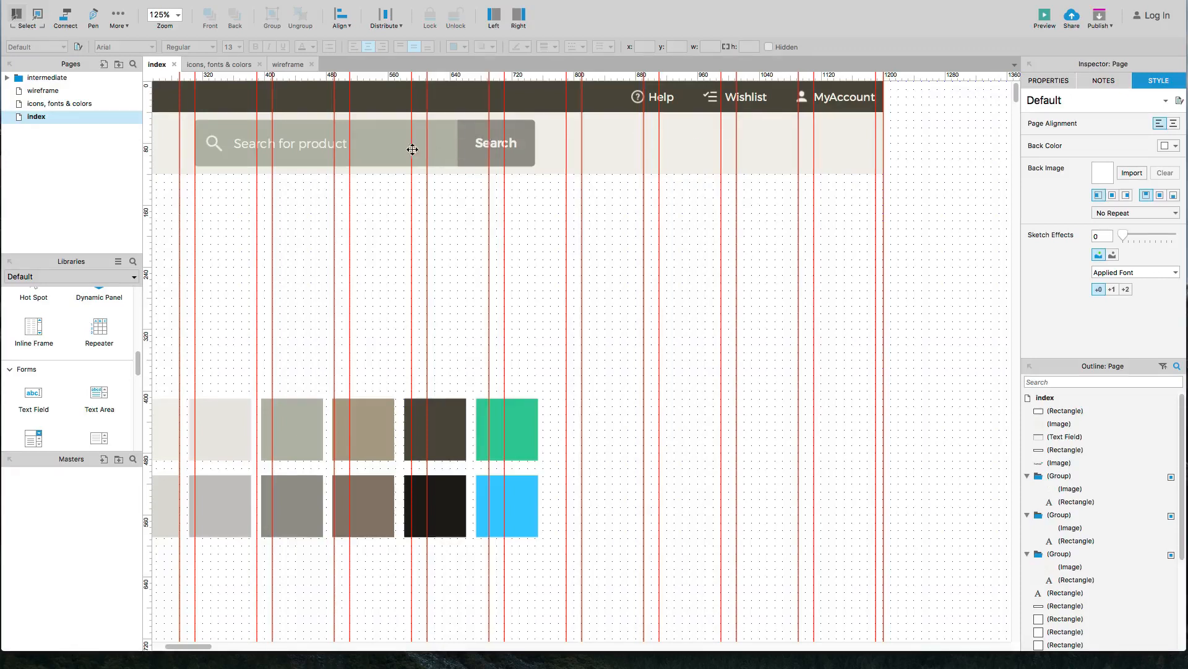
Step: Duplicate the search box background into the header's right-hand area and narrow it to cover the last two grid columns
{"action": "left_click", "coordinate": [384, 161]}
{"action": "left_click_drag", "start_coordinate": [383, 161], "coordinate": [729, 164]}
{"action": "left_click_drag", "start_coordinate": [532, 143], "coordinate": [722, 147]}
{"action": "left_click", "coordinate": [743, 206]}
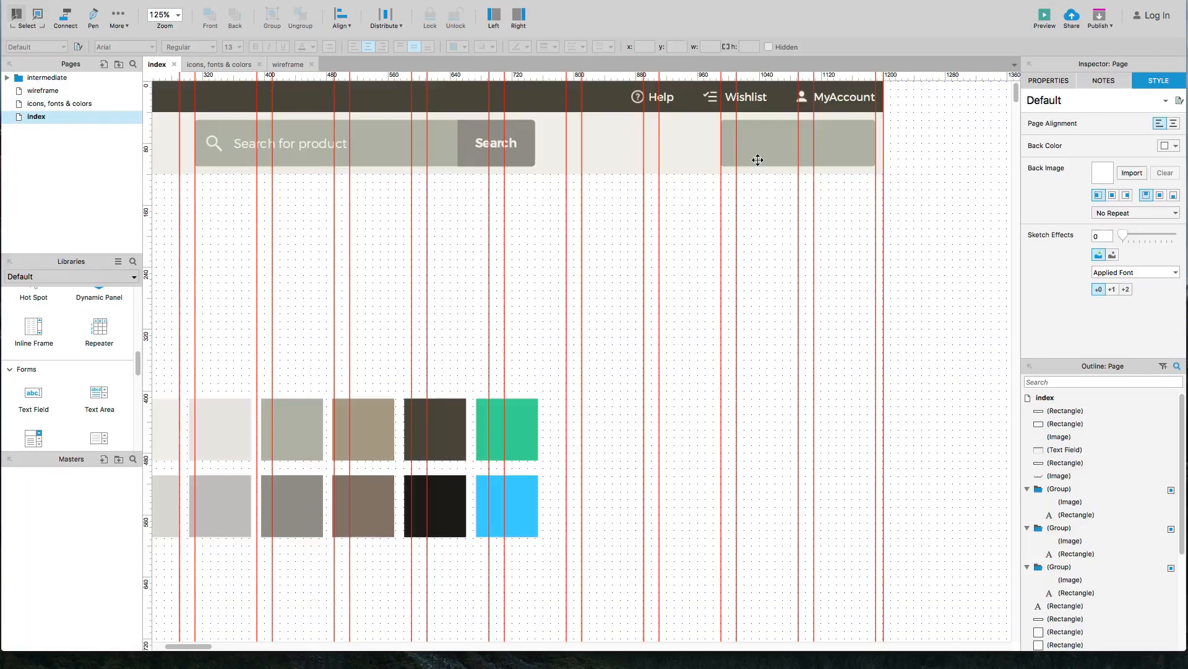
Step: Paste the cart icon and place it near the left end of the new header box at about x 1004, y 68
{"action": "key", "text": "super+v"}
{"action": "left_click_drag", "start_coordinate": [774, 201], "coordinate": [741, 140]}
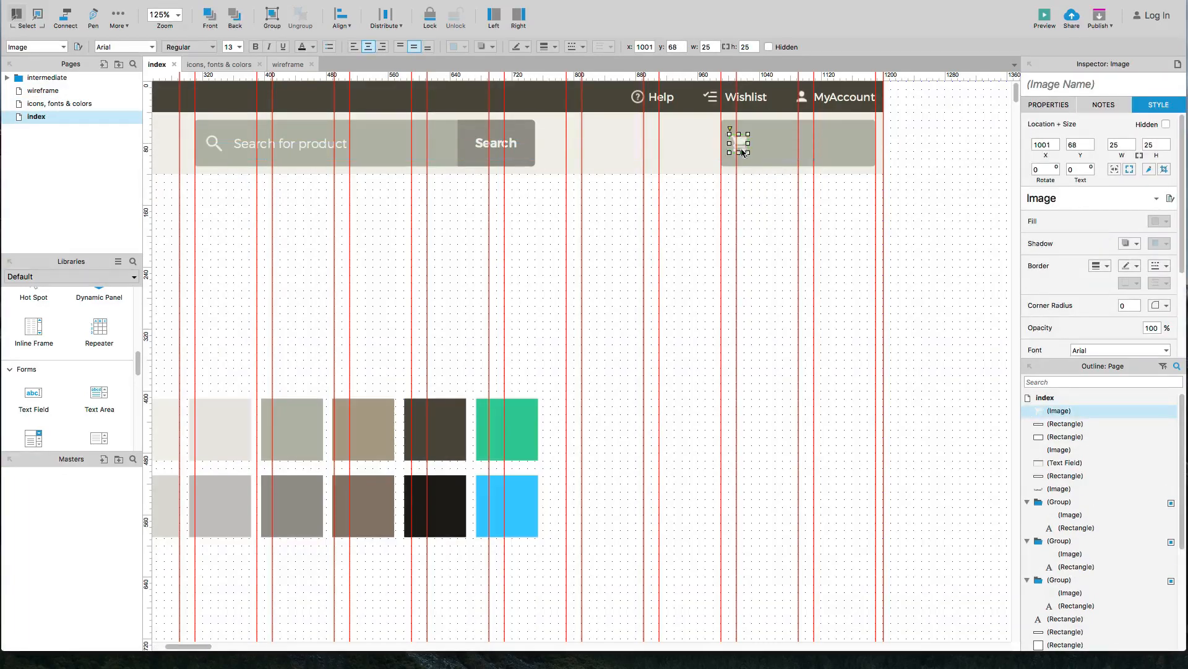
{"action": "left_click", "coordinate": [752, 203]}
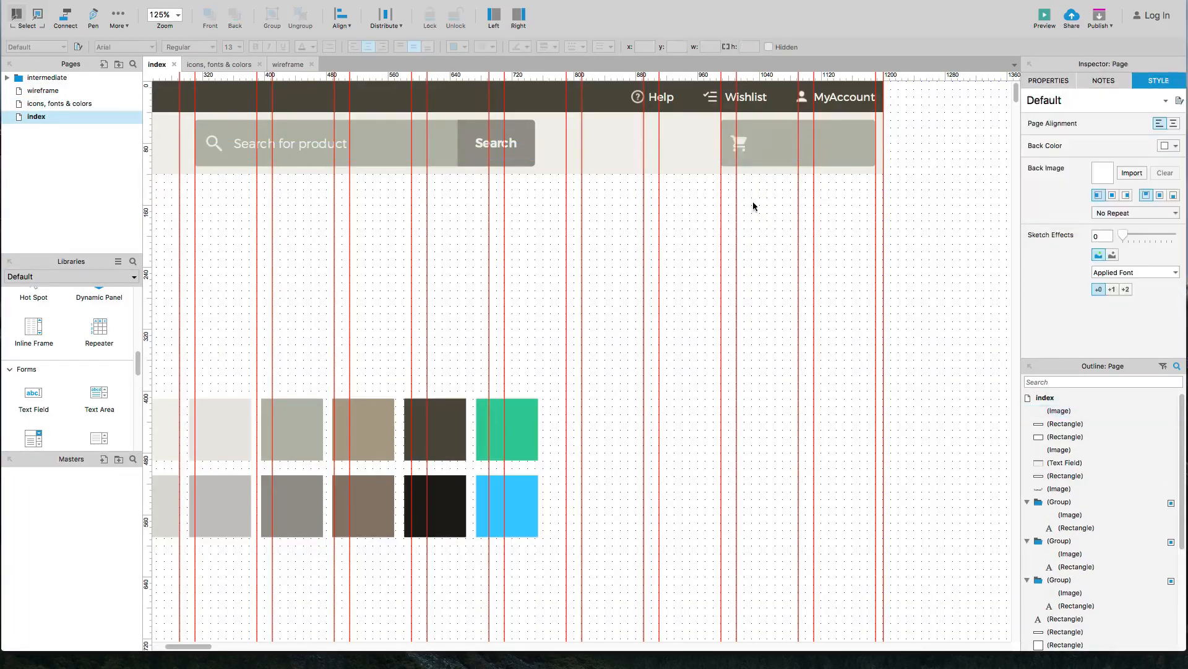
{"action": "left_click", "coordinate": [744, 146]}
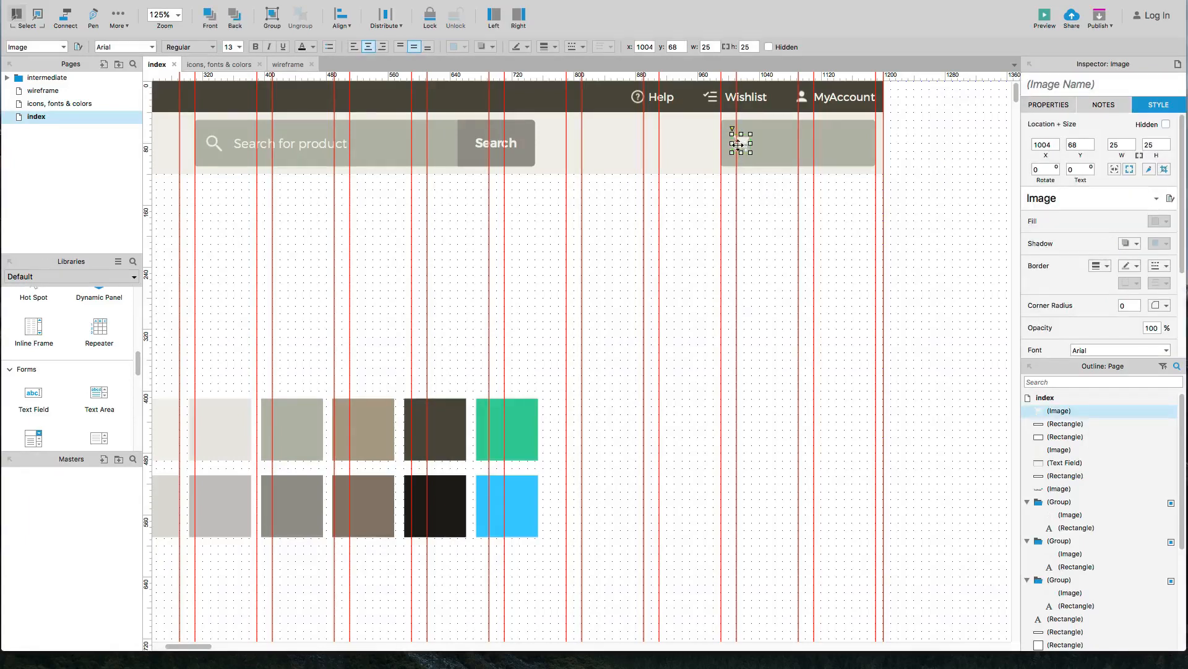
{"action": "left_click", "coordinate": [752, 192]}
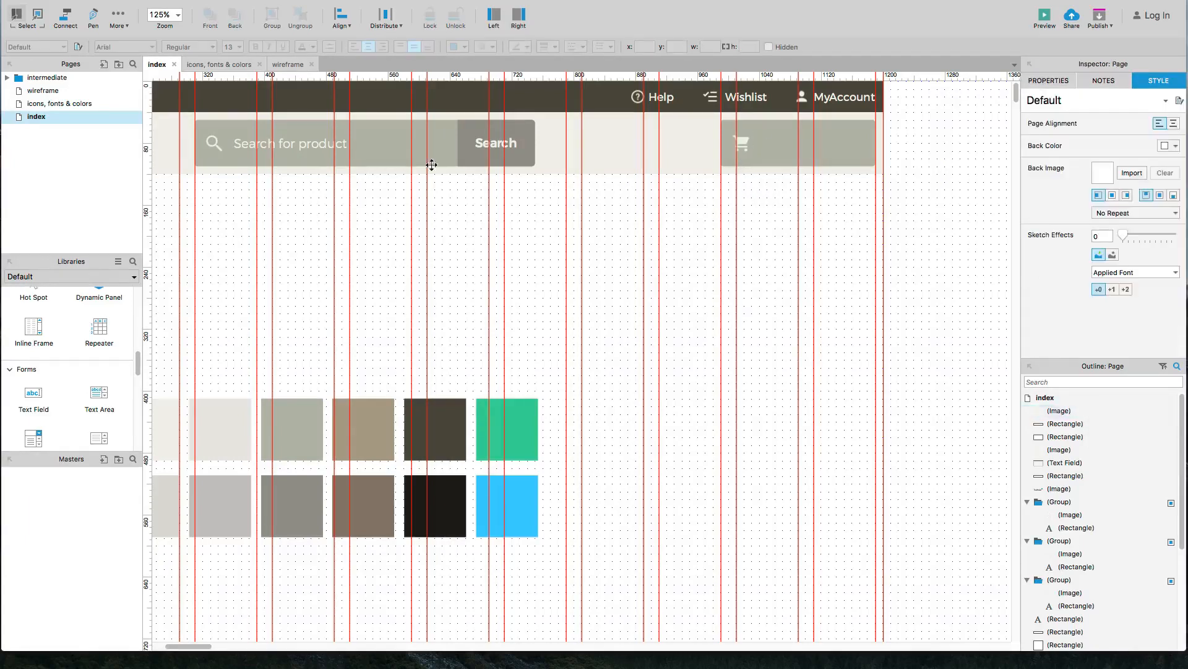
Step: Duplicate the search text field into the cart box and resize the copy to 81 wide by 25 high
{"action": "left_click", "coordinate": [283, 145]}
{"action": "left_click_drag", "start_coordinate": [285, 145], "coordinate": [807, 139]}
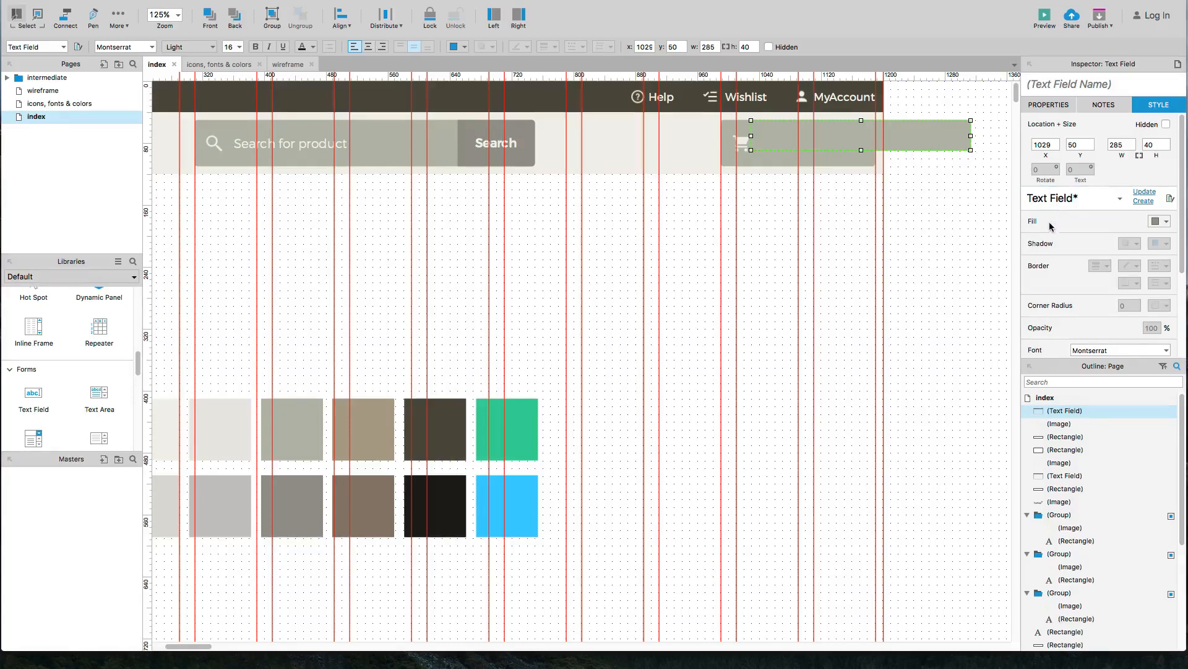
{"action": "scroll", "coordinate": [1049, 227], "scroll_direction": "down", "scroll_amount": 3}
{"action": "scroll", "coordinate": [1049, 228], "scroll_direction": "up", "scroll_amount": 3}
{"action": "left_click", "coordinate": [1150, 145]}
{"action": "type", "text": "25"}
{"action": "key", "text": "Tab"}
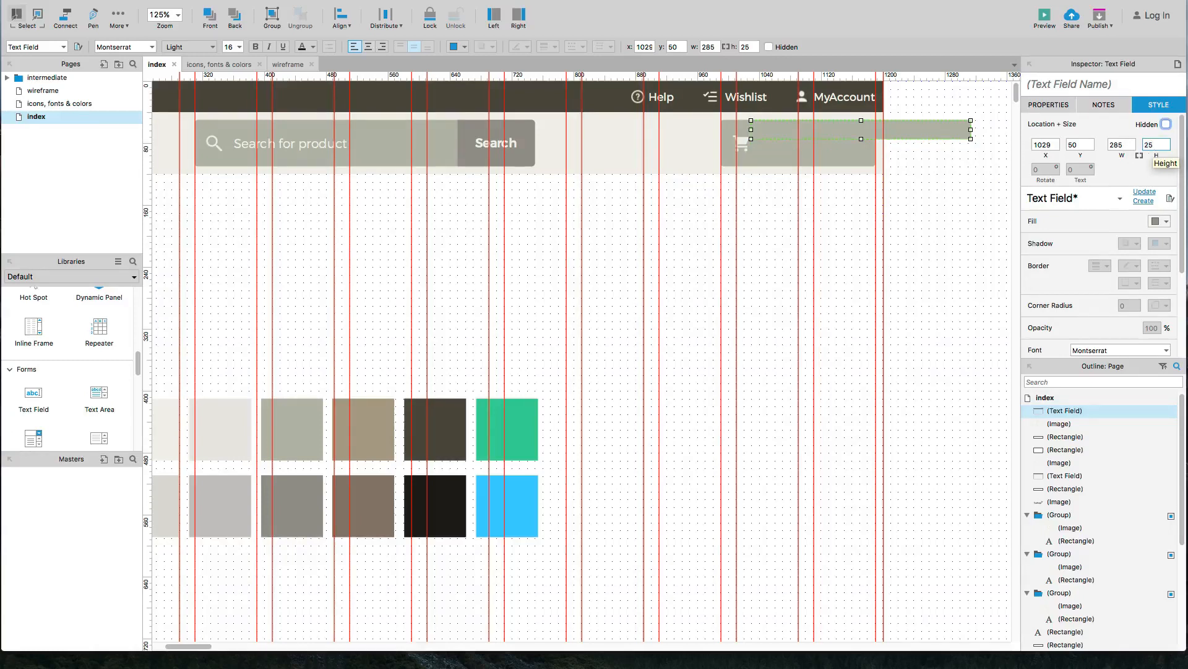
{"action": "left_click_drag", "start_coordinate": [972, 130], "coordinate": [812, 127]}
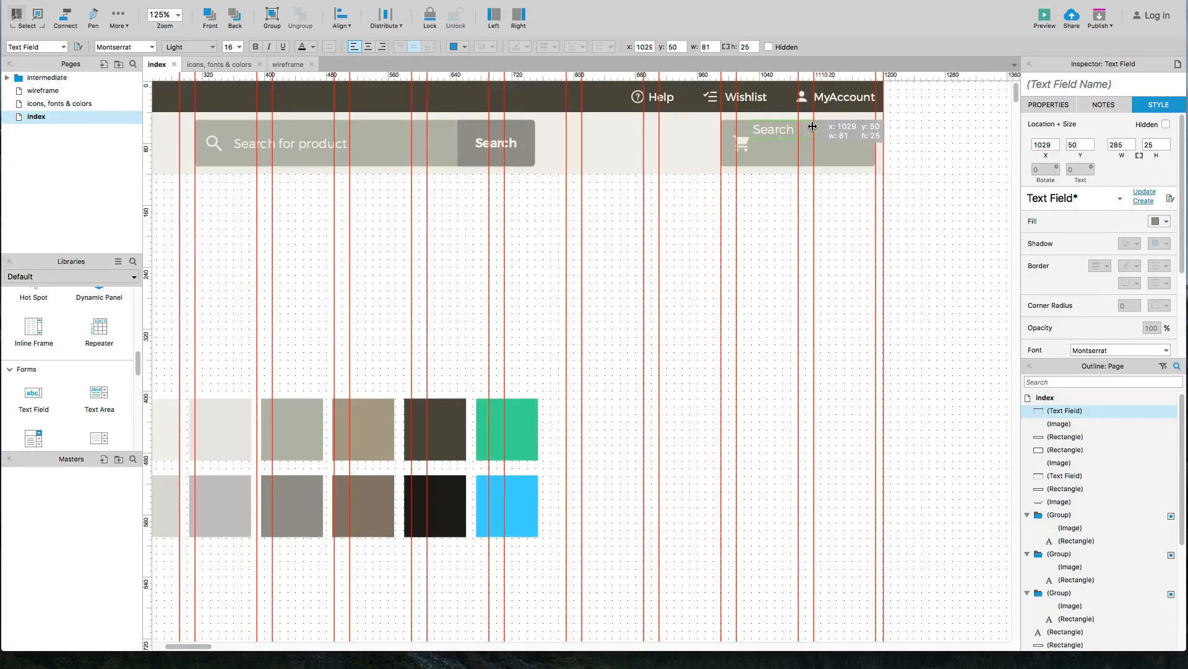
Step: Move the small text field to x 1034, y 56 beside the cart icon and duplicate it directly below at y 81
{"action": "key", "text": "Down"}
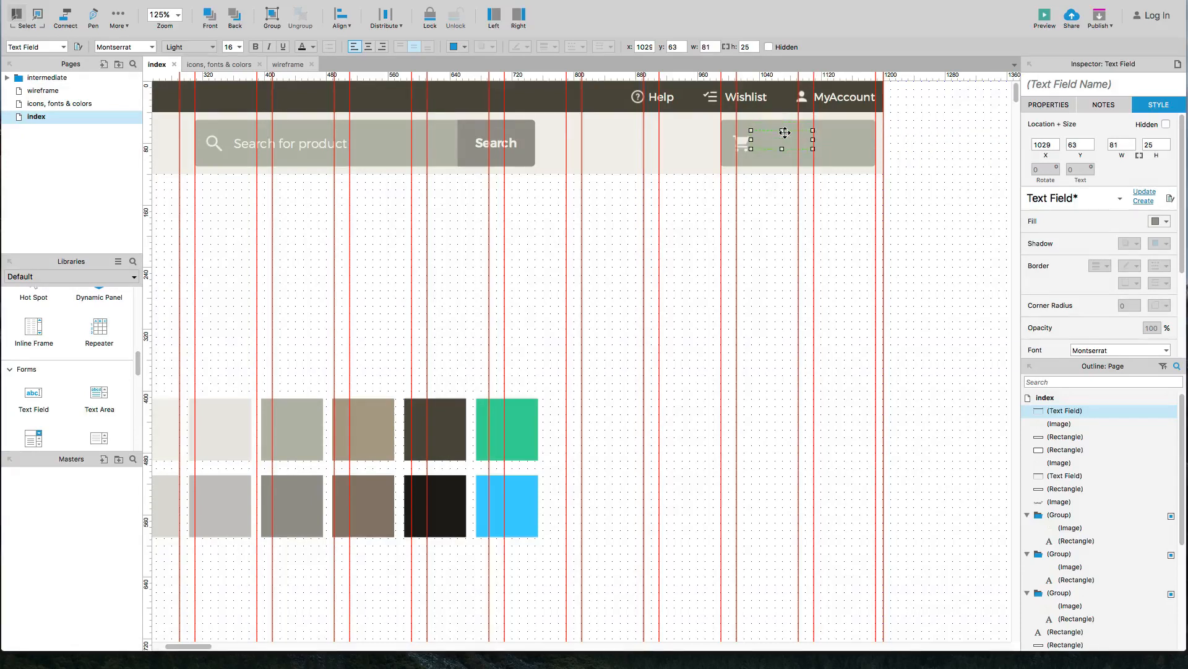
{"action": "key", "text": "Right"}
{"action": "key", "text": "Right"}
{"action": "key", "text": "Right"}
{"action": "key", "text": "Up"}
{"action": "key", "text": "Up"}
{"action": "key", "text": "Up"}
{"action": "left_click_drag", "start_coordinate": [784, 133], "coordinate": [780, 156]}
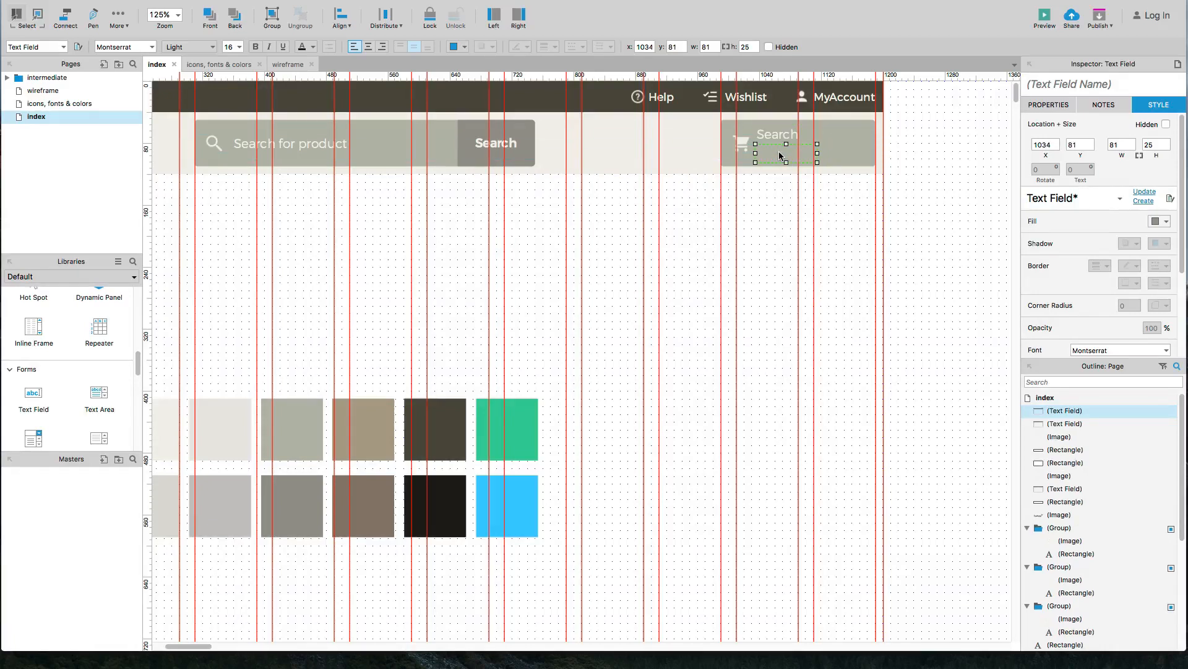
{"action": "left_click", "coordinate": [785, 195]}
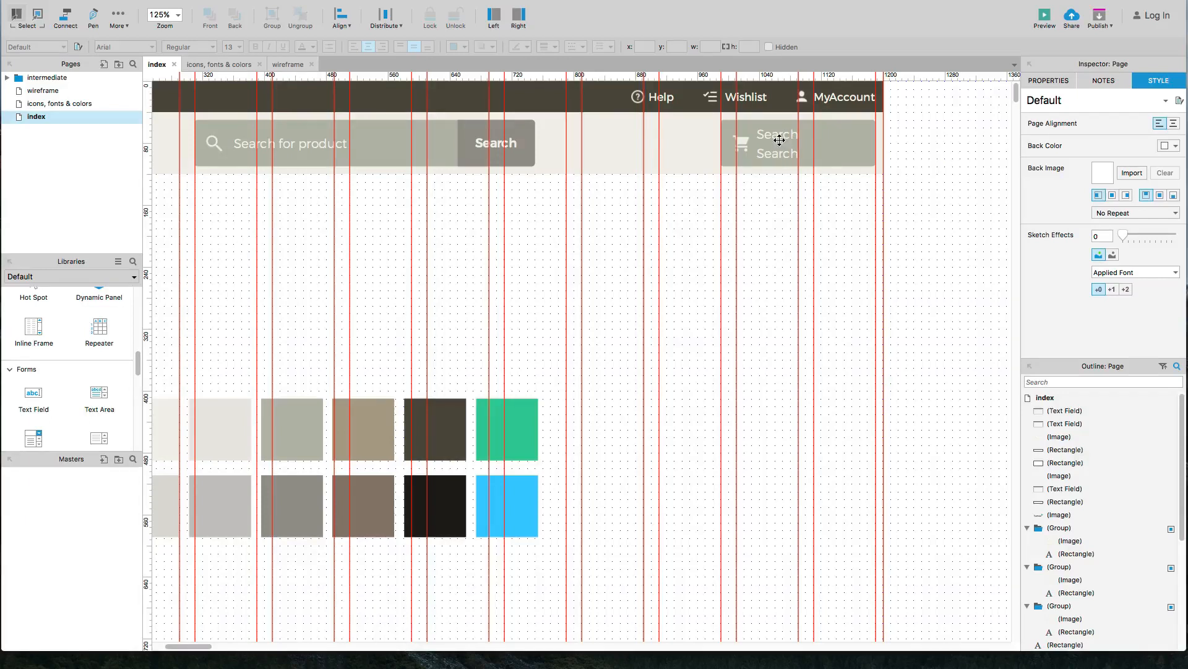
Step: Change the hint text of the cart box's upper text field to "0 USD"
{"action": "left_click", "coordinate": [779, 140]}
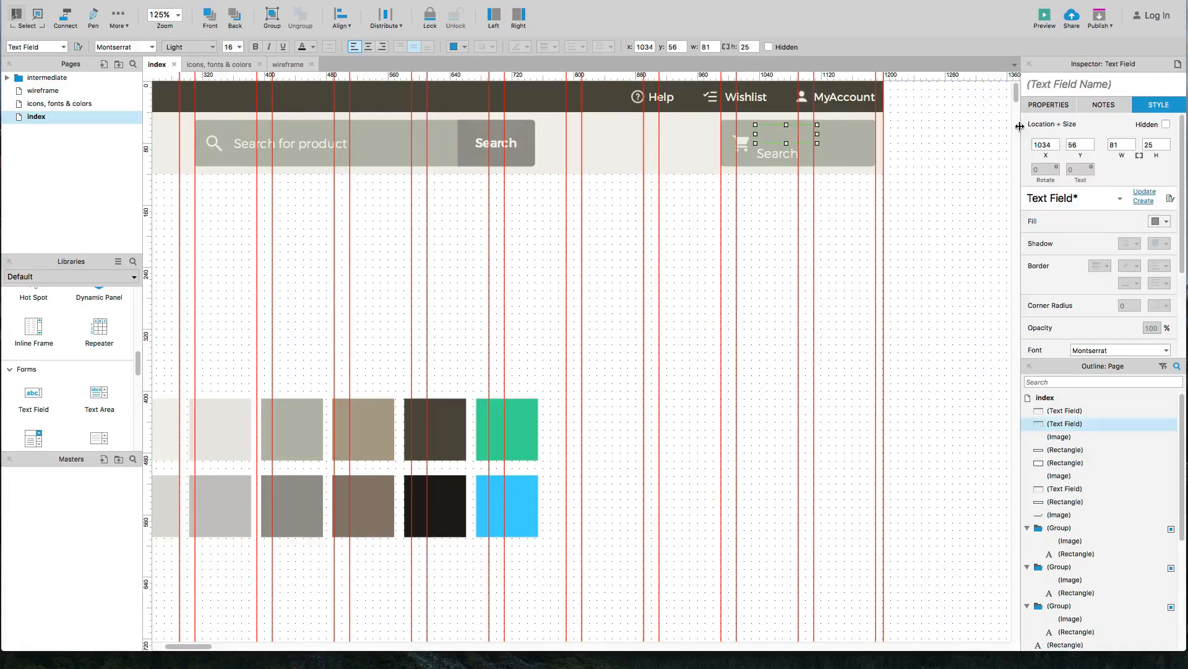
{"action": "left_click", "coordinate": [1048, 106]}
{"action": "scroll", "coordinate": [1056, 291], "scroll_direction": "down", "scroll_amount": 1}
{"action": "triple_click", "coordinate": [1057, 282]}
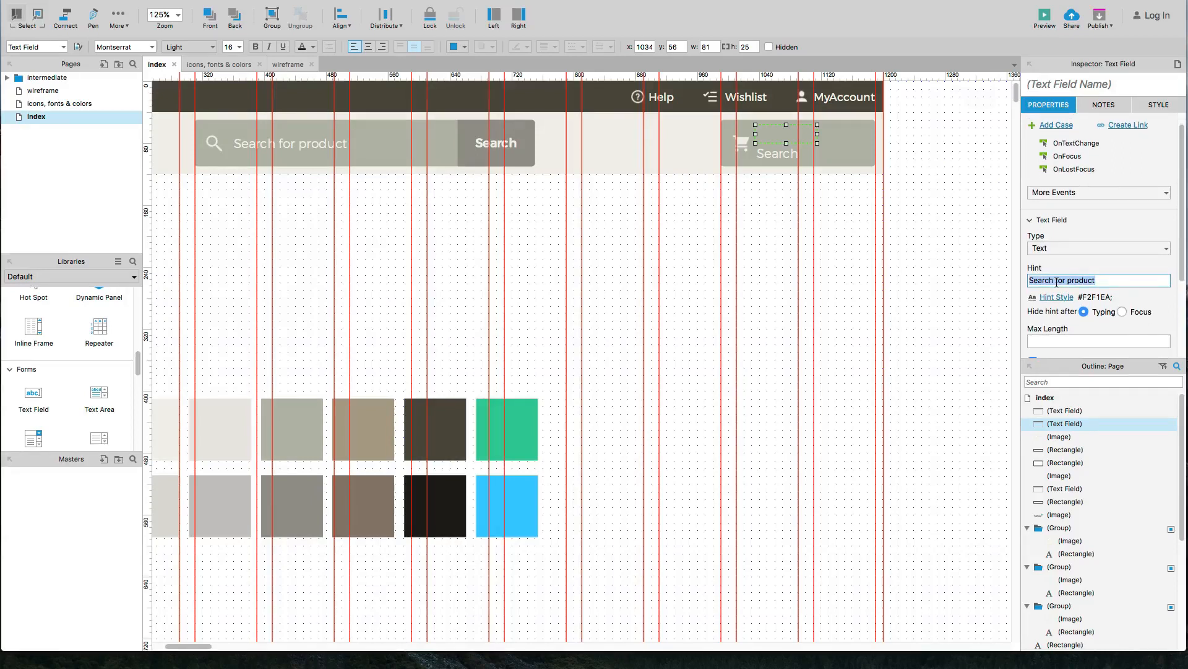
{"action": "type", "text": "0 USD"}
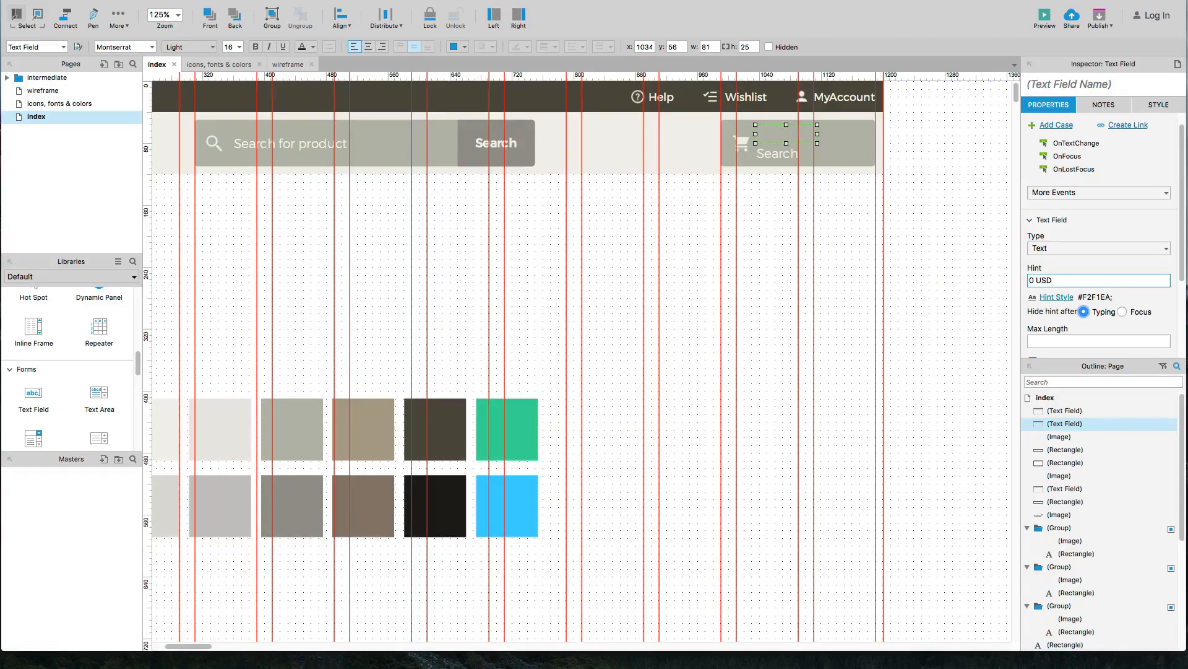
{"action": "left_click", "coordinate": [923, 252]}
Step: Change the hint text of the cart box's lower text field to "0"
{"action": "left_click", "coordinate": [803, 156]}
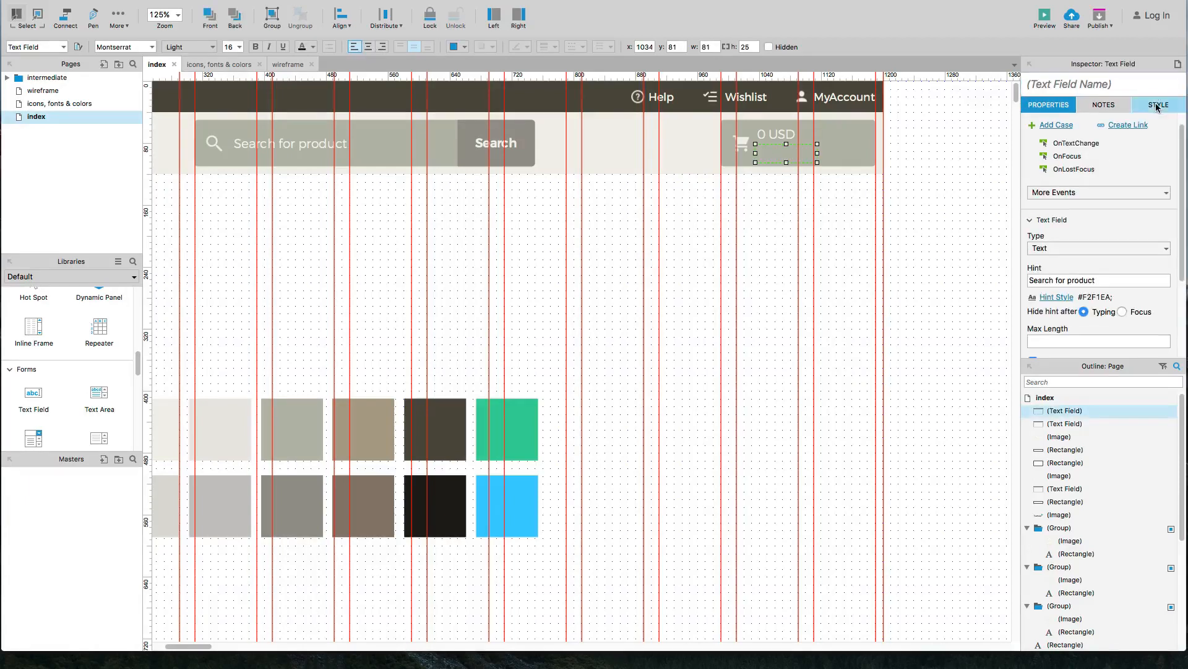
{"action": "scroll", "coordinate": [1065, 254], "scroll_direction": "down", "scroll_amount": 1}
{"action": "left_click", "coordinate": [1079, 275]}
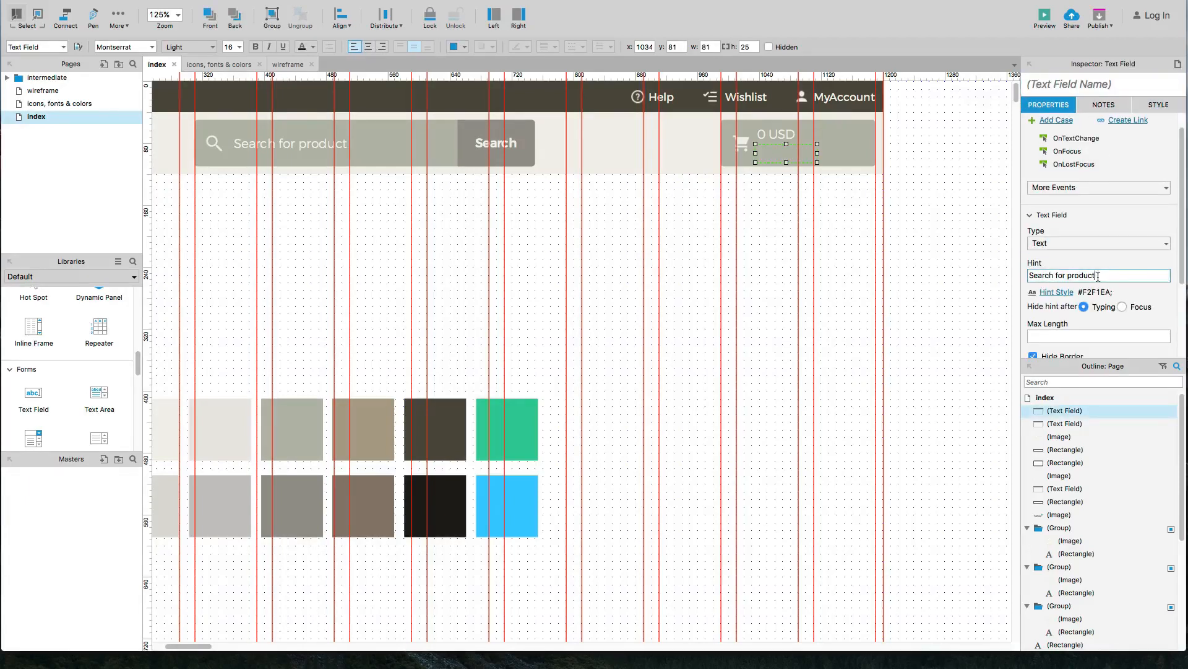
{"action": "left_click_drag", "start_coordinate": [1100, 276], "coordinate": [1029, 273]}
{"action": "type", "text": "0"}
{"action": "left_click", "coordinate": [914, 274]}
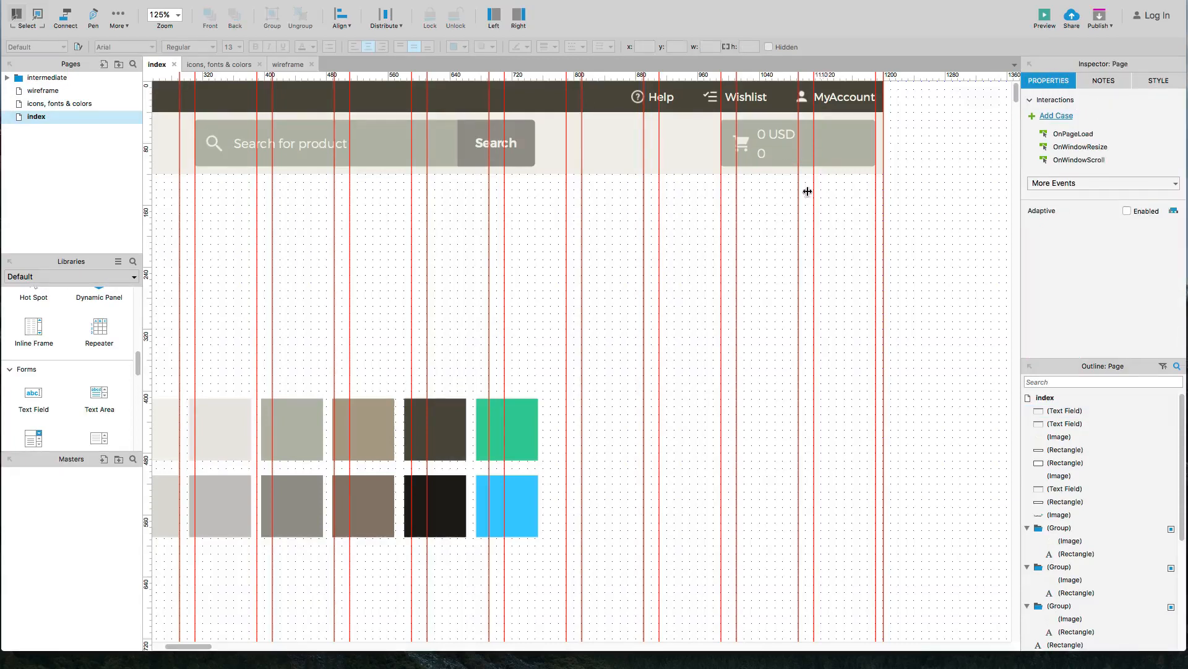
Step: Right-align the text of both cart box text fields
{"action": "left_click", "coordinate": [777, 133]}
{"action": "left_click", "coordinate": [774, 155], "text": "shift"}
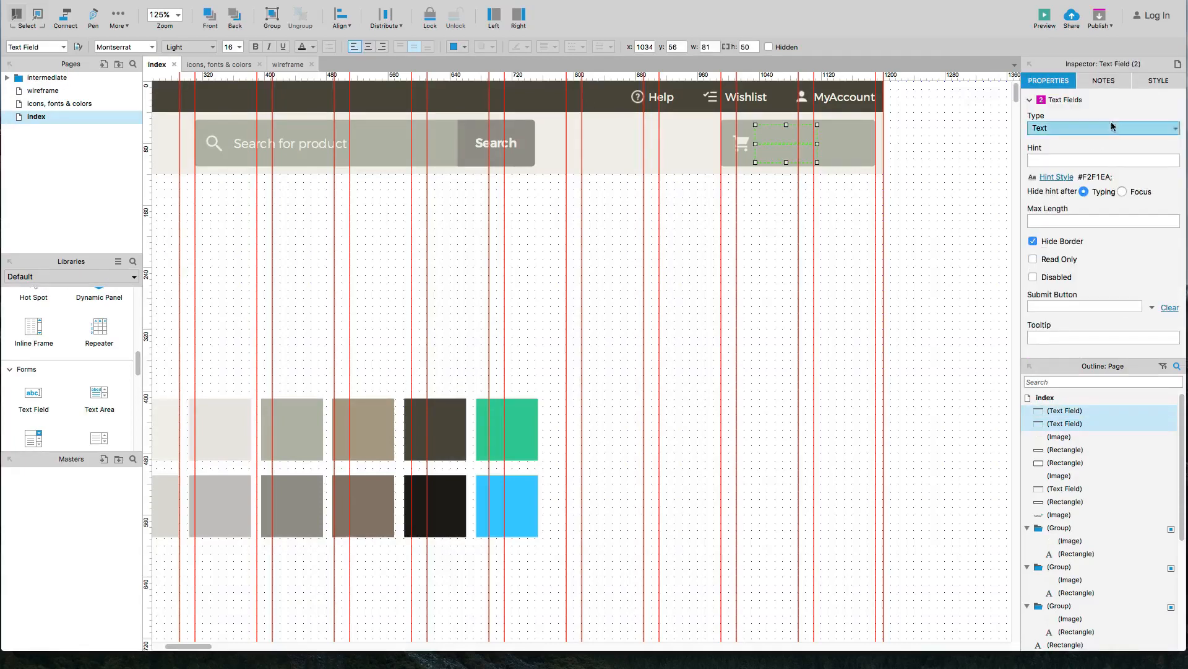
{"action": "left_click", "coordinate": [1156, 82]}
{"action": "scroll", "coordinate": [1125, 271], "scroll_direction": "down", "scroll_amount": 1}
{"action": "scroll", "coordinate": [1126, 270], "scroll_direction": "down", "scroll_amount": 5}
{"action": "left_click", "coordinate": [1118, 330]}
{"action": "left_click", "coordinate": [781, 224]}
Step: Ungroup the Help link and copy its text label into the cart box beside "0 USD" at x 1125, y 59
{"action": "left_click", "coordinate": [669, 97]}
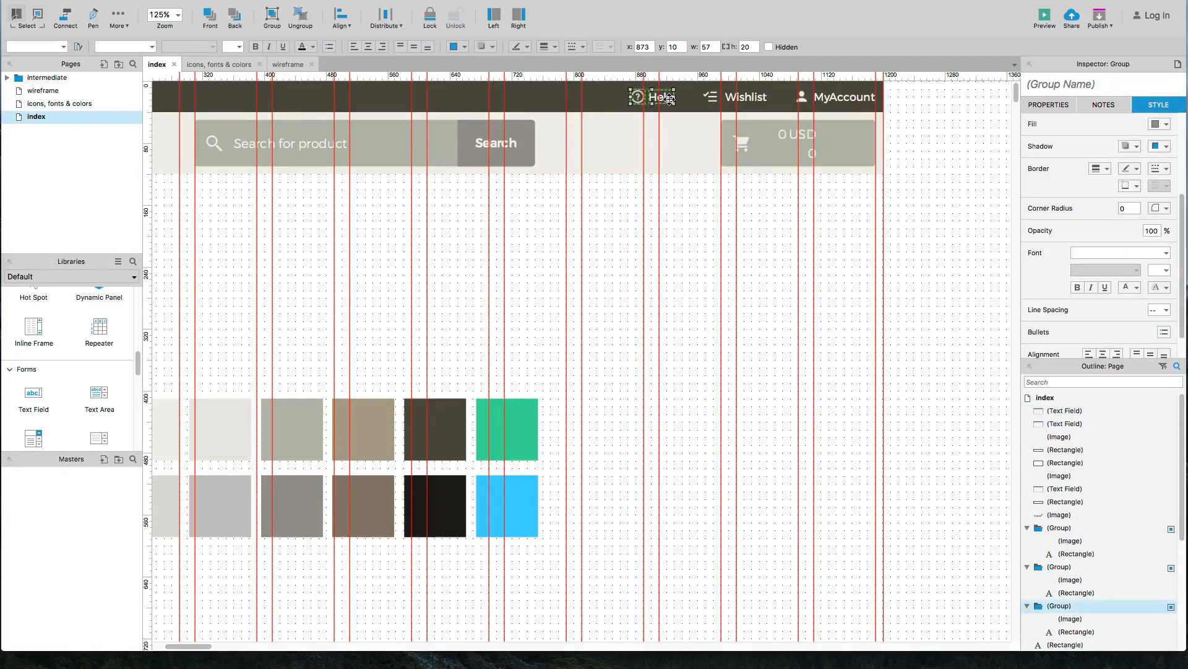
{"action": "right_click", "coordinate": [668, 98]}
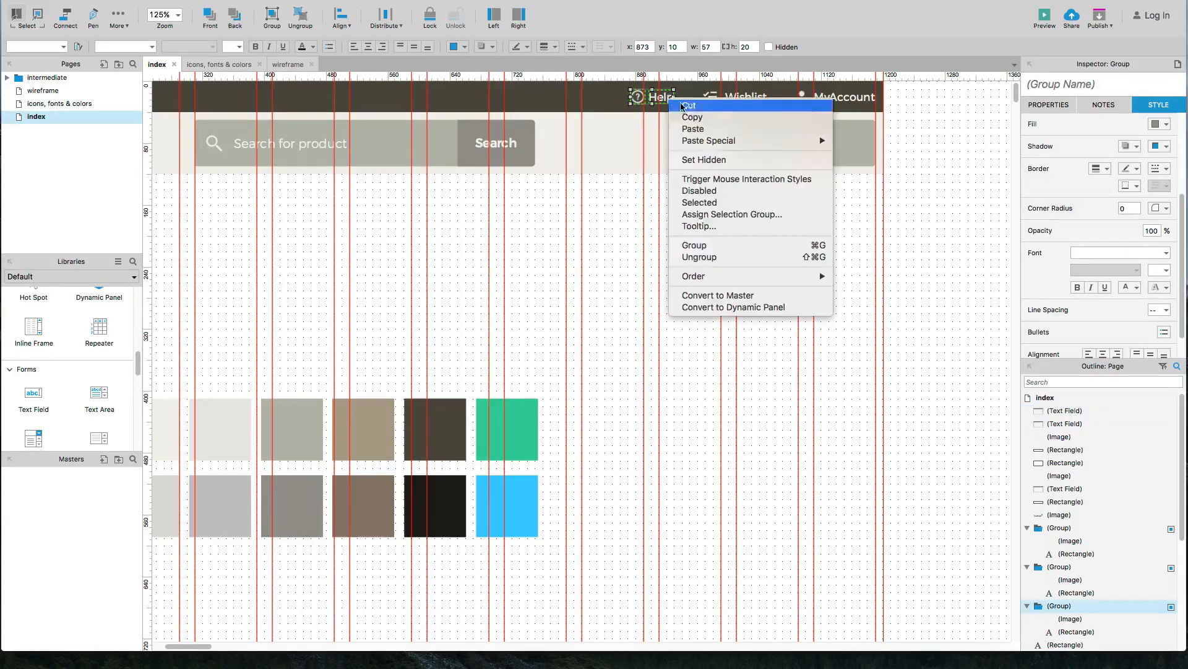
{"action": "left_click", "coordinate": [706, 257]}
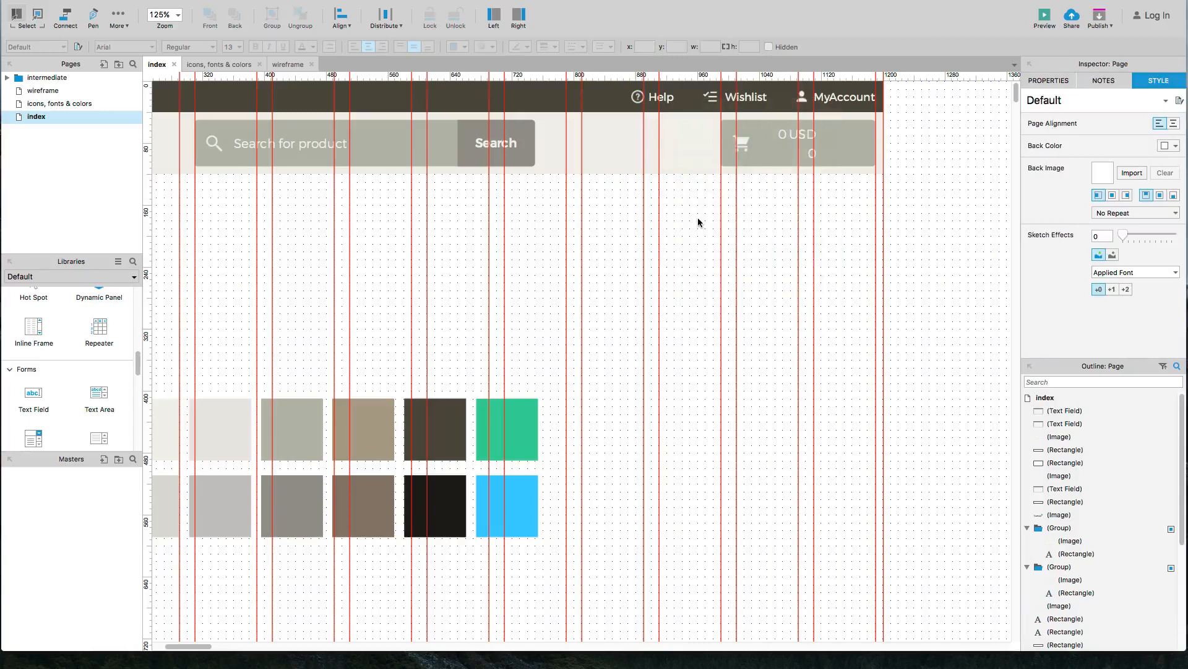
{"action": "left_click", "coordinate": [662, 97]}
{"action": "left_click_drag", "start_coordinate": [663, 96], "coordinate": [839, 134]}
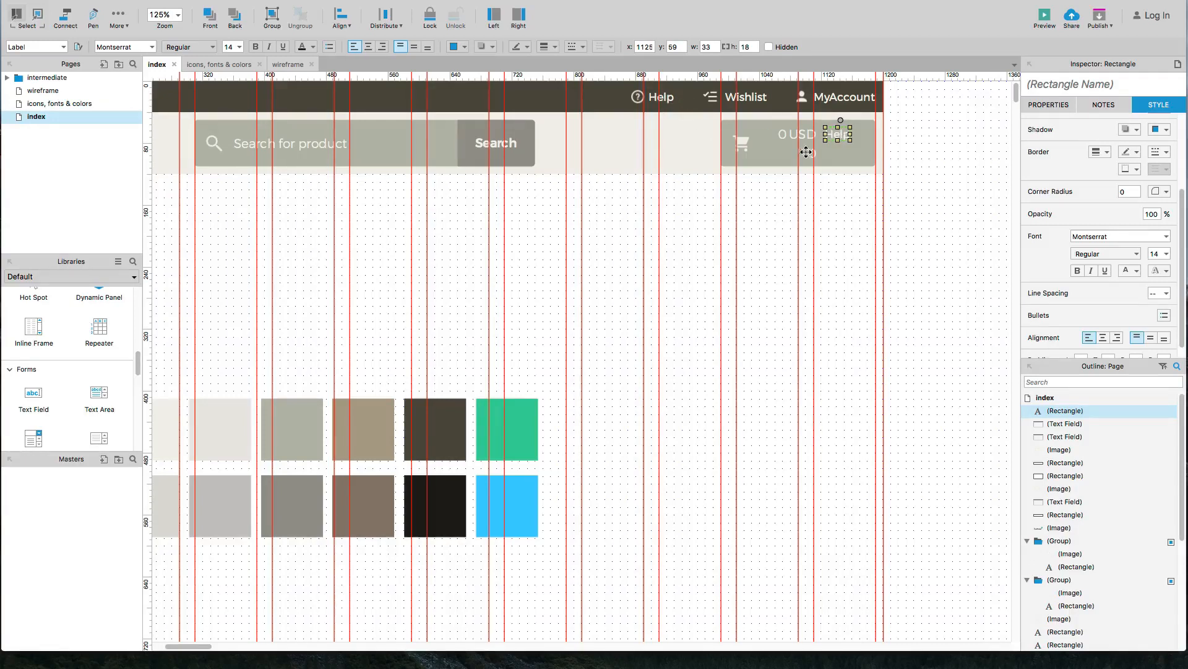
{"action": "left_click", "coordinate": [906, 165]}
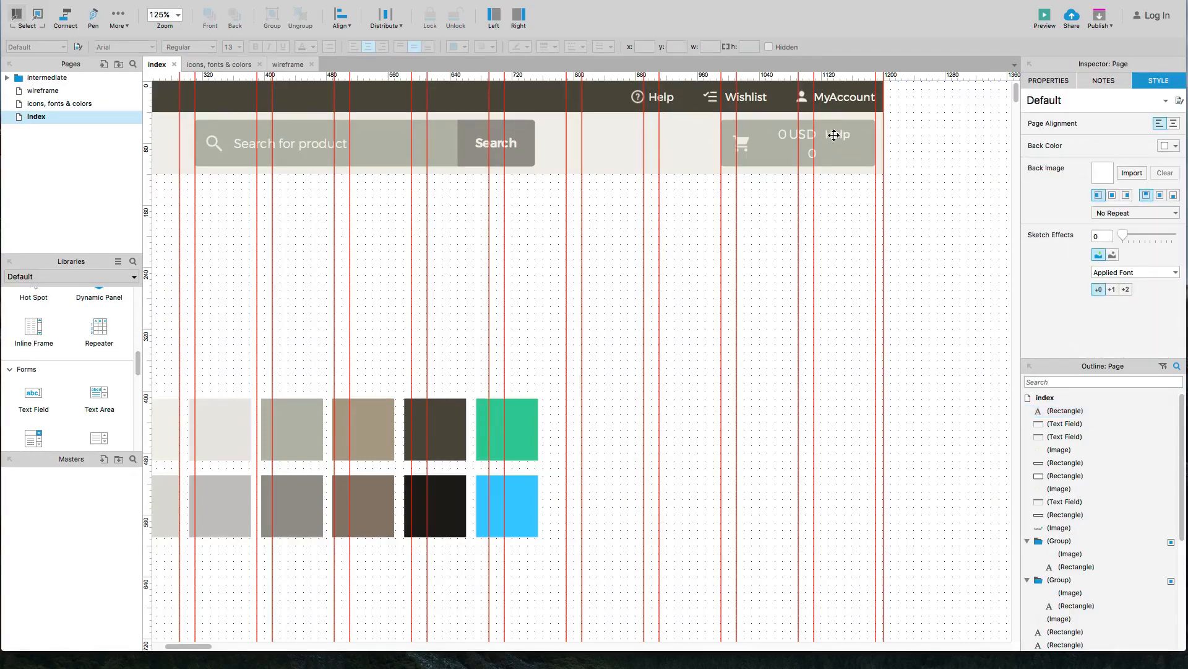
Step: Change the copied Help label's text in the cart box to "Price"
{"action": "left_click", "coordinate": [830, 132]}
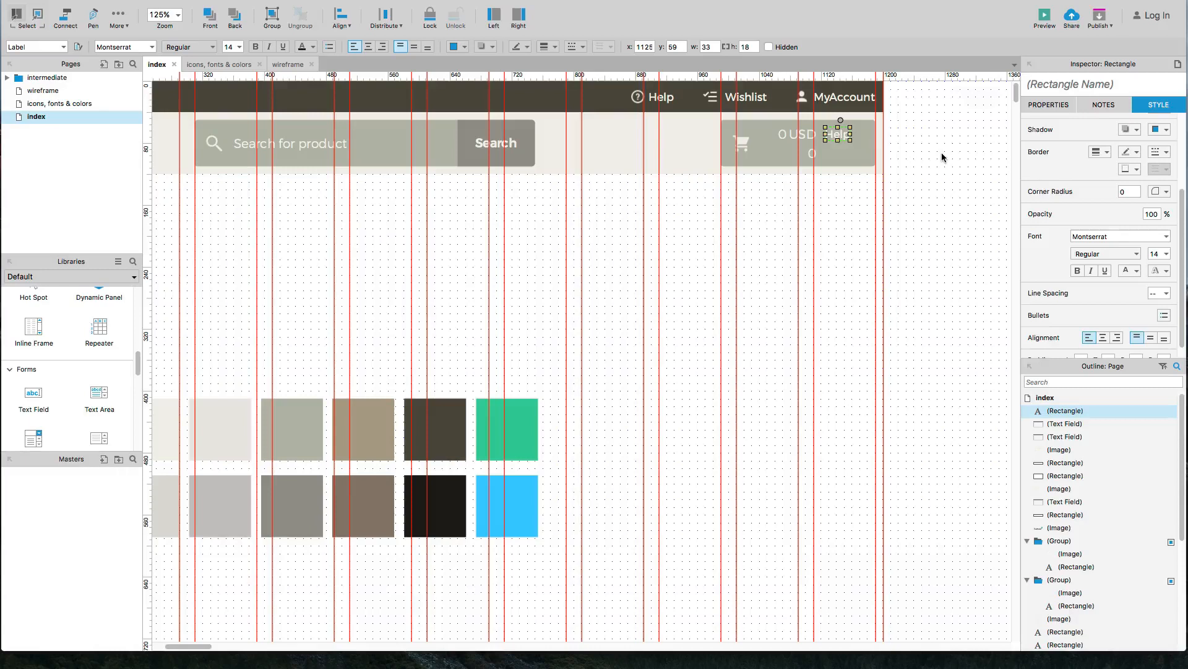
{"action": "type", "text": "Price"}
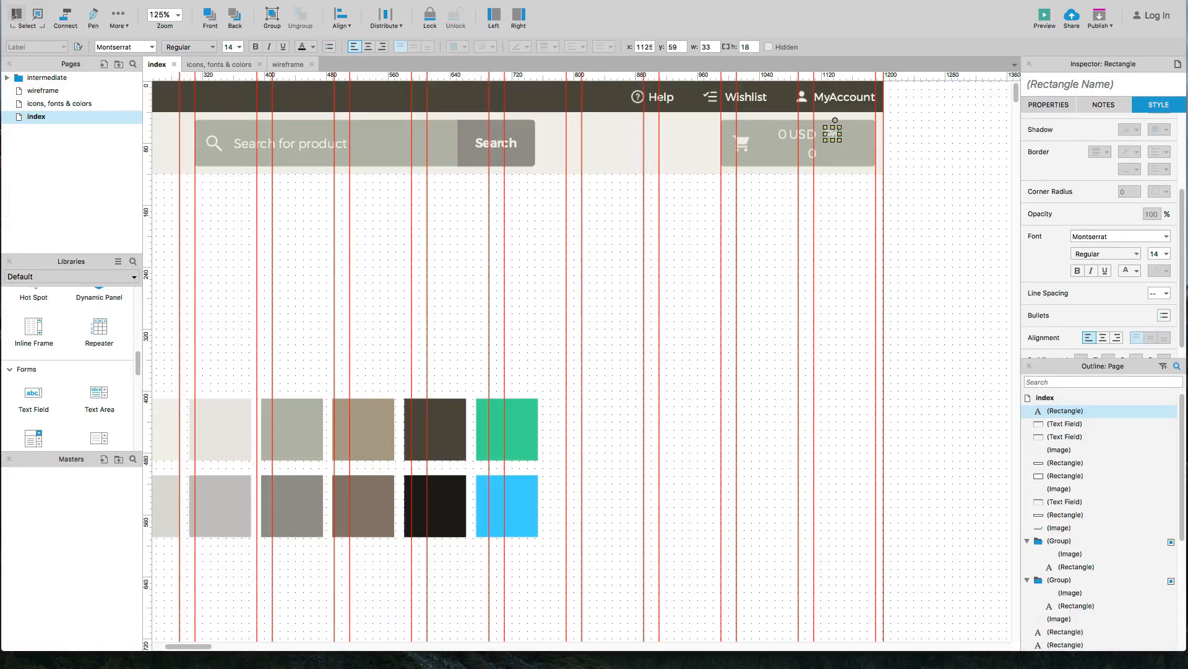
{"action": "left_click", "coordinate": [950, 193]}
Step: Duplicate the Price label below itself at x 1125, y 83 and change the copy's text to "Amount"
{"action": "left_click_drag", "start_coordinate": [833, 133], "coordinate": [834, 153]}
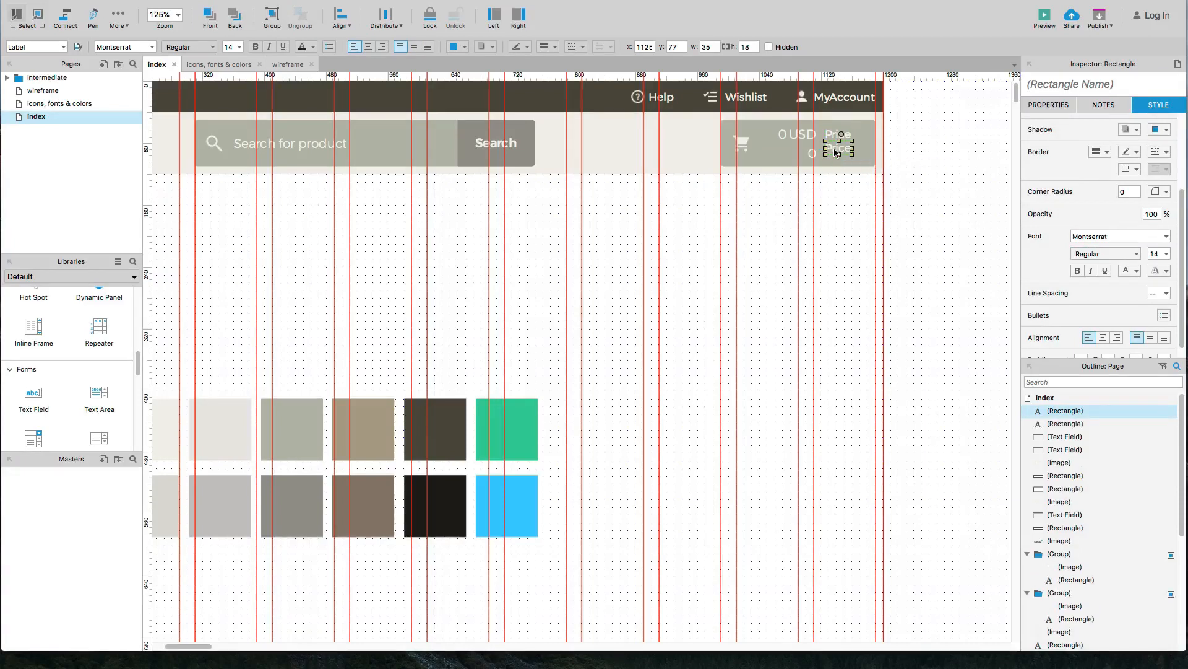
{"action": "key", "text": "Down"}
{"action": "key", "text": "Down"}
{"action": "key", "text": "Down"}
{"action": "left_click_drag", "start_coordinate": [835, 153], "coordinate": [831, 149]}
{"action": "type", "text": "Amount"}
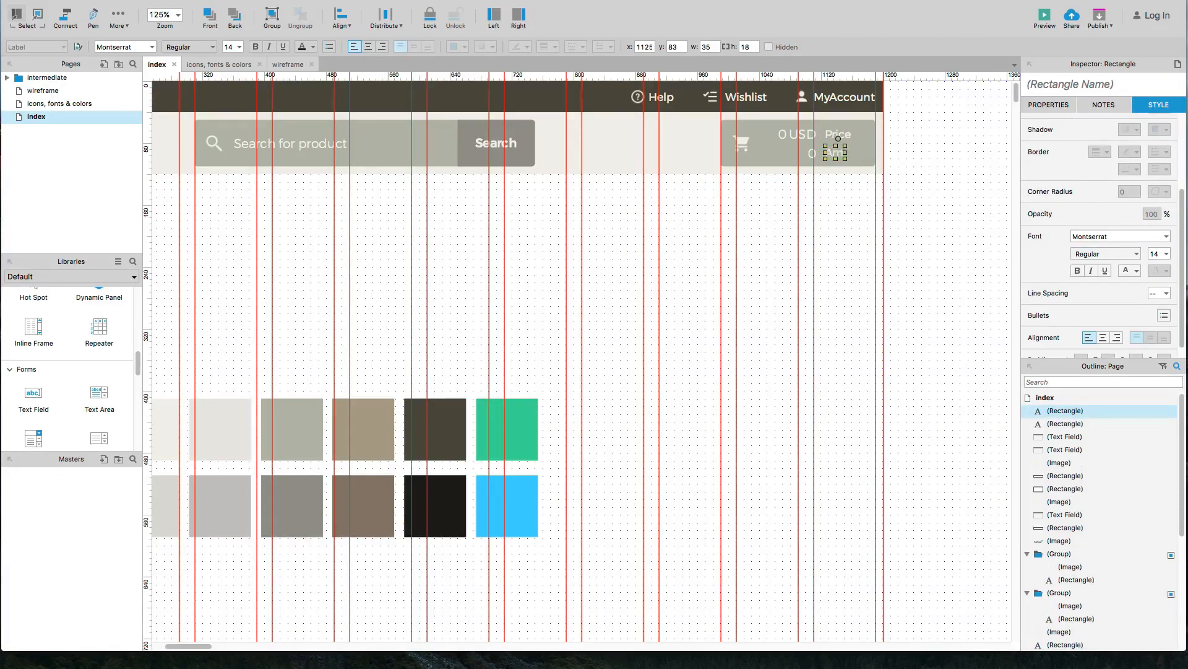
{"action": "left_click", "coordinate": [831, 206]}
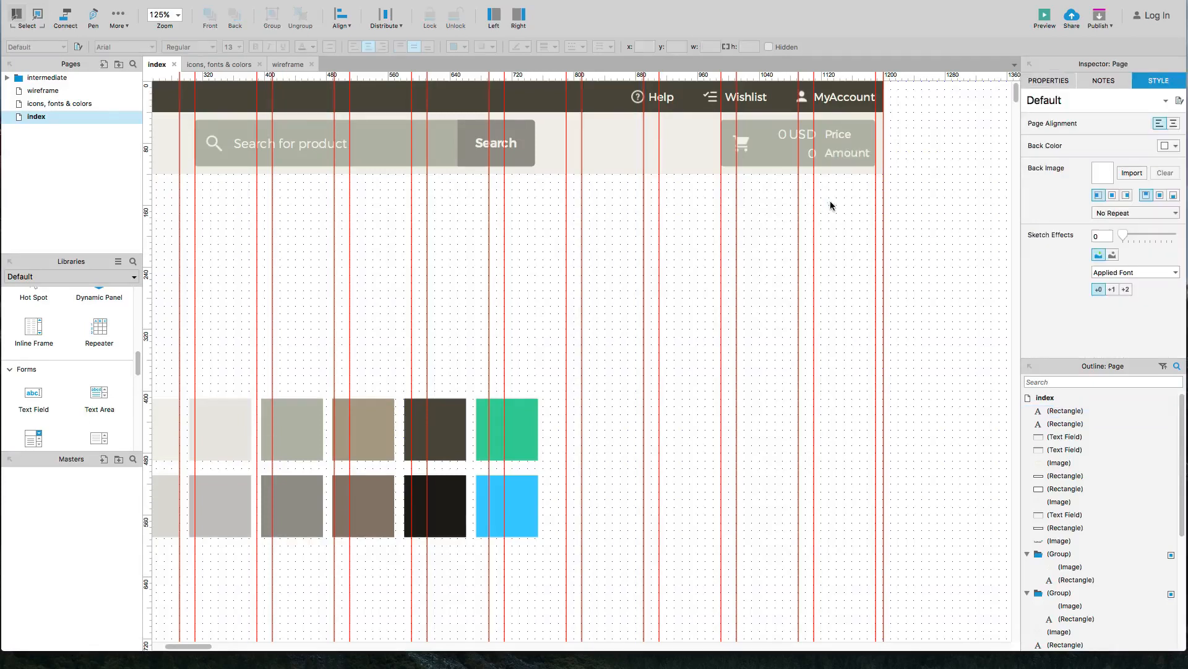
Step: Try the Bold font weight on the Price and Amount labels, and undo it
{"action": "left_click", "coordinate": [837, 157]}
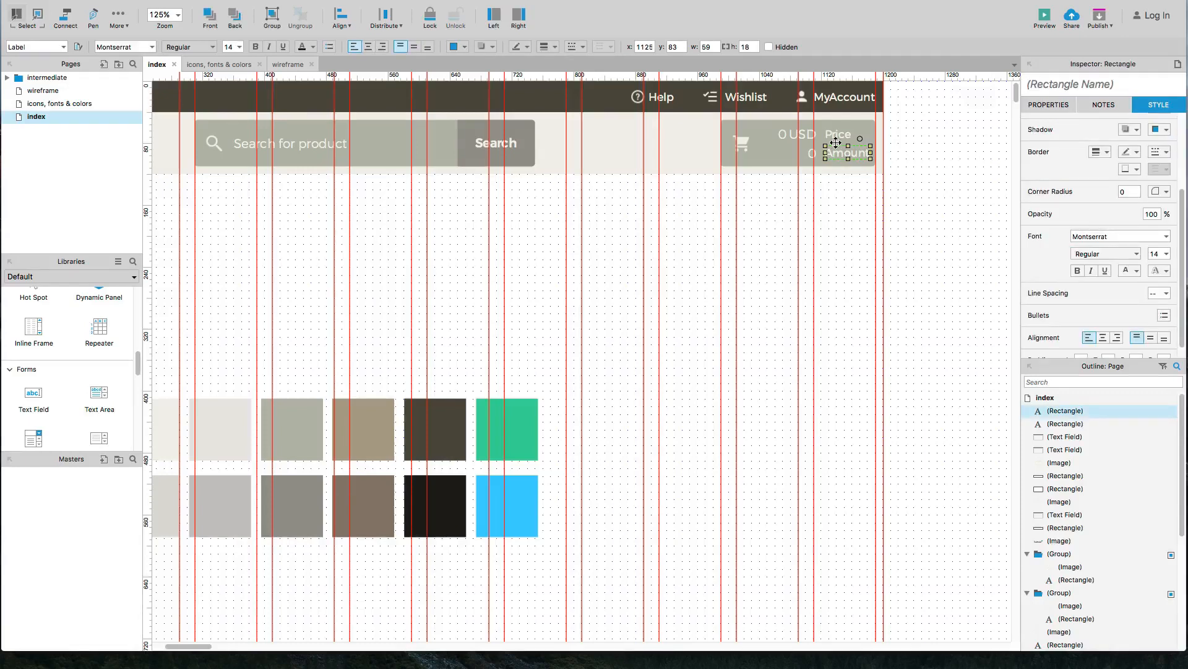
{"action": "left_click", "coordinate": [836, 138], "text": "shift"}
{"action": "left_click", "coordinate": [1108, 288]}
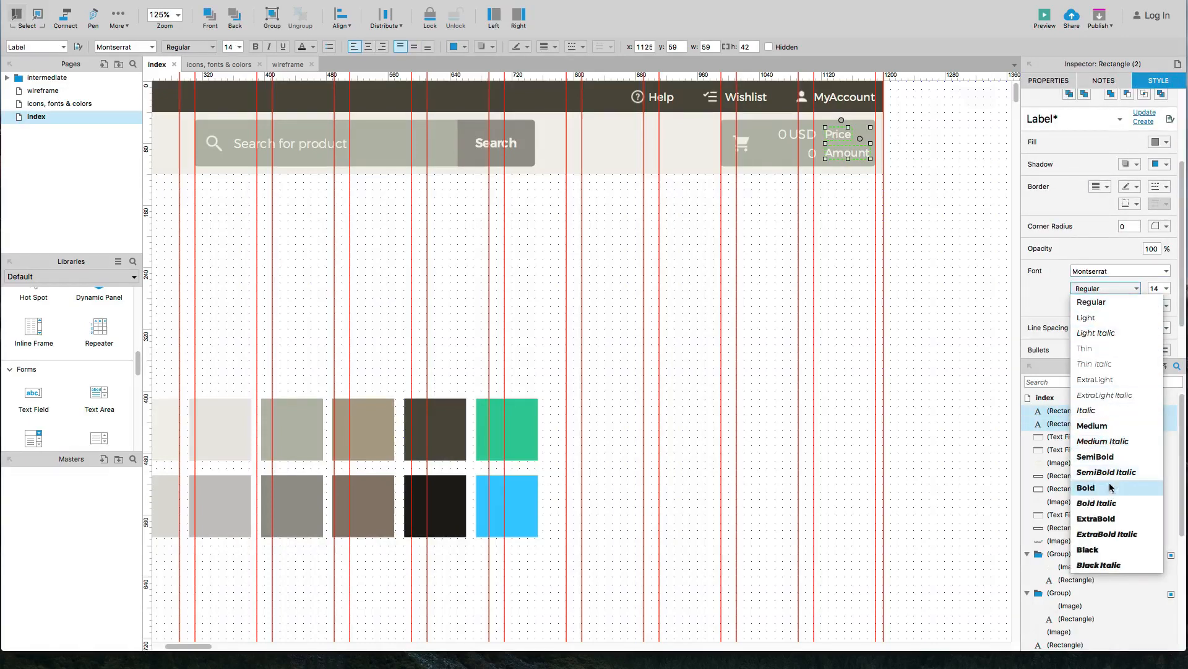
{"action": "left_click", "coordinate": [1112, 487]}
{"action": "left_click", "coordinate": [939, 320]}
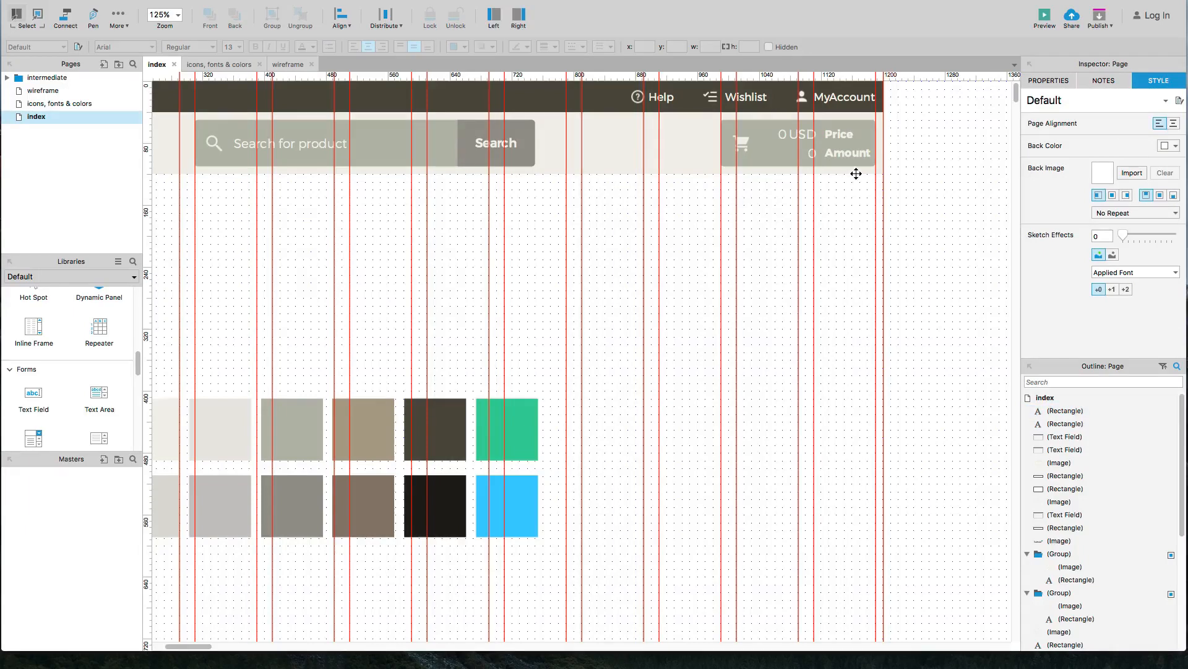
{"action": "key", "text": "super+z"}
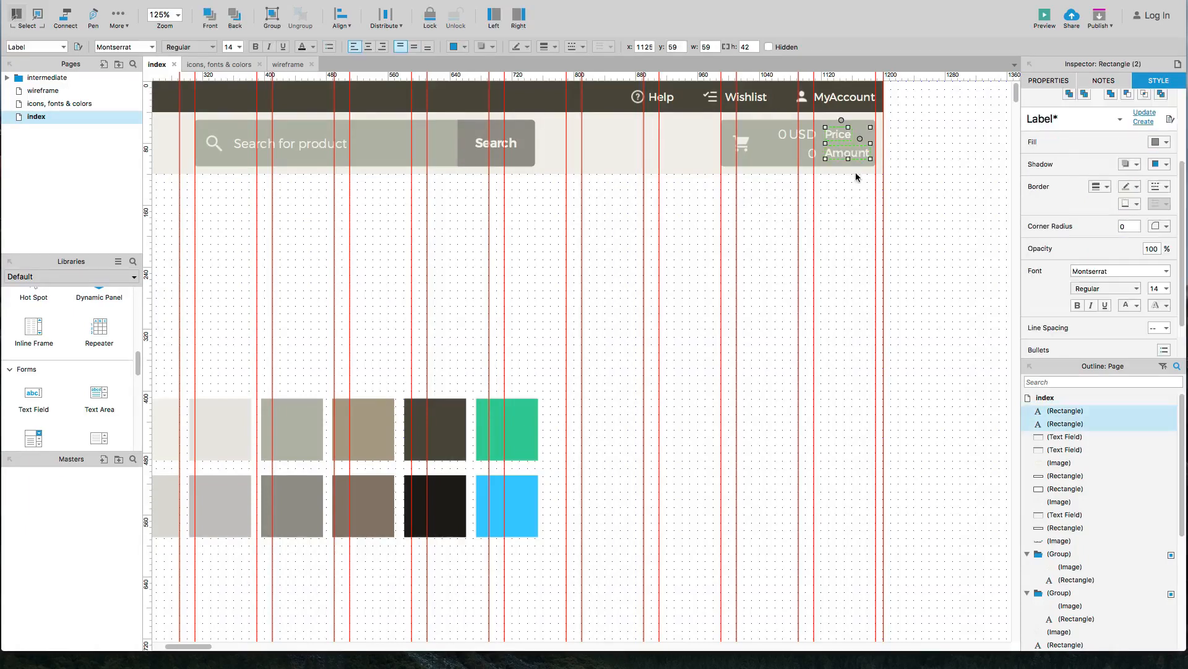
Step: Make the "0 USD" and "0" text fields in the cart box bold
{"action": "left_click", "coordinate": [788, 132]}
{"action": "left_click", "coordinate": [787, 155], "text": "shift"}
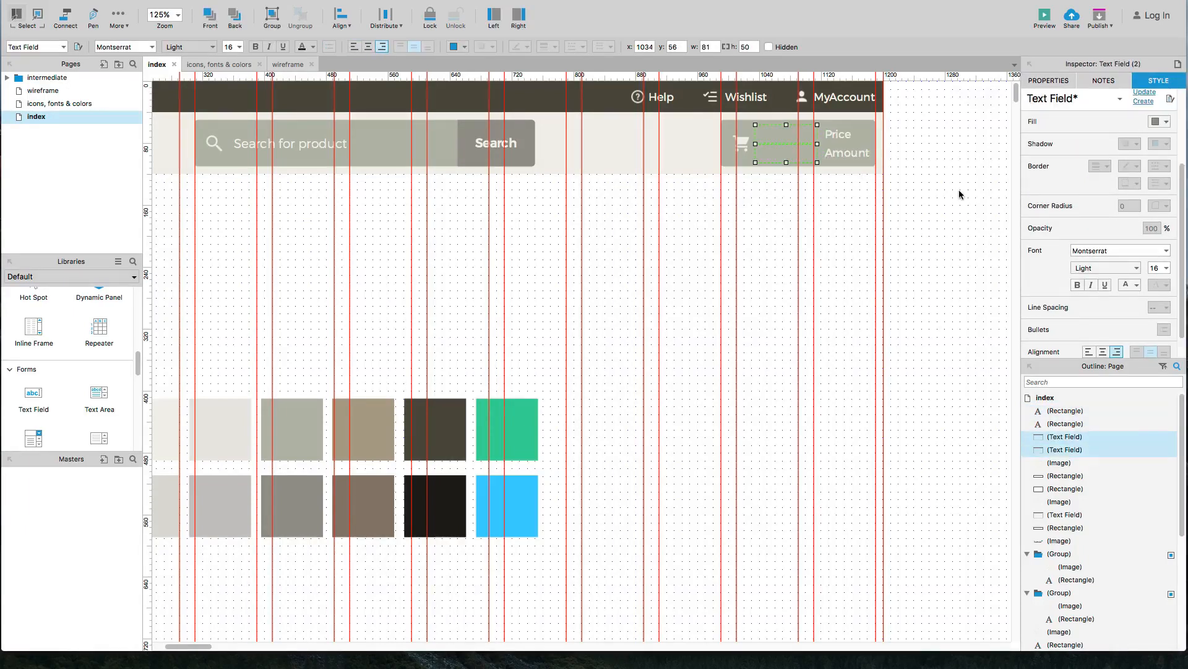
{"action": "left_click", "coordinate": [1080, 284]}
{"action": "left_click", "coordinate": [936, 253]}
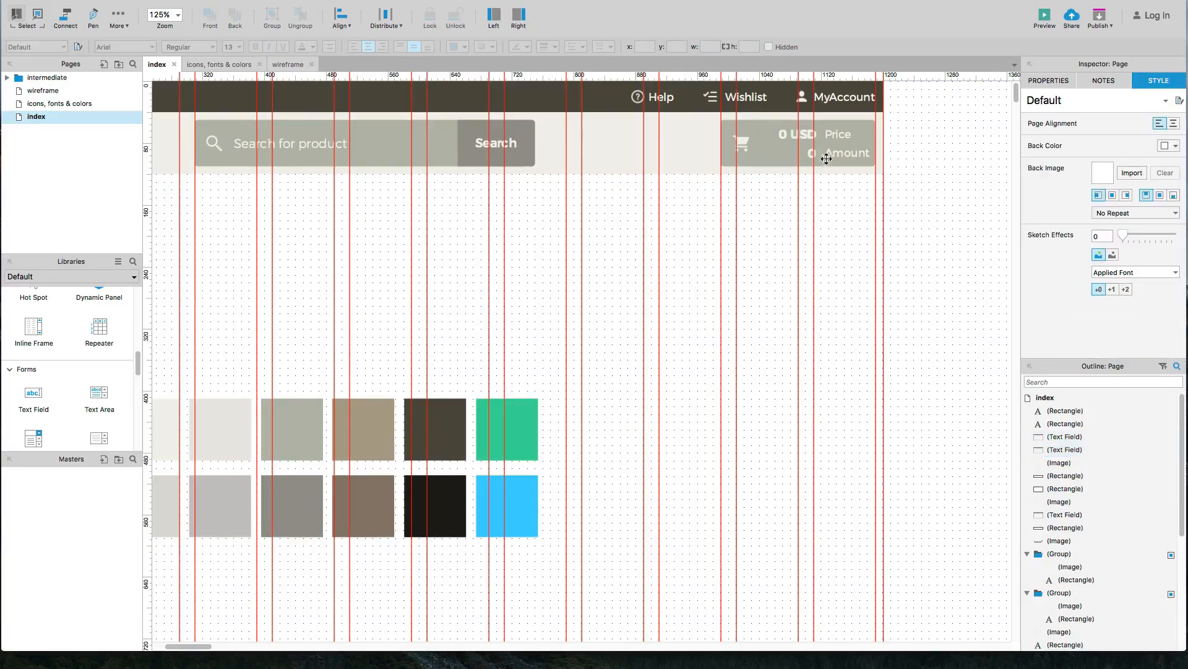
{"action": "left_click_drag", "start_coordinate": [751, 260], "coordinate": [850, 281]}
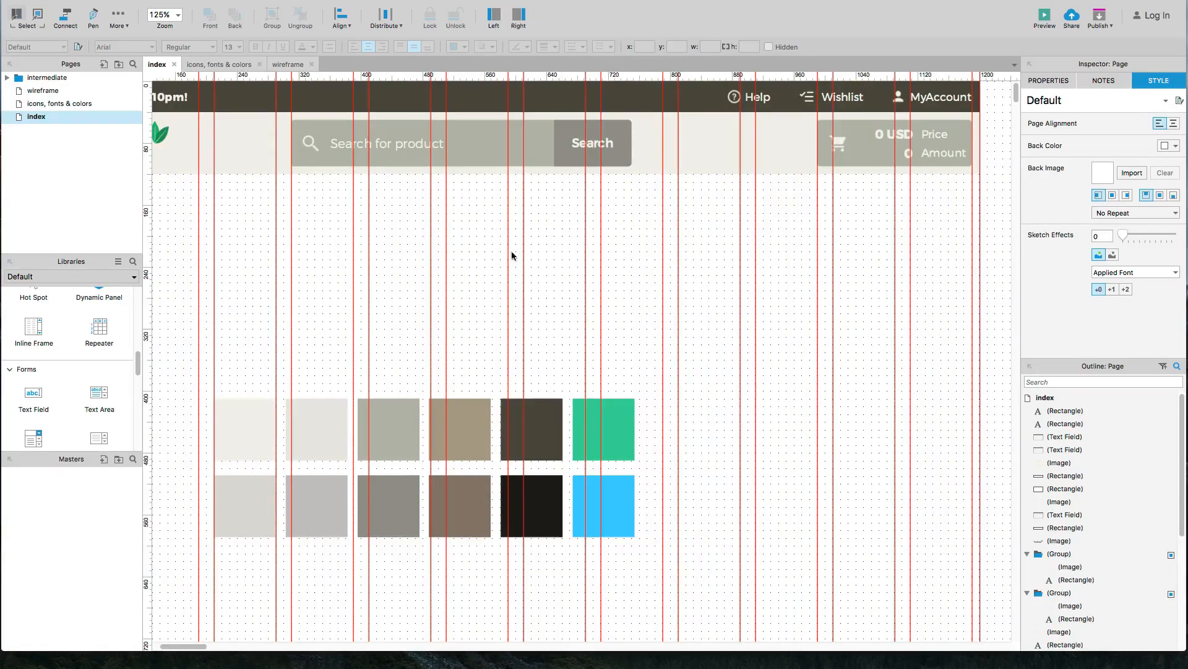
Step: Switch to the Chrome preview and reload the index page to check the header with its cart summary box
{"action": "left_click_drag", "start_coordinate": [512, 254], "coordinate": [581, 258]}
{"action": "key", "text": "super+Tab"}
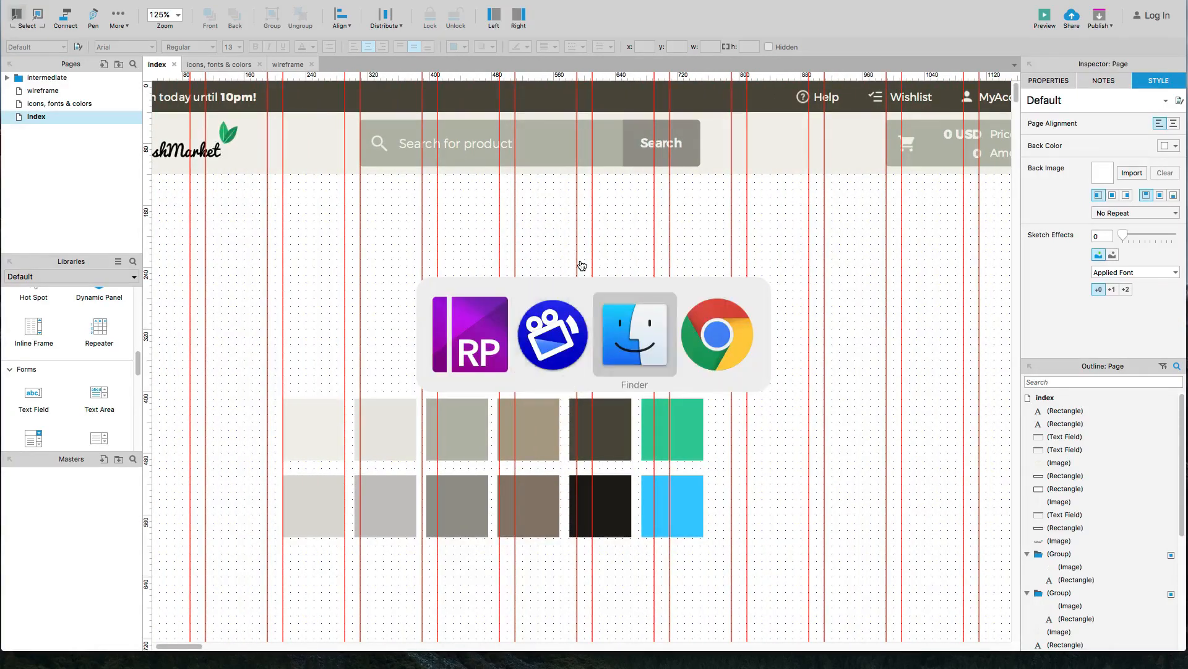
{"action": "left_click", "coordinate": [734, 340]}
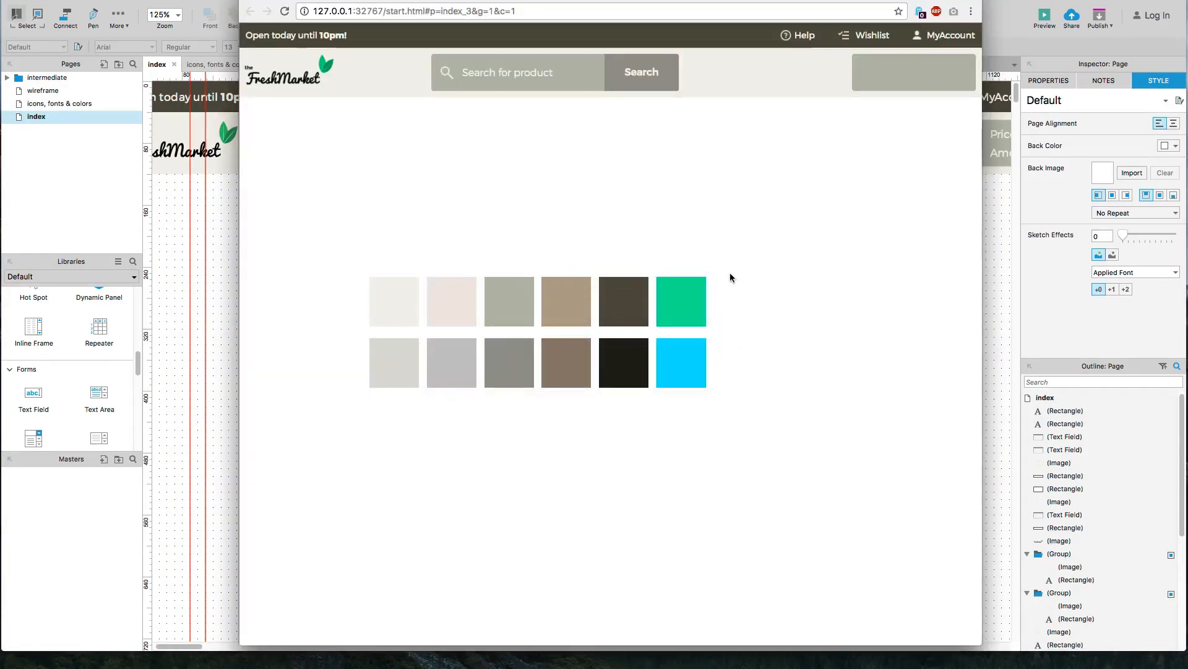
{"action": "key", "text": "super+r"}
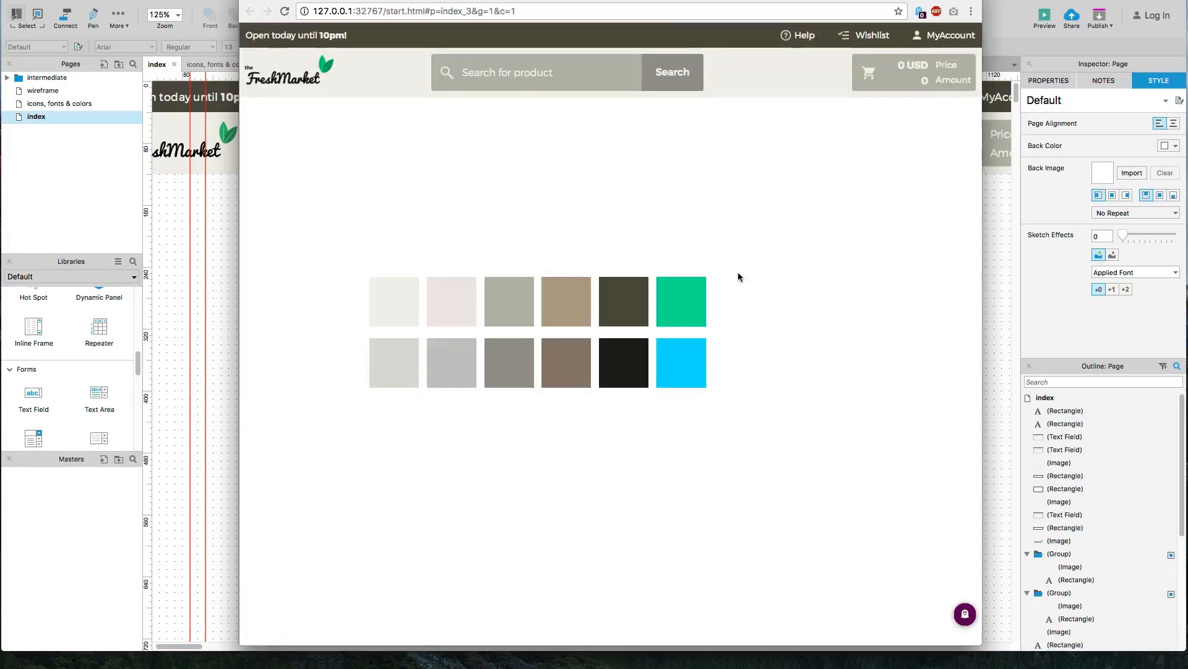
{"action": "left_click", "coordinate": [1004, 284]}
Step: Place a Label widget in the empty area below the header at about x 118, y 169
{"action": "key", "text": "super+0"}
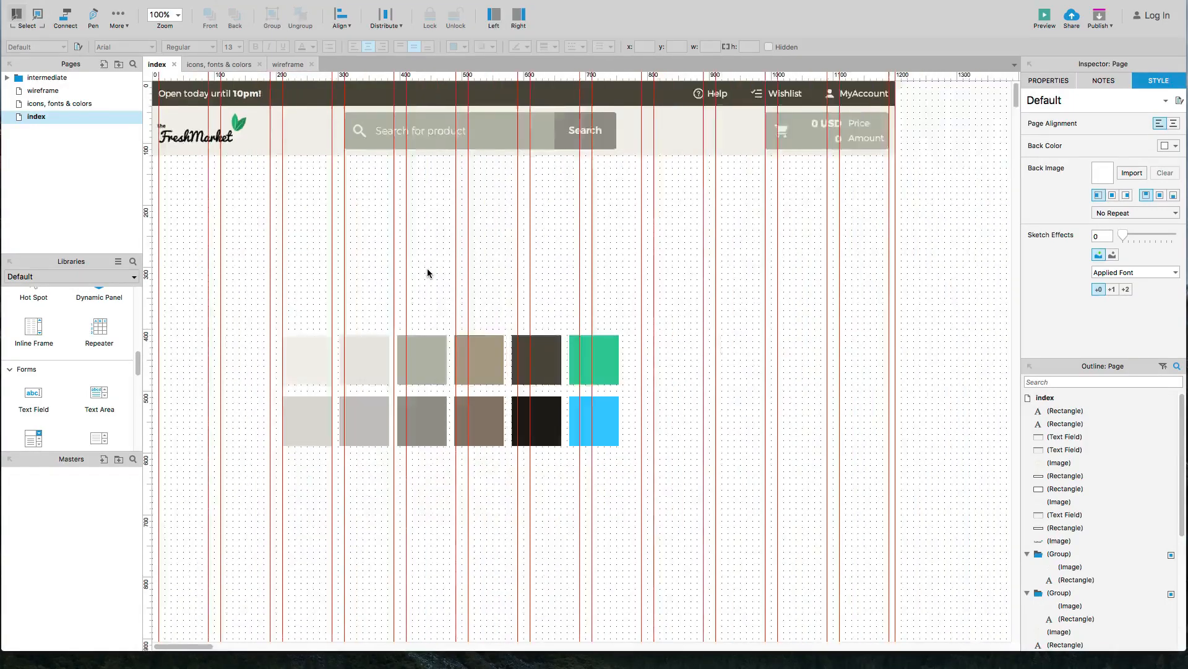
{"action": "key", "text": "super+minus"}
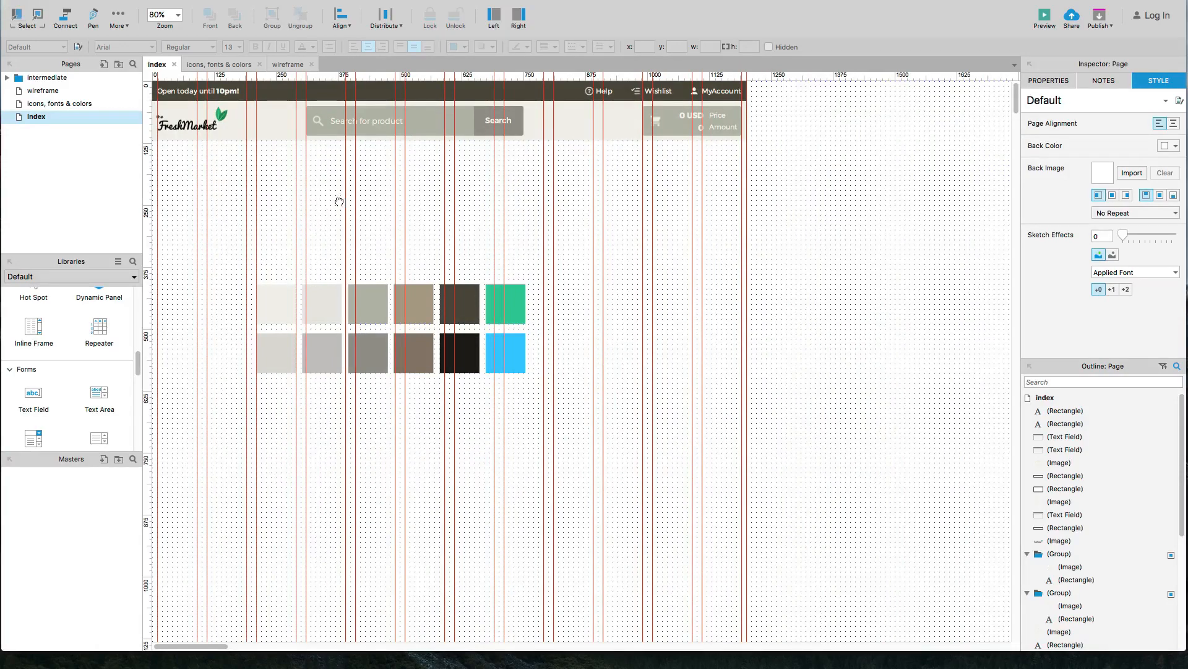
{"action": "key", "text": "super+equal"}
{"action": "key", "text": "super+equal"}
{"action": "key", "text": "super+equal"}
{"action": "key", "text": "super+equal"}
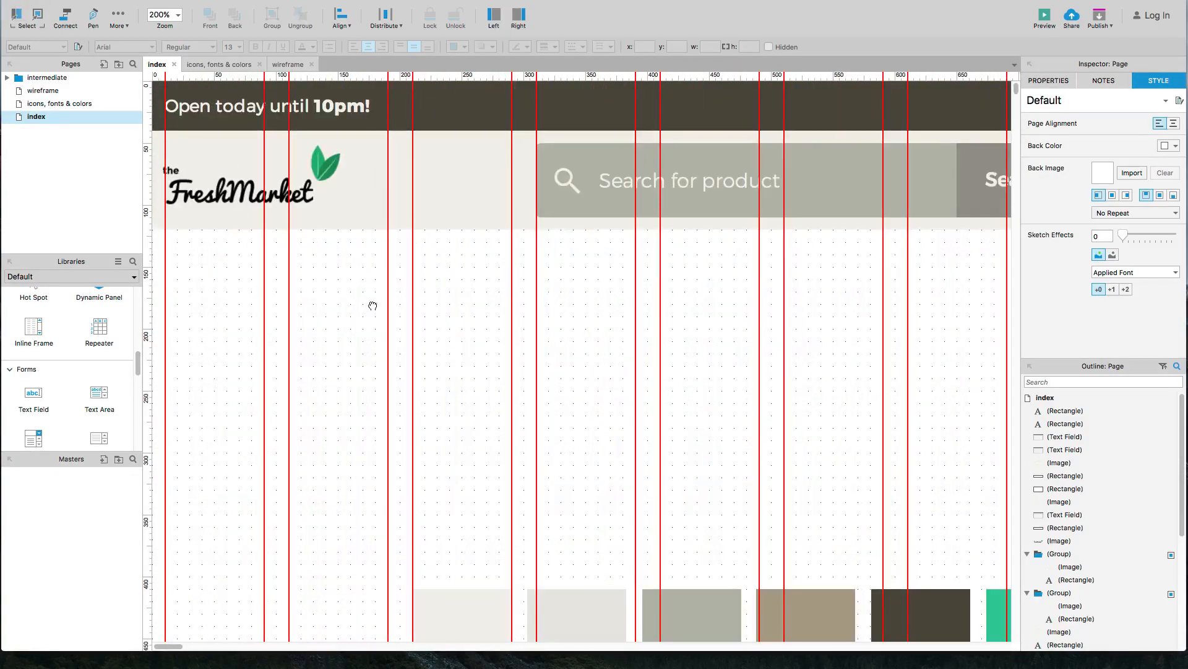
{"action": "scroll", "coordinate": [50, 334], "scroll_direction": "down", "scroll_amount": 3}
{"action": "scroll", "coordinate": [54, 342], "scroll_direction": "down", "scroll_amount": 10}
{"action": "scroll", "coordinate": [54, 341], "scroll_direction": "up", "scroll_amount": 15}
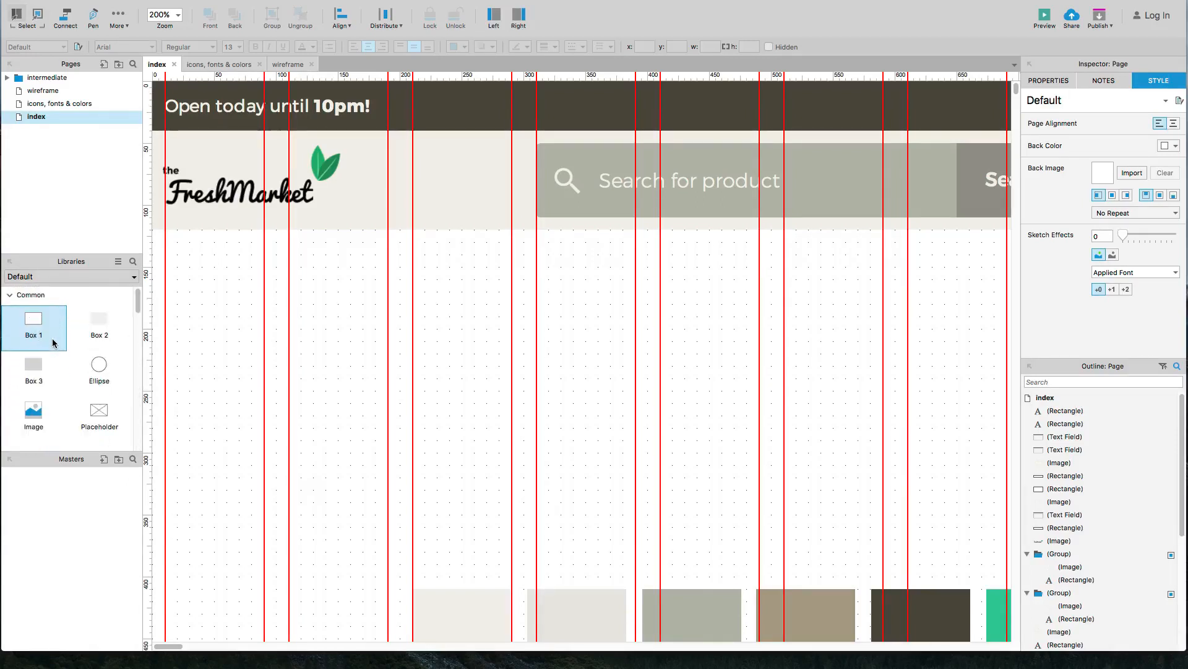
{"action": "scroll", "coordinate": [50, 339], "scroll_direction": "down", "scroll_amount": 5}
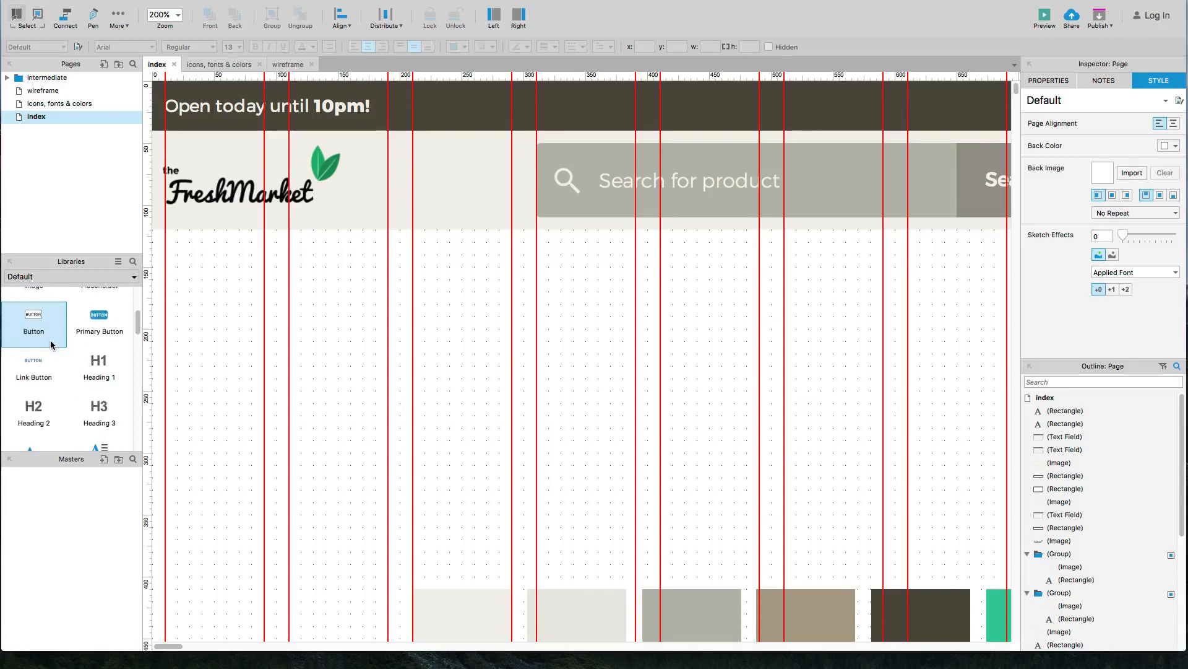
{"action": "scroll", "coordinate": [50, 345], "scroll_direction": "down", "scroll_amount": 3}
{"action": "left_click_drag", "start_coordinate": [33, 393], "coordinate": [298, 290]}
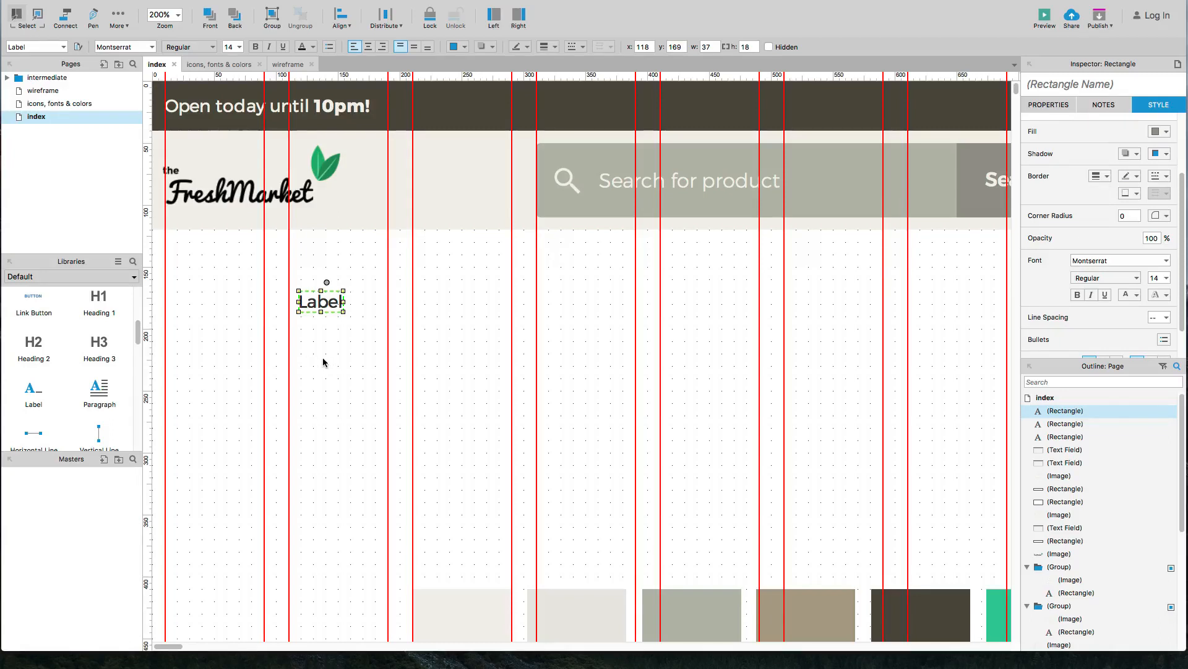
Step: Change the new label's text to "Fruits & Vegetables" and move it to about x 122, y 189
{"action": "key", "text": "Return"}
{"action": "type", "text": "Fruits"}
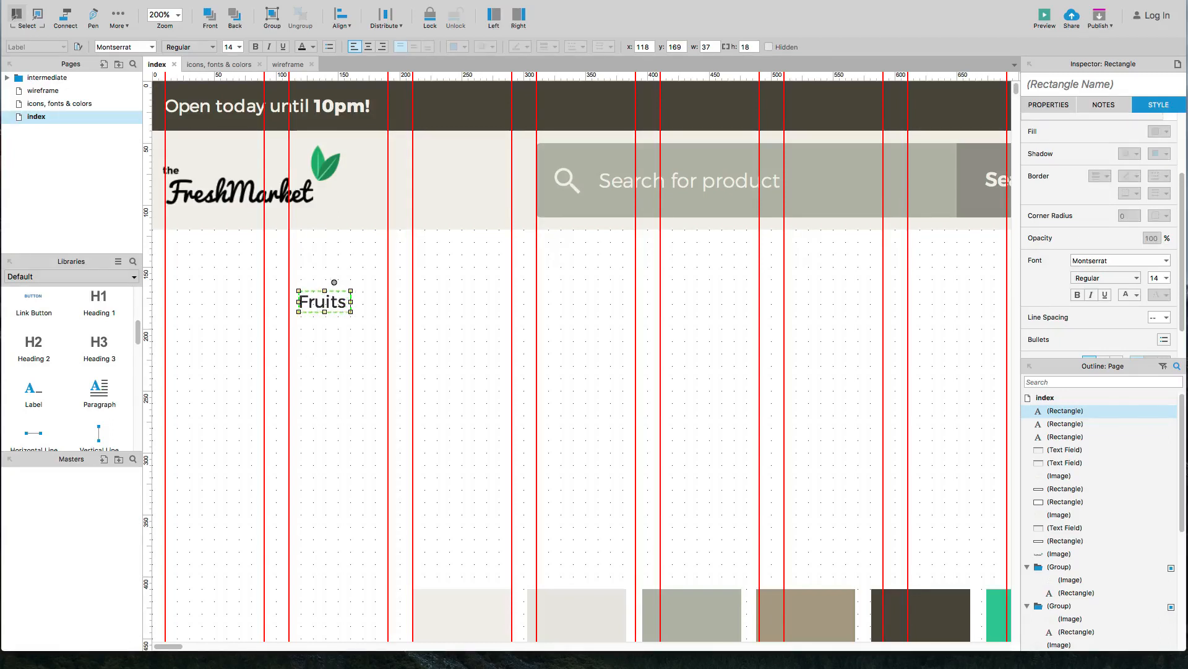
{"action": "type", "text": " & V"}
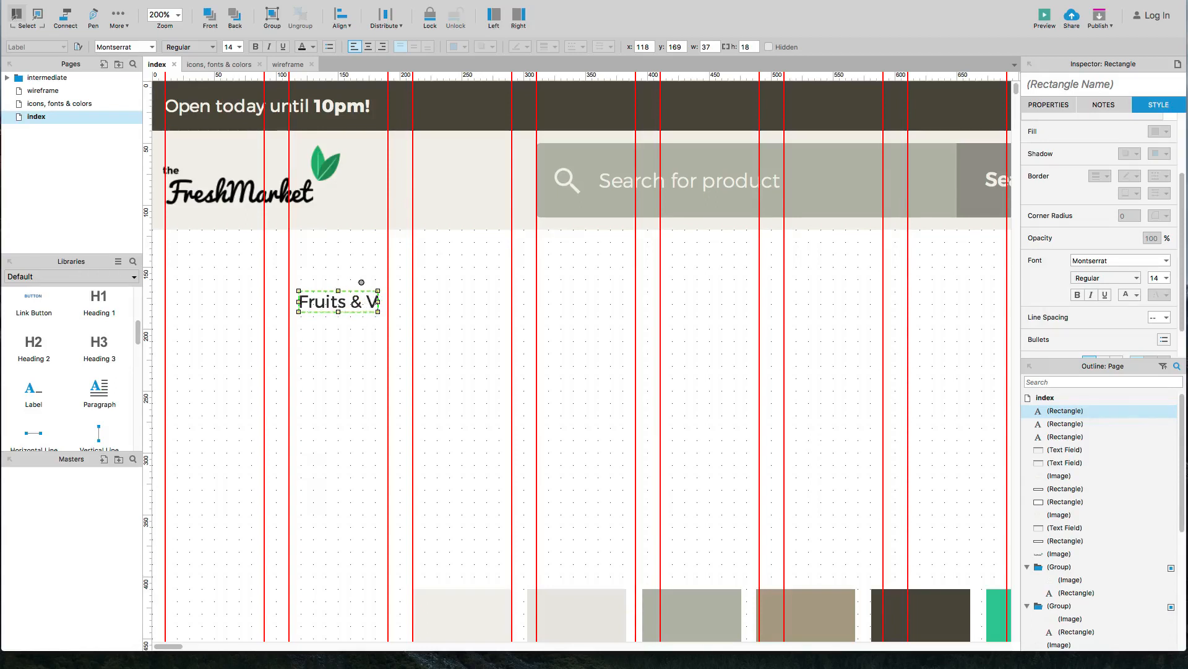
{"action": "type", "text": "egetables"}
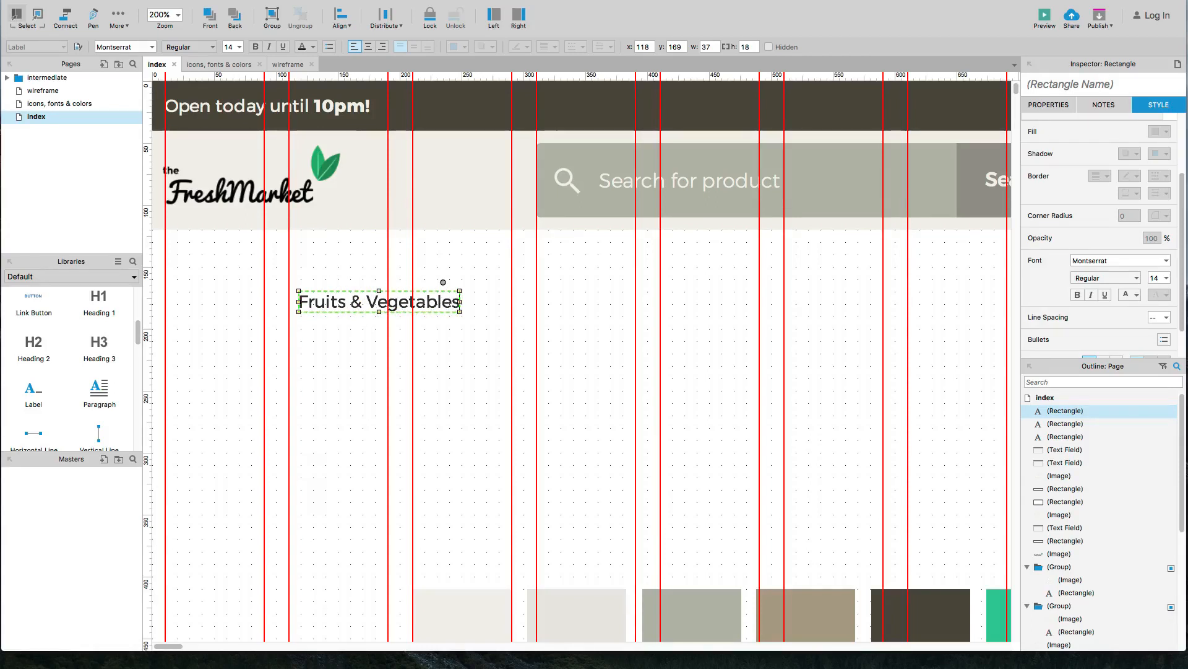
{"action": "left_click", "coordinate": [328, 358]}
{"action": "left_click_drag", "start_coordinate": [348, 319], "coordinate": [353, 344]}
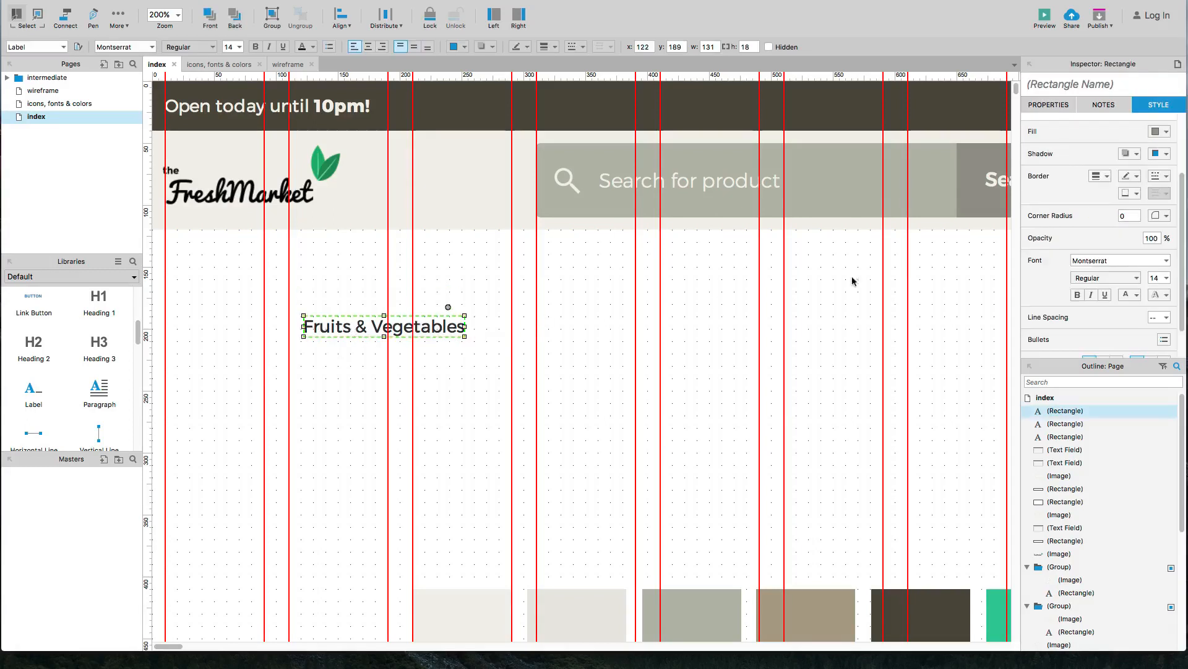
Step: Fill the Fruits & Vegetables label with grey and set its padding to 5 on all four sides
{"action": "left_click", "coordinate": [1155, 133]}
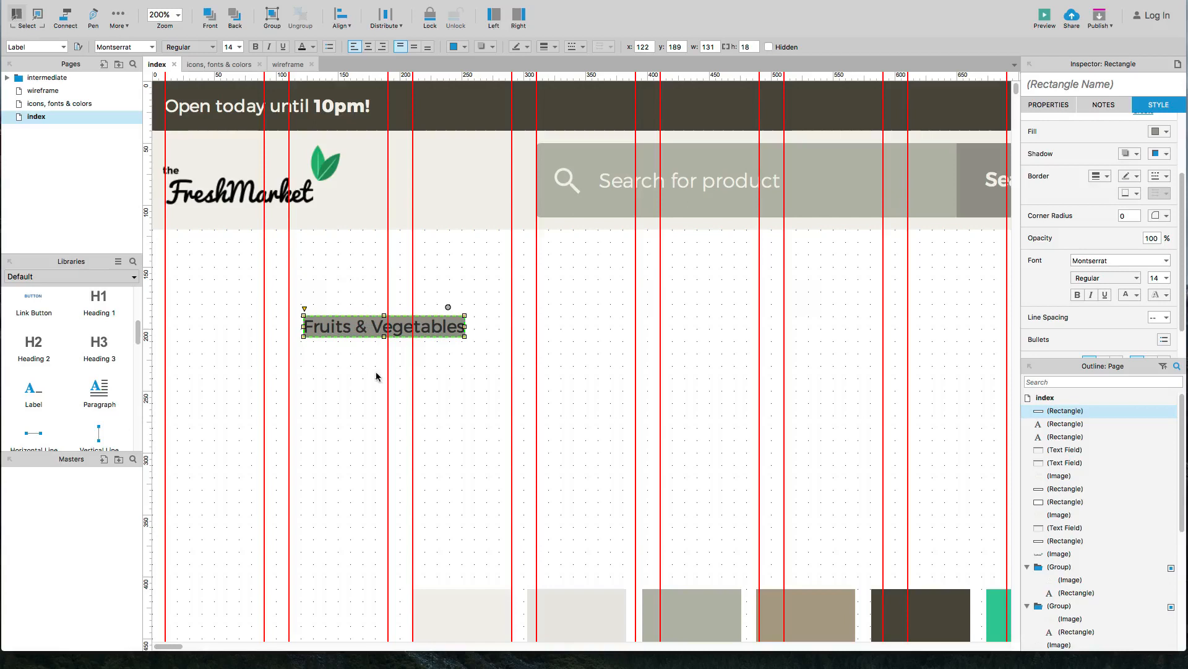
{"action": "scroll", "coordinate": [1066, 309], "scroll_direction": "down", "scroll_amount": 2}
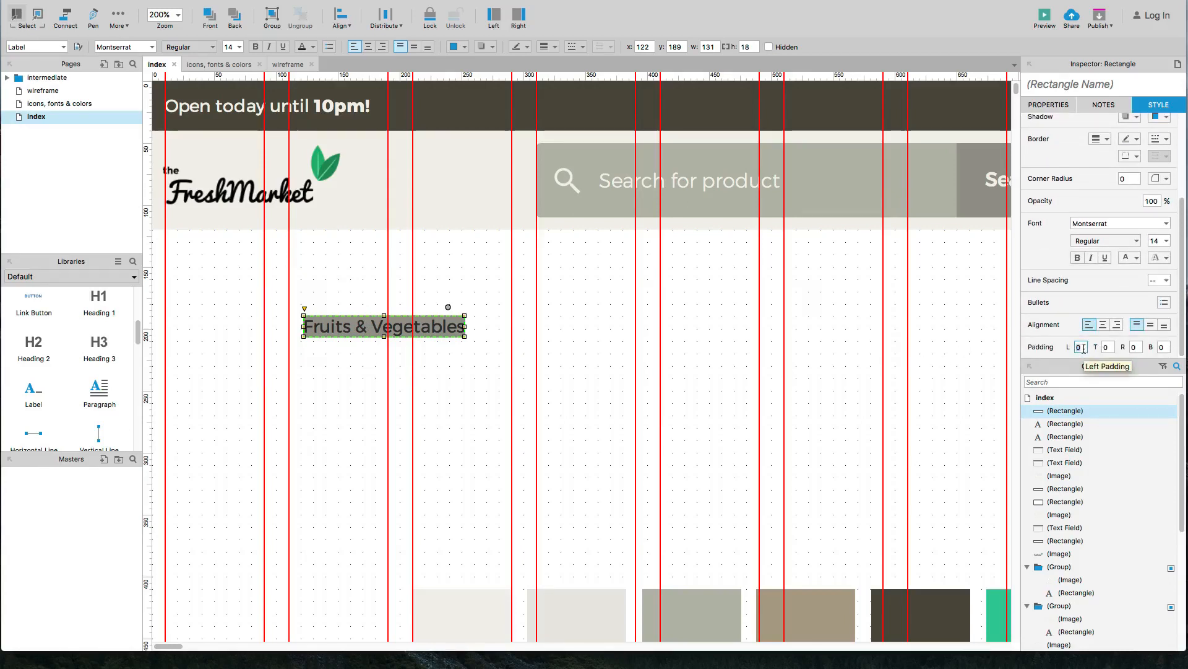
{"action": "key", "text": "Tab"}
{"action": "type", "text": "5"}
{"action": "key", "text": "Tab"}
{"action": "type", "text": "5"}
{"action": "key", "text": "Tab"}
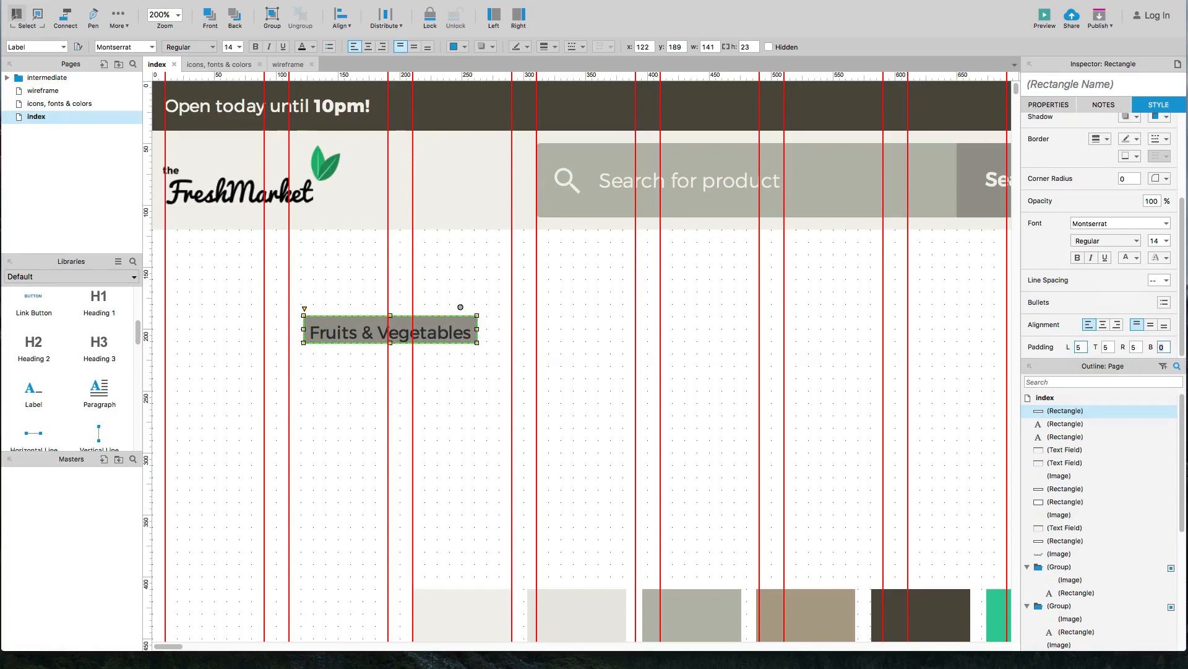
{"action": "type", "text": "5"}
{"action": "key", "text": "Tab"}
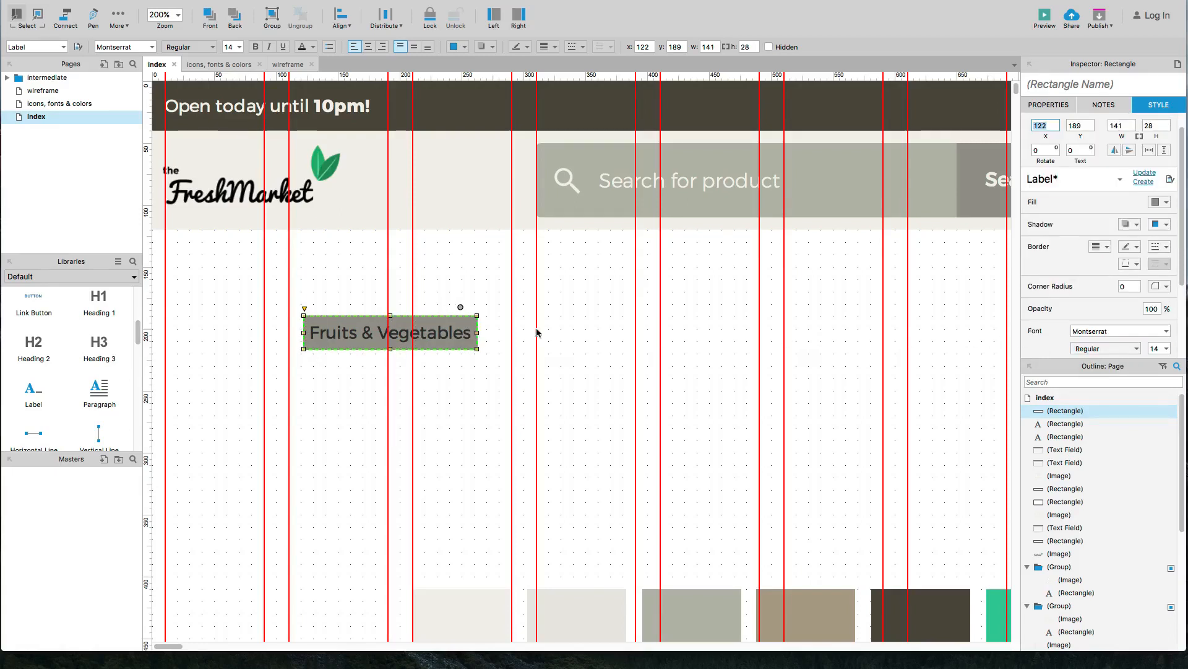
{"action": "left_click", "coordinate": [440, 440]}
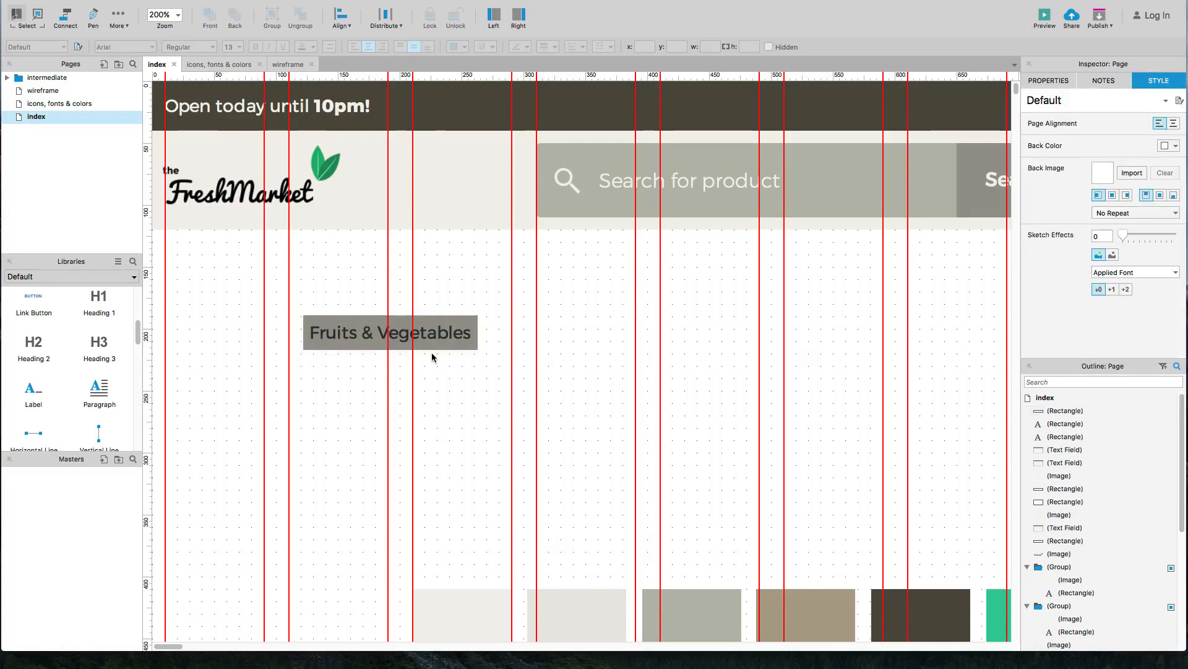
Step: Make the Fruits & Vegetables label's text white, with font size 13 and the Light weight
{"action": "left_click", "coordinate": [436, 333]}
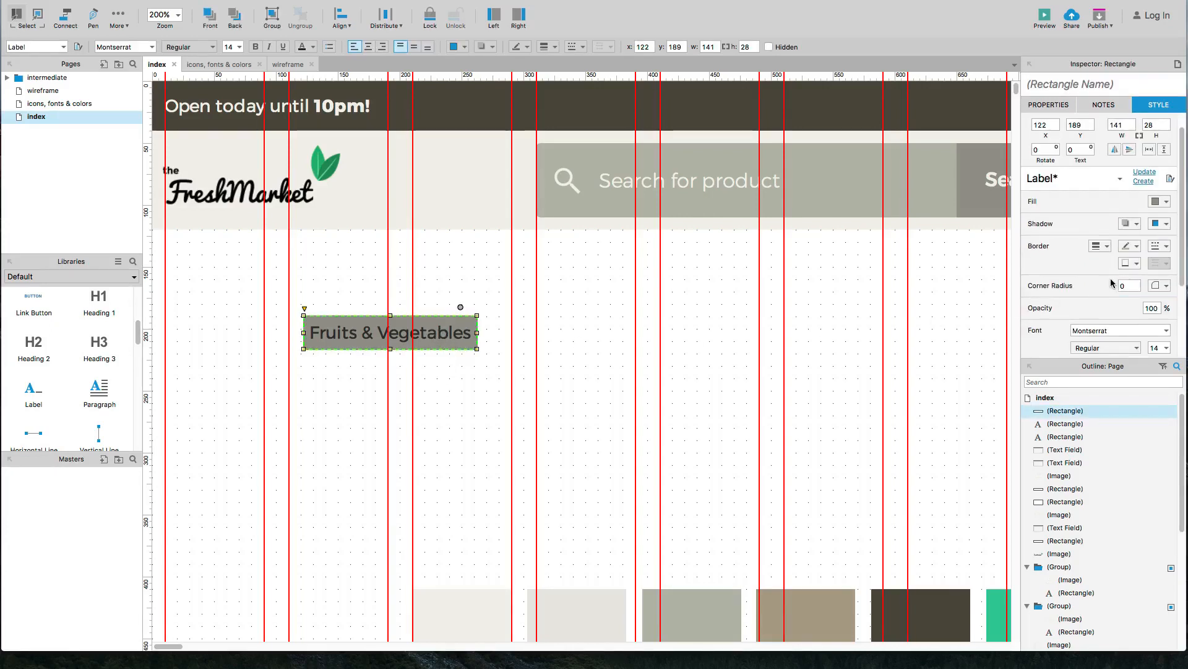
{"action": "scroll", "coordinate": [1102, 278], "scroll_direction": "down", "scroll_amount": 4}
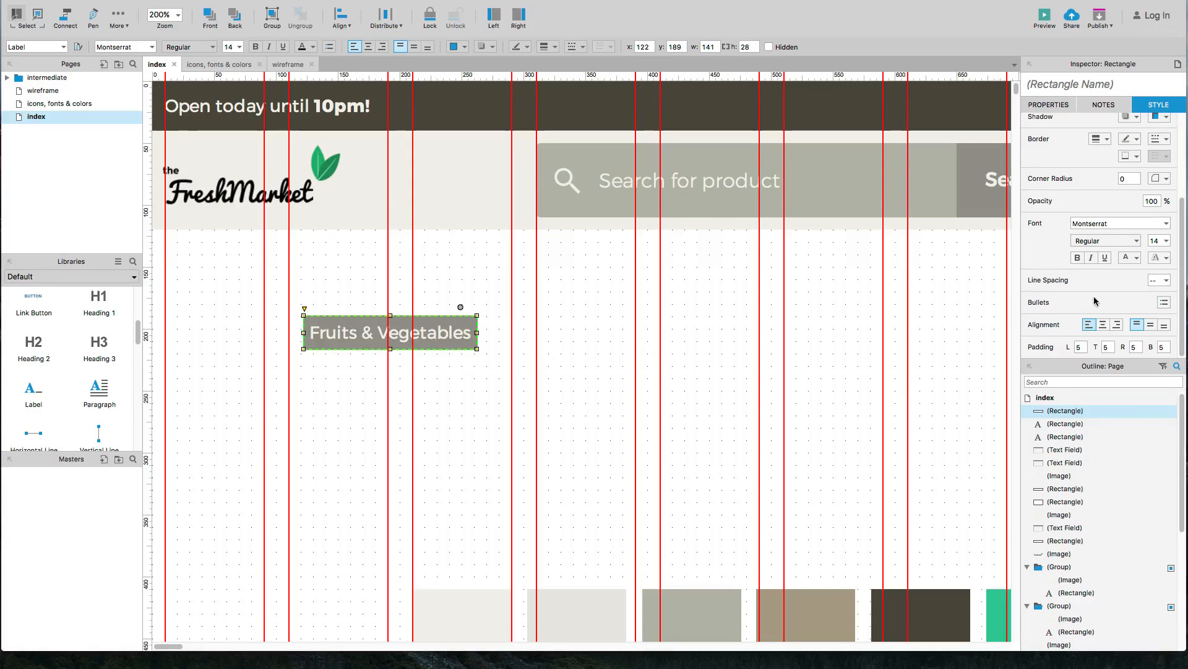
{"action": "double_click", "coordinate": [1152, 244]}
{"action": "type", "text": "13"}
{"action": "key", "text": "Tab"}
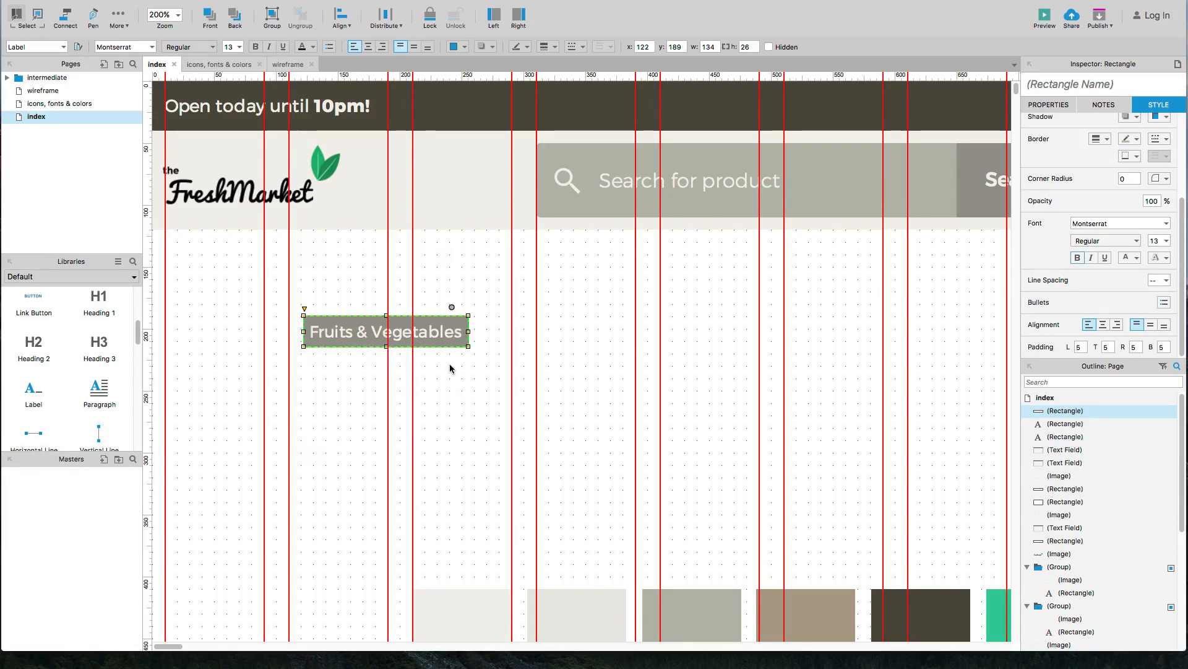
{"action": "left_click", "coordinate": [1108, 245]}
{"action": "left_click", "coordinate": [1088, 272]}
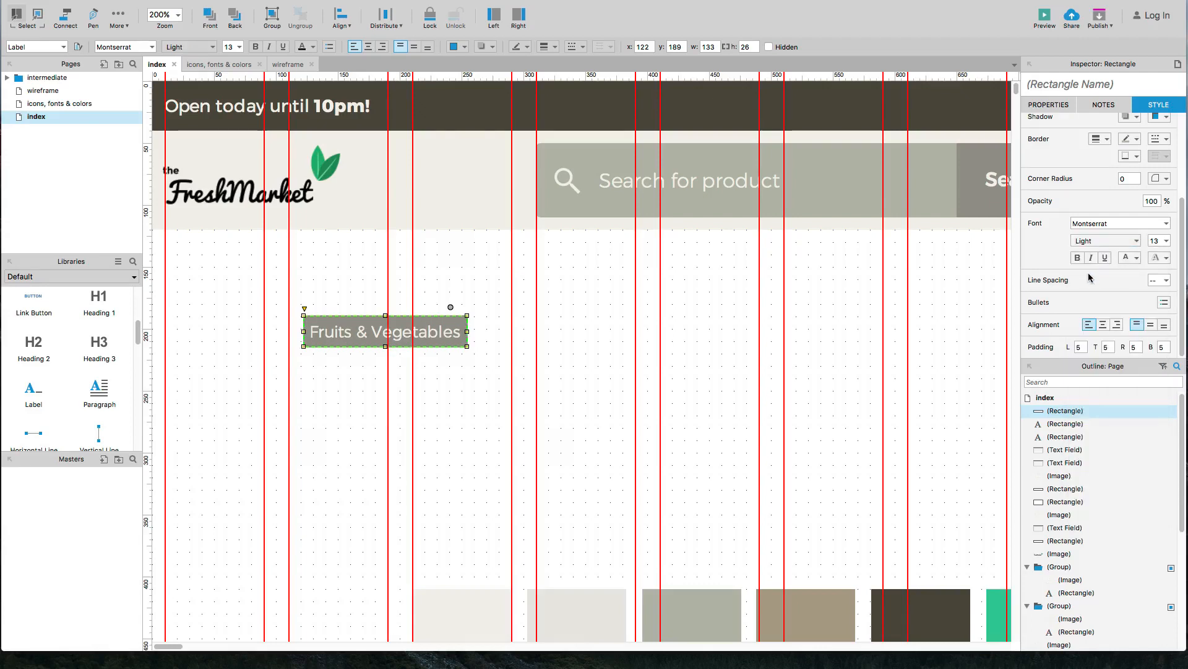
Step: Set the Fruits & Vegetables label's padding to 7 on all four sides
{"action": "left_click", "coordinate": [1080, 347]}
{"action": "type", "text": "7"}
{"action": "key", "text": "Tab"}
{"action": "type", "text": "7"}
{"action": "key", "text": "Tab"}
{"action": "type", "text": "7"}
{"action": "key", "text": "Tab"}
{"action": "type", "text": "7"}
{"action": "key", "text": "Tab"}
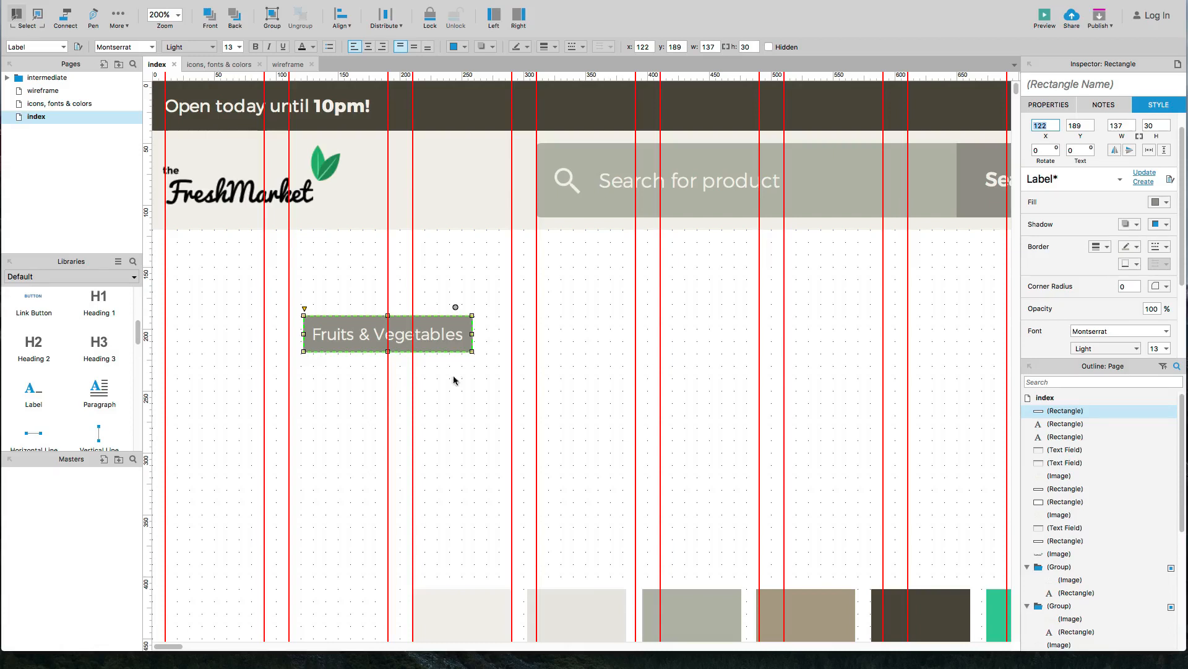
Step: Move the Fruits & Vegetables label directly under the header's left edge, at x 0, y 120
{"action": "left_click_drag", "start_coordinate": [351, 334], "coordinate": [207, 248]}
{"action": "double_click", "coordinate": [1045, 125]}
{"action": "type", "text": "0"}
{"action": "key", "text": "Tab"}
Step: Set the Fruits & Vegetables label's left and right padding to 9, aligning its text with the first column guide
{"action": "scroll", "coordinate": [1103, 256], "scroll_direction": "down", "scroll_amount": 4}
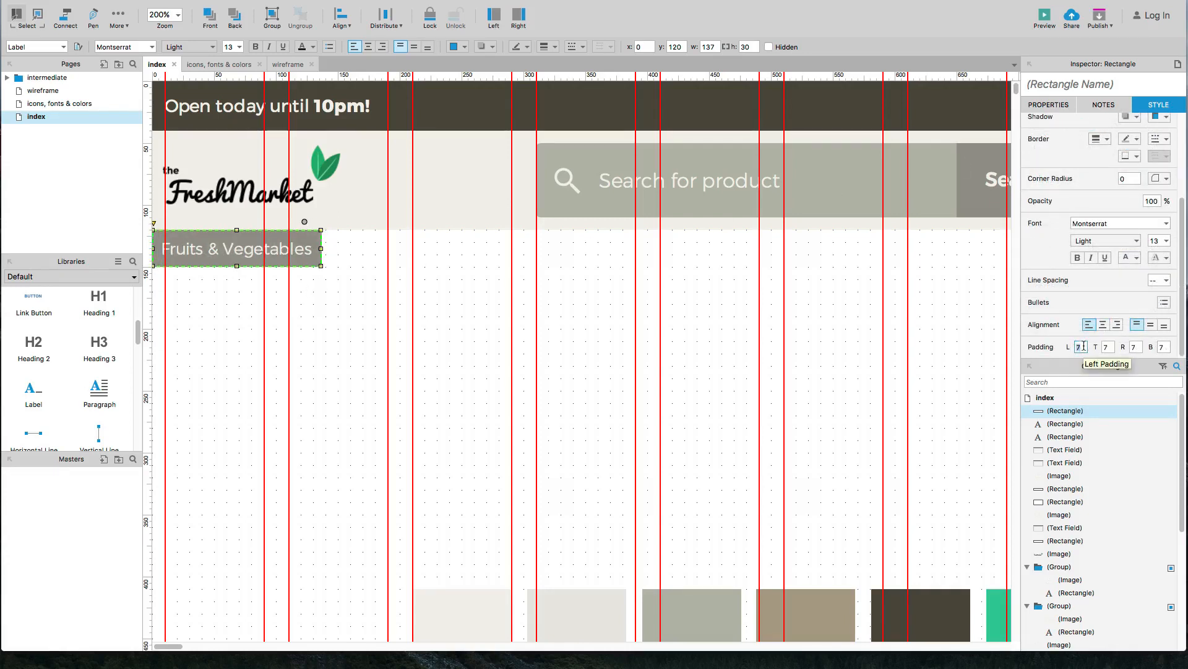
{"action": "double_click", "coordinate": [1082, 347]}
{"action": "type", "text": "8"}
{"action": "key", "text": "Tab"}
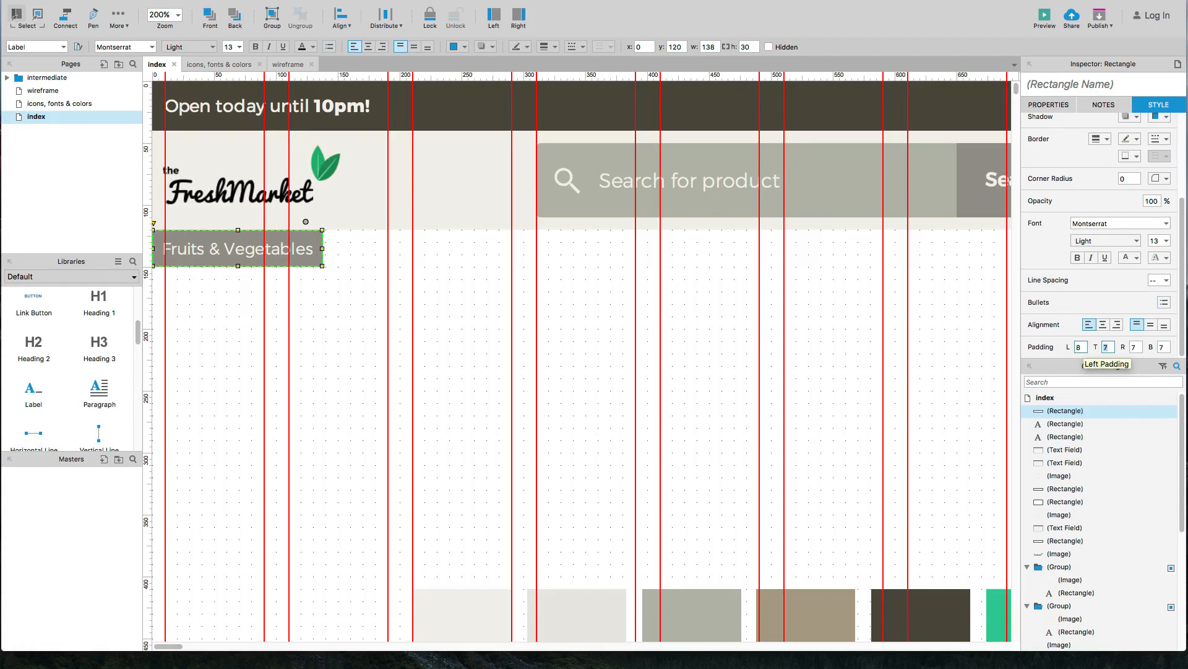
{"action": "left_click", "coordinate": [1080, 347]}
{"action": "key", "text": "Up"}
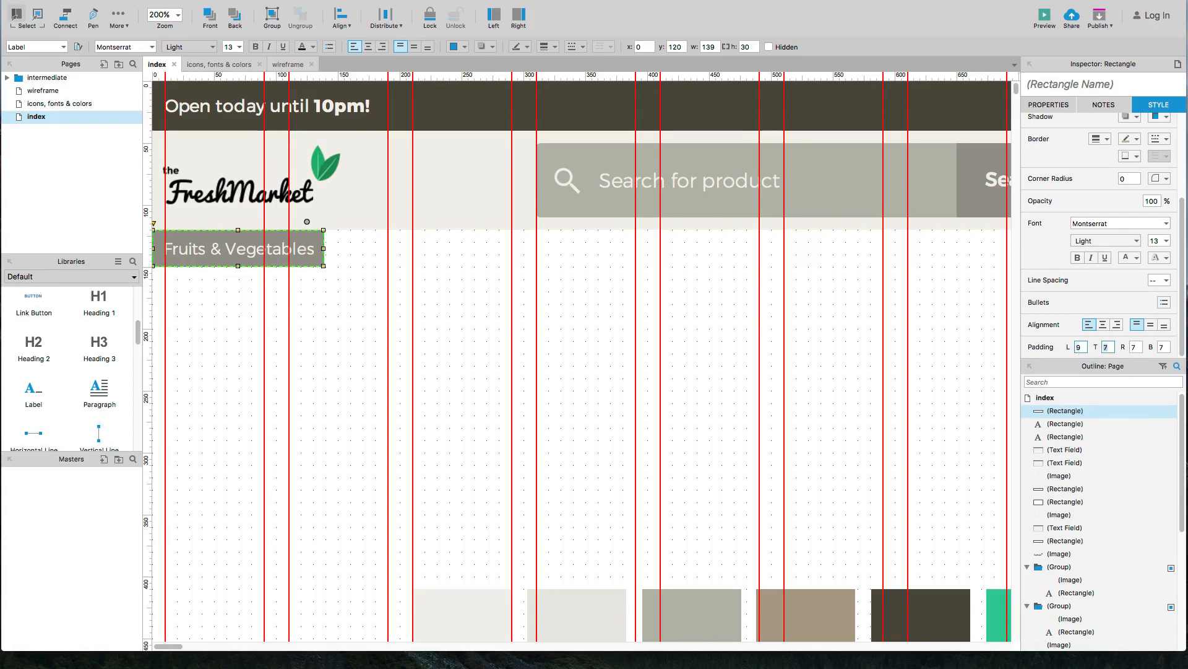
{"action": "key", "text": "Tab"}
{"action": "double_click", "coordinate": [1134, 347]}
{"action": "type", "text": "9"}
{"action": "key", "text": "Tab"}
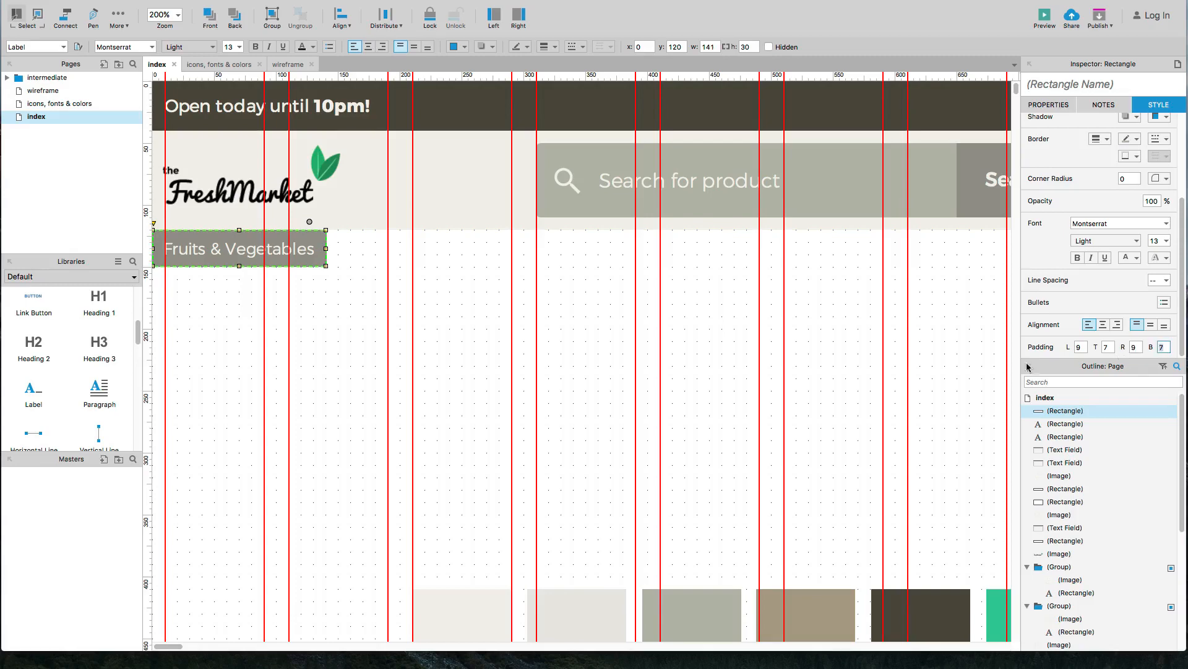
Step: Hide the red column guides over the index page and view it at 100%
{"action": "left_click", "coordinate": [324, 367]}
{"action": "key", "text": "super+0"}
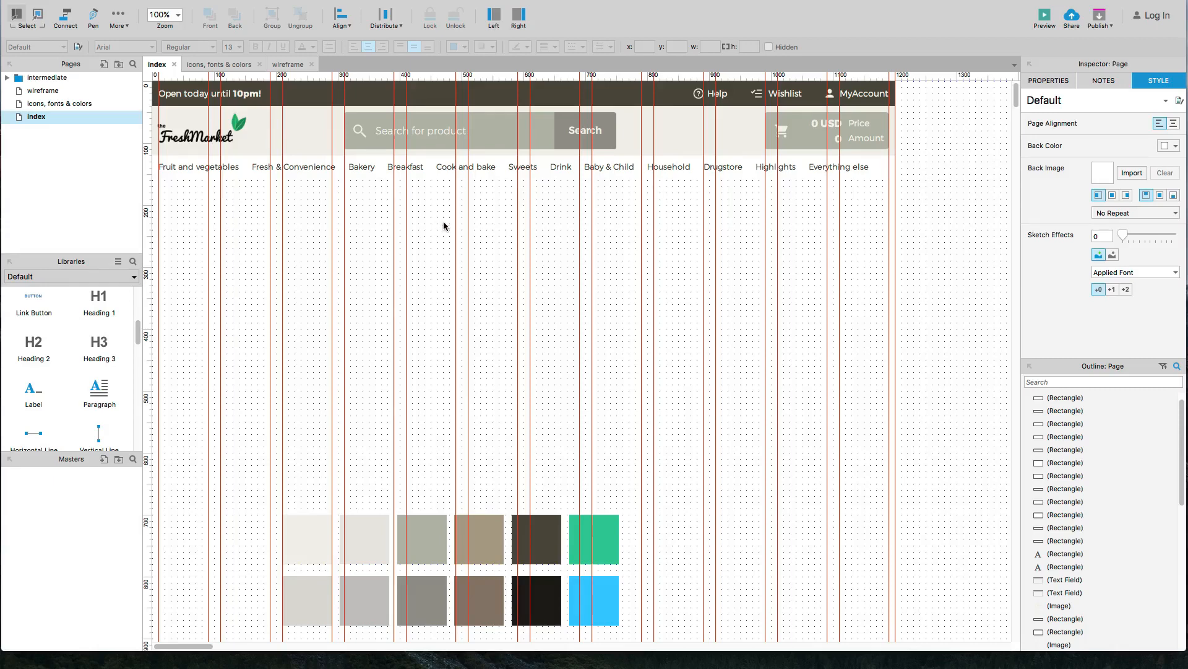
{"action": "key", "text": "super+period"}
{"action": "key", "text": "super+period"}
{"action": "key", "text": "super+comma"}
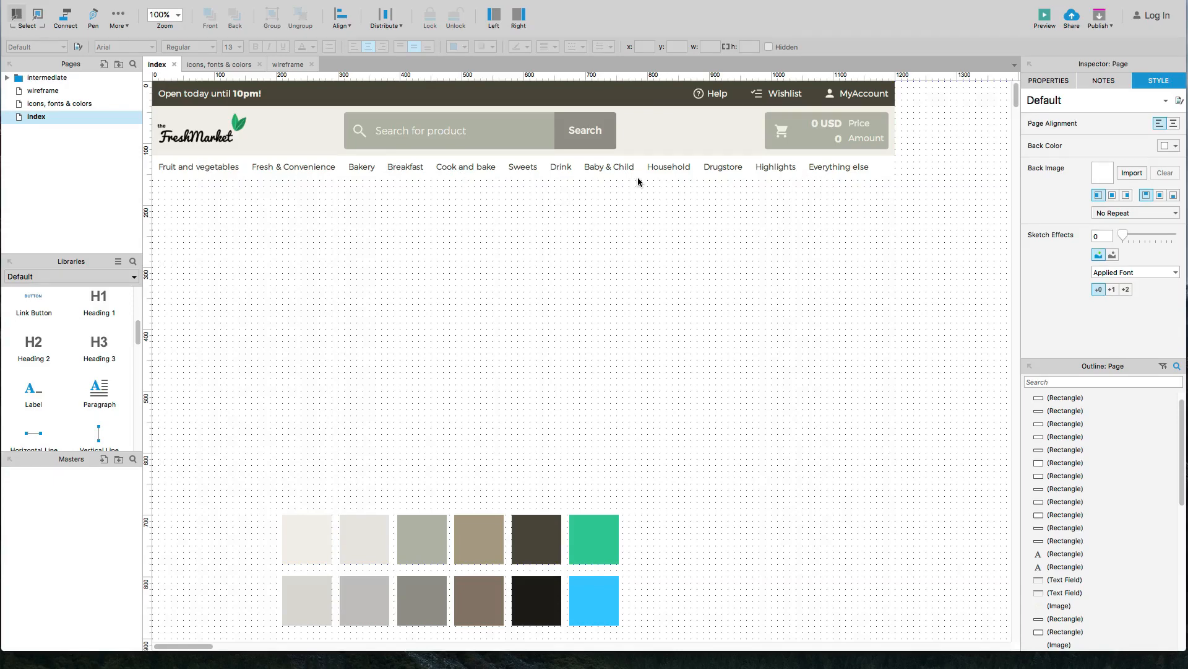
Step: Examine the MouseOver font and fill color settings in the interaction styles of the "Cook and bake" menu item
{"action": "left_click", "coordinate": [450, 172]}
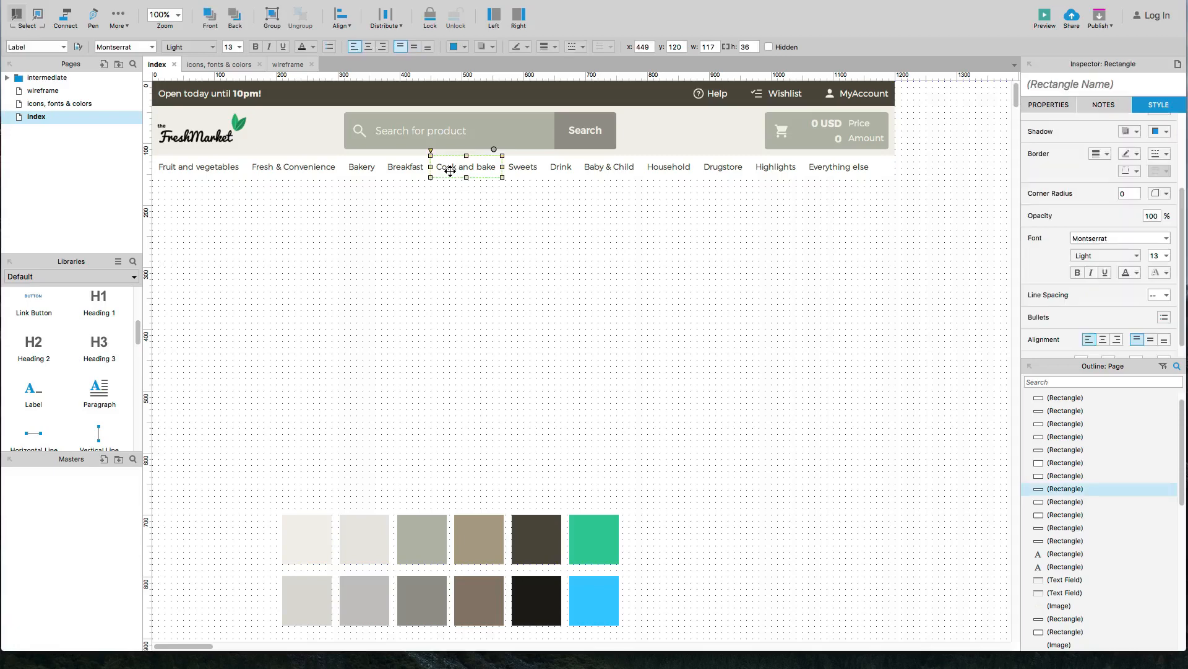
{"action": "right_click", "coordinate": [450, 172]}
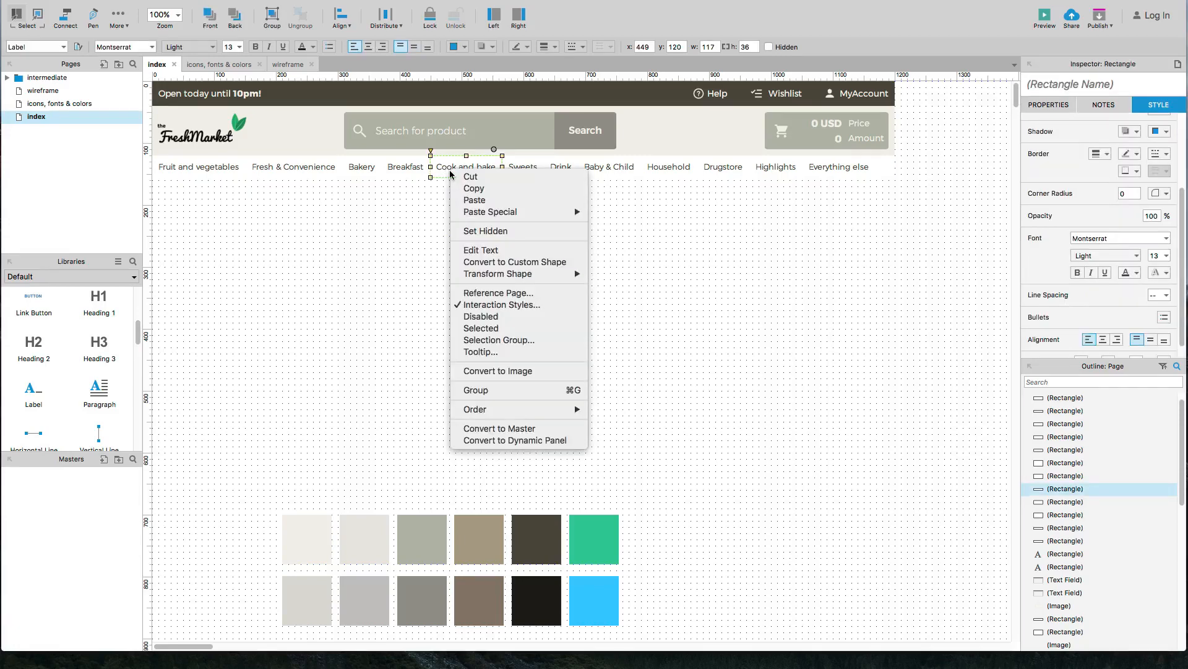
{"action": "left_click", "coordinate": [499, 305]}
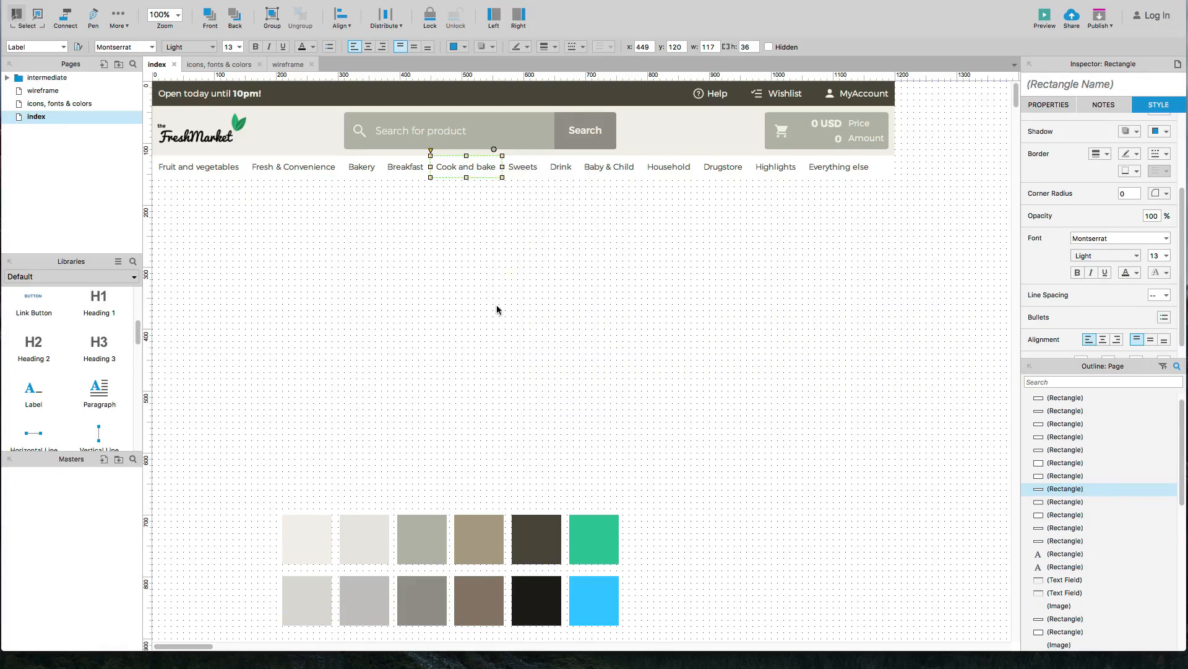
{"action": "left_click_drag", "start_coordinate": [940, 59], "coordinate": [706, 75]}
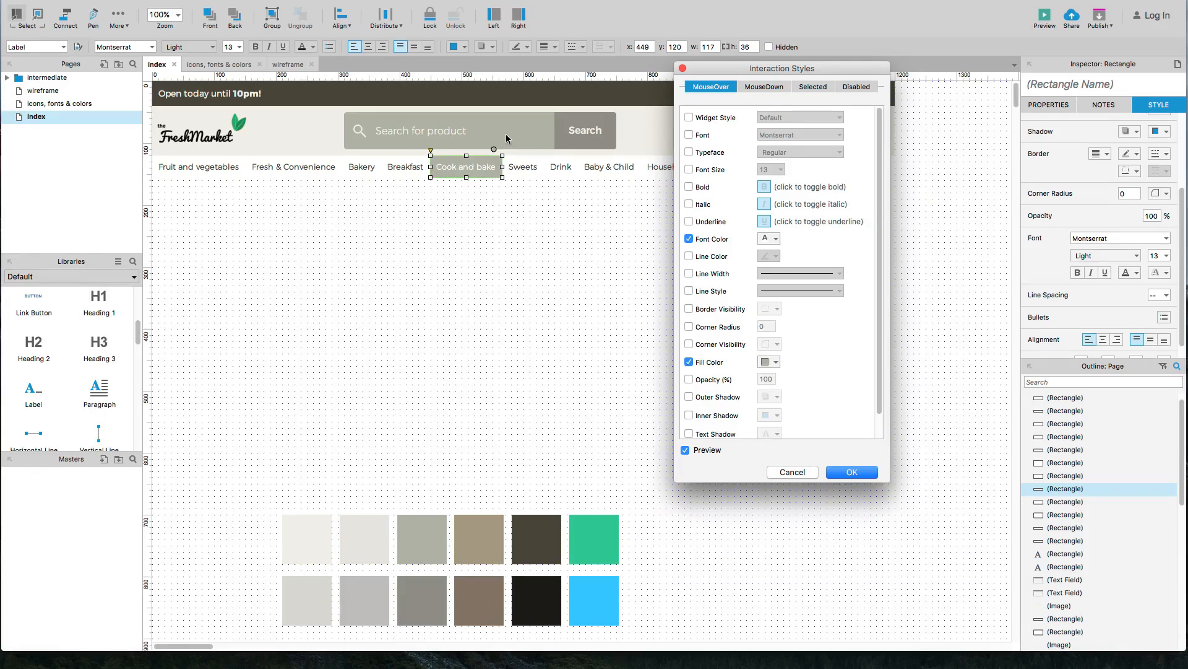
{"action": "left_click", "coordinate": [852, 472]}
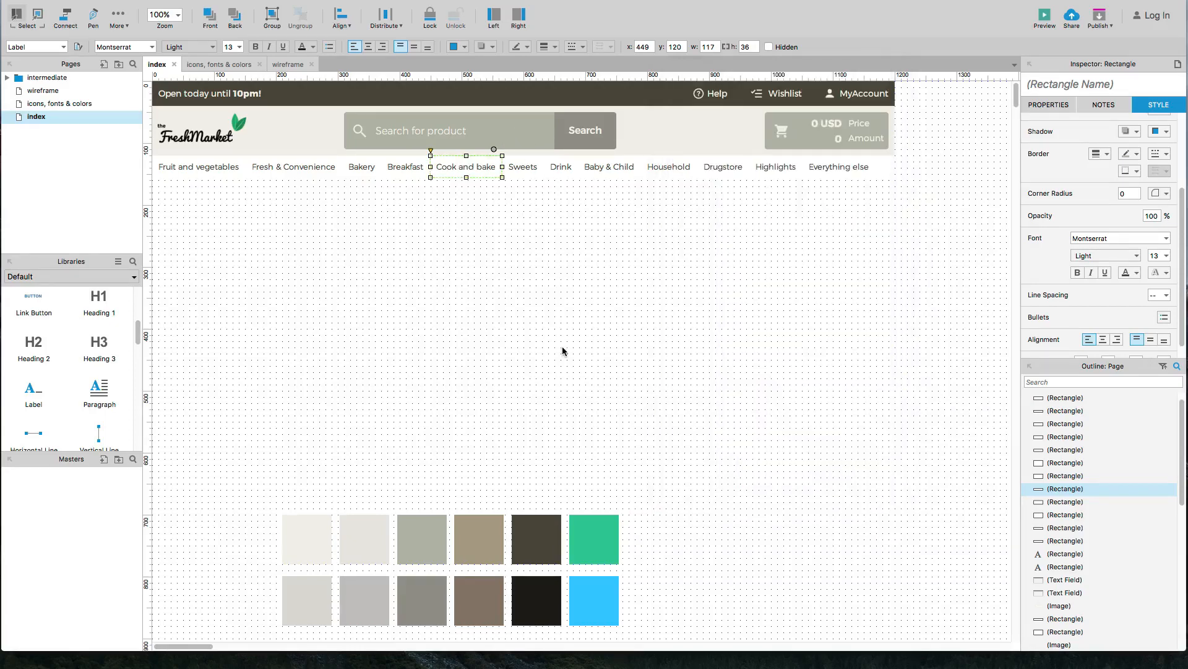
Step: Switch to Finder, add slider-2.jpg from the slider folder to the index page, and place it below the category menu at x 0, y 166
{"action": "left_click", "coordinate": [562, 350]}
{"action": "key", "text": "super+Tab"}
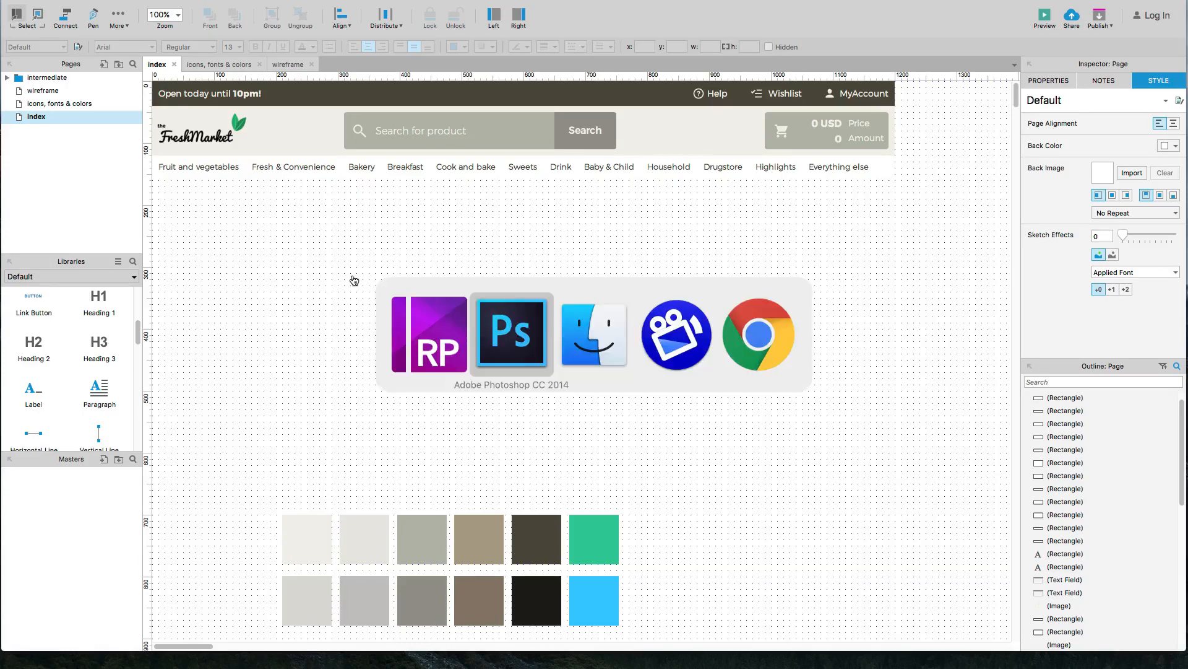
{"action": "key", "text": "super+Tab"}
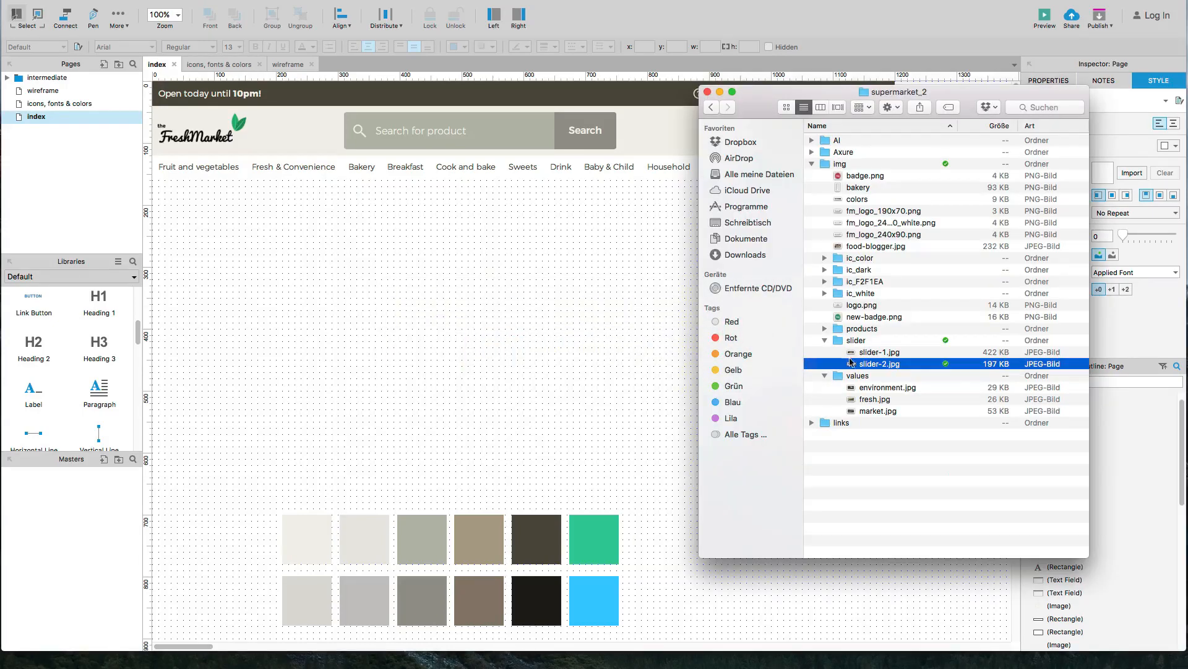
{"action": "left_click_drag", "start_coordinate": [870, 365], "coordinate": [404, 281]}
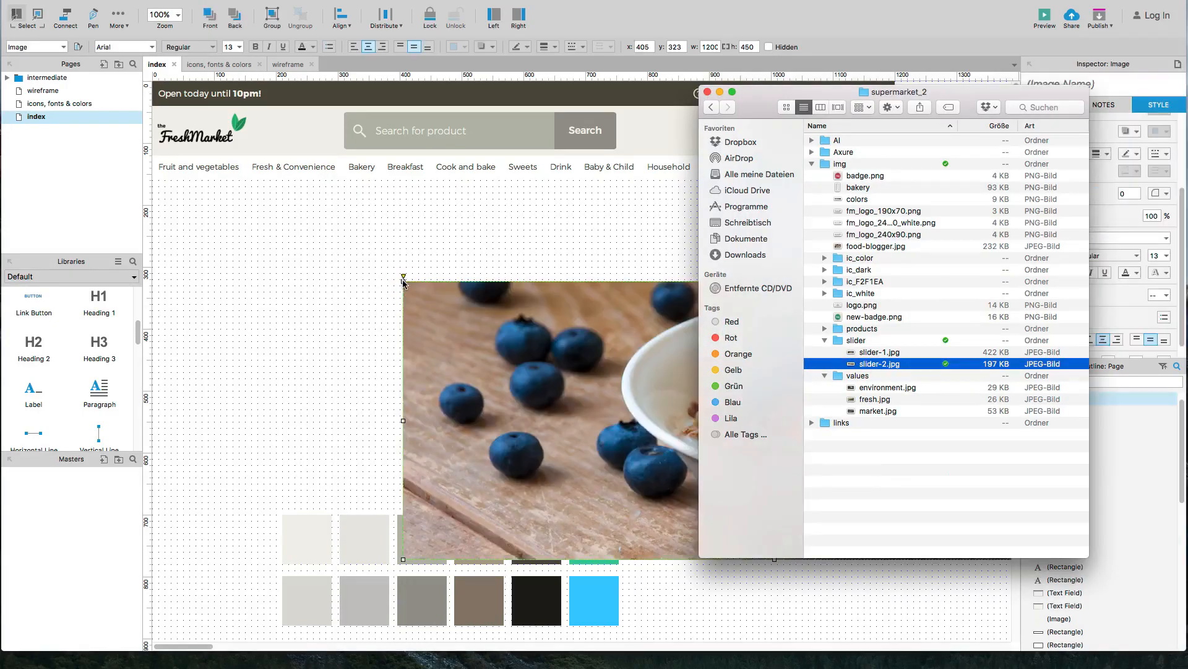
{"action": "left_click", "coordinate": [440, 255]}
{"action": "left_click_drag", "start_coordinate": [528, 341], "coordinate": [281, 244]}
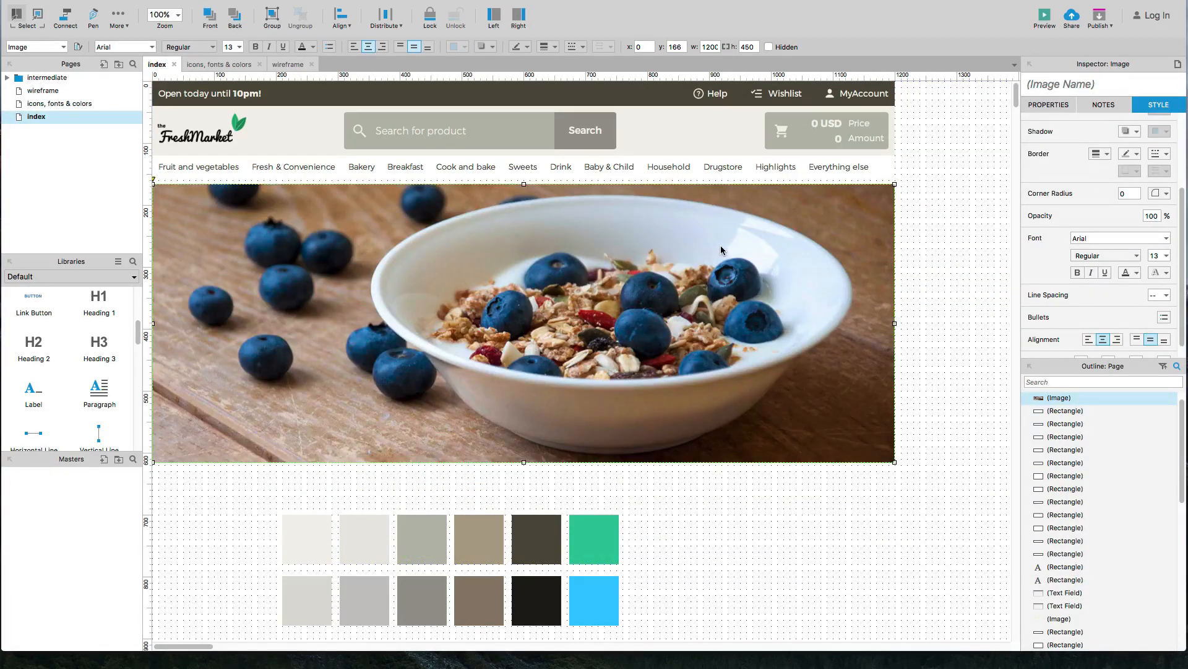
Step: Nudge the slider image up to y 159, closer to the category menu
{"action": "scroll", "coordinate": [1061, 189], "scroll_direction": "up", "scroll_amount": 5}
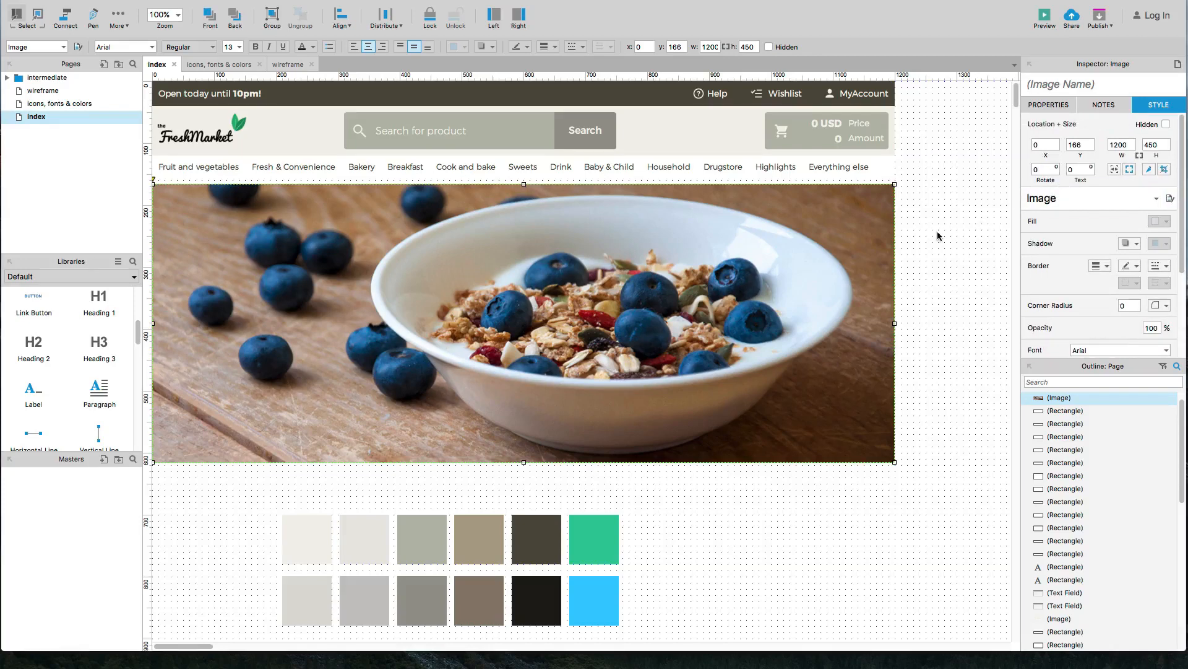
{"action": "key", "text": "Up"}
{"action": "key", "text": "Up"}
{"action": "key", "text": "Up"}
{"action": "key", "text": "Up"}
{"action": "key", "text": "Up"}
{"action": "key", "text": "Up"}
{"action": "key", "text": "Up"}
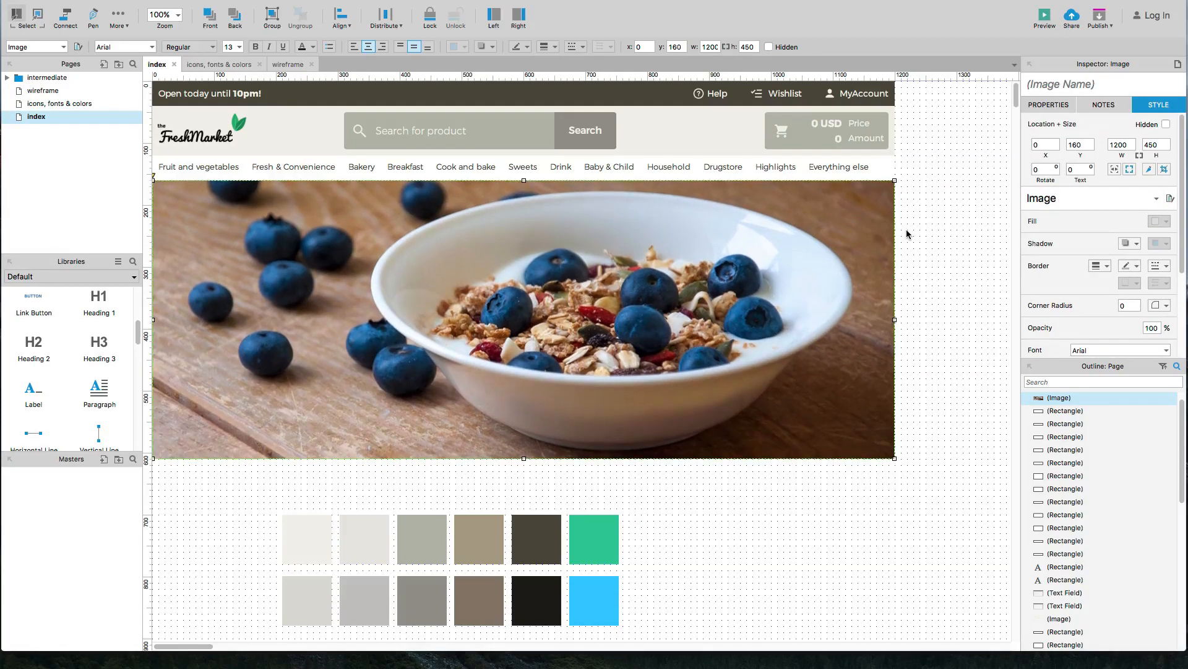
{"action": "scroll", "coordinate": [497, 195], "scroll_direction": "up", "scroll_amount": 6}
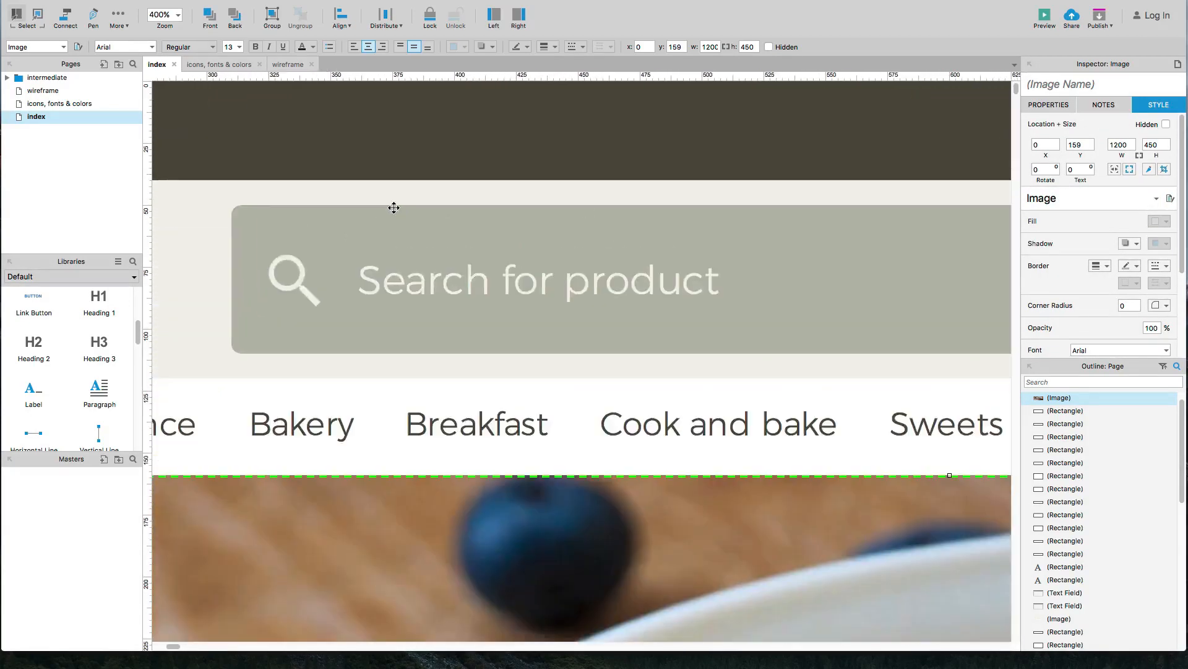
{"action": "key", "text": "Down"}
{"action": "key", "text": "Down"}
{"action": "key", "text": "Down"}
{"action": "key", "text": "Down"}
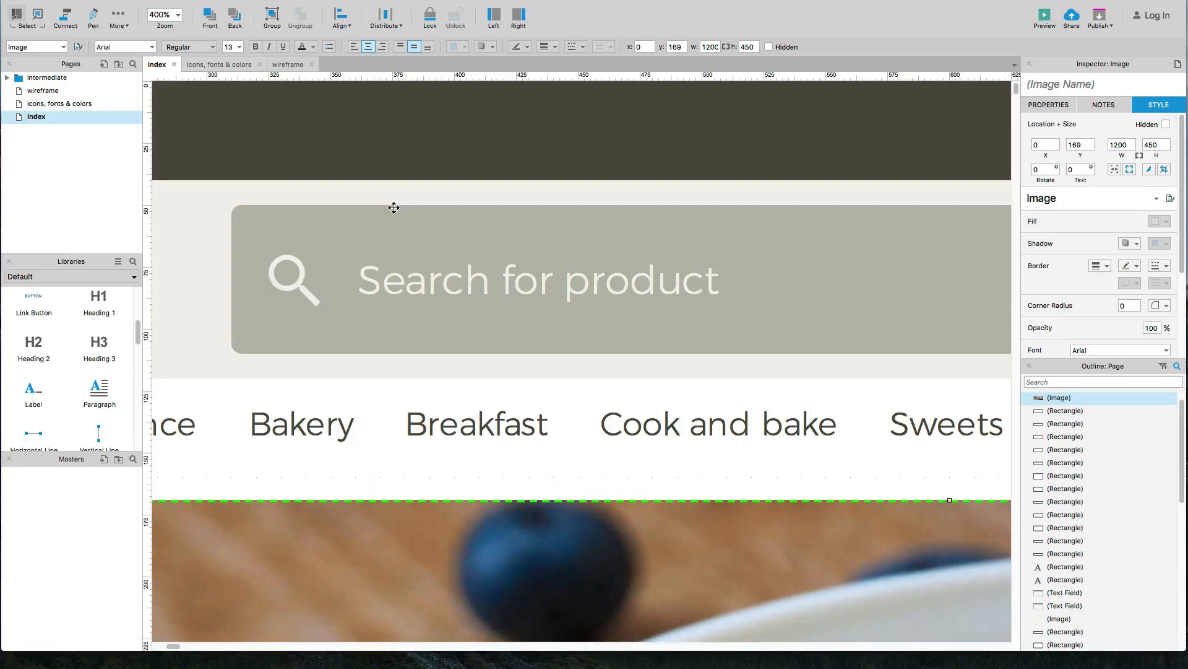
{"action": "key", "text": "Up"}
{"action": "key", "text": "Up"}
{"action": "key", "text": "Up"}
{"action": "key", "text": "Up"}
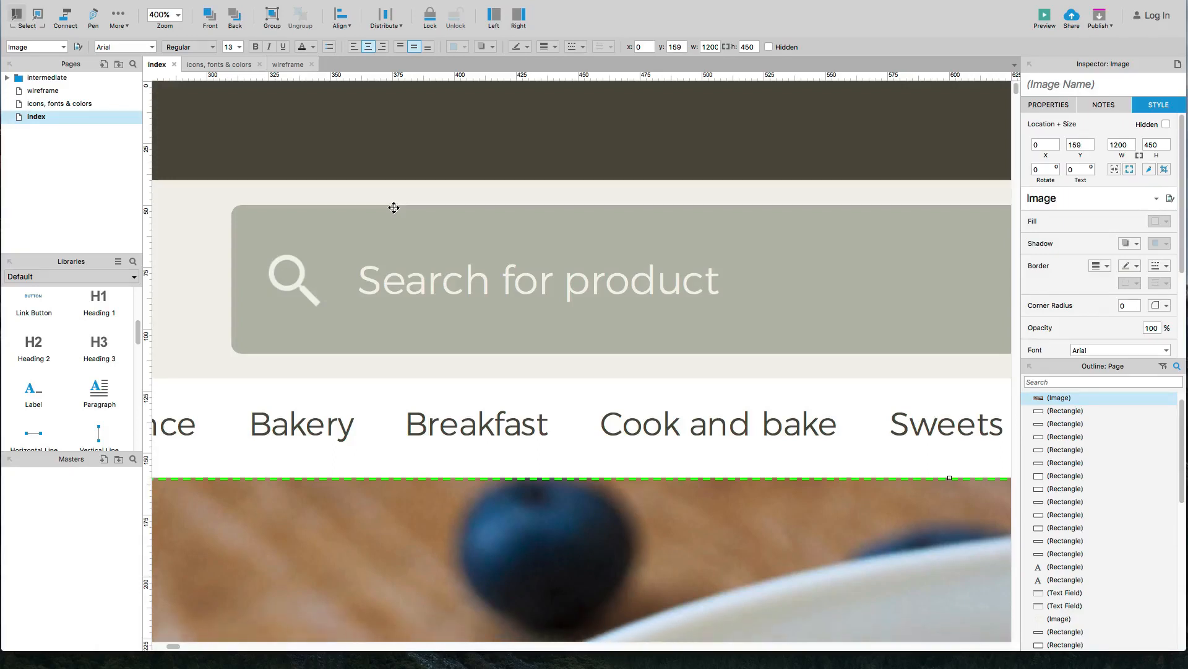
Step: Align the slider image's top edge with the bottom of the Breakfast menu label, at y 156, and return to 100% view
{"action": "left_click", "coordinate": [490, 398]}
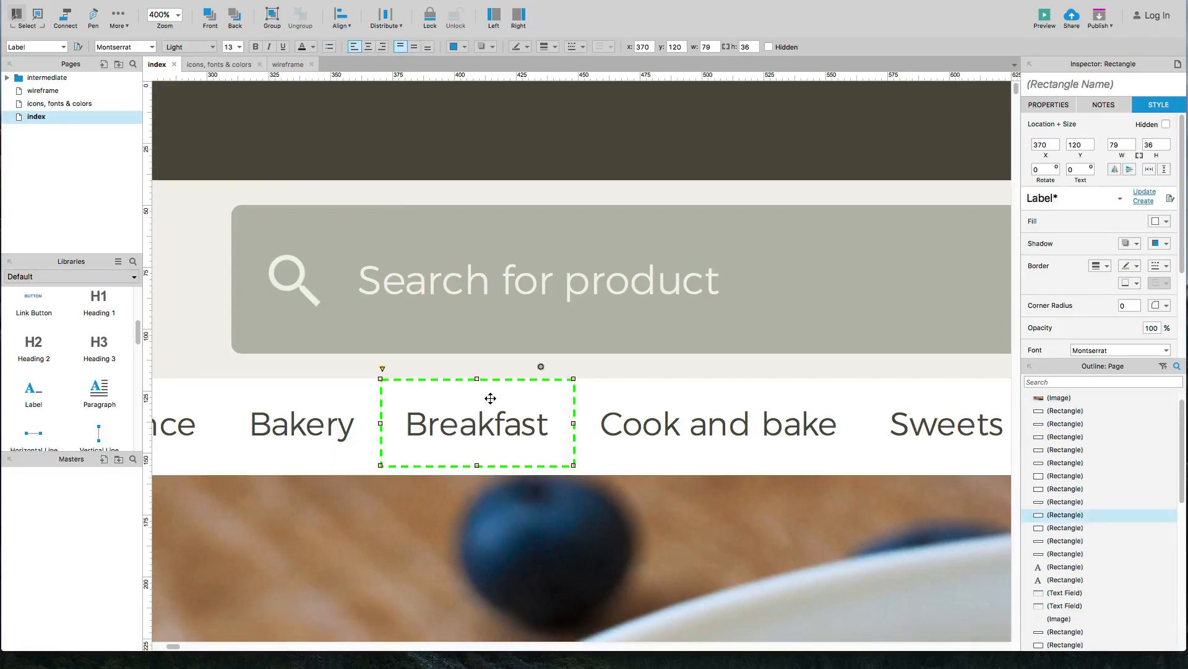
{"action": "left_click", "coordinate": [491, 500]}
{"action": "key", "text": "Up"}
{"action": "key", "text": "Up"}
{"action": "key", "text": "Up"}
{"action": "key", "text": "Up"}
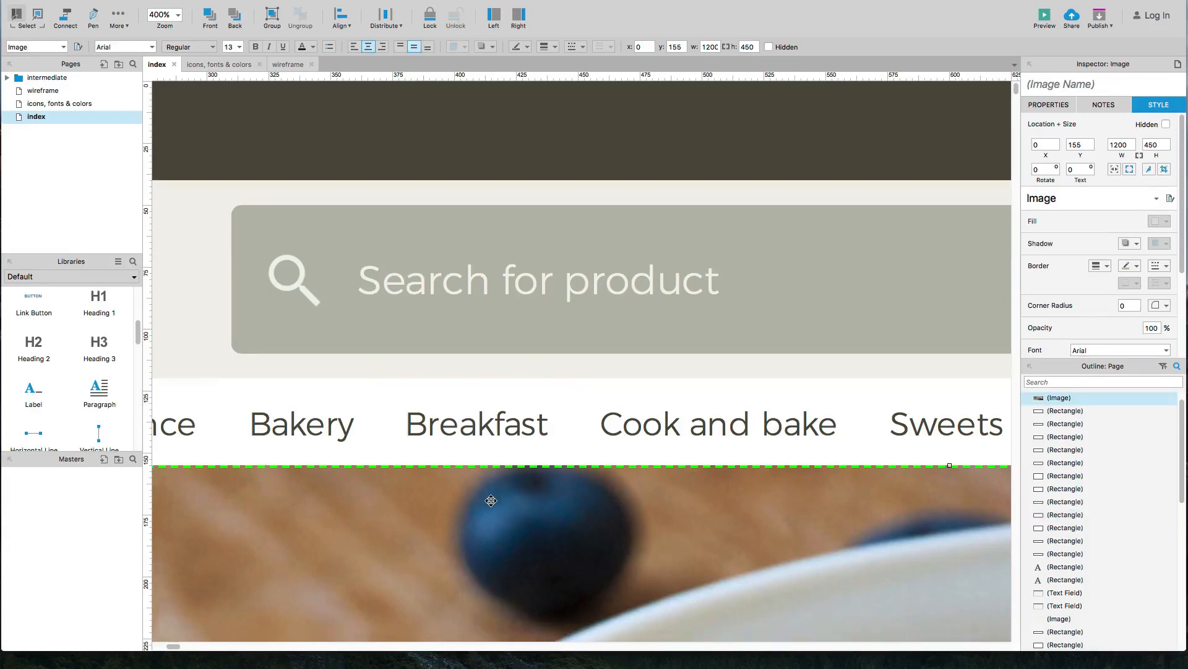
{"action": "left_click", "coordinate": [483, 440]}
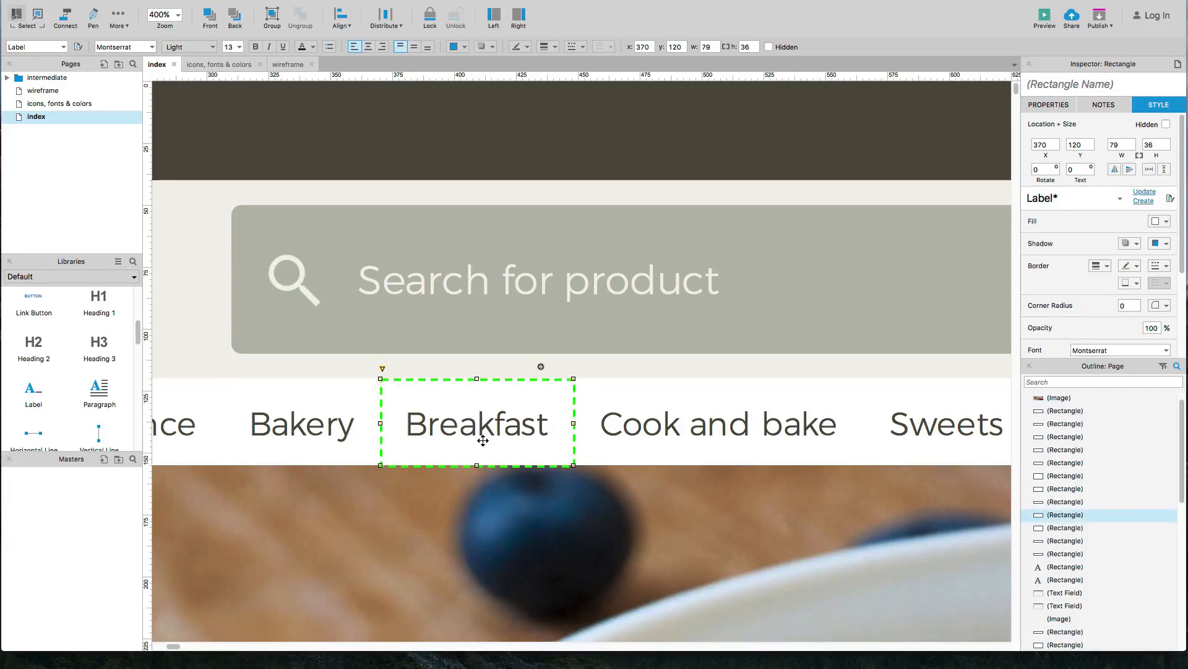
{"action": "left_click", "coordinate": [488, 508]}
{"action": "key", "text": "Down"}
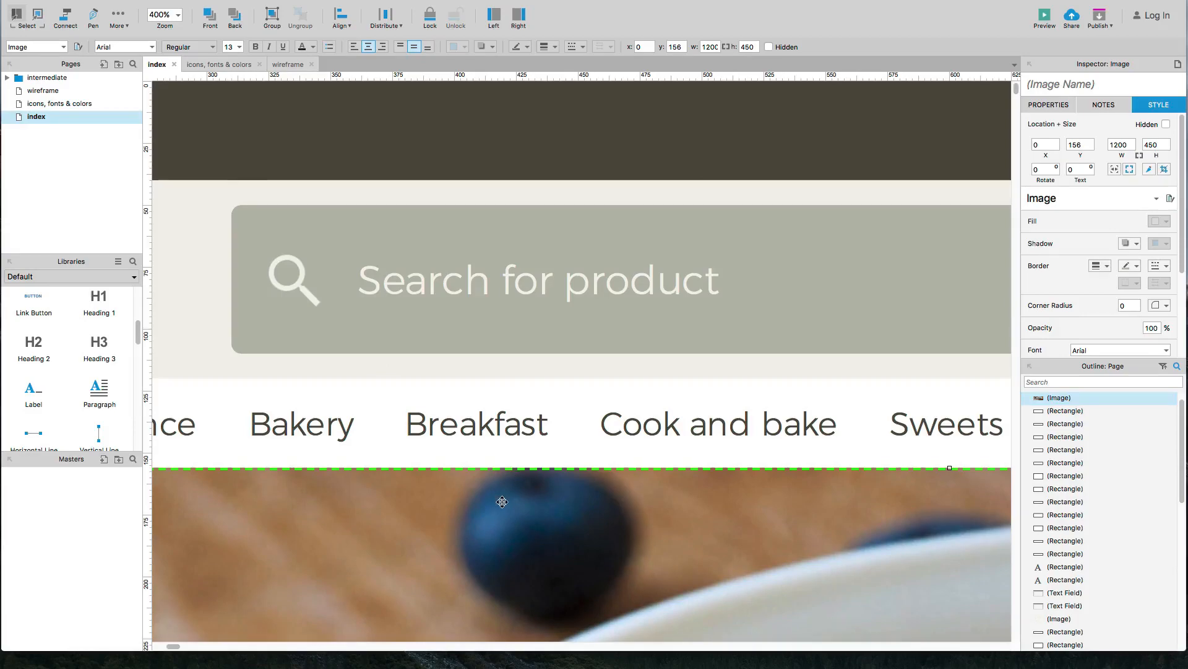
{"action": "scroll", "coordinate": [495, 504], "scroll_direction": "down", "scroll_amount": 3}
{"action": "scroll", "coordinate": [504, 500], "scroll_direction": "down", "scroll_amount": 2}
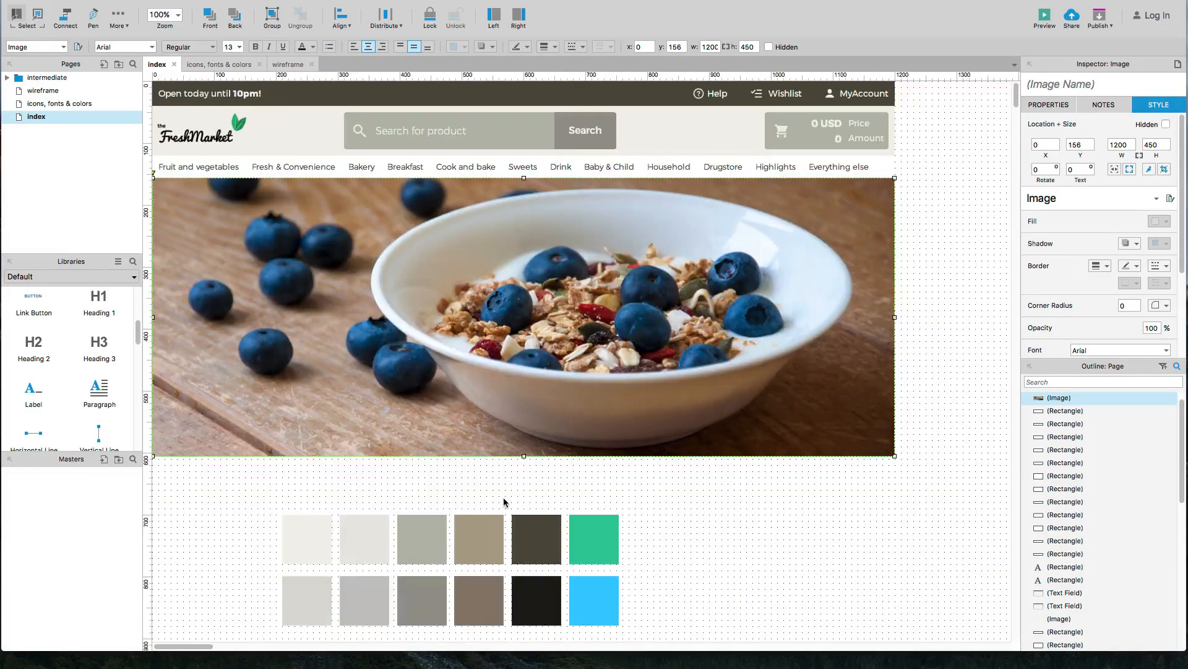
{"action": "left_click", "coordinate": [327, 484]}
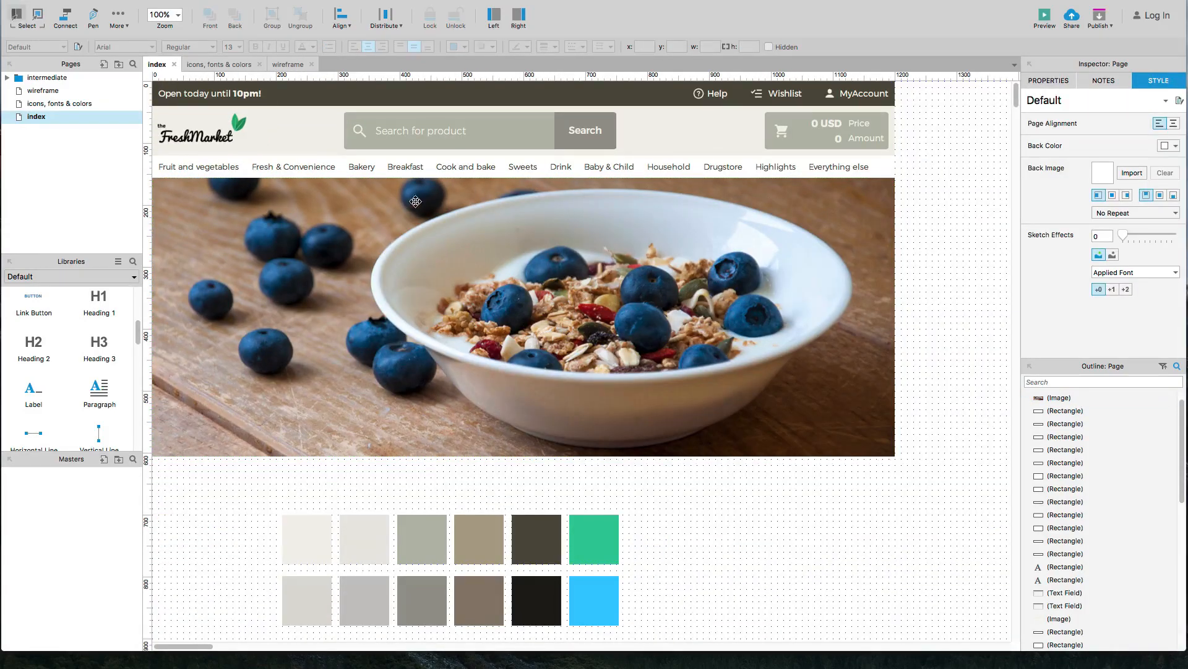
Step: Select the two pale 48-pixel icons in the lowest row of the Icons section on the icons, fonts & colors page
{"action": "left_click", "coordinate": [205, 65]}
{"action": "left_click", "coordinate": [605, 302]}
{"action": "left_click", "coordinate": [526, 305], "text": "shift"}
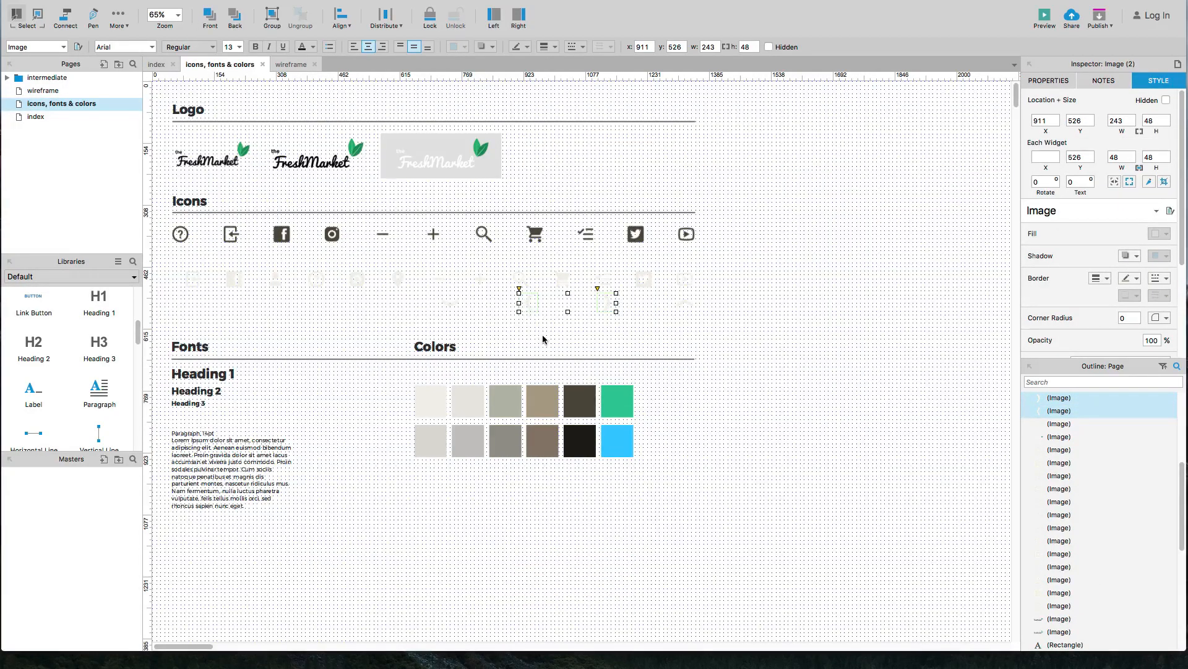
Step: Paste the two arrow icons onto the index page and align them vertically with the middle of the cereal bowl banner image
{"action": "left_click", "coordinate": [159, 64]}
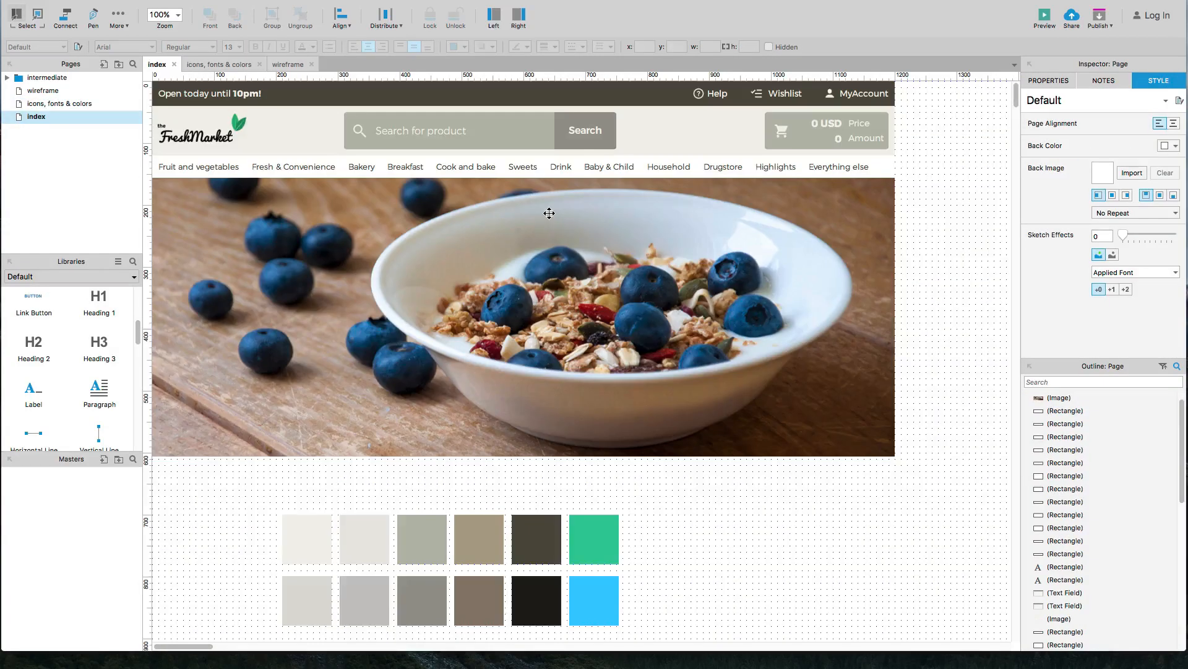
{"action": "key", "text": "super+v"}
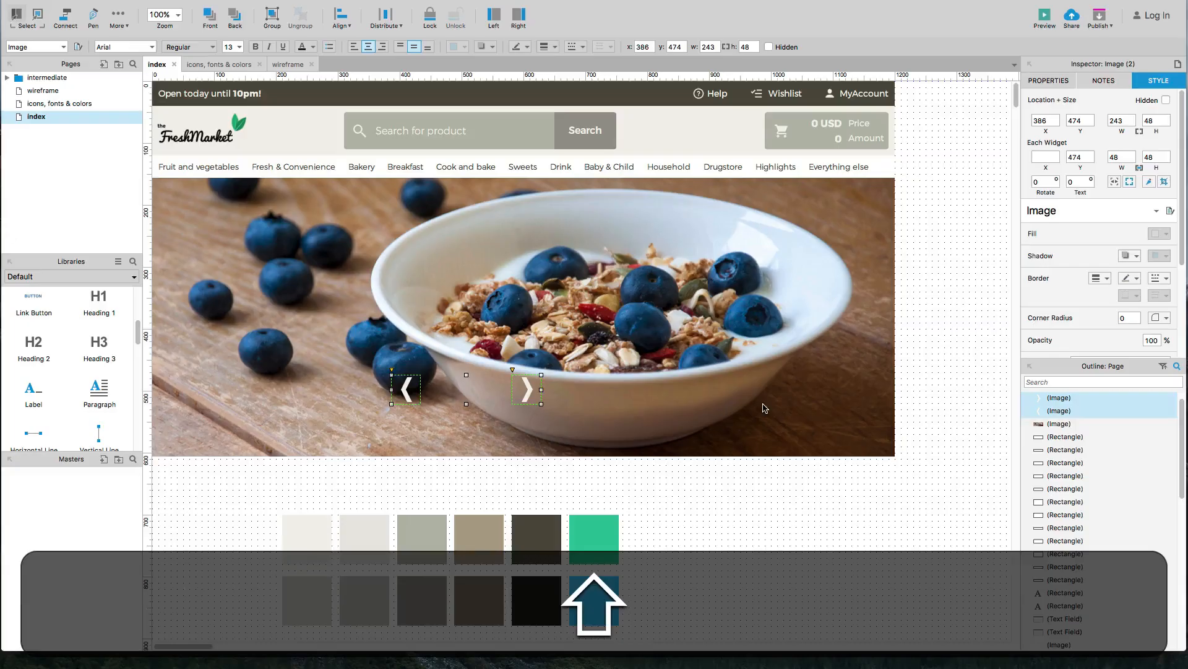
{"action": "left_click", "coordinate": [764, 405], "text": "shift"}
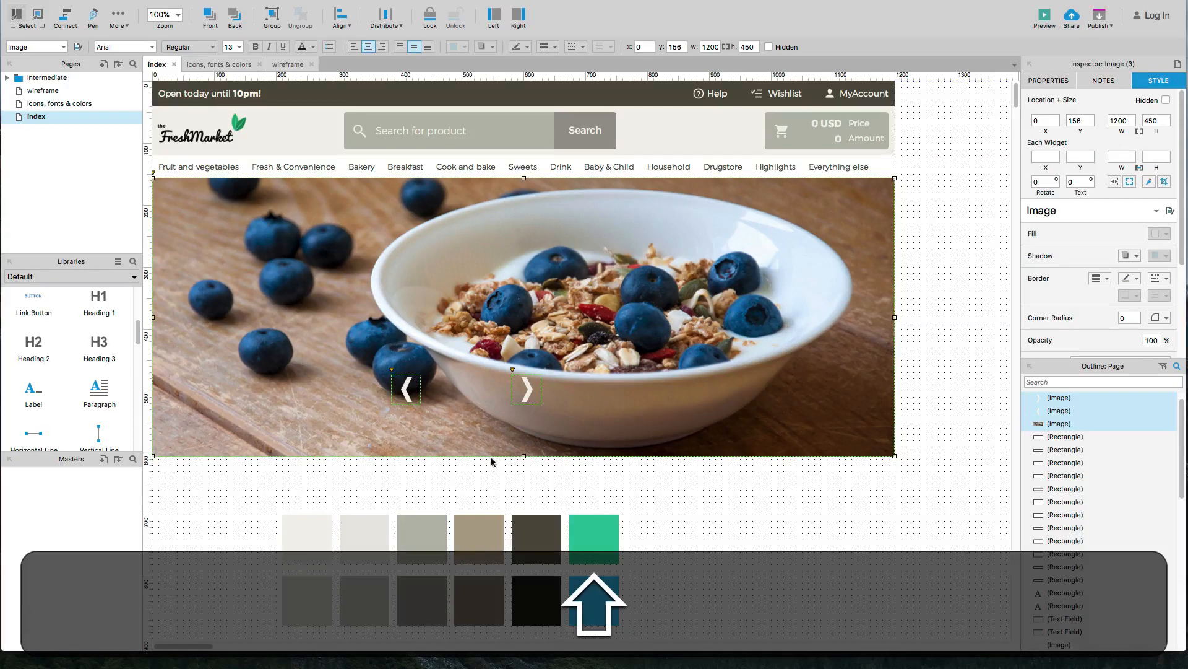
{"action": "left_click", "coordinate": [677, 505]}
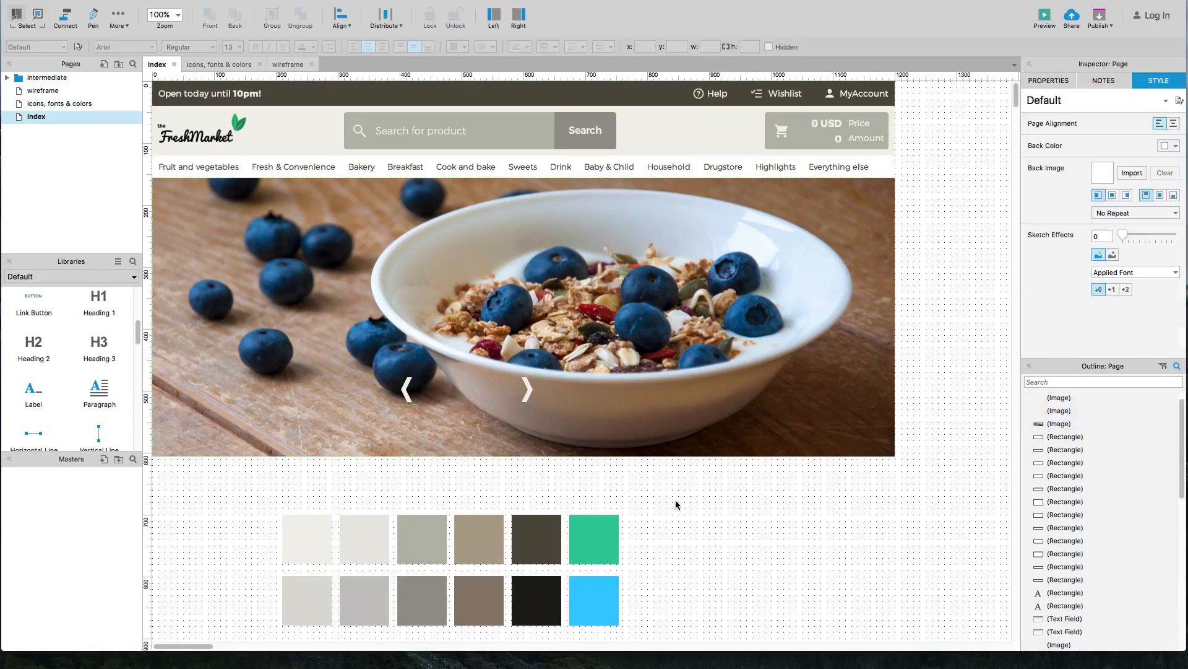
{"action": "left_click", "coordinate": [670, 413]}
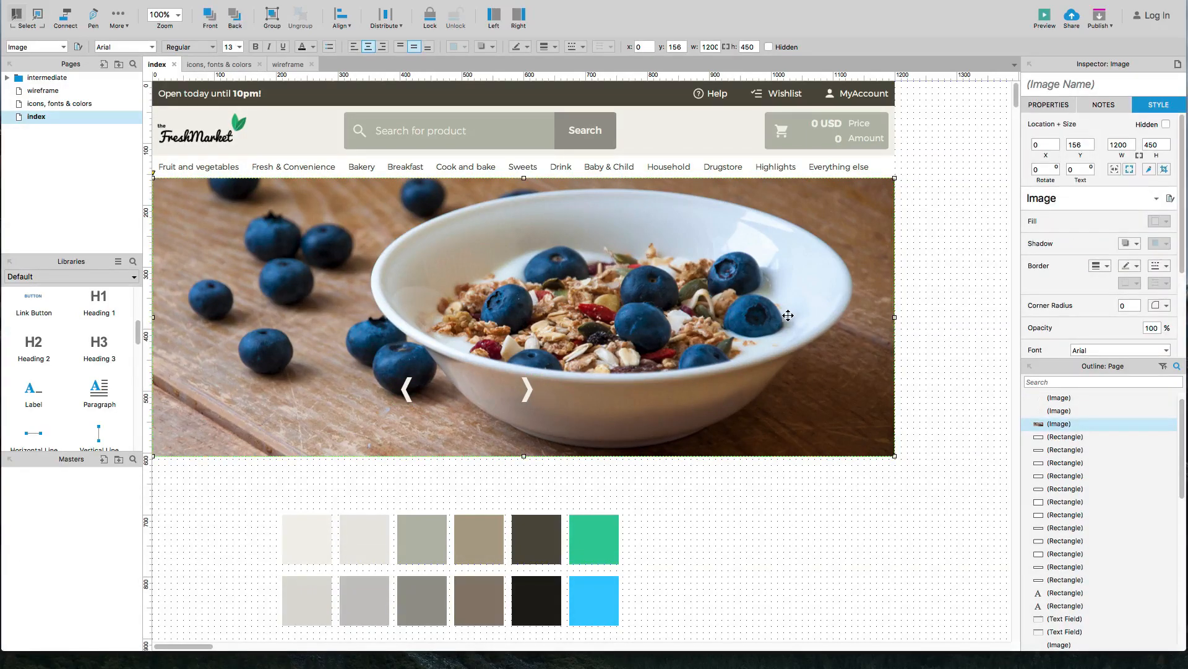
{"action": "left_click", "coordinate": [525, 396], "text": "shift"}
{"action": "left_click", "coordinate": [408, 399], "text": "shift"}
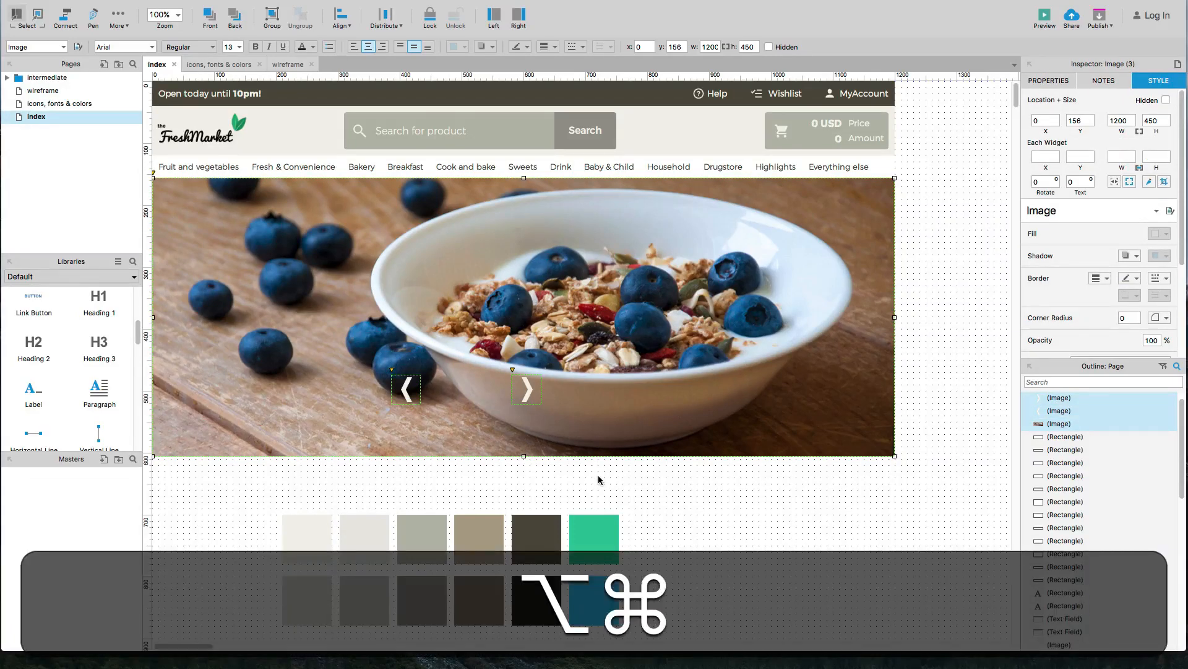
{"action": "key", "text": "alt+super+m"}
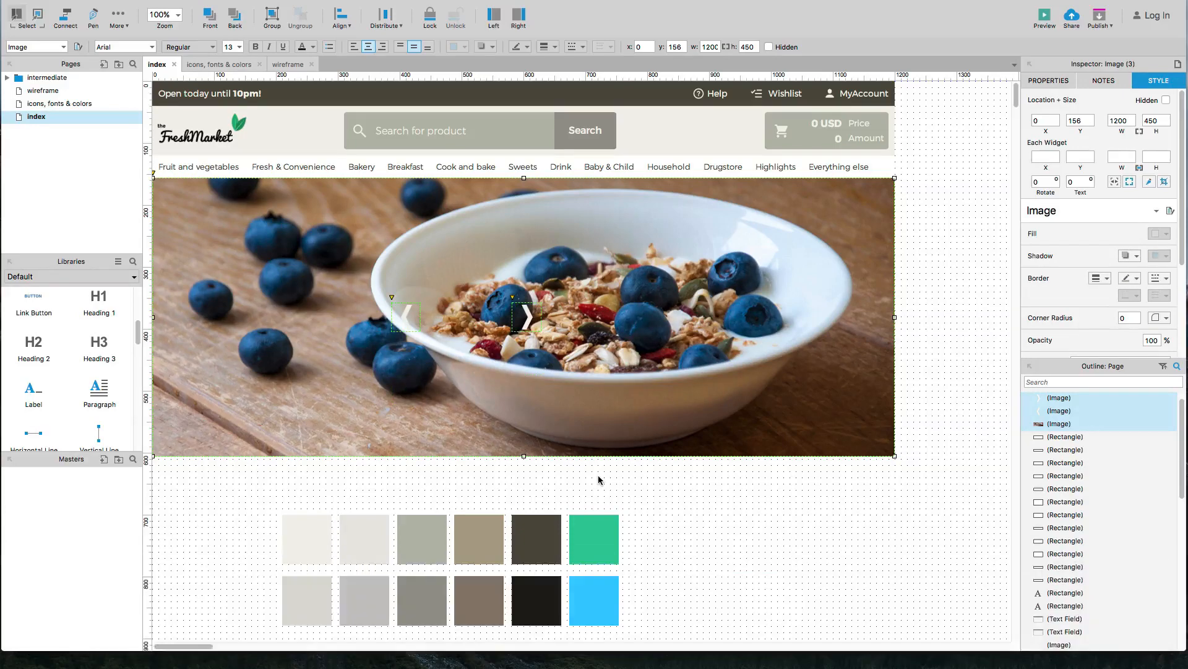
Step: Position the right-pointing banner arrow at x 1142 and, with the column guides shown, the left-pointing arrow at x 10
{"action": "left_click_drag", "start_coordinate": [528, 324], "coordinate": [881, 325]}
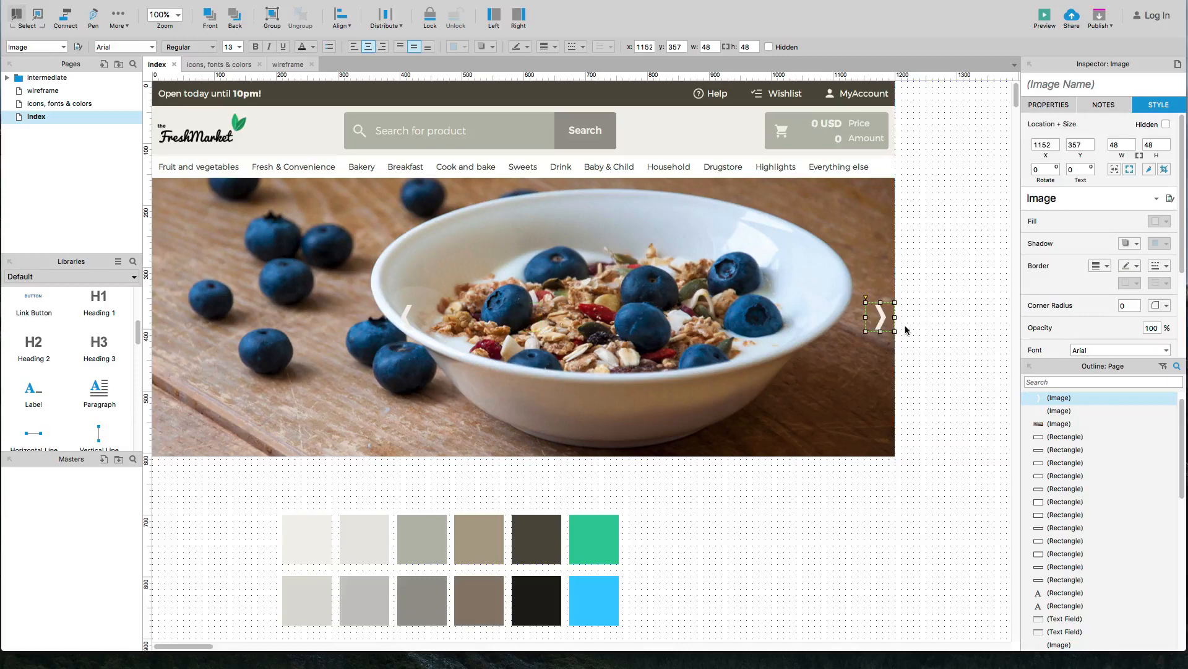
{"action": "key", "text": "shift+Left"}
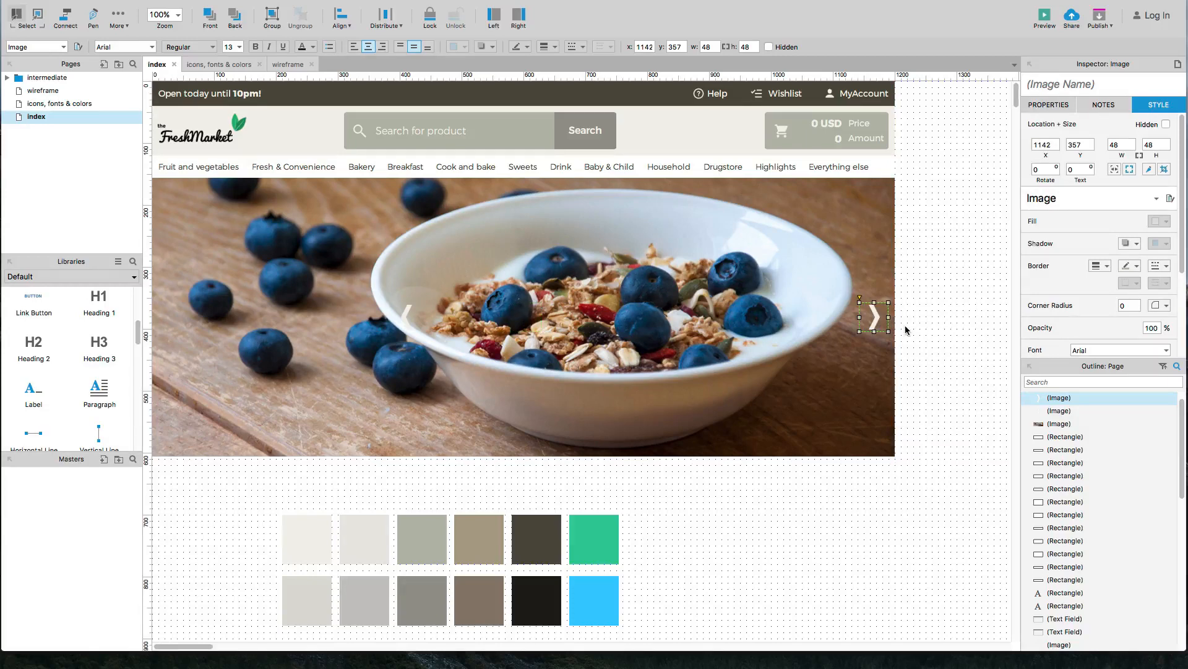
{"action": "key", "text": "super+period"}
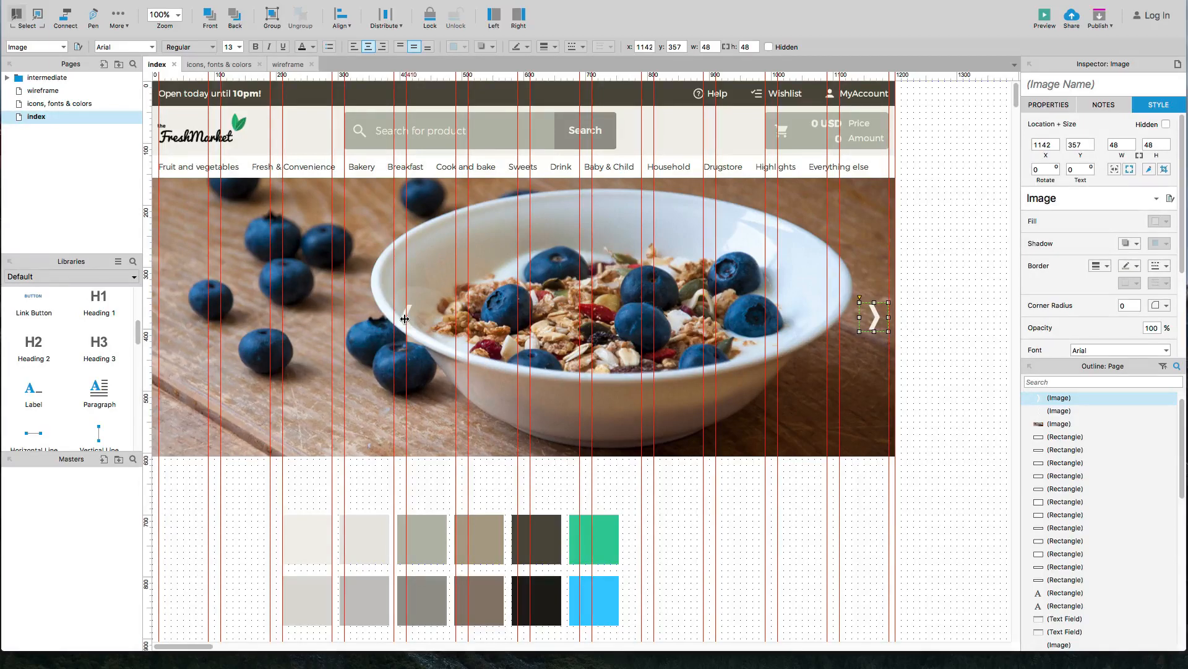
{"action": "left_click_drag", "start_coordinate": [405, 318], "coordinate": [167, 309]}
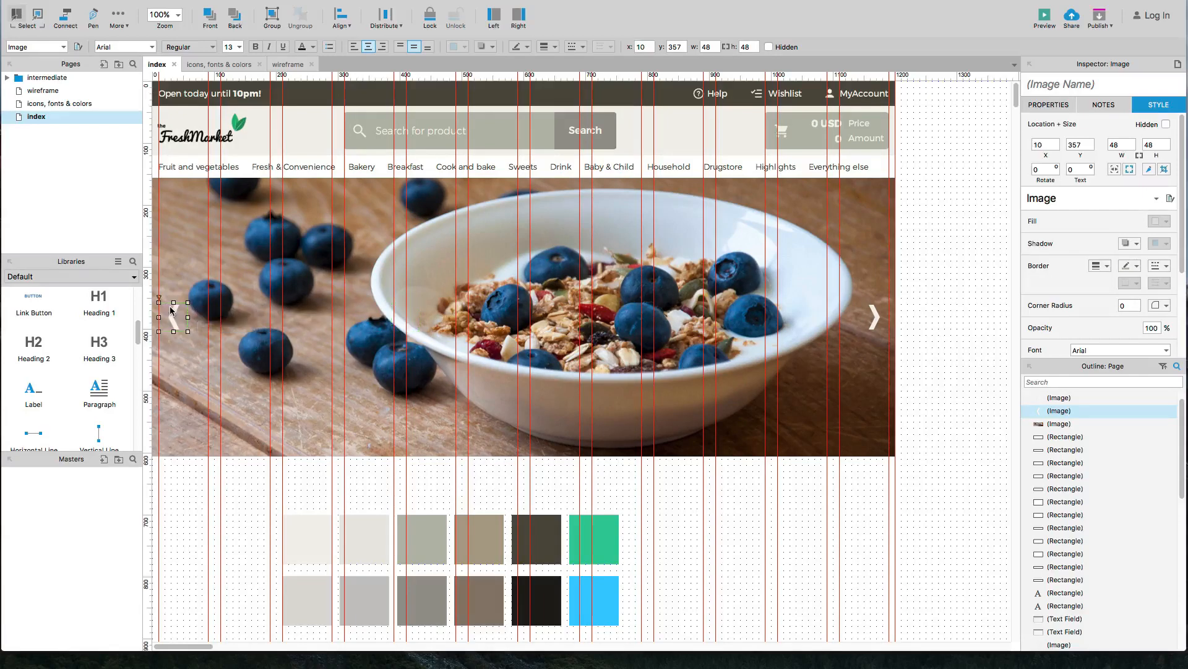
{"action": "left_click", "coordinate": [246, 553]}
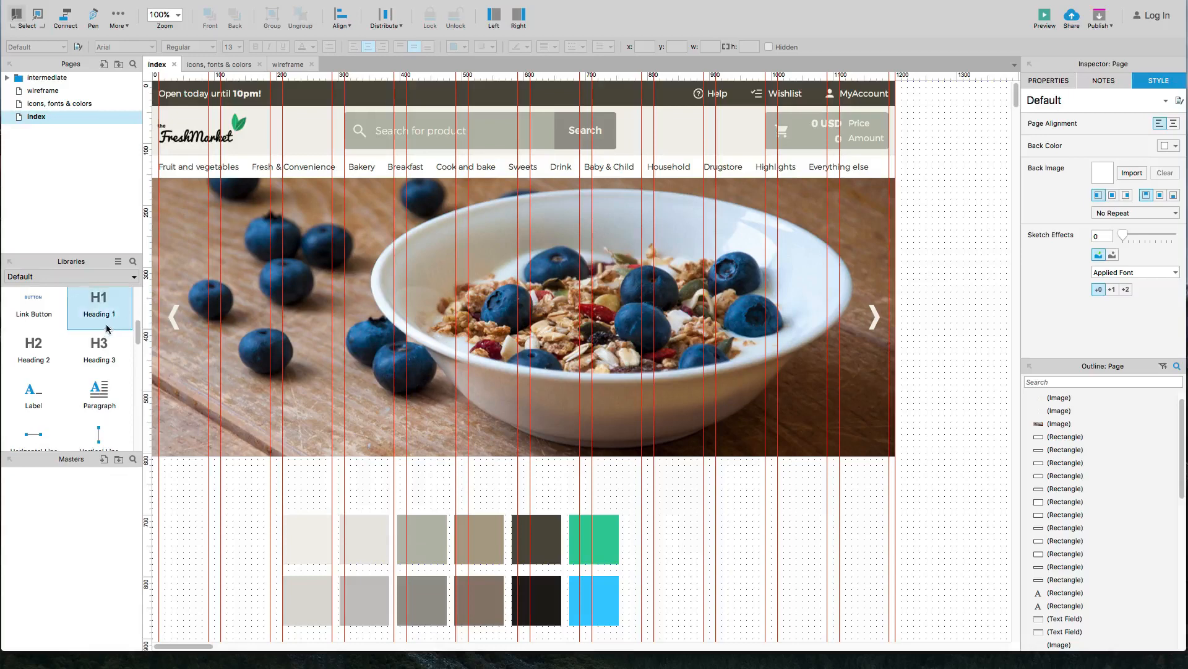
Step: Add a Heading 1 near the banner's upper left at x 90, y 194, with the text "Our Superfood Section"
{"action": "scroll", "coordinate": [107, 332], "scroll_direction": "up", "scroll_amount": 2}
{"action": "left_click_drag", "start_coordinate": [106, 332], "coordinate": [207, 200]}
{"action": "scroll", "coordinate": [1114, 254], "scroll_direction": "down", "scroll_amount": 4}
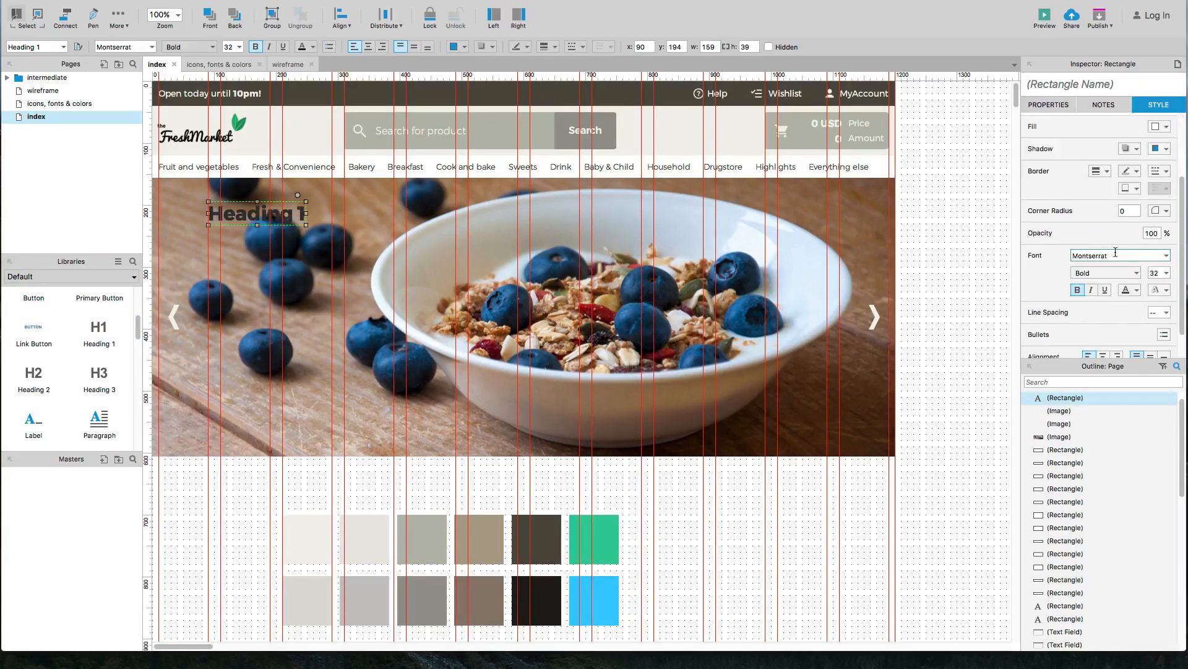
{"action": "scroll", "coordinate": [1116, 256], "scroll_direction": "up", "scroll_amount": 4}
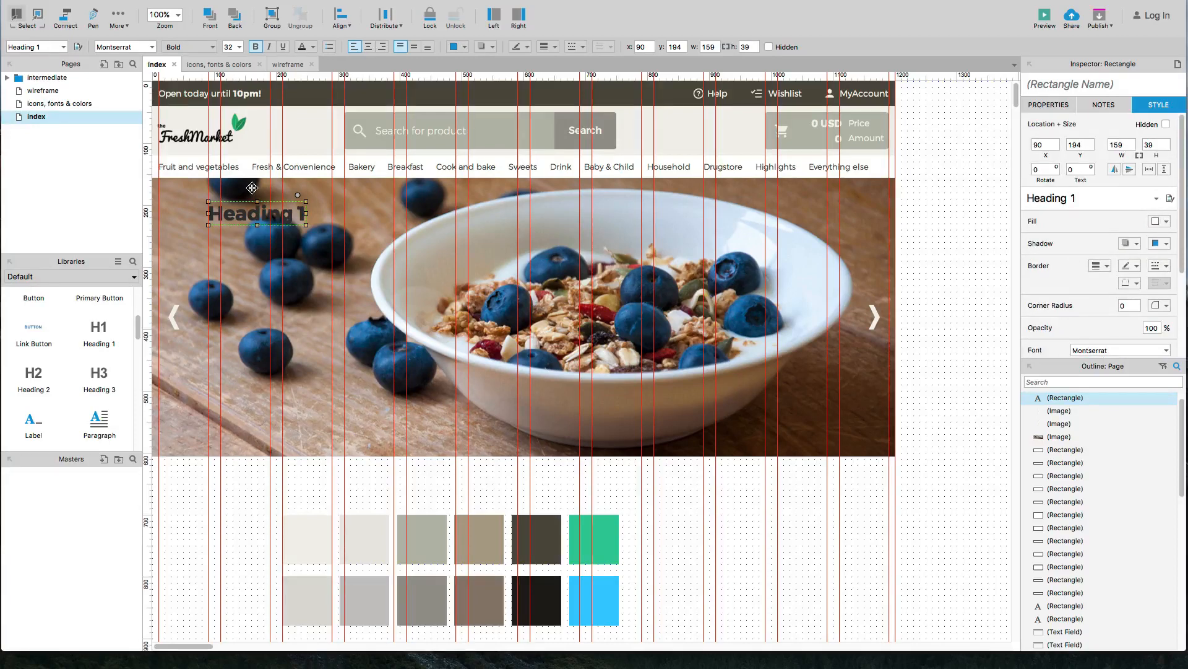
{"action": "key", "text": "Return"}
{"action": "type", "text": "Superfoodf"}
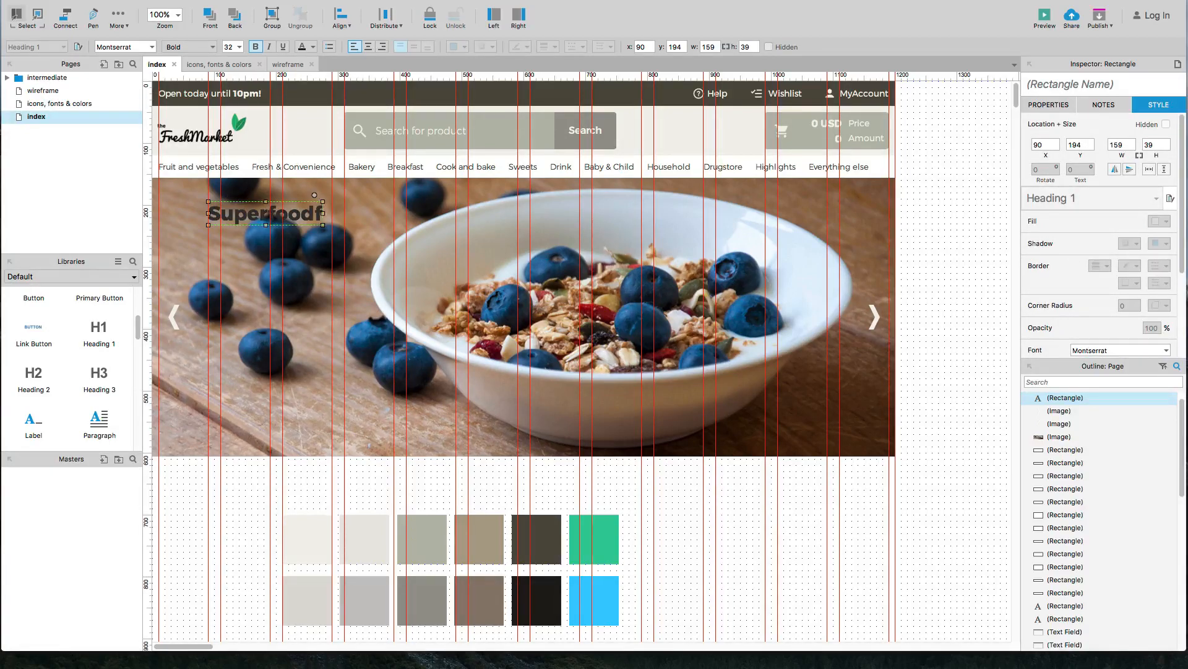
{"action": "key", "text": "BackSpace"}
{"action": "type", "text": "Our Superfood"}
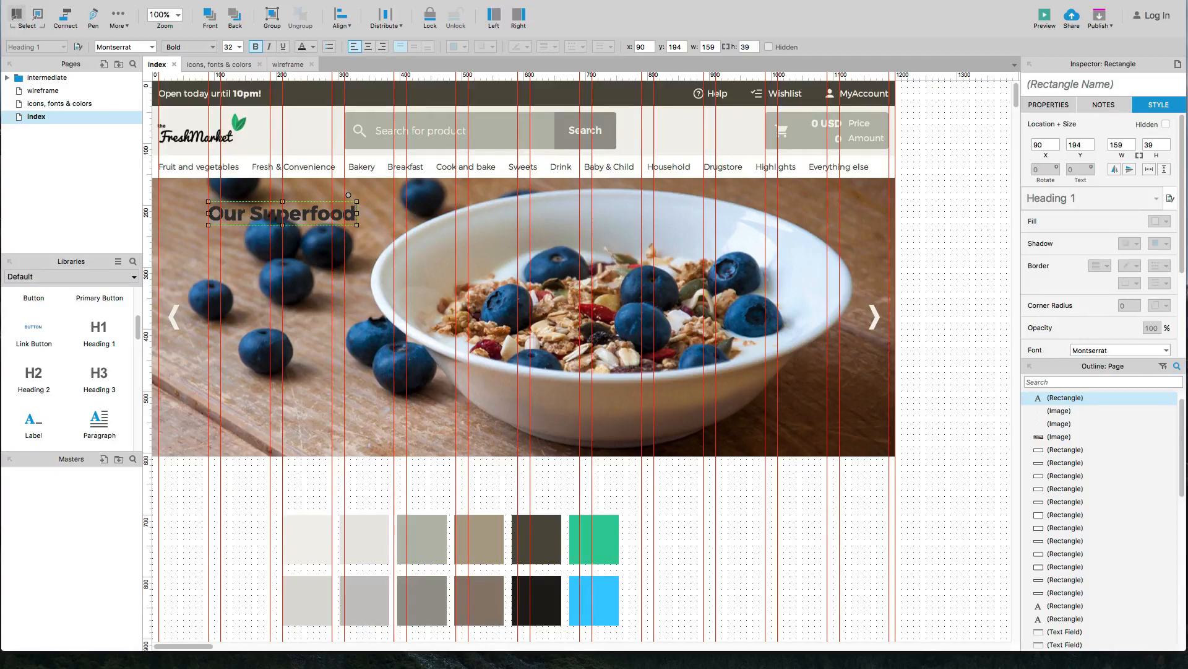
{"action": "type", "text": " Section"}
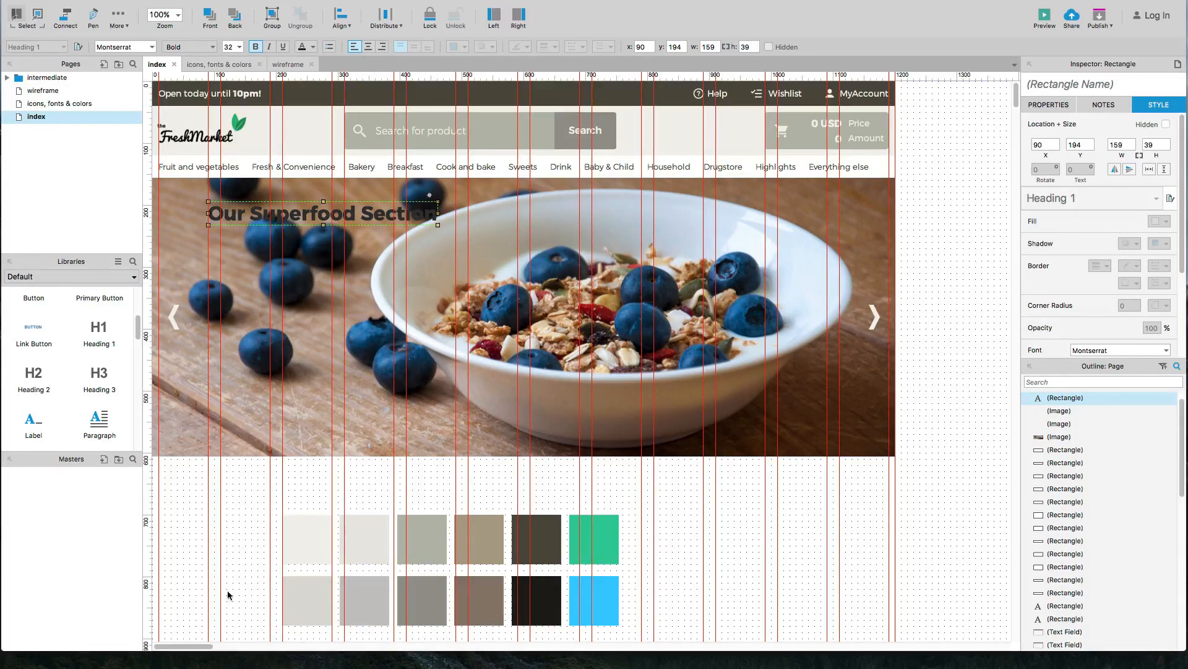
{"action": "left_click", "coordinate": [236, 558]}
Step: Set the text colour of the banner heading to white
{"action": "left_click", "coordinate": [231, 214]}
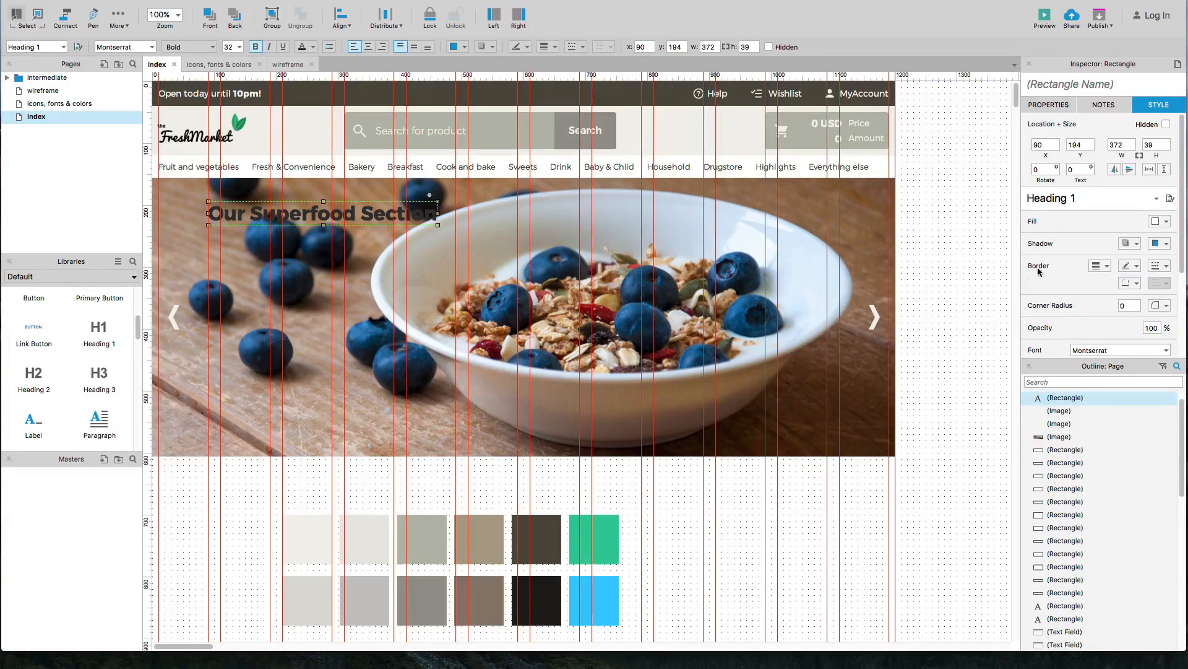
{"action": "scroll", "coordinate": [1143, 258], "scroll_direction": "down", "scroll_amount": 2}
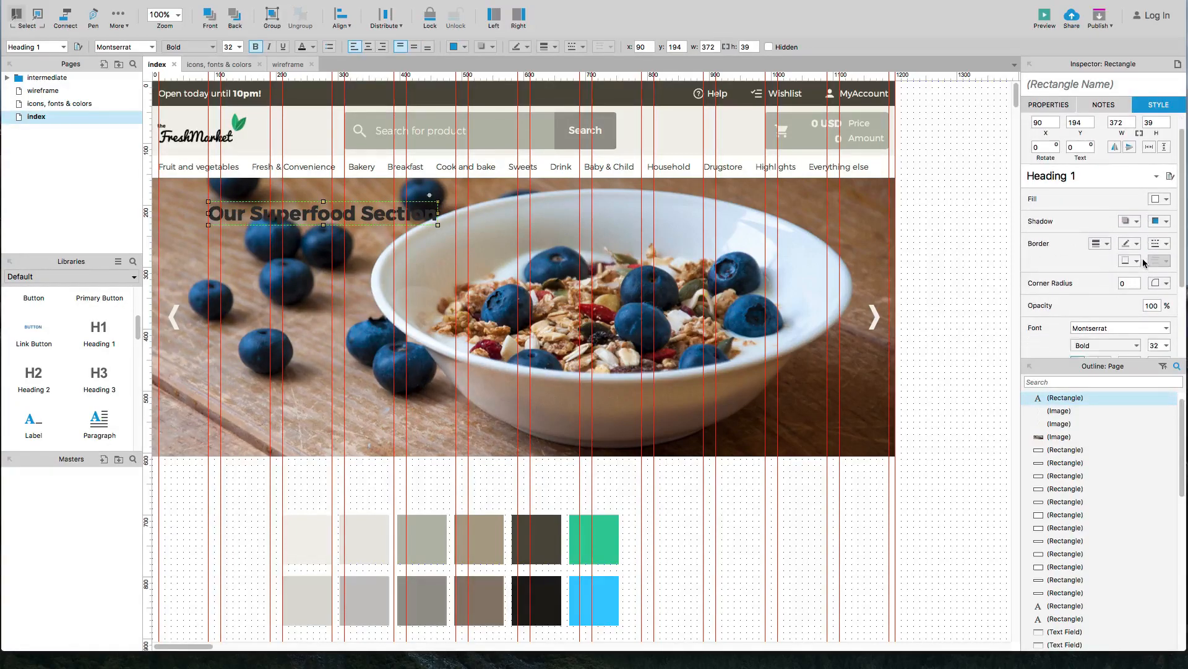
{"action": "scroll", "coordinate": [1130, 303], "scroll_direction": "down", "scroll_amount": 6}
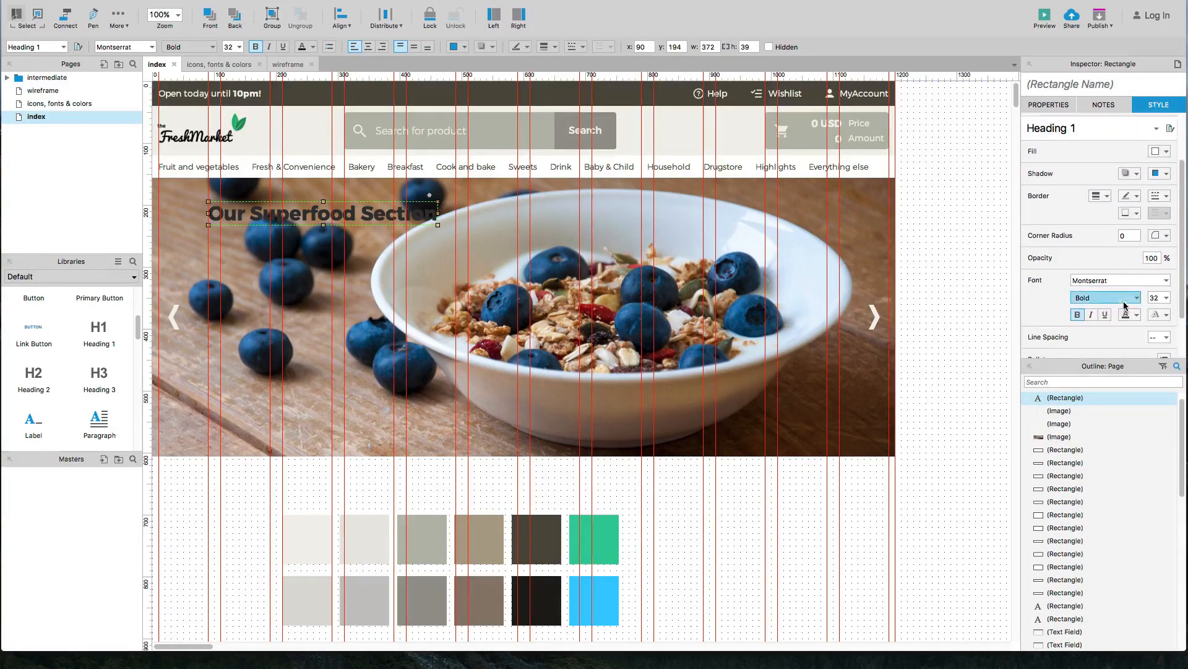
{"action": "left_click", "coordinate": [1137, 268]}
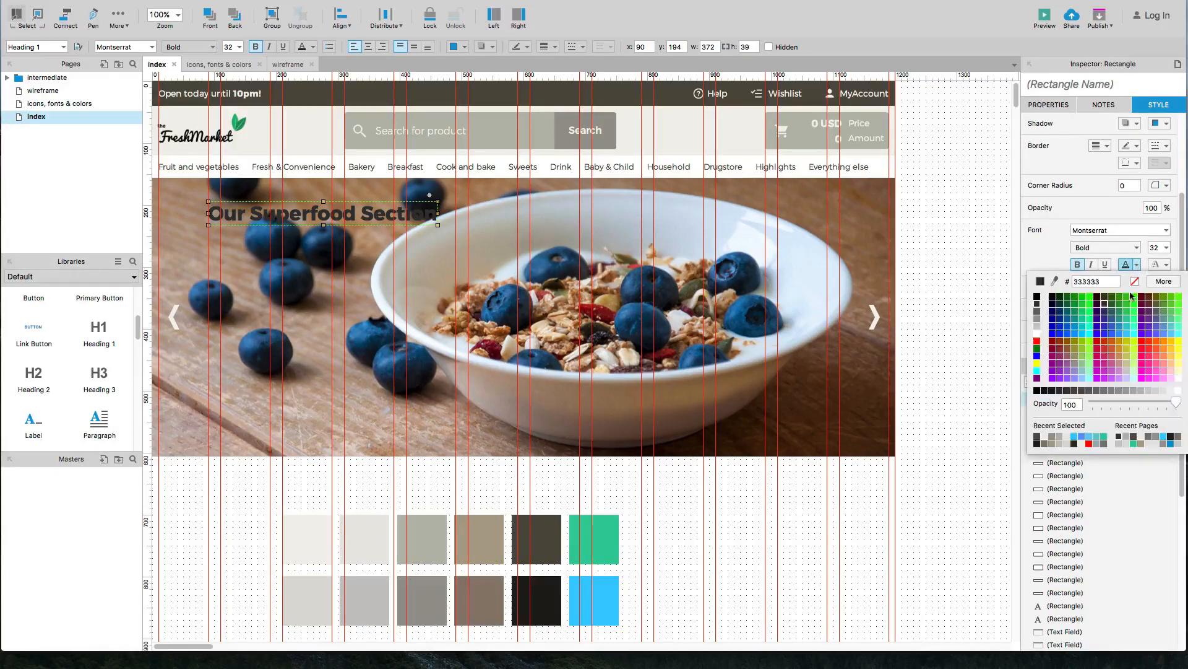
{"action": "left_click", "coordinate": [1036, 338]}
{"action": "left_click", "coordinate": [960, 329]}
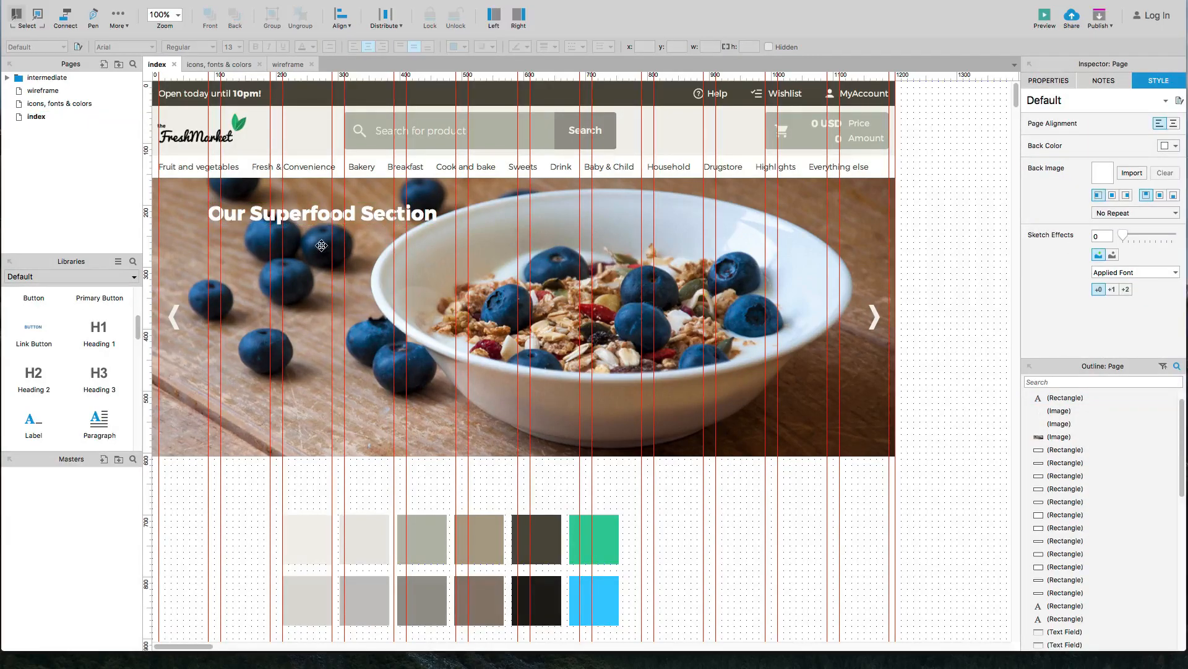
Step: Replace the word "Section" in the banner heading with "Special"
{"action": "left_click", "coordinate": [369, 220]}
{"action": "double_click", "coordinate": [371, 217]}
{"action": "left_click", "coordinate": [372, 215]}
{"action": "key", "text": "shift+super+Right"}
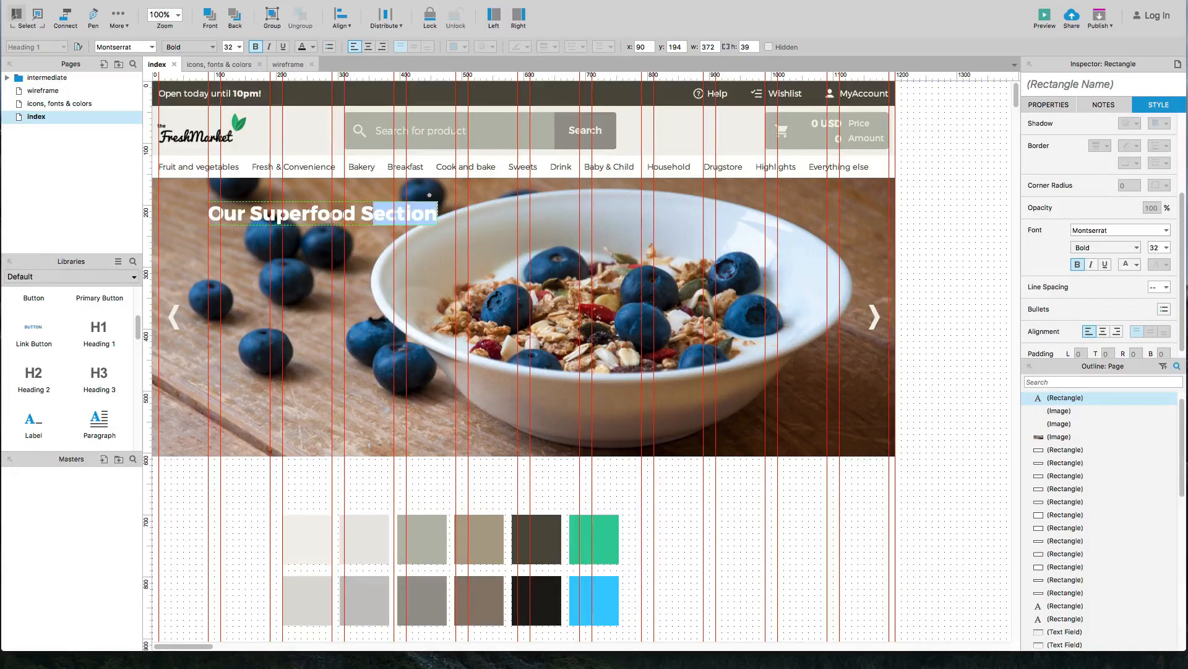
{"action": "type", "text": "pecial"}
{"action": "key", "text": "Escape"}
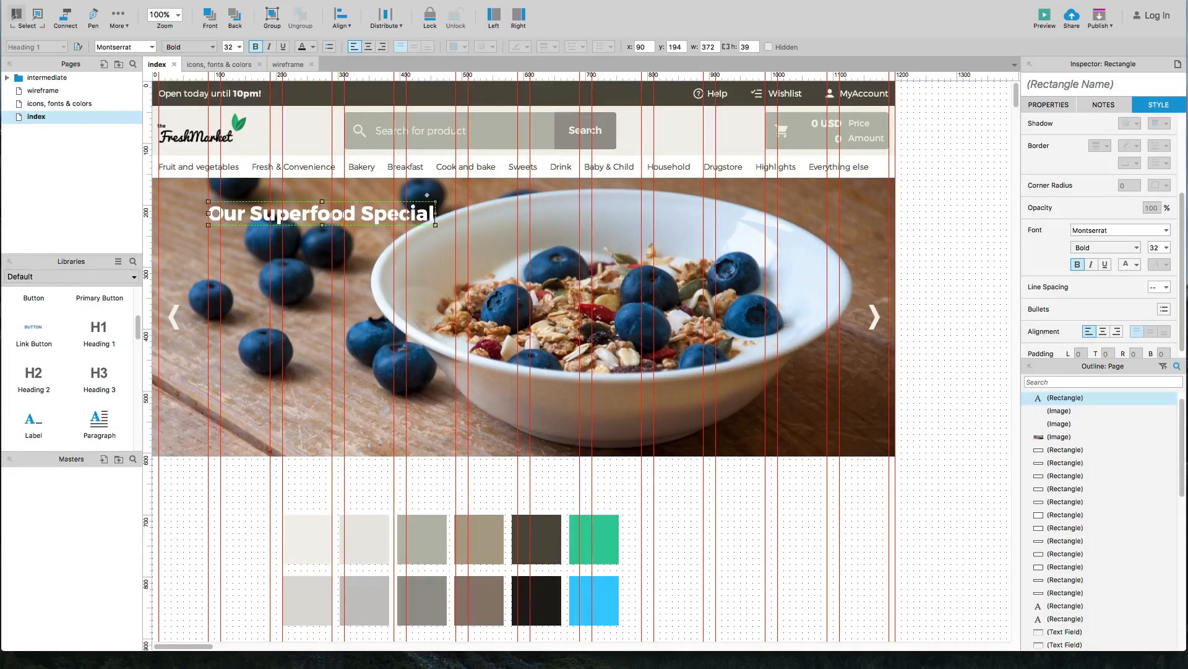
Step: Add the word "days" and lowercase the "S" of "Special" so the banner heading reads "Our Superfood special days"
{"action": "double_click", "coordinate": [365, 229]}
{"action": "type", "text": "days"}
{"action": "key", "text": "Escape"}
{"action": "key", "text": "Left"}
{"action": "key", "text": "Left"}
{"action": "key", "text": "Left"}
{"action": "key", "text": "Left"}
{"action": "key", "text": "Left"}
{"action": "key", "text": "Left"}
{"action": "key", "text": "Left"}
{"action": "key", "text": "Left"}
{"action": "key", "text": "Left"}
{"action": "key", "text": "Left"}
{"action": "key", "text": "Left"}
{"action": "key", "text": "Left"}
{"action": "key", "text": "shift+Right"}
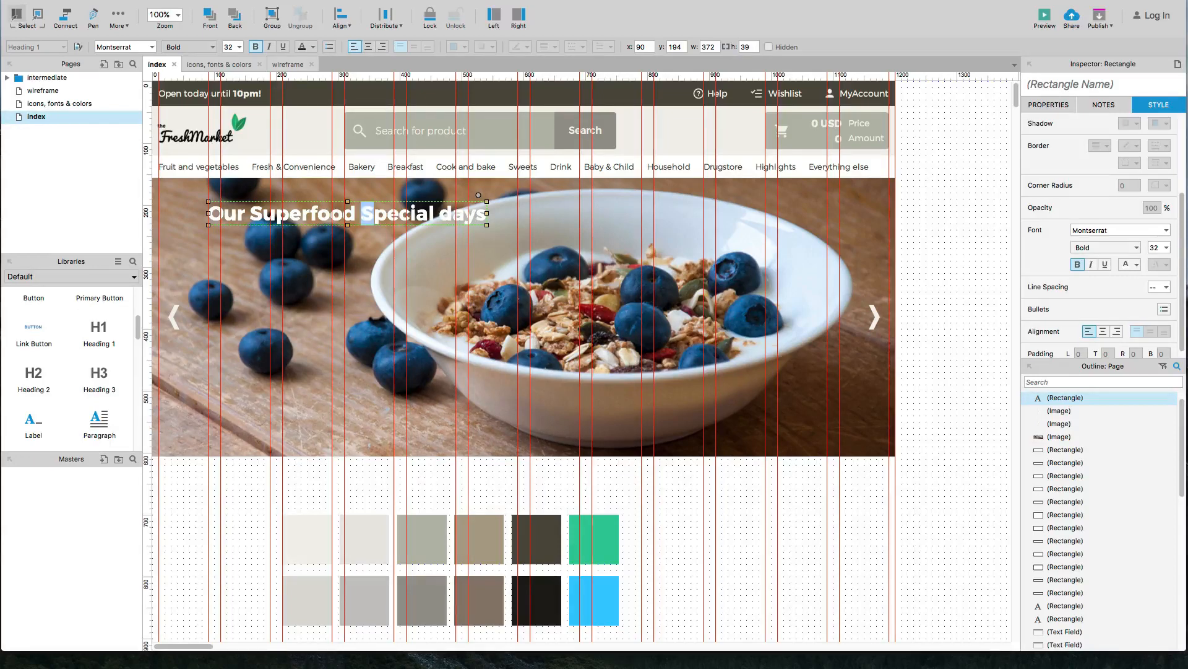
{"action": "type", "text": "s"}
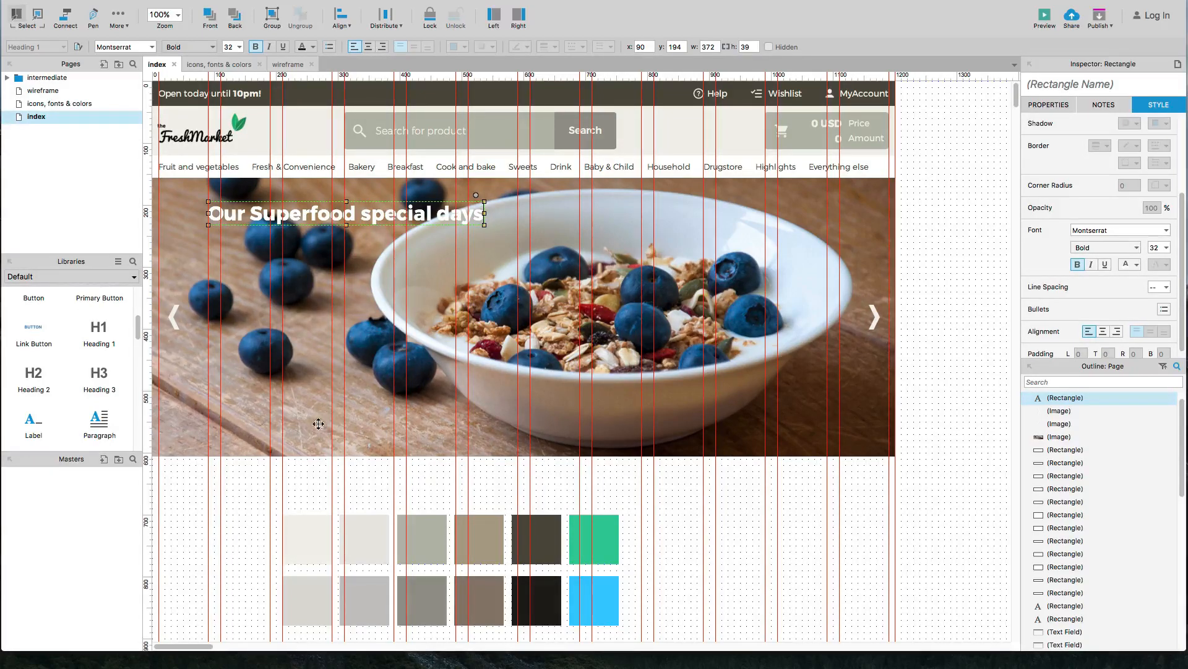
{"action": "left_click", "coordinate": [308, 475]}
Step: Add a Heading 2 below the banner heading at x 90, y 254, with the text "Take a look!", discarding a trial Heading 3
{"action": "left_click_drag", "start_coordinate": [102, 378], "coordinate": [206, 238]}
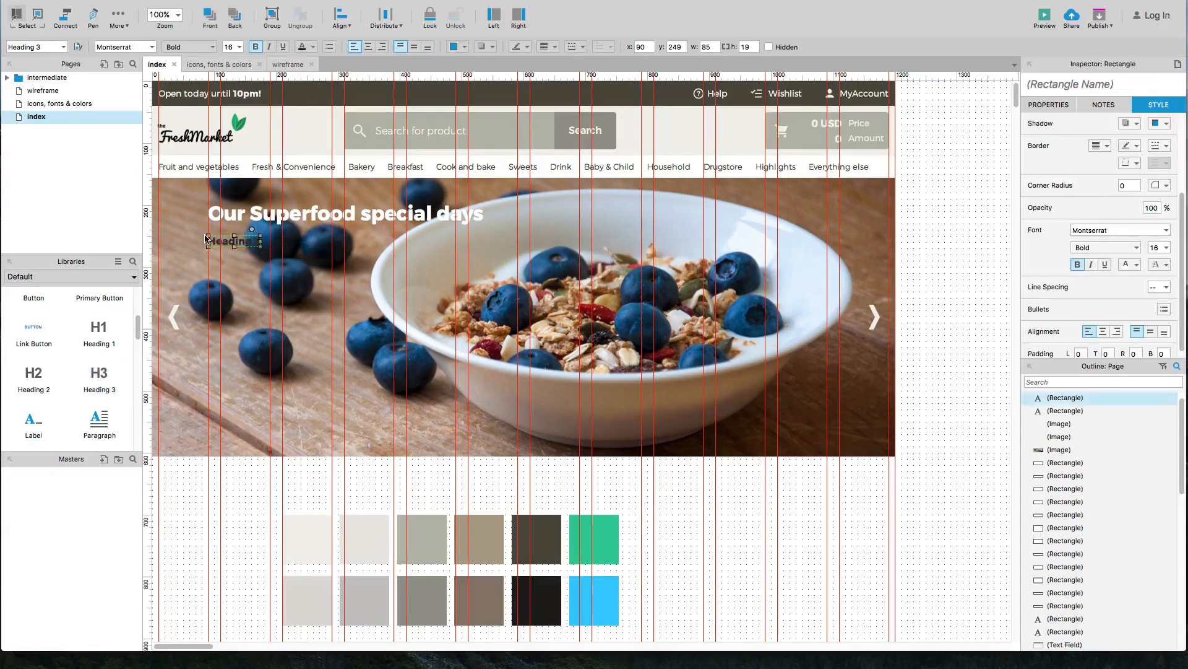
{"action": "key", "text": "Delete"}
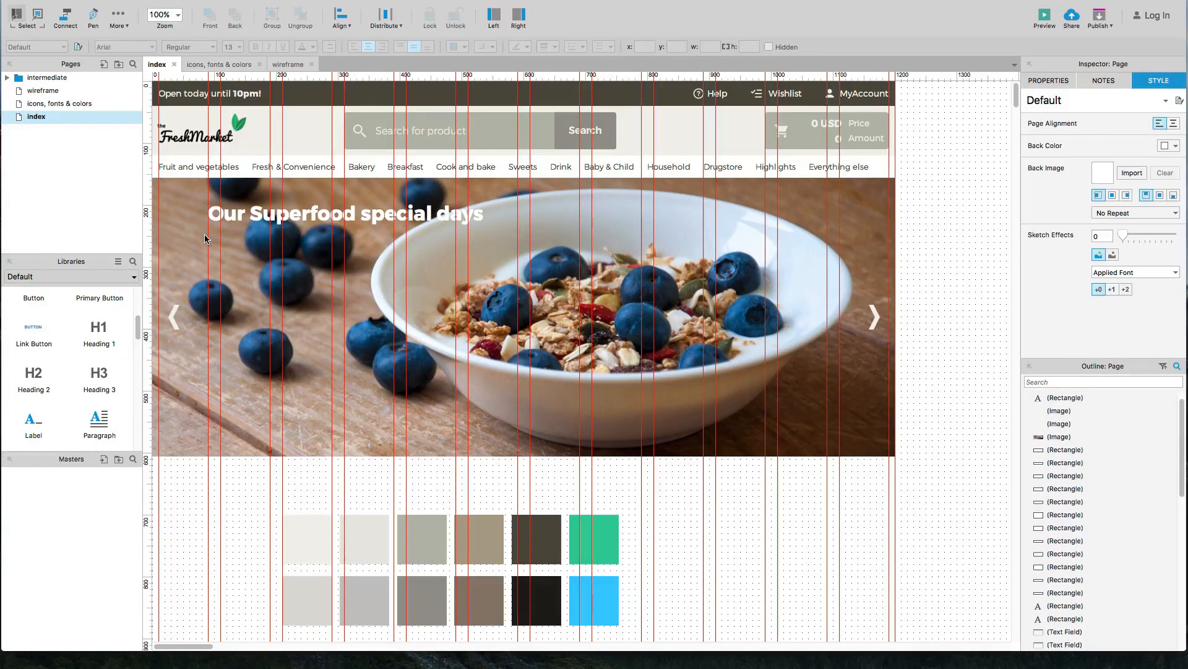
{"action": "left_click_drag", "start_coordinate": [37, 368], "coordinate": [209, 233]}
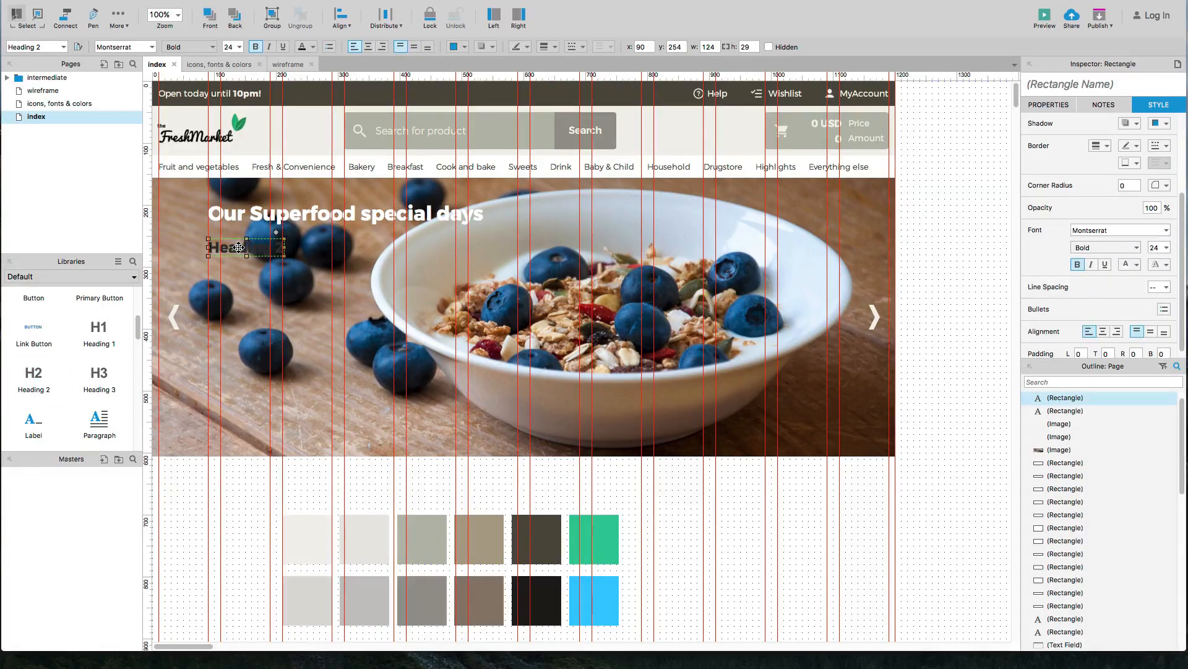
{"action": "type", "text": "Take a look"}
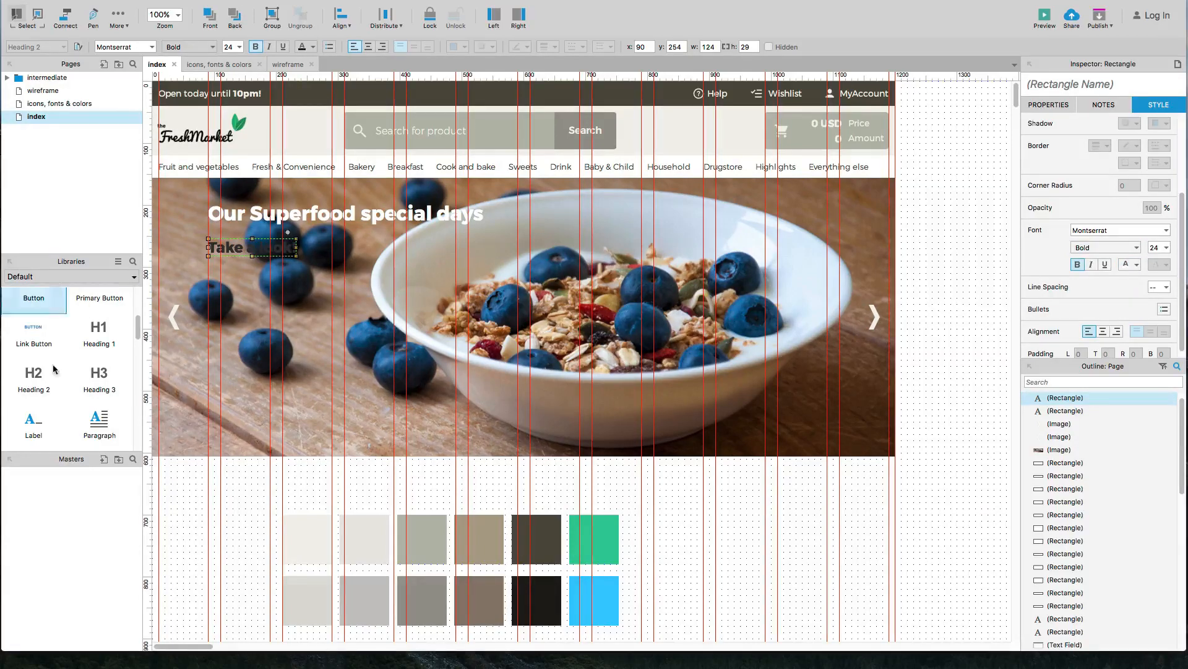
{"action": "left_click", "coordinate": [180, 503]}
Step: Format the "Take a look!" subheading in white with the Montserrat Light font style
{"action": "double_click", "coordinate": [230, 248]}
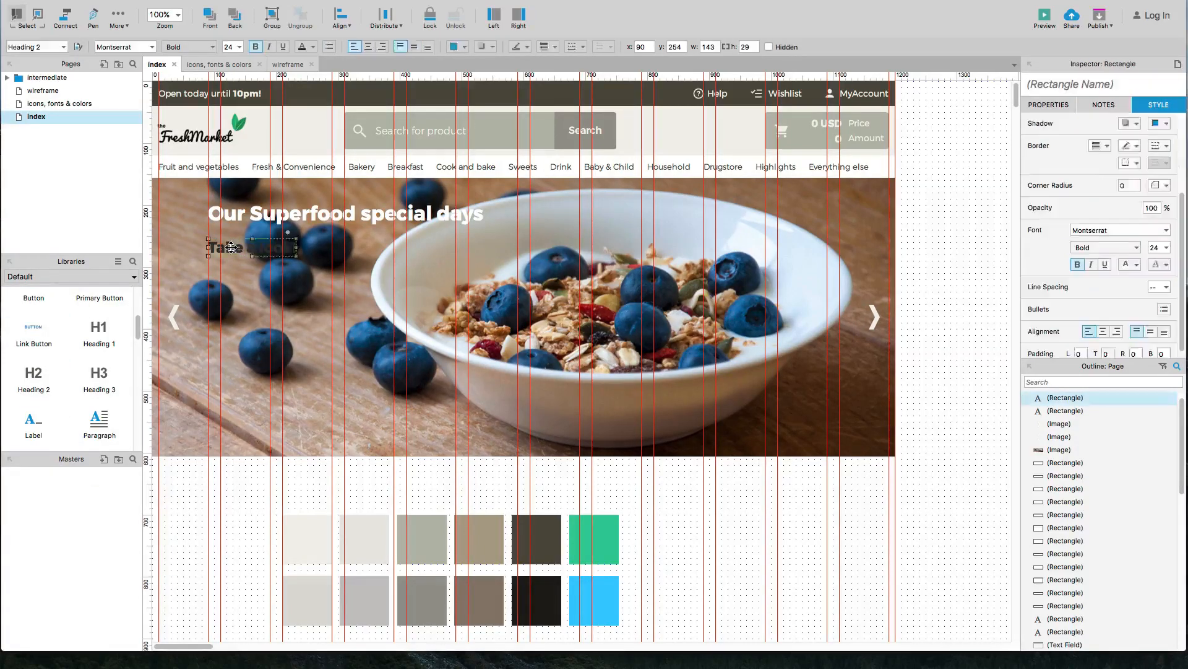
{"action": "left_click", "coordinate": [1125, 265]}
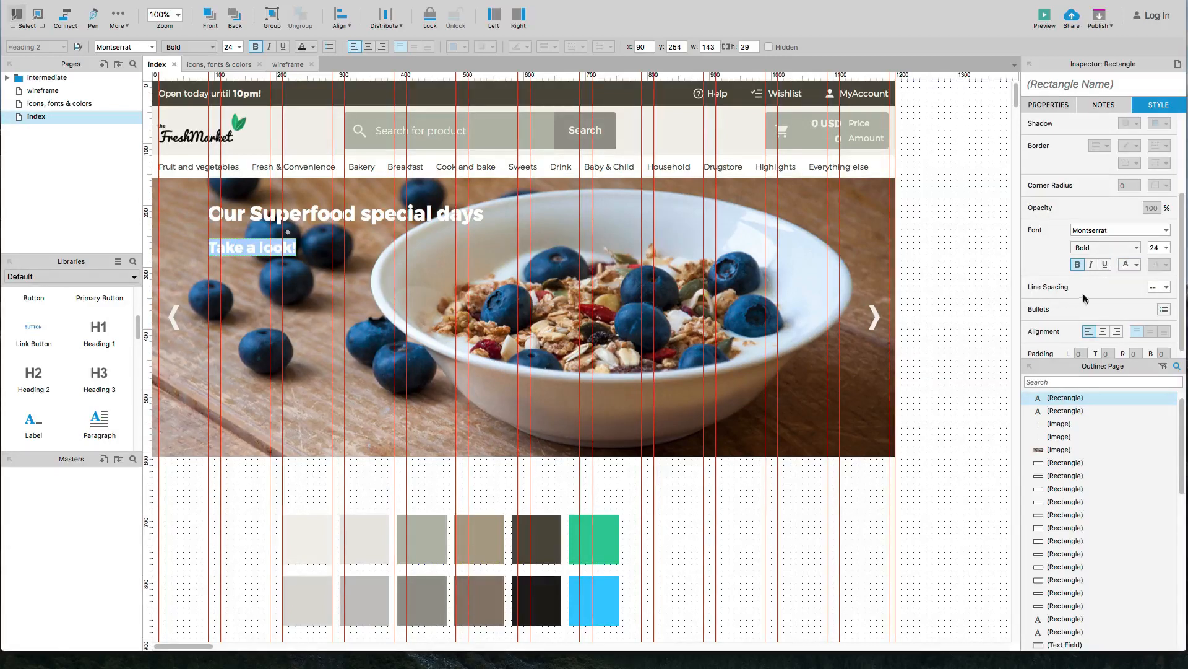
{"action": "left_click", "coordinate": [1104, 247]}
{"action": "left_click", "coordinate": [1103, 273]}
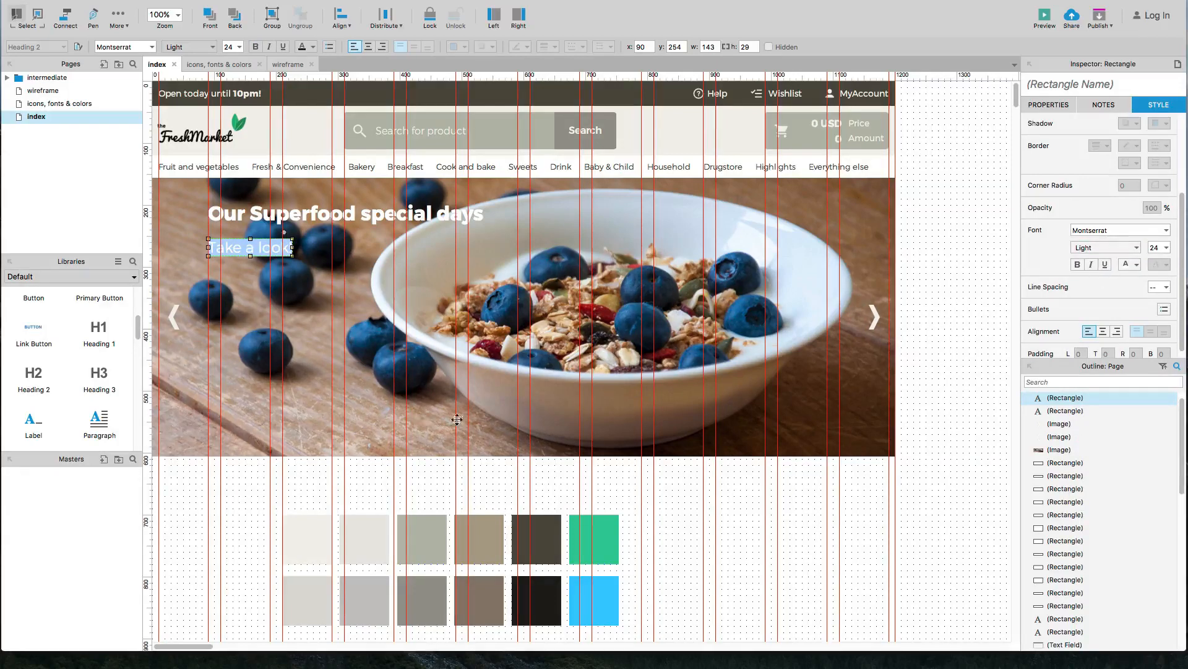
{"action": "left_click", "coordinate": [258, 476]}
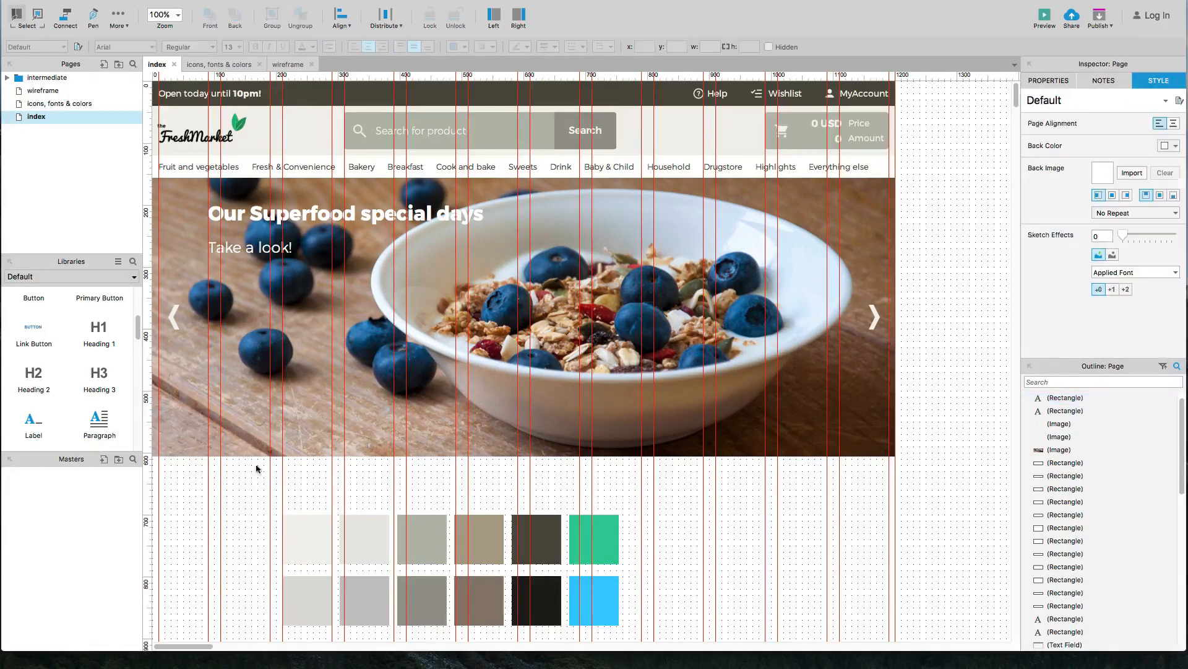
Step: Move the "Take a look!" subheading up closer beneath the banner heading and fine-tune the gap with small downward nudges
{"action": "left_click", "coordinate": [247, 248]}
{"action": "left_click_drag", "start_coordinate": [248, 235], "coordinate": [248, 235]}
{"action": "key", "text": "Down"}
{"action": "key", "text": "Down"}
{"action": "key", "text": "Down"}
{"action": "key", "text": "Down"}
{"action": "key", "text": "Down"}
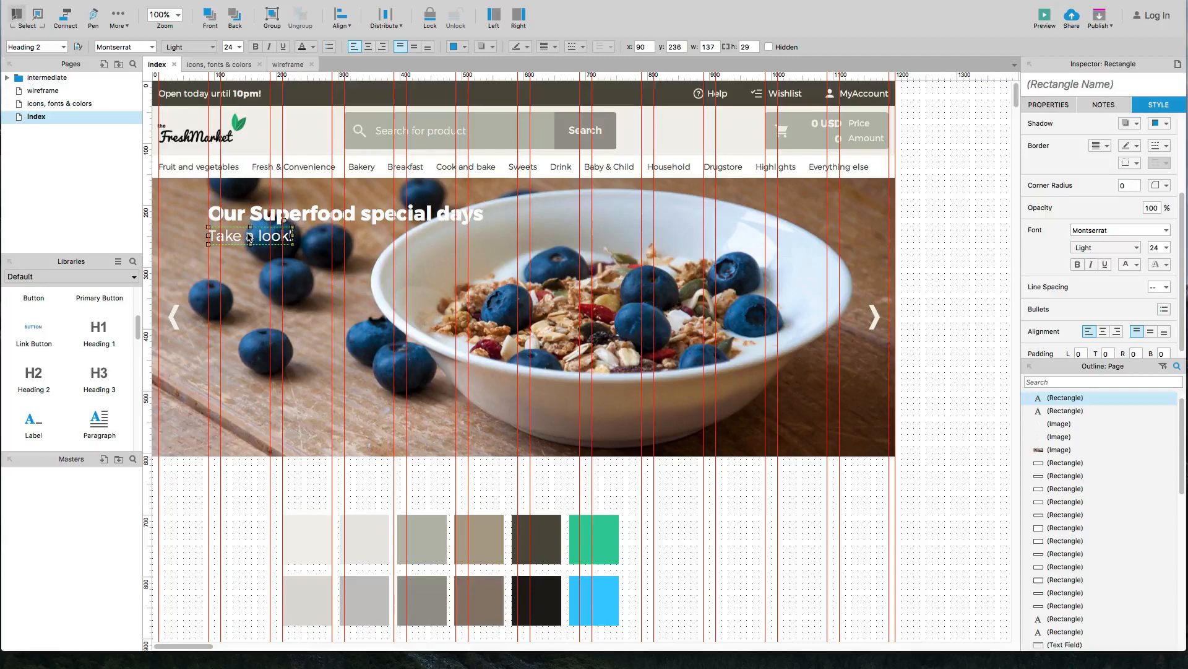
Step: Turn on a text shadow for both the banner heading and the "Take a look!" subheading
{"action": "left_click", "coordinate": [319, 220], "text": "shift"}
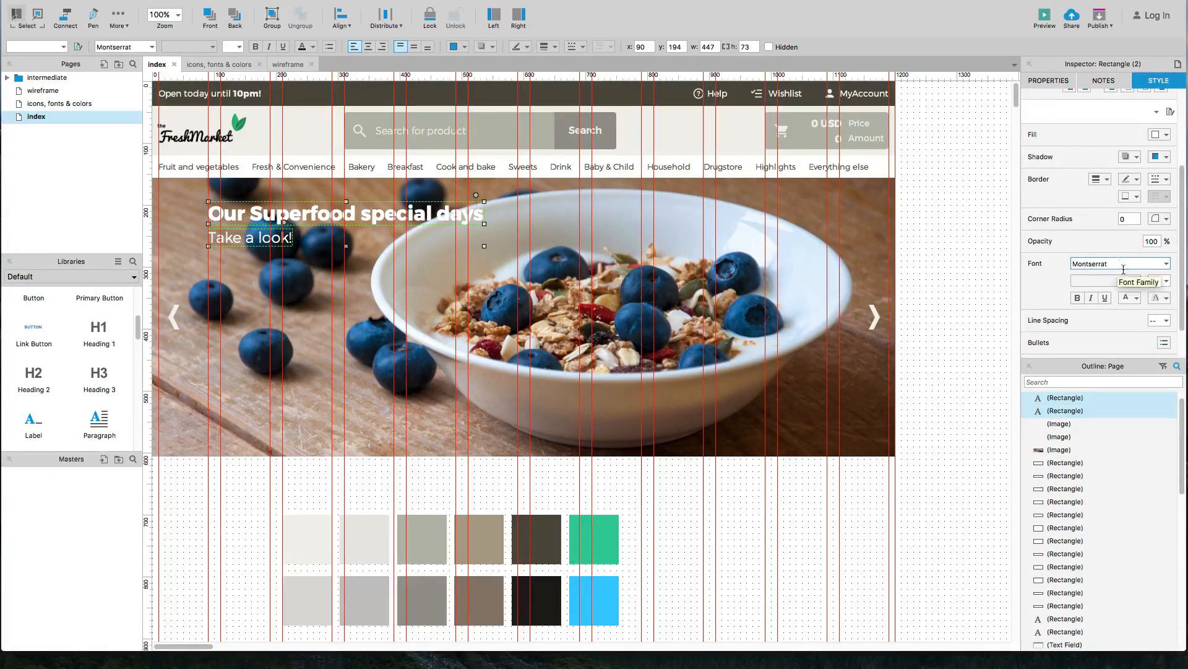
{"action": "left_click", "coordinate": [1167, 298]}
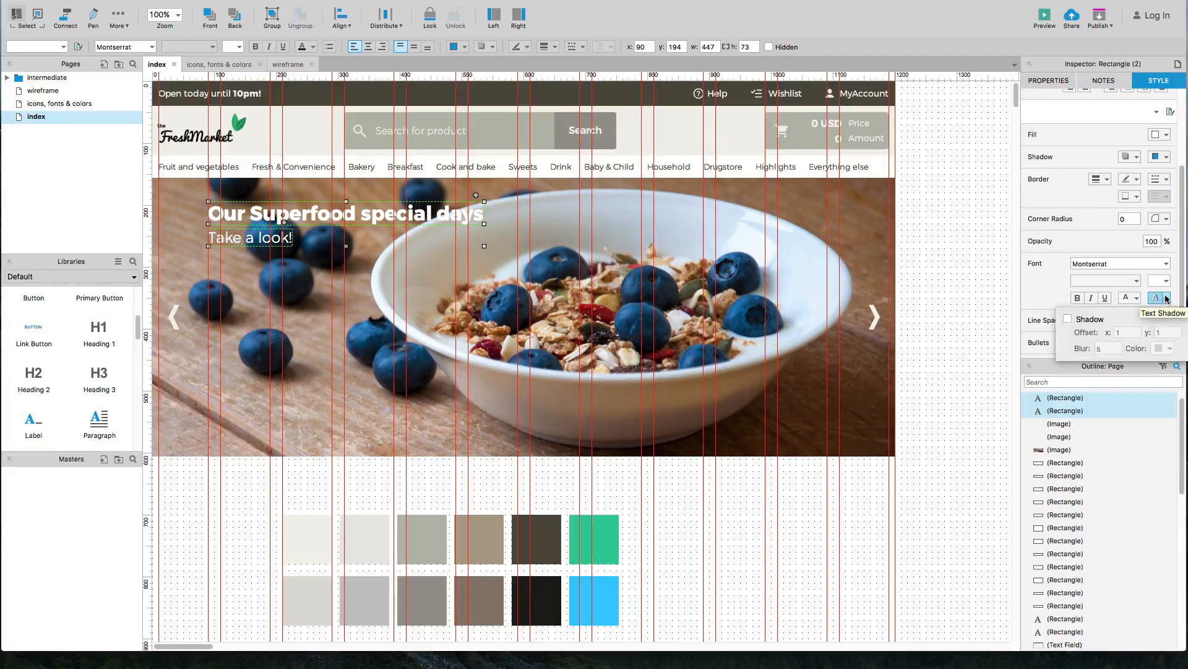
{"action": "left_click", "coordinate": [1068, 320]}
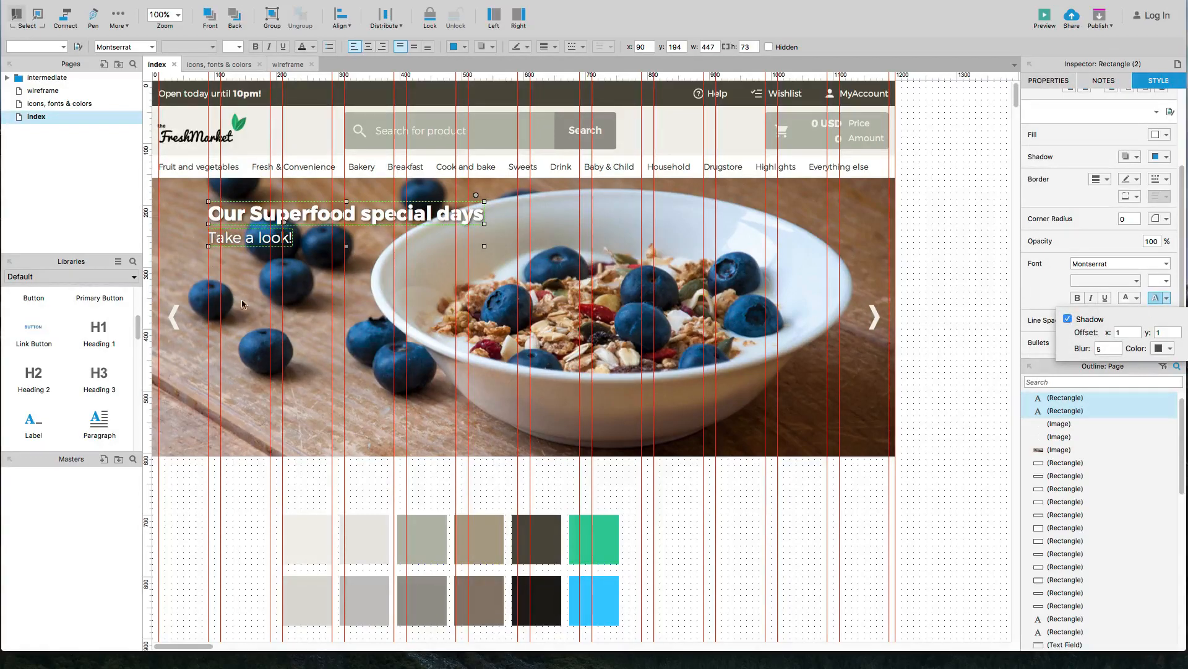
{"action": "left_click", "coordinate": [247, 525]}
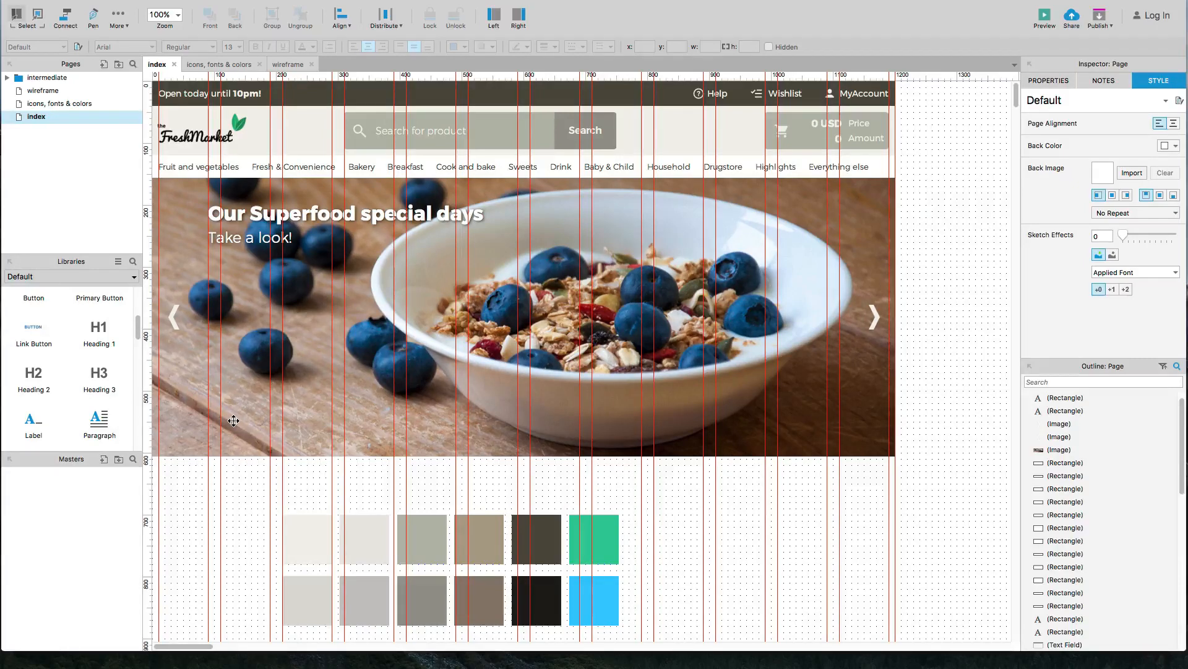
Step: Add a Label near the banner's lower edge at x 110, y 497, with the text "Learn more"
{"action": "scroll", "coordinate": [107, 393], "scroll_direction": "up", "scroll_amount": 3}
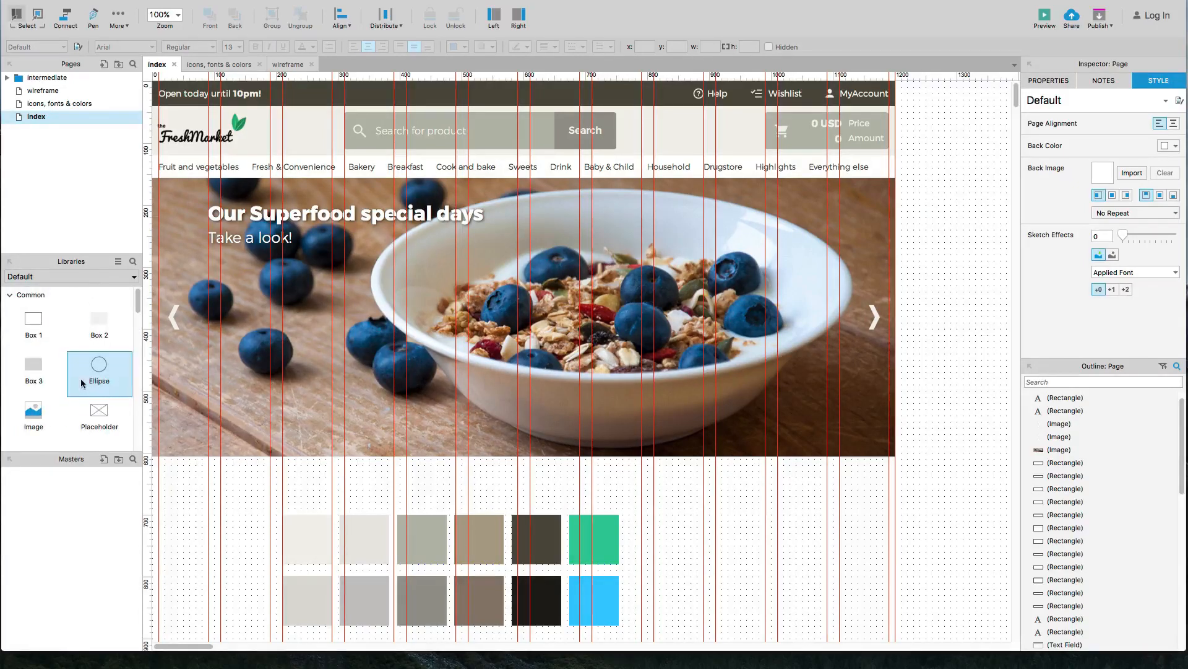
{"action": "scroll", "coordinate": [51, 383], "scroll_direction": "down", "scroll_amount": 5}
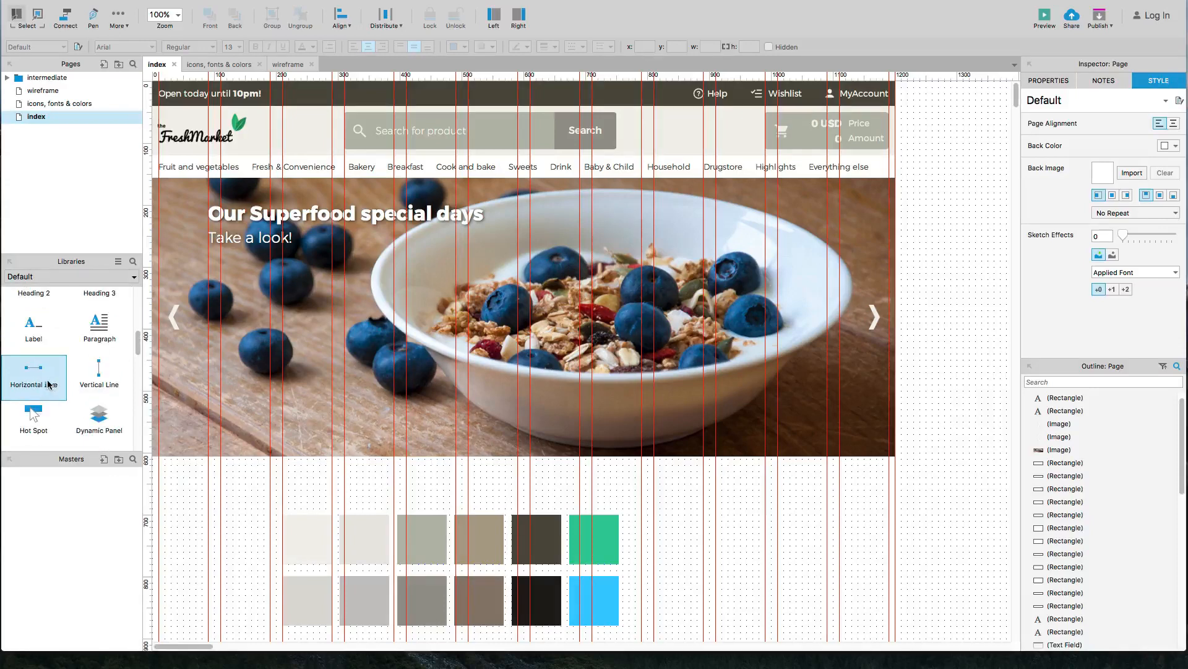
{"action": "left_click_drag", "start_coordinate": [34, 328], "coordinate": [221, 389]}
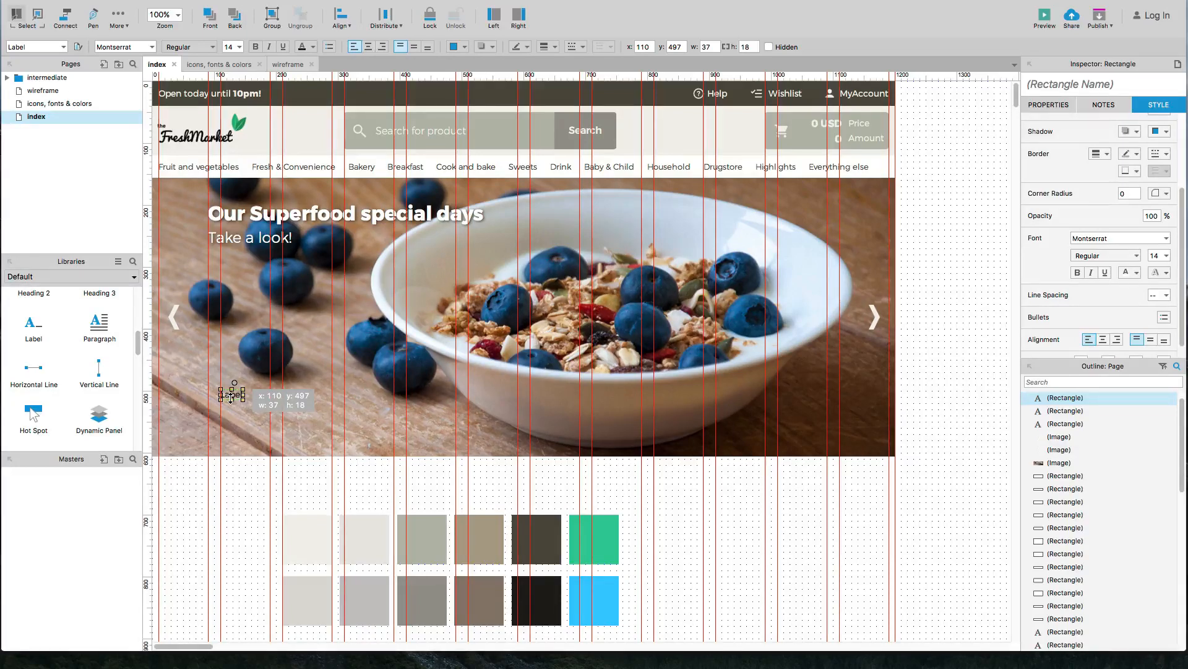
{"action": "double_click", "coordinate": [231, 397]}
{"action": "type", "text": "Learn m"}
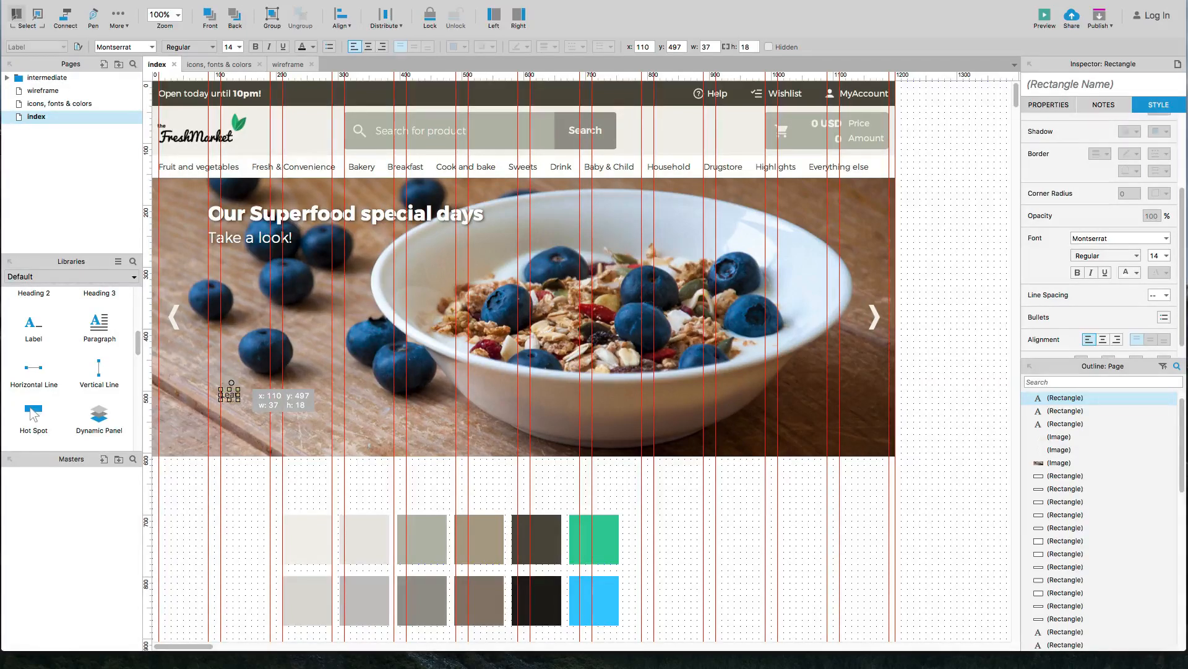
{"action": "type", "text": "ore"}
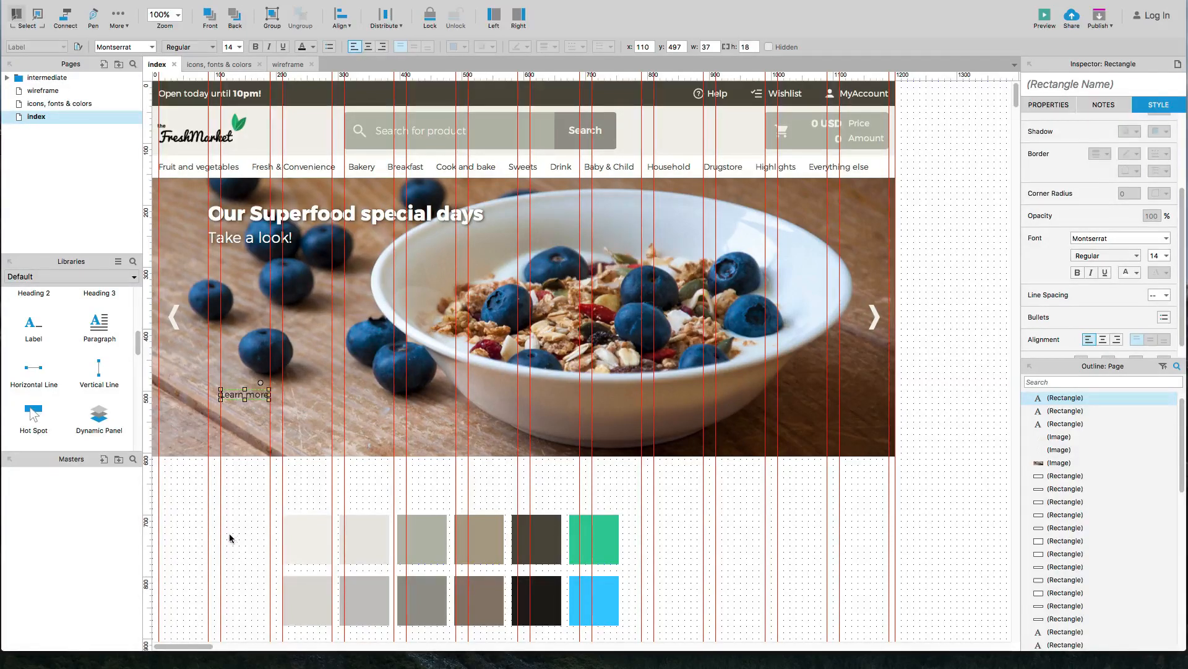
{"action": "left_click", "coordinate": [229, 539]}
Step: Format the "Learn more" label in the Bold font style at size 24
{"action": "left_click", "coordinate": [239, 393]}
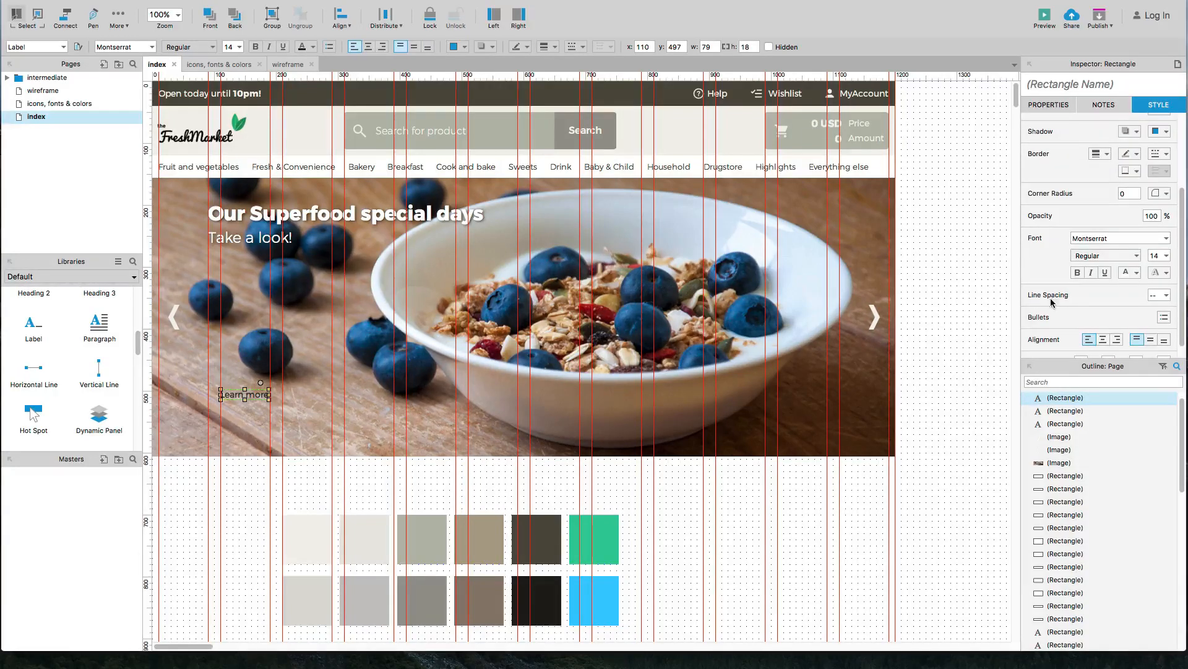
{"action": "left_click", "coordinate": [1094, 257]}
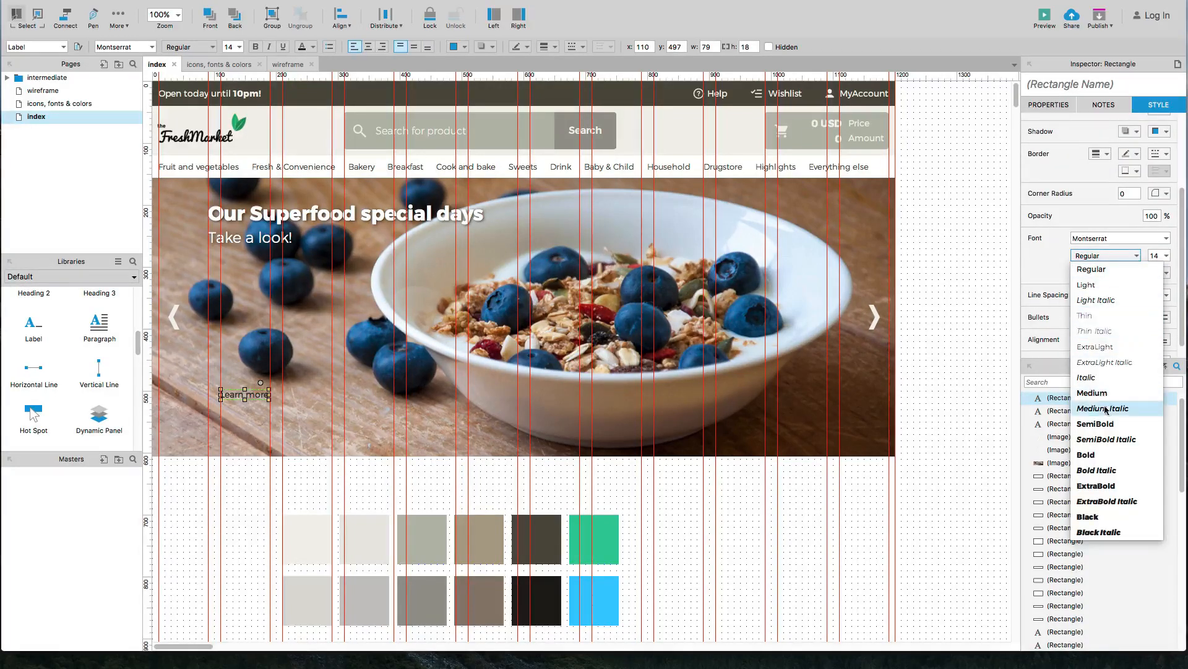
{"action": "left_click", "coordinate": [1108, 454]}
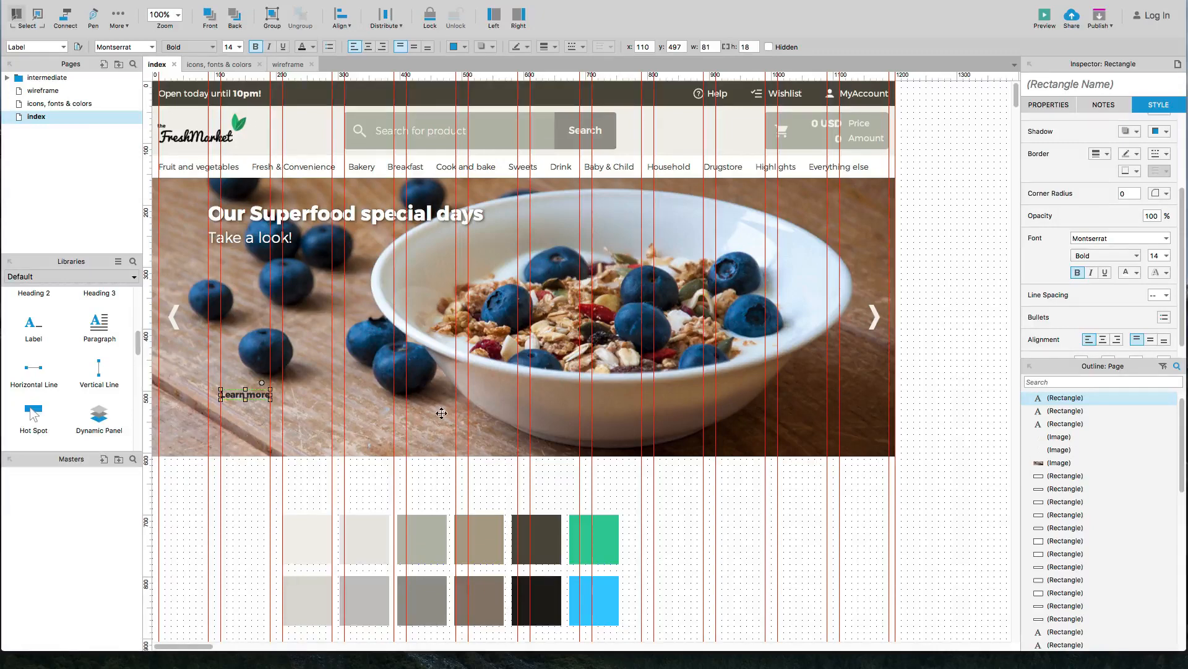
{"action": "left_click", "coordinate": [1151, 255]}
{"action": "key", "text": "Return"}
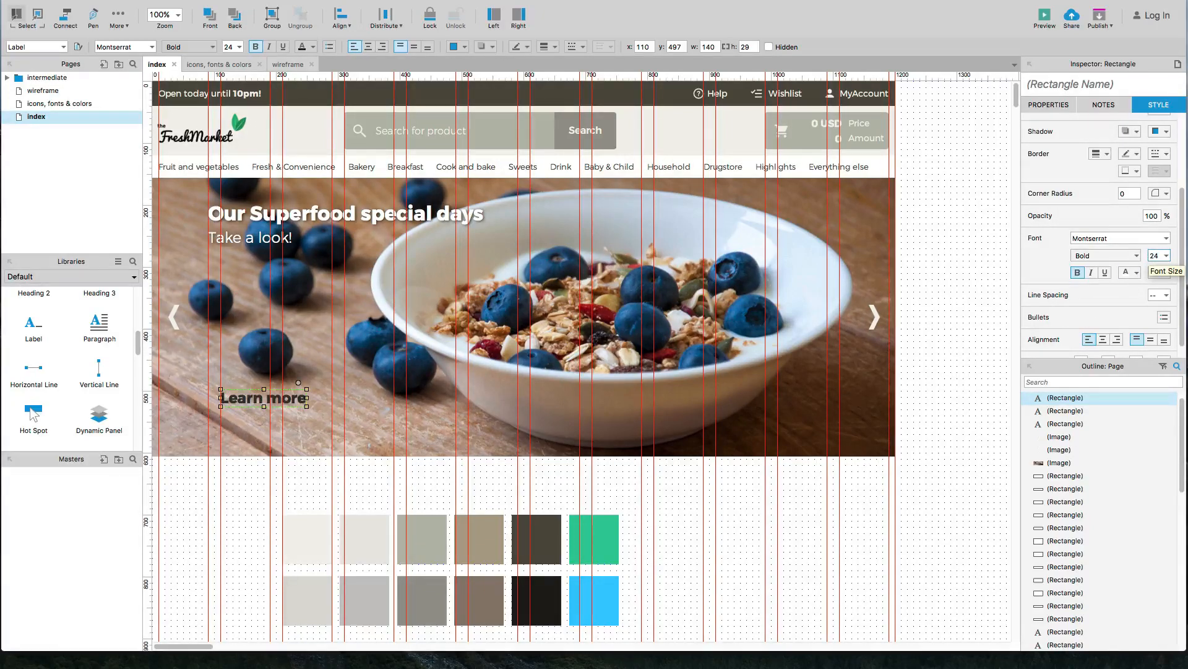
Step: Add a border of the third line width around the "Learn more" label and set its padding to 10 on all four sides
{"action": "left_click", "coordinate": [1107, 154]}
{"action": "left_click", "coordinate": [1114, 213]}
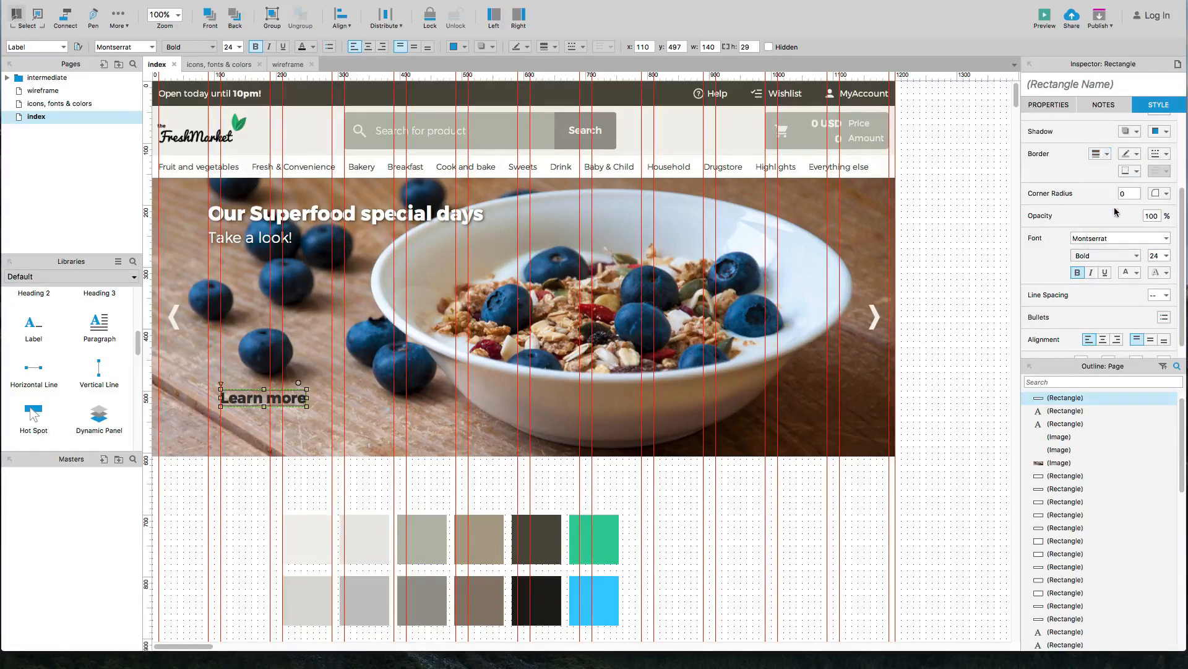
{"action": "scroll", "coordinate": [1110, 210], "scroll_direction": "down", "scroll_amount": 1}
{"action": "scroll", "coordinate": [1110, 210], "scroll_direction": "down", "scroll_amount": 1}
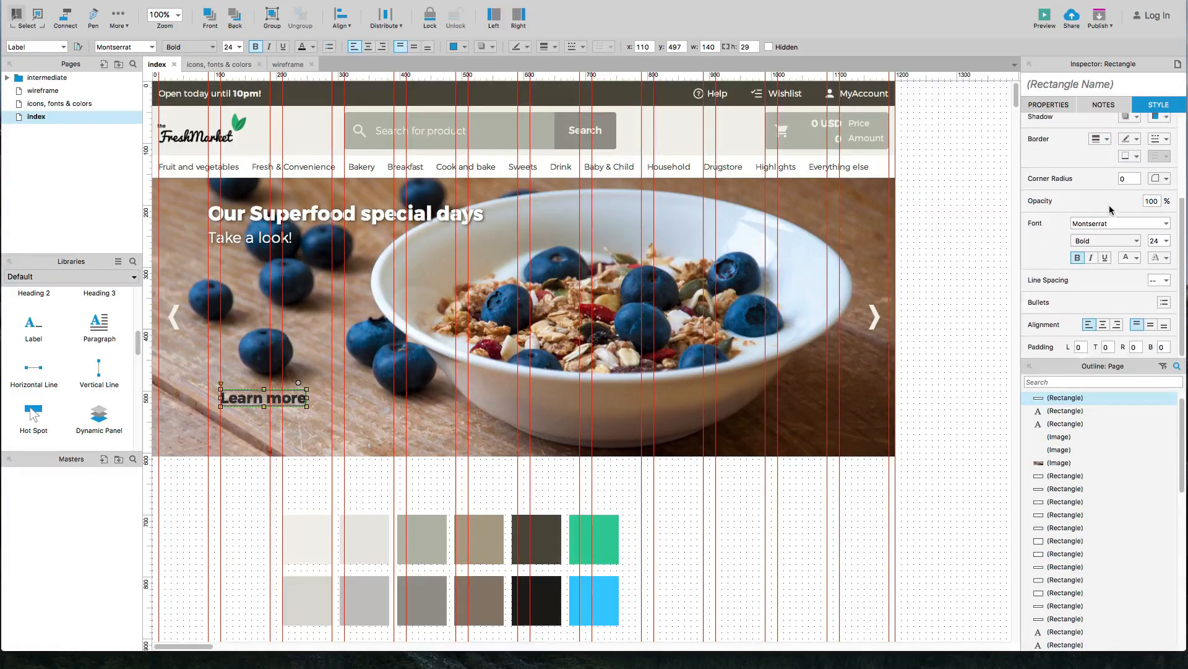
{"action": "left_click", "coordinate": [1083, 348]}
{"action": "type", "text": "10"}
{"action": "key", "text": "Tab"}
{"action": "type", "text": "10"}
{"action": "key", "text": "Tab"}
{"action": "type", "text": "10"}
{"action": "key", "text": "Tab"}
{"action": "type", "text": "10"}
{"action": "key", "text": "Tab"}
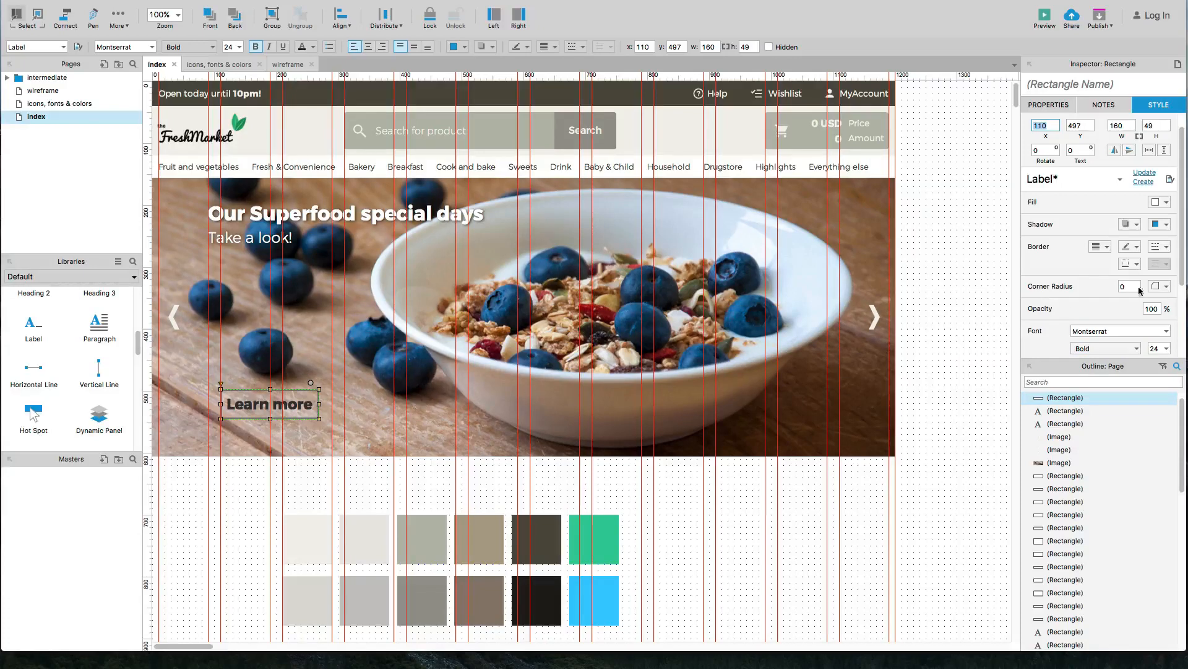
Step: Set the "Learn more" label's font size to 20 and its font style to Medium, after trying Regular
{"action": "scroll", "coordinate": [1149, 289], "scroll_direction": "down", "scroll_amount": 3}
{"action": "type", "text": "20"}
{"action": "key", "text": "Return"}
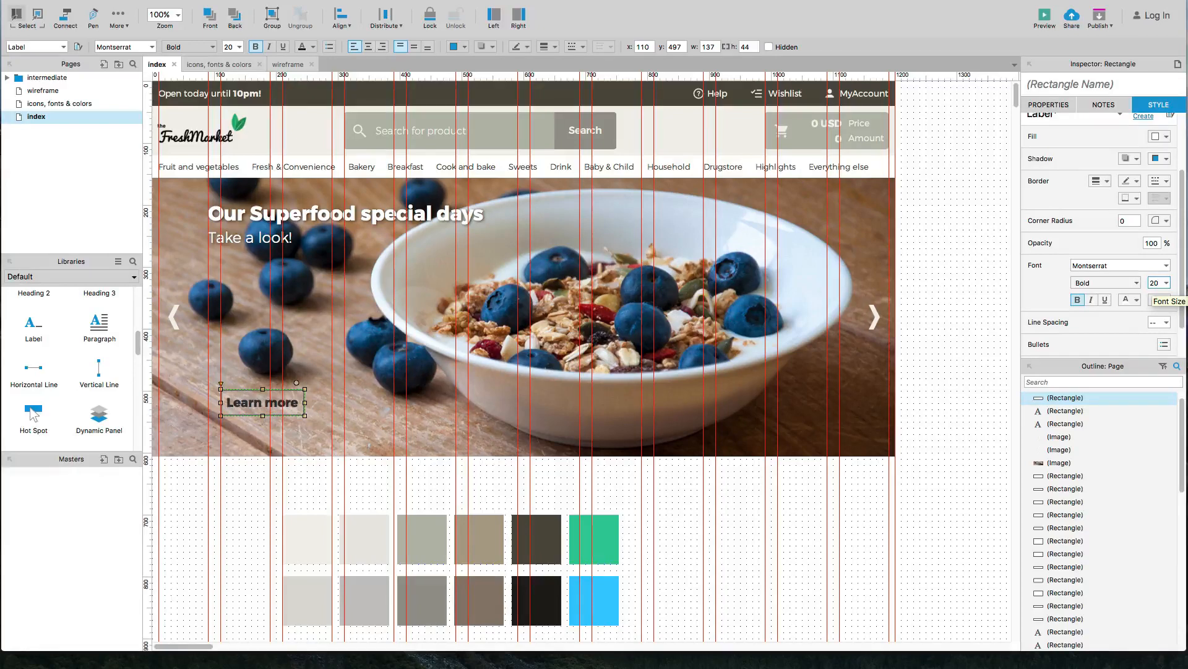
{"action": "left_click", "coordinate": [1105, 283]}
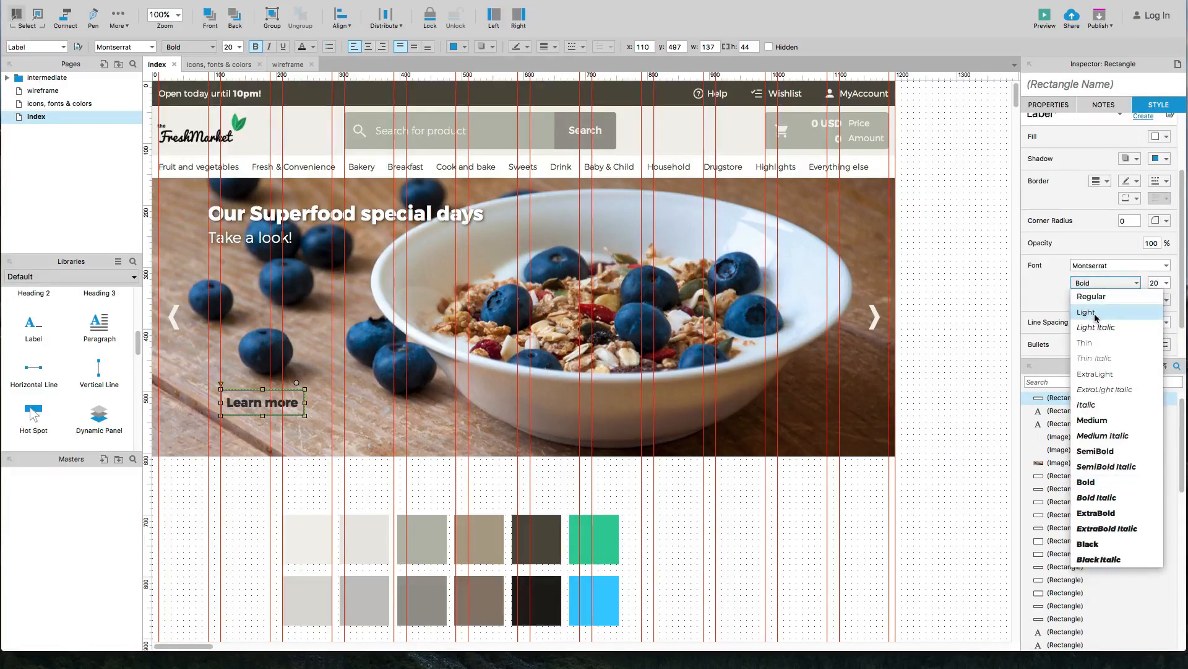
{"action": "left_click", "coordinate": [1095, 297]}
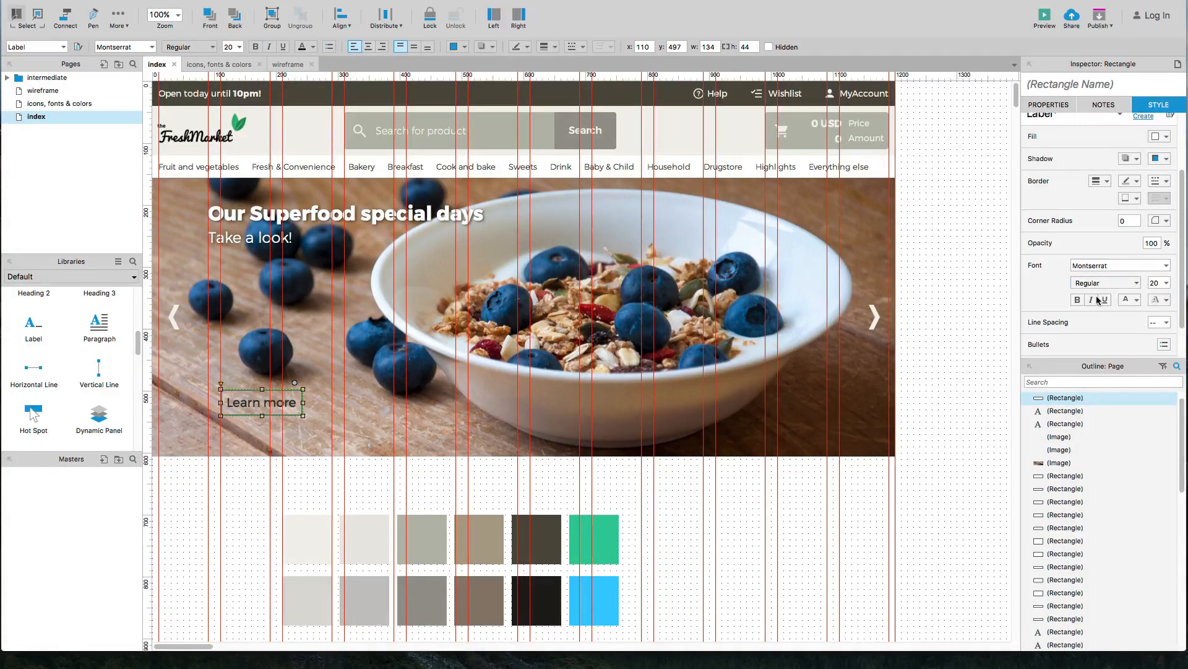
{"action": "left_click", "coordinate": [1105, 283]}
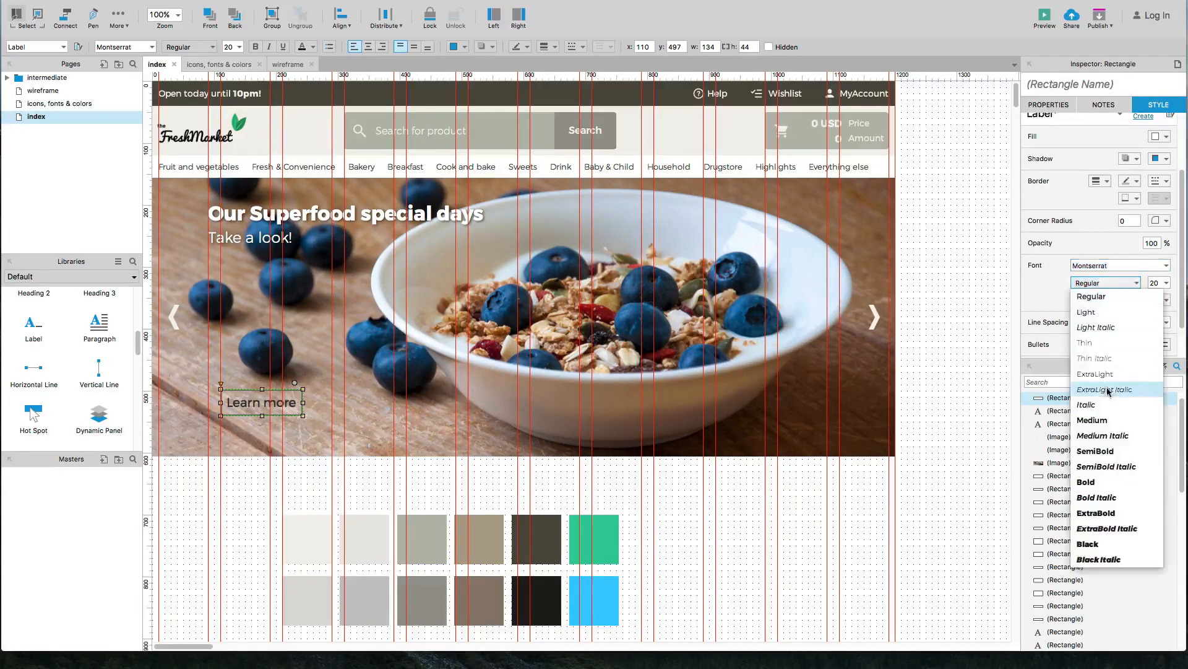
{"action": "left_click", "coordinate": [1109, 419]}
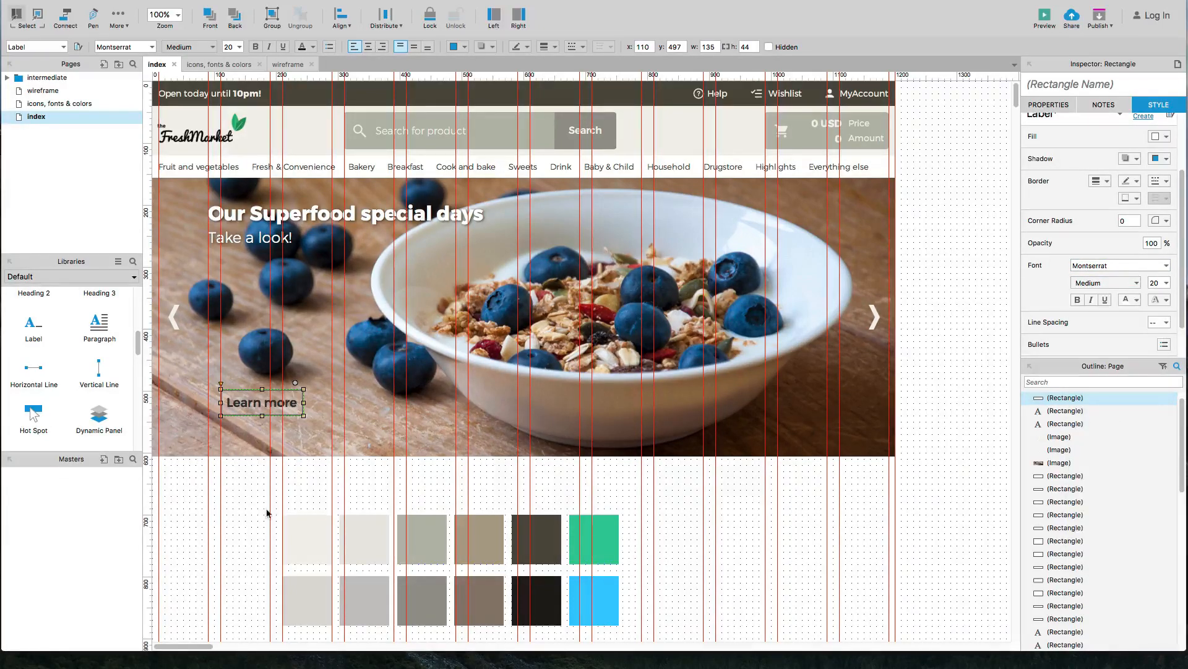
{"action": "left_click", "coordinate": [239, 500]}
Step: Thicken the "Learn more" border to the fourth line width and colour both the border and the text white
{"action": "left_click", "coordinate": [260, 406]}
{"action": "scroll", "coordinate": [1096, 198], "scroll_direction": "up", "scroll_amount": 1}
{"action": "left_click", "coordinate": [1106, 193]}
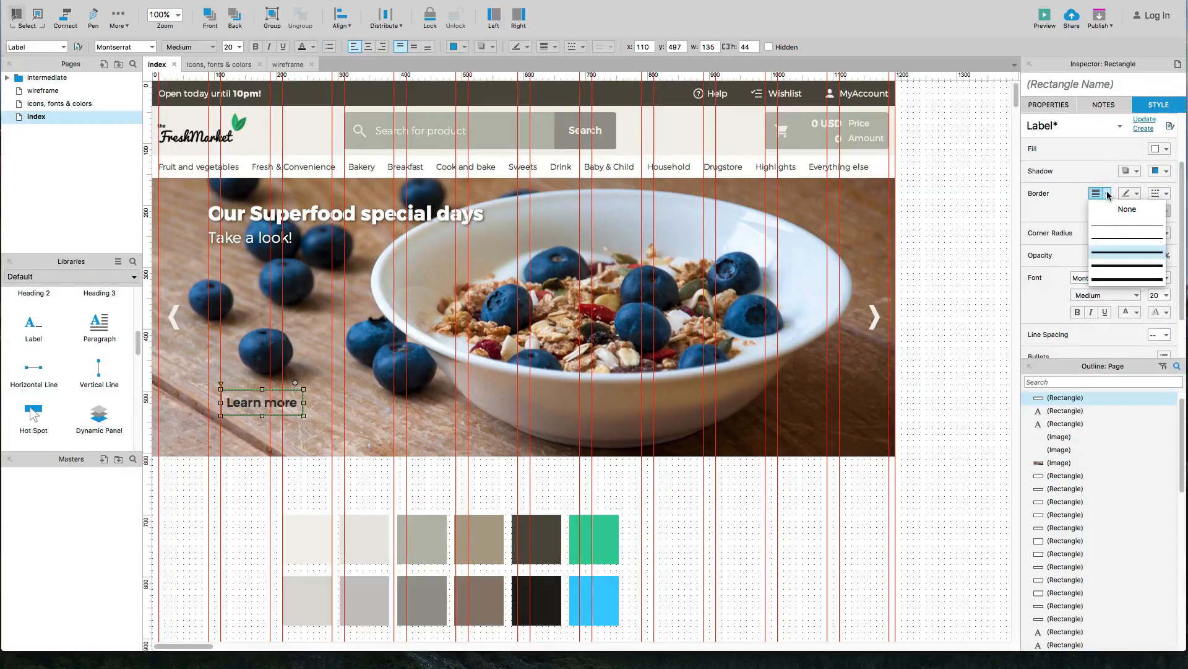
{"action": "left_click", "coordinate": [1116, 265]}
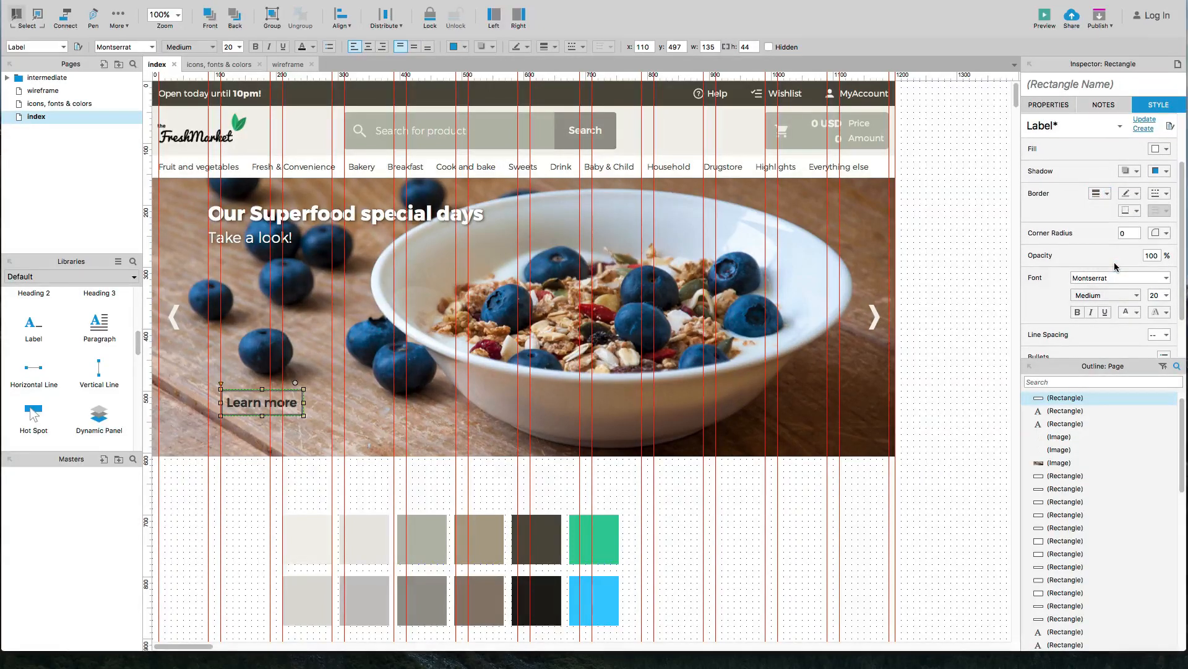
{"action": "left_click", "coordinate": [1132, 193]}
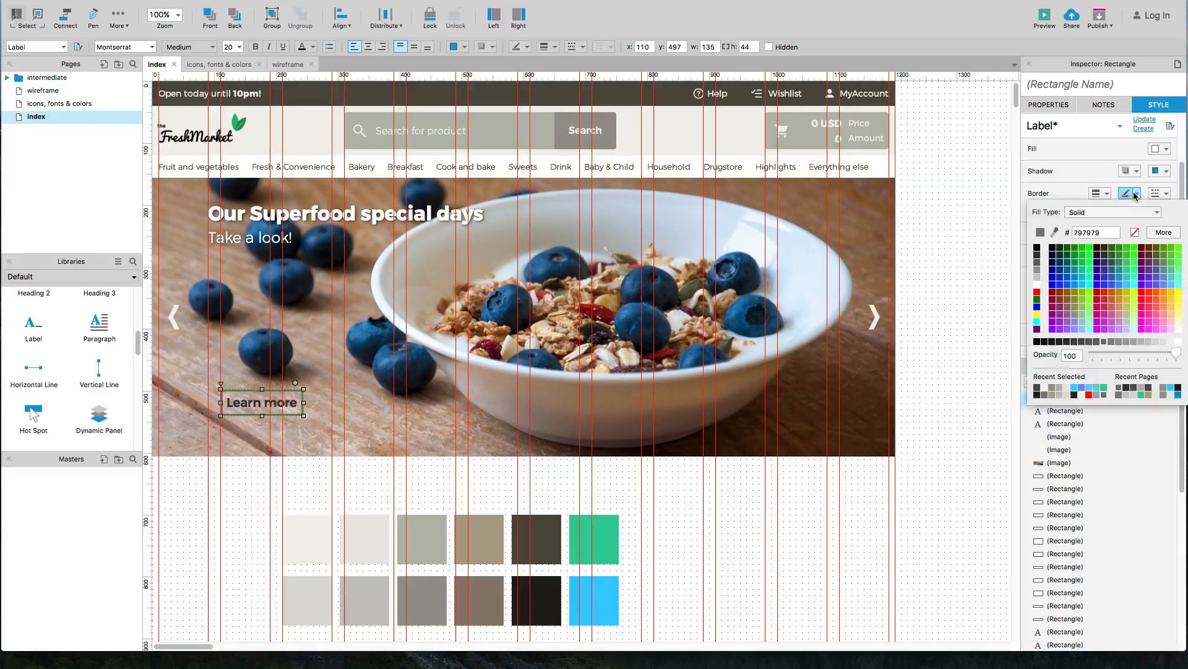
{"action": "left_click", "coordinate": [1038, 285]}
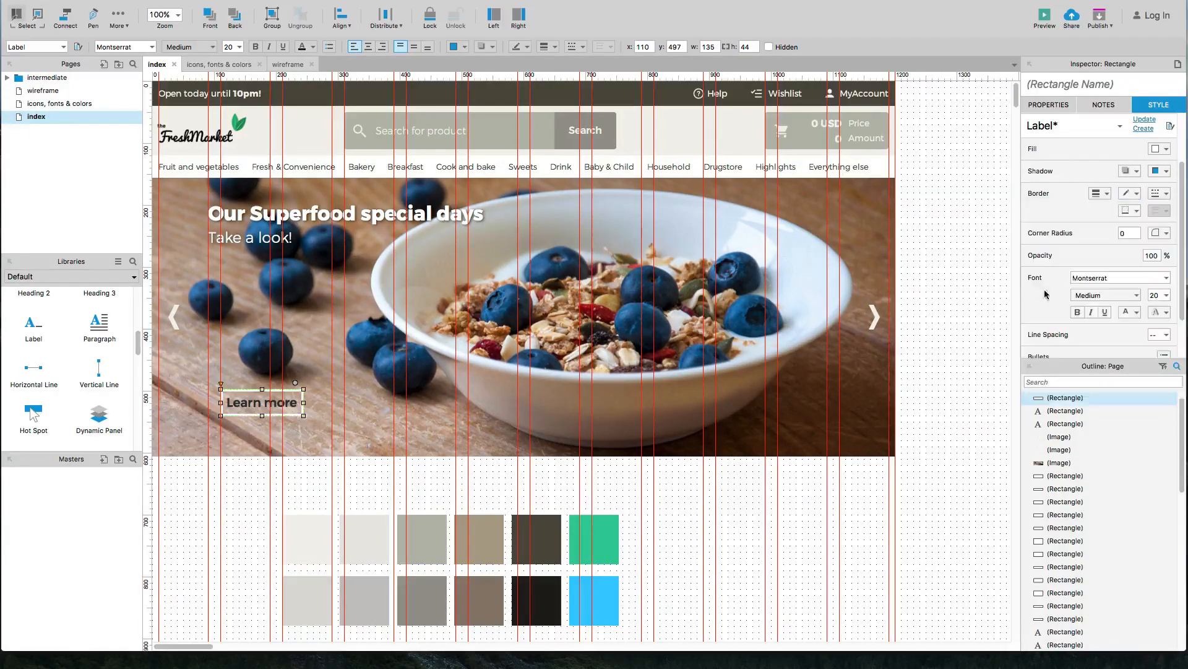
{"action": "left_click", "coordinate": [1130, 317]}
{"action": "left_click", "coordinate": [240, 469]}
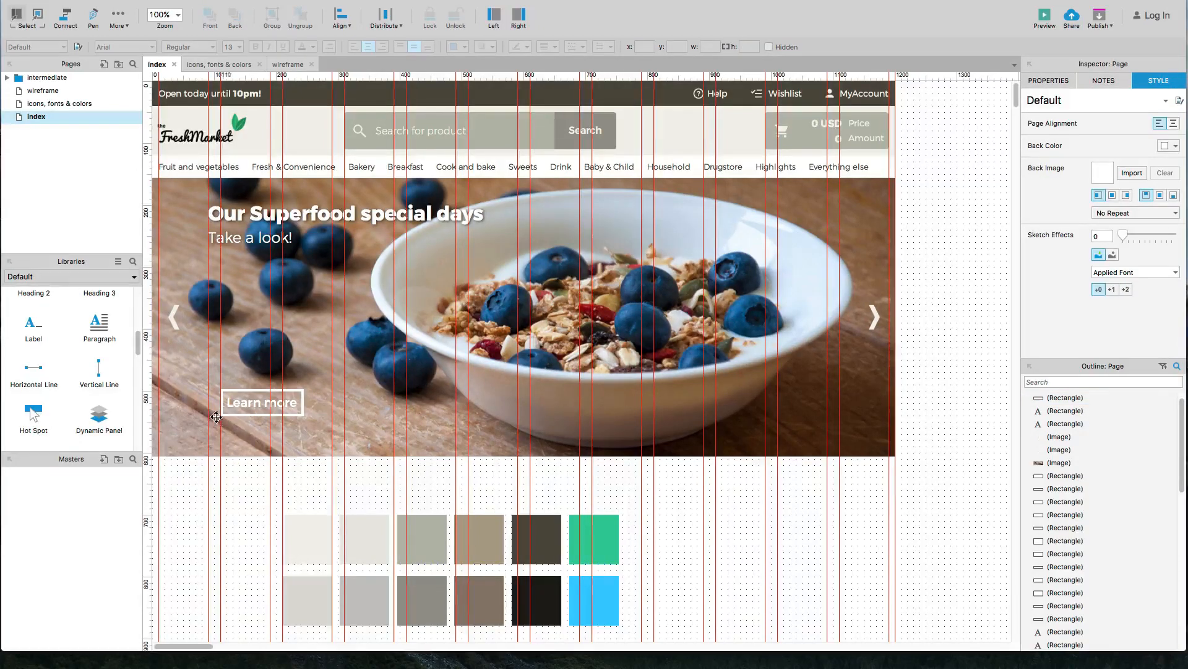
Step: Hide the guides on the index page and check the "Learn more" button close up
{"action": "scroll", "coordinate": [212, 418], "scroll_direction": "up", "scroll_amount": 3}
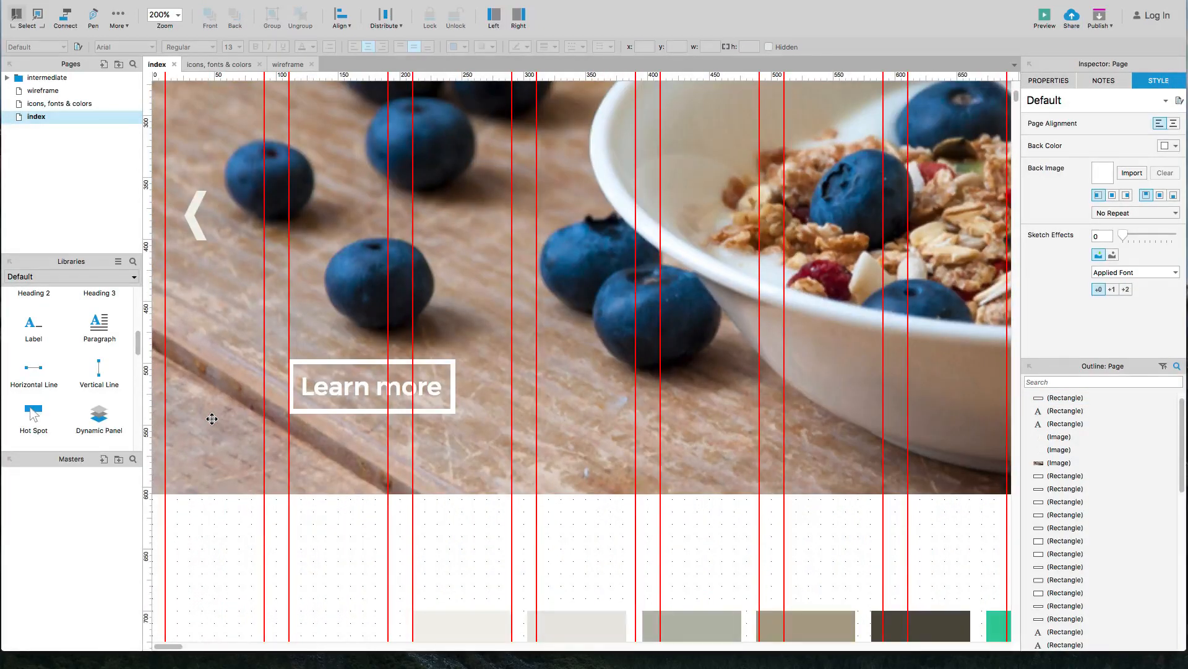
{"action": "key", "text": "super+period"}
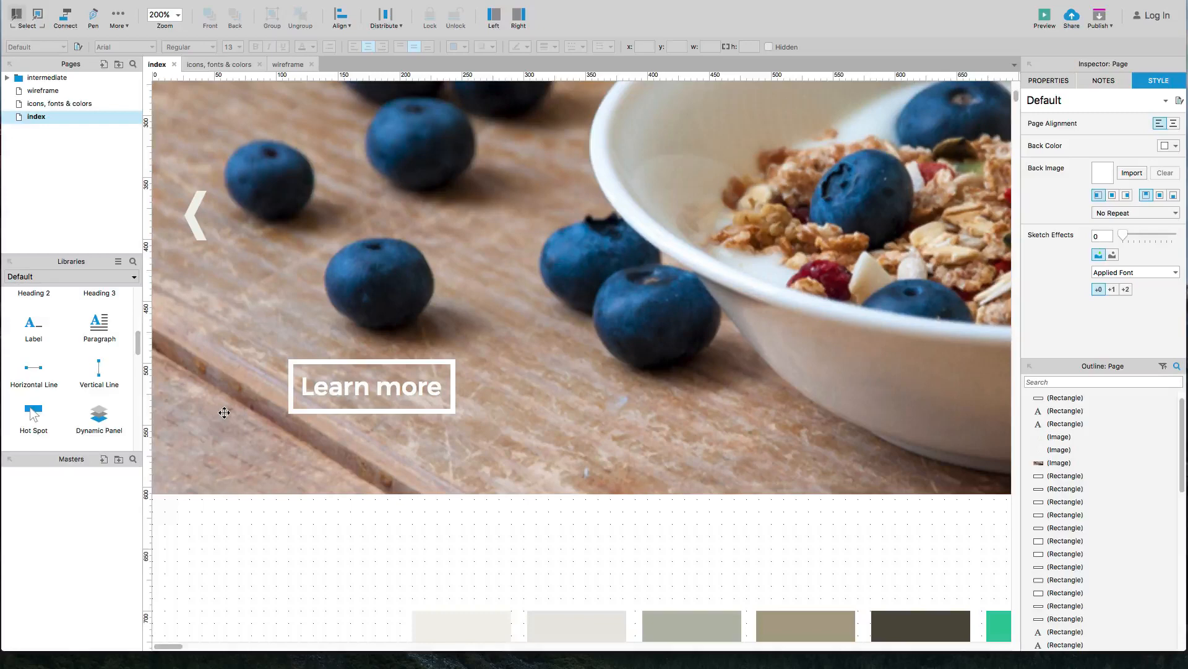
{"action": "scroll", "coordinate": [212, 418], "scroll_direction": "down", "scroll_amount": 3}
Step: Set the "Learn more" button's padding to 12 on all four sides
{"action": "left_click", "coordinate": [235, 402]}
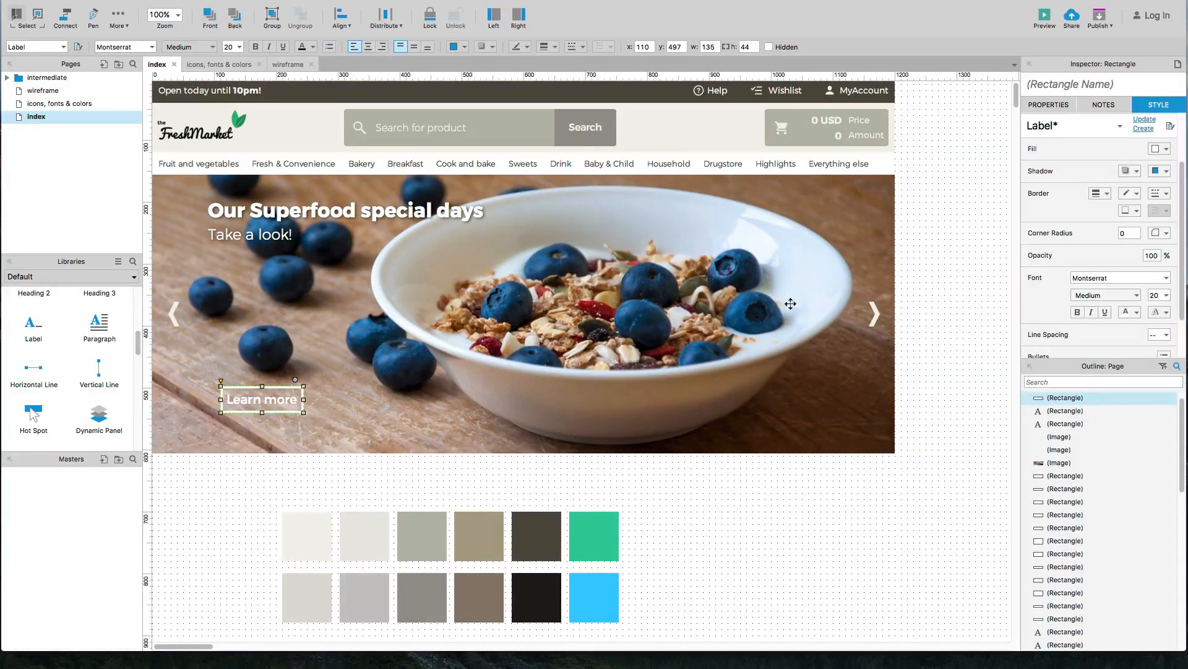
{"action": "scroll", "coordinate": [1077, 299], "scroll_direction": "down", "scroll_amount": 2}
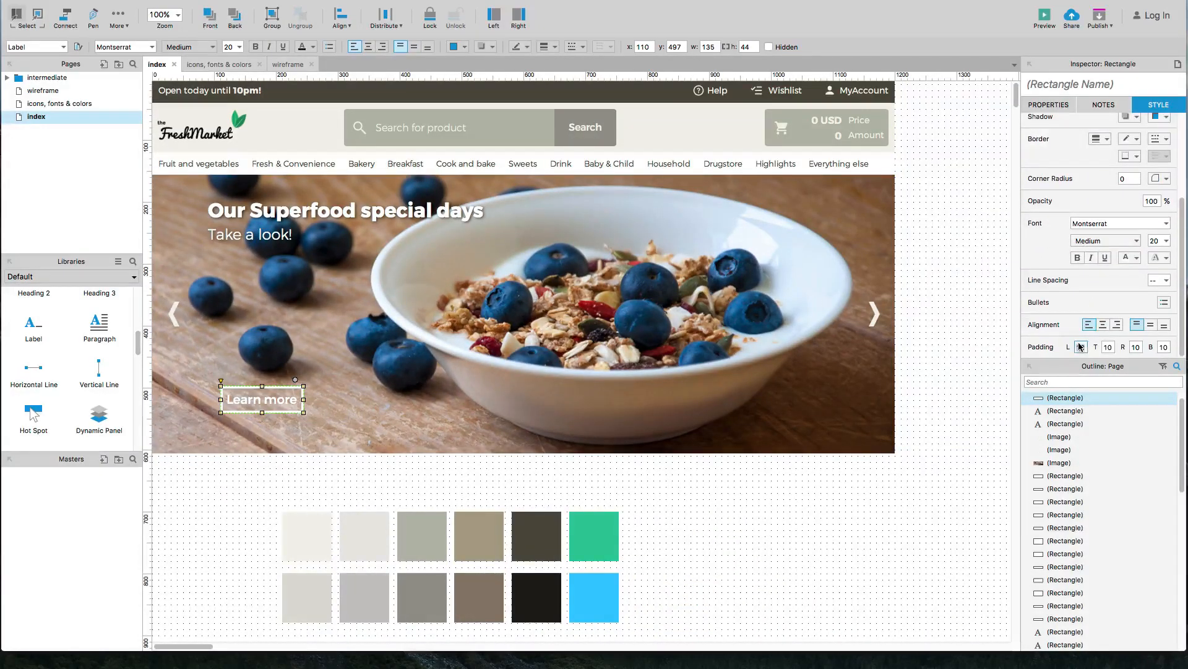
{"action": "type", "text": "12"}
{"action": "key", "text": "Tab"}
{"action": "type", "text": "12"}
{"action": "key", "text": "Tab"}
{"action": "type", "text": "12"}
{"action": "key", "text": "Tab"}
{"action": "type", "text": "12"}
{"action": "key", "text": "Tab"}
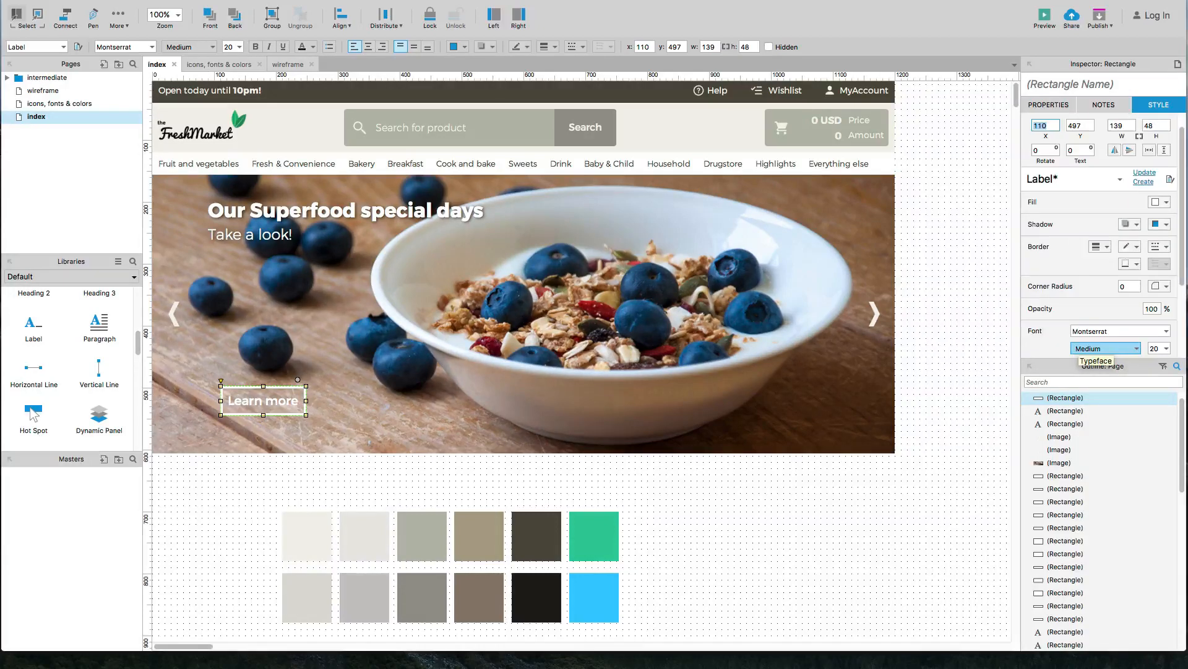
Step: Thin the "Learn more" button's border to the third line width and inspect the banner enlarged
{"action": "left_click", "coordinate": [1101, 247]}
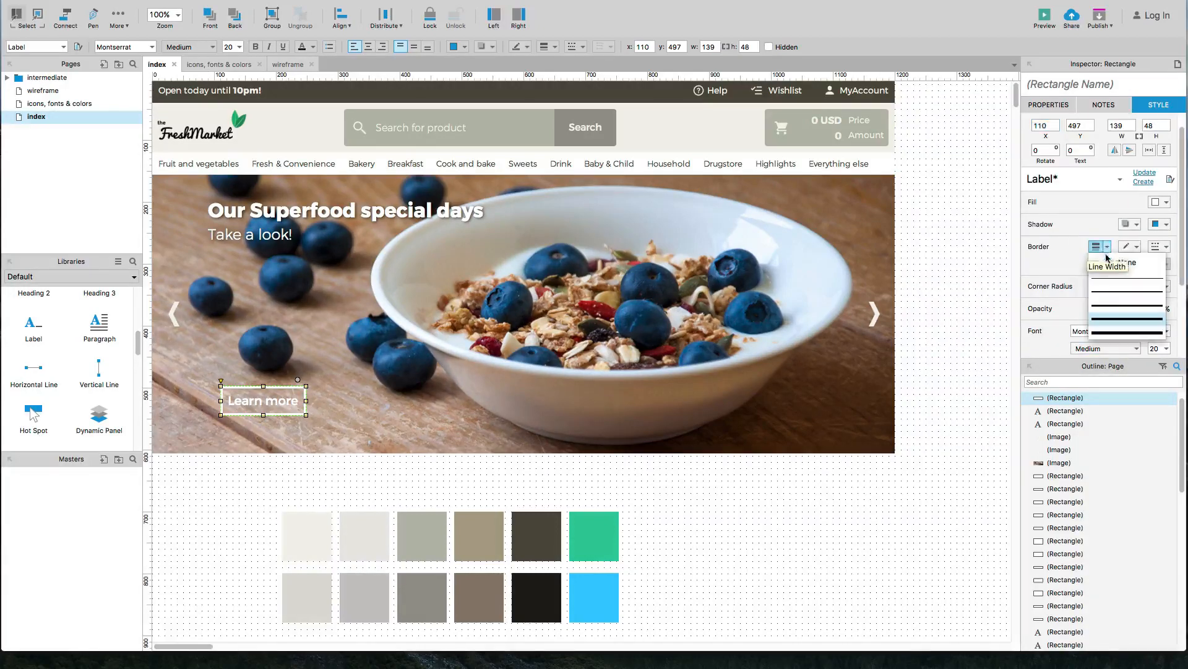
{"action": "left_click", "coordinate": [1108, 307]}
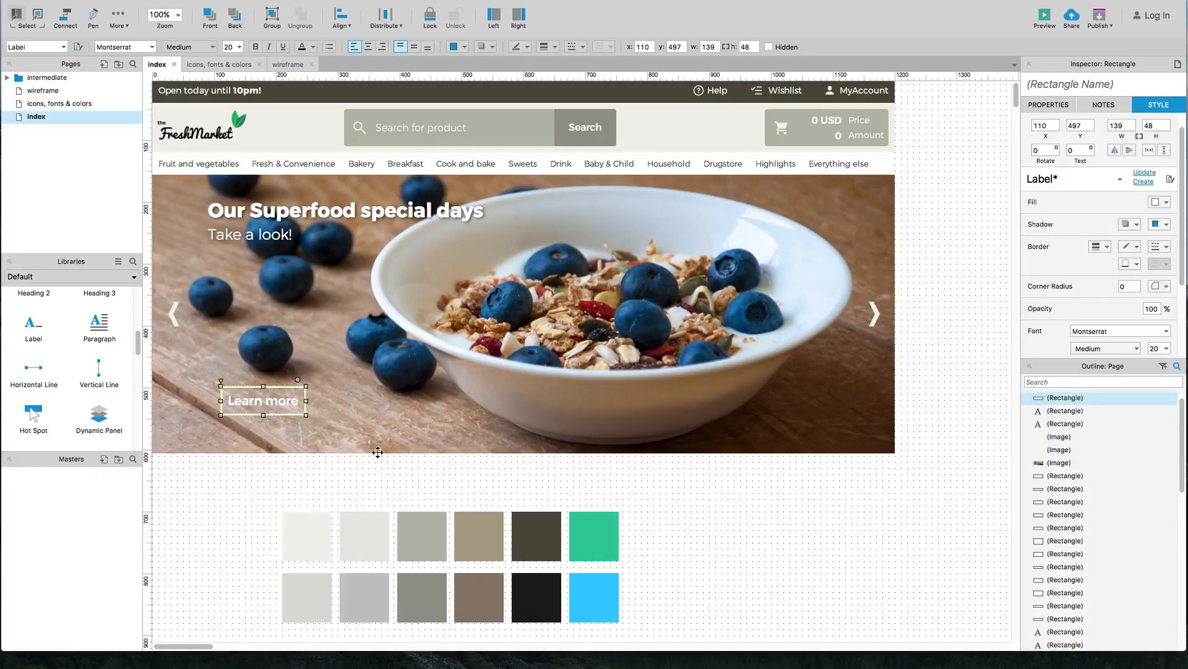
{"action": "left_click", "coordinate": [325, 464]}
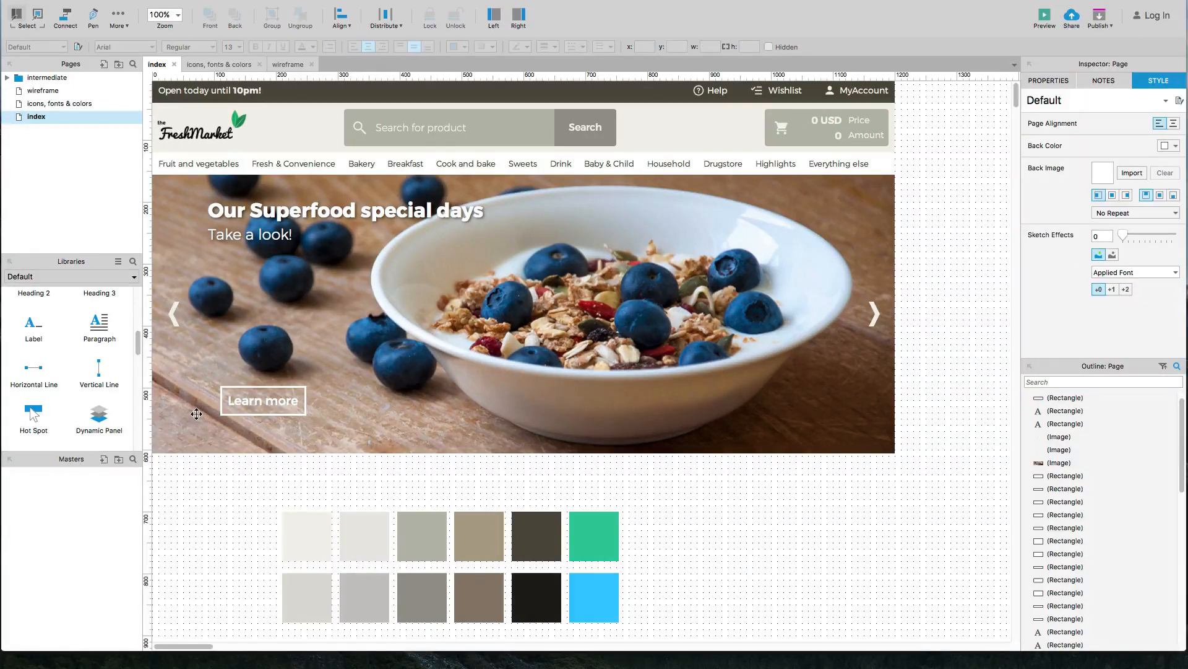
{"action": "scroll", "coordinate": [194, 413], "scroll_direction": "up", "scroll_amount": 2}
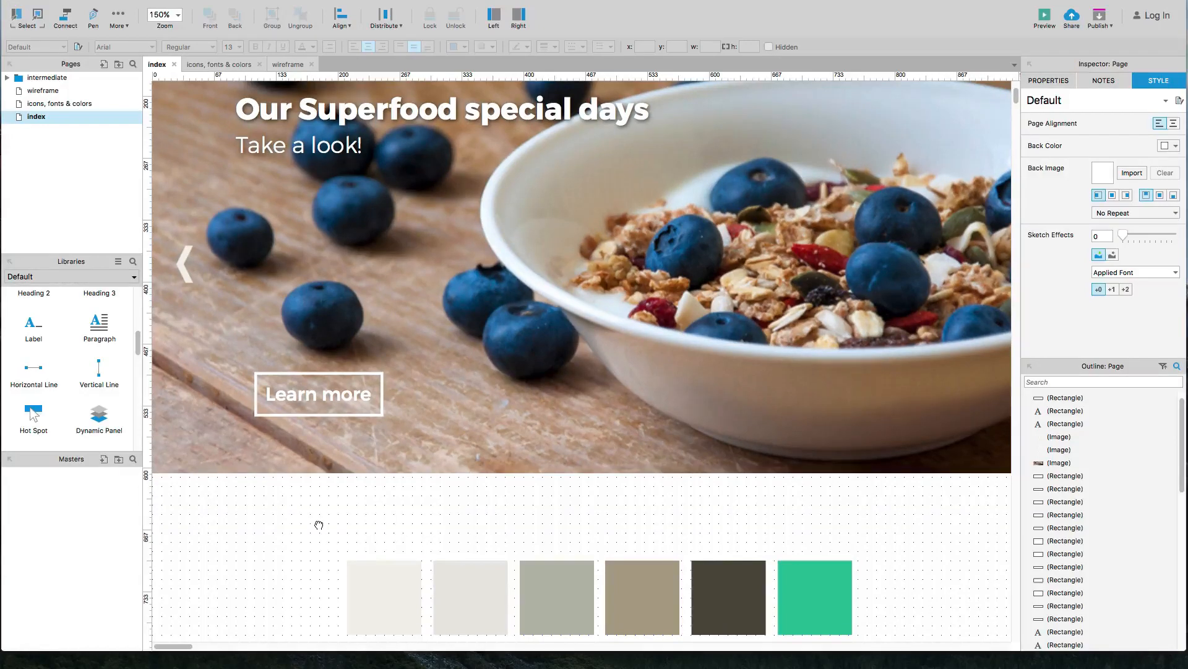
Step: Show the guides again and move the "Learn more" button to x 90, aligned with the heading's left guide
{"action": "key", "text": "super+period"}
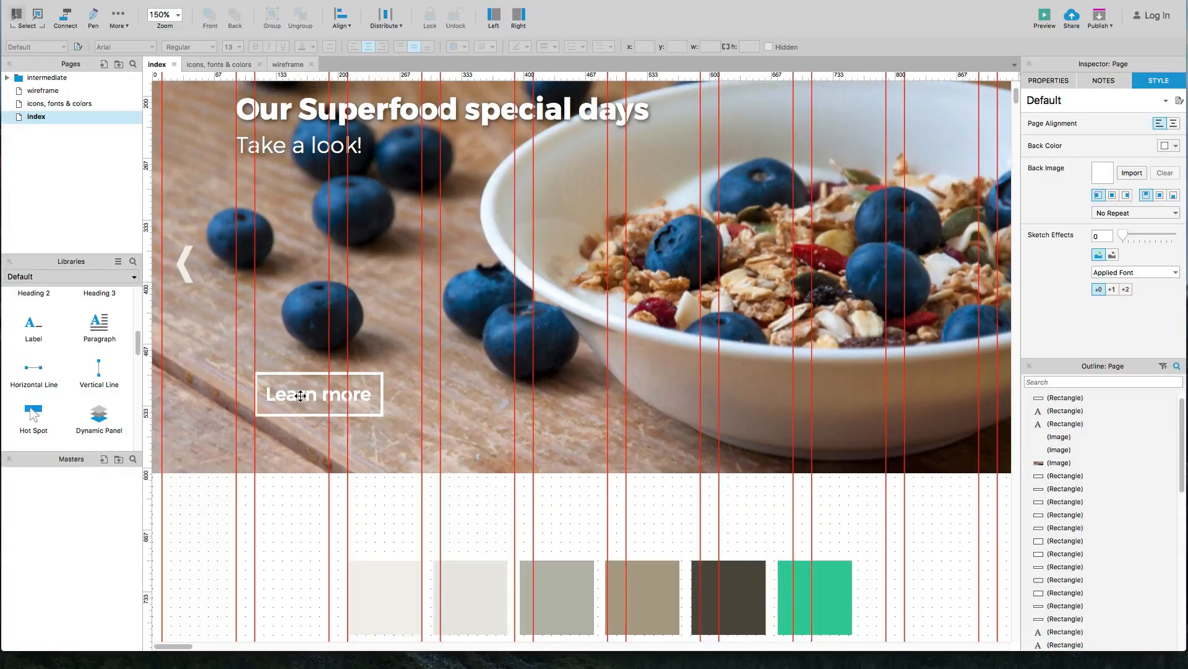
{"action": "scroll", "coordinate": [273, 388], "scroll_direction": "up", "scroll_amount": 3}
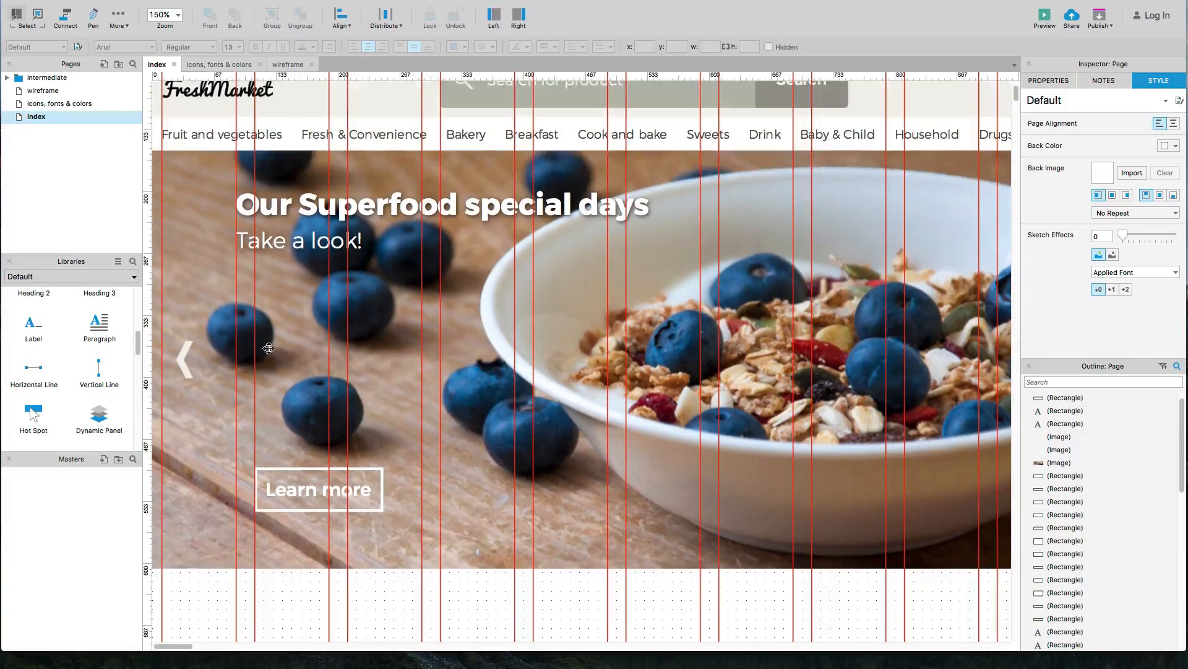
{"action": "left_click_drag", "start_coordinate": [279, 479], "coordinate": [259, 479]}
{"action": "key", "text": "super+minus"}
{"action": "key", "text": "super+minus"}
{"action": "key", "text": "super+minus"}
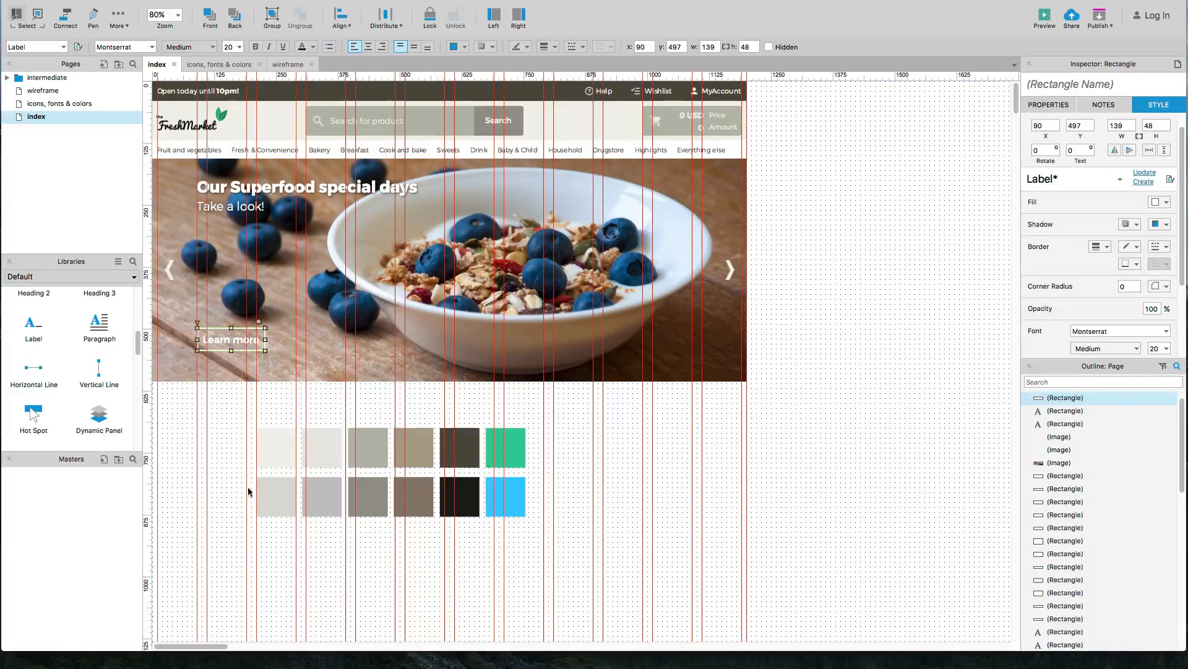
{"action": "left_click", "coordinate": [225, 458]}
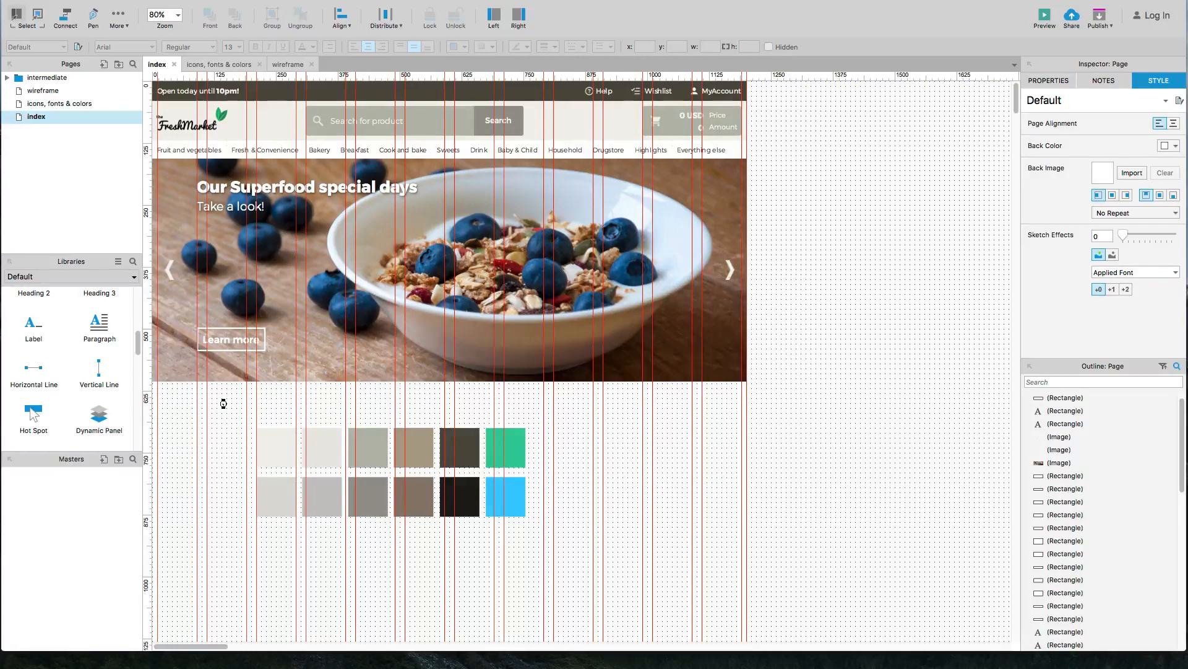
Step: Switch to the browser preview and reload it to check the finished banner
{"action": "key", "text": "super+Tab"}
{"action": "key", "text": "super+Tab"}
{"action": "key", "text": "super+Tab"}
{"action": "key", "text": "super+Tab"}
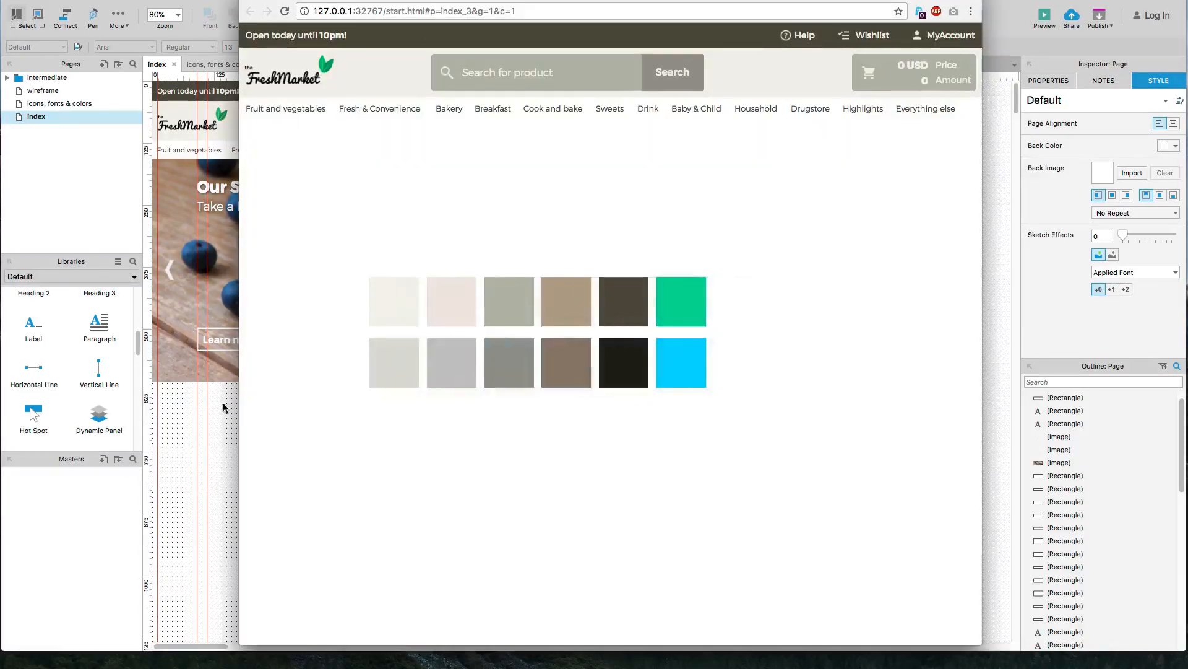
{"action": "key", "text": "super+r"}
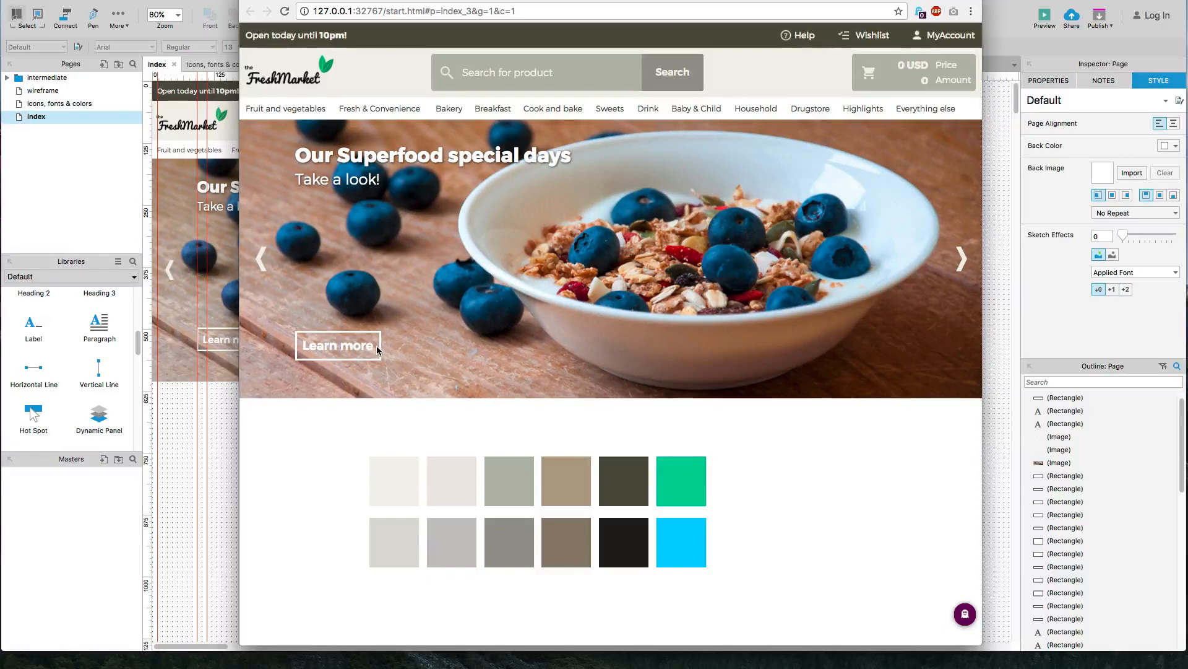
Step: Return to Axure, give the "Learn more" button a thicker border and check it in the browser preview
{"action": "left_click", "coordinate": [213, 399]}
{"action": "left_click", "coordinate": [224, 338]}
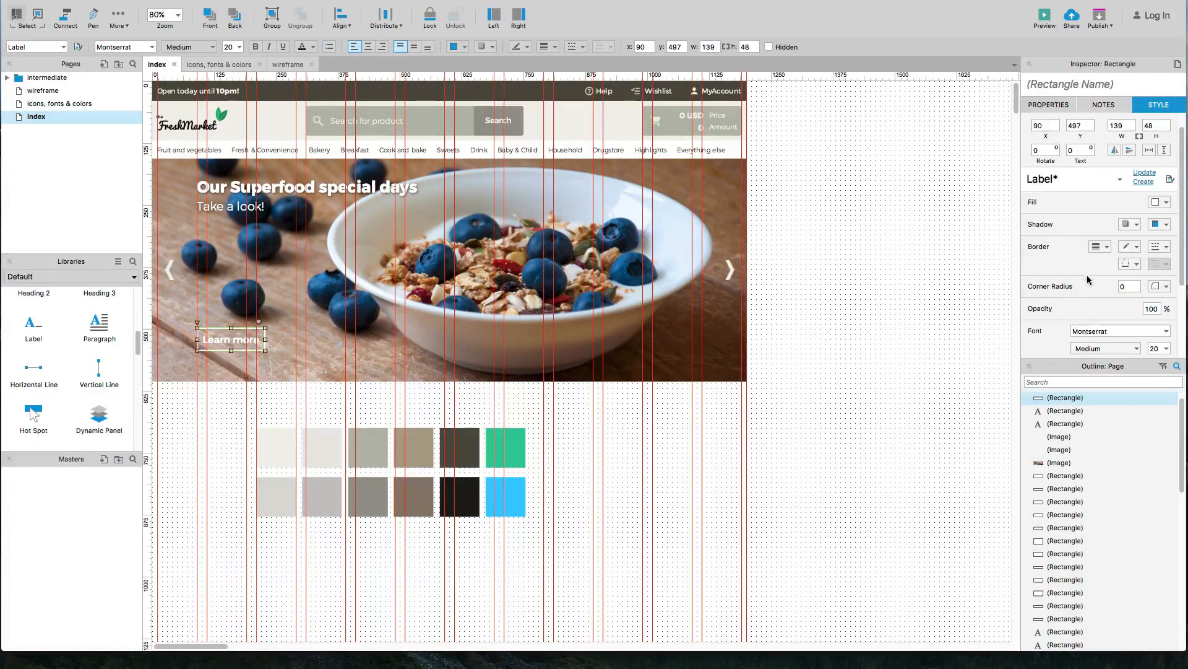
{"action": "left_click", "coordinate": [1106, 246]}
{"action": "left_click", "coordinate": [1110, 318]}
{"action": "key", "text": "super+period"}
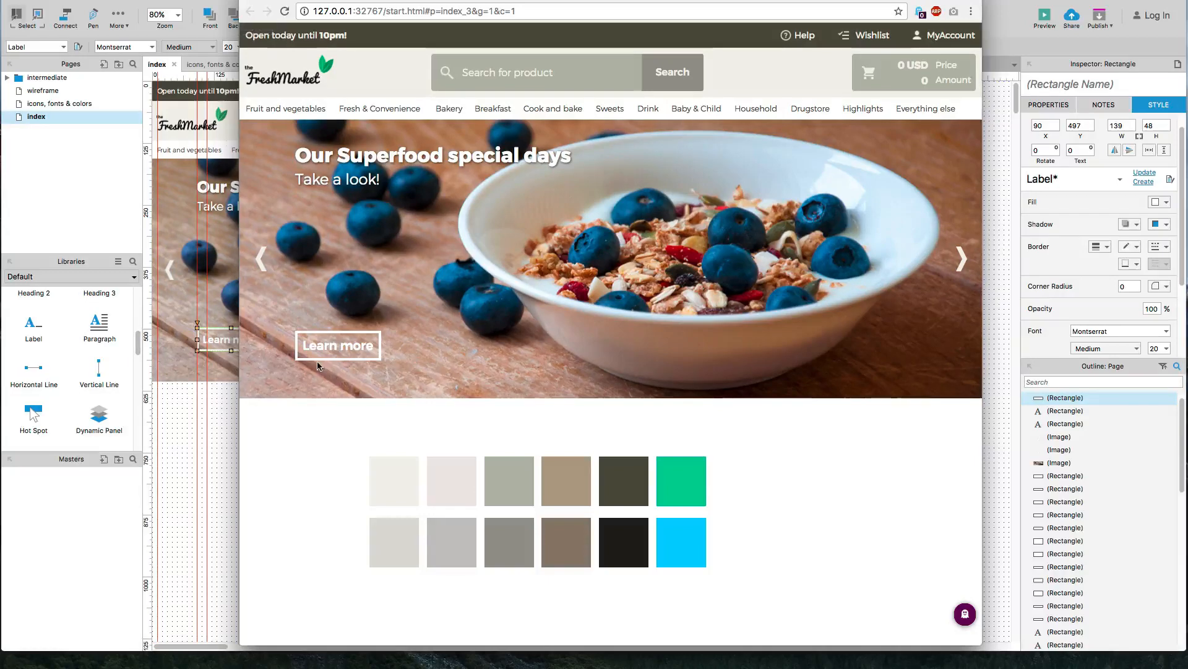
{"action": "left_click", "coordinate": [221, 424]}
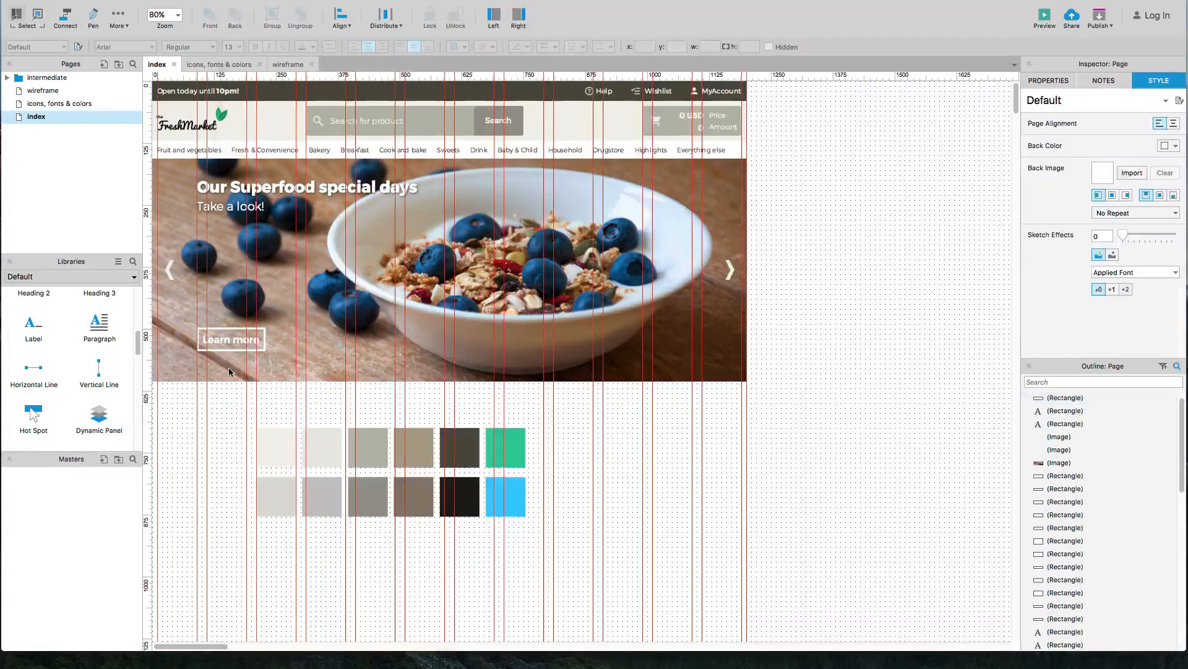
Step: Enable a MouseOver fill colour for the "Learn more" button, sampled from the grey swatch in the palette's second row
{"action": "left_click", "coordinate": [231, 336]}
{"action": "right_click", "coordinate": [231, 336]}
{"action": "left_click", "coordinate": [279, 470]}
{"action": "left_click_drag", "start_coordinate": [960, 54], "coordinate": [507, 107]}
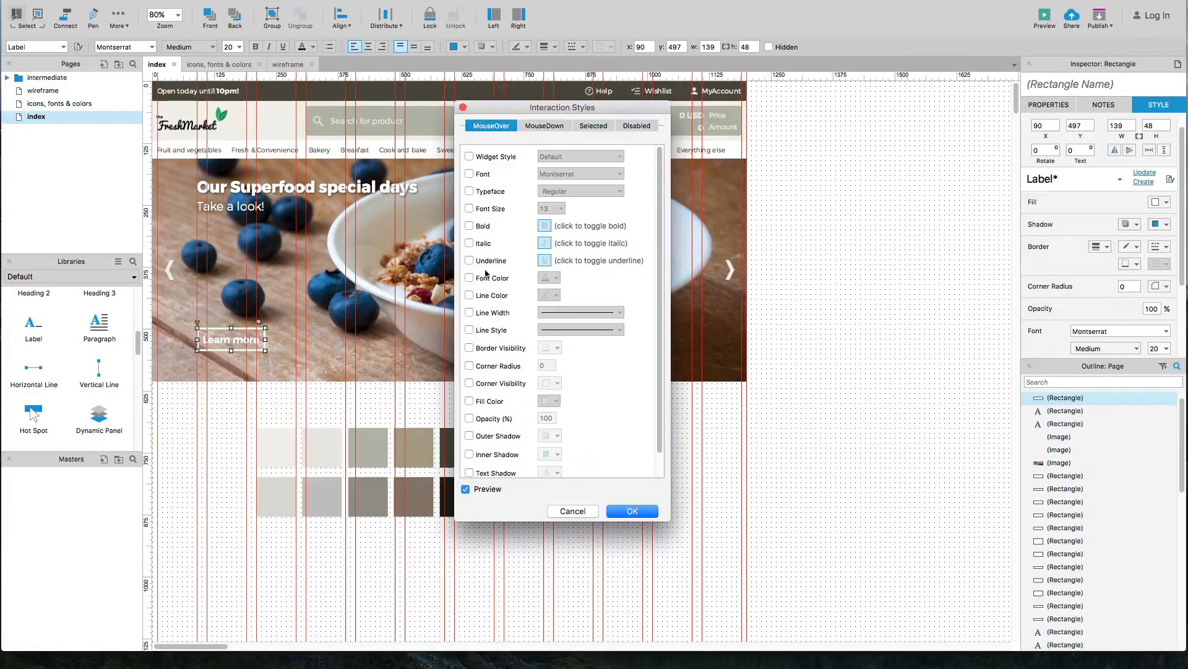
{"action": "left_click", "coordinate": [470, 400]}
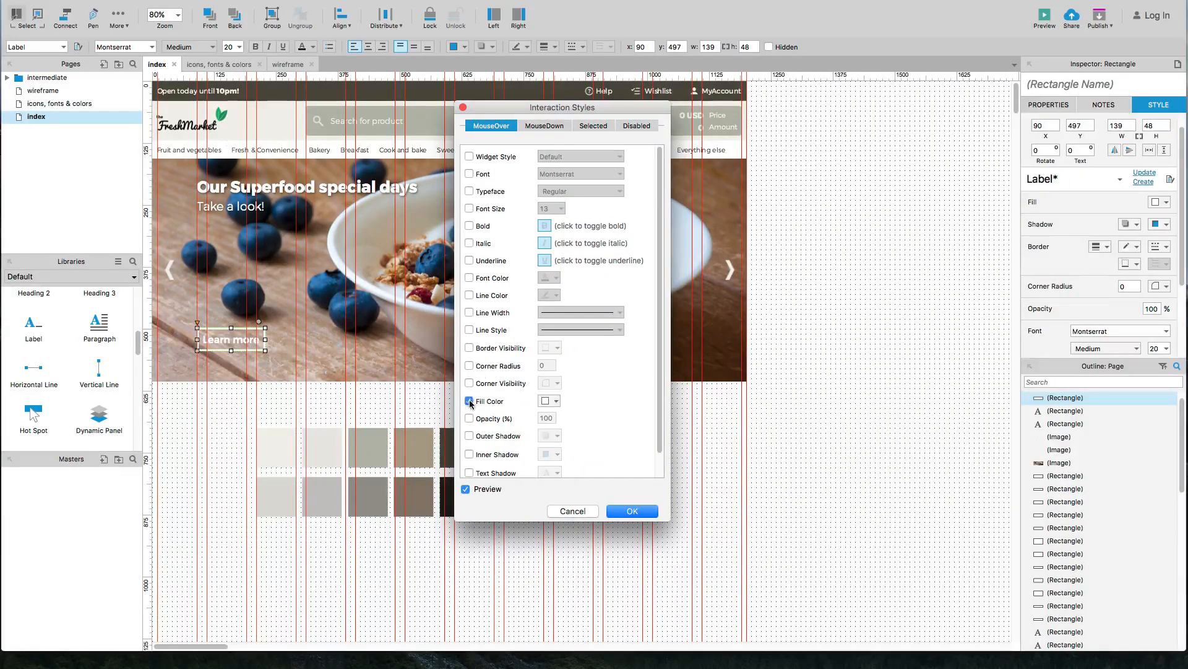
{"action": "left_click", "coordinate": [556, 401]}
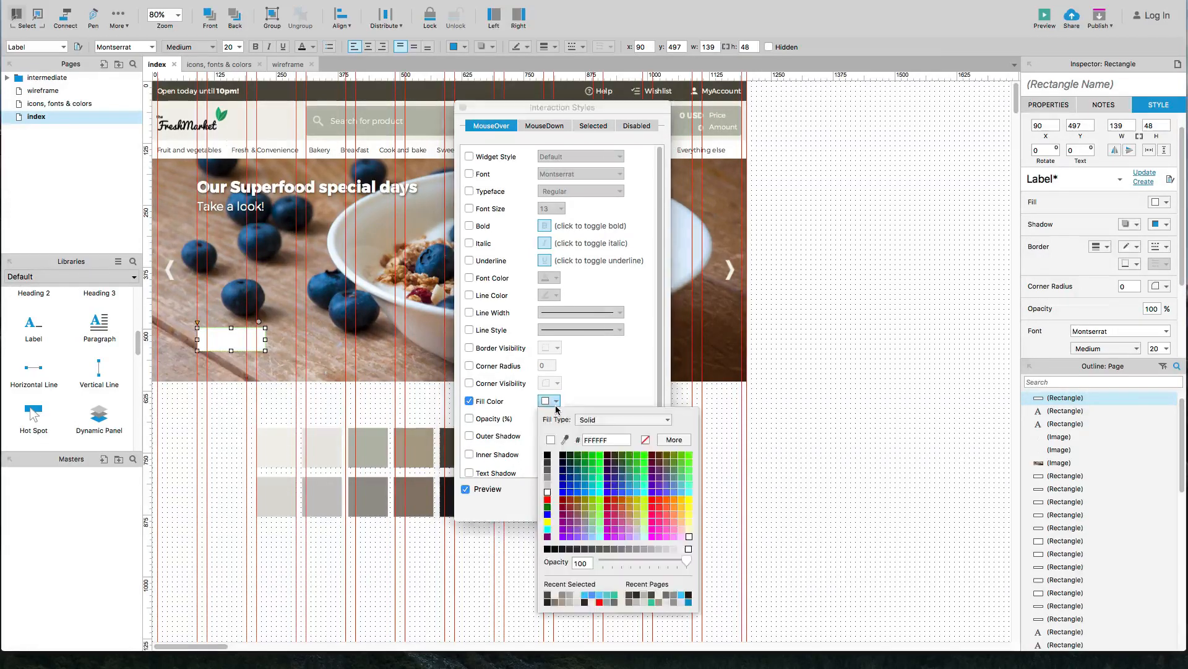
{"action": "left_click", "coordinate": [565, 439]}
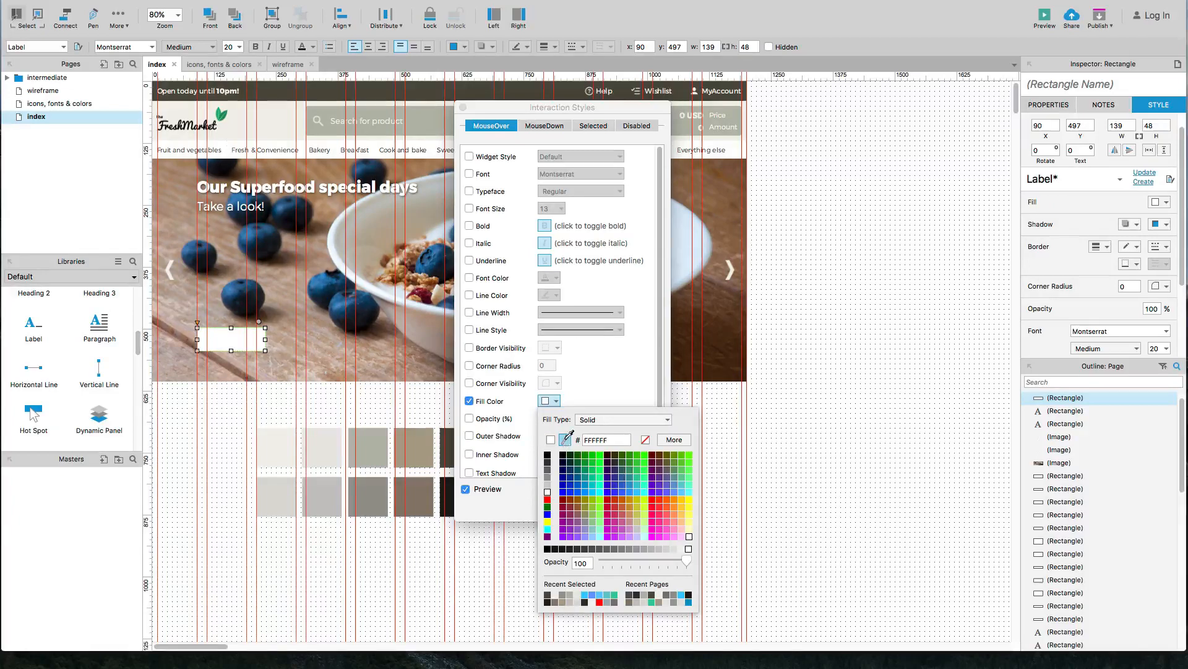
{"action": "left_click", "coordinate": [380, 489]}
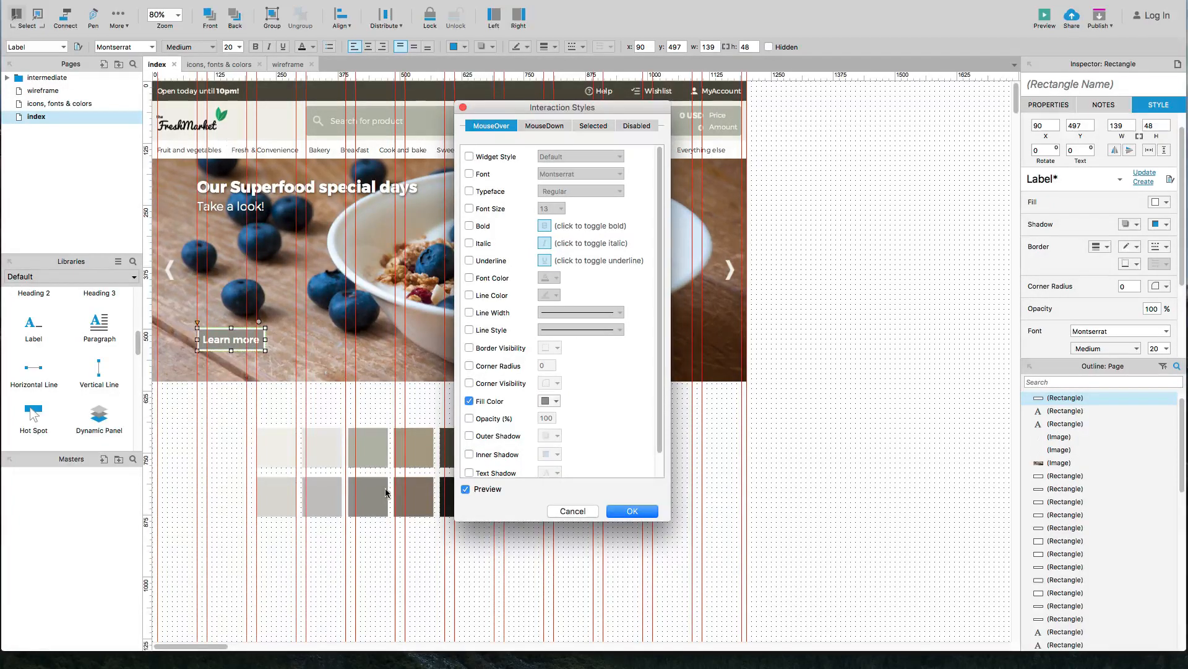
Step: Replace the button's MouseOver fill with the dark olive swatch from the palette's first row
{"action": "left_click_drag", "start_coordinate": [574, 107], "coordinate": [849, 94]}
{"action": "left_click", "coordinate": [832, 390]}
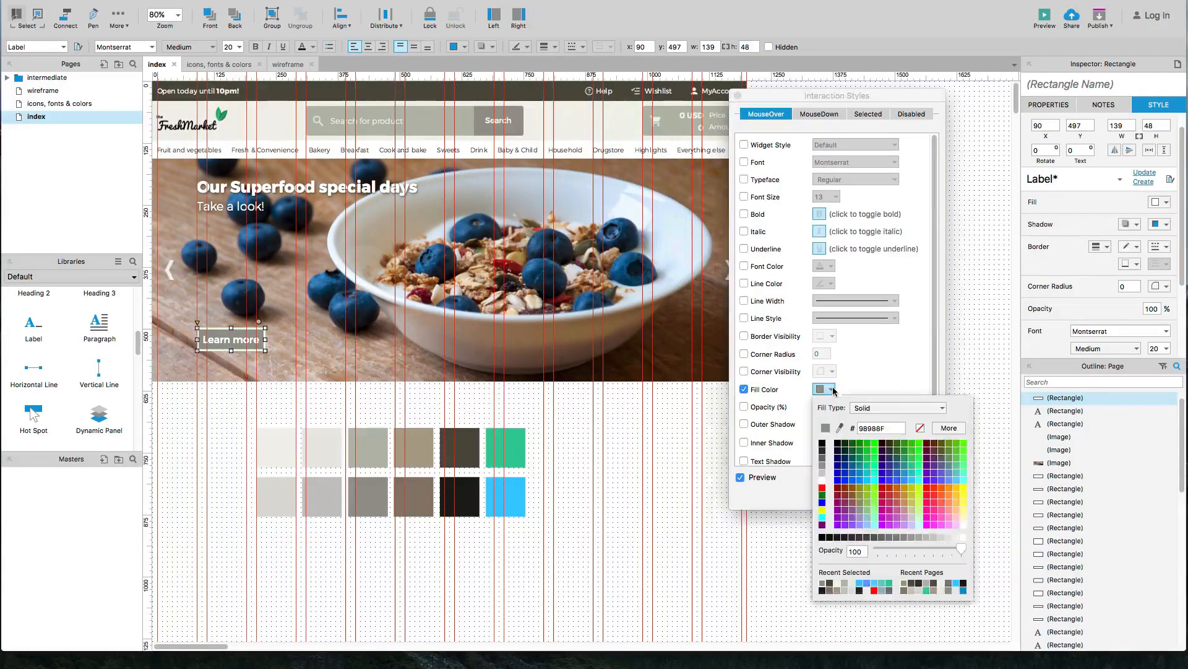
{"action": "left_click", "coordinate": [840, 428]}
{"action": "left_click", "coordinate": [472, 458]}
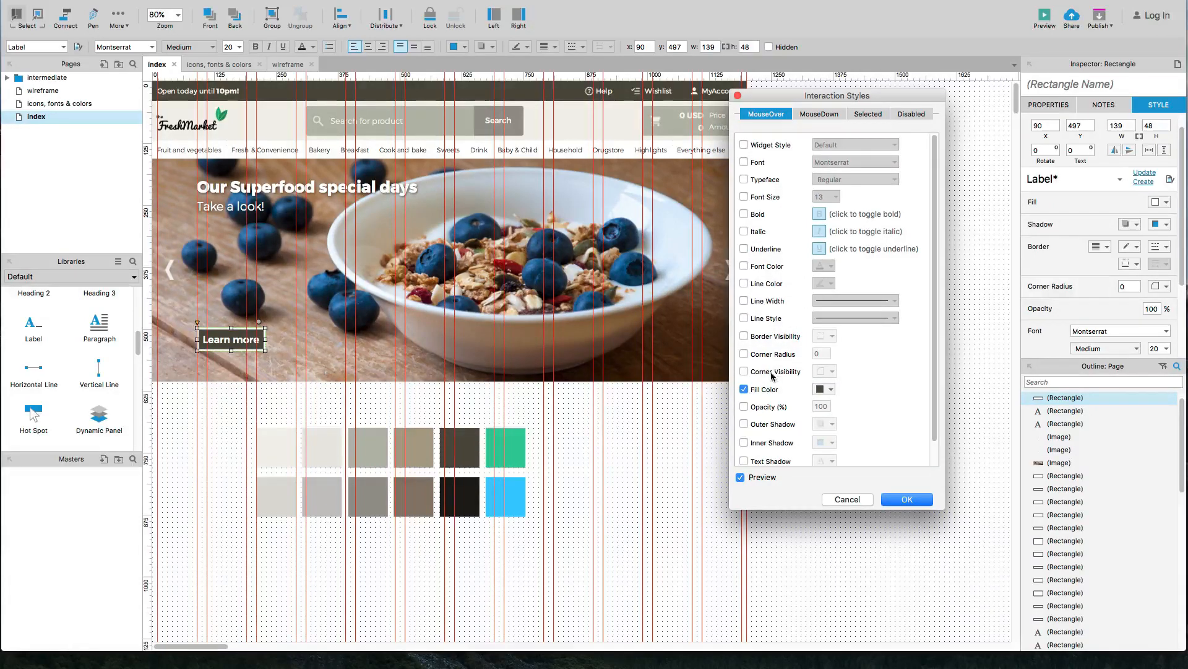
Step: Set the MouseOver line colour to the recently used dark olive of the fill, apply the interaction styles and preview the page
{"action": "scroll", "coordinate": [772, 384], "scroll_direction": "down", "scroll_amount": 1}
{"action": "scroll", "coordinate": [771, 384], "scroll_direction": "up", "scroll_amount": 2}
{"action": "scroll", "coordinate": [746, 289], "scroll_direction": "down", "scroll_amount": 2}
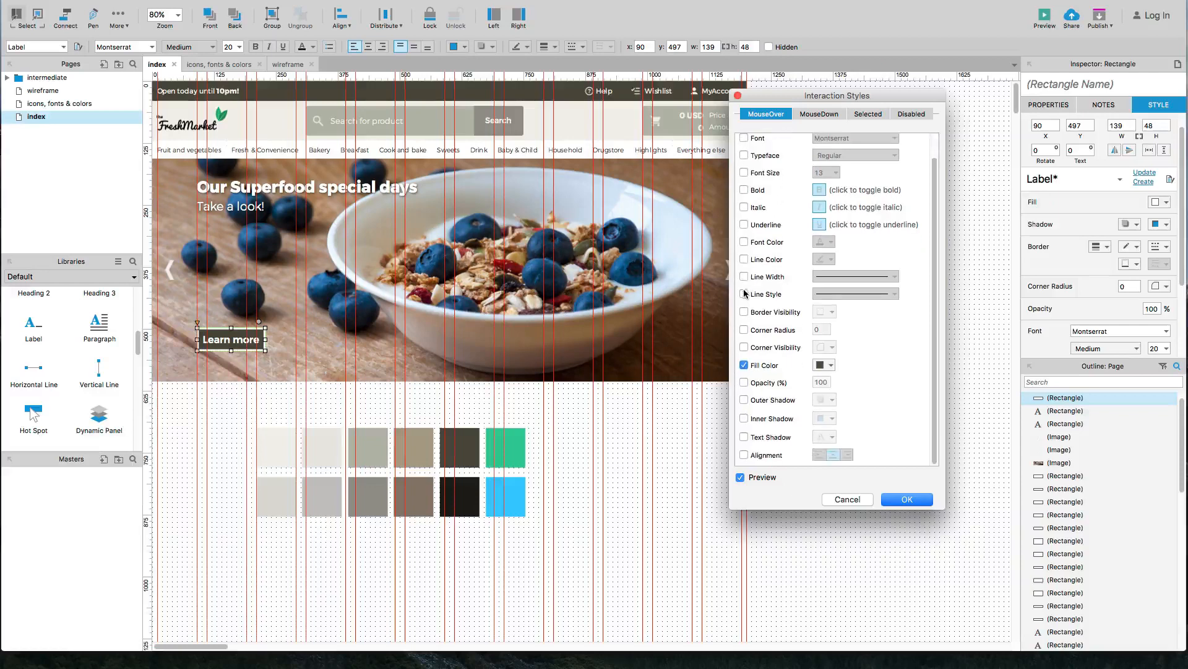
{"action": "left_click", "coordinate": [744, 260]}
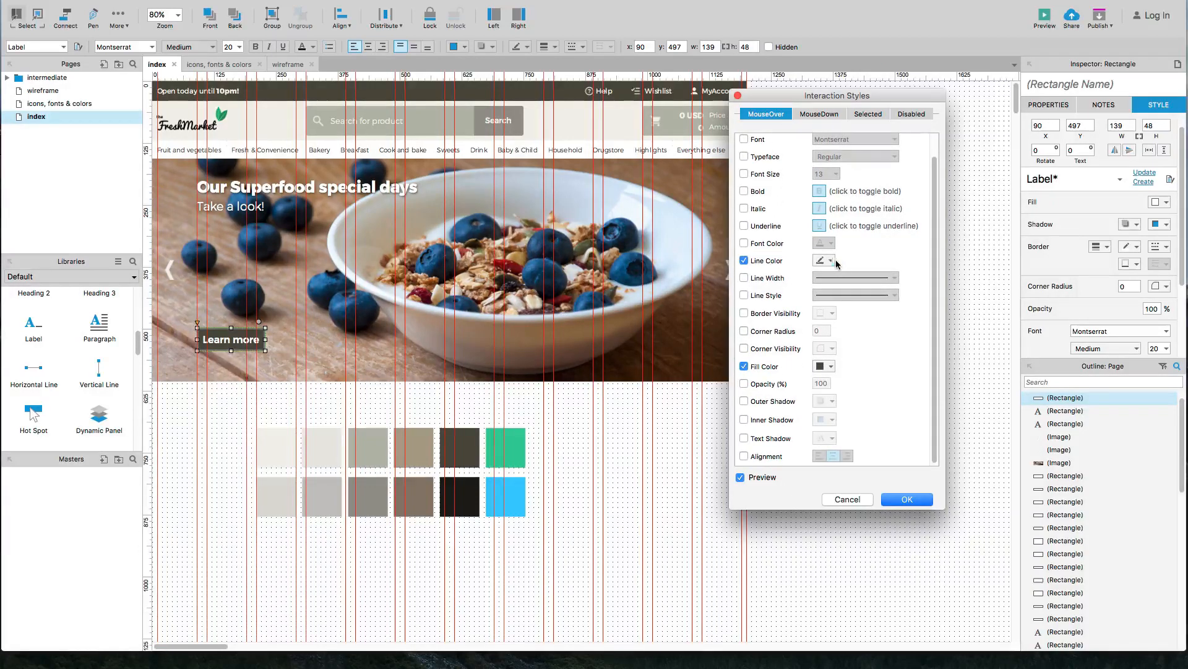
{"action": "left_click", "coordinate": [831, 262]}
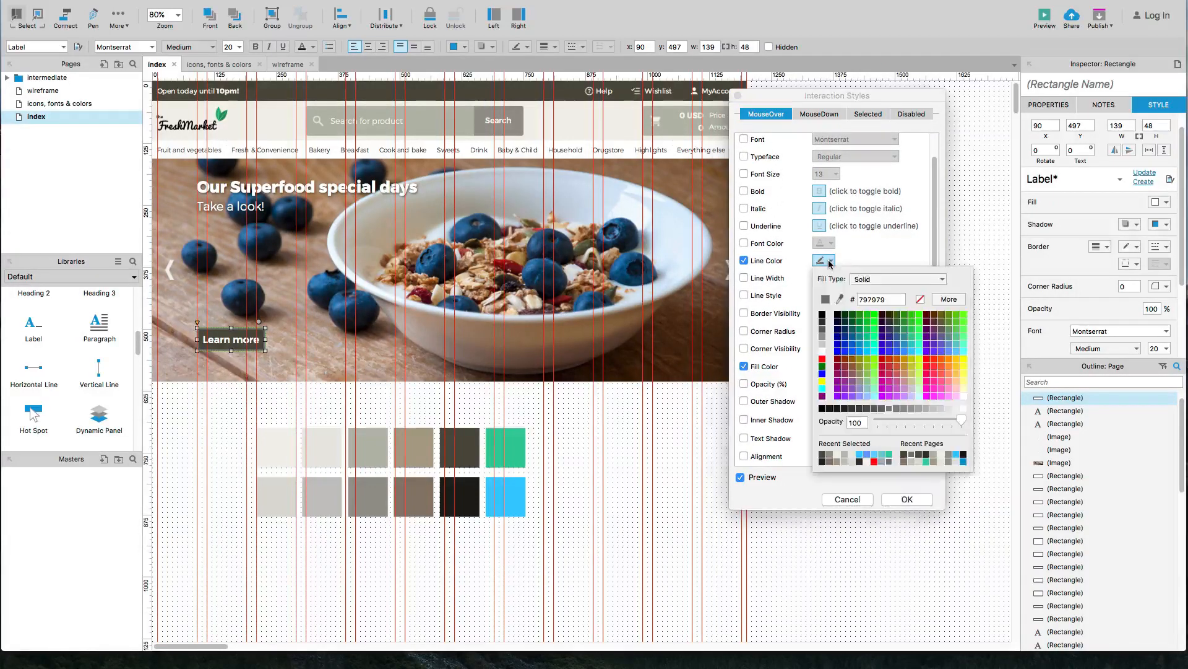
{"action": "left_click", "coordinate": [822, 458]}
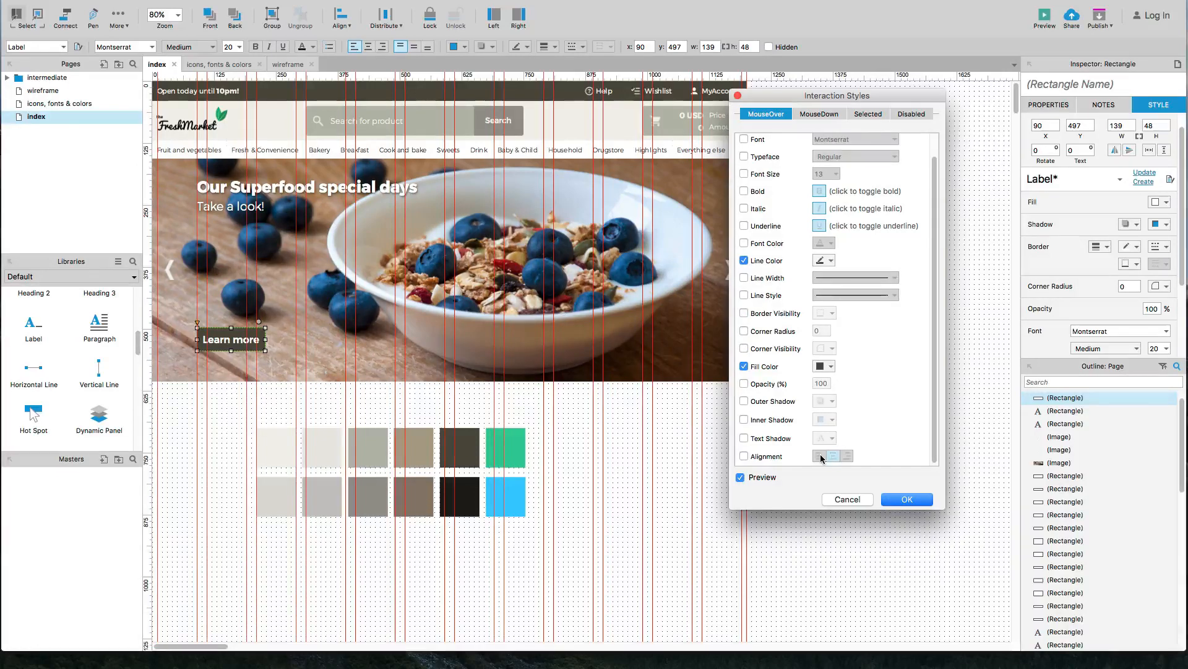
{"action": "left_click", "coordinate": [894, 500]}
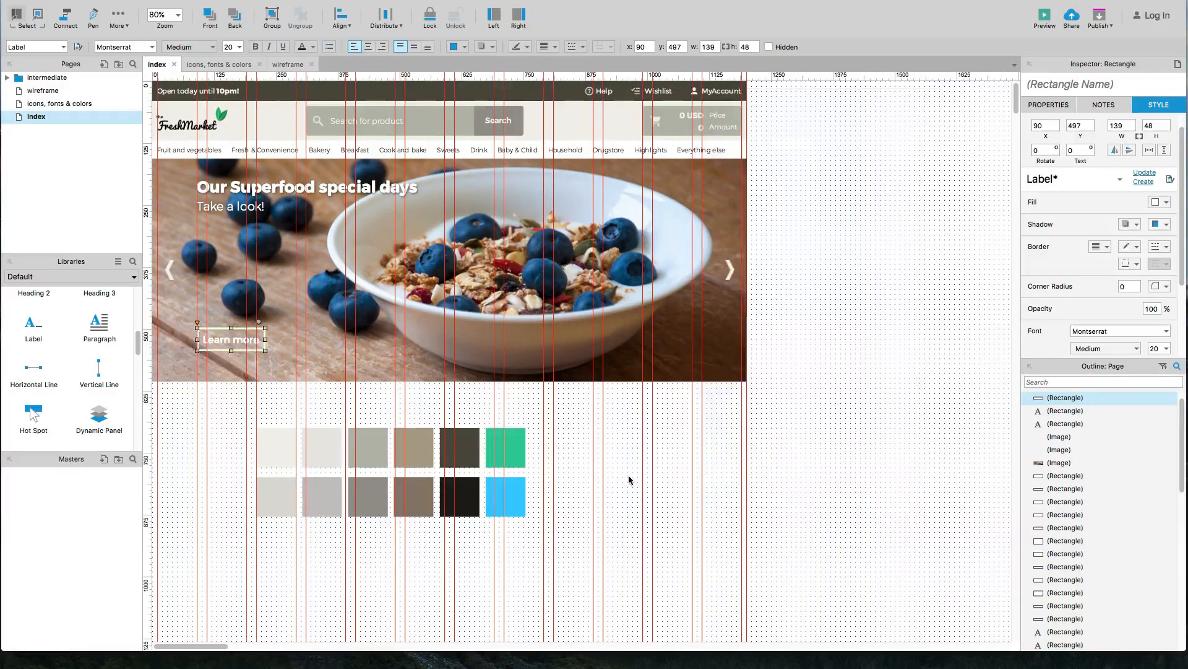
{"action": "key", "text": "shift+super+p"}
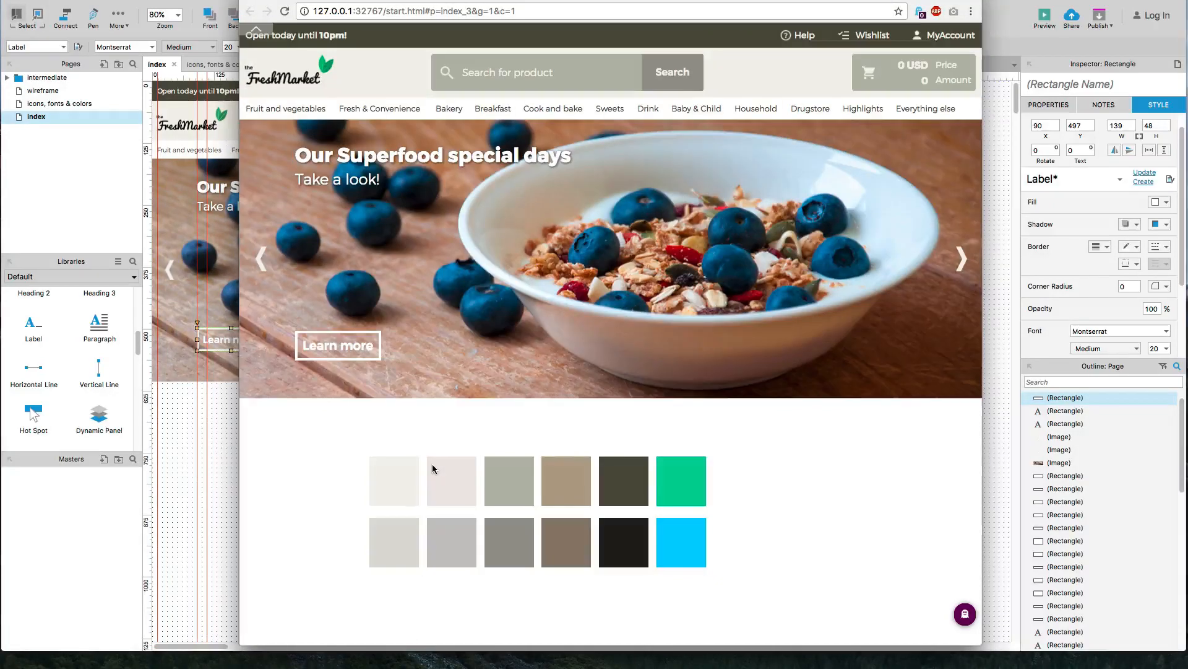
{"action": "left_click", "coordinate": [224, 429]}
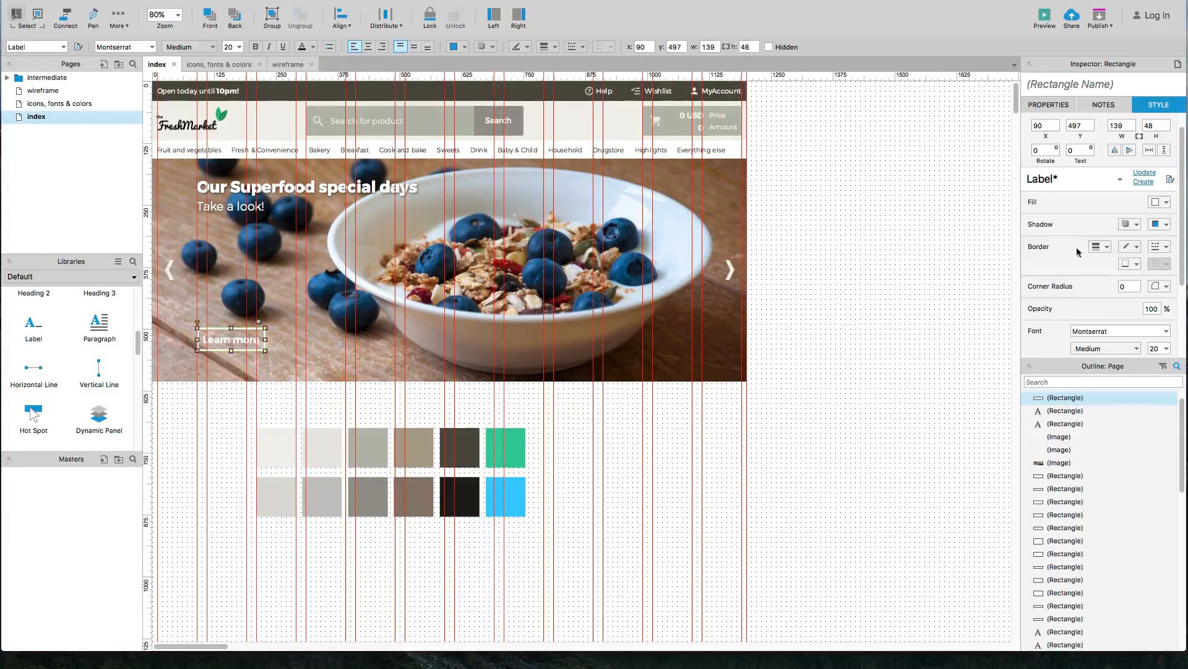
Step: Change the "Learn more" text to the Regular typeface at size 18
{"action": "scroll", "coordinate": [1126, 309], "scroll_direction": "down", "scroll_amount": 1}
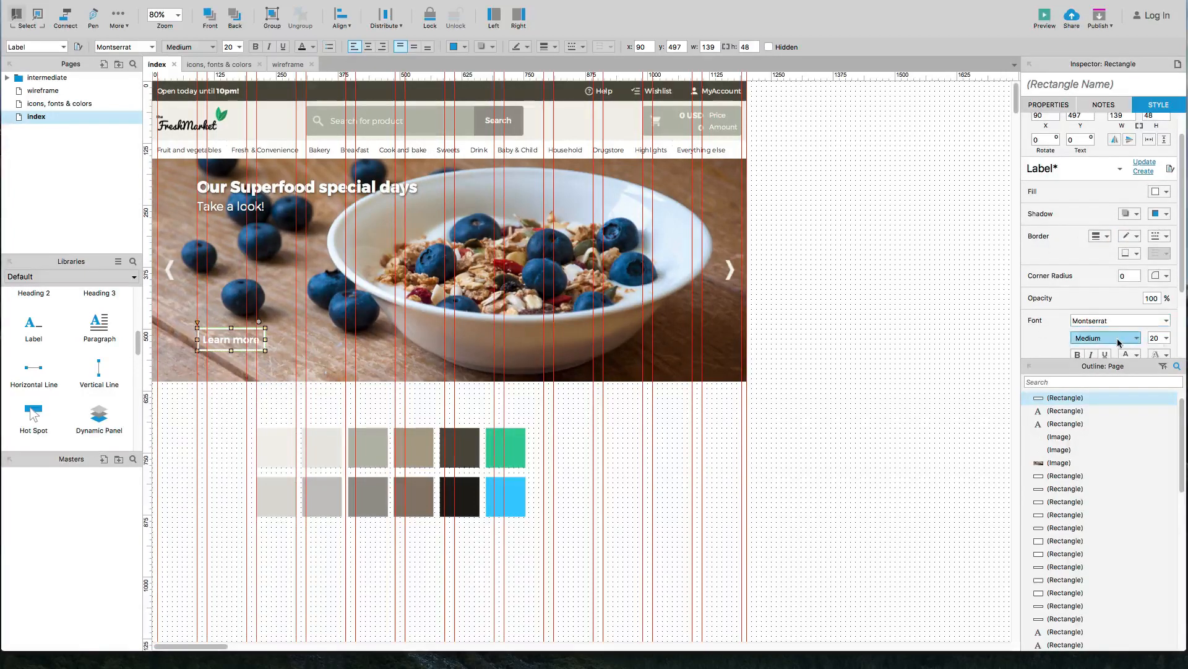
{"action": "left_click", "coordinate": [1119, 342]}
{"action": "left_click", "coordinate": [1119, 353]}
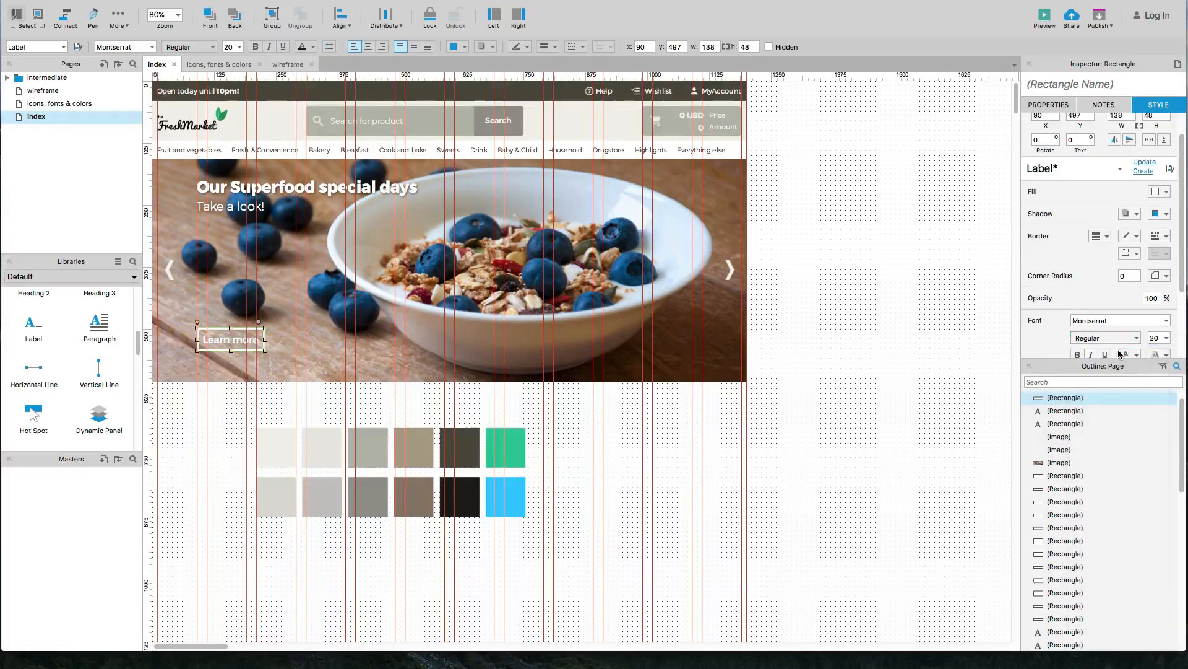
{"action": "left_click", "coordinate": [1157, 338]}
{"action": "type", "text": "18"}
{"action": "key", "text": "Return"}
Step: Set the "Learn more" button's padding to 17 left and 18 top, right and bottom
{"action": "scroll", "coordinate": [1046, 328], "scroll_direction": "down", "scroll_amount": 3}
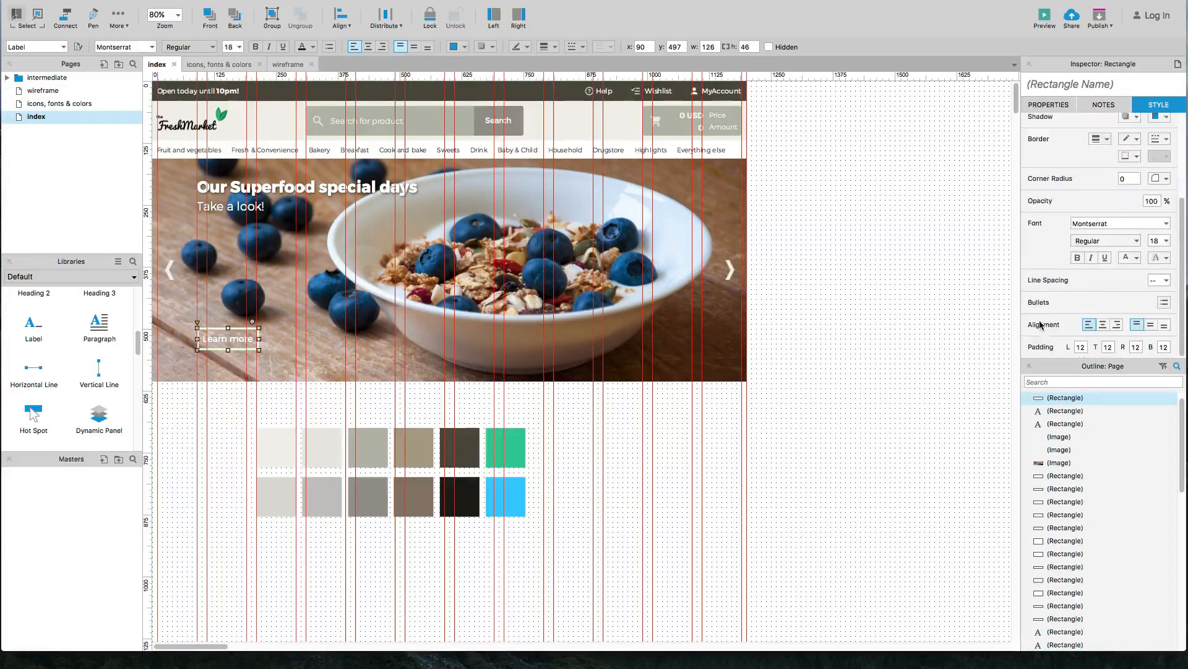
{"action": "left_click", "coordinate": [1080, 348]}
{"action": "type", "text": "17"}
{"action": "key", "text": "Tab"}
{"action": "type", "text": "18"}
{"action": "key", "text": "Tab"}
{"action": "type", "text": "18"}
{"action": "key", "text": "Tab"}
{"action": "type", "text": "18"}
{"action": "key", "text": "Tab"}
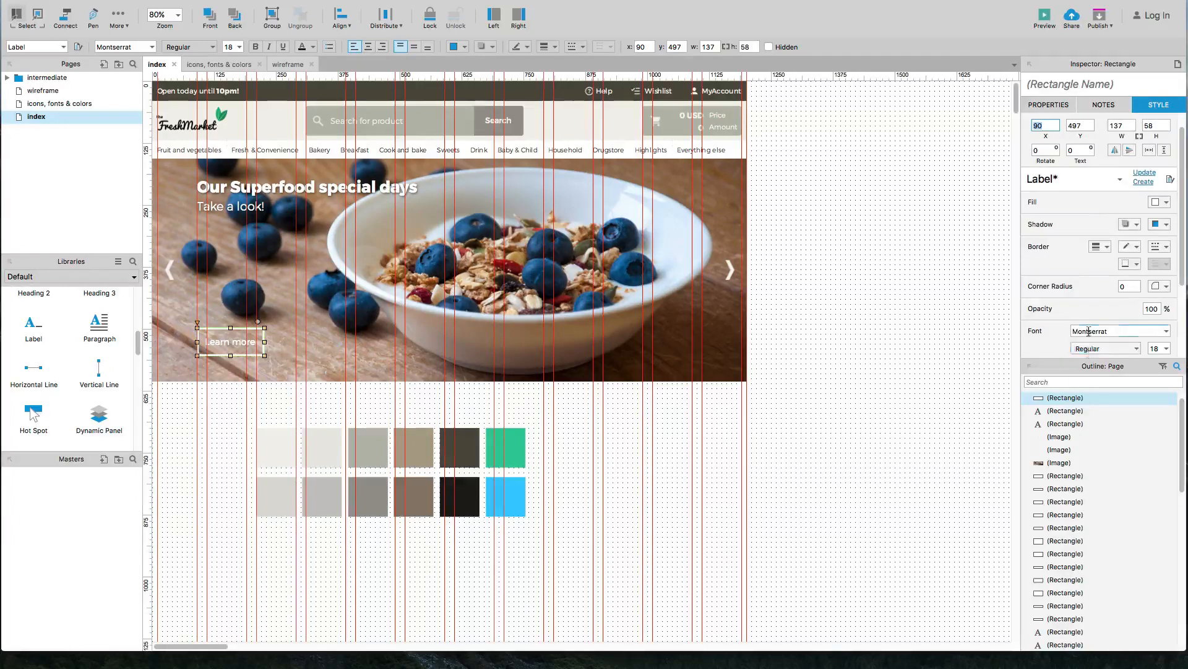
Step: Increase the button's left and right padding to 20 and check its mouse-over look in the browser preview
{"action": "scroll", "coordinate": [1062, 349], "scroll_direction": "down", "scroll_amount": 3}
{"action": "type", "text": "20"}
{"action": "key", "text": "Tab"}
{"action": "key", "text": "Tab"}
{"action": "type", "text": "20"}
{"action": "key", "text": "Tab"}
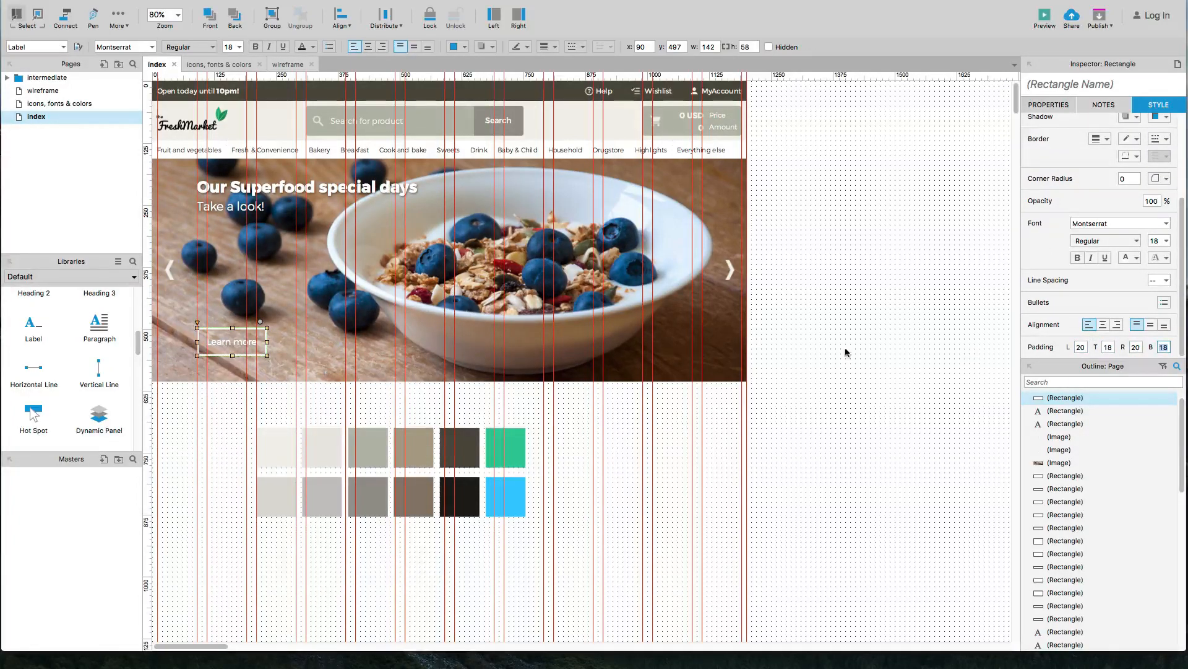
{"action": "left_click", "coordinate": [228, 400]}
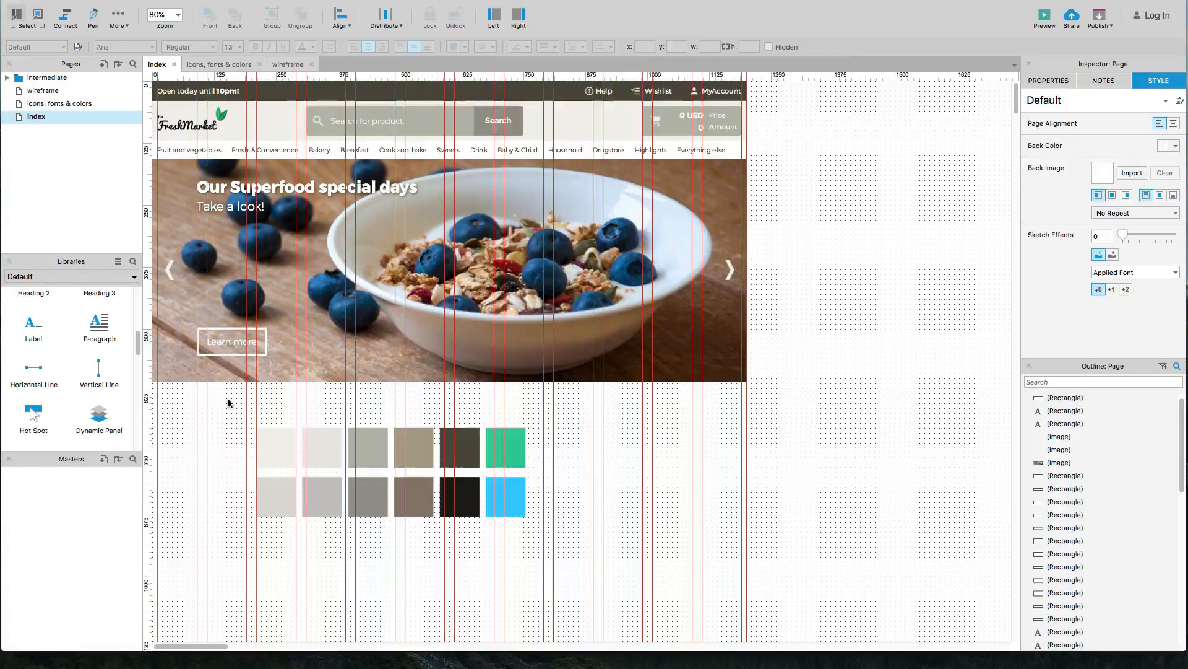
{"action": "key", "text": "F5"}
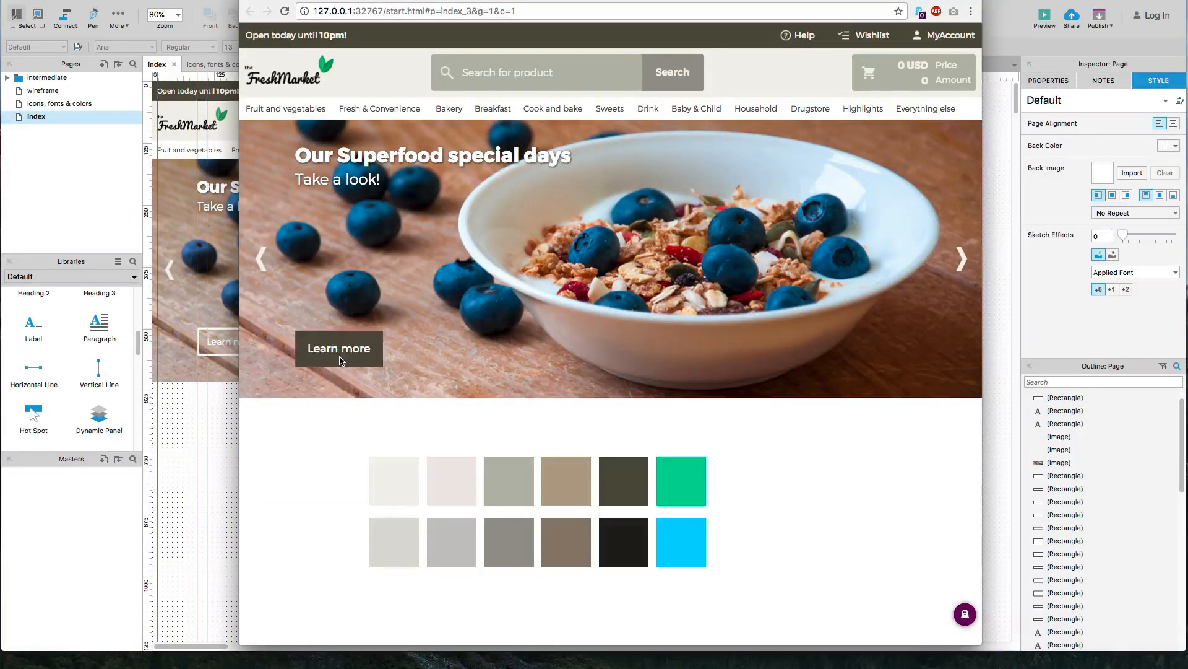
Step: Change the button's text to "LEARN MORE" in capitals and reload the browser preview to check it
{"action": "left_click", "coordinate": [208, 441]}
{"action": "left_click", "coordinate": [221, 351]}
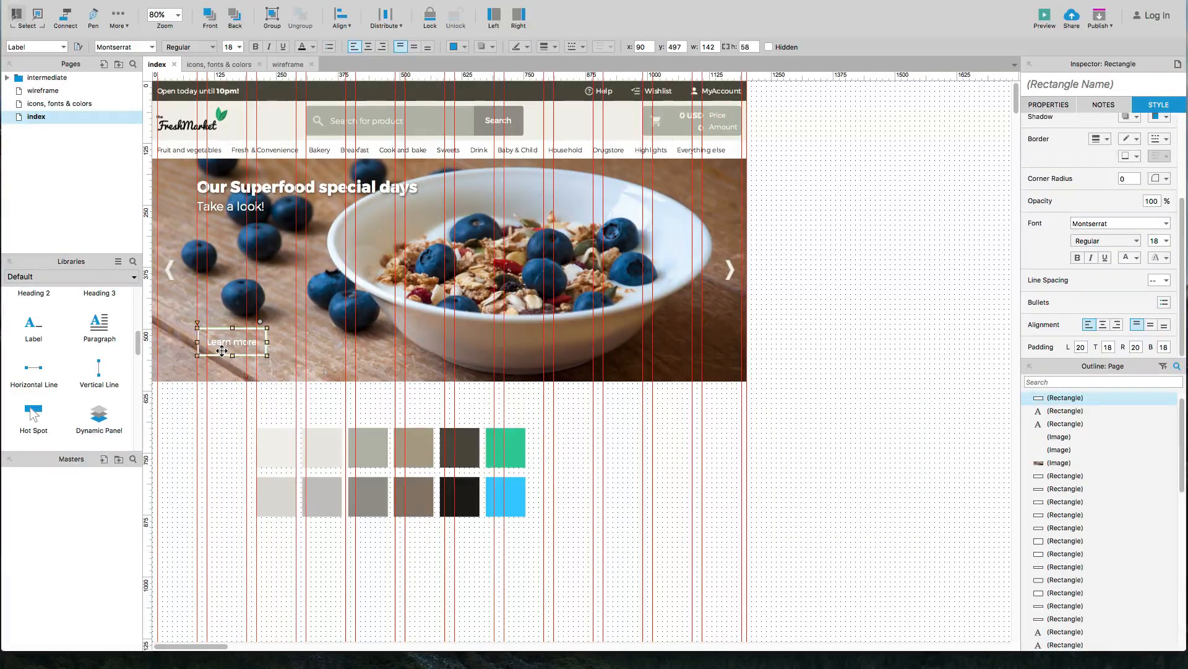
{"action": "double_click", "coordinate": [222, 351]}
{"action": "type", "text": "LEARN MORE"}
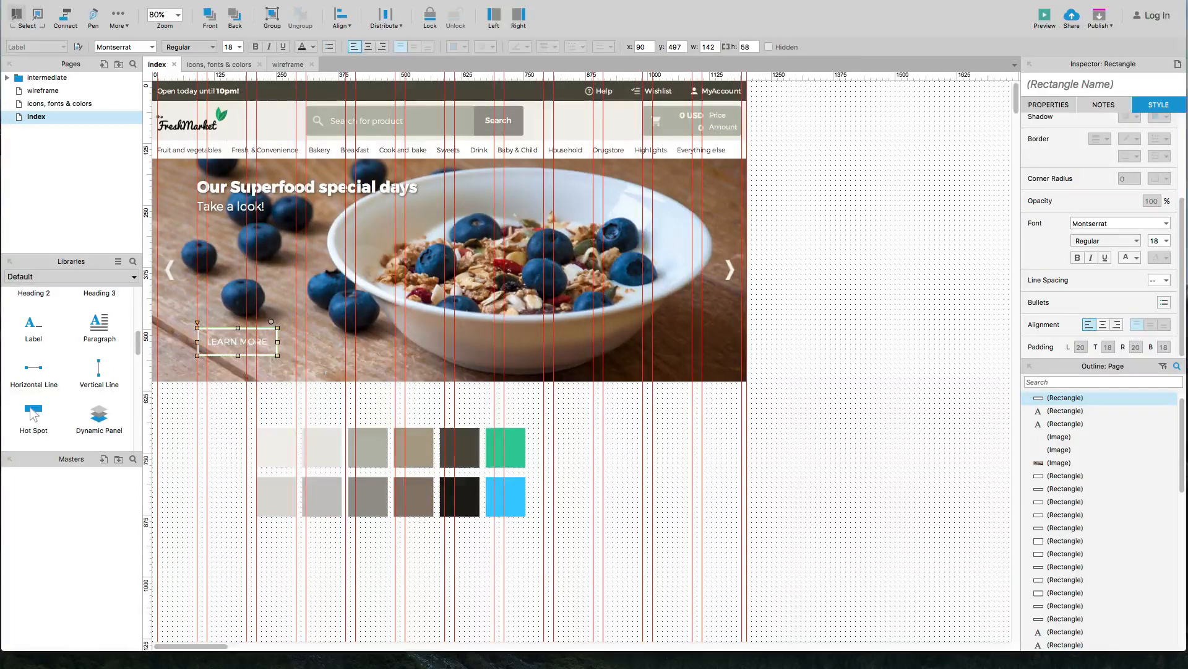
{"action": "key", "text": "super+Tab"}
{"action": "key", "text": "super+r"}
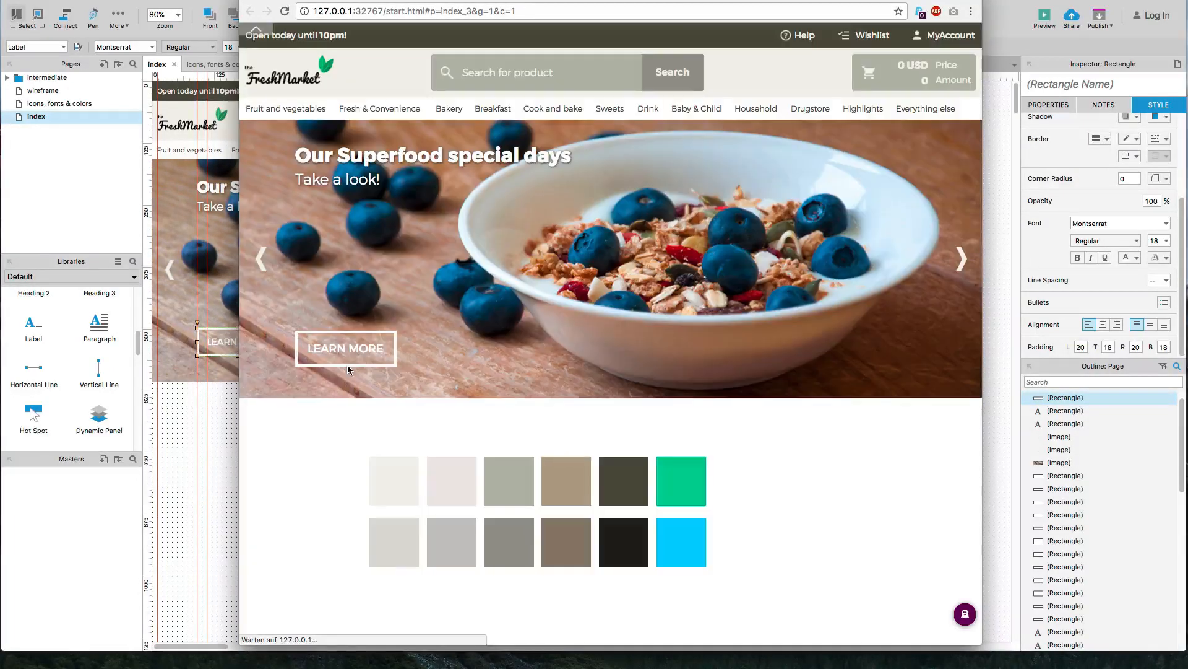
Step: Move all twelve palette swatches down the index page to about x 246, y 1186, clearing space below the banner
{"action": "left_click", "coordinate": [223, 409]}
{"action": "left_click_drag", "start_coordinate": [224, 410], "coordinate": [530, 541]}
{"action": "left_click_drag", "start_coordinate": [378, 497], "coordinate": [371, 533]}
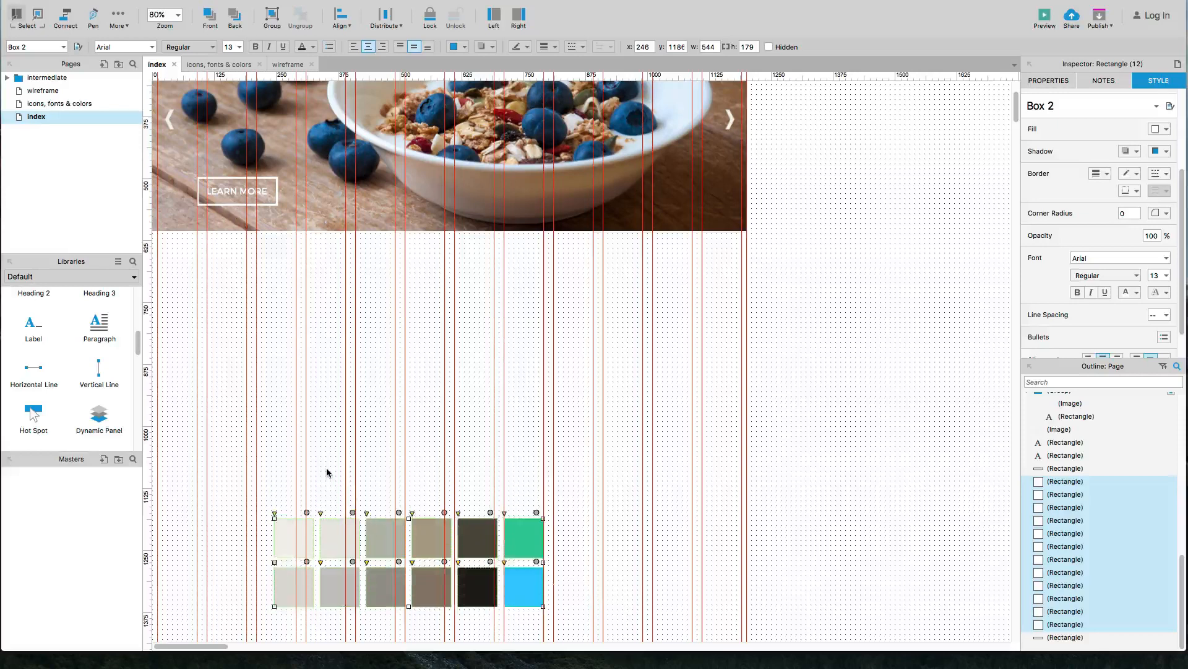
{"action": "left_click", "coordinate": [327, 472]}
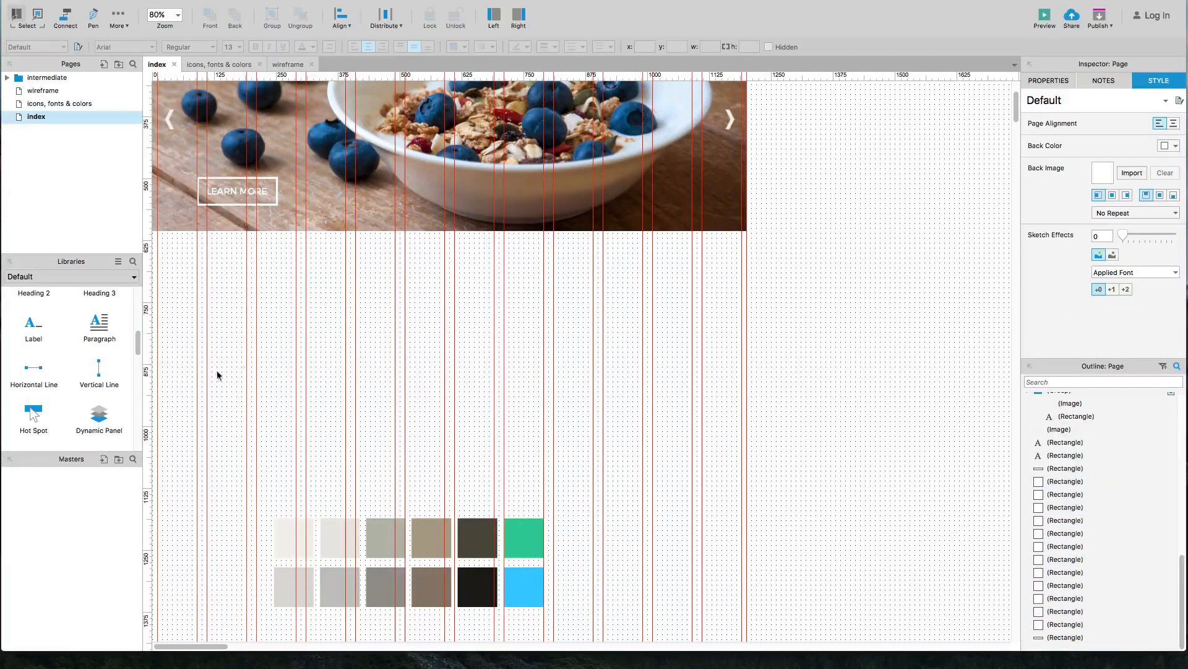
Step: Place a Box 3 rectangle below the banner at x 10, y 819, sized 280 × 170
{"action": "scroll", "coordinate": [46, 351], "scroll_direction": "up", "scroll_amount": 5}
{"action": "left_click_drag", "start_coordinate": [44, 367], "coordinate": [158, 335]}
{"action": "left_click_drag", "start_coordinate": [223, 372], "coordinate": [408, 379]}
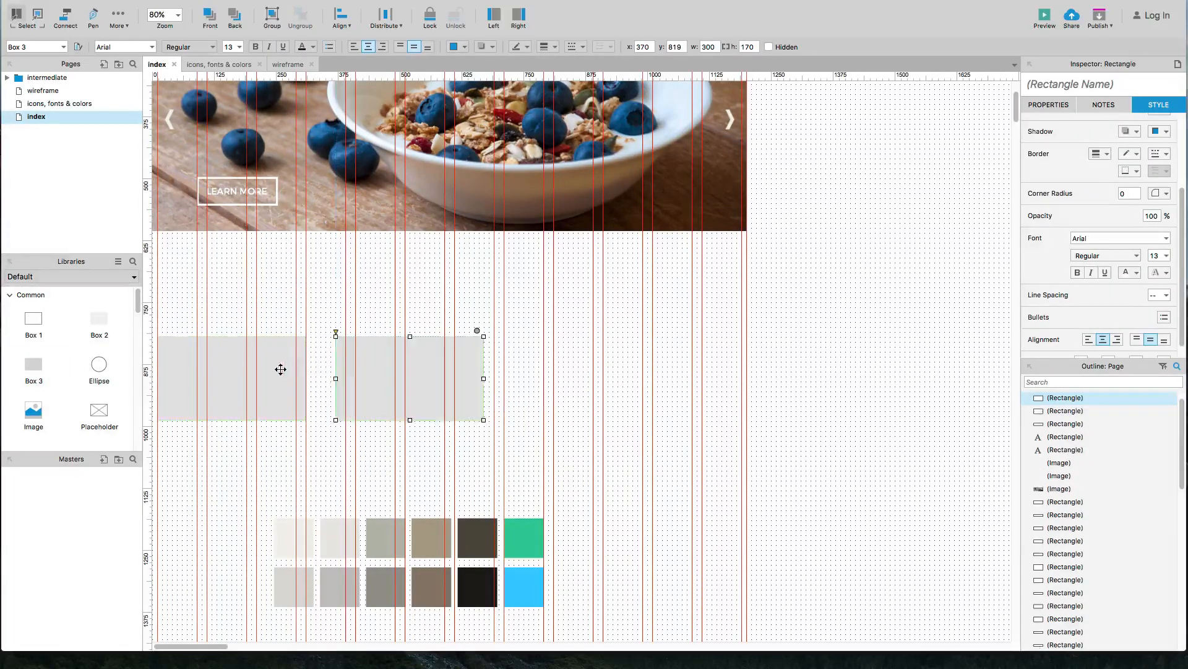
{"action": "left_click", "coordinate": [284, 369]}
{"action": "left_click_drag", "start_coordinate": [305, 378], "coordinate": [295, 377]}
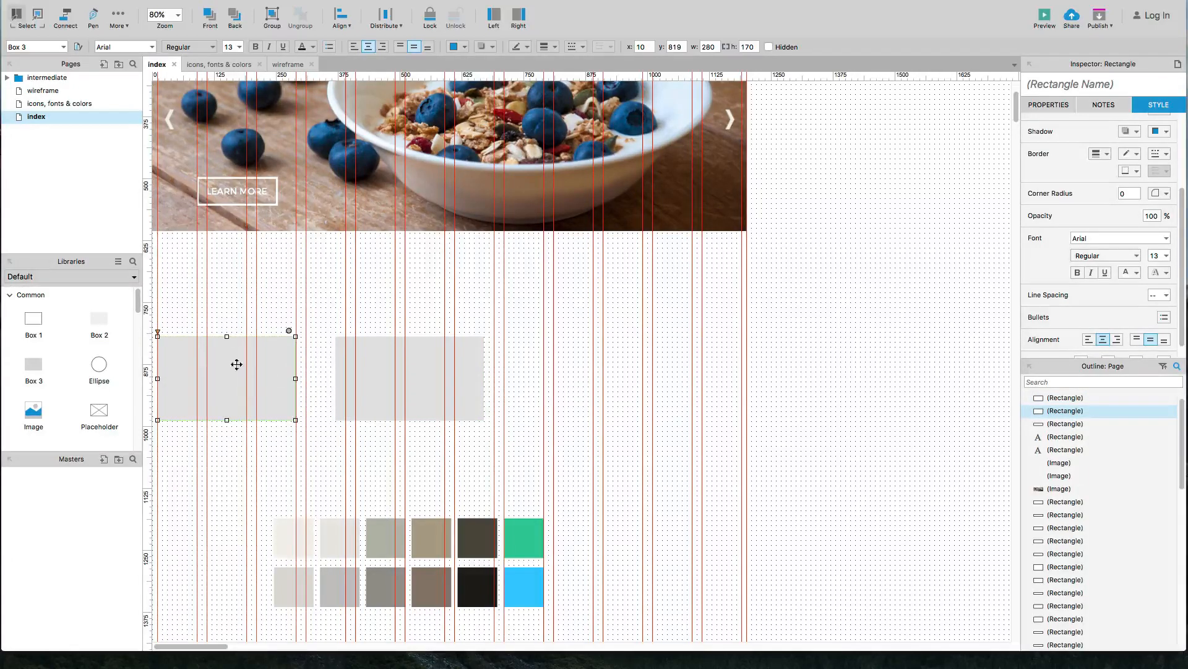
Step: Delete the spare wider box and duplicate the 280-wide box across the column guides into a row of four, the last at x 910
{"action": "left_click", "coordinate": [315, 325]}
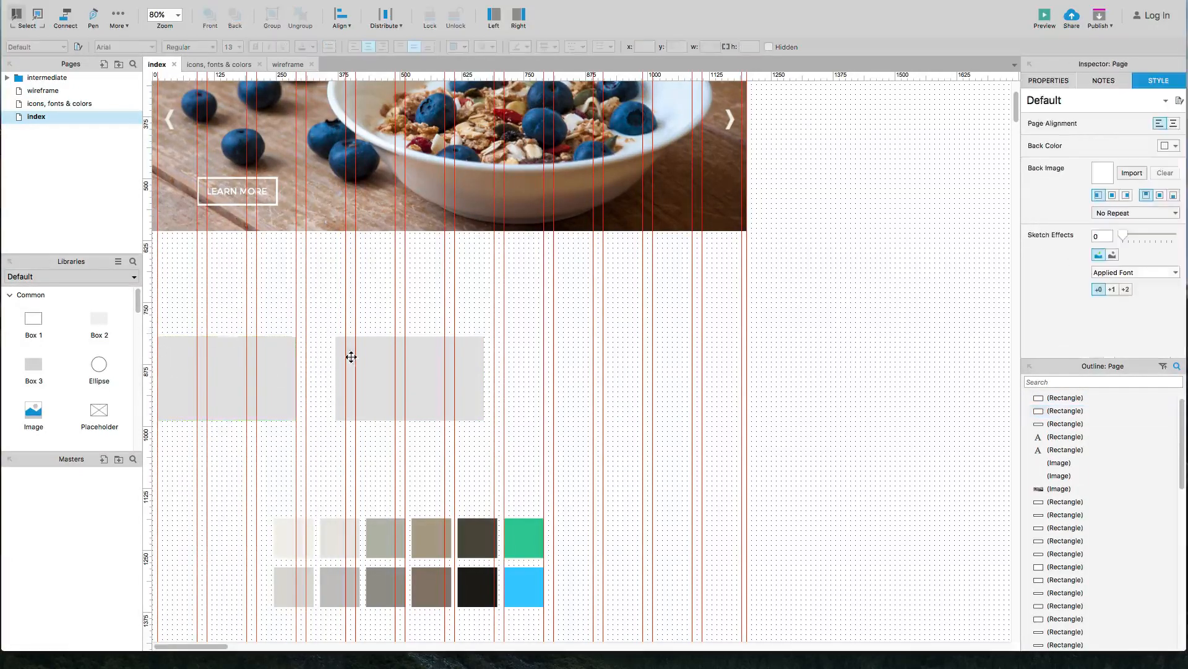
{"action": "left_click_drag", "start_coordinate": [369, 366], "coordinate": [444, 379]}
{"action": "key", "text": "Delete"}
{"action": "left_click", "coordinate": [456, 378]}
{"action": "left_click_drag", "start_coordinate": [372, 385], "coordinate": [634, 401]}
{"action": "scroll", "coordinate": [1068, 263], "scroll_direction": "up", "scroll_amount": 5}
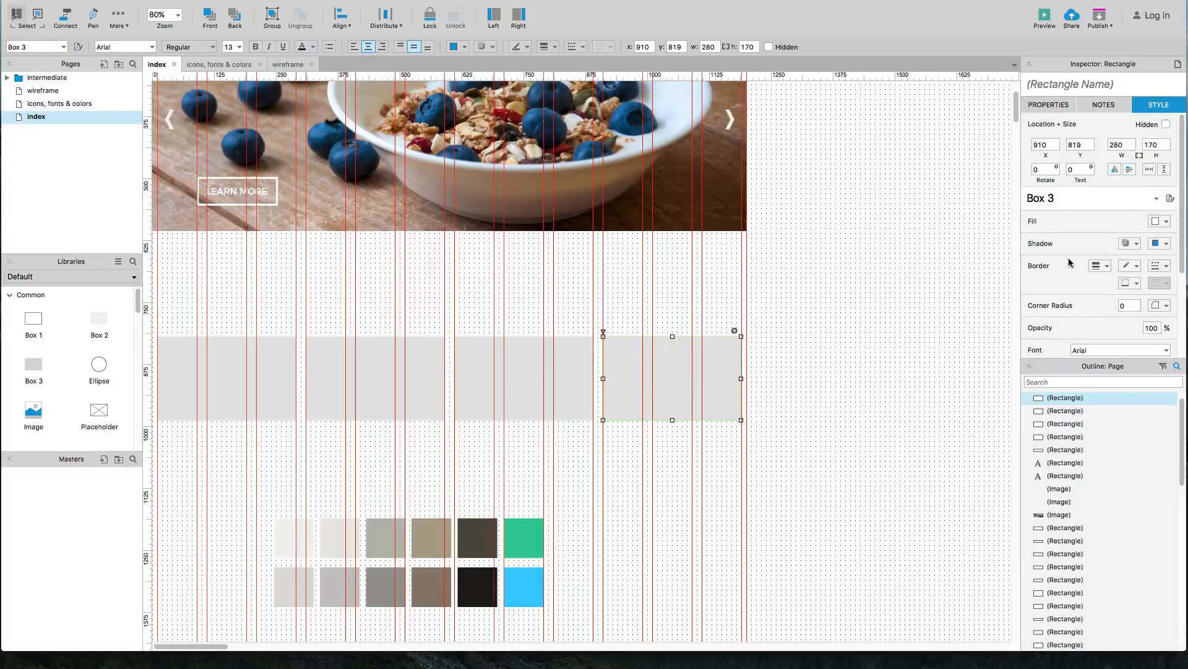
Step: Move all four grey boxes together up to y 717, leaving room for a heading under the banner
{"action": "left_click", "coordinate": [528, 385], "text": "shift"}
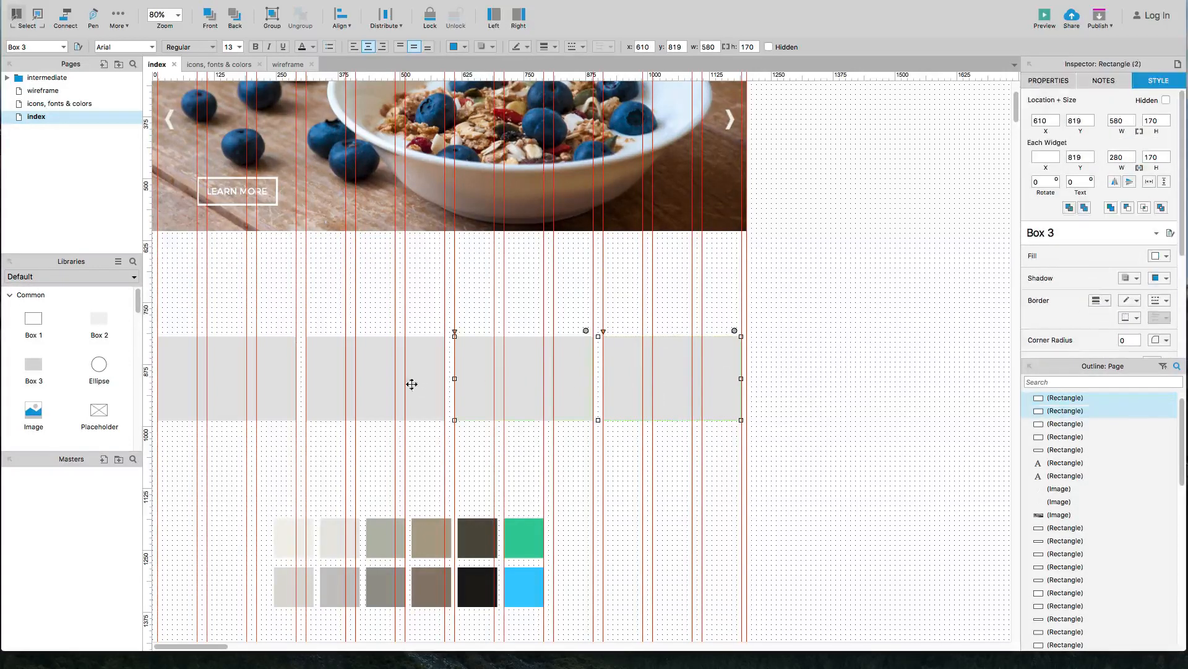
{"action": "left_click", "coordinate": [375, 386], "text": "shift"}
{"action": "left_click", "coordinate": [228, 388], "text": "shift"}
{"action": "left_click_drag", "start_coordinate": [227, 388], "coordinate": [234, 337]}
{"action": "left_click", "coordinate": [380, 261]}
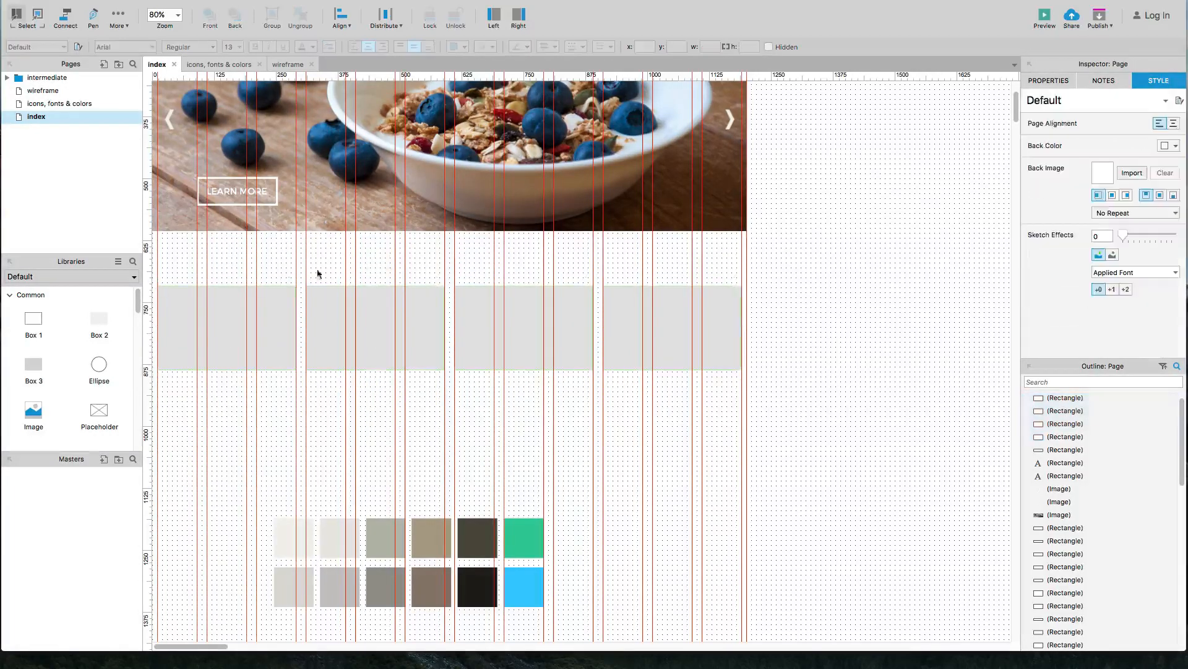
Step: Place a Heading 2 widget between the banner and the box row at about x 524, y 633
{"action": "scroll", "coordinate": [85, 340], "scroll_direction": "down", "scroll_amount": 1}
{"action": "scroll", "coordinate": [85, 339], "scroll_direction": "down", "scroll_amount": 3}
{"action": "left_click_drag", "start_coordinate": [34, 402], "coordinate": [411, 246]}
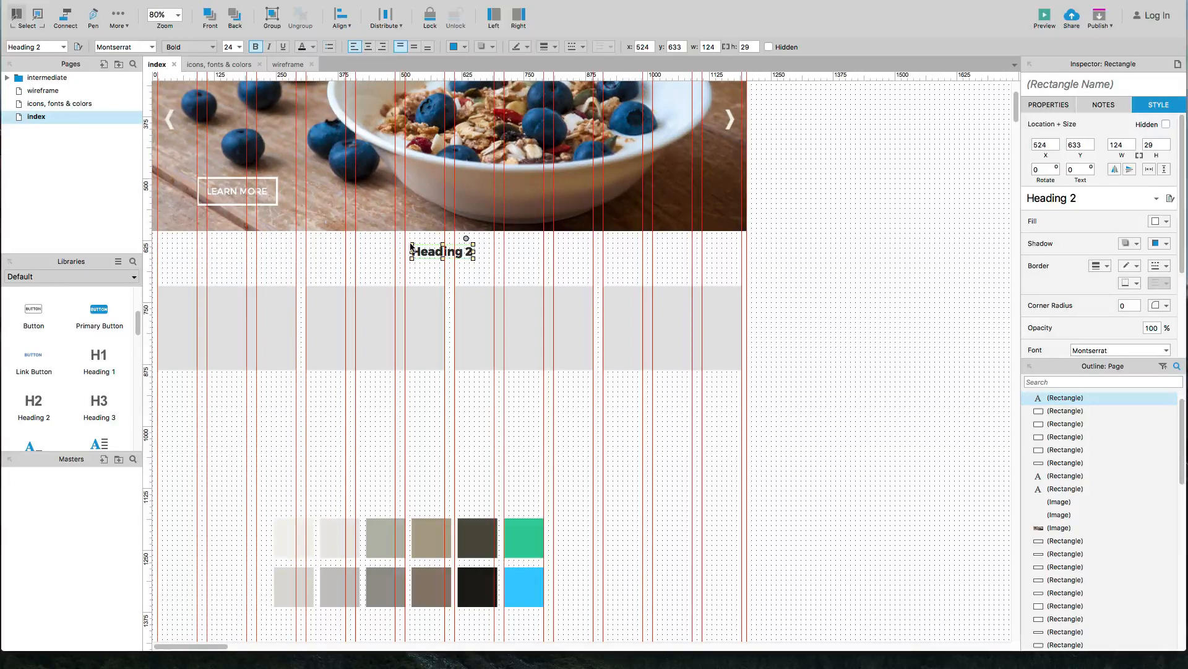
Step: Copy "Current Highlights" from the wireframe's browser preview and replace the new heading's text with it
{"action": "key", "text": "super+Tab"}
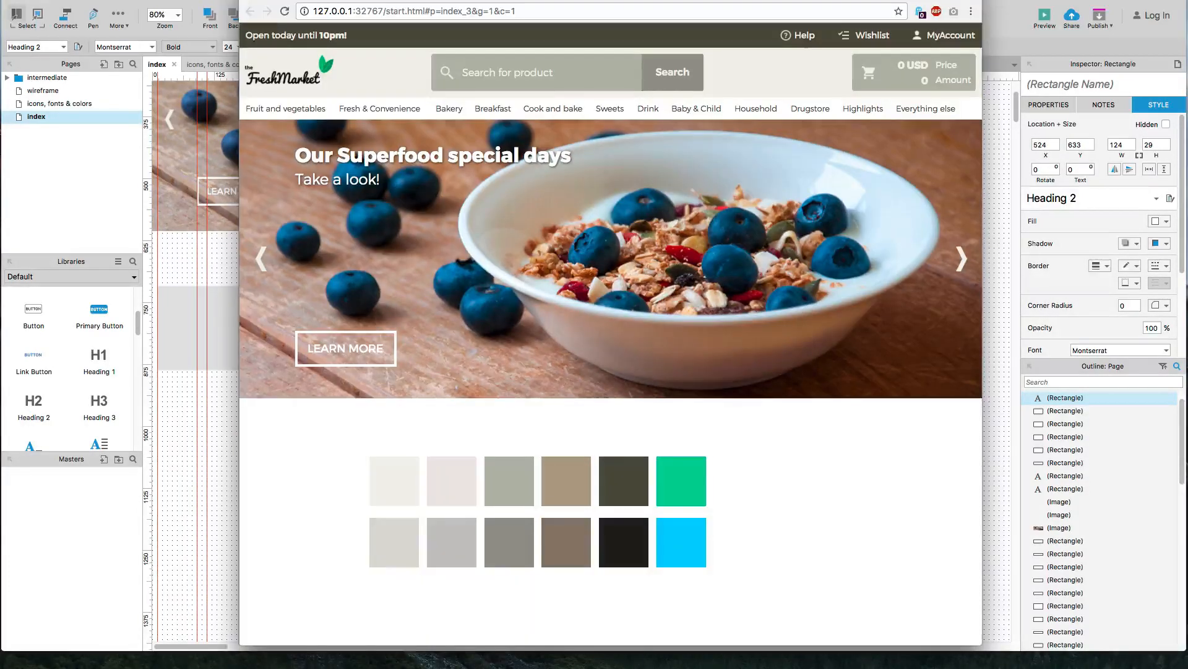
{"action": "left_click", "coordinate": [474, 1]}
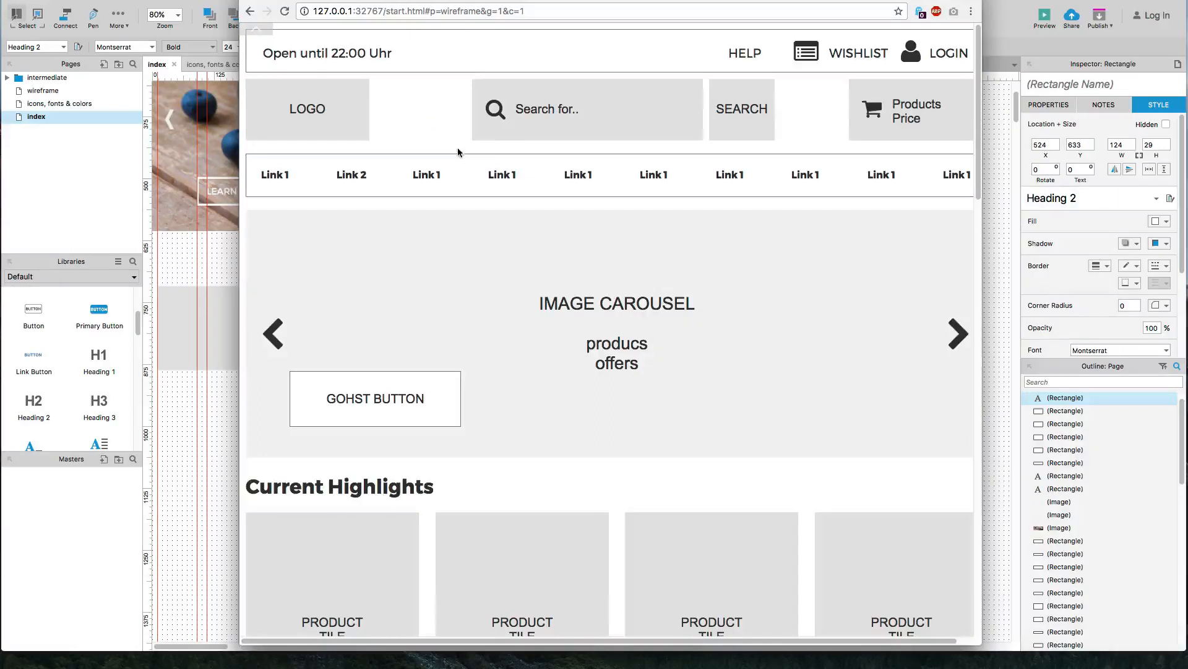
{"action": "scroll", "coordinate": [434, 371], "scroll_direction": "down", "scroll_amount": 1}
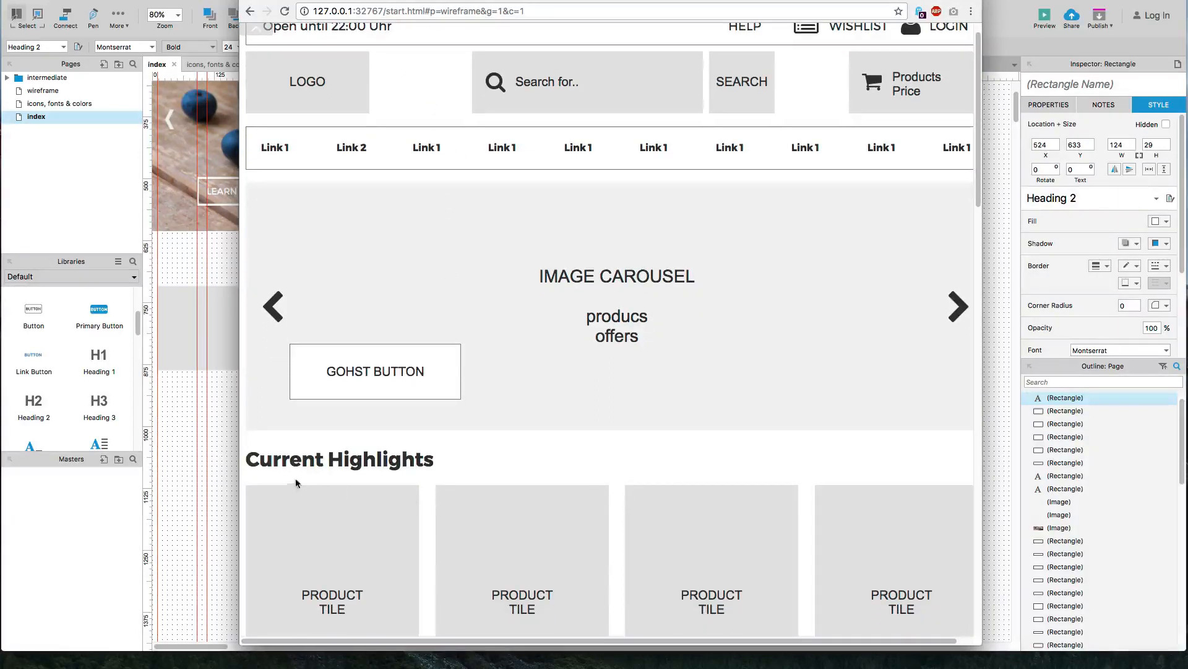
{"action": "left_click_drag", "start_coordinate": [253, 460], "coordinate": [429, 467]}
{"action": "key", "text": "super+c"}
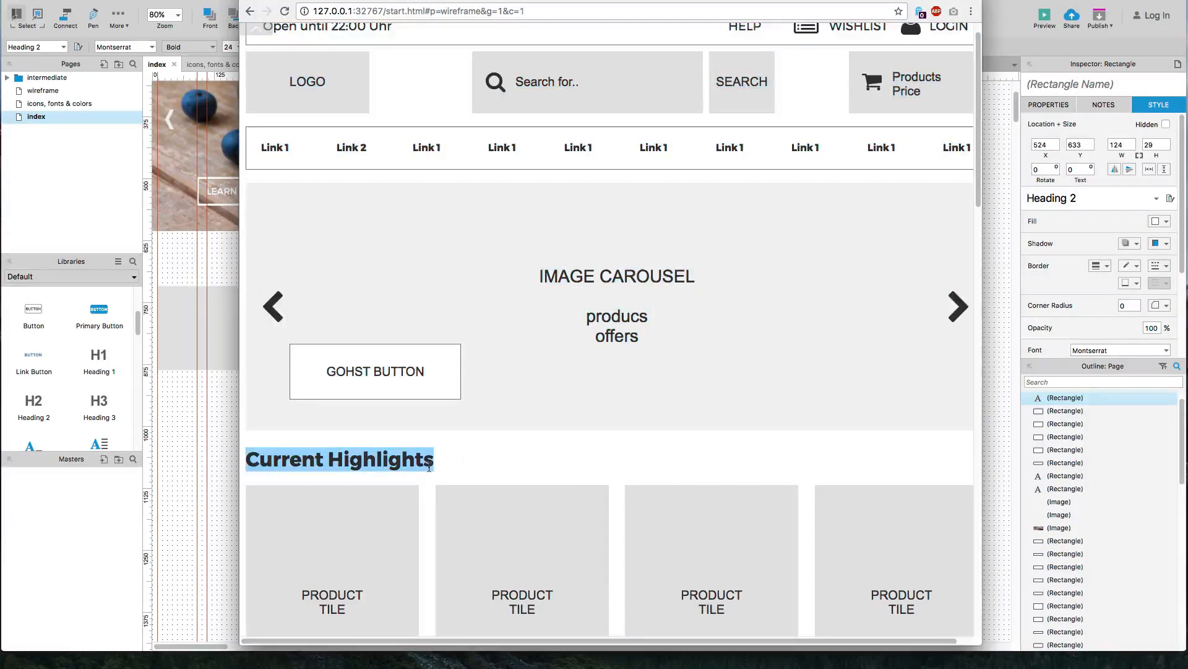
{"action": "left_click", "coordinate": [220, 403]}
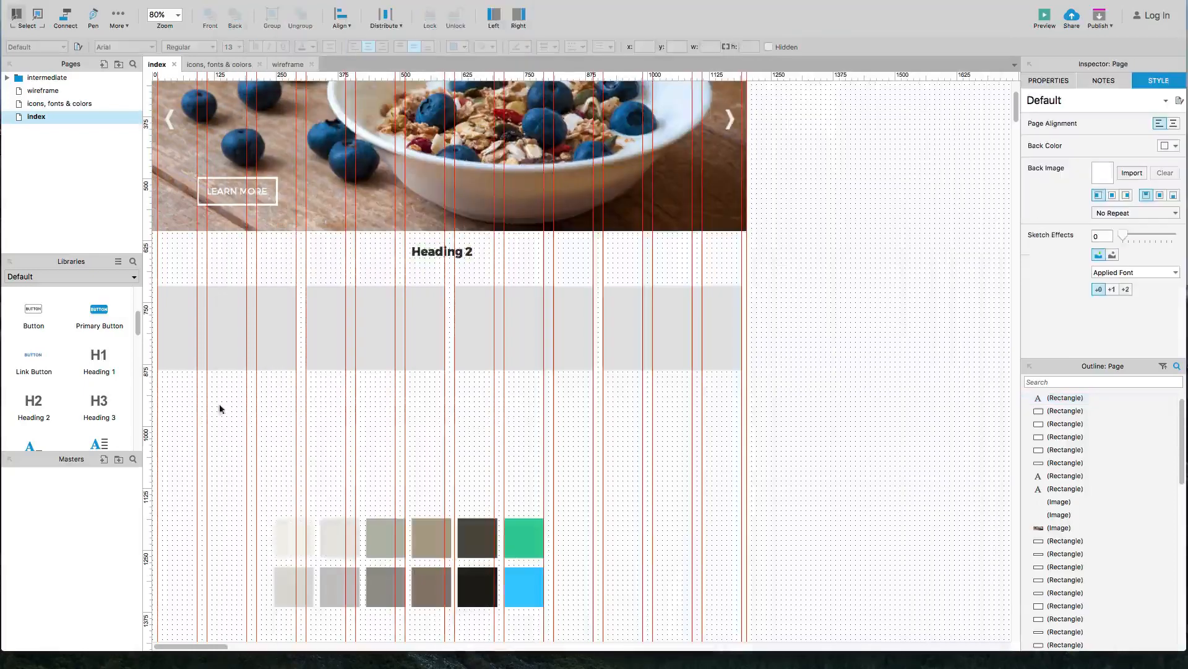
{"action": "left_click", "coordinate": [437, 251]}
{"action": "double_click", "coordinate": [437, 251]}
{"action": "key", "text": "super+v"}
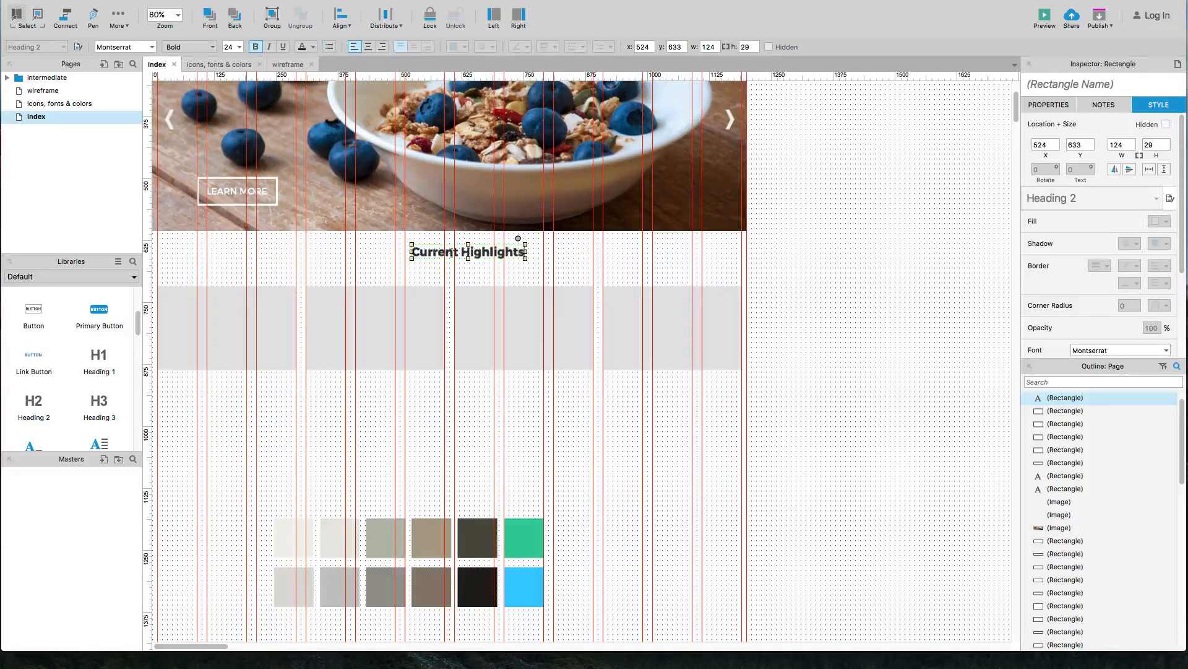
{"action": "left_click", "coordinate": [524, 269]}
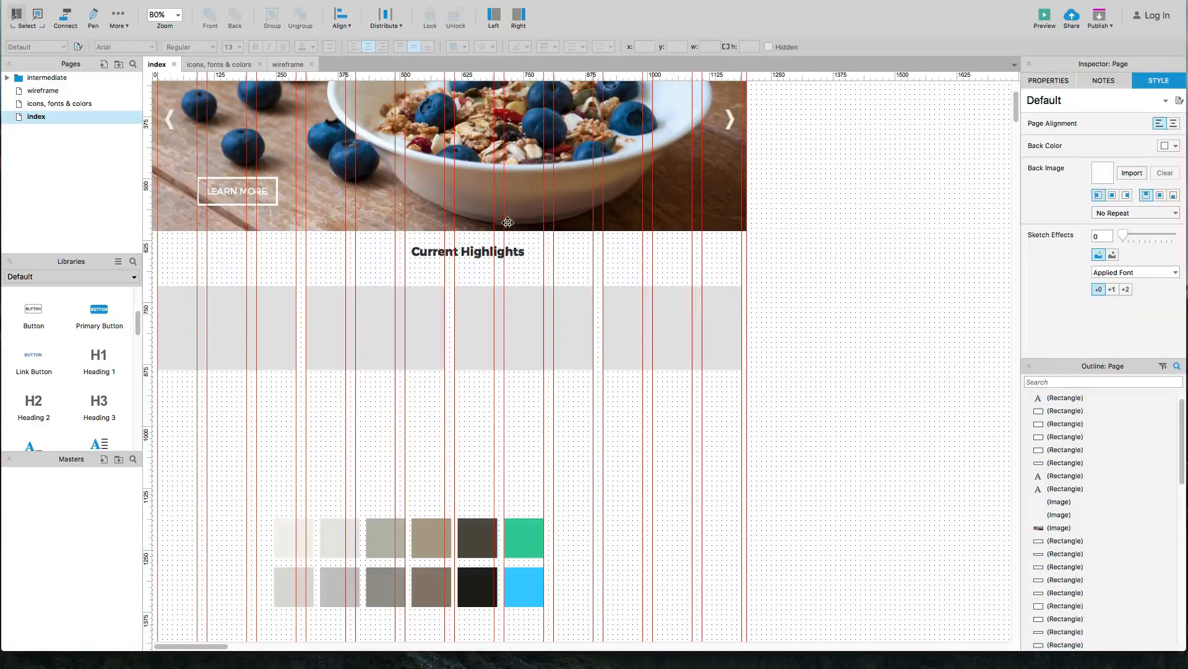
Step: Centre the "Current Highlights" heading horizontally on the banner image and move the twelve palette swatches down to y 1388
{"action": "left_click", "coordinate": [510, 221]}
{"action": "left_click", "coordinate": [512, 256], "text": "shift"}
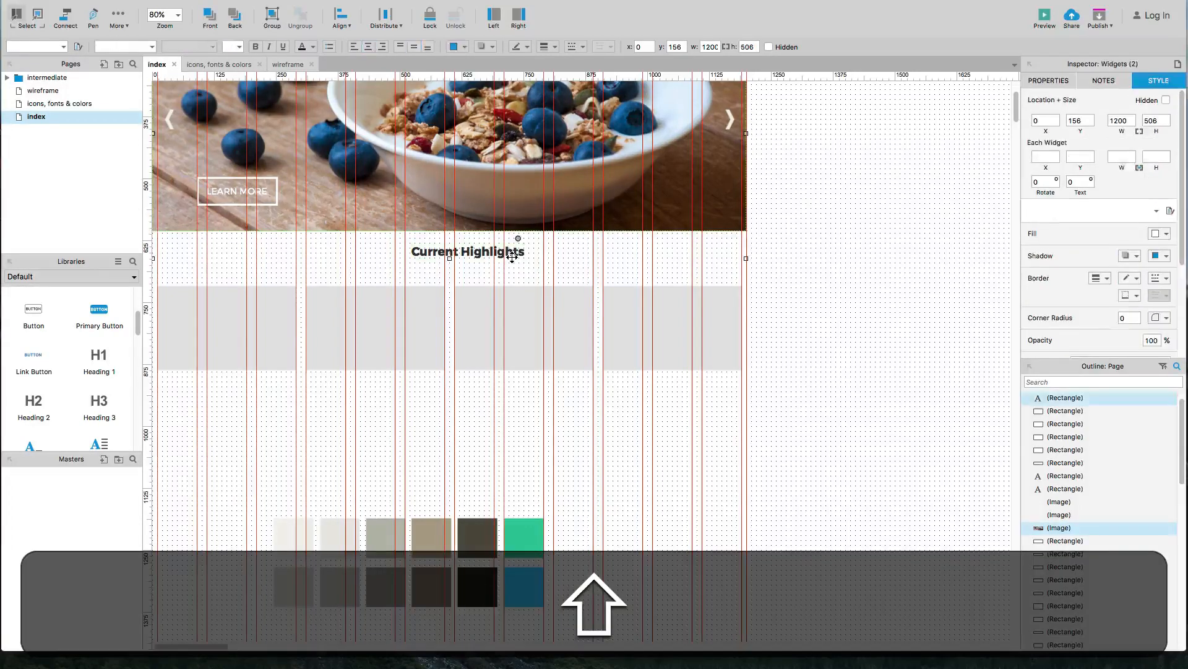
{"action": "key", "text": "alt+shift+super+c"}
{"action": "left_click", "coordinate": [483, 418]}
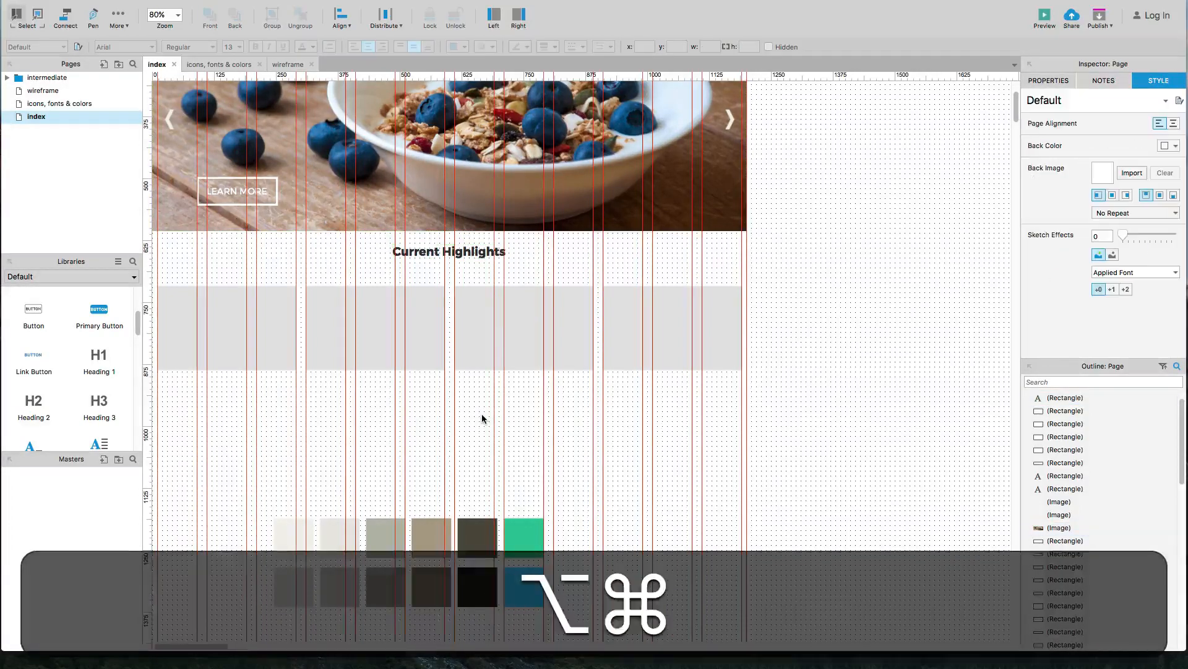
{"action": "left_click_drag", "start_coordinate": [267, 511], "coordinate": [523, 638]}
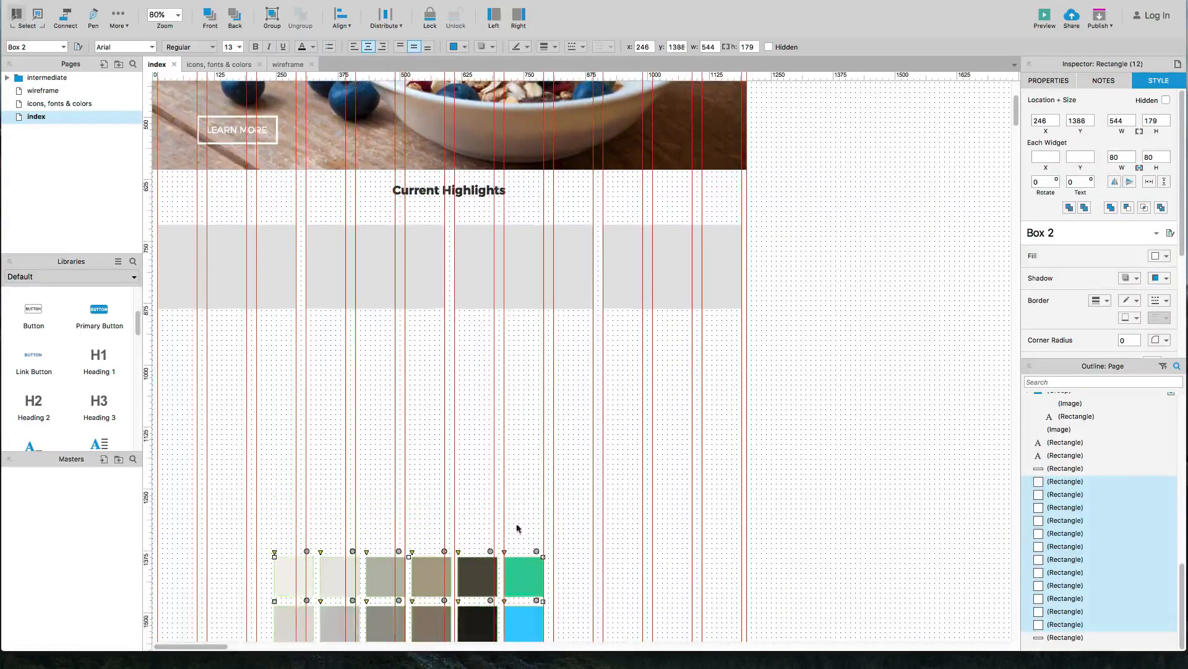
Step: Fill the third box with the lightest beige sampled from the palette swatches and set its height to 340
{"action": "left_click", "coordinate": [524, 296]}
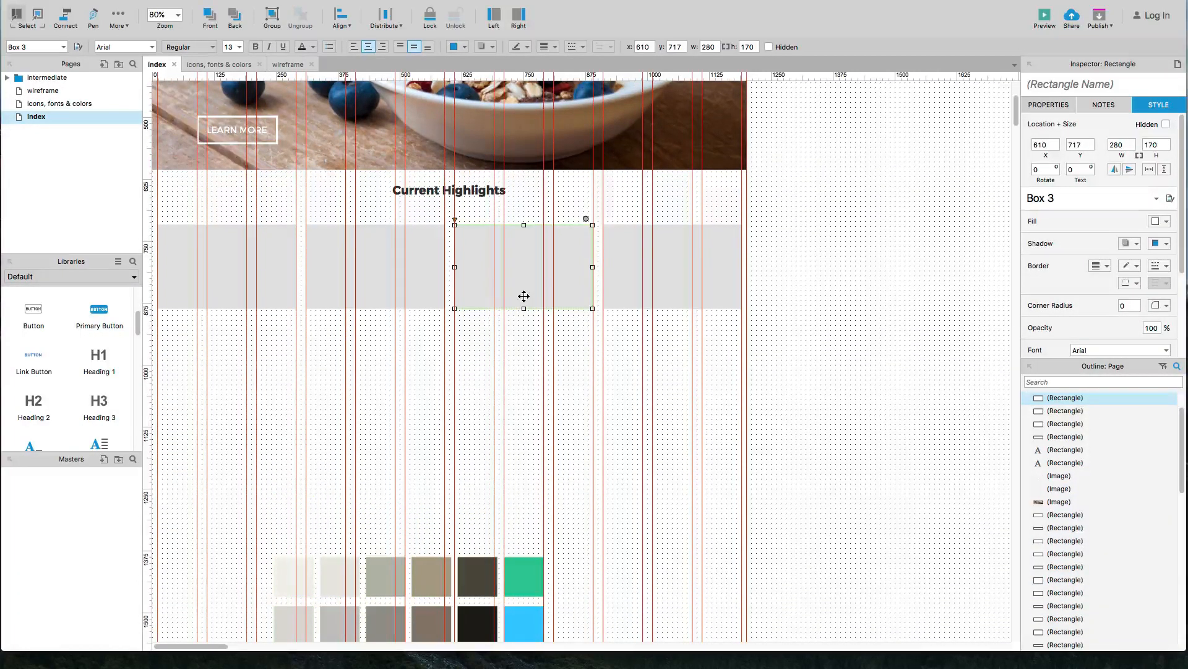
{"action": "left_click", "coordinate": [1157, 221]}
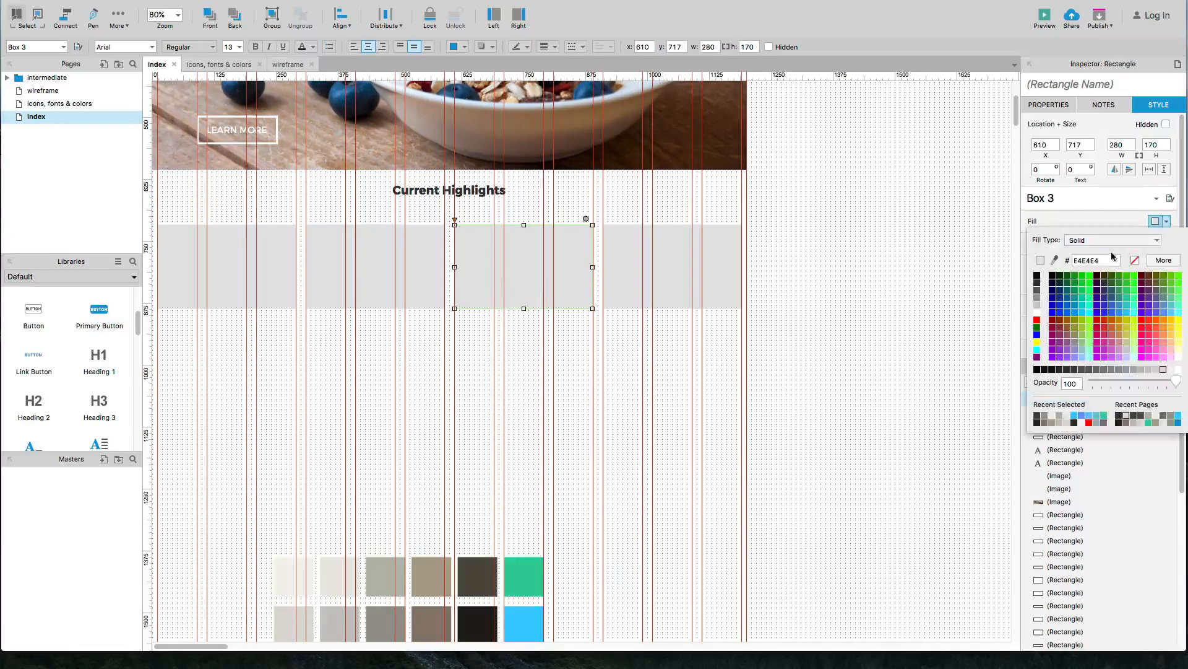
{"action": "left_click", "coordinate": [1056, 260]}
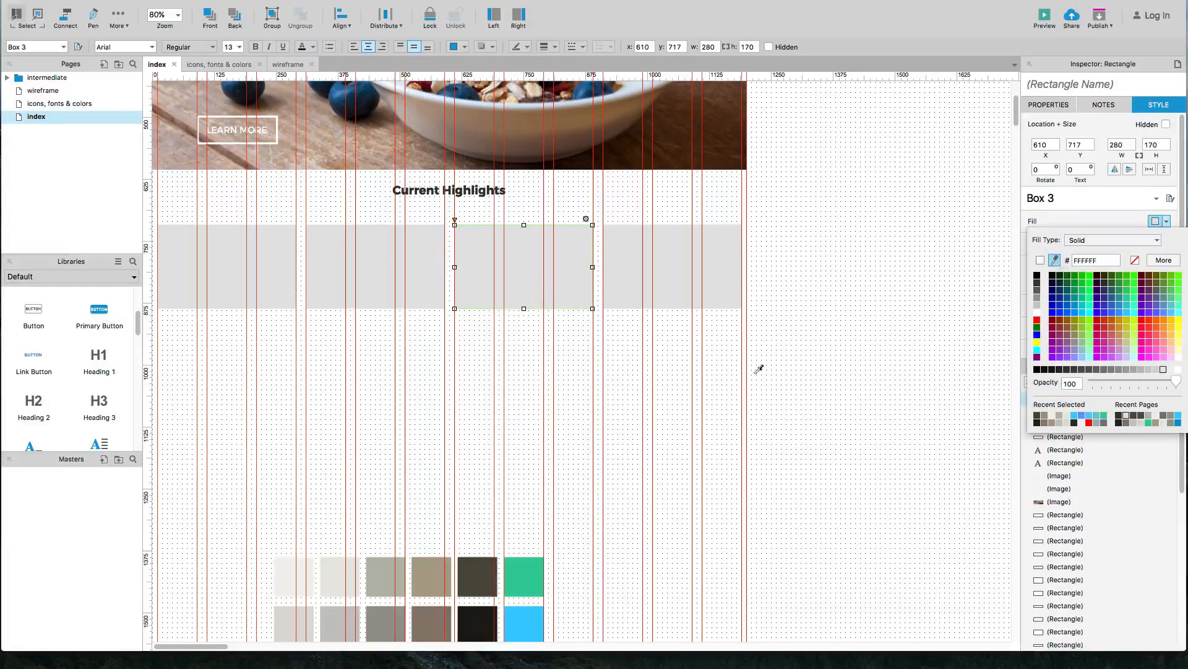
{"action": "left_click", "coordinate": [286, 563]}
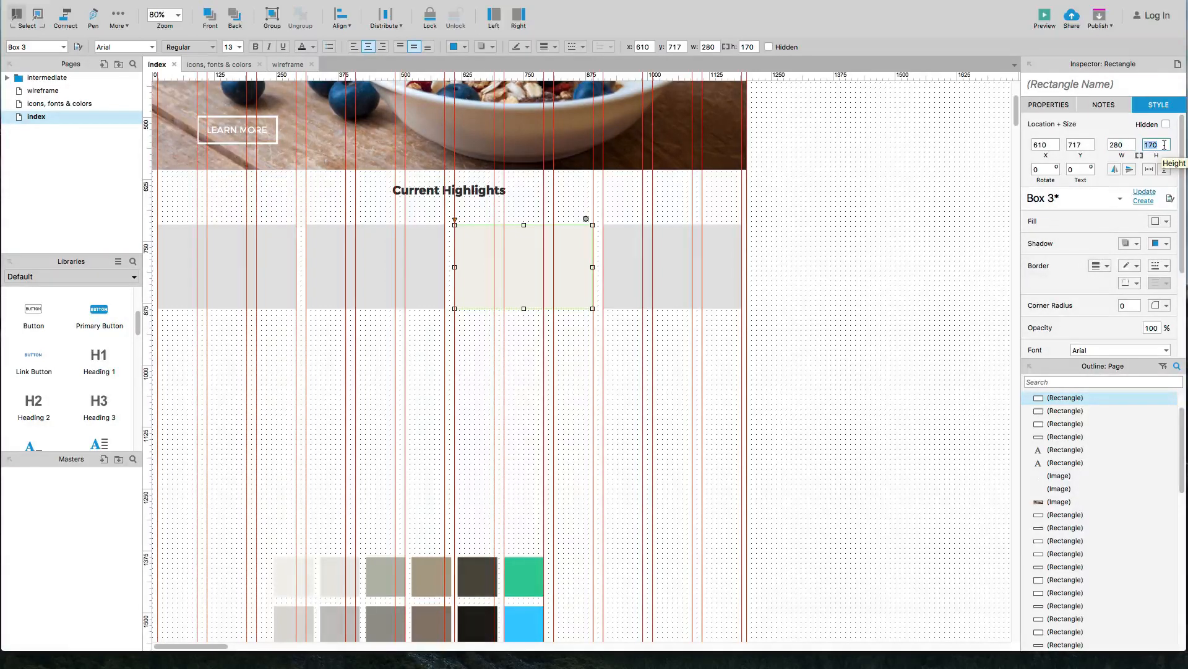
{"action": "type", "text": "20"}
{"action": "key", "text": "Return"}
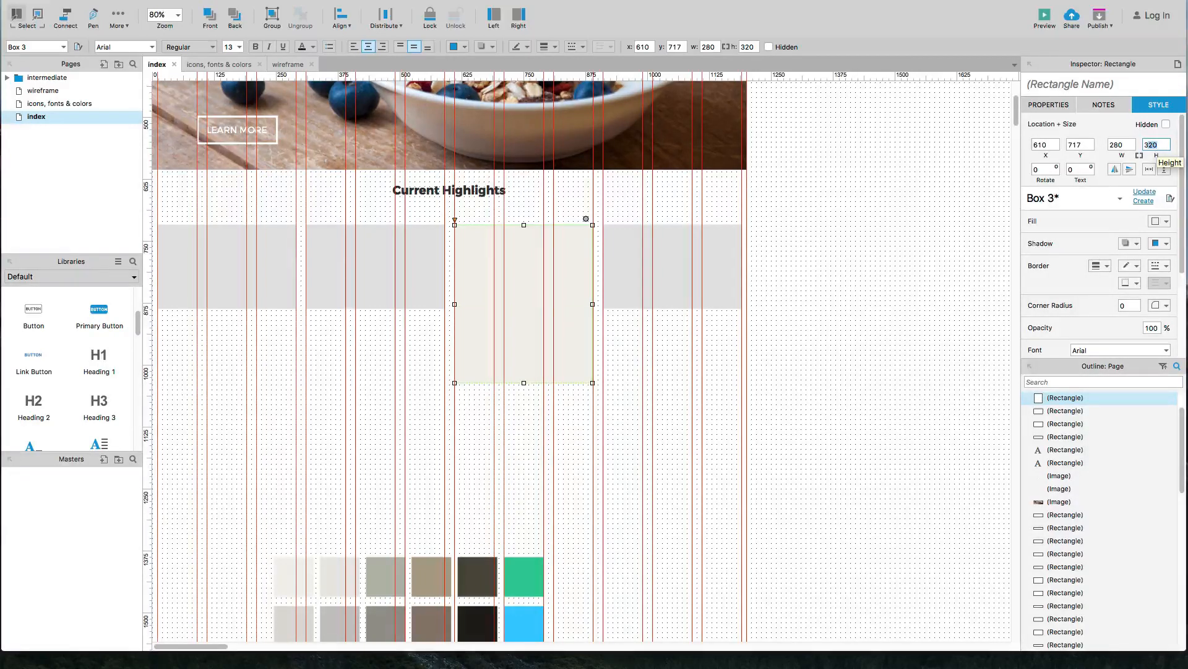
{"action": "key", "text": "Return"}
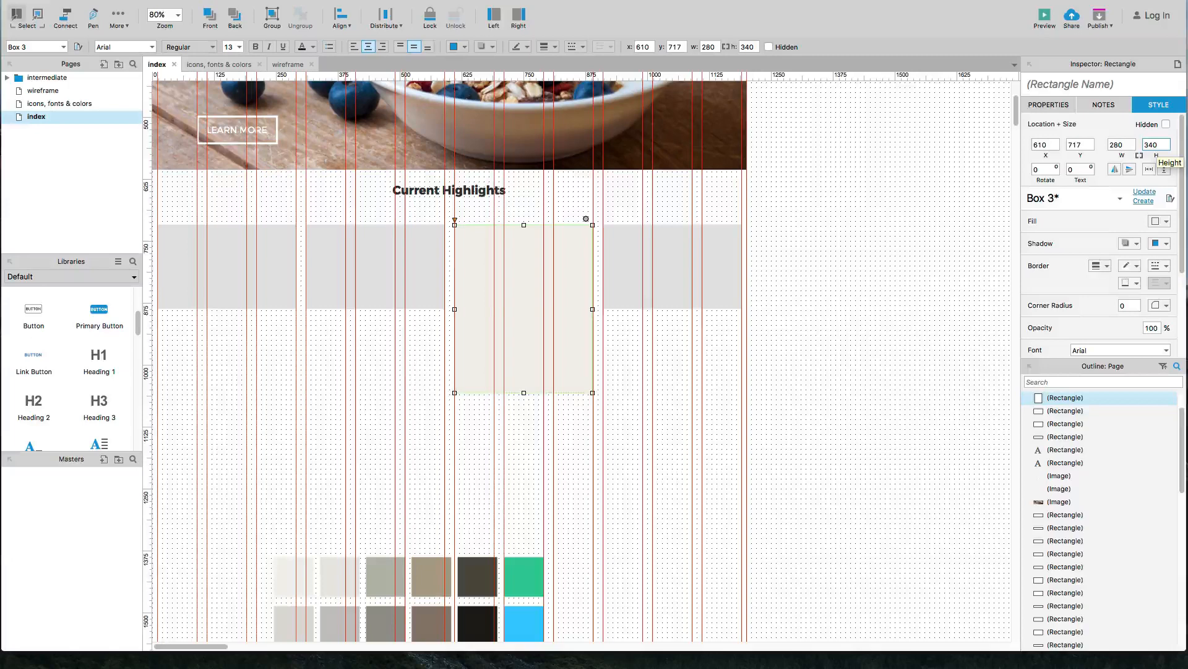
{"action": "left_click", "coordinate": [681, 280]}
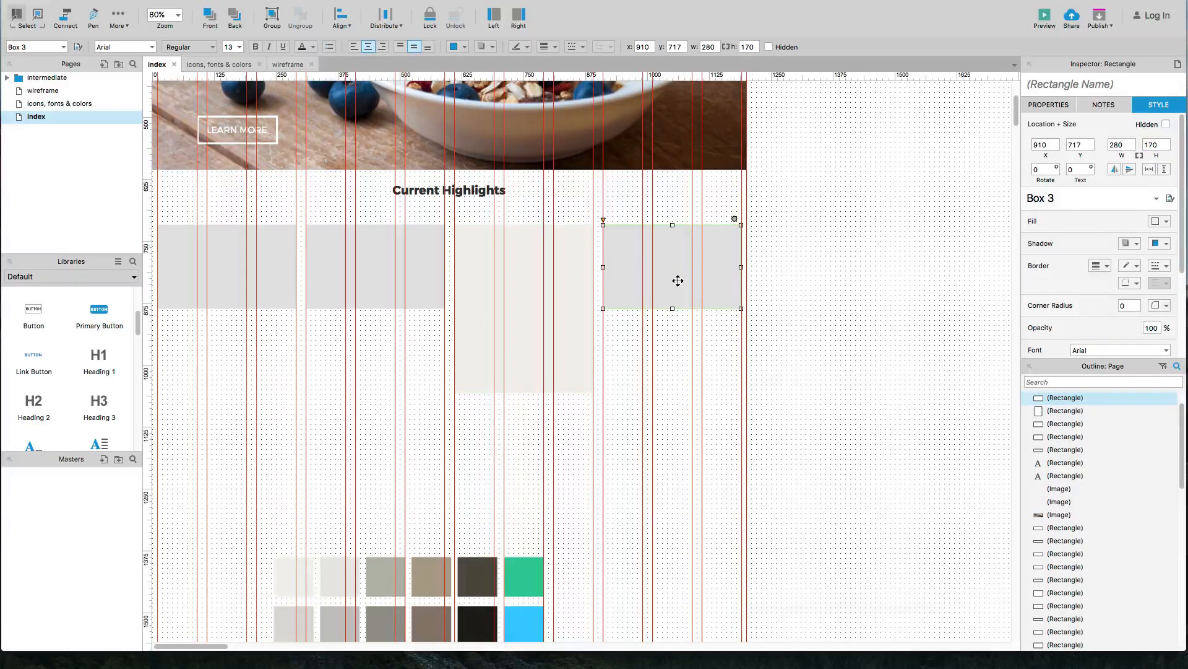
{"action": "left_click_drag", "start_coordinate": [673, 280], "coordinate": [526, 282]}
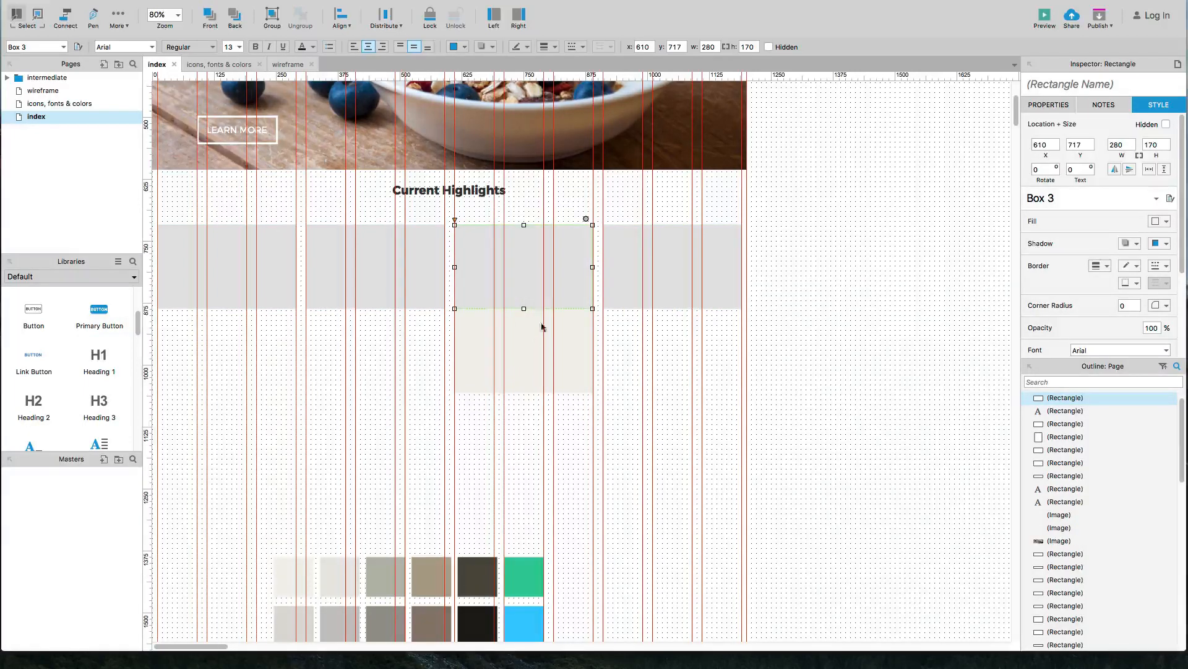
{"action": "mouse_move", "coordinate": [585, 224]}
{"action": "left_mouse_down"}
{"action": "mouse_move", "coordinate": [575, 232]}
{"action": "mouse_move", "coordinate": [586, 230]}
{"action": "left_mouse_up"}
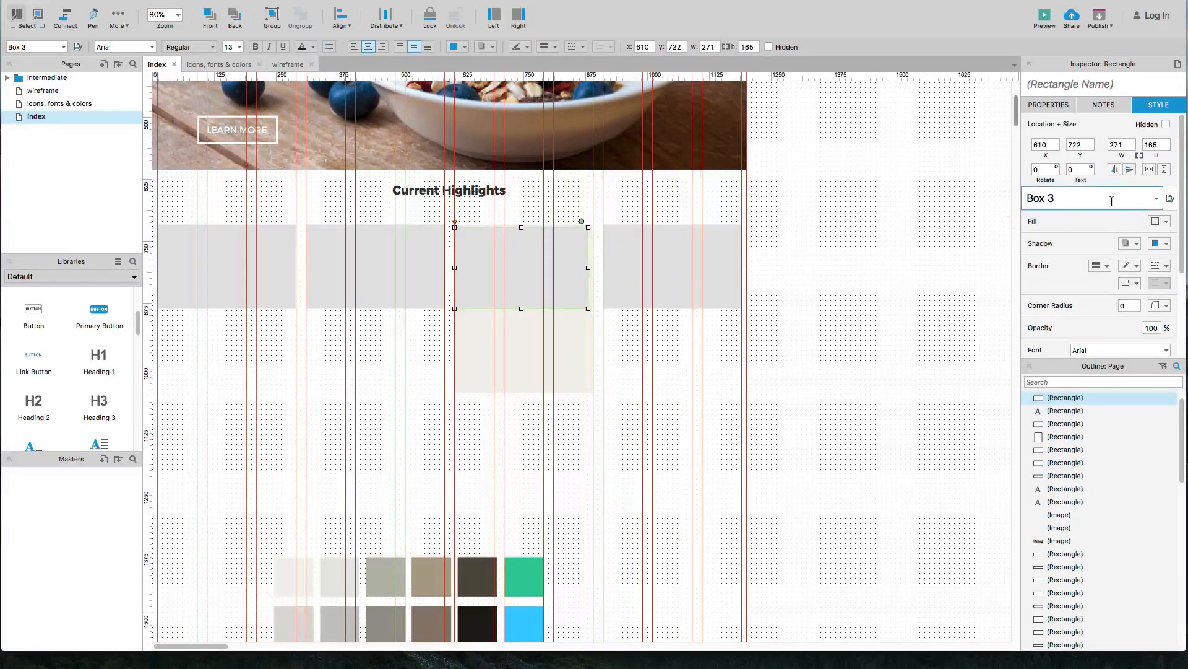
{"action": "left_click", "coordinate": [785, 262]}
{"action": "left_click", "coordinate": [651, 259]}
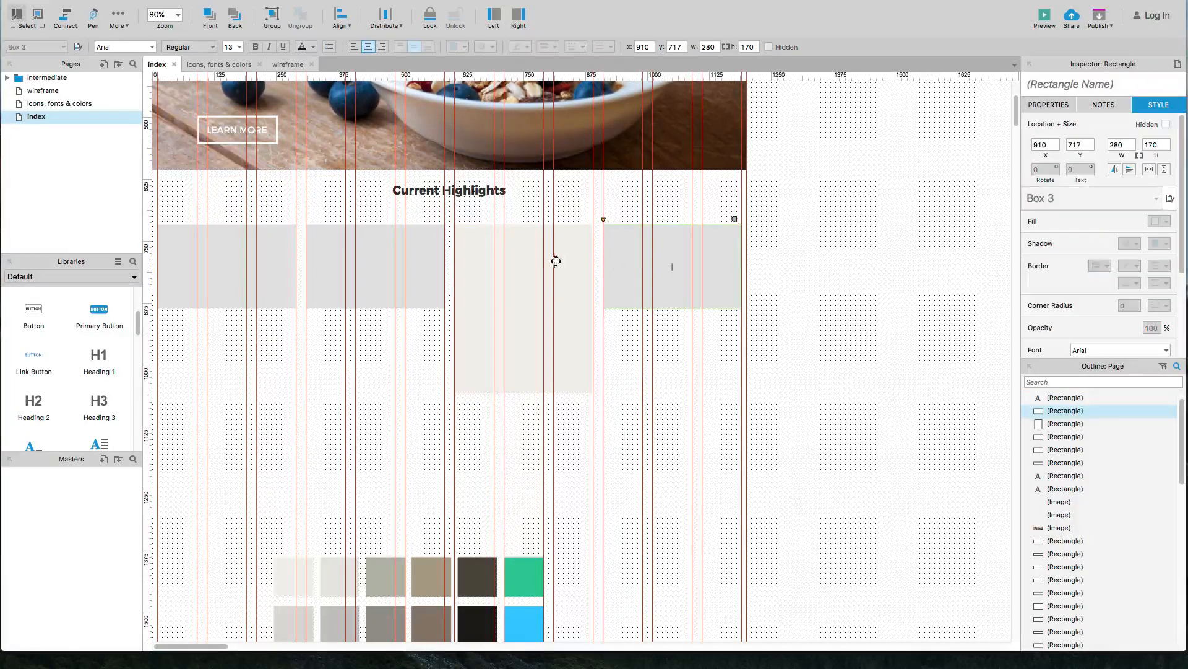
{"action": "left_click", "coordinate": [756, 321]}
Step: Move the fourth grey box onto the top of the beige box at x 610, y 717 and fill it white
{"action": "left_click_drag", "start_coordinate": [719, 294], "coordinate": [574, 285]}
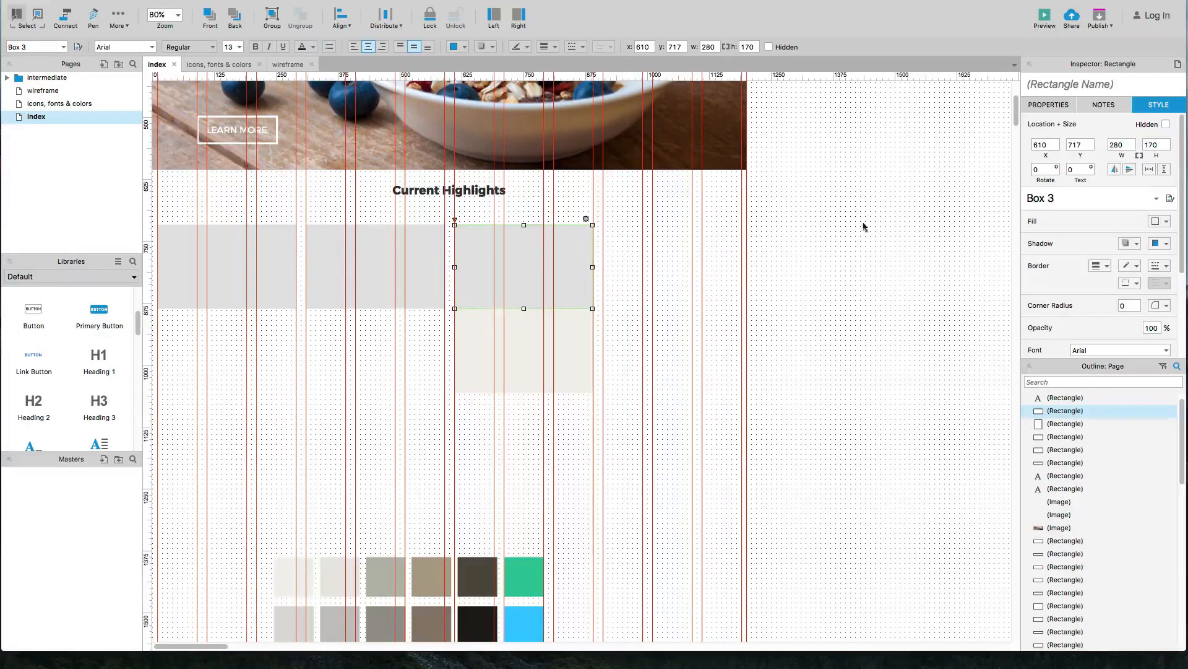
{"action": "left_click", "coordinate": [1168, 221]}
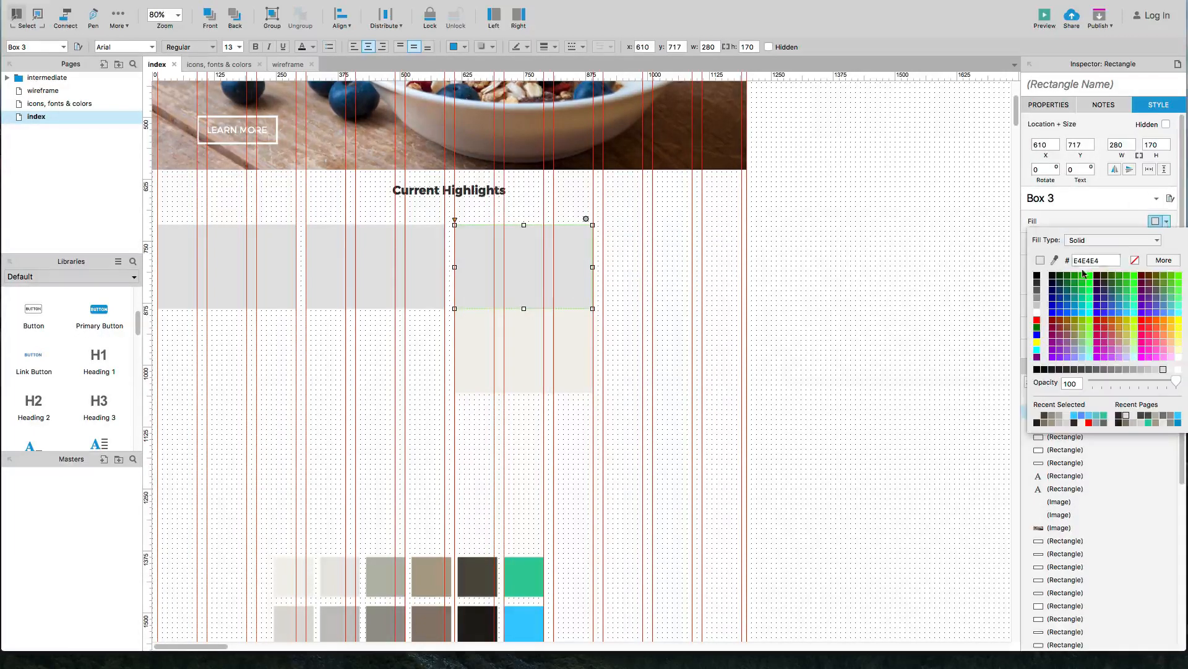
{"action": "left_click", "coordinate": [1038, 312]}
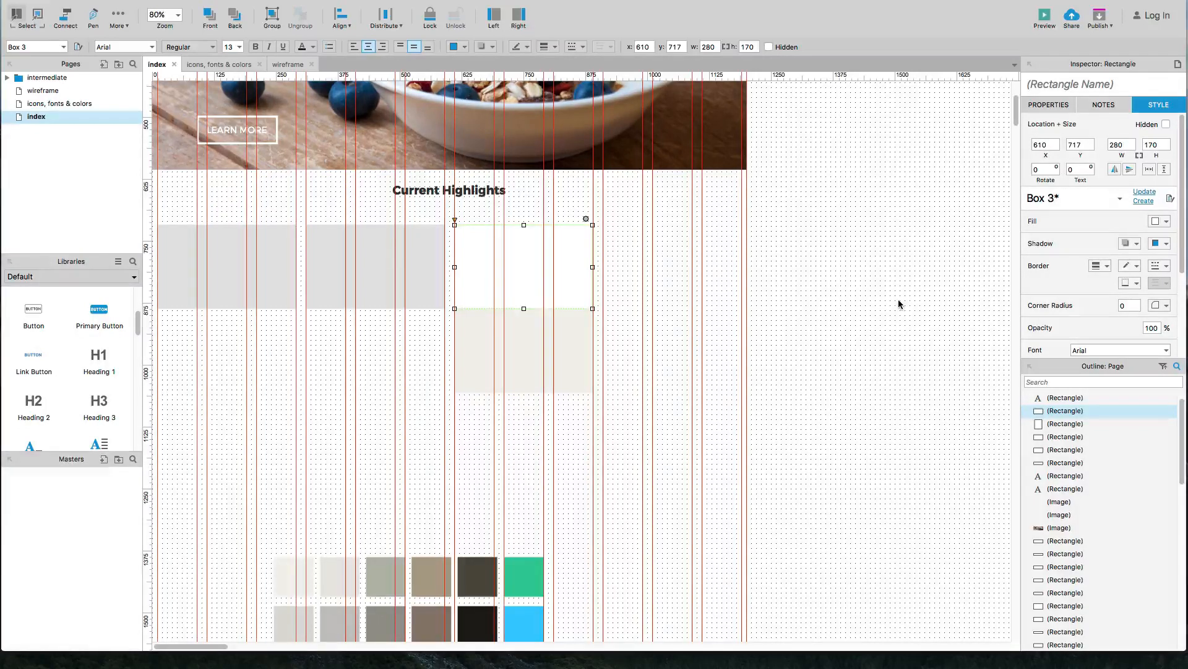
{"action": "left_click", "coordinate": [662, 280]}
{"action": "left_click", "coordinate": [560, 271]}
{"action": "left_click_drag", "start_coordinate": [454, 225], "coordinate": [458, 231]}
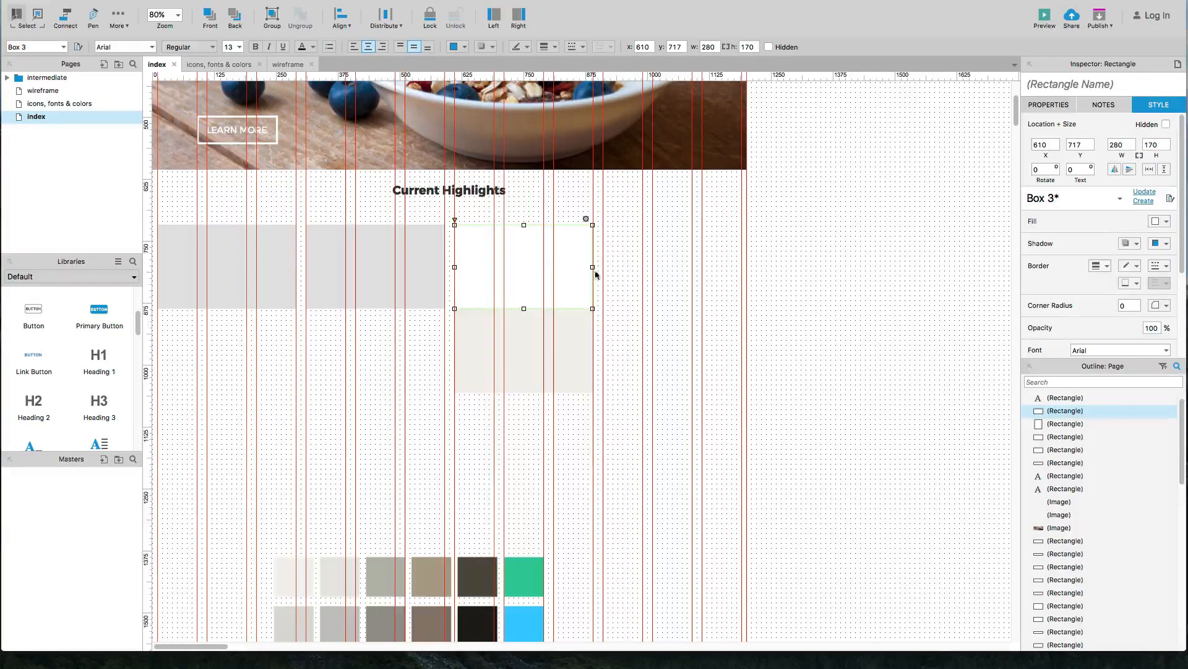
{"action": "left_click", "coordinate": [621, 280]}
Step: Set the white box's width to 250 with its proportions locked
{"action": "left_click", "coordinate": [570, 275]}
{"action": "double_click", "coordinate": [1125, 144]}
{"action": "type", "text": "250"}
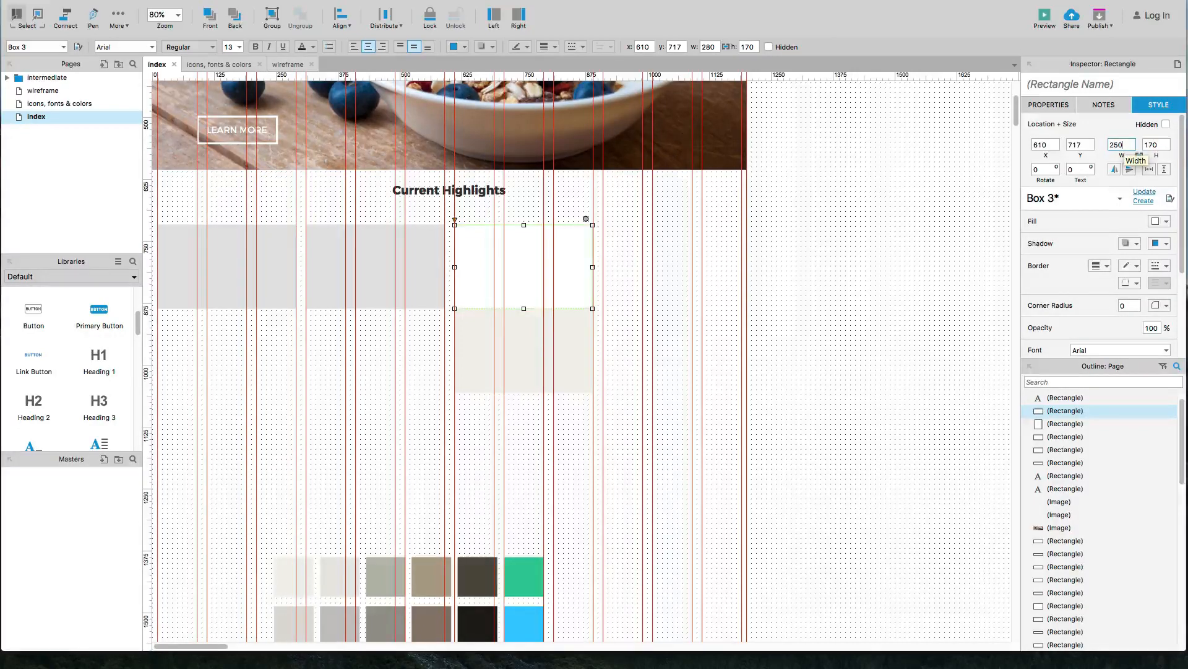
{"action": "key", "text": "Tab"}
{"action": "left_click", "coordinate": [604, 259]}
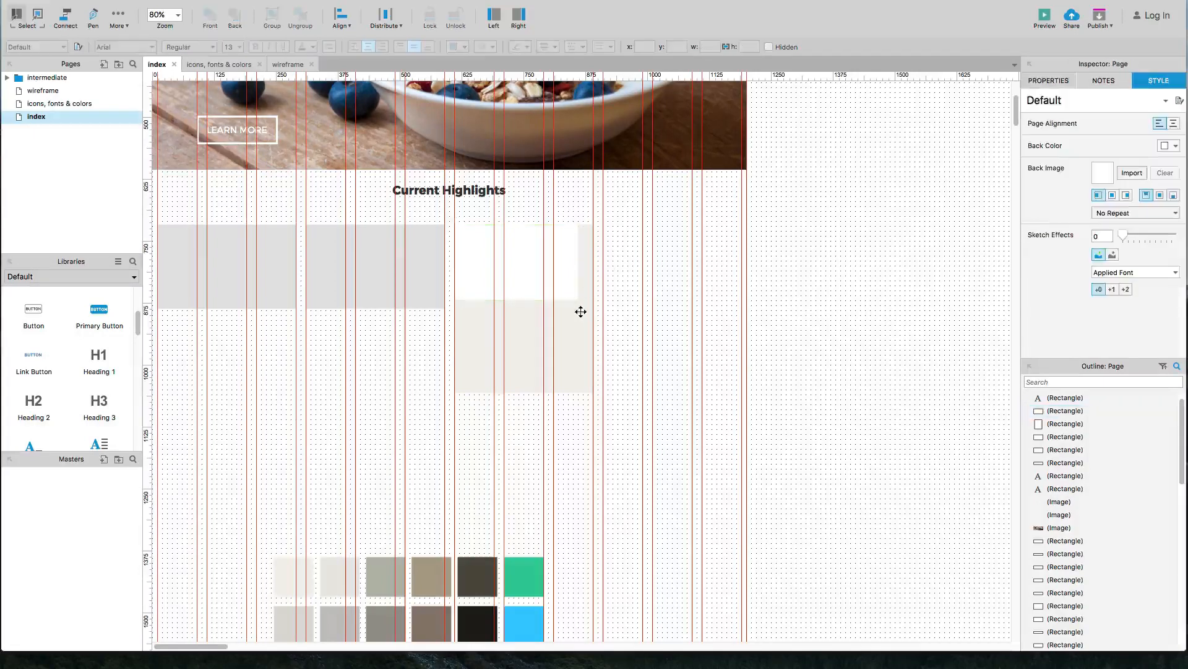
Step: Centre the white box horizontally on the beige box and shift it down to y 737
{"action": "left_click", "coordinate": [568, 310]}
{"action": "left_click", "coordinate": [530, 288], "text": "shift"}
{"action": "key", "text": "super+alt+c"}
{"action": "left_click", "coordinate": [615, 303]}
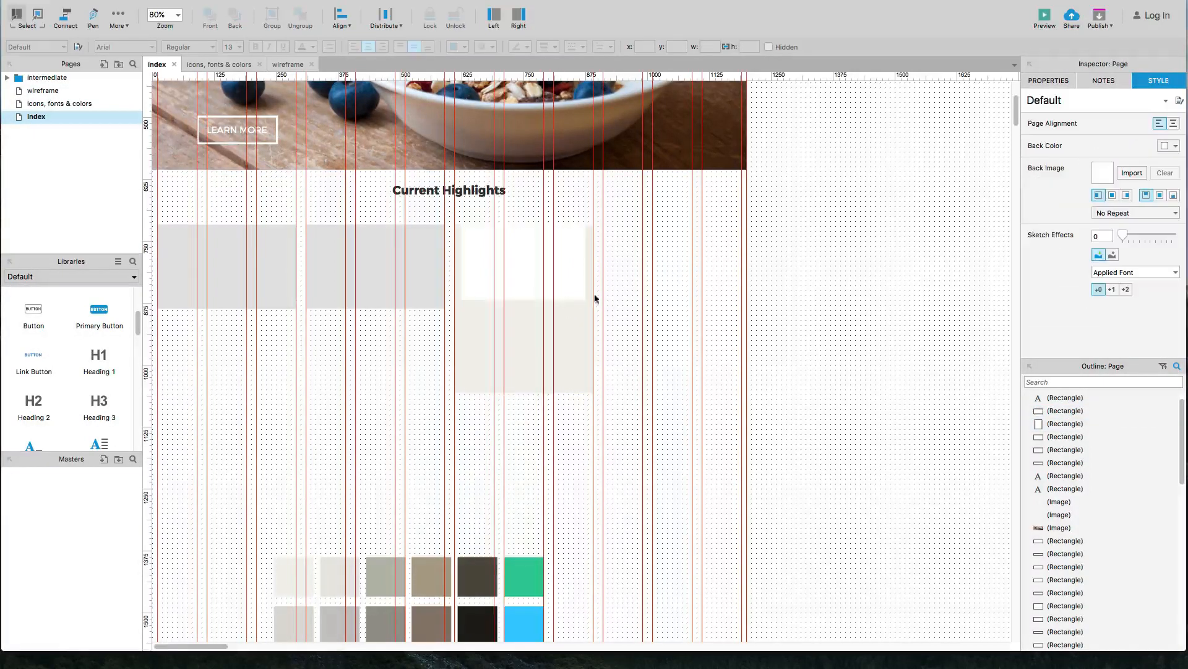
{"action": "left_click", "coordinate": [570, 287]}
{"action": "key", "text": "shift+Down"}
{"action": "key", "text": "shift+Down"}
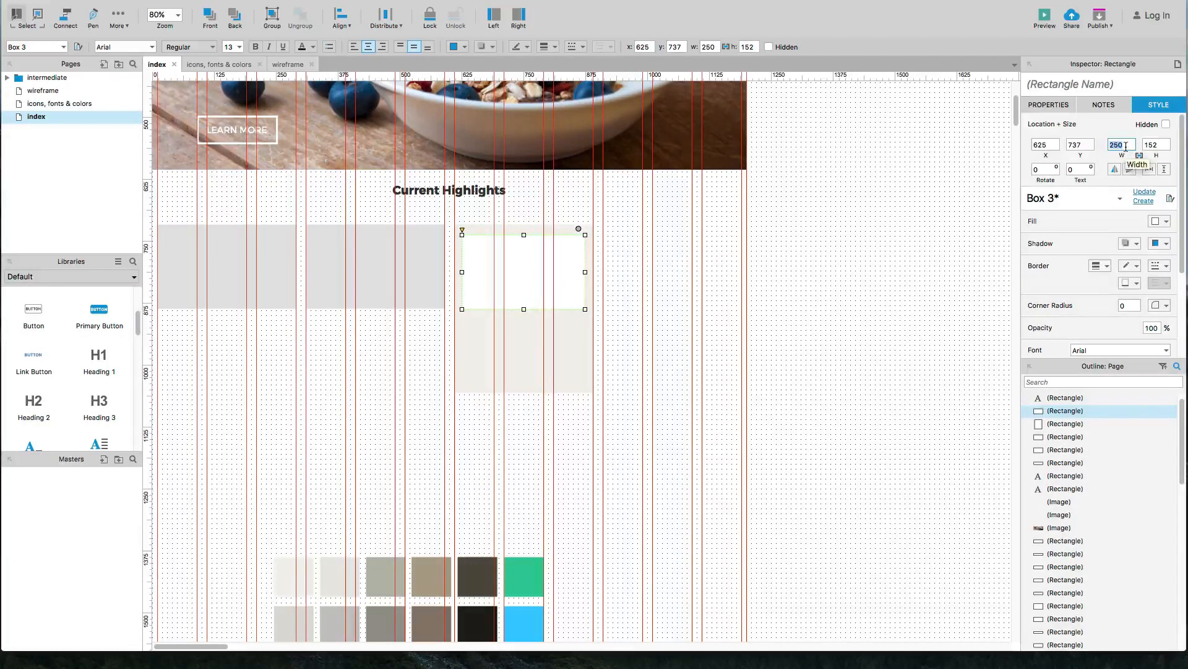
Step: Set the white box's width to 260 and centre it horizontally near the top of the beige box at x 620, y 730
{"action": "key", "text": "Return"}
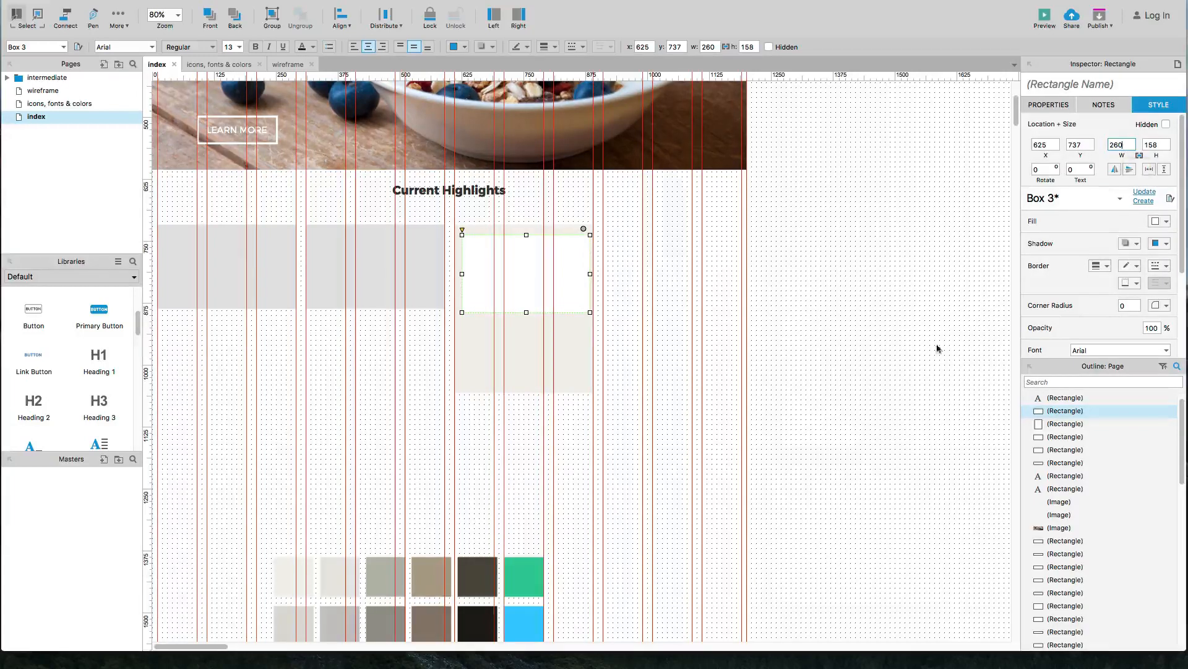
{"action": "left_click", "coordinate": [535, 381]}
{"action": "left_click", "coordinate": [523, 294], "text": "shift"}
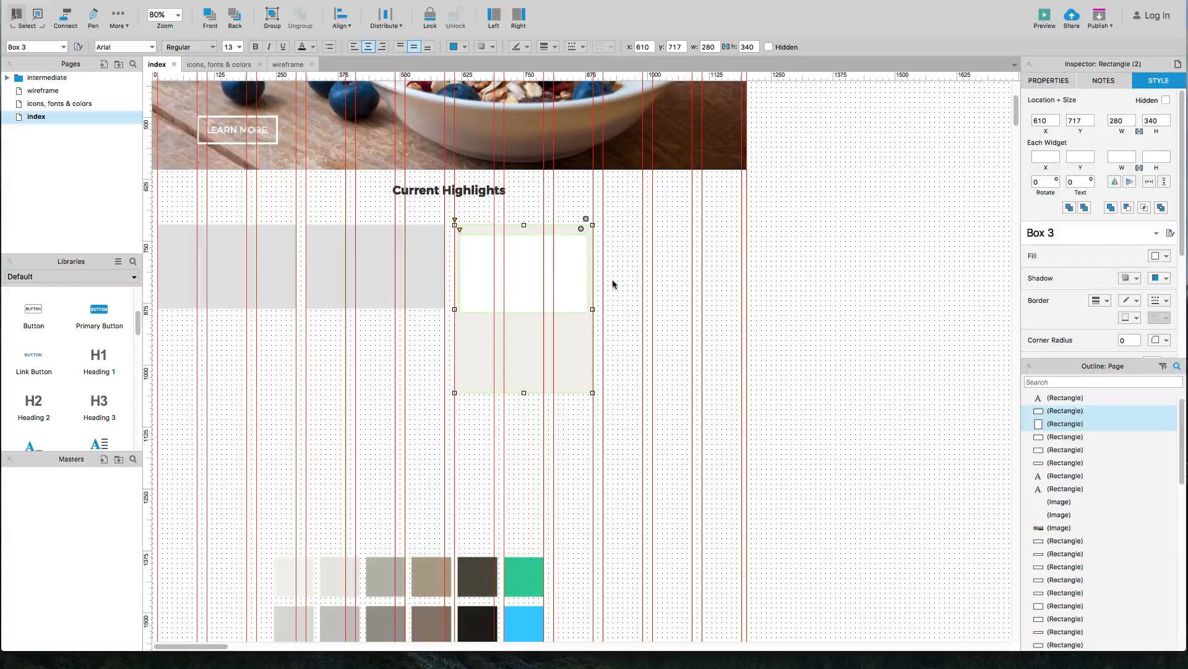
{"action": "left_click", "coordinate": [614, 286]}
{"action": "left_click", "coordinate": [522, 273]}
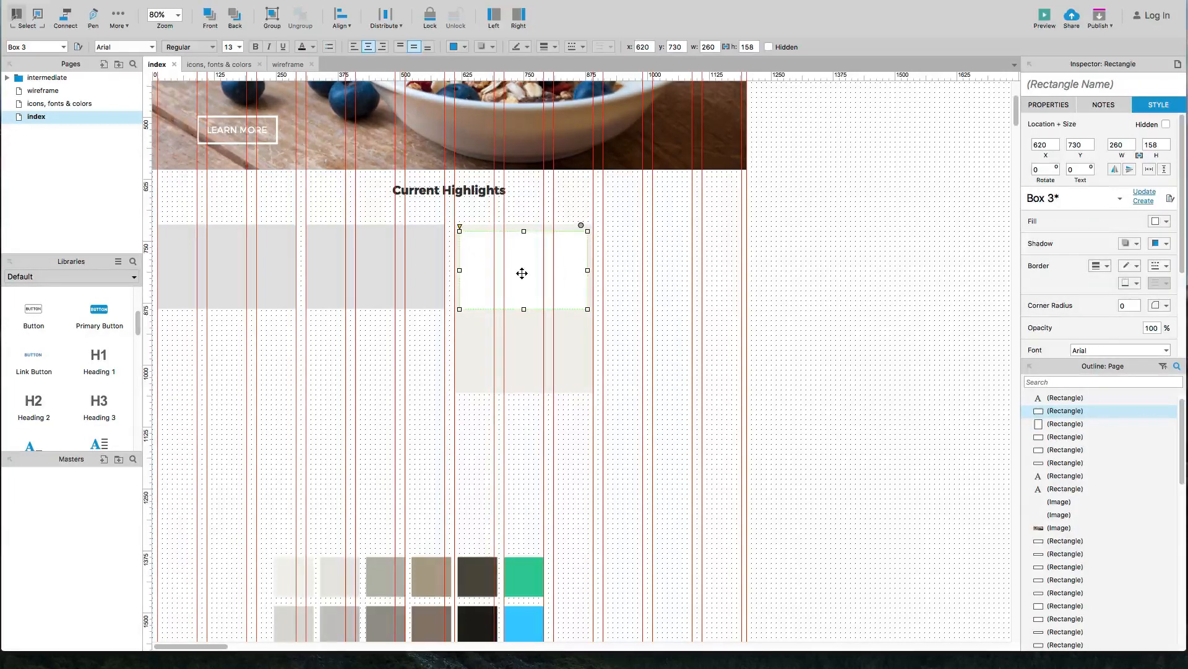
{"action": "left_click", "coordinate": [512, 460]}
Step: Switch to the Finder and bring banana.jpg and tomato_sauce.png from the products folder onto the index page
{"action": "key", "text": "super+Tab"}
{"action": "key", "text": "super+Tab"}
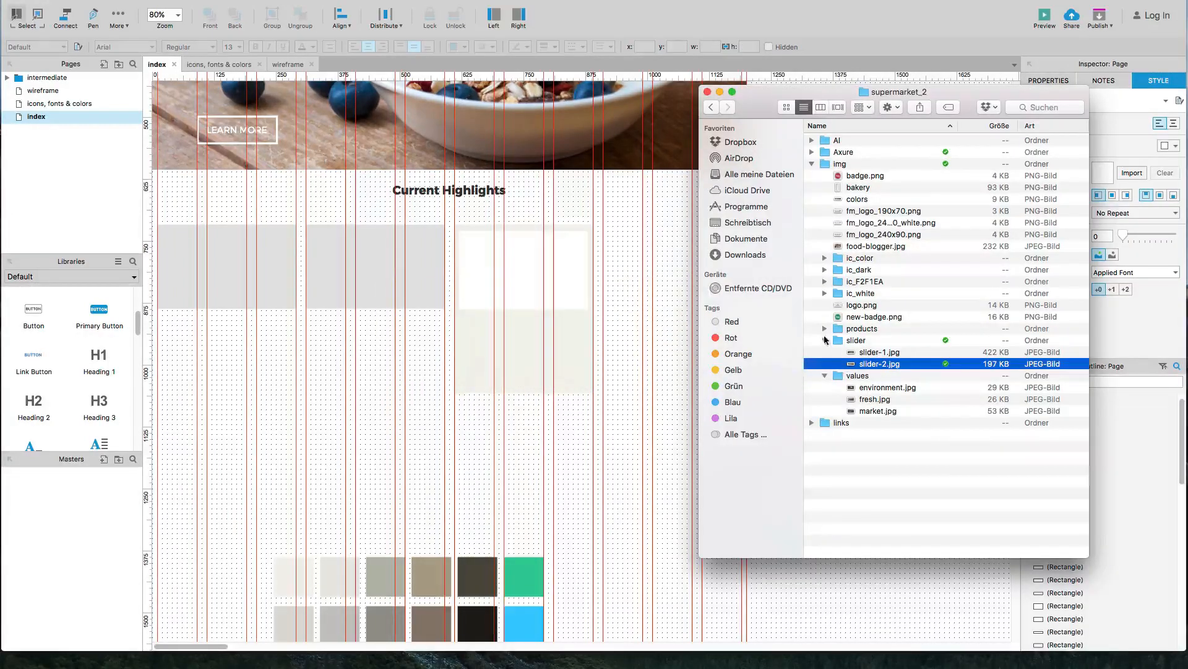
{"action": "left_click", "coordinate": [826, 329]}
{"action": "left_click", "coordinate": [869, 340]}
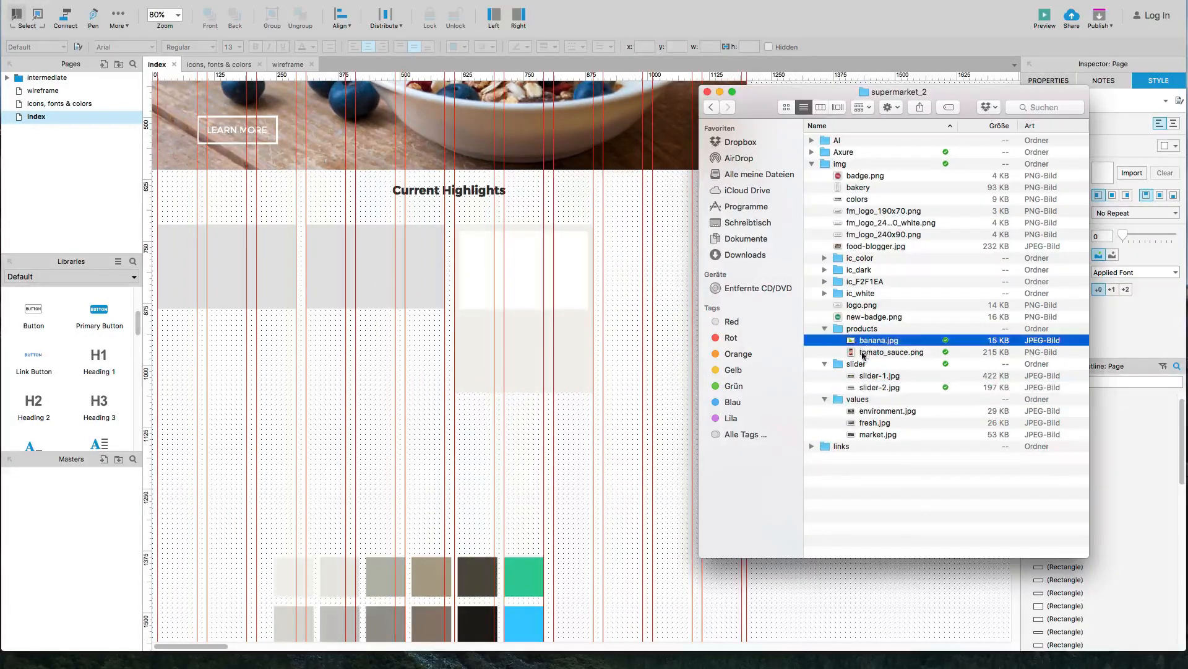
{"action": "left_click", "coordinate": [864, 352], "text": "shift"}
{"action": "left_click_drag", "start_coordinate": [812, 345], "coordinate": [629, 423]}
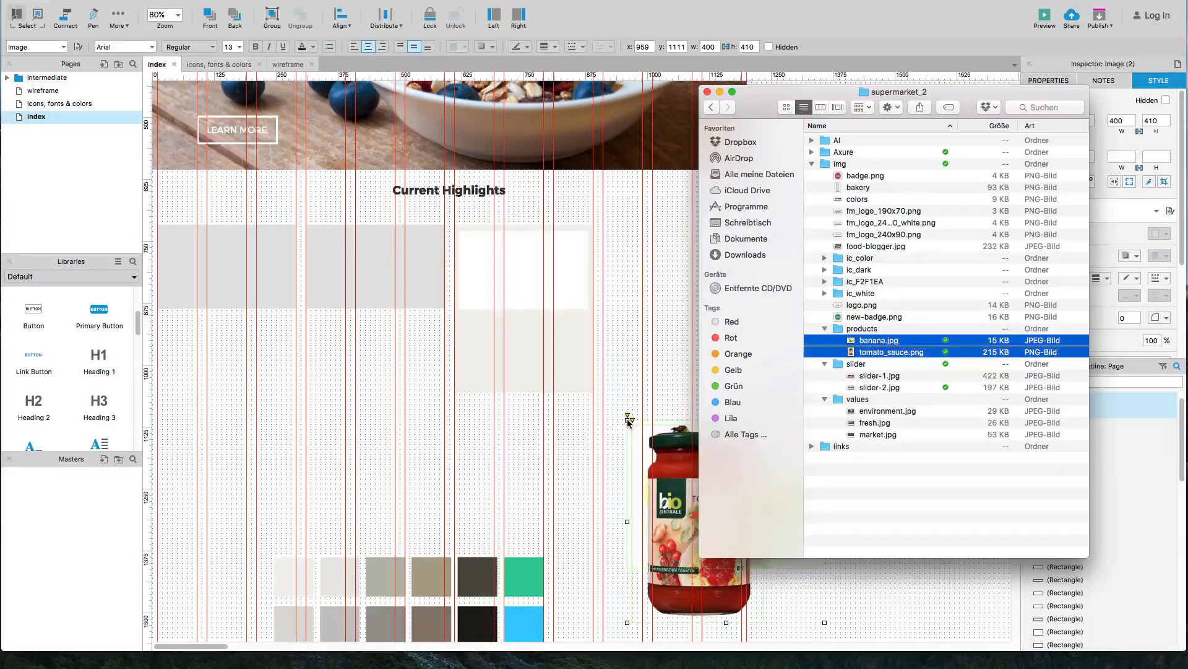
{"action": "left_click", "coordinate": [630, 409]}
Step: Move the tomato sauce image outside the page layout and place the banana image on the white box, shrunk to about 122 by 91
{"action": "left_click_drag", "start_coordinate": [697, 480], "coordinate": [848, 255]}
{"action": "left_click", "coordinate": [779, 506]}
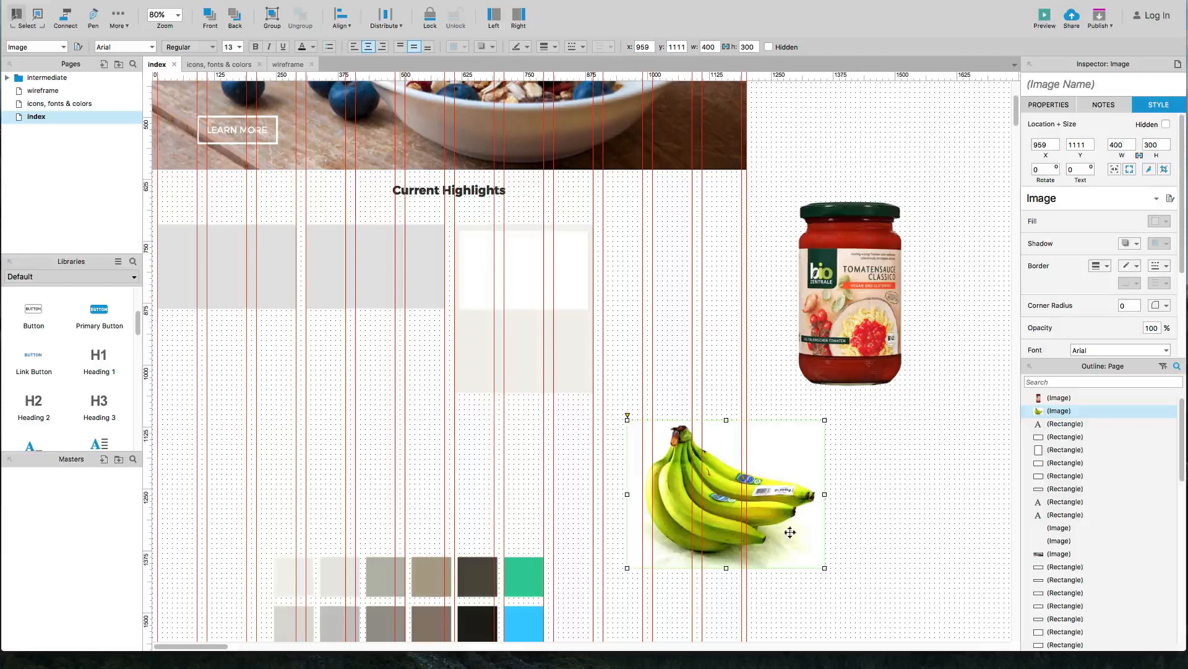
{"action": "left_click_drag", "start_coordinate": [824, 567], "coordinate": [530, 273]}
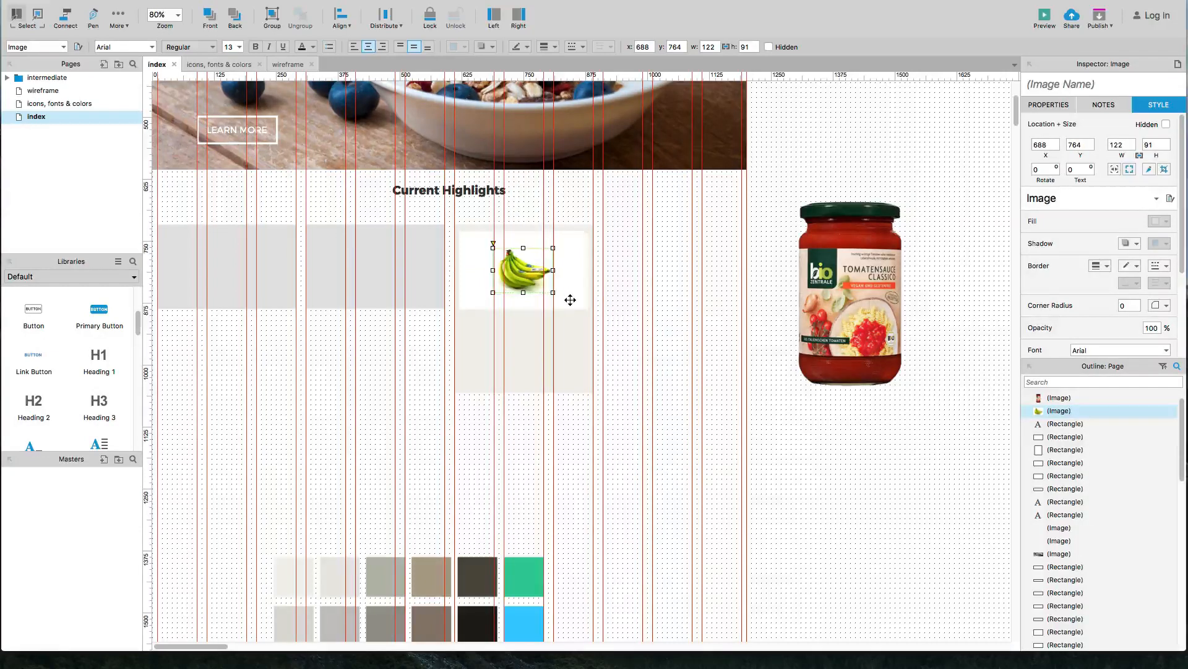
{"action": "left_click", "coordinate": [569, 298]}
{"action": "left_click", "coordinate": [526, 275], "text": "shift"}
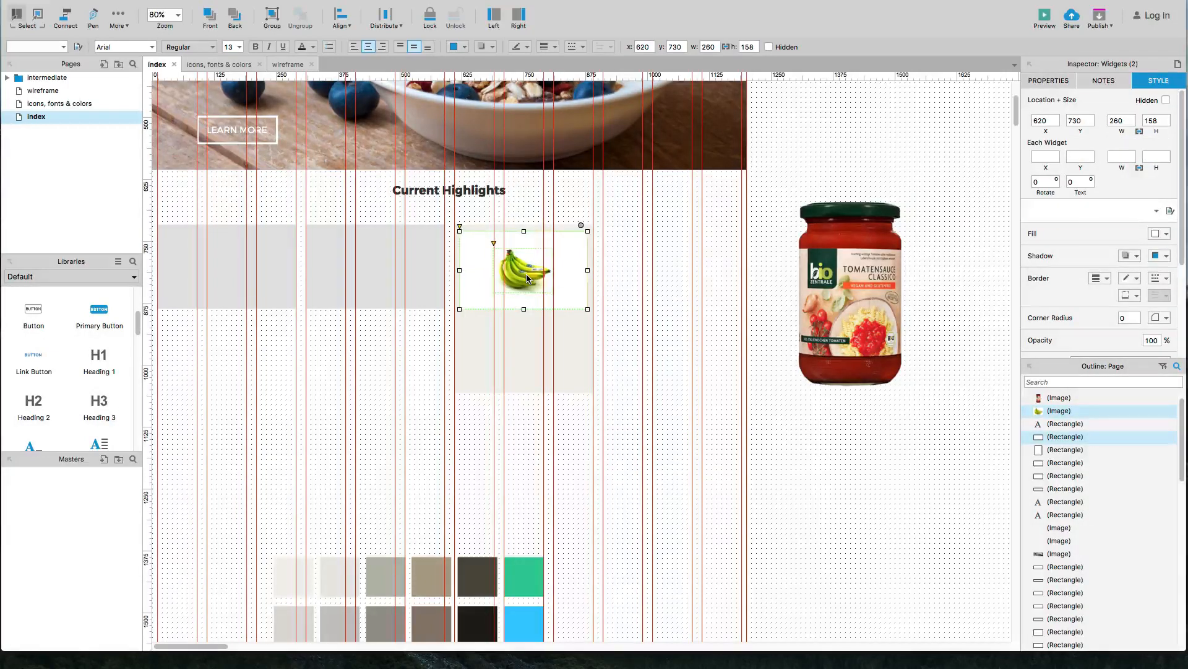
{"action": "left_click", "coordinate": [622, 318]}
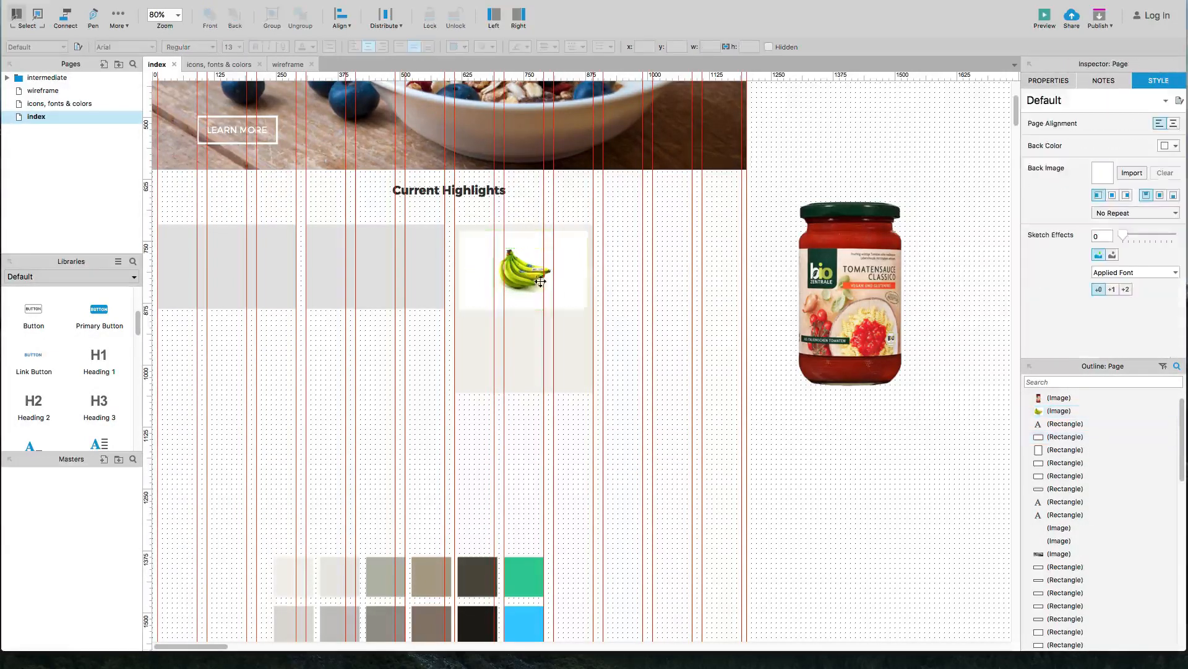
Step: Enlarge the banana image and centre it horizontally and vertically on the white box
{"action": "left_click", "coordinate": [531, 276]}
{"action": "left_click_drag", "start_coordinate": [549, 248], "coordinate": [571, 235]}
{"action": "left_click_drag", "start_coordinate": [493, 292], "coordinate": [487, 293]}
{"action": "left_click", "coordinate": [472, 292]}
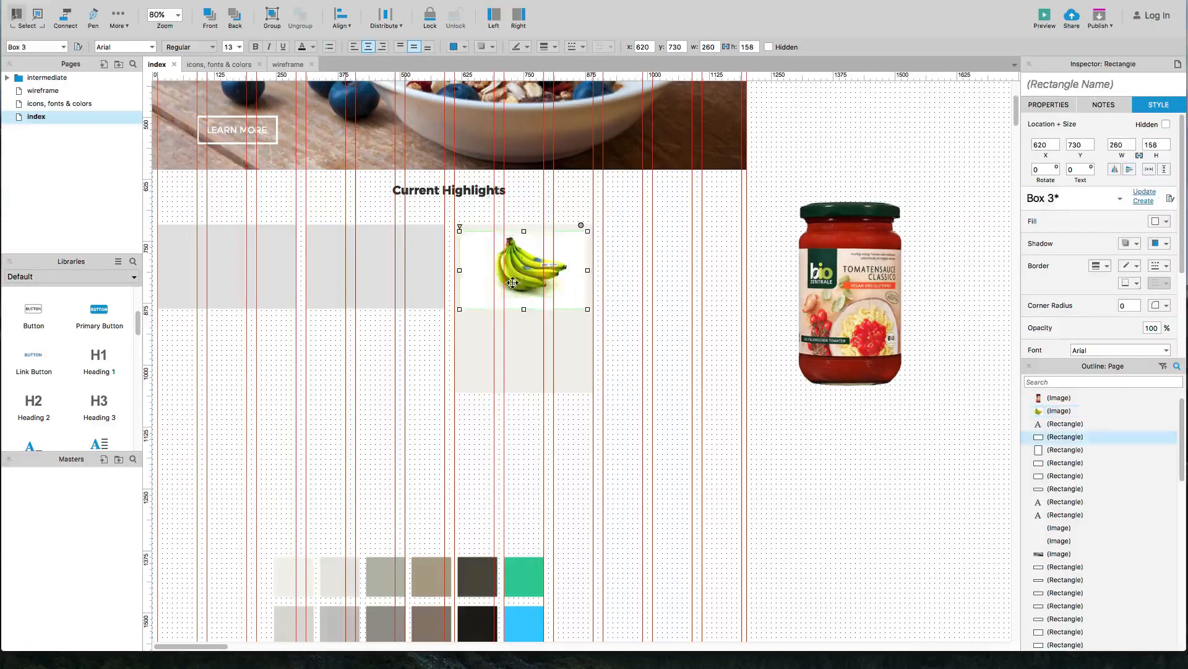
{"action": "left_click", "coordinate": [531, 277], "text": "shift"}
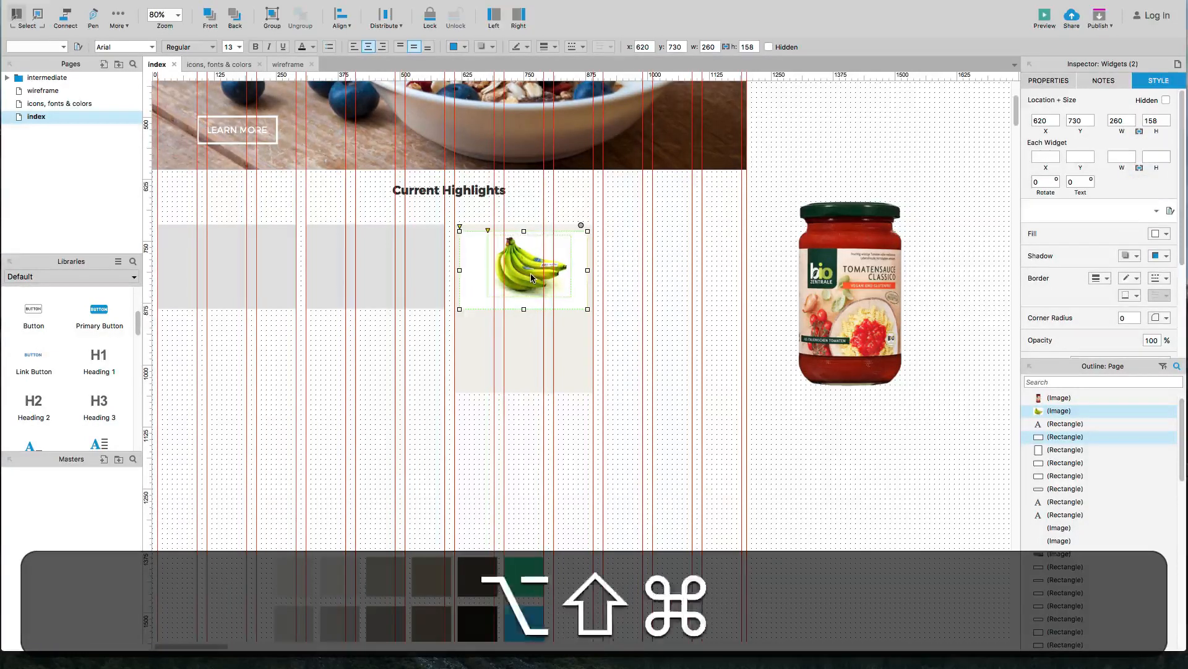
{"action": "key", "text": "alt+super+c"}
{"action": "key", "text": "alt+super+m"}
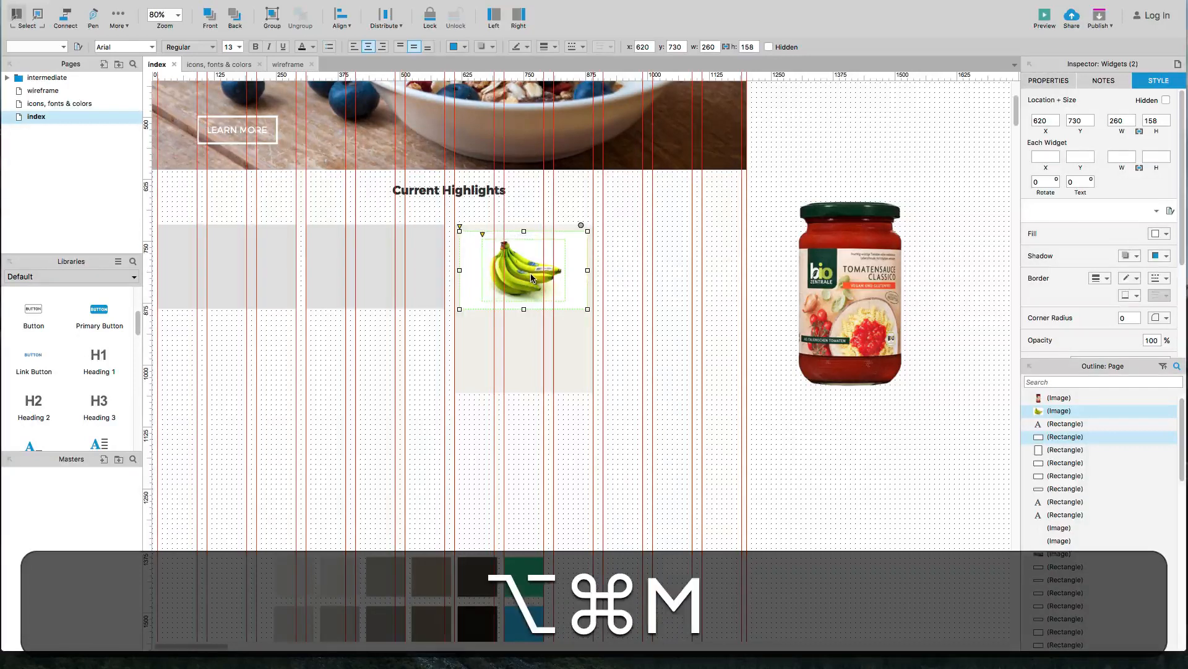
{"action": "left_click", "coordinate": [623, 292]}
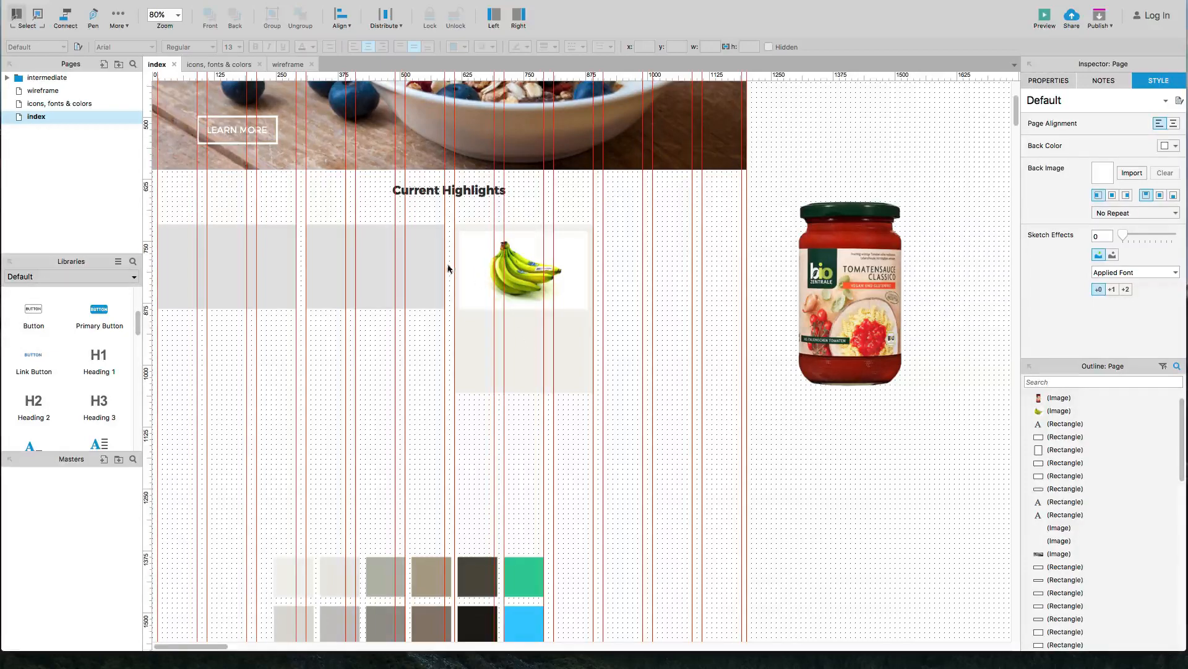
Step: Add a label reading "NEW!" at the white box's left edge beside the banana, at x 620, y 758
{"action": "scroll", "coordinate": [449, 256], "scroll_direction": "up", "scroll_amount": 5}
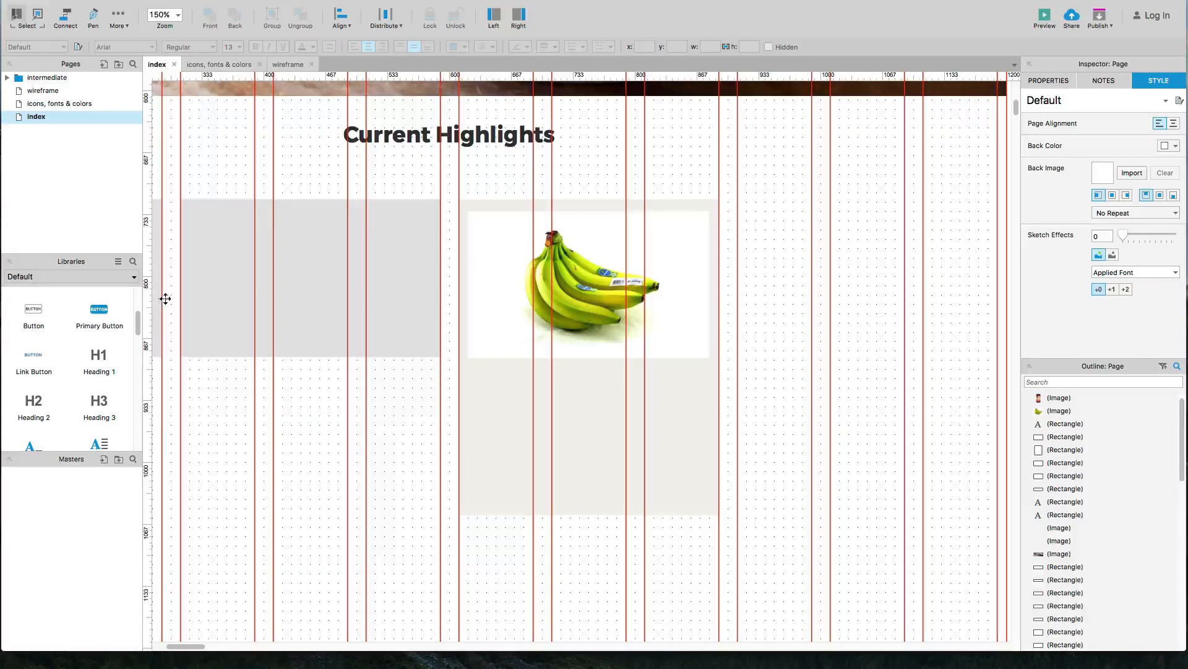
{"action": "scroll", "coordinate": [99, 322], "scroll_direction": "up", "scroll_amount": 5}
{"action": "scroll", "coordinate": [99, 333], "scroll_direction": "down", "scroll_amount": 6}
{"action": "left_click_drag", "start_coordinate": [34, 401], "coordinate": [471, 239]}
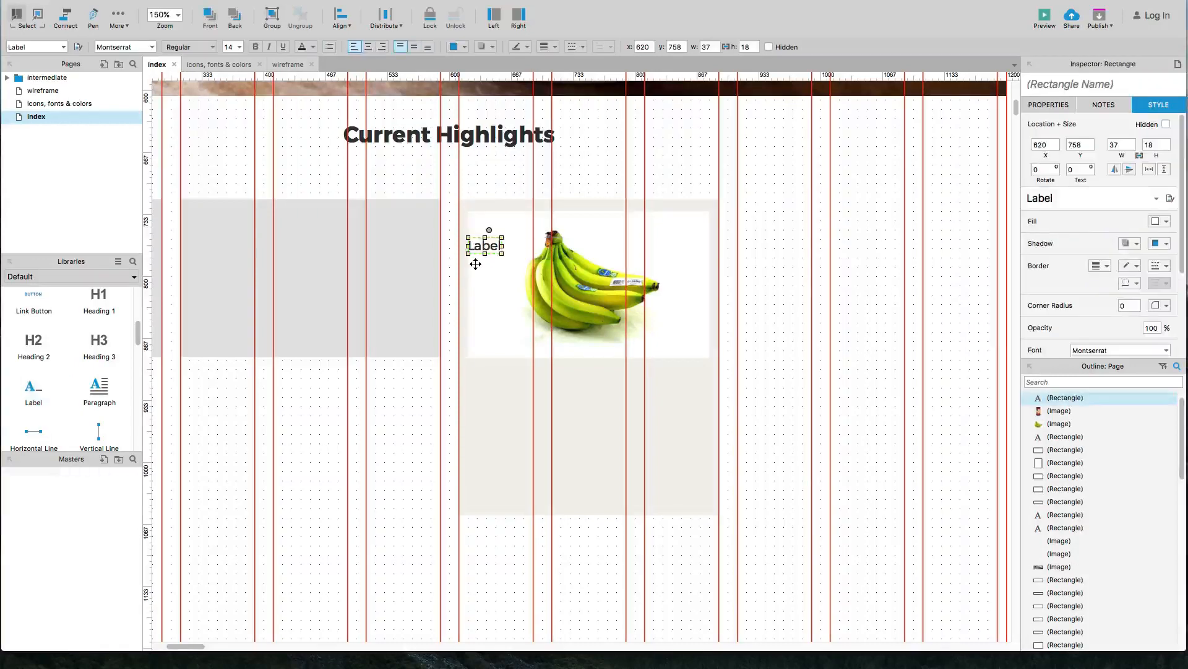
{"action": "scroll", "coordinate": [475, 268], "scroll_direction": "down", "scroll_amount": 4}
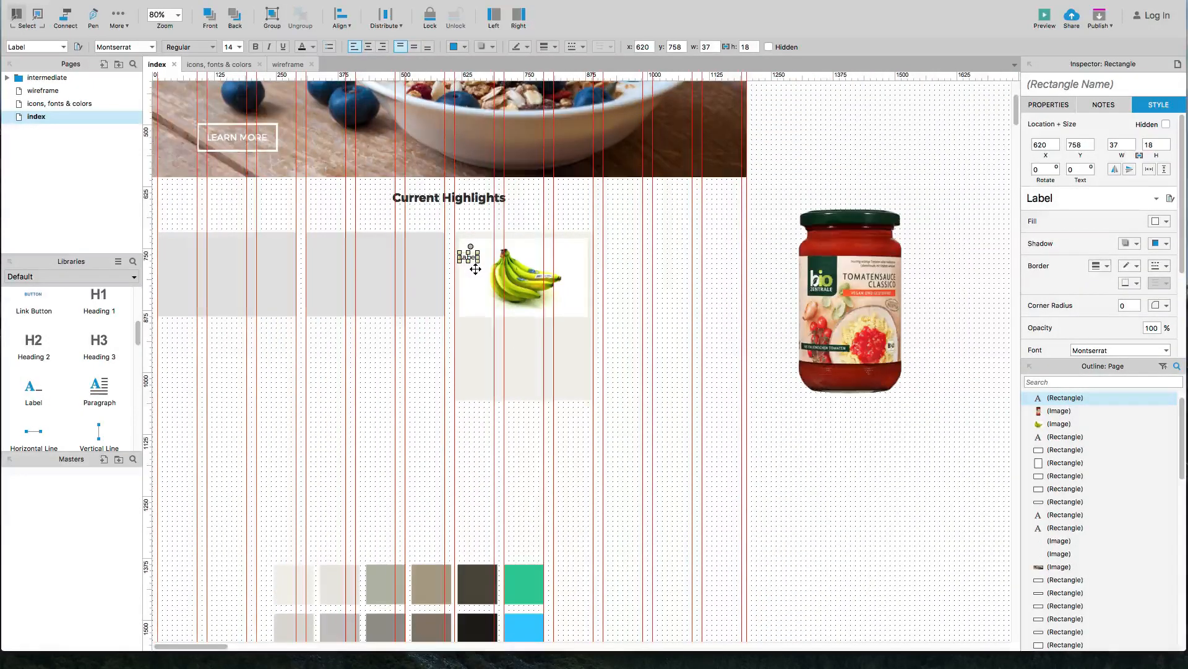
{"action": "scroll", "coordinate": [475, 268], "scroll_direction": "up", "scroll_amount": 5}
{"action": "scroll", "coordinate": [465, 266], "scroll_direction": "down", "scroll_amount": 1}
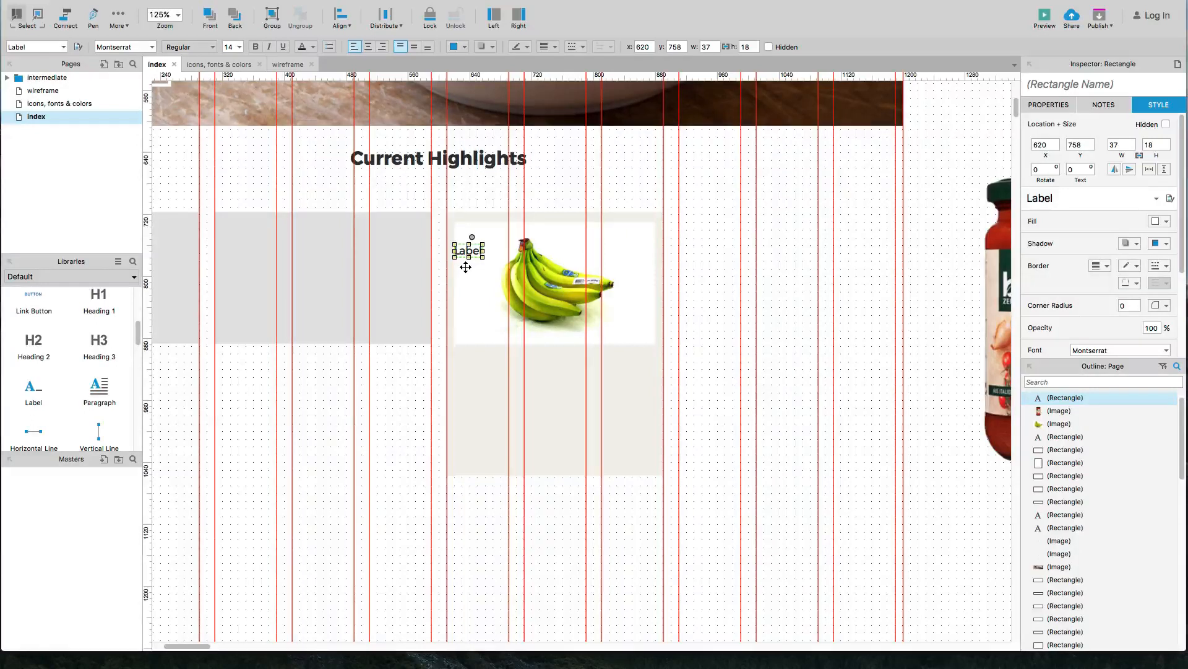
{"action": "type", "text": "NEW!"}
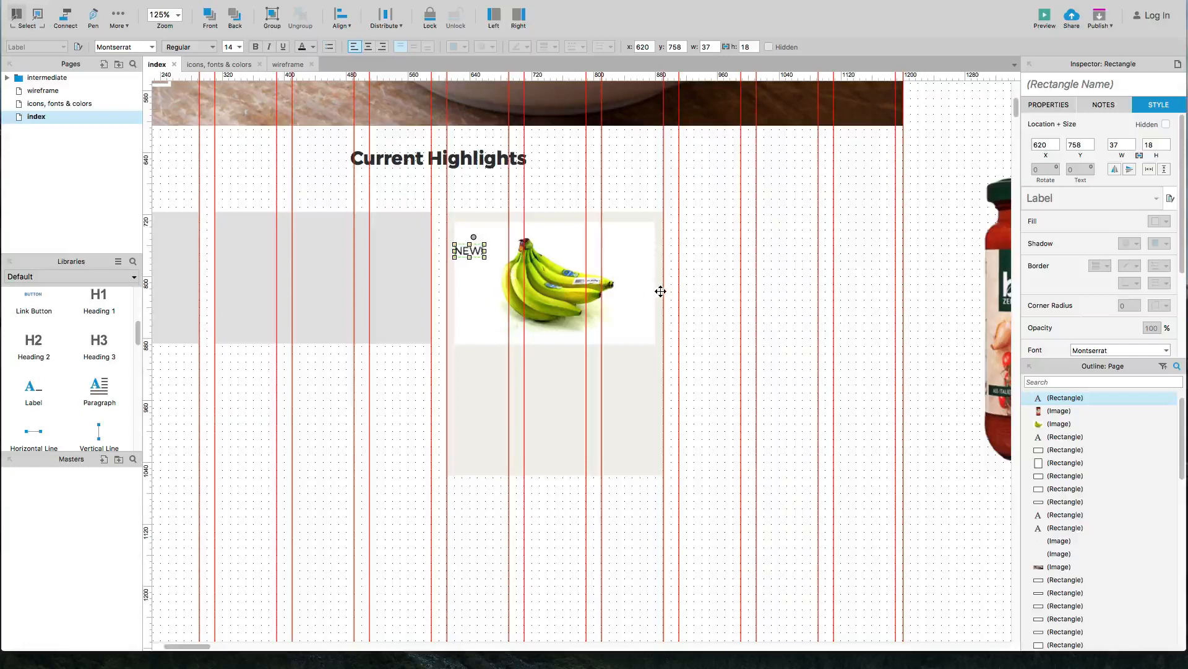
{"action": "left_click", "coordinate": [690, 302]}
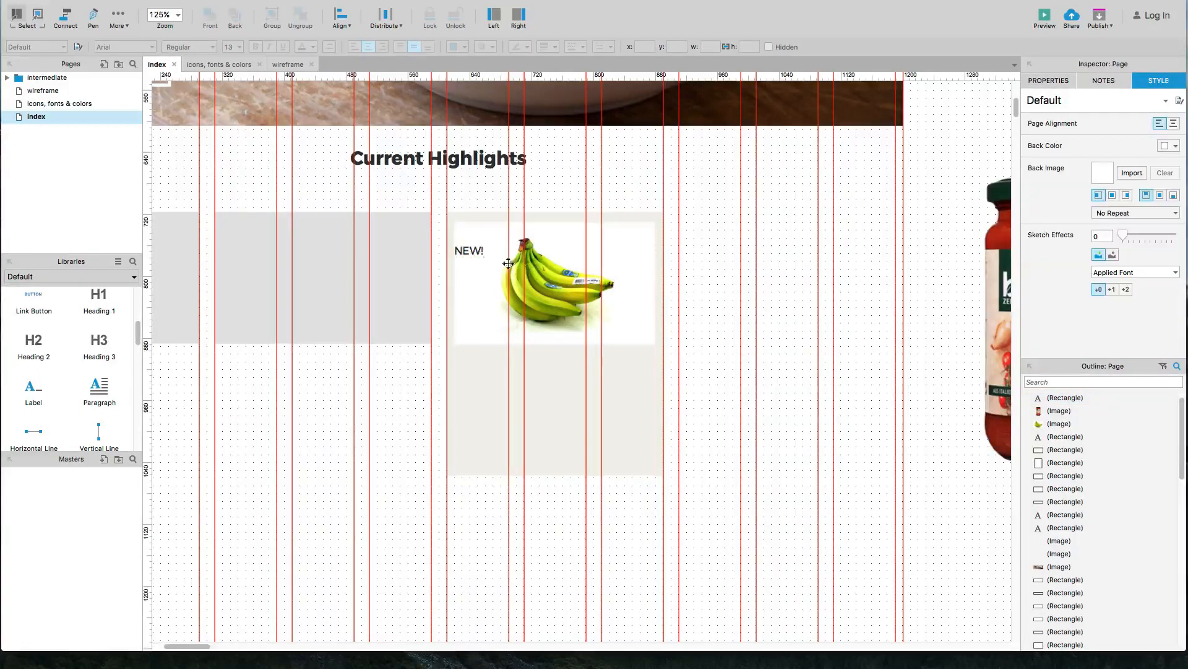
Step: Fill the NEW! label with the green sampled from the palette swatches and make its text white
{"action": "left_click", "coordinate": [472, 250]}
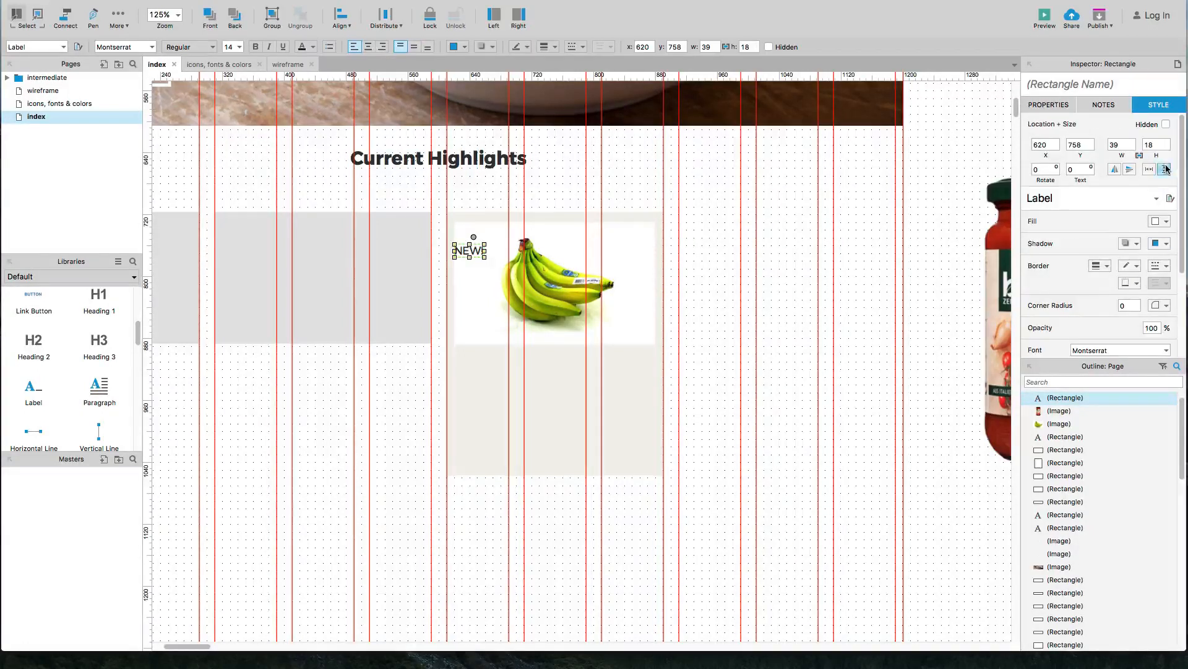
{"action": "scroll", "coordinate": [934, 363], "scroll_direction": "down", "scroll_amount": 5}
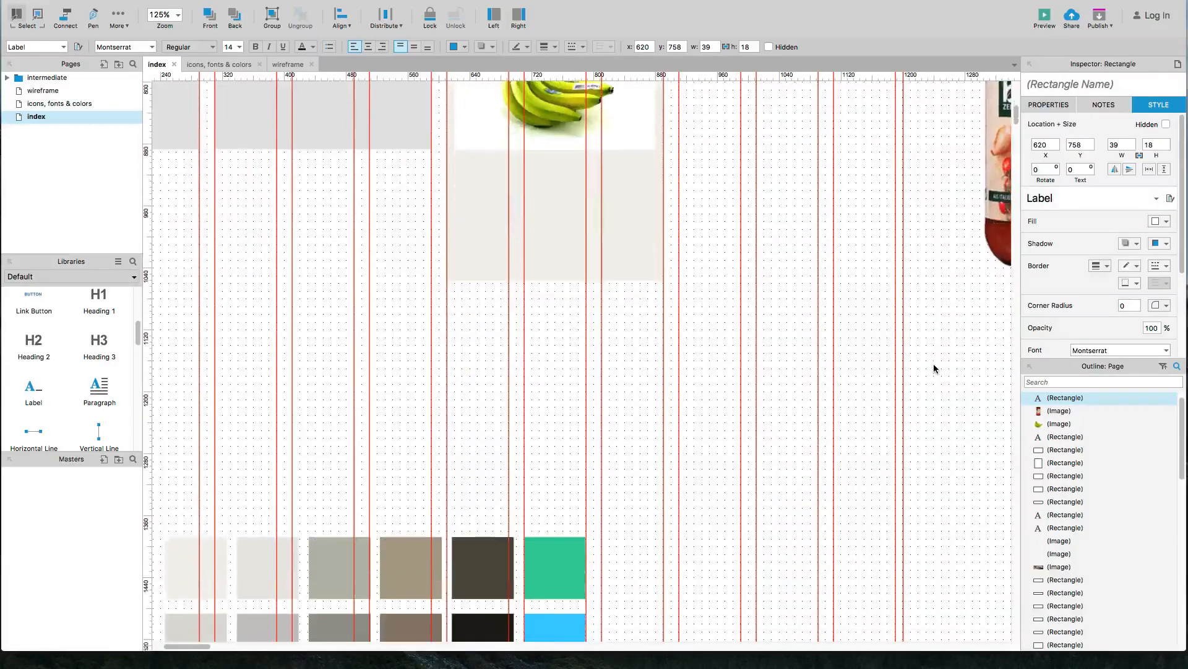
{"action": "scroll", "coordinate": [570, 414], "scroll_direction": "down", "scroll_amount": 1}
{"action": "scroll", "coordinate": [570, 413], "scroll_direction": "down", "scroll_amount": 1}
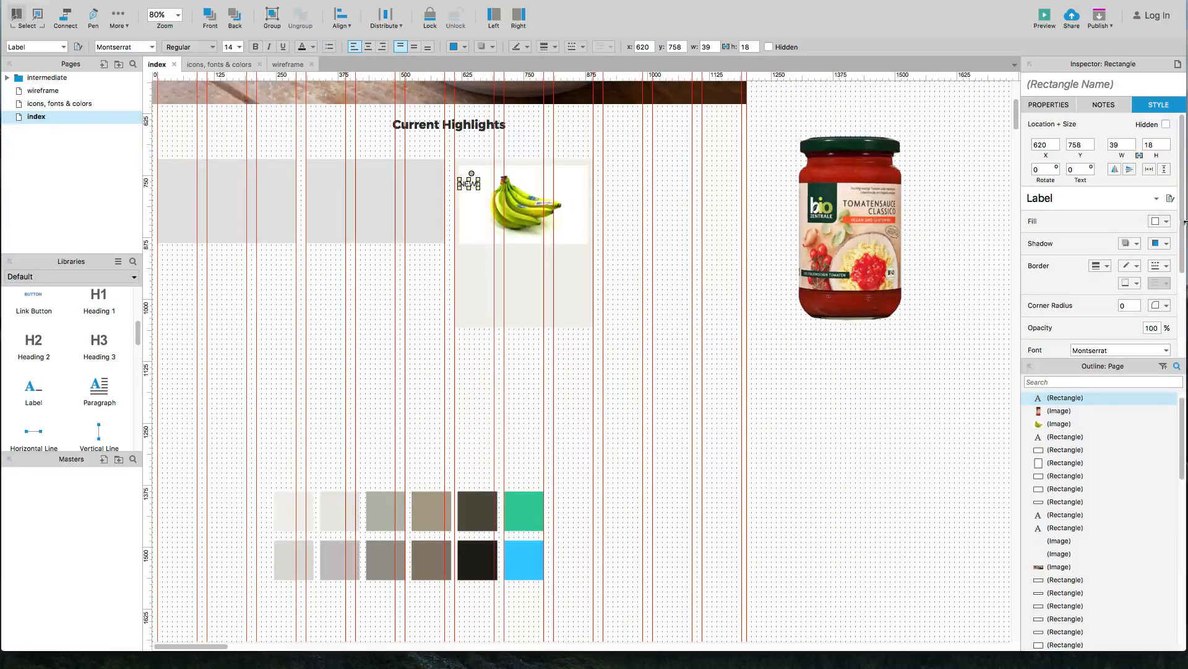
{"action": "left_click", "coordinate": [1160, 222]}
{"action": "left_click", "coordinate": [1166, 222]}
{"action": "left_click", "coordinate": [1054, 260]}
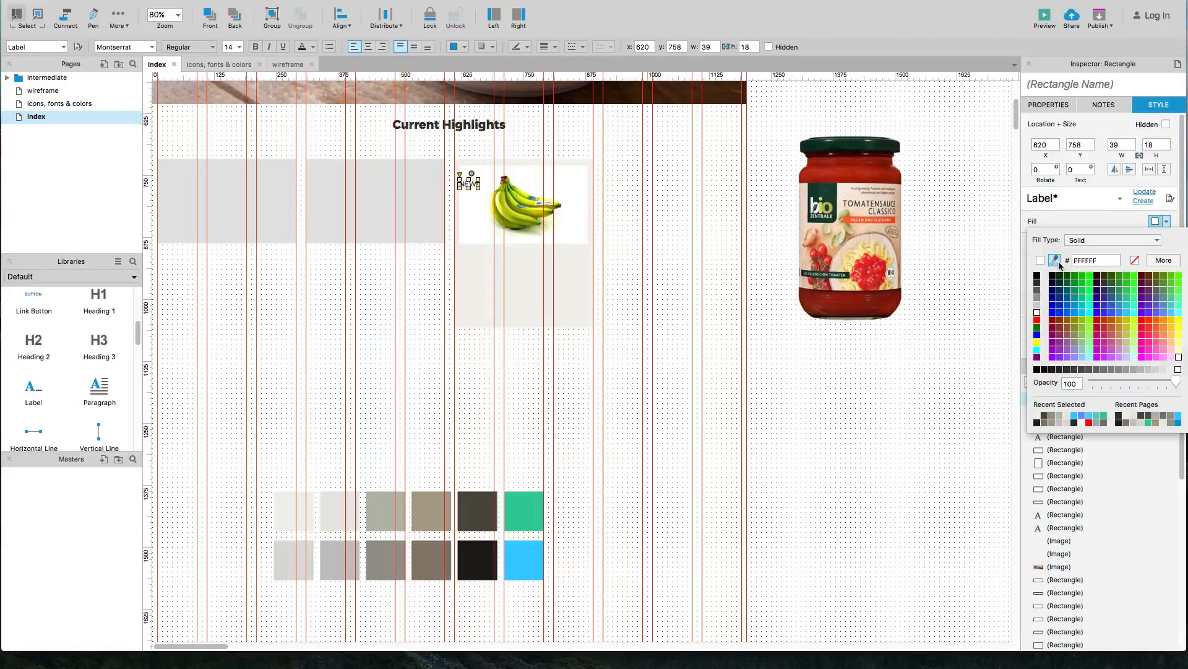
{"action": "left_click", "coordinate": [525, 507]}
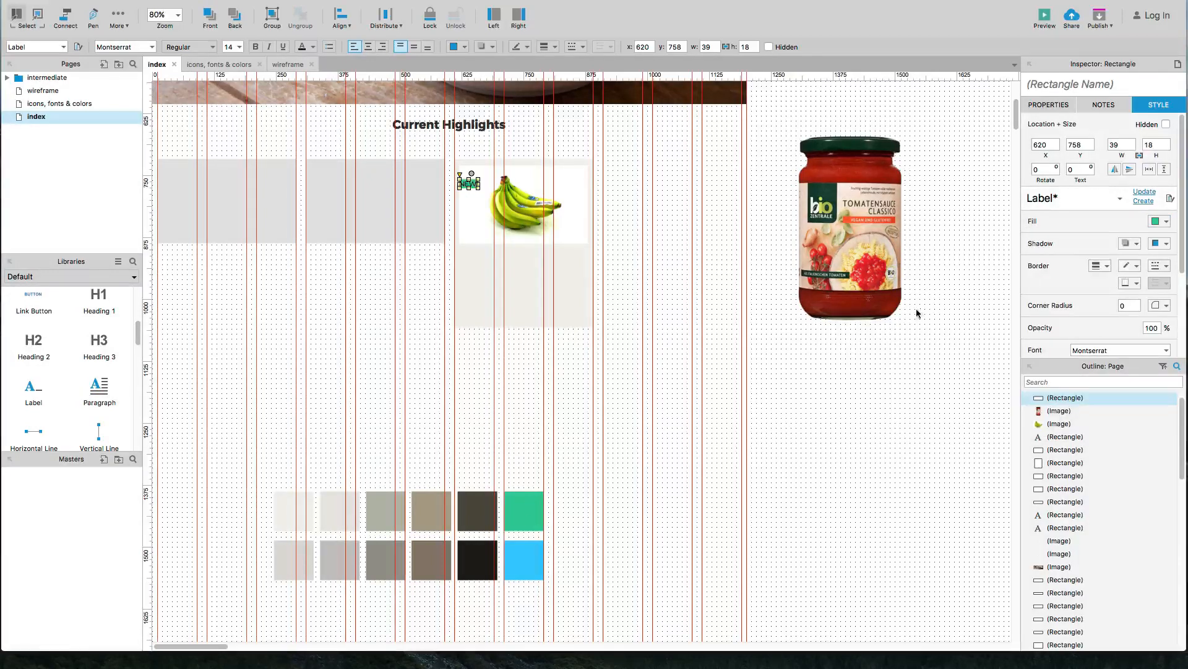
{"action": "scroll", "coordinate": [1135, 279], "scroll_direction": "down", "scroll_amount": 4}
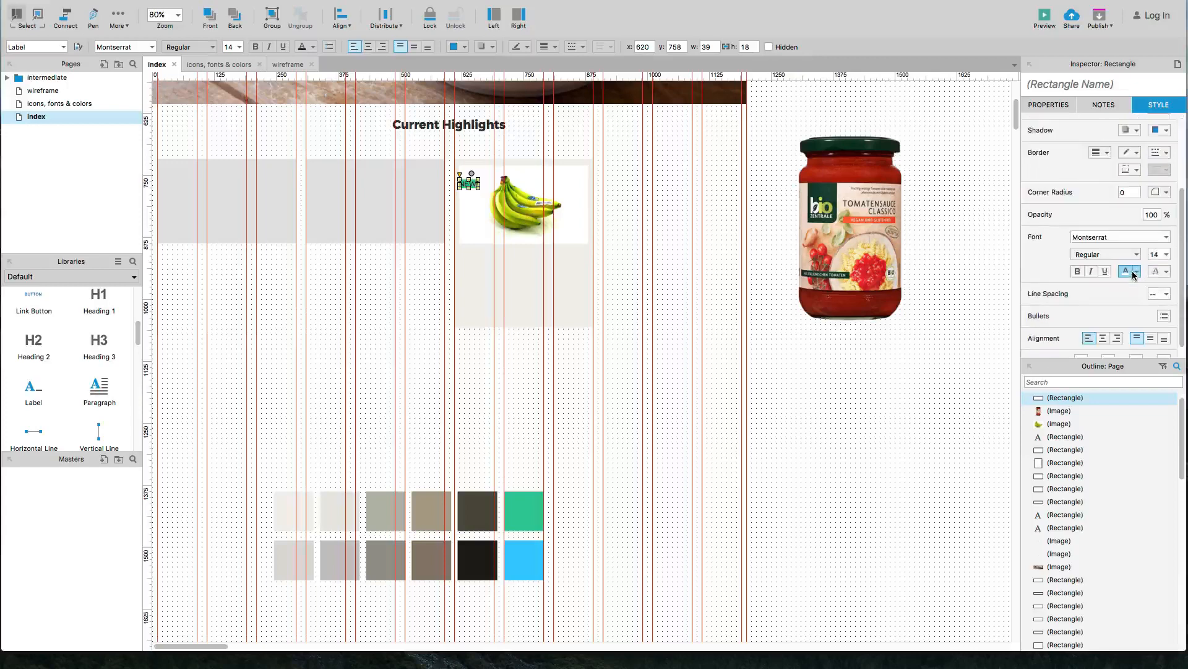
{"action": "left_click", "coordinate": [1126, 274]}
Step: Set the NEW! label's padding to 5 on all four sides
{"action": "scroll", "coordinate": [1133, 294], "scroll_direction": "down", "scroll_amount": 1}
{"action": "left_click", "coordinate": [1087, 347]}
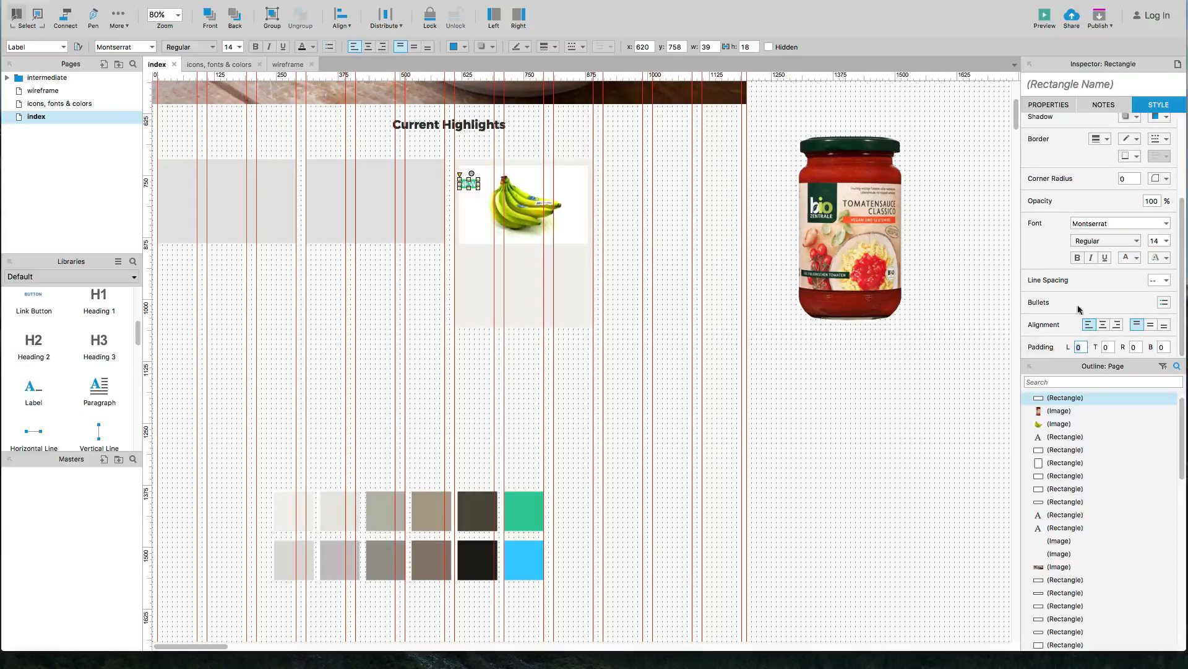
{"action": "type", "text": "5"}
{"action": "key", "text": "Tab"}
{"action": "type", "text": "5"}
{"action": "key", "text": "Tab"}
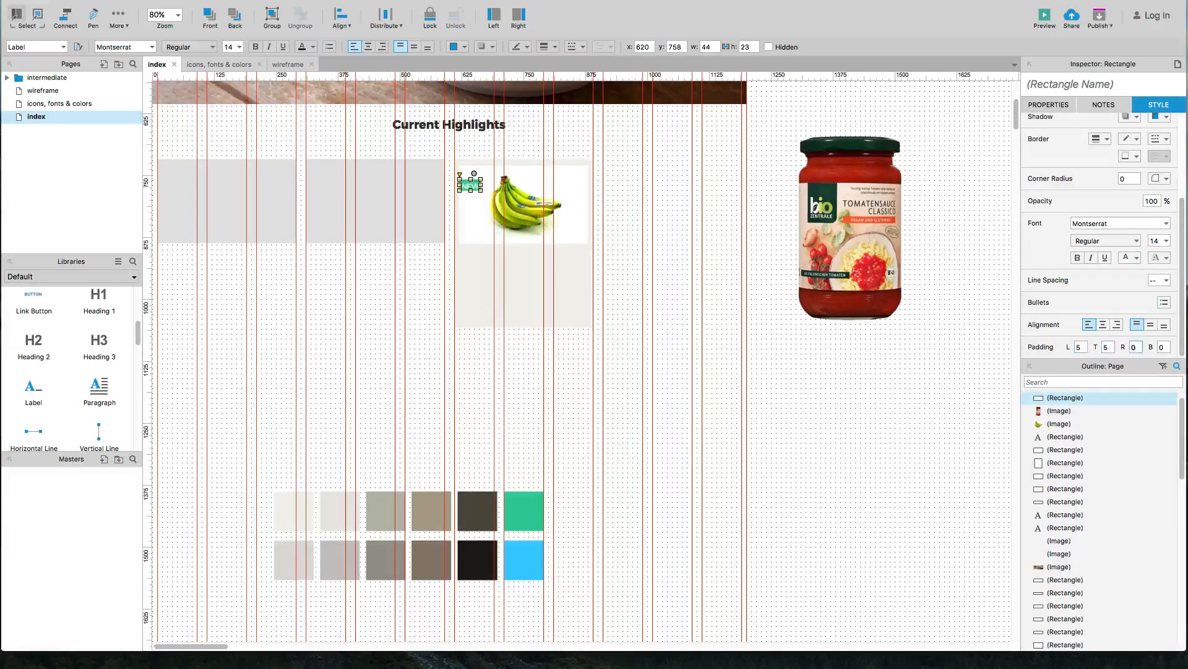
{"action": "type", "text": "5"}
{"action": "key", "text": "Tab"}
{"action": "type", "text": "5"}
{"action": "key", "text": "Tab"}
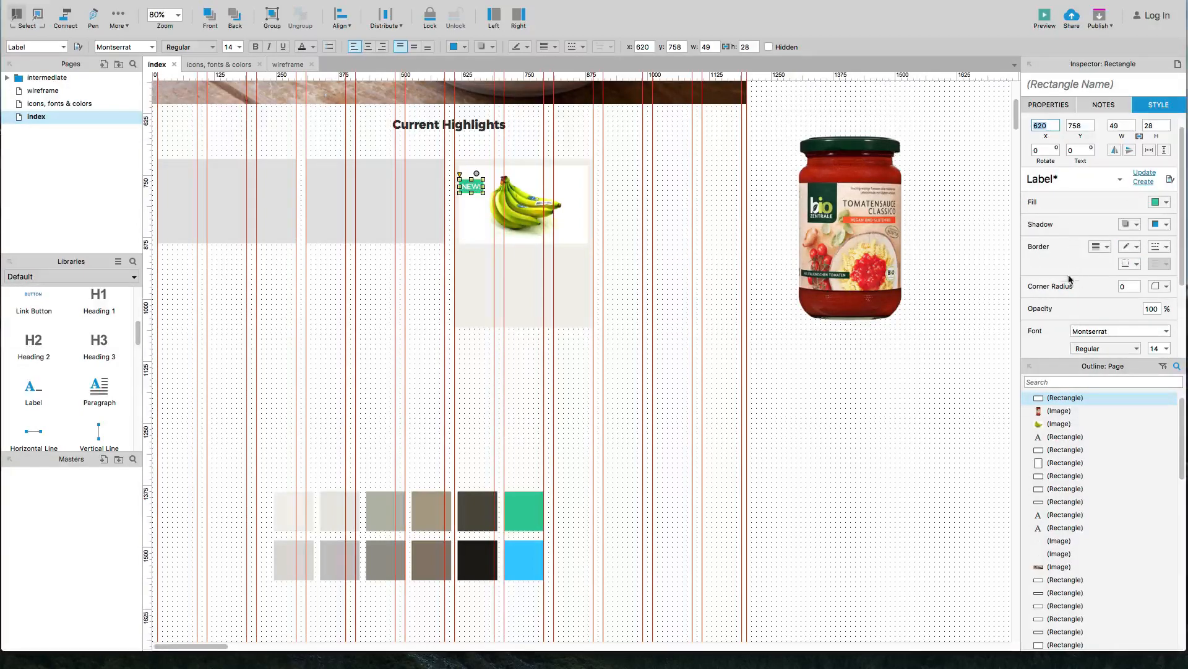
Step: Increase the NEW! label's left and right padding to 10
{"action": "scroll", "coordinate": [1073, 275], "scroll_direction": "down", "scroll_amount": 5}
{"action": "type", "text": "10"}
{"action": "key", "text": "Tab"}
{"action": "key", "text": "Tab"}
{"action": "type", "text": "10"}
{"action": "key", "text": "Tab"}
{"action": "left_click", "coordinate": [578, 357]}
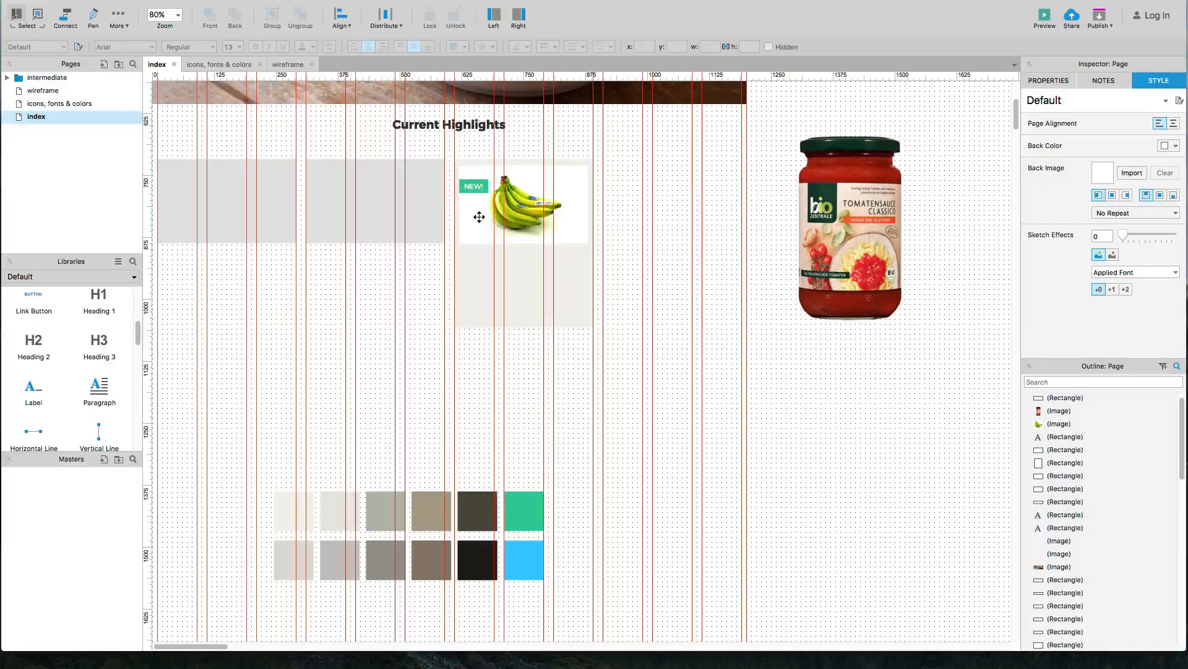
Step: Shift the NEW! label to x 610 so it sits flush with the beige box's left edge
{"action": "left_click", "coordinate": [475, 187]}
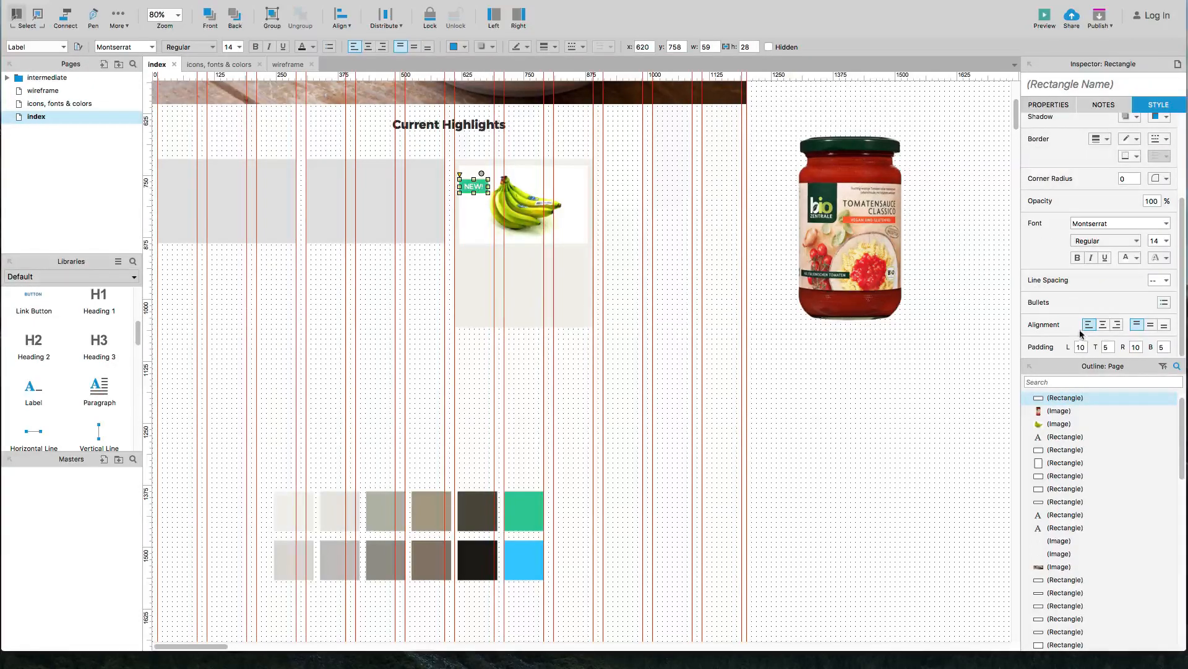
{"action": "scroll", "coordinate": [458, 189], "scroll_direction": "up", "scroll_amount": 5}
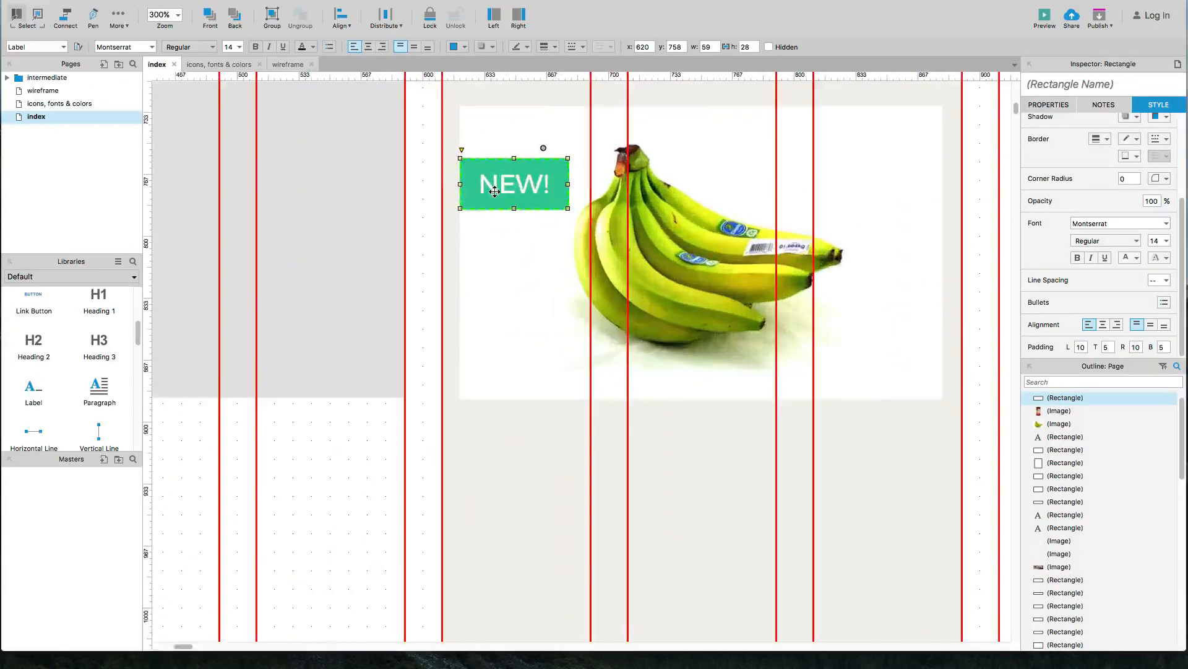
{"action": "left_click_drag", "start_coordinate": [496, 191], "coordinate": [479, 191]}
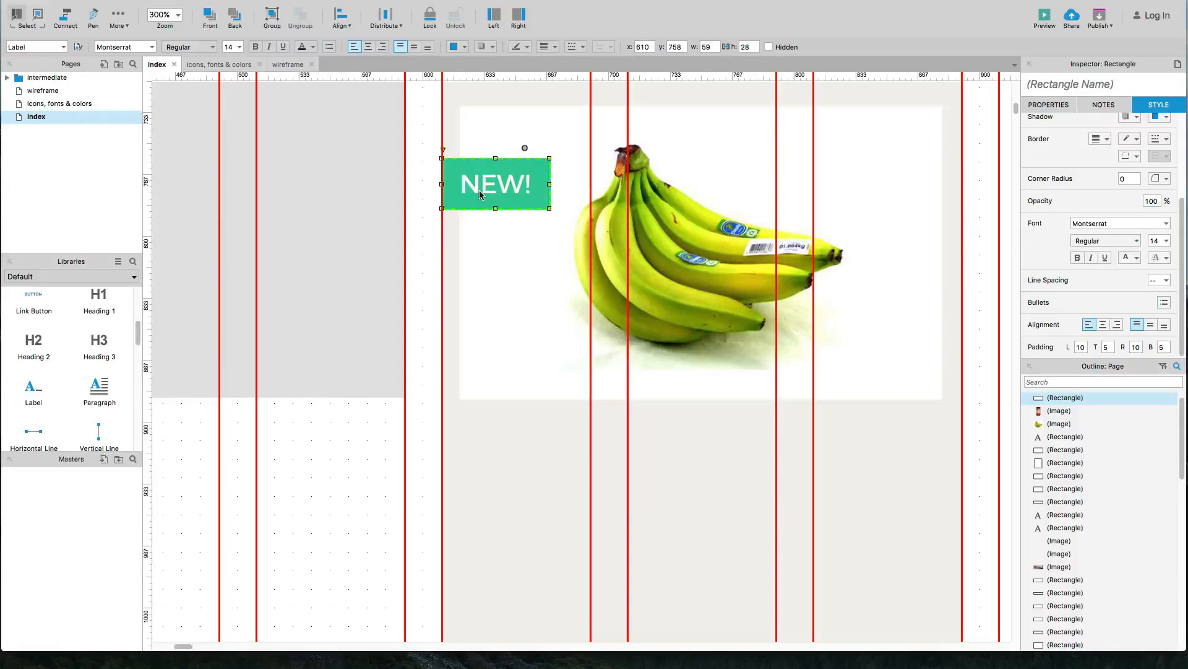
Step: Duplicate the NEW! label directly below the original at x 610, y 796
{"action": "scroll", "coordinate": [434, 198], "scroll_direction": "down", "scroll_amount": 3}
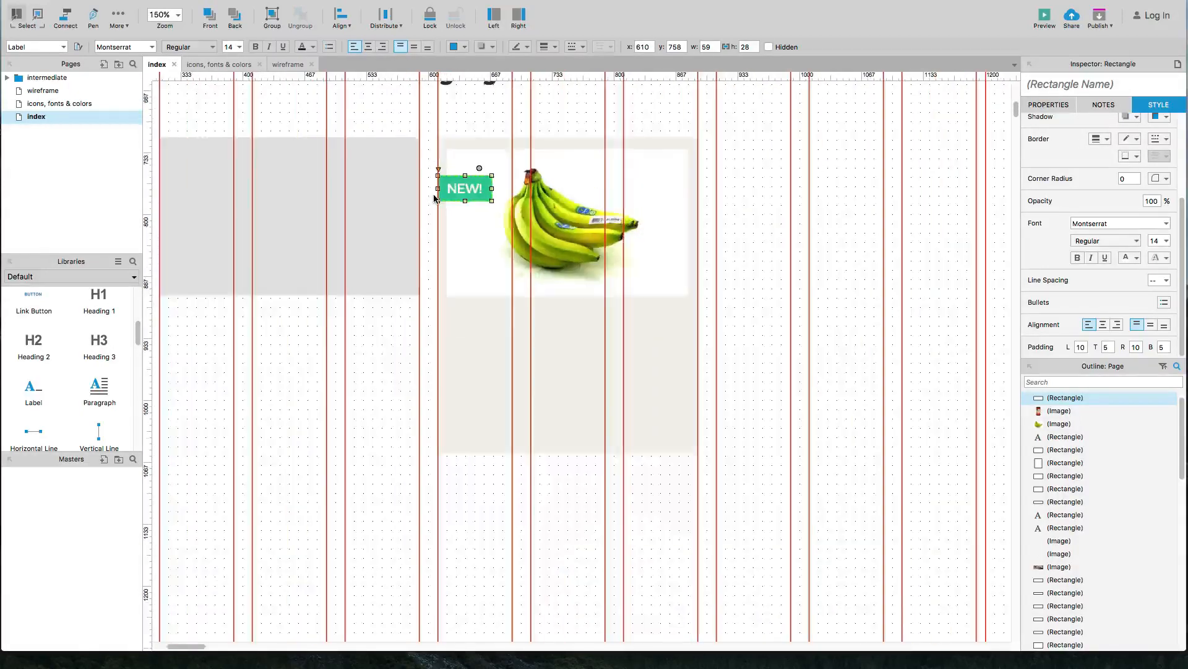
{"action": "left_click_drag", "start_coordinate": [470, 188], "coordinate": [472, 226]}
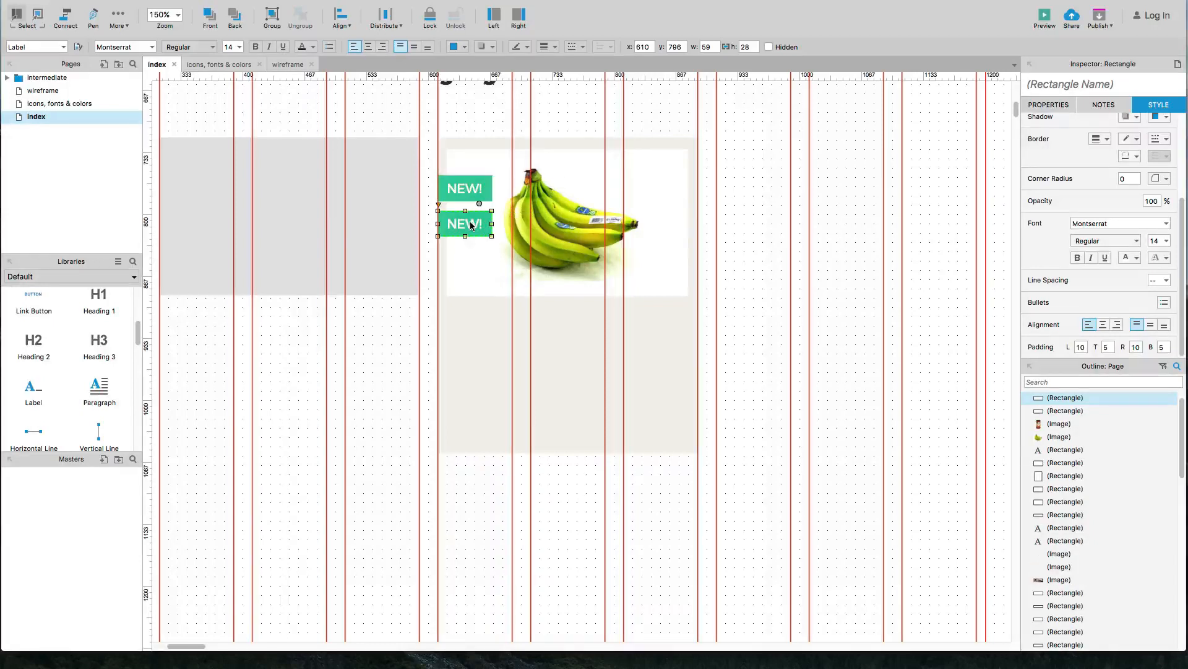
Step: Replace the duplicated label's text with "Best Seller"
{"action": "double_click", "coordinate": [471, 226]}
{"action": "type", "text": "Bes"}
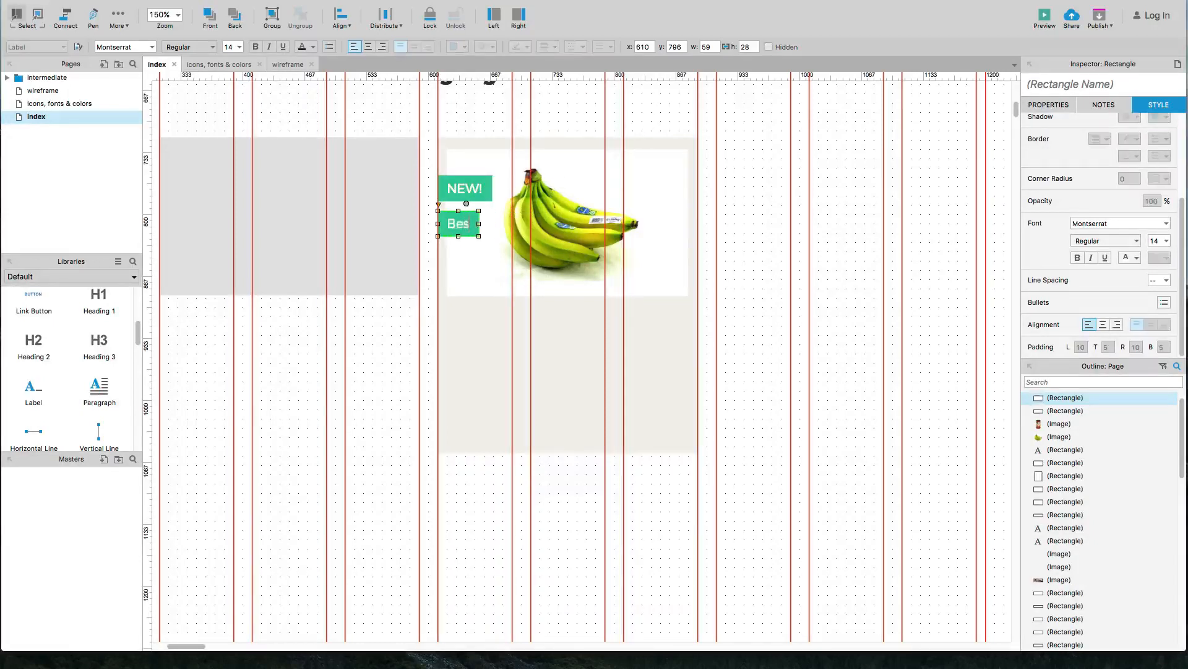
{"action": "type", "text": "t Seller"}
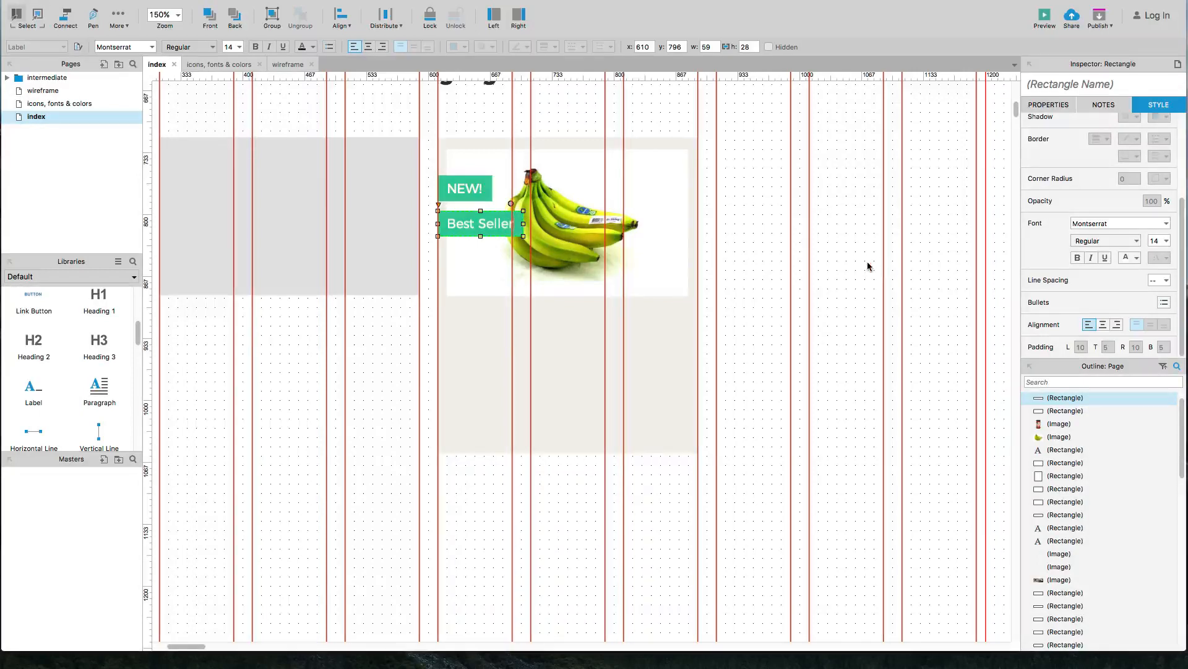
{"action": "scroll", "coordinate": [845, 265], "scroll_direction": "down", "scroll_amount": 3}
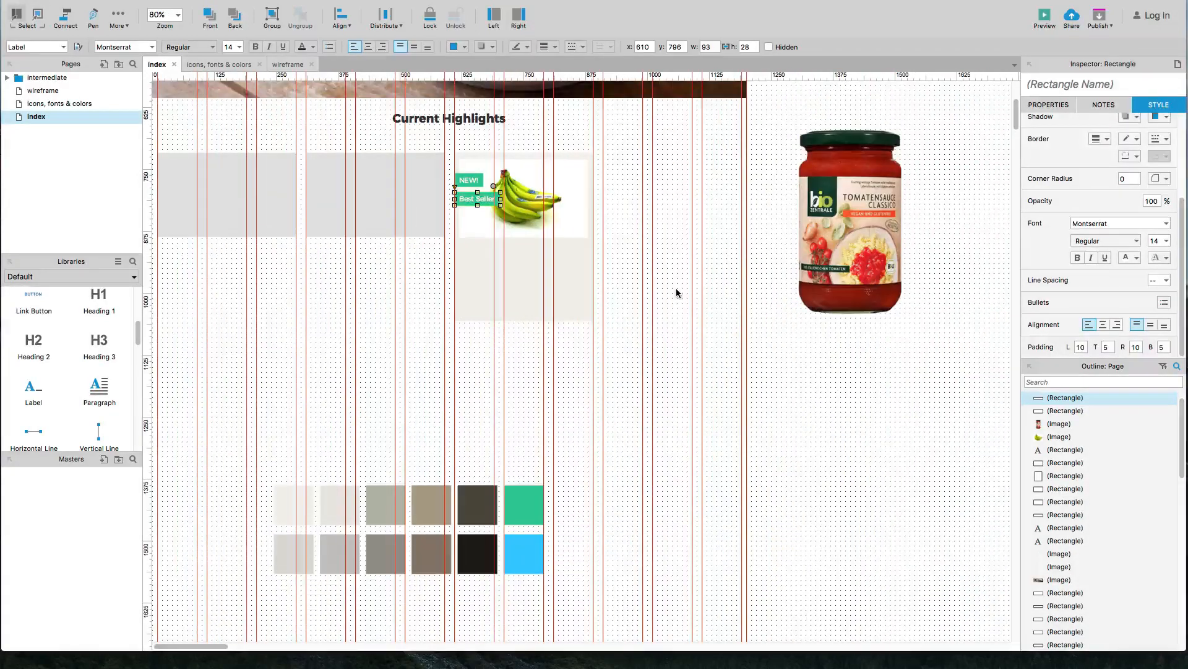
{"action": "left_click", "coordinate": [676, 293]}
Step: Fill the Best Seller label with the light blue sampled from the color palette swatch below the tile
{"action": "left_click", "coordinate": [502, 205]}
{"action": "scroll", "coordinate": [1168, 235], "scroll_direction": "up", "scroll_amount": 3}
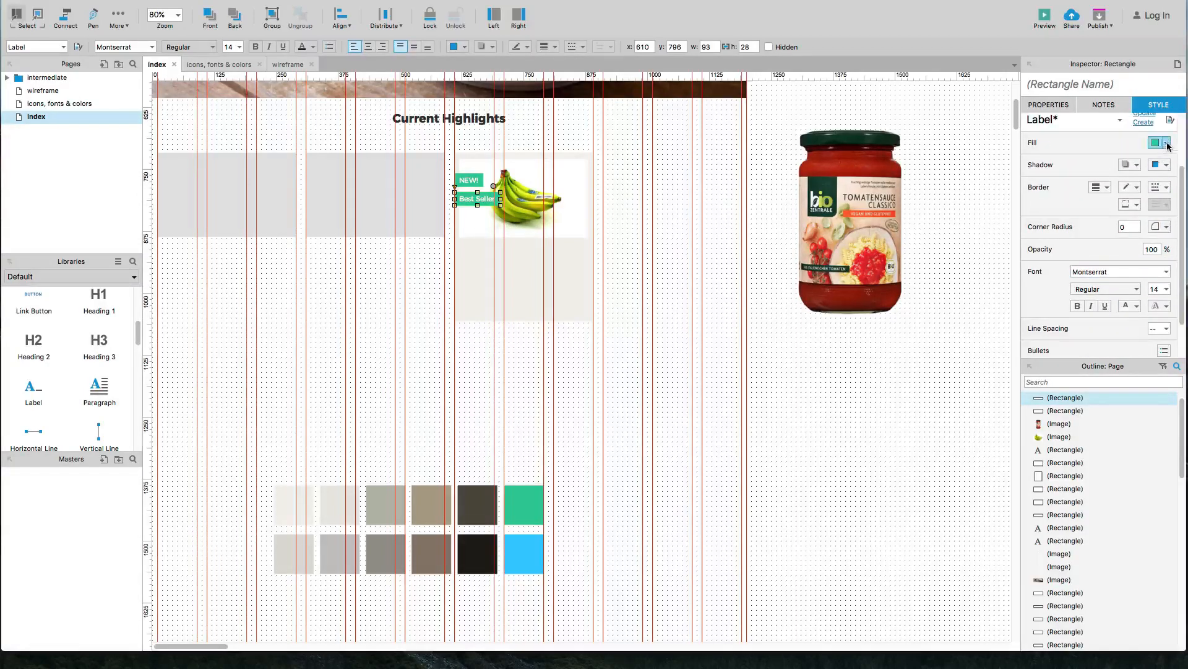
{"action": "left_click", "coordinate": [1167, 144]}
{"action": "left_click", "coordinate": [1054, 182]}
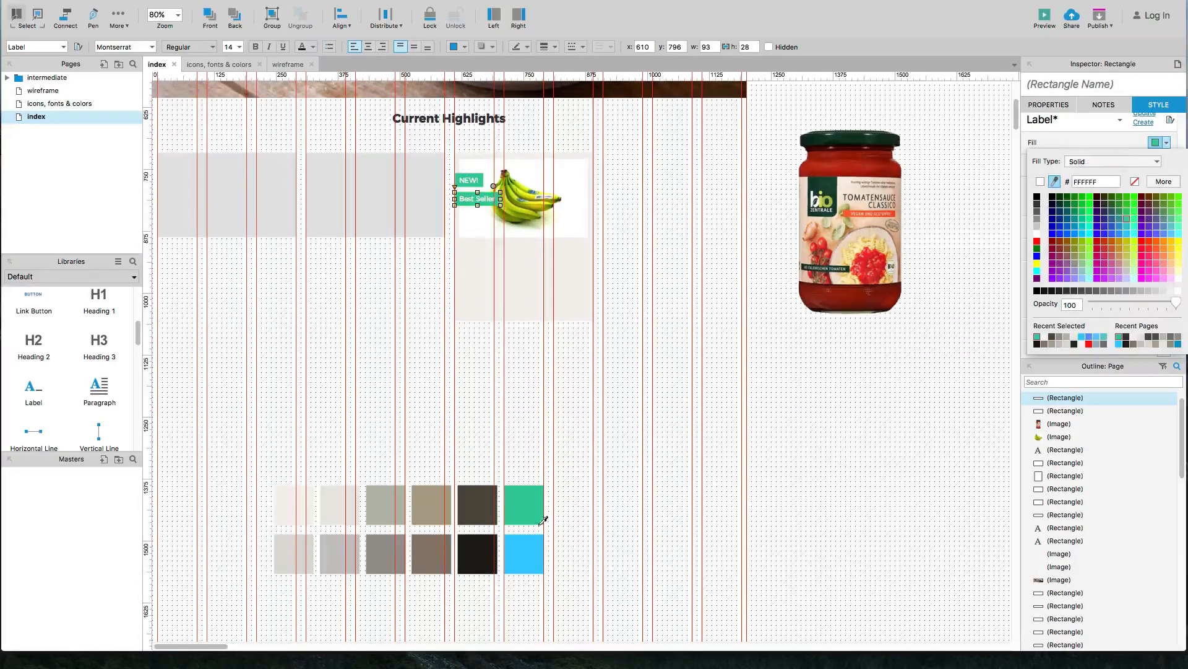
{"action": "left_click", "coordinate": [526, 552]}
{"action": "scroll", "coordinate": [463, 198], "scroll_direction": "up", "scroll_amount": 5}
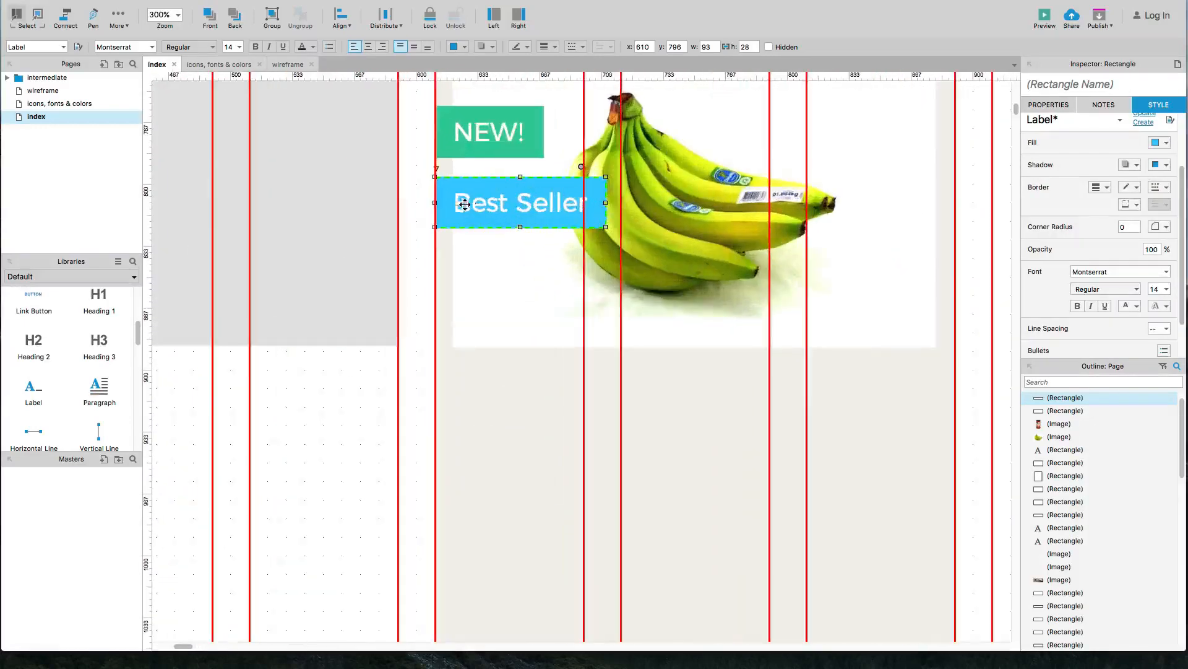
{"action": "left_click", "coordinate": [416, 211]}
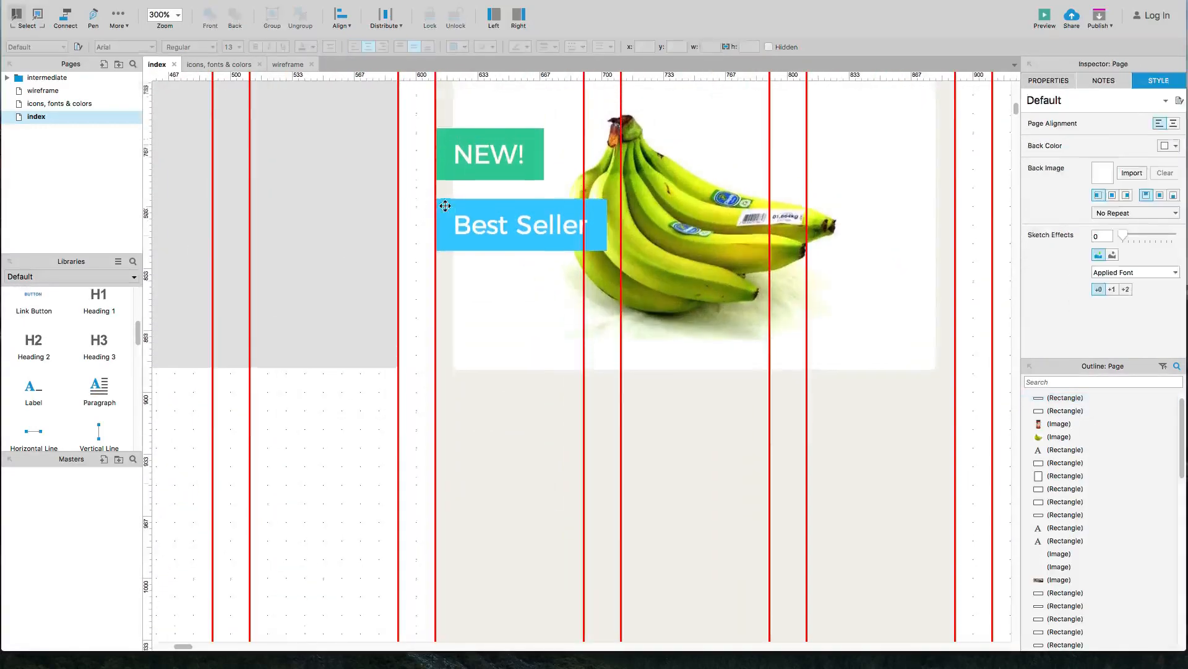
Step: Give the Best Seller label a corner radius of 4 and round only its two right-hand corners
{"action": "left_click", "coordinate": [445, 205]}
{"action": "scroll", "coordinate": [483, 280], "scroll_direction": "down", "scroll_amount": 3}
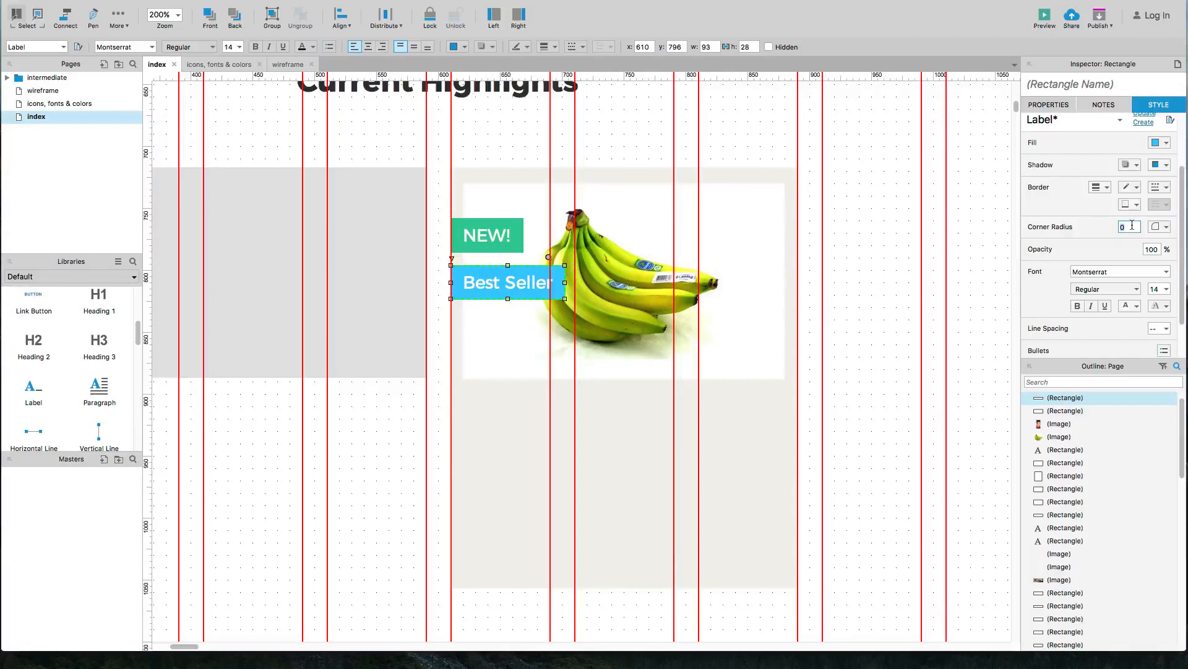
{"action": "type", "text": "4"}
{"action": "key", "text": "Return"}
{"action": "left_click", "coordinate": [1166, 227]}
{"action": "left_click", "coordinate": [1150, 253]}
{"action": "left_click", "coordinate": [1150, 274]}
{"action": "left_click", "coordinate": [868, 264]}
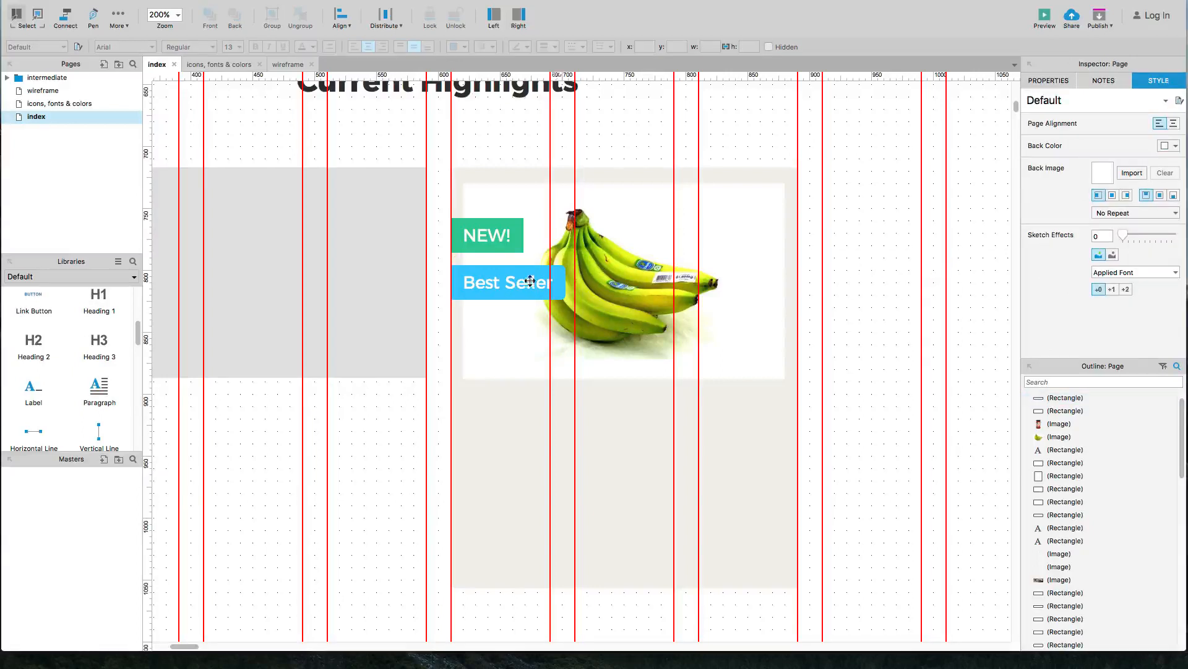
Step: Give the NEW! label a corner radius of 4, with rounding on its right-hand corners only
{"action": "left_click", "coordinate": [489, 242]}
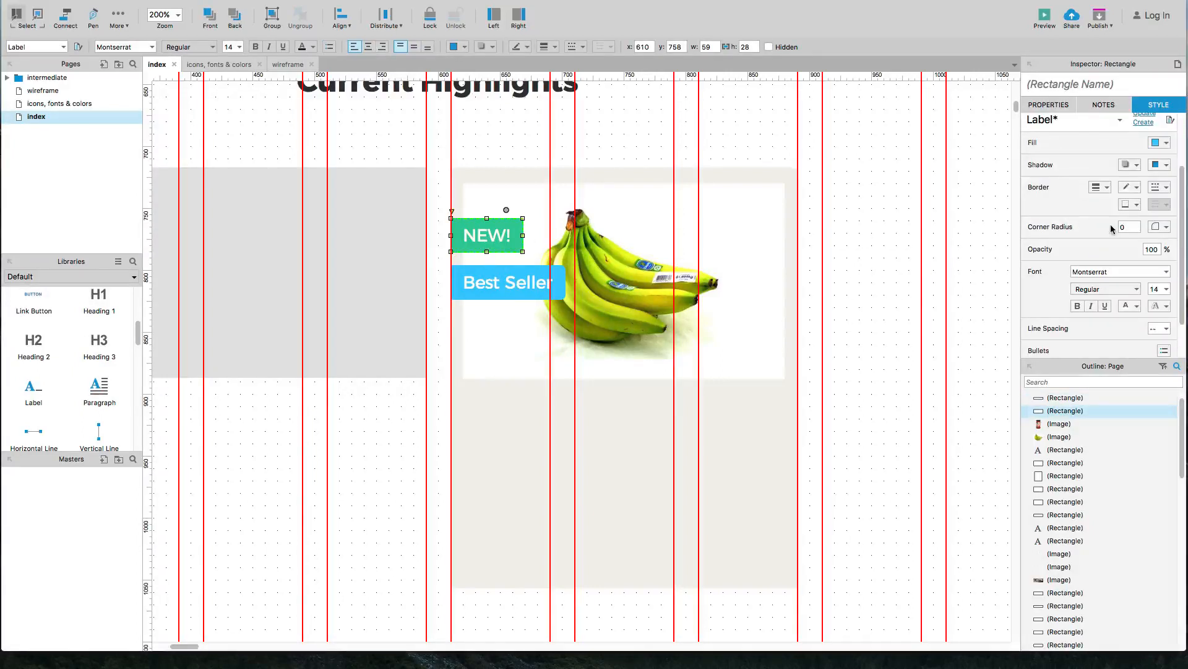
{"action": "double_click", "coordinate": [1129, 227]}
{"action": "type", "text": "4"}
{"action": "left_click", "coordinate": [1166, 228]}
{"action": "left_click", "coordinate": [1166, 228]}
{"action": "left_click", "coordinate": [887, 275]}
Step: Switch to Chrome, reload the index page preview and check the badge labels in the Current Highlights section, then return to Axure
{"action": "key", "text": "super+Tab"}
{"action": "key", "text": "super+Tab"}
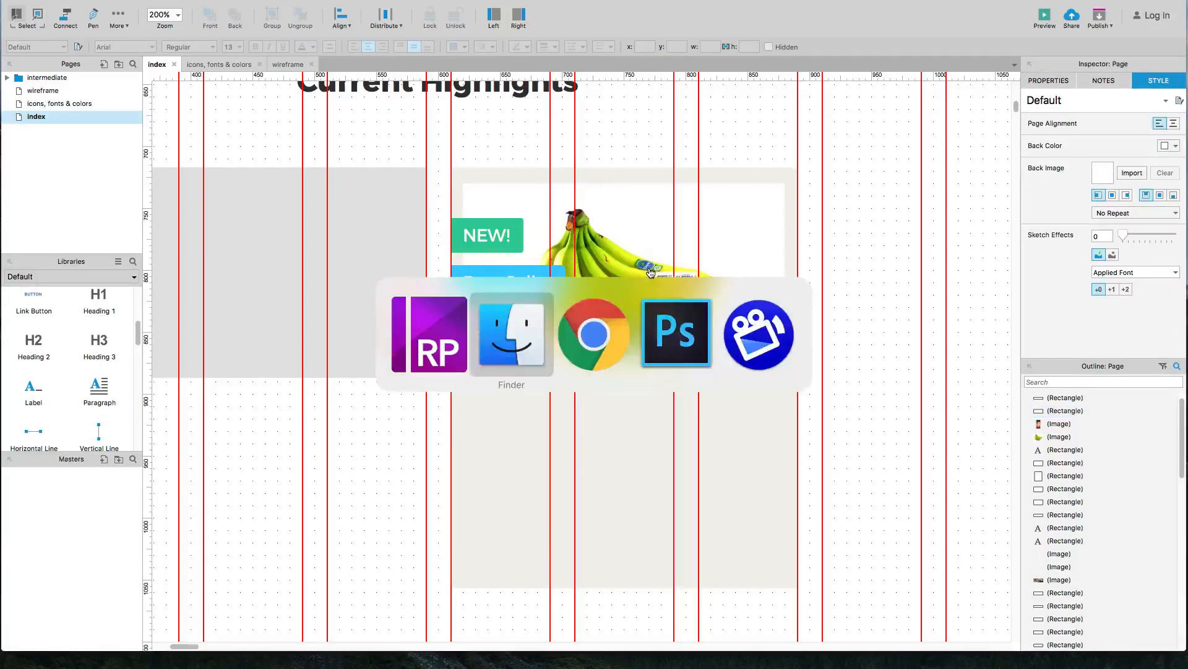
{"action": "key", "text": "super+r"}
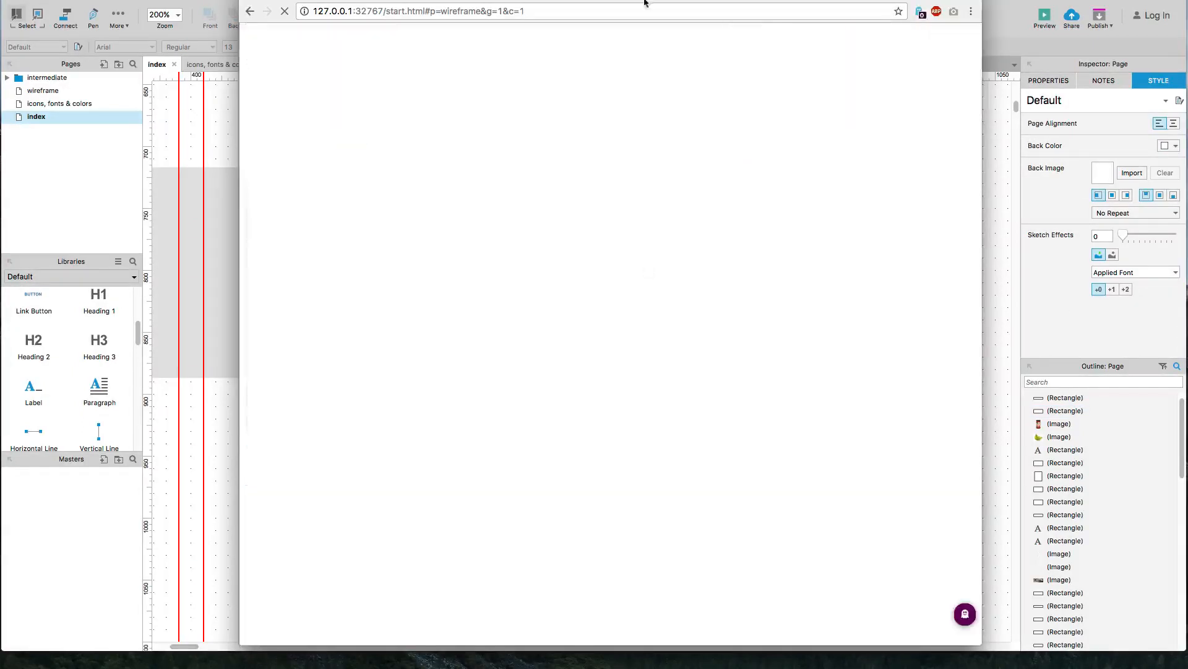
{"action": "left_click", "coordinate": [484, 1]}
{"action": "key", "text": "super+r"}
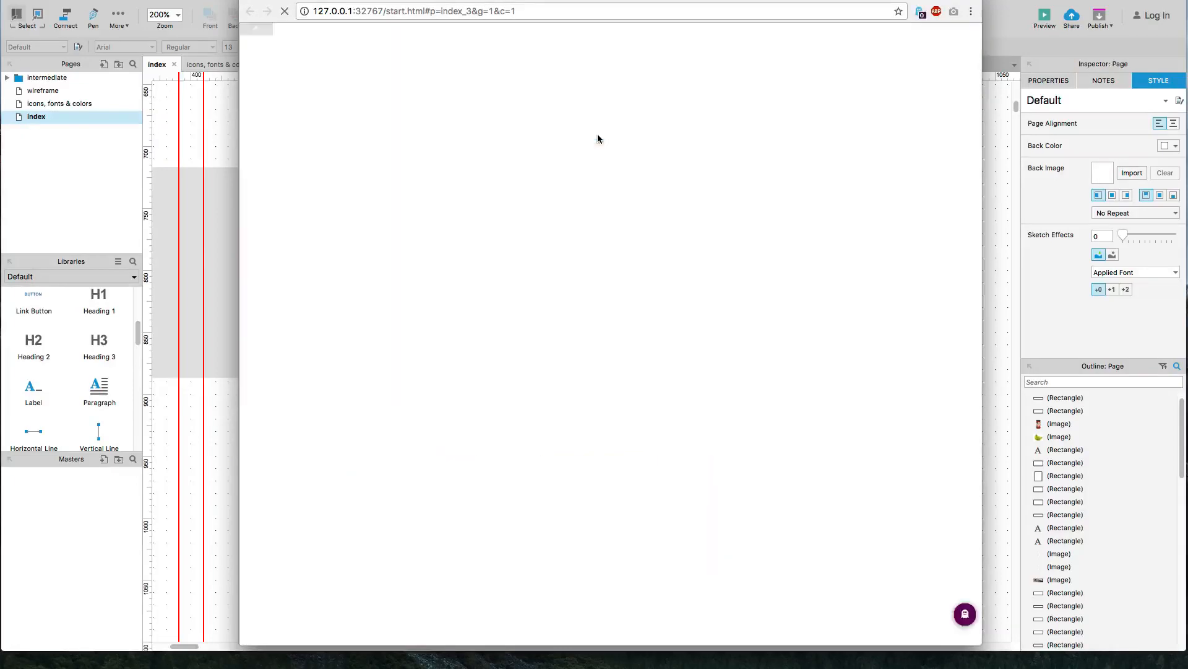
{"action": "scroll", "coordinate": [615, 239], "scroll_direction": "down", "scroll_amount": 1}
{"action": "scroll", "coordinate": [615, 240], "scroll_direction": "down", "scroll_amount": 5}
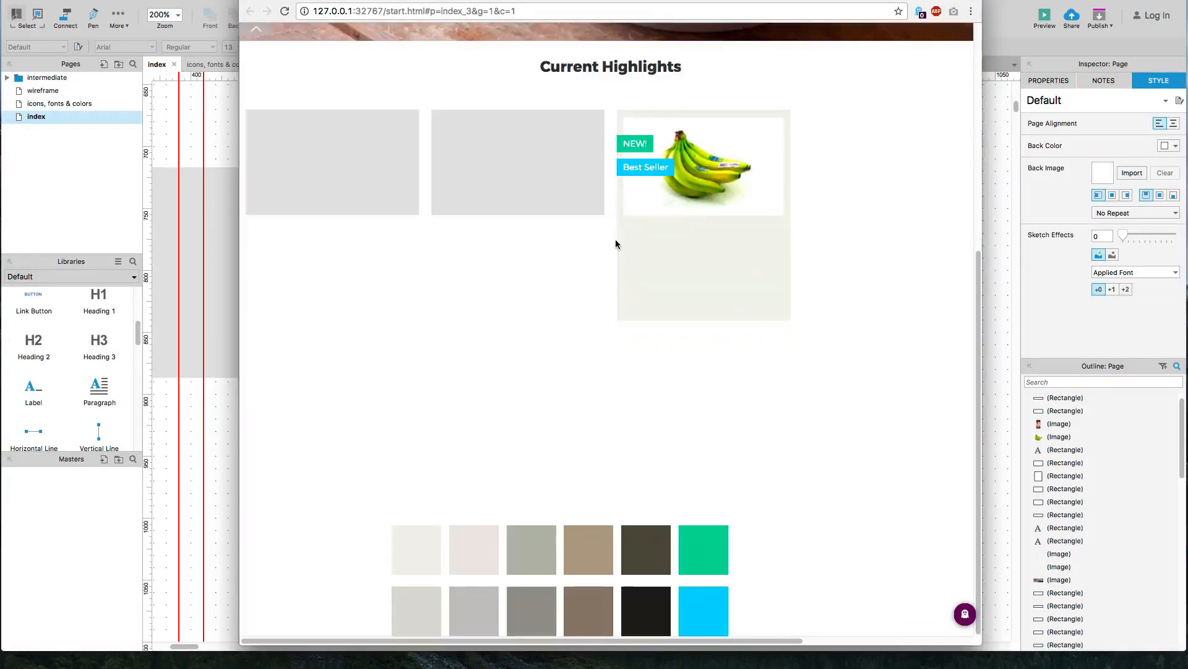
{"action": "scroll", "coordinate": [674, 244], "scroll_direction": "up", "scroll_amount": 1}
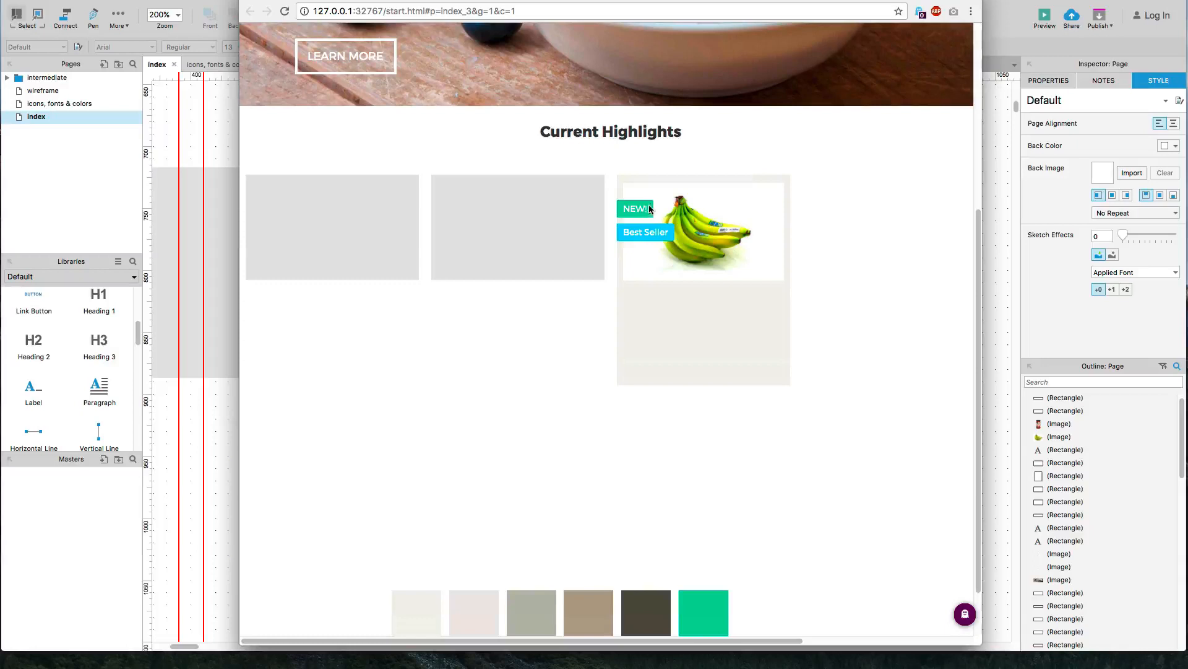
{"action": "key", "text": "super+Tab"}
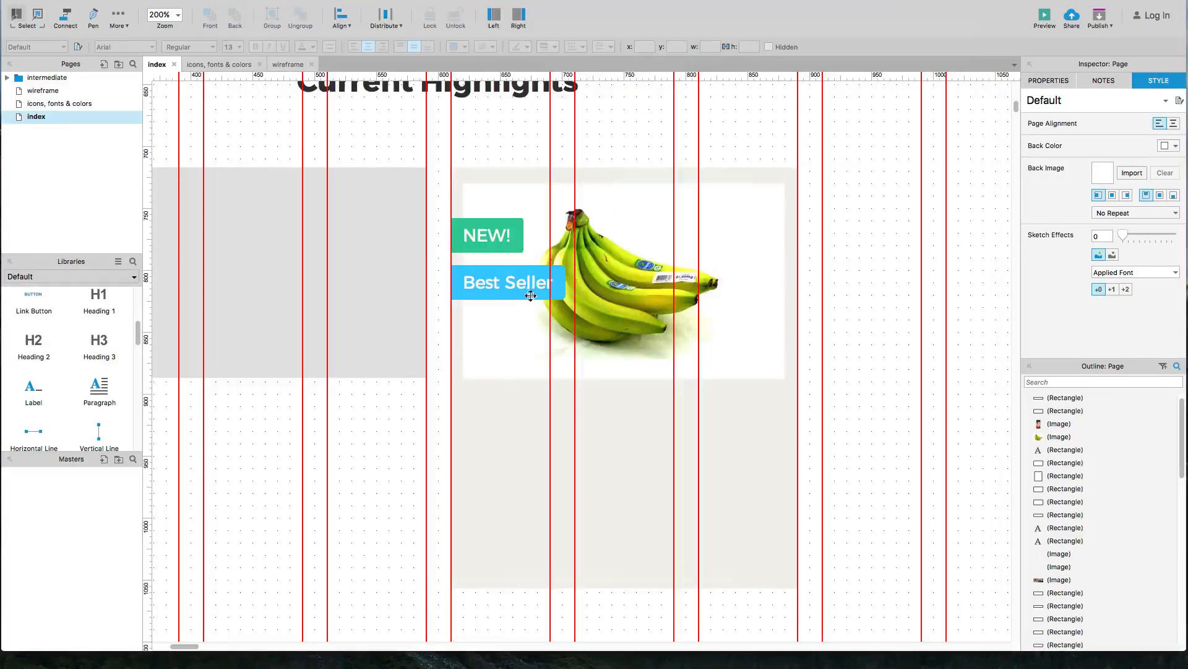
Step: Darken the Best Seller label's blue fill slightly to 2BBAEA
{"action": "left_click", "coordinate": [531, 296]}
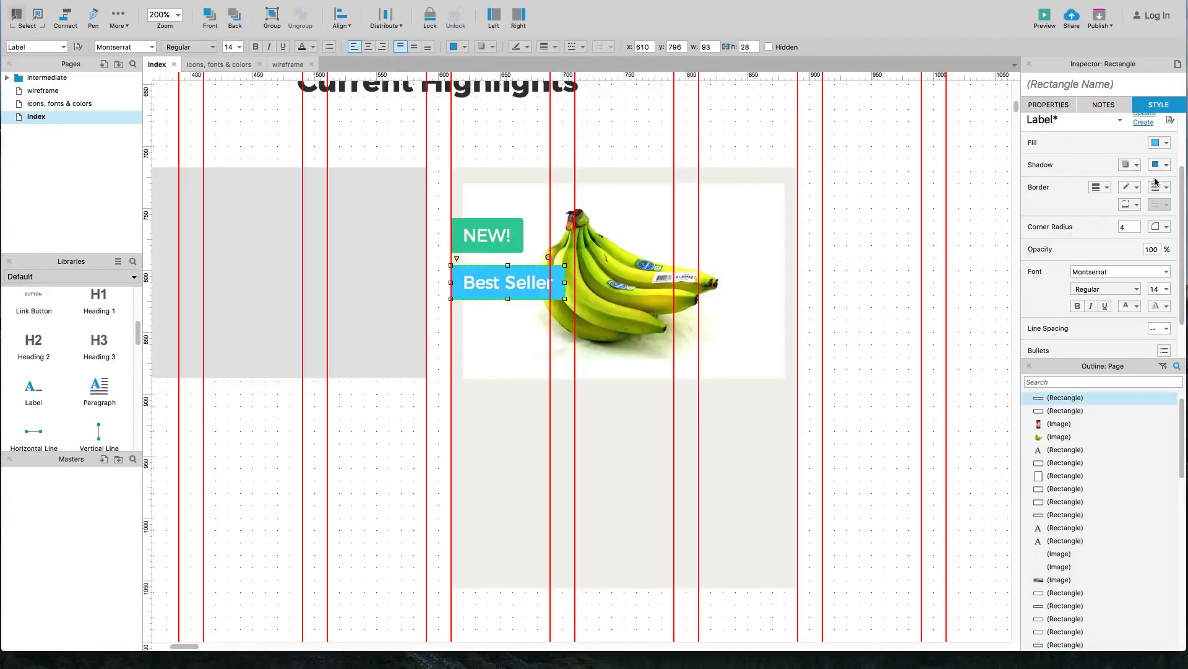
{"action": "left_click", "coordinate": [1167, 144]}
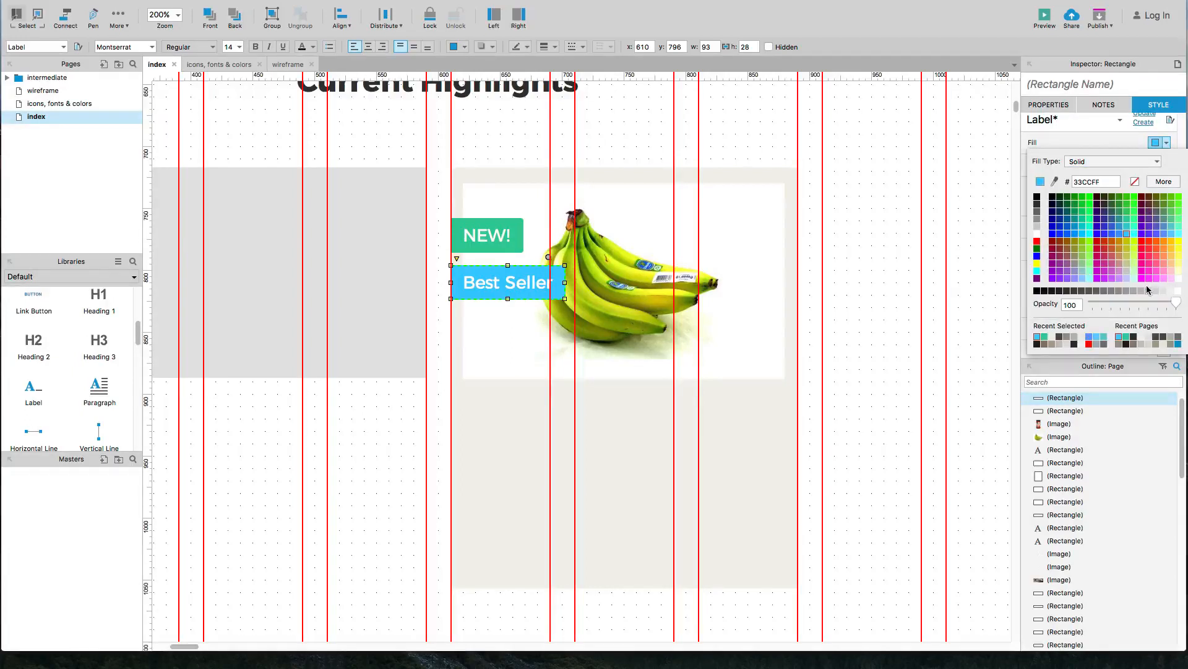
{"action": "left_click", "coordinate": [1160, 182]}
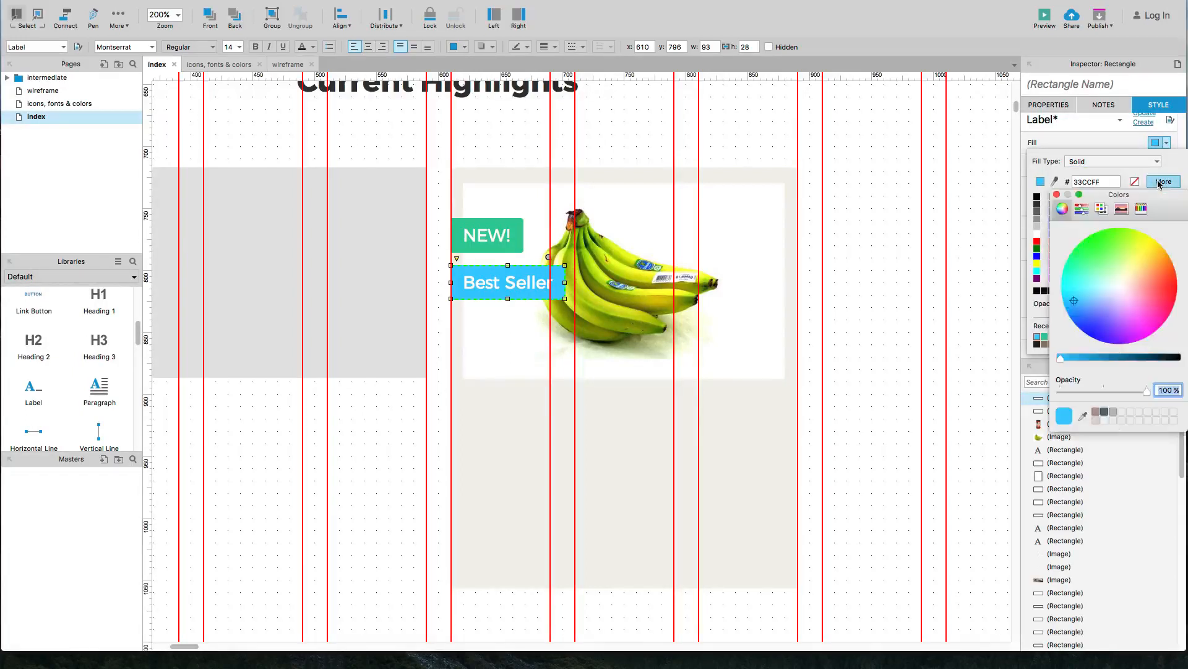
{"action": "left_click_drag", "start_coordinate": [1062, 360], "coordinate": [1070, 359]}
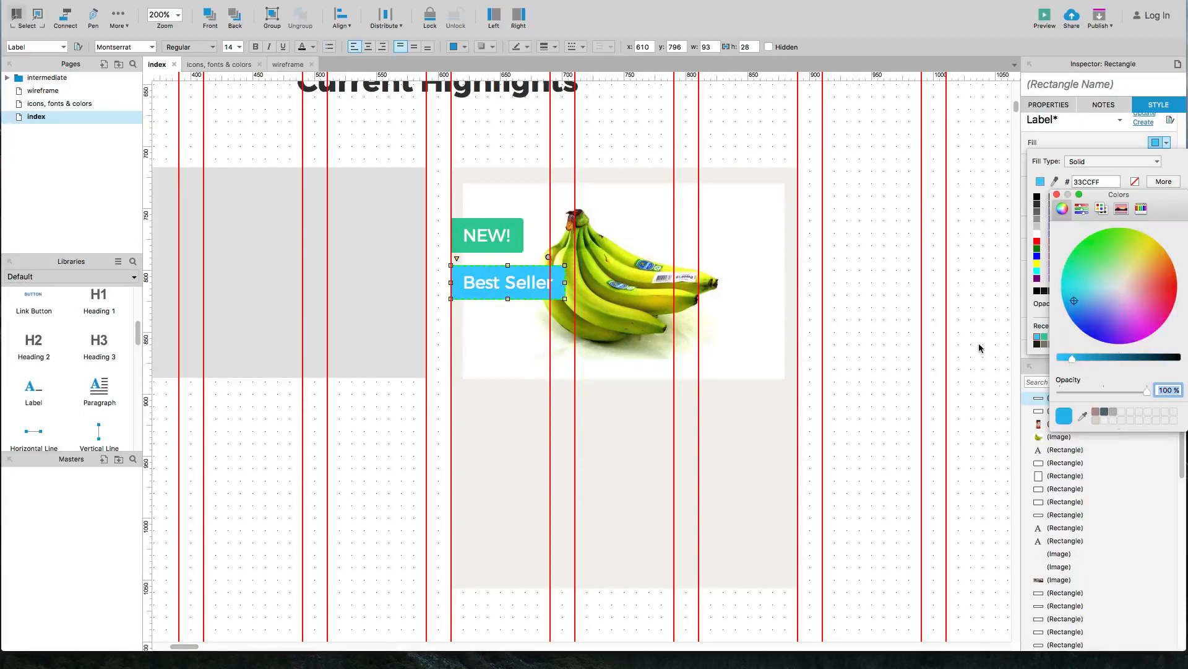
{"action": "left_click", "coordinate": [1056, 196]}
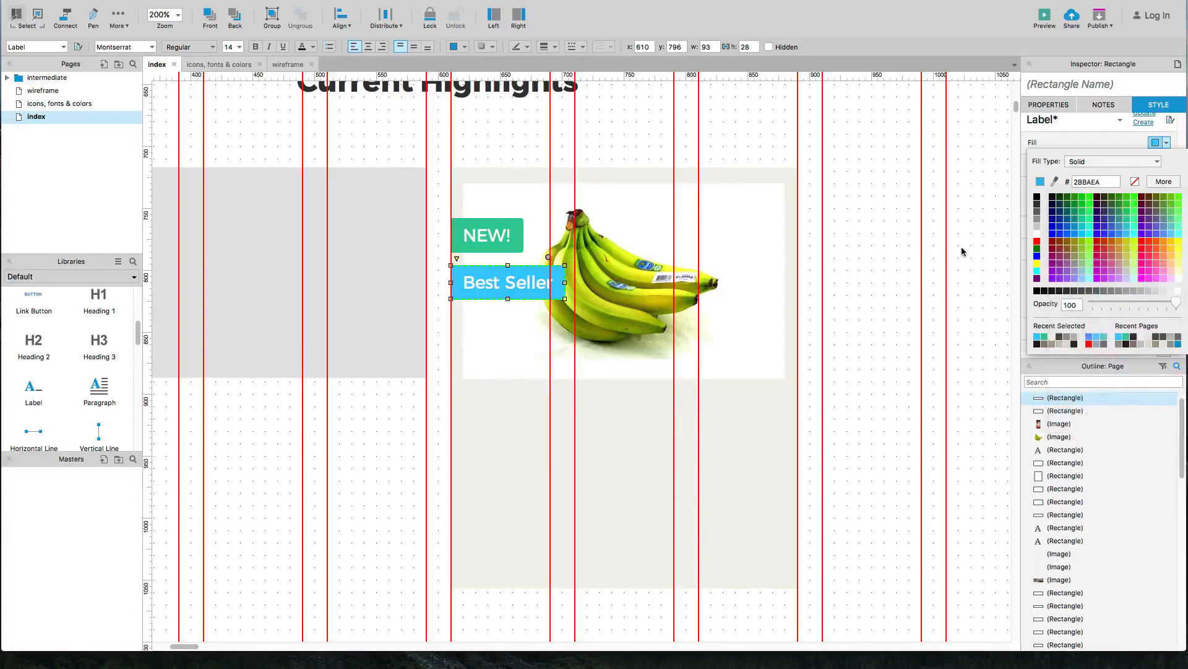
{"action": "left_click", "coordinate": [961, 254]}
Step: Recolor the light blue palette swatch with the same darker blue as the Best Seller label
{"action": "scroll", "coordinate": [450, 308], "scroll_direction": "down", "scroll_amount": 5}
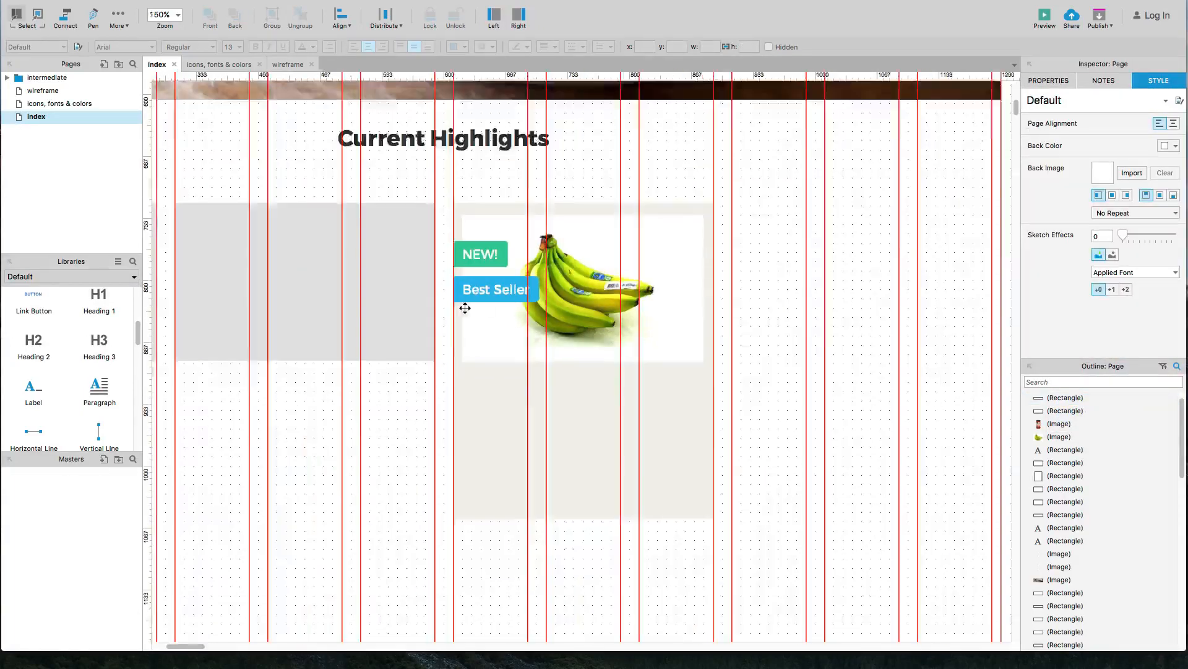
{"action": "left_click_drag", "start_coordinate": [467, 518], "coordinate": [459, 390]}
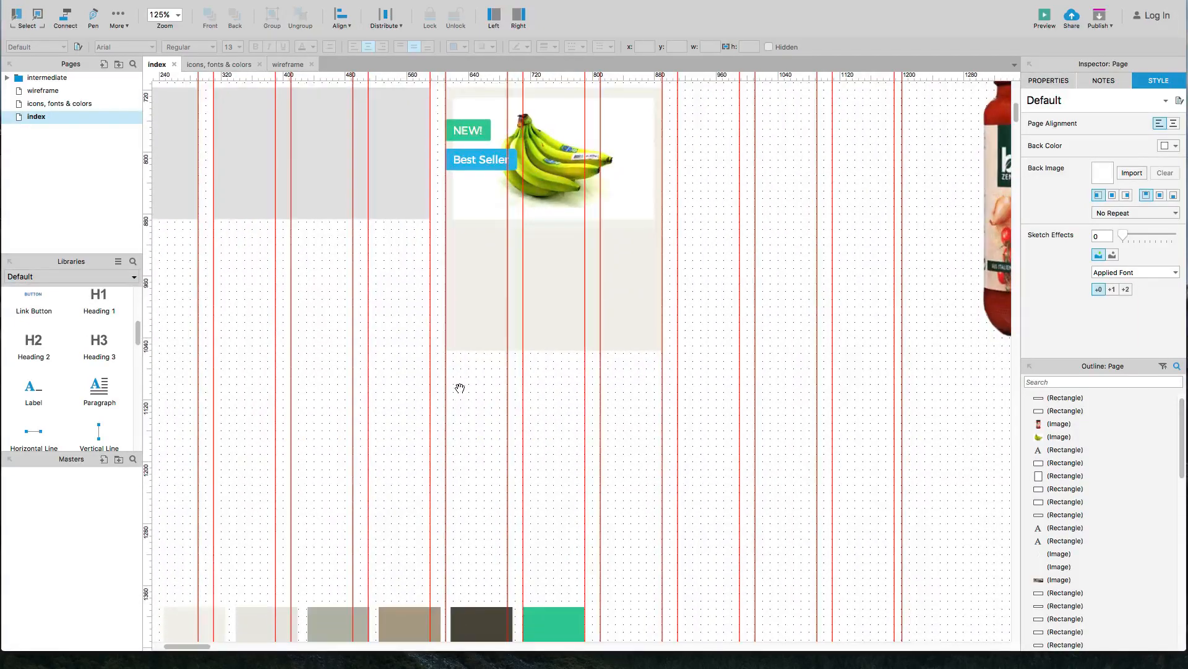
{"action": "scroll", "coordinate": [528, 594], "scroll_direction": "down", "scroll_amount": 3}
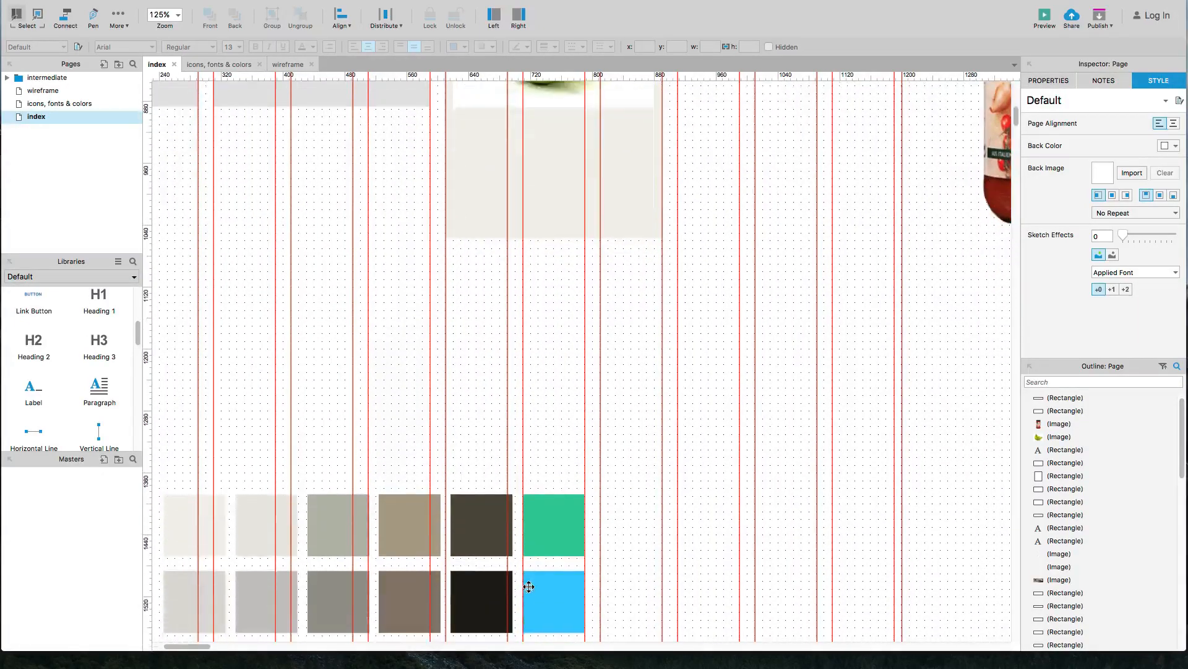
{"action": "left_click", "coordinate": [537, 596]}
{"action": "scroll", "coordinate": [753, 478], "scroll_direction": "up", "scroll_amount": 3}
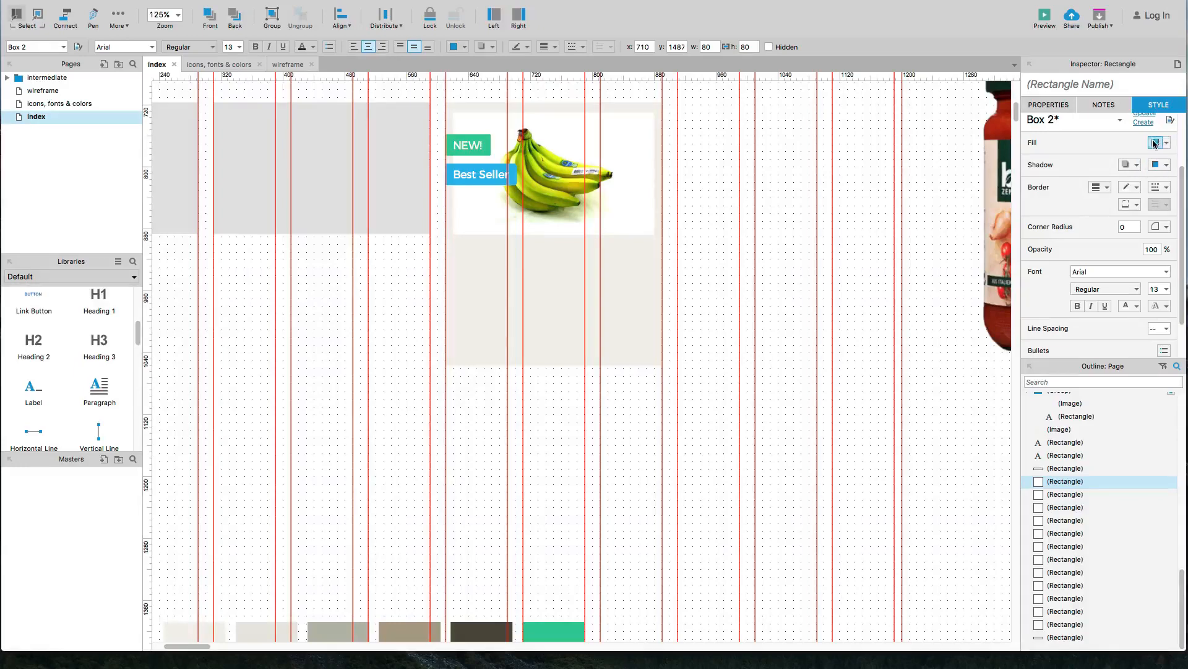
{"action": "left_click", "coordinate": [634, 476]}
{"action": "scroll", "coordinate": [634, 477], "scroll_direction": "down", "scroll_amount": 3}
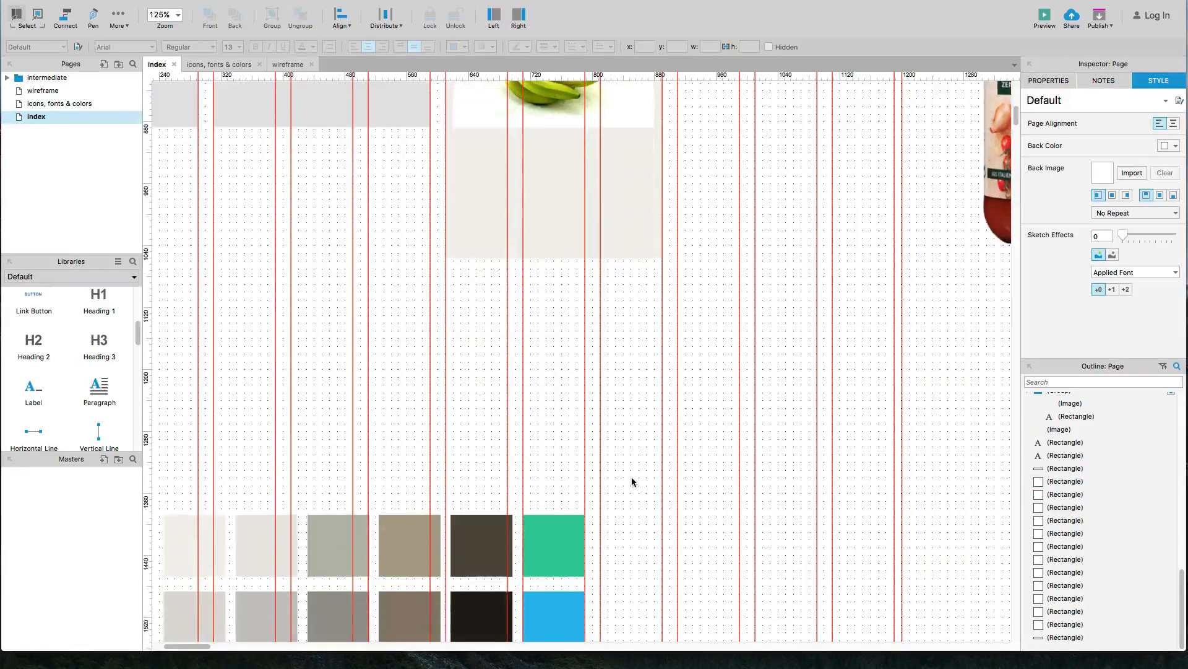
Step: Move the Best Seller label up to y 788, just beneath the NEW! label
{"action": "scroll", "coordinate": [619, 471], "scroll_direction": "up", "scroll_amount": 4}
{"action": "scroll", "coordinate": [437, 200], "scroll_direction": "up", "scroll_amount": 5}
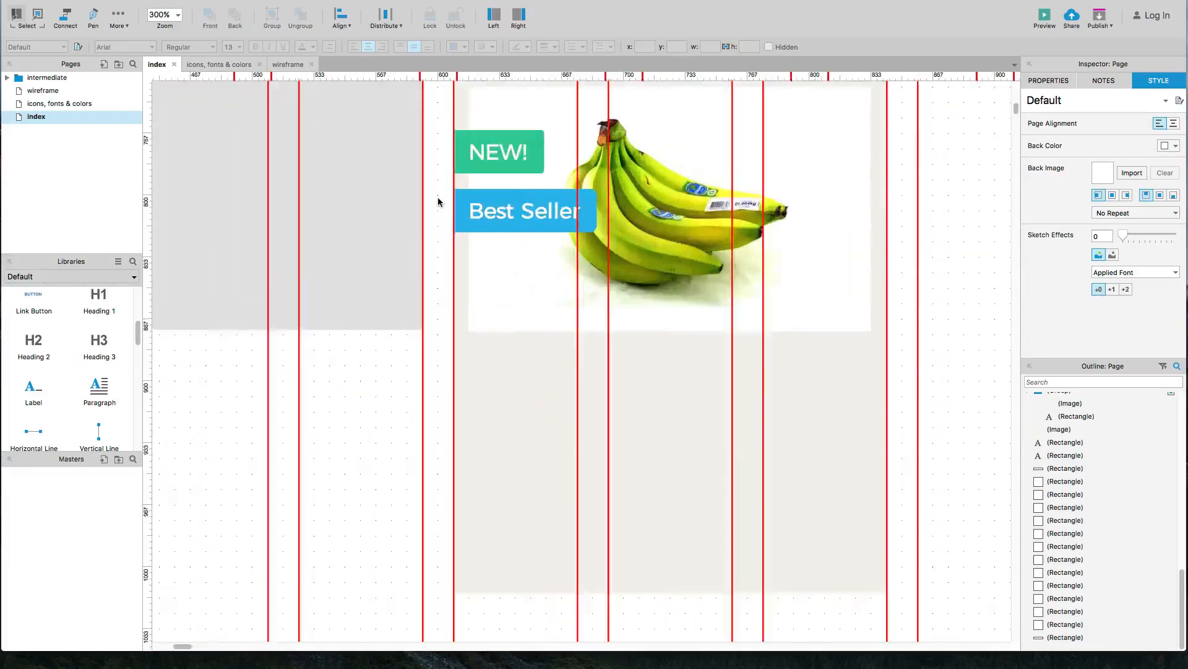
{"action": "left_click", "coordinate": [508, 214]}
{"action": "left_click_drag", "start_coordinate": [508, 214], "coordinate": [499, 205]}
{"action": "scroll", "coordinate": [499, 205], "scroll_direction": "up", "scroll_amount": 3}
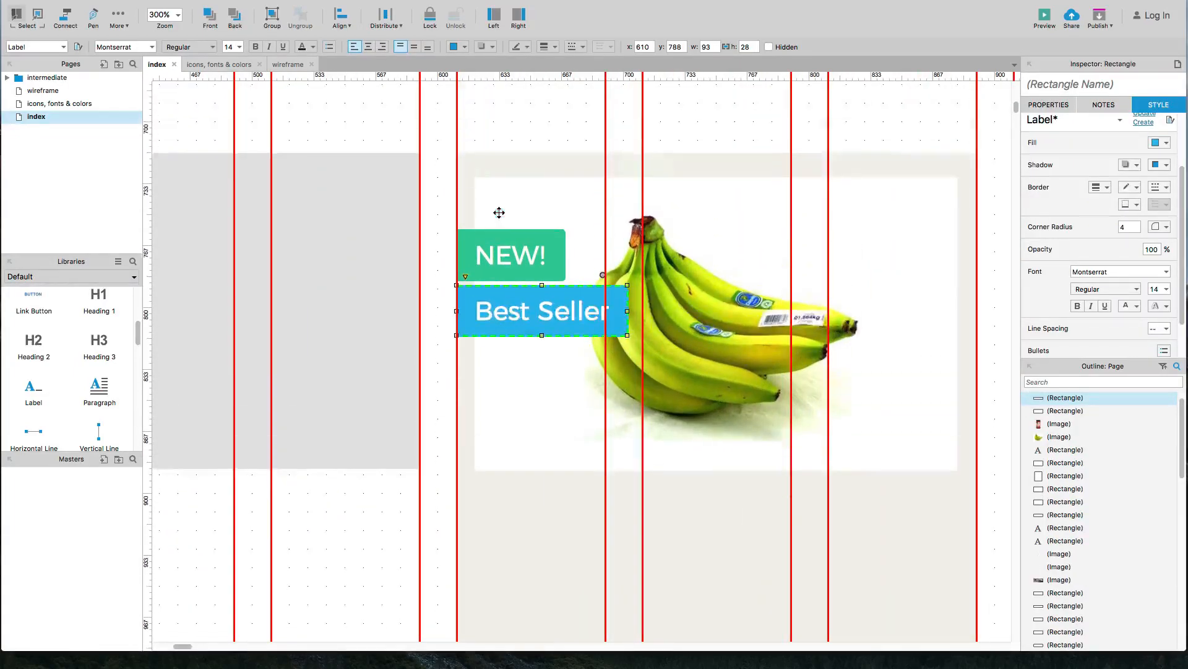
Step: Shift the NEW! and Best Seller labels up together by 12 pixels to y 746
{"action": "left_click", "coordinate": [502, 250], "text": "shift"}
{"action": "key", "text": "shift+Up"}
{"action": "key", "text": "Up"}
{"action": "key", "text": "Up"}
{"action": "scroll", "coordinate": [506, 286], "scroll_direction": "down", "scroll_amount": 3}
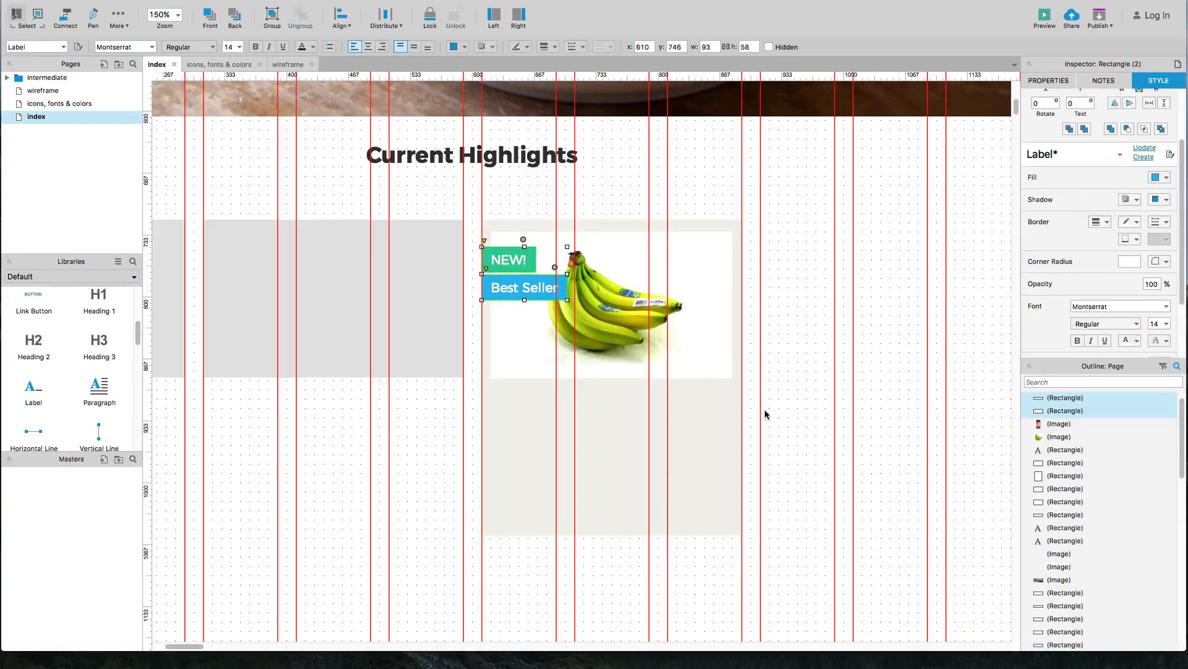
{"action": "left_click", "coordinate": [765, 414]}
Step: Add a Heading 3 reading "Chiquita Banana" below the banana image at x 620, y 911
{"action": "scroll", "coordinate": [741, 387], "scroll_direction": "down", "scroll_amount": 2}
{"action": "scroll", "coordinate": [741, 387], "scroll_direction": "right", "scroll_amount": 3}
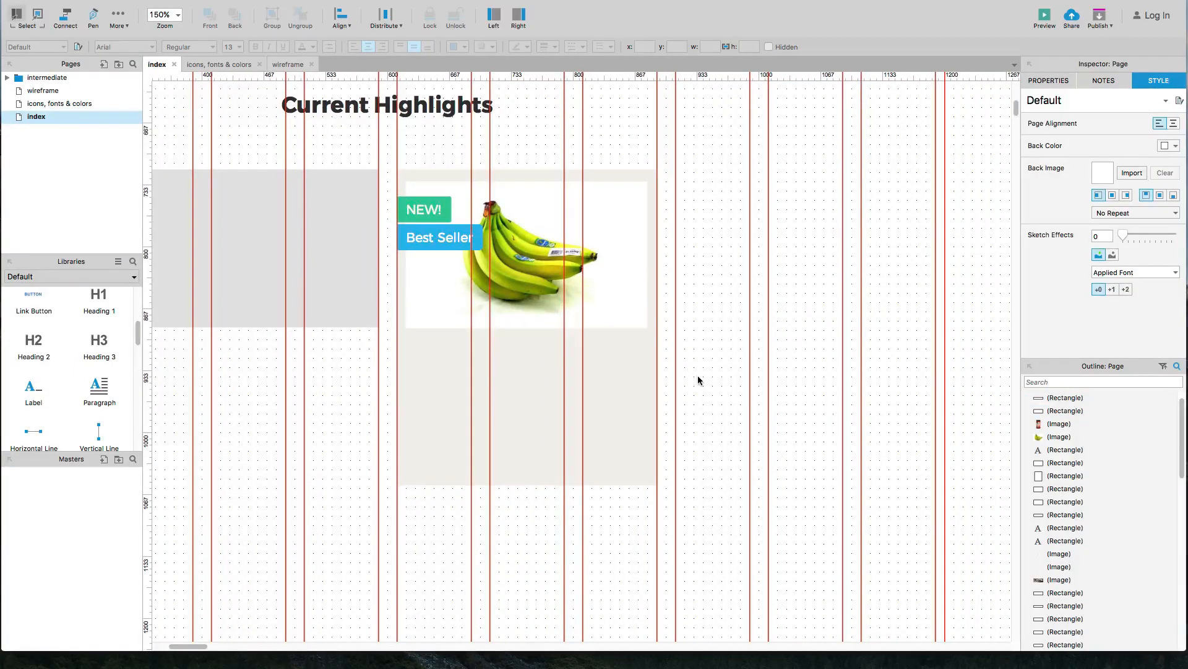
{"action": "left_click_drag", "start_coordinate": [99, 350], "coordinate": [405, 349]}
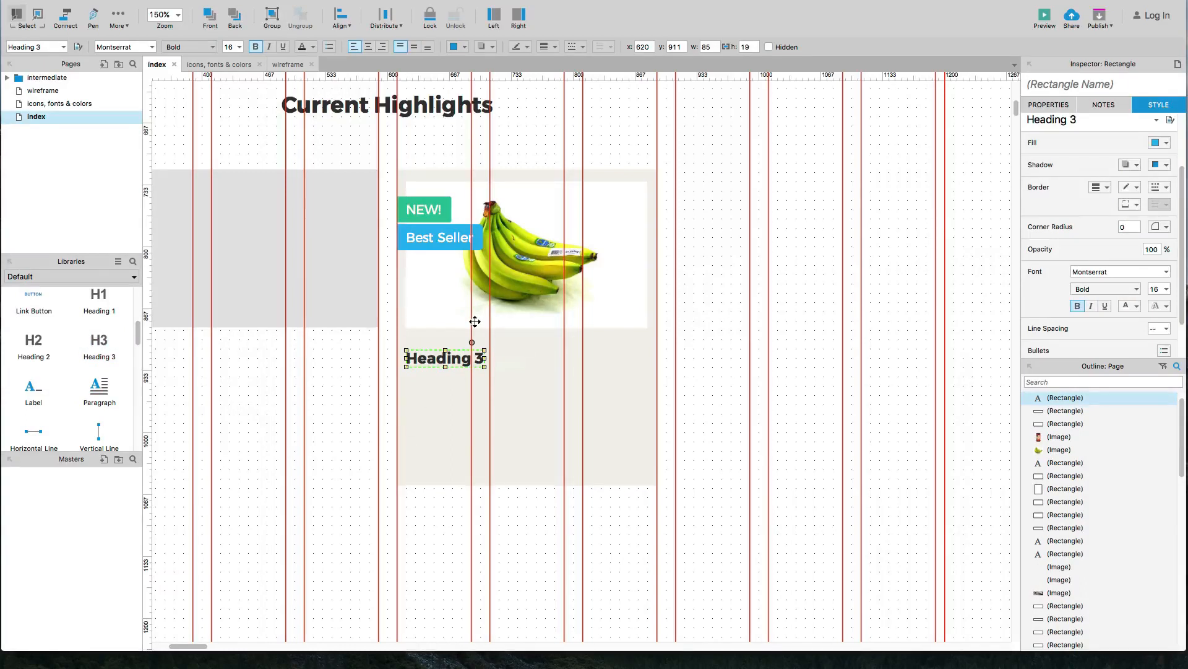
{"action": "type", "text": "Ch"}
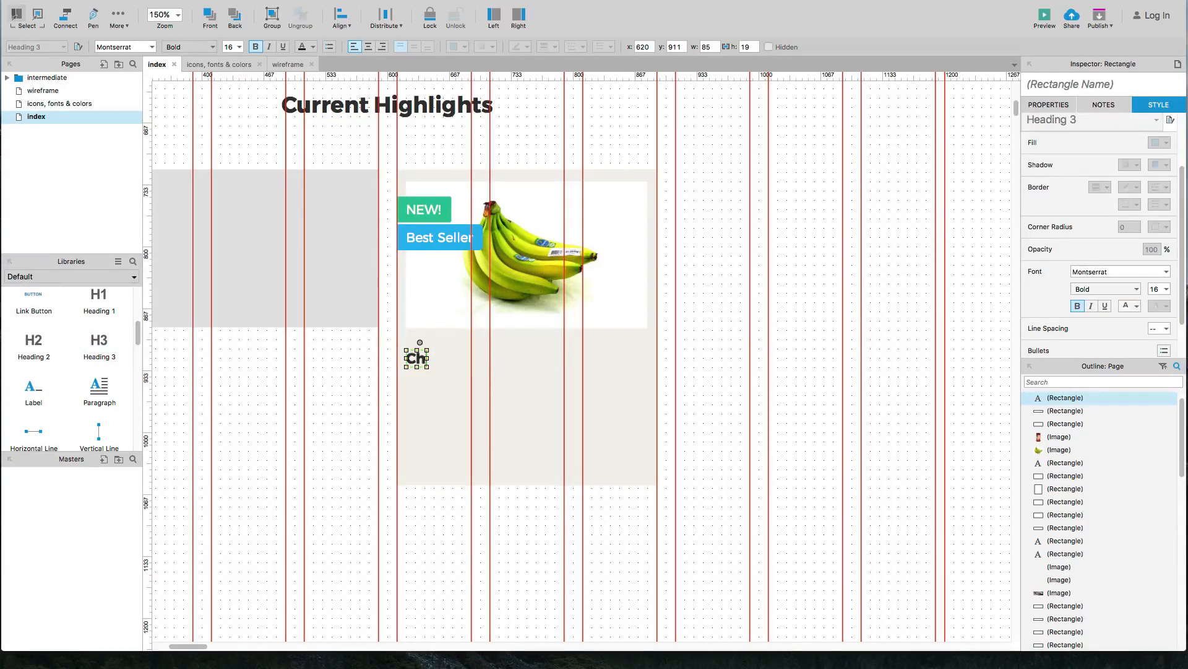
{"action": "type", "text": "iquita Banana"}
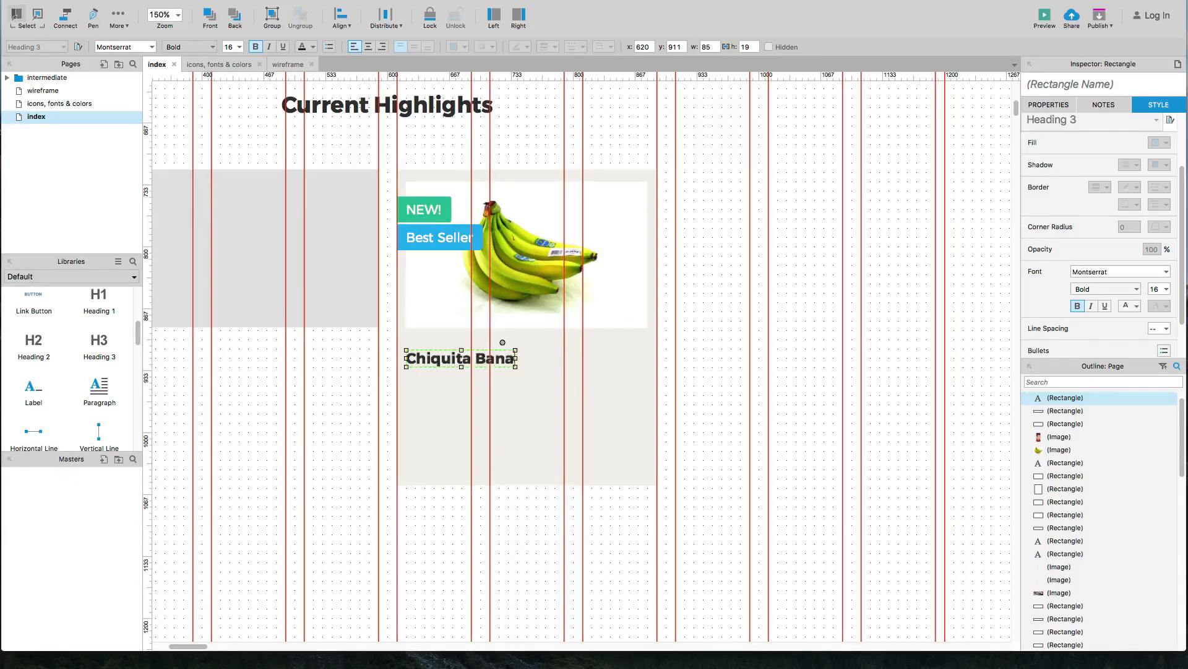
{"action": "left_click", "coordinate": [344, 420]}
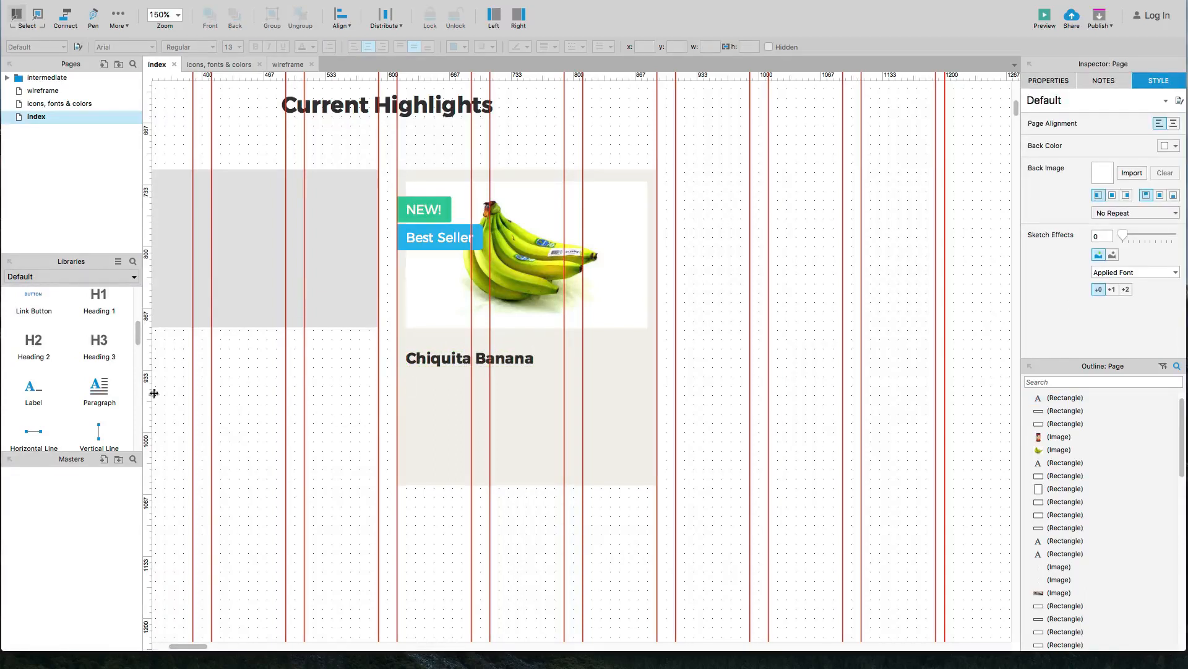
Step: Add a Label beneath the Chiquita Banana heading at x 620, y 940, with Light typeface and font size 10
{"action": "left_click_drag", "start_coordinate": [106, 357], "coordinate": [406, 370]}
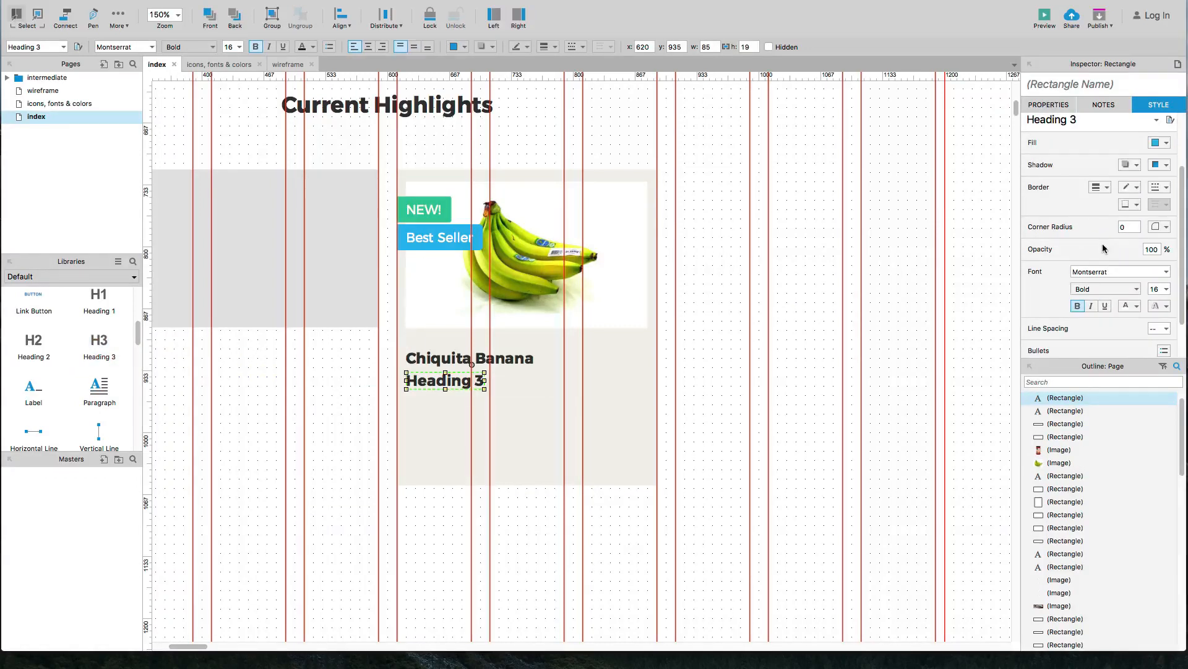
{"action": "key", "text": "Delete"}
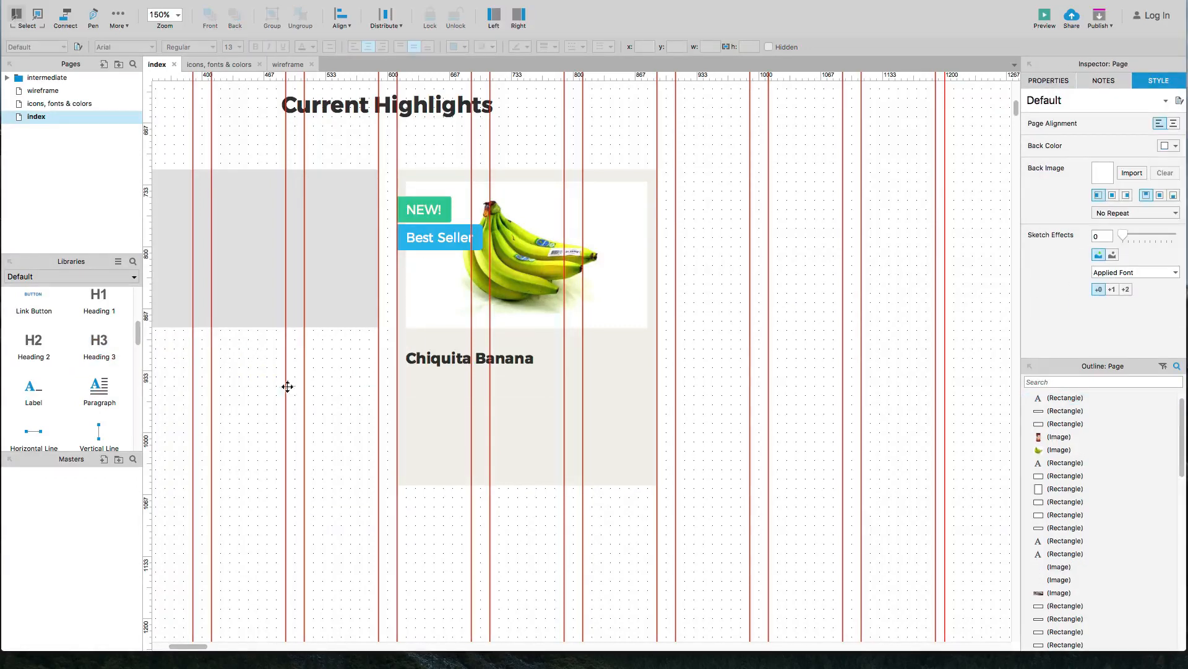
{"action": "left_click_drag", "start_coordinate": [33, 390], "coordinate": [406, 374]}
{"action": "left_click", "coordinate": [1125, 291]}
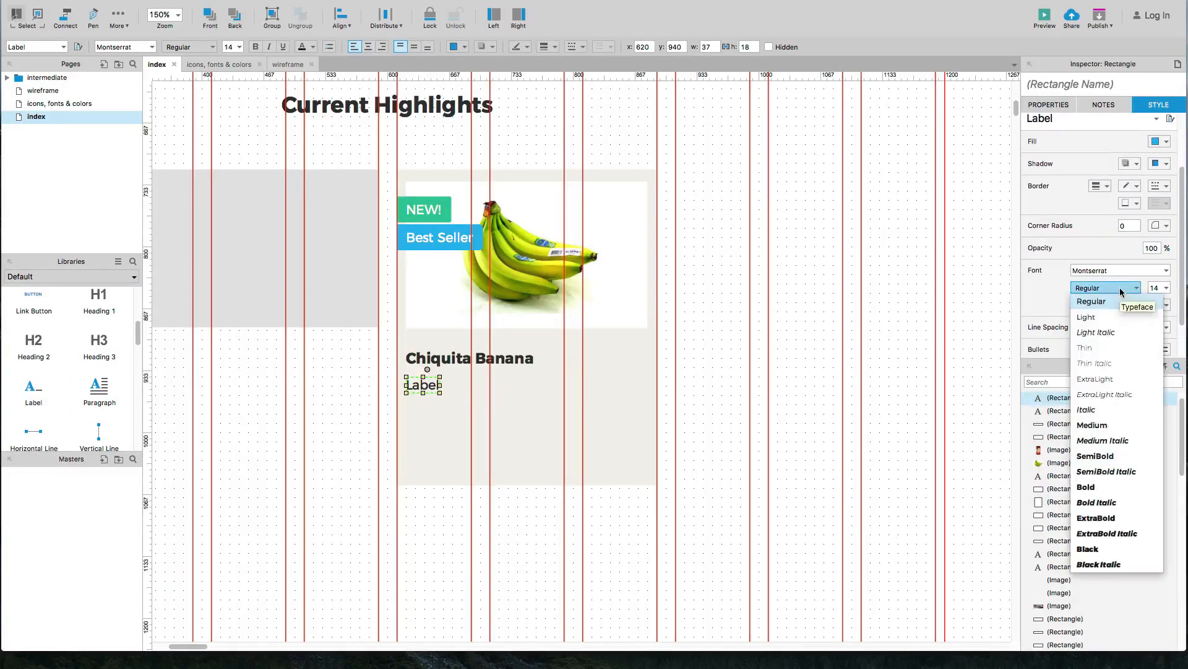
{"action": "left_click", "coordinate": [1106, 315]}
{"action": "left_click", "coordinate": [1150, 287]}
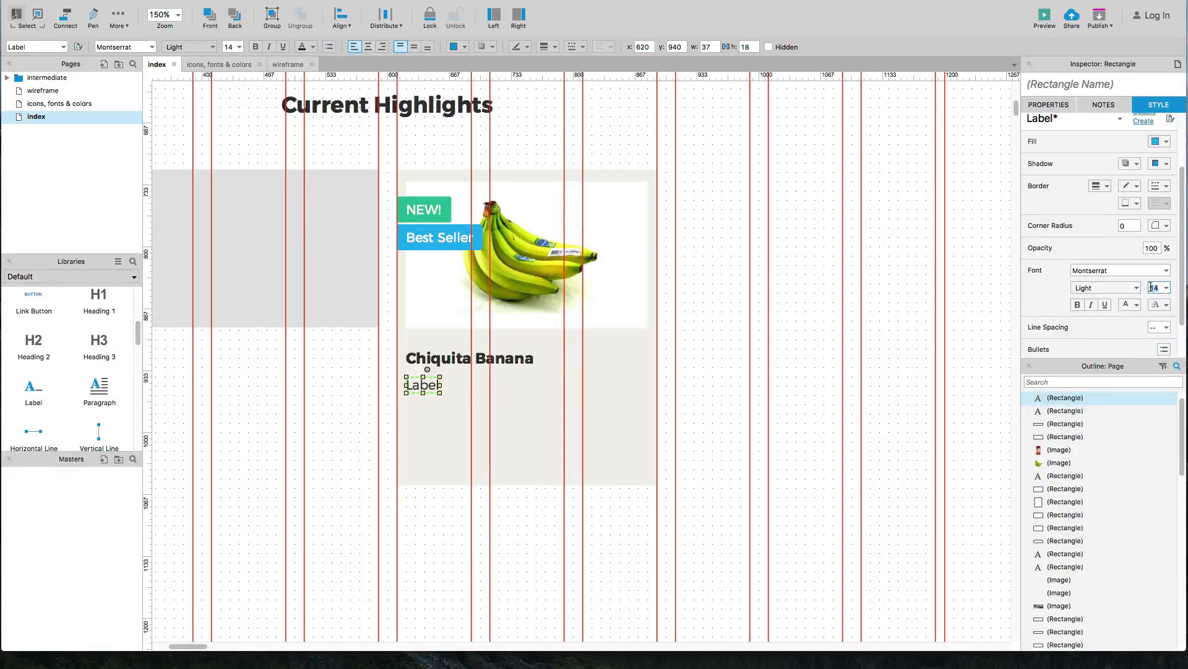
{"action": "type", "text": "10"}
{"action": "key", "text": "Return"}
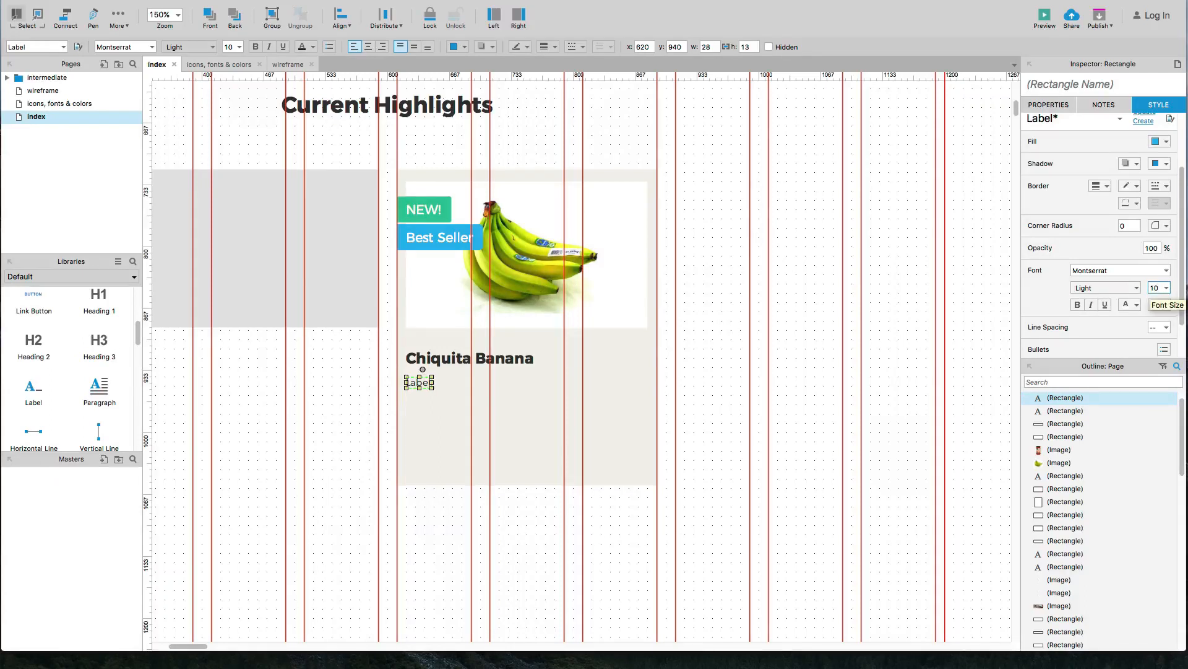
{"action": "left_click", "coordinate": [821, 402]}
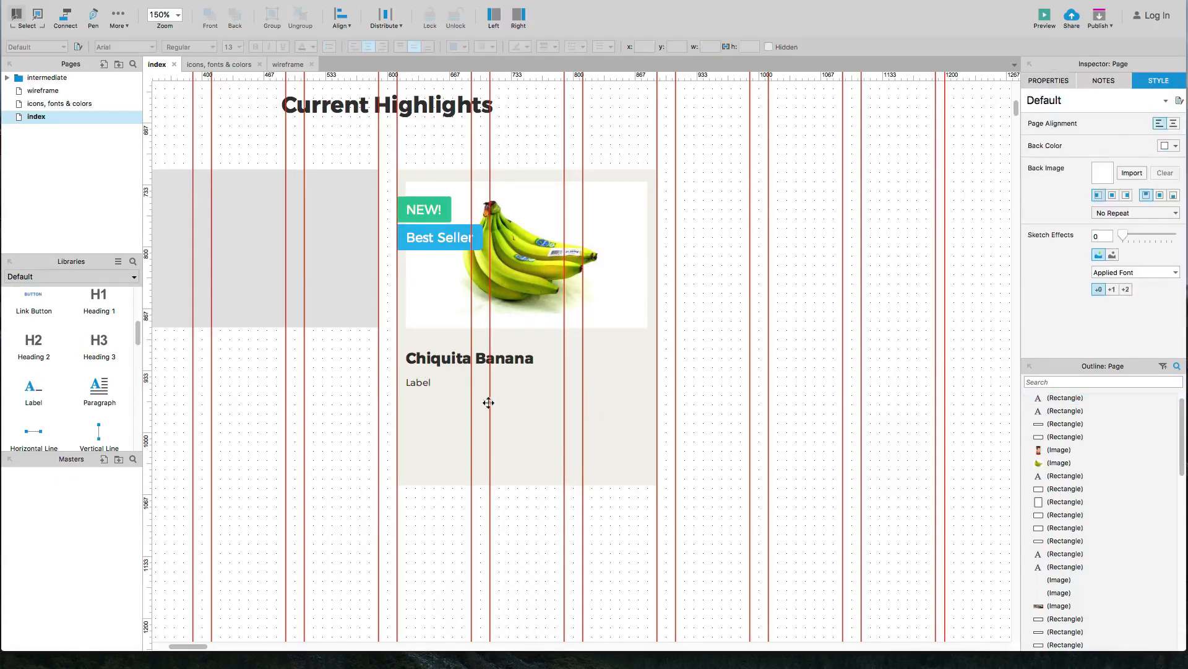
Step: Move the new label up to y 934 and replace its text with the product code 123695874-dzz
{"action": "left_click", "coordinate": [414, 383]}
{"action": "key", "text": "Up"}
{"action": "key", "text": "Up"}
{"action": "key", "text": "Up"}
{"action": "key", "text": "Up"}
{"action": "key", "text": "Up"}
{"action": "key", "text": "Up"}
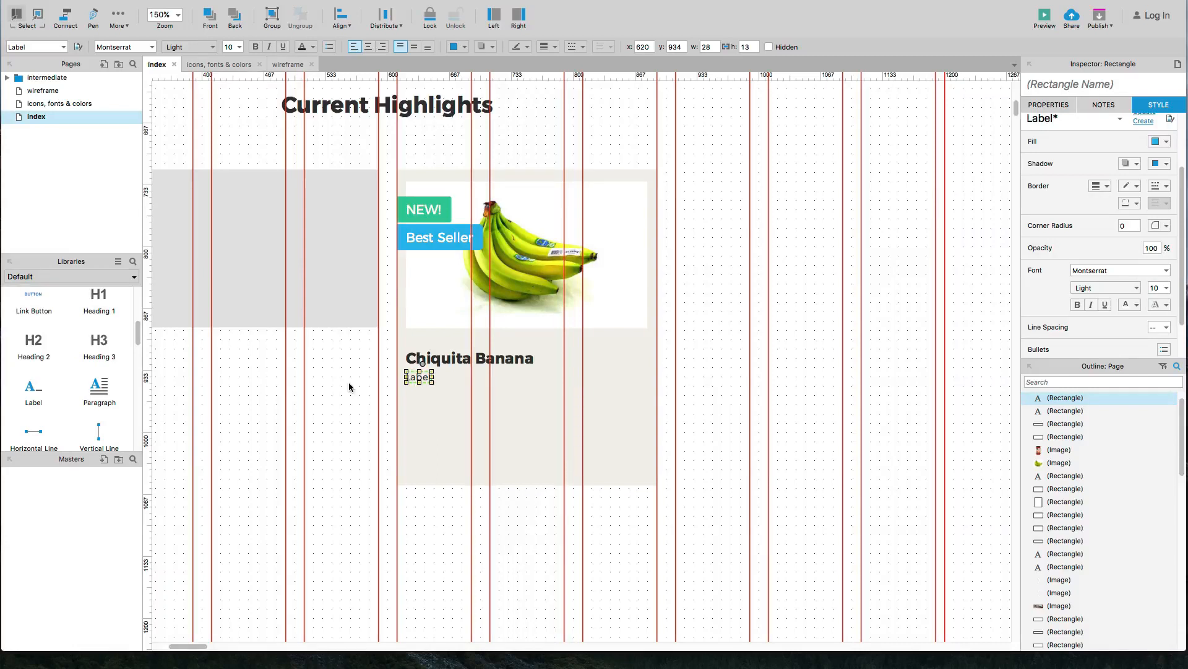
{"action": "type", "text": "12"}
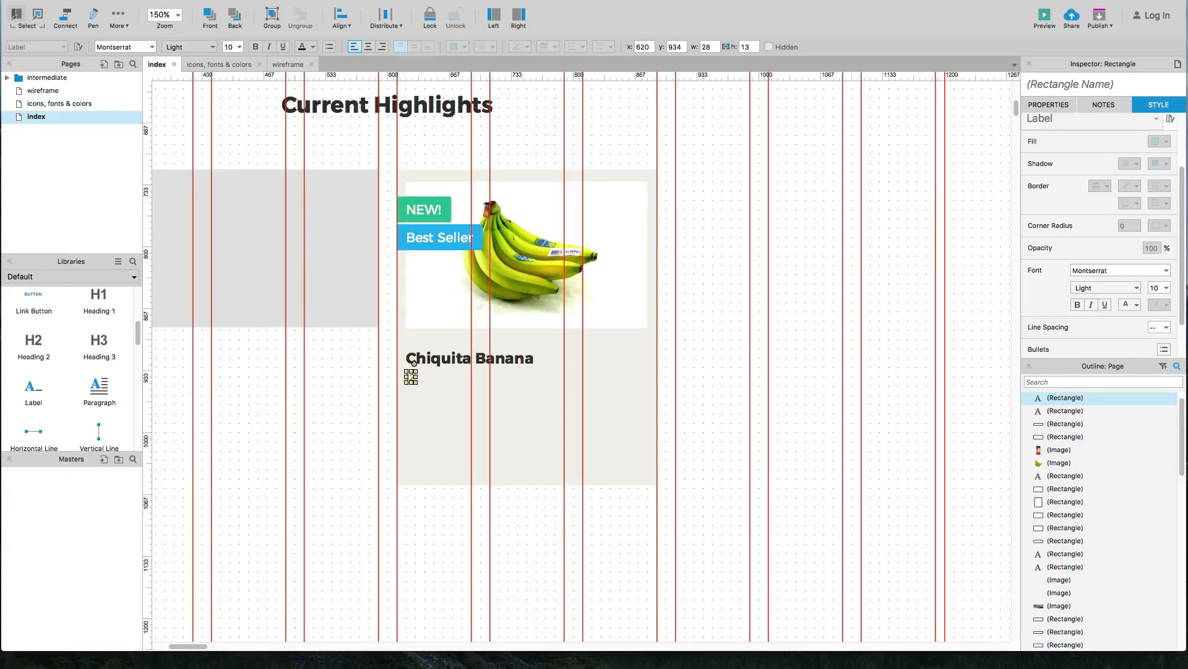
{"action": "type", "text": "3695874-dzz"}
{"action": "left_click", "coordinate": [444, 554]}
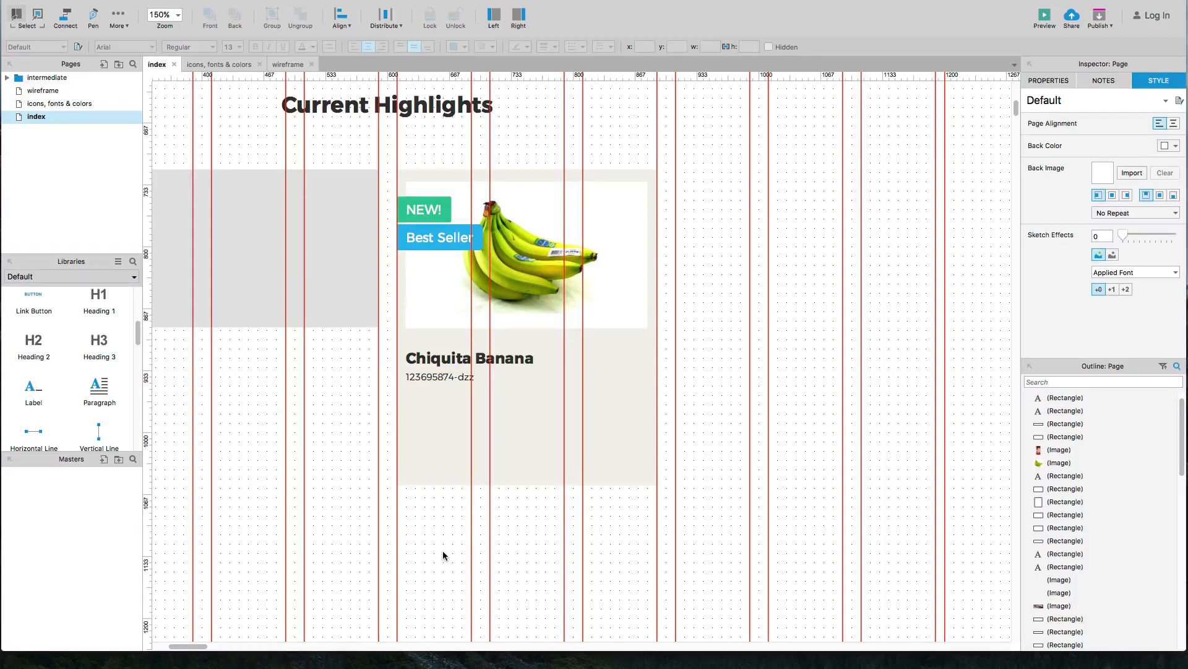
Step: Duplicate the Chiquita Banana heading below the product code and change the copy's text to 0.75$
{"action": "left_click_drag", "start_coordinate": [433, 356], "coordinate": [435, 417]}
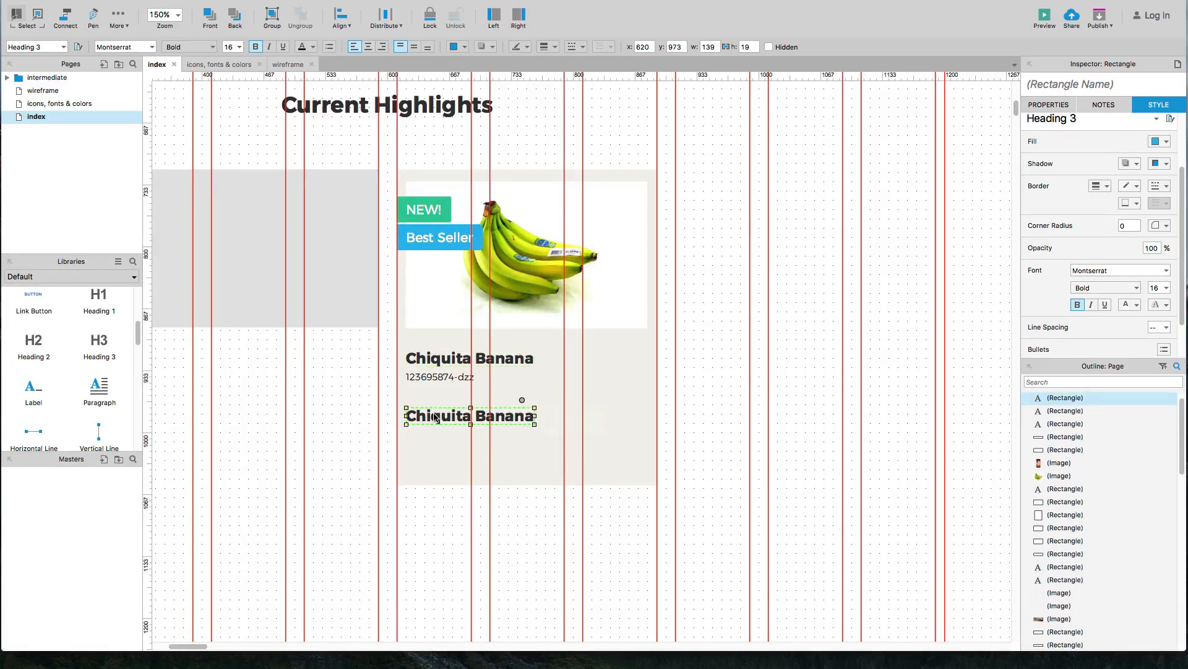
{"action": "type", "text": "0"}
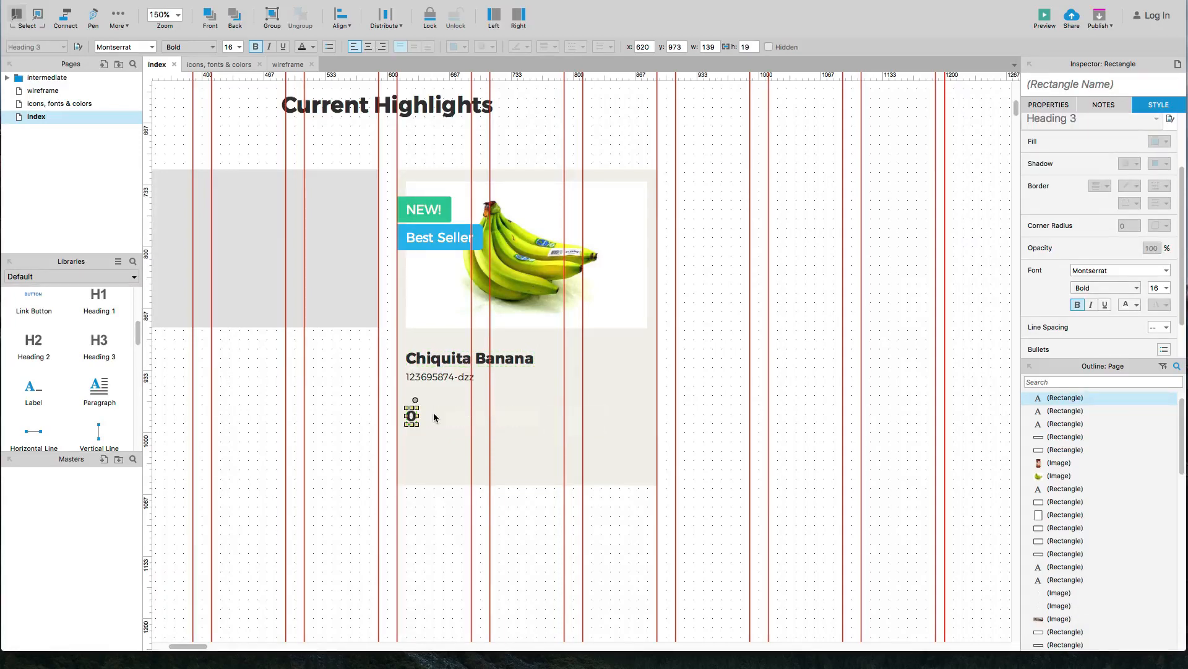
{"action": "type", "text": "."}
{"action": "type", "text": "12"}
{"action": "key", "text": "shift+Left"}
{"action": "type", "text": "75$"}
{"action": "left_click", "coordinate": [429, 533]}
Step: Move the 0.75$ price up to y 963, closer to the product code
{"action": "left_click", "coordinate": [430, 419]}
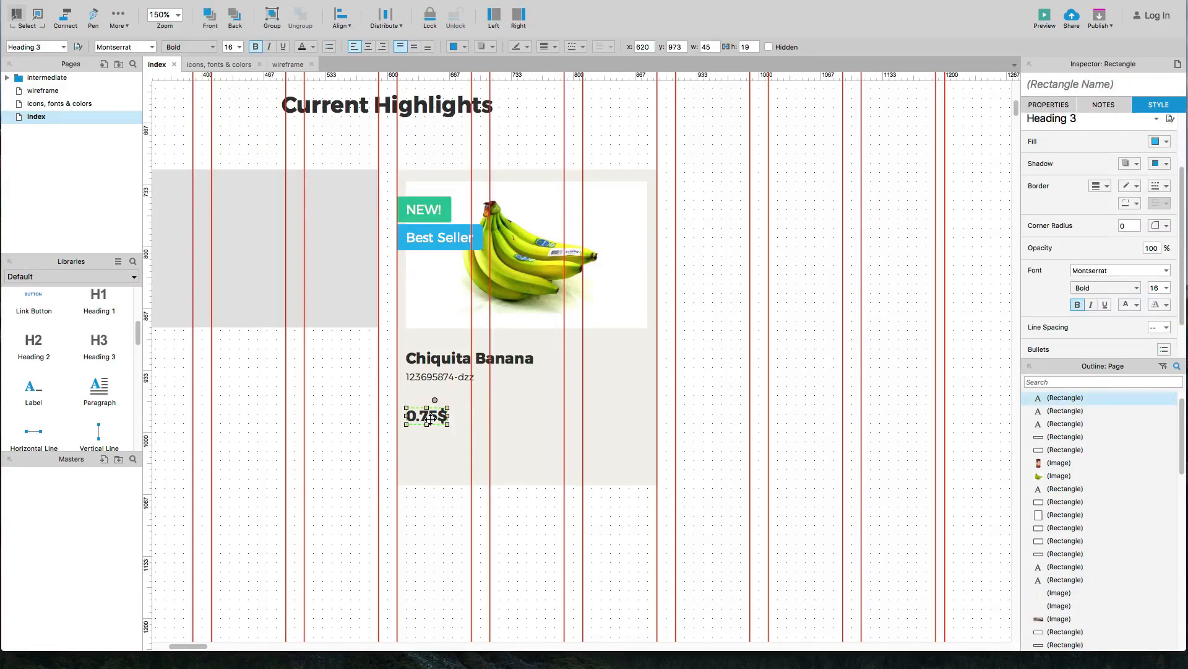
{"action": "key", "text": "shift+Up"}
{"action": "key", "text": "shift+Up"}
{"action": "key", "text": "shift+Down"}
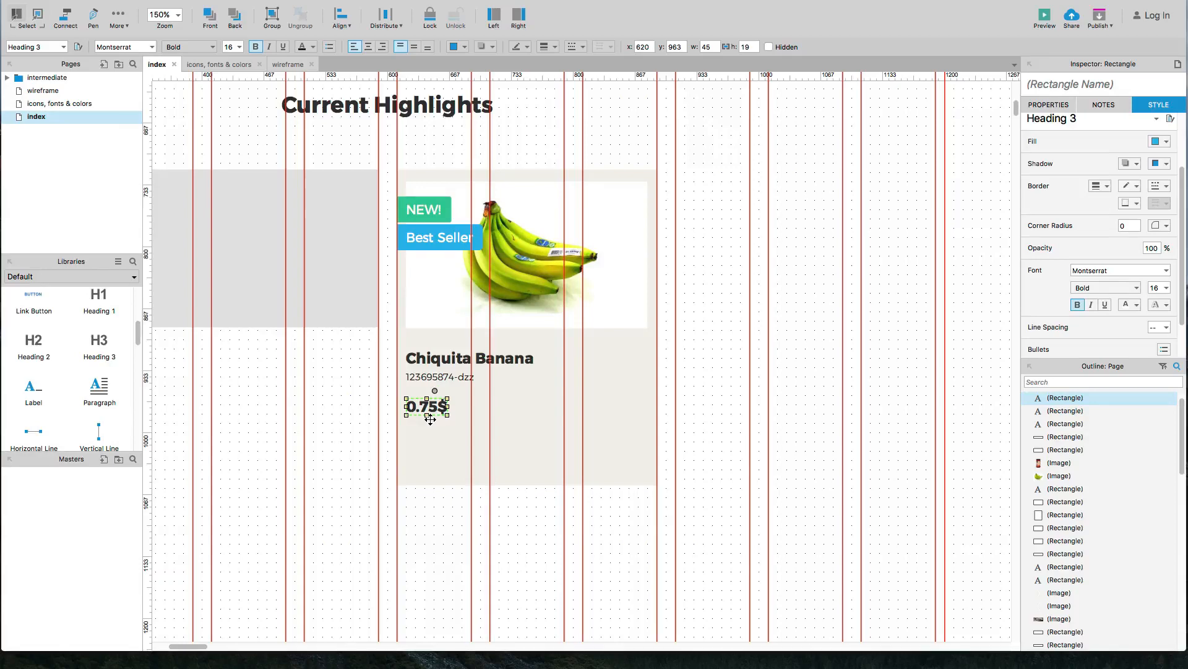
{"action": "left_click", "coordinate": [369, 436]}
Step: Copy the dark checklist icon from the icons, fonts & colors page
{"action": "scroll", "coordinate": [386, 436], "scroll_direction": "down", "scroll_amount": 2}
{"action": "scroll", "coordinate": [416, 287], "scroll_direction": "up", "scroll_amount": 5}
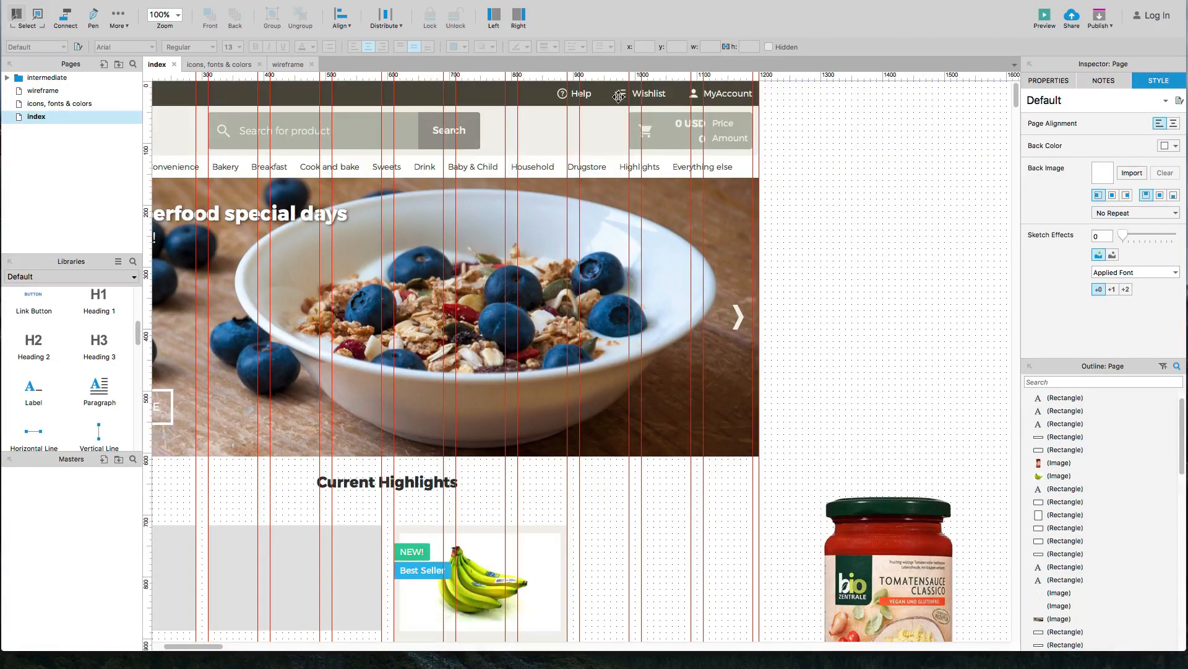
{"action": "left_click", "coordinate": [618, 96]}
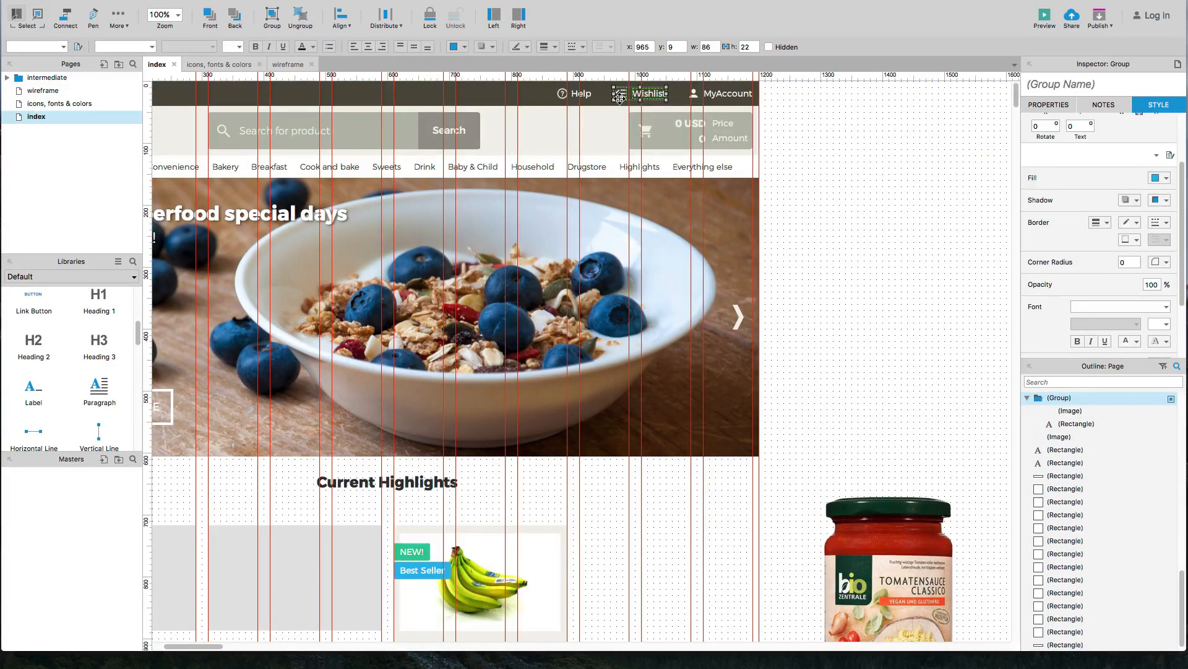
{"action": "scroll", "coordinate": [536, 486], "scroll_direction": "down", "scroll_amount": 2}
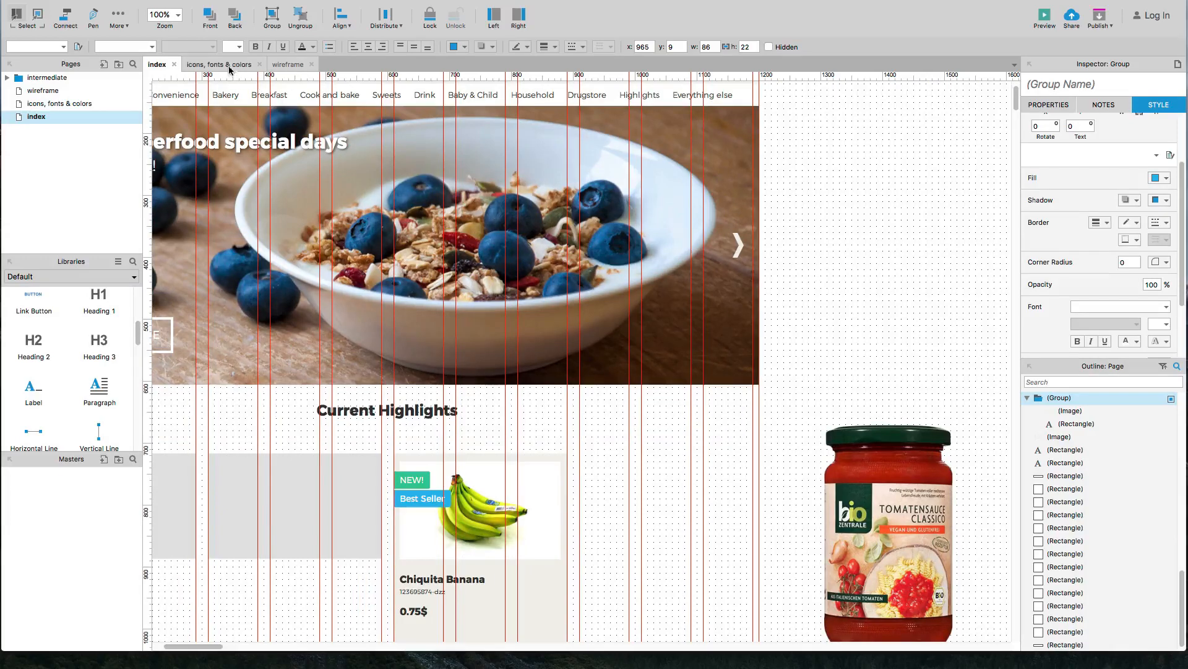
{"action": "key", "text": "ctrl+Tab"}
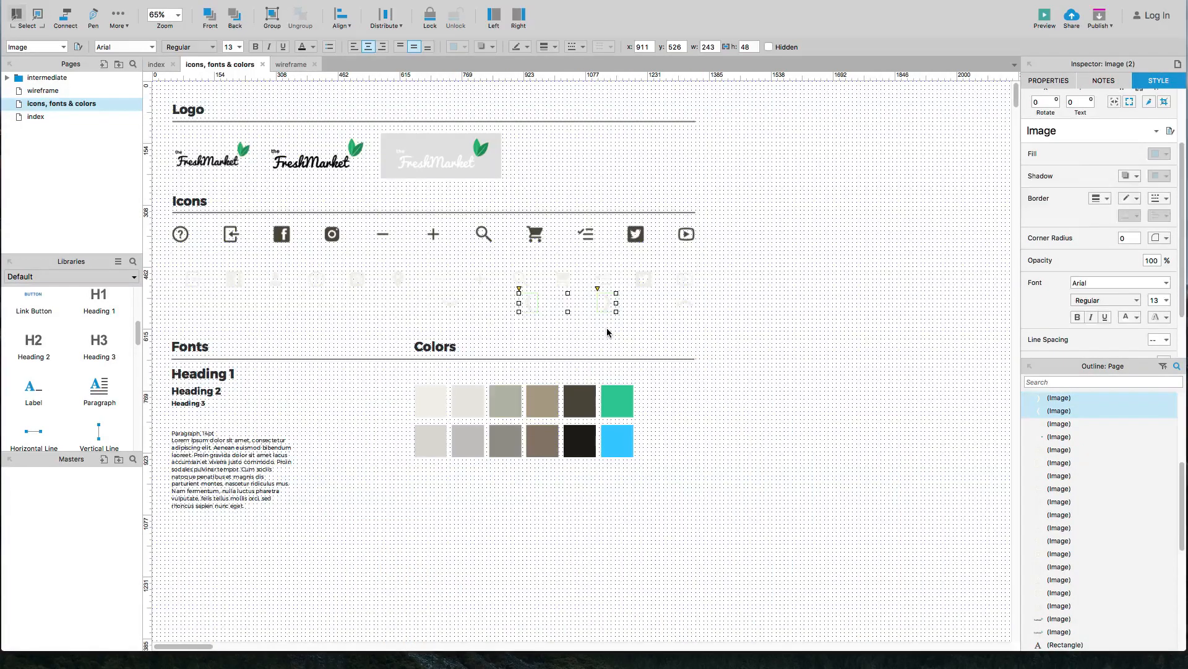
{"action": "left_click", "coordinate": [607, 332]}
{"action": "left_click", "coordinate": [583, 229]}
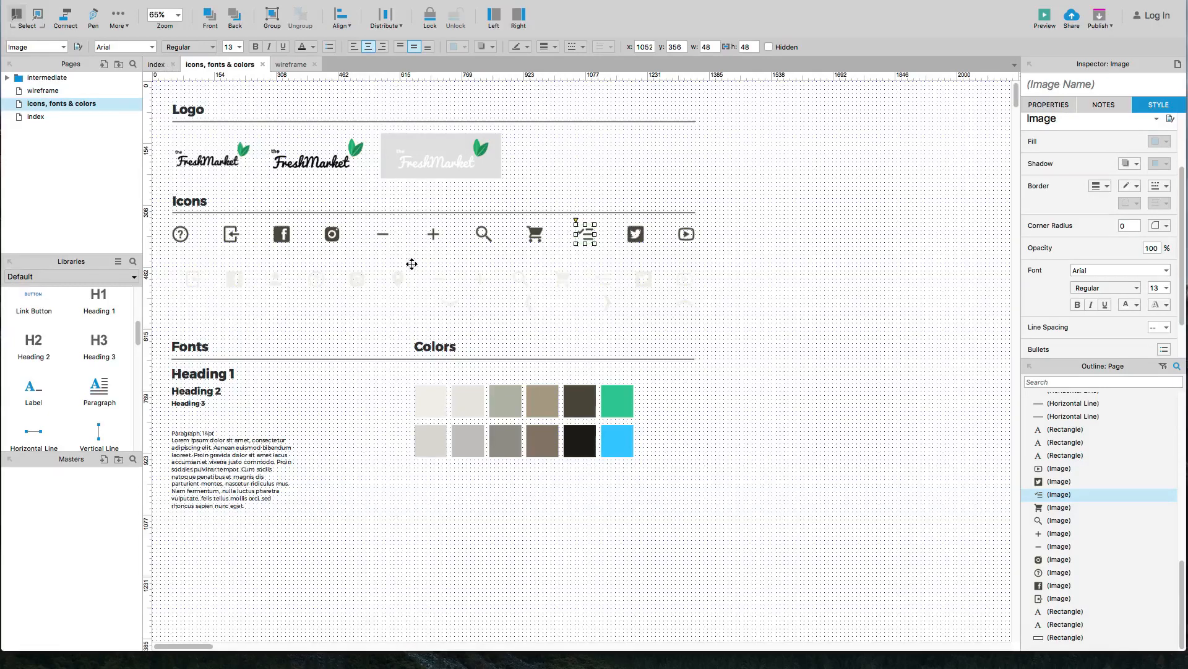
Step: Paste the checklist icon on the index page and place it over the banana image's lower-right corner at x 827, y 833
{"action": "key", "text": "ctrl+shift+Tab"}
{"action": "scroll", "coordinate": [458, 372], "scroll_direction": "down", "scroll_amount": 2}
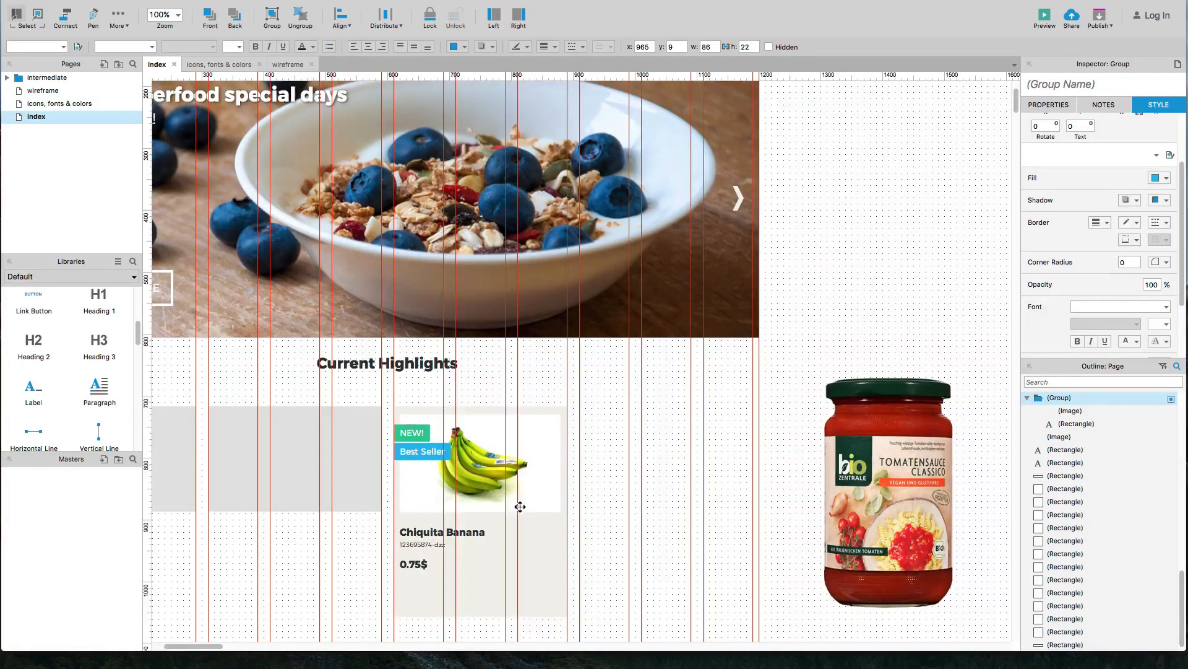
{"action": "scroll", "coordinate": [520, 506], "scroll_direction": "up", "scroll_amount": 5}
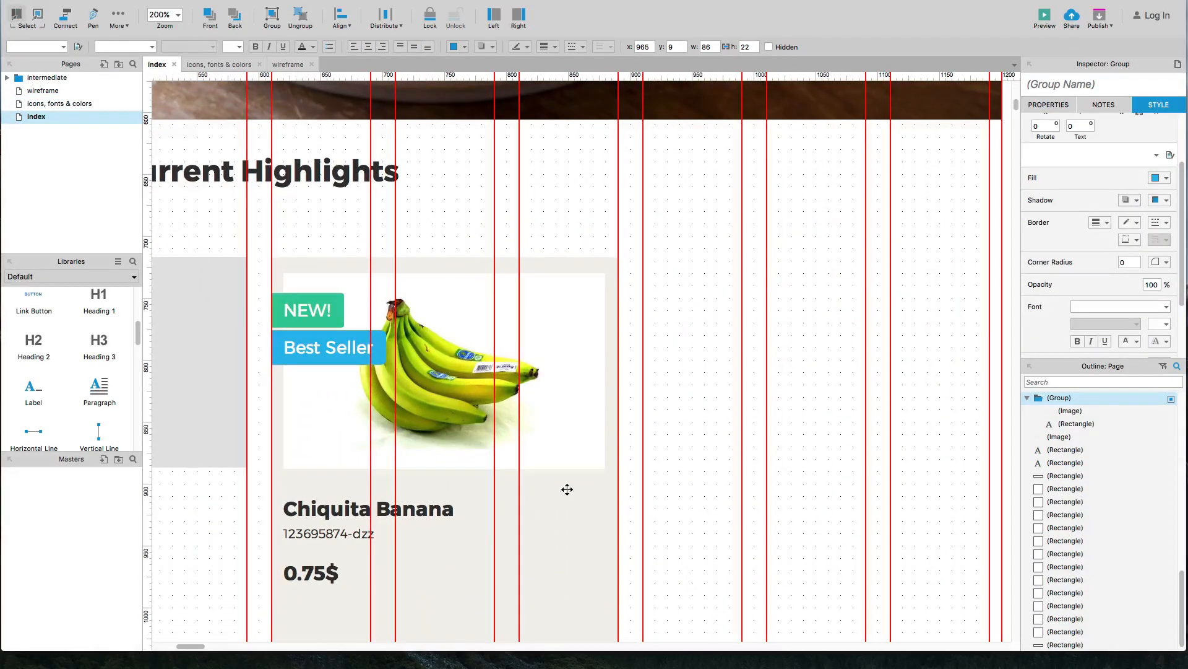
{"action": "key", "text": "ctrl+v"}
{"action": "left_click_drag", "start_coordinate": [584, 378], "coordinate": [571, 451]}
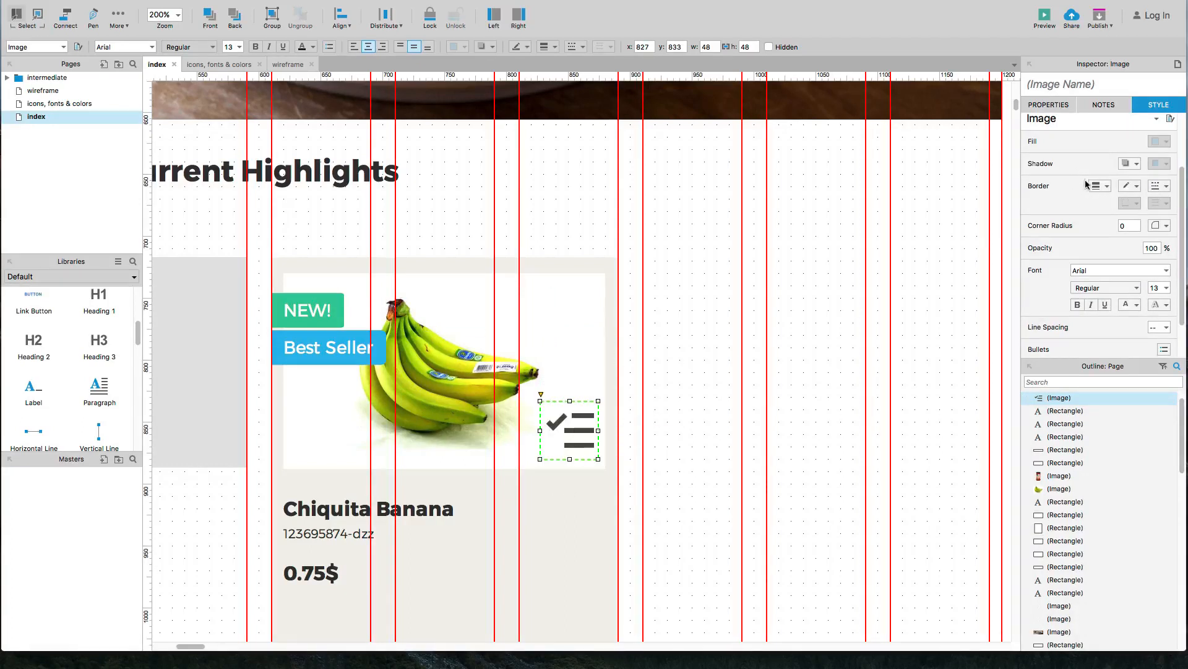
Step: Resize the checklist icon to 25 by 25 and move it to x 846, y 854 in the banana image's corner
{"action": "scroll", "coordinate": [1081, 177], "scroll_direction": "up", "scroll_amount": 3}
{"action": "left_click", "coordinate": [1125, 145]}
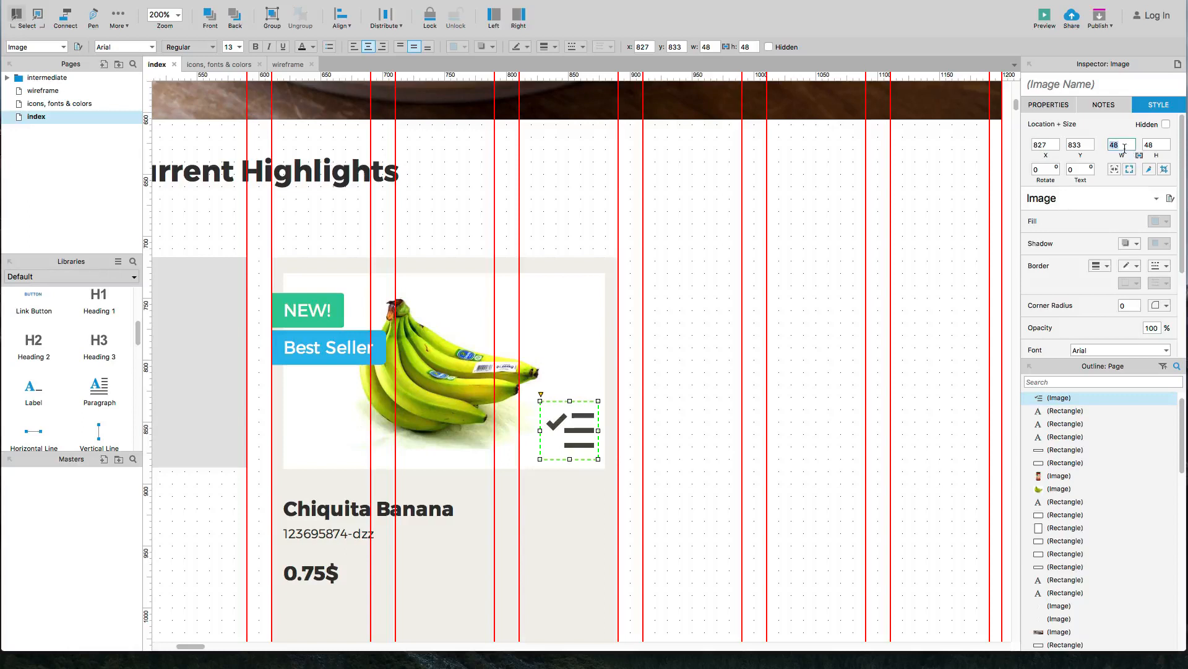
{"action": "key", "text": "Return"}
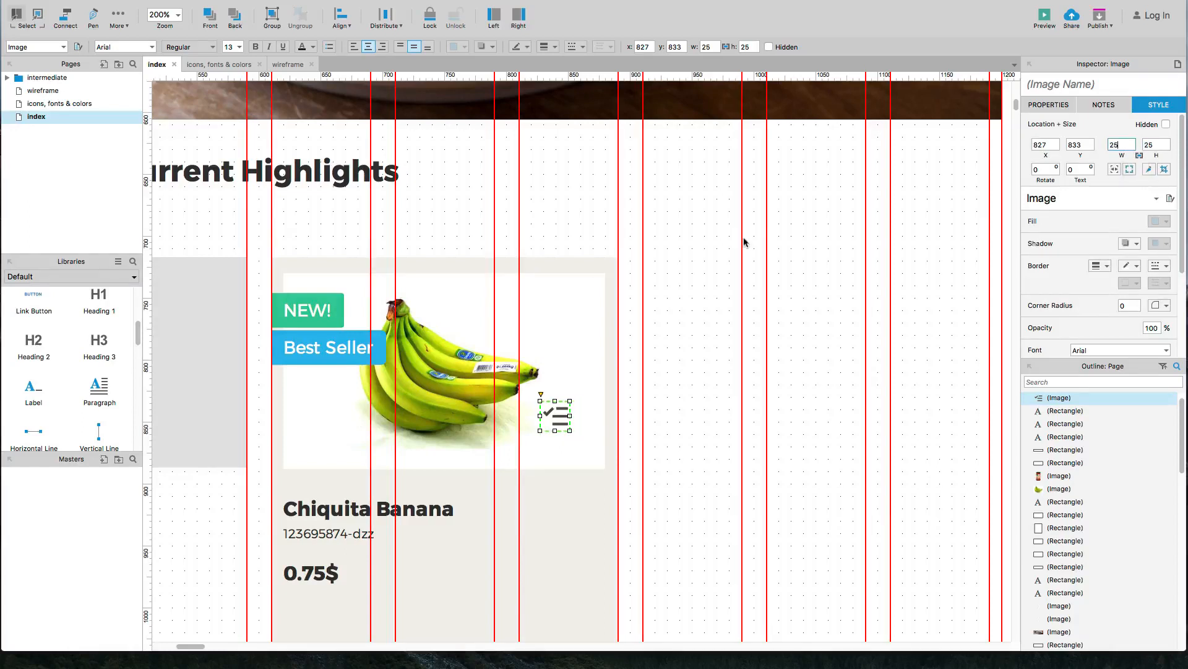
{"action": "left_click_drag", "start_coordinate": [555, 421], "coordinate": [577, 447]}
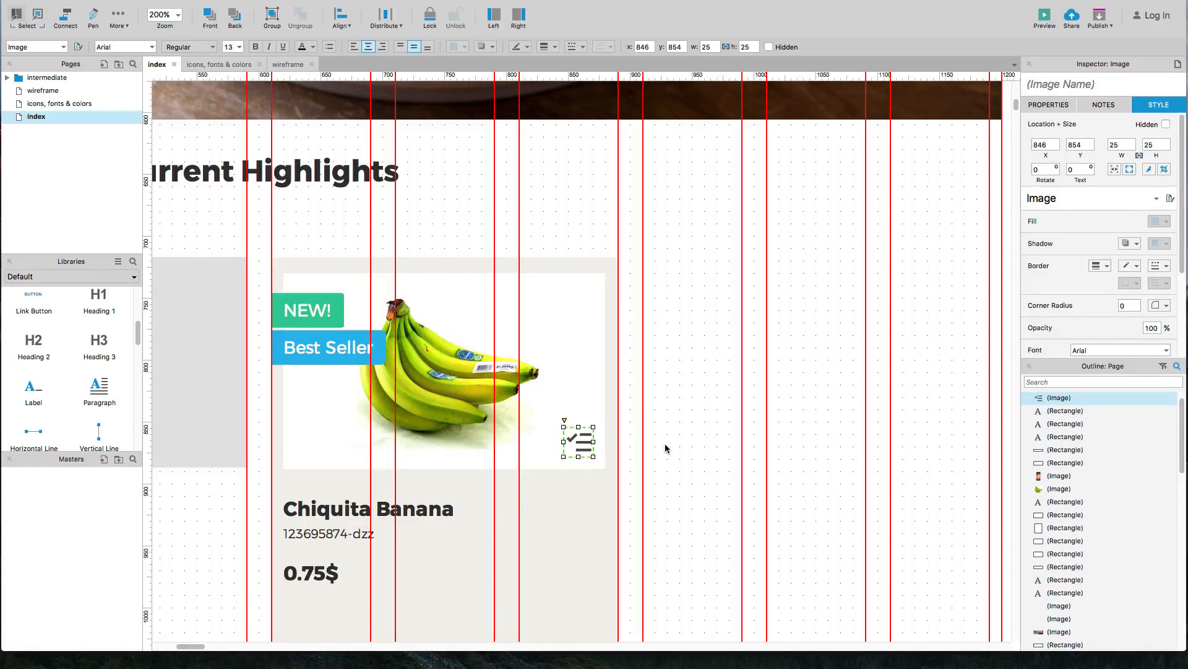
{"action": "left_click", "coordinate": [665, 445]}
Step: Move the 0.75$ price up to y 956, just beneath the product code
{"action": "scroll", "coordinate": [666, 445], "scroll_direction": "down", "scroll_amount": 5}
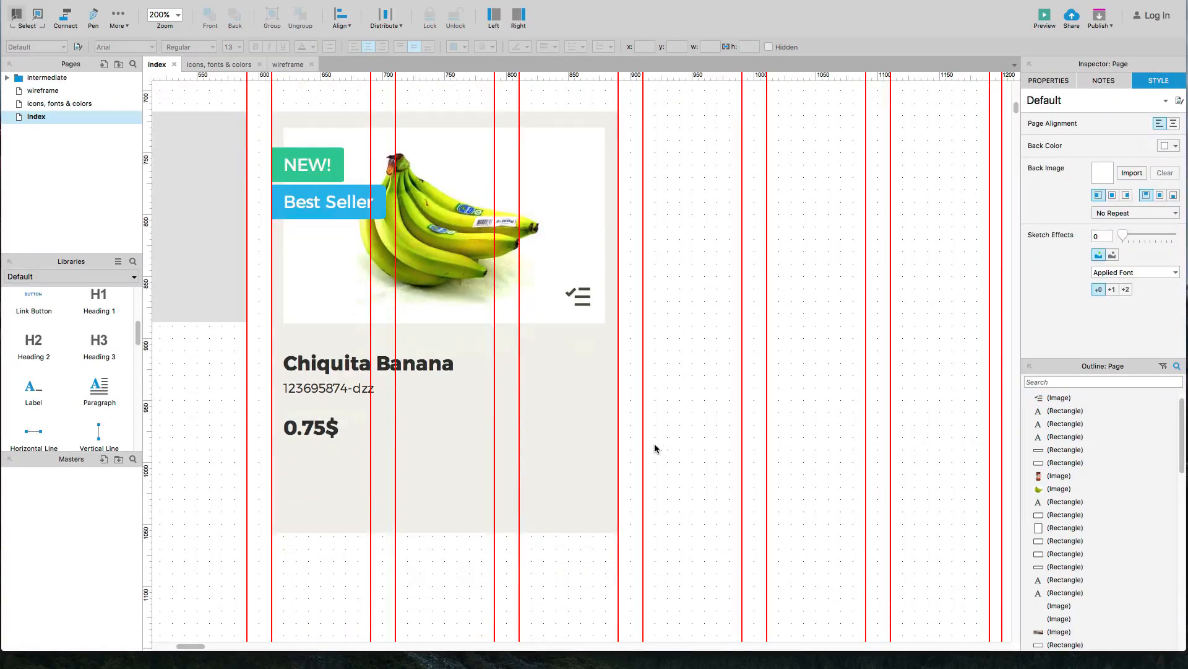
{"action": "left_click_drag", "start_coordinate": [309, 440], "coordinate": [311, 433]}
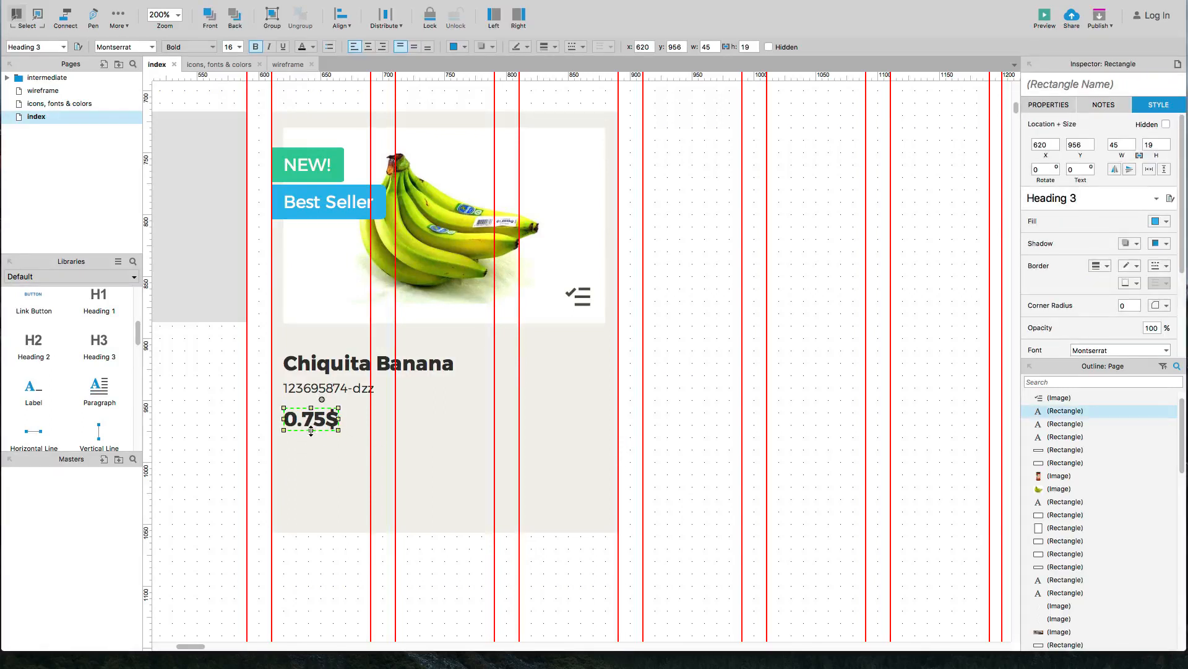
{"action": "left_click", "coordinate": [692, 490]}
Step: Add a Box 2 of about 54 by 53 in the product tile's lower-right corner at x 823, y 995
{"action": "scroll", "coordinate": [517, 491], "scroll_direction": "down", "scroll_amount": 2}
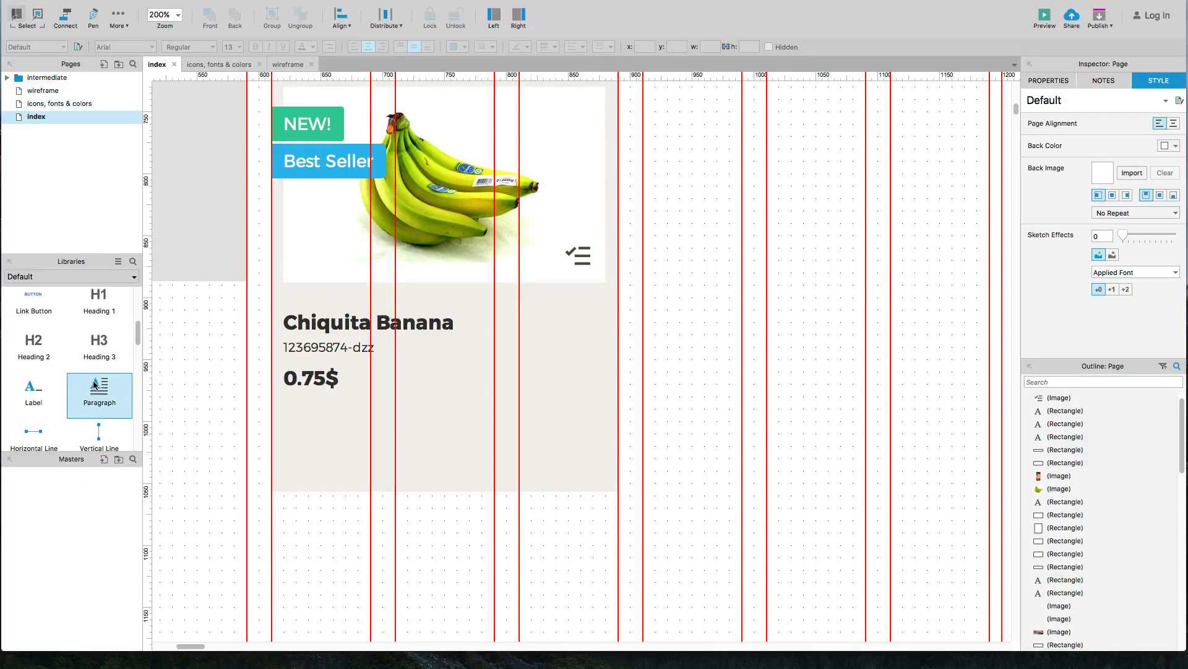
{"action": "scroll", "coordinate": [73, 380], "scroll_direction": "down", "scroll_amount": 3}
{"action": "scroll", "coordinate": [73, 381], "scroll_direction": "up", "scroll_amount": 5}
{"action": "scroll", "coordinate": [74, 382], "scroll_direction": "up", "scroll_amount": 2}
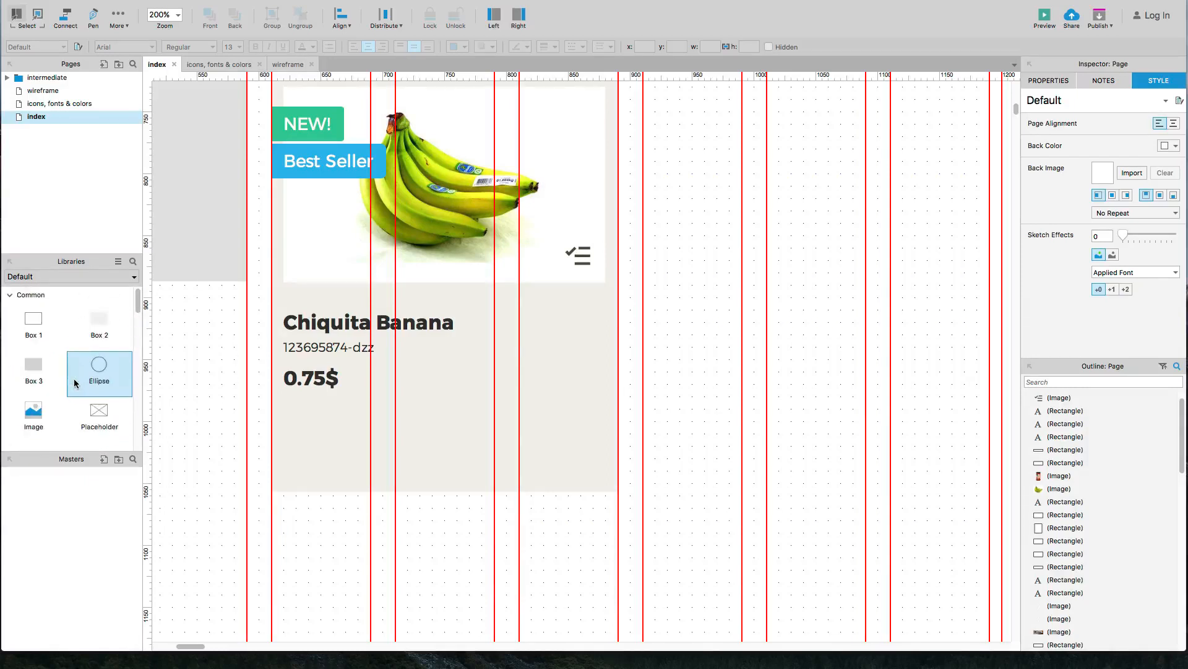
{"action": "left_click_drag", "start_coordinate": [91, 322], "coordinate": [546, 351]}
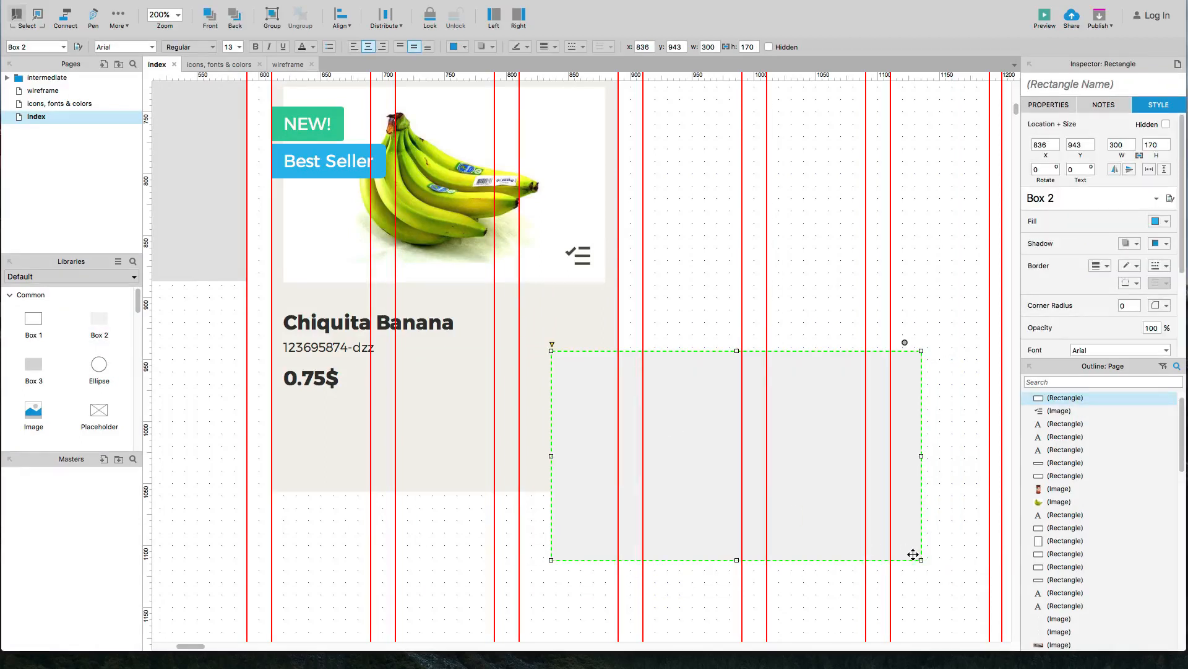
{"action": "left_click_drag", "start_coordinate": [921, 559], "coordinate": [567, 465]}
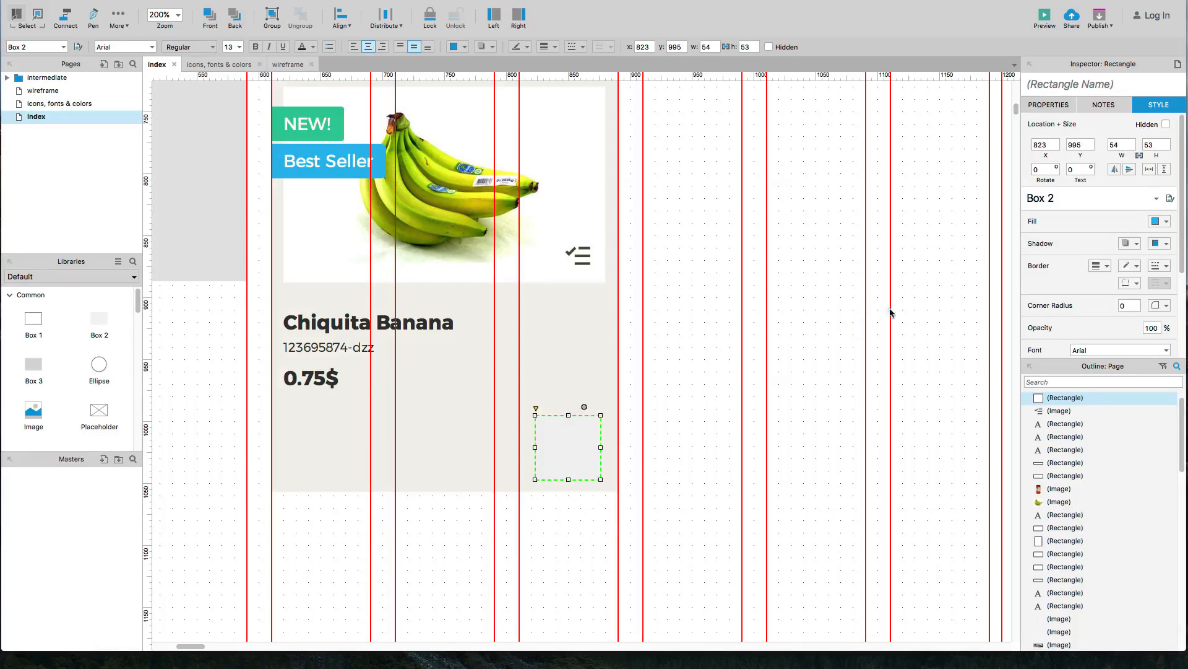
Step: Fill the small box in the tile's lower-right corner with the dark brown sampled from the palette swatch
{"action": "left_click", "coordinate": [1167, 221]}
{"action": "left_click", "coordinate": [1055, 260]}
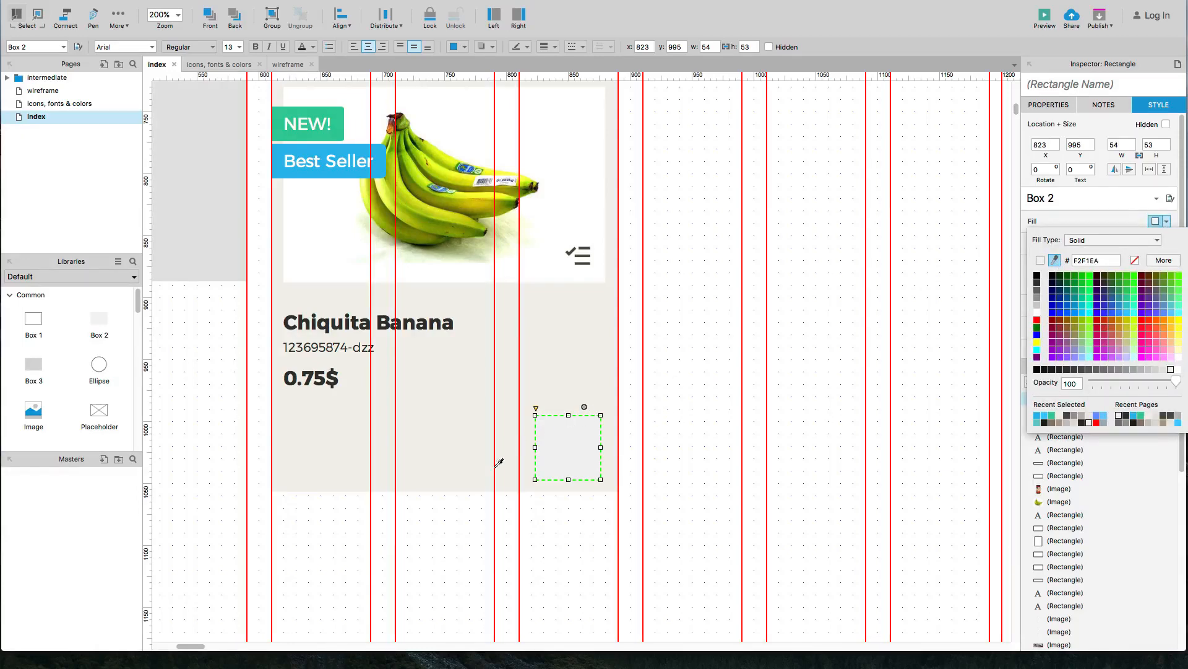
{"action": "key", "text": "super+0"}
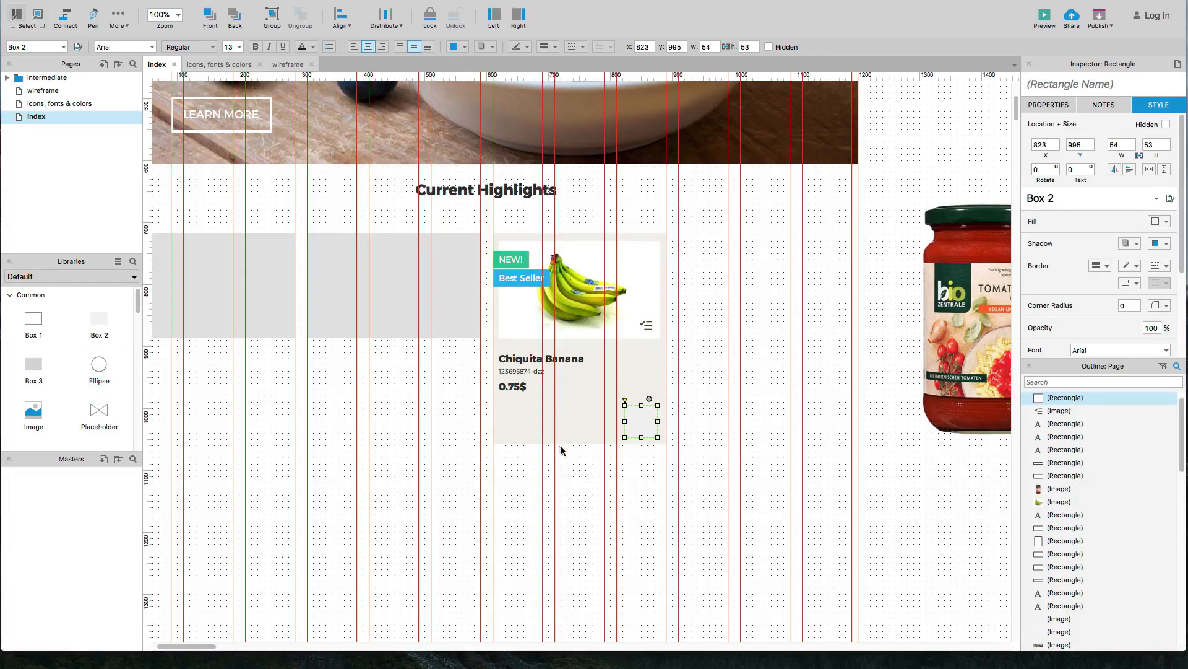
{"action": "scroll", "coordinate": [560, 449], "scroll_direction": "down", "scroll_amount": 3}
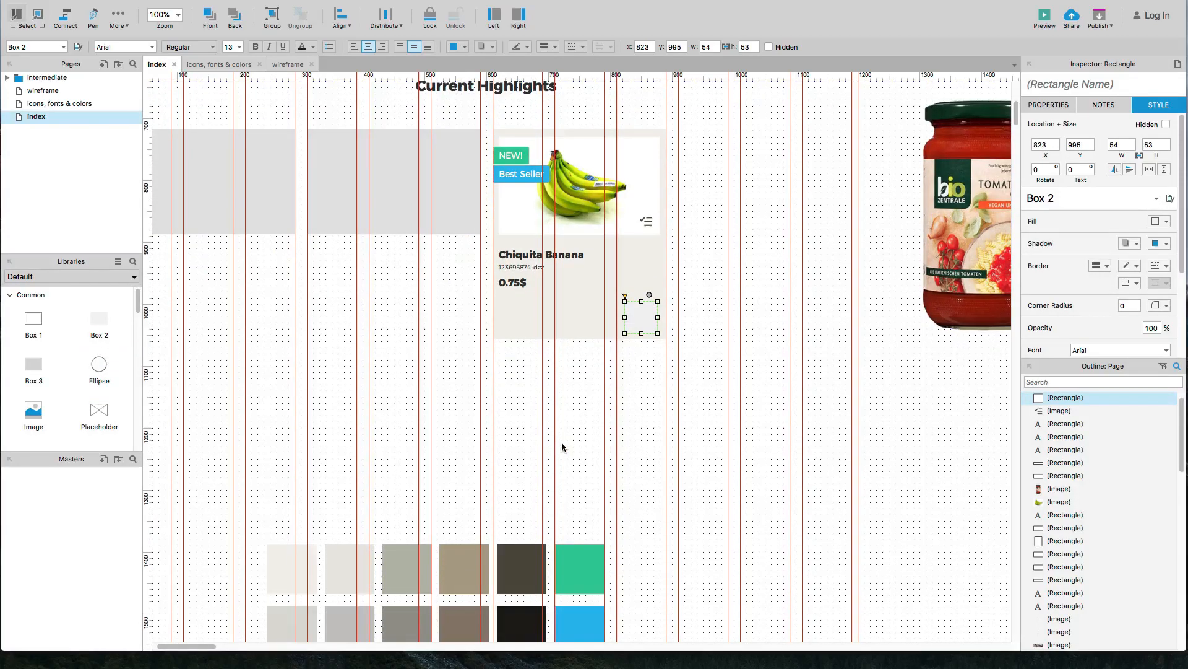
{"action": "left_click", "coordinate": [1166, 222]}
{"action": "left_click", "coordinate": [1055, 260]}
{"action": "left_click", "coordinate": [526, 549]}
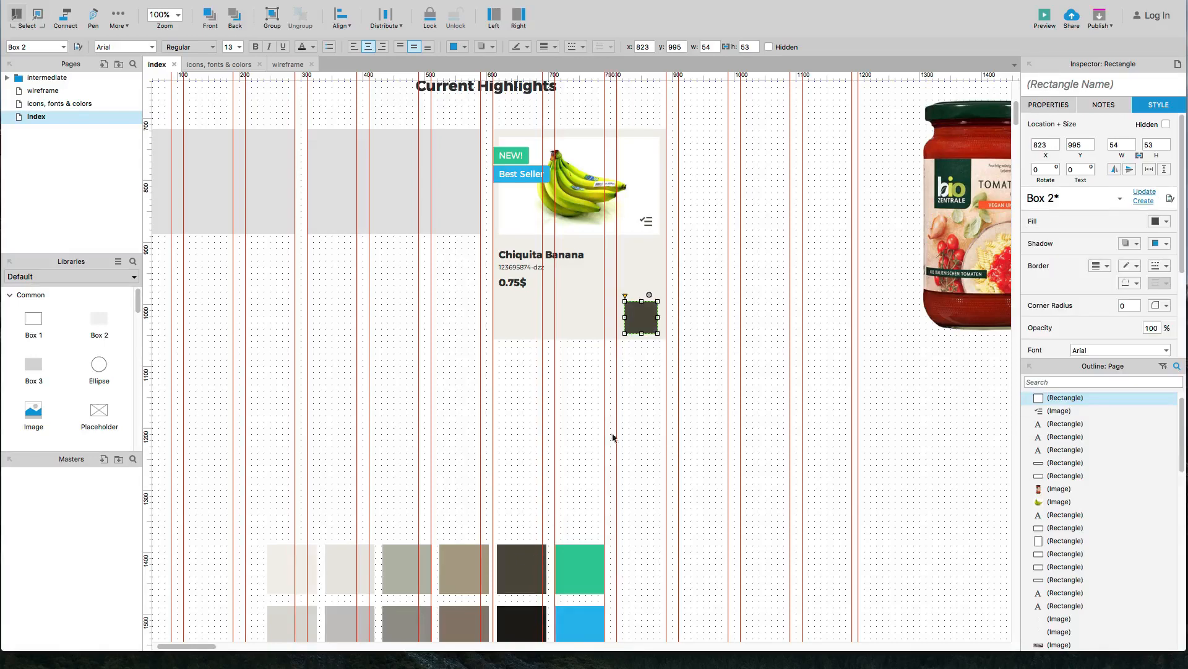
{"action": "scroll", "coordinate": [647, 311], "scroll_direction": "up", "scroll_amount": 2}
{"action": "scroll", "coordinate": [648, 311], "scroll_direction": "up", "scroll_amount": 1}
{"action": "scroll", "coordinate": [648, 310], "scroll_direction": "down", "scroll_amount": 1}
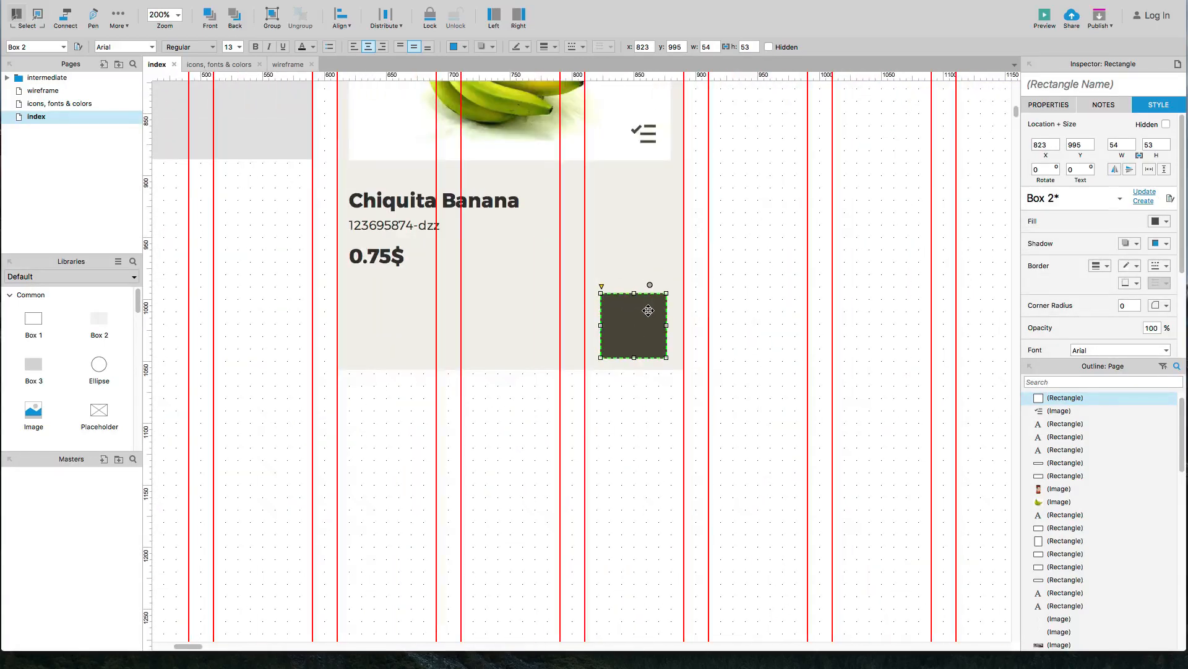
Step: Round the dark box in the tile's lower-right corner into a circle with a corner radius of 100
{"action": "left_click_drag", "start_coordinate": [724, 307], "coordinate": [699, 367]}
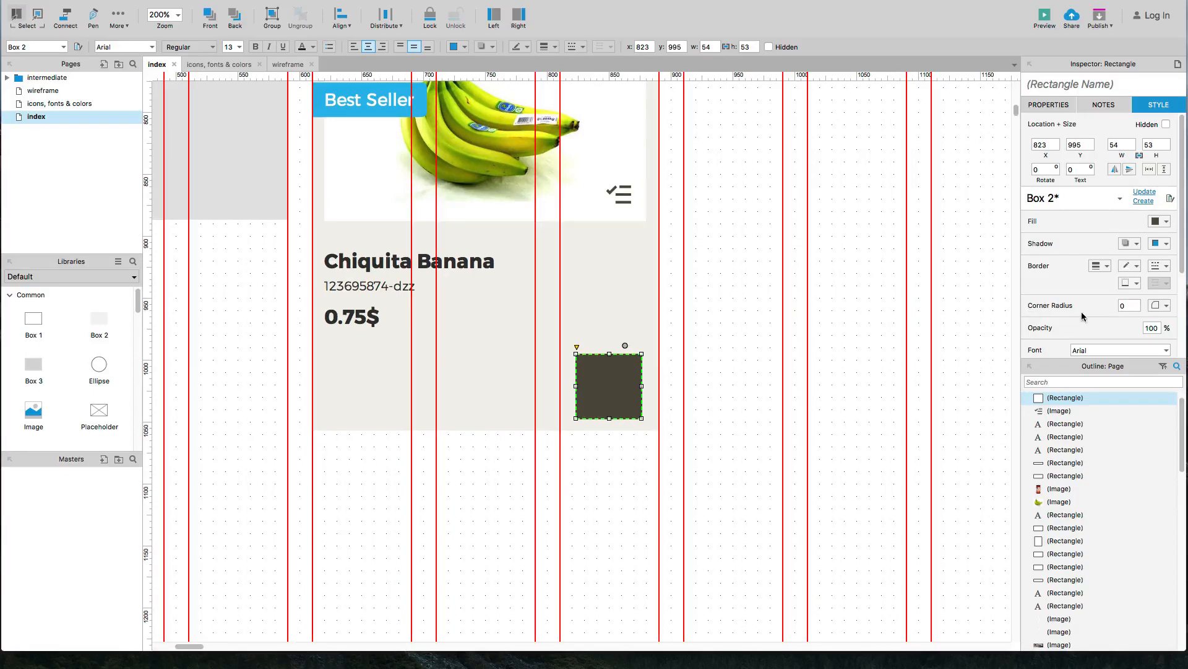
{"action": "left_click", "coordinate": [1136, 308]}
{"action": "type", "text": "5"}
{"action": "key", "text": "Return"}
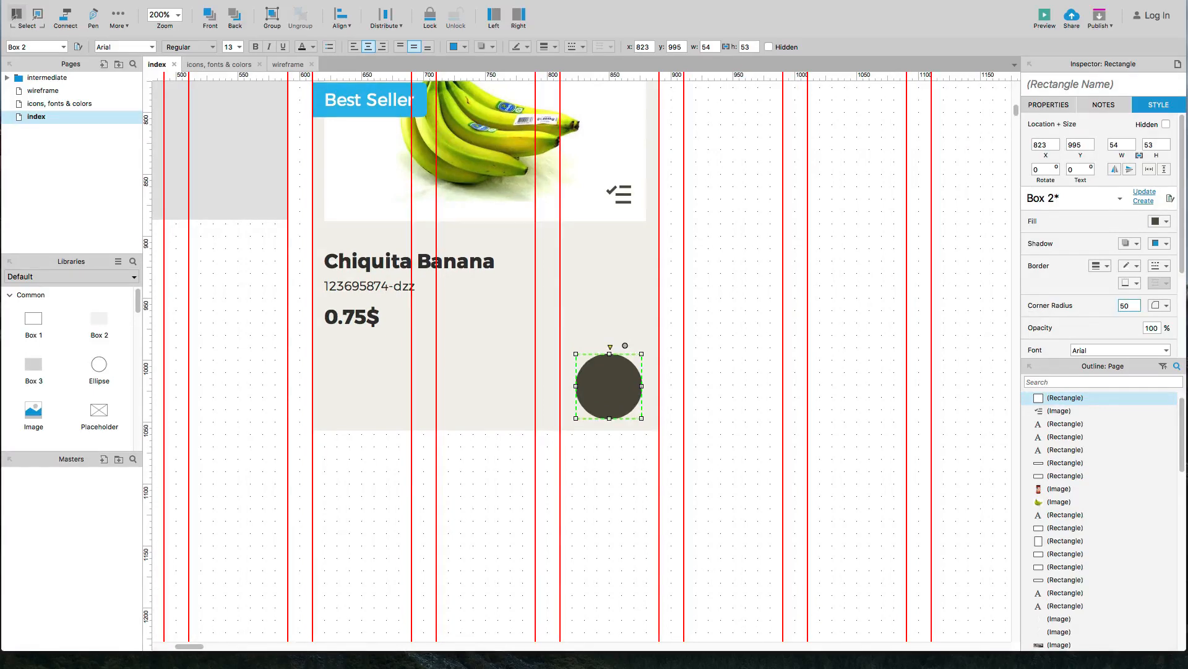
{"action": "double_click", "coordinate": [1135, 304]}
{"action": "type", "text": "100"}
{"action": "left_click", "coordinate": [877, 338]}
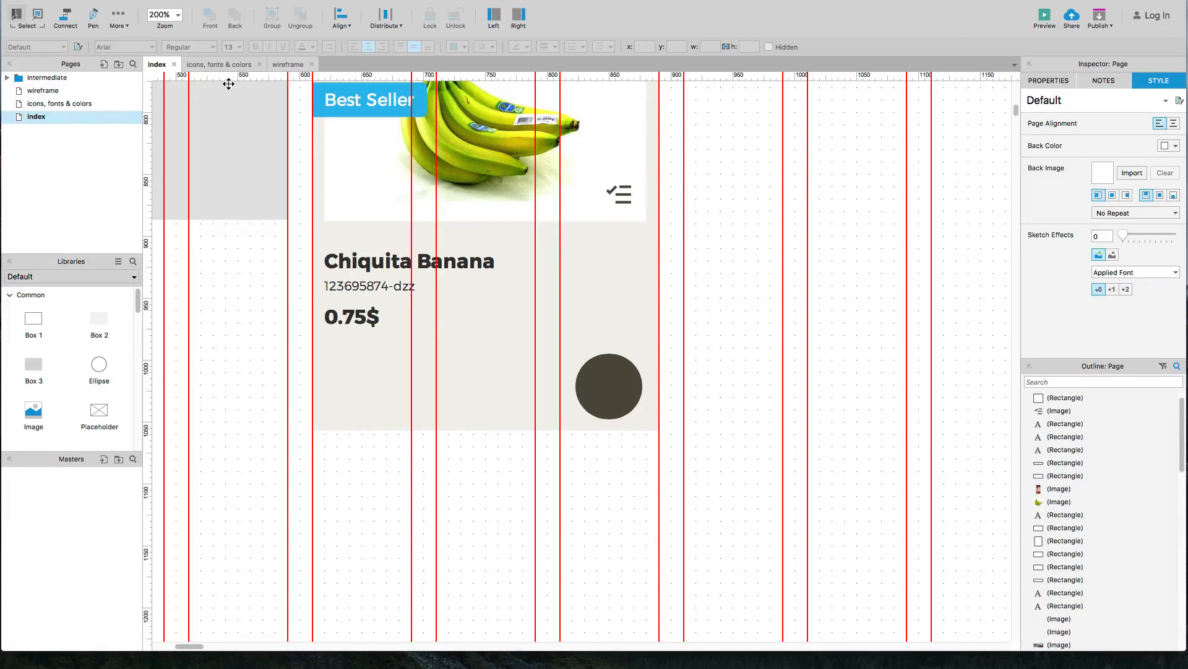
Step: Copy the light cart icon from the icons, fonts & colors page onto the dark circle at x 823, y 995
{"action": "left_click", "coordinate": [207, 67]}
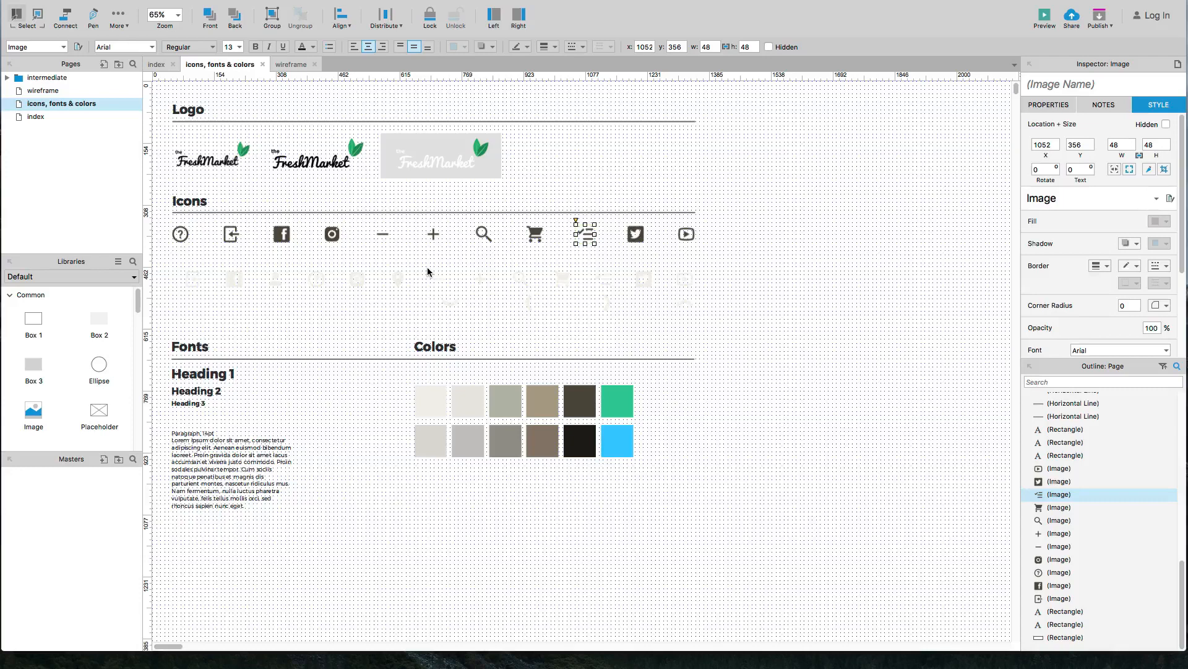
{"action": "left_click", "coordinate": [564, 279]}
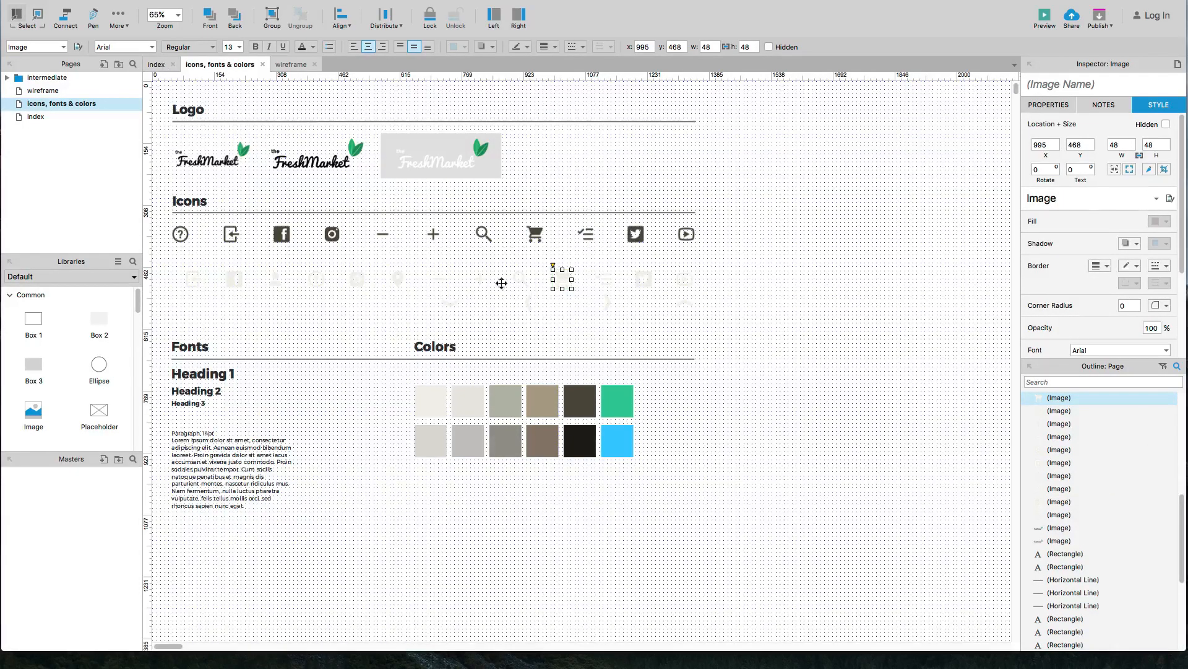
{"action": "key", "text": "super+v"}
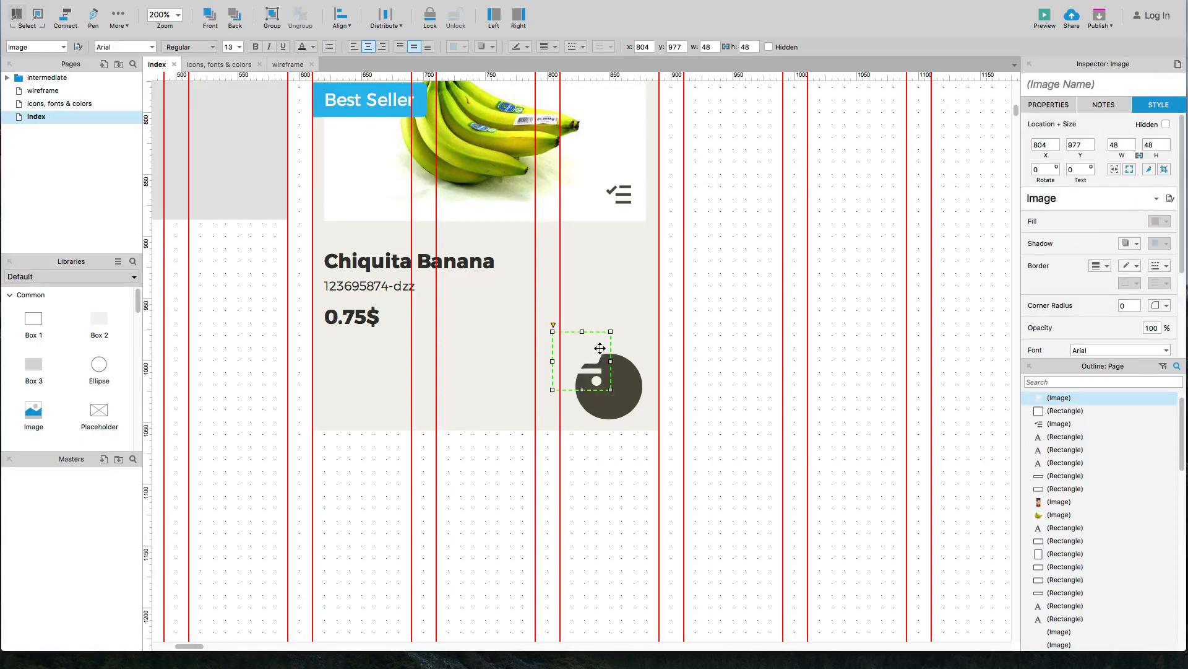
{"action": "left_click_drag", "start_coordinate": [596, 358], "coordinate": [620, 380]}
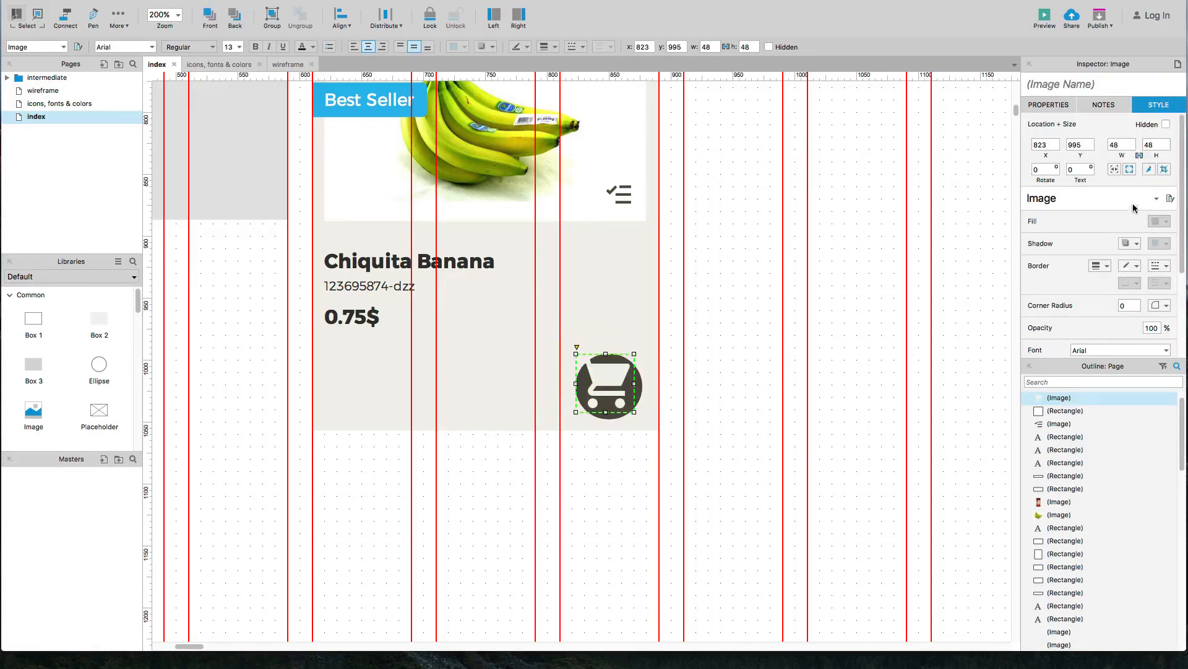
Step: Resize the cart icon to 25 by 25 and centre it horizontally and vertically on the dark circle
{"action": "double_click", "coordinate": [1121, 144]}
{"action": "type", "text": "24"}
{"action": "key", "text": "Return"}
{"action": "left_click", "coordinate": [626, 394]}
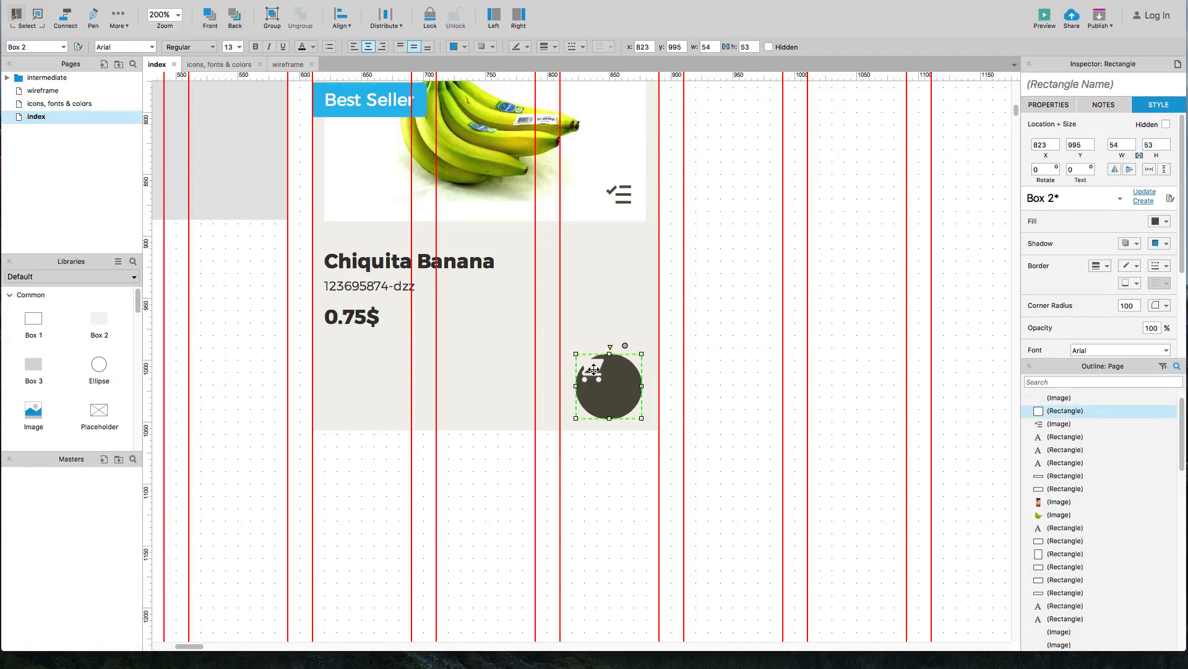
{"action": "left_click", "coordinate": [595, 370], "text": "shift"}
{"action": "key", "text": "alt+super+c"}
{"action": "key", "text": "alt+super+m"}
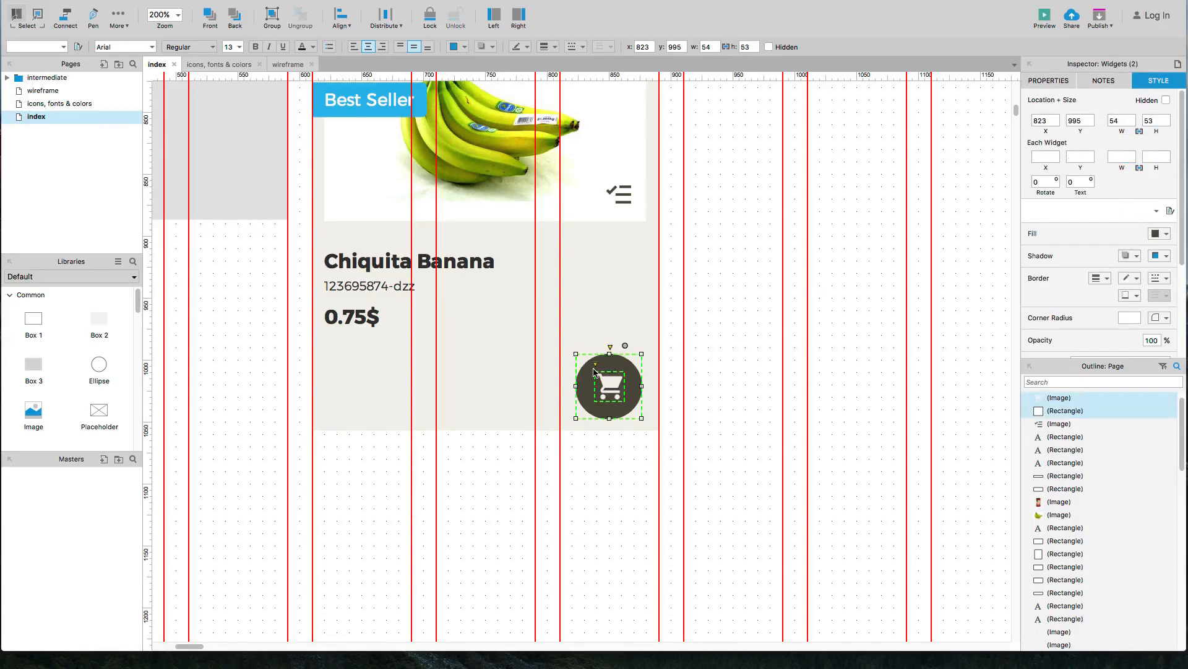
{"action": "left_click", "coordinate": [620, 495]}
Step: Resize the dark circle behind the cart icon to 45 by 45
{"action": "scroll", "coordinate": [614, 480], "scroll_direction": "down", "scroll_amount": 5}
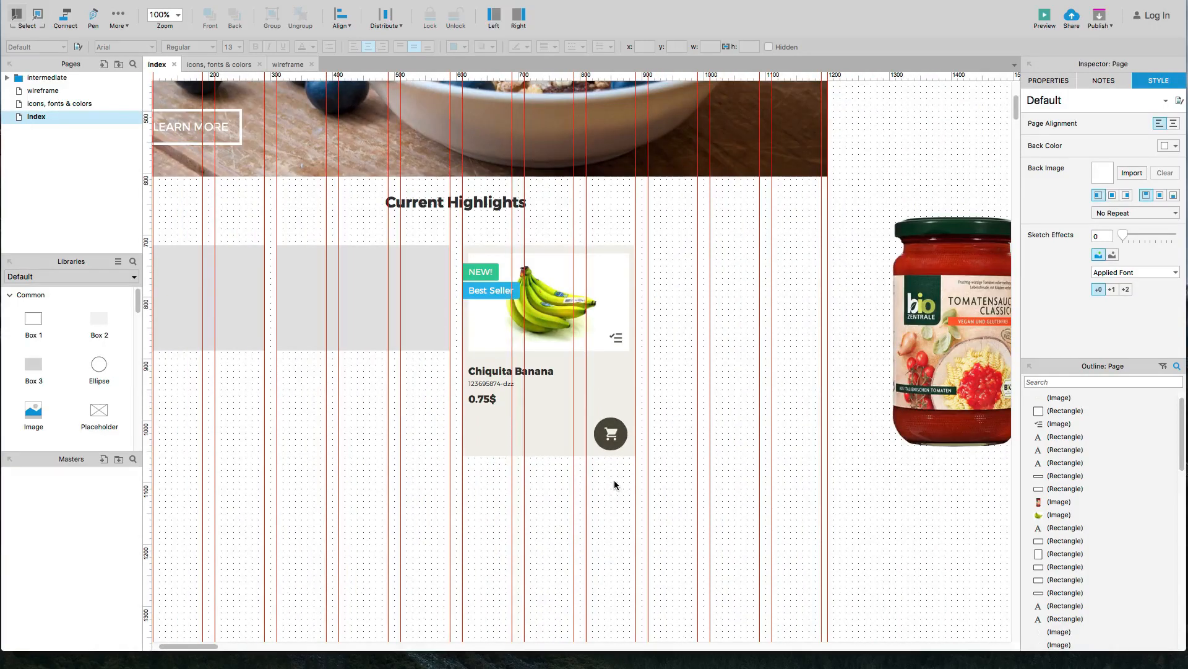
{"action": "left_click", "coordinate": [603, 443]}
{"action": "double_click", "coordinate": [1120, 145]}
{"action": "type", "text": "45"}
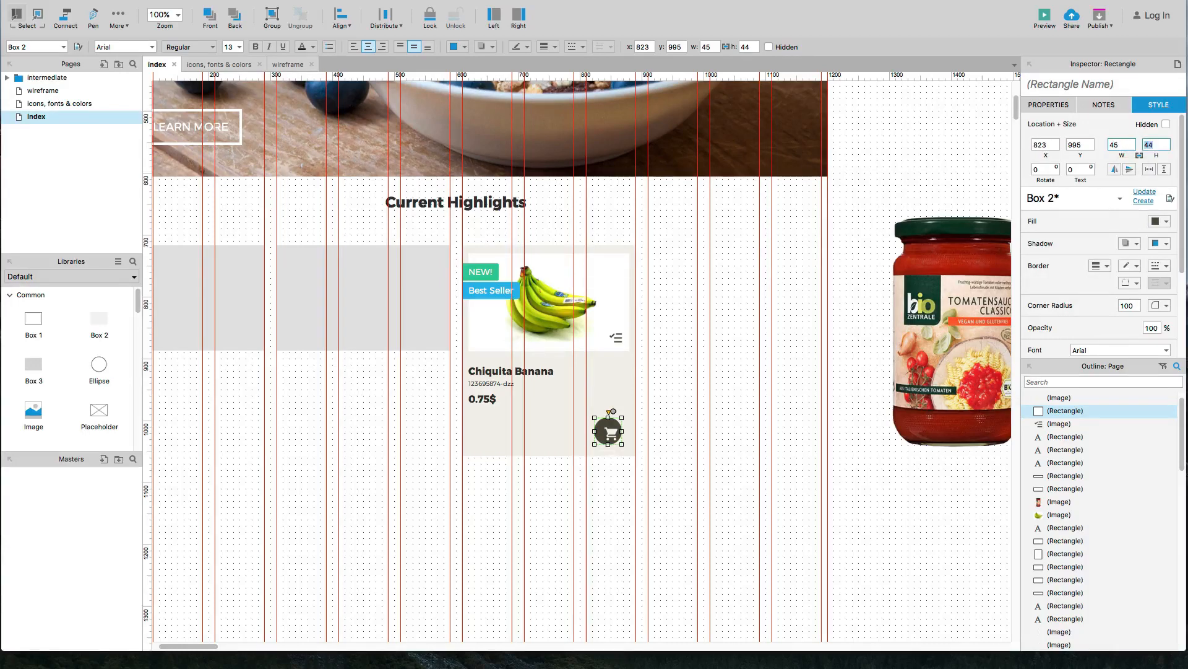
{"action": "left_click", "coordinate": [1156, 145]}
{"action": "left_click", "coordinate": [650, 444]}
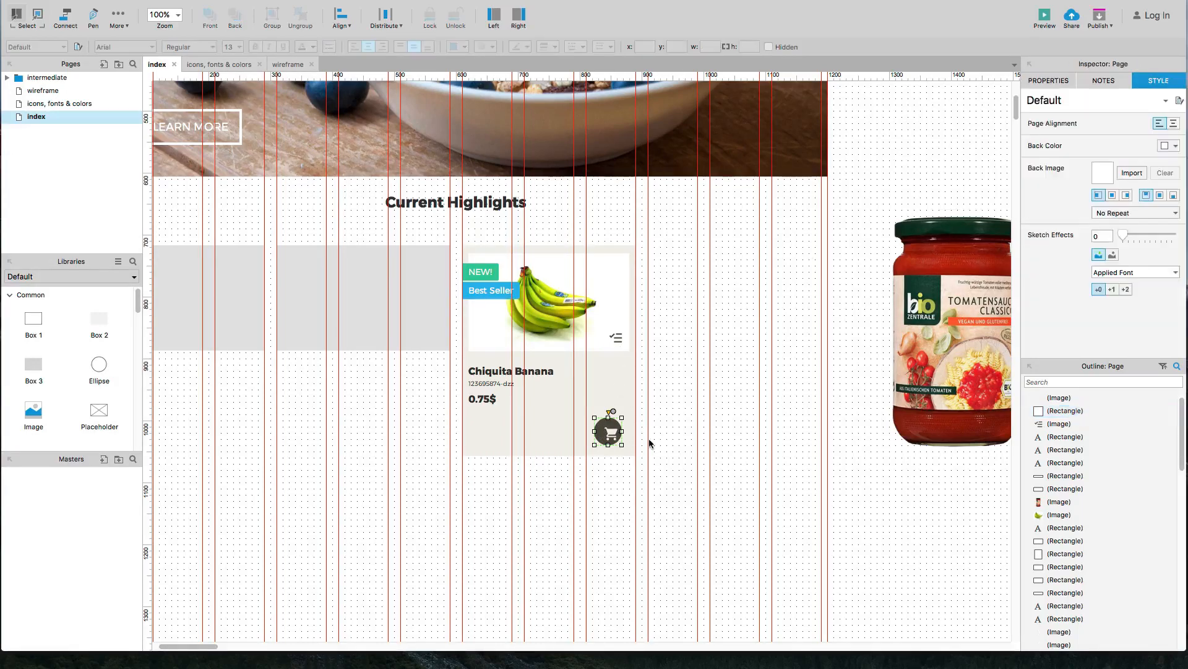
Step: Centre the cart icon on the resized circle and move both to line up with the product image's right edge
{"action": "left_click", "coordinate": [599, 425]}
{"action": "left_click", "coordinate": [611, 433], "text": "shift"}
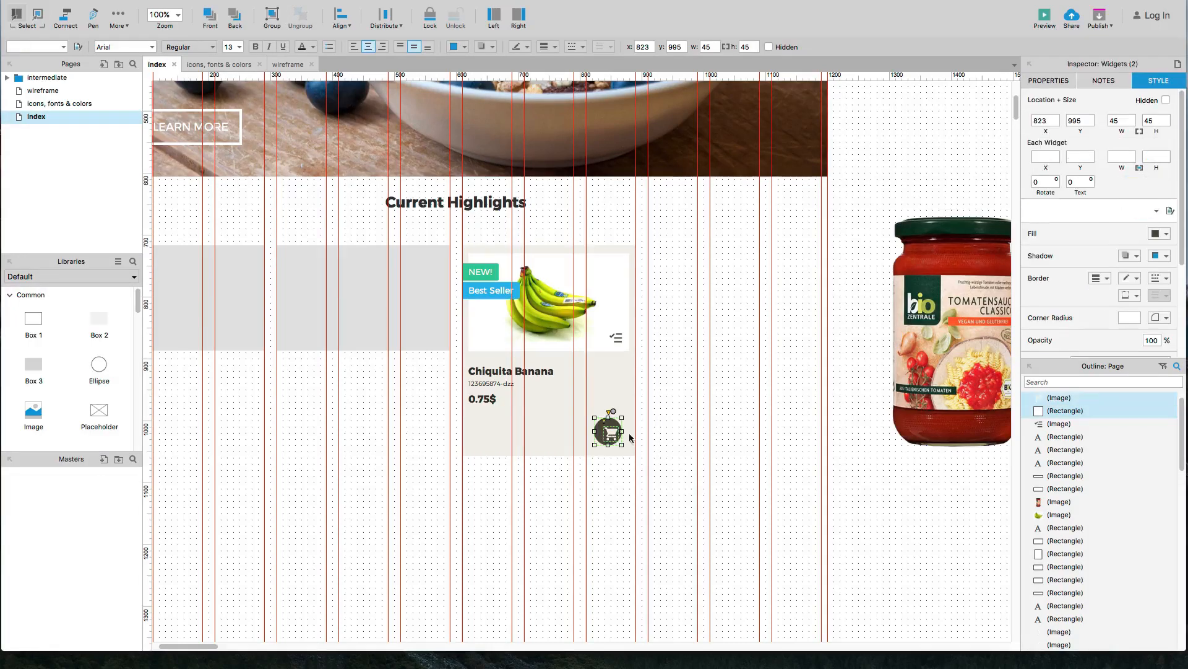
{"action": "left_click", "coordinate": [673, 438]}
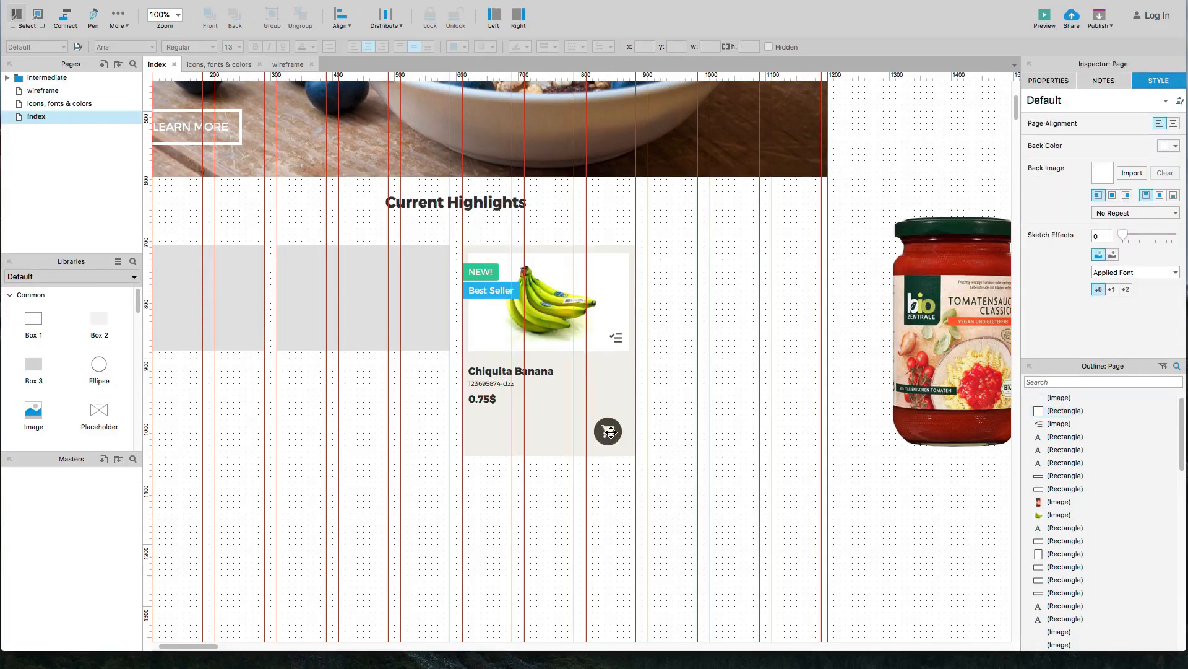
{"action": "scroll", "coordinate": [611, 432], "scroll_direction": "up", "scroll_amount": 5}
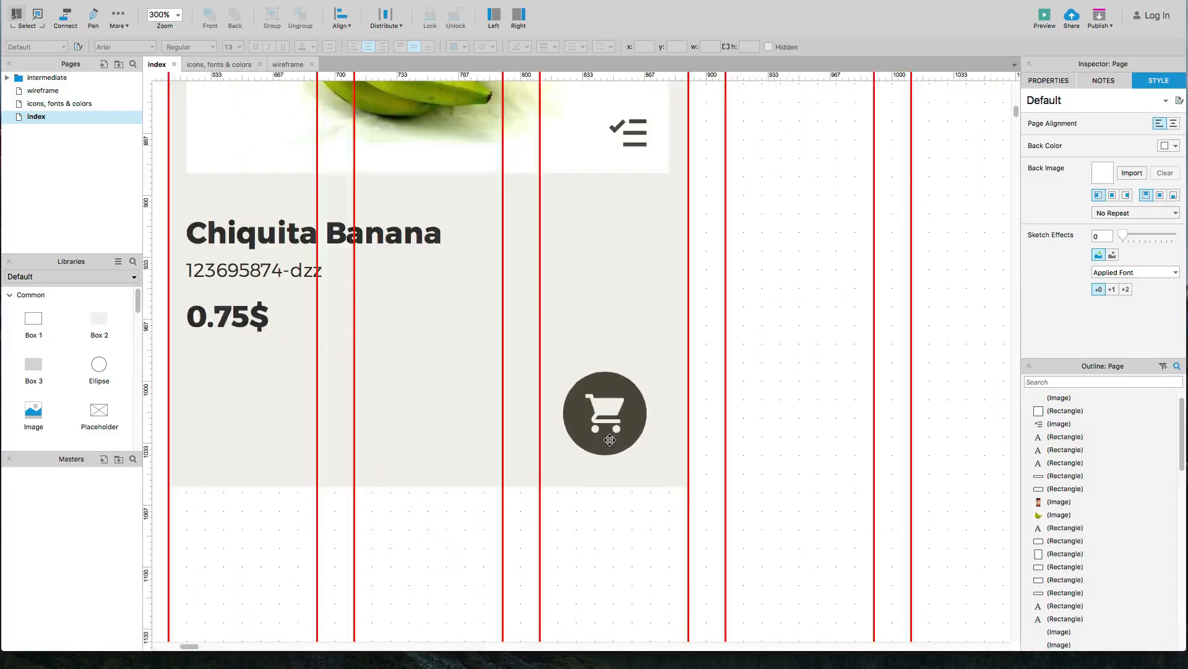
{"action": "left_click_drag", "start_coordinate": [619, 517], "coordinate": [624, 433]}
{"action": "left_click", "coordinate": [739, 368]}
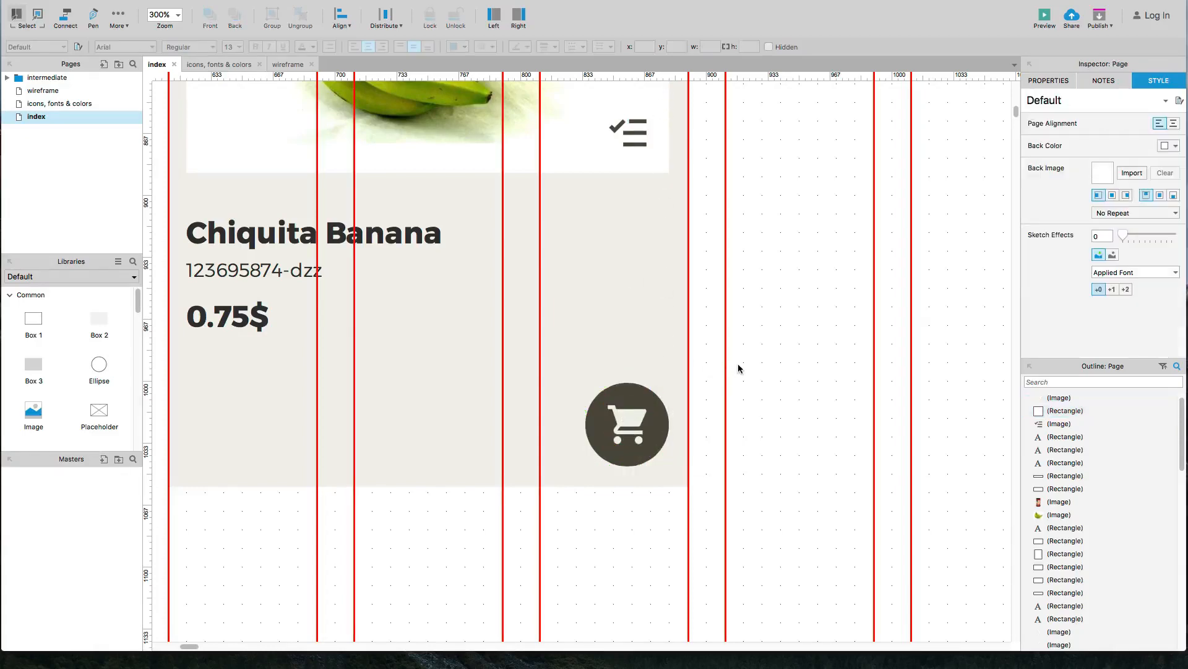
Step: Duplicate the whole banana product tile into the next grid columns on its right, at about x 910
{"action": "scroll", "coordinate": [739, 368], "scroll_direction": "down", "scroll_amount": 2}
{"action": "scroll", "coordinate": [739, 368], "scroll_direction": "down", "scroll_amount": 1}
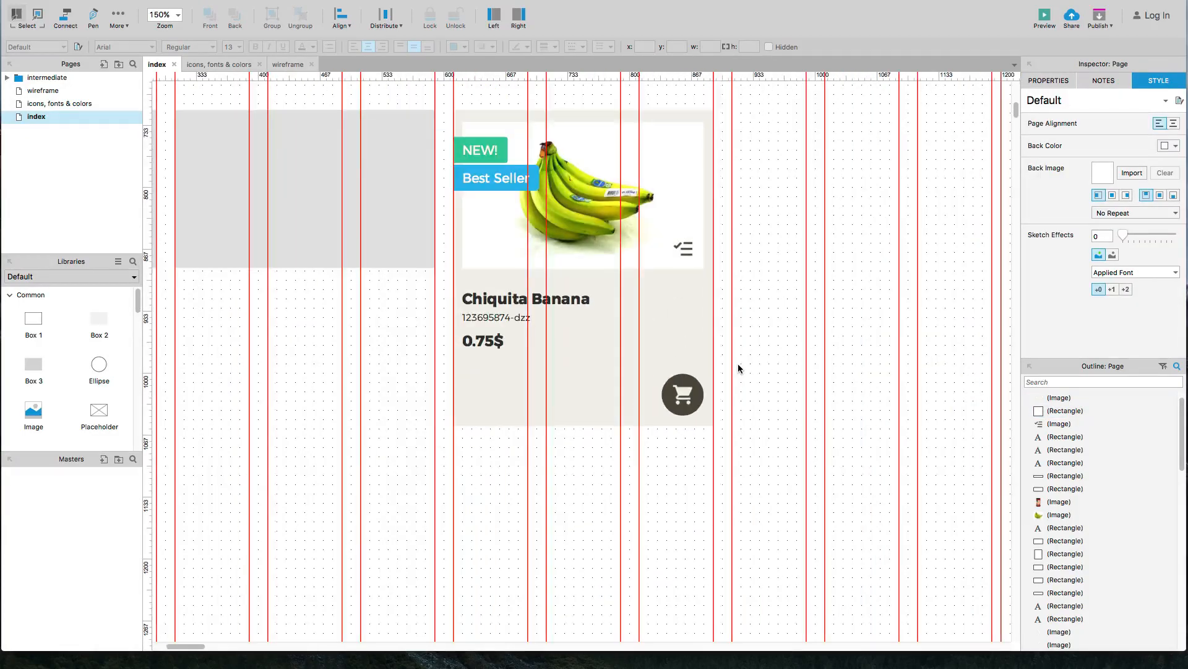
{"action": "scroll", "coordinate": [738, 369], "scroll_direction": "down", "scroll_amount": 1}
{"action": "left_click_drag", "start_coordinate": [629, 520], "coordinate": [361, 207]}
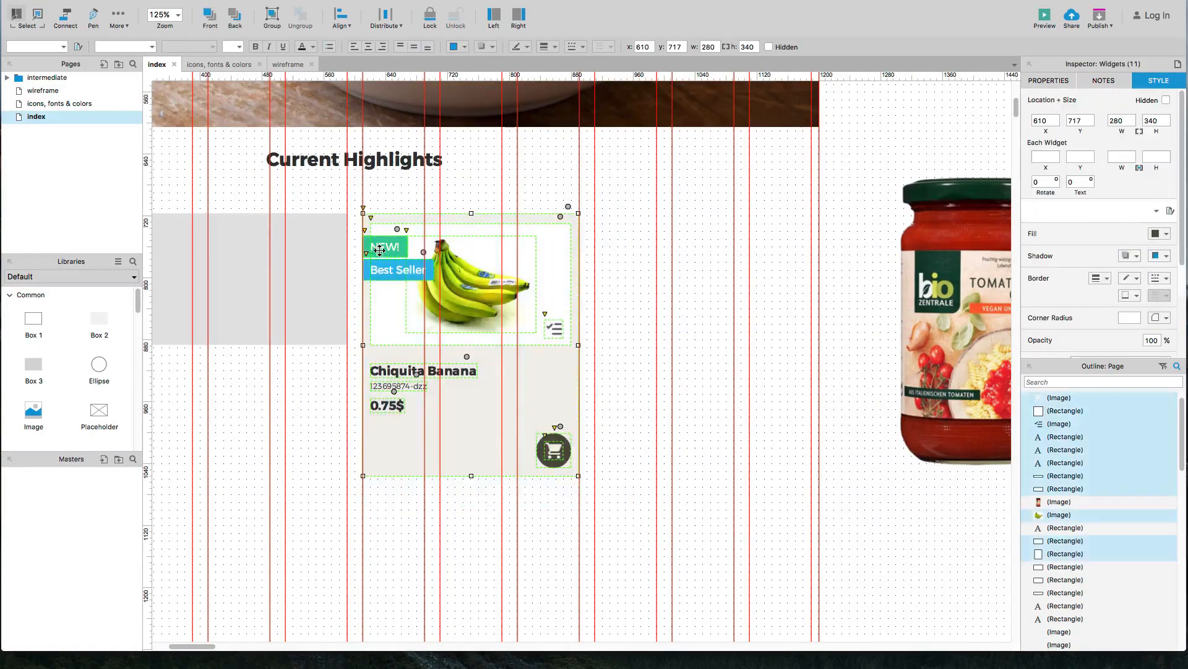
{"action": "left_click_drag", "start_coordinate": [382, 274], "coordinate": [614, 274]}
{"action": "left_click", "coordinate": [561, 579]}
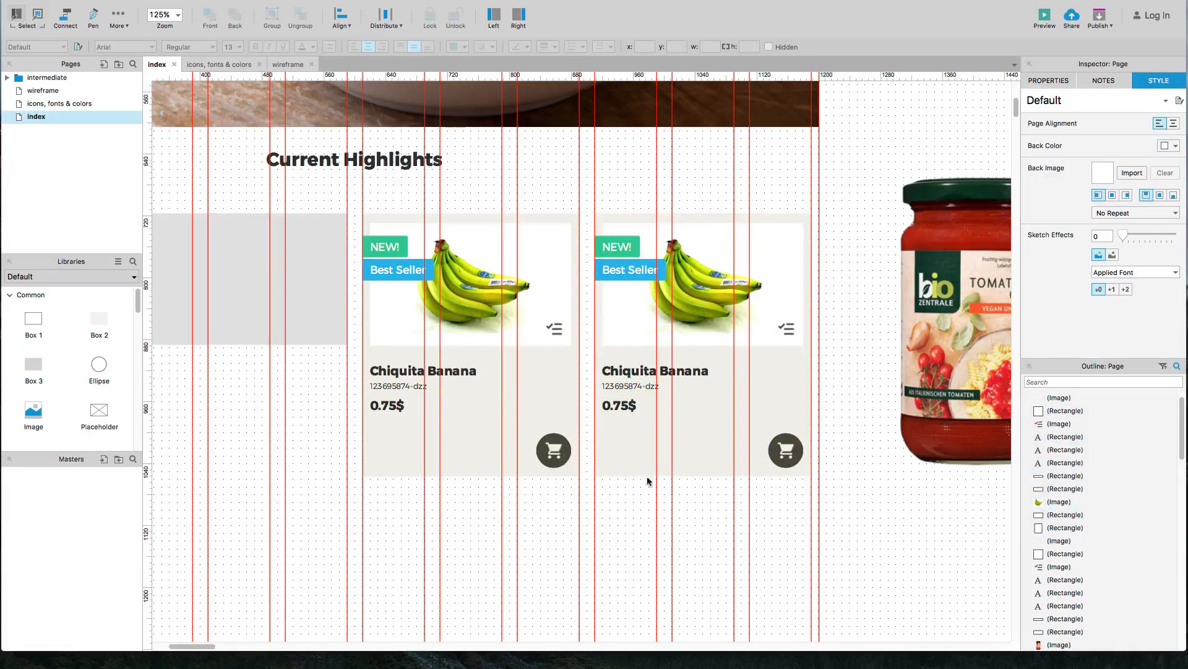
Step: Duplicate the second tile's dark circle twice, one at the tile's left and one at x 1028, y 1001
{"action": "left_click_drag", "start_coordinate": [770, 499], "coordinate": [655, 510]}
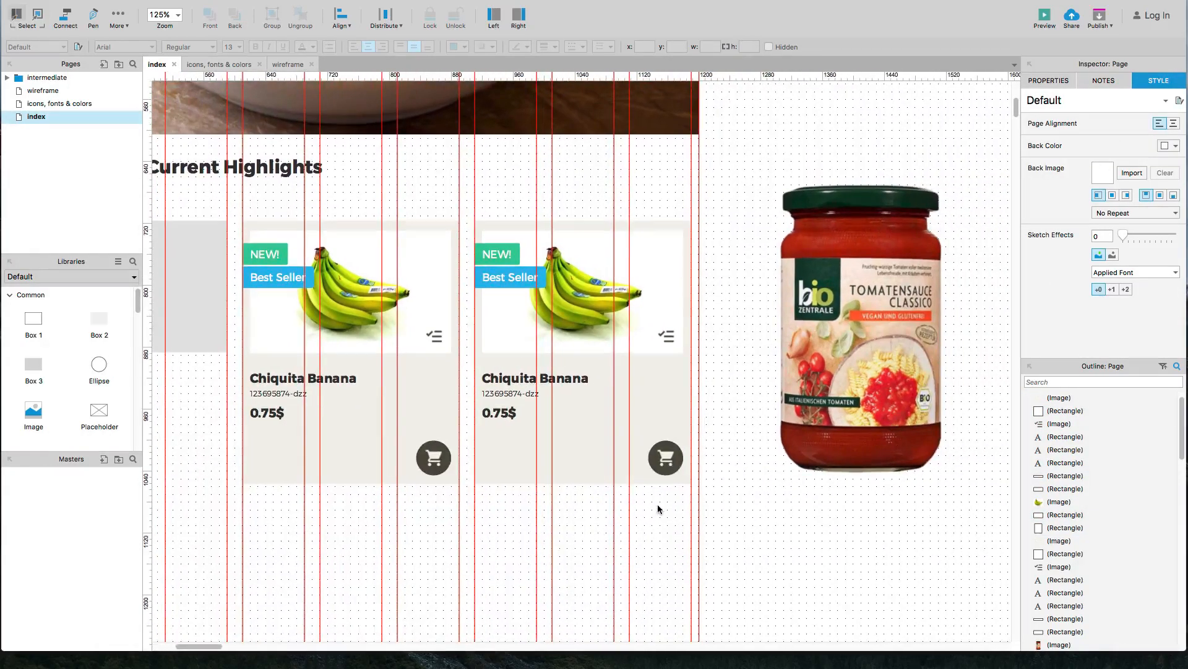
{"action": "left_click", "coordinate": [665, 470]}
{"action": "left_click_drag", "start_coordinate": [667, 471], "coordinate": [588, 469]}
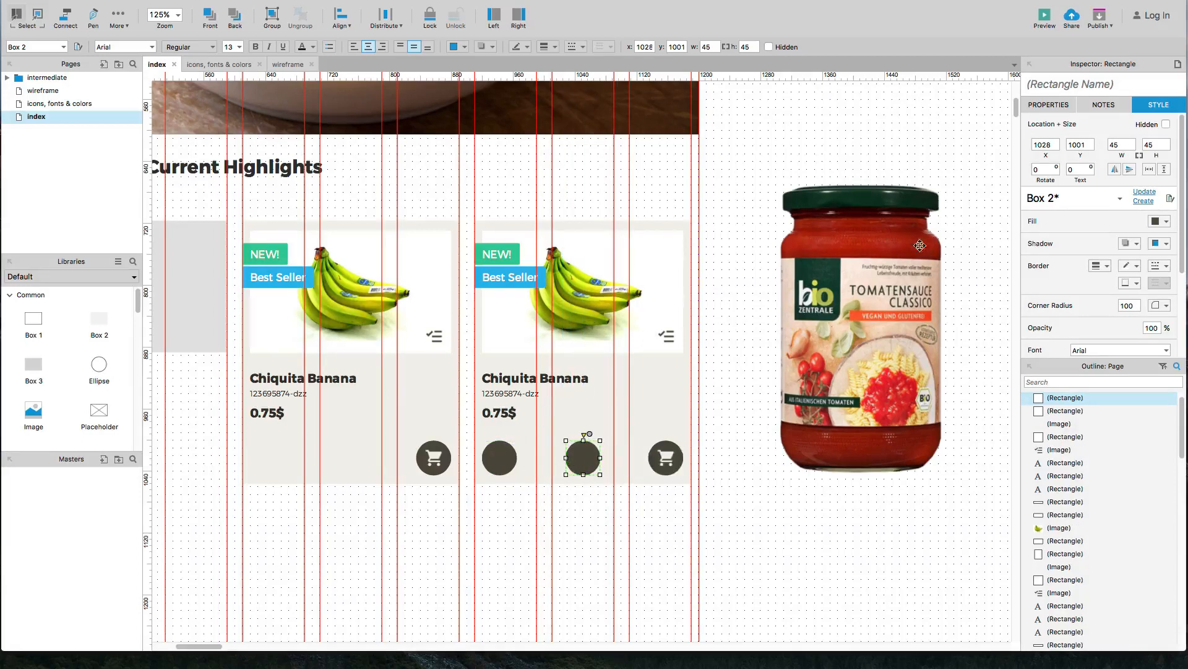
Step: Fill the second tile's middle circle with the light grey sampled from the placeholder box
{"action": "left_click", "coordinate": [1167, 223]}
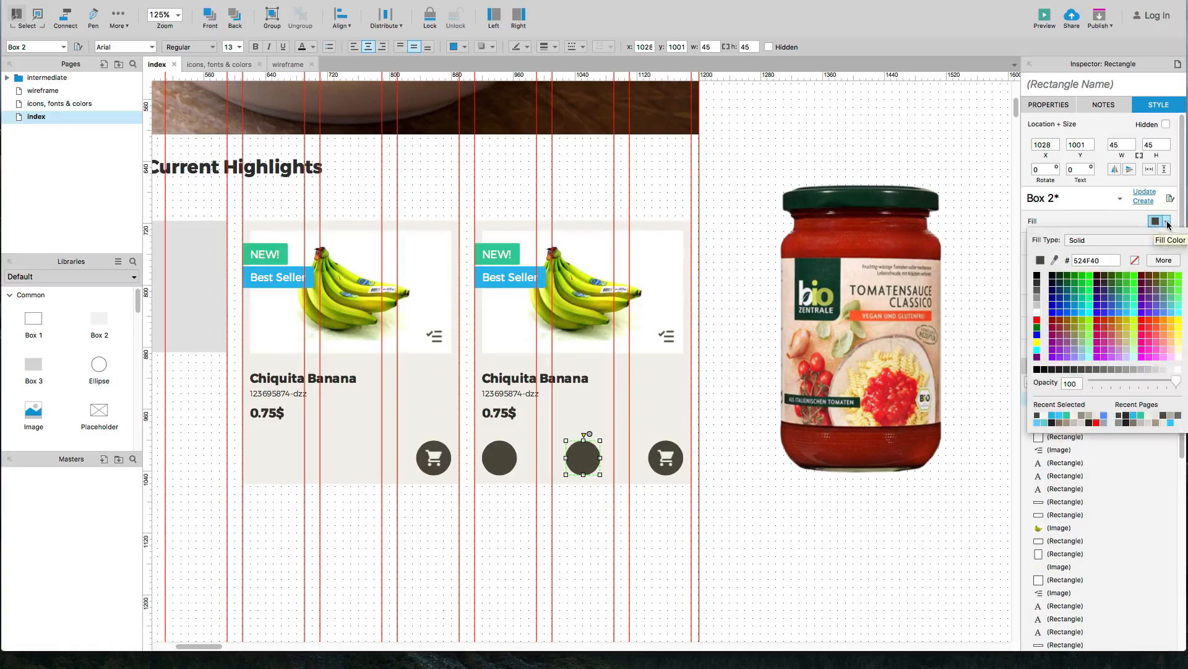
{"action": "left_click", "coordinate": [1056, 260]}
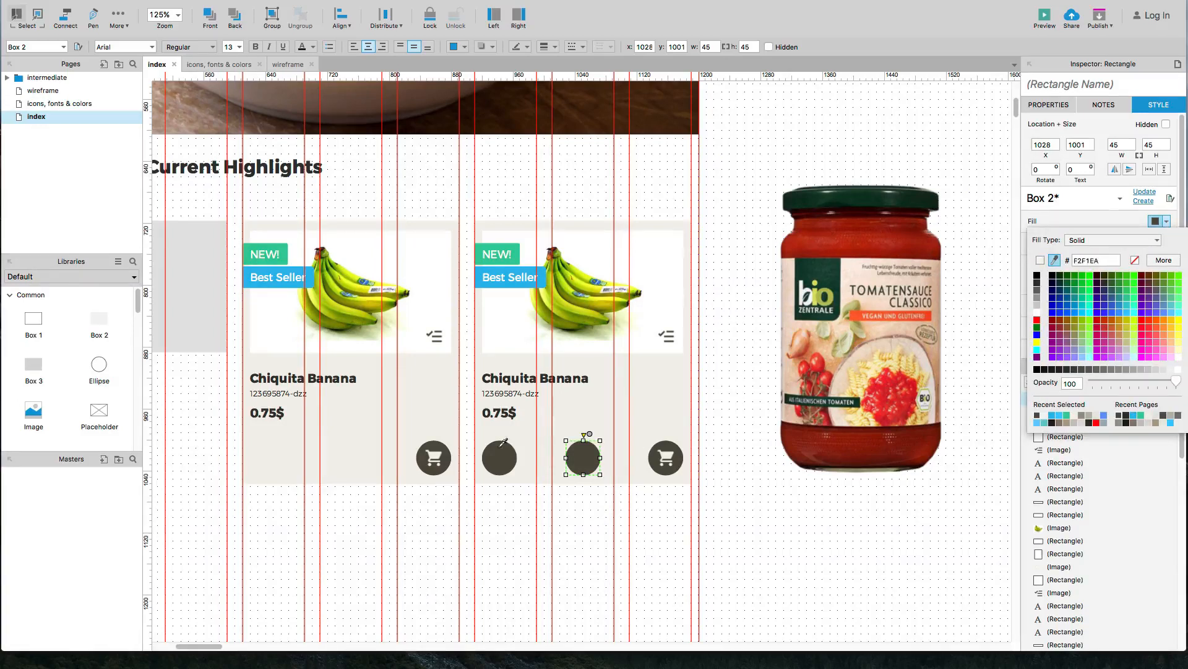
{"action": "left_click", "coordinate": [220, 333]}
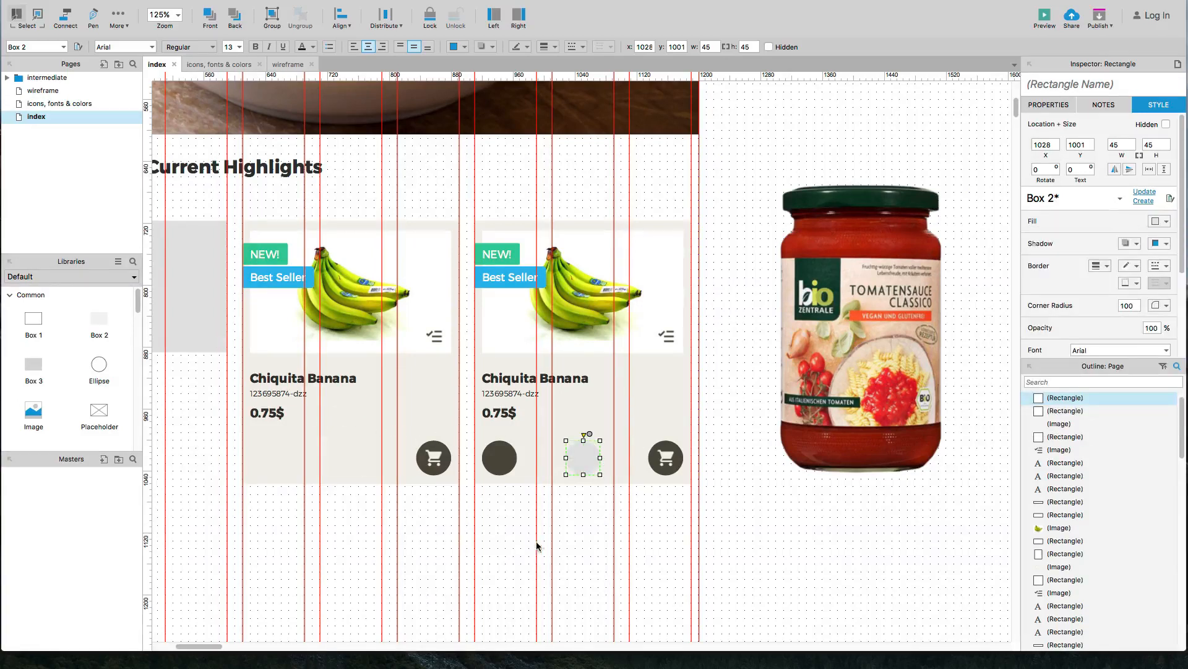
{"action": "left_click", "coordinate": [570, 545]}
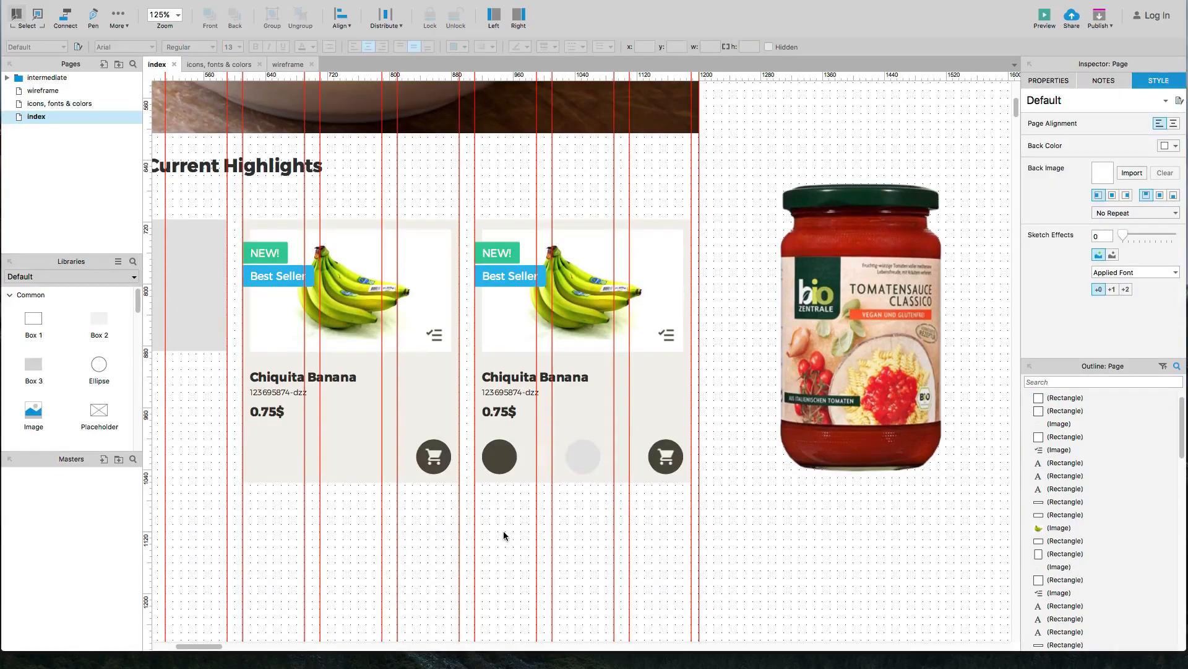
Step: Fill the second tile's middle circle with the grey-green sampled from the third swatch of the palette's upper row
{"action": "scroll", "coordinate": [496, 529], "scroll_direction": "down", "scroll_amount": 5}
{"action": "scroll", "coordinate": [445, 546], "scroll_direction": "down", "scroll_amount": 5}
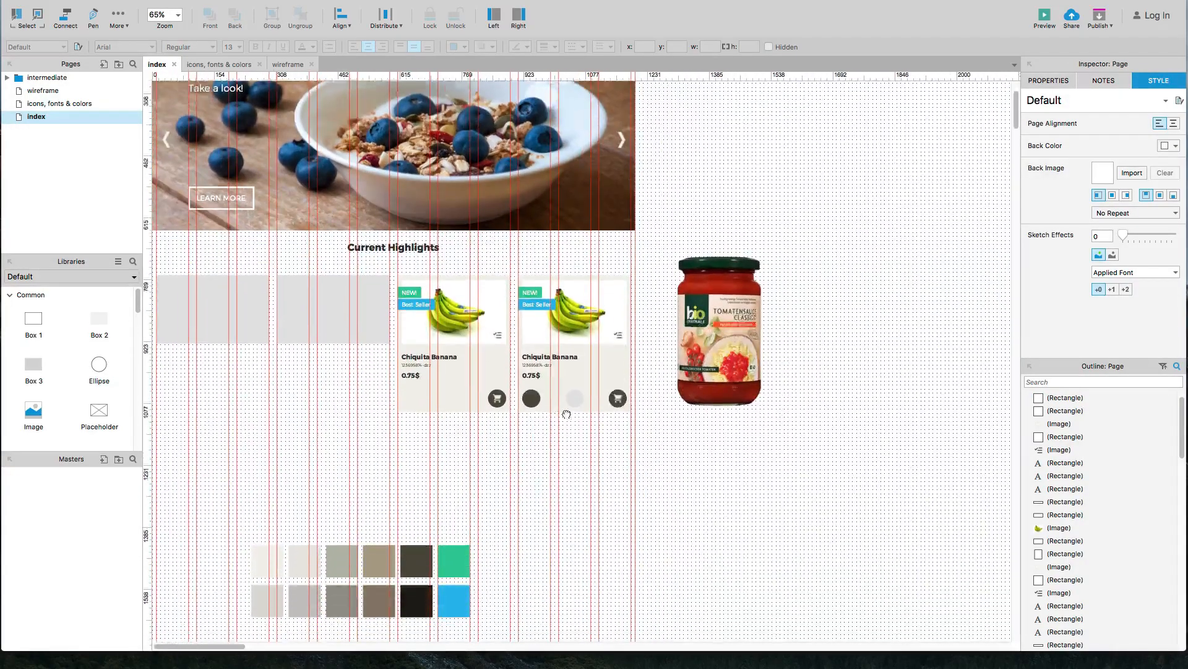
{"action": "left_click", "coordinate": [573, 345]}
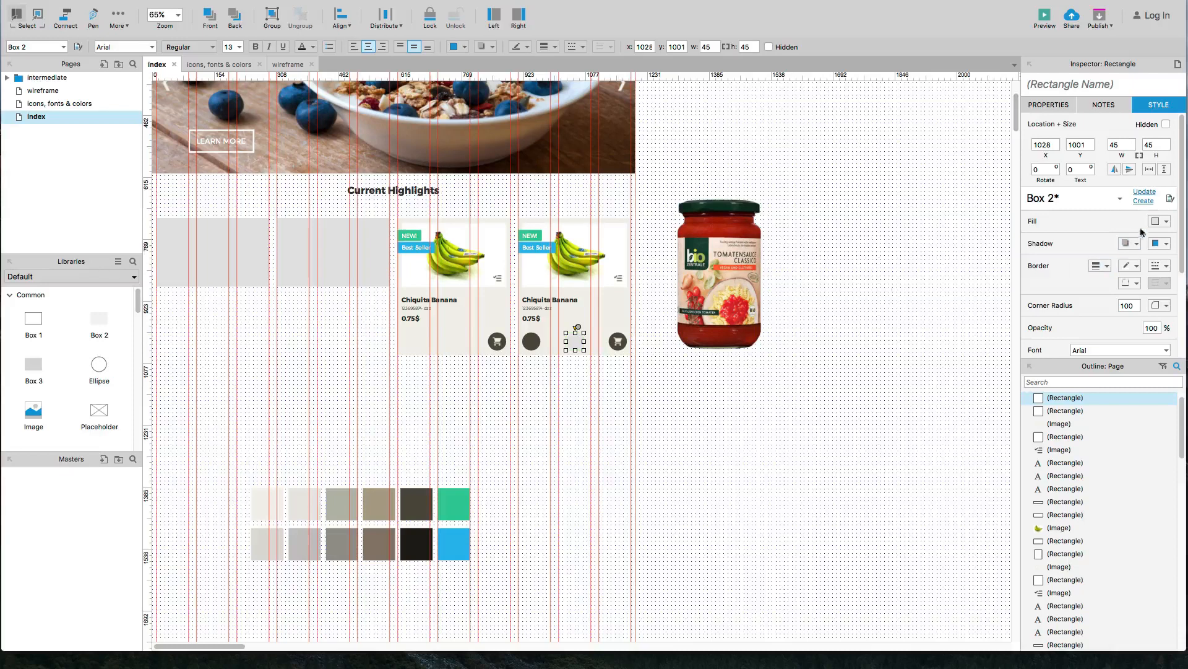
{"action": "left_click", "coordinate": [1167, 221]}
{"action": "left_click", "coordinate": [1055, 262]}
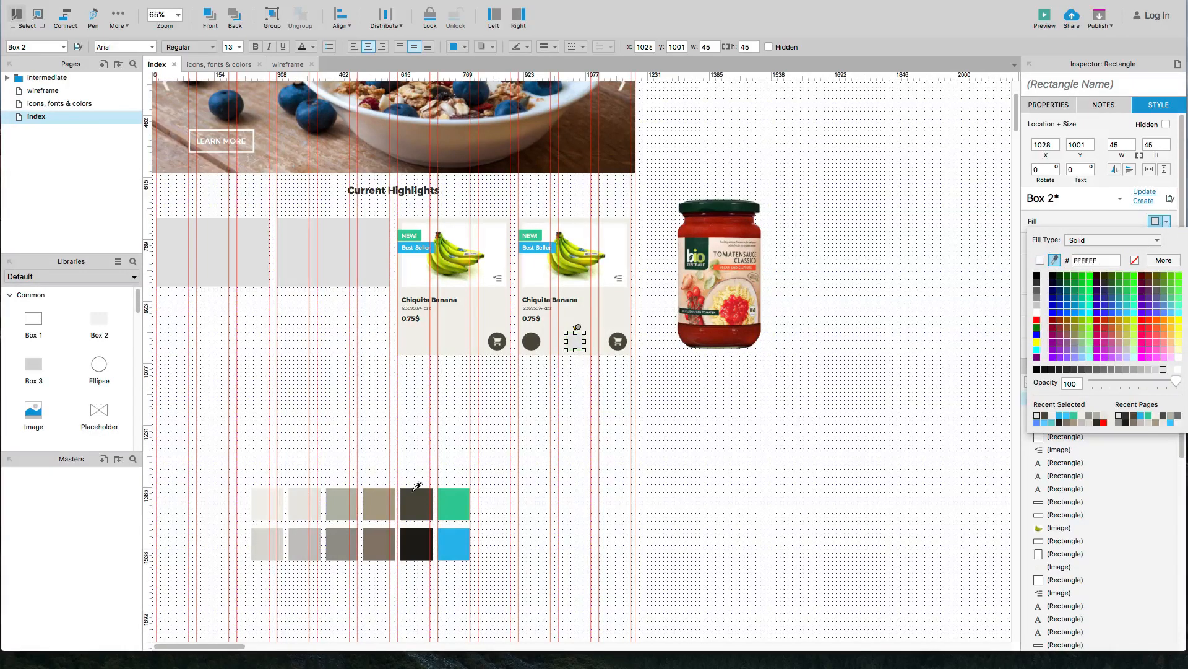
{"action": "left_click", "coordinate": [335, 506]}
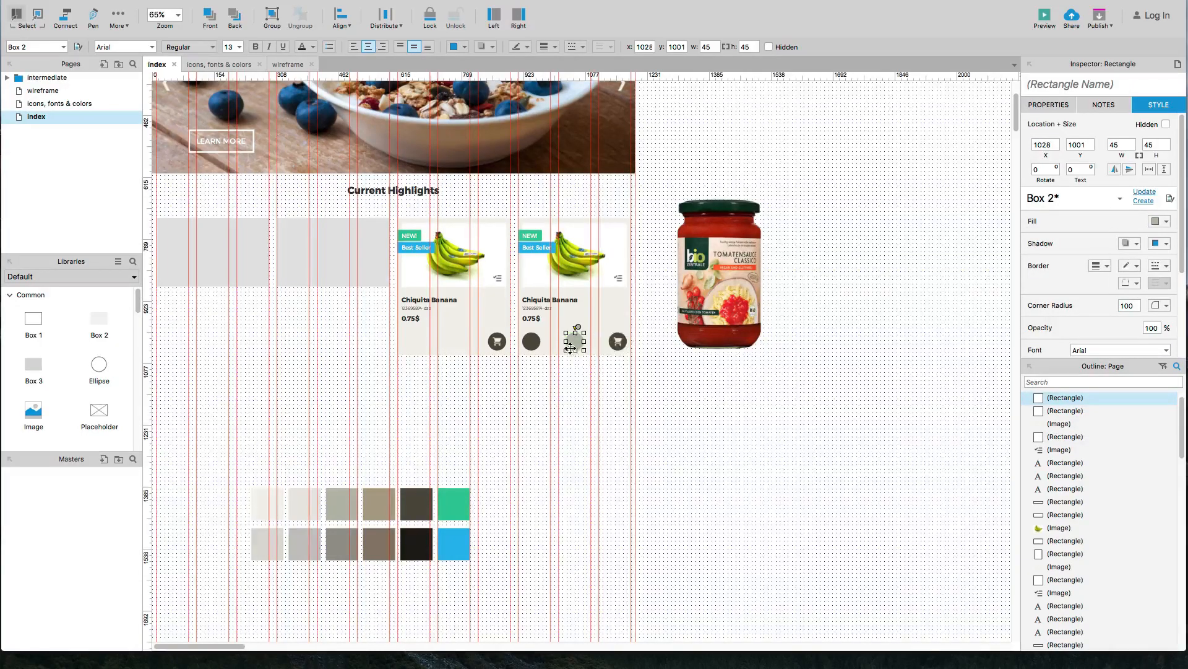
Step: Stretch the grey-green middle circle on both sides into a pill about 80 wide, spanning one grid column
{"action": "scroll", "coordinate": [568, 347], "scroll_direction": "up", "scroll_amount": 5}
{"action": "left_click_drag", "start_coordinate": [618, 330], "coordinate": [638, 330]}
{"action": "left_click_drag", "start_coordinate": [564, 330], "coordinate": [544, 334]}
{"action": "left_click", "coordinate": [570, 406]}
{"action": "scroll", "coordinate": [570, 405], "scroll_direction": "up", "scroll_amount": 3}
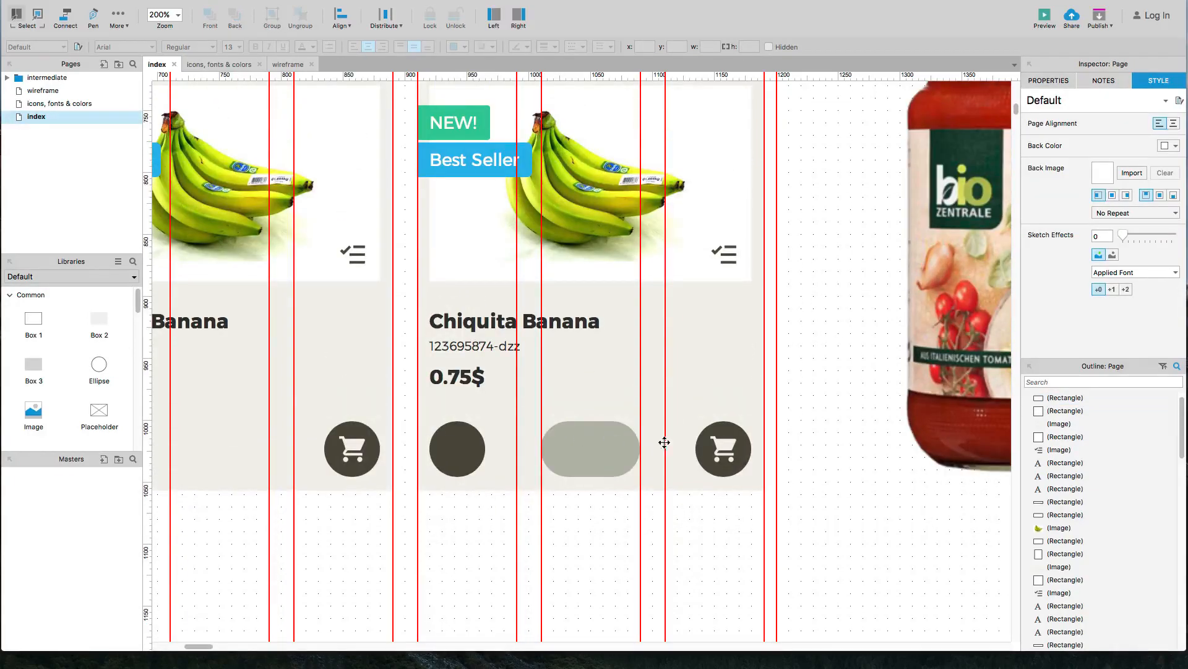
Step: Delete the cart icon from the second tile's circle and paste in the light minus and plus icons from the icons, fonts & colors page
{"action": "left_click", "coordinate": [724, 447]}
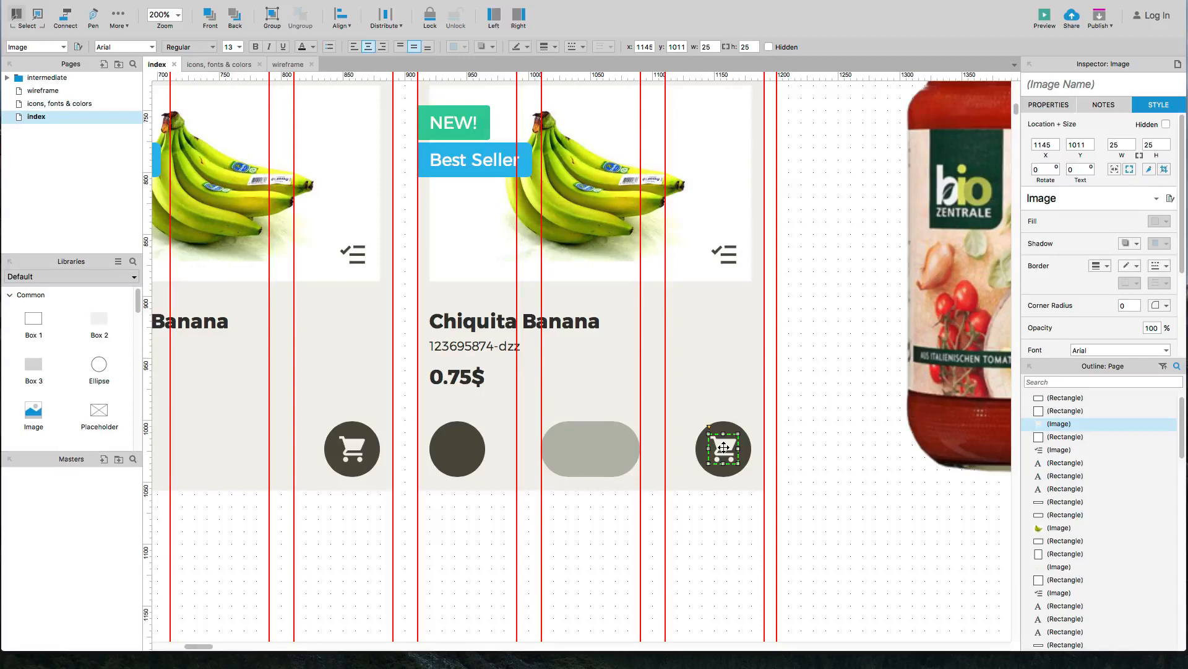
{"action": "key", "text": "Delete"}
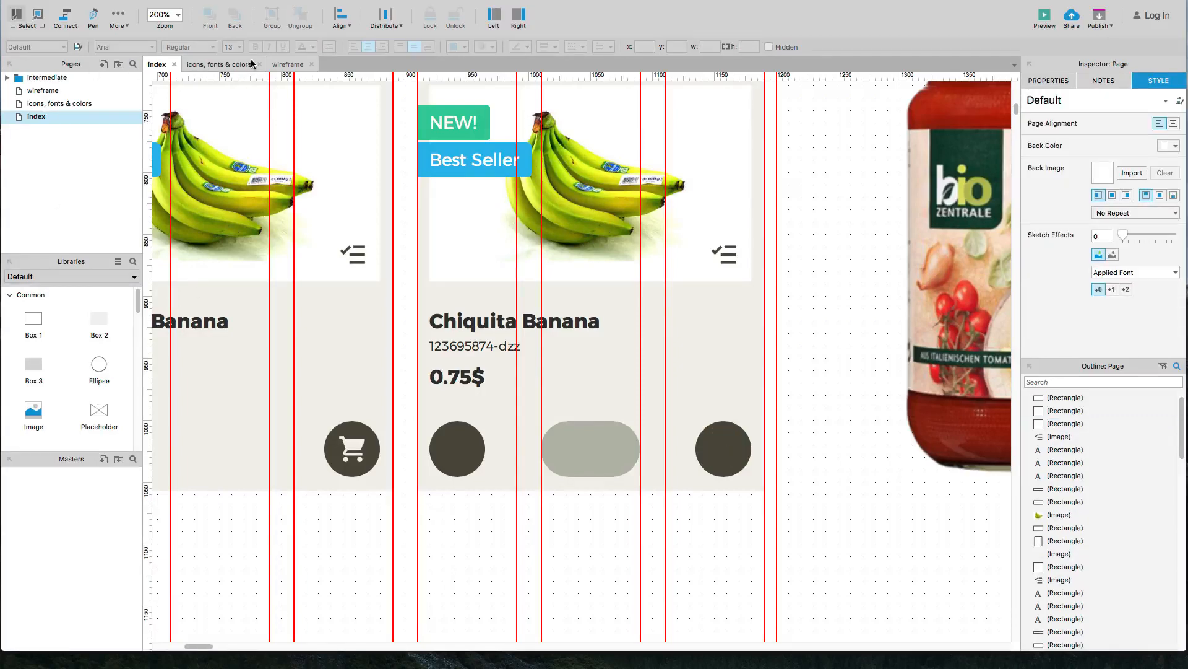
{"action": "left_click", "coordinate": [218, 64]}
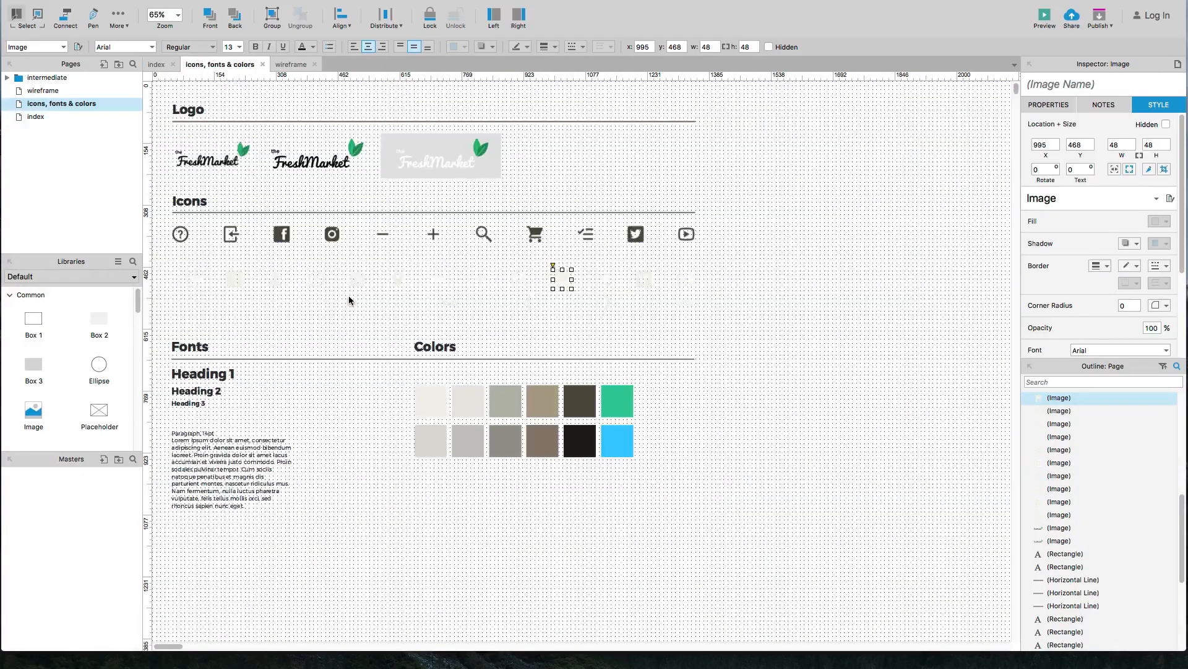
{"action": "left_click", "coordinate": [437, 278]}
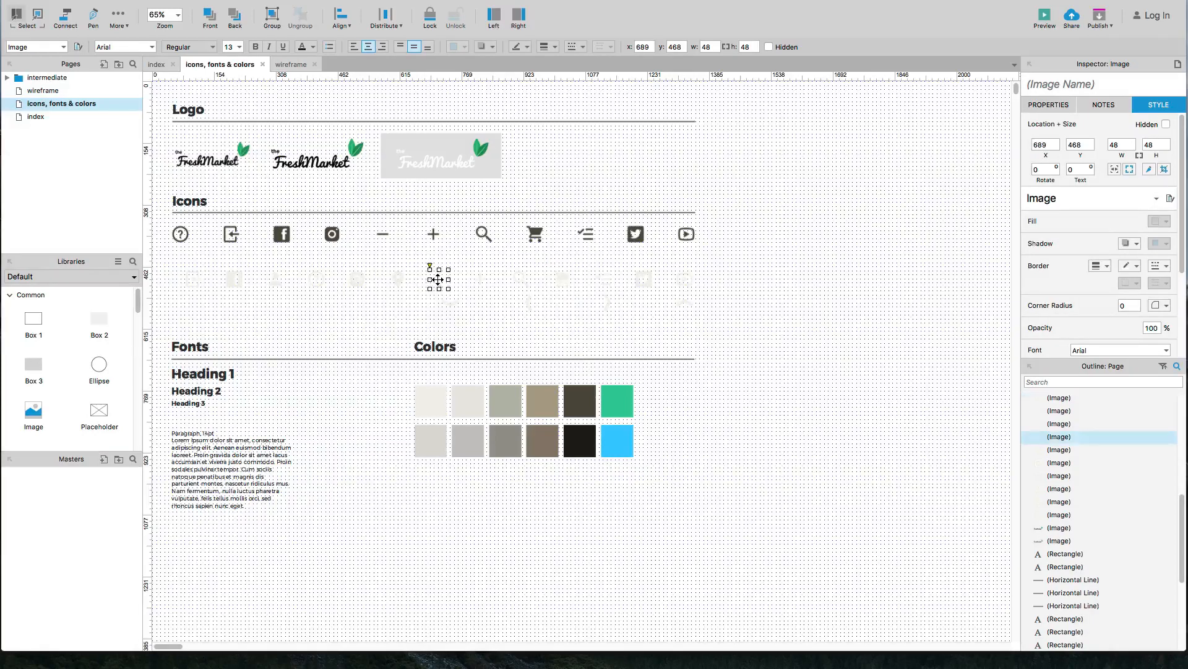
{"action": "left_click", "coordinate": [480, 288], "text": "shift"}
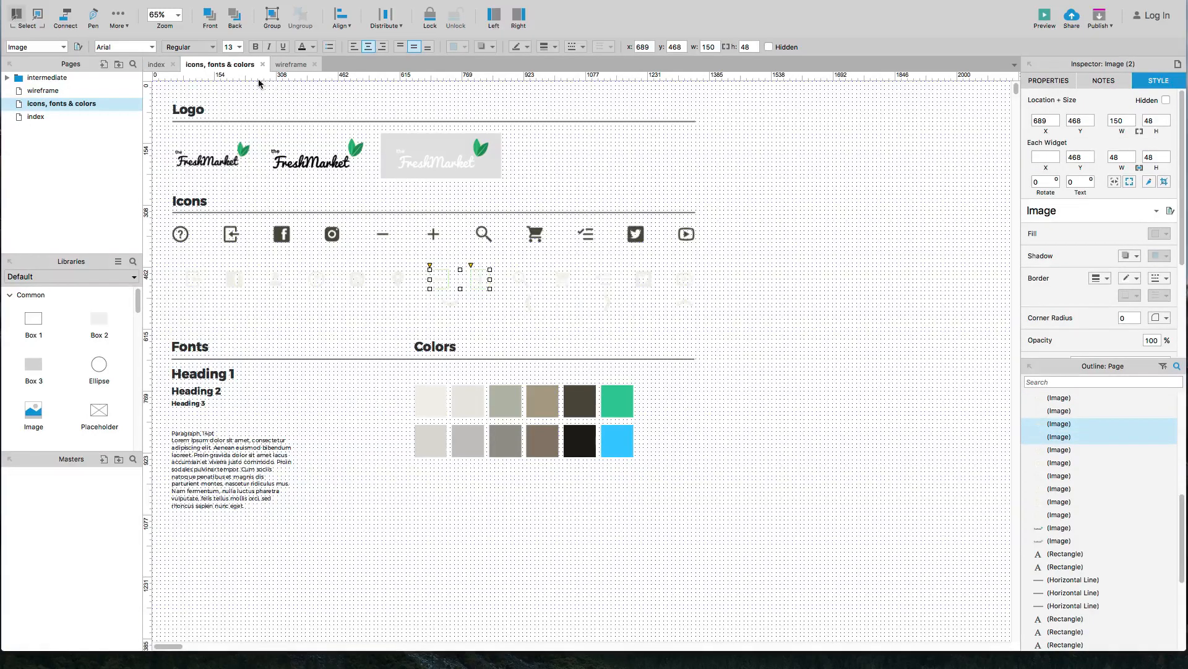
{"action": "left_click", "coordinate": [161, 64]}
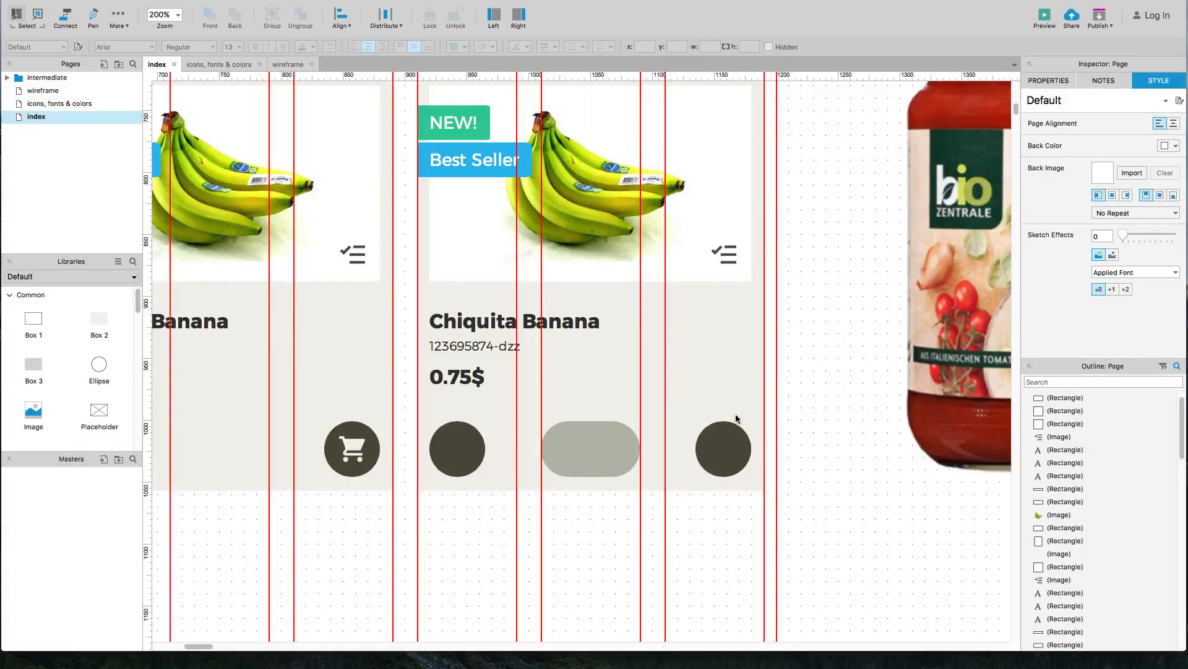
{"action": "key", "text": "super+v"}
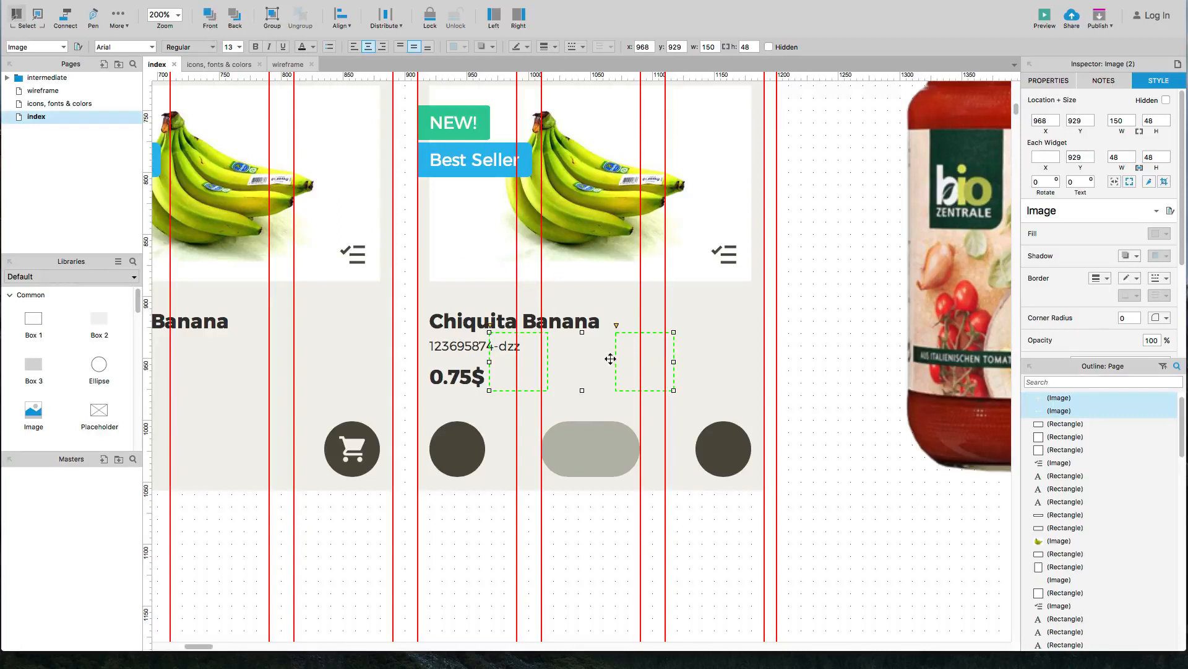
Step: Move the pasted minus and plus icons below the second tile and resize each to 25 by 25
{"action": "left_click_drag", "start_coordinate": [622, 364], "coordinate": [604, 526]}
{"action": "left_click", "coordinate": [752, 556]}
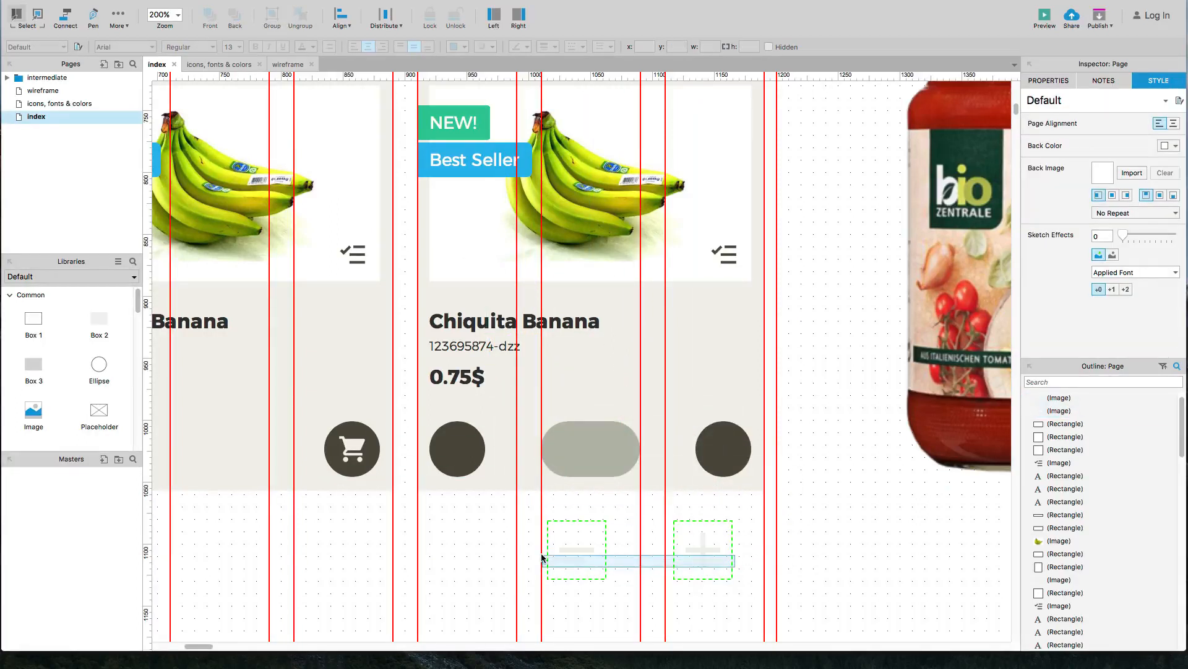
{"action": "left_click", "coordinate": [1121, 158]}
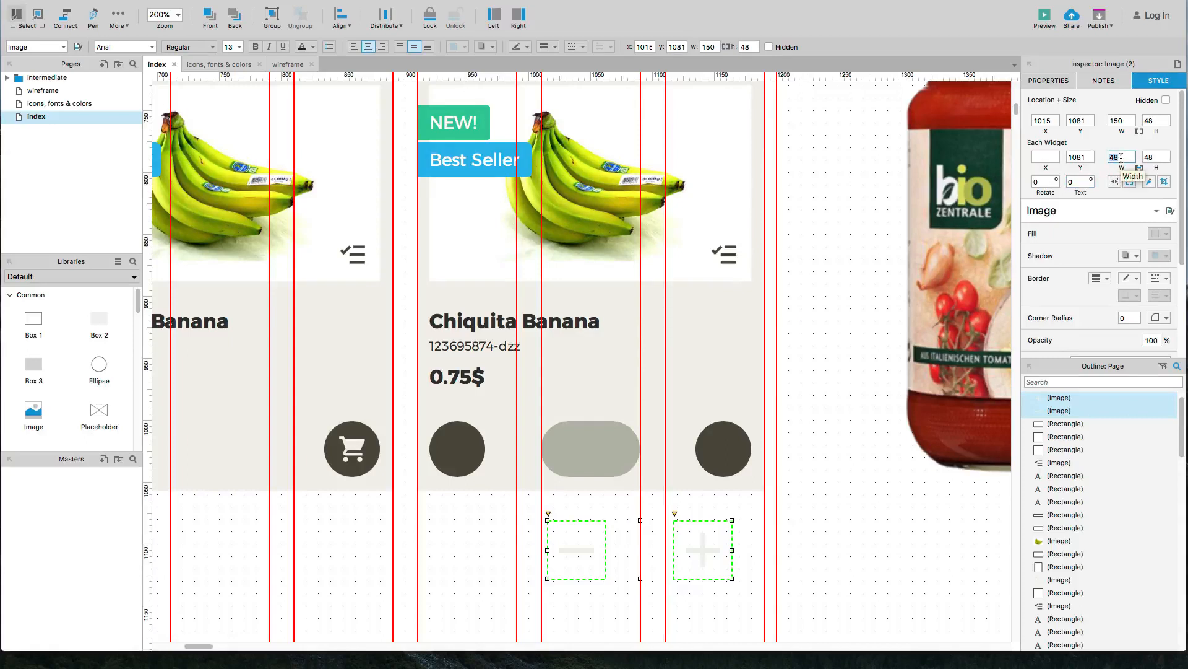
{"action": "type", "text": "25"}
{"action": "key", "text": "Tab"}
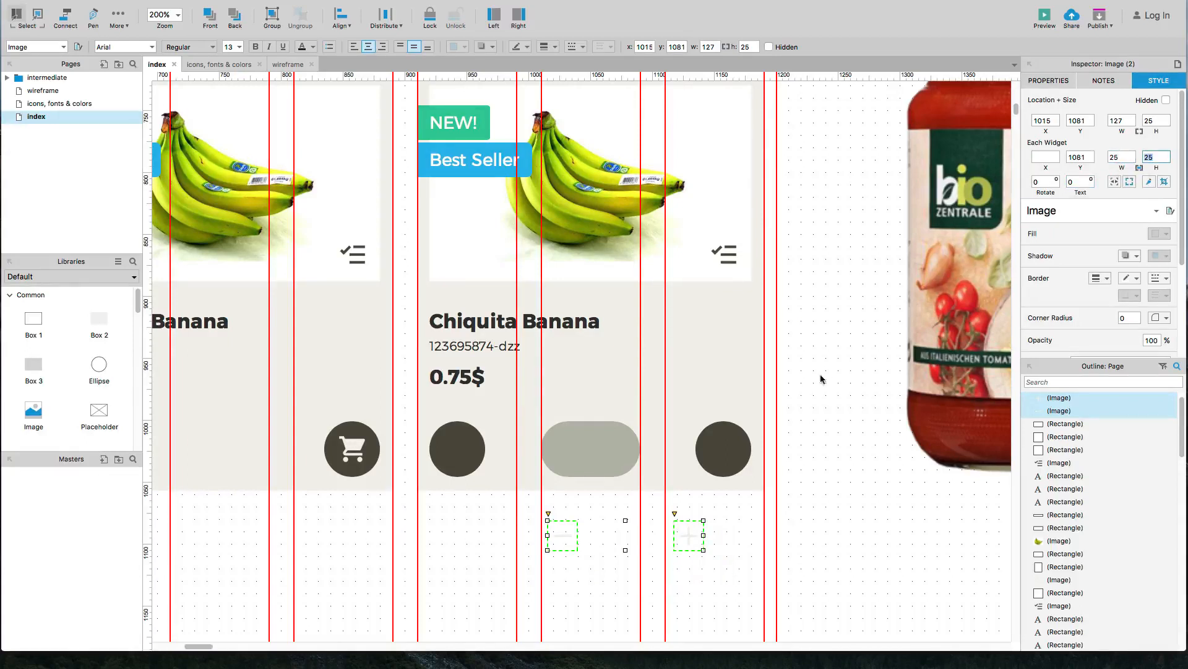
Step: Centre the plus icon horizontally and vertically on the second tile's right dark circle
{"action": "left_click", "coordinate": [734, 518]}
{"action": "left_click", "coordinate": [720, 451]}
{"action": "left_click", "coordinate": [684, 538], "text": "shift"}
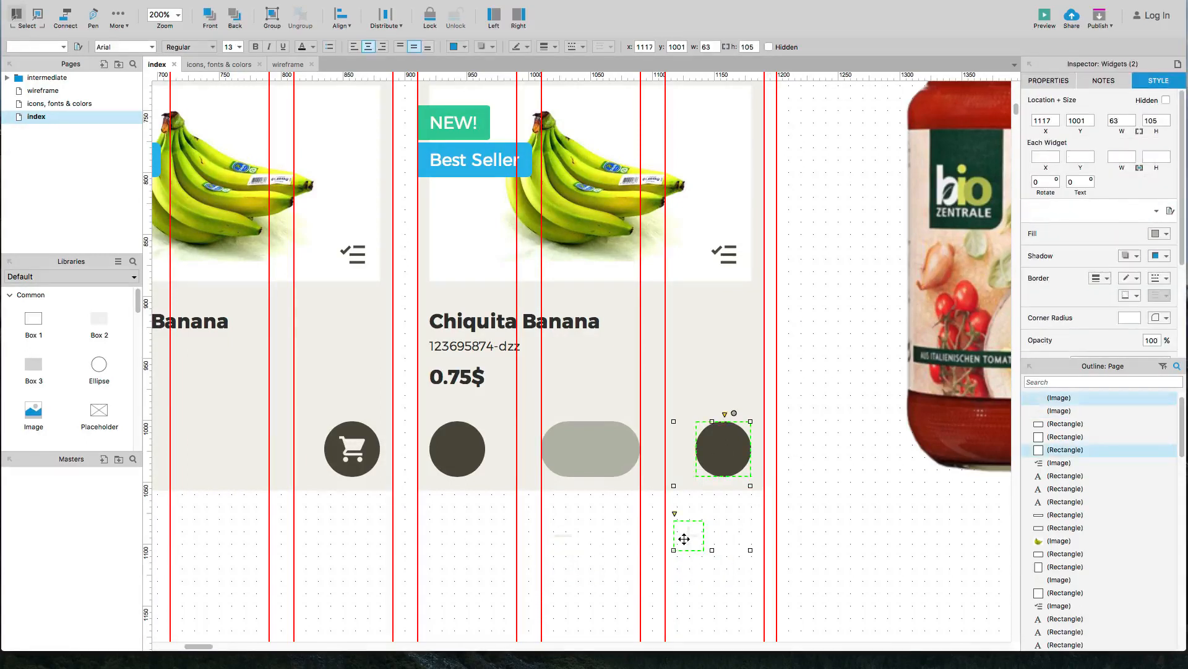
{"action": "key", "text": "super+alt+c"}
{"action": "key", "text": "super+alt+m"}
Step: Centre the minus icon horizontally and vertically on the second tile's left dark circle
{"action": "left_click", "coordinate": [474, 465]}
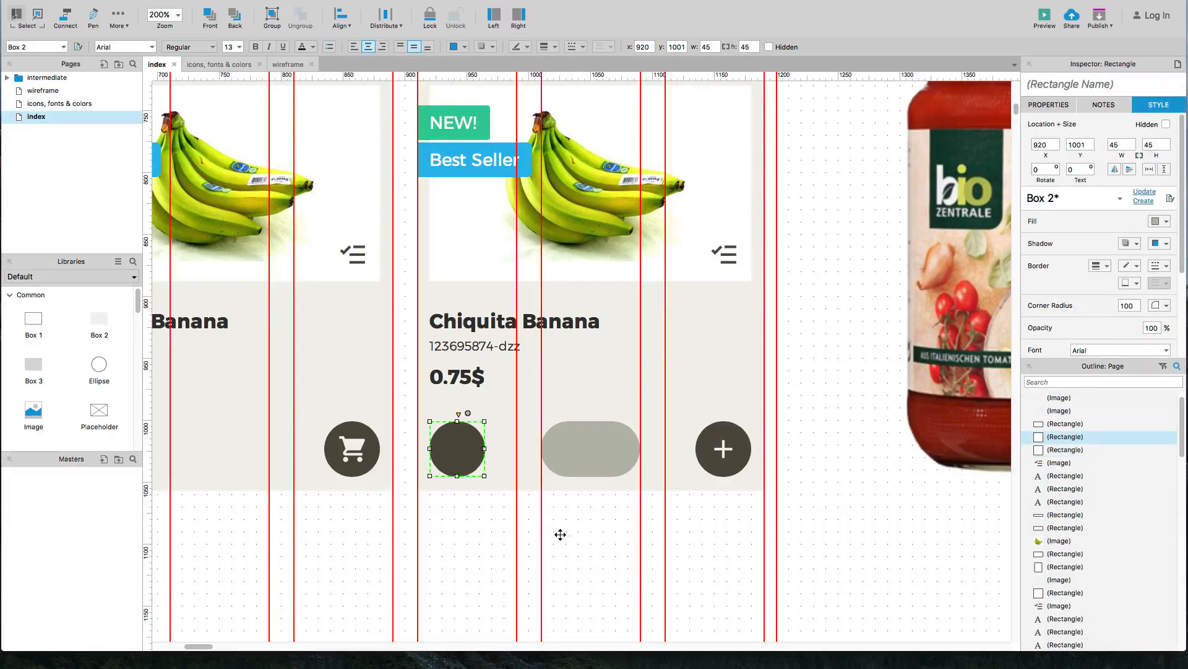
{"action": "left_click", "coordinate": [559, 534], "text": "shift"}
{"action": "key", "text": "super+alt+c"}
{"action": "key", "text": "super+alt+m"}
{"action": "left_click", "coordinate": [558, 532]}
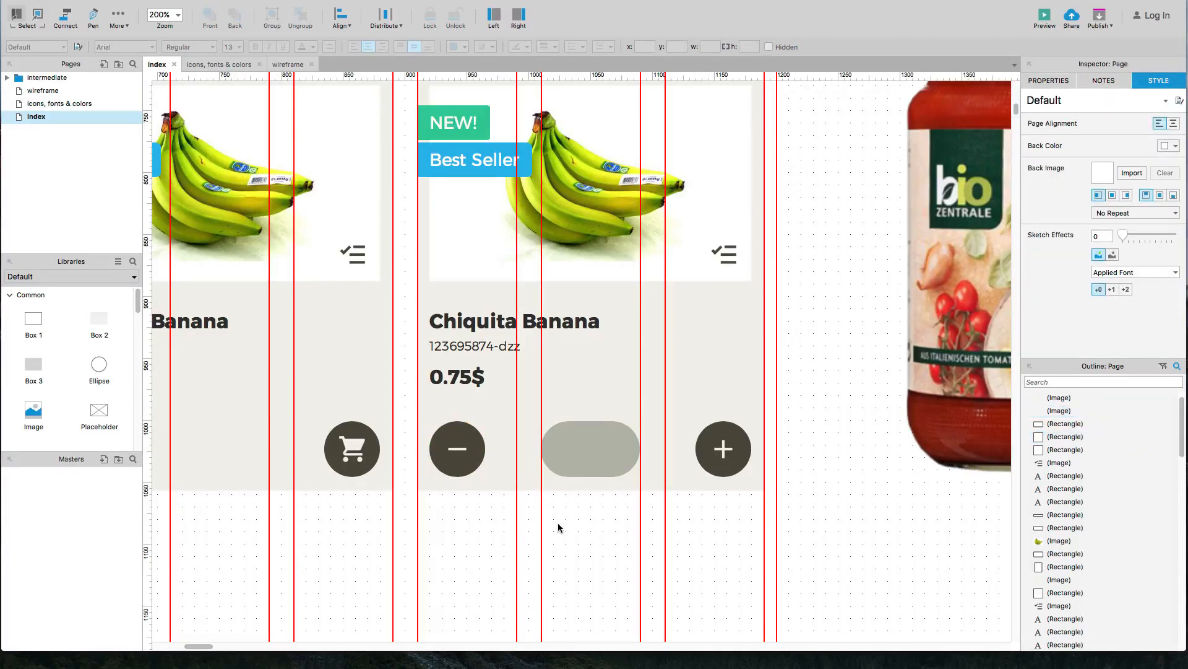
Step: Duplicate the header cart's price text field into the second tile's pill at x 1030, y 1011, narrowed to 55 wide
{"action": "scroll", "coordinate": [587, 461], "scroll_direction": "down", "scroll_amount": 2}
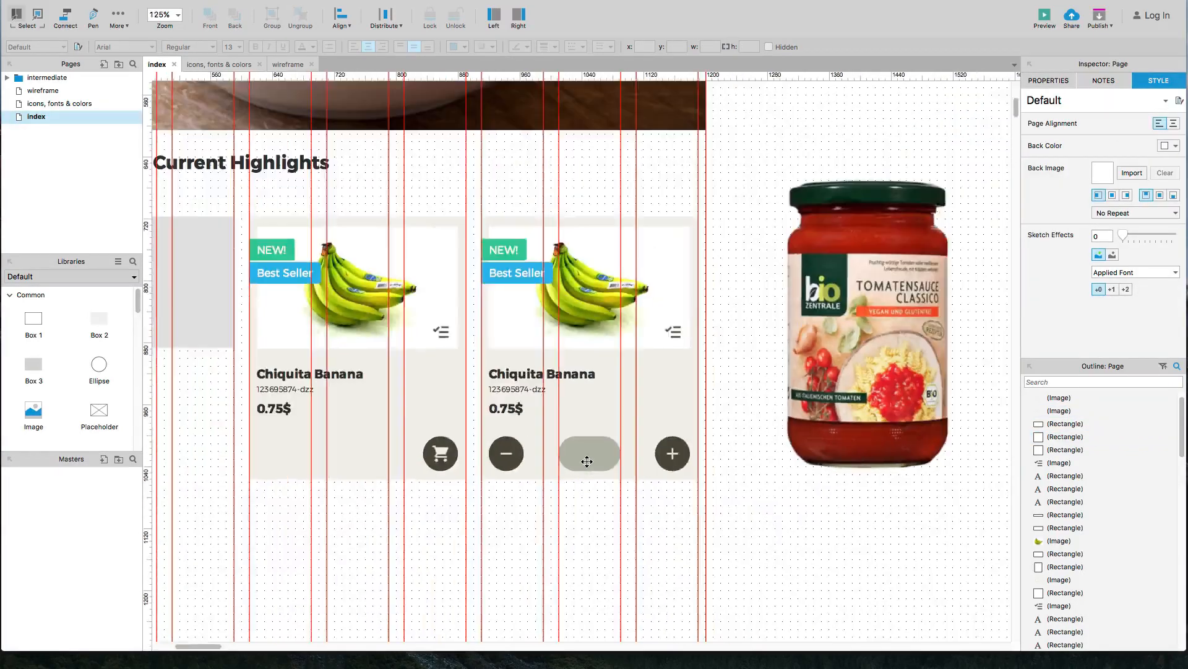
{"action": "scroll", "coordinate": [584, 463], "scroll_direction": "up", "scroll_amount": 5}
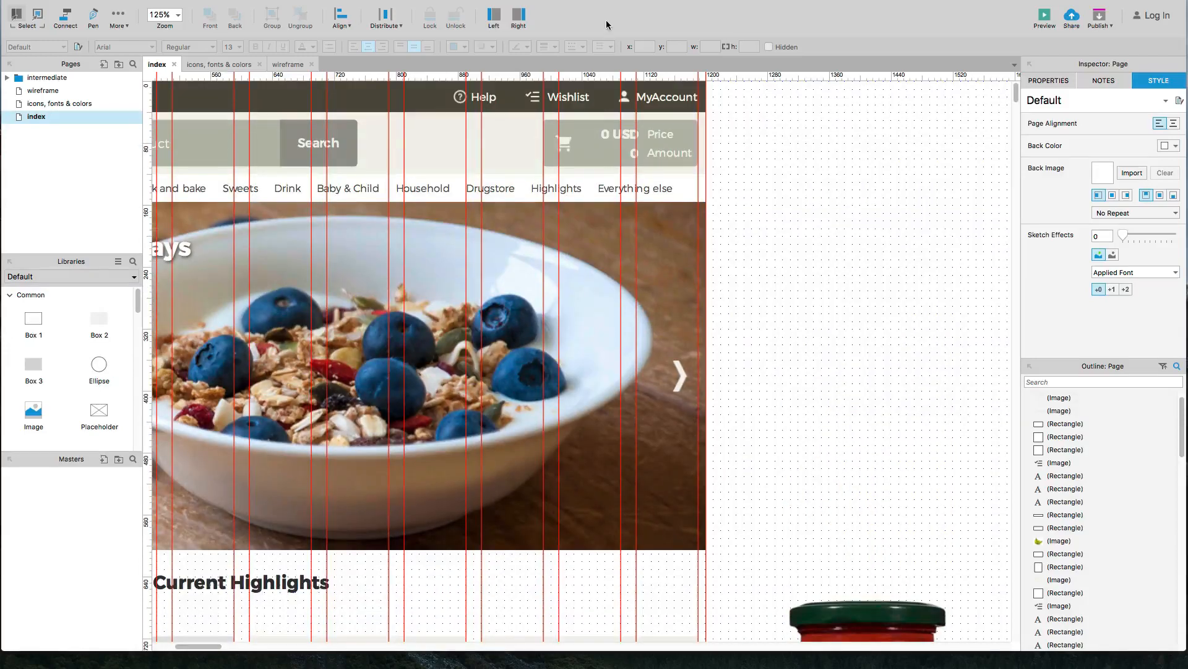
{"action": "left_click", "coordinate": [611, 134]}
{"action": "left_click_drag", "start_coordinate": [610, 134], "coordinate": [730, 481]}
{"action": "scroll", "coordinate": [728, 280], "scroll_direction": "down", "scroll_amount": 5}
{"action": "left_click_drag", "start_coordinate": [729, 259], "coordinate": [729, 540]}
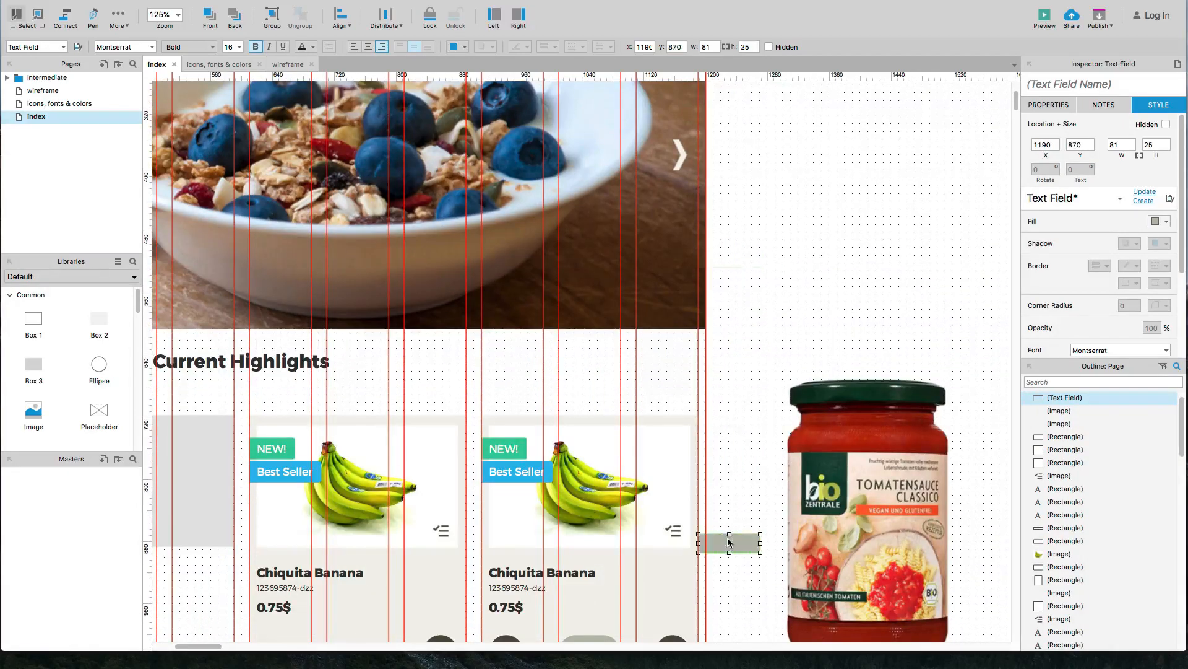
{"action": "scroll", "coordinate": [729, 540], "scroll_direction": "down", "scroll_amount": 5}
{"action": "left_click_drag", "start_coordinate": [720, 409], "coordinate": [574, 513]}
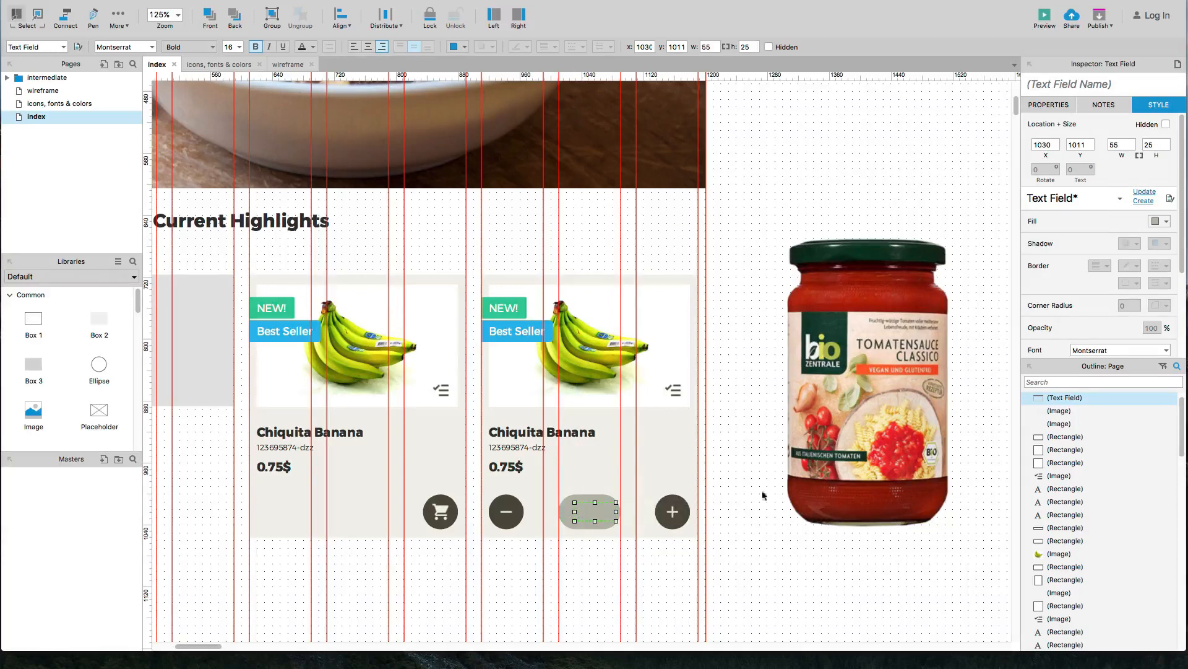
Step: Centre-align the copied field's text and centre the field within the grey-green pill
{"action": "scroll", "coordinate": [1091, 304], "scroll_direction": "down", "scroll_amount": 3}
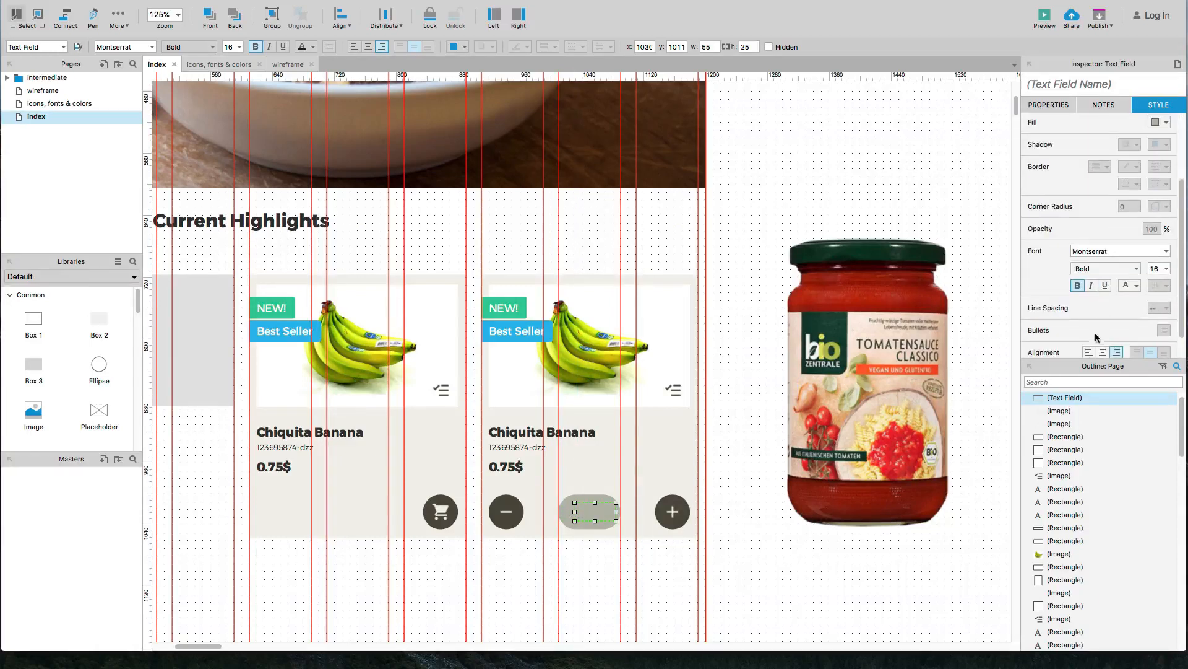
{"action": "left_click", "coordinate": [1092, 358]}
{"action": "left_click", "coordinate": [588, 527]}
{"action": "left_click", "coordinate": [590, 519], "text": "shift"}
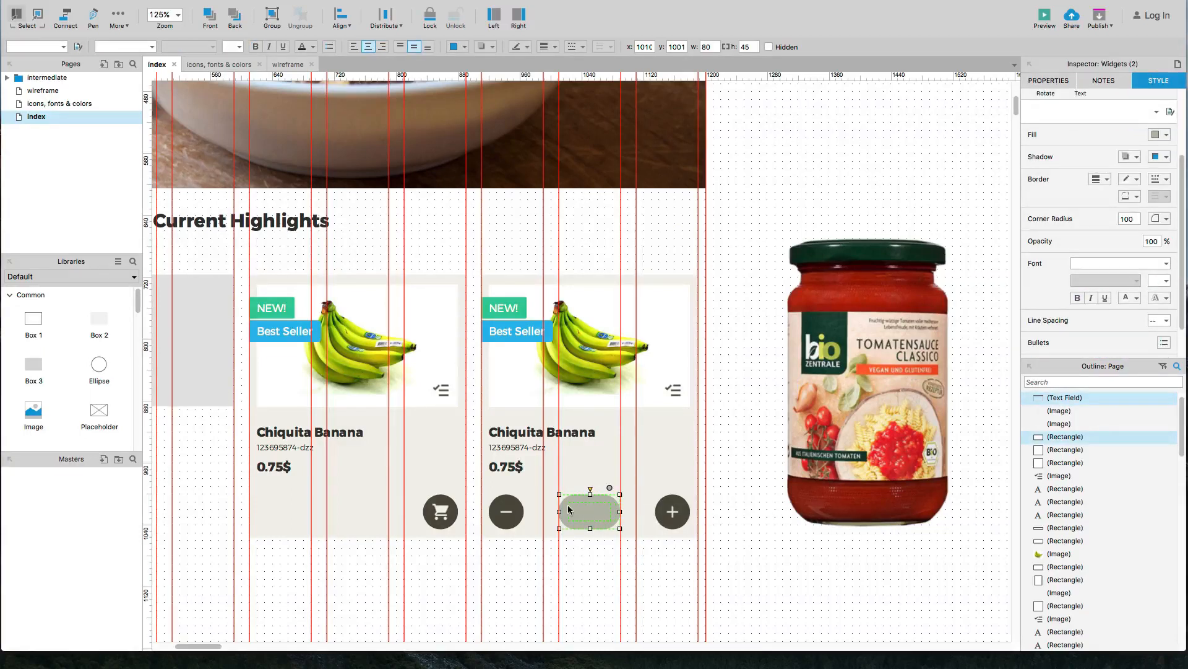
{"action": "left_click", "coordinate": [571, 588]}
{"action": "scroll", "coordinate": [589, 518], "scroll_direction": "up", "scroll_amount": 3}
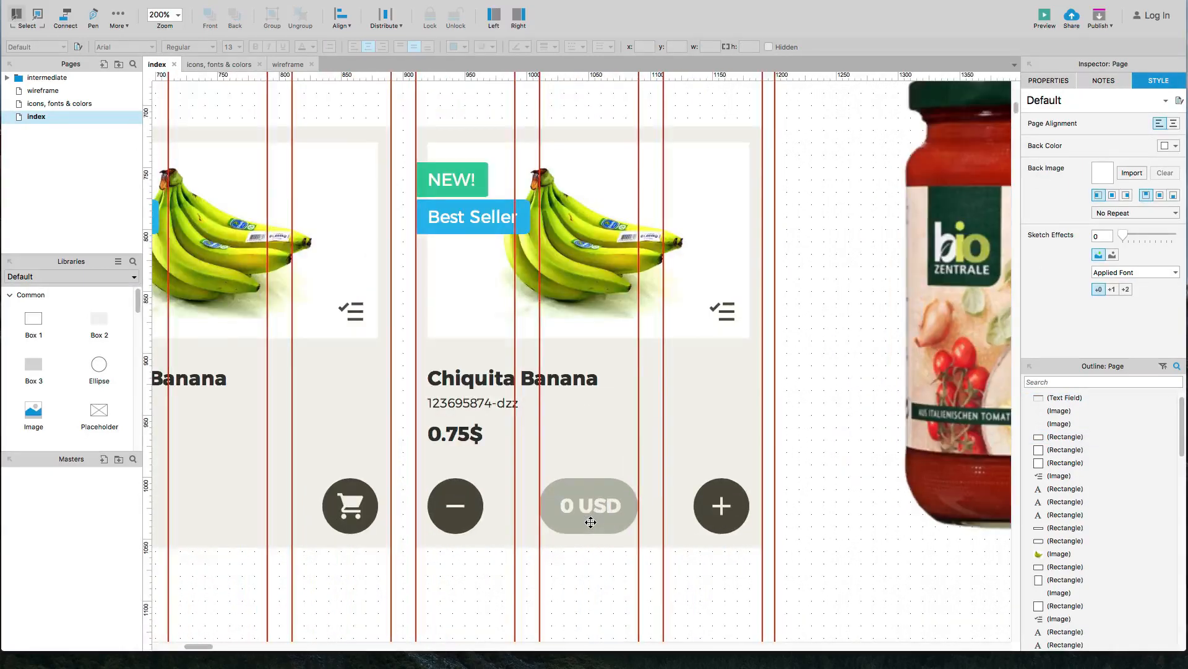
Step: Set the pill text field's hint to 0
{"action": "left_click", "coordinate": [591, 511]}
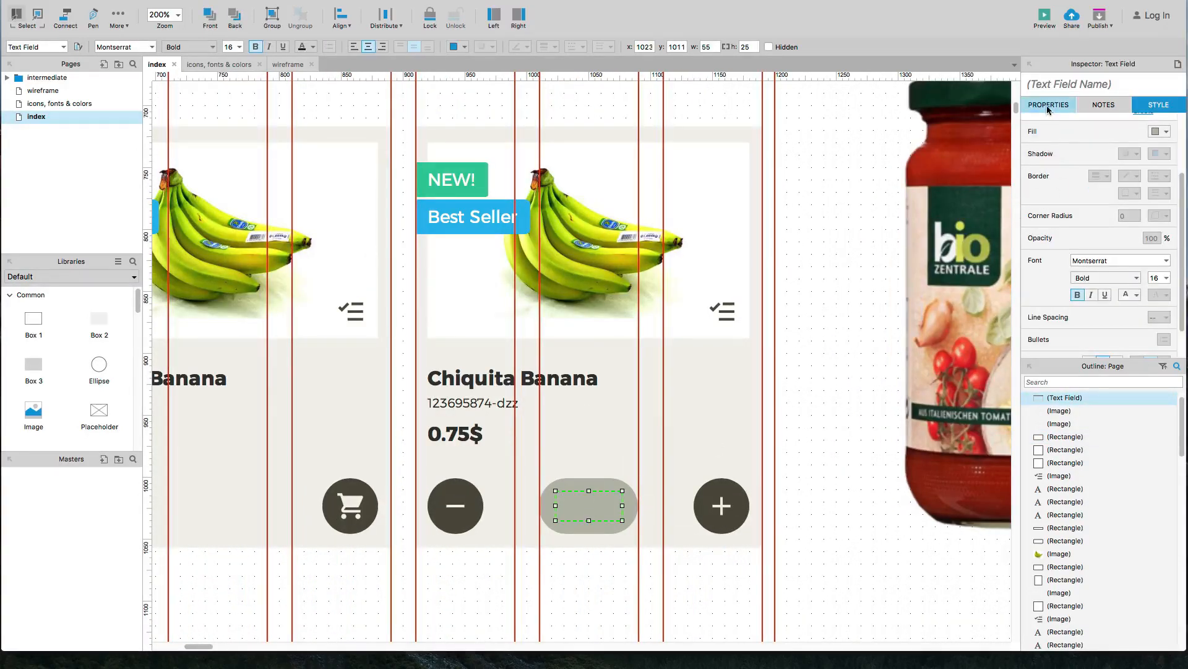
{"action": "left_click", "coordinate": [1050, 104]}
{"action": "scroll", "coordinate": [1062, 260], "scroll_direction": "down", "scroll_amount": 1}
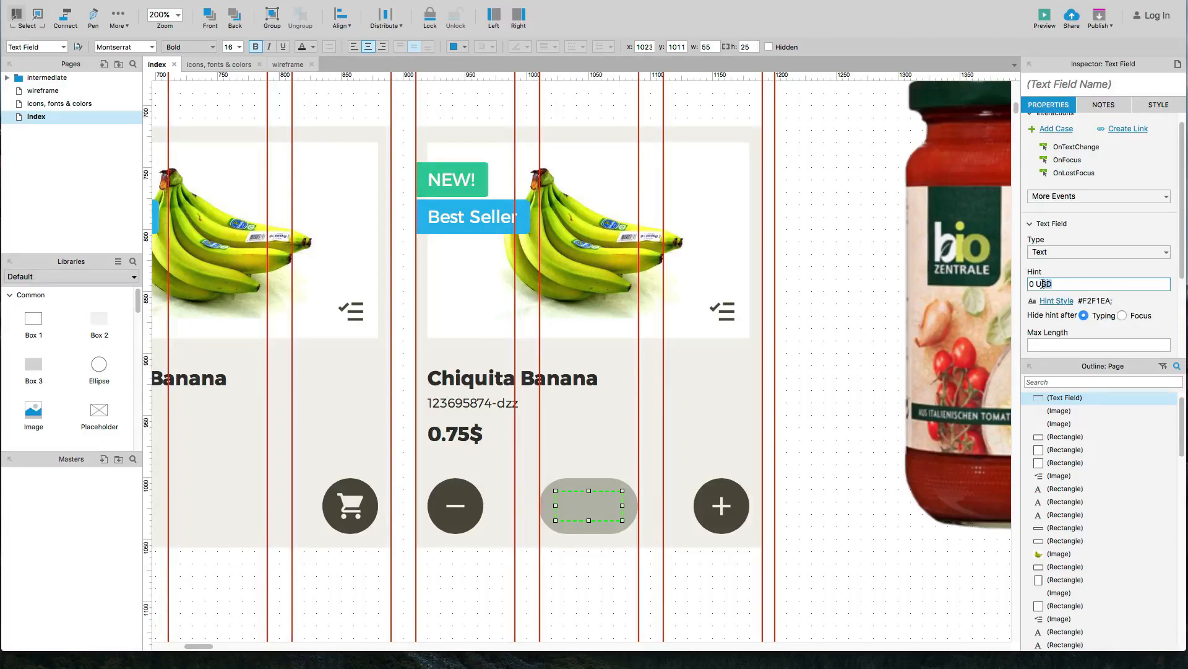
{"action": "key", "text": "BackSpace"}
{"action": "left_click", "coordinate": [868, 357]}
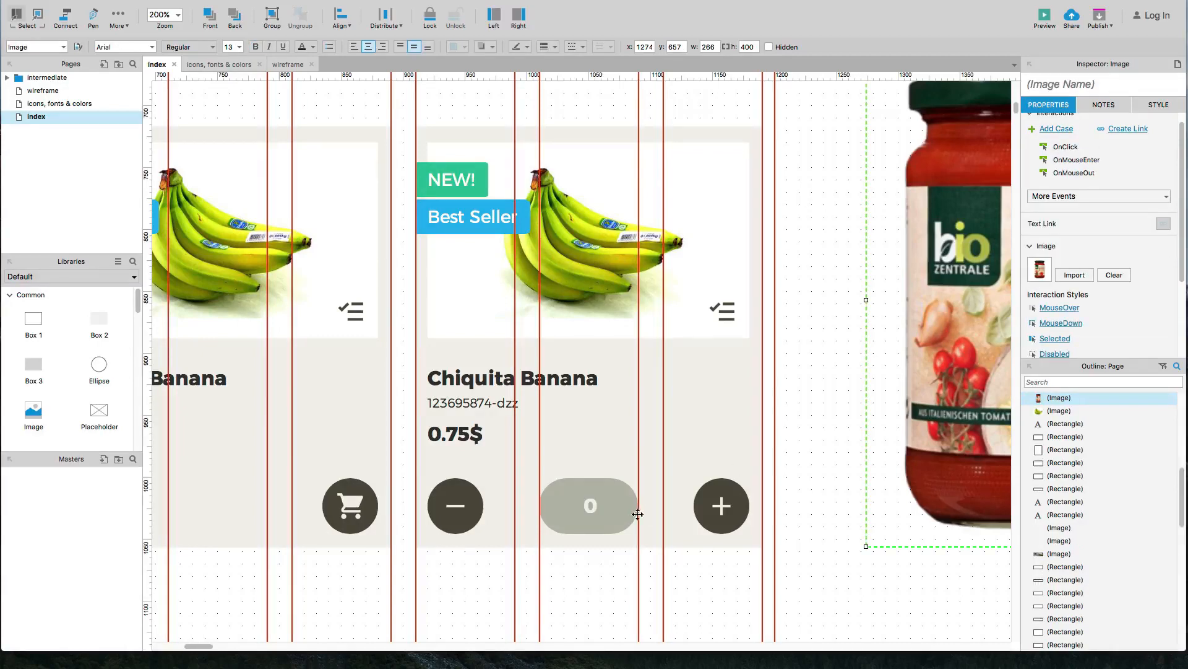
Step: Delete the placeholder box beside the cart-button tile and put a duplicate of that tile in its place
{"action": "scroll", "coordinate": [613, 519], "scroll_direction": "down", "scroll_amount": 2}
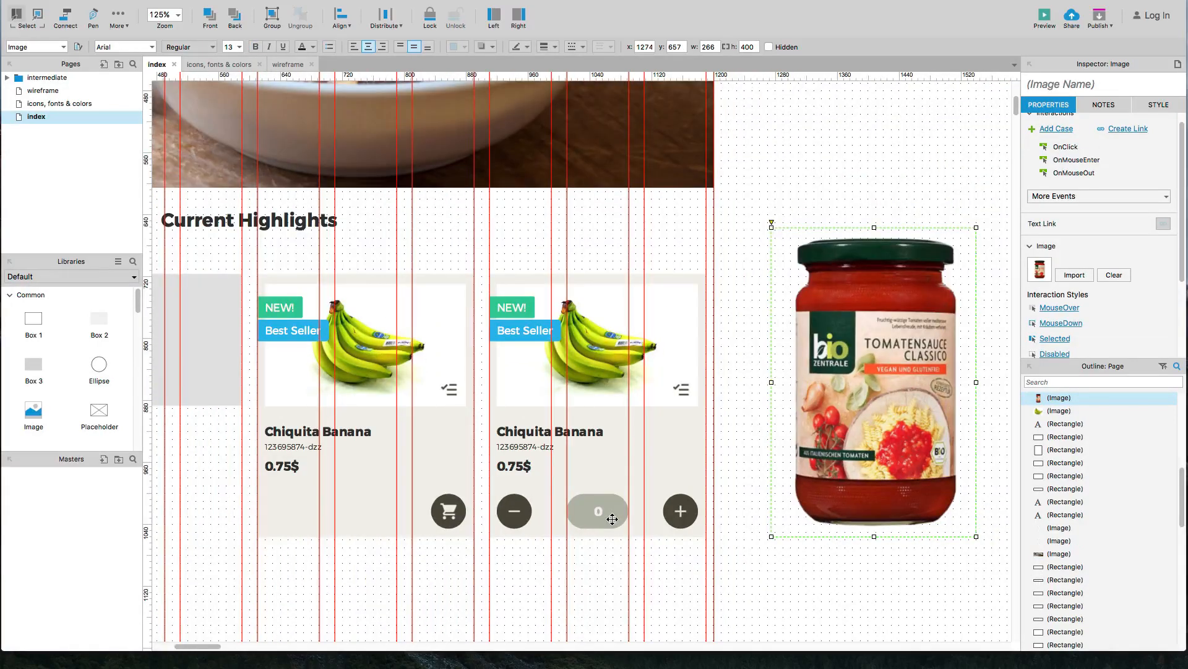
{"action": "scroll", "coordinate": [612, 519], "scroll_direction": "down", "scroll_amount": 1}
{"action": "left_click", "coordinate": [665, 611]}
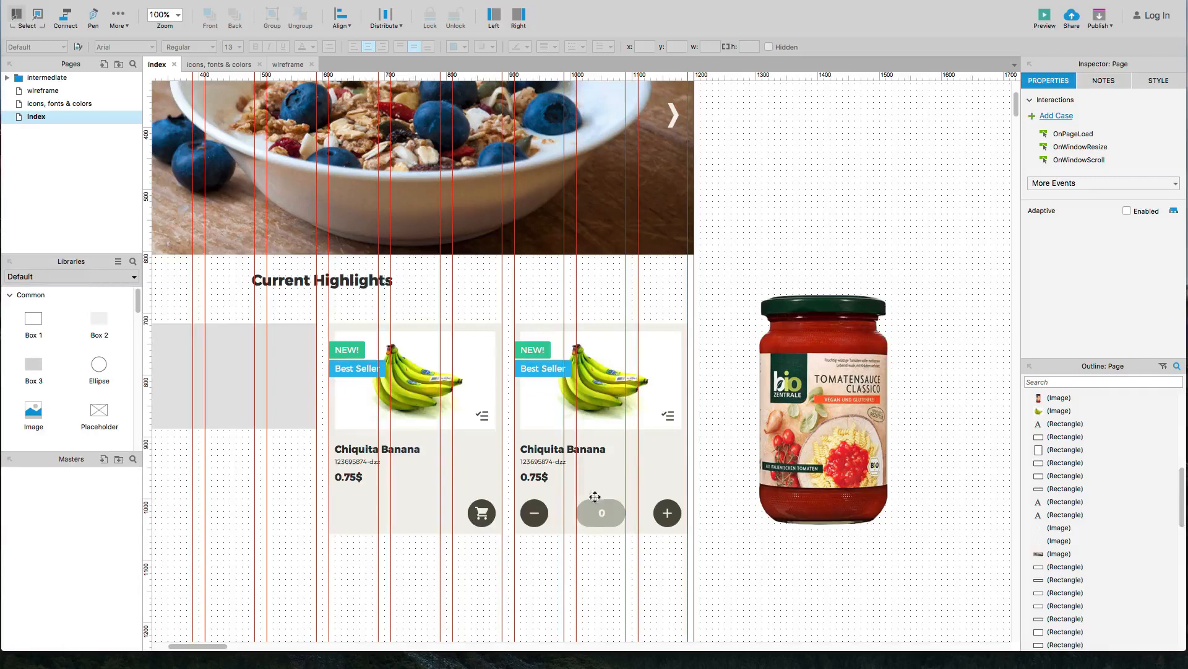
{"action": "scroll", "coordinate": [534, 537], "scroll_direction": "down", "scroll_amount": 5}
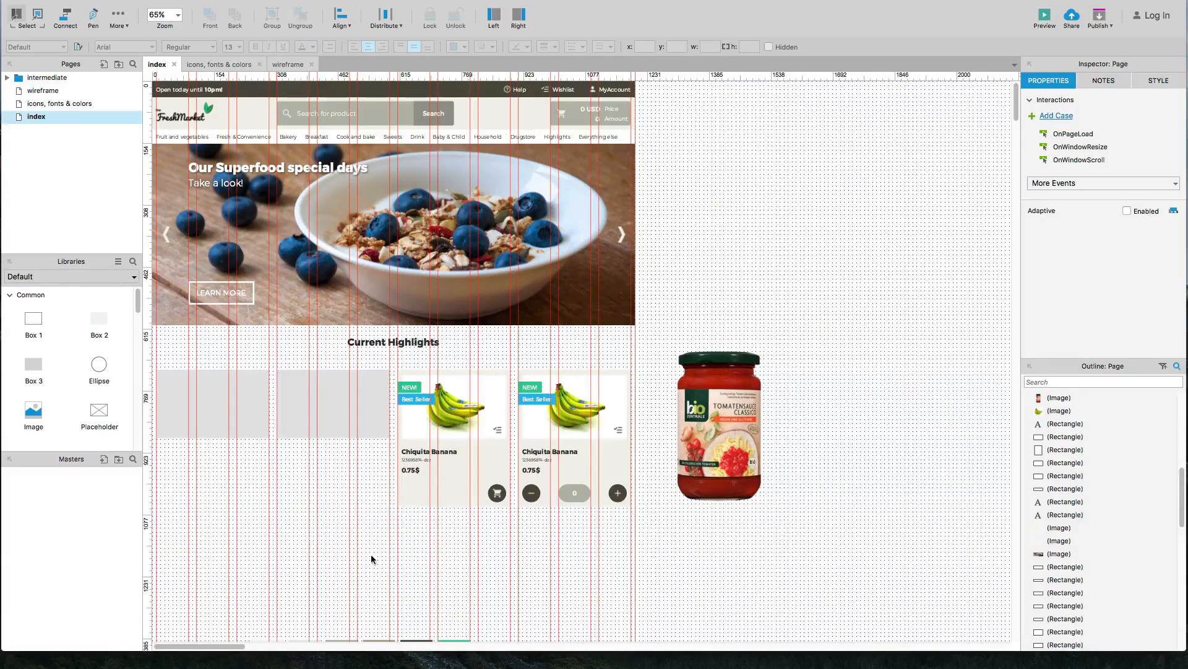
{"action": "left_click", "coordinate": [336, 427]}
{"action": "key", "text": "Delete"}
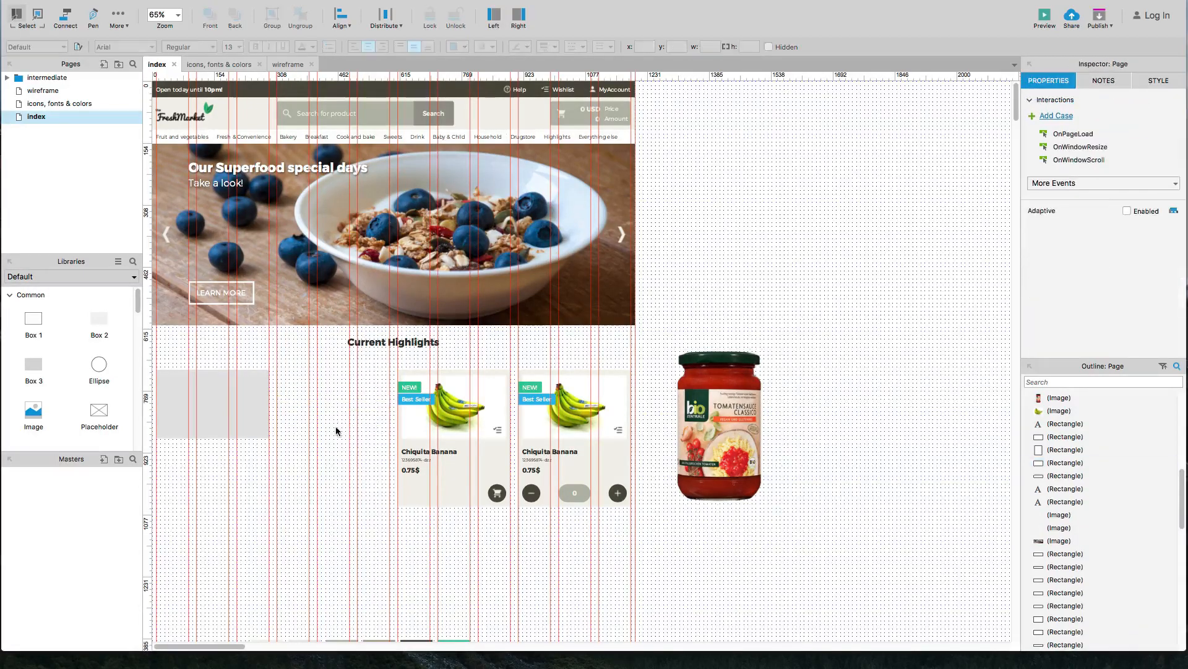
{"action": "left_click_drag", "start_coordinate": [386, 382], "coordinate": [510, 528]}
{"action": "left_click_drag", "start_coordinate": [459, 493], "coordinate": [341, 489]}
{"action": "left_click", "coordinate": [652, 595]}
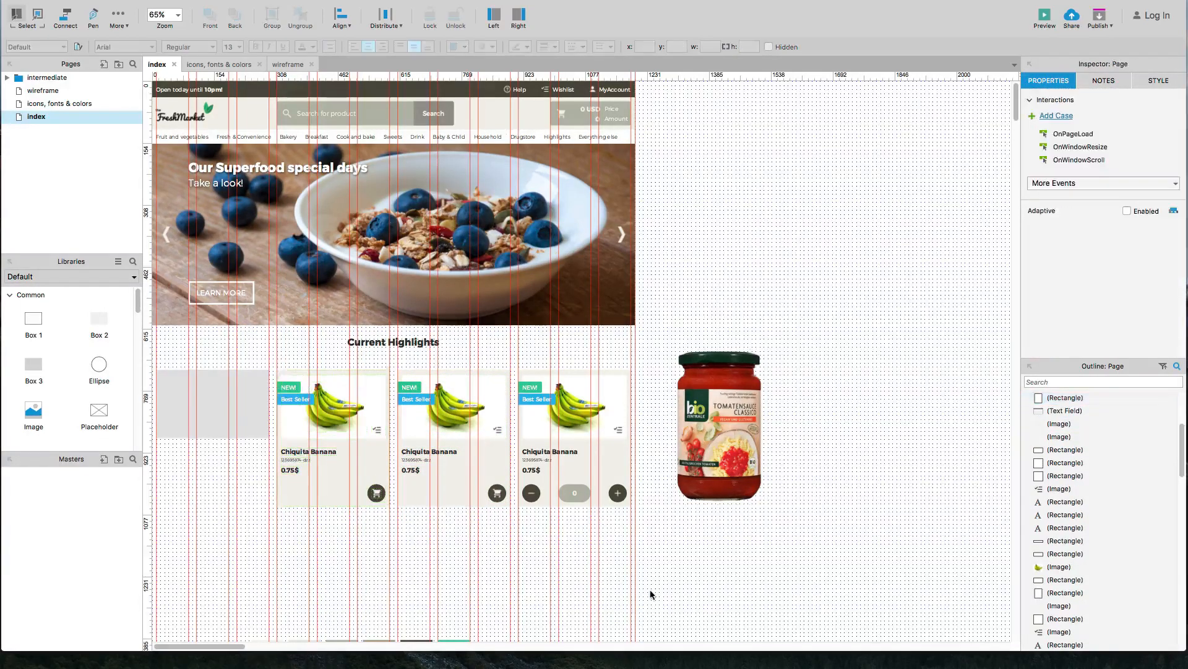
Step: Delete the banana image from the newly duplicated tile and shrink the tomato sauce jar image to 83 by 125
{"action": "left_click", "coordinate": [334, 414]}
{"action": "key", "text": "Delete"}
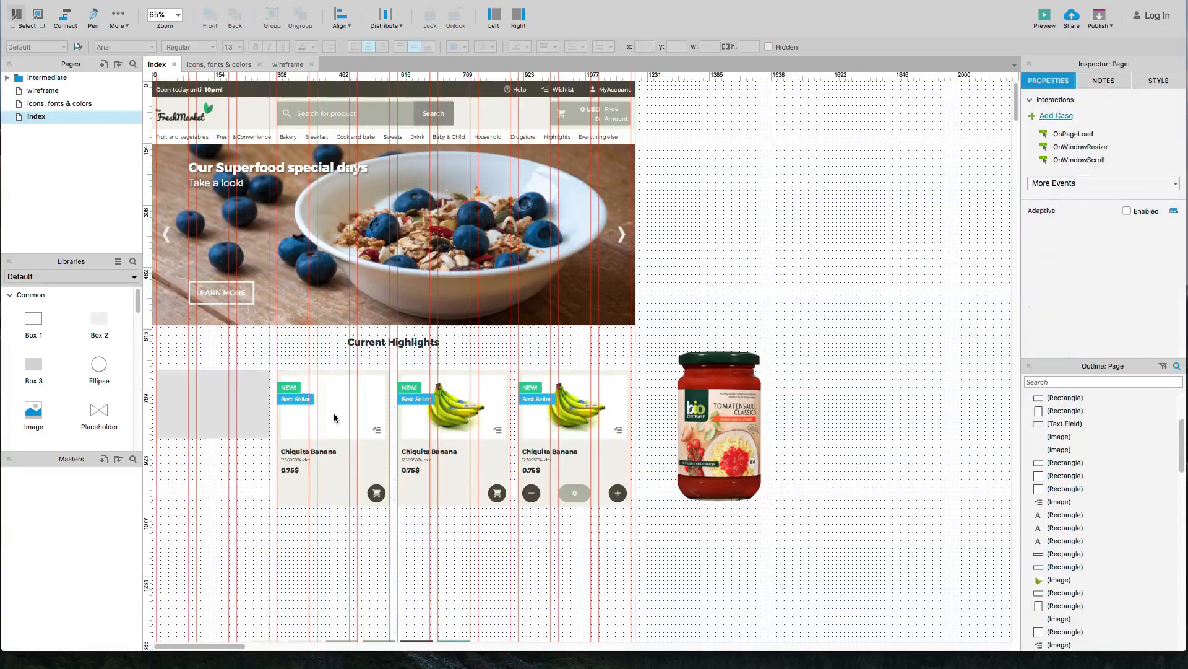
{"action": "left_click", "coordinate": [734, 453]}
{"action": "left_click_drag", "start_coordinate": [762, 501], "coordinate": [698, 395]}
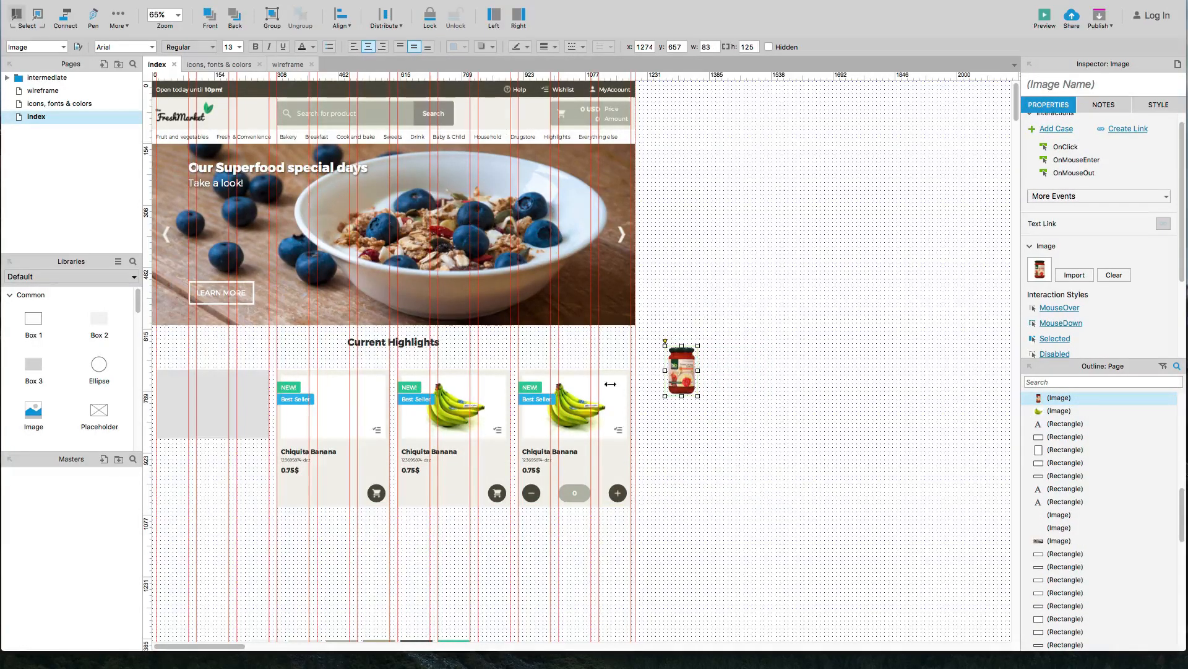
Step: Align the jar image horizontally and vertically to the centre of the new tile's white box
{"action": "left_click", "coordinate": [339, 411]}
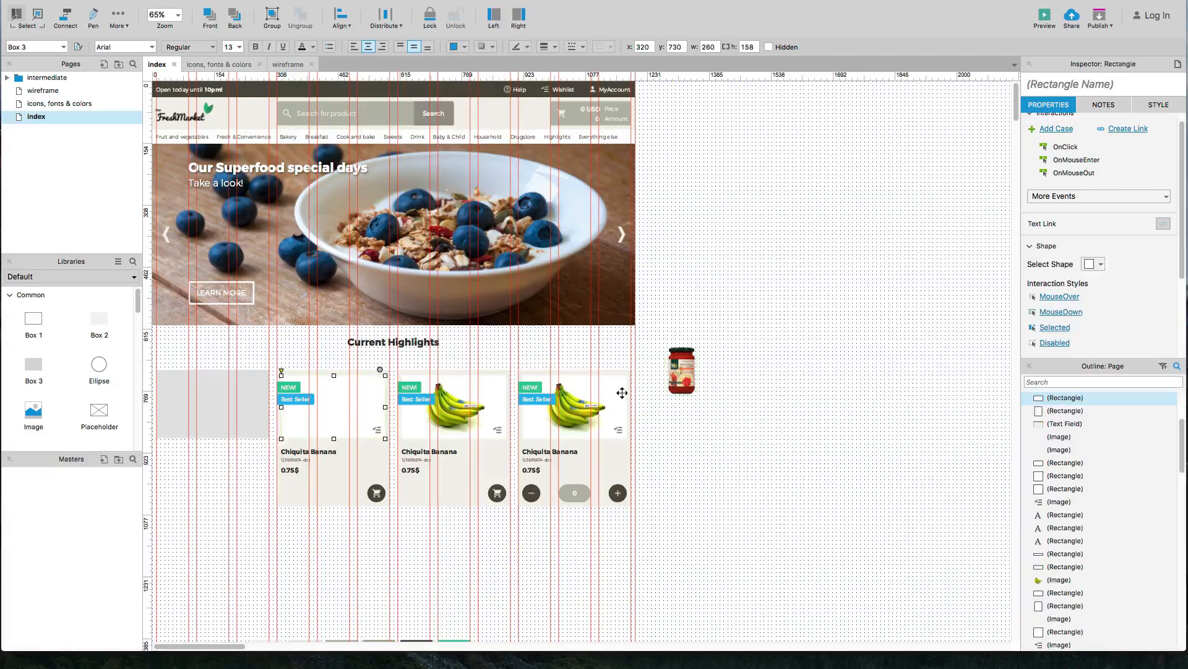
{"action": "left_click", "coordinate": [680, 379], "text": "shift"}
{"action": "key", "text": "super+alt+c"}
{"action": "key", "text": "super+alt+m"}
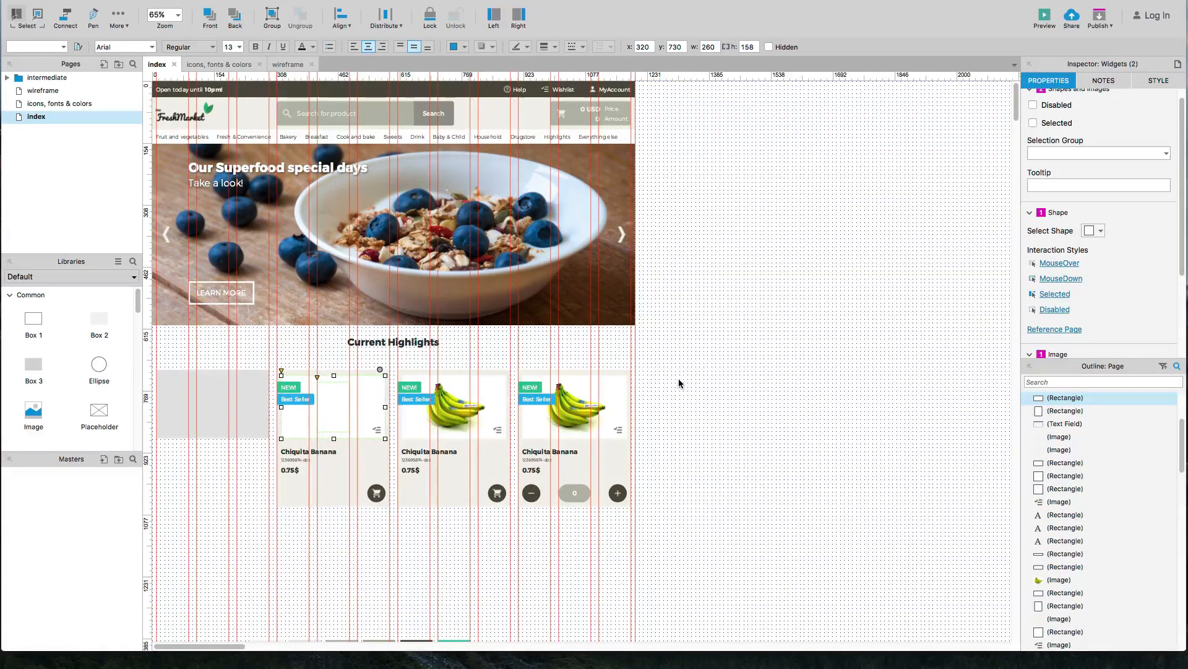
Step: Undo the last vertical alignment and bring the tomato sauce jar image to the front
{"action": "key", "text": "super+z"}
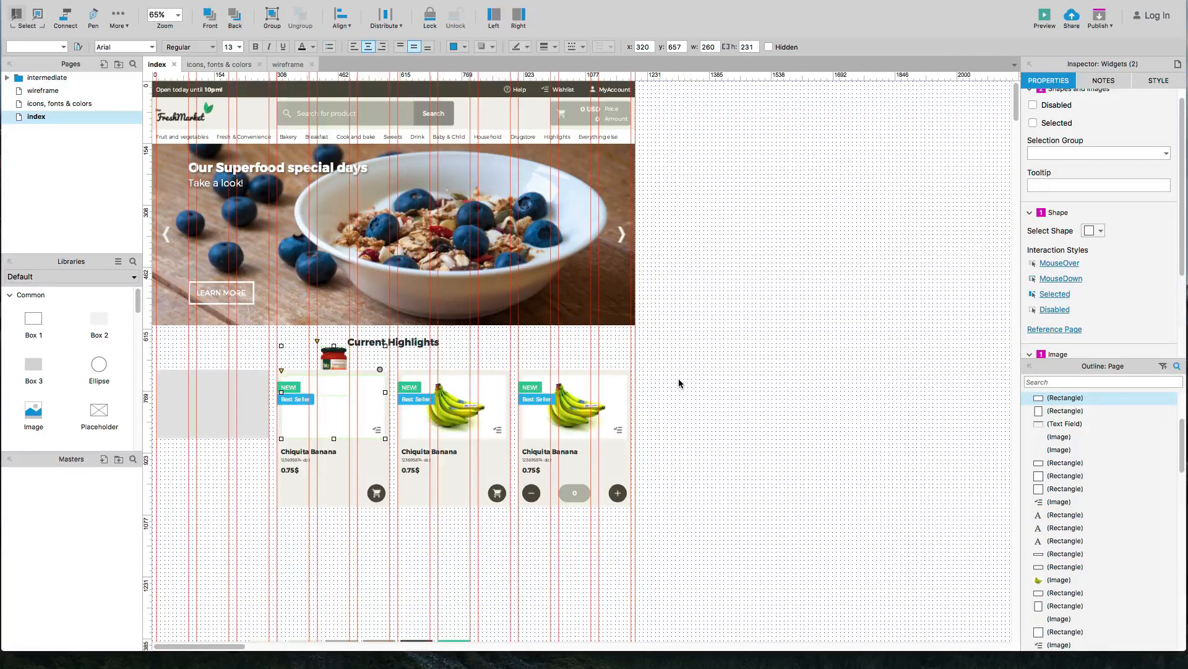
{"action": "left_click", "coordinate": [680, 383]}
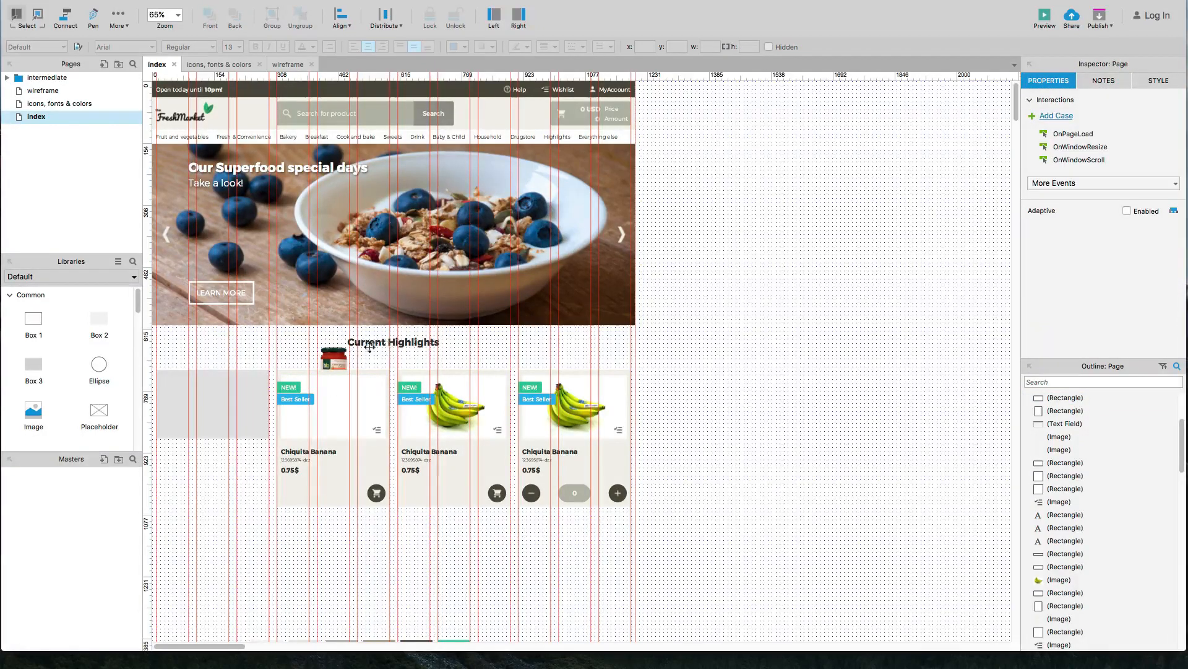
{"action": "left_click", "coordinate": [335, 355]}
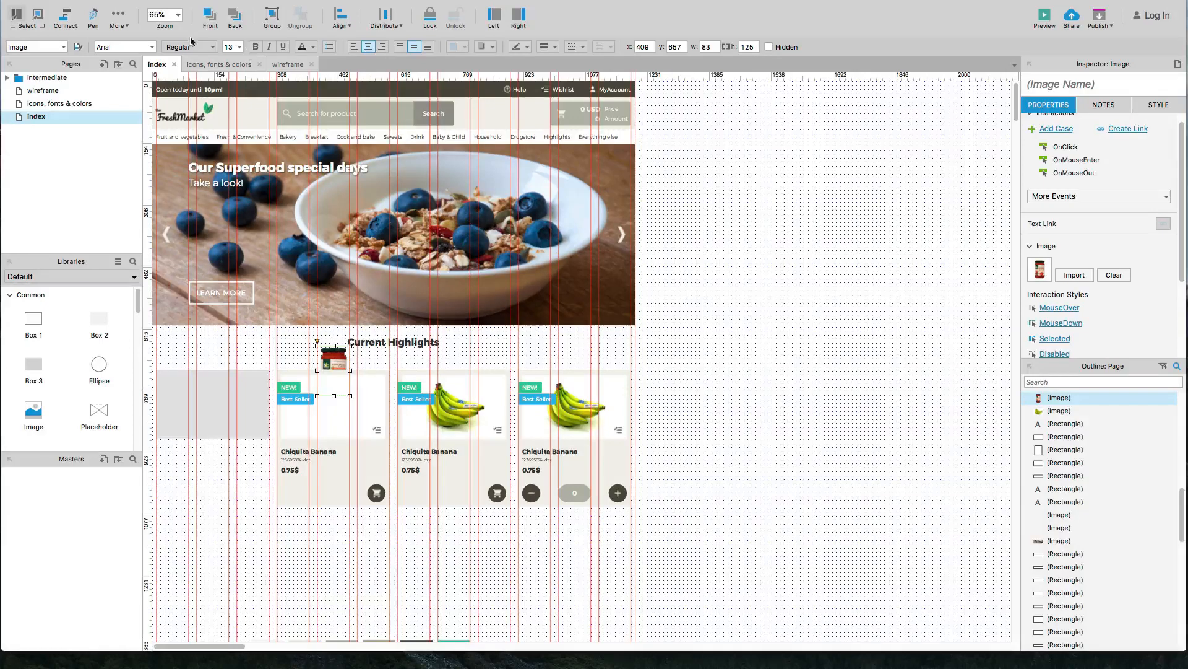
{"action": "left_click", "coordinate": [211, 18]}
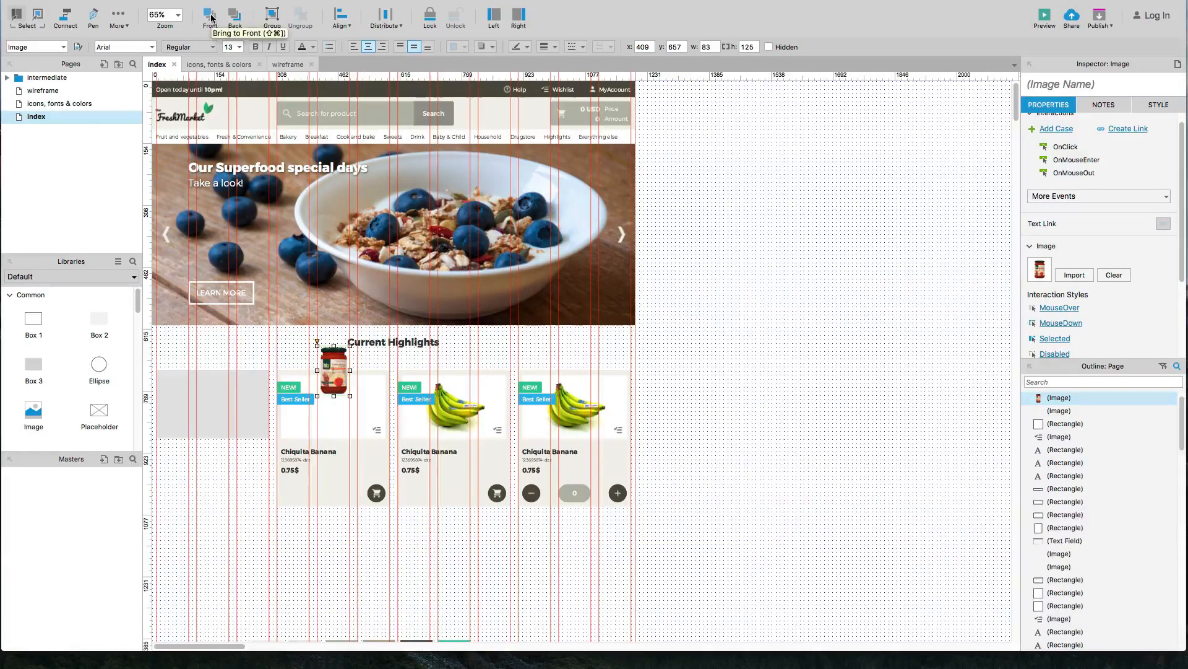
Step: Align the jar image vertically to the middle of its tile's white box
{"action": "left_click", "coordinate": [328, 424], "text": "shift"}
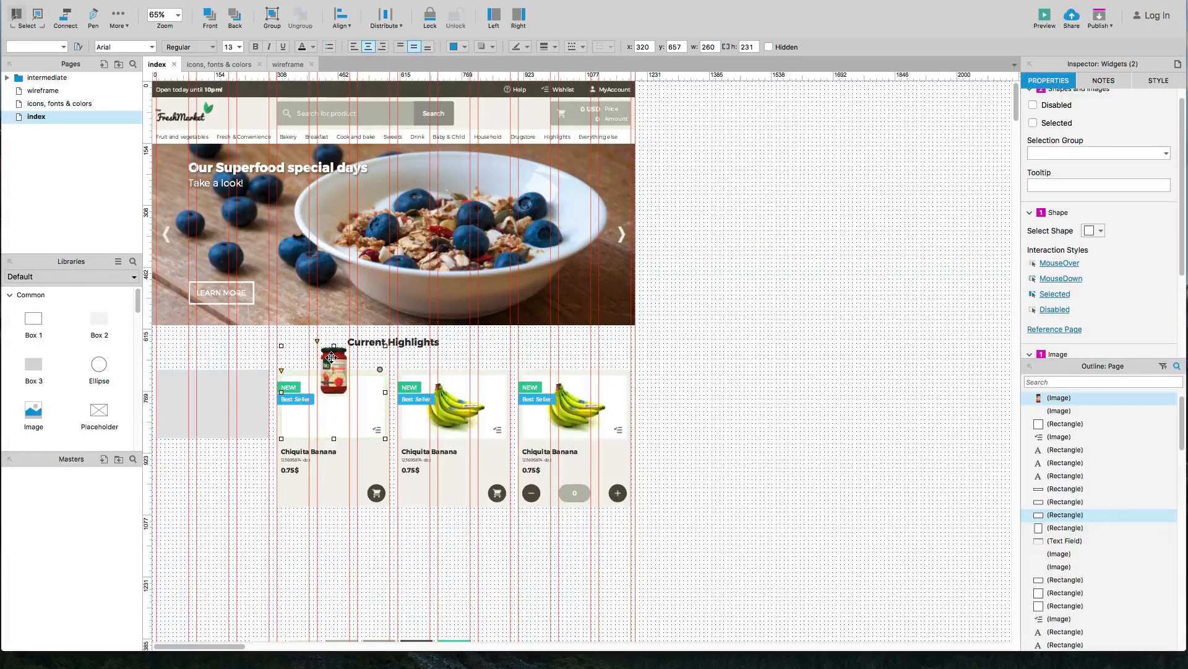
{"action": "key", "text": "super+alt+m"}
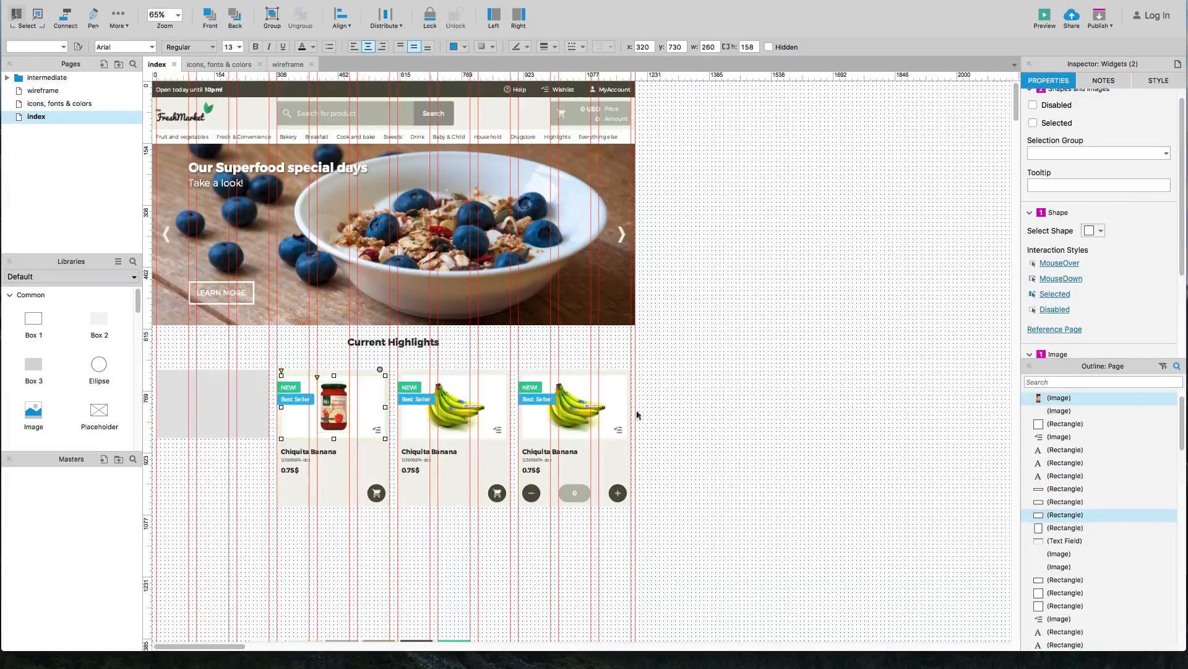
{"action": "left_click", "coordinate": [774, 436]}
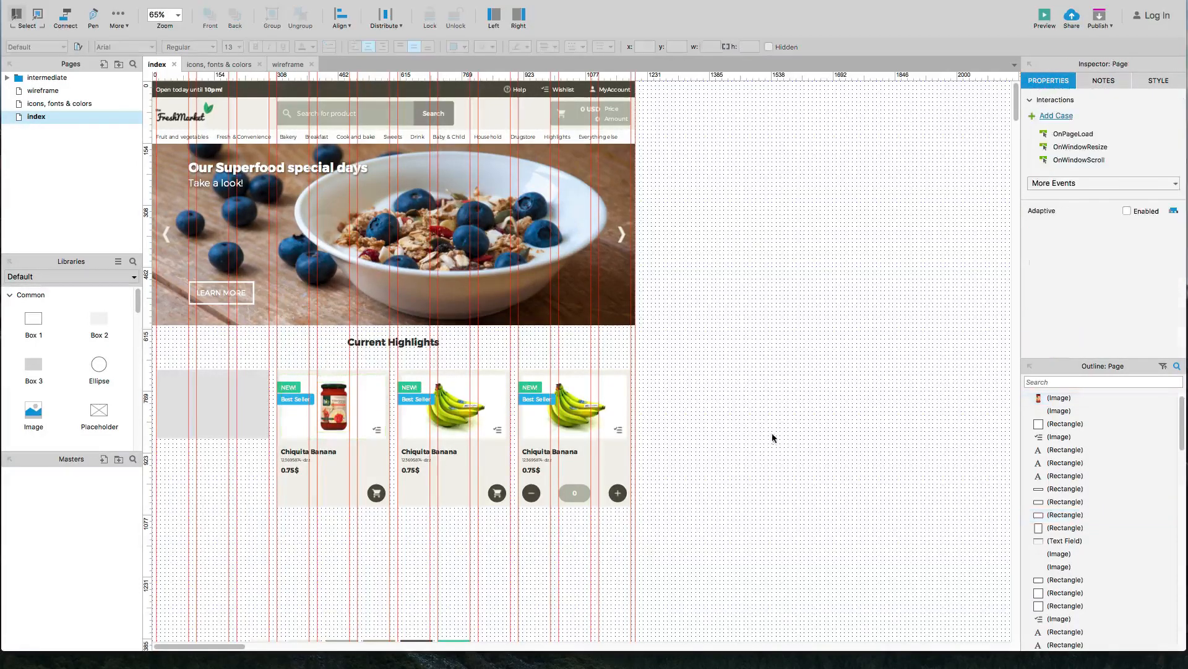
Step: Change the product name on the jar tile to "Tomato Sauce"
{"action": "left_click", "coordinate": [297, 457]}
{"action": "scroll", "coordinate": [278, 458], "scroll_direction": "up", "scroll_amount": 3}
{"action": "scroll", "coordinate": [275, 461], "scroll_direction": "down", "scroll_amount": 2}
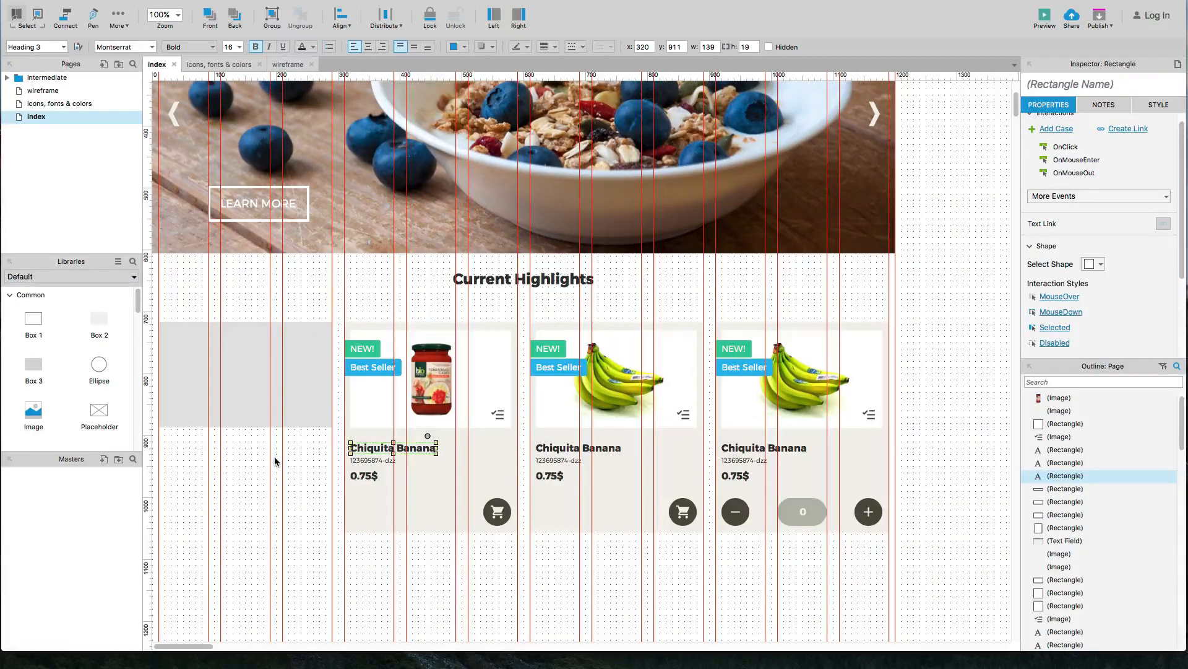
{"action": "key", "text": "Return"}
{"action": "type", "text": "Tom"}
{"action": "type", "text": "o Sauce"}
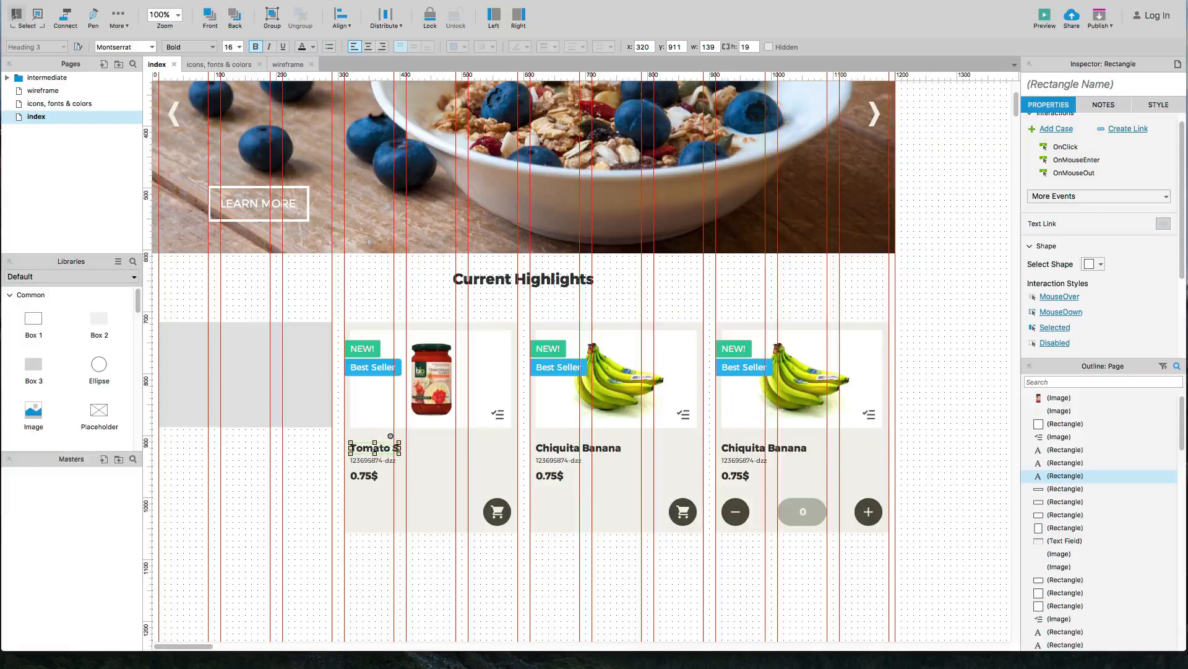
{"action": "left_click", "coordinate": [362, 562]}
Step: Replace the product code on the Tomato Sauce tile with "65894.36-gg"
{"action": "scroll", "coordinate": [359, 490], "scroll_direction": "up", "scroll_amount": 5}
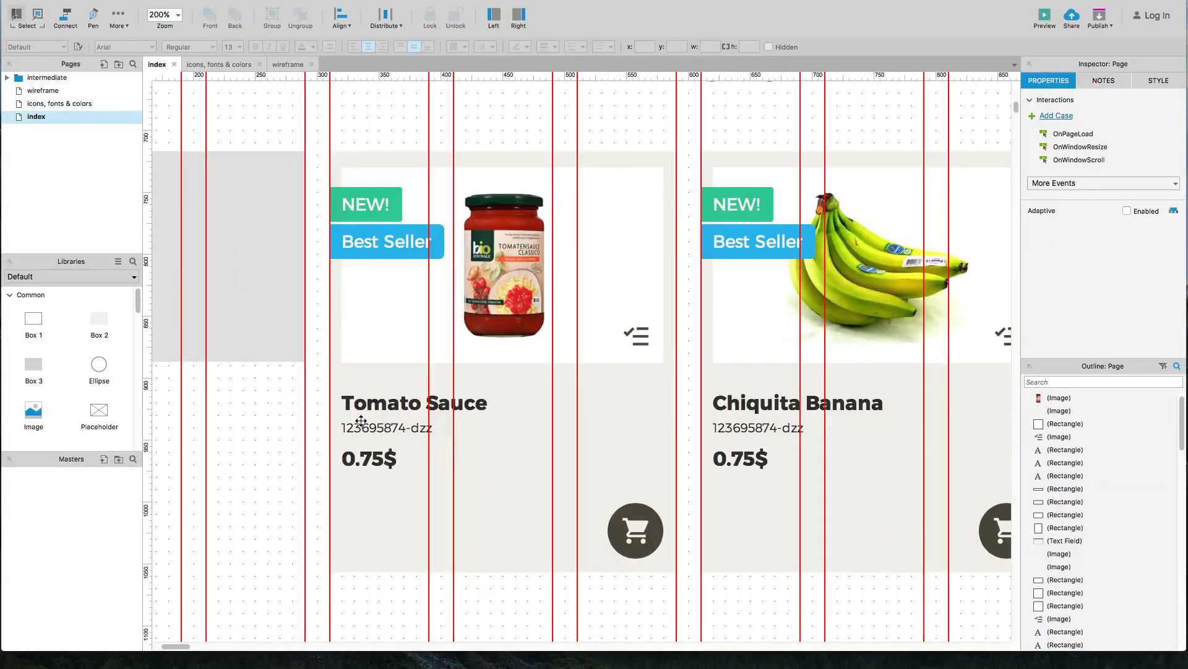
{"action": "double_click", "coordinate": [362, 426]}
{"action": "type", "text": "65894"}
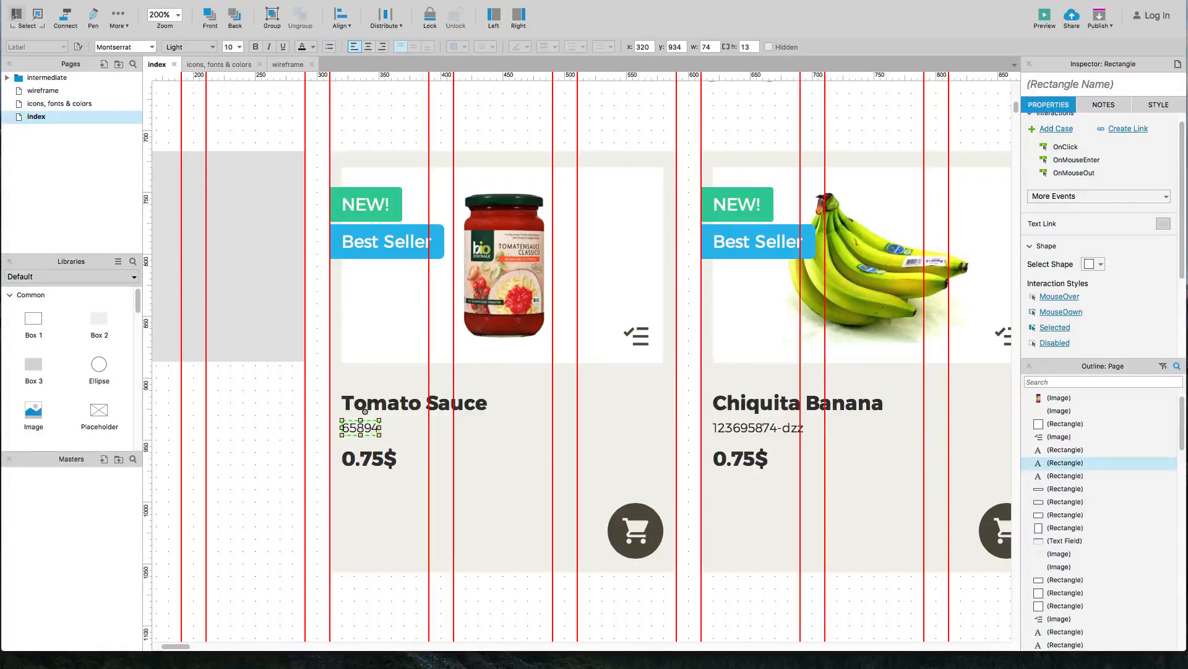
{"action": "type", "text": ".36-gg"}
{"action": "left_click", "coordinate": [380, 597]}
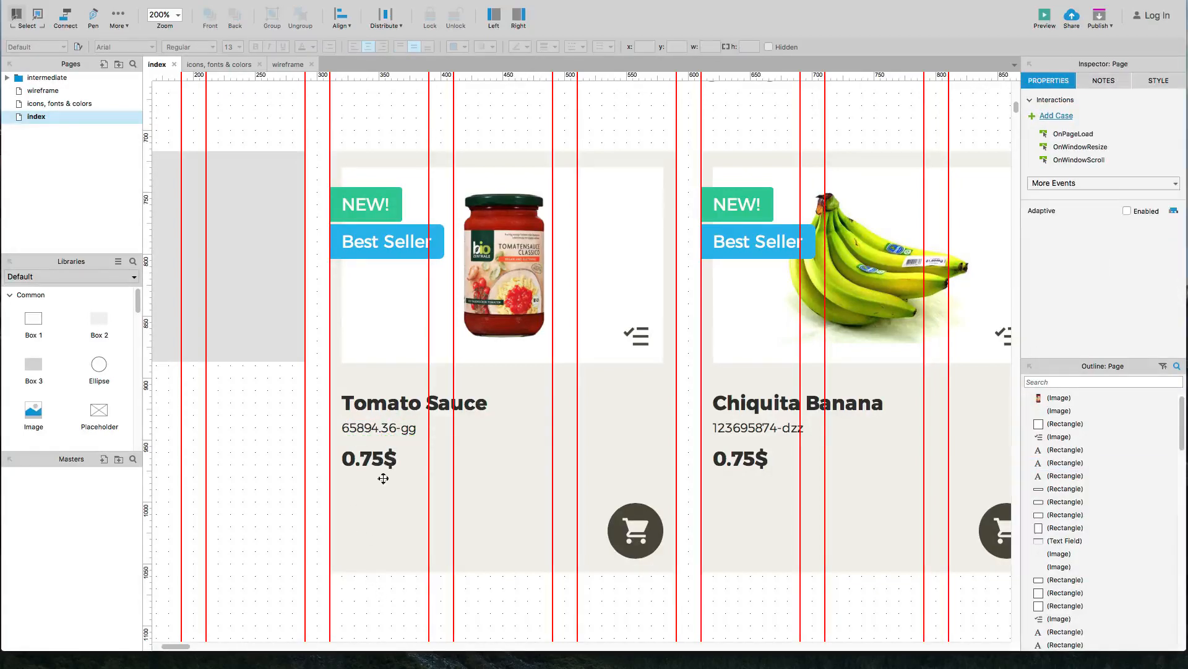
Step: Set the price on the Tomato Sauce tile to 1.25$
{"action": "scroll", "coordinate": [378, 510], "scroll_direction": "down", "scroll_amount": 1}
{"action": "left_click", "coordinate": [359, 473]}
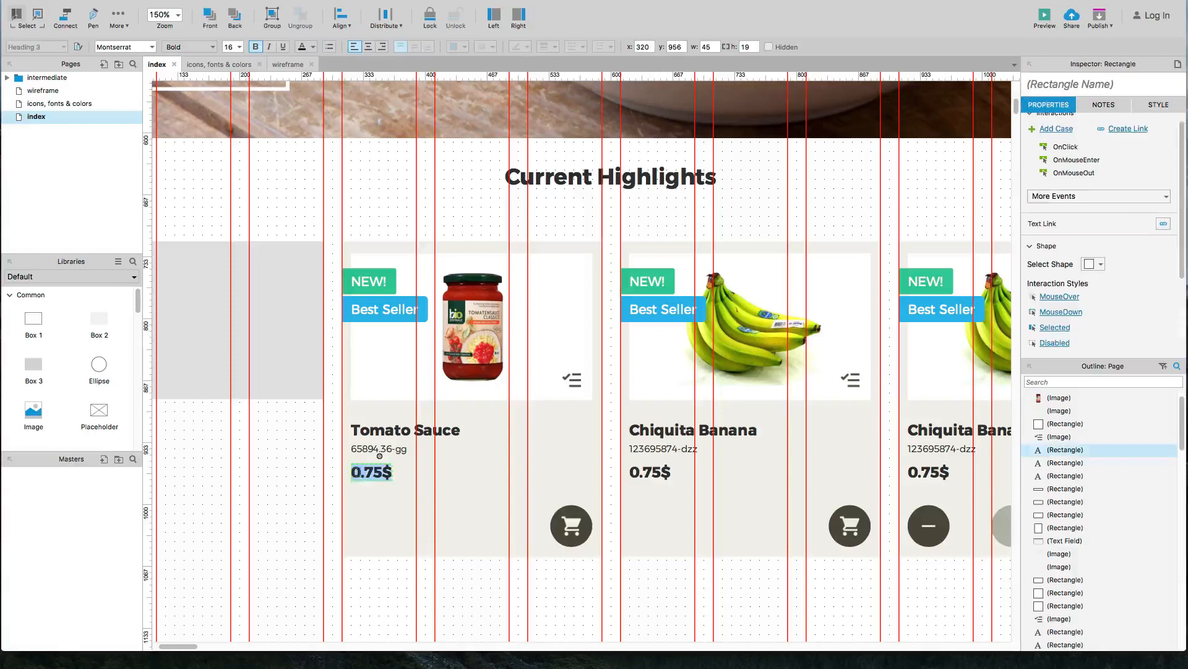
{"action": "double_click", "coordinate": [357, 472]}
{"action": "type", "text": "1"}
{"action": "key", "text": "Right"}
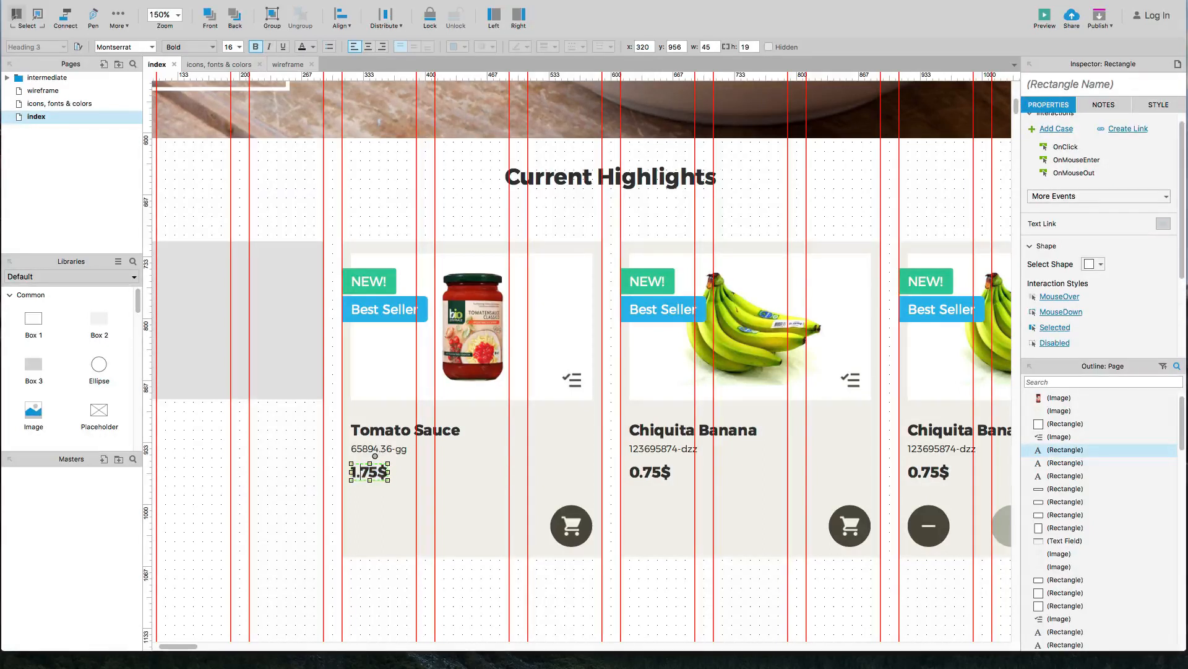
{"action": "key", "text": "shift+Right"}
{"action": "key", "text": "shift+Right"}
{"action": "type", "text": "25"}
{"action": "key", "text": "shift+Left"}
{"action": "left_click", "coordinate": [375, 596]}
Step: Delete the grey placeholder box in the first column and put a duplicate of the banana cart-button tile in its place
{"action": "scroll", "coordinate": [375, 596], "scroll_direction": "down", "scroll_amount": 4}
{"action": "key", "text": "space"}
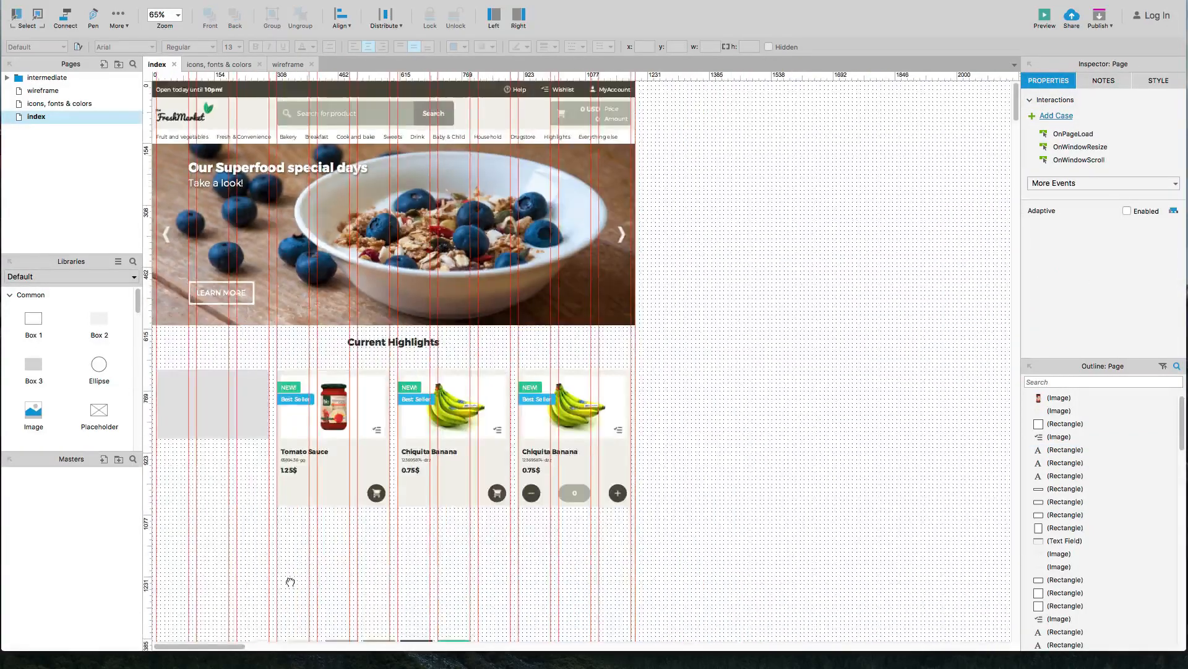
{"action": "left_click_drag", "start_coordinate": [291, 582], "coordinate": [482, 569]}
{"action": "left_click", "coordinate": [219, 415]}
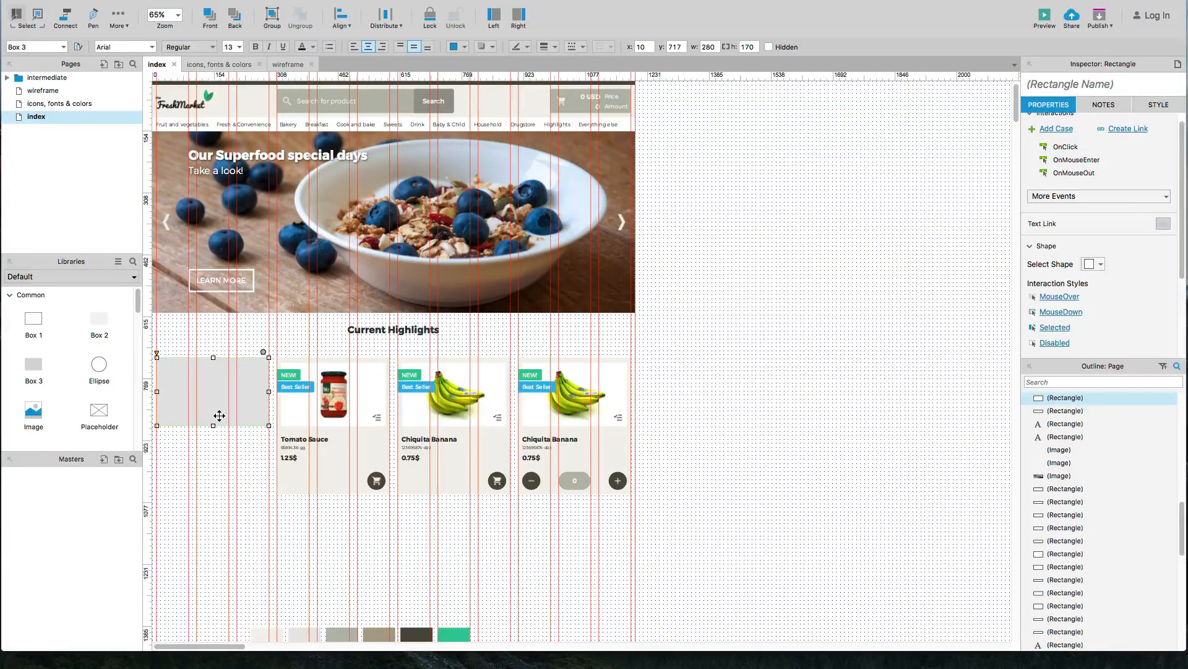
{"action": "key", "text": "Delete"}
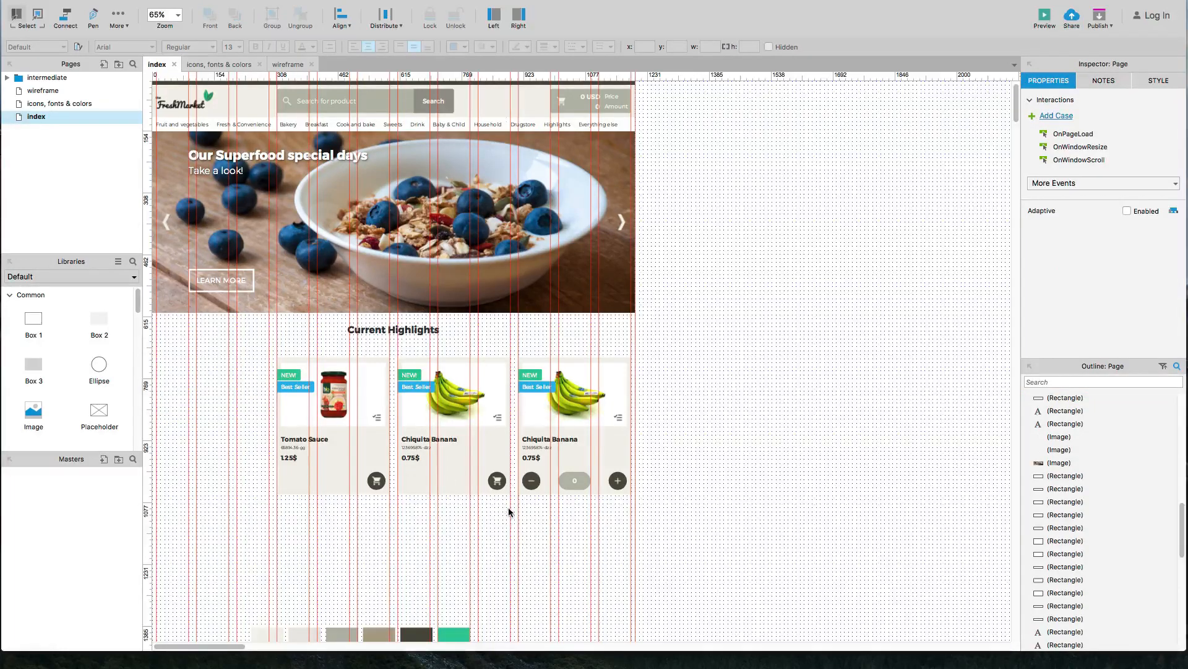
{"action": "left_click_drag", "start_coordinate": [508, 509], "coordinate": [400, 363]}
{"action": "left_click_drag", "start_coordinate": [454, 415], "coordinate": [213, 415]}
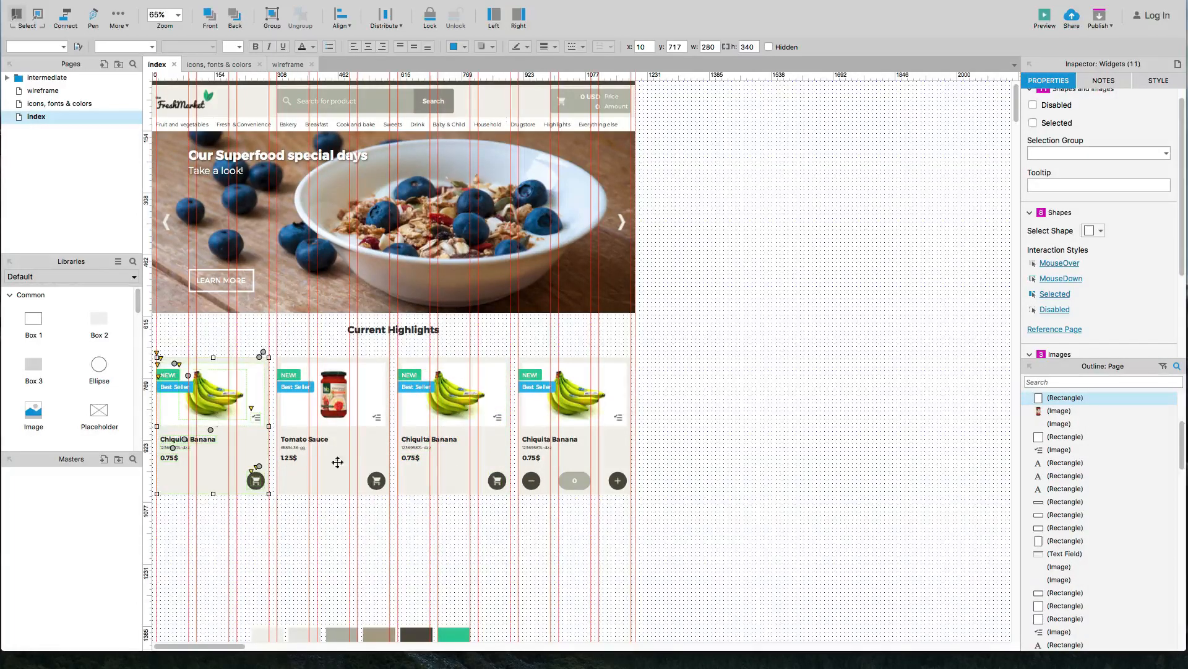
{"action": "left_click", "coordinate": [344, 525]}
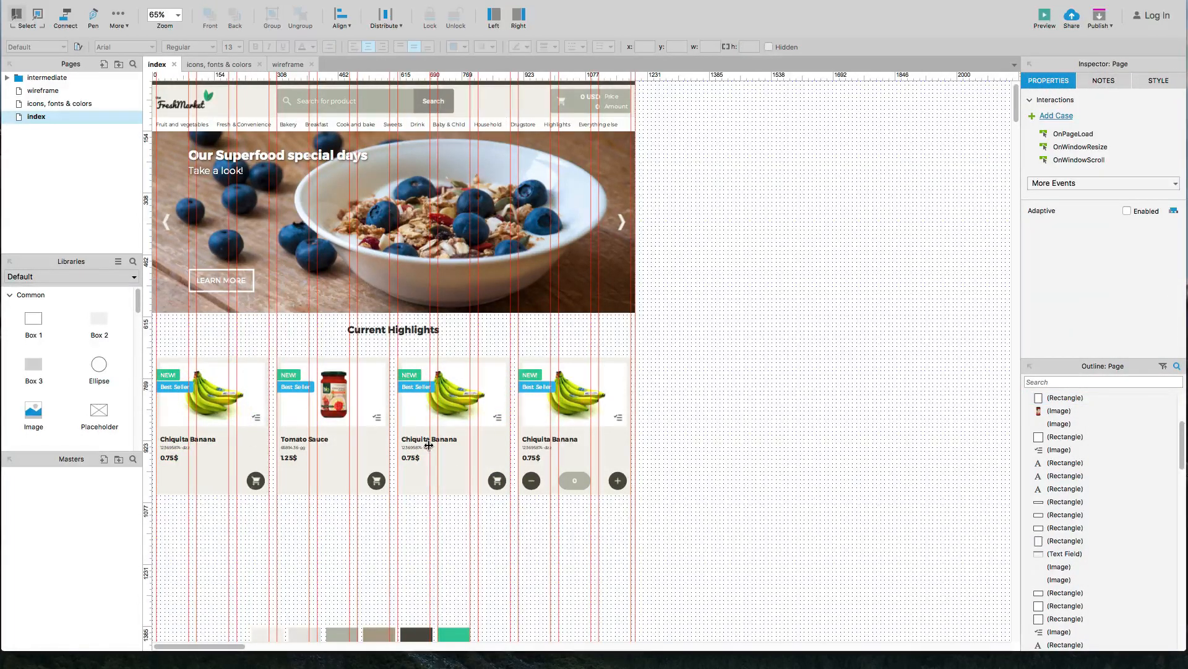
Step: Move the whole row of four product tiles up to y 697
{"action": "left_click_drag", "start_coordinate": [667, 524], "coordinate": [153, 361]}
{"action": "key", "text": "shift+Up"}
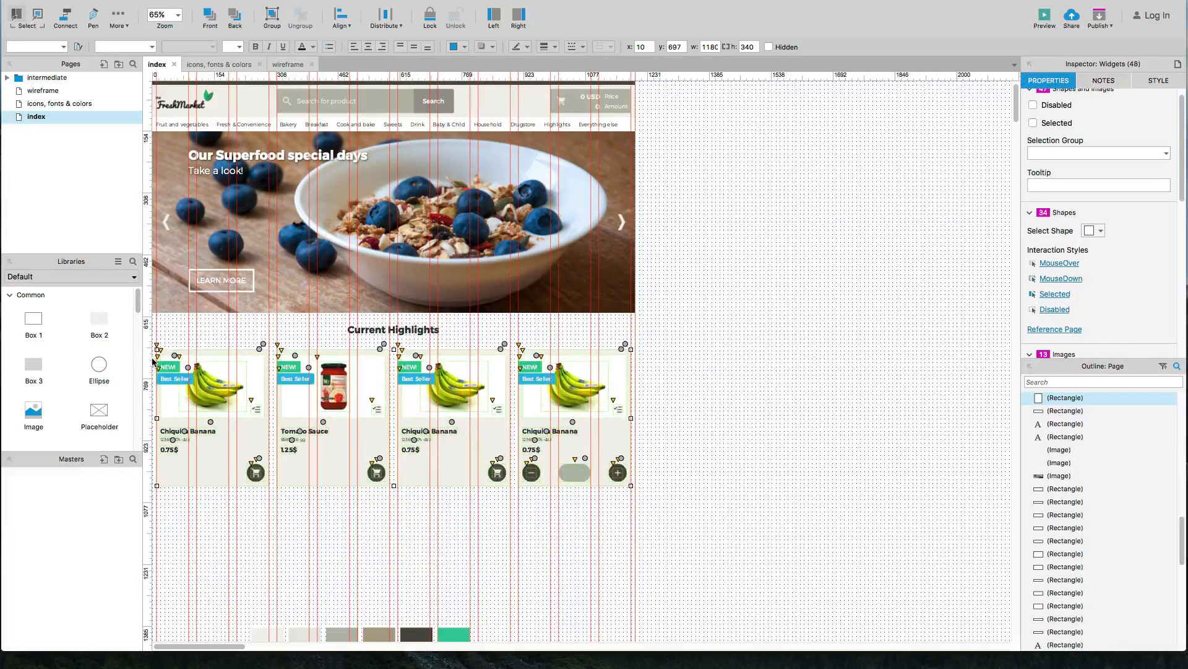
{"action": "left_click", "coordinate": [632, 379]}
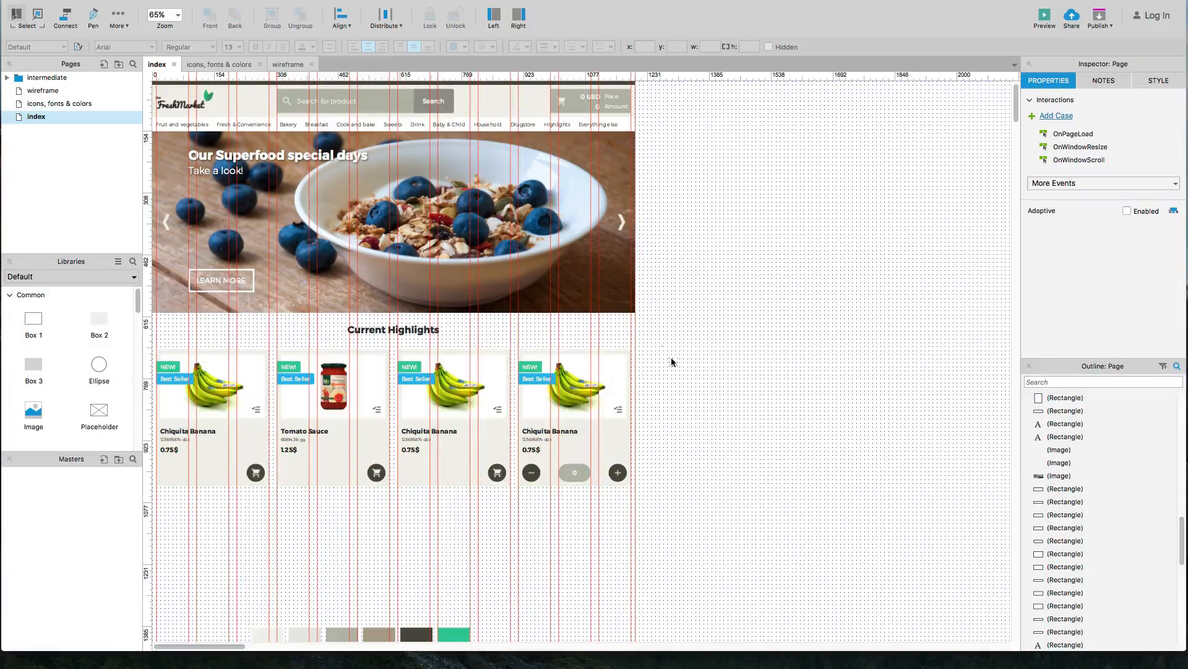
Step: Duplicate the 80-high header bar, shorten the copy to a width of 325 and place it beside the "Current Highlights" heading, below the banner
{"action": "left_click", "coordinate": [541, 106]}
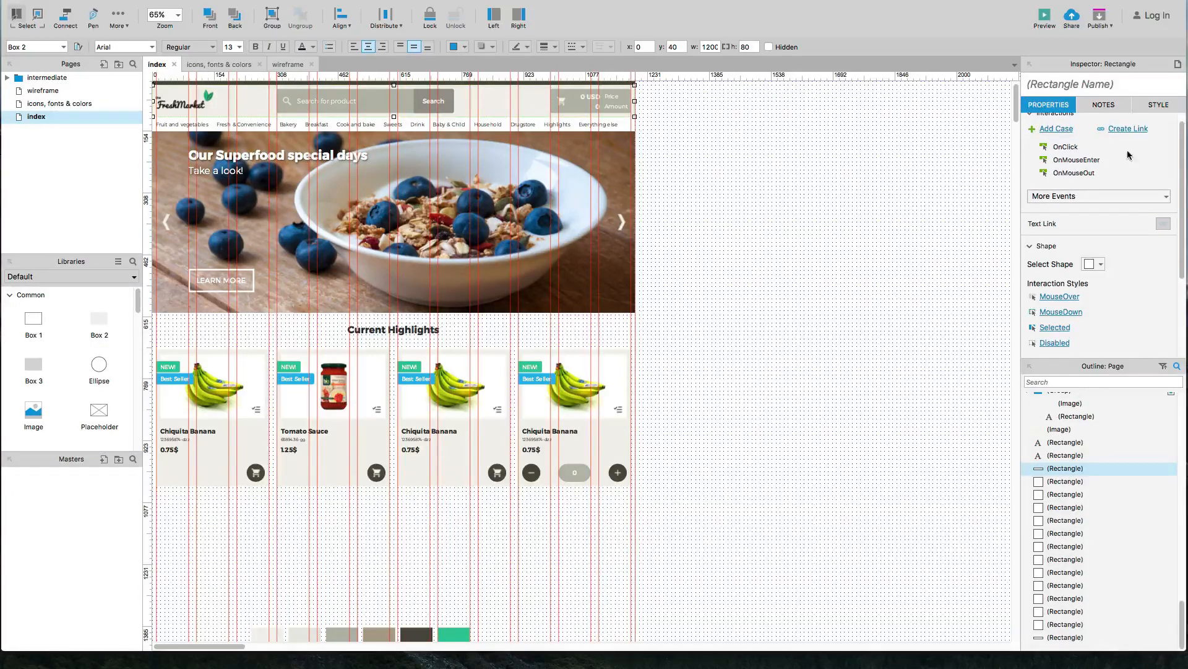
{"action": "scroll", "coordinate": [1128, 155], "scroll_direction": "up", "scroll_amount": 1}
{"action": "left_click", "coordinate": [1152, 105]}
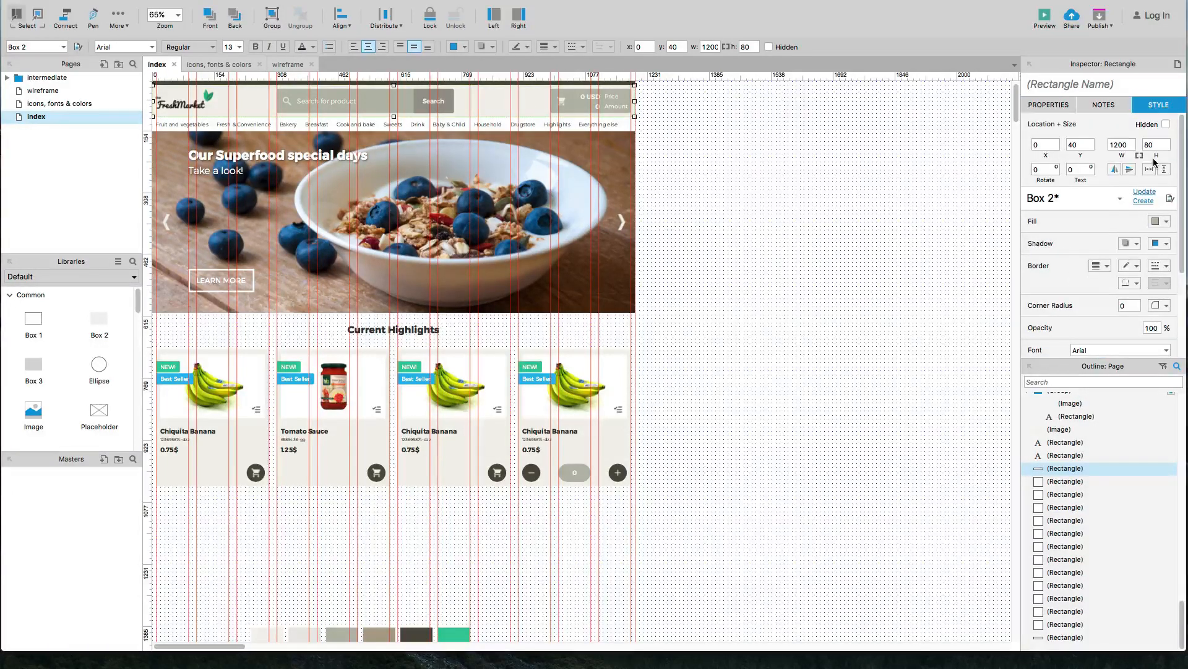
{"action": "left_click", "coordinate": [778, 301]}
{"action": "left_click", "coordinate": [485, 98]}
{"action": "left_click_drag", "start_coordinate": [485, 98], "coordinate": [729, 435]}
{"action": "left_click_drag", "start_coordinate": [394, 432], "coordinate": [634, 330]}
Step: Nudge the copied bar up to y 606 against the banner's lower edge and fill it with the darker grey-green
{"action": "scroll", "coordinate": [604, 321], "scroll_direction": "up", "scroll_amount": 4}
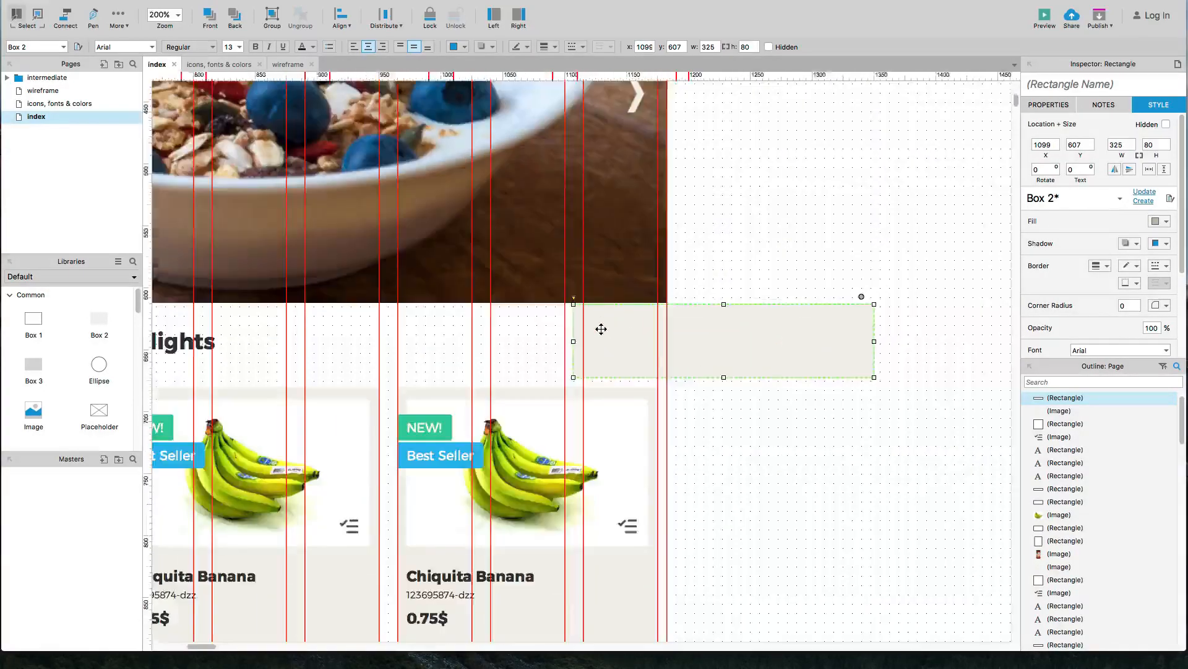
{"action": "scroll", "coordinate": [601, 329], "scroll_direction": "up", "scroll_amount": 3}
{"action": "key", "text": "Up"}
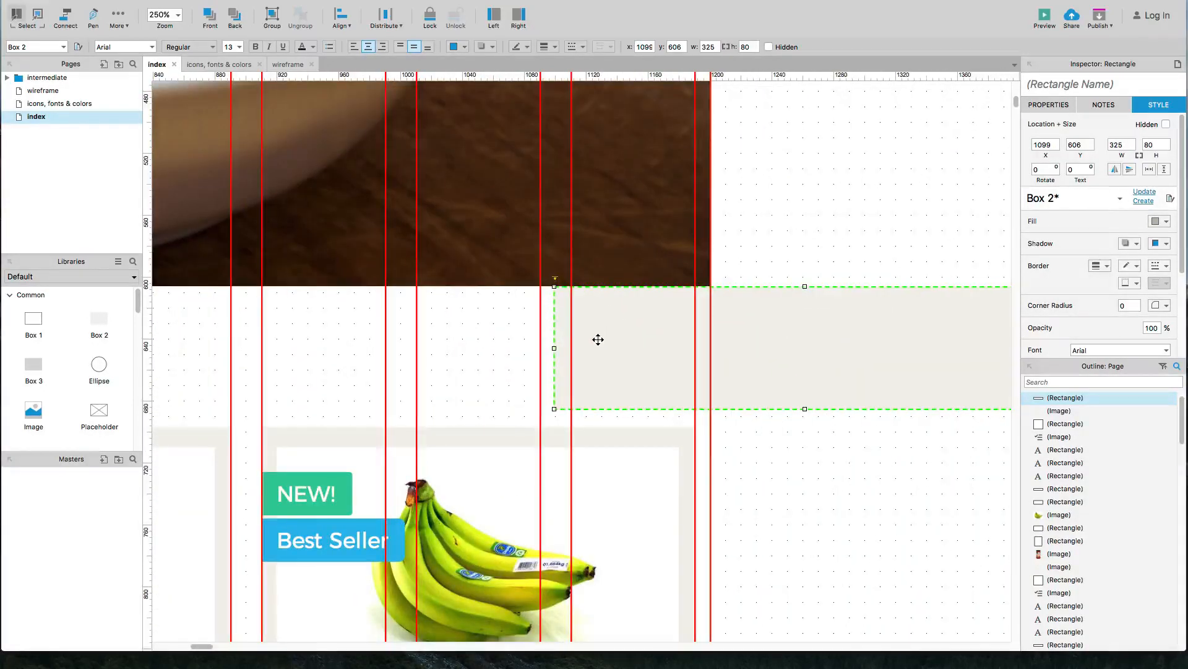
{"action": "scroll", "coordinate": [598, 340], "scroll_direction": "down", "scroll_amount": 5}
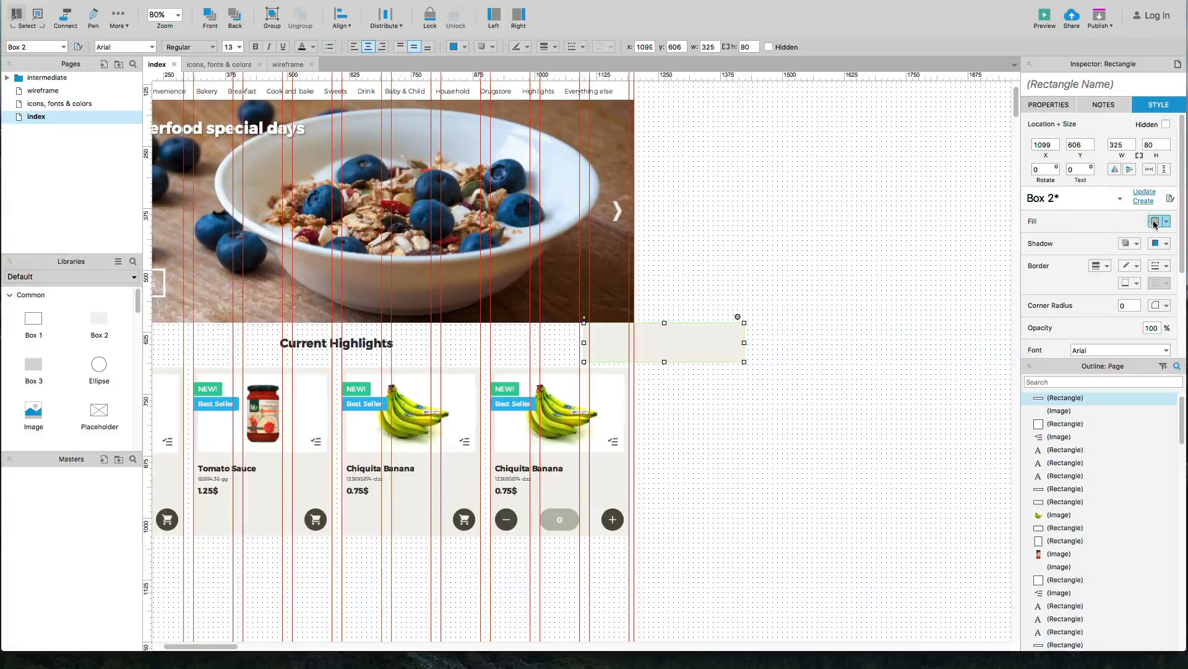
{"action": "left_click", "coordinate": [1155, 223]}
{"action": "left_click", "coordinate": [637, 496]}
Step: Move the row of four product tiles up to y 686 so it meets the grey-green bar's lower edge
{"action": "left_click_drag", "start_coordinate": [701, 504], "coordinate": [814, 489]}
{"action": "left_click_drag", "start_coordinate": [816, 534], "coordinate": [142, 353]}
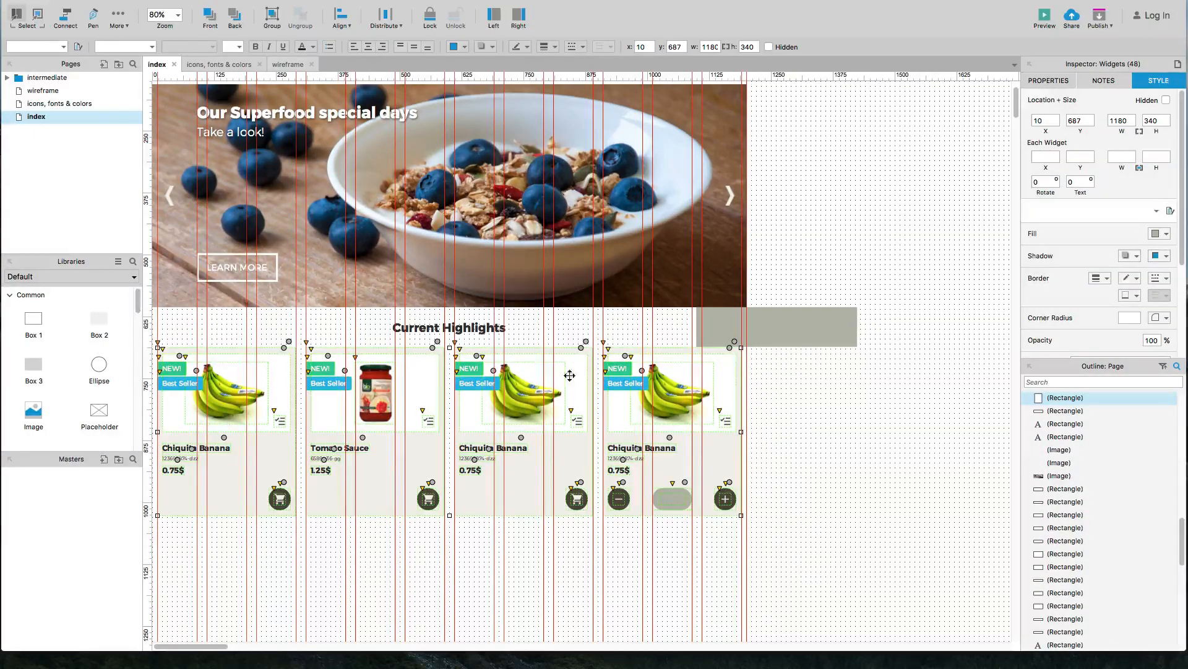
{"action": "scroll", "coordinate": [735, 364], "scroll_direction": "up", "scroll_amount": 10}
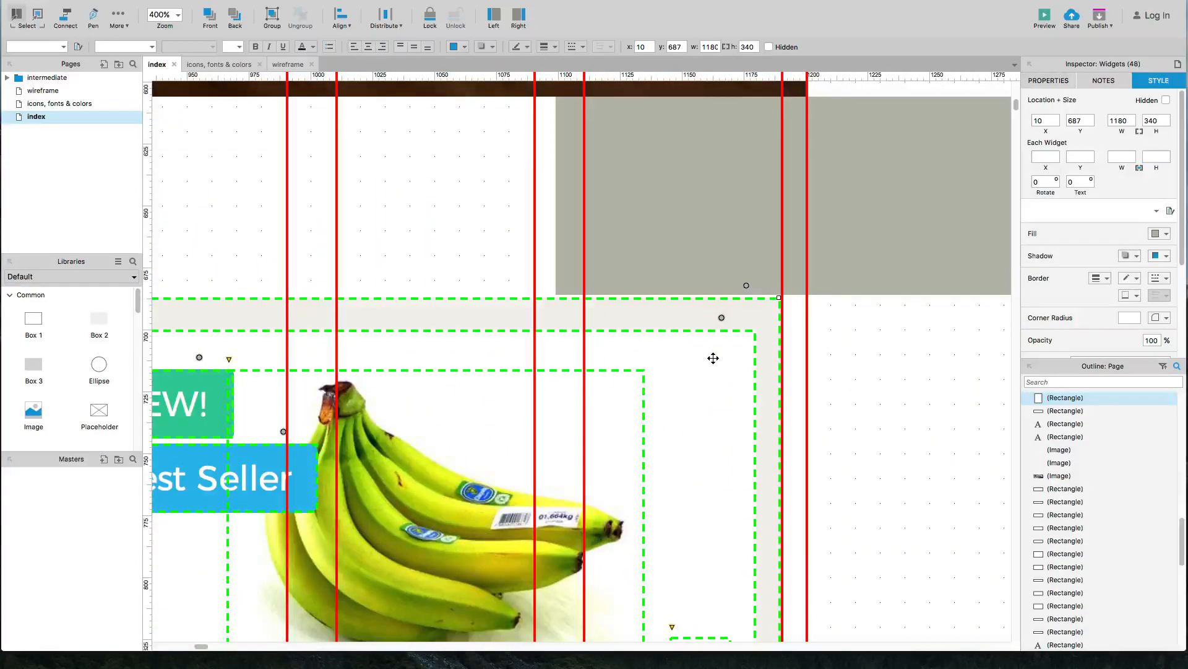
{"action": "key", "text": "Up"}
{"action": "scroll", "coordinate": [713, 358], "scroll_direction": "down", "scroll_amount": 10}
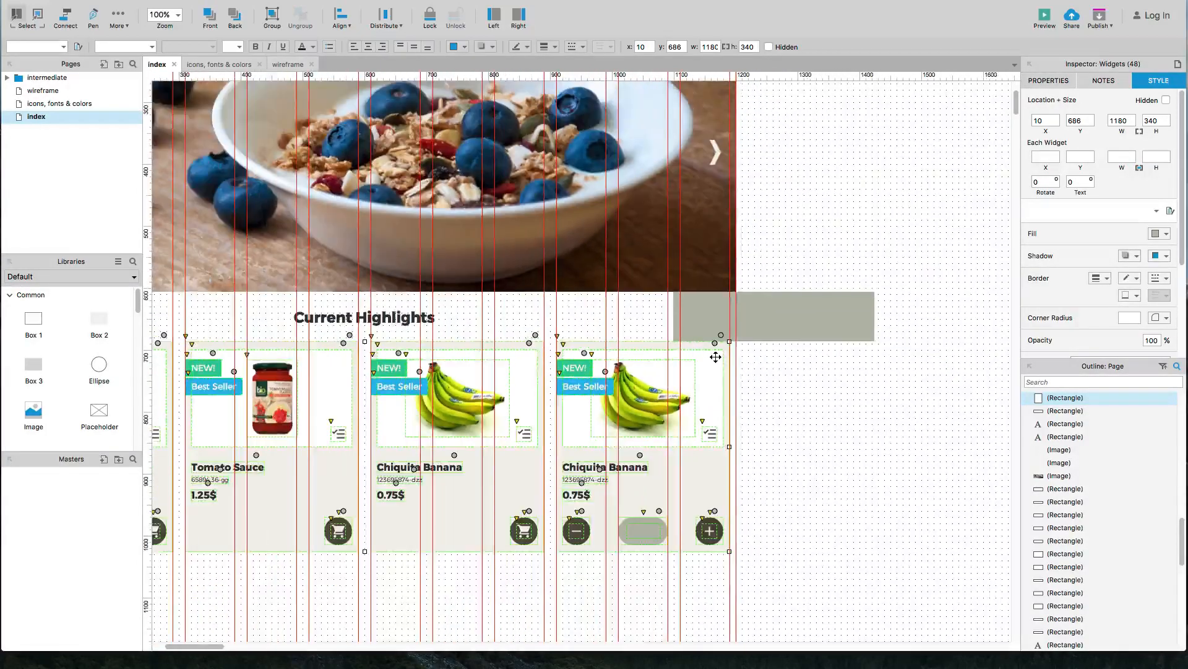
Step: Align the "Current Highlights" heading vertically to the middle of the grey-green bar
{"action": "left_click", "coordinate": [774, 333]}
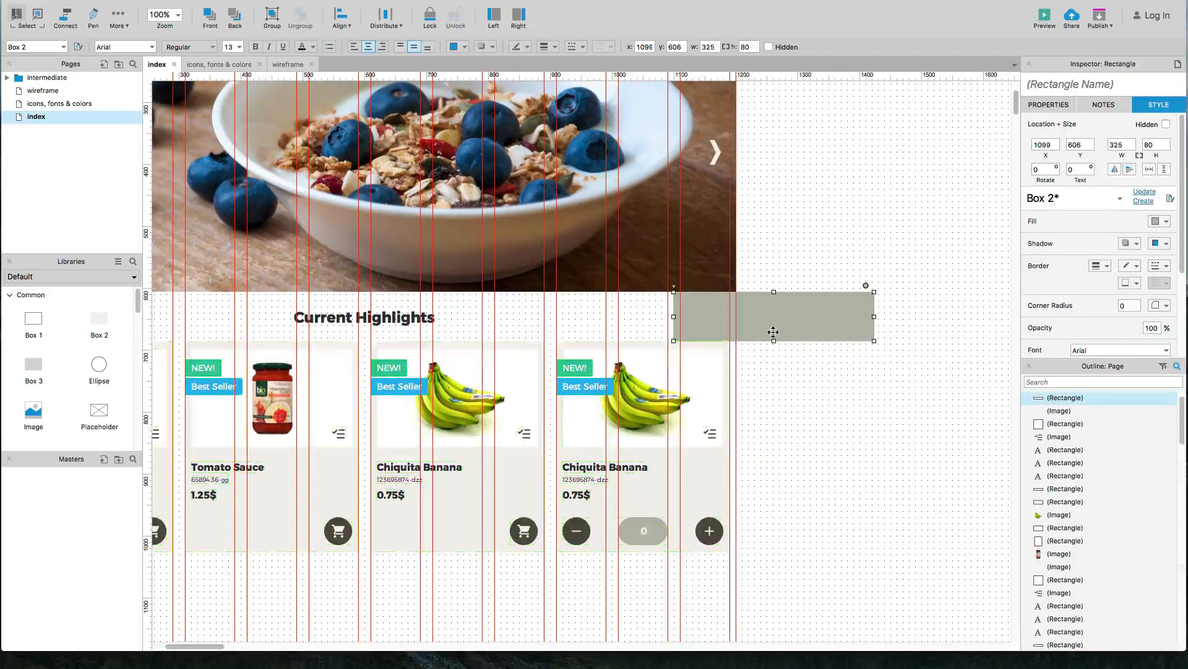
{"action": "left_click", "coordinate": [392, 321], "text": "shift"}
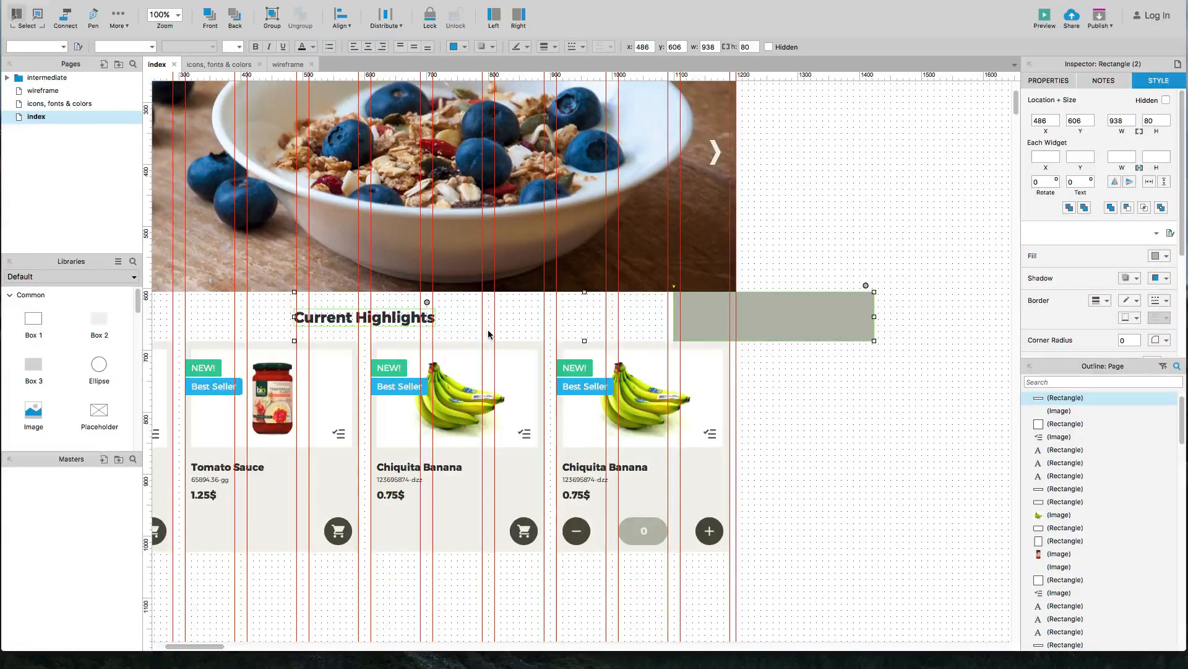
{"action": "left_click", "coordinate": [572, 330]}
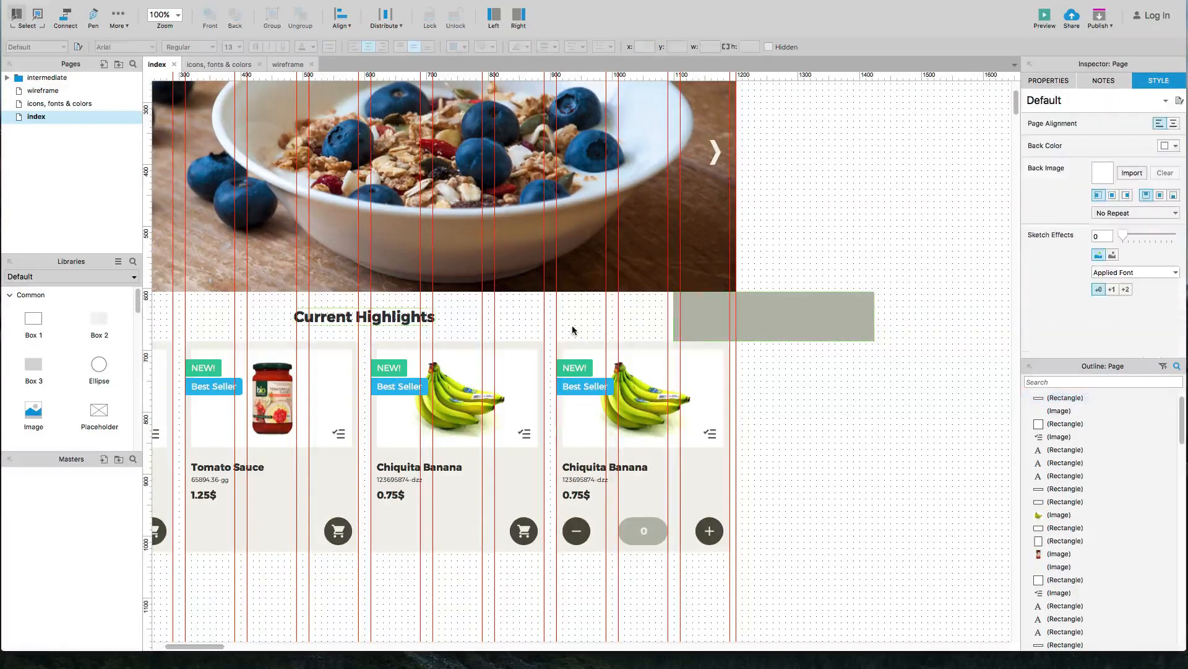
Step: Delete the grey-green spacing bar and move the colour swatches further down the page
{"action": "scroll", "coordinate": [572, 330], "scroll_direction": "down", "scroll_amount": 3}
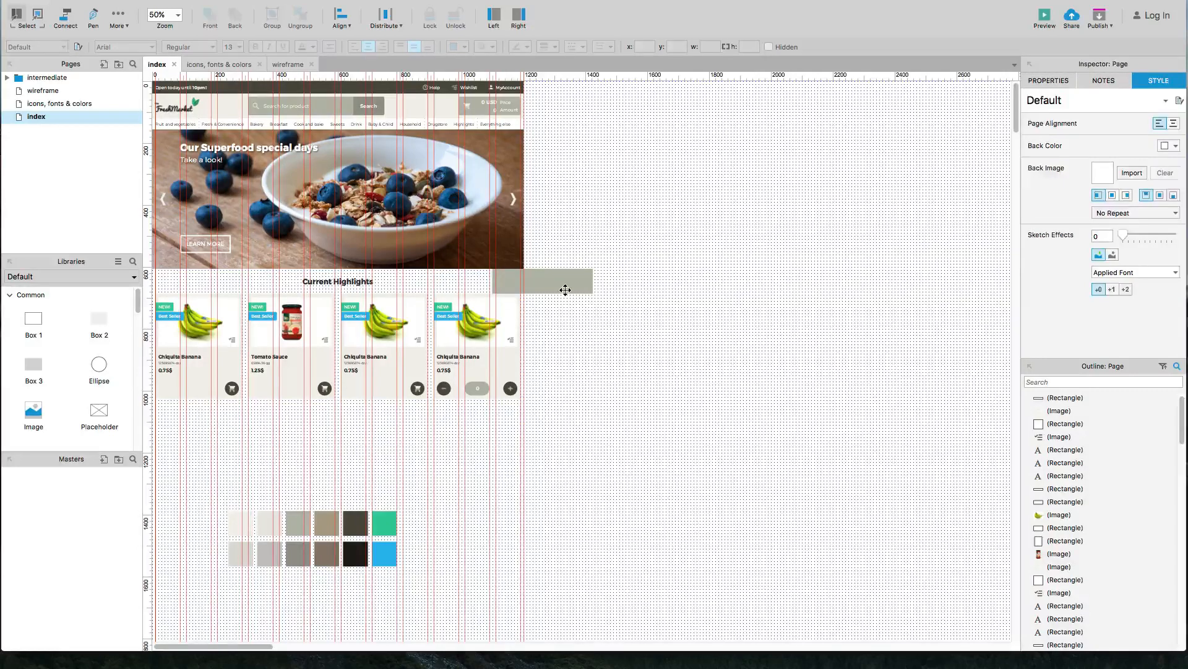
{"action": "left_click", "coordinate": [565, 289]}
{"action": "key", "text": "Delete"}
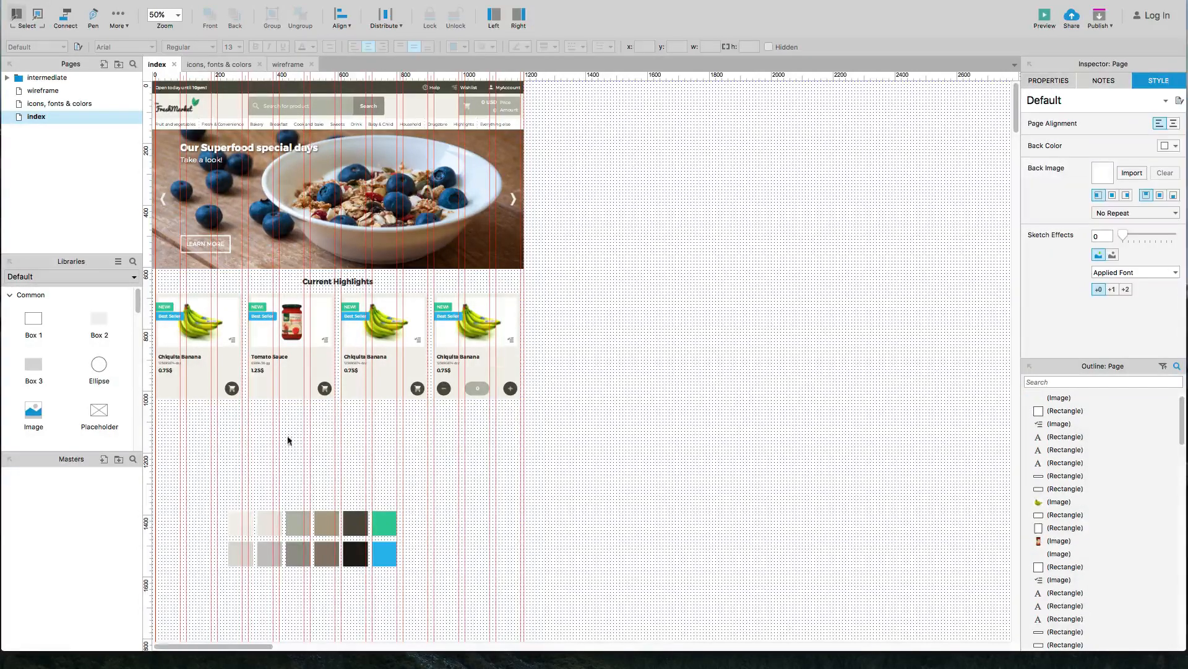
{"action": "left_click_drag", "start_coordinate": [206, 509], "coordinate": [378, 605]}
{"action": "left_click", "coordinate": [299, 491]}
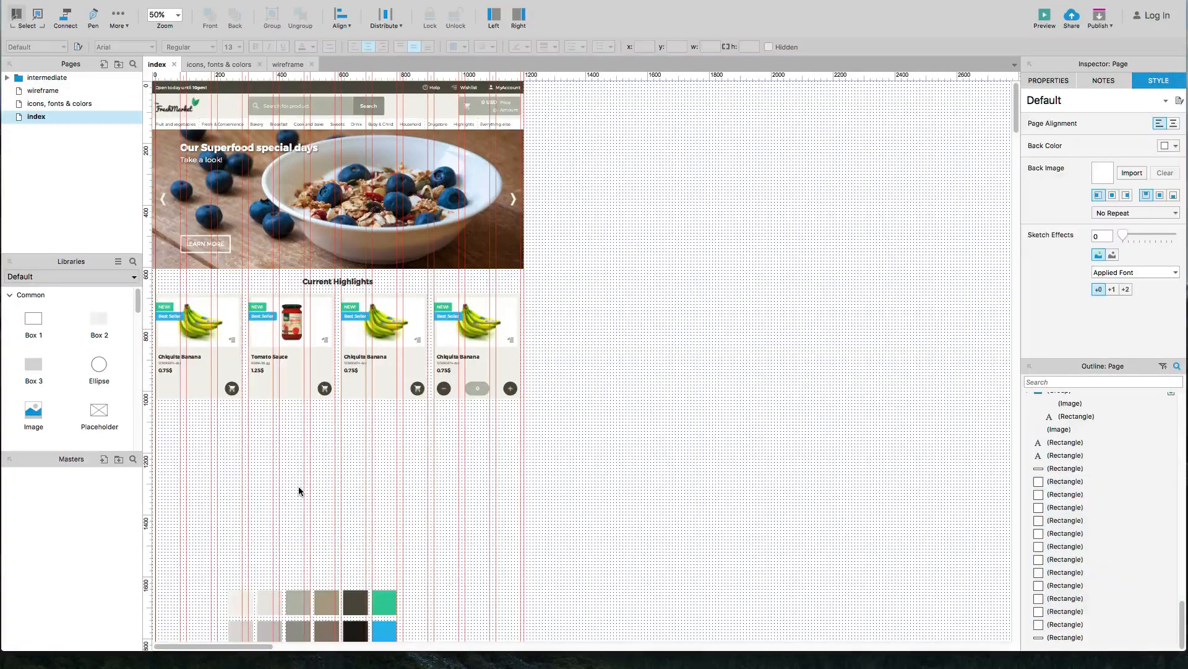
Step: Switch to the browser preview, reload it and examine the banner, the heading spacing and the product tiles before returning to Axure
{"action": "key", "text": "super+Tab"}
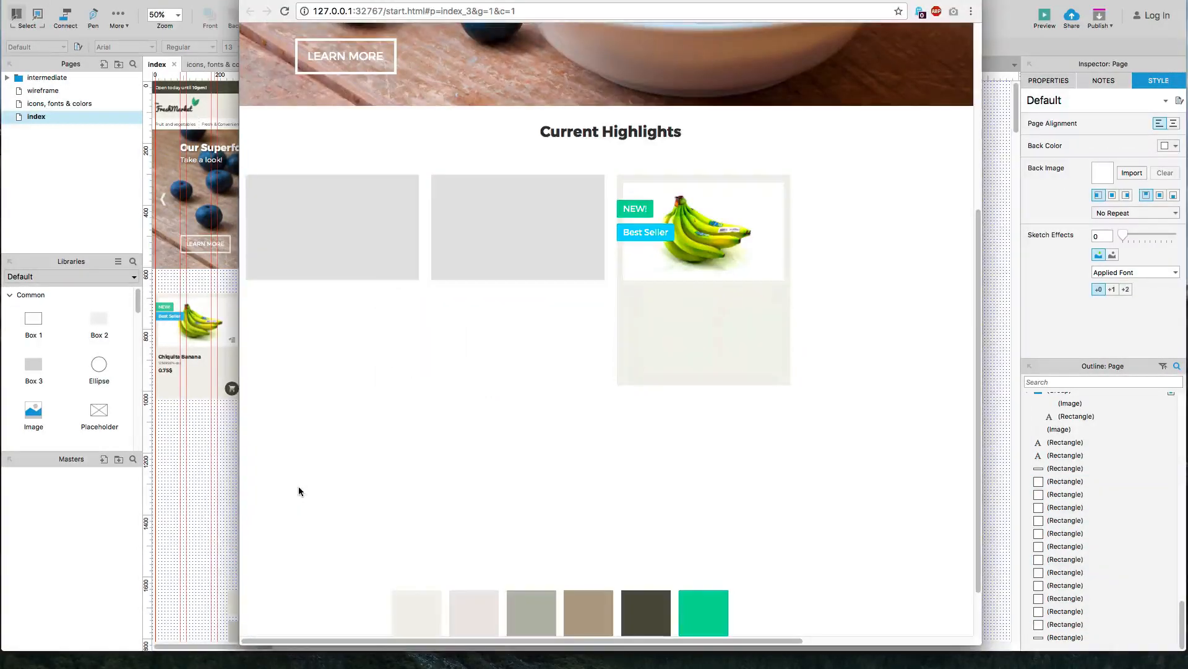
{"action": "key", "text": "super+r"}
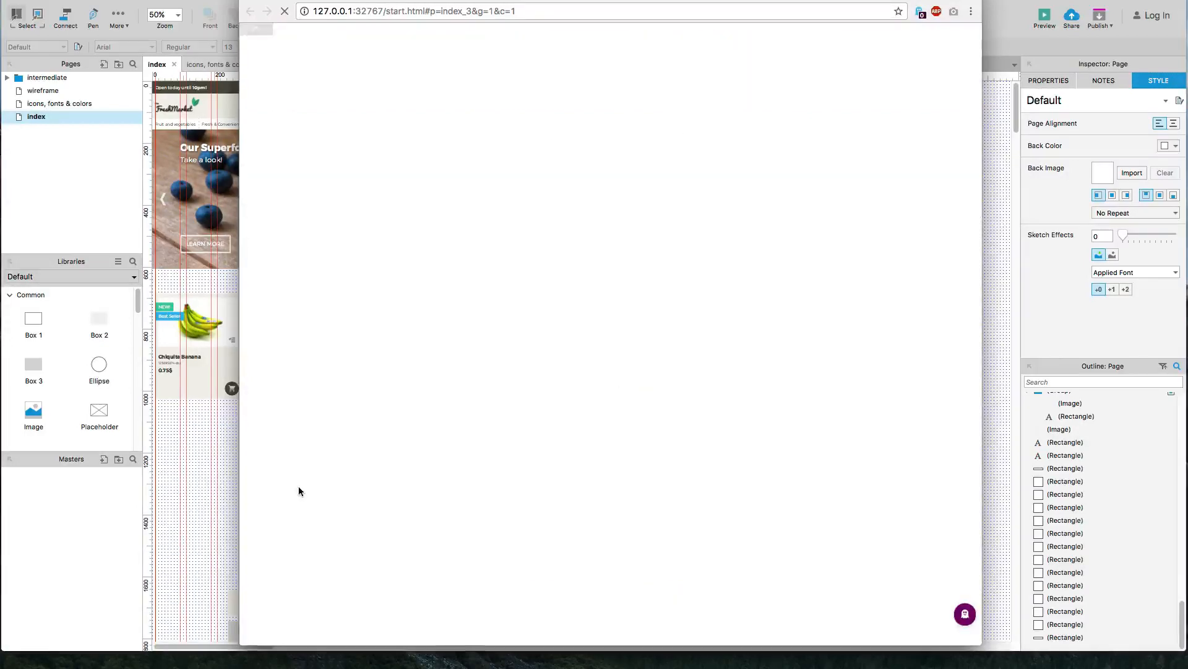
{"action": "scroll", "coordinate": [302, 488], "scroll_direction": "down", "scroll_amount": 4}
{"action": "scroll", "coordinate": [302, 487], "scroll_direction": "up", "scroll_amount": 2}
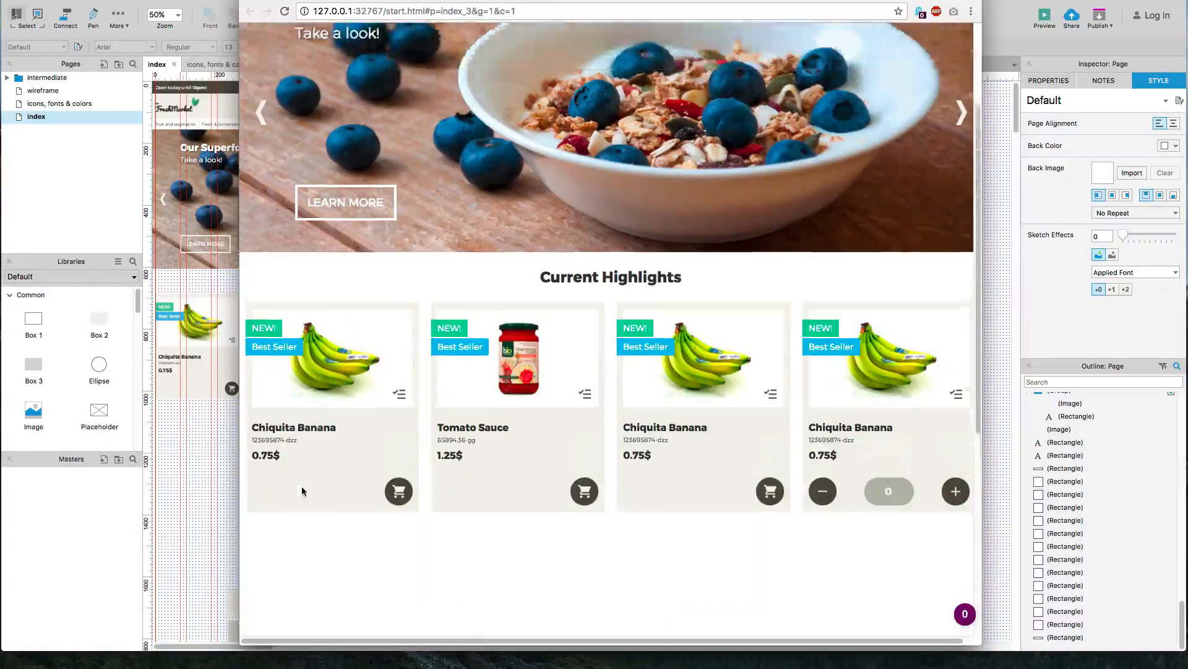
{"action": "scroll", "coordinate": [611, 394], "scroll_direction": "up", "scroll_amount": 3}
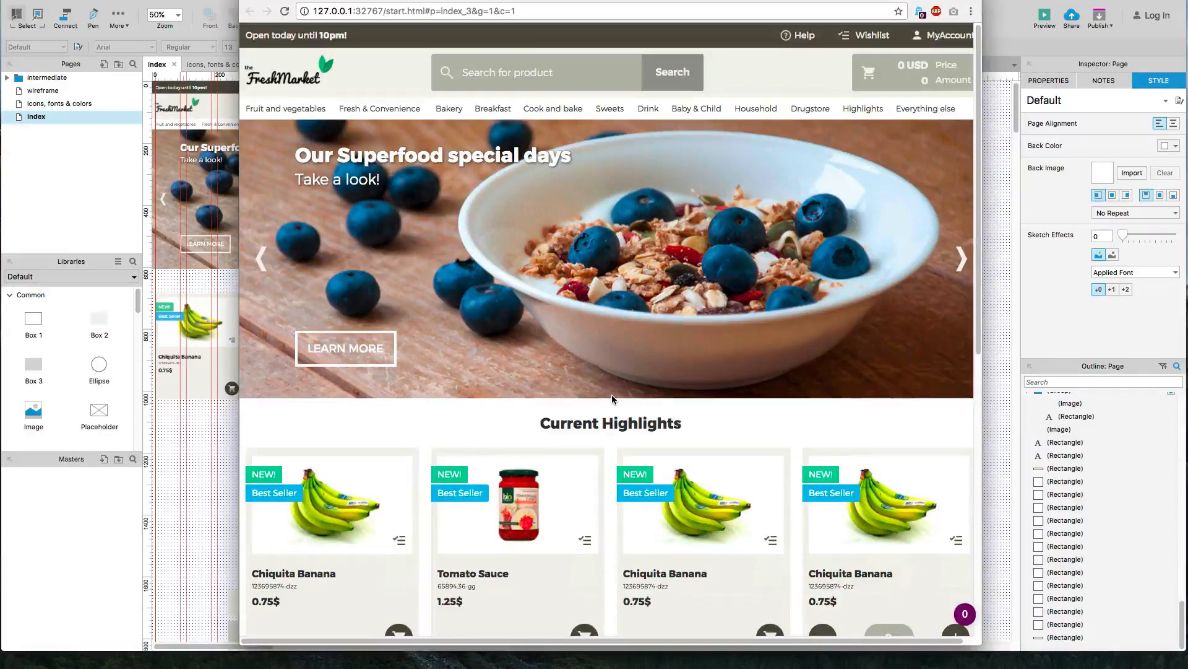
{"action": "left_click", "coordinate": [234, 436]}
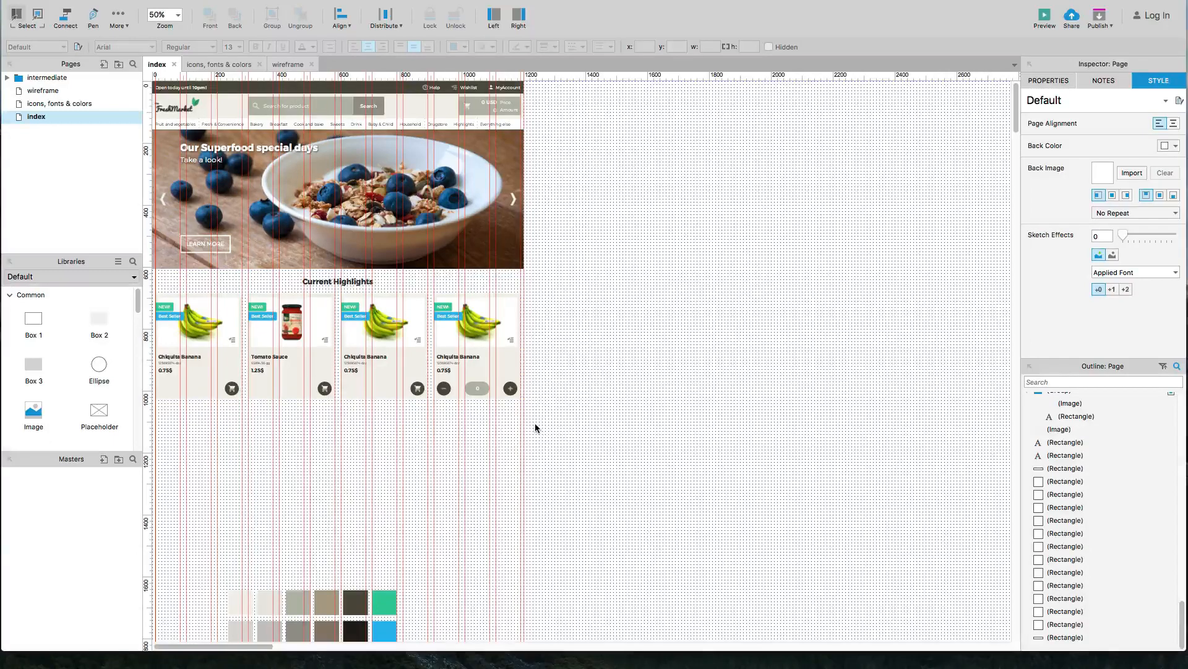
Step: Undo the last swatch move and the deletion of the grey-green spacing bar, and select the restored bar
{"action": "key", "text": "super+z"}
{"action": "key", "text": "super+z"}
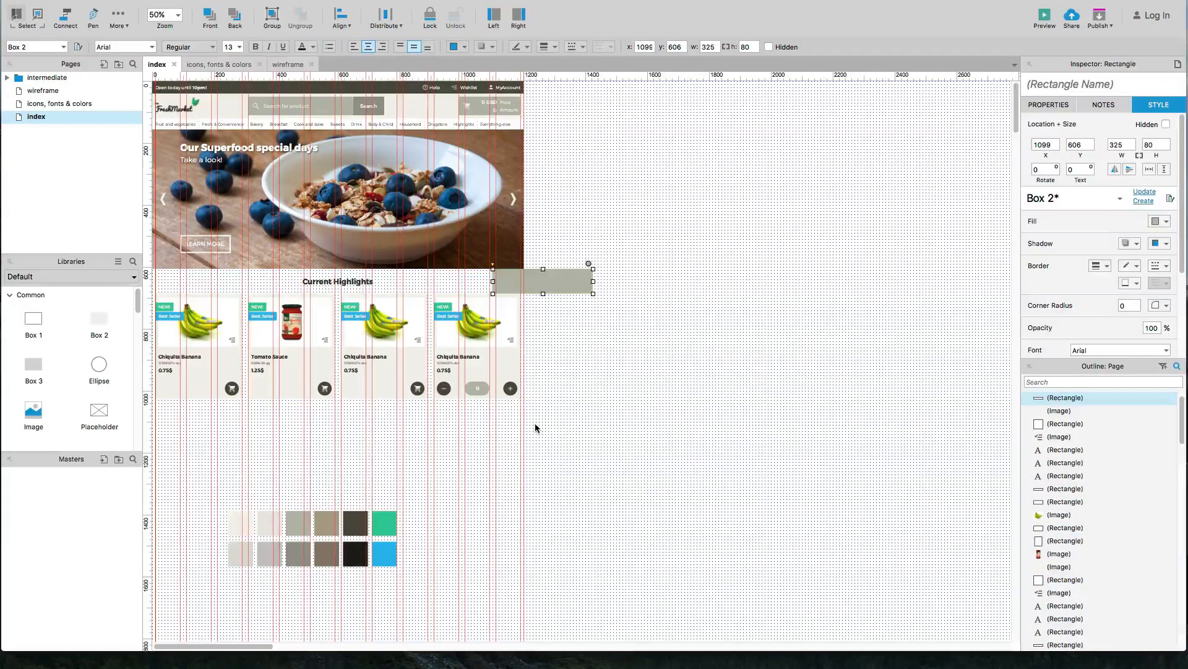
{"action": "left_click", "coordinate": [553, 388]}
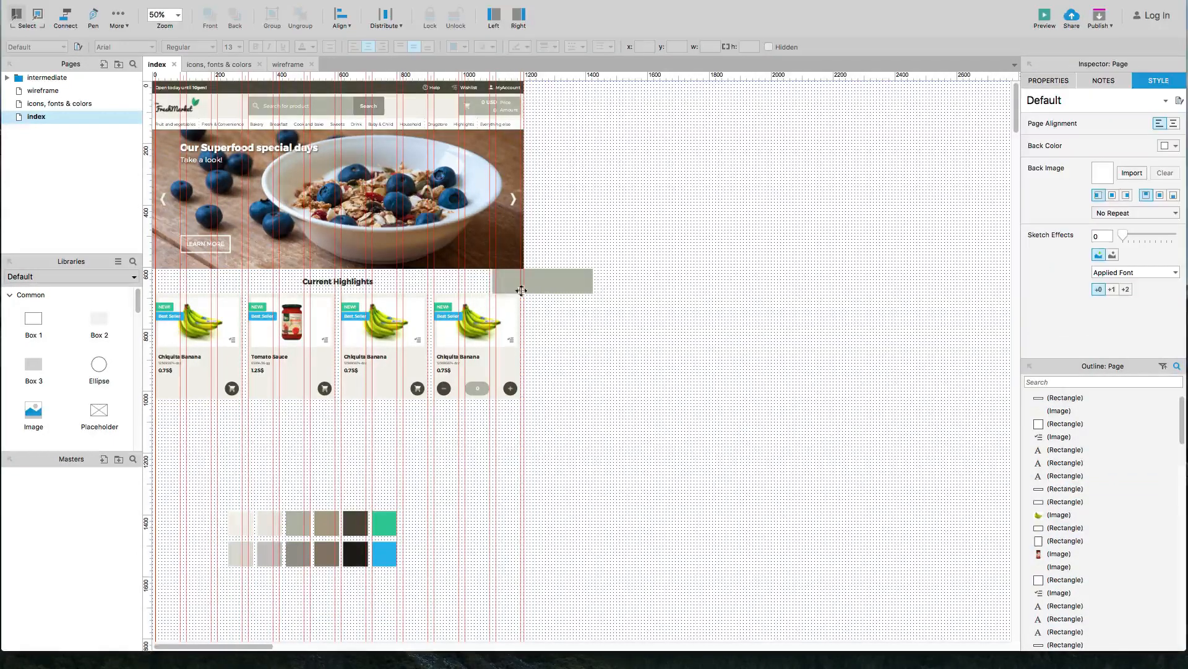
{"action": "left_click", "coordinate": [559, 276]}
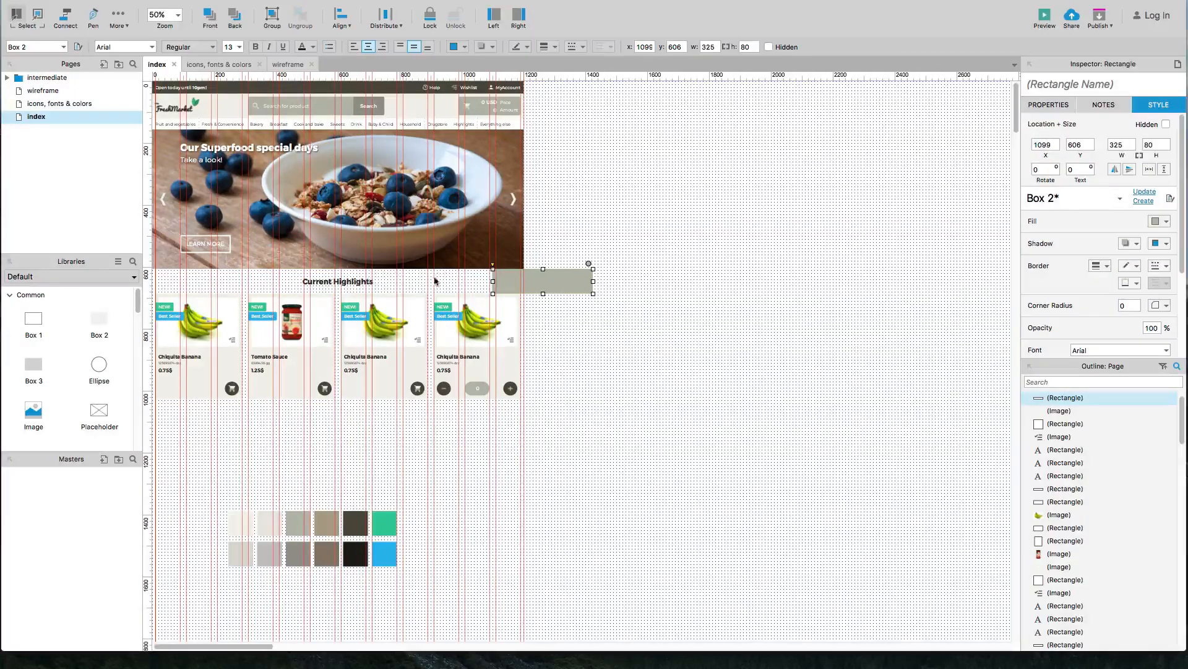
Step: Move the block of twelve colour swatches down the page to y 1710
{"action": "left_click_drag", "start_coordinate": [595, 412], "coordinate": [151, 276]}
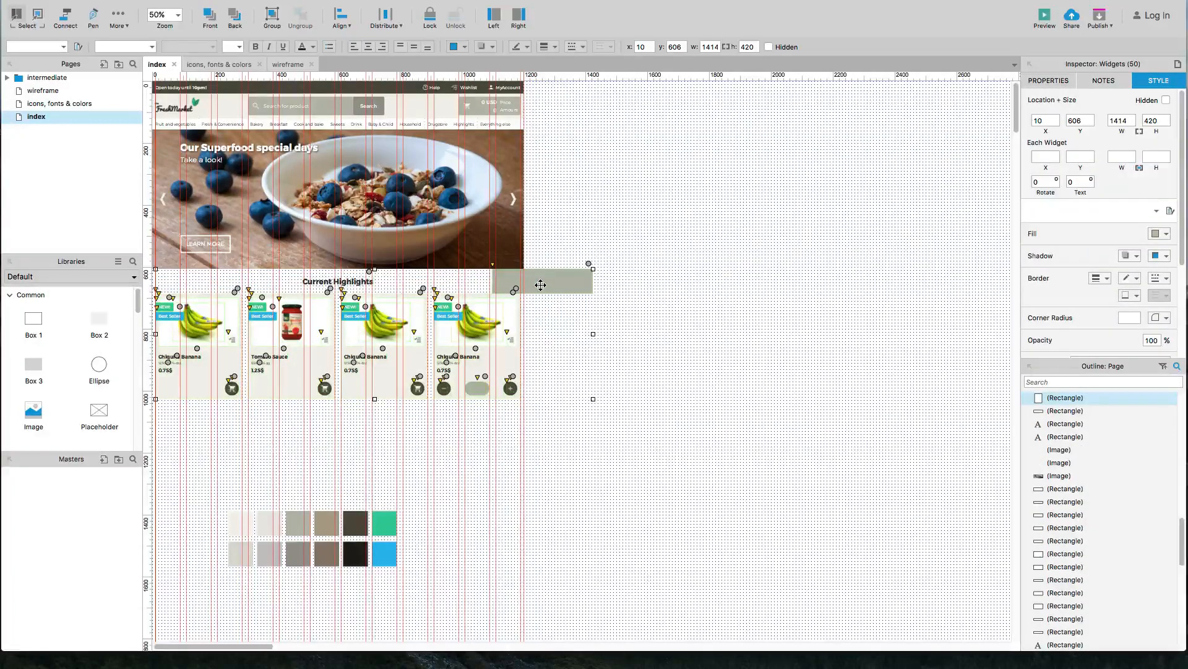
{"action": "left_click_drag", "start_coordinate": [194, 493], "coordinate": [392, 614]}
{"action": "key", "text": "shift"}
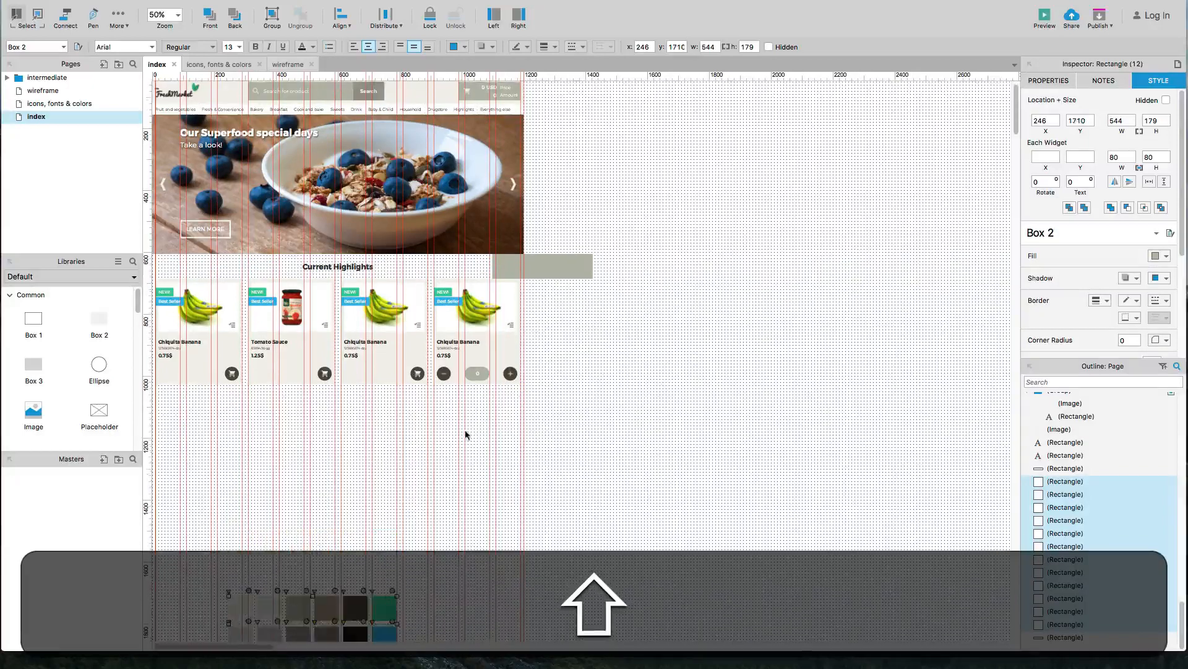
Step: Duplicate the "Current Highlights" heading, its four product tiles and the spacing bar directly below the original row at y 1026
{"action": "left_click_drag", "start_coordinate": [620, 426], "coordinate": [174, 263]}
{"action": "key", "text": "alt"}
{"action": "left_click_drag", "start_coordinate": [552, 266], "coordinate": [553, 402]}
{"action": "scroll", "coordinate": [496, 400], "scroll_direction": "up", "scroll_amount": 2}
{"action": "scroll", "coordinate": [496, 400], "scroll_direction": "up", "scroll_amount": 4}
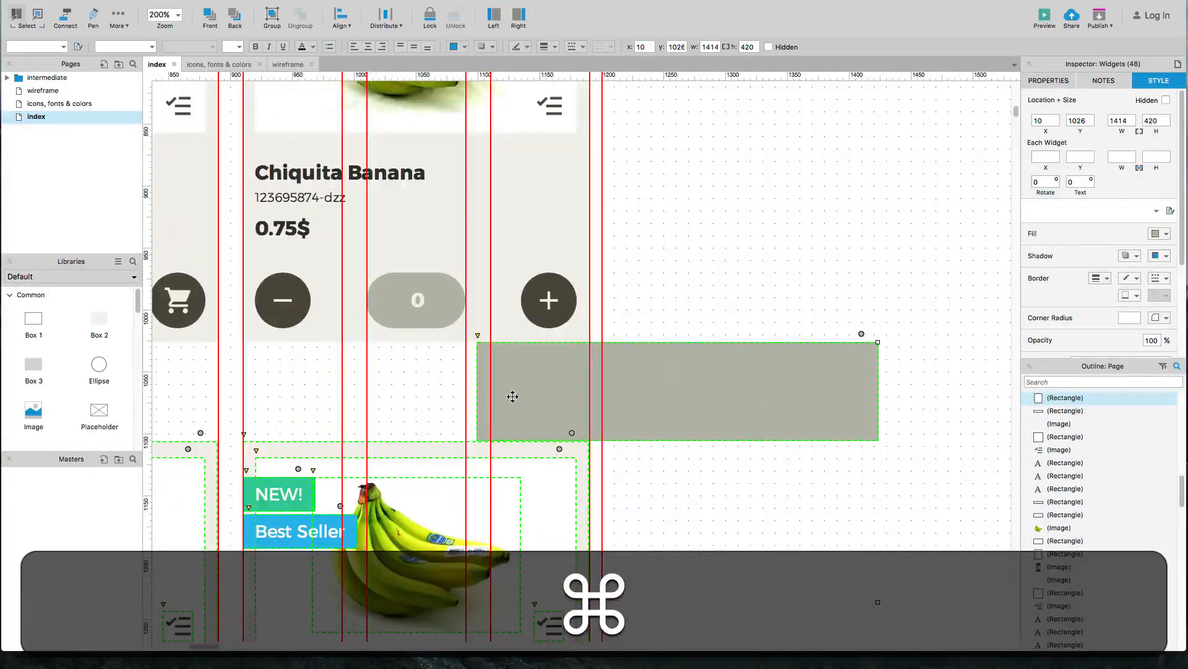
{"action": "key", "text": "super+Down"}
{"action": "key", "text": "Up"}
{"action": "scroll", "coordinate": [512, 396], "scroll_direction": "down", "scroll_amount": 4}
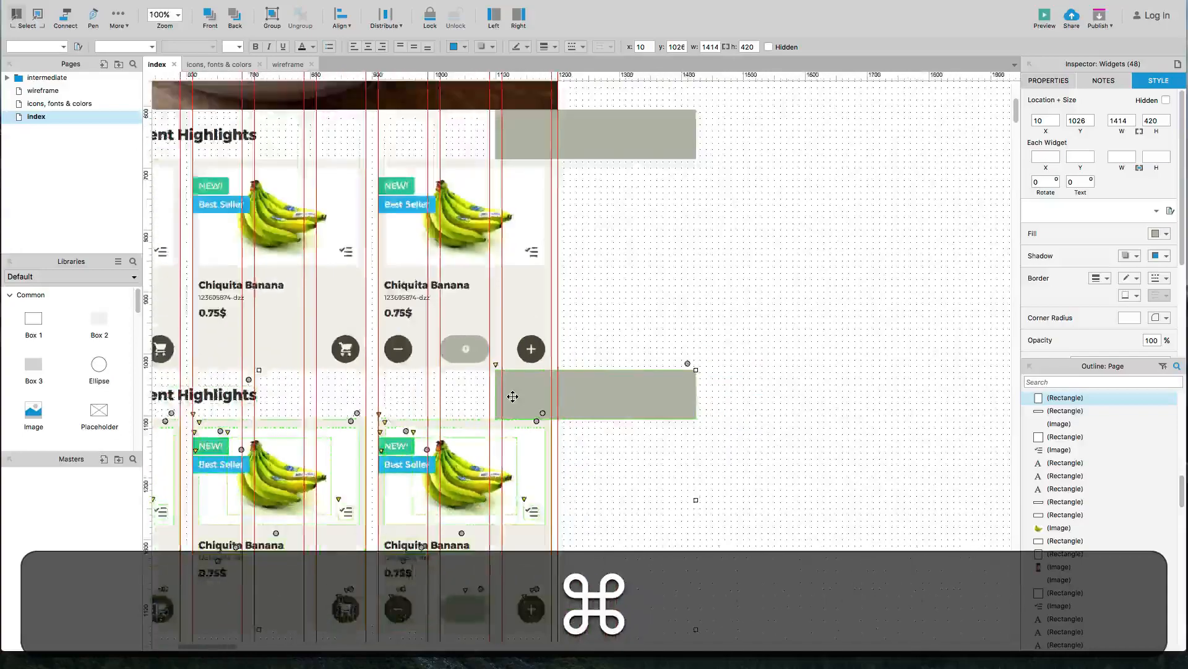
{"action": "scroll", "coordinate": [512, 396], "scroll_direction": "down", "scroll_amount": 2}
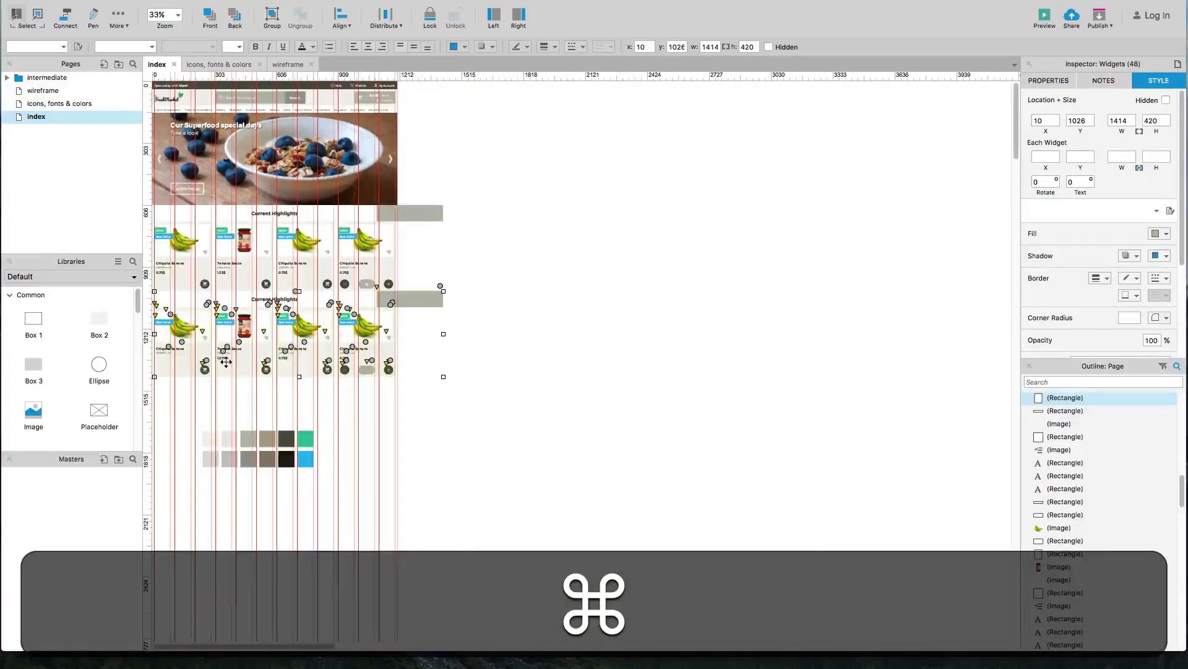
{"action": "scroll", "coordinate": [226, 362], "scroll_direction": "up", "scroll_amount": 1}
{"action": "scroll", "coordinate": [226, 362], "scroll_direction": "up", "scroll_amount": 1}
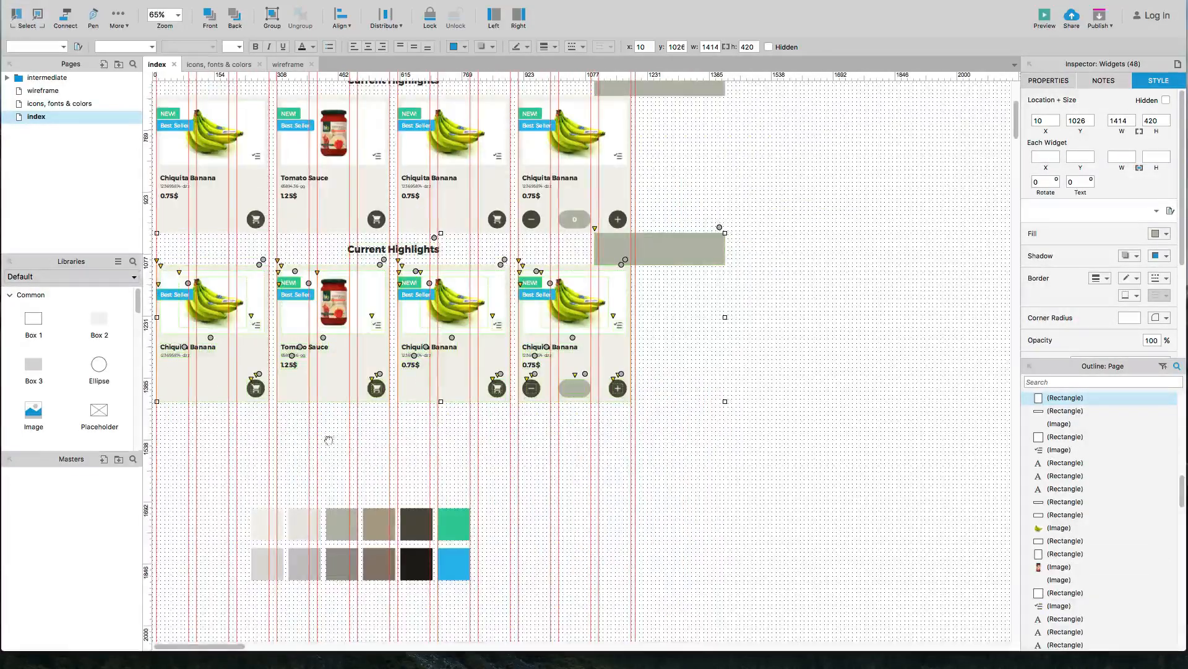
{"action": "scroll", "coordinate": [400, 446], "scroll_direction": "up", "scroll_amount": 1}
{"action": "left_click", "coordinate": [762, 354]}
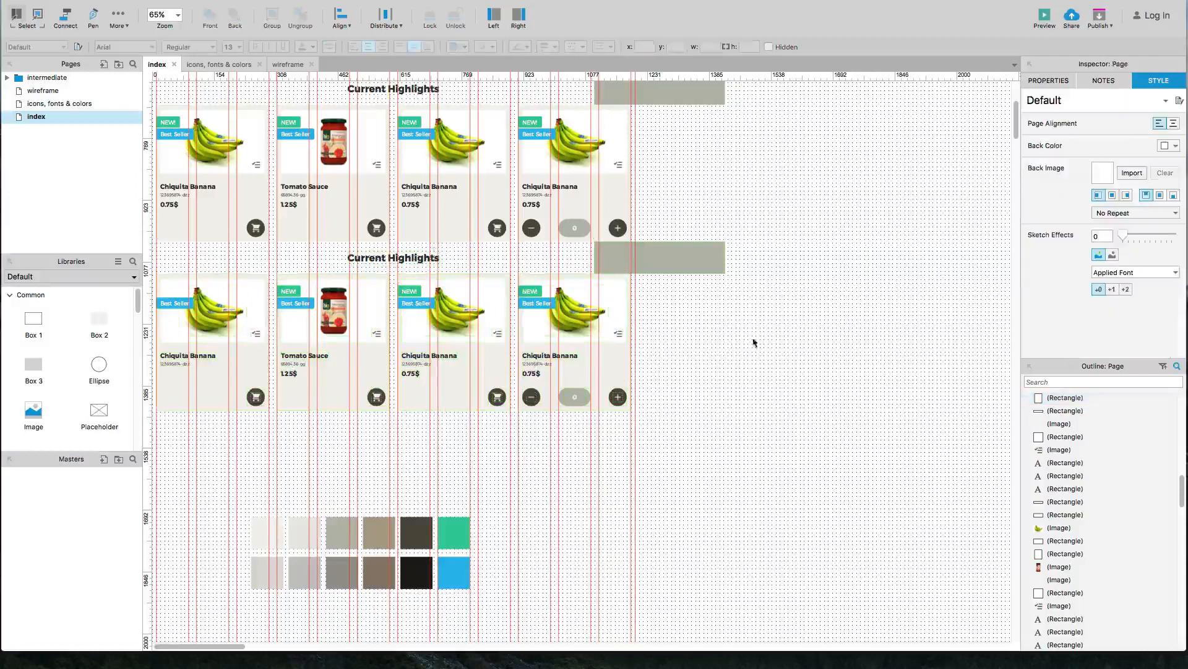
Step: Delete the grey-green spacing bar beside the "Current Highlights" heading
{"action": "left_click", "coordinate": [689, 264]}
{"action": "left_click", "coordinate": [685, 97]}
{"action": "key", "text": "Delete"}
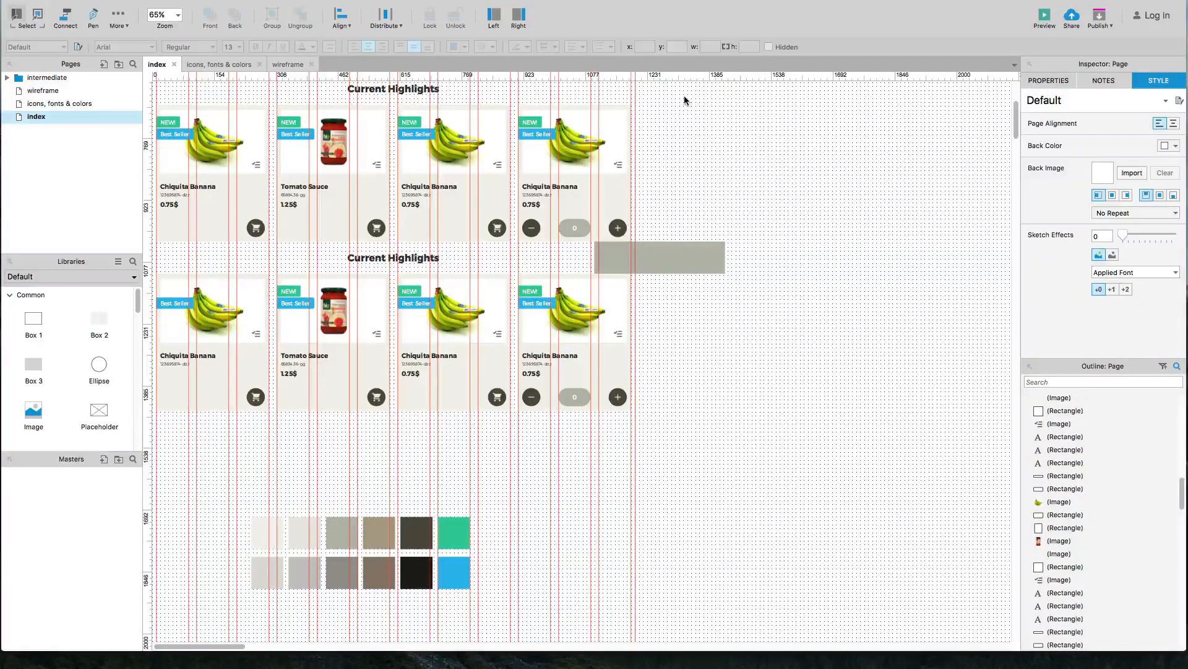
Step: Change the heading of the copied product row to "Best Sellers"
{"action": "left_click", "coordinate": [384, 253]}
{"action": "type", "text": "Best Sellers"}
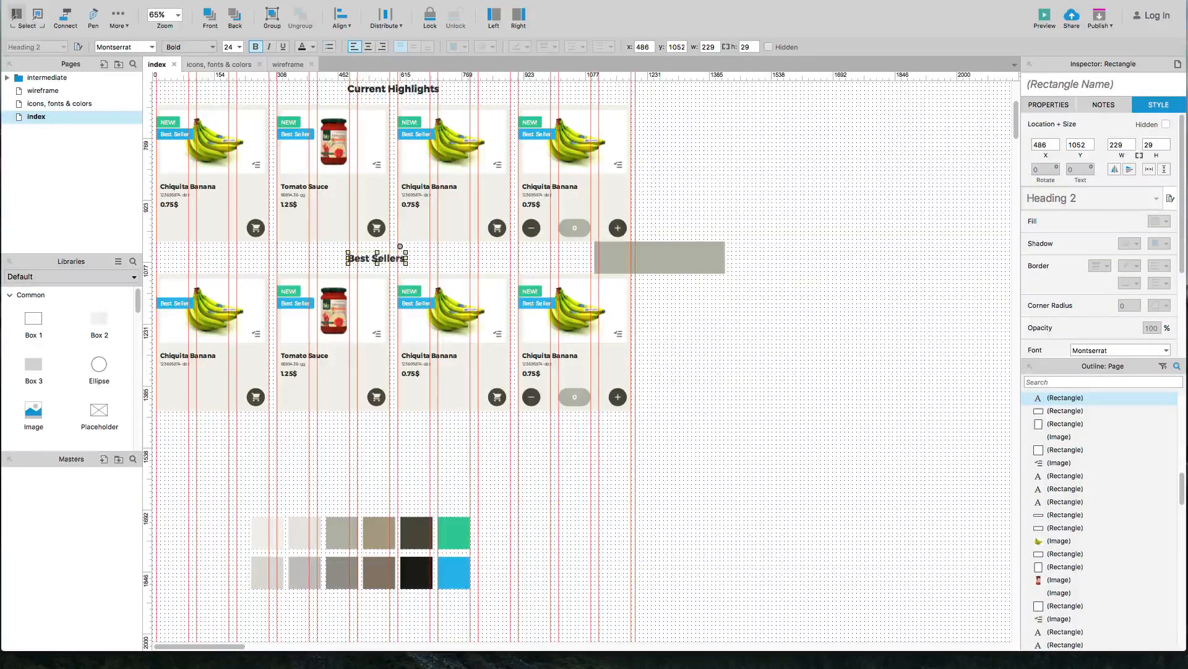
{"action": "left_click", "coordinate": [432, 259]}
Step: Centre the "Best Sellers" heading horizontally on the 1200-pixel-wide banner image
{"action": "scroll", "coordinate": [424, 158], "scroll_direction": "up", "scroll_amount": 3}
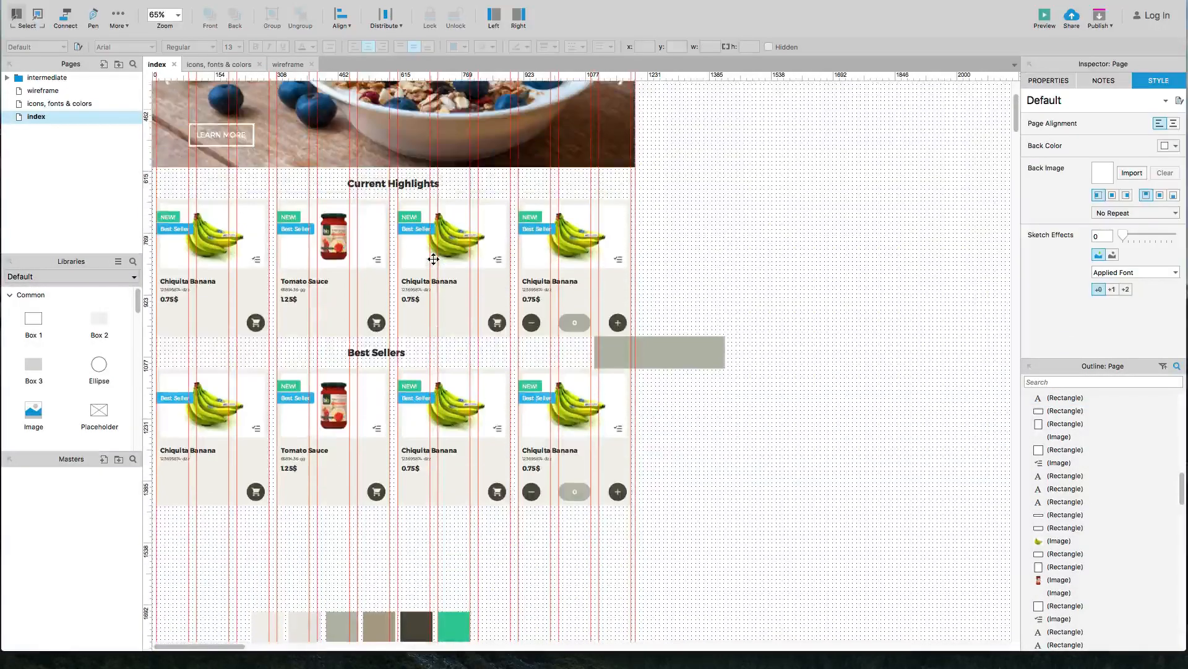
{"action": "left_click", "coordinate": [425, 157]}
{"action": "left_click", "coordinate": [375, 352], "text": "shift"}
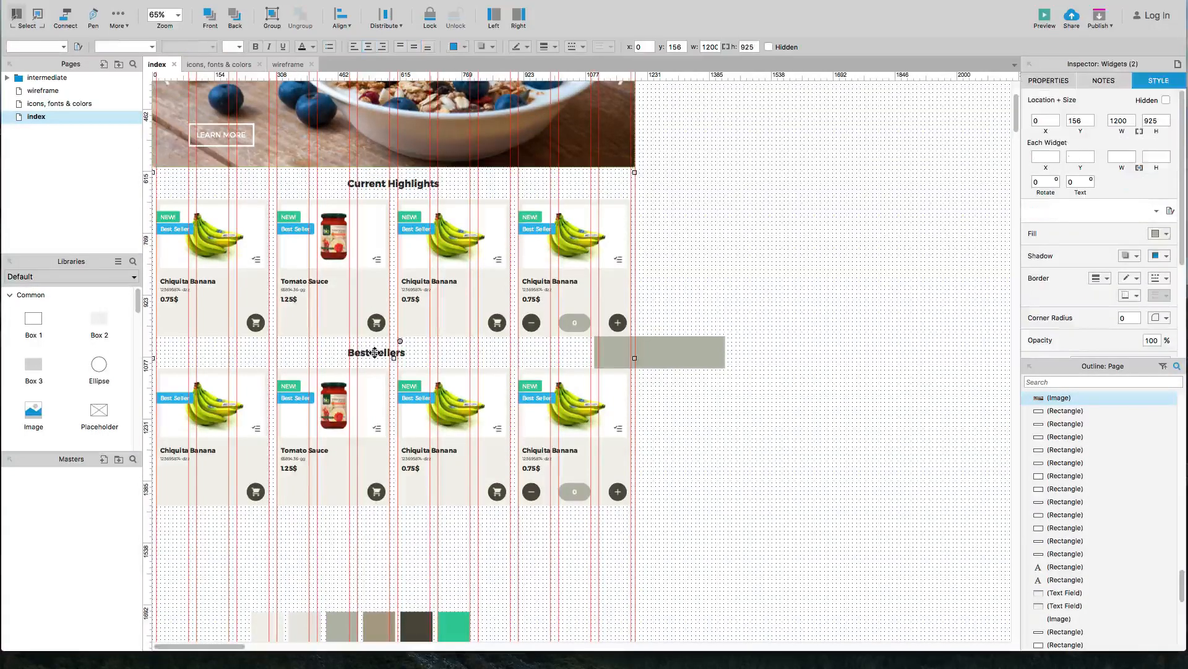
{"action": "key", "text": "super+alt+c"}
{"action": "left_click", "coordinate": [437, 363]}
{"action": "key", "text": "super+minus"}
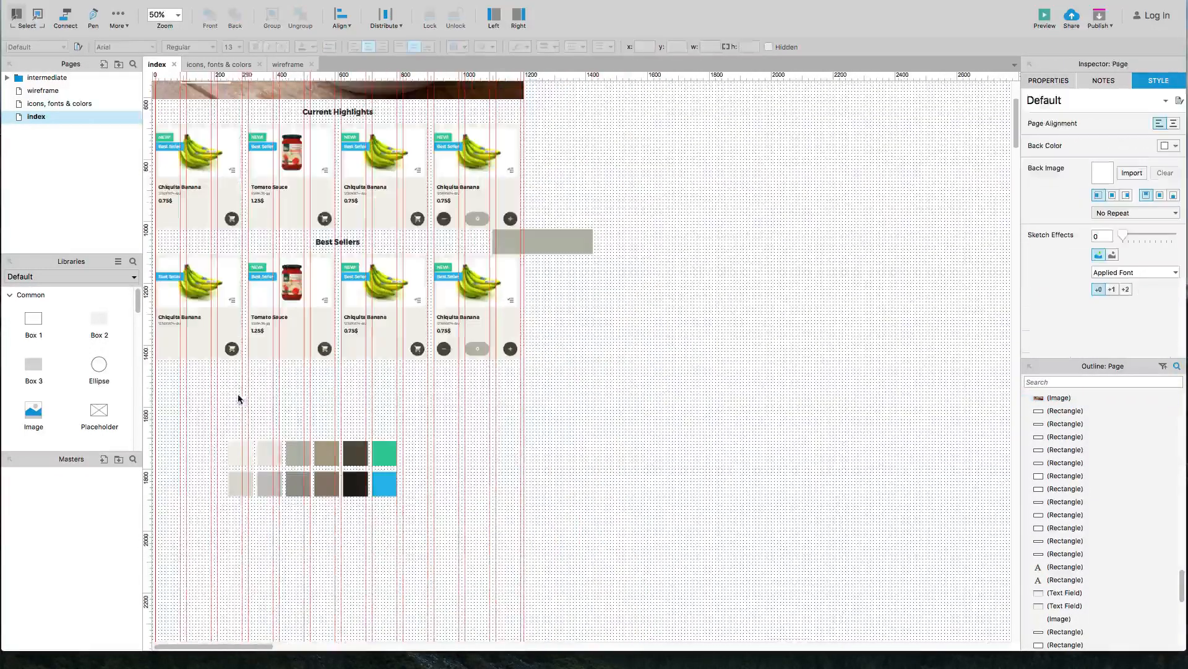
Step: Switch to the browser and examine the Our Values section in the wireframe preview
{"action": "key", "text": "super+Tab"}
{"action": "key", "text": "super+Tab"}
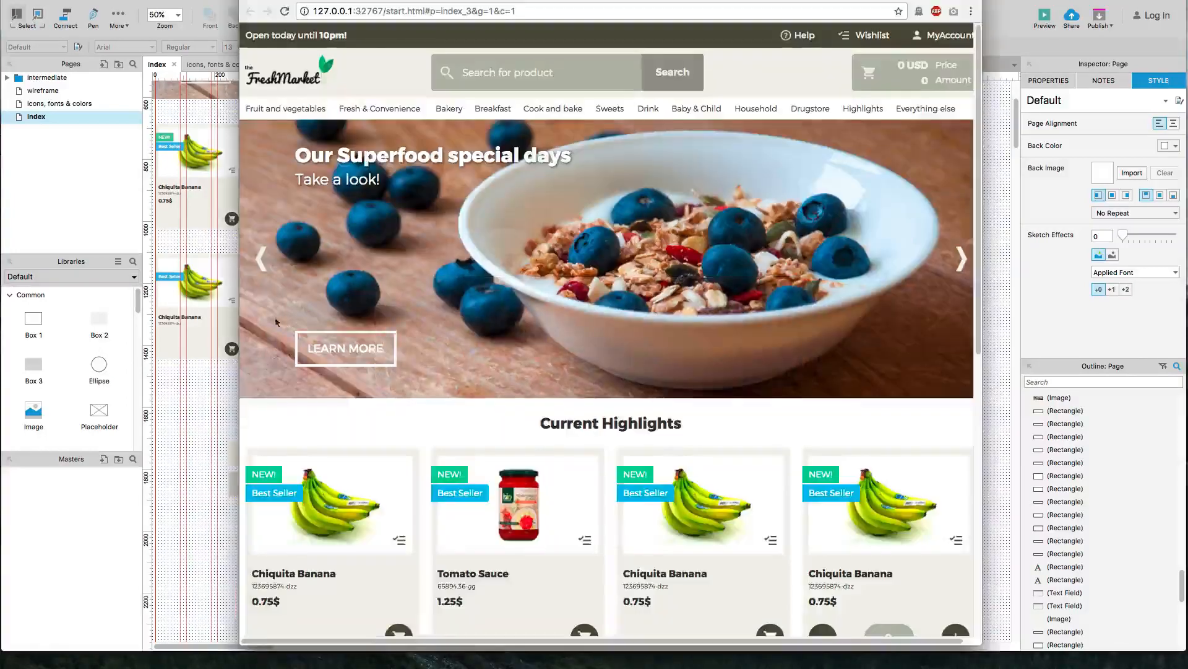
{"action": "key", "text": "ctrl+Tab"}
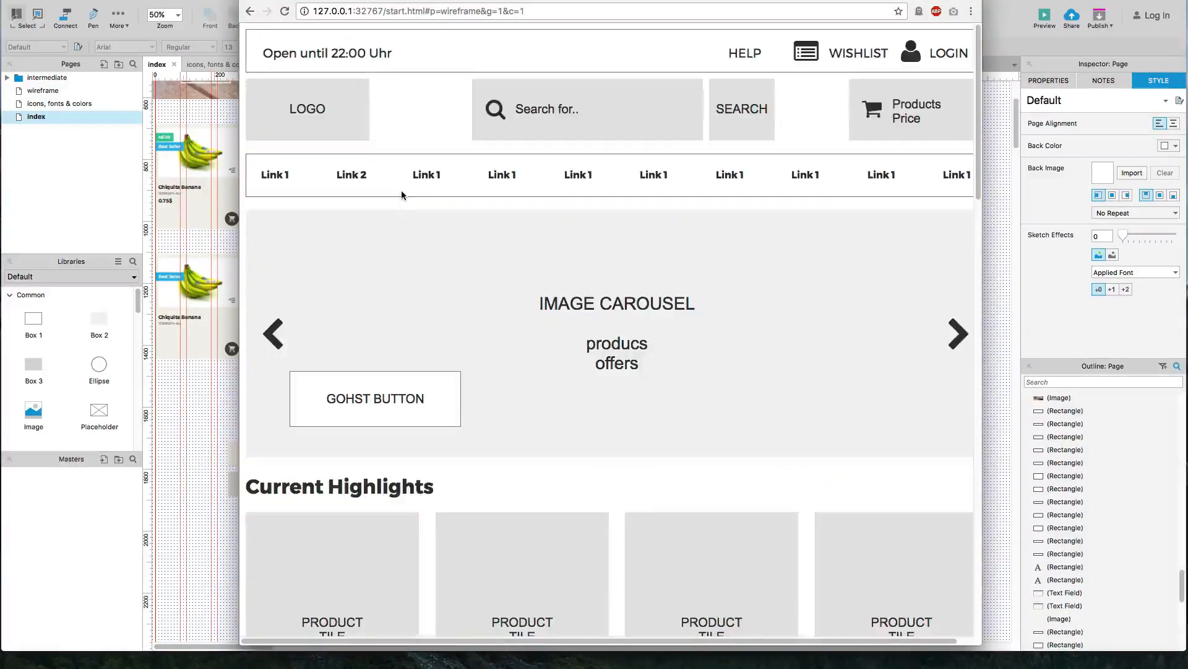
{"action": "scroll", "coordinate": [402, 195], "scroll_direction": "down", "scroll_amount": 6}
{"action": "scroll", "coordinate": [402, 195], "scroll_direction": "down", "scroll_amount": 6}
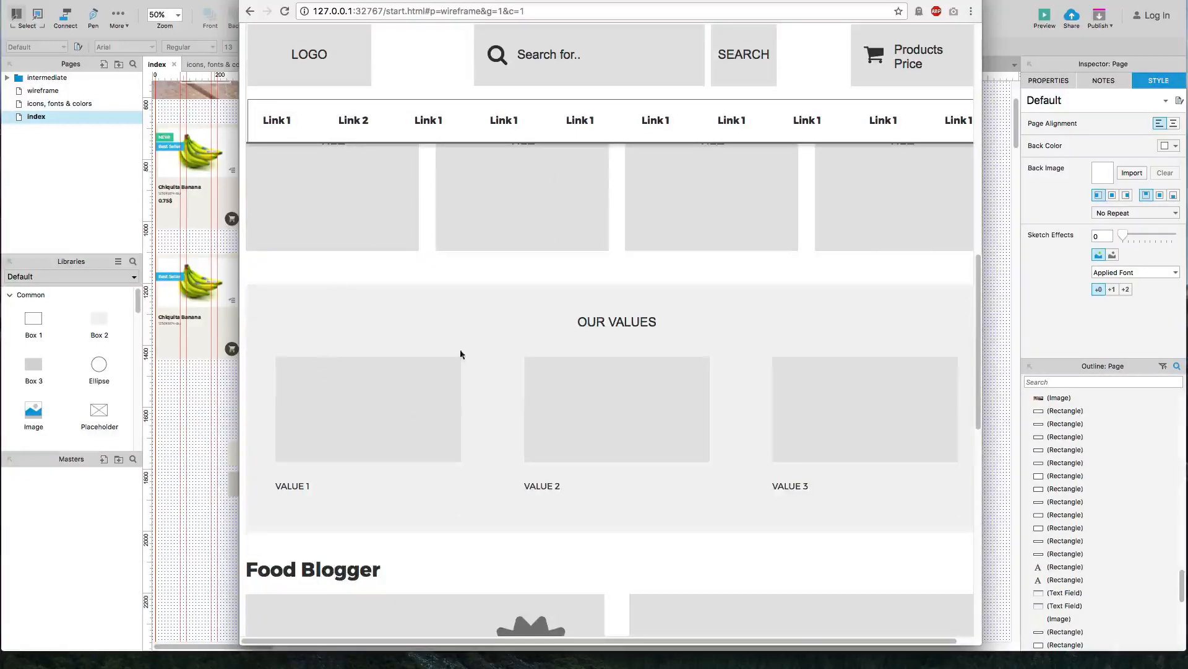
Step: Return to the Axure index page and move the colour swatches further down to free space below the Best Sellers products
{"action": "left_click", "coordinate": [195, 432]}
{"action": "left_click_drag", "start_coordinate": [210, 418], "coordinate": [360, 593]}
{"action": "left_click", "coordinate": [223, 449]}
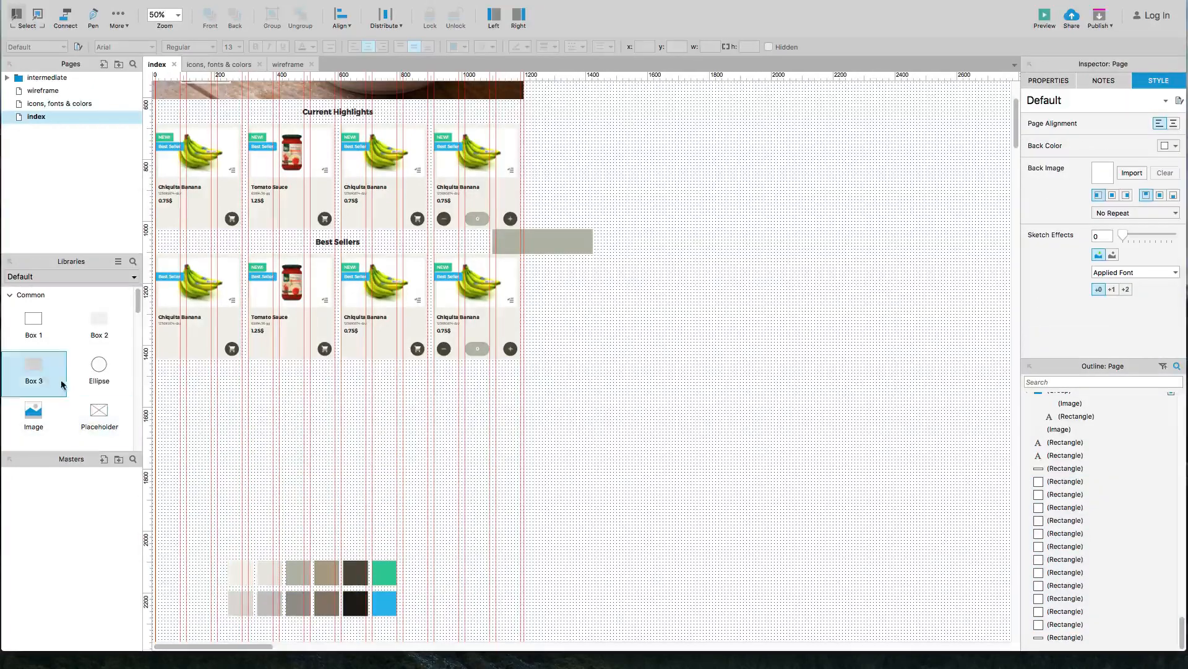
Step: Add a Box 3 shape below the Best Sellers products and set its X position to 0
{"action": "left_click_drag", "start_coordinate": [42, 373], "coordinate": [155, 384]}
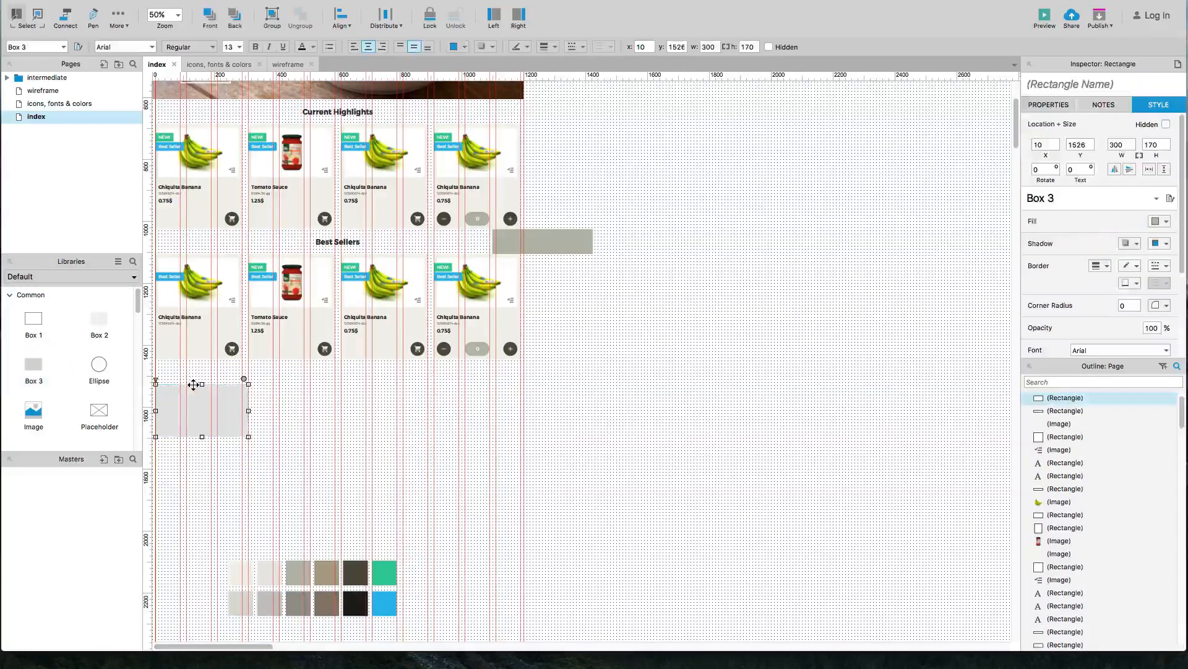
{"action": "double_click", "coordinate": [1045, 144]}
{"action": "type", "text": "0"}
{"action": "key", "text": "Tab"}
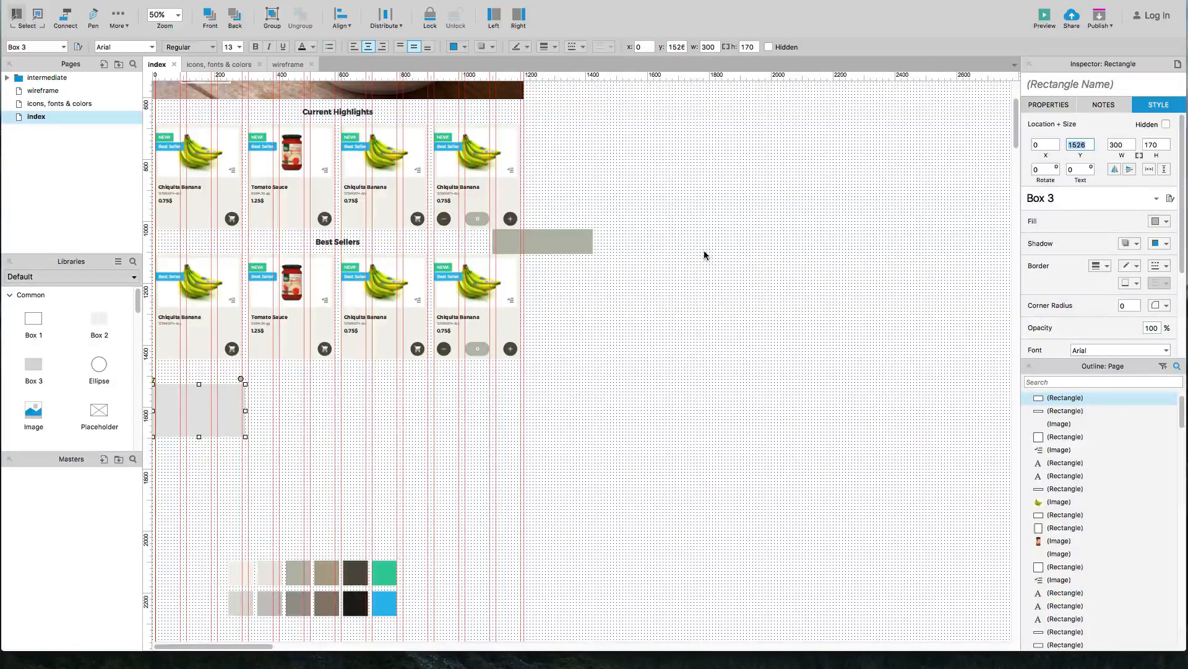
Step: Set the new box's width to 1200 and its height to 300
{"action": "double_click", "coordinate": [1112, 144]}
{"action": "type", "text": "12"}
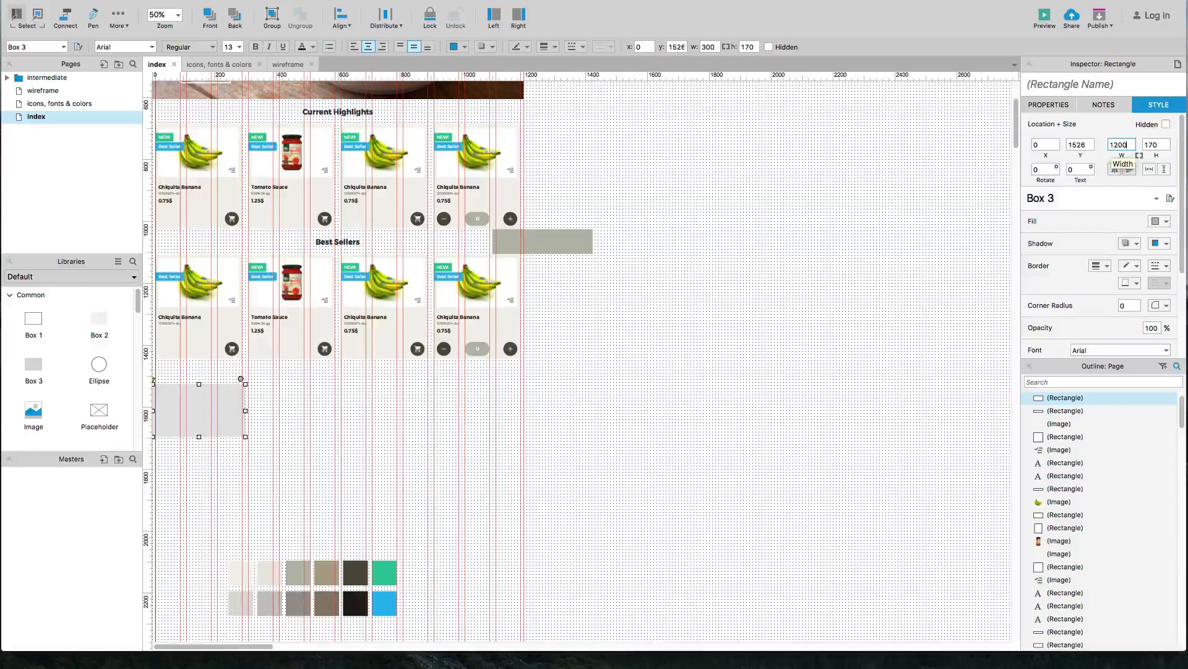
{"action": "key", "text": "Tab"}
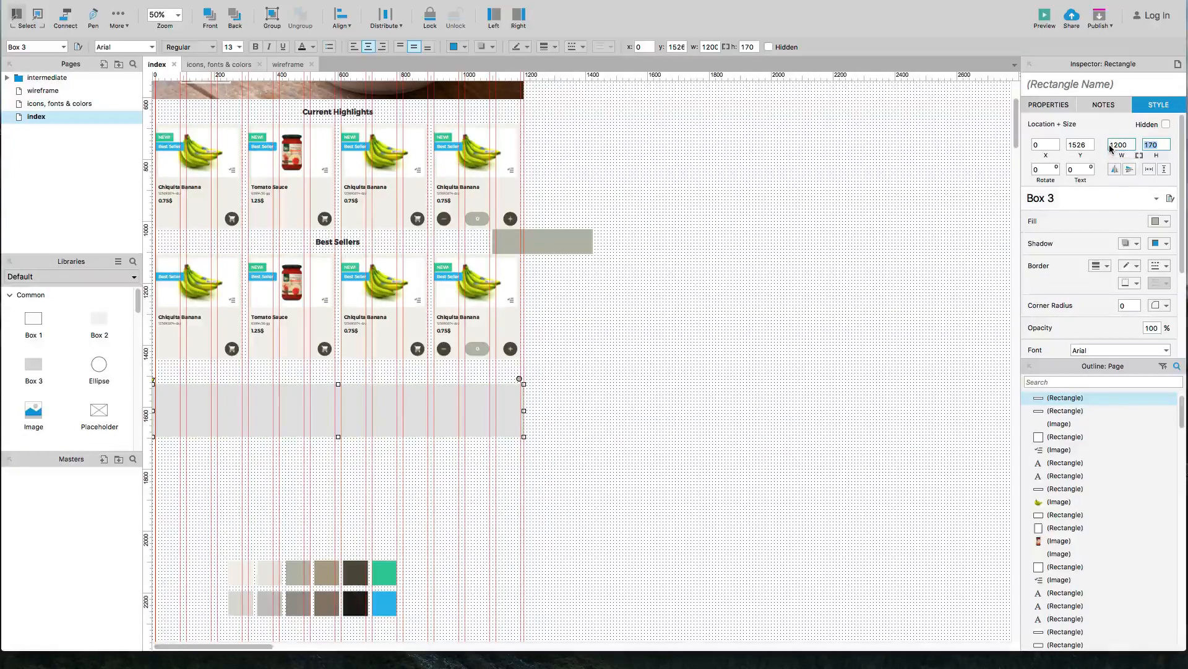
{"action": "type", "text": "300"}
{"action": "key", "text": "Tab"}
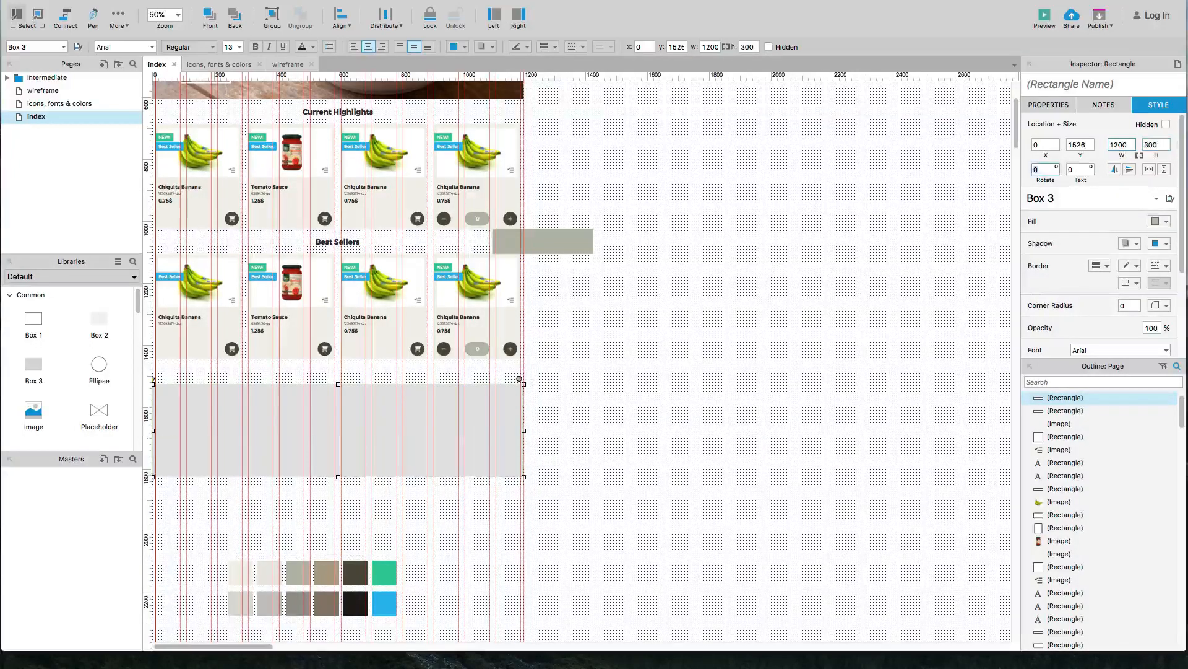
Step: Increase the grey box's height to 400
{"action": "scroll", "coordinate": [177, 409], "scroll_direction": "up", "scroll_amount": 3}
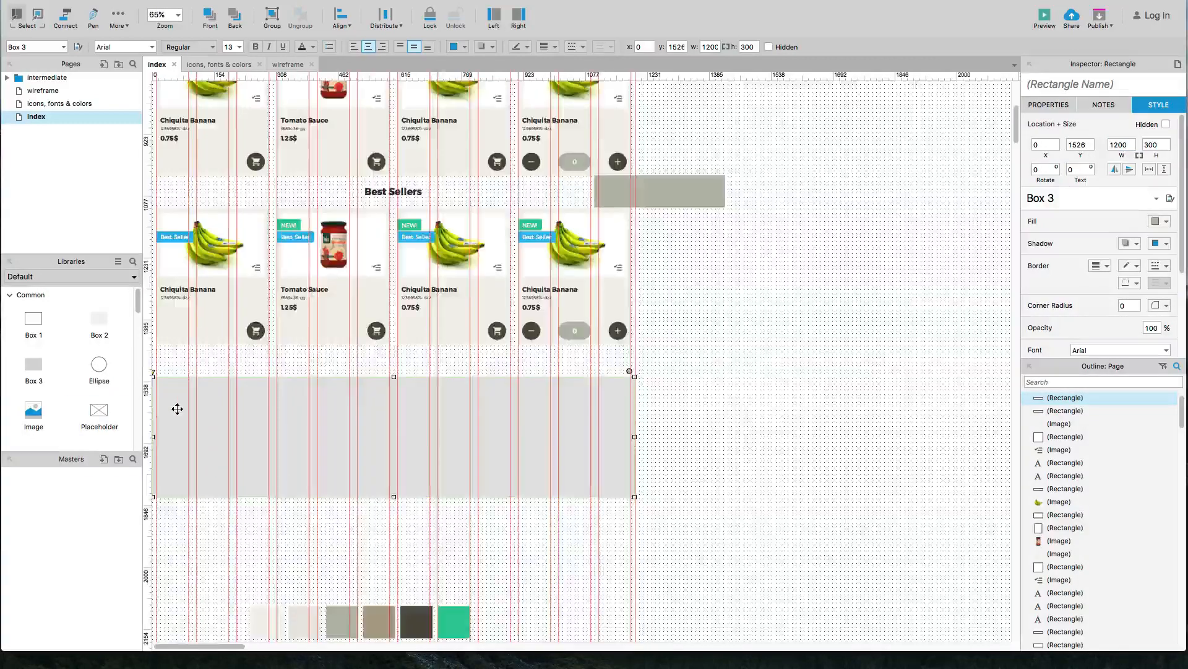
{"action": "scroll", "coordinate": [177, 408], "scroll_direction": "down", "scroll_amount": 1}
{"action": "scroll", "coordinate": [177, 408], "scroll_direction": "down", "scroll_amount": 2}
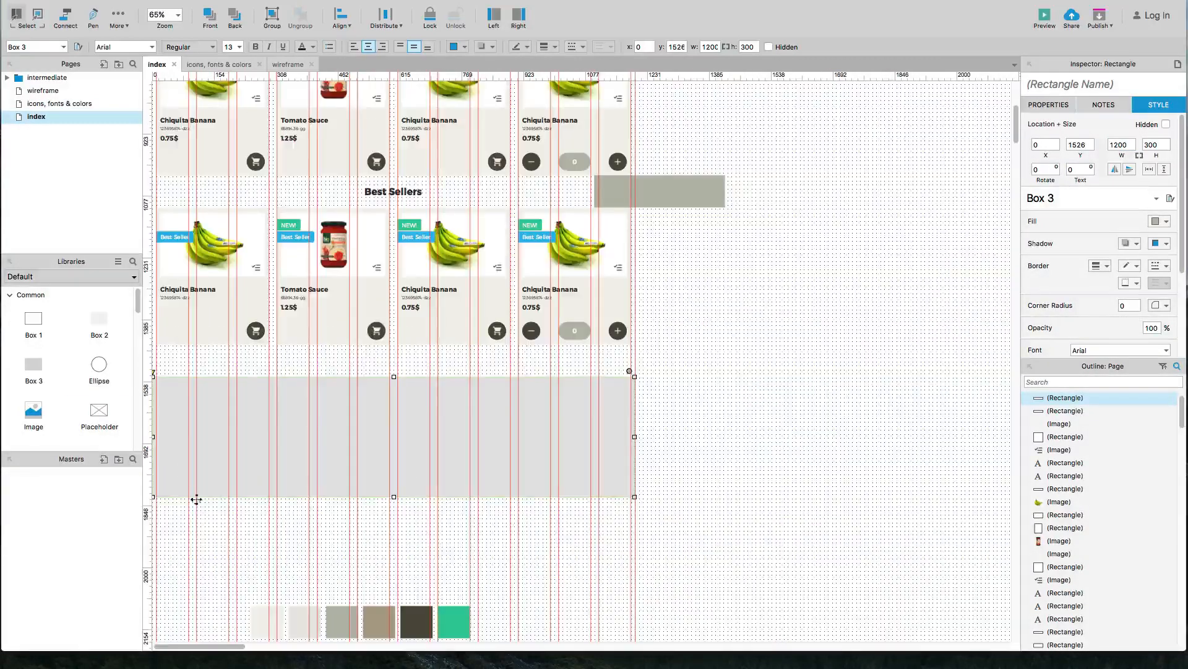
{"action": "double_click", "coordinate": [1151, 144]}
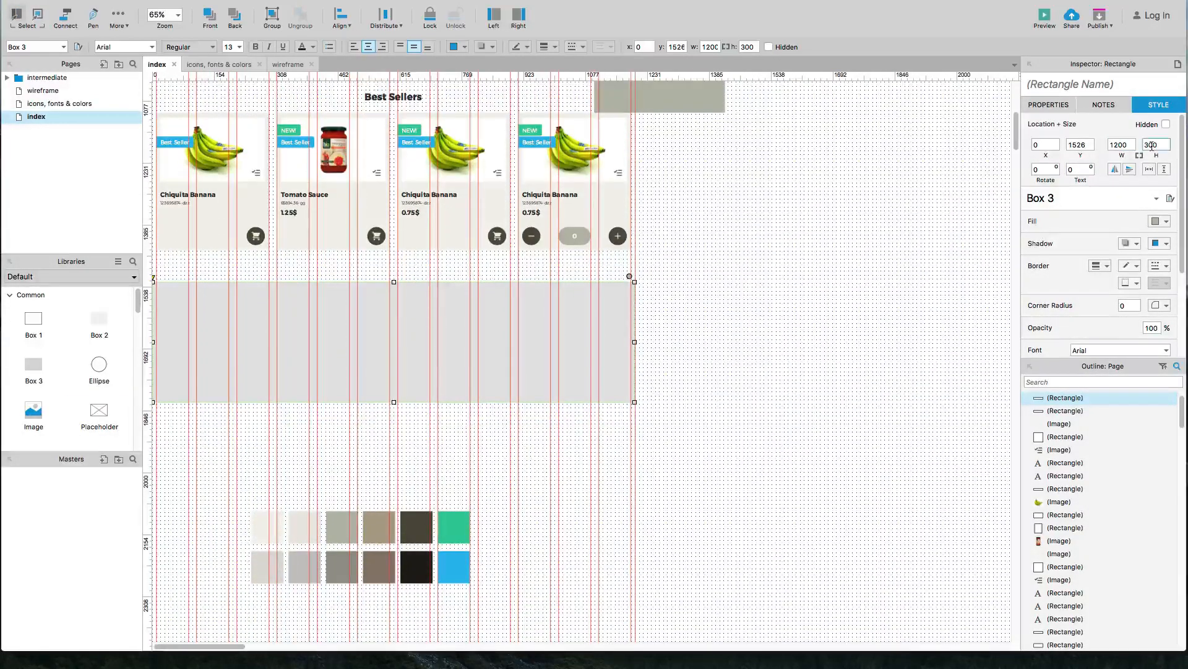
{"action": "type", "text": "4"}
{"action": "key", "text": "Return"}
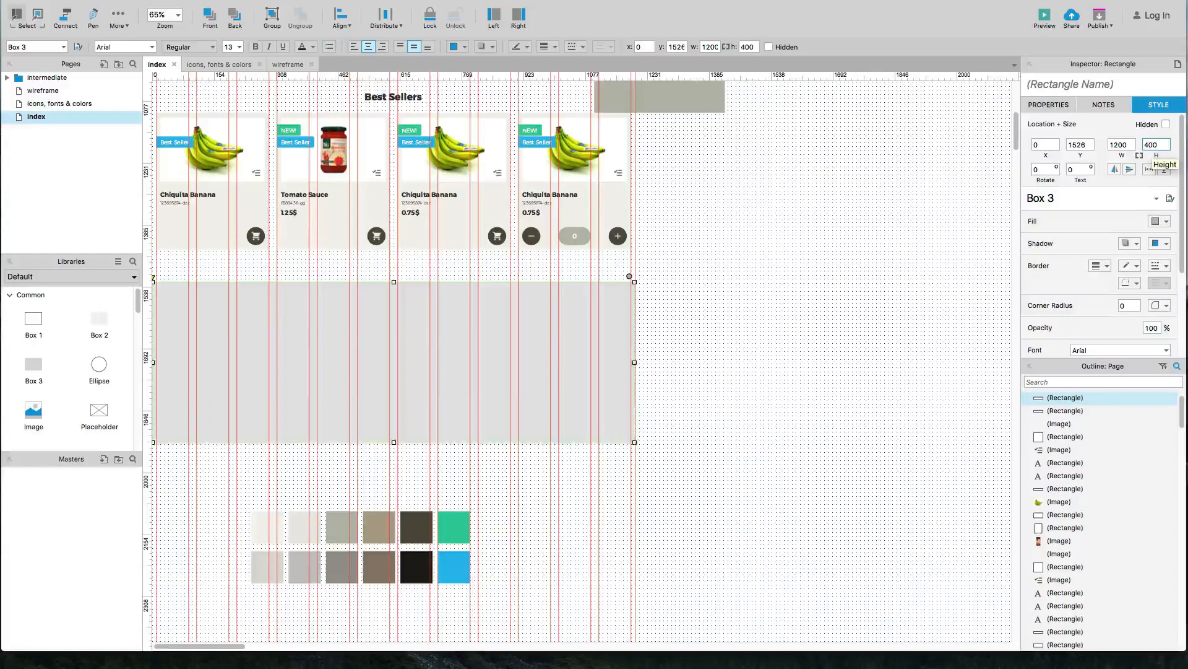
Step: Copy the Best Sellers heading into the upper part of the grey box and change its text to "Our Values"
{"action": "left_click", "coordinate": [849, 262]}
{"action": "scroll", "coordinate": [849, 263], "scroll_direction": "up", "scroll_amount": 1}
{"action": "left_click", "coordinate": [373, 106]}
{"action": "left_click_drag", "start_coordinate": [374, 106], "coordinate": [388, 311]}
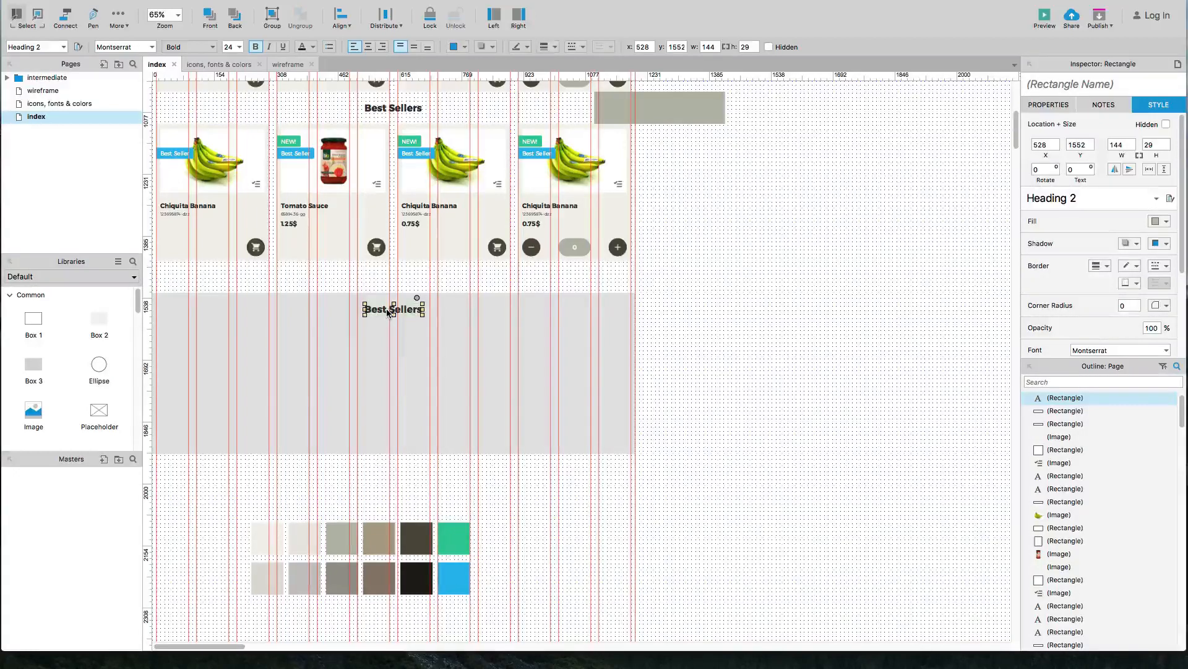
{"action": "double_click", "coordinate": [387, 311]}
{"action": "key", "text": "BackSpace"}
{"action": "type", "text": "Values"}
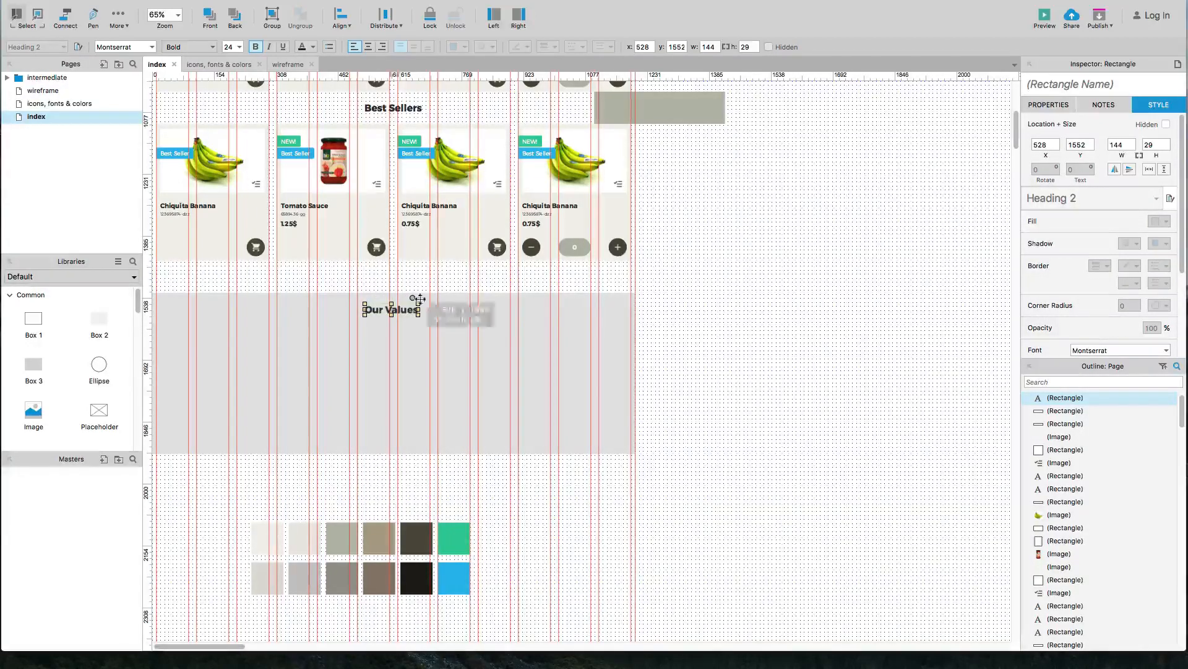
Step: Centre the Our Values heading horizontally on the grey box
{"action": "left_click", "coordinate": [605, 312]}
{"action": "left_click", "coordinate": [605, 313]}
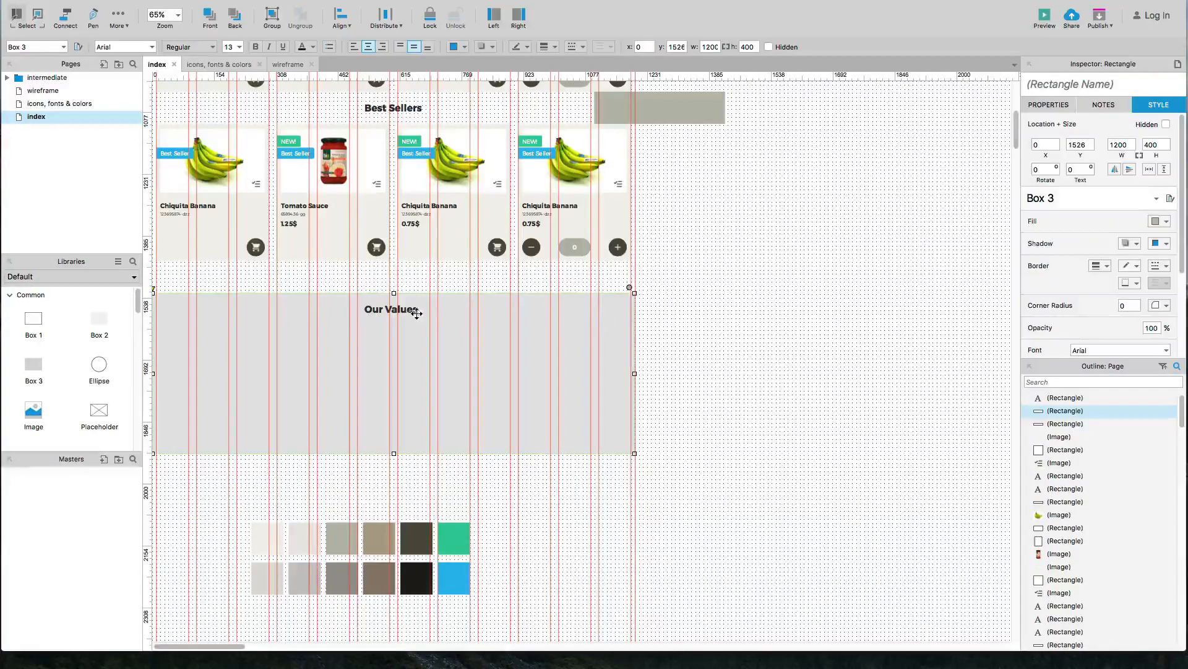
{"action": "left_click", "coordinate": [406, 314], "text": "shift"}
{"action": "key", "text": "super+alt+c"}
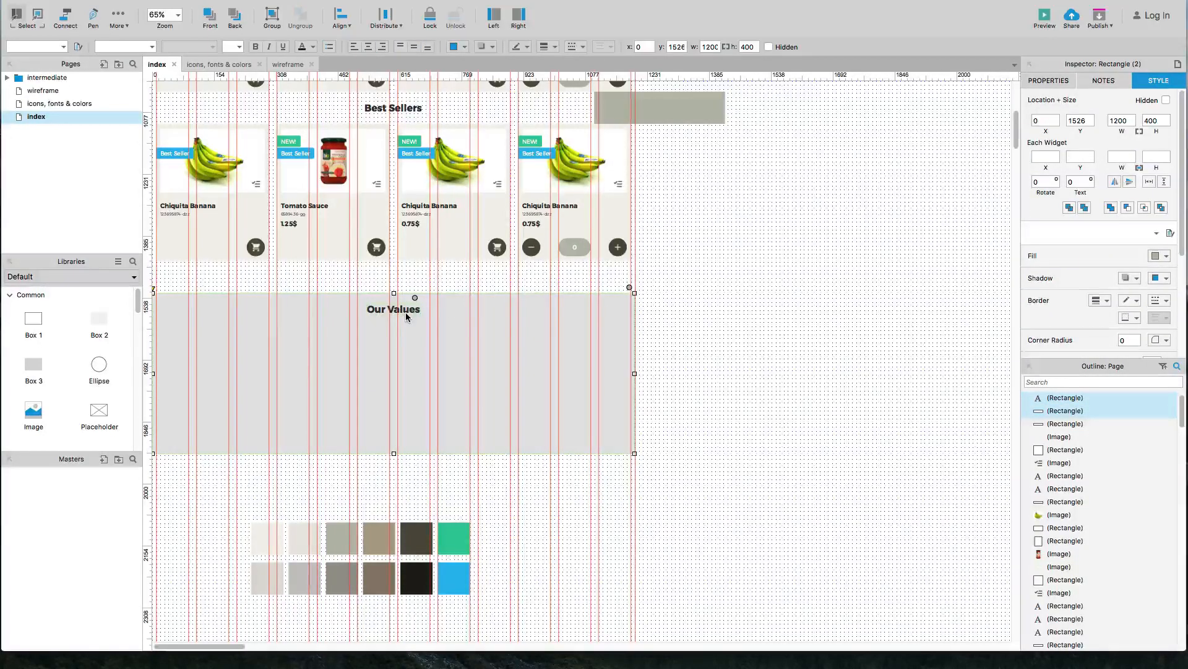
{"action": "left_click", "coordinate": [659, 357]}
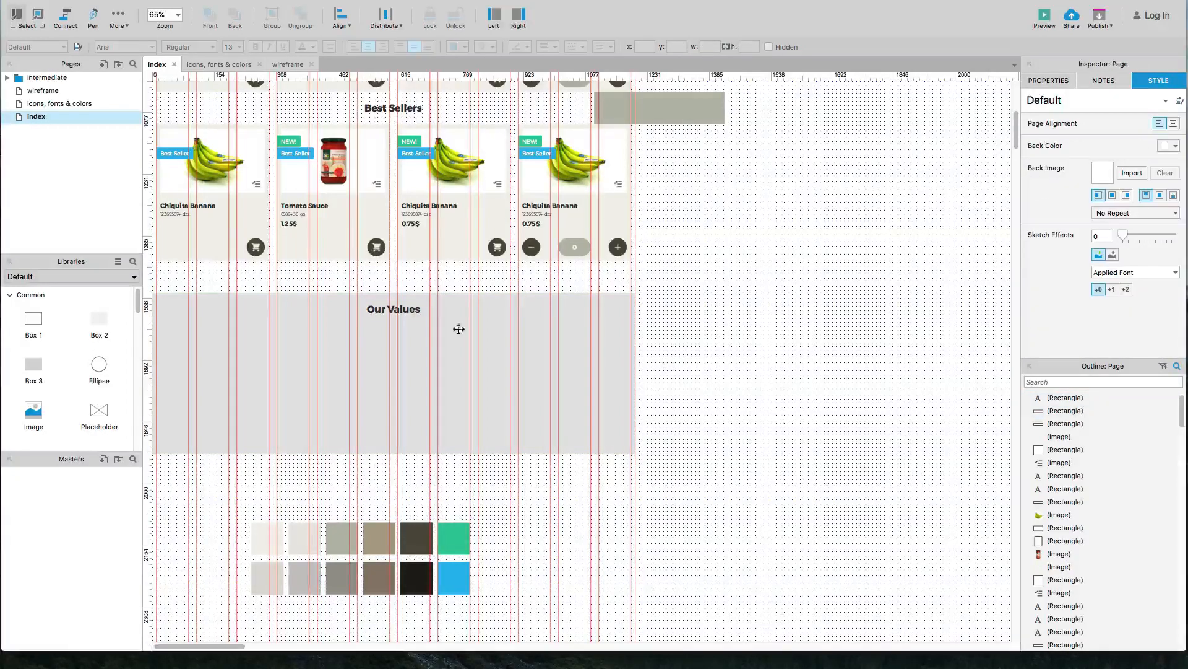
{"action": "scroll", "coordinate": [307, 307], "scroll_direction": "up", "scroll_amount": 1}
{"action": "left_click_drag", "start_coordinate": [395, 335], "coordinate": [403, 352]}
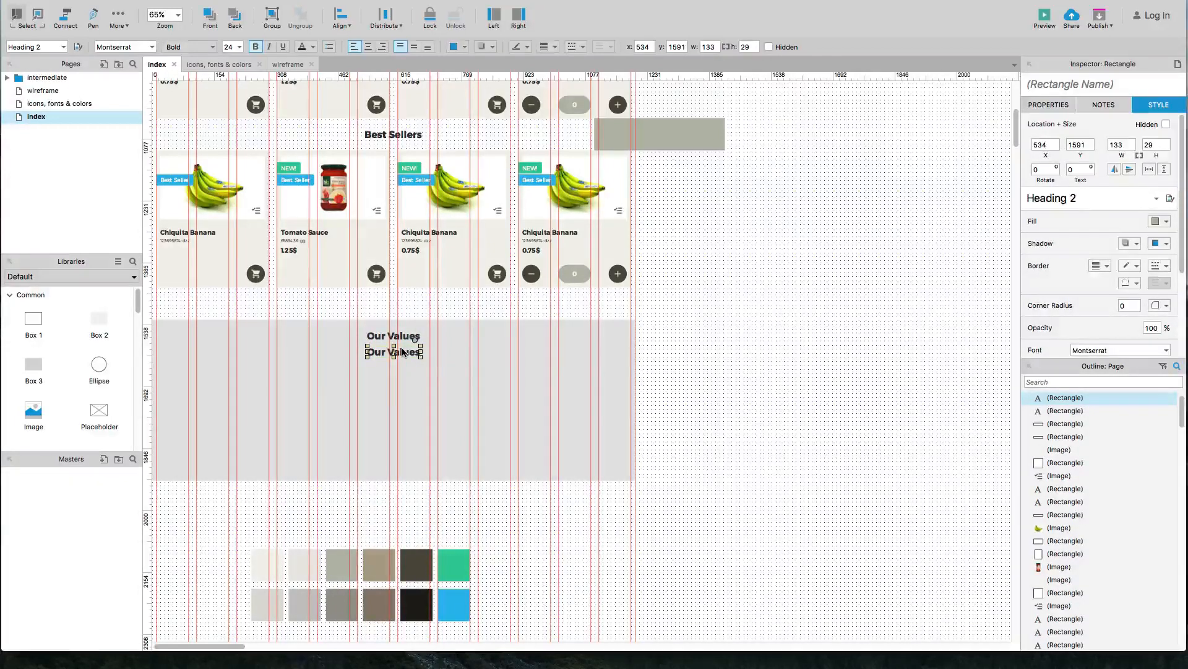
{"action": "key", "text": "Delete"}
{"action": "left_click", "coordinate": [445, 232]}
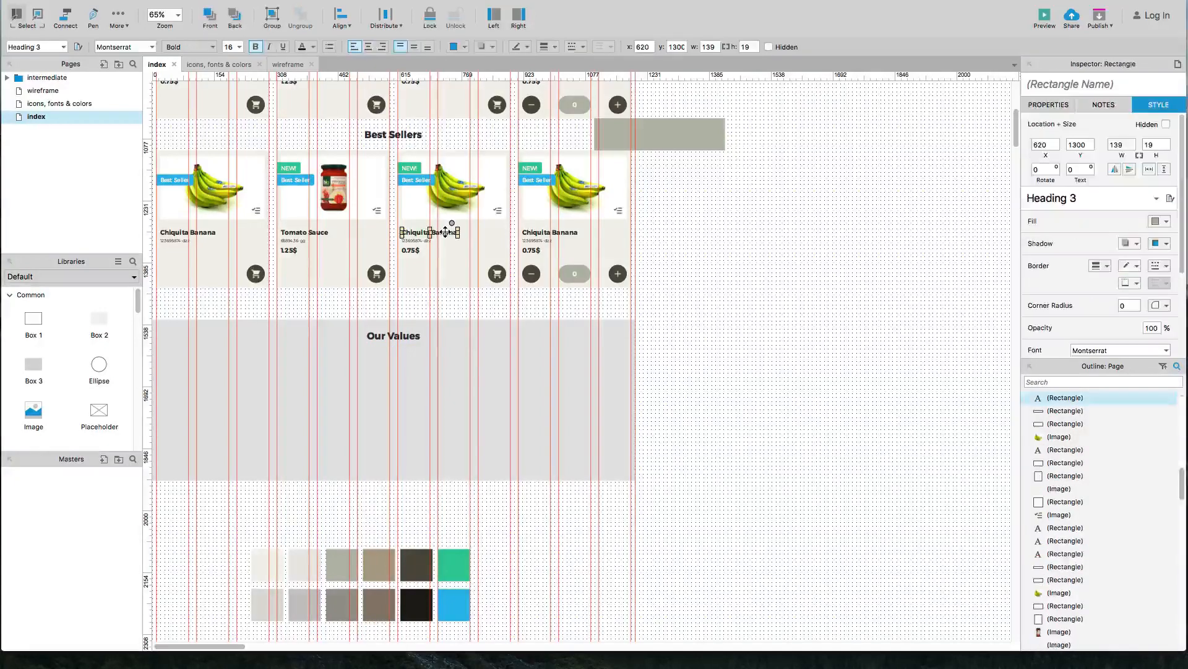
{"action": "left_click_drag", "start_coordinate": [446, 232], "coordinate": [412, 352]}
{"action": "left_click", "coordinate": [713, 377]}
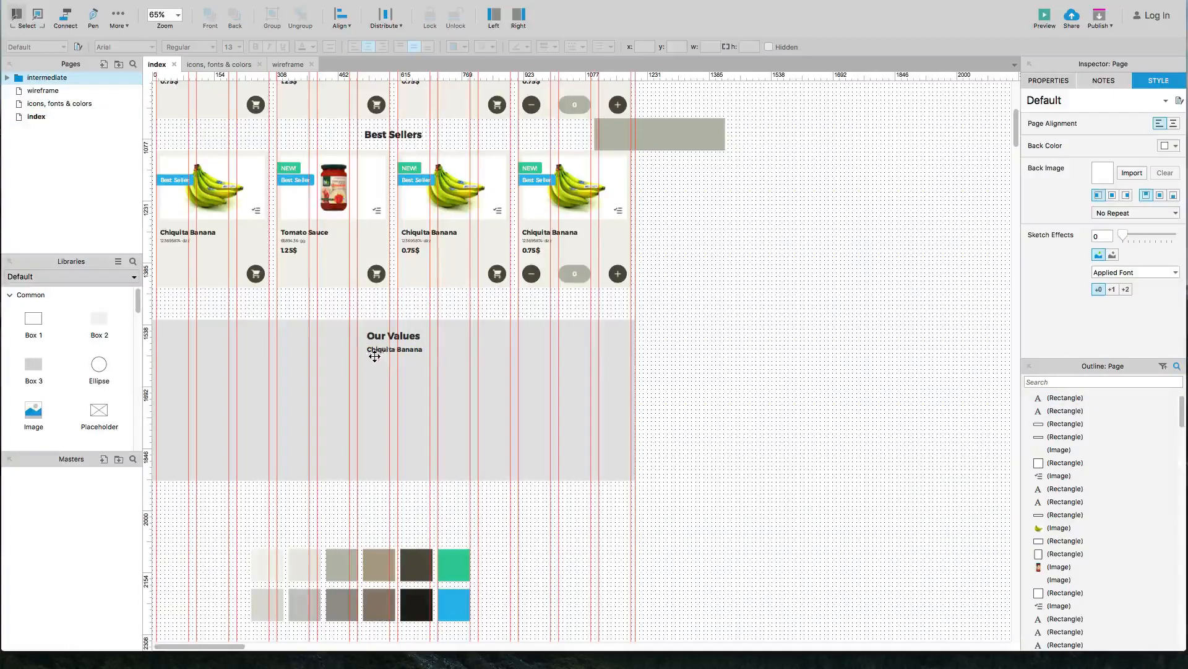
{"action": "left_click", "coordinate": [377, 352]}
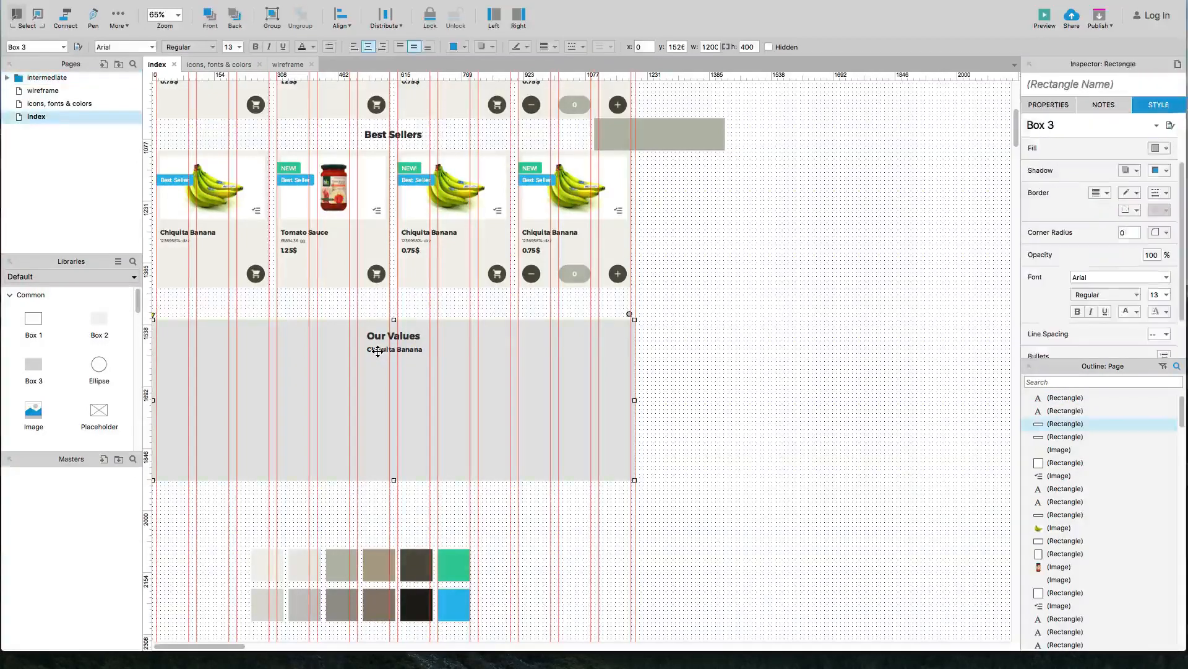
{"action": "left_click", "coordinate": [378, 351]}
{"action": "key", "text": "Delete"}
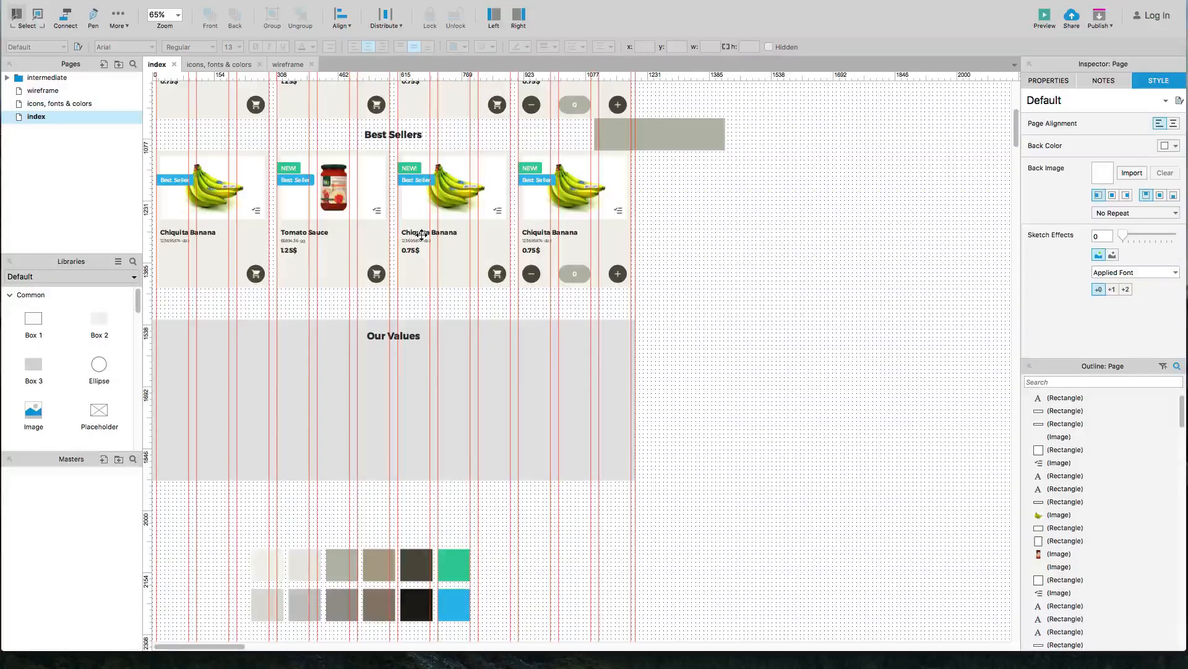
Step: Move the third Best Sellers product's title directly below the Our Values heading and bring it to the front
{"action": "left_click_drag", "start_coordinate": [421, 234], "coordinate": [388, 352]}
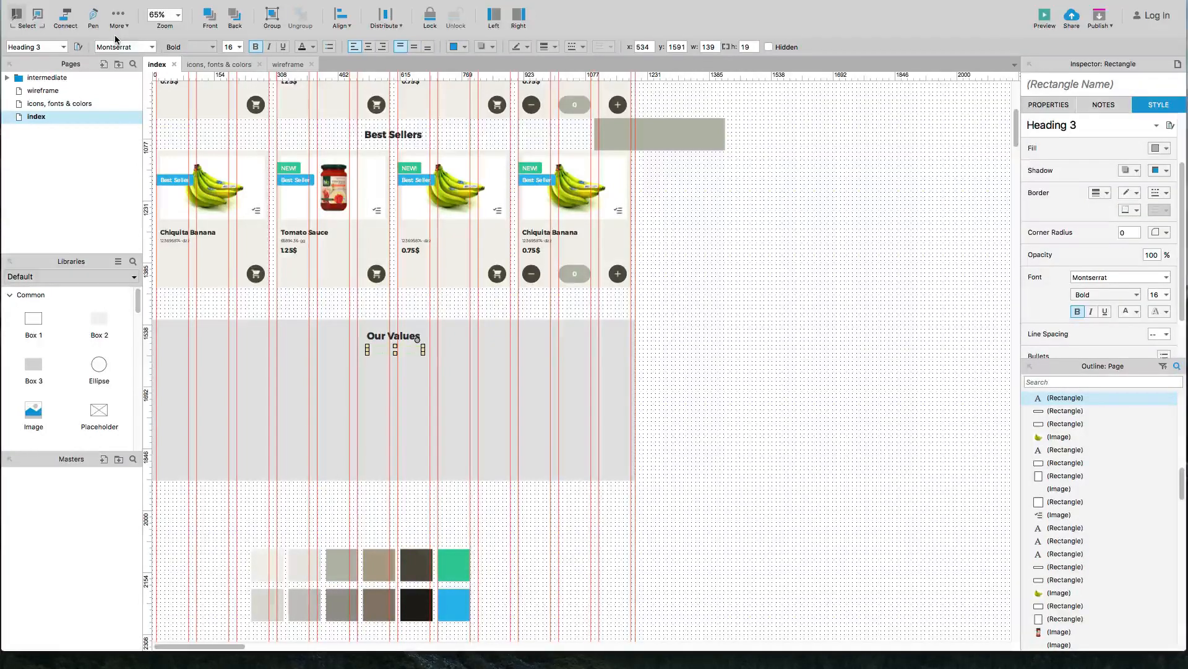
{"action": "left_click", "coordinate": [210, 15]}
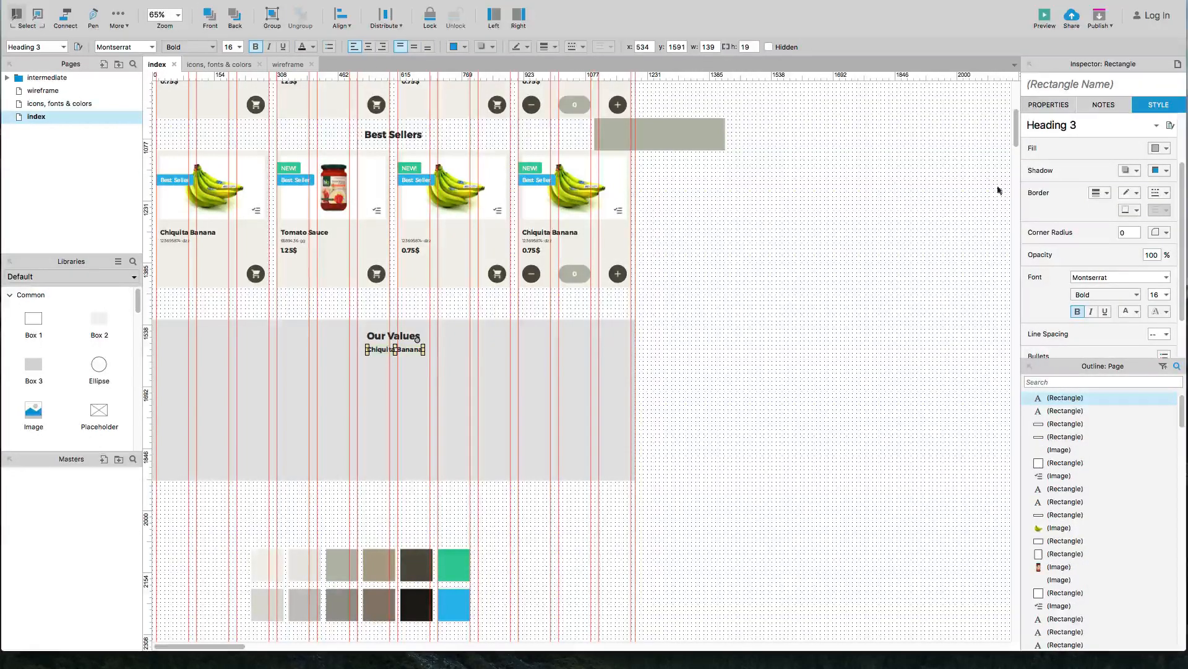
{"action": "left_click", "coordinate": [1126, 317]}
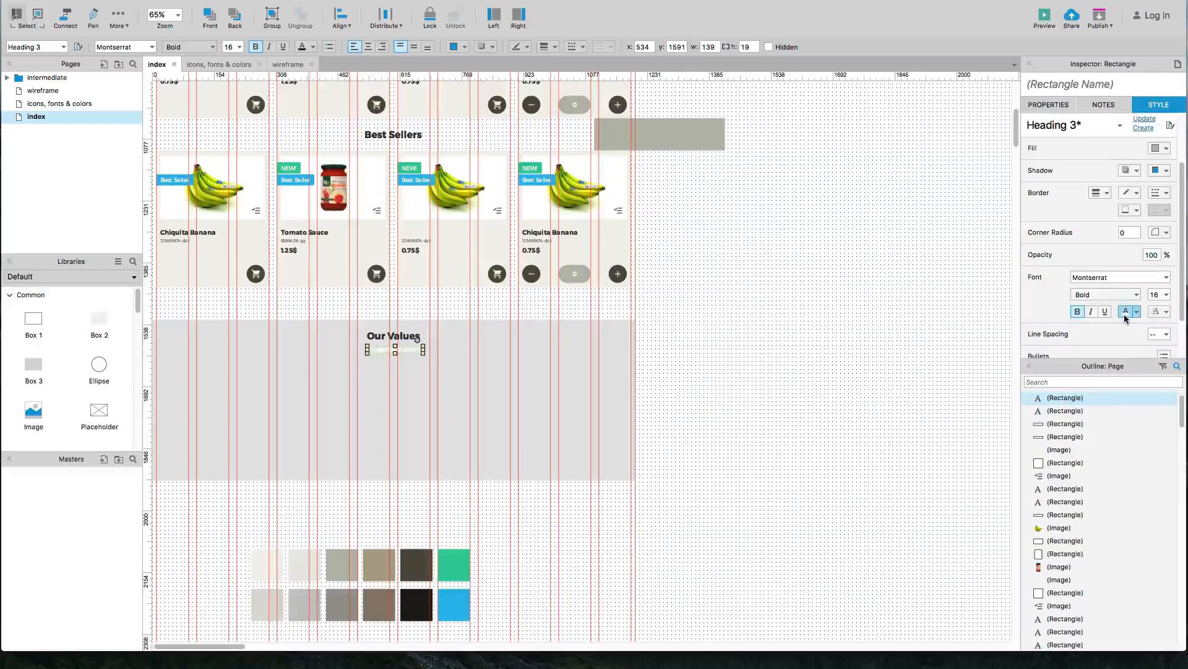
{"action": "key", "text": "ctrl+z"}
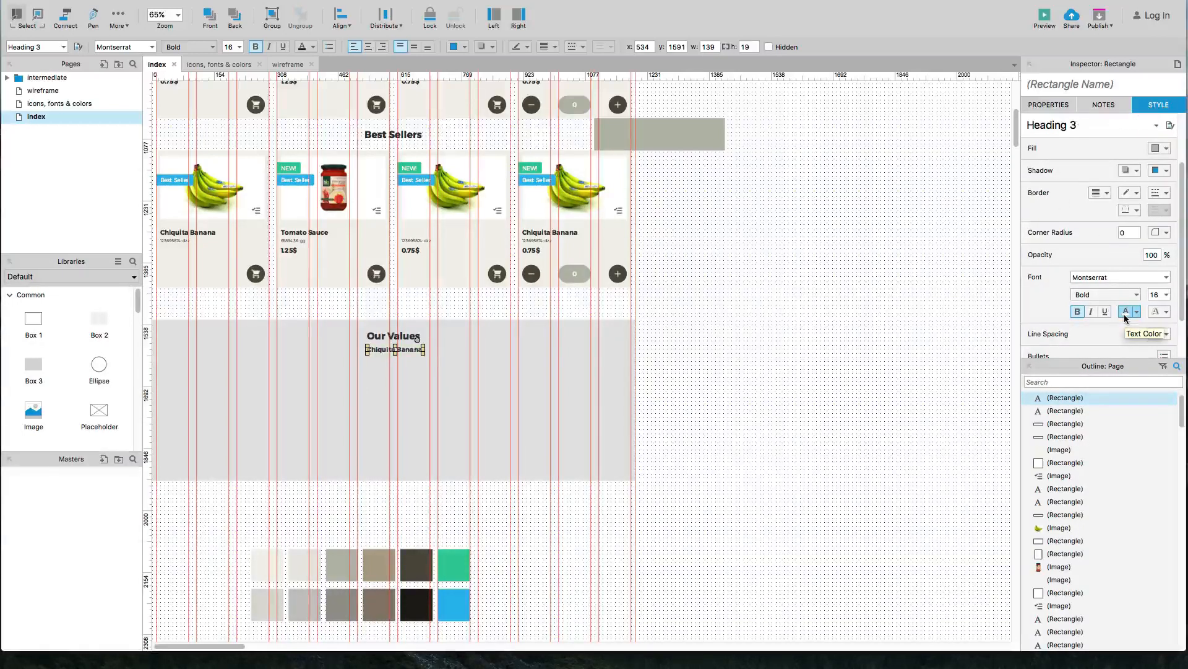
Step: Set the font weight of the title below the Our Values heading to Light
{"action": "scroll", "coordinate": [1107, 289], "scroll_direction": "down", "scroll_amount": 1}
{"action": "left_click", "coordinate": [1106, 288]}
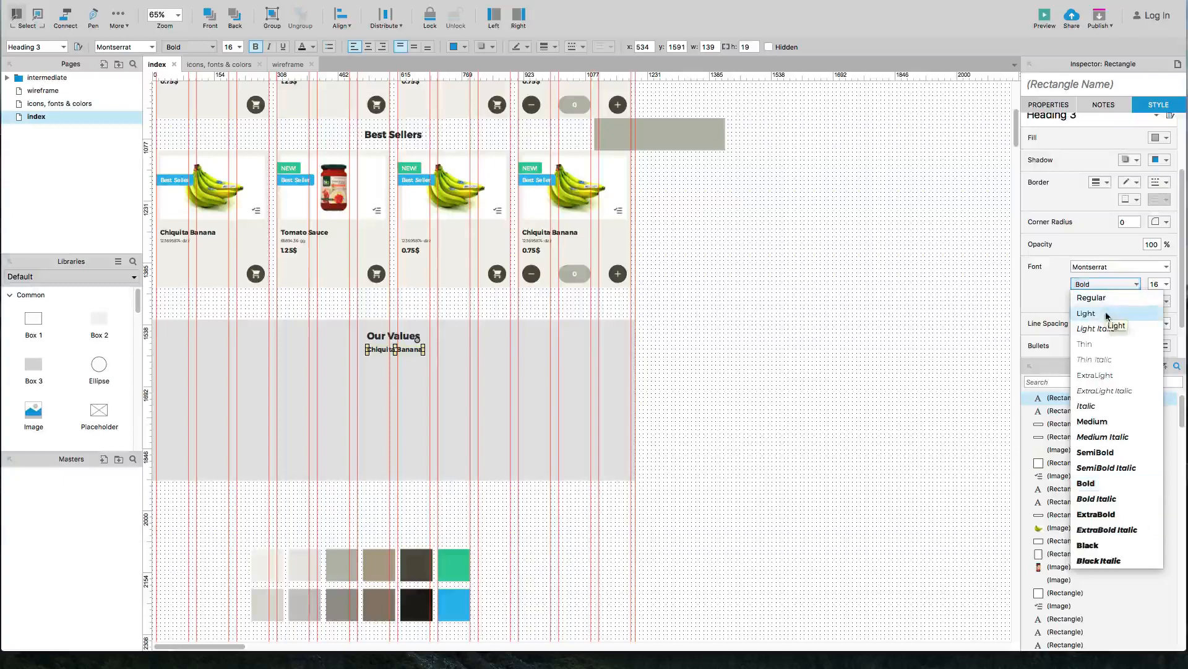
{"action": "left_click", "coordinate": [1107, 314]}
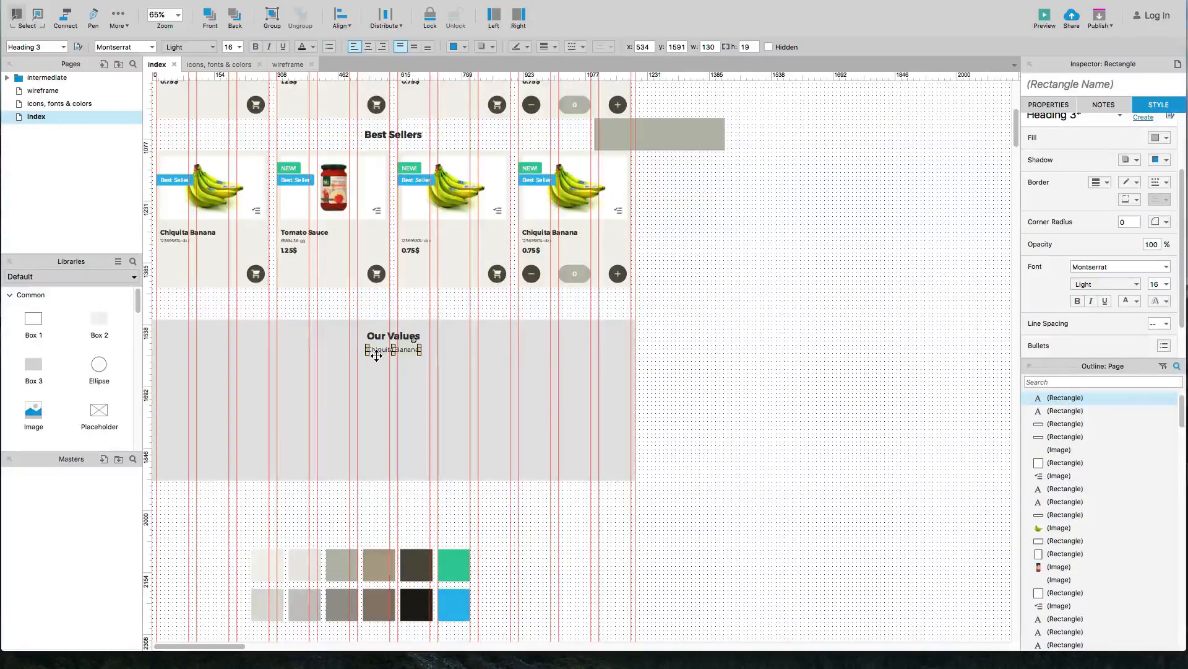
Step: Replace the text below the Our Values heading with "We have our values in our DNA"
{"action": "scroll", "coordinate": [370, 354], "scroll_direction": "up", "scroll_amount": 5}
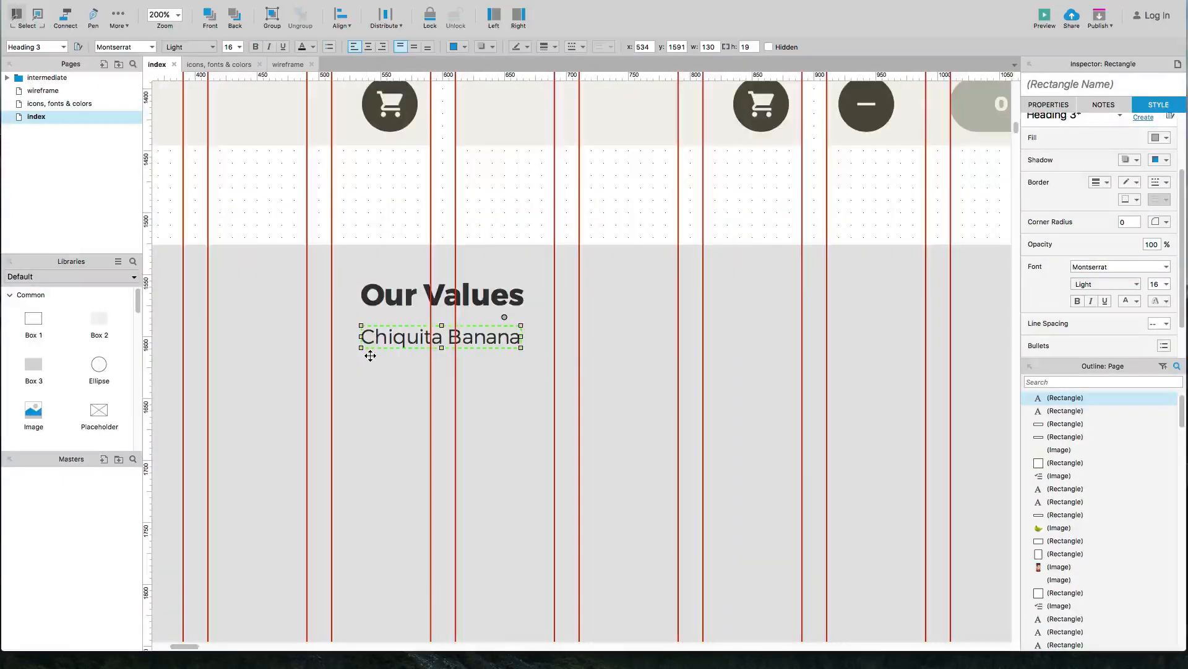
{"action": "double_click", "coordinate": [417, 326]}
{"action": "type", "text": "We have"}
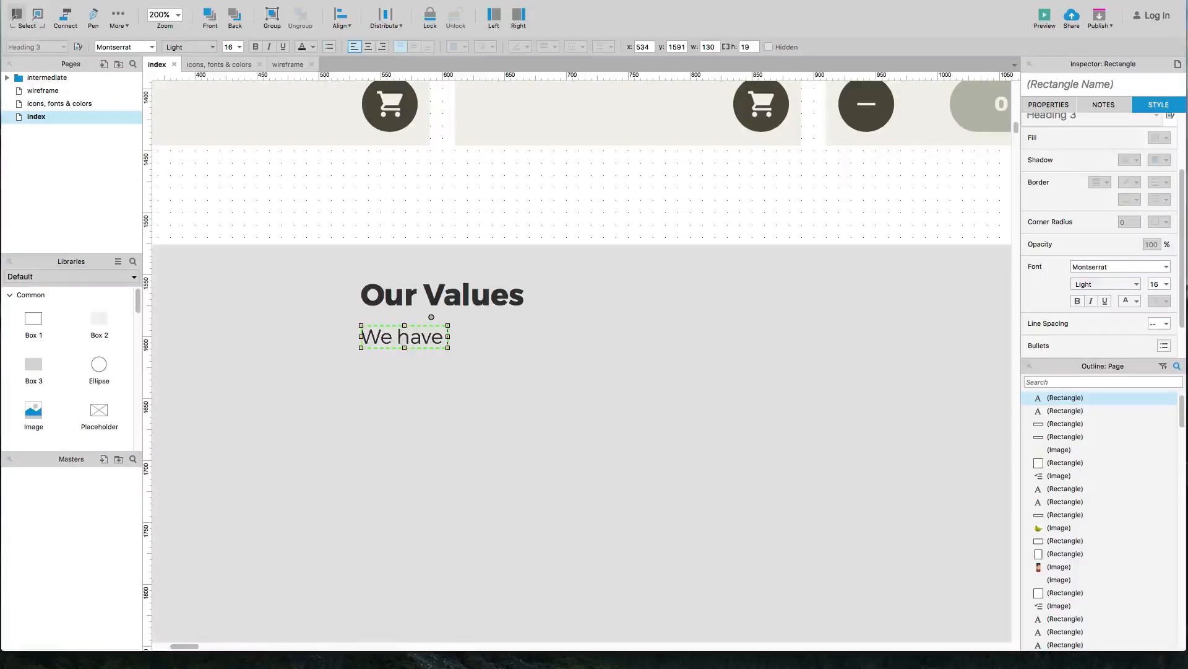
{"action": "type", "text": " our values"}
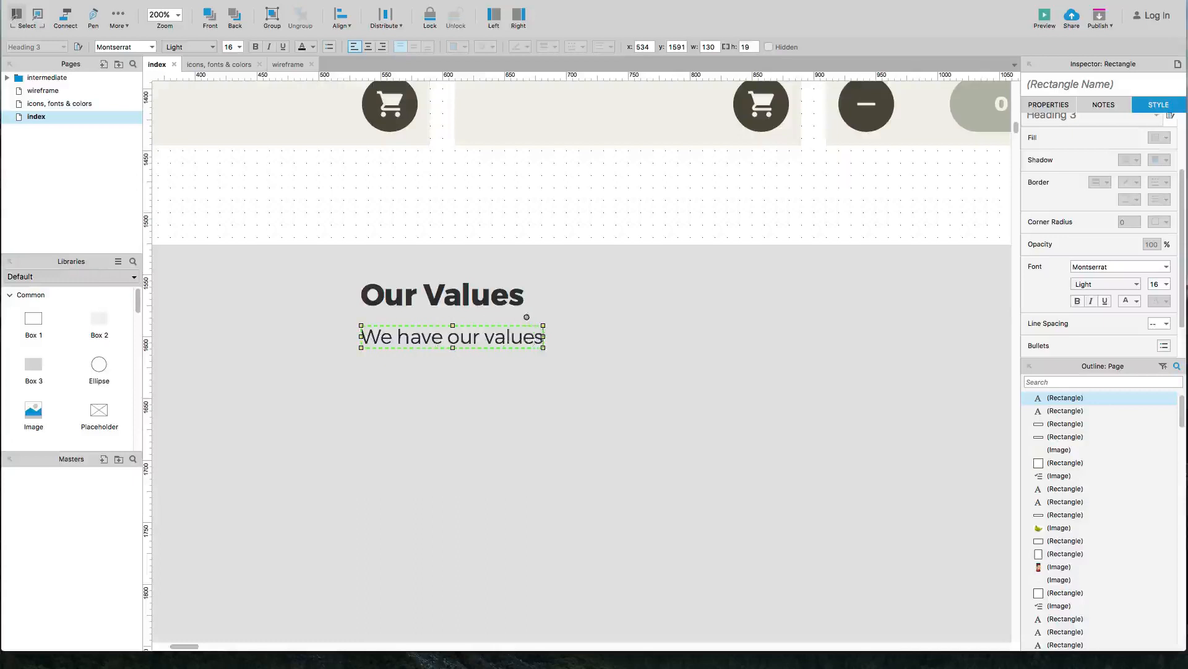
{"action": "type", "text": " in our DNA"}
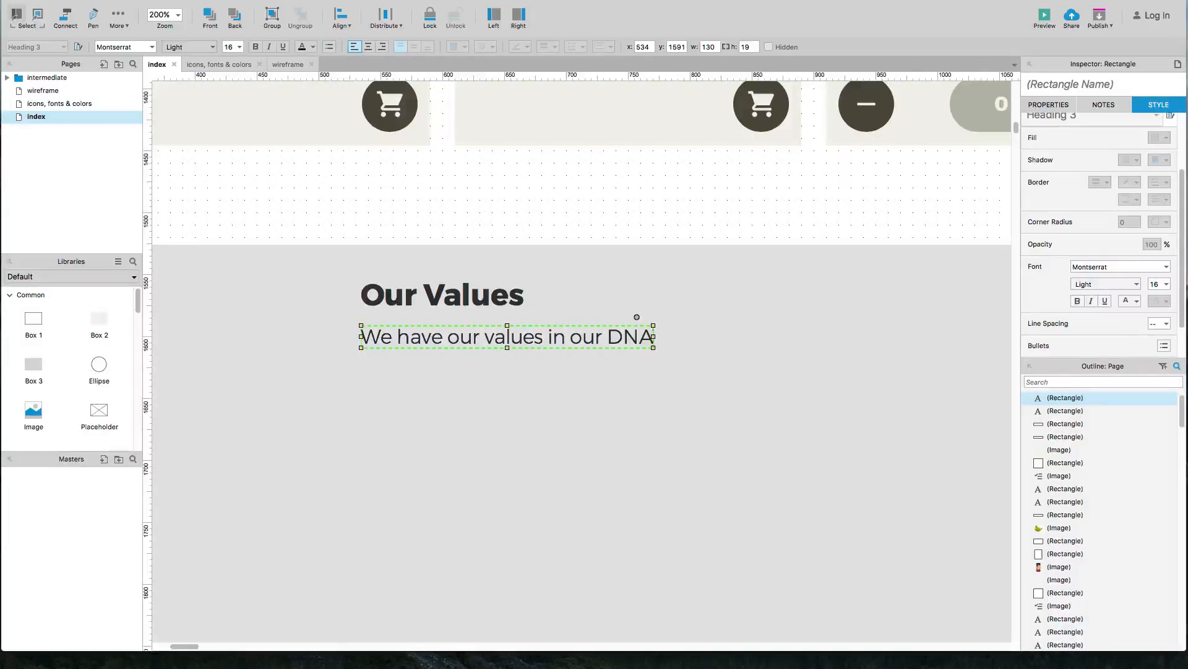
Step: Centre the subtitle below the Our Values heading horizontally on the grey box
{"action": "left_click", "coordinate": [380, 423]}
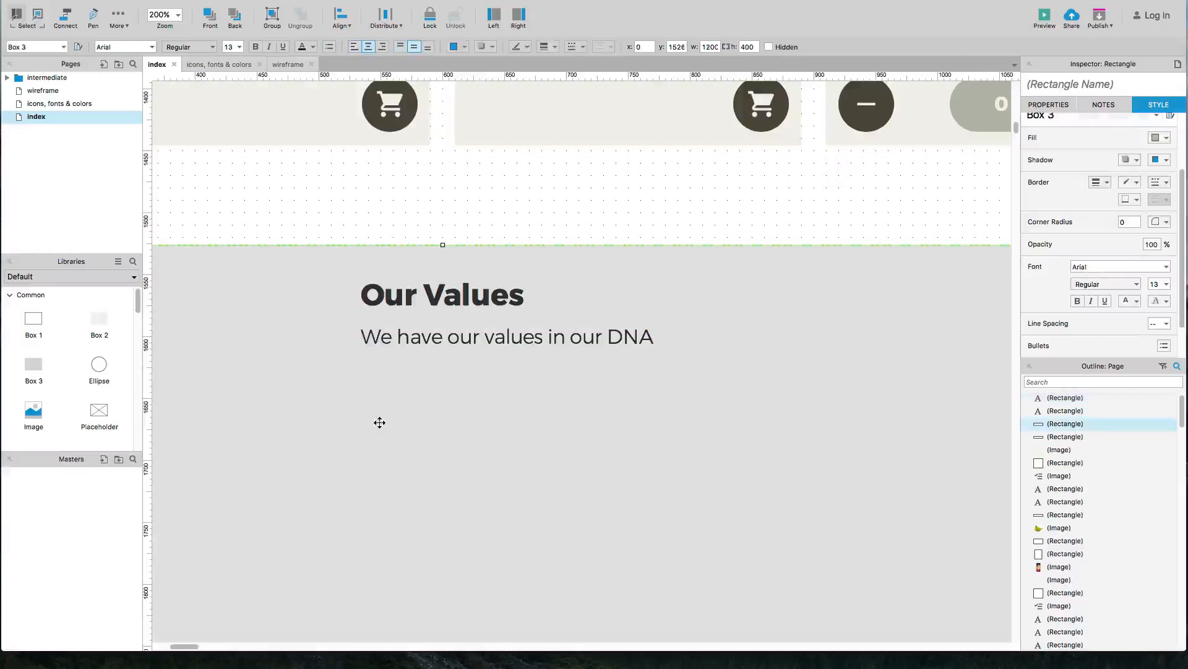
{"action": "left_click", "coordinate": [462, 343], "text": "shift"}
{"action": "key", "text": "super+alt+c"}
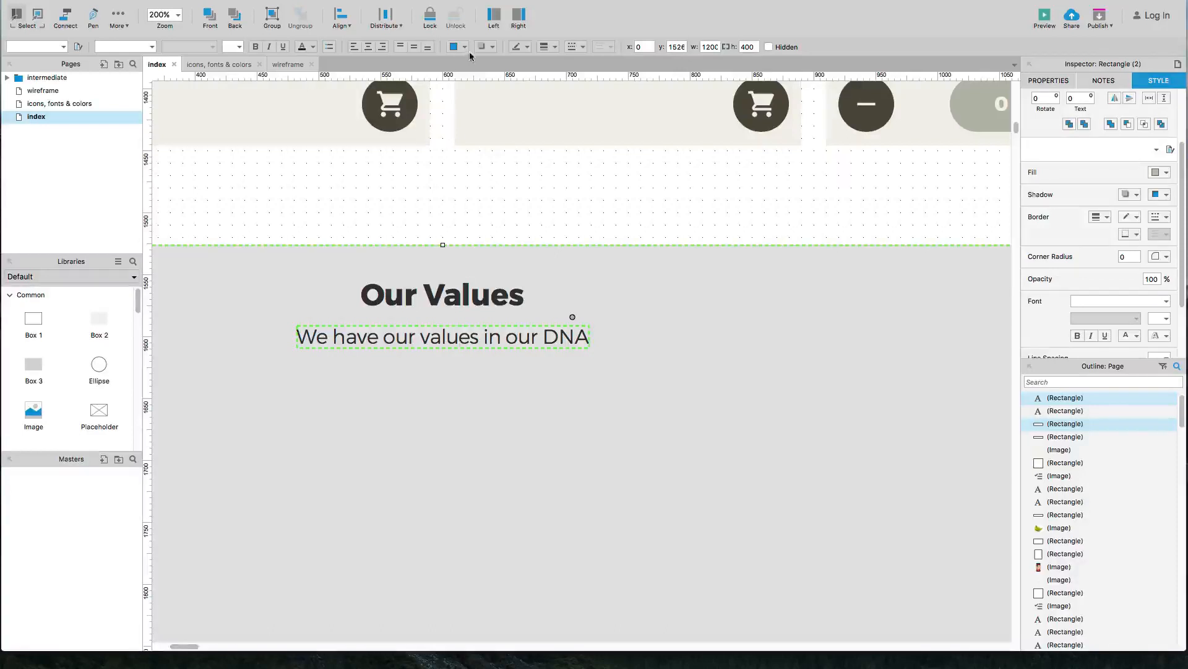
Step: Move the "We have our values in our DNA" subtitle 3 px up, closer to the Our Values heading
{"action": "left_click", "coordinate": [474, 193]}
{"action": "left_click", "coordinate": [480, 334]}
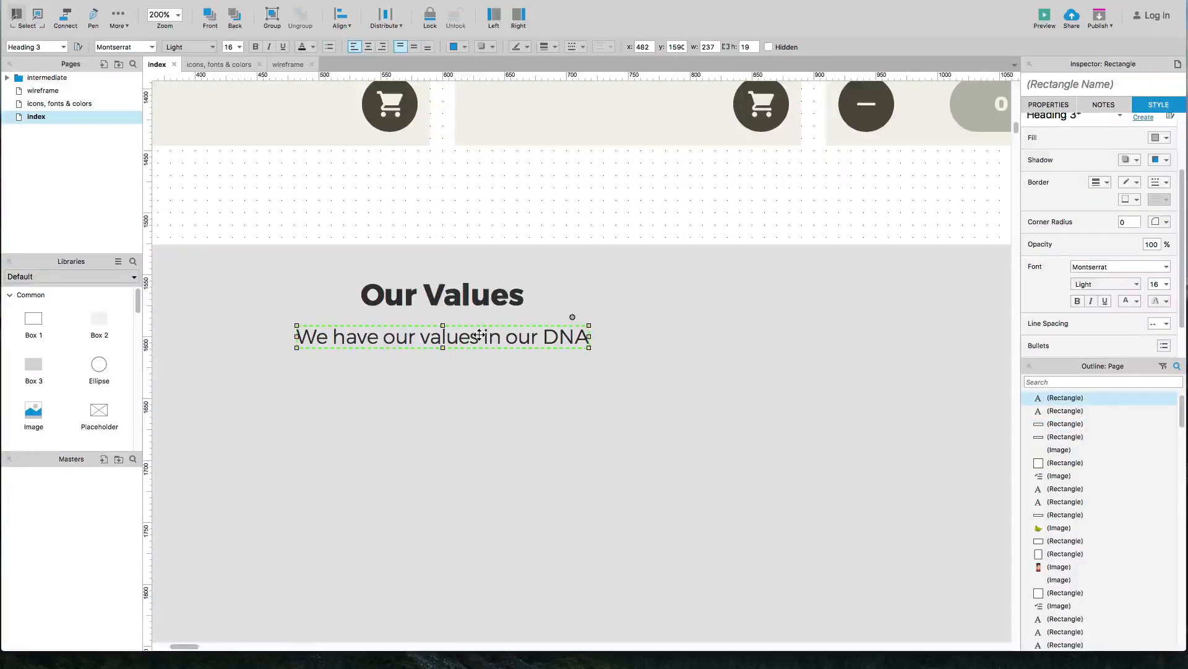
{"action": "key", "text": "Up"}
{"action": "key", "text": "Up"}
{"action": "key", "text": "Up"}
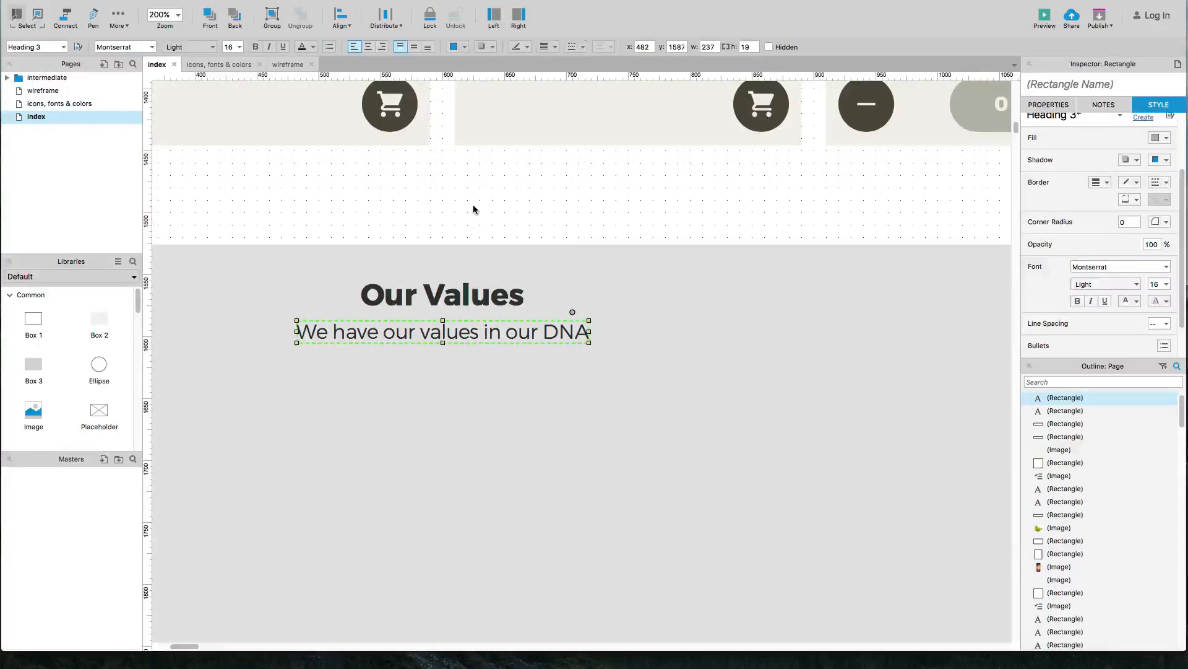
{"action": "left_click", "coordinate": [473, 204]}
{"action": "scroll", "coordinate": [473, 204], "scroll_direction": "down", "scroll_amount": 3}
{"action": "scroll", "coordinate": [473, 209], "scroll_direction": "down", "scroll_amount": 2}
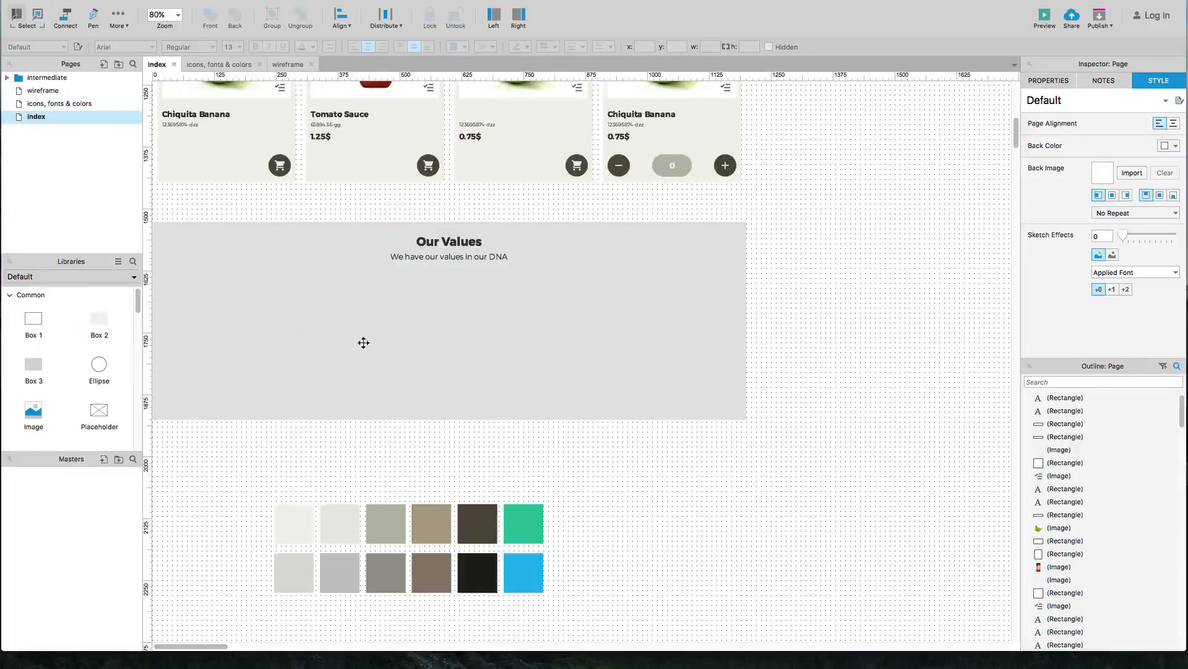
Step: Switch to Finder and place environment.jpg, fresh.jpg and market.jpg from the values folder onto the index page in Axure
{"action": "key", "text": "super+Tab"}
{"action": "key", "text": "super+Tab"}
{"action": "key", "text": "super+Tab"}
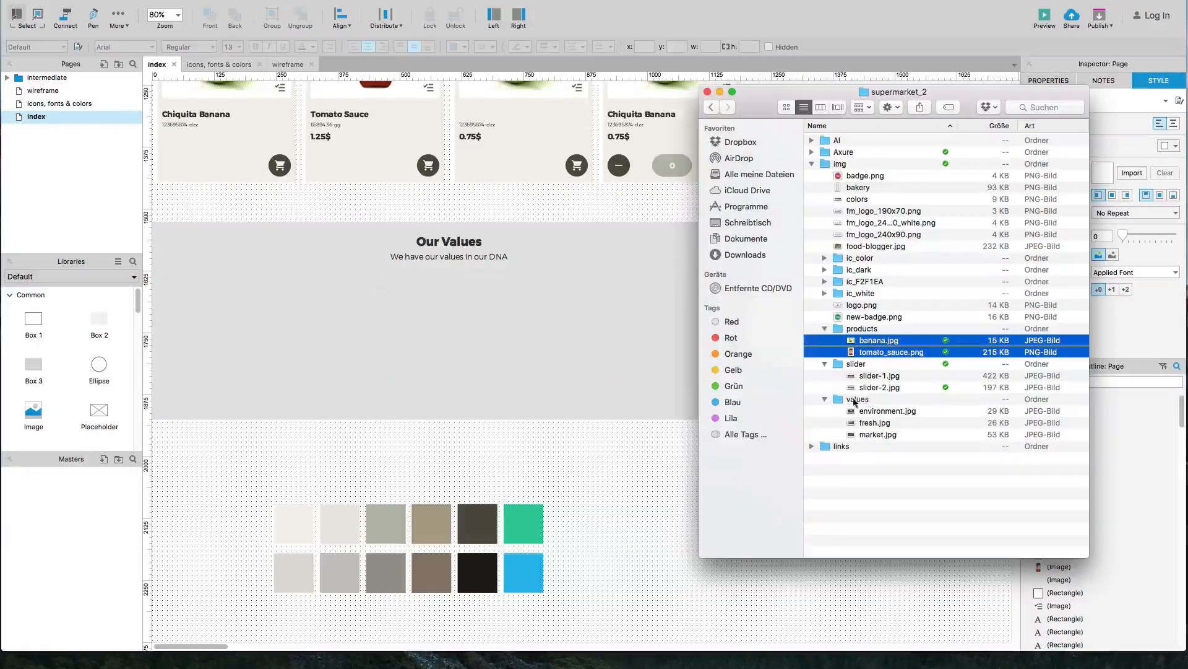
{"action": "left_click", "coordinate": [868, 412]}
{"action": "left_click", "coordinate": [869, 423], "text": "super"}
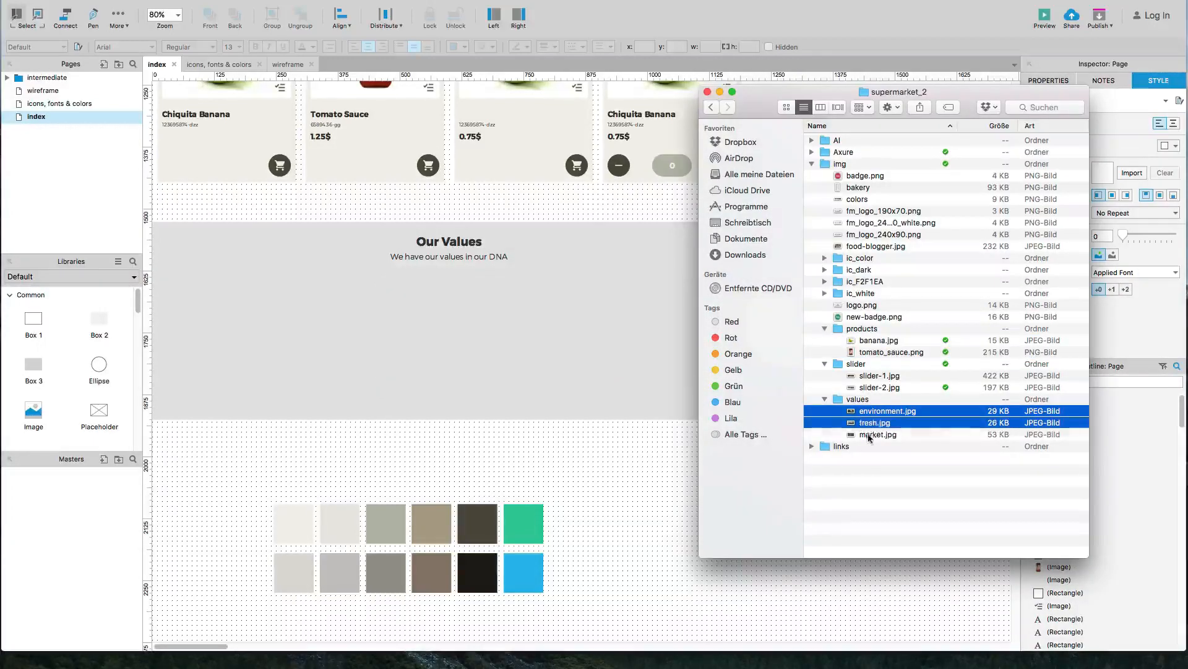
{"action": "left_click", "coordinate": [868, 434], "text": "super"}
{"action": "left_click_drag", "start_coordinate": [870, 417], "coordinate": [359, 364]}
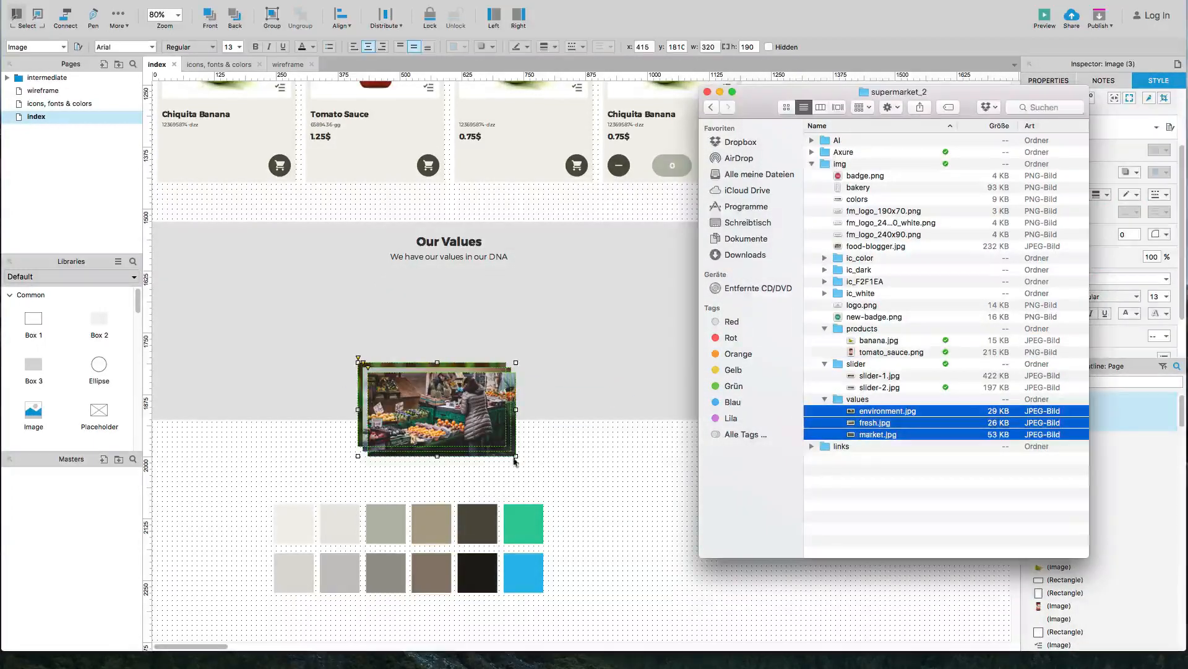
Step: Spread the three images in a row inside the grey box and centre the eagle image horizontally on the box
{"action": "left_click_drag", "start_coordinate": [452, 422], "coordinate": [291, 328]}
{"action": "left_click_drag", "start_coordinate": [418, 398], "coordinate": [416, 321]}
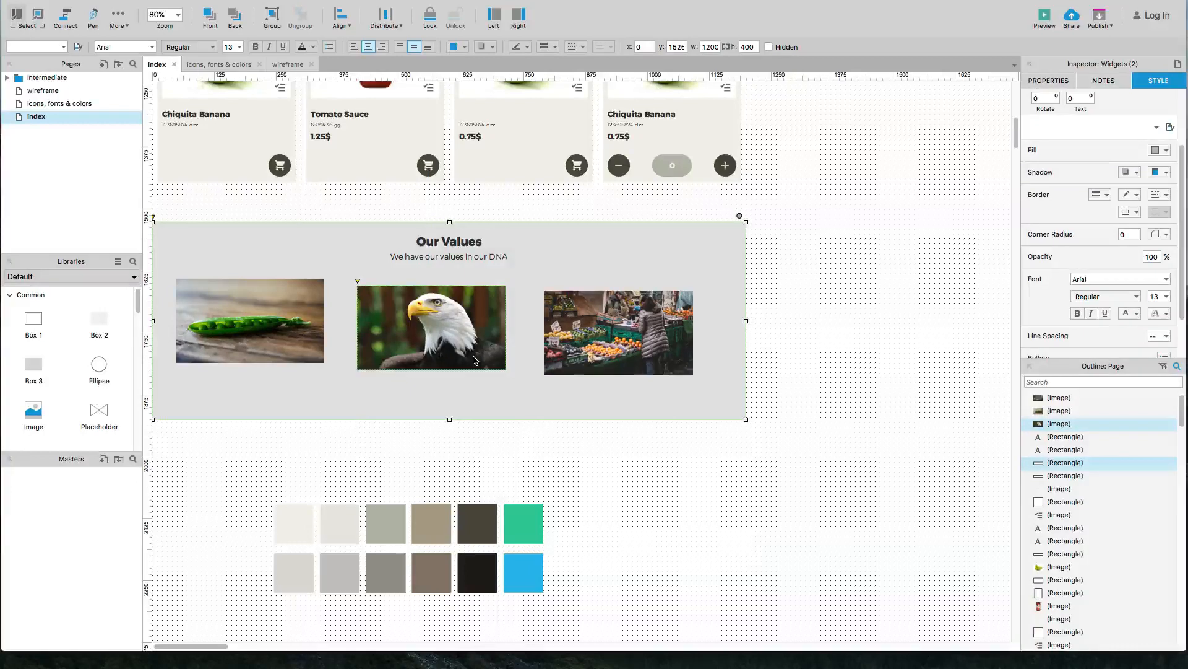
{"action": "key", "text": "alt+super+c"}
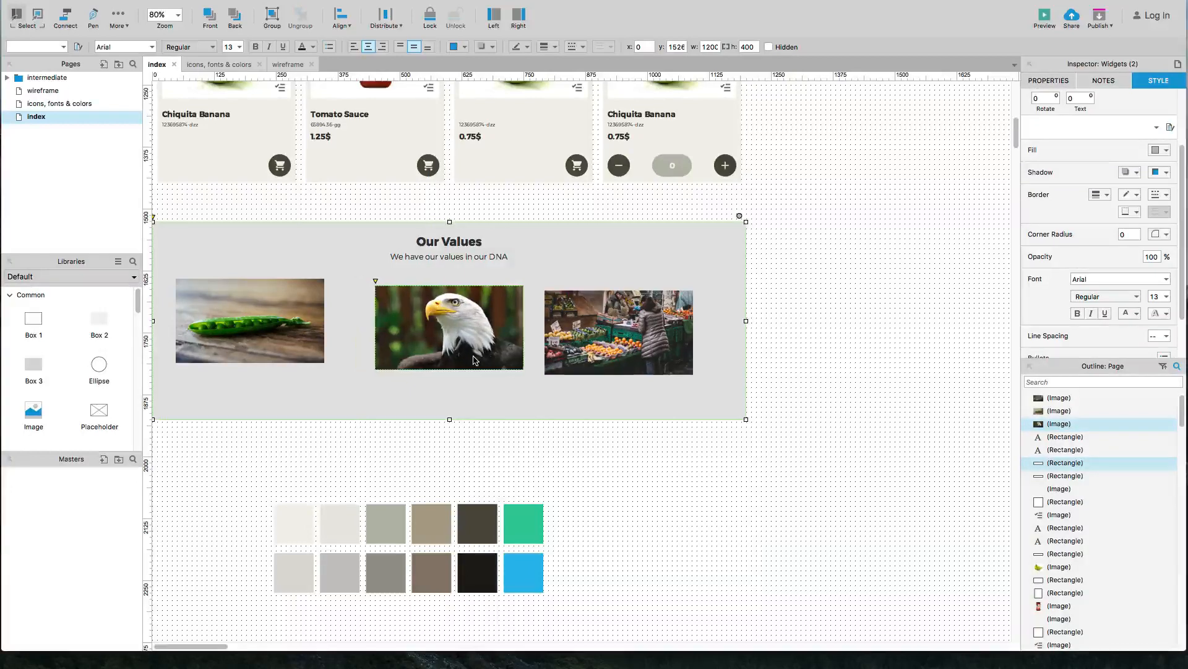
Step: Align the market image's right edge with the white picture box of the fourth Best Sellers product
{"action": "left_click", "coordinate": [588, 350]}
{"action": "scroll", "coordinate": [589, 350], "scroll_direction": "up", "scroll_amount": 5}
{"action": "scroll", "coordinate": [590, 351], "scroll_direction": "down", "scroll_amount": 1}
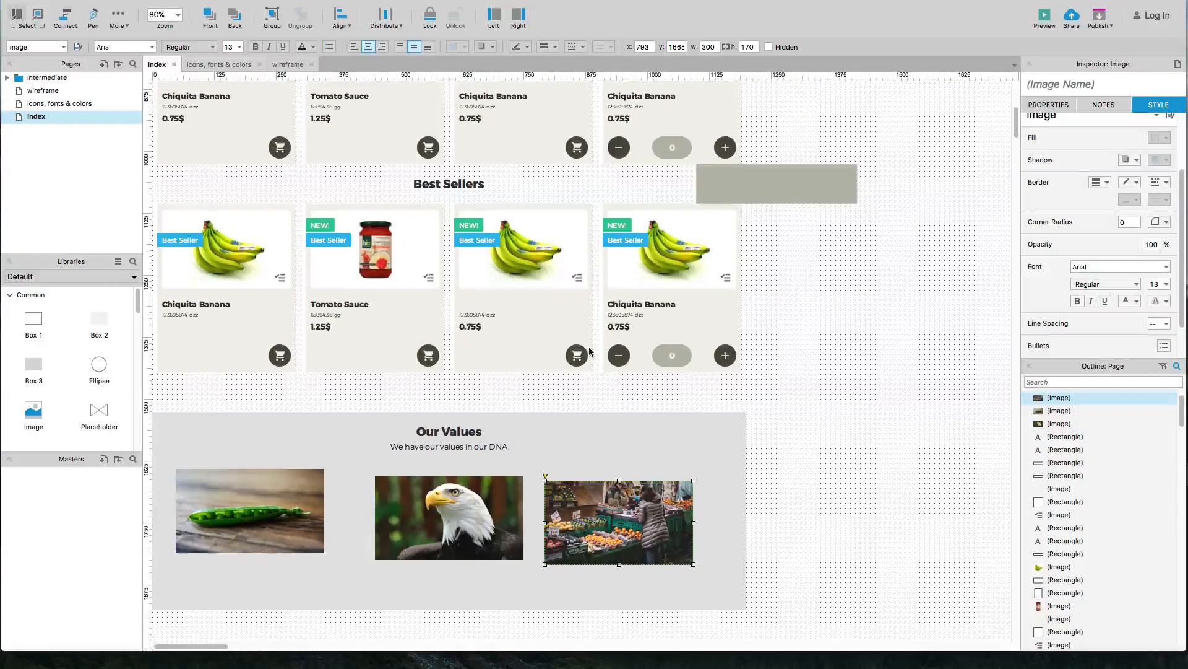
{"action": "scroll", "coordinate": [596, 408], "scroll_direction": "down", "scroll_amount": 1}
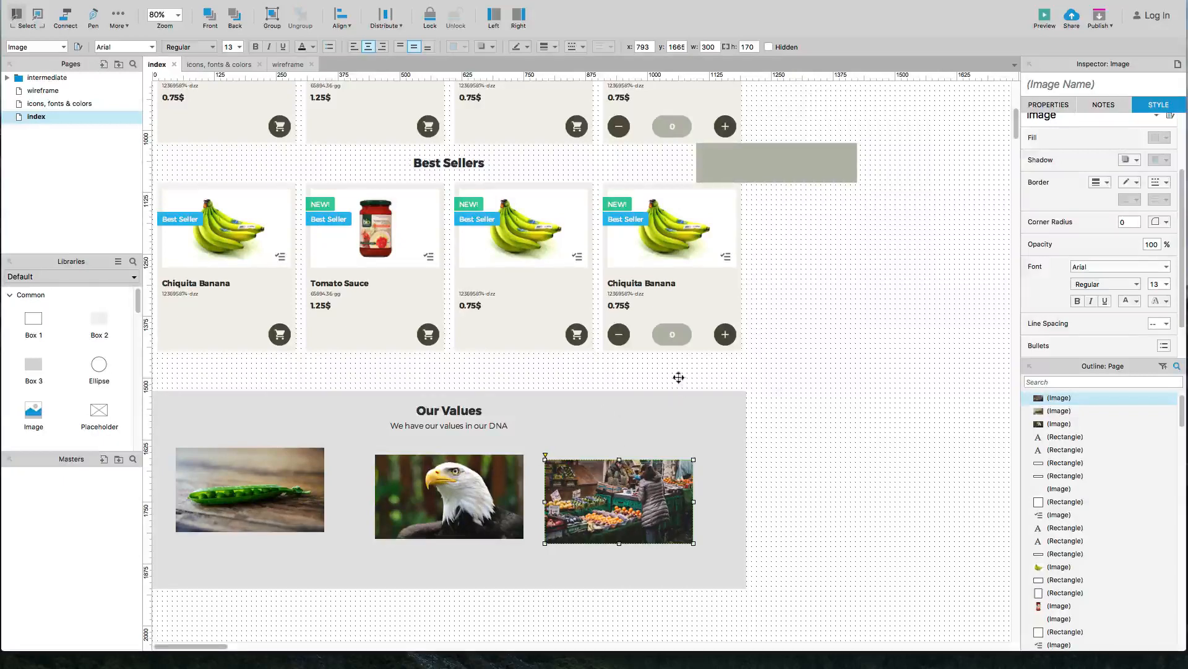
{"action": "left_click", "coordinate": [699, 266]}
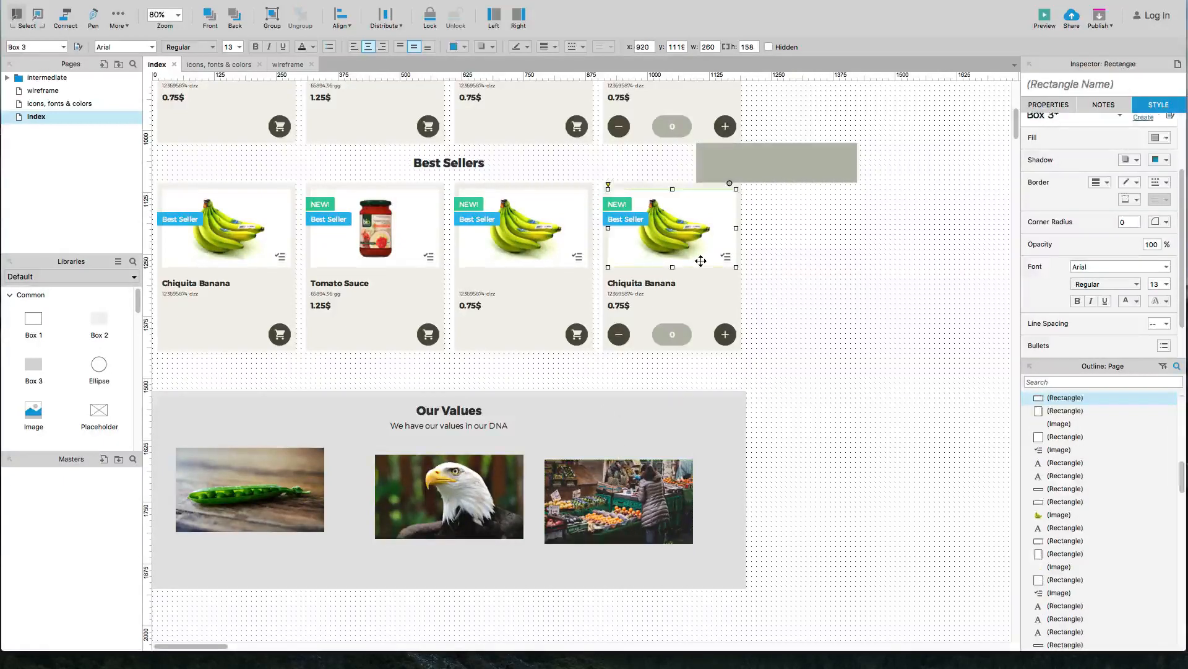
{"action": "left_click", "coordinate": [678, 517], "text": "shift"}
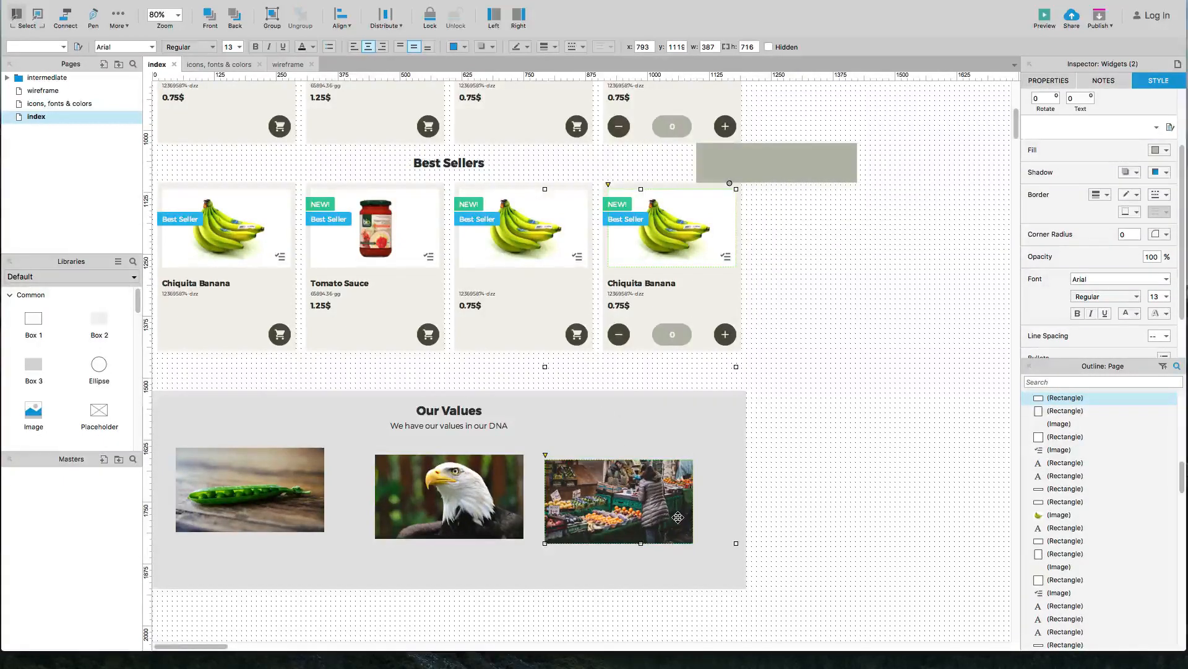
{"action": "key", "text": "super+alt+r"}
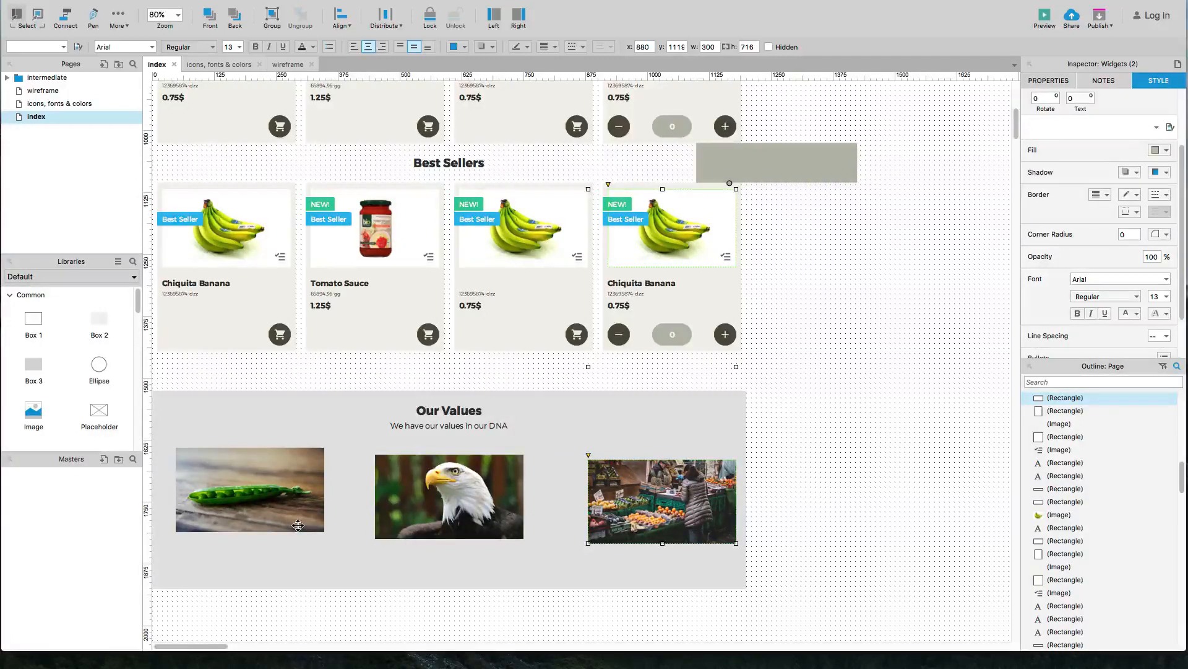
Step: Align the pea pod image's left edge with the white picture box of the first Best Sellers product
{"action": "left_click", "coordinate": [271, 221]}
{"action": "left_click", "coordinate": [270, 466], "text": "shift"}
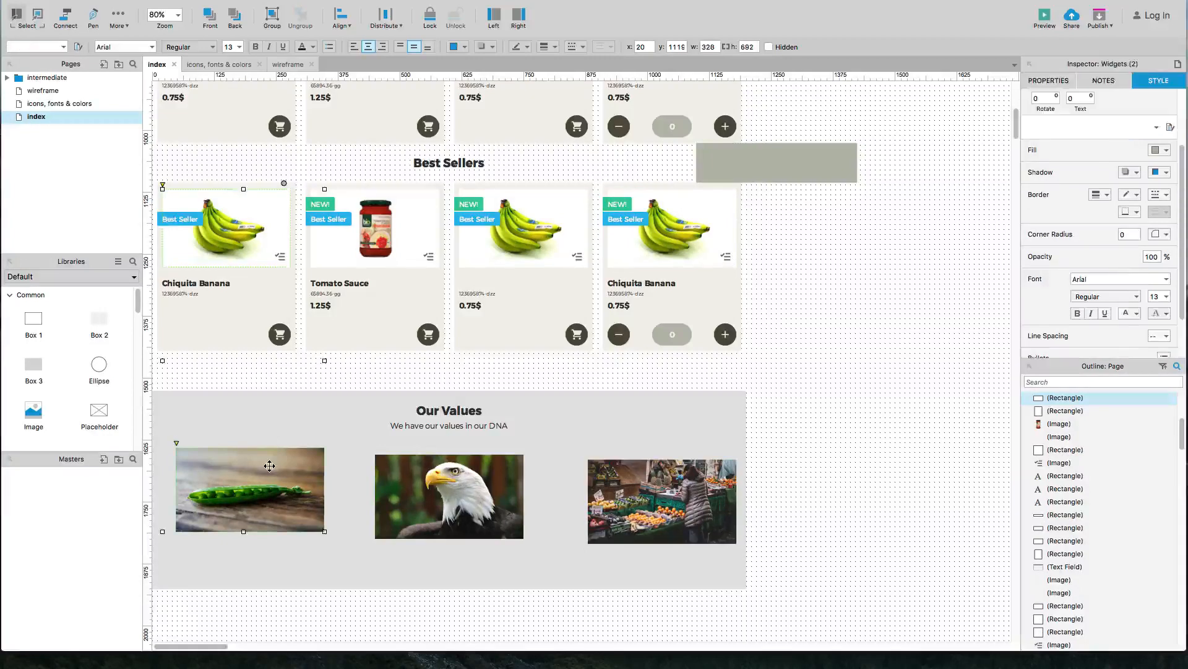
{"action": "key", "text": "super+alt+l"}
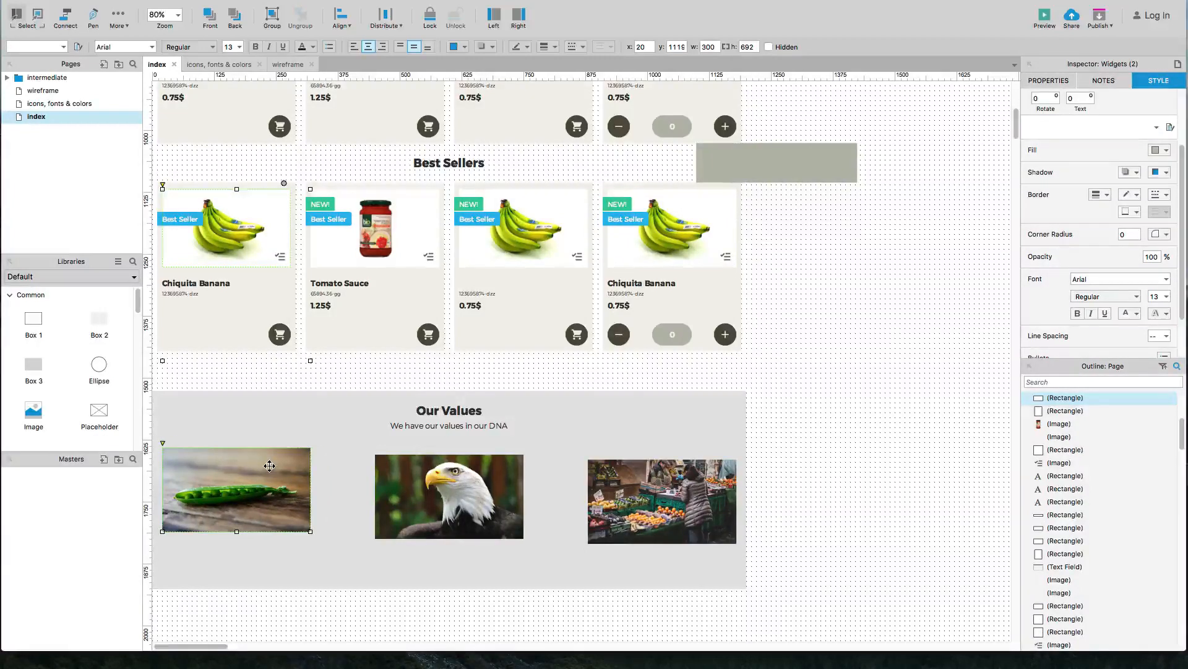
Step: Centre the pea pod, eagle and market images vertically on the grey Our Values box
{"action": "left_click", "coordinate": [672, 505]}
{"action": "left_click", "coordinate": [474, 499], "text": "shift"}
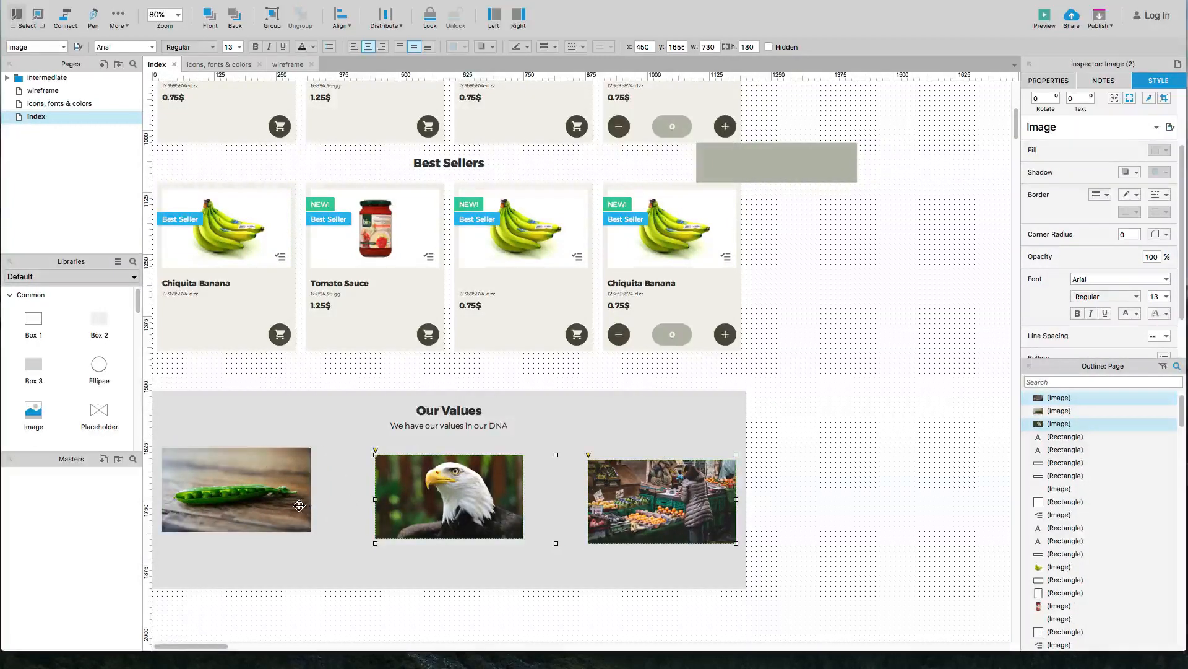
{"action": "left_click", "coordinate": [333, 556]}
{"action": "left_click", "coordinate": [272, 508], "text": "shift"}
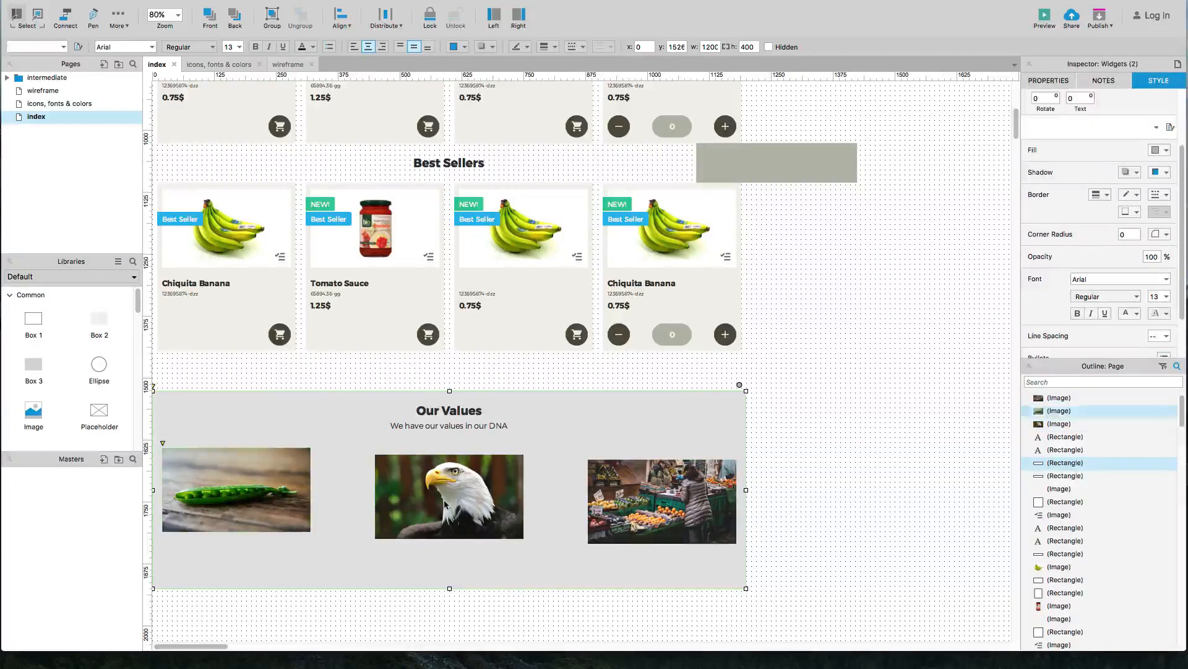
{"action": "left_click", "coordinate": [445, 505], "text": "shift"}
{"action": "left_click", "coordinate": [675, 487], "text": "shift"}
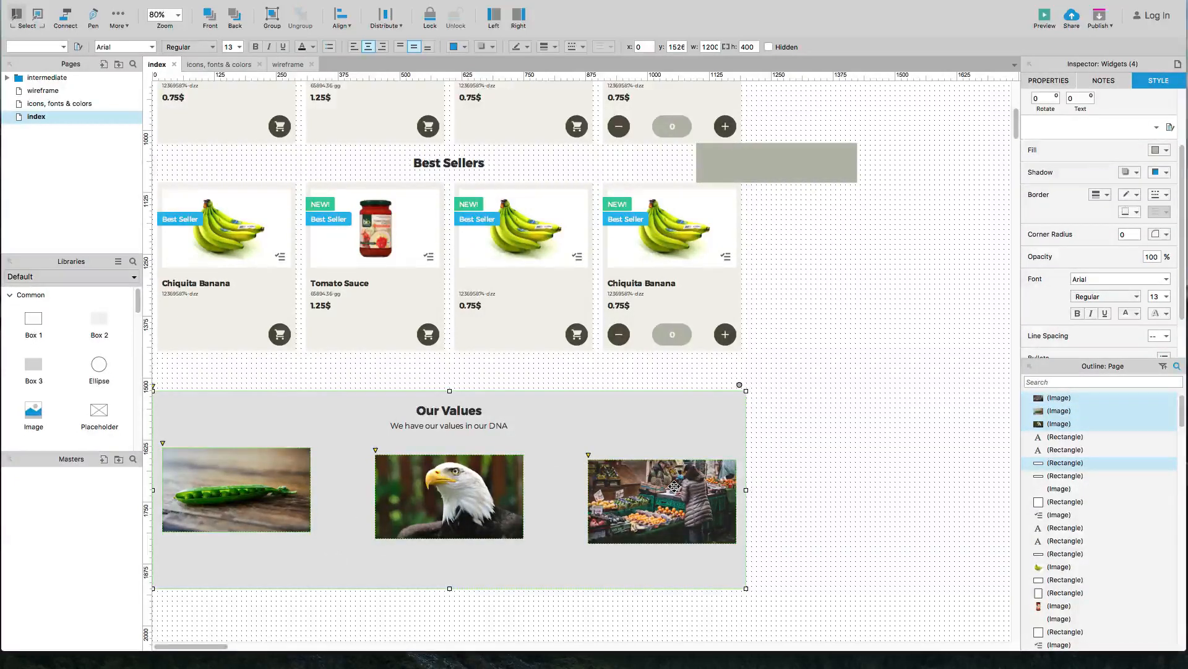
{"action": "key", "text": "super+alt+t"}
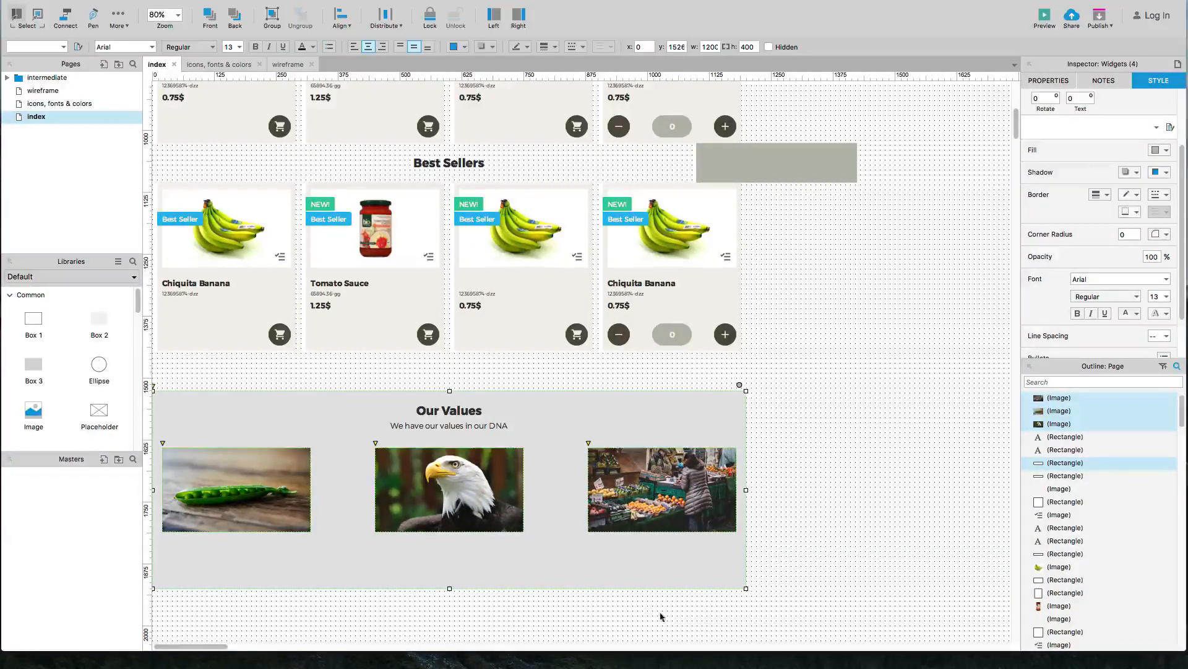
{"action": "left_click", "coordinate": [655, 625]}
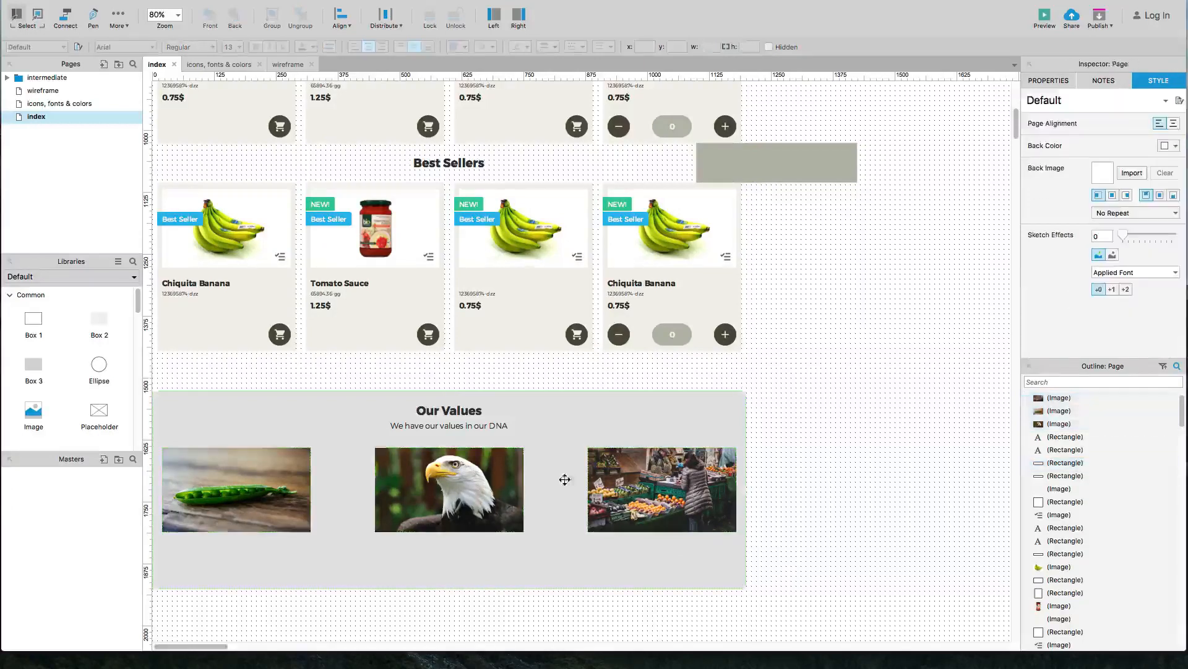
Step: Set the height of the grey Our Values box to 450
{"action": "left_click", "coordinate": [550, 557]}
{"action": "scroll", "coordinate": [1116, 192], "scroll_direction": "up", "scroll_amount": 3}
{"action": "double_click", "coordinate": [1157, 144]}
{"action": "type", "text": "450"}
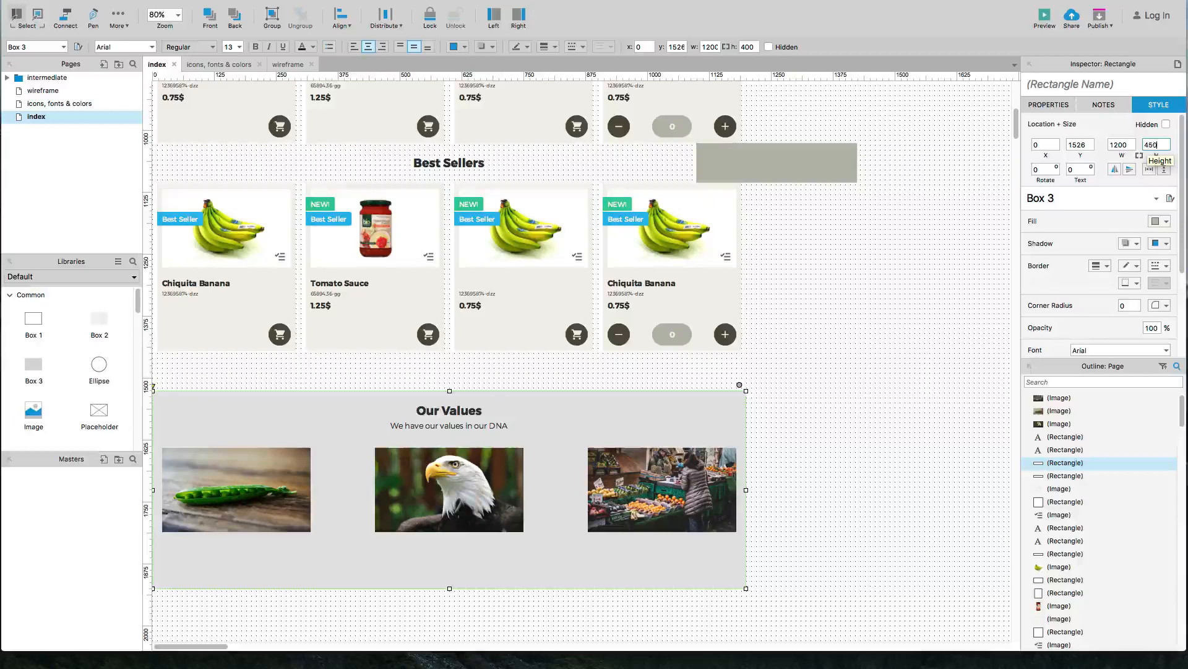
{"action": "key", "text": "Return"}
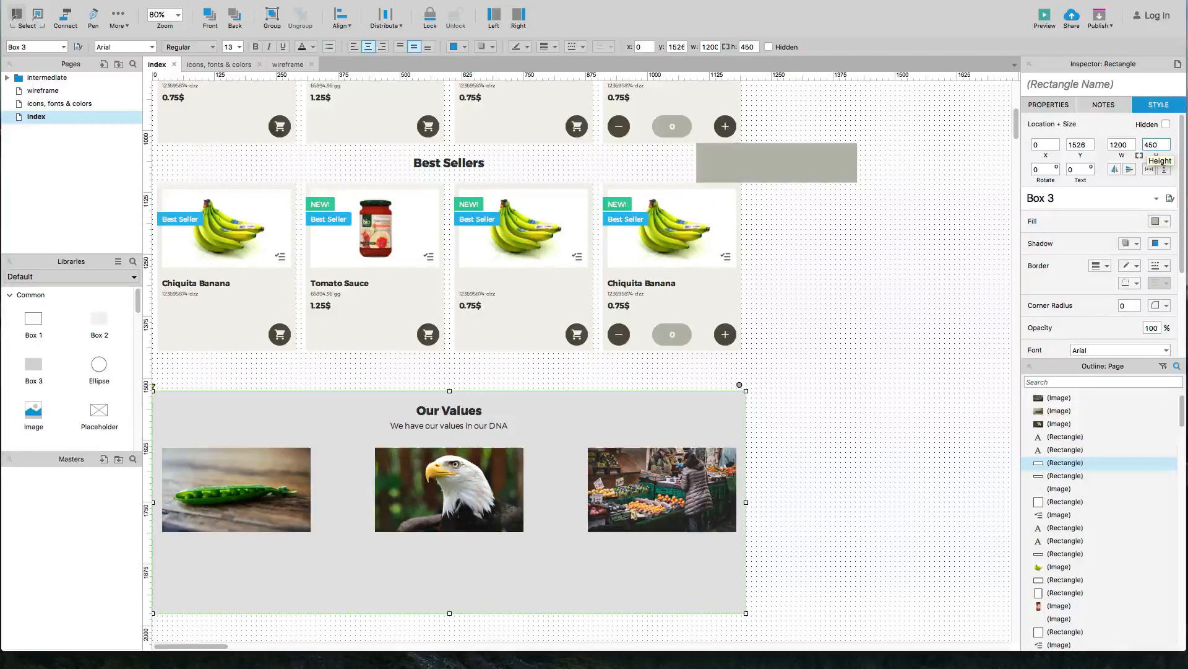
{"action": "left_click", "coordinate": [828, 366]}
{"action": "scroll", "coordinate": [828, 366], "scroll_direction": "down", "scroll_amount": 1}
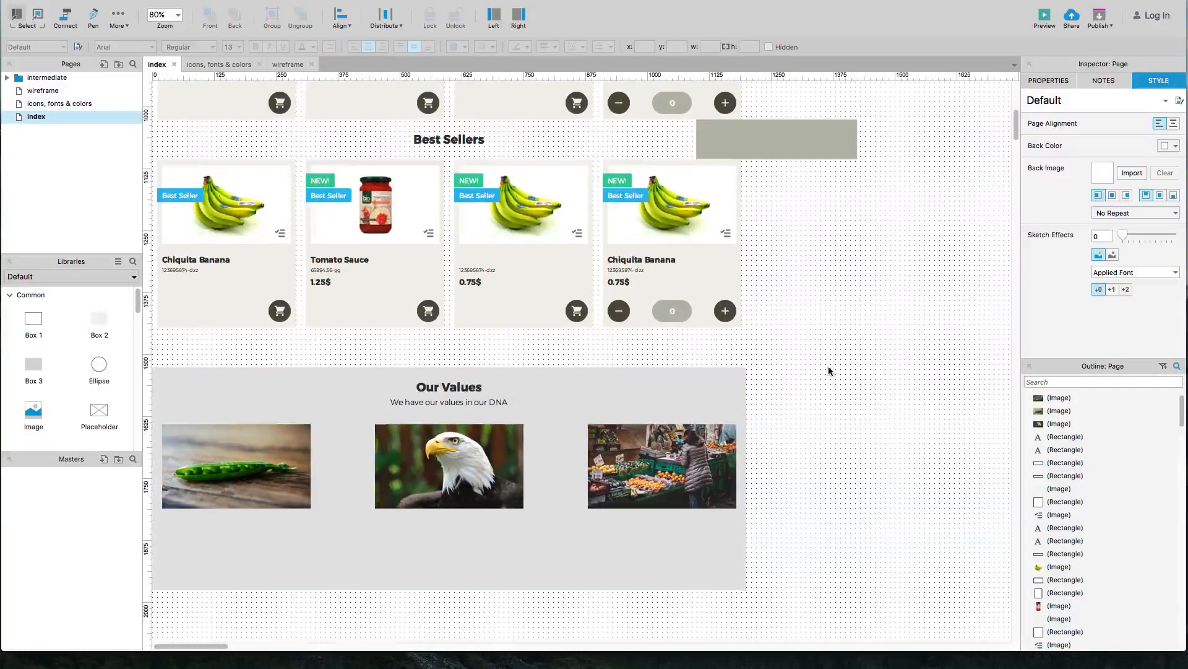
Step: Shift the pea pod image 20 px to the right, to x 40
{"action": "left_click", "coordinate": [279, 476]}
{"action": "key", "text": "shift+Right"}
{"action": "key", "text": "shift+Right"}
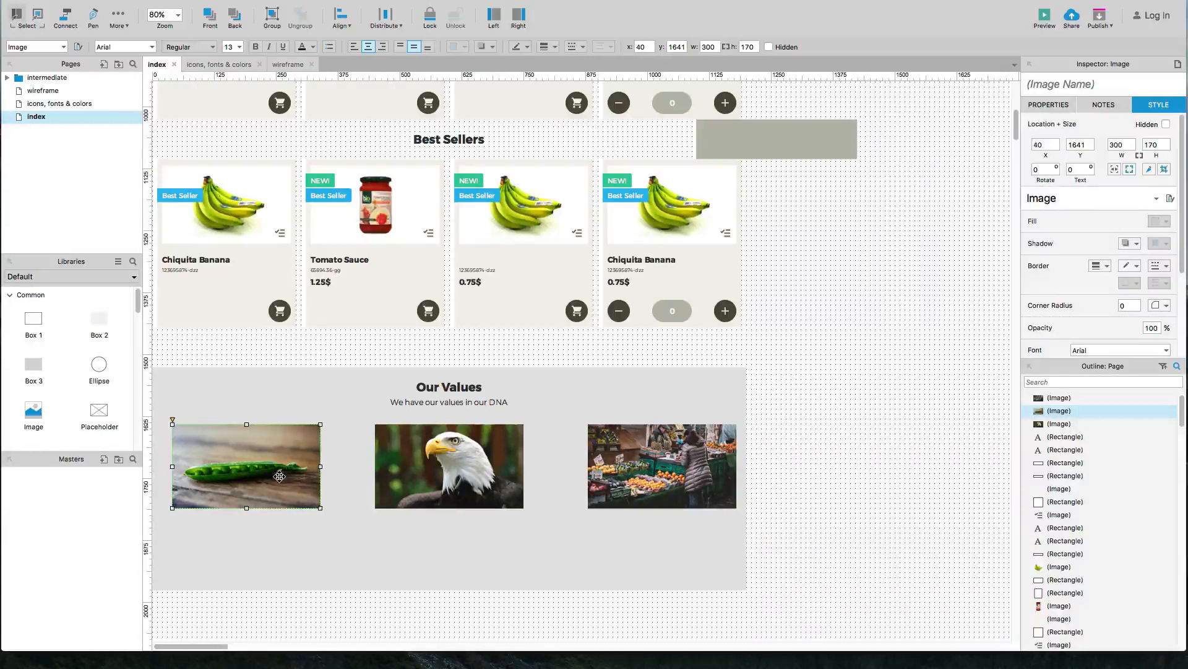
Step: Show the column guides and move the market image to x 810 and the pea pod image to x 90
{"action": "key", "text": "super+period"}
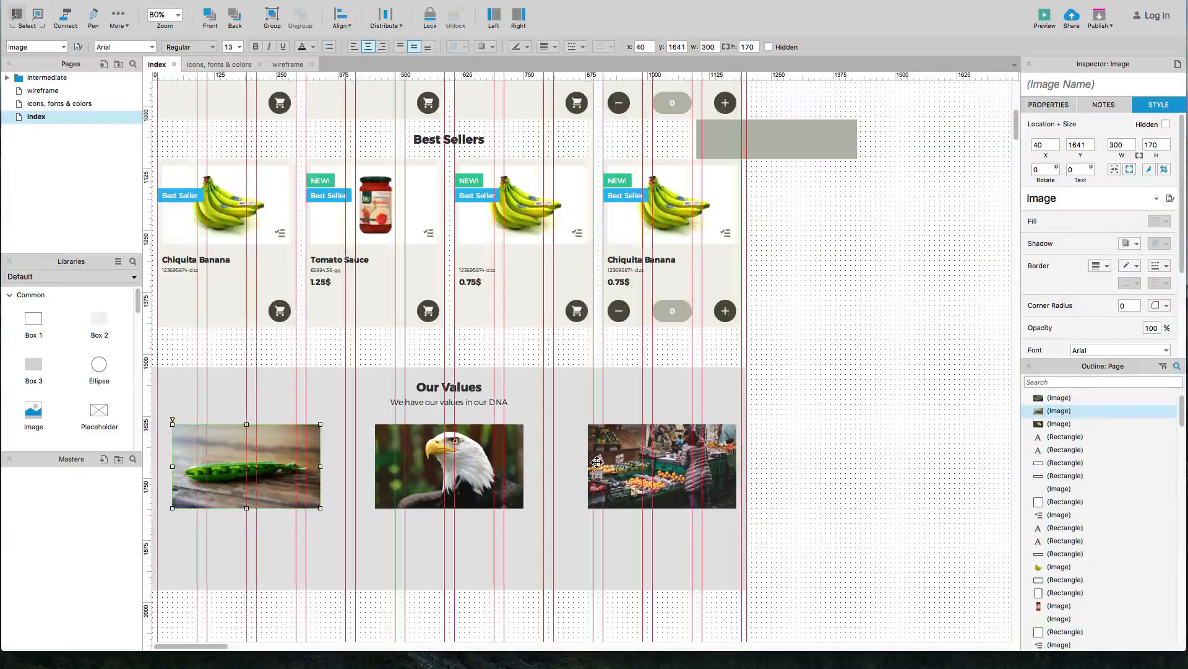
{"action": "left_click_drag", "start_coordinate": [729, 457], "coordinate": [690, 456]}
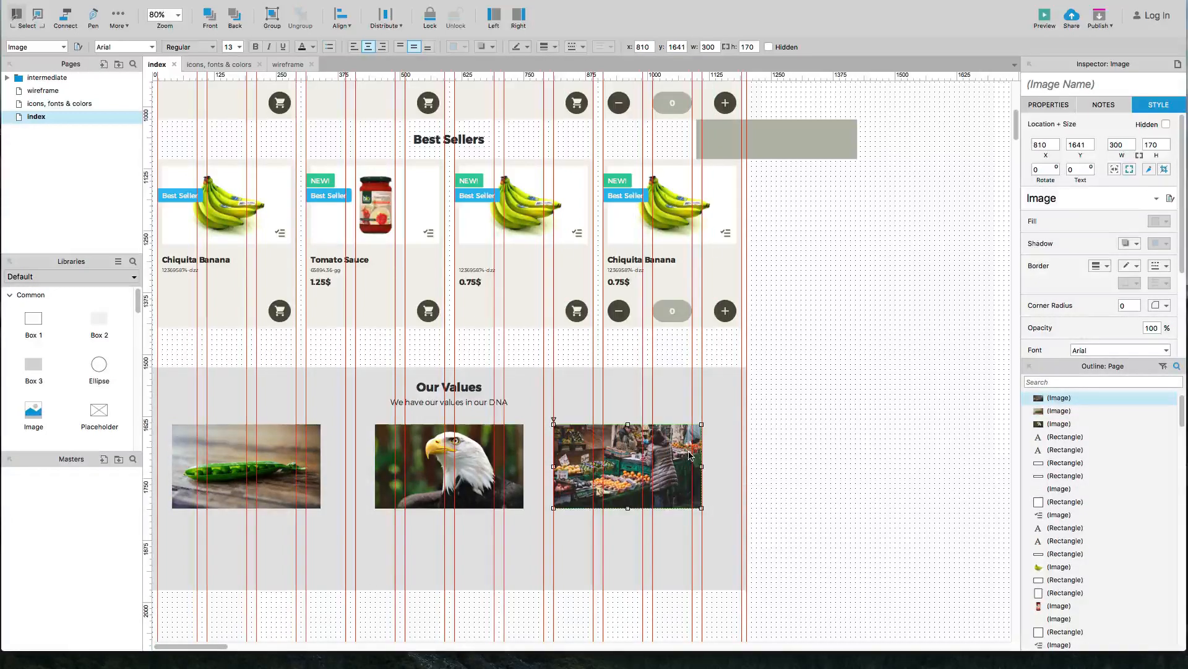
{"action": "left_click_drag", "start_coordinate": [277, 474], "coordinate": [303, 475]}
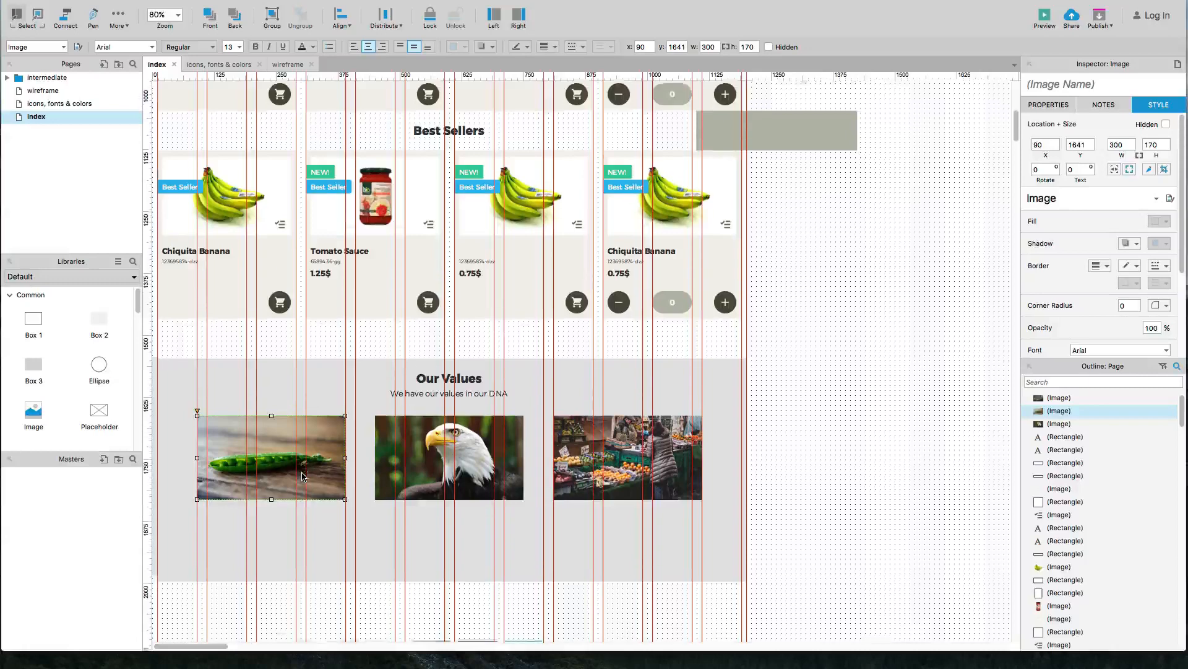
{"action": "scroll", "coordinate": [303, 475], "scroll_direction": "down", "scroll_amount": 2}
{"action": "left_click", "coordinate": [288, 573]}
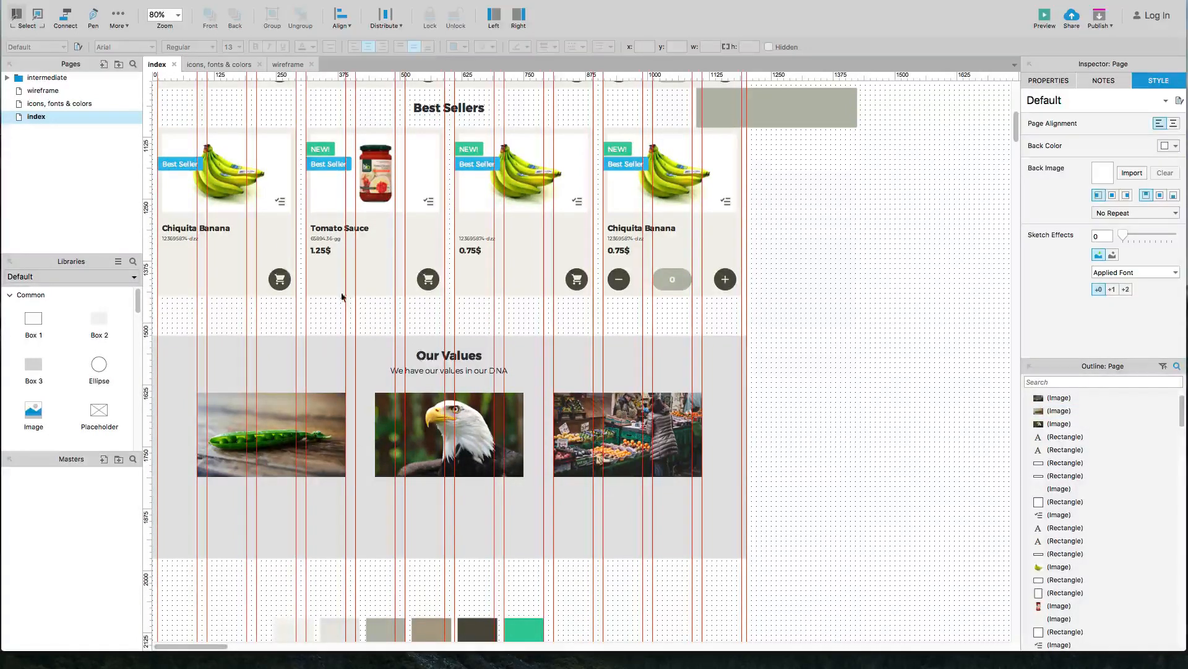
Step: Place a copy of the Tomato Sauce title on the lower left of the eagle image and colour its text white
{"action": "left_click", "coordinate": [331, 226]}
{"action": "left_click_drag", "start_coordinate": [331, 226], "coordinate": [404, 465]}
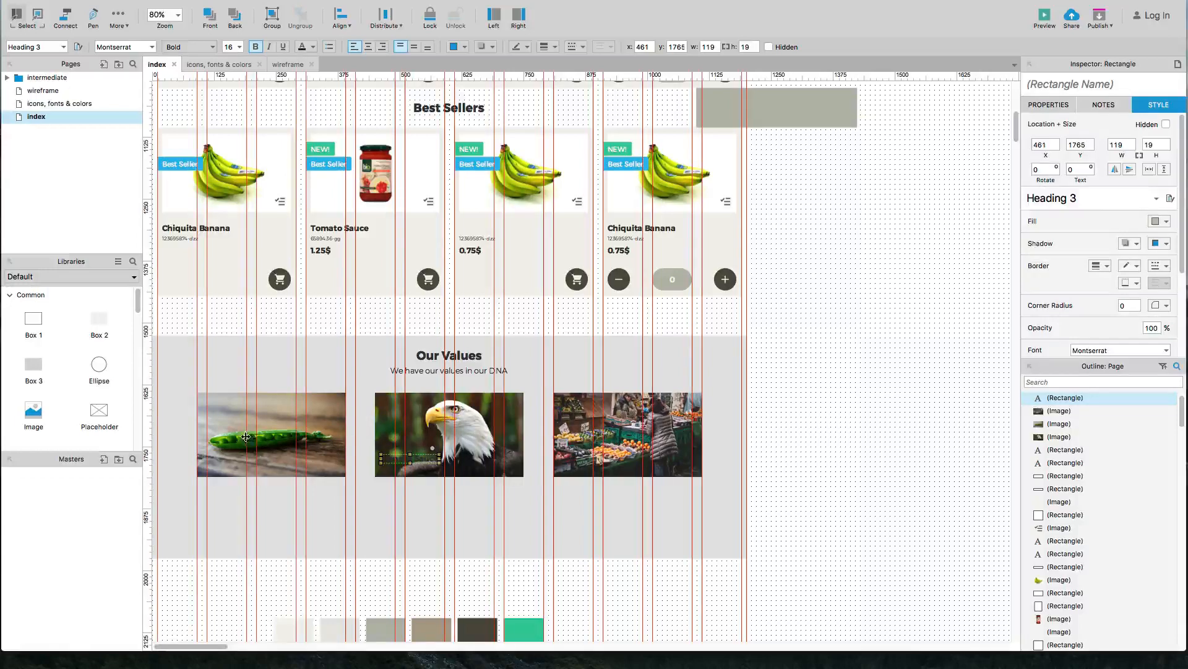
{"action": "scroll", "coordinate": [1132, 291], "scroll_direction": "down", "scroll_amount": 3}
{"action": "left_click", "coordinate": [1127, 302]}
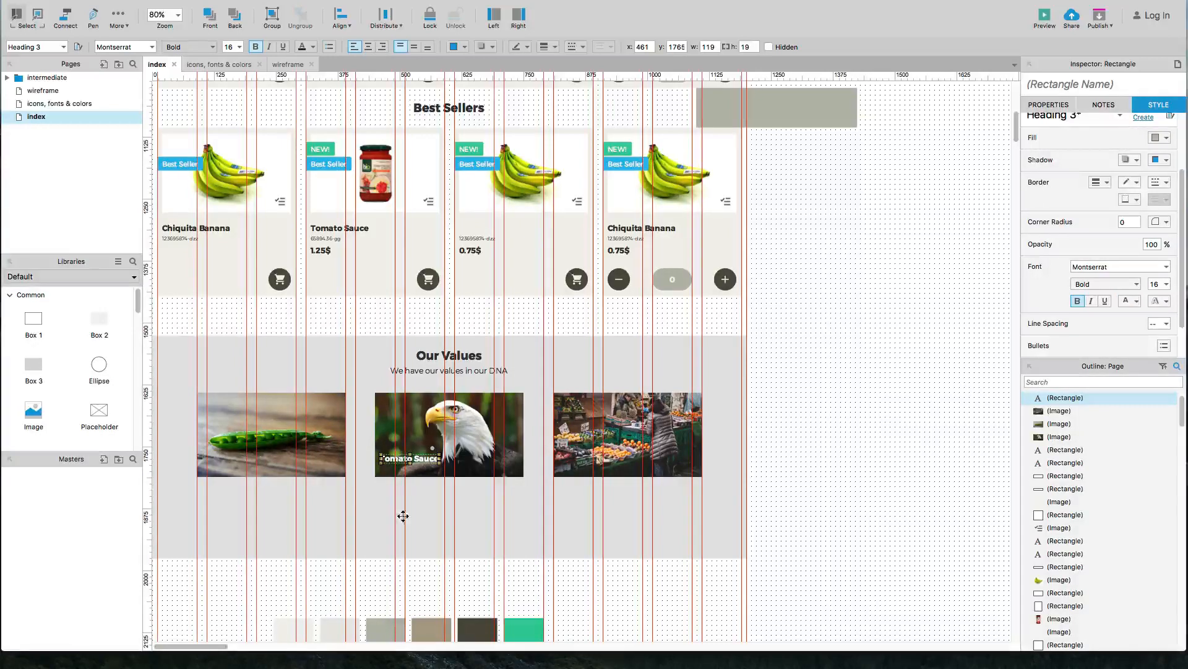
{"action": "left_click", "coordinate": [380, 581]}
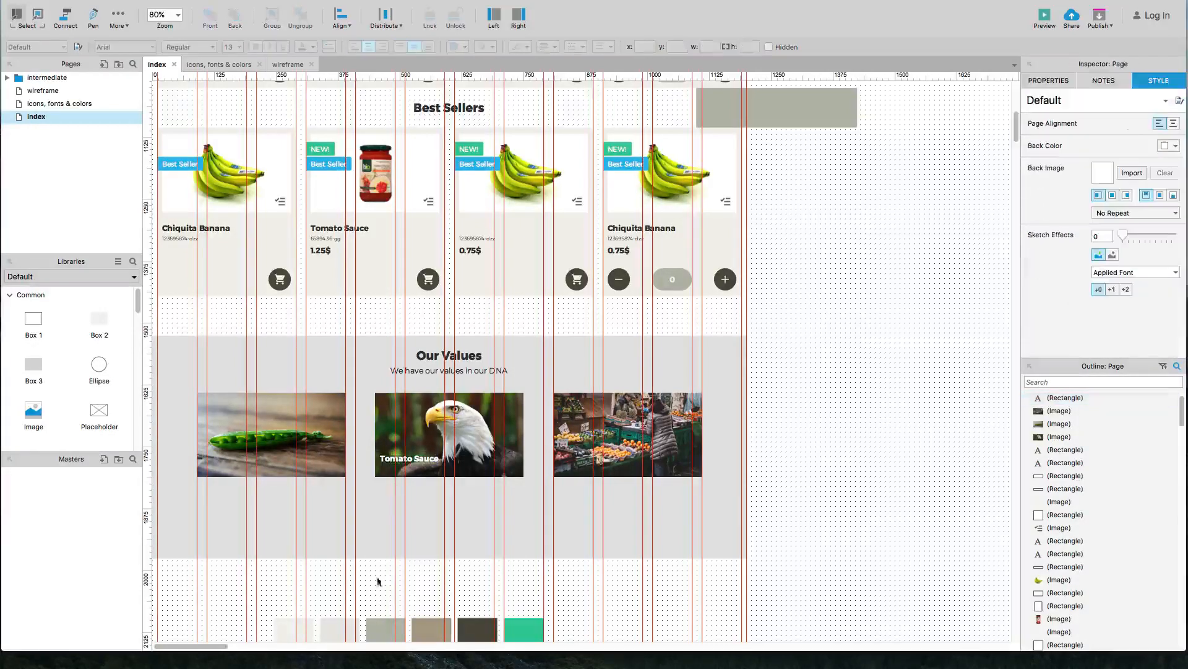
Step: Replace the white title on the eagle image with "Respect nature"
{"action": "left_click", "coordinate": [387, 461]}
{"action": "double_click", "coordinate": [387, 462]}
{"action": "type", "text": "Res"}
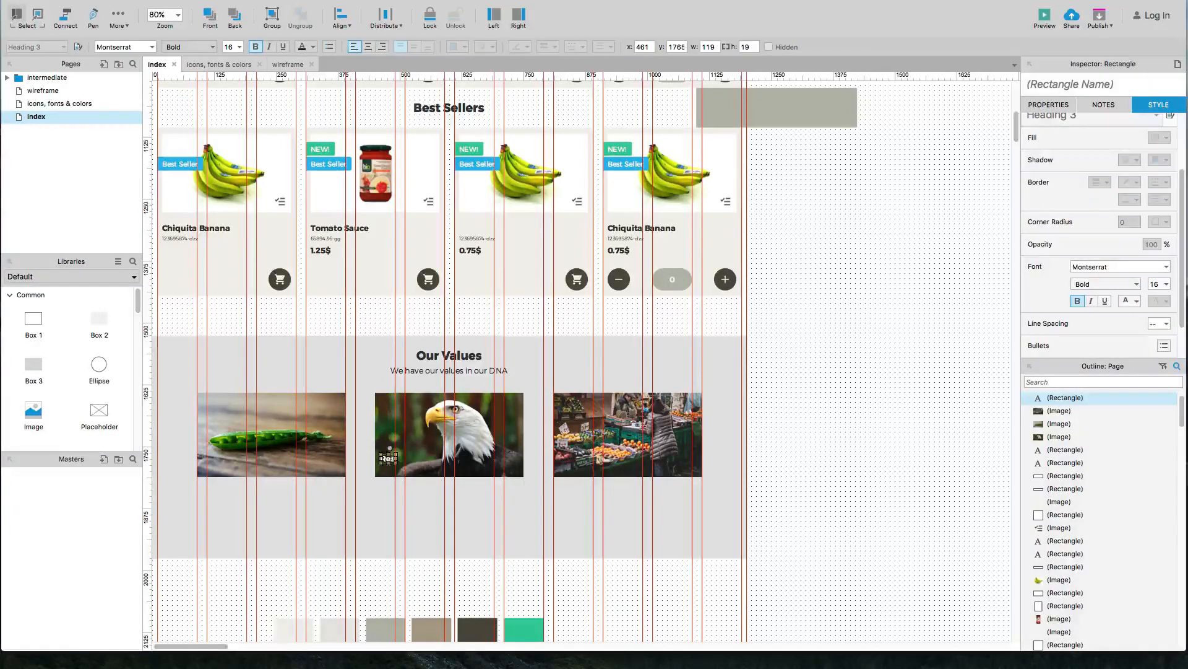
{"action": "type", "text": "pect nature"}
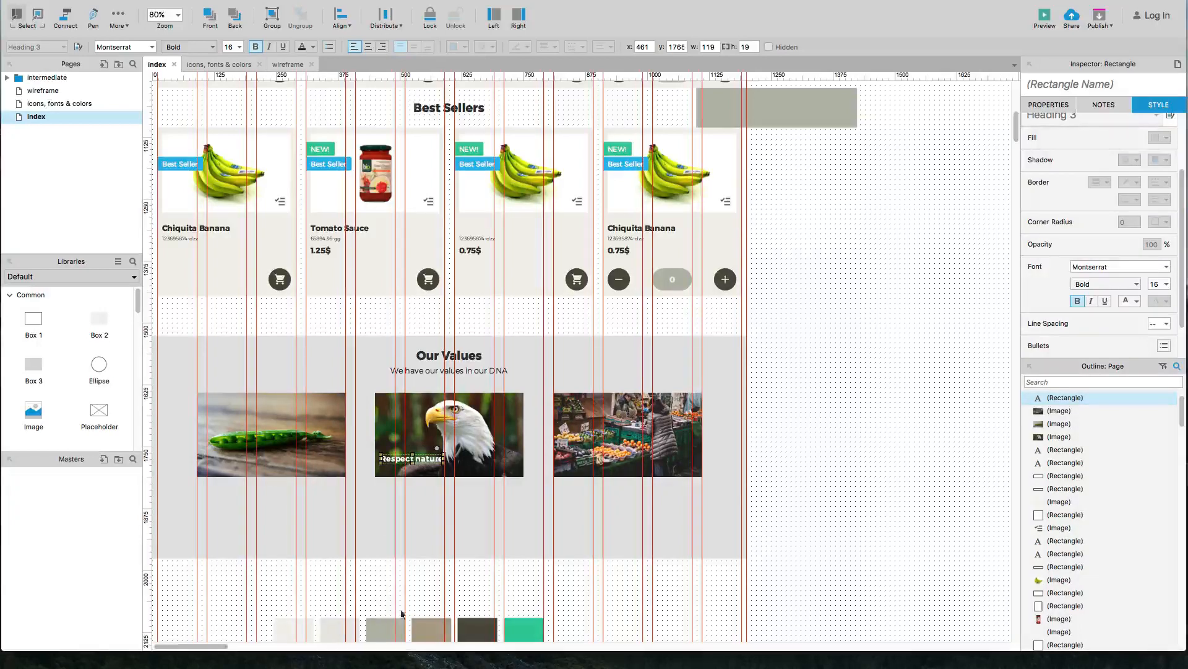
{"action": "left_click", "coordinate": [431, 590]}
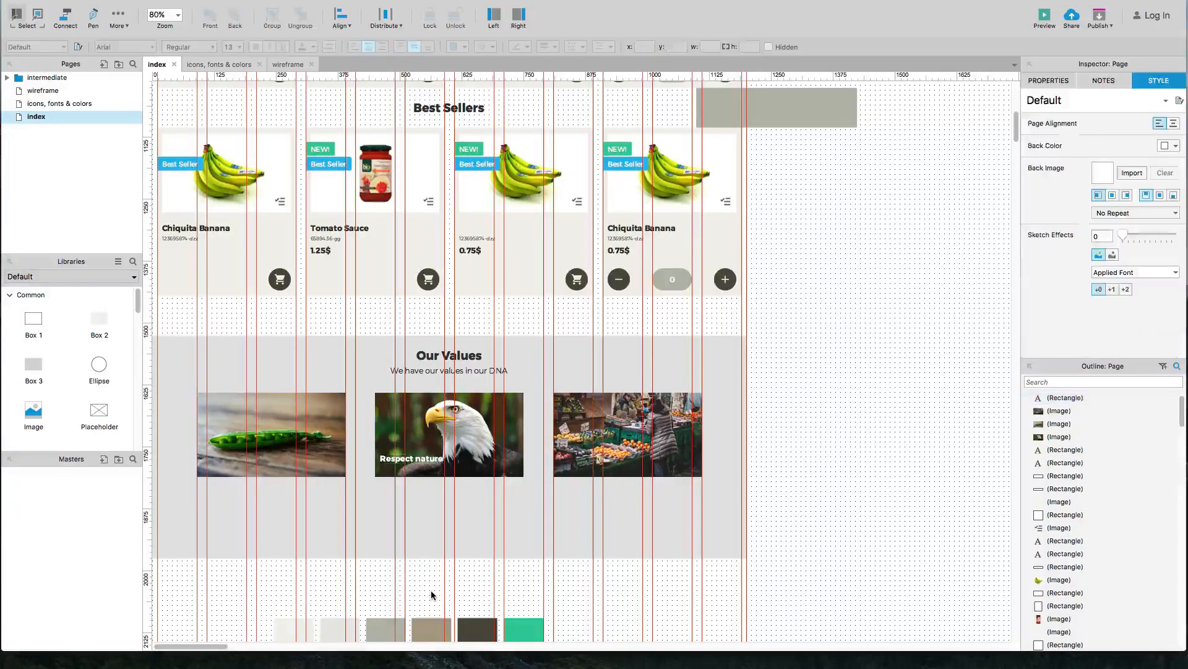
{"action": "left_click", "coordinate": [423, 470]}
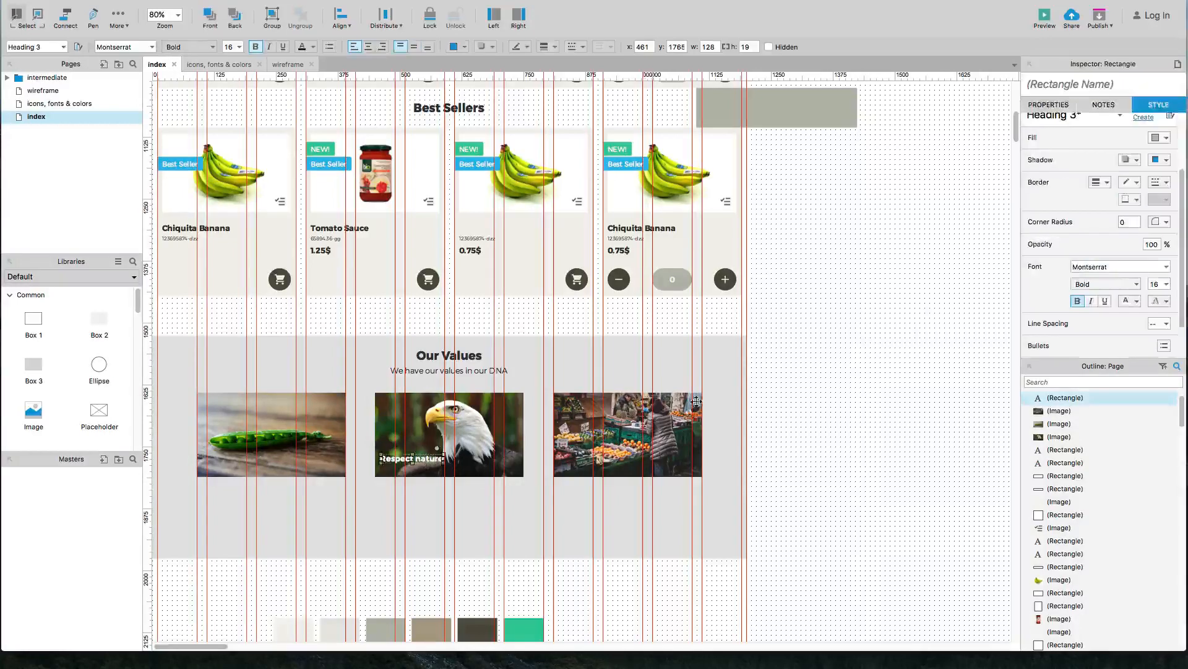
Step: Set the font weight of the "Respect nature" caption to Light
{"action": "left_click", "coordinate": [1111, 285]}
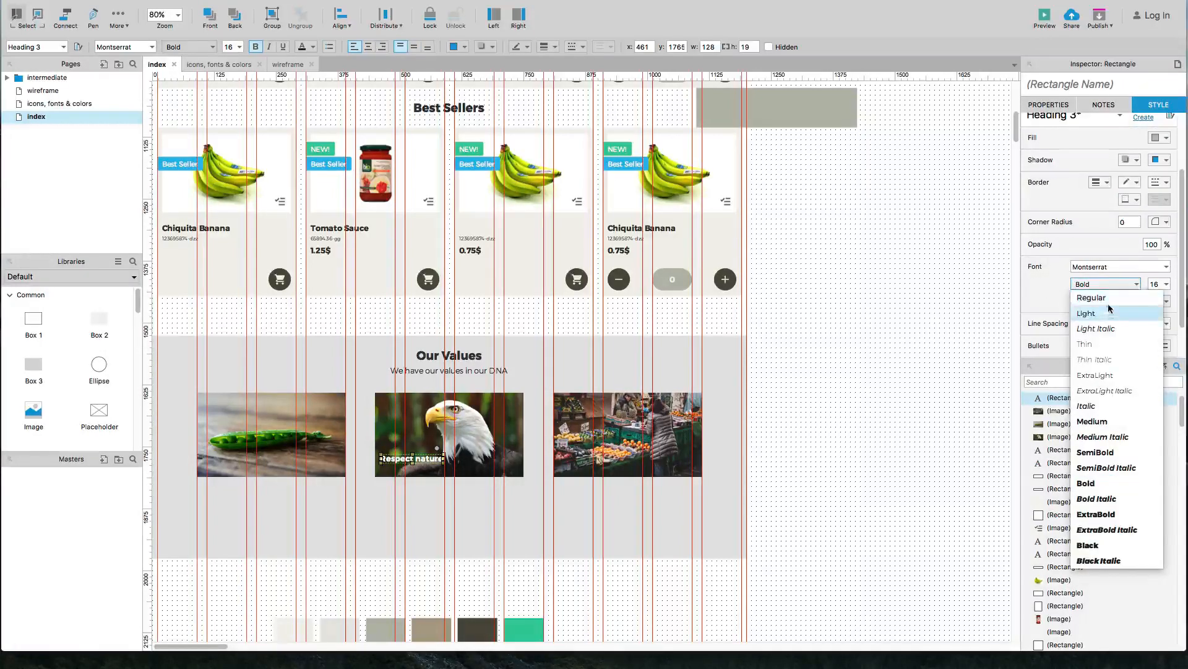
{"action": "left_click", "coordinate": [1110, 312]}
{"action": "left_click", "coordinate": [951, 380]}
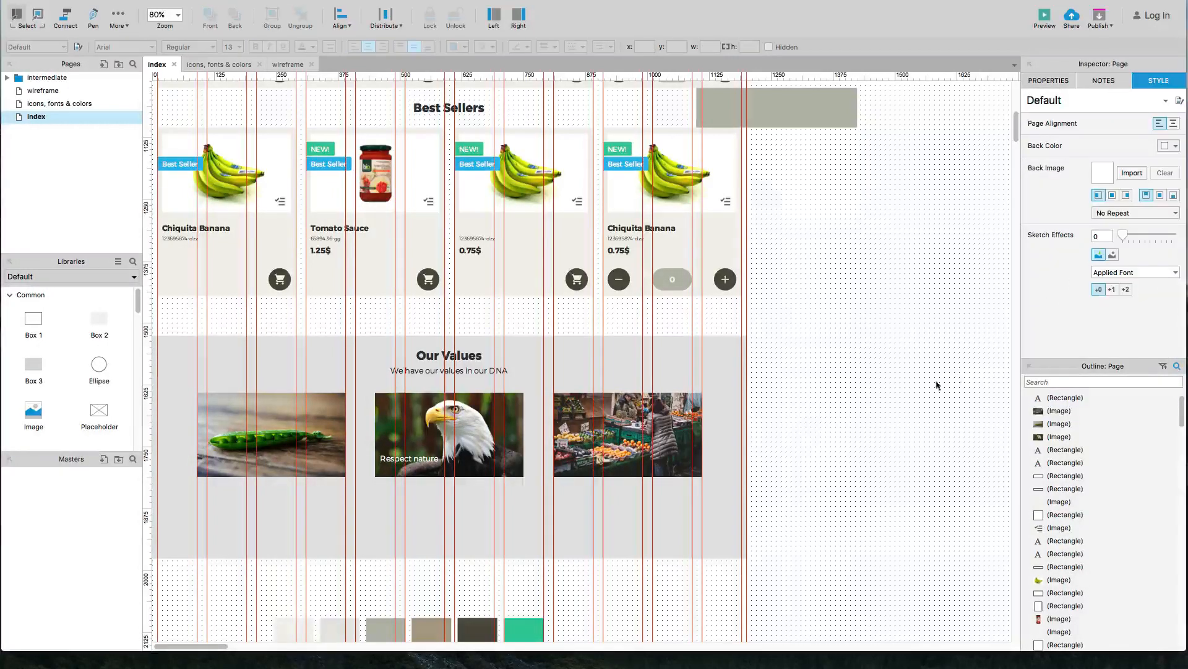
Step: Copy the "Respect nature" caption onto the lower left of the pea pod image at x 110 and change its text to "Fresh products"
{"action": "left_click", "coordinate": [420, 459]}
{"action": "left_click_drag", "start_coordinate": [421, 459], "coordinate": [255, 463]}
{"action": "left_click", "coordinate": [413, 581]}
{"action": "type", "text": "Fresh "}
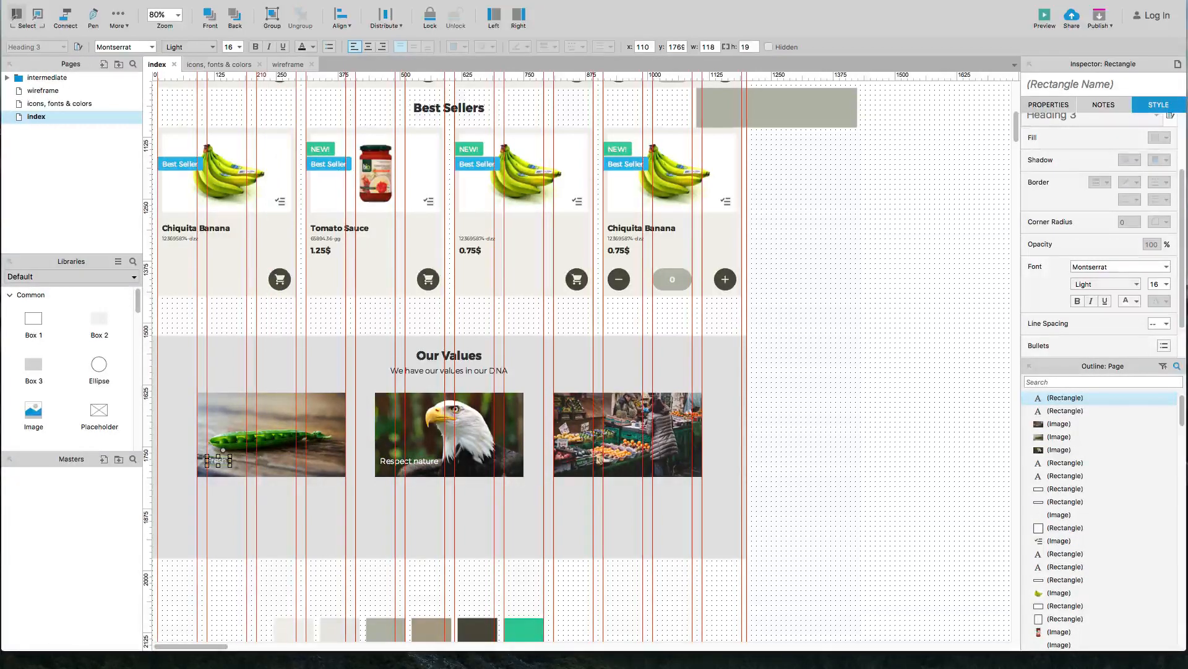
{"action": "type", "text": "products"}
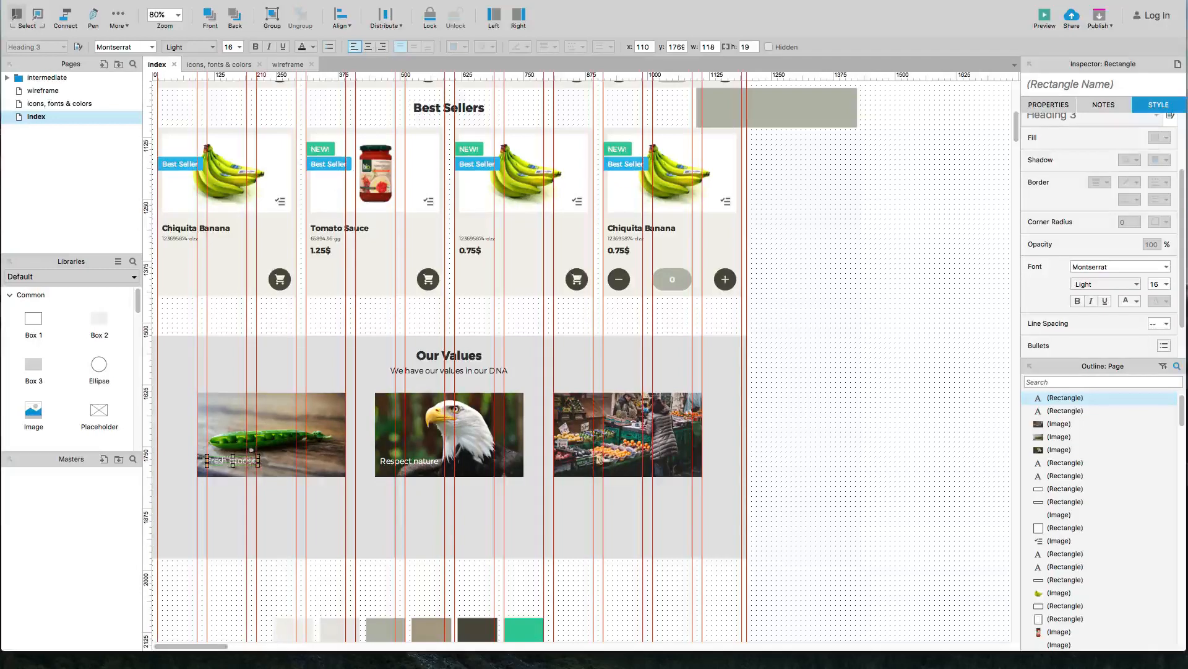
{"action": "left_click", "coordinate": [274, 598]}
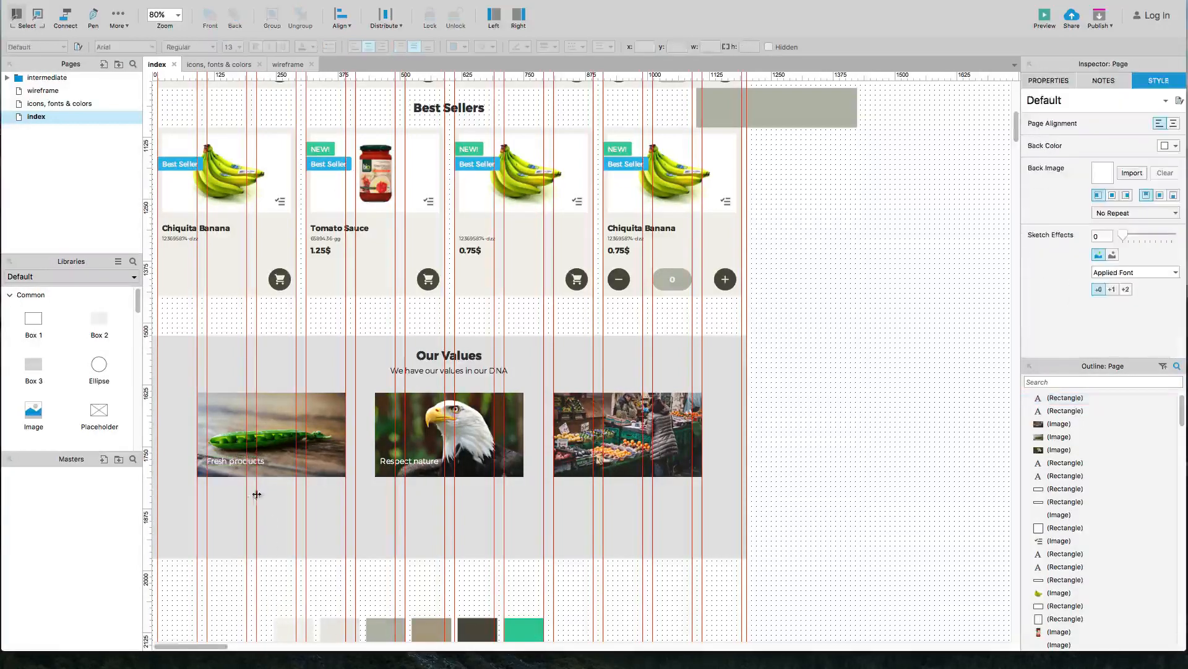
Step: Copy the "Fresh products" caption onto the lower left of the market image at x 835 and change its text to "Fair trade"
{"action": "left_click_drag", "start_coordinate": [226, 463], "coordinate": [583, 488]}
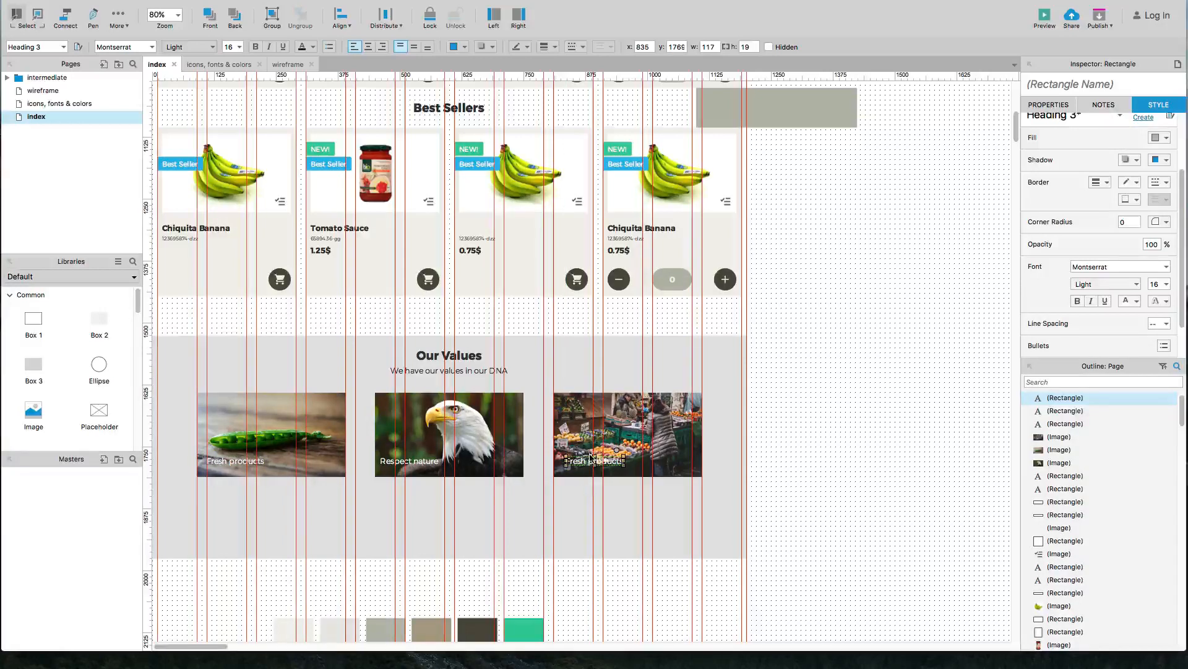
{"action": "type", "text": "S"}
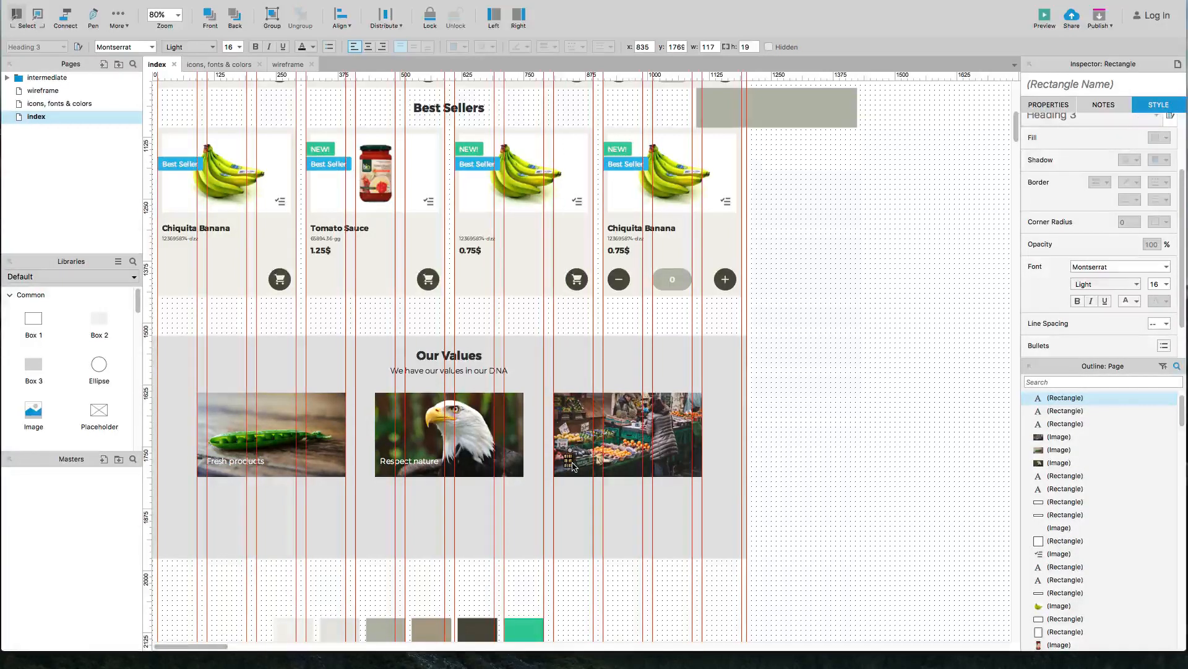
{"action": "type", "text": "u"}
{"action": "type", "text": "ir tra"}
{"action": "type", "text": "de"}
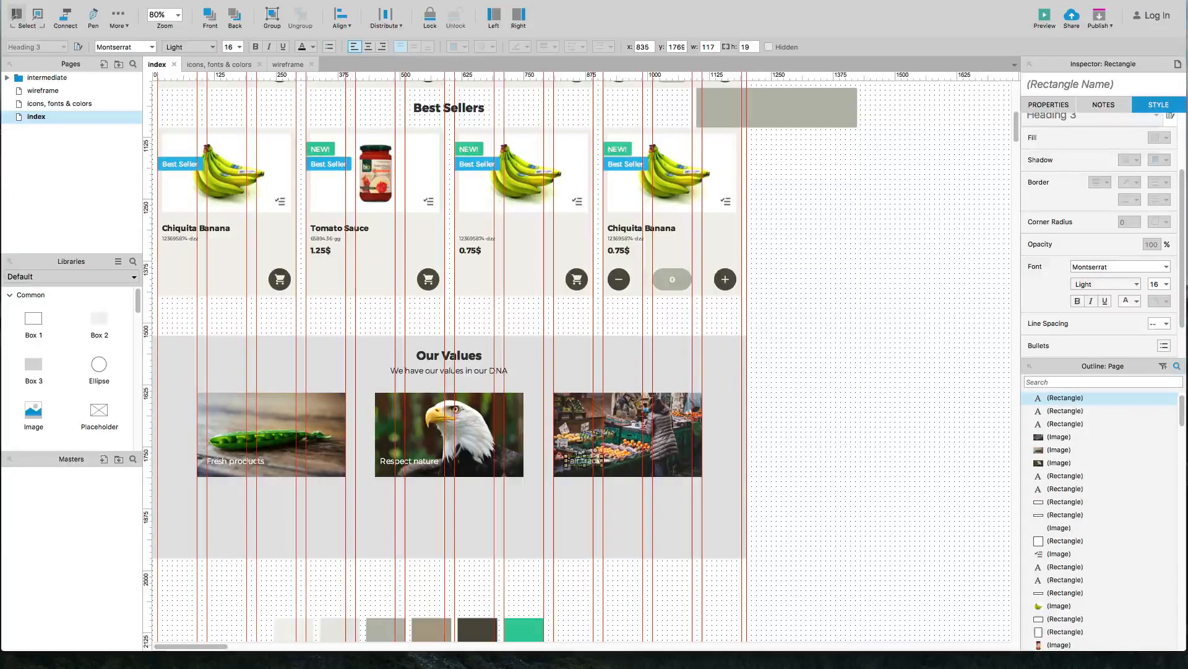
{"action": "left_click", "coordinate": [556, 583]}
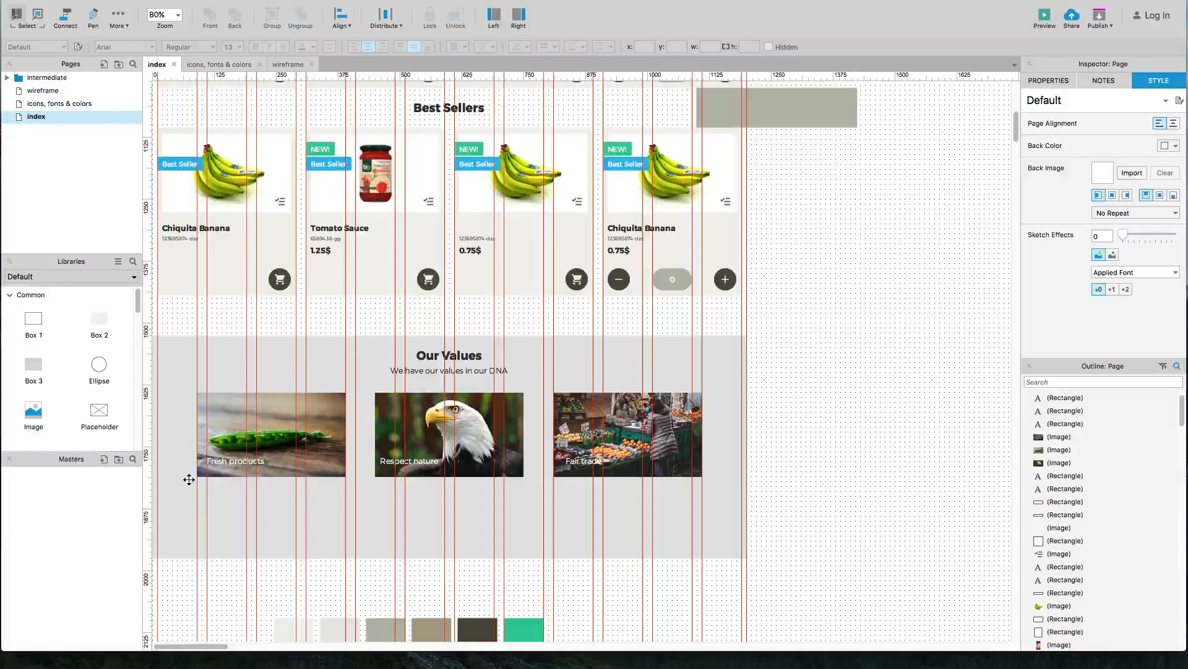
Step: Place a 20 px wide Box 2 spacer at the eagle image's left edge and shift the "Respect nature" caption beside it to x 469
{"action": "scroll", "coordinate": [189, 479], "scroll_direction": "up", "scroll_amount": 5}
{"action": "left_click_drag", "start_coordinate": [99, 322], "coordinate": [291, 369]}
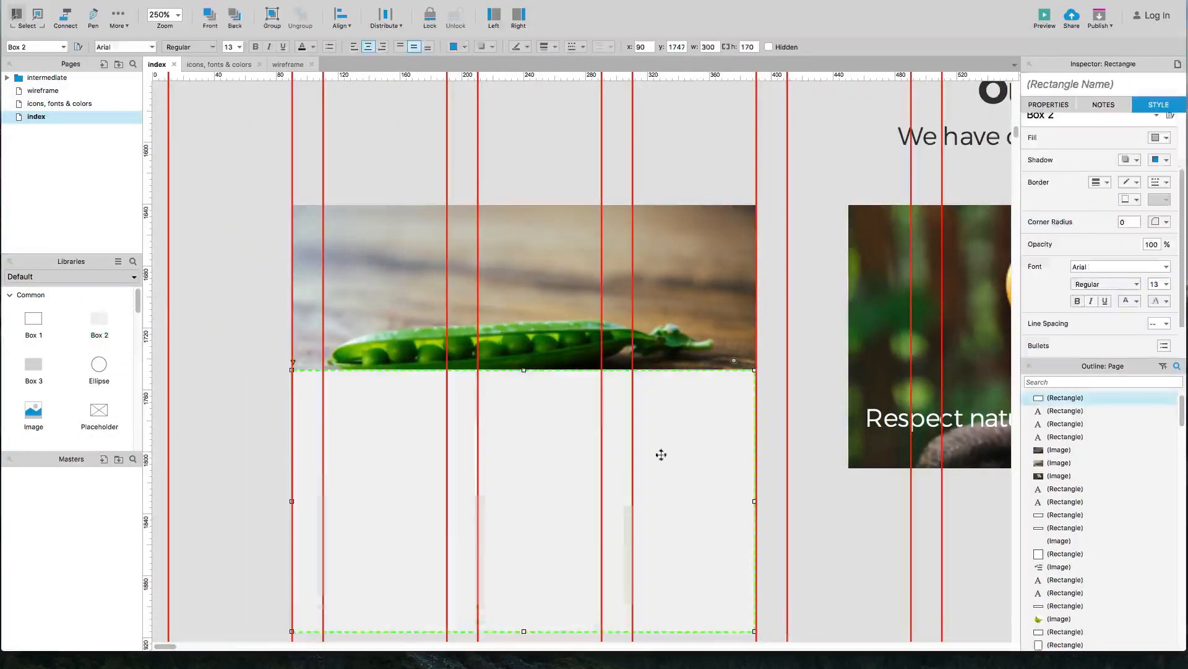
{"action": "left_click_drag", "start_coordinate": [756, 501], "coordinate": [865, 505]}
{"action": "left_click", "coordinate": [899, 422]}
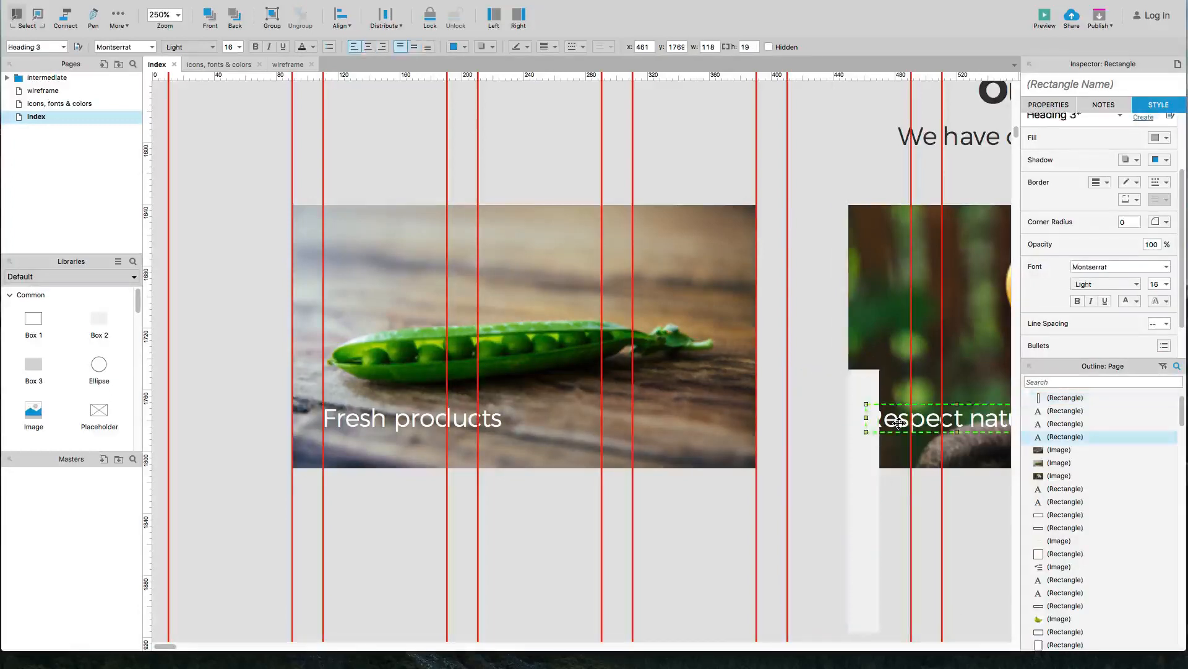
{"action": "key", "text": "shift+Right"}
{"action": "key", "text": "Left"}
{"action": "key", "text": "Left"}
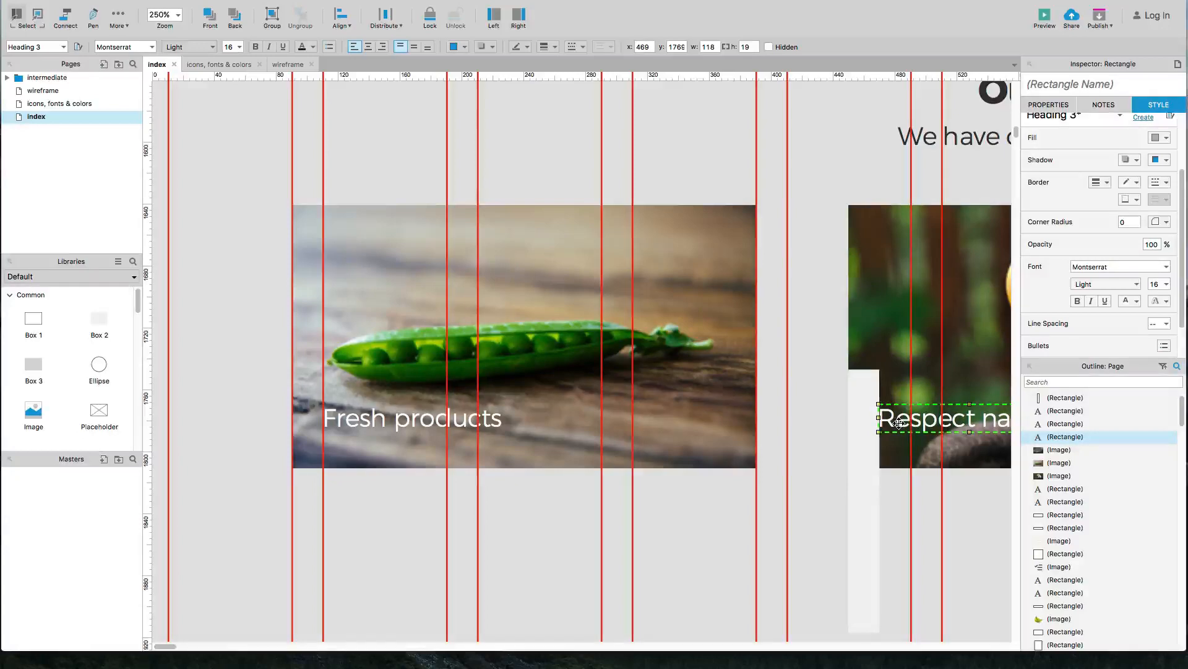
Step: Move the spacer box to the market image's left edge and shift the "Fair trade" caption beside it to x 829
{"action": "left_click", "coordinate": [817, 511]}
{"action": "left_click_drag", "start_coordinate": [817, 512], "coordinate": [265, 464]}
{"action": "left_click_drag", "start_coordinate": [205, 440], "coordinate": [785, 415]}
{"action": "key", "text": "super+z"}
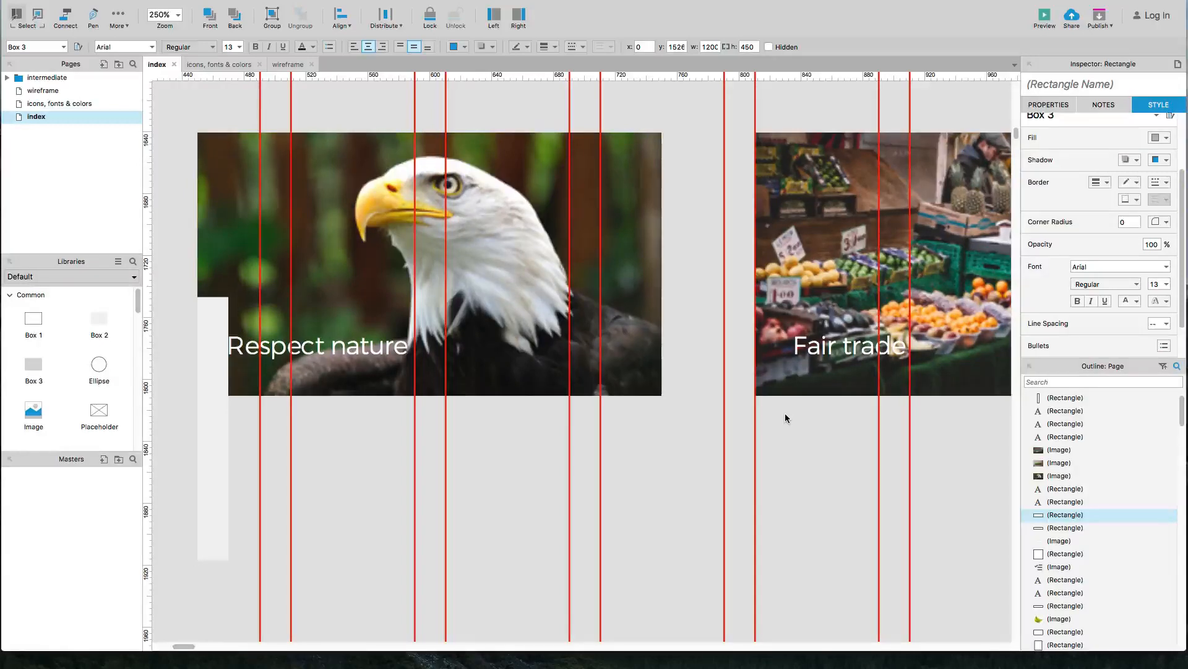
{"action": "scroll", "coordinate": [447, 467], "scroll_direction": "down", "scroll_amount": 2}
{"action": "left_click_drag", "start_coordinate": [303, 439], "coordinate": [640, 459]}
{"action": "left_click", "coordinate": [670, 392]}
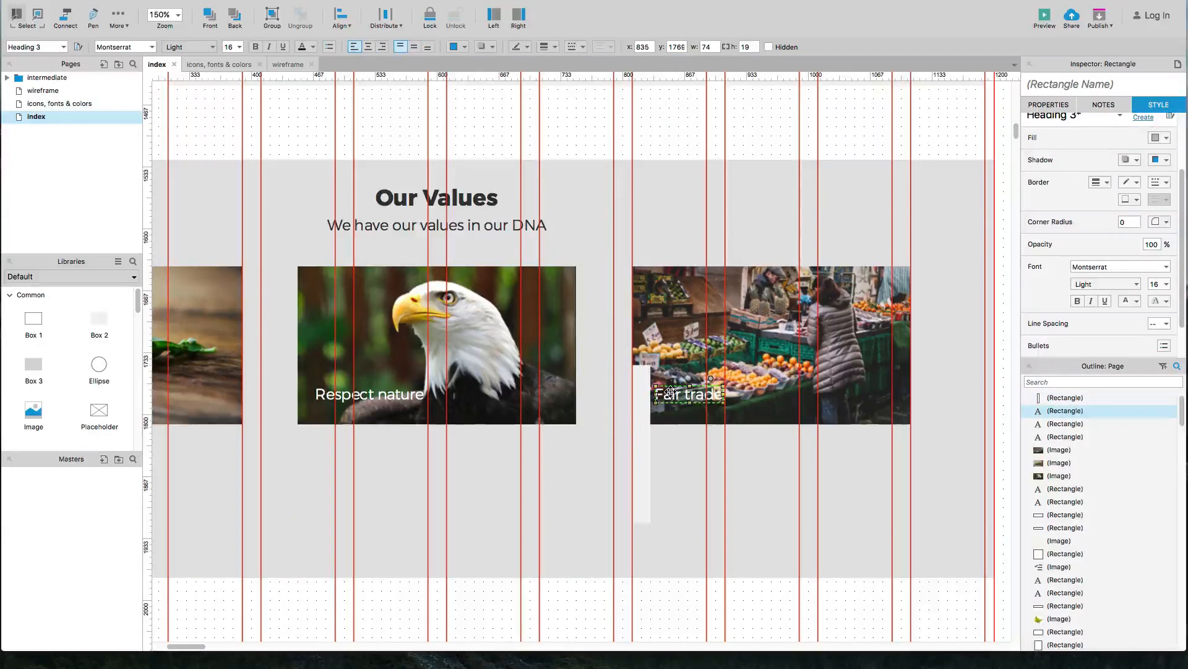
{"action": "key", "text": "Left"}
{"action": "key", "text": "Left"}
{"action": "key", "text": "Left"}
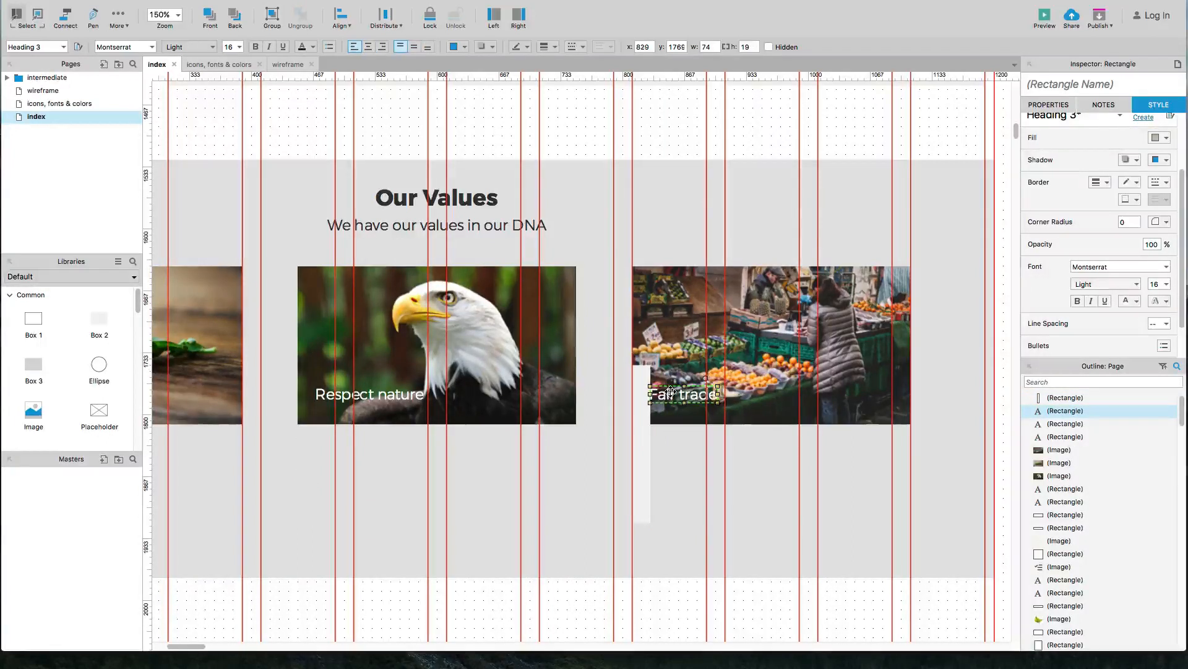
Step: Delete the spacer box from the market image
{"action": "left_click", "coordinate": [644, 437]}
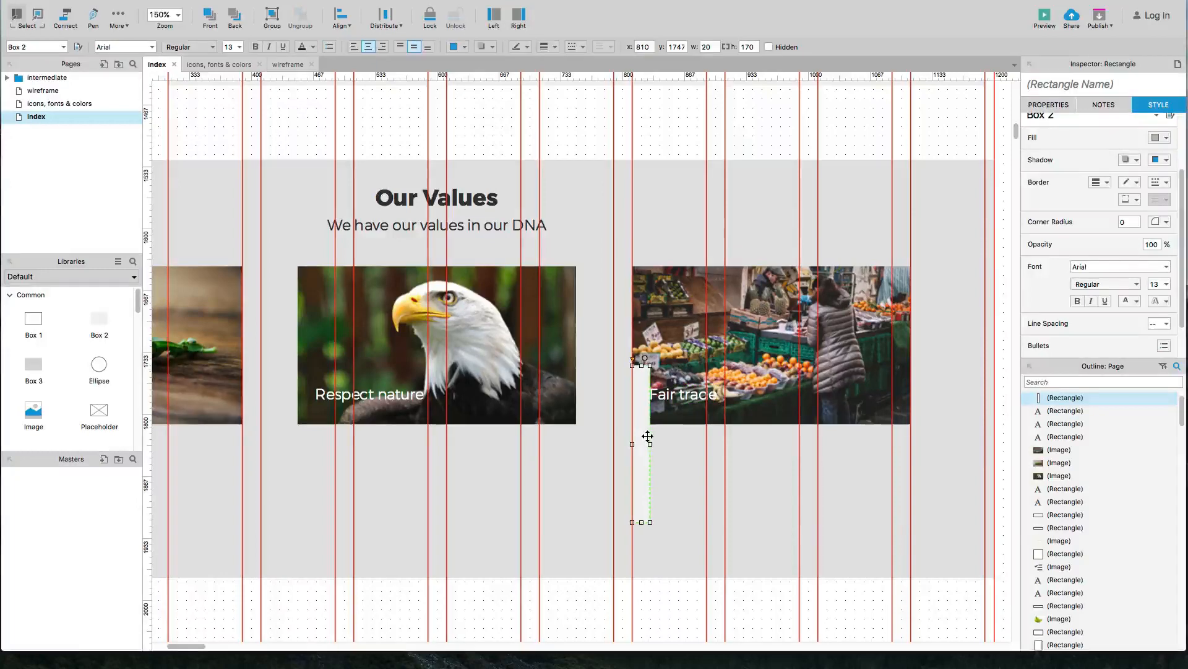
{"action": "key", "text": "Delete"}
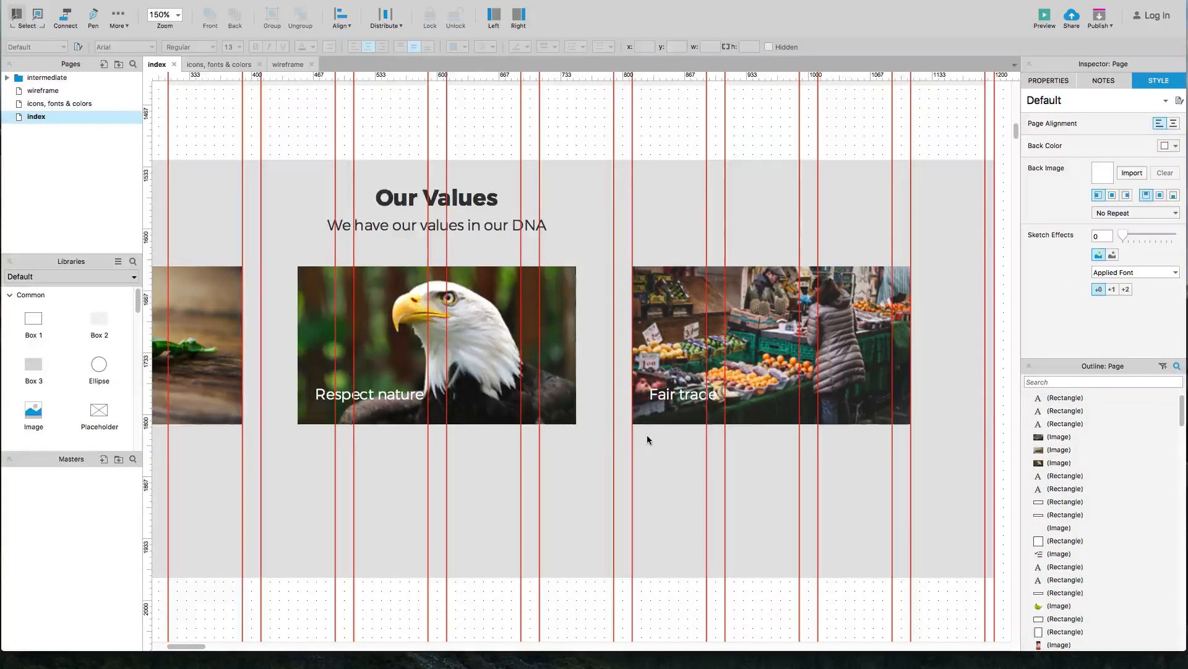
{"action": "scroll", "coordinate": [646, 433], "scroll_direction": "down", "scroll_amount": 1}
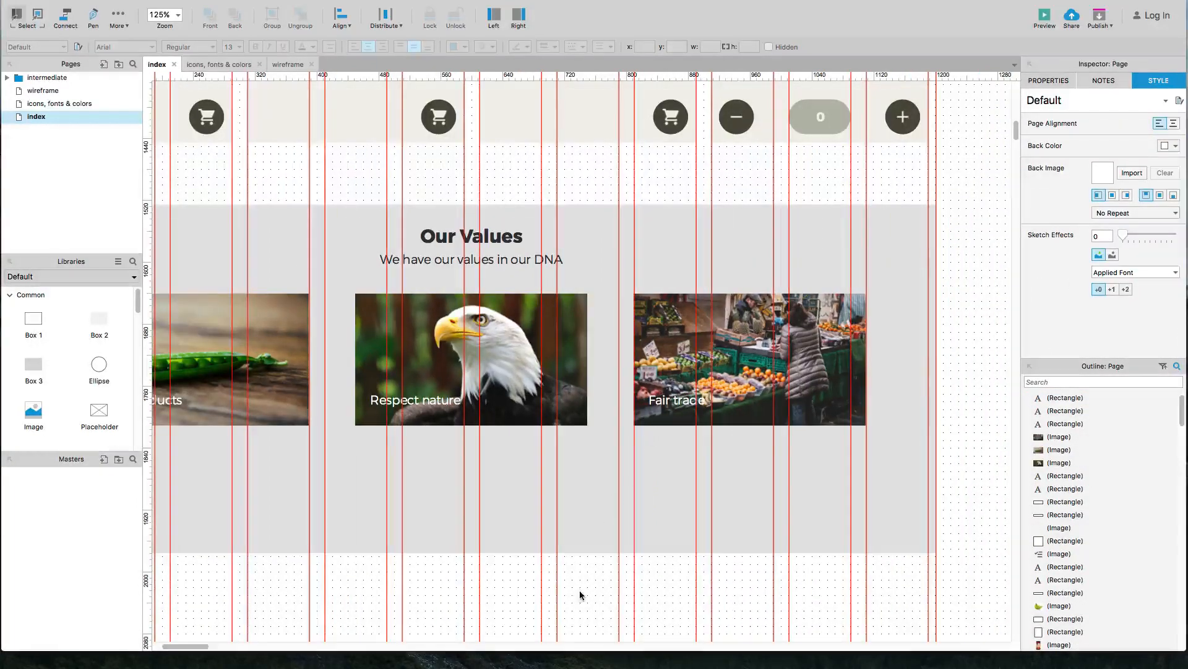
{"action": "left_click_drag", "start_coordinate": [570, 599], "coordinate": [667, 558]}
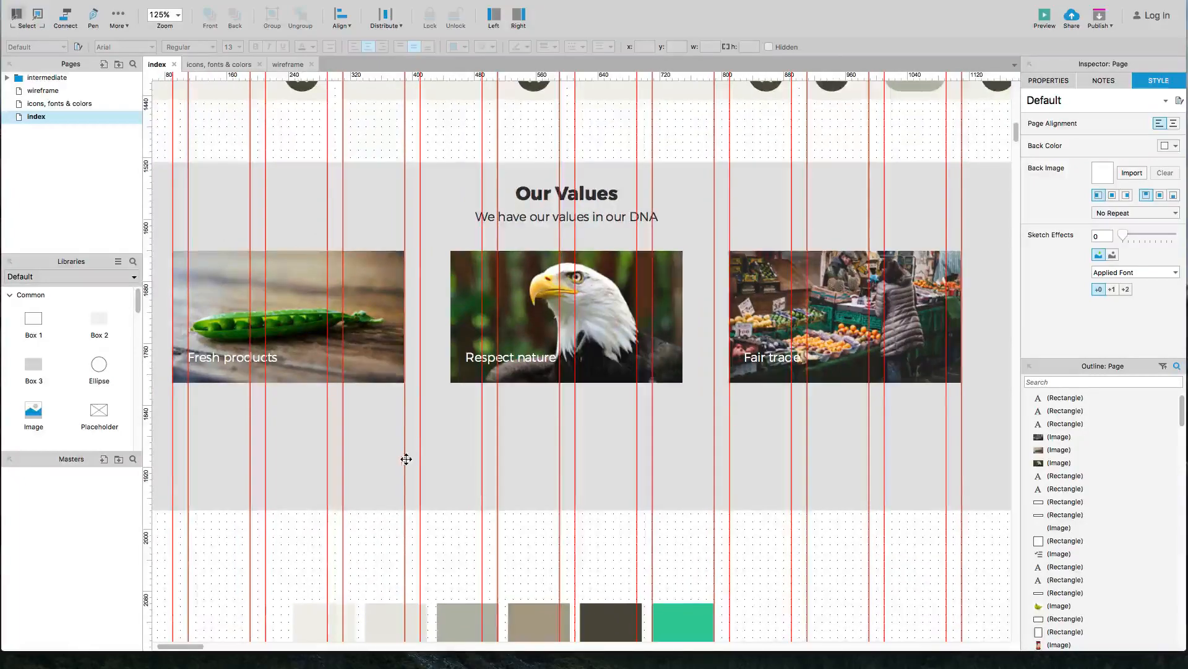
Step: Copy the LEARN MORE button from the hero banner and place it below the eagle image at x 537, y 1879
{"action": "scroll", "coordinate": [423, 458], "scroll_direction": "up", "scroll_amount": 15}
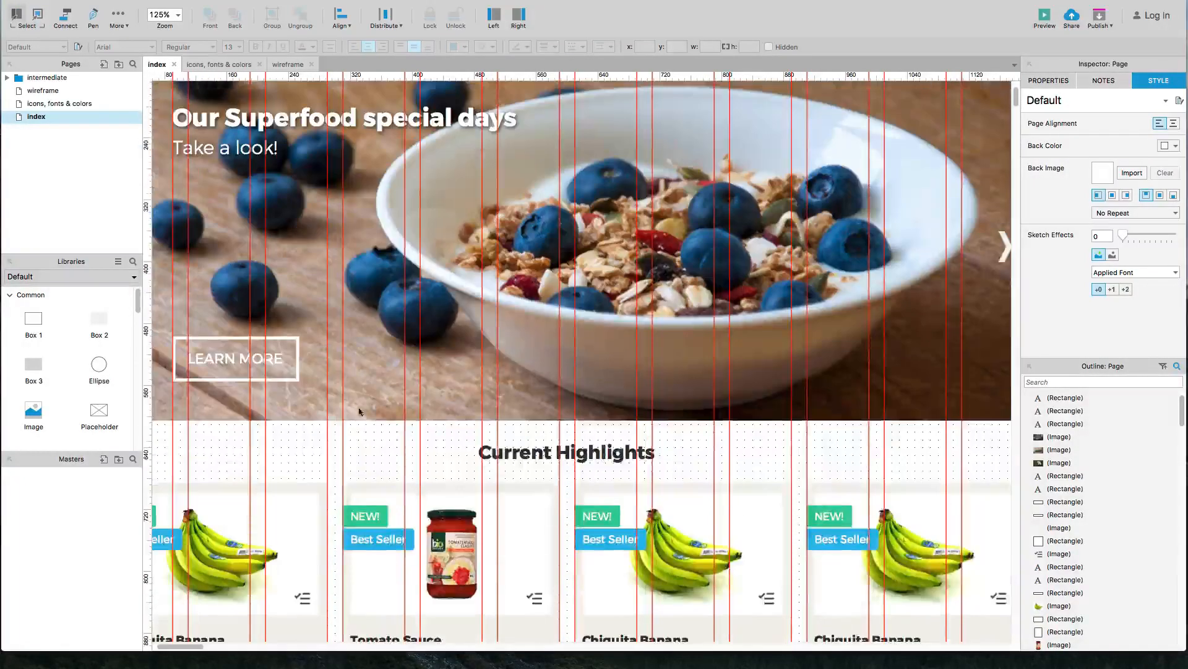
{"action": "left_click", "coordinate": [202, 363]}
{"action": "scroll", "coordinate": [336, 410], "scroll_direction": "down", "scroll_amount": 15}
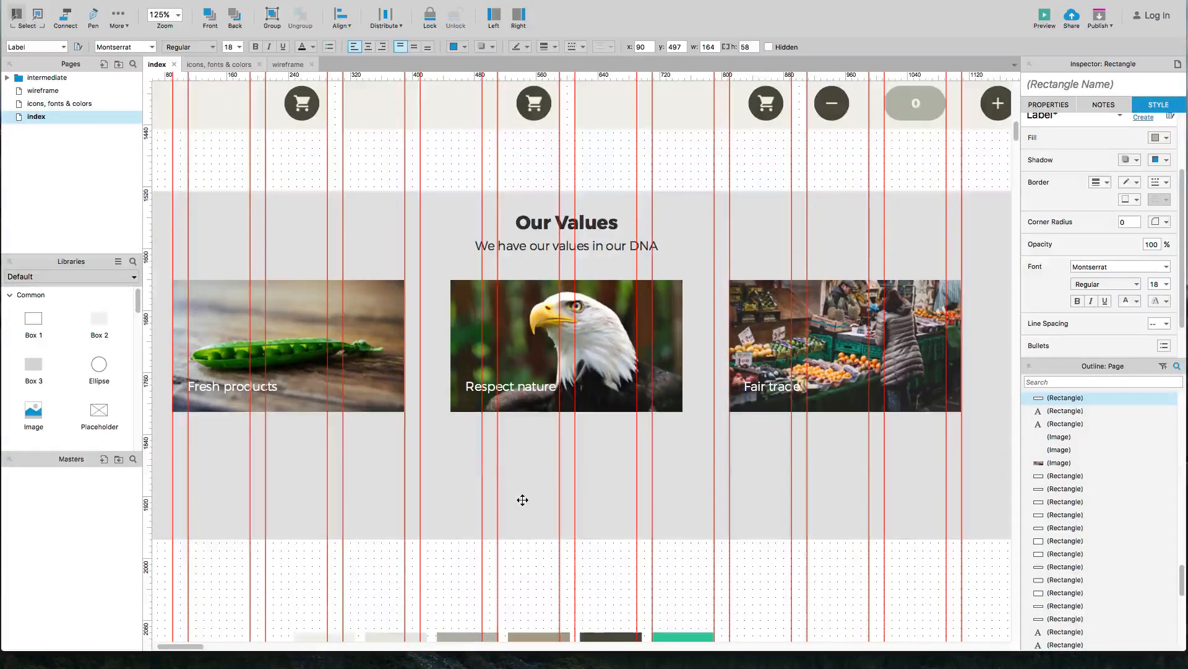
{"action": "key", "text": "ctrl+v"}
{"action": "left_click_drag", "start_coordinate": [597, 361], "coordinate": [598, 487]}
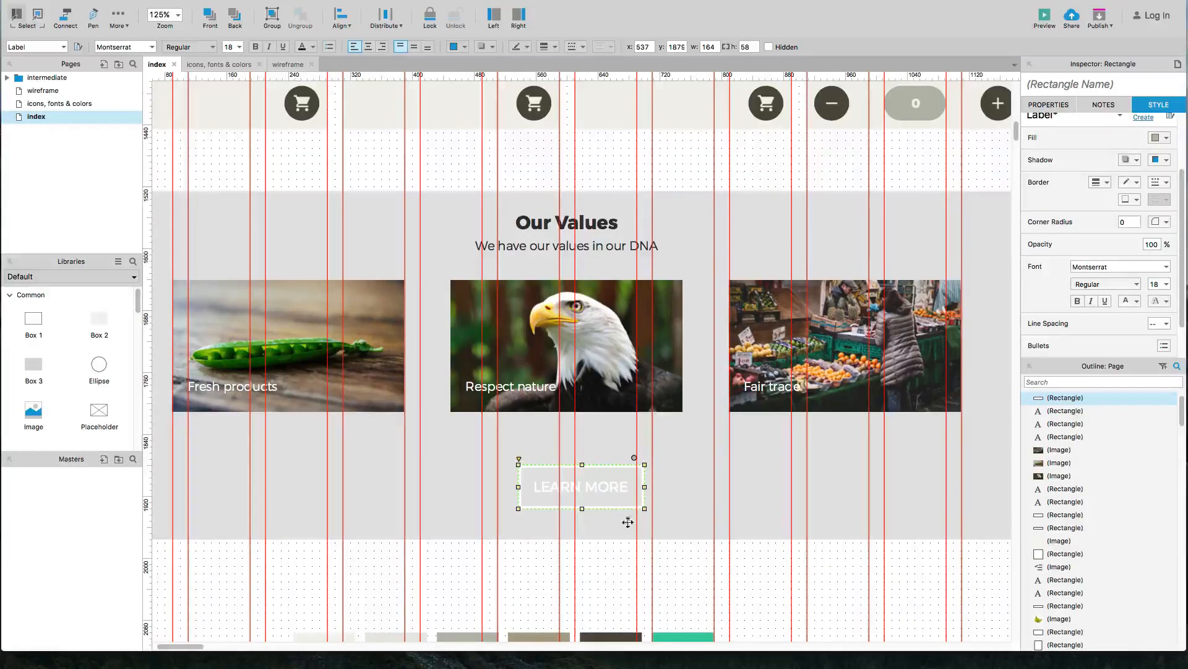
Step: Try filling the Our Values background with the light grey swatch from the palette's lower row
{"action": "left_click", "coordinate": [685, 535]}
{"action": "scroll", "coordinate": [682, 534], "scroll_direction": "up", "scroll_amount": 10}
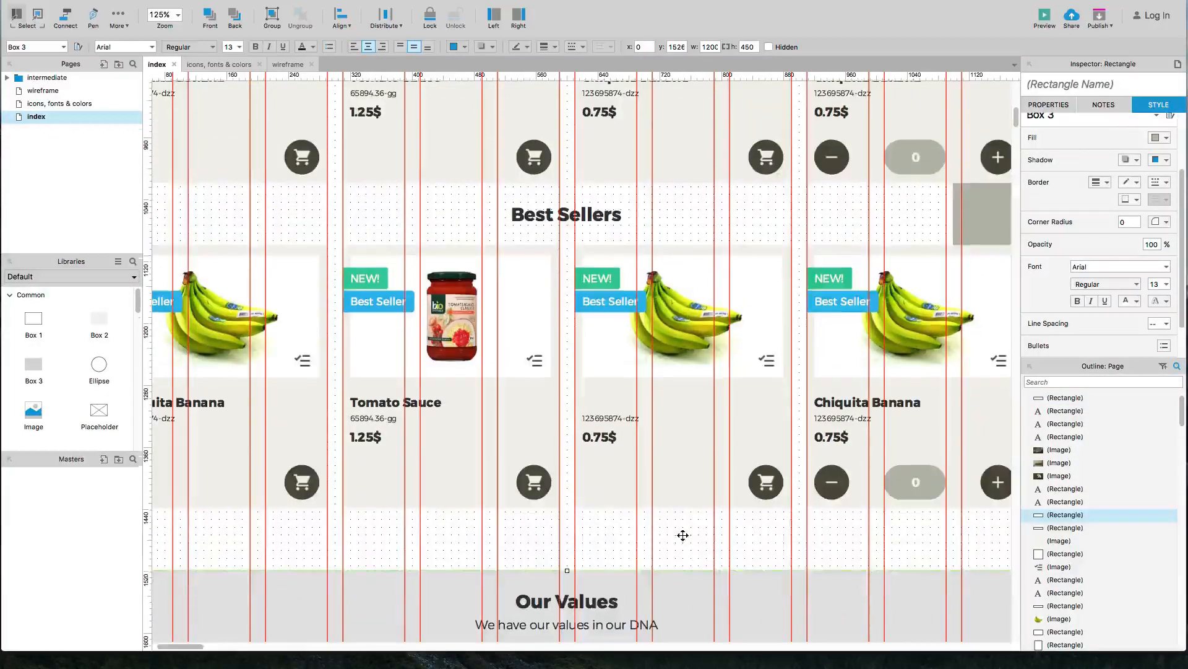
{"action": "scroll", "coordinate": [682, 533], "scroll_direction": "up", "scroll_amount": 3}
{"action": "scroll", "coordinate": [682, 534], "scroll_direction": "down", "scroll_amount": 15}
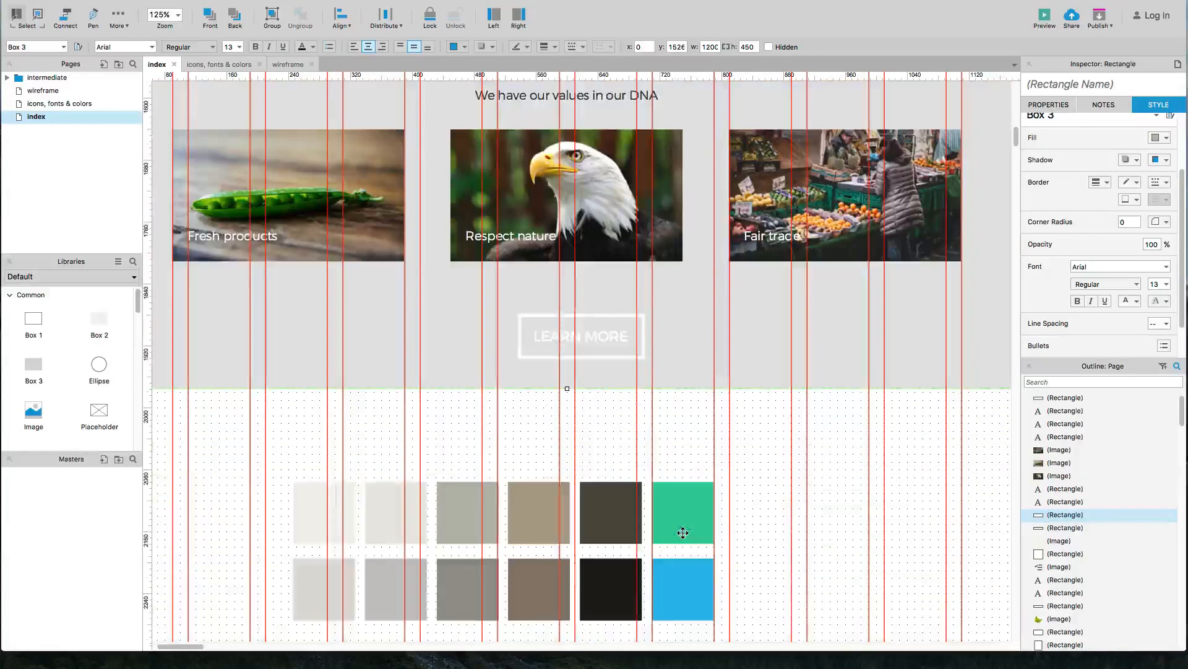
{"action": "left_click", "coordinate": [1155, 140]}
{"action": "left_click", "coordinate": [1166, 139]}
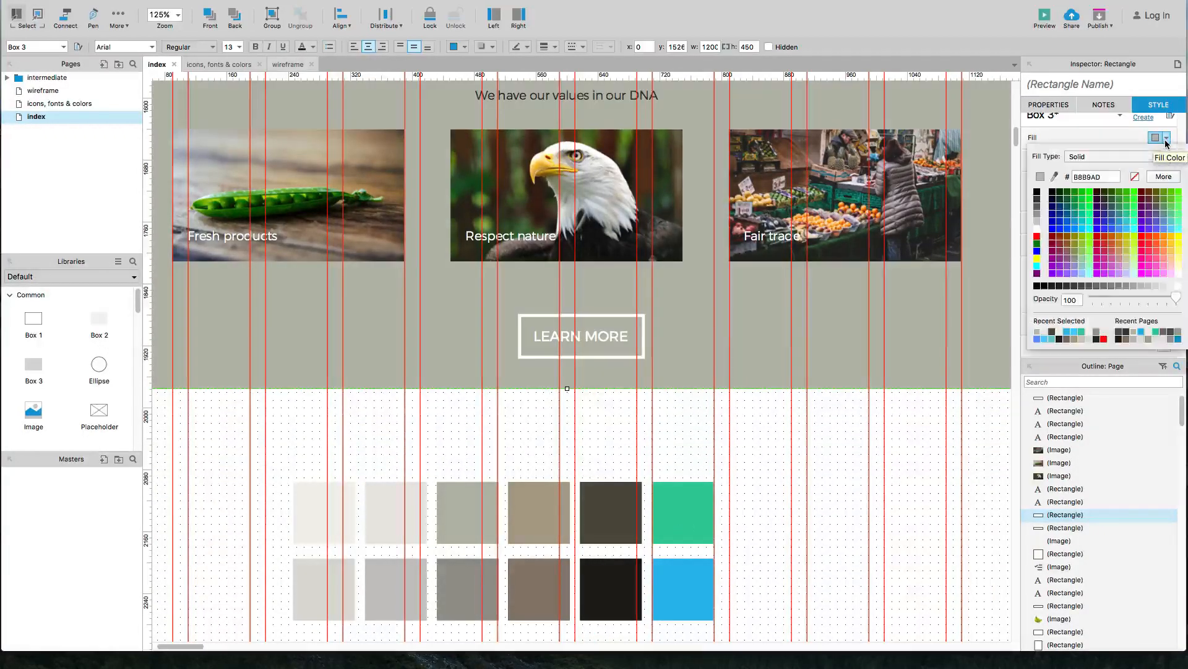
{"action": "left_click", "coordinate": [1054, 176]}
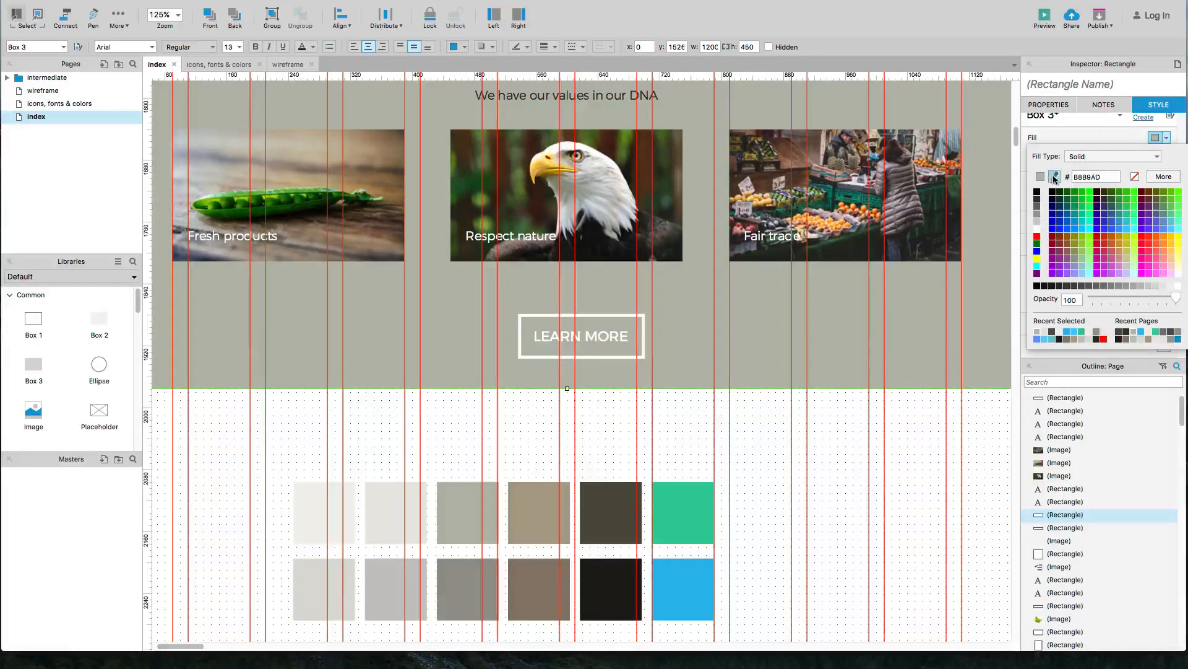
{"action": "left_click", "coordinate": [307, 573]}
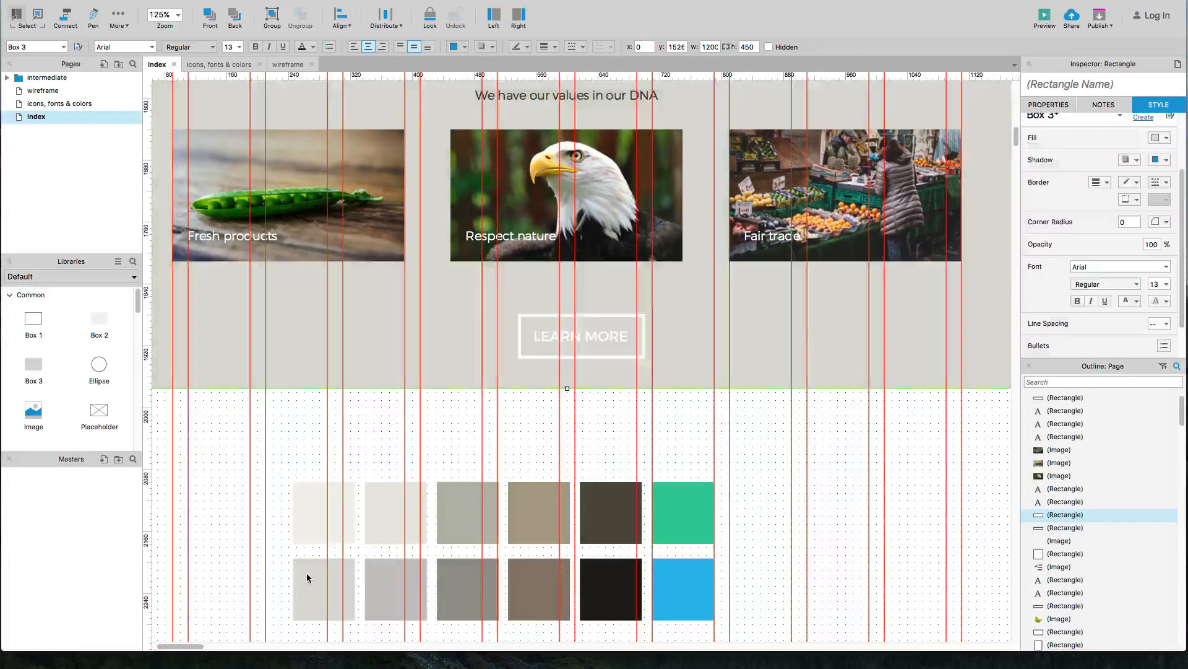
Step: Fill the Our Values background with the pale cream colour sampled from the first swatch in the palette's upper row
{"action": "left_click", "coordinate": [1166, 138]}
{"action": "left_click", "coordinate": [1055, 177]}
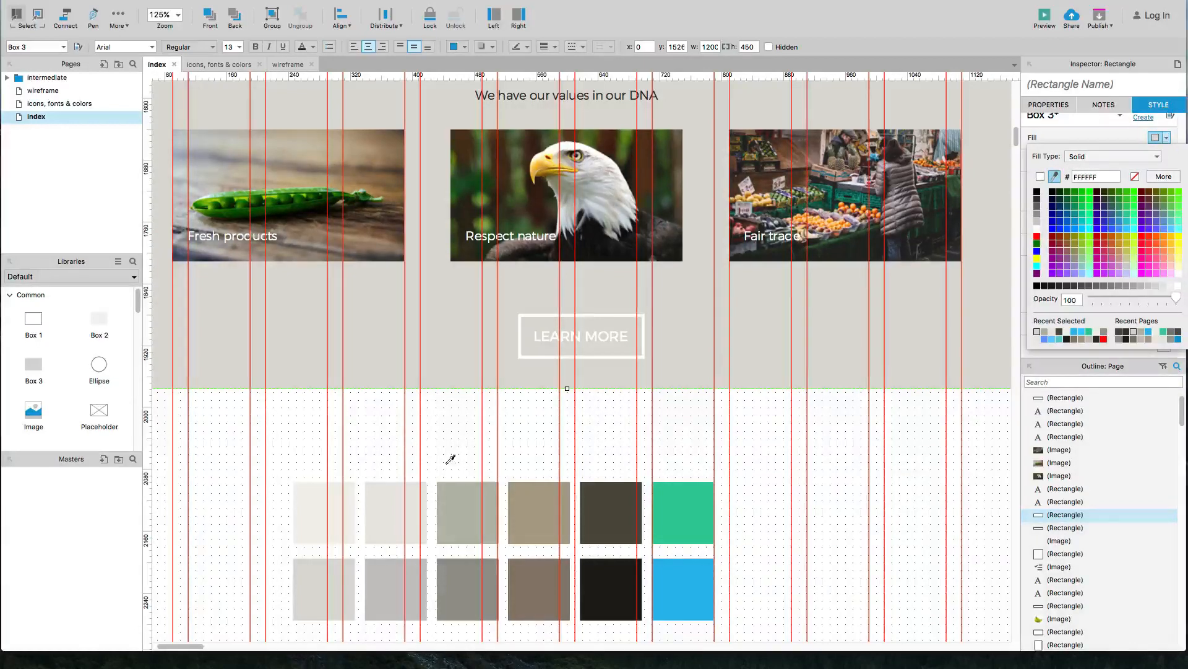
{"action": "left_click", "coordinate": [333, 498]}
{"action": "scroll", "coordinate": [493, 451], "scroll_direction": "up", "scroll_amount": 3}
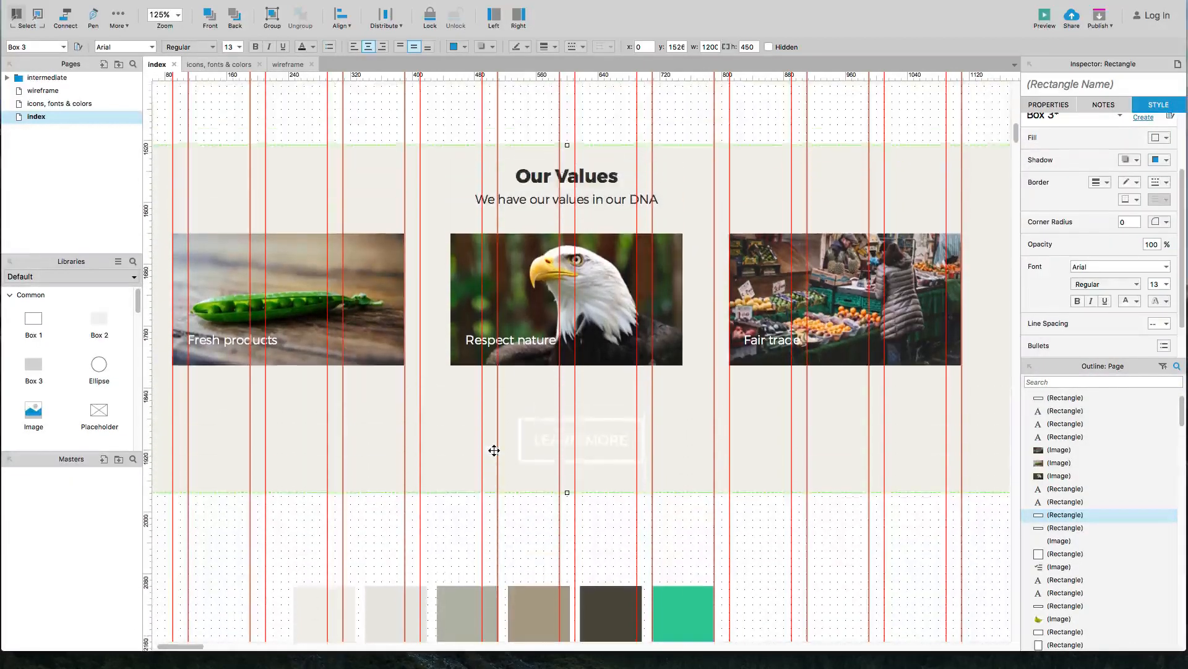
{"action": "scroll", "coordinate": [618, 522], "scroll_direction": "down", "scroll_amount": 3}
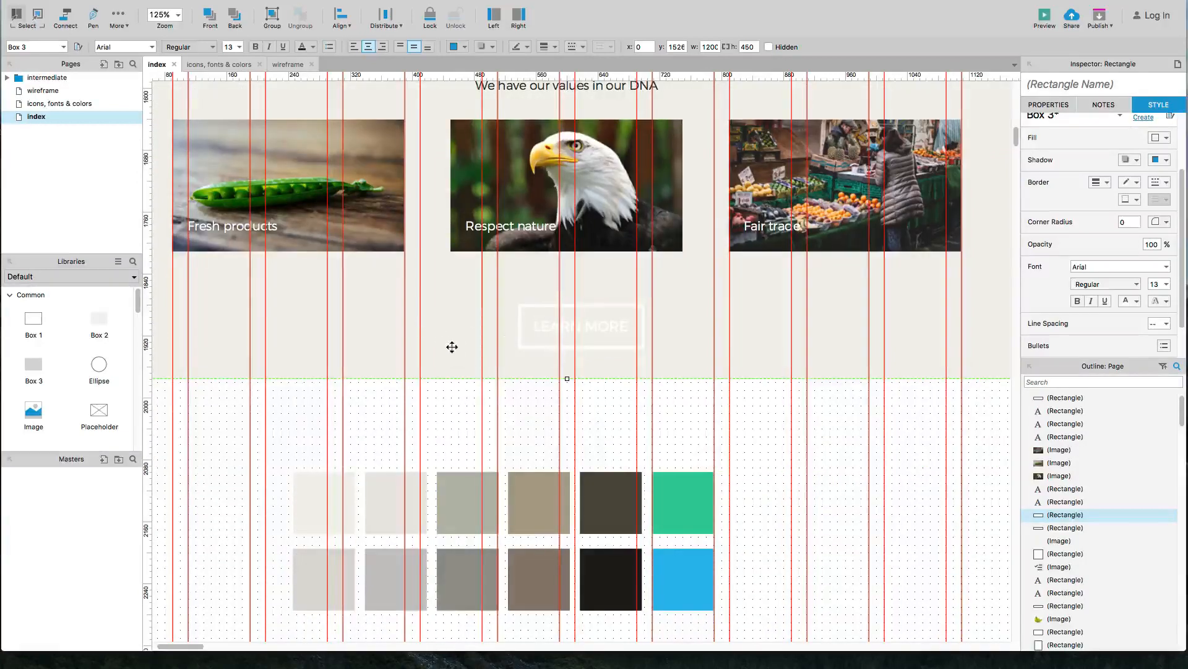
{"action": "left_click", "coordinate": [451, 405]}
{"action": "scroll", "coordinate": [457, 217], "scroll_direction": "up", "scroll_amount": 2}
{"action": "scroll", "coordinate": [456, 215], "scroll_direction": "down", "scroll_amount": 1}
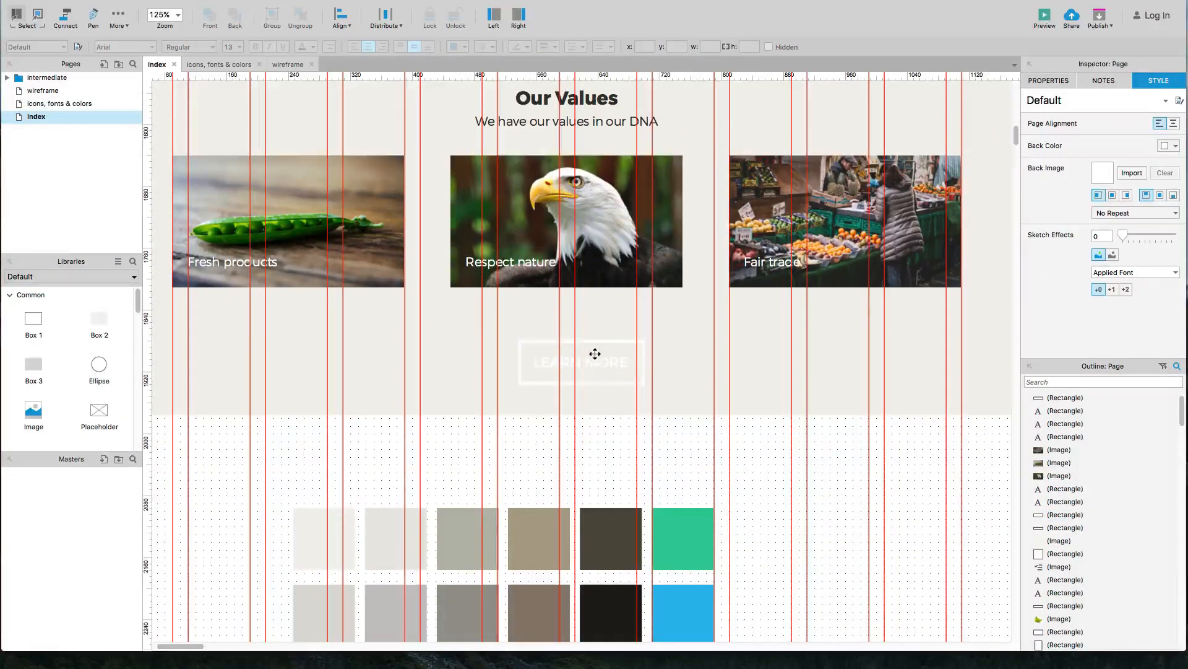
Step: Recolour the LEARN MORE button's border and text with the dark brown-grey of the fifth swatch in the palette's upper row
{"action": "left_click", "coordinate": [595, 354]}
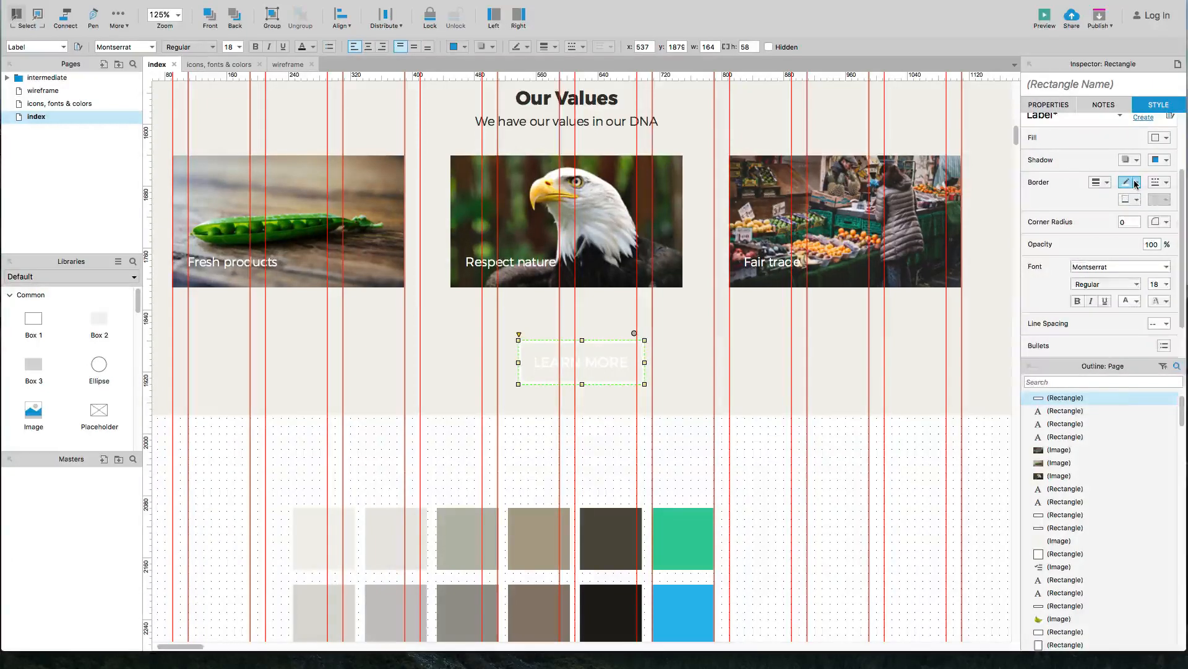
{"action": "left_click", "coordinate": [1136, 183]}
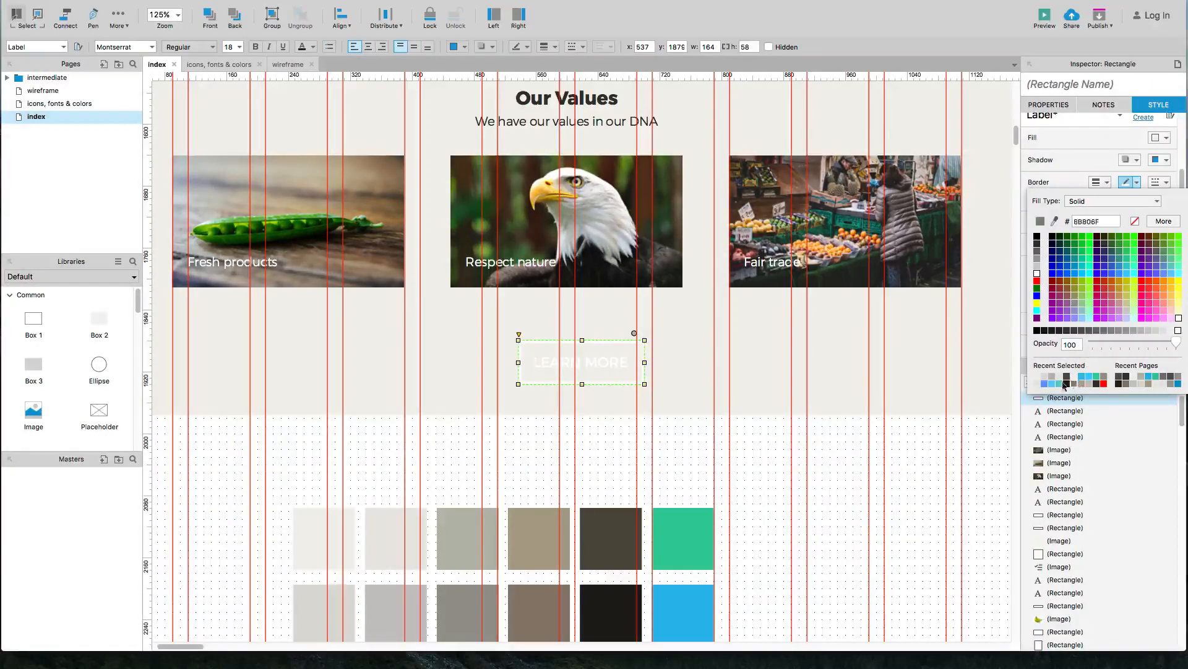
{"action": "left_click", "coordinate": [1054, 222]}
{"action": "left_click", "coordinate": [613, 544]}
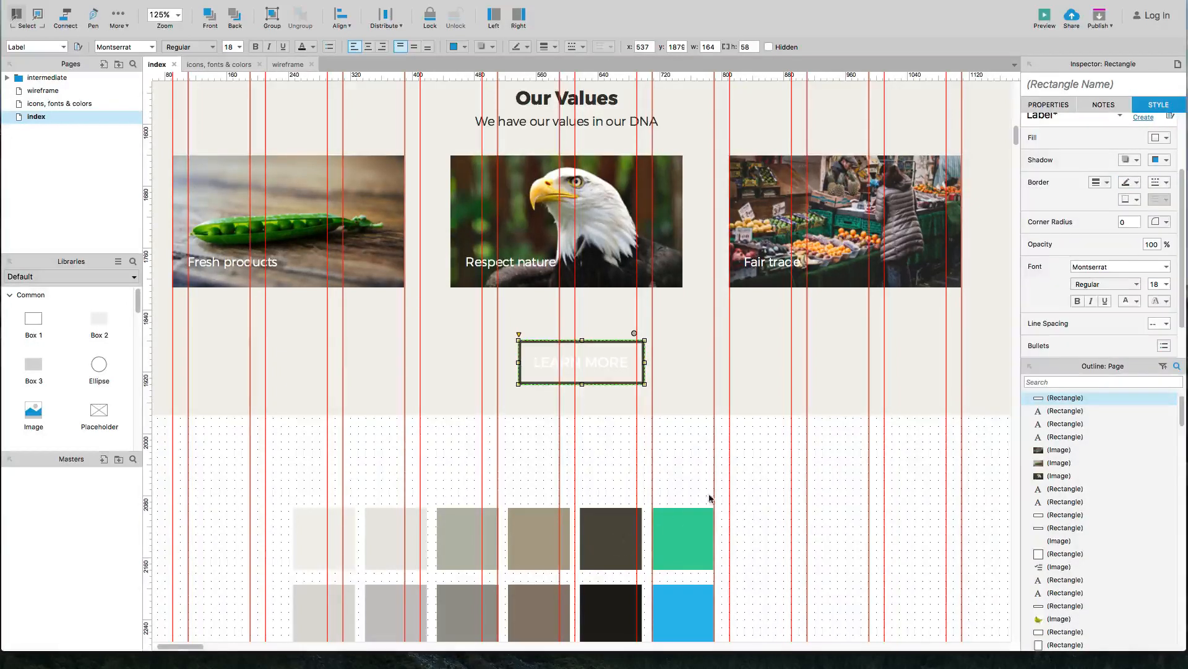
{"action": "left_click", "coordinate": [1128, 301]}
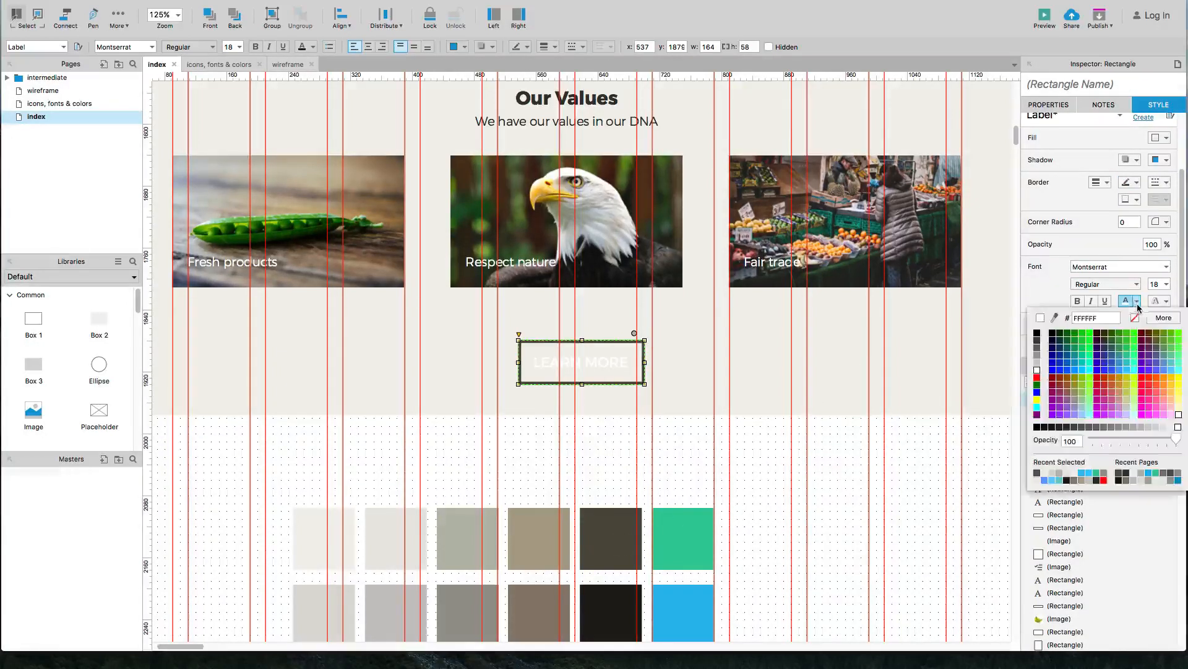
{"action": "left_click", "coordinate": [1038, 473]}
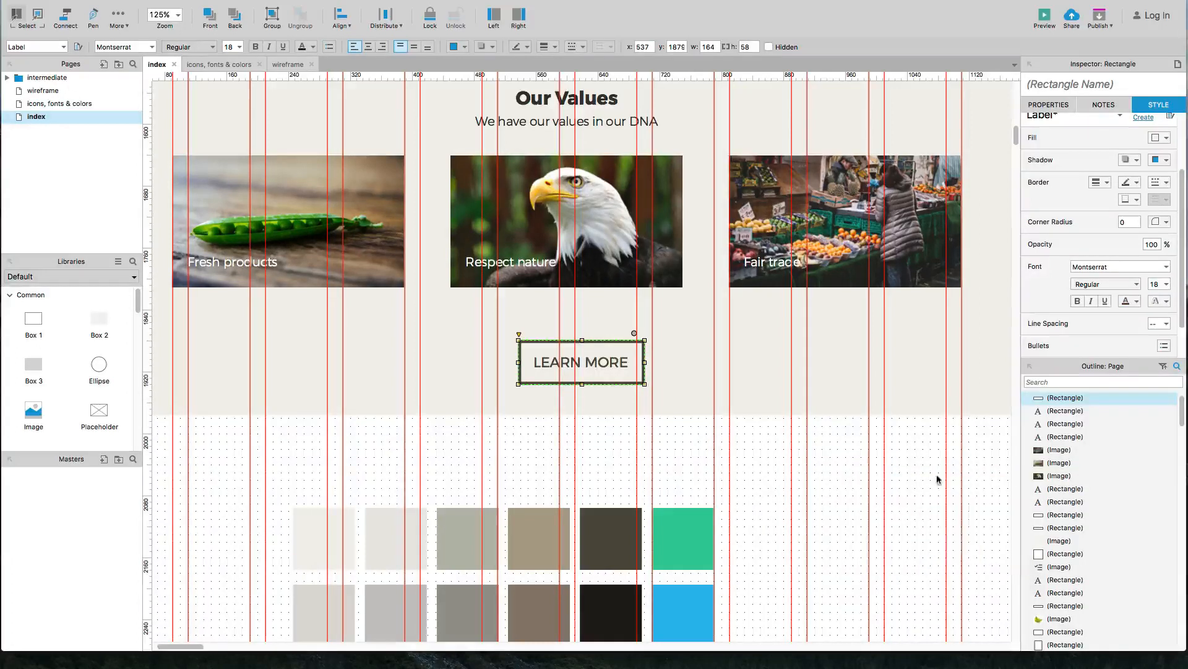
{"action": "left_click", "coordinate": [674, 472]}
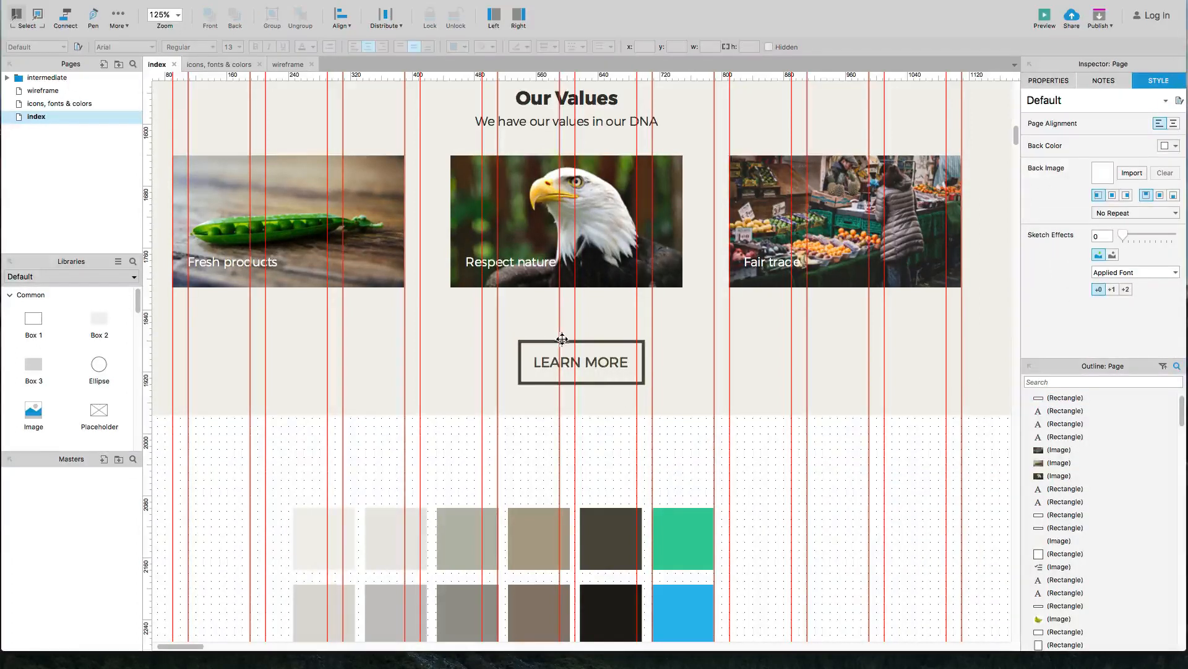
Step: Add a white font colour to the MouseOver interaction style of the LEARN MORE button below the eagle image
{"action": "right_click", "coordinate": [596, 351]}
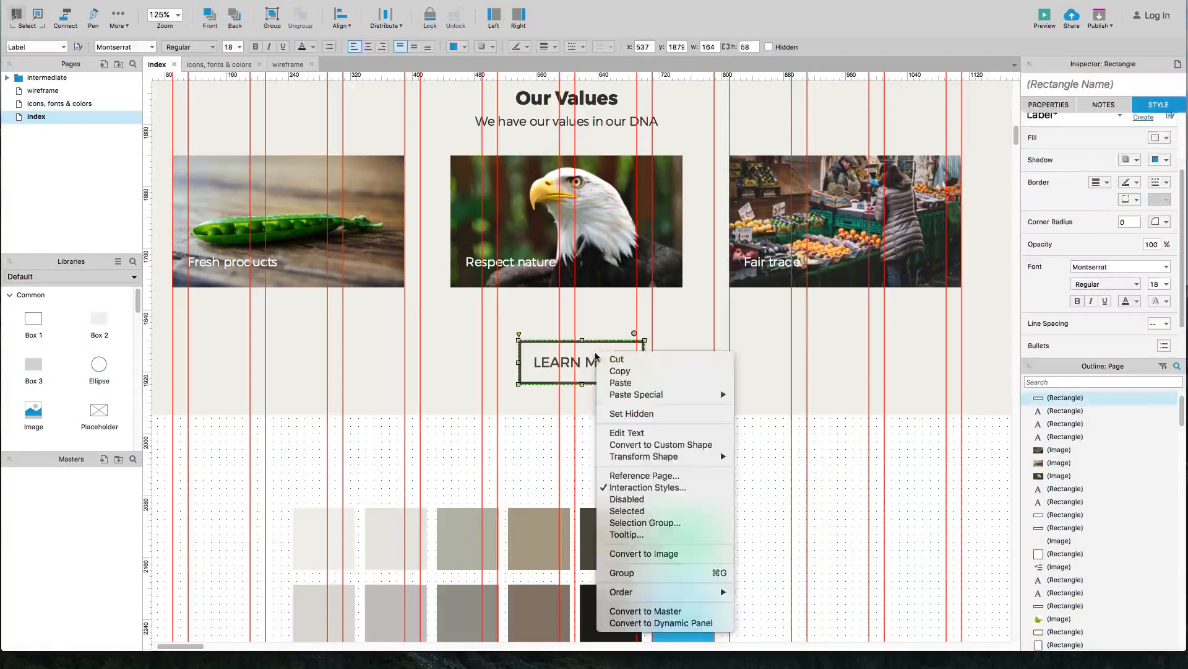
{"action": "left_click", "coordinate": [647, 487]}
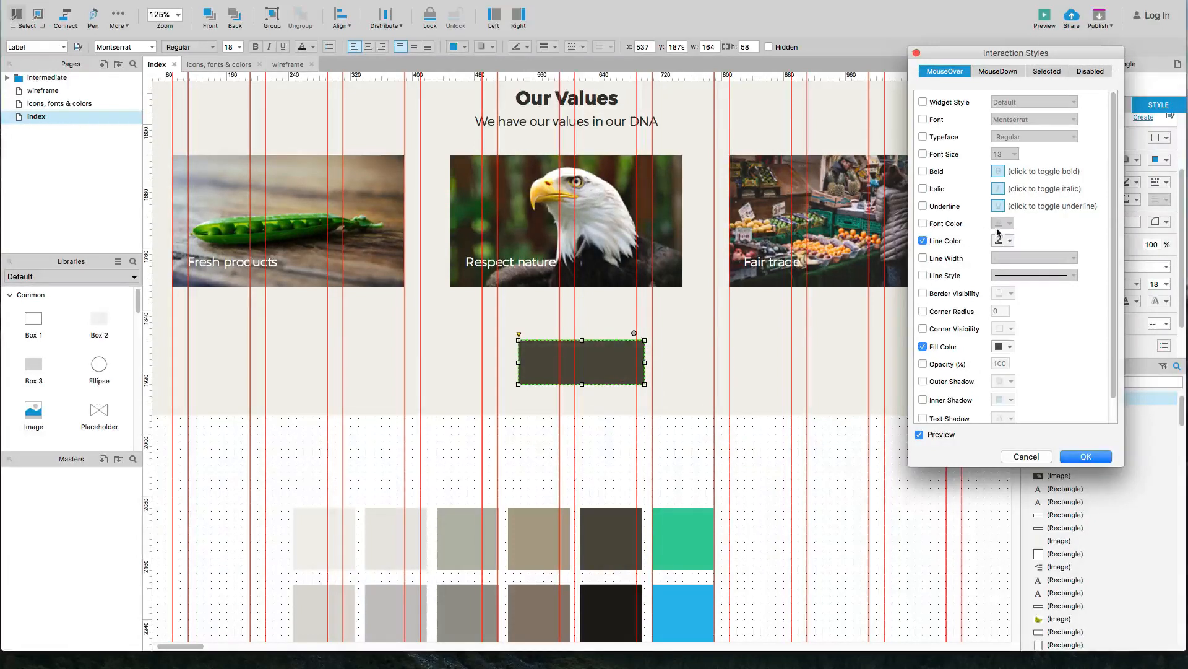
{"action": "left_click", "coordinate": [923, 223]}
{"action": "left_click", "coordinate": [1007, 224]}
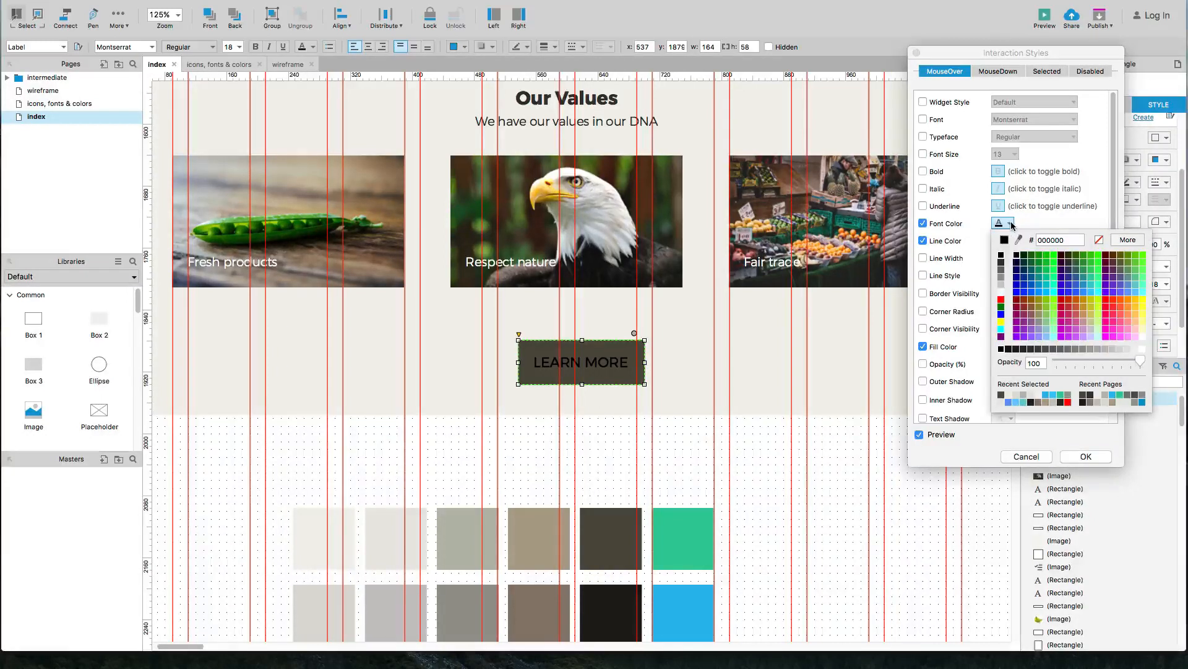
{"action": "left_click", "coordinate": [1002, 295]}
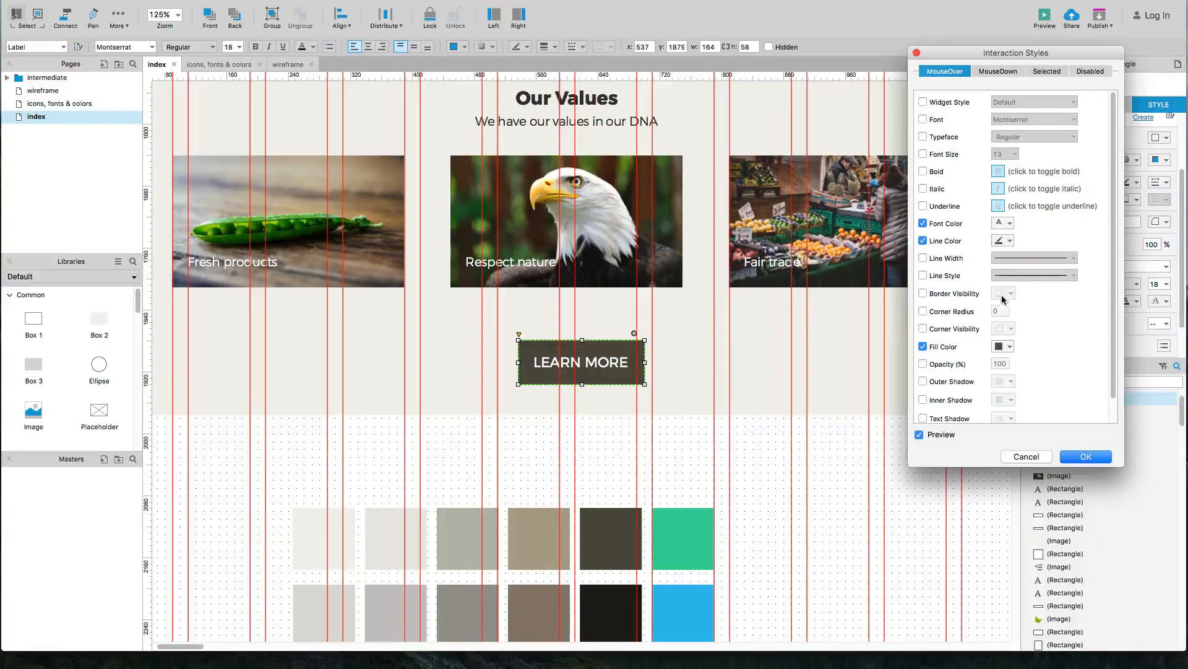
{"action": "left_click", "coordinate": [1084, 458]}
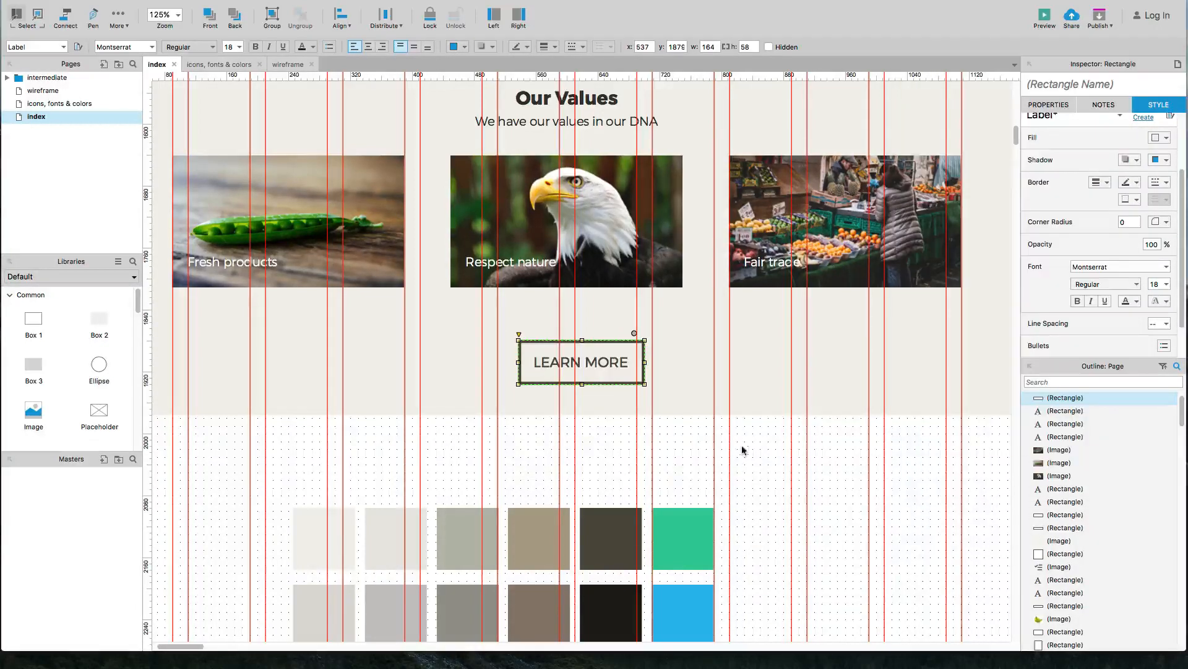
Step: Centre the LEARN MORE button horizontally on the Our Values background
{"action": "key", "text": "super+minus"}
{"action": "key", "text": "super+minus"}
{"action": "left_click", "coordinate": [511, 404]}
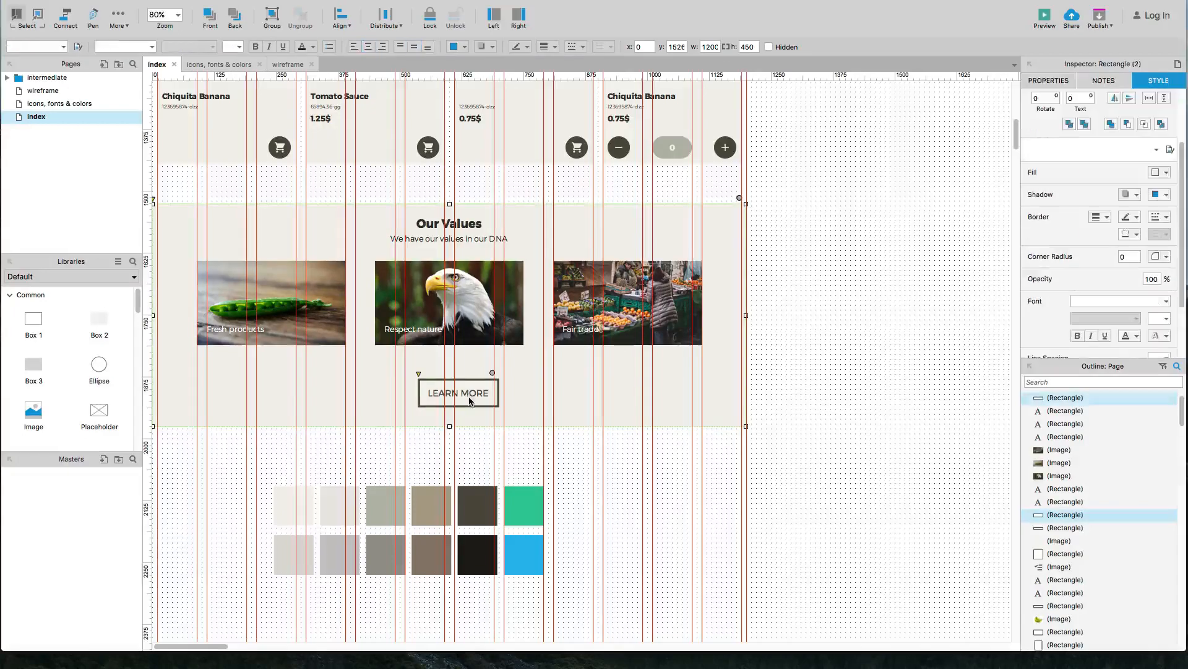
{"action": "key", "text": "alt+super+c"}
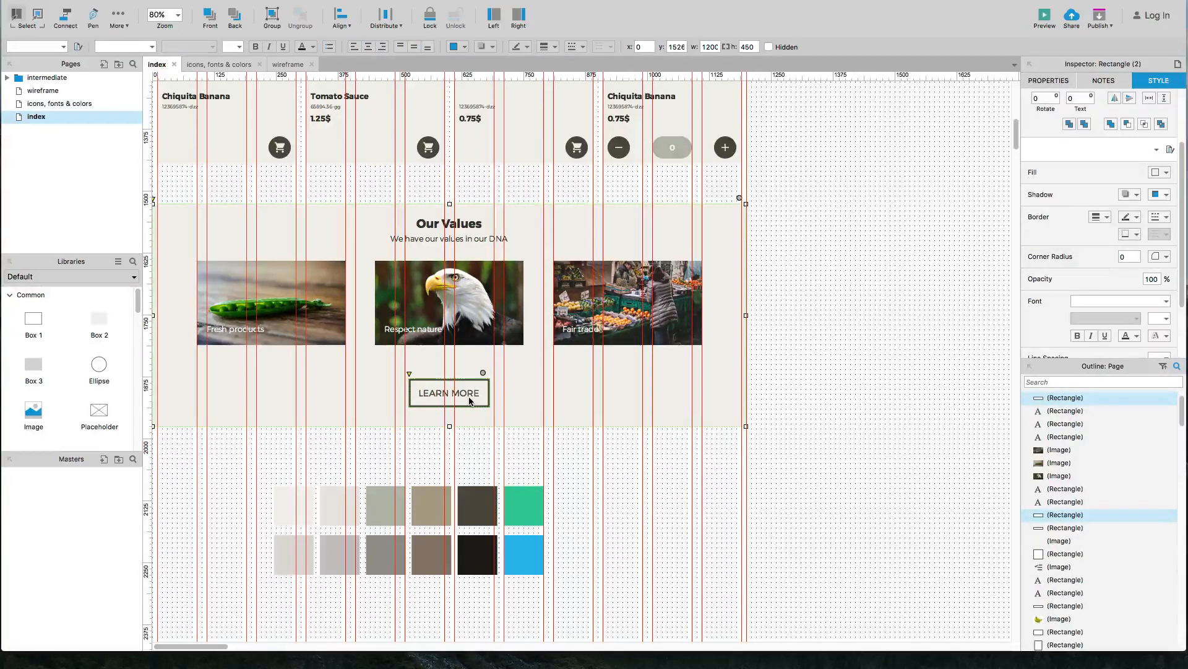
{"action": "left_click", "coordinate": [467, 448]}
Step: Place a Paragraph widget below the pea pod image, aligned with its edge at x 90, y 1831
{"action": "scroll", "coordinate": [466, 448], "scroll_direction": "down", "scroll_amount": 3}
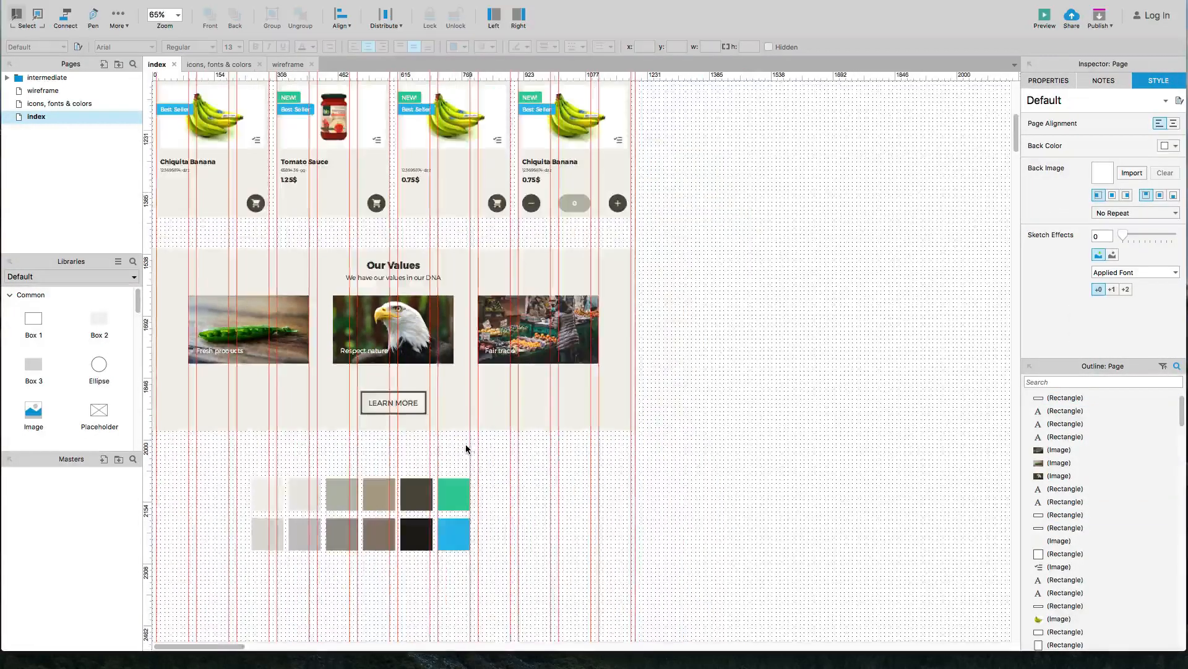
{"action": "scroll", "coordinate": [385, 440], "scroll_direction": "down", "scroll_amount": 1}
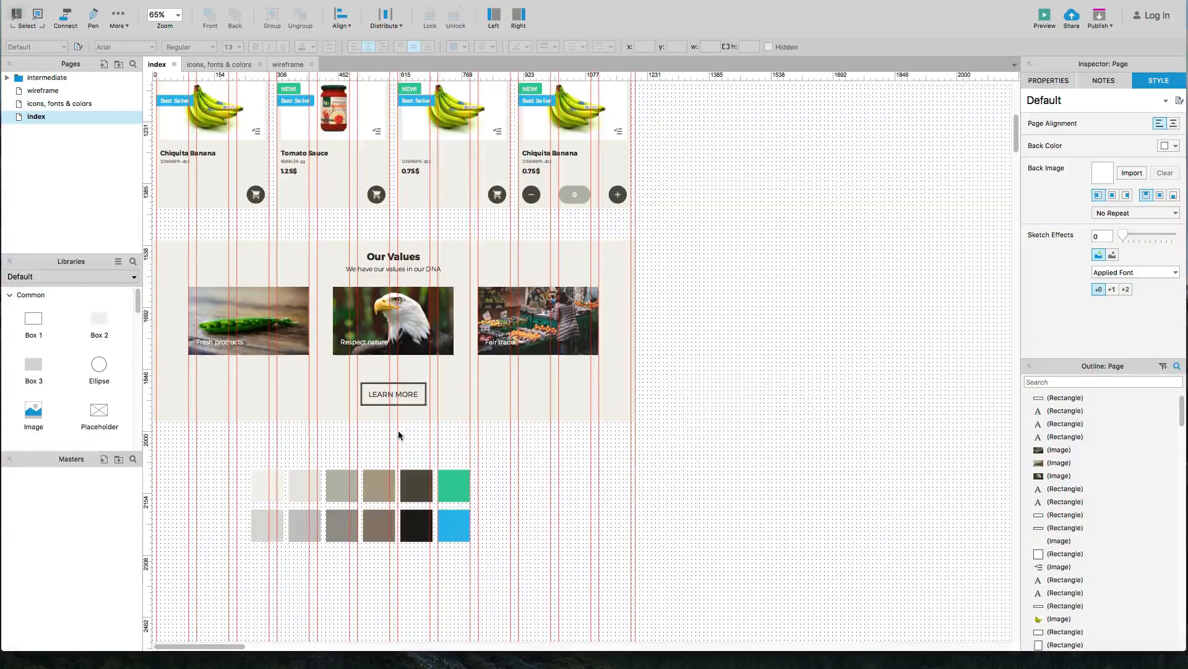
{"action": "scroll", "coordinate": [175, 377], "scroll_direction": "up", "scroll_amount": 2}
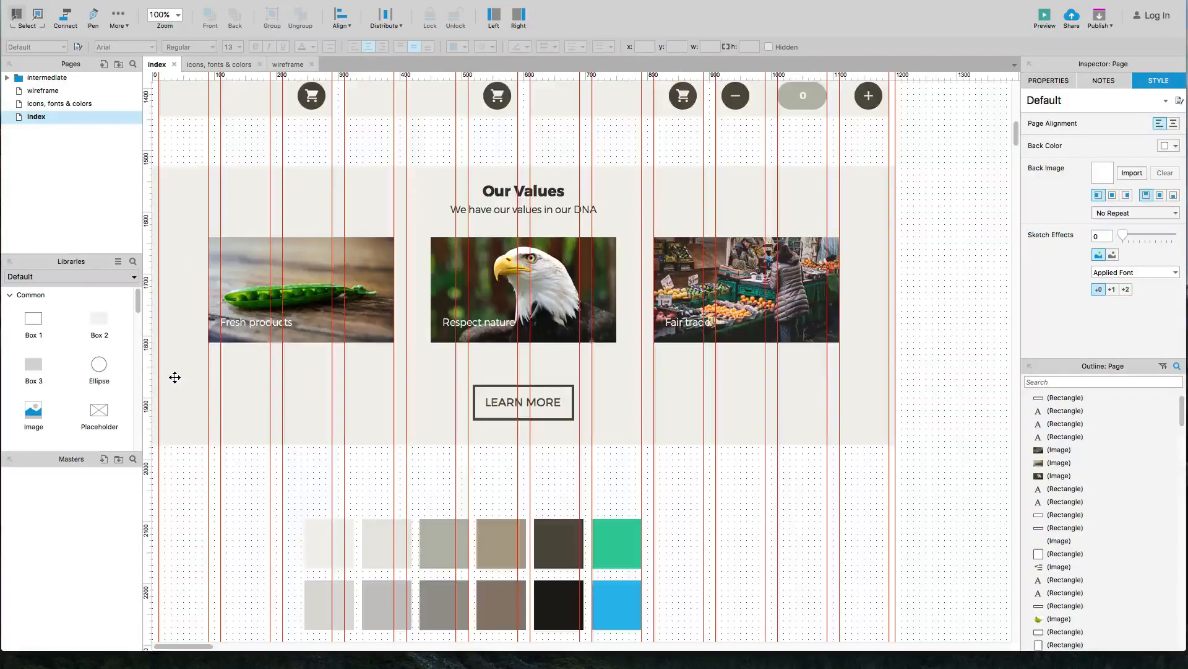
{"action": "left_click_drag", "start_coordinate": [247, 468], "coordinate": [258, 473]}
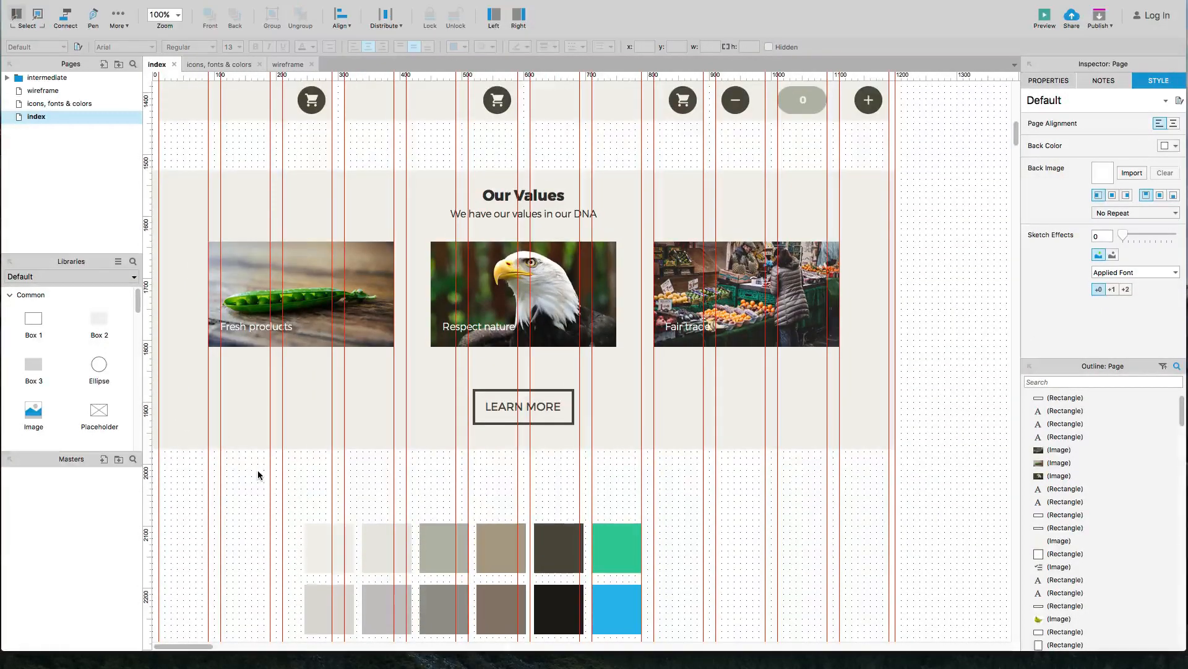
{"action": "scroll", "coordinate": [64, 410], "scroll_direction": "down", "scroll_amount": 5}
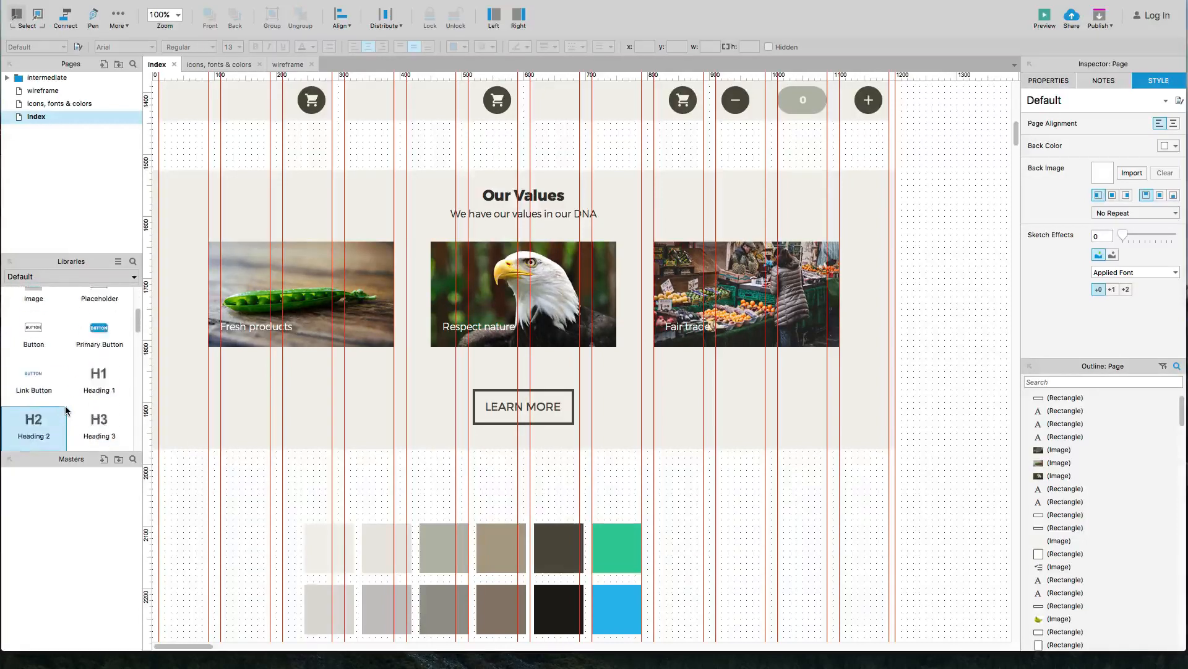
{"action": "scroll", "coordinate": [66, 410], "scroll_direction": "down", "scroll_amount": 1}
{"action": "left_click_drag", "start_coordinate": [99, 408], "coordinate": [209, 360]}
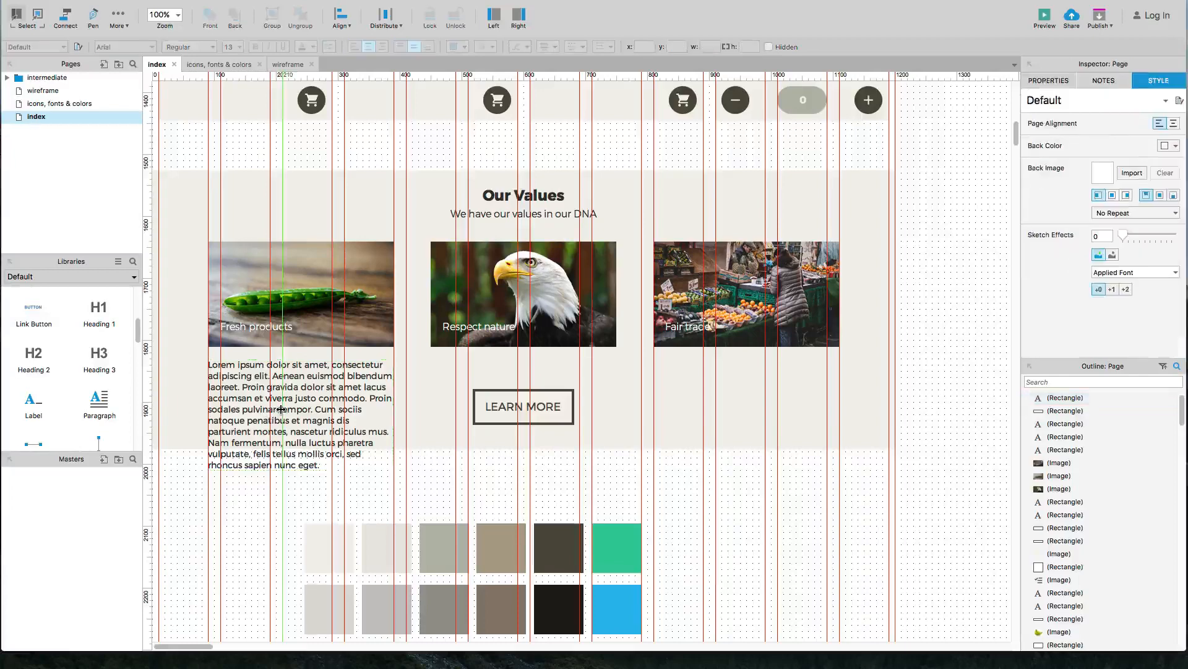
Step: Trim the paragraph below the pea pod image so it ends at "laoreet.", keeping the removed text copied
{"action": "double_click", "coordinate": [301, 388]}
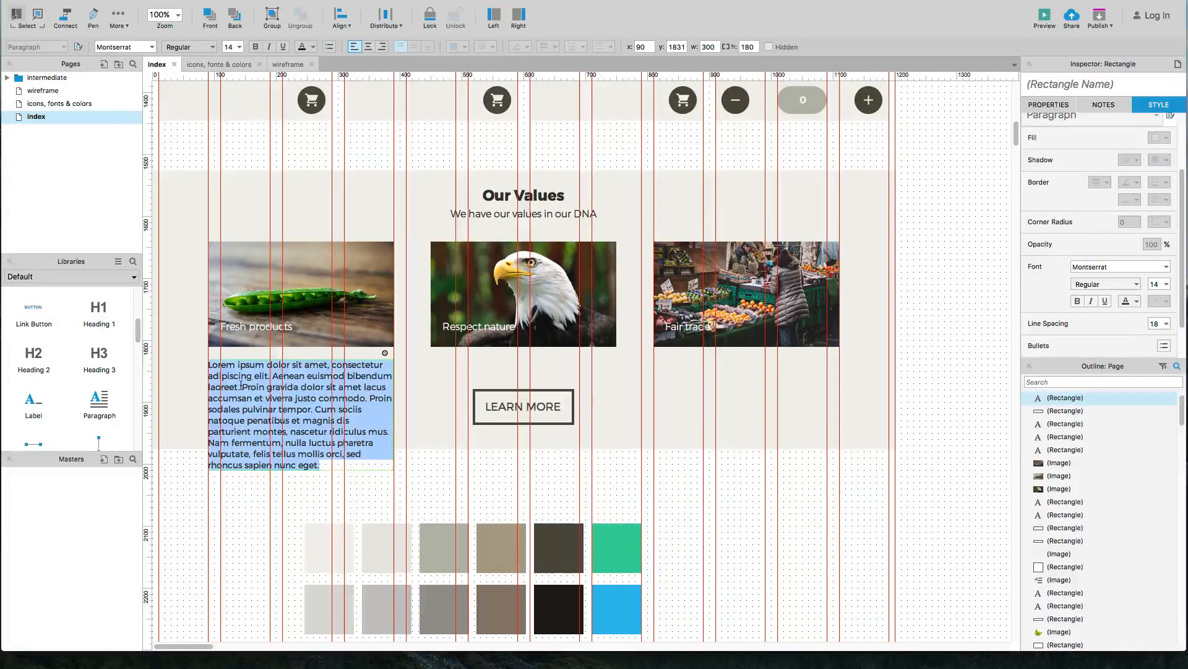
{"action": "left_click_drag", "start_coordinate": [242, 386], "coordinate": [343, 482]}
{"action": "key", "text": "ctrl+c"}
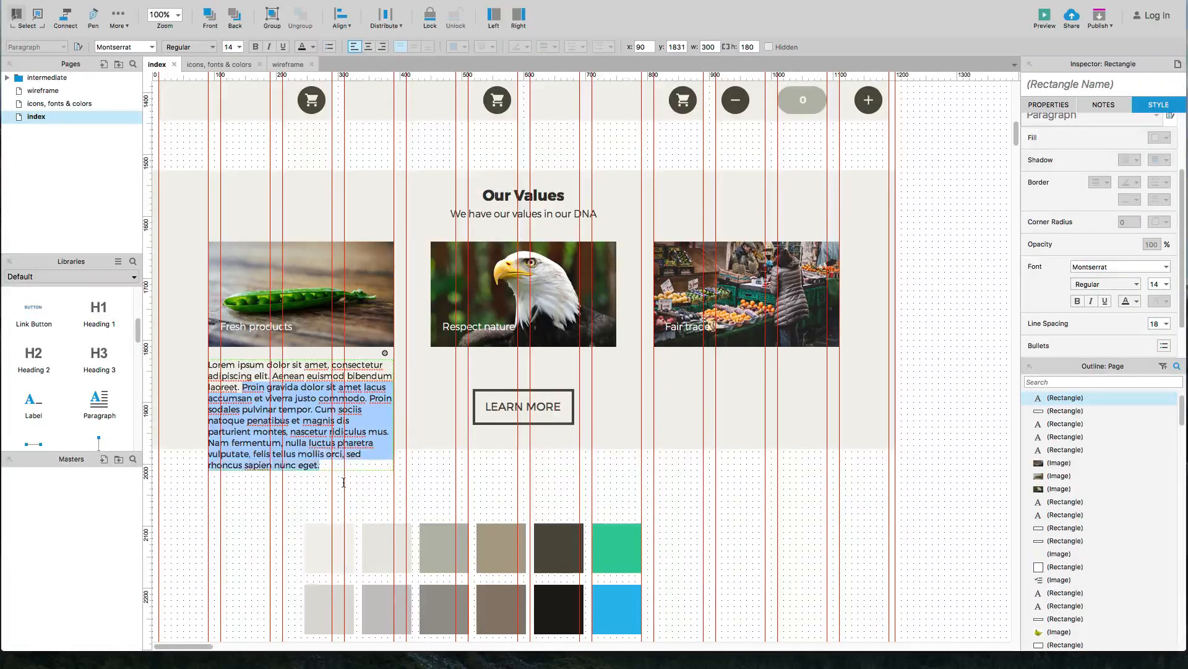
{"action": "key", "text": "BackSpace"}
{"action": "left_click", "coordinate": [262, 493]}
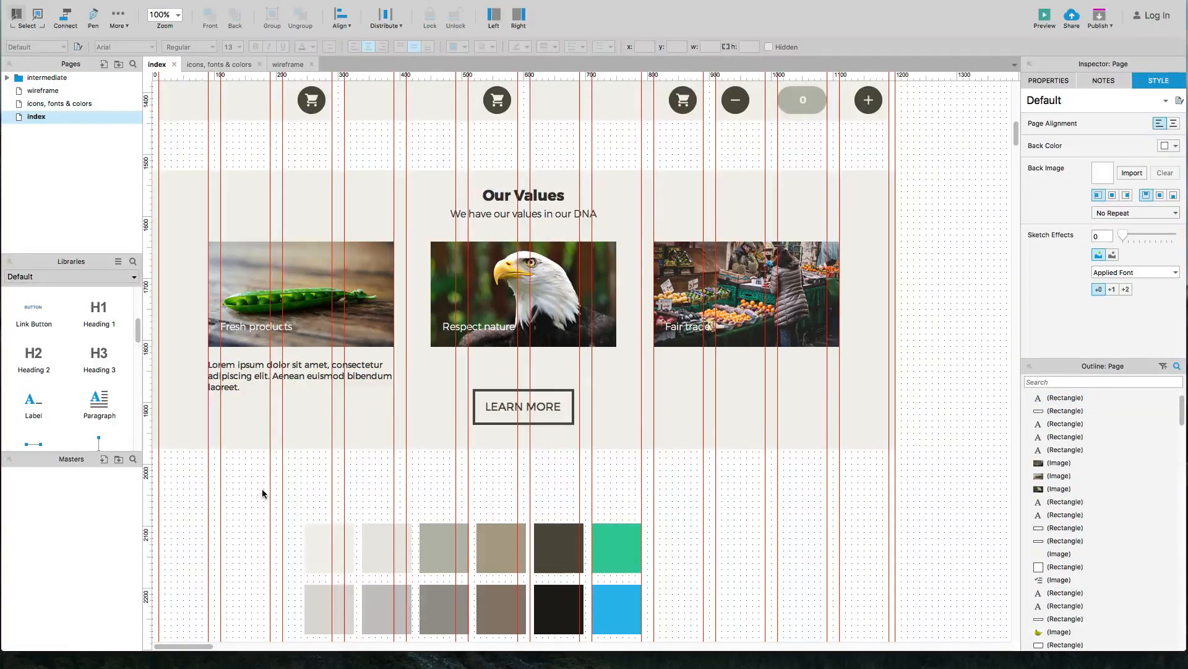
Step: Set the Our Values background's height to 500
{"action": "left_click", "coordinate": [416, 444]}
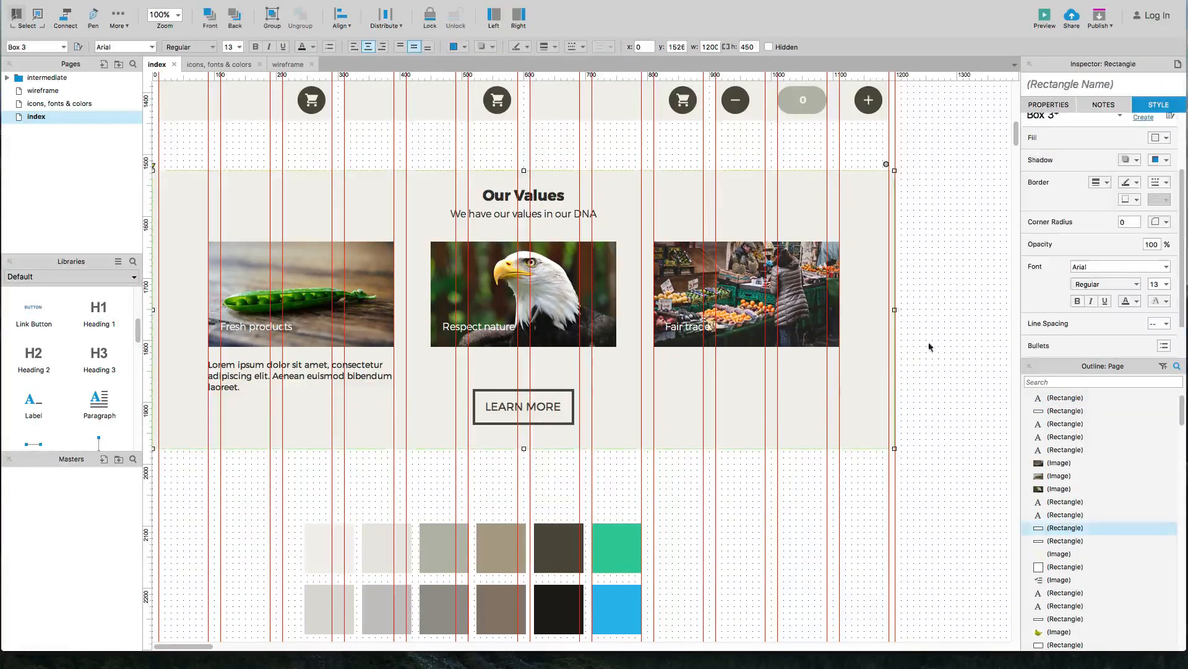
{"action": "scroll", "coordinate": [1089, 241], "scroll_direction": "up", "scroll_amount": 3}
{"action": "double_click", "coordinate": [1156, 144]}
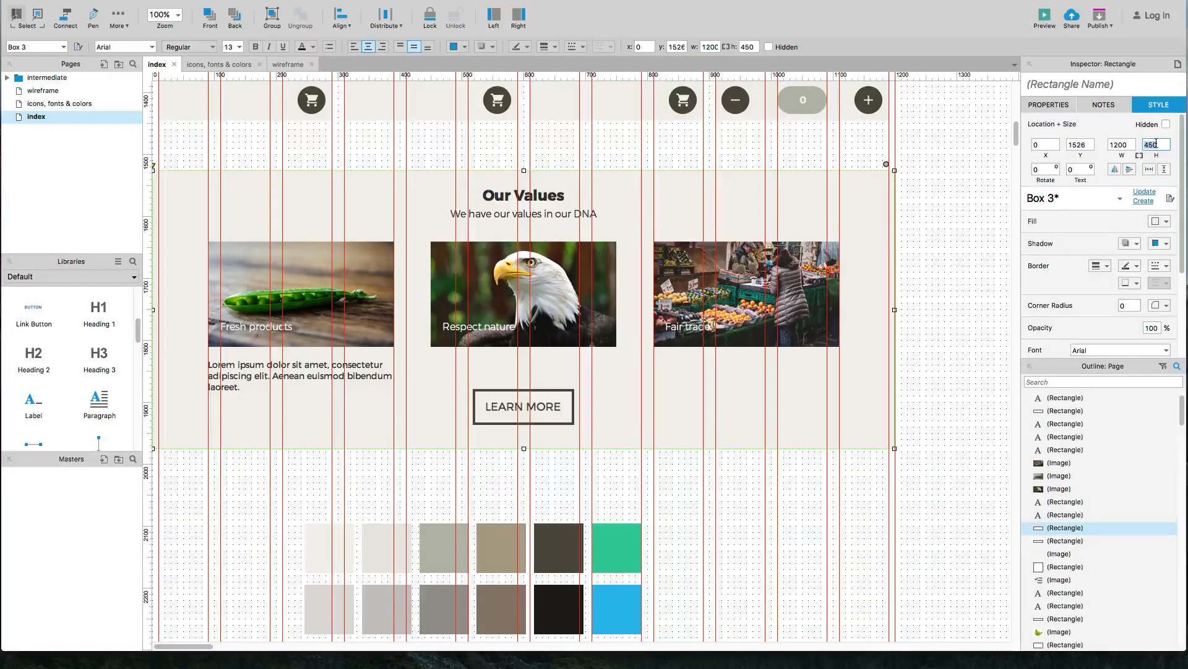
{"action": "type", "text": "500"}
{"action": "key", "text": "Return"}
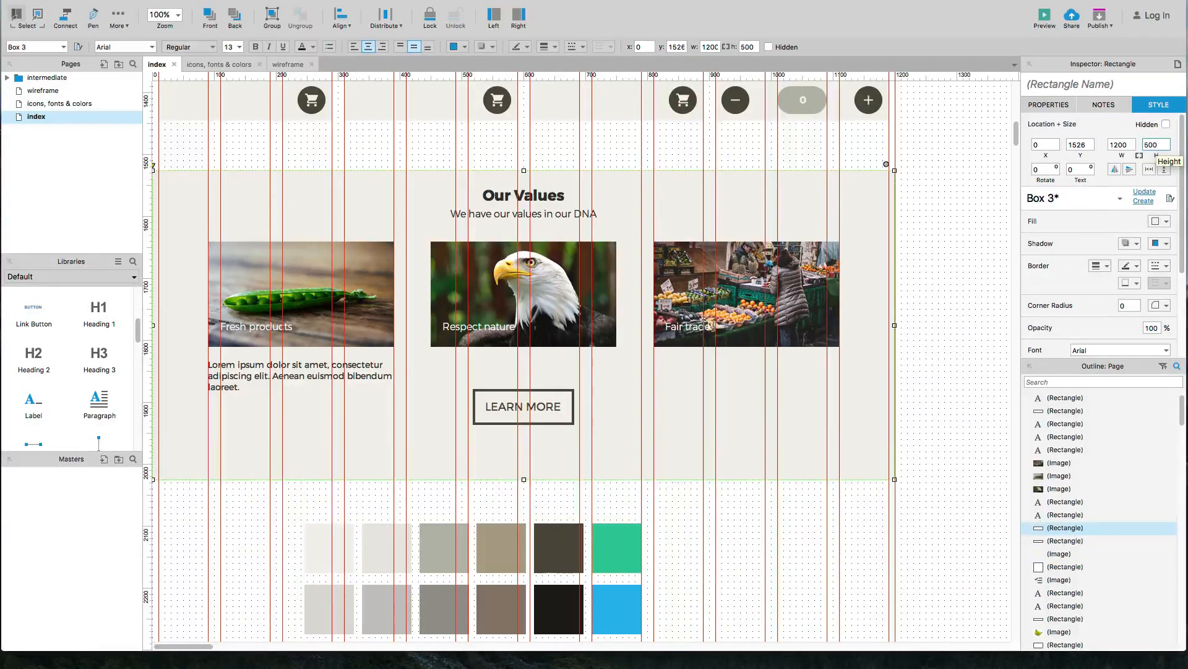
Step: Move the LEARN MORE button straight down to y 1931
{"action": "left_click", "coordinate": [537, 409]}
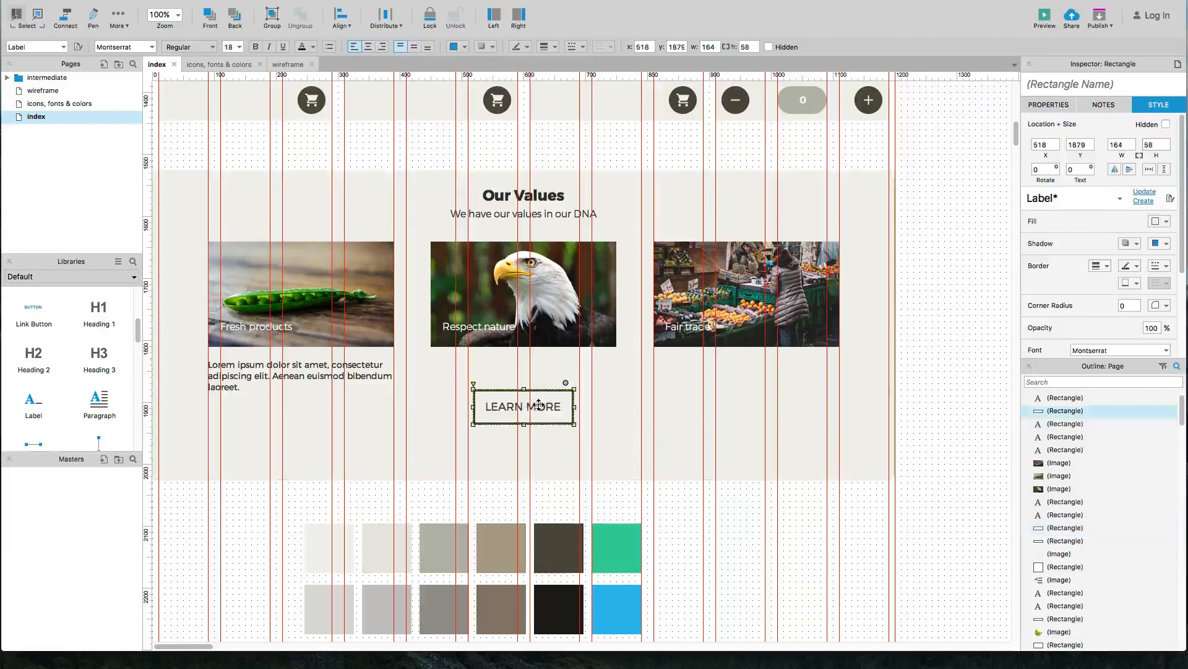
{"action": "left_click_drag", "start_coordinate": [541, 414], "coordinate": [543, 446]}
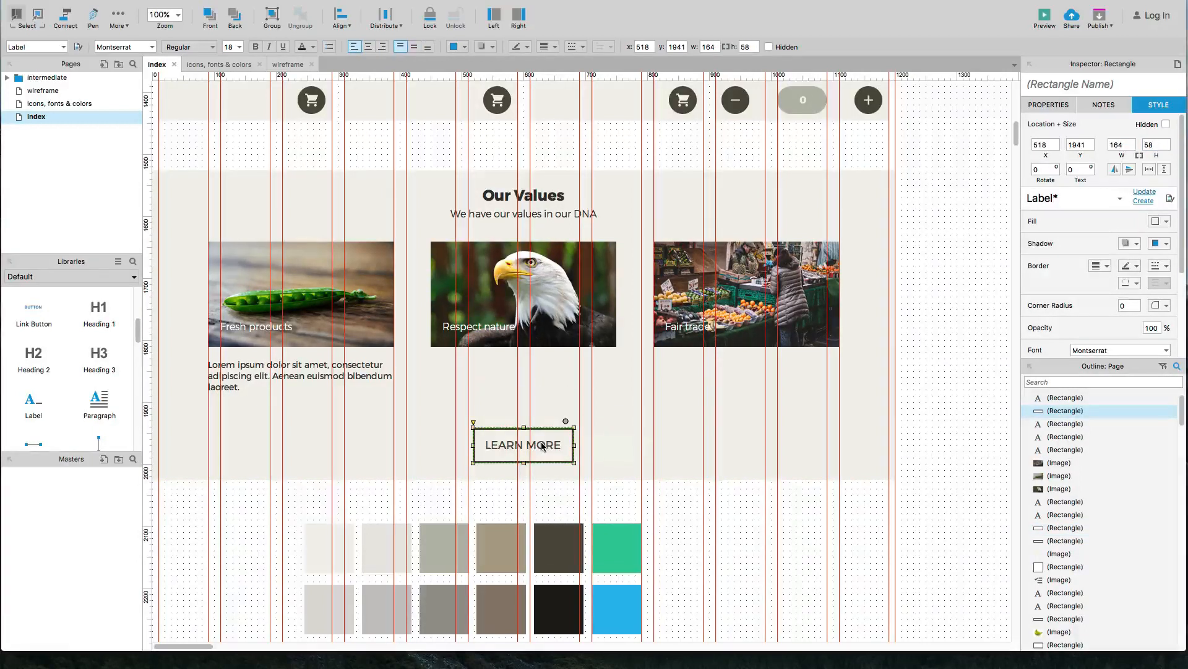
{"action": "key", "text": "shift+Up"}
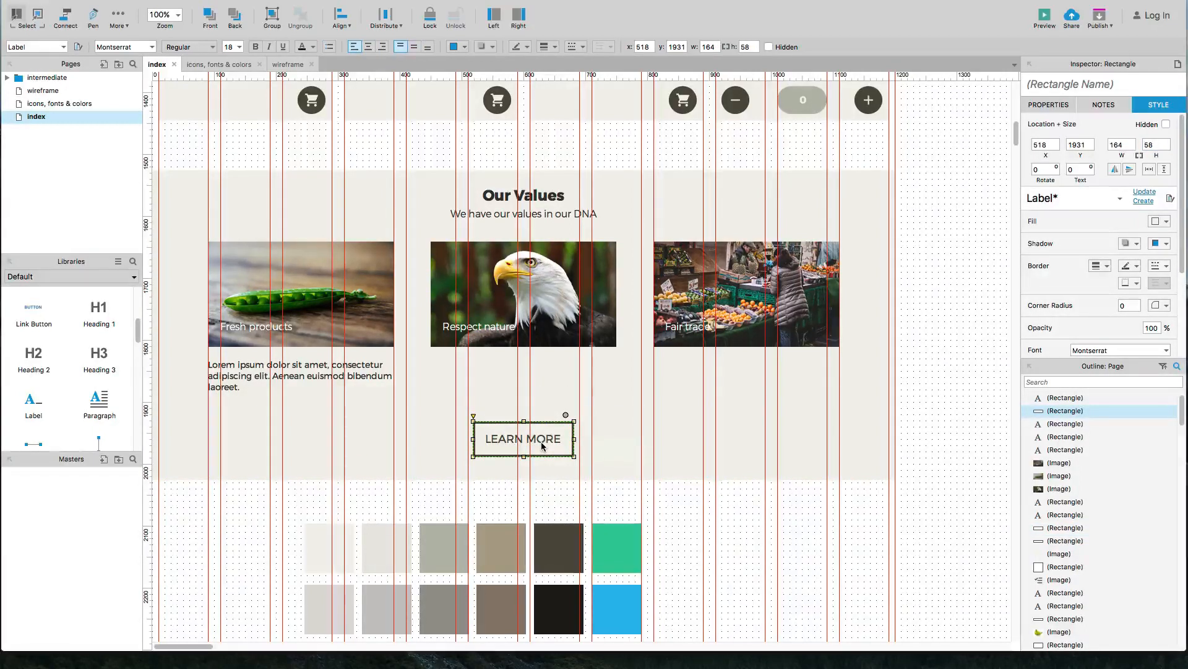
Step: Copy the paragraph below the eagle and market images, and replace the market copy's text with the copied "Proin gravida" passage
{"action": "left_click_drag", "start_coordinate": [307, 368], "coordinate": [706, 380]}
{"action": "double_click", "coordinate": [682, 370]}
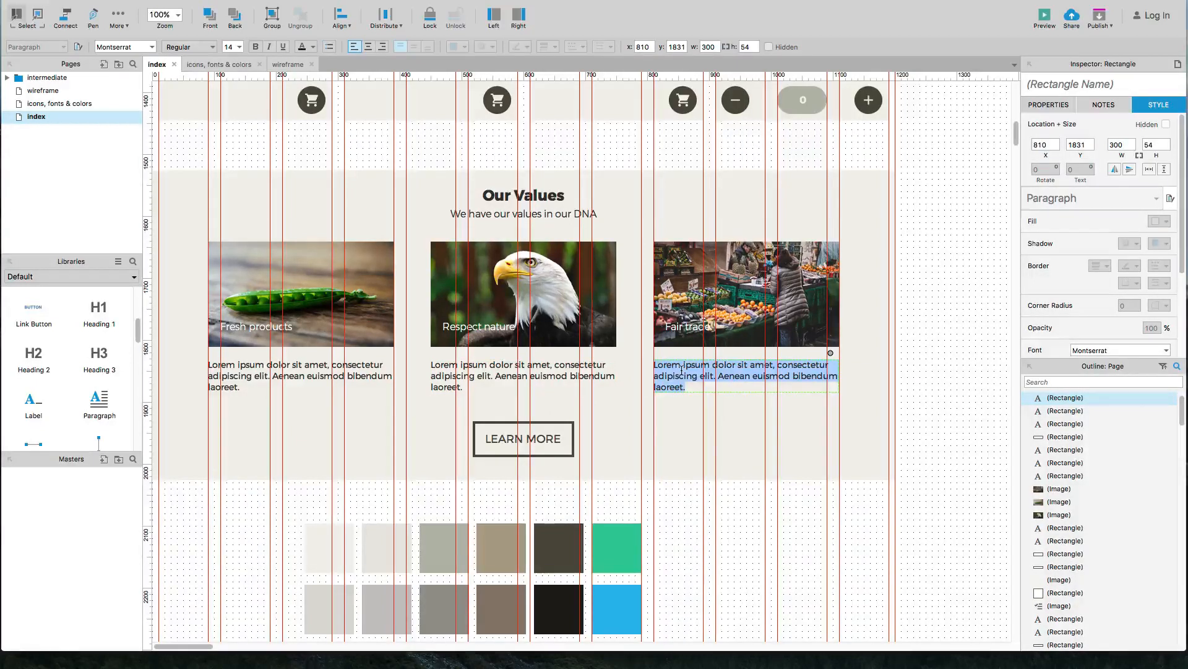
{"action": "key", "text": "ctrl+v"}
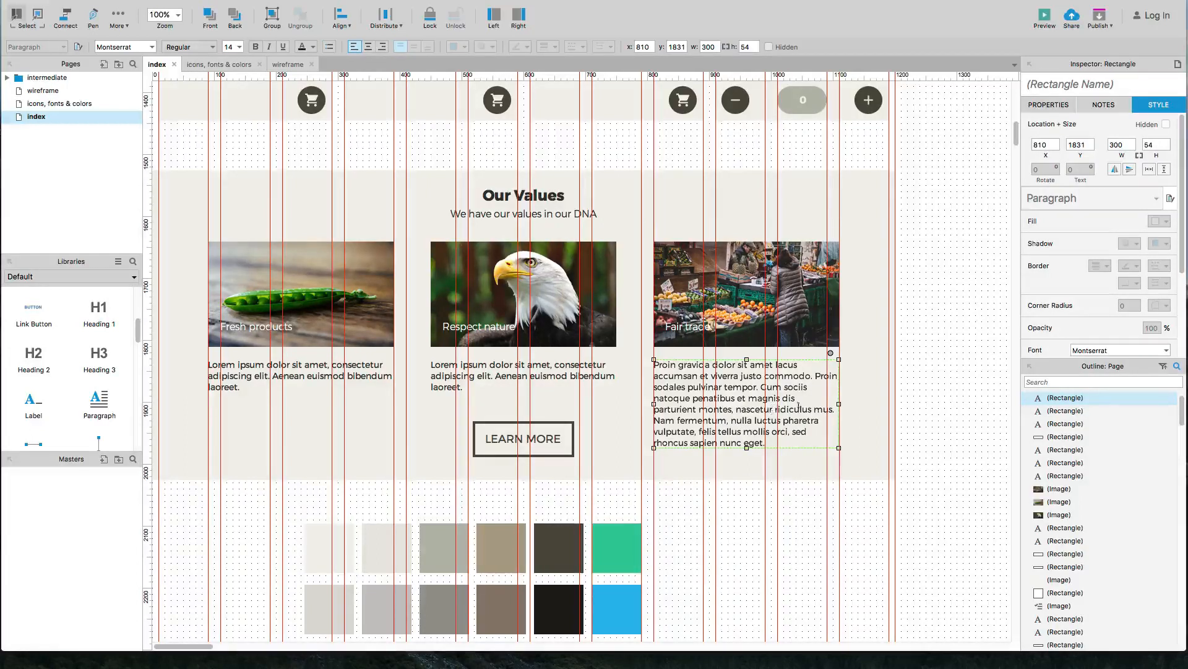
Step: Trim the market paragraph to "Cum sociis natoque penatibus et magnis dis parturient montes, nascetur ridiculus mus. Nam fermentum."
{"action": "left_click_drag", "start_coordinate": [760, 386], "coordinate": [633, 365]}
{"action": "key", "text": "BackSpace"}
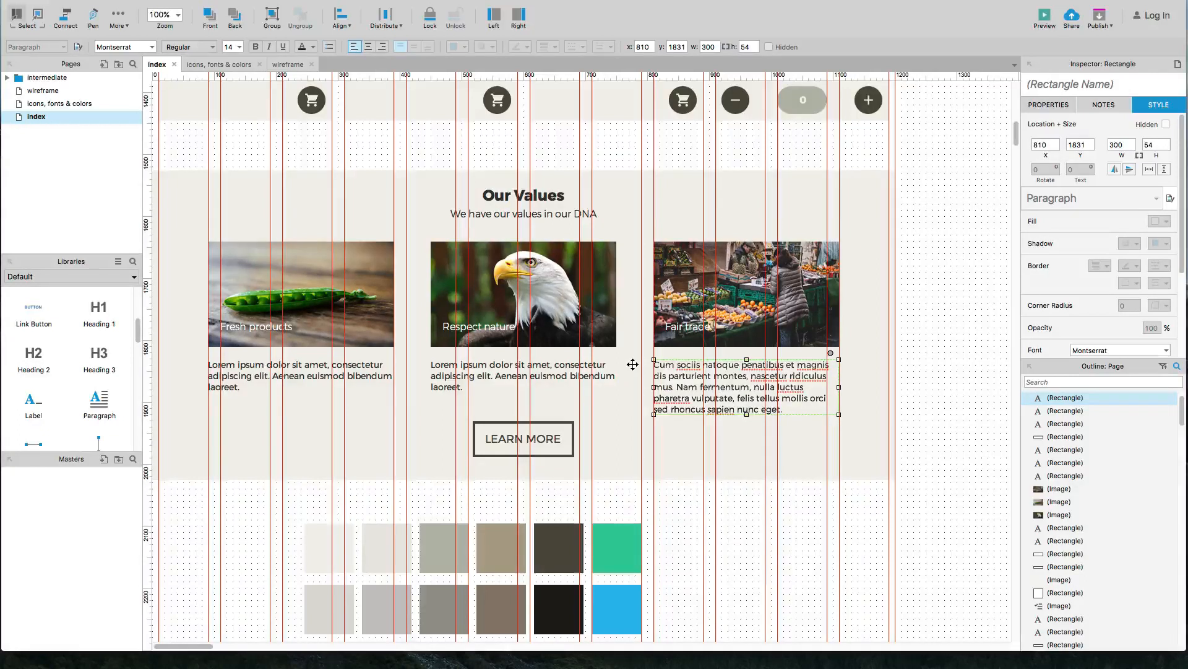
{"action": "left_click_drag", "start_coordinate": [747, 387], "coordinate": [768, 449]}
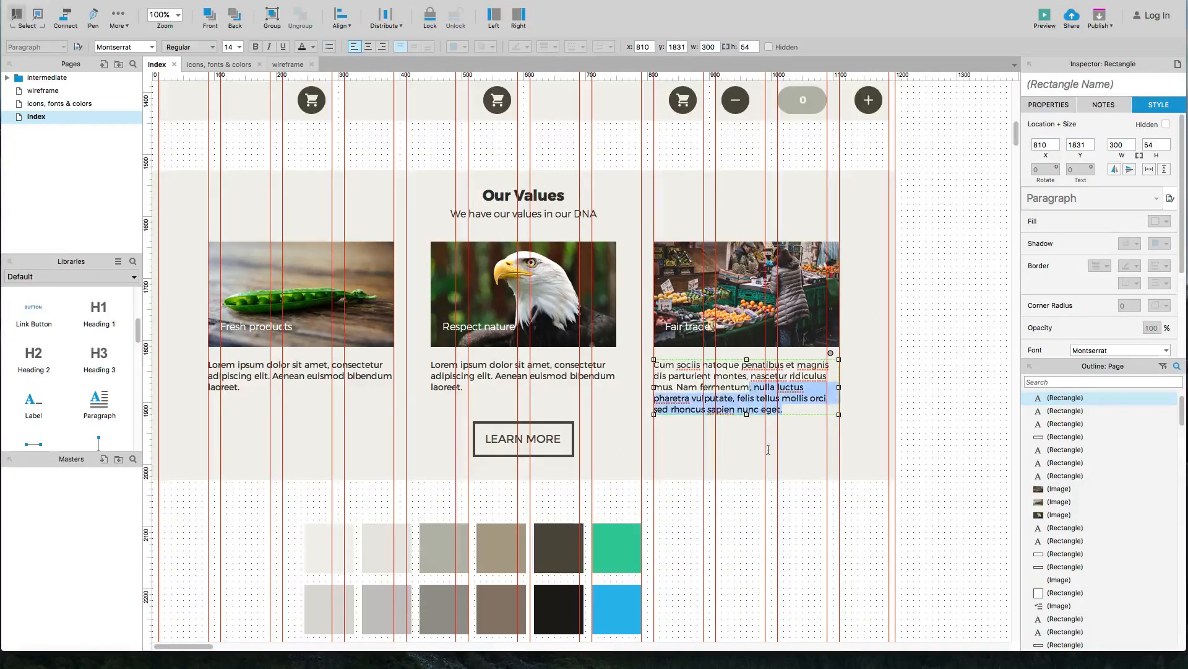
{"action": "type", "text": "."}
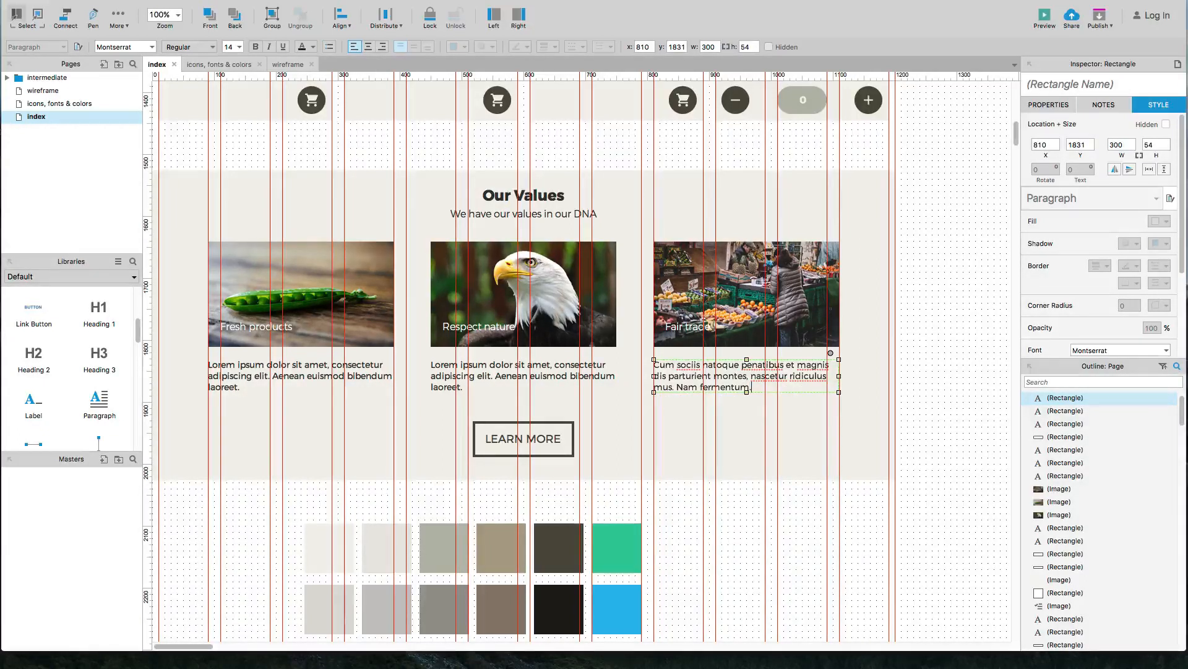
{"action": "left_click", "coordinate": [758, 522]}
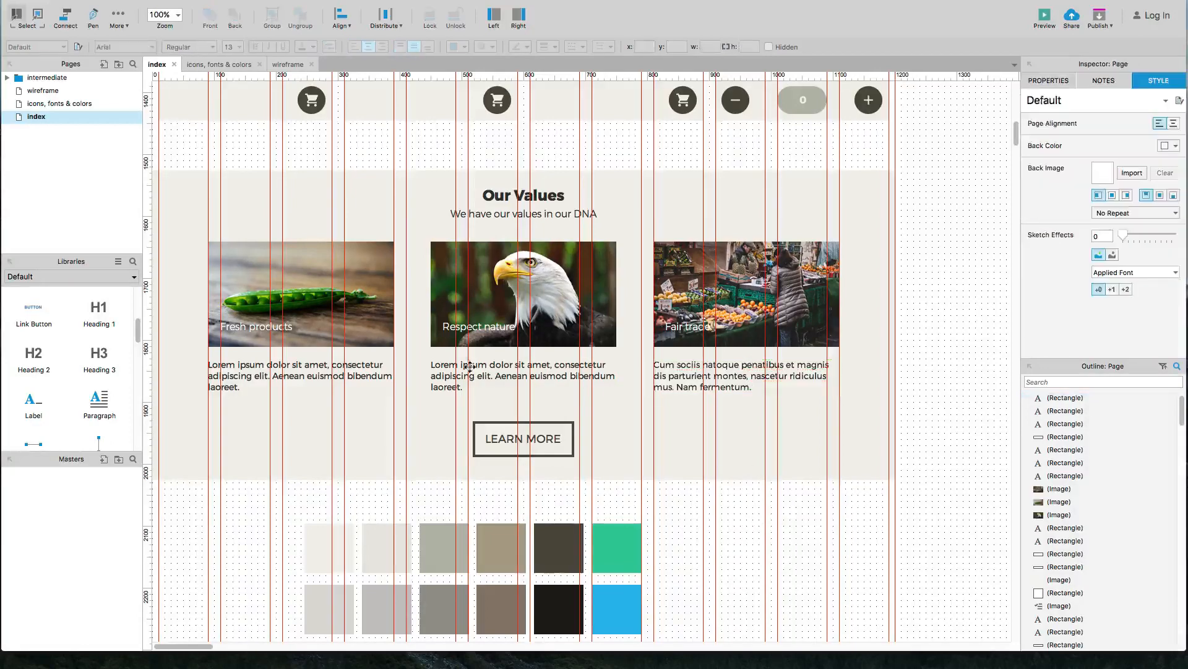
Step: Replace the eagle paragraph with the copied passage and cut its beginning so that it starts with "Magnis dis parturient montes, nascetur ridiculus mus."
{"action": "left_click", "coordinate": [504, 371]}
{"action": "double_click", "coordinate": [504, 371]}
{"action": "key", "text": "super+v"}
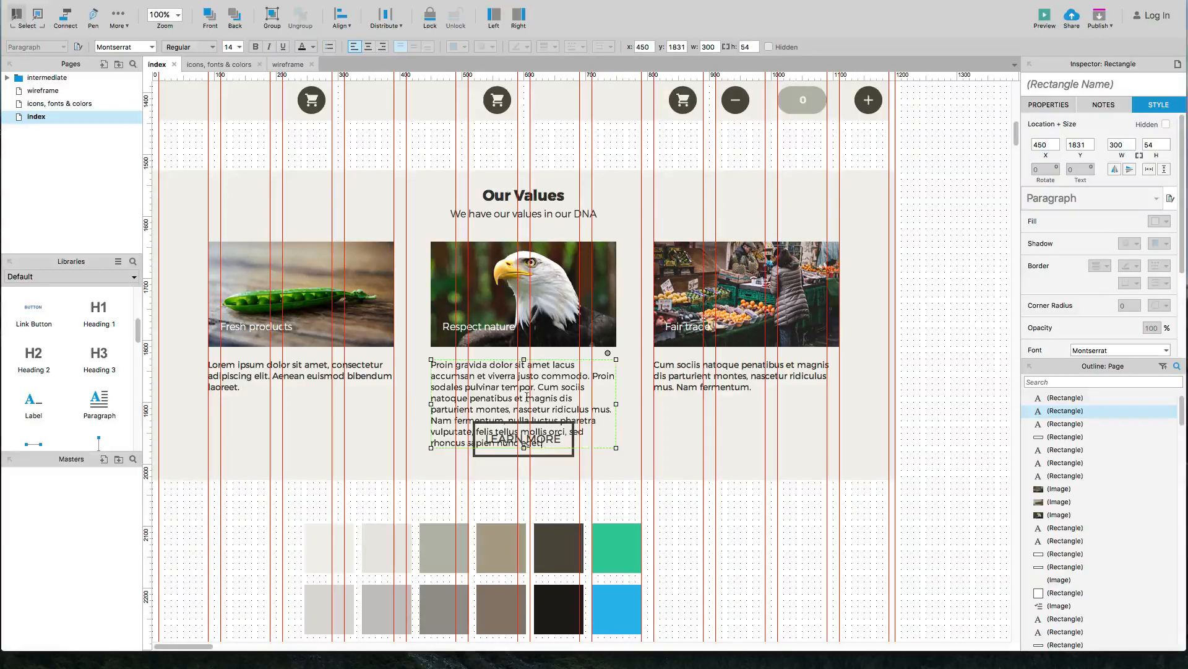
{"action": "left_click", "coordinate": [418, 356], "text": "shift"}
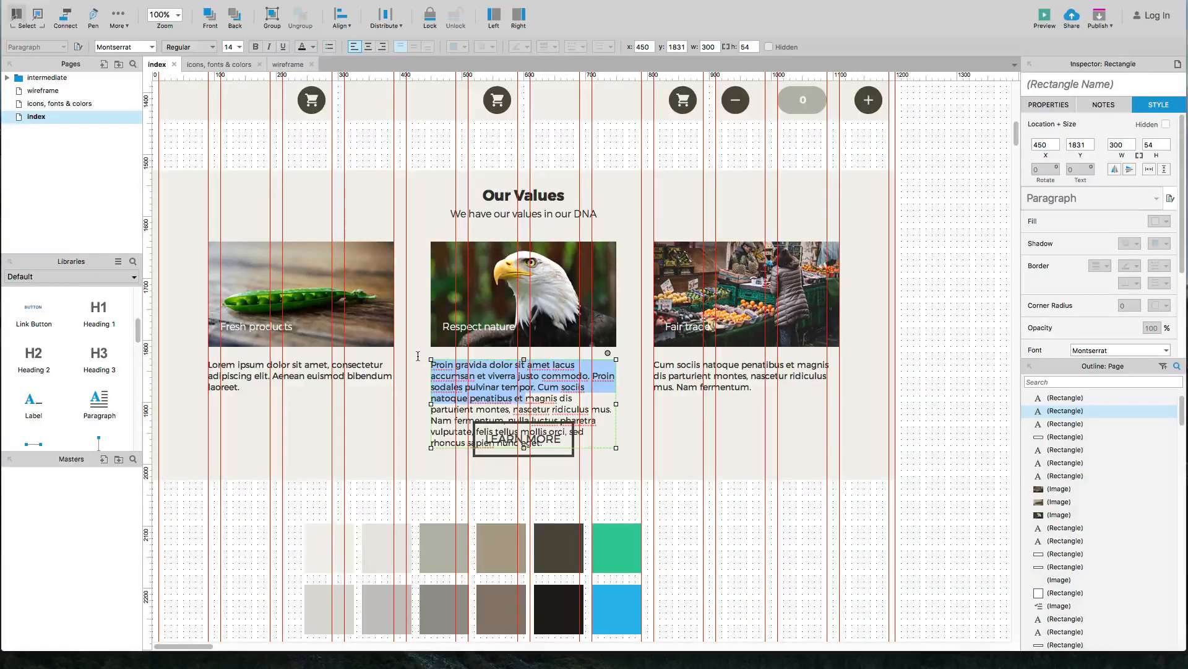
{"action": "type", "text": "M"}
{"action": "key", "text": "BackSpace"}
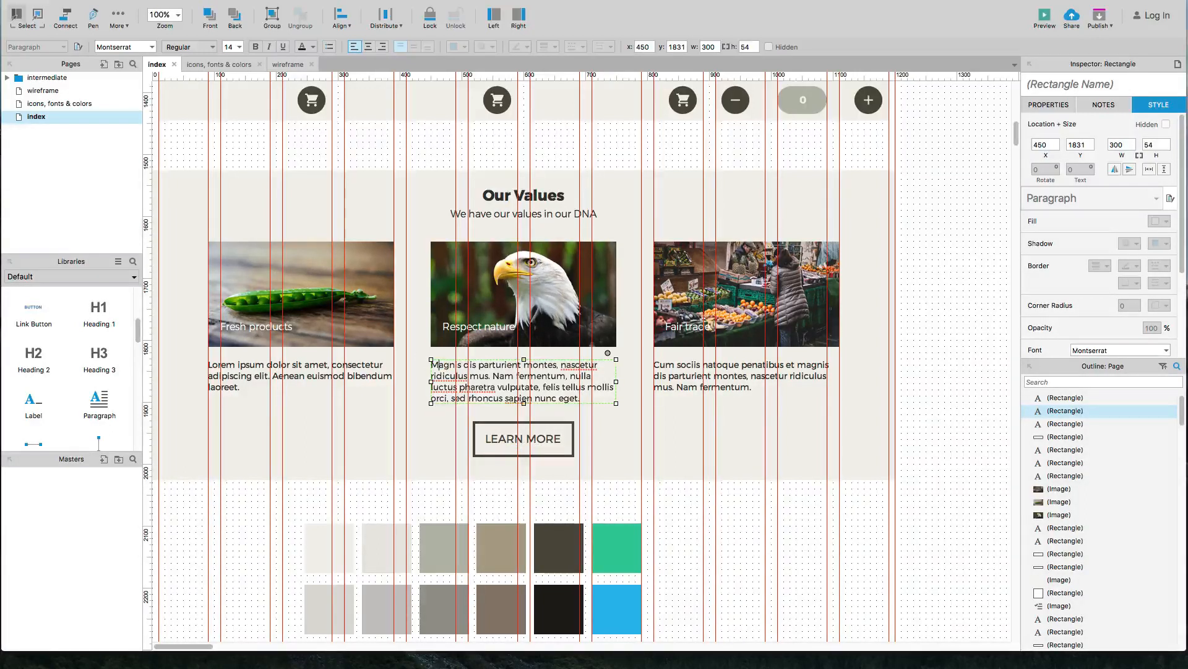
{"action": "left_click", "coordinate": [626, 505]}
Step: Set the Our Values background's height to 510 and move the LEARN MORE button straight down to y 1943
{"action": "left_click", "coordinate": [610, 465]}
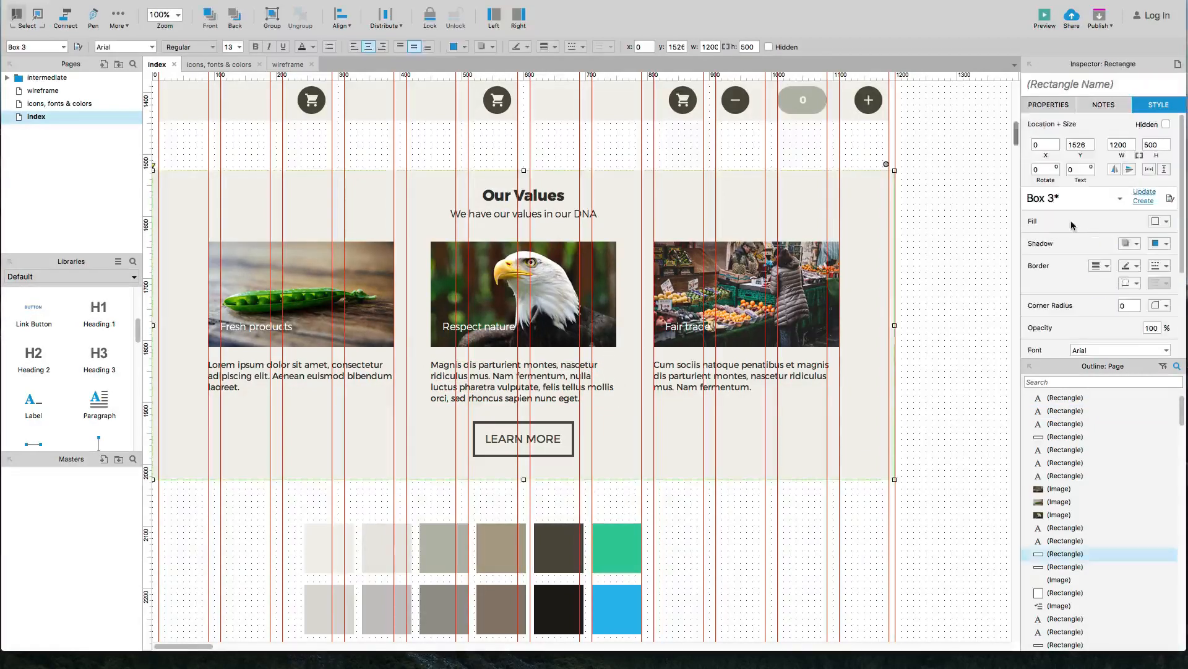
{"action": "left_click", "coordinate": [1155, 146]}
{"action": "double_click", "coordinate": [1155, 146]}
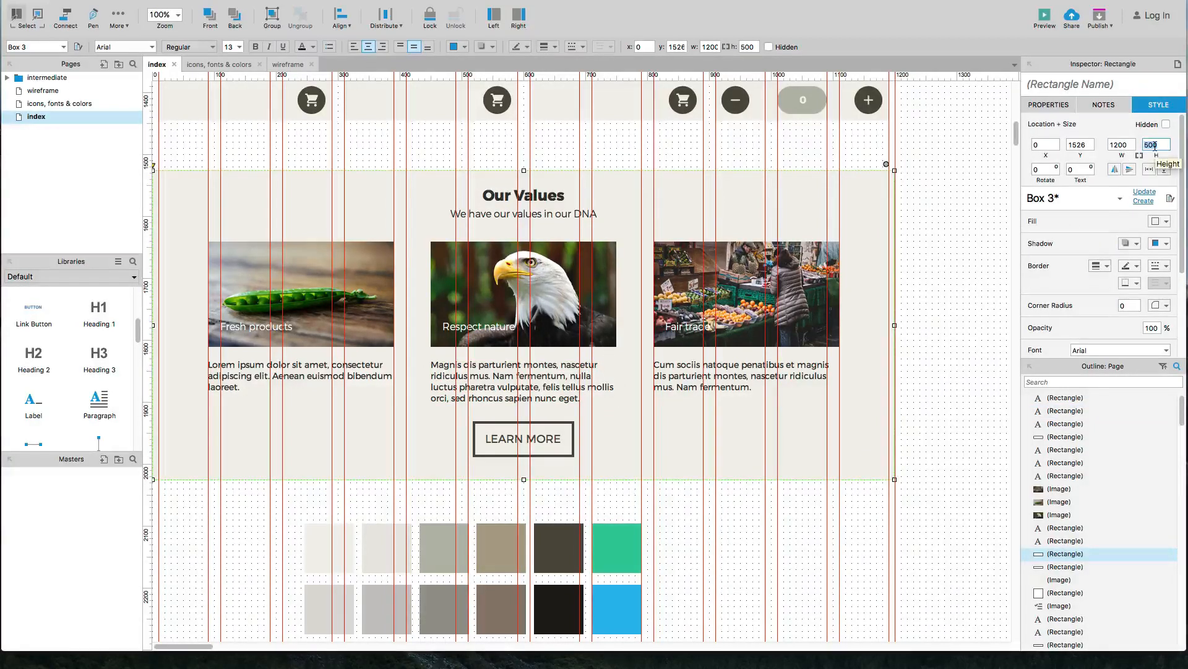
{"action": "type", "text": "510"}
{"action": "key", "text": "Return"}
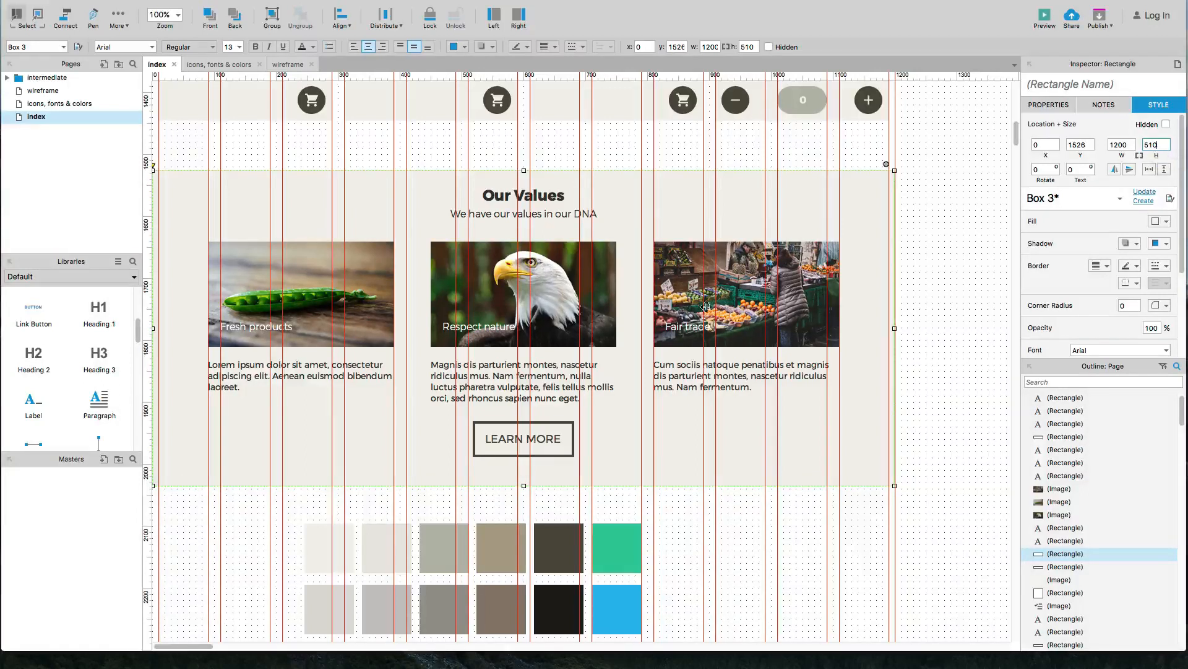
{"action": "mouse_move", "coordinate": [562, 441]}
{"action": "left_mouse_down"}
{"action": "mouse_move", "coordinate": [562, 512]}
{"action": "mouse_move", "coordinate": [562, 439]}
{"action": "left_mouse_up"}
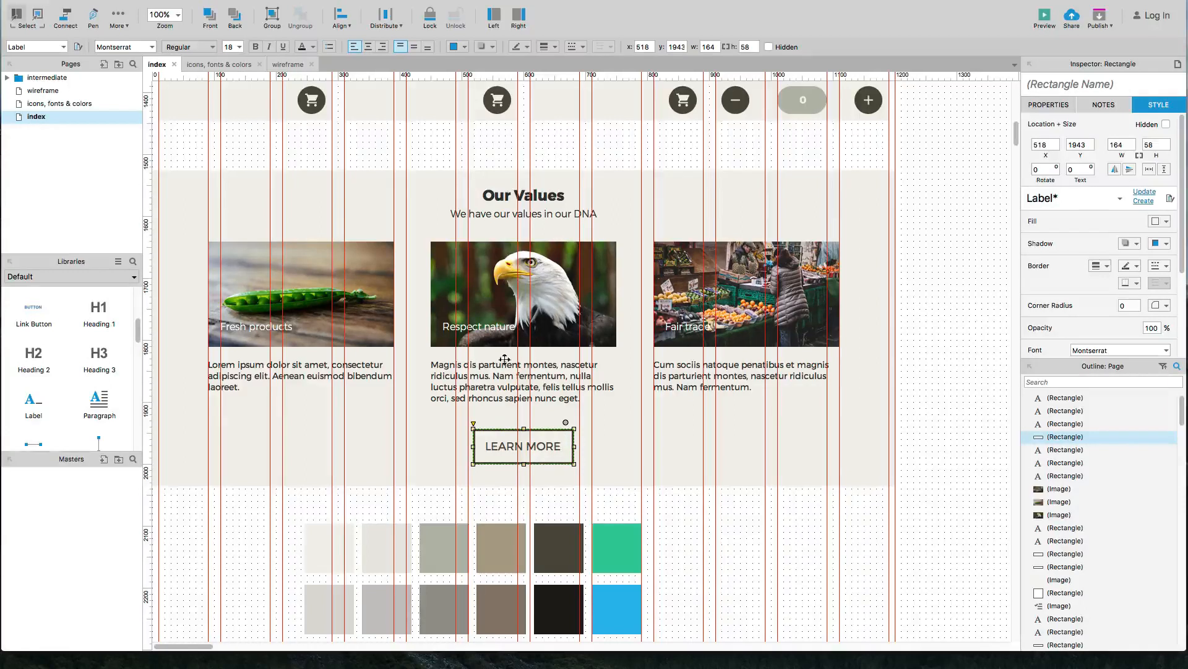
Step: Set the "We have our values in our DNA" tagline's font size to 18 and centre it horizontally on the section background
{"action": "left_click", "coordinate": [542, 218]}
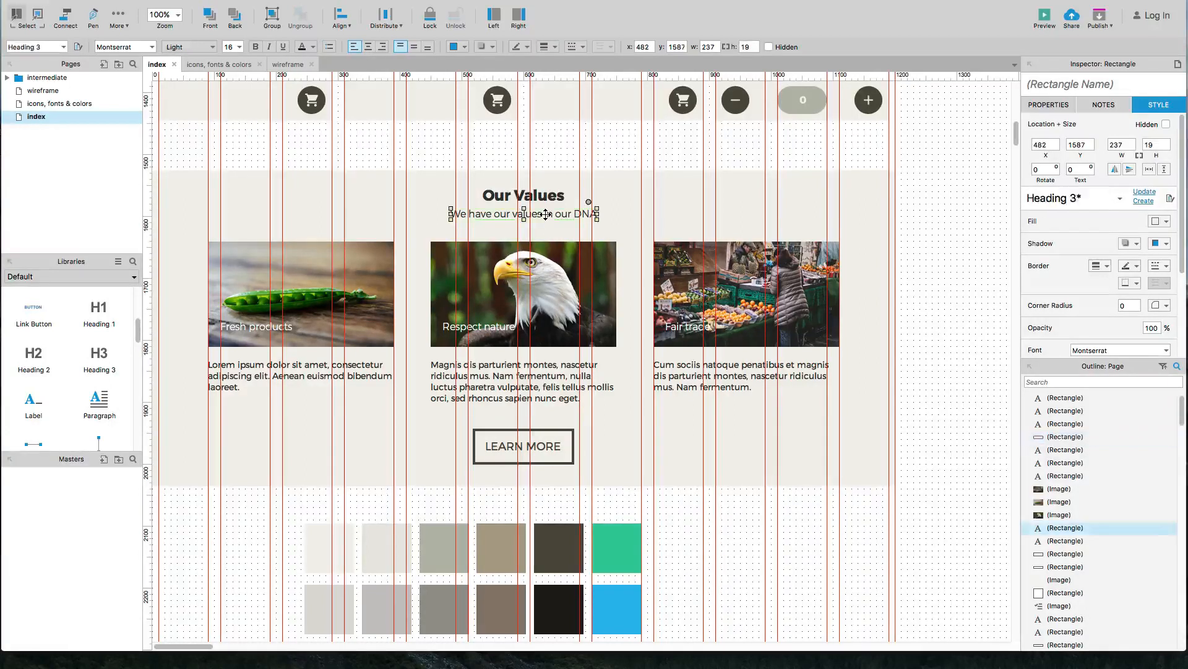
{"action": "scroll", "coordinate": [1163, 286], "scroll_direction": "down", "scroll_amount": 3}
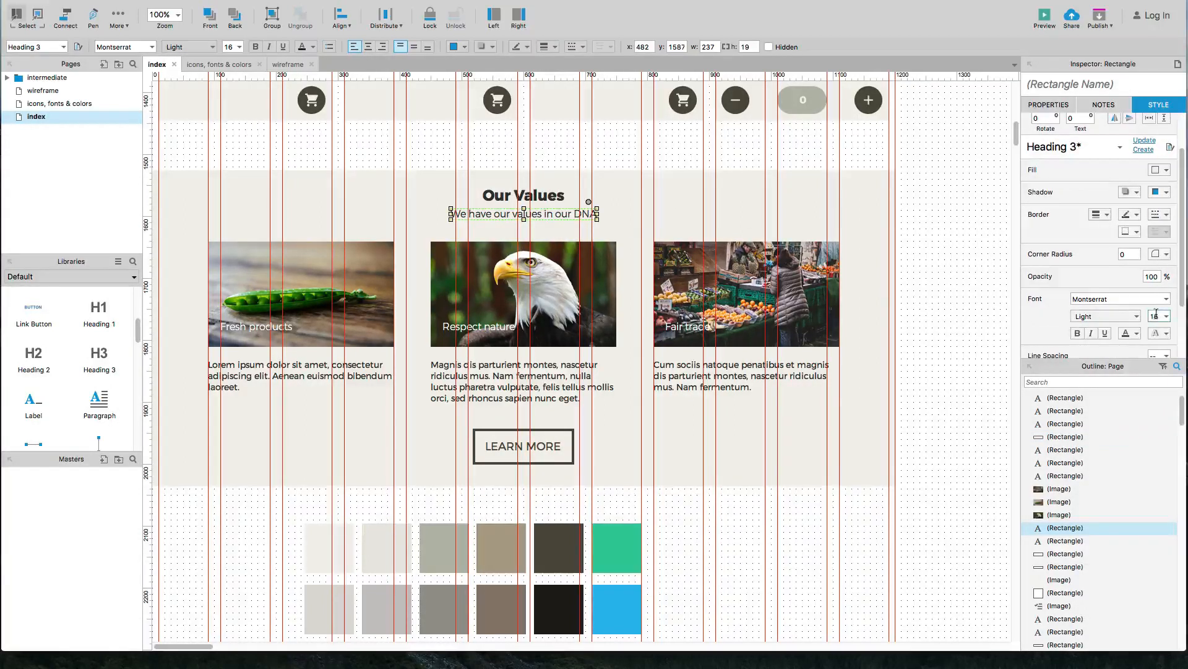
{"action": "key", "text": "Return"}
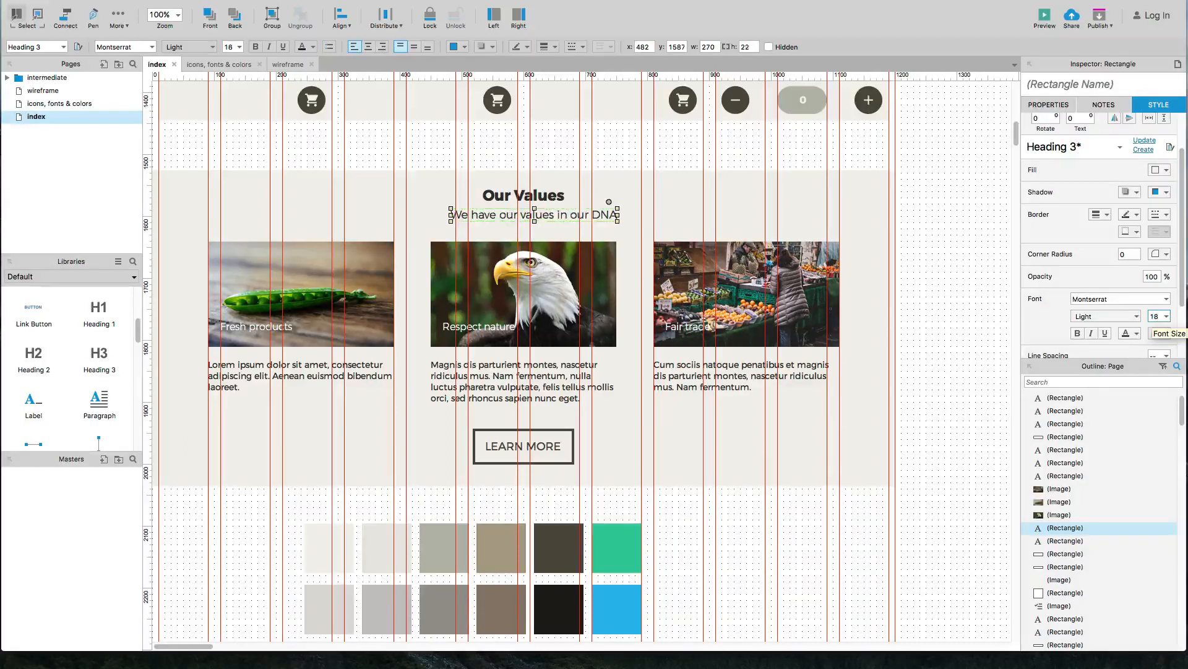
{"action": "left_click", "coordinate": [604, 206]}
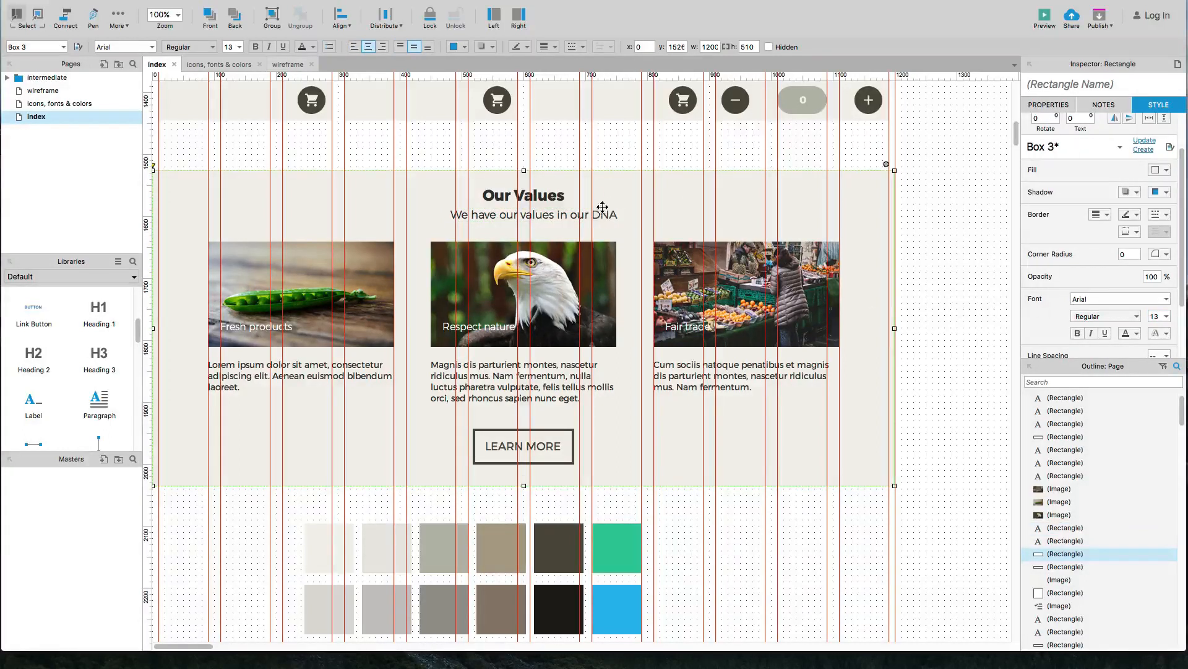
{"action": "left_click", "coordinate": [602, 216], "text": "shift"}
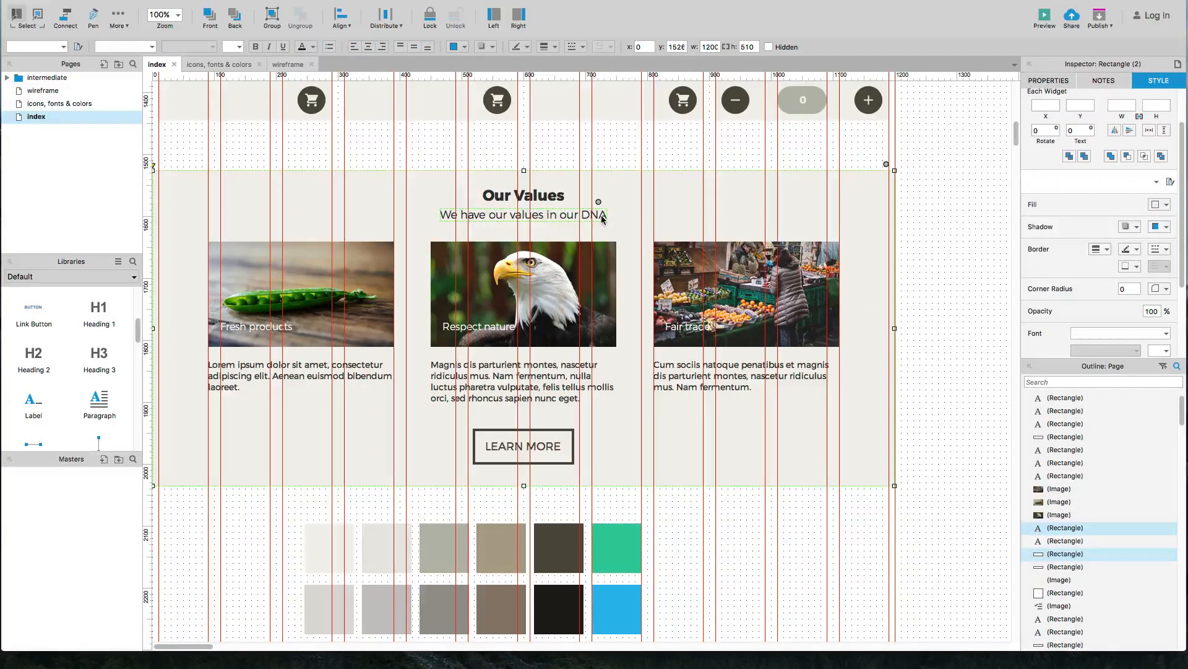
{"action": "left_click", "coordinate": [663, 563]}
Step: Move all twelve colour swatches straight down to y 2489, leaving free space below the Our Values section
{"action": "scroll", "coordinate": [662, 559], "scroll_direction": "down", "scroll_amount": 2}
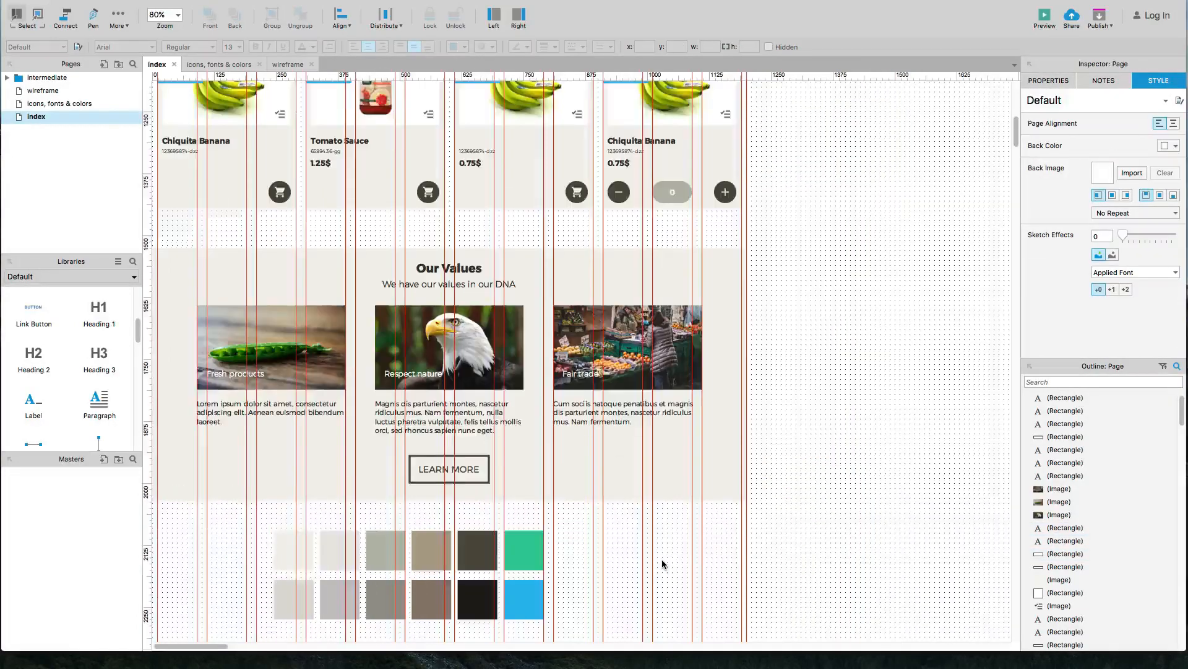
{"action": "scroll", "coordinate": [226, 455], "scroll_direction": "down", "scroll_amount": 4}
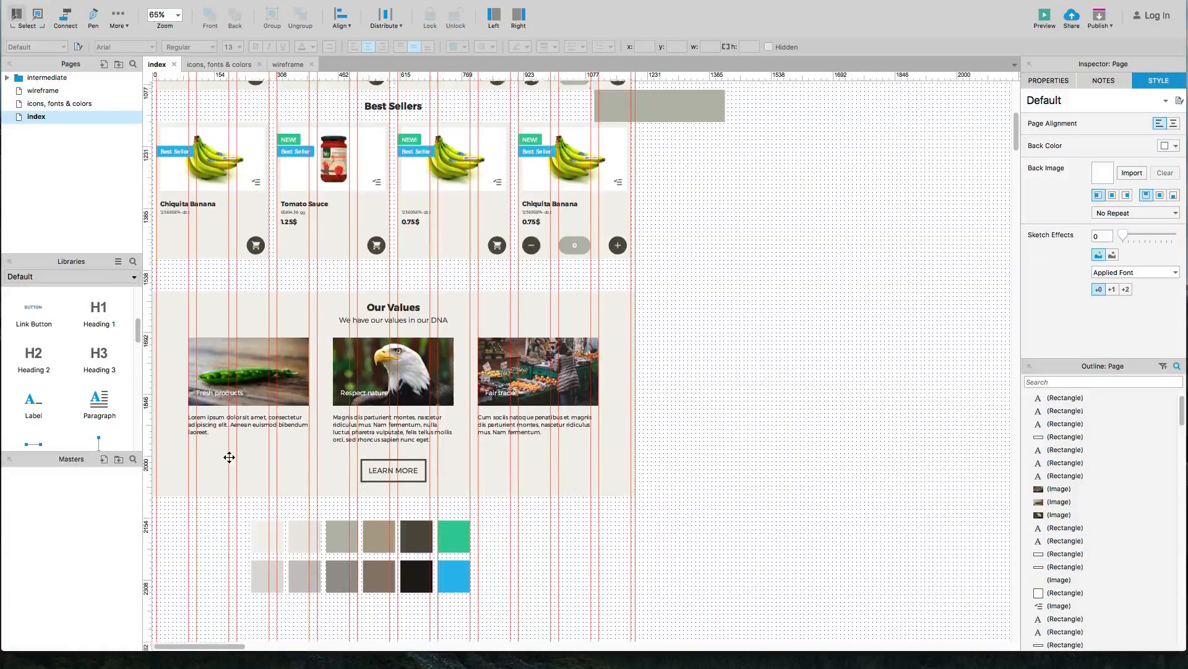
{"action": "left_click_drag", "start_coordinate": [226, 388], "coordinate": [477, 513]}
{"action": "left_click_drag", "start_coordinate": [450, 455], "coordinate": [449, 608]}
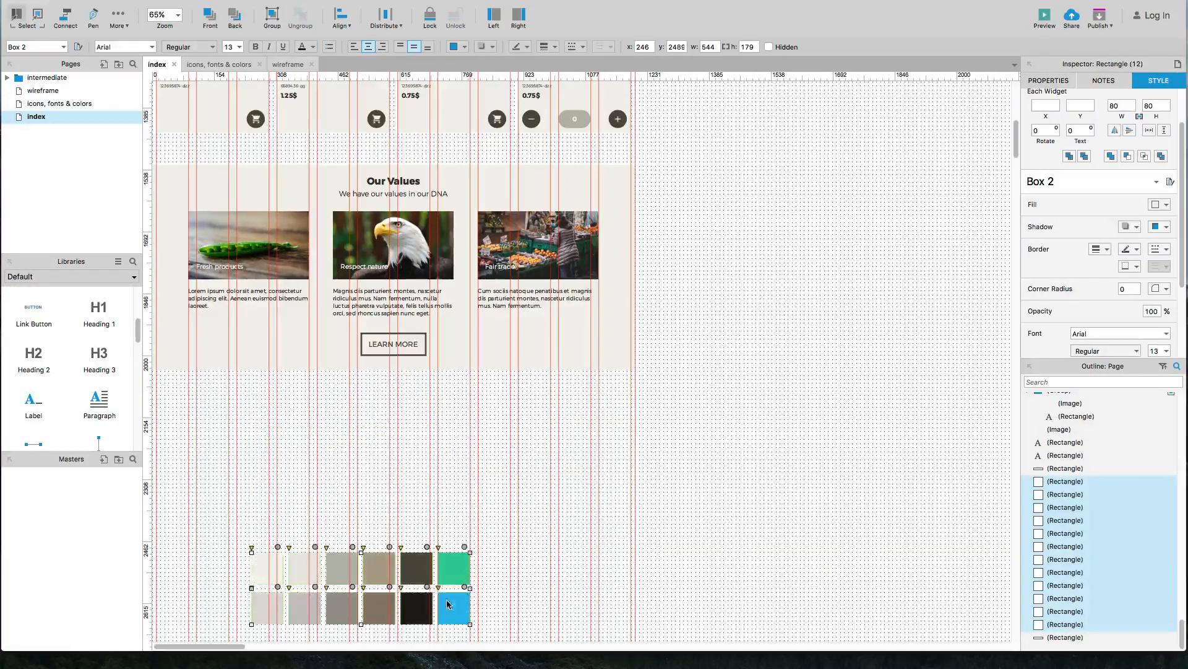
Step: Move the grey-green rectangle at the page's edge down until it sits just below the bottom edge of the Our Values background
{"action": "scroll", "coordinate": [447, 557], "scroll_direction": "up", "scroll_amount": 5}
{"action": "left_click_drag", "start_coordinate": [659, 175], "coordinate": [668, 325]}
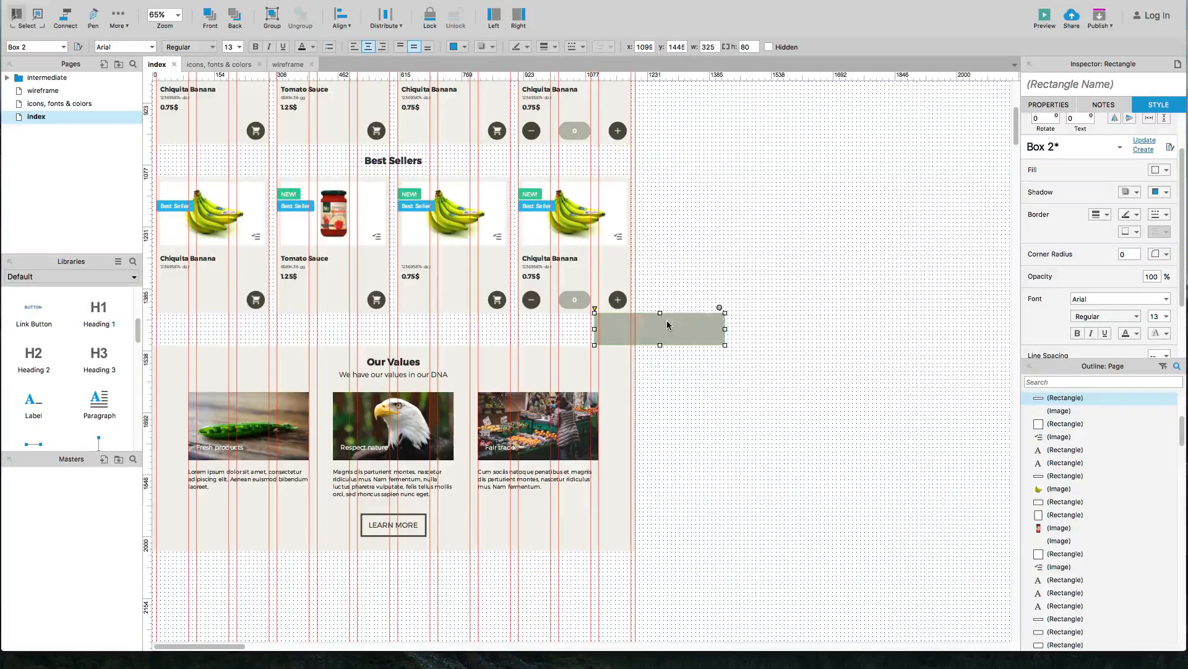
{"action": "scroll", "coordinate": [613, 348], "scroll_direction": "up", "scroll_amount": 5}
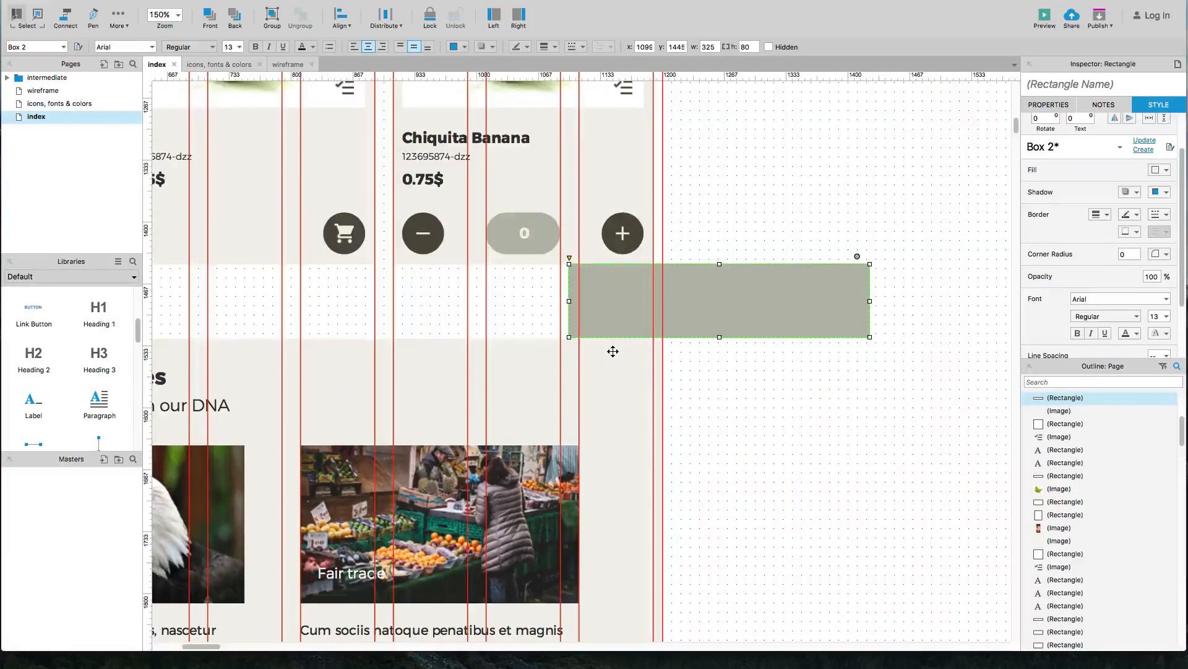
{"action": "scroll", "coordinate": [613, 351], "scroll_direction": "down", "scroll_amount": 8}
{"action": "left_click", "coordinate": [254, 494]}
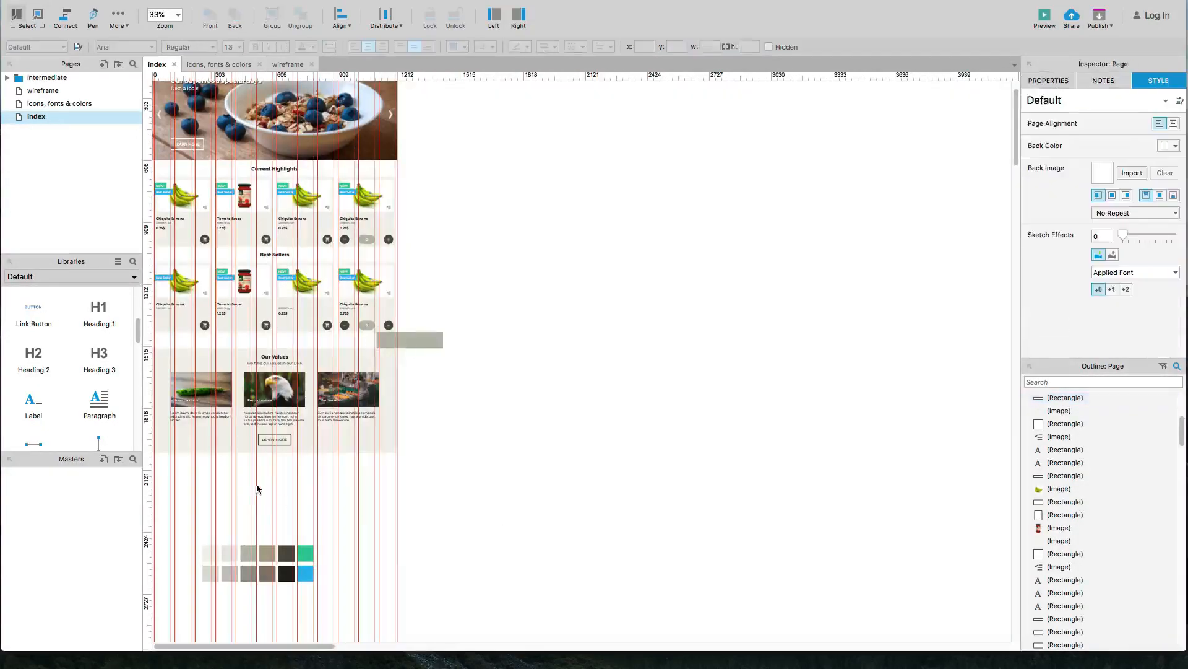
{"action": "left_click_drag", "start_coordinate": [416, 340], "coordinate": [419, 468]}
{"action": "key", "text": "Up"}
{"action": "key", "text": "Up"}
{"action": "key", "text": "Up"}
{"action": "key", "text": "Up"}
{"action": "left_click", "coordinate": [299, 484]}
Step: Return to 100% zoom and move the twelve colour swatches further down to y 2803
{"action": "key", "text": "super+0"}
{"action": "left_click_drag", "start_coordinate": [293, 330], "coordinate": [688, 498]}
{"action": "left_click_drag", "start_coordinate": [629, 451], "coordinate": [626, 619]}
Step: Copy the Our Values heading straight down below the section to y 2065 and change the copy's text to "Food Blogger"
{"action": "scroll", "coordinate": [663, 444], "scroll_direction": "up", "scroll_amount": 5}
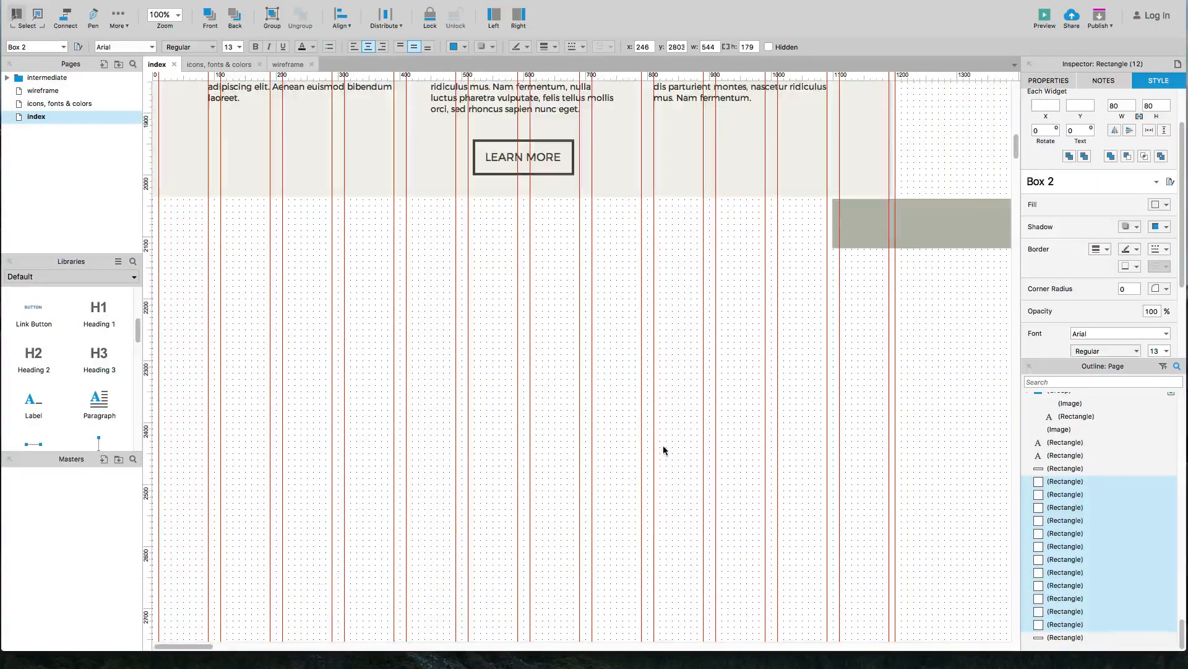
{"action": "scroll", "coordinate": [451, 273], "scroll_direction": "up", "scroll_amount": 10}
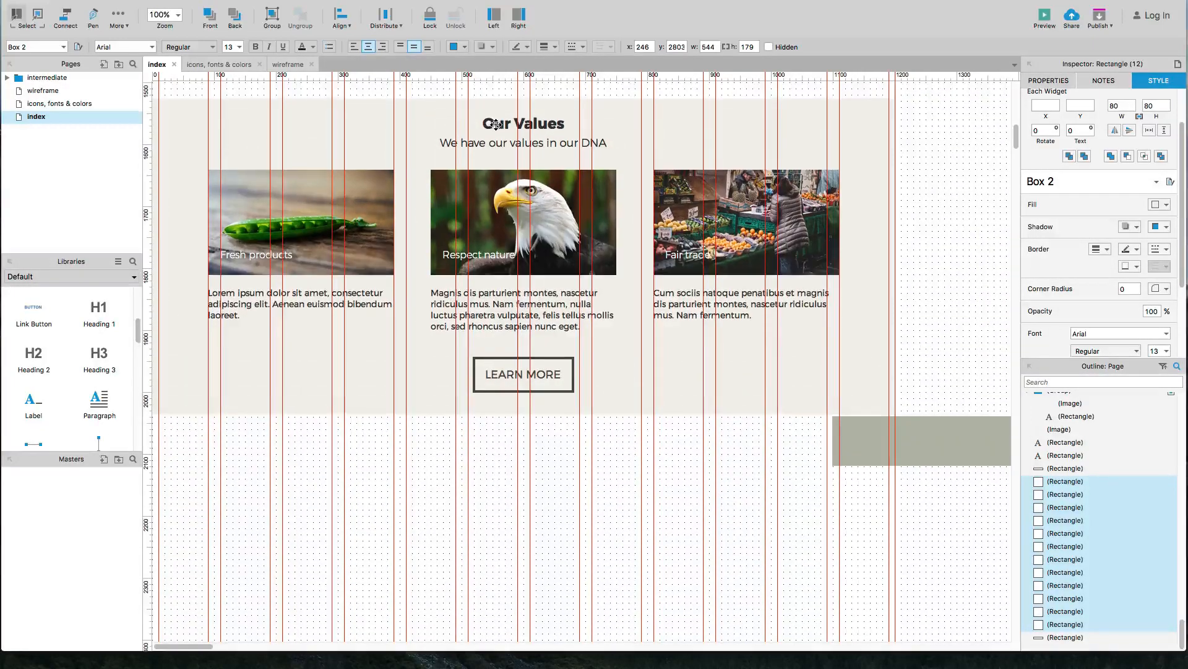
{"action": "left_click_drag", "start_coordinate": [496, 124], "coordinate": [511, 442]}
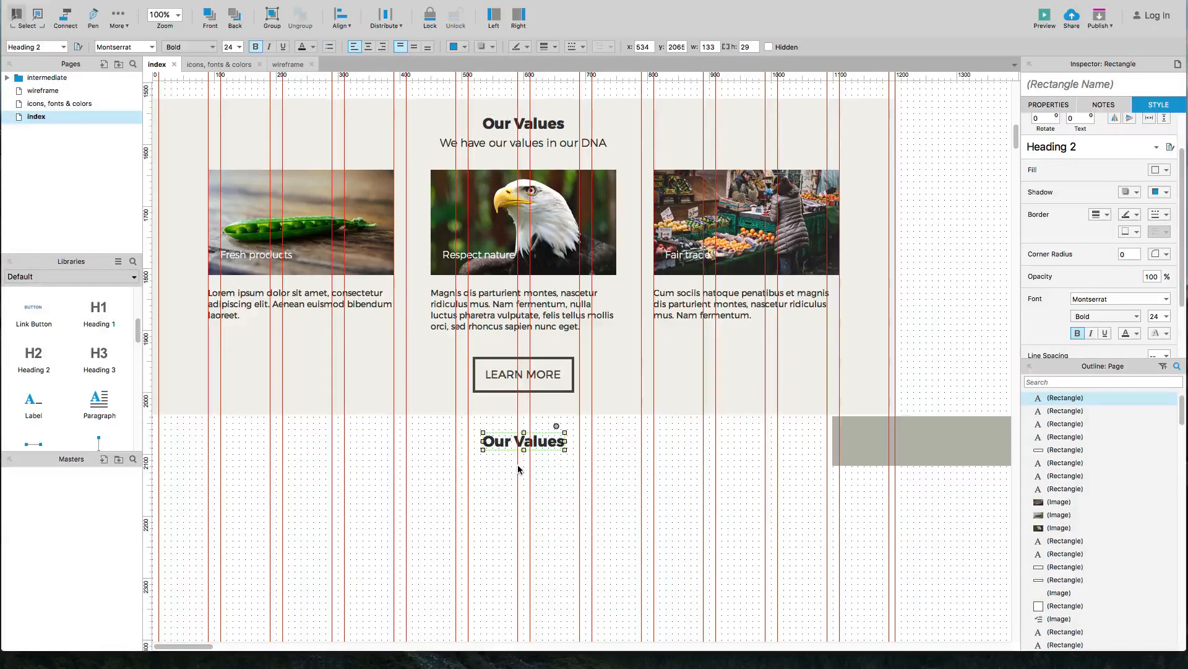
{"action": "type", "text": "FRe"}
{"action": "key", "text": "BackSpace"}
{"action": "key", "text": "BackSpace"}
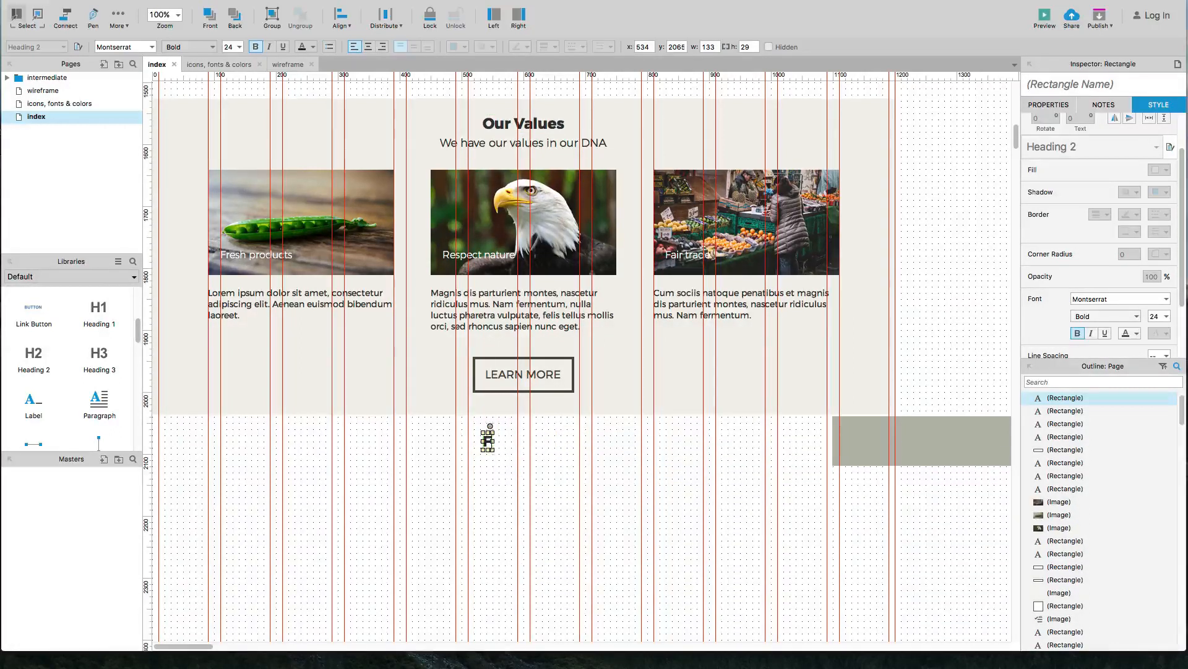
{"action": "type", "text": "ood B"}
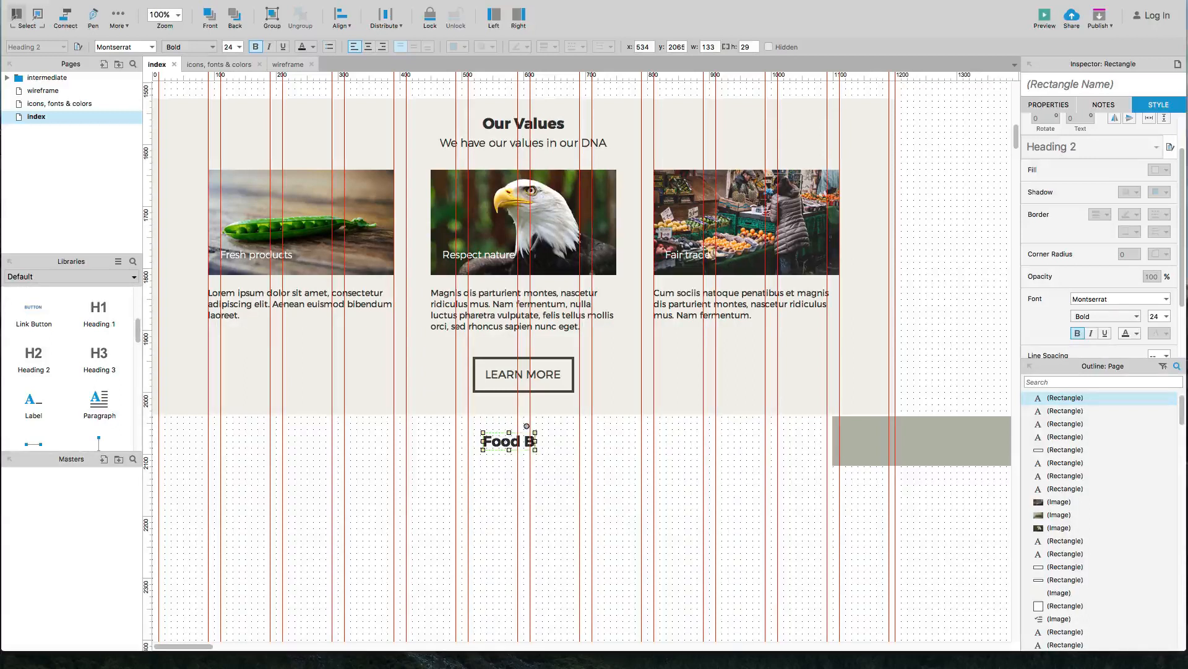
{"action": "type", "text": "logger"}
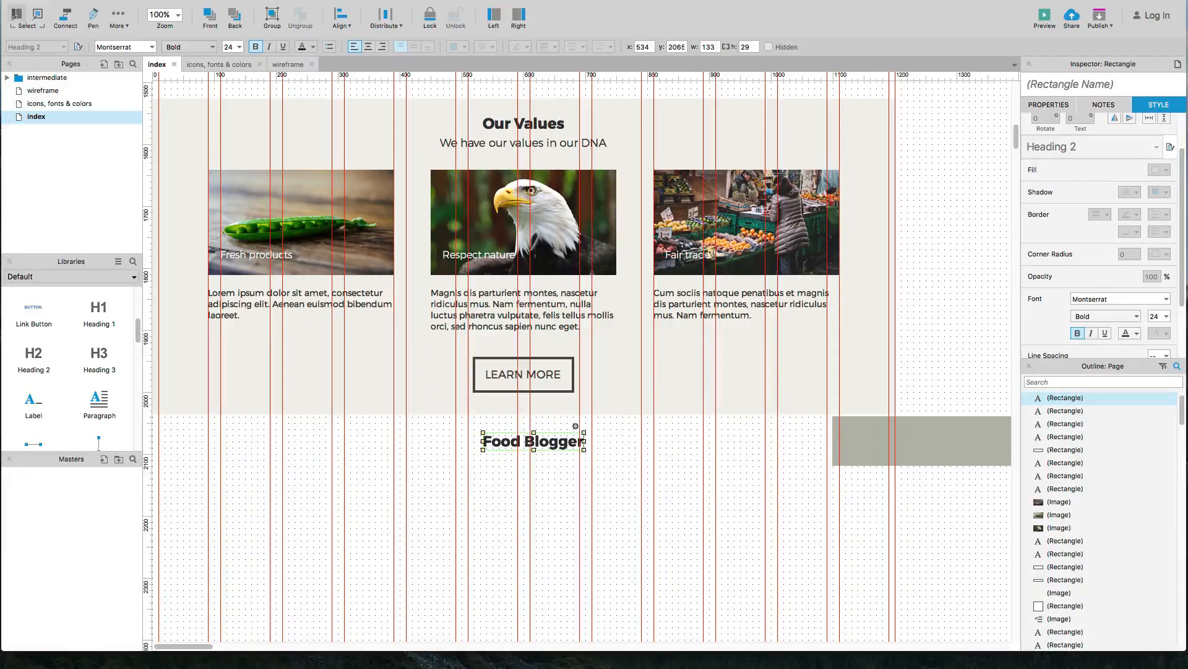
Step: Centre the Food Blogger heading horizontally on the Our Values background
{"action": "left_click", "coordinate": [559, 536]}
{"action": "left_click", "coordinate": [567, 403]}
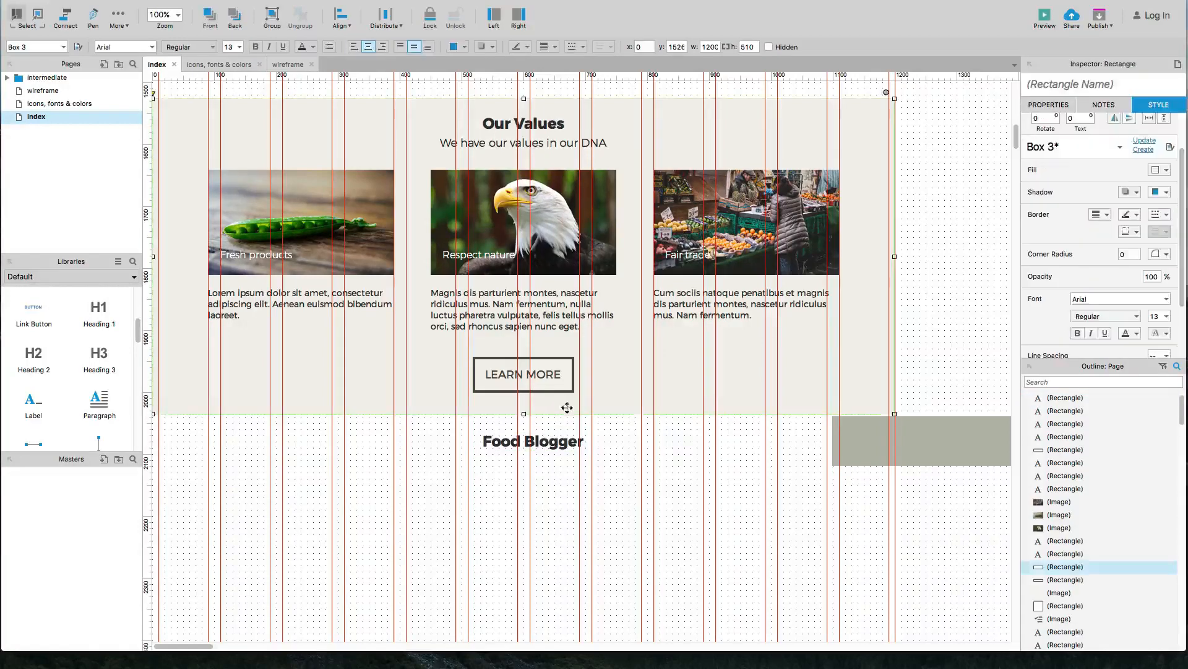
{"action": "left_click", "coordinate": [564, 441], "text": "shift"}
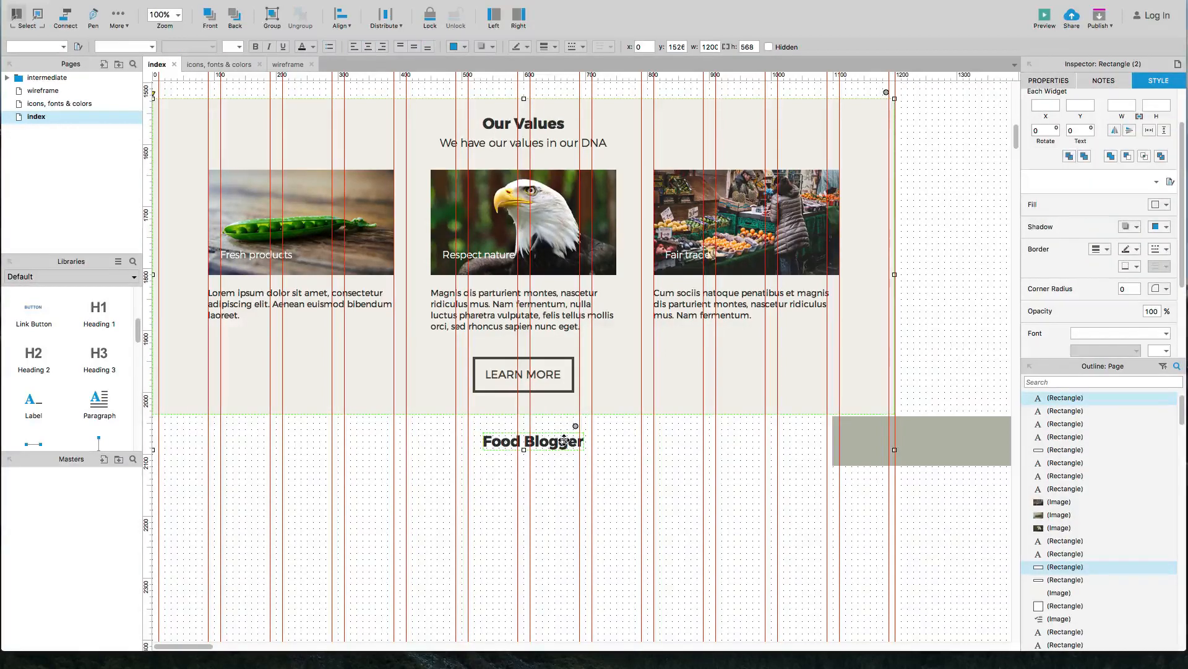
{"action": "key", "text": "alt+super+c"}
{"action": "left_click", "coordinate": [563, 453]}
Step: Switch to Google Chrome and examine the layout of the wireframe's Food Blogger section
{"action": "scroll", "coordinate": [564, 452], "scroll_direction": "down", "scroll_amount": 5}
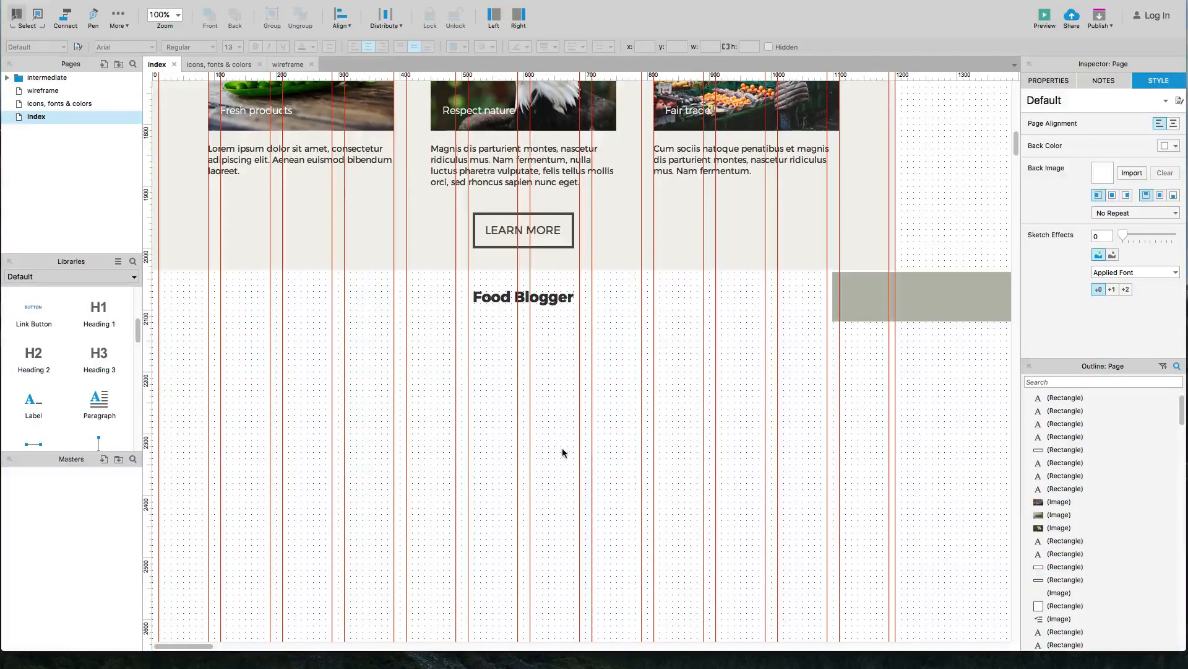
{"action": "key", "text": "super+Tab"}
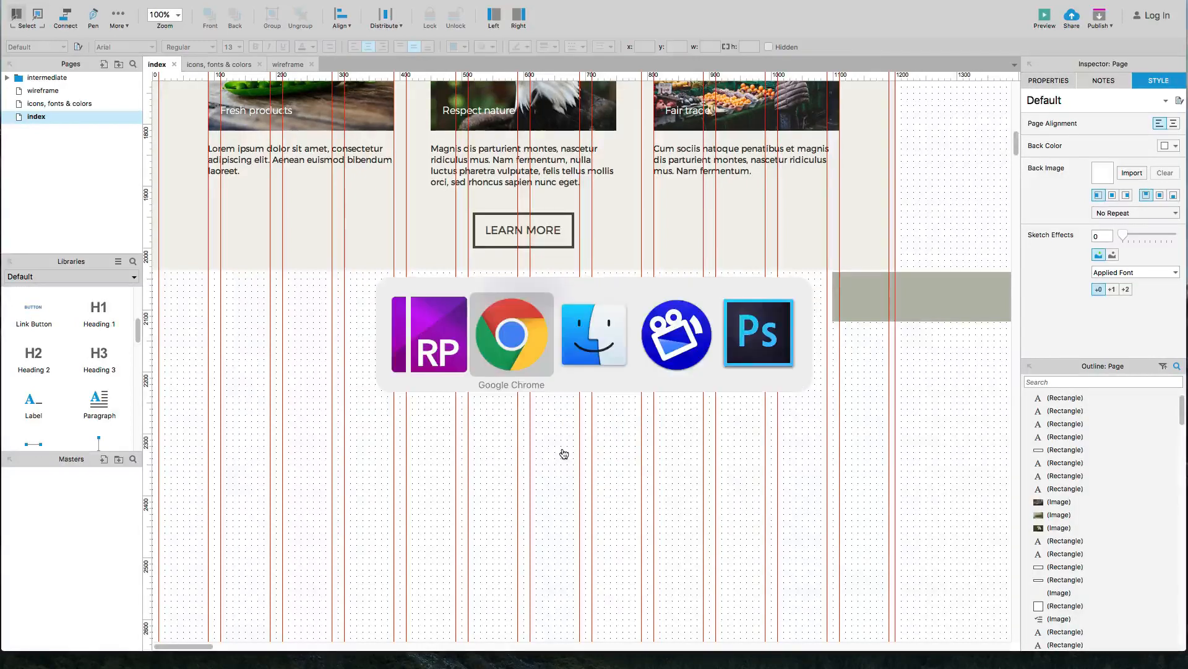
{"action": "key", "text": "ctrl+Tab"}
{"action": "scroll", "coordinate": [507, 234], "scroll_direction": "down", "scroll_amount": 10}
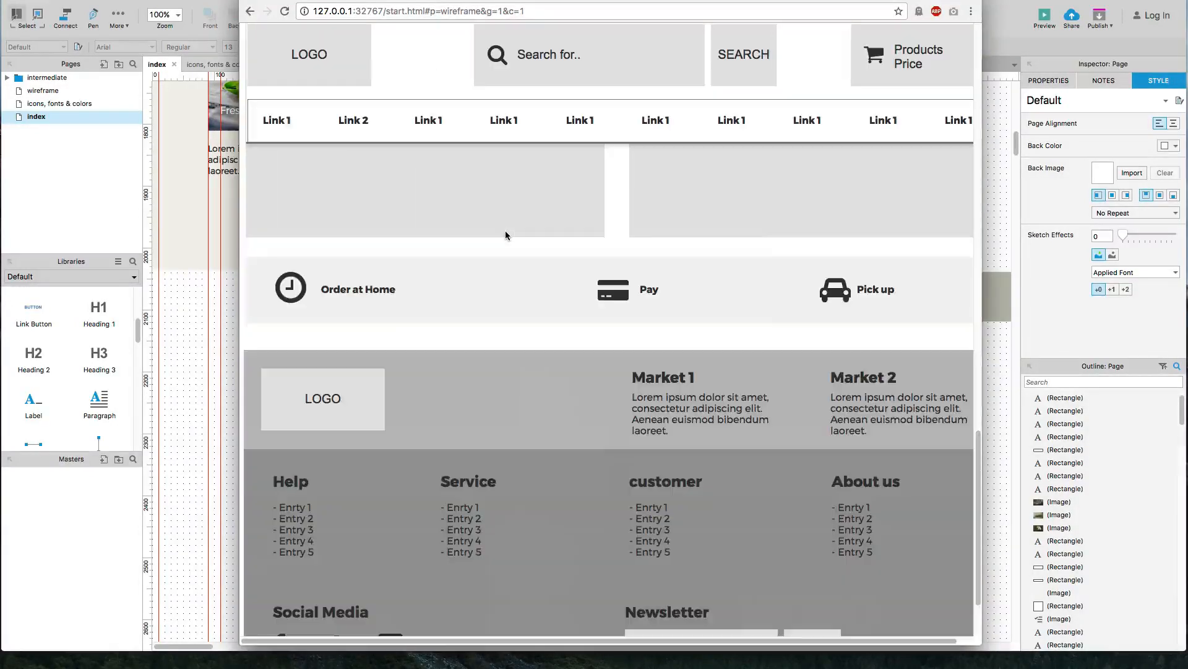
{"action": "scroll", "coordinate": [507, 234], "scroll_direction": "up", "scroll_amount": 4}
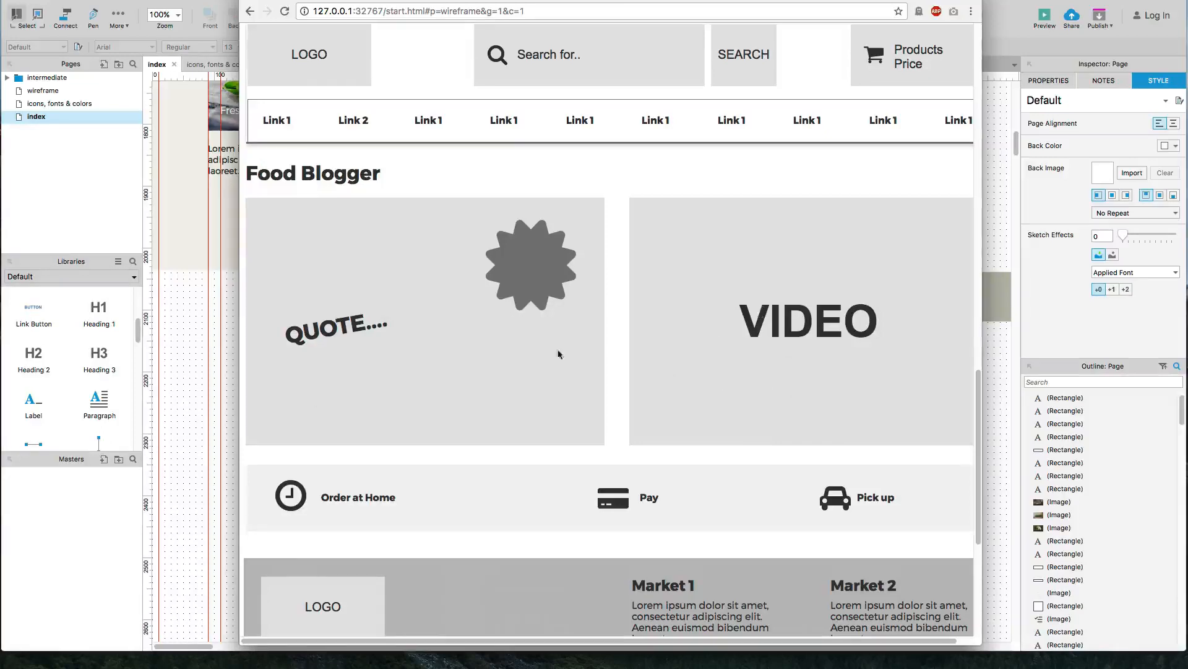
Step: Return to the Axure index page and insert the breakfast table photo below the Food Blogger heading
{"action": "left_click", "coordinate": [200, 422]}
{"action": "key", "text": "super+Tab"}
{"action": "key", "text": "super+Tab"}
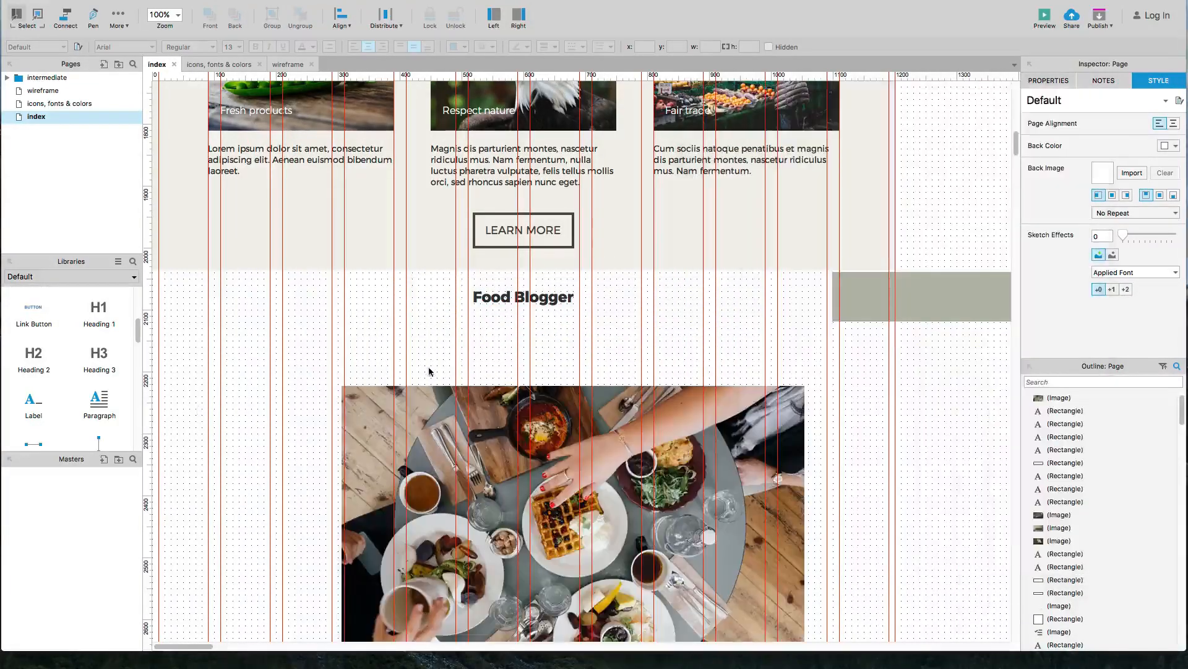
{"action": "scroll", "coordinate": [431, 370], "scroll_direction": "down", "scroll_amount": 2}
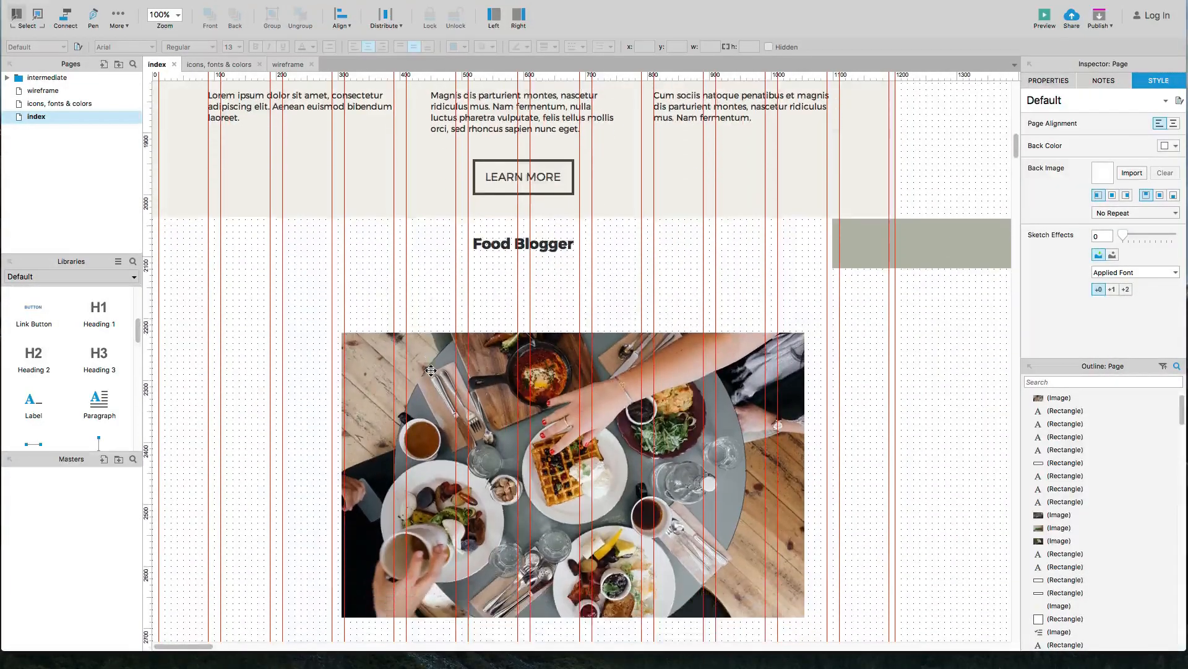
Step: Move the breakfast table photo up to y 2119, just below the Food Blogger heading, and set its X position to 10
{"action": "left_click_drag", "start_coordinate": [544, 402], "coordinate": [650, 342]}
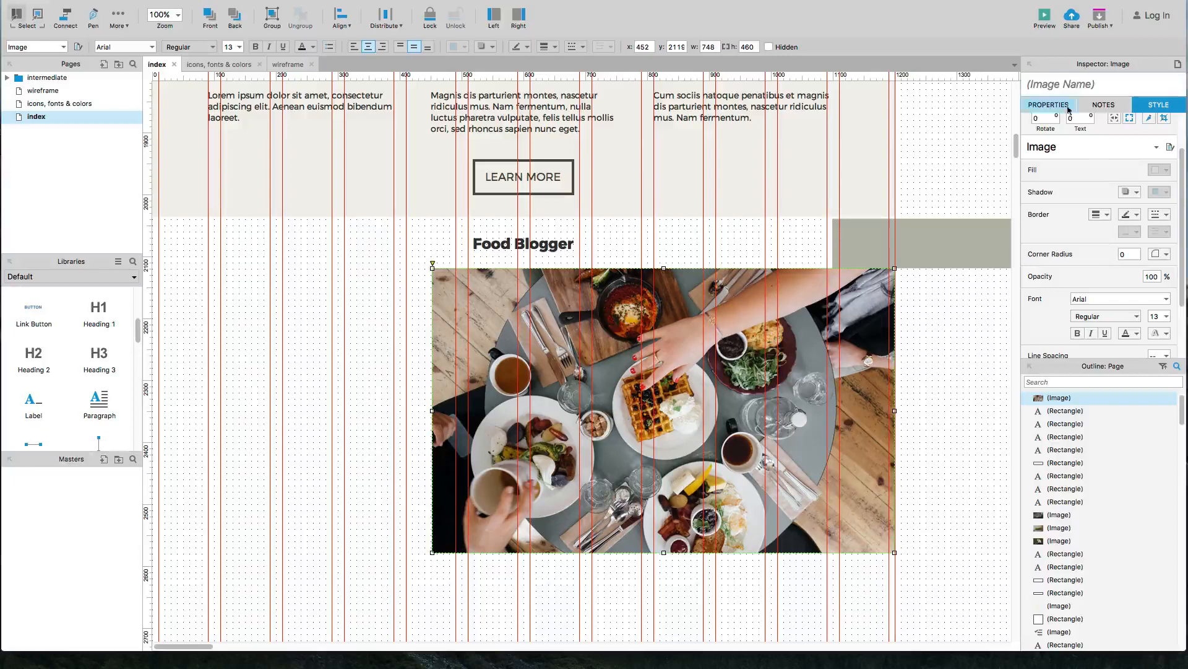
{"action": "scroll", "coordinate": [1094, 259], "scroll_direction": "up", "scroll_amount": 3}
{"action": "left_click", "coordinate": [1050, 143]}
{"action": "type", "text": "0"}
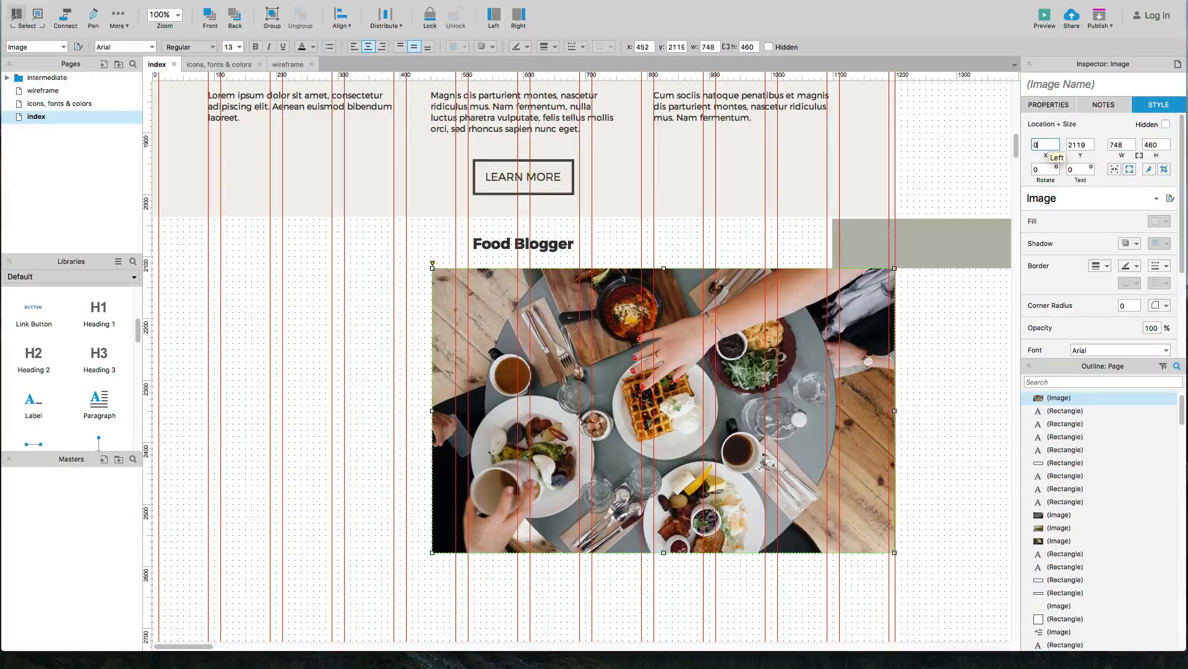
{"action": "key", "text": "Return"}
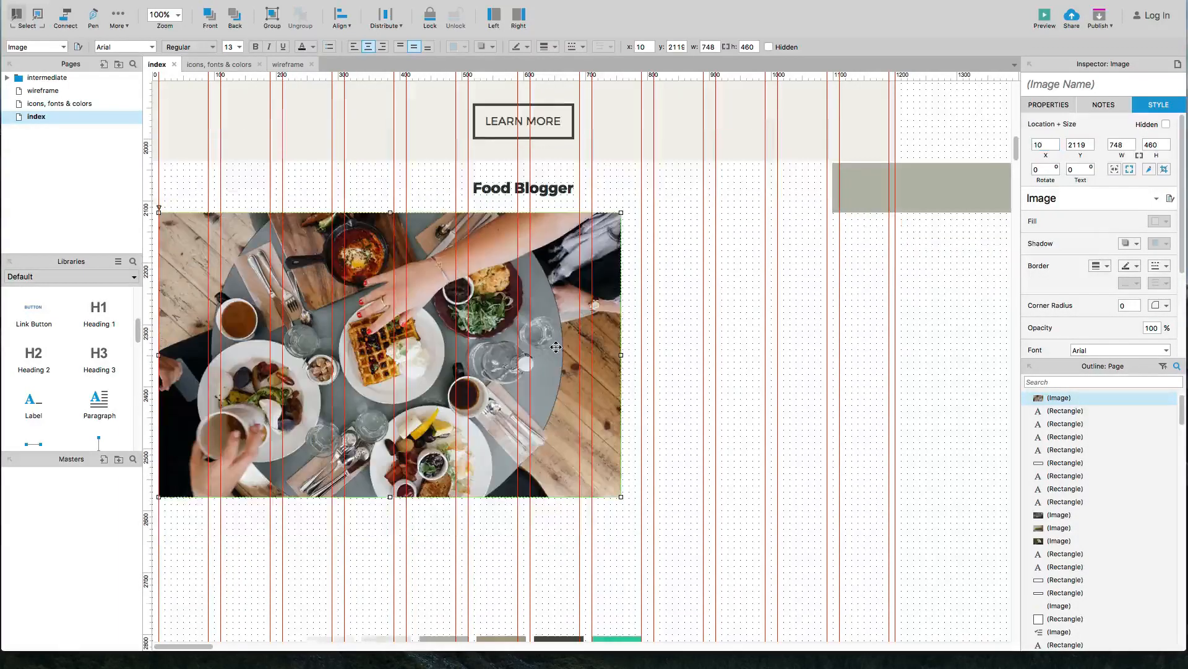
Step: Convert the breakfast table photo to a dynamic panel and narrow the panel to a width of 680
{"action": "right_click", "coordinate": [557, 344]}
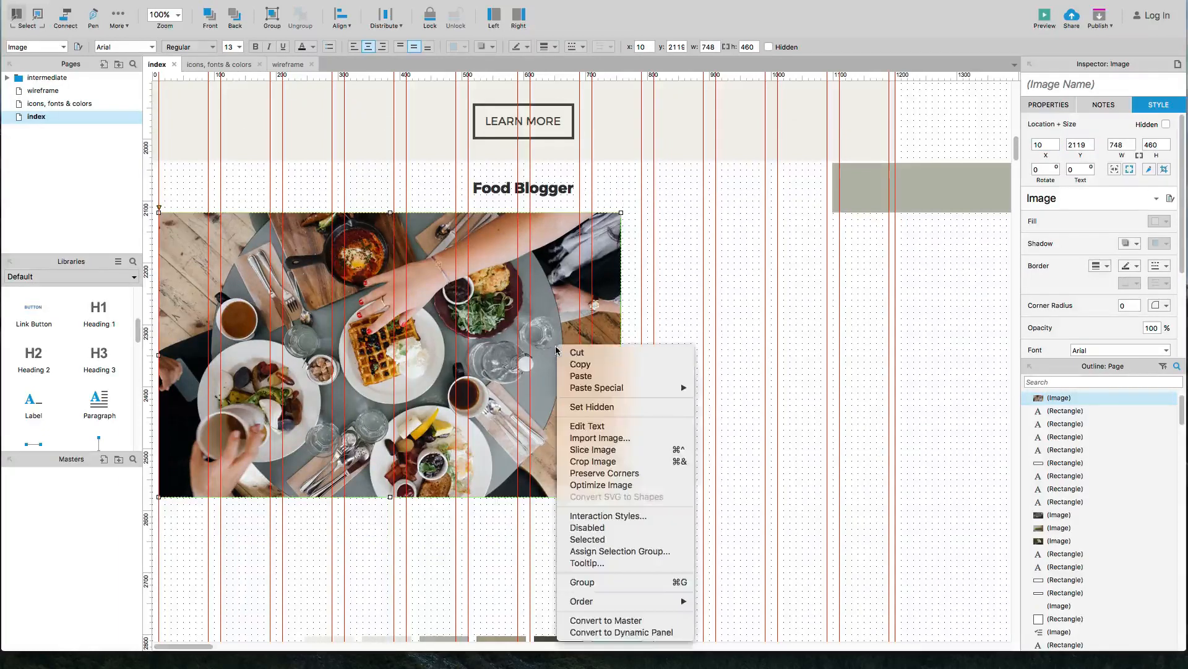
{"action": "left_click", "coordinate": [626, 632]}
{"action": "left_click_drag", "start_coordinate": [621, 354], "coordinate": [578, 353]}
{"action": "left_click", "coordinate": [598, 361]}
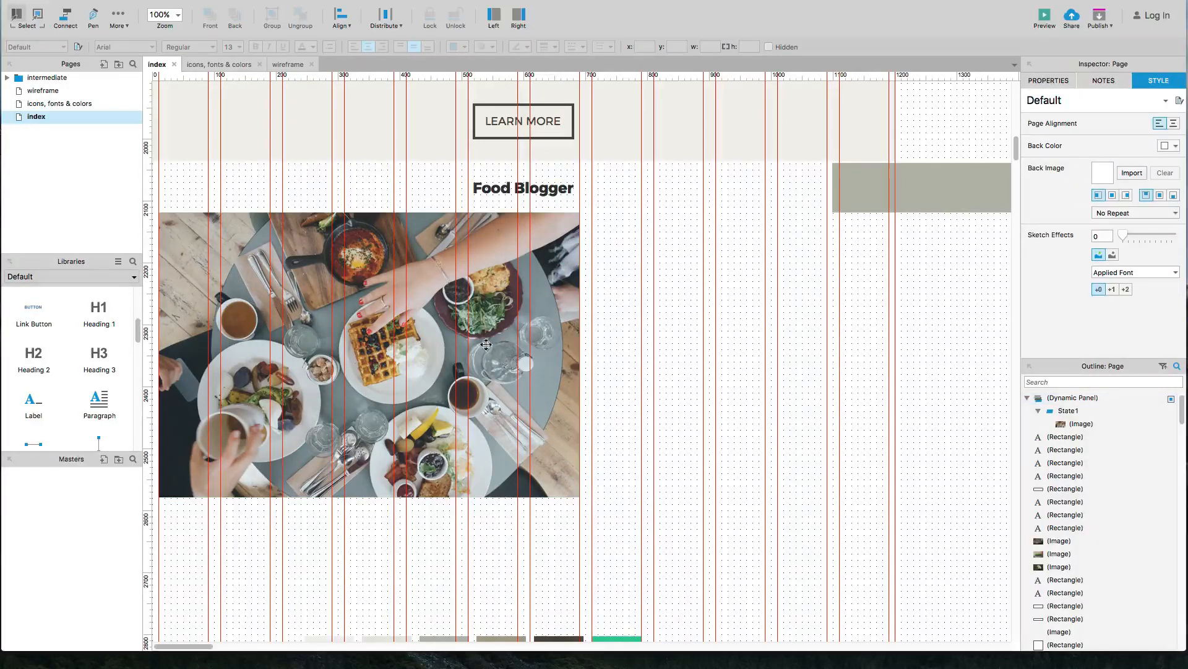
Step: Open State1 of the photo's dynamic panel, shift the image inside it to x -20, and return to the index page
{"action": "left_click", "coordinate": [431, 341]}
{"action": "double_click", "coordinate": [431, 340]}
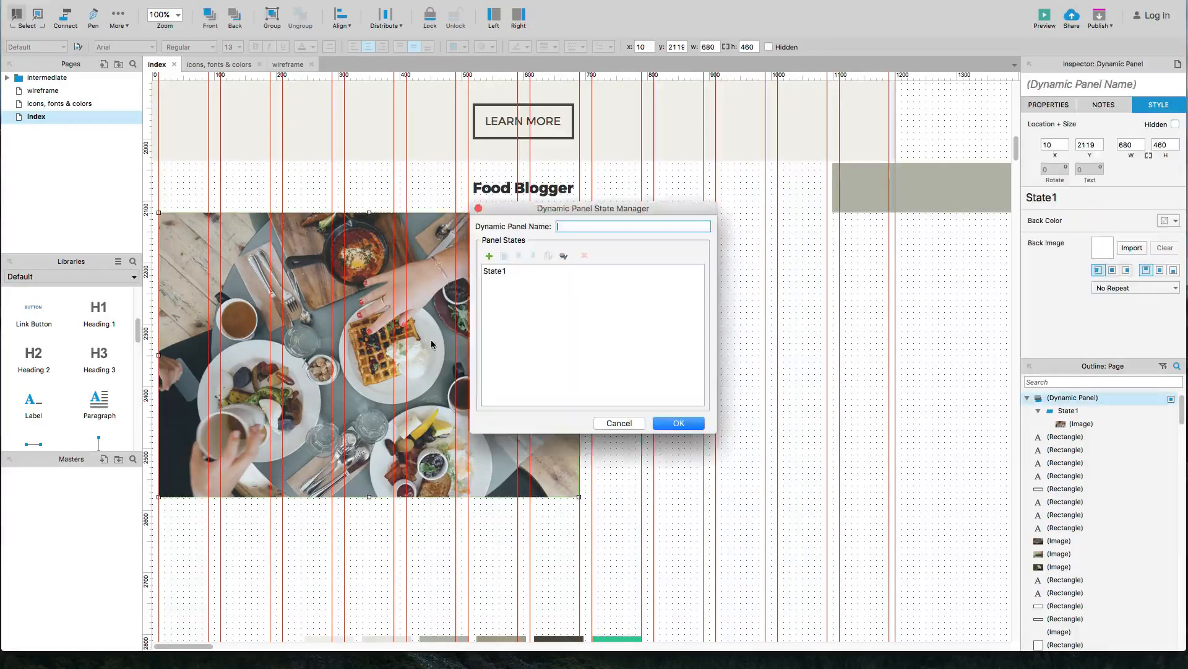
{"action": "double_click", "coordinate": [495, 272]}
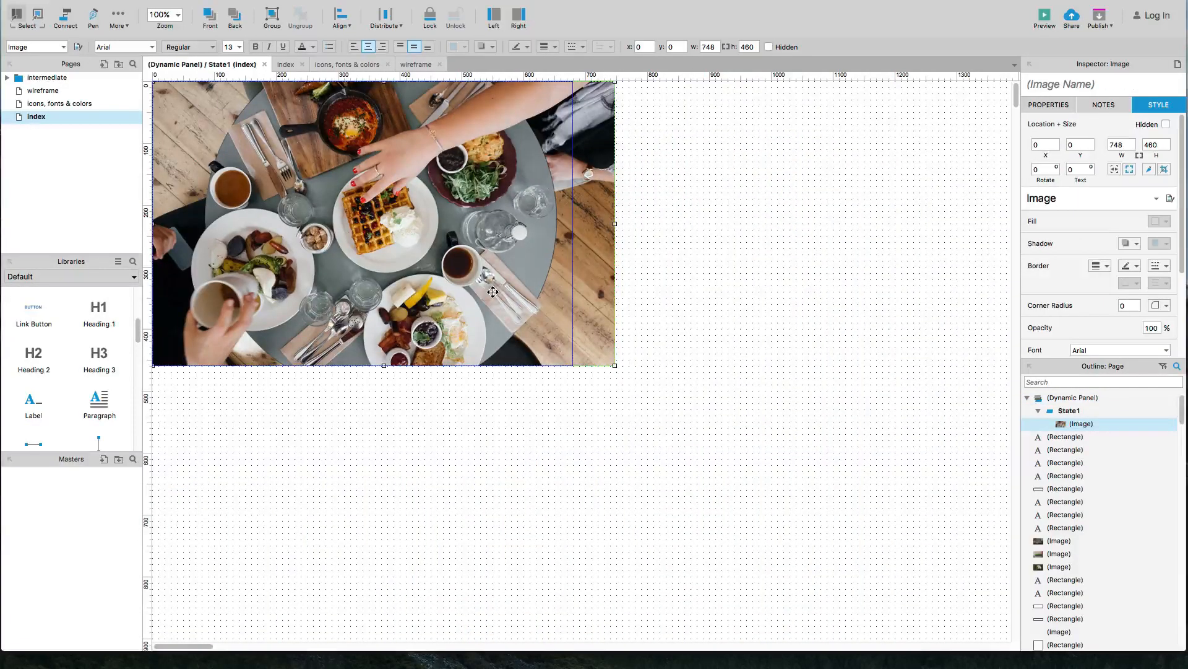
{"action": "key", "text": "shift+Left"}
{"action": "key", "text": "shift+Left"}
{"action": "key", "text": "shift+Left"}
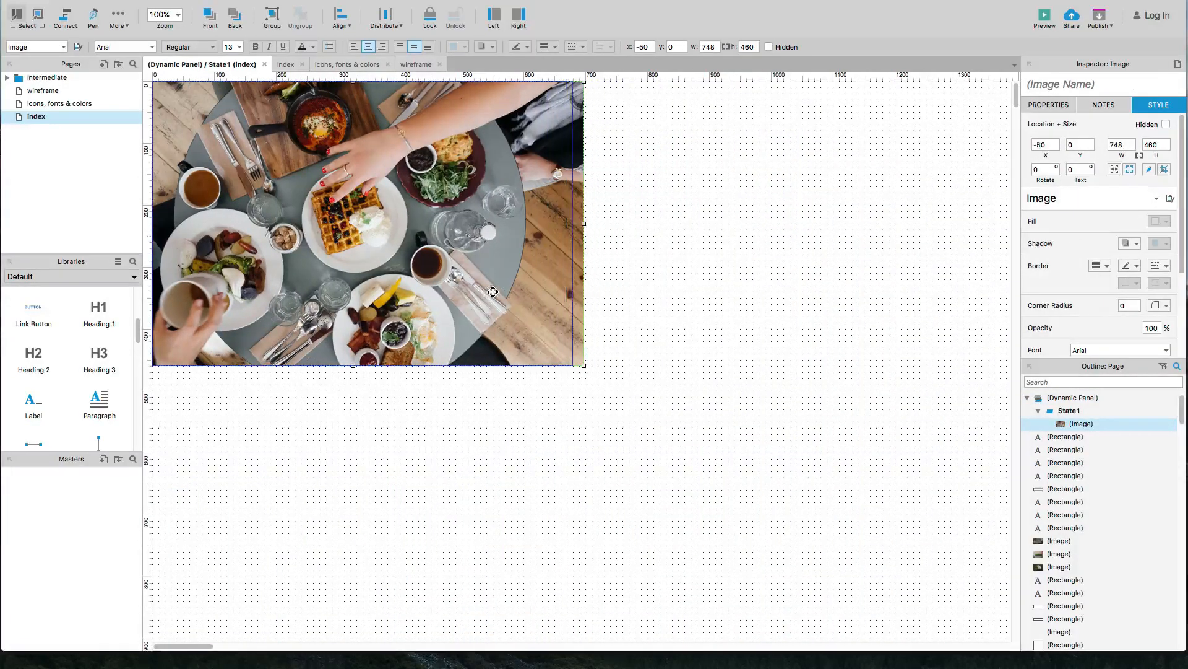
{"action": "key", "text": "shift+Right"}
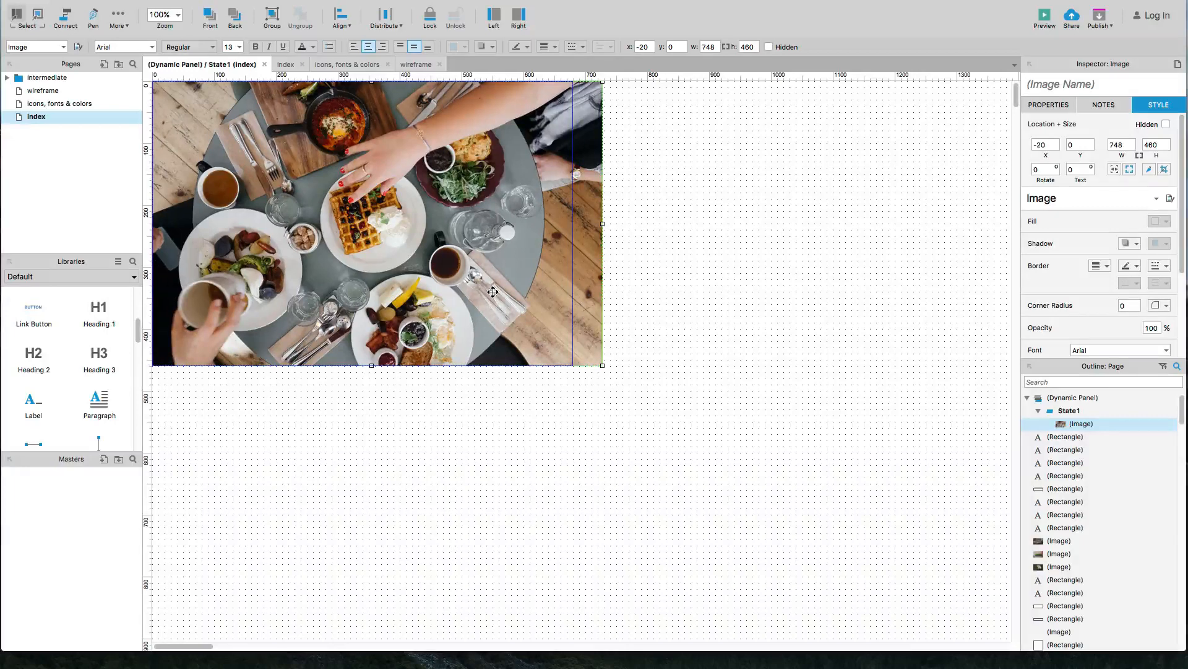
{"action": "left_click", "coordinate": [264, 65]}
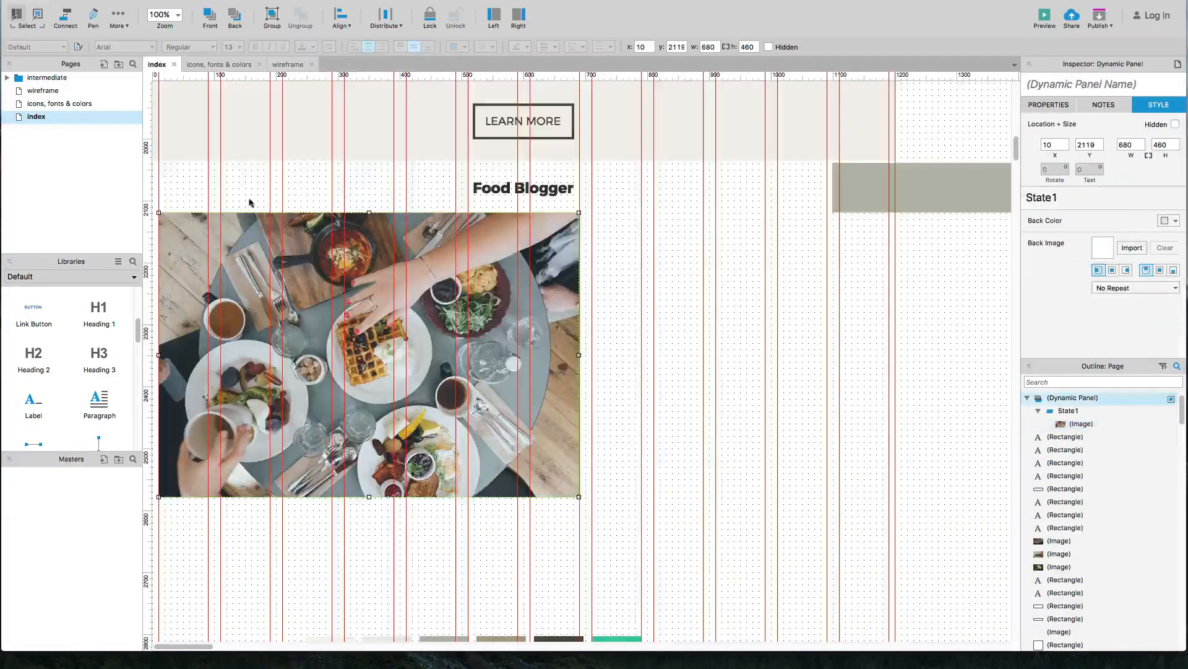
{"action": "left_click", "coordinate": [595, 329]}
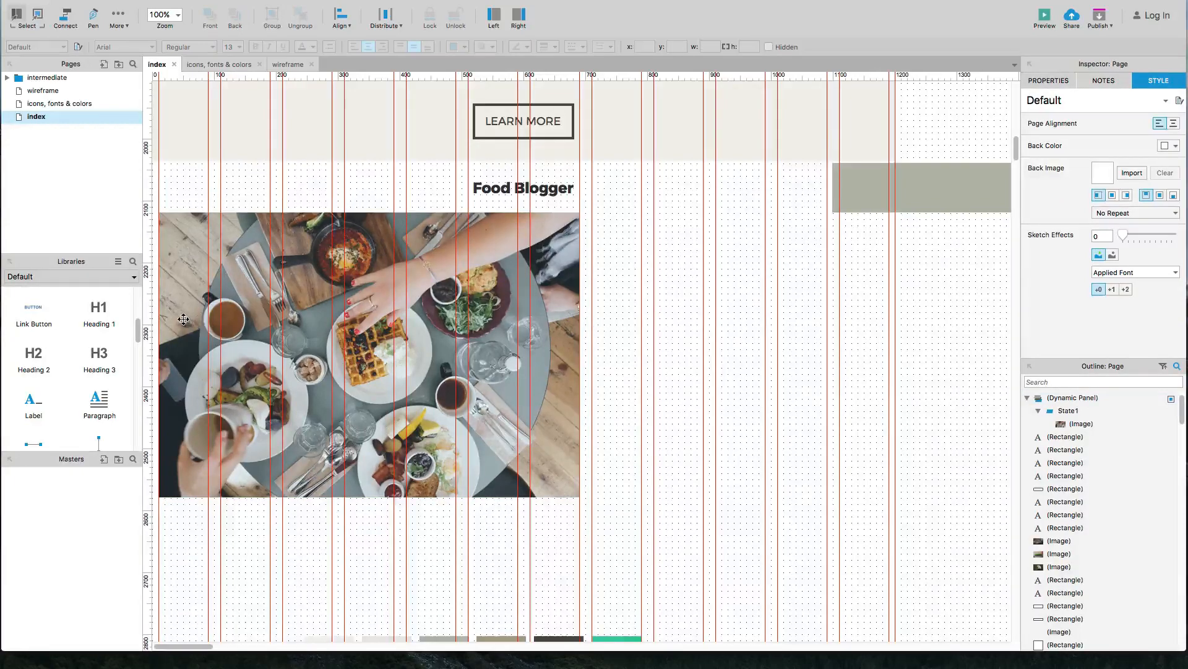
Step: Copy the slider's "Our Superfood special days" heading and "Take a look!" line onto the breakfast table photo at x 90, y 2148
{"action": "scroll", "coordinate": [184, 319], "scroll_direction": "up", "scroll_amount": 15}
{"action": "scroll", "coordinate": [184, 319], "scroll_direction": "up", "scroll_amount": 5}
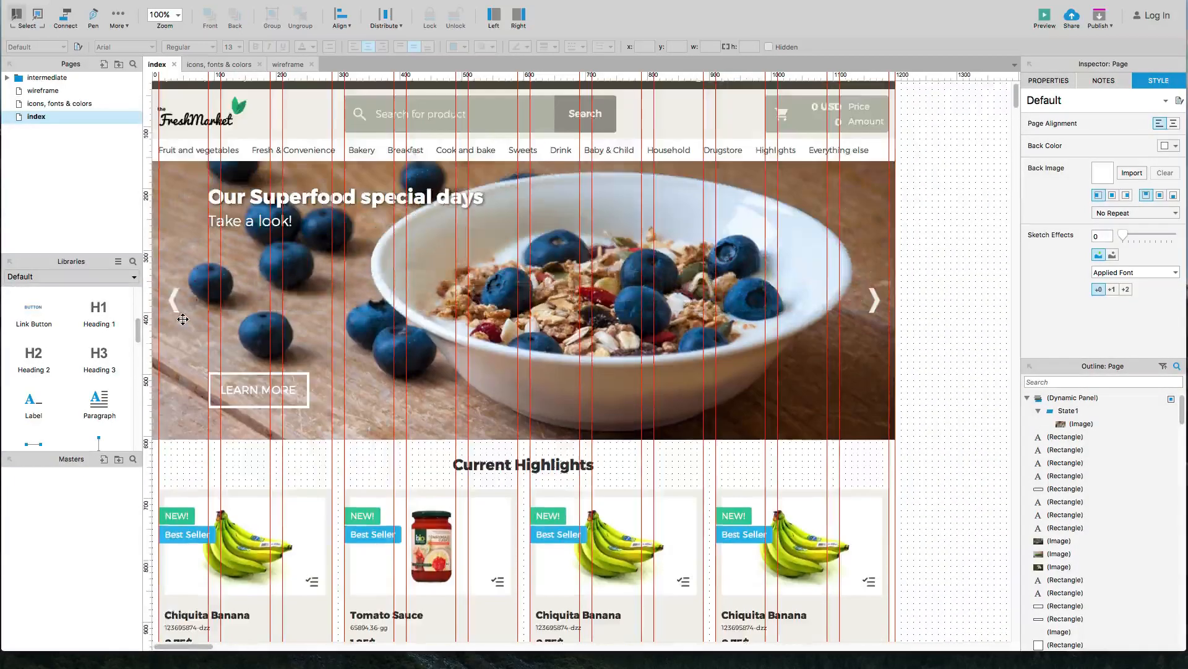
{"action": "left_click", "coordinate": [238, 219]}
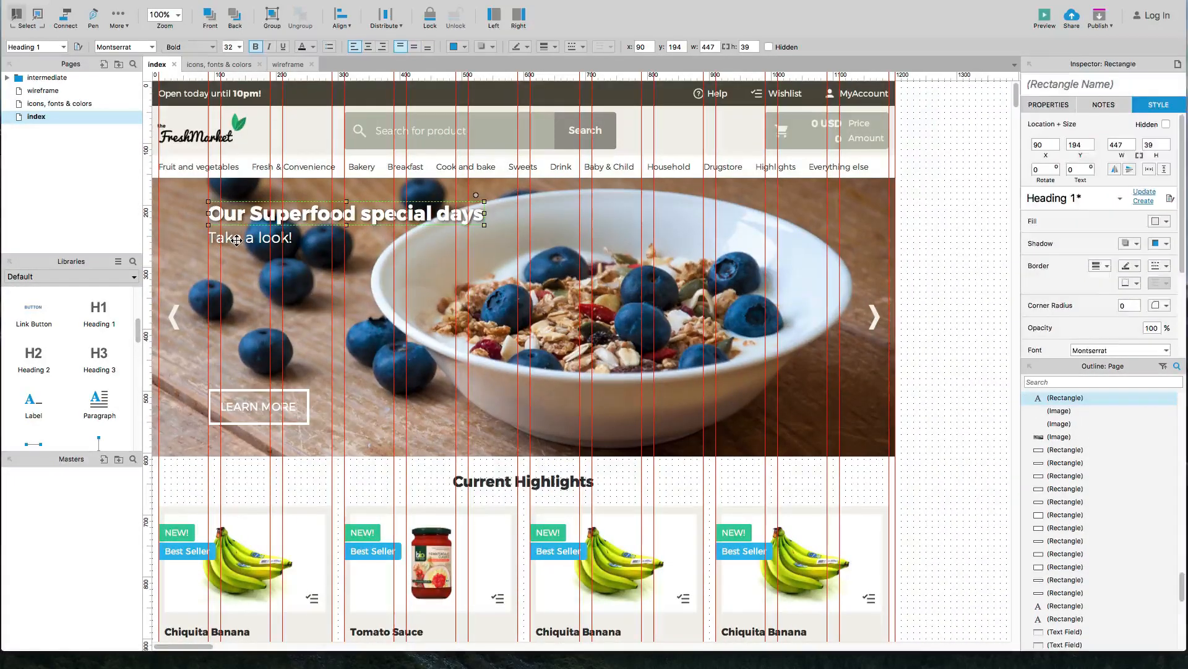
{"action": "left_click", "coordinate": [237, 238], "text": "shift"}
{"action": "scroll", "coordinate": [239, 260], "scroll_direction": "down", "scroll_amount": 1}
{"action": "scroll", "coordinate": [239, 260], "scroll_direction": "down", "scroll_amount": 20}
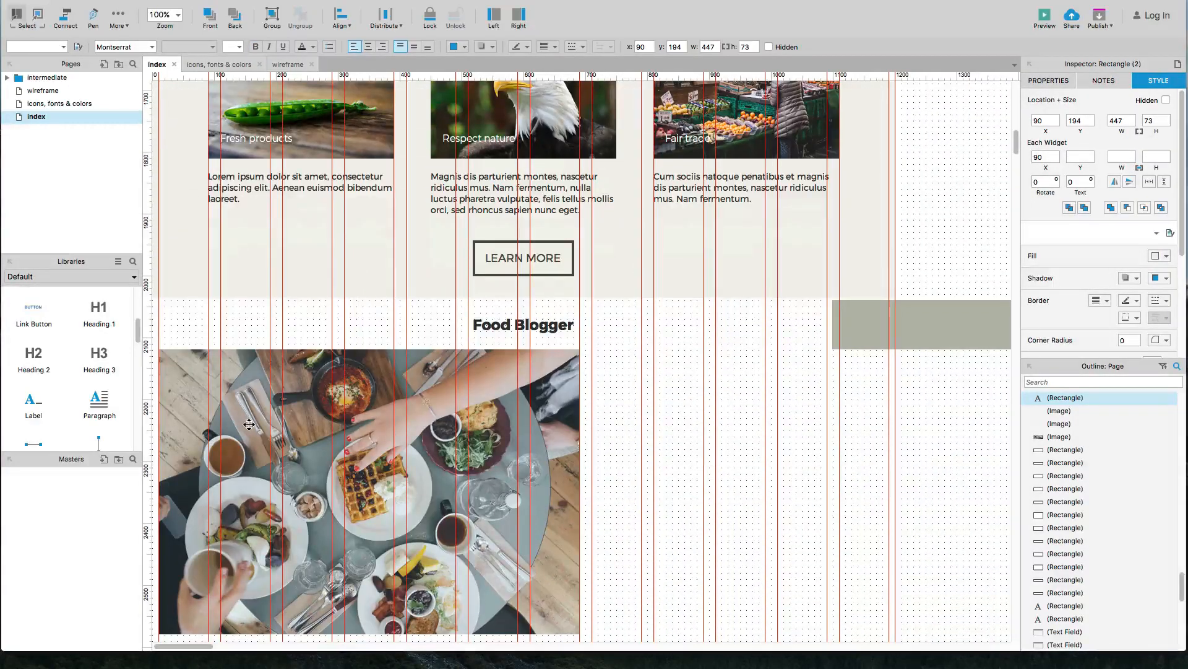
{"action": "key", "text": "super+v"}
{"action": "left_click_drag", "start_coordinate": [472, 351], "coordinate": [249, 381]}
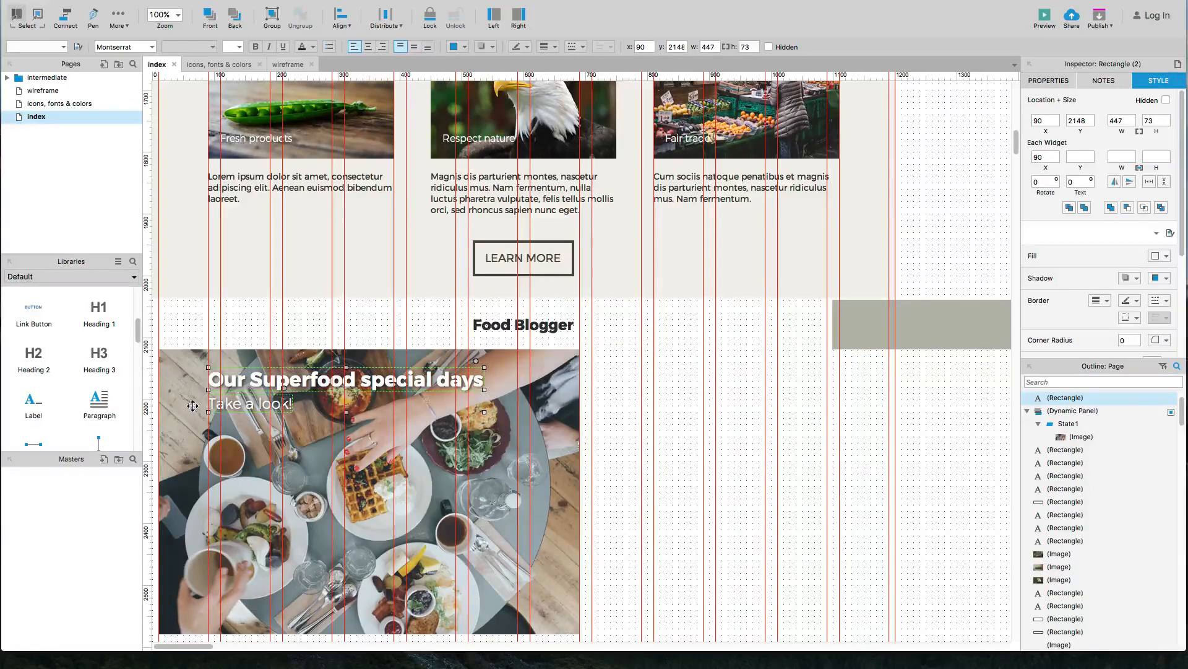
Step: Move the copied "Take a look!" line on the breakfast table photo down to y 2212
{"action": "scroll", "coordinate": [193, 406], "scroll_direction": "up", "scroll_amount": 4}
{"action": "scroll", "coordinate": [192, 406], "scroll_direction": "down", "scroll_amount": 4}
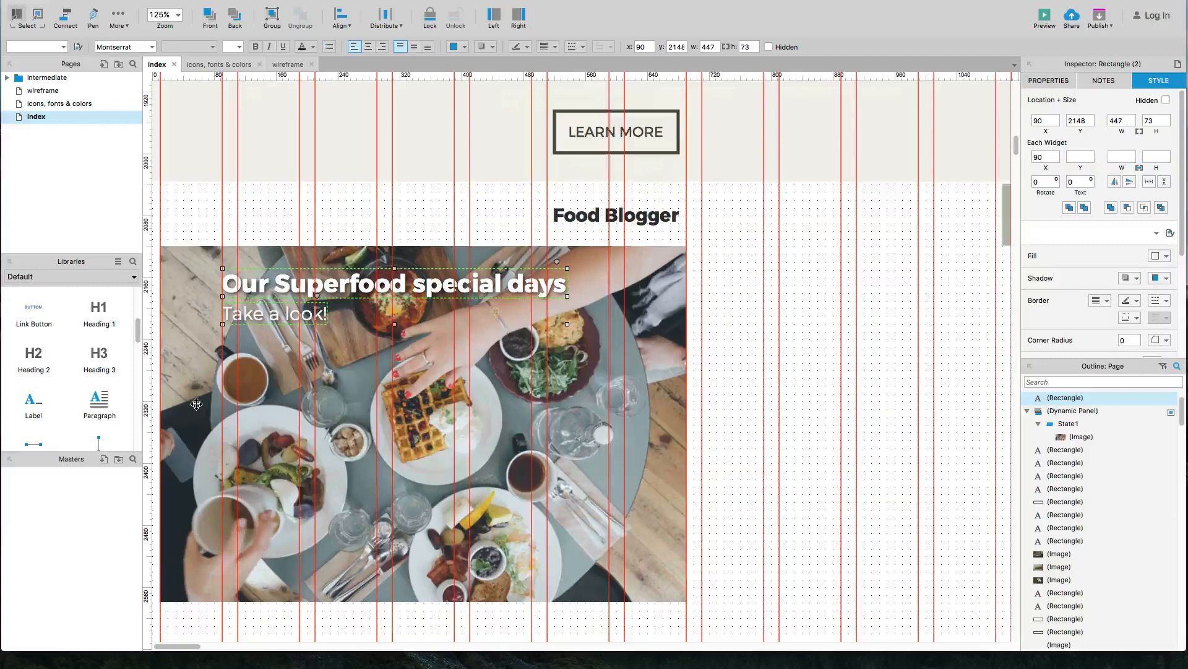
{"action": "left_click", "coordinate": [267, 207]}
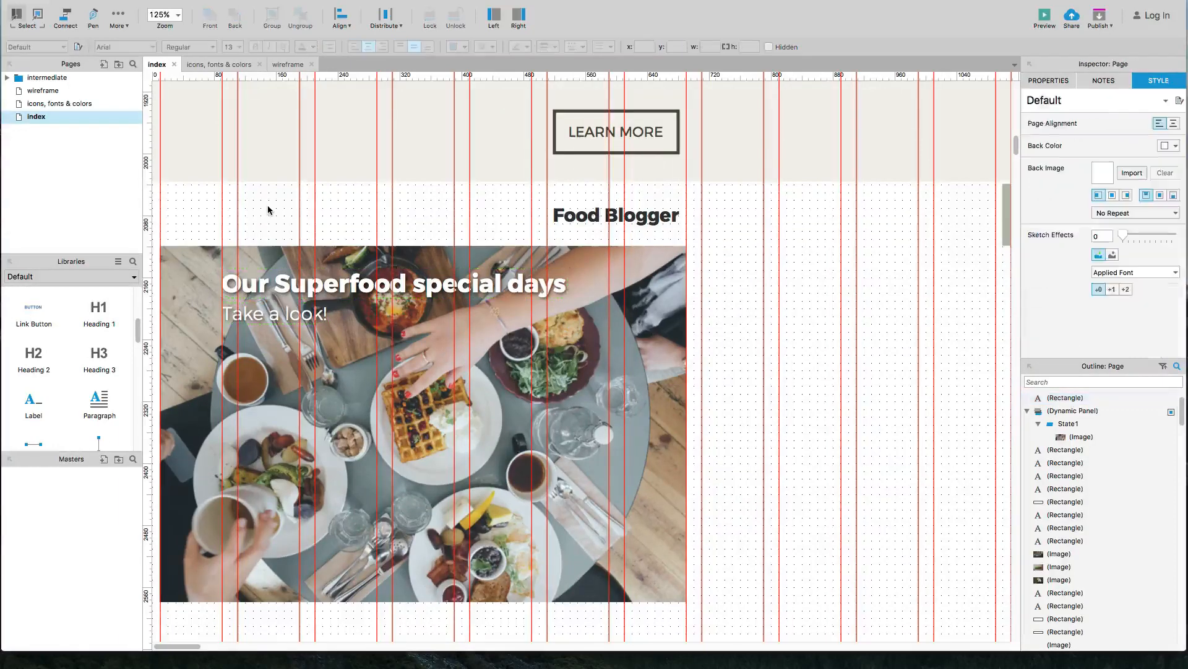
{"action": "left_click", "coordinate": [271, 316]}
{"action": "key", "text": "shift+Down"}
{"action": "key", "text": "shift+Down"}
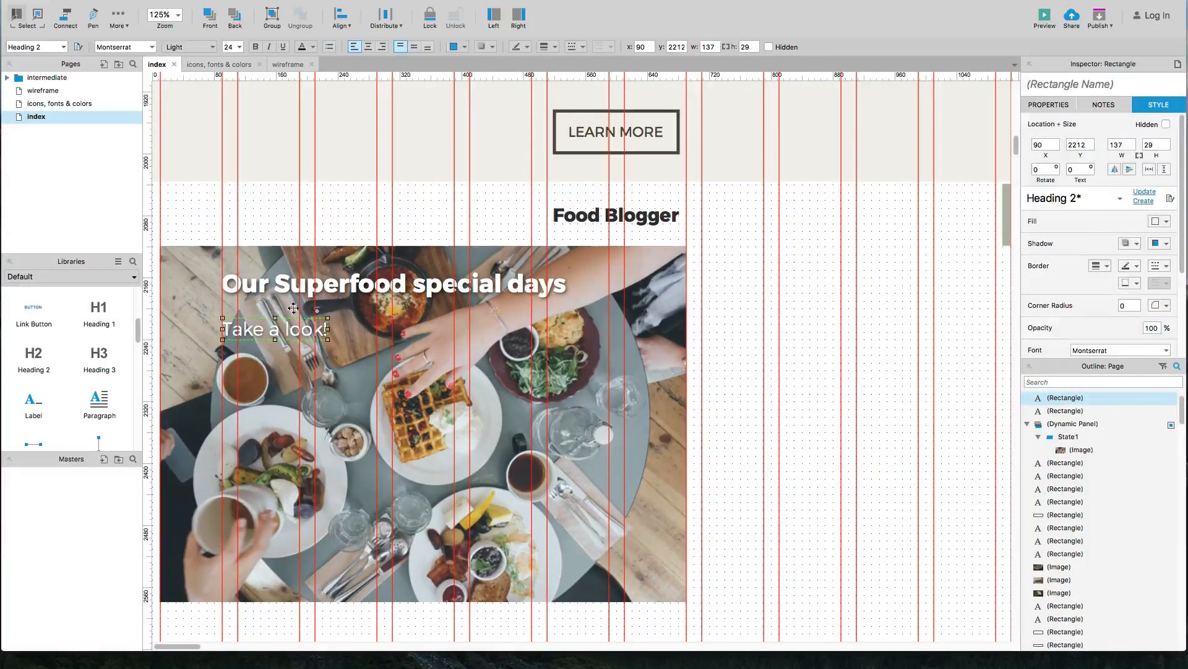
{"action": "left_click", "coordinate": [247, 312]}
Step: Replace the heading text on the breakfast table photo with the blogger's first name in the possessive, followed by "Food Blog"
{"action": "left_click", "coordinate": [355, 288]}
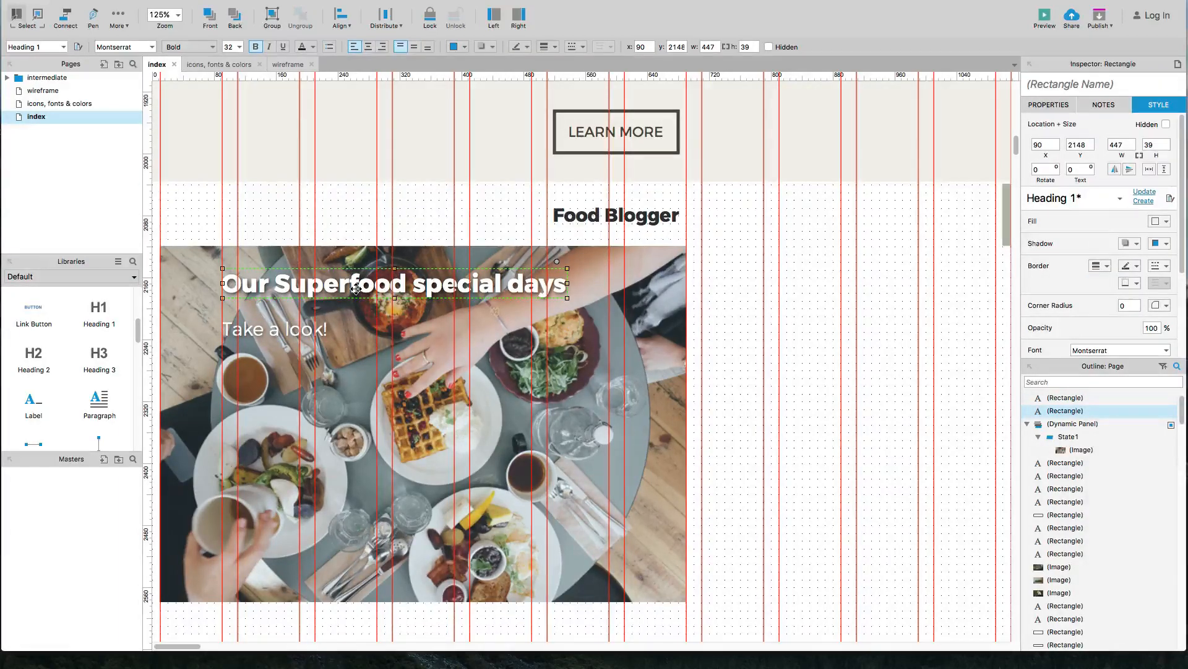
{"action": "type", "text": "Sarash"}
{"action": "key", "text": "BackSpace"}
{"action": "key", "text": "BackSpace"}
{"action": "key", "text": "BackSpace"}
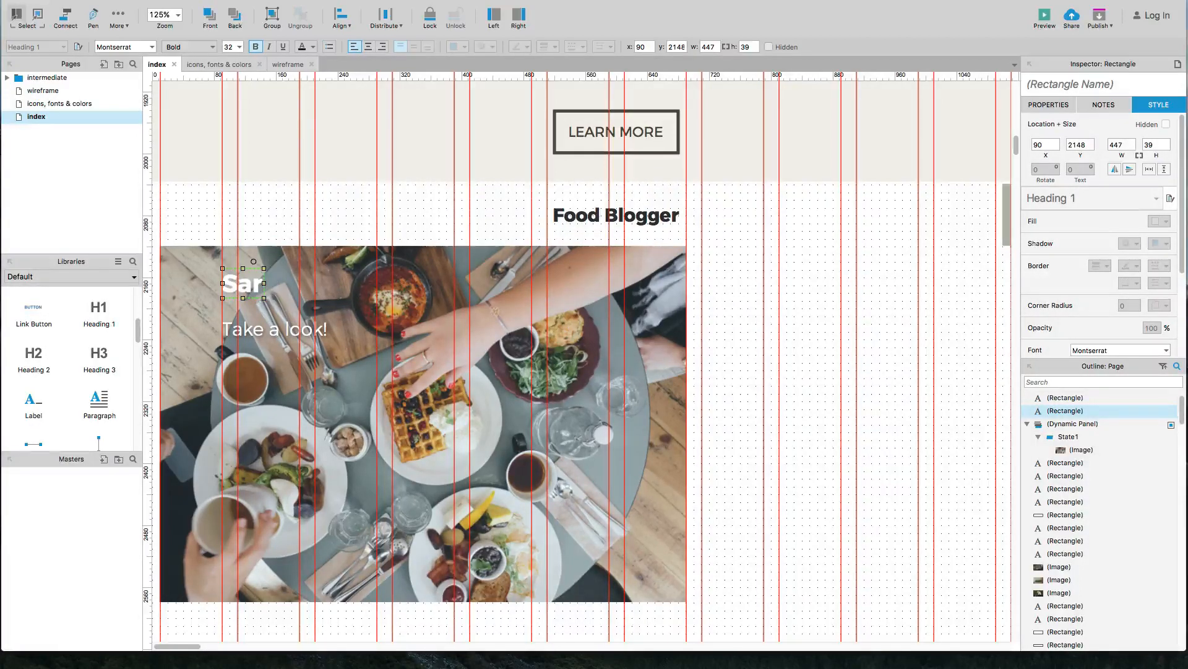
{"action": "type", "text": "as"}
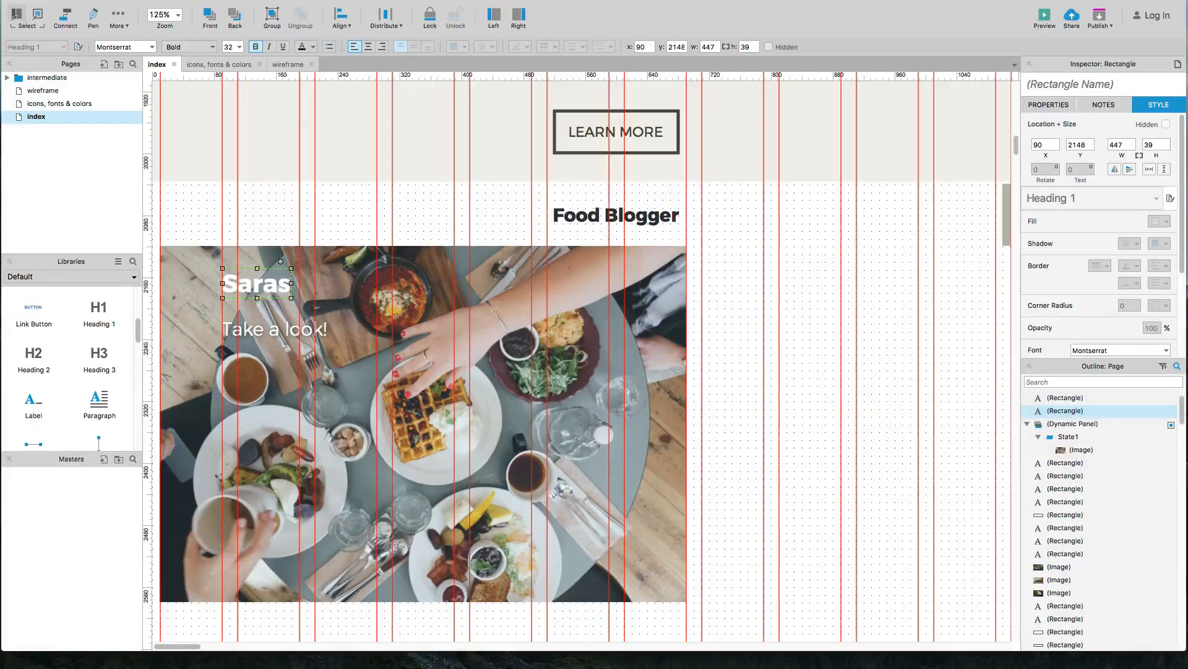
{"action": "key", "text": "BackSpace"}
{"action": "type", "text": "hs"}
{"action": "key", "text": "BackSpace"}
{"action": "type", "text": "'s Food"}
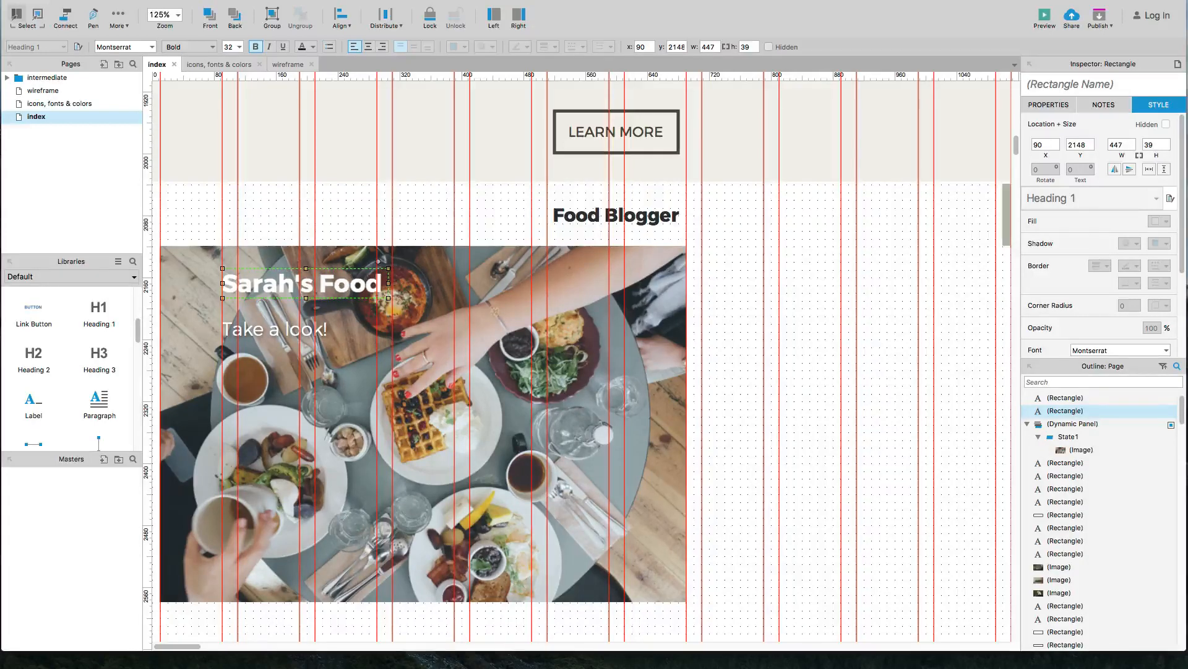
{"action": "type", "text": " Blog"}
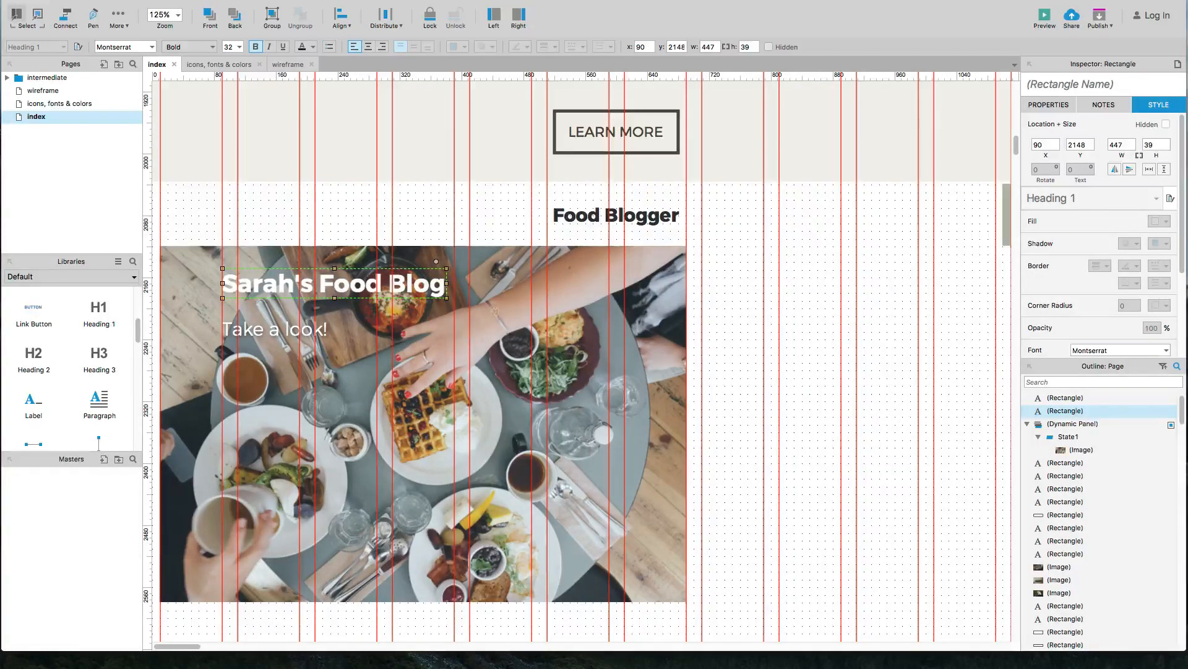
Step: Change the line below the photo's blog heading to "Take a closer look!"
{"action": "left_click", "coordinate": [259, 330]}
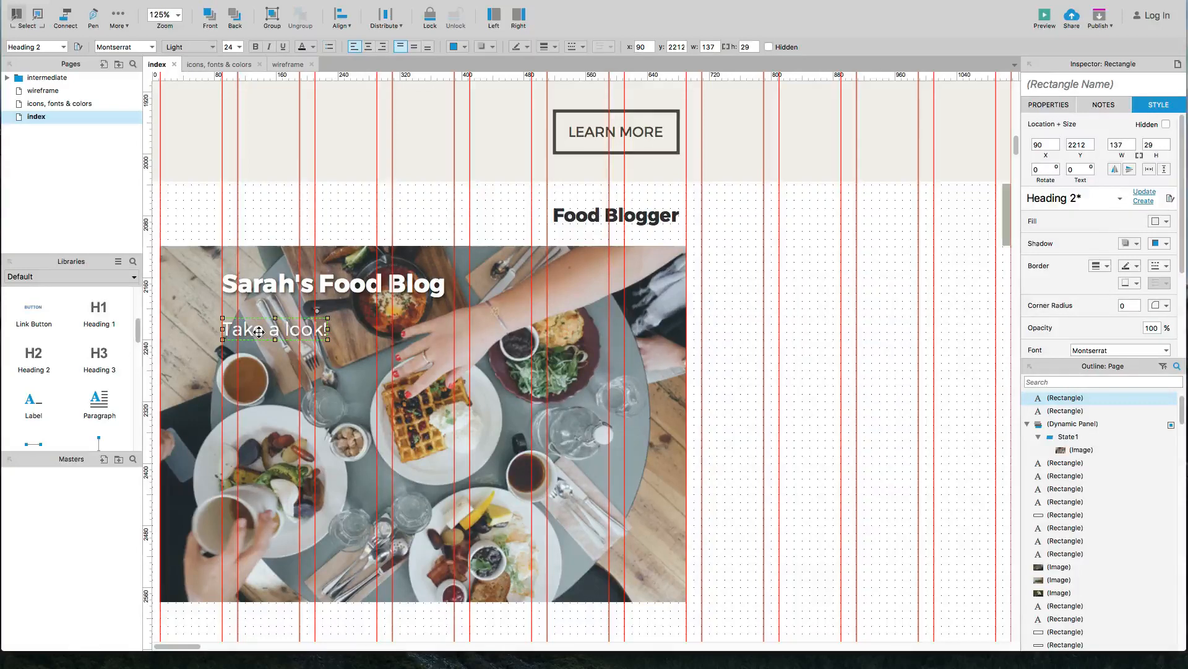
{"action": "double_click", "coordinate": [258, 330]}
{"action": "type", "text": "Take"}
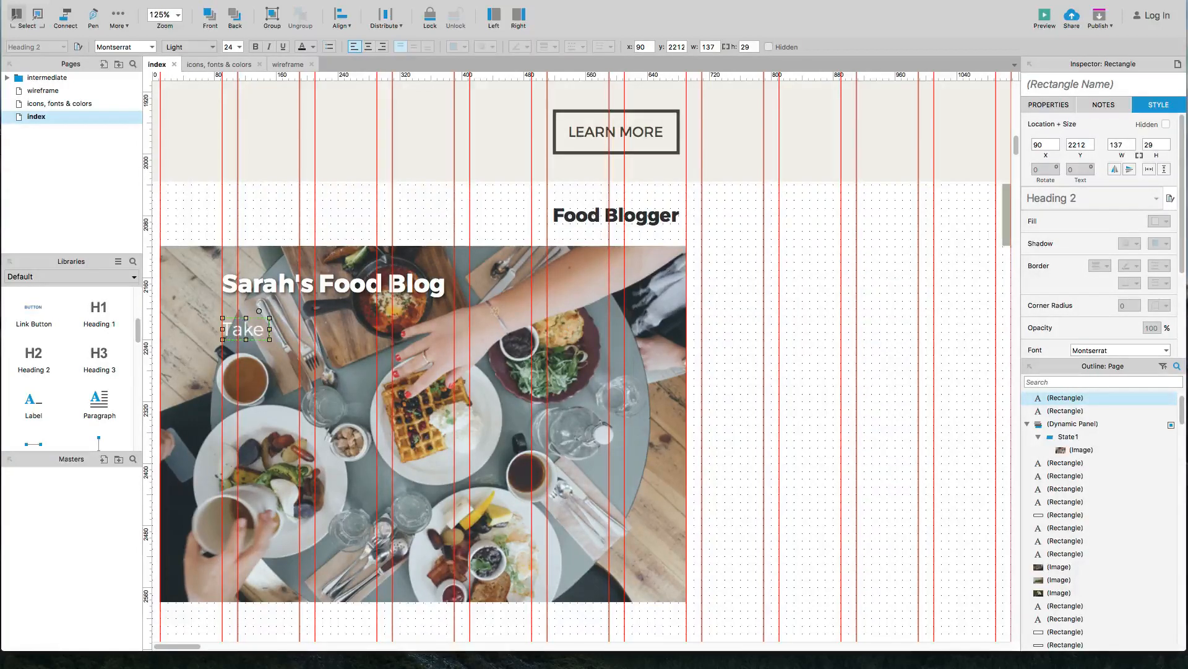
{"action": "type", "text": " a closer look"}
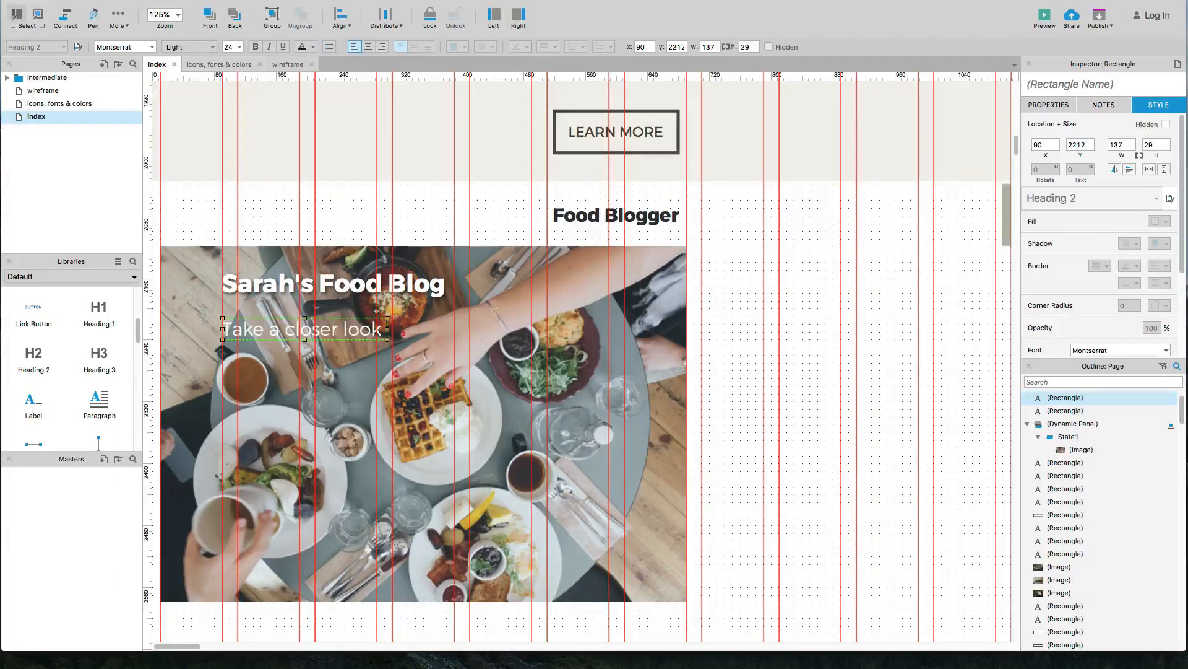
{"action": "type", "text": "."}
{"action": "left_click", "coordinate": [353, 241]}
Step: Move the "Take a closer look!" line up to y 2194, close beneath the blog heading
{"action": "left_click", "coordinate": [349, 330]}
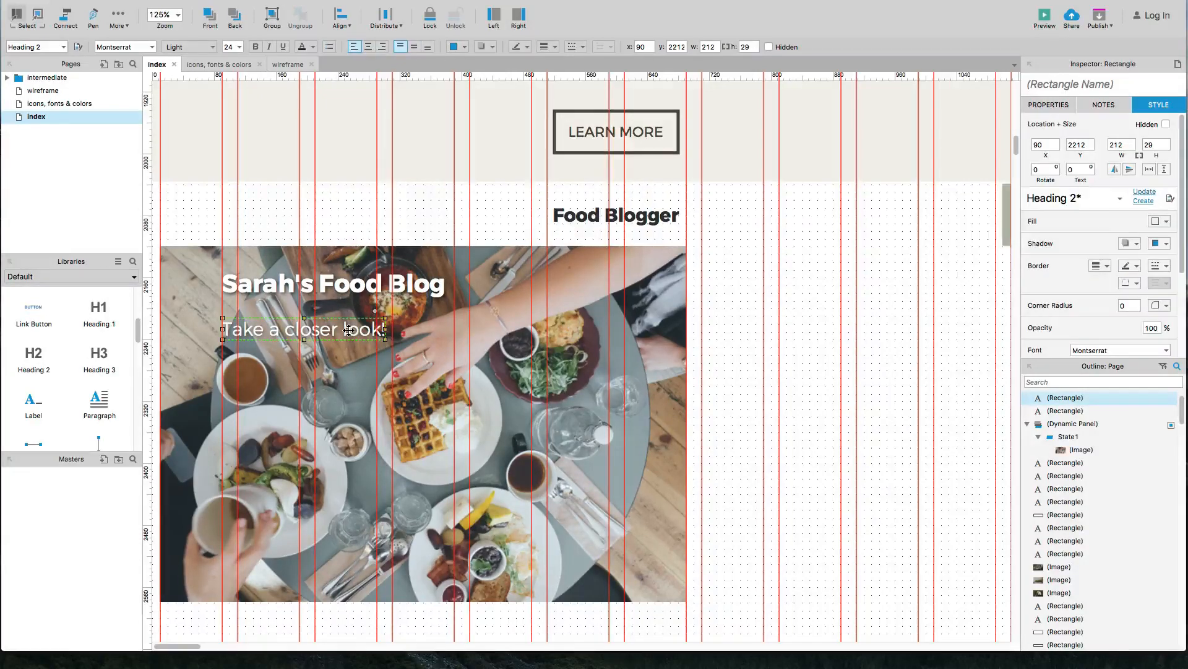
{"action": "key", "text": "shift+Up"}
{"action": "key", "text": "shift+Up"}
{"action": "key", "text": "Down"}
{"action": "key", "text": "Down"}
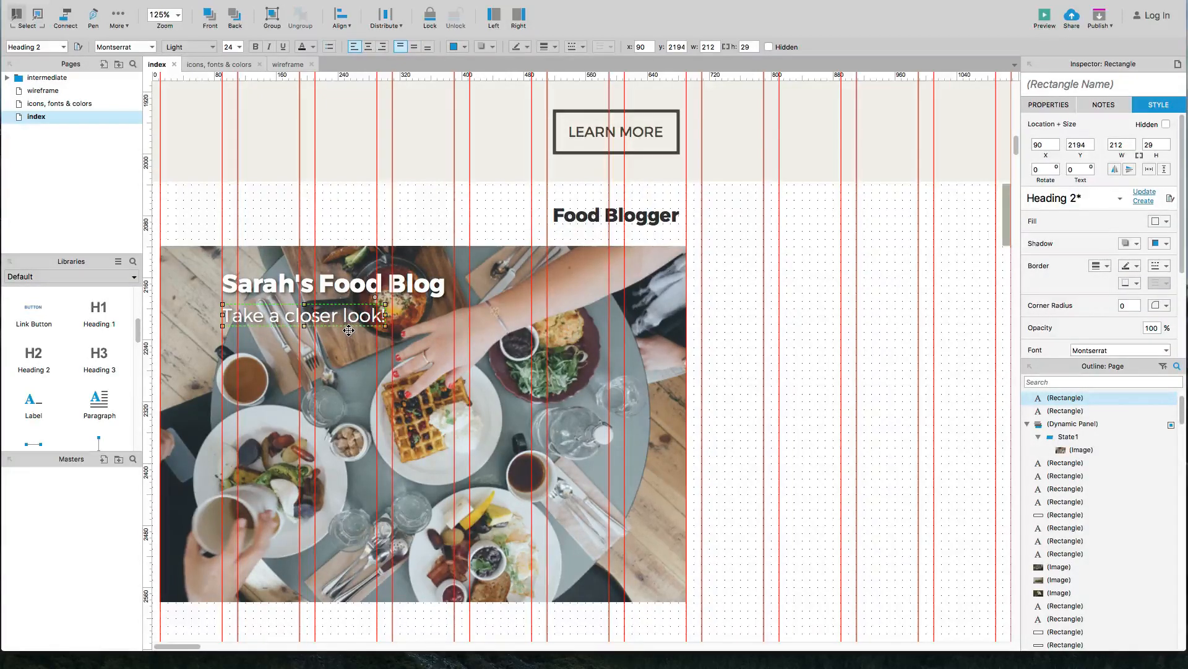
{"action": "left_click", "coordinate": [345, 215]}
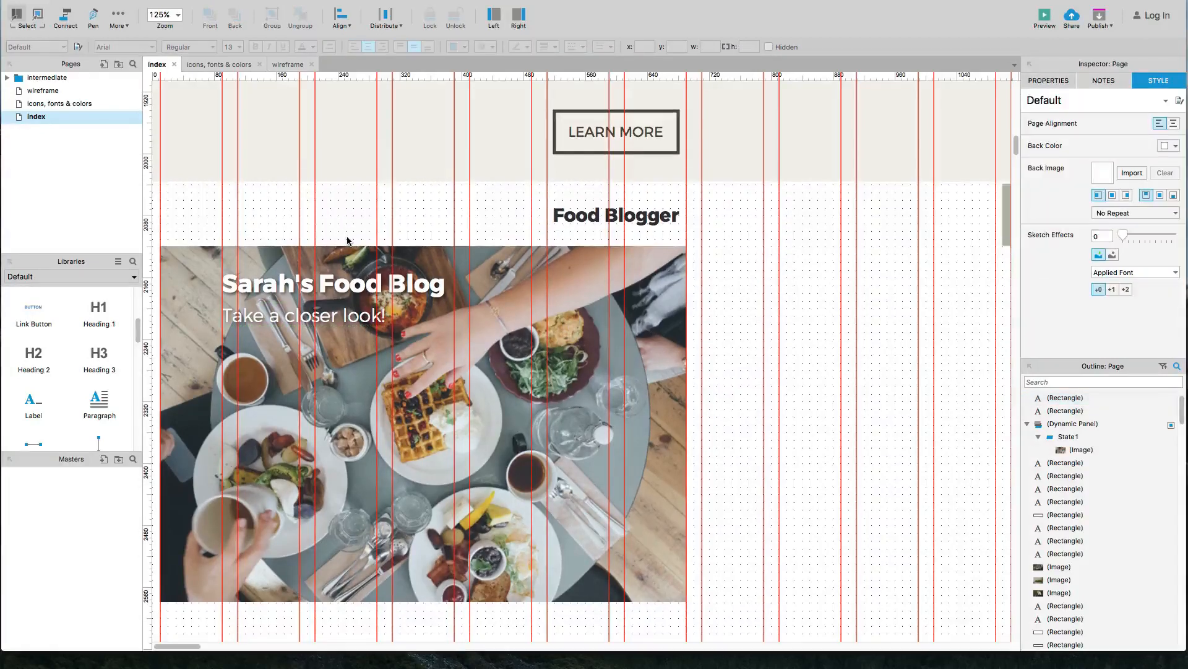
Step: Switch to Finder and insert badge.png from the img folder onto the breakfast table photo in the Axure index page
{"action": "key", "text": "super+Tab"}
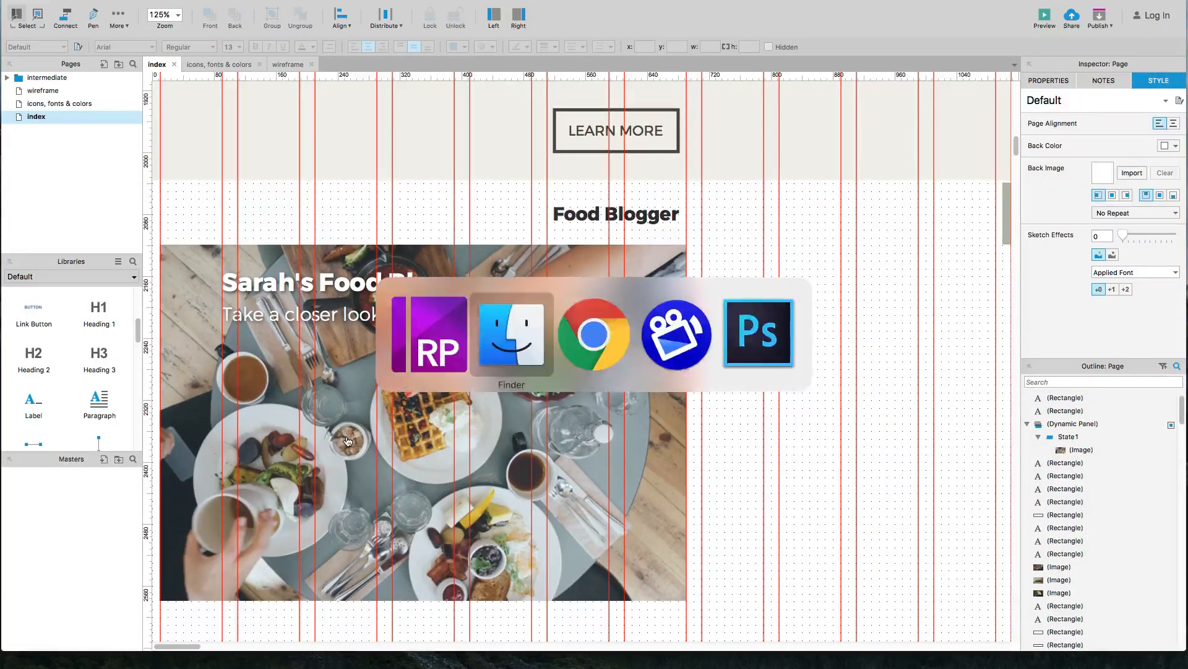
{"action": "key", "text": "super+Tab"}
{"action": "left_click", "coordinate": [513, 362]}
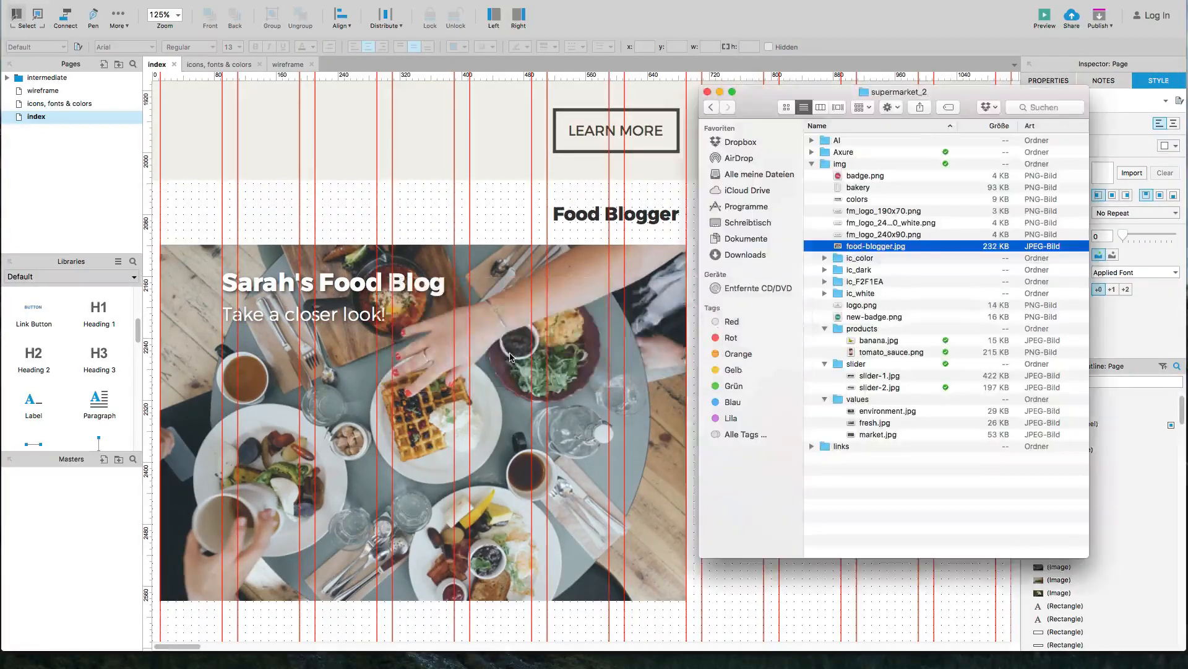
{"action": "left_click_drag", "start_coordinate": [854, 179], "coordinate": [581, 318]}
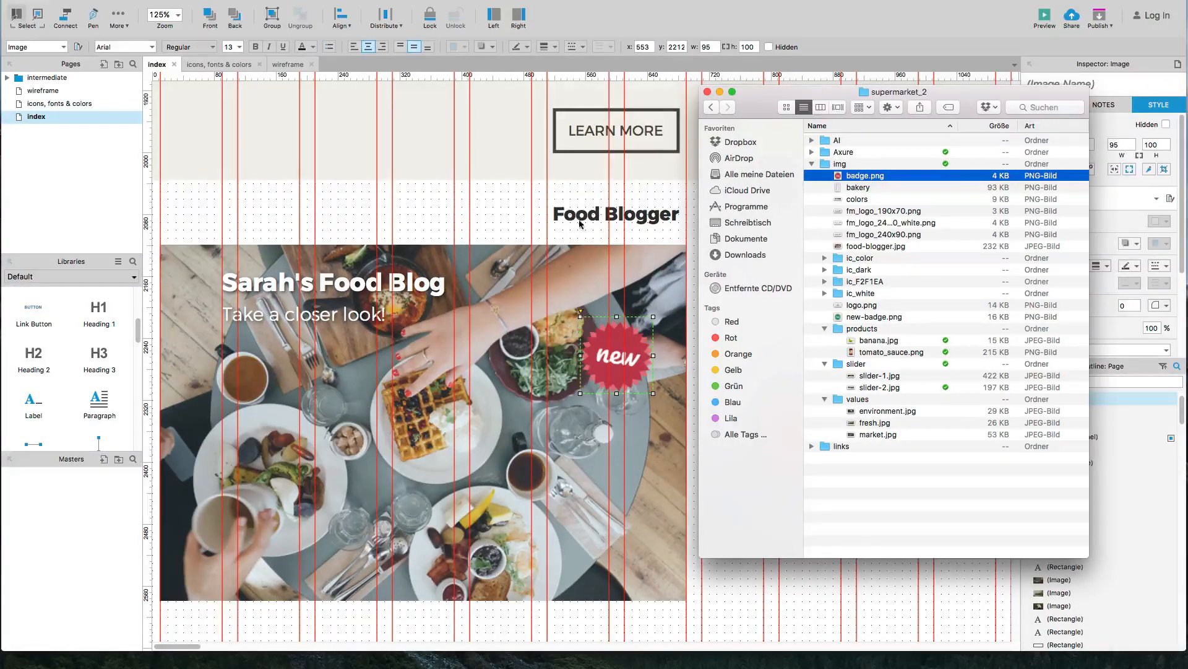
{"action": "left_click", "coordinate": [486, 224]}
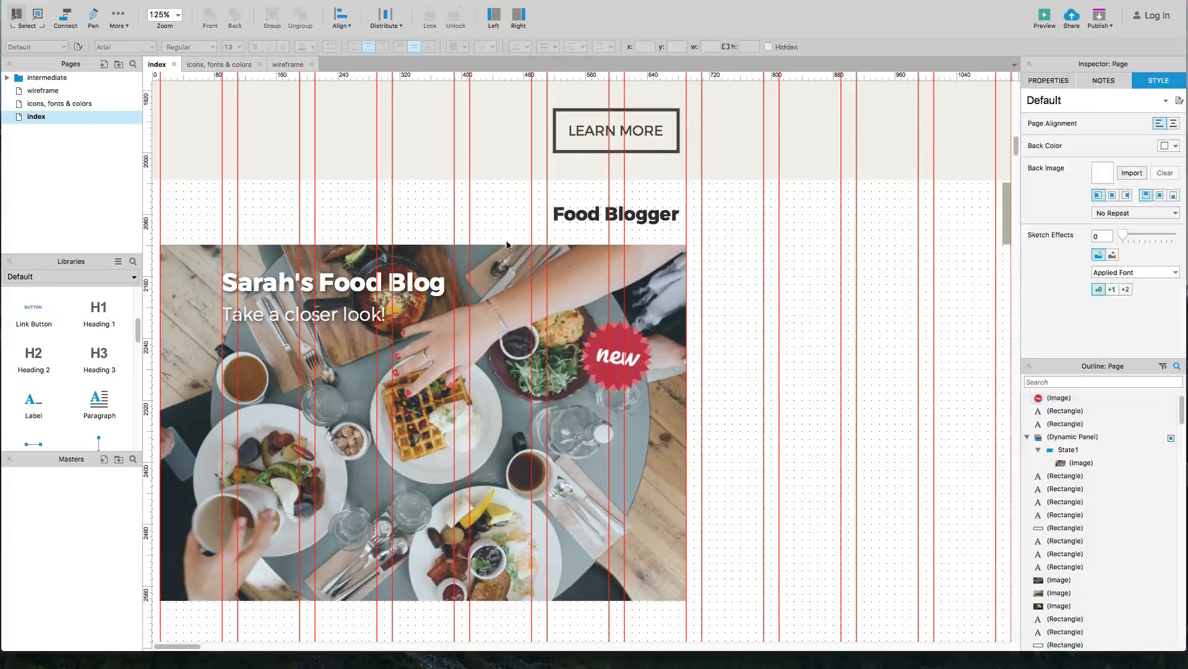
Step: Move the red "new" badge on the breakfast table photo to x 532, y 2157
{"action": "left_click", "coordinate": [613, 355]}
{"action": "left_click_drag", "start_coordinate": [637, 365], "coordinate": [609, 335]}
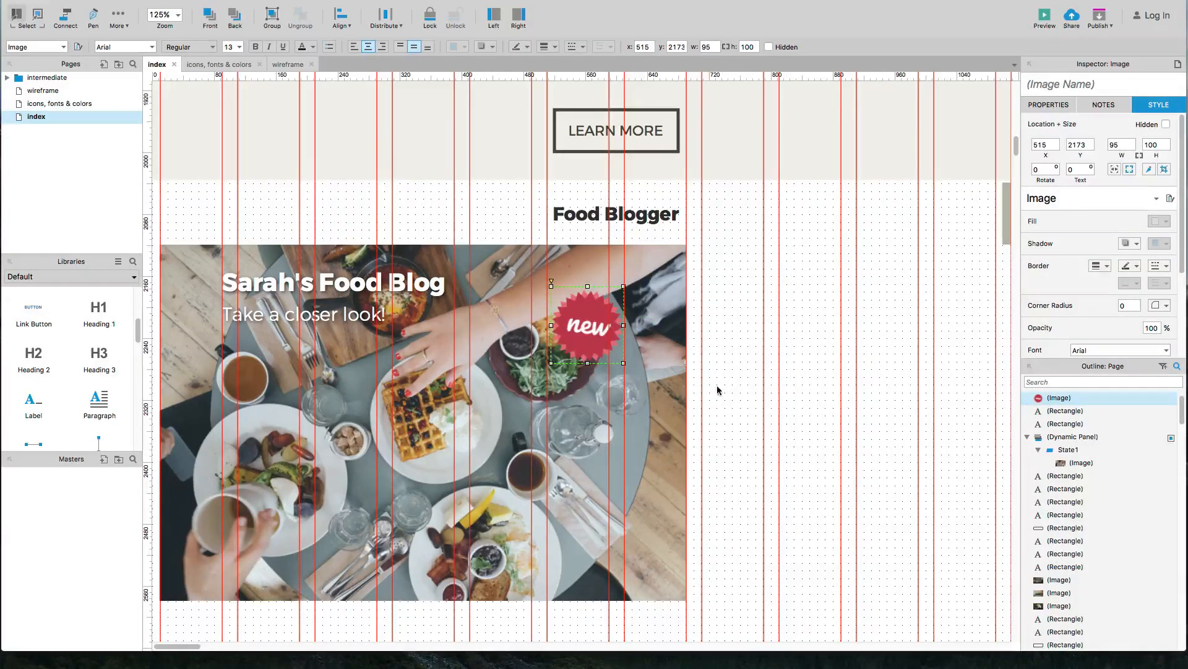
{"action": "left_click", "coordinate": [716, 389]}
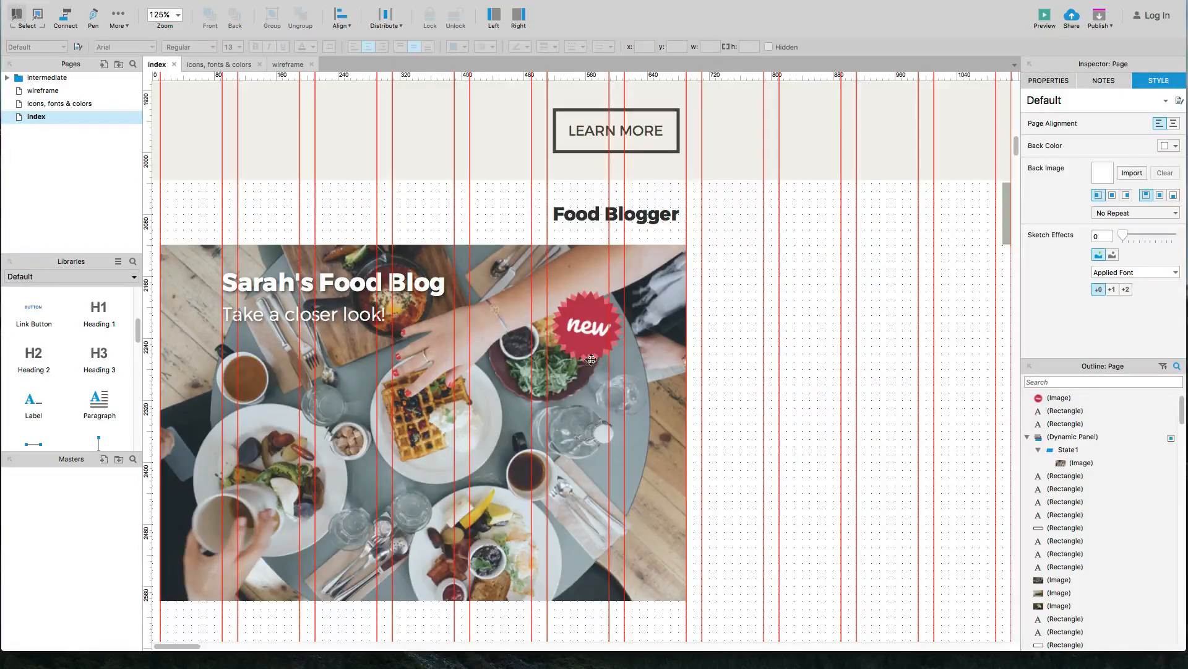
{"action": "left_click_drag", "start_coordinate": [608, 353], "coordinate": [611, 348]}
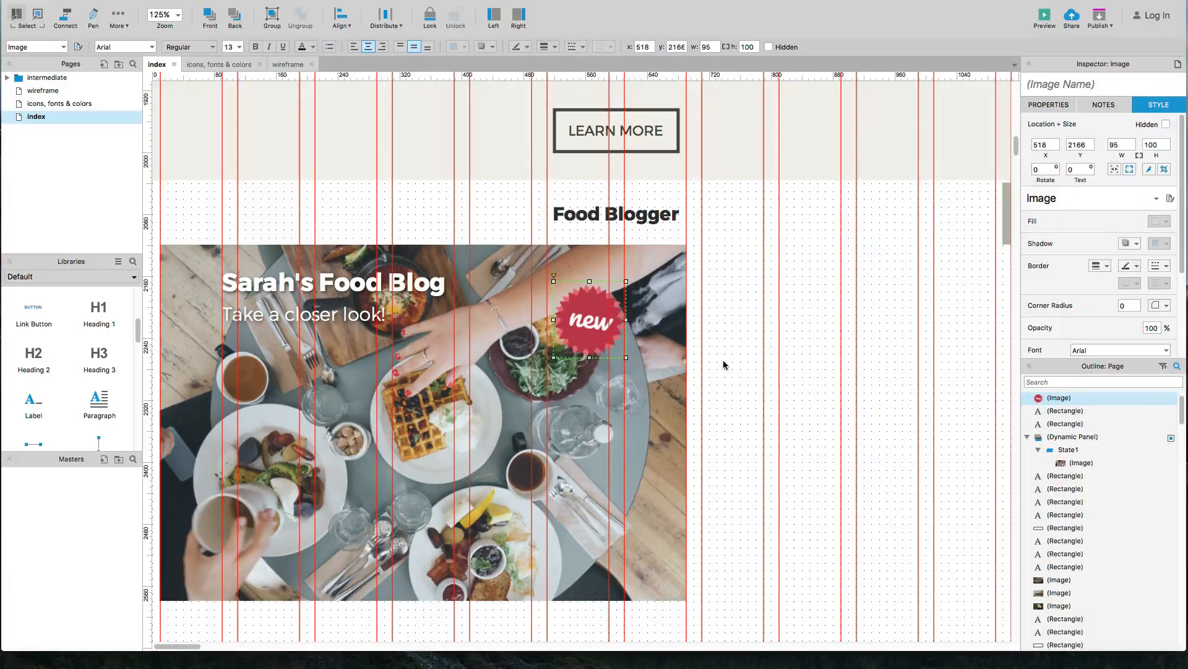
{"action": "key", "text": "Right"}
{"action": "key", "text": "shift+Right"}
{"action": "key", "text": "shift+Up"}
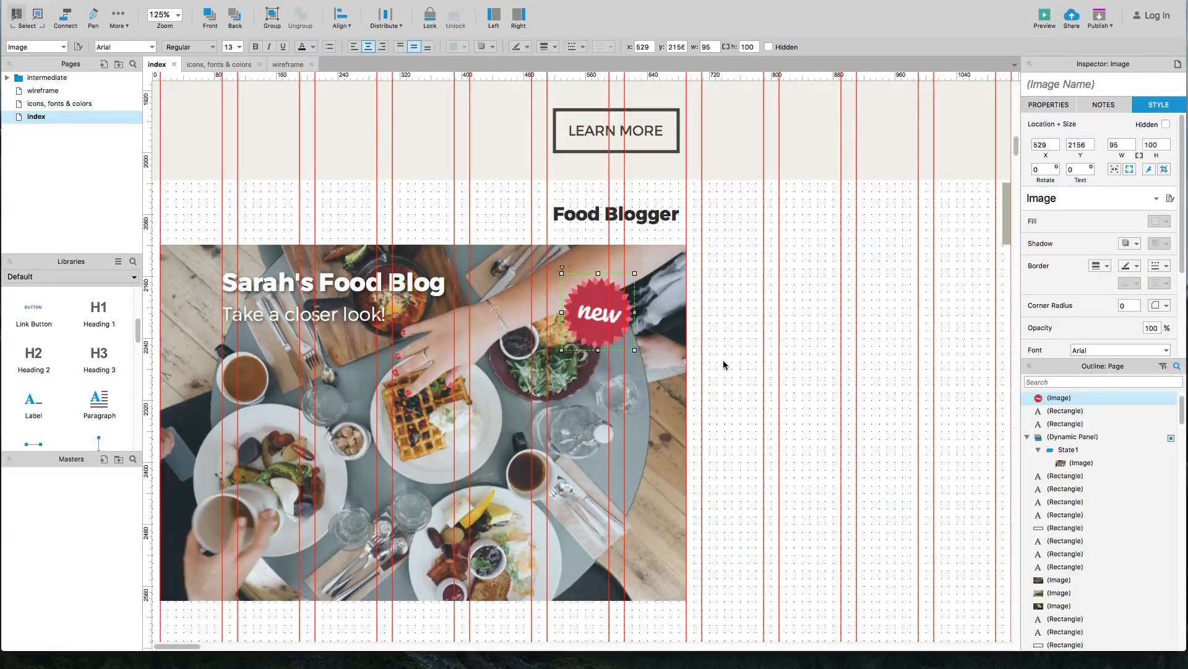
{"action": "key", "text": "Right"}
{"action": "key", "text": "Down"}
{"action": "key", "text": "Right"}
{"action": "key", "text": "Right"}
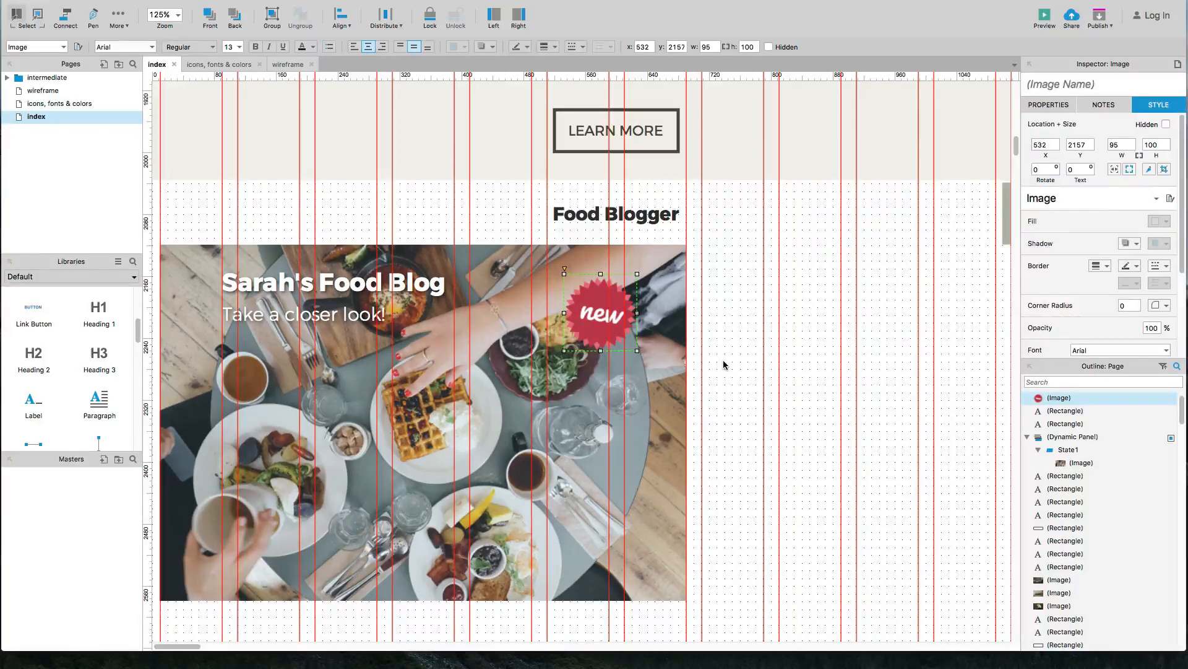
{"action": "left_click", "coordinate": [723, 364]}
{"action": "scroll", "coordinate": [719, 358], "scroll_direction": "up", "scroll_amount": 1}
{"action": "left_click", "coordinate": [636, 144]}
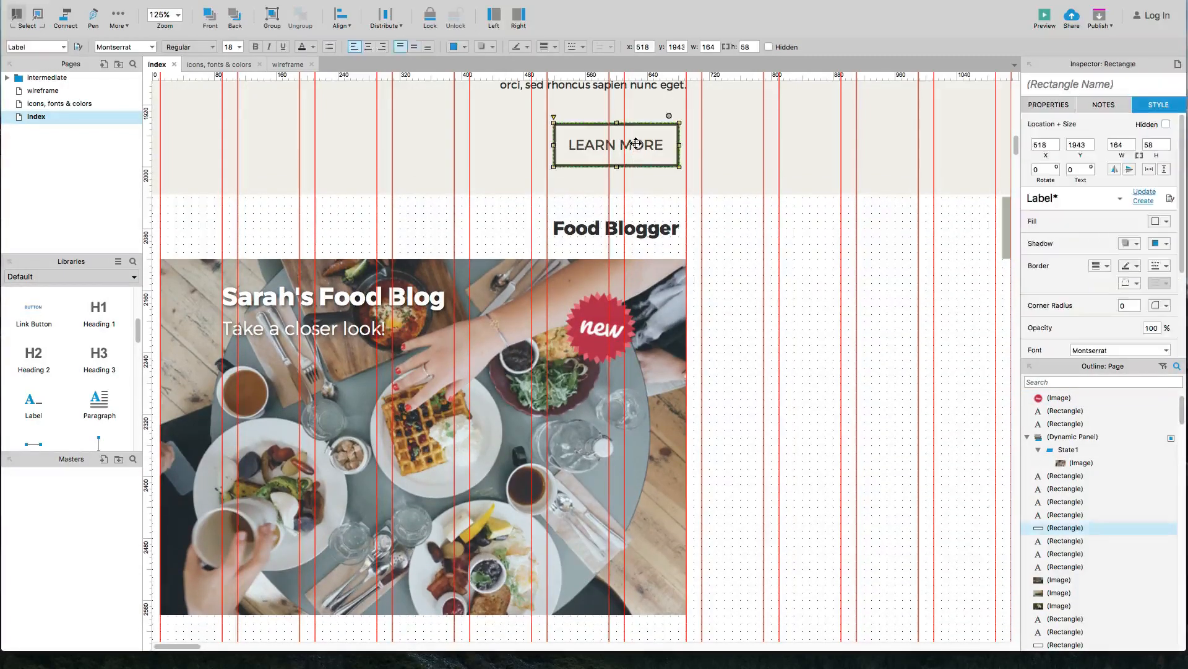
{"action": "left_click_drag", "start_coordinate": [636, 144], "coordinate": [411, 429]}
{"action": "left_click_drag", "start_coordinate": [367, 502], "coordinate": [315, 561]}
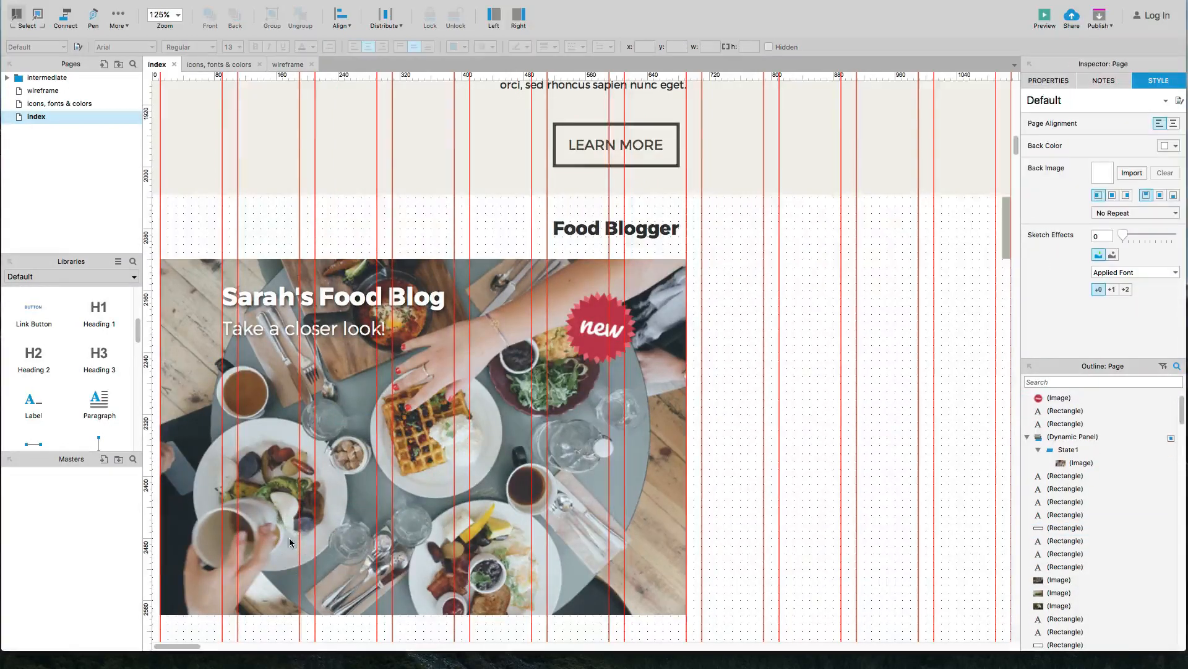
Step: Copy the white LEARN MORE button from the blueberry banner and place the copy on the breakfast photo at x 90, y 2474
{"action": "scroll", "coordinate": [284, 522], "scroll_direction": "up", "scroll_amount": 20}
{"action": "scroll", "coordinate": [283, 520], "scroll_direction": "up", "scroll_amount": 3}
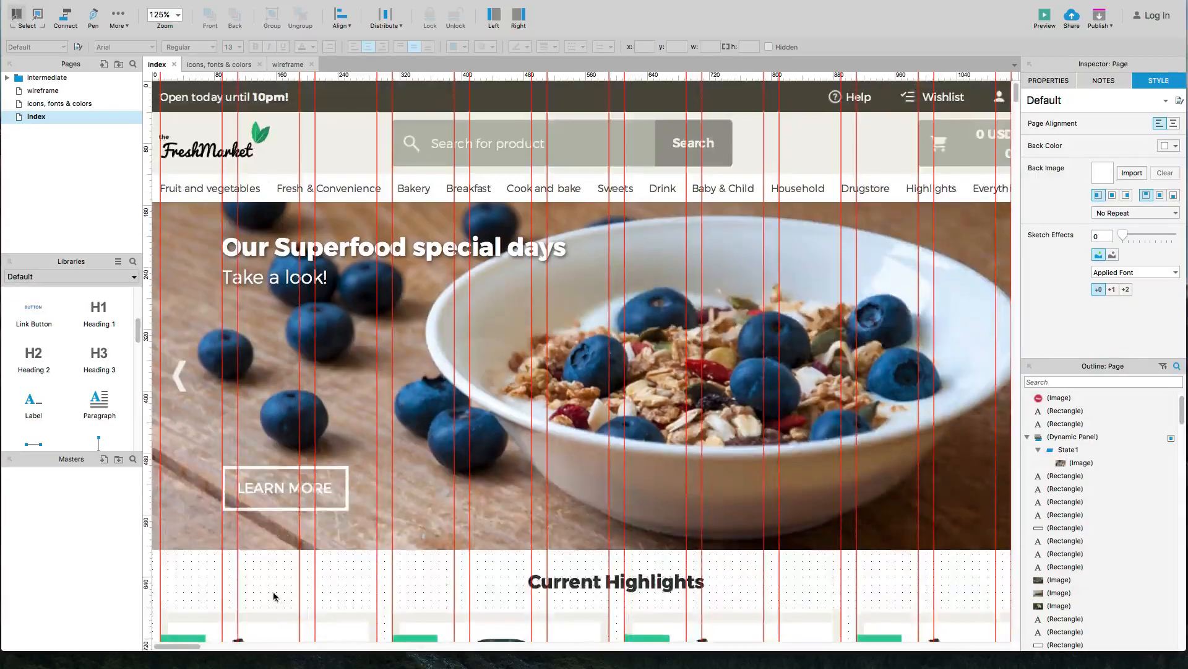
{"action": "left_click", "coordinate": [269, 492]}
{"action": "scroll", "coordinate": [268, 492], "scroll_direction": "down", "scroll_amount": 20}
{"action": "scroll", "coordinate": [269, 494], "scroll_direction": "down", "scroll_amount": 8}
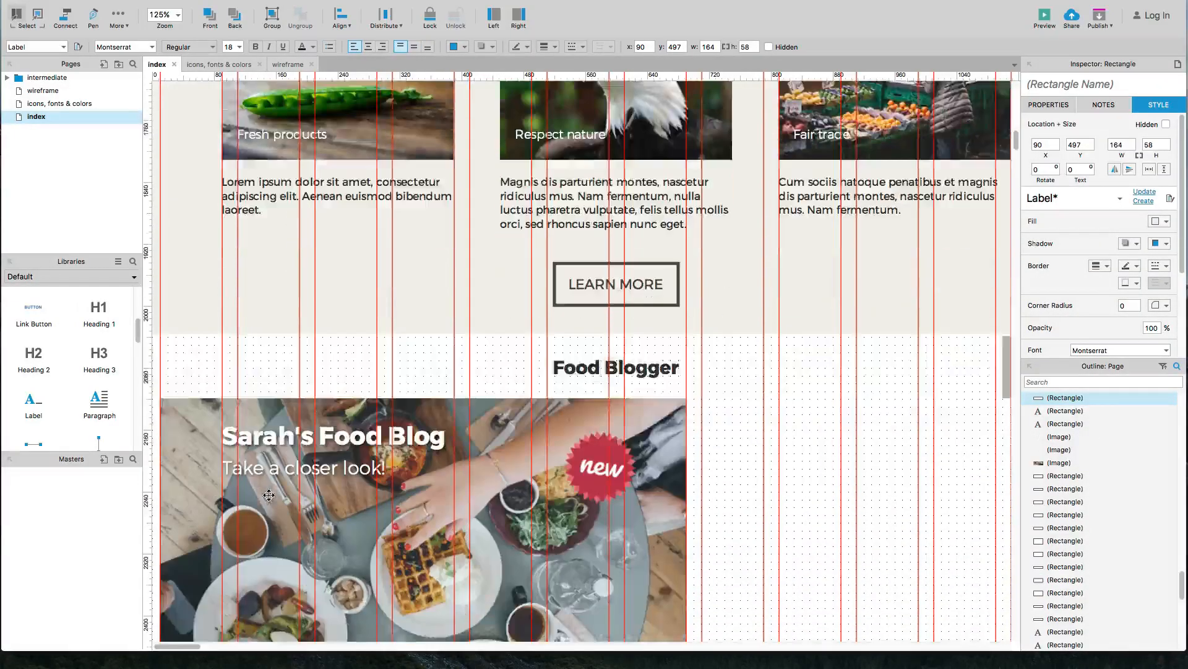
{"action": "key", "text": "ctrl+v"}
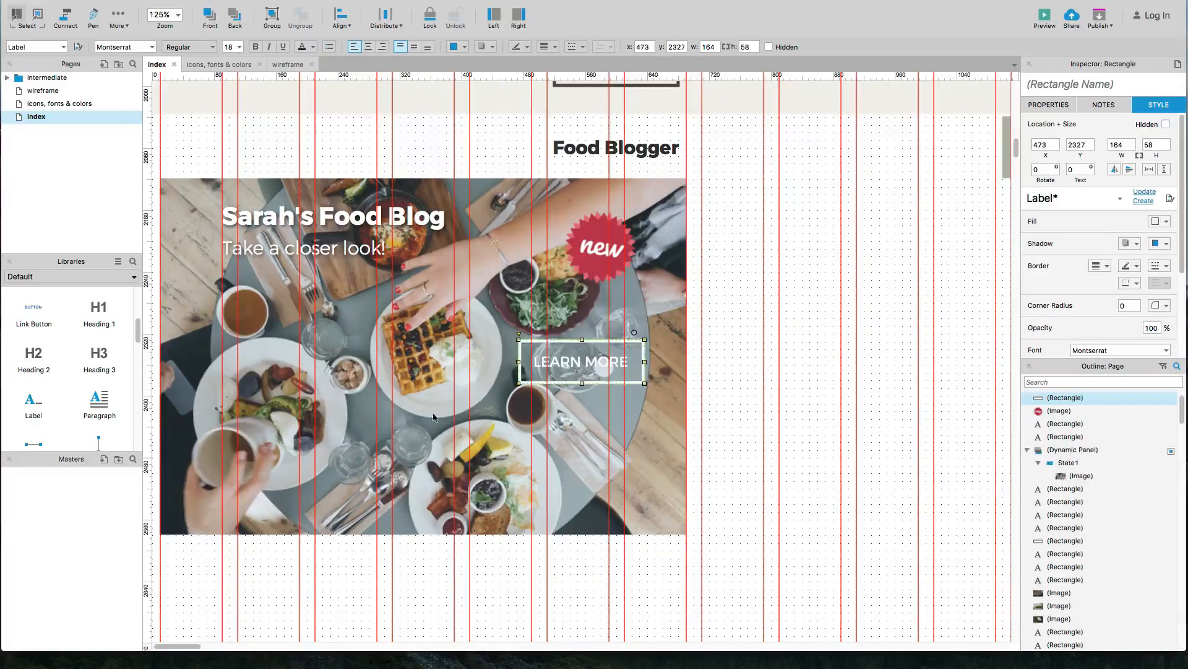
{"action": "left_click_drag", "start_coordinate": [561, 361], "coordinate": [265, 474]}
{"action": "left_click", "coordinate": [269, 559]}
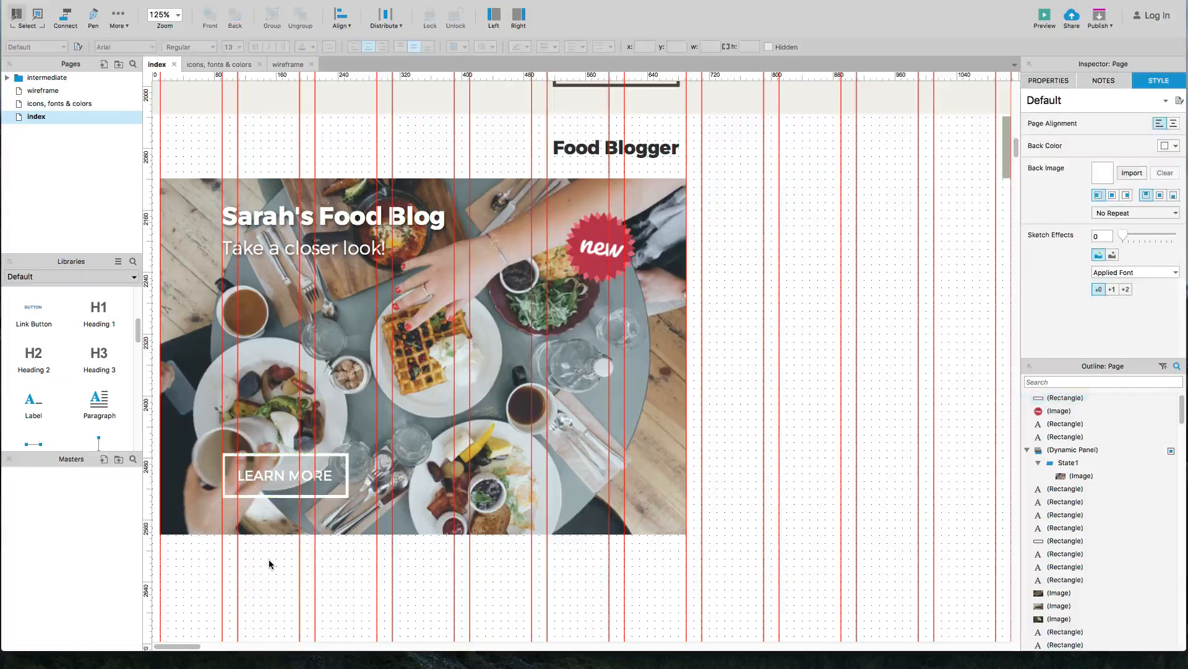
Step: Change the text of the white button on the breakfast photo to "COME IN"
{"action": "left_click", "coordinate": [275, 480]}
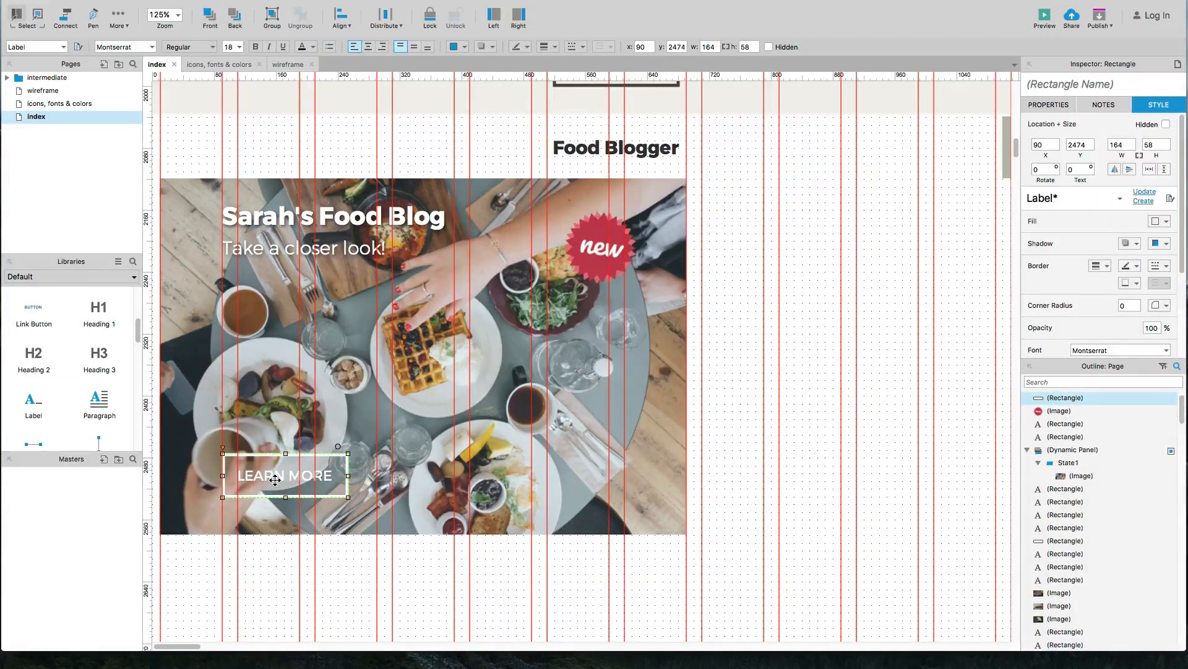
{"action": "type", "text": "comin"}
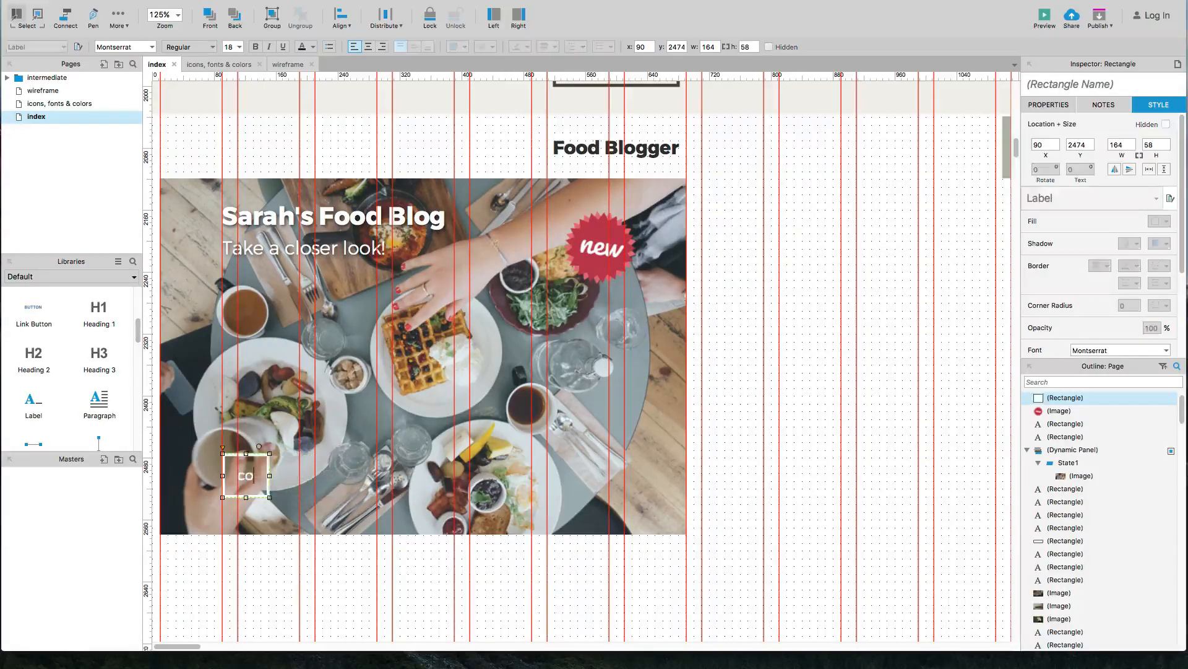
{"action": "key", "text": "BackSpace"}
{"action": "key", "text": "BackSpace"}
{"action": "key", "text": "BackSpace"}
{"action": "key", "text": "BackSpace"}
{"action": "key", "text": "BackSpace"}
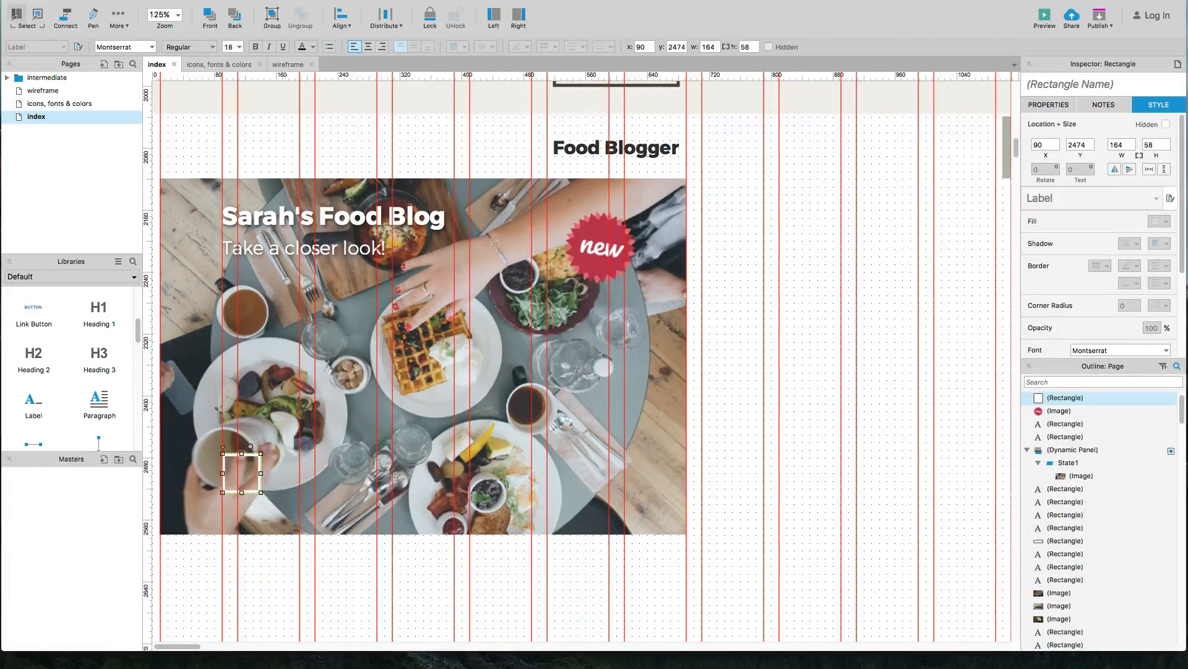
{"action": "type", "text": "come in"}
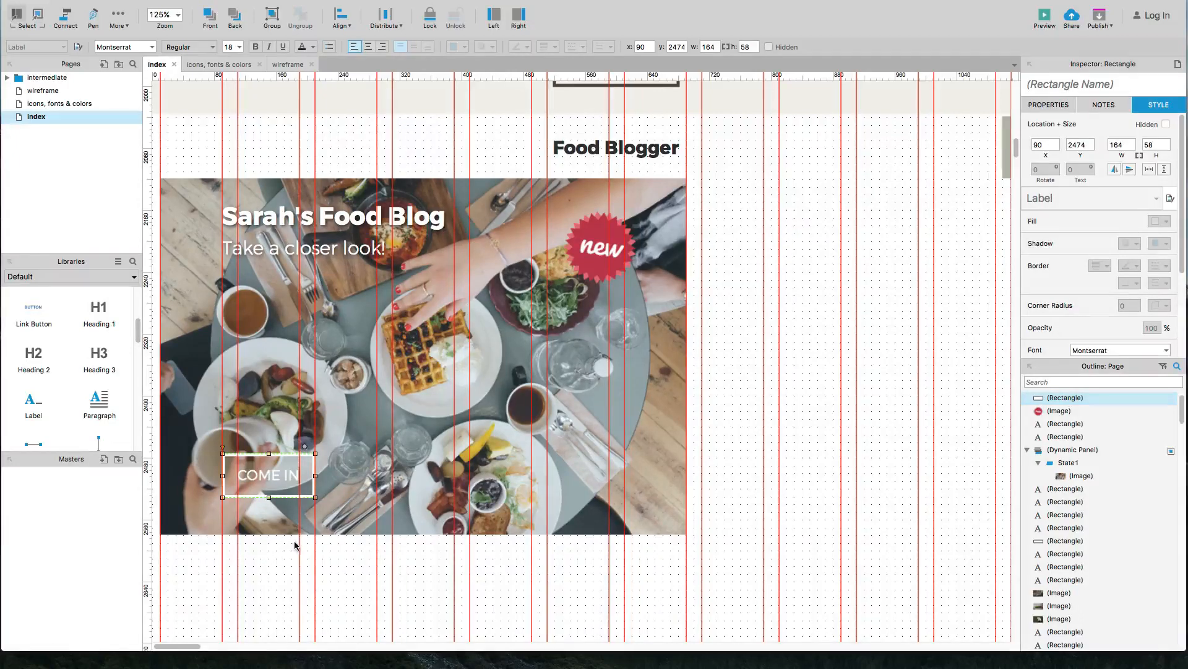
{"action": "left_click", "coordinate": [281, 554]}
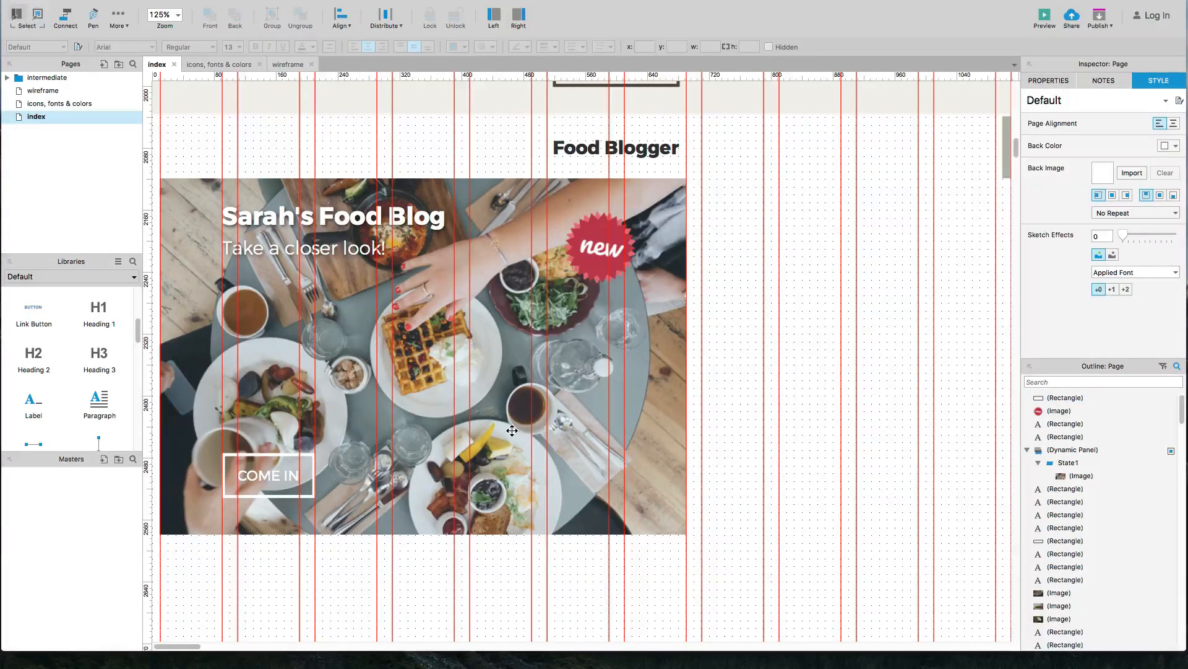
Step: Insert an Inline Frame beside the breakfast photo at x 710, y 2122, sized 480 by 457
{"action": "scroll", "coordinate": [511, 434], "scroll_direction": "down", "scroll_amount": 1}
{"action": "scroll", "coordinate": [511, 434], "scroll_direction": "down", "scroll_amount": 1}
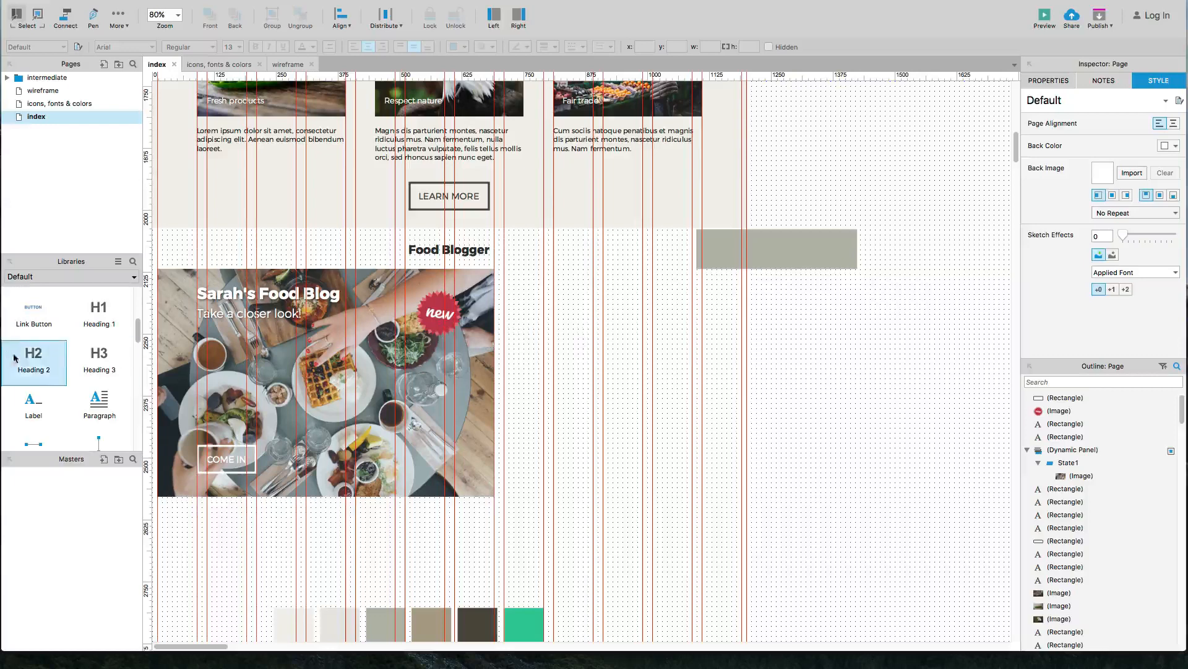
{"action": "scroll", "coordinate": [61, 359], "scroll_direction": "down", "scroll_amount": 5}
{"action": "left_click_drag", "start_coordinate": [35, 357], "coordinate": [506, 270]}
{"action": "left_click_drag", "start_coordinate": [652, 313], "coordinate": [741, 313]}
{"action": "left_click_drag", "start_coordinate": [624, 350], "coordinate": [635, 495]}
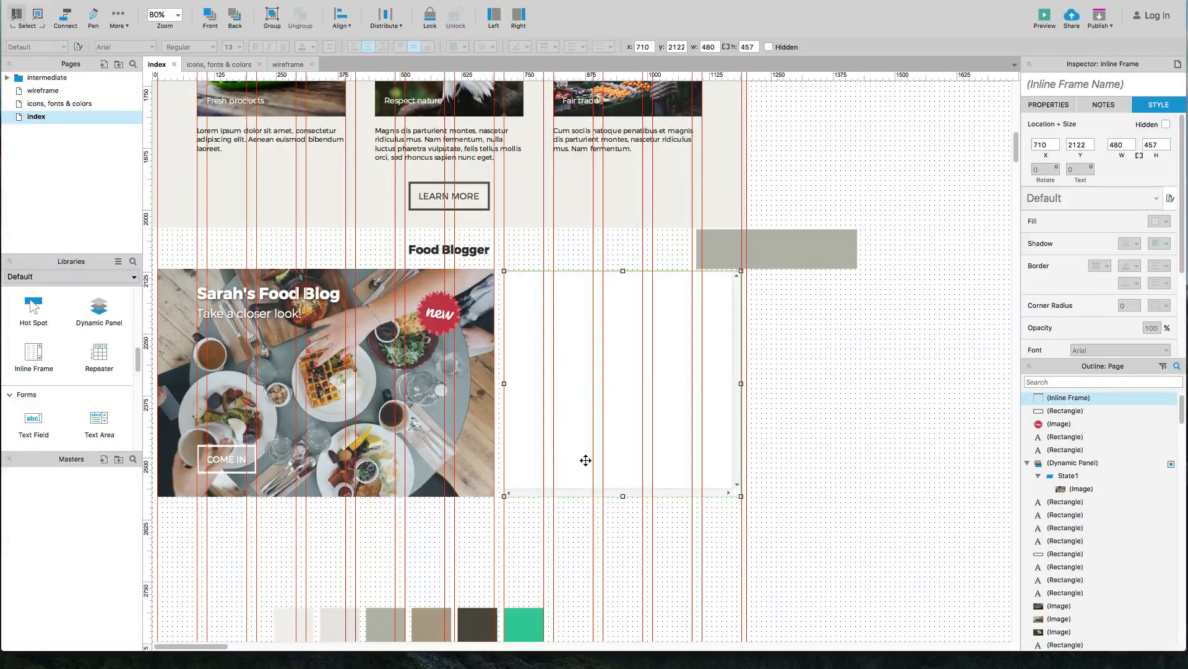
Step: Narrow the breakfast photo's dynamic panel to 580 wide and move the blog heading and its tagline to x 45, y 2159
{"action": "left_click", "coordinate": [482, 442]}
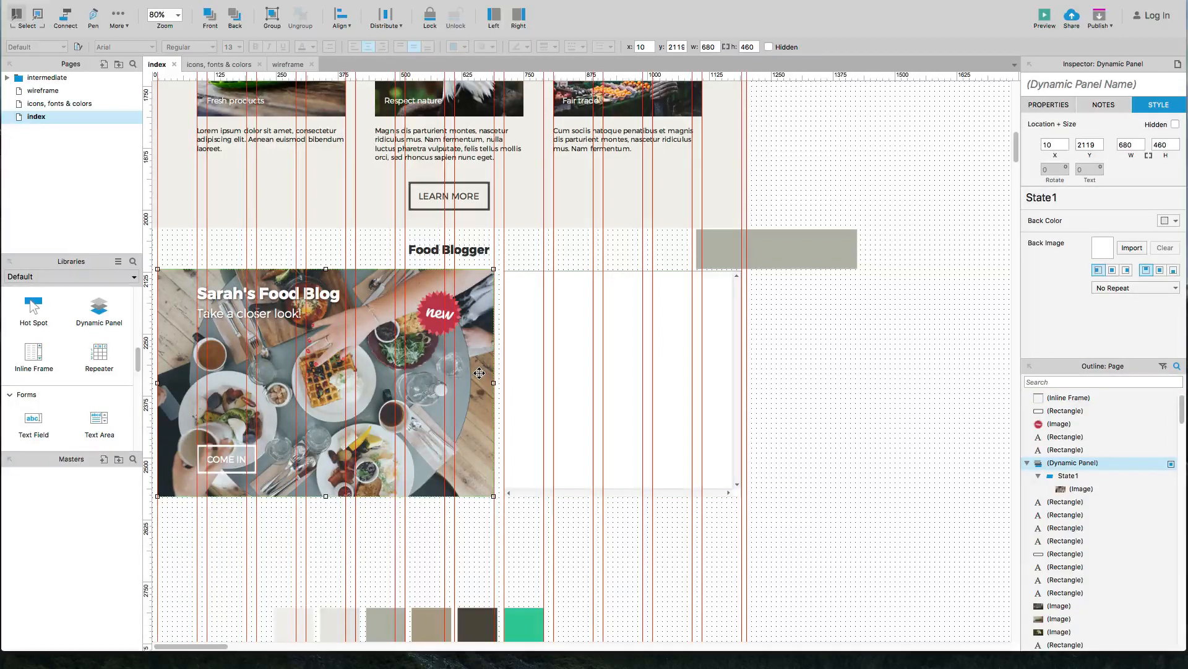
{"action": "left_click_drag", "start_coordinate": [493, 384], "coordinate": [445, 385]}
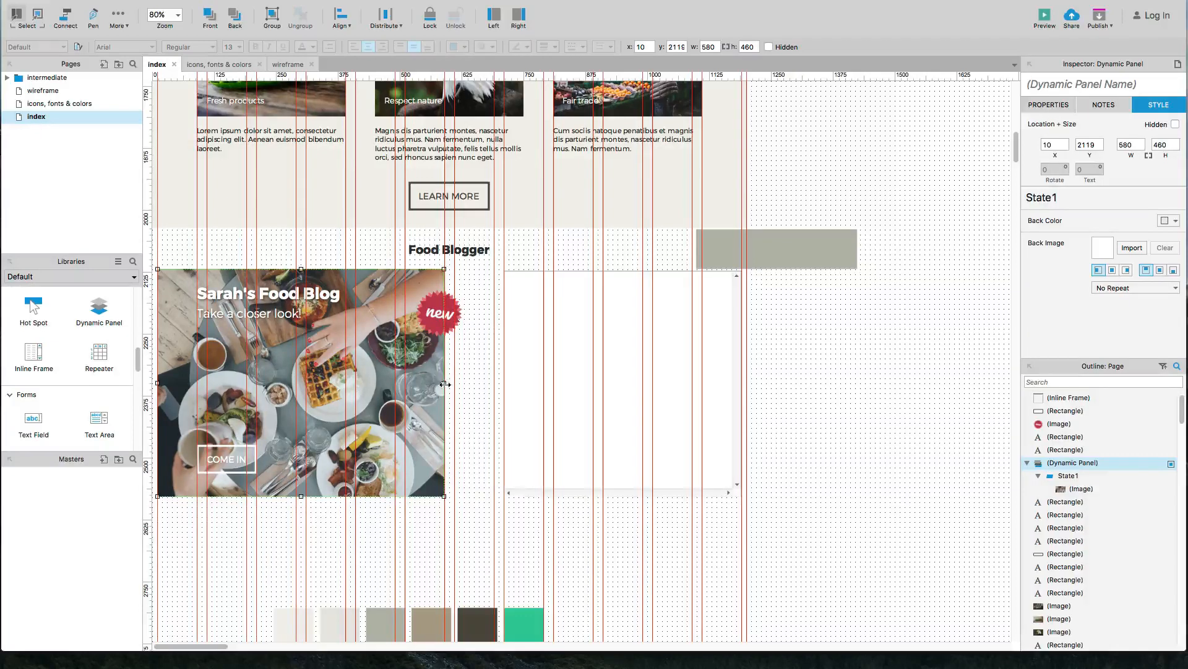
{"action": "left_click", "coordinate": [270, 297]}
{"action": "left_click_drag", "start_coordinate": [280, 296], "coordinate": [258, 299]}
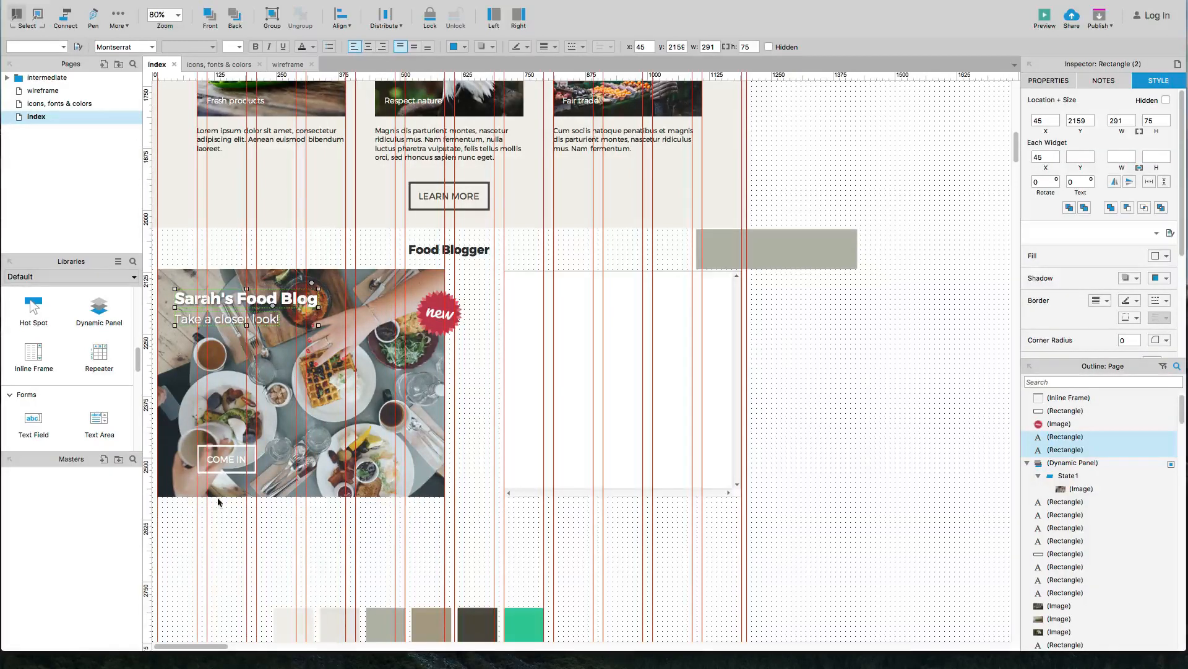
Step: Left-align the COME IN button with the blog heading and tagline at x 45, and move the "new" badge to x 450, y 2170
{"action": "left_click", "coordinate": [224, 442], "text": "shift"}
{"action": "left_click", "coordinate": [227, 444], "text": "shift"}
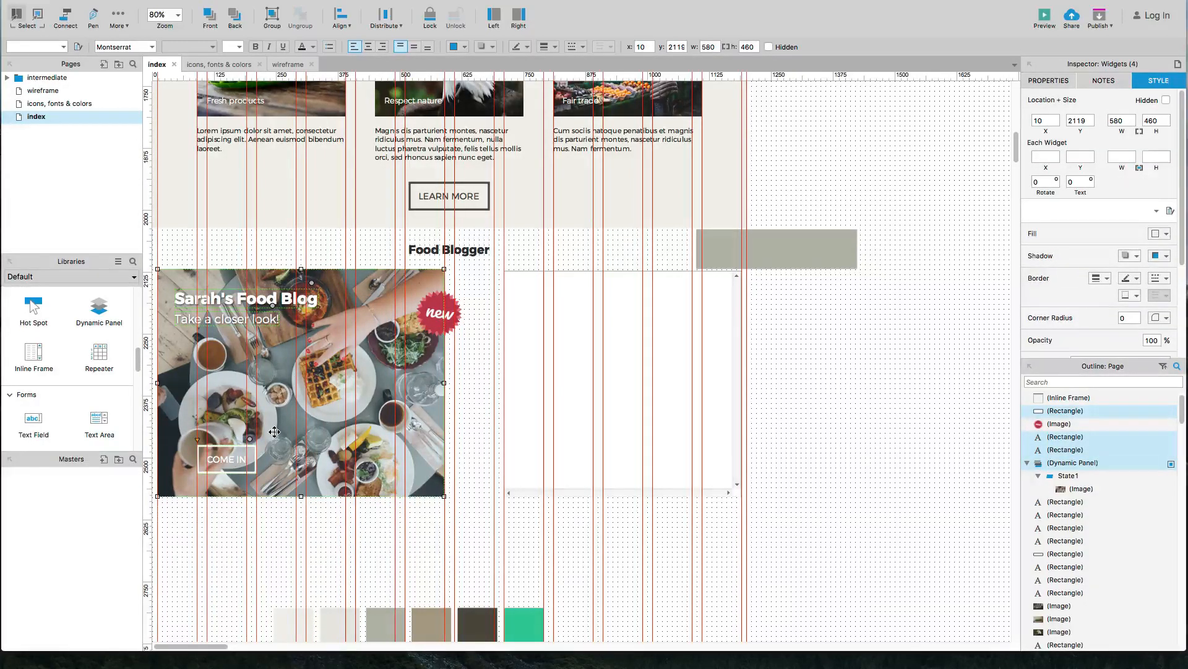
{"action": "left_click", "coordinate": [274, 432], "text": "shift"}
{"action": "key", "text": "alt+super+l"}
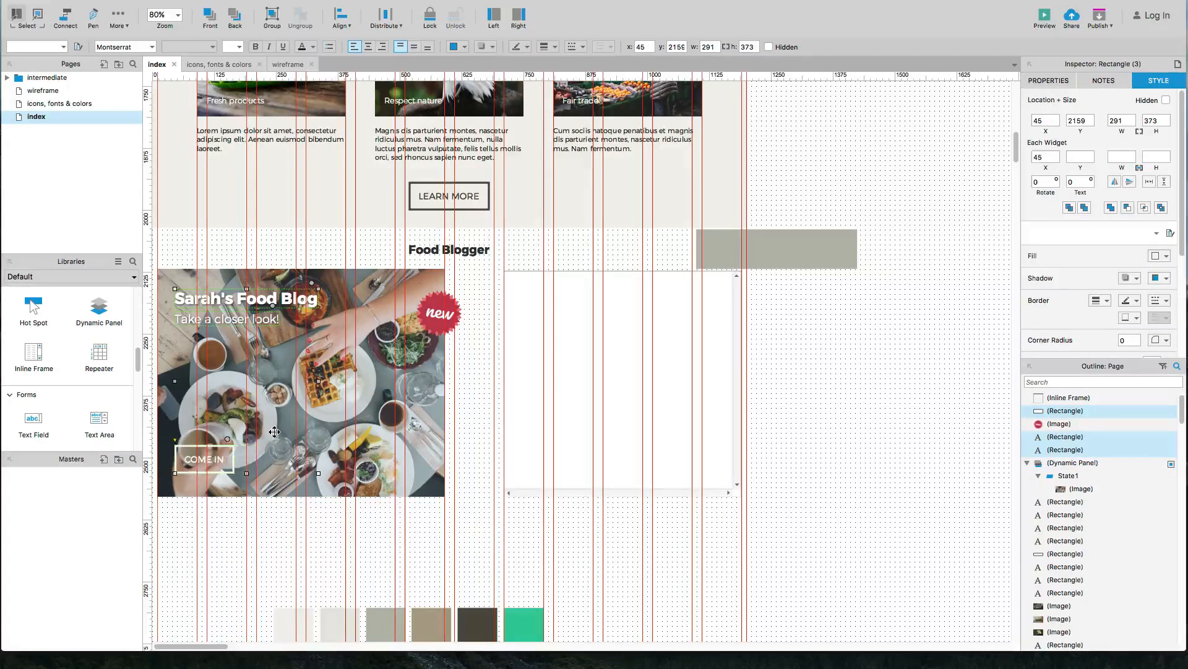
{"action": "left_click", "coordinate": [436, 314]}
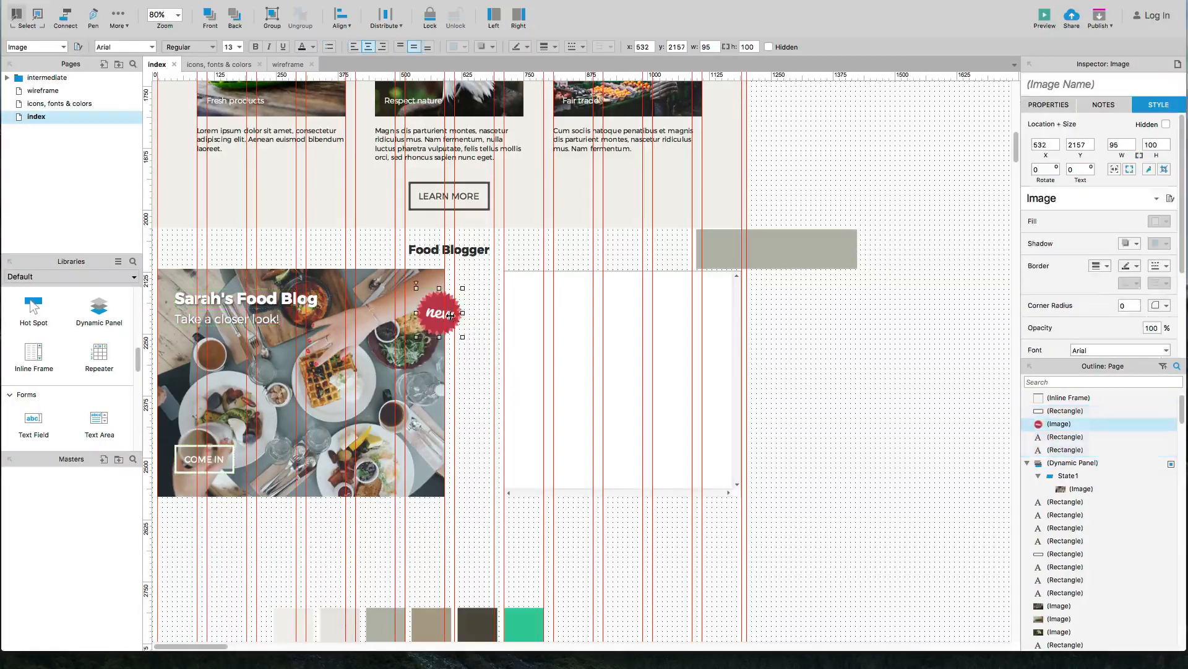
{"action": "left_click_drag", "start_coordinate": [436, 314], "coordinate": [397, 321]}
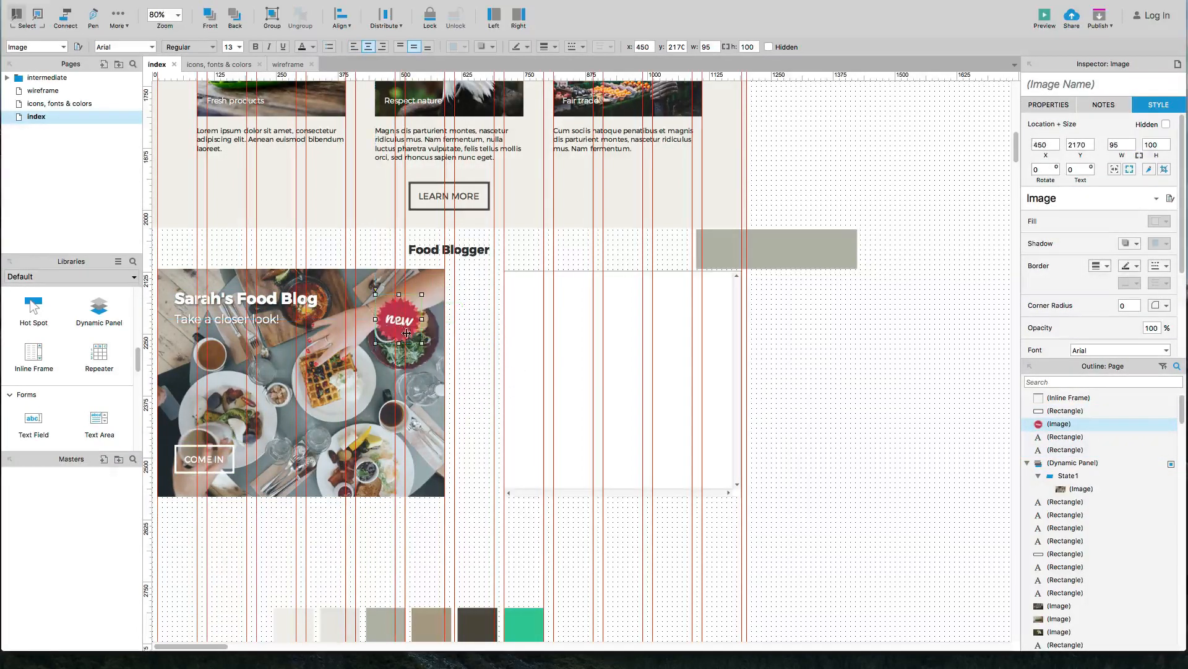
Step: Extend the inline frame toward the photo so it starts at x 610 and is 580 wide
{"action": "left_click", "coordinate": [522, 352]}
{"action": "left_click_drag", "start_coordinate": [505, 380], "coordinate": [455, 381]}
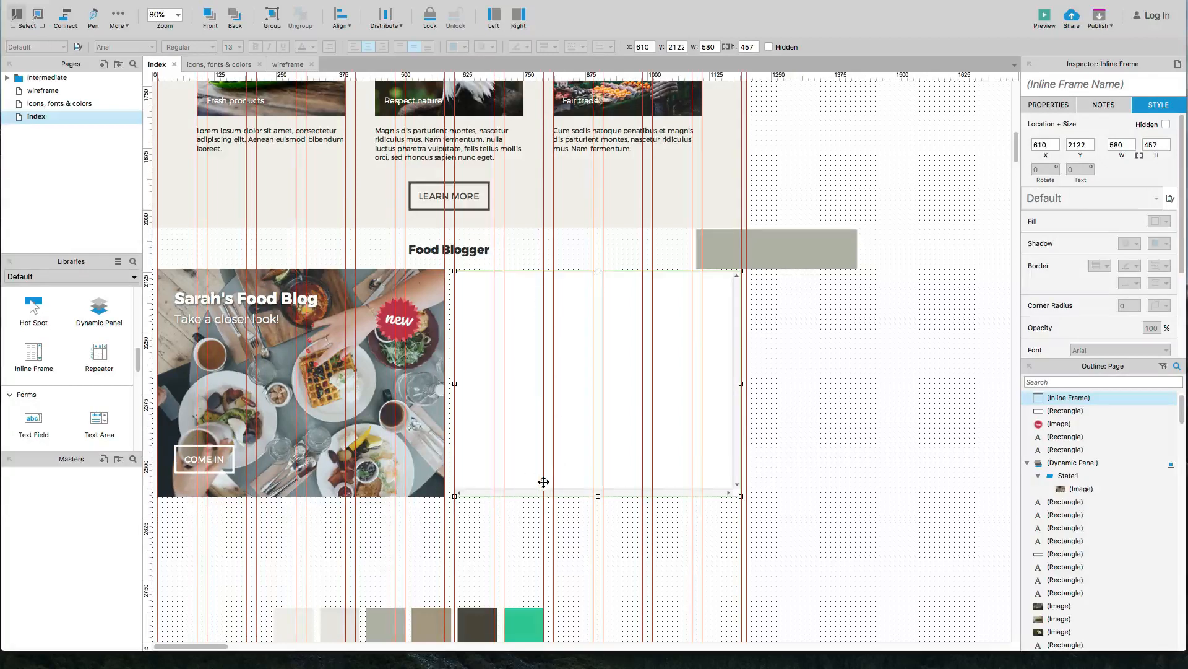
{"action": "right_click", "coordinate": [513, 380]}
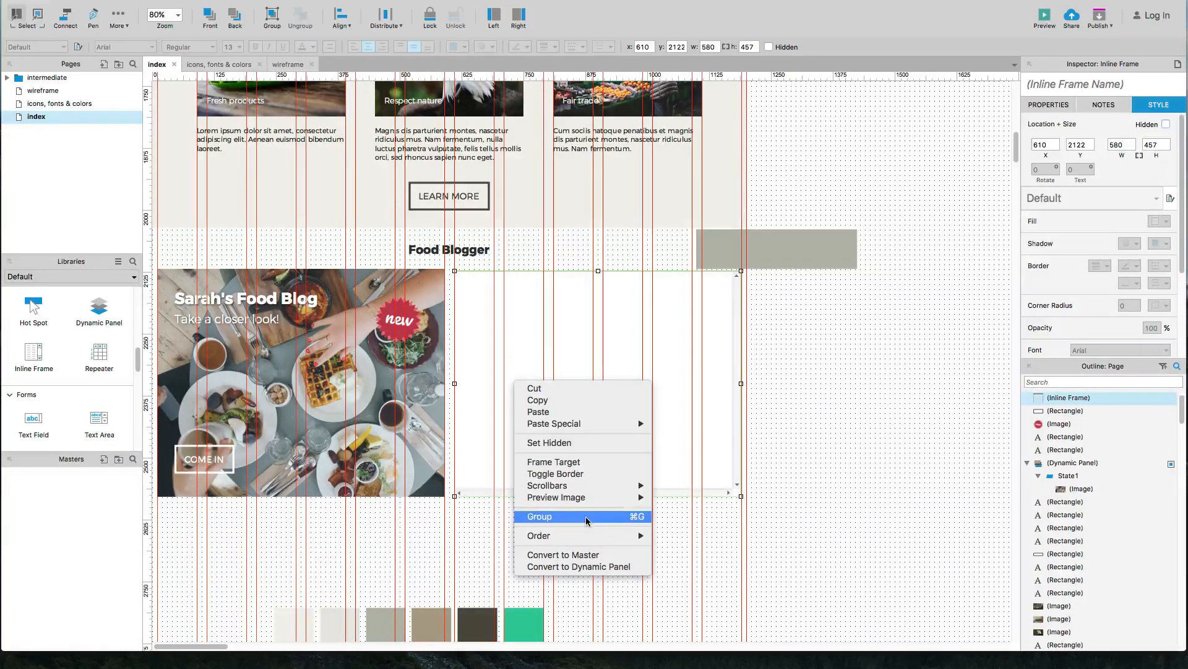
{"action": "left_click", "coordinate": [529, 346]}
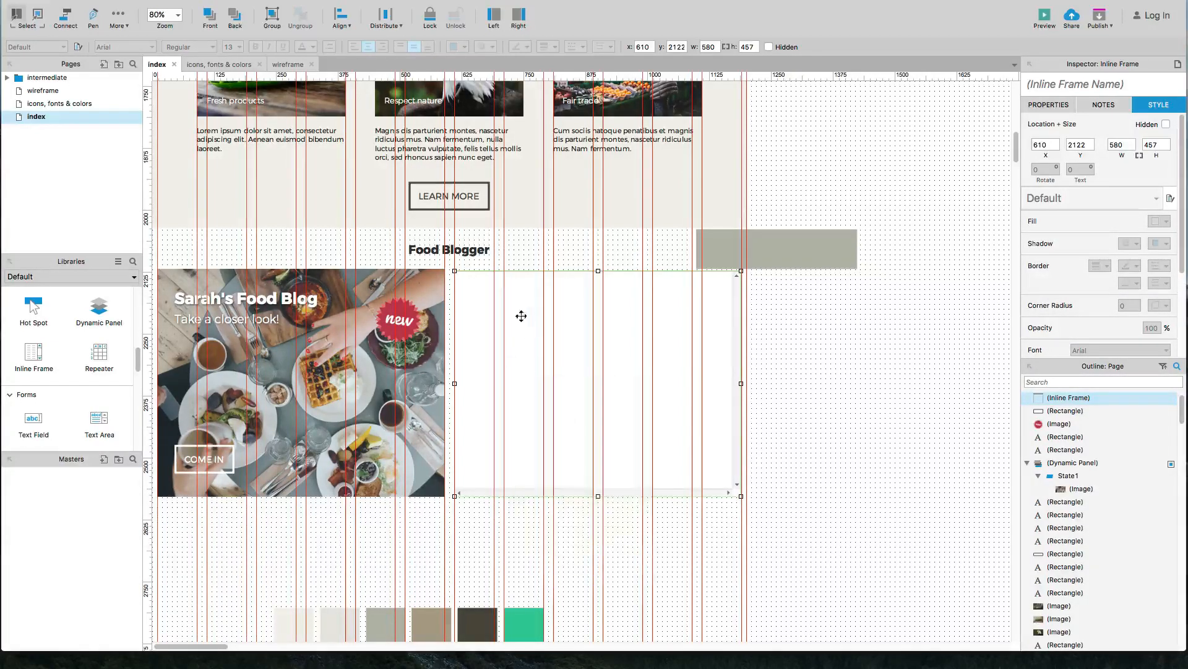
Step: Toggle off the inline frame's border and set its scrollbars to never show
{"action": "right_click", "coordinate": [520, 355]}
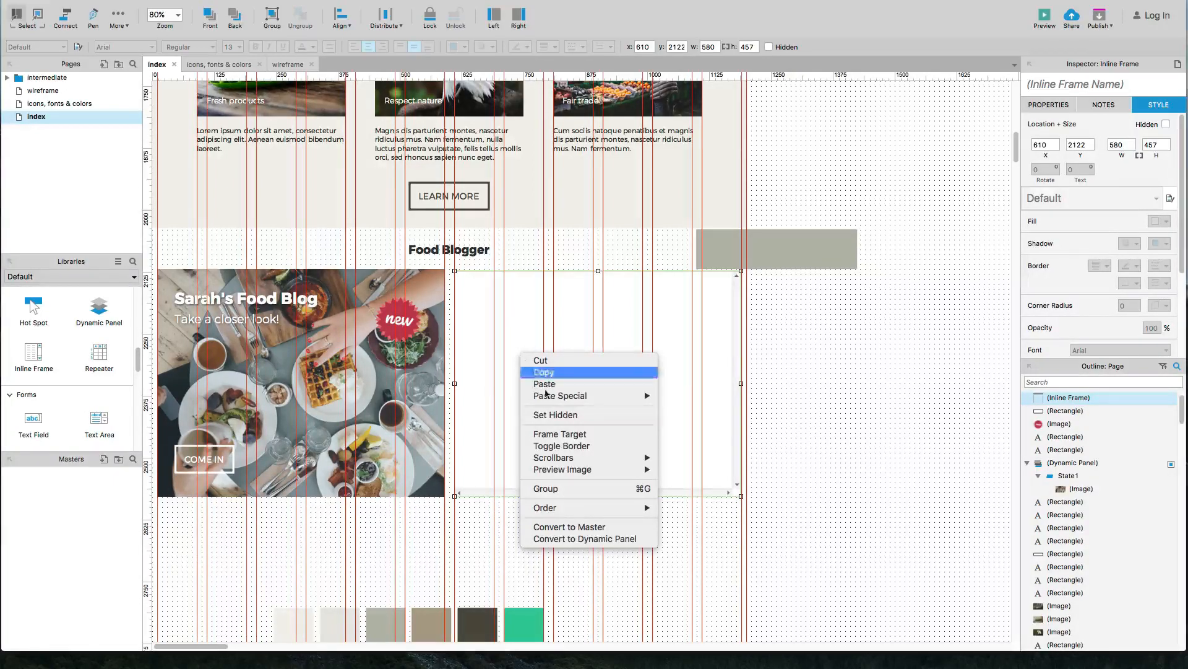
{"action": "left_click", "coordinate": [575, 445]}
{"action": "right_click", "coordinate": [505, 361]}
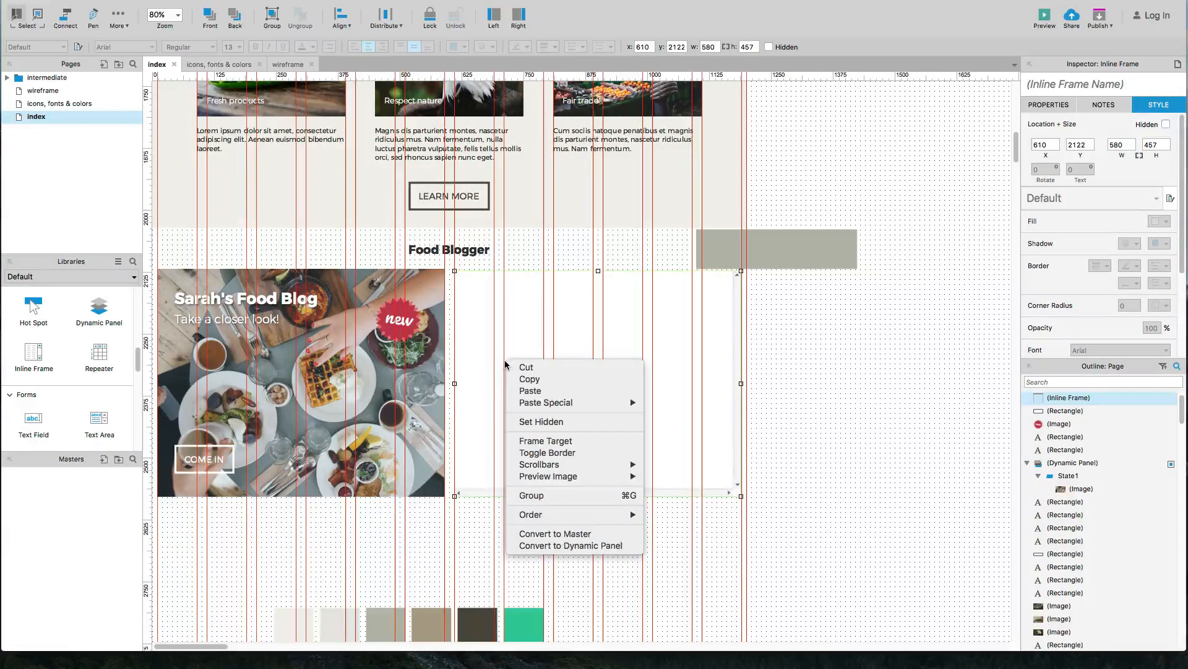
{"action": "mouse_move", "coordinate": [570, 477]}
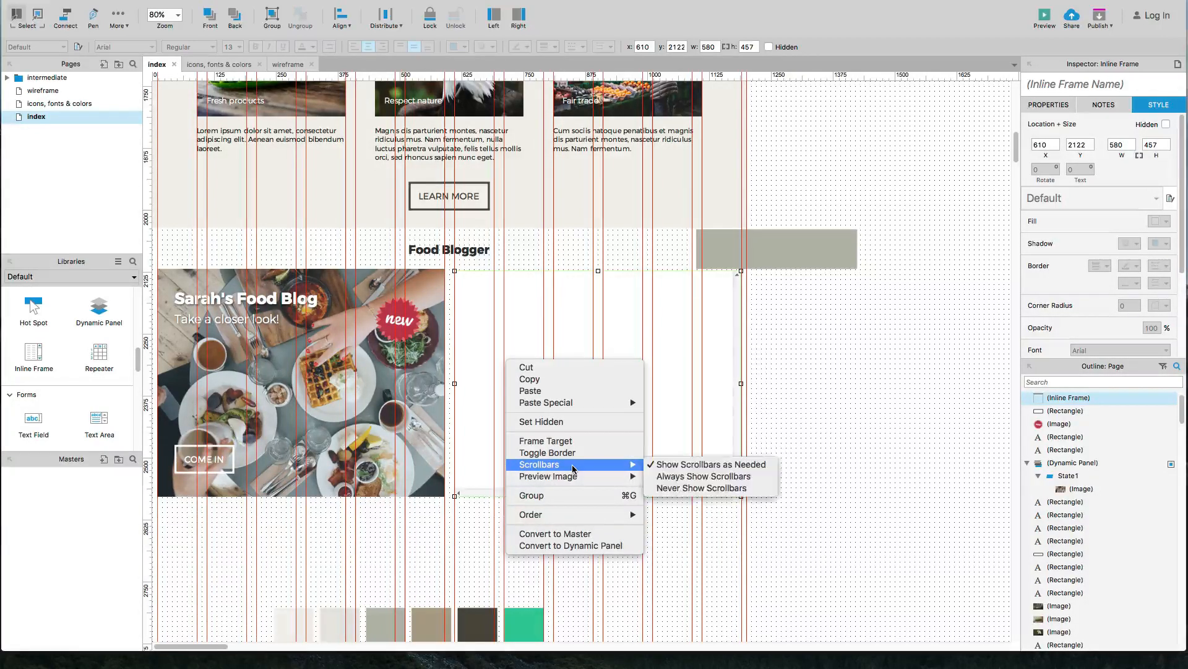
{"action": "left_click", "coordinate": [691, 489]}
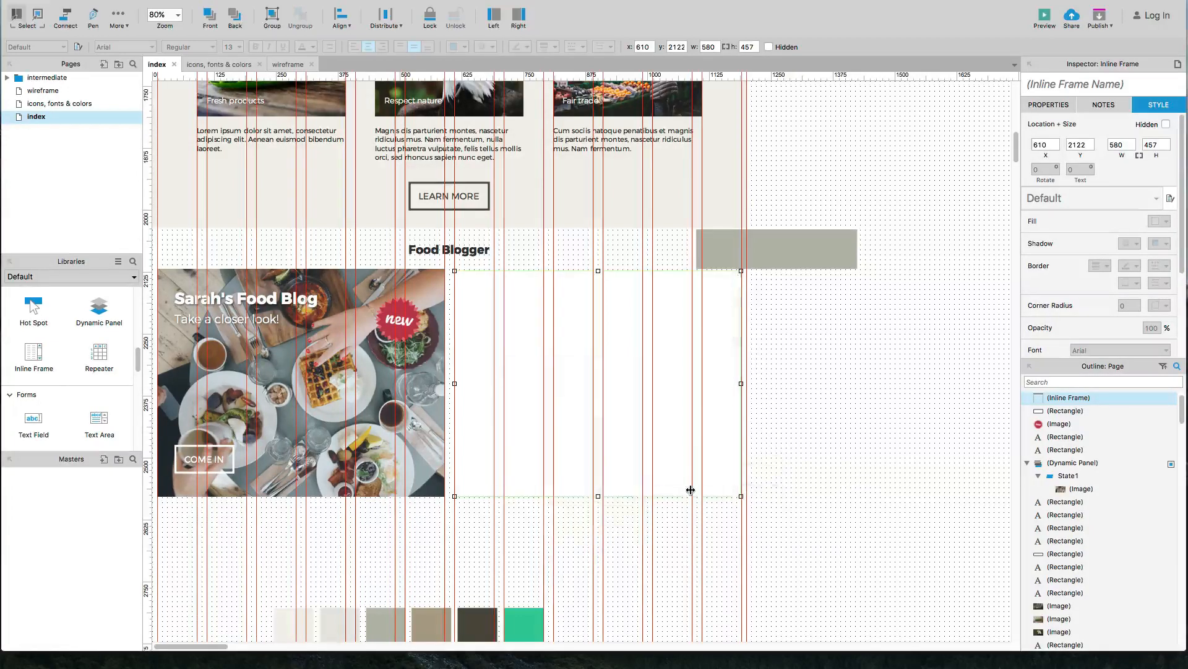
{"action": "left_click", "coordinate": [808, 494]}
Step: Switch to Chrome and open youtube.com in a new tab
{"action": "key", "text": "super+Tab"}
{"action": "key", "text": "super+Tab"}
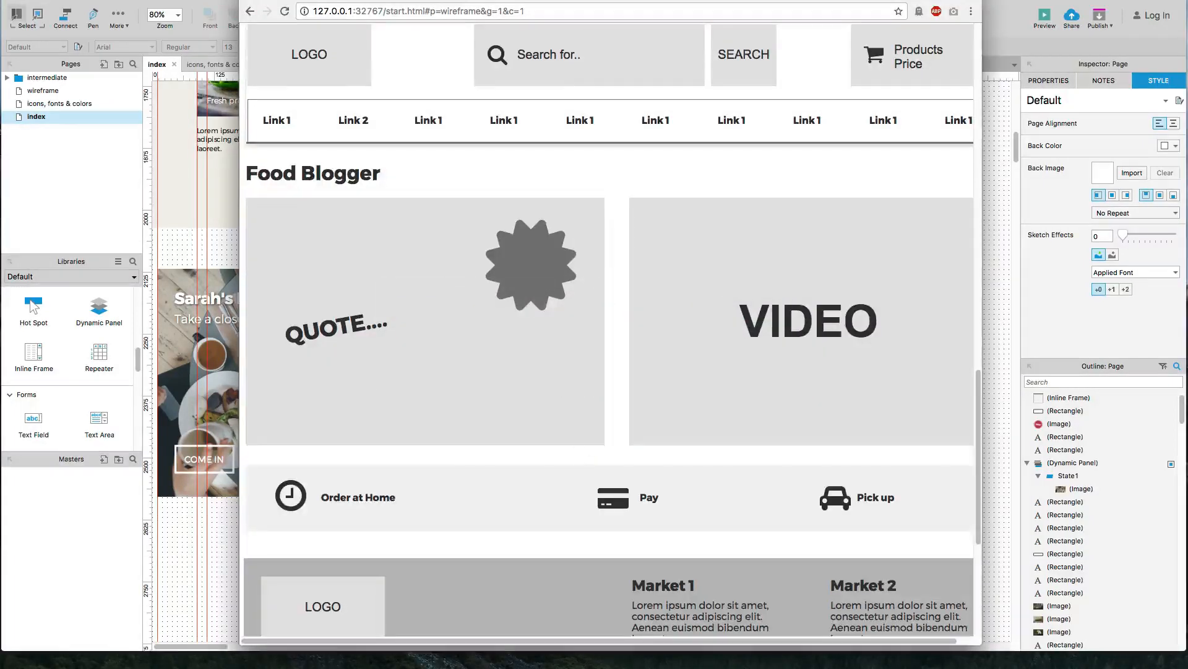
{"action": "key", "text": "super+n"}
{"action": "key", "text": "super+w"}
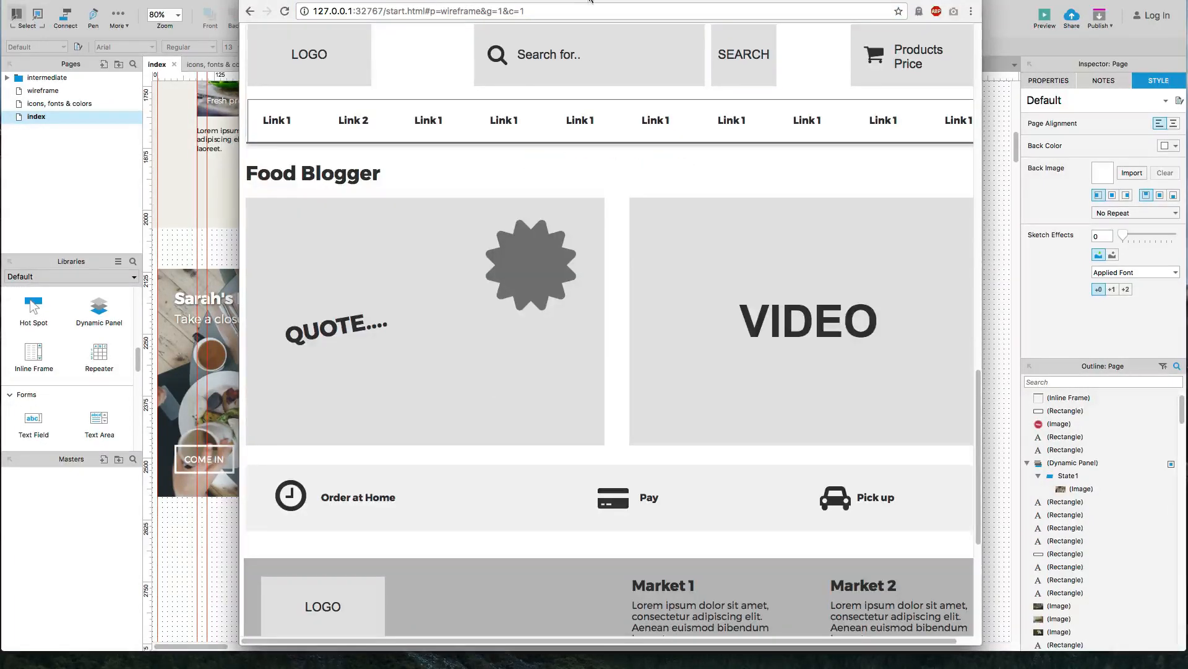
{"action": "key", "text": "super+t"}
{"action": "type", "text": "youtube"}
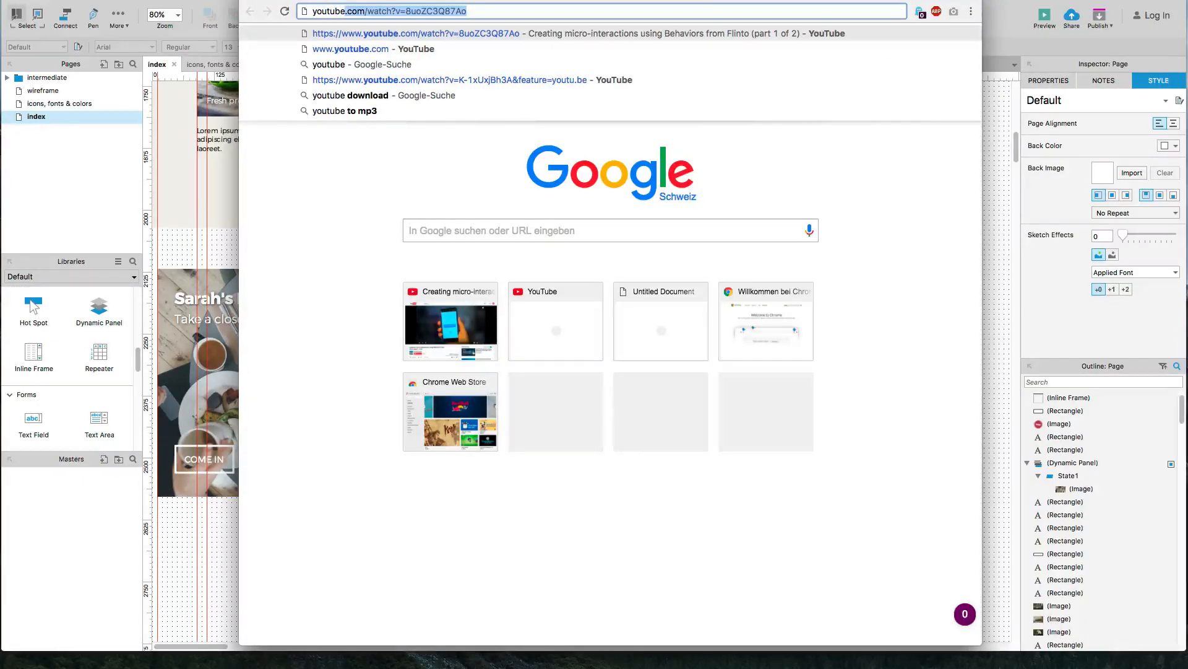
{"action": "type", "text": ".com"}
{"action": "key", "text": "Delete"}
{"action": "key", "text": "Return"}
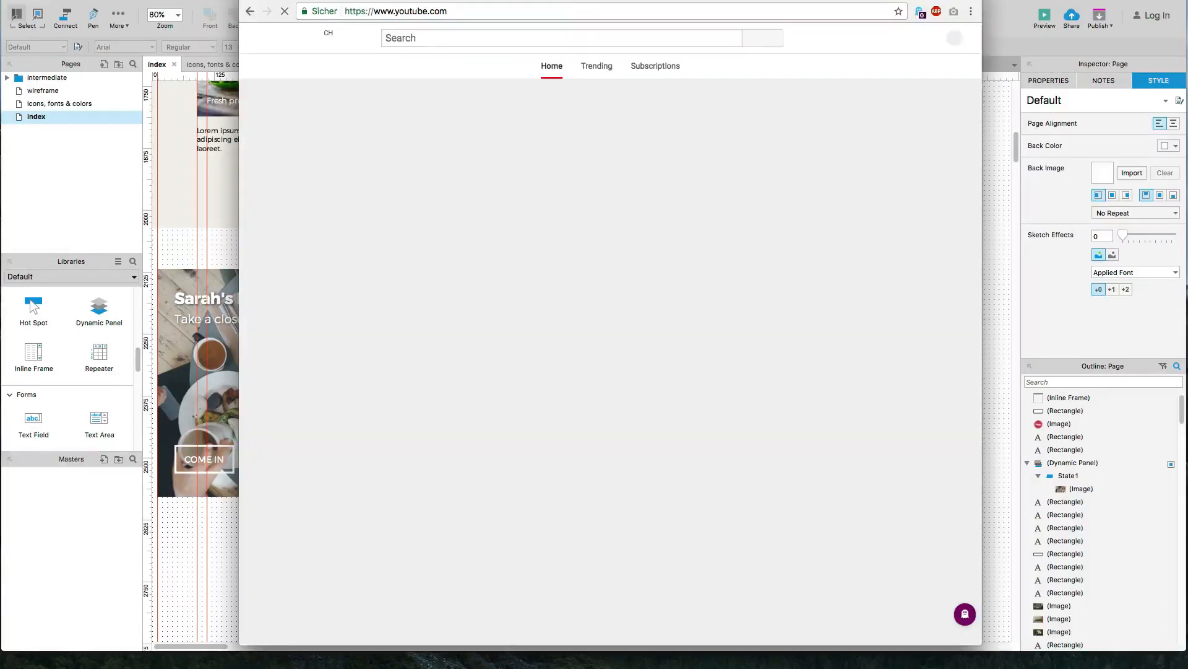
Step: Search YouTube for "food blog cat" and look through the results for a suitable video
{"action": "left_click", "coordinate": [436, 39]}
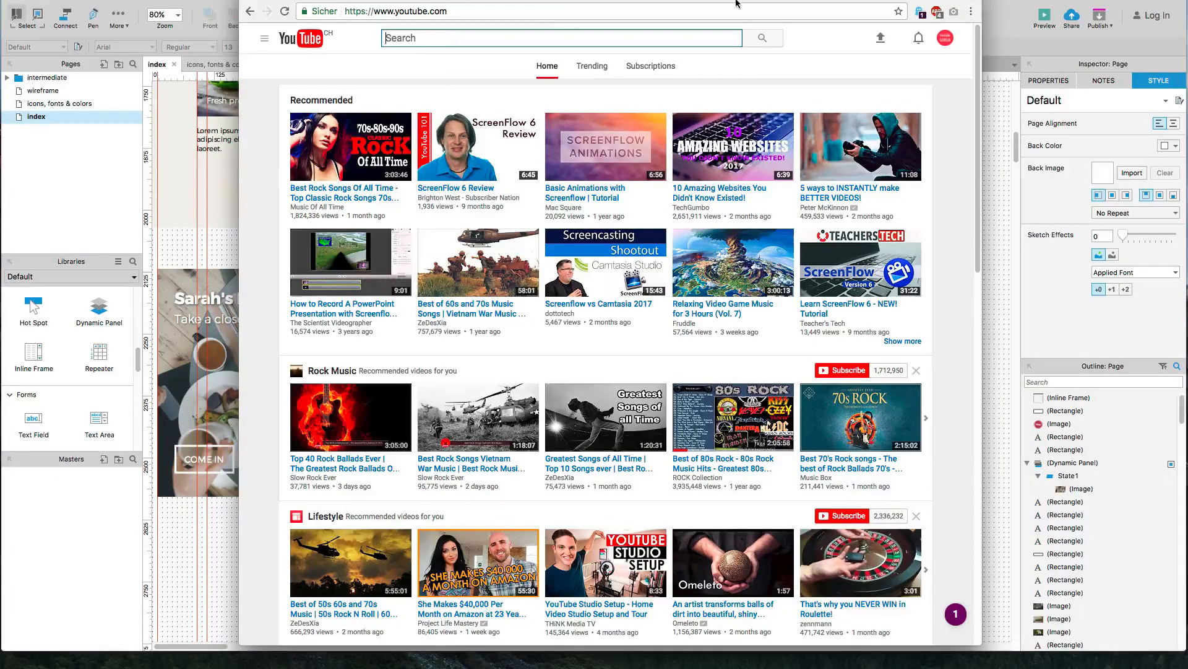
{"action": "left_click_drag", "start_coordinate": [765, 0], "coordinate": [755, 577]}
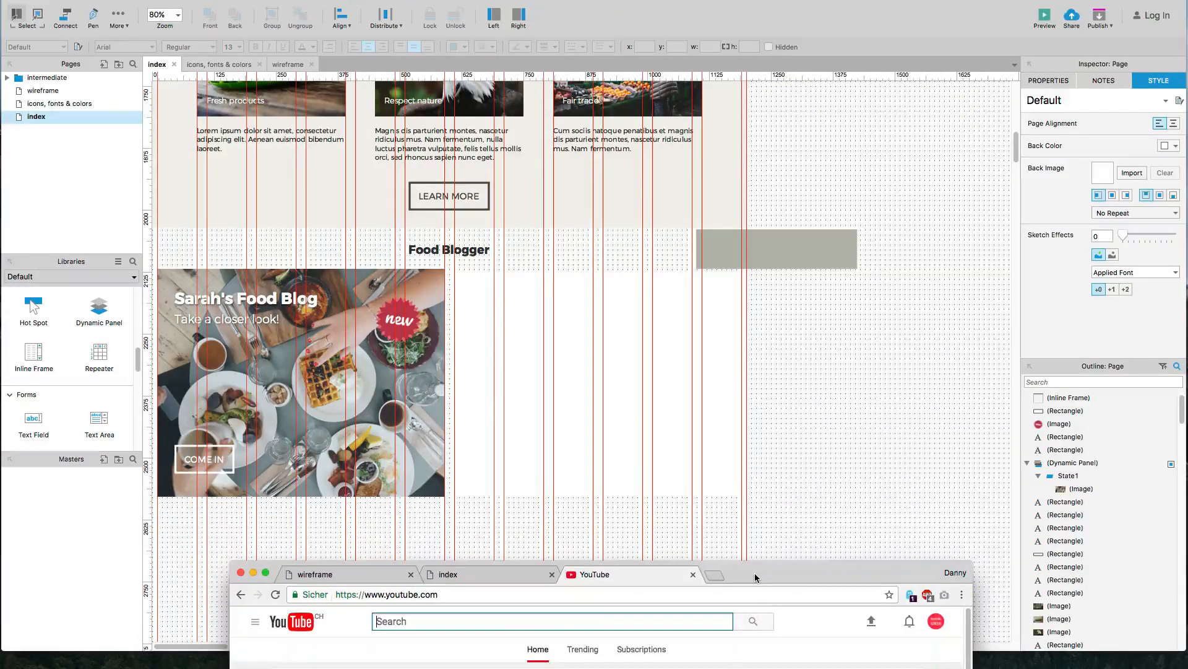
{"action": "type", "text": "food blo"}
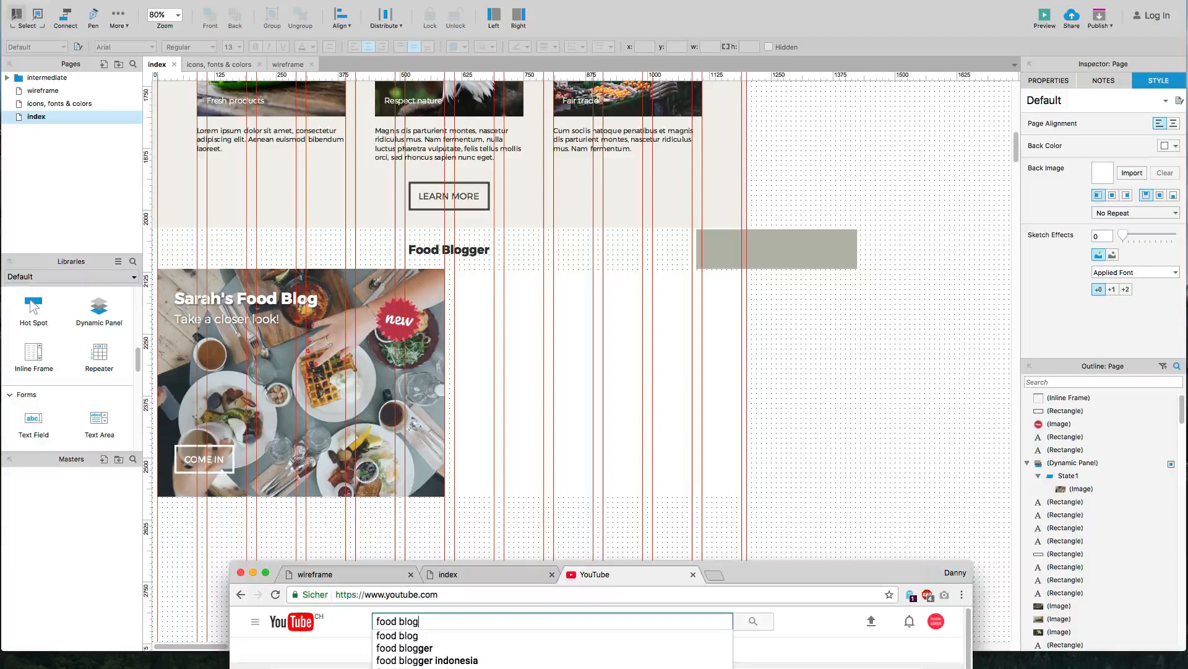
{"action": "type", "text": "g "}
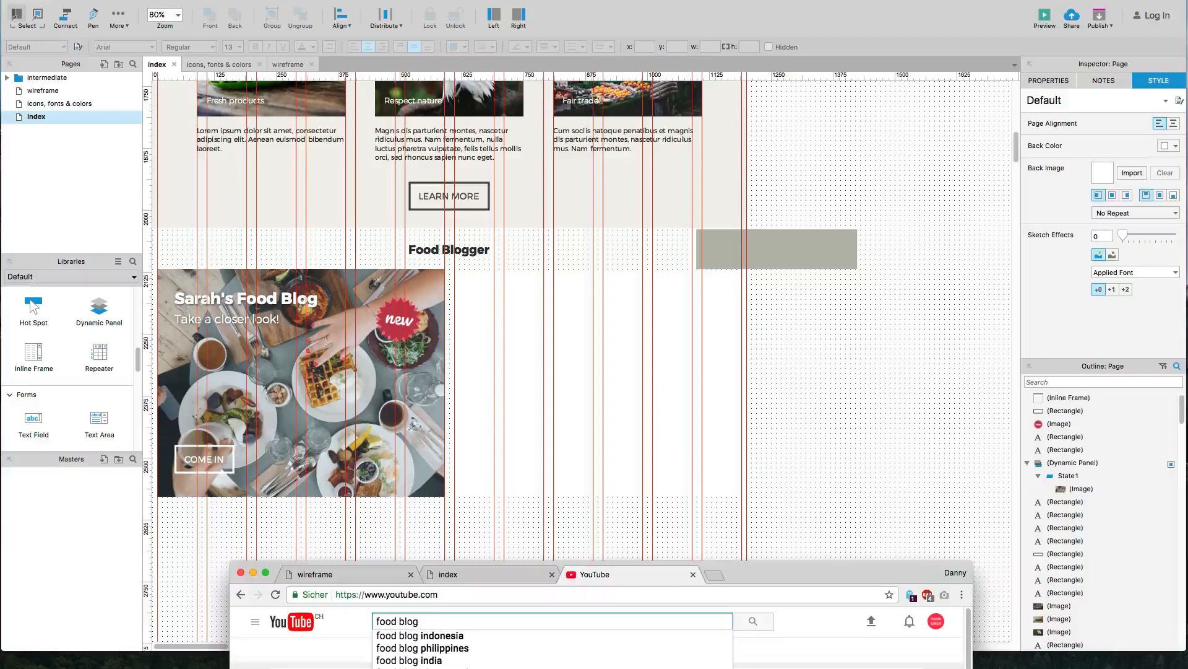
{"action": "type", "text": "cat"}
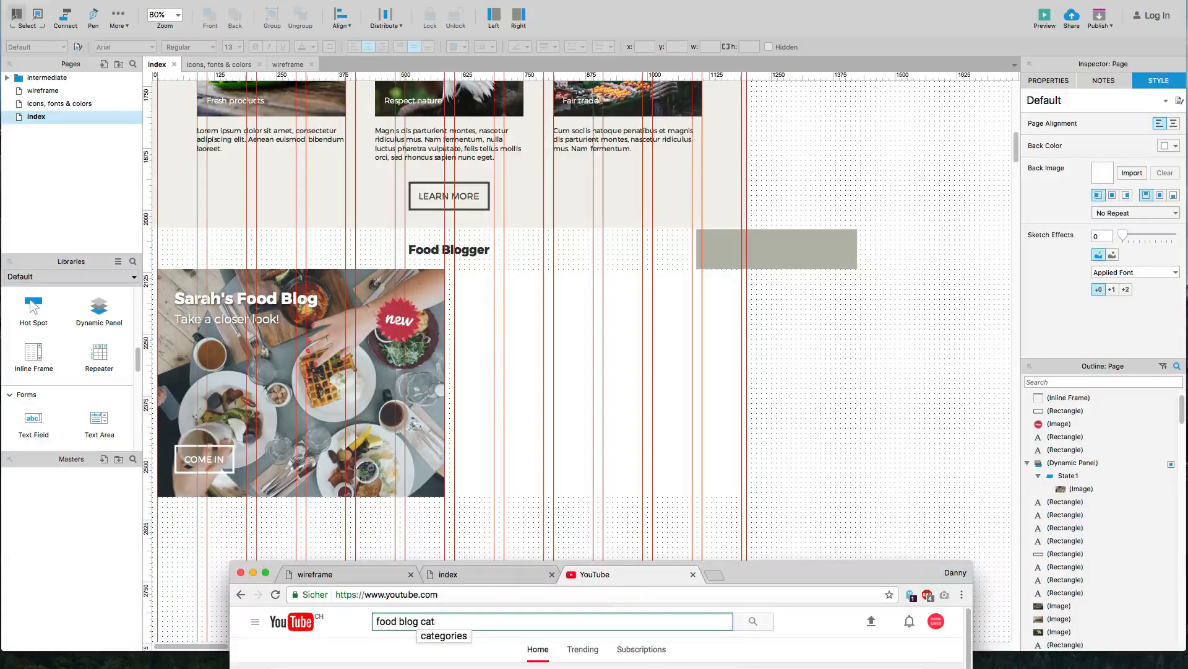
{"action": "key", "text": "Return"}
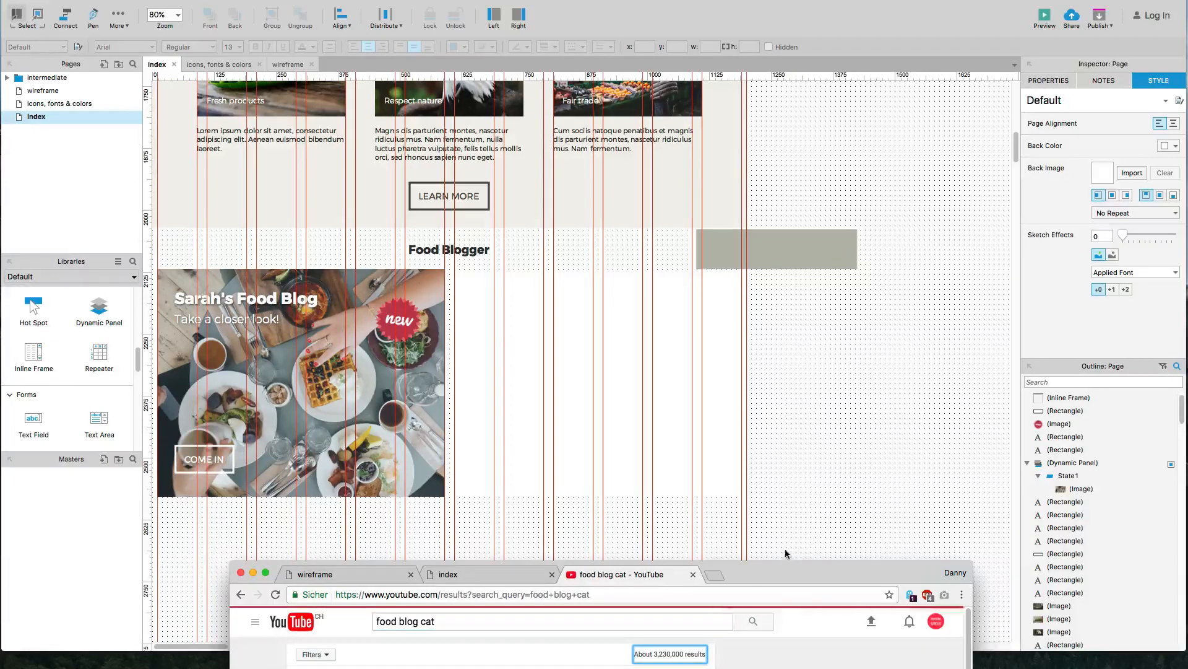
{"action": "left_click_drag", "start_coordinate": [775, 565], "coordinate": [796, 17]}
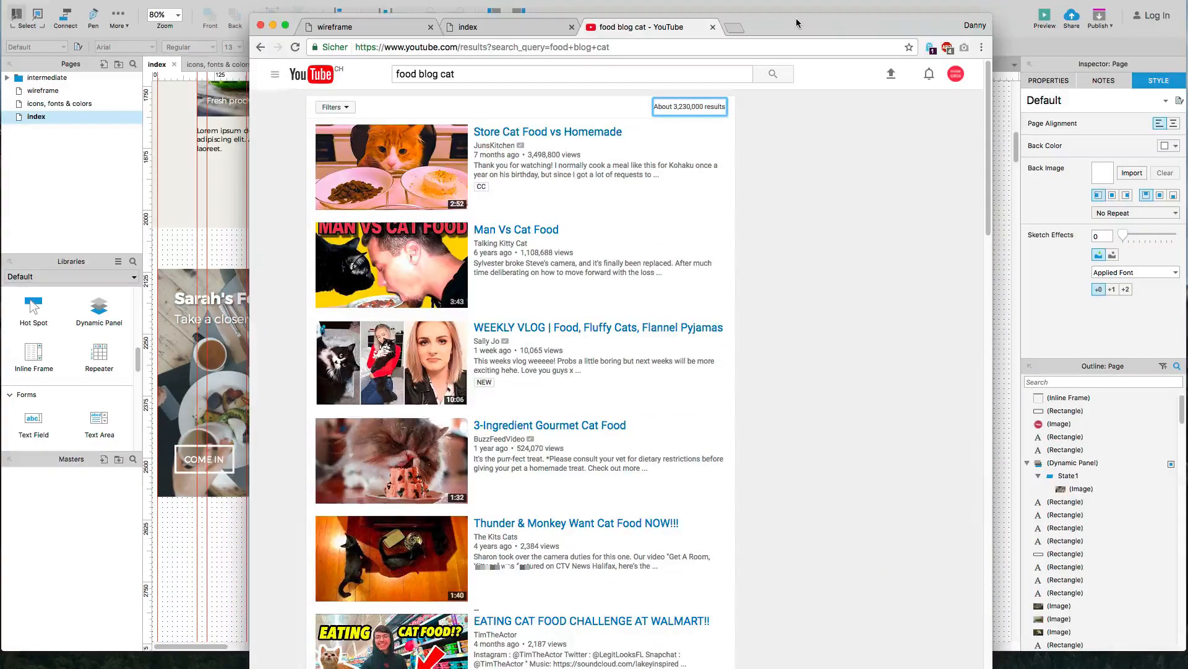
{"action": "scroll", "coordinate": [407, 279], "scroll_direction": "down", "scroll_amount": 1}
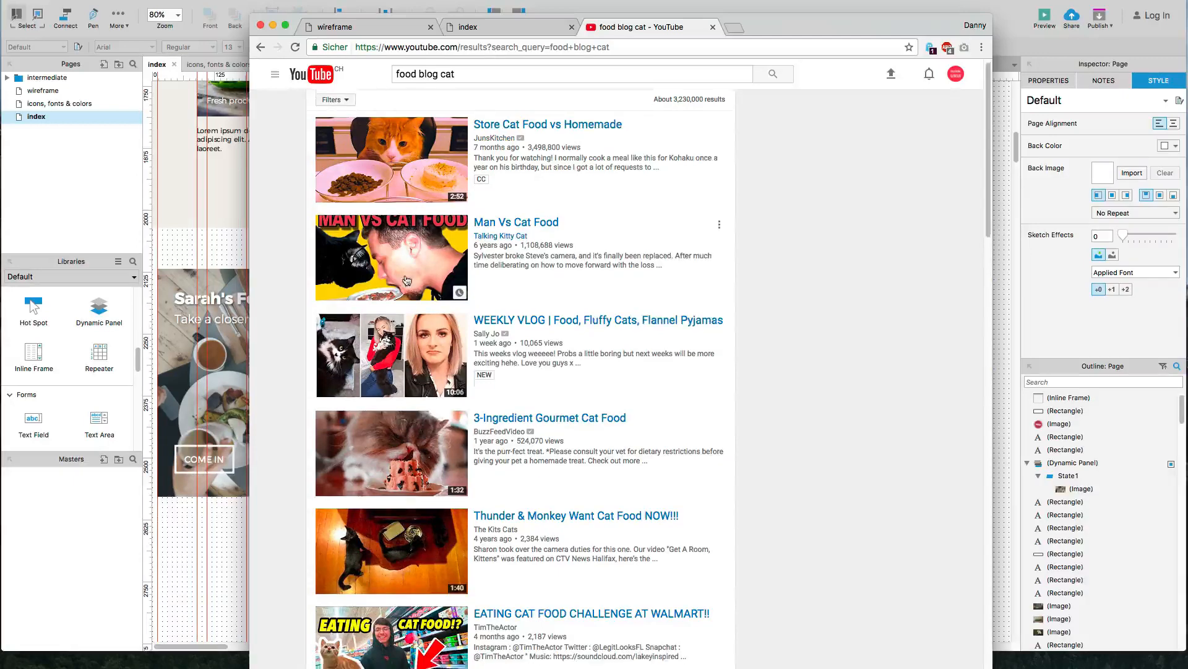
{"action": "scroll", "coordinate": [407, 280], "scroll_direction": "down", "scroll_amount": 3}
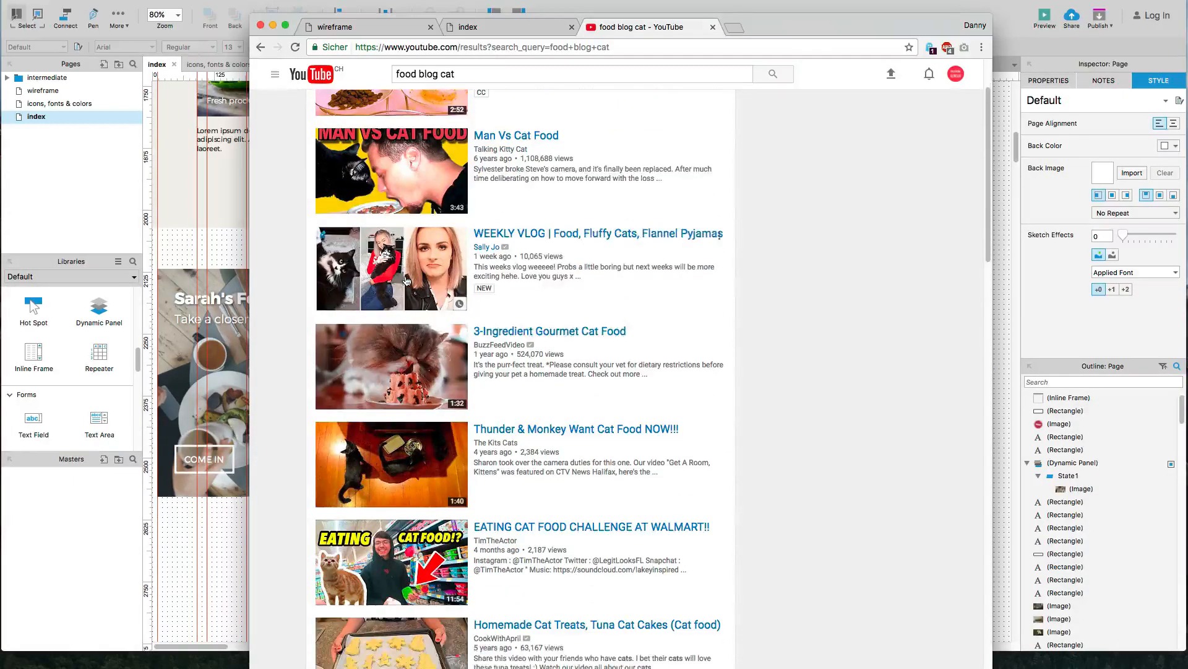
{"action": "scroll", "coordinate": [407, 280], "scroll_direction": "up", "scroll_amount": 4}
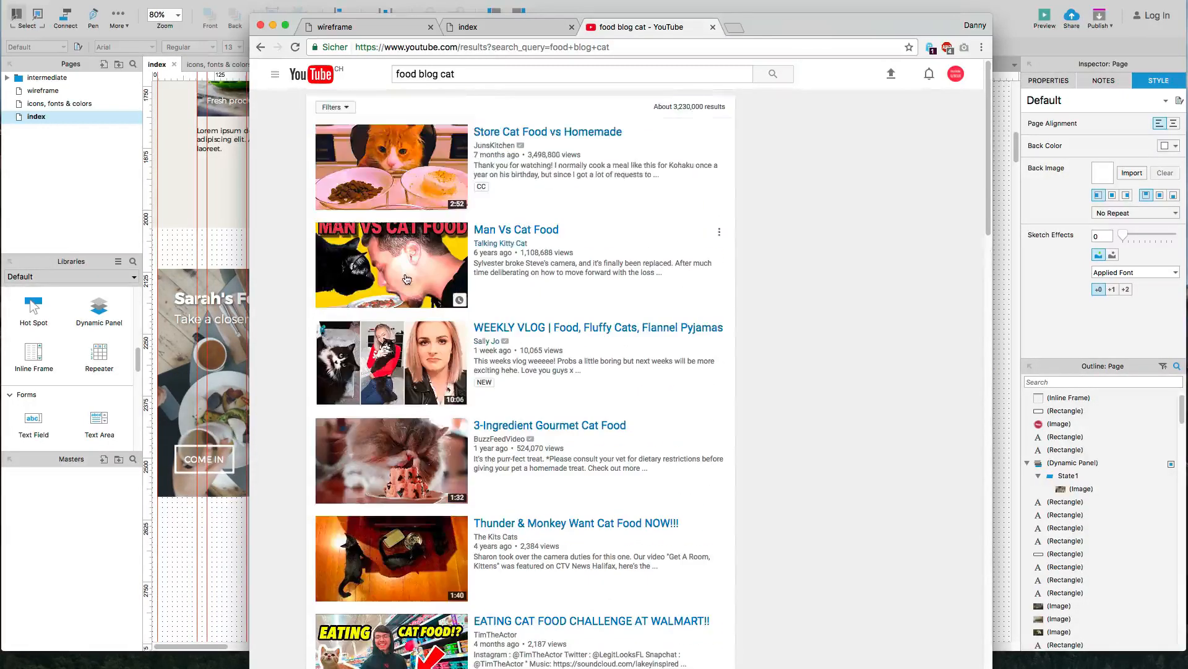
Step: Shorten the YouTube search to "food blog" and run it again
{"action": "double_click", "coordinate": [443, 74]}
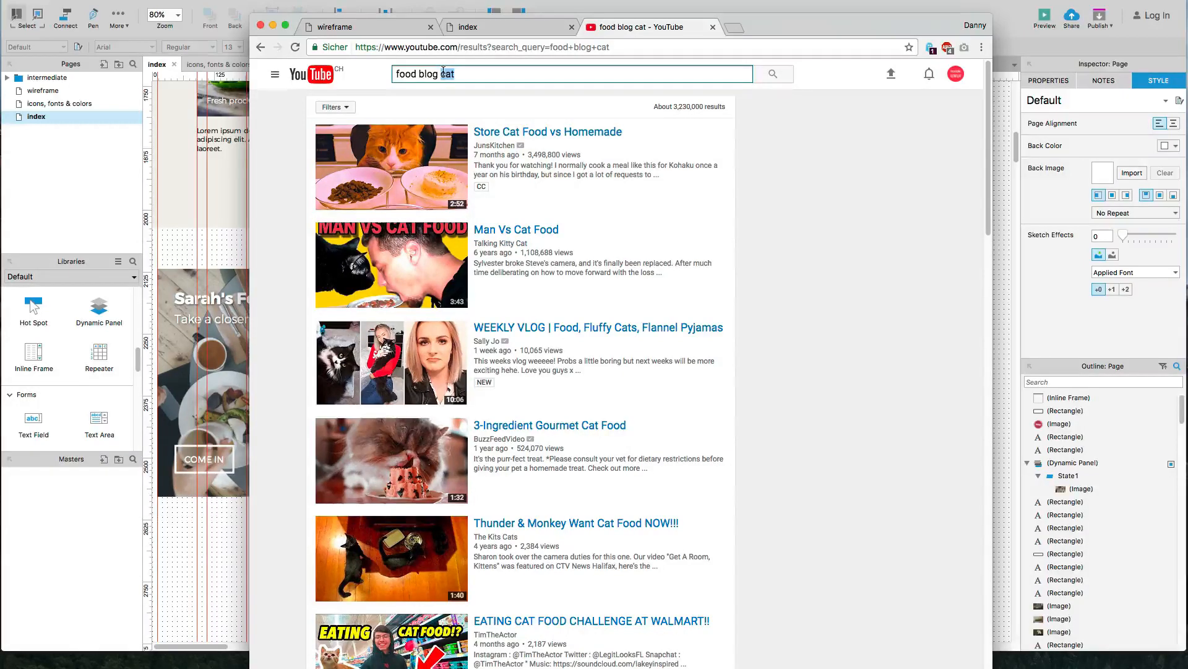
{"action": "key", "text": "BackSpace"}
{"action": "key", "text": "BackSpace"}
{"action": "key", "text": "BackSpace"}
{"action": "type", "text": "g"}
{"action": "key", "text": "Return"}
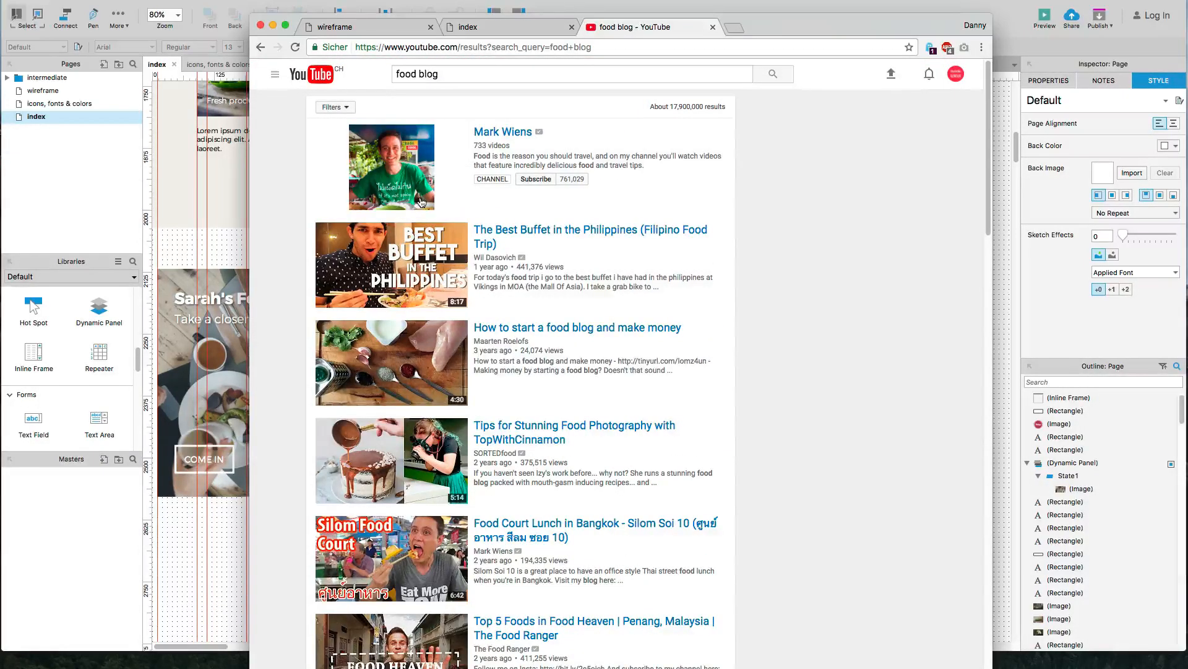
Step: Open the video "How To Make A WordPress Website & Food Blog (Genesis Lifestyle Pro)" from a further results page and pause it
{"action": "scroll", "coordinate": [429, 261], "scroll_direction": "down", "scroll_amount": 10}
{"action": "scroll", "coordinate": [430, 262], "scroll_direction": "down", "scroll_amount": 4}
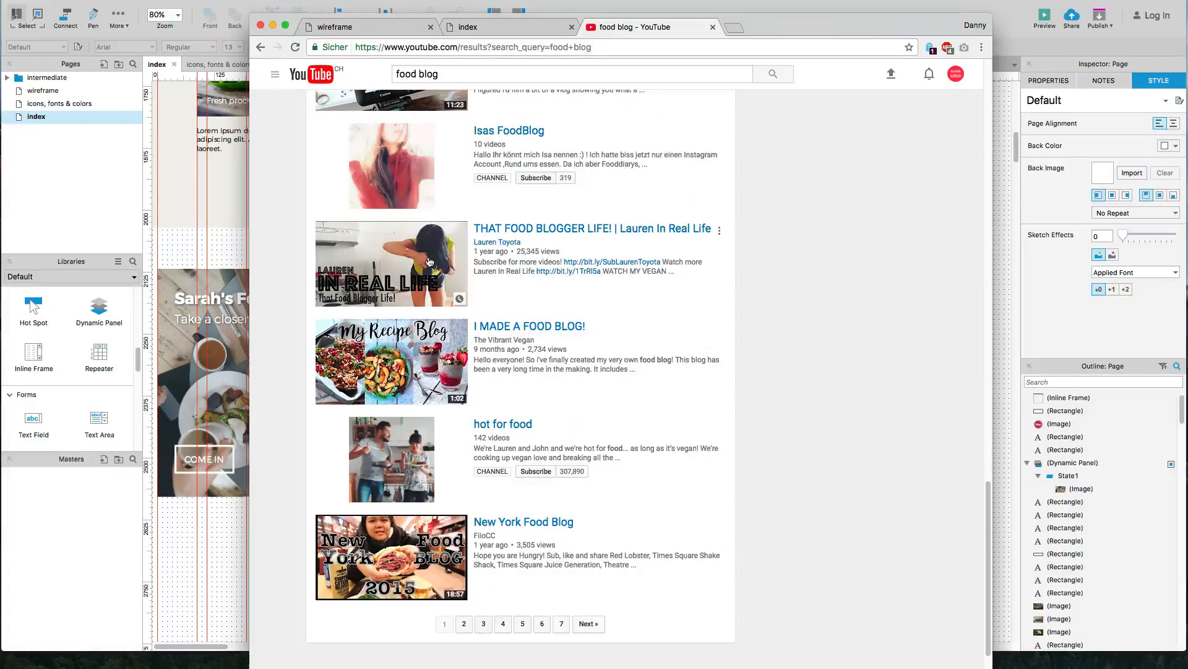
{"action": "left_click", "coordinate": [483, 567]}
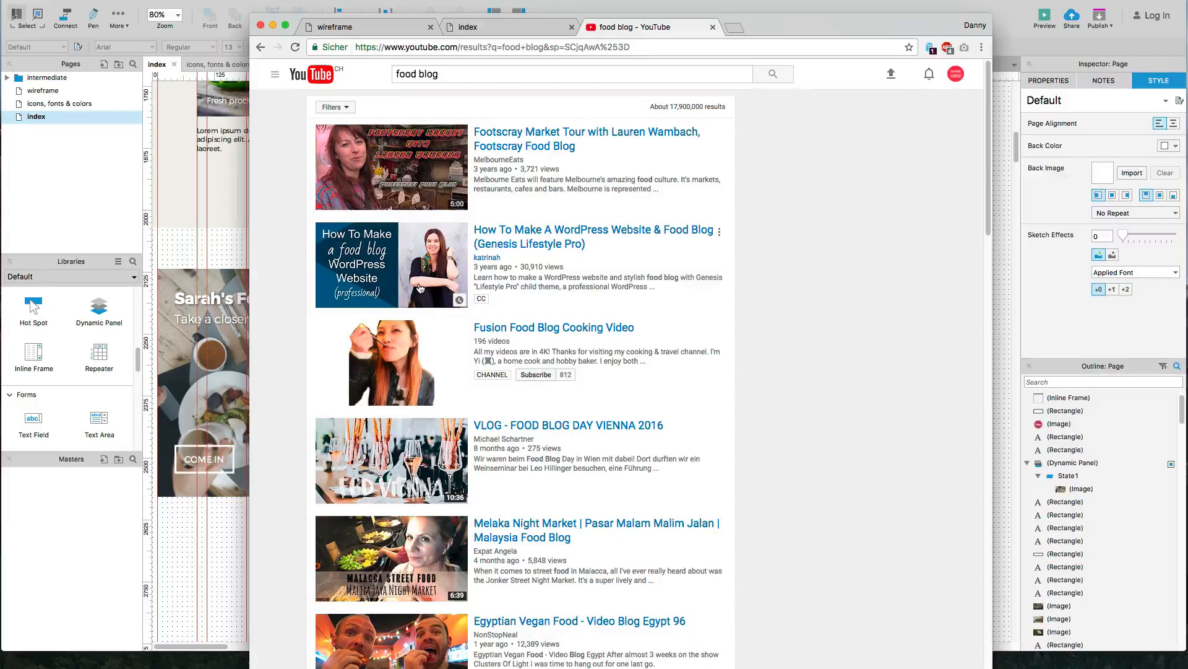
{"action": "left_click", "coordinate": [409, 253]}
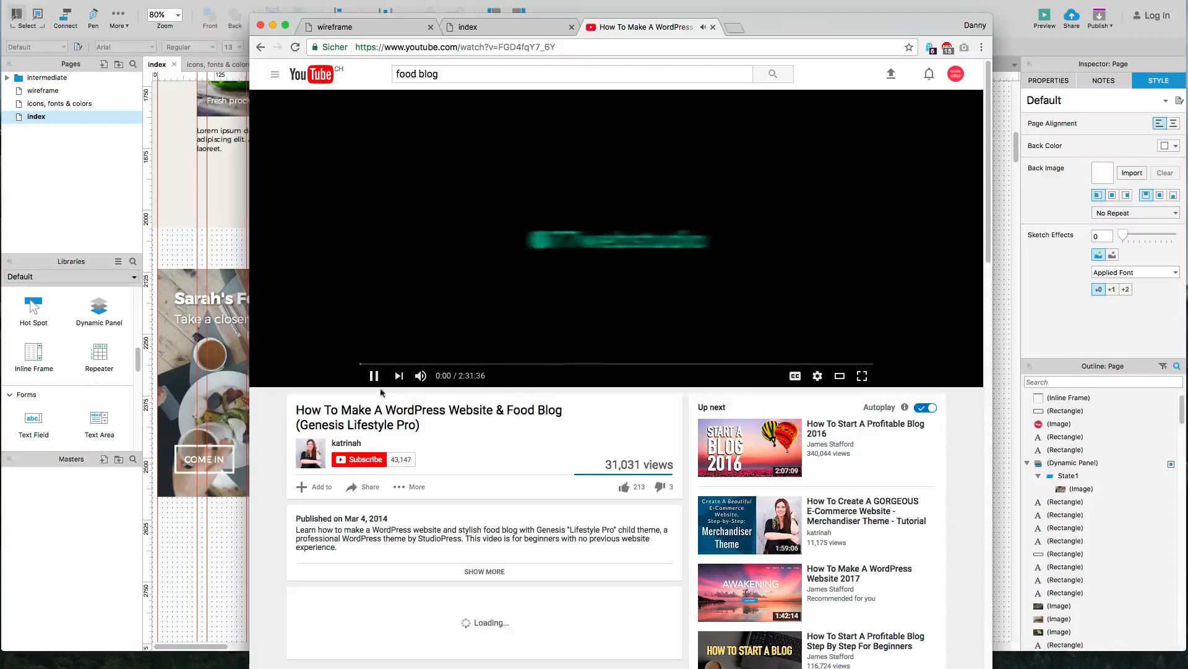
{"action": "left_click", "coordinate": [375, 376]}
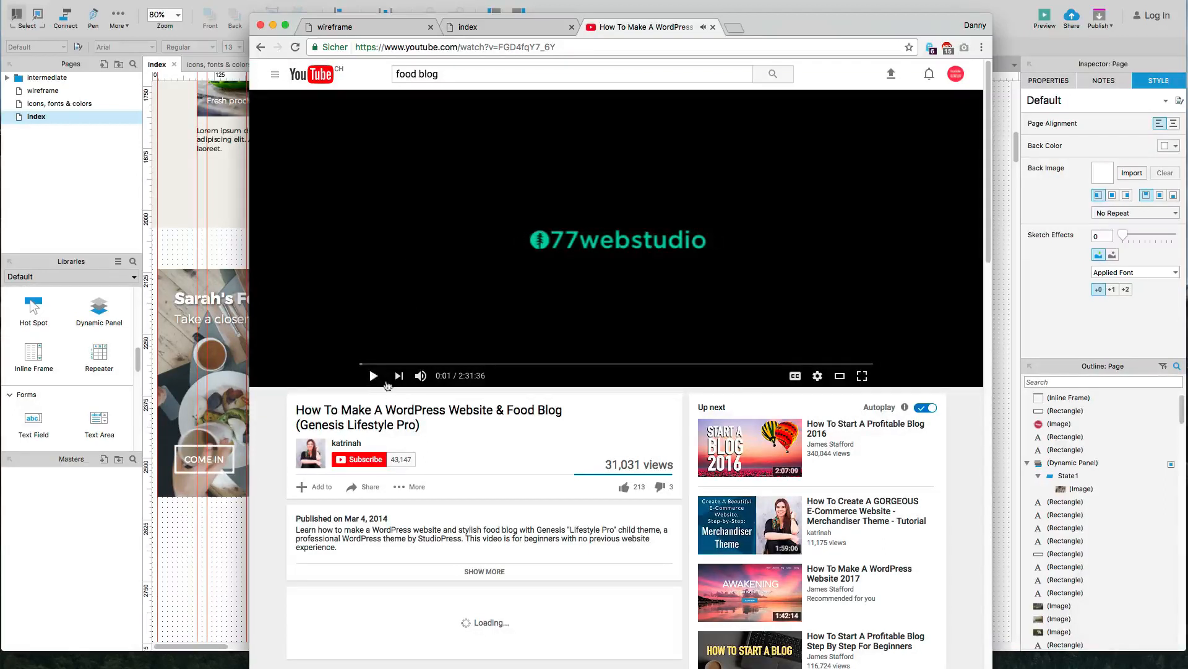
Step: Show the video's embed code and copy only the embed URL from its src attribute
{"action": "left_click", "coordinate": [370, 487]}
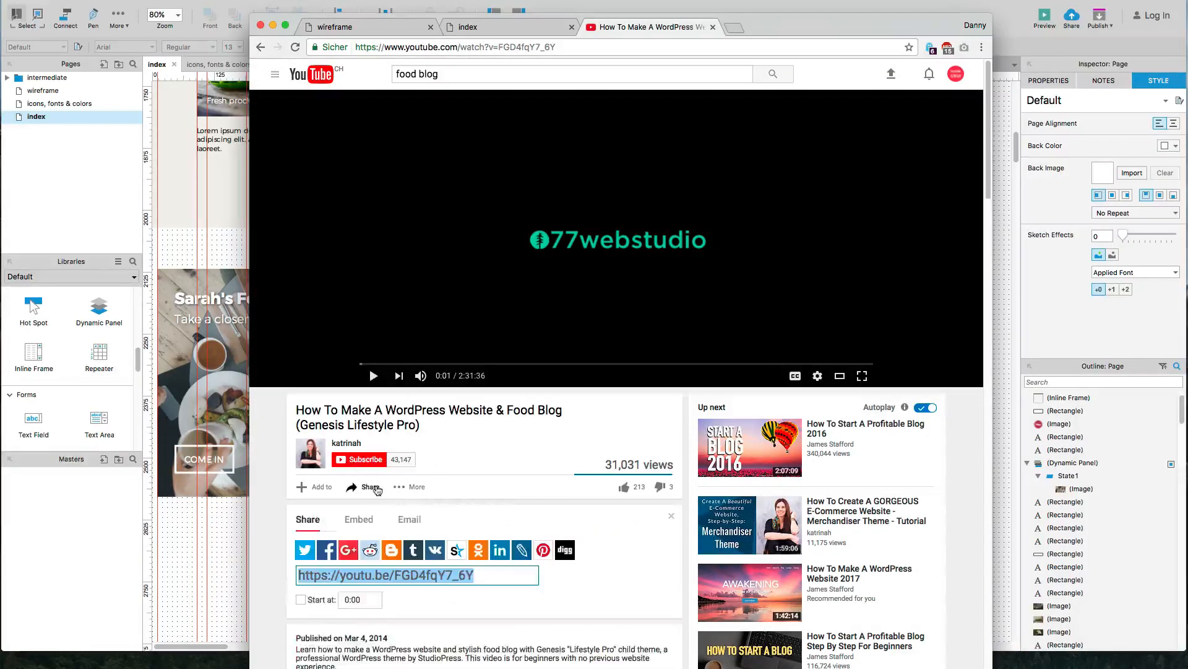
{"action": "left_click", "coordinate": [359, 519]}
{"action": "scroll", "coordinate": [337, 371], "scroll_direction": "down", "scroll_amount": 3}
{"action": "left_click_drag", "start_coordinate": [336, 353], "coordinate": [509, 353]}
{"action": "key", "text": "super+c"}
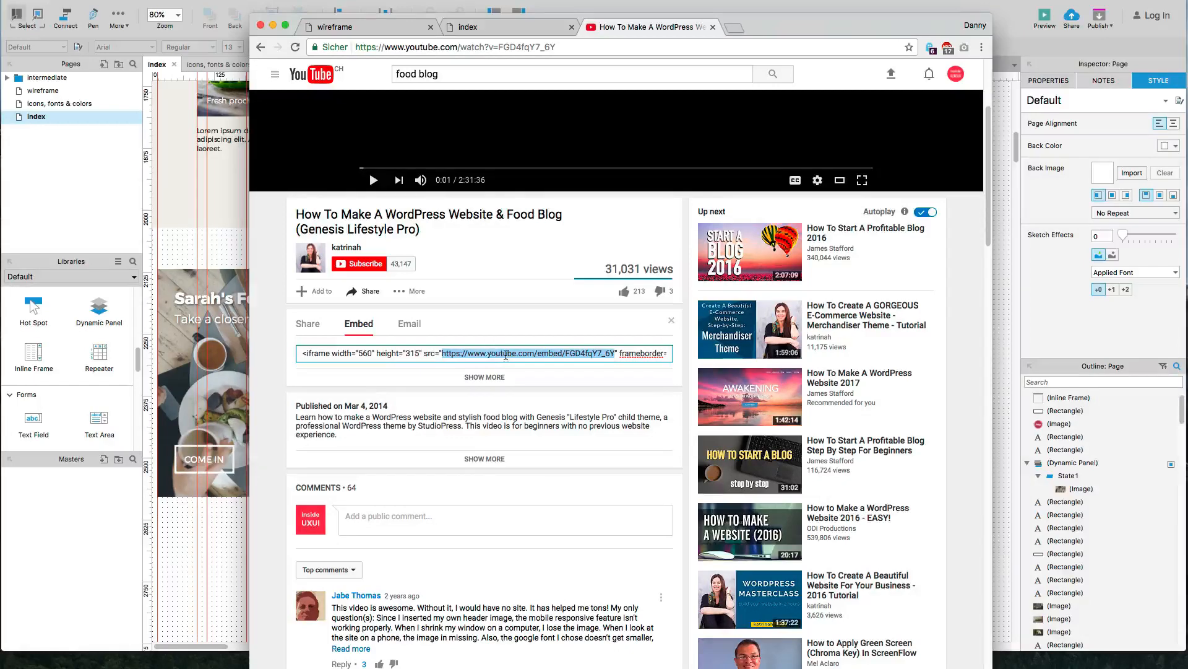
{"action": "left_click", "coordinate": [224, 567]}
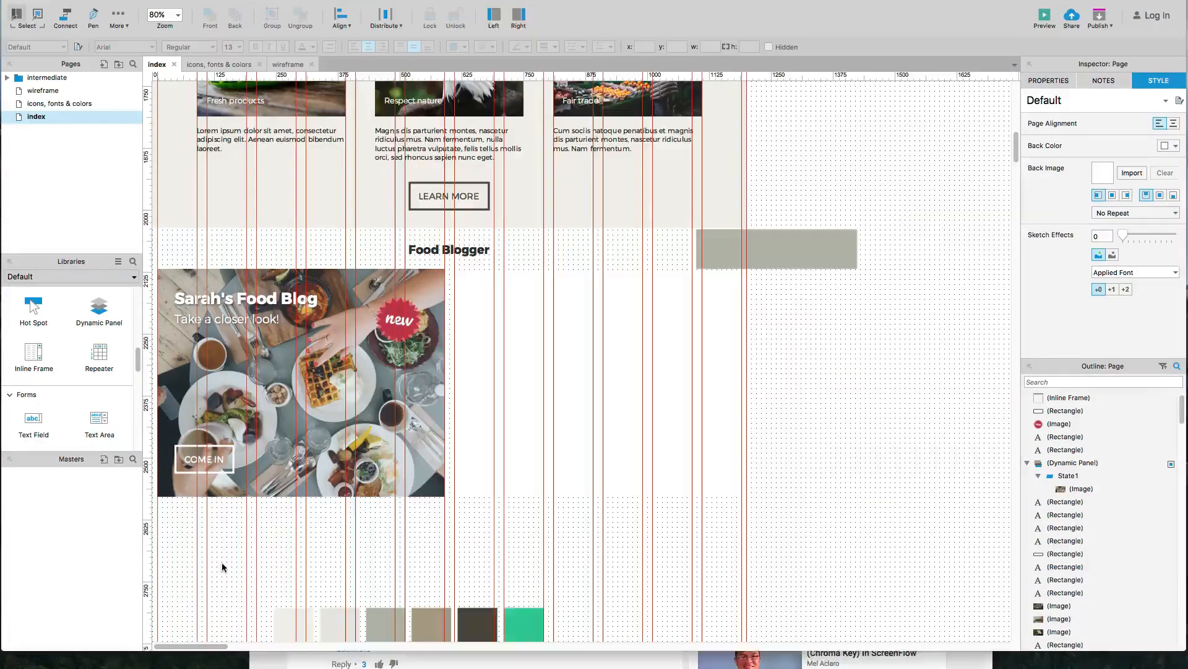
{"action": "double_click", "coordinate": [523, 371]}
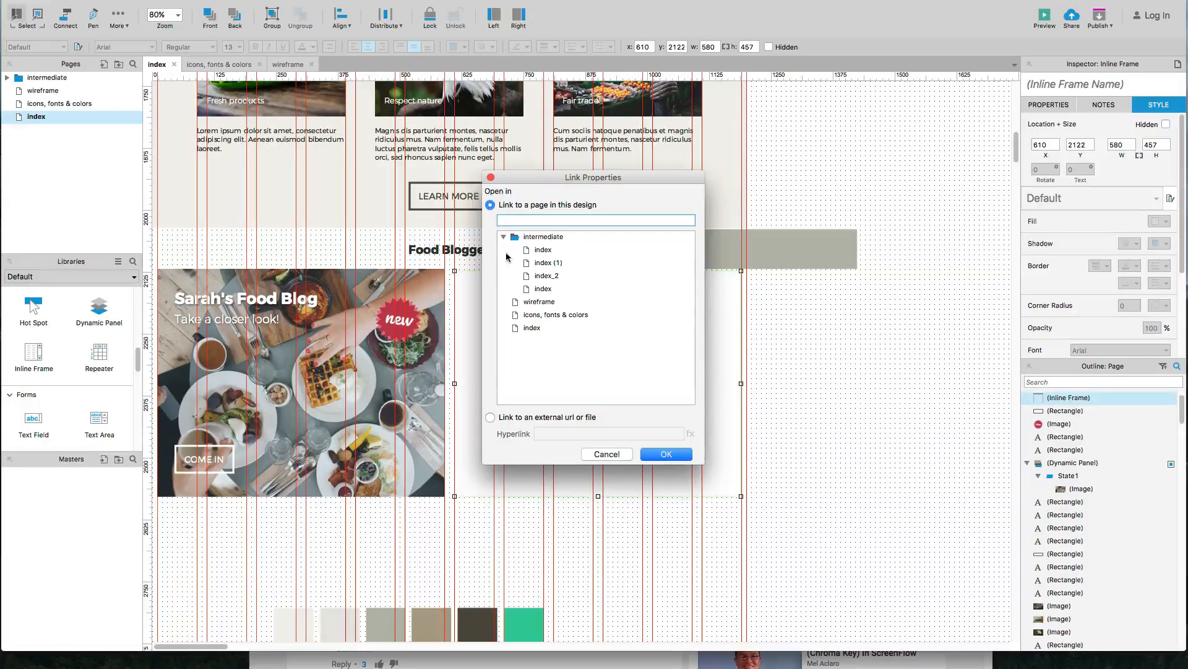
{"action": "left_click", "coordinate": [504, 236]}
{"action": "left_click", "coordinate": [504, 236]}
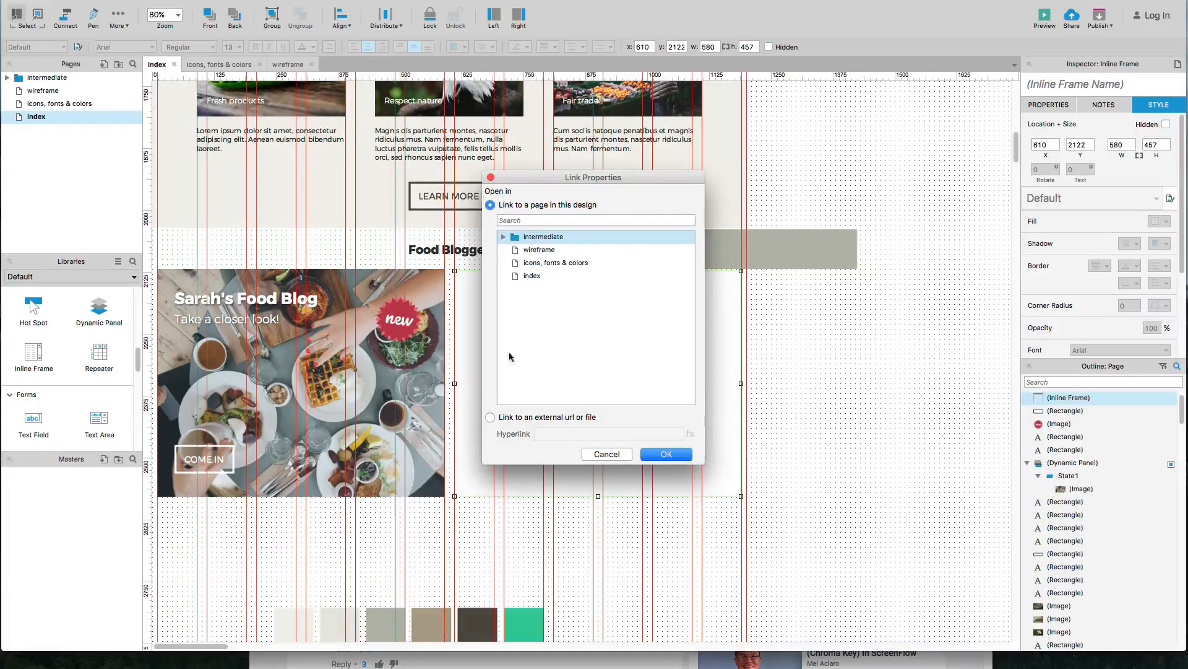
{"action": "left_click", "coordinate": [491, 418]}
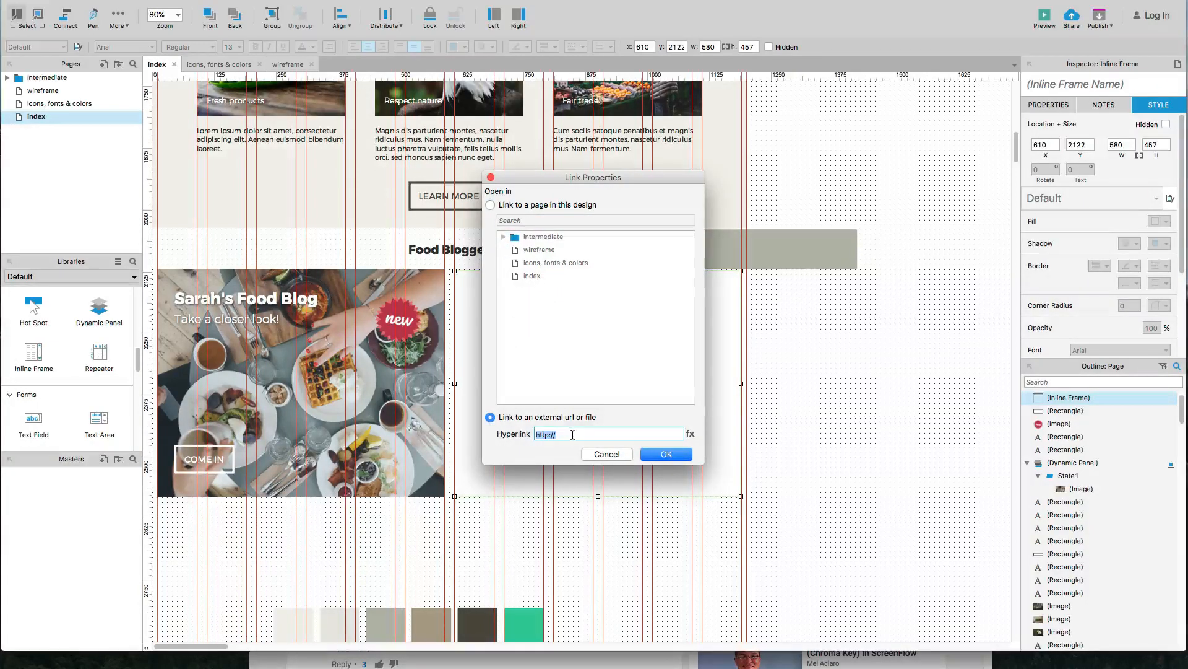
{"action": "key", "text": "super+v"}
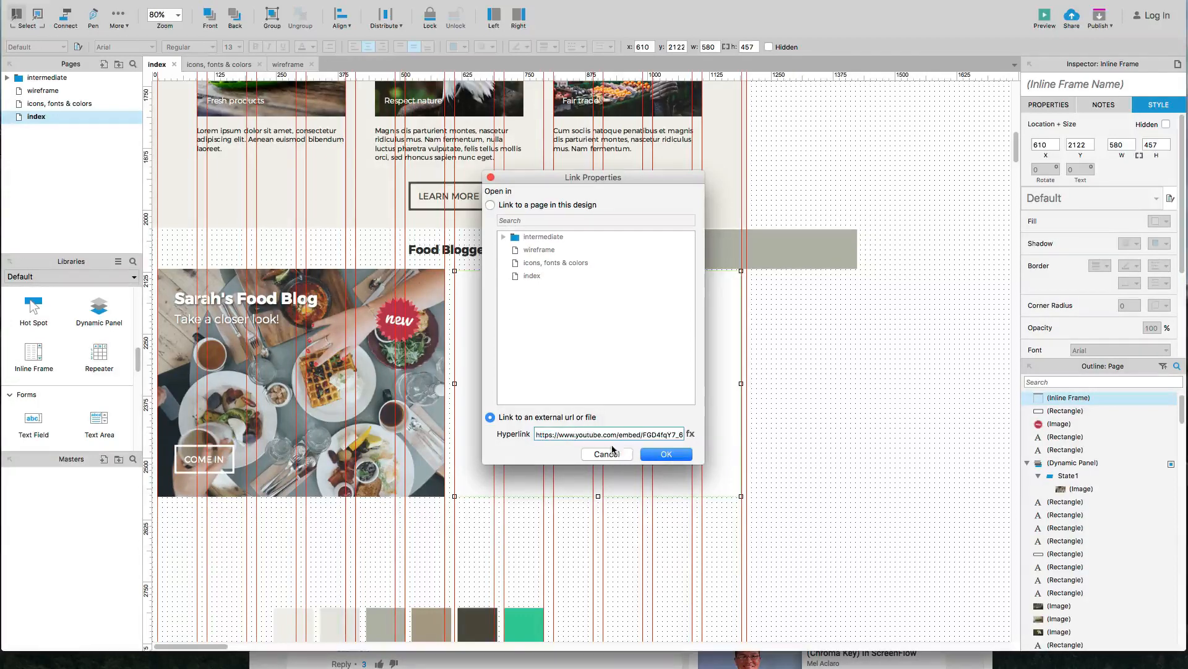
{"action": "left_click", "coordinate": [648, 456]}
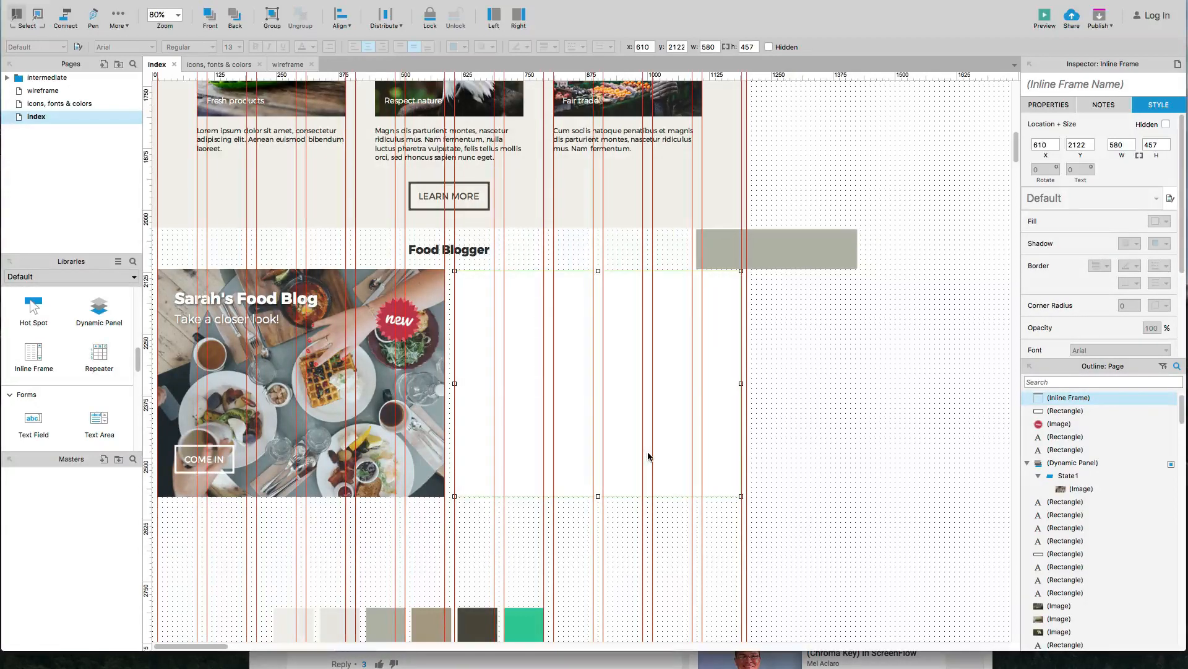
Step: Move the grey-green rectangle above the inline frame to just below the food blog photo
{"action": "left_click", "coordinate": [803, 399]}
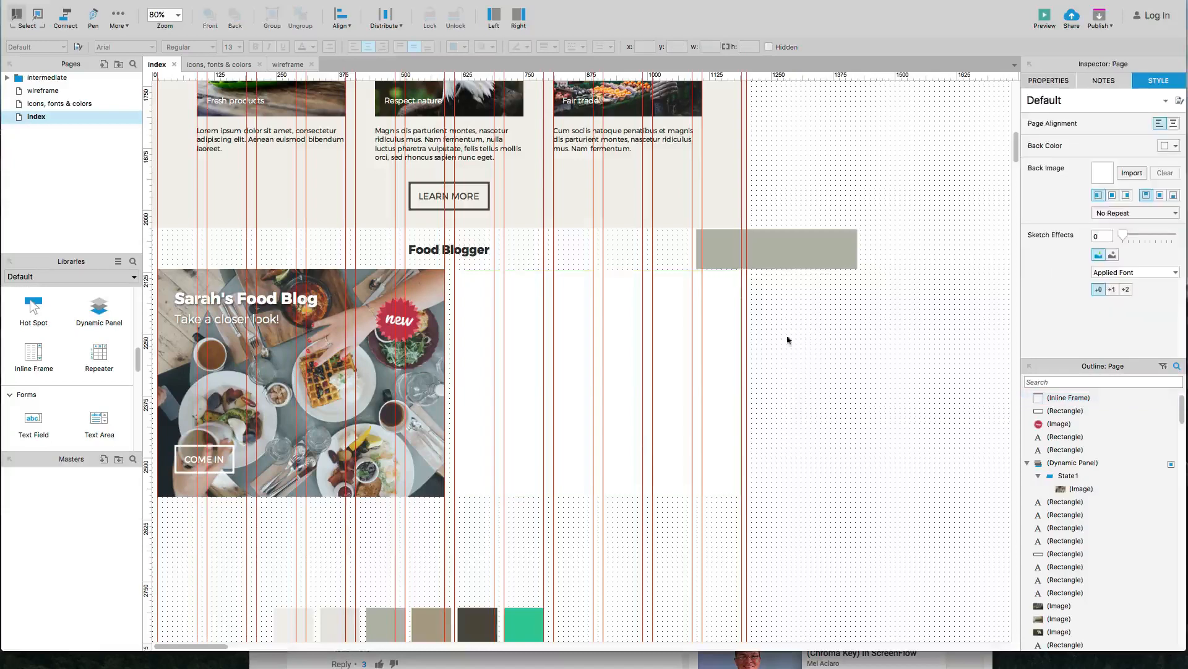
{"action": "left_click_drag", "start_coordinate": [780, 256], "coordinate": [297, 523]}
{"action": "left_click", "coordinate": [408, 542]}
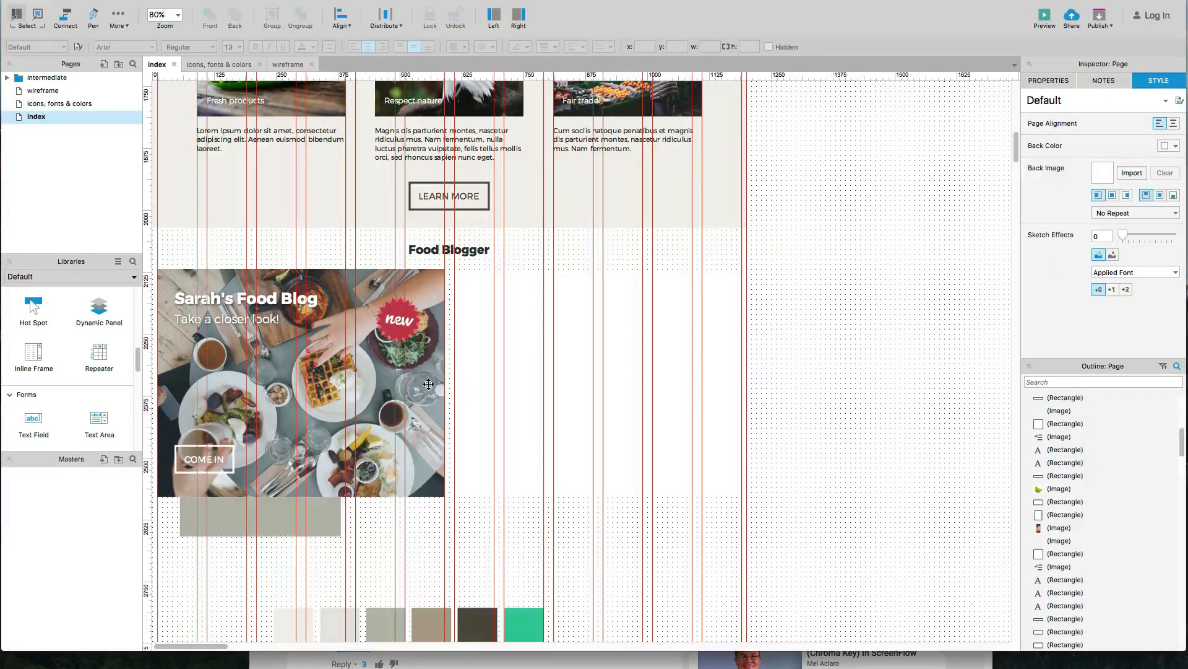
Step: Switch to Chrome, close the YouTube tab and reload the index page preview
{"action": "key", "text": "super+Tab"}
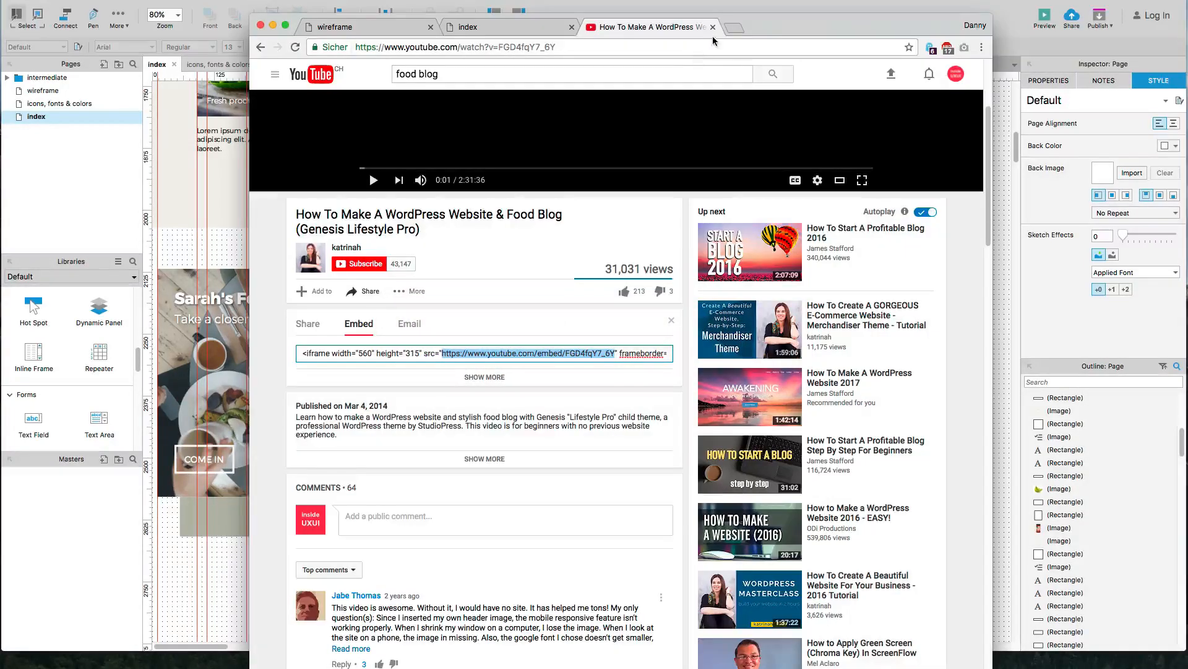
{"action": "left_click", "coordinate": [713, 27]}
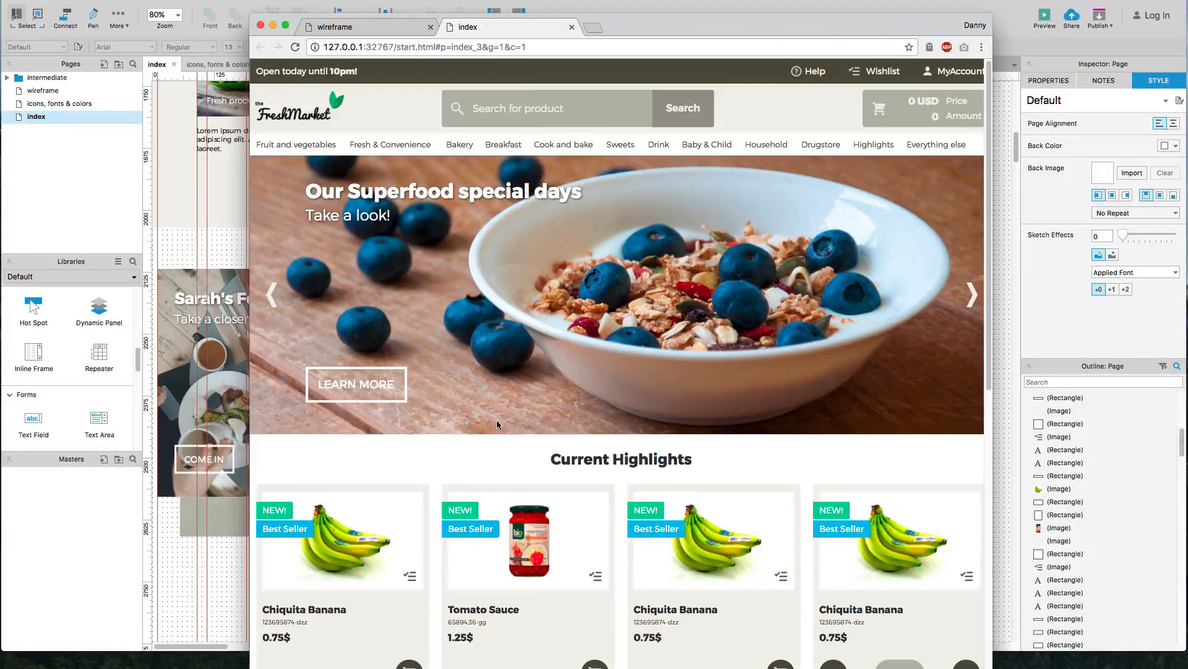
{"action": "key", "text": "super+r"}
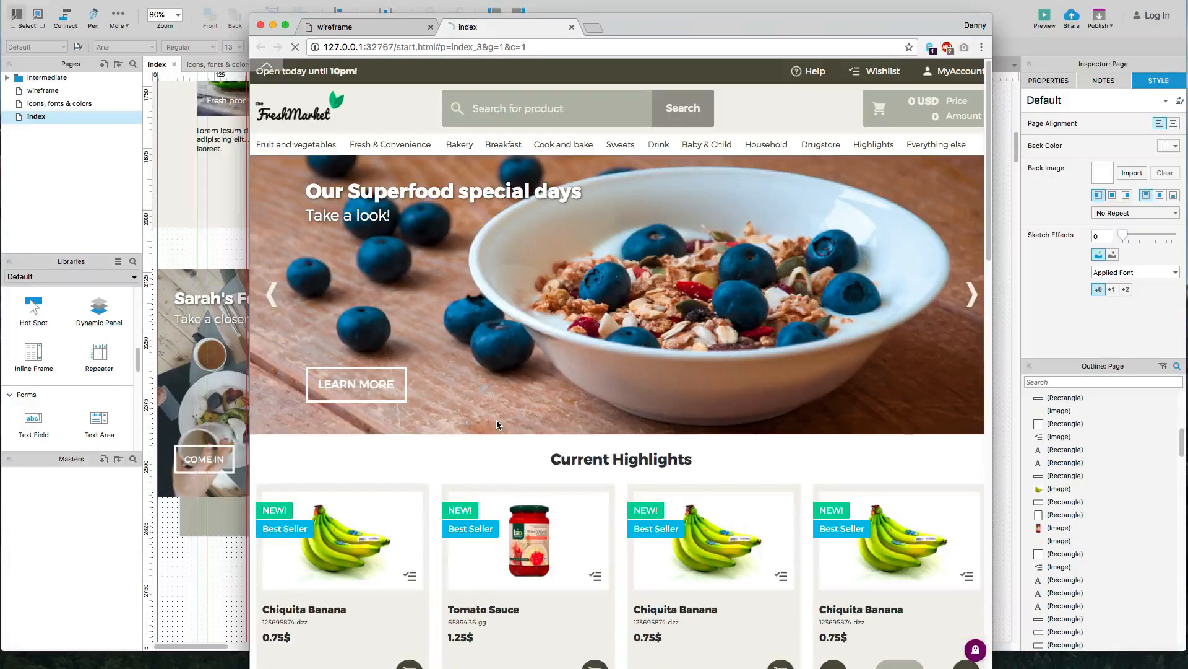
Step: Test the embedded Food Blogger video by playing it, skipping to 7:05 and pausing it, and review the sections above
{"action": "scroll", "coordinate": [498, 425], "scroll_direction": "down", "scroll_amount": 10}
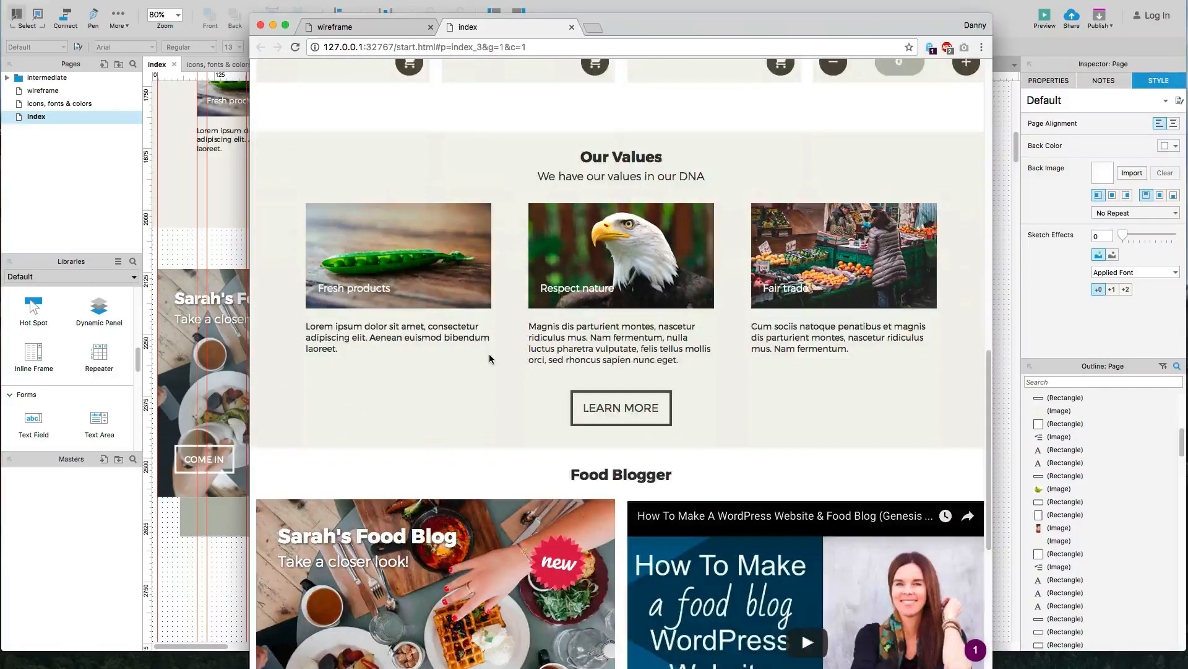
{"action": "scroll", "coordinate": [489, 358], "scroll_direction": "down", "scroll_amount": 5}
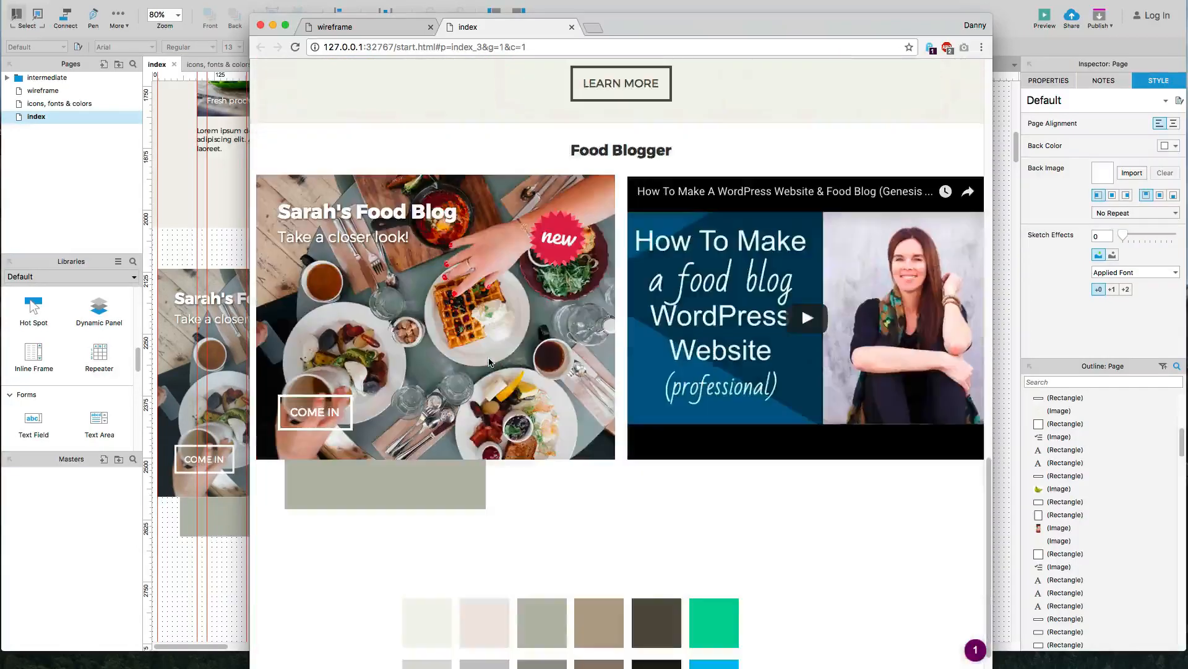
{"action": "left_click", "coordinate": [800, 323]}
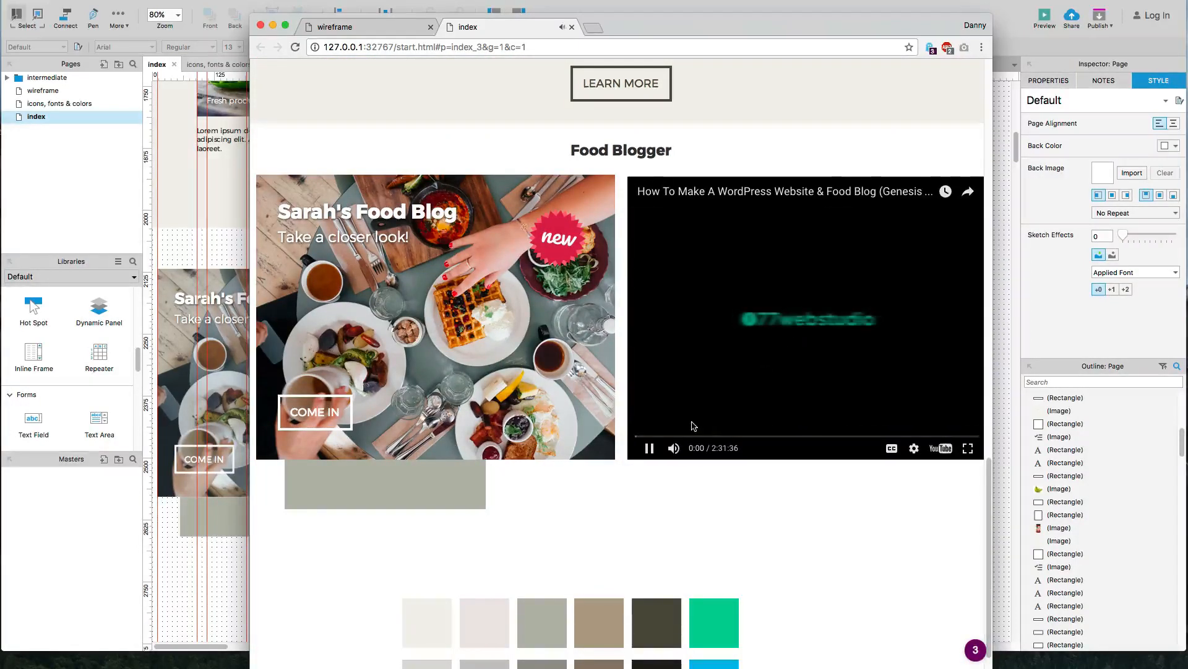
{"action": "left_click", "coordinate": [652, 437]}
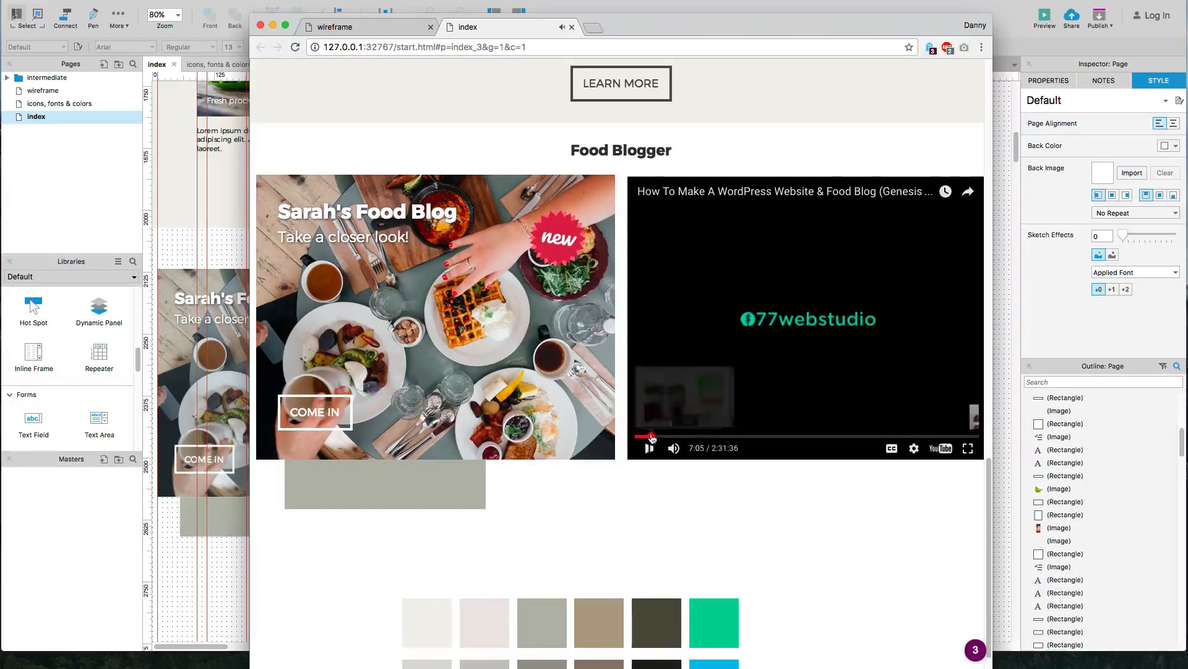
{"action": "left_click", "coordinate": [649, 448]}
{"action": "scroll", "coordinate": [588, 458], "scroll_direction": "up", "scroll_amount": 2}
{"action": "scroll", "coordinate": [381, 362], "scroll_direction": "up", "scroll_amount": 6}
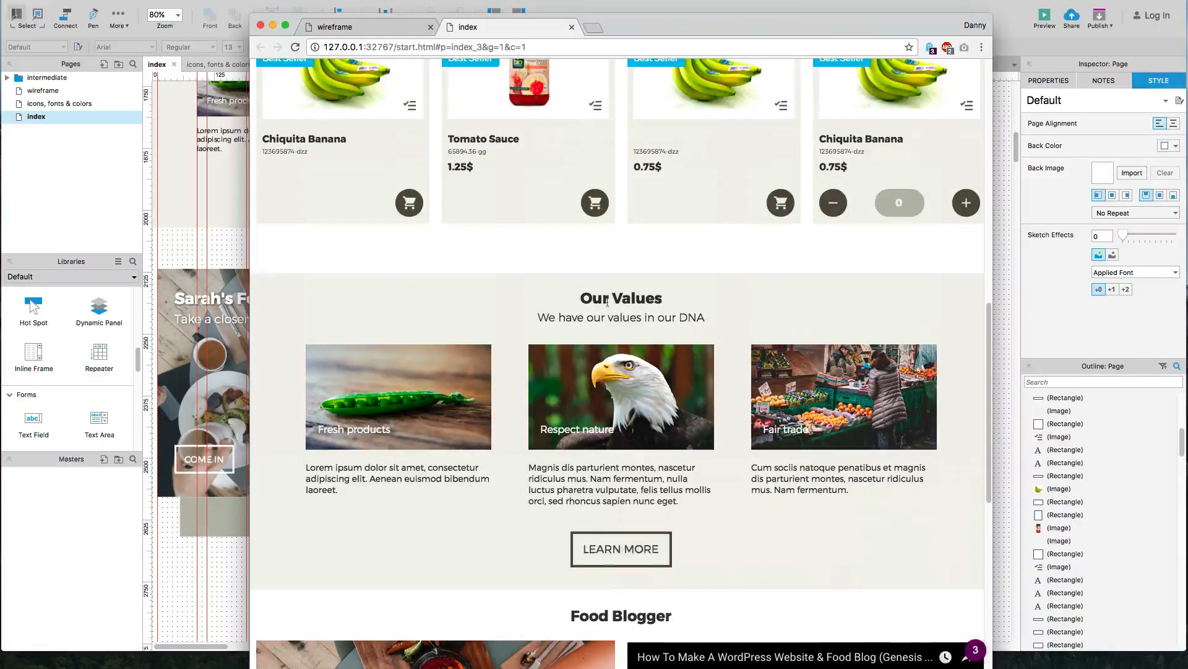
{"action": "scroll", "coordinate": [564, 321], "scroll_direction": "up", "scroll_amount": 4}
{"action": "scroll", "coordinate": [564, 322], "scroll_direction": "down", "scroll_amount": 6}
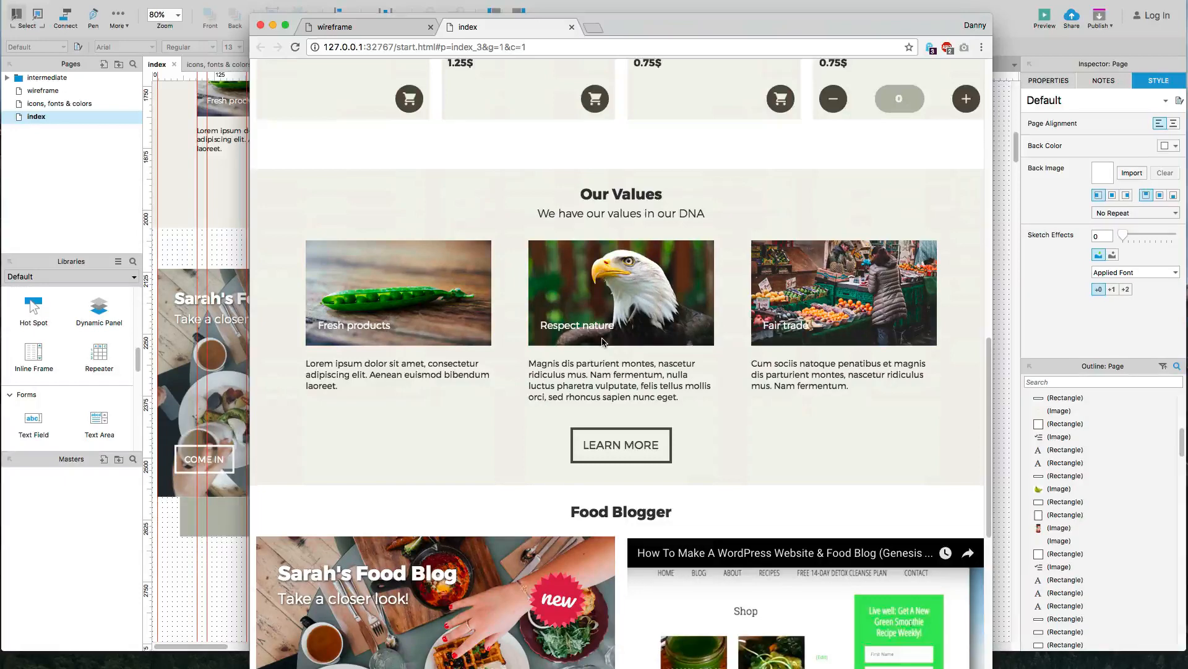
Step: Widen the browser window slightly and review the index preview from the header down to the Food Blogger section
{"action": "scroll", "coordinate": [603, 339], "scroll_direction": "up", "scroll_amount": 13}
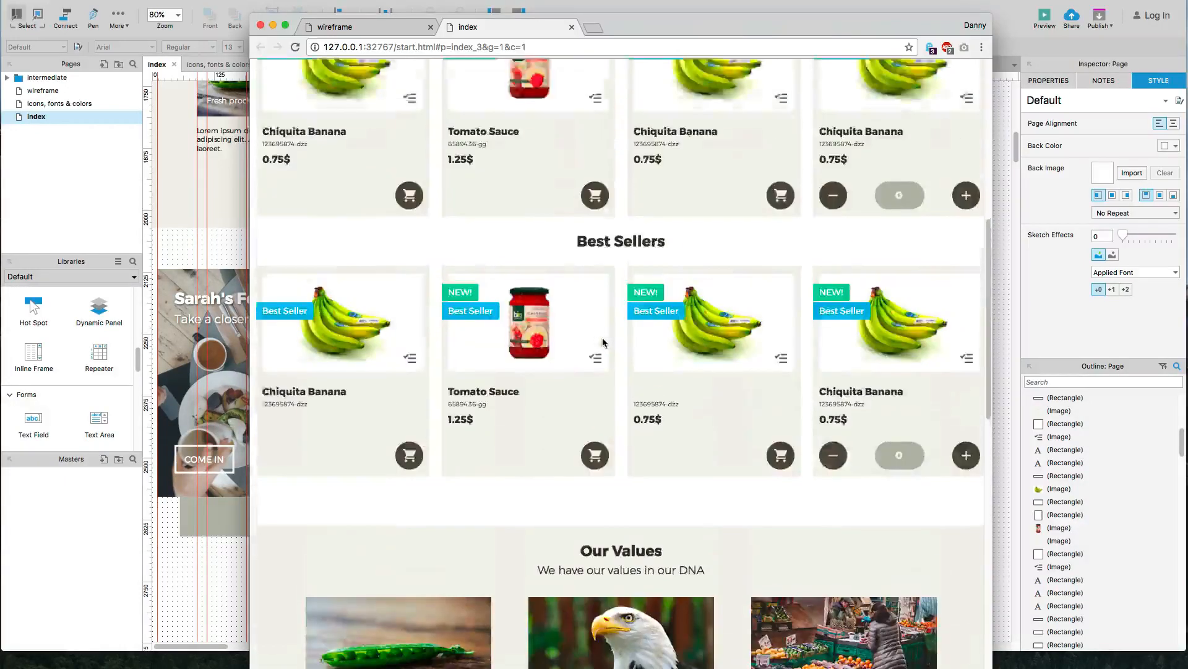
{"action": "scroll", "coordinate": [603, 339], "scroll_direction": "up", "scroll_amount": 1}
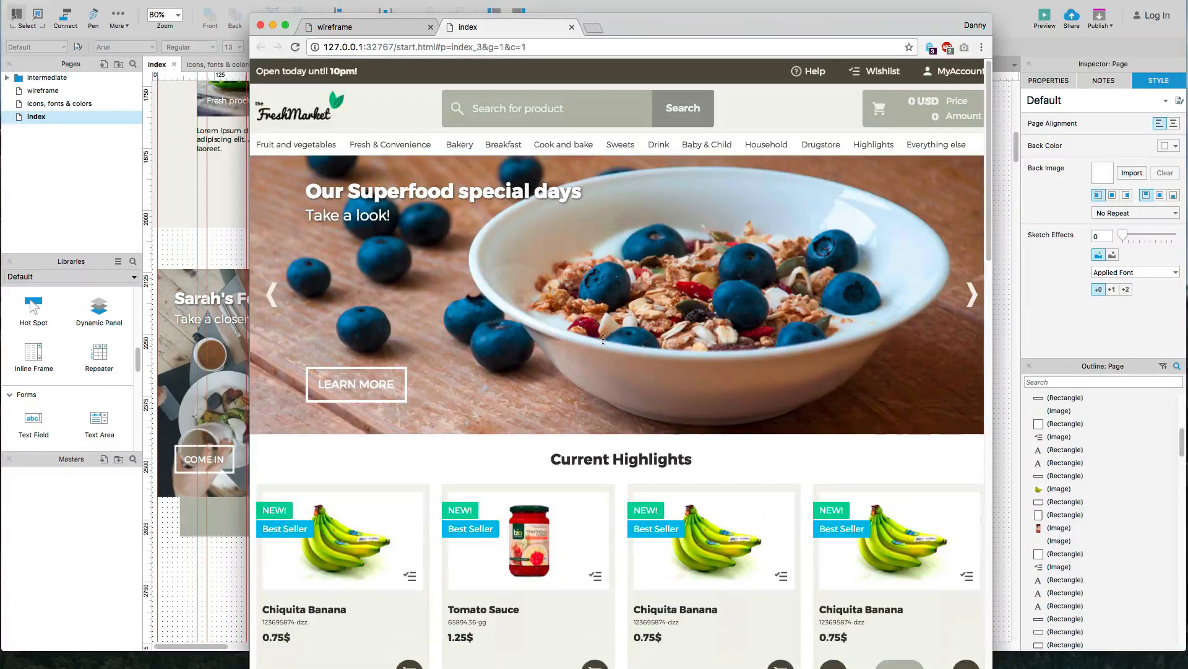
{"action": "left_click_drag", "start_coordinate": [993, 249], "coordinate": [1001, 251]}
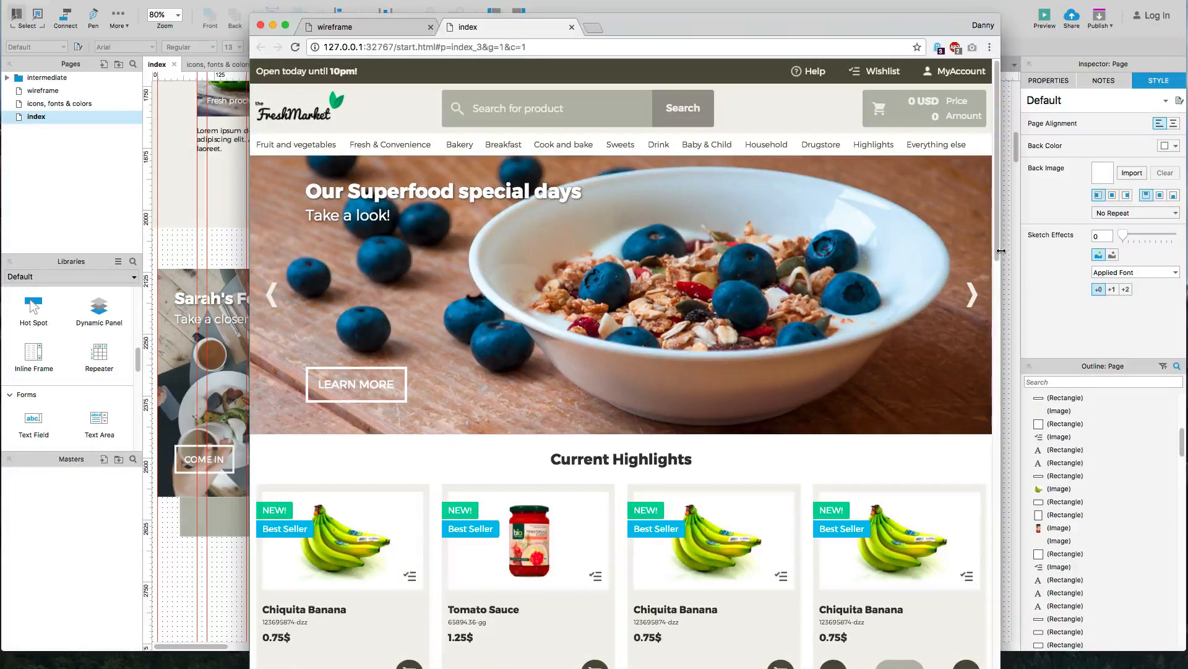
{"action": "scroll", "coordinate": [723, 317], "scroll_direction": "down", "scroll_amount": 10}
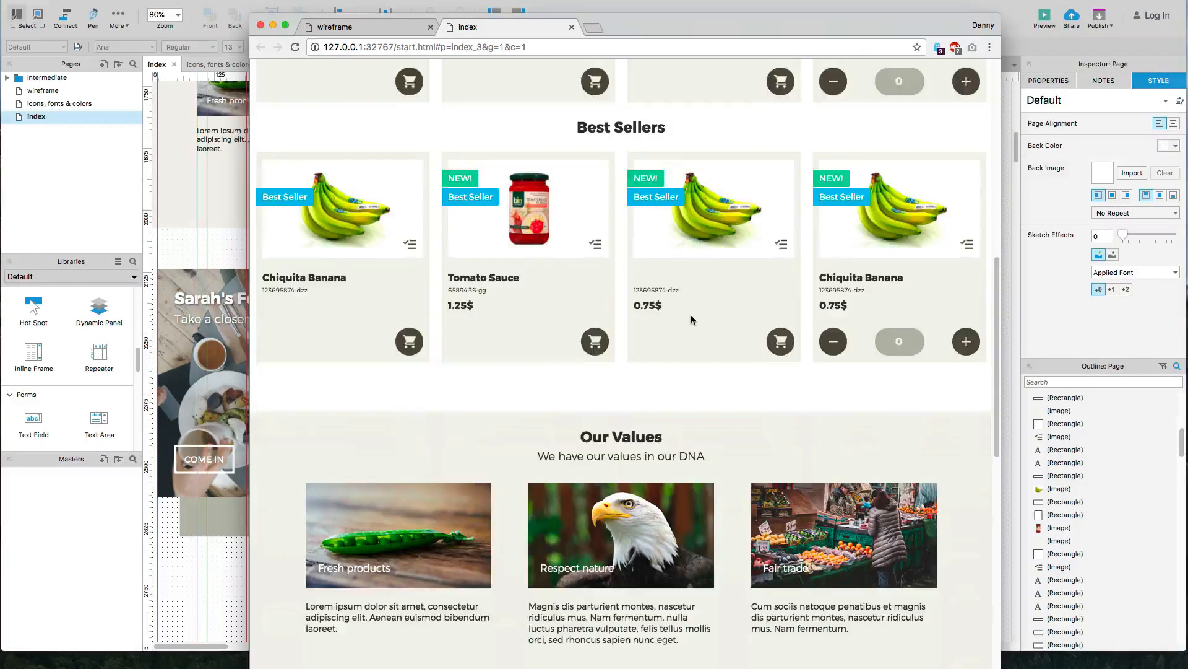
{"action": "scroll", "coordinate": [691, 314], "scroll_direction": "down", "scroll_amount": 3}
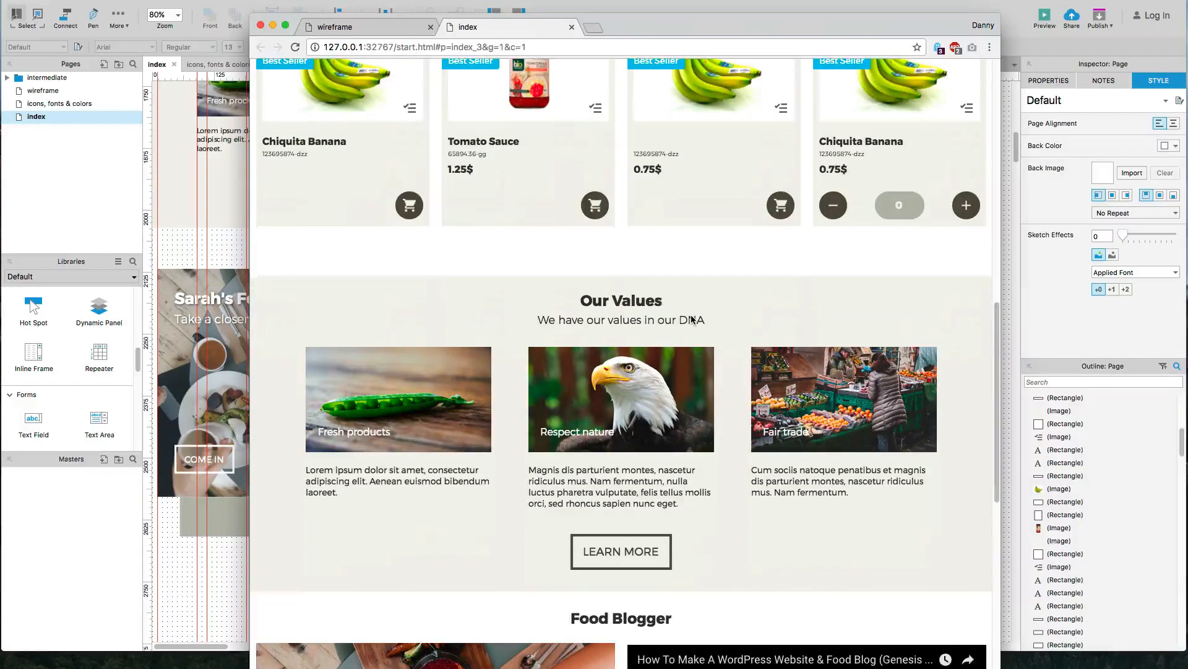
{"action": "scroll", "coordinate": [692, 319], "scroll_direction": "down", "scroll_amount": 2}
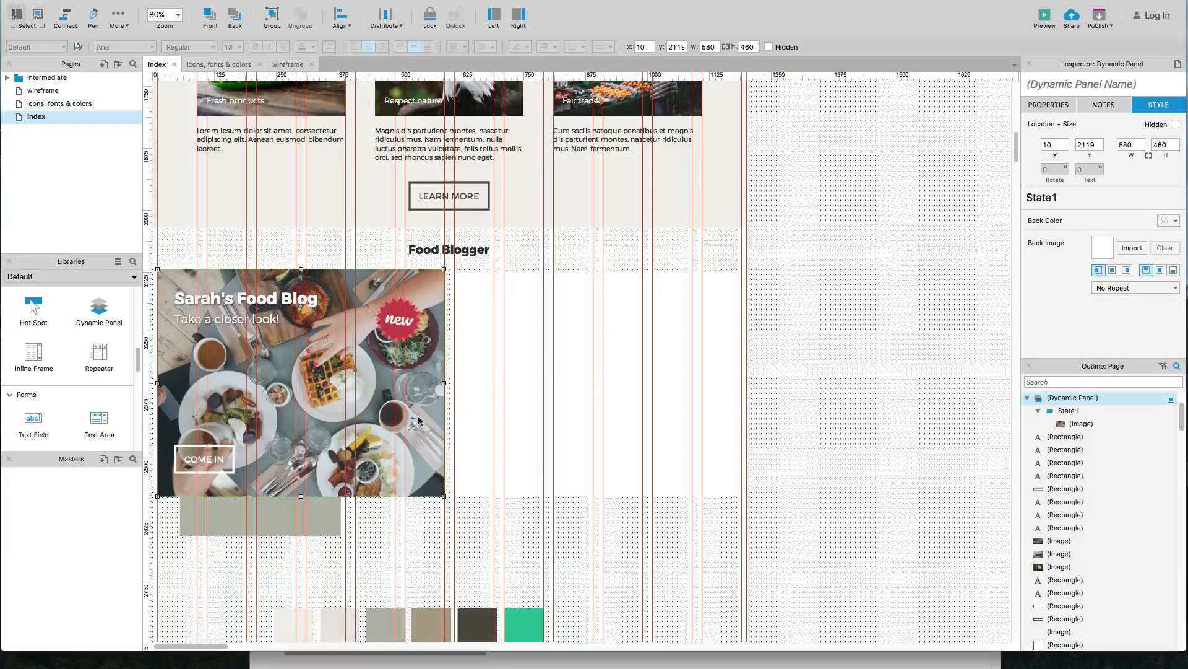
Step: In Axure RP, set the blog photo panel's height to 400 and move the COME IN button up inside it to y 2430
{"action": "left_click_drag", "start_coordinate": [299, 496], "coordinate": [305, 486]}
{"action": "left_click", "coordinate": [1180, 144]}
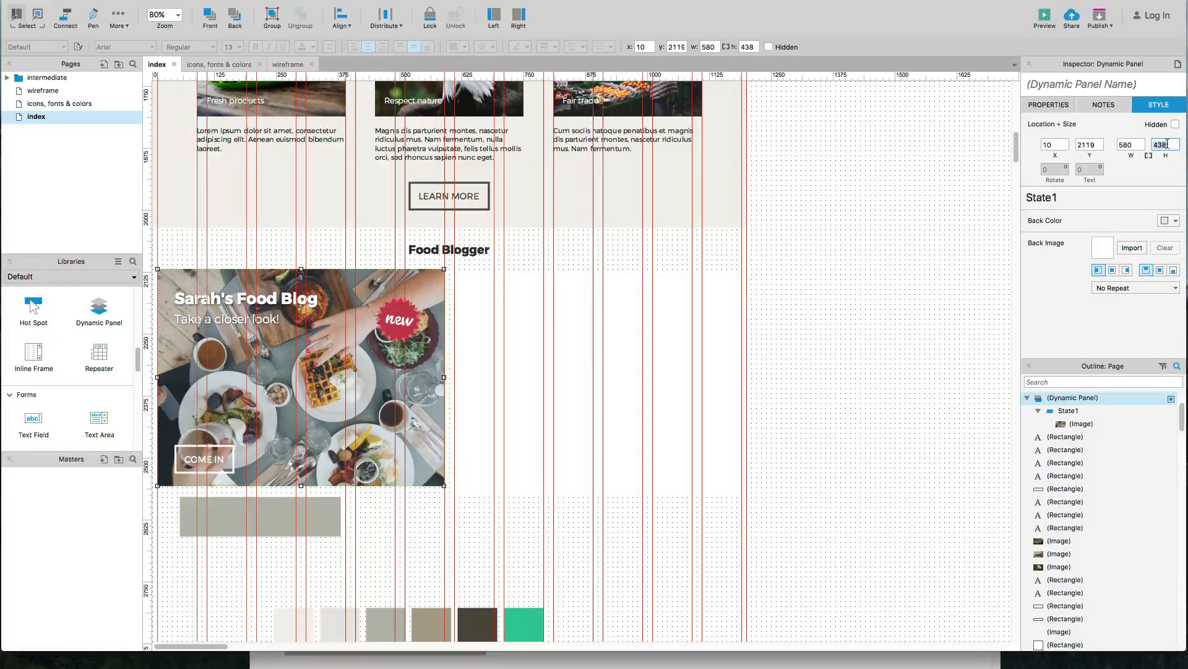
{"action": "type", "text": "400"}
{"action": "key", "text": "Return"}
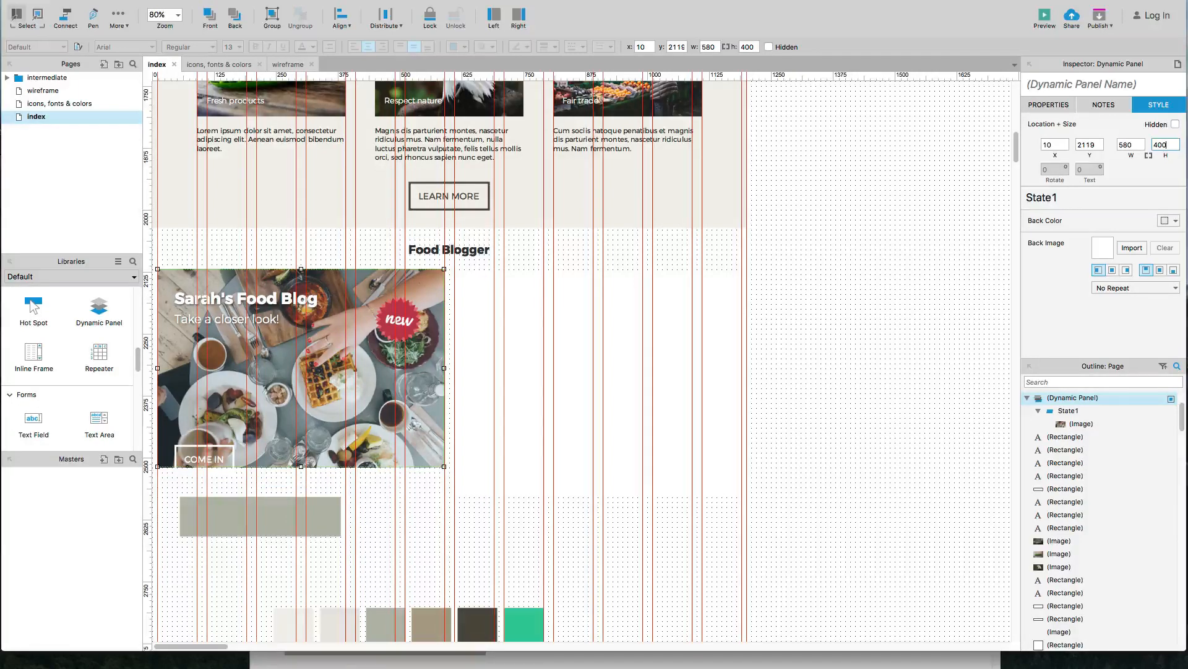
{"action": "left_click", "coordinate": [218, 446]}
{"action": "left_click_drag", "start_coordinate": [219, 447], "coordinate": [220, 432]}
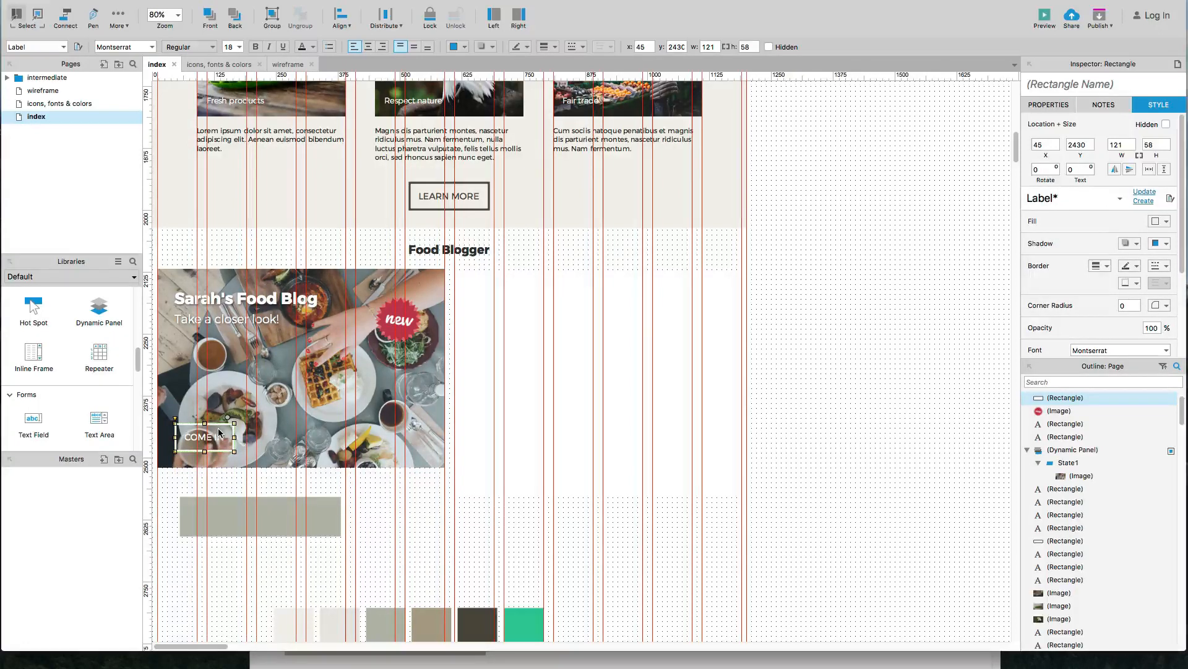
Step: Enlarge the red badge on the blog photo to about 116 by 122
{"action": "left_click", "coordinate": [382, 321]}
{"action": "left_click_drag", "start_coordinate": [421, 343], "coordinate": [427, 352]}
{"action": "left_click", "coordinate": [417, 564]}
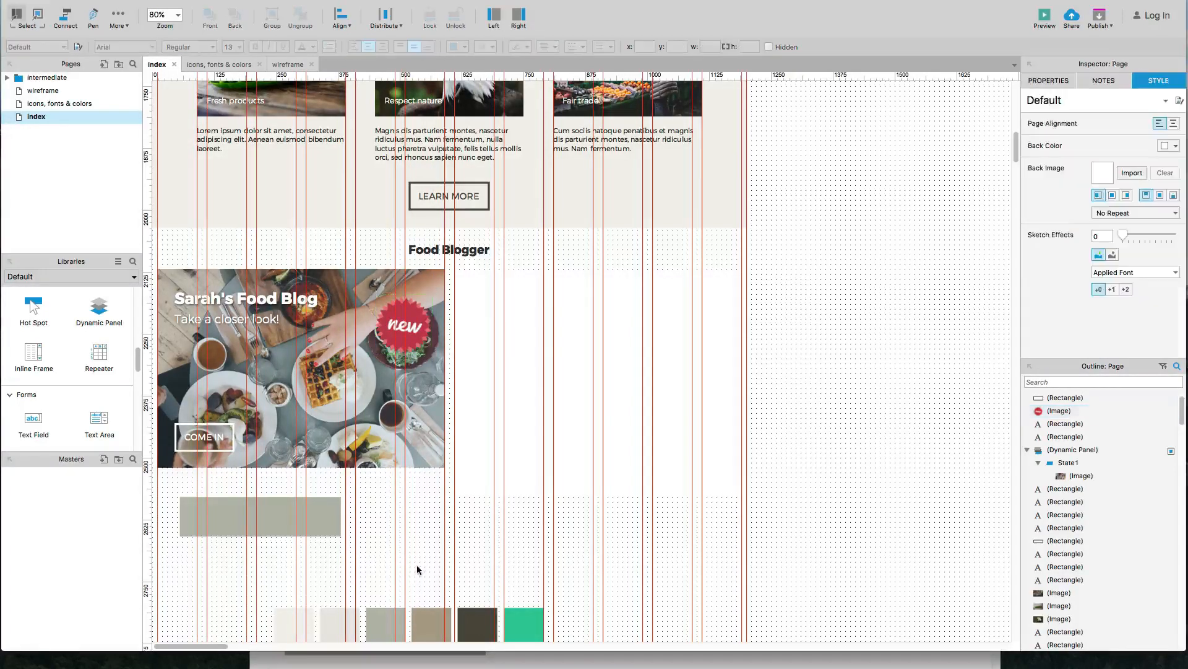
Step: Place new-badge.png from Finder's img folder on the blog photo and delete the red badge
{"action": "key", "text": "super+Tab"}
{"action": "key", "text": "super+Tab"}
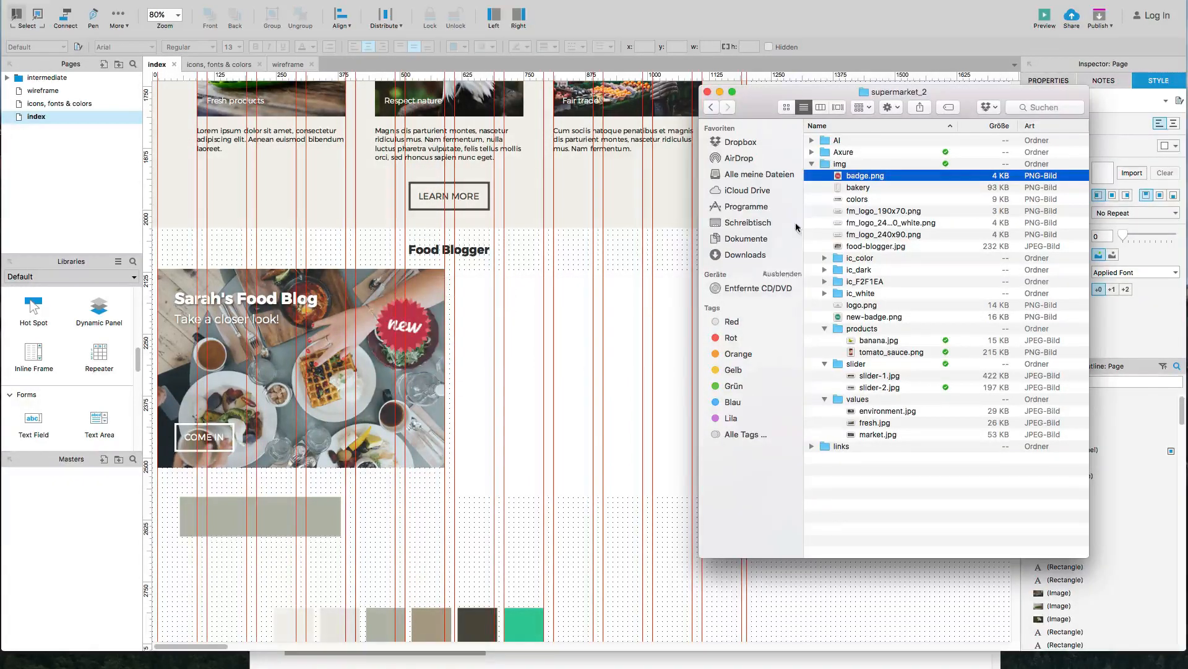
{"action": "left_click_drag", "start_coordinate": [884, 319], "coordinate": [396, 364]}
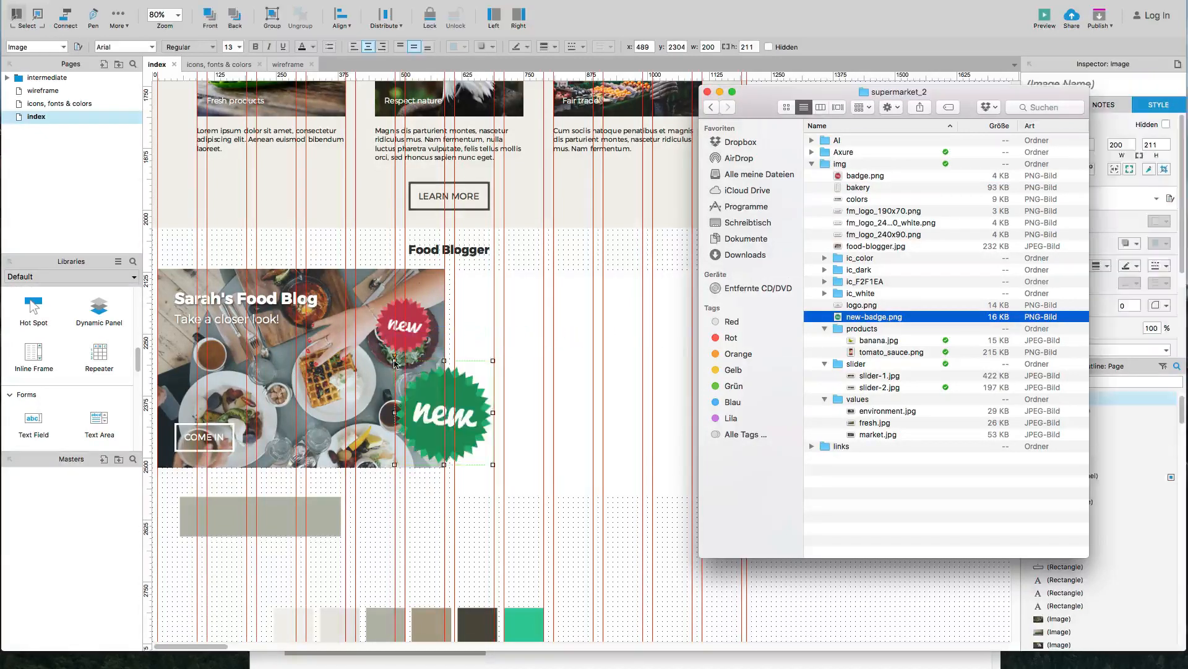
{"action": "left_click", "coordinate": [421, 400]}
{"action": "left_click", "coordinate": [408, 330]}
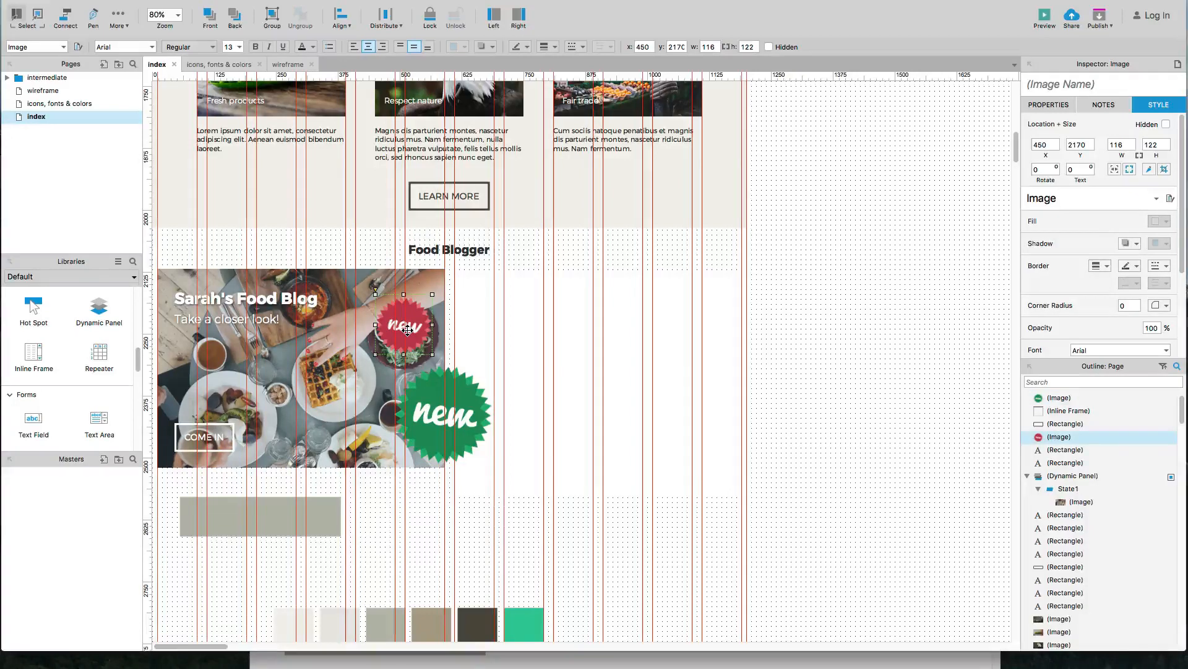
{"action": "key", "text": "Delete"}
Step: Move the green badge onto the upper part of the blog photo and scale it to about 142 by 150
{"action": "left_click", "coordinate": [430, 407]}
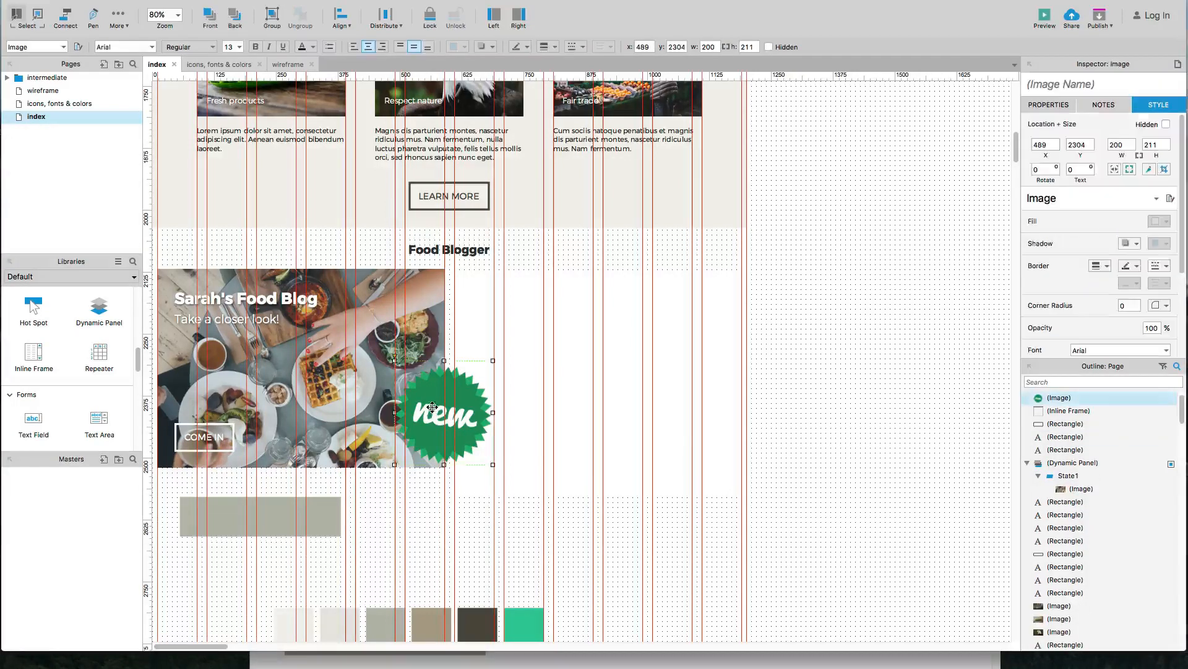
{"action": "left_click_drag", "start_coordinate": [429, 413], "coordinate": [395, 377]}
{"action": "left_click_drag", "start_coordinate": [395, 378], "coordinate": [421, 353]}
{"action": "left_click", "coordinate": [372, 353]}
Step: Add a shadow to the green badge
{"action": "left_click", "coordinate": [1128, 244]}
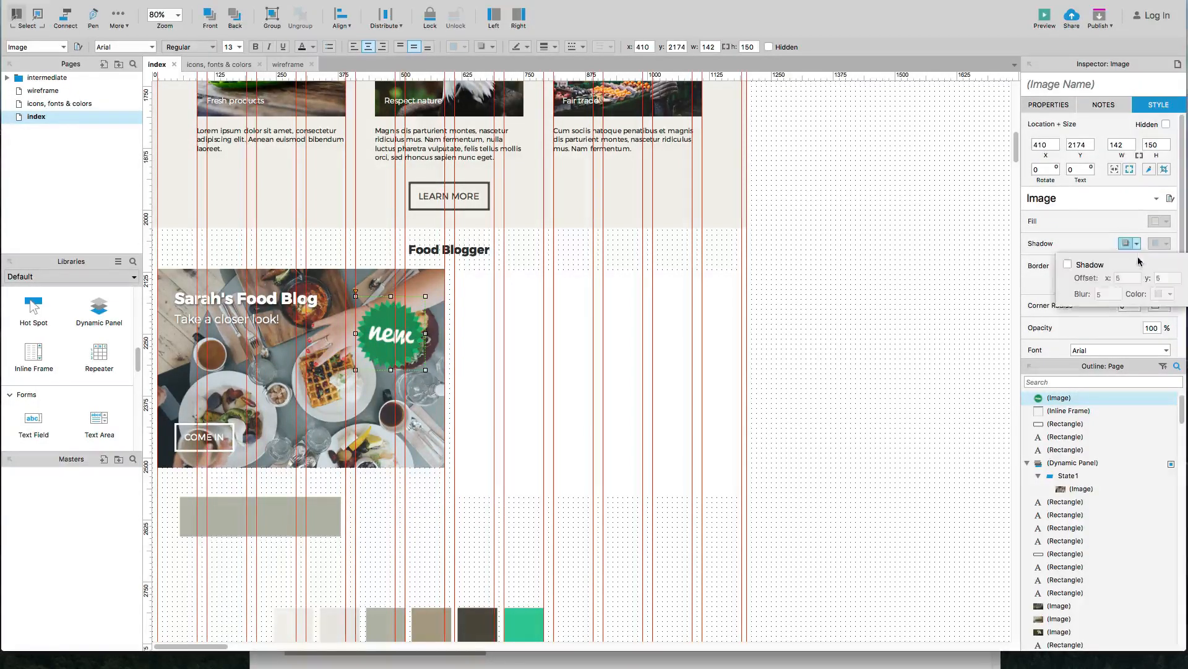
{"action": "left_click", "coordinate": [1067, 265]}
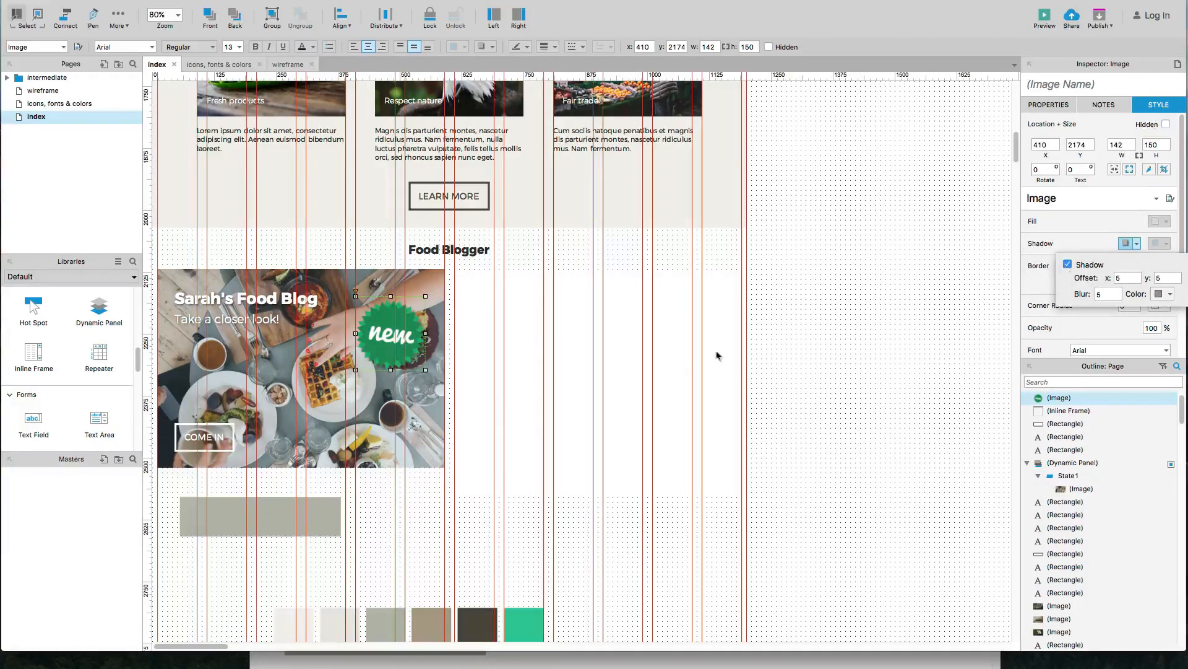
{"action": "left_click", "coordinate": [842, 340]}
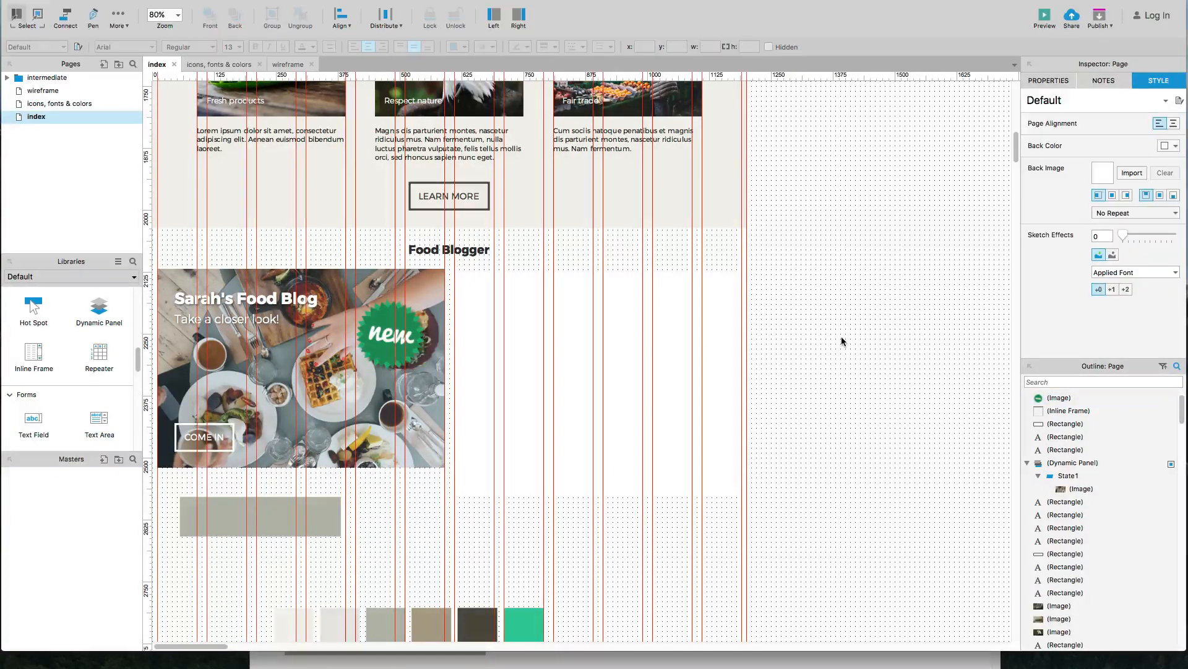
Step: Fine-tune the green badge's position on the blog photo to x 406, y 2163
{"action": "left_click", "coordinate": [375, 325]}
{"action": "left_click_drag", "start_coordinate": [375, 325], "coordinate": [374, 327]}
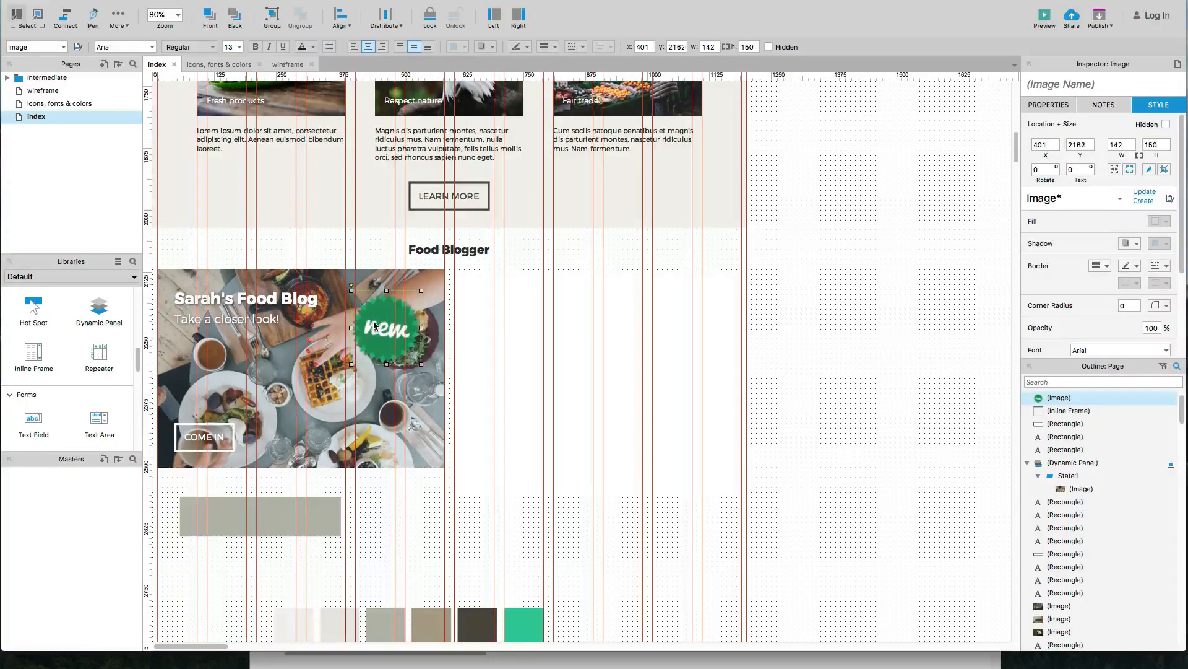
{"action": "key", "text": "Right"}
{"action": "key", "text": "Right"}
{"action": "key", "text": "Right"}
{"action": "key", "text": "Right"}
{"action": "key", "text": "Right"}
{"action": "key", "text": "Down"}
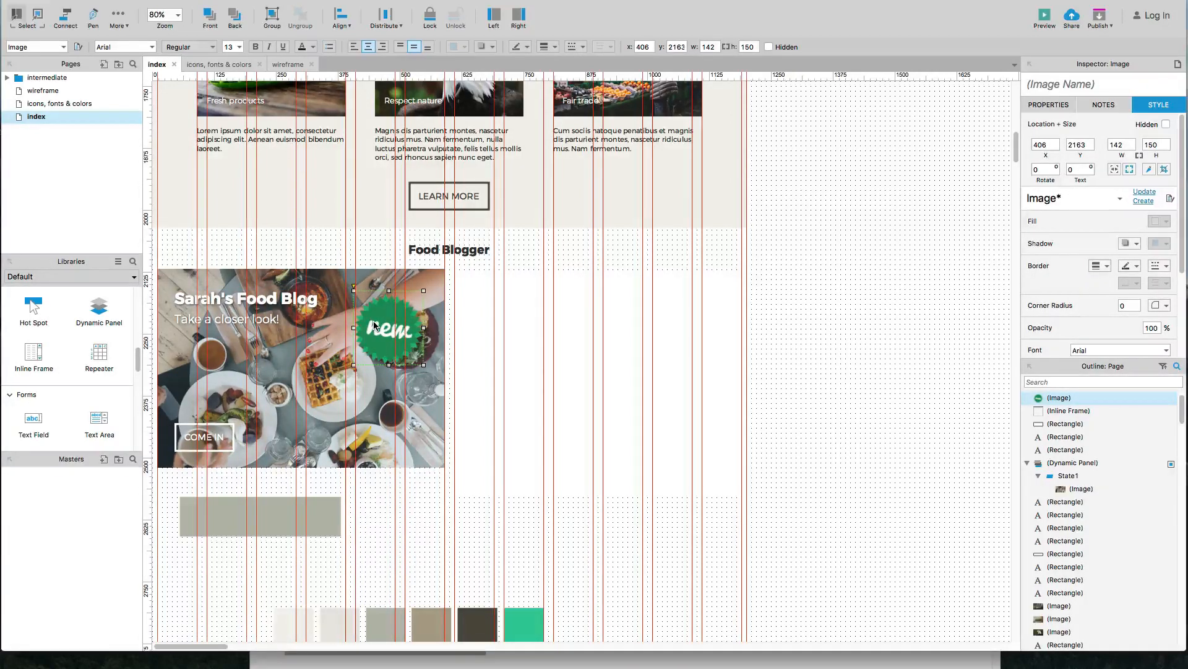
Step: Shorten the video's inline frame to a height of about 397 so its lower edge lines up with the blog photo
{"action": "scroll", "coordinate": [403, 397], "scroll_direction": "down", "scroll_amount": 1}
{"action": "left_click", "coordinate": [465, 393]}
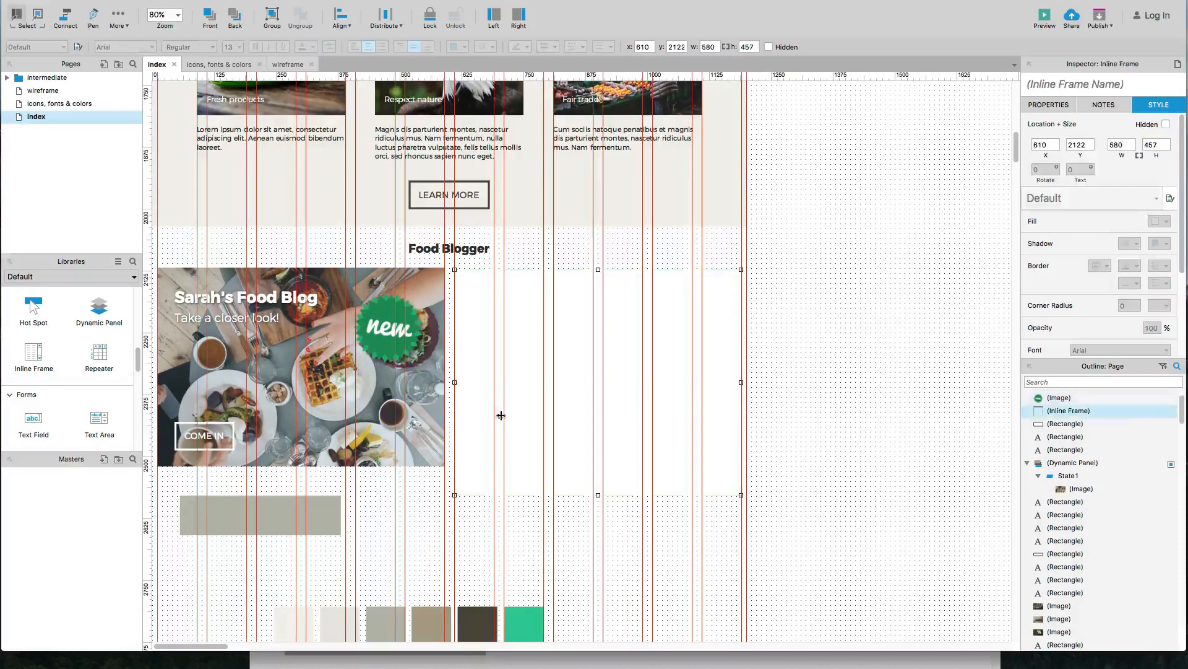
{"action": "left_click_drag", "start_coordinate": [595, 495], "coordinate": [597, 467]}
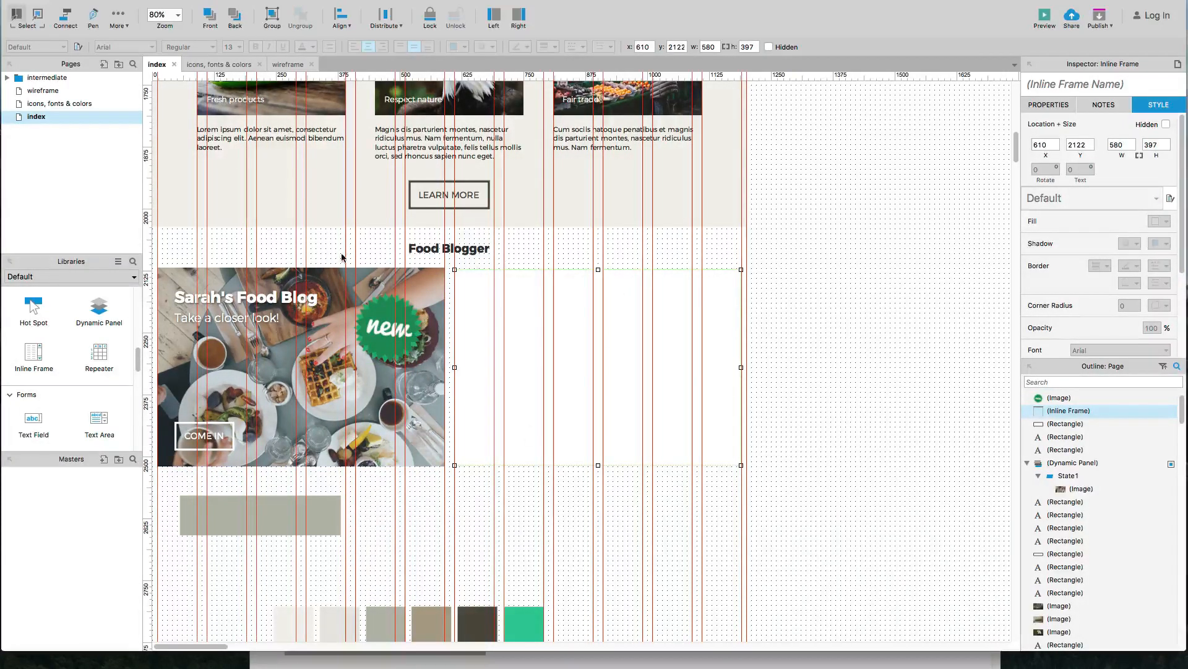
Step: Move the grey-green rectangle aside to about x 976, y 2519 and copy the Food Blogger heading to just below the blog photo
{"action": "scroll", "coordinate": [341, 257], "scroll_direction": "down", "scroll_amount": 1}
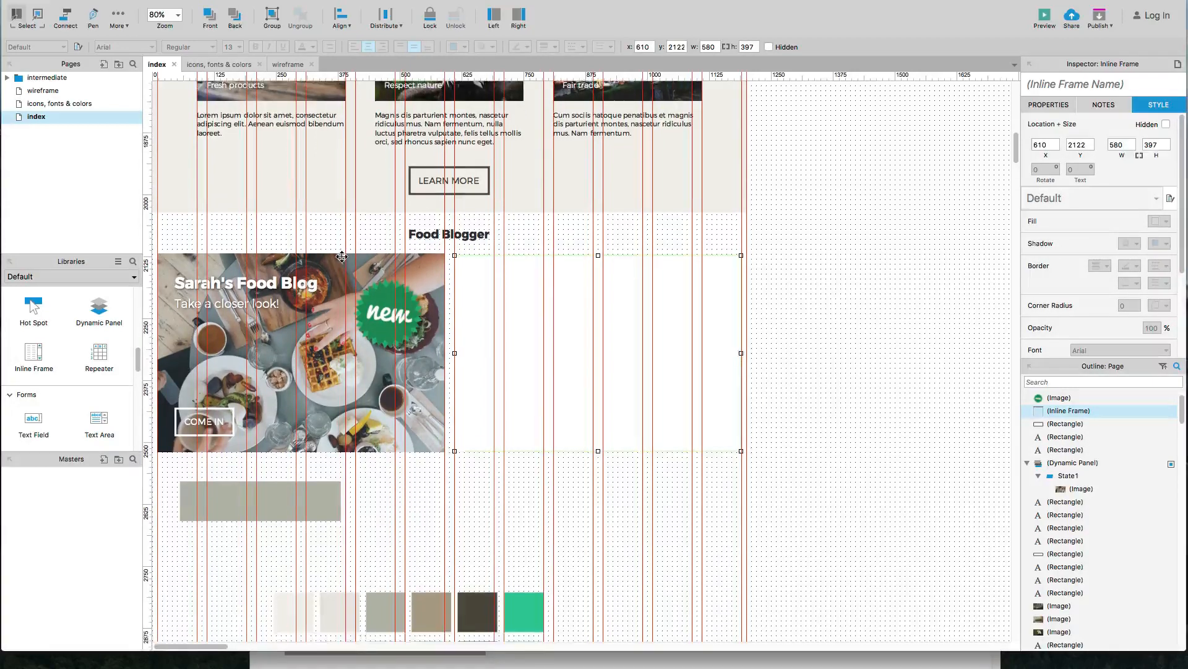
{"action": "left_click", "coordinate": [364, 483]}
{"action": "scroll", "coordinate": [364, 478], "scroll_direction": "down", "scroll_amount": 8}
{"action": "left_click_drag", "start_coordinate": [260, 446], "coordinate": [579, 570]}
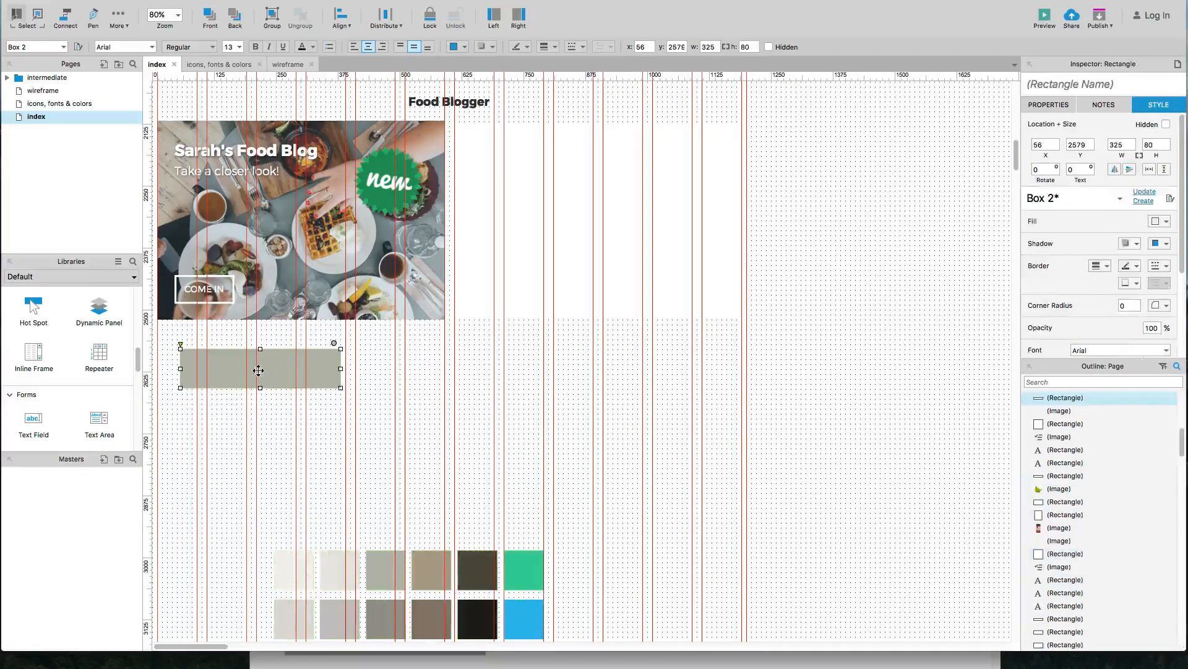
{"action": "left_click_drag", "start_coordinate": [258, 371], "coordinate": [713, 340]}
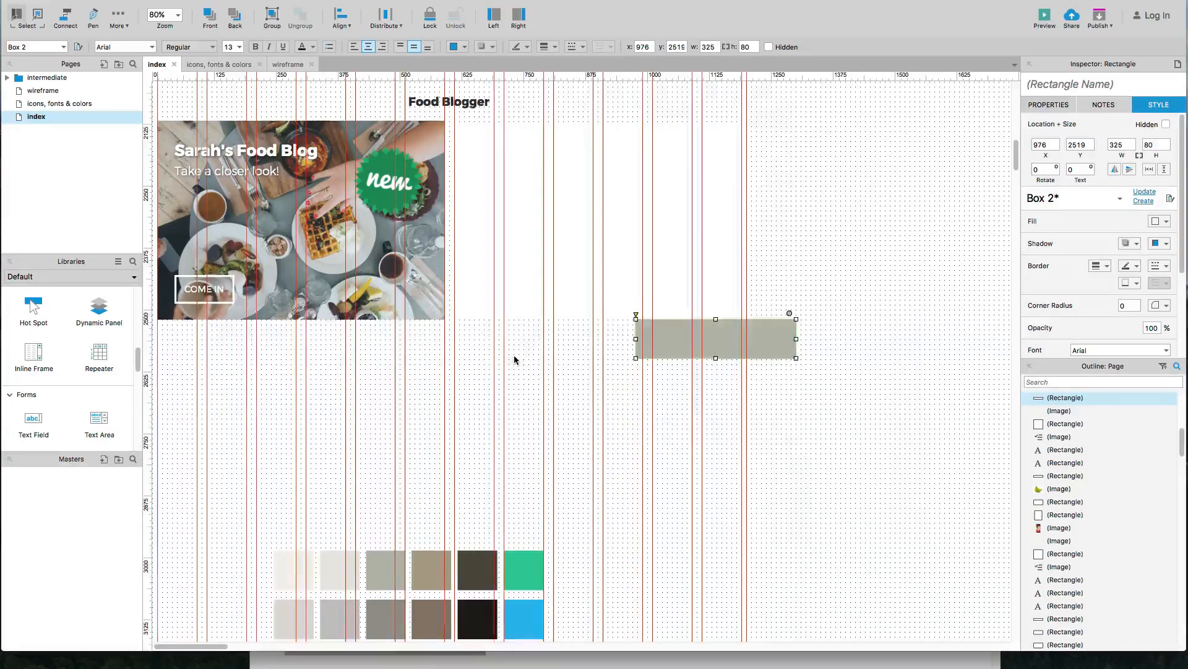
{"action": "scroll", "coordinate": [520, 358], "scroll_direction": "up", "scroll_amount": 5}
{"action": "left_click_drag", "start_coordinate": [462, 189], "coordinate": [477, 429]}
Step: Switch to Chrome to check the row below the video section in the wireframe preview, and return to Axure RP
{"action": "key", "text": "super+Tab"}
{"action": "key", "text": "super+Tab"}
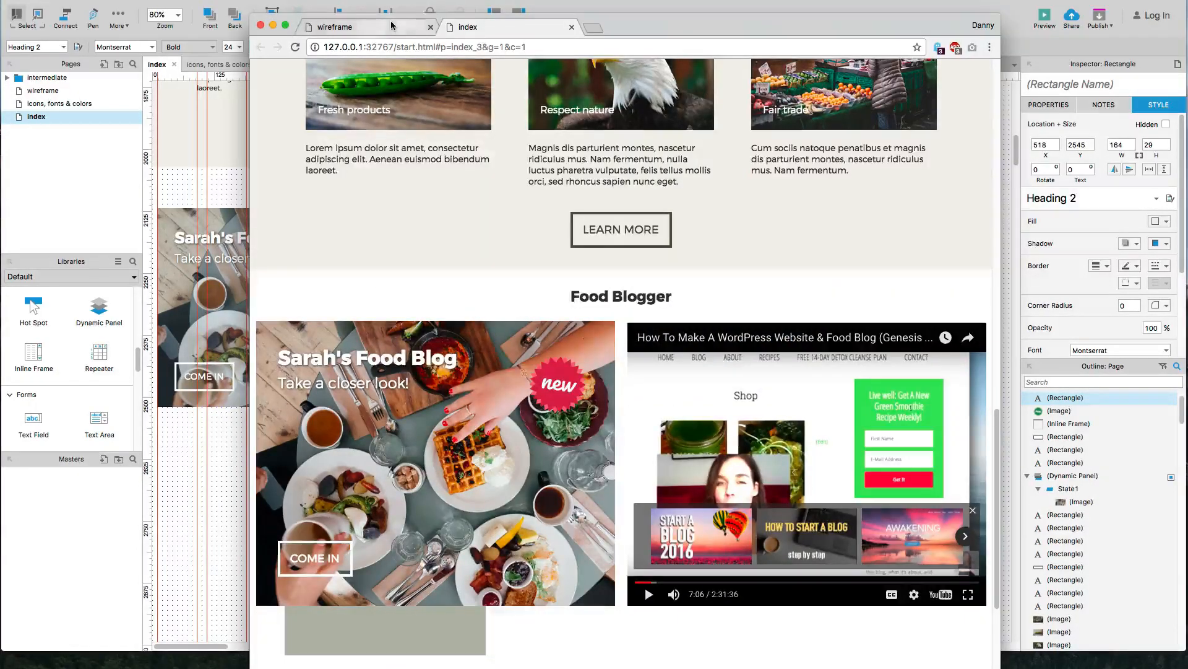
{"action": "left_click", "coordinate": [366, 27]}
{"action": "scroll", "coordinate": [480, 246], "scroll_direction": "down", "scroll_amount": 3}
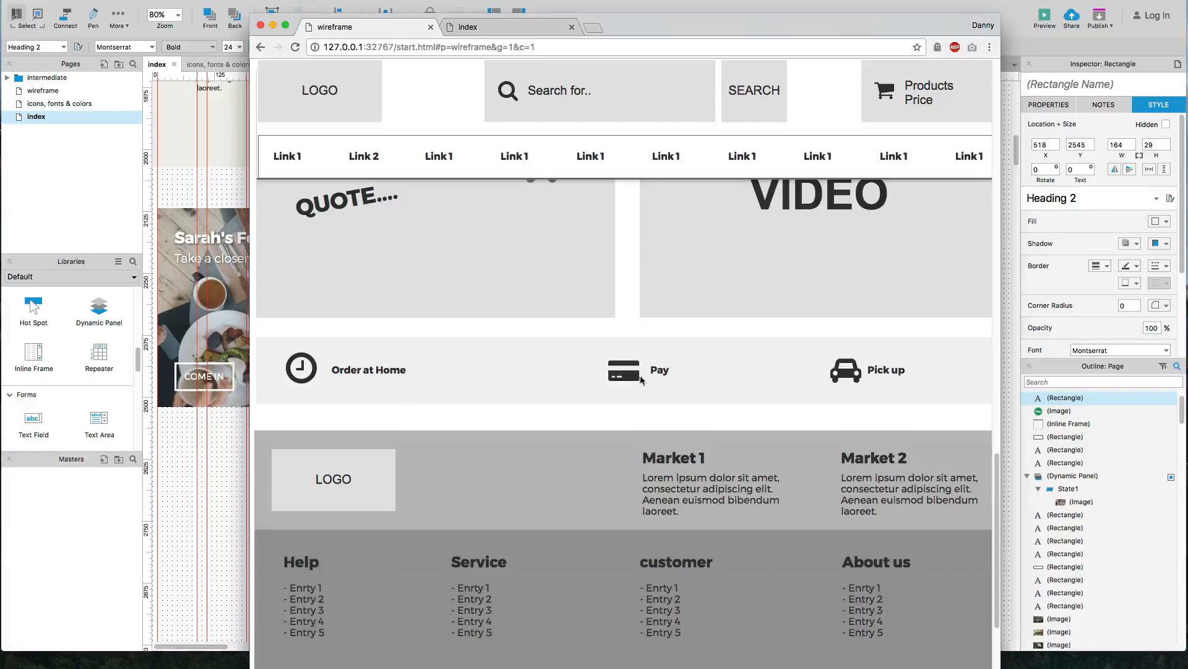
{"action": "left_click", "coordinate": [227, 451]}
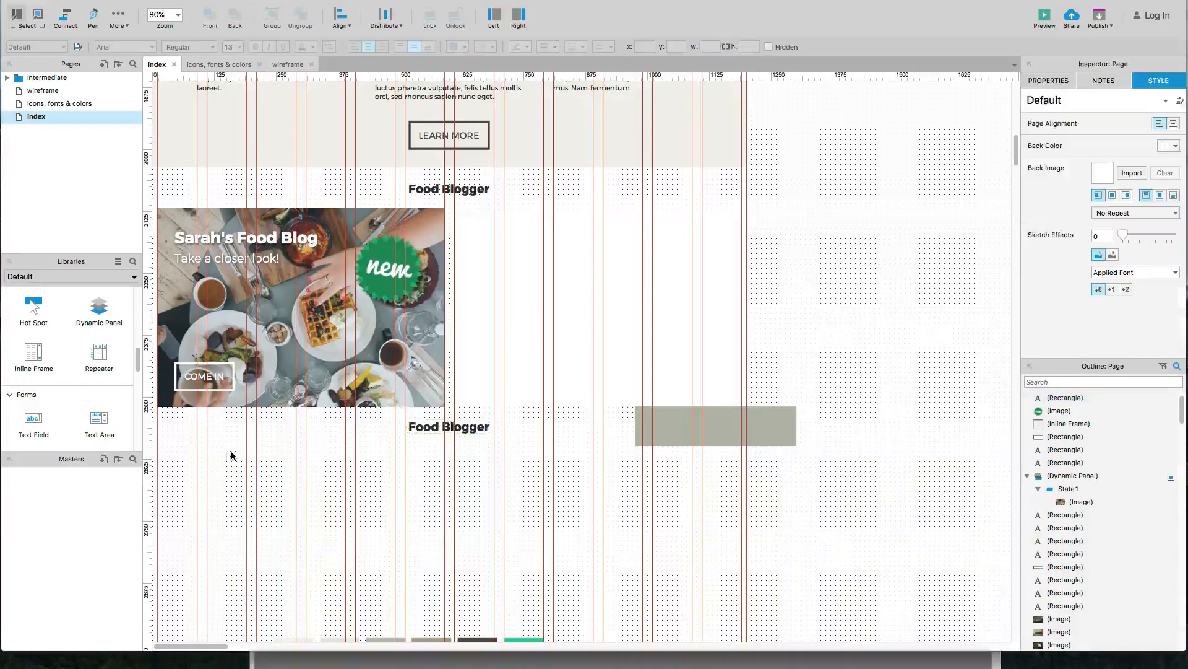
Step: Move the copied Food Blogger heading farther down, leaving more space below the blog photo
{"action": "left_click", "coordinate": [432, 428]}
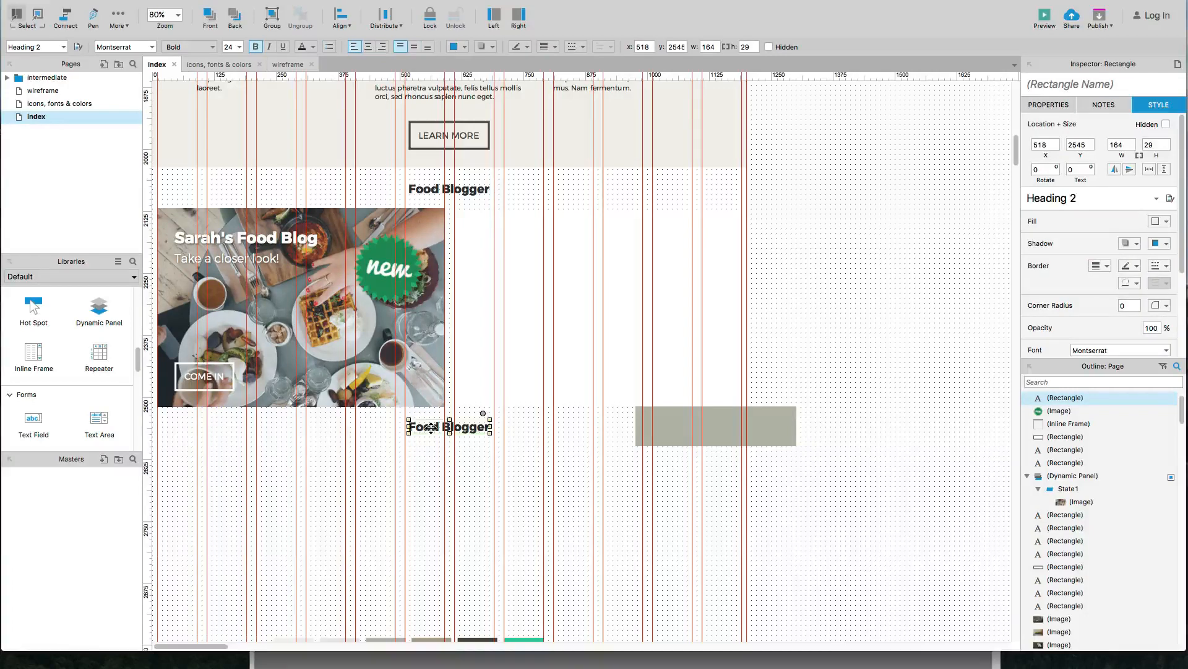
{"action": "left_click_drag", "start_coordinate": [432, 427], "coordinate": [432, 488]}
{"action": "left_click", "coordinate": [433, 474]}
Step: Place Money.png, Pickup.png and Under Computer-96.png from Finder's ic_color folder on the page below the copied heading
{"action": "key", "text": "super+Tab"}
{"action": "key", "text": "super+Tab"}
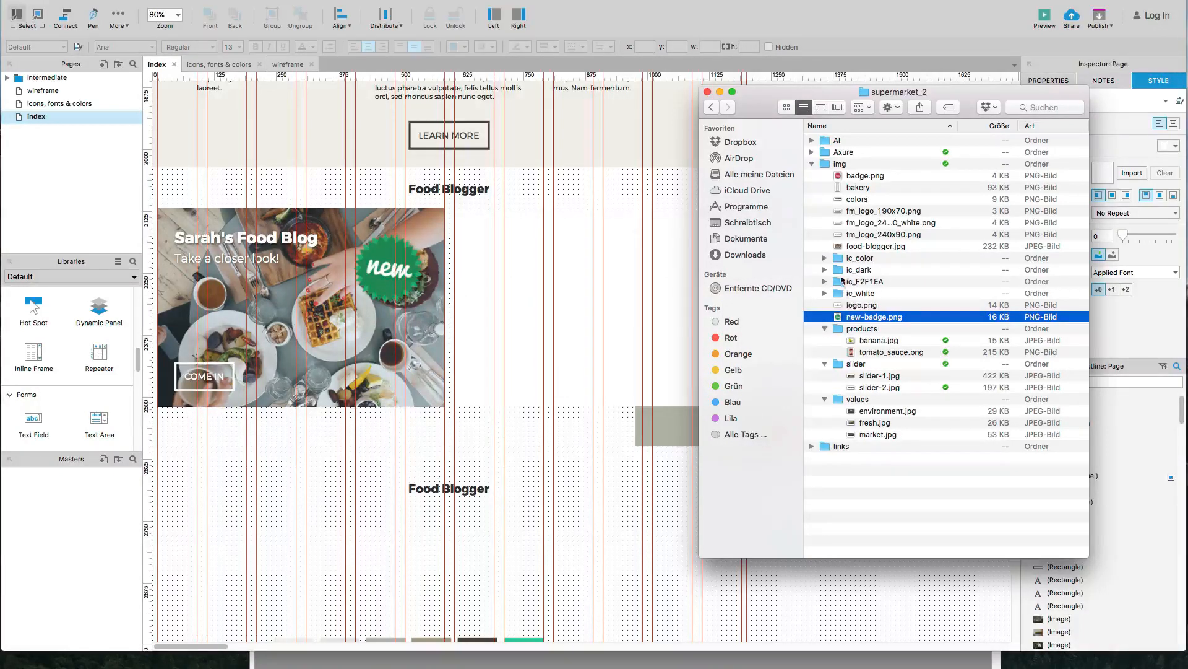
{"action": "left_click", "coordinate": [825, 257]}
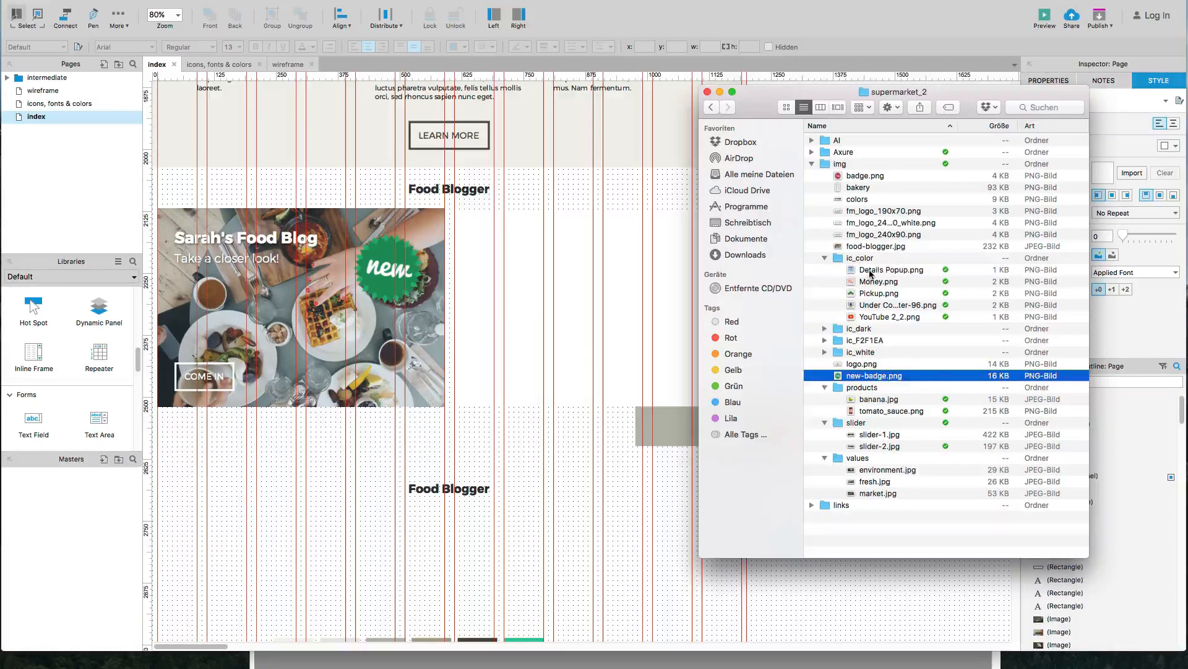
{"action": "left_click", "coordinate": [871, 272]}
{"action": "left_click", "coordinate": [873, 282]}
{"action": "left_click", "coordinate": [875, 296], "text": "shift"}
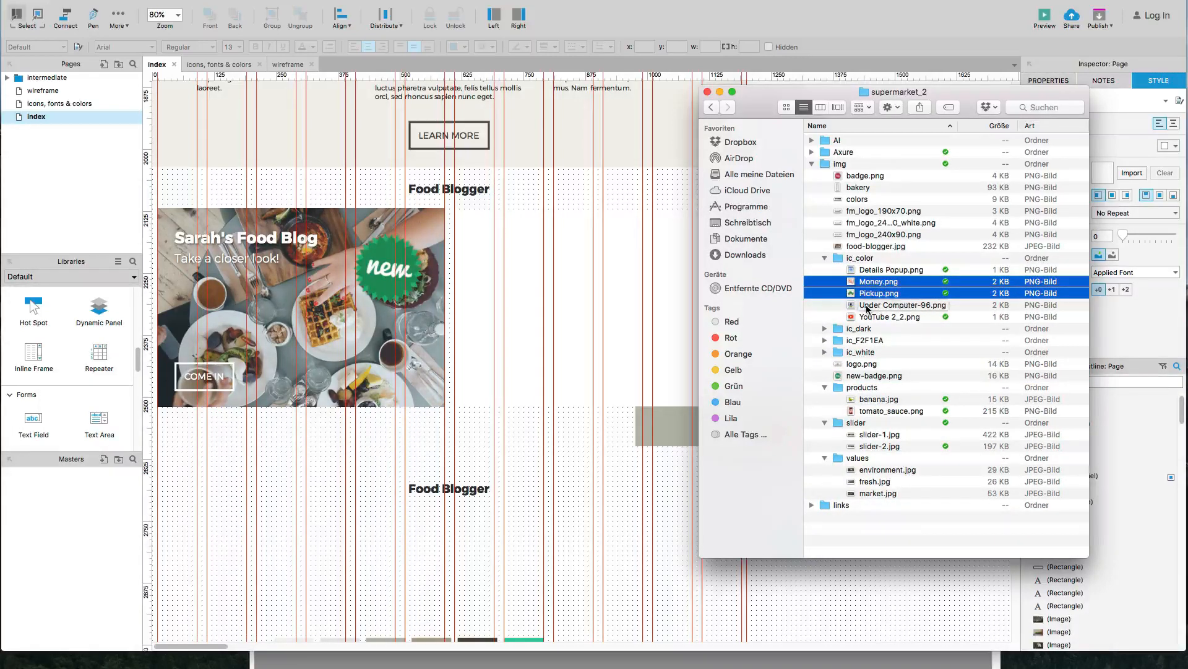
{"action": "left_click", "coordinate": [869, 308], "text": "shift"}
{"action": "left_click_drag", "start_coordinate": [868, 308], "coordinate": [356, 619]}
{"action": "scroll", "coordinate": [470, 560], "scroll_direction": "down", "scroll_amount": 3}
{"action": "left_click", "coordinate": [551, 512]}
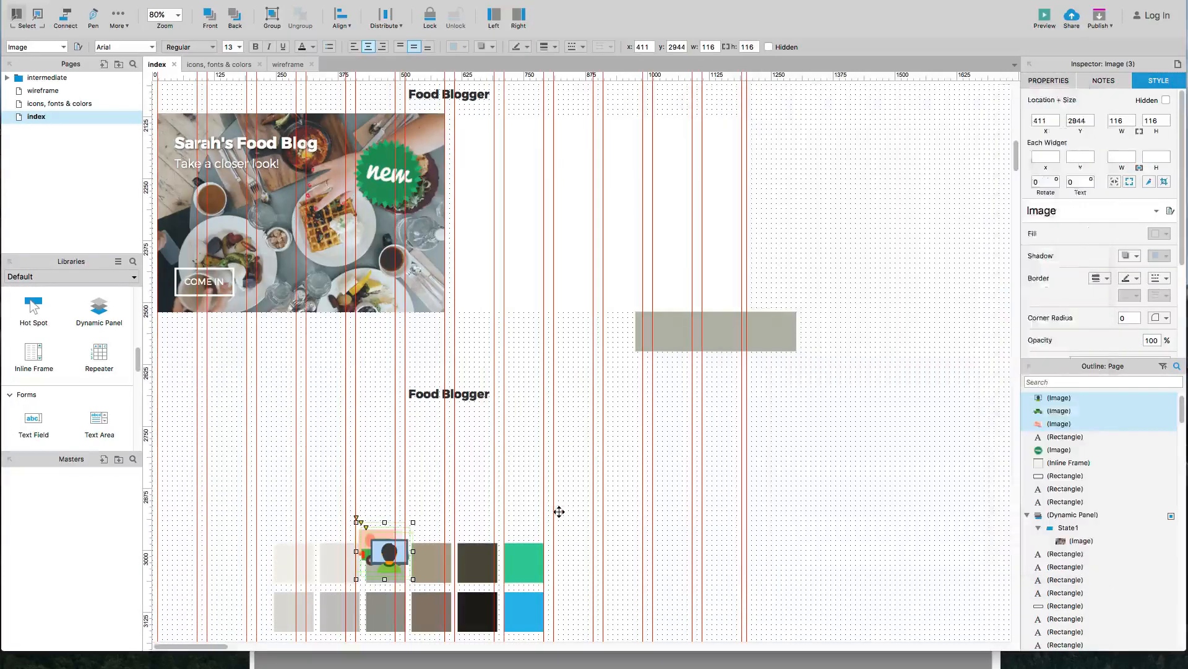
Step: Spread the three icons in a row below the copied heading, with computer at x 230, money at x 569 and car beyond, at y 2756
{"action": "left_click_drag", "start_coordinate": [370, 537], "coordinate": [275, 446]}
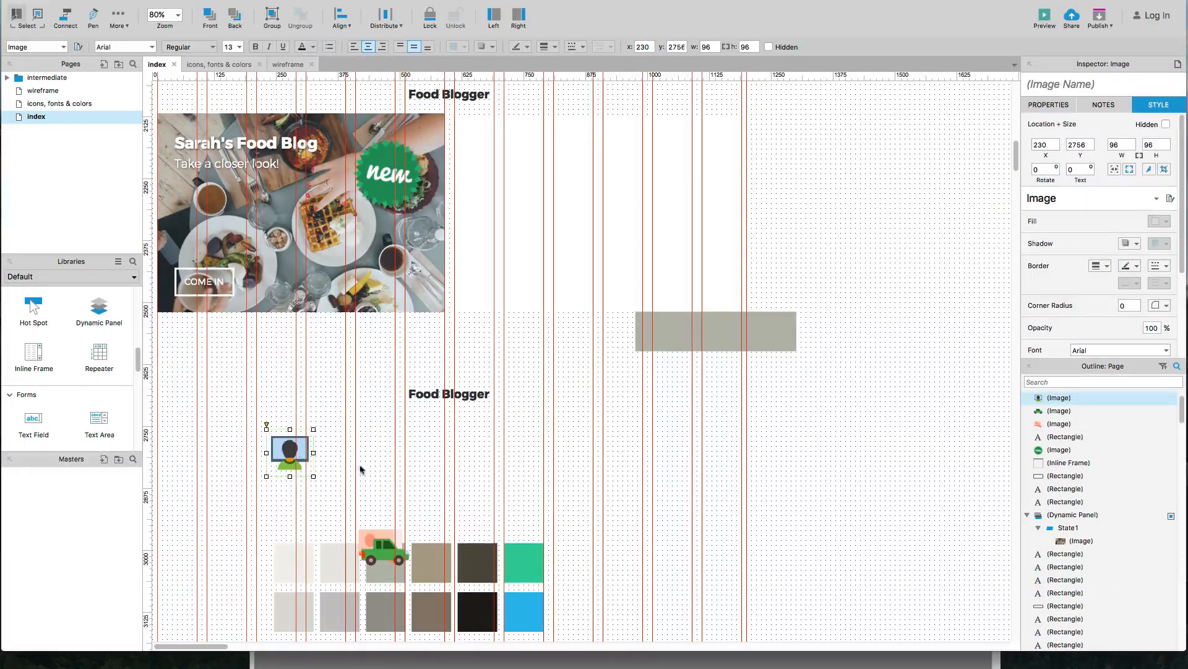
{"action": "left_click_drag", "start_coordinate": [384, 553], "coordinate": [459, 454]}
{"action": "scroll", "coordinate": [291, 450], "scroll_direction": "up", "scroll_amount": 5}
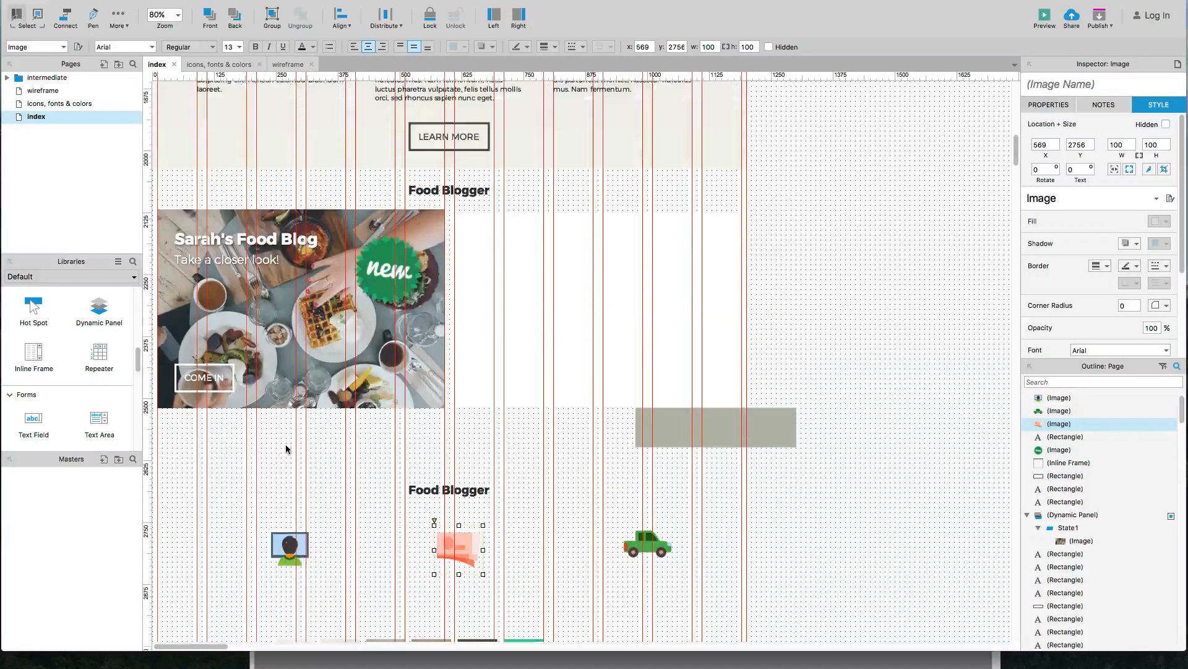
{"action": "scroll", "coordinate": [278, 443], "scroll_direction": "down", "scroll_amount": 2}
{"action": "scroll", "coordinate": [271, 441], "scroll_direction": "down", "scroll_amount": 2}
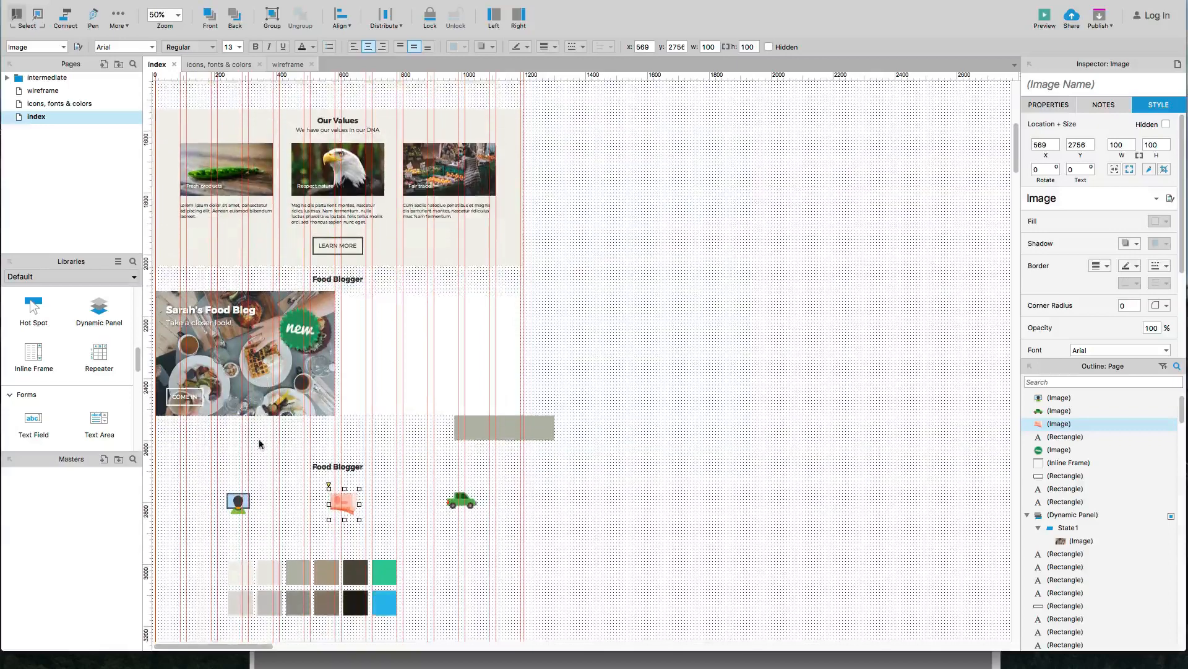
Step: Center-align the computer icon with the fresh products image, the money icon with the Our Values background, and the car with the fair trade image
{"action": "left_click", "coordinate": [230, 188]}
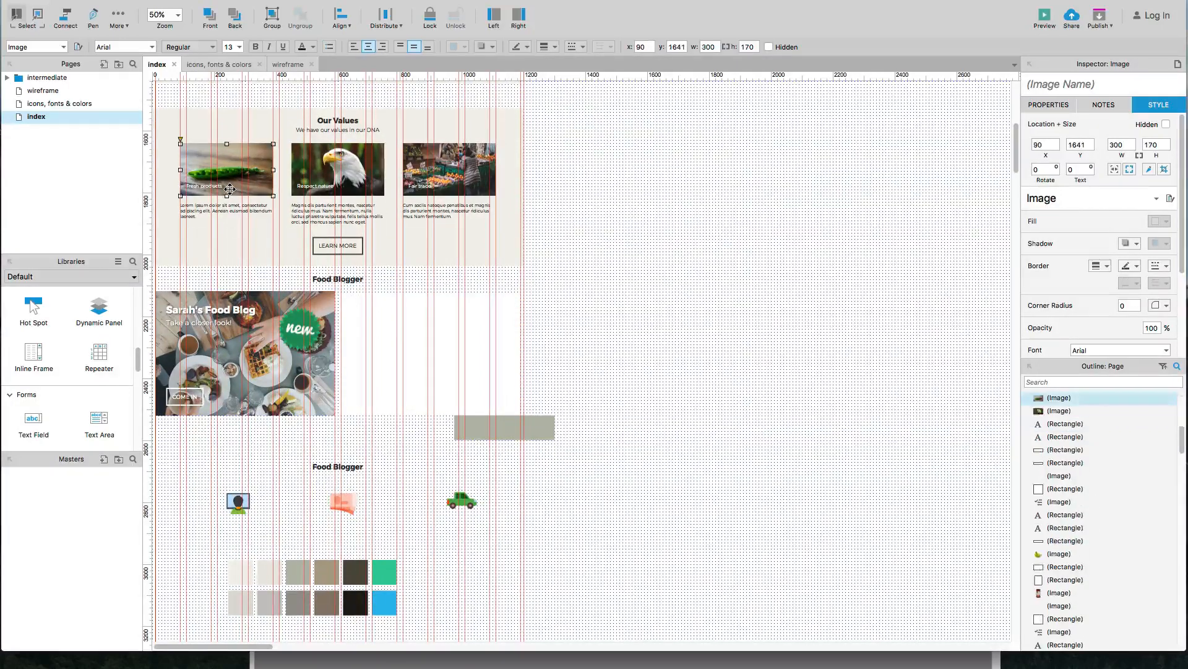
{"action": "left_click", "coordinate": [238, 503], "text": "shift"}
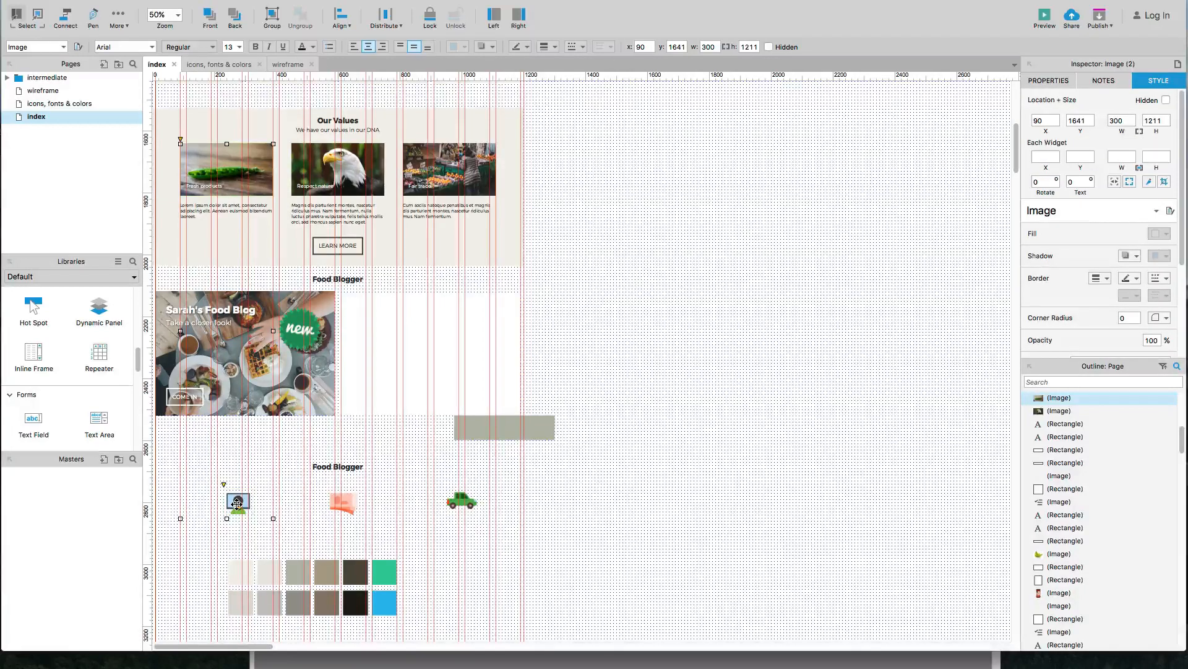
{"action": "key", "text": "alt+super+c"}
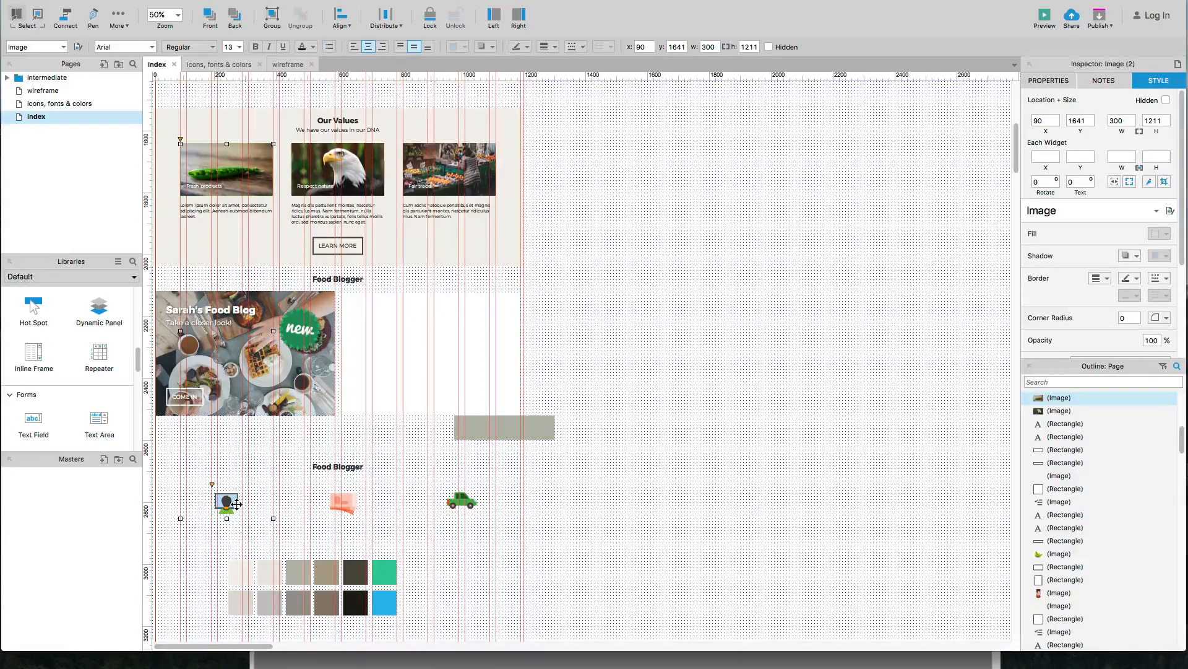
{"action": "left_click", "coordinate": [384, 262]}
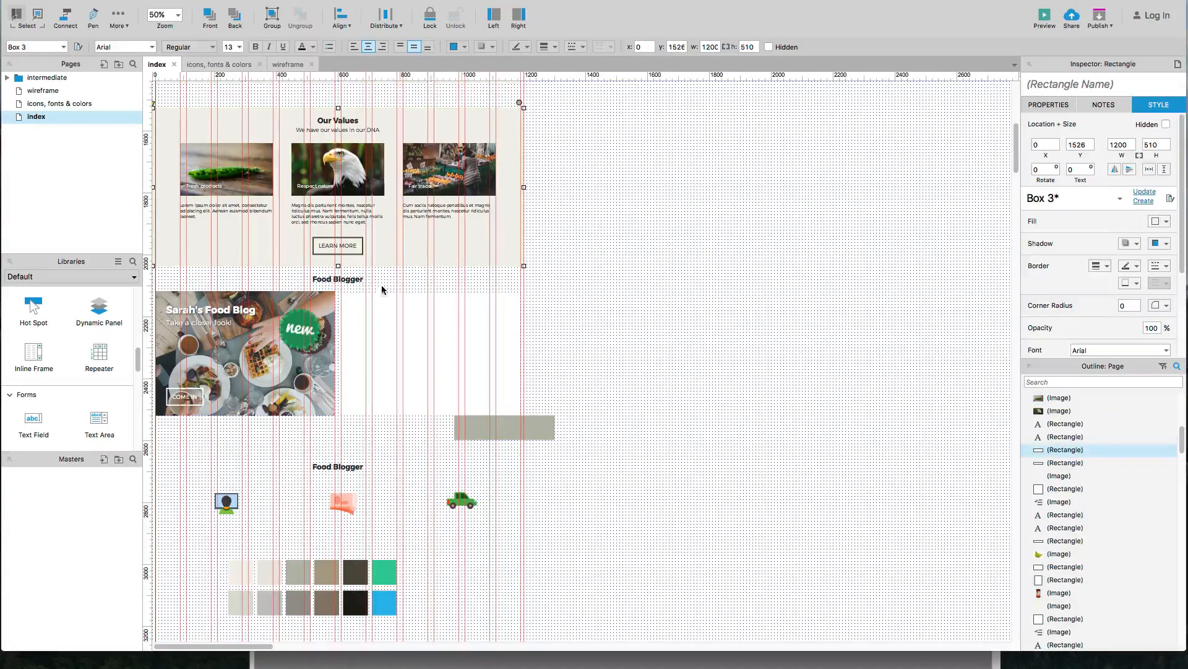
{"action": "left_click", "coordinate": [347, 501], "text": "shift"}
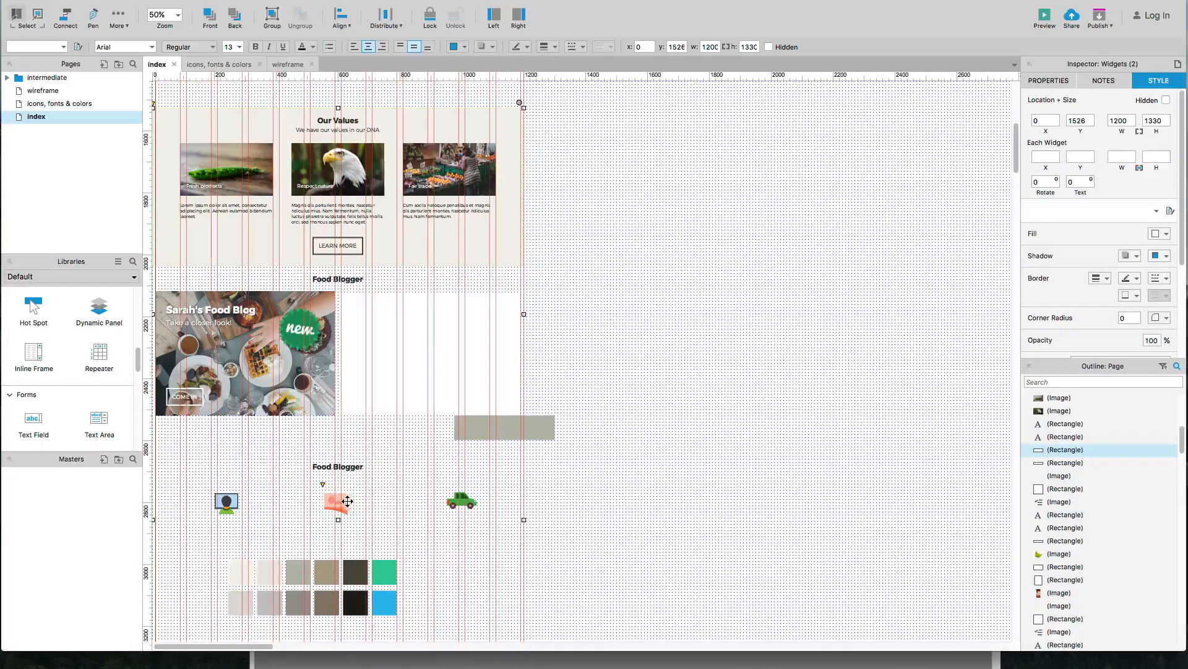
{"action": "left_click", "coordinate": [447, 186]}
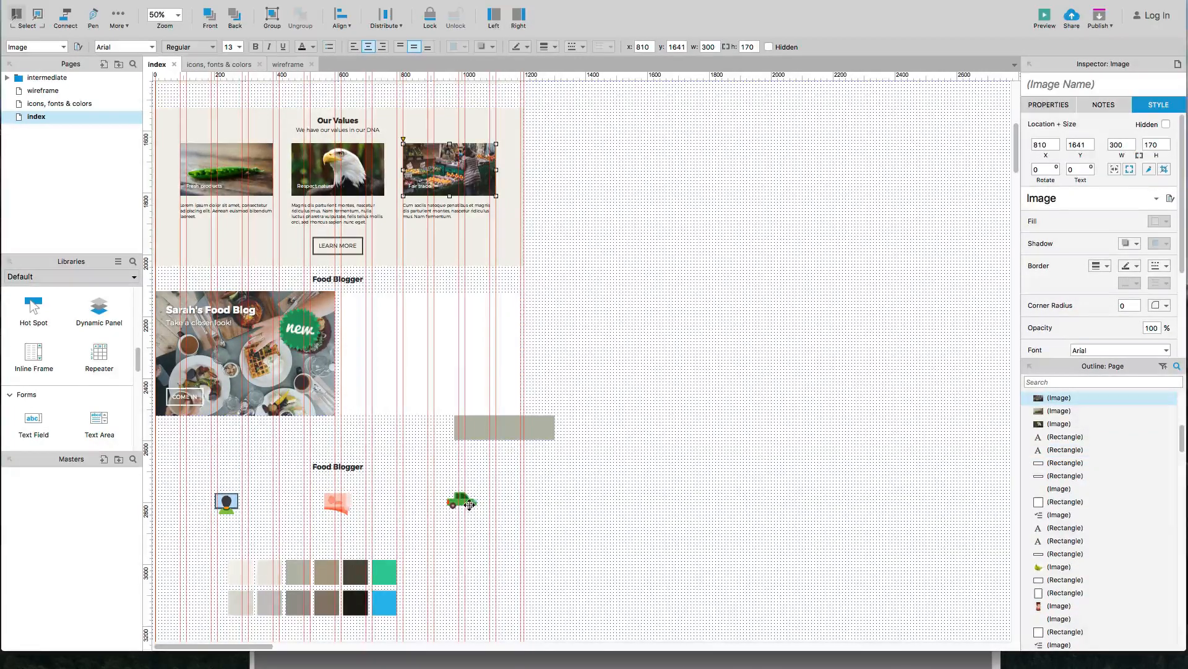
{"action": "left_click", "coordinate": [469, 505], "text": "shift"}
{"action": "key", "text": "alt+super+c"}
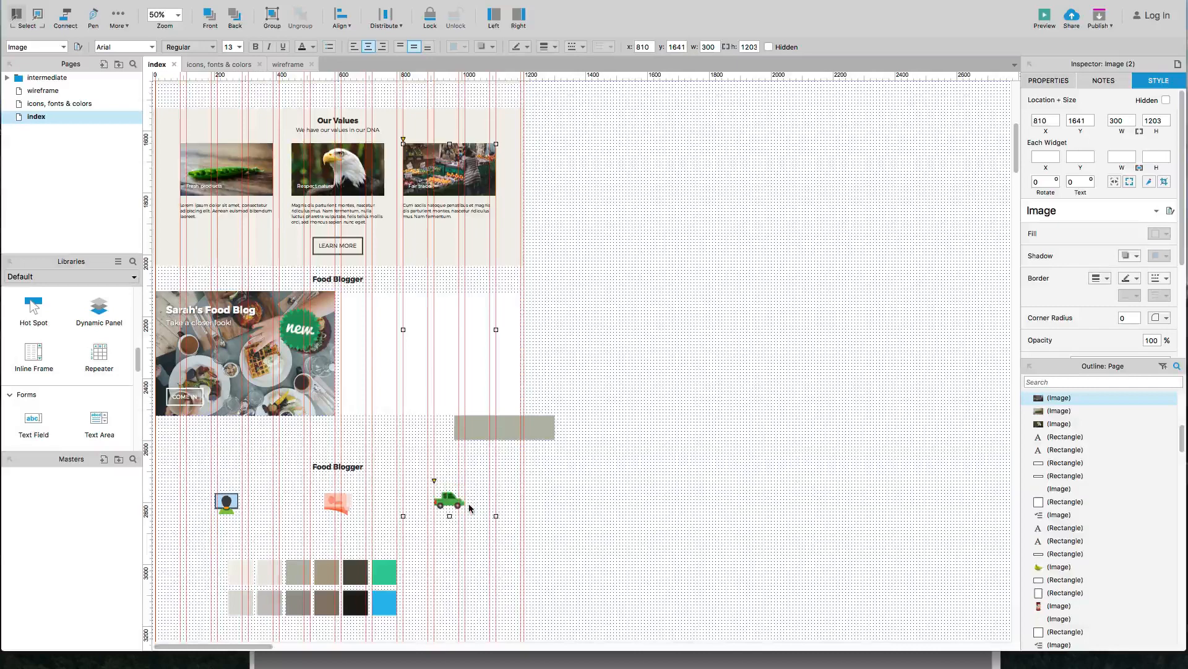
{"action": "left_click", "coordinate": [555, 358]}
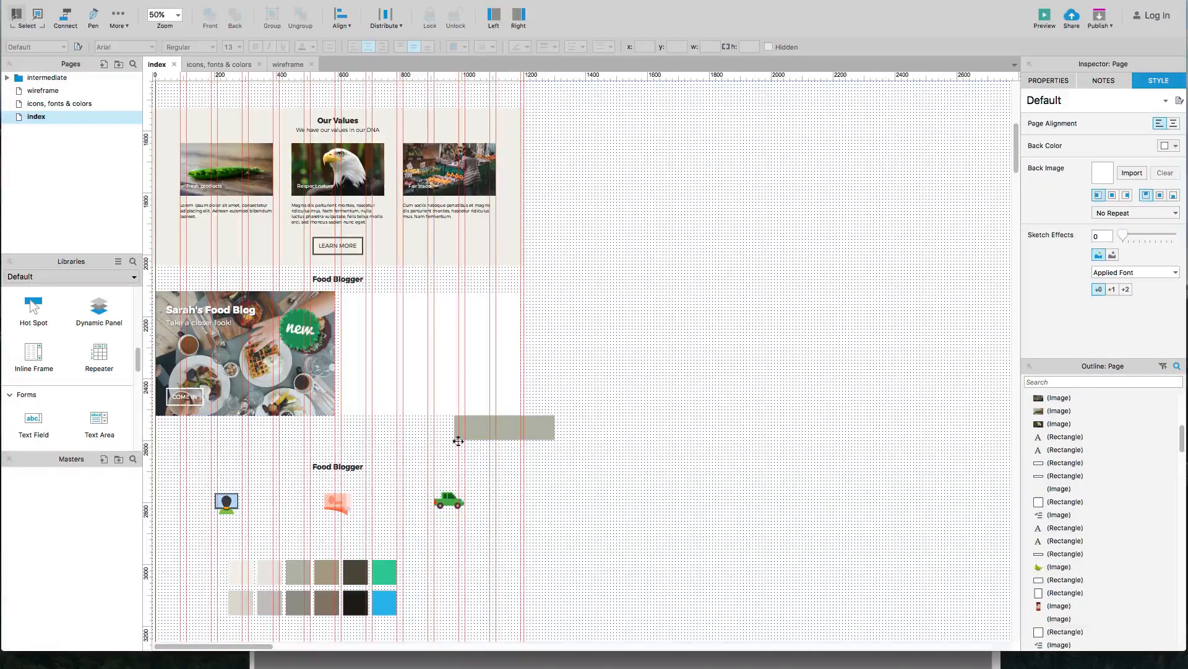
Step: Move the row of three icons up to y 2617 and place the copied Food Blogger heading just below the money icon
{"action": "scroll", "coordinate": [275, 526], "scroll_direction": "up", "scroll_amount": 1}
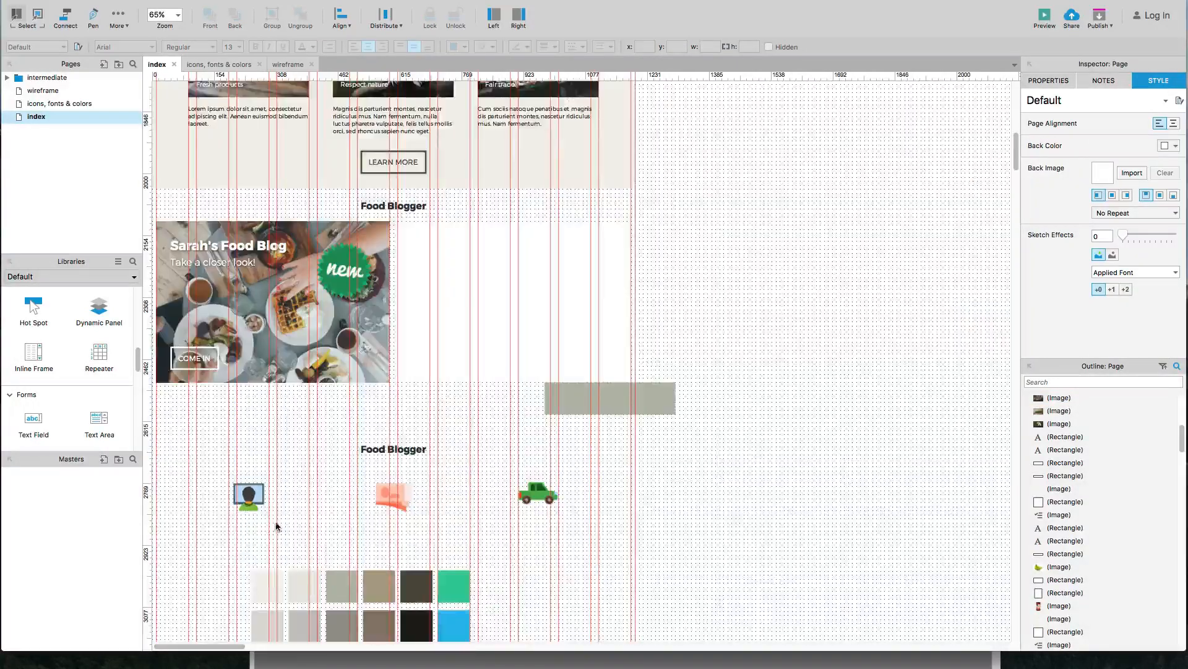
{"action": "left_click_drag", "start_coordinate": [335, 509], "coordinate": [331, 489]}
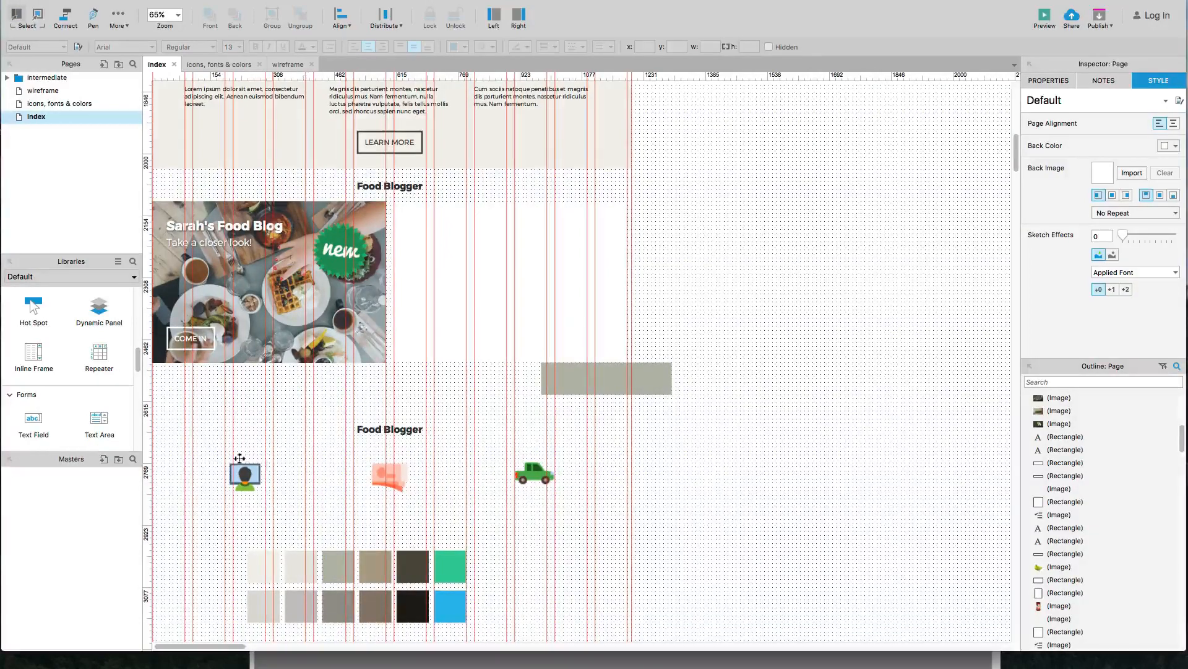
{"action": "left_click_drag", "start_coordinate": [202, 461], "coordinate": [538, 425]}
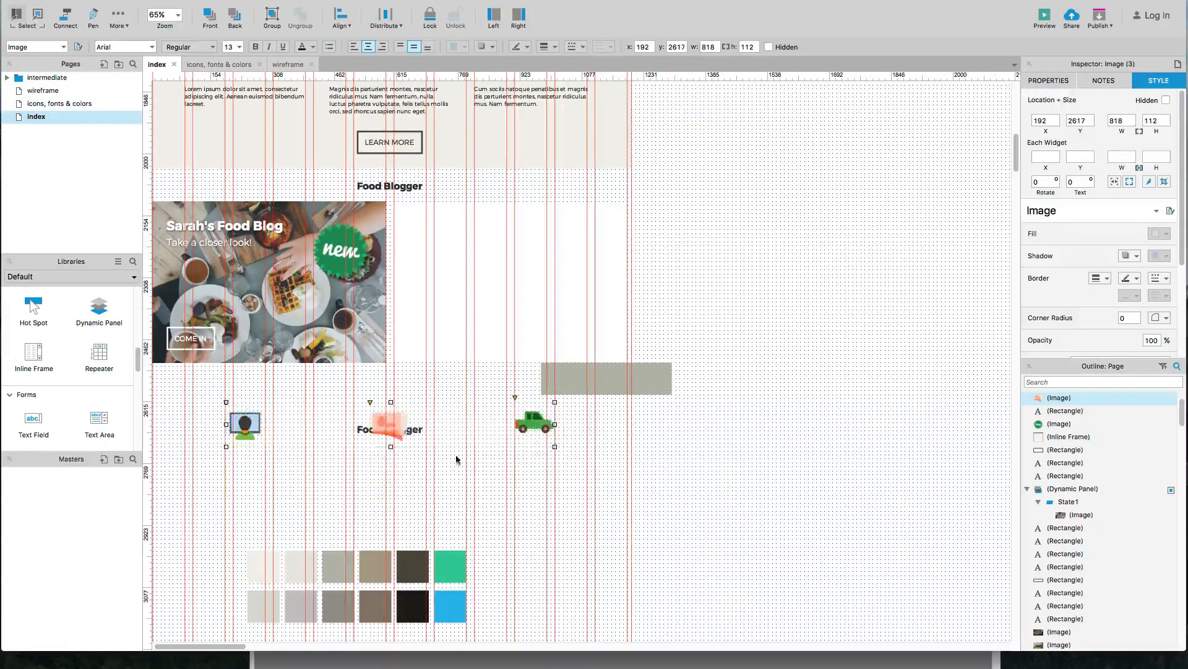
{"action": "left_click", "coordinate": [417, 461]}
{"action": "left_click_drag", "start_coordinate": [411, 428], "coordinate": [415, 459]}
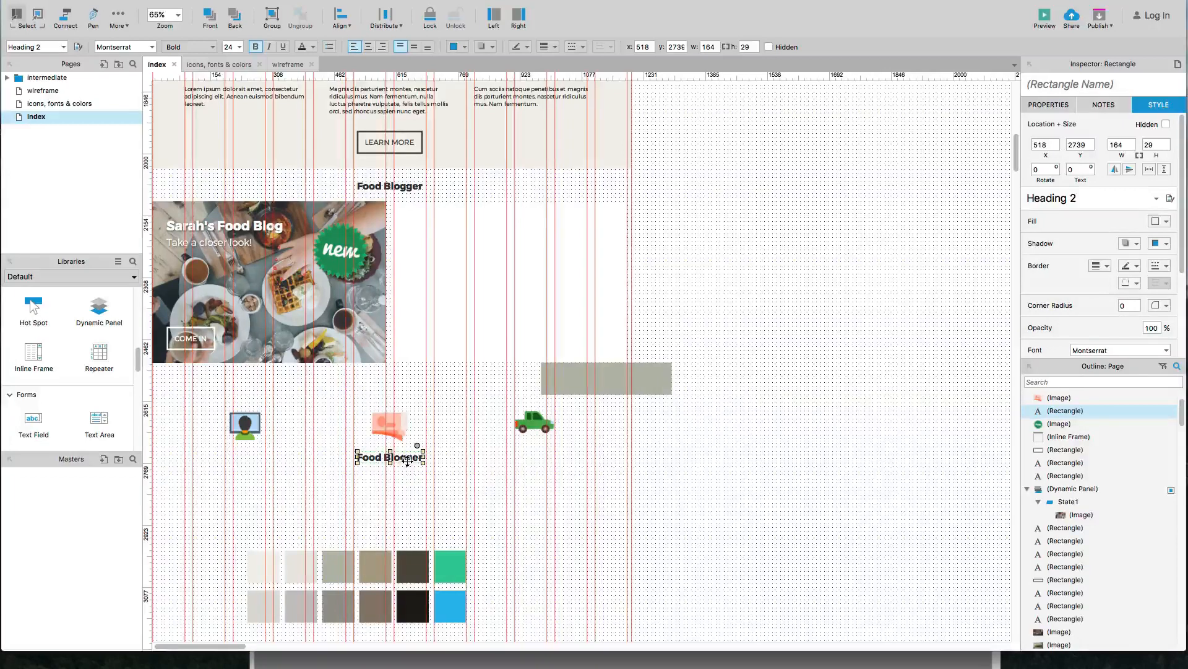
Step: Set the heading below the money icon to font size 18 and center its text
{"action": "scroll", "coordinate": [1084, 309], "scroll_direction": "down", "scroll_amount": 3}
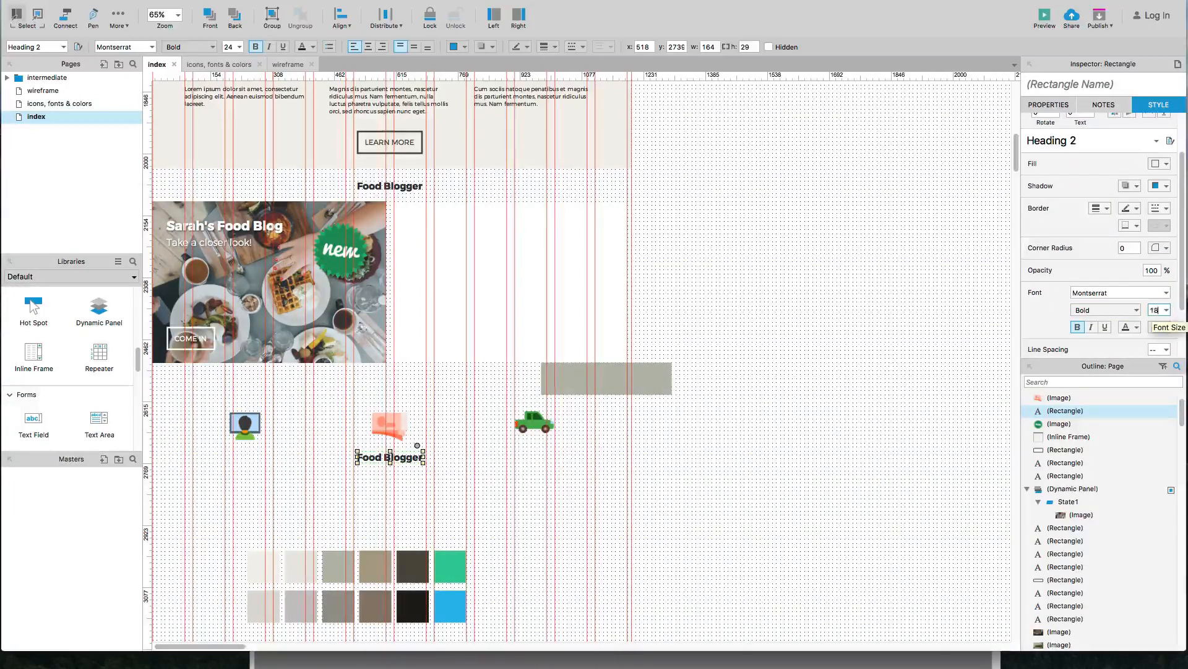
{"action": "key", "text": "Return"}
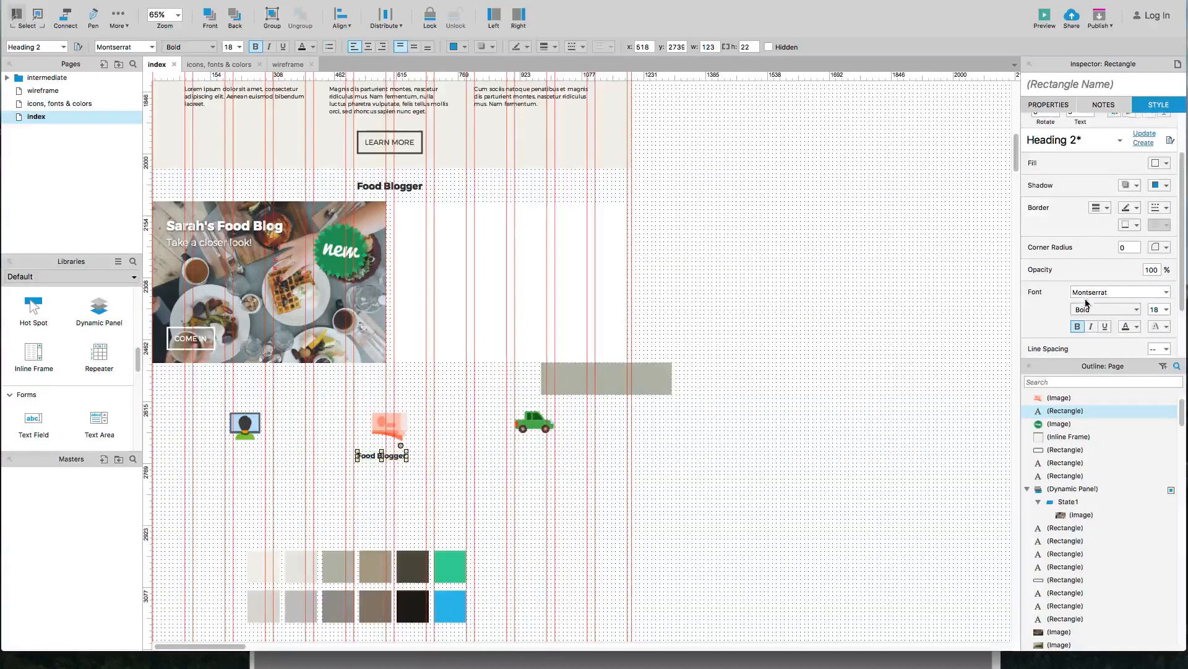
{"action": "scroll", "coordinate": [1096, 303], "scroll_direction": "down", "scroll_amount": 3}
{"action": "left_click", "coordinate": [1102, 324]}
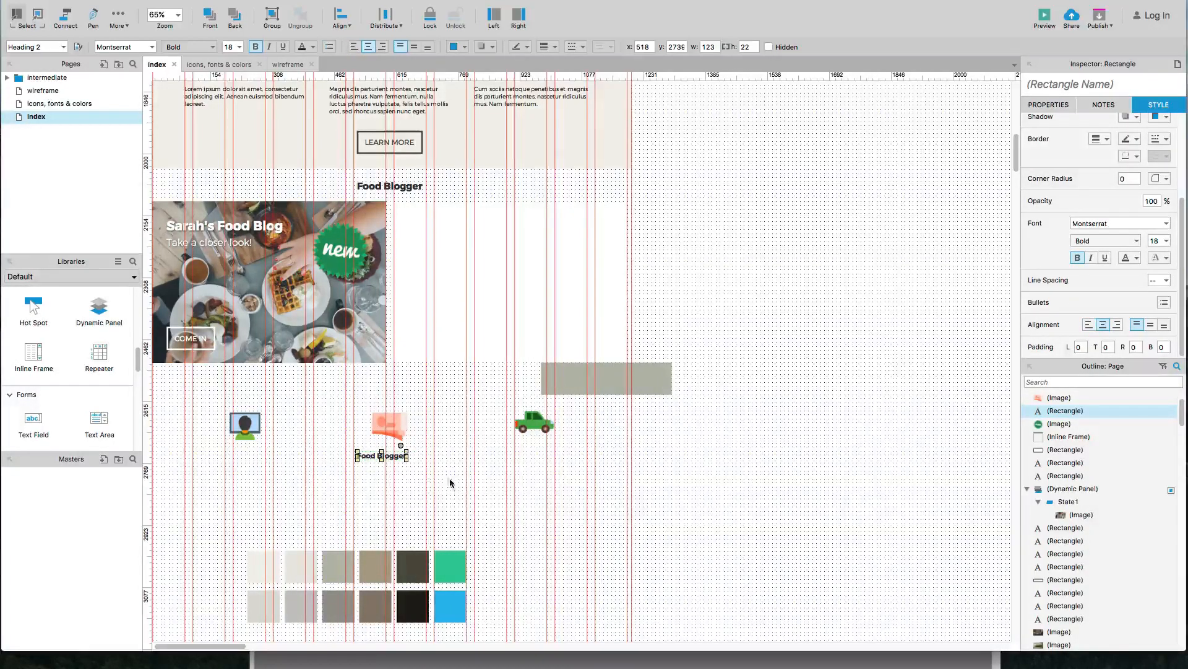
Step: Duplicate the small heading below the computer icon at x 167 and below the car icon at x 890
{"action": "left_click", "coordinate": [407, 481]}
{"action": "left_click_drag", "start_coordinate": [398, 455], "coordinate": [263, 461]}
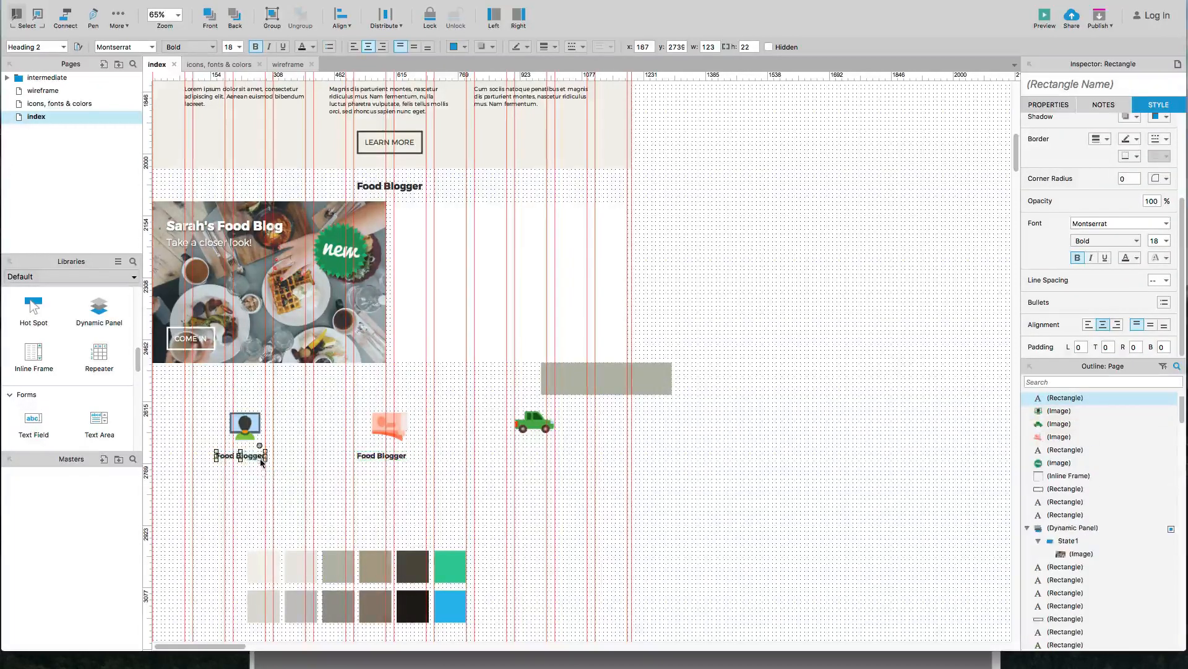
{"action": "left_click_drag", "start_coordinate": [382, 455], "coordinate": [538, 470]}
{"action": "left_click", "coordinate": [208, 470]}
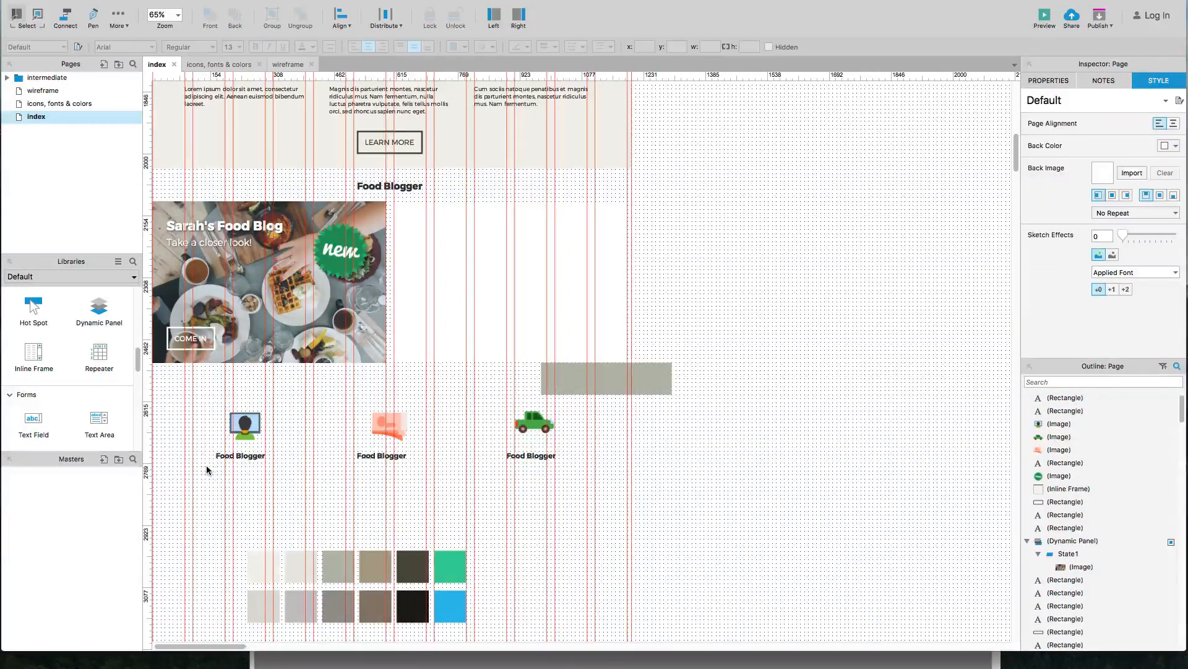
Step: Change the caption below the computer icon to "Order products online at home"
{"action": "left_click", "coordinate": [251, 458]}
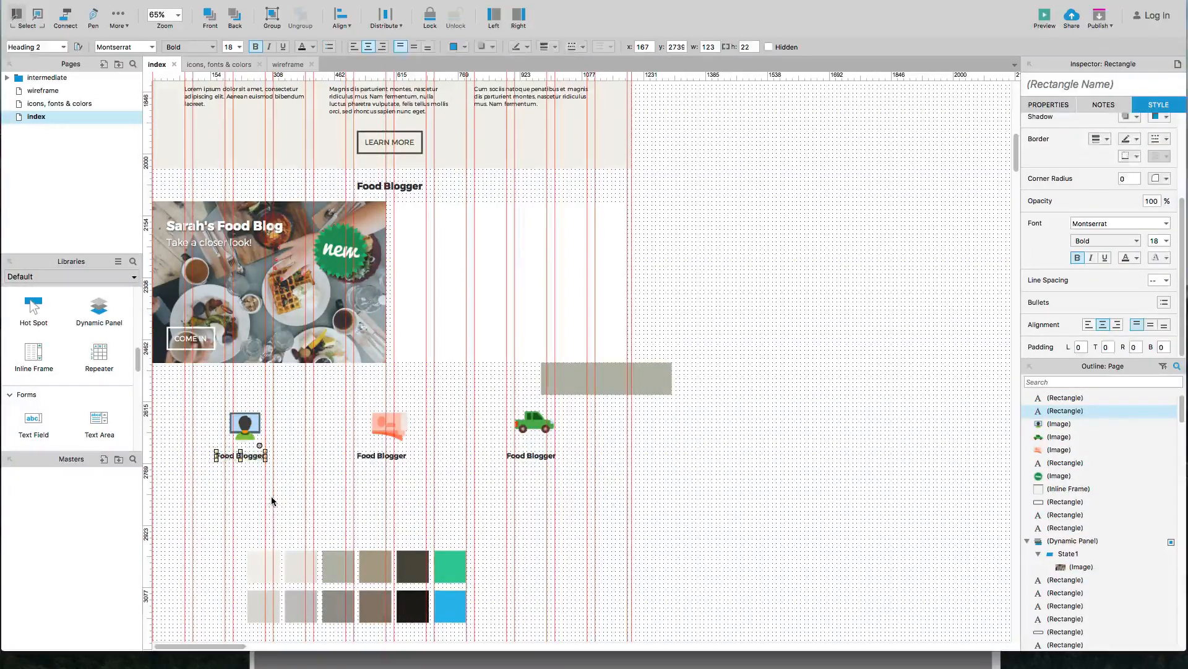
{"action": "key", "text": "Return"}
{"action": "type", "text": "Order"}
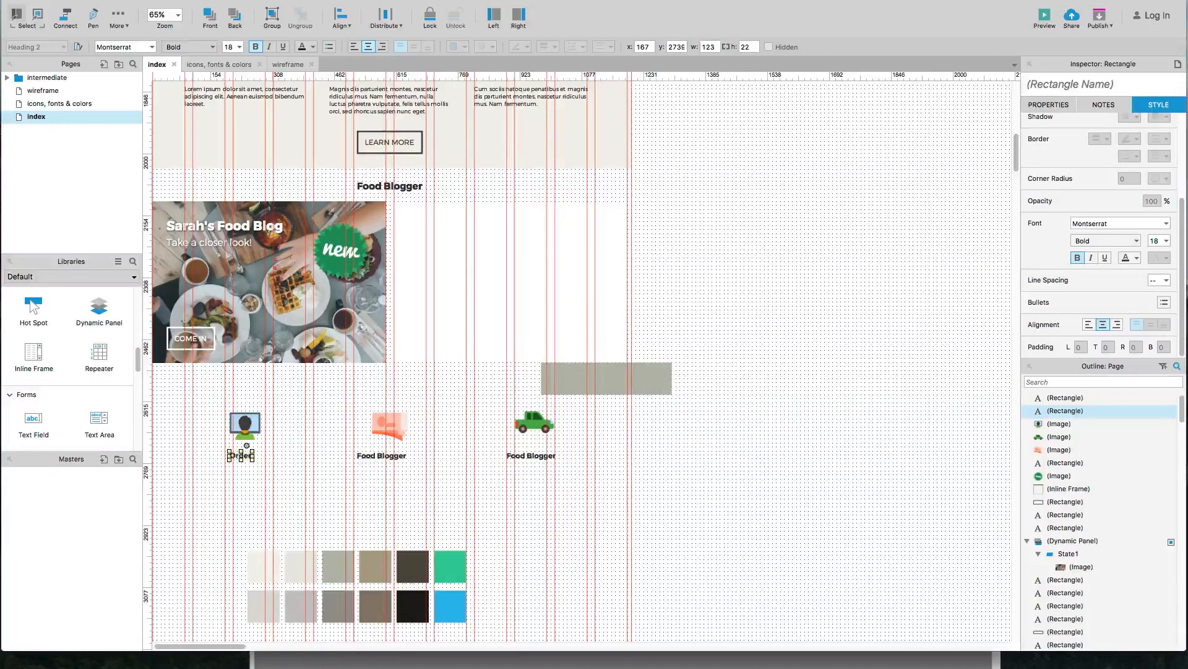
{"action": "type", "text": " products online at home"}
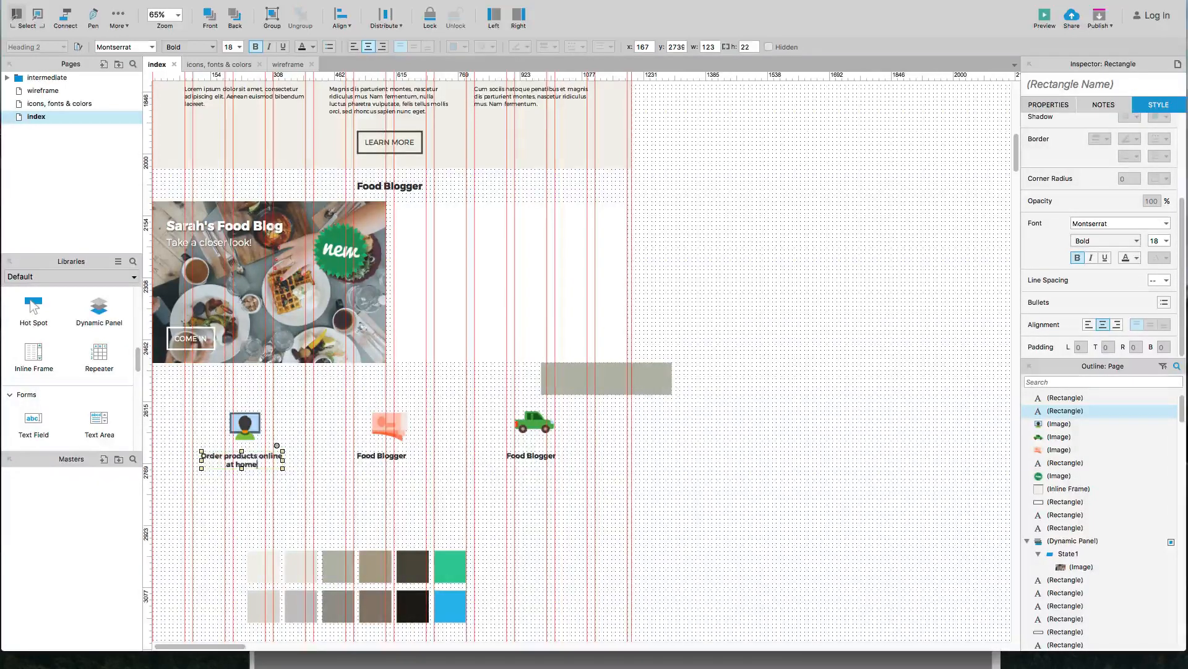
{"action": "left_click", "coordinate": [327, 504]}
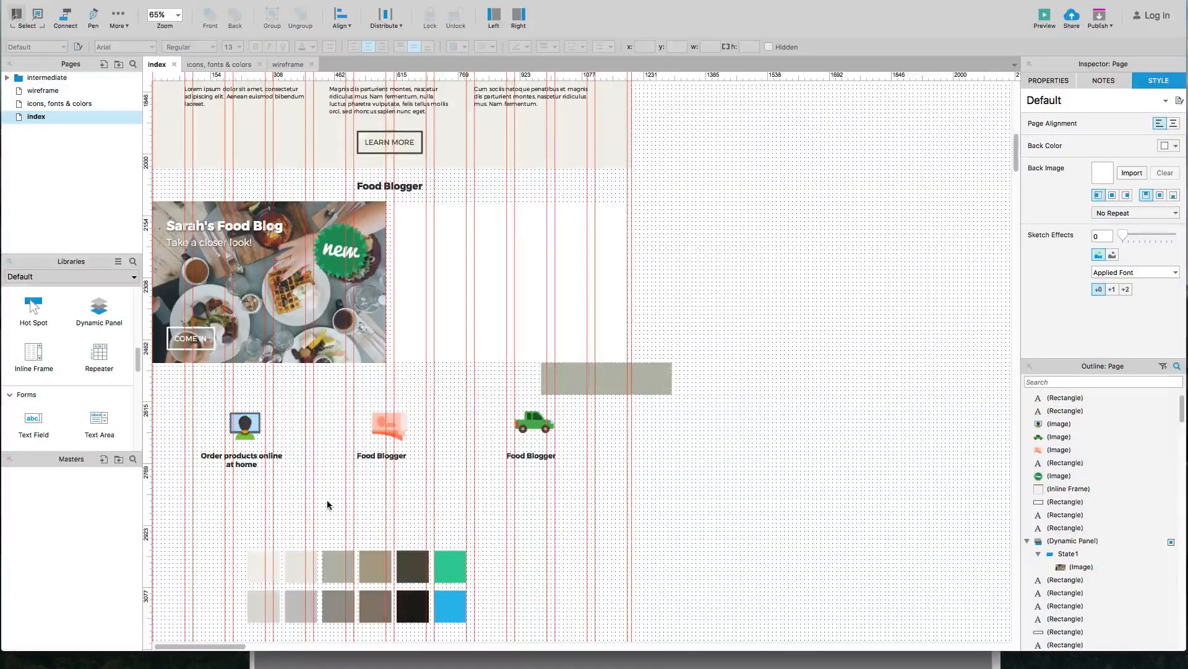
Step: Change the caption below the money icon to "Pay your products online or in our store"
{"action": "left_click", "coordinate": [369, 455]}
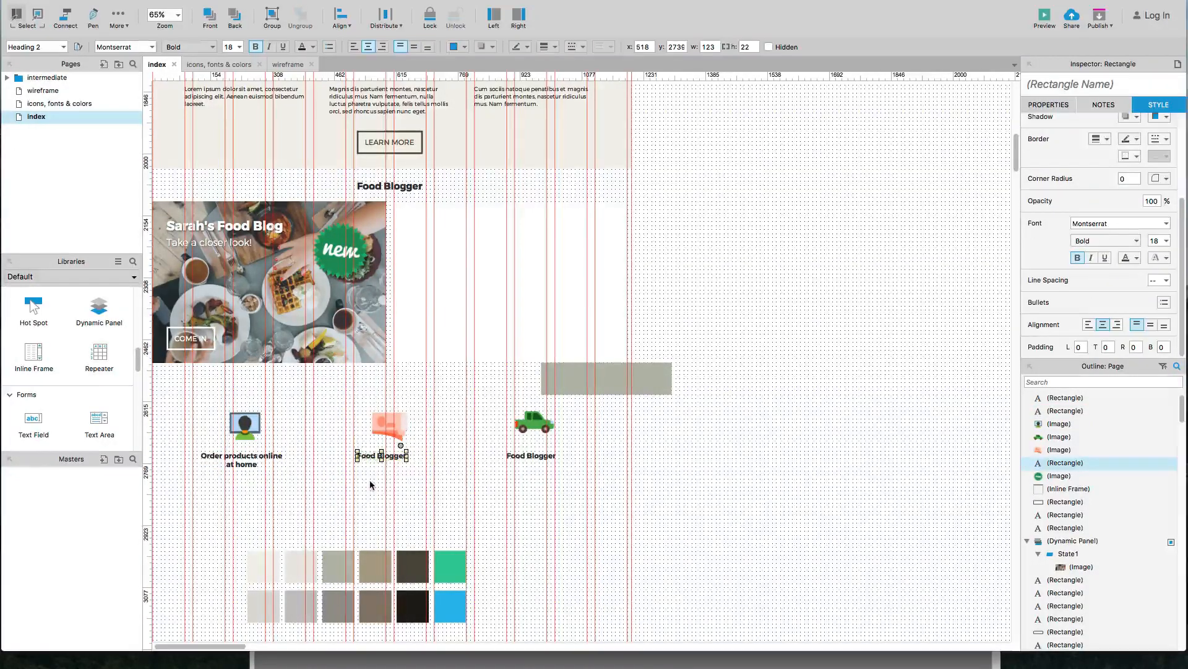
{"action": "type", "text": "Pay"}
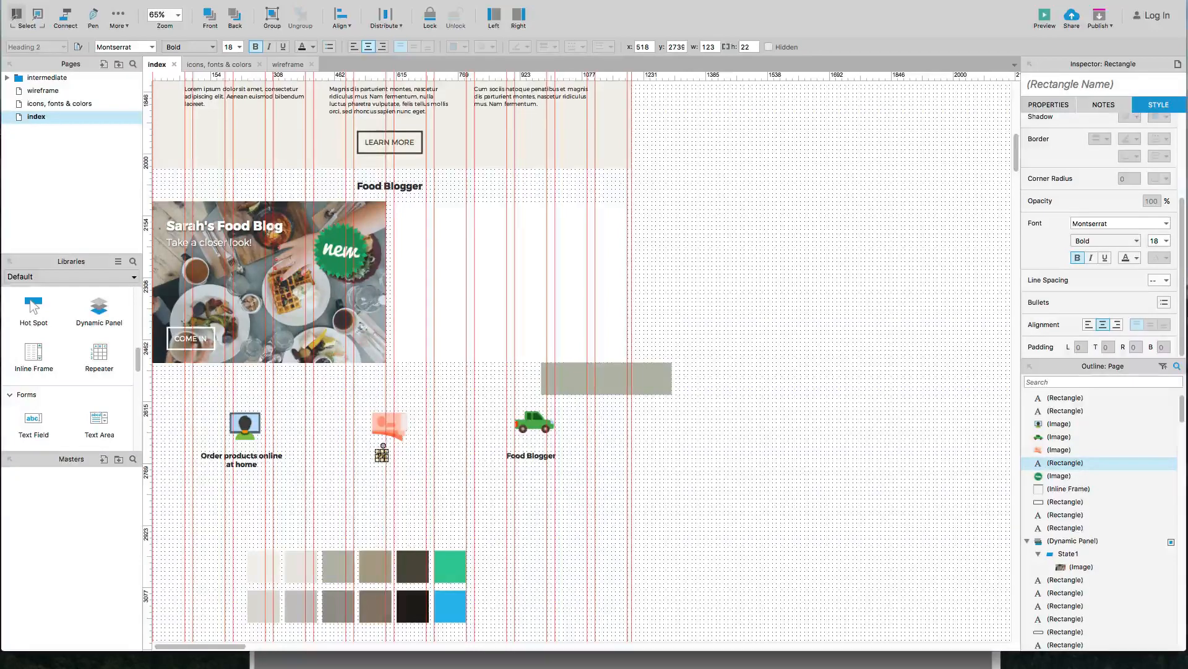
{"action": "type", "text": " your products"}
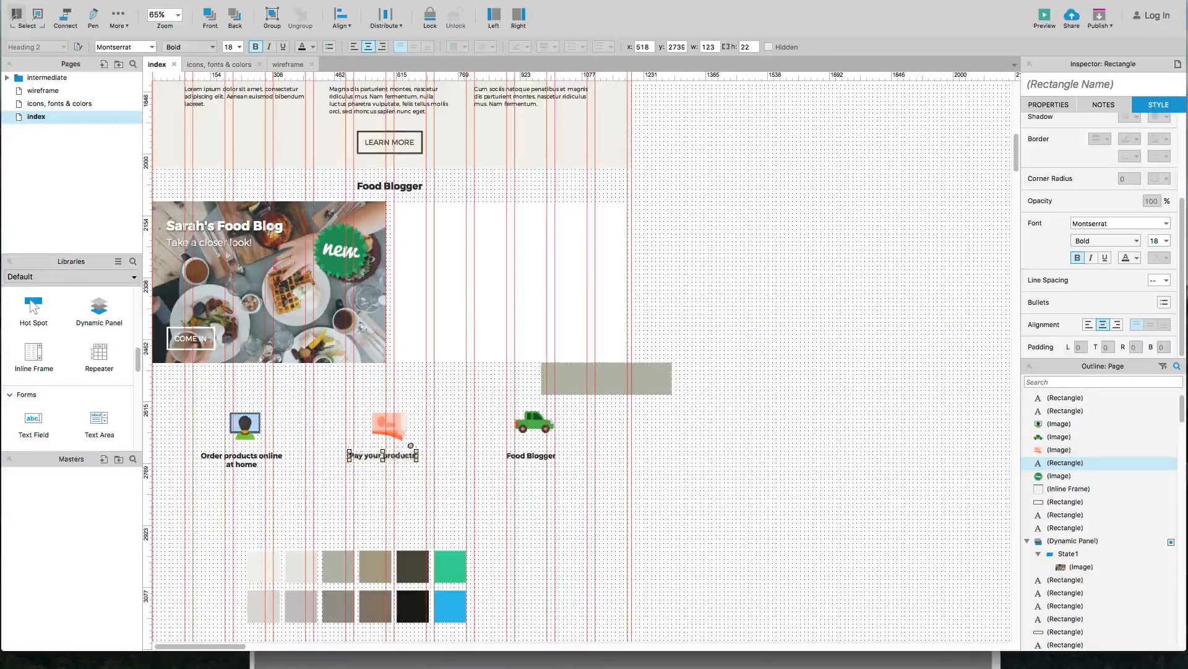
{"action": "type", "text": " in store"}
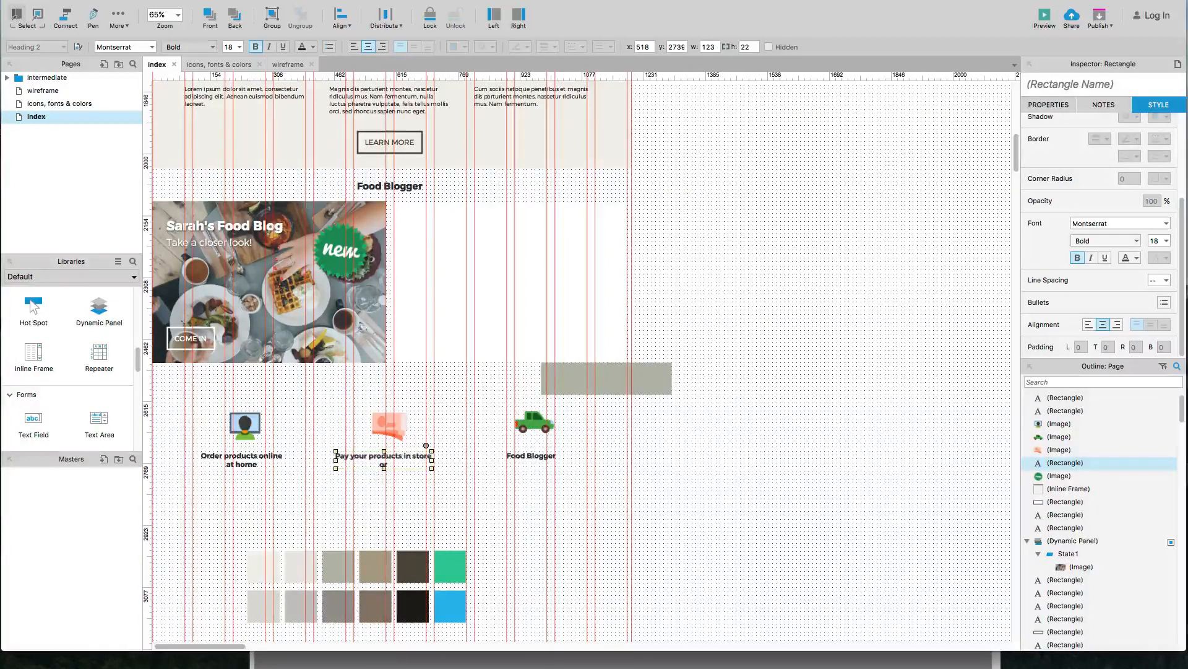
{"action": "key", "text": "shift+Down"}
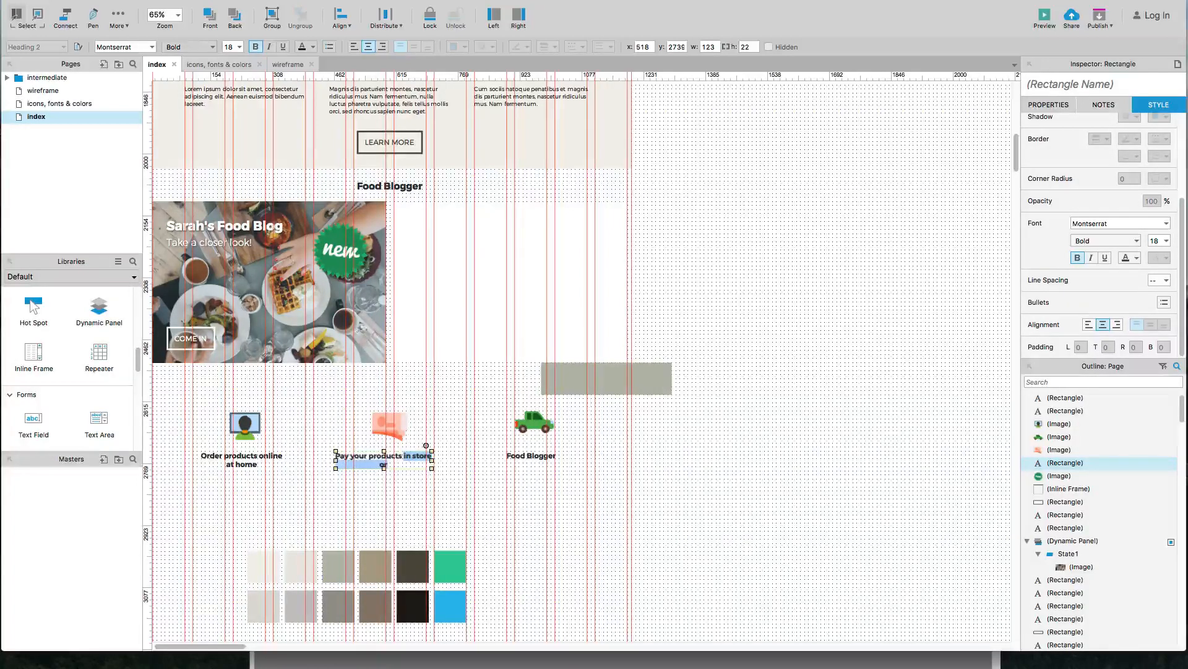
{"action": "type", "text": "at"}
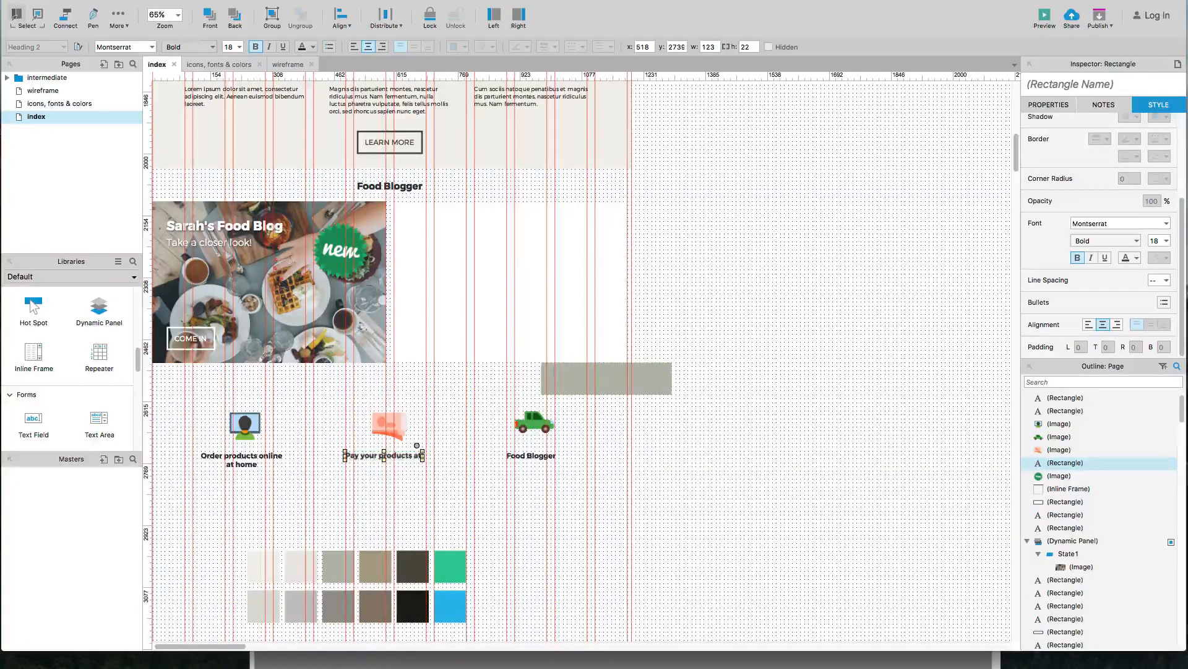
{"action": "key", "text": "BackSpace"}
{"action": "key", "text": "BackSpace"}
{"action": "key", "text": "BackSpace"}
{"action": "type", "text": "online or in our store"}
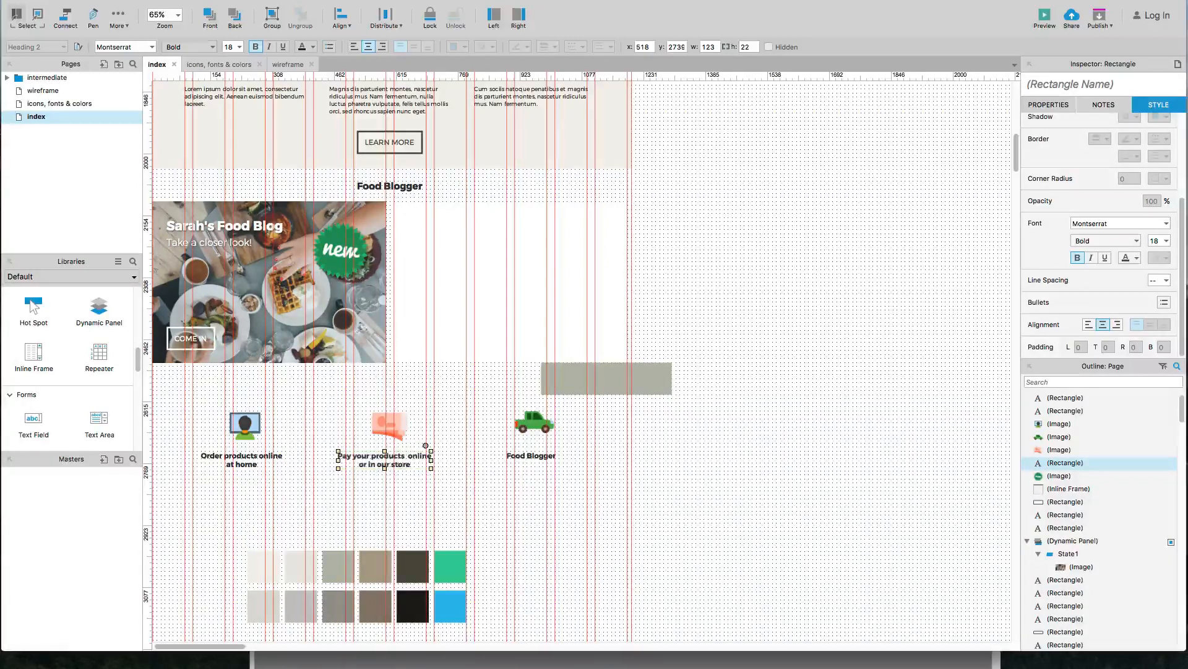
{"action": "left_click", "coordinate": [373, 497]}
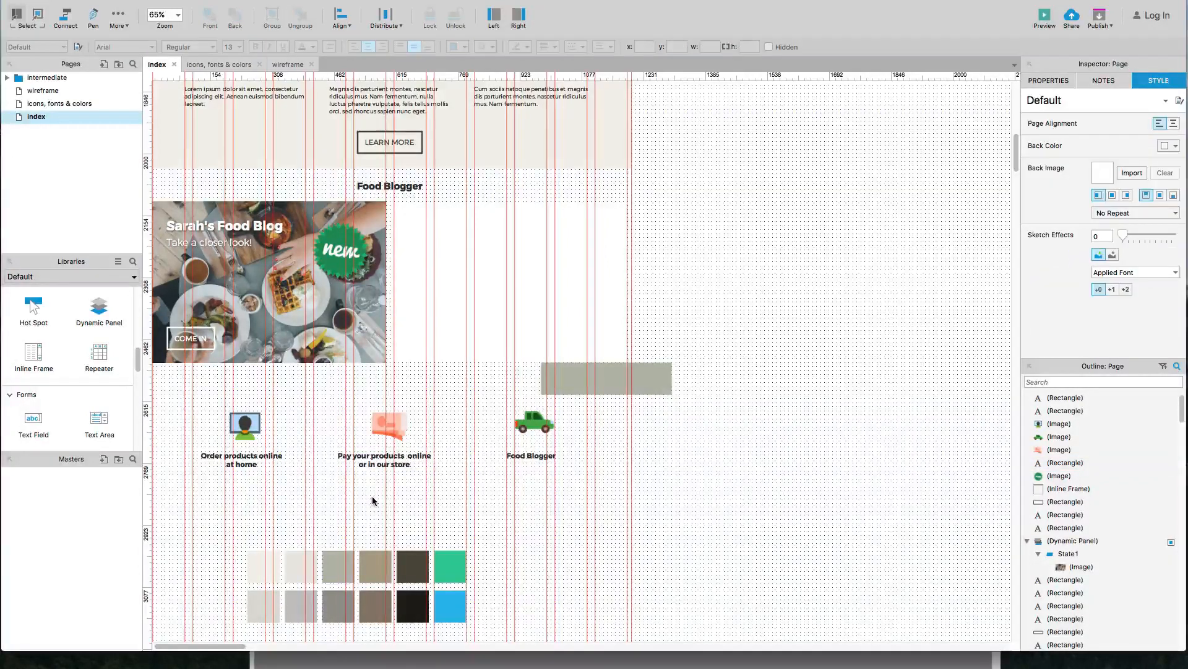
Step: Change the caption below the car icon to "Pick-up your products in our store", with the last three words on a second line
{"action": "left_click", "coordinate": [522, 457]}
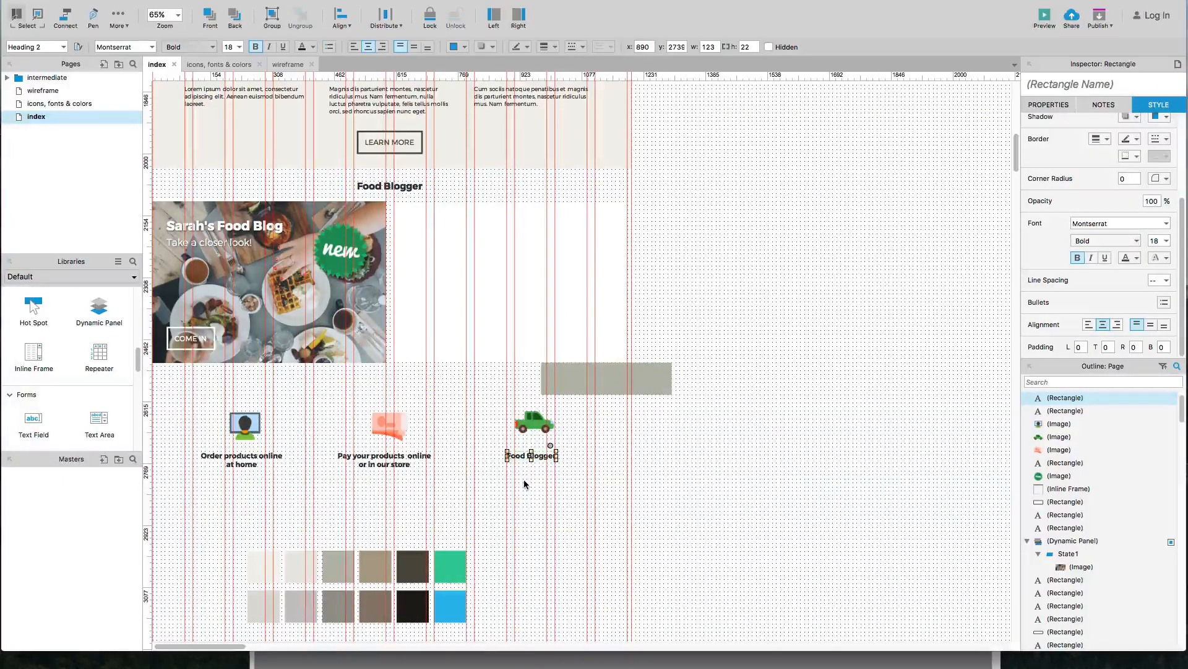
{"action": "type", "text": "Wick"}
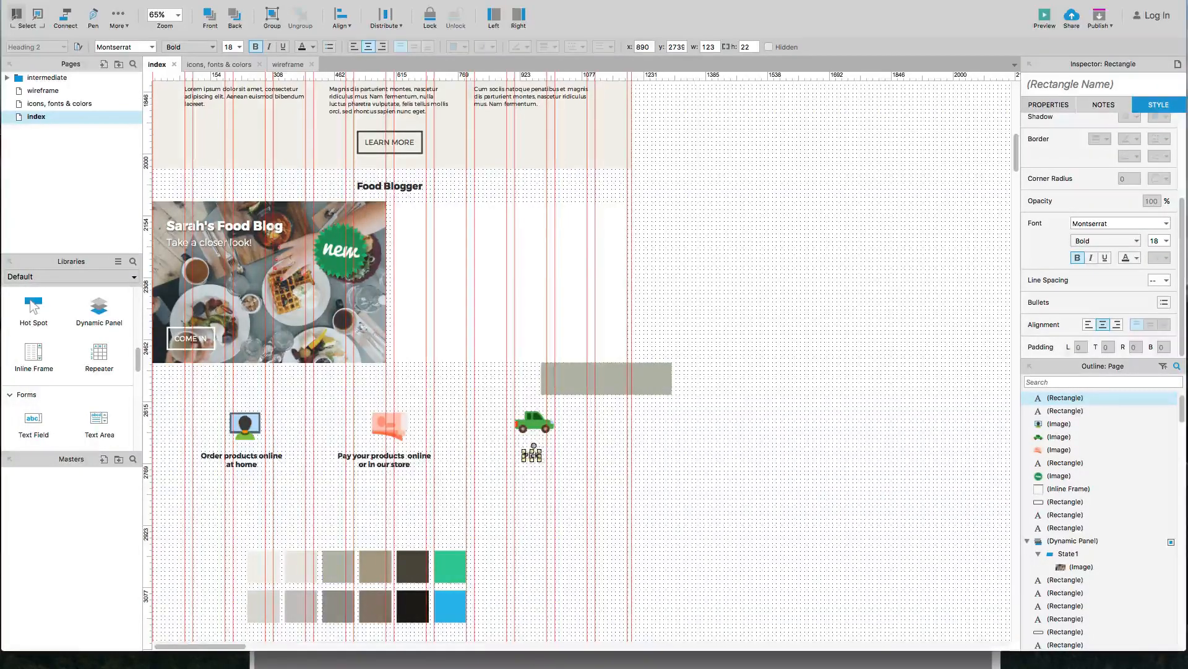
{"action": "type", "text": " up your pro"}
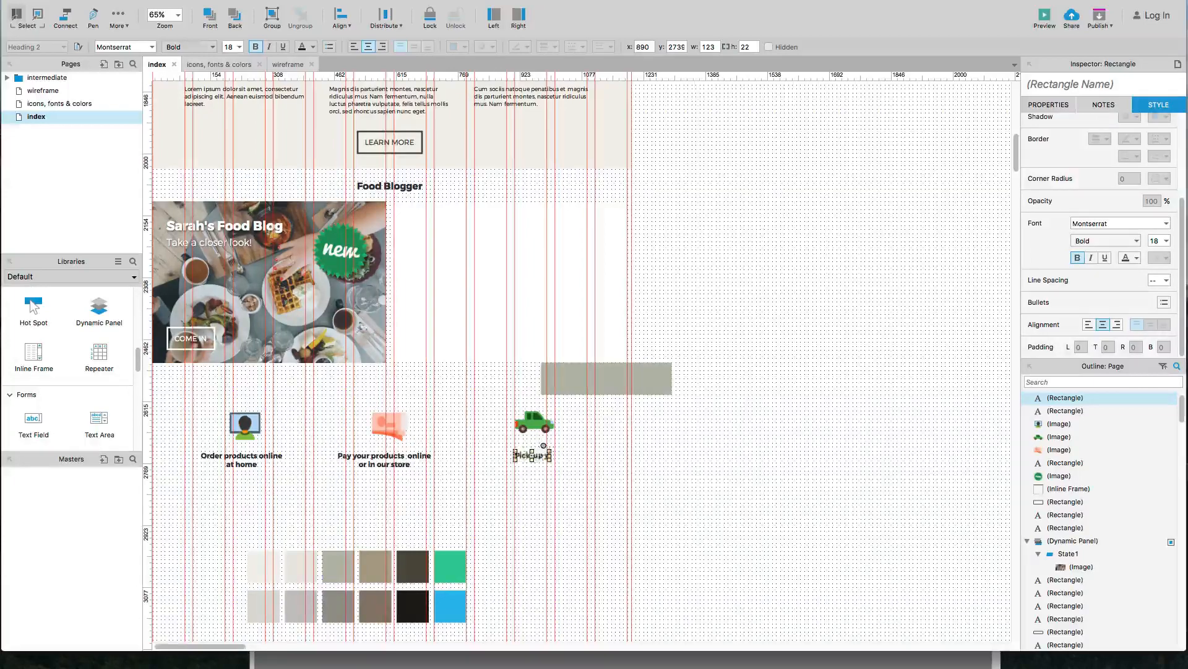
{"action": "type", "text": "ducts"}
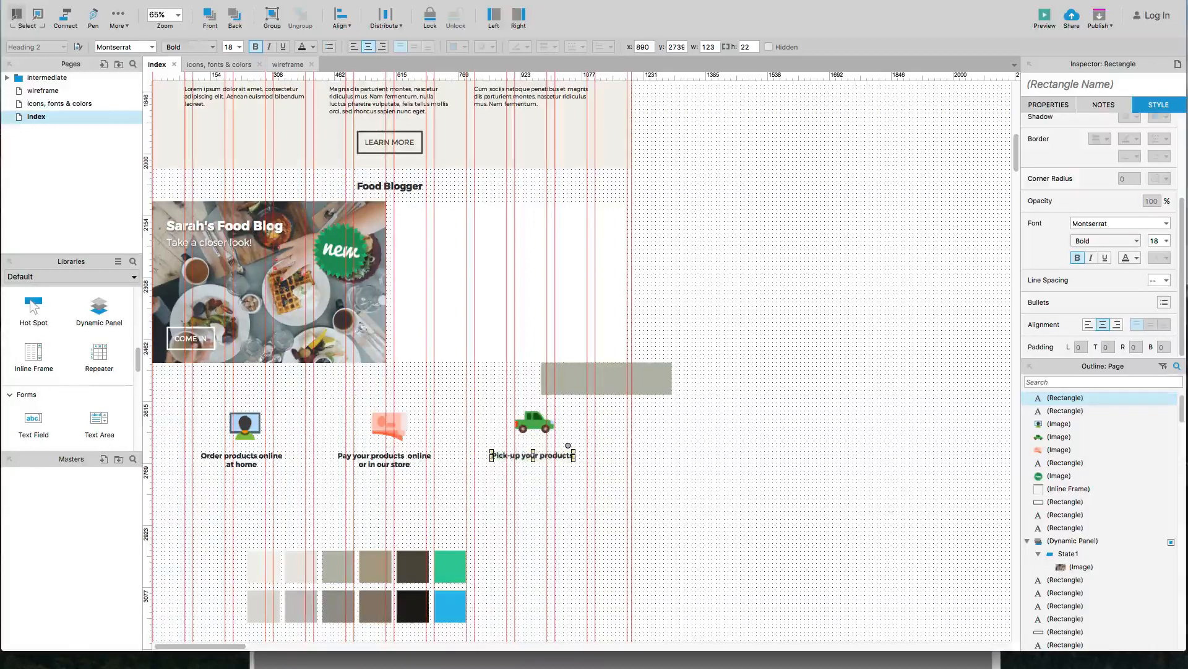
{"action": "key", "text": "Return"}
{"action": "type", "text": "in our store"}
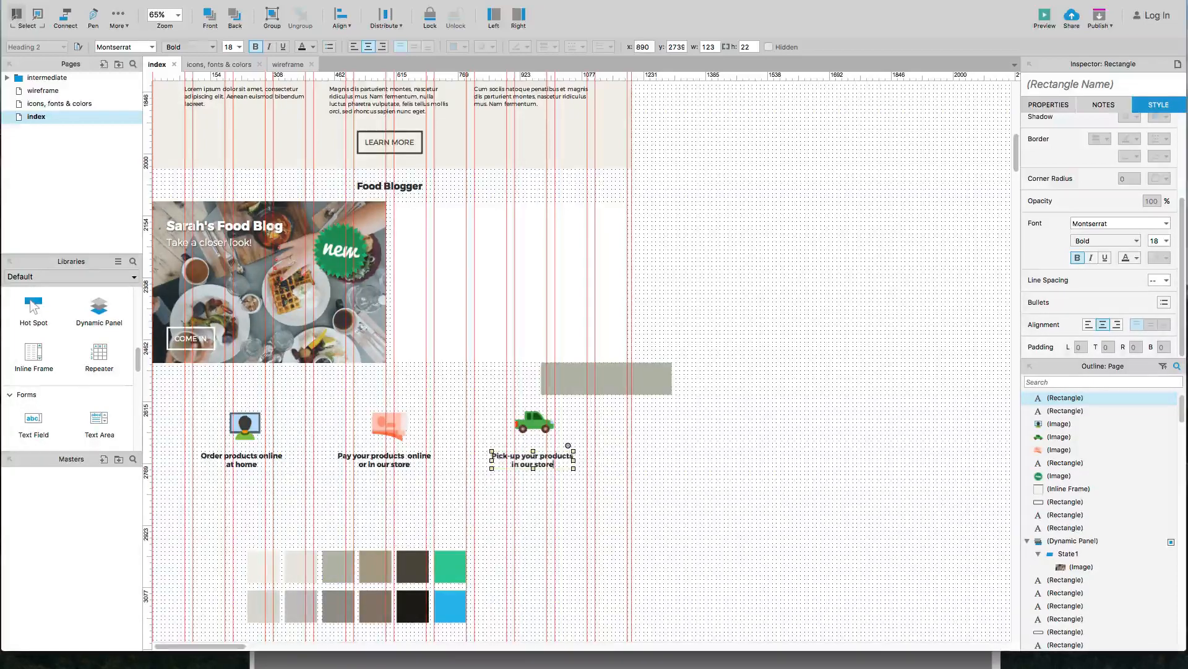
{"action": "left_click", "coordinate": [522, 507]}
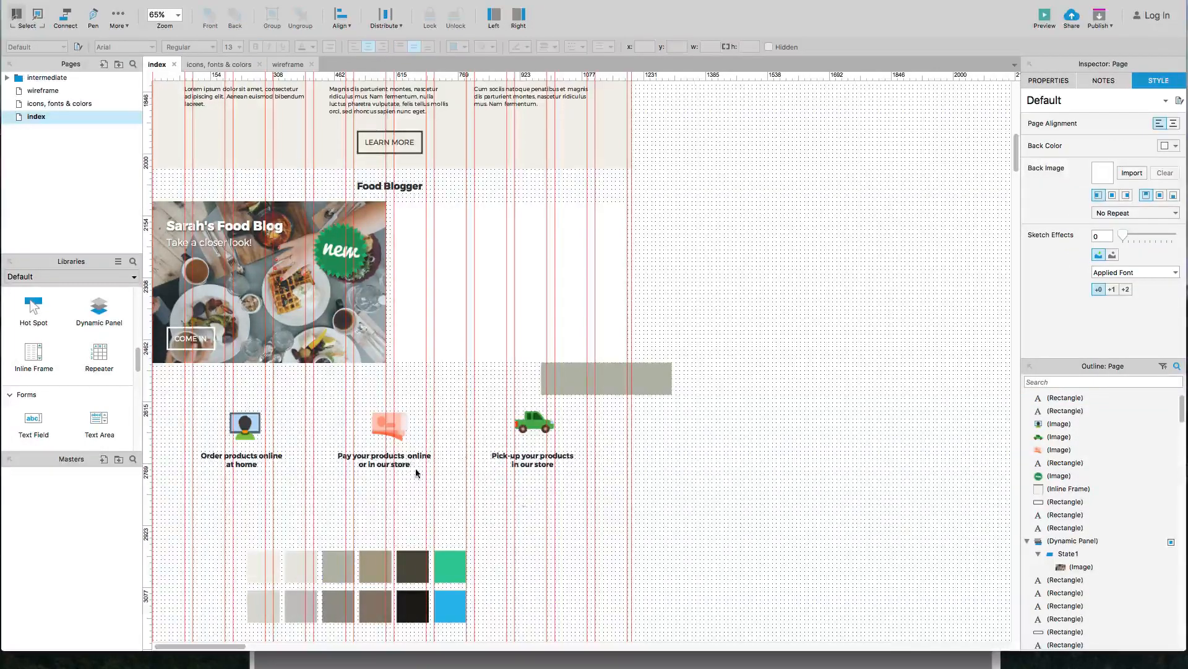
Step: Set the font weight of the three captions below the computer, money and car icons to Regular
{"action": "left_click", "coordinate": [229, 458]}
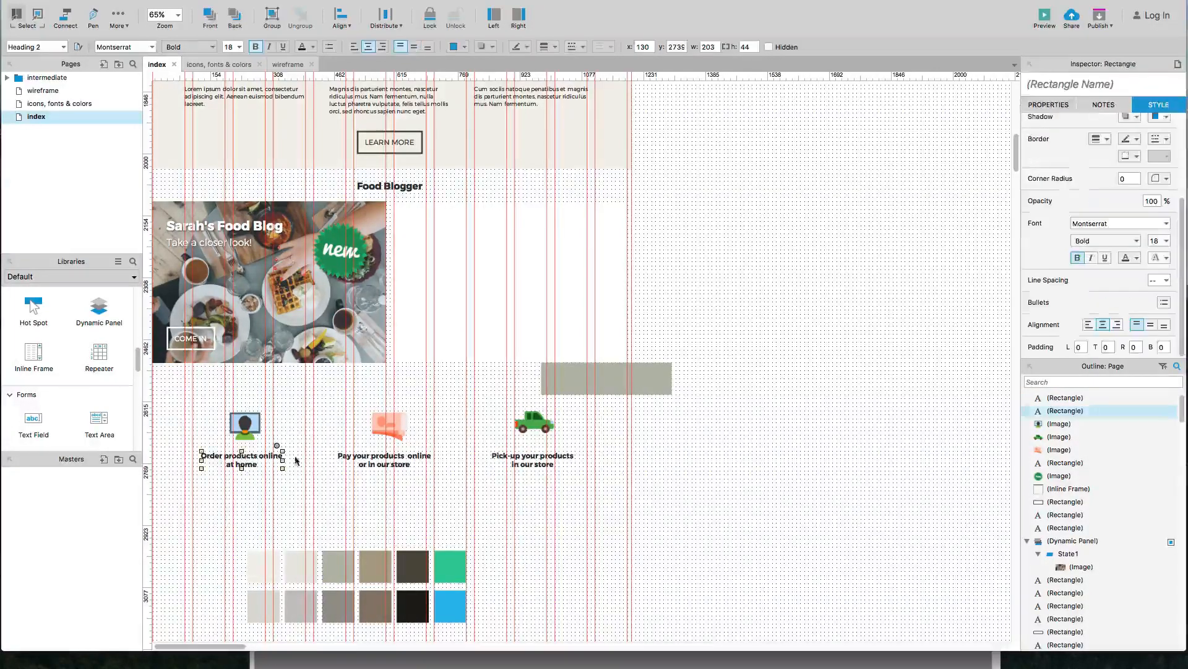
{"action": "left_click", "coordinate": [364, 455], "text": "shift"}
{"action": "left_click", "coordinate": [496, 455], "text": "shift"}
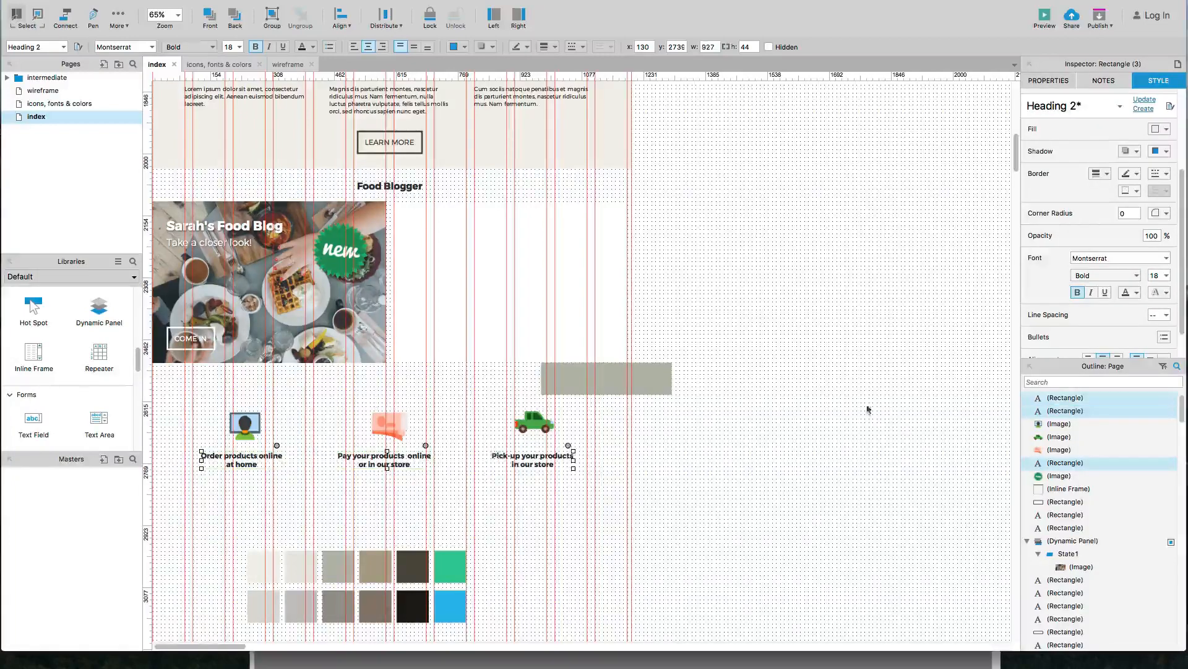
{"action": "scroll", "coordinate": [1098, 267], "scroll_direction": "down", "scroll_amount": 1}
{"action": "left_click", "coordinate": [1105, 270]}
{"action": "left_click", "coordinate": [1106, 281]}
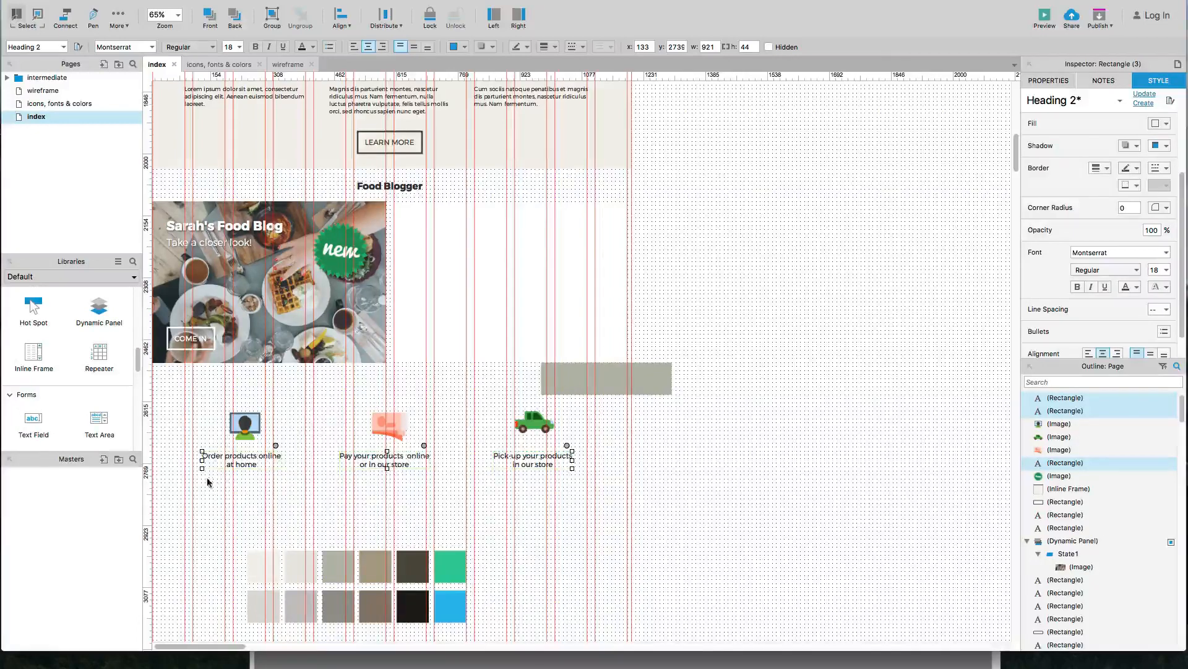
{"action": "left_click", "coordinate": [241, 488]}
Step: Make the word "online" bold in the caption below the computer icon
{"action": "scroll", "coordinate": [210, 474], "scroll_direction": "up", "scroll_amount": 2}
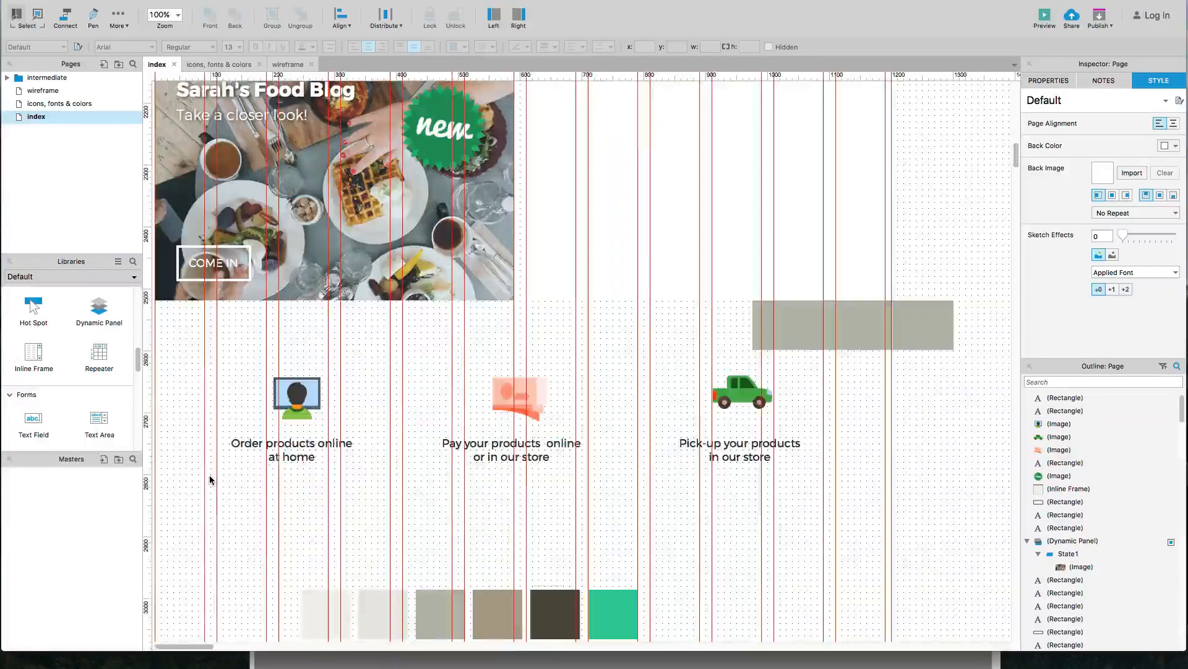
{"action": "double_click", "coordinate": [320, 444]}
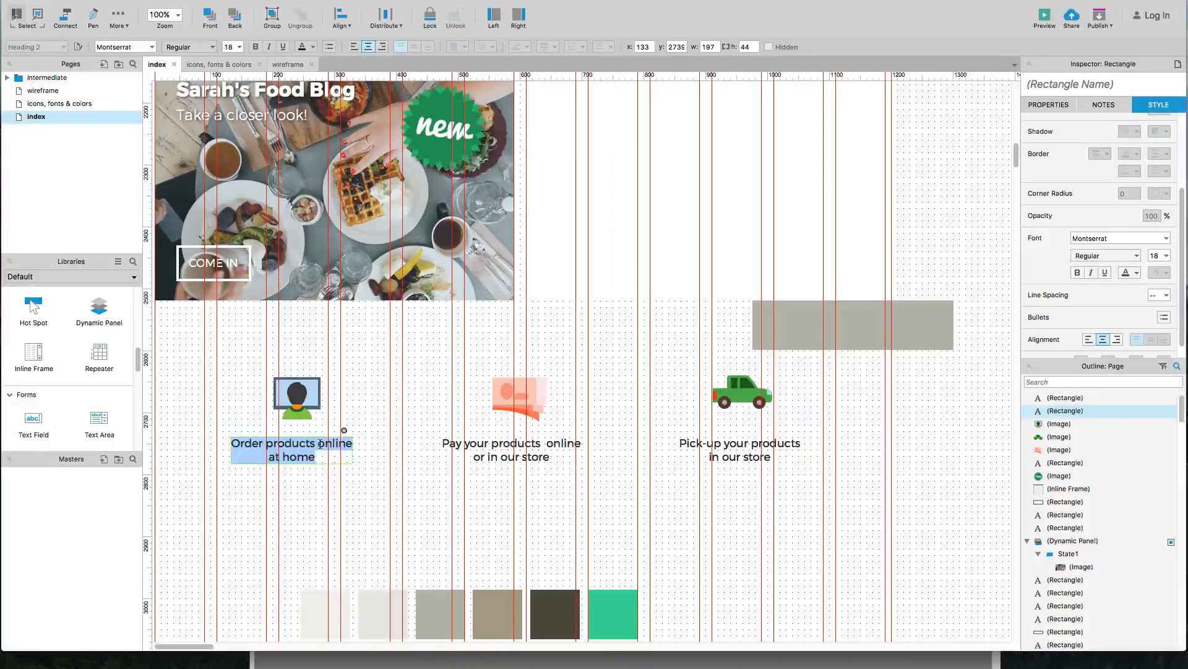
{"action": "double_click", "coordinate": [322, 444]}
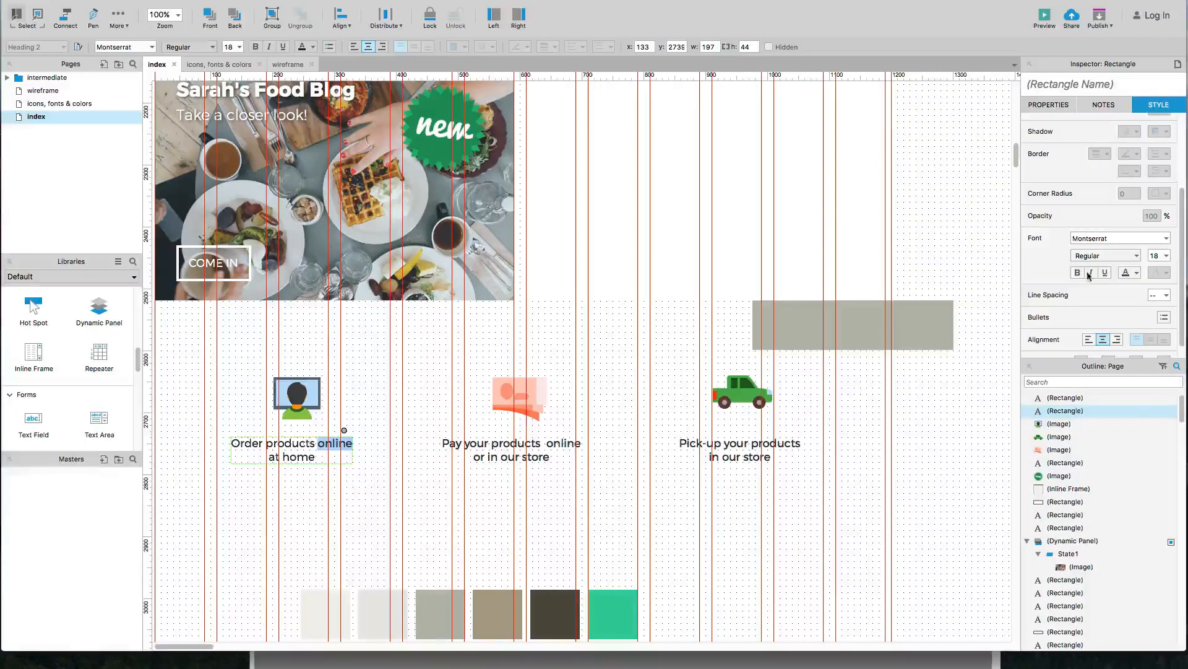
{"action": "key", "text": "super+b"}
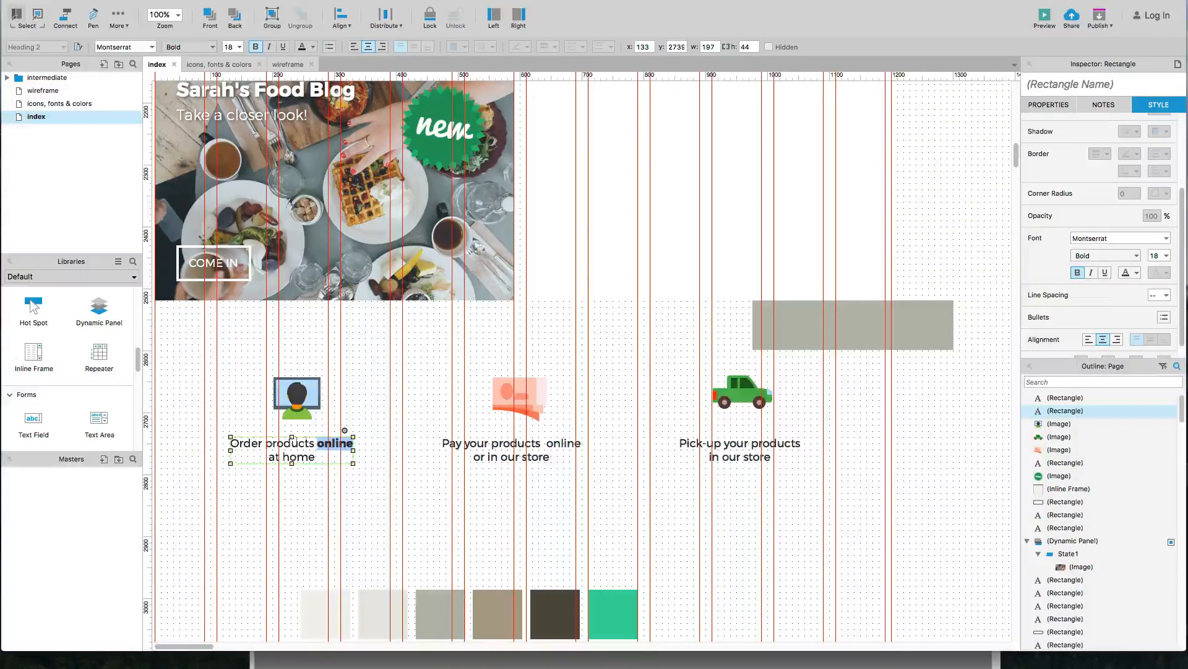
{"action": "left_click", "coordinate": [316, 443]}
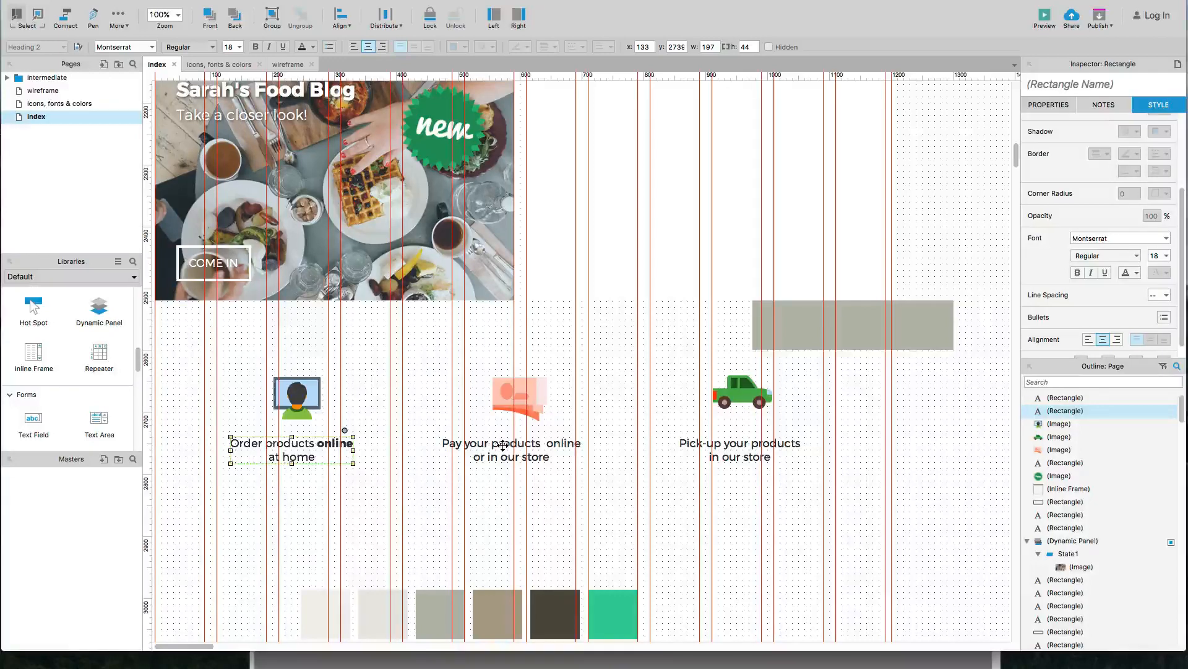
Step: Remove the extra space before "online" in the caption below the money icon and make "online or in our store" bold
{"action": "double_click", "coordinate": [542, 456]}
{"action": "left_click", "coordinate": [540, 456]}
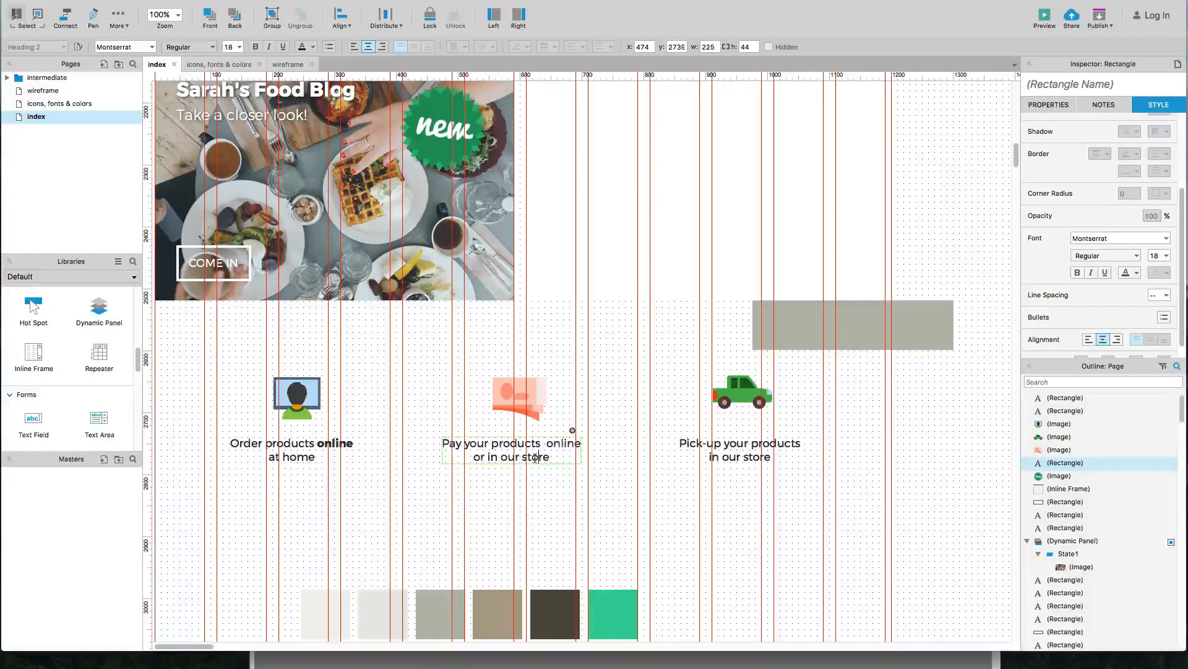
{"action": "left_click", "coordinate": [546, 442]}
{"action": "key", "text": "BackSpace"}
{"action": "key", "text": "Escape"}
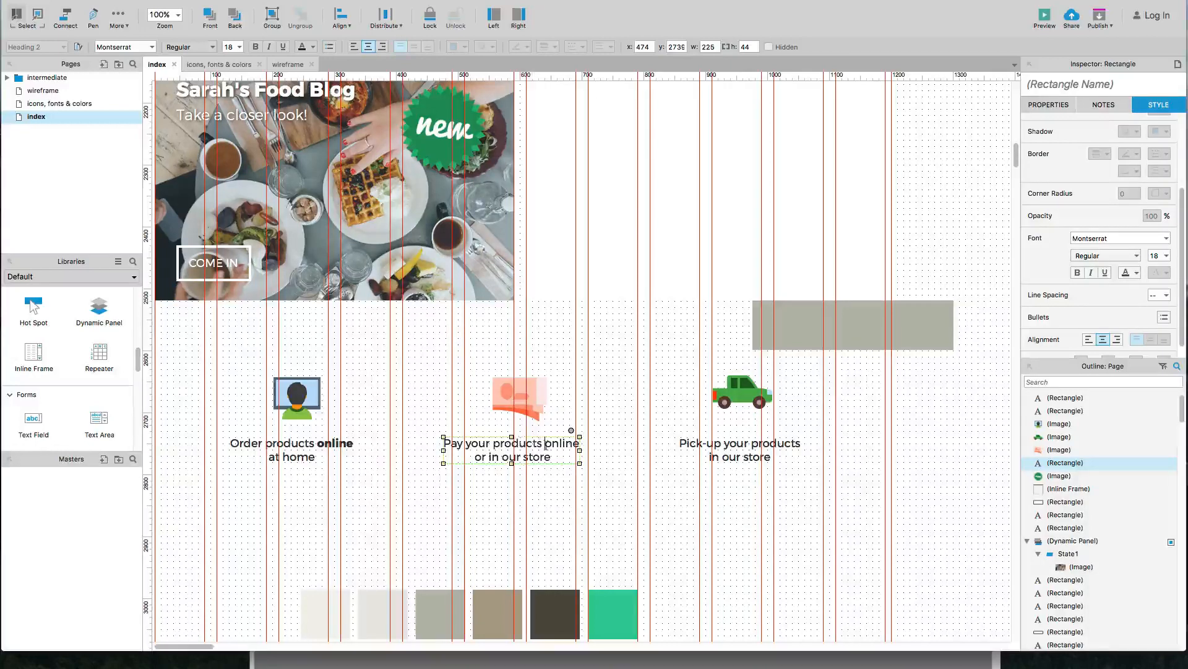
{"action": "left_click_drag", "start_coordinate": [545, 442], "coordinate": [558, 461]}
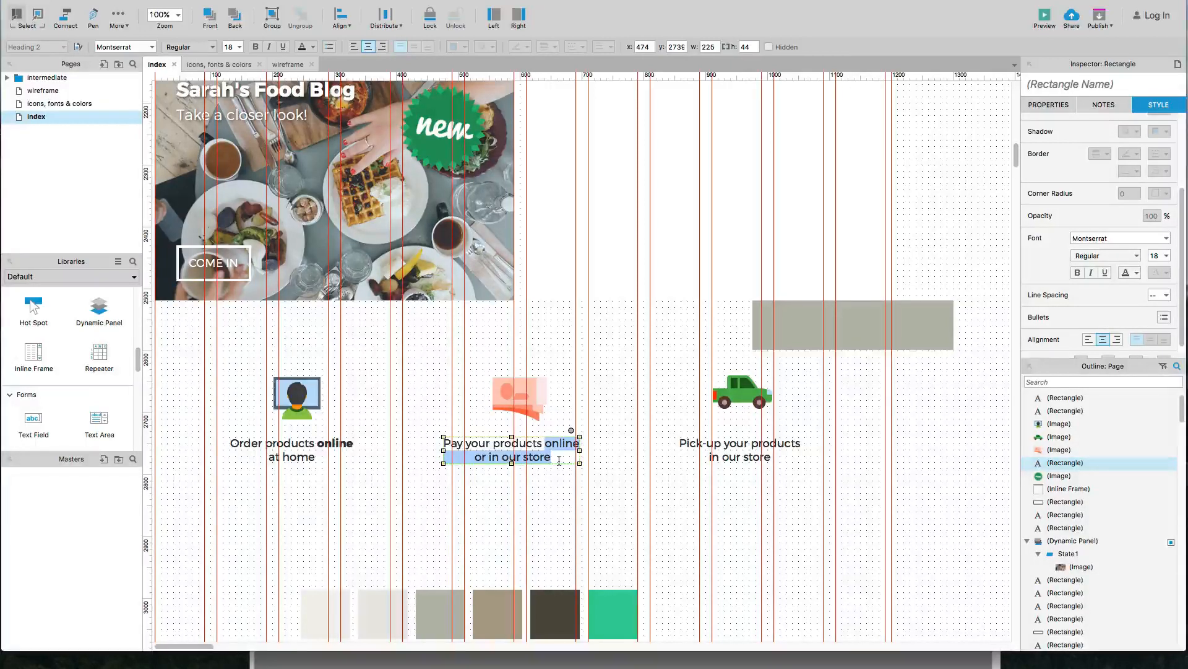
{"action": "left_click", "coordinate": [1077, 273]}
Step: Make the word "Pick-up" bold in the caption below the car icon
{"action": "double_click", "coordinate": [734, 442]}
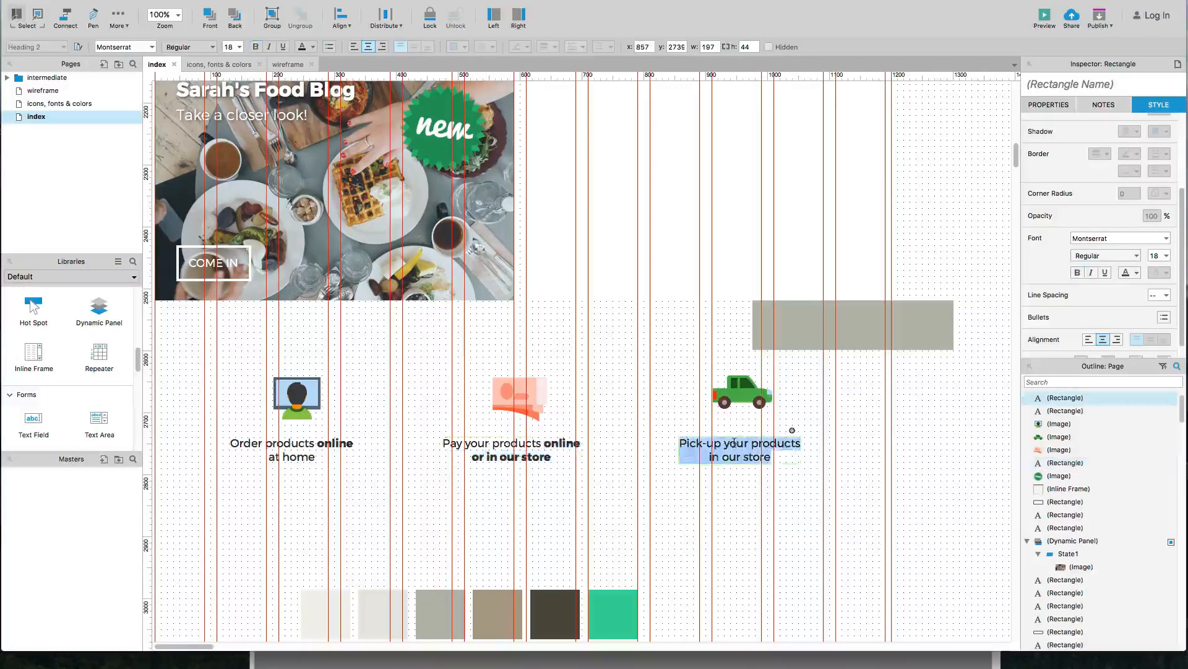
{"action": "left_click", "coordinate": [686, 443]}
{"action": "left_click_drag", "start_coordinate": [680, 443], "coordinate": [721, 443]}
{"action": "left_click", "coordinate": [1078, 272]}
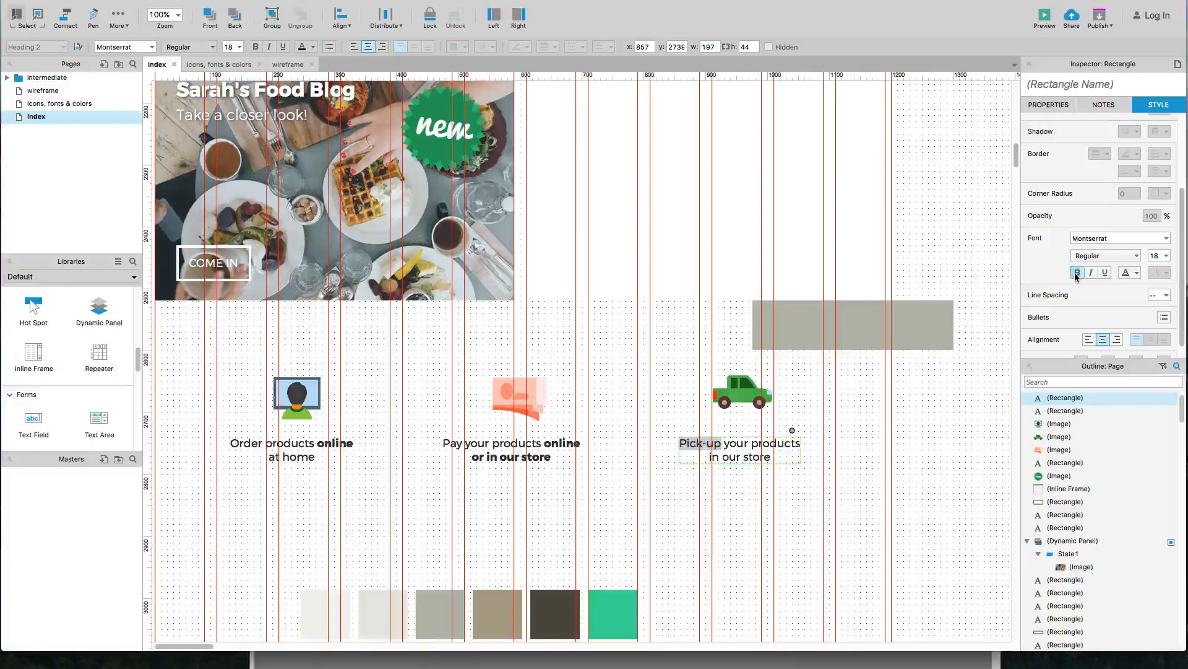
{"action": "left_click", "coordinate": [947, 492]}
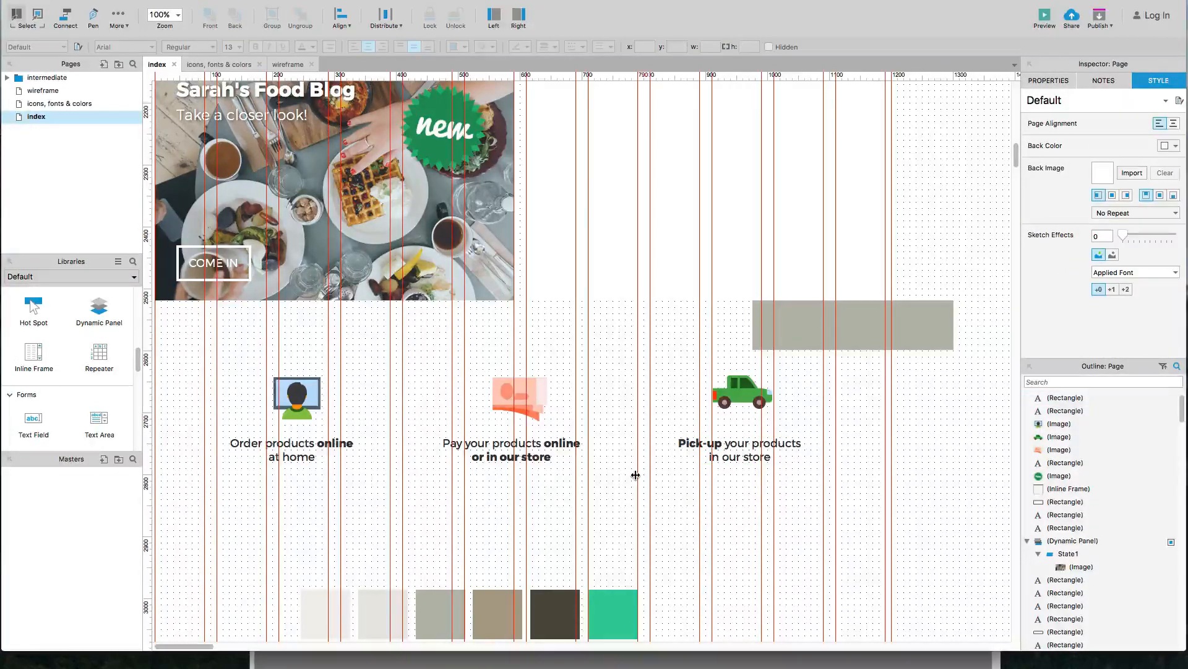
Step: Move the three icons and their captions up together to y 2598
{"action": "scroll", "coordinate": [624, 479], "scroll_direction": "up", "scroll_amount": 1}
{"action": "left_click_drag", "start_coordinate": [807, 496], "coordinate": [290, 395]}
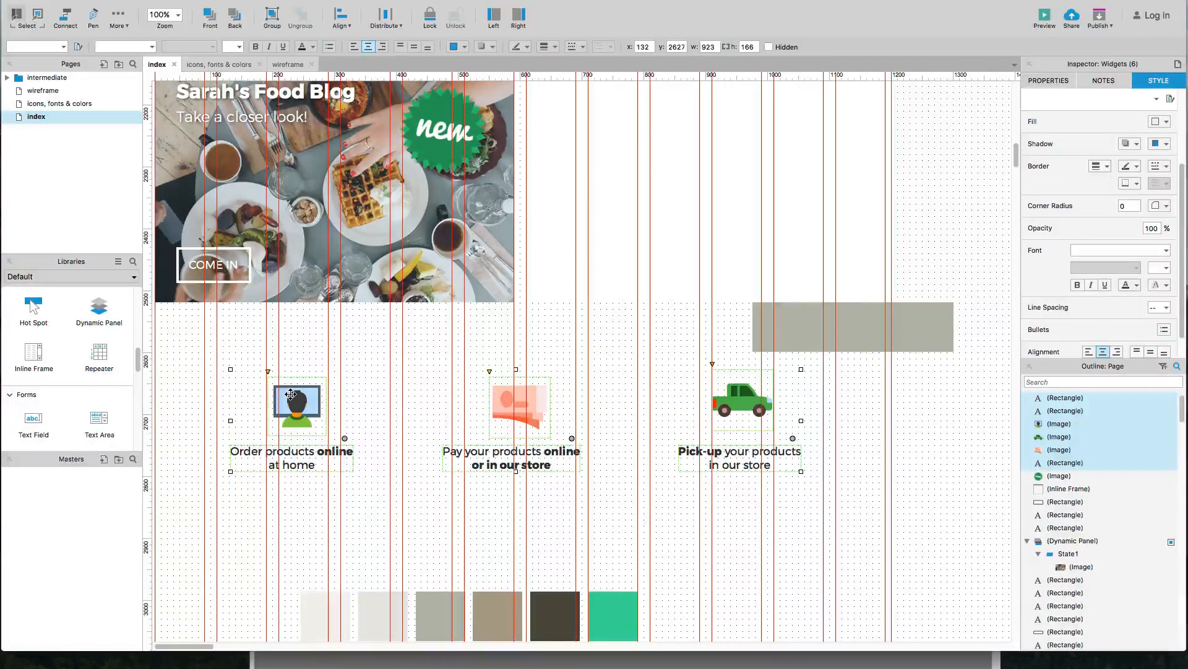
{"action": "key", "text": "shift+Up"}
{"action": "key", "text": "shift+Up"}
{"action": "key", "text": "shift+Up"}
{"action": "key", "text": "Down"}
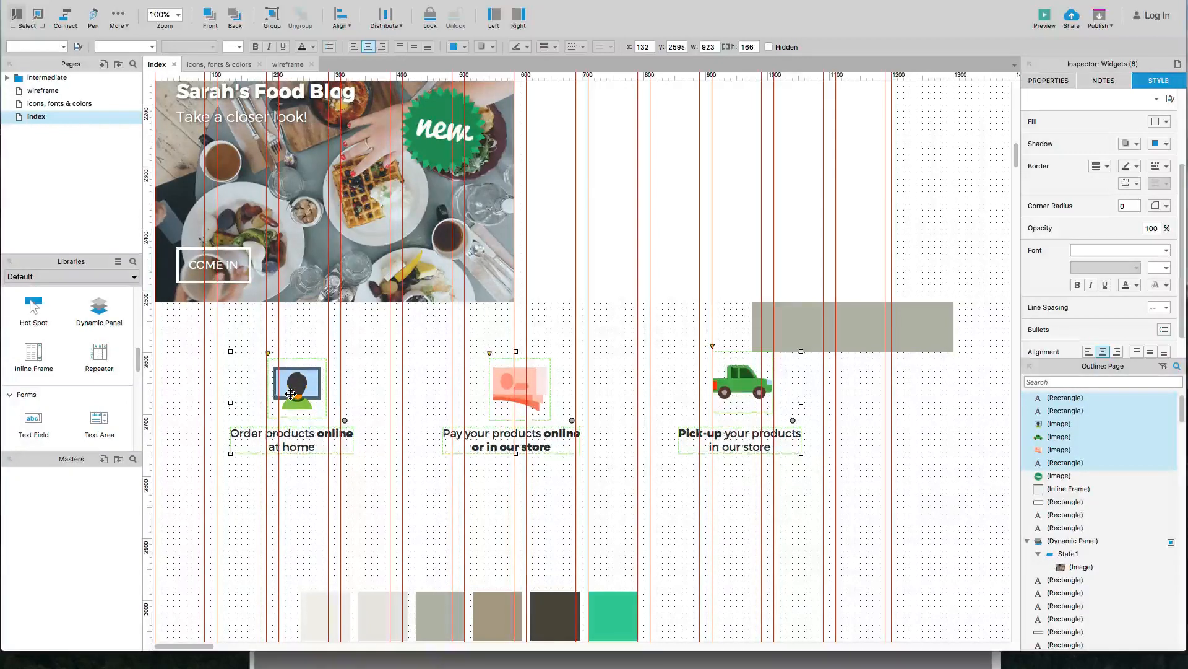
Step: Move the grey-green rectangle above the car icon straight down, level with the colour swatches
{"action": "left_click", "coordinate": [807, 327]}
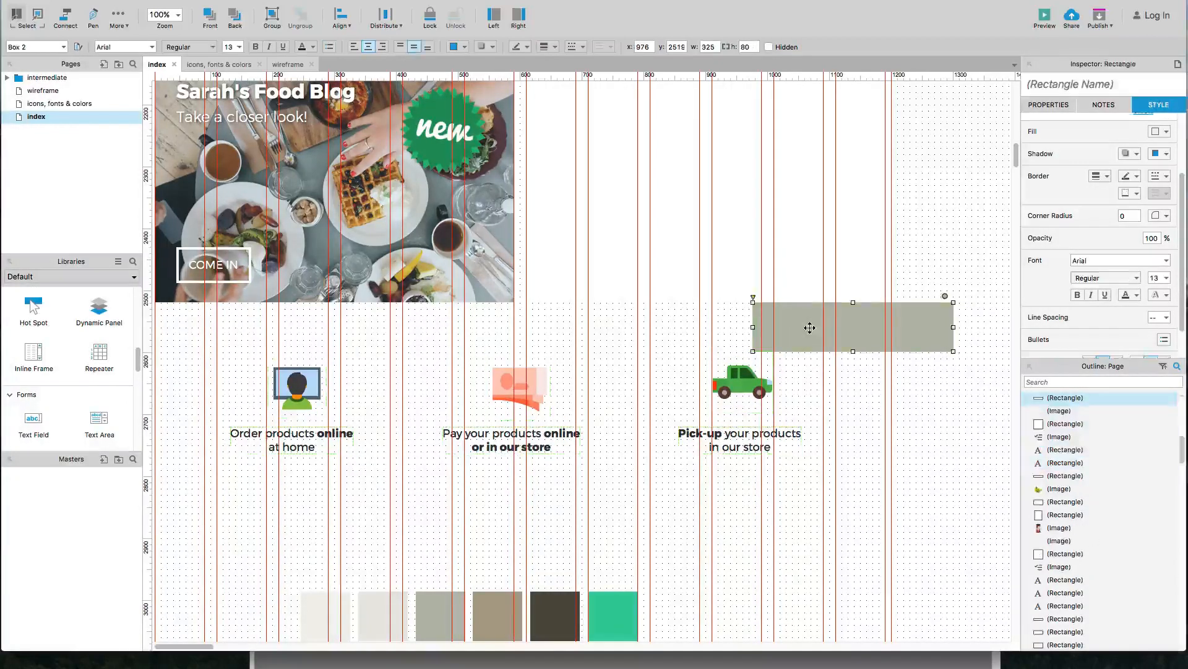
{"action": "left_click_drag", "start_coordinate": [806, 379], "coordinate": [800, 650]}
{"action": "left_click", "coordinate": [734, 573]}
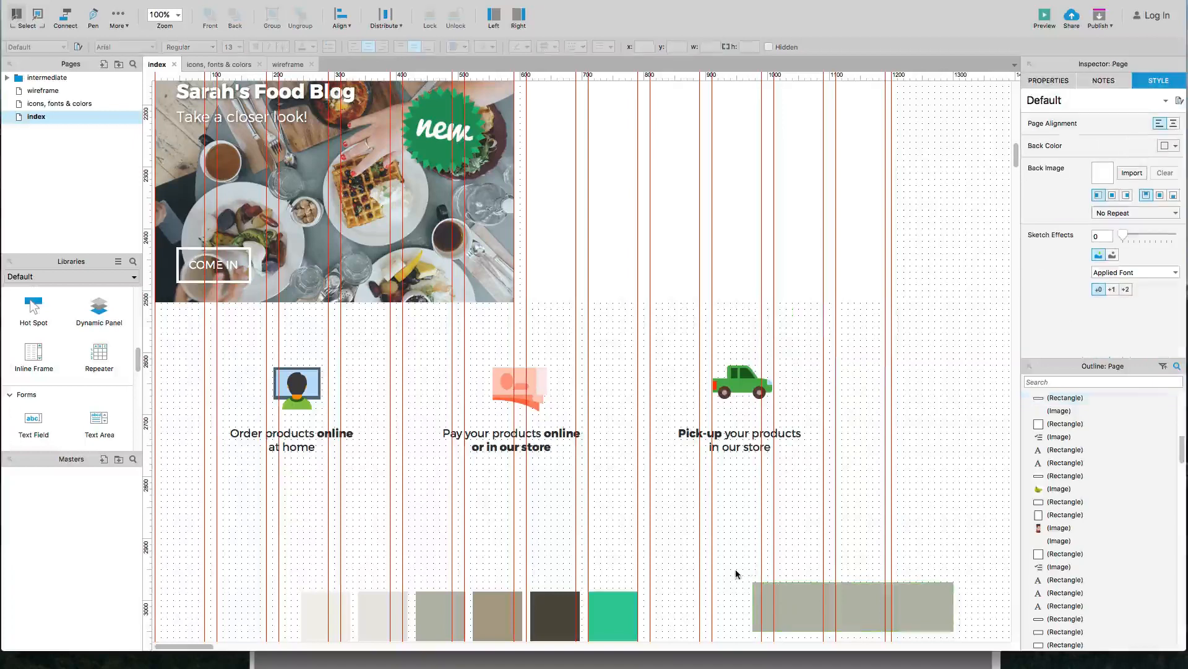
Step: Add a 300 by 170 Box 3 widget over the money icon at about x 390, y 2582
{"action": "scroll", "coordinate": [93, 359], "scroll_direction": "up", "scroll_amount": 10}
{"action": "left_click_drag", "start_coordinate": [44, 354], "coordinate": [390, 341]}
{"action": "scroll", "coordinate": [1061, 196], "scroll_direction": "up", "scroll_amount": 3}
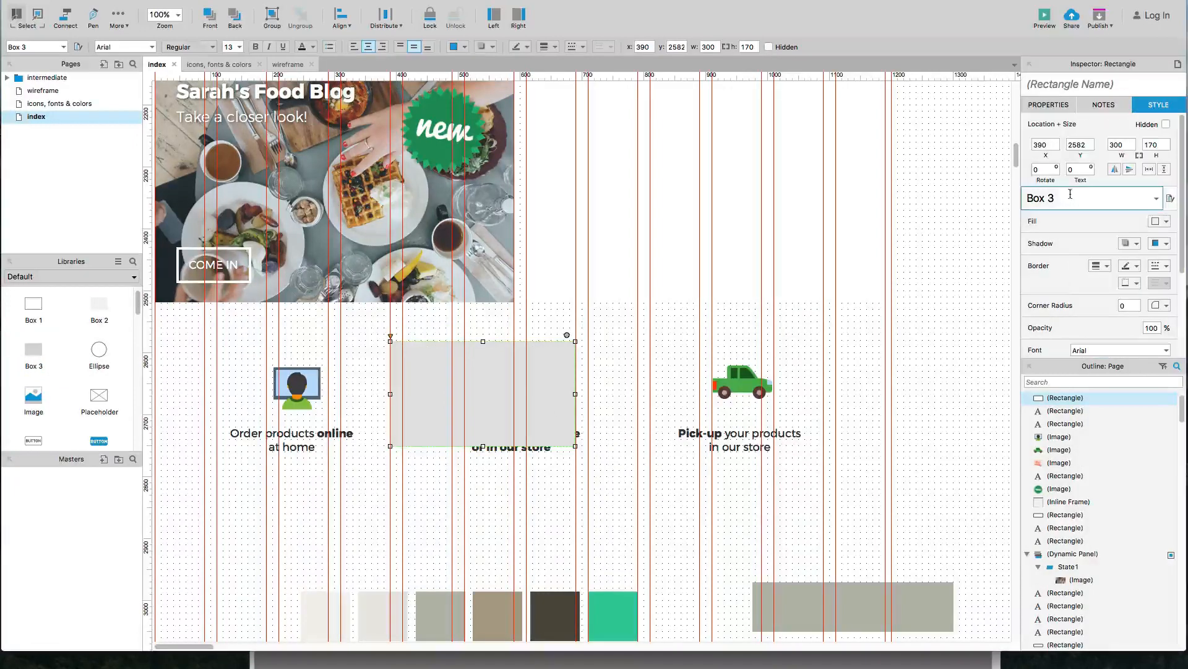
Step: Resize the grey rectangle to 50 by 50 and give it a corner radius of 50
{"action": "left_click", "coordinate": [1120, 145]}
{"action": "type", "text": "50"}
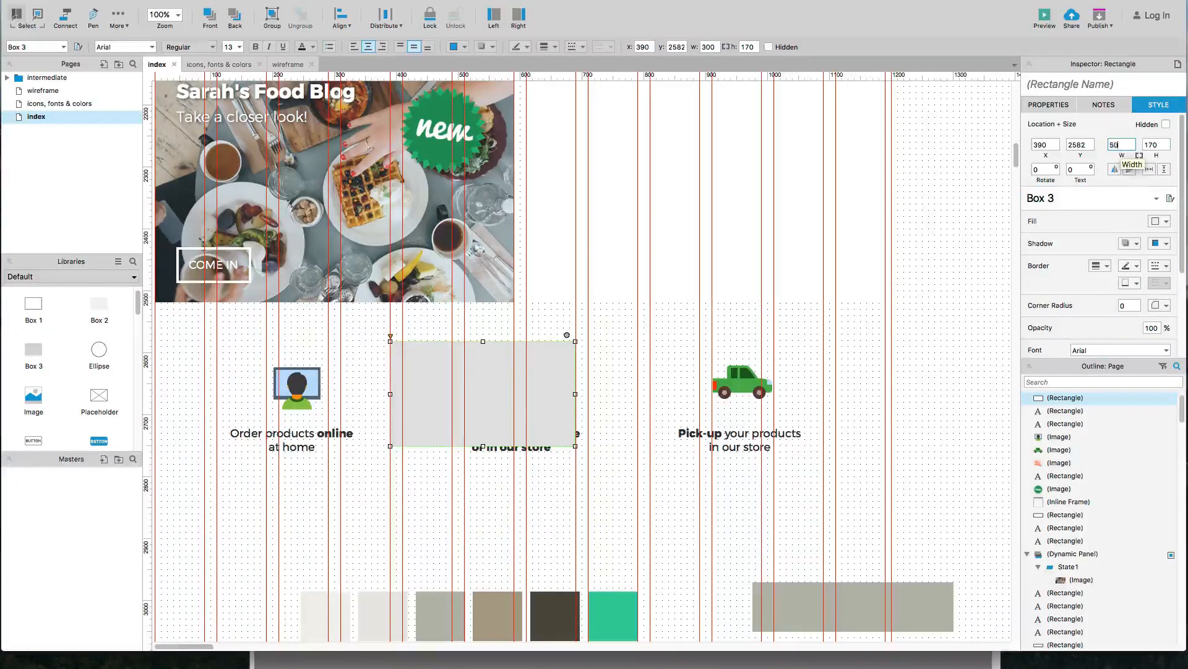
{"action": "key", "text": "Tab"}
{"action": "type", "text": "50"}
{"action": "key", "text": "Tab"}
{"action": "left_click", "coordinate": [1134, 303]}
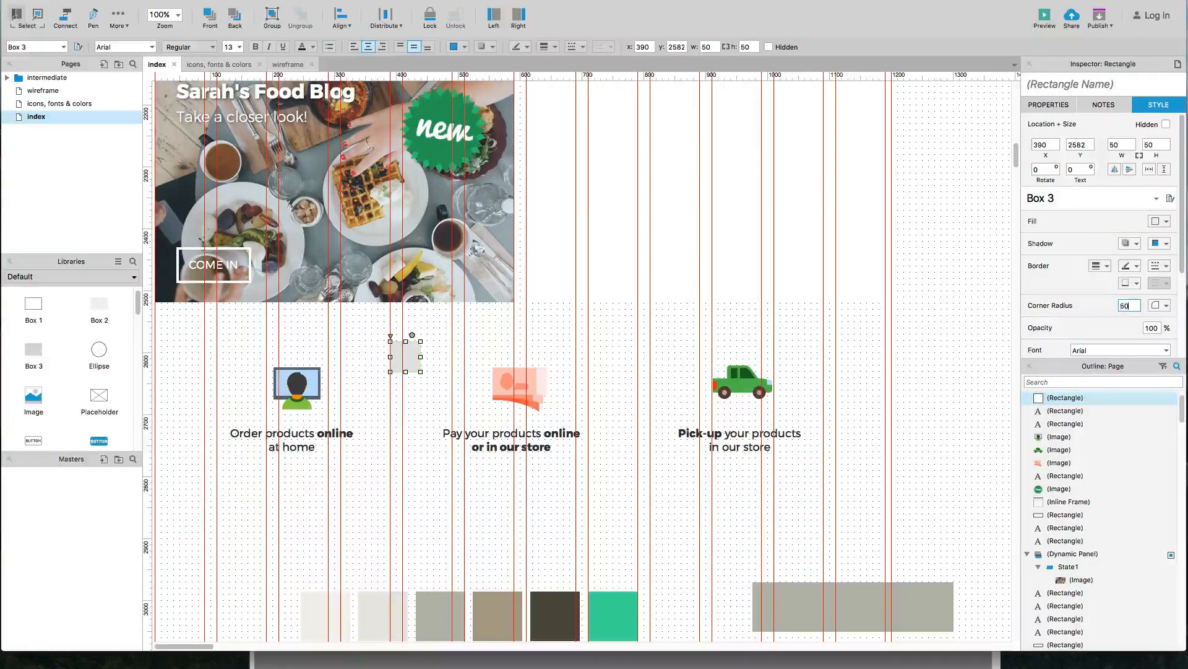
{"action": "key", "text": "Return"}
Step: Move the grey circle above the computer icon and resize it to 40 by 40
{"action": "left_click", "coordinate": [423, 356]}
{"action": "left_click_drag", "start_coordinate": [416, 355], "coordinate": [311, 336]}
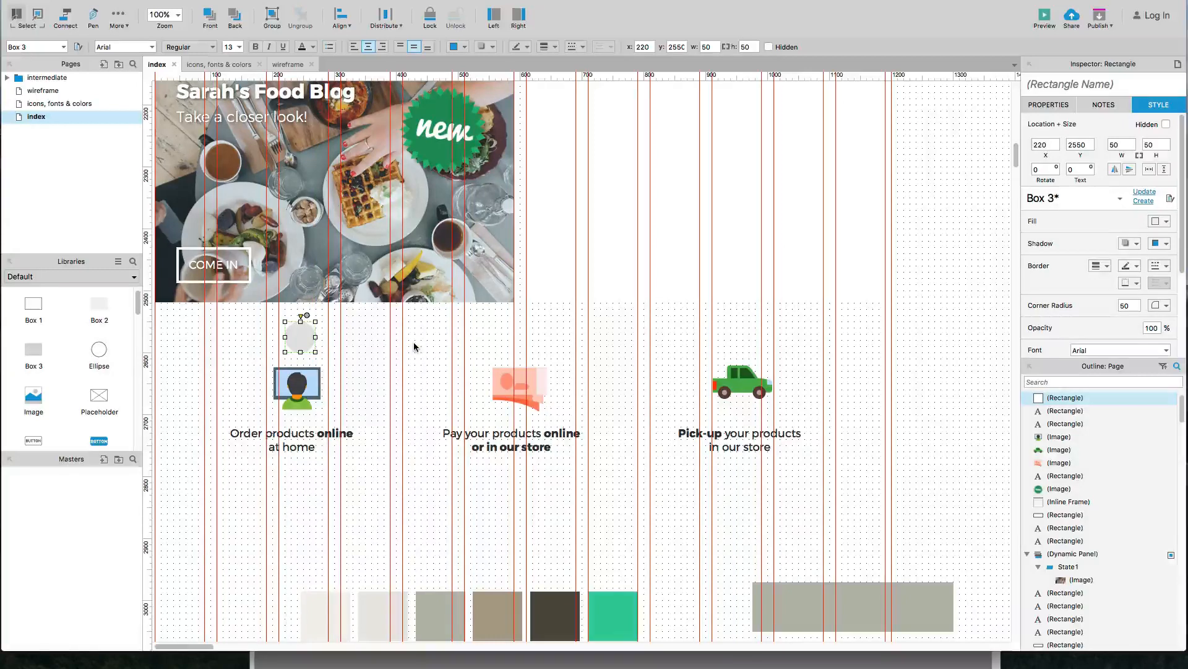
{"action": "left_click", "coordinate": [1123, 145]}
{"action": "type", "text": "40"}
{"action": "key", "text": "Tab"}
{"action": "type", "text": "40"}
{"action": "key", "text": "Tab"}
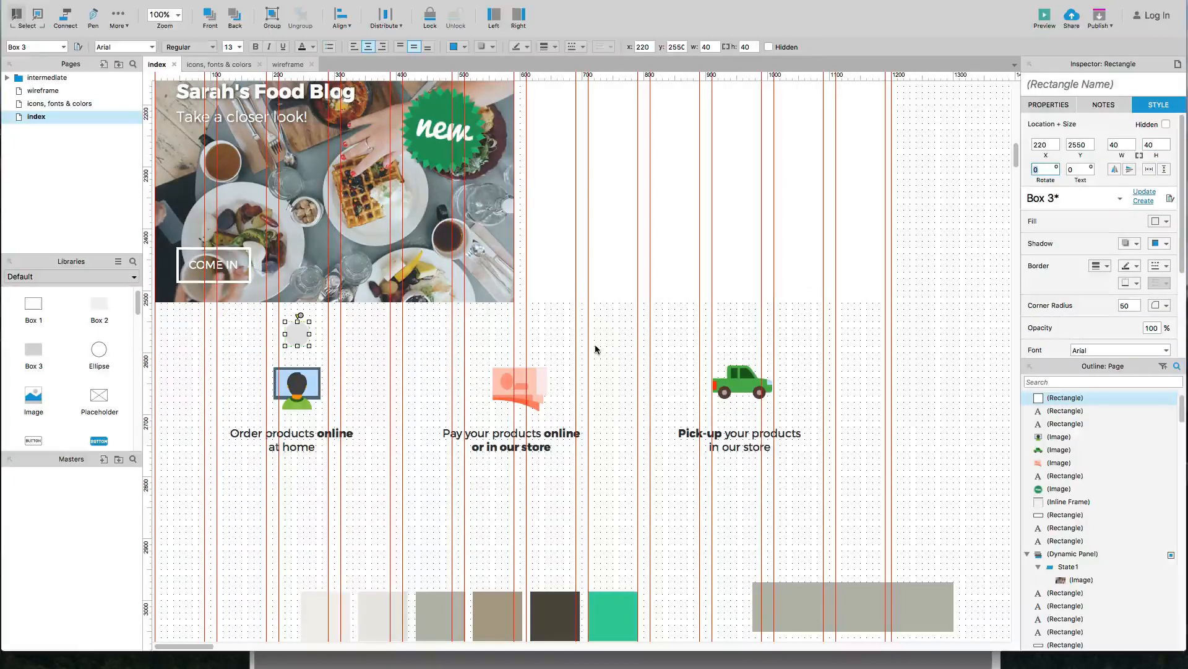
Step: Label the circle above the computer icon with the number 1
{"action": "left_click", "coordinate": [359, 346]}
{"action": "left_click", "coordinate": [298, 337]}
{"action": "left_click", "coordinate": [298, 336]}
{"action": "type", "text": "1"}
{"action": "left_click", "coordinate": [349, 345]}
Step: Format the circle's number in Montserrat Bold at size 16
{"action": "left_click", "coordinate": [304, 336]}
{"action": "scroll", "coordinate": [1056, 293], "scroll_direction": "down", "scroll_amount": 5}
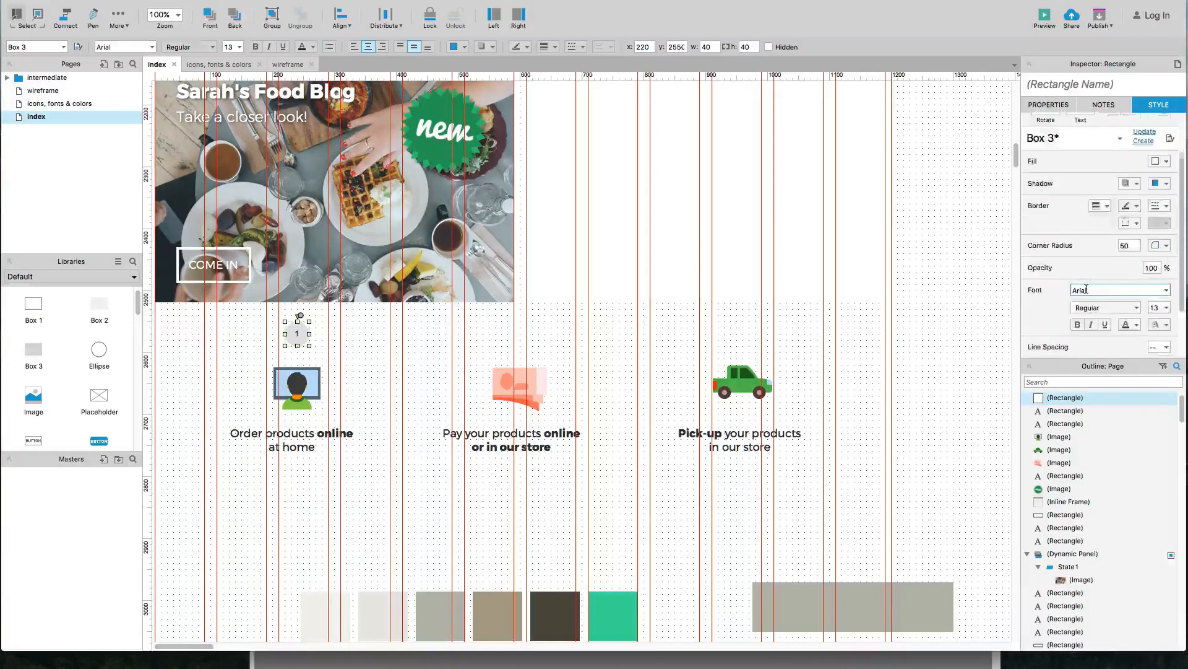
{"action": "double_click", "coordinate": [1095, 222]}
{"action": "type", "text": "Montserrat"}
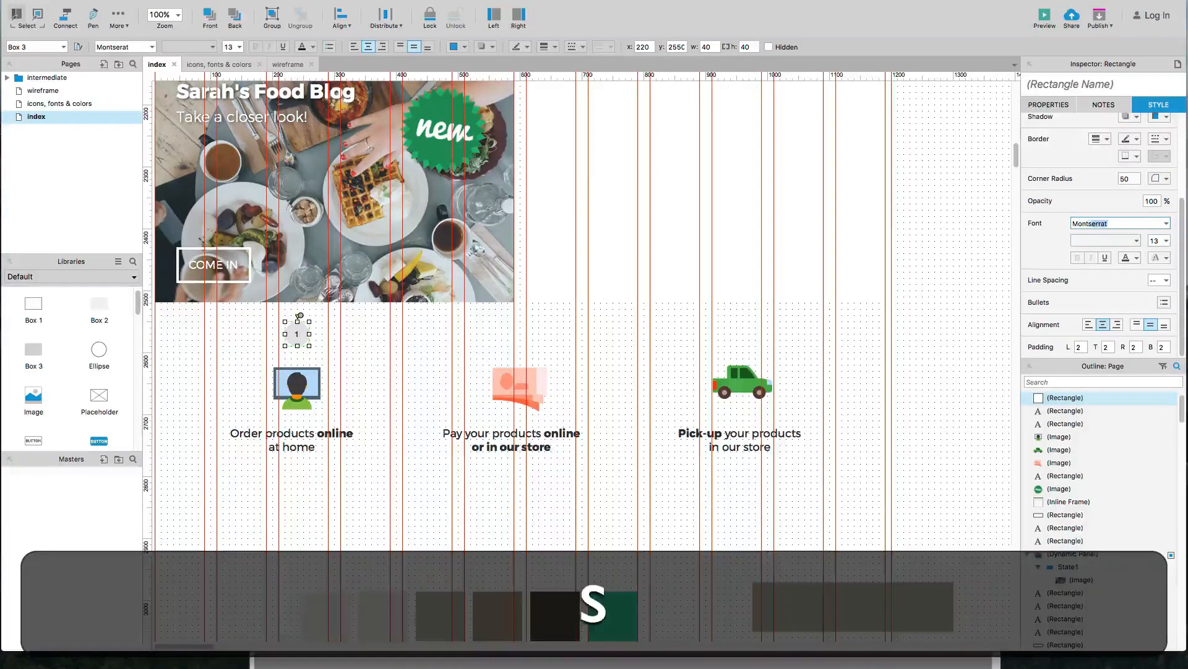
{"action": "key", "text": "Return"}
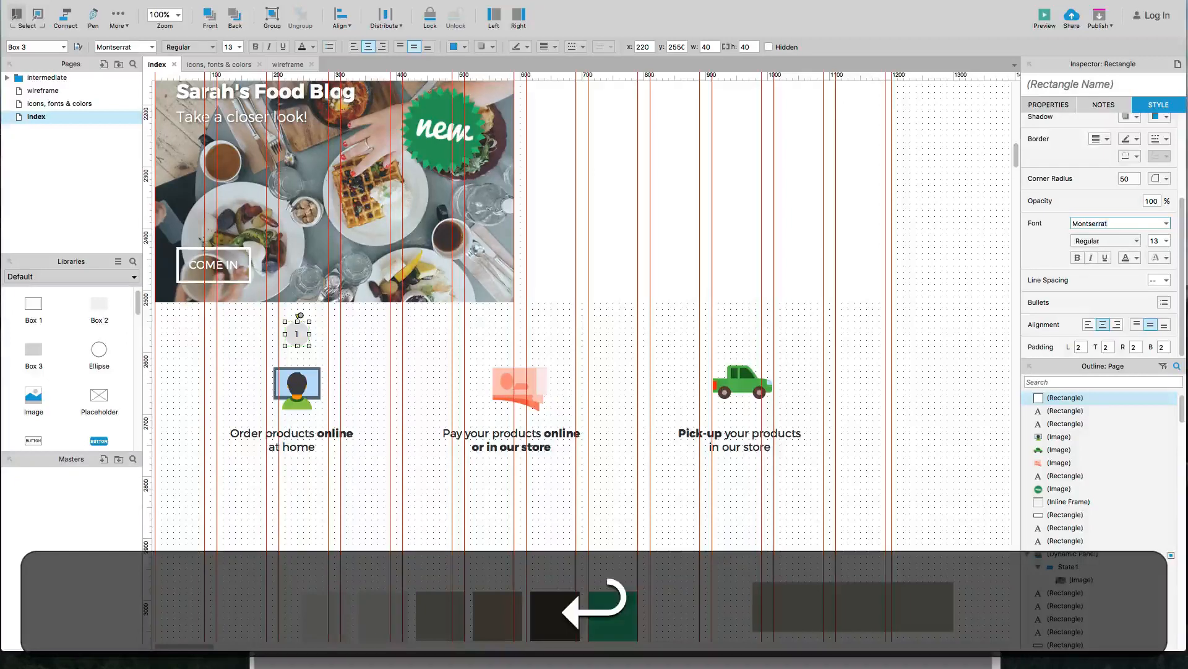
{"action": "left_click", "coordinate": [1119, 241]}
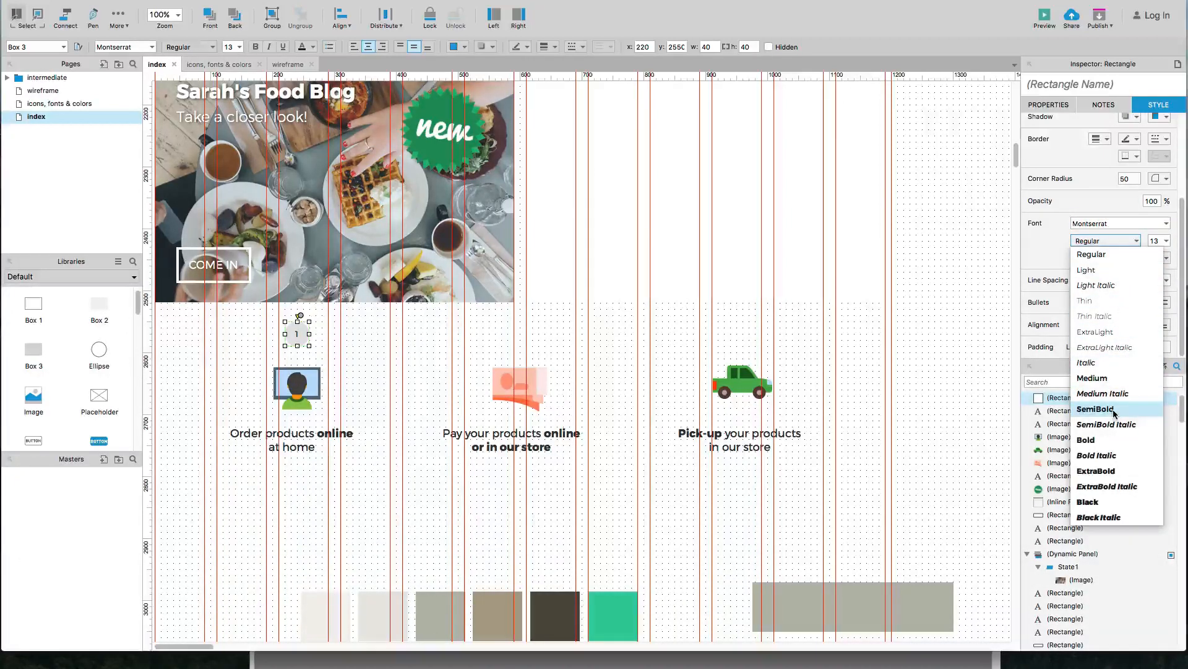
{"action": "left_click", "coordinate": [1114, 437]}
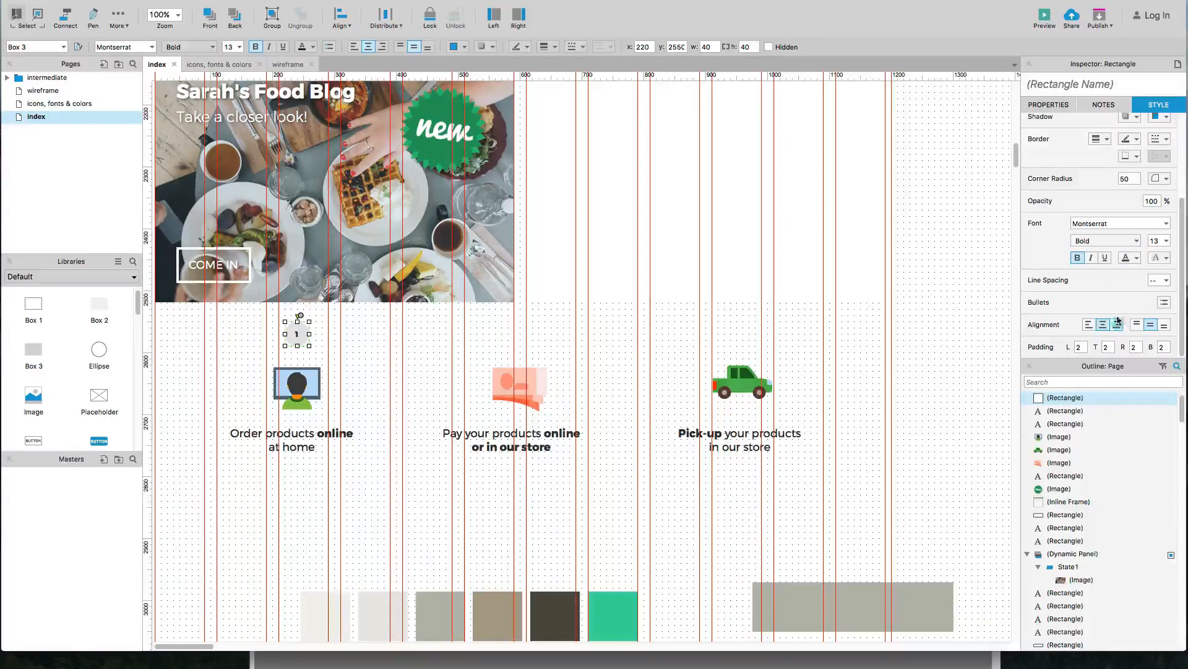
{"action": "left_click", "coordinate": [1161, 242]}
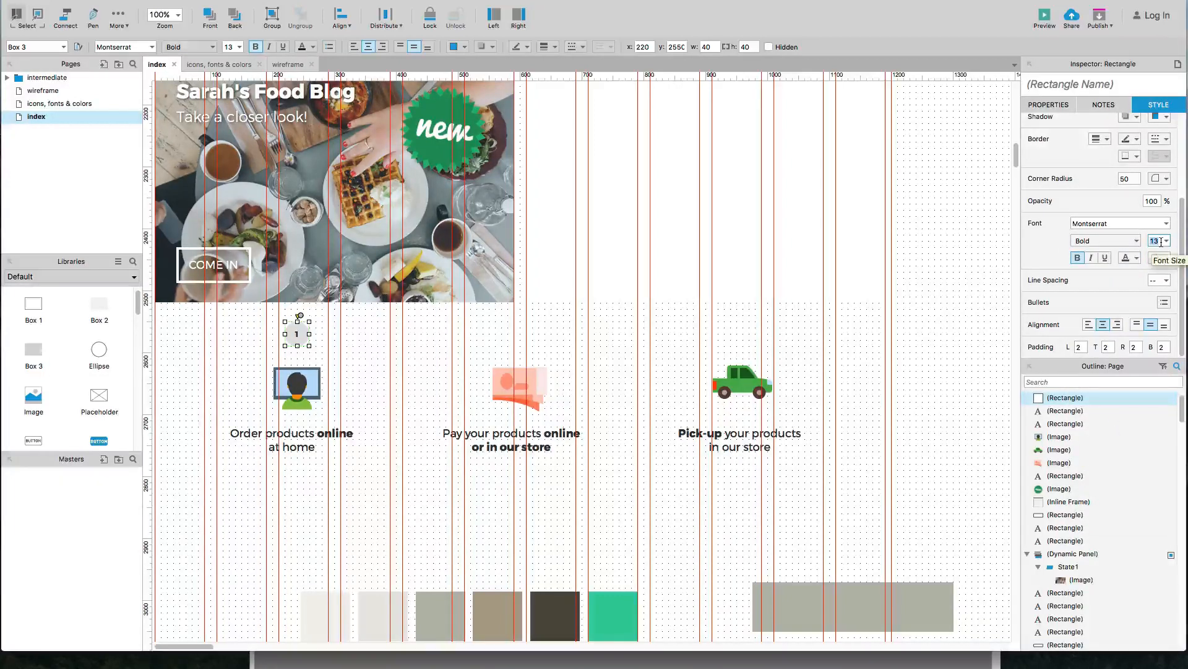
{"action": "type", "text": "16"}
{"action": "key", "text": "Return"}
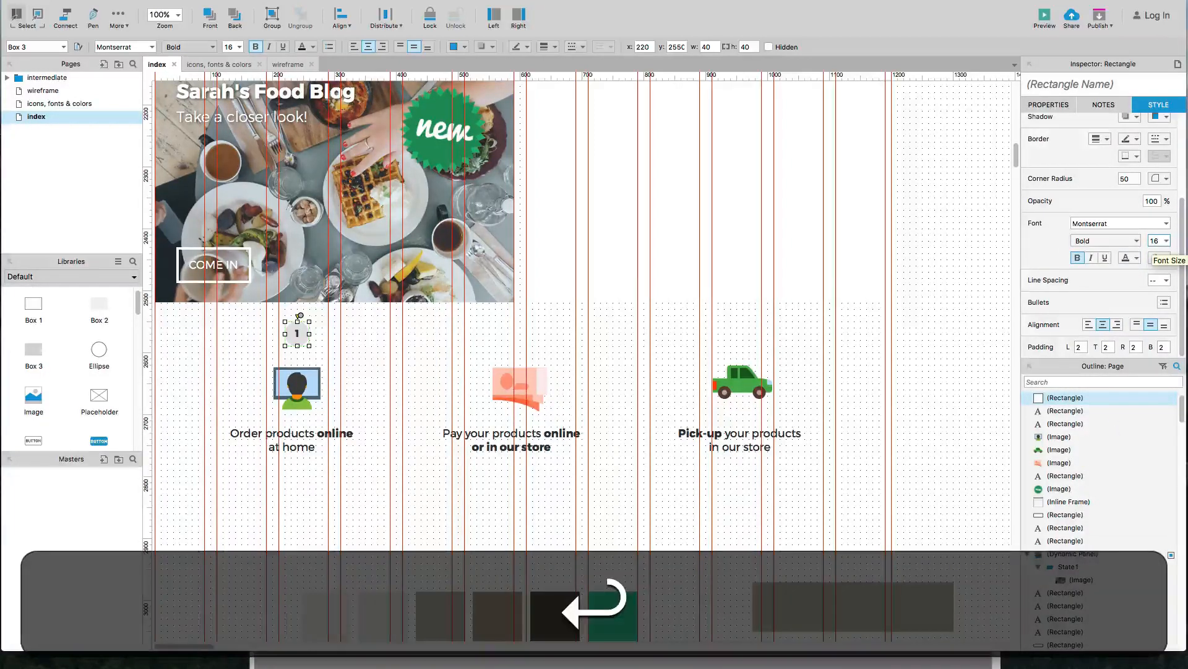
Step: Fill the circle labelled 1 with the light beige from the recent colours and open its text colour choices
{"action": "left_click", "coordinate": [354, 341]}
{"action": "left_click", "coordinate": [298, 334]}
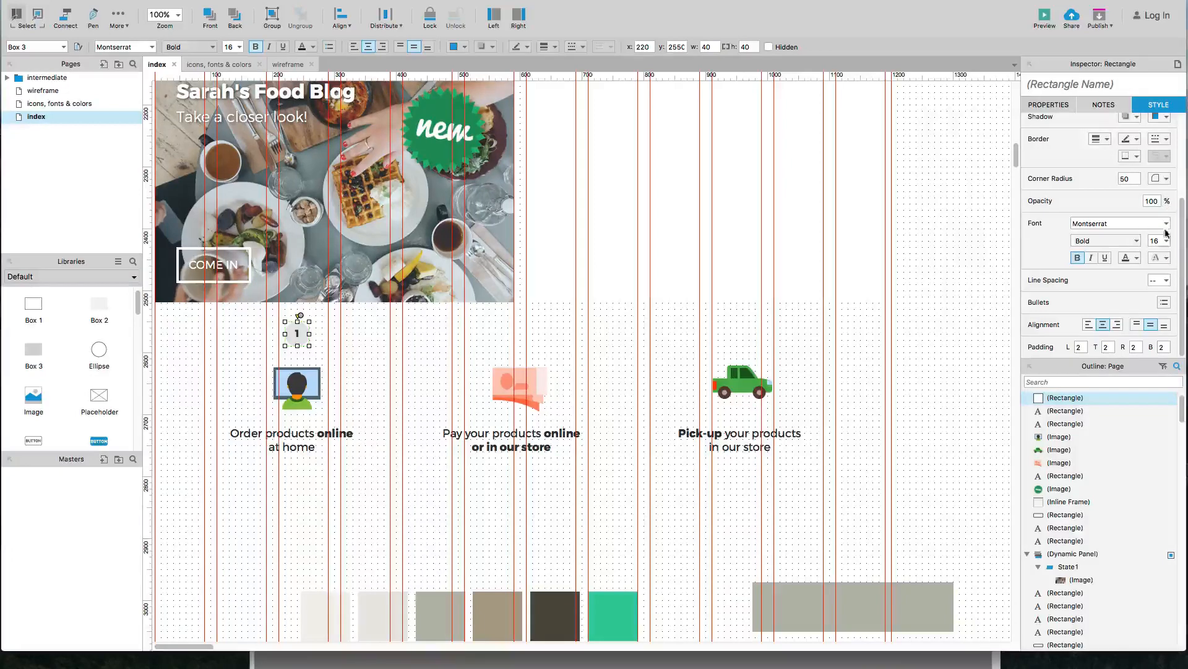
{"action": "scroll", "coordinate": [1167, 237], "scroll_direction": "up", "scroll_amount": 5}
{"action": "left_click", "coordinate": [1167, 187]}
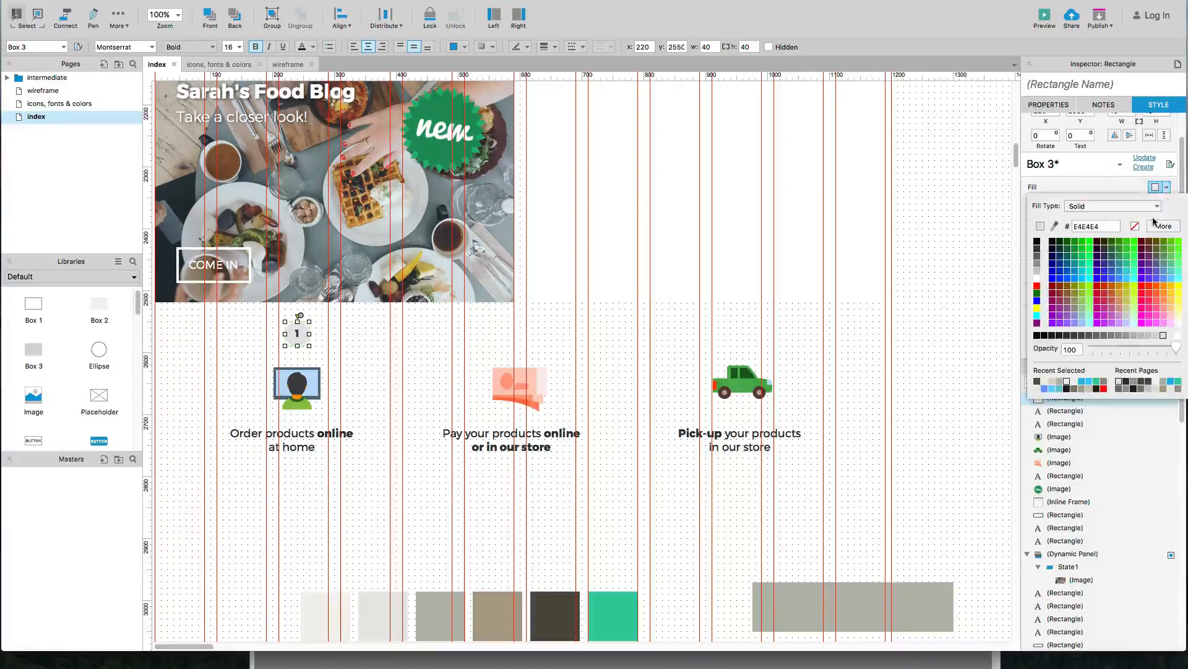
{"action": "left_click", "coordinate": [1047, 383]}
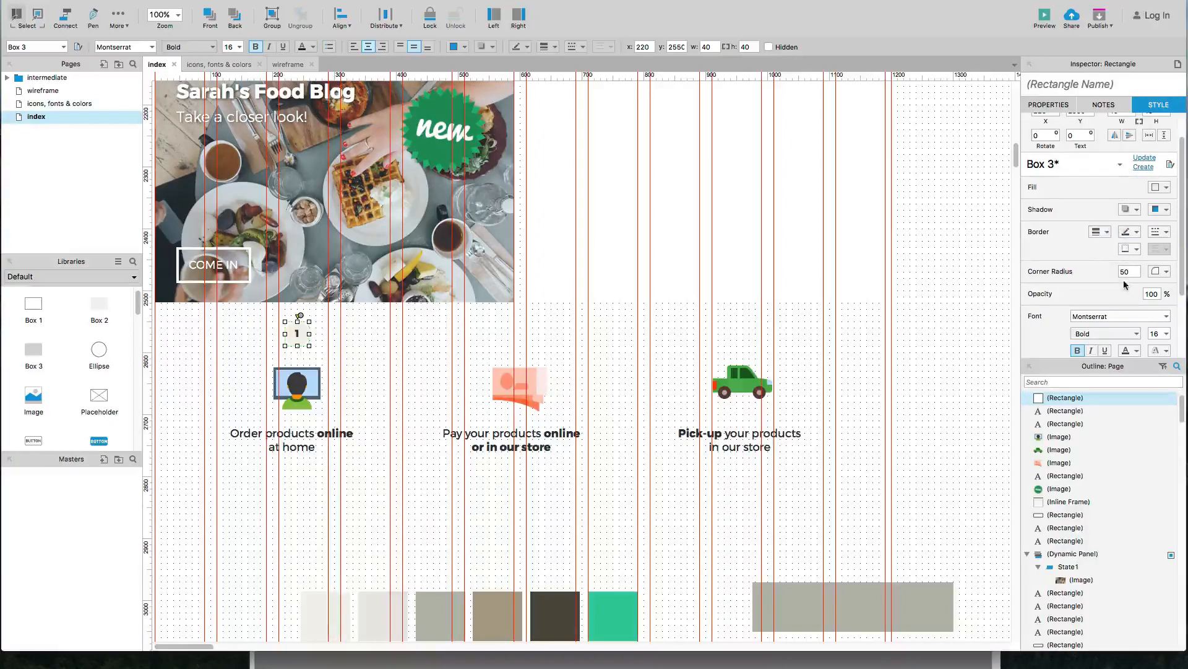
{"action": "scroll", "coordinate": [1126, 336], "scroll_direction": "down", "scroll_amount": 1}
{"action": "left_click", "coordinate": [1127, 345]}
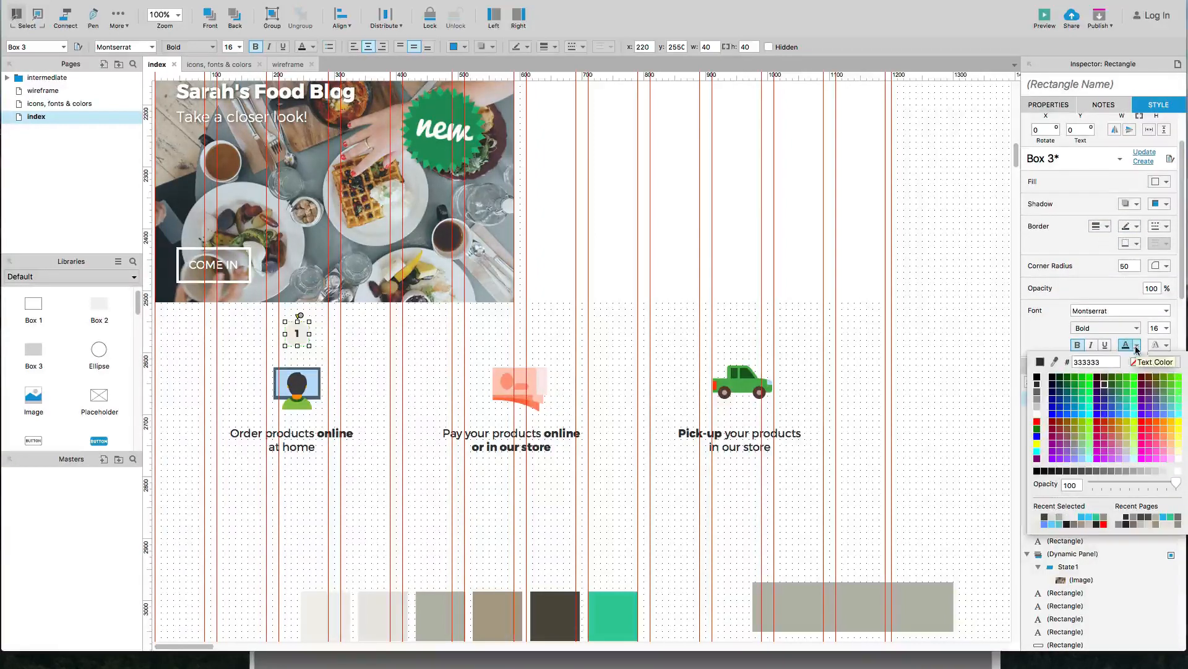
{"action": "left_click", "coordinate": [1012, 523]}
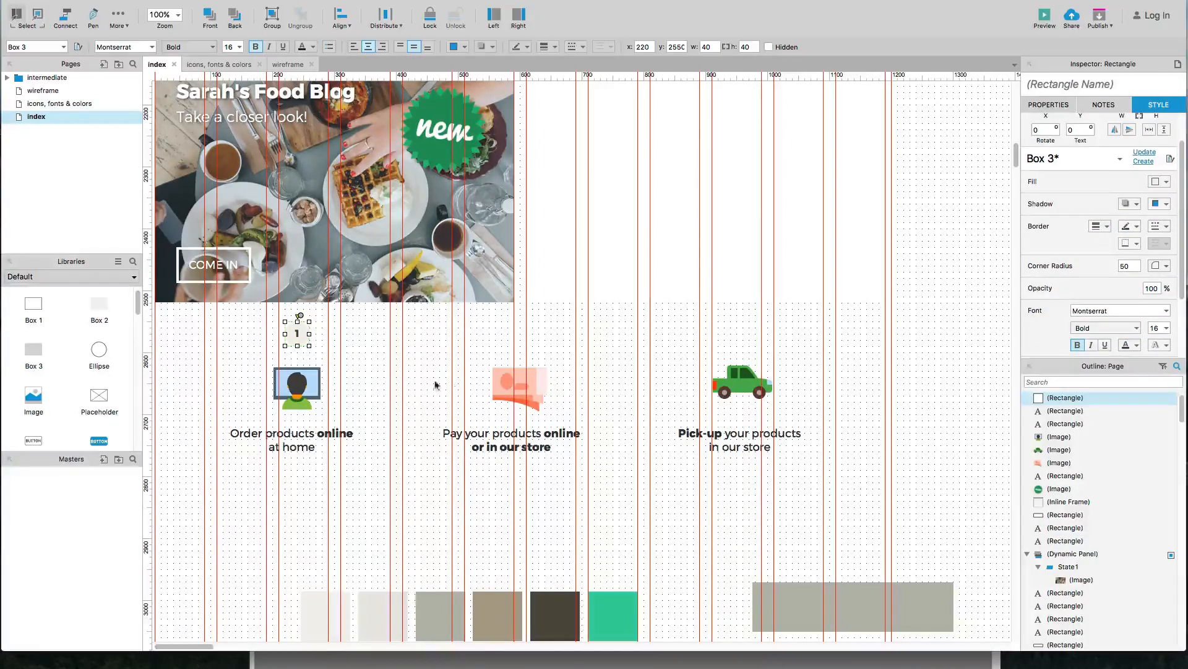
Step: Duplicate the numbered circle above the banknote icon and change the copy's number to 2
{"action": "left_click", "coordinate": [347, 357]}
{"action": "left_click", "coordinate": [296, 331]}
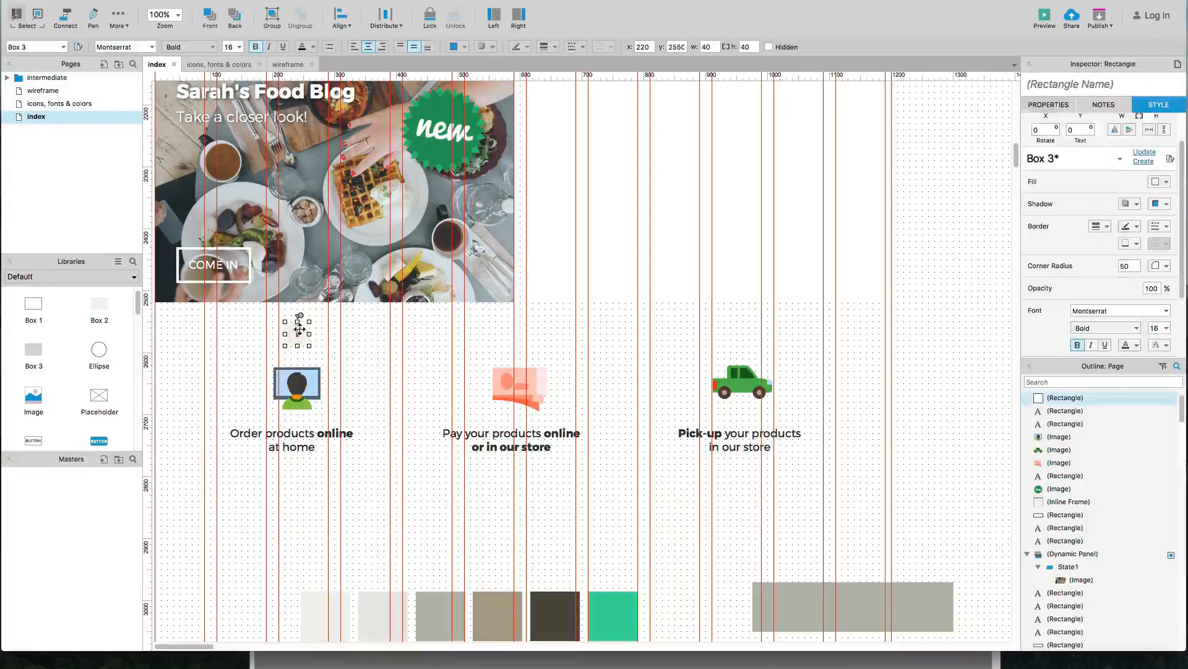
{"action": "key", "text": "alt"}
{"action": "left_click_drag", "start_coordinate": [296, 331], "coordinate": [520, 340]}
{"action": "double_click", "coordinate": [520, 334]}
{"action": "type", "text": "2"}
{"action": "left_click", "coordinate": [612, 340]}
Step: Duplicate circle 2 above the car icon and change the copy's number to 3
{"action": "left_click", "coordinate": [521, 335]}
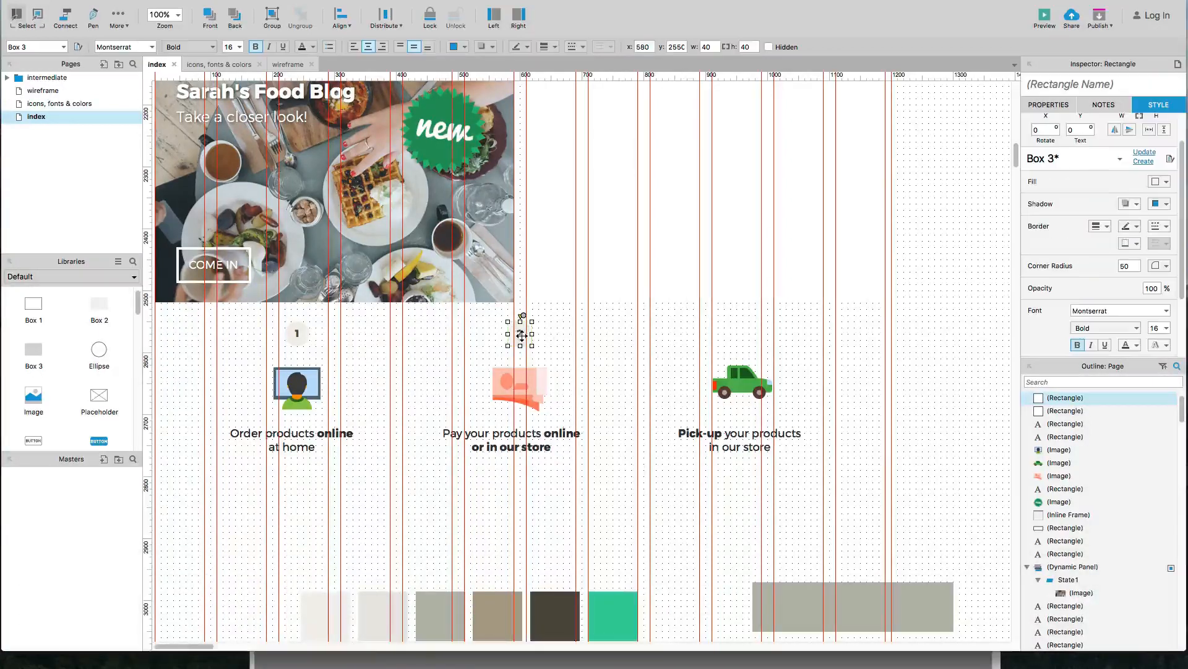
{"action": "key", "text": "alt"}
{"action": "left_click_drag", "start_coordinate": [522, 335], "coordinate": [737, 348]}
{"action": "double_click", "coordinate": [737, 334]}
{"action": "type", "text": "3"}
{"action": "left_click", "coordinate": [781, 349]}
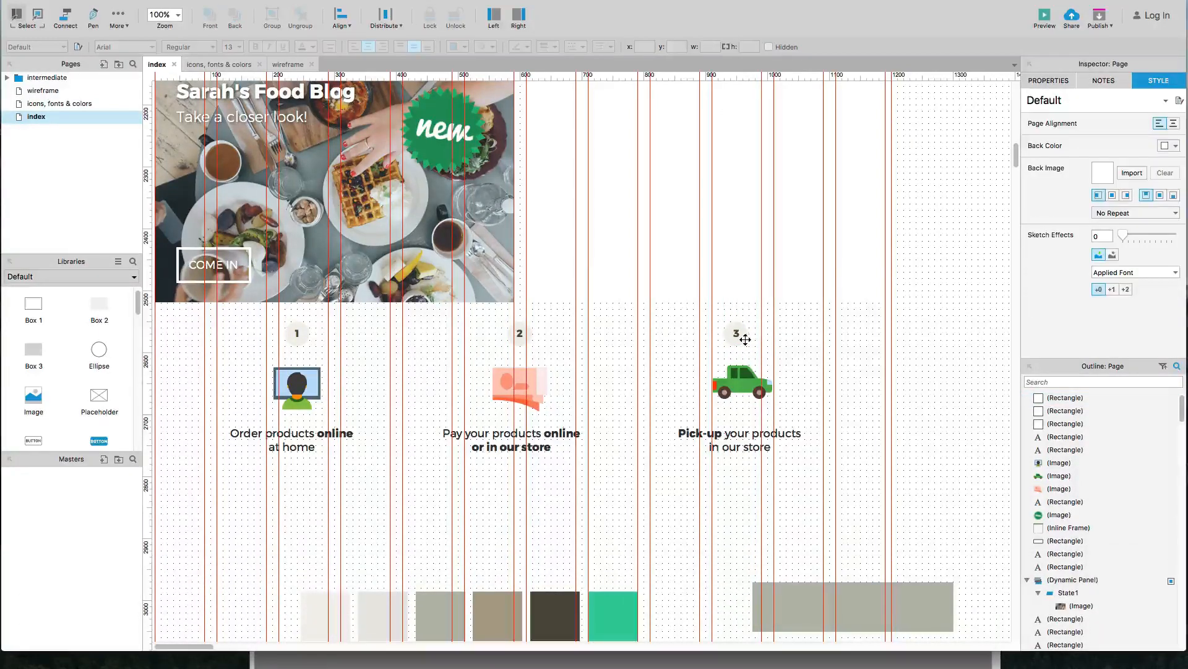
Step: Centre circle 3 horizontally over the car icon and circle 2 over the banknote icon
{"action": "left_click", "coordinate": [742, 373]}
{"action": "left_click", "coordinate": [738, 334], "text": "shift"}
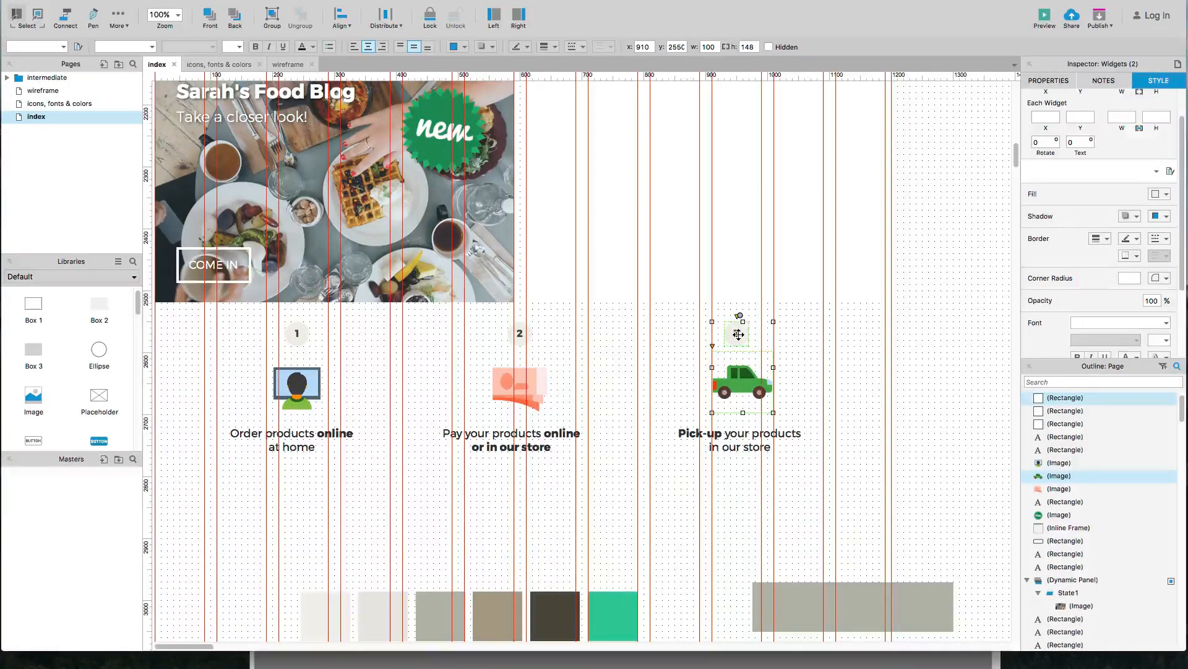
{"action": "left_click", "coordinate": [504, 387]}
{"action": "left_click", "coordinate": [518, 333], "text": "shift"}
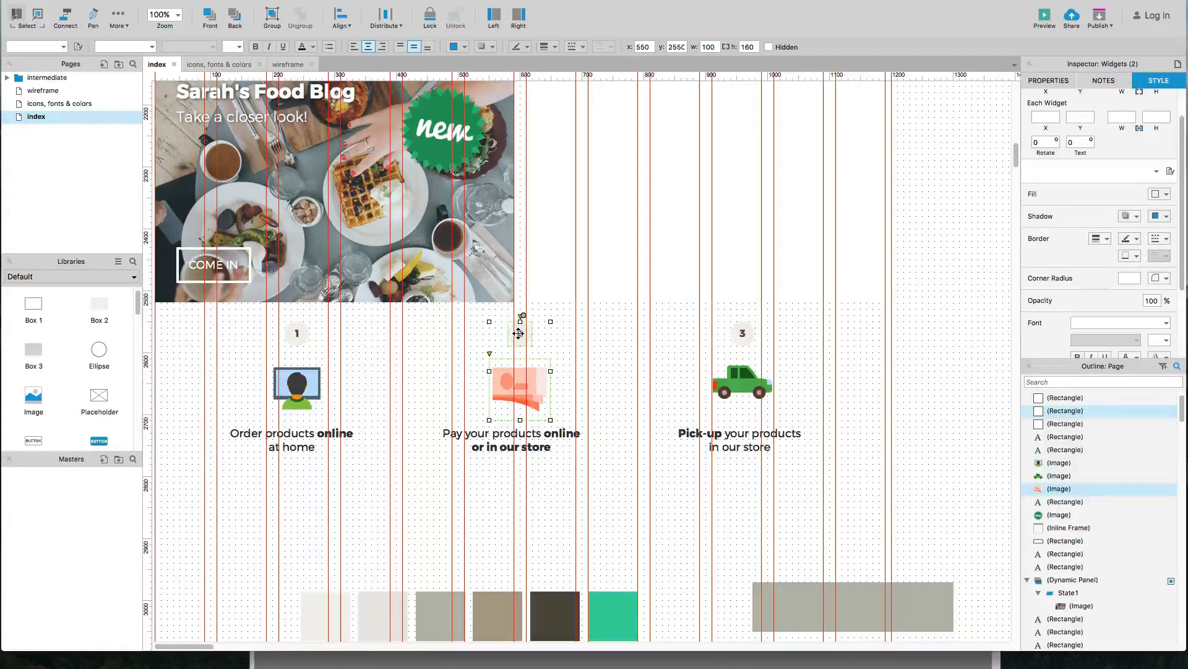
Step: Shift all three numbered circles down together by 10 pixels, to Y 2560
{"action": "left_click_drag", "start_coordinate": [234, 326], "coordinate": [788, 354]}
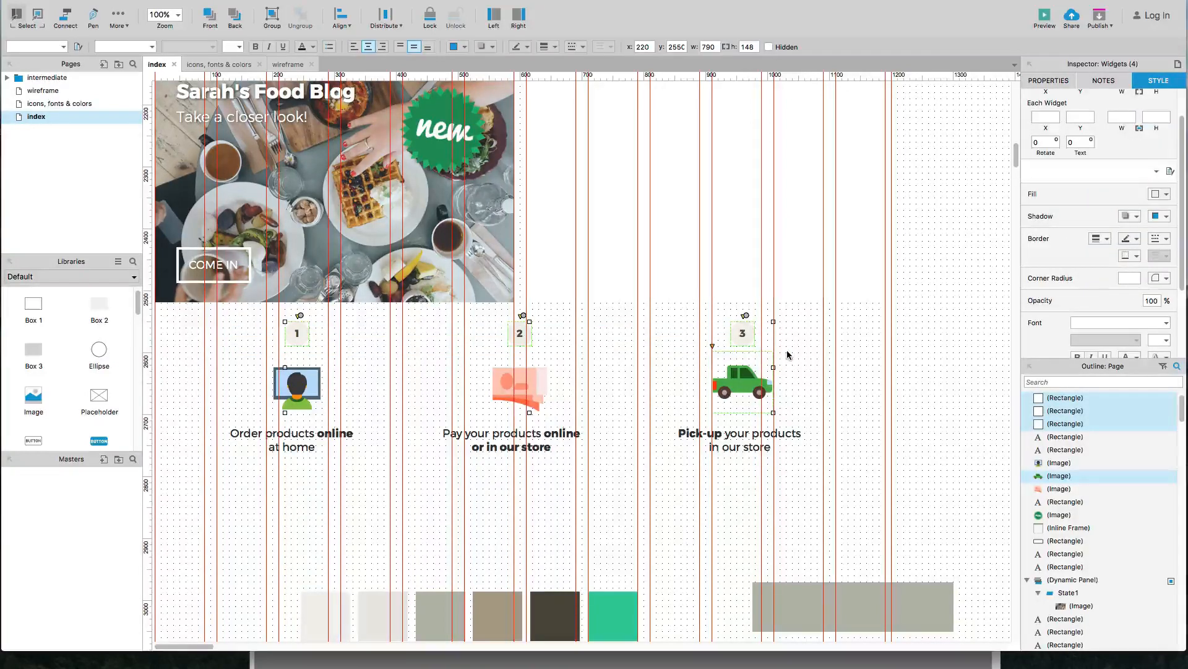
{"action": "left_click", "coordinate": [755, 376], "text": "shift"}
{"action": "key", "text": "shift+Down"}
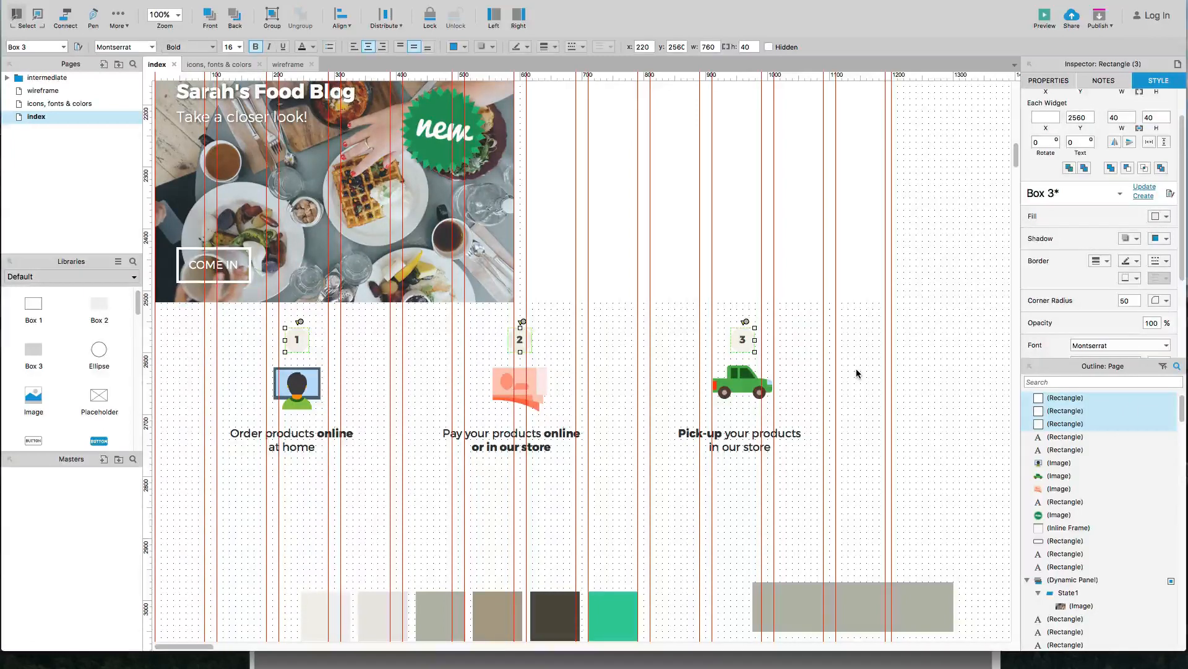
{"action": "left_click", "coordinate": [857, 373]}
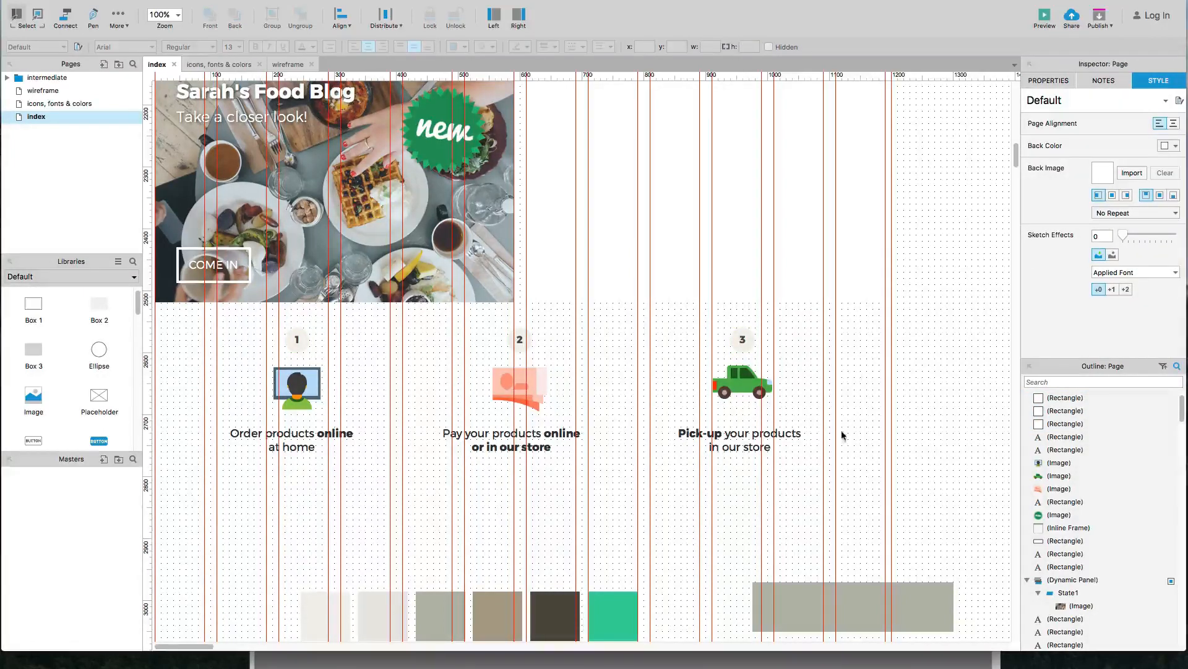
Step: Place the grey-green spacer rectangle just below the banner's lower edge and move all numbered circles, icons and captions down to Y 2600
{"action": "left_click_drag", "start_coordinate": [851, 620], "coordinate": [858, 342]}
{"action": "left_click_drag", "start_coordinate": [241, 322], "coordinate": [743, 481]}
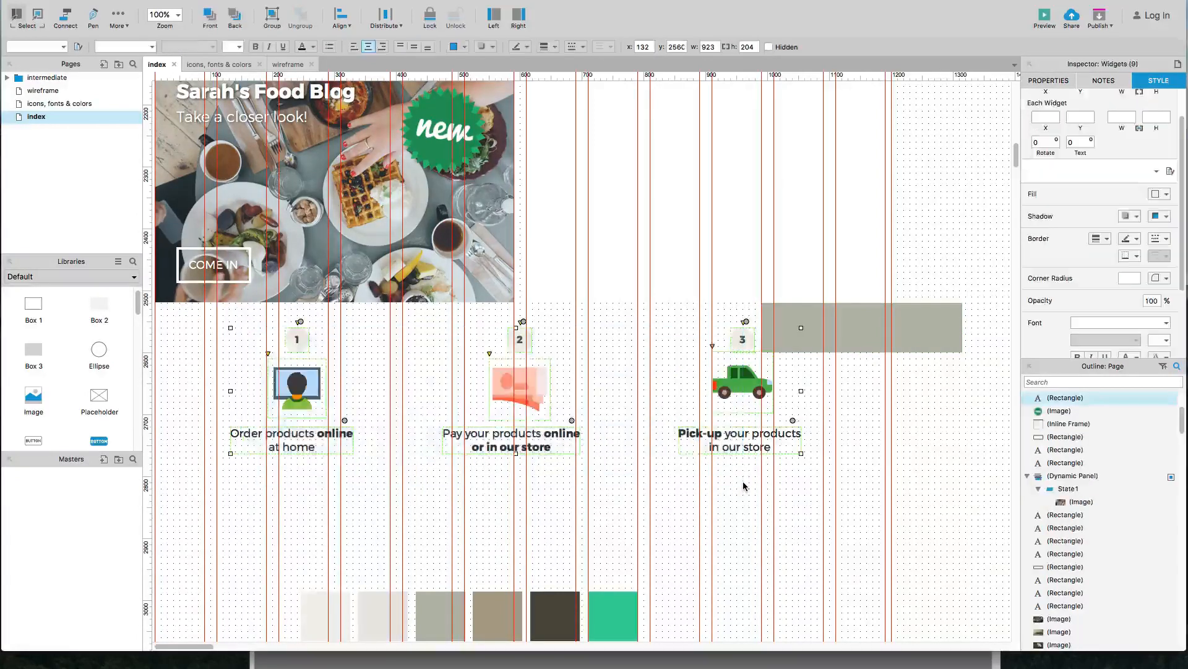
{"action": "key", "text": "shift+Down"}
{"action": "key", "text": "shift+Down"}
{"action": "key", "text": "shift+Down"}
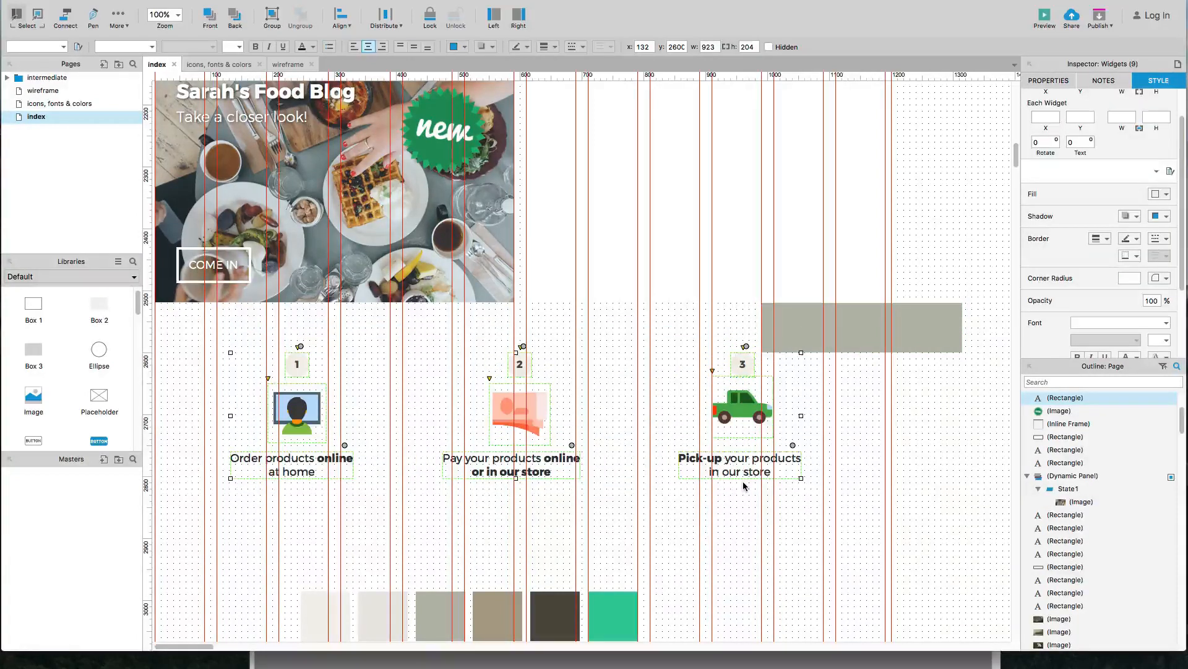
Step: Move the whole group of colour swatches further down the page to free space below the ordering steps
{"action": "scroll", "coordinate": [683, 476], "scroll_direction": "down", "scroll_amount": 2}
{"action": "scroll", "coordinate": [678, 474], "scroll_direction": "down", "scroll_amount": 1}
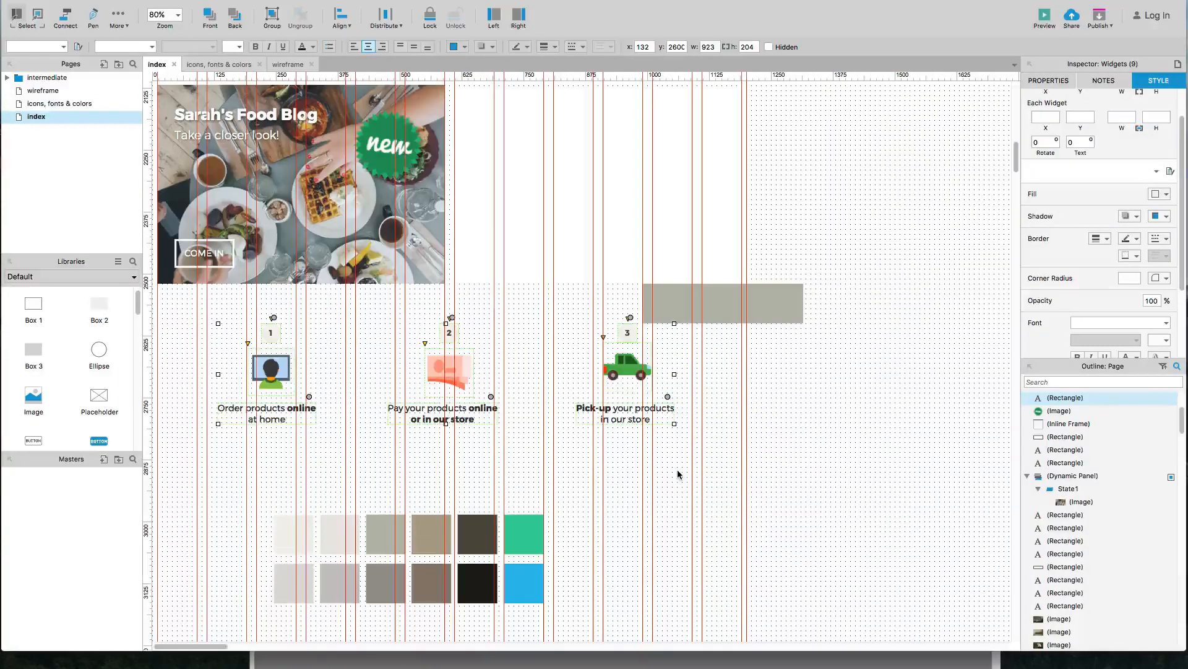
{"action": "left_click", "coordinate": [569, 475]}
{"action": "left_click_drag", "start_coordinate": [216, 501], "coordinate": [616, 626]}
{"action": "scroll", "coordinate": [526, 544], "scroll_direction": "down", "scroll_amount": 2}
{"action": "left_click_drag", "start_coordinate": [517, 444], "coordinate": [517, 579]}
{"action": "scroll", "coordinate": [514, 539], "scroll_direction": "down", "scroll_amount": 2}
{"action": "left_click_drag", "start_coordinate": [517, 480], "coordinate": [516, 530]}
Step: Add a Box 2 rectangle at X 10, Y 2879 below the ordering steps and set its width to 1200
{"action": "left_click", "coordinate": [342, 342]}
{"action": "scroll", "coordinate": [342, 341], "scroll_direction": "up", "scroll_amount": 1}
{"action": "left_click_drag", "start_coordinate": [99, 307], "coordinate": [158, 332]}
{"action": "scroll", "coordinate": [1136, 180], "scroll_direction": "up", "scroll_amount": 2}
{"action": "left_click", "coordinate": [1130, 146]}
{"action": "type", "text": "12"}
{"action": "key", "text": "Tab"}
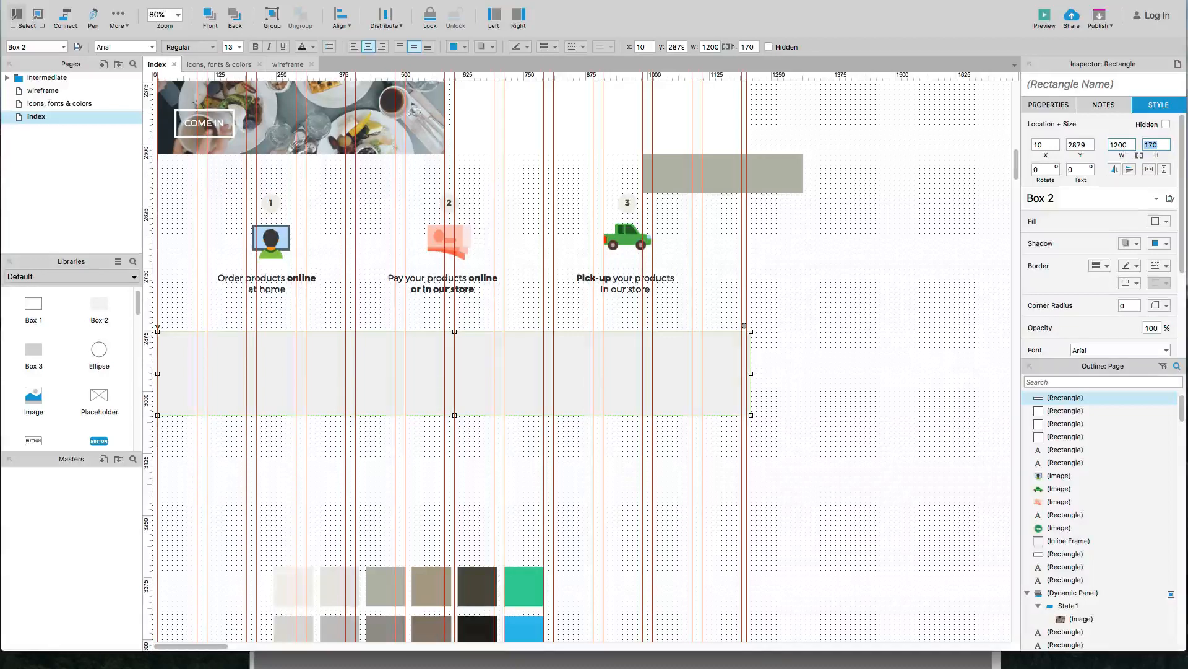
Step: Set the height of the new full-width rectangle to 100
{"action": "type", "text": "80"}
{"action": "key", "text": "Tab"}
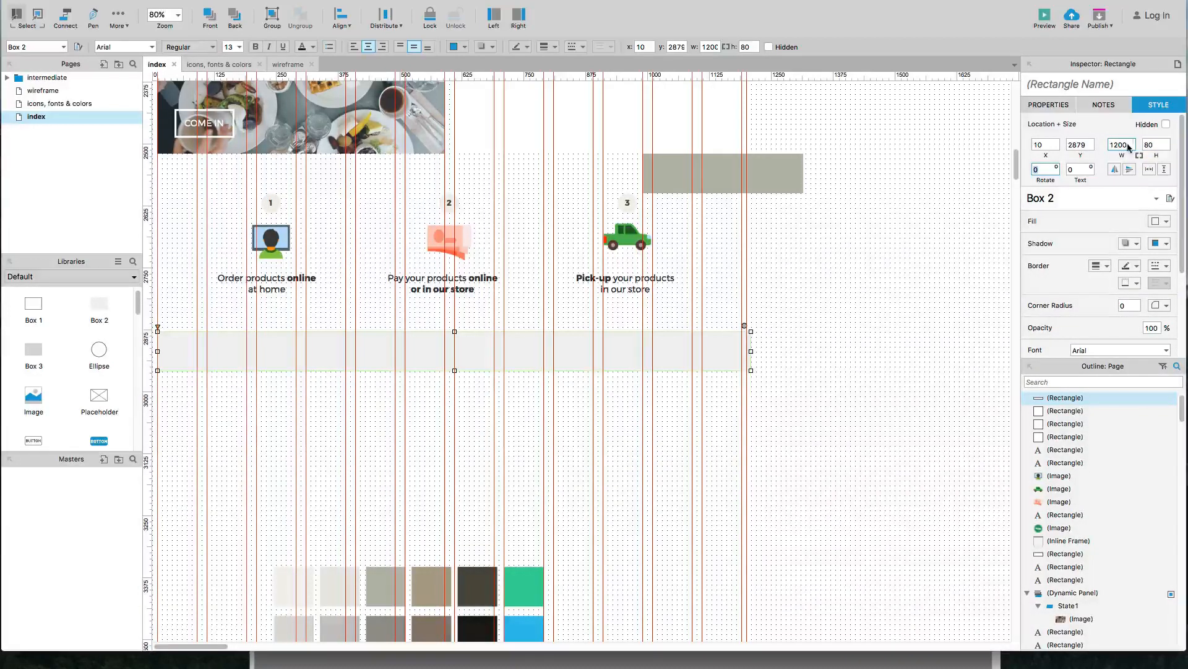
{"action": "left_click", "coordinate": [1159, 145]}
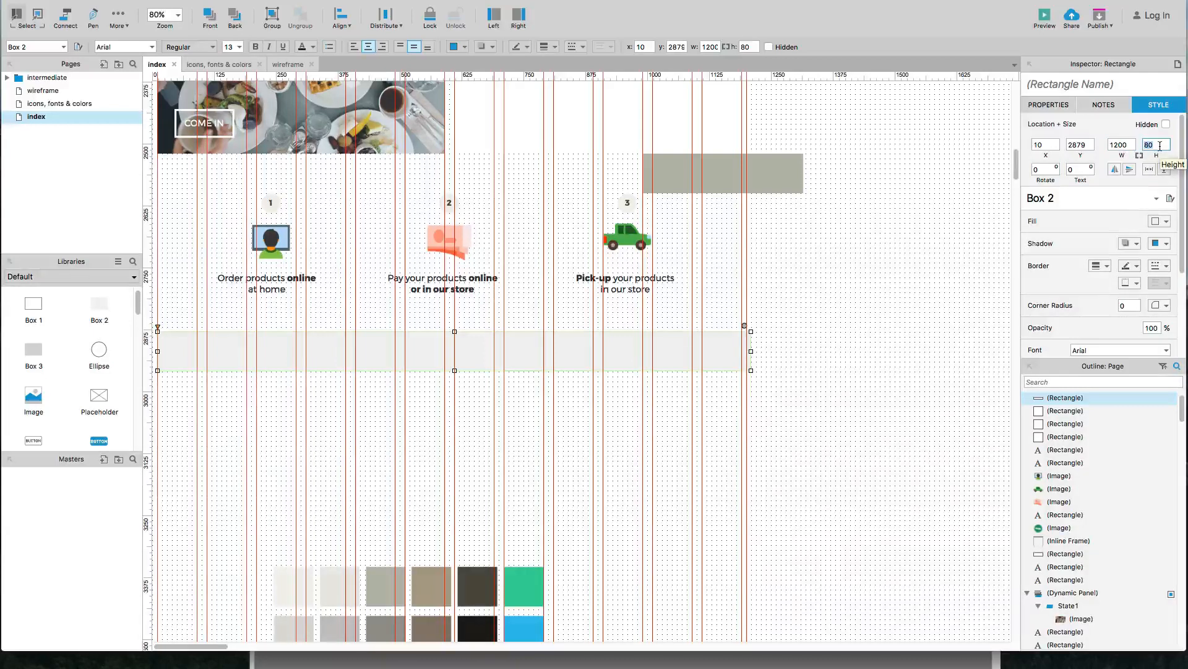
{"action": "type", "text": "100"}
{"action": "key", "text": "Return"}
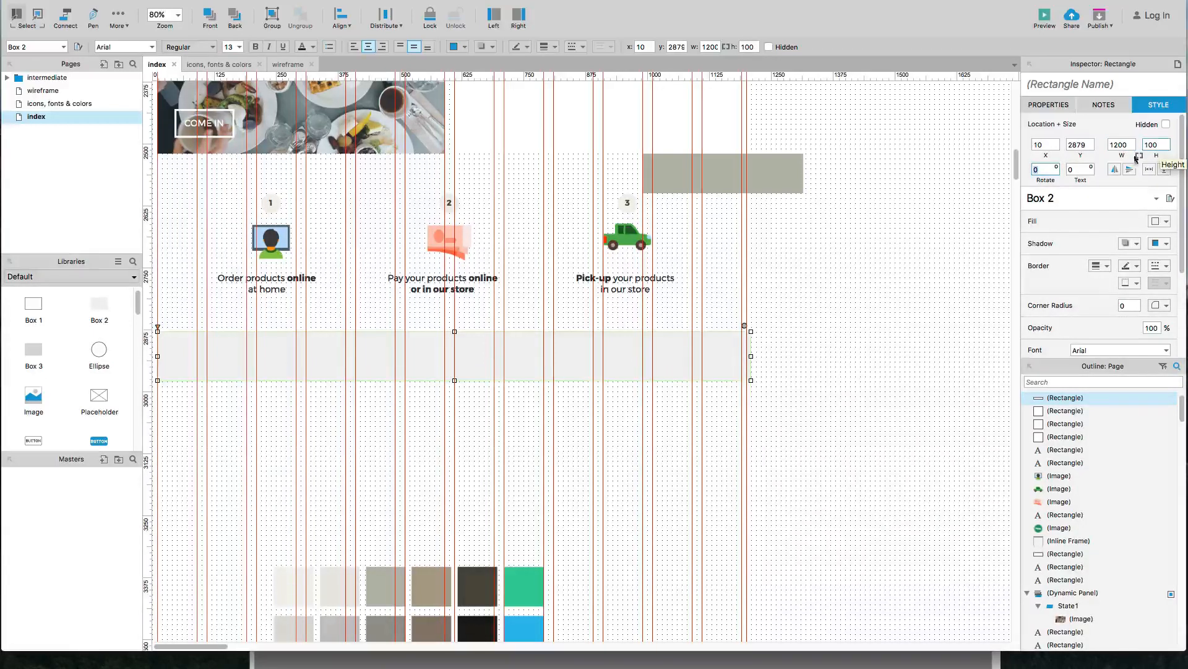
Step: Duplicate the full-width rectangle directly beneath the original, at Y 2979
{"action": "left_click", "coordinate": [579, 390]}
{"action": "left_click_drag", "start_coordinate": [571, 359], "coordinate": [571, 412]}
{"action": "scroll", "coordinate": [571, 415], "scroll_direction": "down", "scroll_amount": 3}
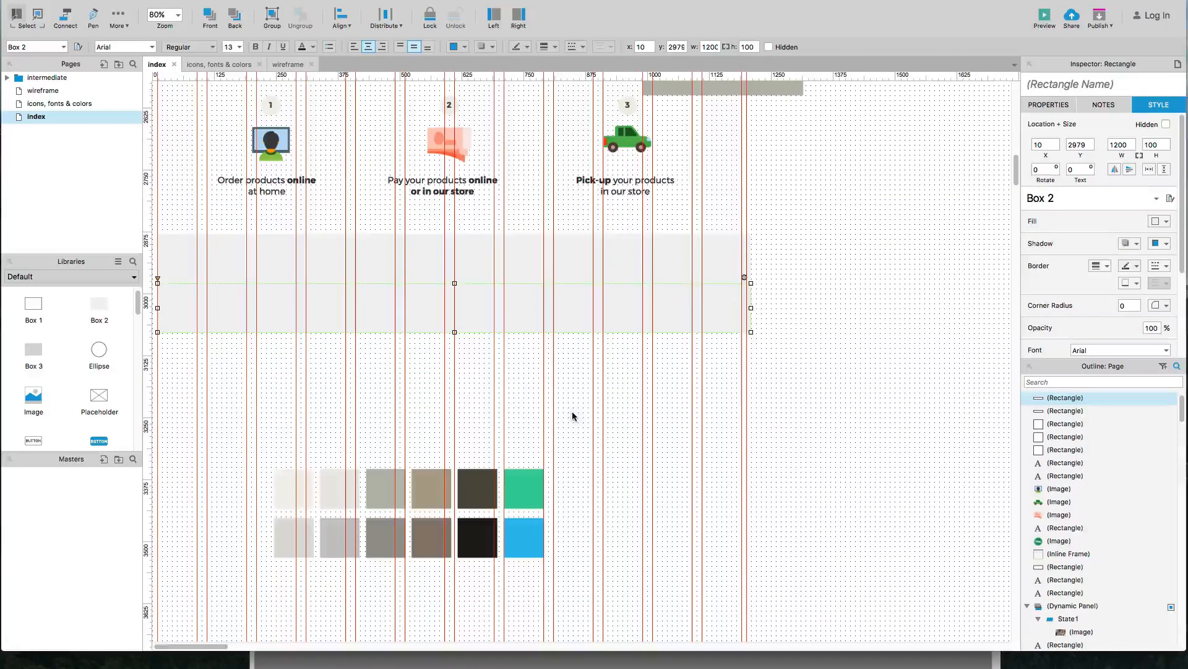
Step: Move all the colour swatches further down, well clear of the two full-width rectangles
{"action": "left_click_drag", "start_coordinate": [252, 443], "coordinate": [591, 603]}
{"action": "left_click_drag", "start_coordinate": [539, 505], "coordinate": [536, 610]}
{"action": "scroll", "coordinate": [532, 371], "scroll_direction": "down", "scroll_amount": 1}
Step: Set the height of the lower full-width rectangle to 300
{"action": "left_click", "coordinate": [531, 317]}
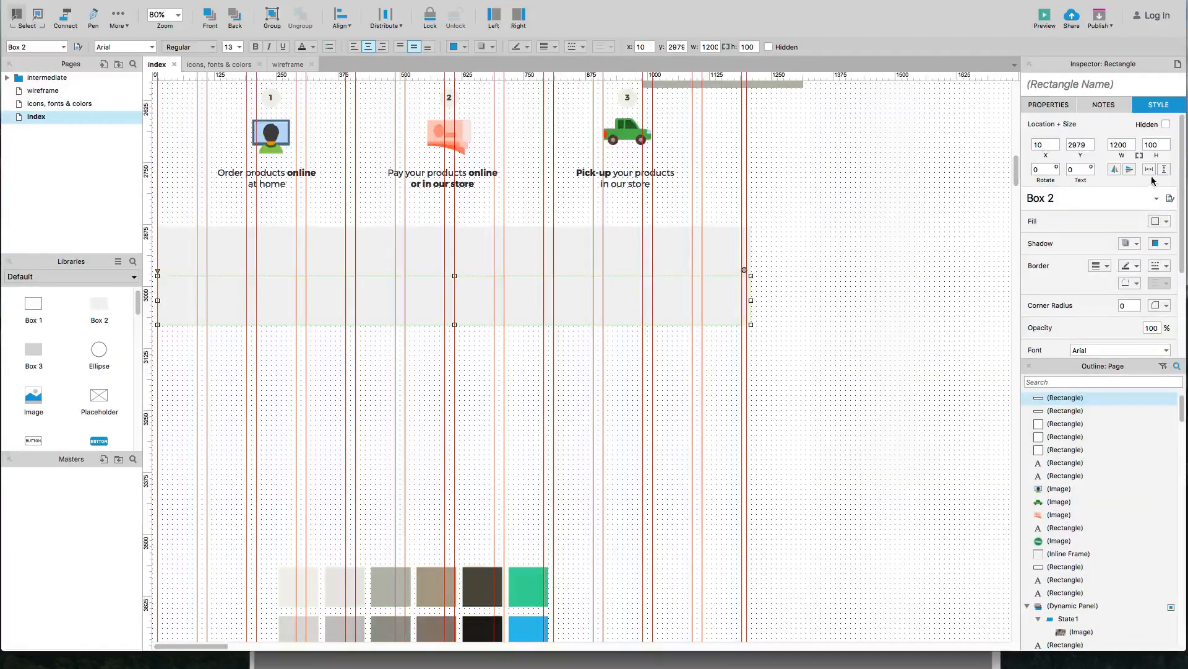
{"action": "double_click", "coordinate": [1157, 145]}
{"action": "type", "text": "300"}
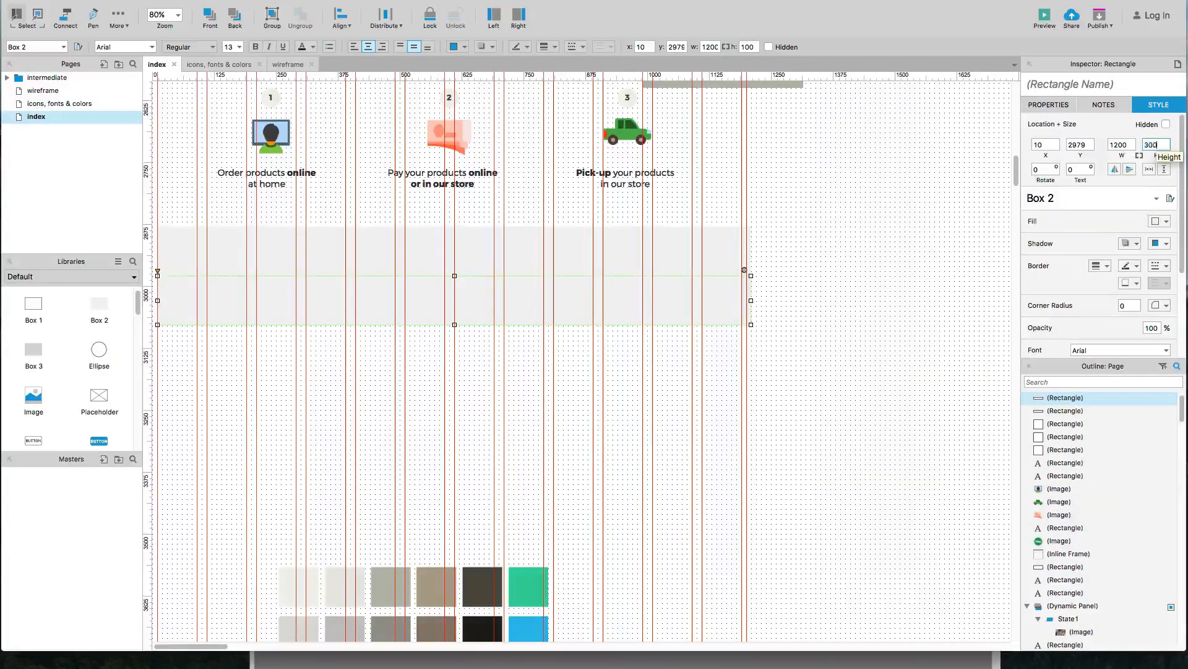
{"action": "key", "text": "Tab"}
{"action": "left_click", "coordinate": [939, 260]}
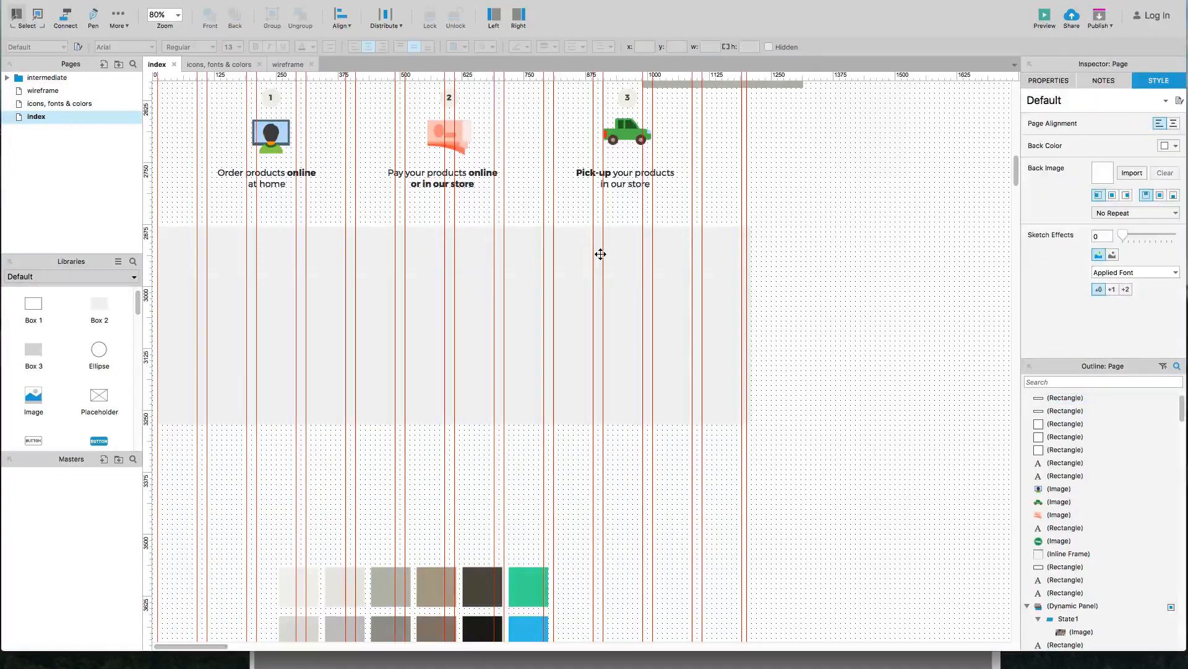
Step: Duplicate the lower full-width rectangle directly beneath itself, at Y 3279, and set the copy's height to 40
{"action": "left_click", "coordinate": [583, 252]}
{"action": "left_click_drag", "start_coordinate": [581, 302], "coordinate": [576, 452]}
{"action": "left_click", "coordinate": [1155, 144]}
{"action": "type", "text": "40"}
{"action": "key", "text": "Return"}
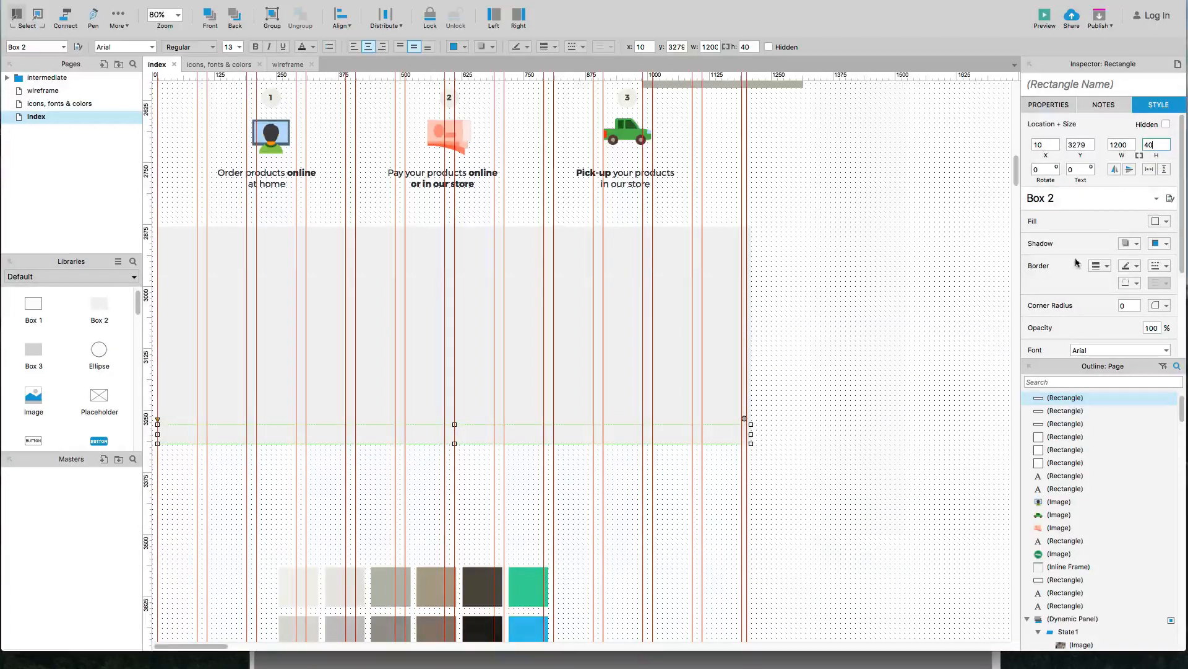
Step: Fill the 40-high bar with the dark brown sampled from the colour swatches below it
{"action": "scroll", "coordinate": [1090, 254], "scroll_direction": "down", "scroll_amount": 2}
{"action": "left_click", "coordinate": [1167, 199]}
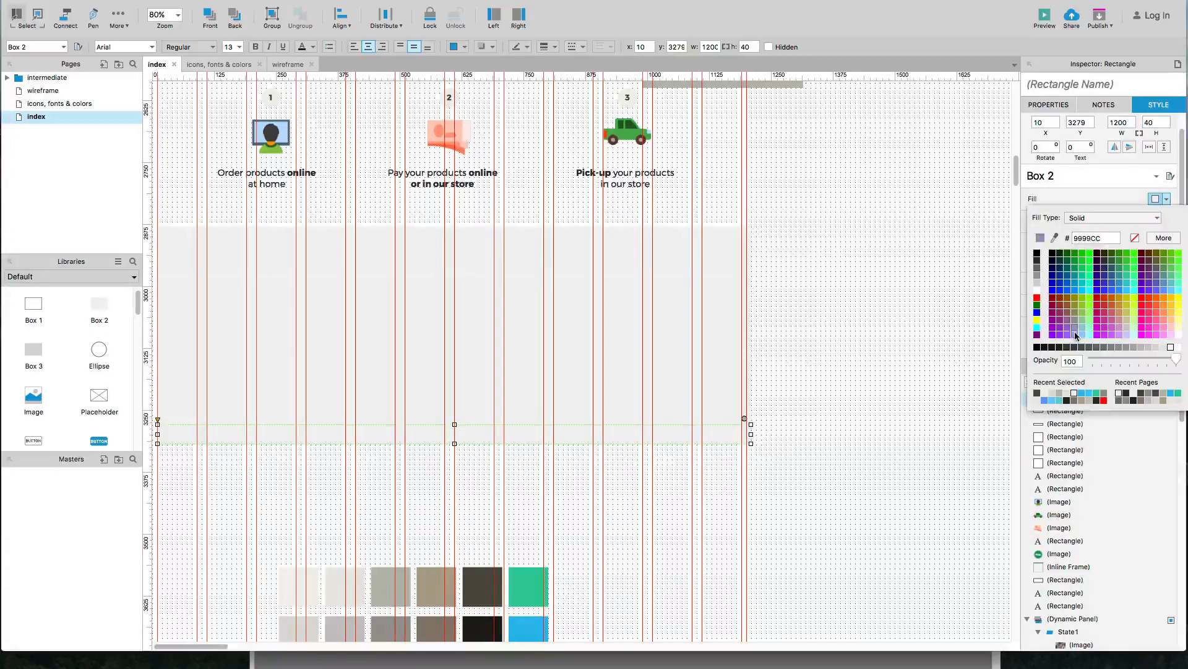
{"action": "left_click", "coordinate": [1066, 400]}
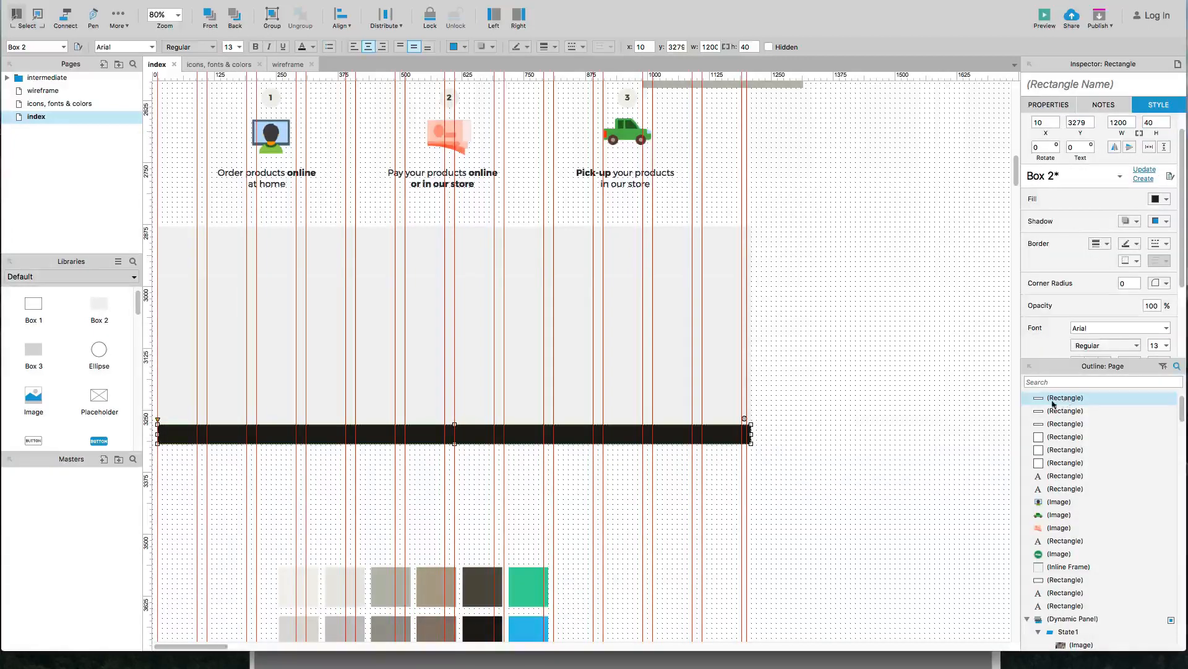
{"action": "left_click", "coordinate": [1166, 199]}
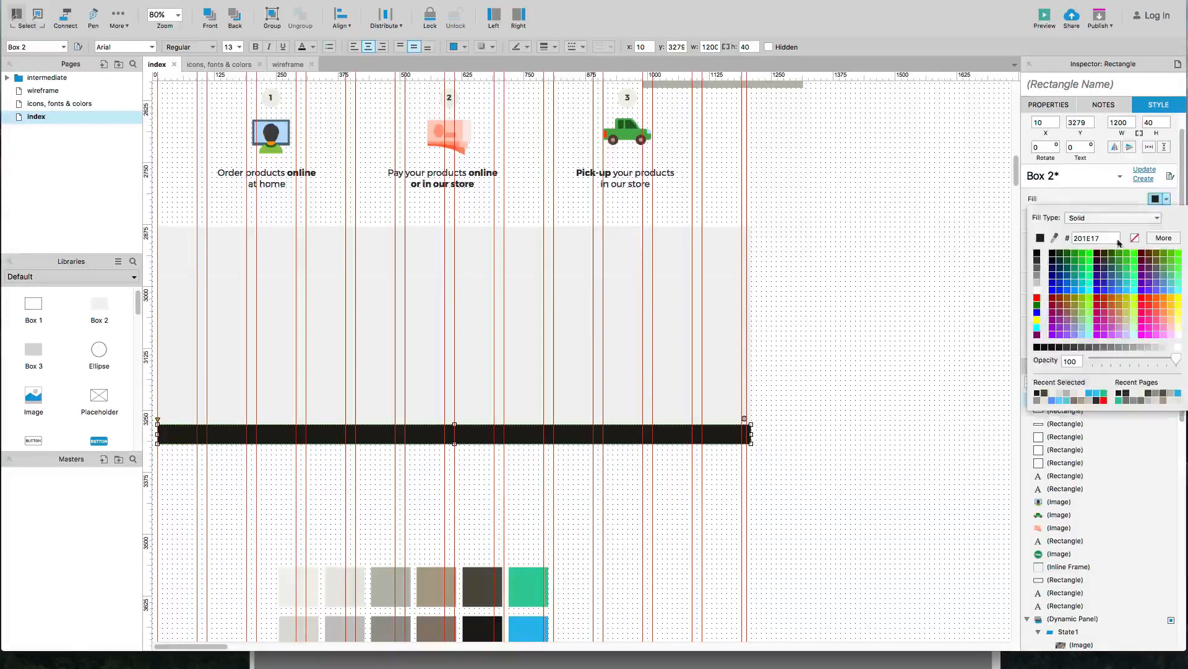
{"action": "left_click", "coordinate": [1058, 240]}
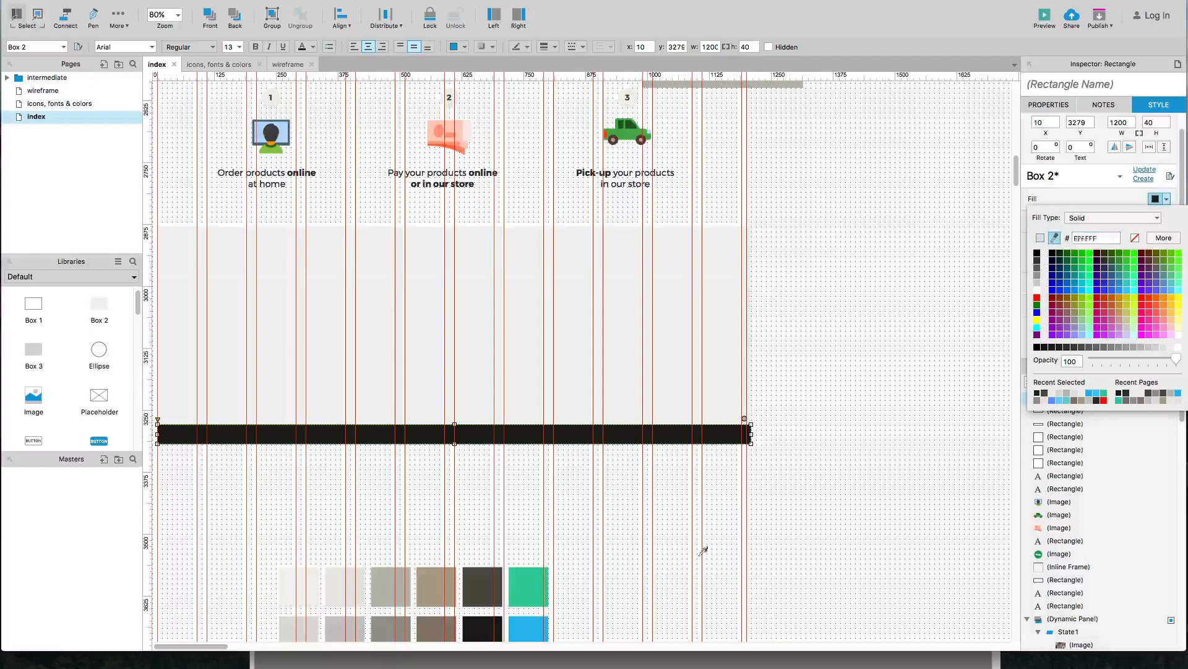
{"action": "left_click", "coordinate": [481, 599]}
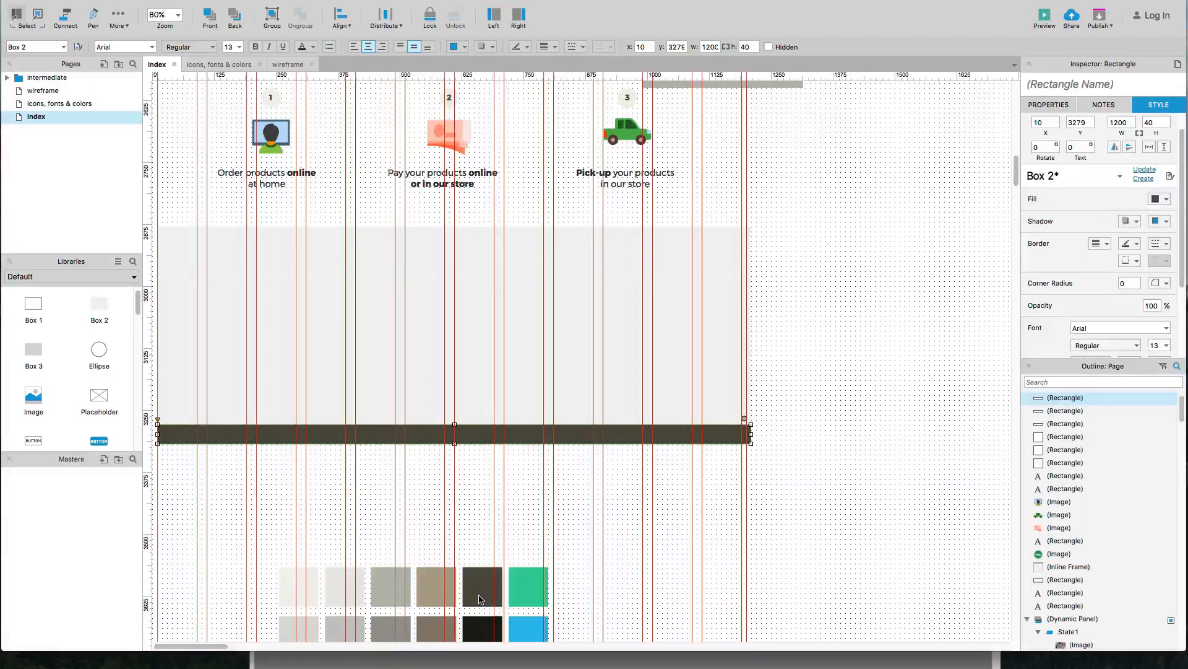
Step: Enter the text "© by the Supermar" in the dark bar and colour it white
{"action": "left_click", "coordinate": [428, 477]}
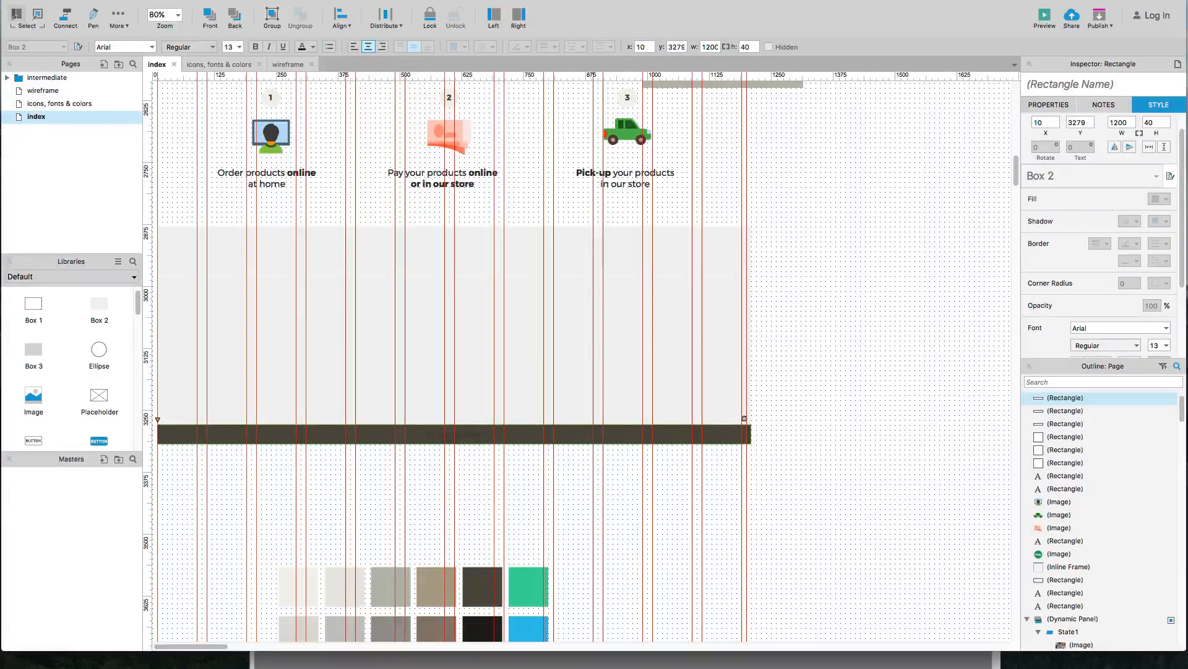
{"action": "double_click", "coordinate": [481, 437]}
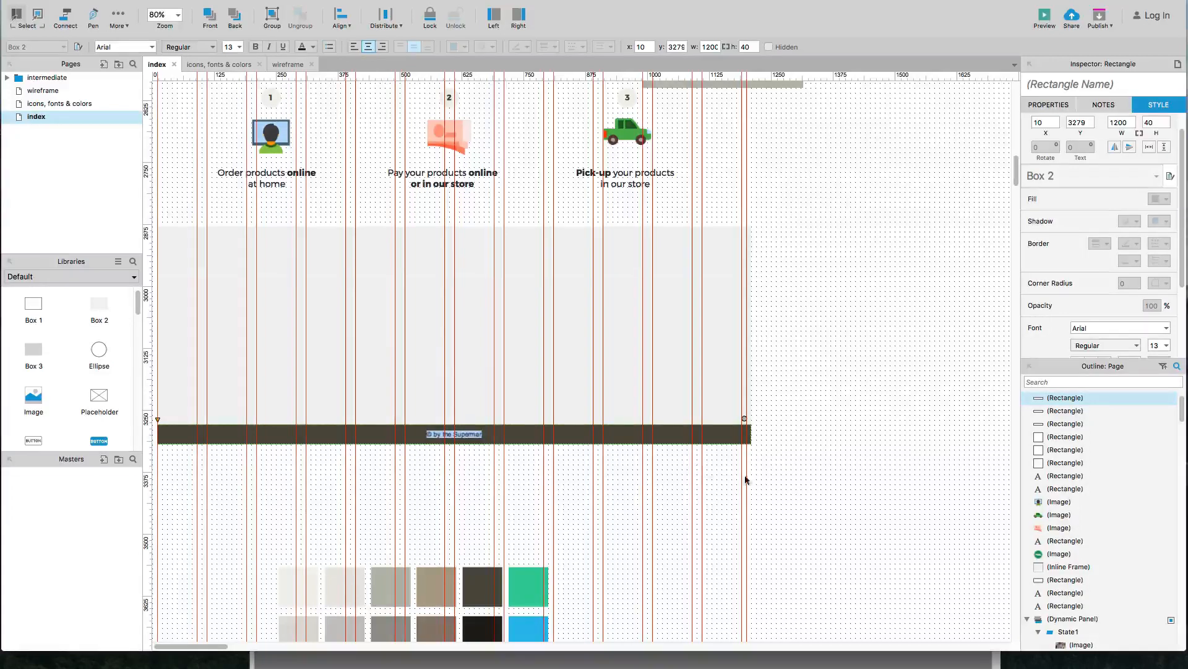
{"action": "left_click", "coordinate": [712, 463]}
{"action": "left_click", "coordinate": [711, 437]}
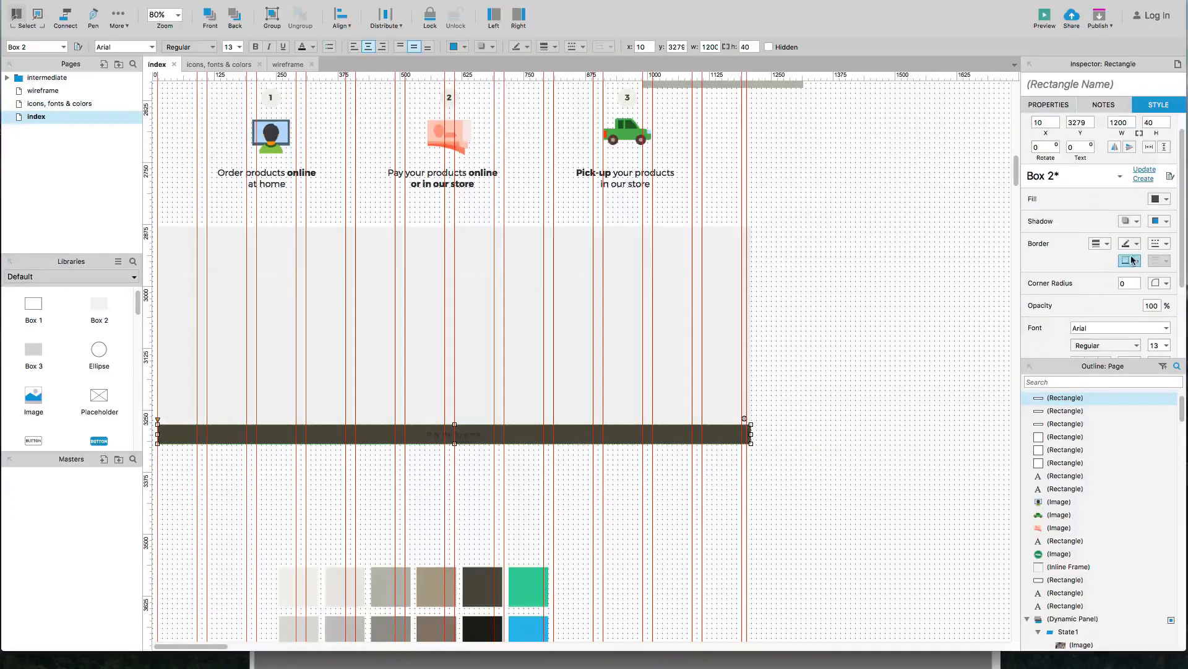
{"action": "scroll", "coordinate": [1096, 296], "scroll_direction": "down", "scroll_amount": 3}
{"action": "left_click", "coordinate": [1137, 297]}
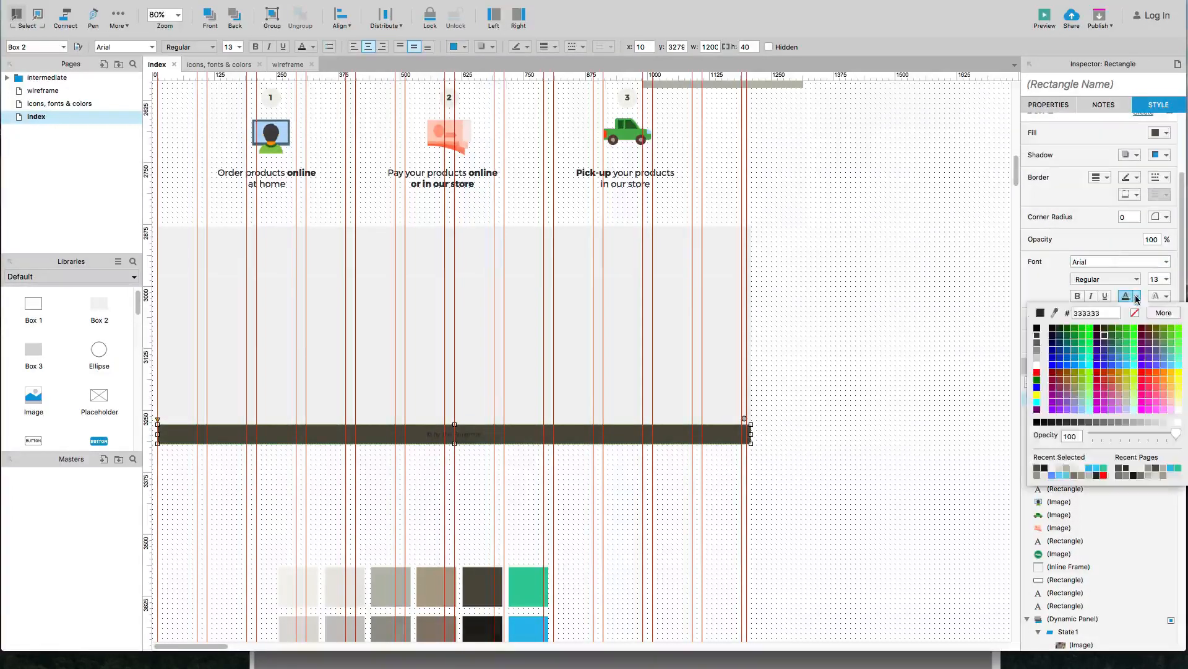
{"action": "left_click", "coordinate": [1037, 365]}
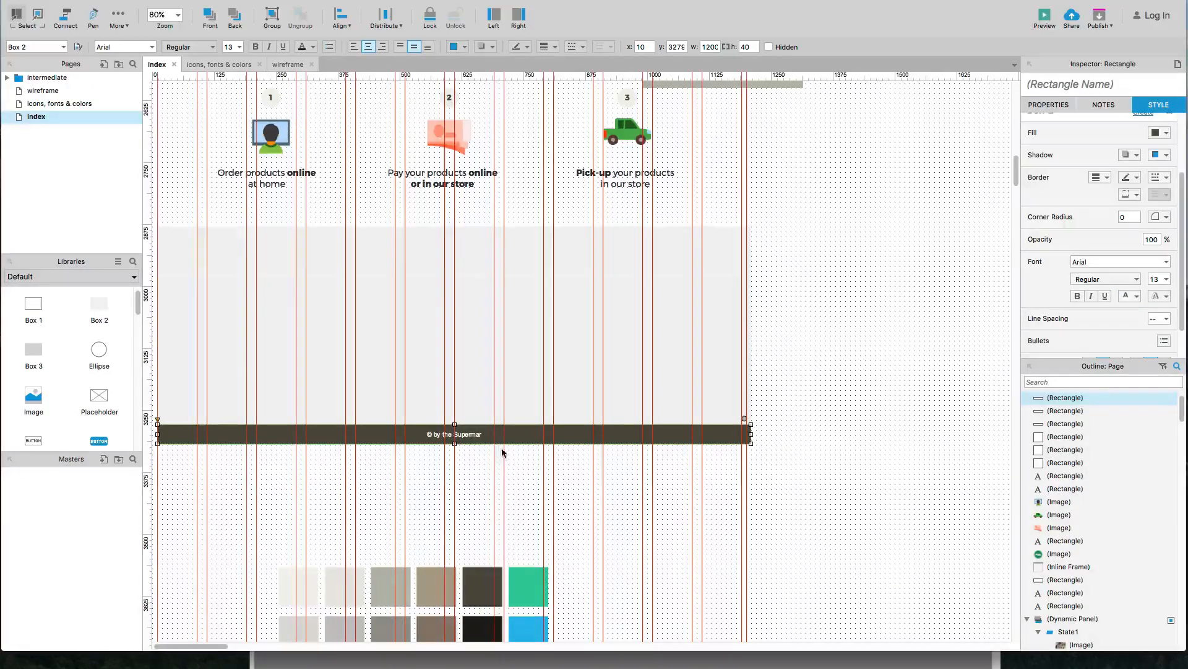
Step: Complete the dark bar's text so it reads "© by the Supermarket 2017"
{"action": "scroll", "coordinate": [435, 455], "scroll_direction": "up", "scroll_amount": 4}
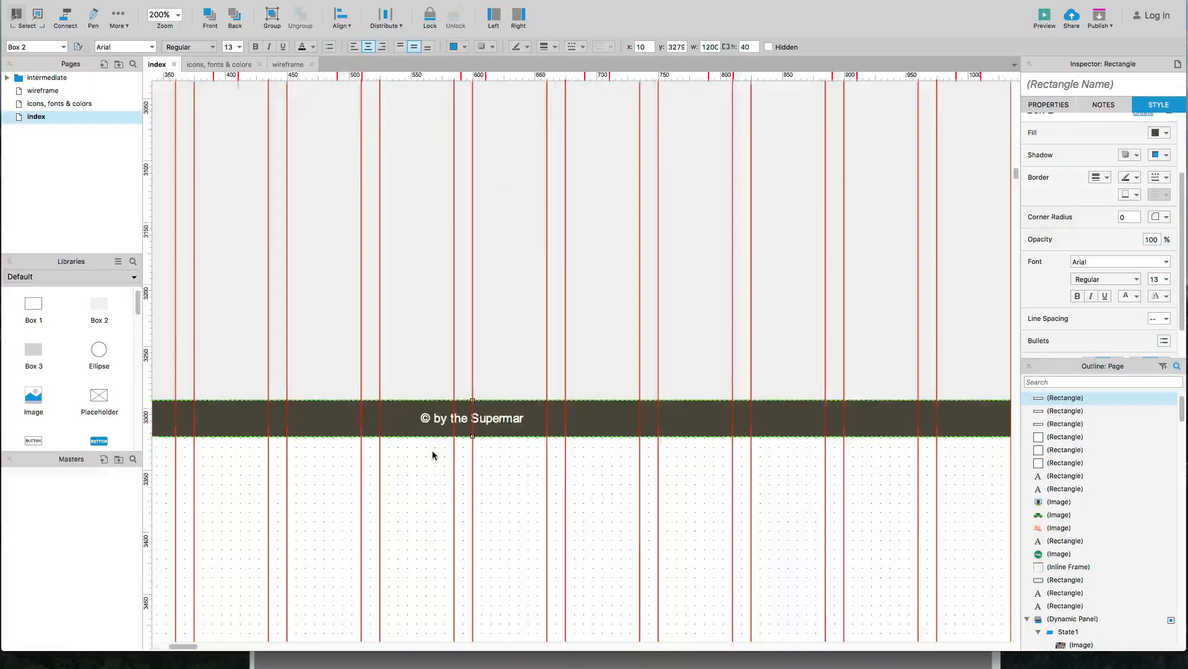
{"action": "double_click", "coordinate": [545, 406]}
{"action": "left_click", "coordinate": [552, 407]}
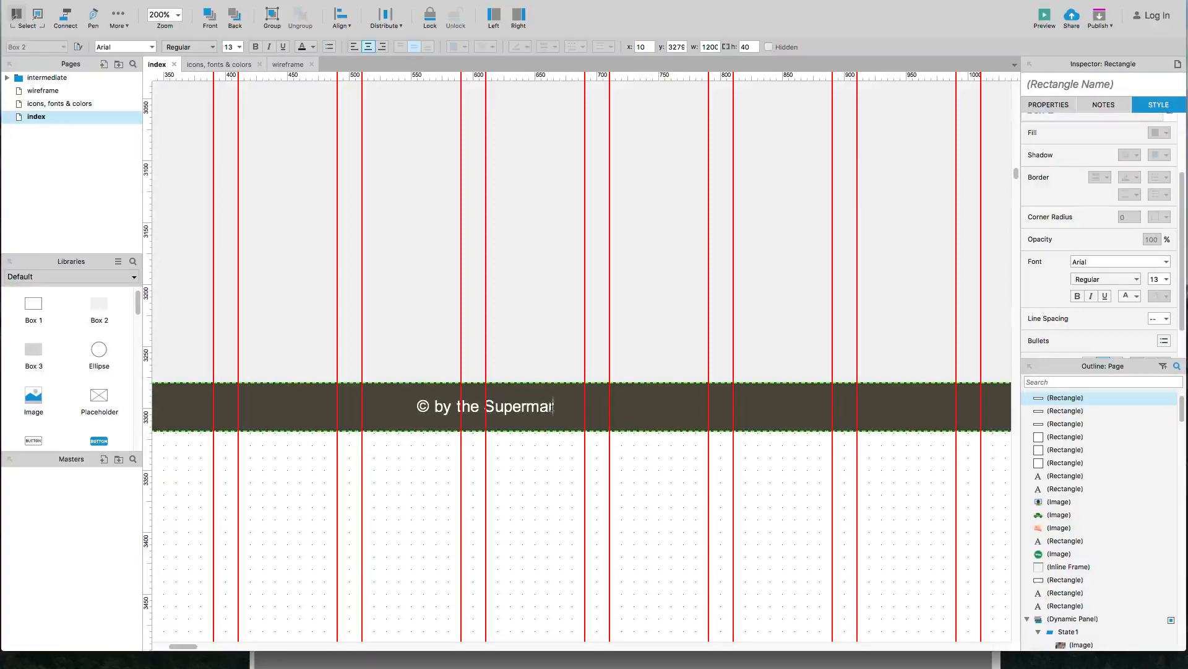
{"action": "type", "text": "ket"}
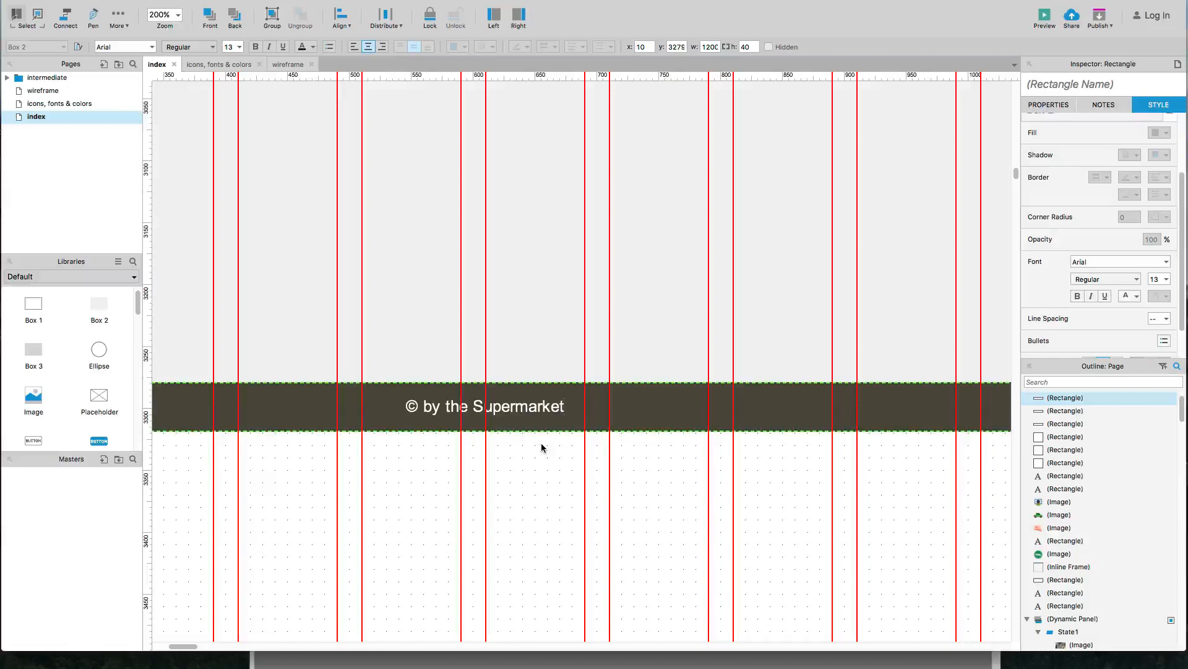
{"action": "type", "text": " 2017"}
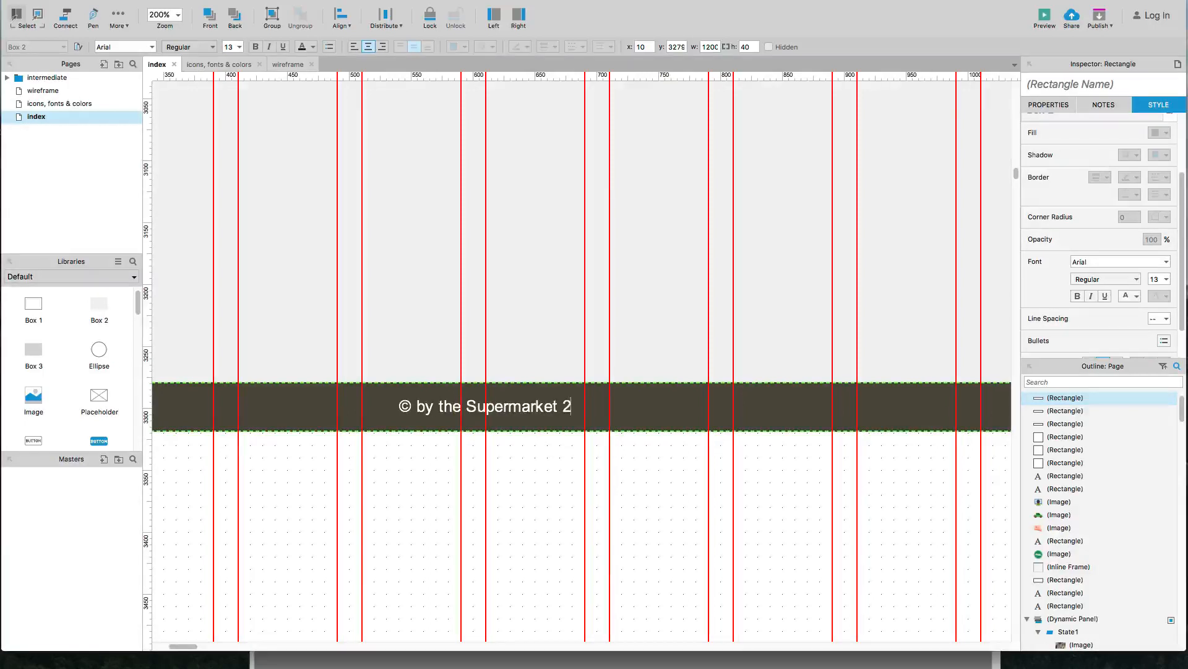
{"action": "left_click", "coordinate": [522, 503]}
Step: Set the copyright text's font to Montserrat and its colour to a recently used off-white
{"action": "left_click", "coordinate": [544, 408]}
{"action": "left_click", "coordinate": [1124, 261]}
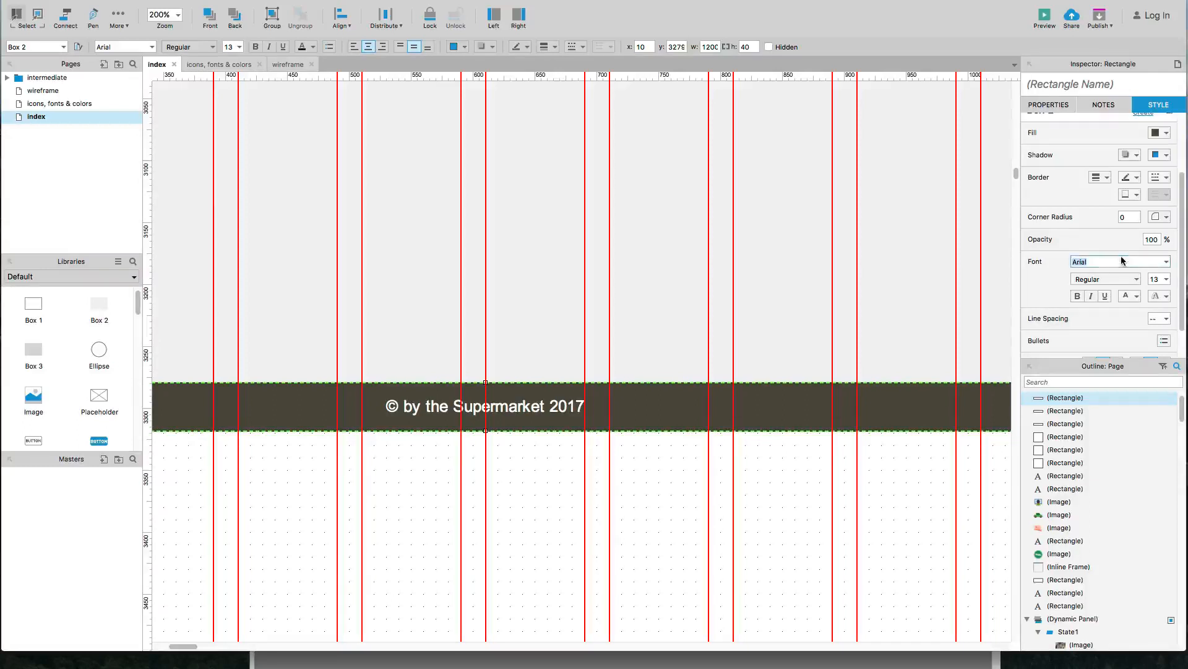
{"action": "type", "text": "Montserrat"}
{"action": "key", "text": "Return"}
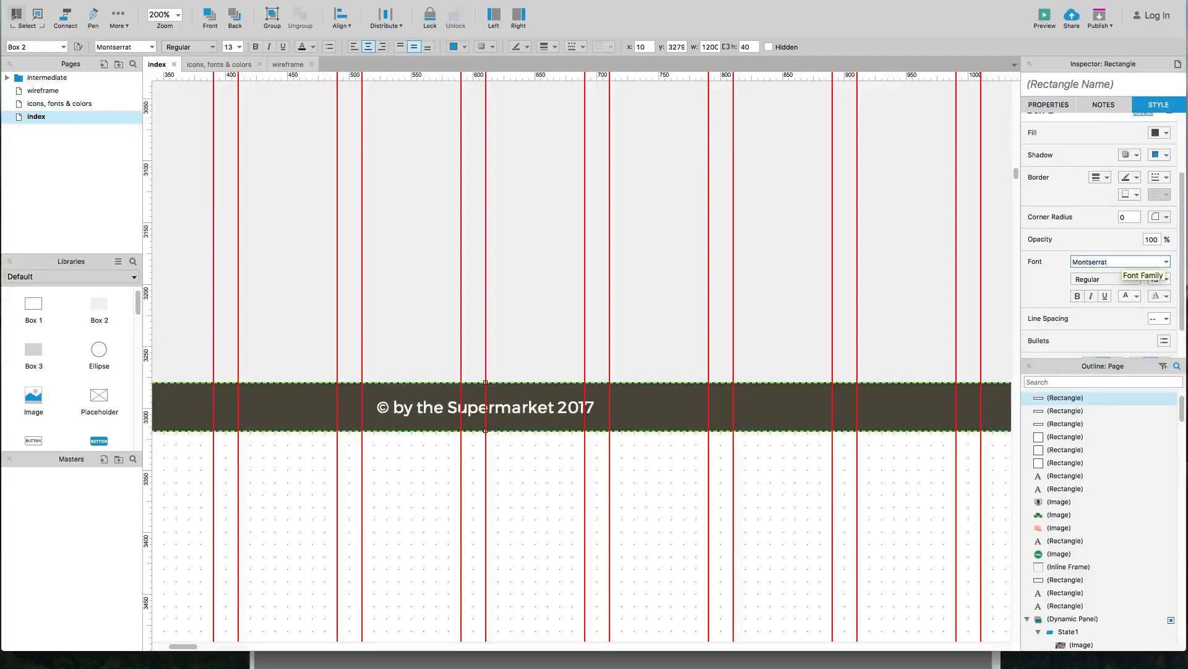
{"action": "left_click", "coordinate": [1138, 297]}
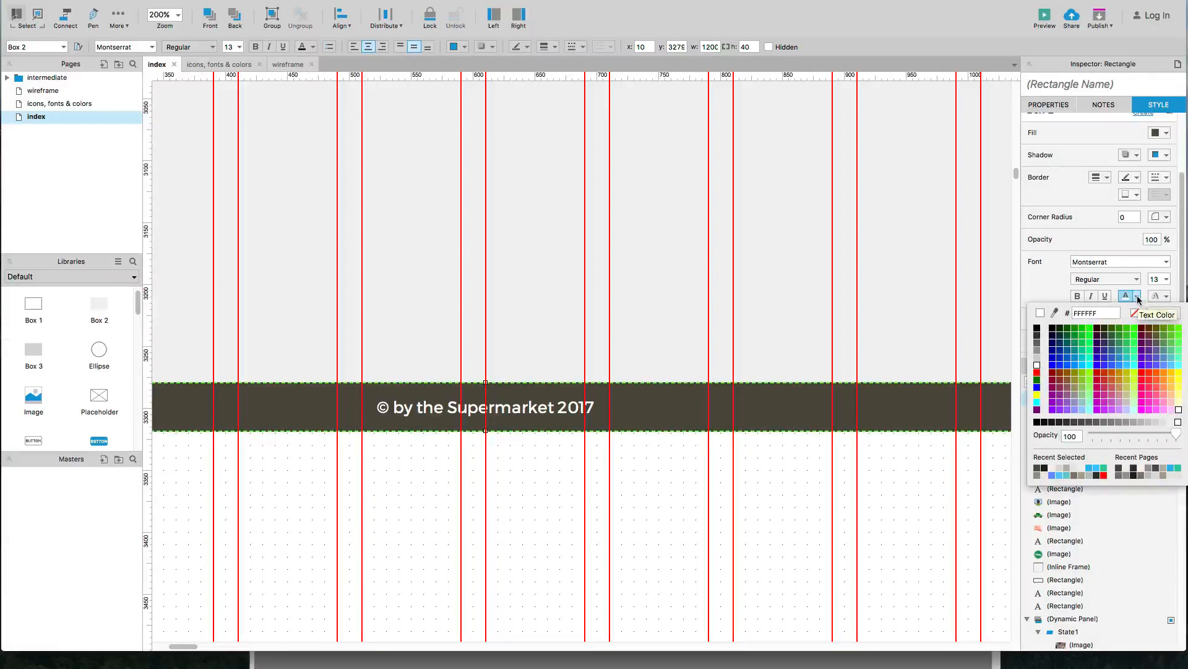
{"action": "left_click", "coordinate": [1055, 468]}
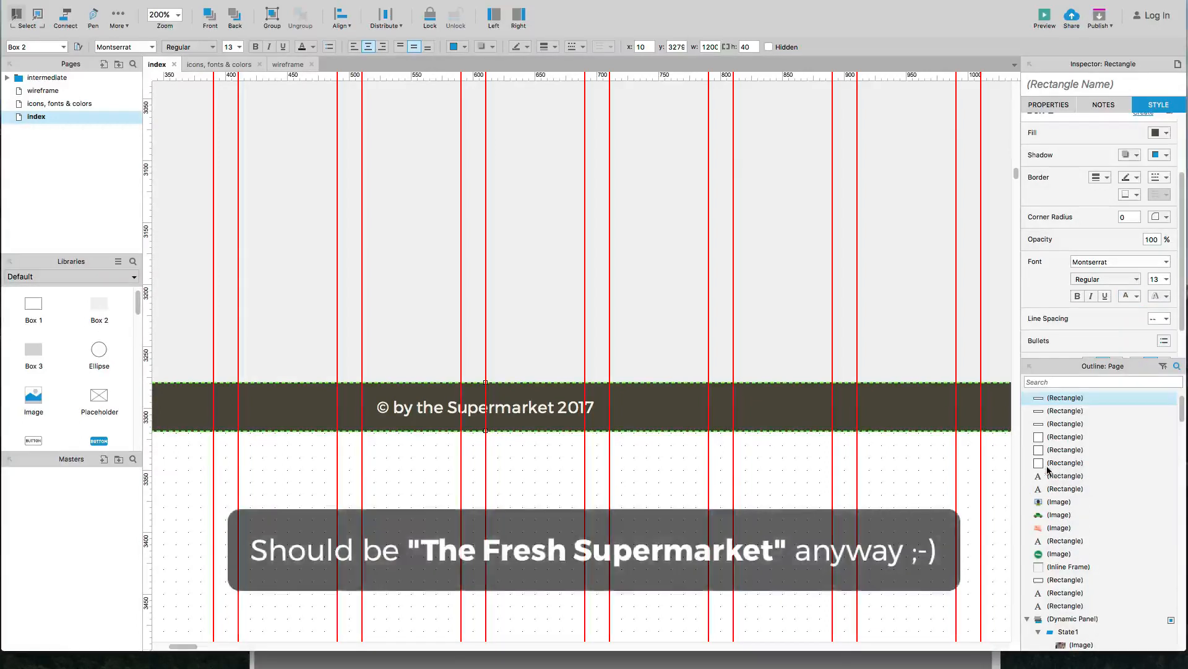
{"action": "left_click", "coordinate": [634, 474]}
Step: Try the grey-green from the colour swatches as the fill of the 300-high rectangle above the copyright bar
{"action": "scroll", "coordinate": [633, 474], "scroll_direction": "down", "scroll_amount": 5}
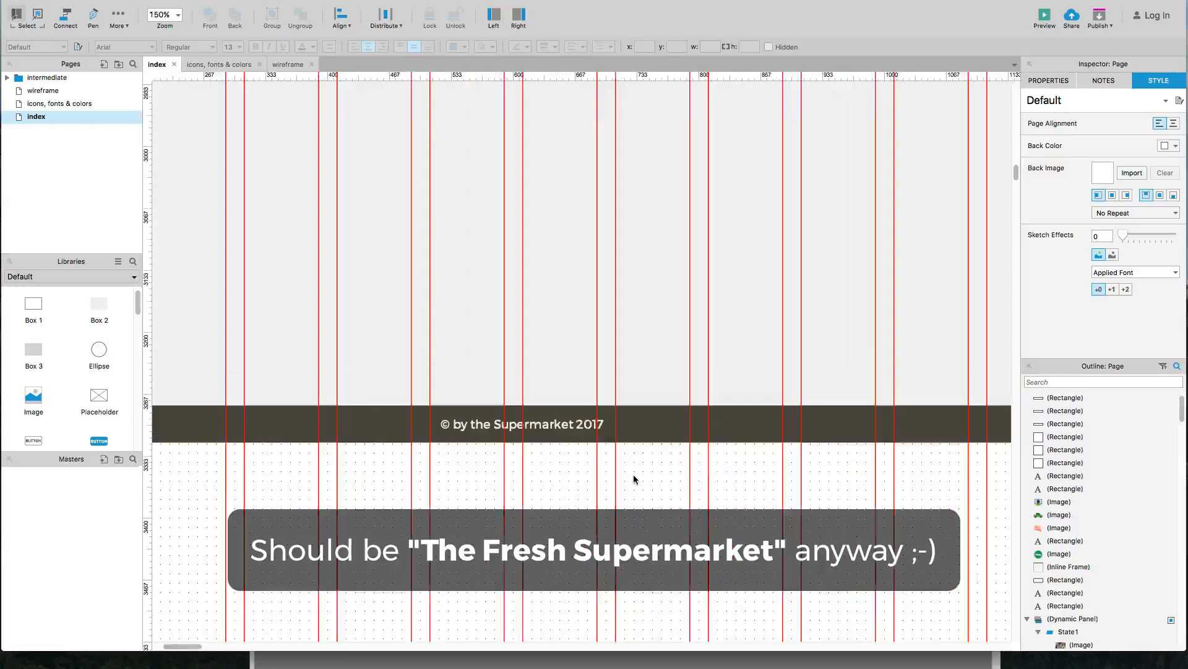
{"action": "scroll", "coordinate": [512, 479], "scroll_direction": "up", "scroll_amount": 1}
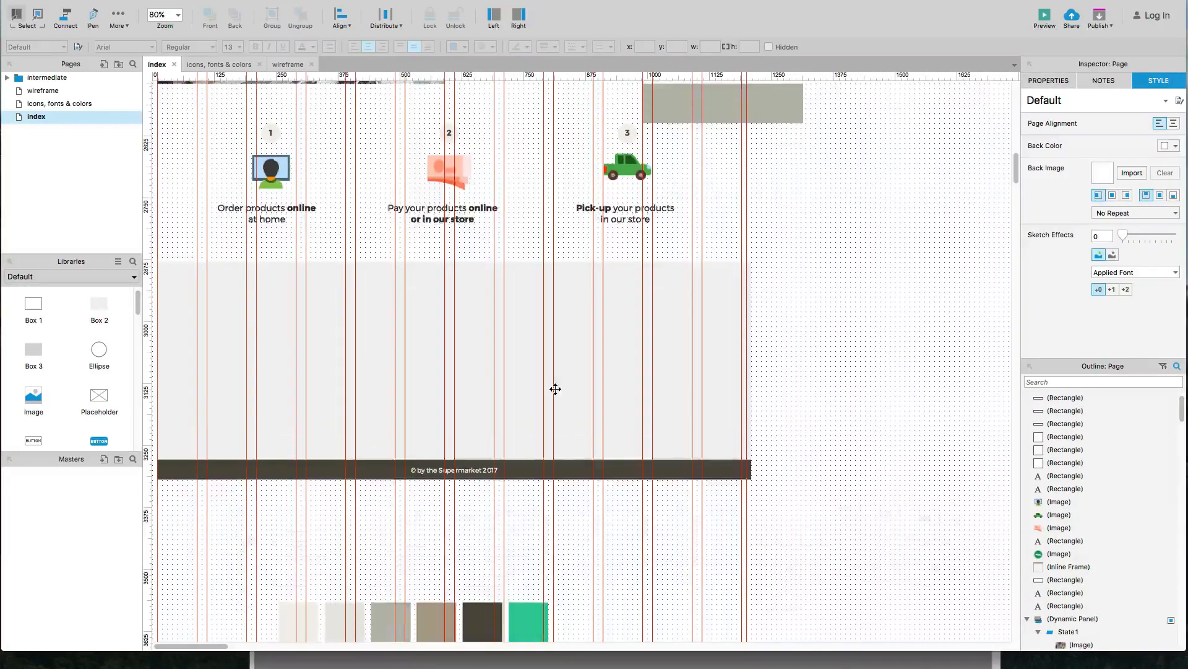
{"action": "left_click", "coordinate": [570, 403]}
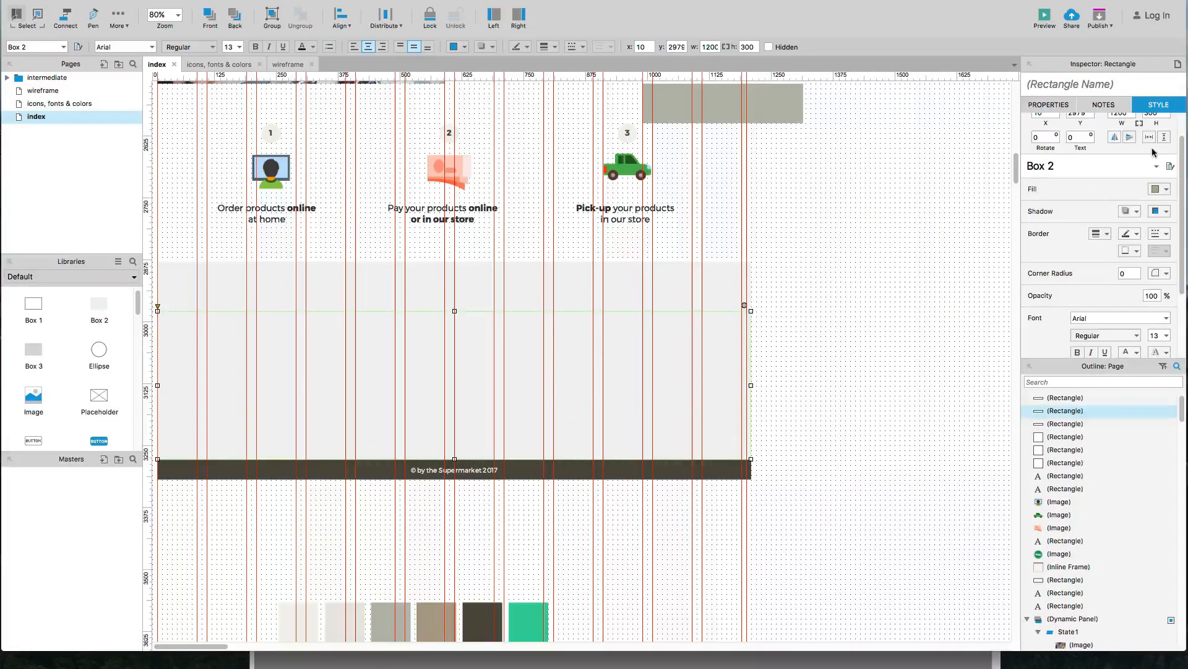
{"action": "left_click", "coordinate": [1156, 189]}
{"action": "left_click", "coordinate": [1055, 228]}
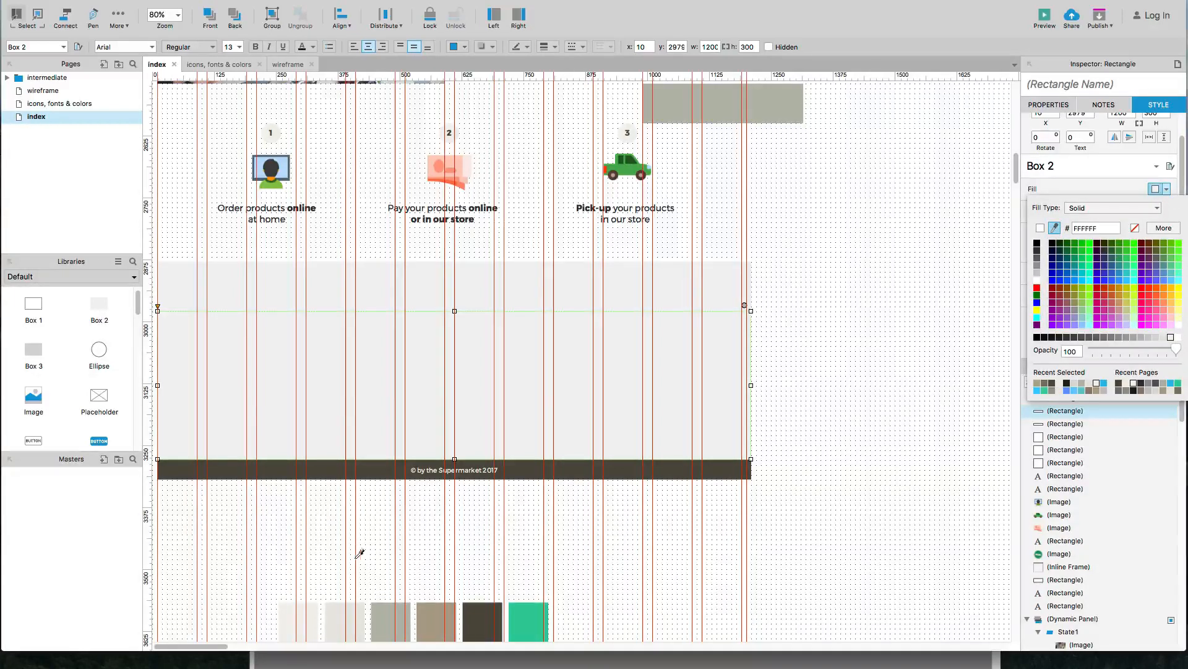
{"action": "left_click", "coordinate": [387, 611]}
{"action": "left_click", "coordinate": [809, 557]}
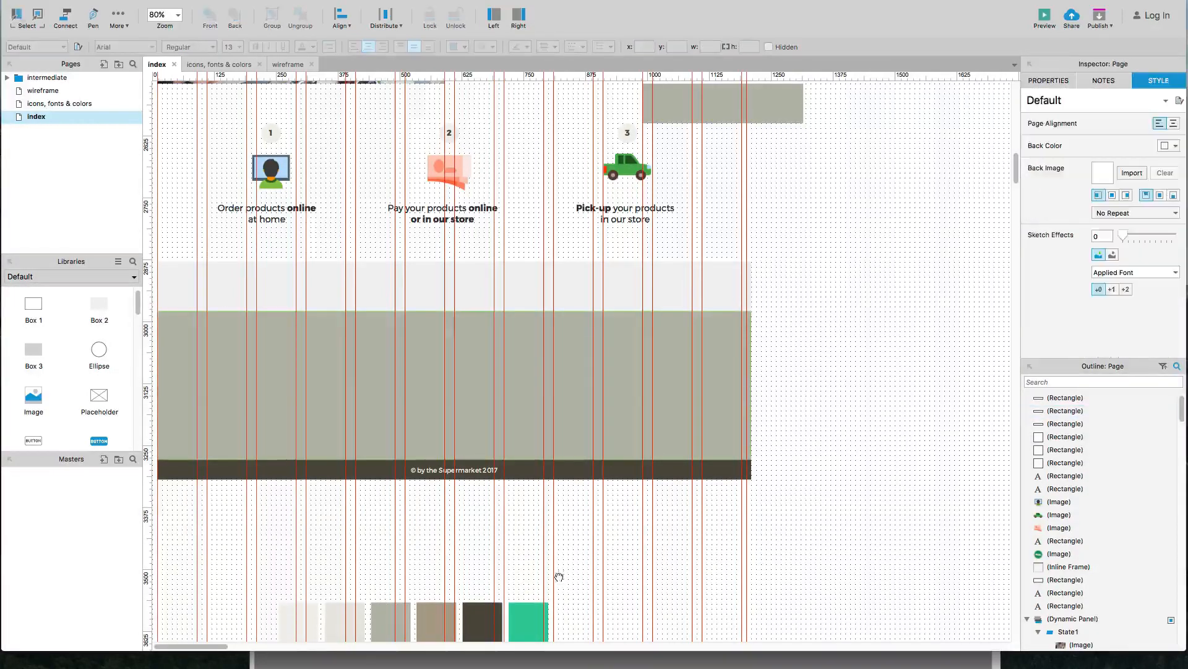
Step: Fill the 300-high rectangle with the medium grey sampled from the third swatch in the second row
{"action": "scroll", "coordinate": [559, 575], "scroll_direction": "down", "scroll_amount": 3}
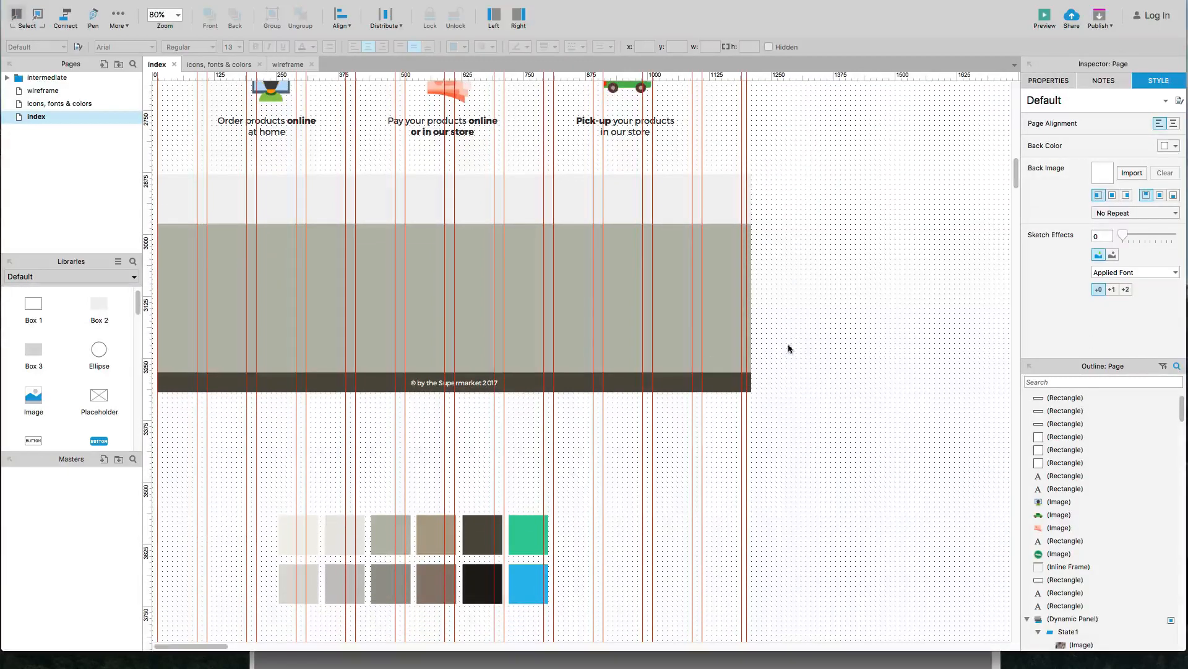
{"action": "left_click", "coordinate": [719, 329]}
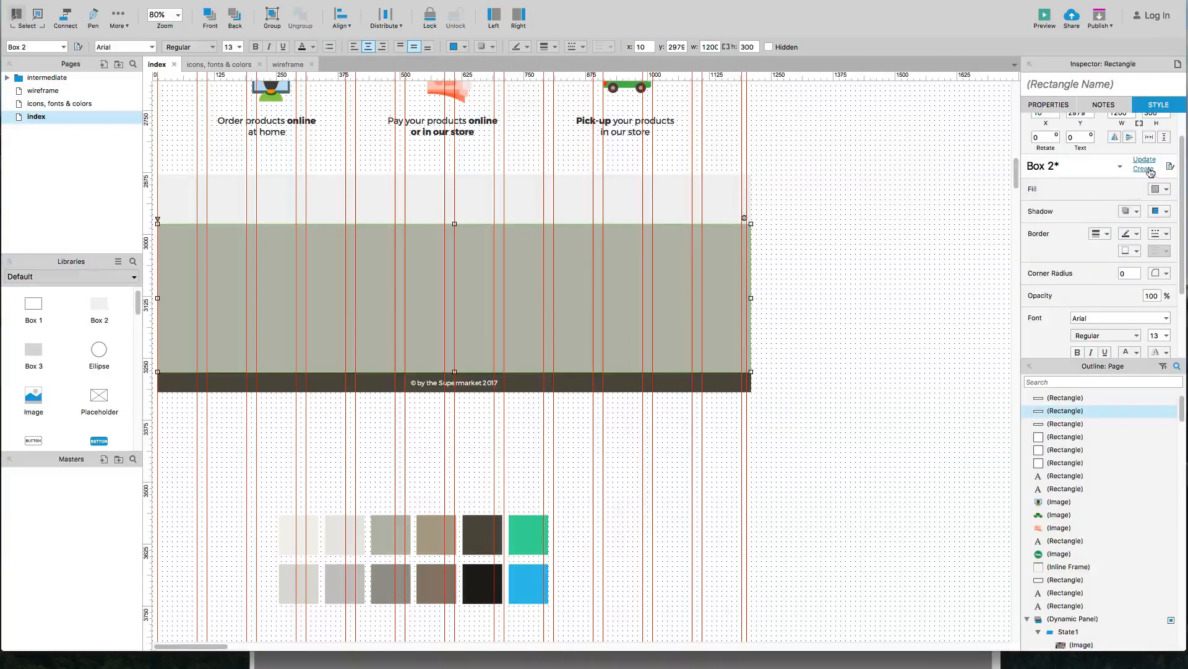
{"action": "left_click", "coordinate": [1166, 188]}
{"action": "left_click", "coordinate": [1054, 228]}
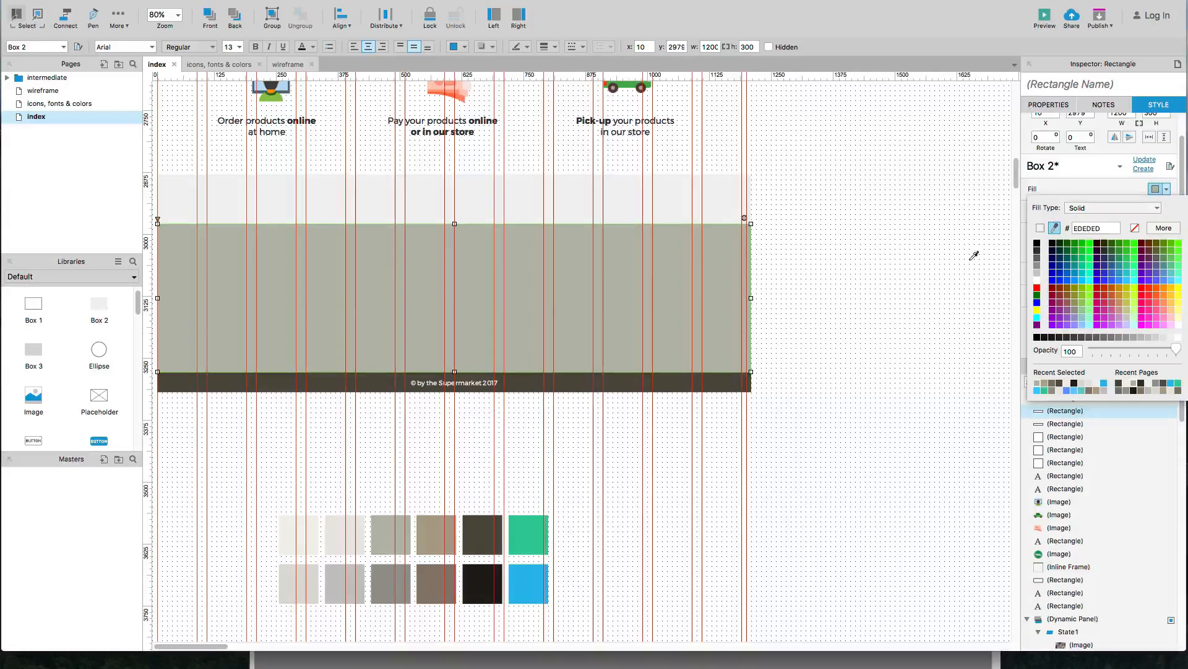
{"action": "left_click", "coordinate": [392, 582]}
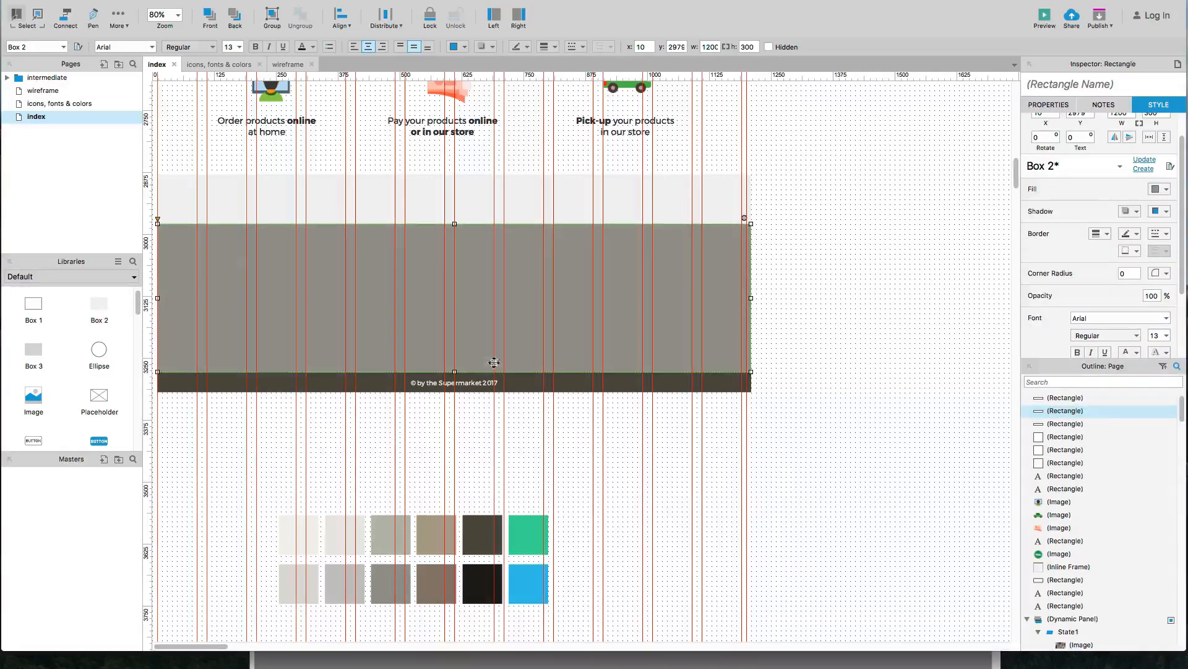
Step: Fill the 100-high rectangle above the grey block with the grey-green sampled from the top swatch row
{"action": "left_click", "coordinate": [517, 211]}
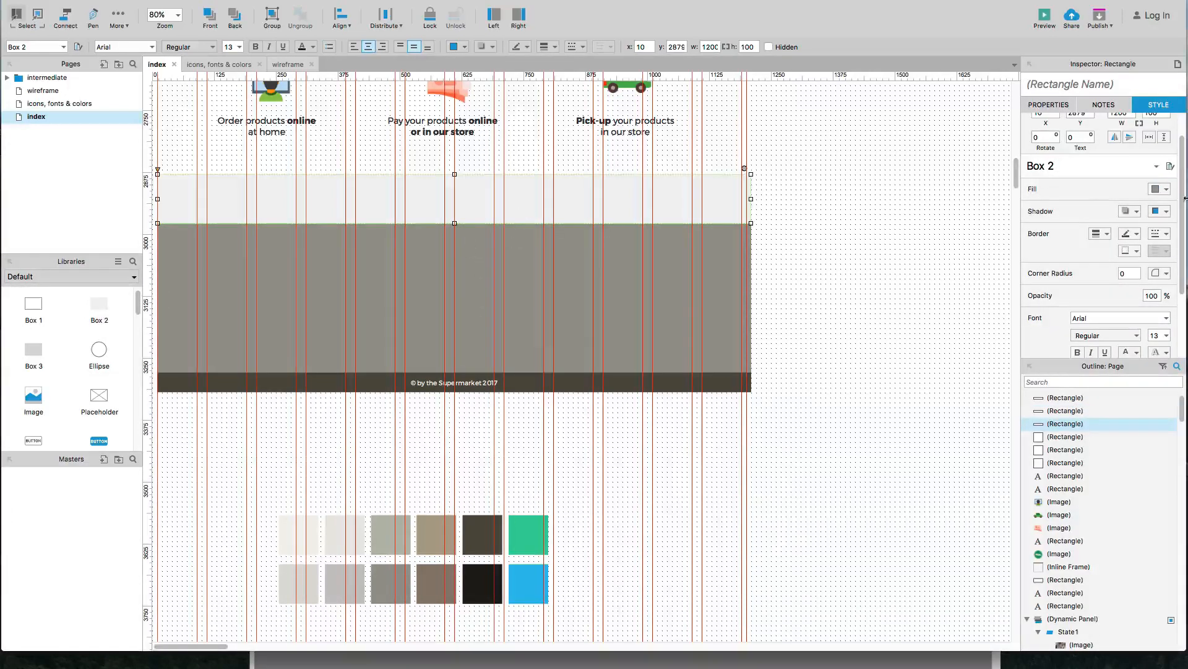
{"action": "left_click", "coordinate": [1166, 189]}
{"action": "left_click", "coordinate": [1054, 228]}
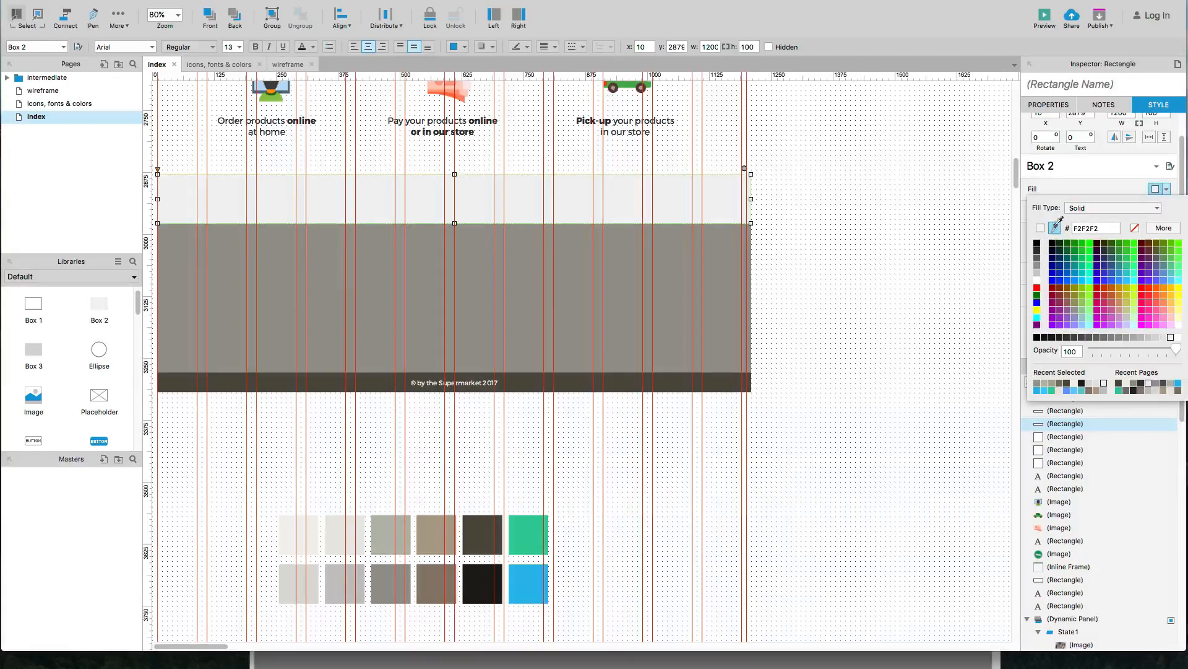
{"action": "left_click", "coordinate": [390, 529]}
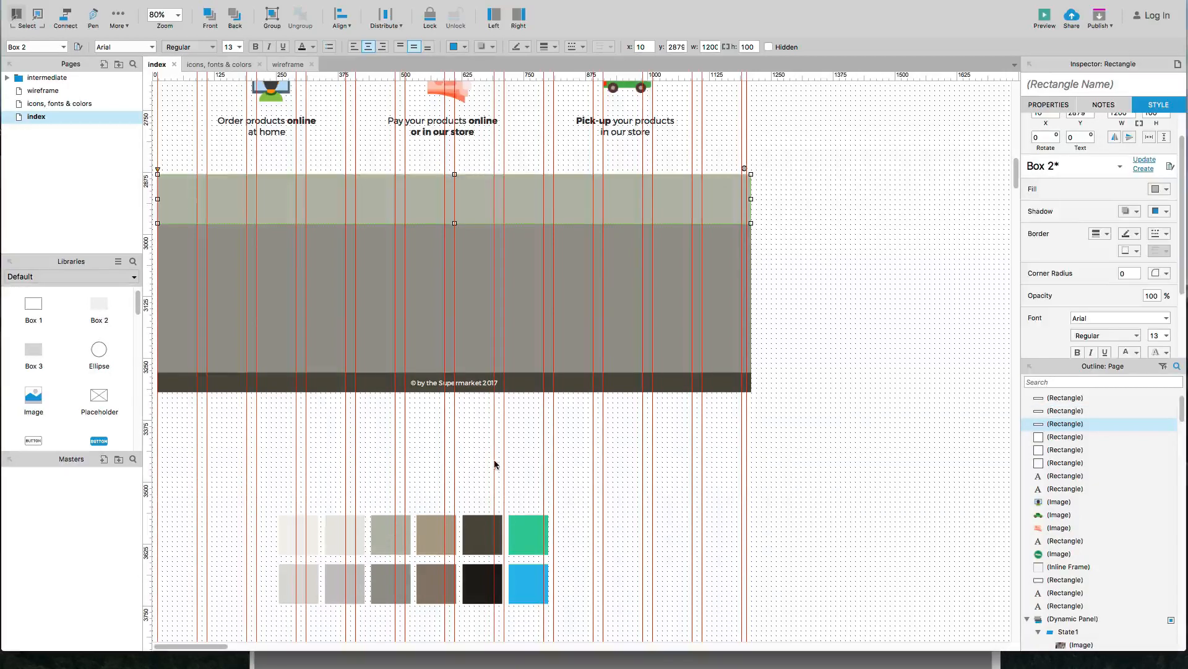
{"action": "left_click", "coordinate": [473, 459]}
Step: Copy the white FreshMarket logo from the icons, fonts & colors page onto the footer blocks of the index page
{"action": "scroll", "coordinate": [473, 458], "scroll_direction": "up", "scroll_amount": 5}
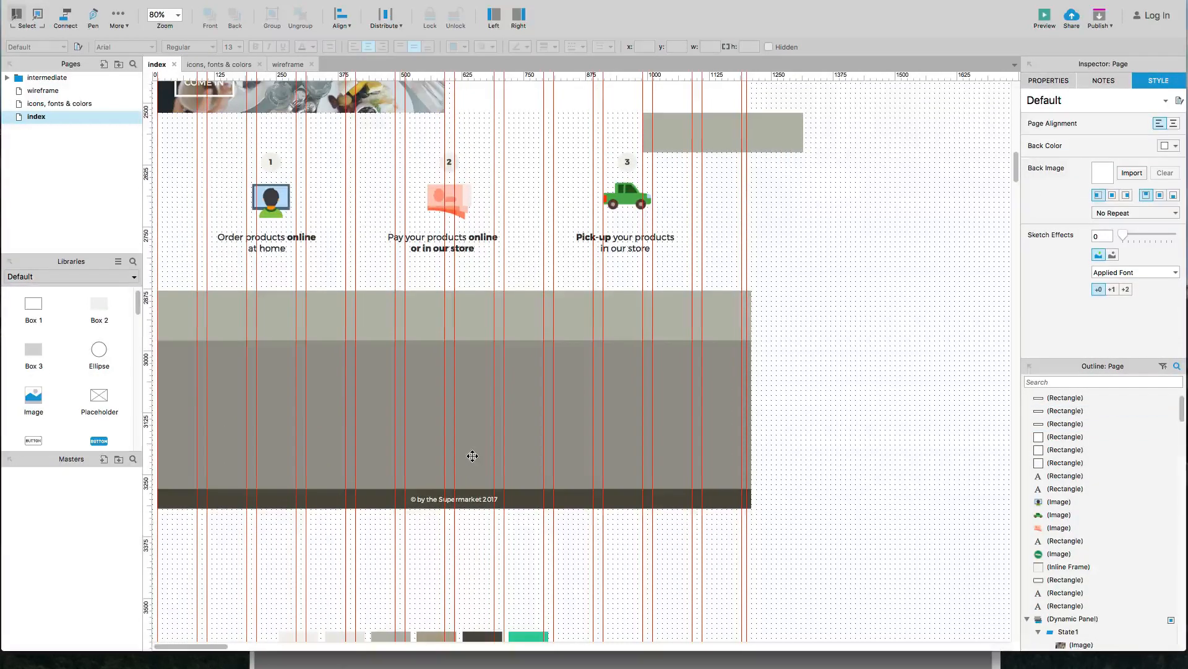
{"action": "scroll", "coordinate": [472, 455], "scroll_direction": "up", "scroll_amount": 1}
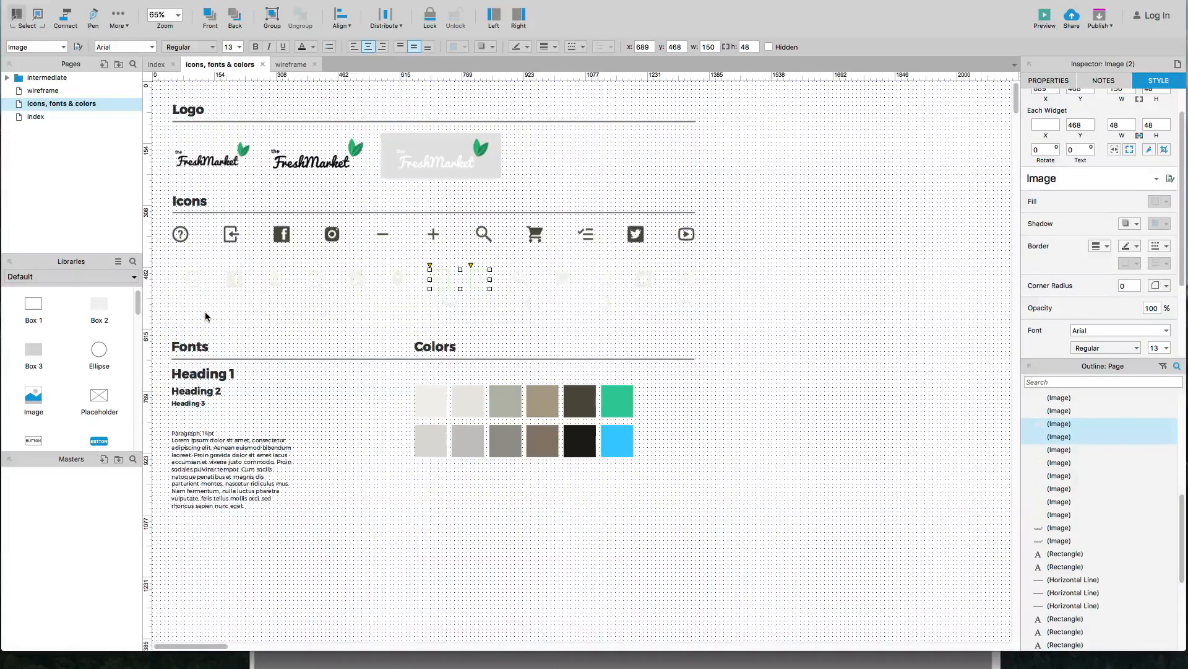
{"action": "left_click", "coordinate": [413, 160]}
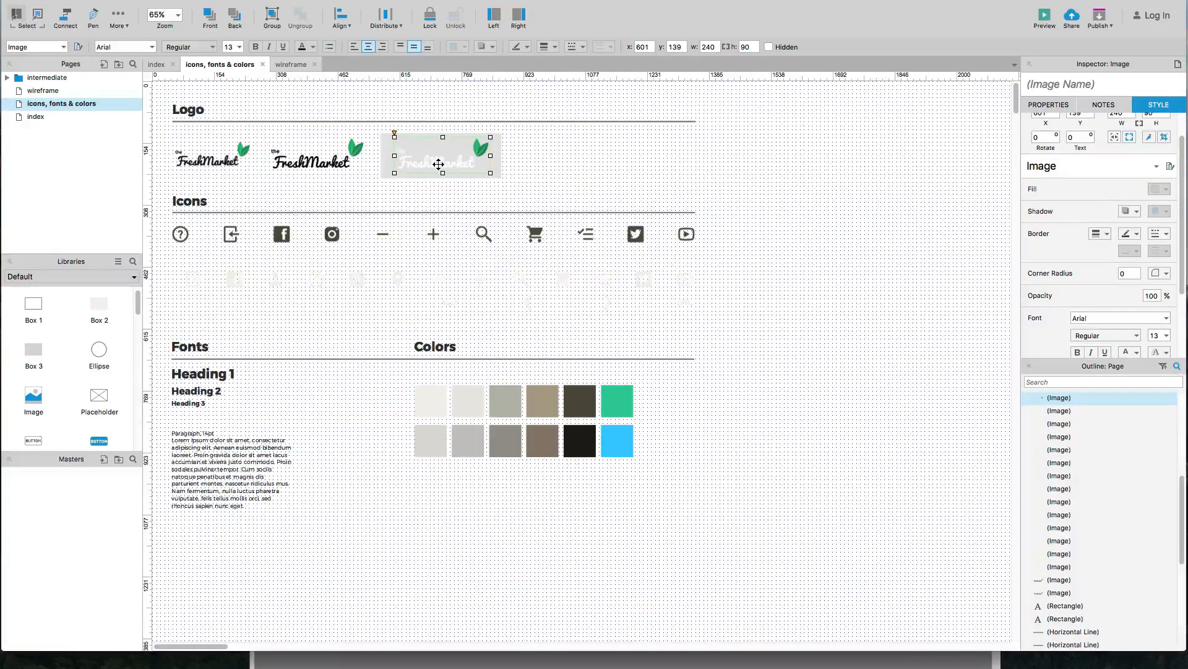
{"action": "left_click", "coordinate": [157, 65]}
{"action": "key", "text": "super+v"}
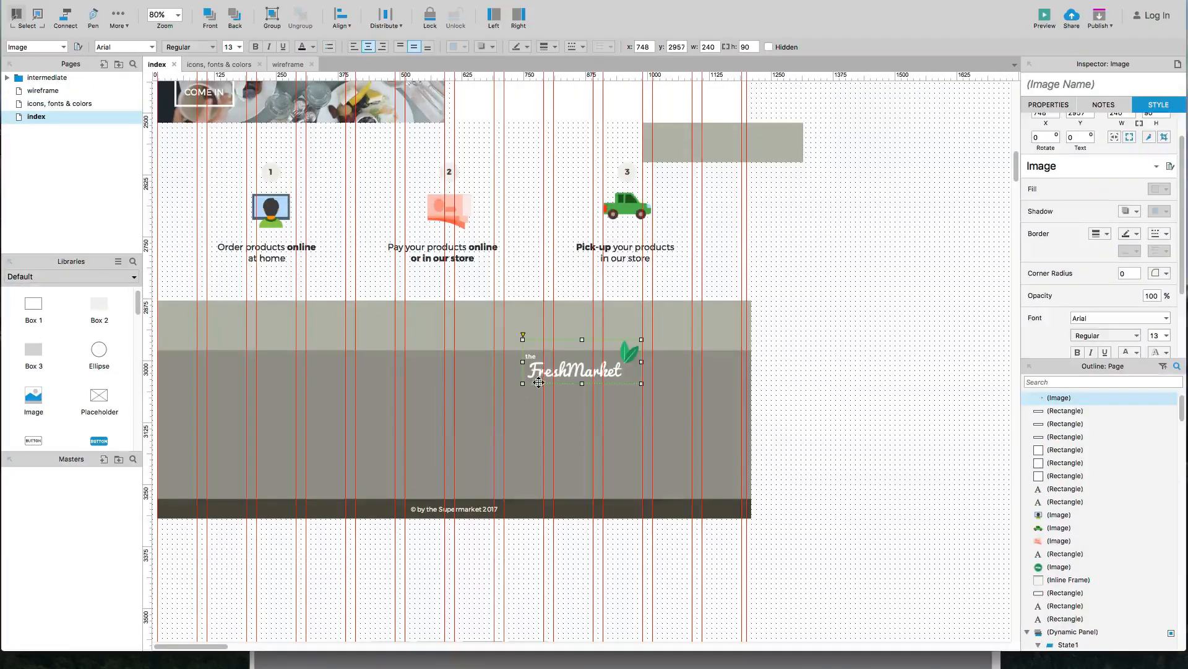
Step: Move the FreshMarket logo to the page's edge on the grey-green footer block and set its width to 200 with proportional height
{"action": "left_click_drag", "start_coordinate": [537, 372], "coordinate": [174, 333]}
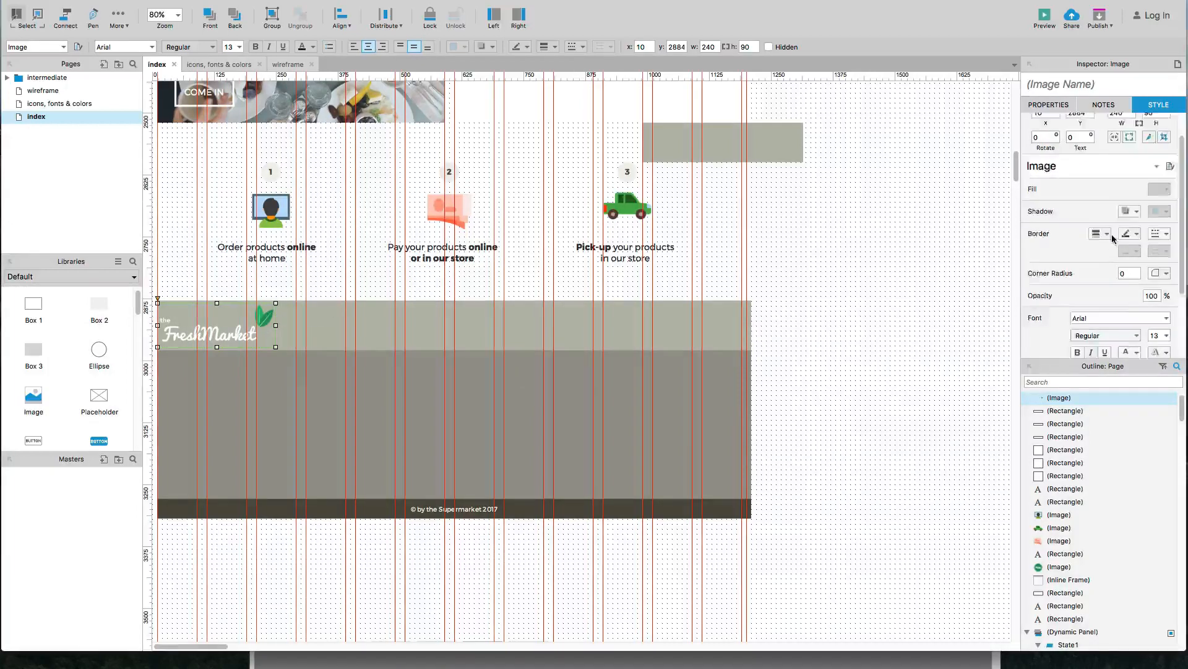
{"action": "scroll", "coordinate": [1115, 240], "scroll_direction": "up", "scroll_amount": 2}
{"action": "left_click", "coordinate": [1133, 144]}
{"action": "type", "text": "2"}
{"action": "key", "text": "Return"}
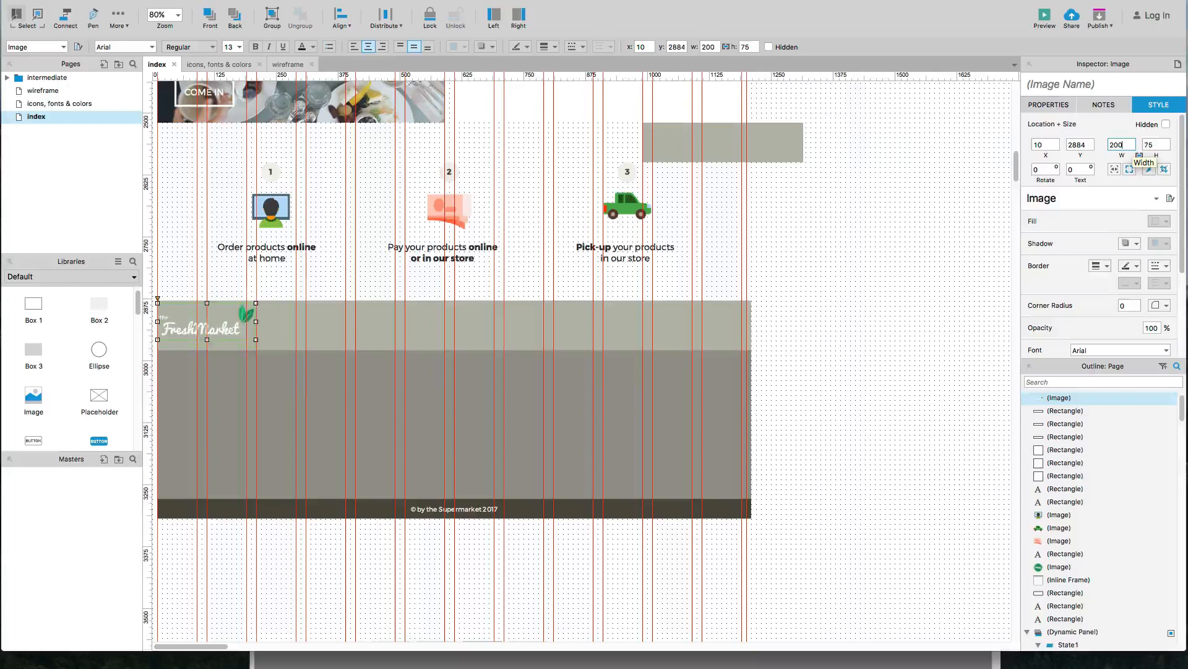
Step: Centre the FreshMarket logo vertically within the grey-green footer block
{"action": "left_click", "coordinate": [665, 338]}
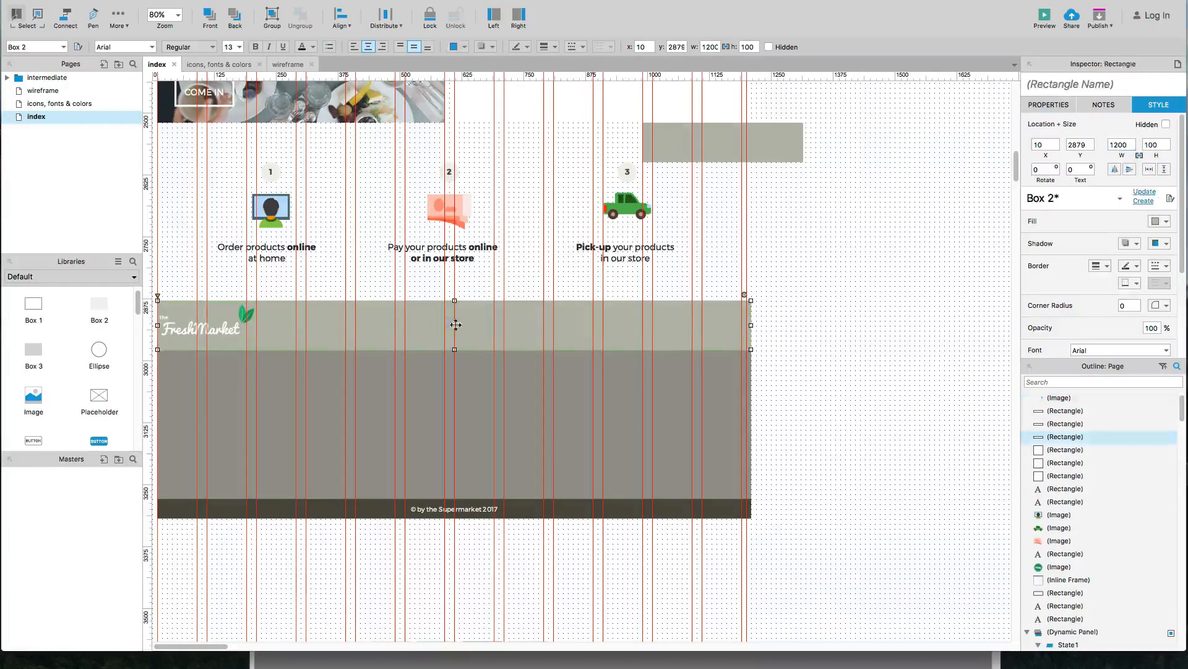
{"action": "left_click", "coordinate": [218, 325], "text": "shift"}
{"action": "key", "text": "super+alt+m"}
{"action": "scroll", "coordinate": [210, 309], "scroll_direction": "up", "scroll_amount": 1}
{"action": "left_click", "coordinate": [234, 335]}
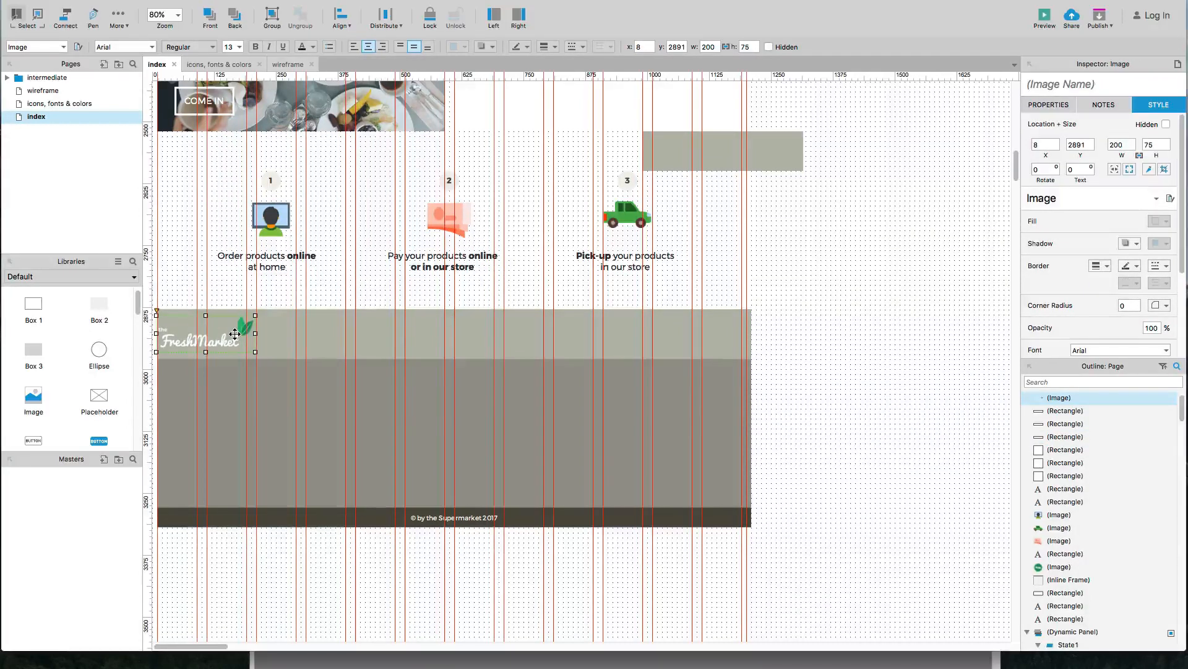
{"action": "left_click", "coordinate": [381, 600]}
Step: Consult the wireframe's footer in Chrome and copy the Our Values subheading onto the grey-green footer block of the index page in Axure
{"action": "key", "text": "super+Tab"}
{"action": "key", "text": "super+Tab"}
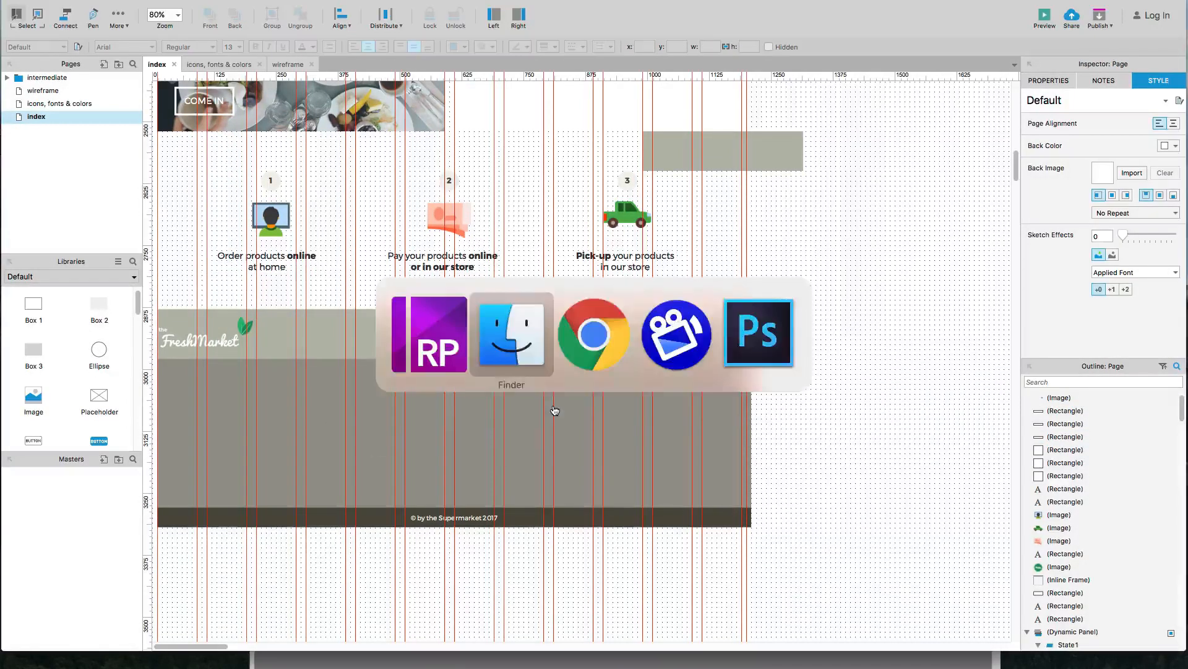
{"action": "scroll", "coordinate": [512, 358], "scroll_direction": "down", "scroll_amount": 5}
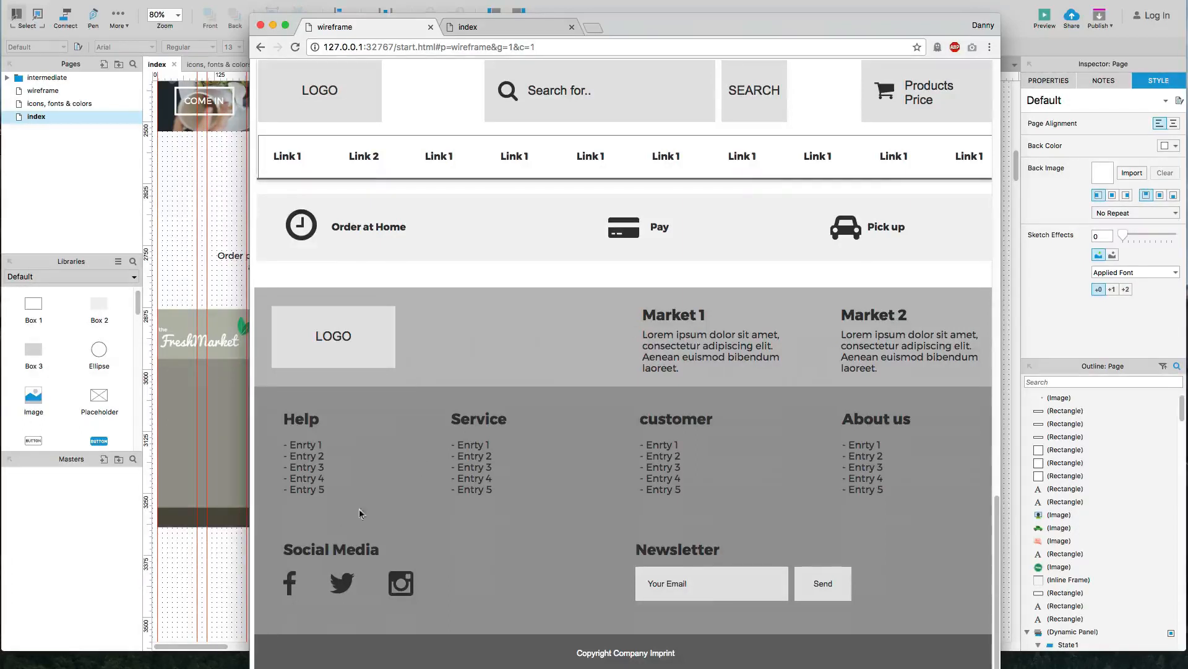
{"action": "left_click", "coordinate": [229, 549]}
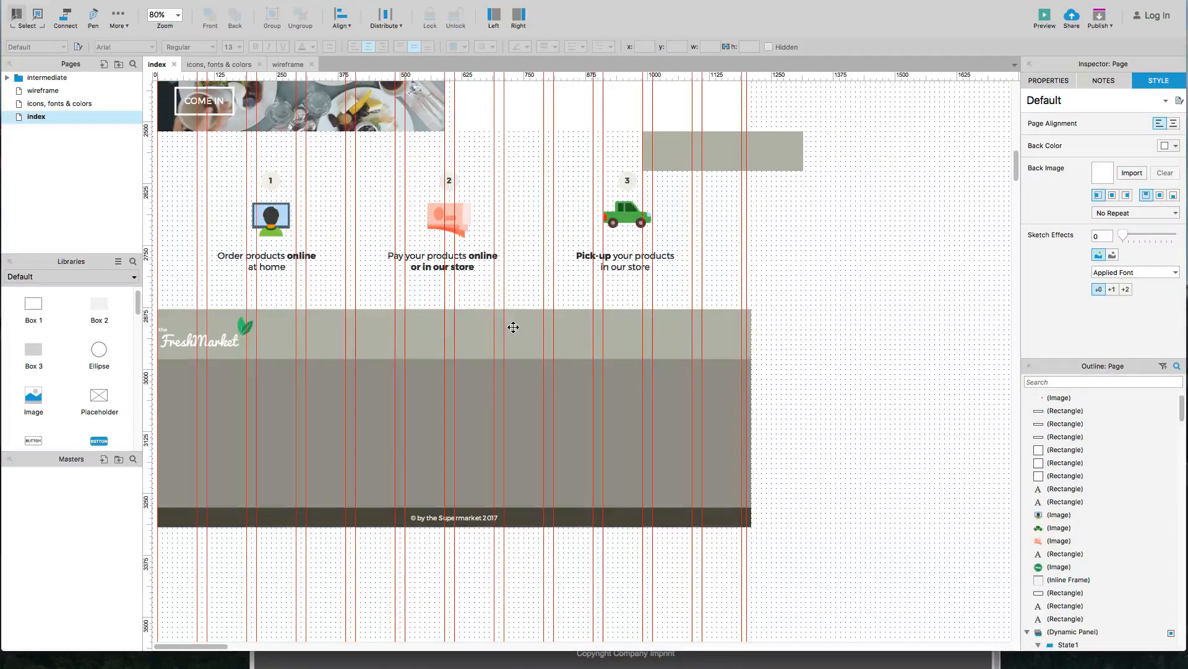
{"action": "scroll", "coordinate": [495, 309], "scroll_direction": "up", "scroll_amount": 8}
{"action": "scroll", "coordinate": [487, 373], "scroll_direction": "down", "scroll_amount": 3}
{"action": "scroll", "coordinate": [490, 369], "scroll_direction": "up", "scroll_amount": 8}
{"action": "scroll", "coordinate": [490, 369], "scroll_direction": "up", "scroll_amount": 5}
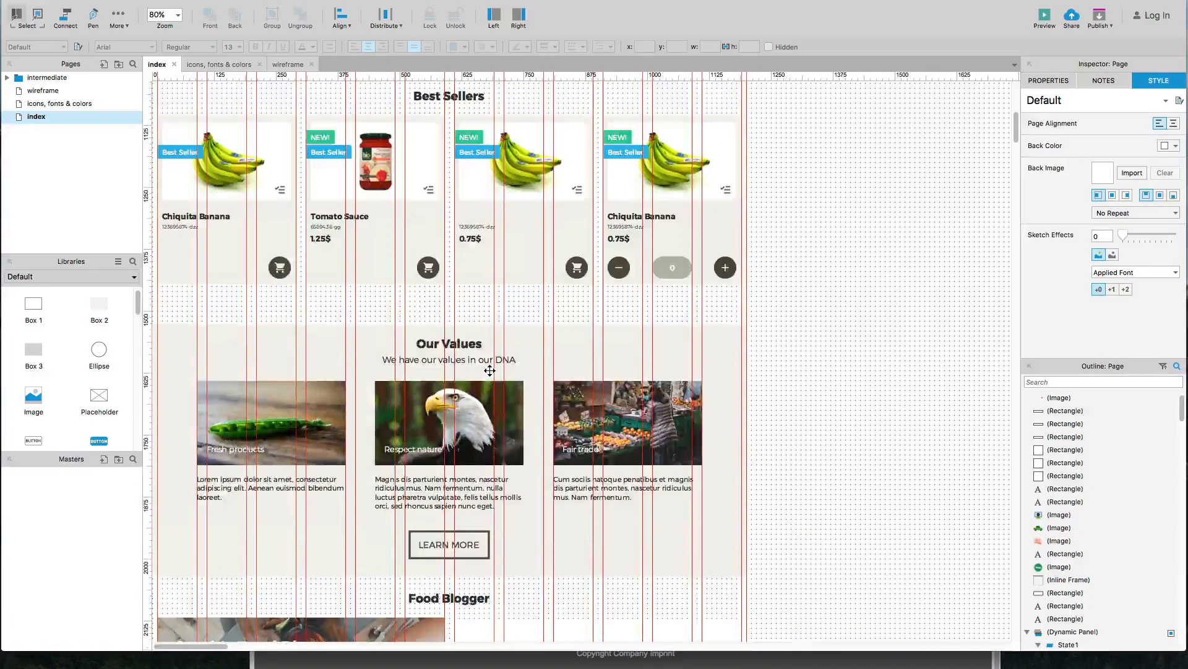
{"action": "left_click", "coordinate": [476, 364]}
{"action": "scroll", "coordinate": [476, 363], "scroll_direction": "down", "scroll_amount": 2}
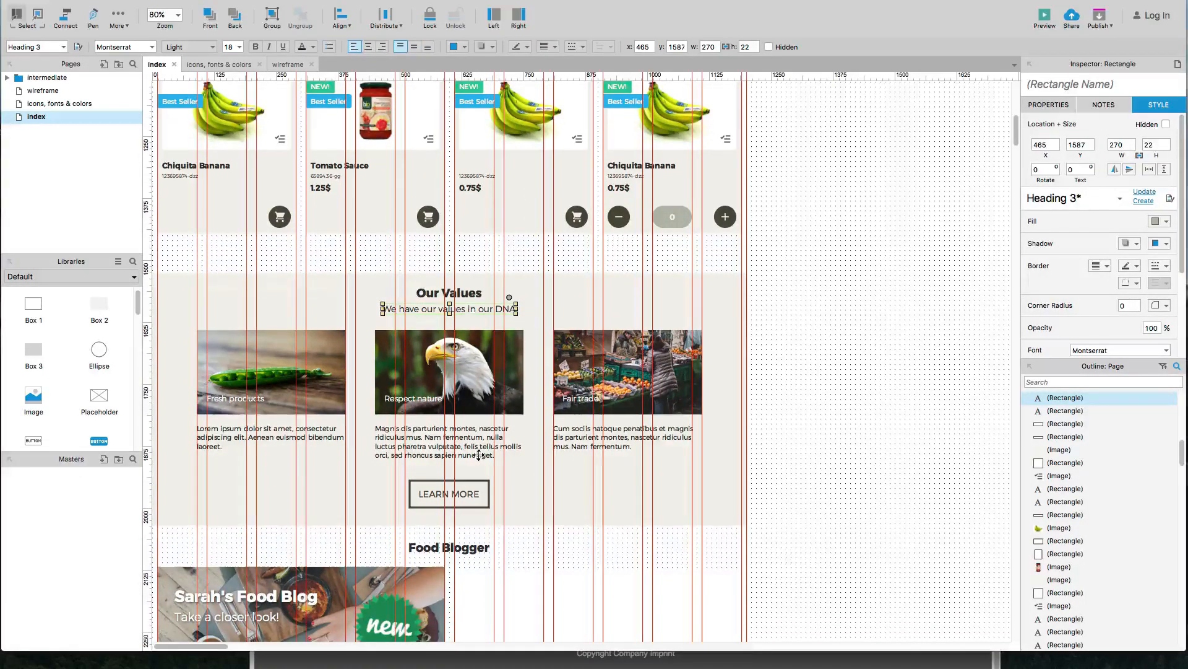
{"action": "scroll", "coordinate": [477, 433], "scroll_direction": "down", "scroll_amount": 20}
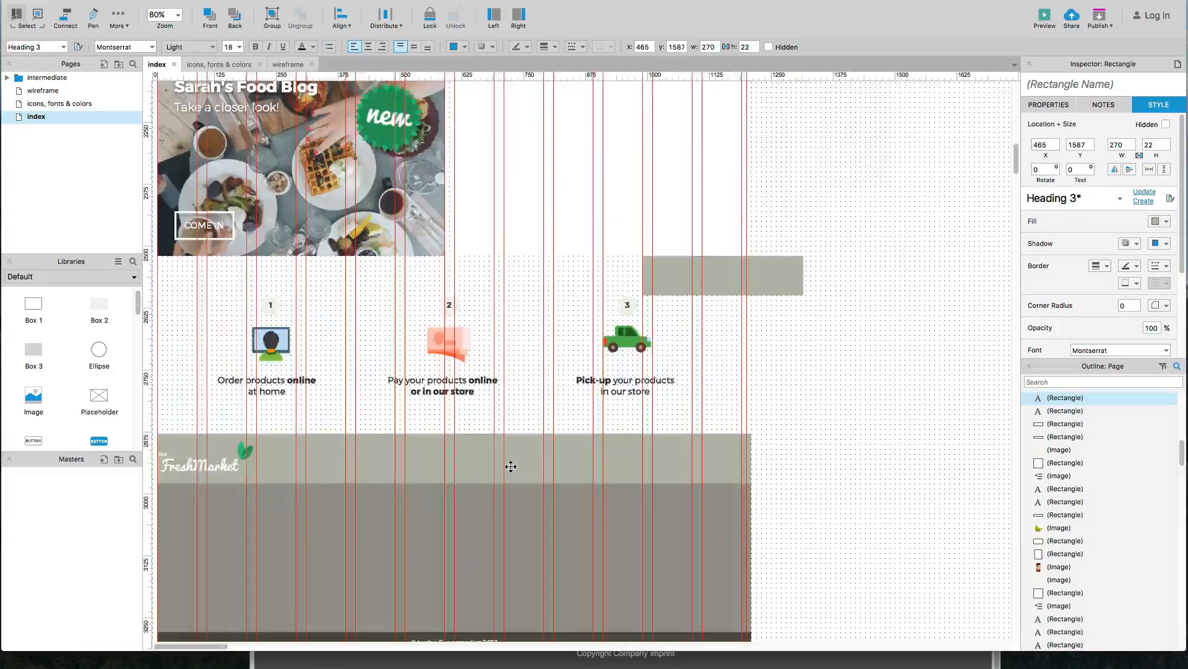
{"action": "scroll", "coordinate": [512, 467], "scroll_direction": "up", "scroll_amount": 3}
{"action": "key", "text": "ctrl+v"}
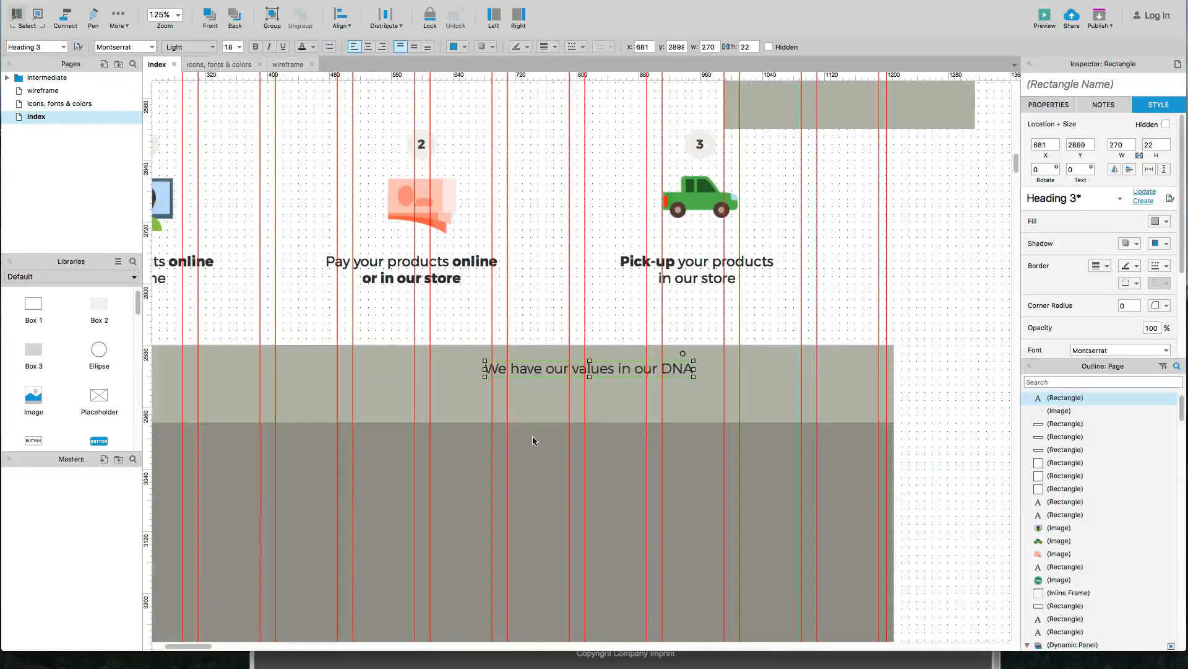
{"action": "mouse_move", "coordinate": [548, 370]}
{"action": "left_mouse_down"}
{"action": "mouse_move", "coordinate": [527, 366]}
{"action": "mouse_move", "coordinate": [551, 368]}
{"action": "left_mouse_up"}
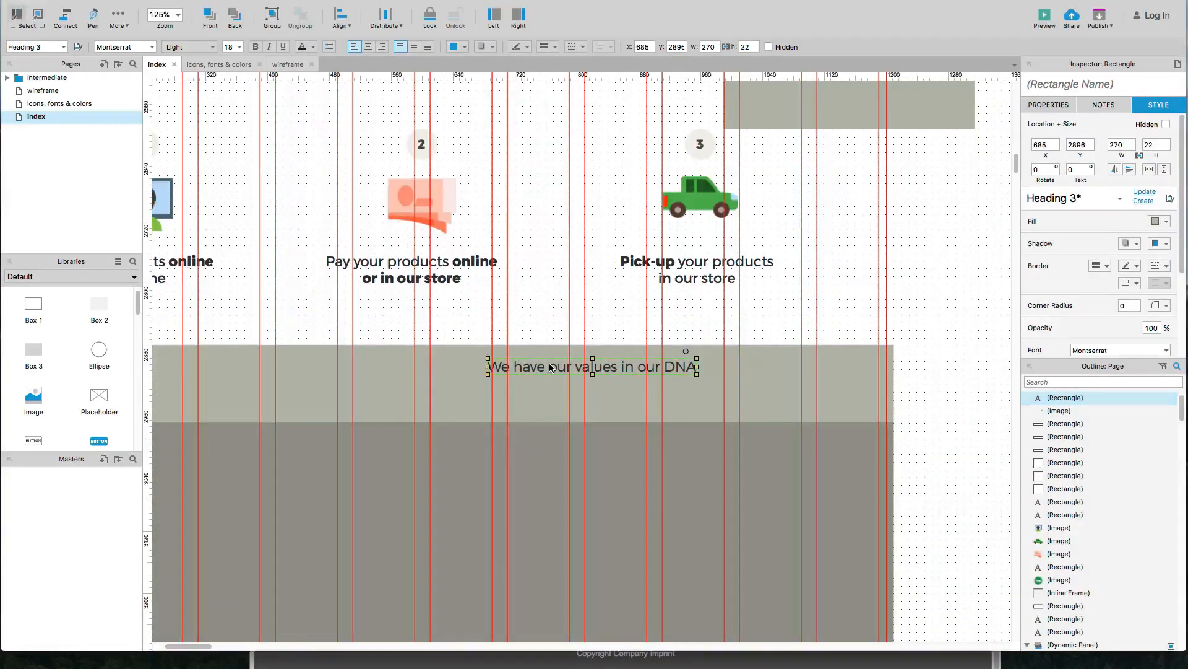
Step: Replace the pasted subheading's text with "Original Supermarket" and make it bold
{"action": "type", "text": "O"}
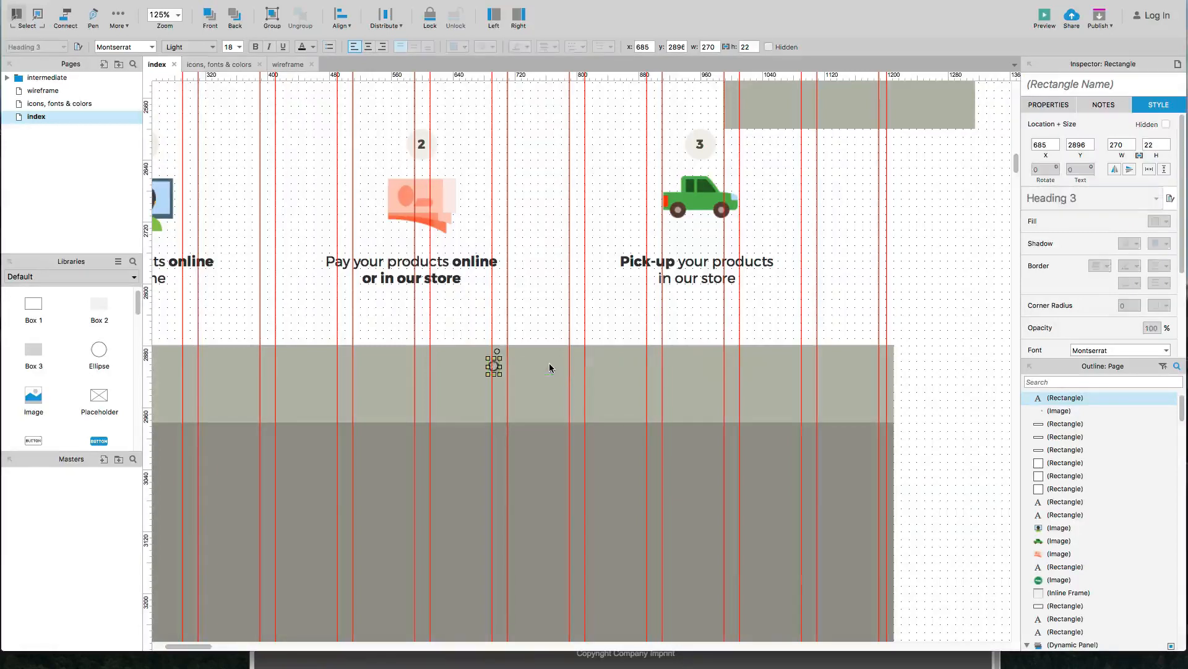
{"action": "type", "text": "riginal Supermarket"}
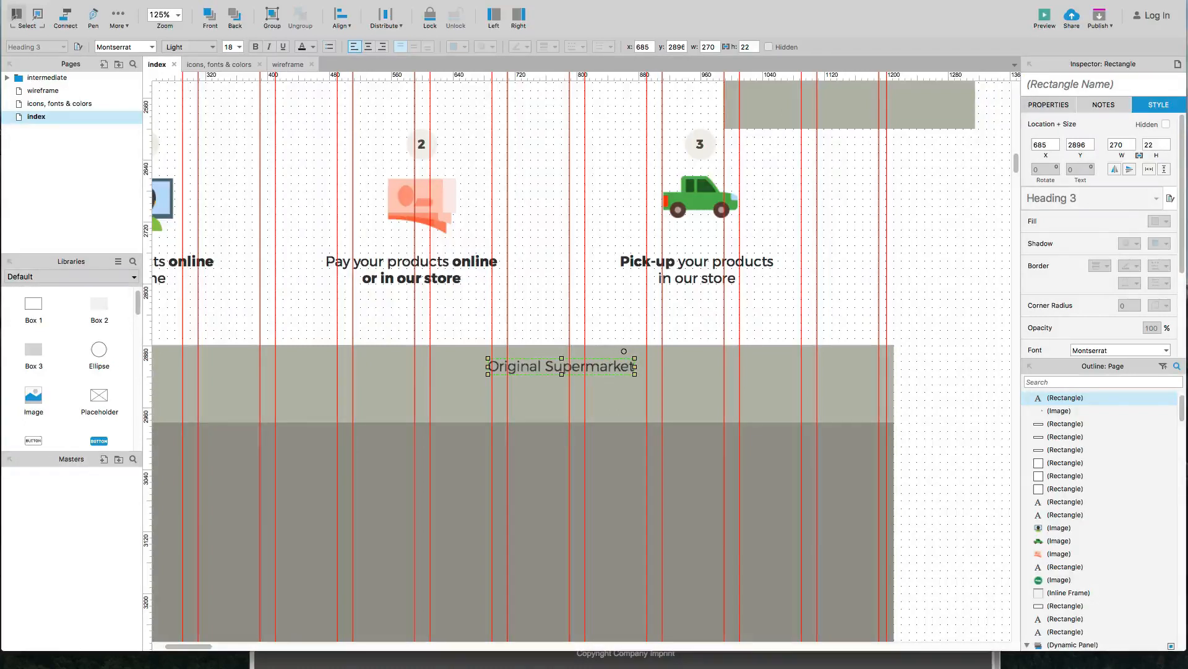
{"action": "key", "text": "super+a"}
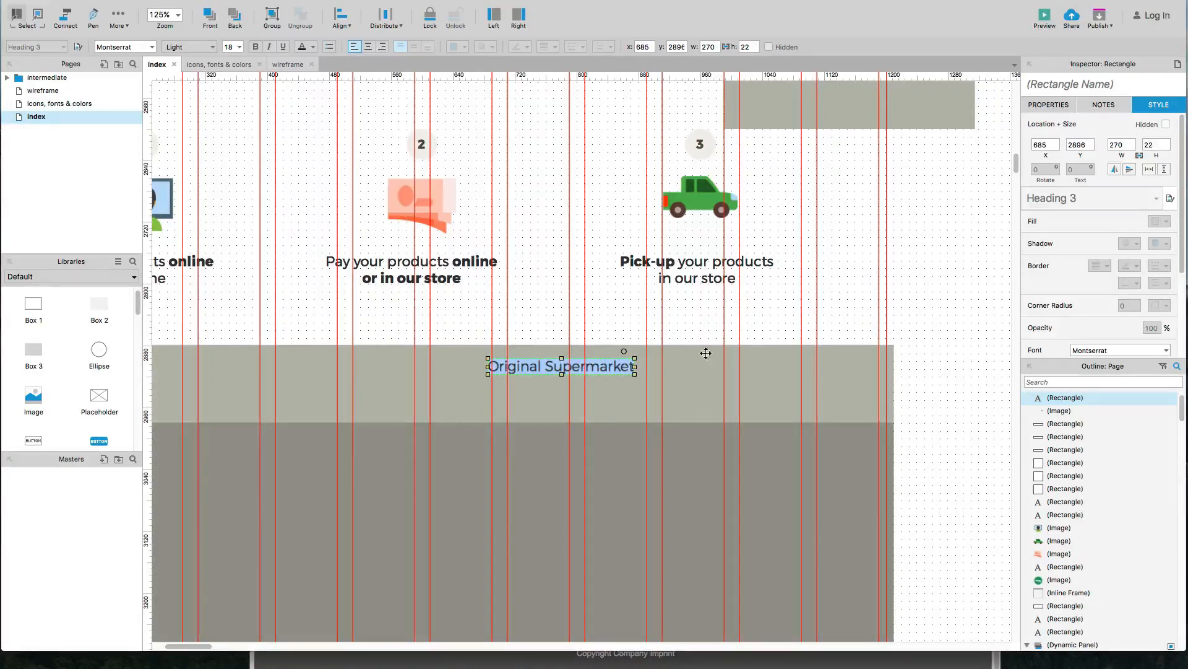
{"action": "scroll", "coordinate": [1085, 308], "scroll_direction": "down", "scroll_amount": 5}
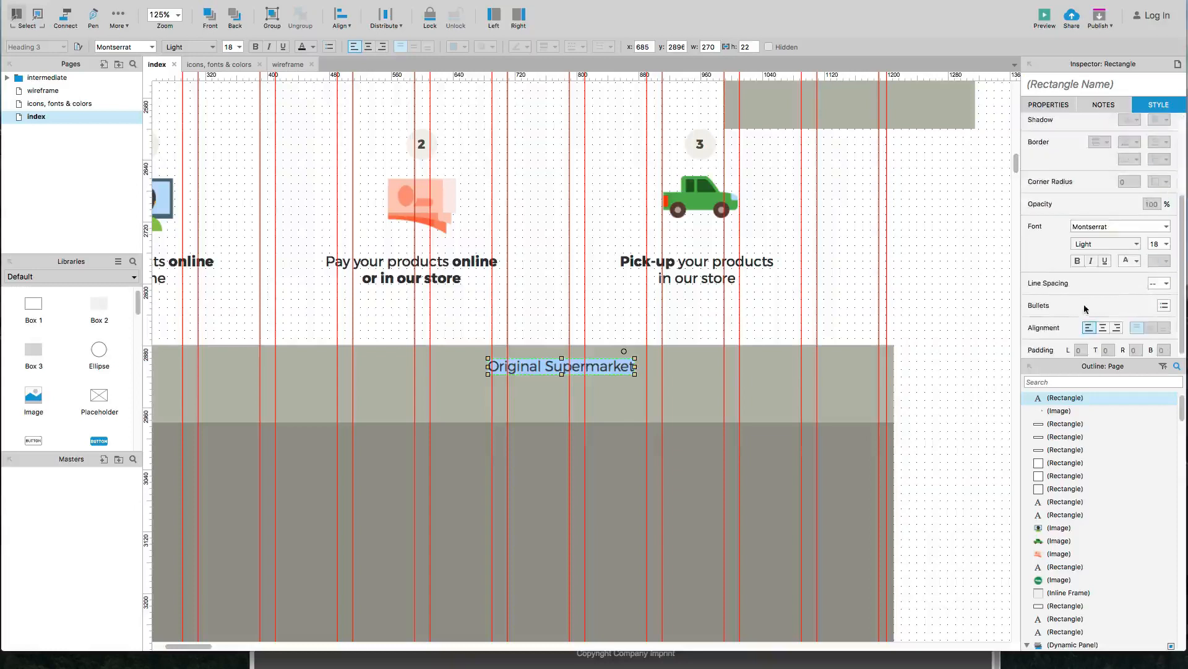
{"action": "left_click", "coordinate": [1077, 261]}
{"action": "left_click", "coordinate": [927, 293]}
Step: Align the bold heading at x 610, duplicate it directly below and set the copy to the Light weight
{"action": "left_click_drag", "start_coordinate": [632, 368], "coordinate": [556, 391]}
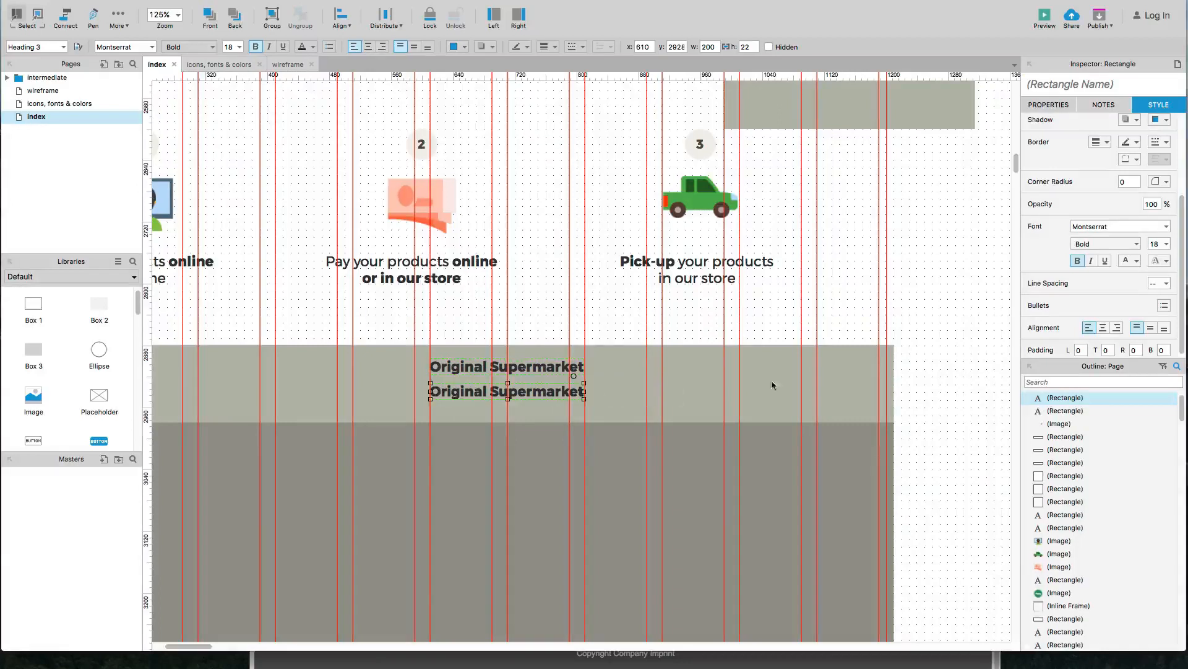
{"action": "left_click", "coordinate": [1092, 244]}
{"action": "left_click", "coordinate": [1083, 268]}
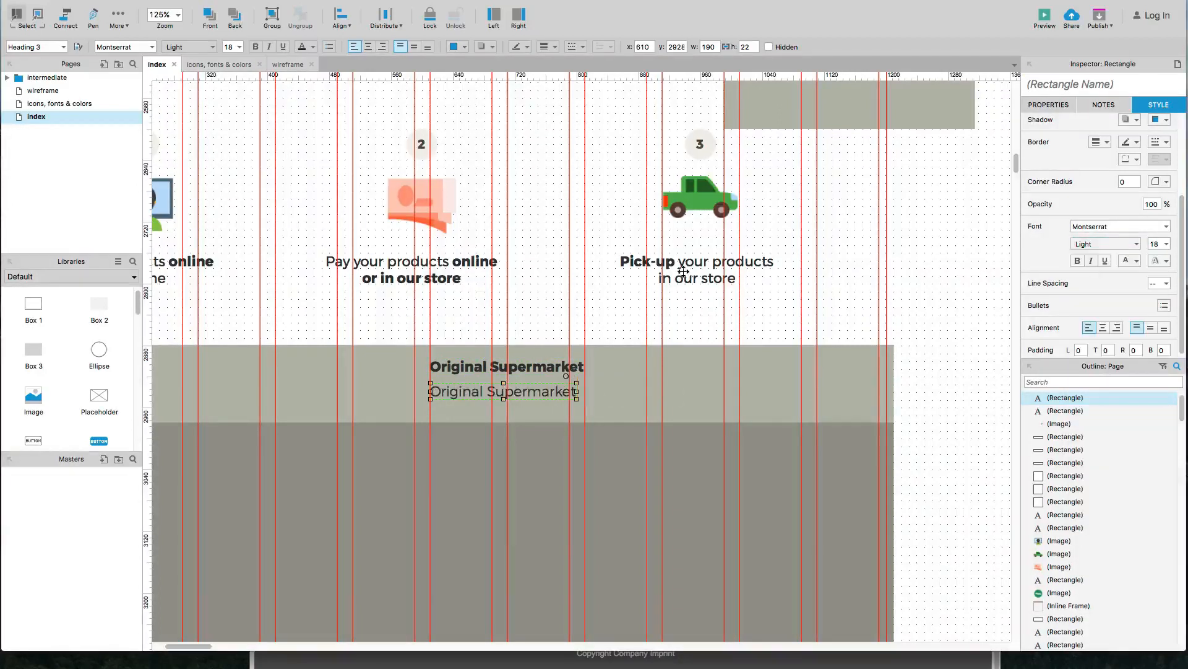
Step: Nudge the light copy up 6 px towards the bold heading, to y 2922
{"action": "left_click", "coordinate": [618, 323]}
{"action": "left_click", "coordinate": [542, 392]}
{"action": "key", "text": "Up"}
{"action": "key", "text": "Up"}
{"action": "key", "text": "Up"}
{"action": "key", "text": "Up"}
{"action": "key", "text": "Up"}
{"action": "key", "text": "Up"}
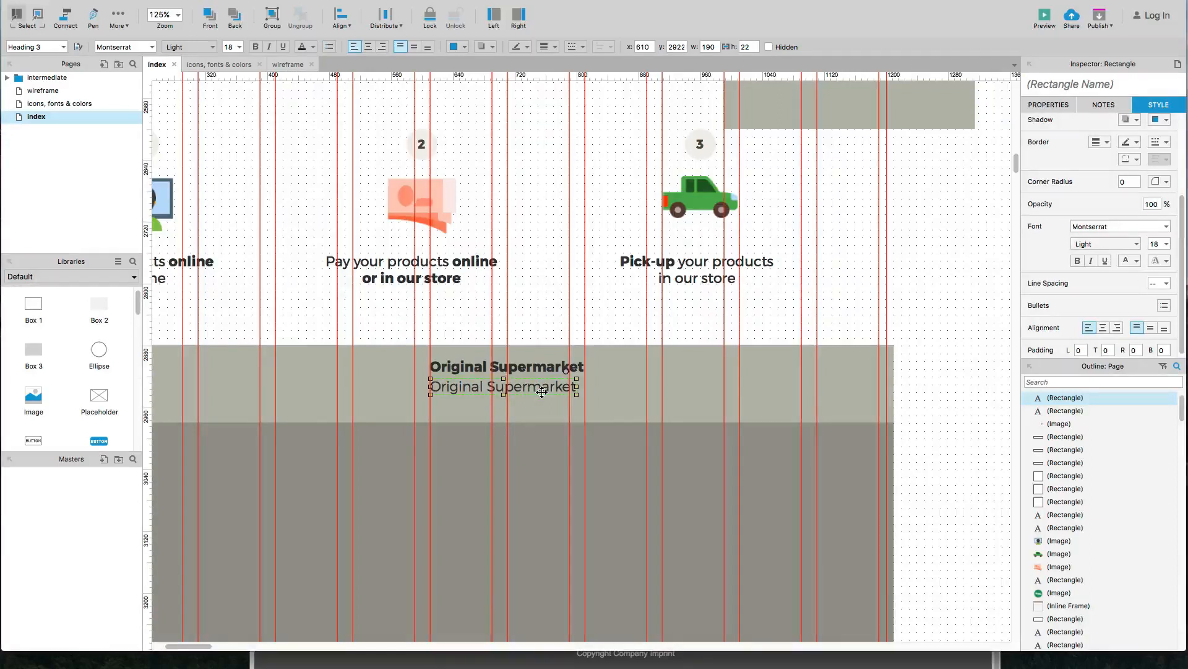
Step: Set the font size of both "Original Supermarket" lines to 14
{"action": "left_click", "coordinate": [538, 367], "text": "shift"}
{"action": "scroll", "coordinate": [1114, 278], "scroll_direction": "down", "scroll_amount": 2}
{"action": "double_click", "coordinate": [1158, 241]}
{"action": "type", "text": "14"}
{"action": "key", "text": "Return"}
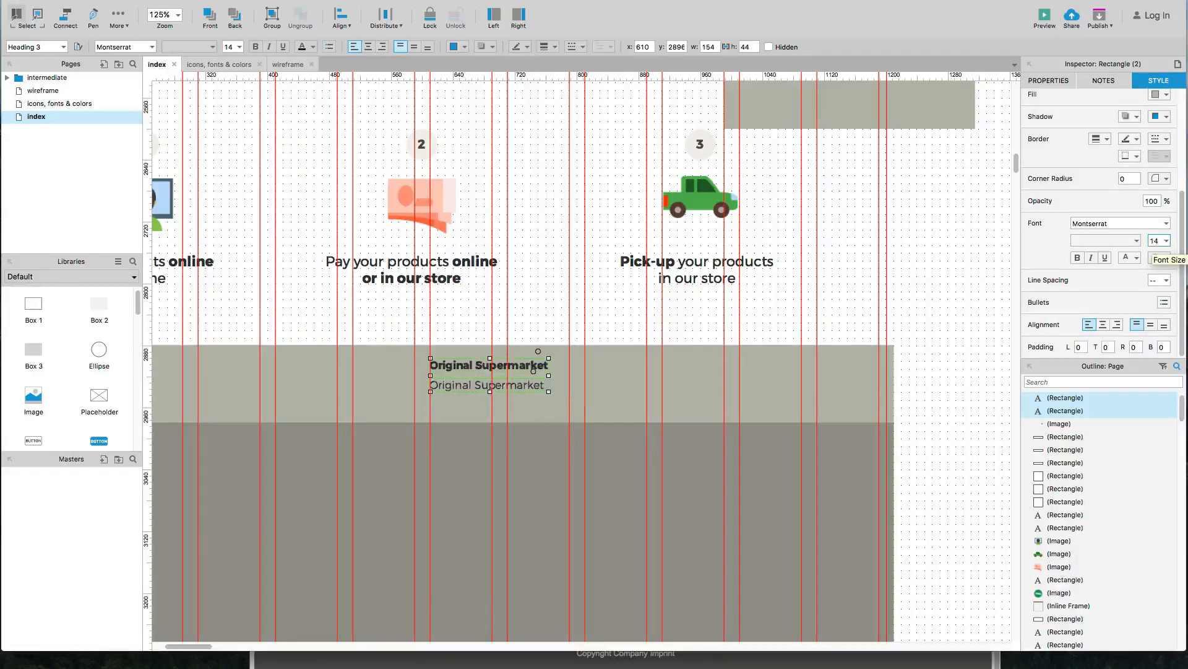
{"action": "left_click", "coordinate": [942, 272]}
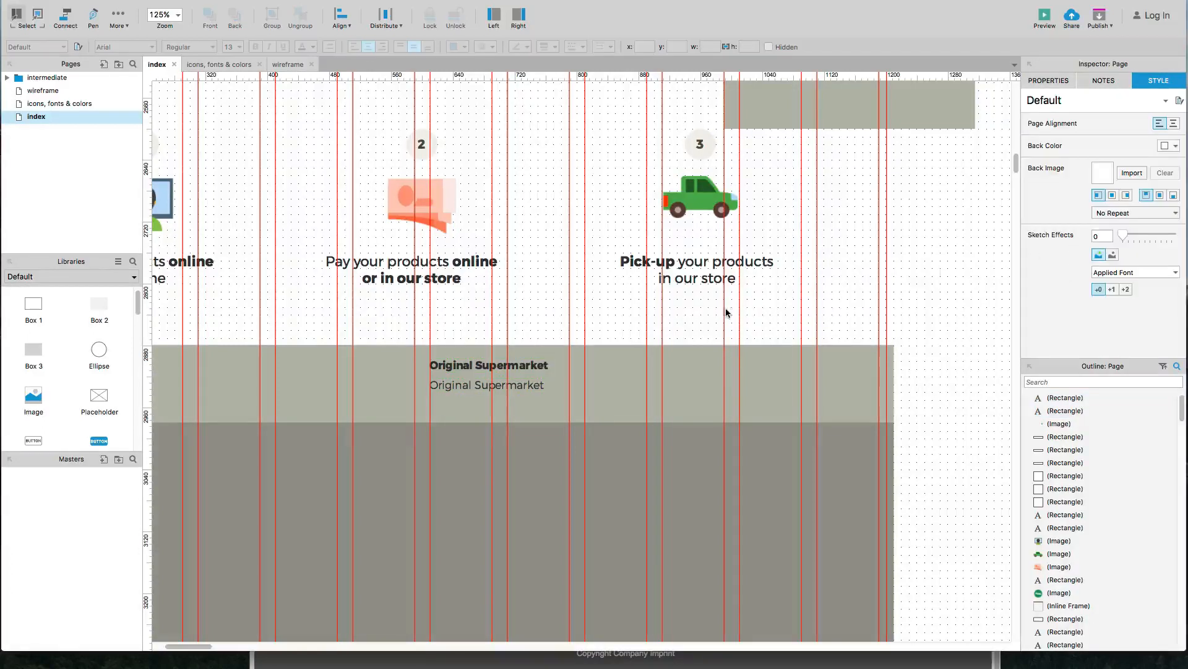
Step: Shift the light line slightly closer beneath the bold heading, keeping both at x 610
{"action": "left_click", "coordinate": [472, 387]}
{"action": "left_click_drag", "start_coordinate": [473, 388], "coordinate": [467, 385]}
{"action": "left_click", "coordinate": [452, 338]}
Step: Search for "random address usa" in a new Chrome tab and open the RandomLists street address page
{"action": "key", "text": "super+Tab"}
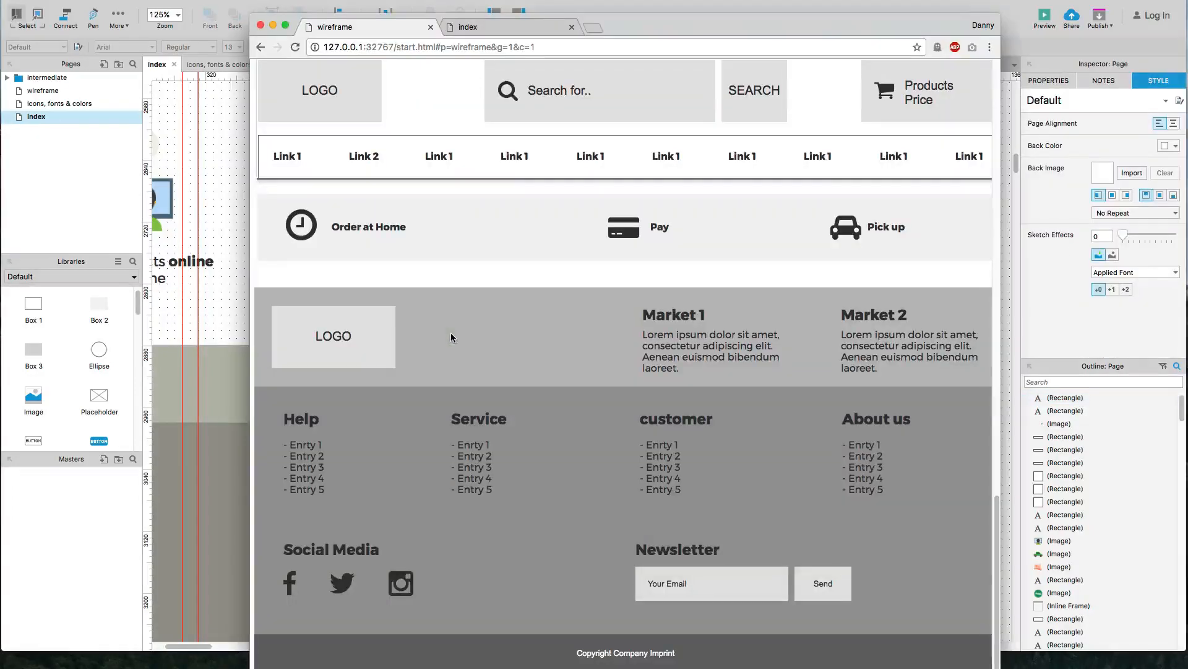
{"action": "left_click", "coordinate": [588, 33]}
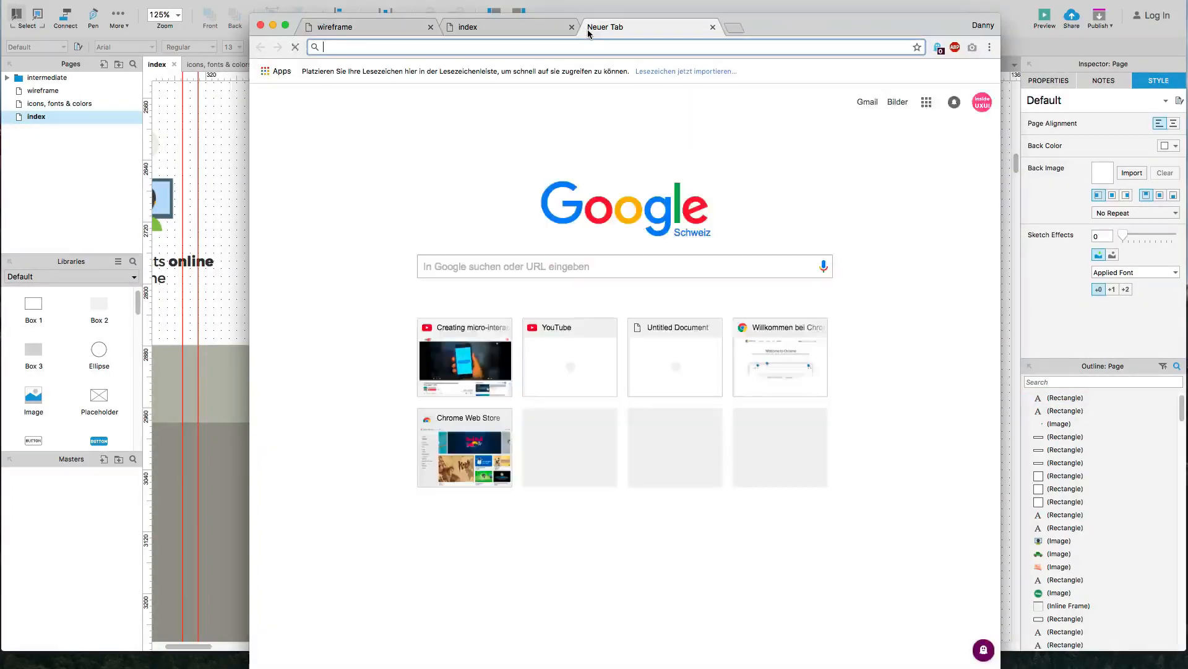
{"action": "type", "text": "rand"}
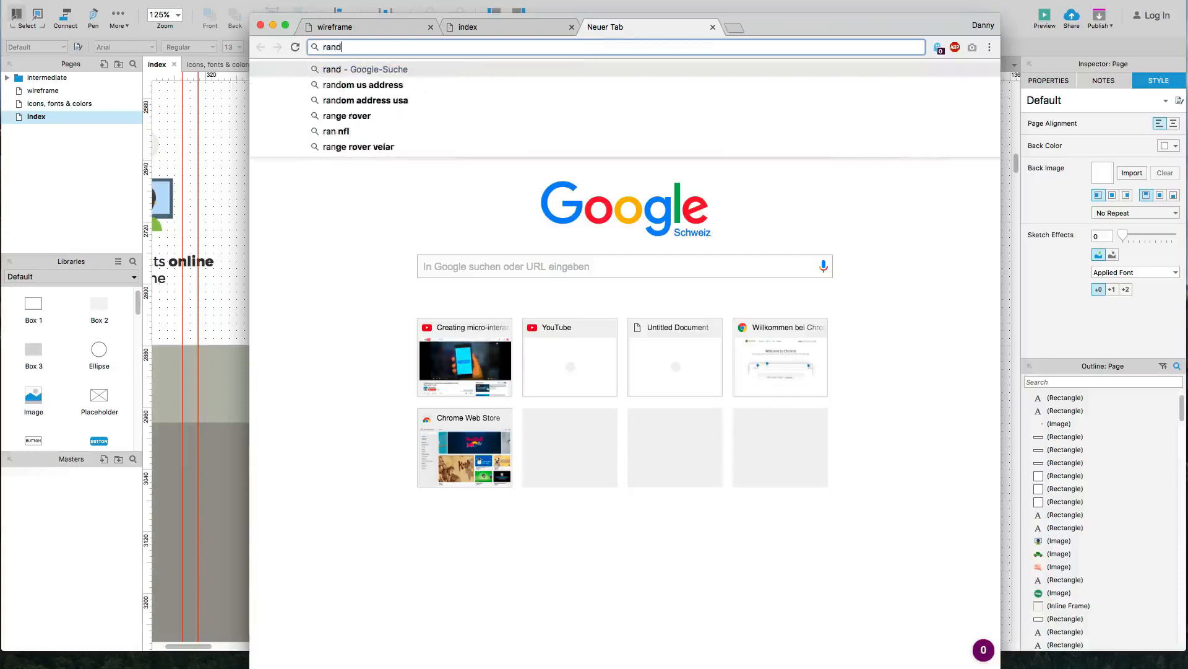
{"action": "type", "text": "om add"}
{"action": "key", "text": "Down"}
{"action": "key", "text": "Down"}
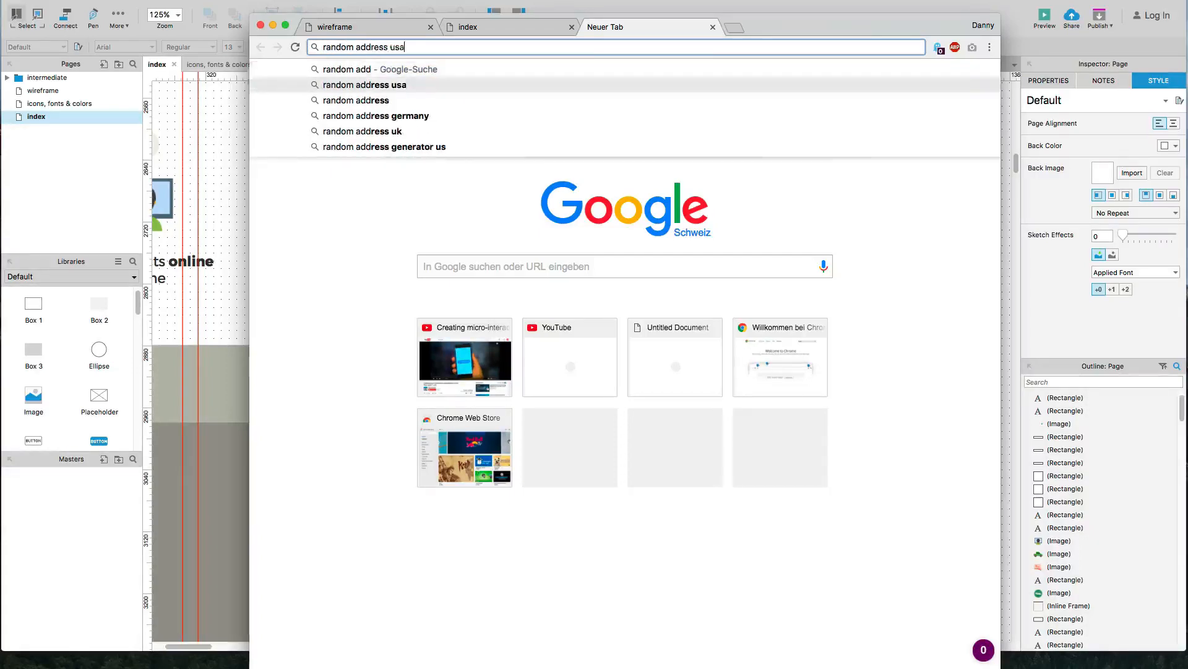
{"action": "key", "text": "Up"}
{"action": "key", "text": "Return"}
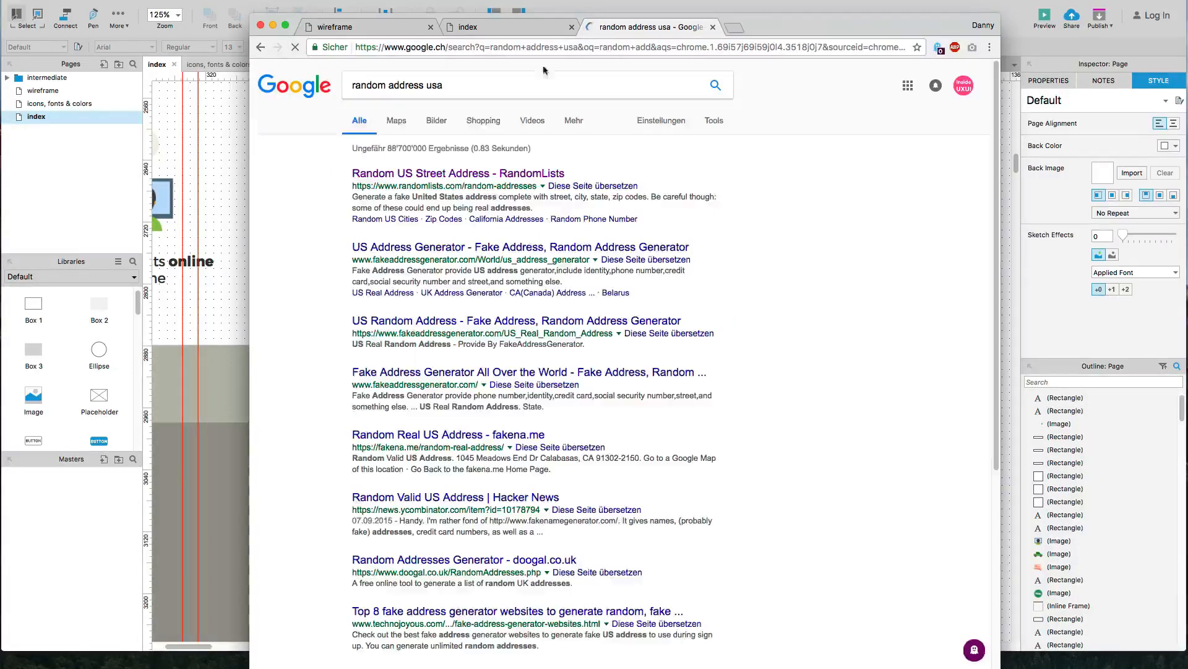
{"action": "left_click", "coordinate": [473, 177]}
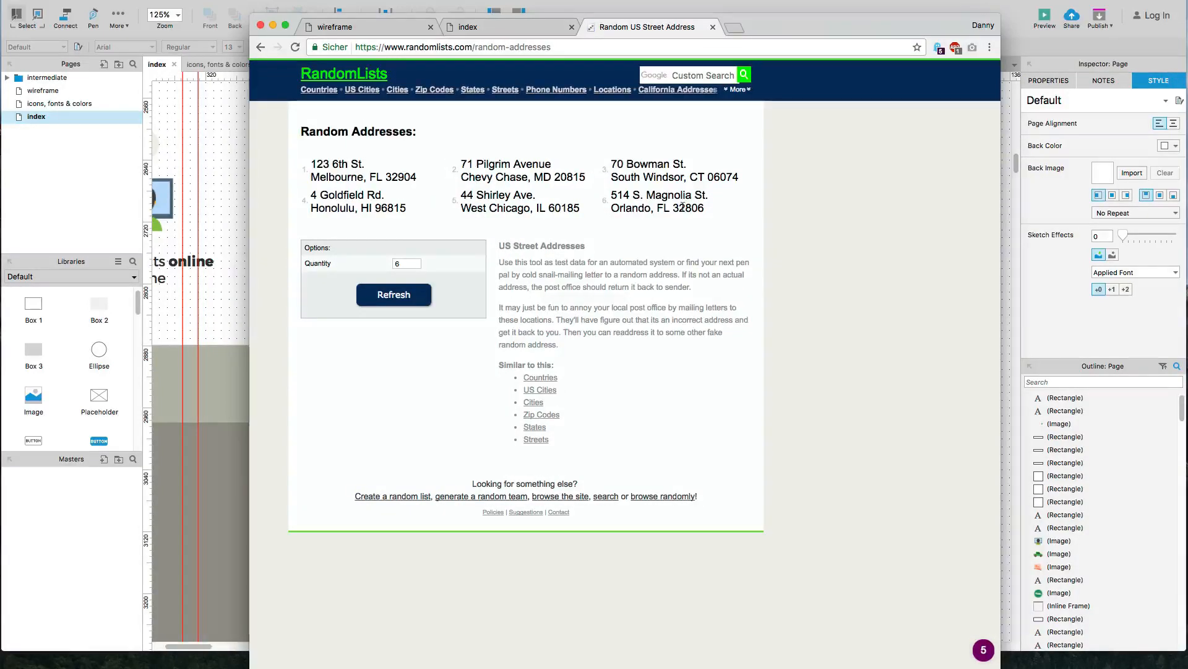
Step: Copy the fifth random address and paste it over the light line below the bold heading in Axure
{"action": "left_click_drag", "start_coordinate": [607, 206], "coordinate": [748, 226]}
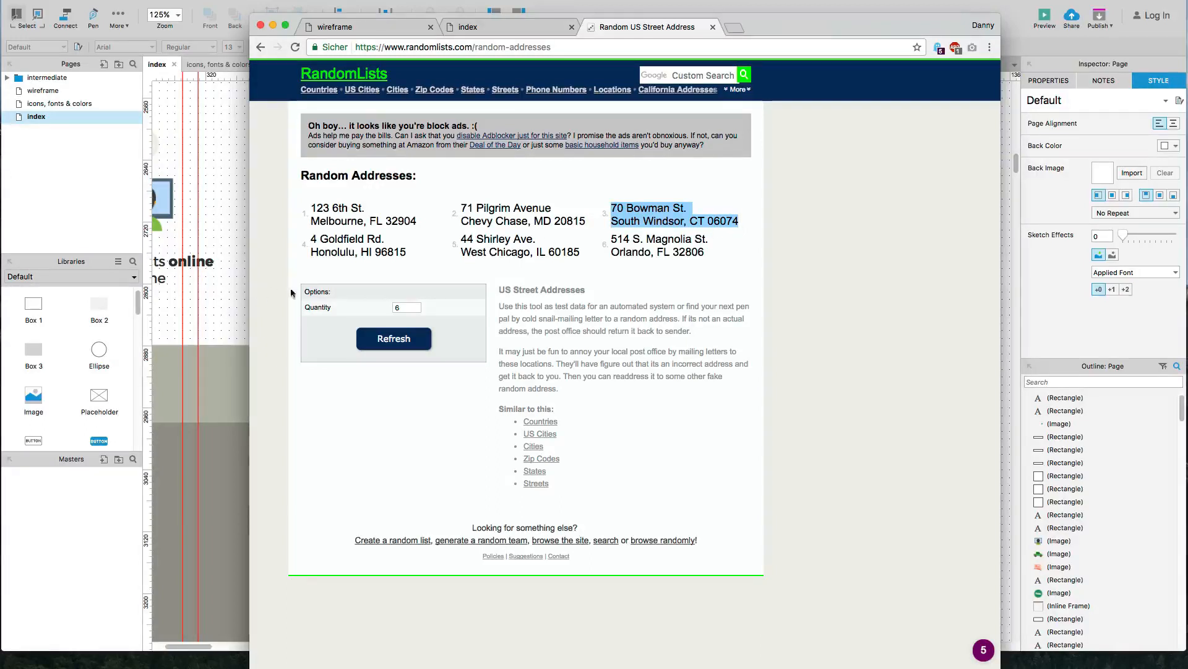
{"action": "left_click", "coordinate": [475, 250]}
{"action": "left_click_drag", "start_coordinate": [462, 239], "coordinate": [580, 254]}
{"action": "key", "text": "super+c"}
{"action": "left_click", "coordinate": [240, 292]}
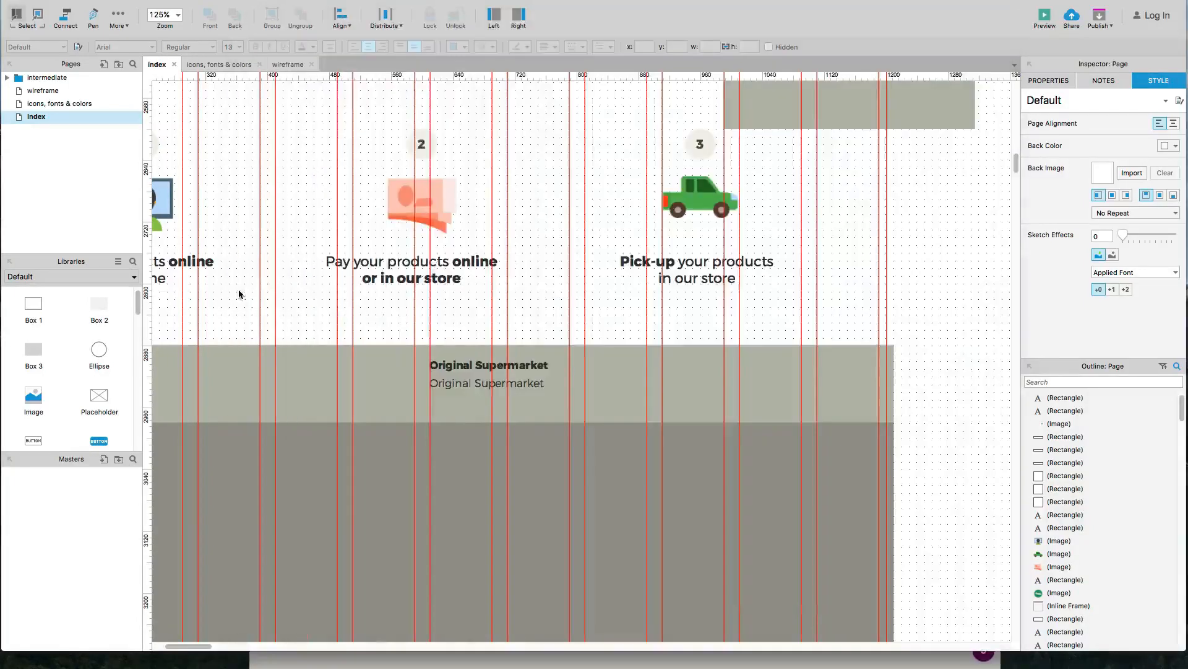
{"action": "left_click", "coordinate": [443, 384]}
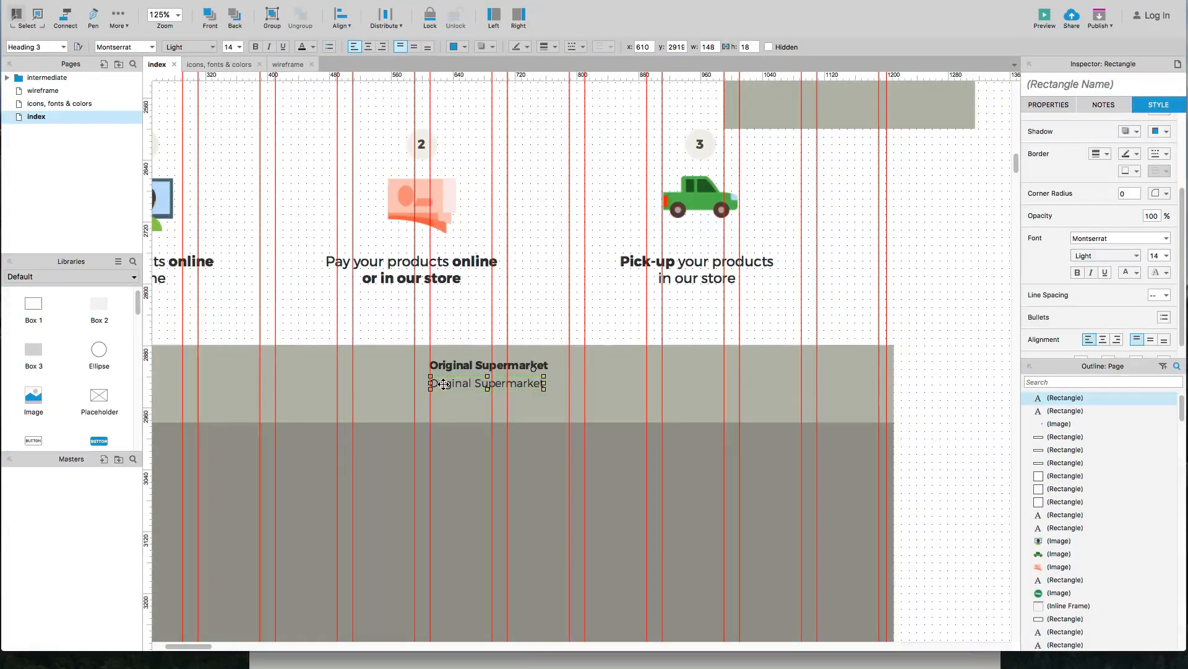
{"action": "double_click", "coordinate": [443, 384]}
{"action": "key", "text": "super+v"}
{"action": "left_click", "coordinate": [523, 338]}
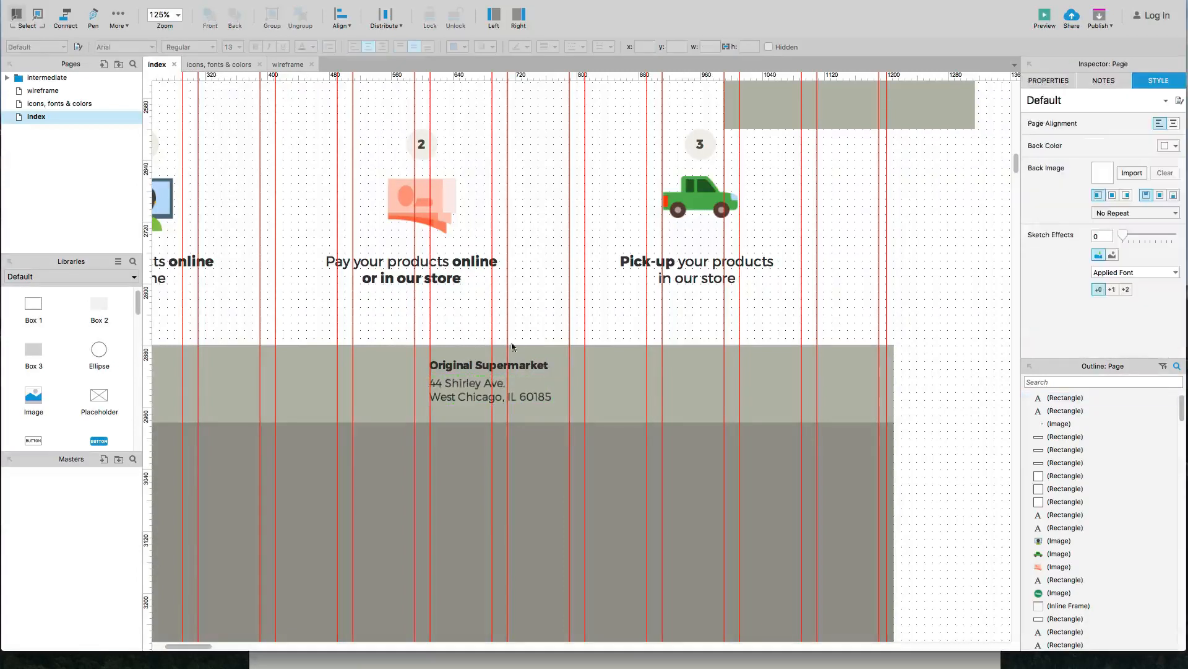
Step: Duplicate the supermarket heading with its address and place the copy beside the original at x 810
{"action": "left_click", "coordinate": [460, 374]}
{"action": "left_click", "coordinate": [460, 366], "text": "shift"}
{"action": "left_click_drag", "start_coordinate": [460, 366], "coordinate": [607, 367]}
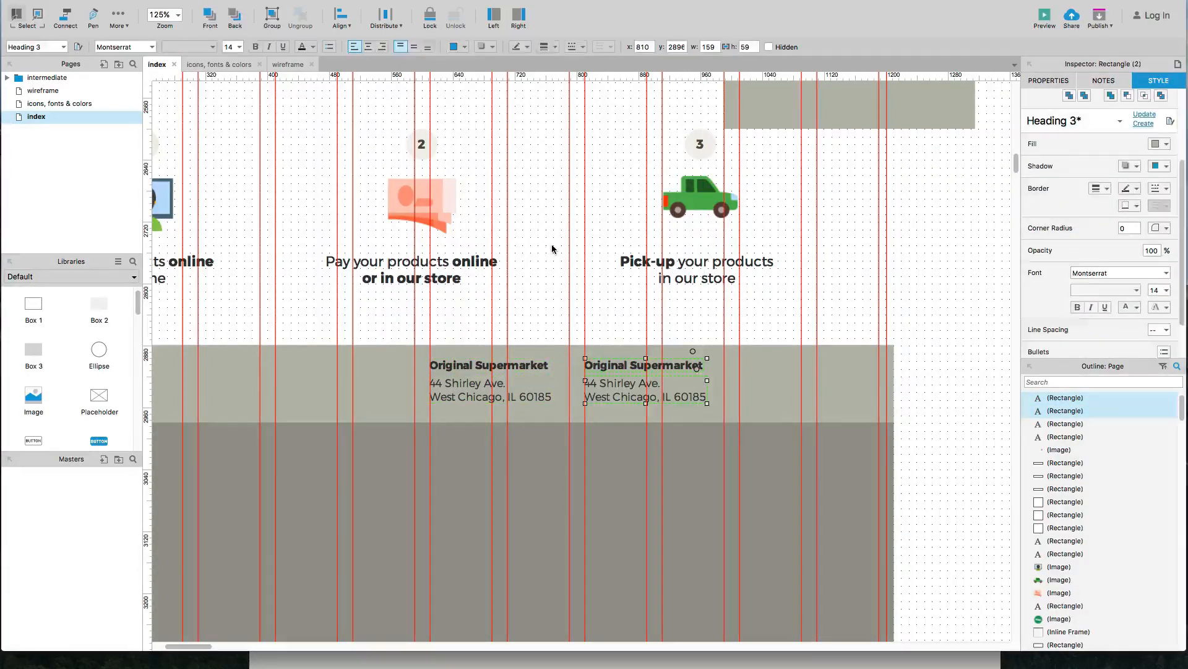
{"action": "left_click", "coordinate": [551, 246]}
Step: Copy the sixth random address from the RandomLists page in Chrome and paste it over the duplicated supermarket's address in Axure
{"action": "key", "text": "super+Tab"}
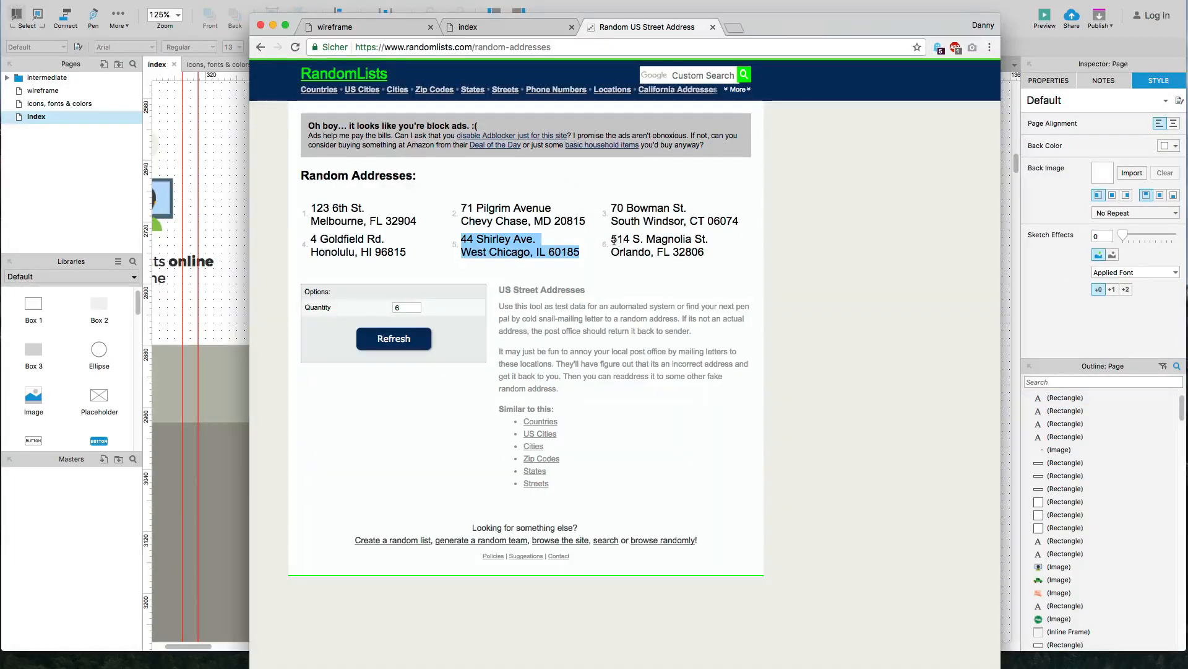
{"action": "left_click_drag", "start_coordinate": [613, 238], "coordinate": [714, 257]}
{"action": "key", "text": "super+c"}
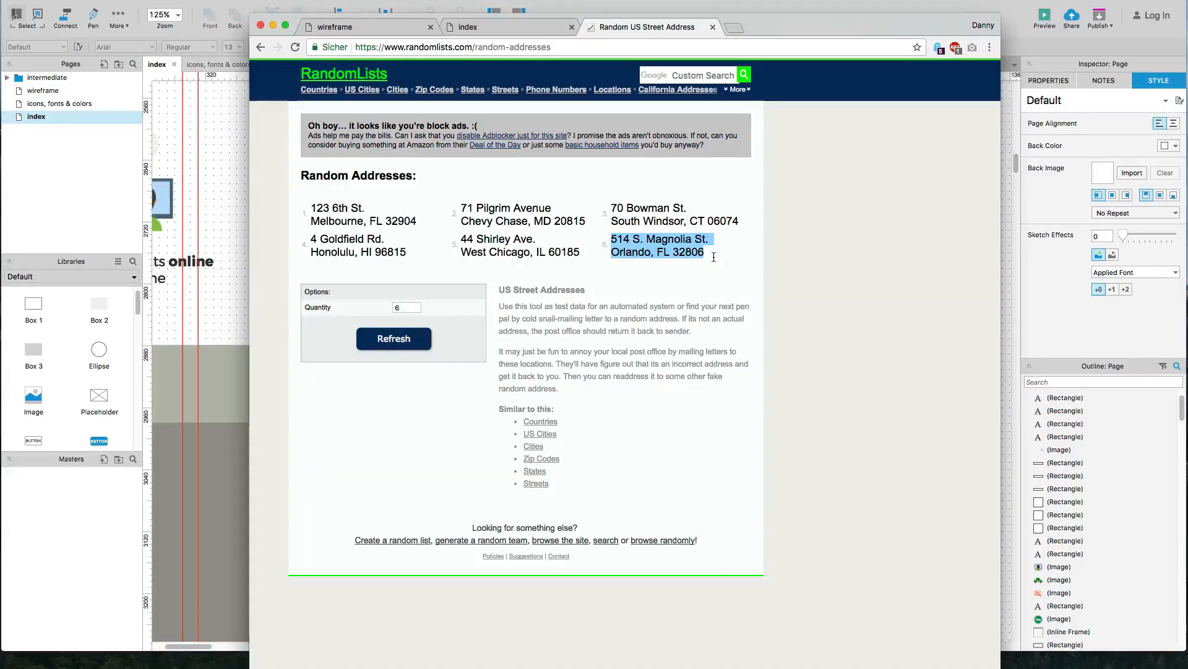
{"action": "key", "text": "super+Tab"}
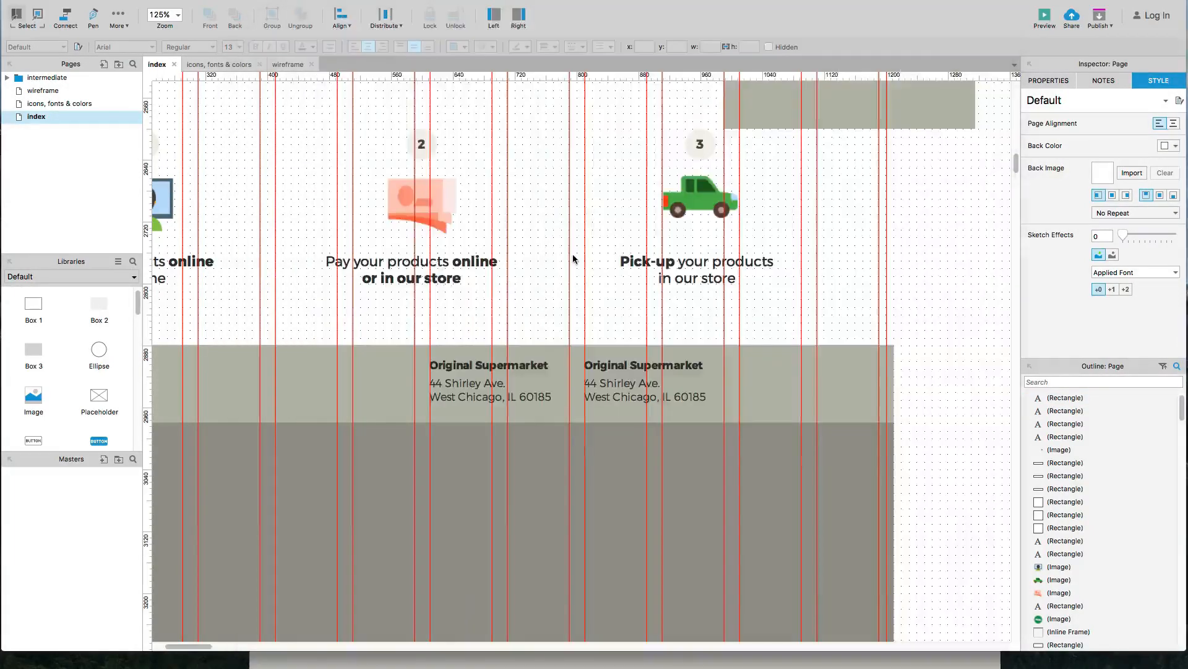
{"action": "double_click", "coordinate": [611, 384]}
{"action": "key", "text": "super+v"}
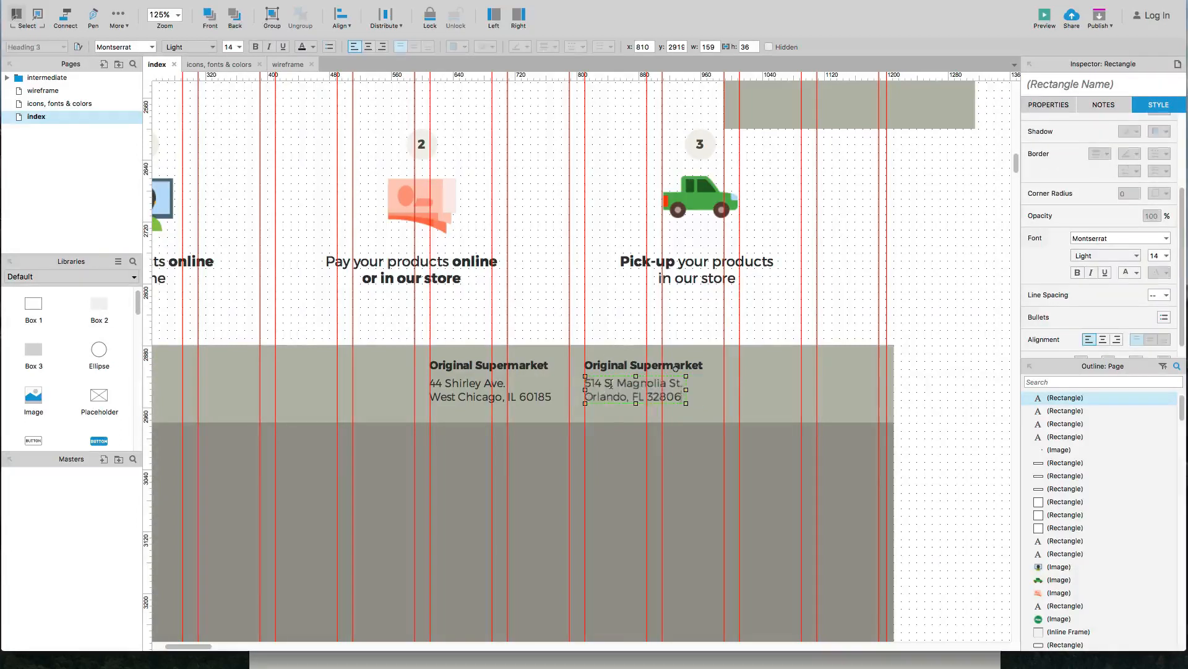
{"action": "left_click", "coordinate": [598, 321]}
Step: Change the duplicated supermarket heading to "Fresh Supermarket"
{"action": "left_click", "coordinate": [600, 362]}
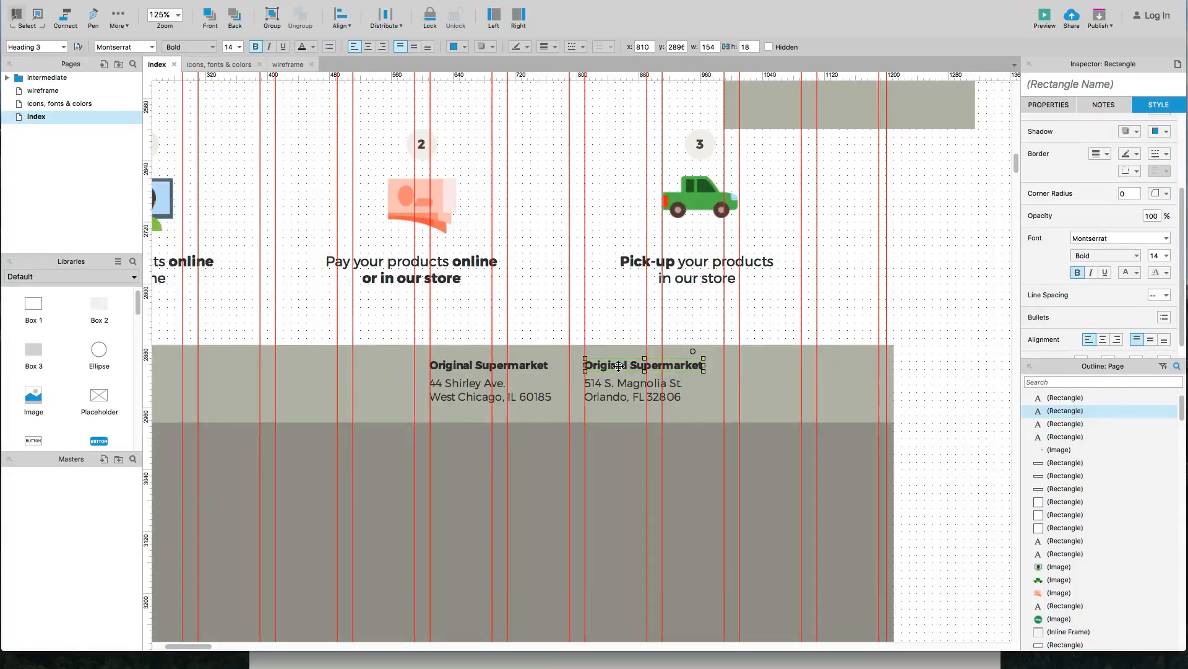
{"action": "double_click", "coordinate": [618, 365]}
{"action": "left_click", "coordinate": [629, 365]}
{"action": "left_click_drag", "start_coordinate": [567, 358], "coordinate": [567, 359]}
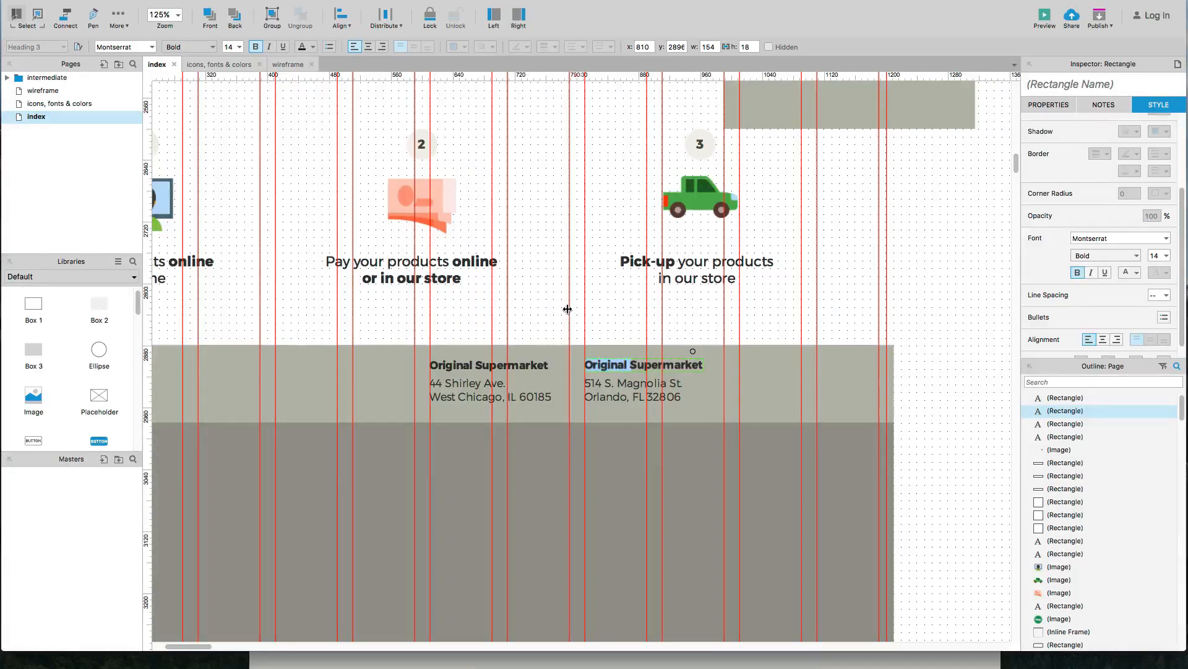
{"action": "type", "text": "Fresh"}
{"action": "key", "text": "Escape"}
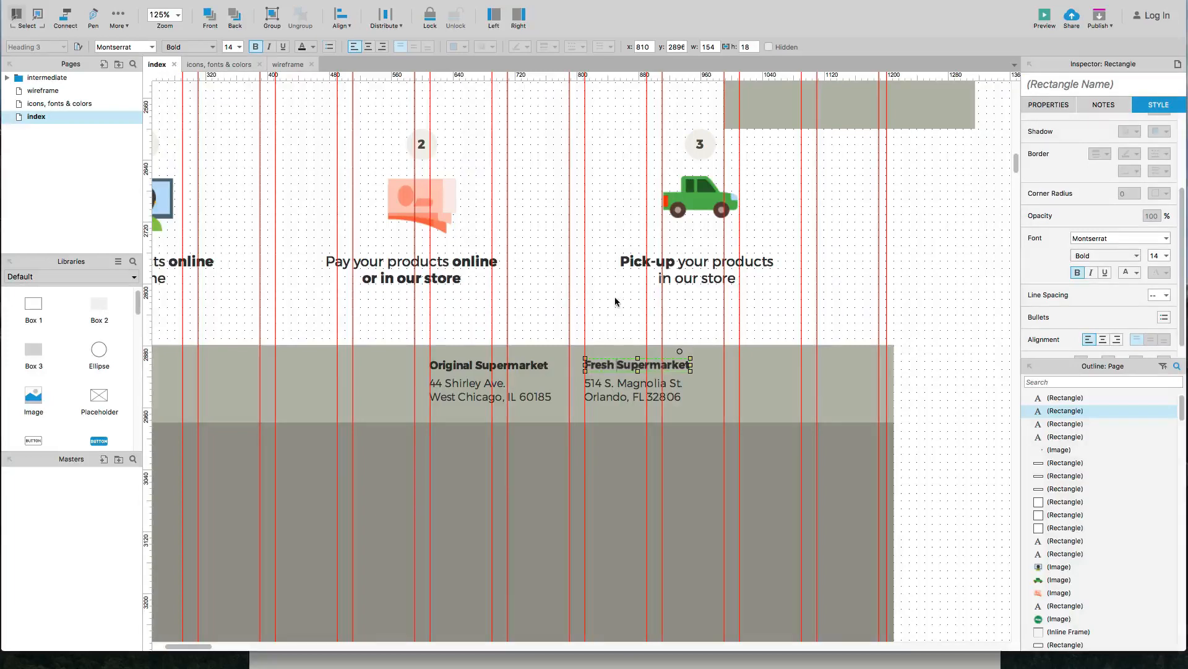
{"action": "left_click", "coordinate": [613, 296]}
Step: Insert "Fresh" into the first supermarket heading to read "Original Fresh Supermarket"
{"action": "scroll", "coordinate": [610, 300], "scroll_direction": "down", "scroll_amount": 2}
{"action": "key", "text": "space"}
{"action": "left_click_drag", "start_coordinate": [454, 302], "coordinate": [489, 305]}
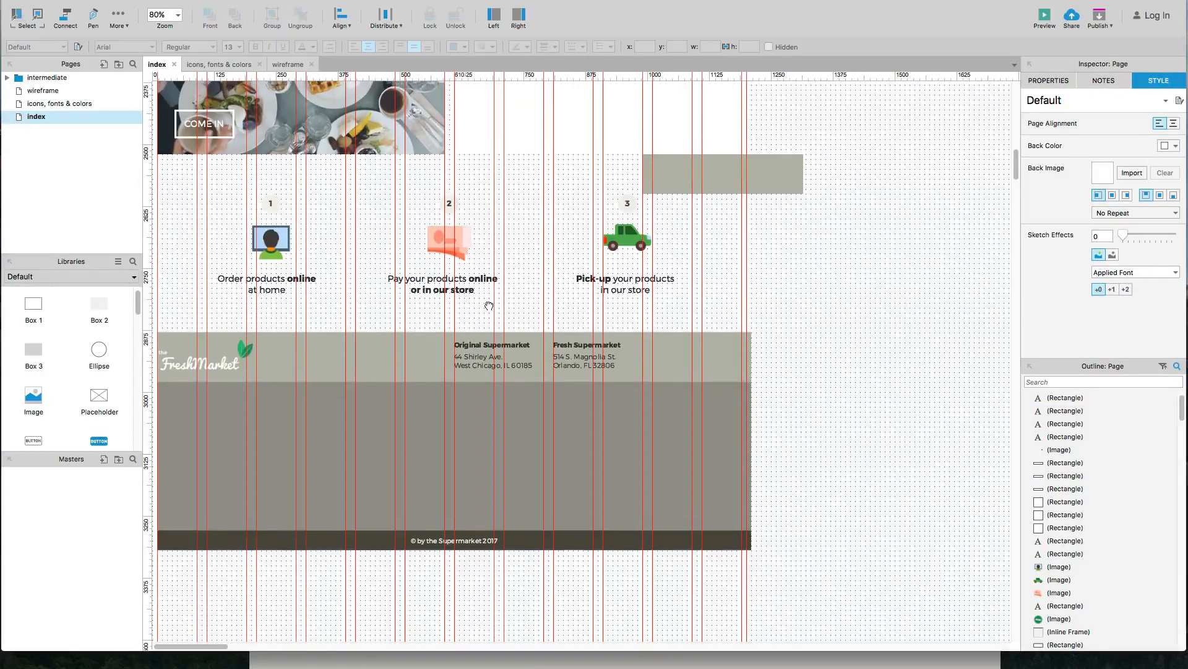
{"action": "left_click", "coordinate": [486, 346]}
{"action": "scroll", "coordinate": [487, 346], "scroll_direction": "up", "scroll_amount": 3}
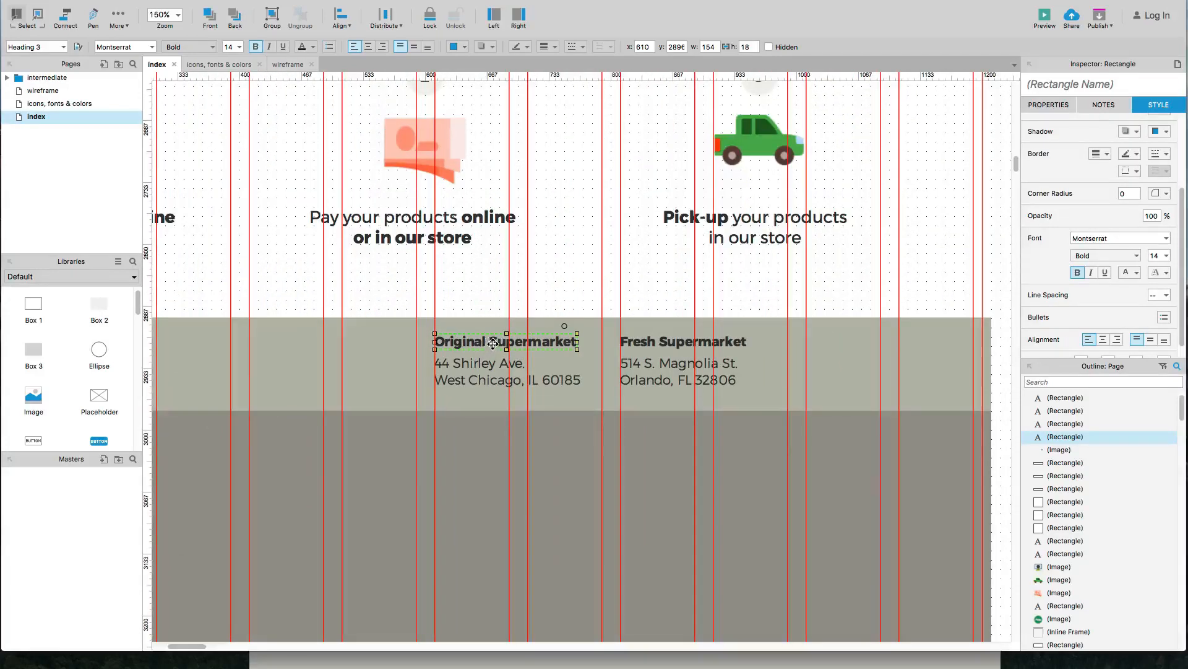
{"action": "double_click", "coordinate": [494, 344]}
{"action": "left_click", "coordinate": [494, 344]}
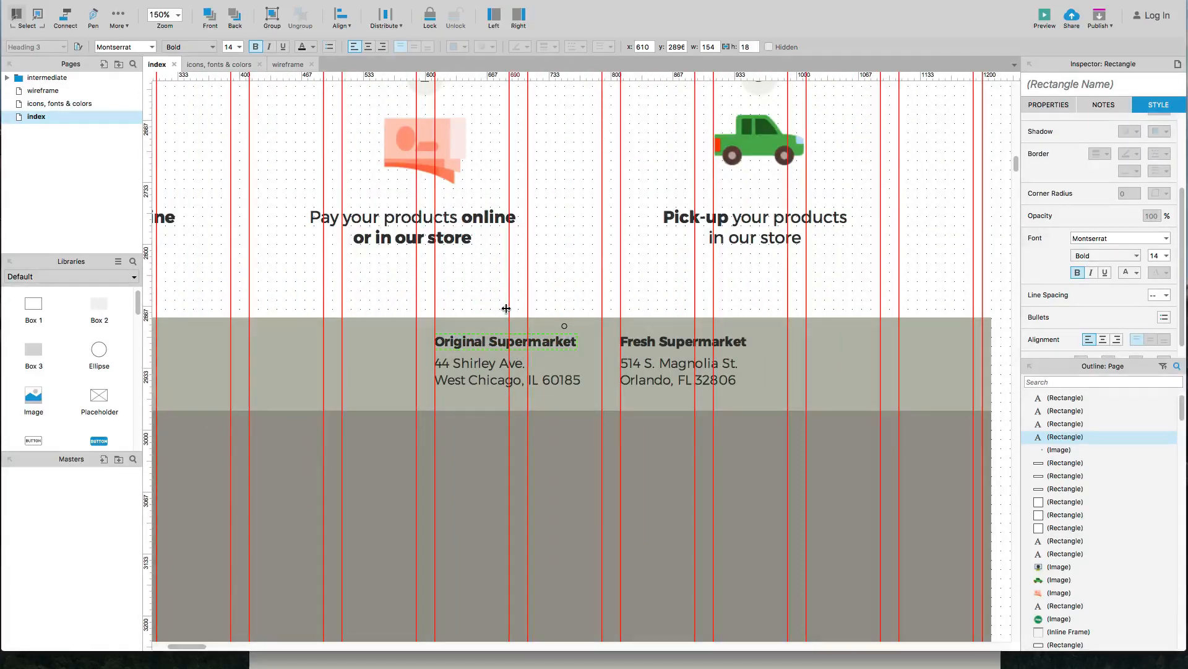
{"action": "type", "text": "Fresh"}
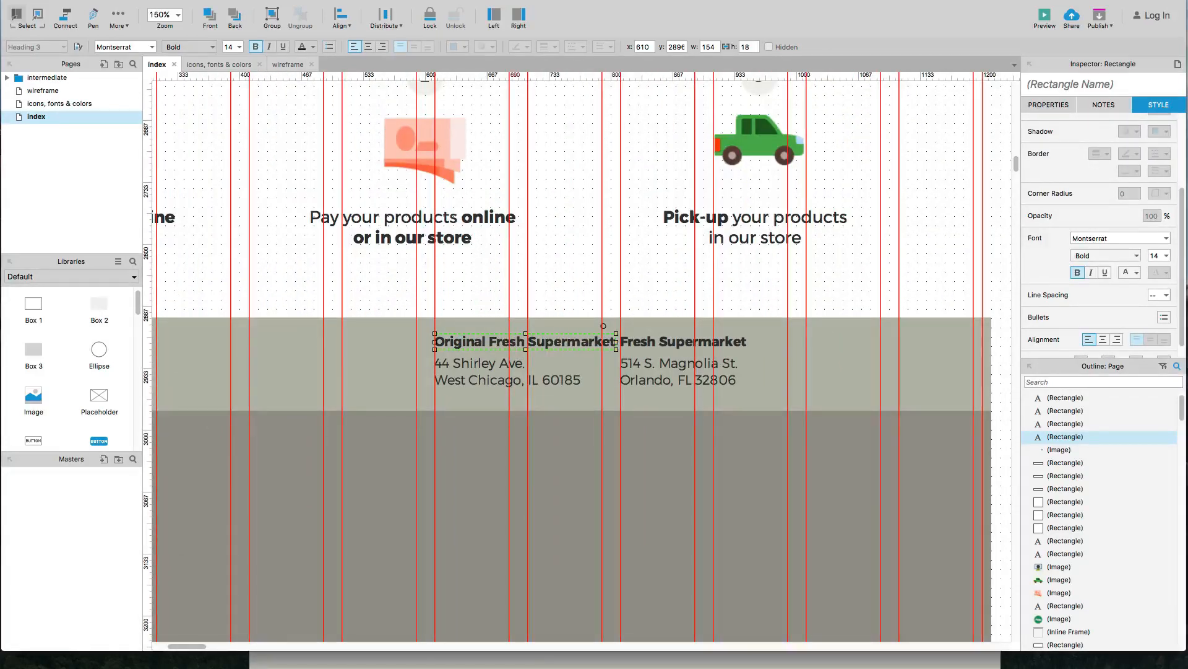
Step: Shift the "Fresh Supermarket" heading and its address together horizontally to x 890
{"action": "left_click", "coordinate": [655, 342]}
{"action": "left_click", "coordinate": [660, 362], "text": "shift"}
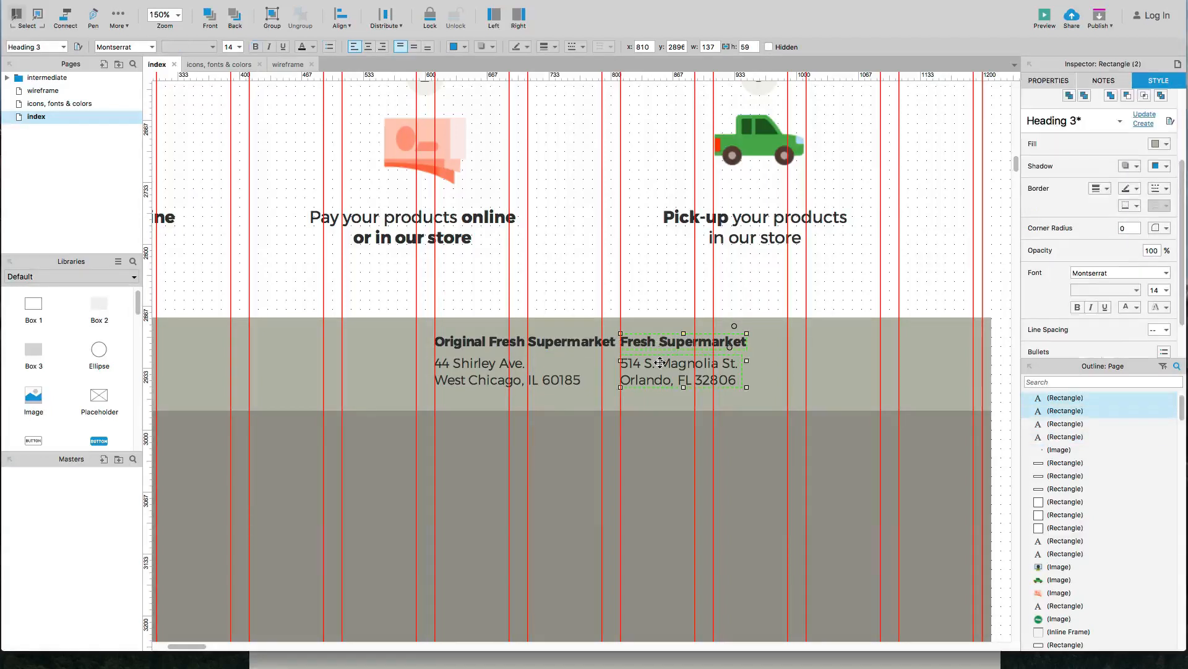
{"action": "key", "text": "Right"}
{"action": "key", "text": "Right"}
{"action": "key", "text": "Right"}
{"action": "key", "text": "Right"}
{"action": "key", "text": "Right"}
{"action": "key", "text": "Right"}
{"action": "key", "text": "Right"}
{"action": "key", "text": "Right"}
{"action": "key", "text": "Right"}
{"action": "key", "text": "Right"}
{"action": "key", "text": "Right"}
{"action": "key", "text": "Right"}
{"action": "key", "text": "Right"}
{"action": "key", "text": "Right"}
{"action": "key", "text": "Right"}
{"action": "key", "text": "Right"}
{"action": "key", "text": "Right"}
{"action": "key", "text": "Right"}
{"action": "key", "text": "Right"}
{"action": "key", "text": "Right"}
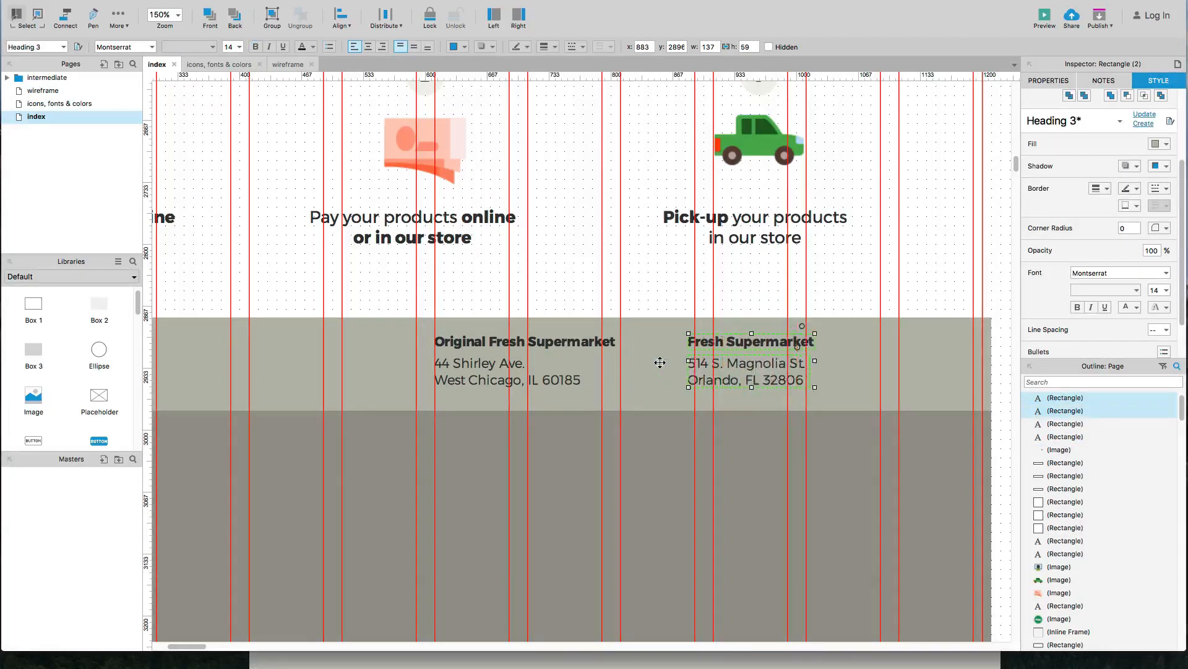
{"action": "key", "text": "Left"}
{"action": "key", "text": "Left"}
{"action": "key", "text": "Left"}
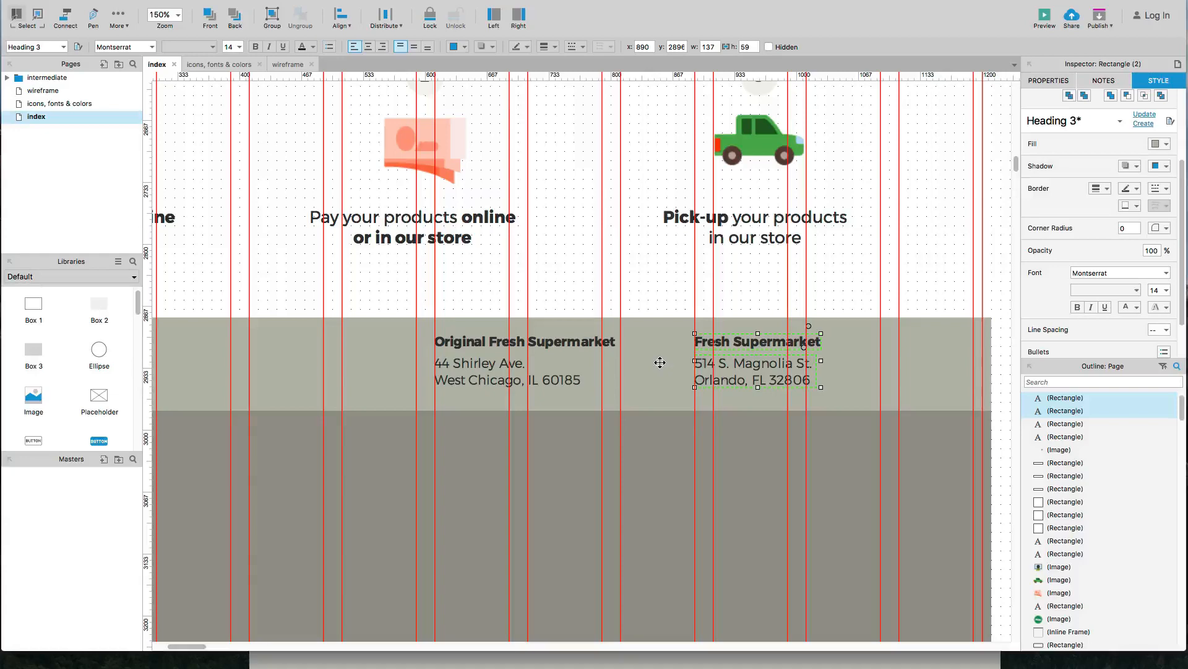
{"action": "left_click", "coordinate": [628, 309]}
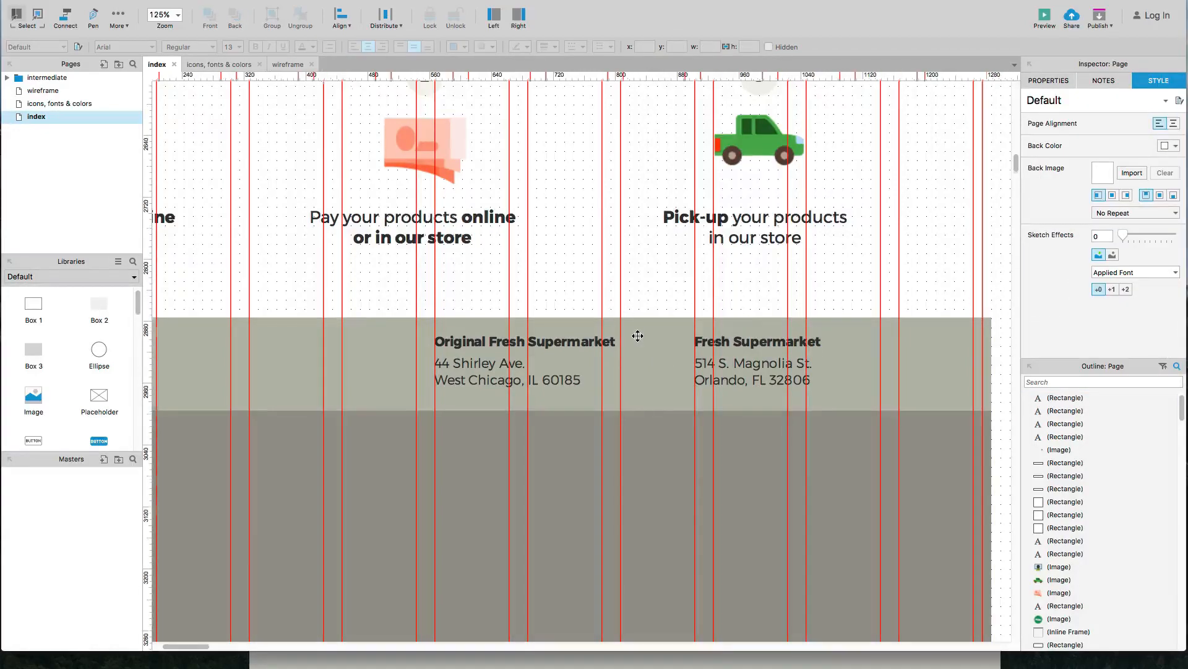
Step: Set the text color of both supermarket headings and their addresses in the footer to white
{"action": "scroll", "coordinate": [637, 336], "scroll_direction": "down", "scroll_amount": 5}
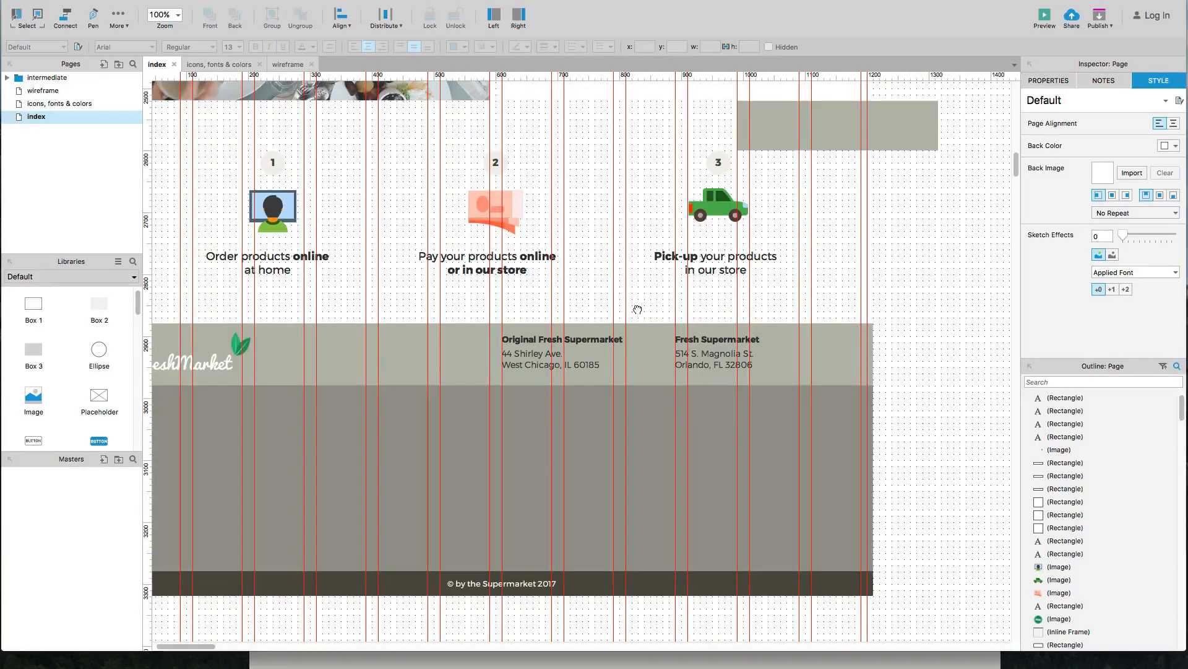
{"action": "left_click_drag", "start_coordinate": [638, 310], "coordinate": [665, 312]}
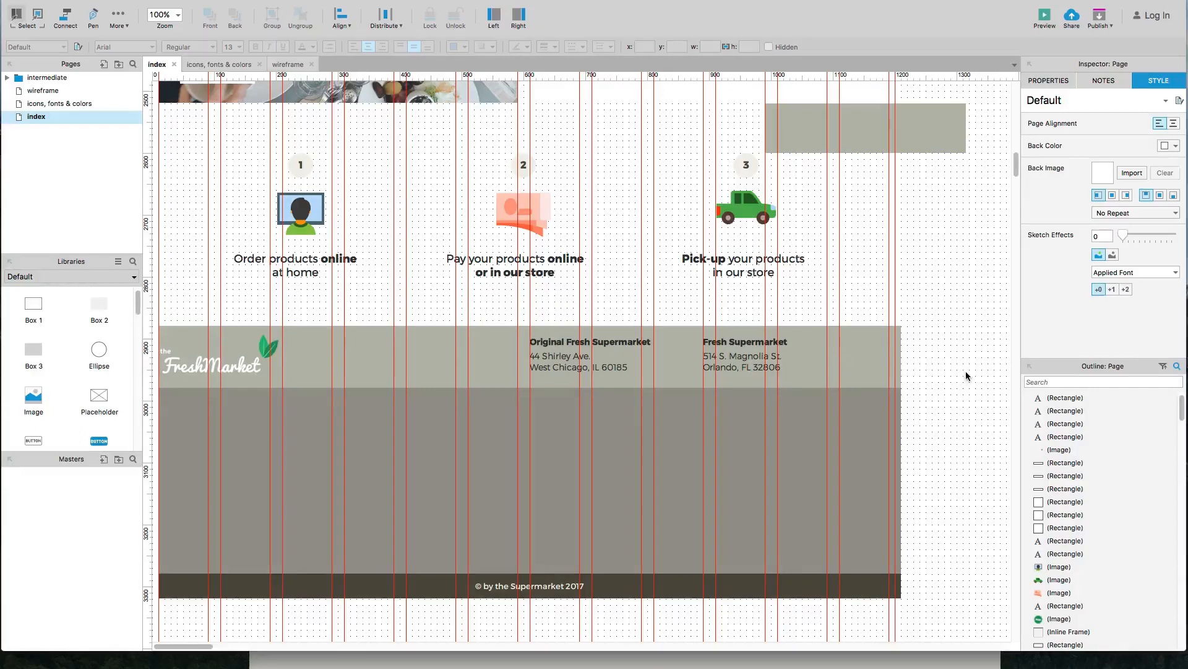
{"action": "left_click_drag", "start_coordinate": [954, 376], "coordinate": [571, 335]}
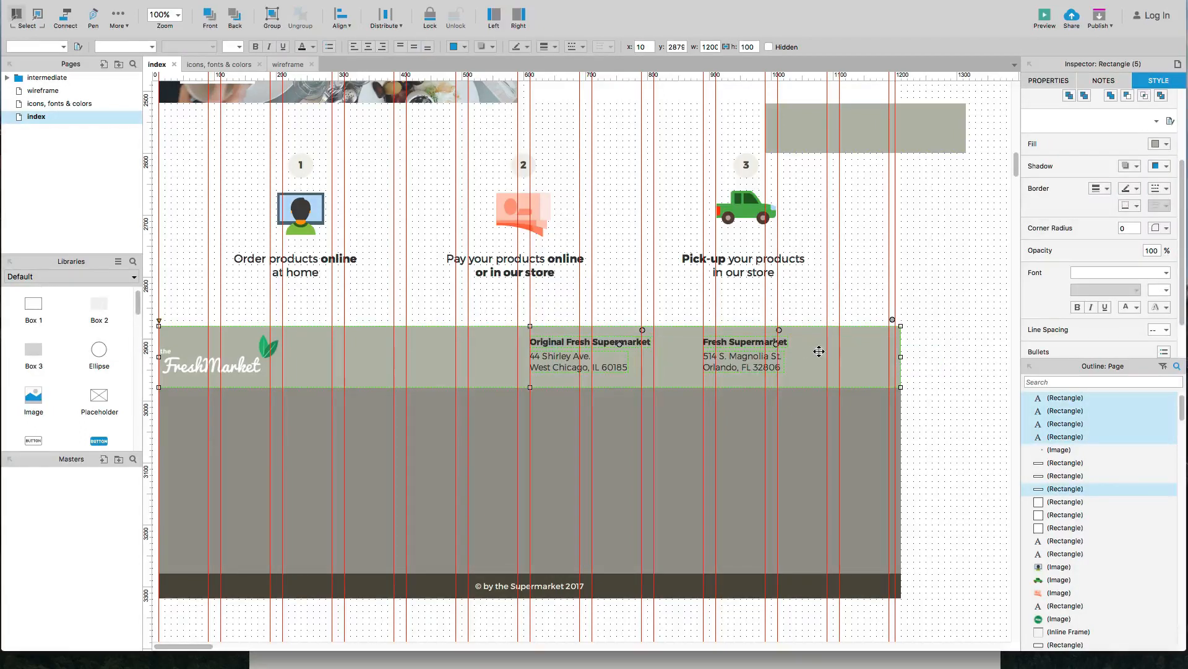
{"action": "scroll", "coordinate": [1115, 291], "scroll_direction": "down", "scroll_amount": 1}
{"action": "left_click", "coordinate": [1130, 298]}
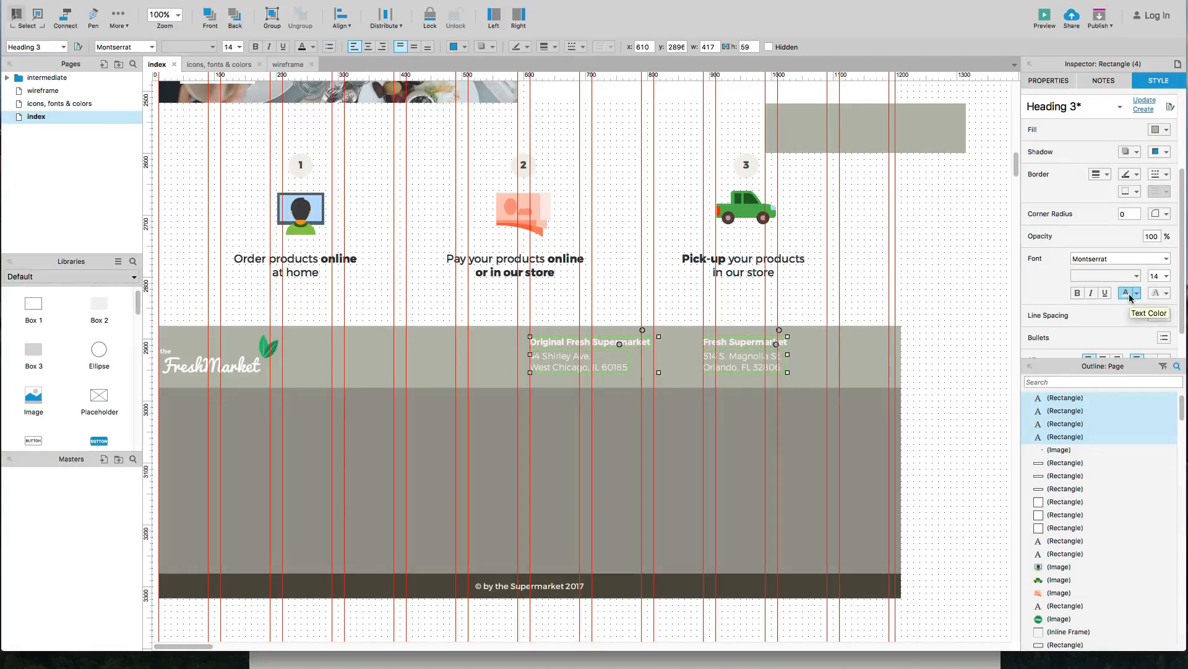
{"action": "left_click", "coordinate": [949, 314]}
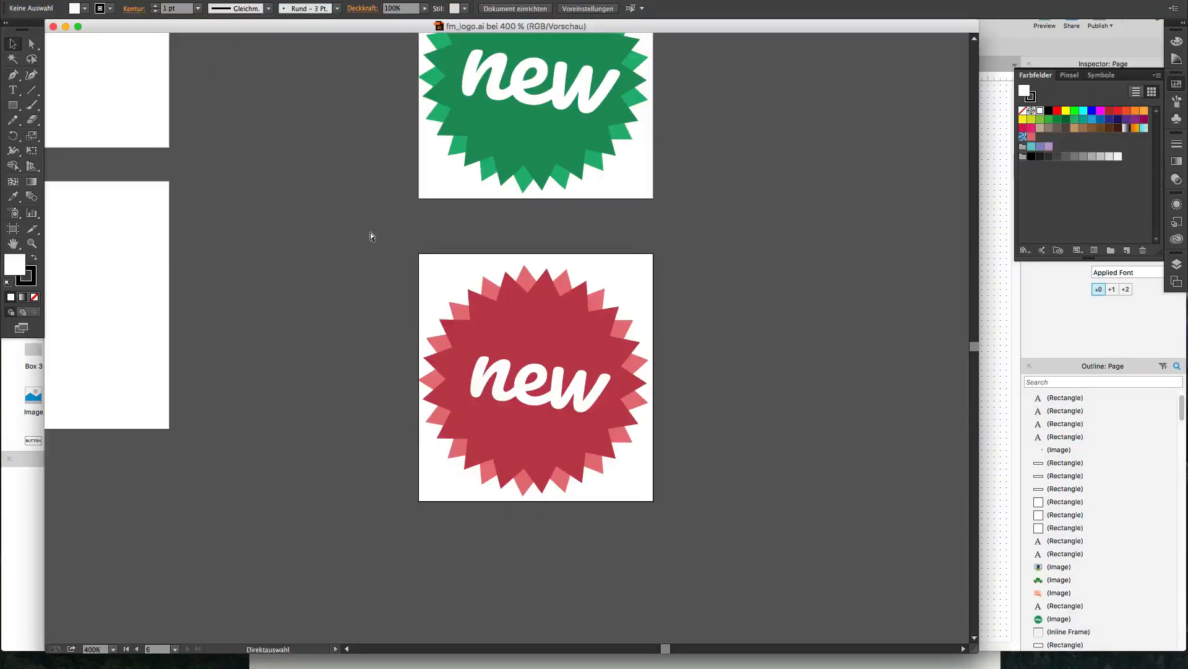
Step: In Illustrator's fm_logo.ai, place a copy of the green two-leaf group on the empty canvas beyond the plain green badge
{"action": "scroll", "coordinate": [370, 236], "scroll_direction": "left", "scroll_amount": 1}
{"action": "scroll", "coordinate": [370, 235], "scroll_direction": "down", "scroll_amount": 4}
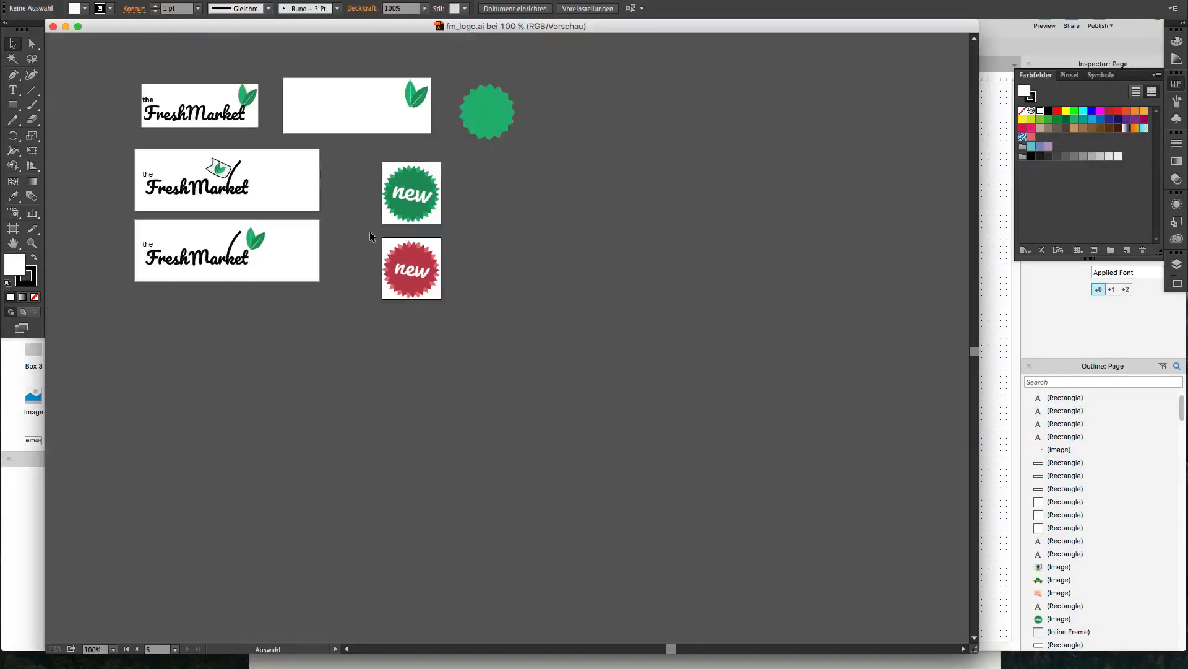
{"action": "scroll", "coordinate": [468, 316], "scroll_direction": "left", "scroll_amount": 1}
{"action": "scroll", "coordinate": [469, 316], "scroll_direction": "up", "scroll_amount": 6}
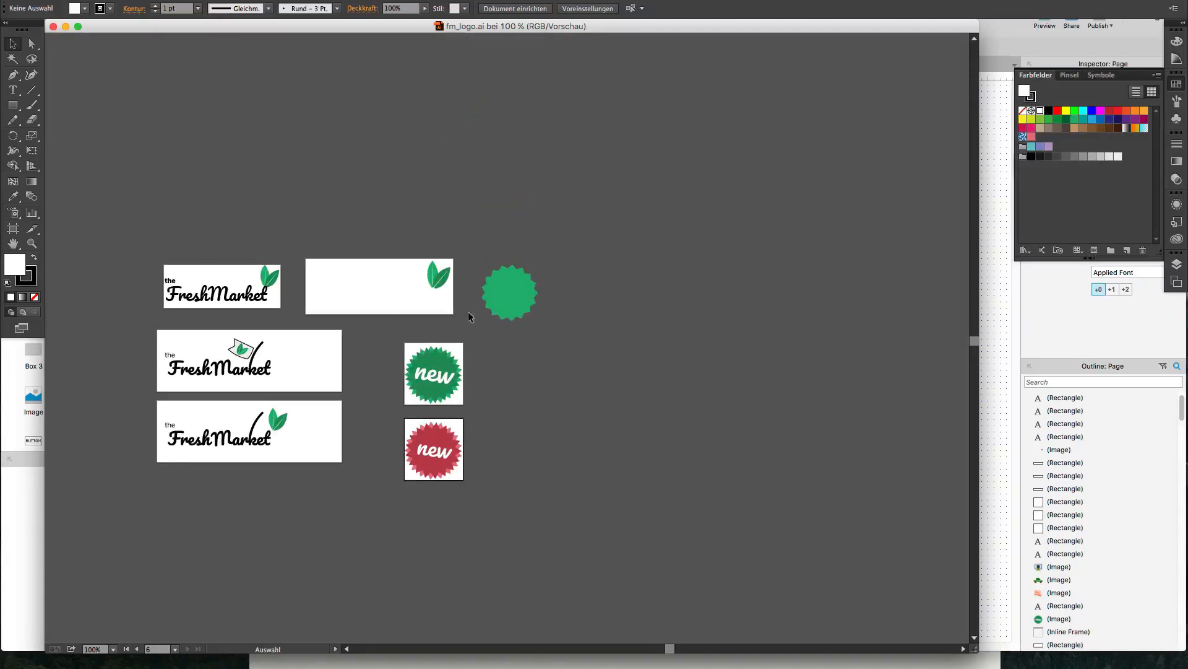
{"action": "left_click", "coordinate": [443, 286]}
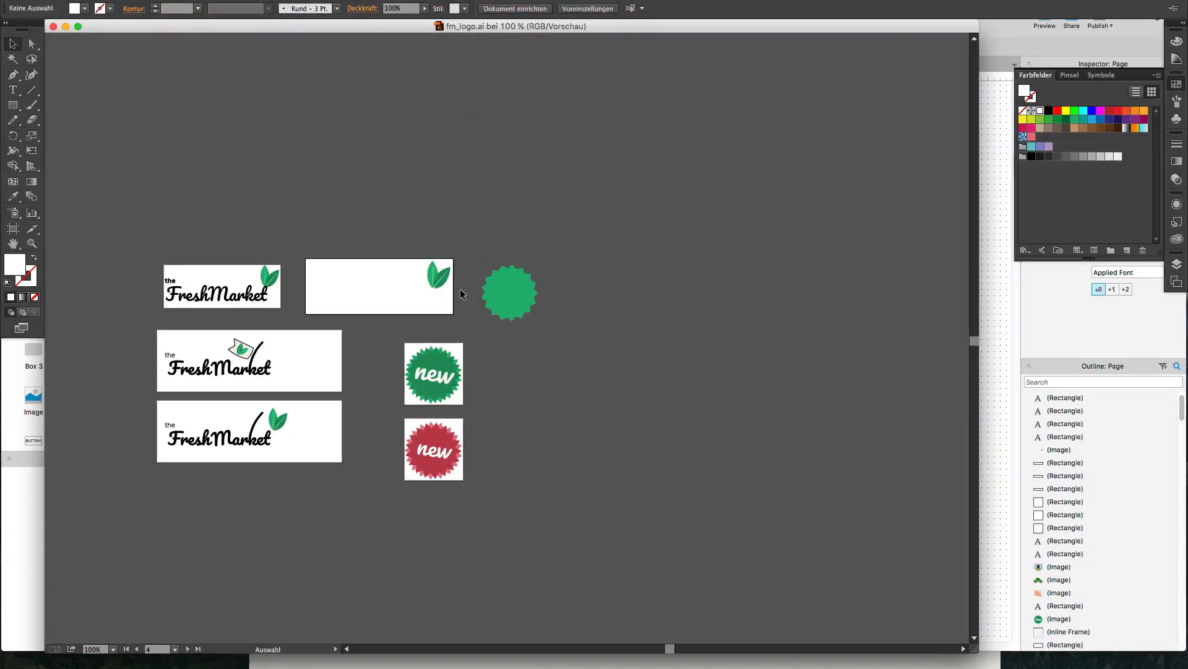
{"action": "left_click", "coordinate": [376, 292], "text": "shift"}
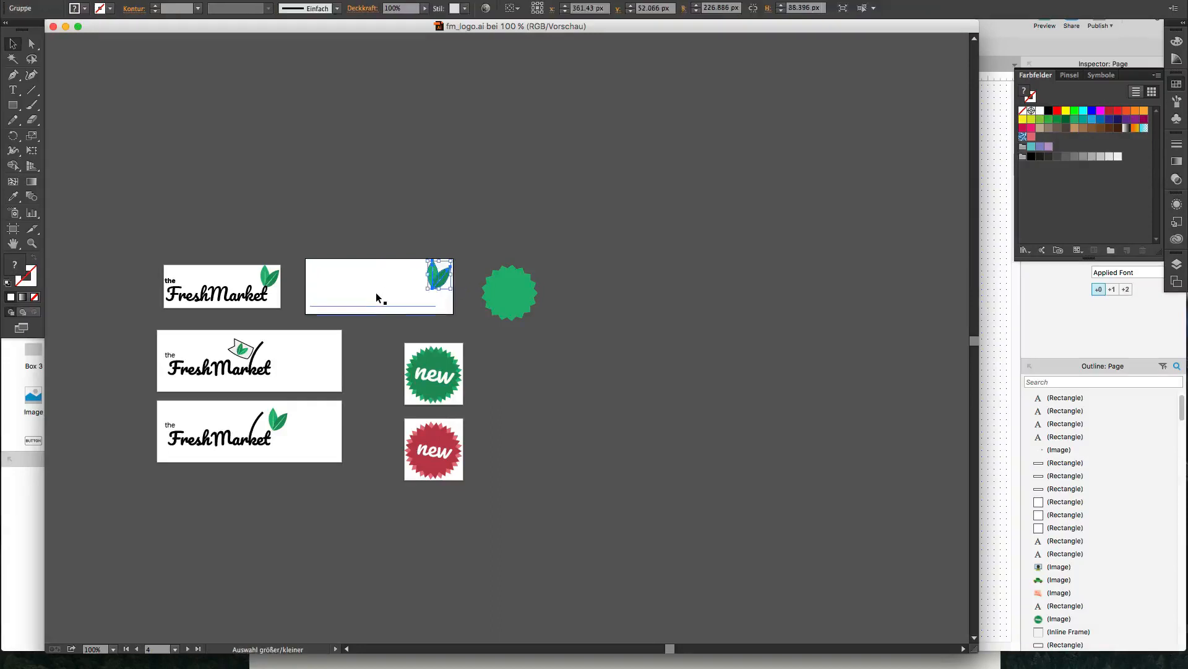
{"action": "left_click_drag", "start_coordinate": [440, 280], "coordinate": [619, 307]}
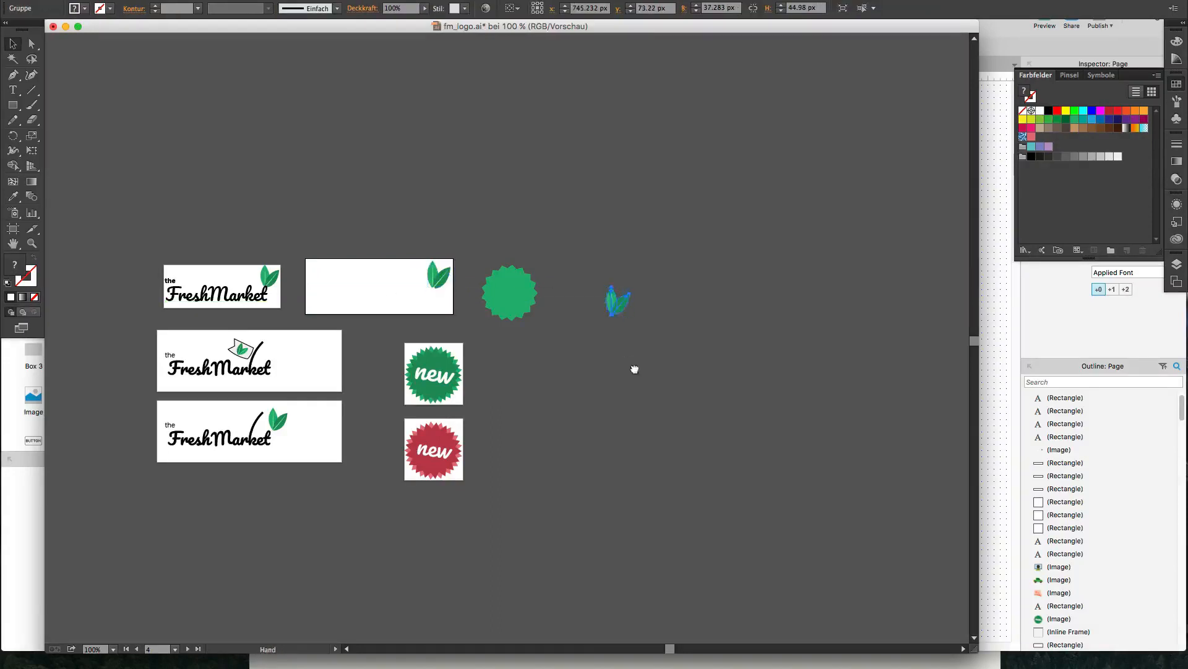
Step: Create a new artboard of about 92 by 102 px around the copied leaves
{"action": "left_click_drag", "start_coordinate": [642, 368], "coordinate": [476, 377]}
{"action": "scroll", "coordinate": [438, 314], "scroll_direction": "up", "scroll_amount": 3}
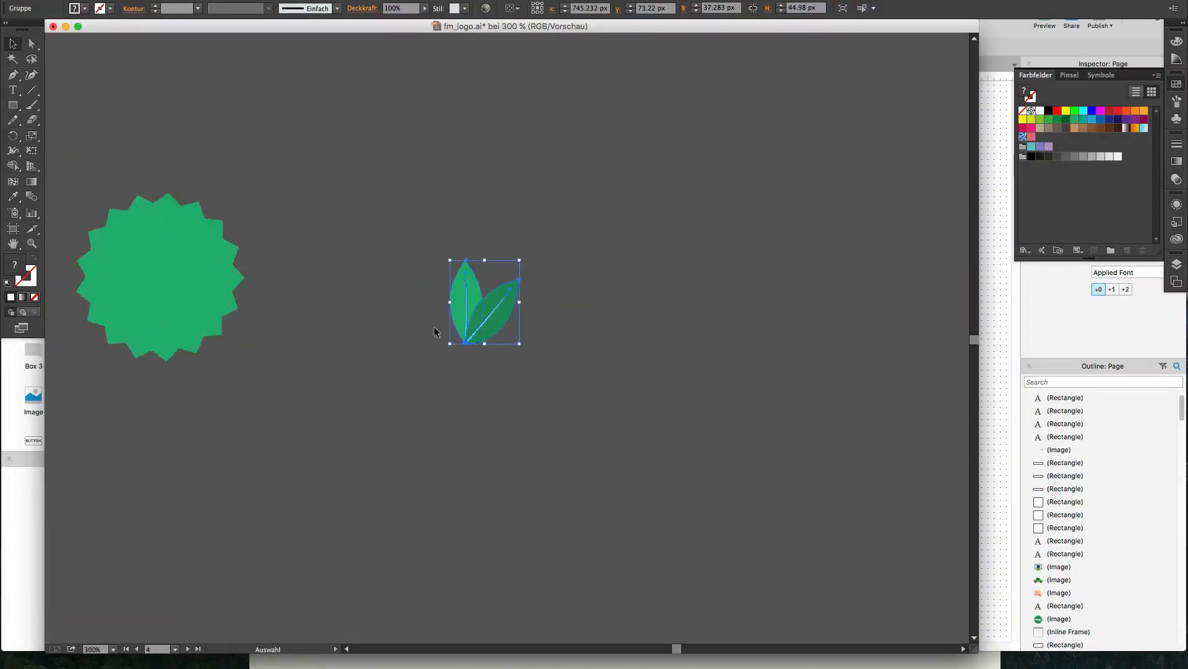
{"action": "scroll", "coordinate": [435, 322], "scroll_direction": "right", "scroll_amount": 3}
{"action": "left_click_drag", "start_coordinate": [376, 324], "coordinate": [489, 350]}
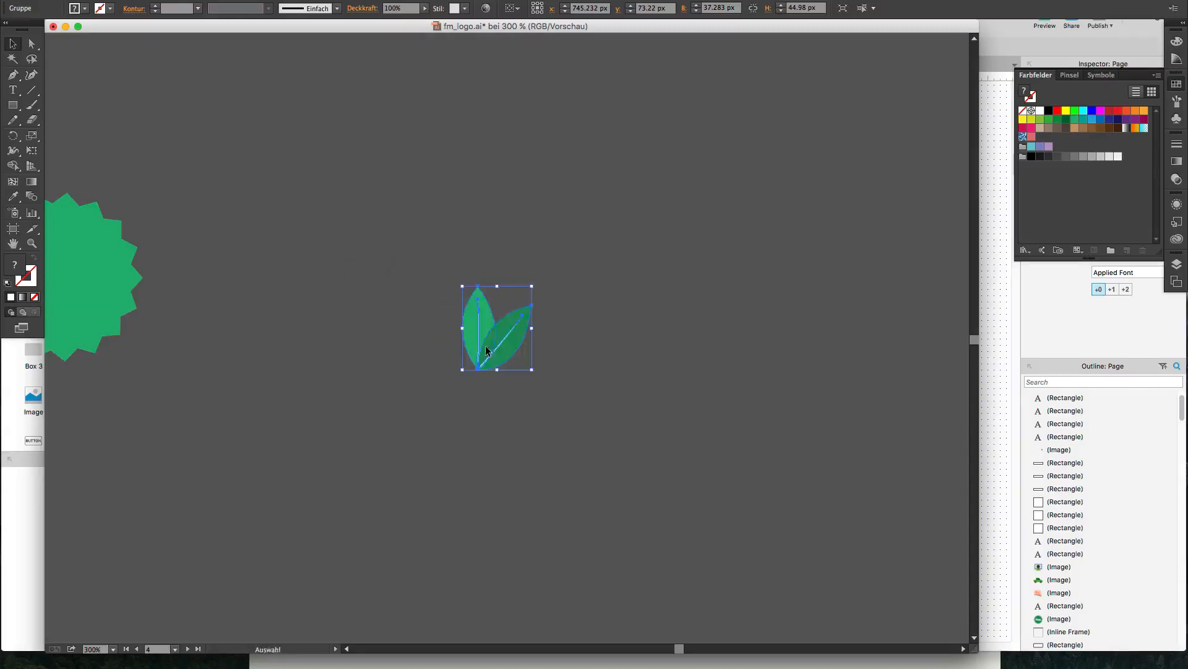
{"action": "left_click", "coordinate": [398, 314]}
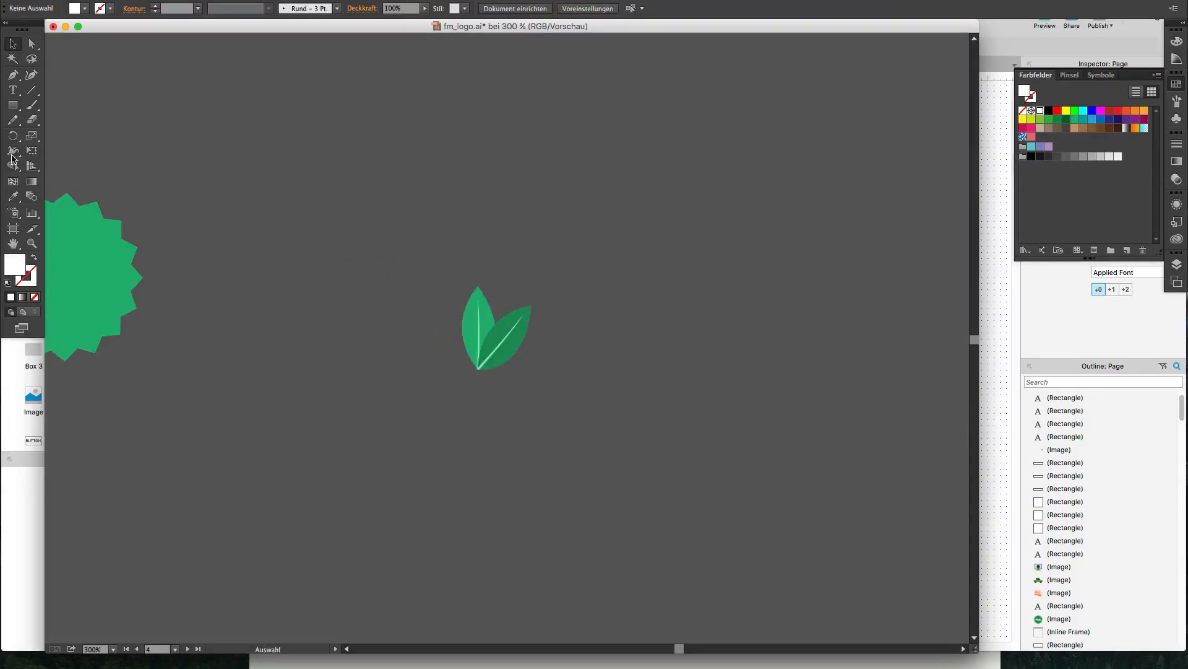
{"action": "left_click", "coordinate": [13, 228]}
{"action": "left_click_drag", "start_coordinate": [426, 234], "coordinate": [595, 416]}
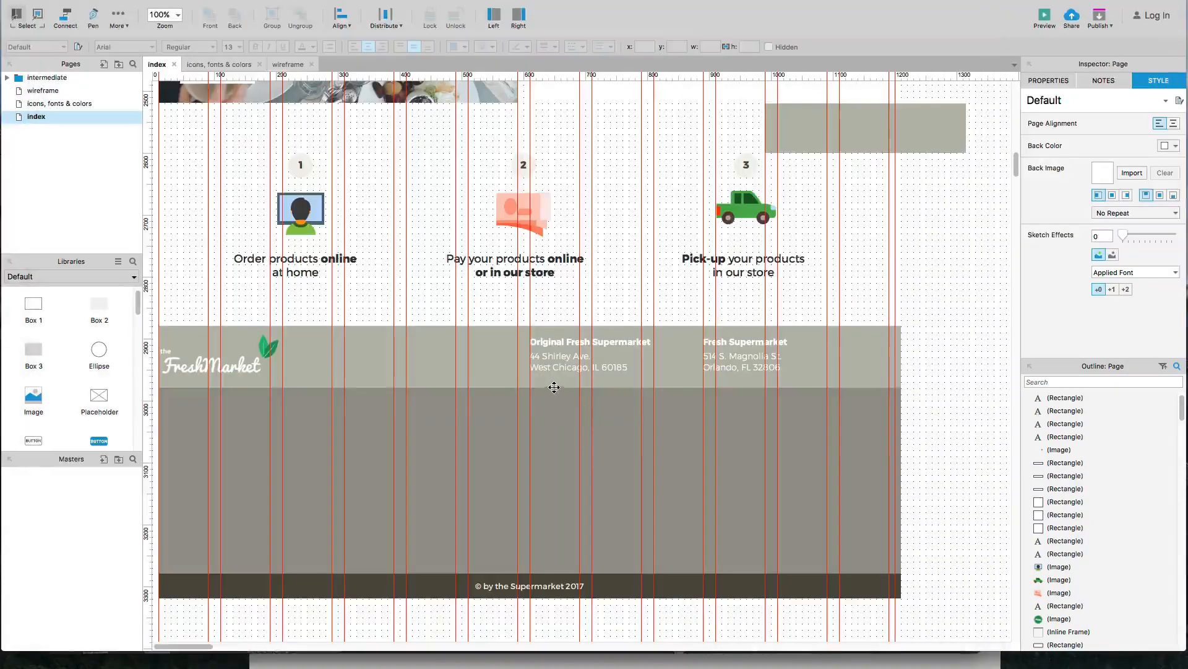
Step: Back in Axure, place a Box 2 beside the "Original Fresh Supermarket" address and size it to 60 by 60
{"action": "left_click_drag", "start_coordinate": [98, 310], "coordinate": [511, 349]}
{"action": "left_click_drag", "start_coordinate": [650, 439], "coordinate": [518, 366]}
{"action": "scroll", "coordinate": [1126, 204], "scroll_direction": "up", "scroll_amount": 3}
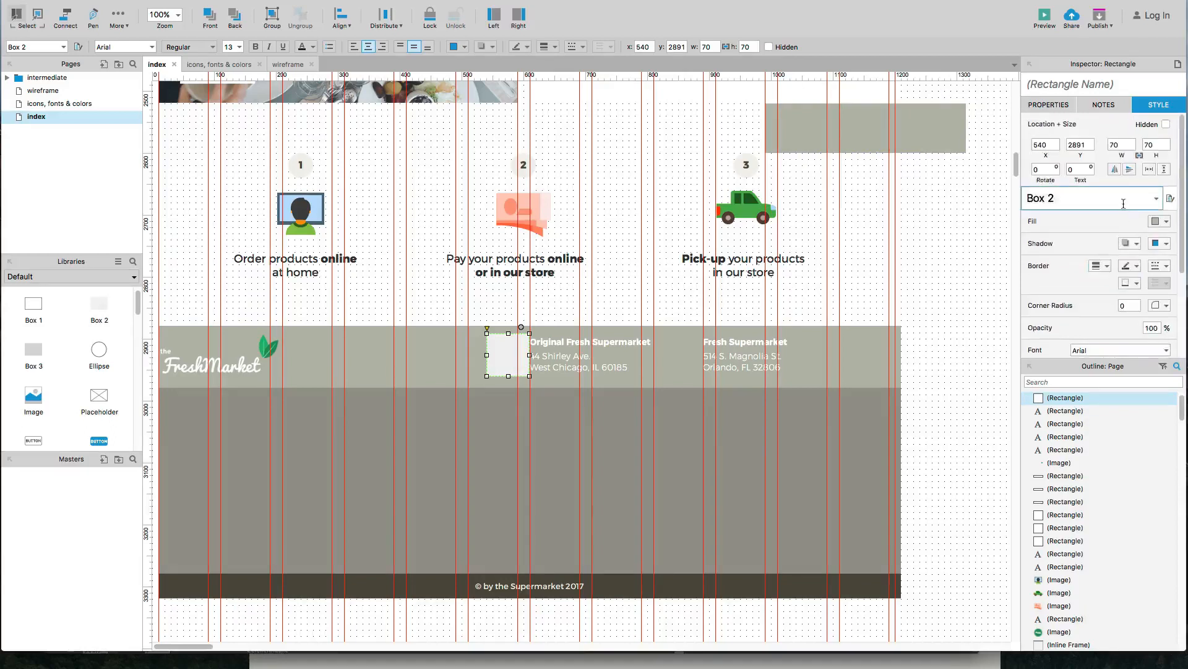
{"action": "type", "text": "60"}
{"action": "key", "text": "Tab"}
{"action": "left_click", "coordinate": [828, 262]}
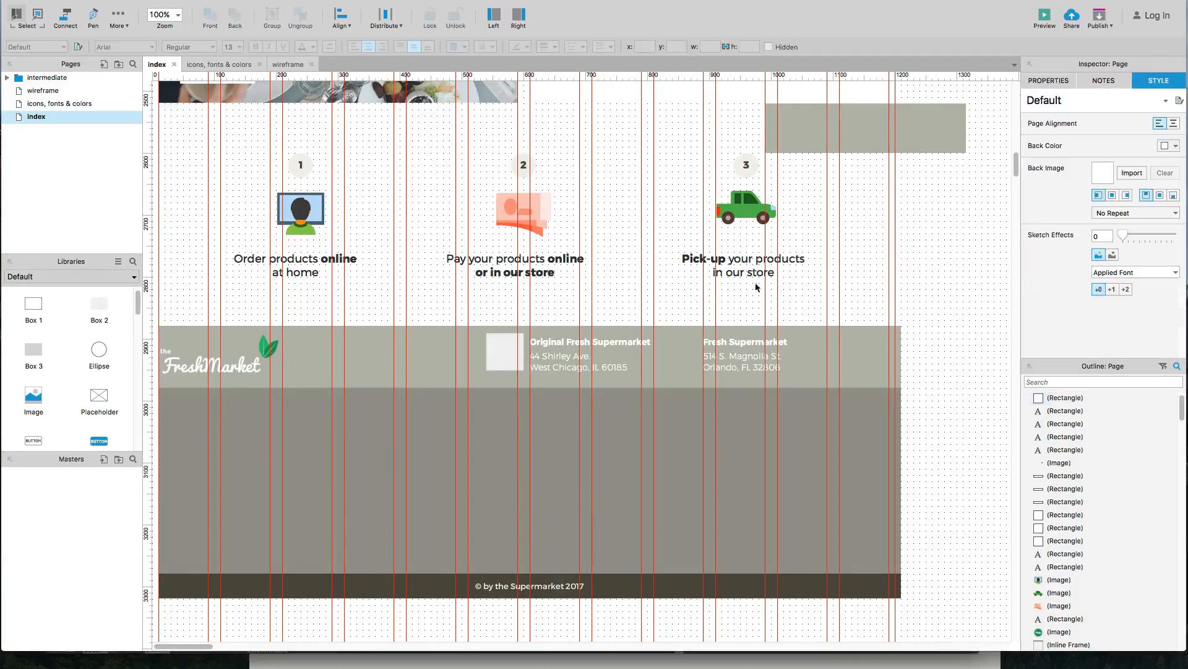
Step: Nudge the light square in the footer to x 538, y 2893
{"action": "left_click", "coordinate": [512, 345]}
{"action": "key", "text": "Left"}
{"action": "key", "text": "Left"}
{"action": "key", "text": "Down"}
{"action": "key", "text": "Down"}
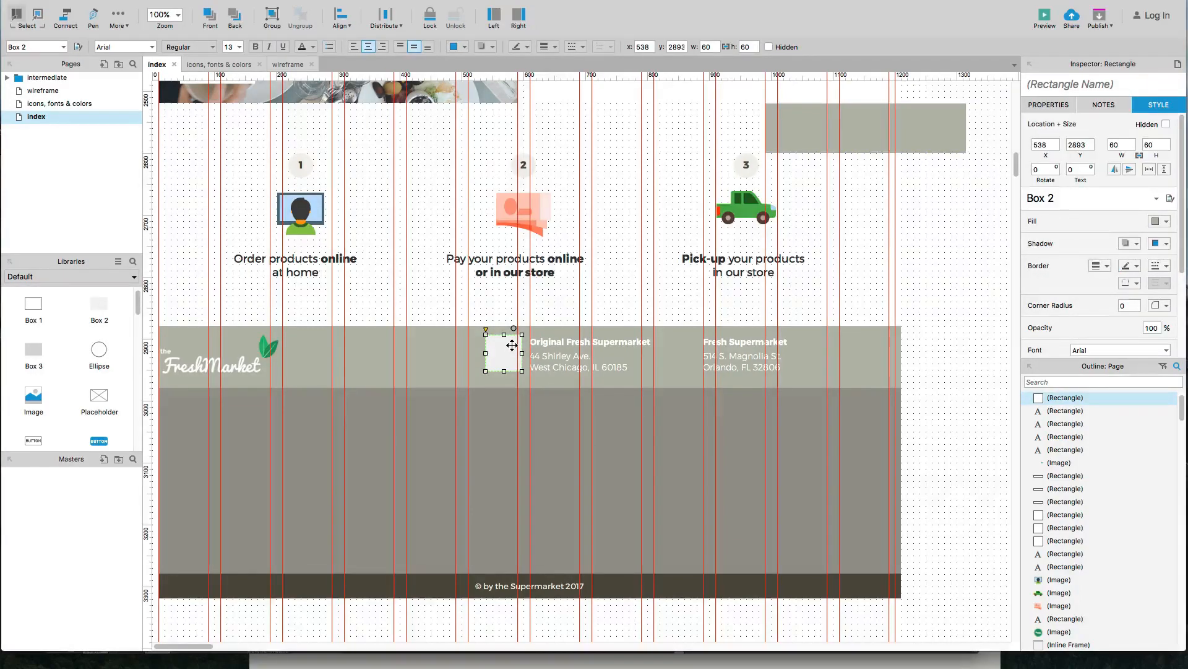
Step: Switch to Illustrator and set the leaf artboard's width and height to 60 px, leaving artboard editing
{"action": "key", "text": "super+Tab"}
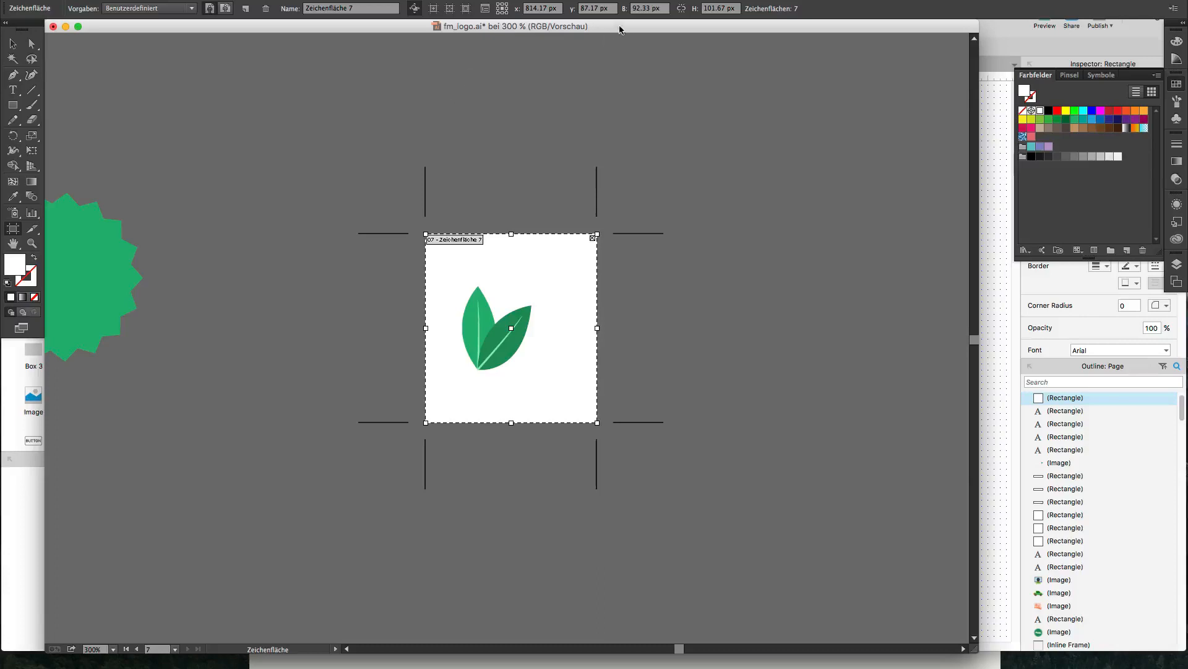
{"action": "double_click", "coordinate": [634, 9]}
{"action": "type", "text": "60"}
{"action": "key", "text": "Tab"}
{"action": "type", "text": "60"}
{"action": "key", "text": "Tab"}
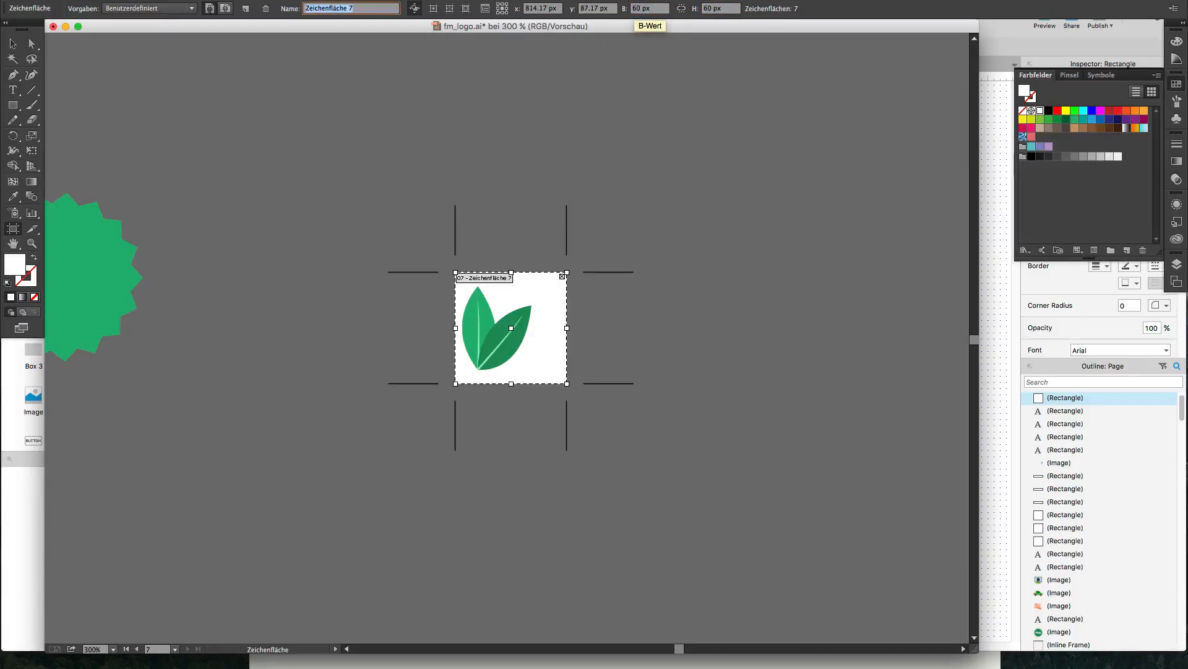
{"action": "left_click", "coordinate": [12, 44]}
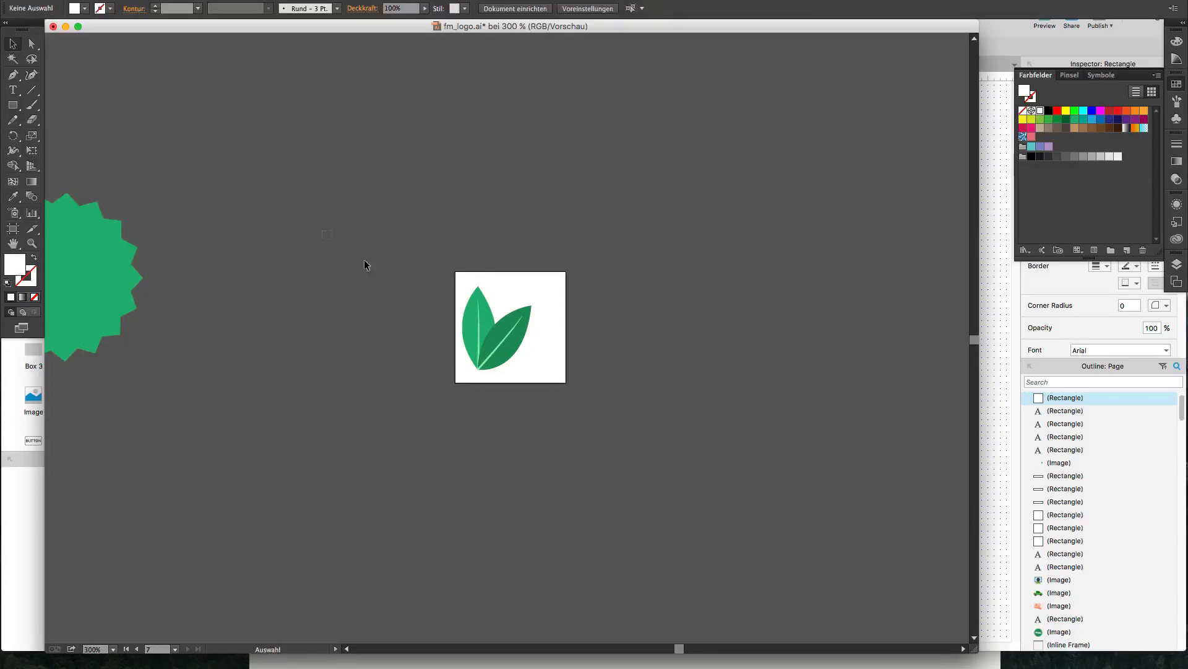
Step: Nudge the leaves sideways and up so they sit centred on the 60 px artboard
{"action": "left_click_drag", "start_coordinate": [333, 239], "coordinate": [564, 377]}
{"action": "key", "text": "shift+Right"}
{"action": "key", "text": "Left"}
{"action": "key", "text": "Right"}
{"action": "key", "text": "Up"}
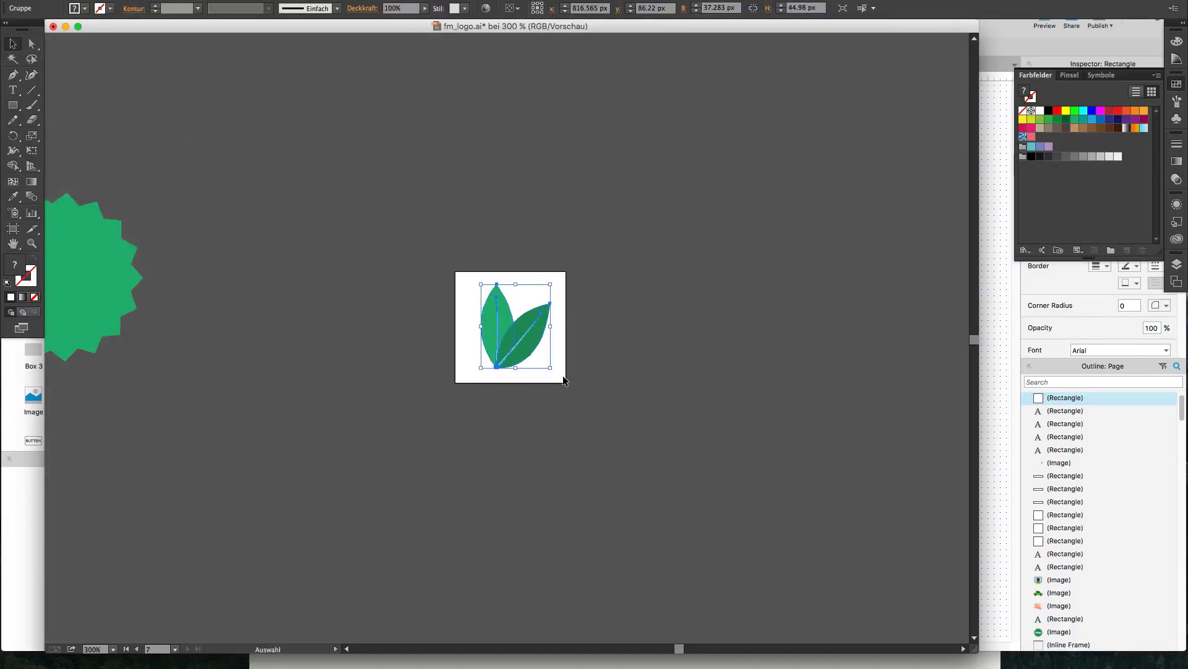
{"action": "left_click", "coordinate": [566, 429]}
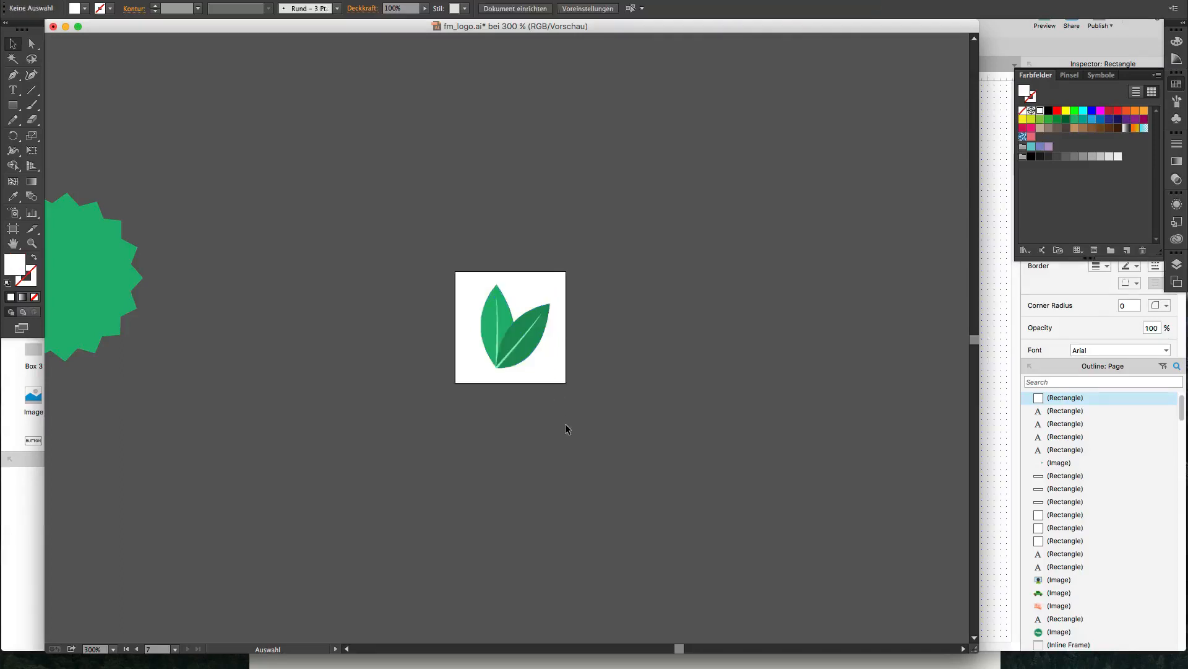
Step: Draw a circle about 56 px in diameter around the leaves, with no fill and a white stroke
{"action": "left_click_drag", "start_coordinate": [12, 106], "coordinate": [51, 141]}
{"action": "left_click_drag", "start_coordinate": [514, 328], "coordinate": [556, 379]}
{"action": "left_click", "coordinate": [13, 44]}
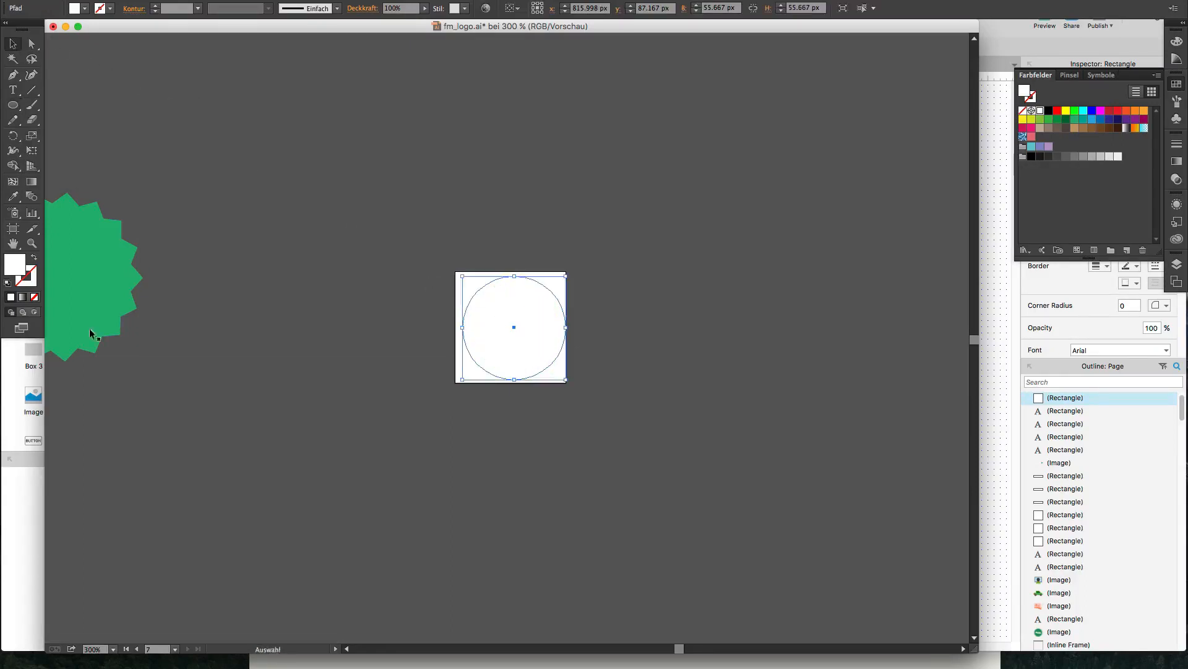
{"action": "left_click", "coordinate": [34, 258]}
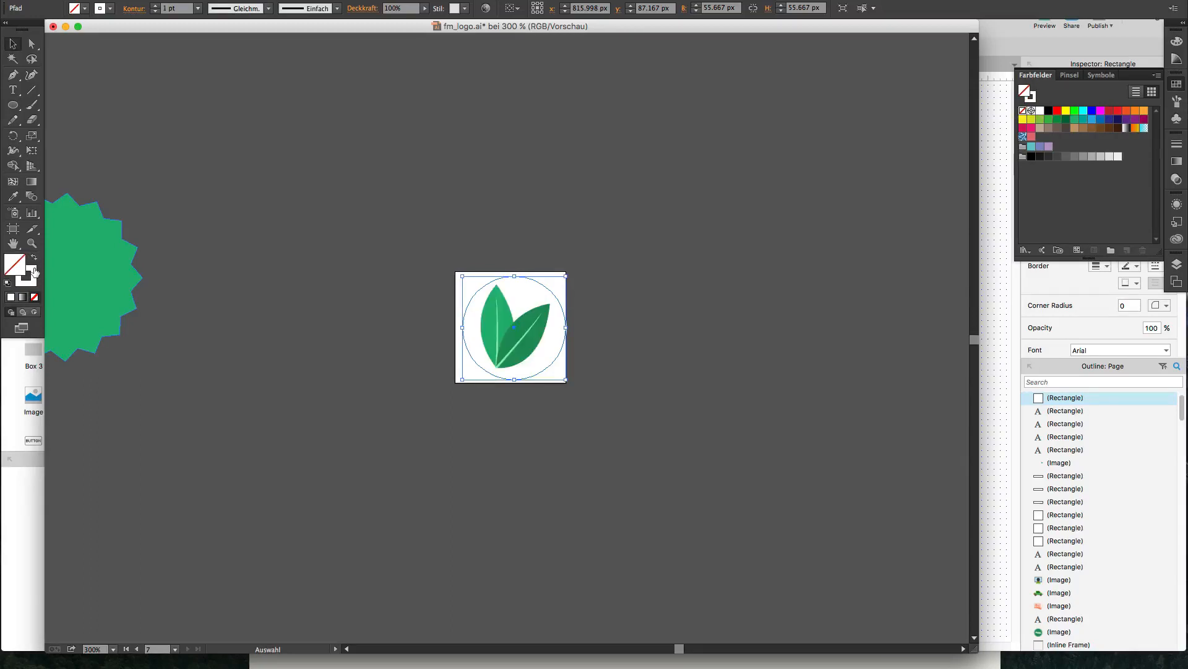
{"action": "left_click", "coordinate": [35, 272]}
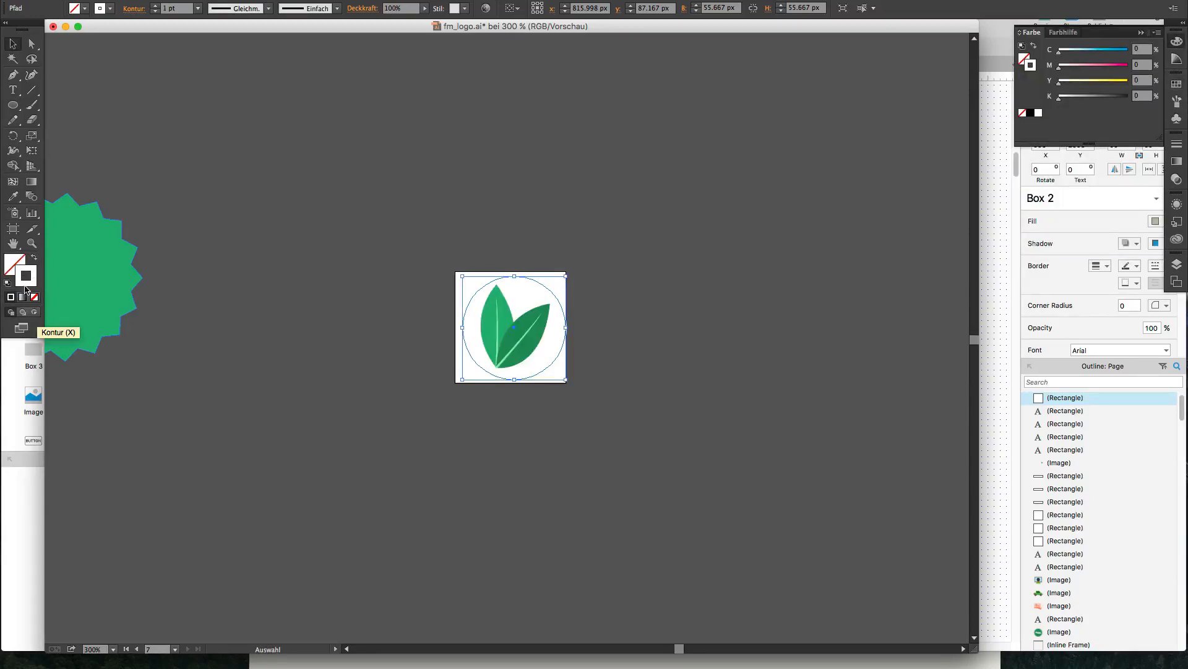
{"action": "double_click", "coordinate": [28, 286]}
{"action": "mouse_move", "coordinate": [734, 357]}
{"action": "left_mouse_down"}
{"action": "mouse_move", "coordinate": [681, 399]}
{"action": "mouse_move", "coordinate": [671, 446]}
{"action": "left_mouse_up"}
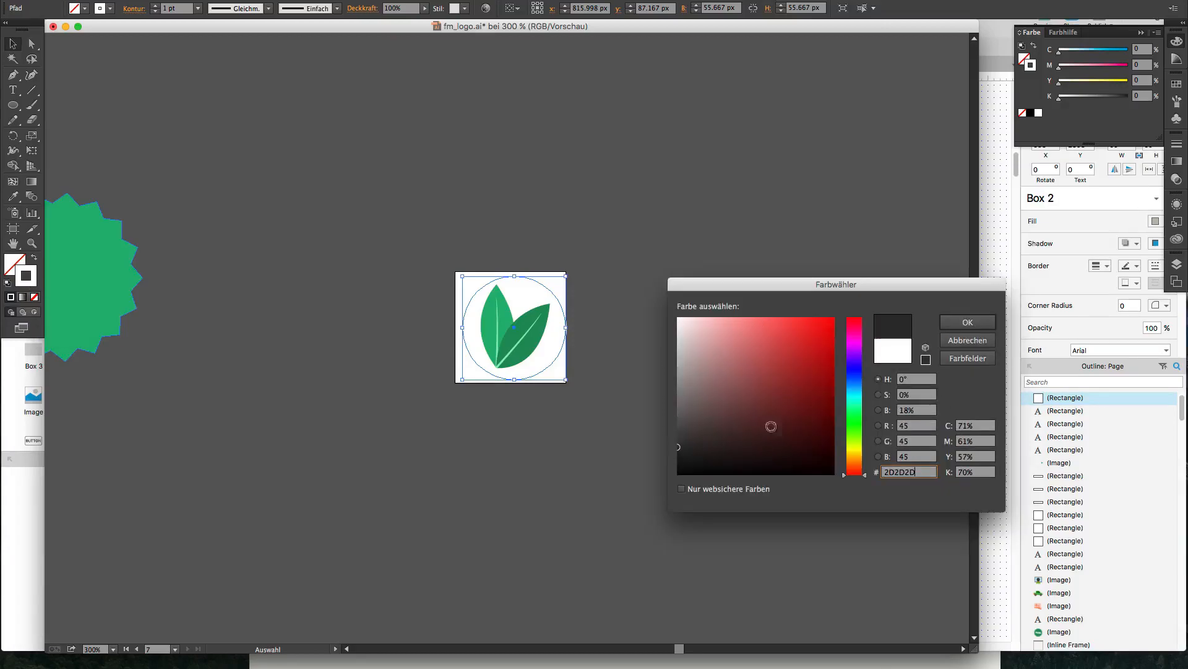
{"action": "left_click", "coordinate": [965, 341]}
Step: Switch to Axure and copy the fill colour code 524F40 of the footer's copyright bar
{"action": "key", "text": "super+Tab"}
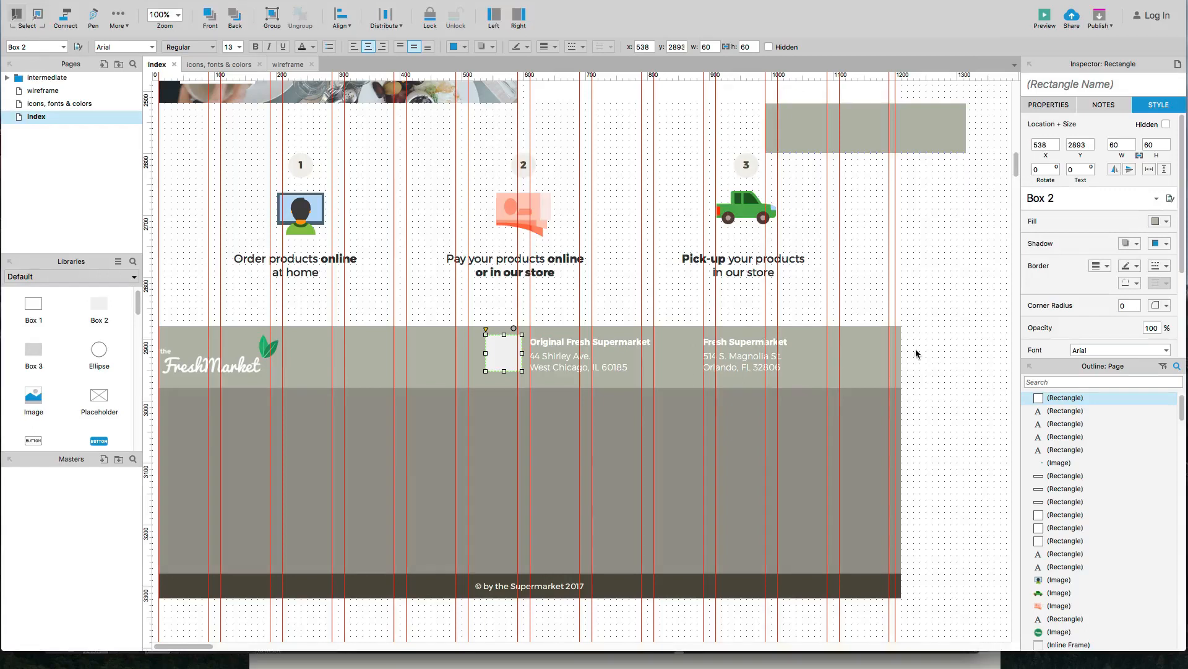
{"action": "left_click", "coordinate": [746, 583]}
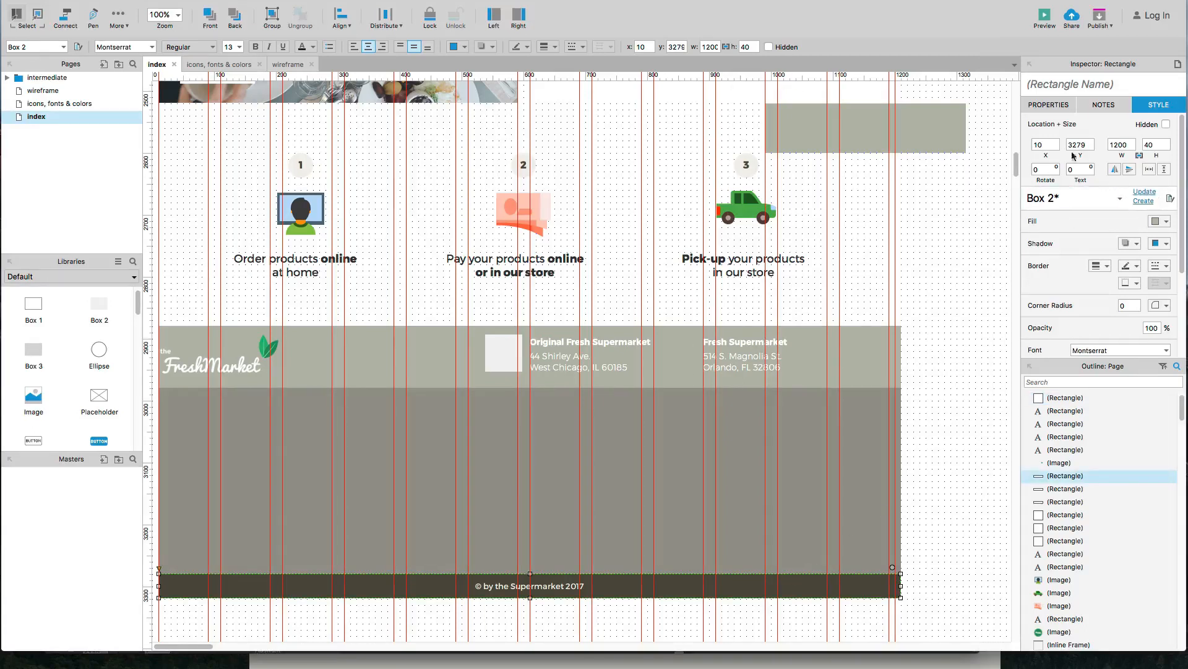
{"action": "left_click", "coordinate": [1155, 223]}
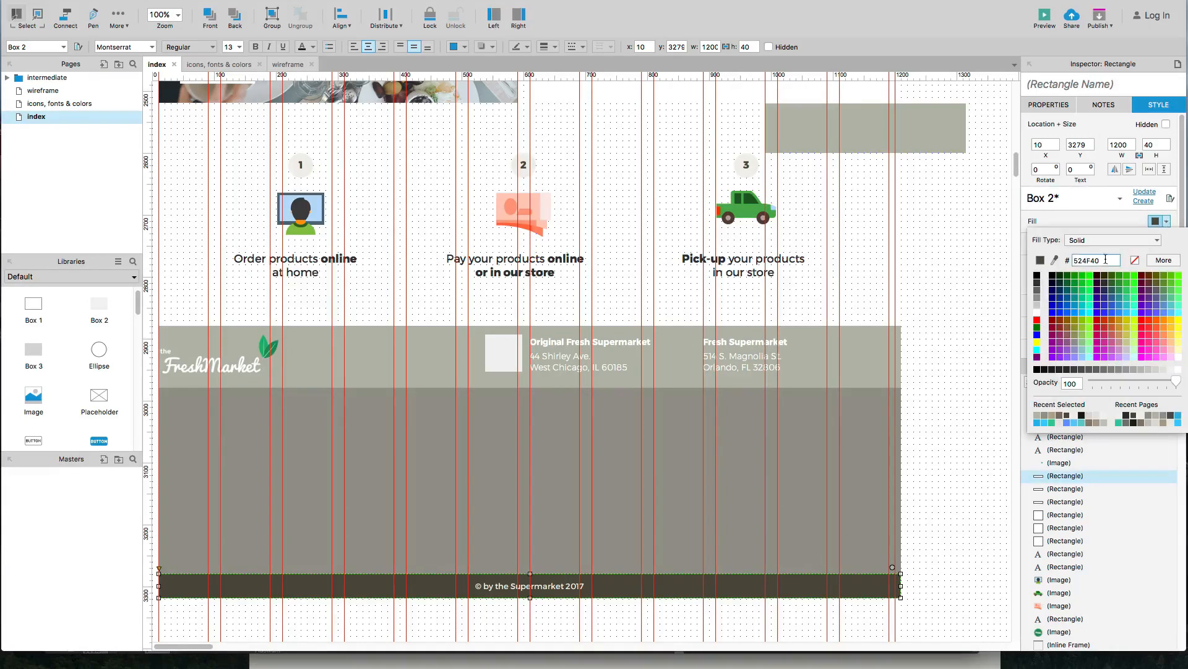
{"action": "left_click", "coordinate": [865, 581]}
{"action": "left_click", "coordinate": [1156, 221]}
{"action": "left_click", "coordinate": [1093, 260]}
{"action": "double_click", "coordinate": [1093, 261]}
{"action": "key", "text": "super+c"}
{"action": "left_click", "coordinate": [985, 258]}
Step: Back in Illustrator, set the circle's stroke colour to 524F40 and its weight to 2 pt
{"action": "key", "text": "super+Tab"}
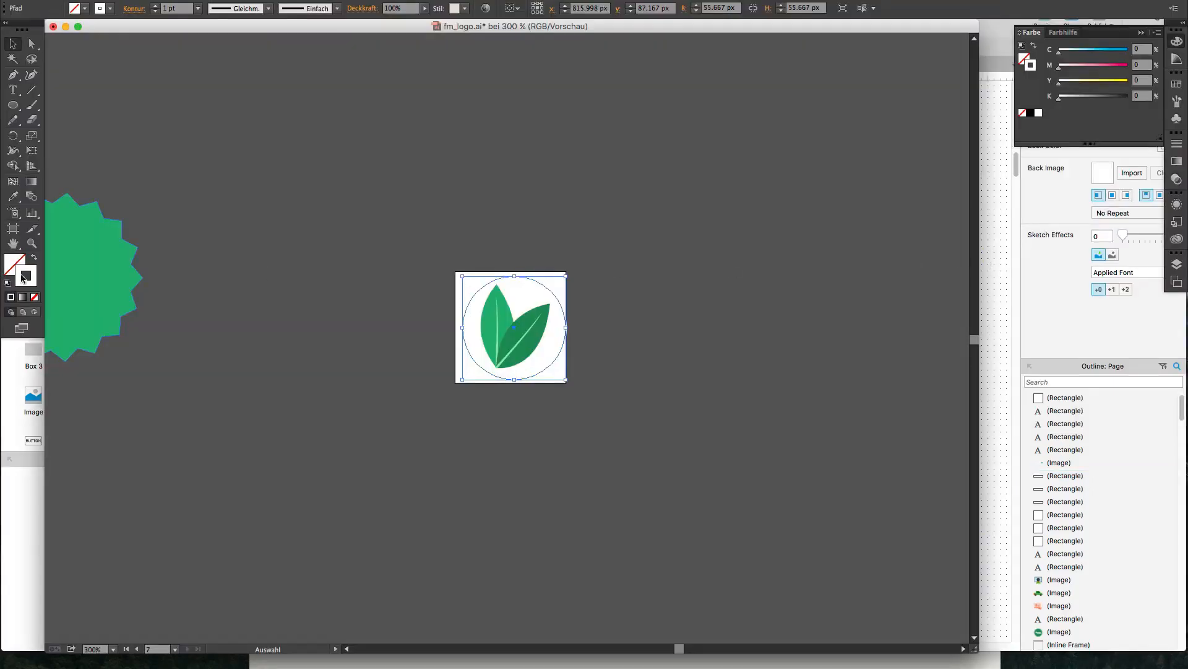
{"action": "double_click", "coordinate": [24, 281]}
{"action": "key", "text": "super+v"}
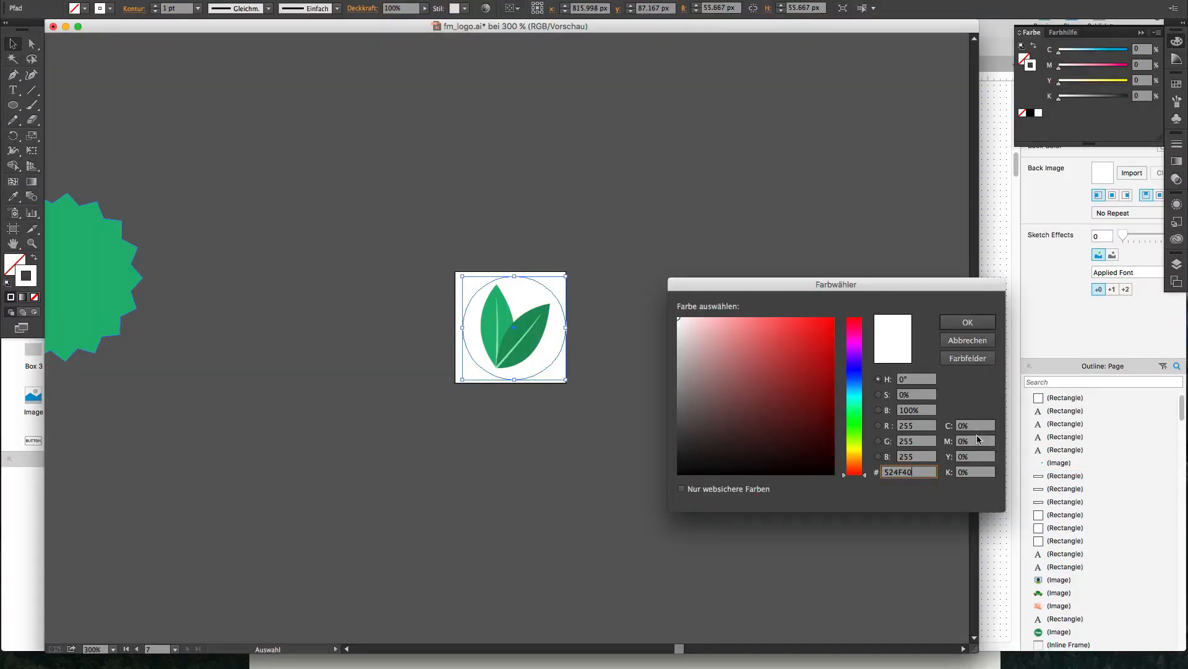
{"action": "left_click", "coordinate": [967, 322]}
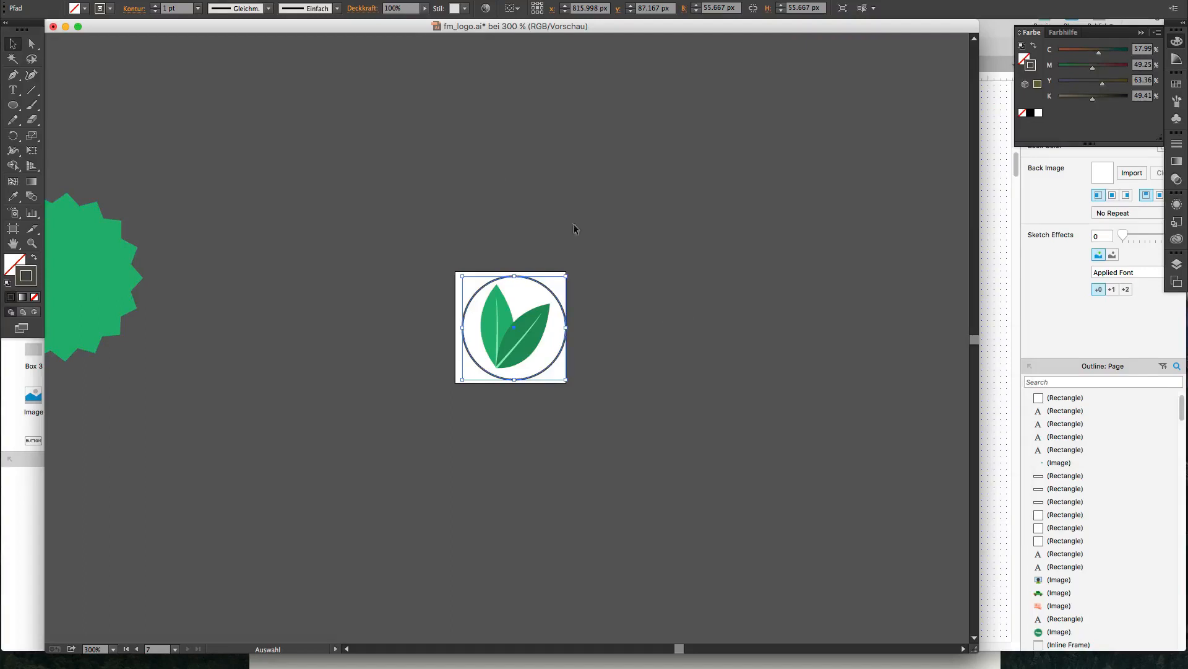
{"action": "left_click", "coordinate": [198, 9]}
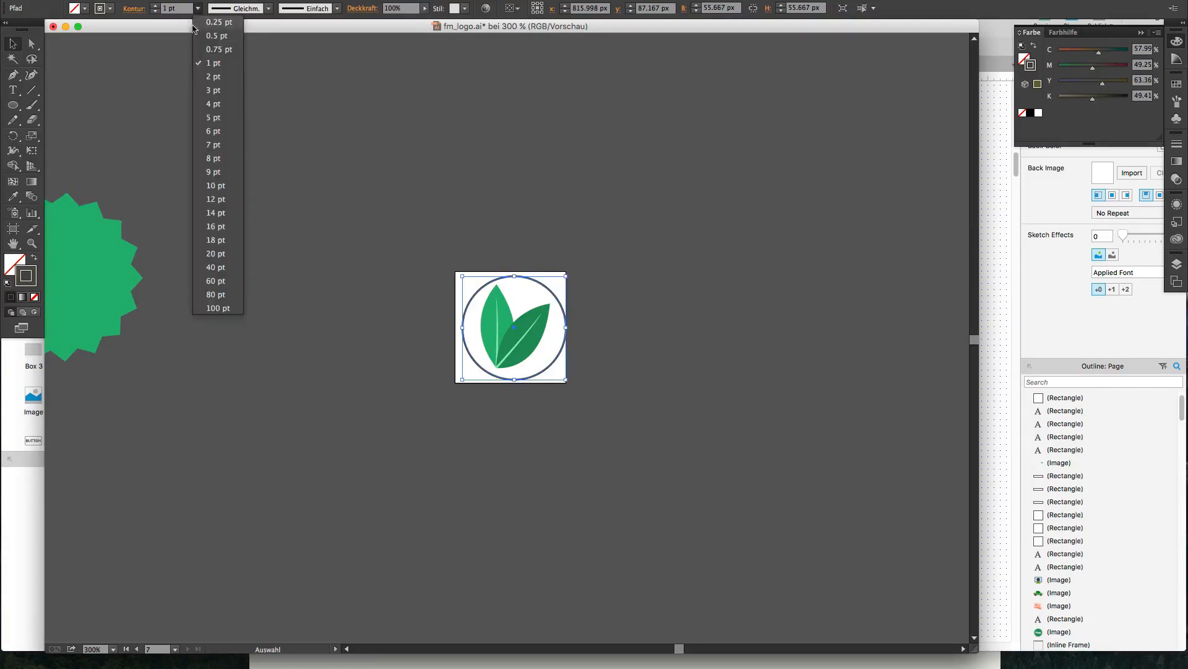
{"action": "left_click", "coordinate": [204, 74]}
{"action": "left_click", "coordinate": [479, 201]}
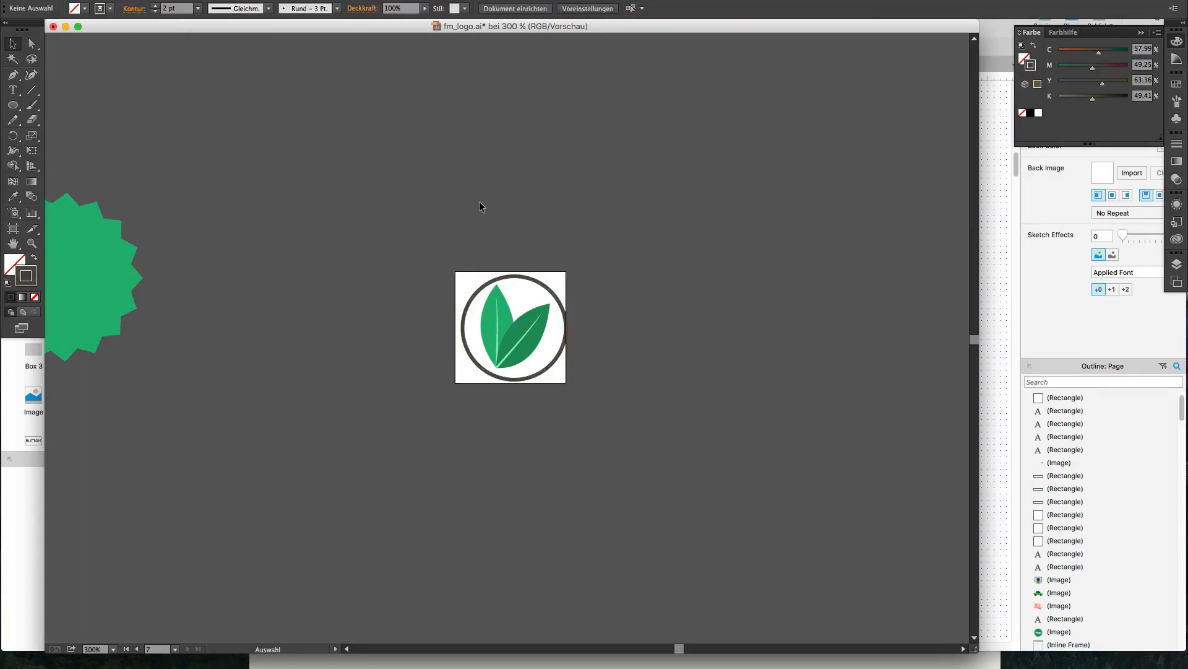
Step: Group the circle and leaves, move them to the centre of the artboard, and ungroup them
{"action": "left_click_drag", "start_coordinate": [624, 396], "coordinate": [455, 284]}
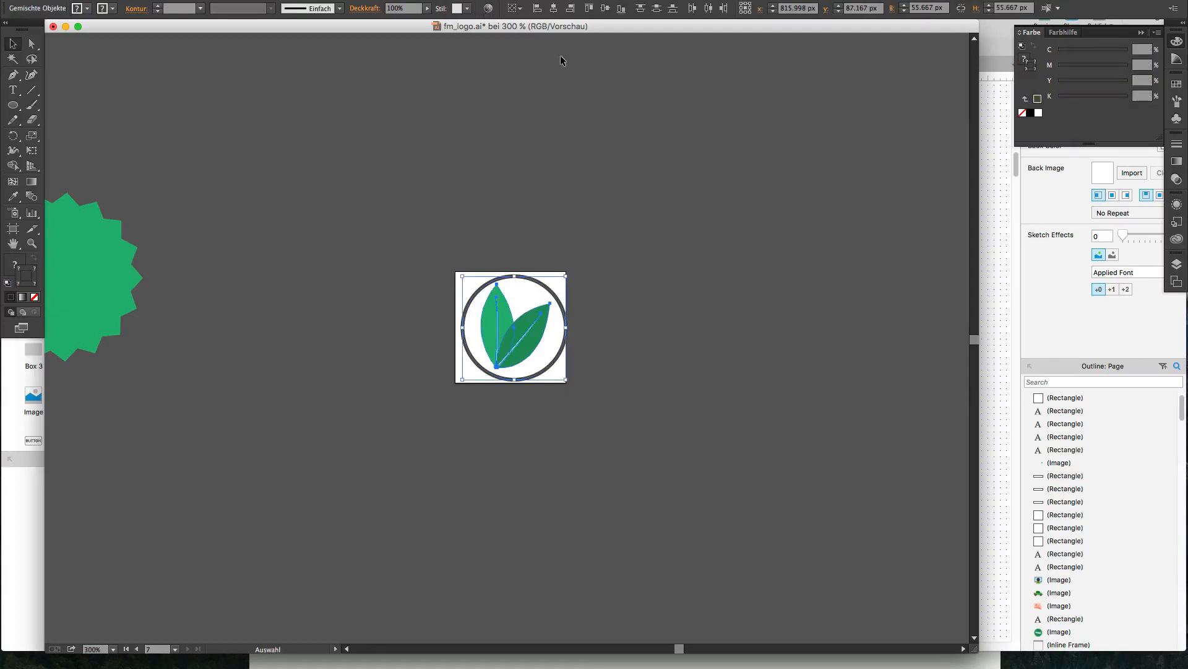
{"action": "left_click", "coordinate": [606, 365]}
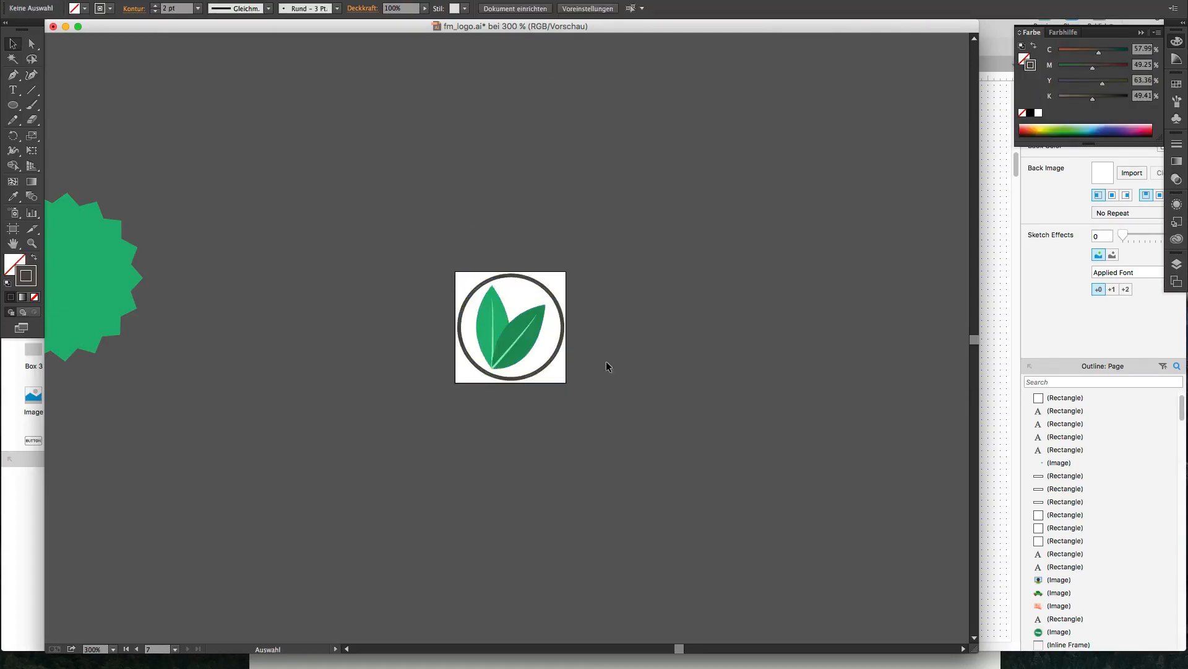
{"action": "left_click", "coordinate": [553, 368]}
{"action": "right_click", "coordinate": [560, 352]}
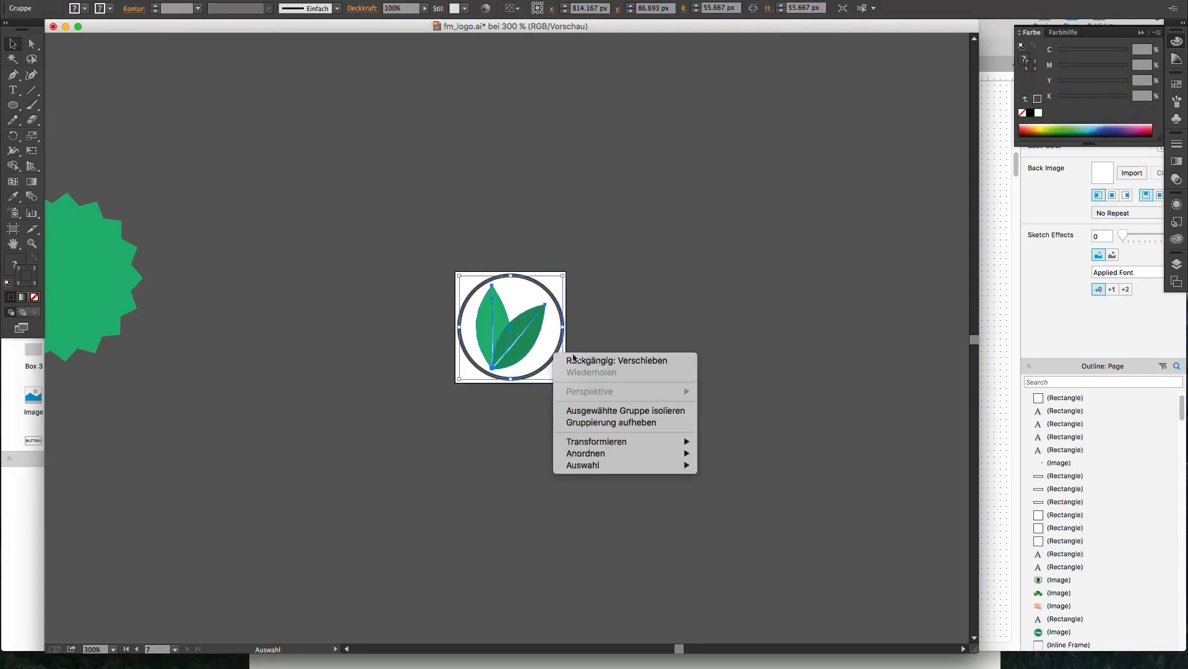
{"action": "left_click", "coordinate": [612, 422]}
{"action": "left_click", "coordinate": [588, 379]}
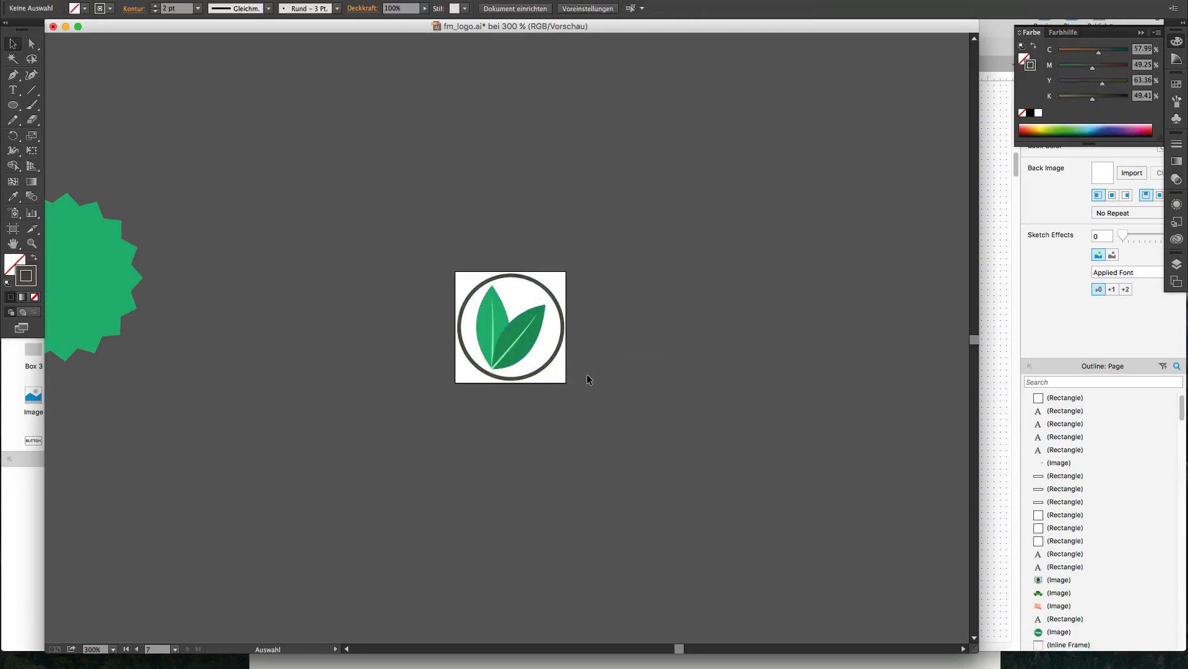
Step: Fill the circle with white (FFFFFF) and send it to the back behind the leaves
{"action": "left_click", "coordinate": [548, 374]}
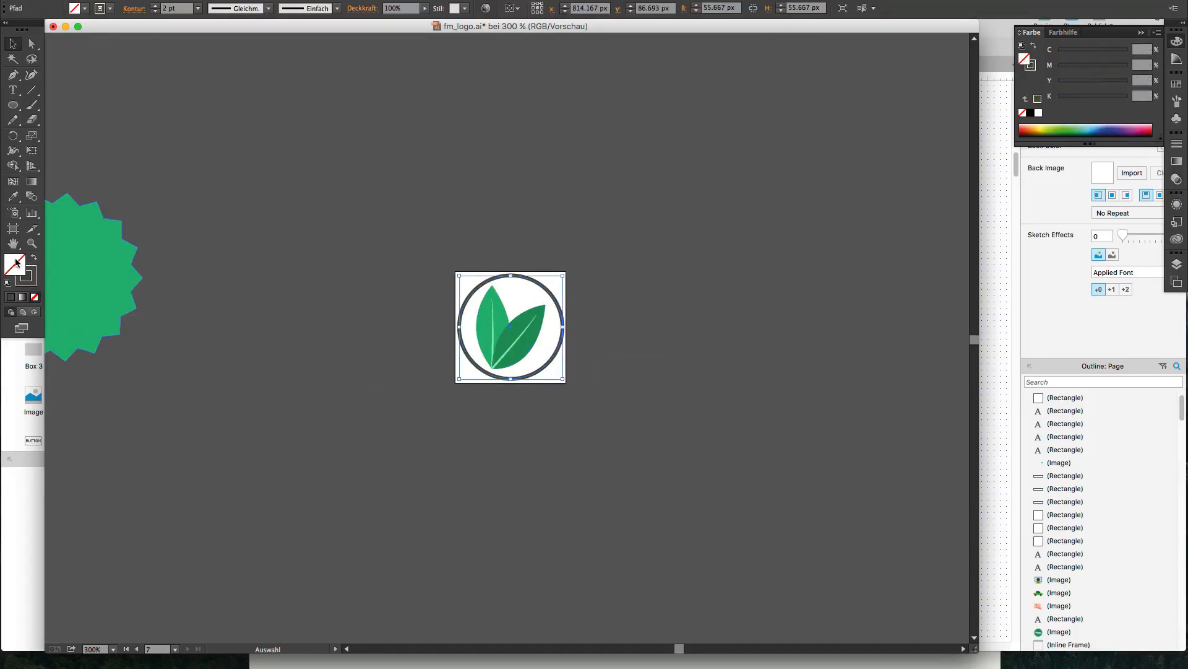
{"action": "double_click", "coordinate": [15, 262]}
{"action": "left_click_drag", "start_coordinate": [711, 328], "coordinate": [671, 315]}
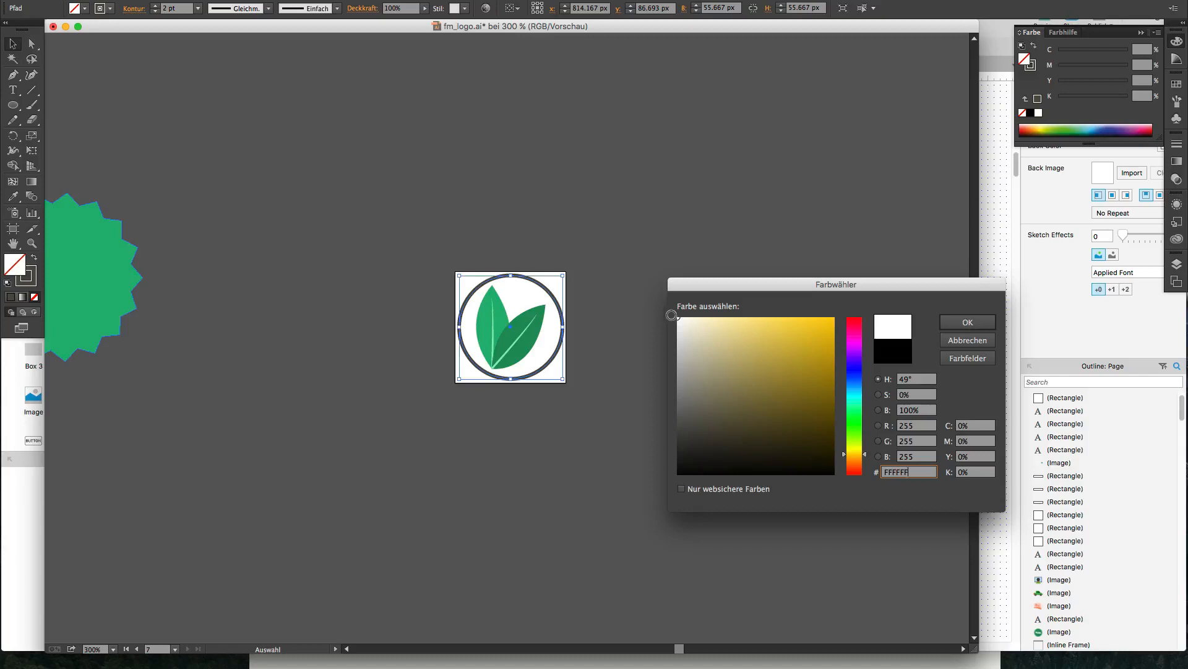
{"action": "left_click", "coordinate": [967, 323]}
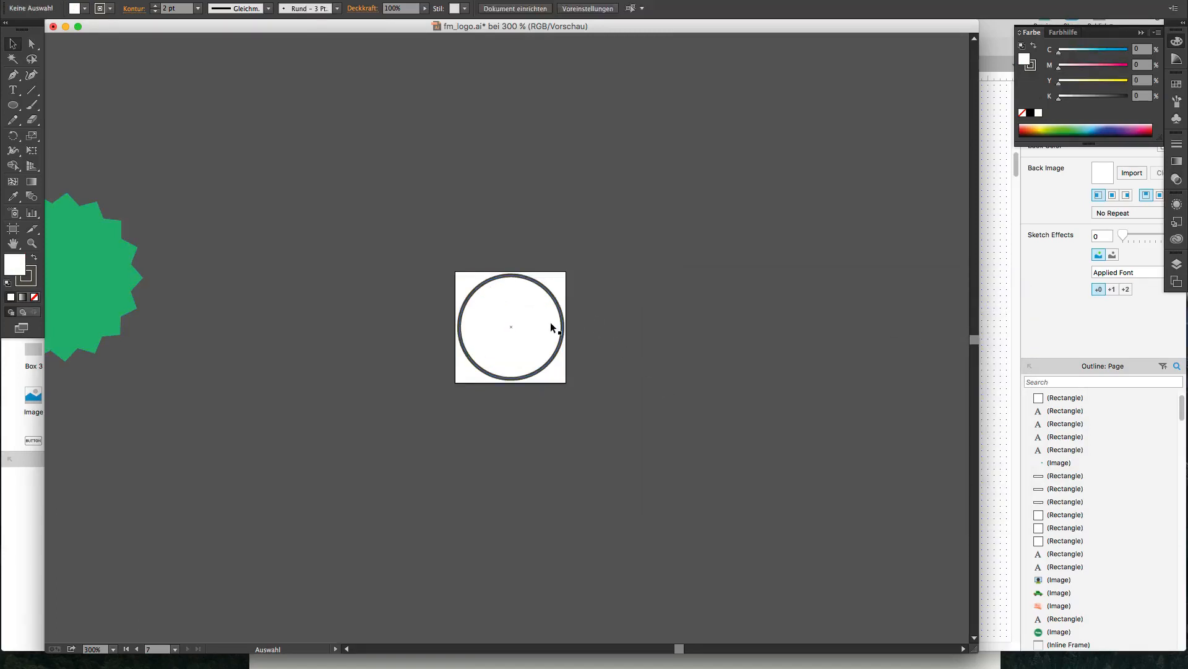
{"action": "right_click", "coordinate": [529, 361]}
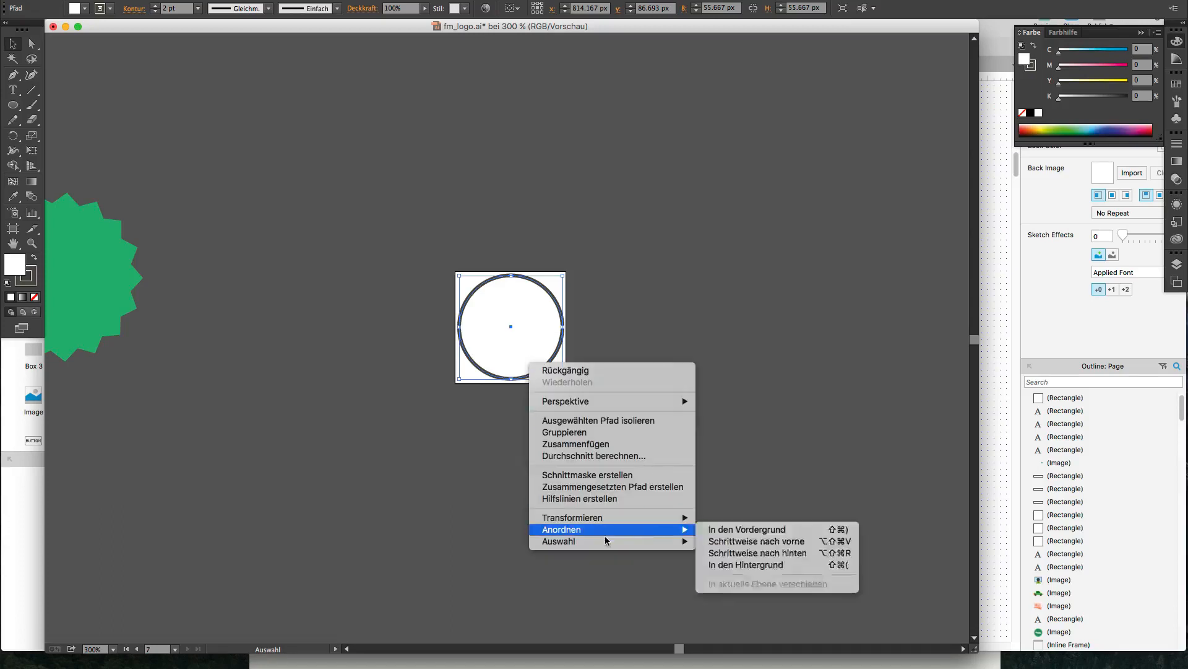
{"action": "mouse_move", "coordinate": [615, 533]}
{"action": "left_click", "coordinate": [717, 563]}
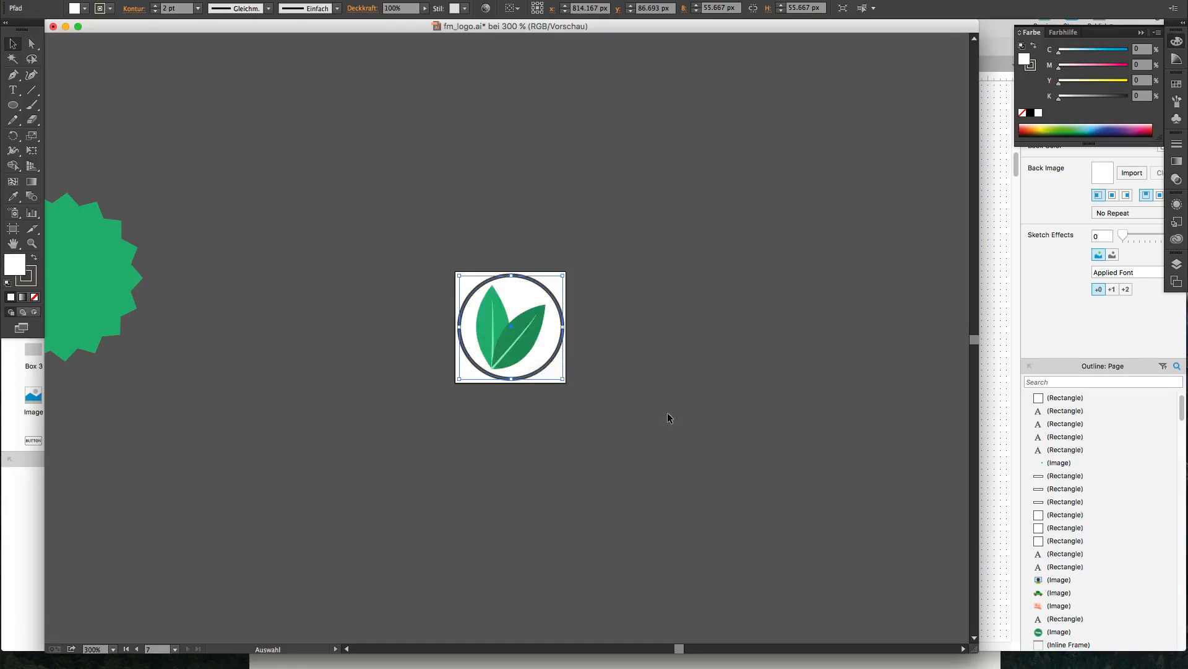
{"action": "left_click", "coordinate": [668, 415]}
Step: Scale the leaves down to about 34 by 41 px and reposition them centrally inside the circle
{"action": "left_click", "coordinate": [517, 351]}
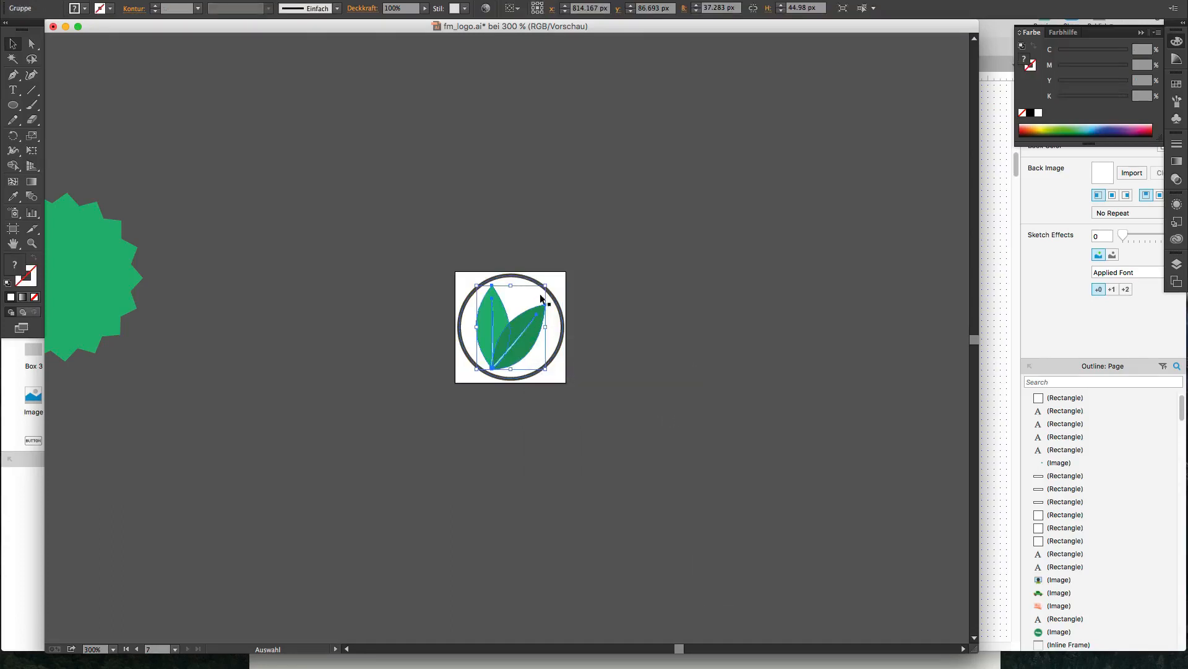
{"action": "left_click_drag", "start_coordinate": [544, 285], "coordinate": [539, 293]}
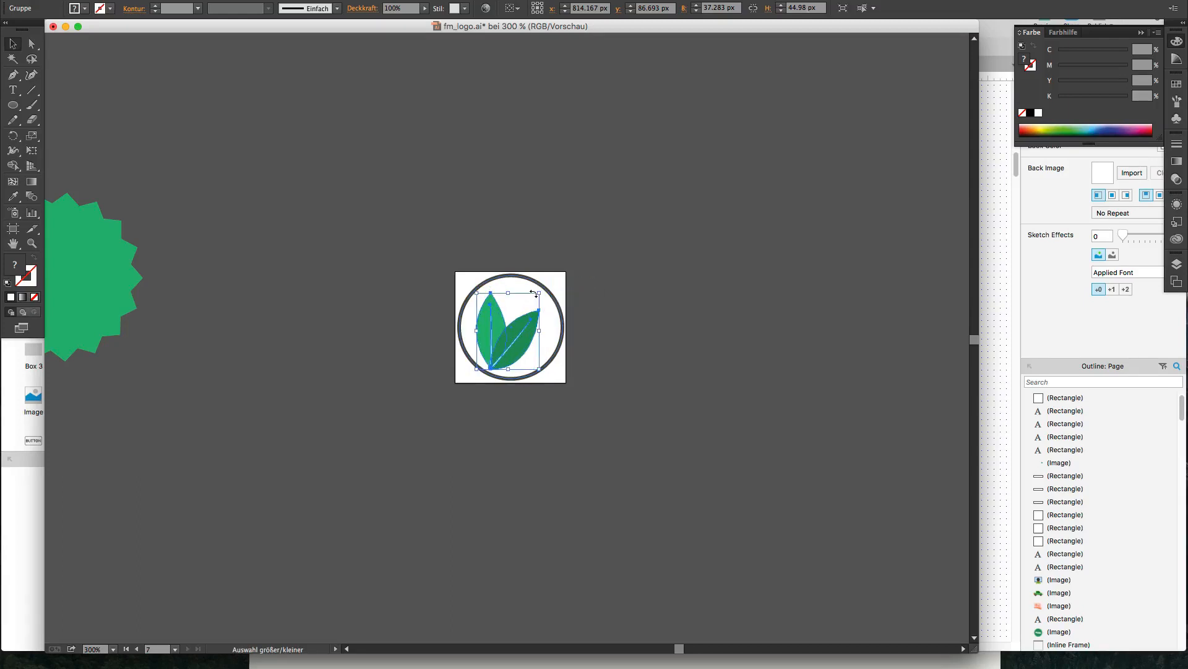
{"action": "left_click_drag", "start_coordinate": [524, 335], "coordinate": [534, 328]}
{"action": "key", "text": "Right"}
{"action": "key", "text": "Up"}
{"action": "key", "text": "Left"}
{"action": "key", "text": "Down"}
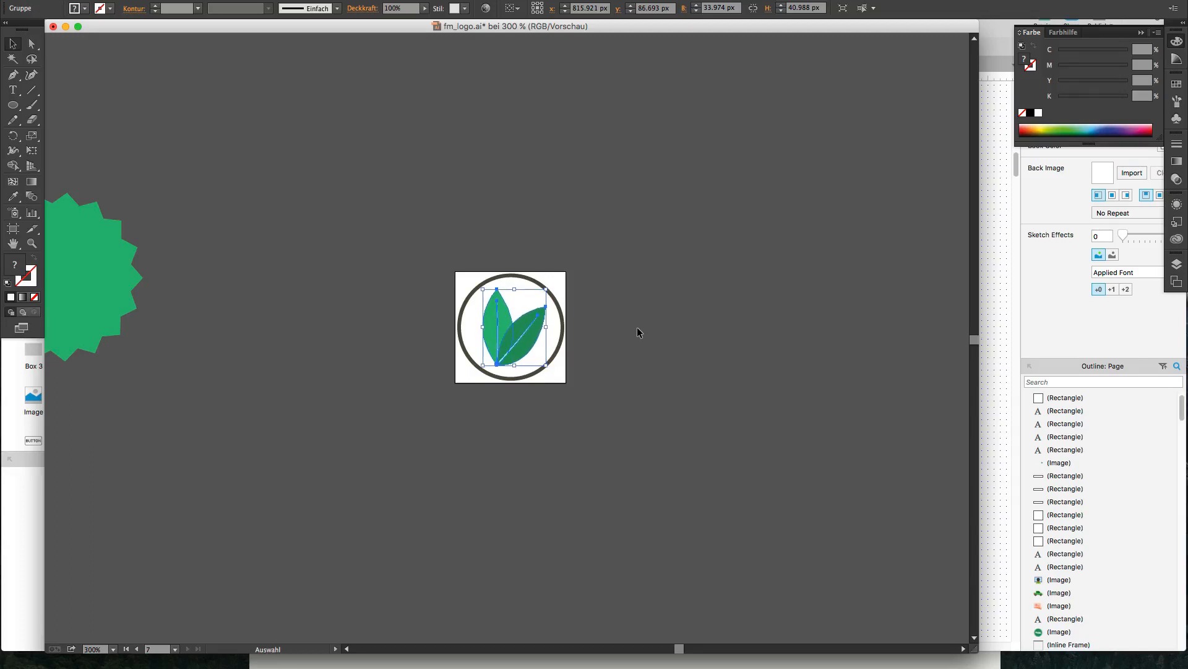
{"action": "left_click", "coordinate": [639, 329]}
Step: Save the circled-leaf artboard for web as a PNG-24 named sm_icon in the img folder, and put the logo document away
{"action": "left_click", "coordinate": [93, 0]}
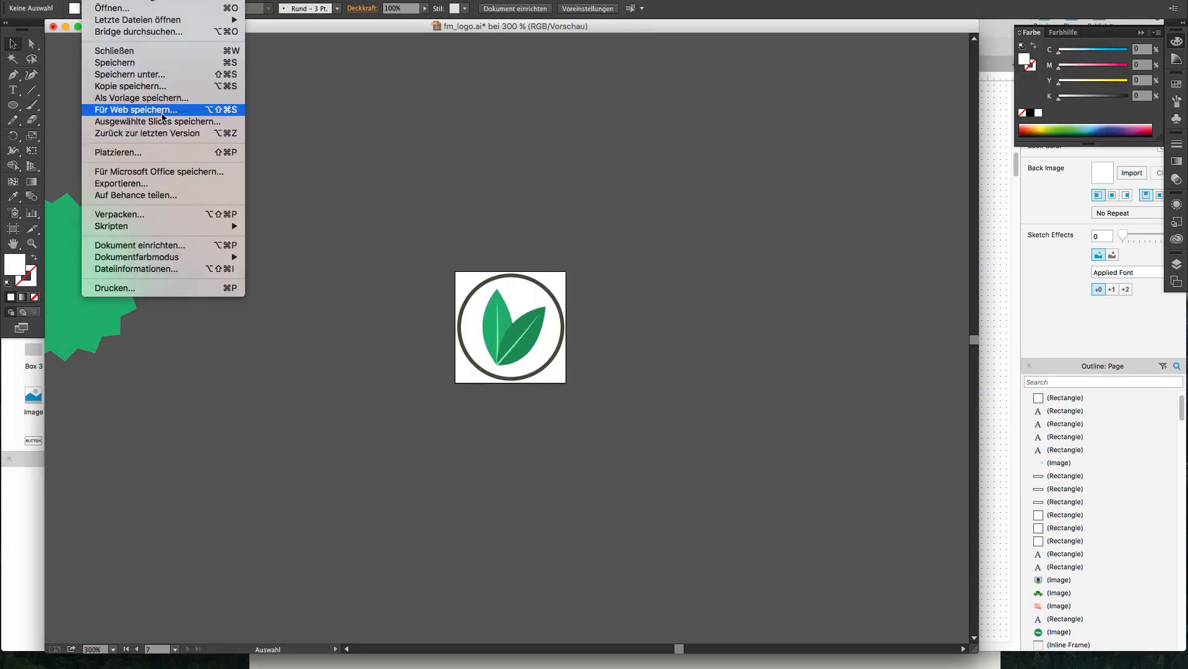
{"action": "left_click", "coordinate": [162, 112]}
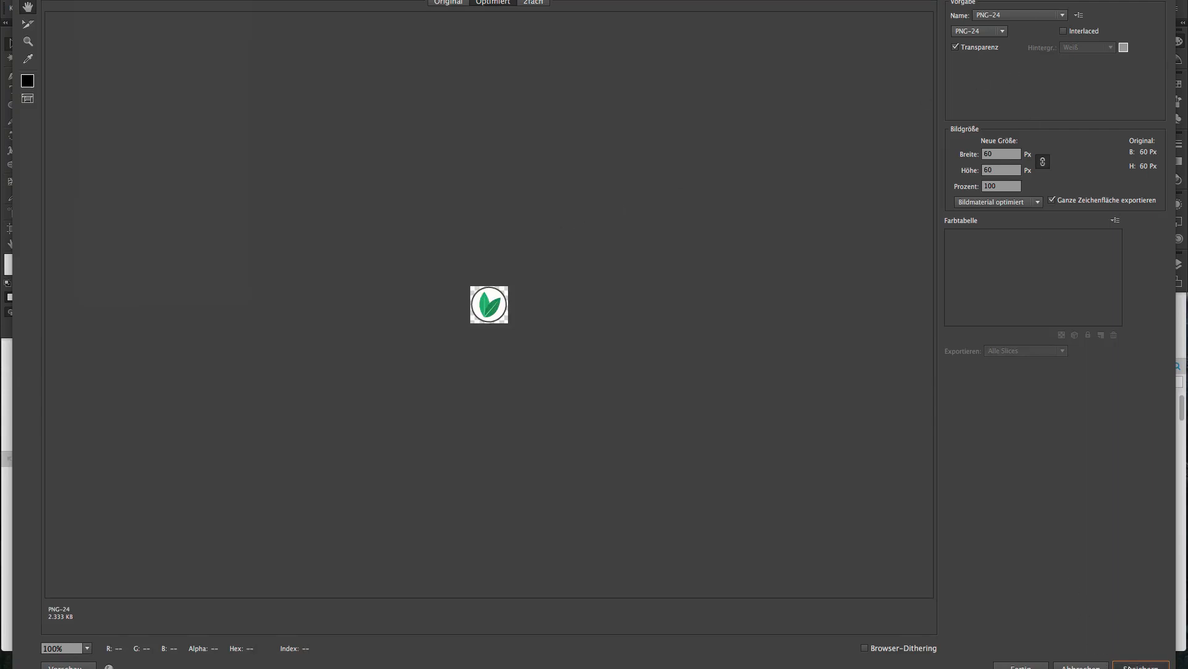
{"action": "left_click", "coordinate": [1141, 666]}
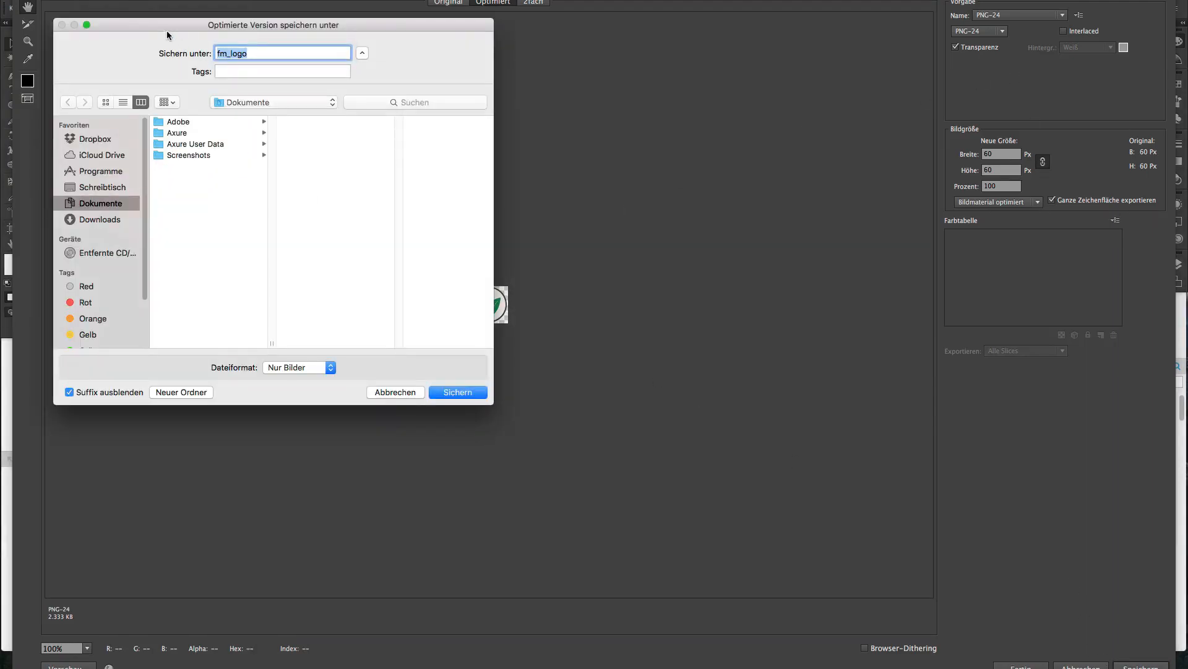
{"action": "left_click_drag", "start_coordinate": [167, 36], "coordinate": [299, 103]}
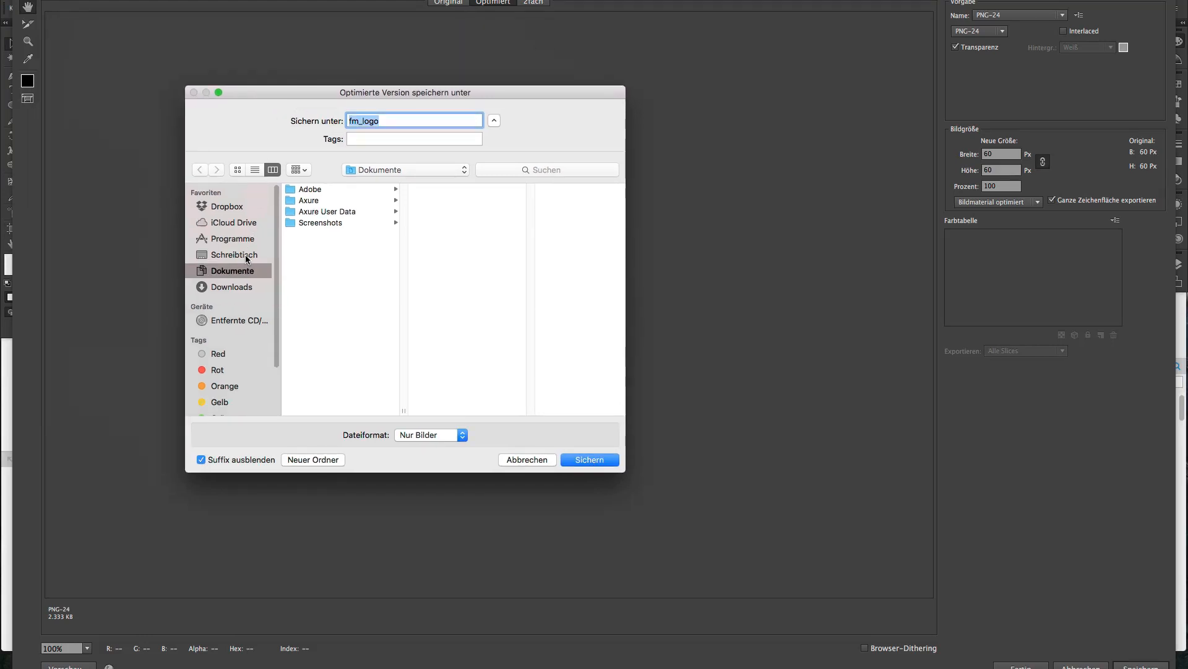
{"action": "left_click", "coordinate": [382, 169]}
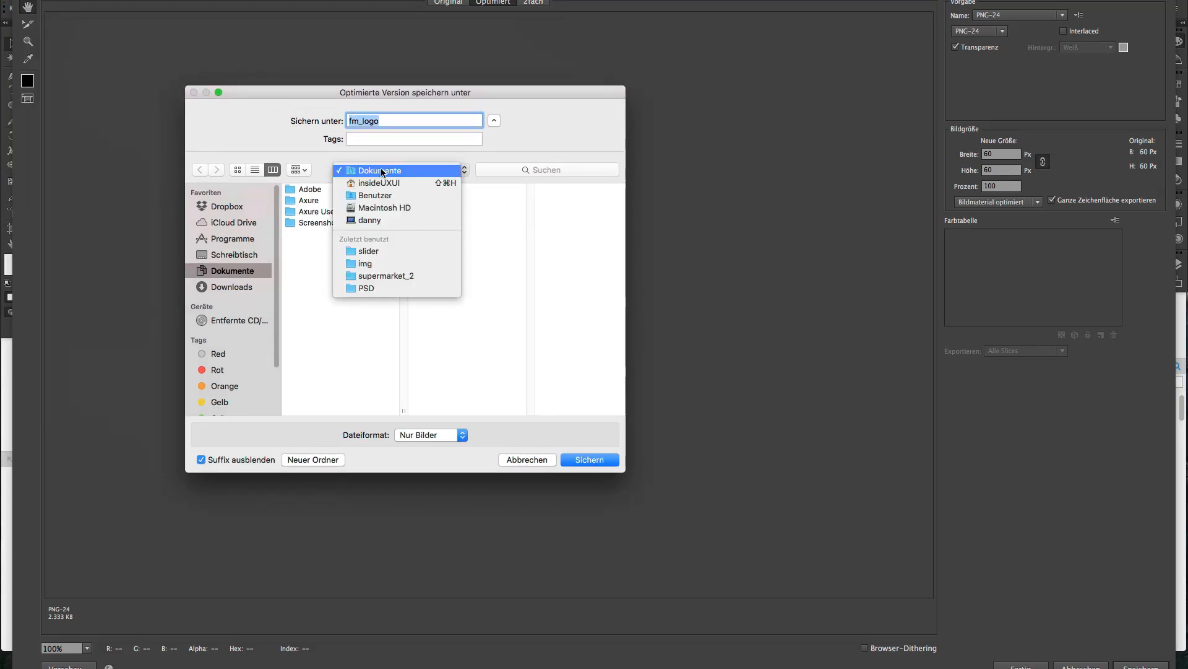
{"action": "left_click", "coordinate": [390, 264]}
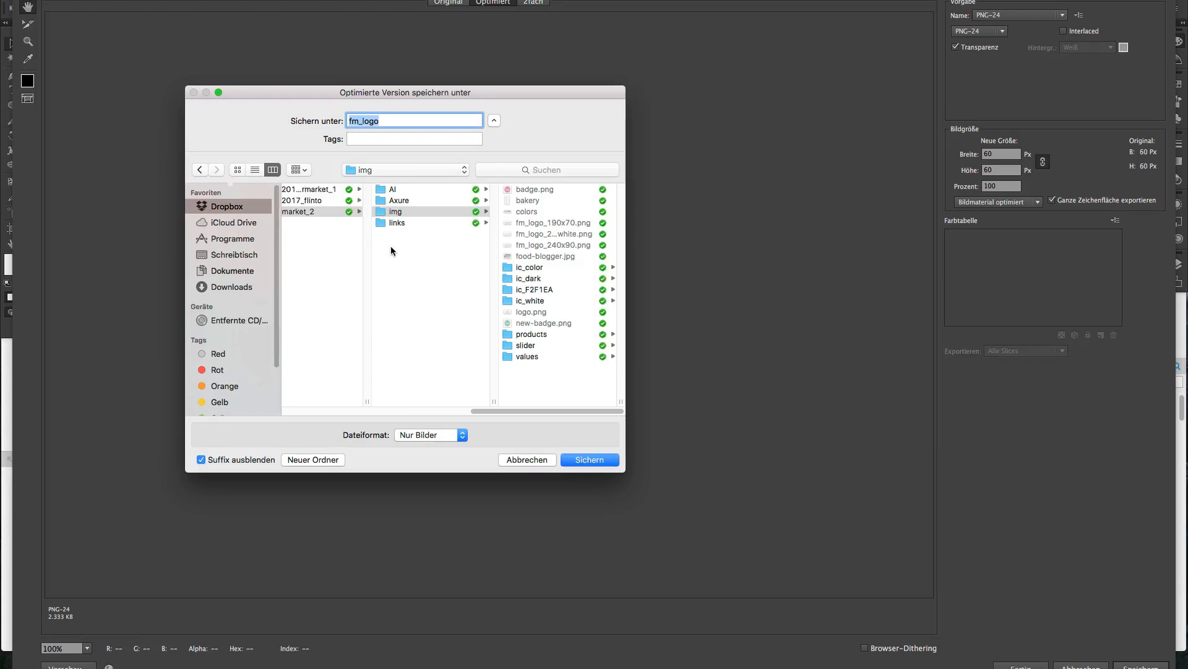
{"action": "type", "text": "icon"}
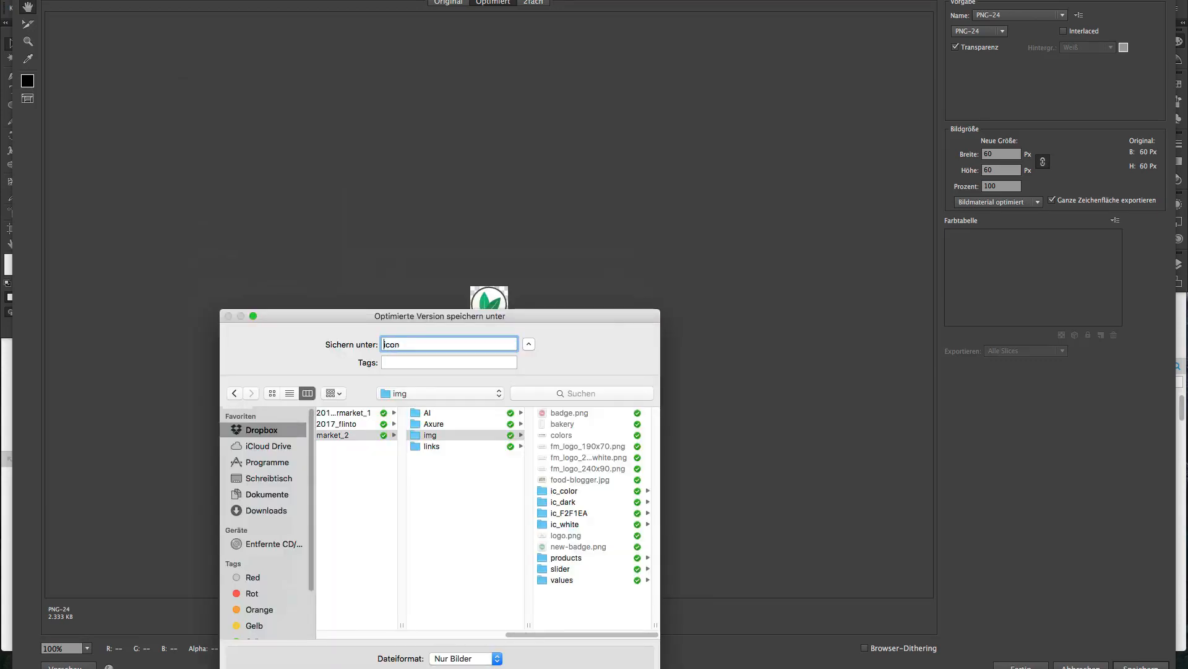
{"action": "type", "text": "sm_"}
{"action": "key", "text": "Return"}
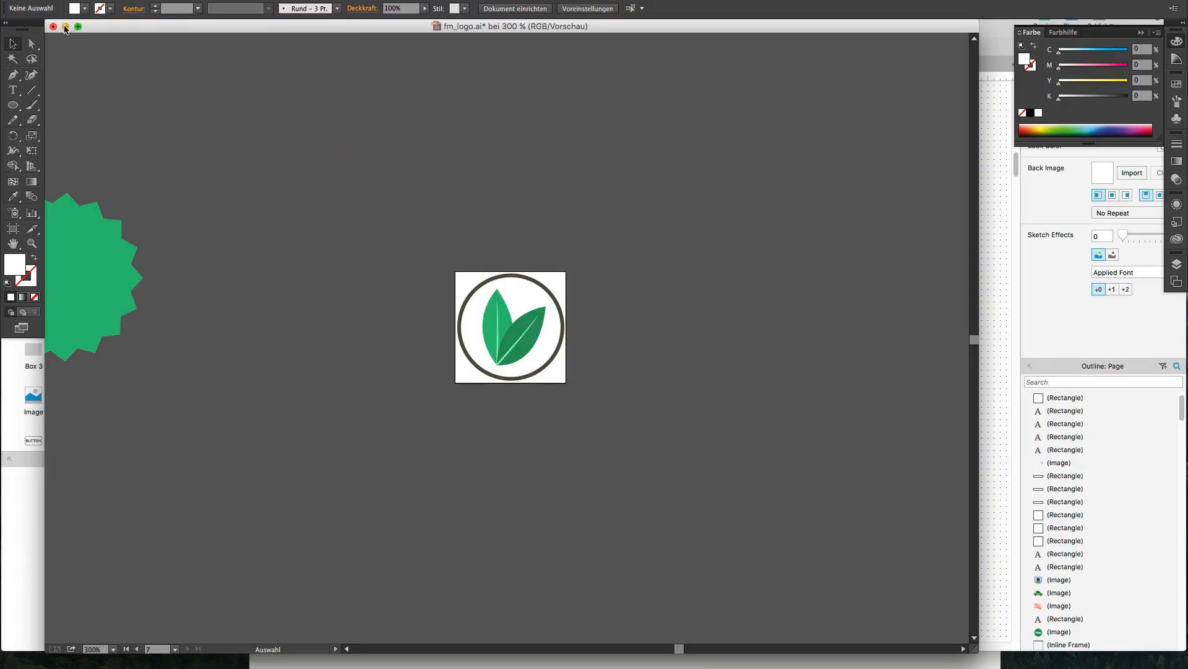
{"action": "key", "text": "super+w"}
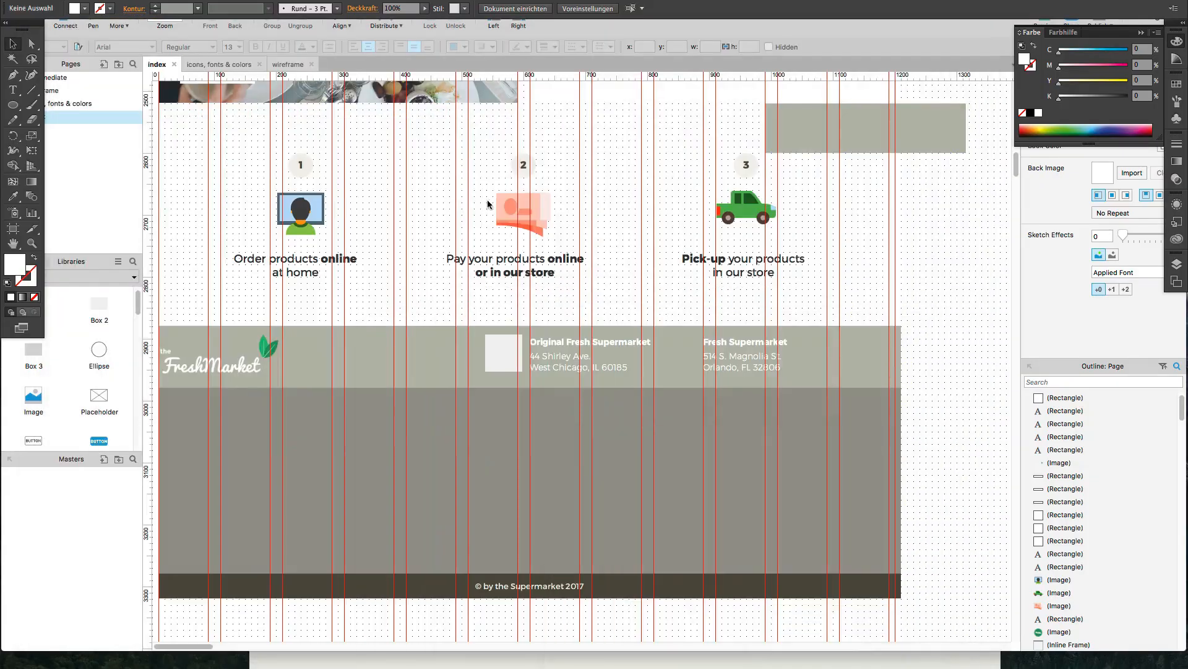
Step: Replace the placeholder square beside the Original Fresh Supermarket address with sm_icon.png from the img folder, positioned at about x 539, y 2898
{"action": "left_click", "coordinate": [498, 352]}
{"action": "key", "text": "Delete"}
{"action": "key", "text": "super+Tab"}
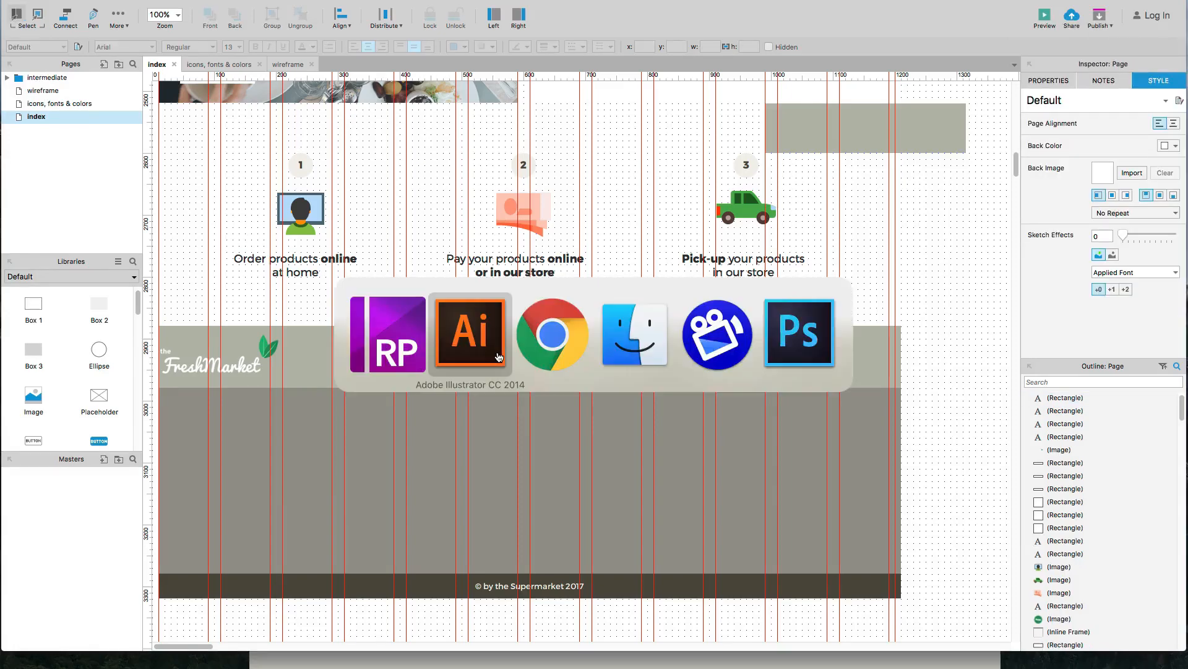
{"action": "key", "text": "super+Tab"}
{"action": "key", "text": "super+Tab"}
{"action": "left_click", "coordinate": [854, 458]}
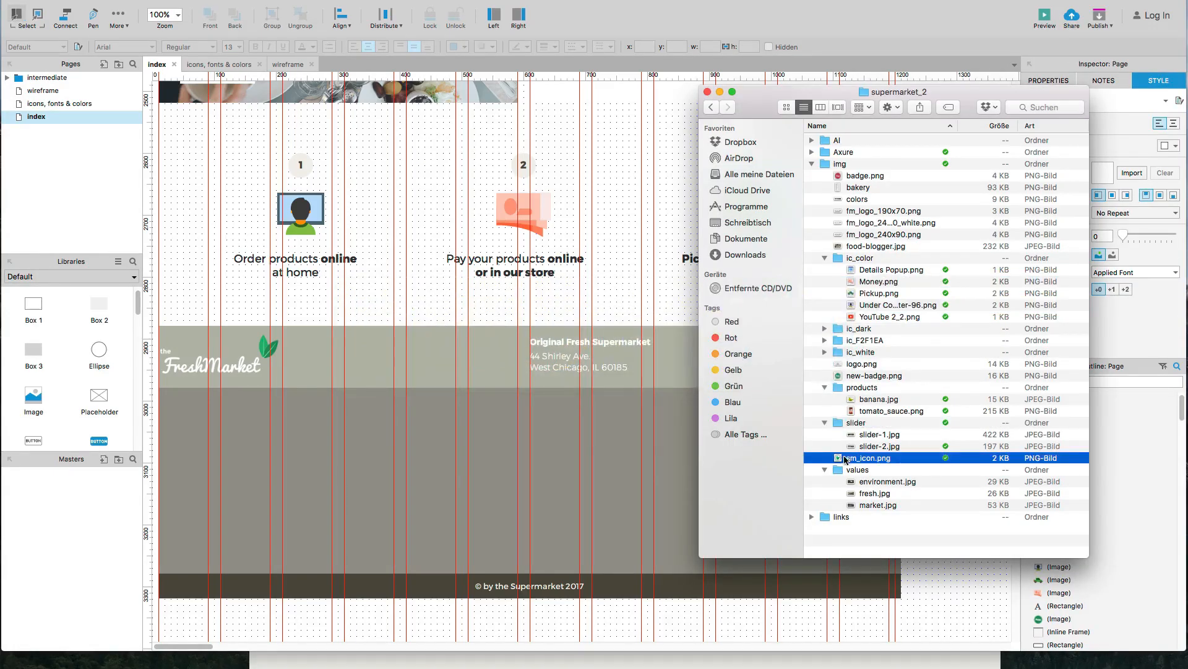
{"action": "left_click_drag", "start_coordinate": [817, 457], "coordinate": [492, 359]}
{"action": "left_click", "coordinate": [507, 373]}
{"action": "key", "text": "Left"}
{"action": "key", "text": "Up"}
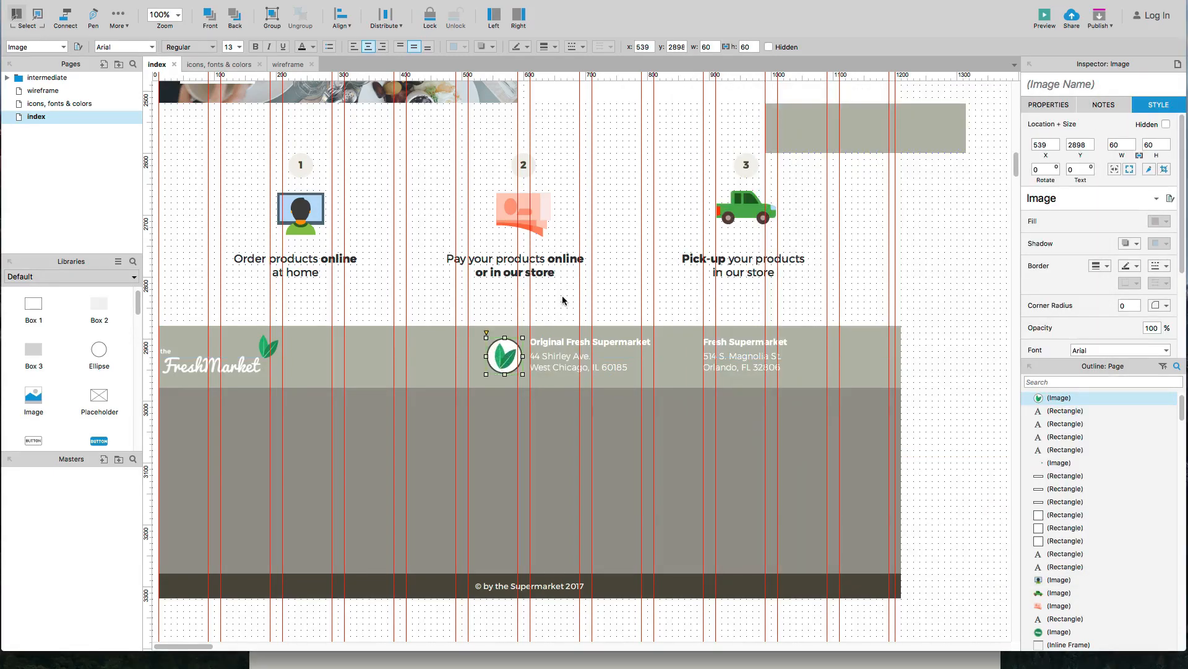
{"action": "left_click", "coordinate": [916, 375]}
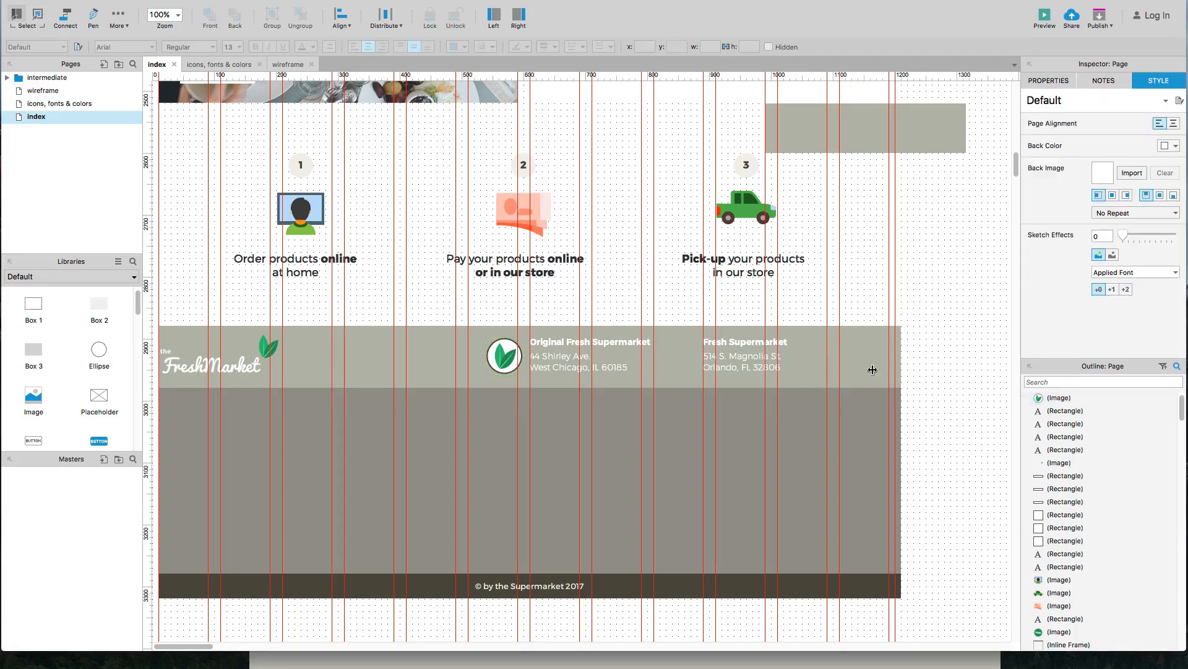
Step: Group each supermarket heading with its address text, for both Fresh Supermarket and Original Fresh Supermarket
{"action": "left_click", "coordinate": [736, 367]}
{"action": "left_click", "coordinate": [733, 340], "text": "shift"}
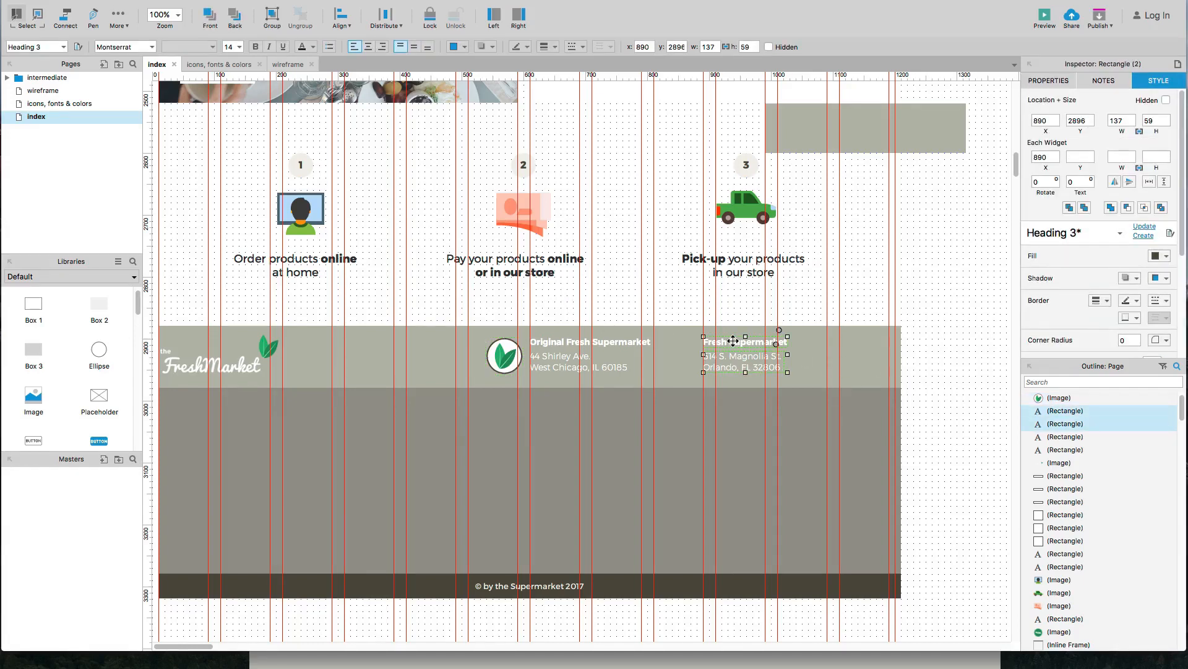
{"action": "key", "text": "super+g"}
{"action": "left_click", "coordinate": [613, 368]}
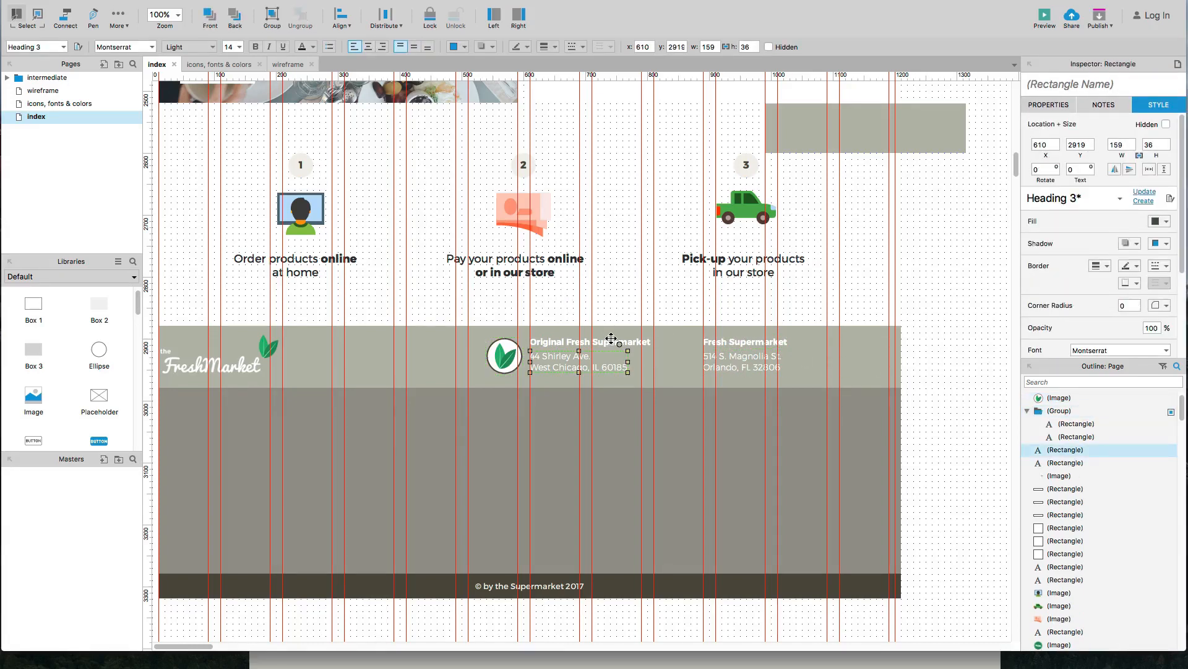
{"action": "left_click", "coordinate": [611, 341], "text": "shift"}
{"action": "key", "text": "super+g"}
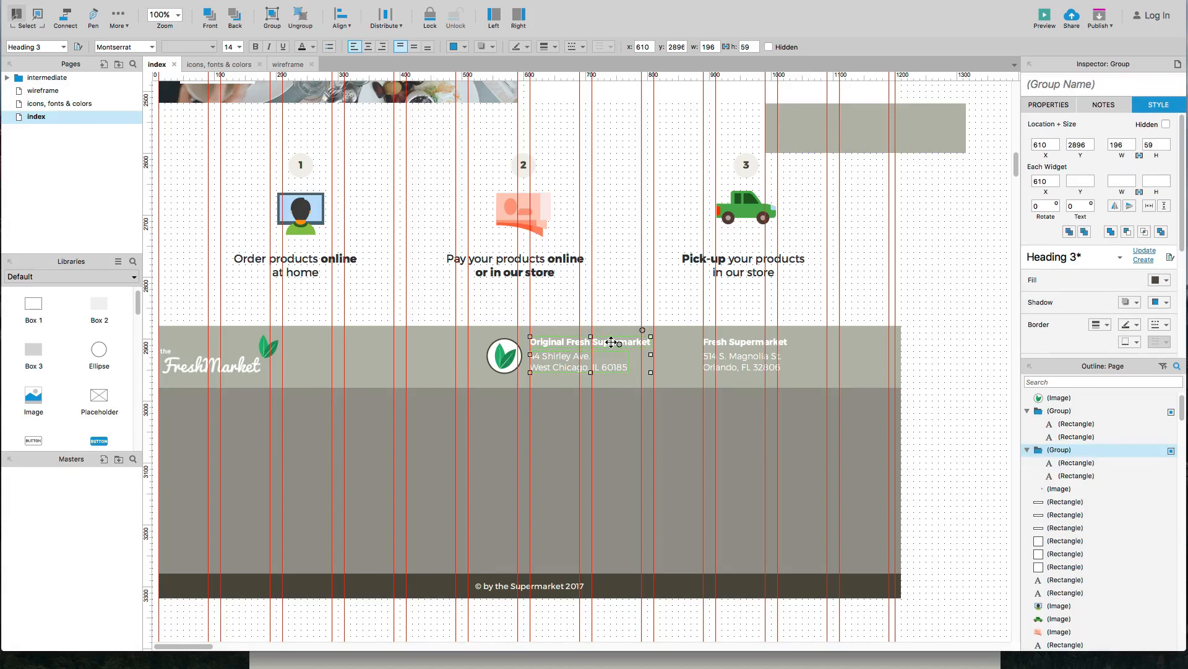
Step: Align the leaf icon and both address groups vertically to the middle of the light footer strip
{"action": "left_click", "coordinate": [914, 379]}
{"action": "left_click_drag", "start_coordinate": [928, 378], "coordinate": [472, 340]}
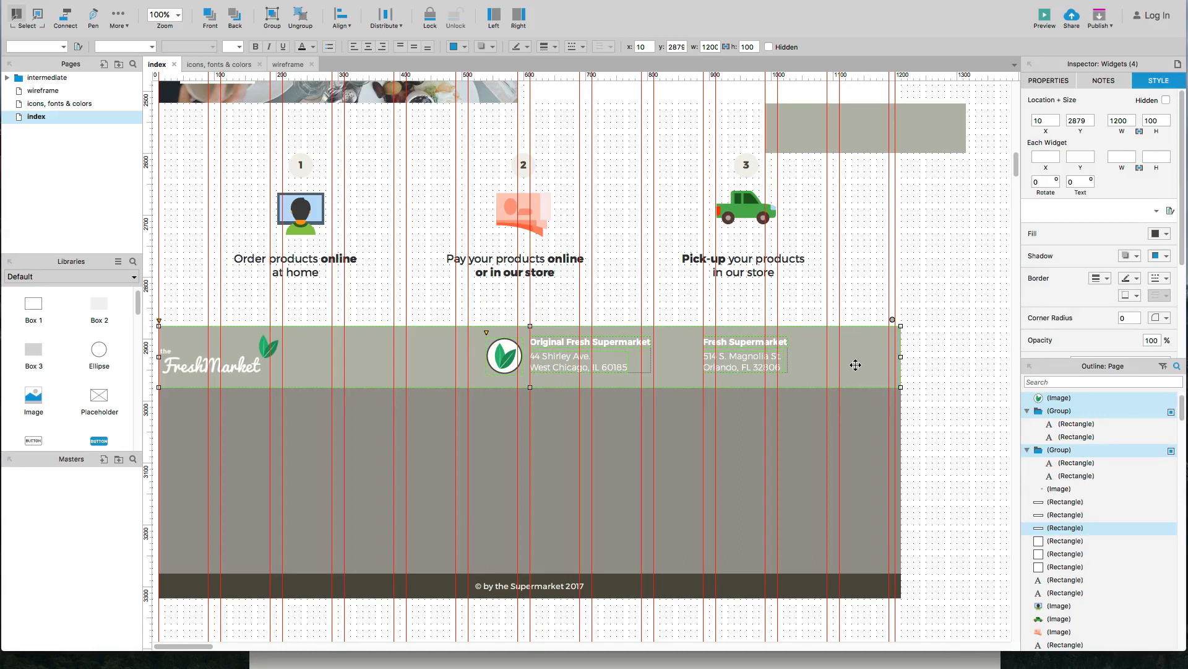
{"action": "key", "text": "super+alt+m"}
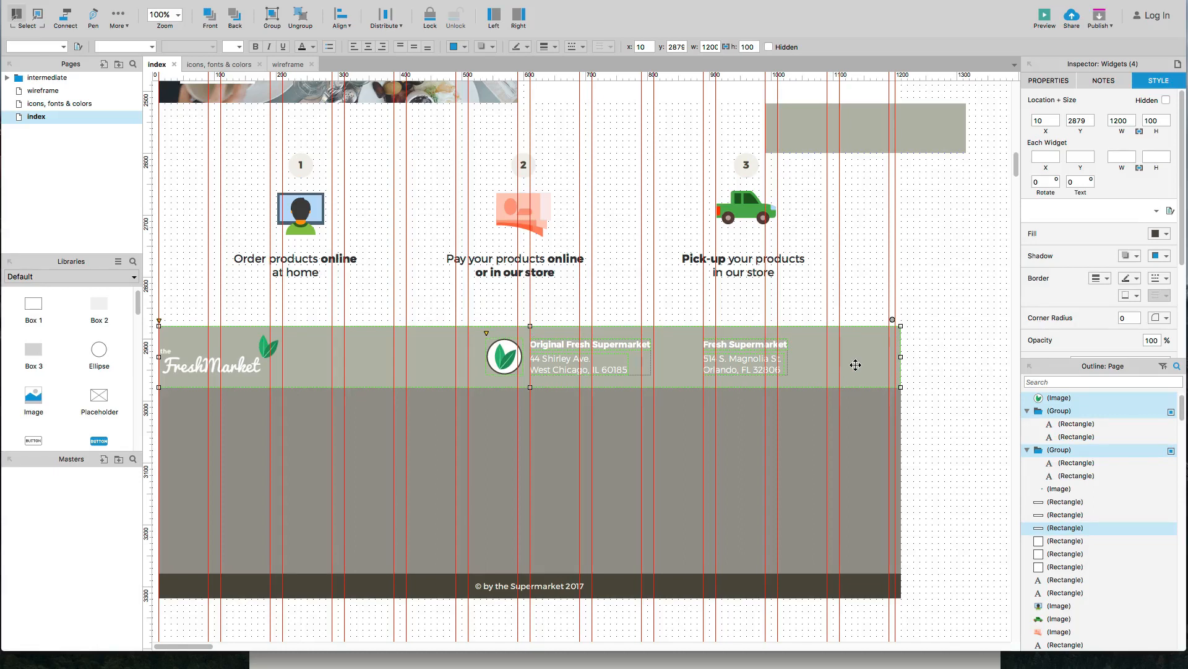
{"action": "left_click", "coordinate": [942, 372]}
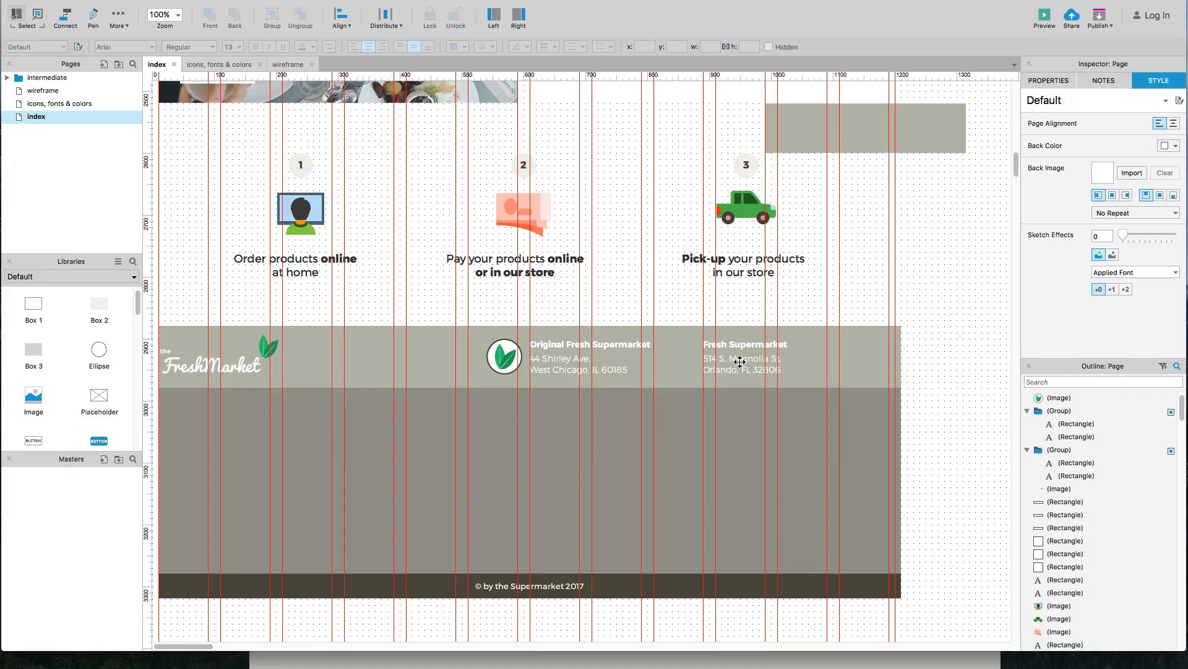
Step: Shift the Fresh Supermarket address group right to x 953 and place a copy of the leaf icon before it at x 880
{"action": "left_click_drag", "start_coordinate": [740, 362], "coordinate": [780, 362]}
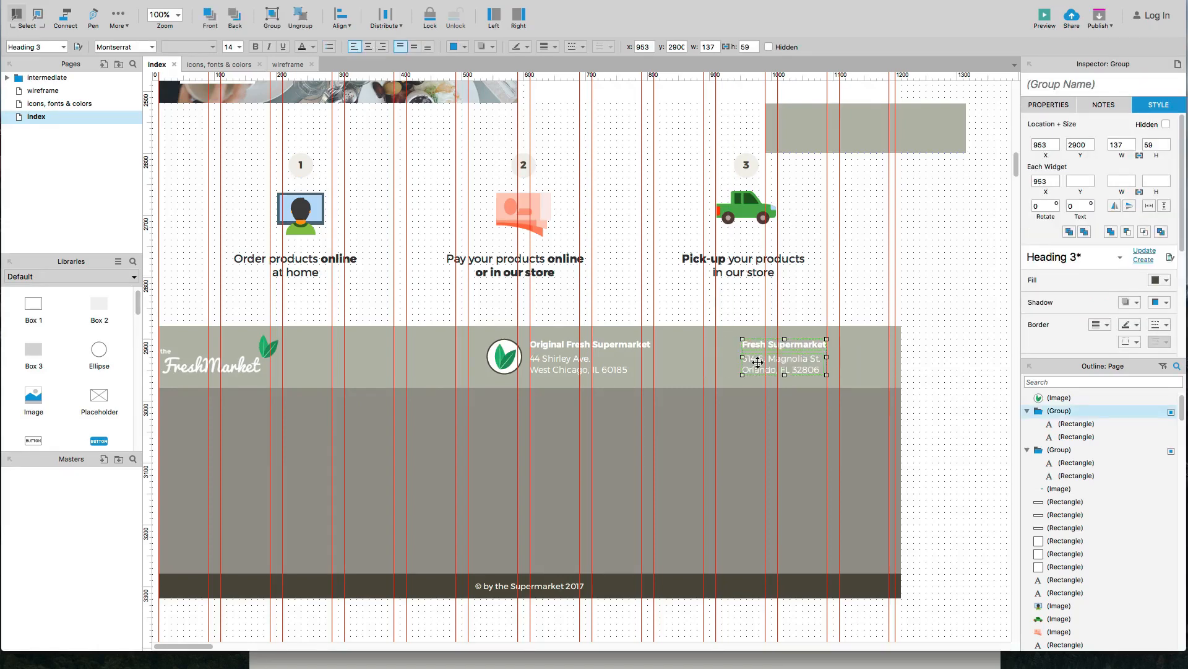
{"action": "left_click", "coordinate": [491, 361]}
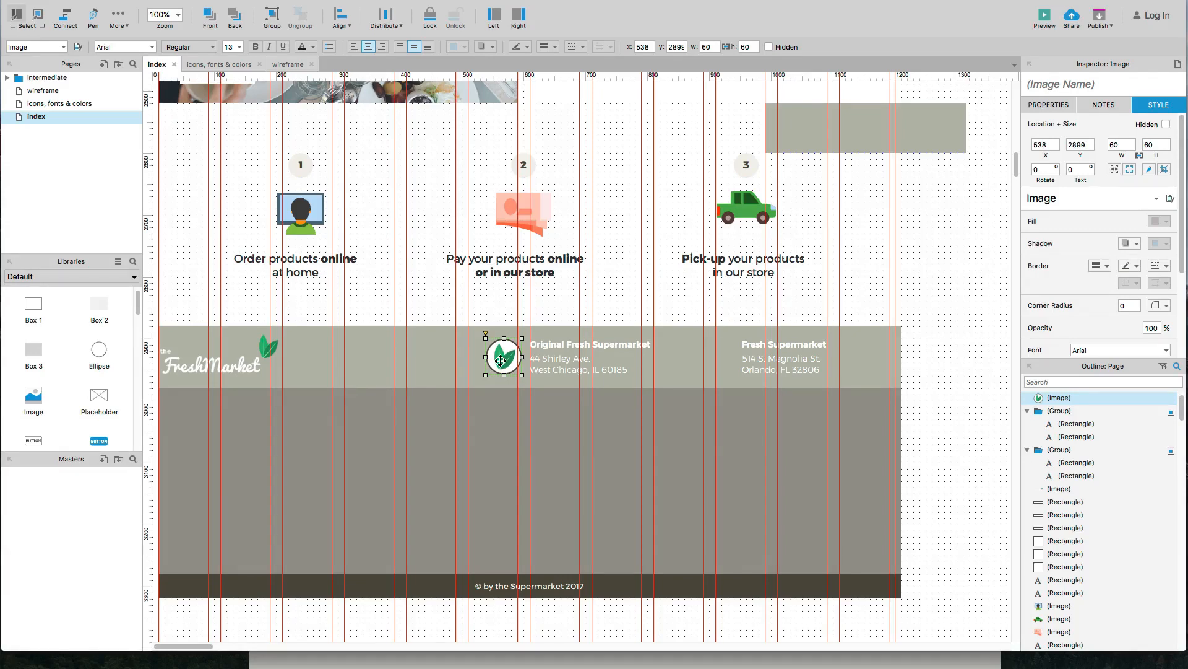
{"action": "left_click_drag", "start_coordinate": [500, 360], "coordinate": [711, 367]}
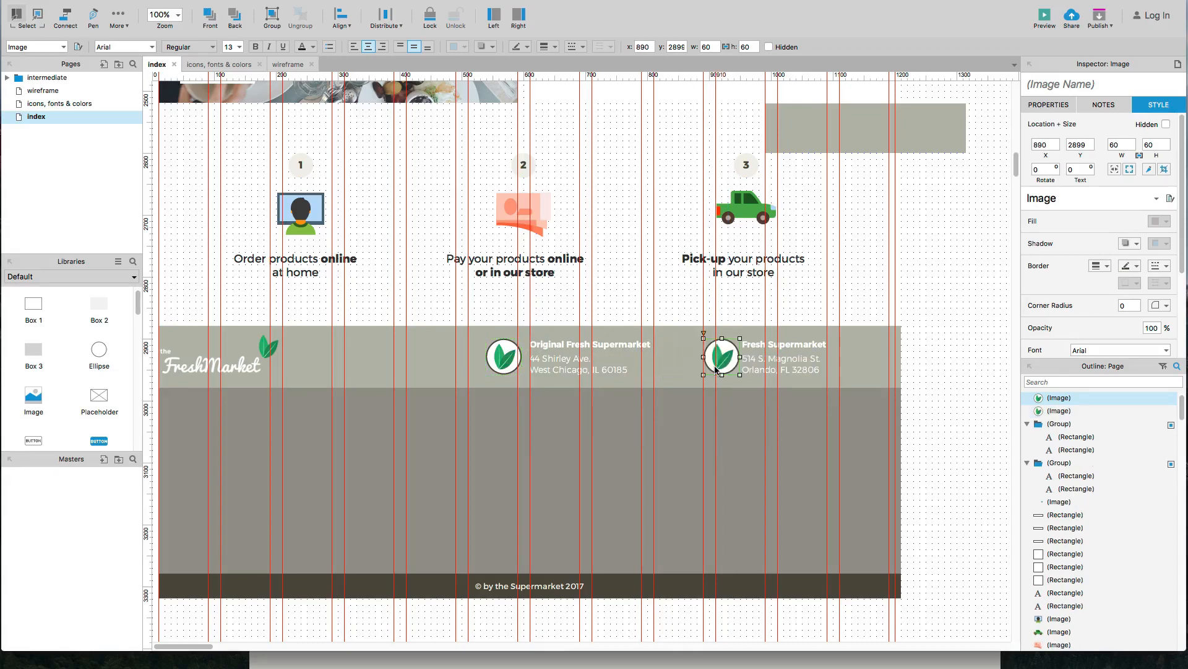
{"action": "key", "text": "shift+Left"}
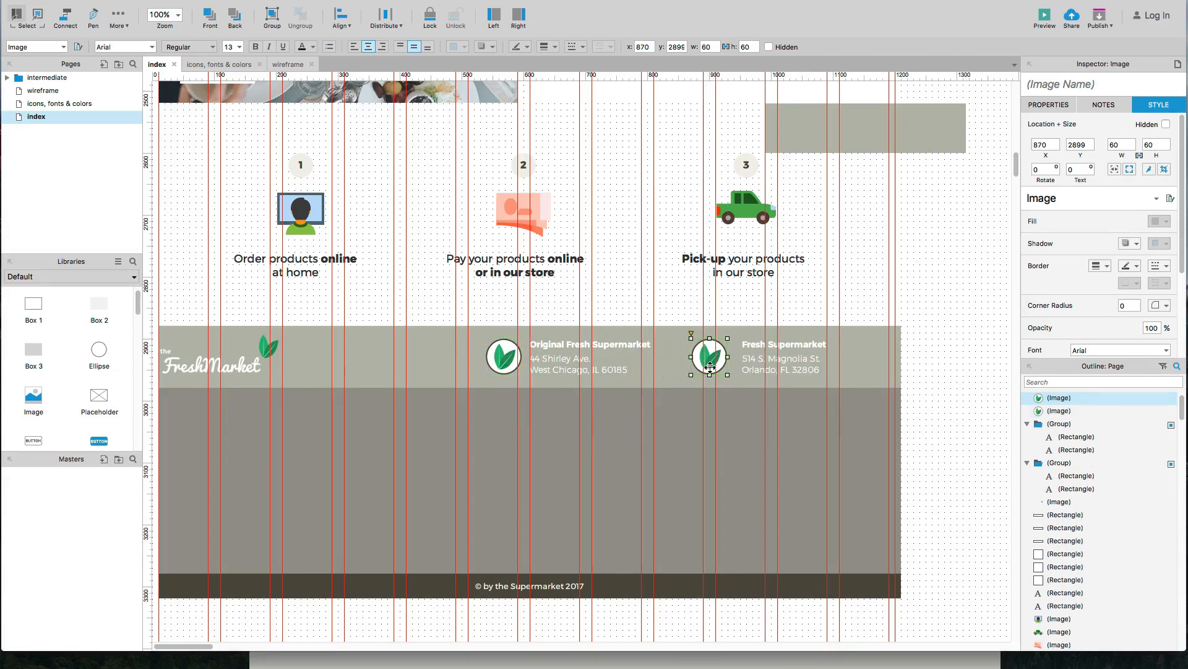
{"action": "key", "text": "shift+Left"}
{"action": "key", "text": "shift+Right"}
{"action": "key", "text": "shift+Right"}
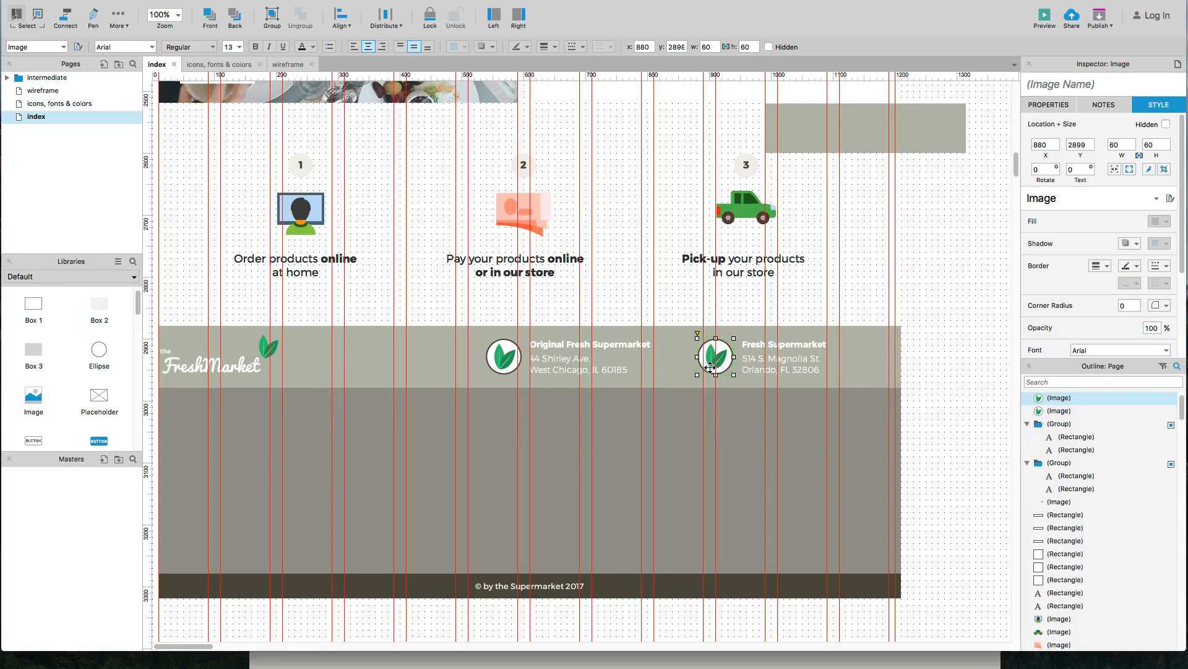
{"action": "left_click", "coordinate": [804, 314]}
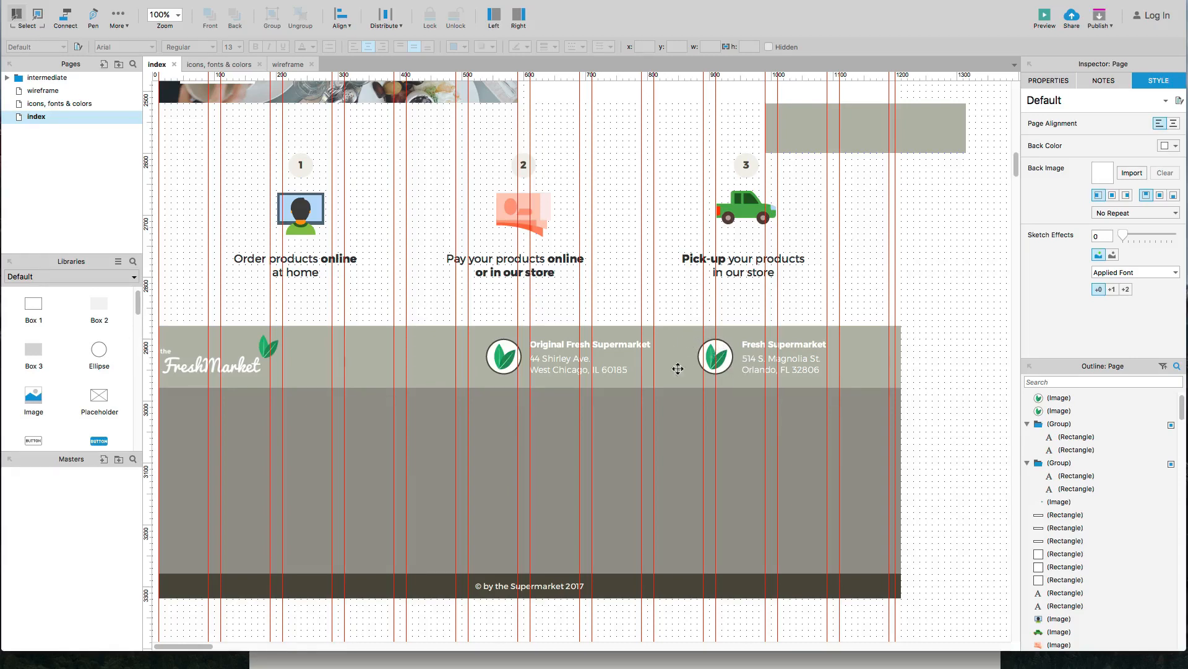
Step: Nudge the Fresh Supermarket icon and address group together to the left, to x 839
{"action": "left_click", "coordinate": [724, 364]}
{"action": "left_click", "coordinate": [749, 360], "text": "shift"}
{"action": "key", "text": "Left"}
{"action": "key", "text": "Left"}
{"action": "key", "text": "Left"}
{"action": "key", "text": "Left"}
{"action": "key", "text": "Left"}
{"action": "key", "text": "Left"}
{"action": "key", "text": "Left"}
{"action": "key", "text": "Left"}
{"action": "key", "text": "Left"}
{"action": "key", "text": "Left"}
{"action": "key", "text": "Left"}
{"action": "key", "text": "Left"}
{"action": "key", "text": "Left"}
{"action": "key", "text": "Left"}
{"action": "key", "text": "Left"}
{"action": "key", "text": "Left"}
{"action": "key", "text": "Left"}
{"action": "key", "text": "Left"}
{"action": "key", "text": "Left"}
{"action": "key", "text": "Left"}
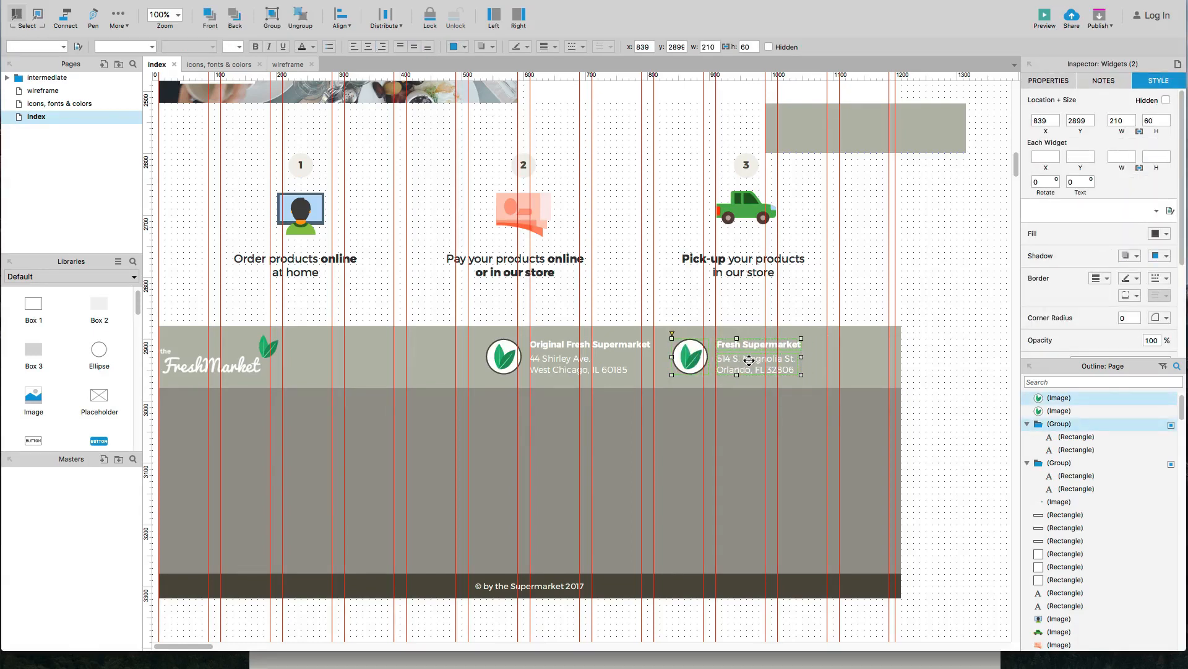
{"action": "left_click", "coordinate": [736, 321]}
Step: Widen the gap between icons and addresses by nudging the Fresh Supermarket icon to x 833 and the Original Fresh Supermarket icon to x 533
{"action": "left_click", "coordinate": [685, 363]}
{"action": "key", "text": "Left"}
{"action": "key", "text": "Left"}
{"action": "key", "text": "Left"}
{"action": "key", "text": "Left"}
{"action": "key", "text": "Left"}
{"action": "key", "text": "Left"}
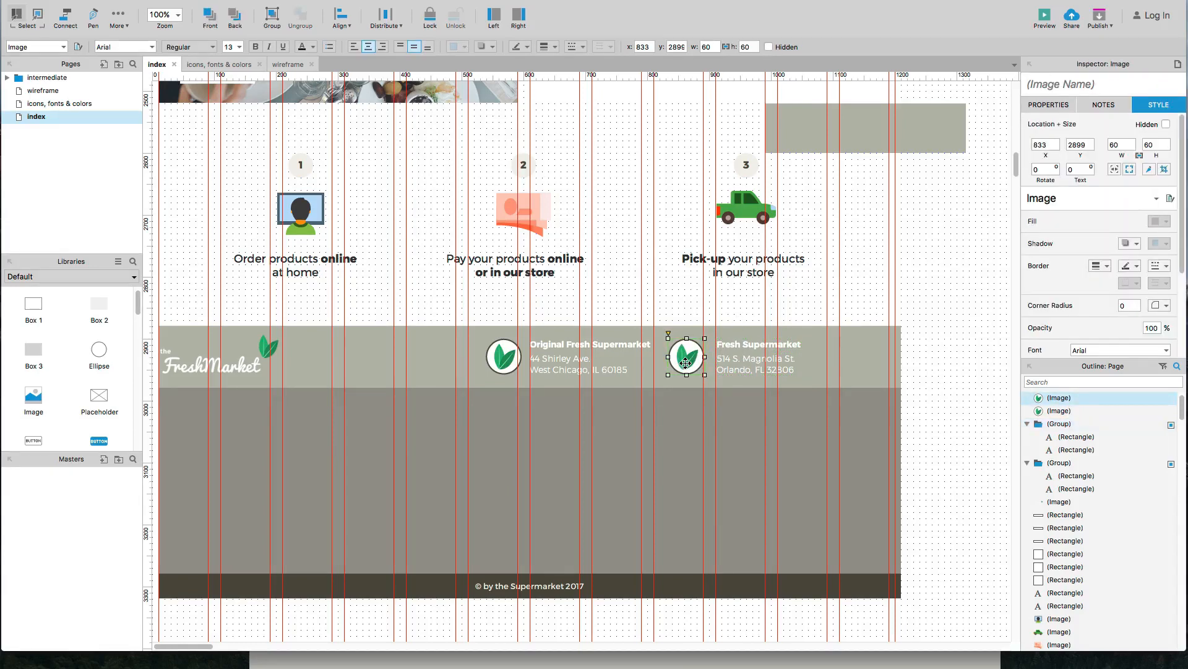
{"action": "left_click", "coordinate": [499, 364]}
{"action": "key", "text": "Left"}
{"action": "key", "text": "Left"}
{"action": "key", "text": "Left"}
{"action": "key", "text": "Left"}
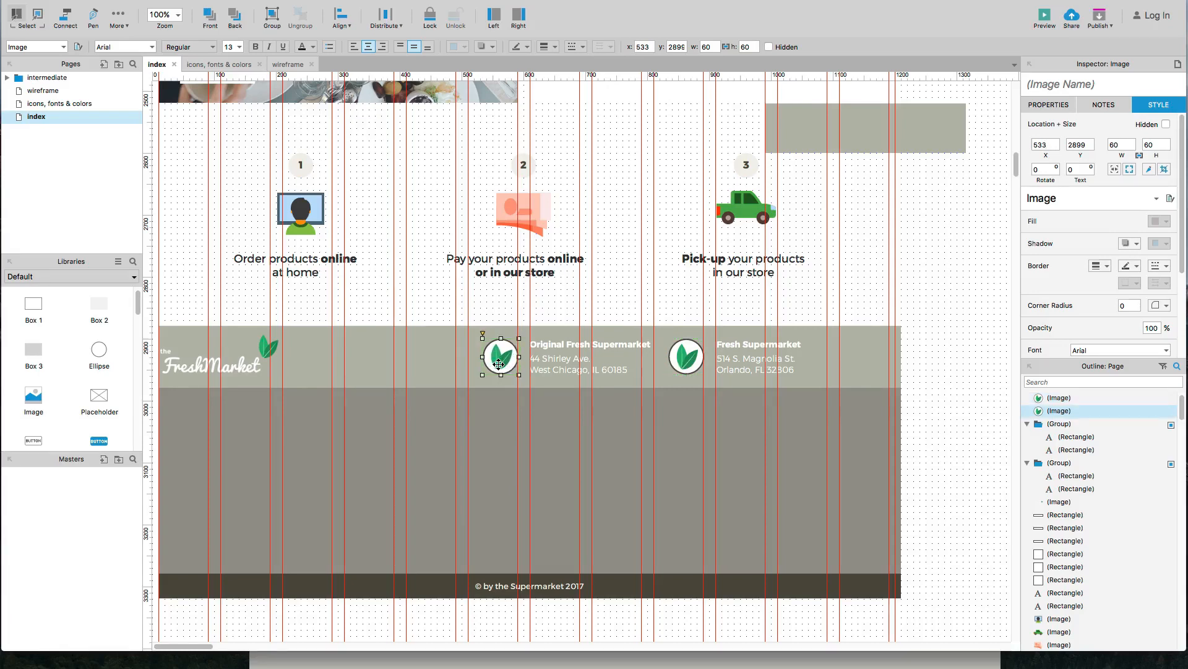
{"action": "left_click", "coordinate": [873, 314]}
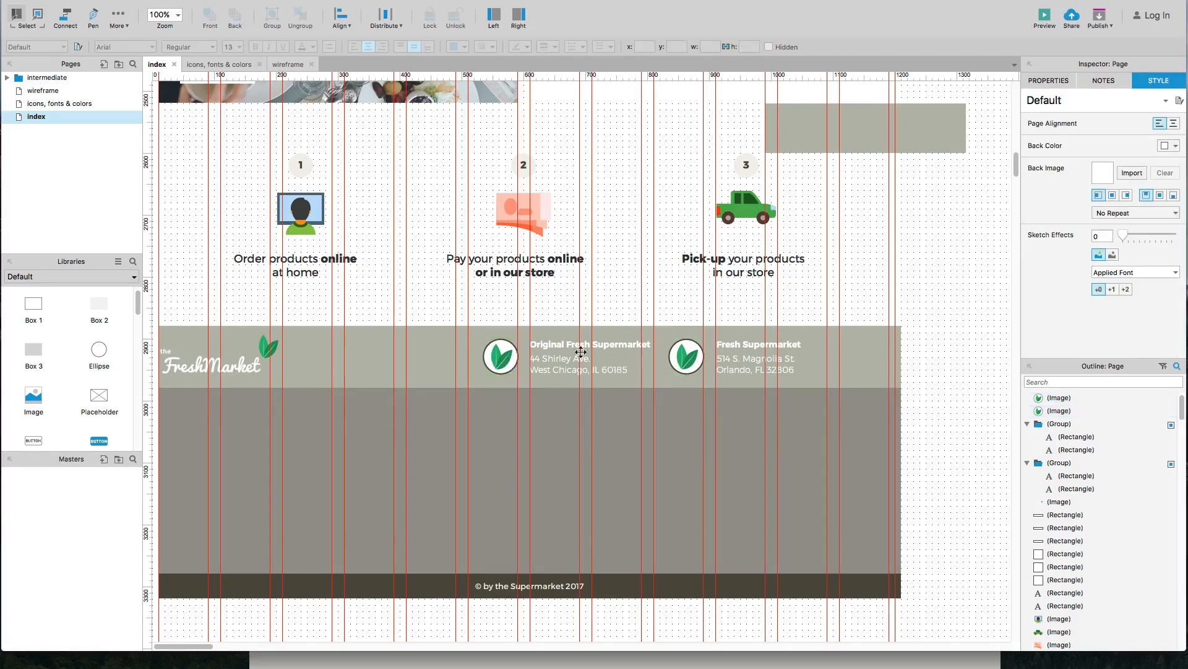
Step: Ungroup the Fresh Supermarket heading and address
{"action": "left_click", "coordinate": [610, 345]}
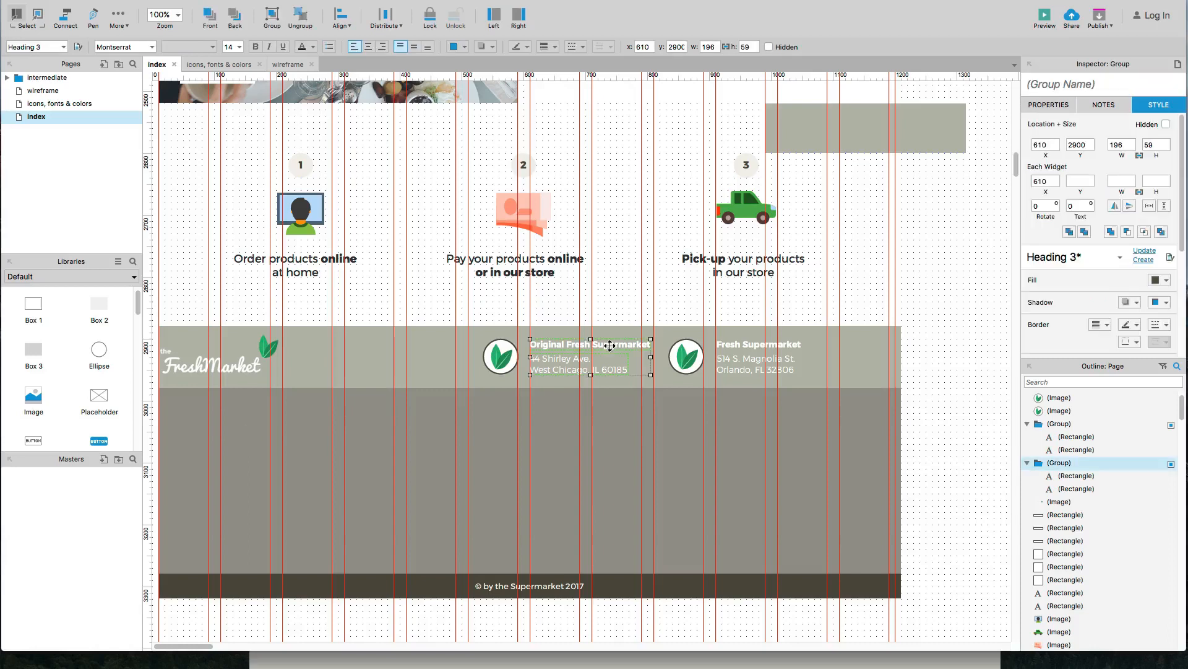
{"action": "left_click", "coordinate": [726, 347]}
{"action": "right_click", "coordinate": [726, 347]}
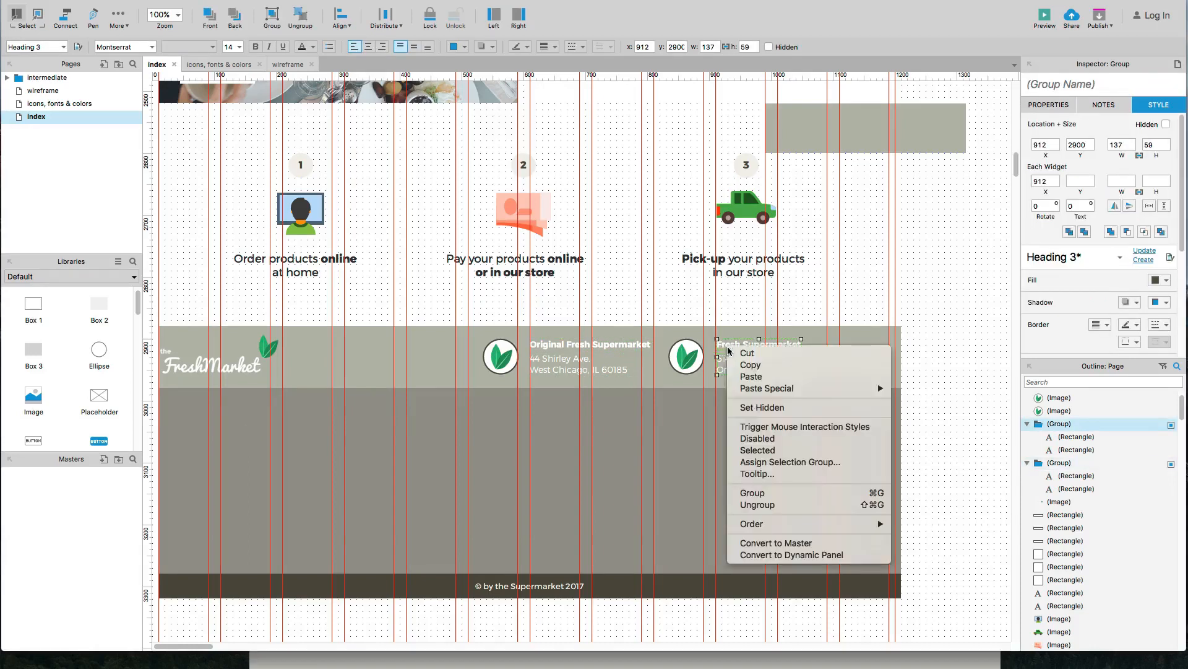
{"action": "left_click", "coordinate": [793, 507]}
{"action": "left_click", "coordinate": [915, 482]}
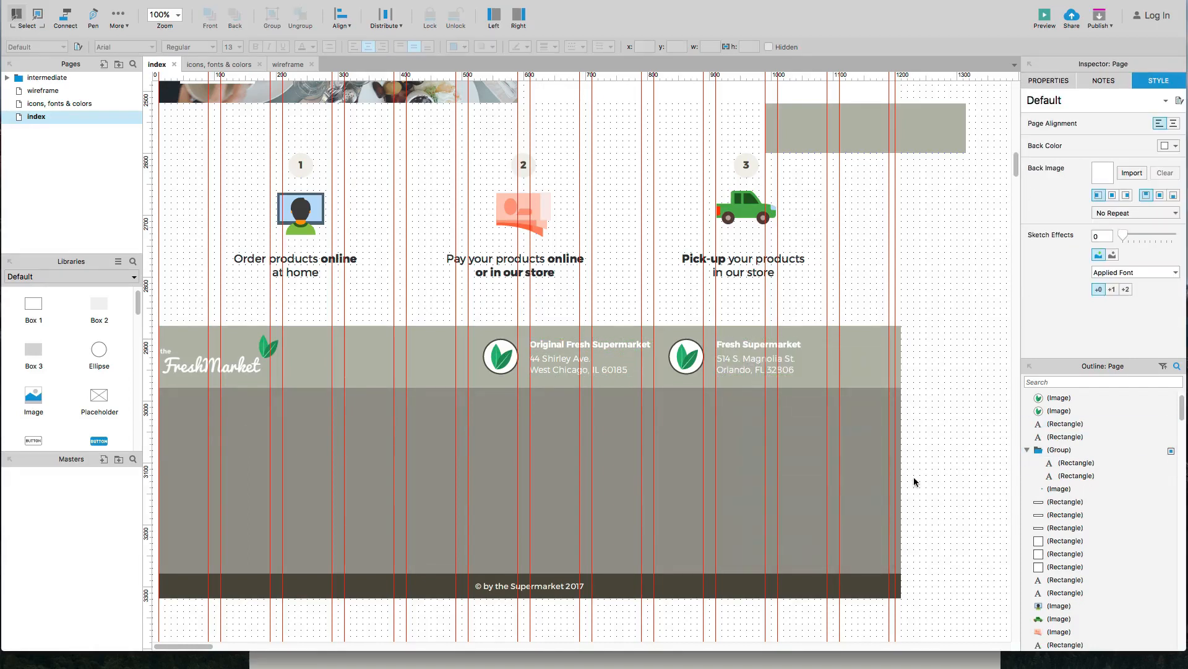
Step: Copy the Fresh Supermarket heading four times into a row at y 3010 across the dark footer area as column headings
{"action": "left_click", "coordinate": [735, 347]}
{"action": "left_click_drag", "start_coordinate": [735, 346], "coordinate": [538, 421]}
{"action": "left_click_drag", "start_coordinate": [545, 420], "coordinate": [669, 420]}
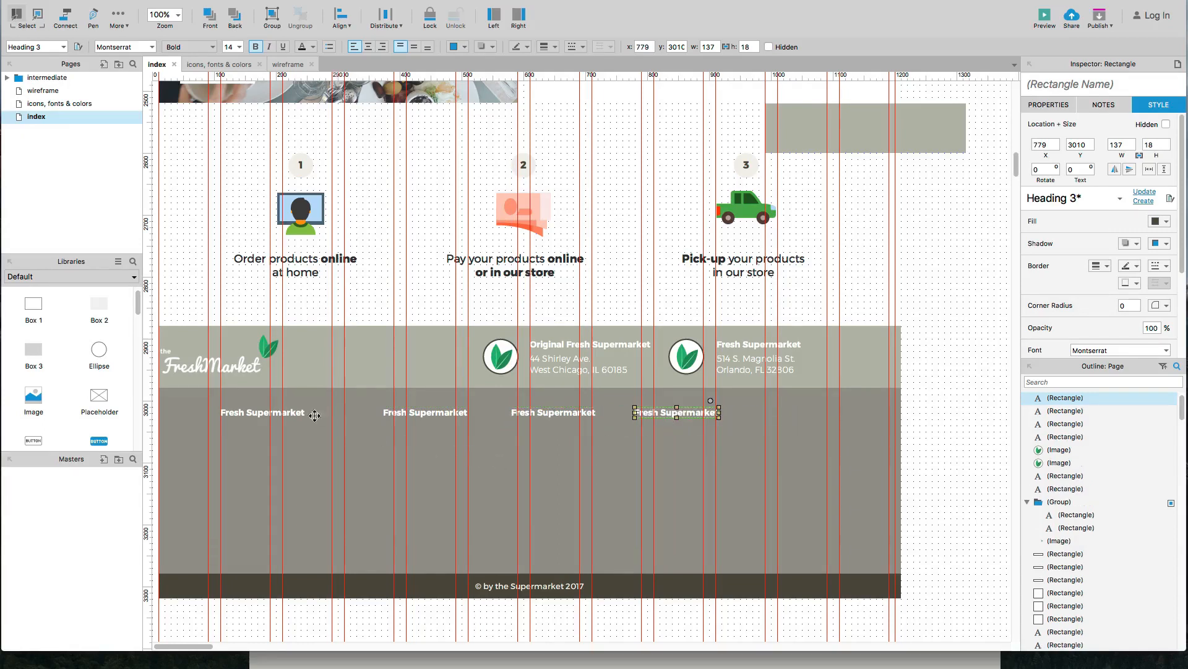
{"action": "left_click", "coordinate": [295, 414]}
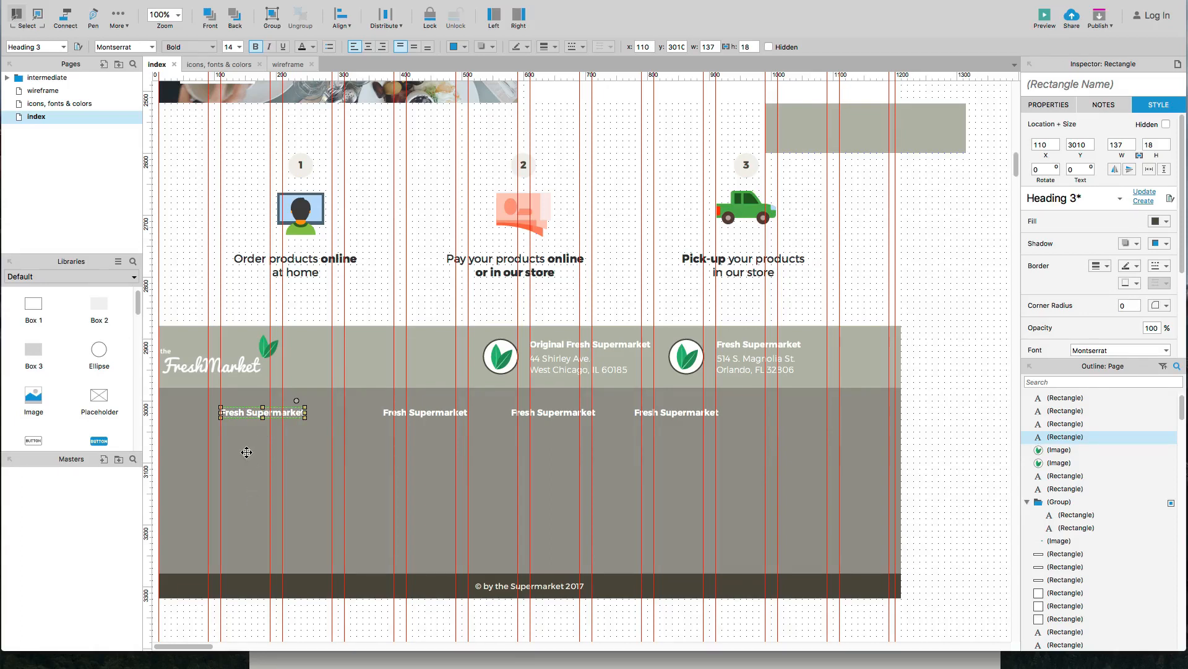
{"action": "left_click", "coordinate": [252, 607]}
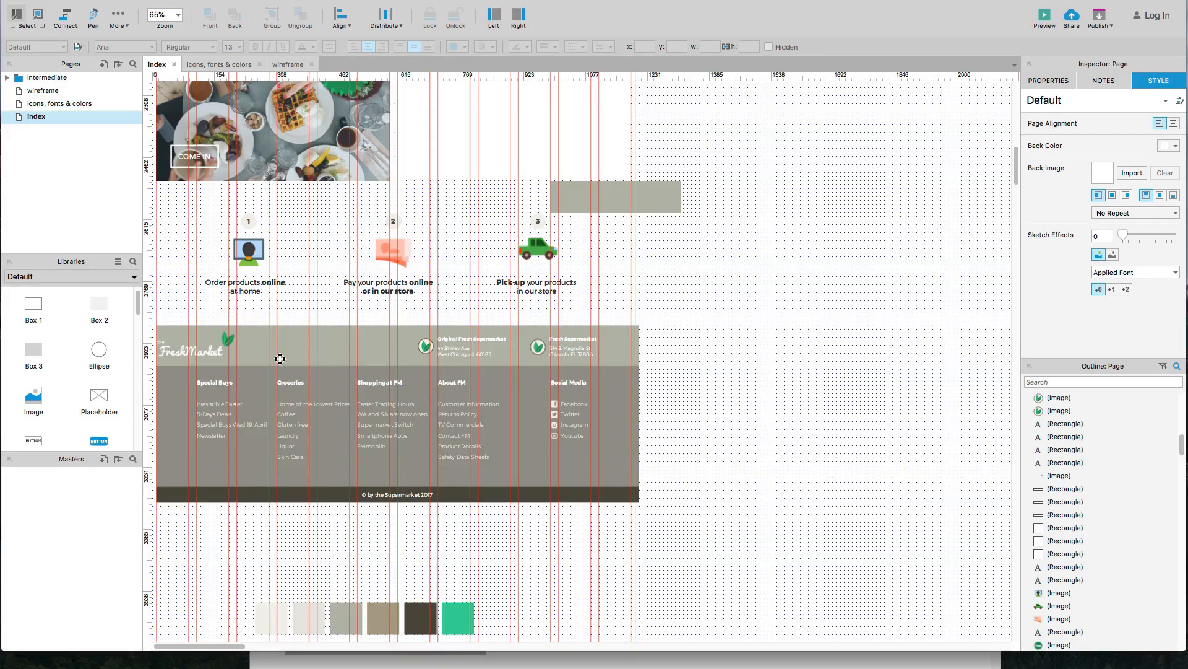
Step: Examine the footer's link columns and the light icon set on the icons, fonts & colors page
{"action": "scroll", "coordinate": [229, 335], "scroll_direction": "up", "scroll_amount": 2}
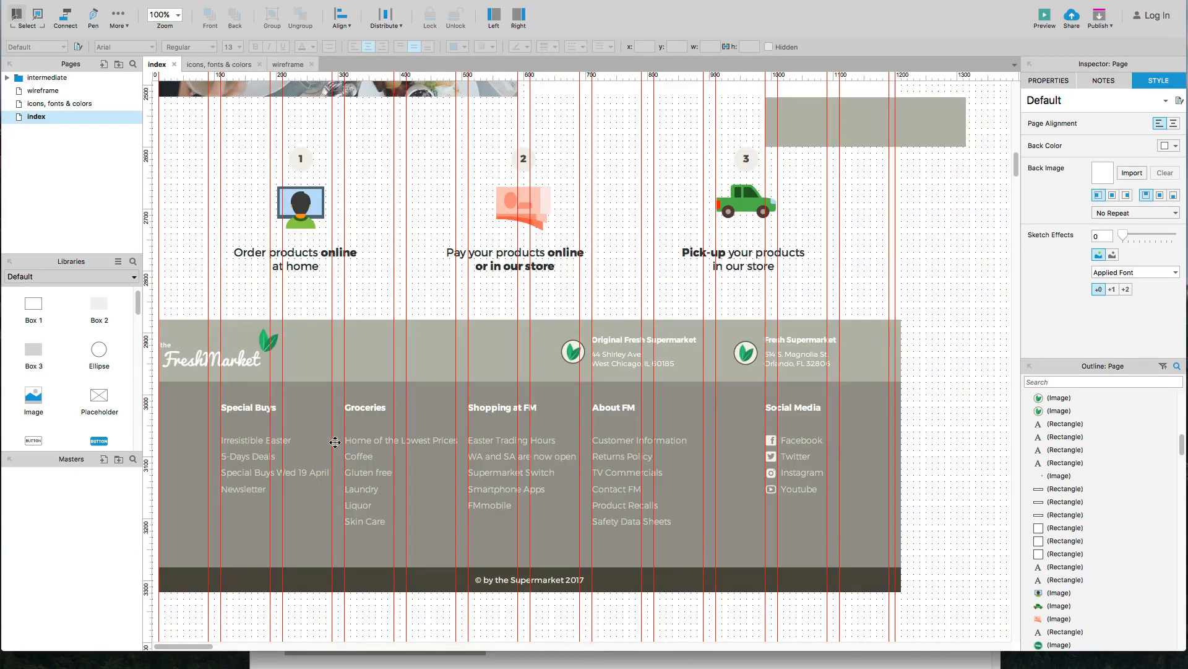
{"action": "scroll", "coordinate": [335, 442], "scroll_direction": "down", "scroll_amount": 1}
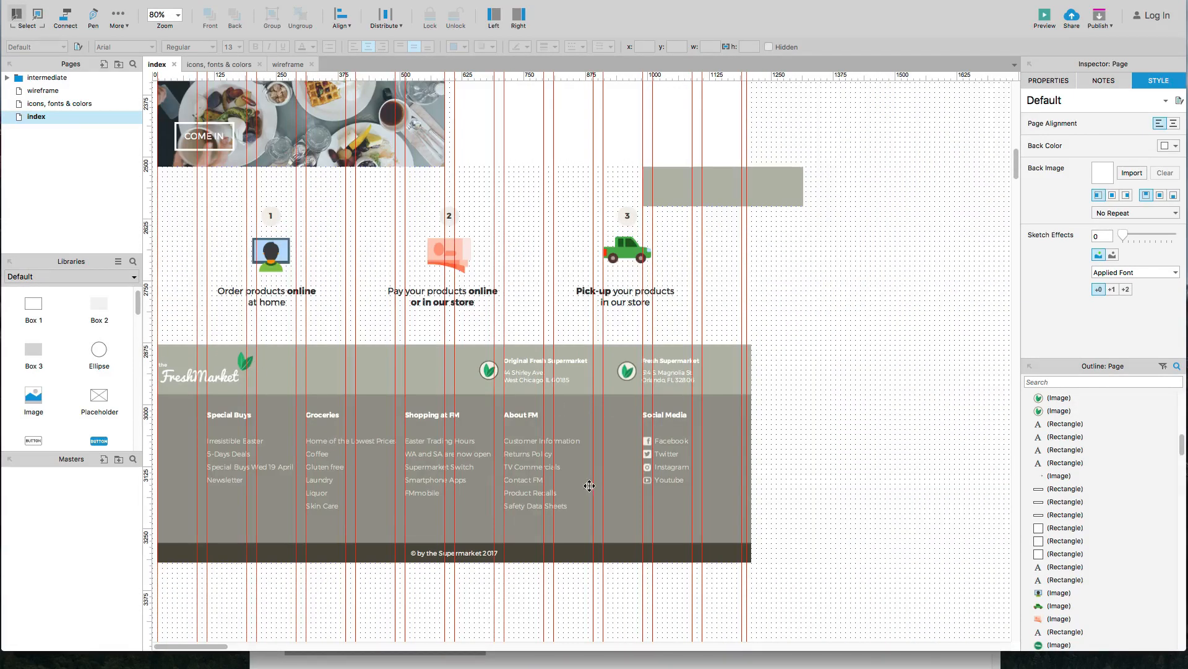
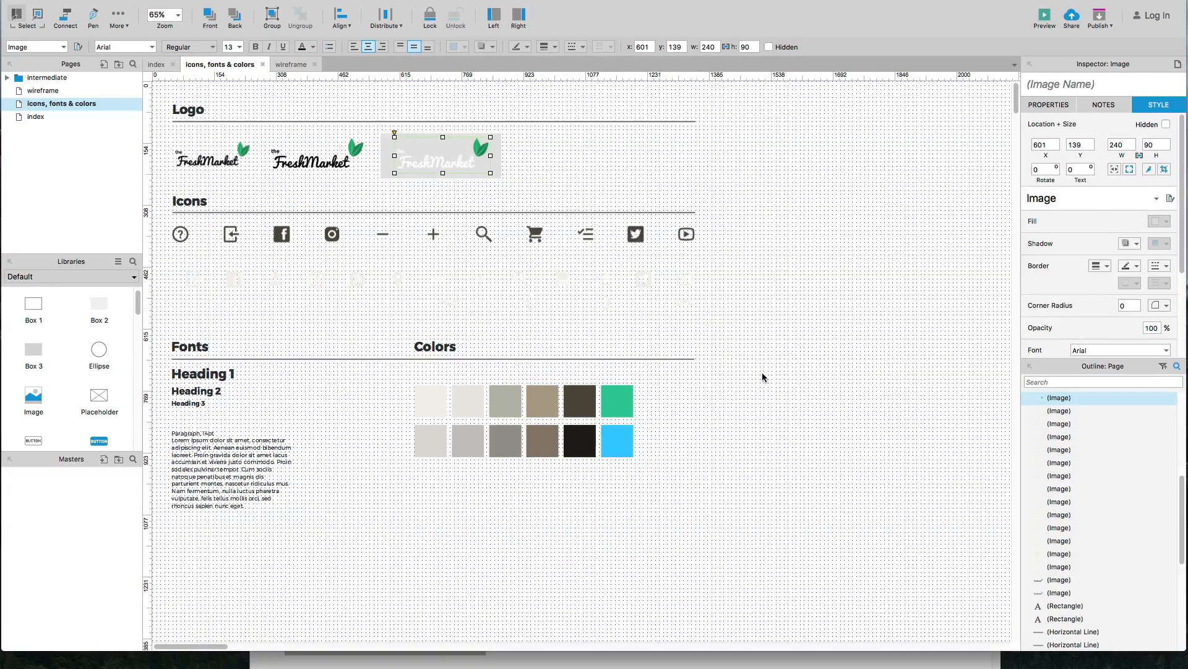
{"action": "left_click", "coordinate": [763, 373]}
{"action": "left_click", "coordinate": [642, 278]}
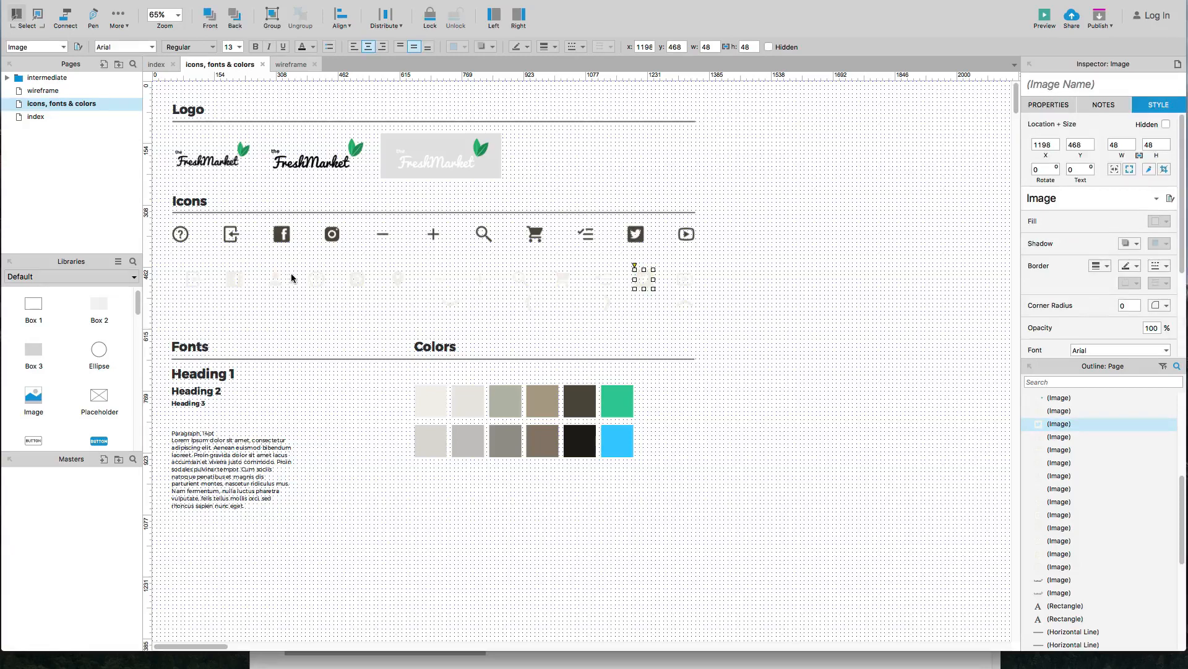
{"action": "left_click", "coordinate": [353, 276]}
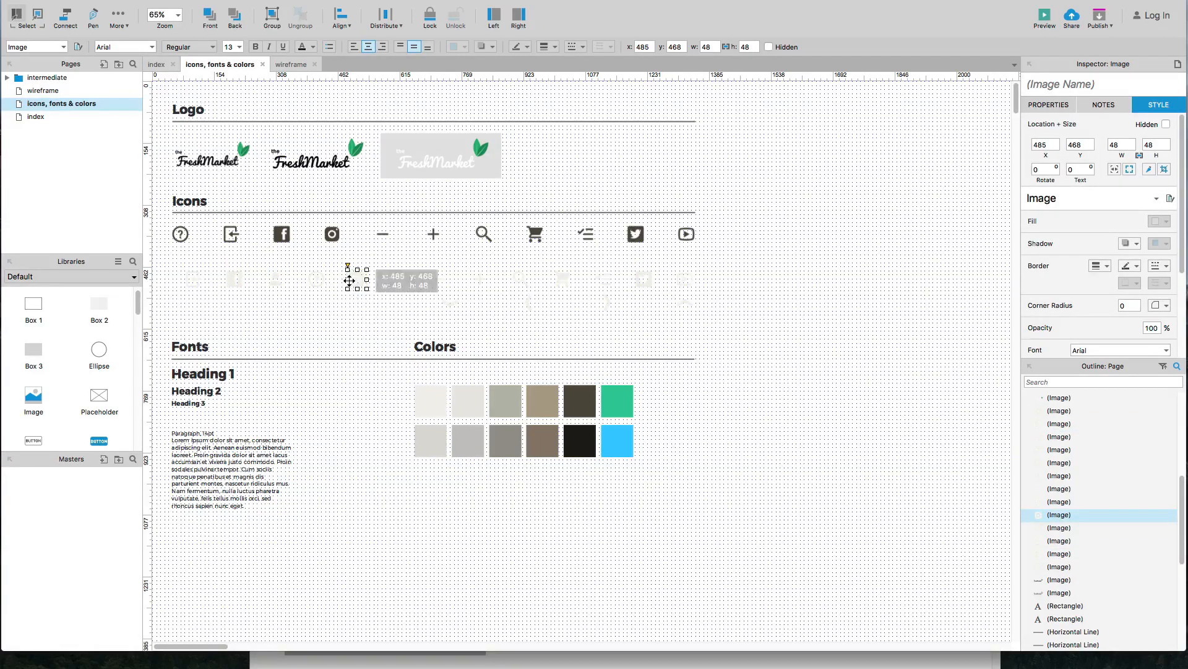
{"action": "scroll", "coordinate": [345, 281], "scroll_direction": "up", "scroll_amount": 5}
{"action": "scroll", "coordinate": [349, 281], "scroll_direction": "down", "scroll_amount": 5}
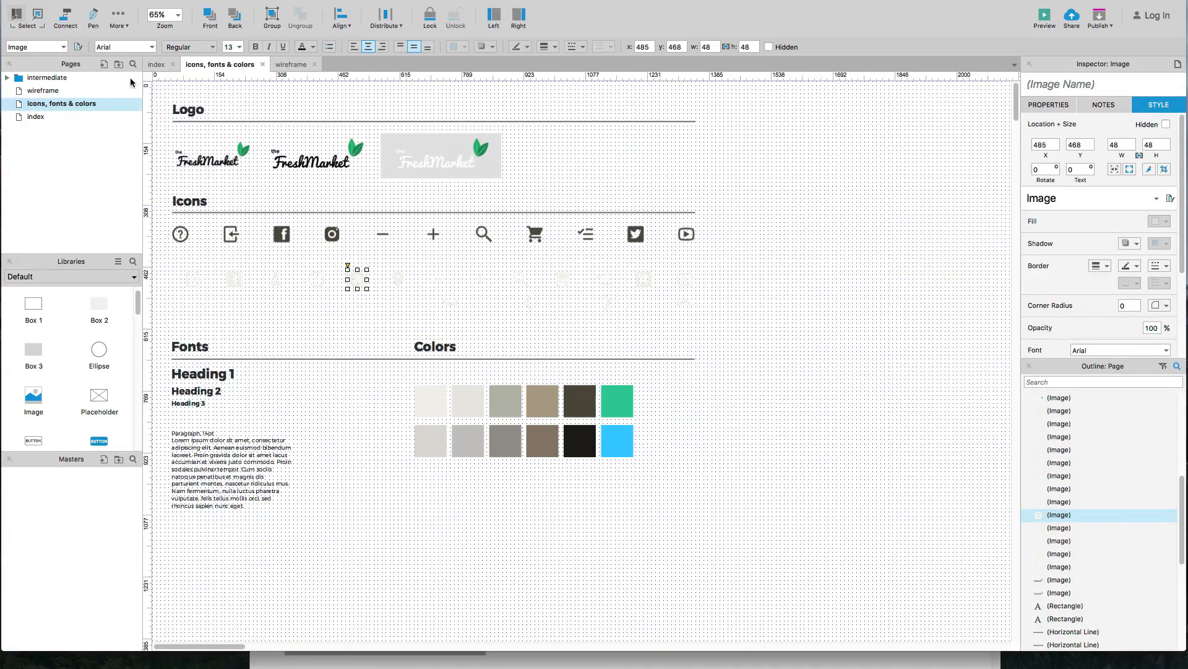
{"action": "key", "text": "ctrl+shift+Tab"}
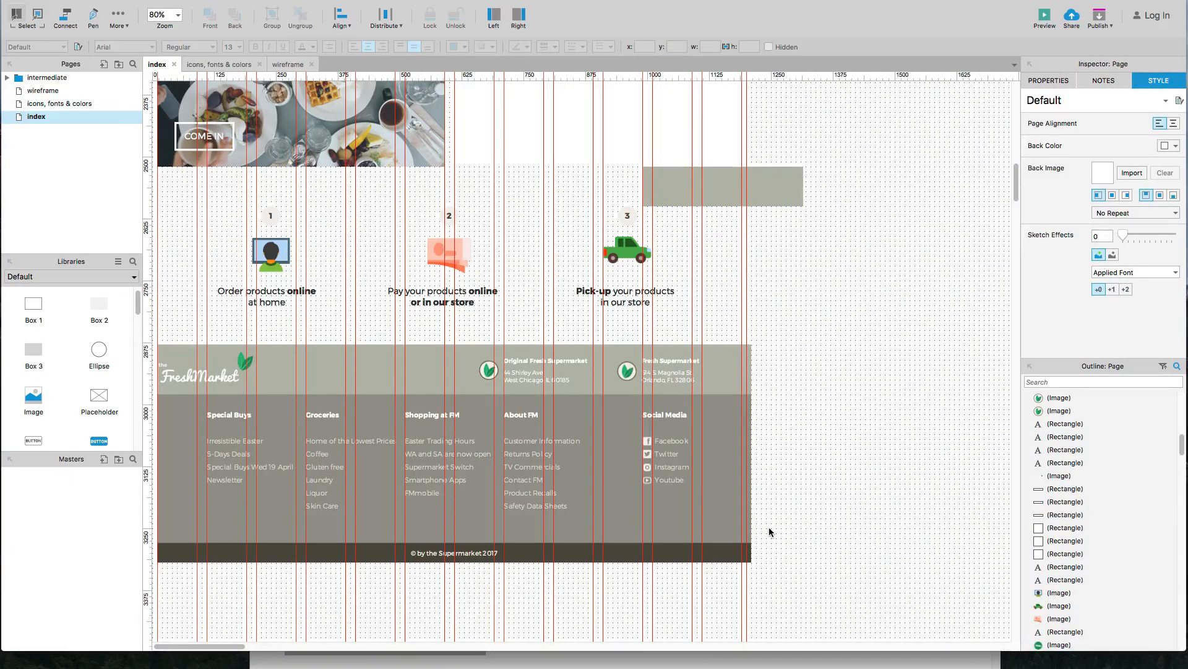
{"action": "left_click", "coordinate": [532, 468]}
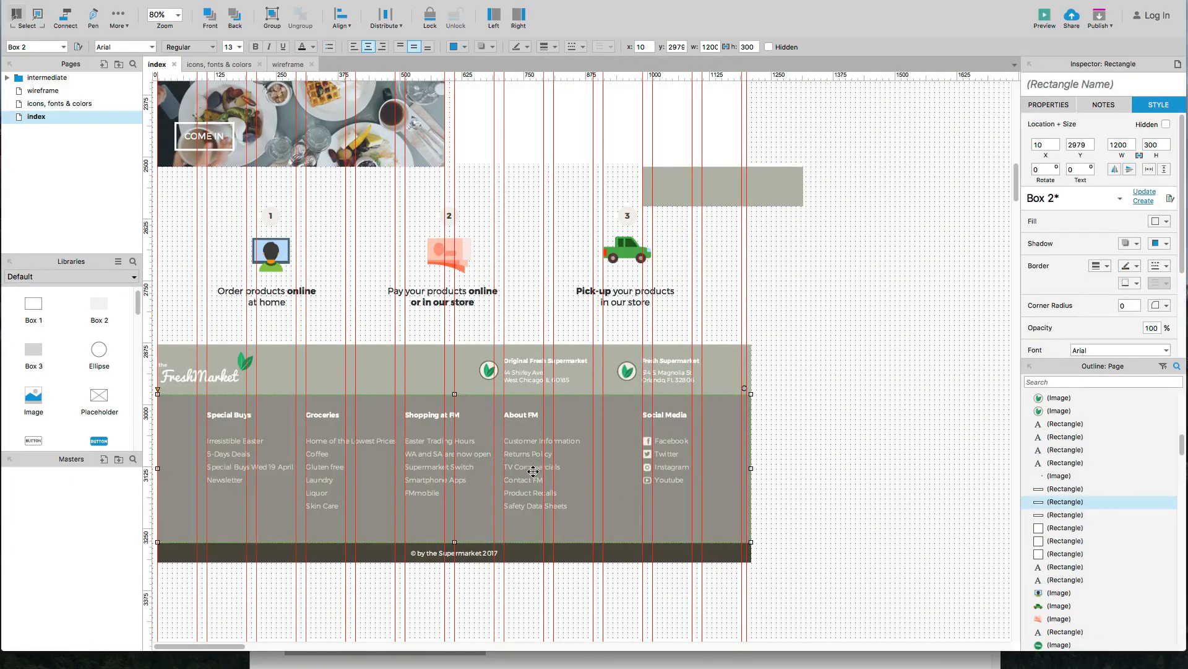
{"action": "left_click", "coordinate": [531, 469]}
{"action": "right_click", "coordinate": [531, 469]}
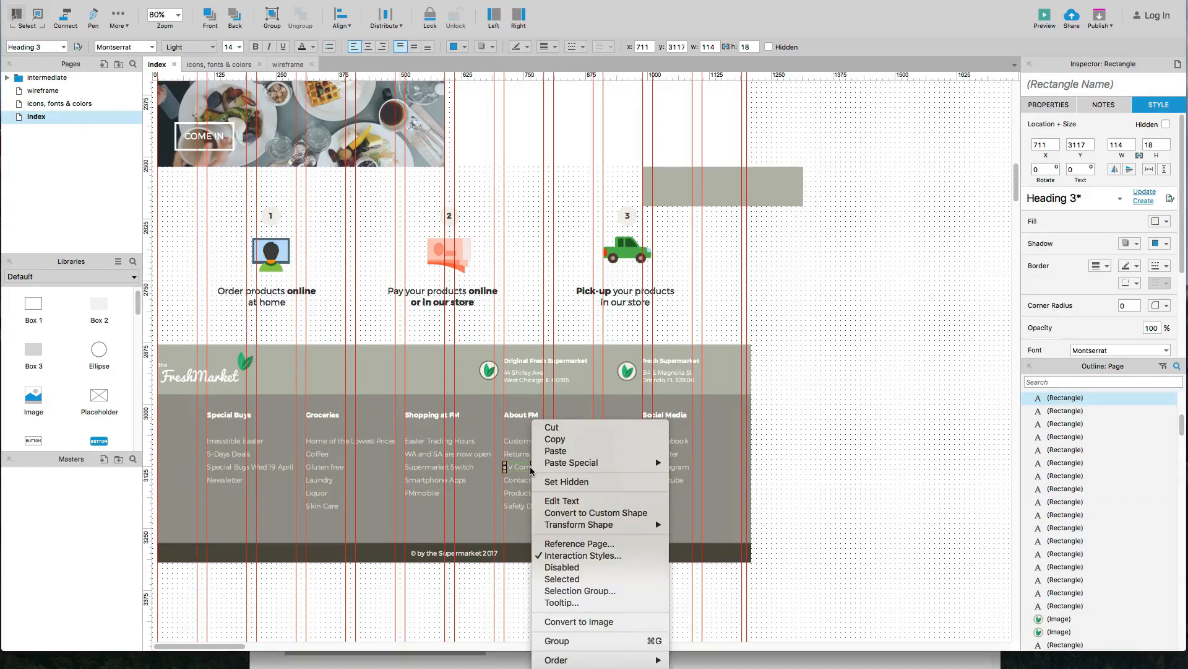
{"action": "left_click", "coordinate": [521, 469]}
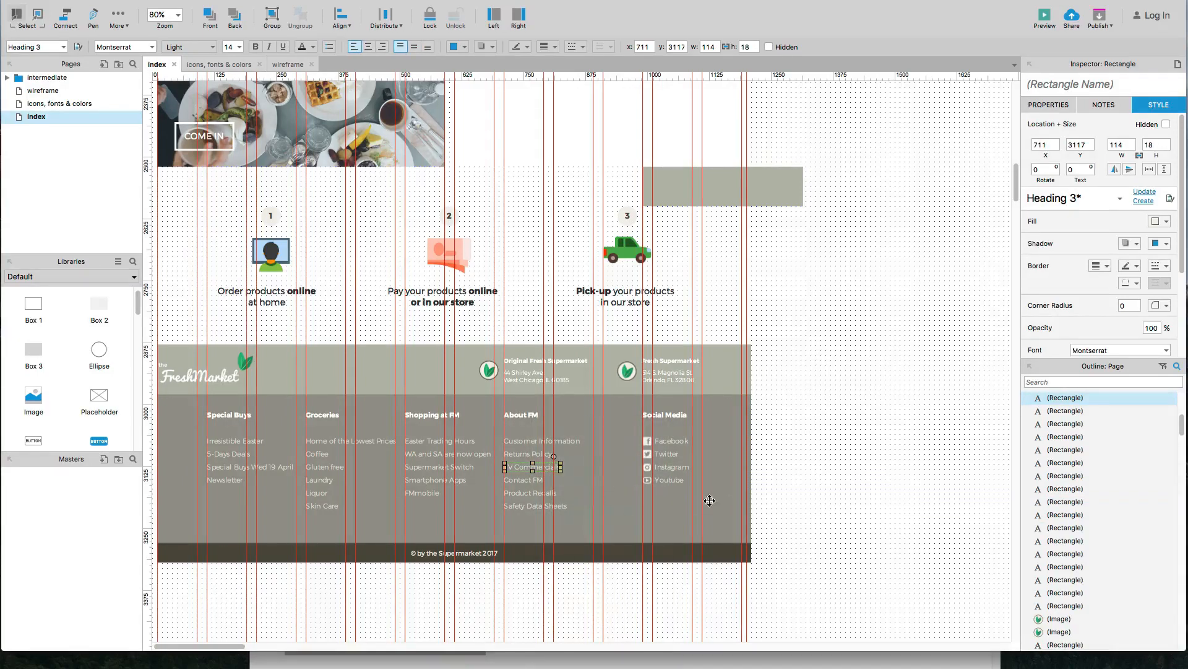
{"action": "left_click", "coordinate": [783, 519]}
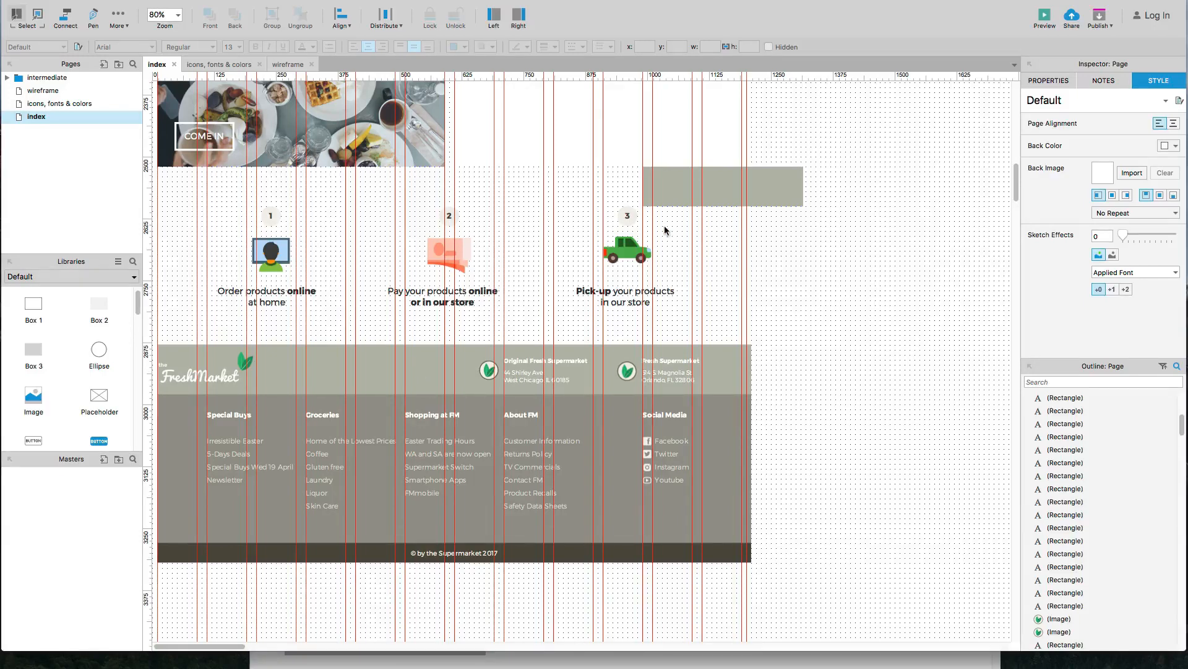
Step: Delete the stray grey-green rectangle beside the blog image, above the third order step
{"action": "left_click", "coordinate": [678, 190]}
{"action": "key", "text": "Delete"}
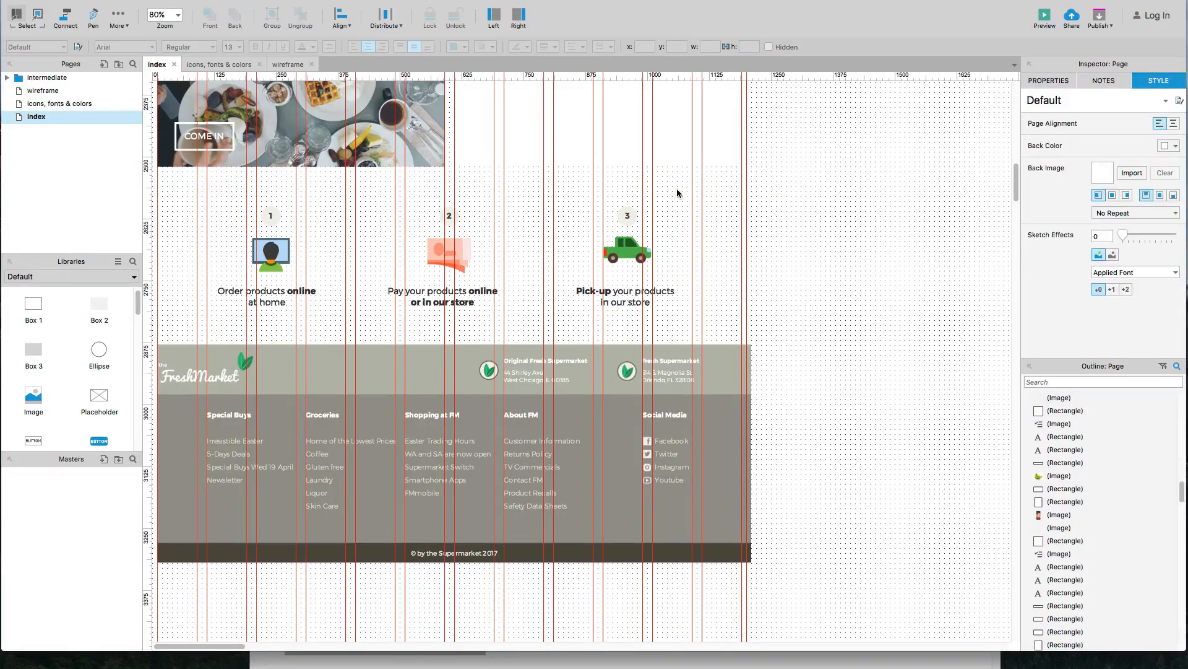
{"action": "scroll", "coordinate": [677, 189], "scroll_direction": "up", "scroll_amount": 3}
Step: Switch to the browser preview, reload the index page and check the footer's edges in a slightly wider window
{"action": "key", "text": "super+Tab"}
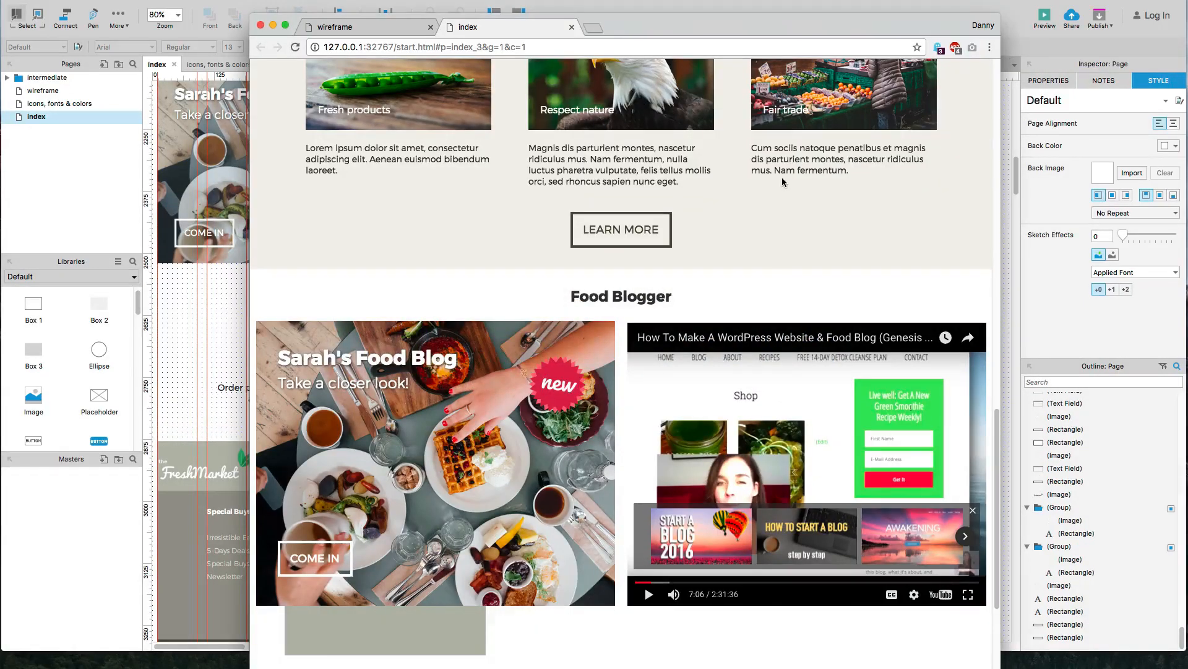
{"action": "key", "text": "super+r"}
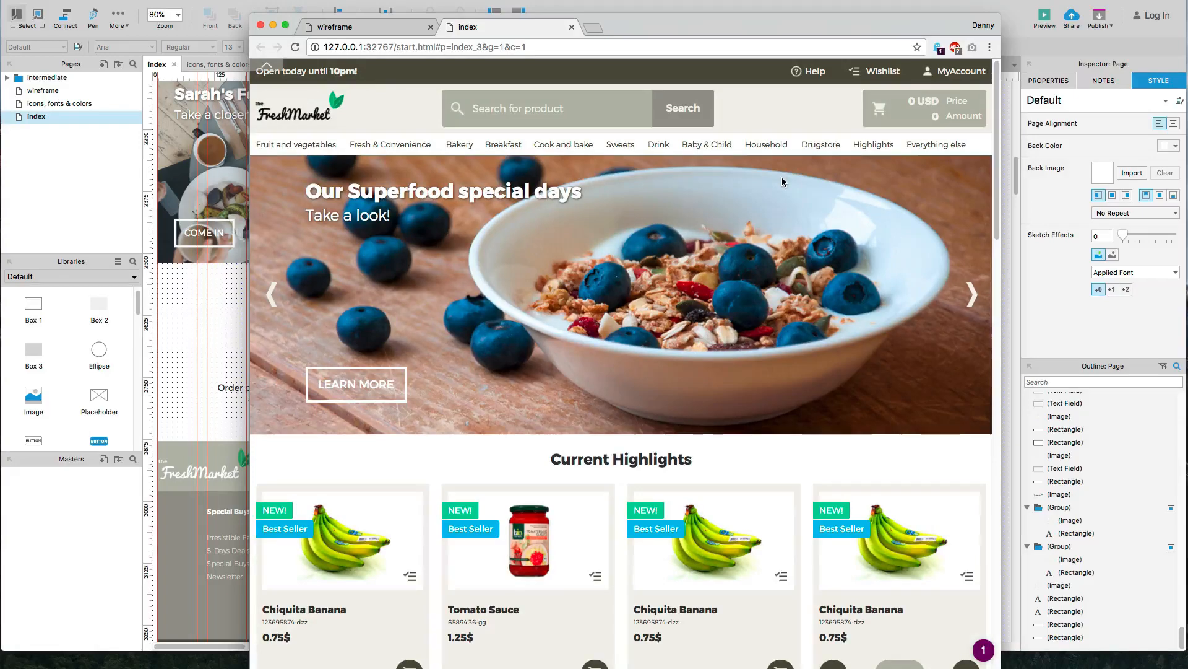
{"action": "scroll", "coordinate": [782, 180], "scroll_direction": "down", "scroll_amount": 10}
{"action": "scroll", "coordinate": [782, 181], "scroll_direction": "down", "scroll_amount": 12}
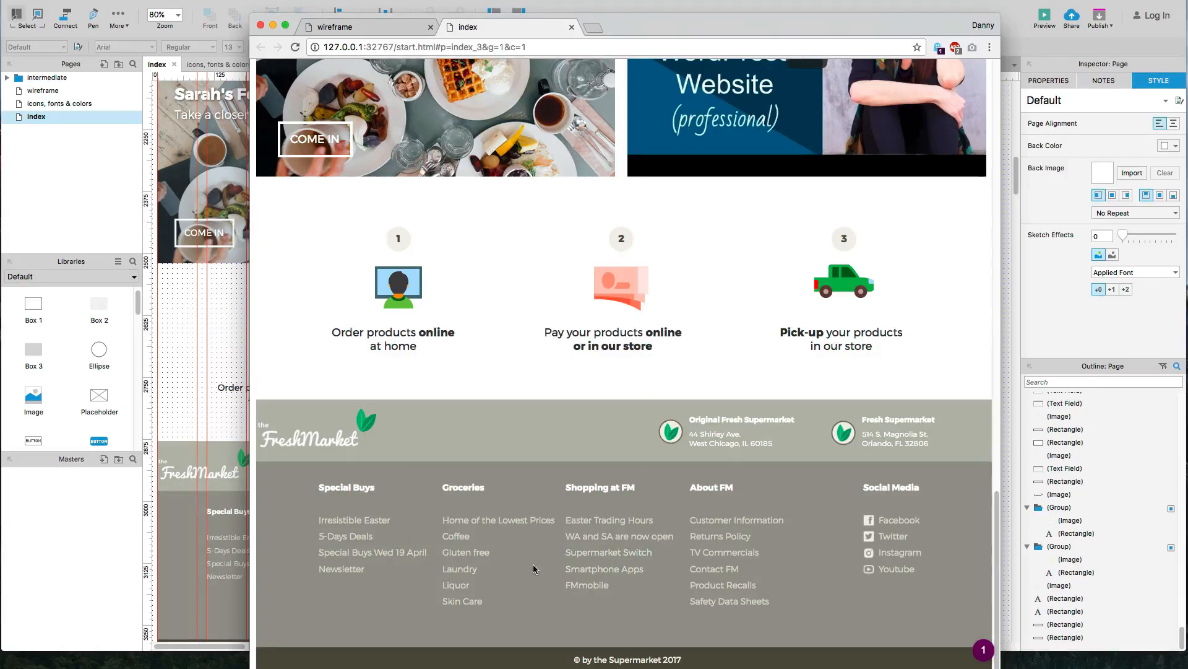
{"action": "left_click_drag", "start_coordinate": [1001, 284], "coordinate": [1010, 284]}
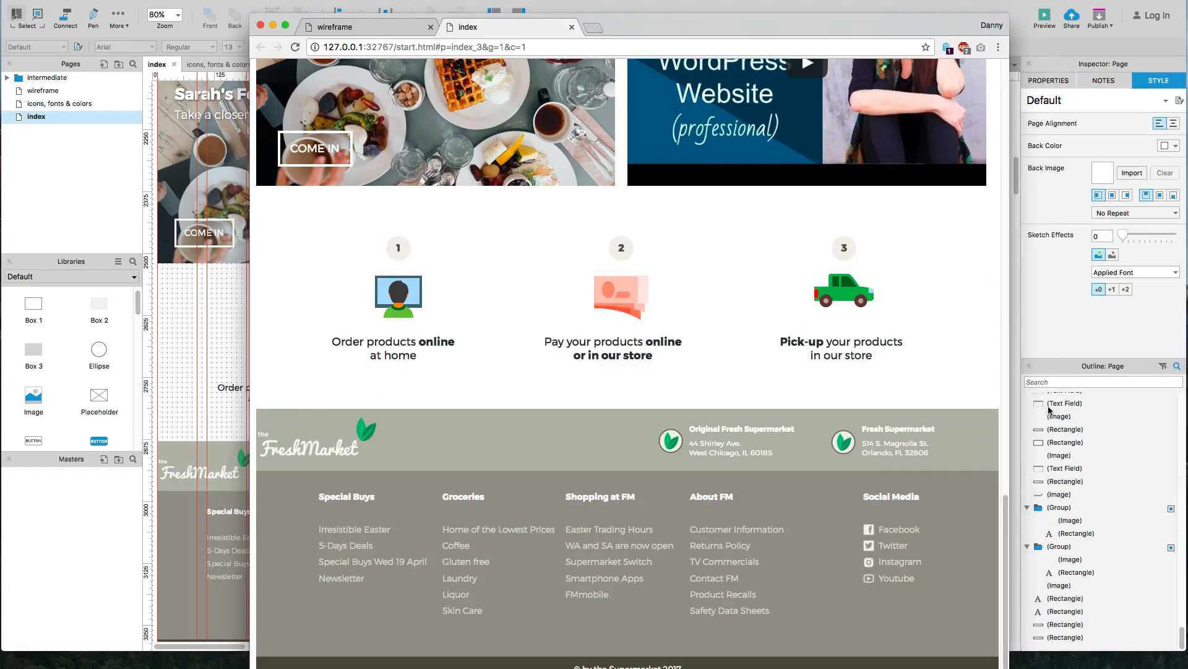
Step: Move the three footer background bars together to x 0
{"action": "left_click", "coordinate": [1015, 348]}
{"action": "scroll", "coordinate": [758, 402], "scroll_direction": "down", "scroll_amount": 10}
{"action": "scroll", "coordinate": [287, 284], "scroll_direction": "up", "scroll_amount": 5}
{"action": "left_click", "coordinate": [282, 345]}
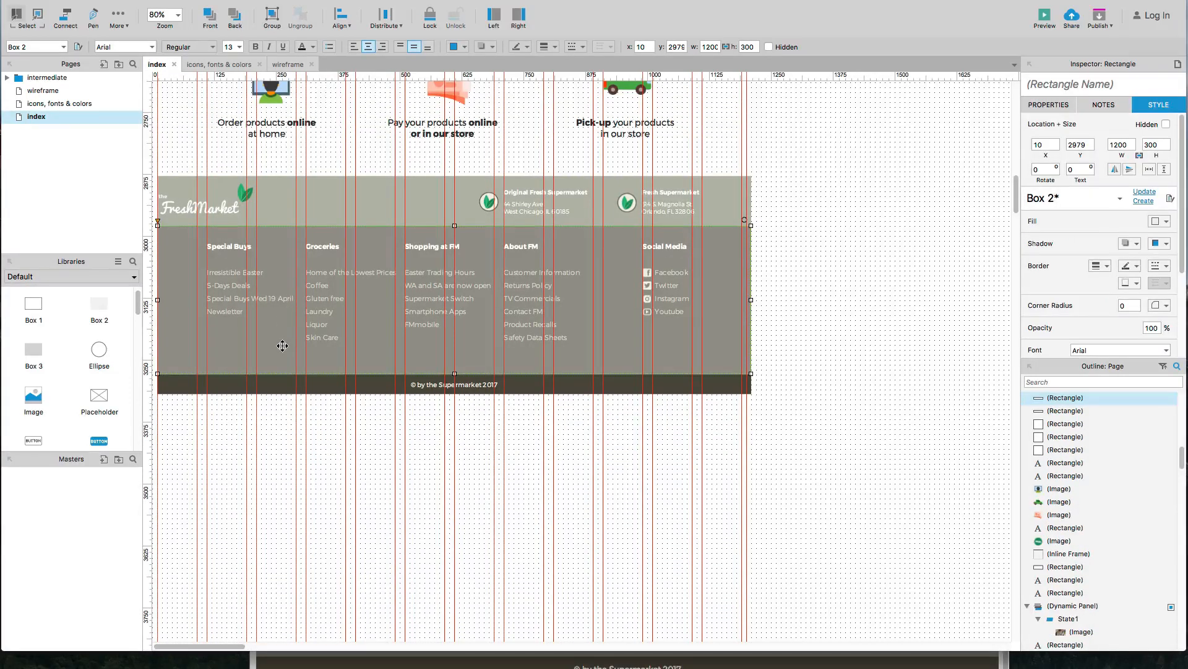
{"action": "left_click", "coordinate": [299, 387], "text": "shift"}
{"action": "scroll", "coordinate": [301, 396], "scroll_direction": "up", "scroll_amount": 1}
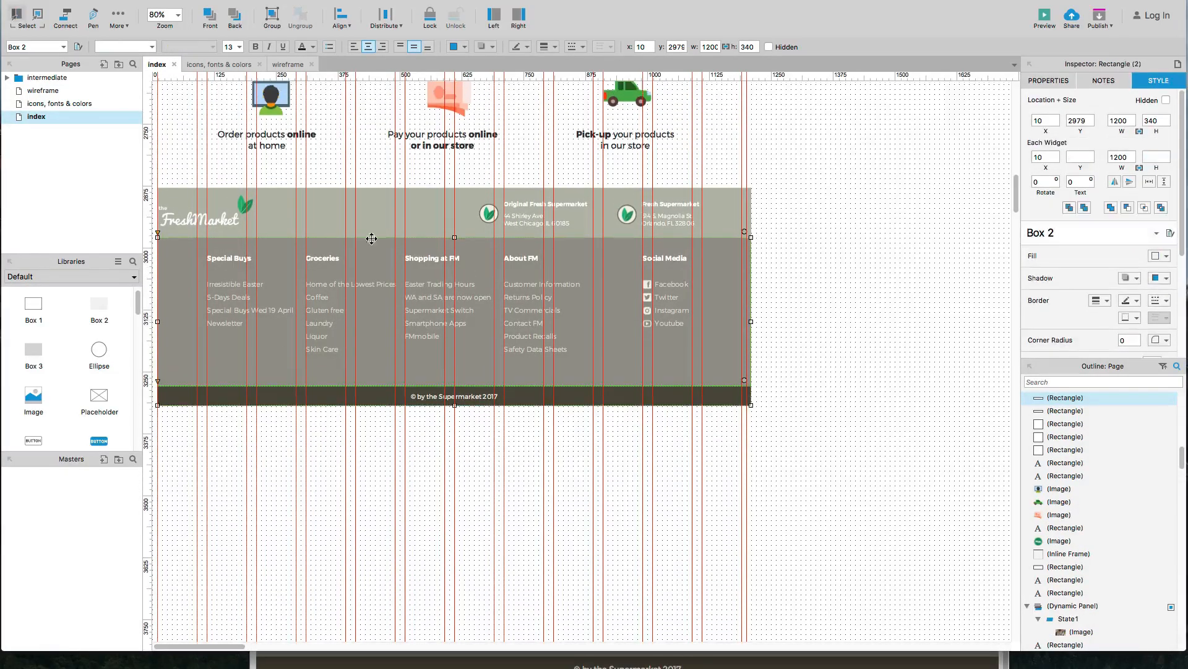
{"action": "left_click", "coordinate": [370, 224], "text": "shift"}
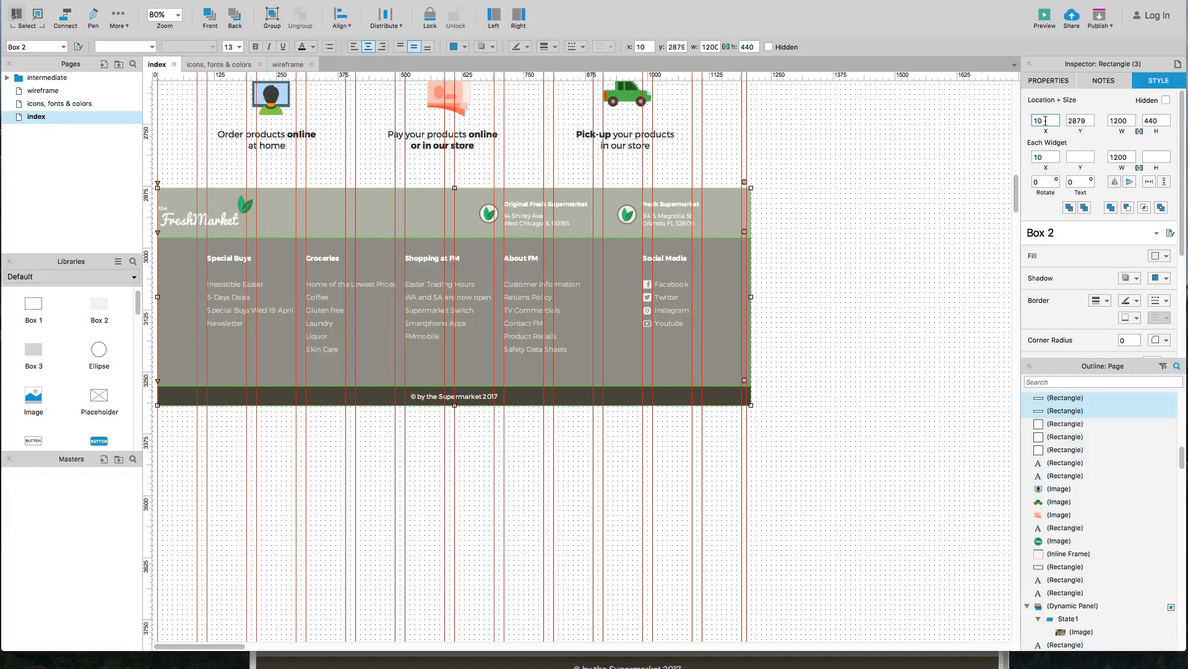
{"action": "type", "text": "0"}
{"action": "key", "text": "Return"}
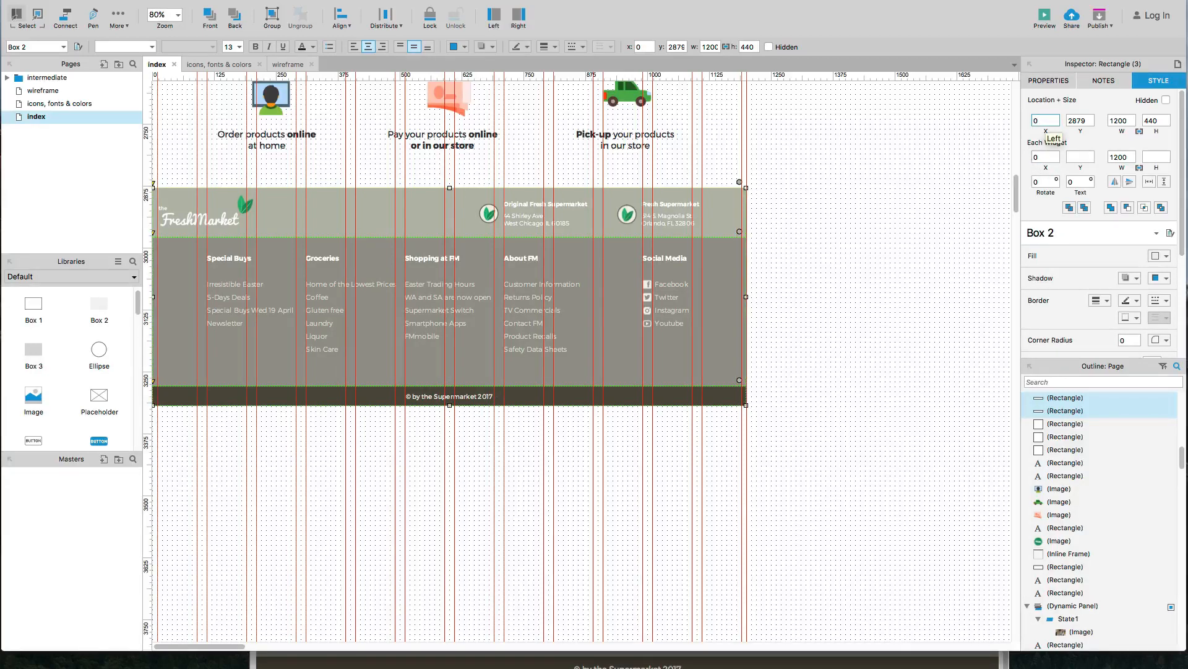
{"action": "left_click", "coordinate": [545, 435]}
Step: Reload the index page in the browser preview and review it from the hero banner down to the realigned footer
{"action": "key", "text": "super+Tab"}
{"action": "key", "text": "super+r"}
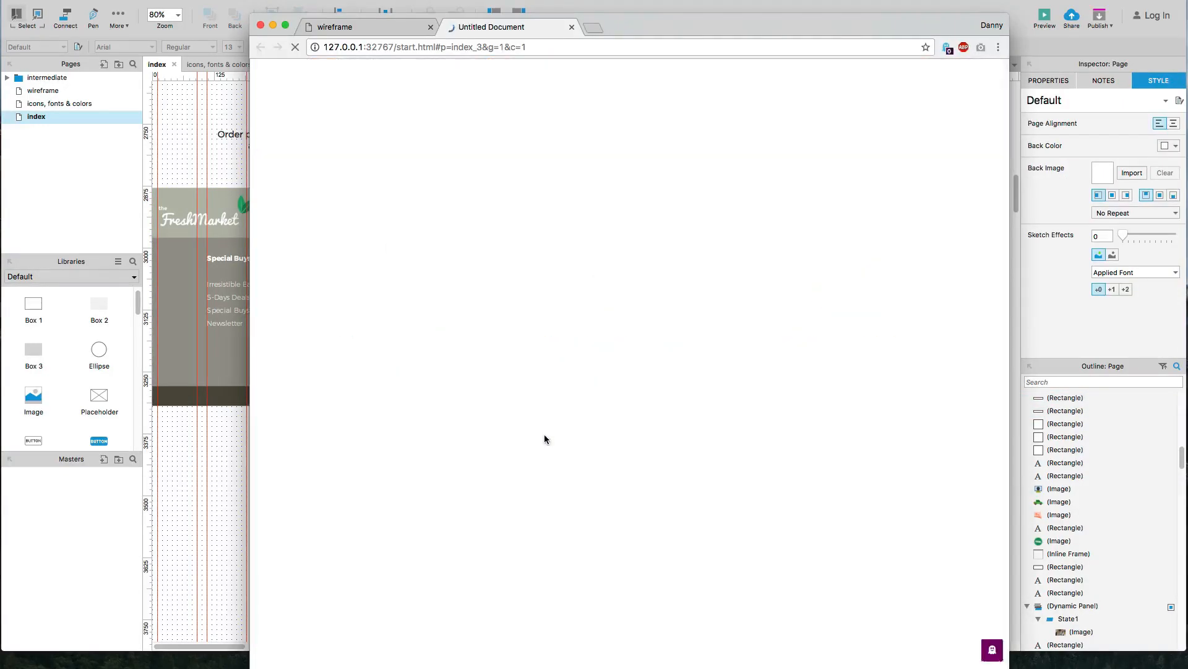
{"action": "scroll", "coordinate": [543, 362], "scroll_direction": "down", "scroll_amount": 15}
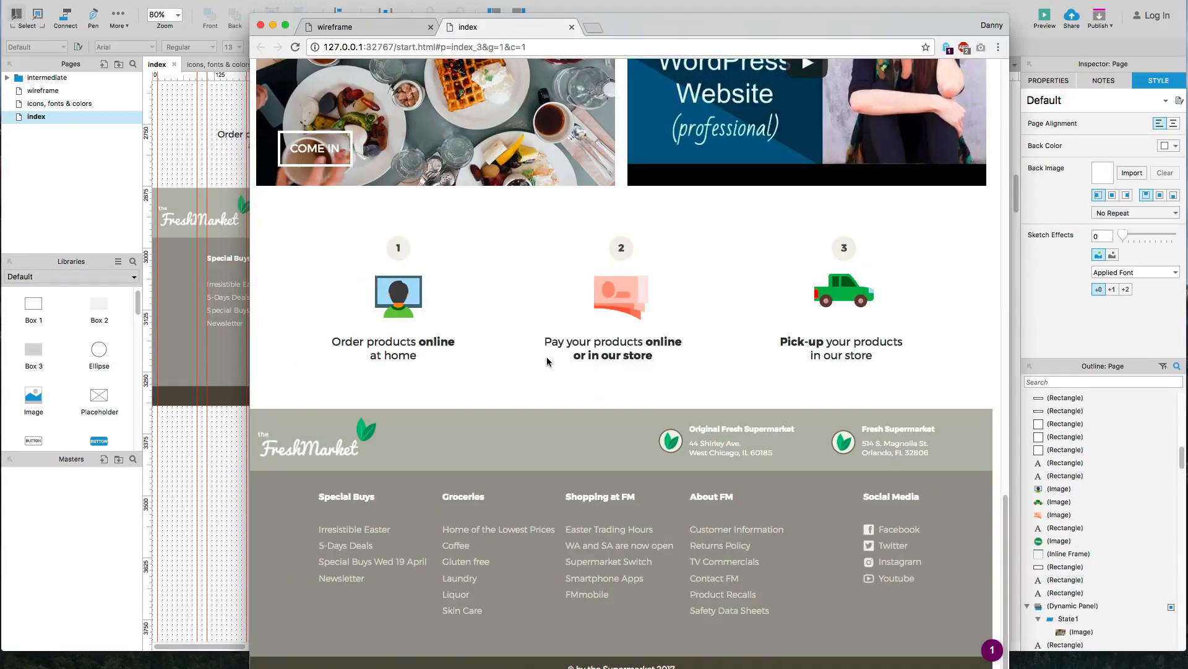
{"action": "left_click_drag", "start_coordinate": [1007, 347], "coordinate": [1001, 348]}
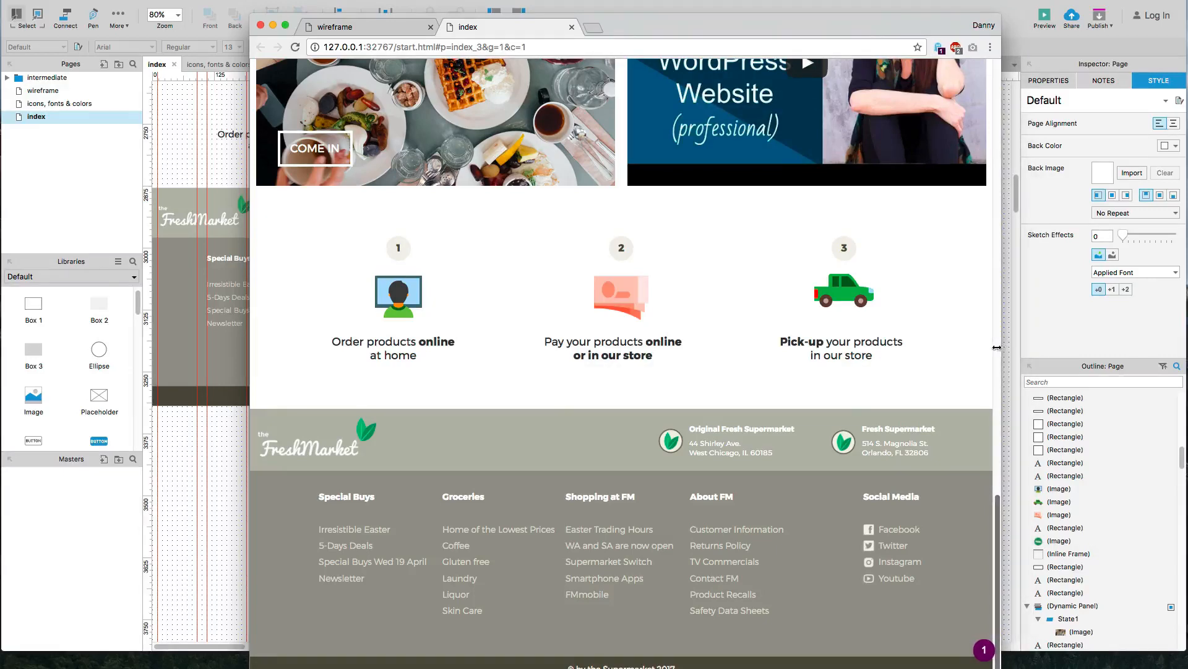
{"action": "scroll", "coordinate": [827, 403], "scroll_direction": "up", "scroll_amount": 6}
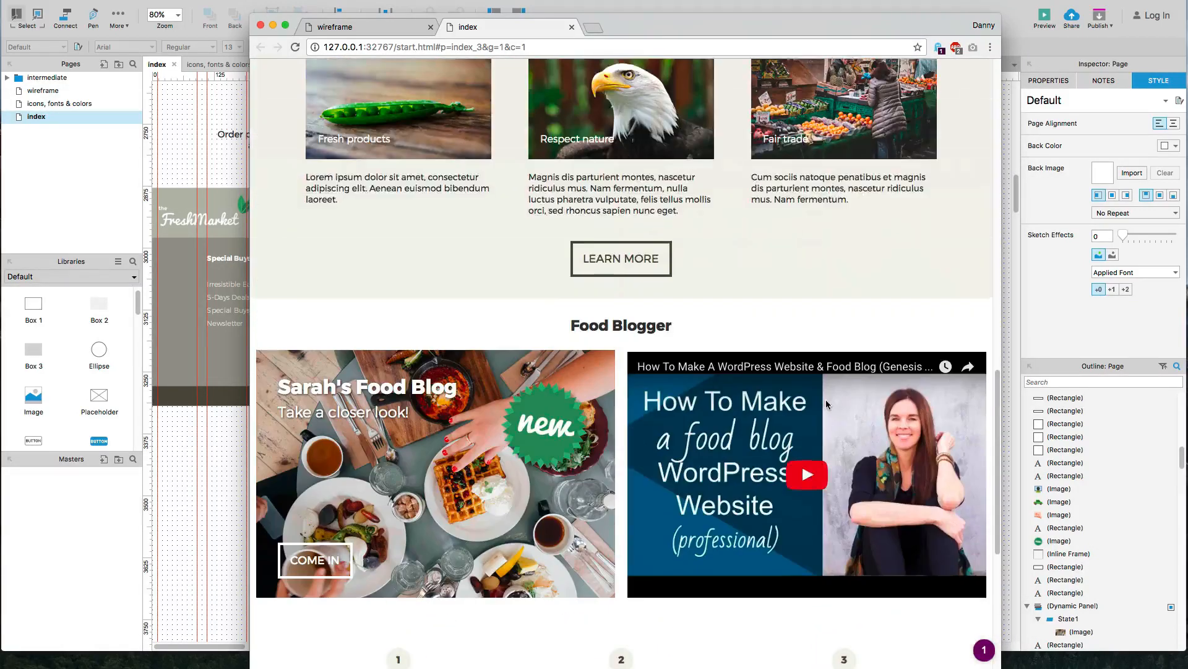
{"action": "scroll", "coordinate": [826, 400], "scroll_direction": "up", "scroll_amount": 5}
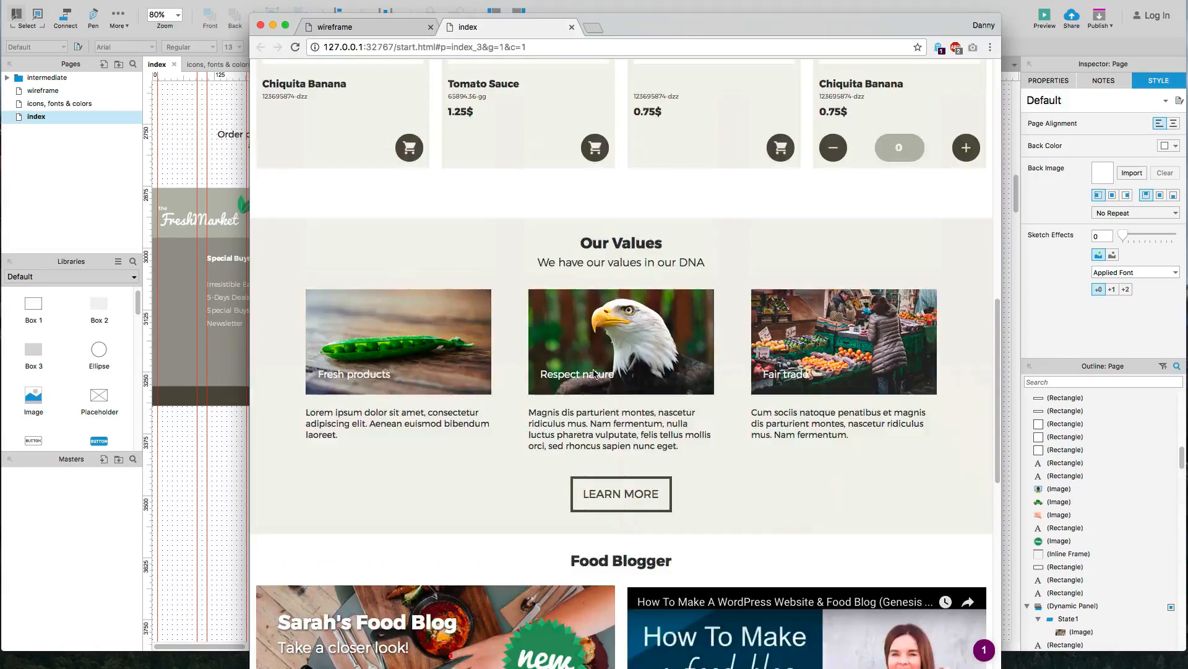
{"action": "left_click", "coordinate": [622, 484]}
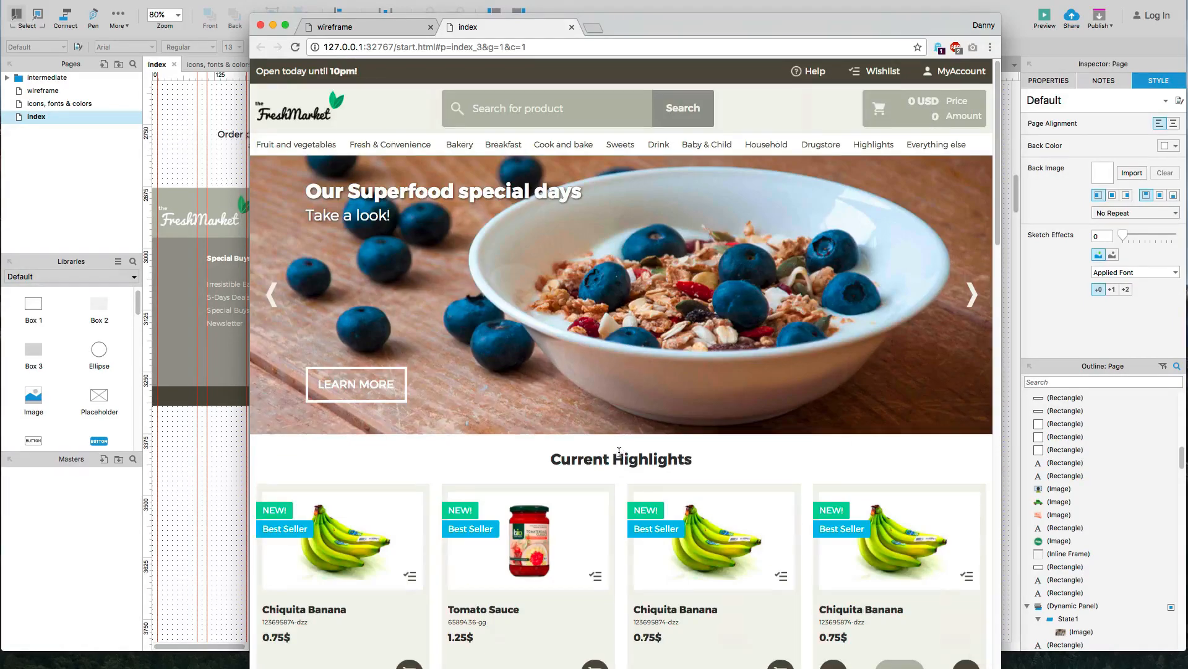
{"action": "scroll", "coordinate": [622, 454], "scroll_direction": "down", "scroll_amount": 10}
{"action": "scroll", "coordinate": [621, 450], "scroll_direction": "down", "scroll_amount": 10}
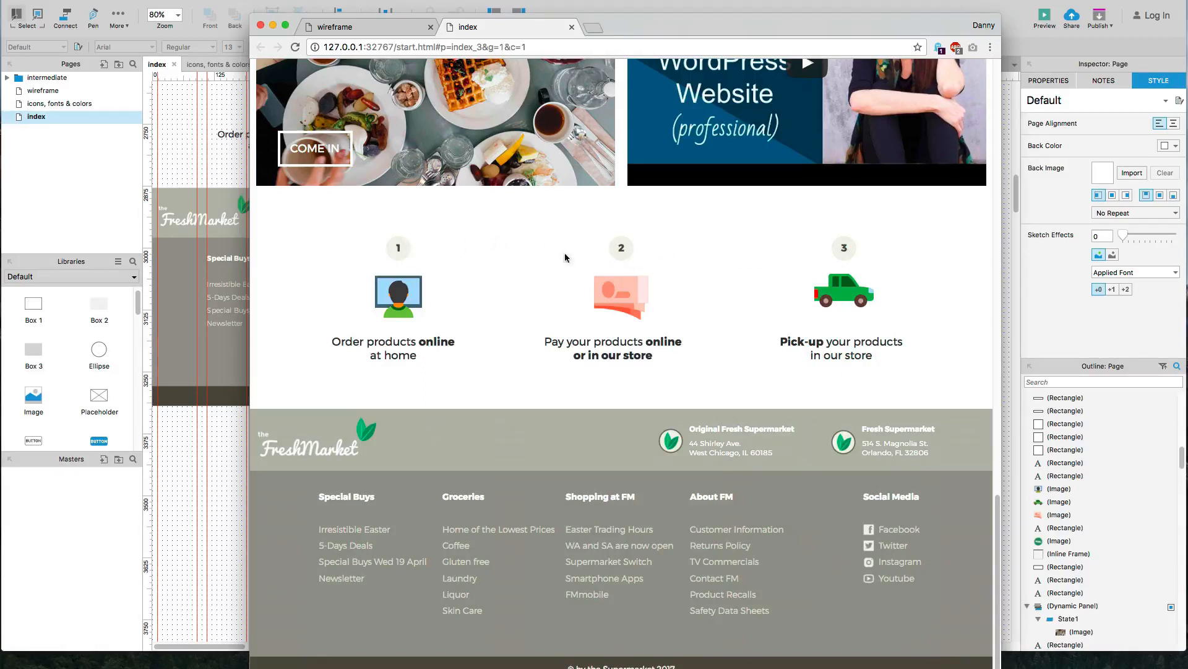
Step: Give the three numbered circles above the order, pay and pick-up icons a medium-thick dark border
{"action": "left_click", "coordinate": [220, 452]}
{"action": "scroll", "coordinate": [271, 186], "scroll_direction": "up", "scroll_amount": 3}
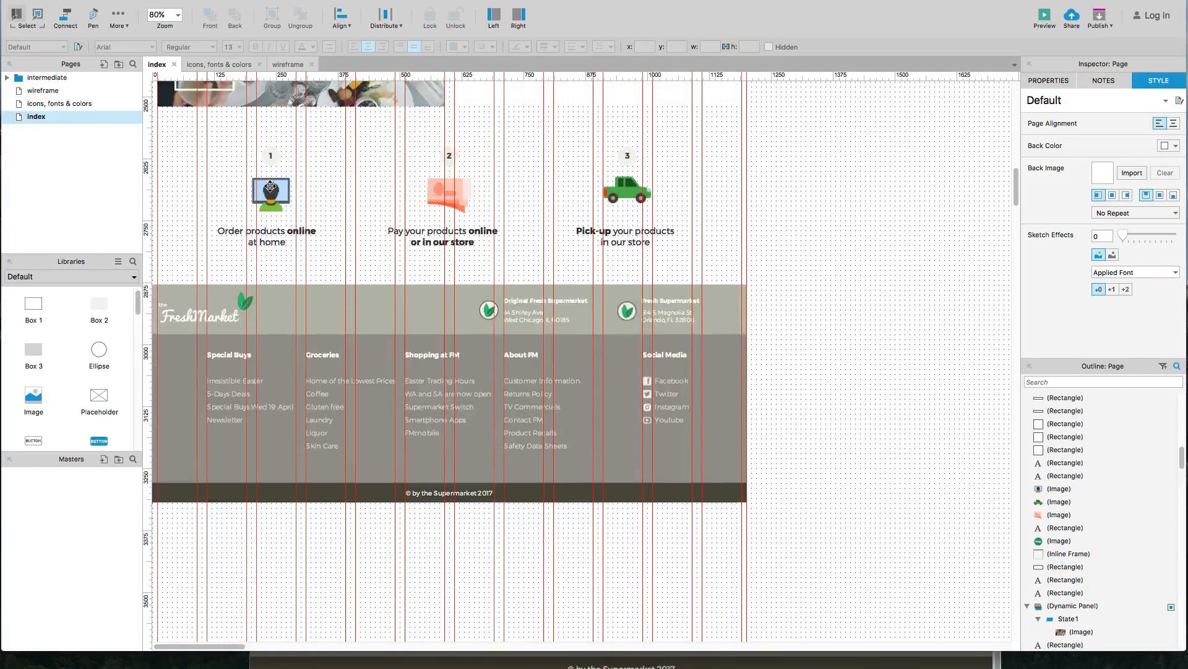
{"action": "left_click", "coordinate": [270, 156]}
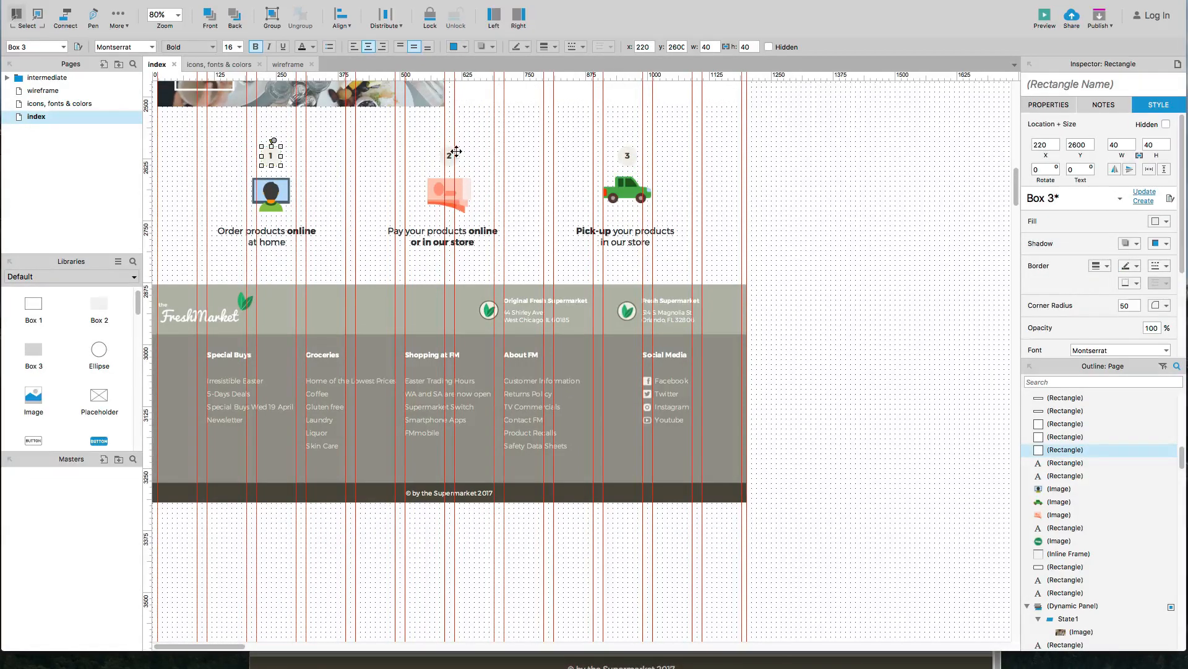
{"action": "left_click", "coordinate": [450, 152], "text": "shift"}
{"action": "left_click", "coordinate": [628, 152], "text": "shift"}
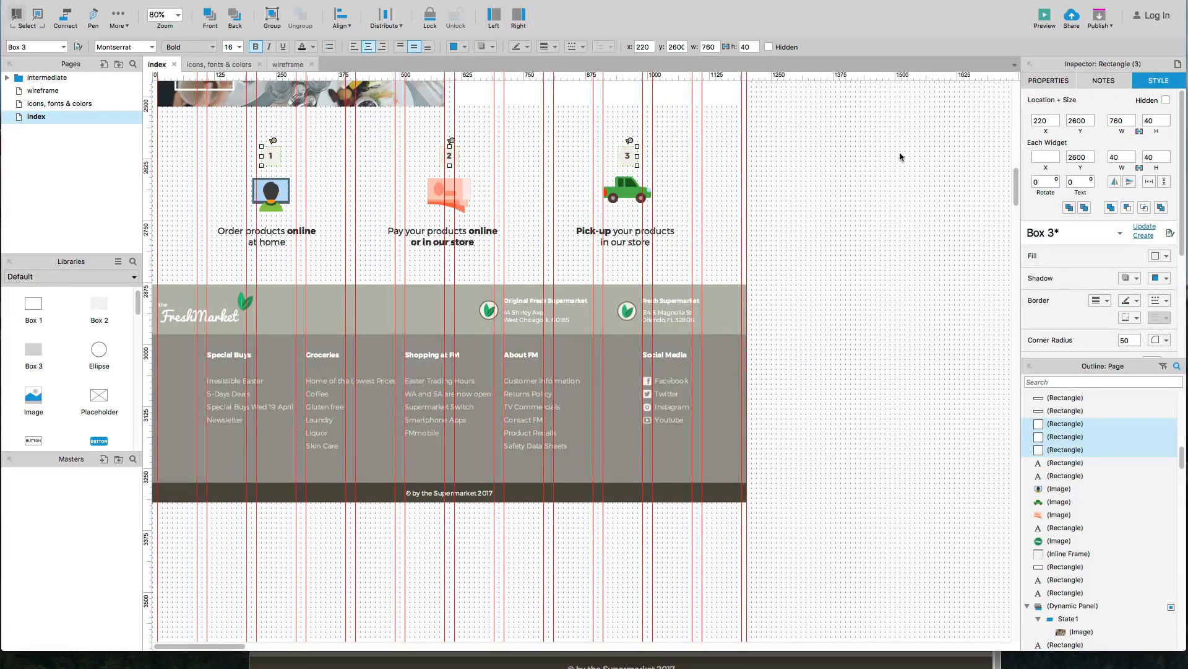
{"action": "left_click", "coordinate": [1100, 300]}
{"action": "left_click", "coordinate": [1108, 319]}
{"action": "left_click", "coordinate": [1107, 302]}
{"action": "left_click", "coordinate": [1111, 359]}
{"action": "left_click", "coordinate": [1137, 300]}
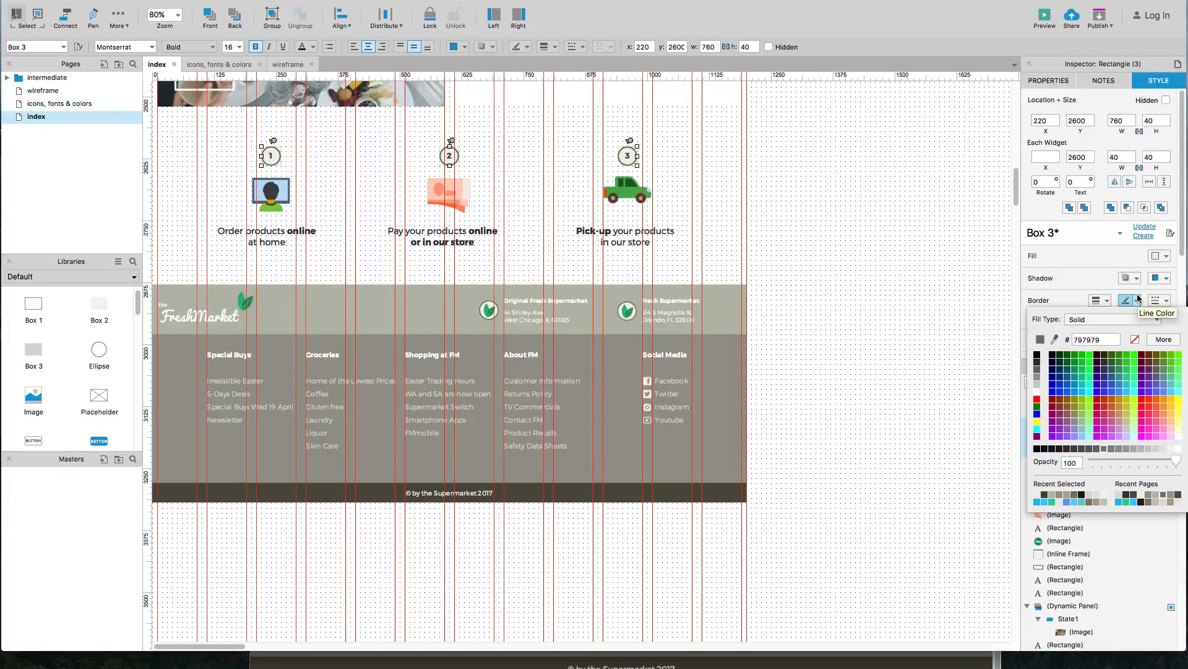
{"action": "left_click", "coordinate": [1044, 499]}
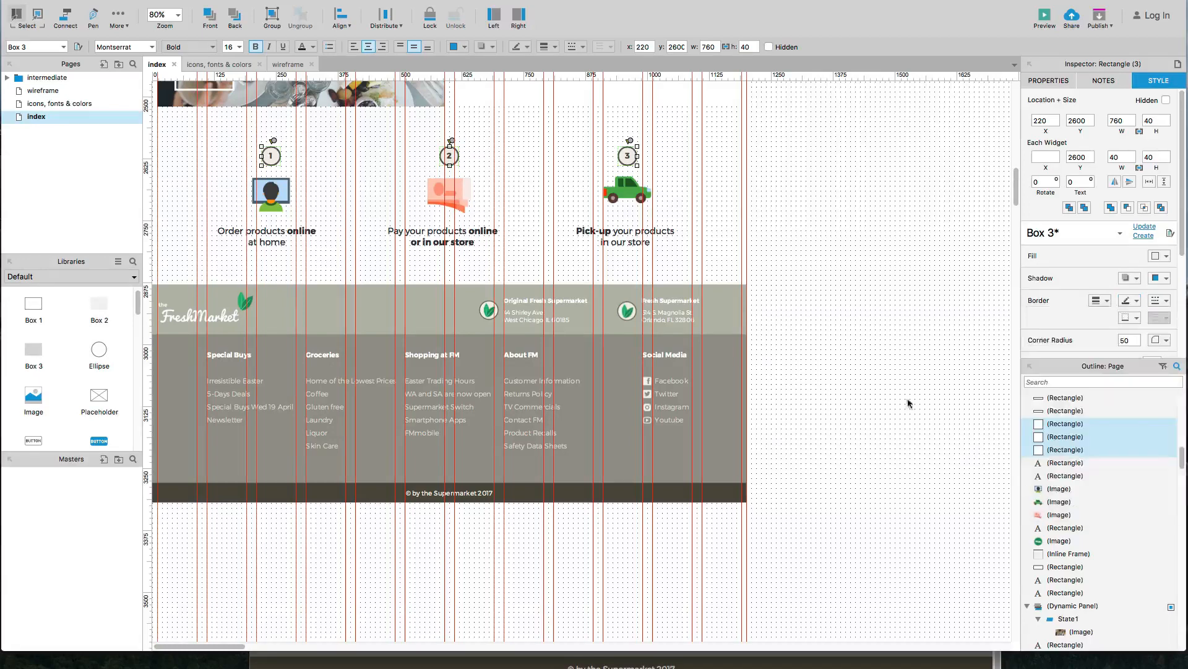
{"action": "left_click", "coordinate": [889, 380]}
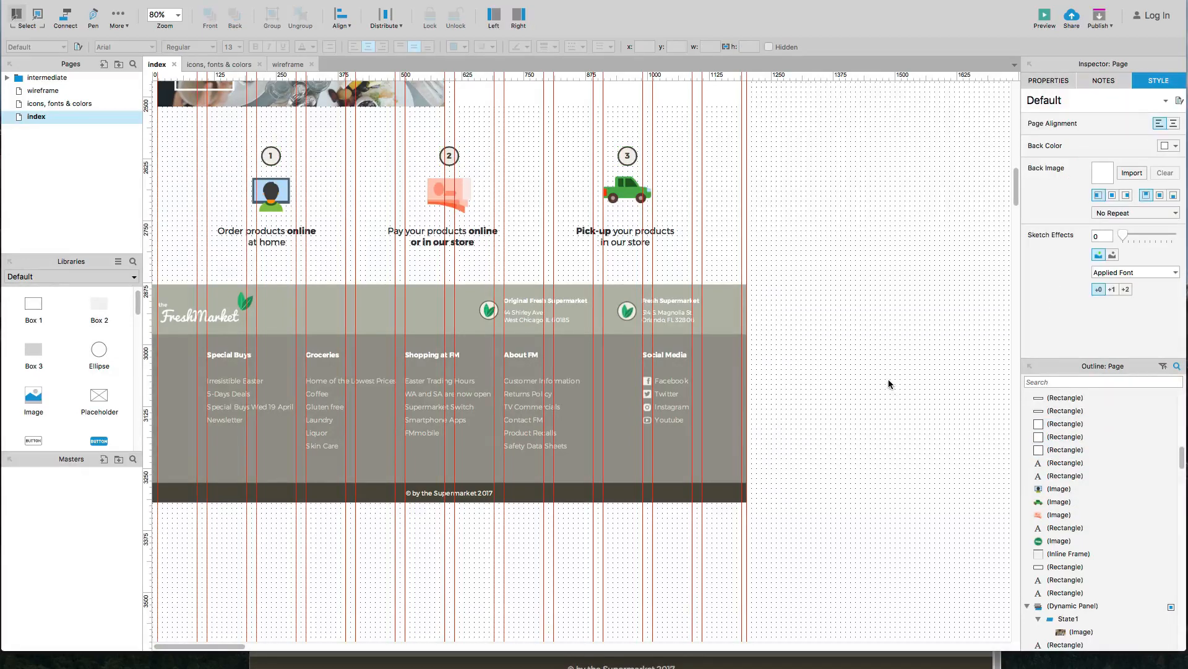
Step: Reload the browser preview and check the new borders on the numbered circles
{"action": "key", "text": "super+Tab"}
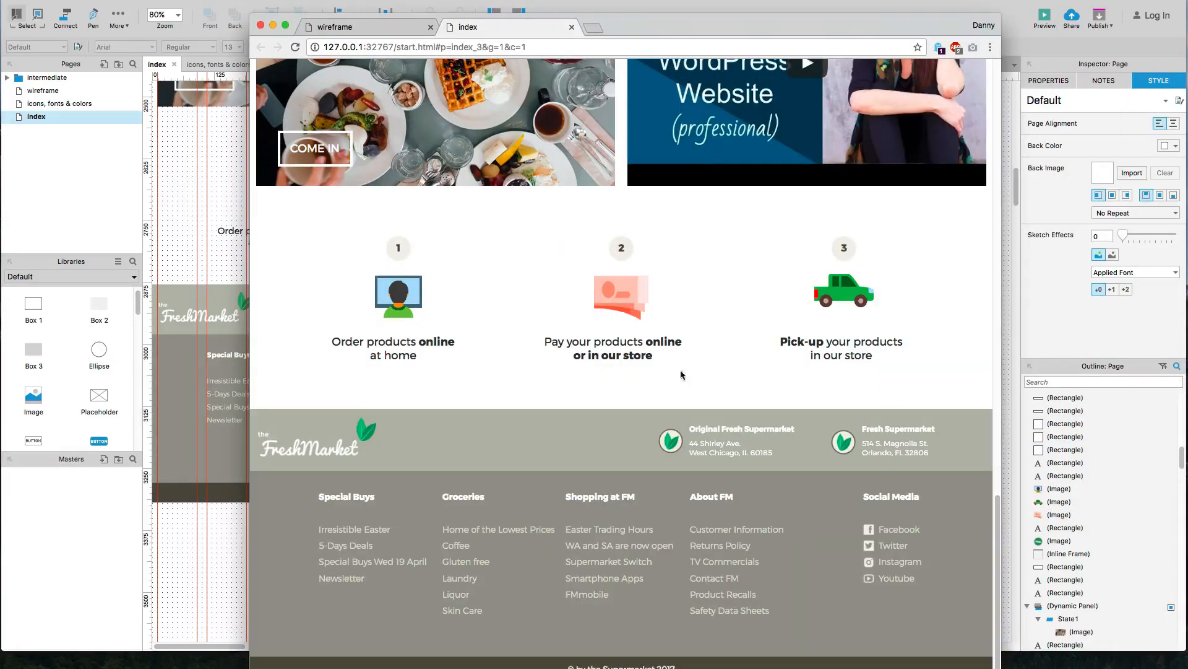
{"action": "key", "text": "super+r"}
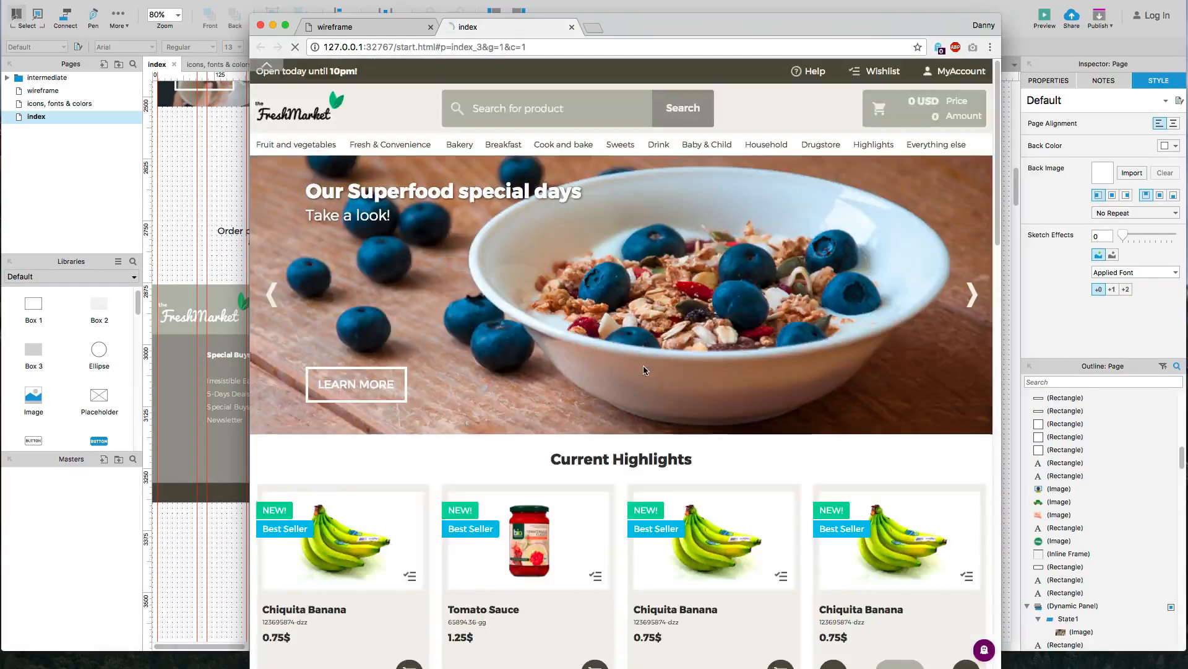
{"action": "scroll", "coordinate": [641, 388], "scroll_direction": "down", "scroll_amount": 20}
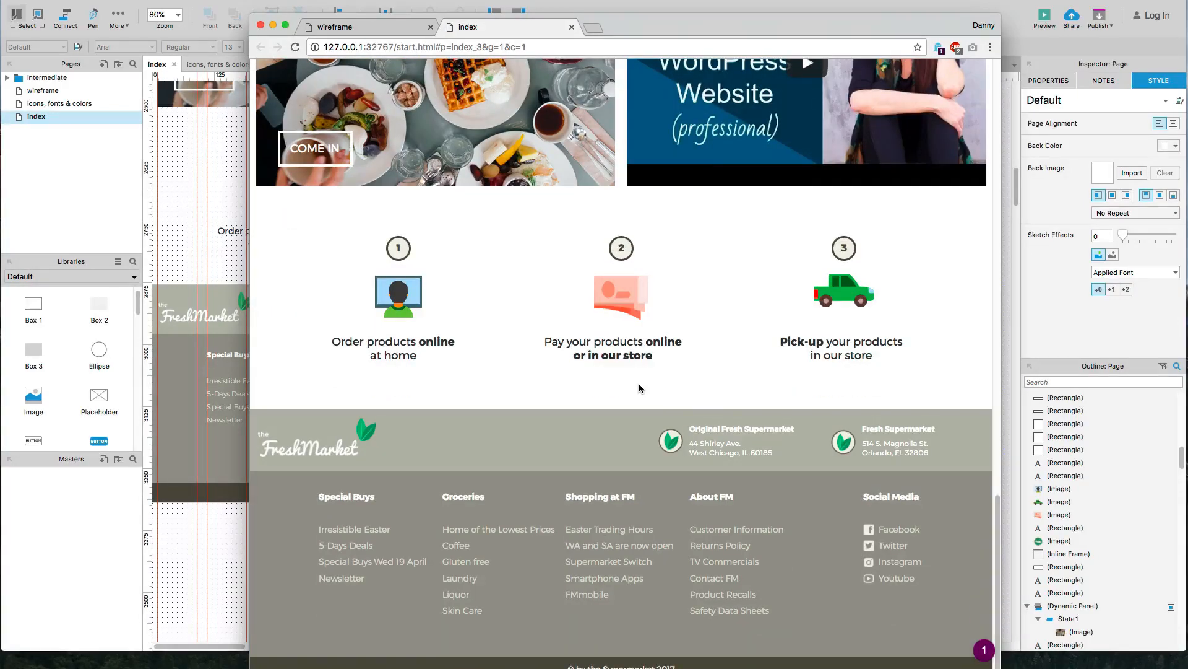
Step: Return to Axure and reduce the border of the three numbered circles to the next thinner line width
{"action": "key", "text": "super+Tab"}
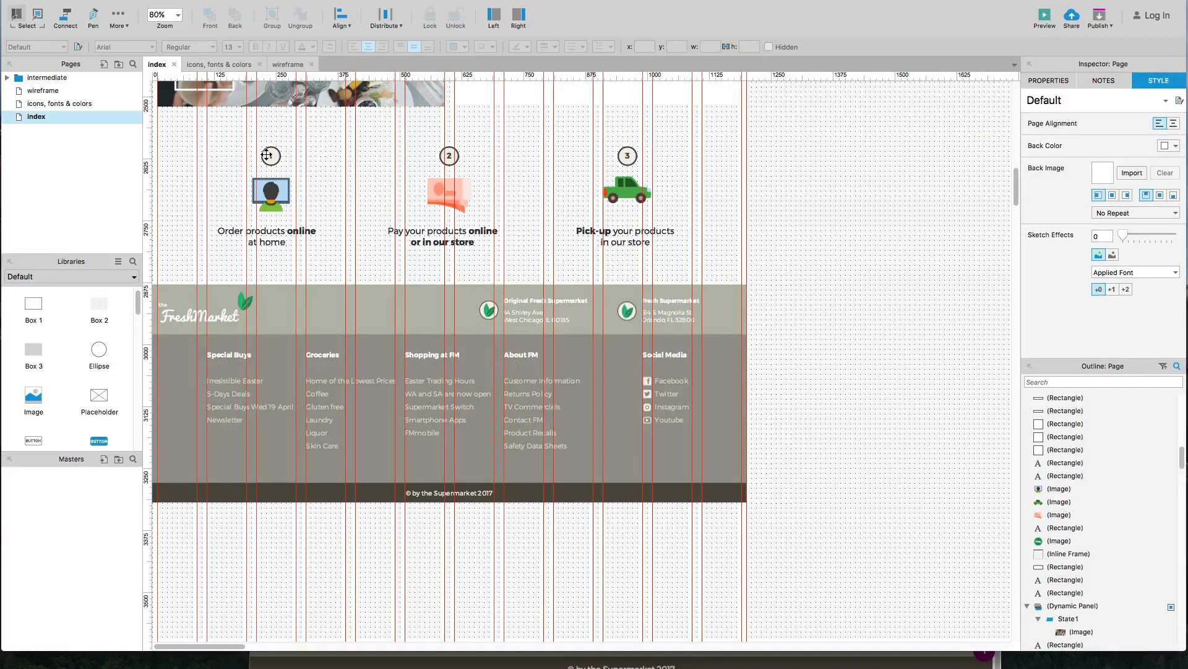
{"action": "left_click", "coordinate": [268, 155]}
{"action": "left_click", "coordinate": [449, 156], "text": "shift"}
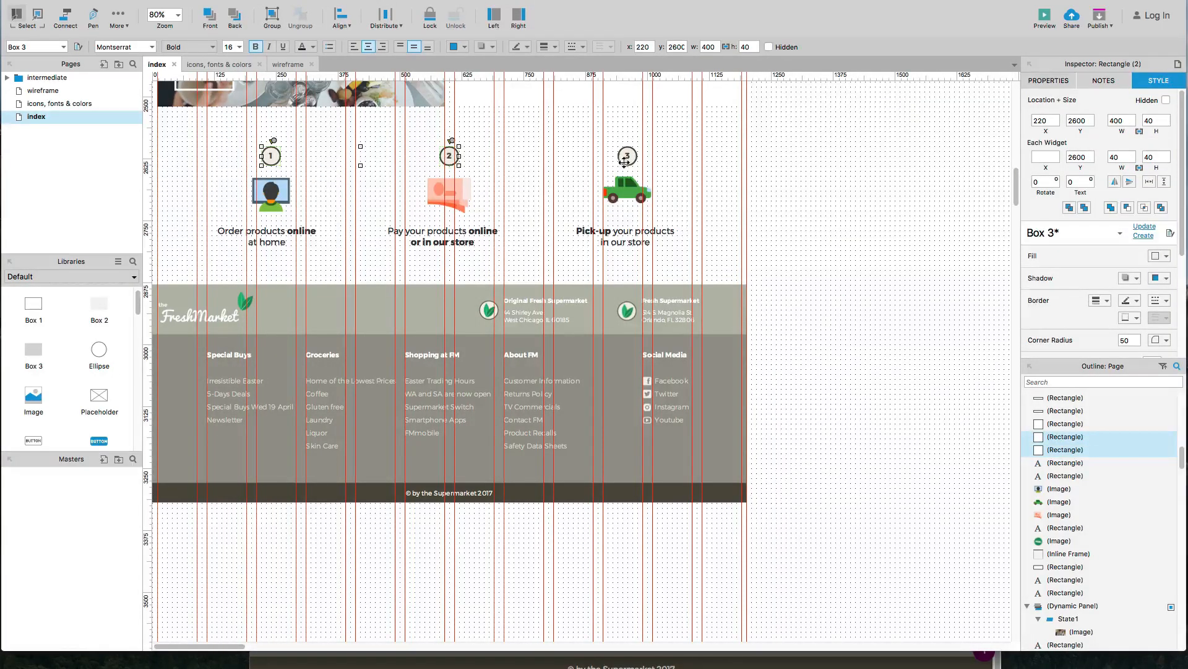
{"action": "left_click", "coordinate": [625, 154], "text": "shift"}
{"action": "left_click", "coordinate": [1105, 301]}
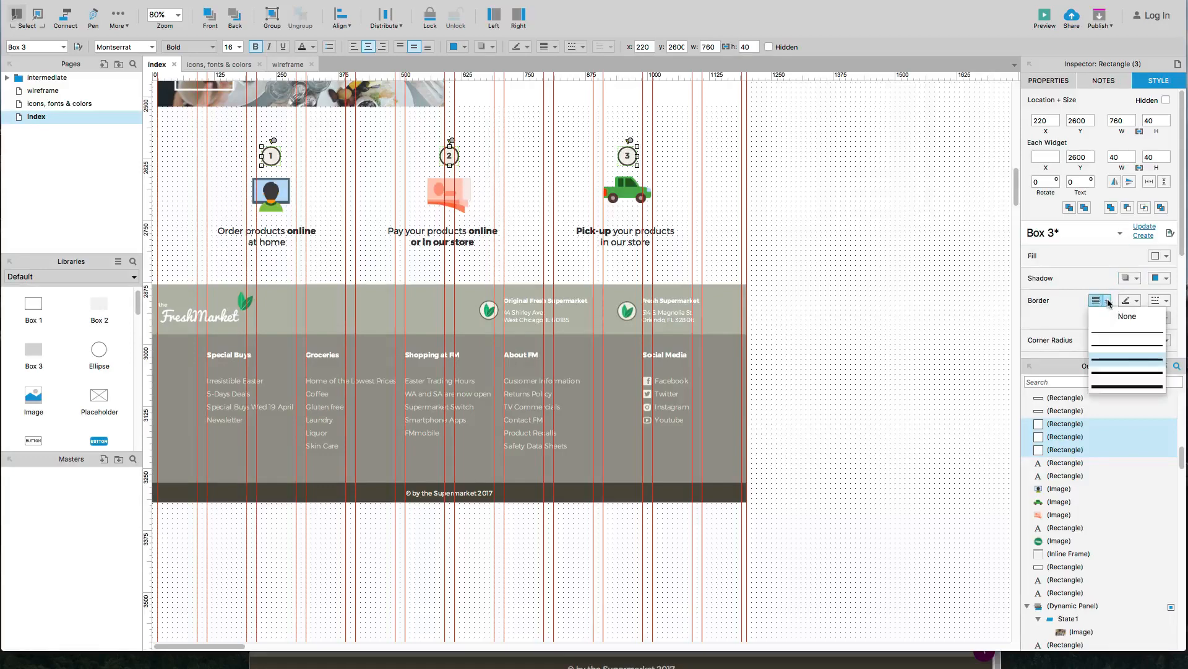
{"action": "left_click", "coordinate": [1110, 349]}
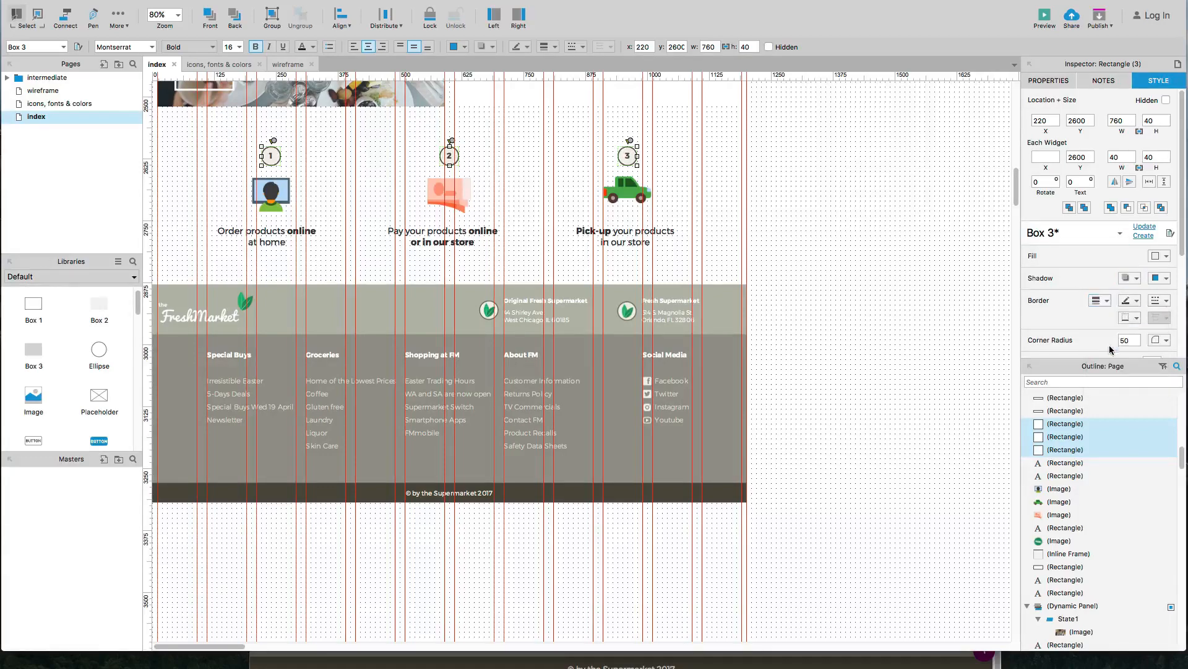
{"action": "left_click", "coordinate": [908, 284]}
Step: Preview the index page in the browser again and inspect the thinner circle borders
{"action": "key", "text": "super+period"}
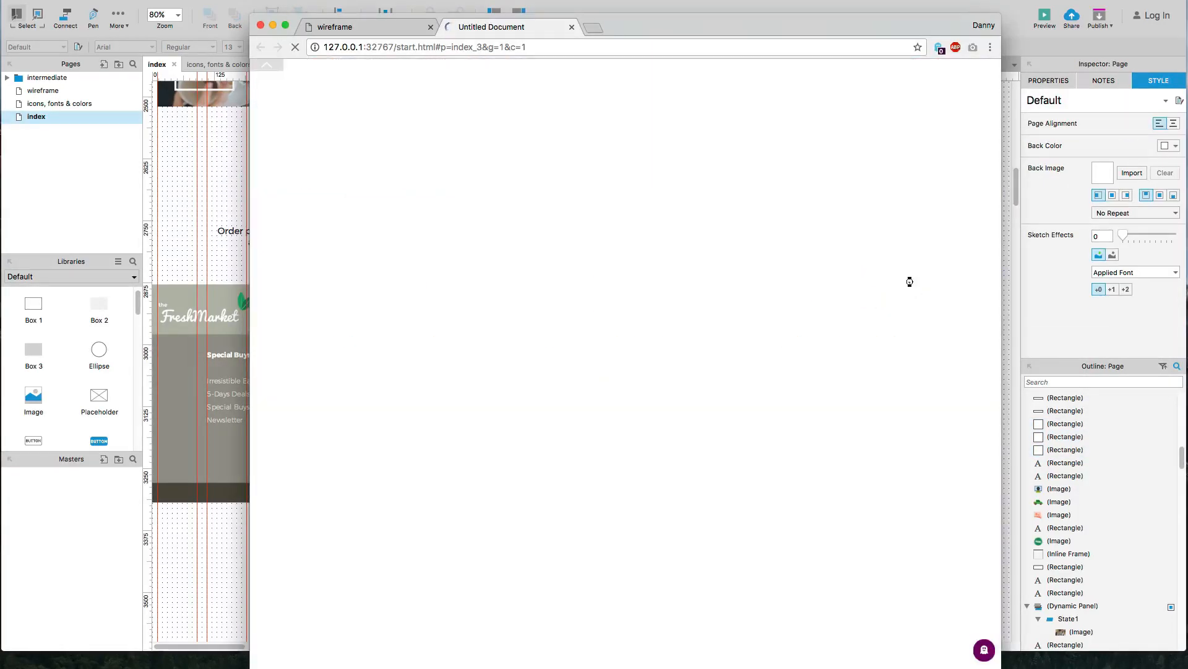
{"action": "scroll", "coordinate": [909, 280], "scroll_direction": "up", "scroll_amount": 10}
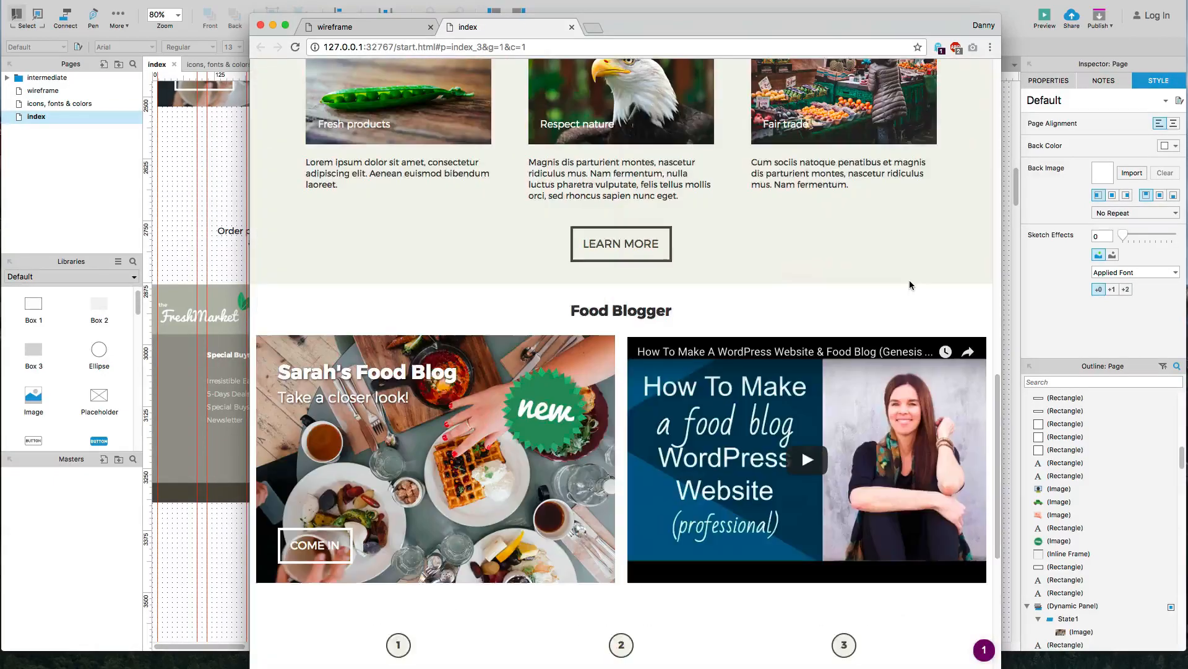
Step: Return to Axure and give the three Our Values photos a black shadow with 5 px offsets, 5 px blur and 12% opacity
{"action": "key", "text": "super+Tab"}
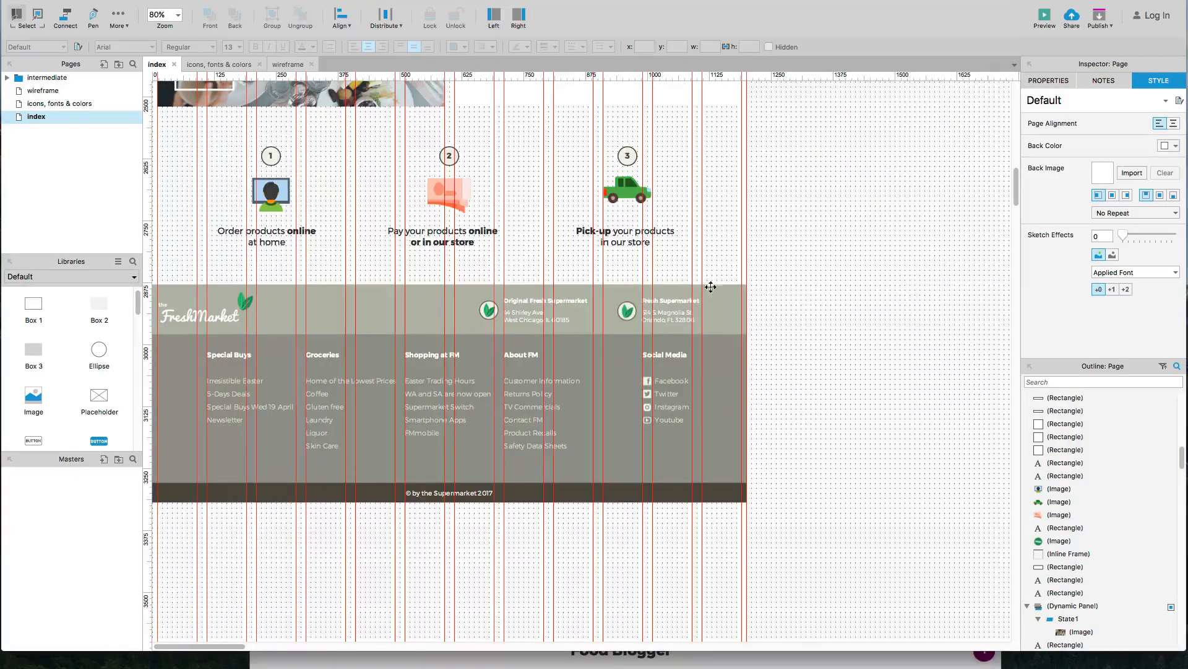
{"action": "scroll", "coordinate": [715, 290], "scroll_direction": "up", "scroll_amount": 1}
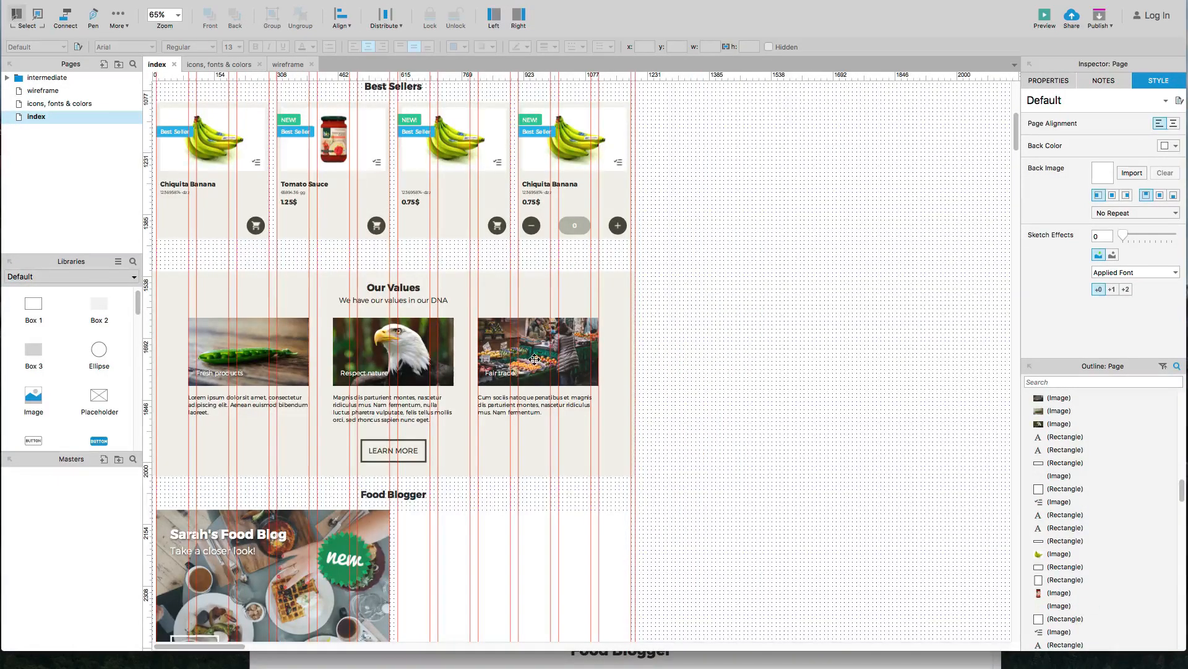
{"action": "left_click", "coordinate": [535, 358]}
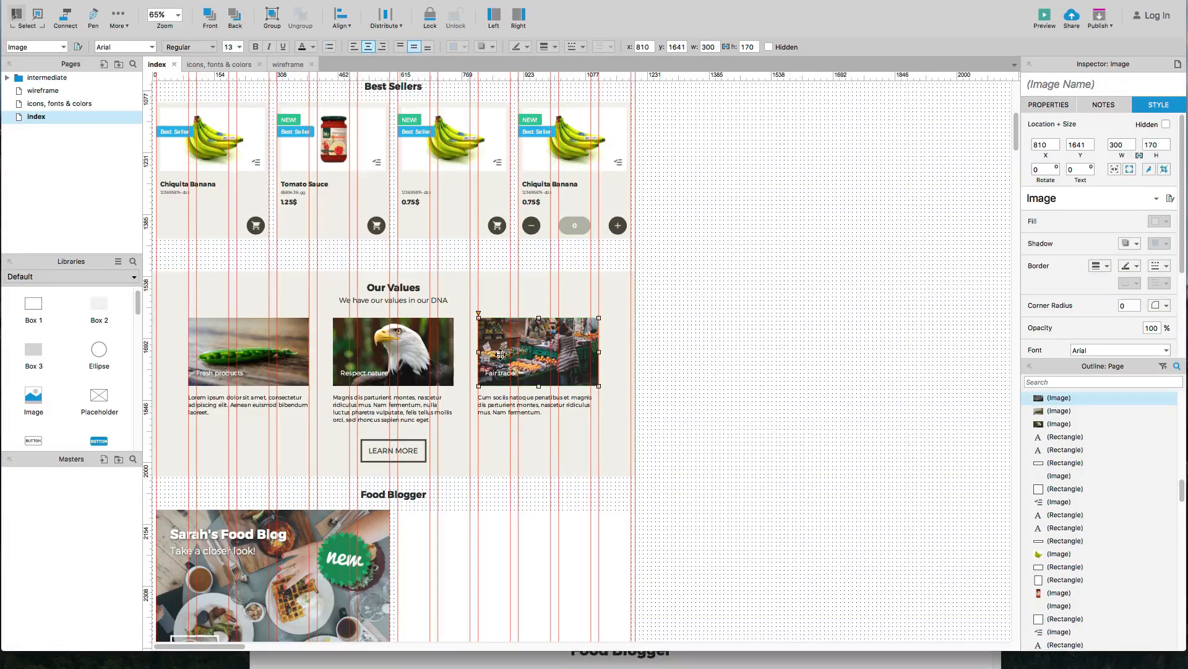
{"action": "left_click", "coordinate": [415, 349], "text": "shift"}
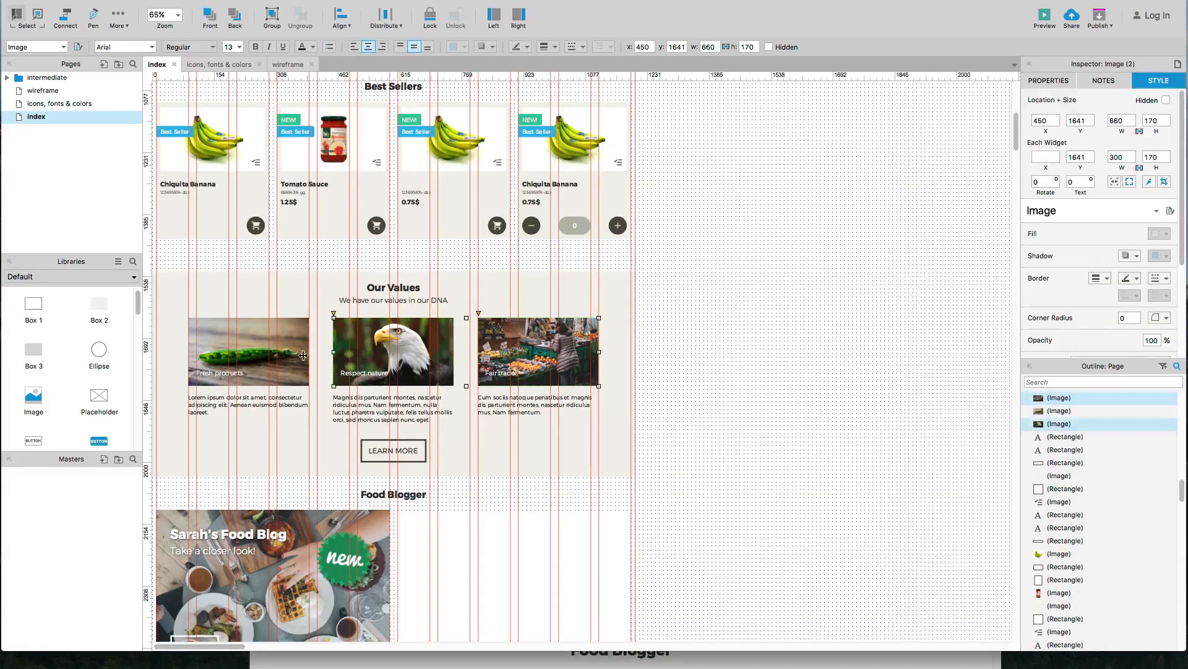
{"action": "left_click", "coordinate": [251, 350], "text": "shift"}
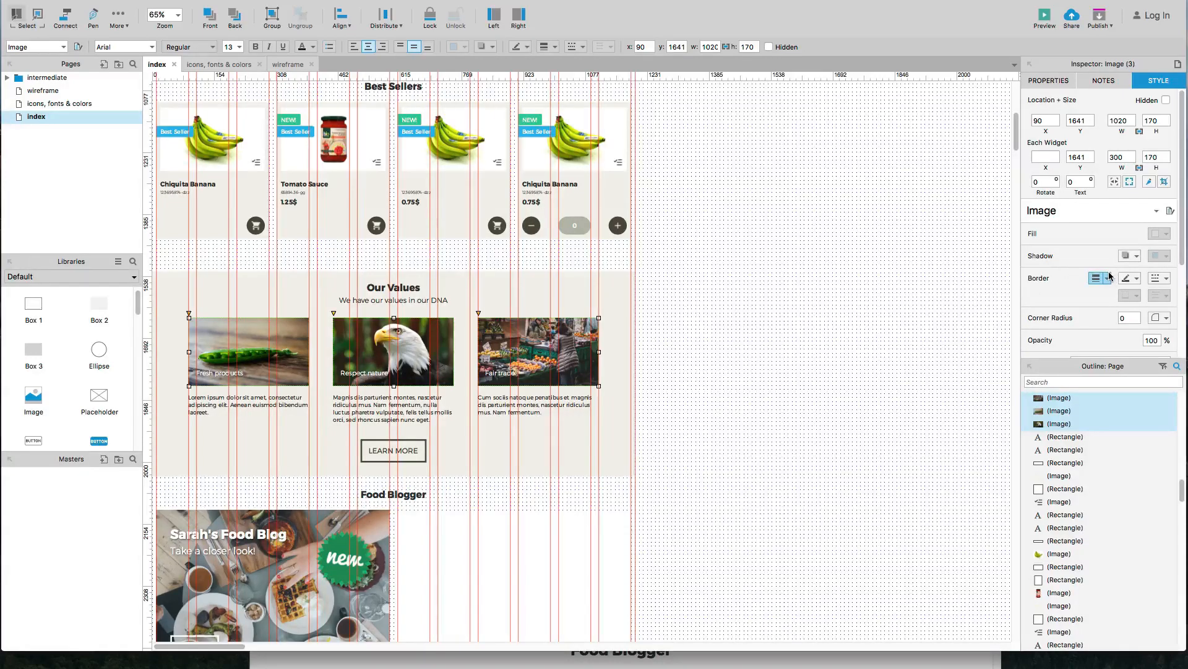
{"action": "left_click", "coordinate": [1135, 256]}
{"action": "left_click", "coordinate": [1067, 277]}
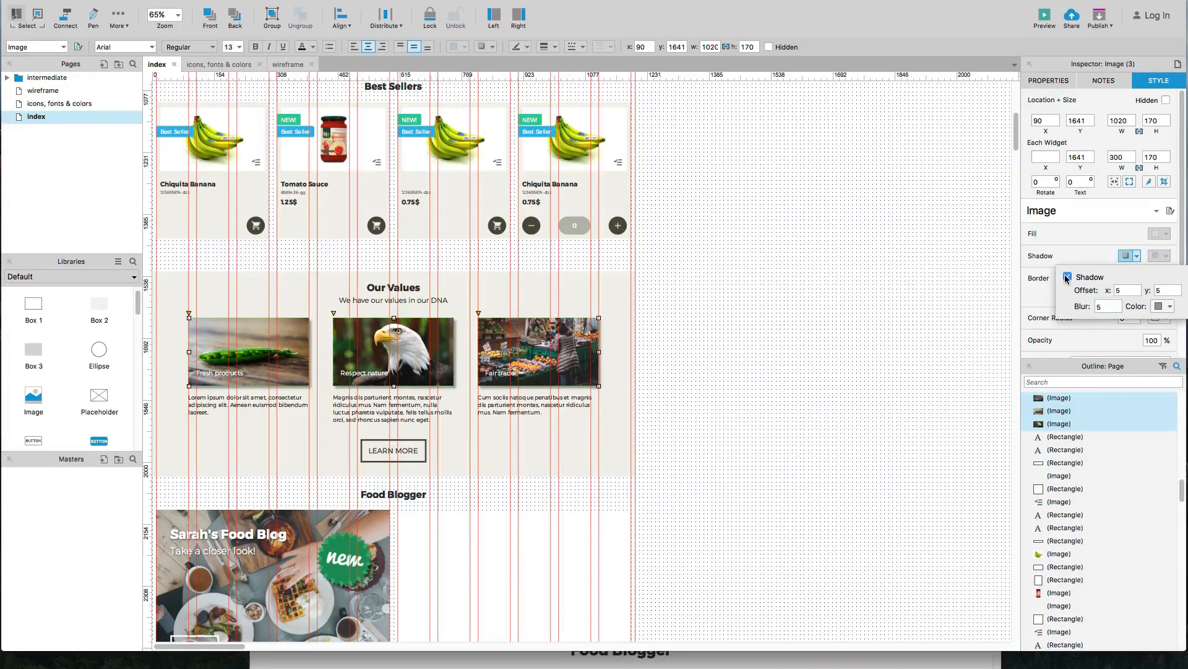
{"action": "left_click", "coordinate": [1163, 306]}
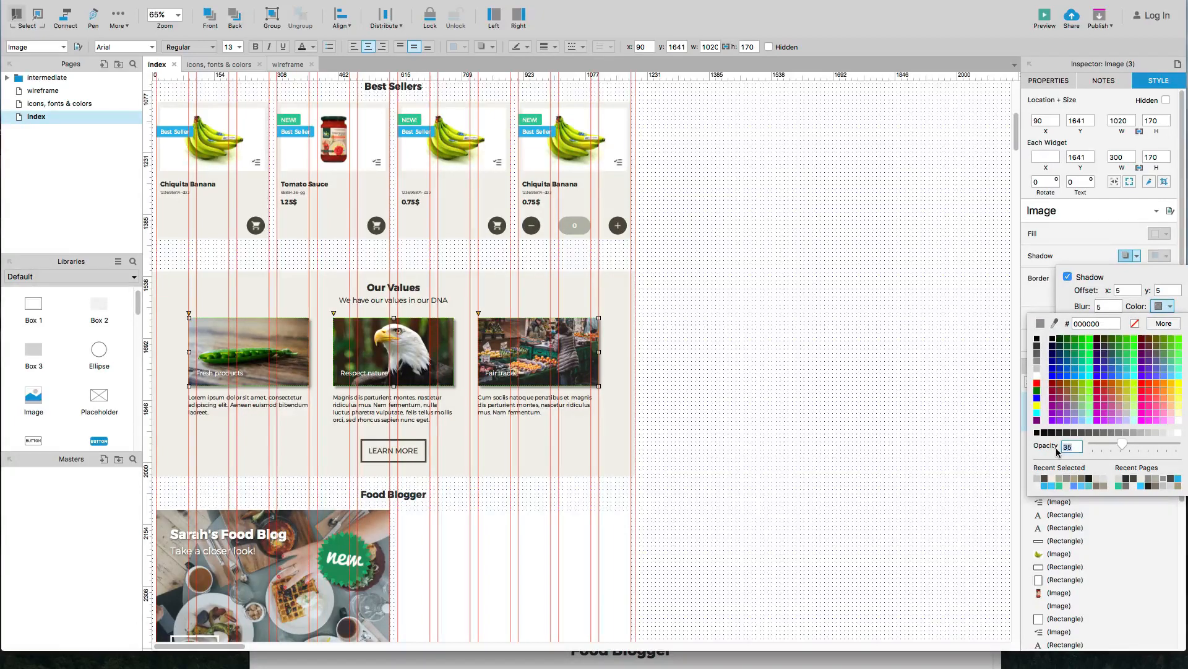
{"action": "type", "text": "12"}
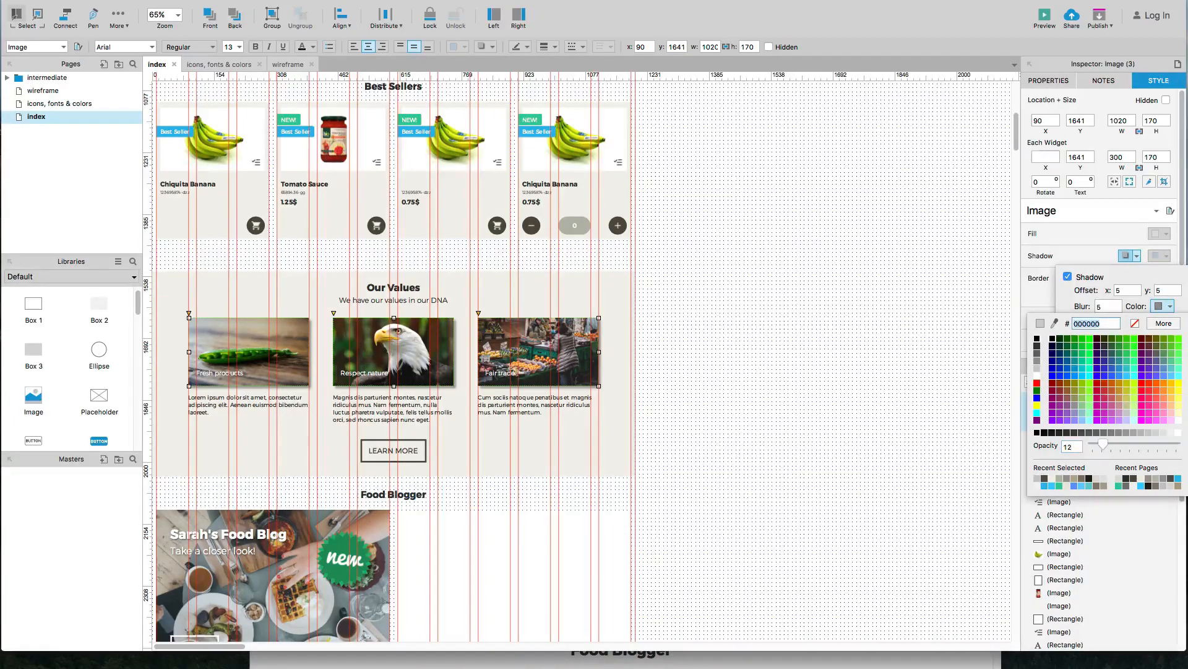
{"action": "left_click", "coordinate": [752, 444]}
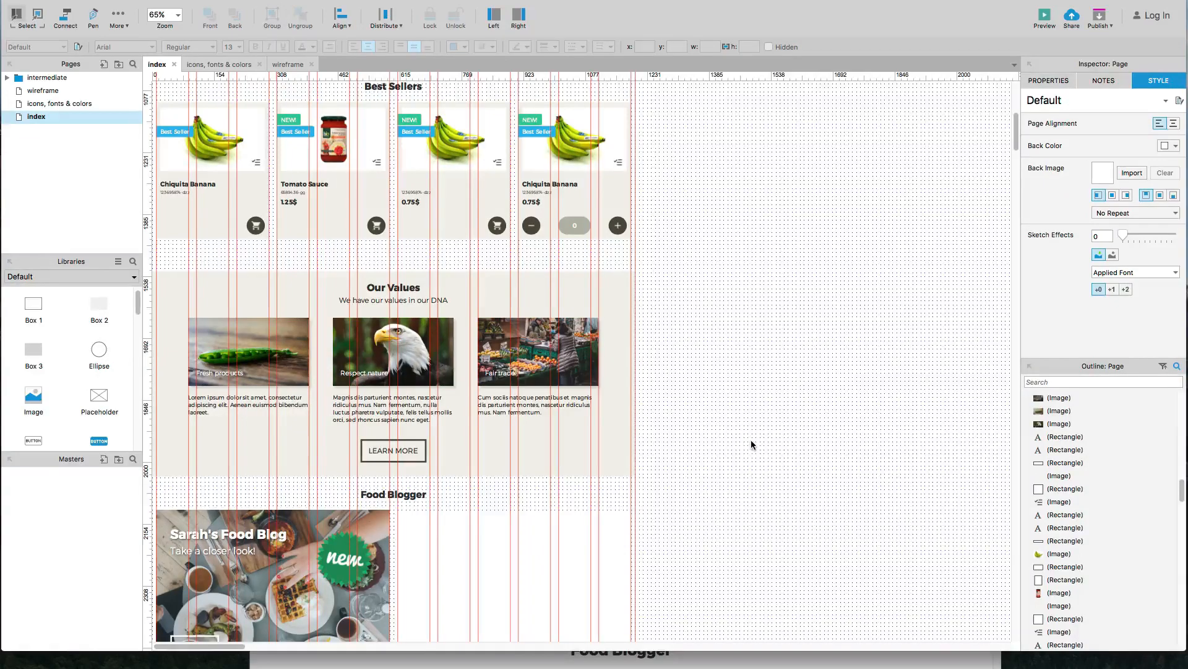
Step: Preview the index page in the browser and inspect it from the footer up to the header
{"action": "key", "text": "super+period"}
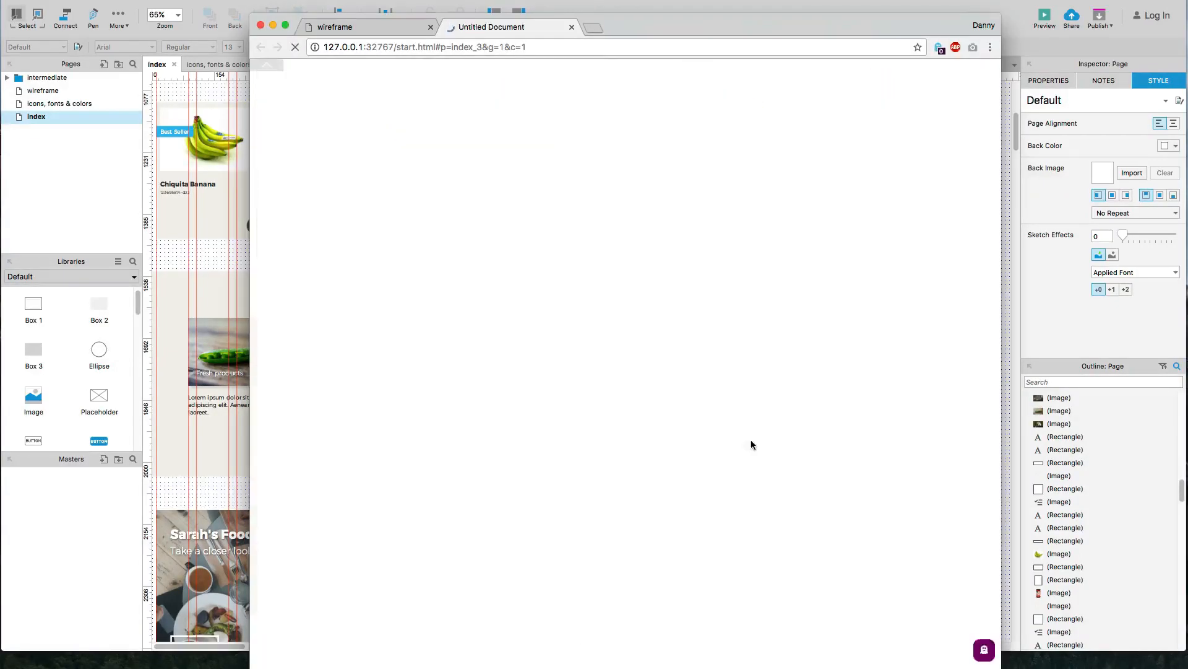
{"action": "scroll", "coordinate": [751, 443], "scroll_direction": "down", "scroll_amount": 5}
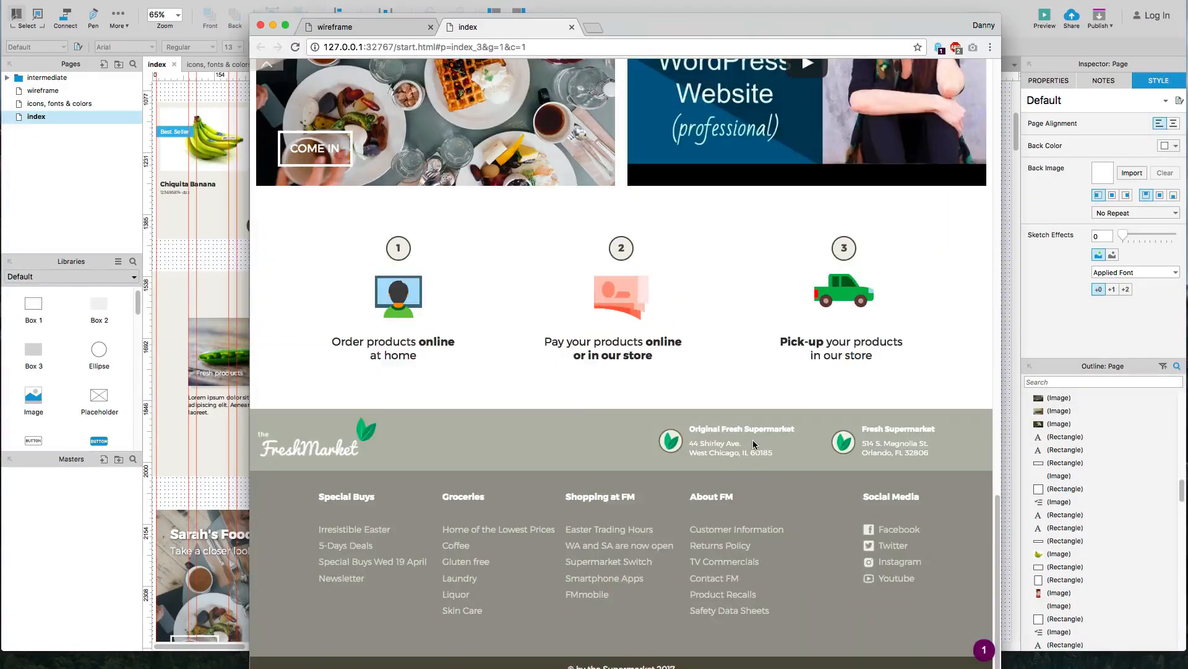
{"action": "scroll", "coordinate": [754, 444], "scroll_direction": "up", "scroll_amount": 10}
{"action": "scroll", "coordinate": [753, 444], "scroll_direction": "down", "scroll_amount": 1}
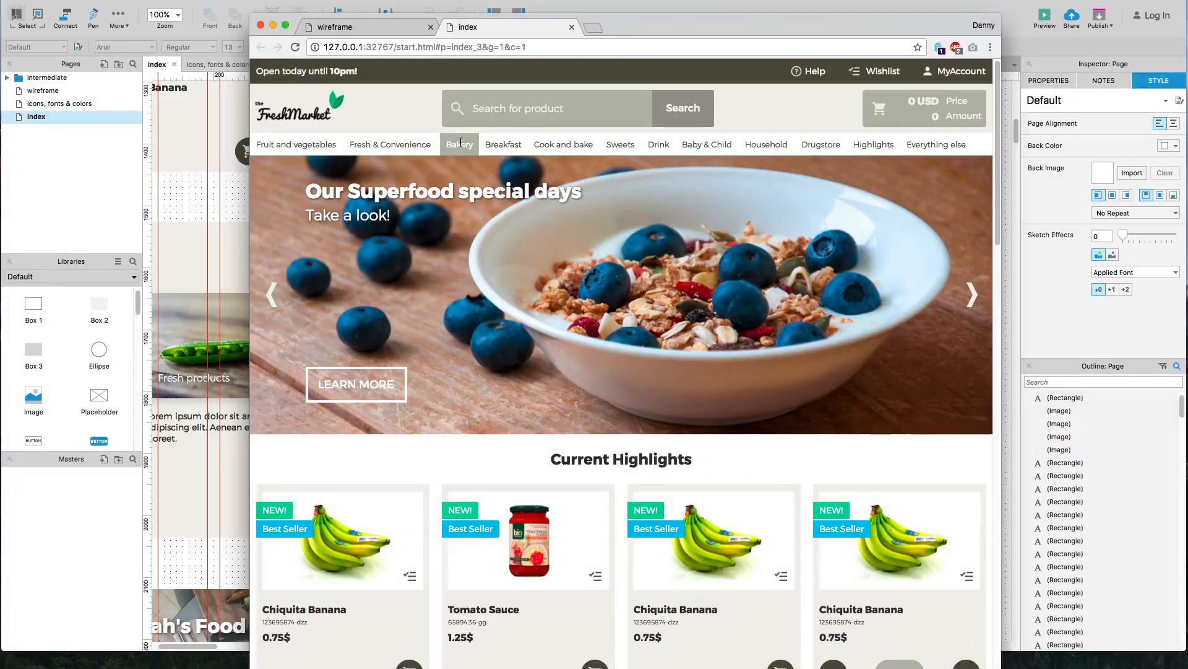
Step: Return to Axure and place a white-filled 300 × 170 px Box 2 below the Wishlist link at x 755, y 40
{"action": "left_click", "coordinate": [240, 203]}
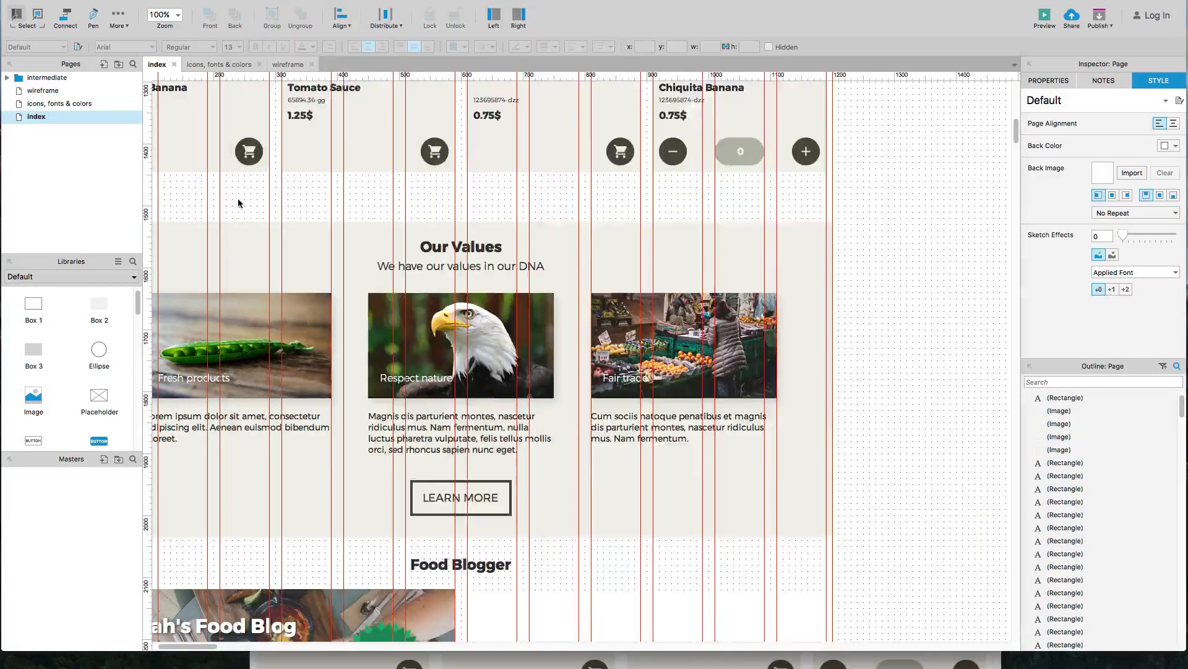
{"action": "scroll", "coordinate": [576, 244], "scroll_direction": "up", "scroll_amount": 10}
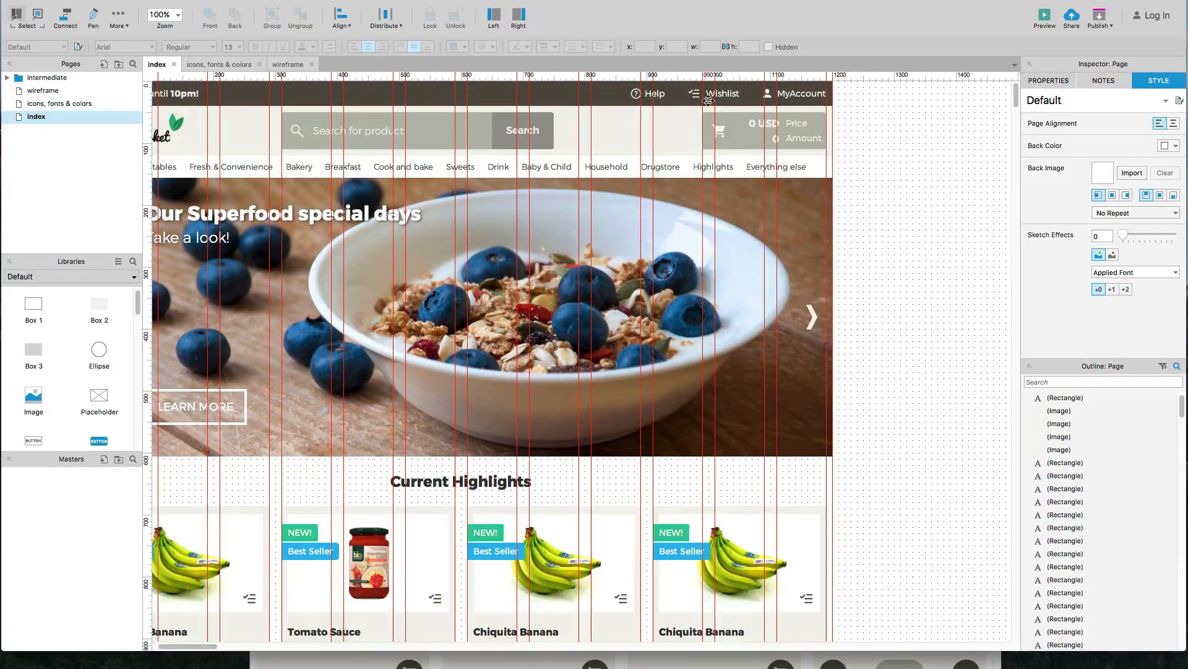
{"action": "scroll", "coordinate": [724, 98], "scroll_direction": "up", "scroll_amount": 2}
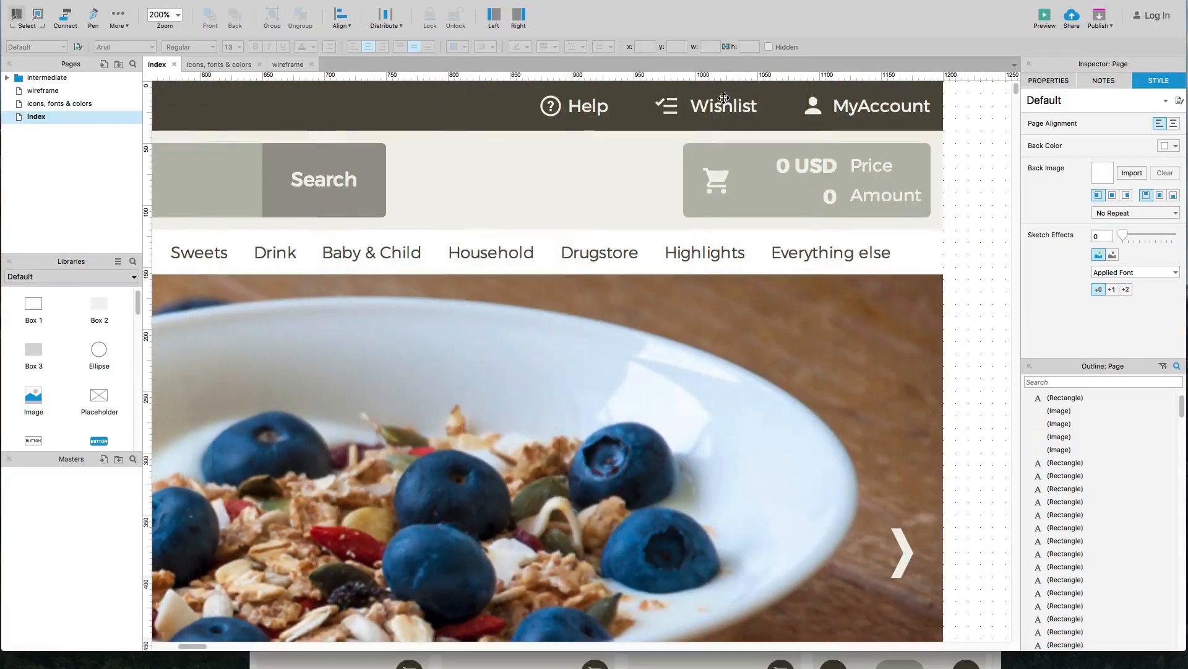
{"action": "left_click_drag", "start_coordinate": [99, 309], "coordinate": [392, 130]}
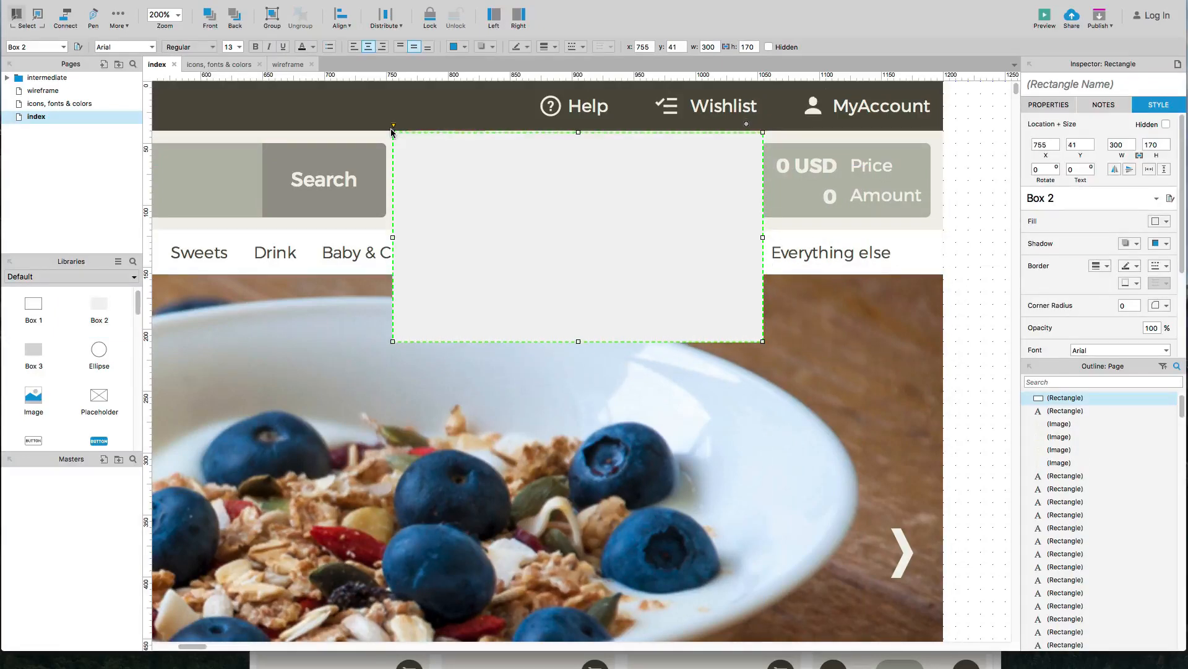
{"action": "left_click", "coordinate": [1162, 221]}
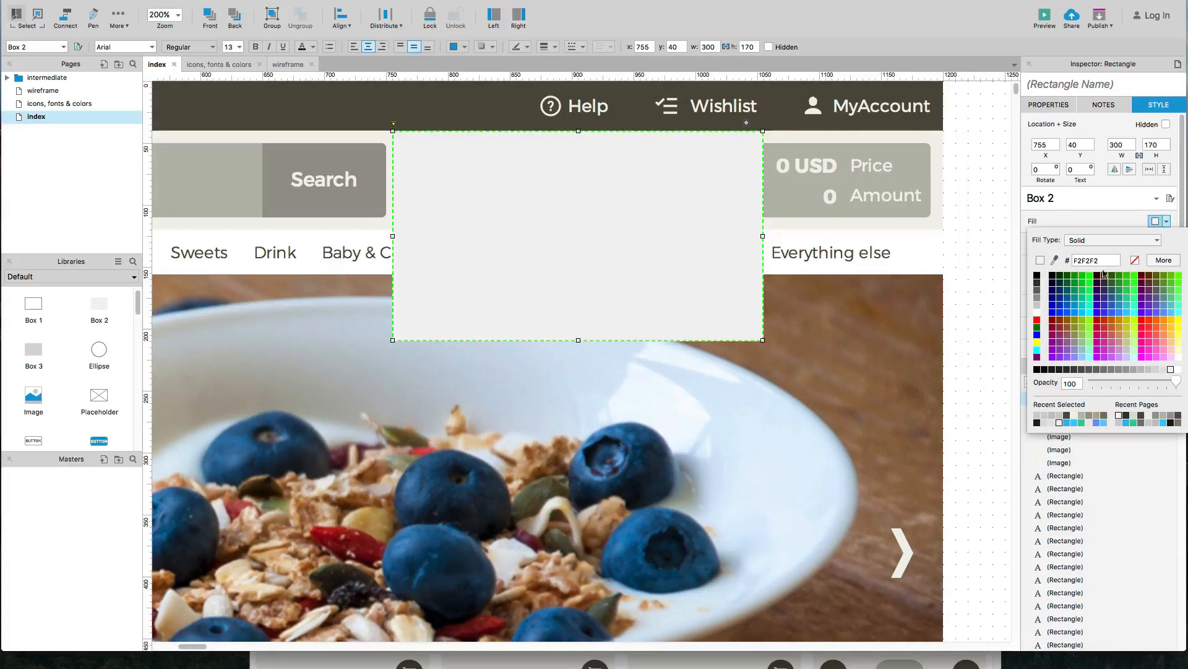
{"action": "left_click", "coordinate": [1040, 311]}
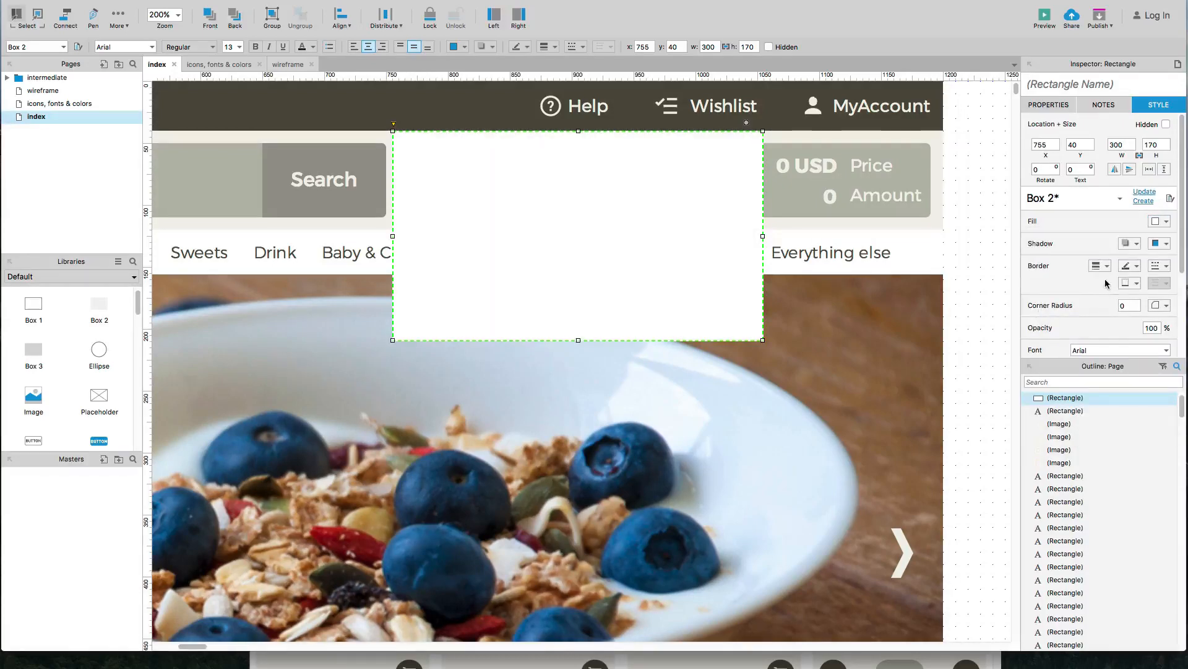
Step: Give the white box a shadow with x and y offsets of 4, a blur of 8 and 13% opacity
{"action": "left_click", "coordinate": [1125, 244]}
{"action": "left_click", "coordinate": [1137, 245]}
{"action": "double_click", "coordinate": [1117, 294]}
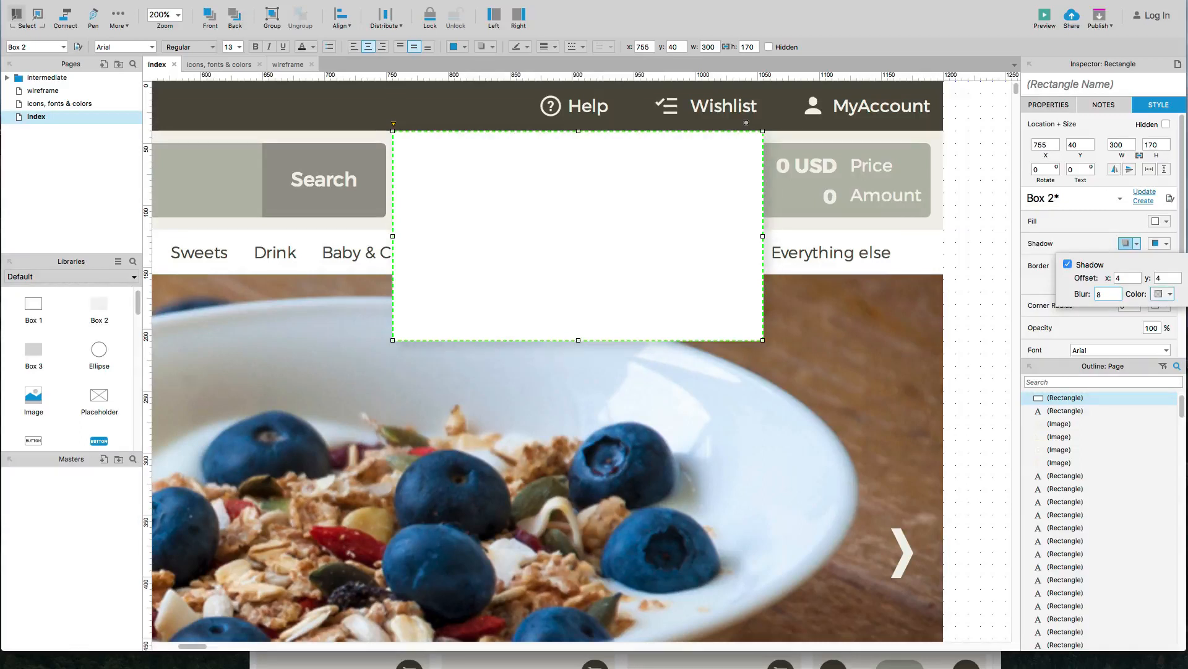
{"action": "left_click", "coordinate": [1001, 293]}
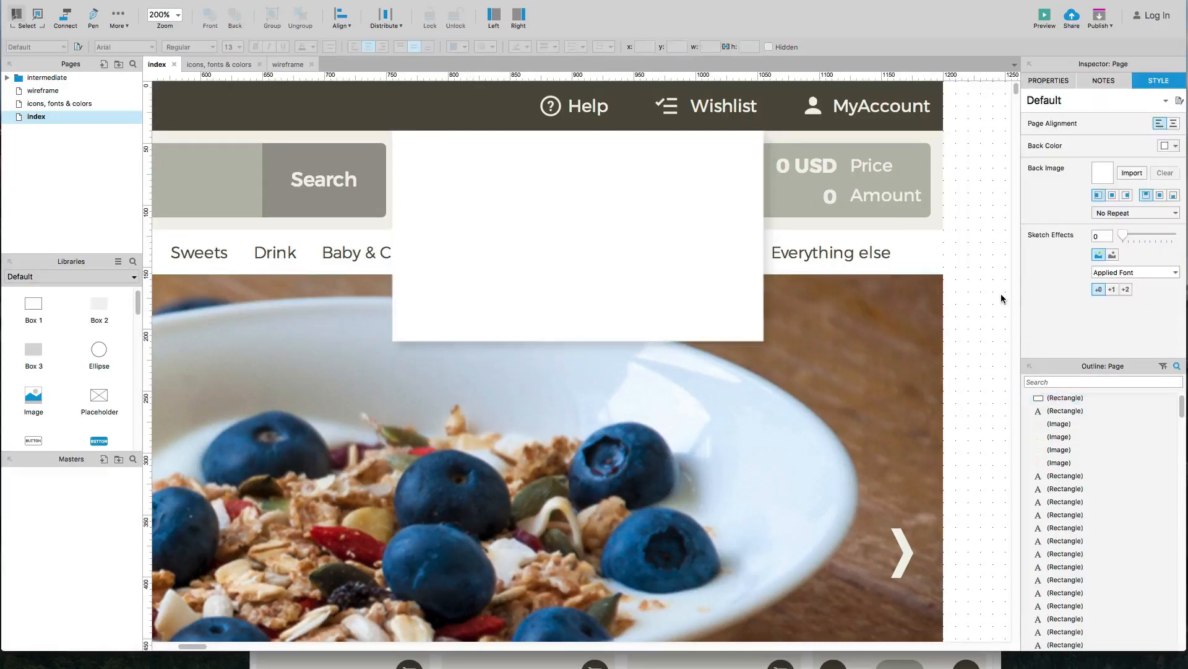
Step: Try a blur of 14 on the white box's shadow
{"action": "left_click", "coordinate": [729, 223]}
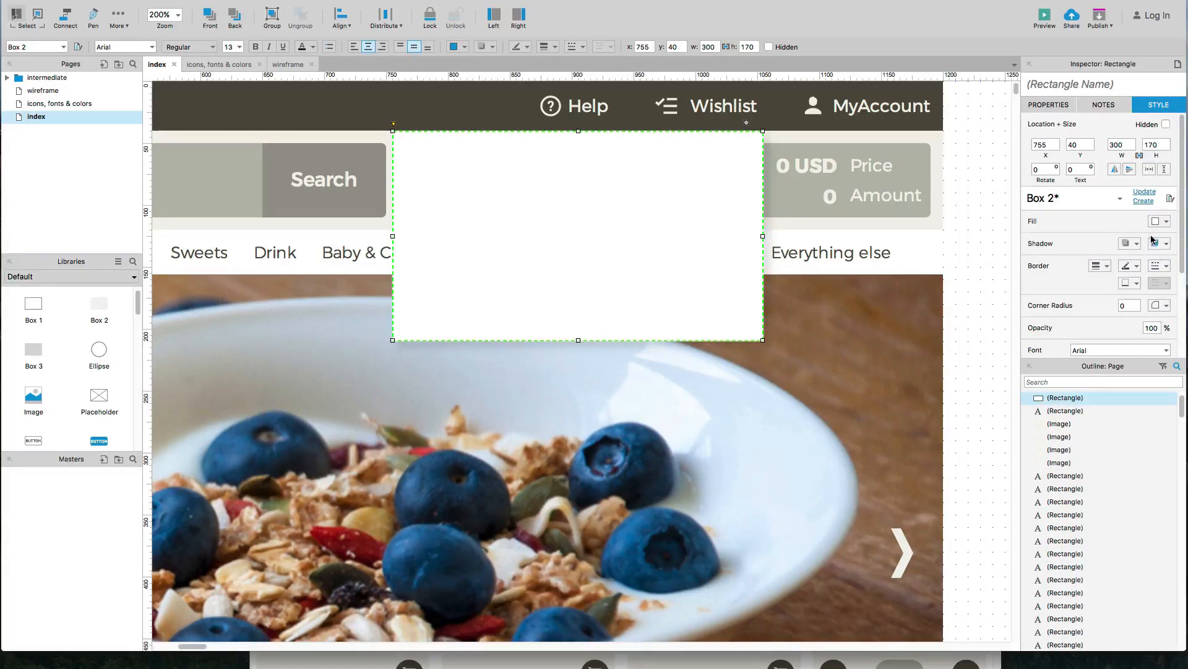
{"action": "left_click", "coordinate": [1126, 244]}
{"action": "left_click", "coordinate": [1163, 293]}
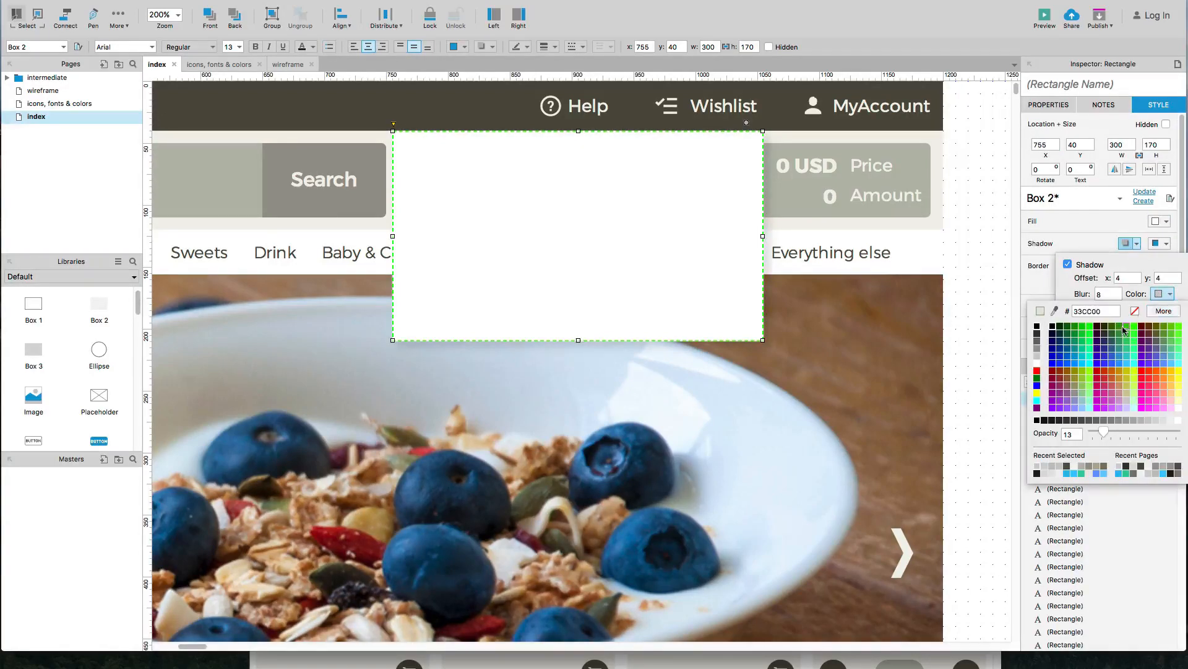
{"action": "left_click", "coordinate": [1109, 295]}
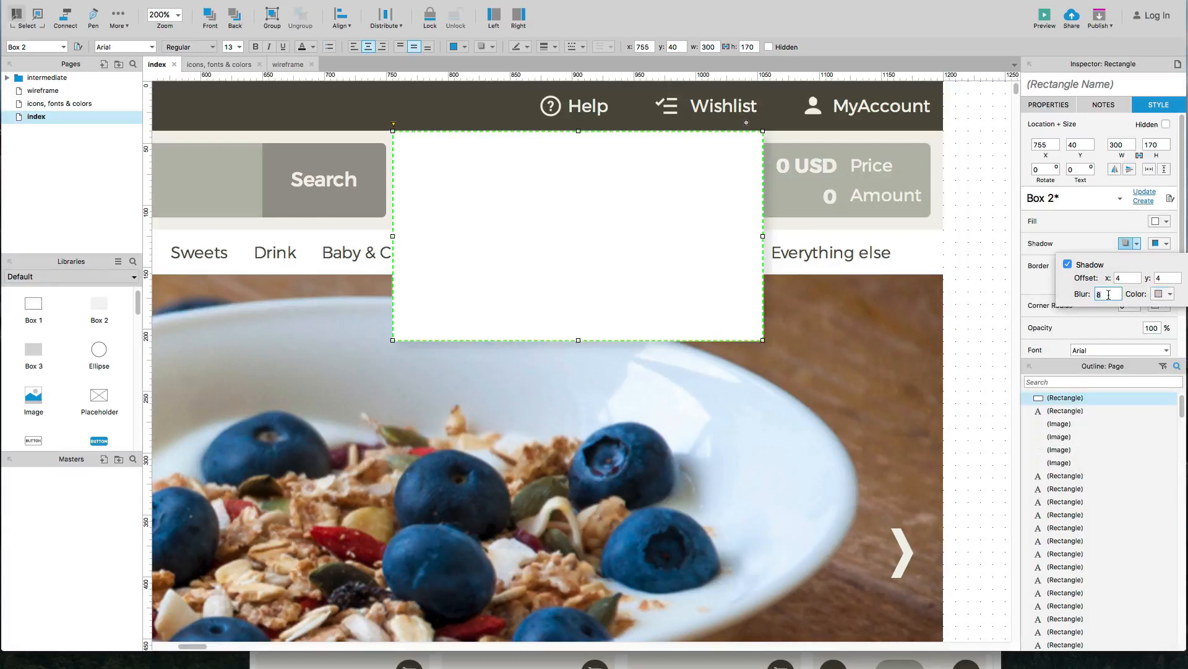
{"action": "key", "text": "Return"}
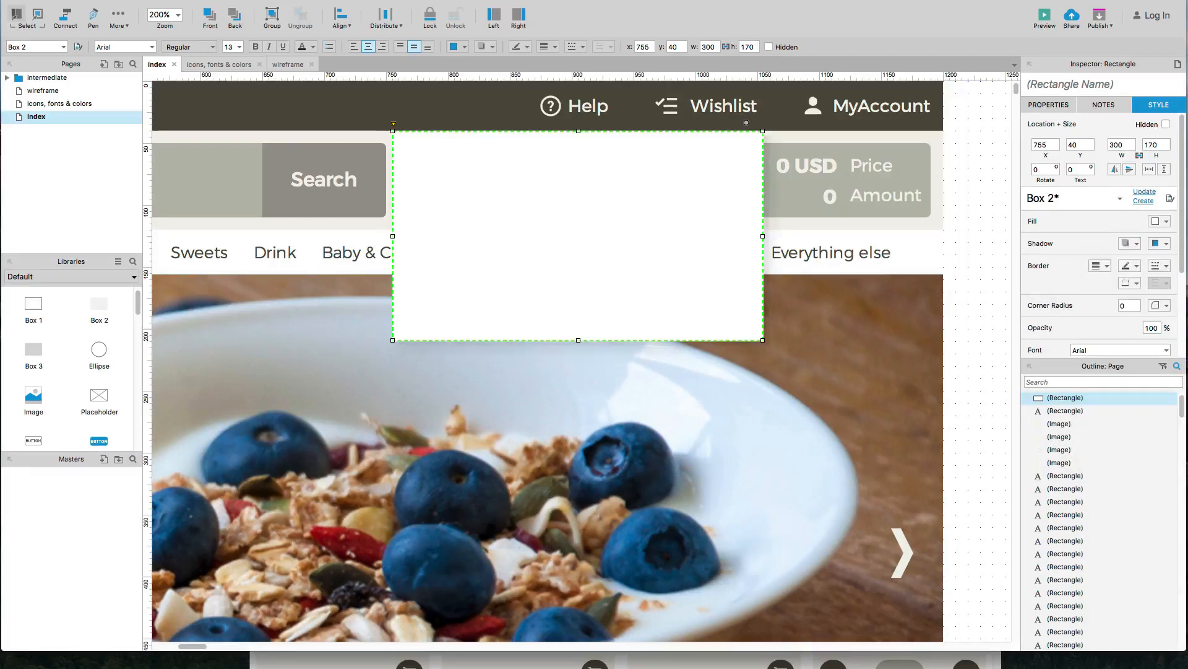
{"action": "left_click", "coordinate": [960, 295]}
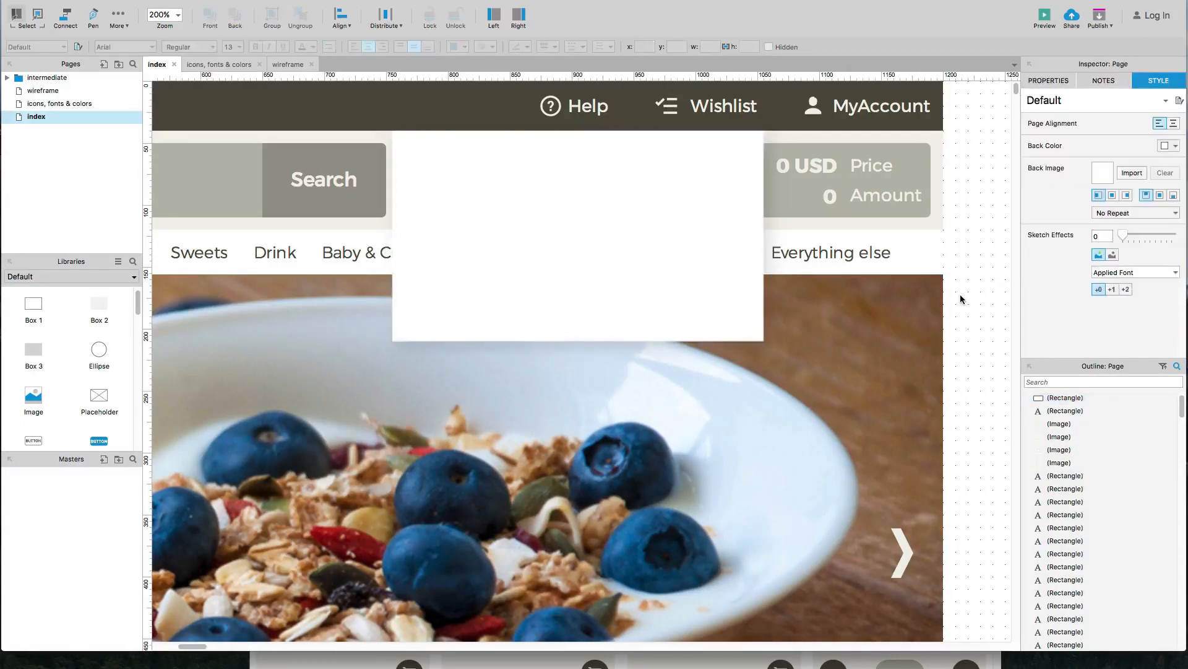
Step: Set the white box's shadow blur to 8 and adjust the opacity of its black shadow colour
{"action": "left_click", "coordinate": [725, 260]}
{"action": "left_click", "coordinate": [1129, 243]}
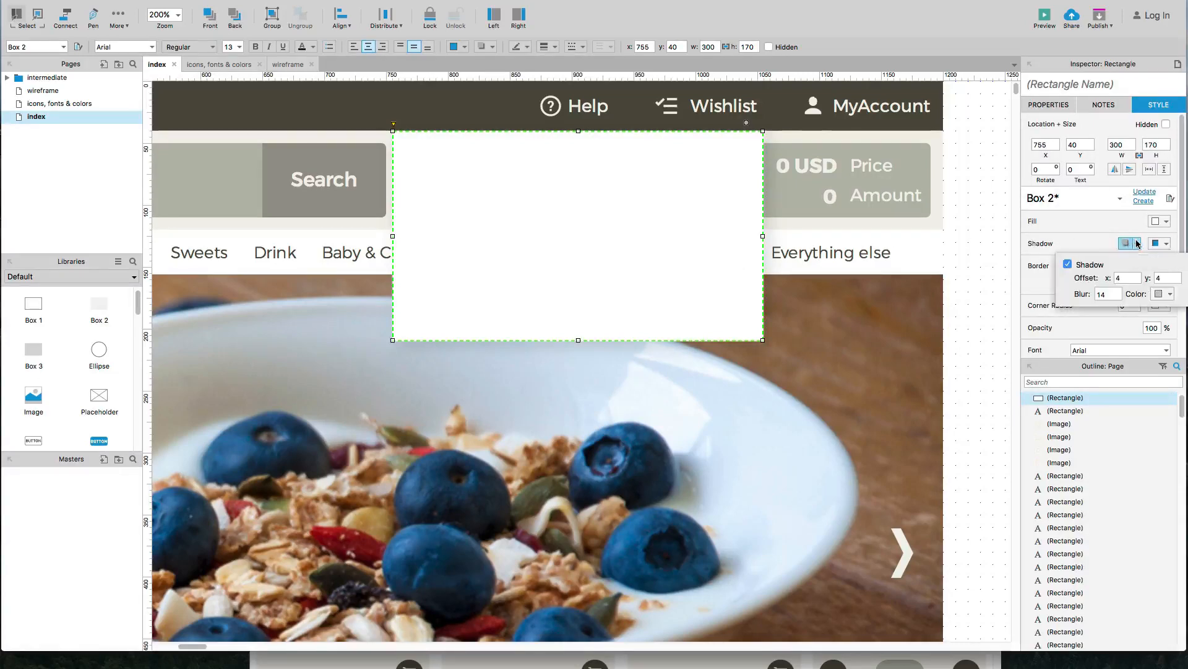
{"action": "left_click", "coordinate": [1170, 294]}
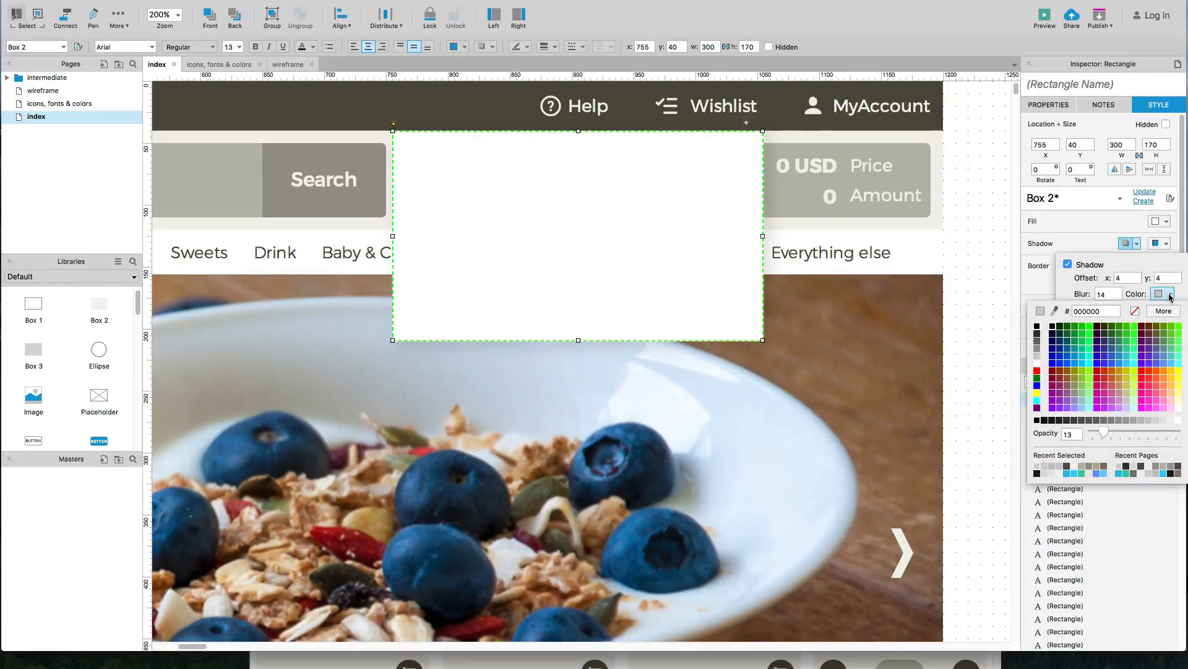
{"action": "left_click", "coordinate": [1118, 291]}
{"action": "left_click", "coordinate": [1118, 291]}
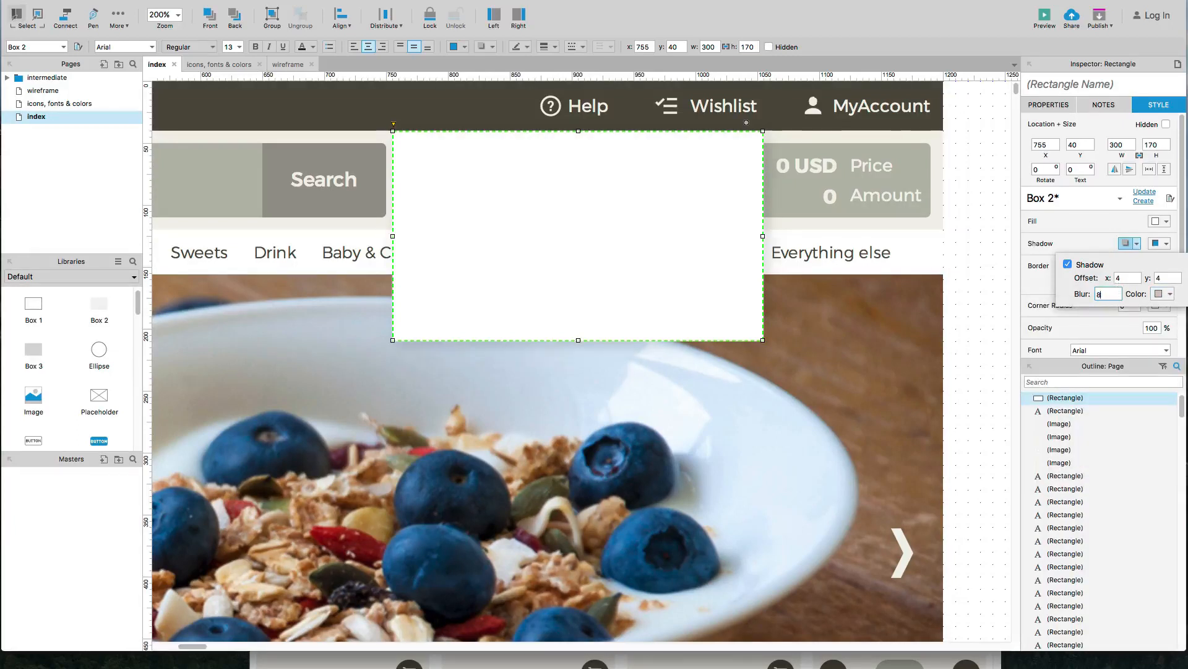
{"action": "left_click", "coordinate": [1169, 294]}
{"action": "double_click", "coordinate": [1079, 433]}
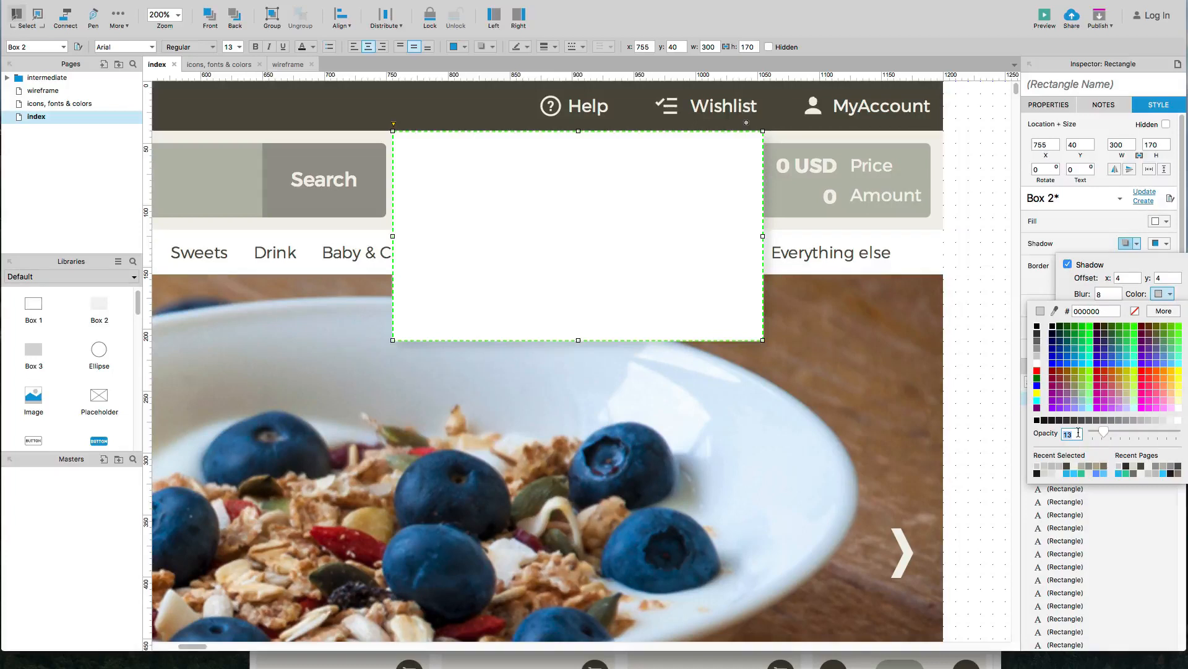
{"action": "key", "text": "Return"}
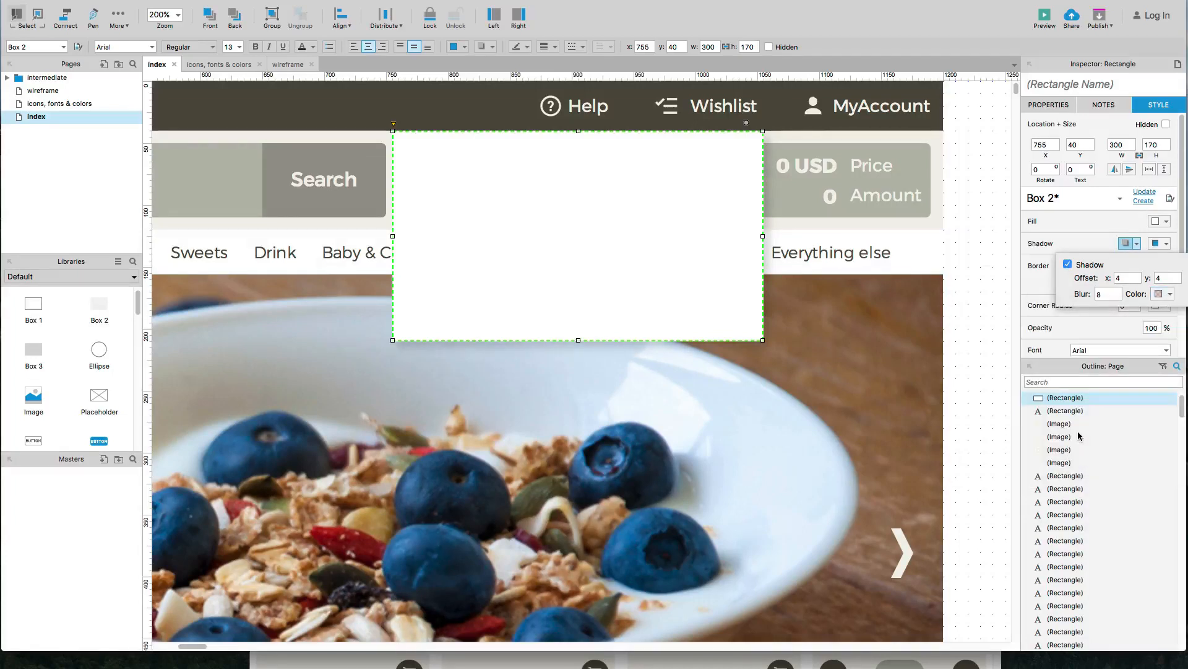
{"action": "left_click", "coordinate": [981, 373]}
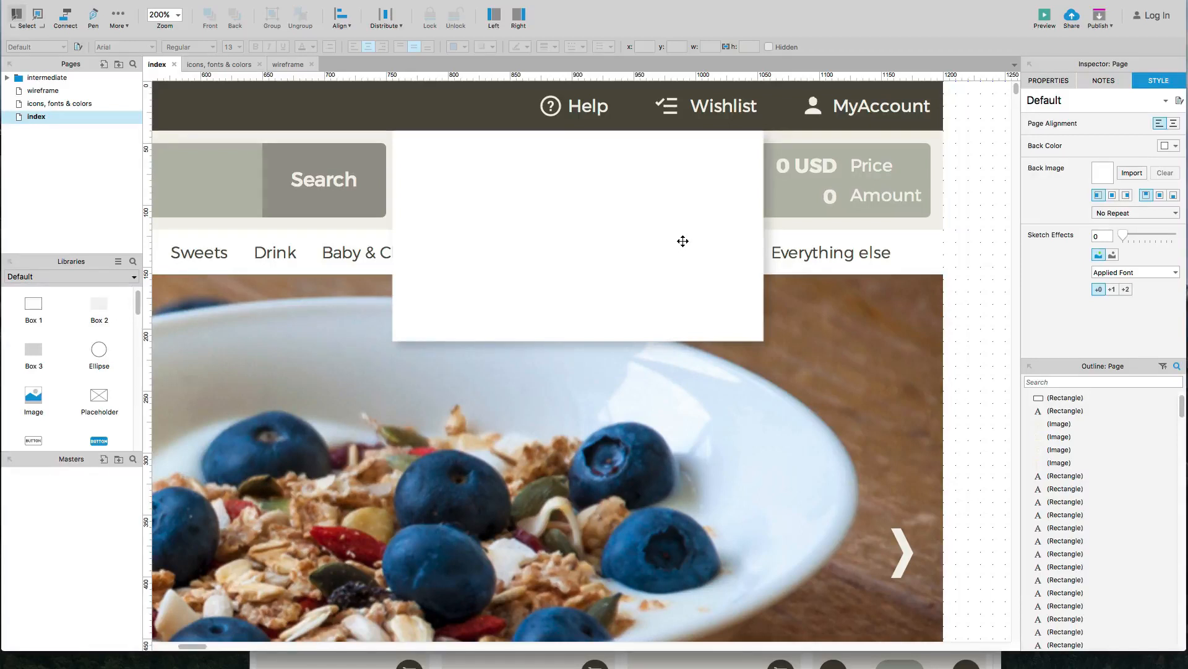
Step: Draw a small white triangular pointer above the box beneath Wishlist with the Pen tool, lowering its tip so it measures 26 × 18 px
{"action": "left_click", "coordinate": [95, 18]}
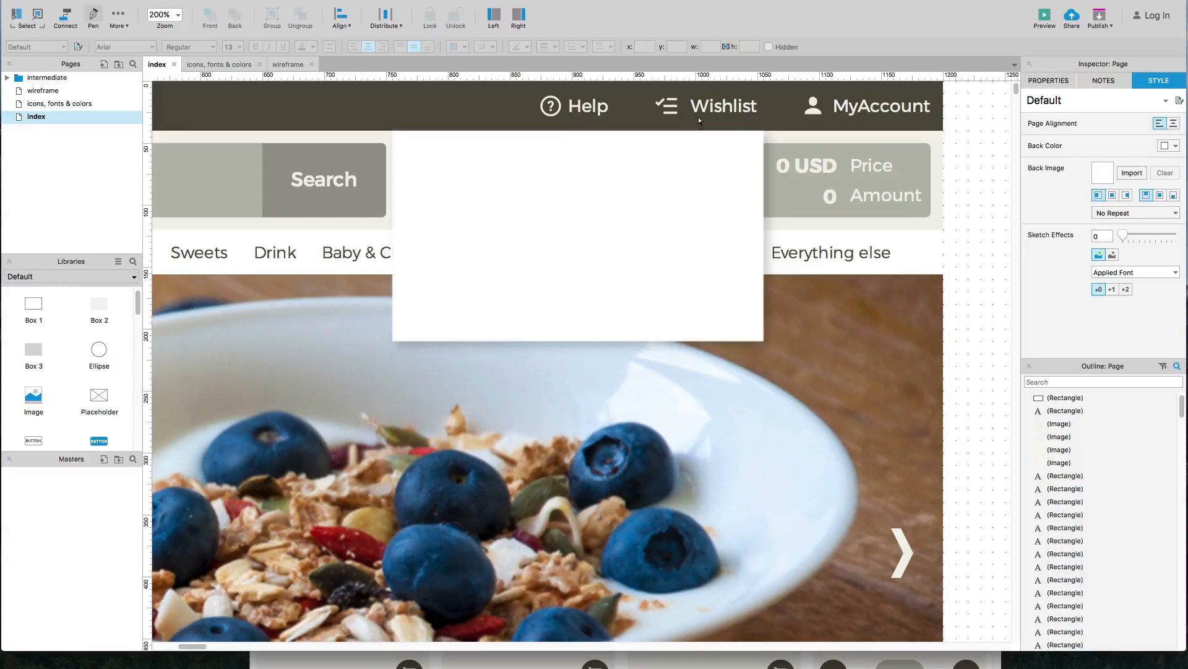
{"action": "left_click", "coordinate": [721, 116]}
{"action": "left_click", "coordinate": [709, 139]}
{"action": "left_click", "coordinate": [738, 139]}
{"action": "left_click", "coordinate": [723, 118]}
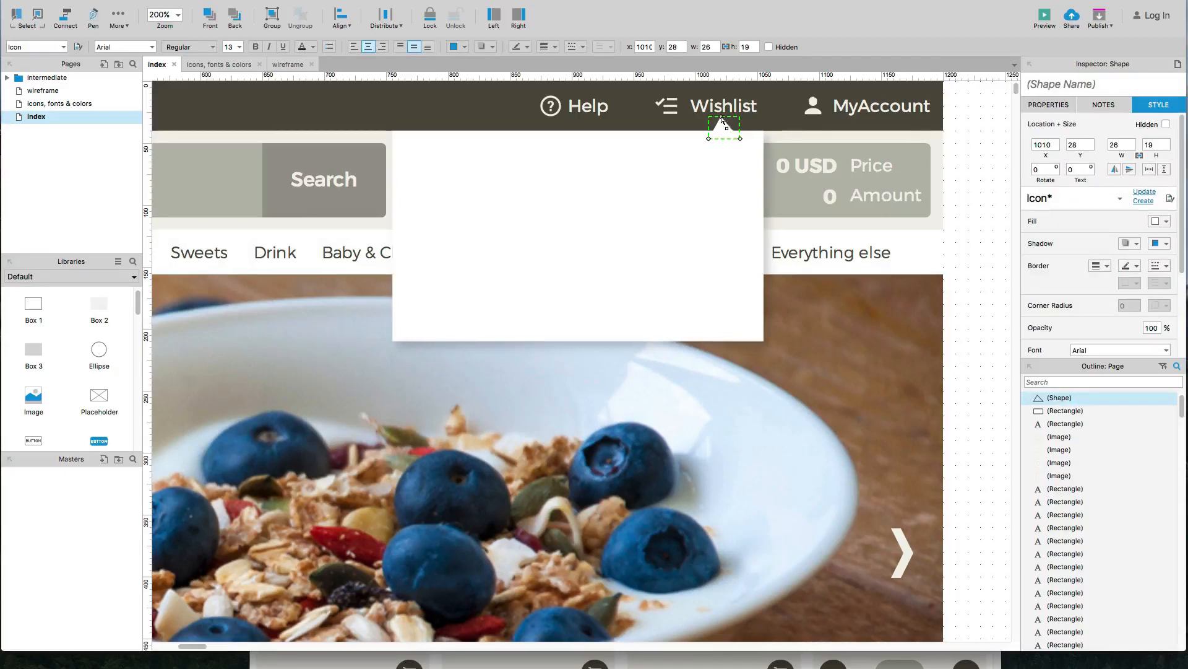
{"action": "left_click_drag", "start_coordinate": [725, 118], "coordinate": [725, 120]}
{"action": "left_click", "coordinate": [959, 177]}
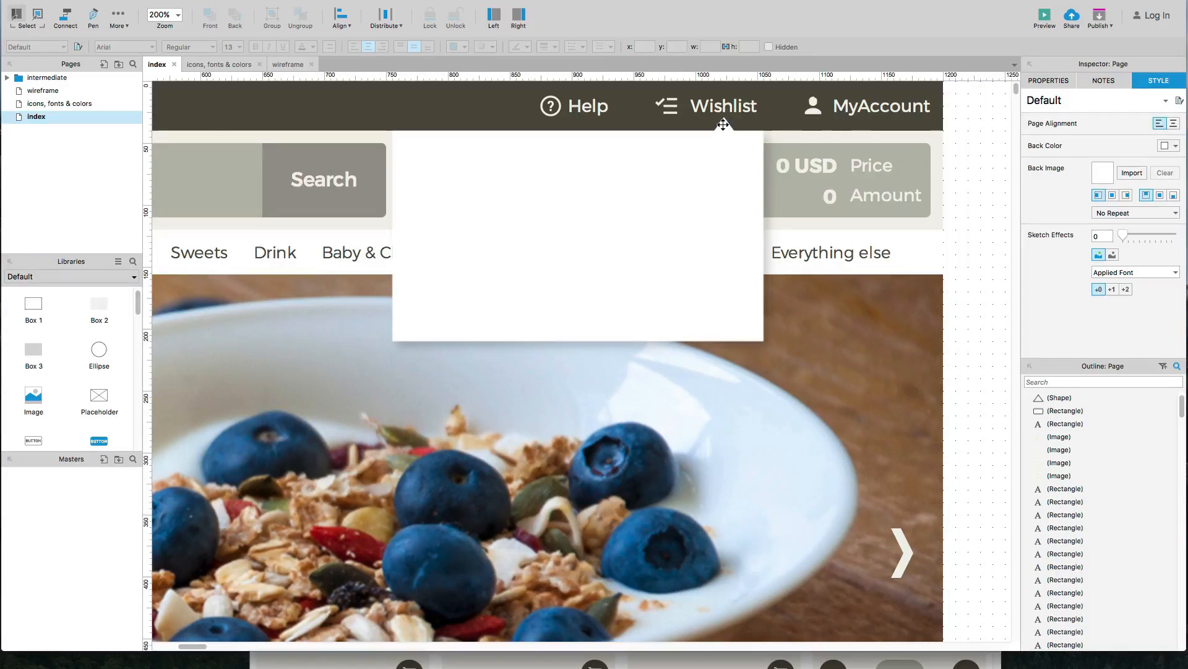
{"action": "left_click", "coordinate": [724, 126]}
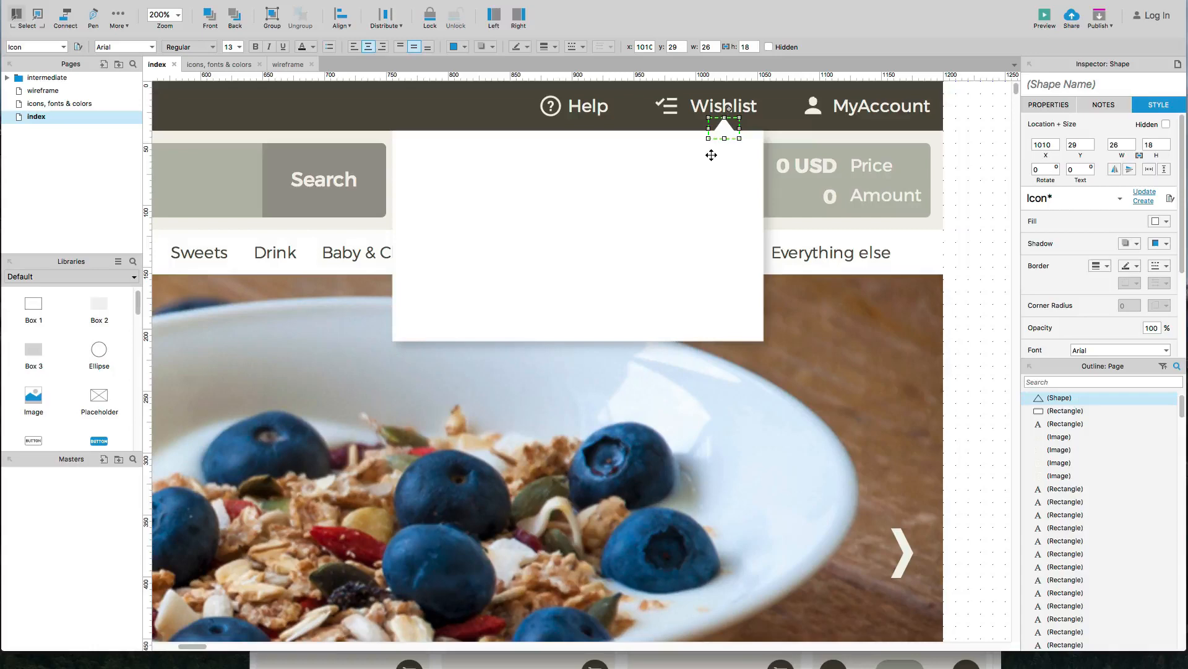
Step: Stretch the white box under Wishlist downward to a height of about 261 px
{"action": "left_click", "coordinate": [674, 178]}
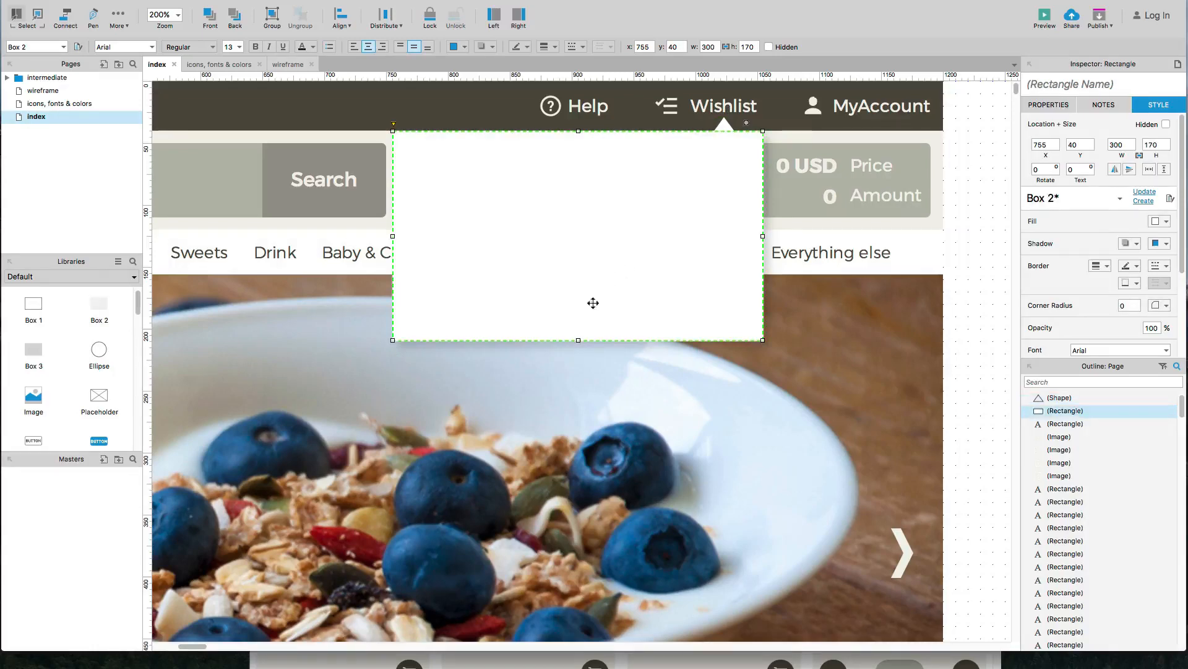
{"action": "left_click_drag", "start_coordinate": [576, 343], "coordinate": [576, 453]}
{"action": "left_click", "coordinate": [963, 202]}
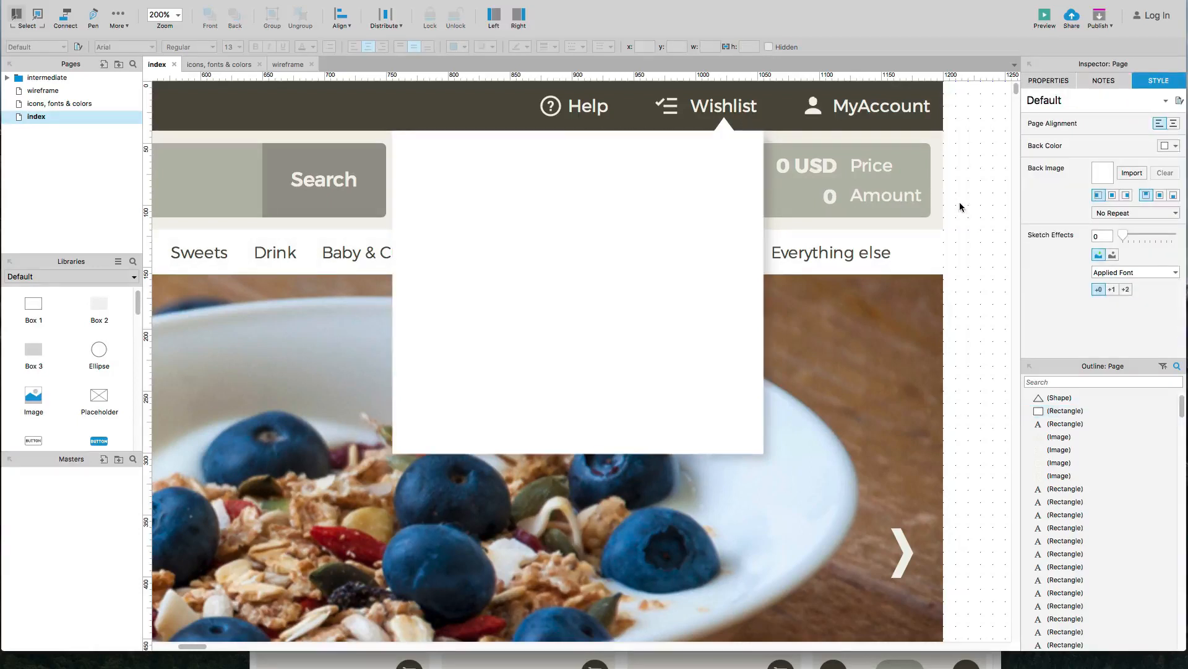
Step: Add a horizontal divider line about 282 px wide across the upper part of the white box, at about y 103
{"action": "scroll", "coordinate": [103, 351], "scroll_direction": "down", "scroll_amount": 5}
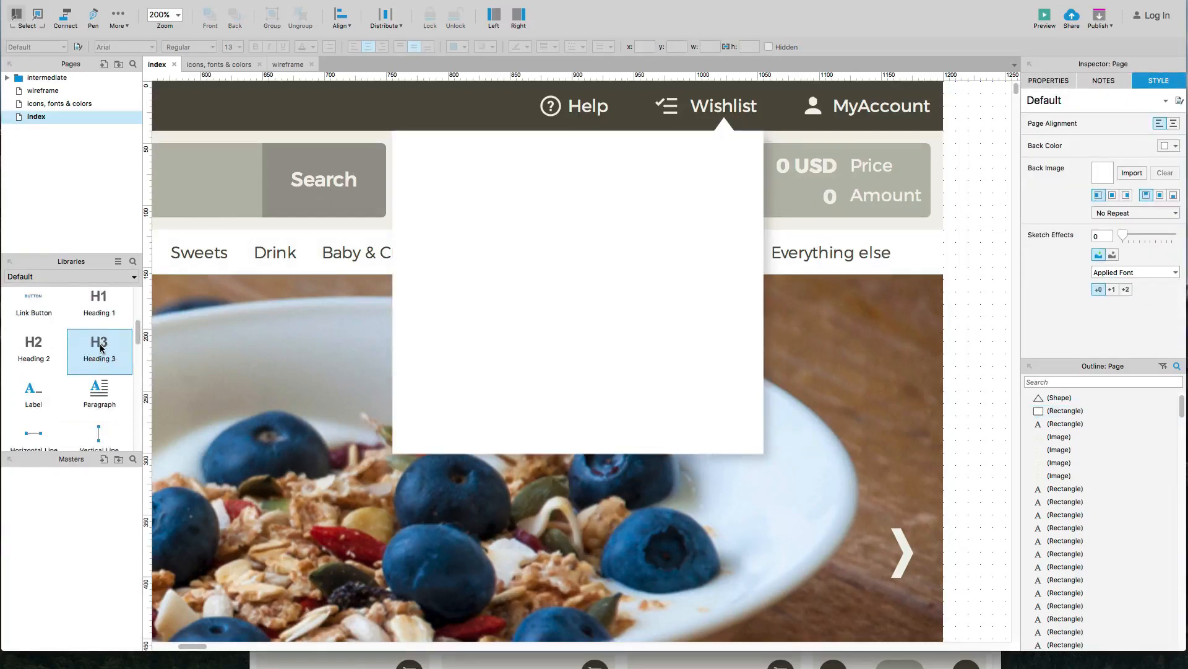
{"action": "left_click_drag", "start_coordinate": [35, 400], "coordinate": [394, 133]}
{"action": "left_click_drag", "start_coordinate": [597, 130], "coordinate": [747, 181]}
{"action": "left_click_drag", "start_coordinate": [634, 180], "coordinate": [639, 209]}
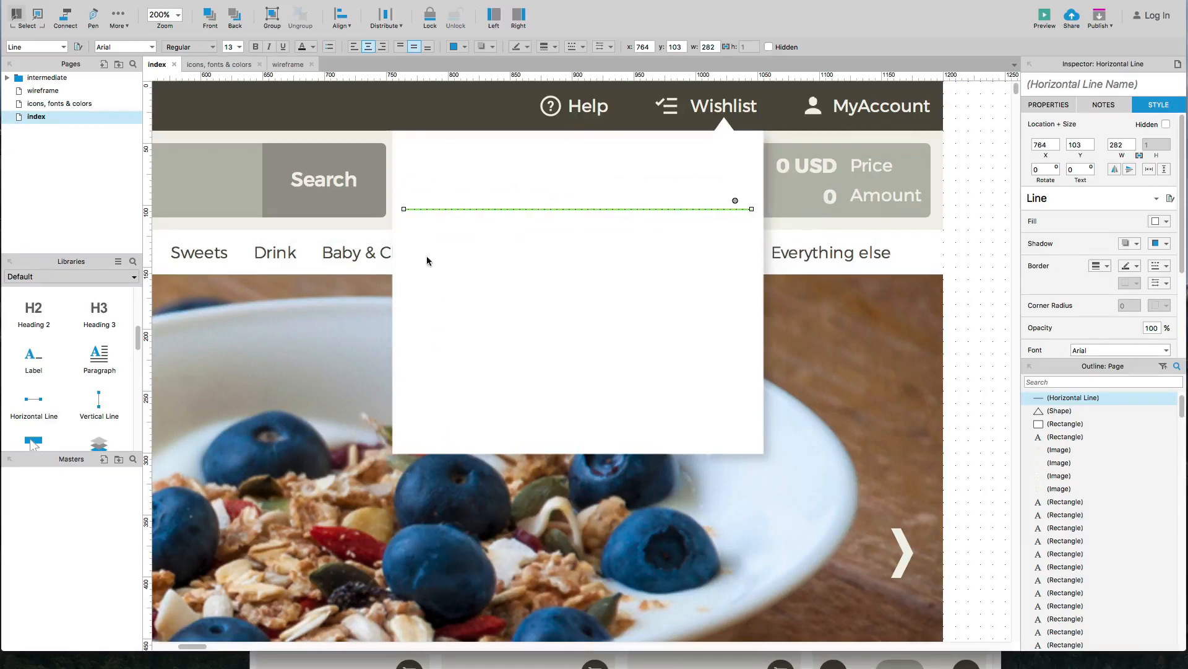
Step: Copy the banana and tomato sauce images from Current Highlights onto the empty canvas beside the page header
{"action": "scroll", "coordinate": [433, 328], "scroll_direction": "down", "scroll_amount": 2}
{"action": "scroll", "coordinate": [433, 329], "scroll_direction": "down", "scroll_amount": 2}
{"action": "left_click", "coordinate": [553, 470]}
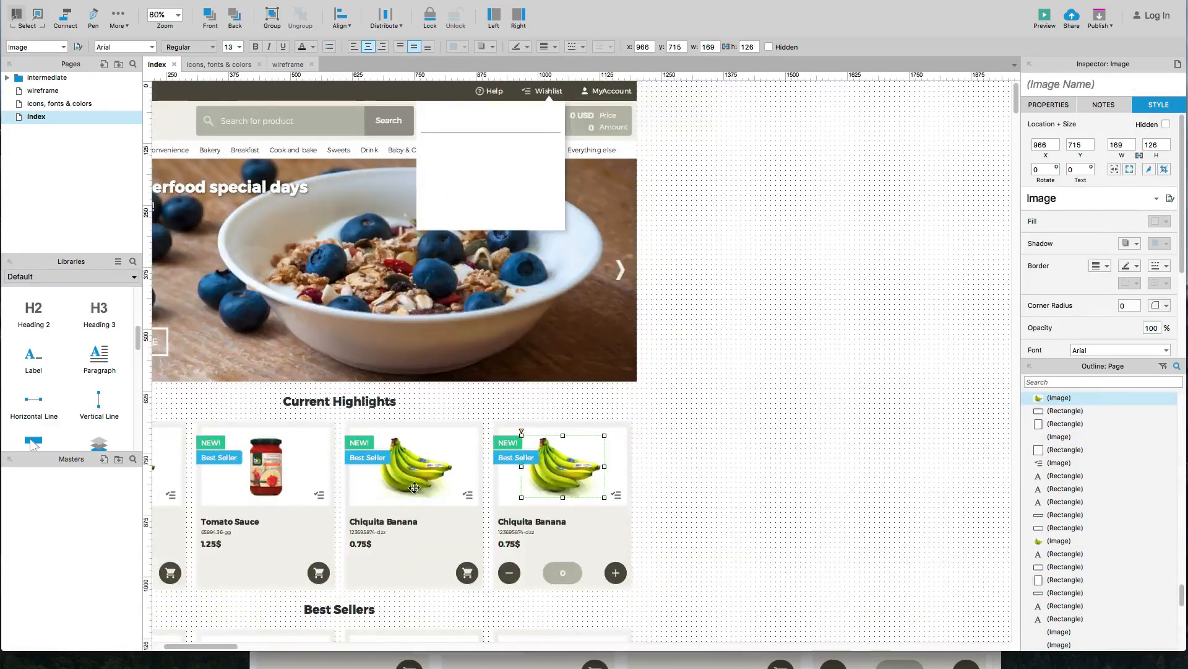
{"action": "left_click", "coordinate": [283, 476], "text": "shift"}
{"action": "left_click_drag", "start_coordinate": [283, 477], "coordinate": [699, 185]}
{"action": "left_click", "coordinate": [821, 242]}
{"action": "left_click_drag", "start_coordinate": [968, 178], "coordinate": [763, 165]}
{"action": "scroll", "coordinate": [462, 137], "scroll_direction": "up", "scroll_amount": 4}
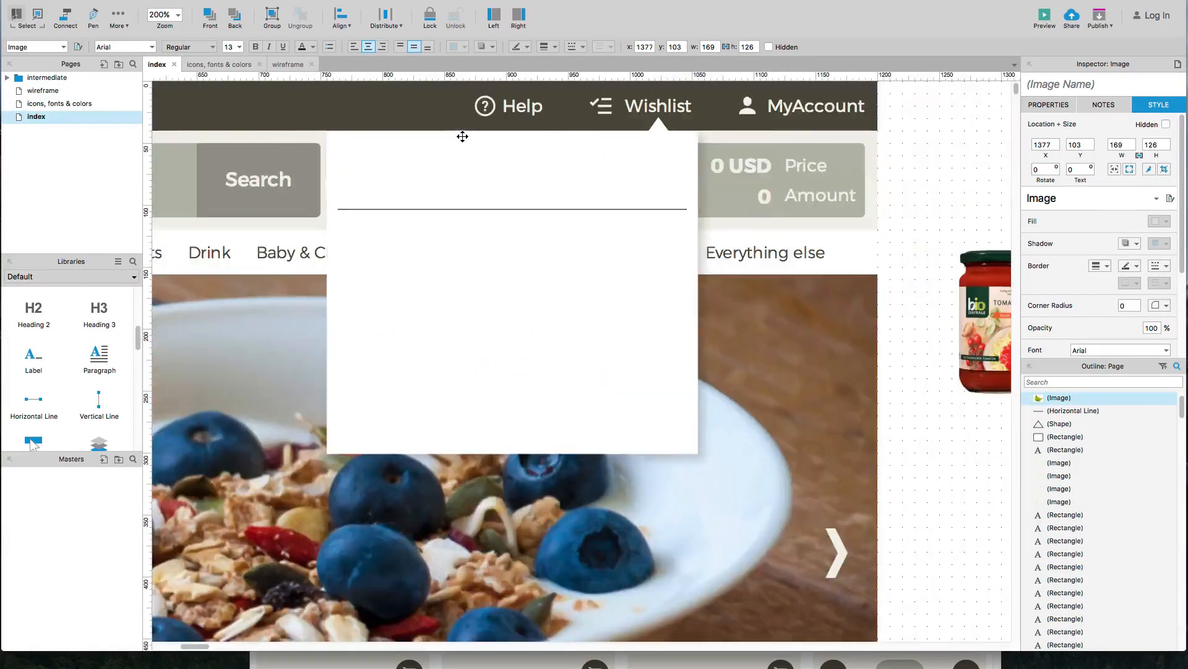
{"action": "scroll", "coordinate": [658, 270], "scroll_direction": "right", "scroll_amount": 3}
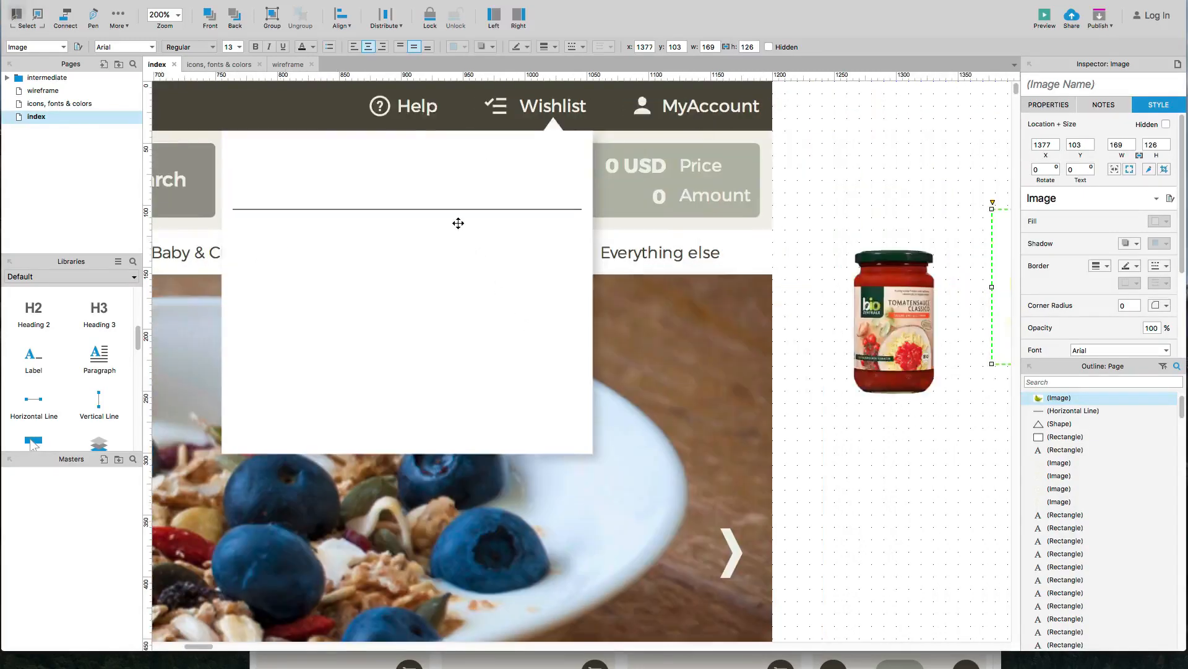
Step: Colour the divider line in the white box light grey, F2F2F2
{"action": "left_click", "coordinate": [450, 209]}
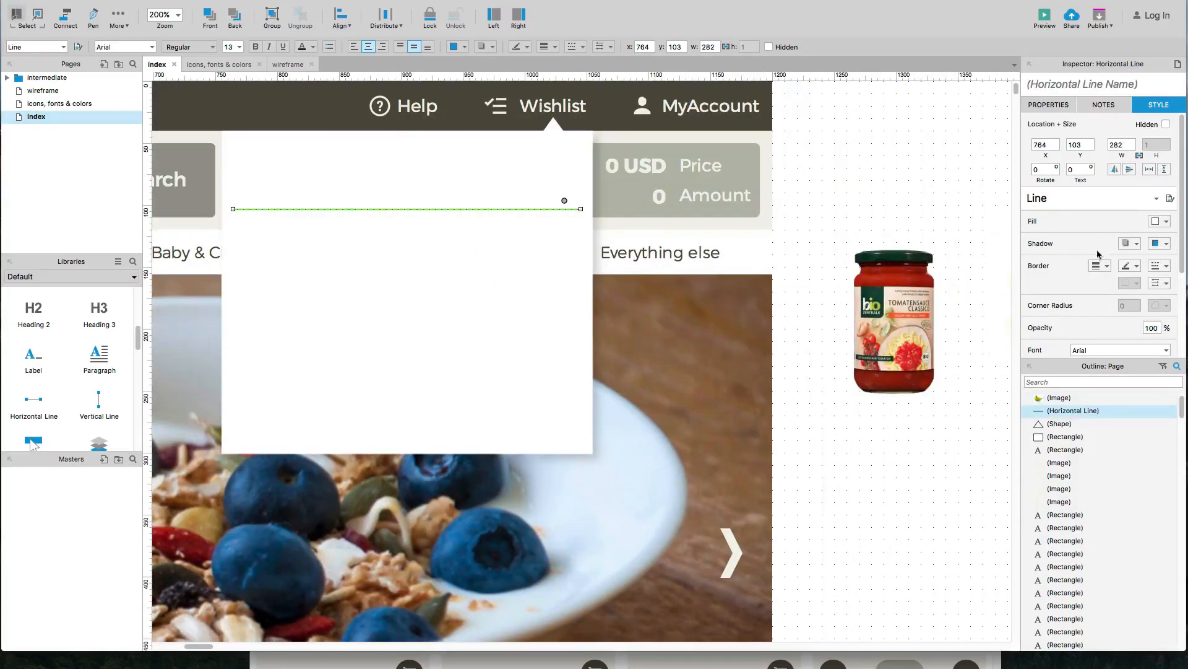
{"action": "left_click", "coordinate": [1136, 266]}
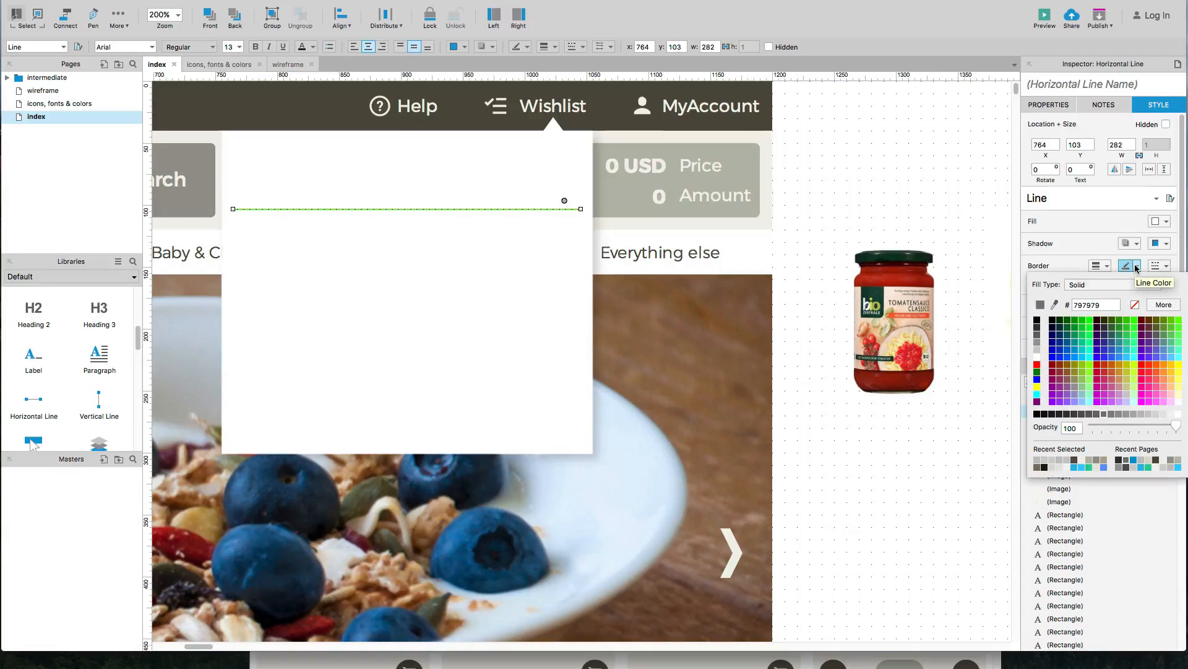
{"action": "left_click", "coordinate": [1172, 414]}
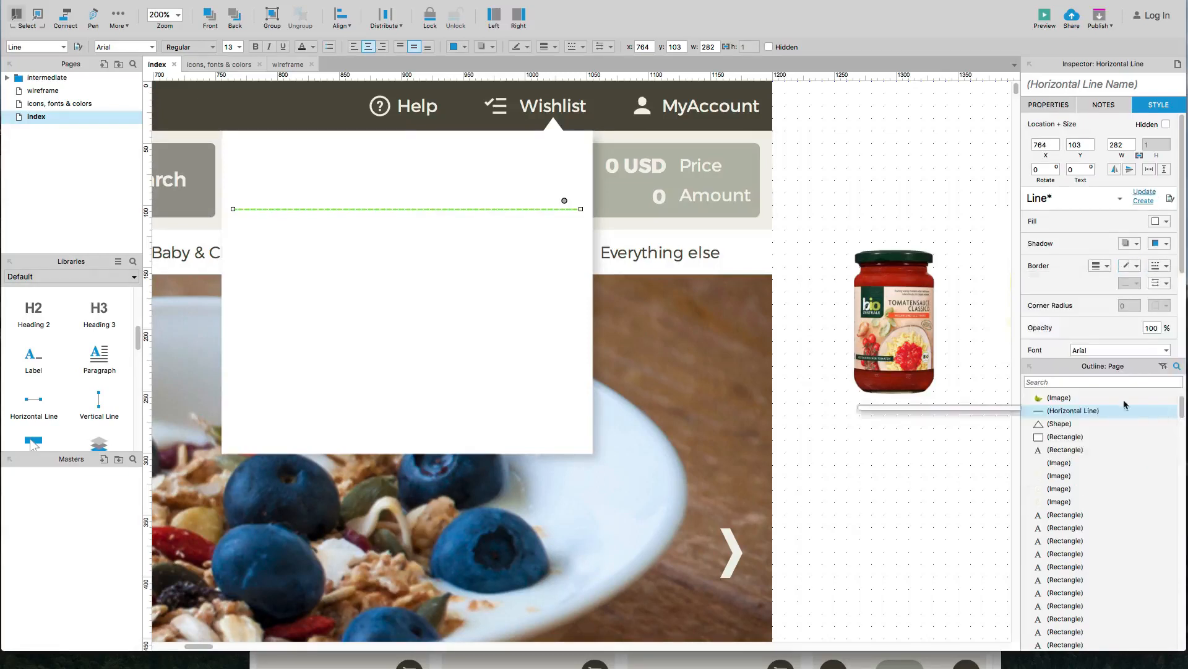
{"action": "left_click", "coordinate": [899, 195]}
Step: Set the divider line's width to 300 and align it with the white box's left edge at x 755
{"action": "left_click", "coordinate": [403, 210]}
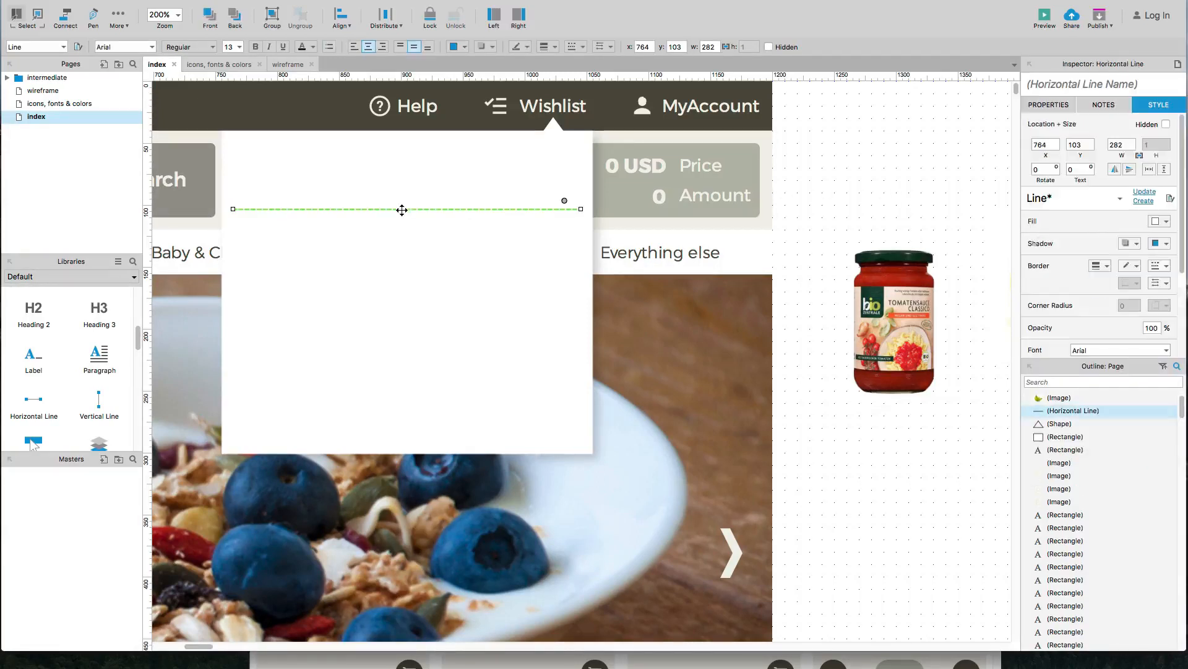
{"action": "left_click", "coordinate": [298, 195]}
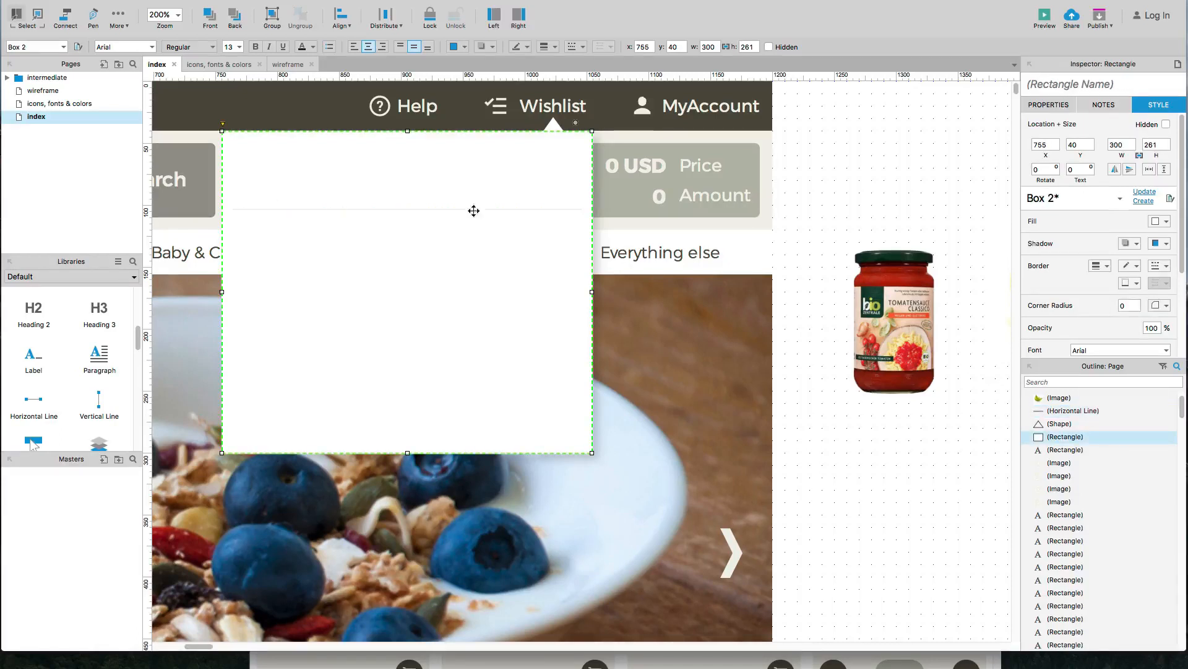
{"action": "left_click", "coordinate": [504, 209]}
{"action": "left_click", "coordinate": [1116, 147]}
{"action": "type", "text": "300"}
{"action": "key", "text": "Tab"}
{"action": "left_click", "coordinate": [853, 186]}
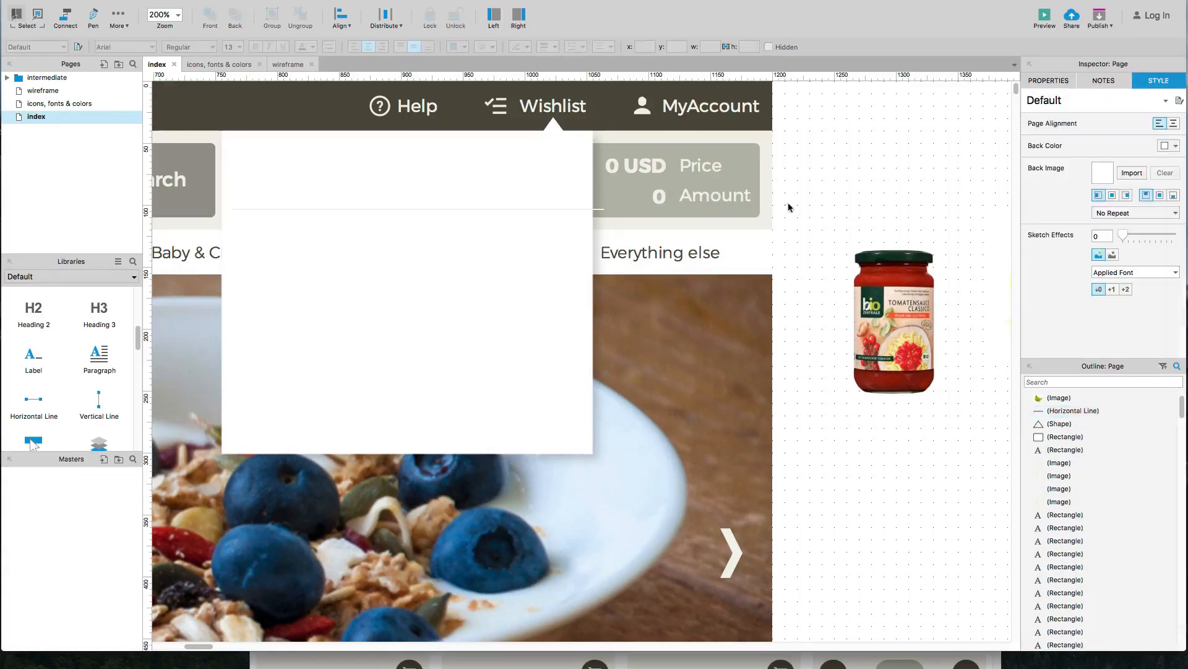
{"action": "left_click", "coordinate": [528, 207]}
{"action": "left_click", "coordinate": [528, 209], "text": "shift"}
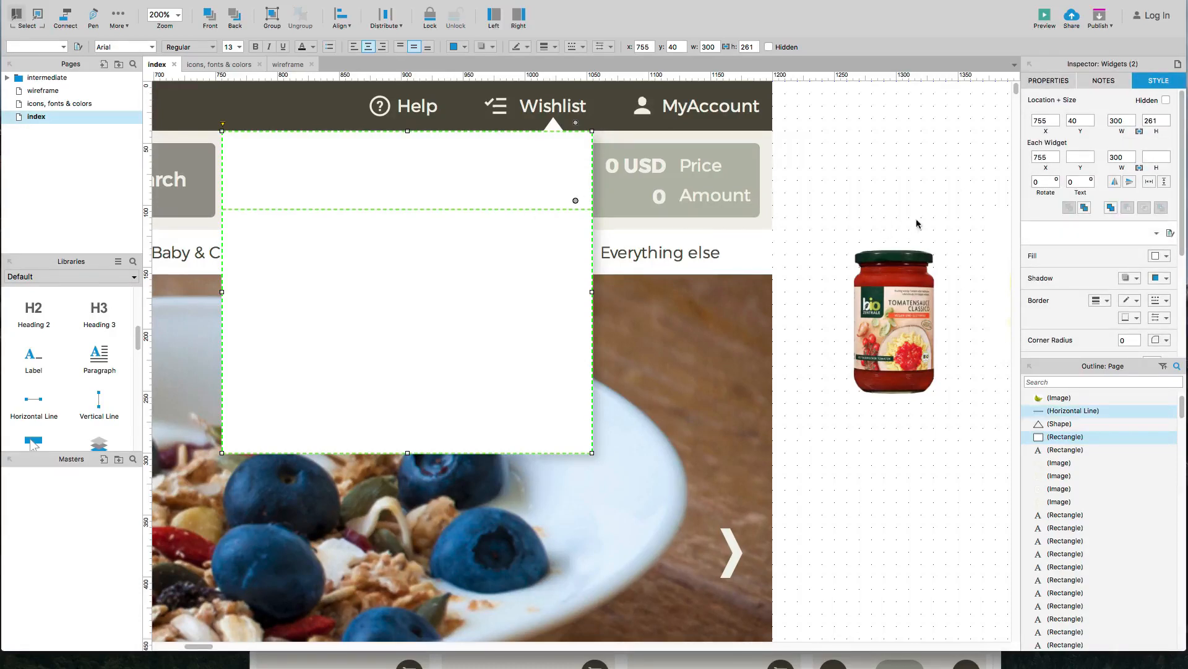
{"action": "left_click", "coordinate": [853, 203]}
Step: Duplicate the divider line three times down the white box, with the lowest copy at about y 242
{"action": "left_click", "coordinate": [517, 209]}
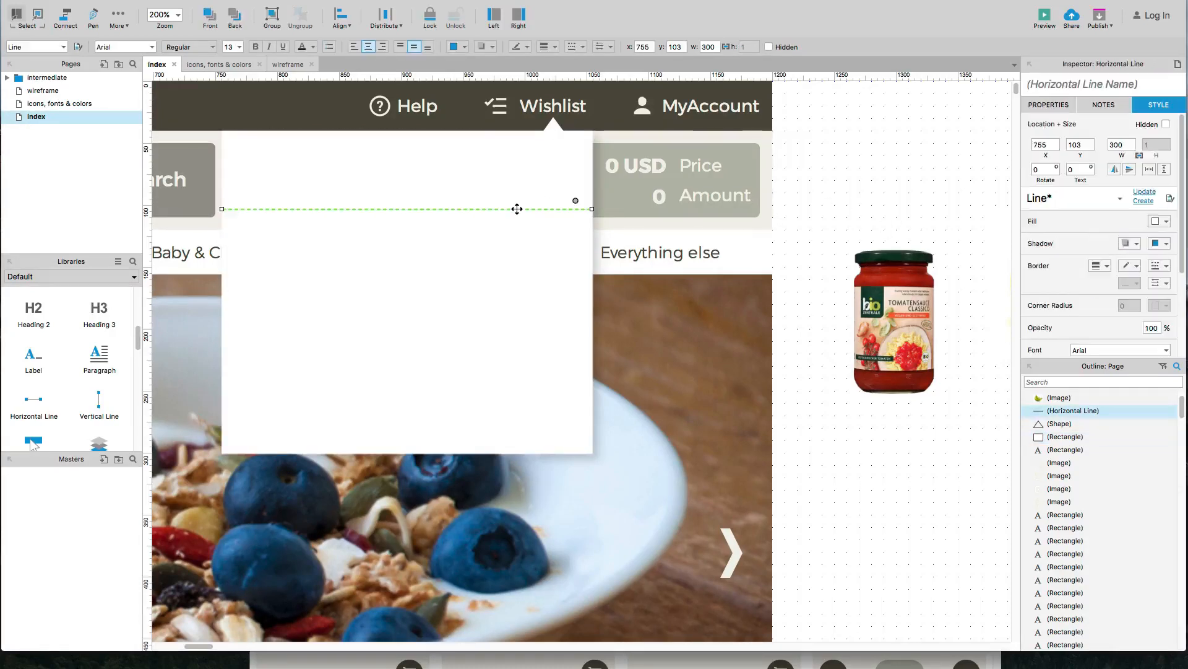
{"action": "left_click_drag", "start_coordinate": [517, 209], "coordinate": [522, 378]}
{"action": "scroll", "coordinate": [521, 379], "scroll_direction": "down", "scroll_amount": 2}
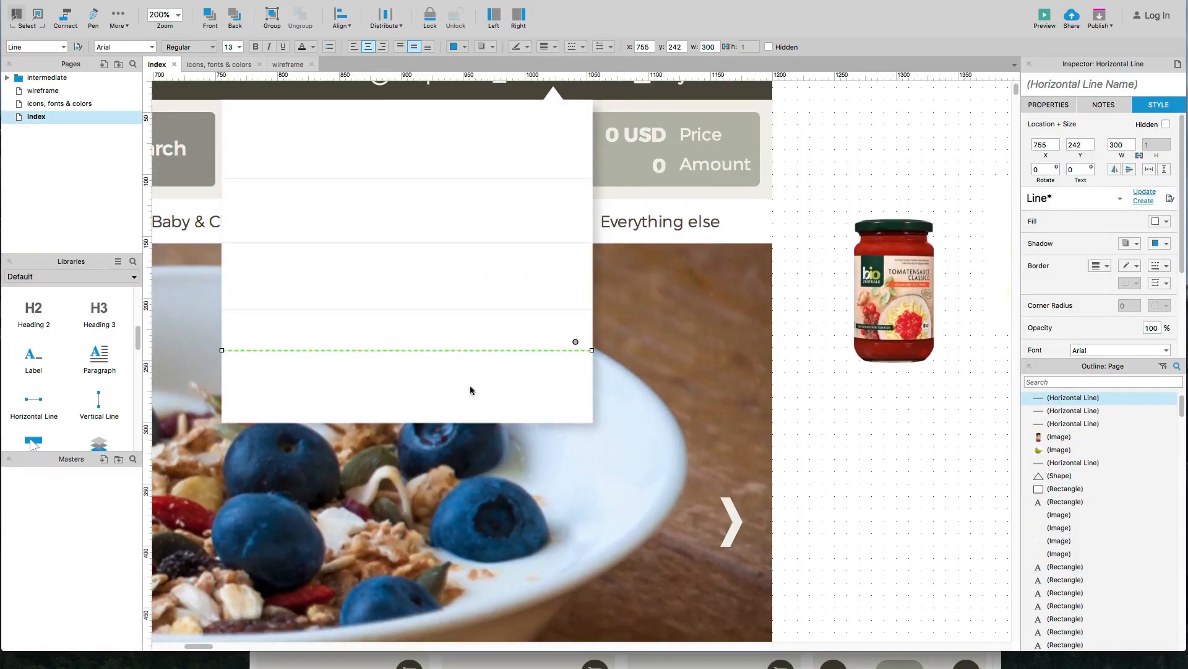
Step: Enlarge the white box downward and set its height to 340
{"action": "left_click", "coordinate": [477, 389]}
{"action": "left_click_drag", "start_coordinate": [408, 422], "coordinate": [410, 508]}
{"action": "scroll", "coordinate": [353, 339], "scroll_direction": "down", "scroll_amount": 2}
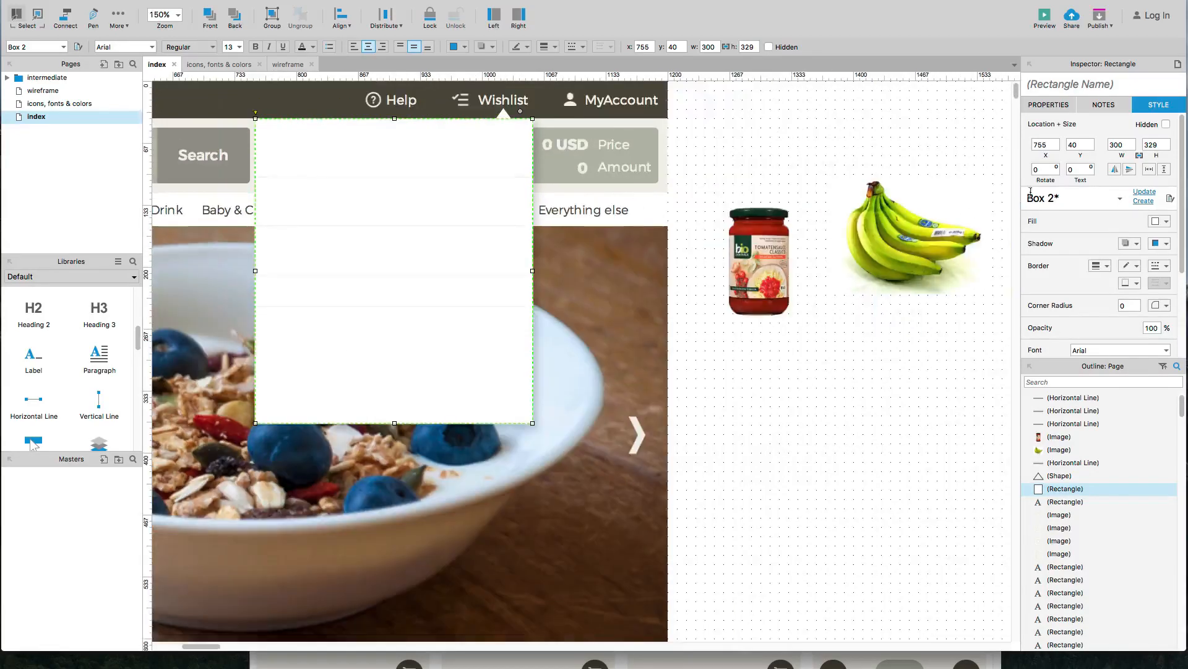
{"action": "left_click", "coordinate": [1154, 145]}
{"action": "left_click_drag", "start_coordinate": [1159, 144], "coordinate": [1141, 146]}
{"action": "type", "text": "340"}
{"action": "key", "text": "Return"}
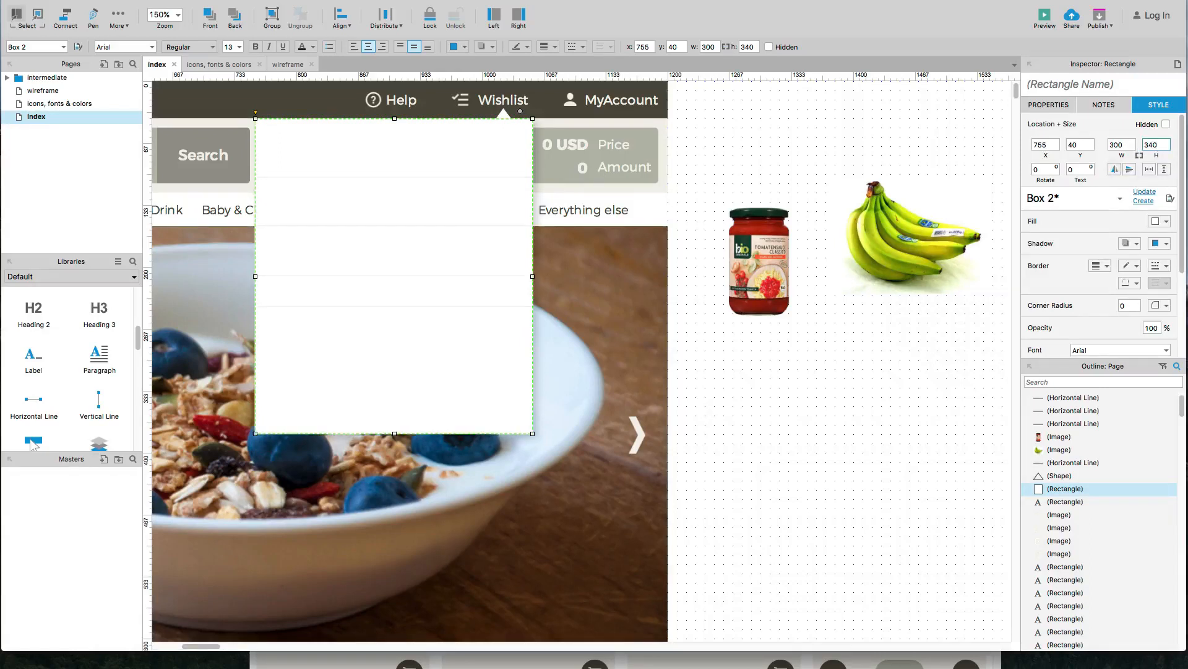
{"action": "left_click", "coordinate": [789, 162]}
Step: Add more divider copies, including one on the box's bottom edge and one at about y 183, and move the first divider to the top edge
{"action": "left_click", "coordinate": [437, 177]}
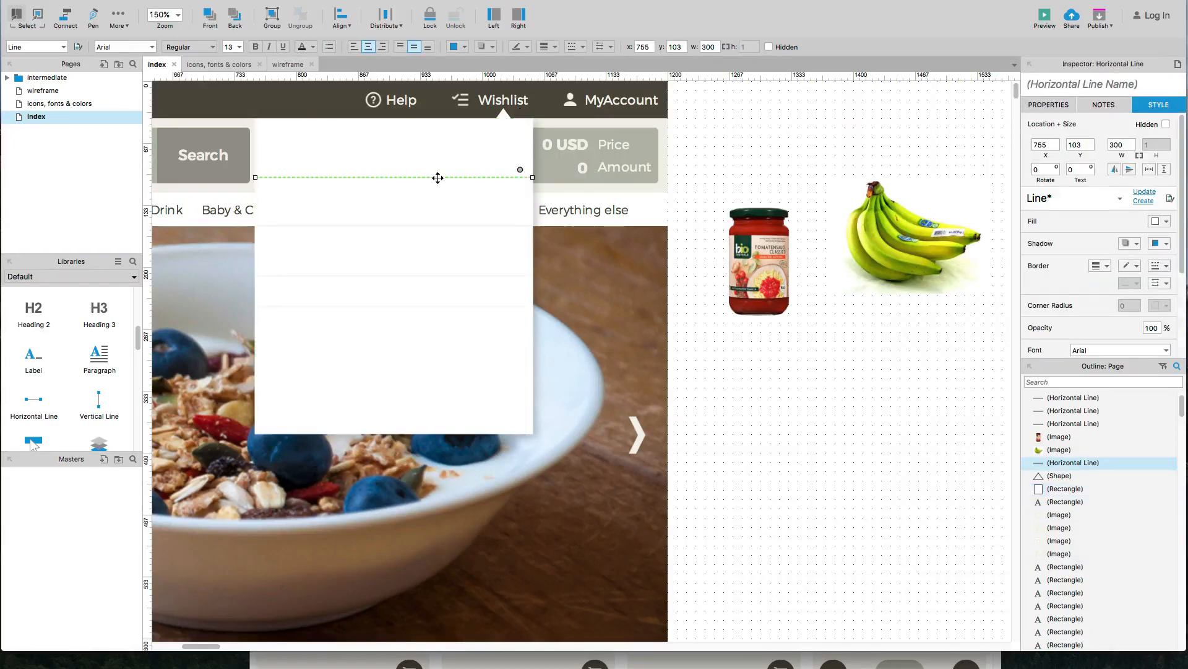
{"action": "left_click_drag", "start_coordinate": [432, 177], "coordinate": [430, 432]}
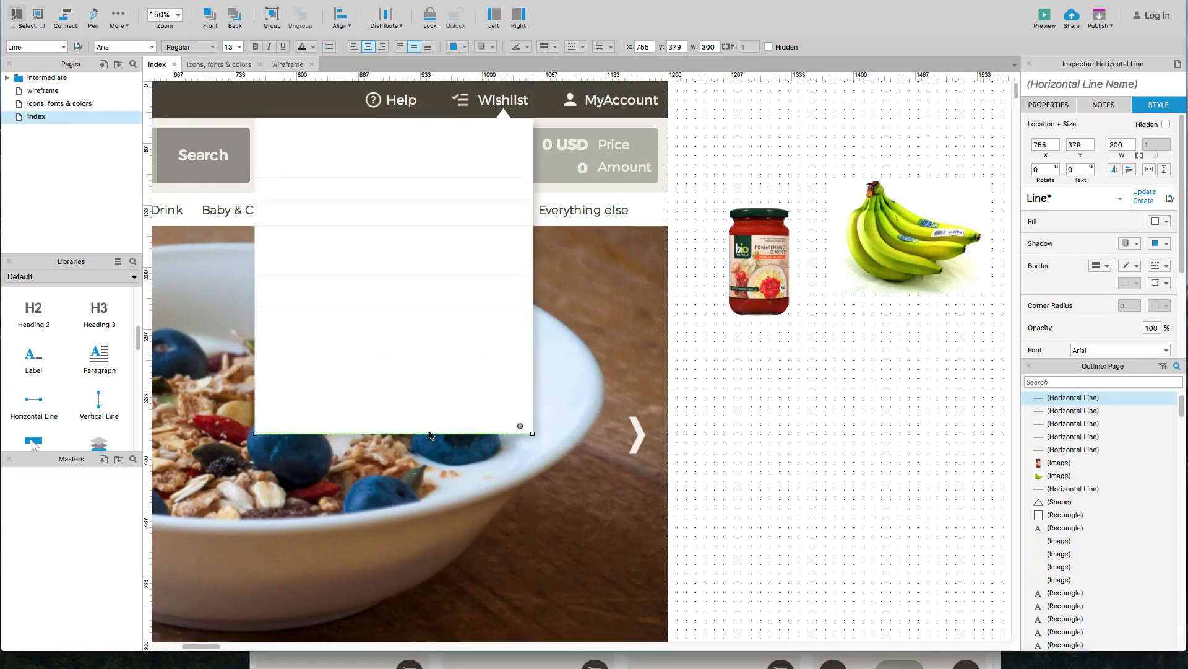
{"action": "left_click", "coordinate": [409, 177]}
{"action": "left_click_drag", "start_coordinate": [409, 177], "coordinate": [408, 118]}
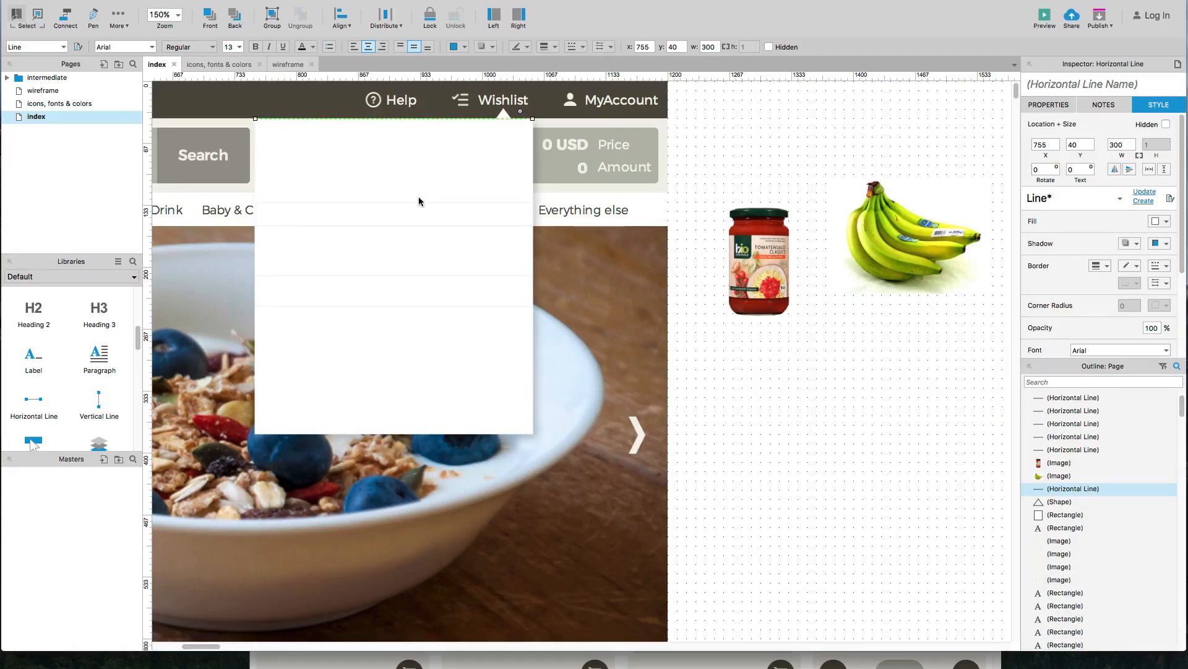
{"action": "left_click_drag", "start_coordinate": [379, 226], "coordinate": [379, 252]}
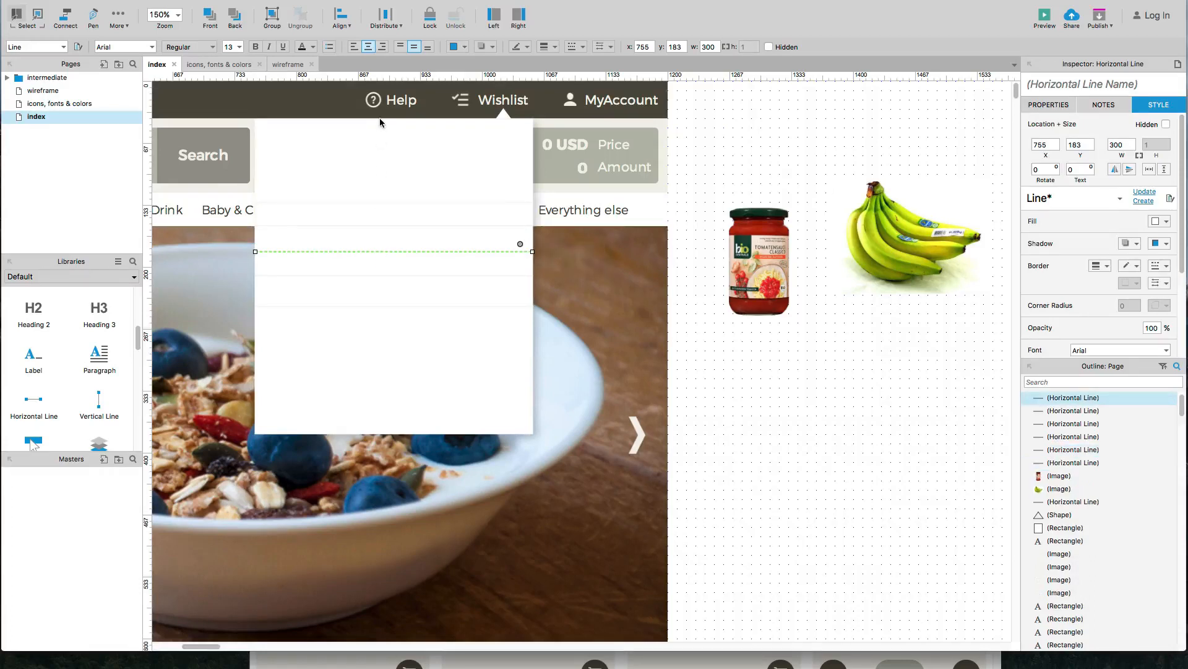
Step: Select all seven divider lines in the white box and distribute them vertically
{"action": "left_click", "coordinate": [380, 118]}
{"action": "left_click", "coordinate": [384, 202], "text": "shift"}
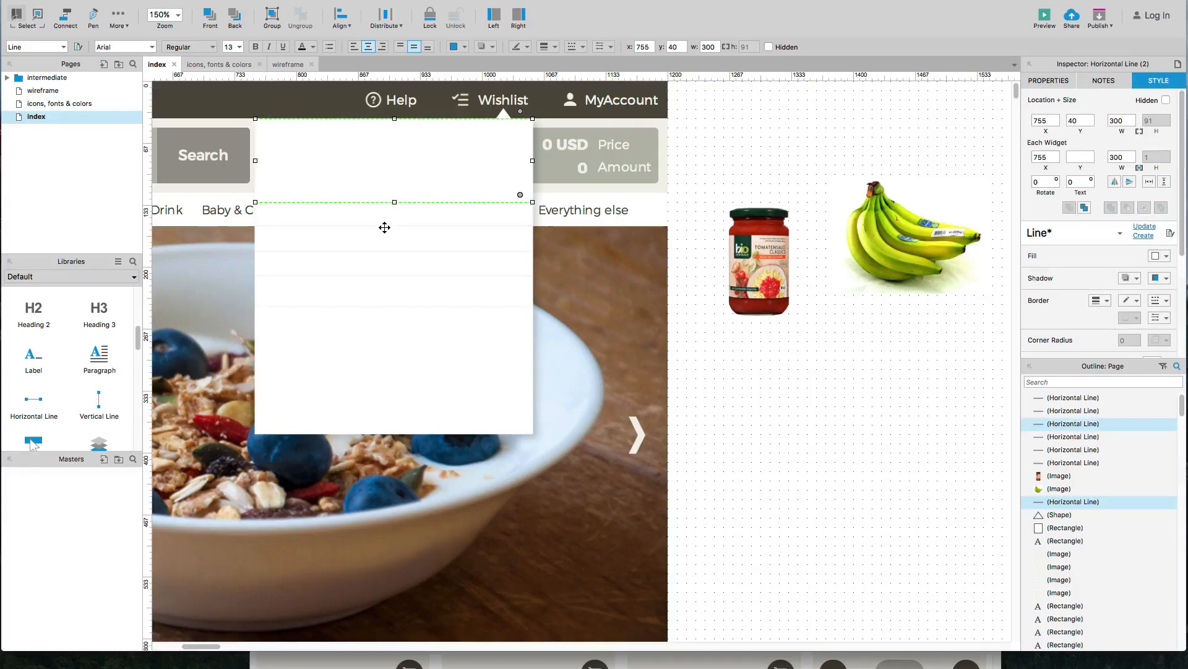
{"action": "left_click", "coordinate": [385, 226], "text": "shift"}
{"action": "left_click", "coordinate": [383, 252], "text": "shift"}
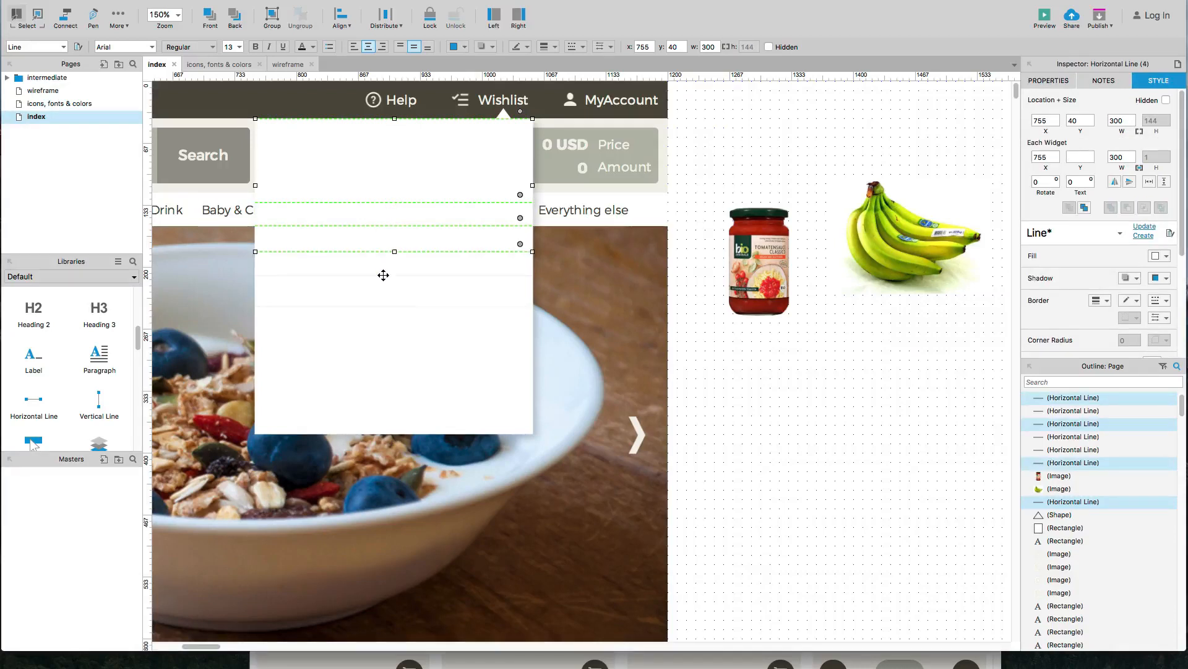
{"action": "left_click", "coordinate": [383, 276], "text": "shift"}
{"action": "left_click", "coordinate": [384, 305], "text": "shift"}
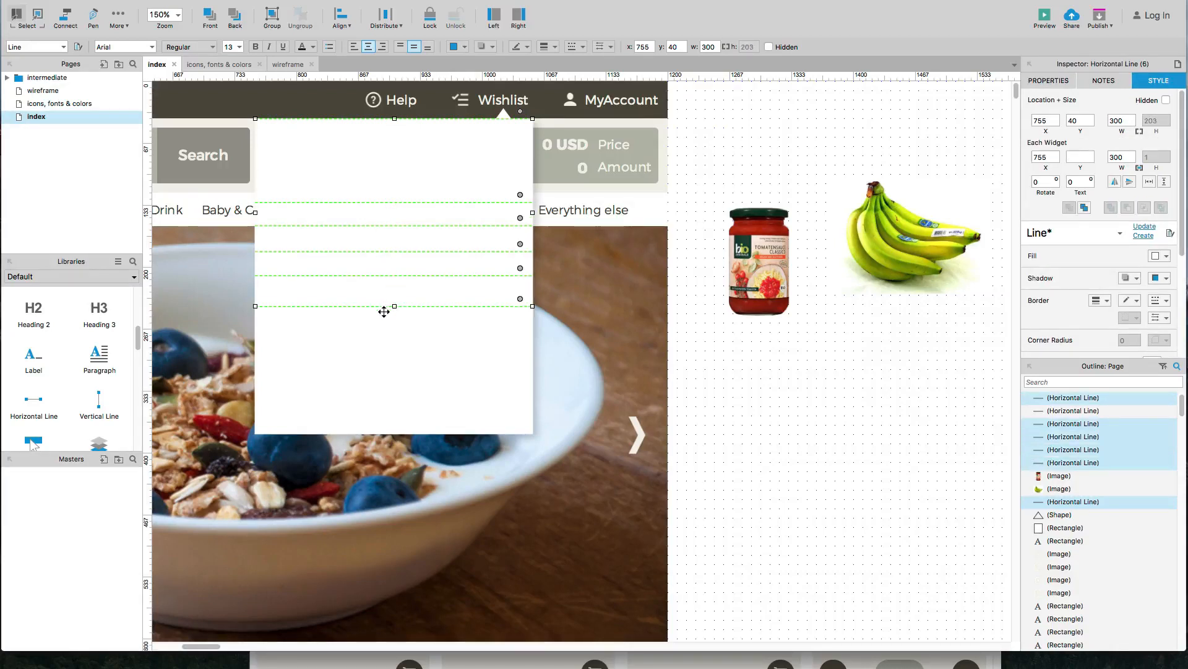
{"action": "left_click", "coordinate": [405, 433], "text": "shift"}
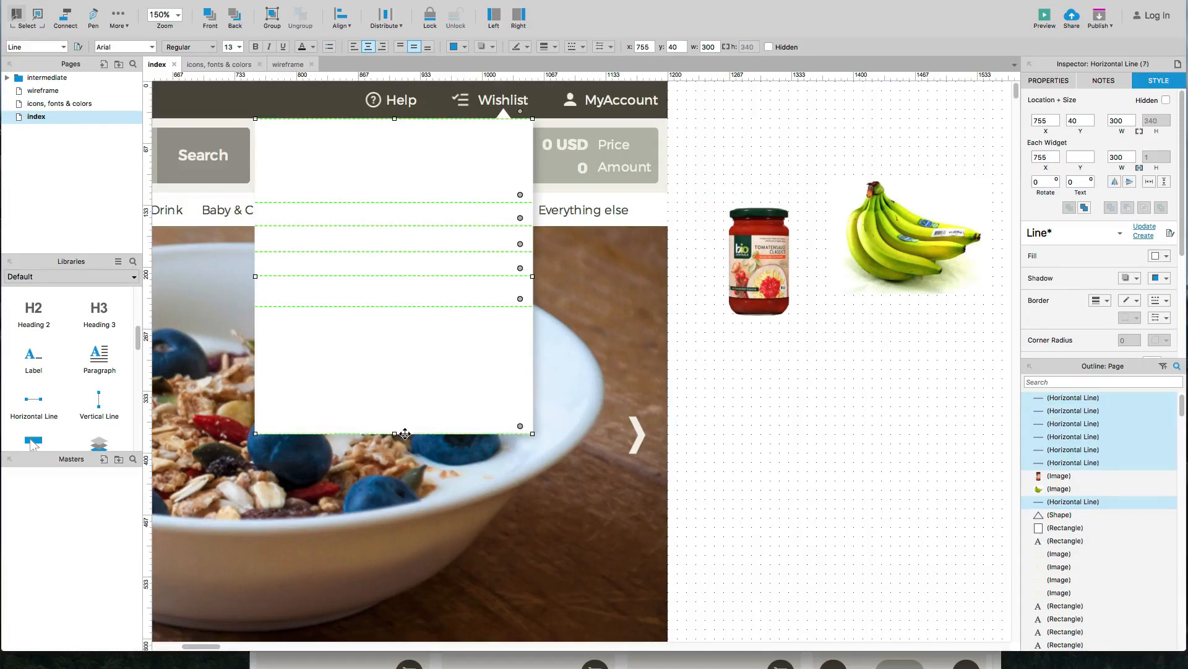
{"action": "left_click", "coordinate": [394, 19]}
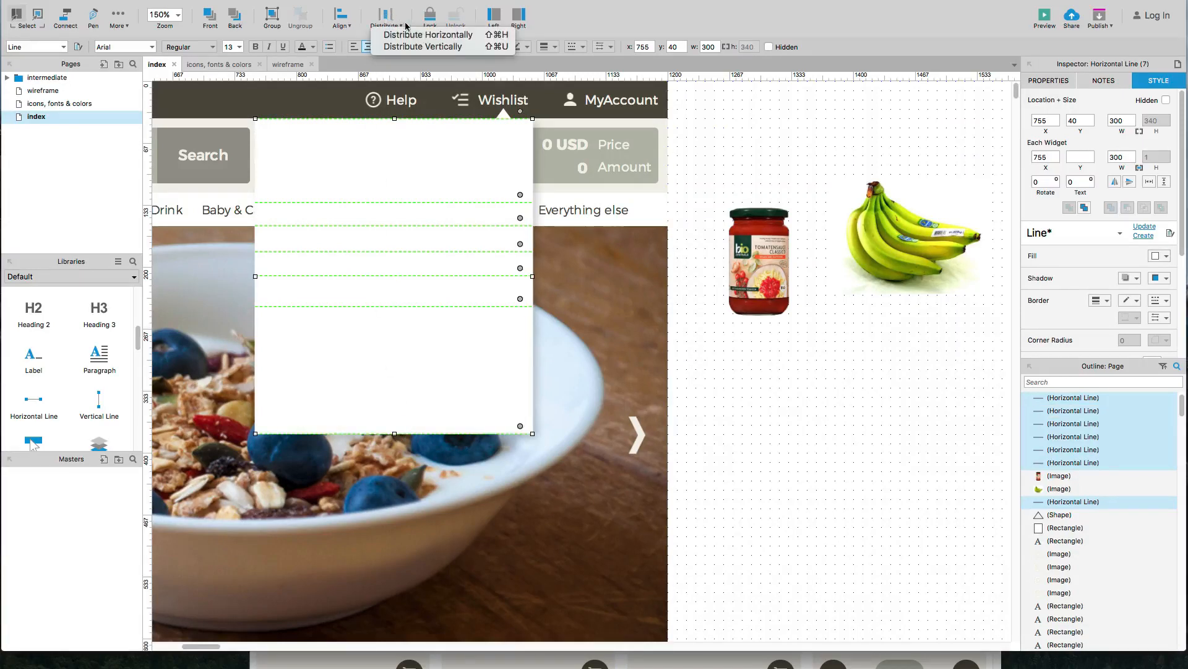
{"action": "left_click", "coordinate": [454, 47]}
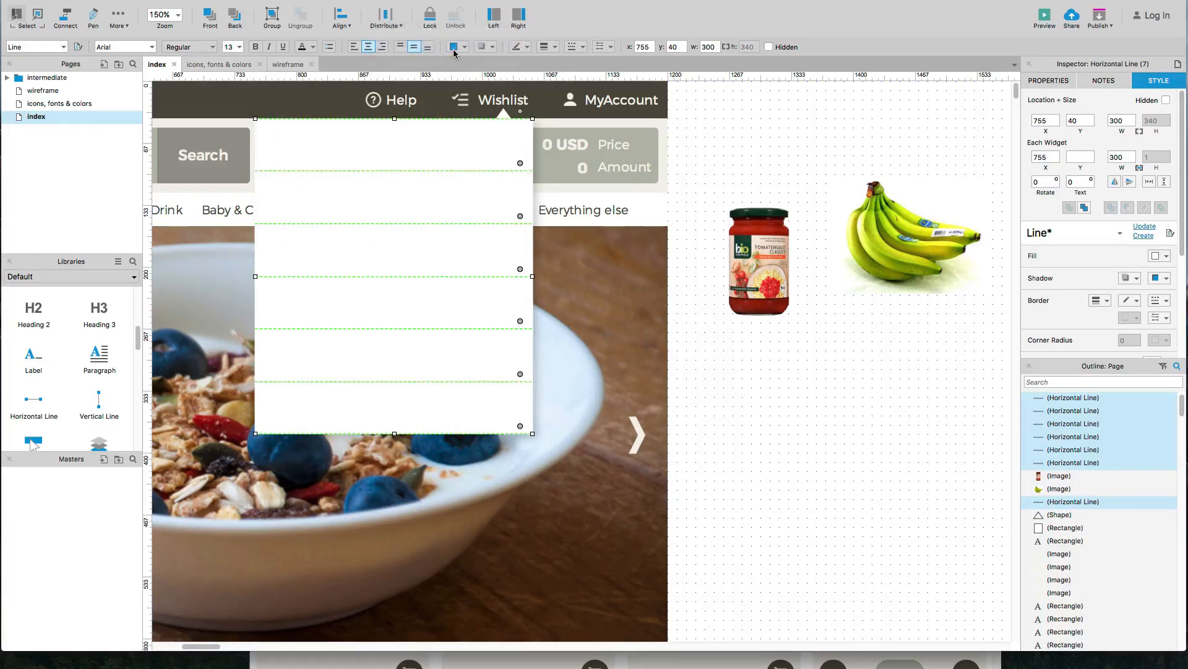
{"action": "key", "text": "Escape"}
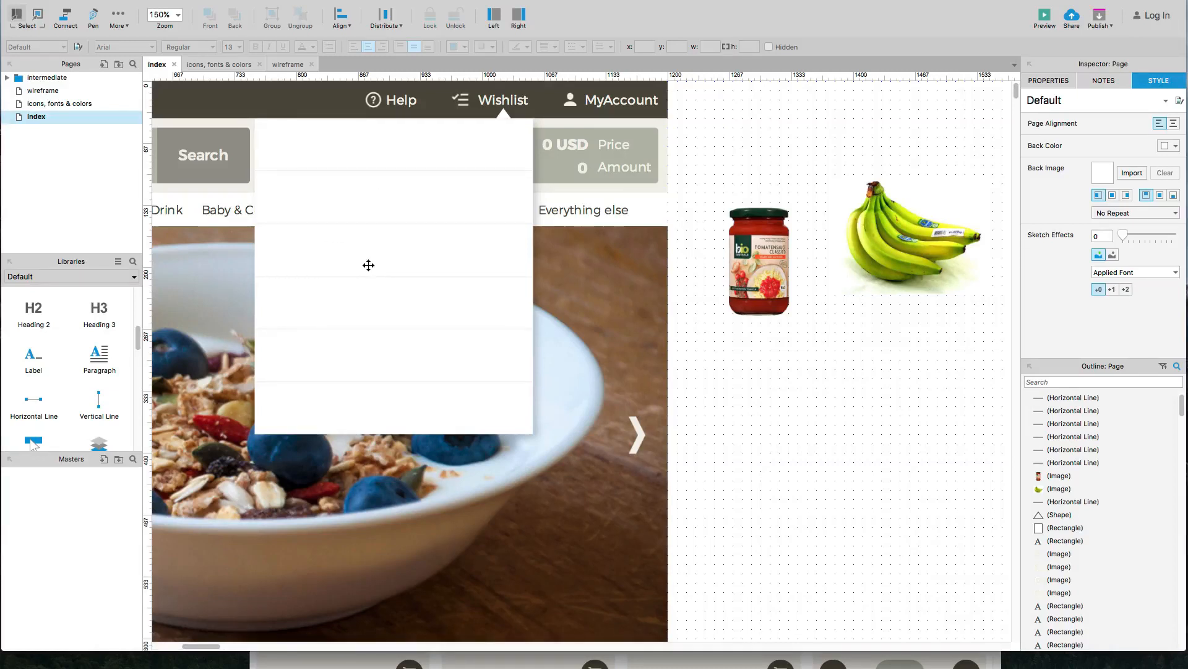
Step: Shrink the copied tomato sauce image to about 28 × 42 px
{"action": "left_click", "coordinate": [749, 262]}
{"action": "left_click_drag", "start_coordinate": [797, 319], "coordinate": [746, 242]}
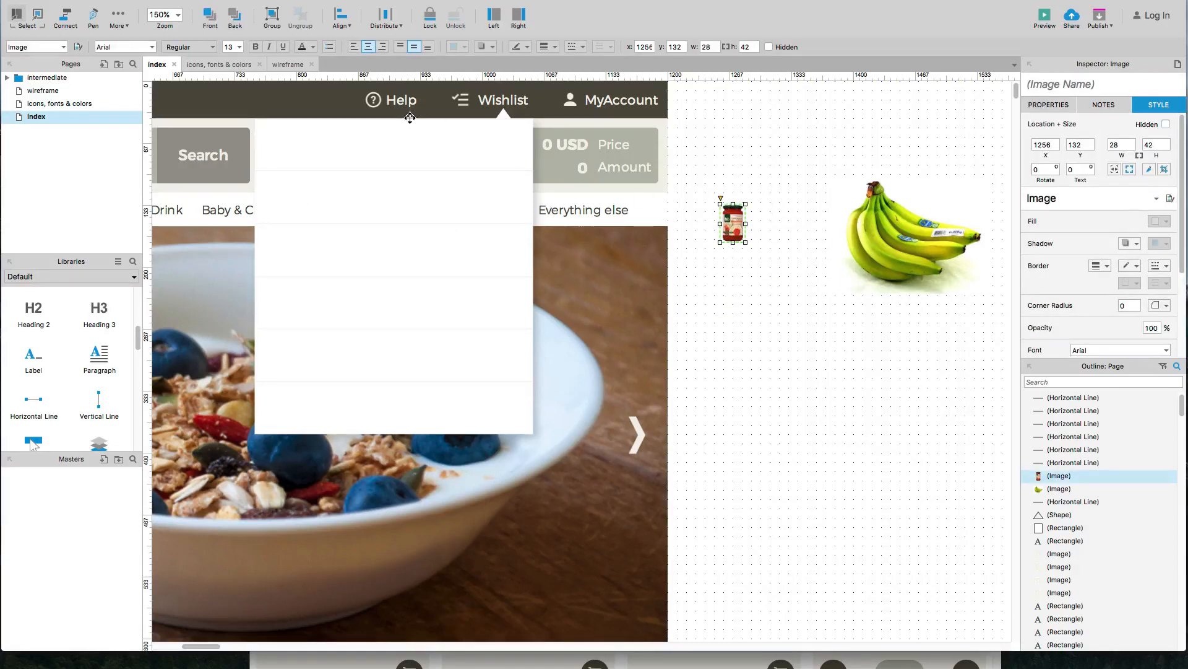
Step: Delete the divider on the white box's top edge and recolour the bottom-edge line a darker grey
{"action": "left_click", "coordinate": [410, 118]}
{"action": "key", "text": "Delete"}
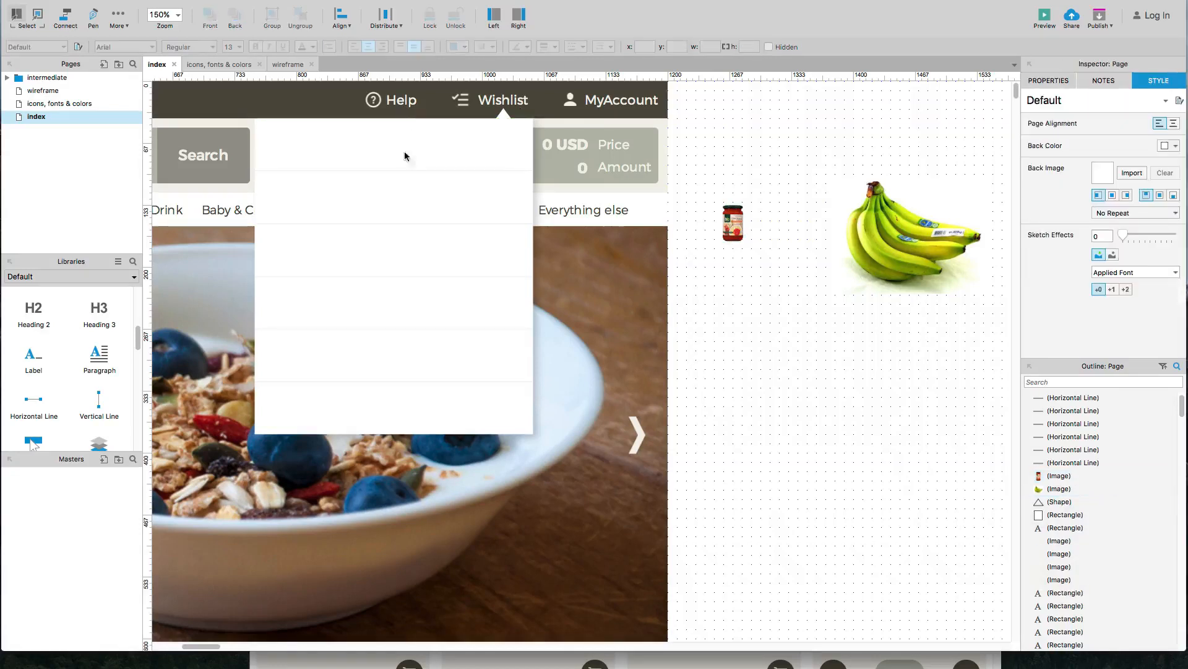
{"action": "left_click", "coordinate": [446, 434]}
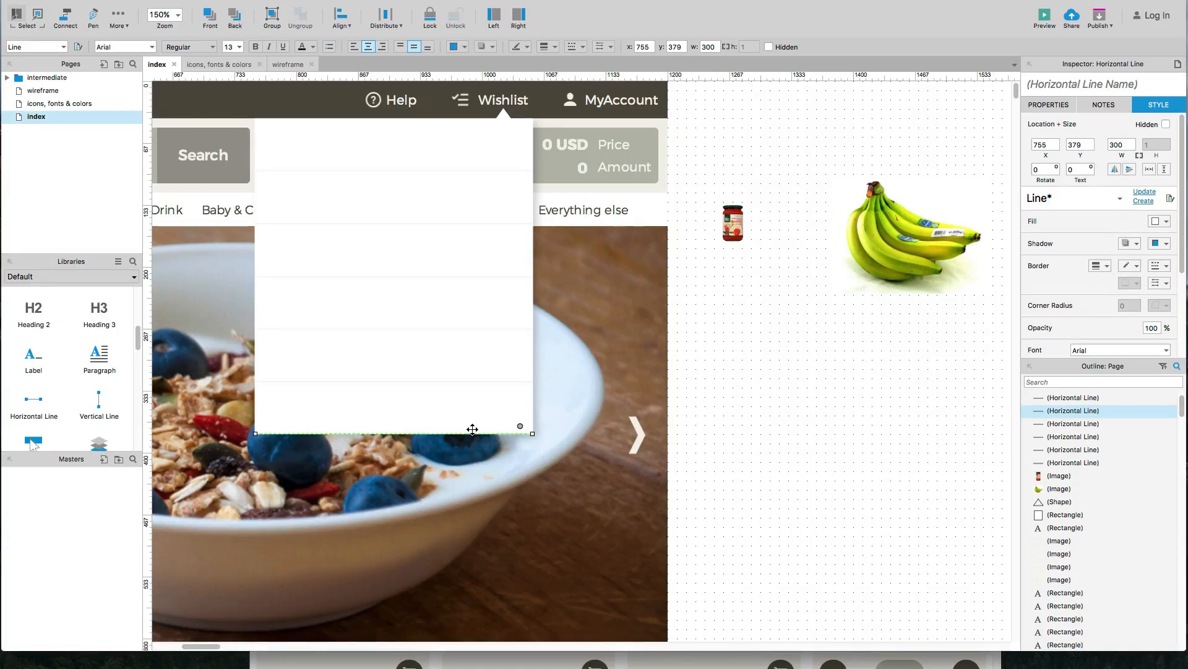
{"action": "left_click", "coordinate": [1129, 265]}
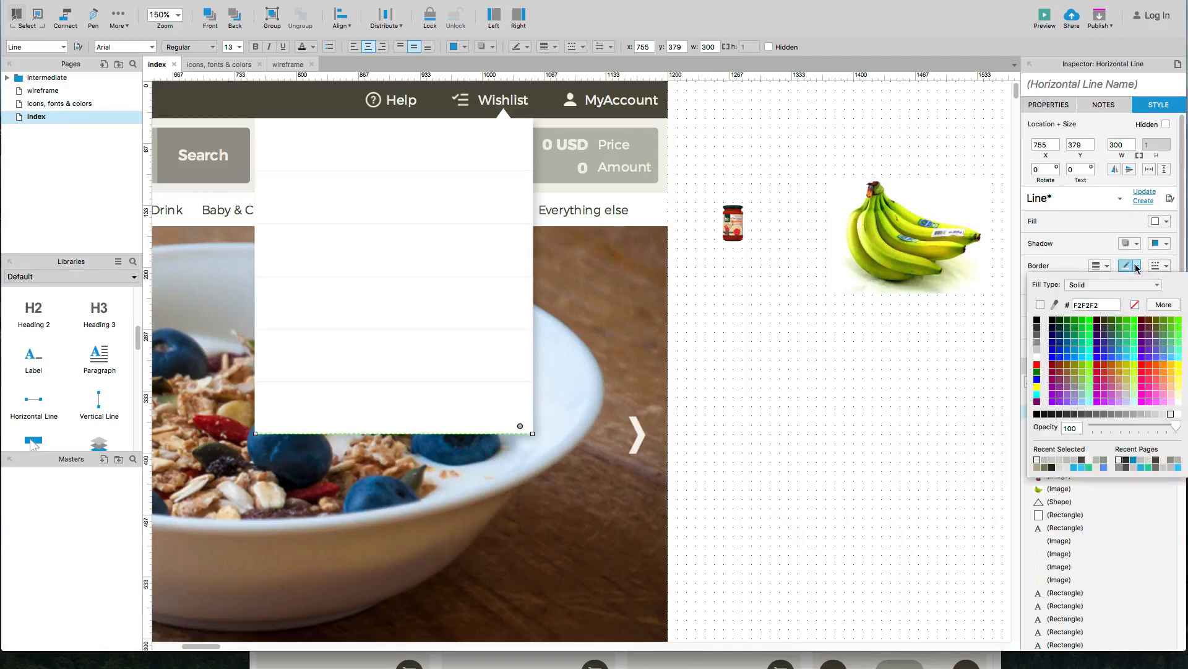
{"action": "left_click", "coordinate": [1142, 414]}
{"action": "left_click", "coordinate": [872, 444]}
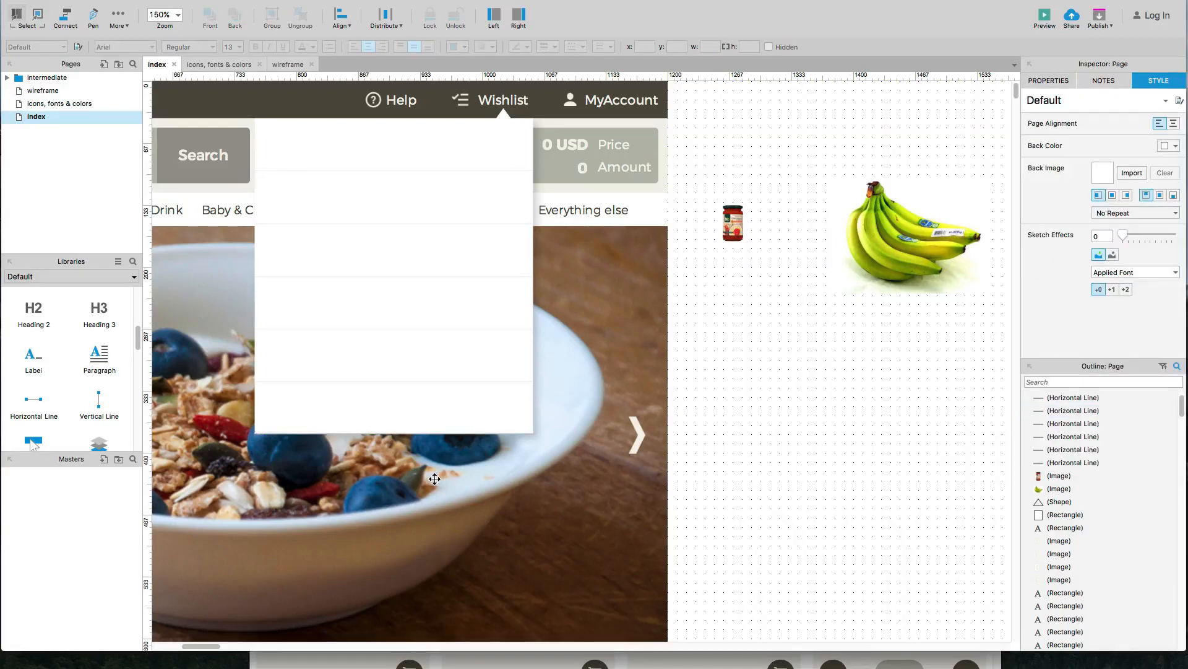
{"action": "scroll", "coordinate": [366, 448], "scroll_direction": "up", "scroll_amount": 2}
{"action": "scroll", "coordinate": [366, 449], "scroll_direction": "up", "scroll_amount": 1}
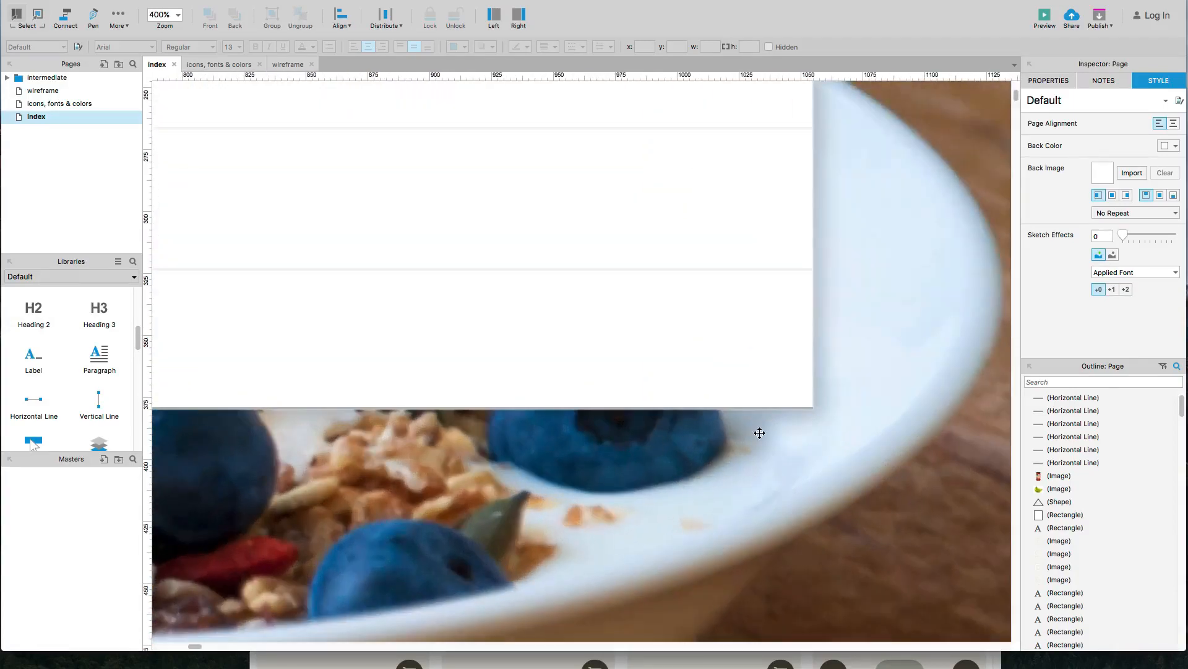
Step: Thicken the line on the Wishlist box's bottom edge to 2 px and recolour it olive-grey 7E7964
{"action": "left_click", "coordinate": [744, 409]}
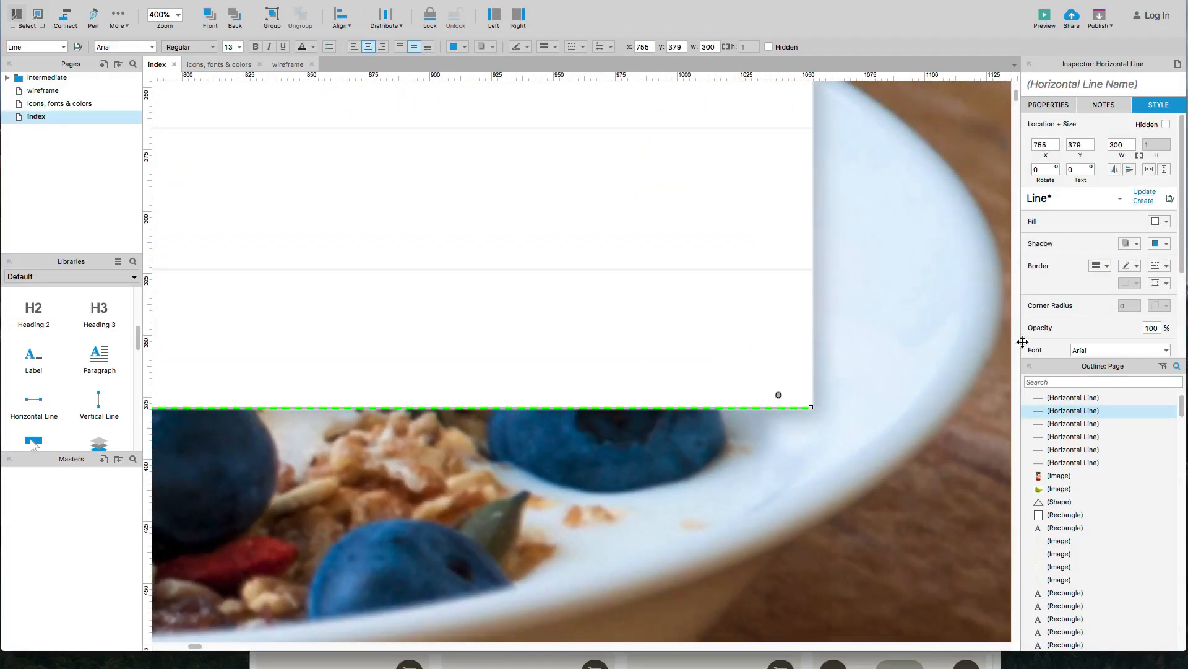
{"action": "left_click", "coordinate": [1130, 268]}
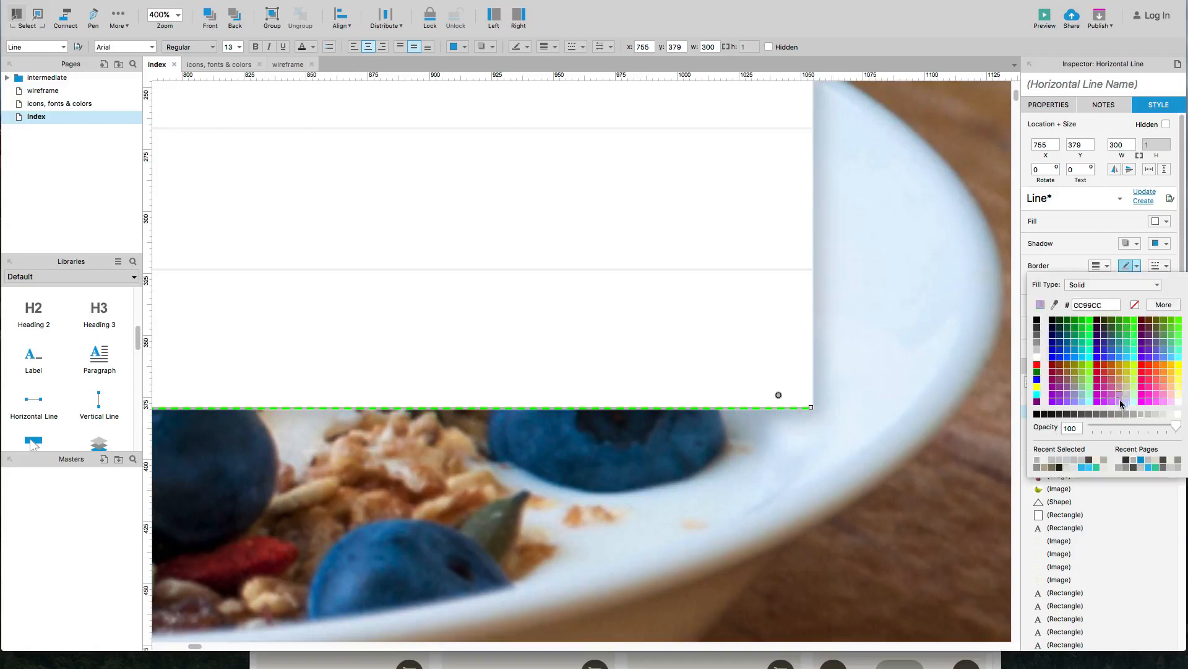
{"action": "left_click", "coordinate": [1106, 414]}
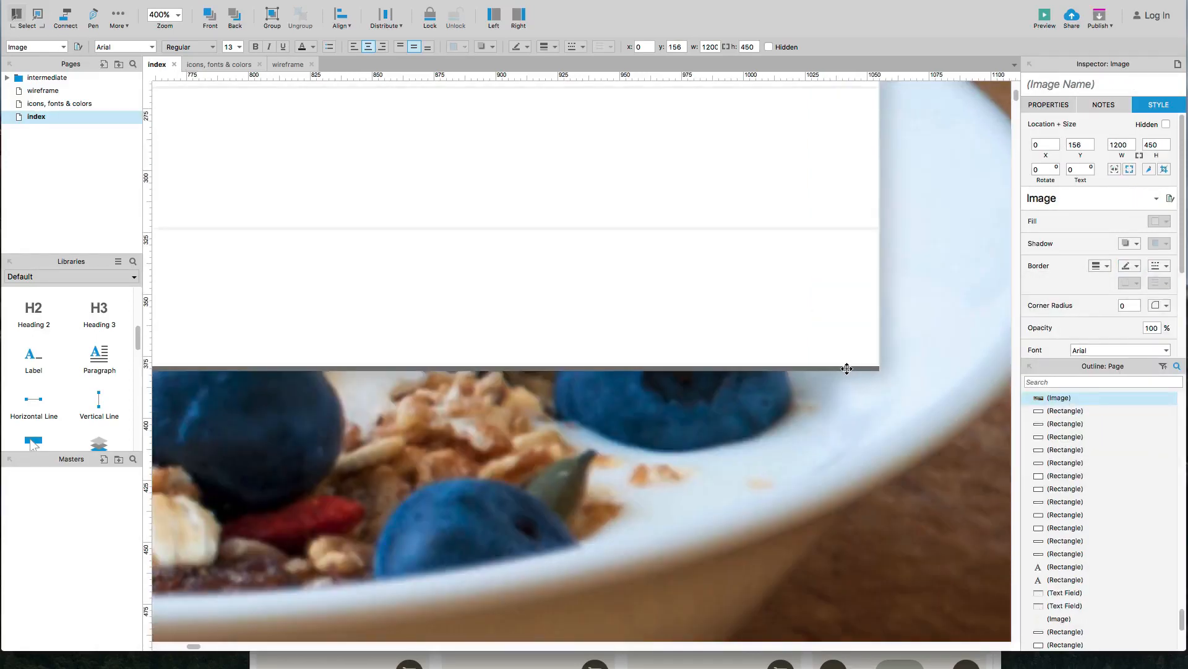
{"action": "left_click", "coordinate": [847, 368]}
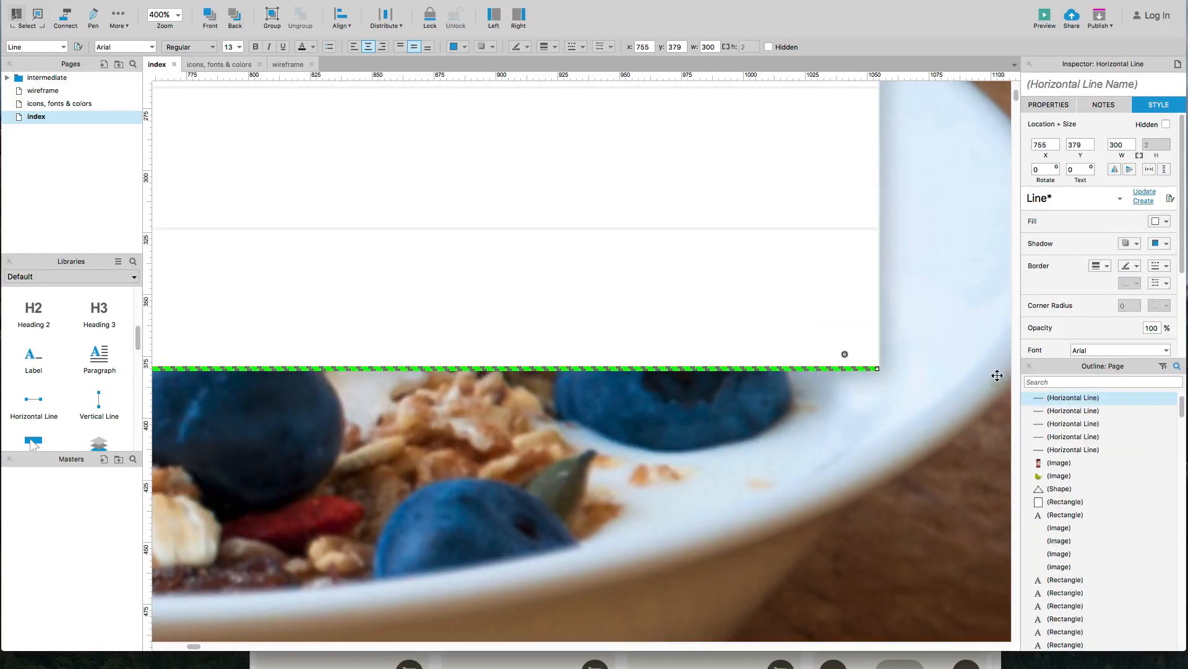
{"action": "left_click", "coordinate": [1129, 267]}
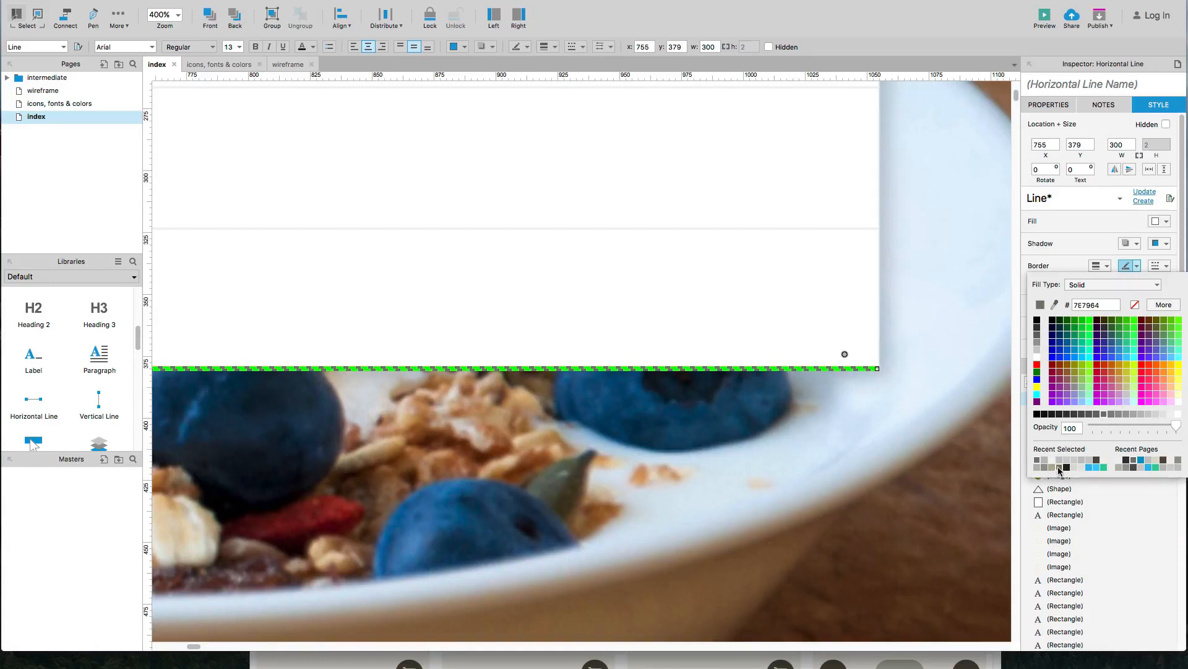
{"action": "left_click", "coordinate": [1059, 469]}
{"action": "left_click", "coordinate": [840, 442]}
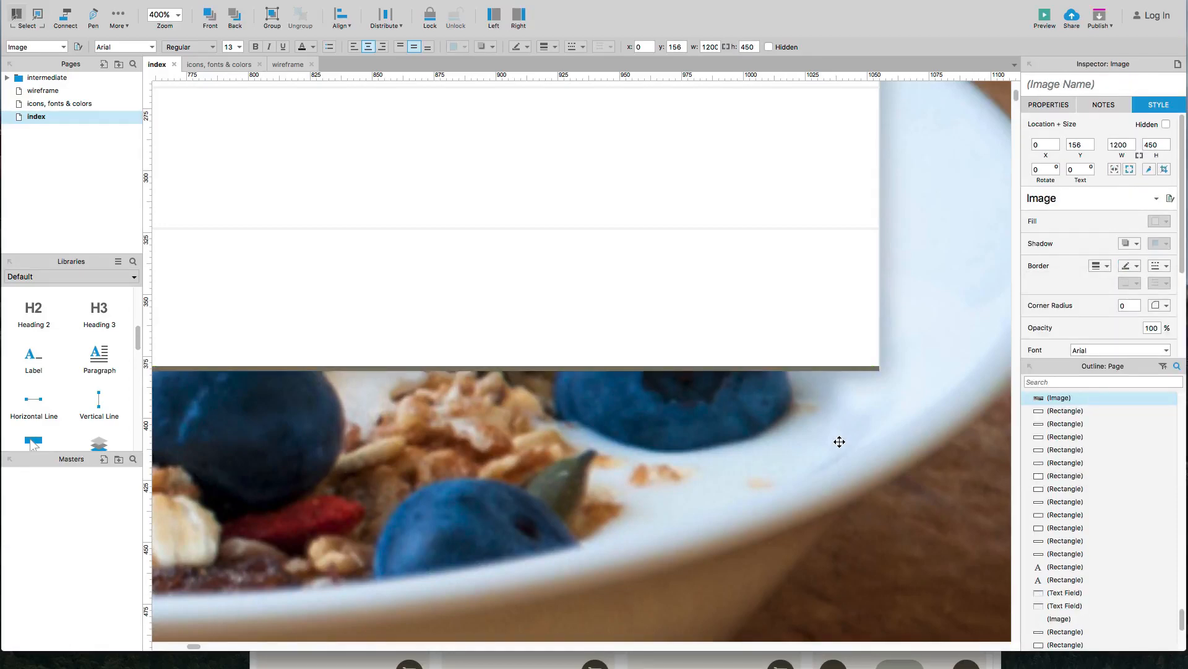
Step: Move the small tomato sauce image into the first row of the white Wishlist box
{"action": "scroll", "coordinate": [839, 442], "scroll_direction": "down", "scroll_amount": 6}
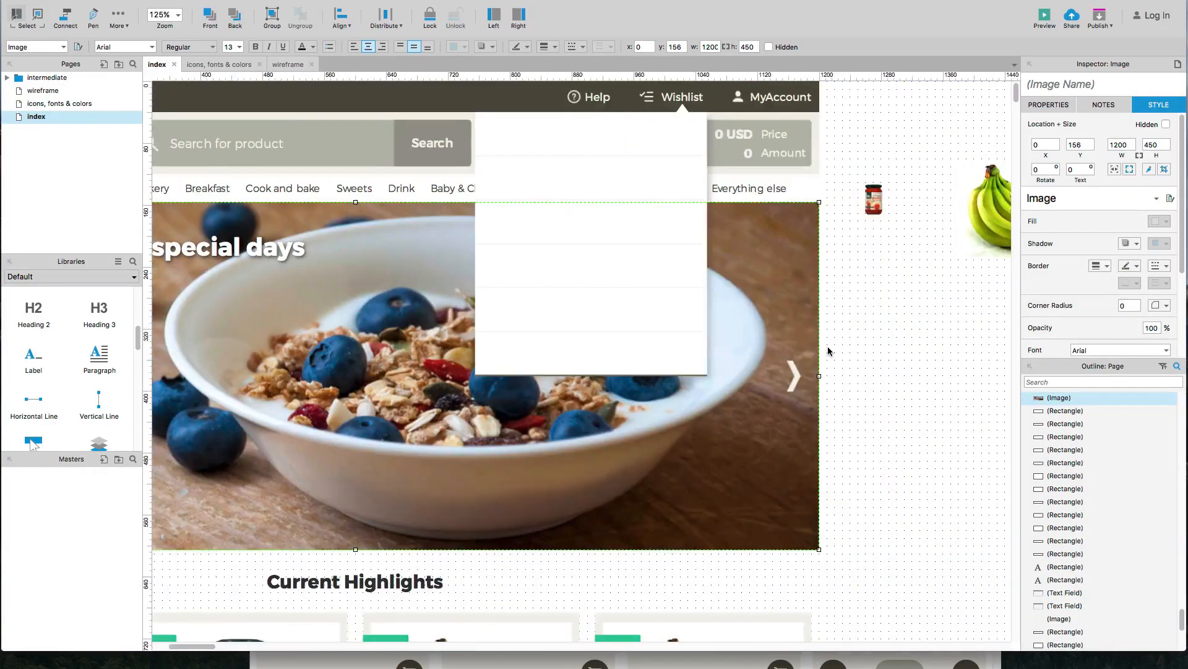
{"action": "left_click", "coordinate": [841, 347]}
{"action": "left_click_drag", "start_coordinate": [839, 331], "coordinate": [778, 345]}
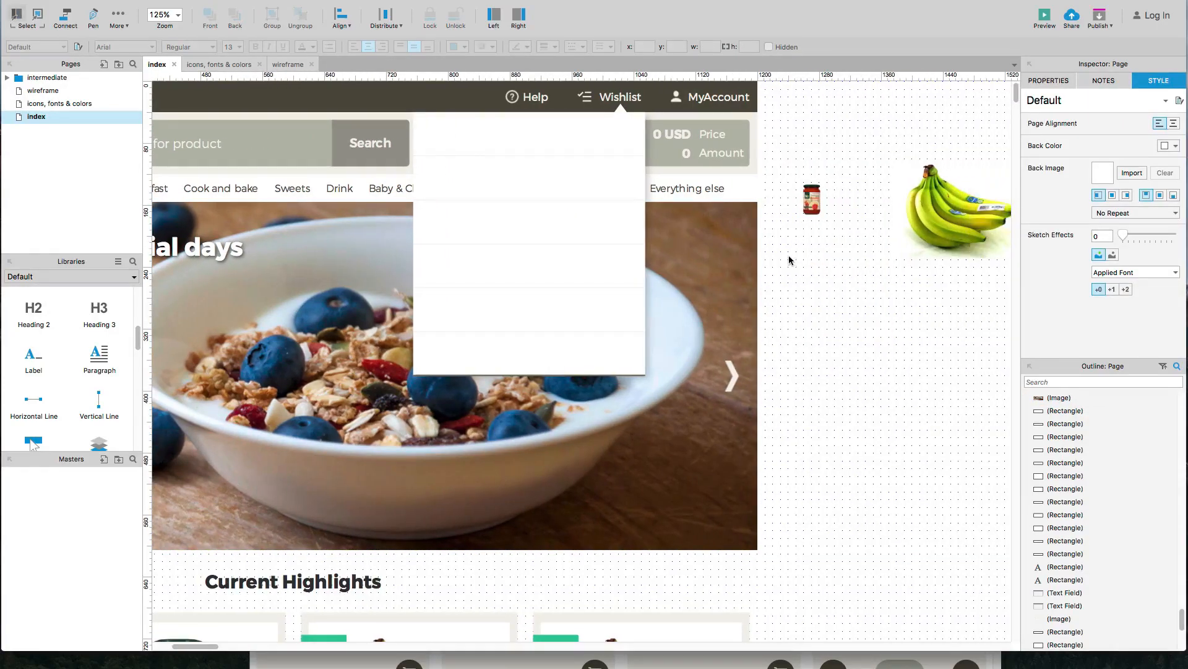
{"action": "left_click_drag", "start_coordinate": [807, 206], "coordinate": [437, 141]}
Step: Shrink the banana image to 42 × 31 px in the second row at x 768, y 110, and nudge the tomato sauce image up 1 px
{"action": "left_click", "coordinate": [940, 215]}
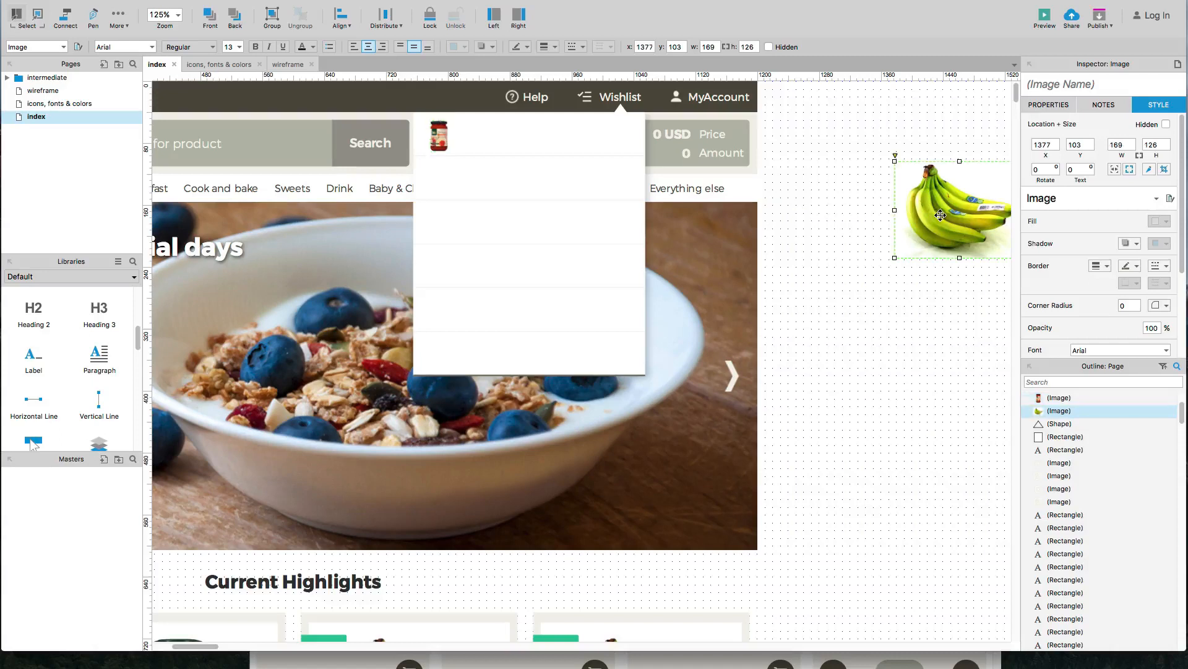
{"action": "left_click_drag", "start_coordinate": [960, 223], "coordinate": [544, 201]}
{"action": "left_click_drag", "start_coordinate": [608, 236], "coordinate": [438, 174]}
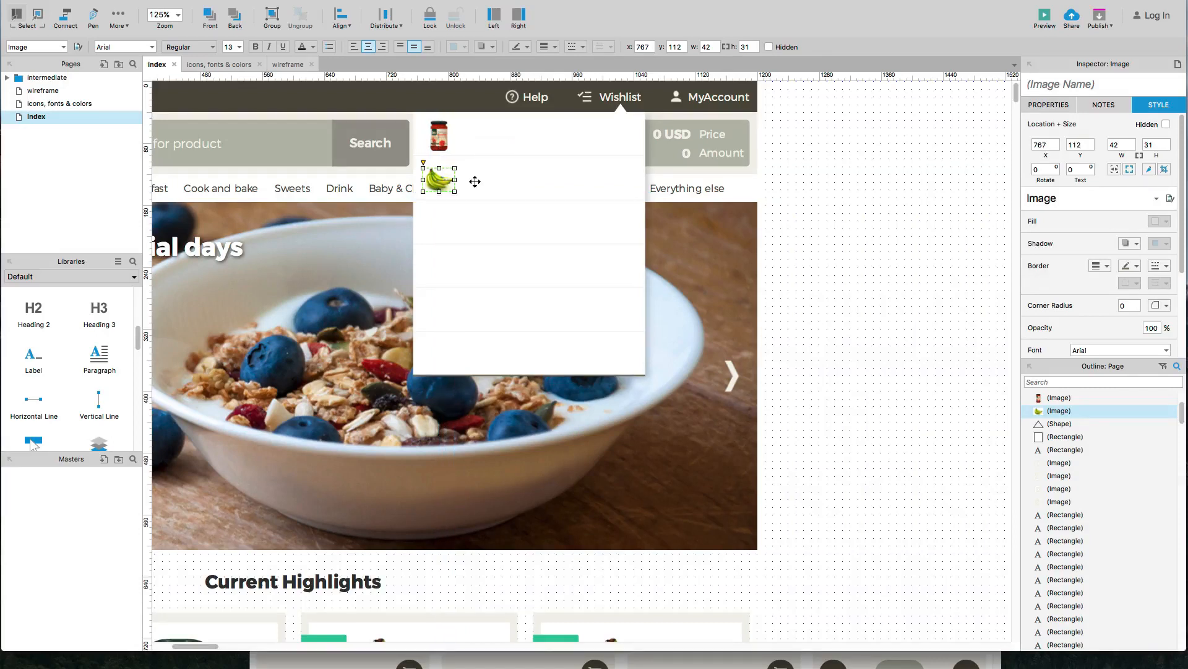
{"action": "key", "text": "Up"}
{"action": "key", "text": "Up"}
{"action": "key", "text": "Right"}
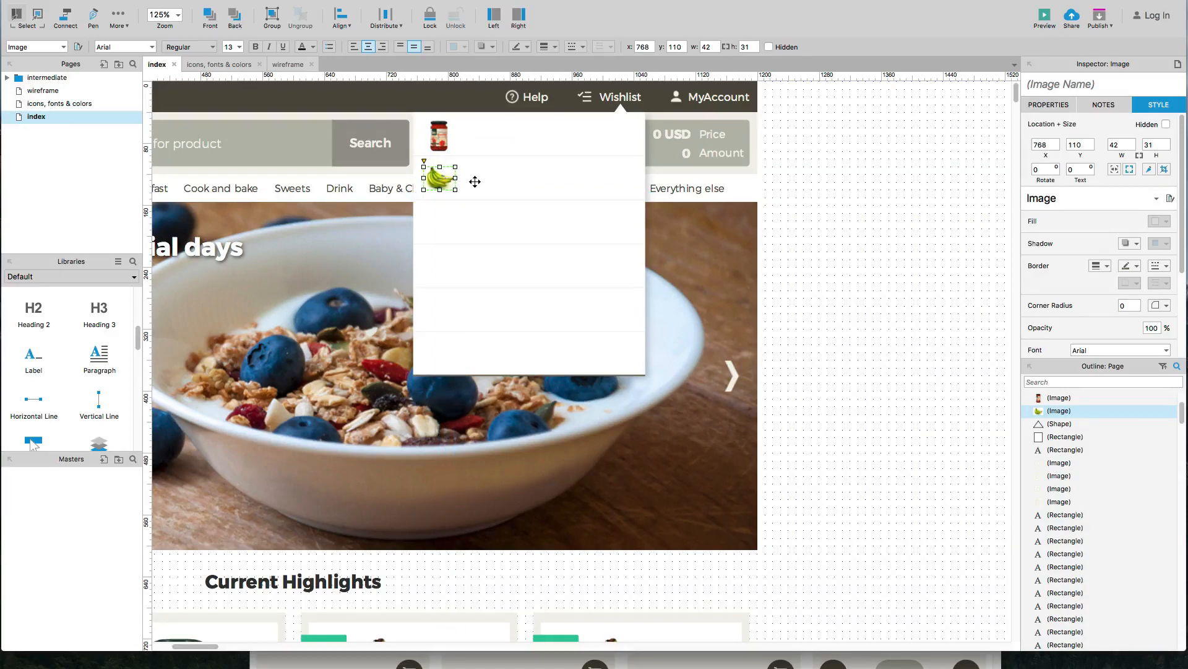
{"action": "left_click", "coordinate": [441, 141]}
{"action": "key", "text": "Up"}
Step: Copy the Chiquita Banana name and product code from the last highlight card to x 820, y 108 beside the small banana image
{"action": "scroll", "coordinate": [786, 299], "scroll_direction": "down", "scroll_amount": 3}
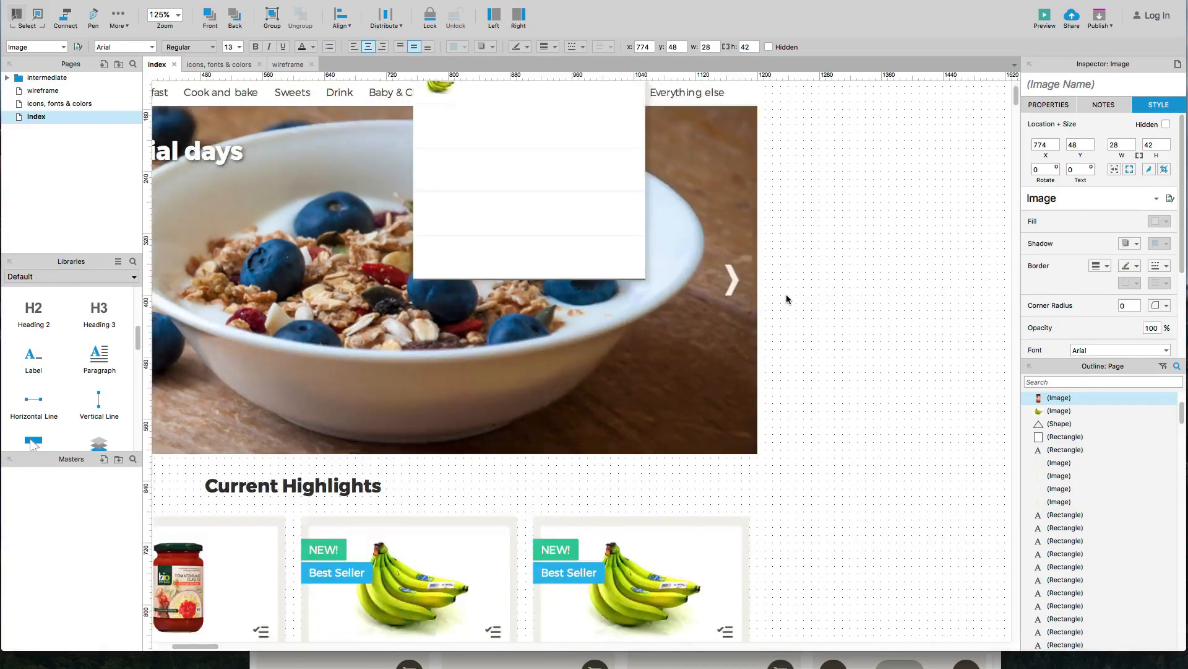
{"action": "scroll", "coordinate": [786, 299], "scroll_direction": "down", "scroll_amount": 6}
{"action": "left_click", "coordinate": [588, 479]}
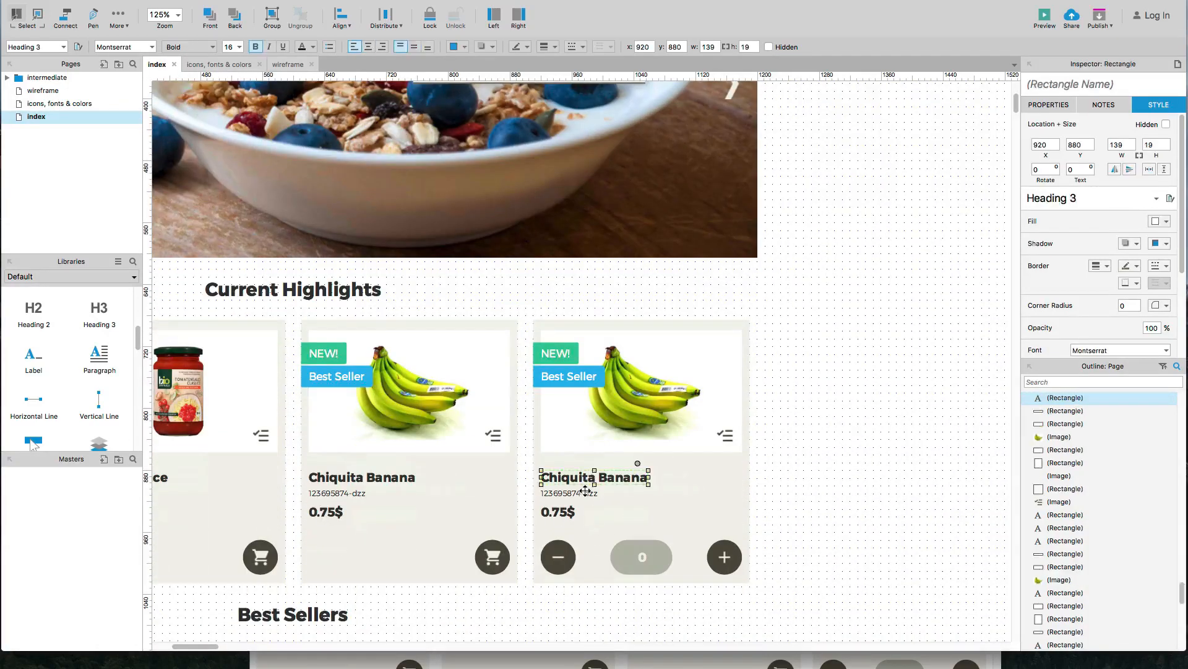
{"action": "left_click", "coordinate": [586, 493], "text": "shift"}
{"action": "scroll", "coordinate": [588, 492], "scroll_direction": "up", "scroll_amount": 4}
{"action": "left_click_drag", "start_coordinate": [613, 612], "coordinate": [545, 121]}
{"action": "scroll", "coordinate": [548, 160], "scroll_direction": "up", "scroll_amount": 4}
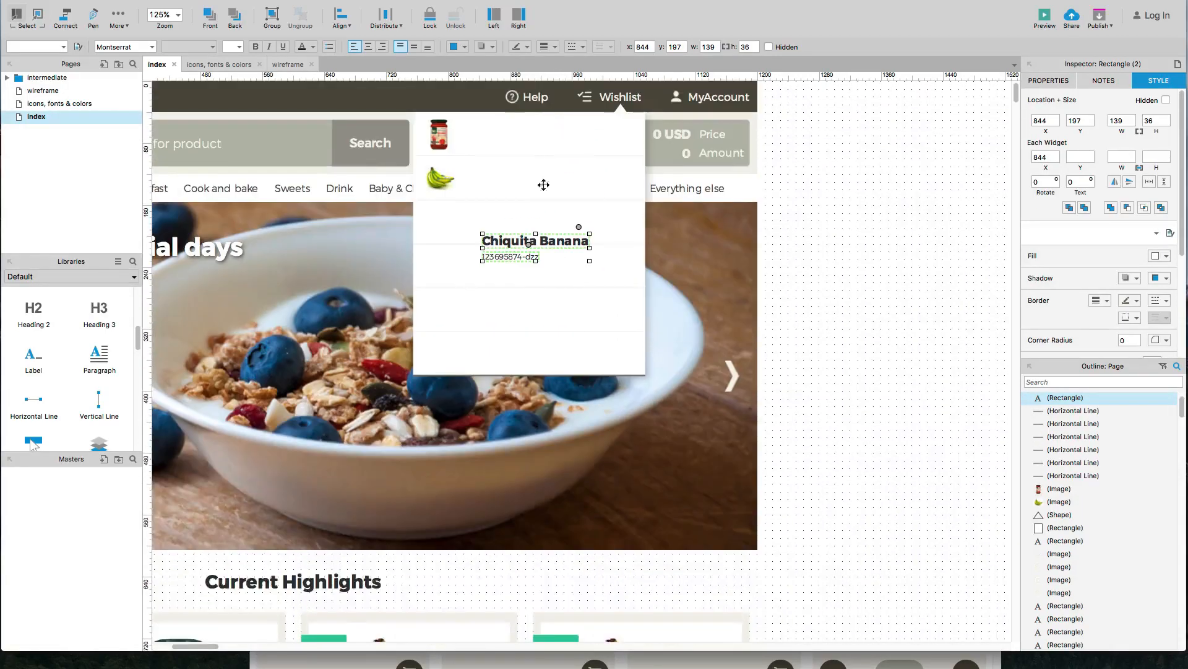
{"action": "left_click_drag", "start_coordinate": [554, 248], "coordinate": [538, 179]}
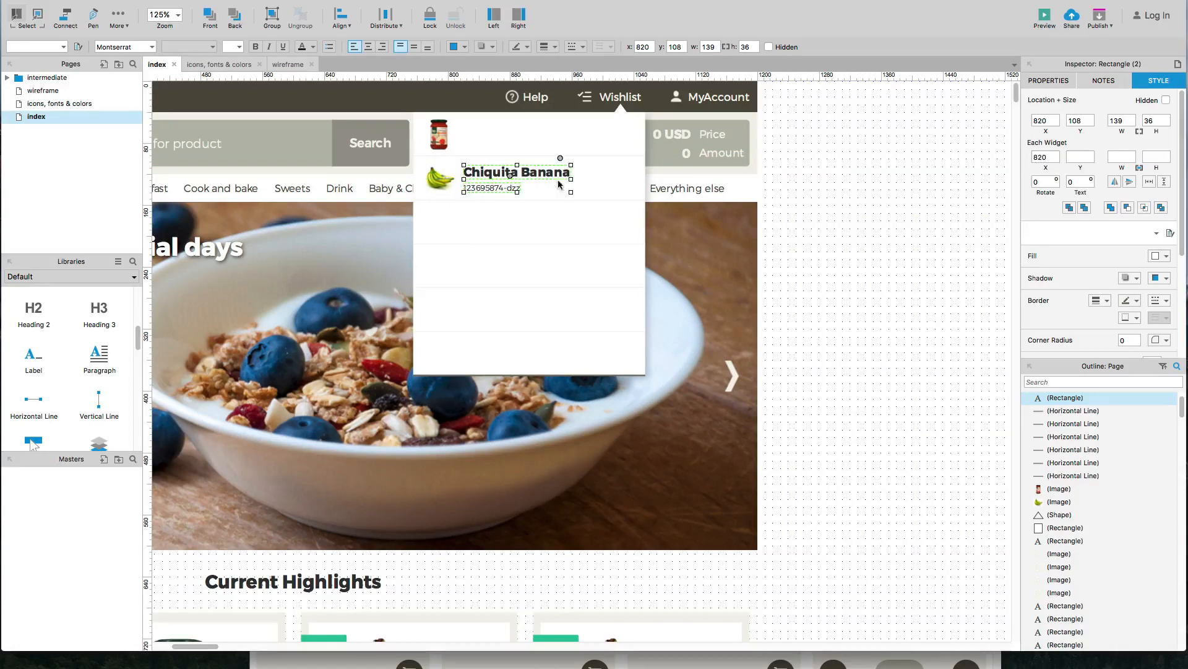
{"action": "left_click", "coordinate": [786, 223]}
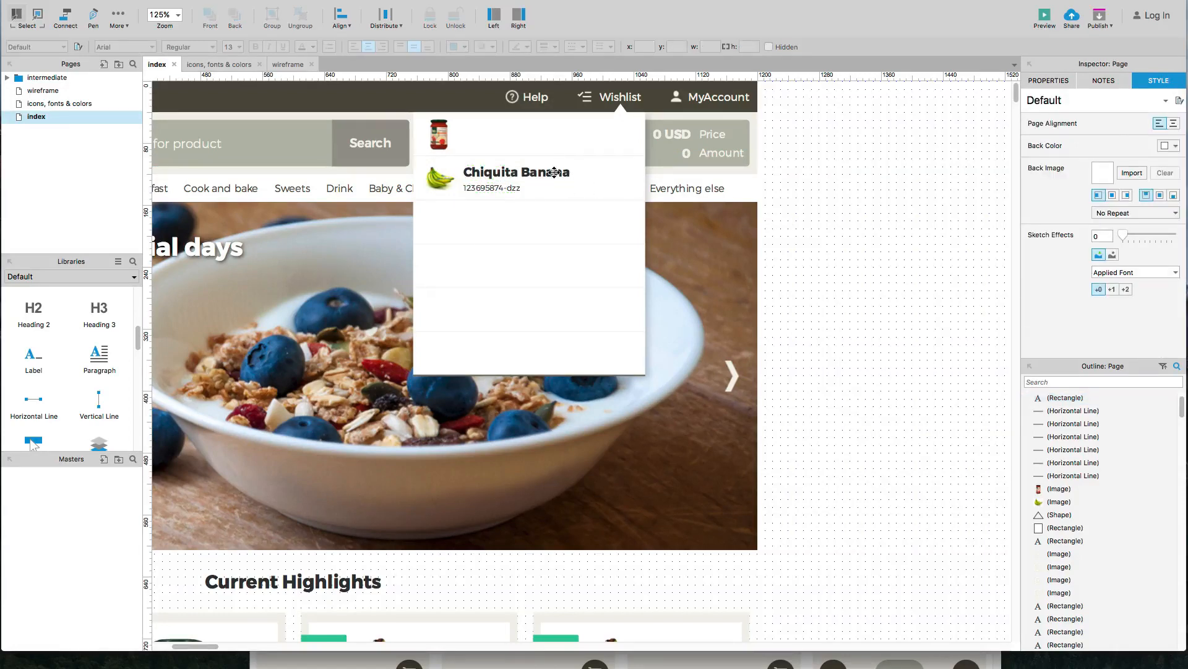
Step: Set the font size of the Wishlist box's Chiquita Banana heading to 14
{"action": "left_click", "coordinate": [535, 175]}
{"action": "scroll", "coordinate": [1096, 266], "scroll_direction": "down", "scroll_amount": 2}
{"action": "left_click", "coordinate": [511, 189]}
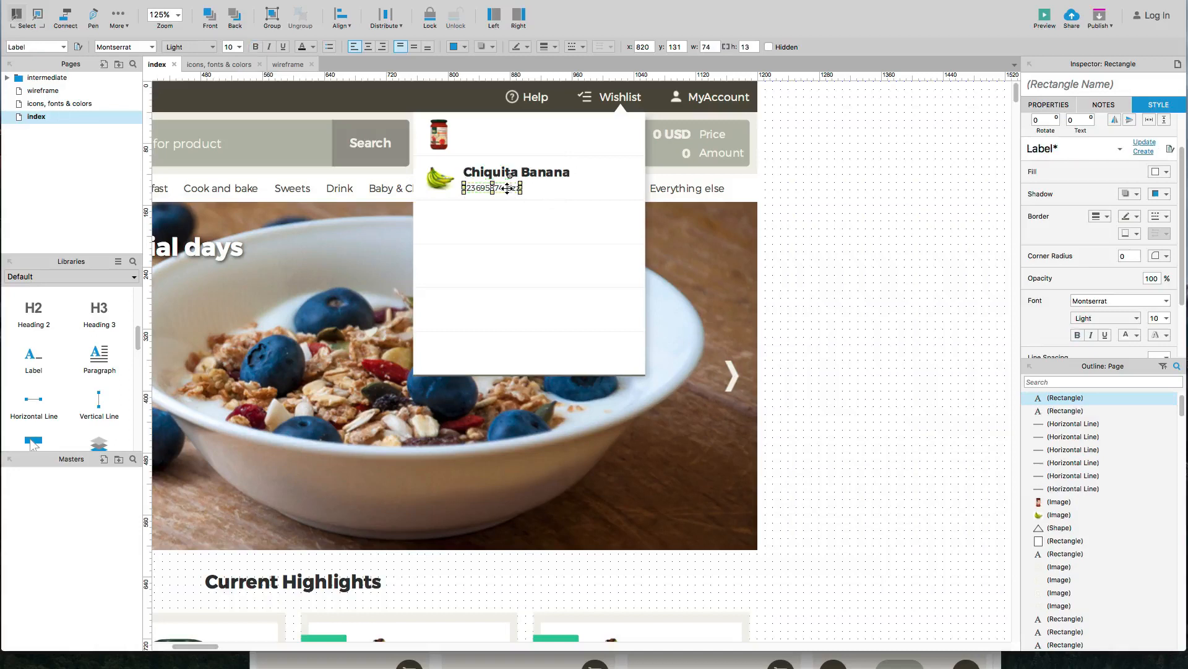
{"action": "left_click", "coordinate": [547, 172]}
{"action": "left_click", "coordinate": [1151, 319]}
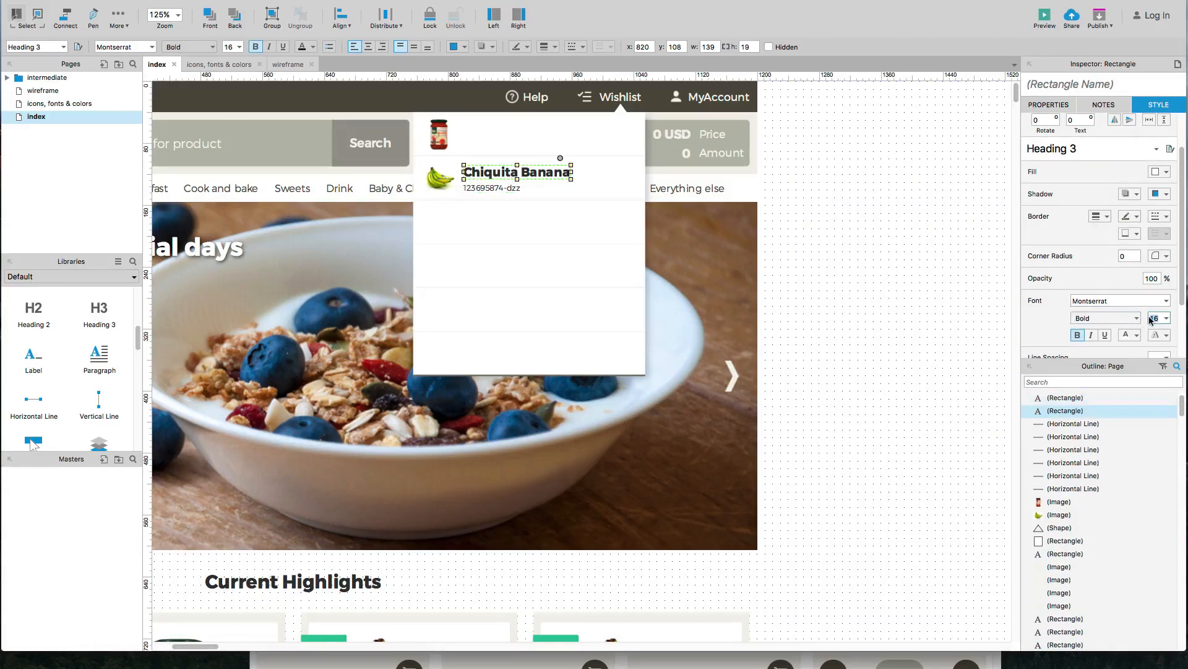
{"action": "type", "text": "14"}
{"action": "key", "text": "Return"}
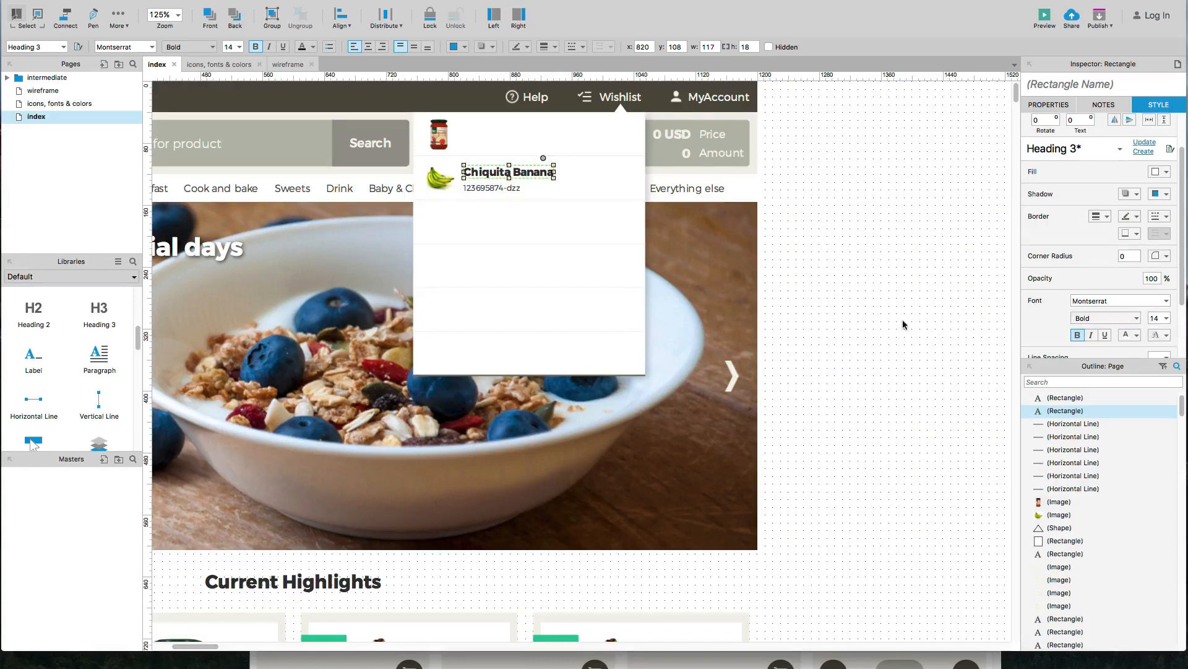
{"action": "left_click", "coordinate": [789, 271]}
Step: Nudge the product code under the Wishlist box's Chiquita Banana heading up 3 px to y 128
{"action": "left_click", "coordinate": [518, 188]}
{"action": "key", "text": "Up"}
{"action": "key", "text": "Up"}
{"action": "key", "text": "Up"}
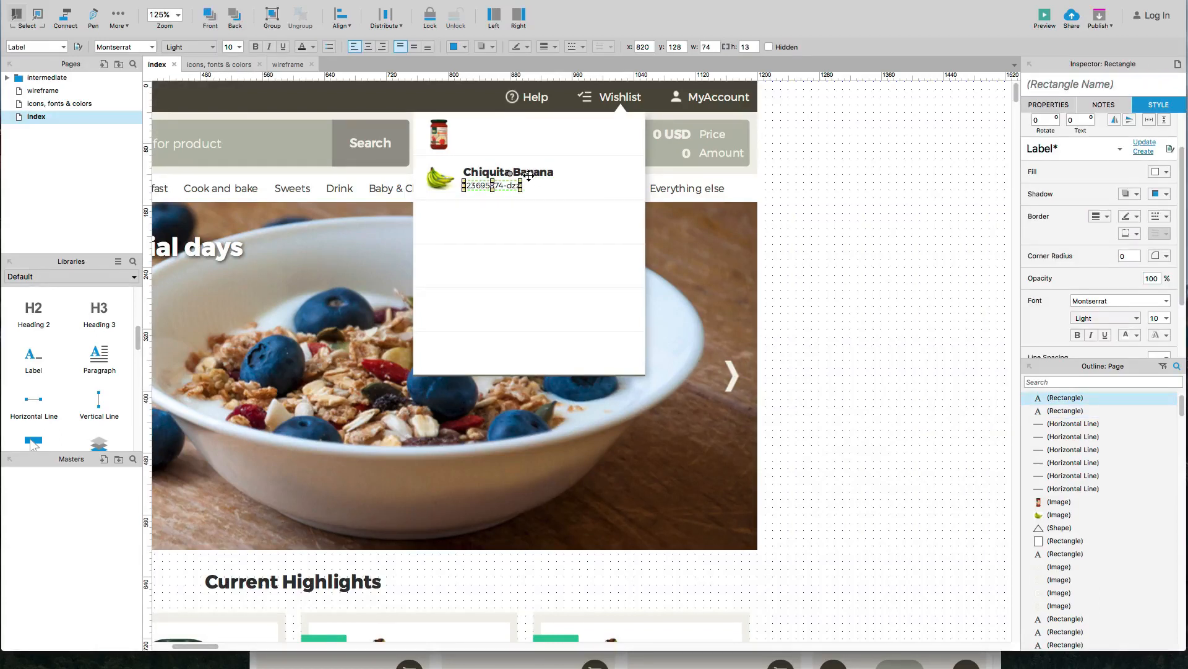
{"action": "left_click", "coordinate": [529, 173], "text": "shift"}
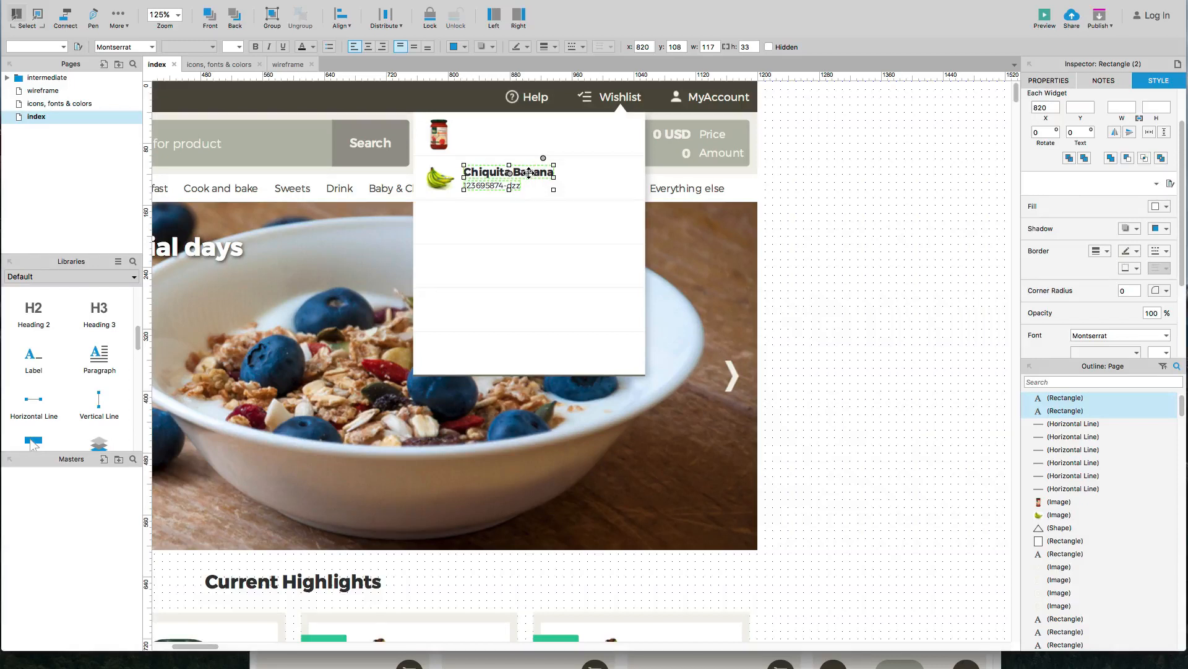
{"action": "left_click", "coordinate": [885, 242]}
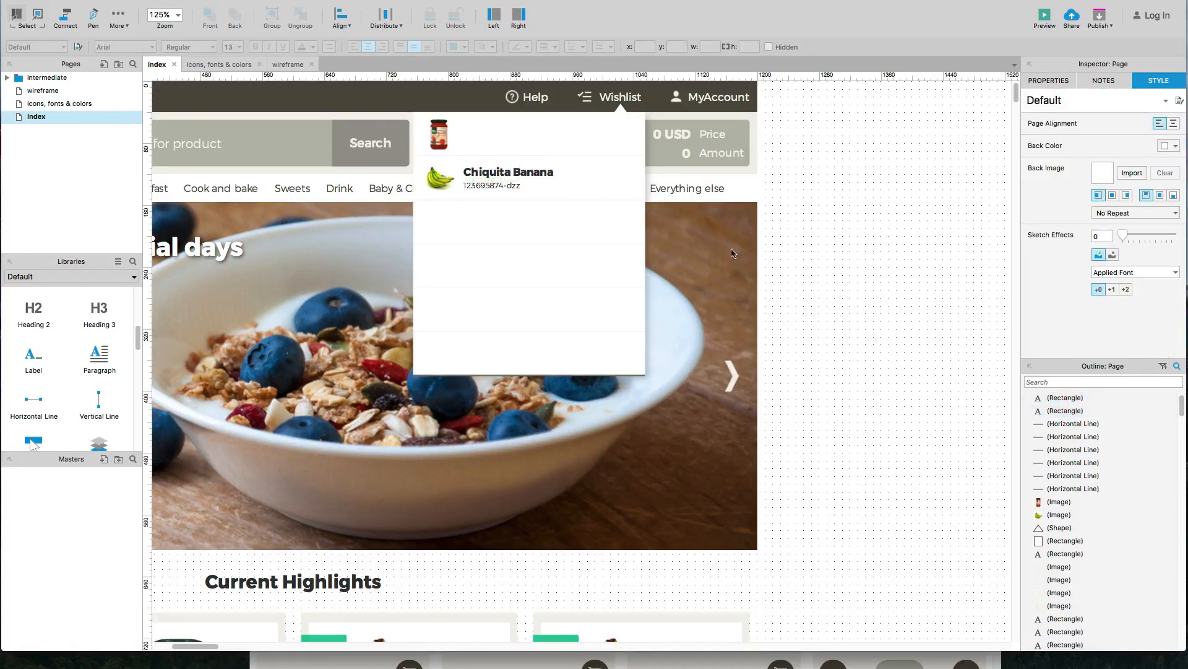
Step: Add a label reading "Remove" at the right end of the Wishlist box's banana row
{"action": "scroll", "coordinate": [49, 396], "scroll_direction": "down", "scroll_amount": 5}
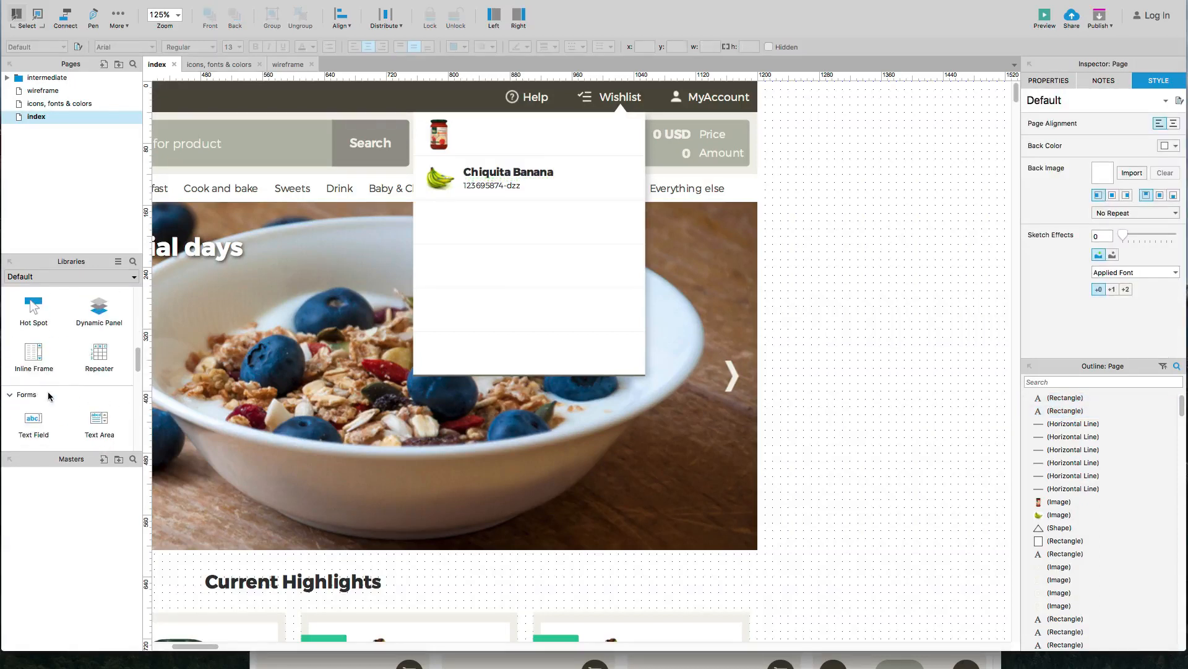
{"action": "scroll", "coordinate": [49, 396], "scroll_direction": "down", "scroll_amount": 3}
{"action": "scroll", "coordinate": [49, 396], "scroll_direction": "up", "scroll_amount": 3}
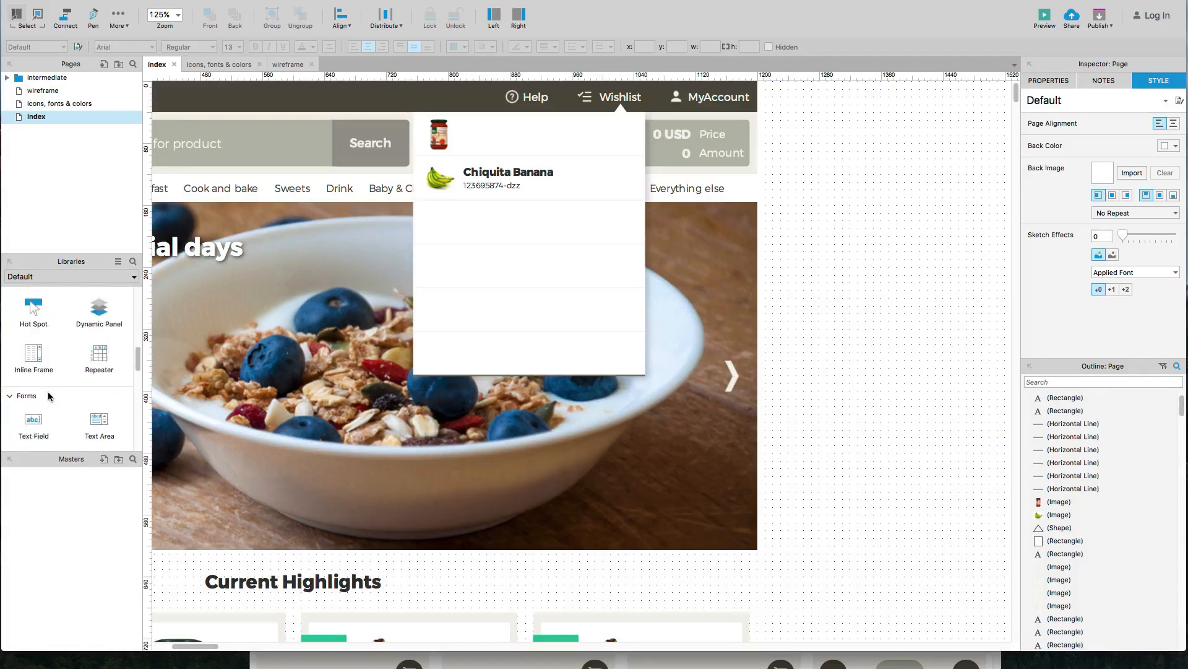
{"action": "scroll", "coordinate": [49, 396], "scroll_direction": "up", "scroll_amount": 2}
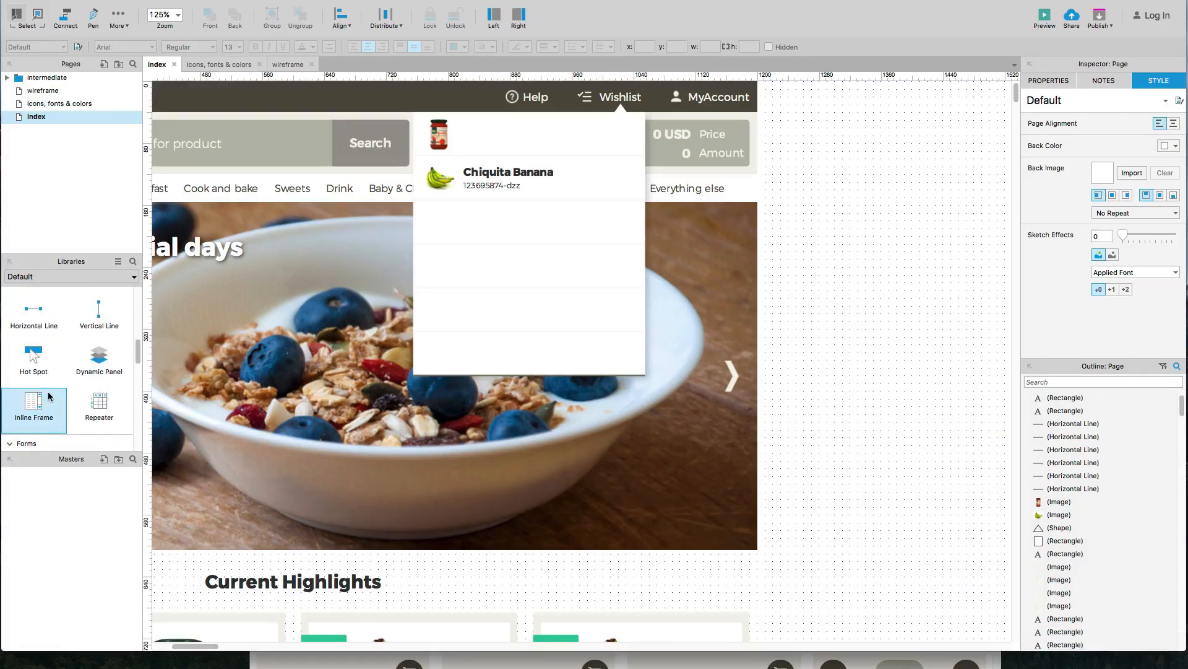
{"action": "scroll", "coordinate": [41, 393], "scroll_direction": "up", "scroll_amount": 3}
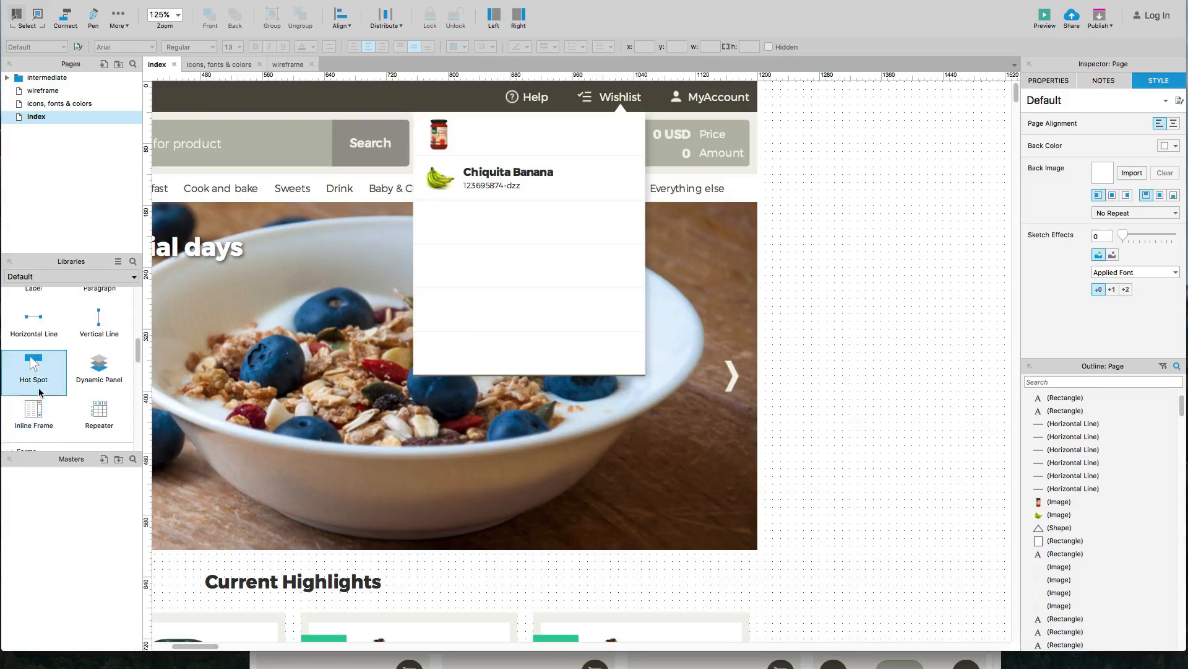
{"action": "scroll", "coordinate": [39, 392], "scroll_direction": "up", "scroll_amount": 1}
{"action": "left_click_drag", "start_coordinate": [33, 364], "coordinate": [602, 176]}
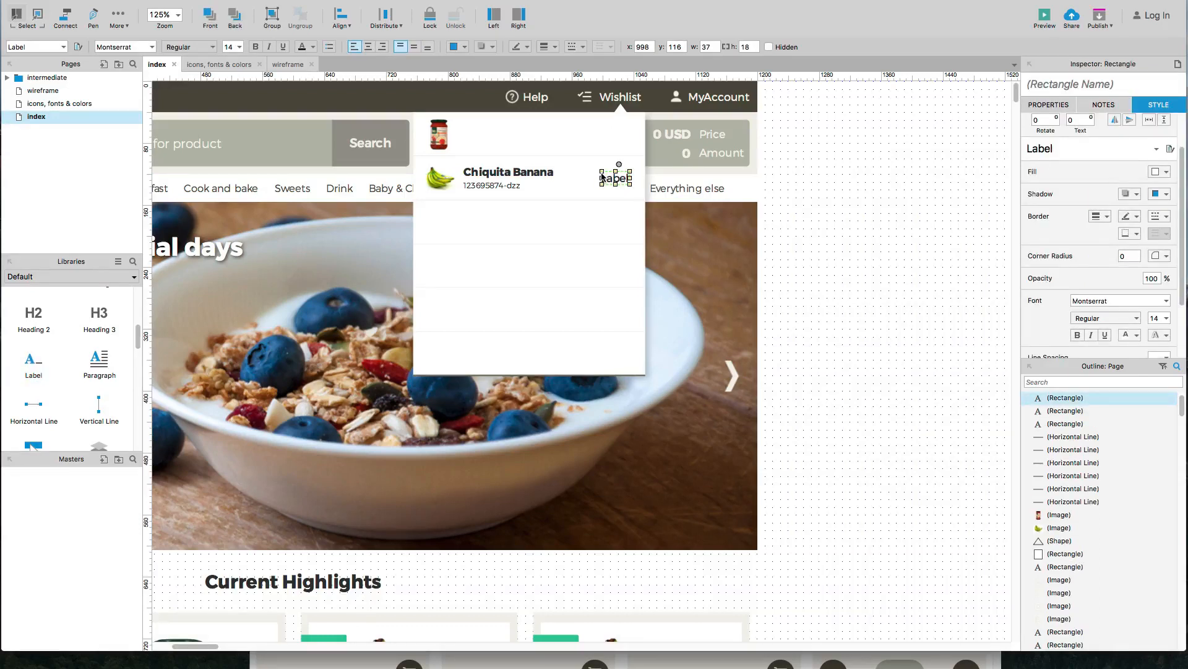
{"action": "type", "text": "remove"}
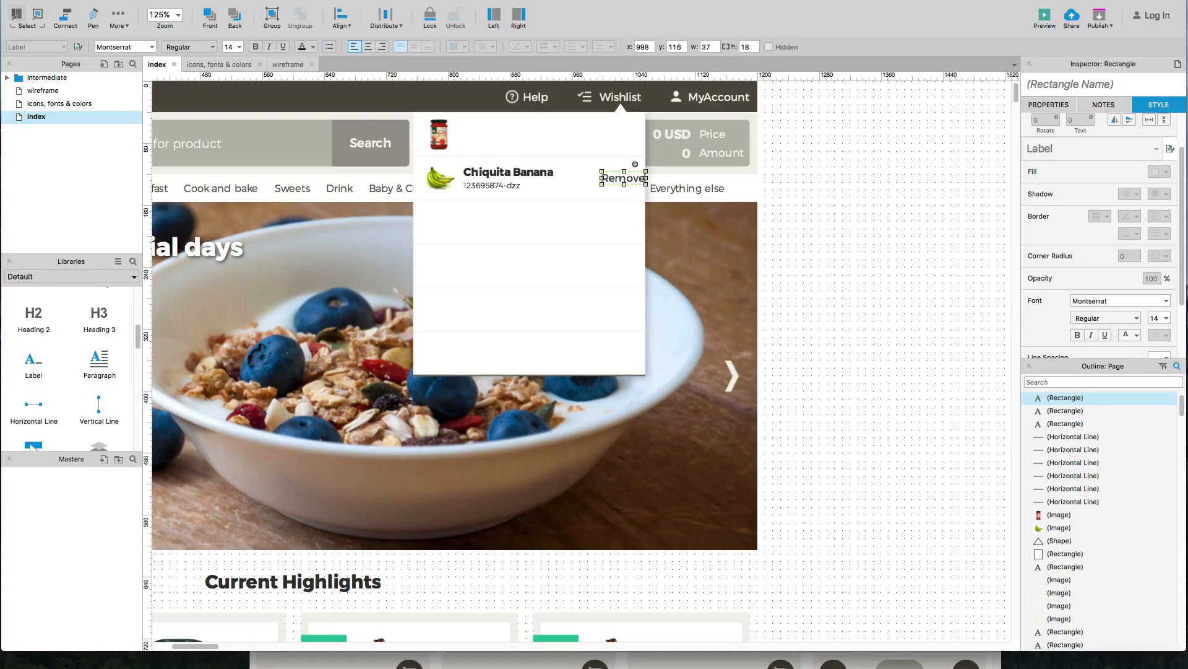
{"action": "left_click", "coordinate": [810, 208]}
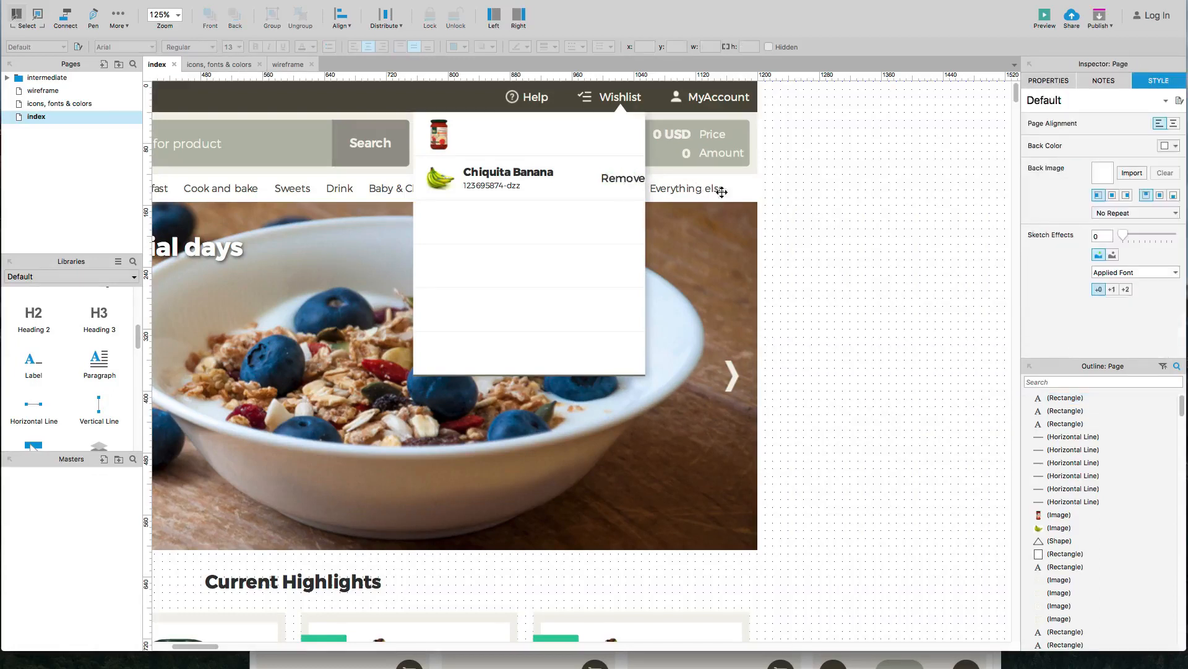
Step: Nudge the Remove label left to x 984, leaving a margin from the Wishlist box's right edge
{"action": "left_click", "coordinate": [627, 182]}
{"action": "key", "text": "shift+Left"}
{"action": "key", "text": "Left"}
{"action": "key", "text": "Left"}
{"action": "key", "text": "Left"}
{"action": "key", "text": "Left"}
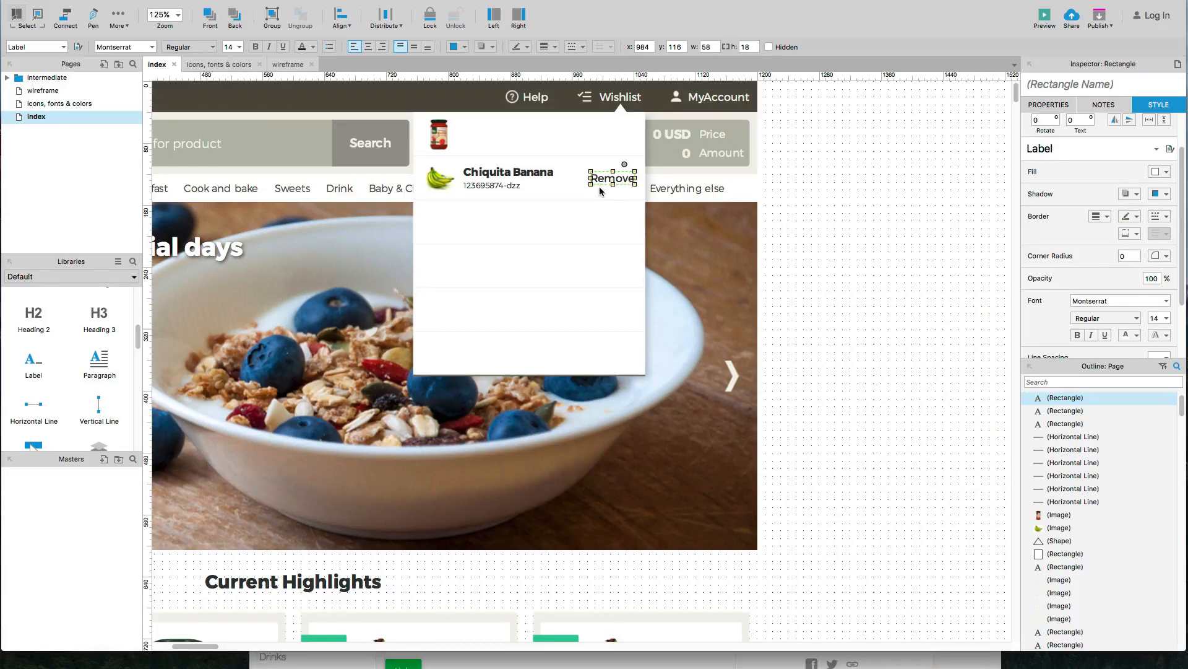
Step: Copy the Chiquita Banana heading and its product code up to the tomato sauce row at x 820, y 53
{"action": "left_click", "coordinate": [508, 175]}
{"action": "left_click", "coordinate": [502, 185], "text": "shift"}
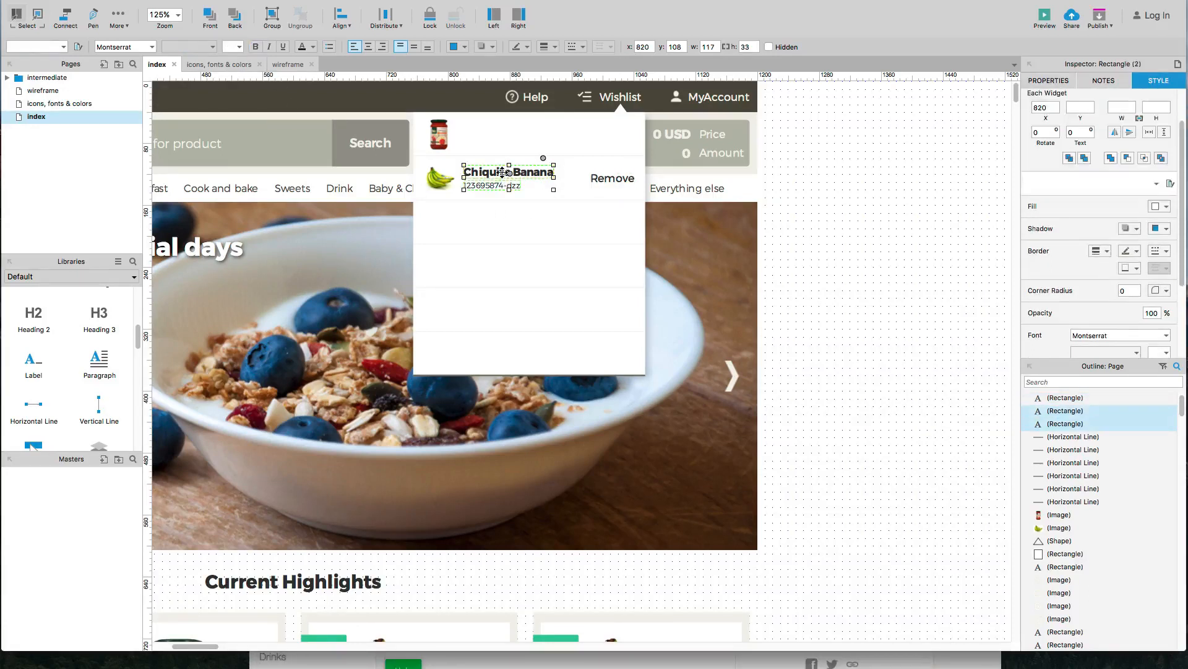
{"action": "left_click_drag", "start_coordinate": [502, 172], "coordinate": [500, 133]}
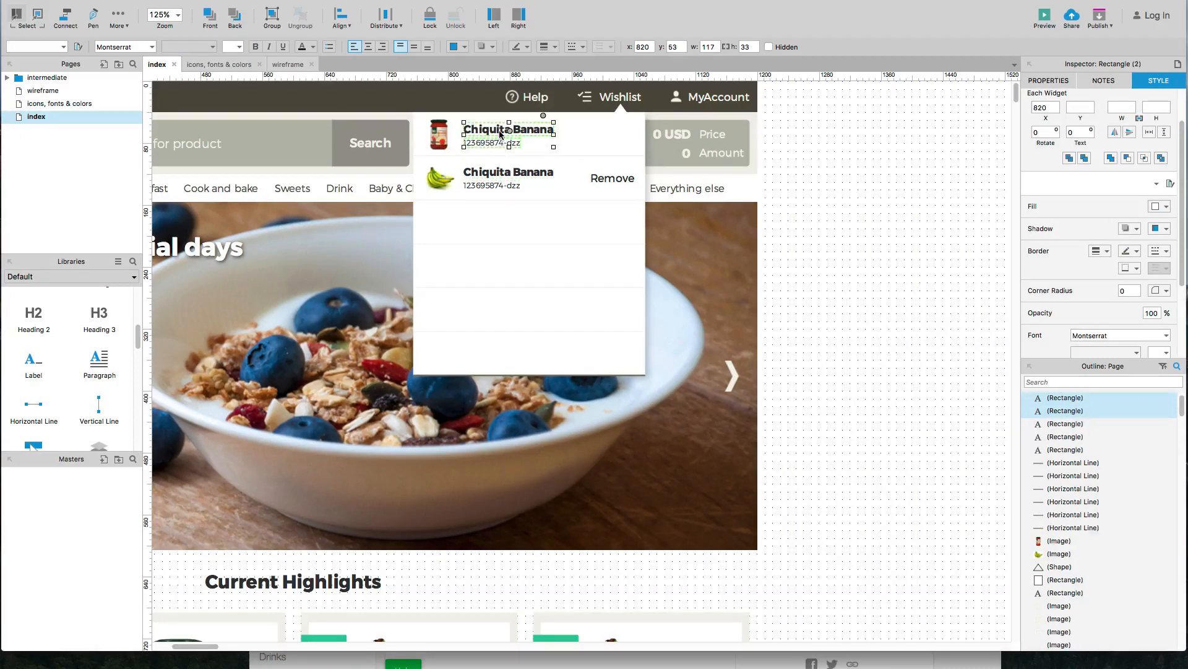
{"action": "left_click", "coordinate": [785, 194]}
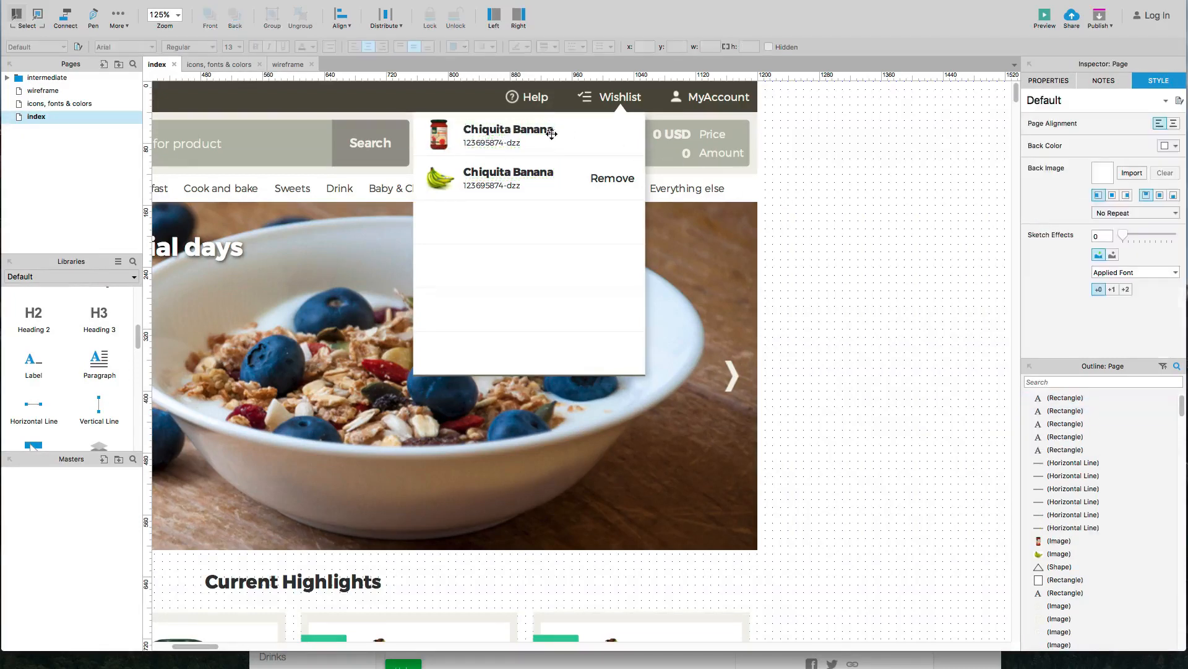
Step: Replace the copied heading text in the first row with "Tomato Sauce"
{"action": "double_click", "coordinate": [533, 130]}
{"action": "key", "text": "BackSpace"}
{"action": "type", "text": "Tom"}
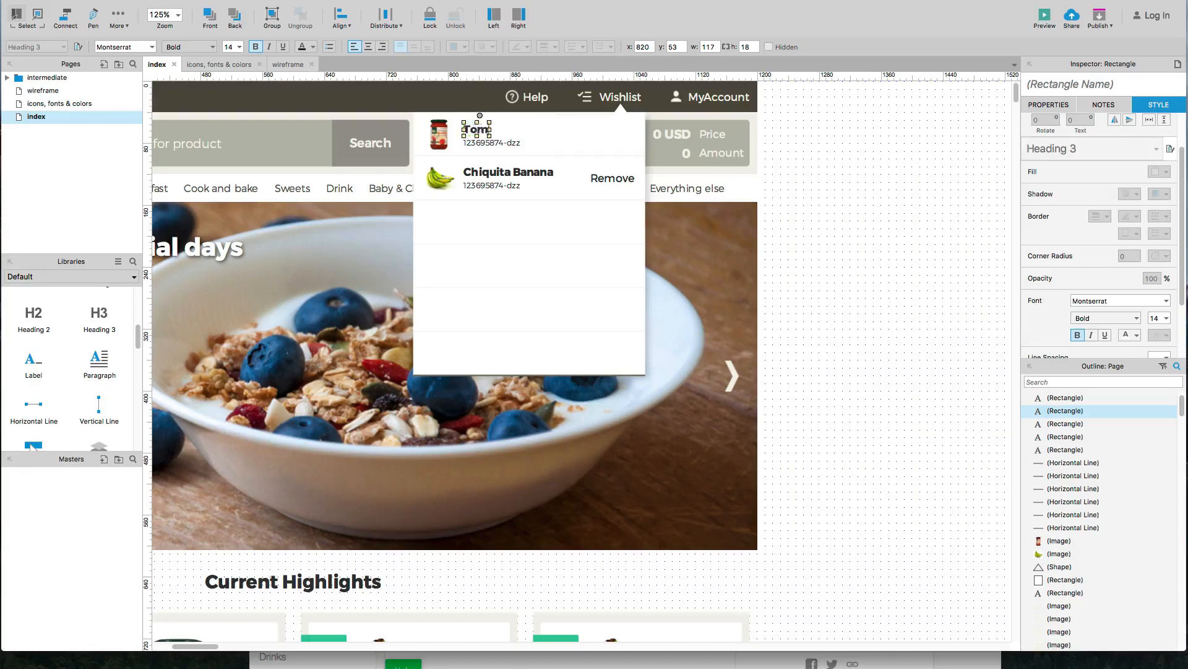
{"action": "type", "text": "ato Sauce"}
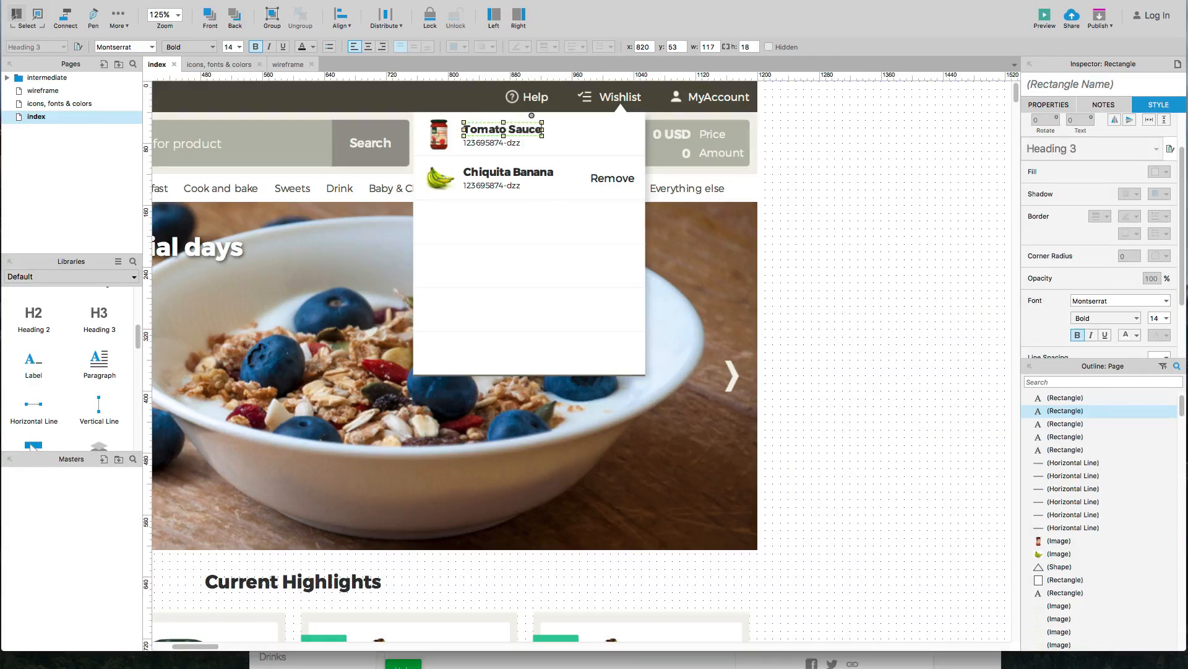
Step: Copy the product code from the Tomato Sauce card in the Current Highlights section
{"action": "scroll", "coordinate": [505, 290], "scroll_direction": "down", "scroll_amount": 10}
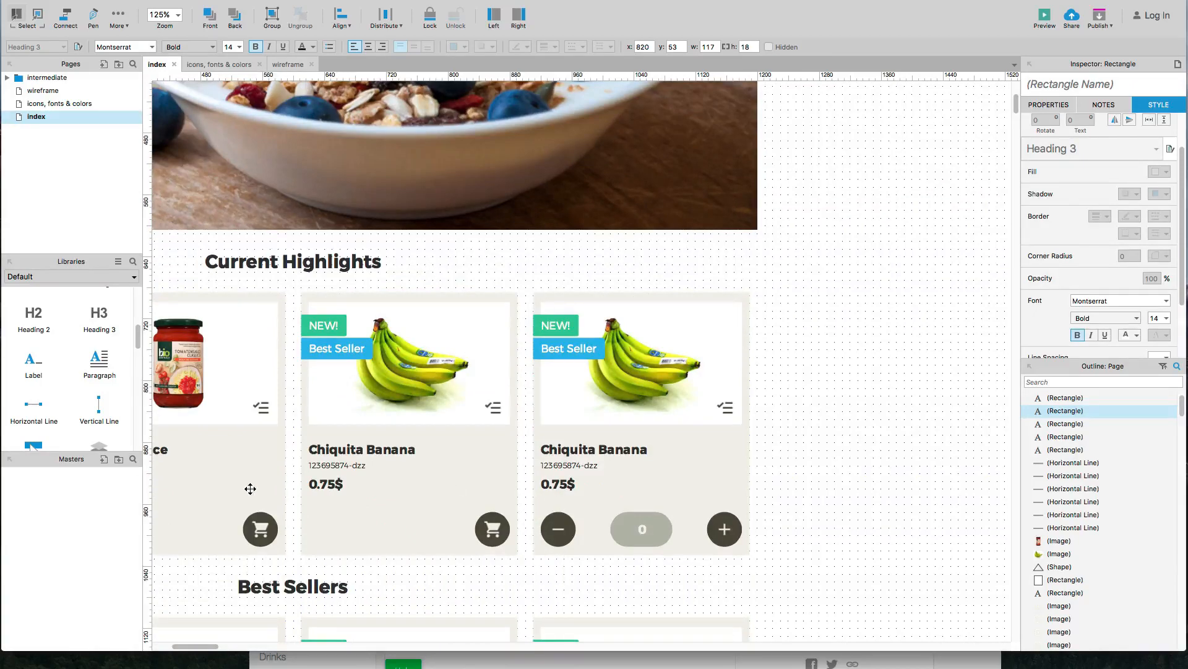
{"action": "left_click_drag", "start_coordinate": [295, 484], "coordinate": [503, 485]}
{"action": "key", "text": "super+z"}
{"action": "left_click", "coordinate": [413, 577]}
{"action": "key", "text": "space"}
{"action": "left_click_drag", "start_coordinate": [481, 573], "coordinate": [604, 576]}
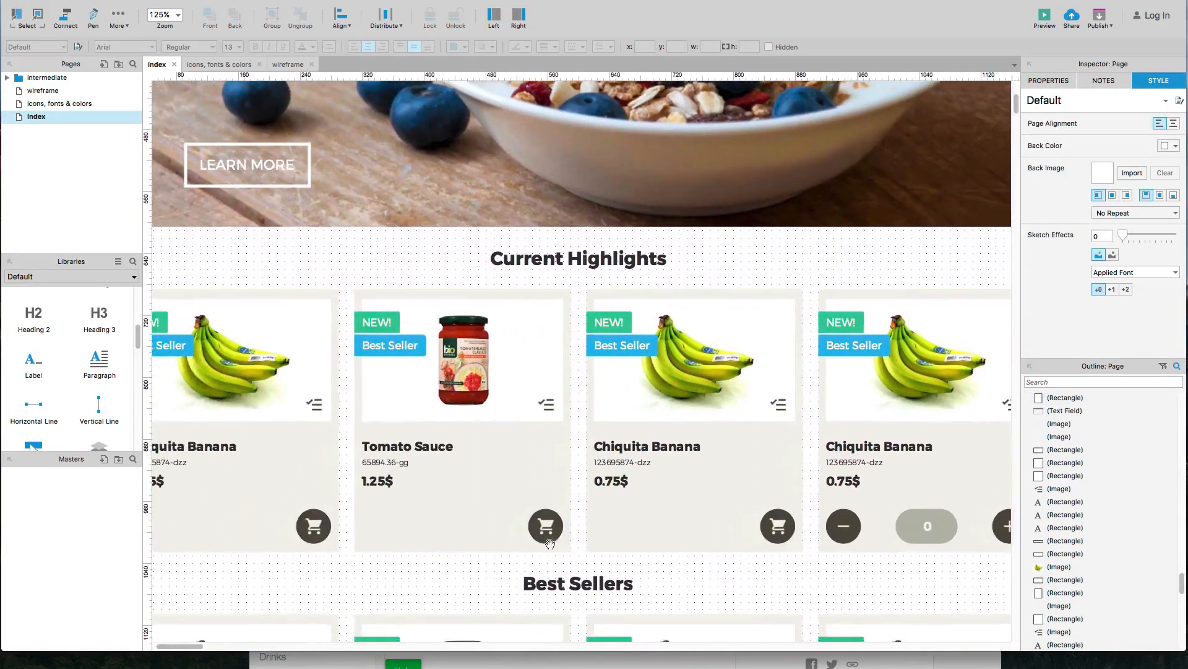
{"action": "double_click", "coordinate": [388, 465]}
{"action": "left_click", "coordinate": [389, 465]}
{"action": "double_click", "coordinate": [389, 465]}
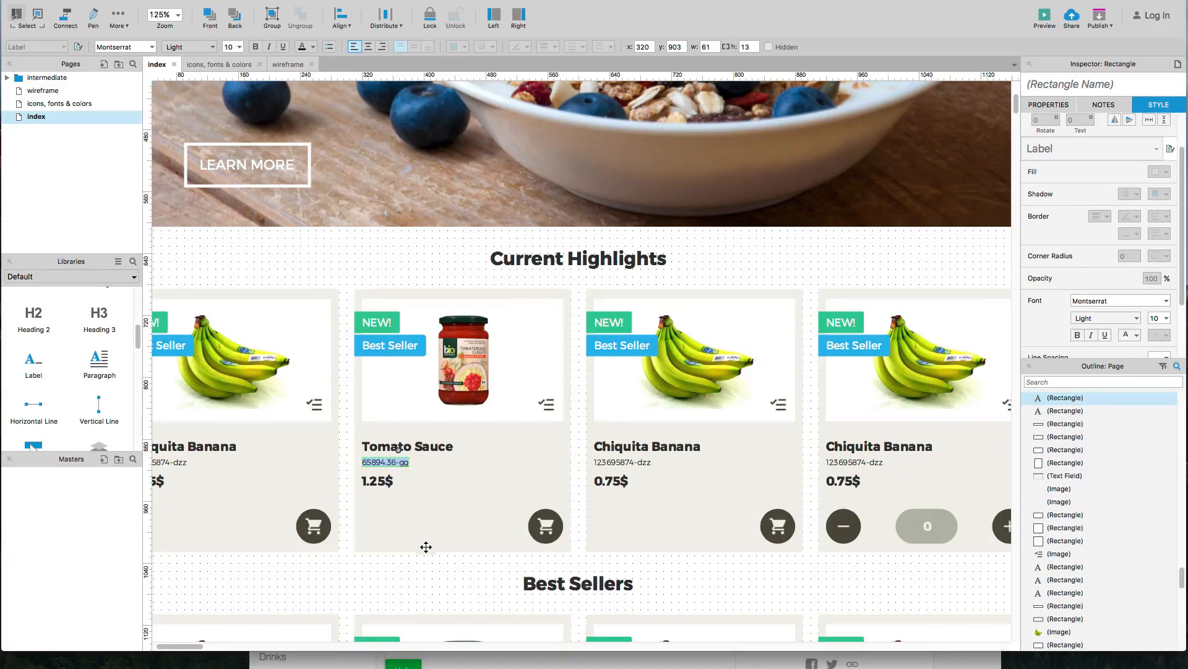
{"action": "left_click", "coordinate": [434, 572]}
Step: Replace the product code in the Wishlist box's Tomato Sauce row with 65894.36-gg
{"action": "scroll", "coordinate": [486, 523], "scroll_direction": "up", "scroll_amount": 10}
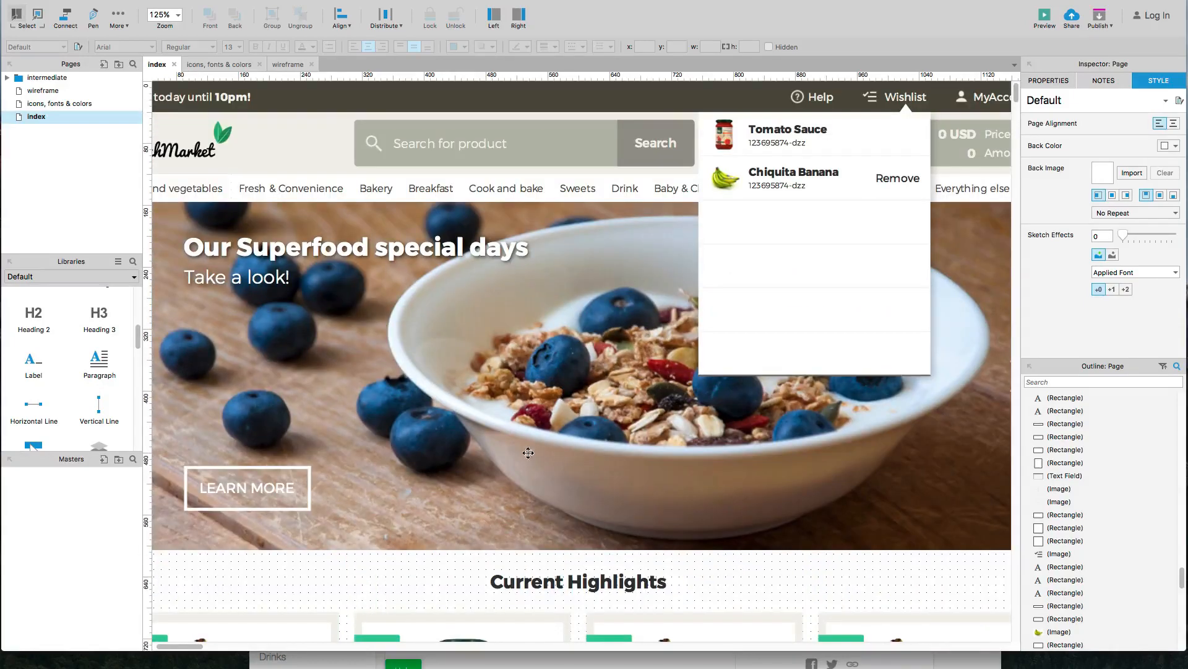
{"action": "scroll", "coordinate": [718, 379], "scroll_direction": "right", "scroll_amount": 10}
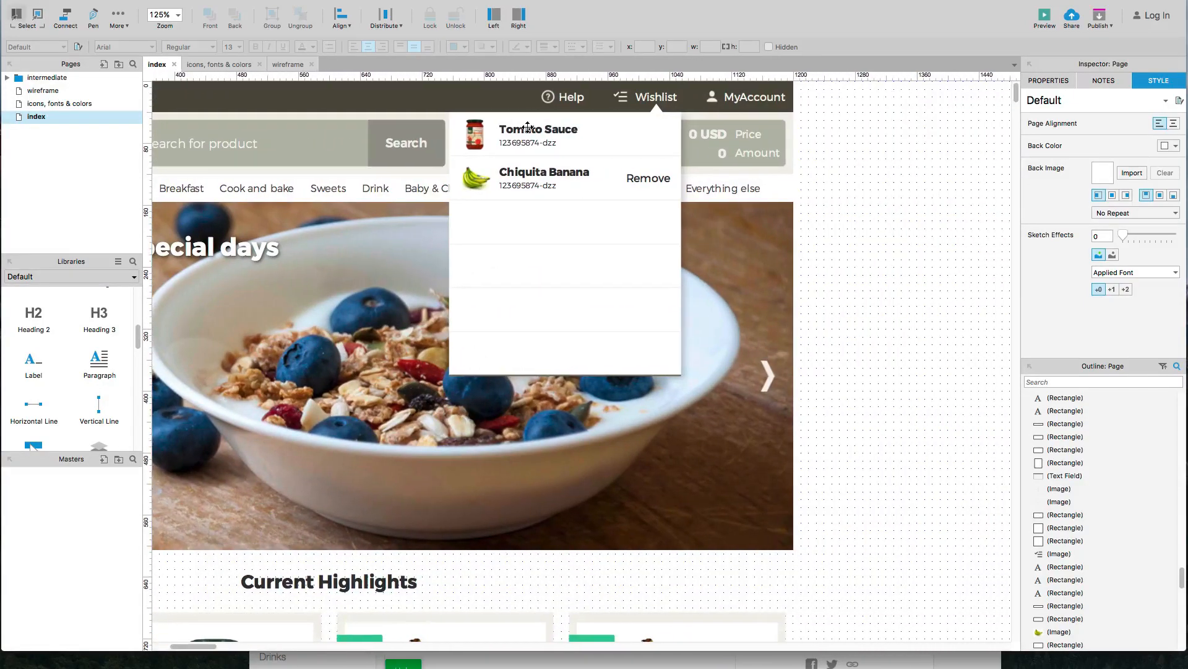
{"action": "scroll", "coordinate": [517, 178], "scroll_direction": "up", "scroll_amount": 5}
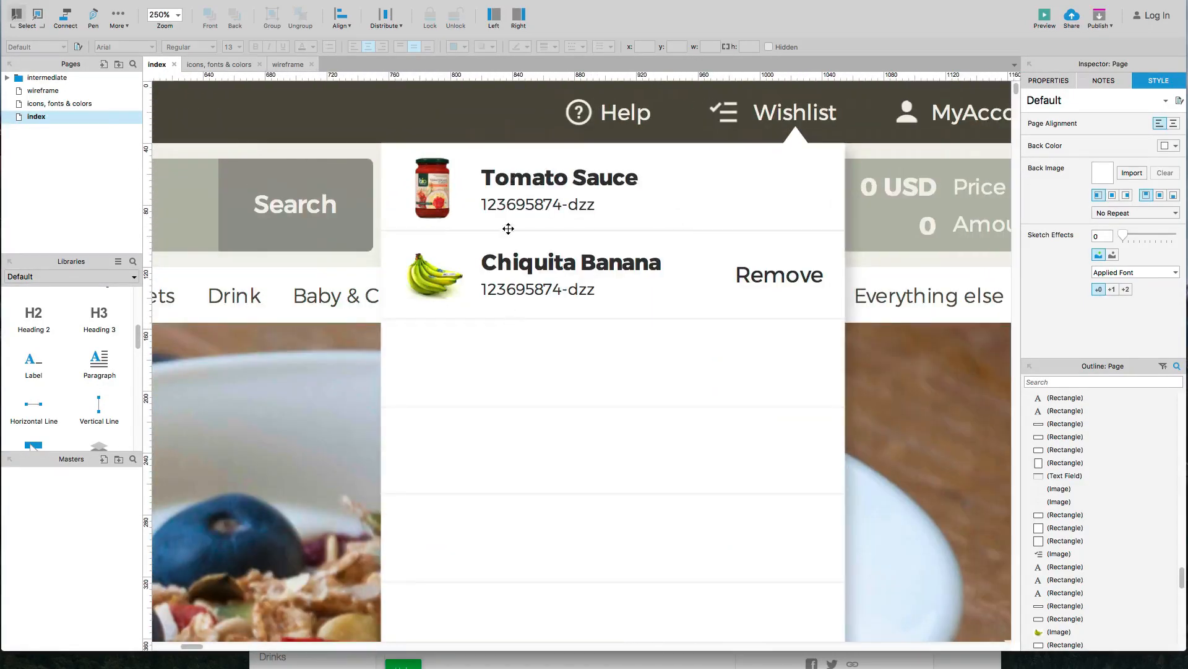
{"action": "left_click", "coordinate": [508, 206]}
{"action": "key", "text": "ctrl+a"}
{"action": "type", "text": "65894.36-gg"}
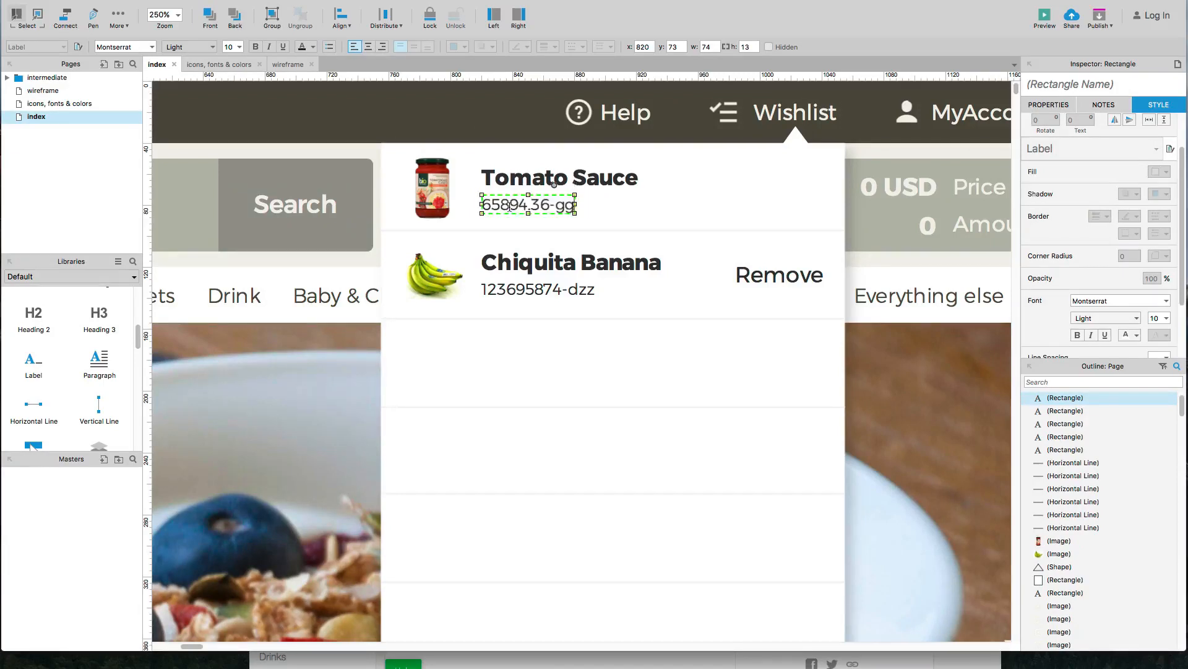
{"action": "left_click", "coordinate": [867, 267]}
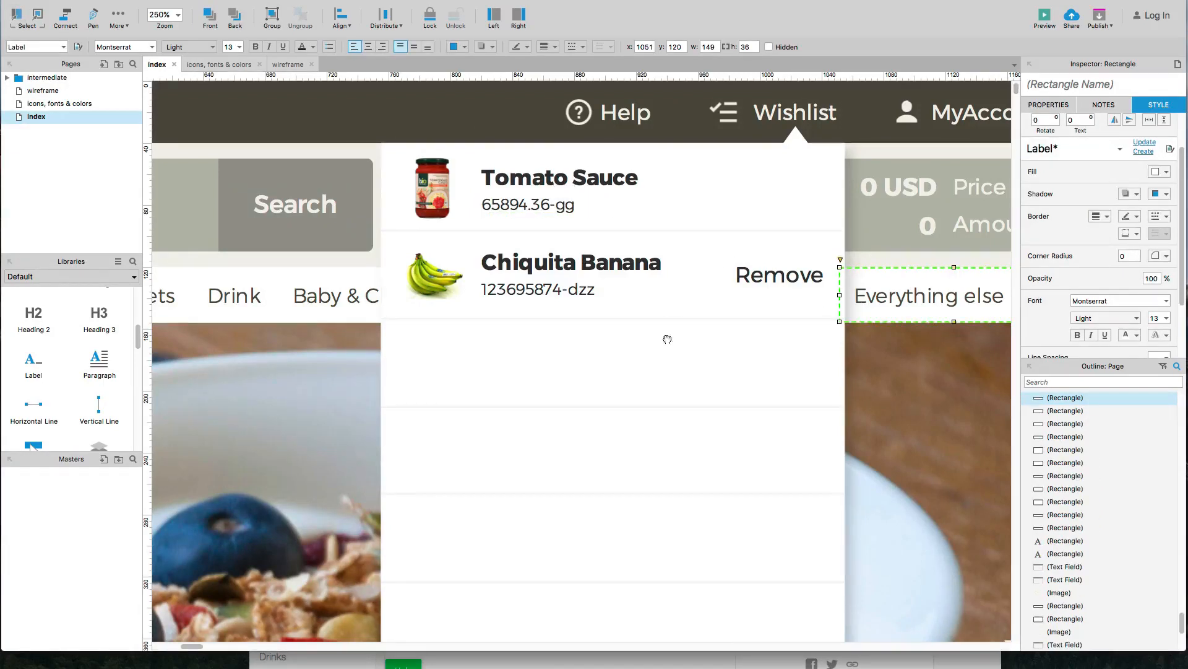
Step: Add a 20 px horizontal line to the Tomato Sauce row at x 963, y 68, and rotate it 45 degrees
{"action": "scroll", "coordinate": [671, 337], "scroll_direction": "right", "scroll_amount": 5}
{"action": "left_click_drag", "start_coordinate": [33, 403], "coordinate": [648, 186]}
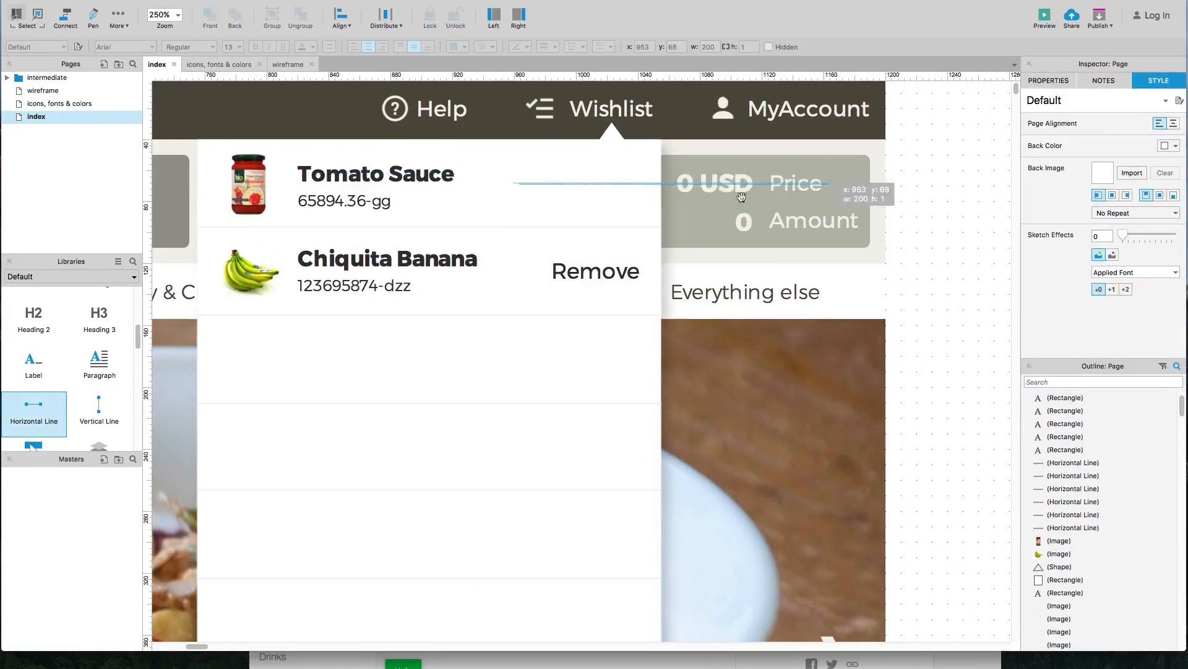
{"action": "left_click_drag", "start_coordinate": [827, 183], "coordinate": [551, 173]}
{"action": "left_click", "coordinate": [1037, 169]}
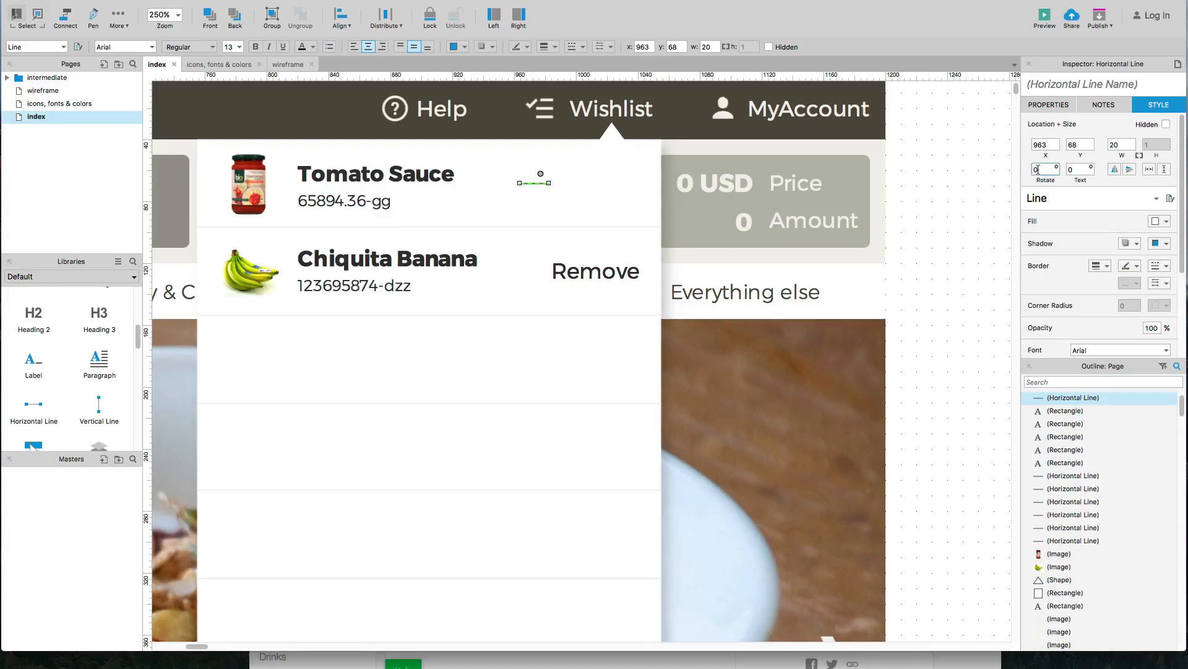
{"action": "type", "text": "45"}
{"action": "key", "text": "Tab"}
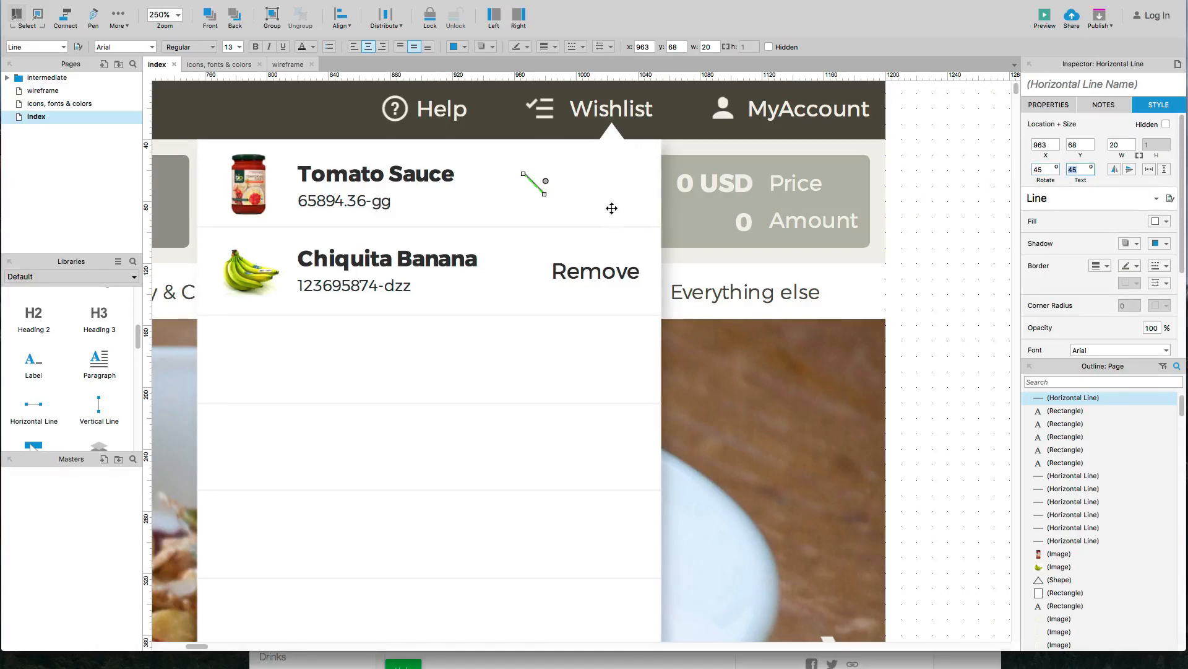
Step: Form an X by adding a horizontally flipped copy of the diagonal line and centring both lines on each other
{"action": "left_click_drag", "start_coordinate": [534, 184], "coordinate": [571, 184]}
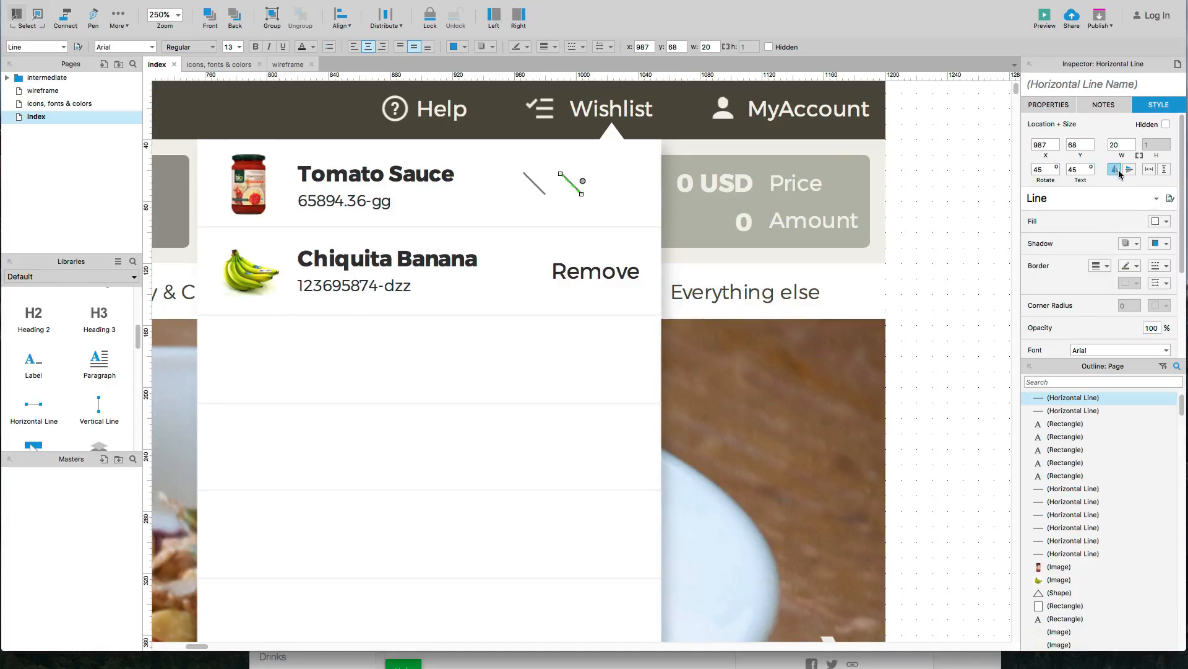
{"action": "left_click", "coordinate": [1116, 169]}
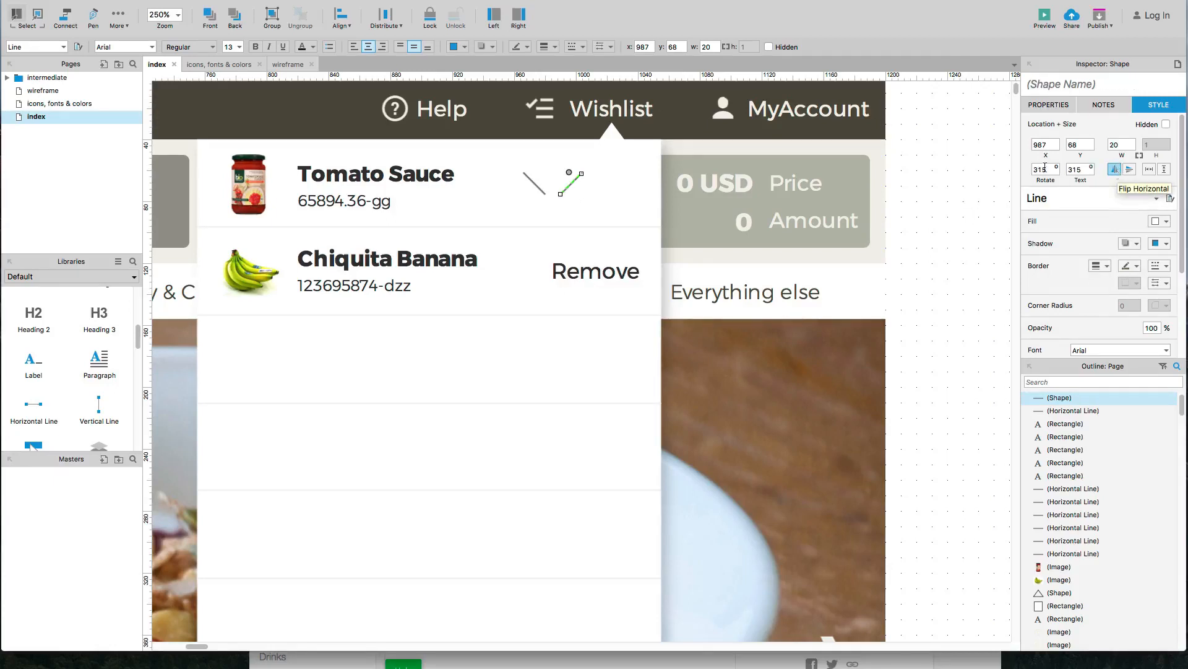
{"action": "left_click", "coordinate": [536, 183], "text": "shift"}
{"action": "key", "text": "alt+super+c"}
Step: Move the X to the right end of the Wishlist box's Tomato Sauce row and fine-tune its position
{"action": "left_click_drag", "start_coordinate": [573, 184], "coordinate": [622, 185]}
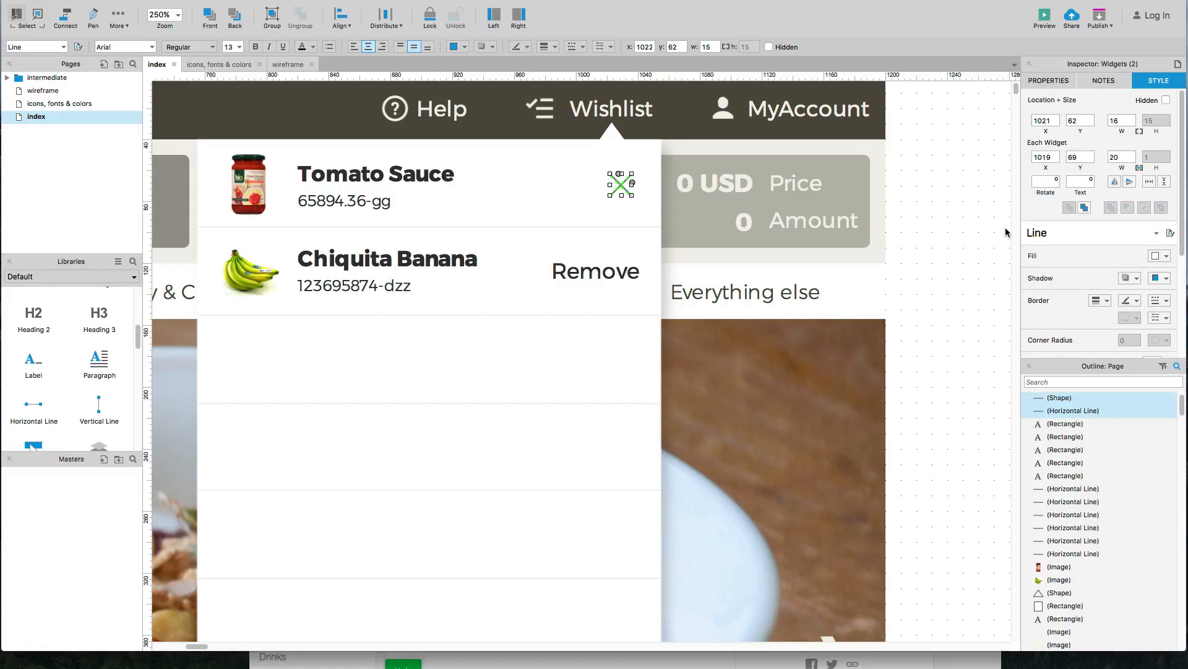
{"action": "key", "text": "Down"}
{"action": "key", "text": "Right"}
{"action": "key", "text": "Right"}
Step: Nudge the tomato sauce and banana images together slightly to the left in the Wishlist box
{"action": "left_click", "coordinate": [231, 195]}
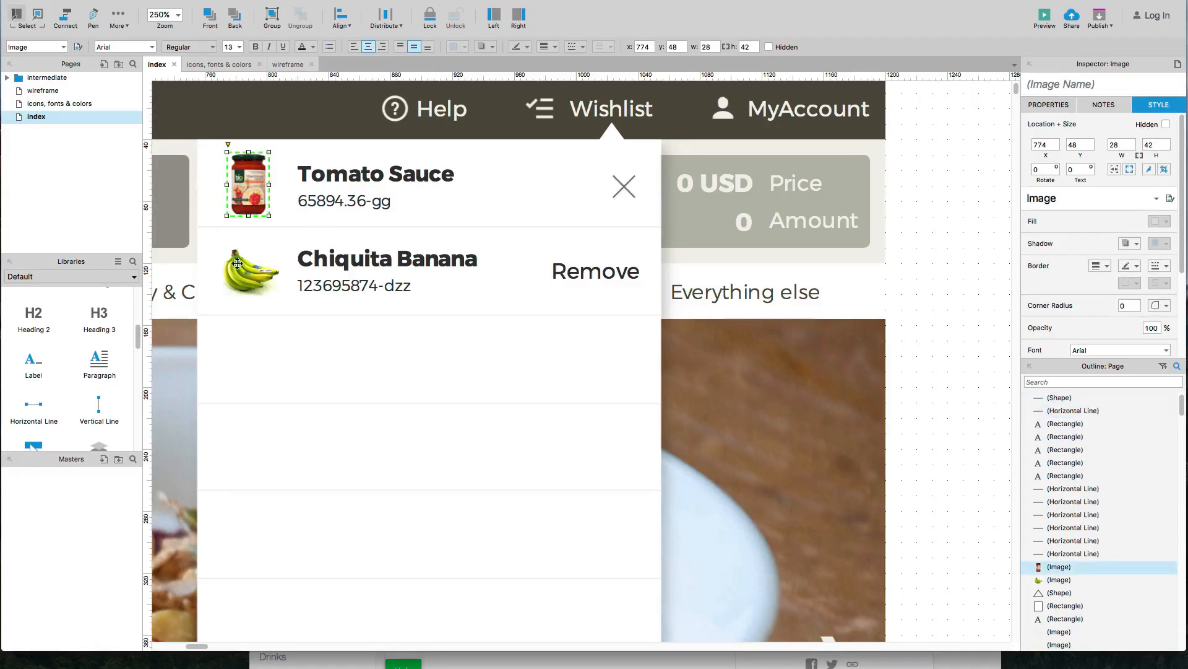
{"action": "left_click", "coordinate": [240, 266], "text": "shift"}
Step: Select the Remove label in the Wishlist box's Chiquita Banana row
{"action": "left_click", "coordinate": [617, 282]}
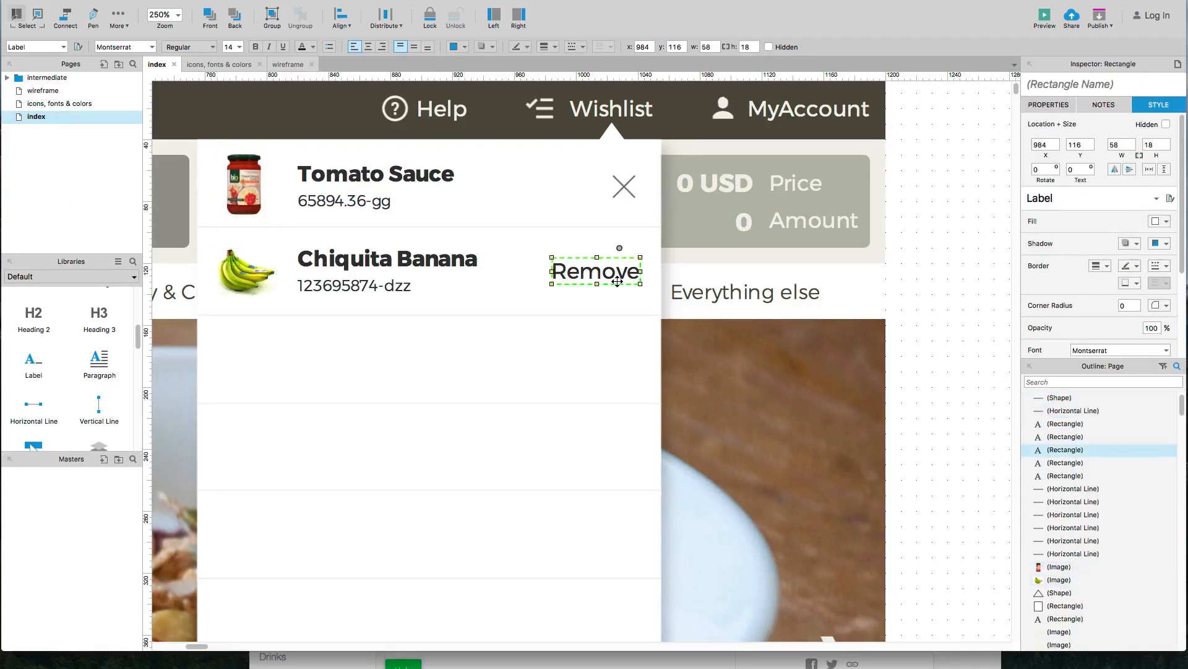
Step: Set the Remove label's font size to 10 and reposition it at x 997, y 120 in the first Chiquita Banana row
{"action": "scroll", "coordinate": [579, 278], "scroll_direction": "down", "scroll_amount": 3}
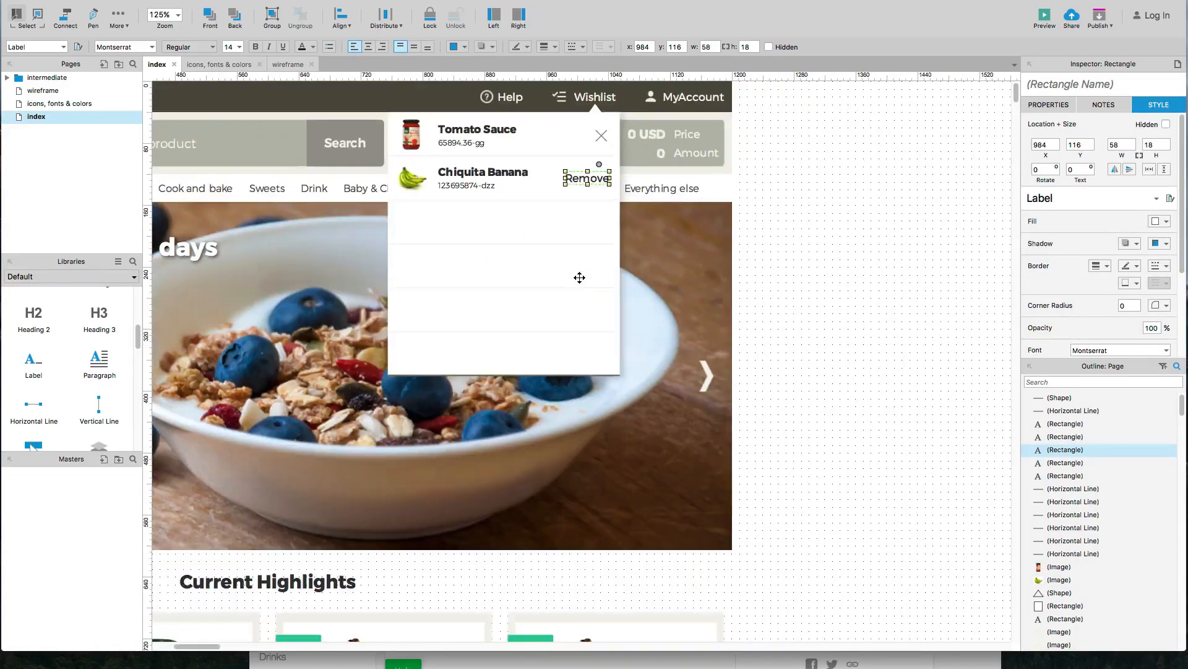
{"action": "scroll", "coordinate": [563, 210], "scroll_direction": "up", "scroll_amount": 4}
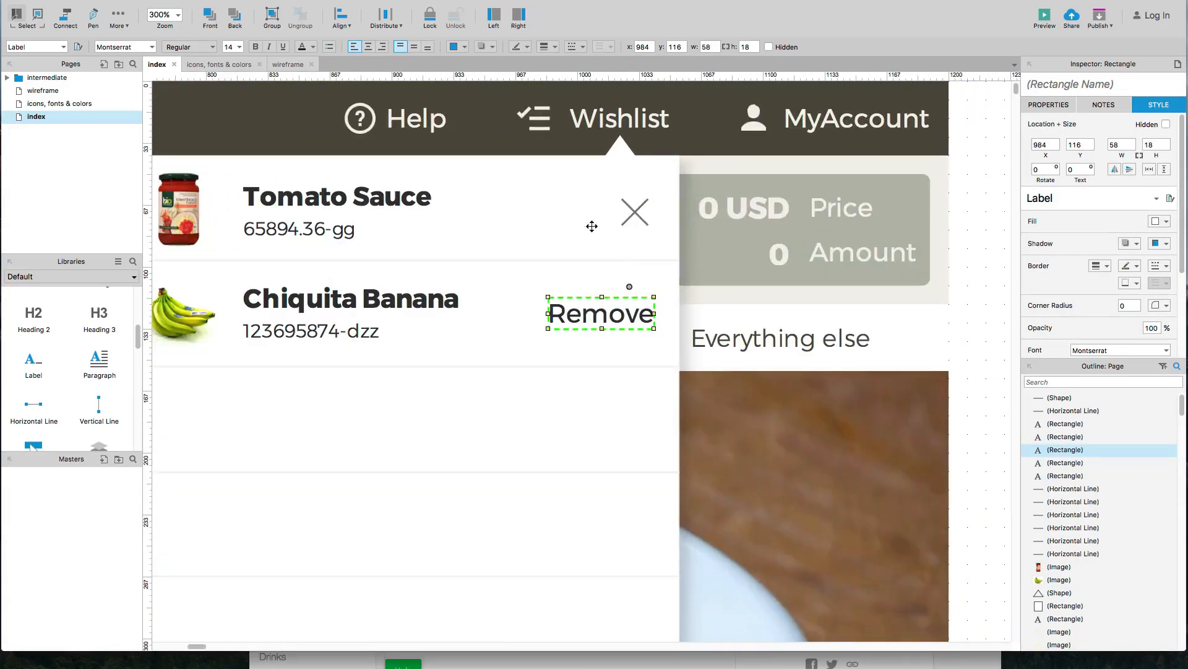
{"action": "scroll", "coordinate": [1084, 306], "scroll_direction": "down", "scroll_amount": 3}
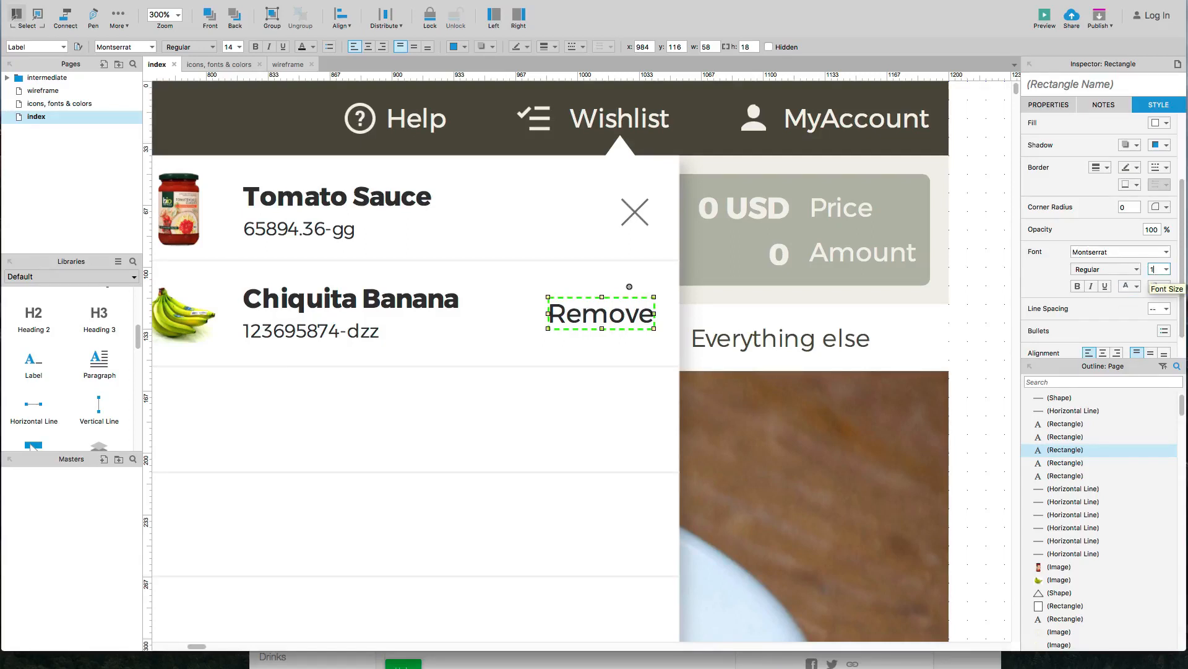
{"action": "type", "text": "13"}
{"action": "key", "text": "Tab"}
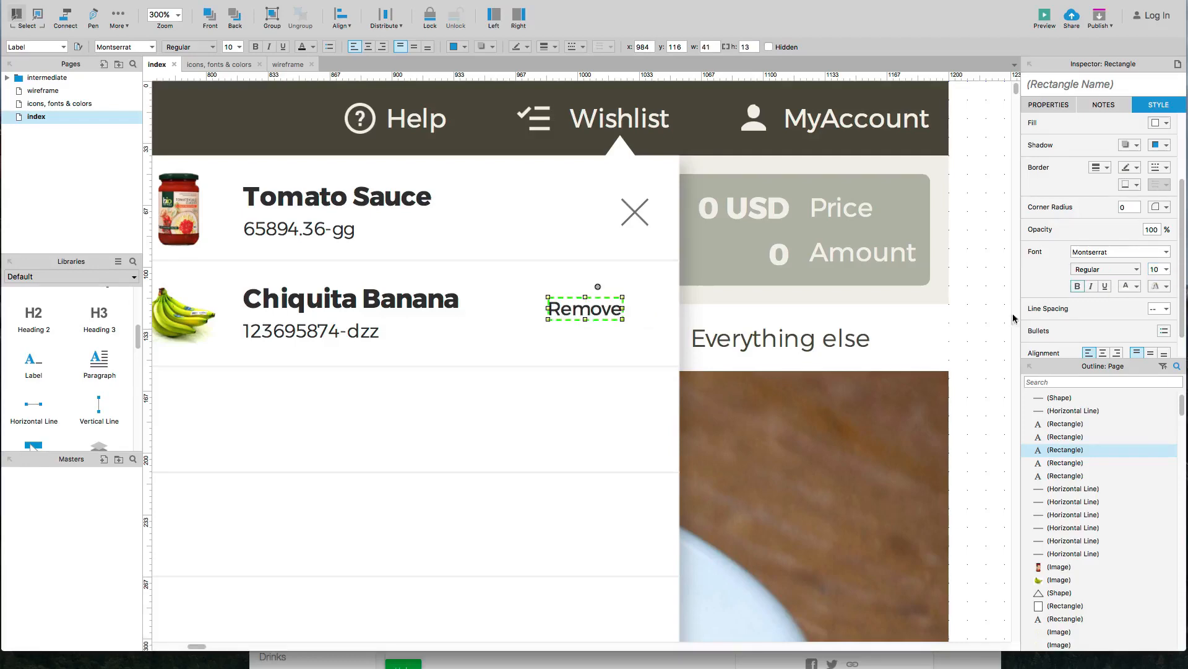
{"action": "left_click", "coordinate": [993, 325]}
{"action": "left_click_drag", "start_coordinate": [573, 312], "coordinate": [598, 321]}
{"action": "key", "text": "ctrl+minus"}
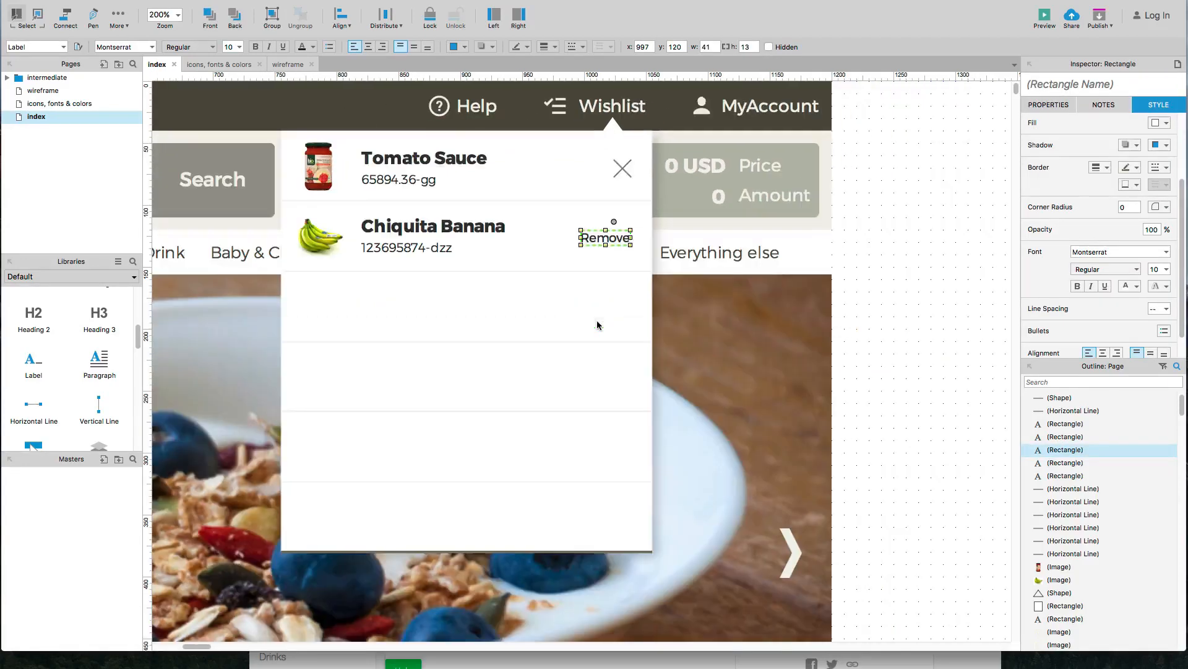
Step: Duplicate the Chiquita Banana image, name, item code and Remove label into the empty third row of the wishlist
{"action": "left_click", "coordinate": [328, 243]}
{"action": "left_click", "coordinate": [384, 249], "text": "shift"}
{"action": "left_click", "coordinate": [401, 234], "text": "shift"}
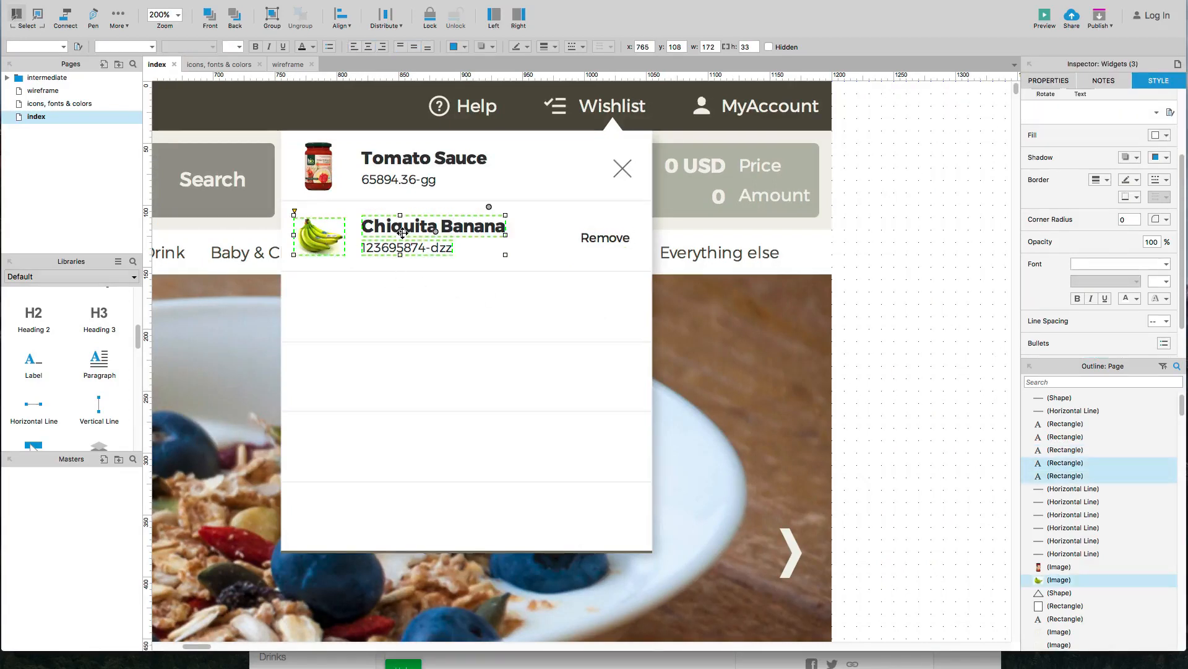
{"action": "left_click", "coordinate": [597, 240], "text": "shift"}
{"action": "left_click_drag", "start_coordinate": [597, 240], "coordinate": [598, 310]}
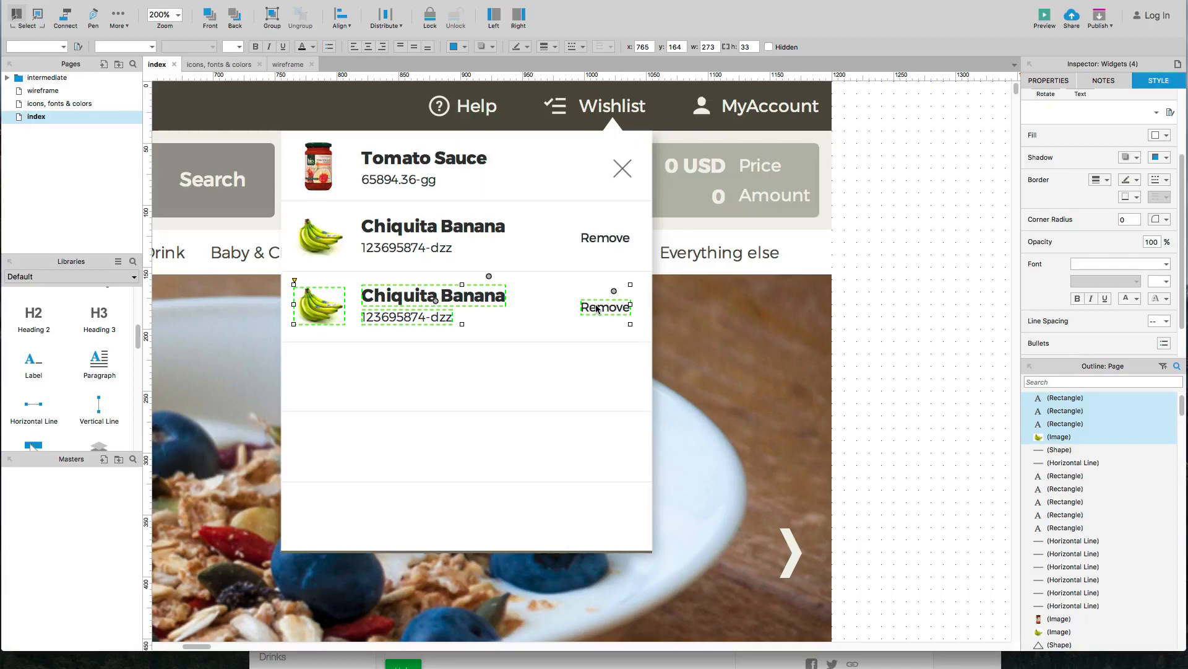
Step: Fill the third row's Remove label with the grey-brown 7E7964 and make its text white
{"action": "left_click", "coordinate": [587, 317]}
{"action": "left_click", "coordinate": [604, 306]}
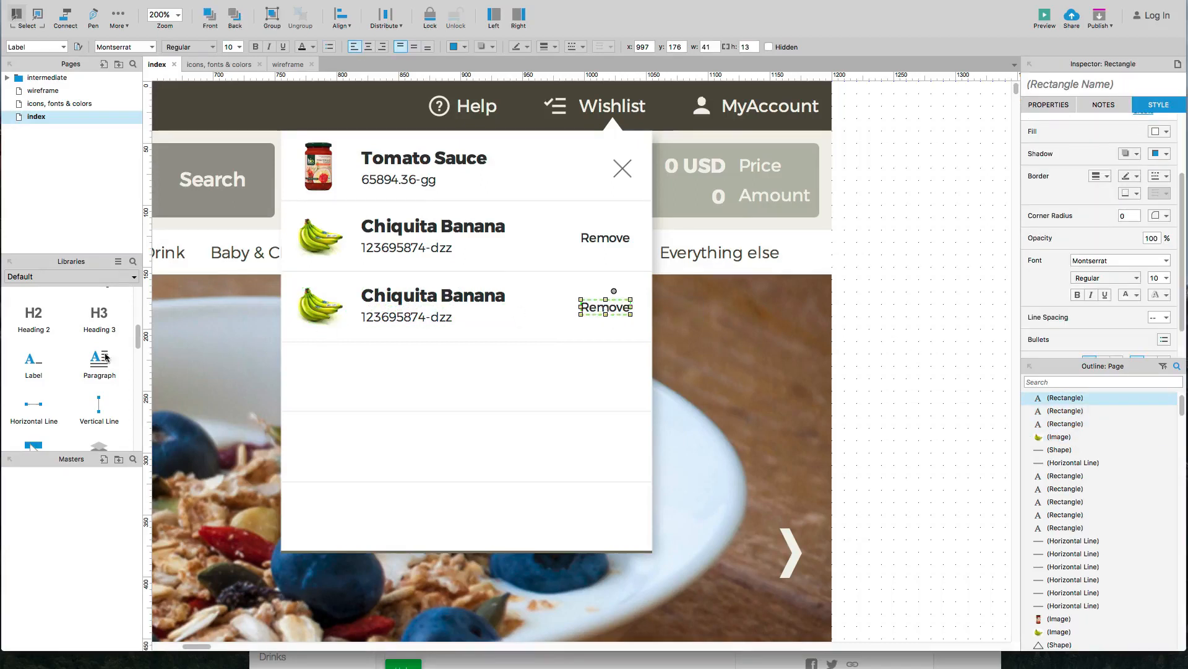
{"action": "scroll", "coordinate": [33, 372], "scroll_direction": "down", "scroll_amount": 3}
{"action": "scroll", "coordinate": [33, 371], "scroll_direction": "up", "scroll_amount": 3}
{"action": "scroll", "coordinate": [1114, 248], "scroll_direction": "up", "scroll_amount": 3}
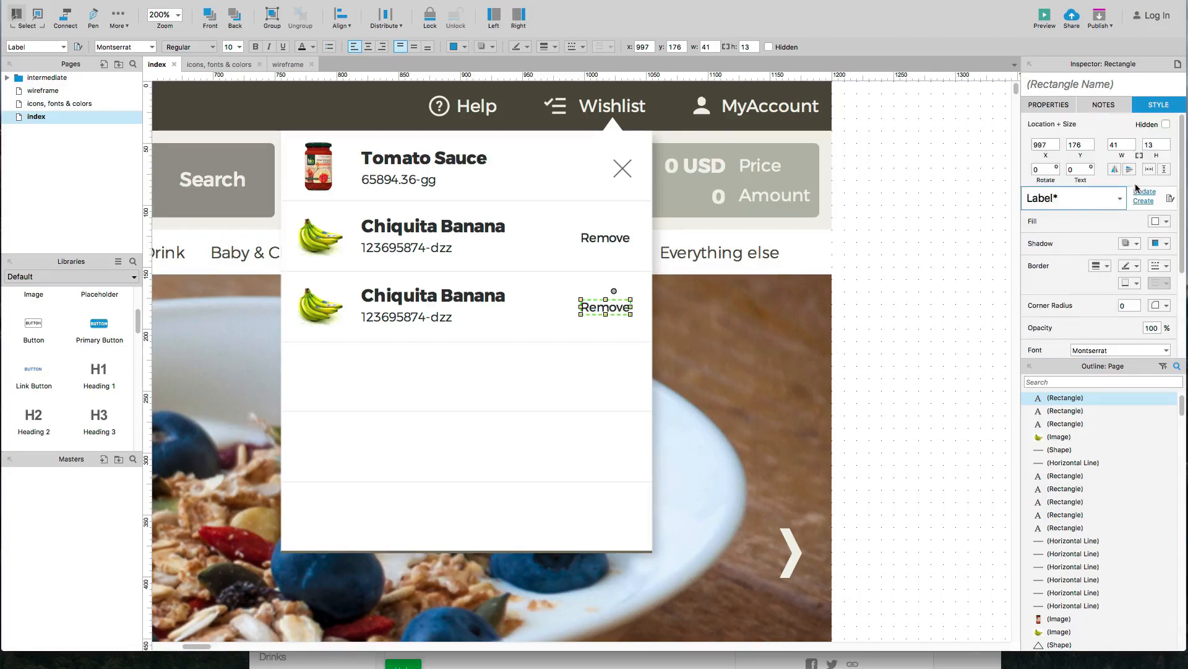
{"action": "left_click", "coordinate": [1167, 220]}
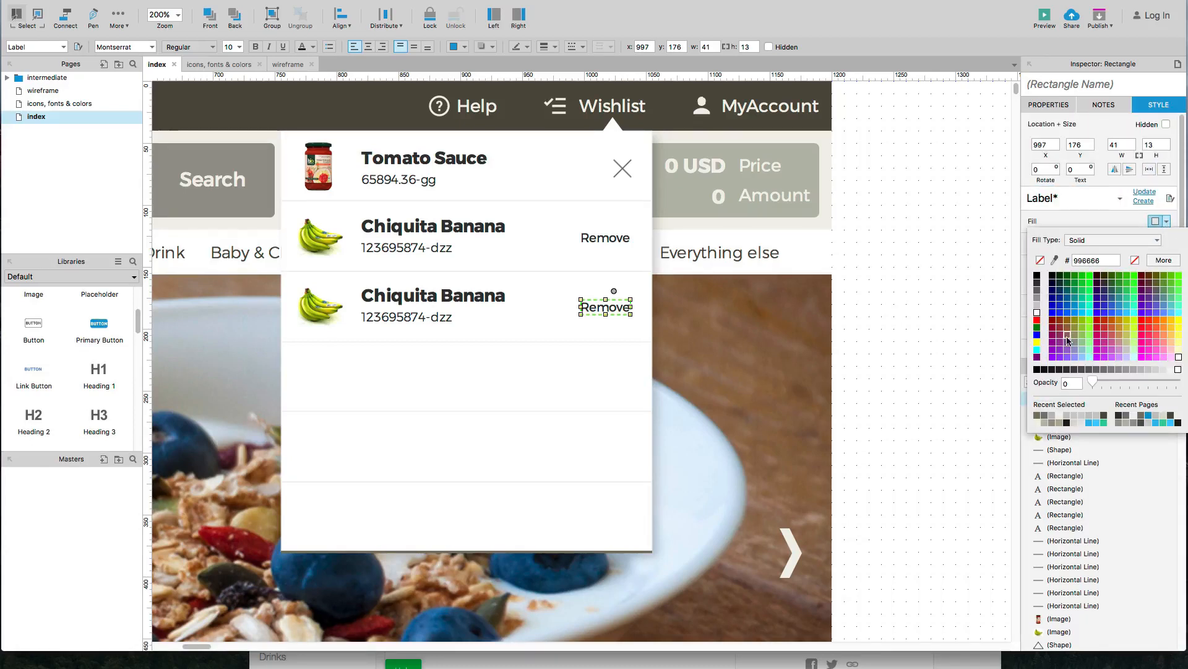
{"action": "left_click", "coordinate": [1038, 416]}
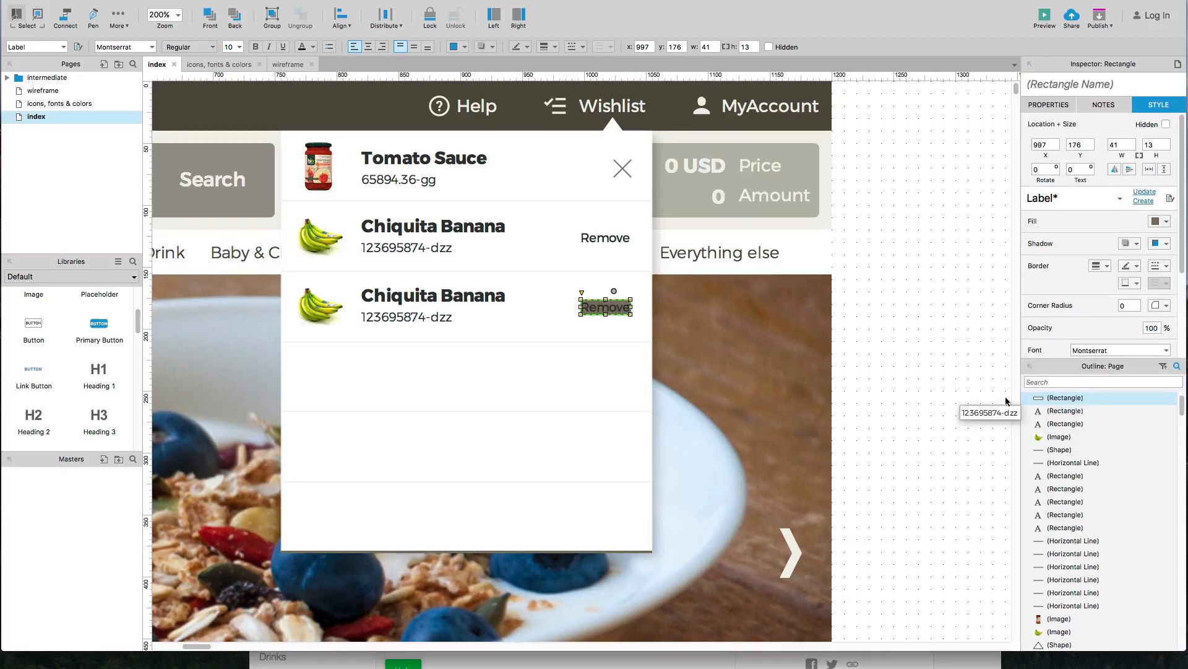
{"action": "scroll", "coordinate": [1090, 336], "scroll_direction": "down", "scroll_amount": 3}
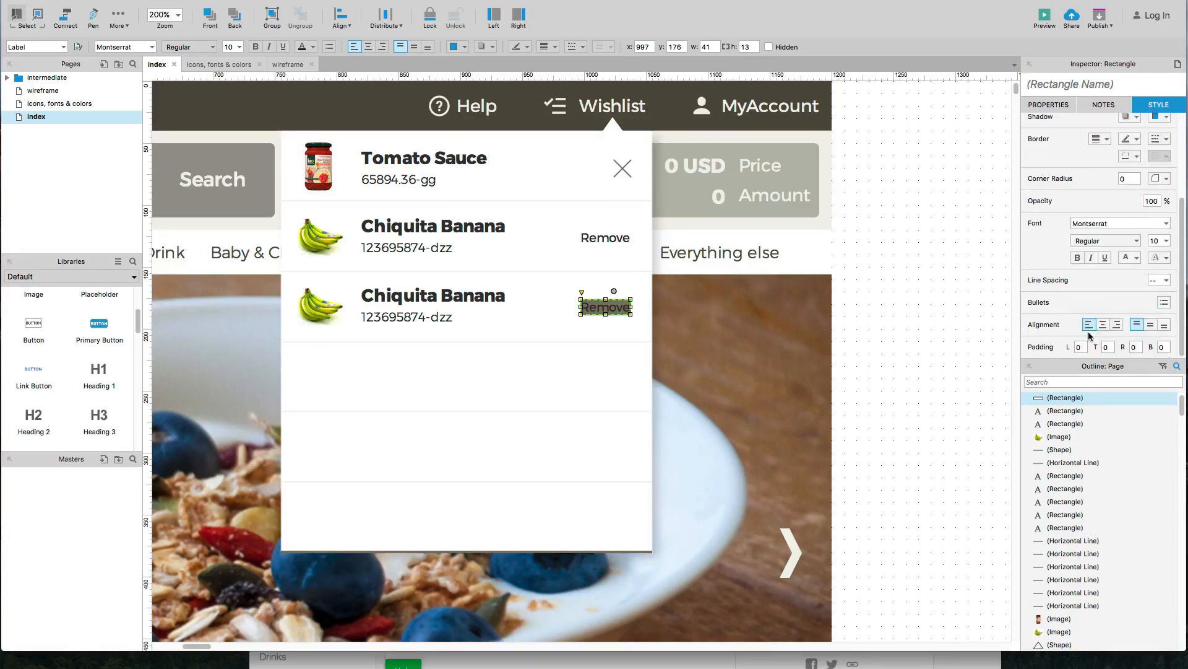
{"action": "scroll", "coordinate": [1091, 336], "scroll_direction": "up", "scroll_amount": 2}
{"action": "left_click", "coordinate": [1126, 269]}
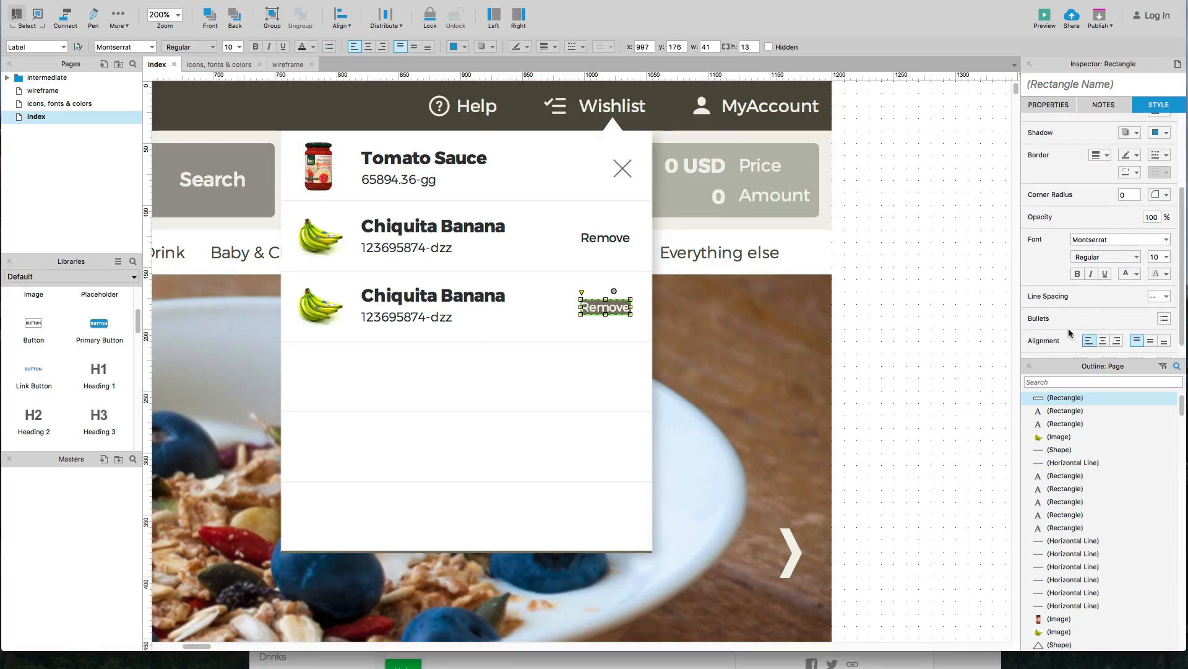
Step: Set the padding of the third row's Remove label to 5 on all four sides
{"action": "scroll", "coordinate": [1070, 333], "scroll_direction": "down", "scroll_amount": 1}
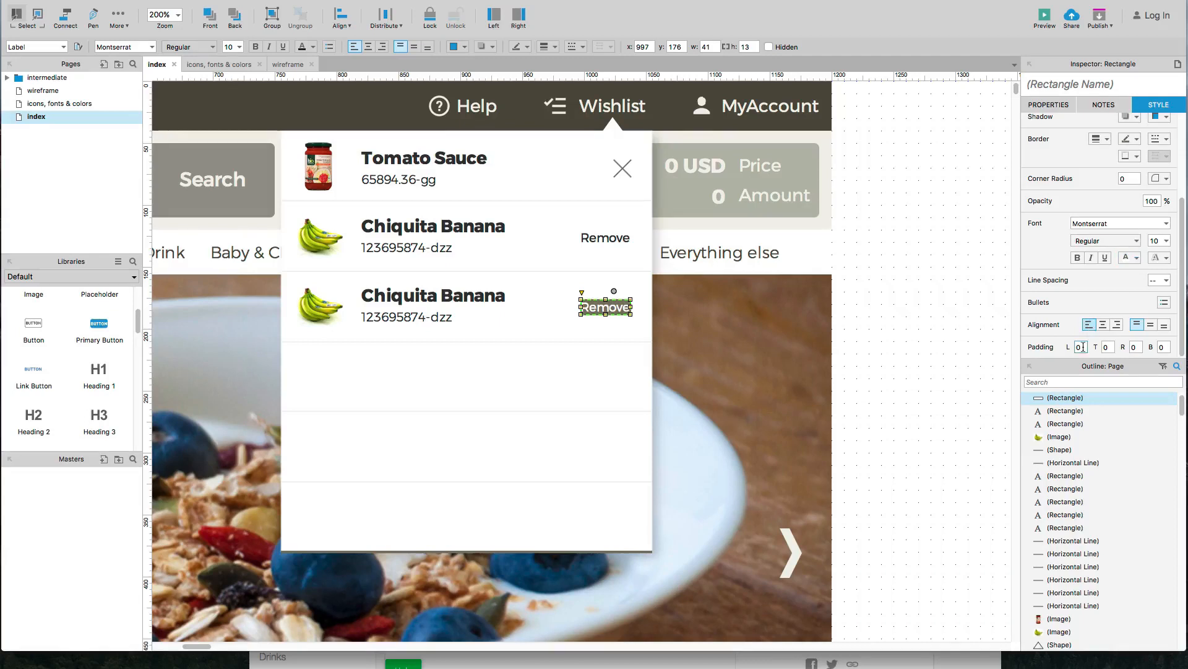
{"action": "type", "text": "5"}
{"action": "key", "text": "Tab"}
{"action": "type", "text": "5"}
{"action": "key", "text": "Tab"}
{"action": "type", "text": "5"}
{"action": "key", "text": "Tab"}
{"action": "type", "text": "5"}
{"action": "key", "text": "Tab"}
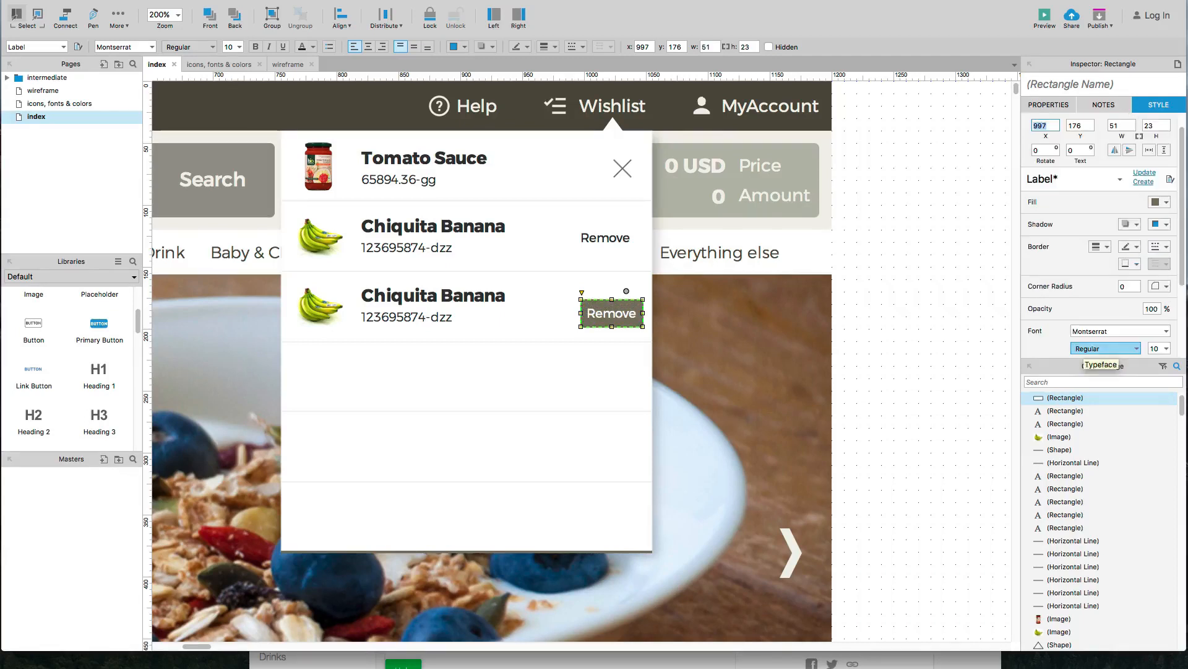
{"action": "left_click", "coordinate": [906, 274]}
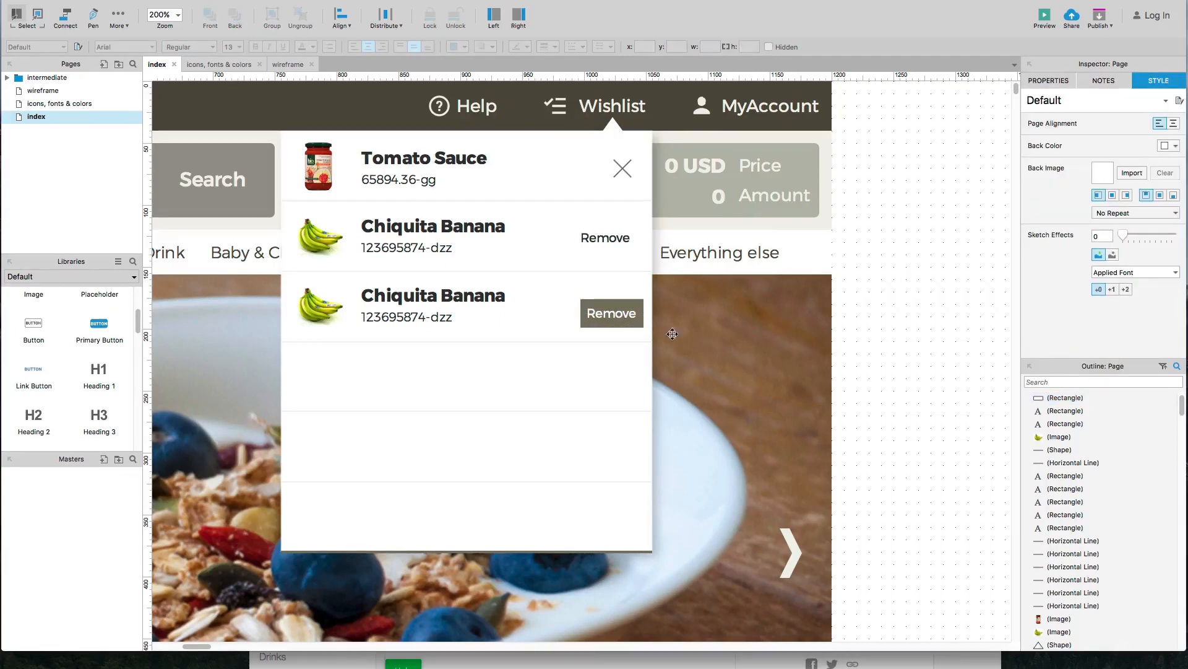
Step: Move the third row's filled Remove button 11 px left and 5 px up, to x 986, y 171
{"action": "left_click", "coordinate": [622, 316]}
{"action": "key", "text": "Left"}
{"action": "key", "text": "Left"}
{"action": "key", "text": "Left"}
{"action": "key", "text": "Left"}
{"action": "key", "text": "Left"}
{"action": "key", "text": "Left"}
{"action": "key", "text": "Left"}
{"action": "key", "text": "Left"}
{"action": "key", "text": "Left"}
{"action": "key", "text": "Left"}
{"action": "key", "text": "Left"}
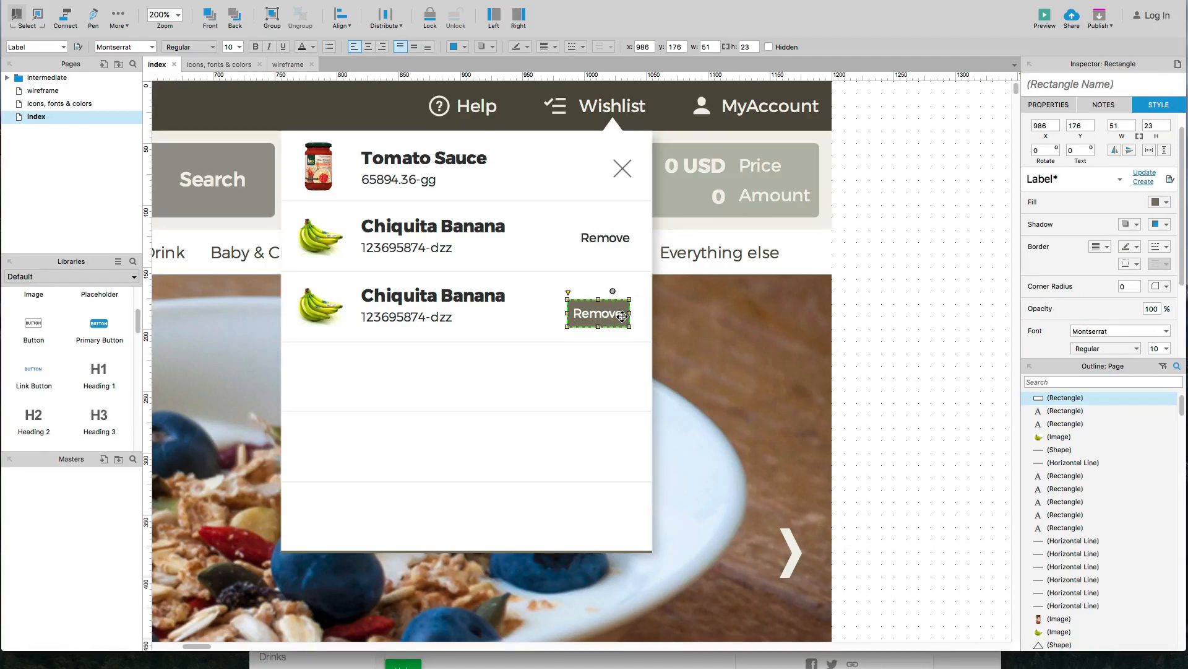
{"action": "key", "text": "Up"}
{"action": "key", "text": "Up"}
{"action": "key", "text": "Up"}
{"action": "key", "text": "Up"}
{"action": "key", "text": "Up"}
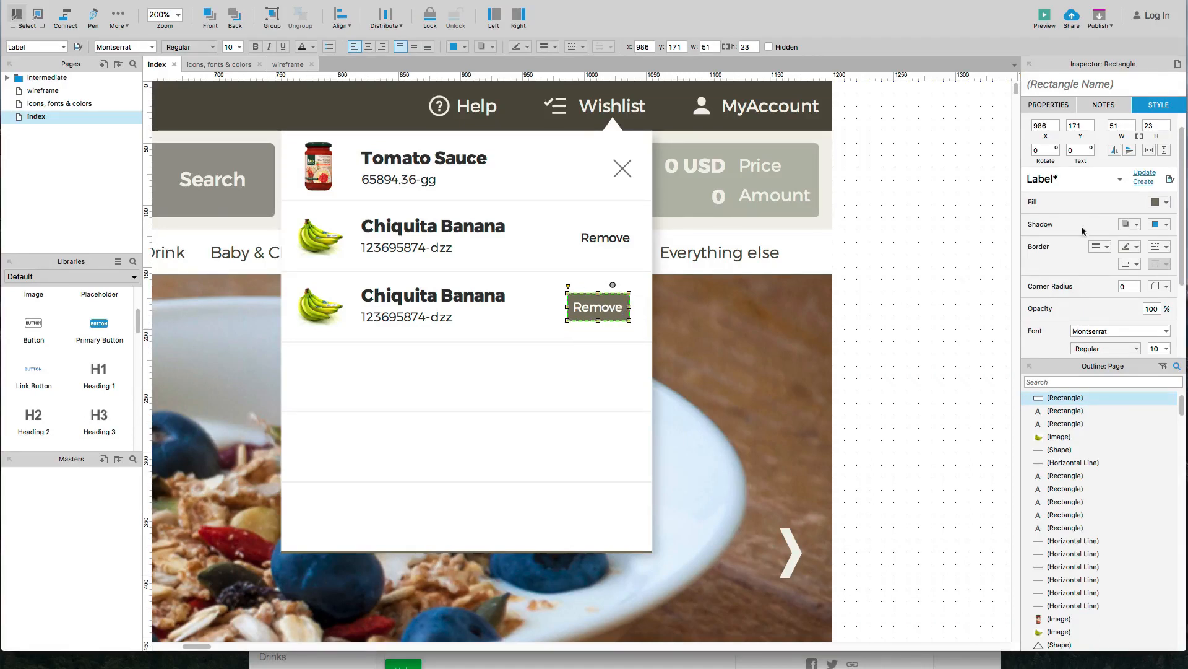
Step: Set the corner radius of the third row's Remove button to 2
{"action": "scroll", "coordinate": [1095, 281], "scroll_direction": "down", "scroll_amount": 1}
{"action": "left_click", "coordinate": [1125, 263]}
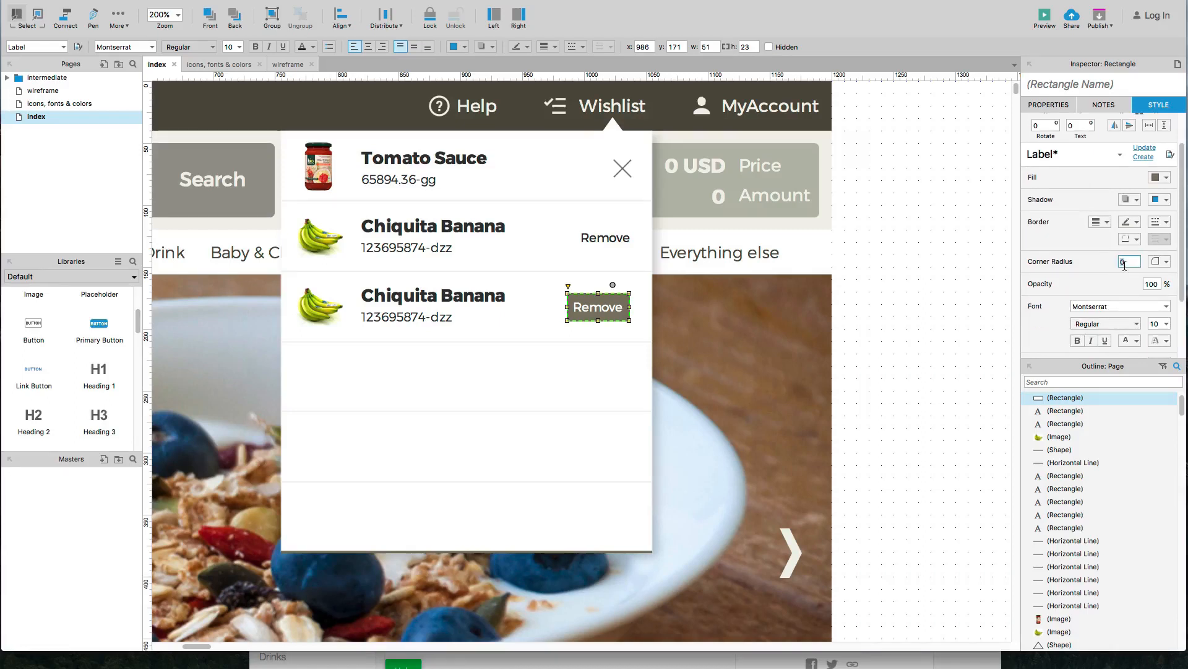
{"action": "left_click", "coordinate": [915, 251]}
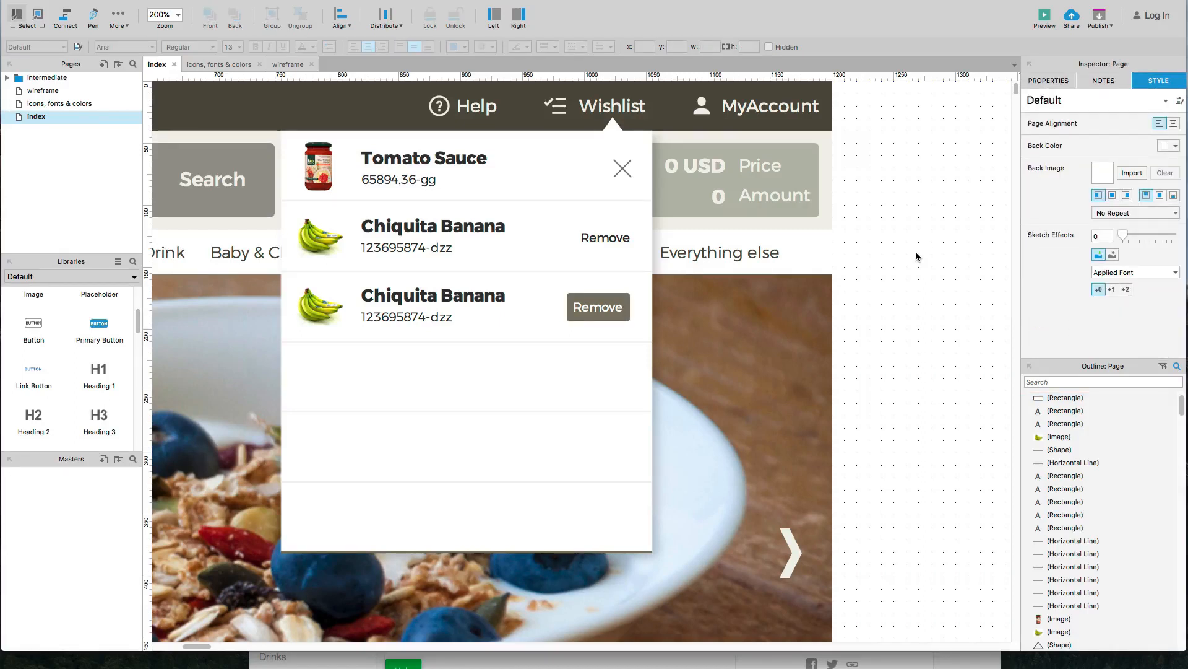
{"action": "left_click", "coordinate": [615, 305]}
{"action": "left_click", "coordinate": [616, 240], "text": "shift"}
{"action": "left_click", "coordinate": [624, 169], "text": "shift"}
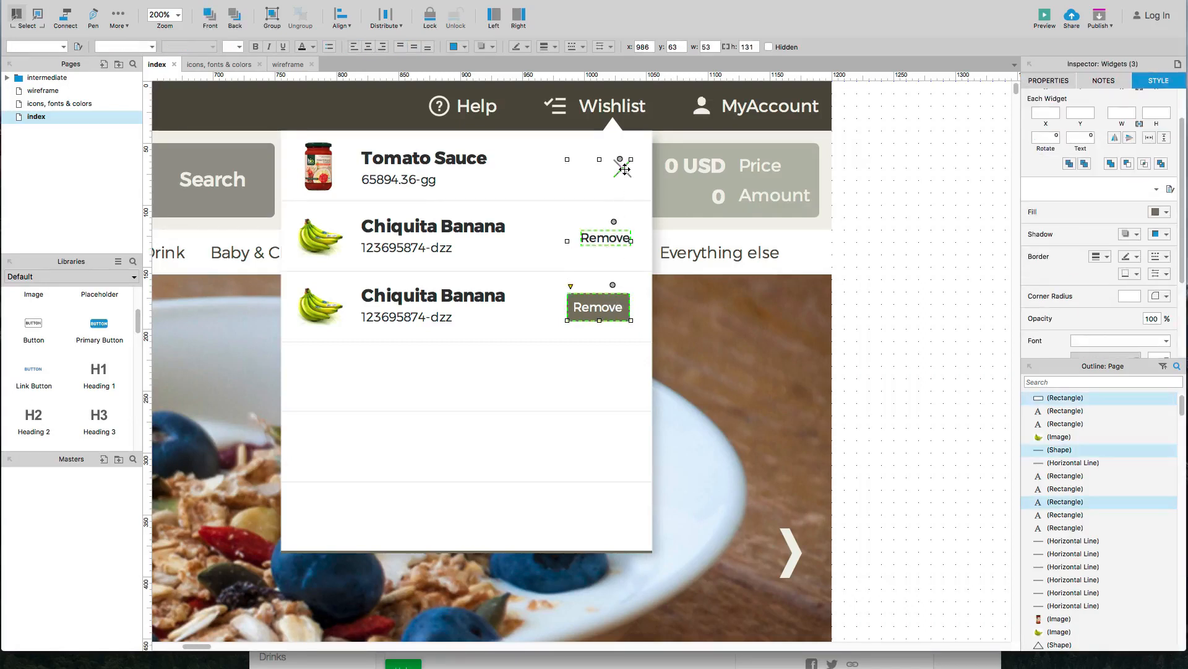
{"action": "left_click", "coordinate": [883, 215]}
Step: Group the two crossed lines that form the close icon in the Tomato Sauce row
{"action": "left_click", "coordinate": [628, 176]}
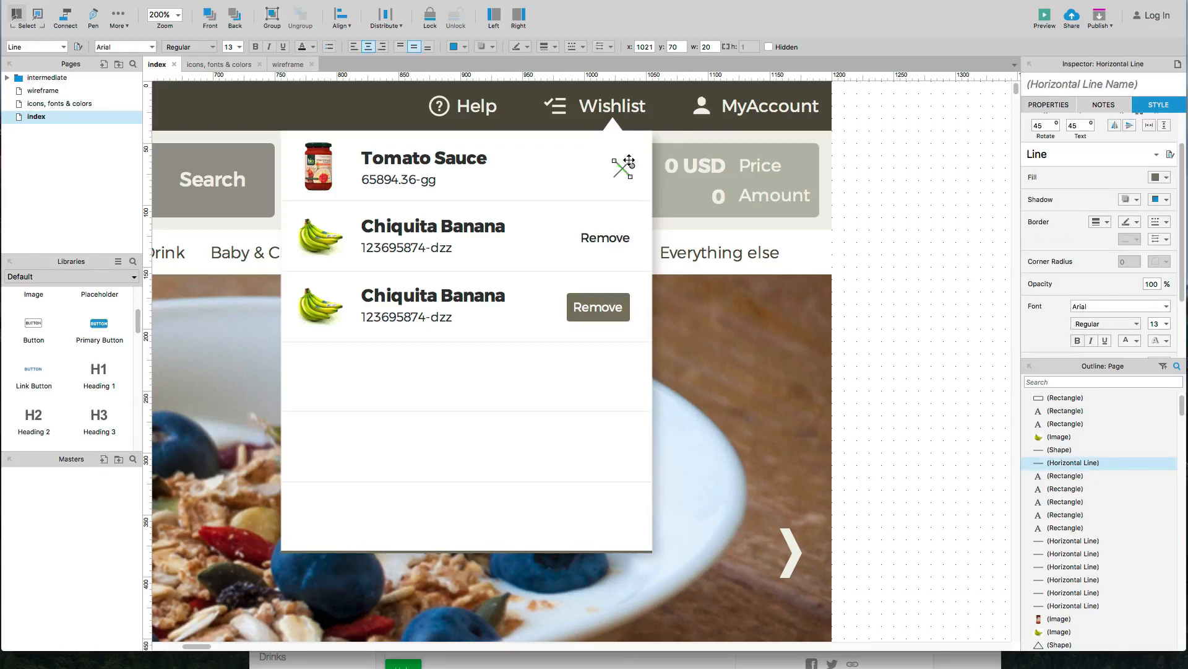
{"action": "left_click", "coordinate": [628, 160], "text": "shift"}
{"action": "key", "text": "super+g"}
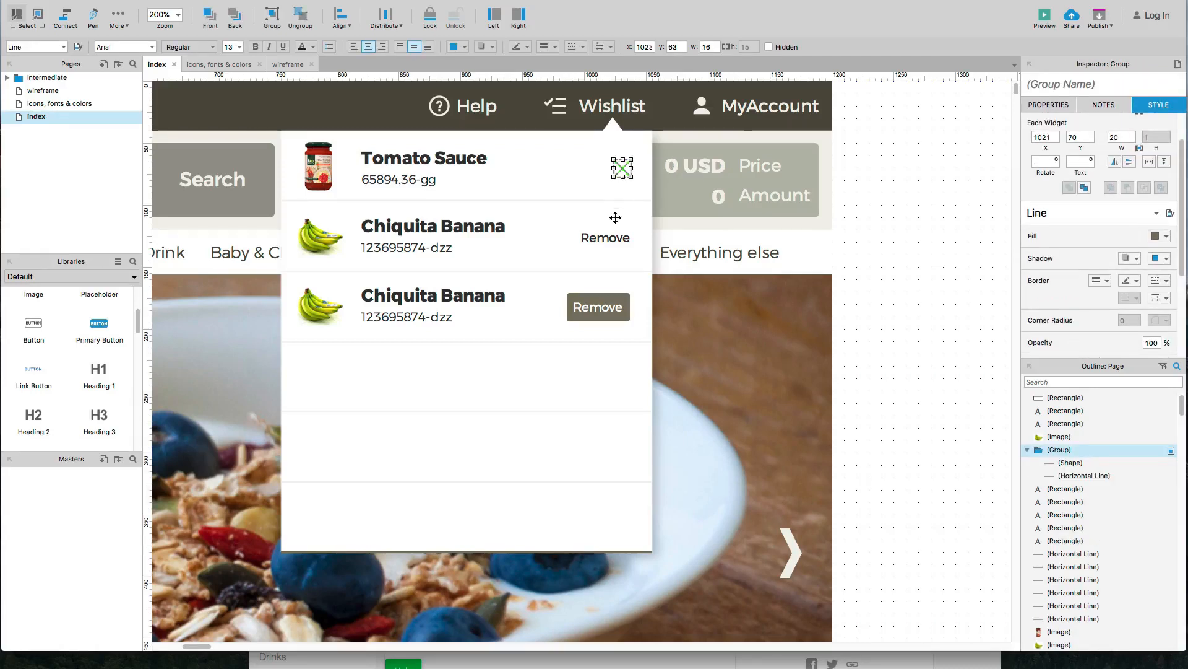
Step: Right-align the grouped close icon, the plain Remove label and the filled Remove button with one another
{"action": "left_click", "coordinate": [617, 235], "text": "shift"}
{"action": "left_click", "coordinate": [609, 302], "text": "shift"}
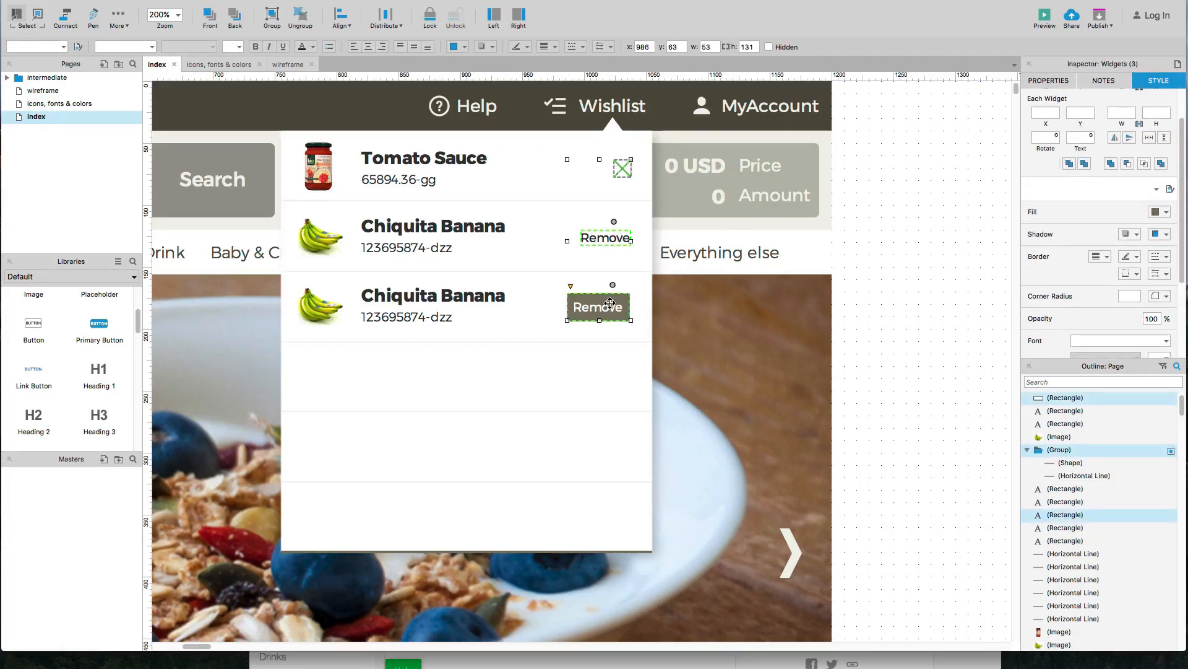
{"action": "key", "text": "super+alt+r"}
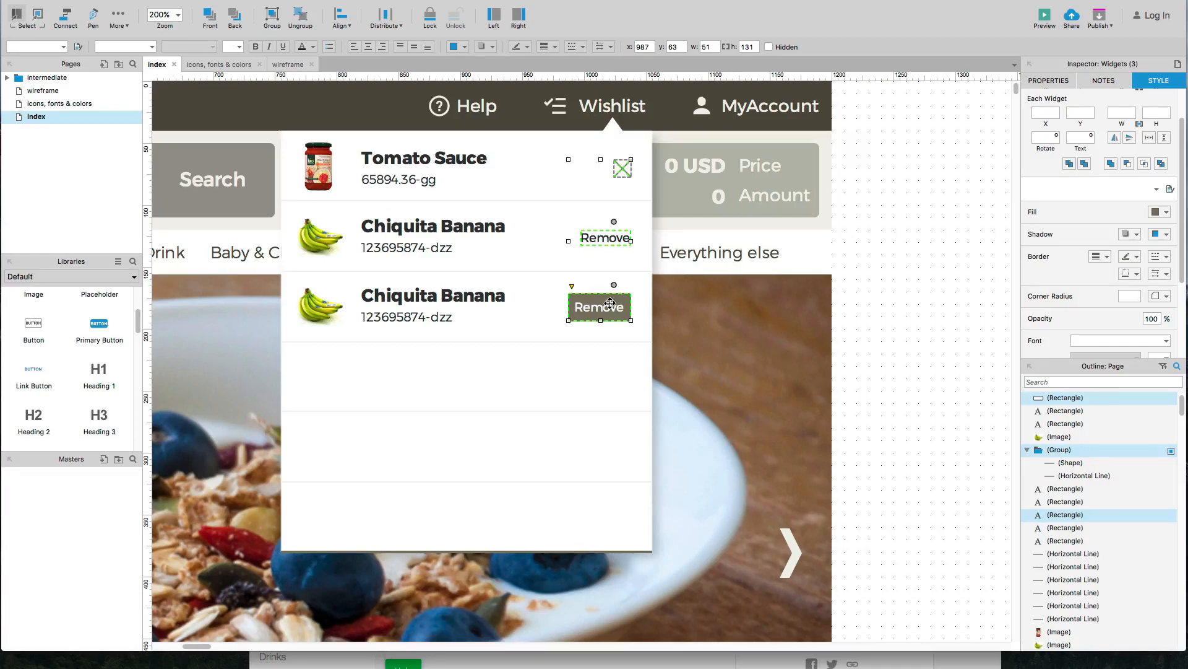
{"action": "left_click", "coordinate": [866, 353]}
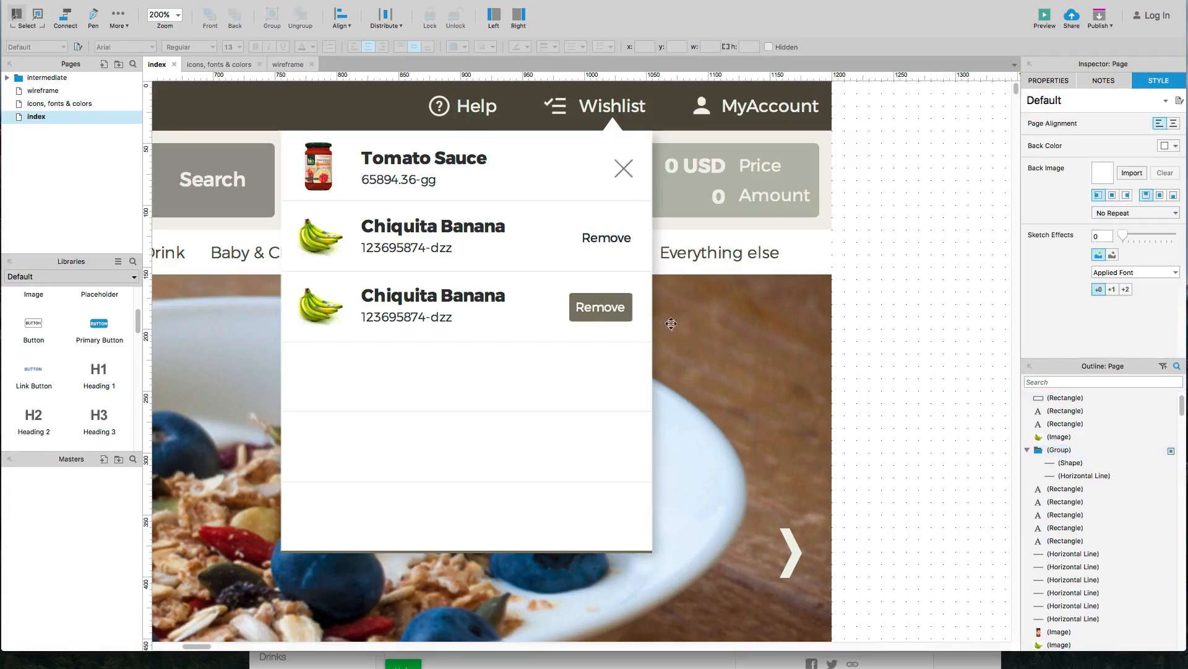
{"action": "left_click", "coordinate": [615, 307]}
{"action": "right_click", "coordinate": [615, 308]}
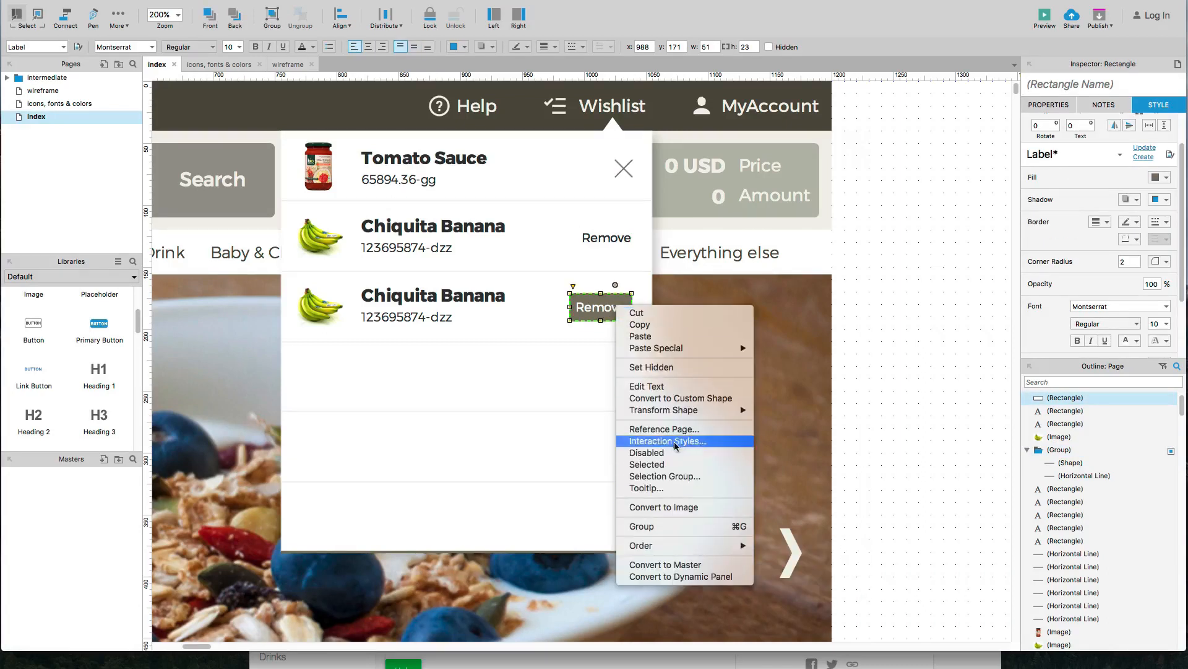
{"action": "left_click", "coordinate": [690, 440]}
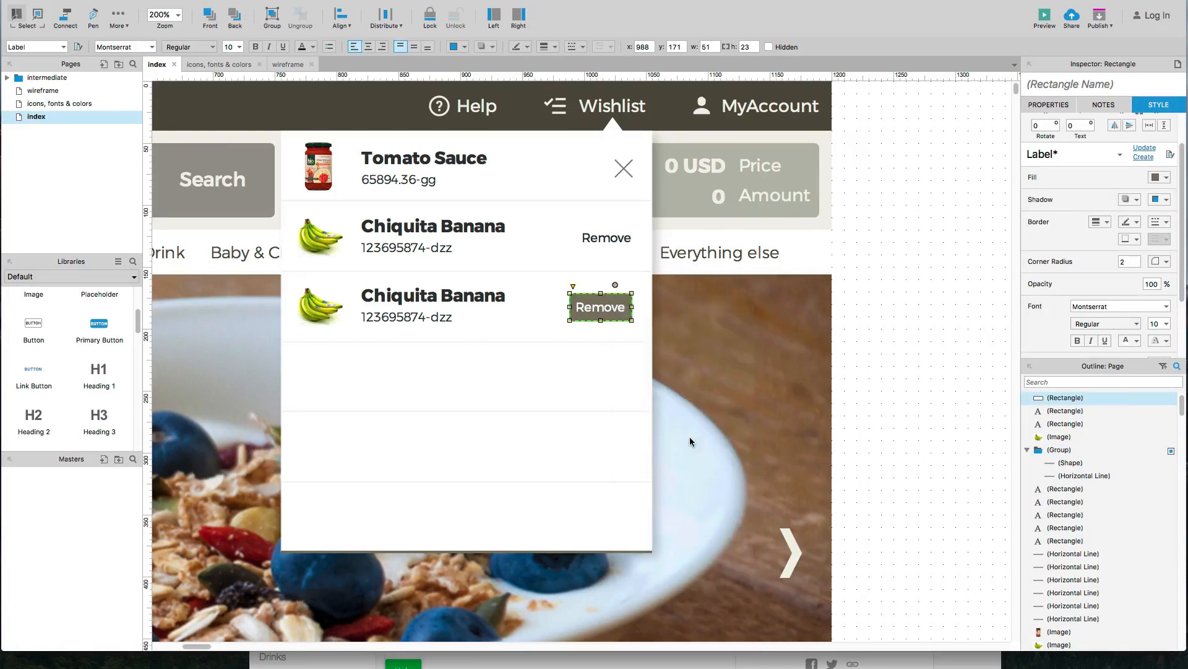
{"action": "left_click_drag", "start_coordinate": [938, 50], "coordinate": [808, 177]}
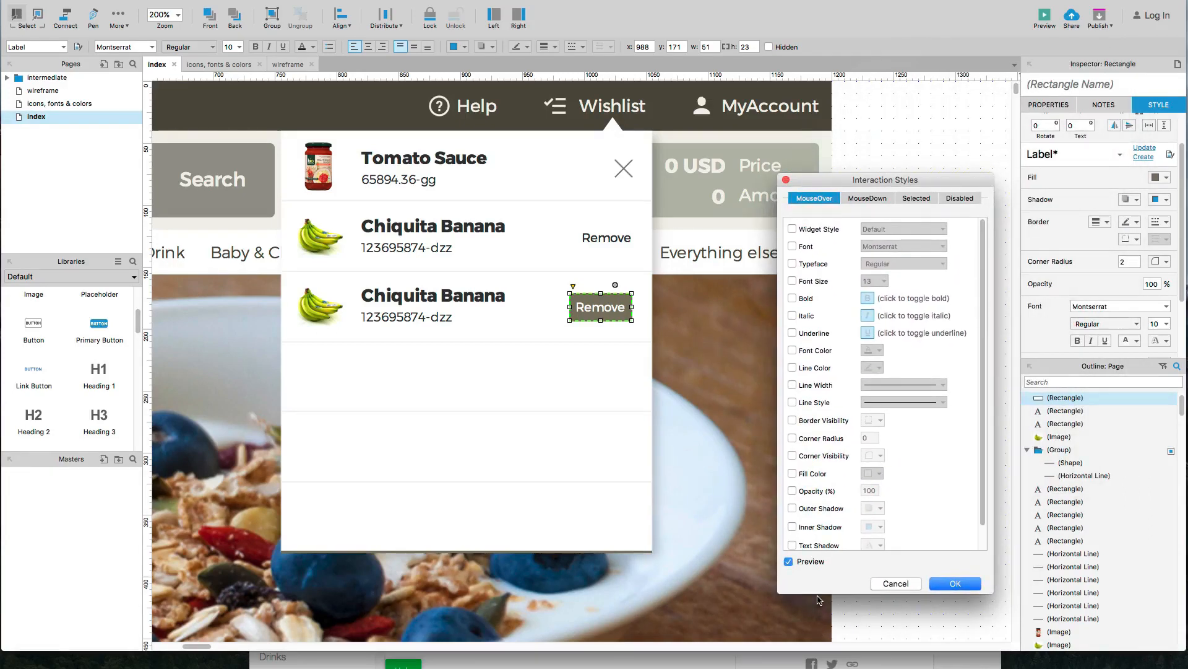
{"action": "left_click", "coordinate": [883, 585]}
{"action": "left_click", "coordinate": [844, 486]}
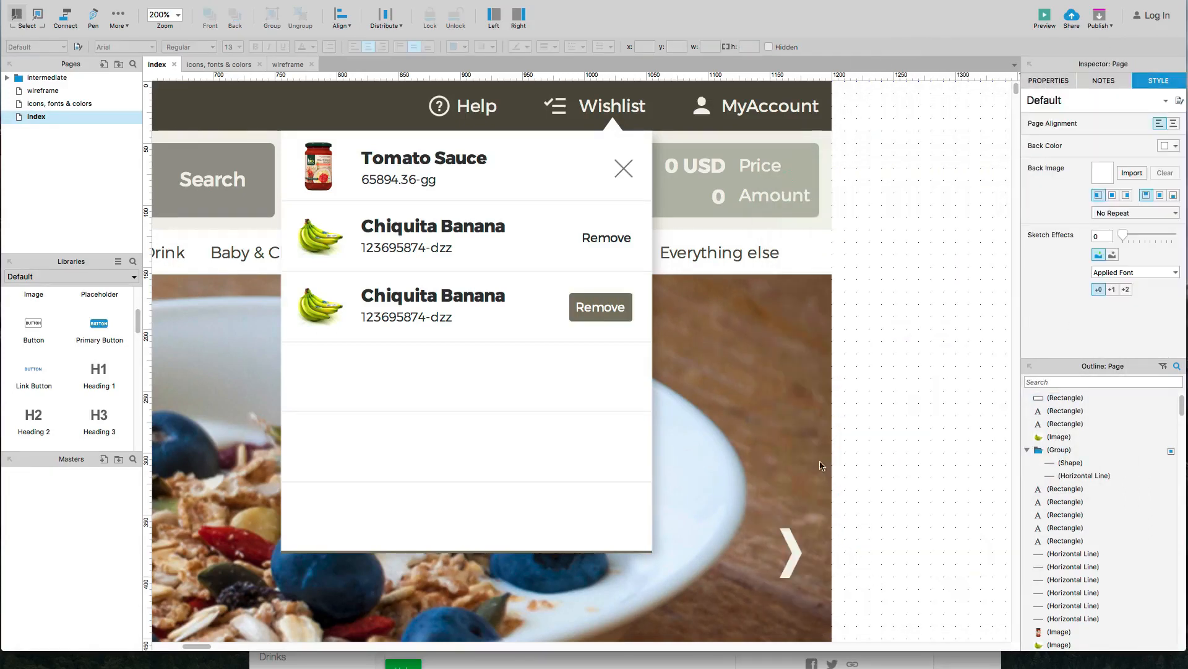
Step: Fill the third row's Remove button with the light beige sampled from the header background beside the price box
{"action": "left_click", "coordinate": [628, 324]}
{"action": "left_click", "coordinate": [624, 316]}
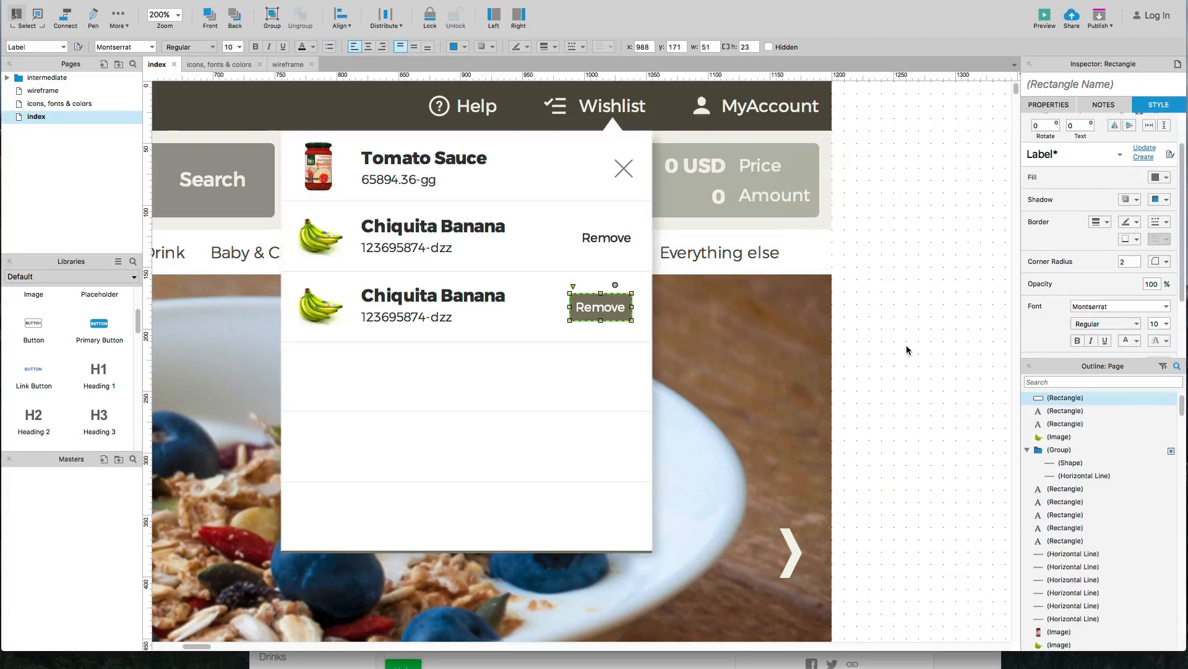
{"action": "left_click", "coordinate": [1158, 178]}
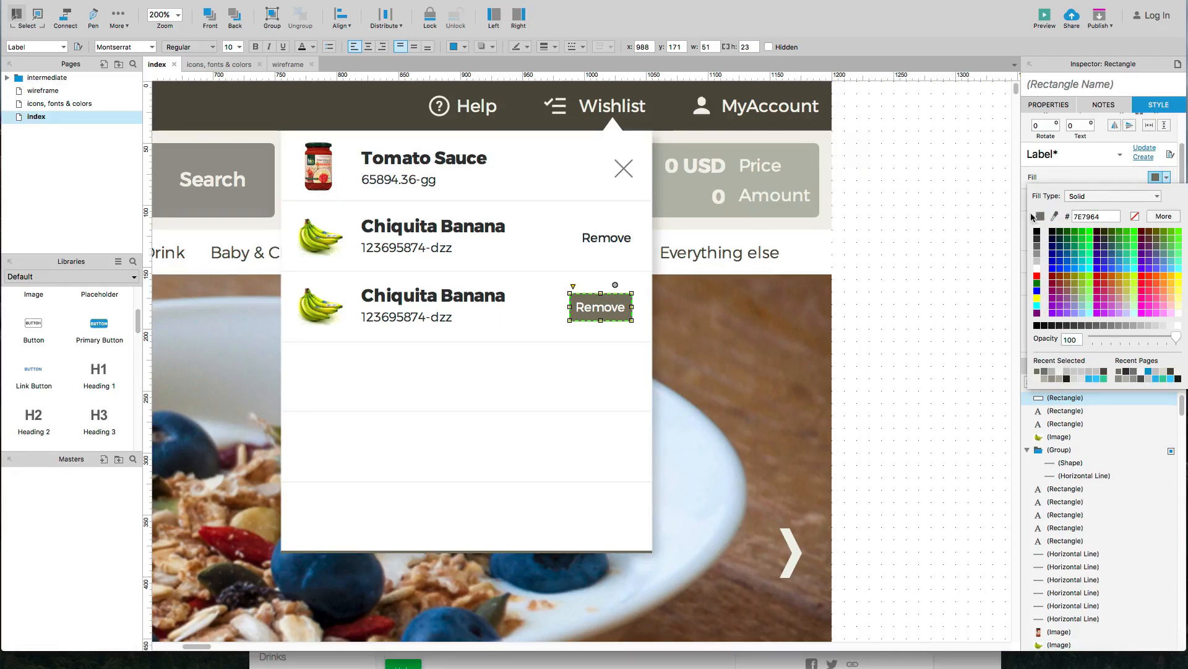
{"action": "left_click", "coordinate": [1054, 216]}
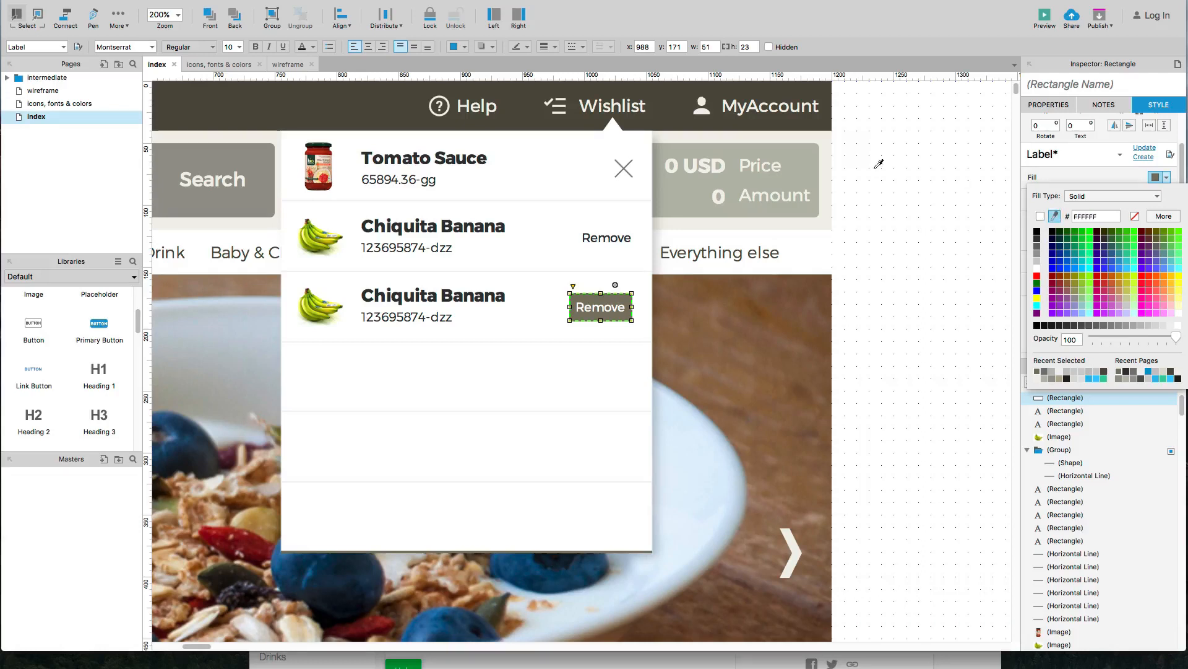
{"action": "left_click", "coordinate": [827, 180]}
{"action": "left_click", "coordinate": [879, 323]}
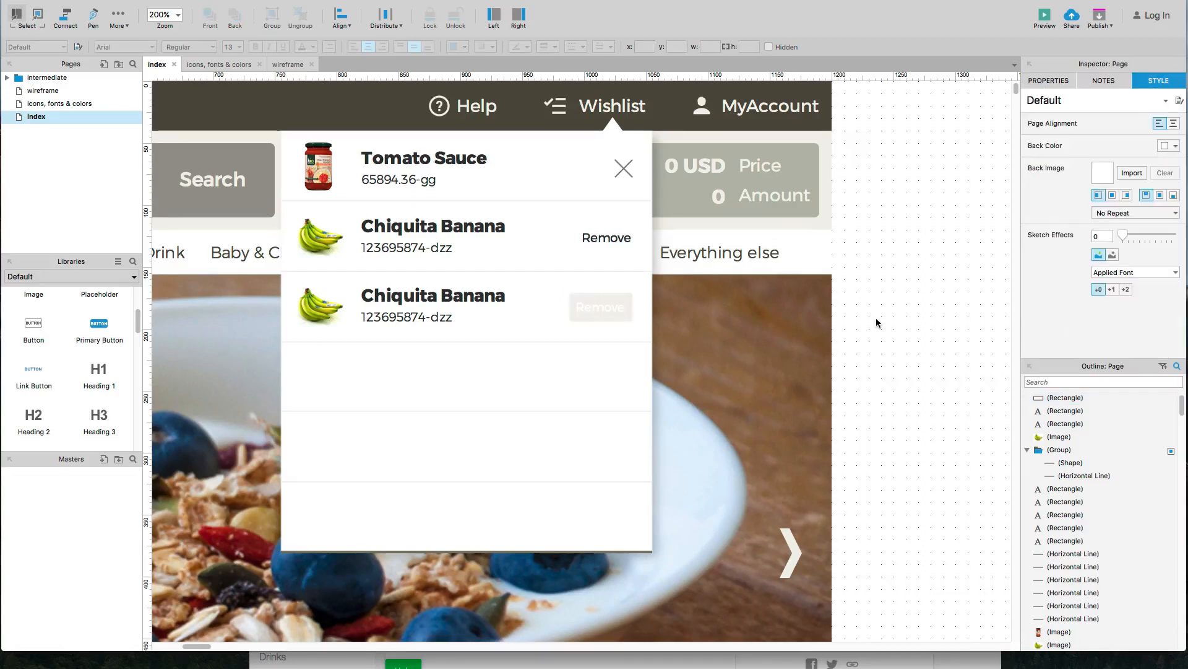
Step: Change the text colour of the third row's Remove button to a recently used dark grey
{"action": "left_click", "coordinate": [617, 308]}
{"action": "scroll", "coordinate": [1136, 284], "scroll_direction": "down", "scroll_amount": 2}
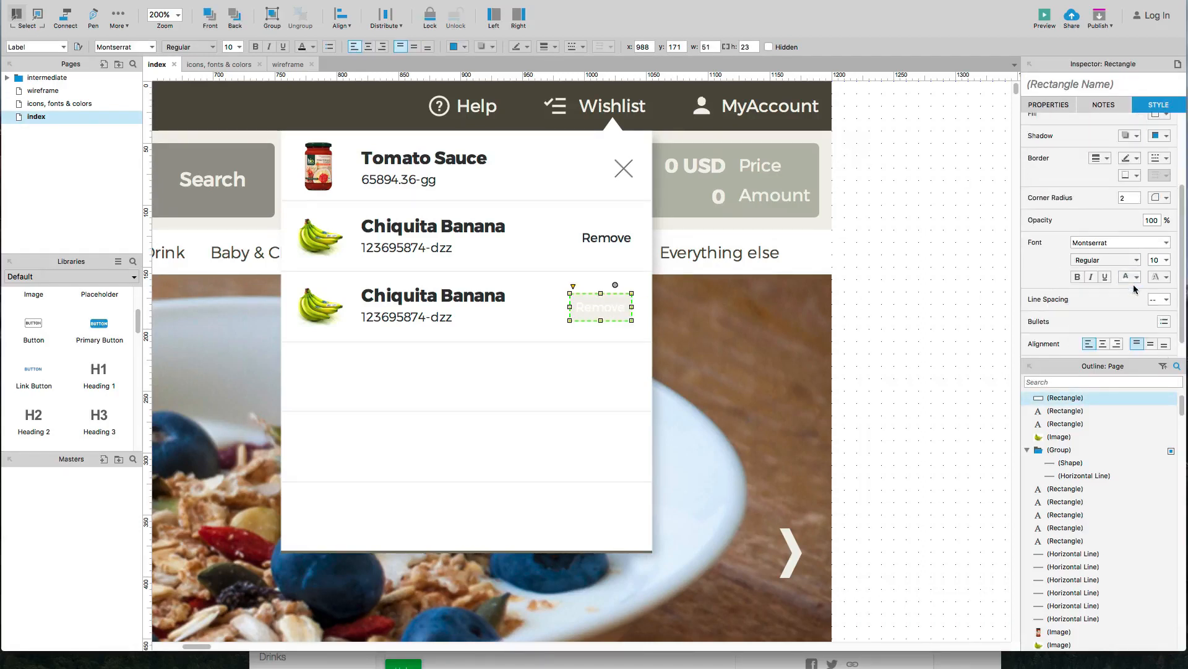
{"action": "left_click", "coordinate": [1137, 280]}
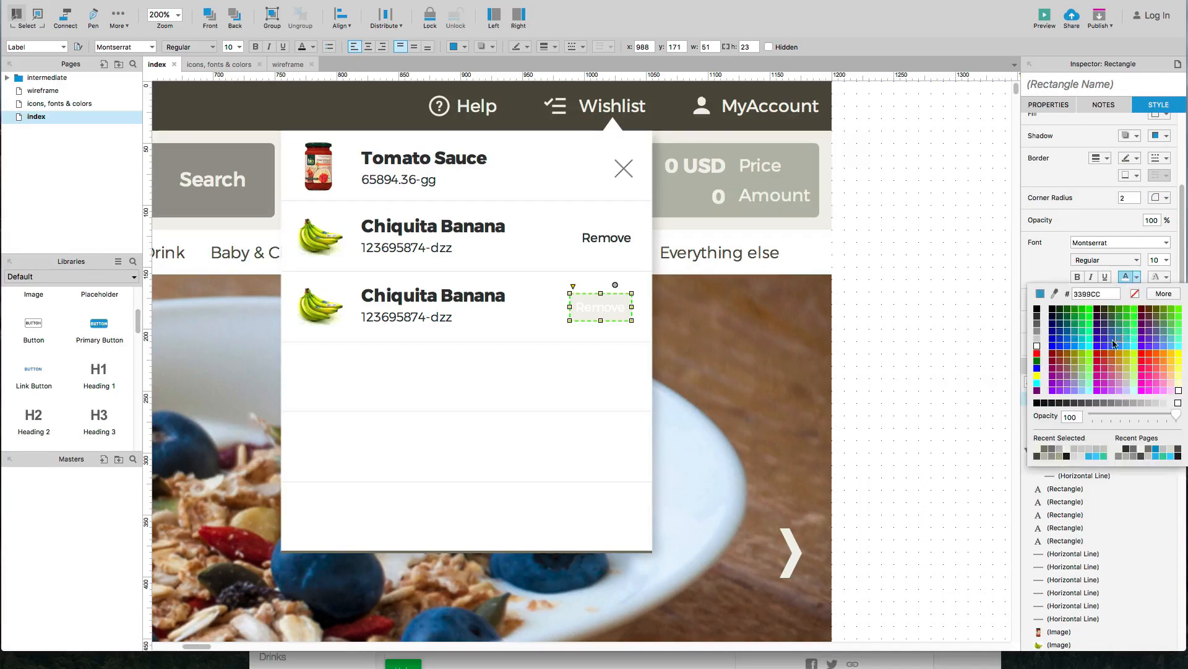
{"action": "left_click", "coordinate": [1046, 450]}
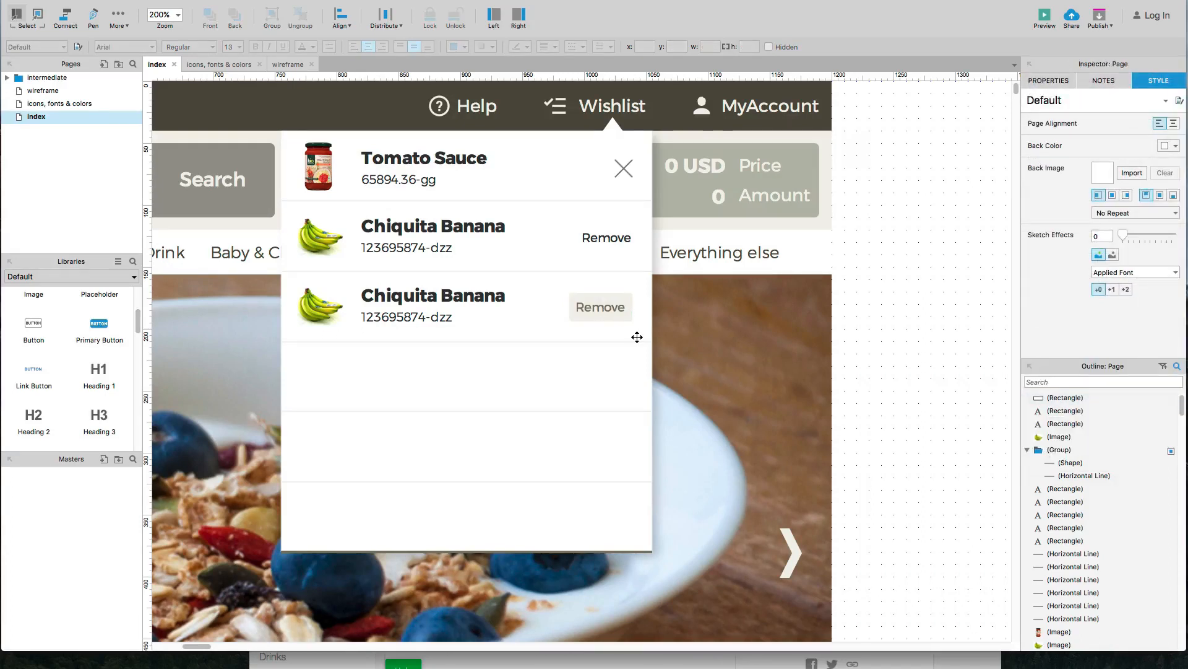
Step: Give the third row's Remove button a dark grey fill in its MouseOver interaction style
{"action": "left_click", "coordinate": [621, 315]}
{"action": "right_click", "coordinate": [622, 315]}
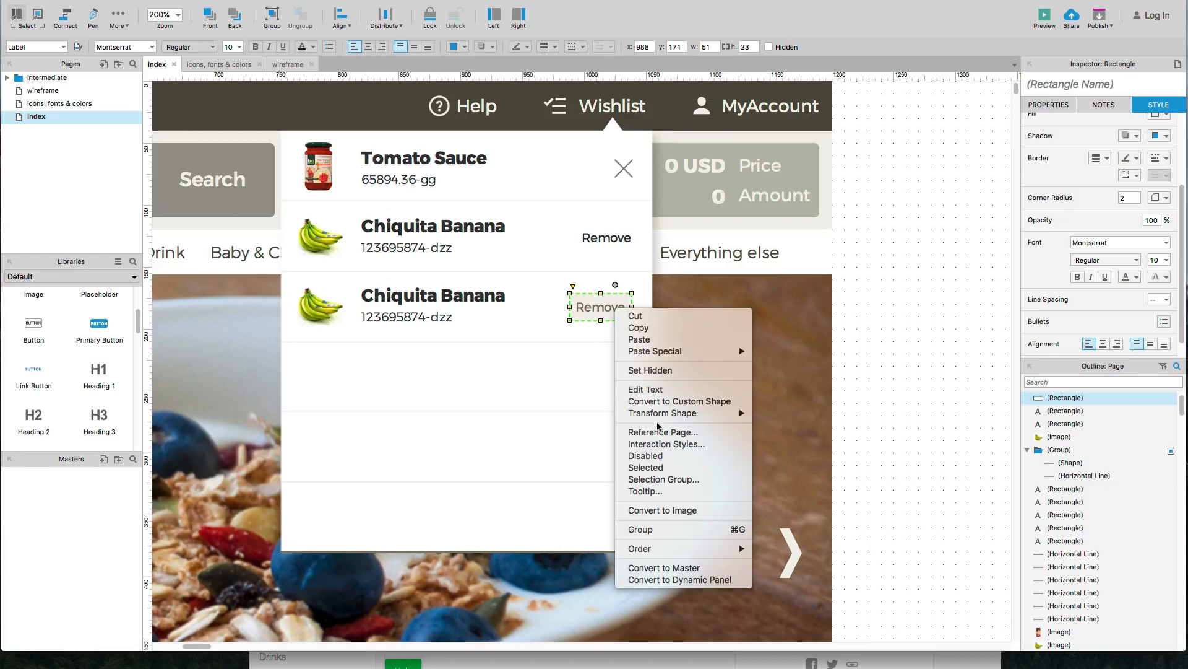
{"action": "left_click", "coordinate": [662, 444]}
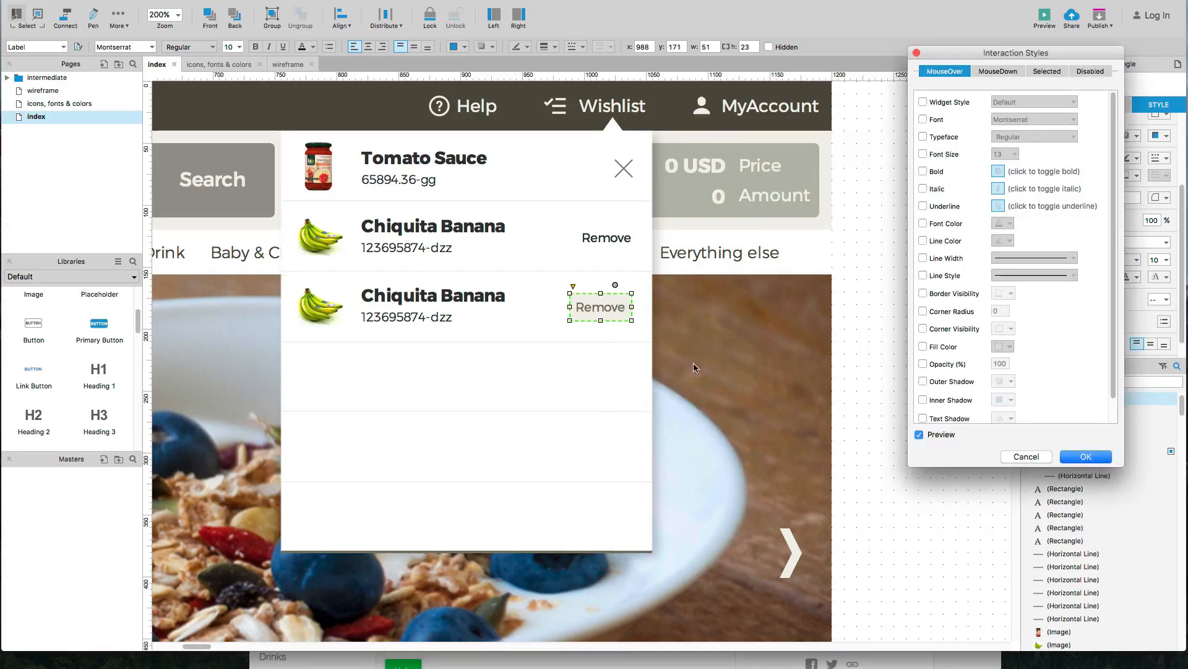
{"action": "left_click_drag", "start_coordinate": [942, 63], "coordinate": [797, 135]}
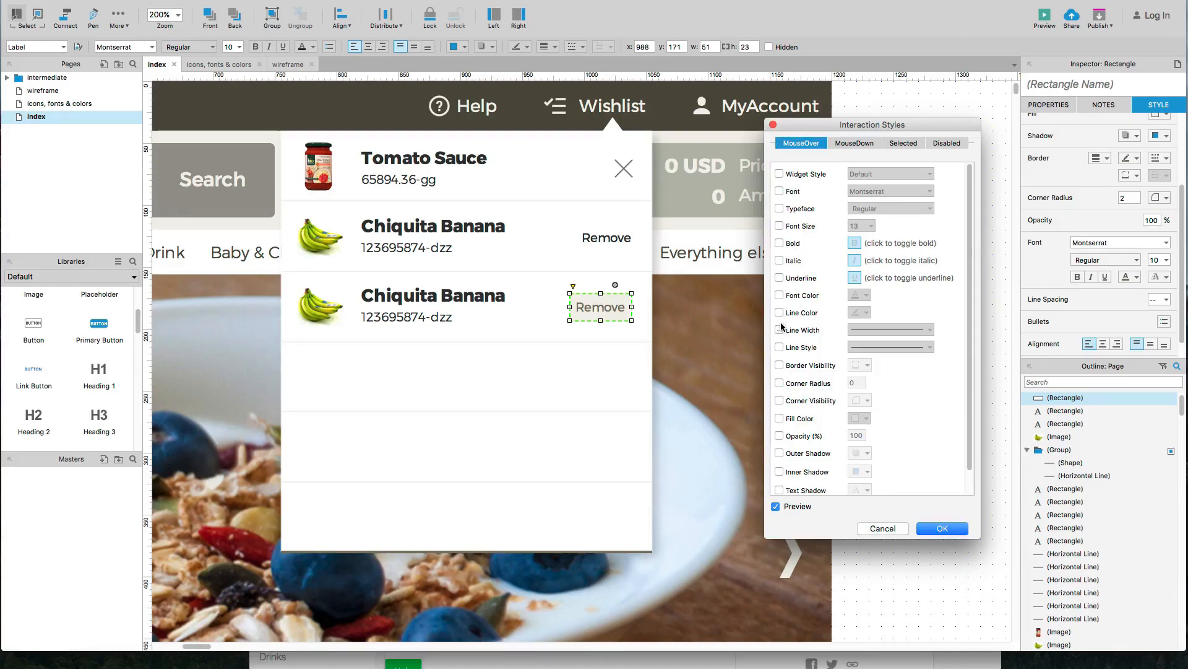
{"action": "left_click", "coordinate": [780, 419]}
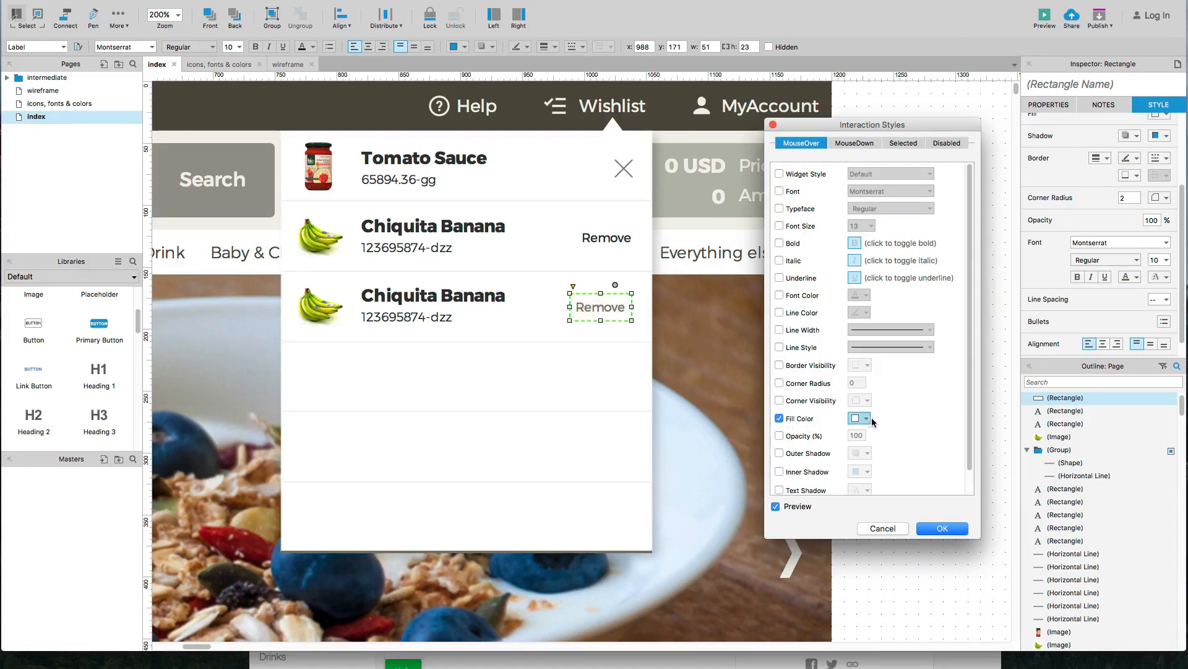
{"action": "left_click", "coordinate": [858, 418]}
{"action": "left_click", "coordinate": [859, 619]}
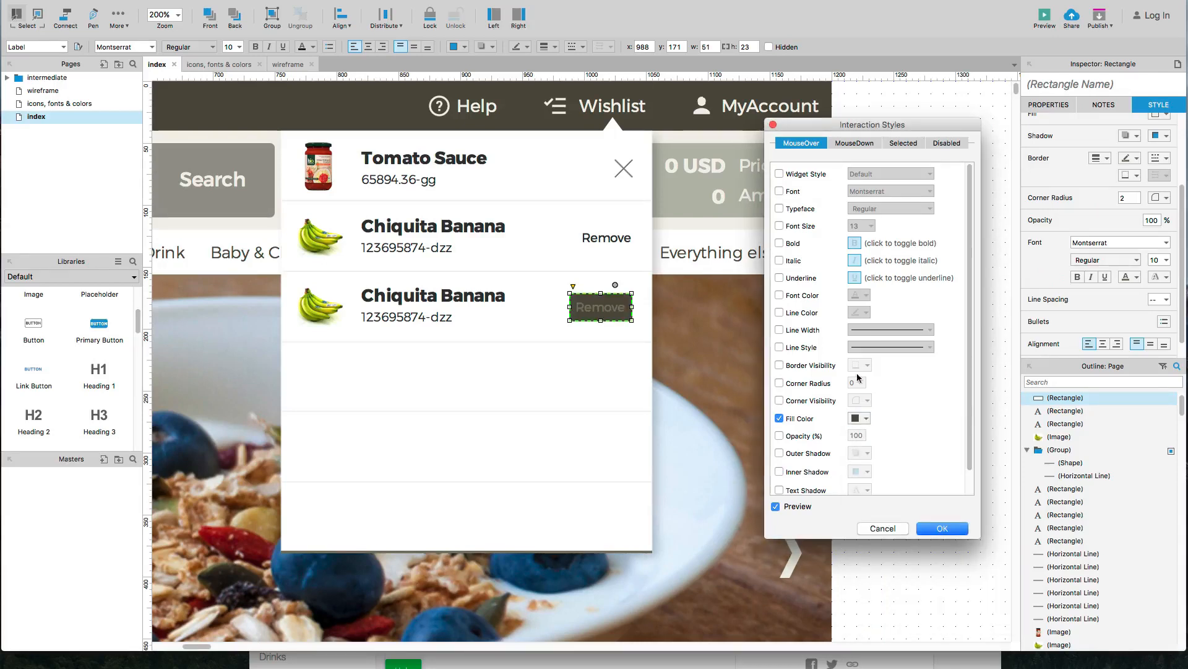
Step: Set the MouseOver font colour of the third row's Remove button to white and apply the interaction style
{"action": "left_click", "coordinate": [780, 296]}
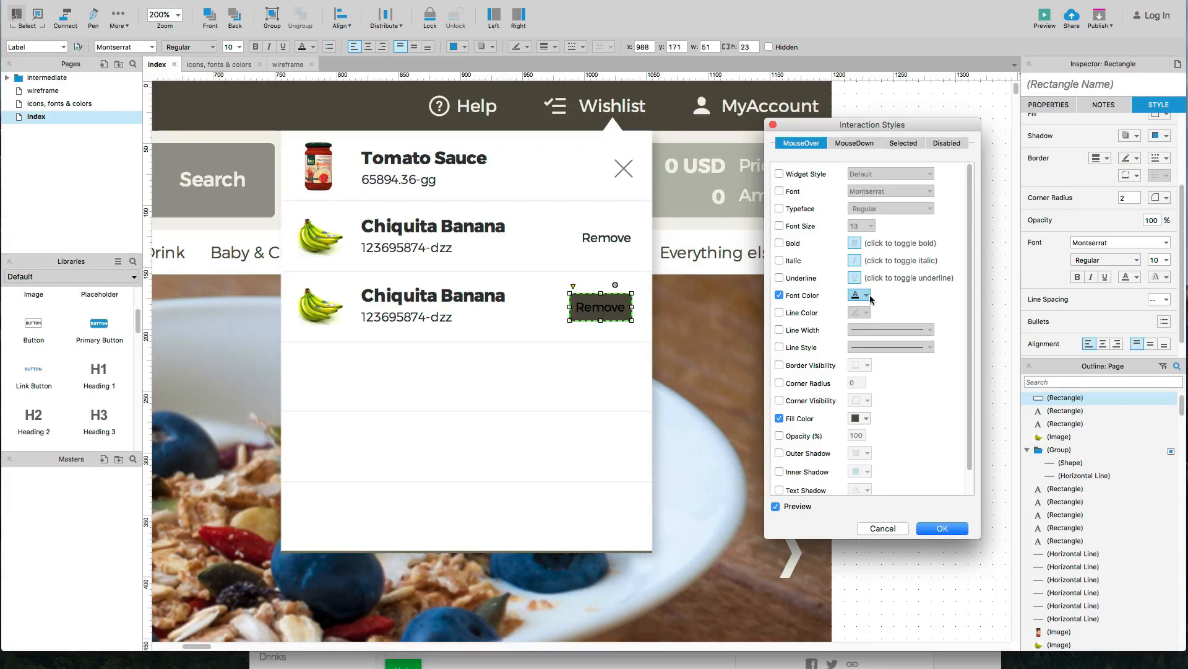
{"action": "left_click", "coordinate": [860, 295]}
{"action": "left_click", "coordinate": [857, 365]}
{"action": "left_click", "coordinate": [938, 525]}
{"action": "left_click", "coordinate": [902, 473]}
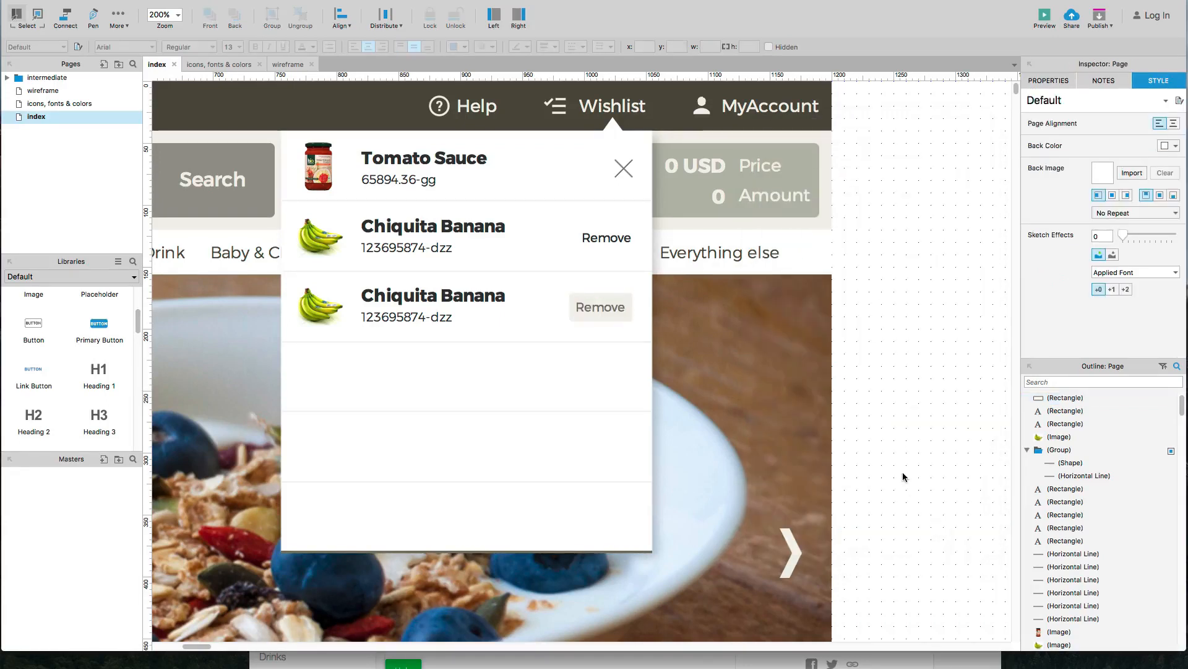
Step: Switch to Chrome, reload the index preview to compare the three remove controls, close the Icons8 page and return to Axure RP
{"action": "key", "text": "super+Tab"}
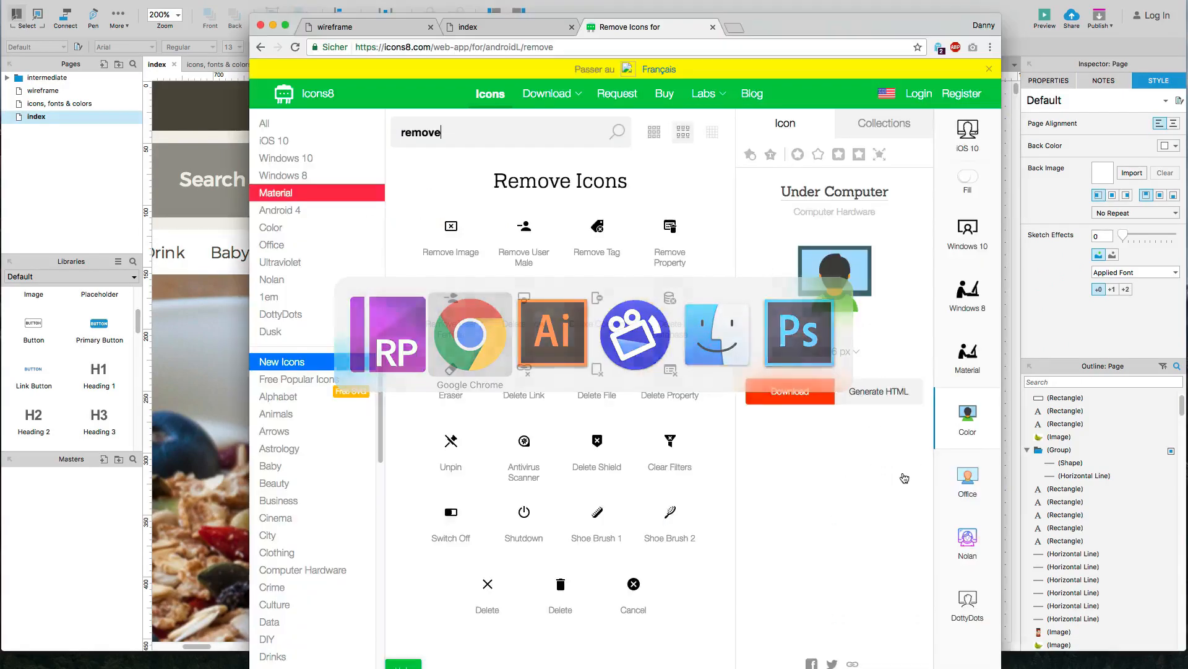
{"action": "left_click", "coordinate": [525, 27]}
{"action": "key", "text": "super+r"}
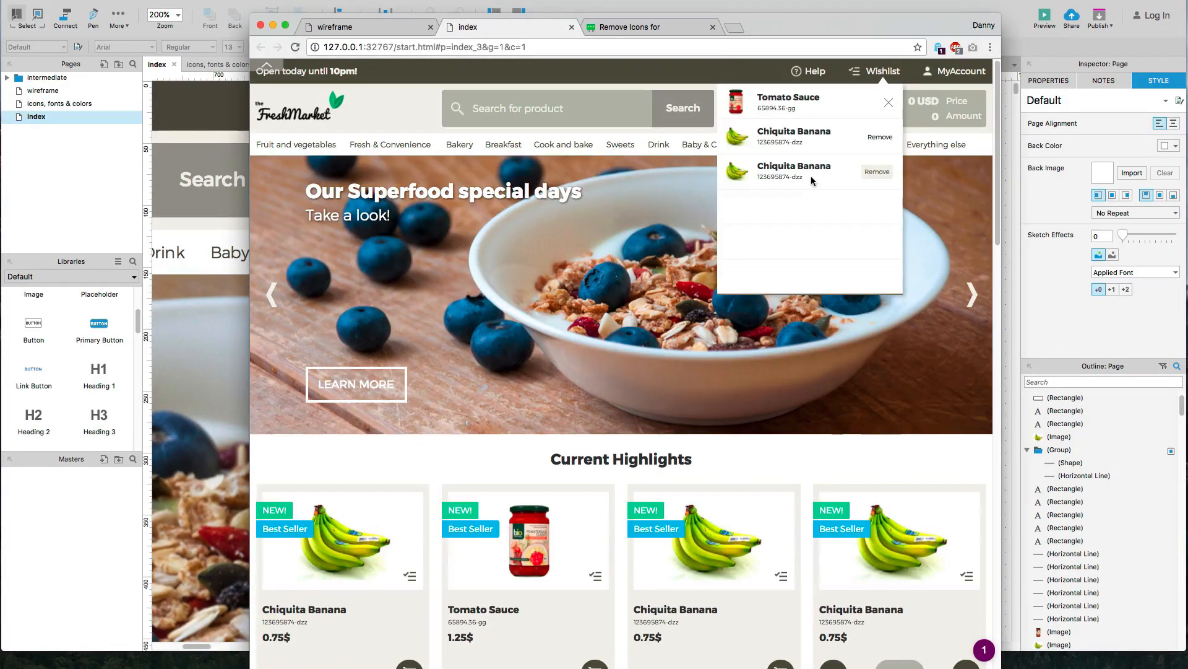
{"action": "left_click", "coordinate": [712, 28]}
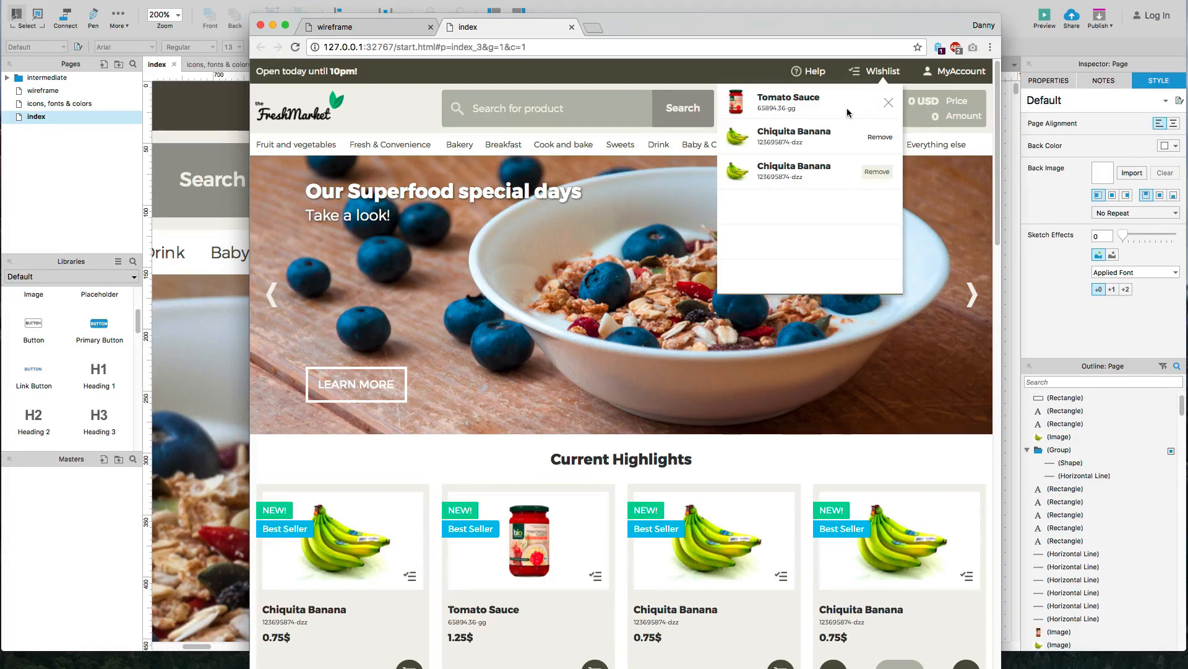
{"action": "key", "text": "super+Tab"}
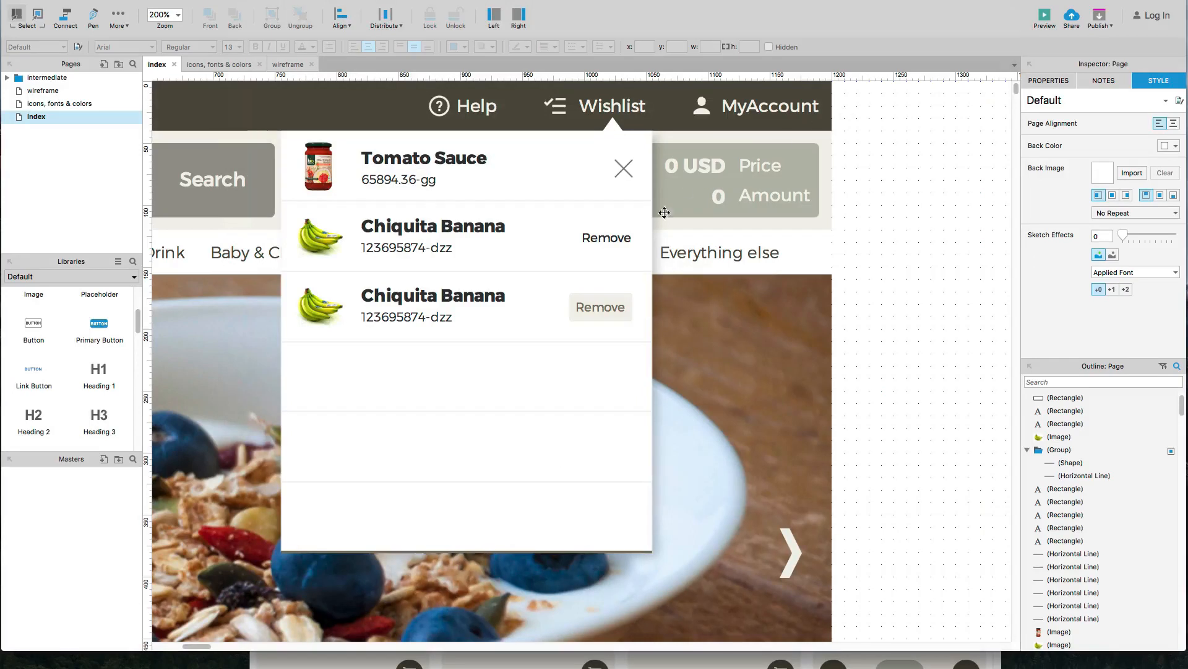
Step: Replace the plain Remove label in the second row with a copy of the third row's filled Remove button
{"action": "left_click", "coordinate": [627, 237]}
{"action": "key", "text": "Delete"}
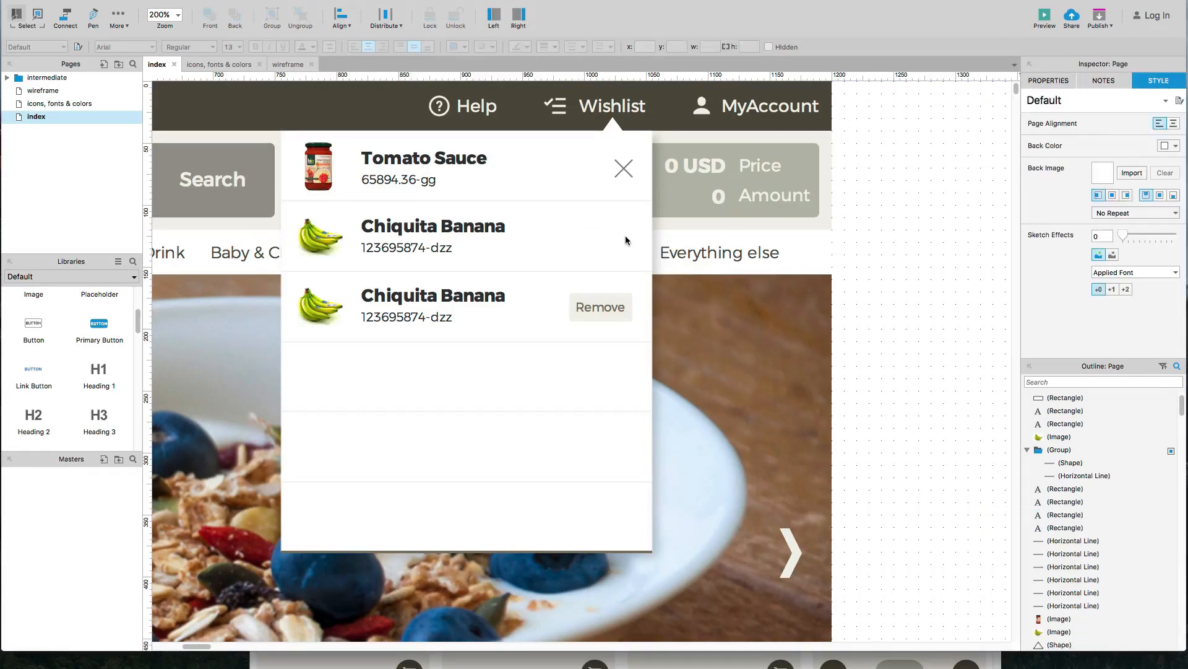
{"action": "left_click_drag", "start_coordinate": [605, 310], "coordinate": [611, 243]}
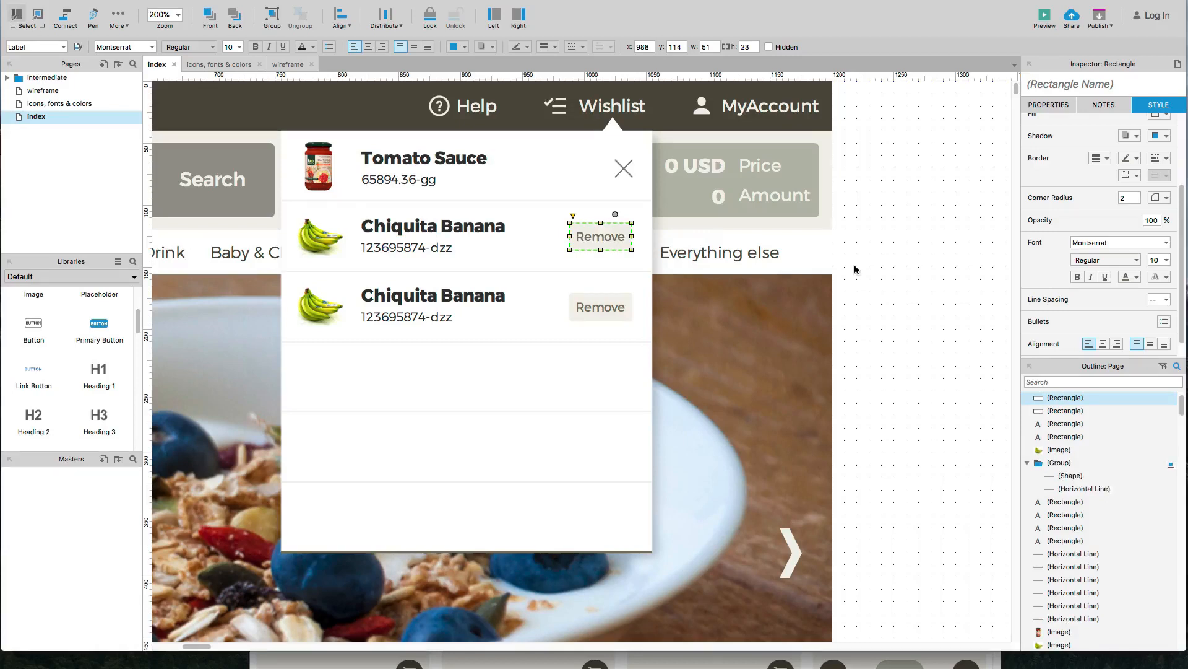
Step: Fill the fourth row with copies of the Tomato Sauce image, name and article number plus the filled Remove button
{"action": "left_click", "coordinate": [327, 155]}
{"action": "left_click", "coordinate": [372, 178], "text": "shift"}
{"action": "left_click", "coordinate": [380, 159], "text": "shift"}
{"action": "left_click_drag", "start_coordinate": [381, 160], "coordinate": [384, 371]}
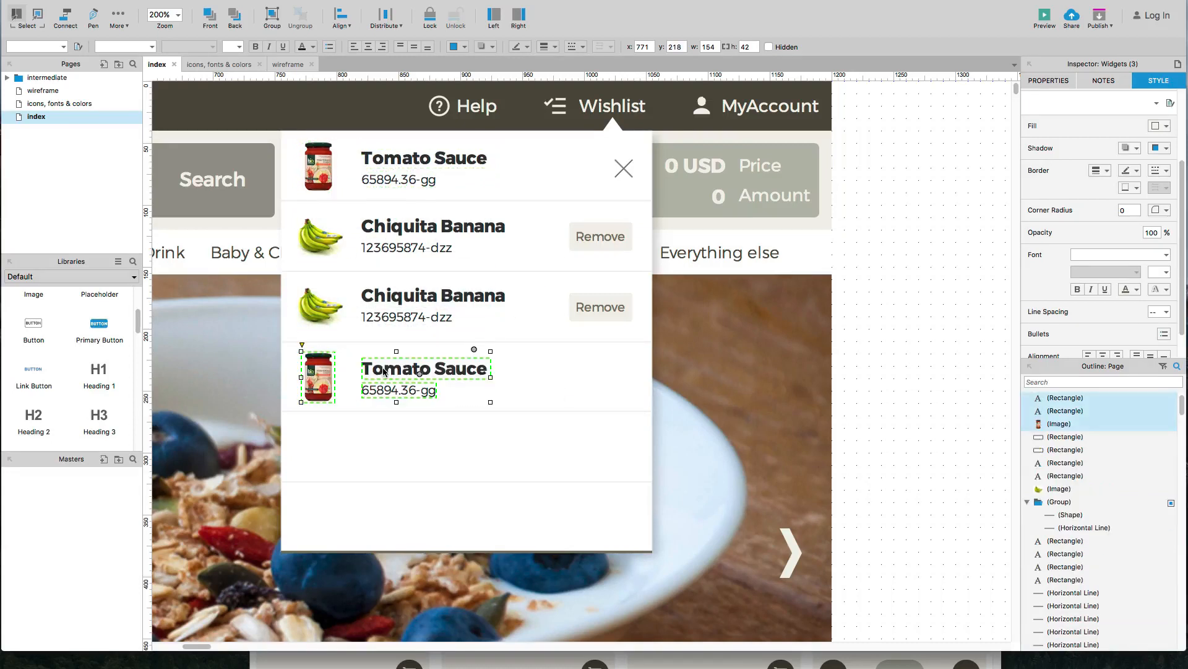
{"action": "left_click", "coordinate": [601, 310]}
{"action": "left_click_drag", "start_coordinate": [602, 311], "coordinate": [596, 388]}
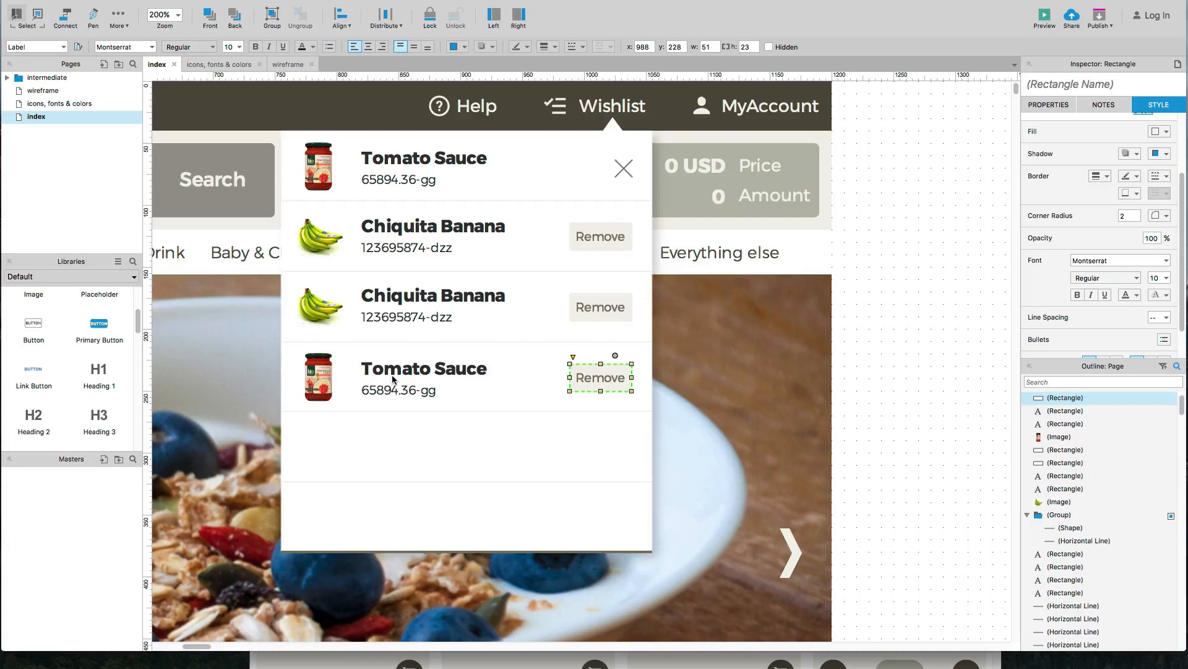
Step: Duplicate the fourth row's image, texts and Remove button into the fifth row
{"action": "left_click", "coordinate": [393, 374], "text": "shift"}
{"action": "left_click", "coordinate": [365, 390], "text": "shift"}
{"action": "left_click", "coordinate": [322, 379], "text": "shift"}
{"action": "left_click_drag", "start_coordinate": [392, 368], "coordinate": [394, 439]}
{"action": "key", "text": "Up"}
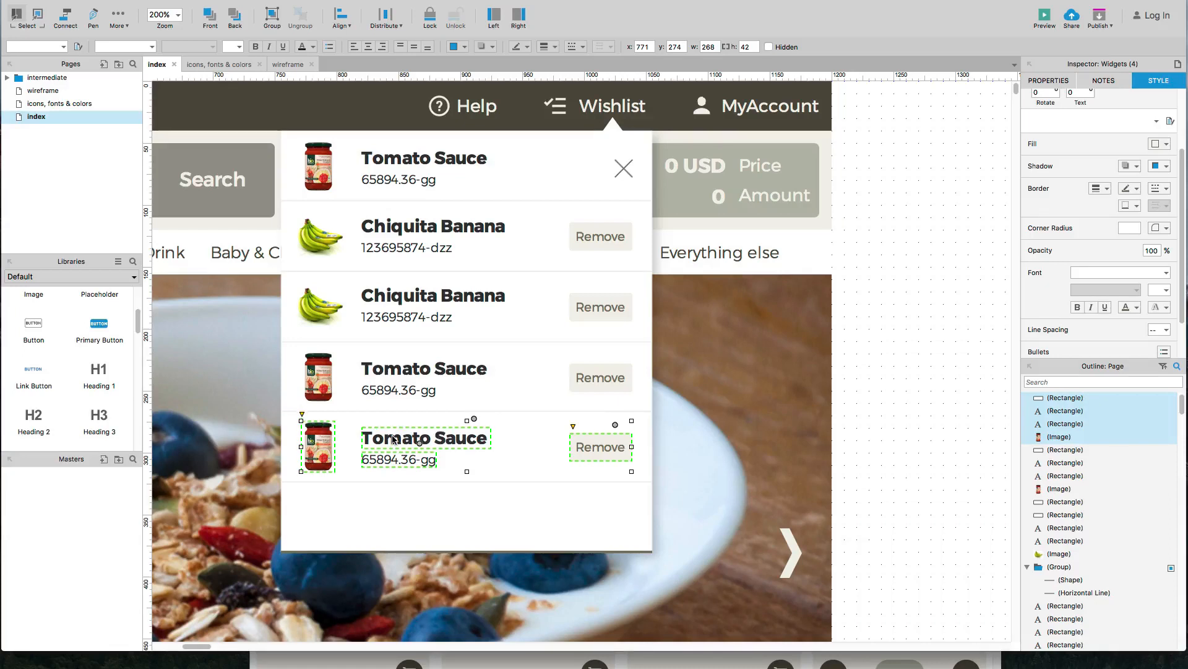
Step: Duplicate the third row's Chiquita Banana image, texts and Remove button into the empty sixth row
{"action": "left_click", "coordinate": [314, 289]}
{"action": "left_click", "coordinate": [386, 296], "text": "shift"}
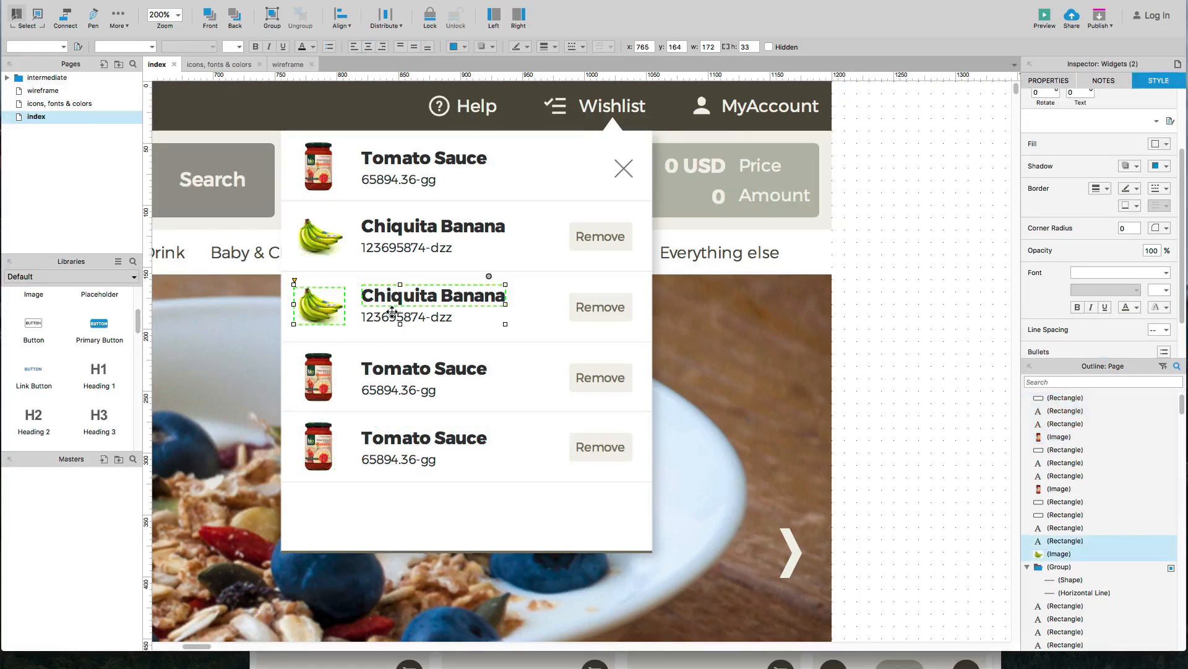
{"action": "left_click", "coordinate": [416, 314], "text": "shift"}
{"action": "left_click", "coordinate": [601, 310], "text": "shift"}
{"action": "left_click_drag", "start_coordinate": [449, 294], "coordinate": [453, 514]}
Step: Preview the updated page in the browser, check the Remove buttons' hover style in the wishlist, and return to Axure RP
{"action": "left_click", "coordinate": [890, 469]}
{"action": "key", "text": "super+period"}
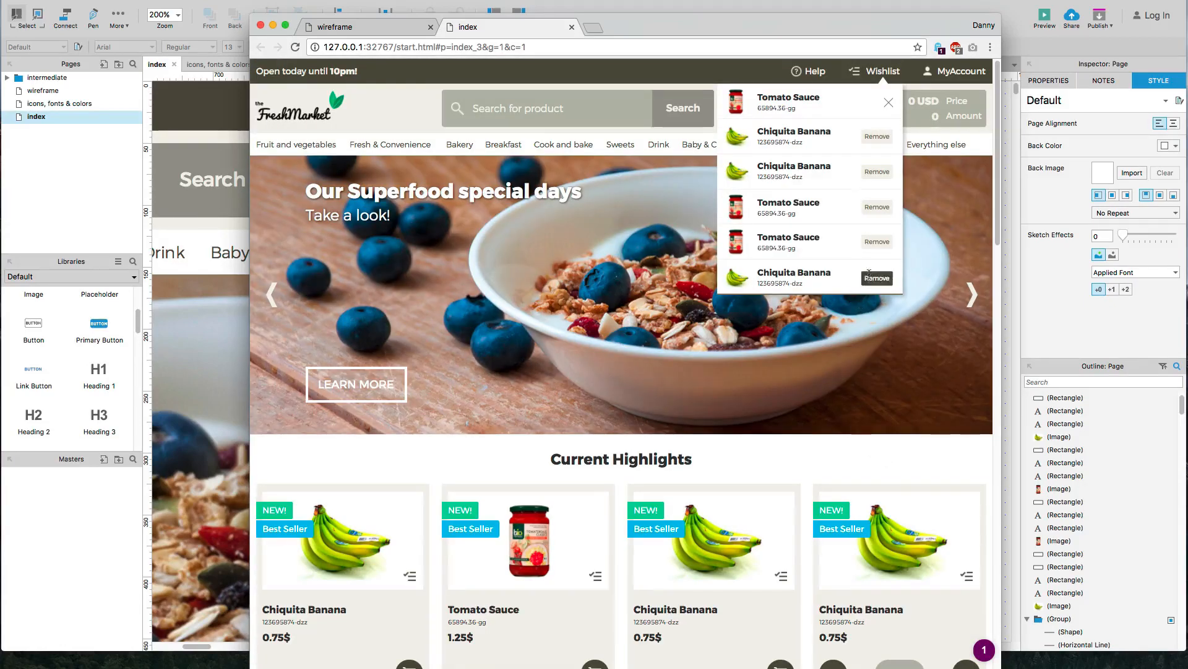
{"action": "key", "text": "super+Tab"}
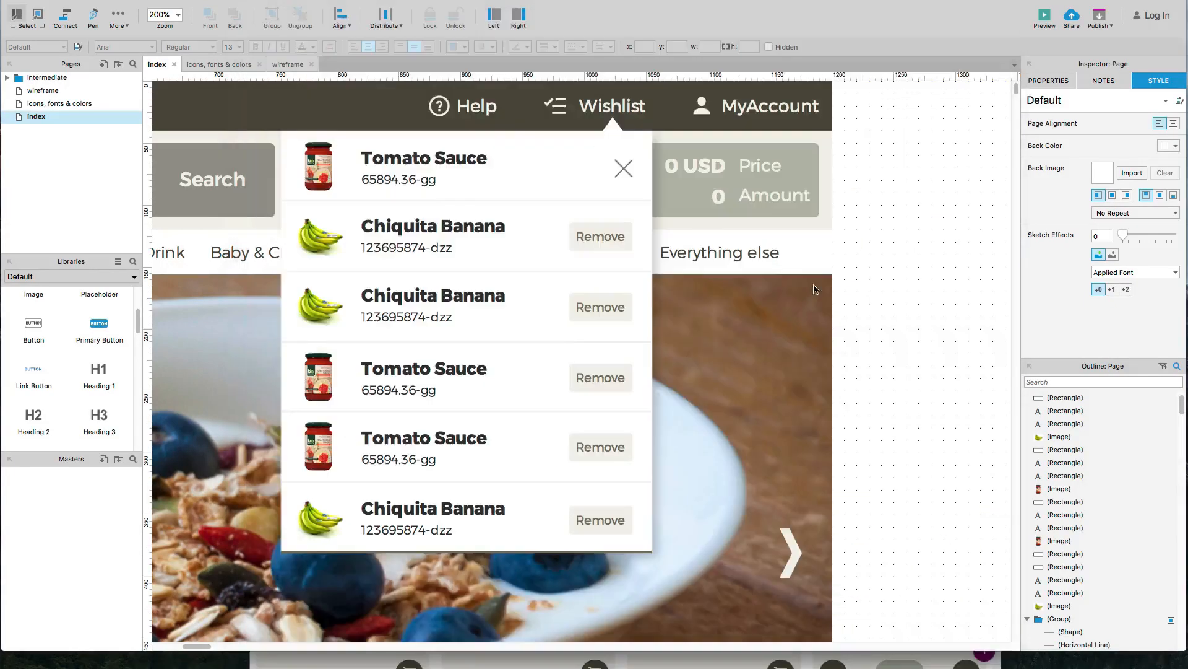
Step: Convert all wishlist dropdown elements, including background, pointer triangle, divider lines, product rows and remove controls, into one dynamic panel
{"action": "left_click", "coordinate": [606, 552]}
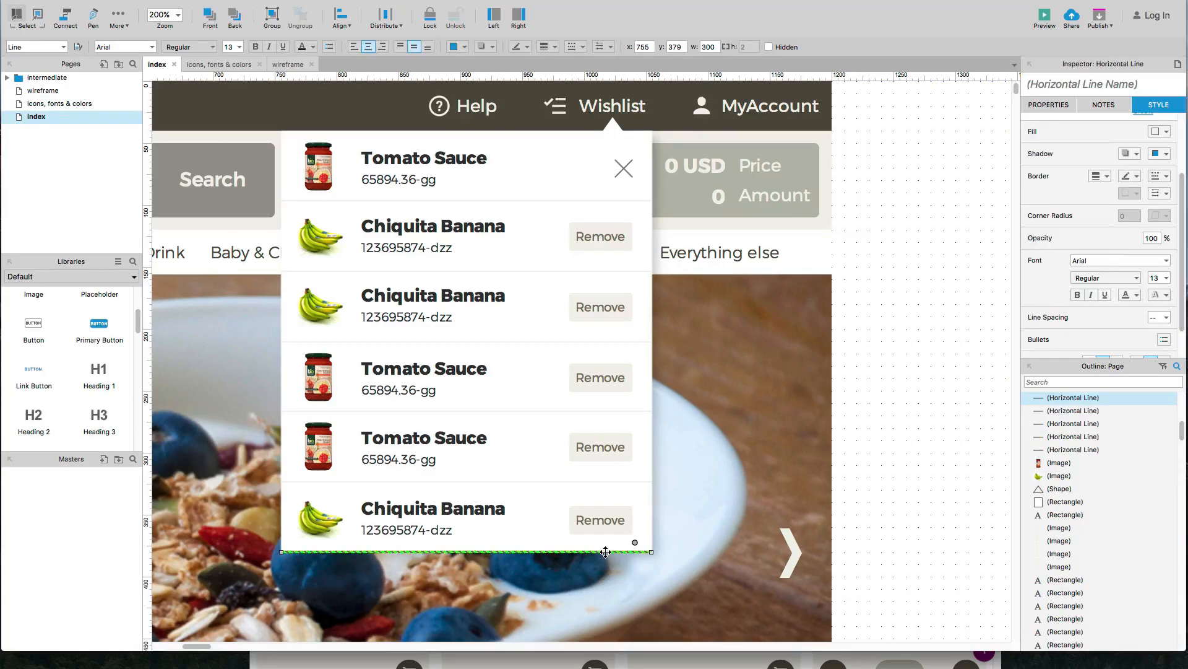
{"action": "left_click", "coordinate": [598, 481], "text": "shift"}
{"action": "left_click", "coordinate": [486, 507], "text": "shift"}
{"action": "left_click", "coordinate": [428, 527], "text": "shift"}
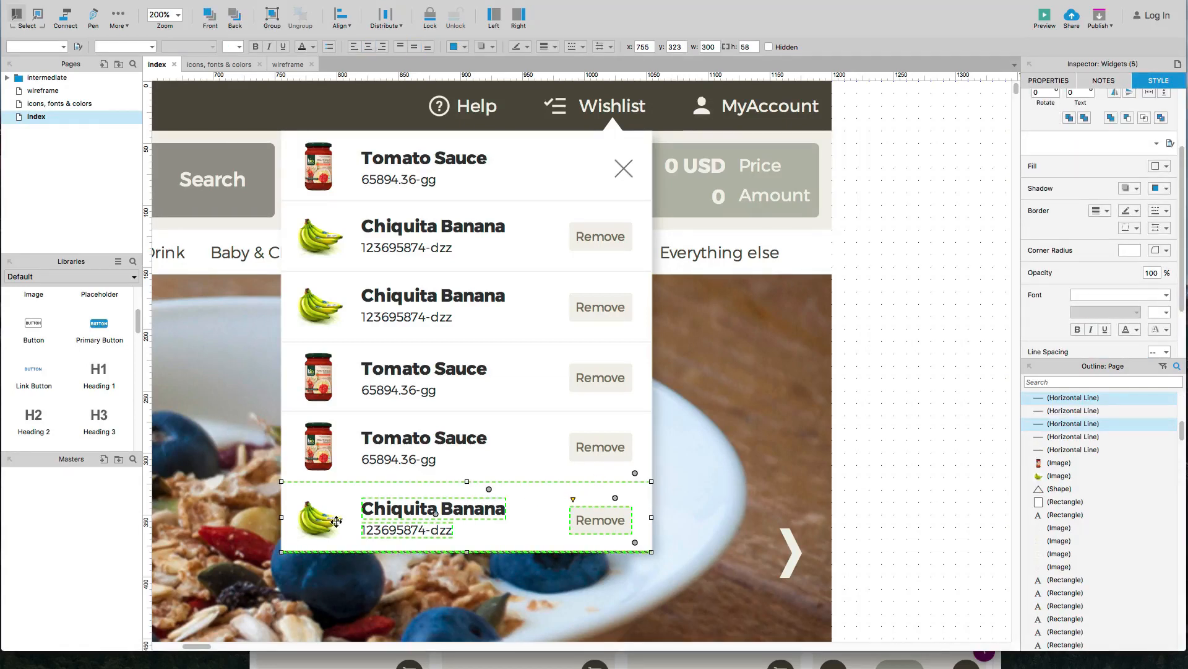
{"action": "left_click", "coordinate": [338, 521], "text": "shift"}
{"action": "left_click", "coordinate": [329, 460], "text": "shift"}
{"action": "left_click", "coordinate": [327, 396], "text": "shift"}
{"action": "left_click", "coordinate": [319, 322], "text": "shift"}
{"action": "left_click", "coordinate": [320, 247], "text": "shift"}
{"action": "left_click", "coordinate": [321, 185], "text": "shift"}
{"action": "left_click", "coordinate": [385, 161], "text": "shift"}
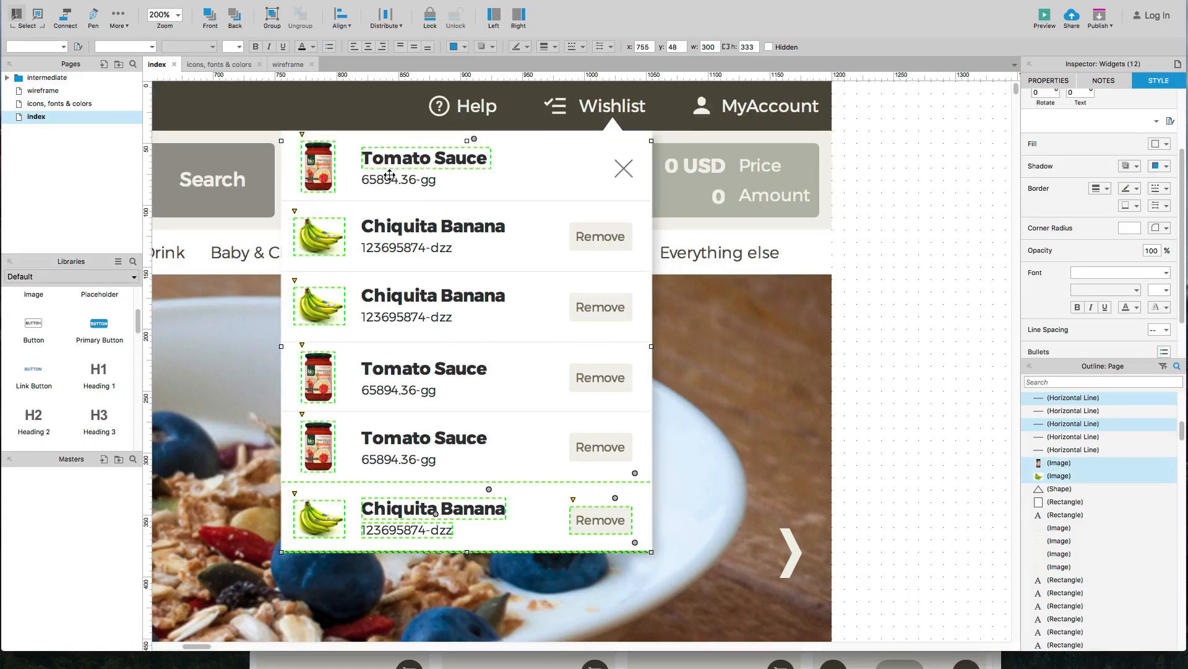
{"action": "left_click", "coordinate": [612, 126], "text": "shift"}
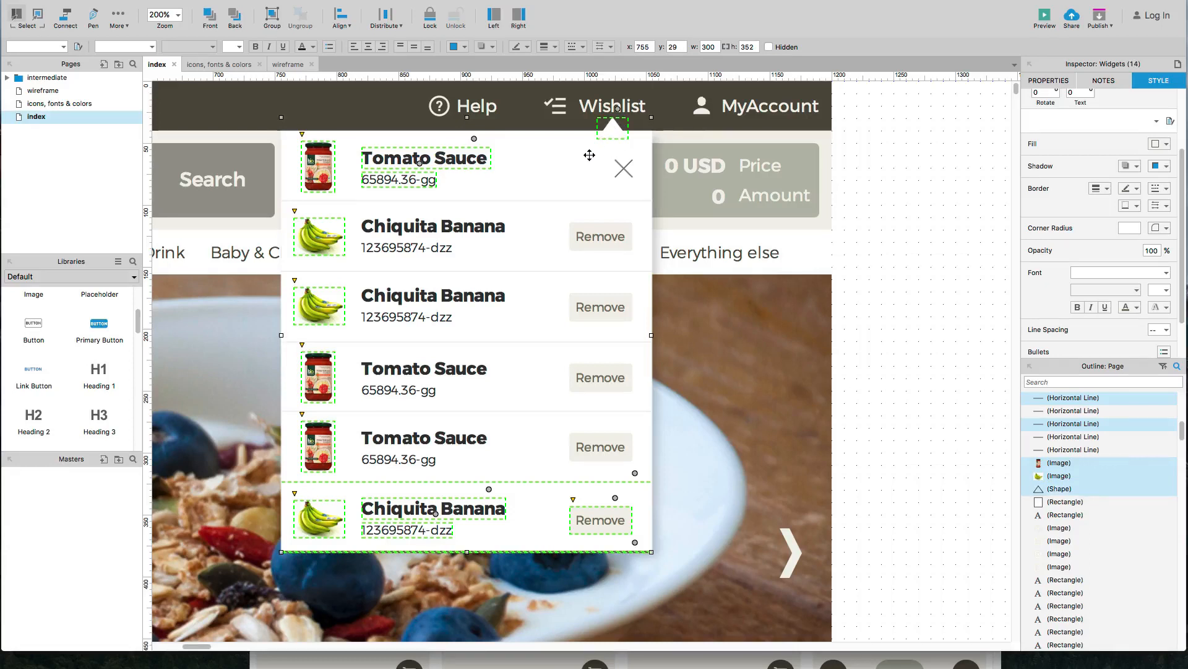
{"action": "left_click", "coordinate": [592, 153], "text": "shift"}
{"action": "left_click", "coordinate": [624, 167], "text": "shift"}
{"action": "left_click", "coordinate": [598, 238], "text": "shift"}
{"action": "left_click", "coordinate": [596, 315], "text": "shift"}
{"action": "left_click", "coordinate": [595, 379], "text": "shift"}
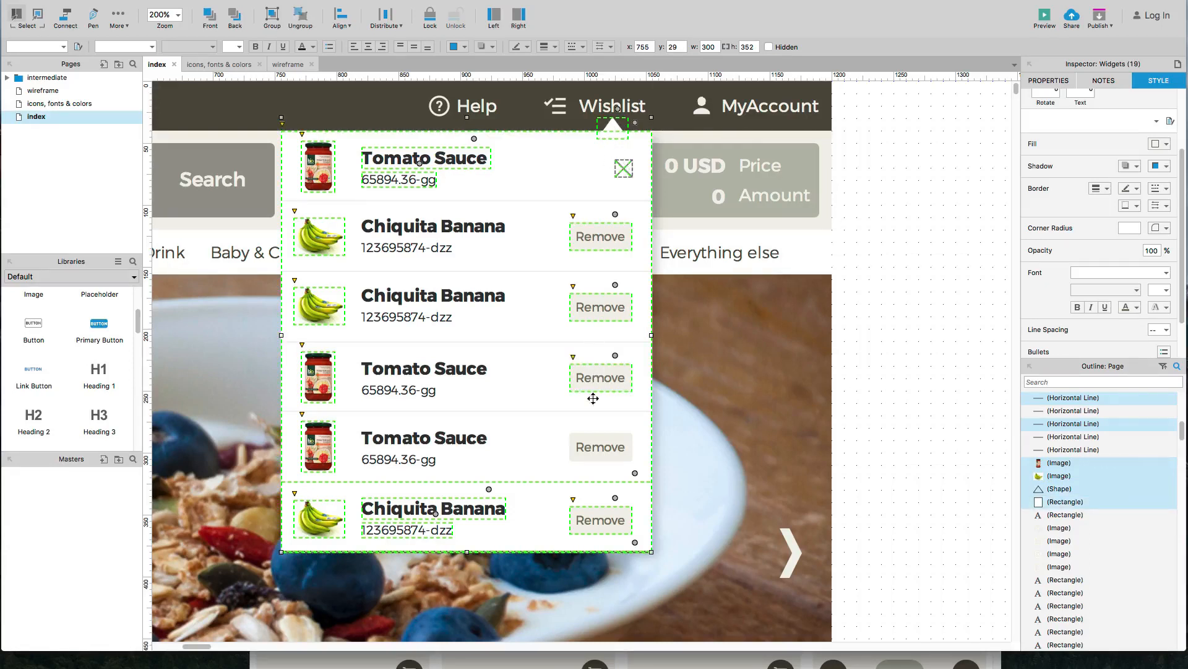
{"action": "left_click", "coordinate": [592, 447], "text": "shift"}
{"action": "left_click", "coordinate": [436, 441], "text": "shift"}
{"action": "left_click", "coordinate": [428, 459], "text": "shift"}
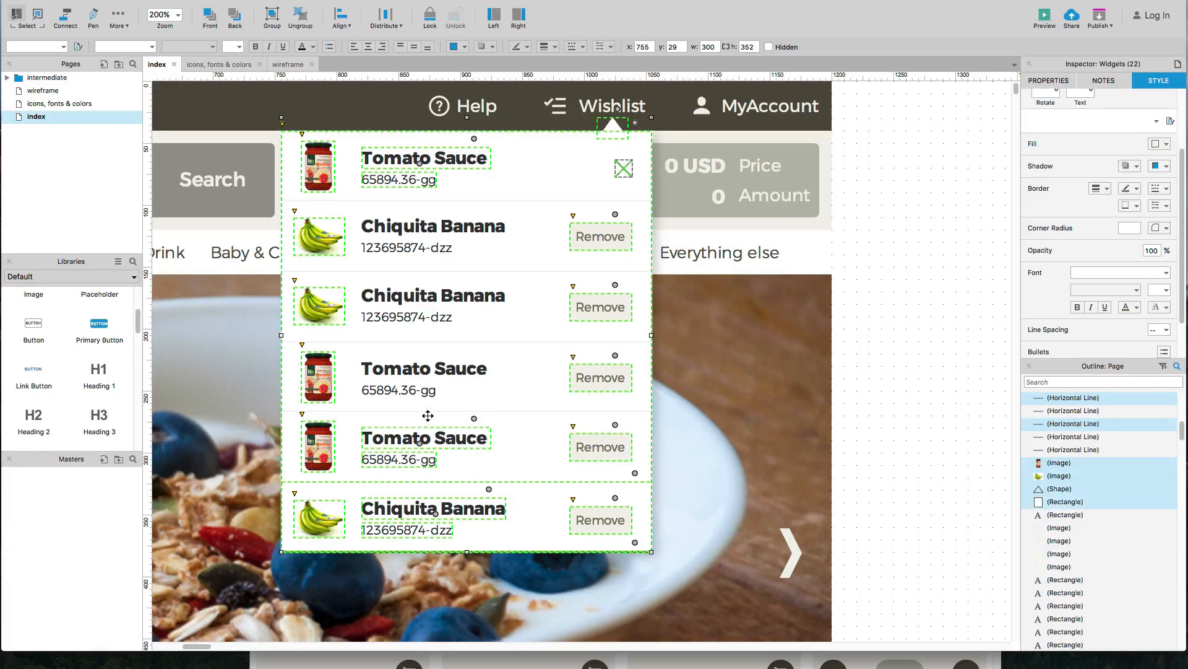
{"action": "left_click", "coordinate": [429, 410], "text": "shift"}
{"action": "left_click", "coordinate": [422, 390], "text": "shift"}
{"action": "left_click", "coordinate": [423, 369], "text": "shift"}
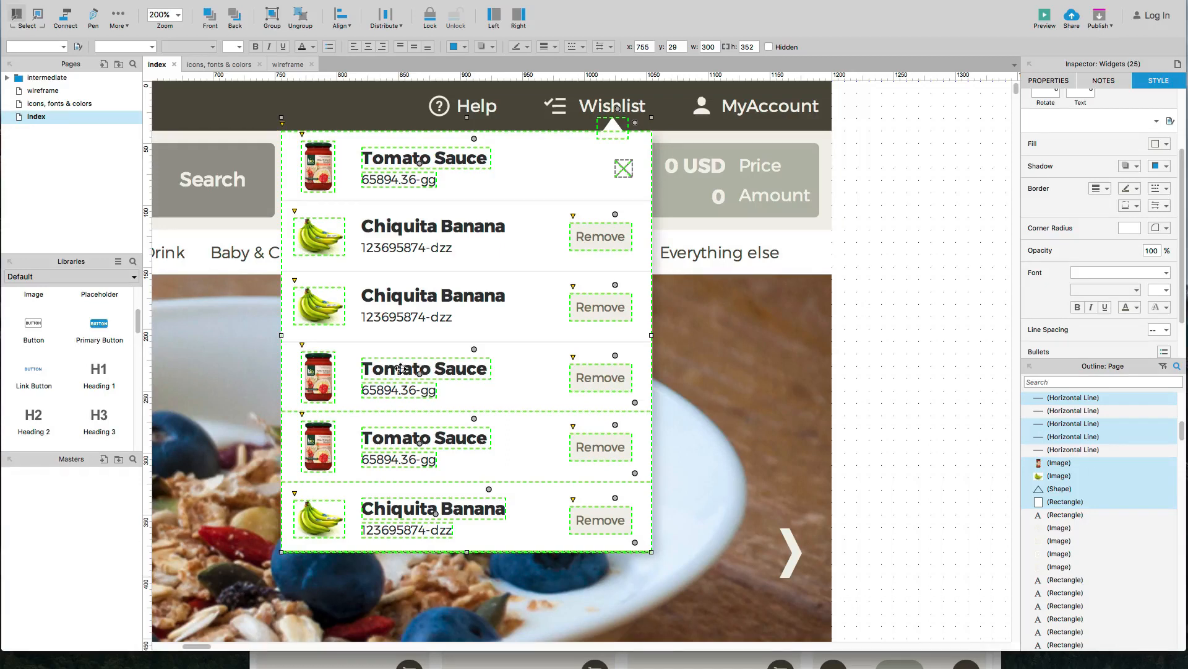
{"action": "left_click", "coordinate": [385, 341], "text": "shift"}
{"action": "left_click", "coordinate": [397, 317], "text": "shift"}
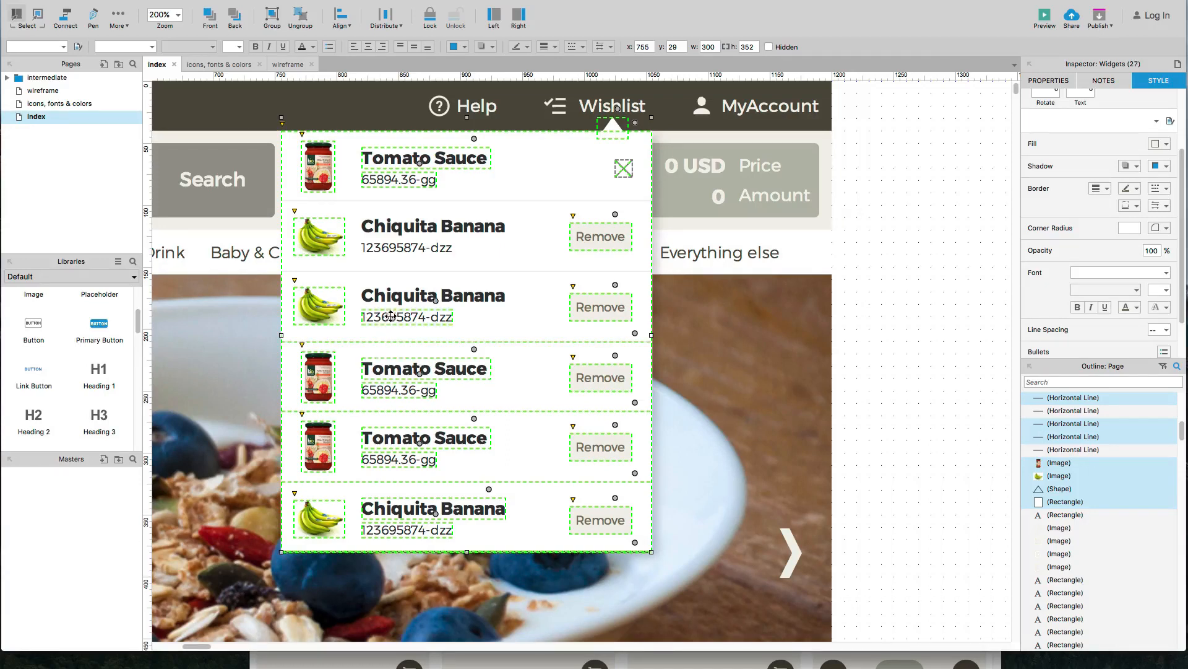
{"action": "left_click", "coordinate": [402, 295], "text": "shift"}
{"action": "left_click", "coordinate": [410, 270], "text": "shift"}
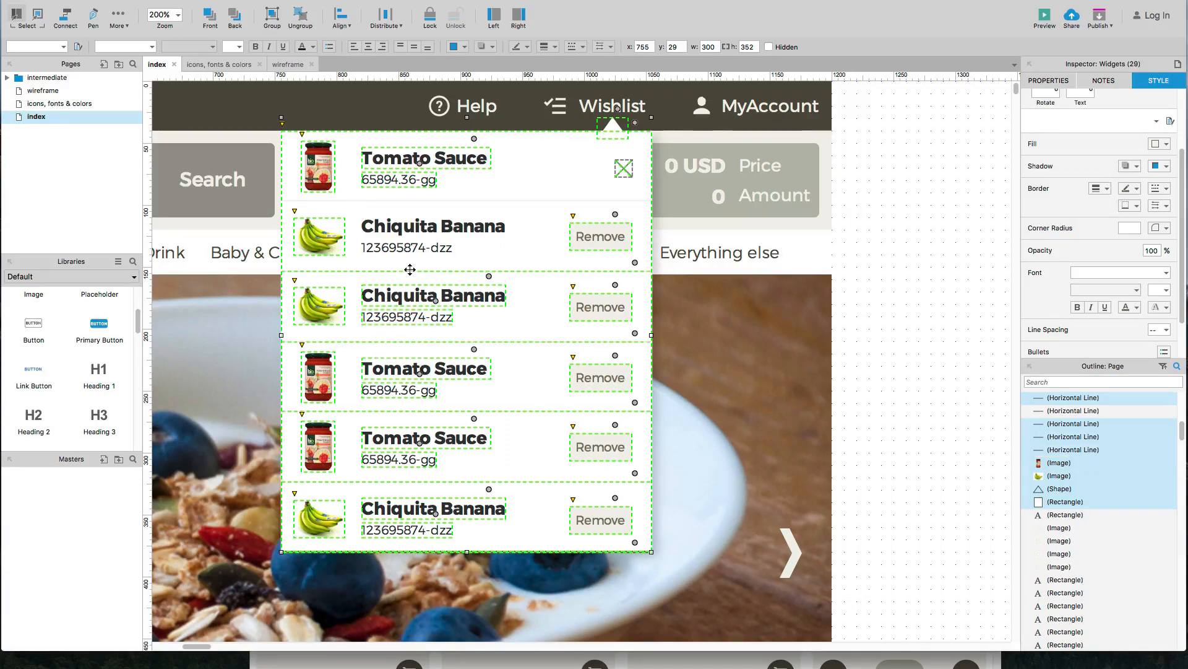
{"action": "left_click", "coordinate": [415, 246], "text": "shift"}
{"action": "left_click", "coordinate": [427, 226], "text": "shift"}
{"action": "left_click", "coordinate": [435, 199], "text": "shift"}
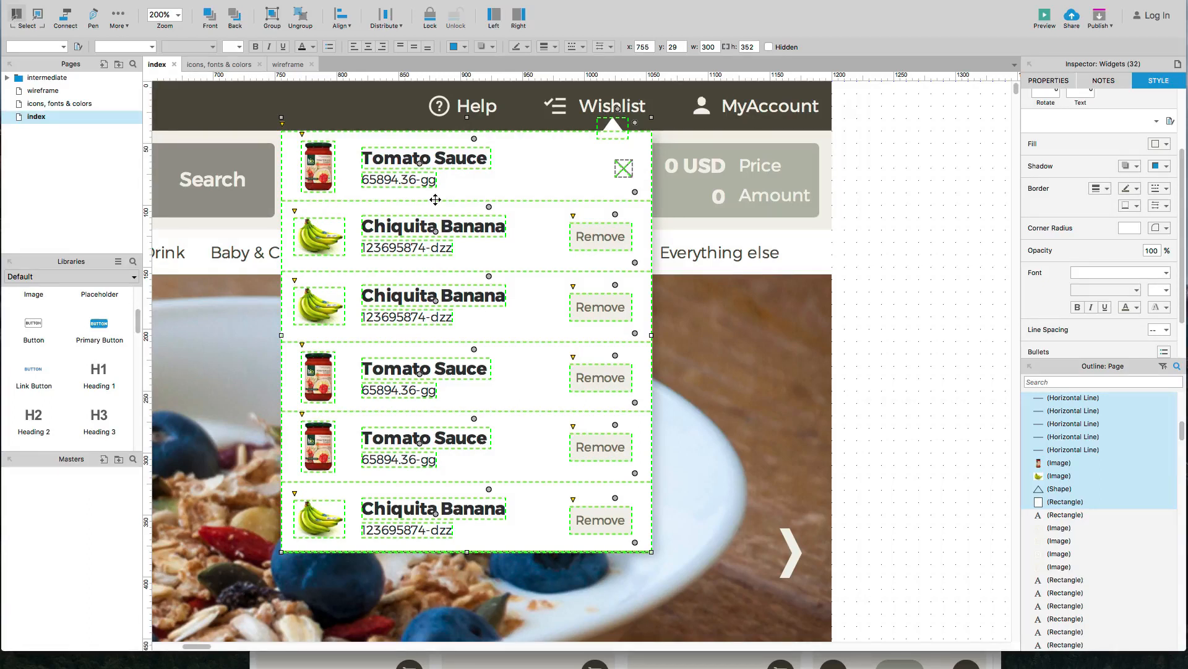
{"action": "right_click", "coordinate": [443, 279]}
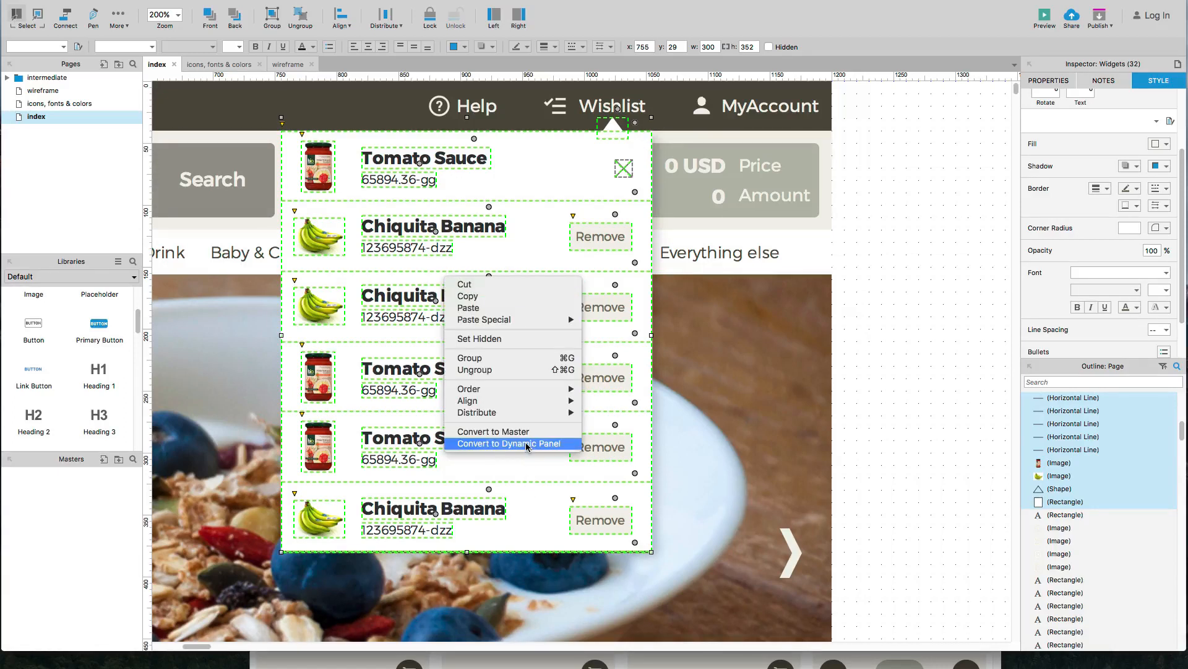
{"action": "left_click", "coordinate": [506, 443]}
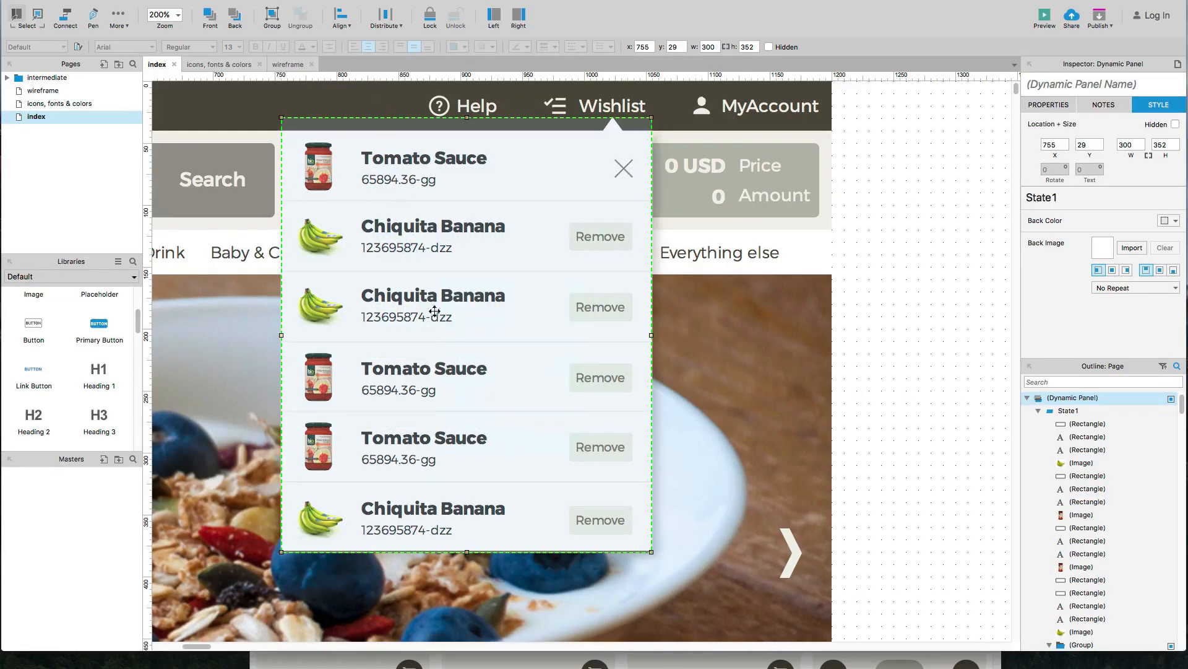
Step: Place three copies of the wishlist dropdown panel on the page: over the hero image, at the lower left, and over the product cards
{"action": "left_click", "coordinate": [1031, 84]}
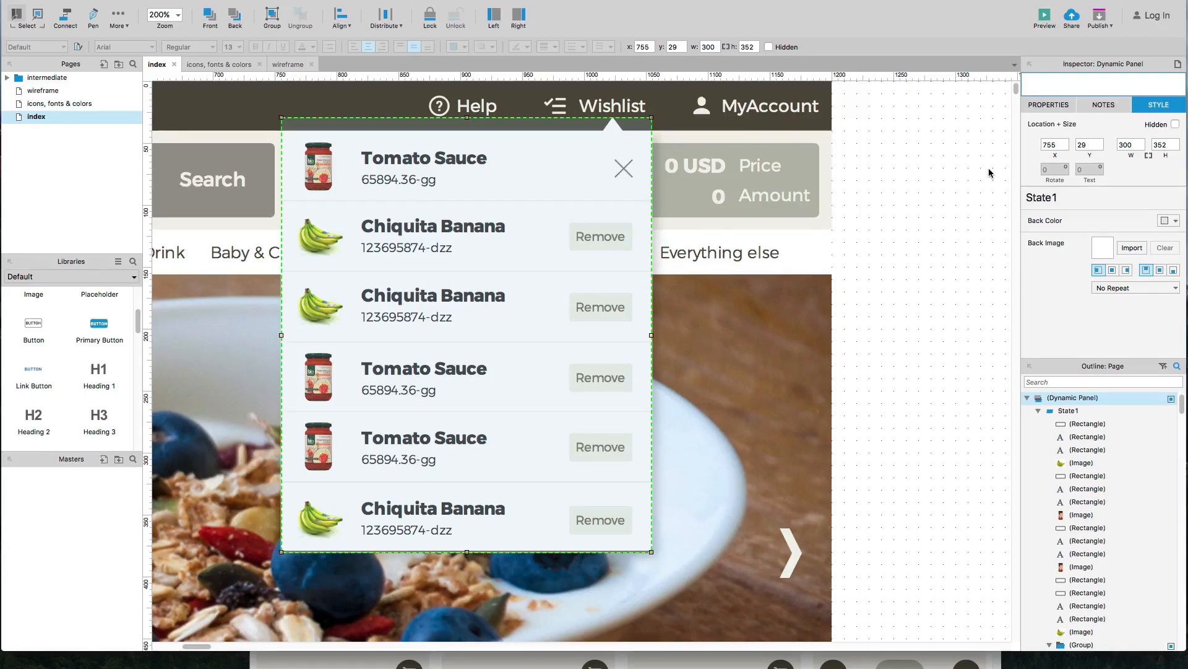
{"action": "left_click", "coordinate": [989, 169]}
{"action": "scroll", "coordinate": [880, 244], "scroll_direction": "down", "scroll_amount": 2}
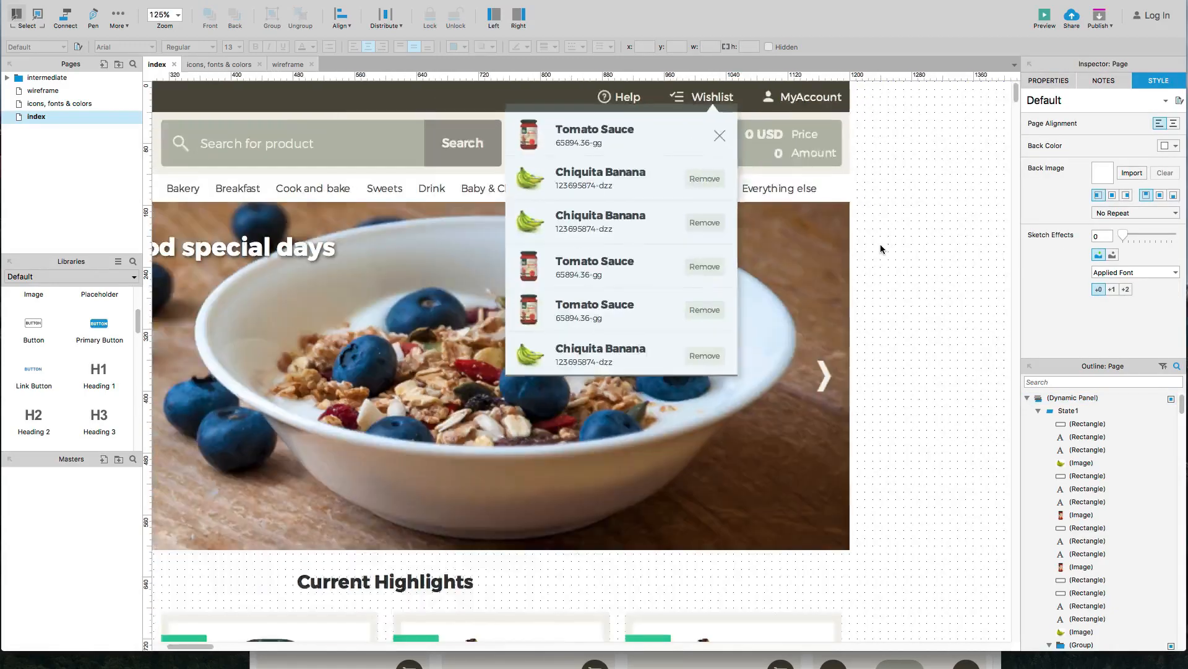
{"action": "scroll", "coordinate": [880, 244], "scroll_direction": "down", "scroll_amount": 1}
{"action": "left_click_drag", "start_coordinate": [881, 349], "coordinate": [944, 345]}
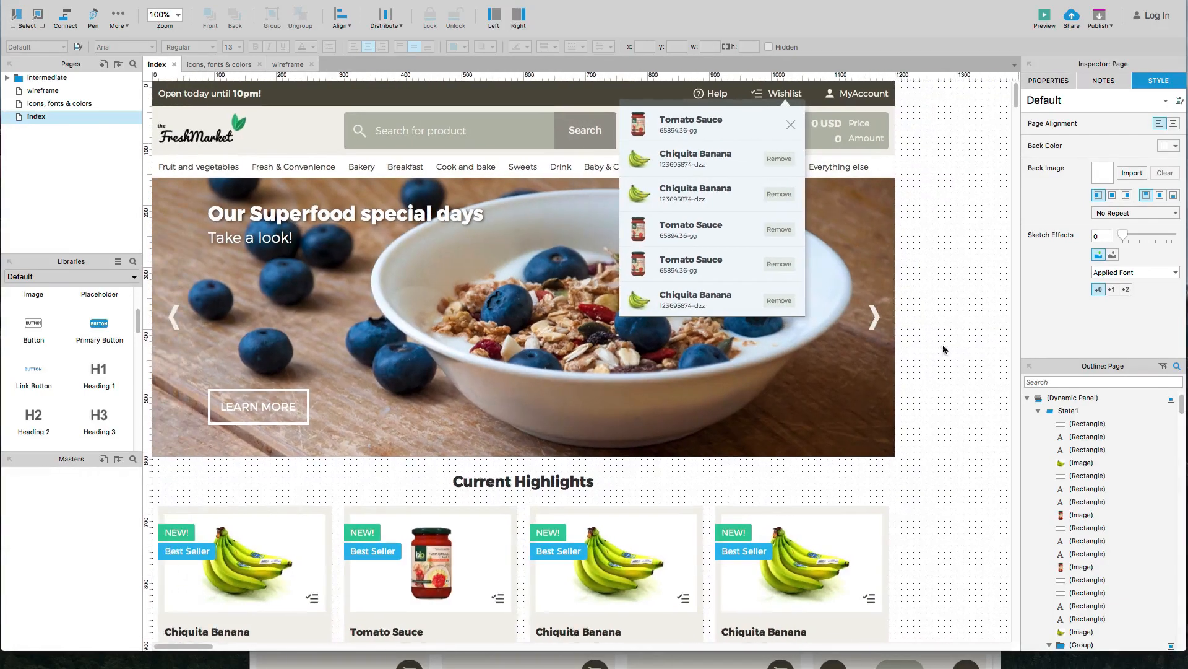
{"action": "left_click_drag", "start_coordinate": [681, 320], "coordinate": [244, 509]}
Step: Set two of the panel copies to hidden: the one at the lower left and the one over the middle of the hero image
{"action": "right_click", "coordinate": [289, 463]}
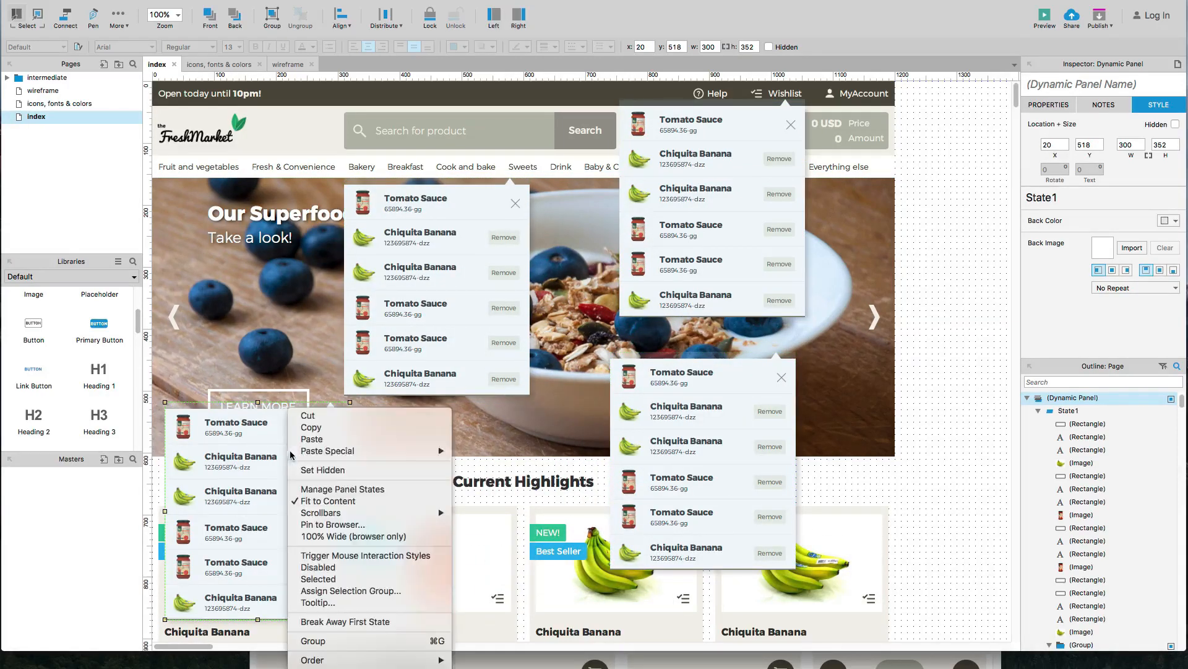
{"action": "left_click", "coordinate": [340, 470]}
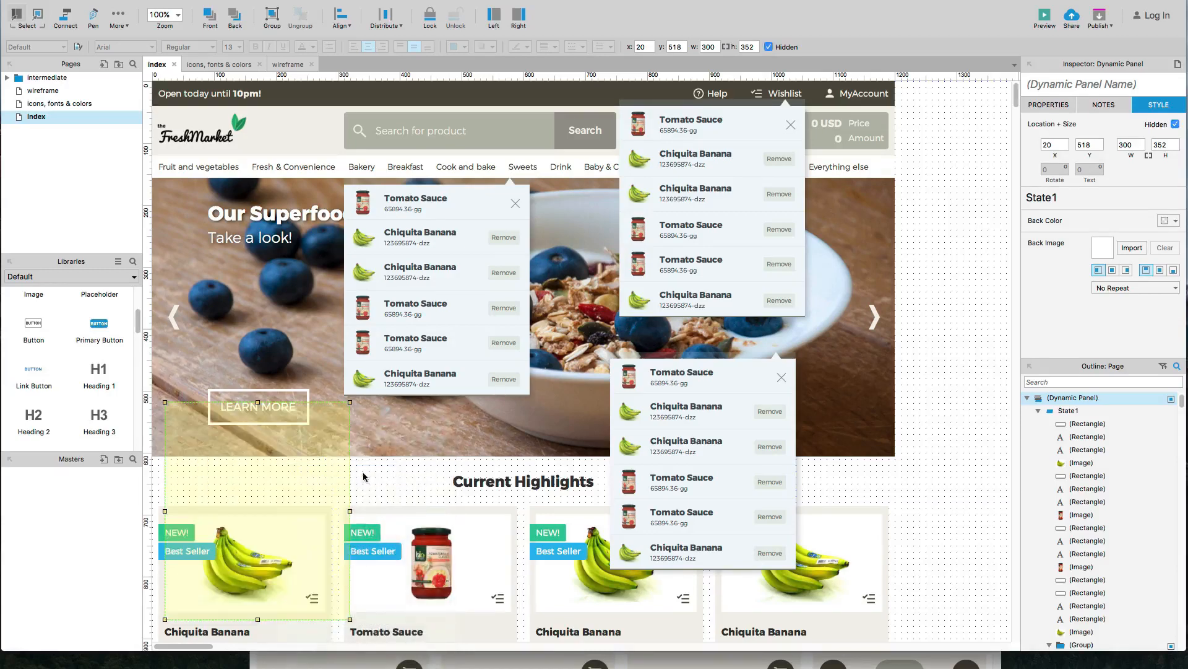
{"action": "left_click", "coordinate": [399, 344]}
{"action": "right_click", "coordinate": [400, 345]}
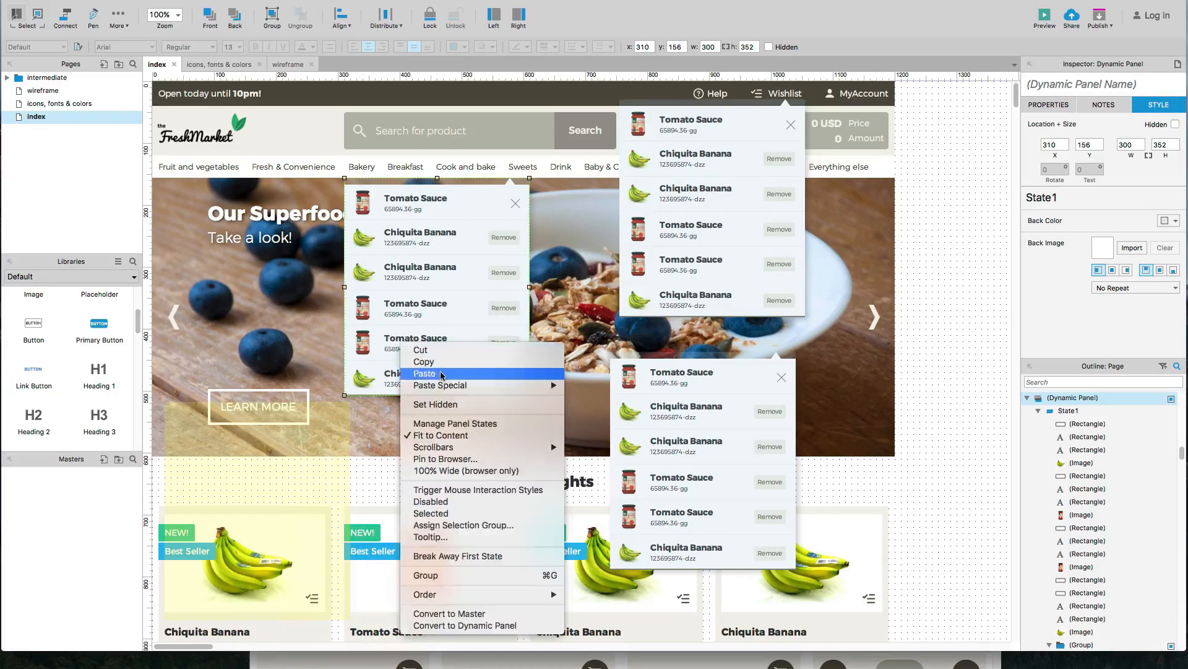
{"action": "left_click", "coordinate": [447, 404]}
{"action": "left_click", "coordinate": [428, 473]}
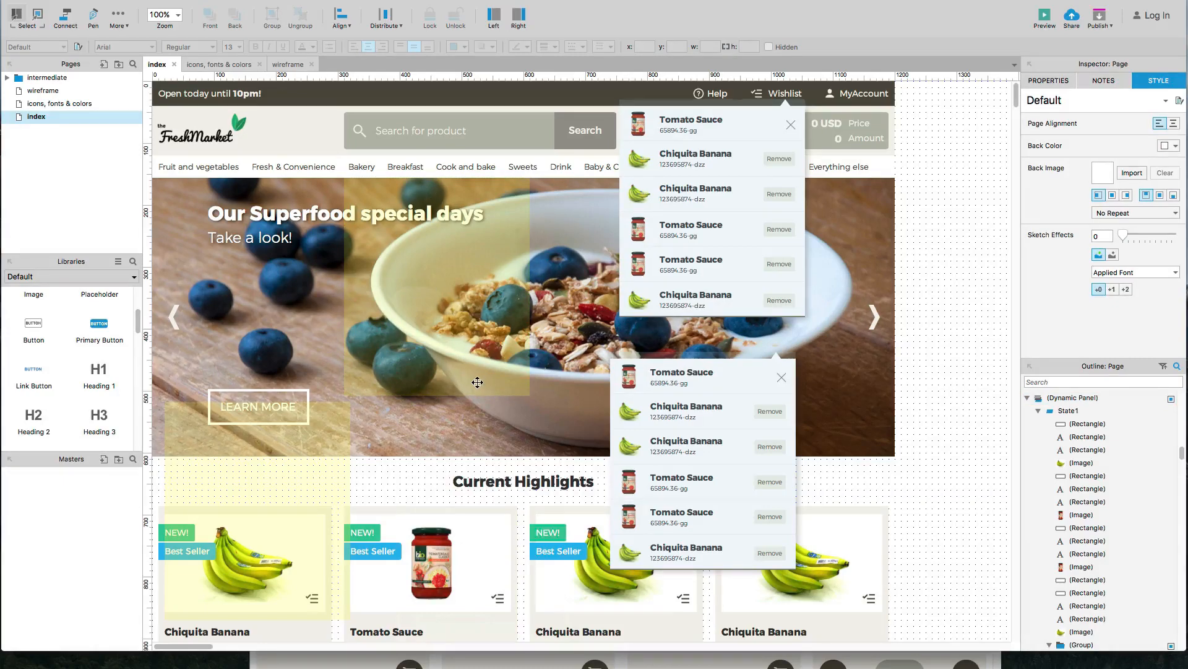
Step: Delete the three panel copies, keeping only the original wishlist dropdown below the Wishlist link
{"action": "left_click", "coordinate": [319, 458]}
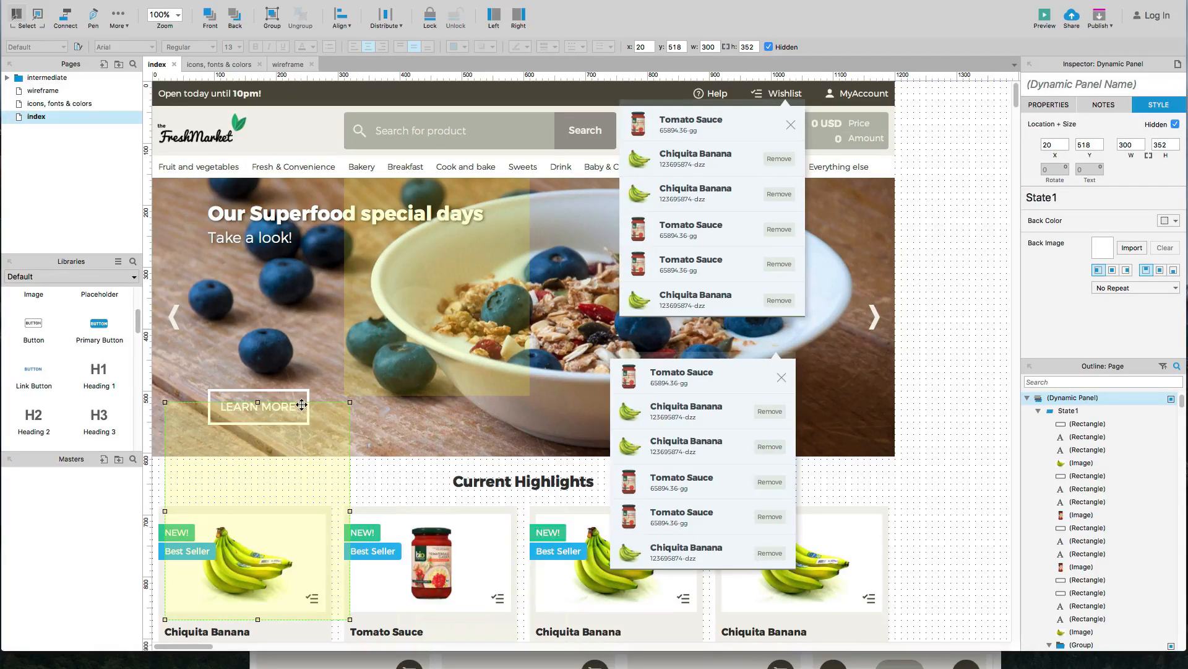
{"action": "left_click_drag", "start_coordinate": [214, 598], "coordinate": [394, 374]}
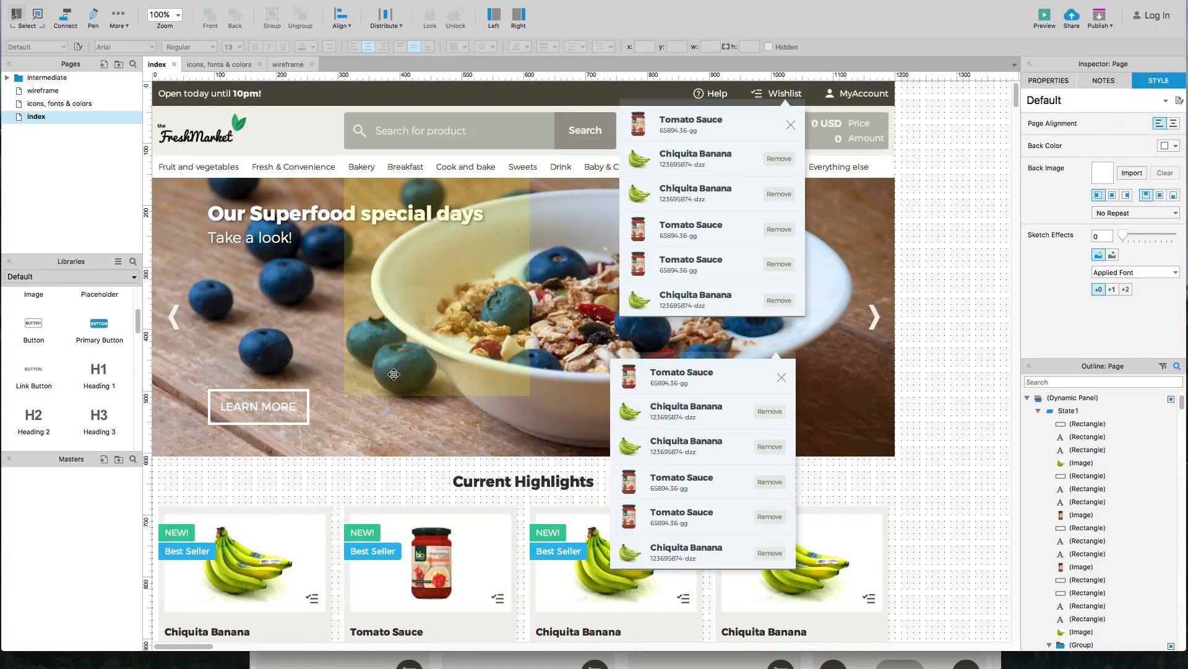
{"action": "key", "text": "Delete"}
{"action": "left_click", "coordinate": [636, 442]}
{"action": "key", "text": "Delete"}
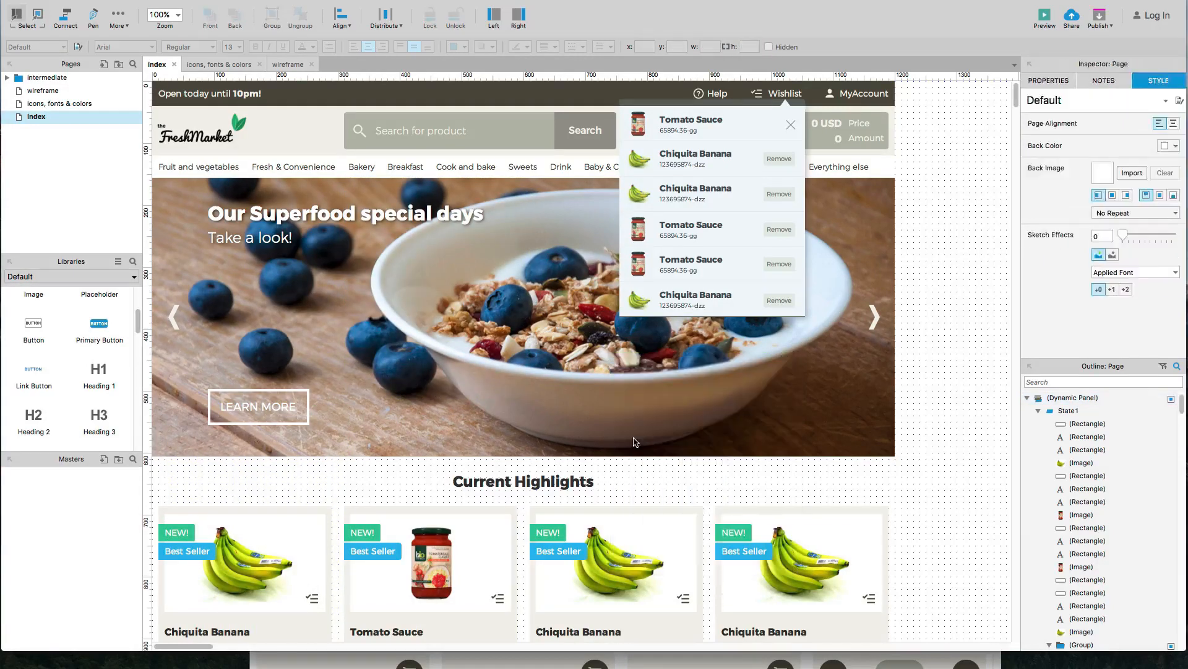
Step: Try toggling the wishlist dynamic panel's canvas visibility from the page outline, leaving it shown
{"action": "left_click", "coordinate": [705, 291]}
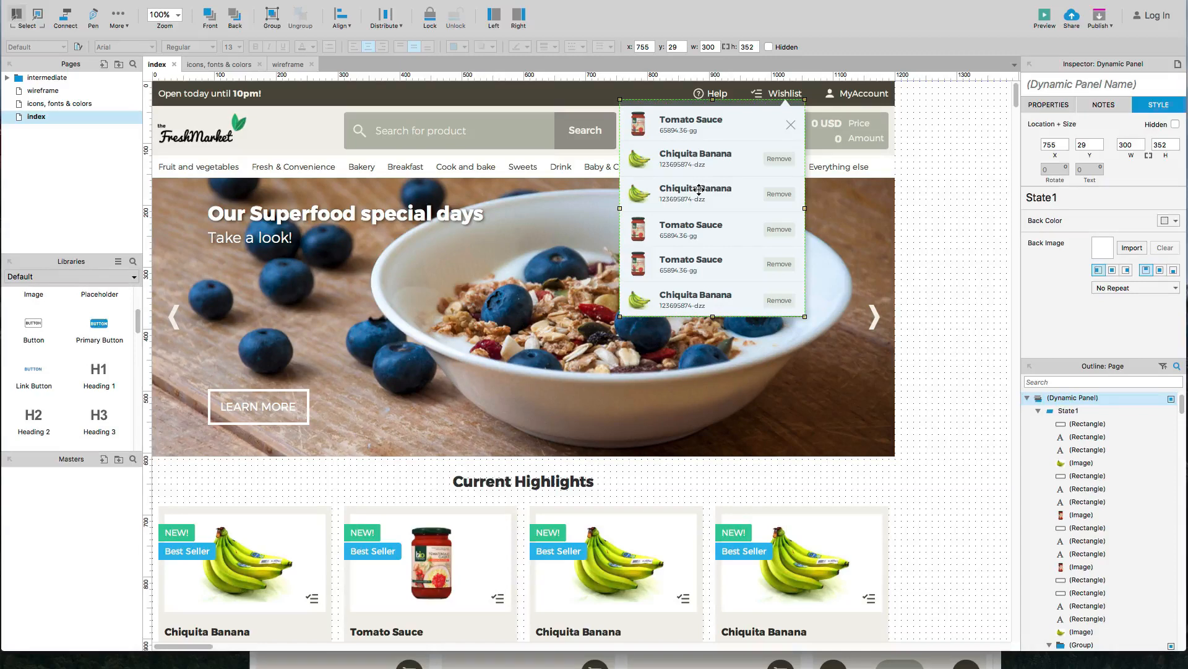
{"action": "mouse_move", "coordinate": [1100, 407]}
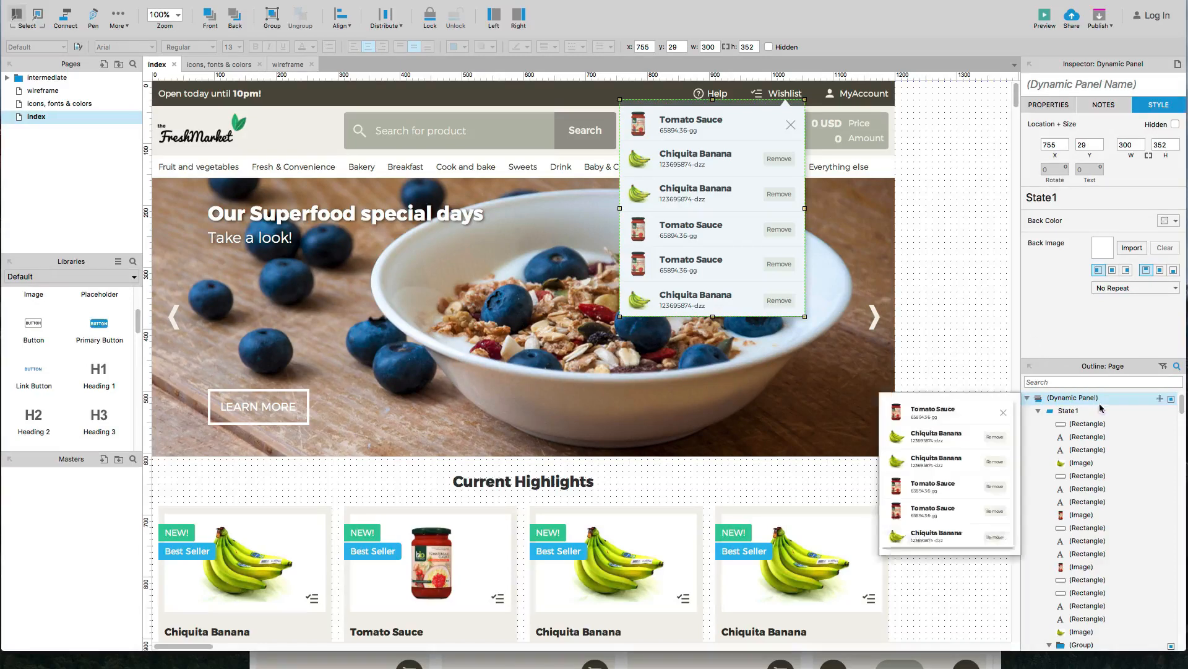
{"action": "left_click", "coordinate": [1171, 399]}
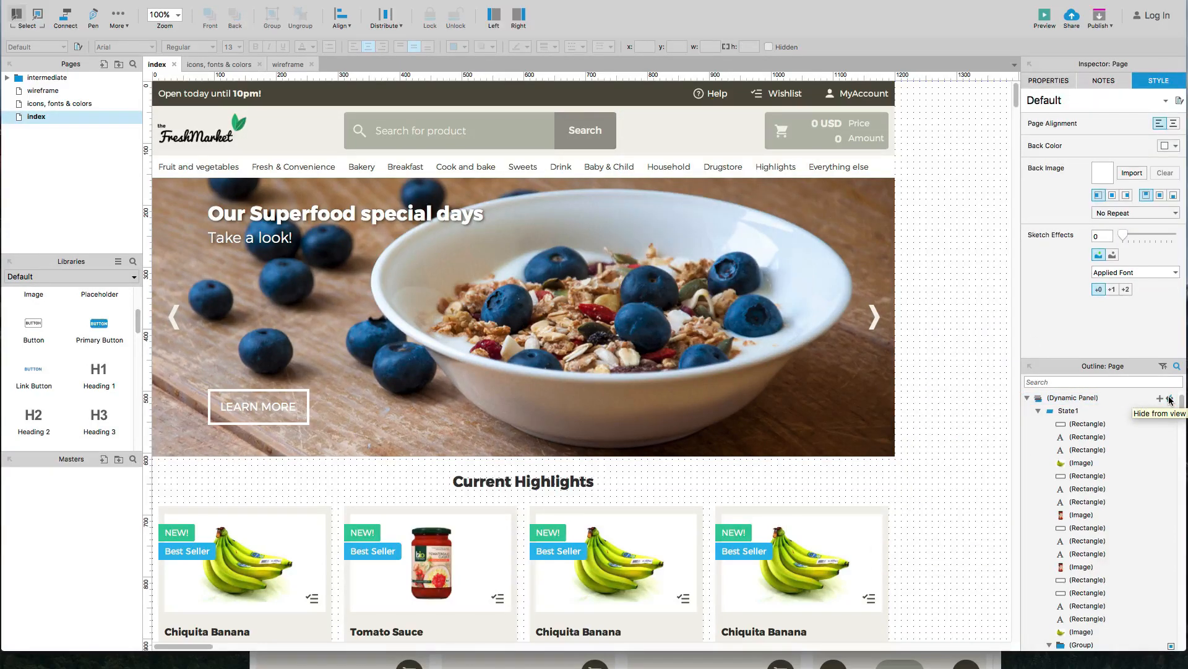
{"action": "left_click", "coordinate": [1170, 400]}
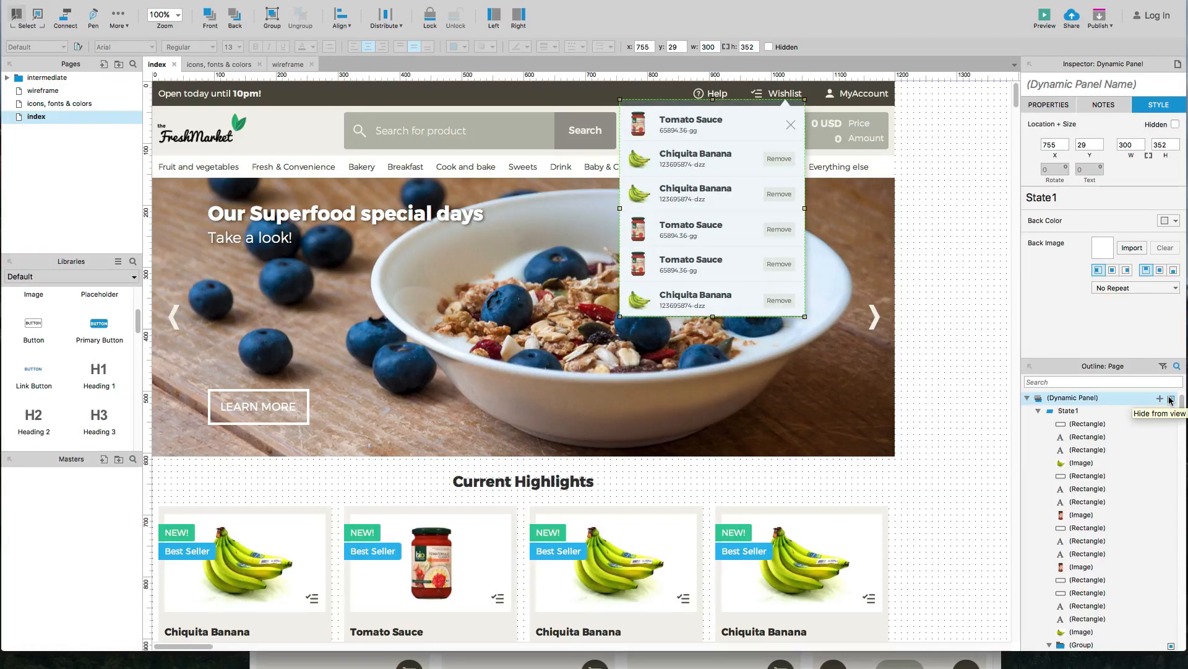
{"action": "left_click", "coordinate": [1171, 399]}
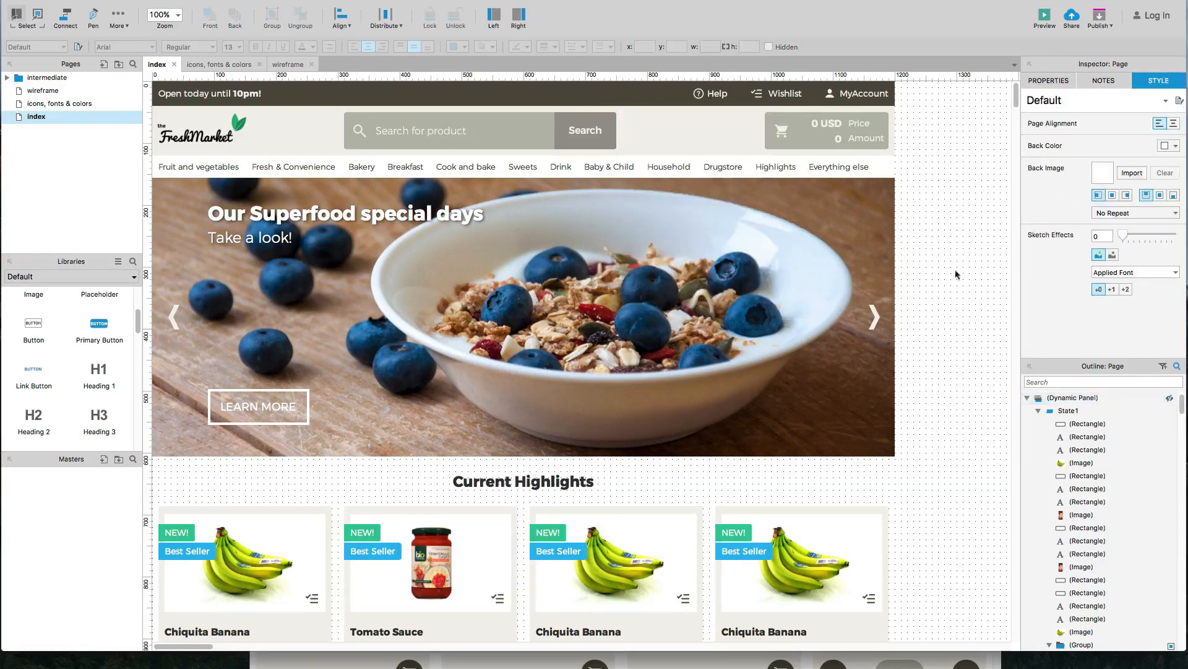
{"action": "left_click", "coordinate": [1171, 400]}
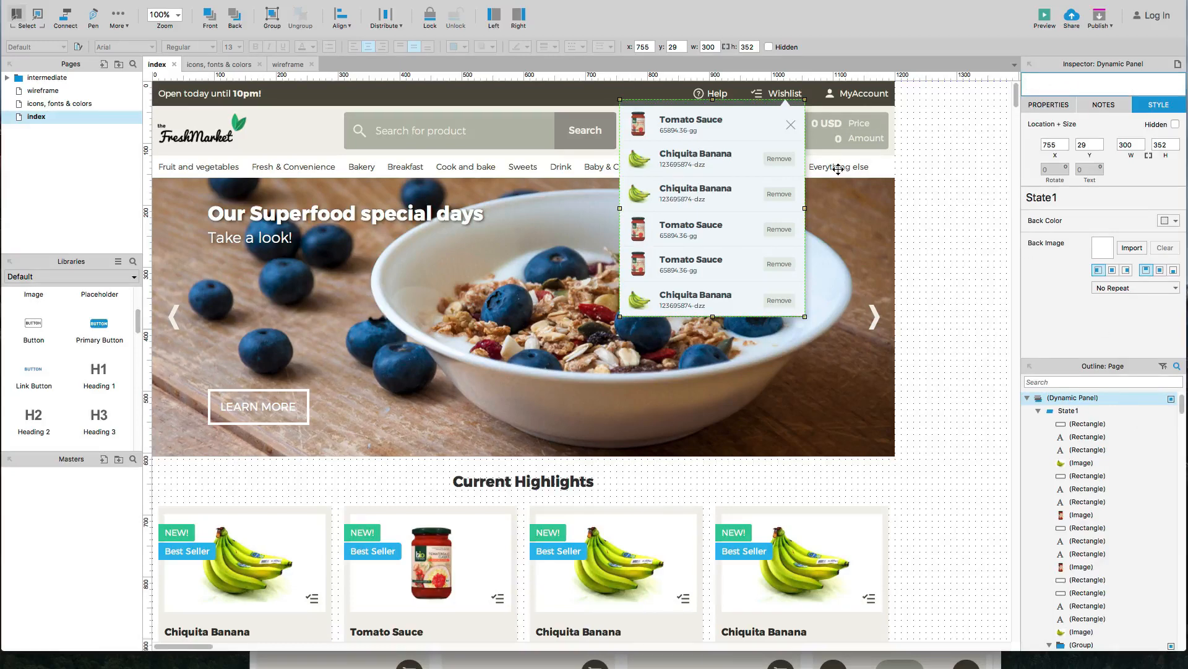
Step: Name the wishlist dynamic panel wishlist_dropdown
{"action": "left_click", "coordinate": [1032, 79]}
{"action": "type", "text": "whis"}
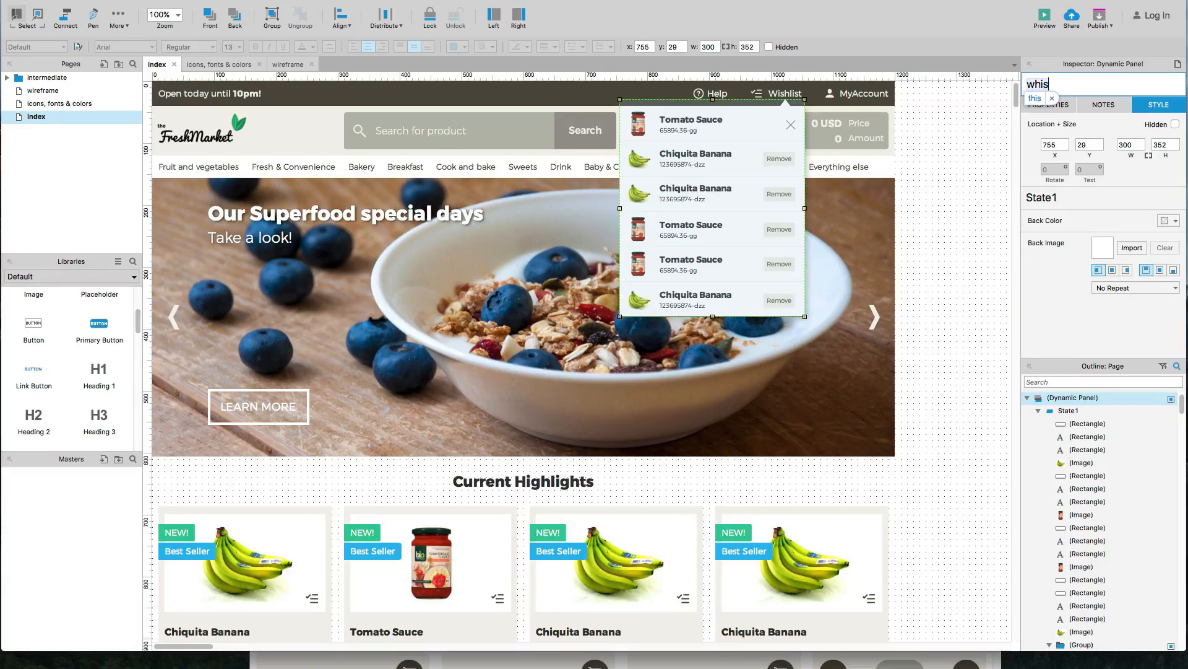
{"action": "key", "text": "BackSpace"}
{"action": "key", "text": "BackSpace"}
{"action": "key", "text": "BackSpace"}
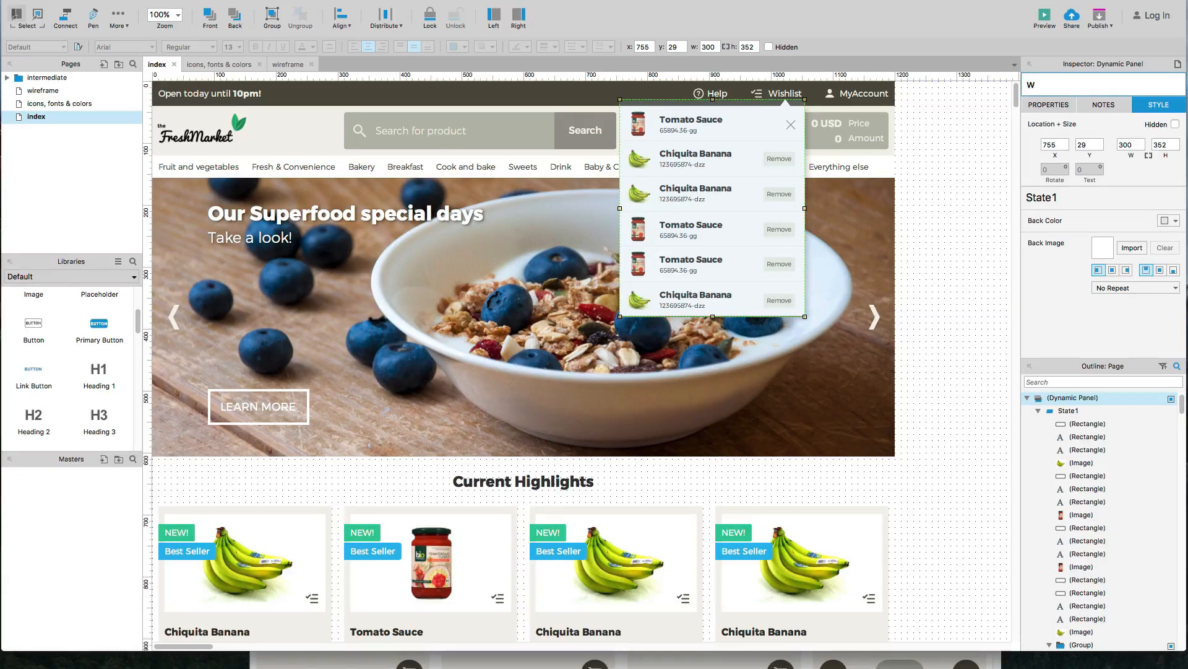
{"action": "type", "text": "ishlist_dropdown"}
{"action": "left_click", "coordinate": [941, 152]}
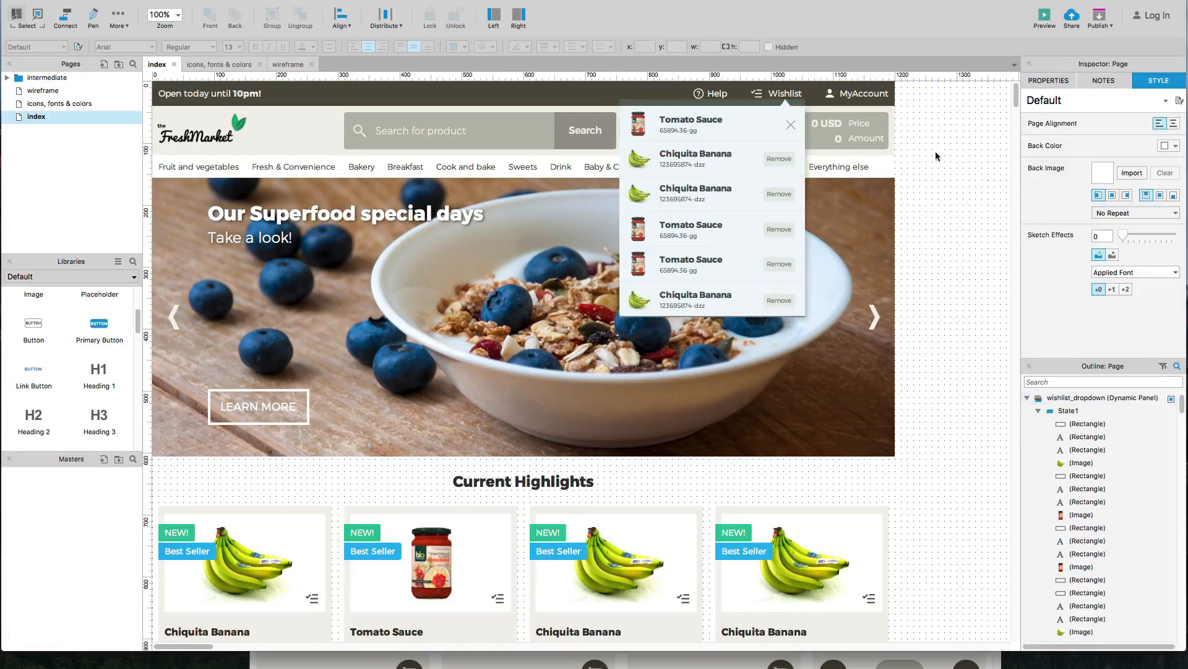
Step: Set the wishlist_dropdown panel to hidden and also hide it from view on the canvas
{"action": "left_click", "coordinate": [711, 154]}
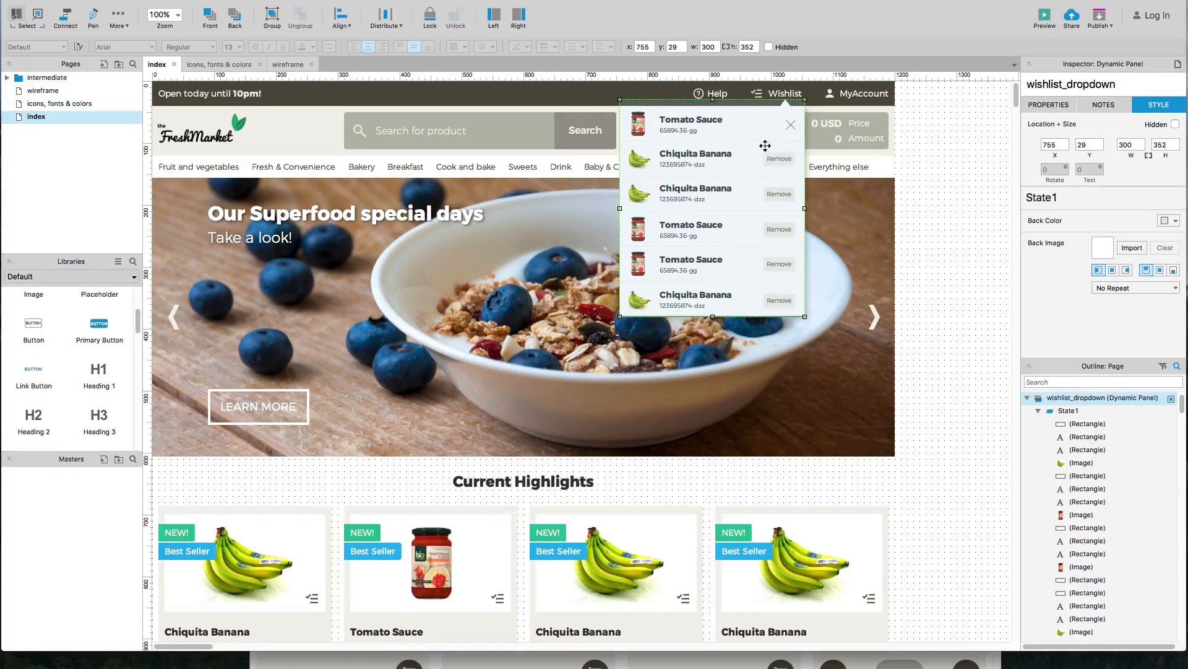
{"action": "left_click", "coordinate": [975, 229]}
{"action": "scroll", "coordinate": [1073, 569], "scroll_direction": "down", "scroll_amount": 10}
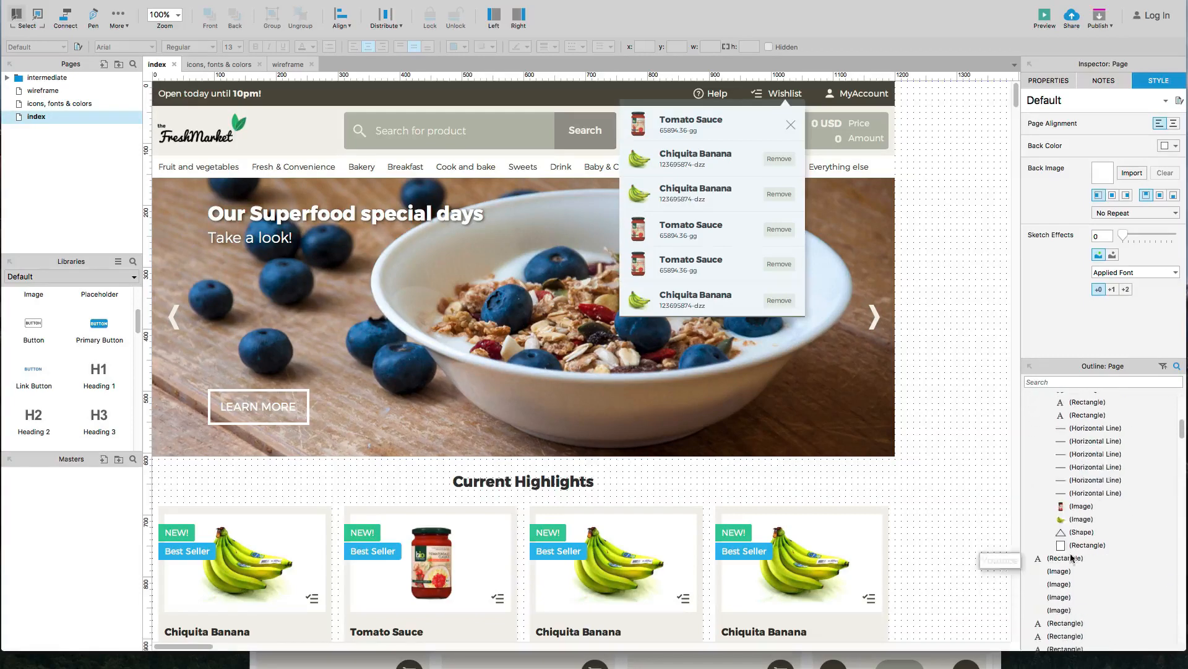
{"action": "scroll", "coordinate": [1080, 509], "scroll_direction": "down", "scroll_amount": 10}
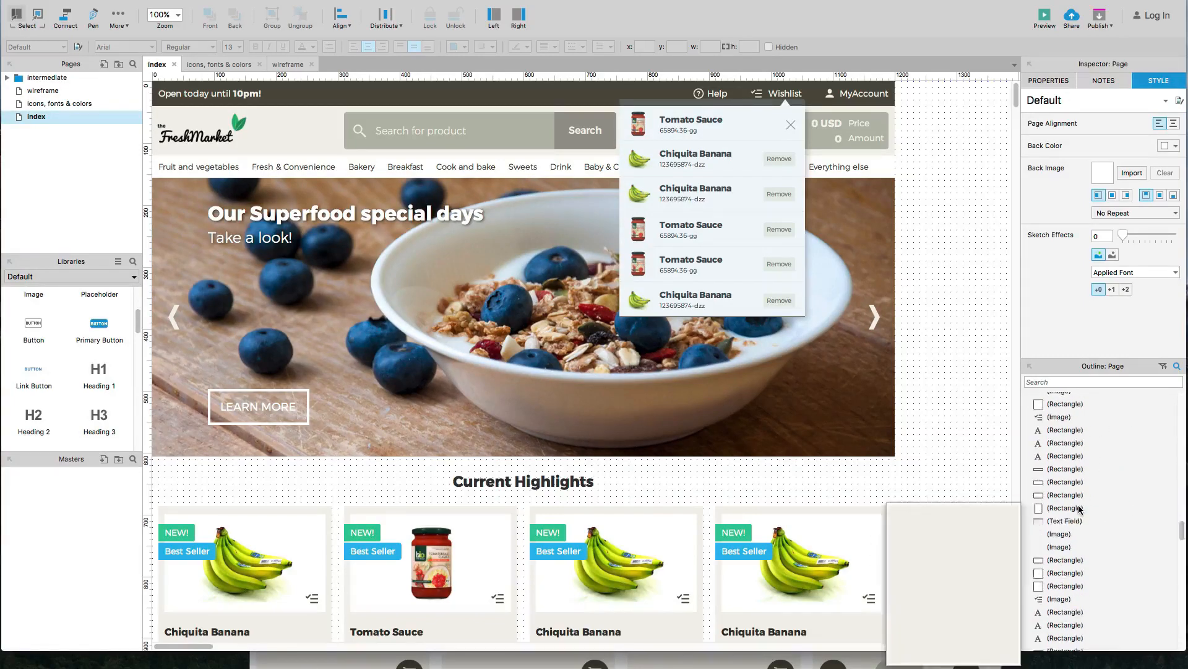
{"action": "scroll", "coordinate": [1079, 508], "scroll_direction": "up", "scroll_amount": 10}
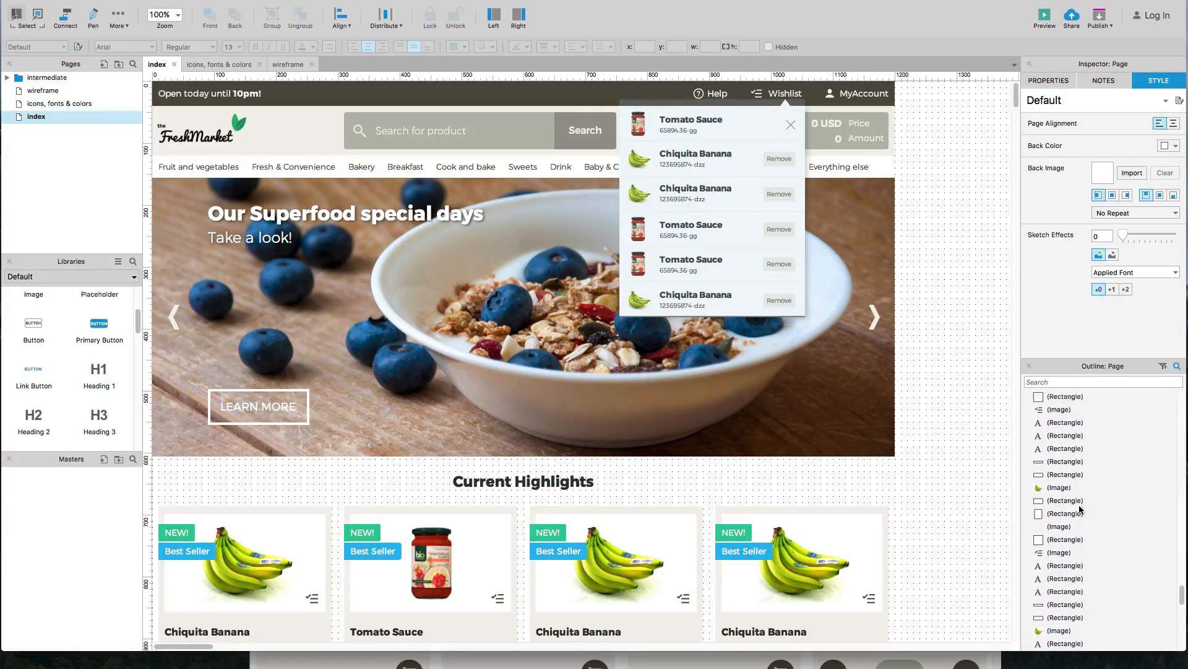
{"action": "scroll", "coordinate": [1079, 508], "scroll_direction": "up", "scroll_amount": 5}
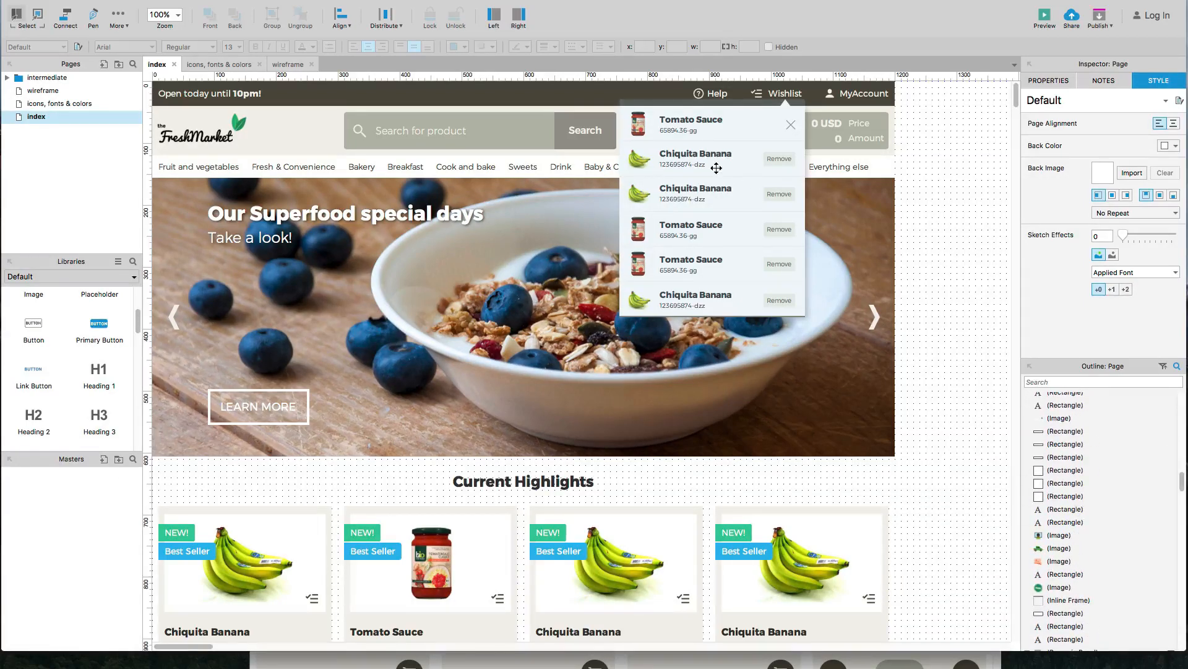
{"action": "right_click", "coordinate": [720, 222]}
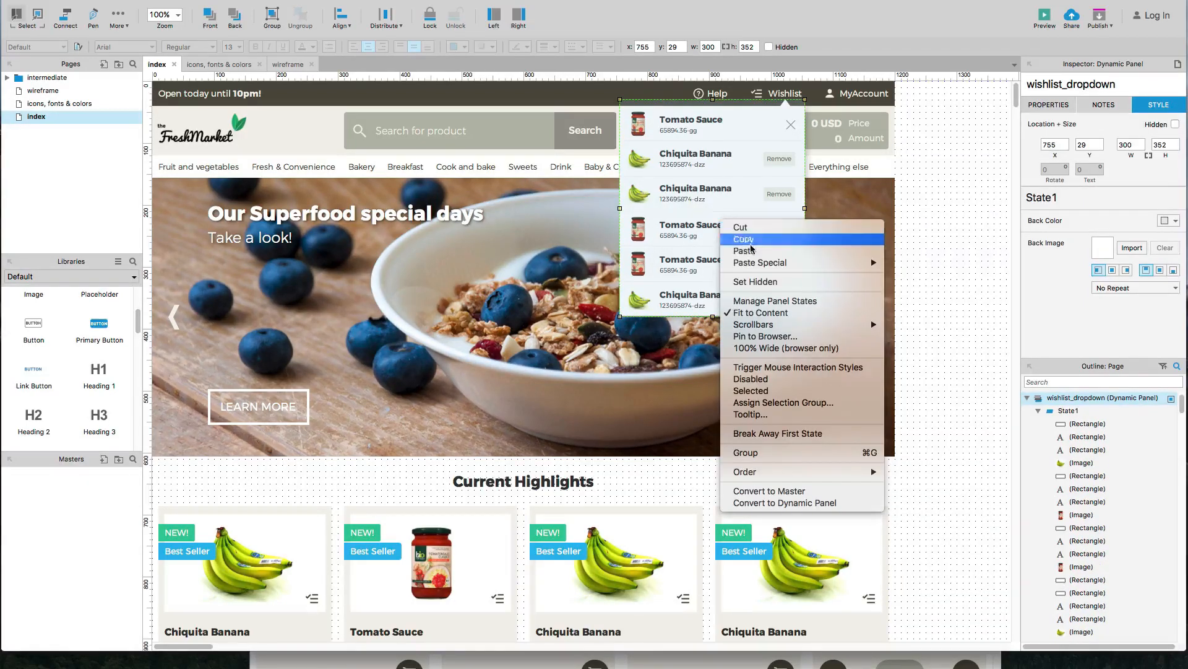
{"action": "left_click", "coordinate": [759, 284]}
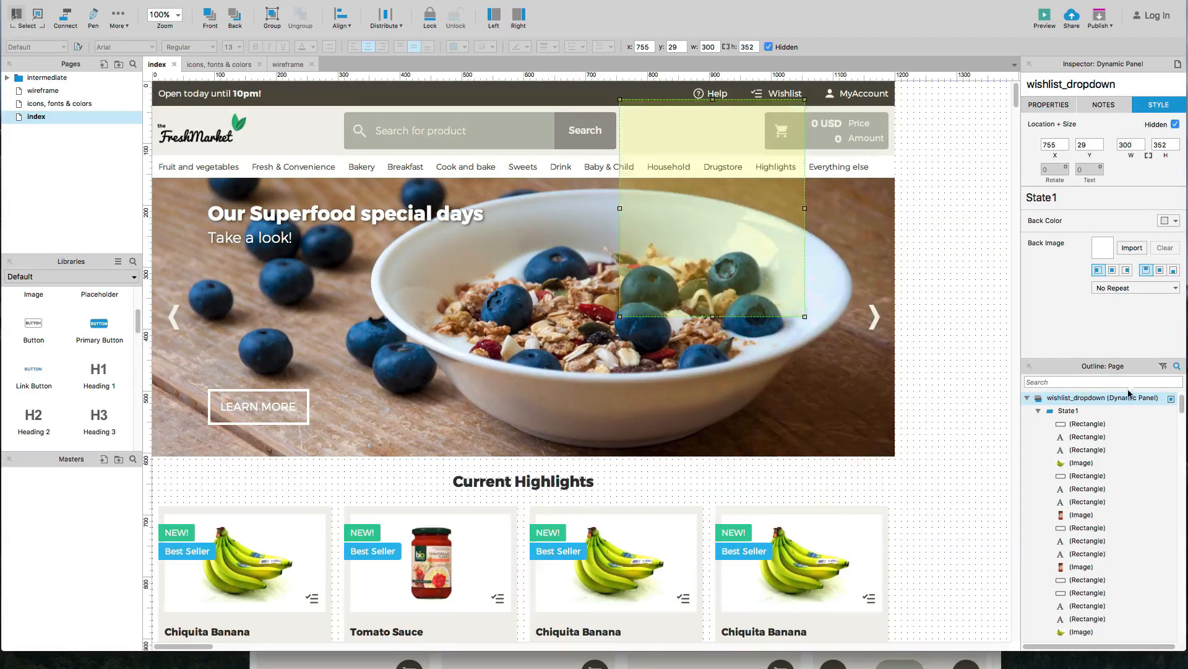
{"action": "left_click", "coordinate": [1170, 401]}
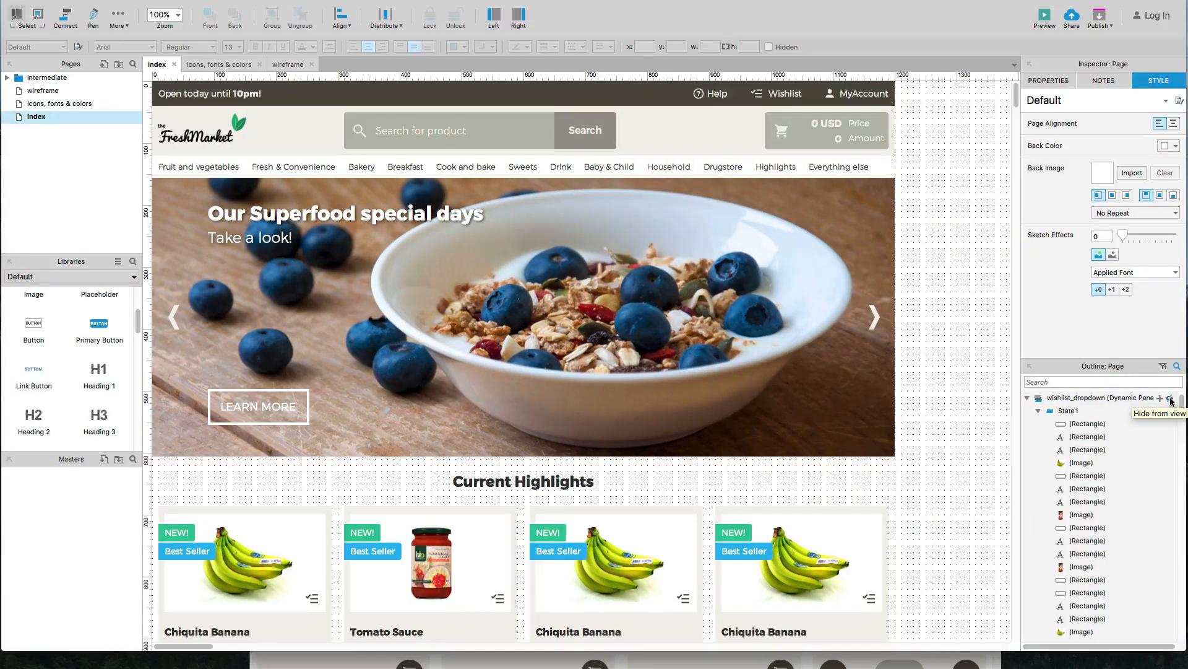
{"action": "scroll", "coordinate": [735, 287], "scroll_direction": "down", "scroll_amount": 5}
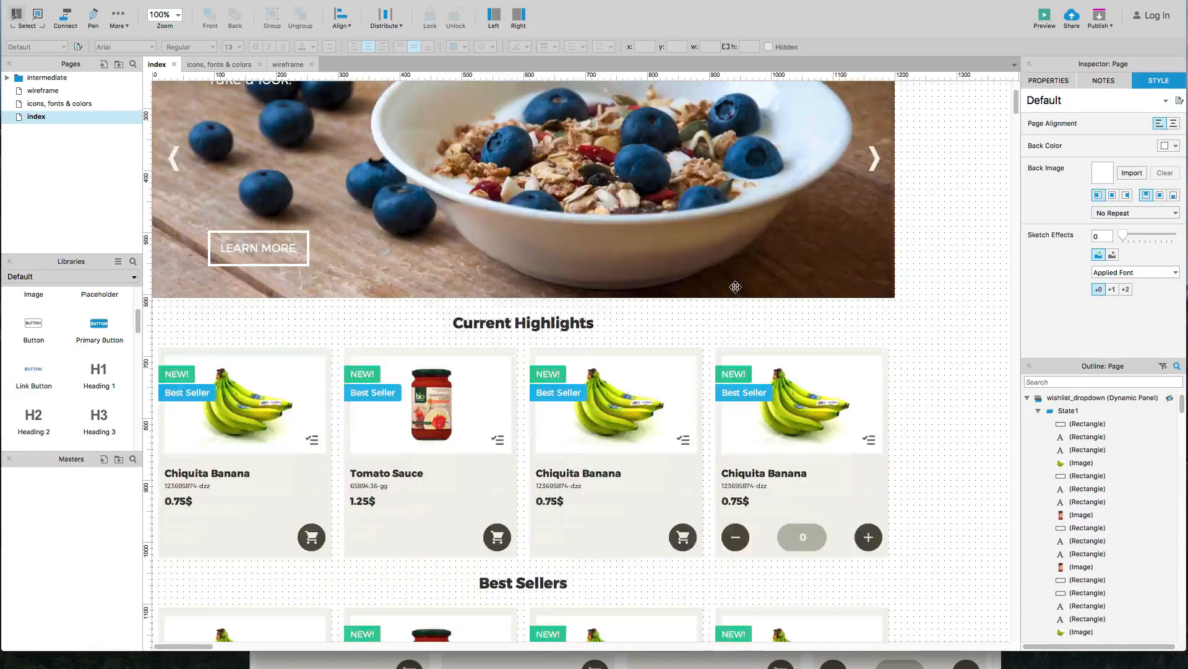
{"action": "scroll", "coordinate": [734, 286], "scroll_direction": "up", "scroll_amount": 5}
{"action": "scroll", "coordinate": [734, 287], "scroll_direction": "up", "scroll_amount": 1}
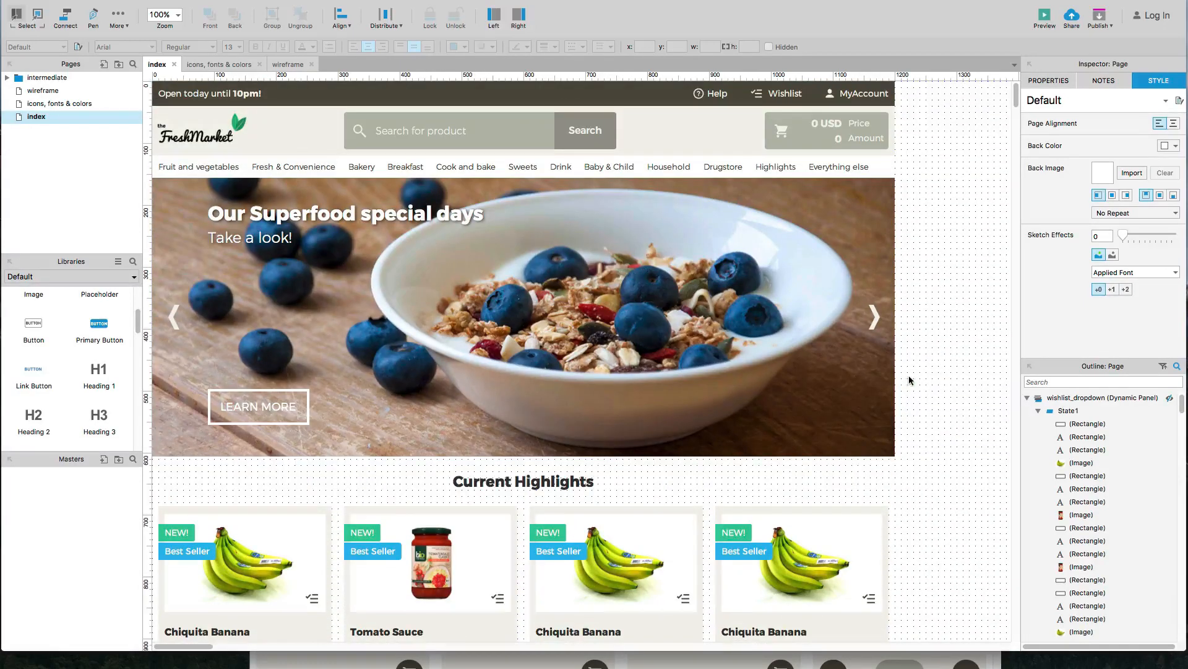
{"action": "left_click", "coordinate": [698, 176]}
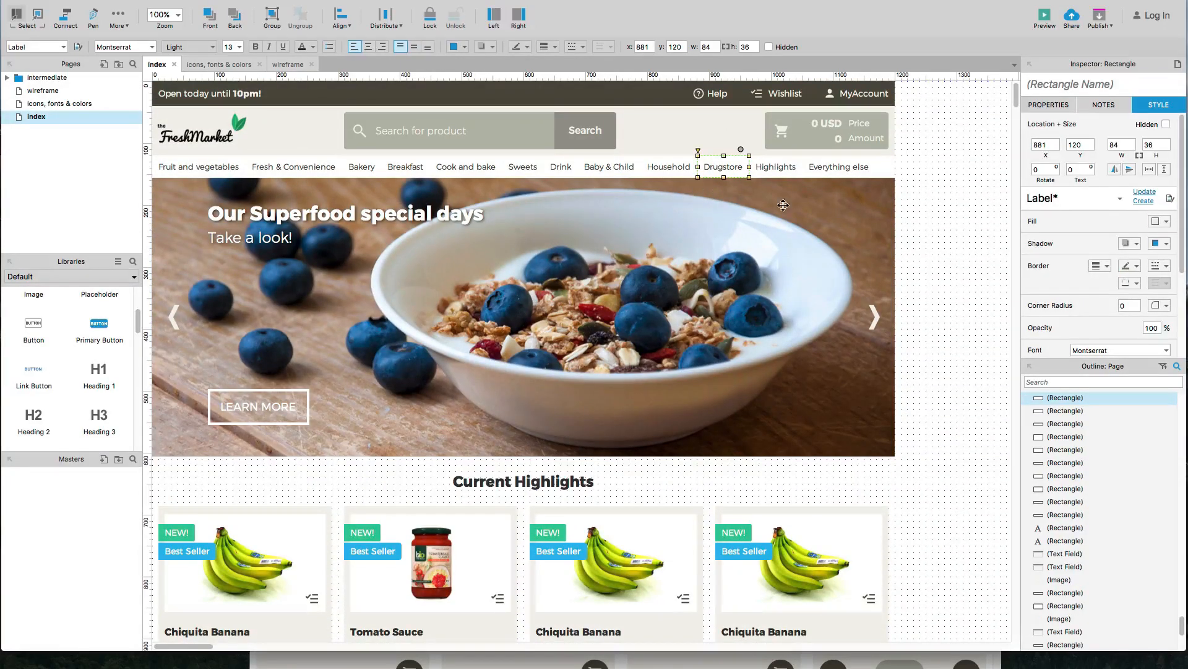
{"action": "left_click", "coordinate": [915, 213]}
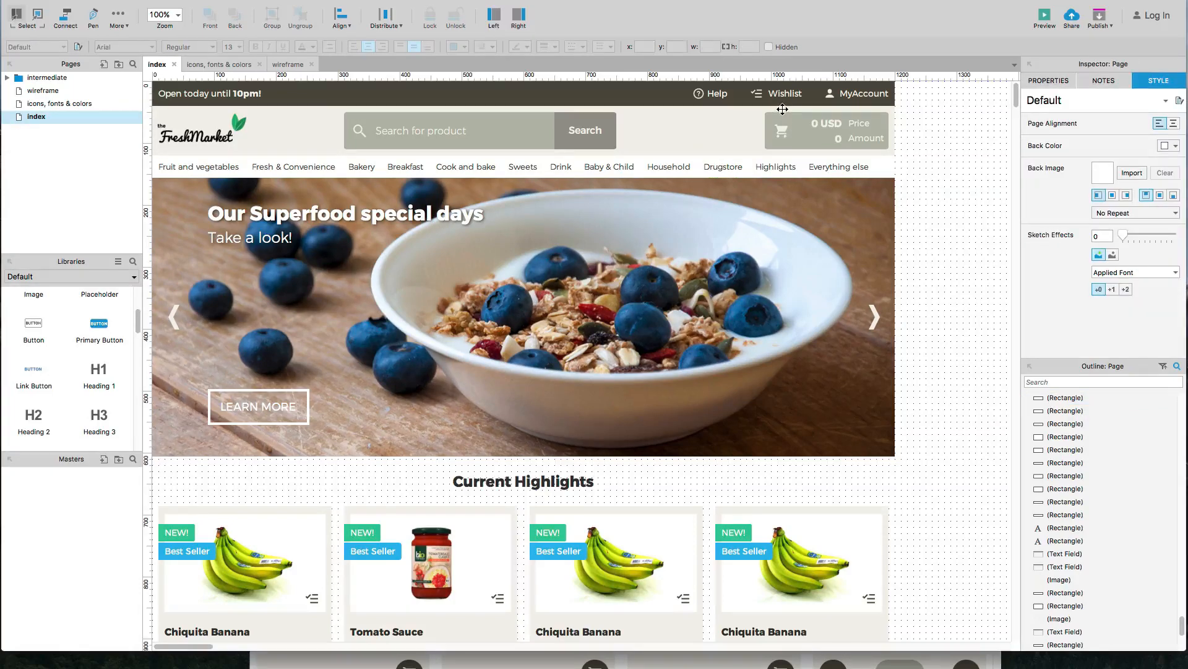
Step: Search the page outline for "drop", pick the wishlist_dropdown panel in the list, and clear the search
{"action": "left_click", "coordinate": [1059, 381]}
{"action": "type", "text": "drop"}
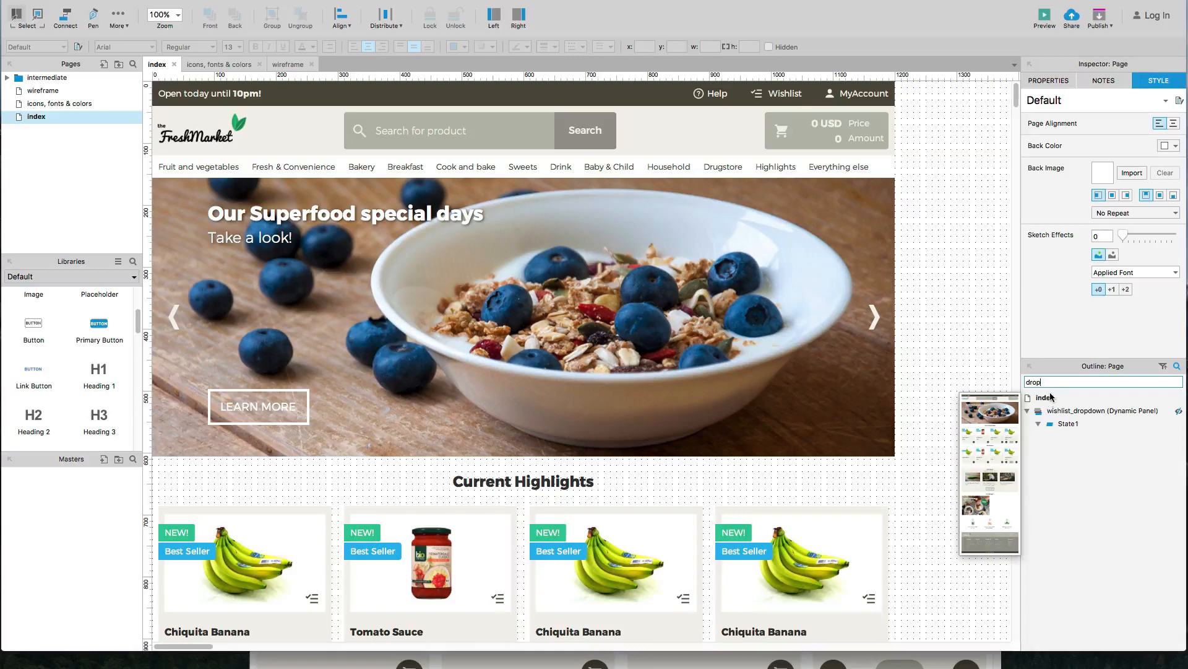
{"action": "left_click", "coordinate": [1066, 415]}
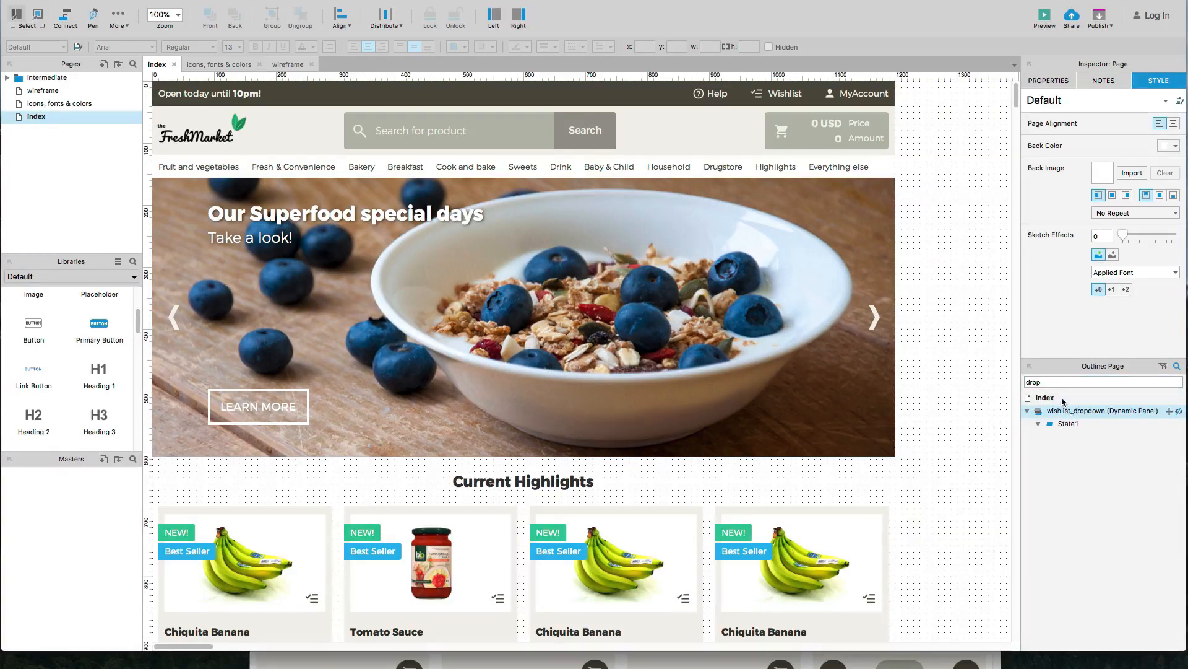
{"action": "double_click", "coordinate": [1055, 384]}
{"action": "key", "text": "BackSpace"}
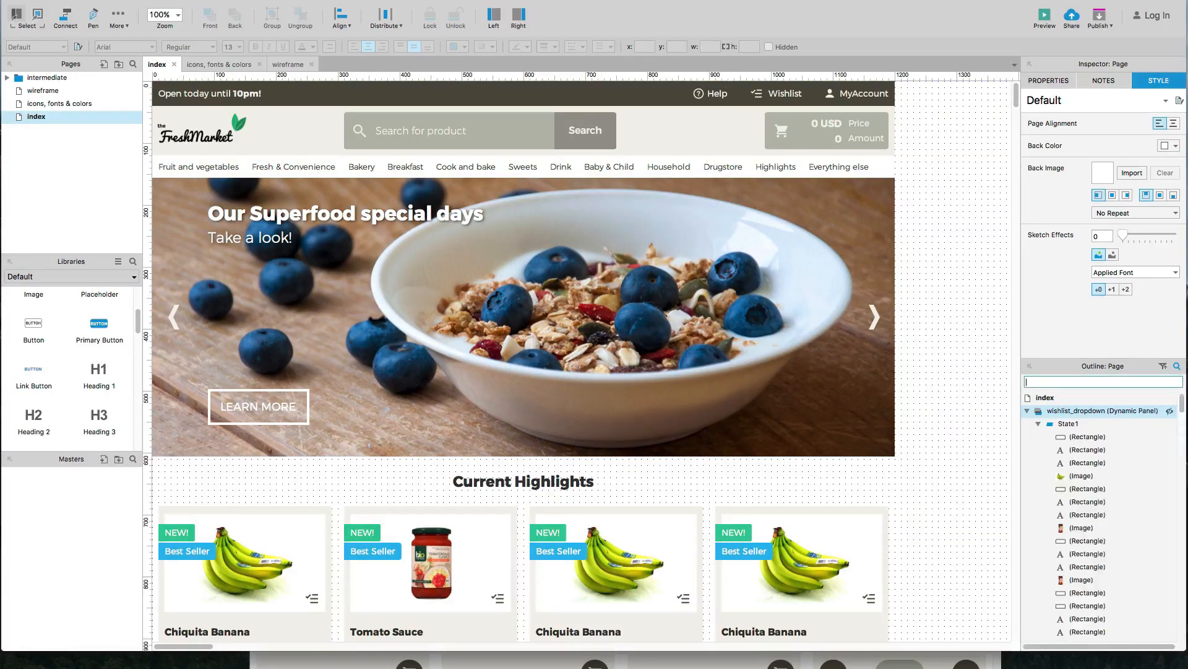
{"action": "left_click", "coordinate": [960, 392]}
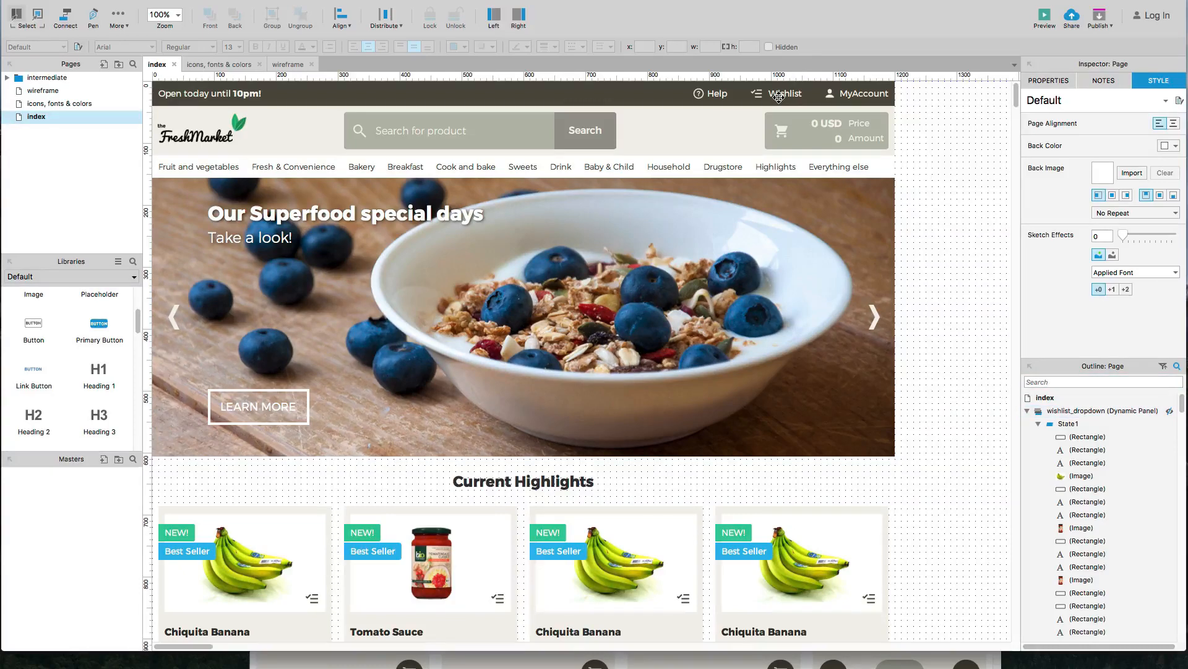
Step: Show the wishlist_dropdown panel on the canvas again and cover the header's Wishlist link with a hot spot about 100 by 39 px
{"action": "left_click", "coordinate": [1161, 411]}
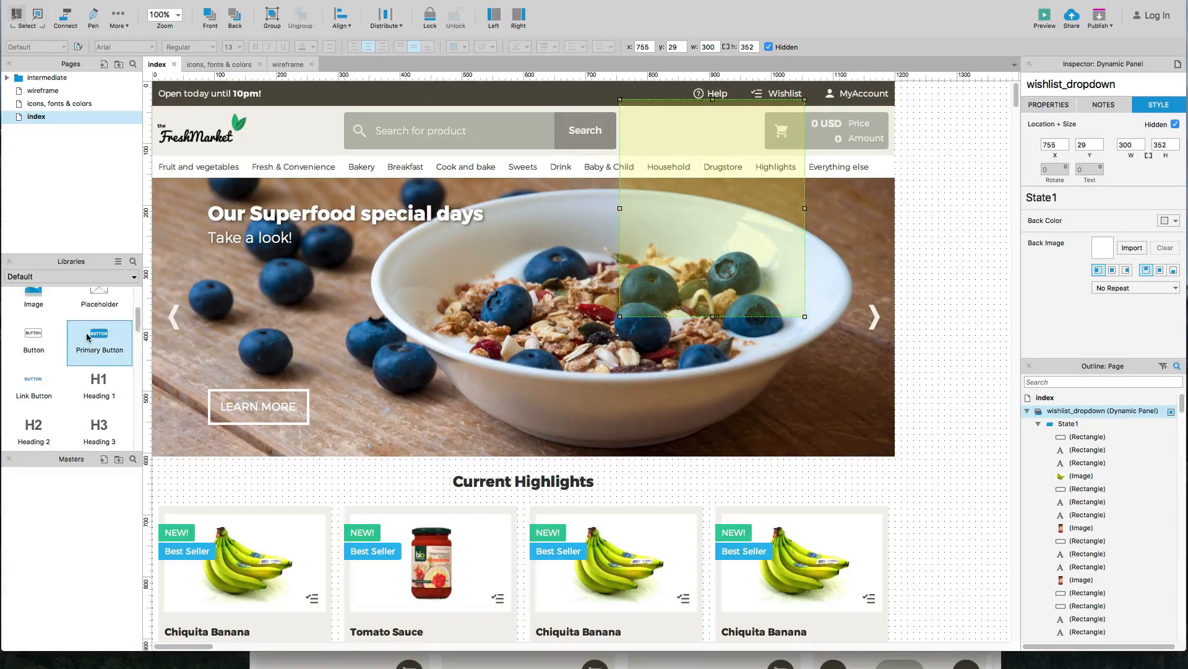
{"action": "scroll", "coordinate": [88, 337], "scroll_direction": "up", "scroll_amount": 3}
{"action": "scroll", "coordinate": [67, 348], "scroll_direction": "down", "scroll_amount": 3}
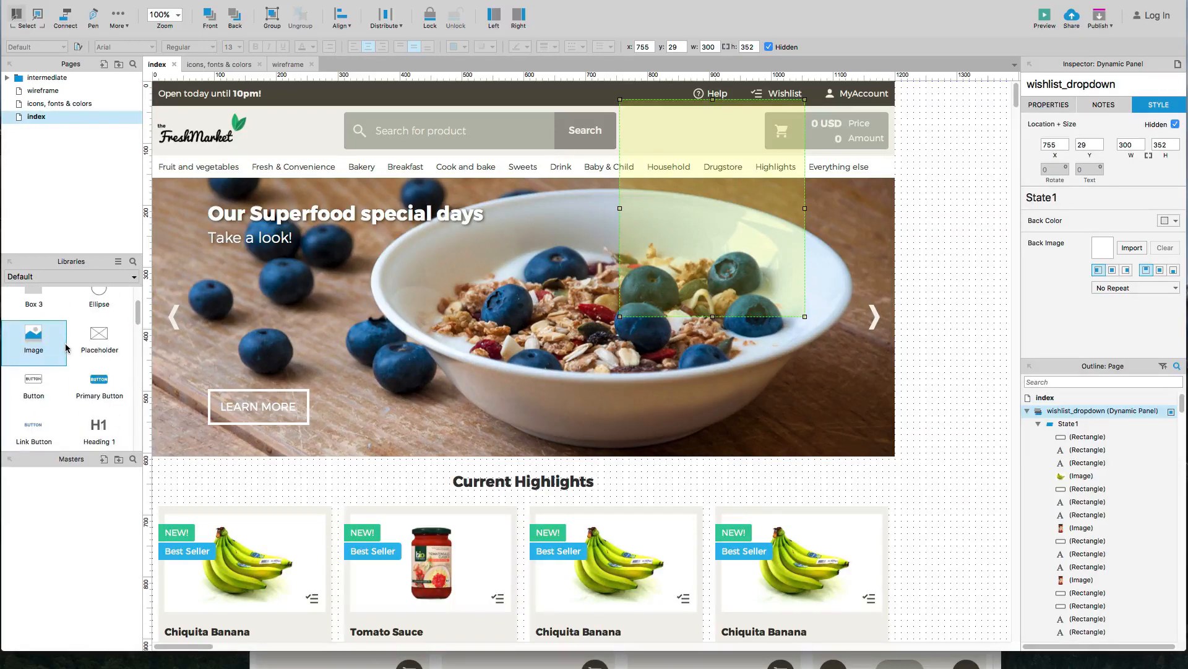
{"action": "scroll", "coordinate": [66, 348], "scroll_direction": "down", "scroll_amount": 5}
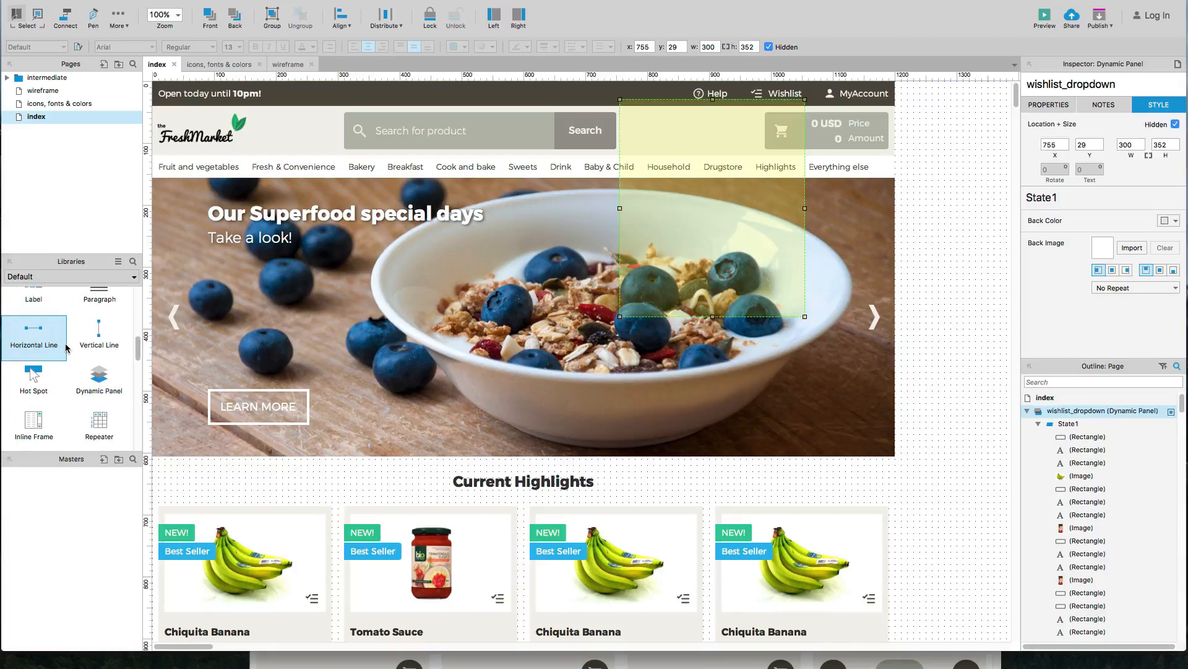
{"action": "left_click_drag", "start_coordinate": [28, 381], "coordinate": [747, 81]}
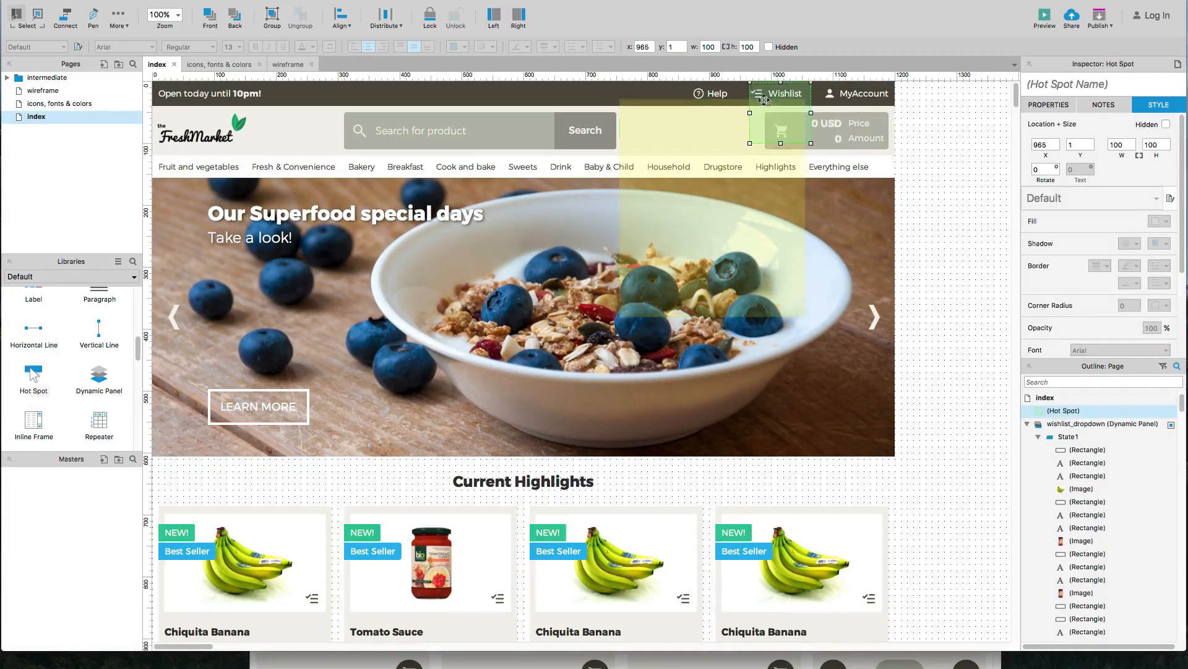
{"action": "left_click_drag", "start_coordinate": [782, 143], "coordinate": [781, 105]}
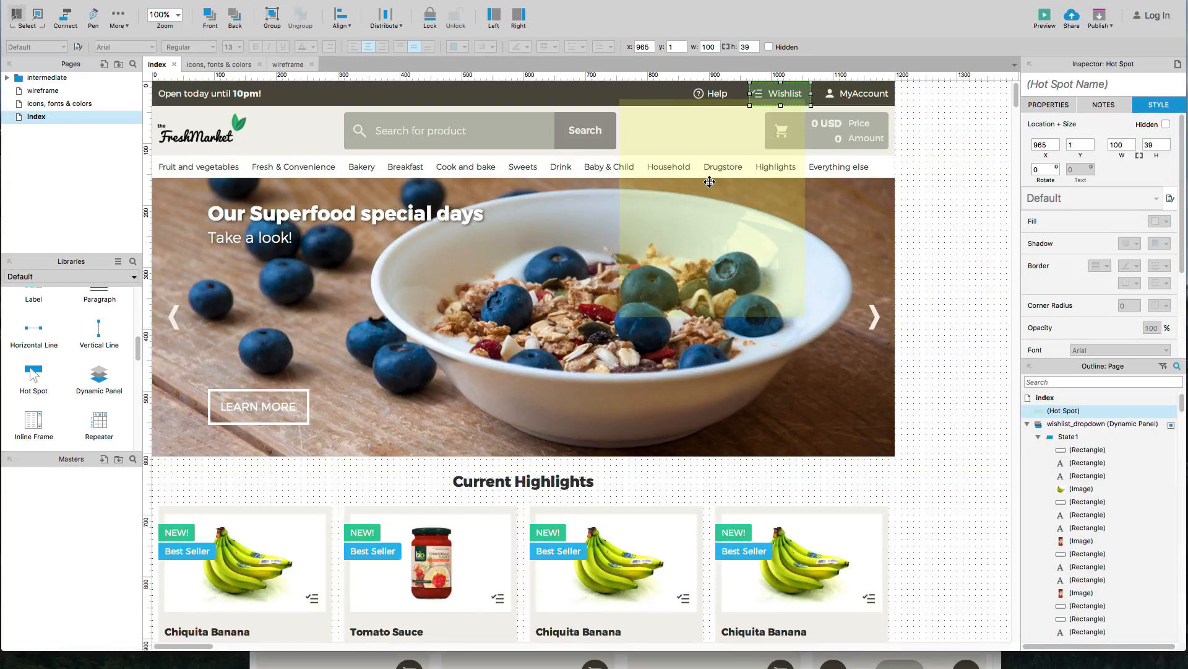
{"action": "left_click", "coordinate": [944, 142]}
{"action": "left_click_drag", "start_coordinate": [804, 98], "coordinate": [802, 98]}
Step: Name the hot spot over the Wishlist link wishlist_hs
{"action": "left_click", "coordinate": [1046, 85]}
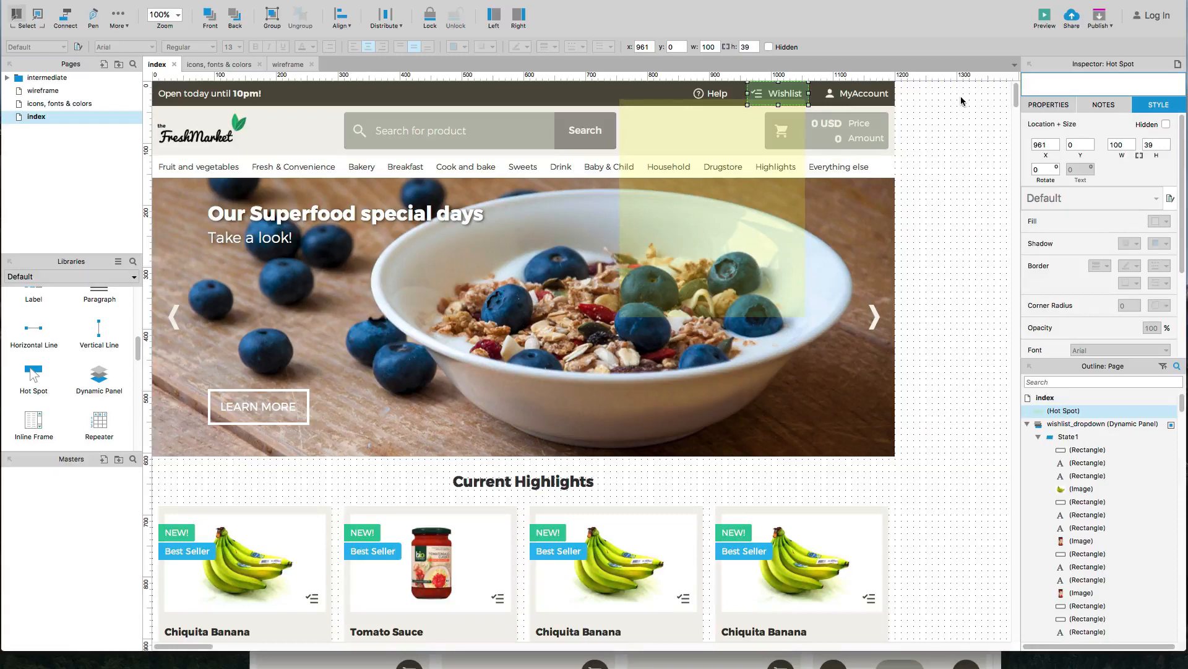
{"action": "type", "text": "wishlois"}
{"action": "type", "text": "ist_h"}
Step: Add an OnMouseEnter case to wishlist_hs that shows wishlist_dropdown with a 300 ms fade, brought to front and treated as flyout
{"action": "left_click", "coordinate": [1048, 105]}
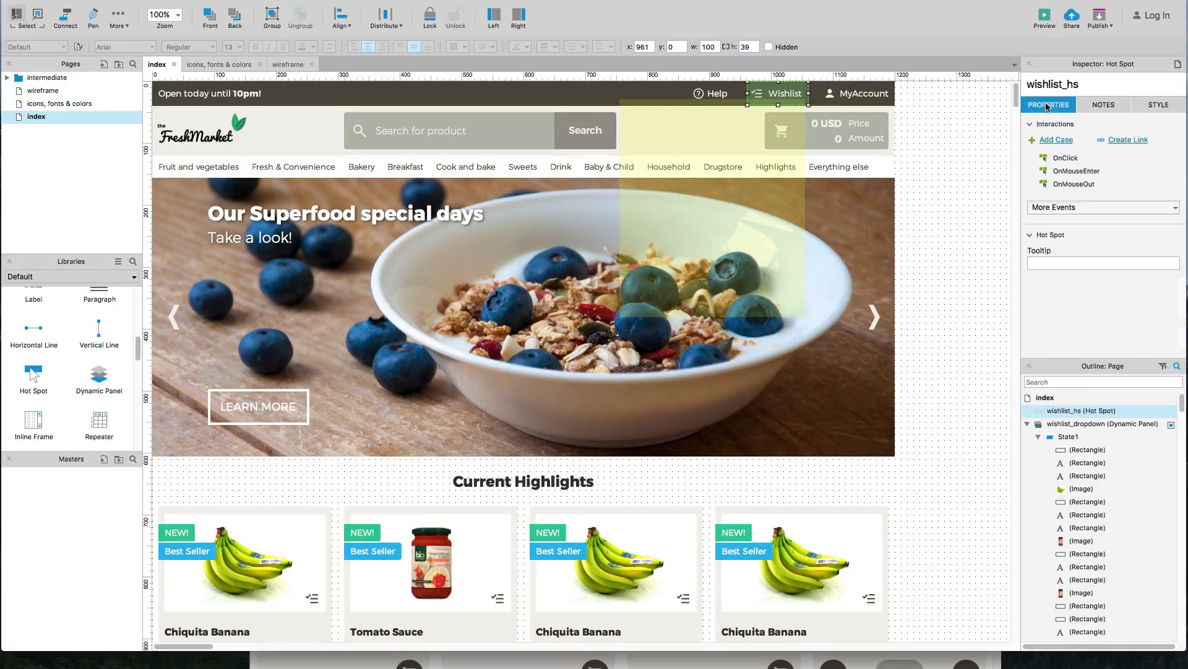
{"action": "double_click", "coordinate": [1066, 174]}
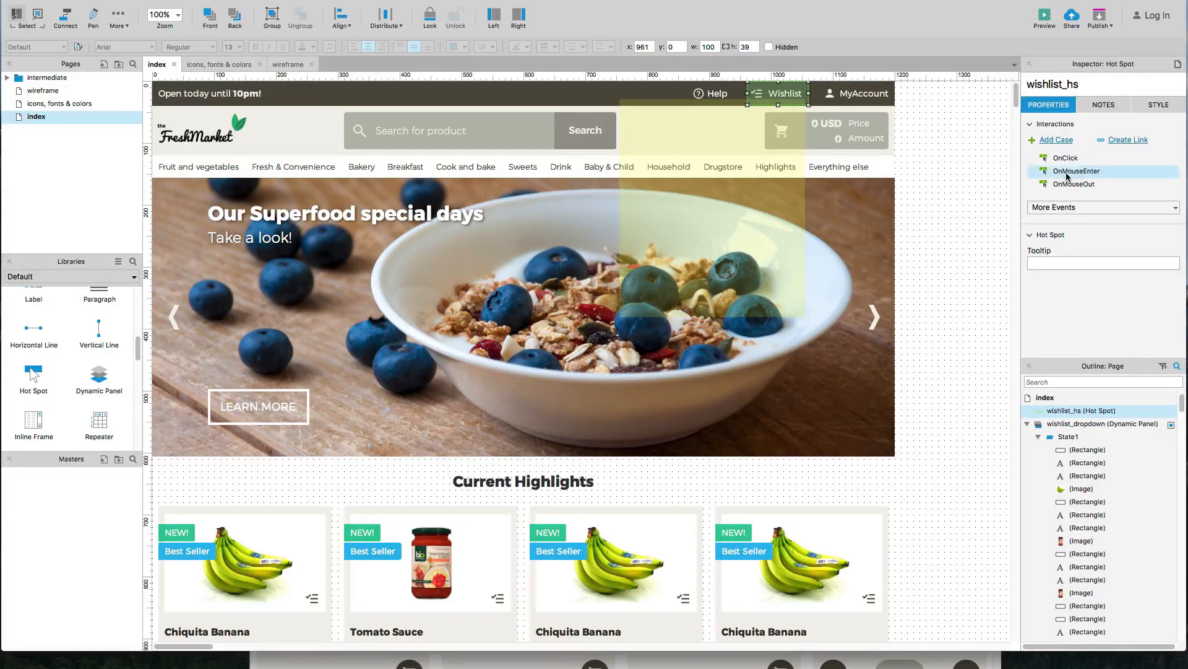
{"action": "left_click", "coordinate": [367, 297]}
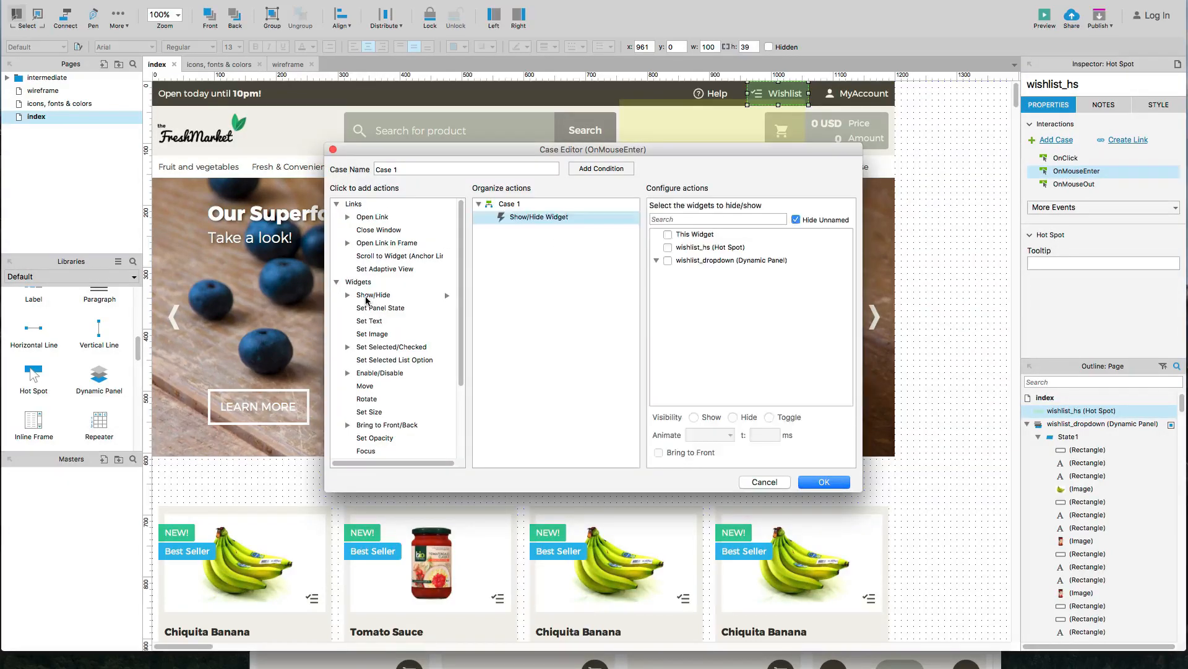
{"action": "left_click", "coordinate": [668, 261]}
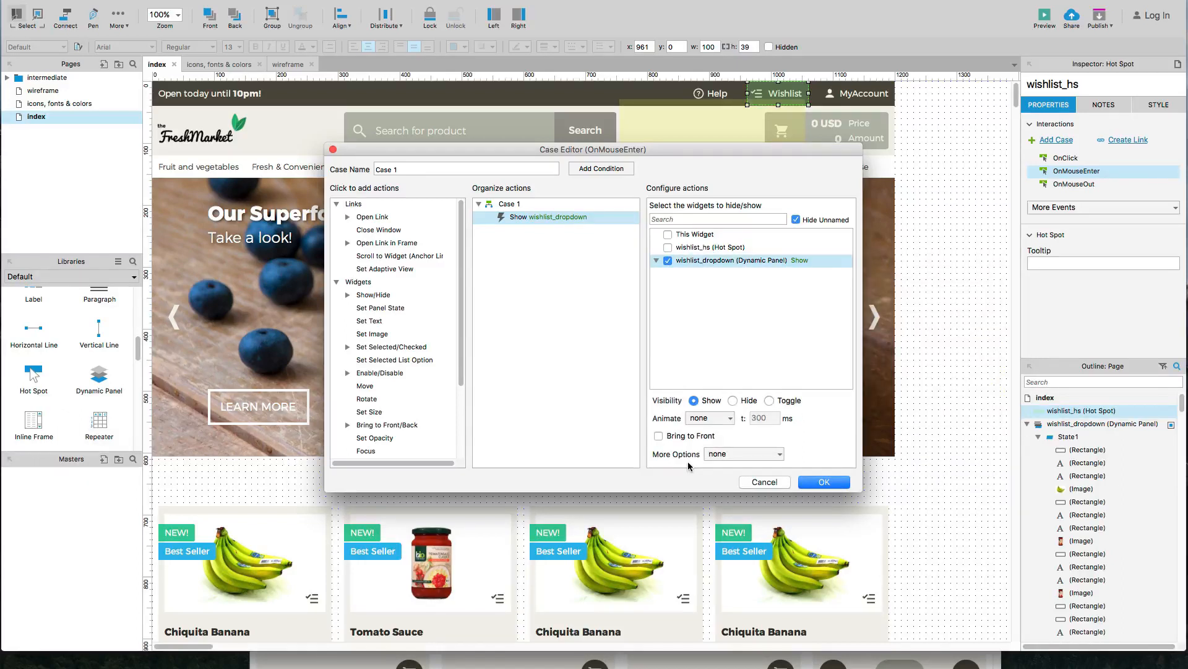
{"action": "left_click", "coordinate": [710, 419]}
{"action": "left_click", "coordinate": [709, 432]}
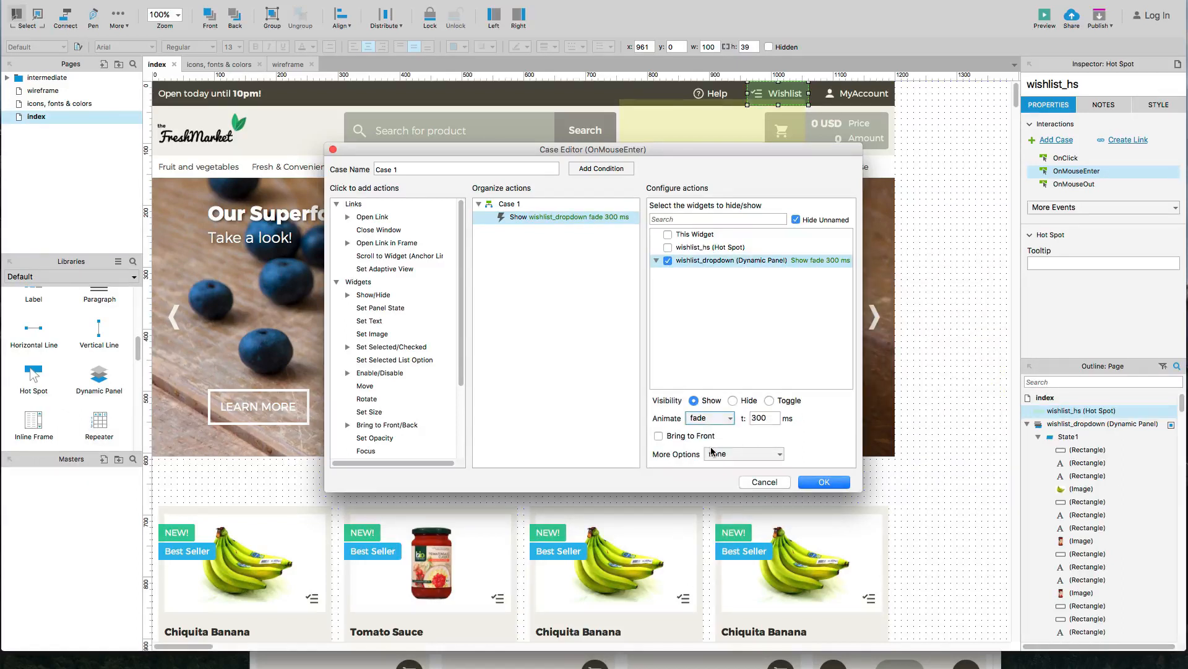
{"action": "left_click", "coordinate": [658, 436]}
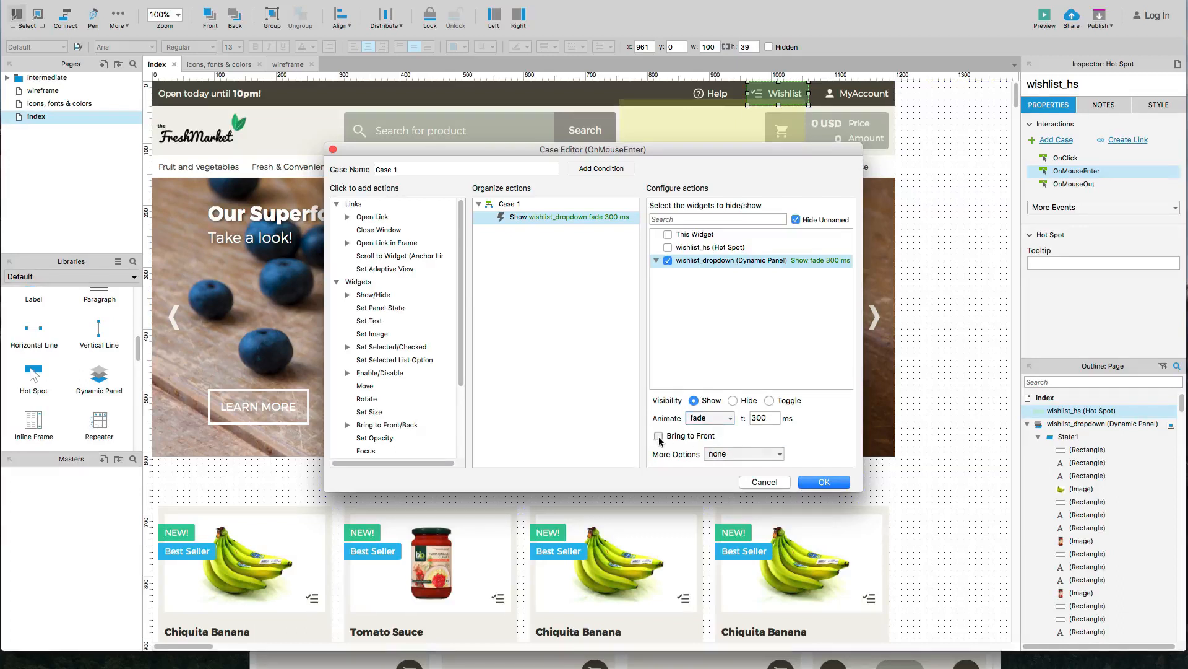
{"action": "left_click", "coordinate": [737, 454]}
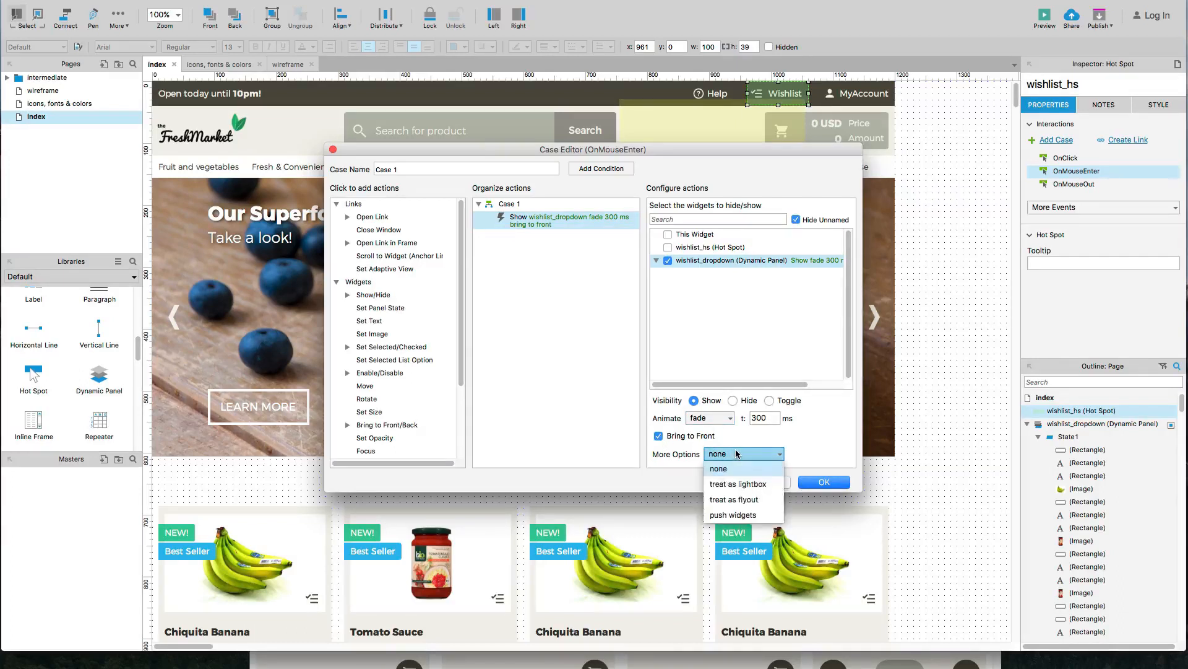
{"action": "left_click", "coordinate": [754, 499]}
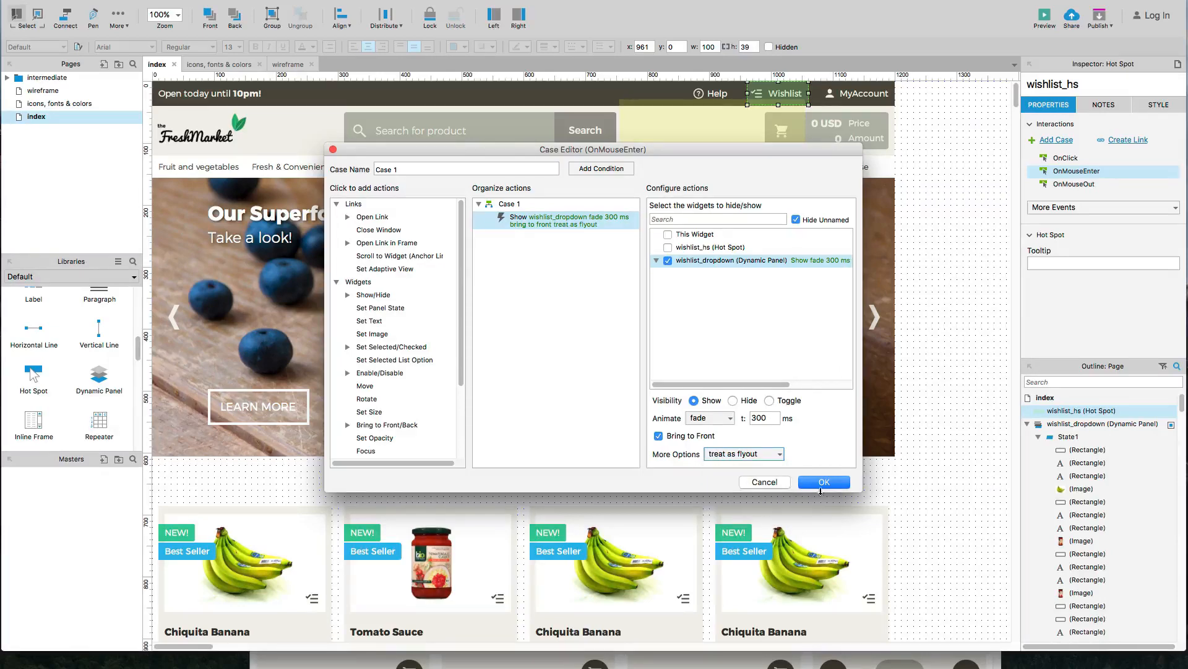
{"action": "left_click", "coordinate": [824, 483]}
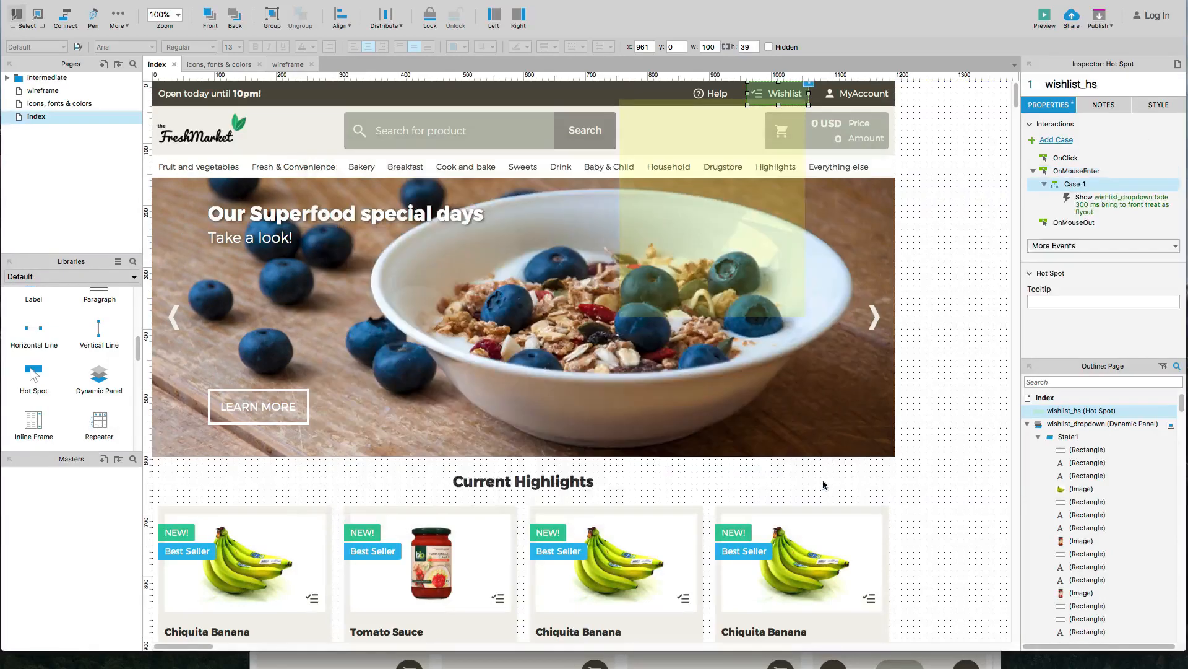
Step: Switch to Chrome, open and close the wishlist flyout in the index prototype, and return to Axure RP
{"action": "left_click", "coordinate": [927, 363]}
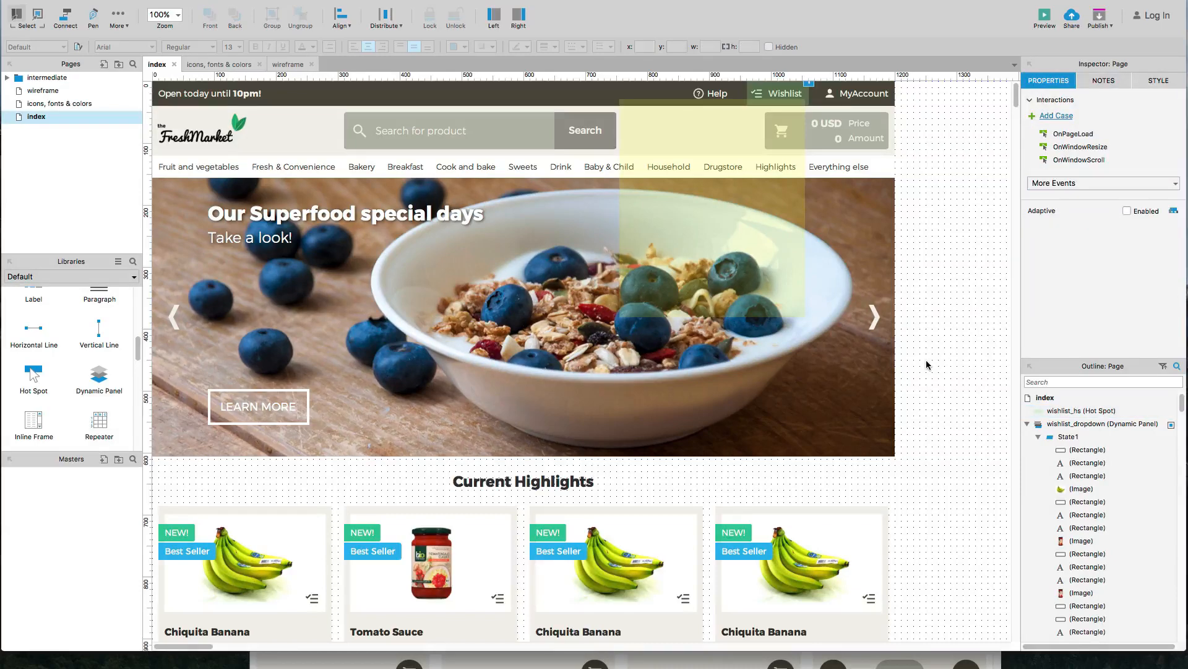
{"action": "key", "text": "super+Tab"}
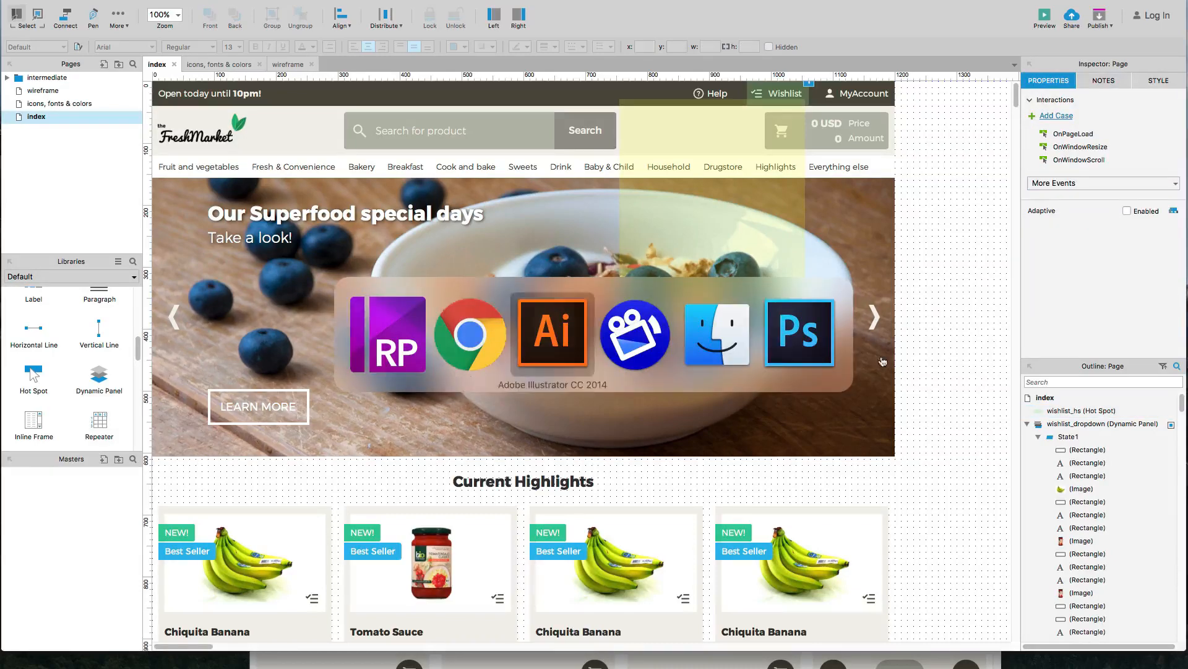
{"action": "left_click", "coordinate": [490, 354]}
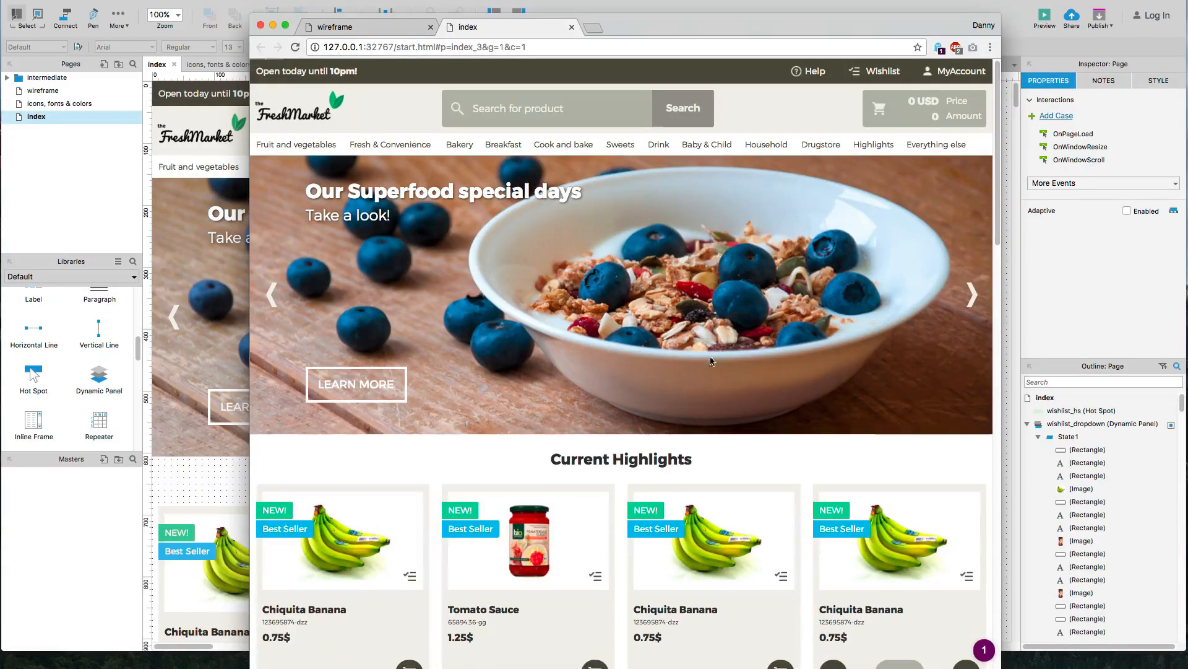
{"action": "left_click", "coordinate": [898, 73]}
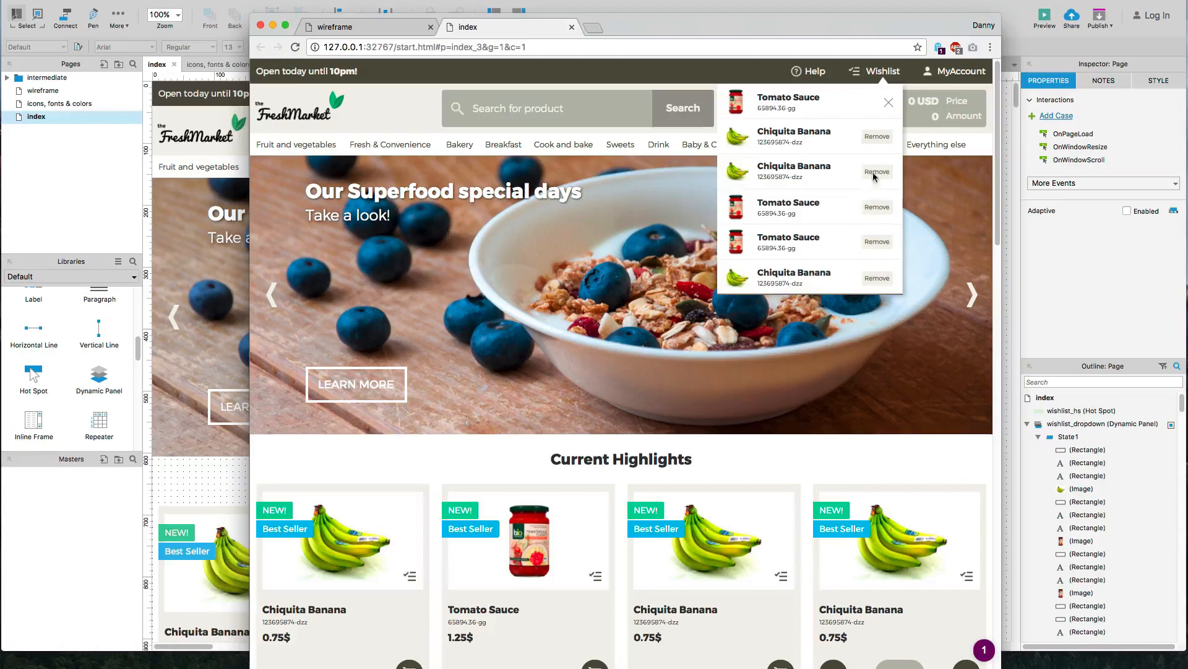
{"action": "left_click", "coordinate": [889, 104]}
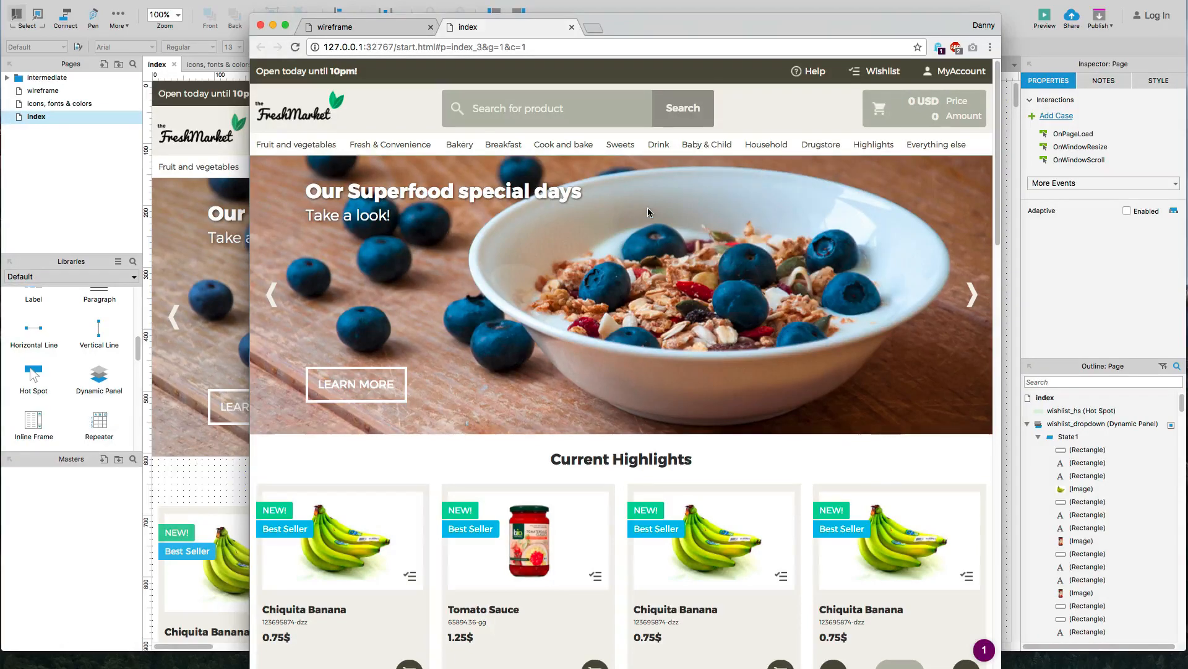
{"action": "key", "text": "super+Tab"}
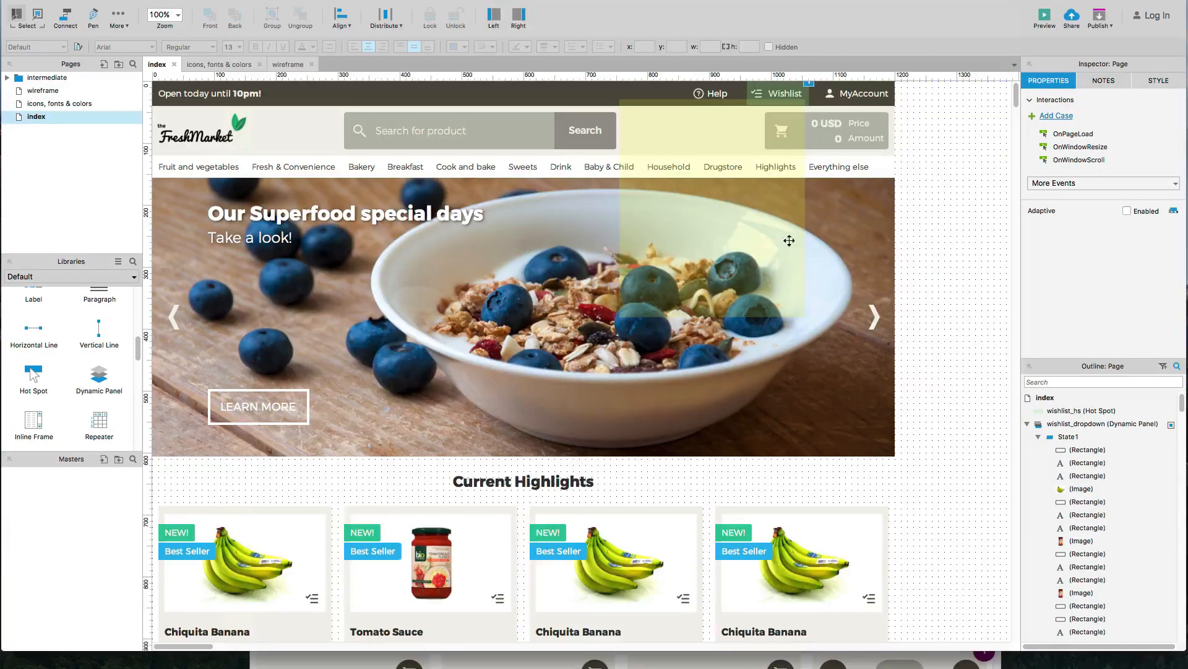
Step: Hide the wishlist_dropdown panel from the canvas view and place a 300 by 170 px Box 3 directly beneath the Bakery menu item
{"action": "left_click", "coordinate": [722, 208]}
{"action": "left_click", "coordinate": [1172, 427]}
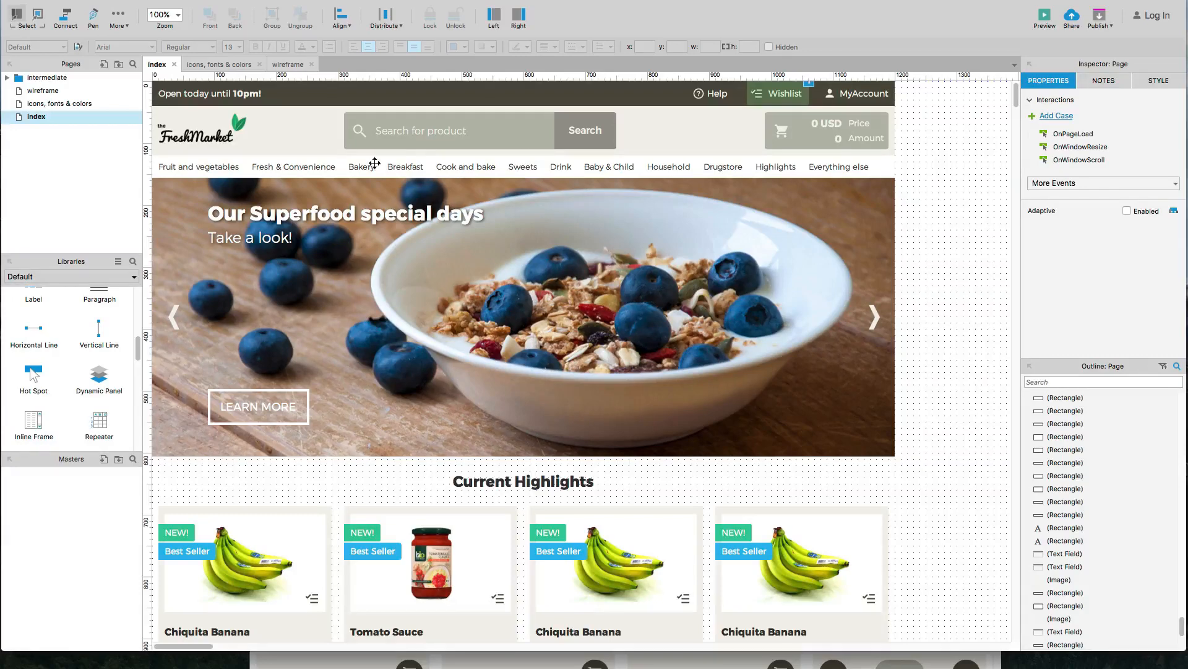
{"action": "left_click", "coordinate": [409, 167]}
{"action": "left_click", "coordinate": [293, 170]}
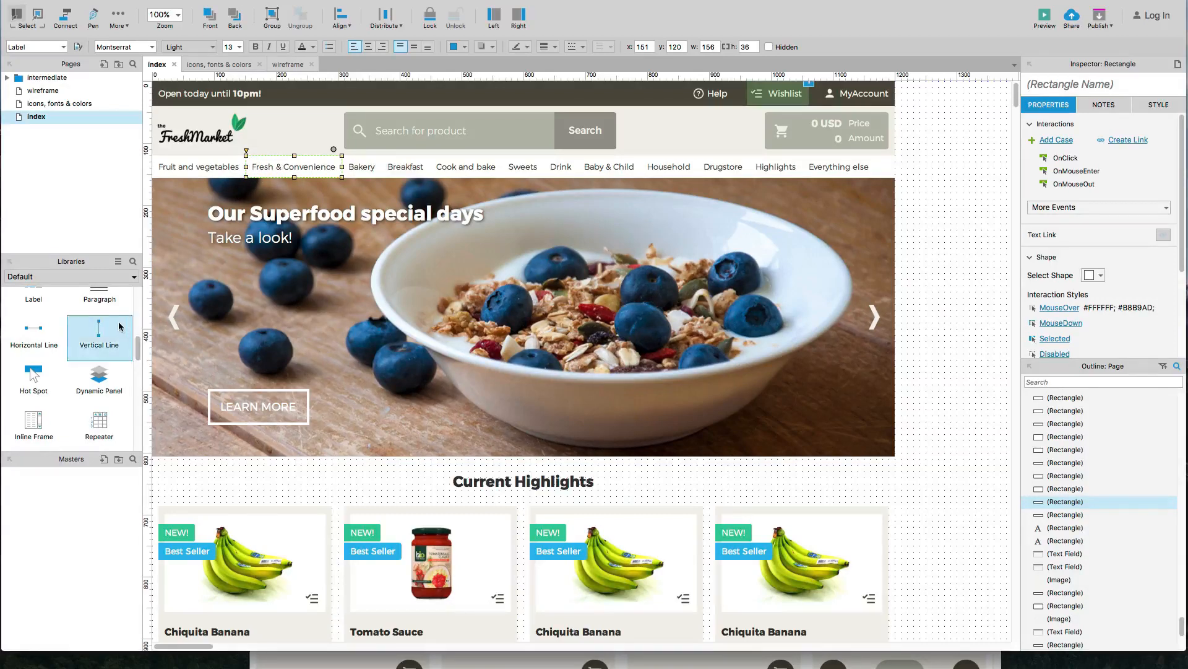
{"action": "scroll", "coordinate": [113, 326], "scroll_direction": "up", "scroll_amount": 5}
{"action": "left_click_drag", "start_coordinate": [31, 367], "coordinate": [339, 179]}
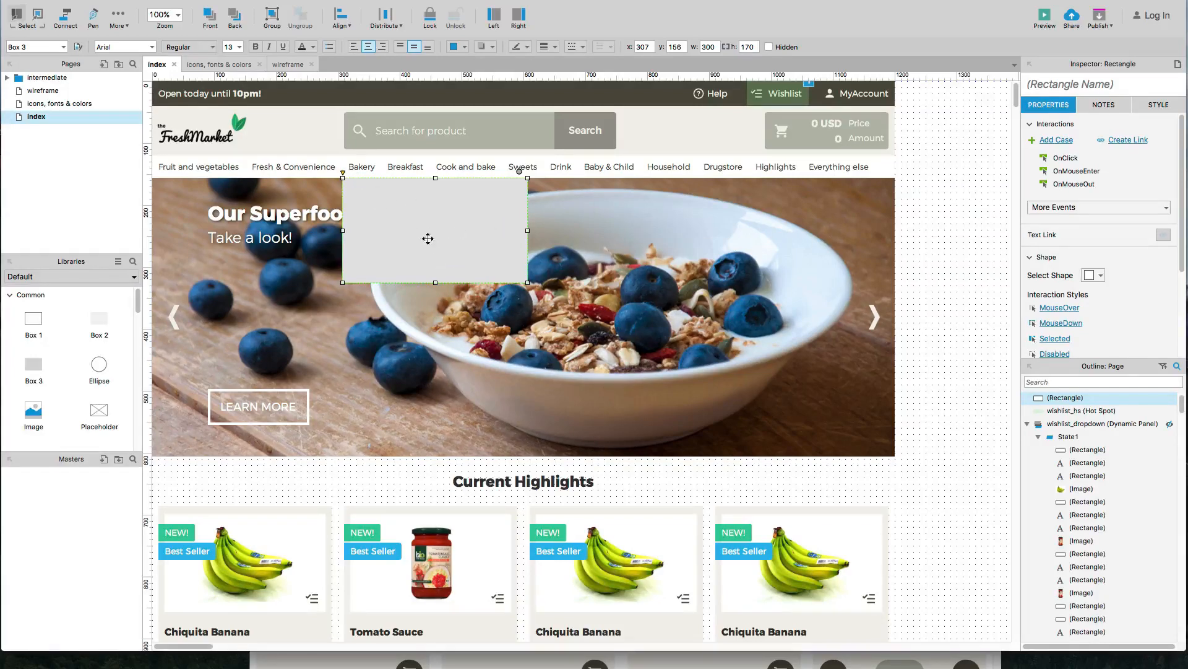
Step: Fill the box beneath Bakery with the colour sampled from the search field and check it in the browser preview
{"action": "left_click", "coordinate": [1164, 109]}
{"action": "left_click", "coordinate": [1166, 221]}
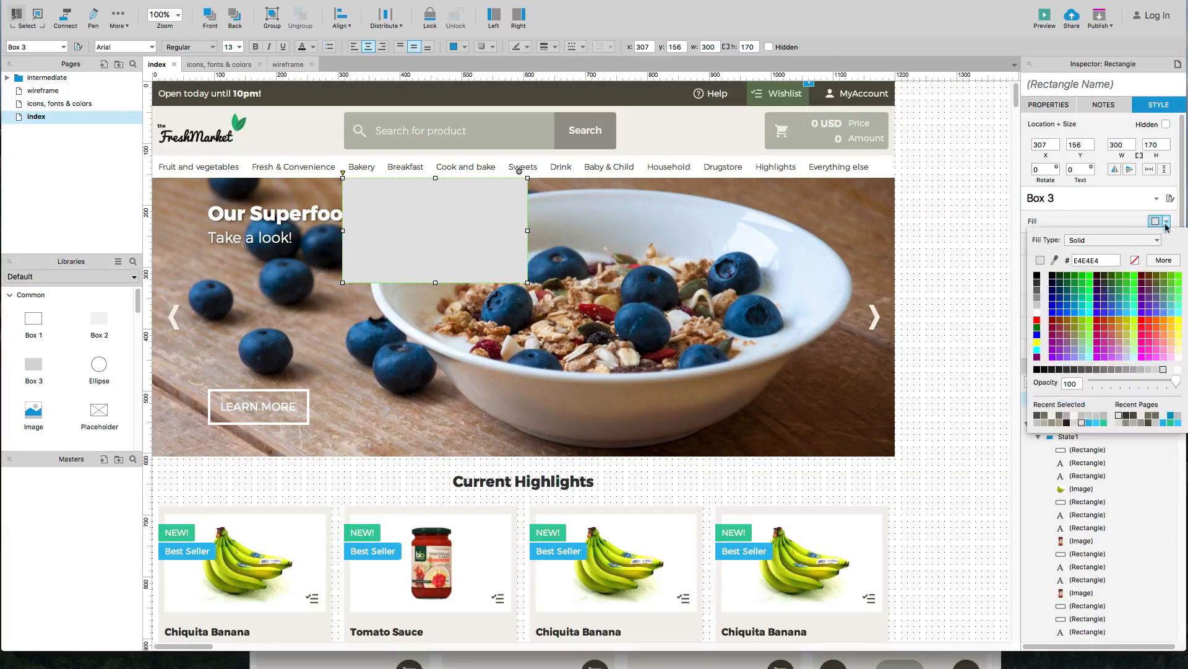
{"action": "left_click", "coordinate": [1055, 260]}
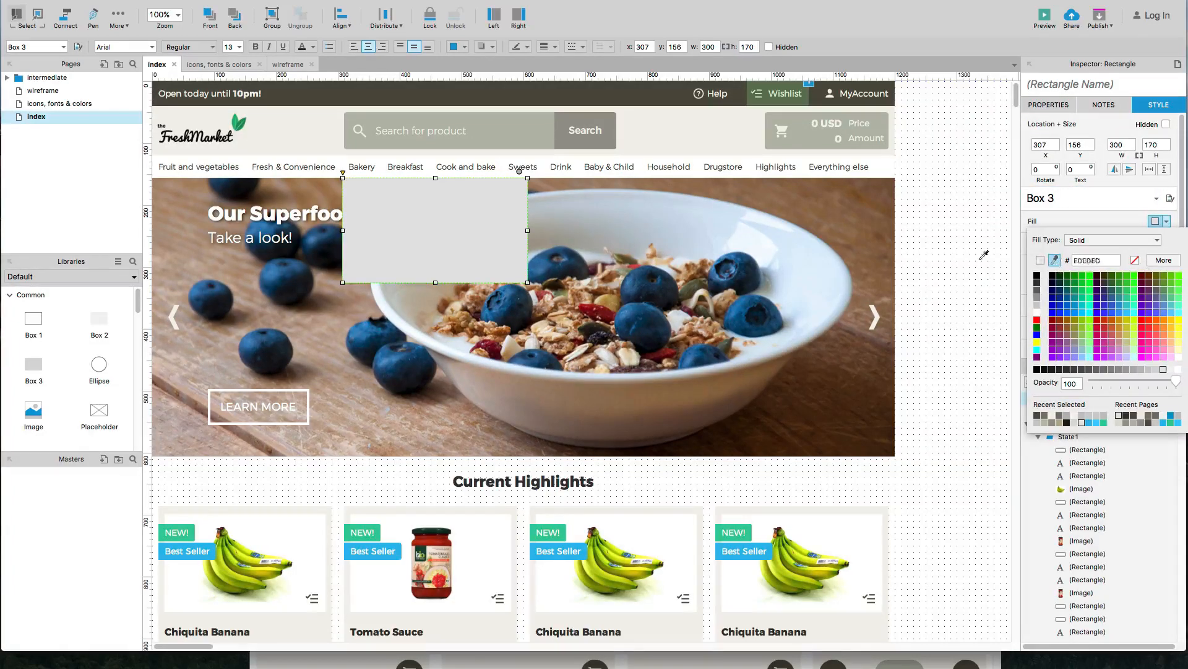
{"action": "left_click", "coordinate": [522, 129]}
{"action": "left_click", "coordinate": [909, 208]}
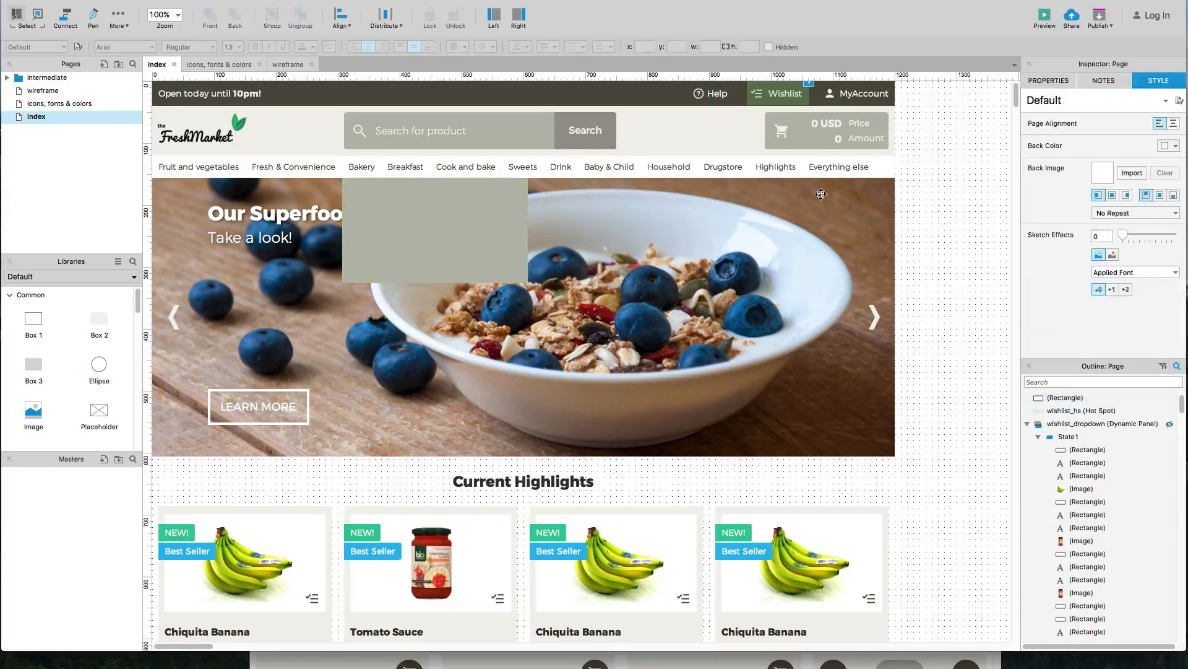
{"action": "key", "text": "super+period"}
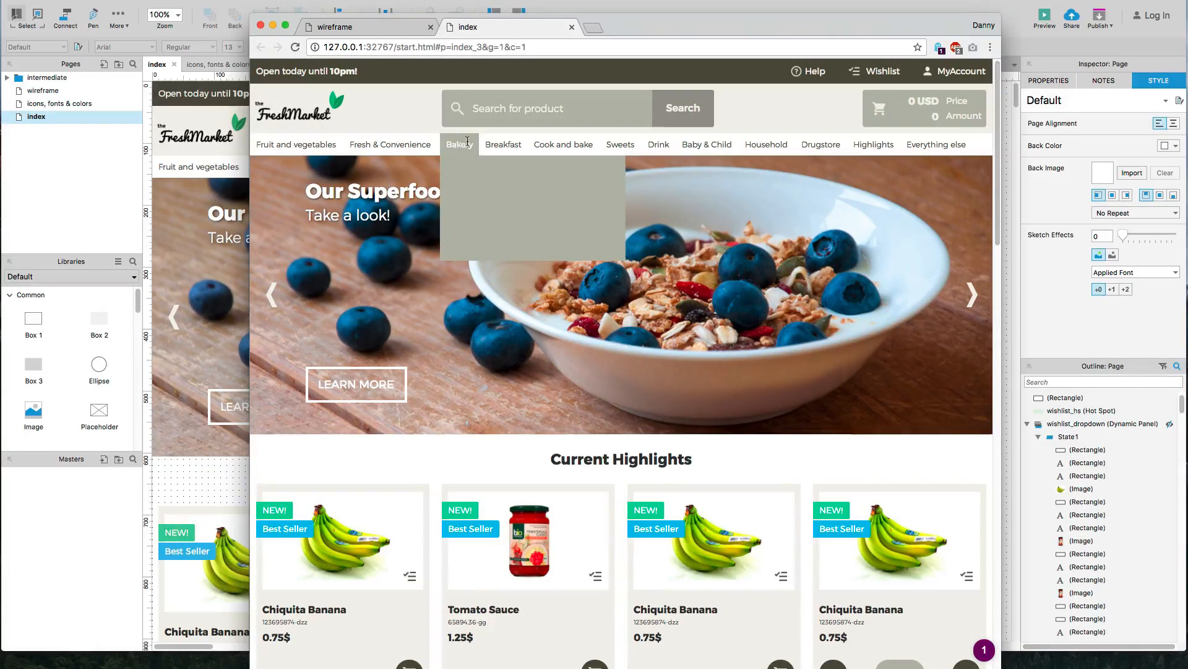
Step: Add text entries inside the box beneath Bakery, listing bakery subcategories from Bread to Sliced Brown & Grain Bread
{"action": "left_click", "coordinate": [166, 172]}
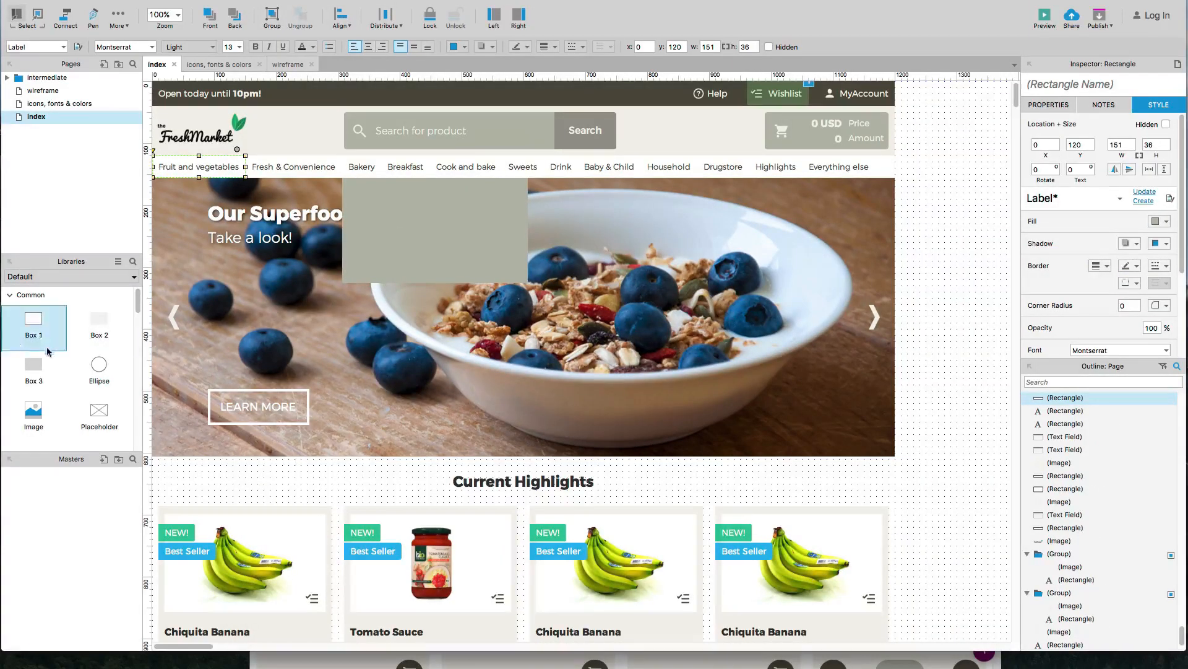
{"action": "scroll", "coordinate": [32, 371], "scroll_direction": "down", "scroll_amount": 3}
{"action": "scroll", "coordinate": [38, 391], "scroll_direction": "down", "scroll_amount": 3}
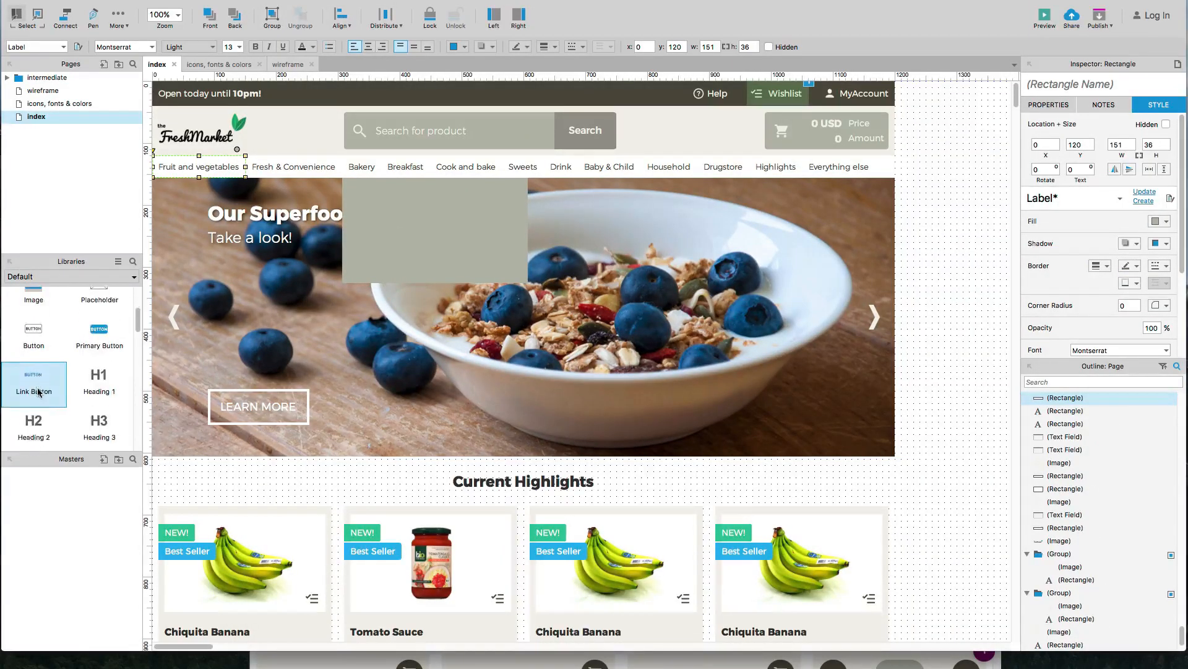
{"action": "left_click_drag", "start_coordinate": [33, 403], "coordinate": [374, 208]}
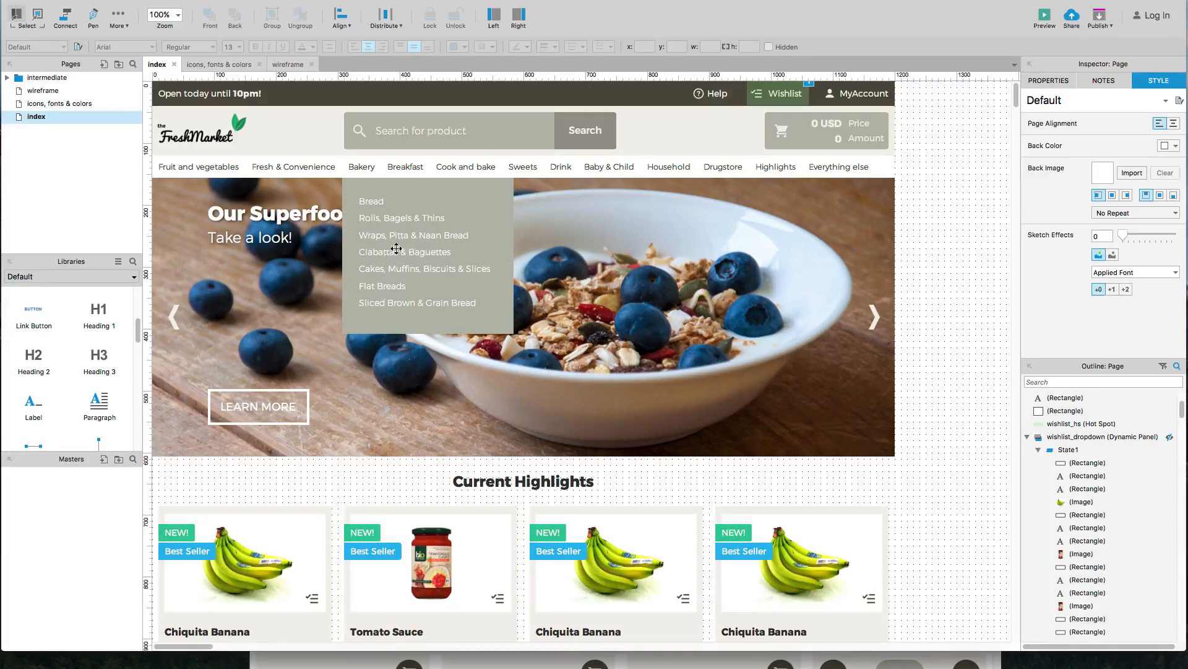
Step: Convert the box beneath Bakery together with its subcategory text entries into a dynamic panel named bakery_flyout_menu
{"action": "left_click", "coordinate": [432, 236]}
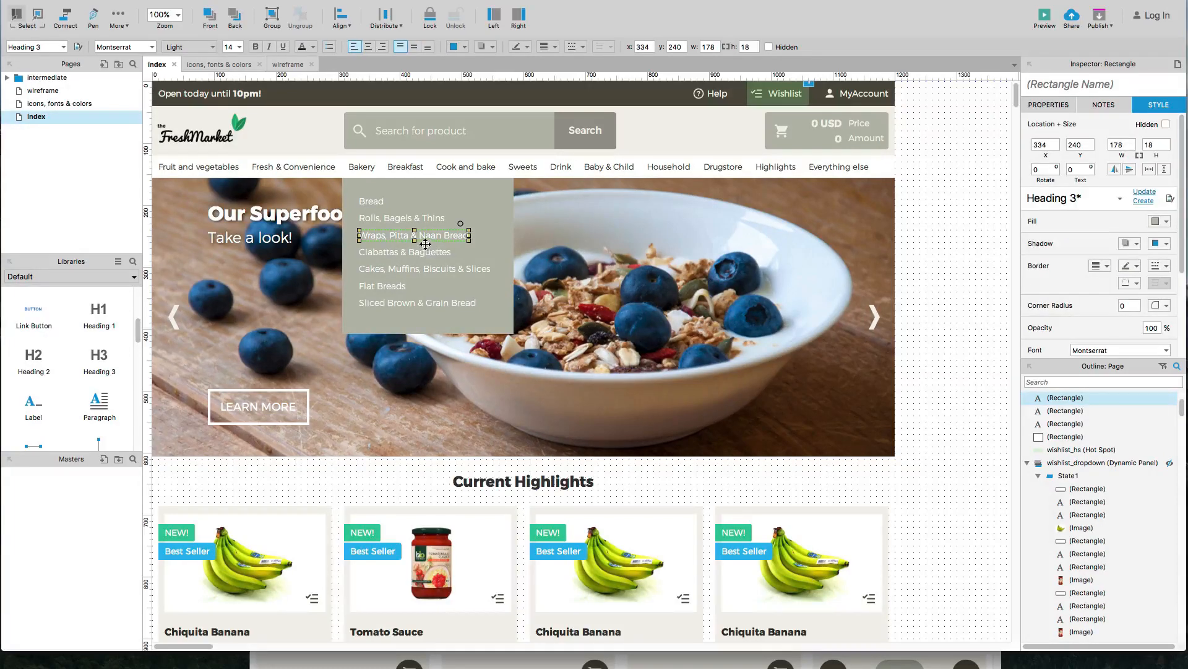
{"action": "left_click", "coordinate": [904, 297]}
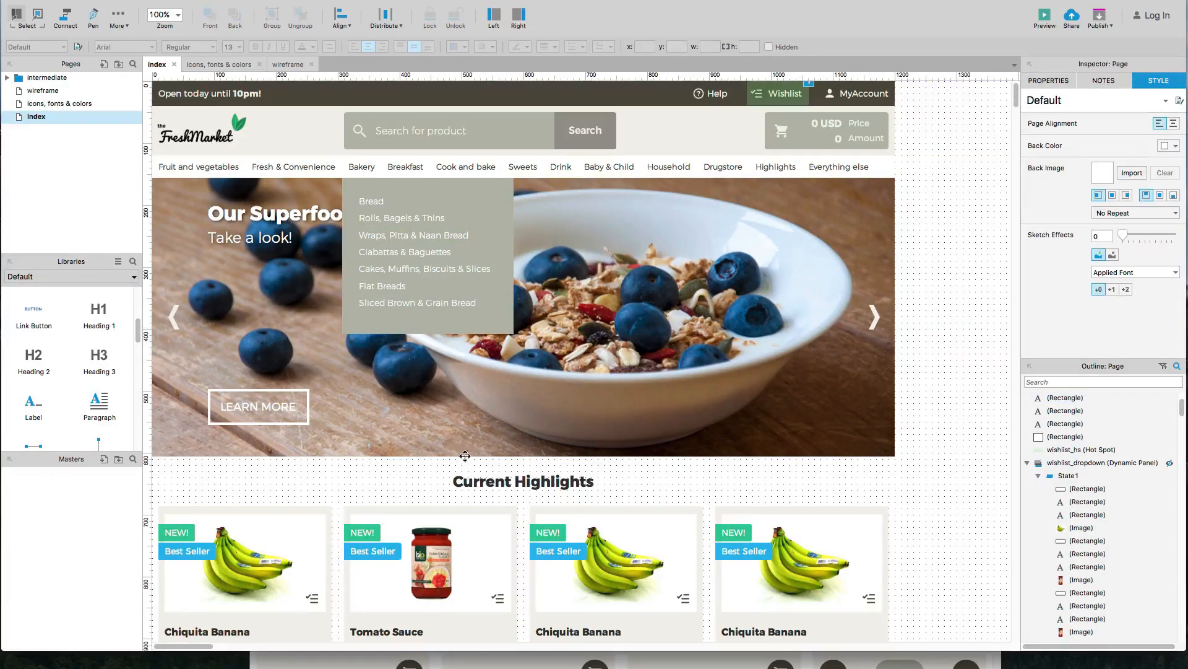
{"action": "left_click_drag", "start_coordinate": [482, 463], "coordinate": [363, 200]}
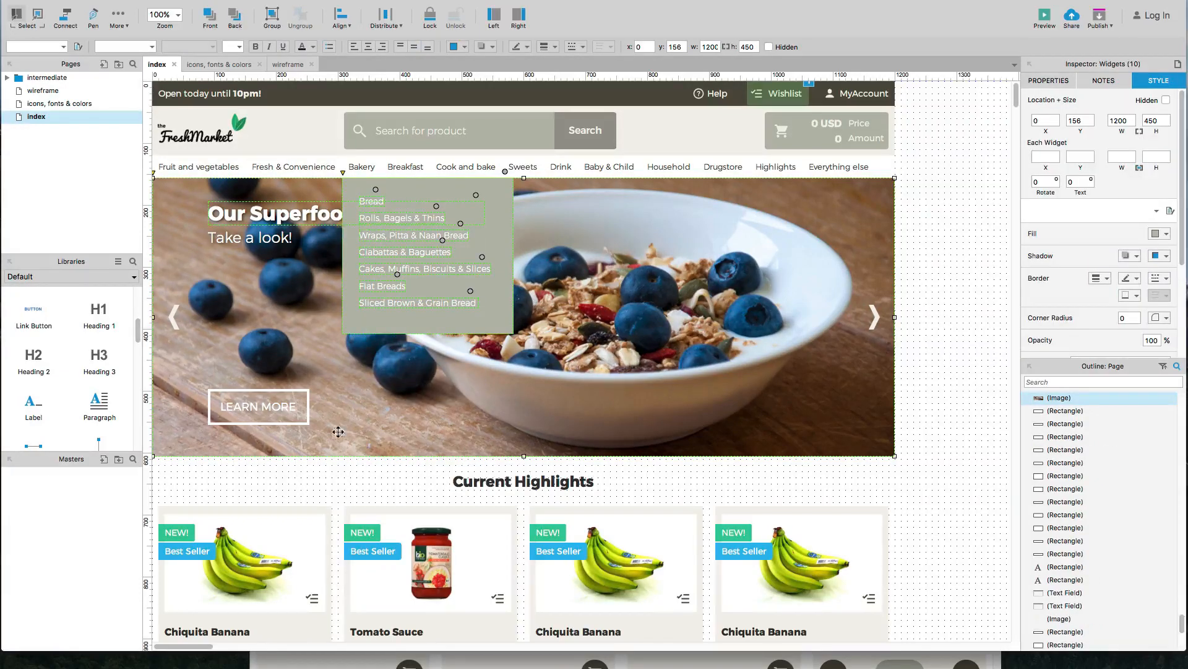
{"action": "left_click_drag", "start_coordinate": [340, 469], "coordinate": [315, 215]}
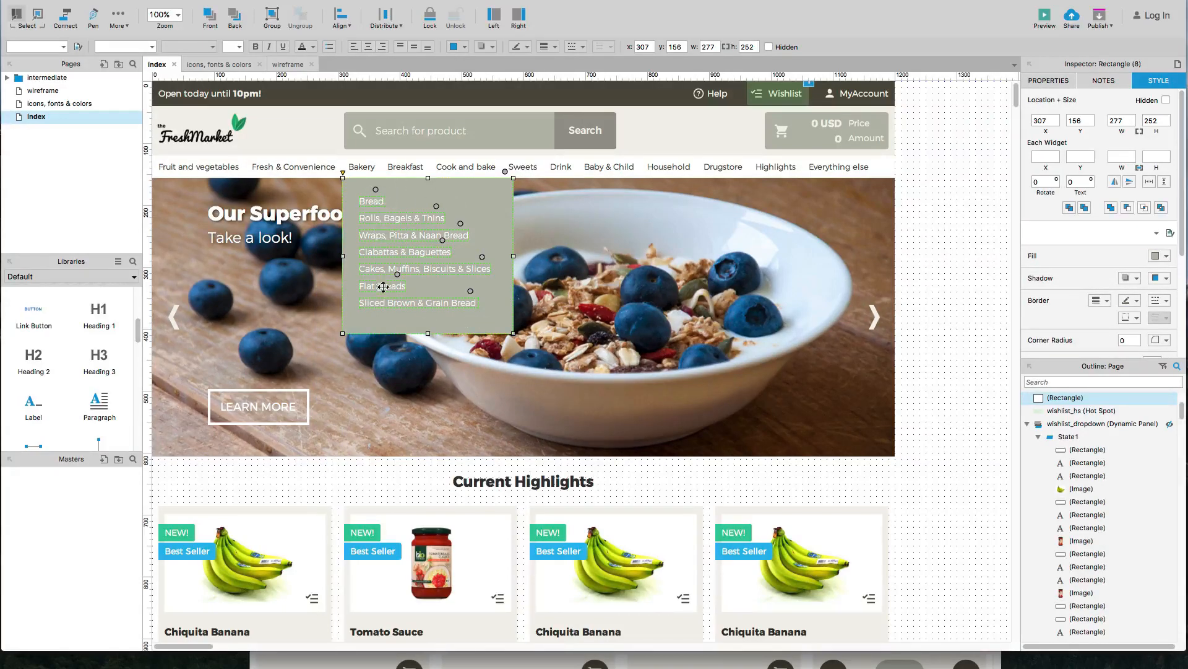
{"action": "right_click", "coordinate": [414, 235]}
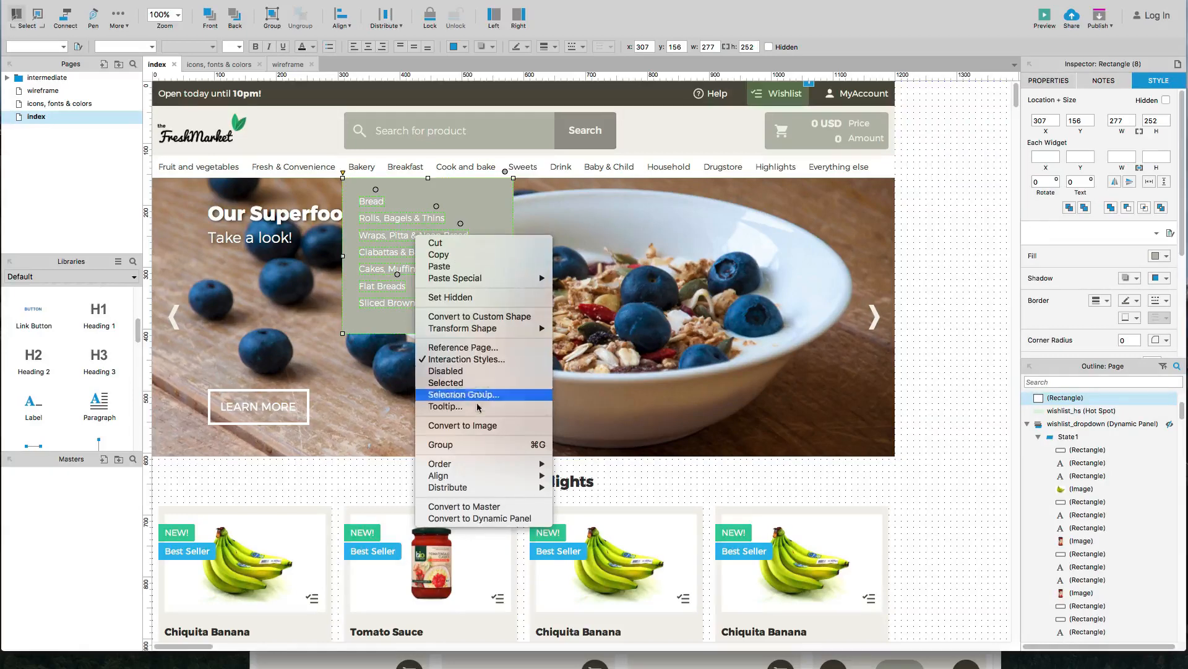
{"action": "left_click", "coordinate": [493, 519]}
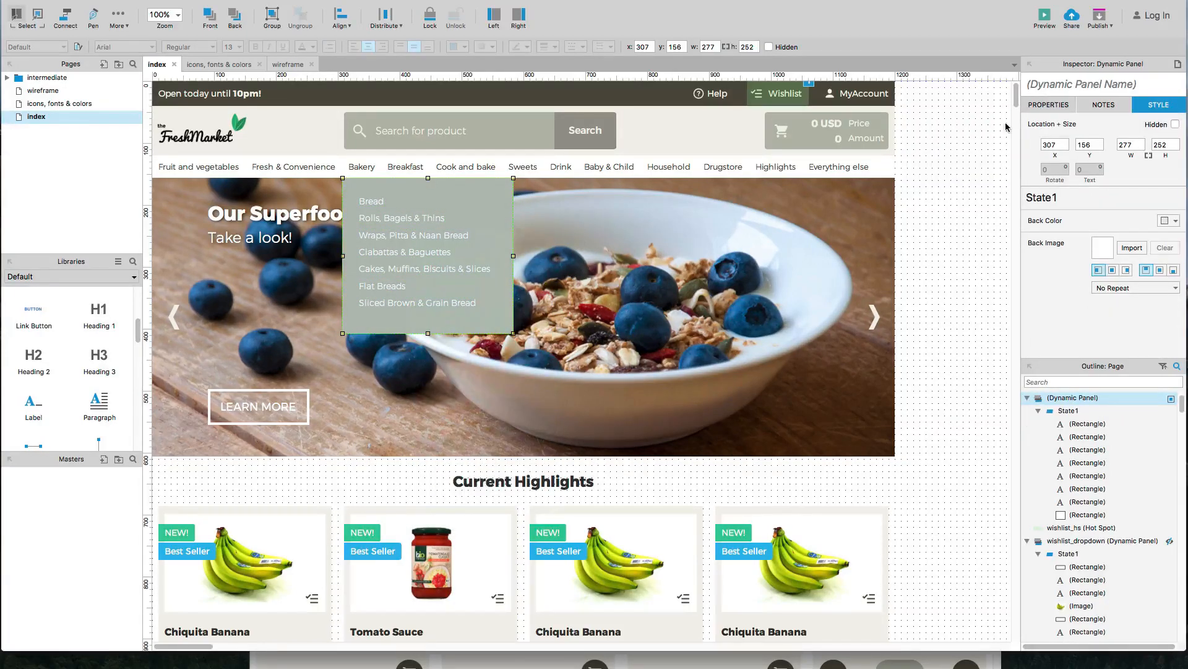
{"action": "left_click", "coordinate": [1042, 91]}
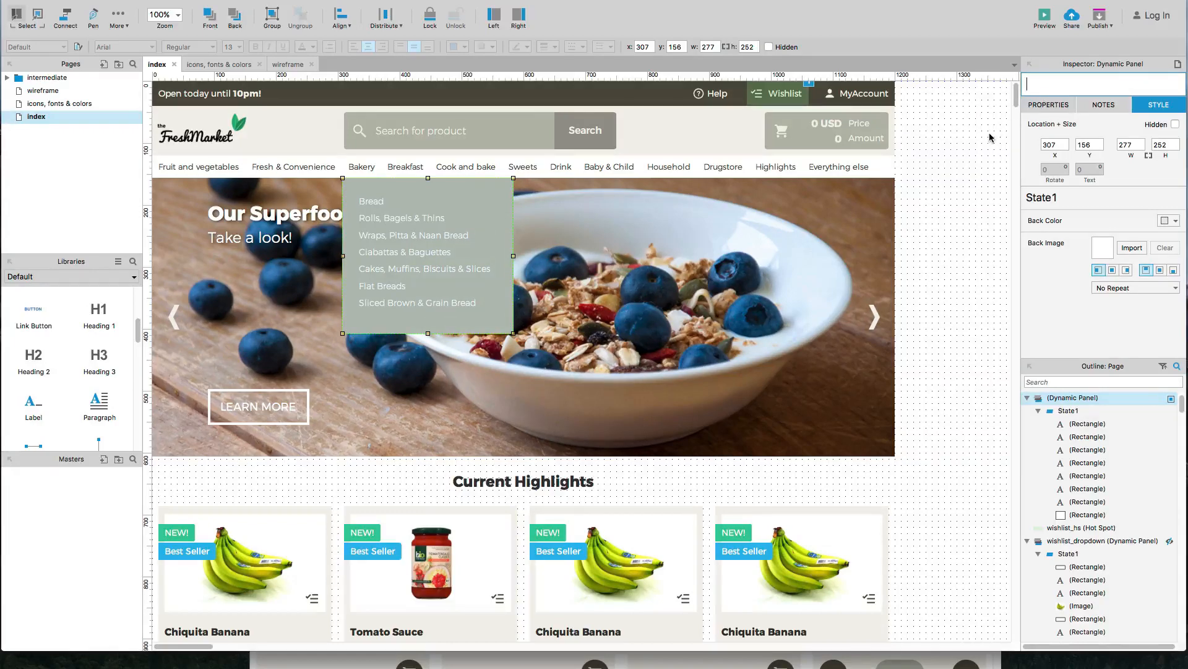
{"action": "type", "text": "bakery_flyout_menu"}
{"action": "left_click", "coordinate": [970, 178]}
Step: Add an OnMouseEnter case to the Bakery menu item with a Show/Hide action that shows bakery_flyout_menu
{"action": "left_click", "coordinate": [363, 169]}
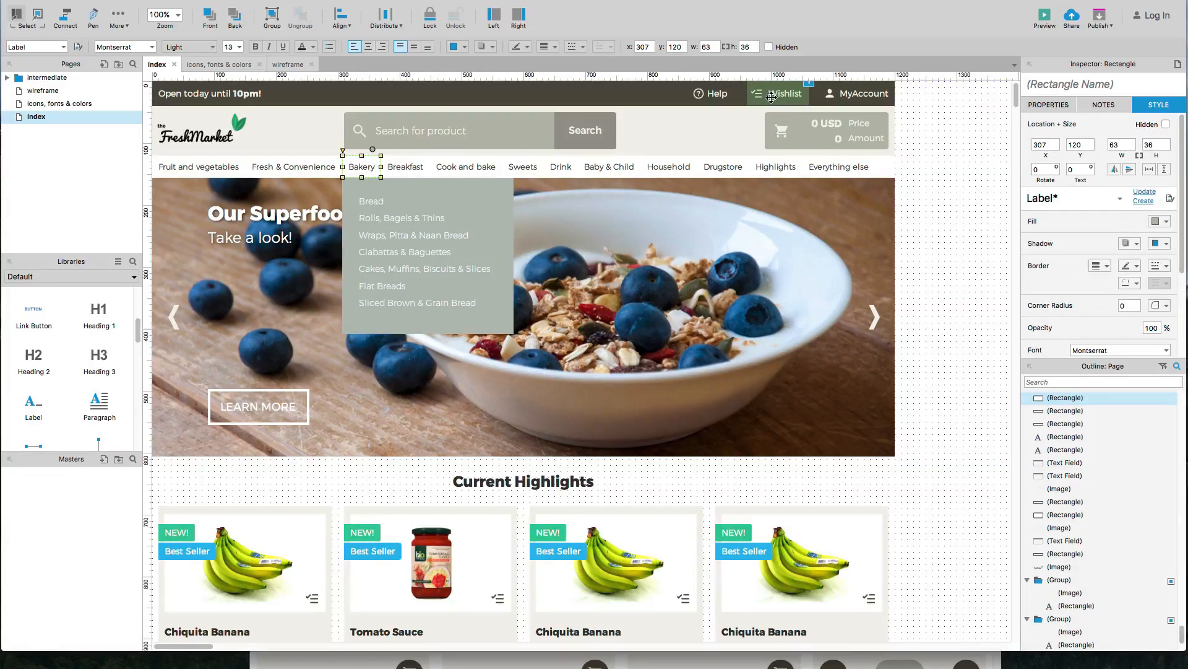
{"action": "left_click_drag", "start_coordinate": [361, 178], "coordinate": [361, 177]}
{"action": "right_click", "coordinate": [362, 168]}
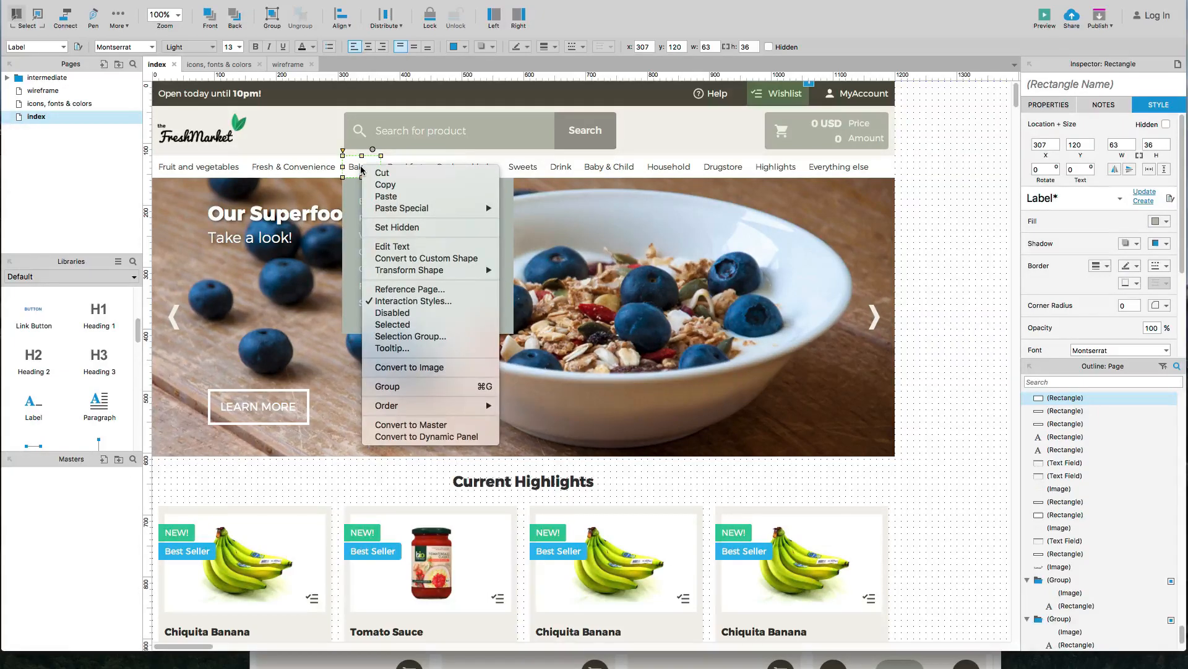
{"action": "left_click", "coordinate": [357, 169]}
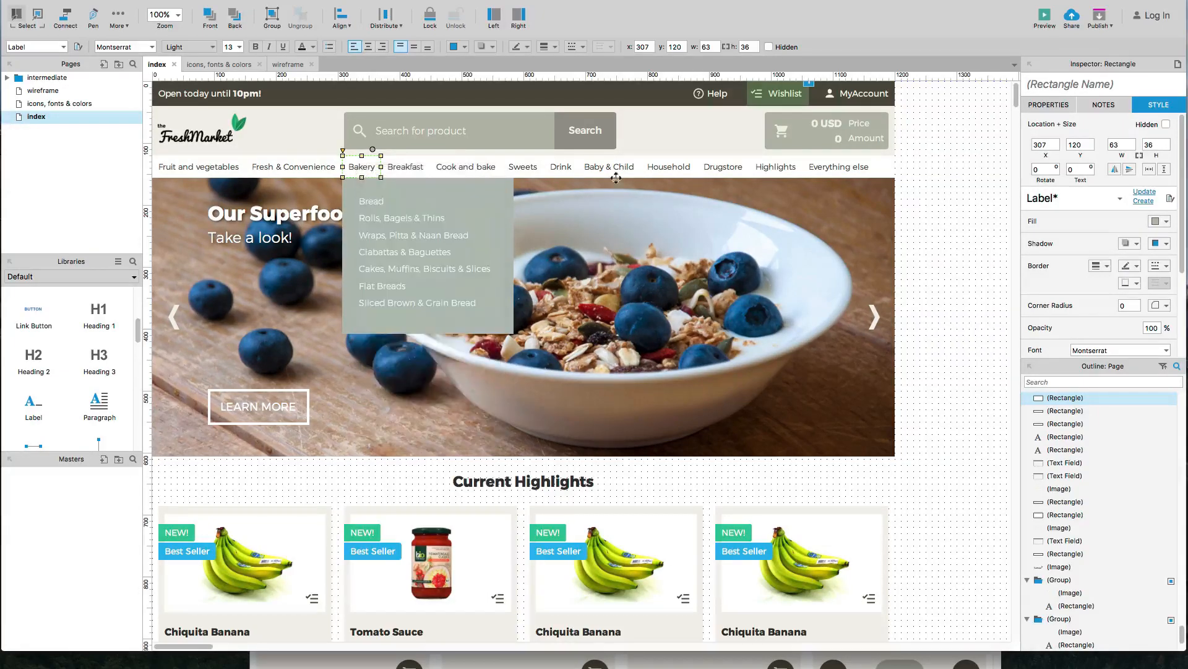
{"action": "left_click", "coordinate": [1045, 106]}
{"action": "double_click", "coordinate": [1075, 171]}
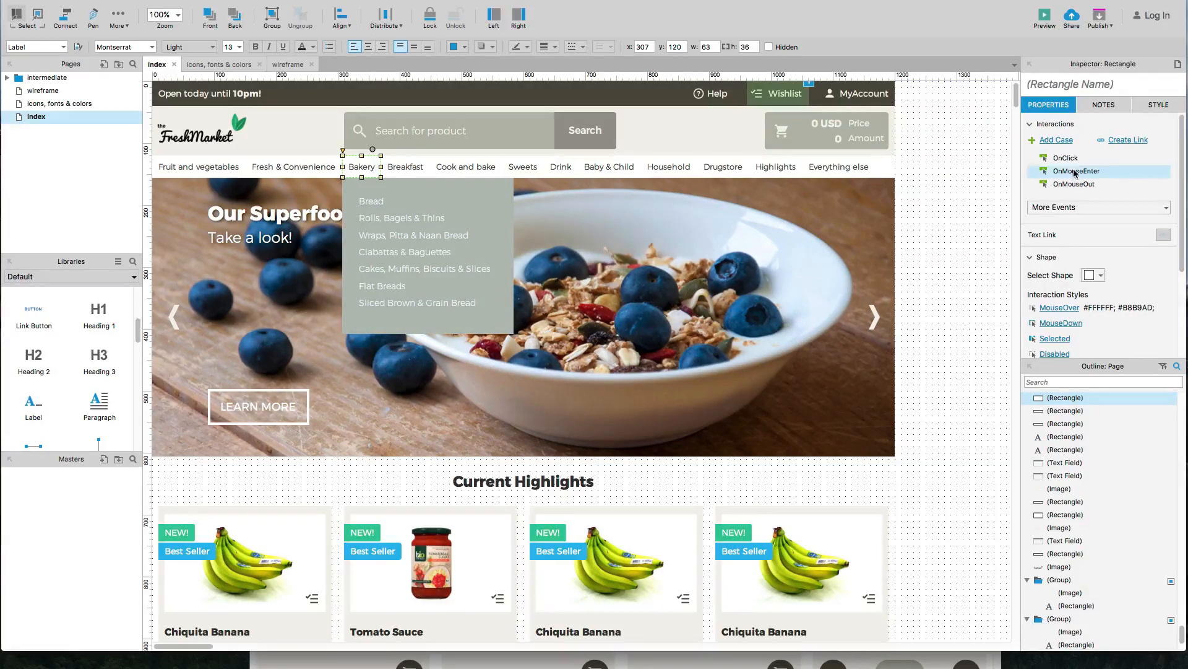
{"action": "left_click_drag", "start_coordinate": [675, 156], "coordinate": [798, 156]}
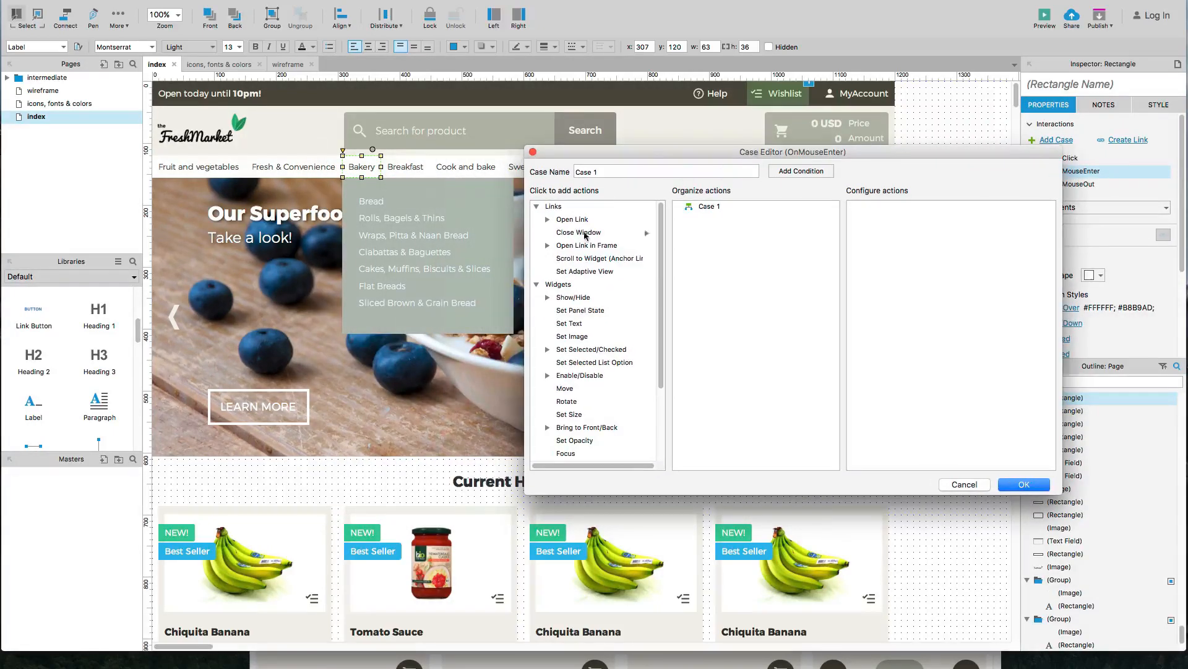
{"action": "left_click", "coordinate": [573, 298]}
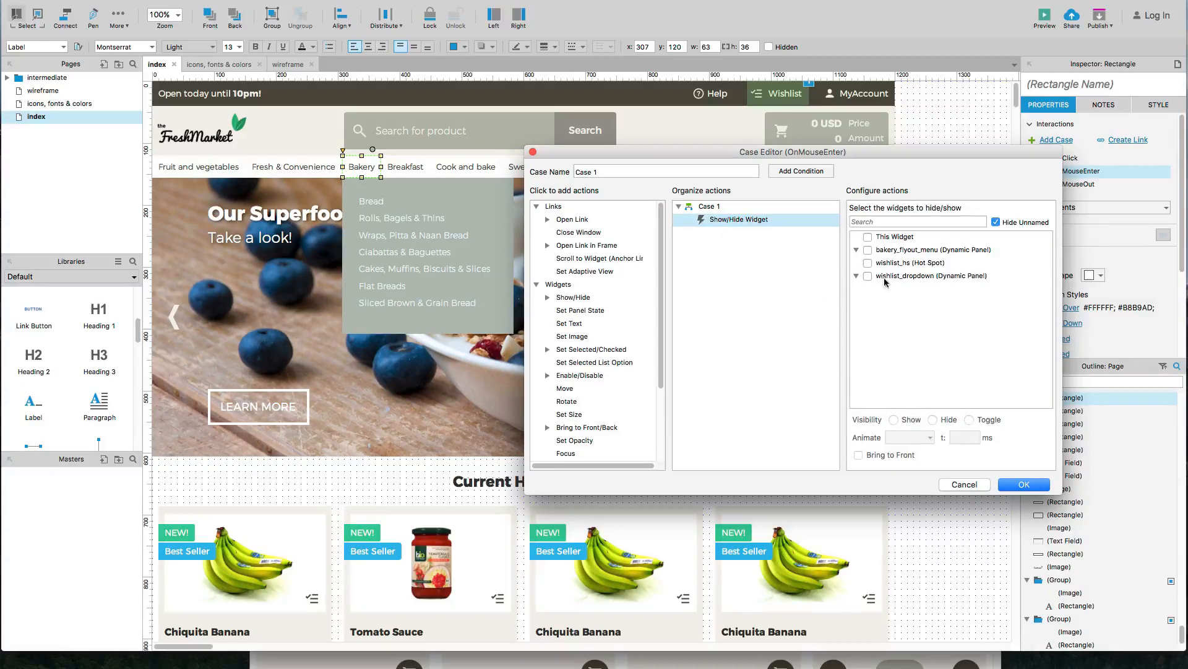
{"action": "left_click", "coordinate": [868, 250]}
Step: Configure the show action with a 200 ms fade, Bring to Front and treat as flyout, and save the case
{"action": "left_click", "coordinate": [916, 421]}
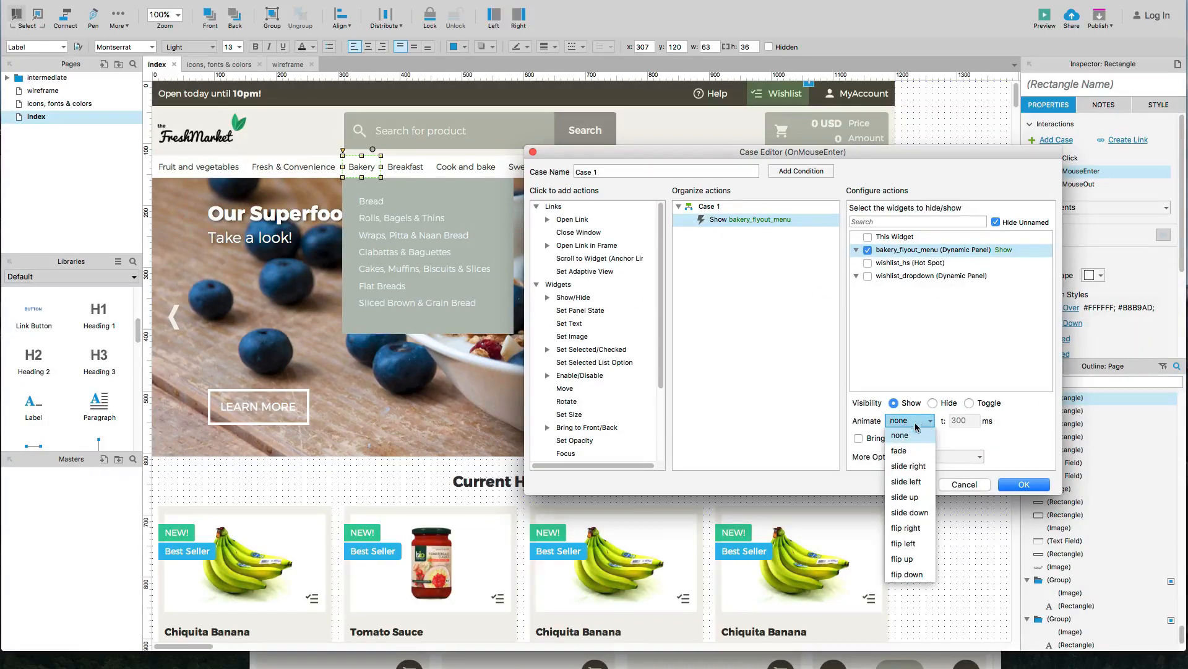
{"action": "left_click", "coordinate": [915, 450]}
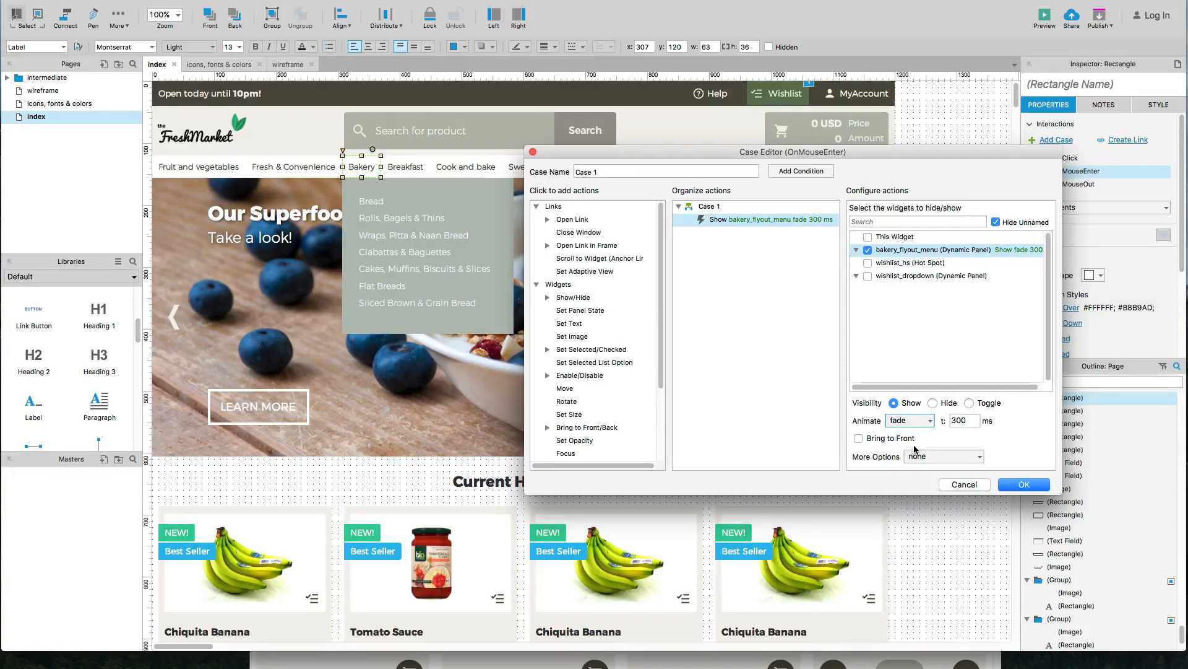
{"action": "double_click", "coordinate": [957, 422]}
{"action": "type", "text": "200"}
{"action": "left_click", "coordinate": [945, 440]}
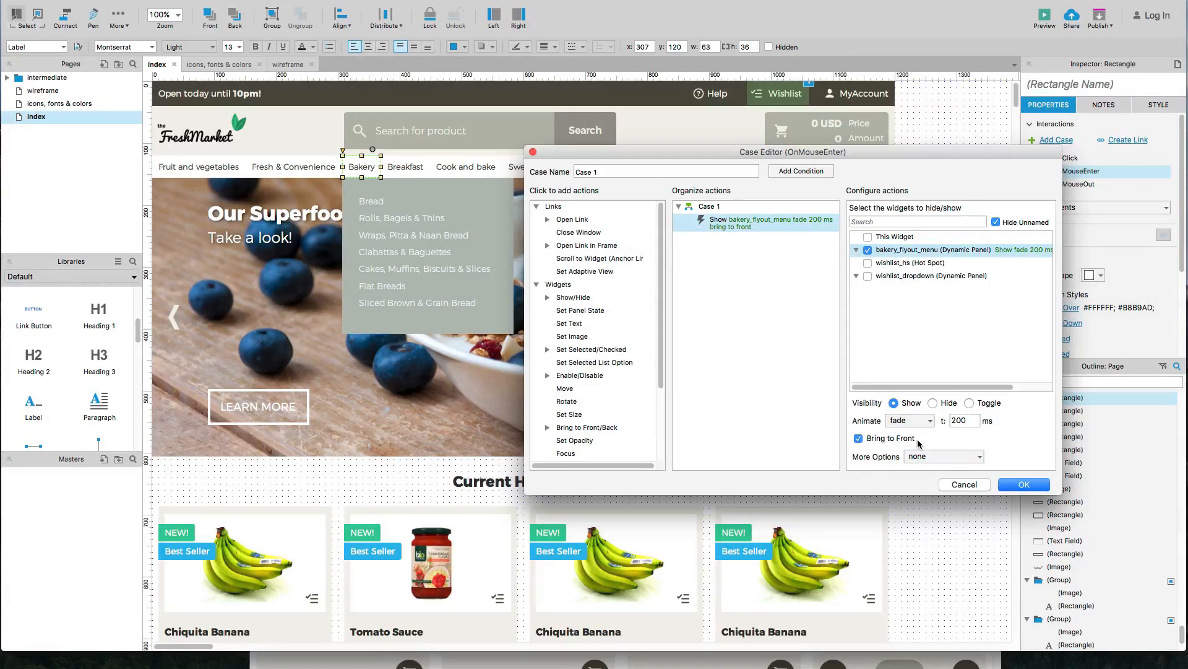
{"action": "left_click", "coordinate": [944, 456]}
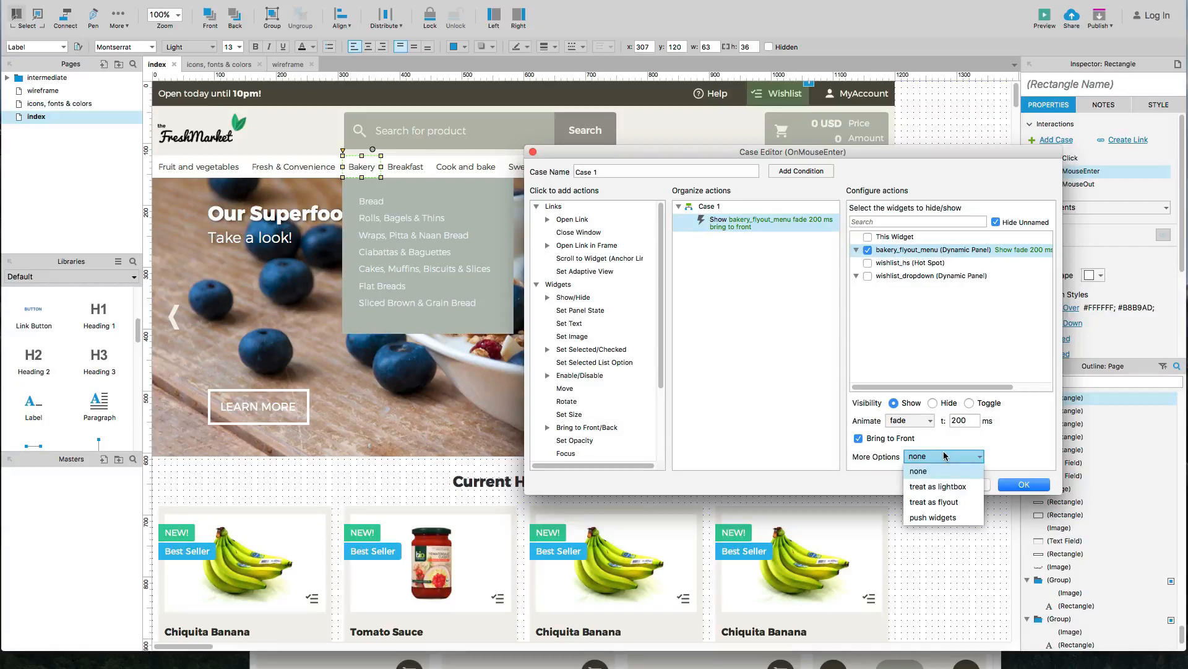
{"action": "left_click", "coordinate": [950, 502]}
{"action": "left_click", "coordinate": [1014, 486]}
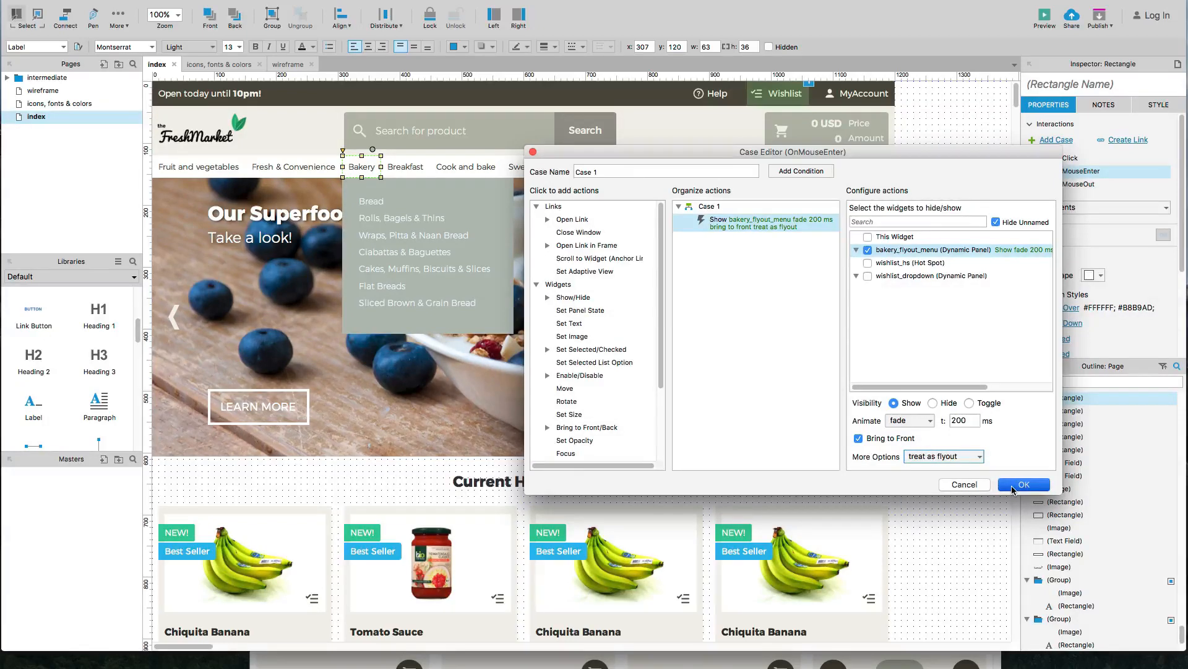
{"action": "left_click", "coordinate": [944, 378]}
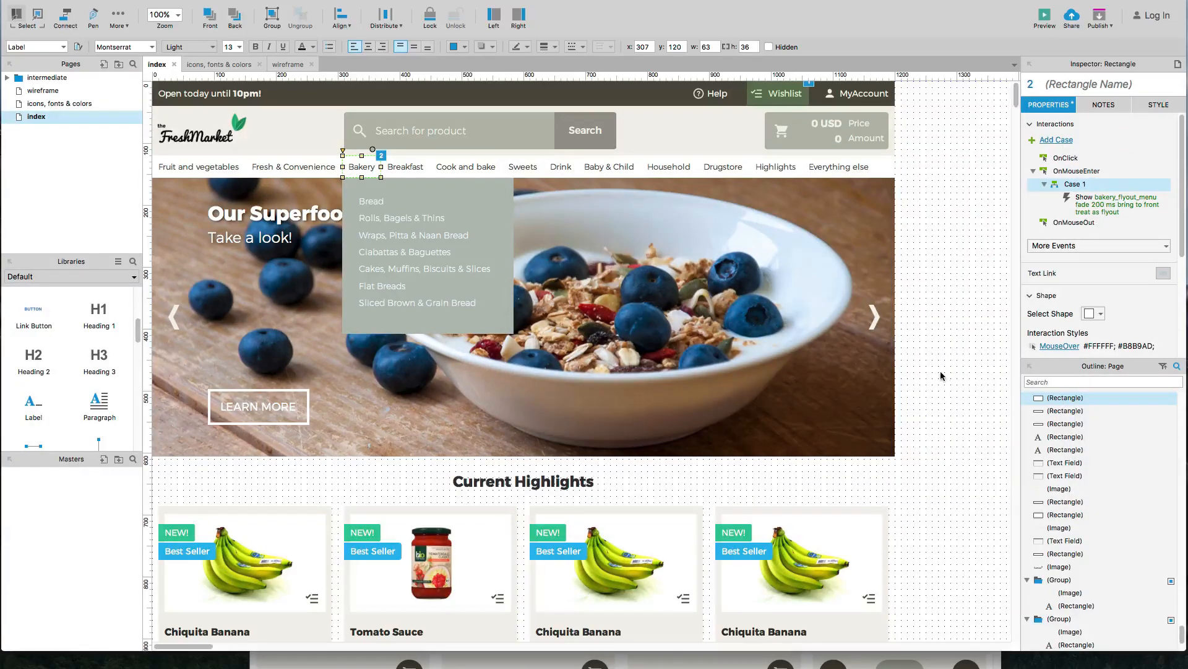
Step: Set the bakery_flyout_menu panel to hidden and hide it from the canvas view
{"action": "left_click", "coordinate": [506, 273]}
{"action": "right_click", "coordinate": [506, 274]}
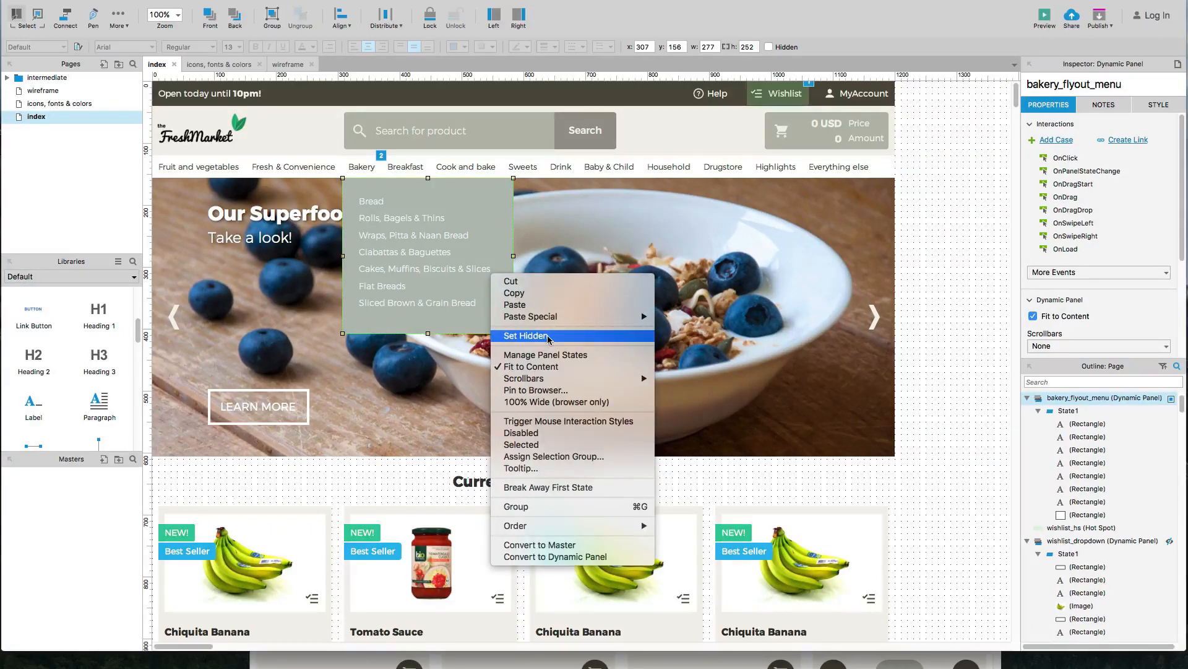
{"action": "left_click", "coordinate": [549, 338]}
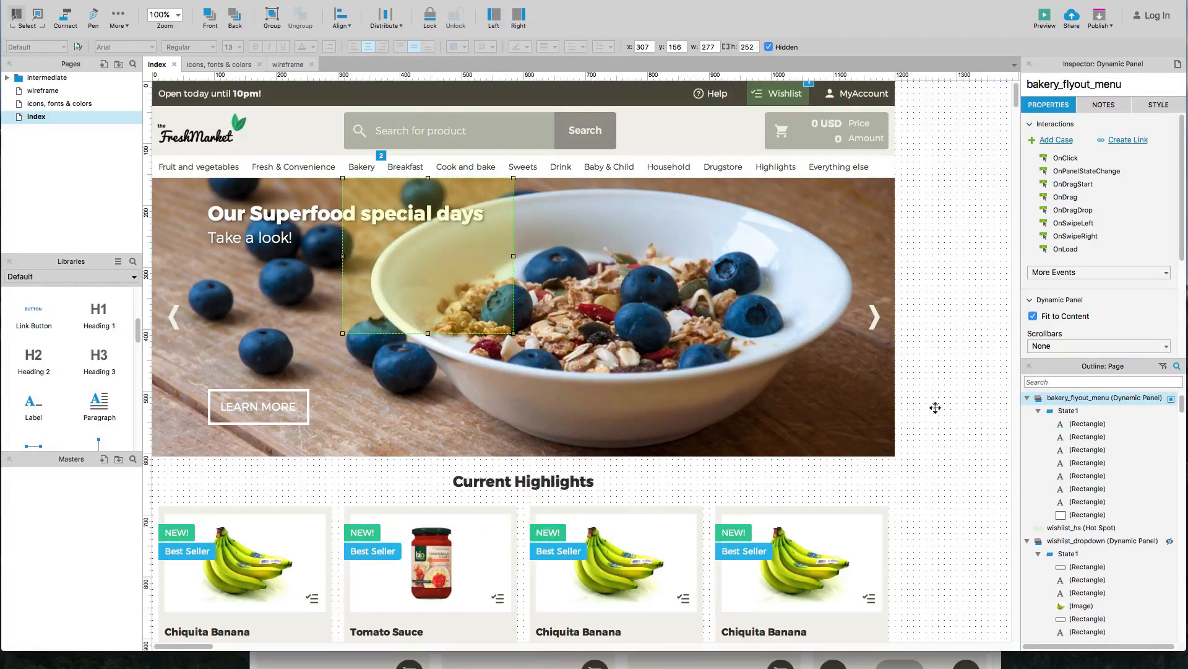
{"action": "mouse_move", "coordinate": [1164, 401]}
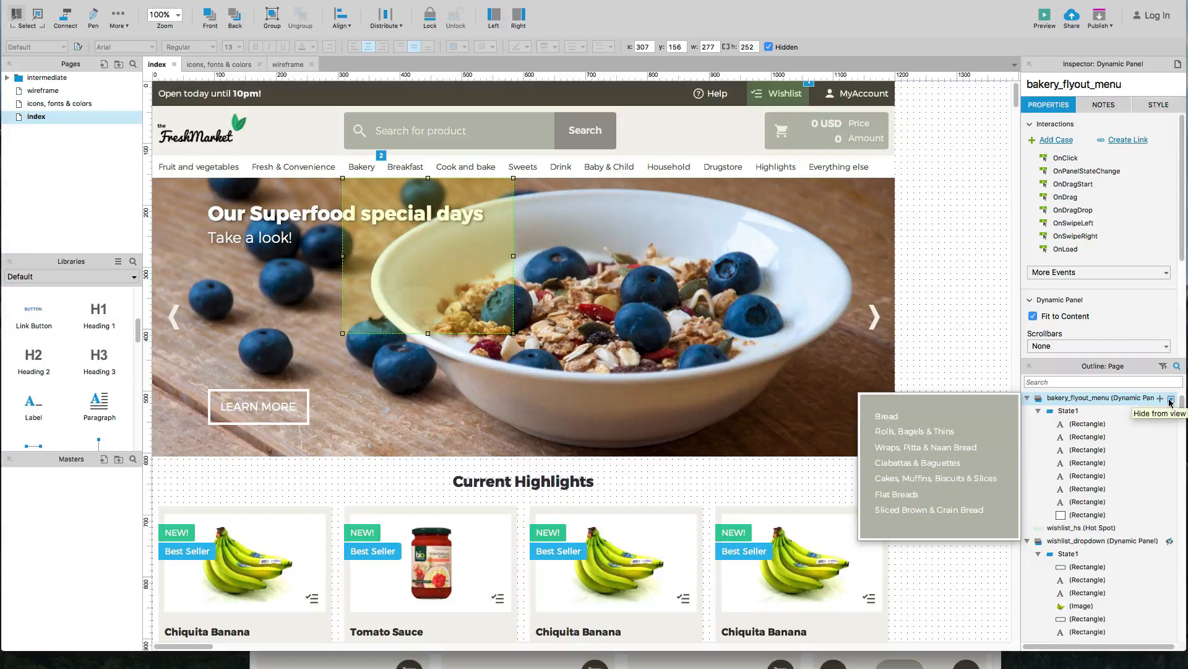
{"action": "left_click", "coordinate": [1171, 401]}
{"action": "scroll", "coordinate": [929, 395], "scroll_direction": "down", "scroll_amount": 3}
{"action": "scroll", "coordinate": [928, 395], "scroll_direction": "up", "scroll_amount": 3}
Step: Switch to Chrome, reload the index prototype and test the flyout on the Bakery menu item
{"action": "key", "text": "super+Tab"}
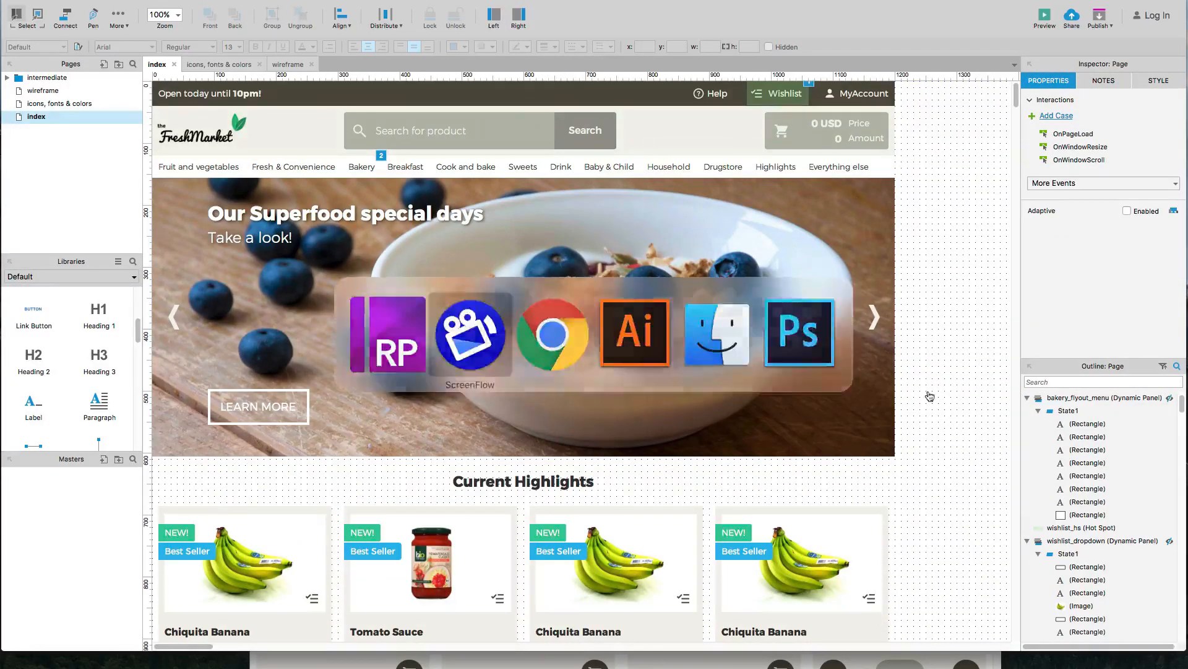
{"action": "key", "text": "super+Tab"}
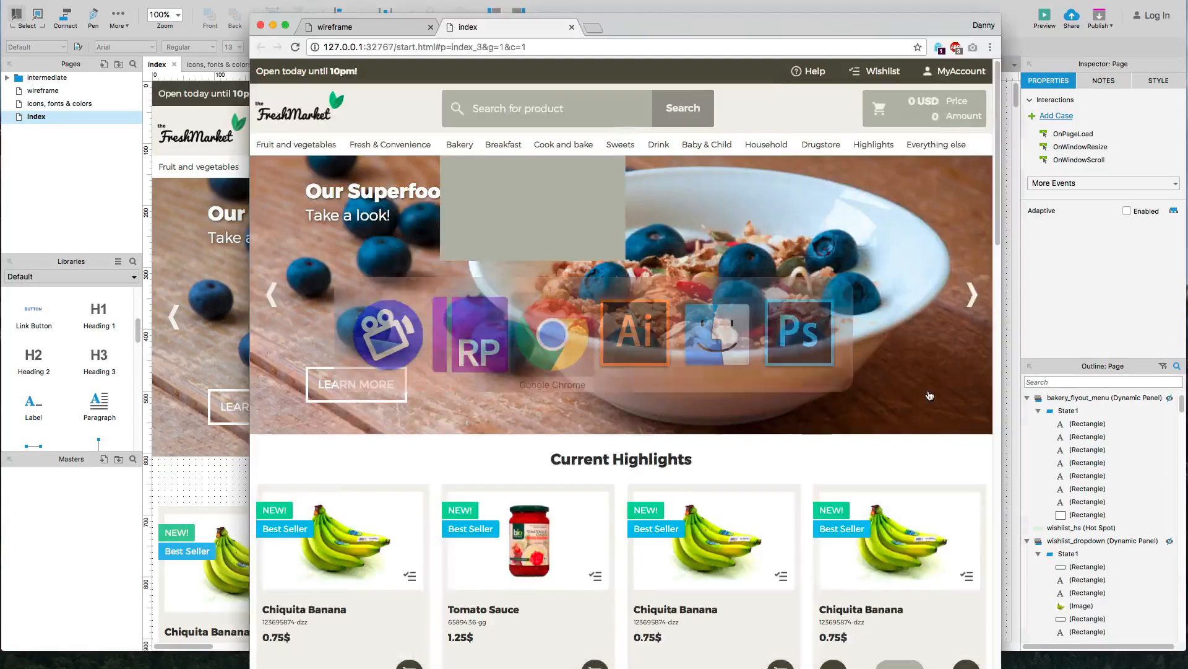
{"action": "key", "text": "super+r"}
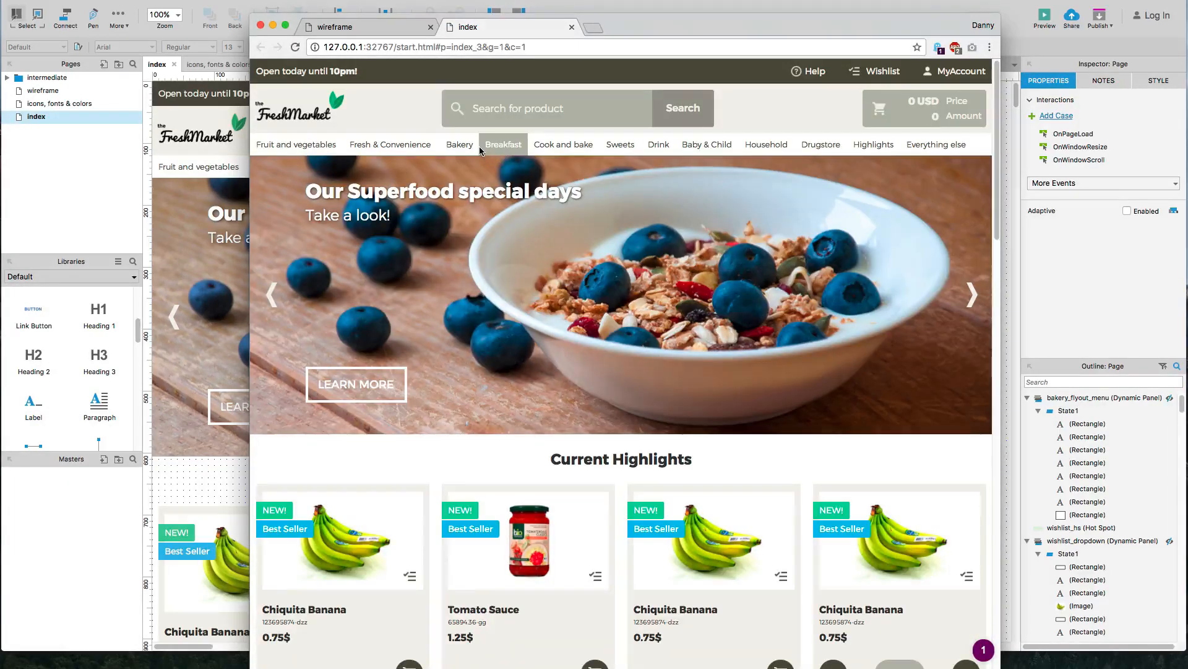
{"action": "mouse_move", "coordinate": [469, 146]}
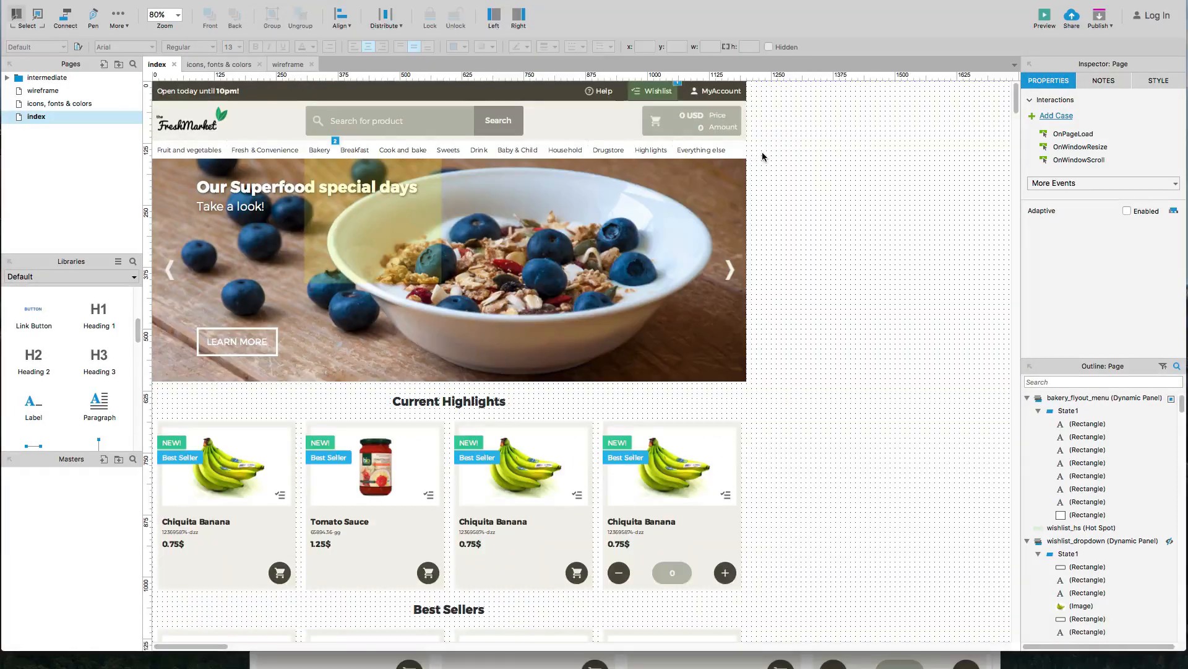
Step: Place a copy of the search header and navigation bar on the empty canvas beside the page at X 1306, Y 40
{"action": "left_click_drag", "start_coordinate": [763, 152], "coordinate": [824, 161]}
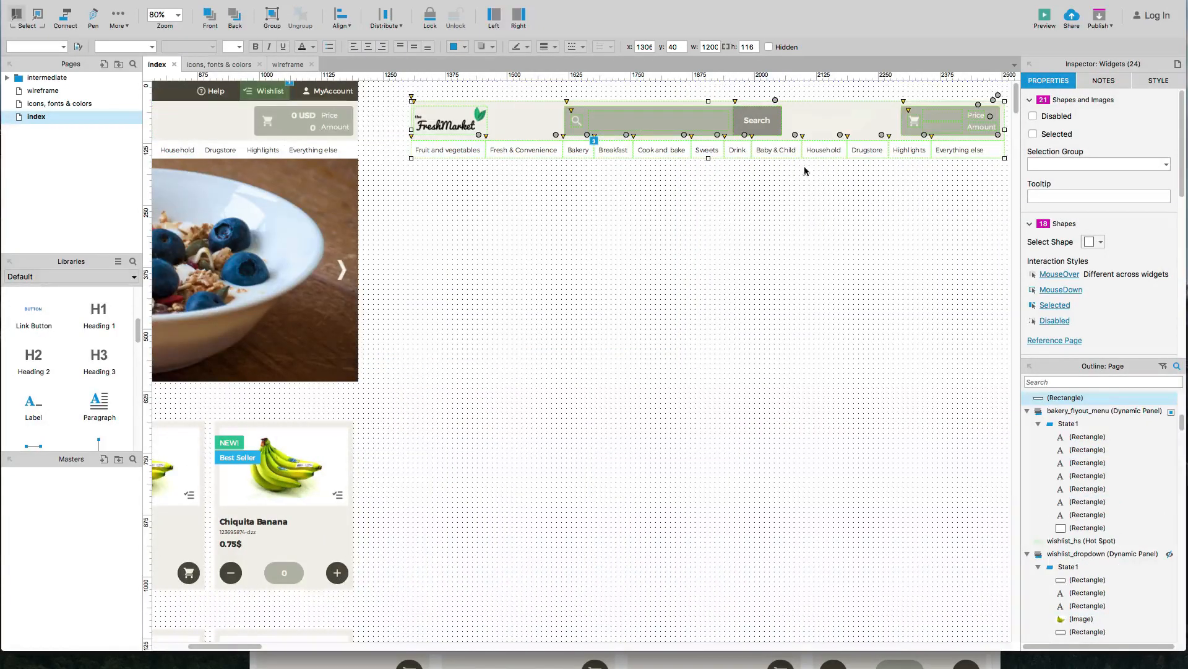
{"action": "left_click", "coordinate": [673, 226]}
Step: Place a copy of bakery_flyout_menu directly beneath Bakery in the copied navigation at X 1613, Y 156, and check their alignment
{"action": "key", "text": "space"}
{"action": "left_click_drag", "start_coordinate": [571, 221], "coordinate": [800, 225]}
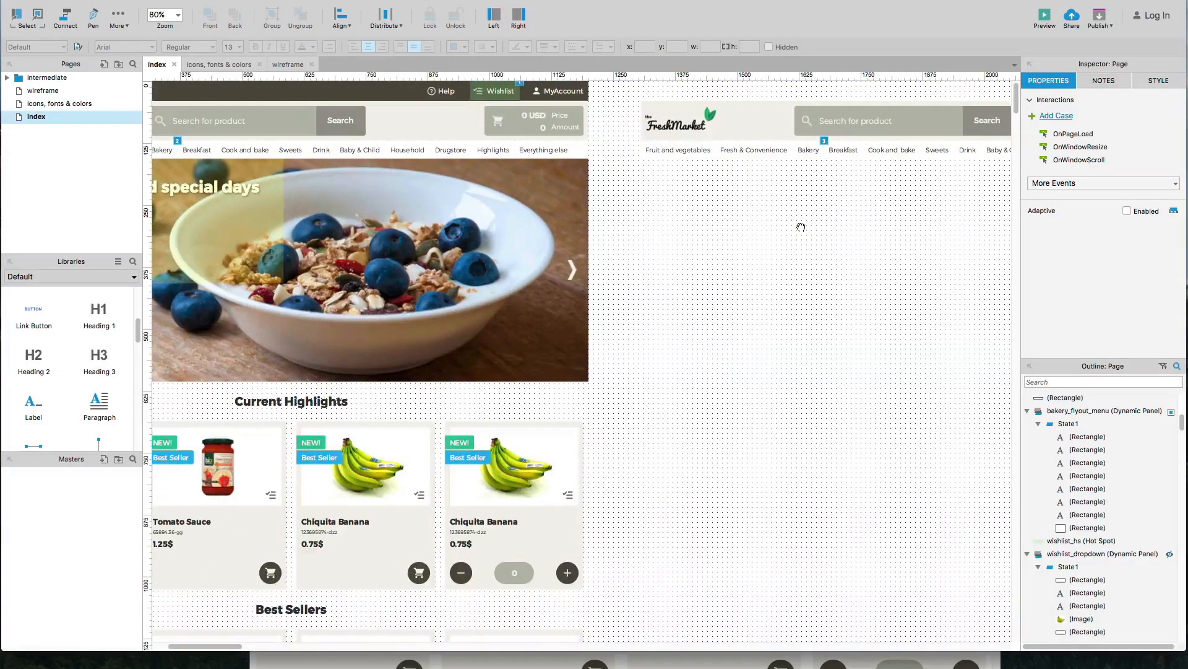
{"action": "left_click", "coordinate": [211, 170]}
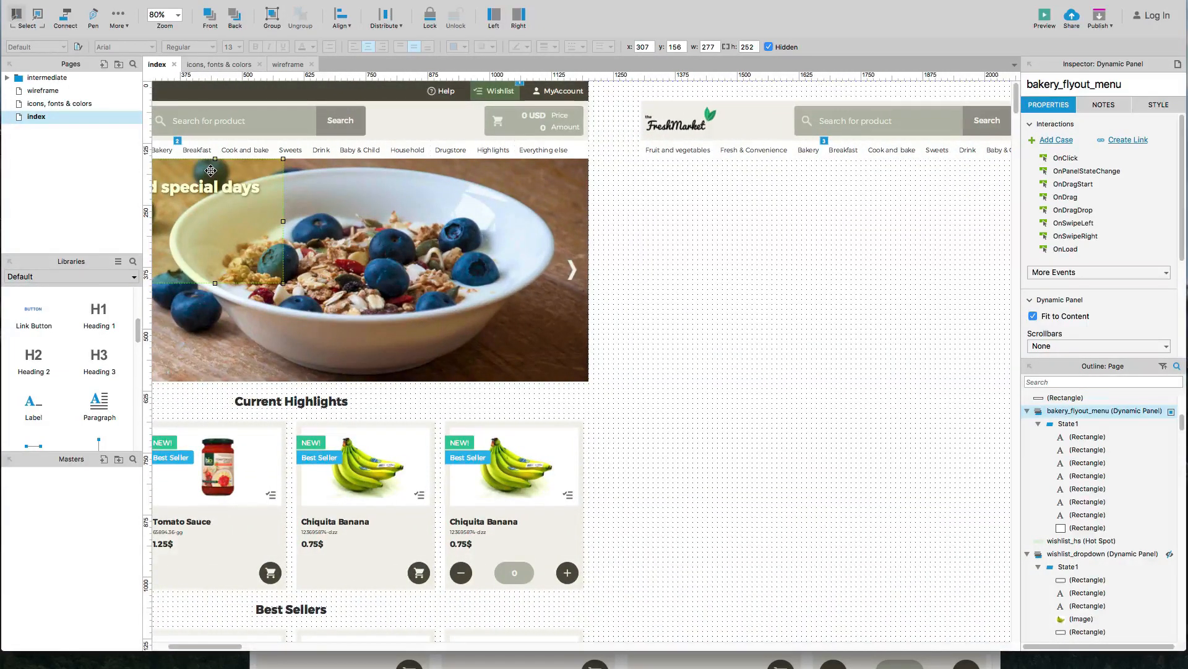
{"action": "left_click_drag", "start_coordinate": [200, 169], "coordinate": [847, 203]}
{"action": "left_click", "coordinate": [816, 298]}
{"action": "left_click_drag", "start_coordinate": [796, 313], "coordinate": [496, 345]}
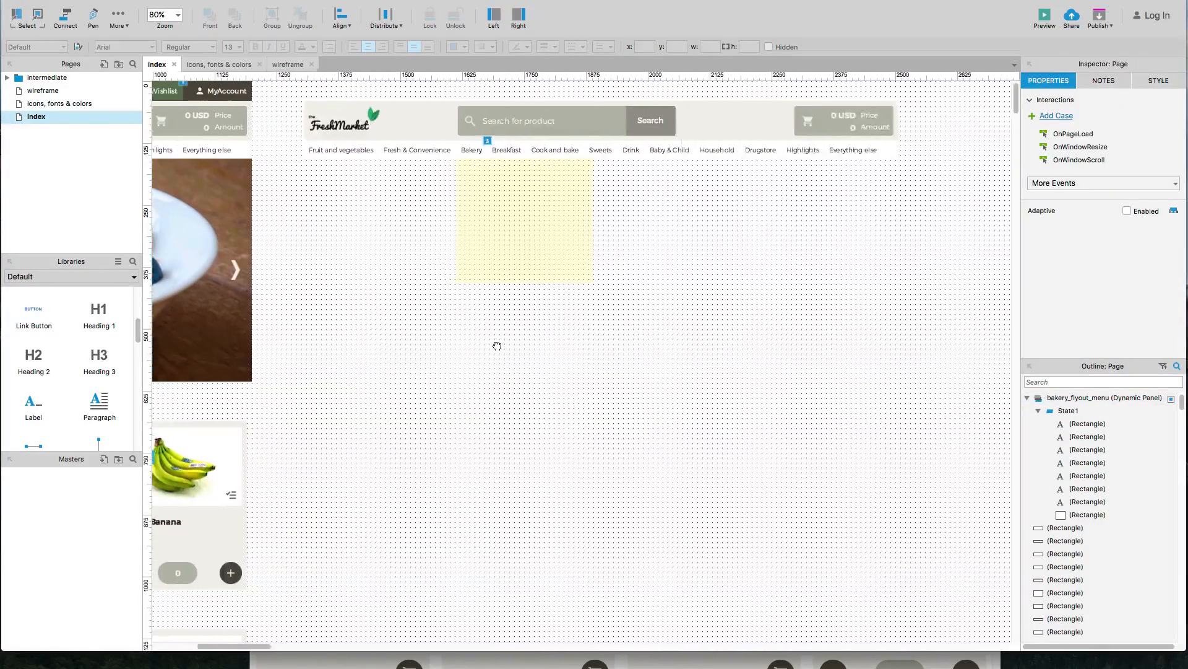
{"action": "scroll", "coordinate": [470, 155], "scroll_direction": "up", "scroll_amount": 2}
{"action": "scroll", "coordinate": [470, 154], "scroll_direction": "up", "scroll_amount": 2}
{"action": "left_click", "coordinate": [472, 254]}
{"action": "left_click", "coordinate": [489, 304], "text": "shift"}
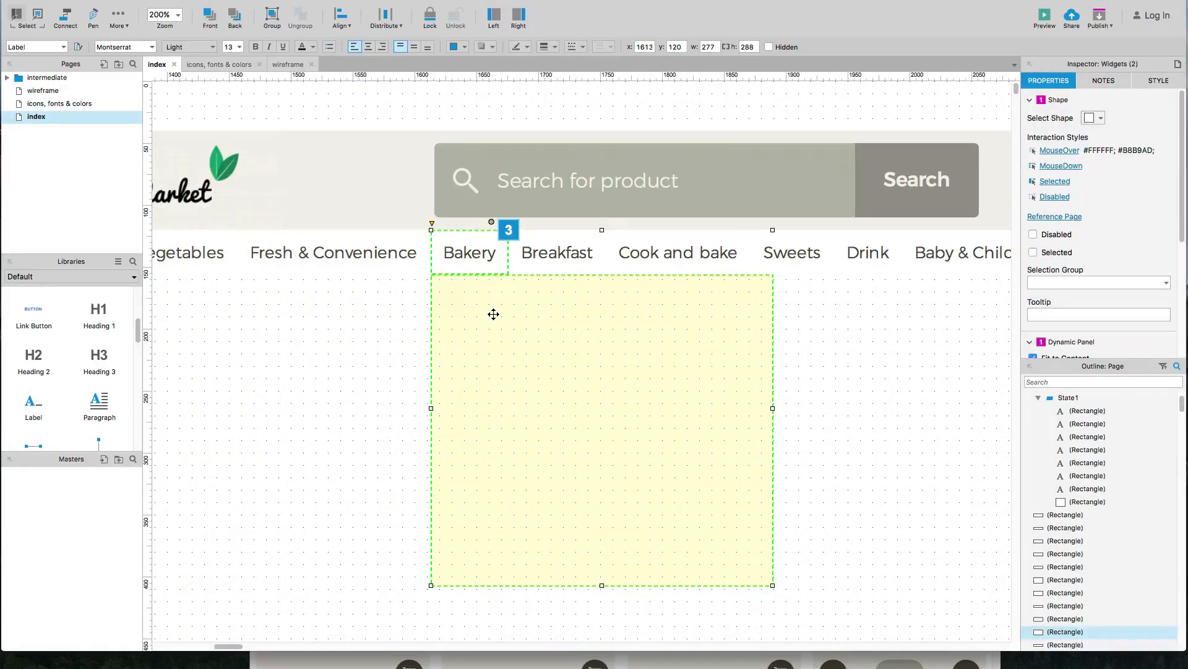
{"action": "left_click", "coordinate": [424, 315]}
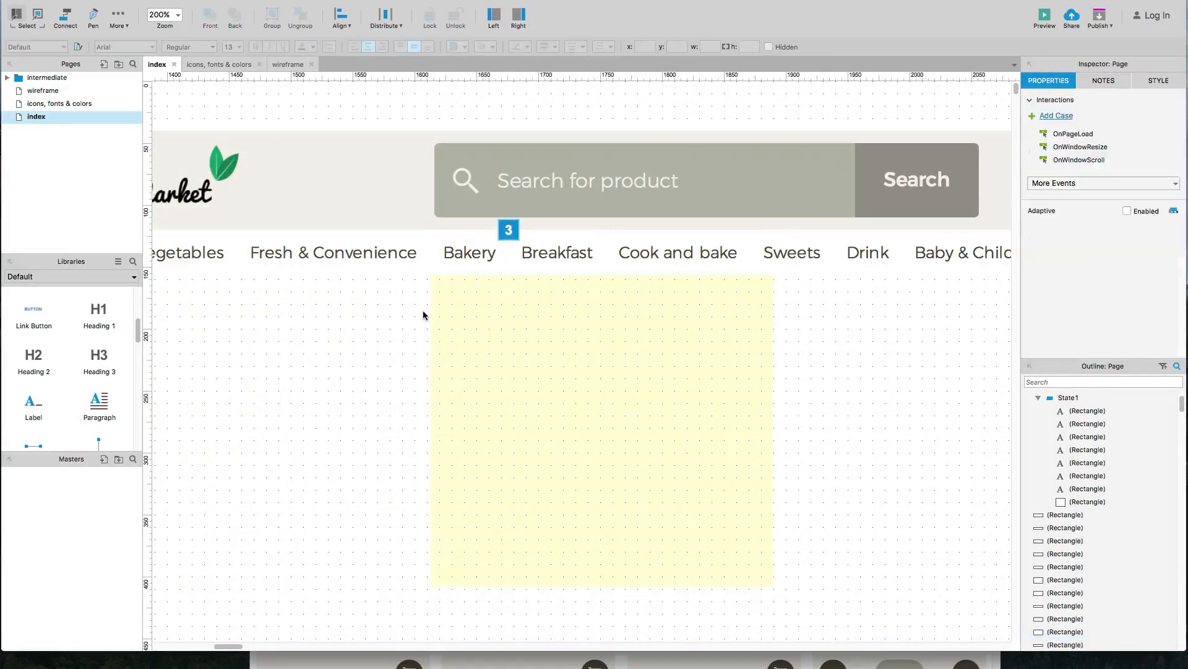
{"action": "scroll", "coordinate": [423, 315], "scroll_direction": "down", "scroll_amount": 2}
Step: Rename the copied flyout panel as bakery_flyout_menu_sticky
{"action": "left_click", "coordinate": [576, 311]}
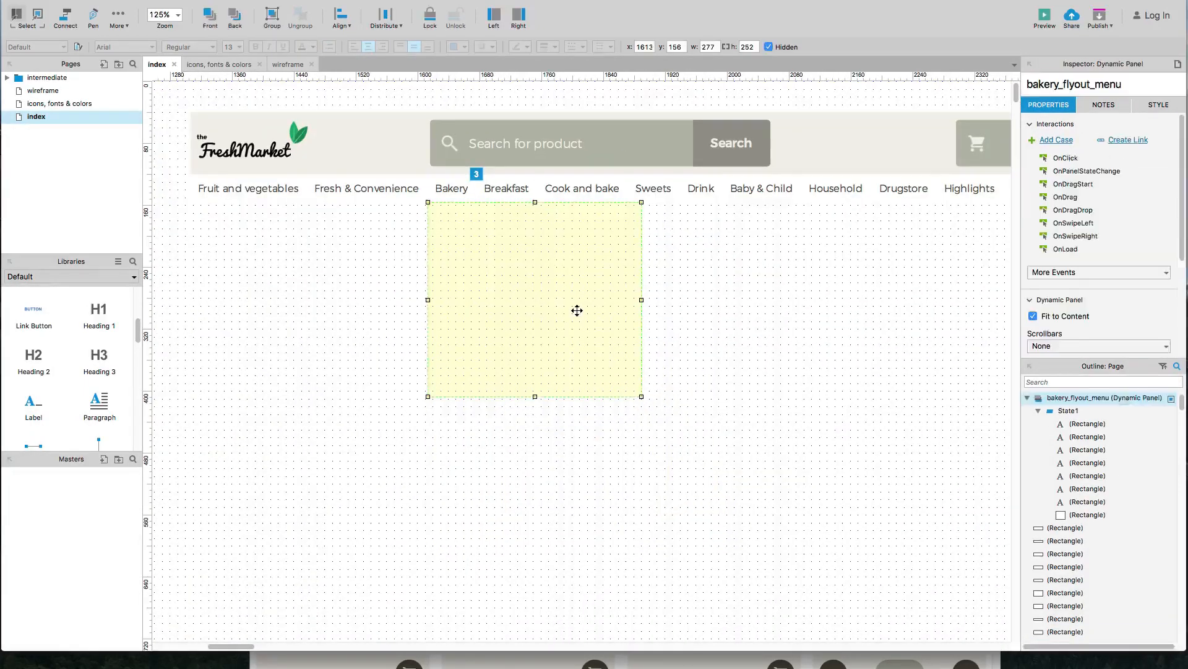
{"action": "left_click", "coordinate": [1112, 86]}
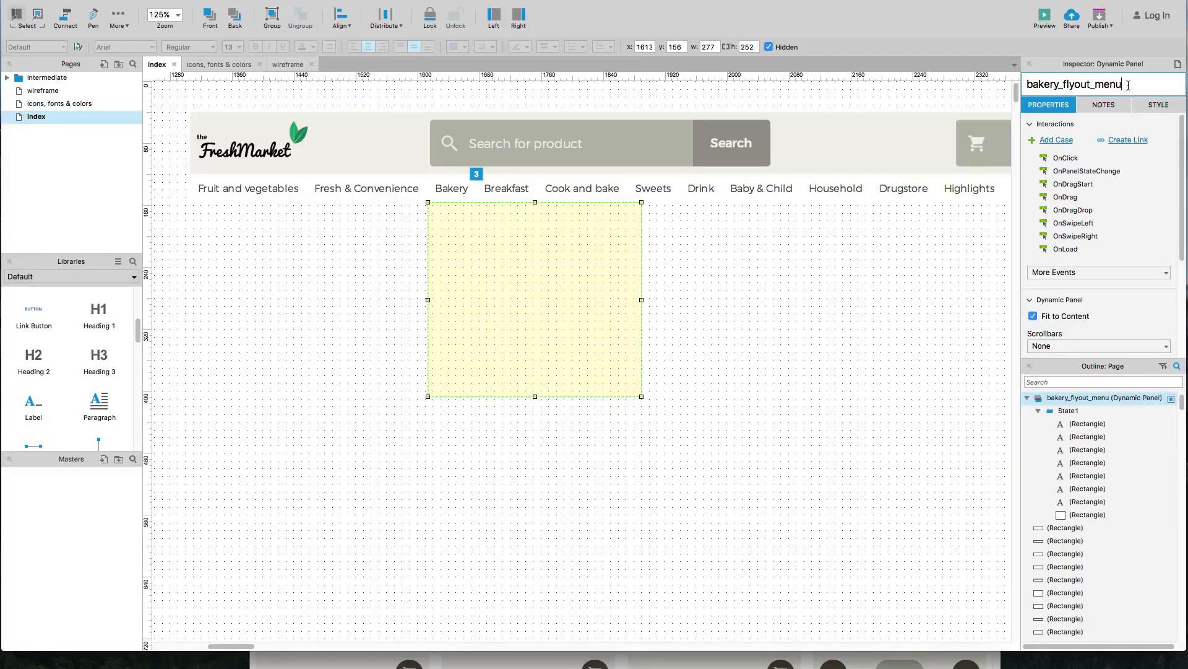
{"action": "type", "text": "_sticky"}
{"action": "left_click", "coordinate": [793, 312]}
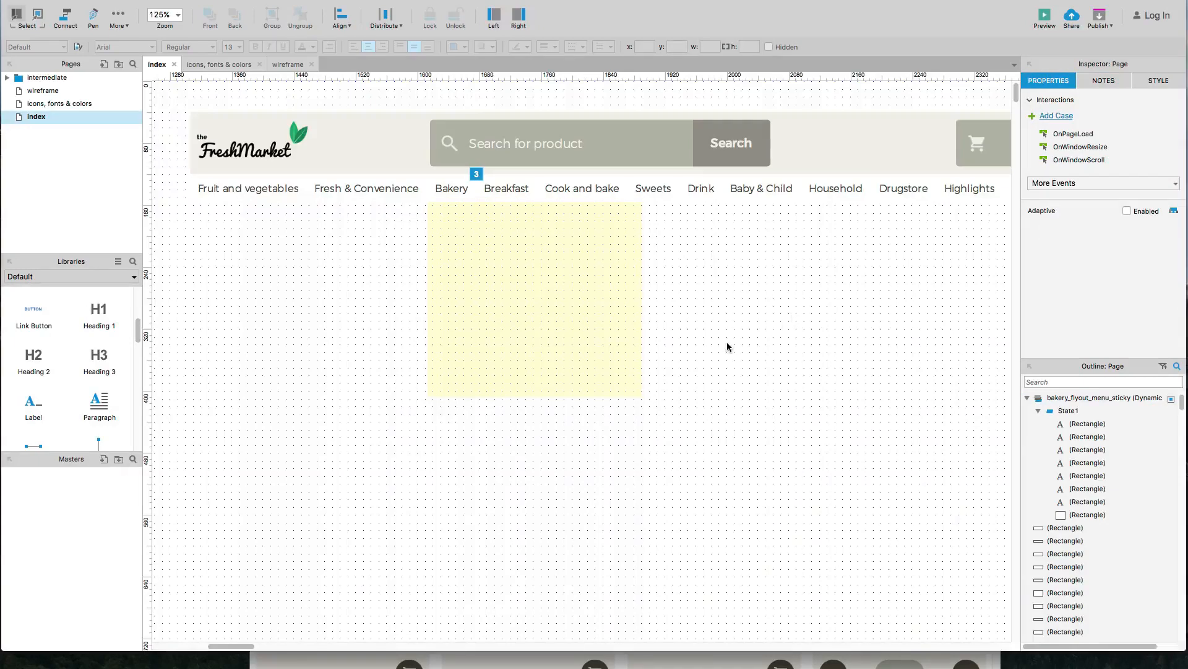
Step: Switch to Chrome and examine how the sticky header behaves while scrolling the wireframe prototype, then return to Axure
{"action": "key", "text": "super+Tab"}
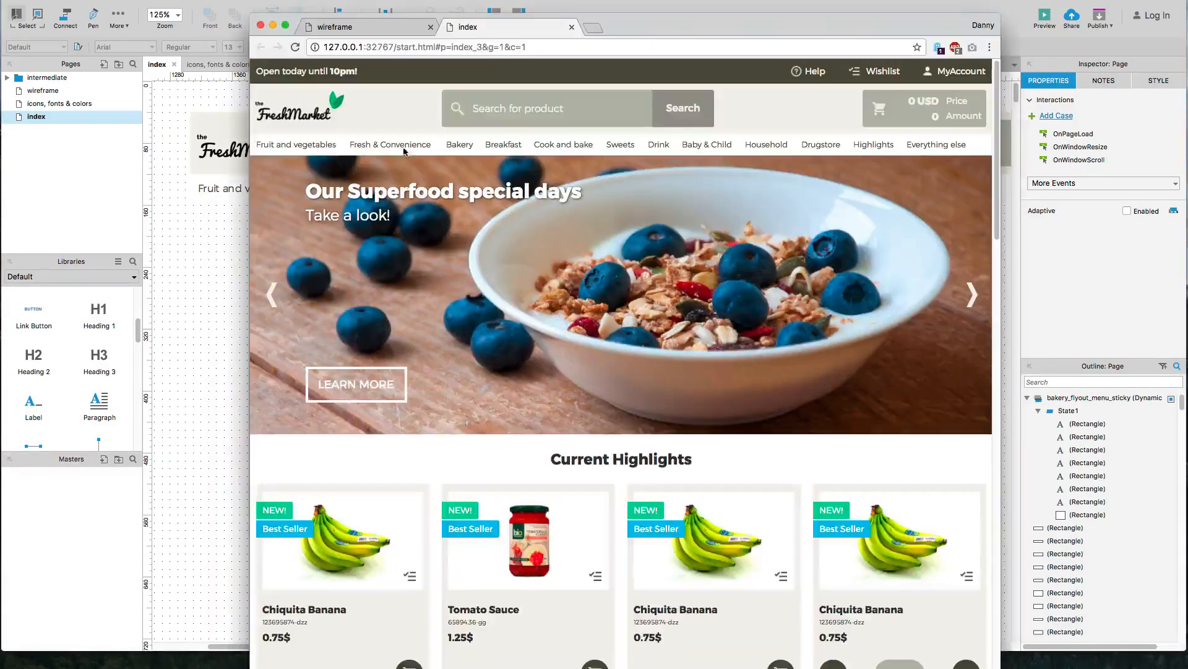
{"action": "left_click", "coordinate": [359, 31]}
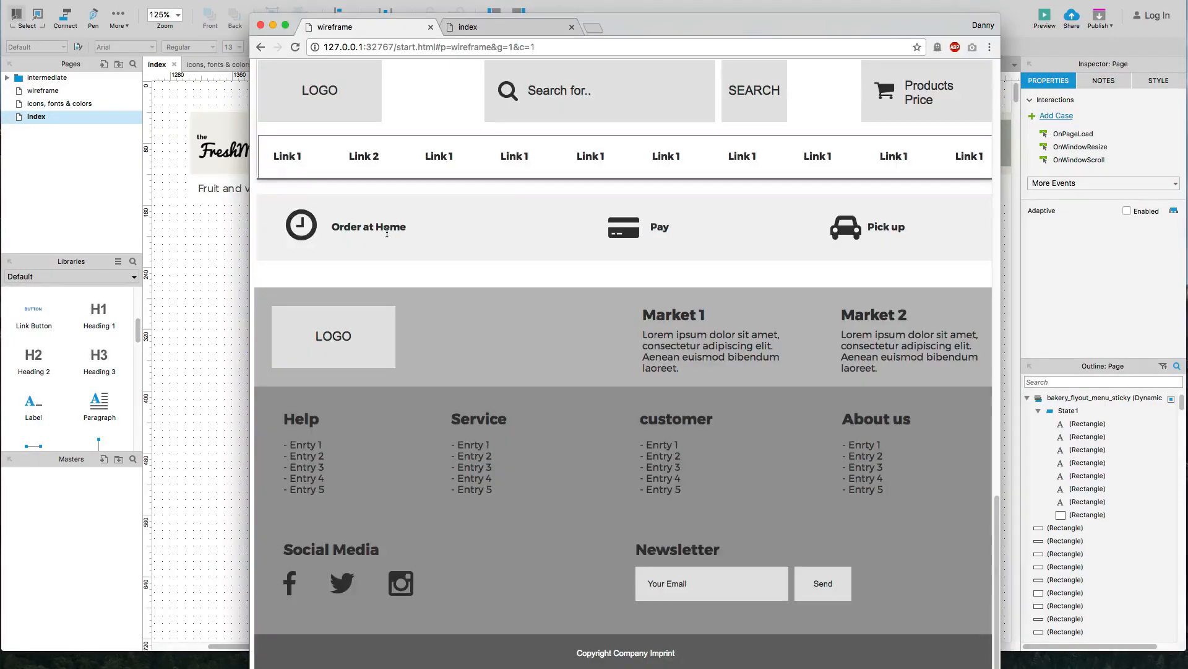
{"action": "scroll", "coordinate": [536, 257], "scroll_direction": "up", "scroll_amount": 6}
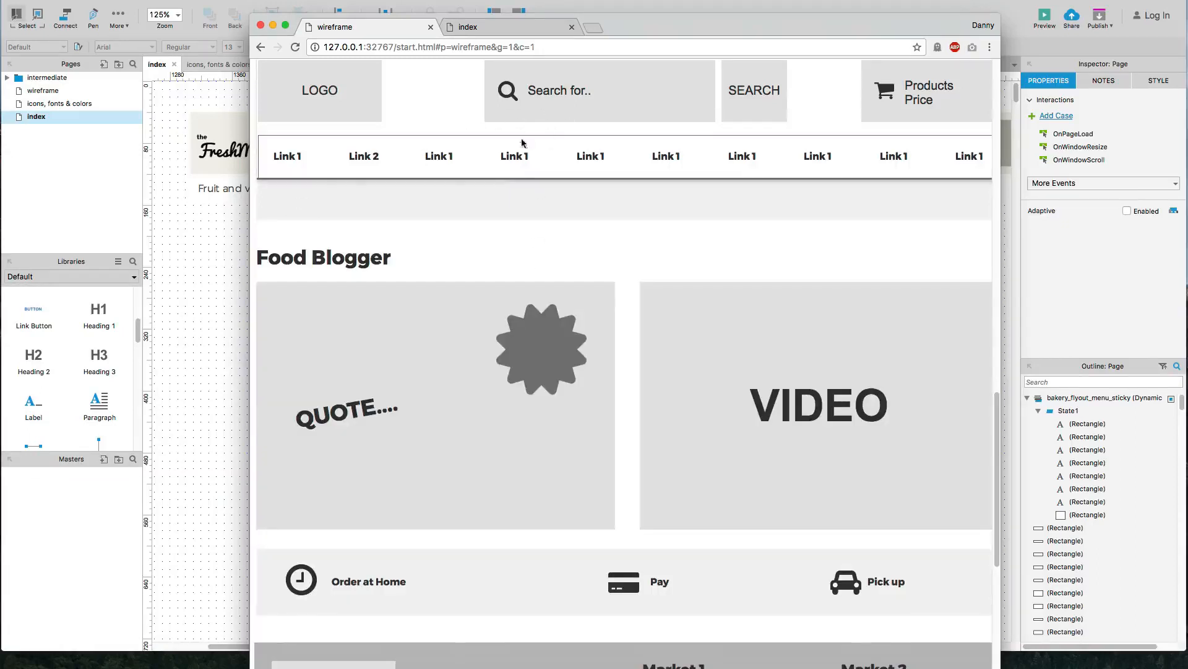
{"action": "scroll", "coordinate": [525, 163], "scroll_direction": "up", "scroll_amount": 8}
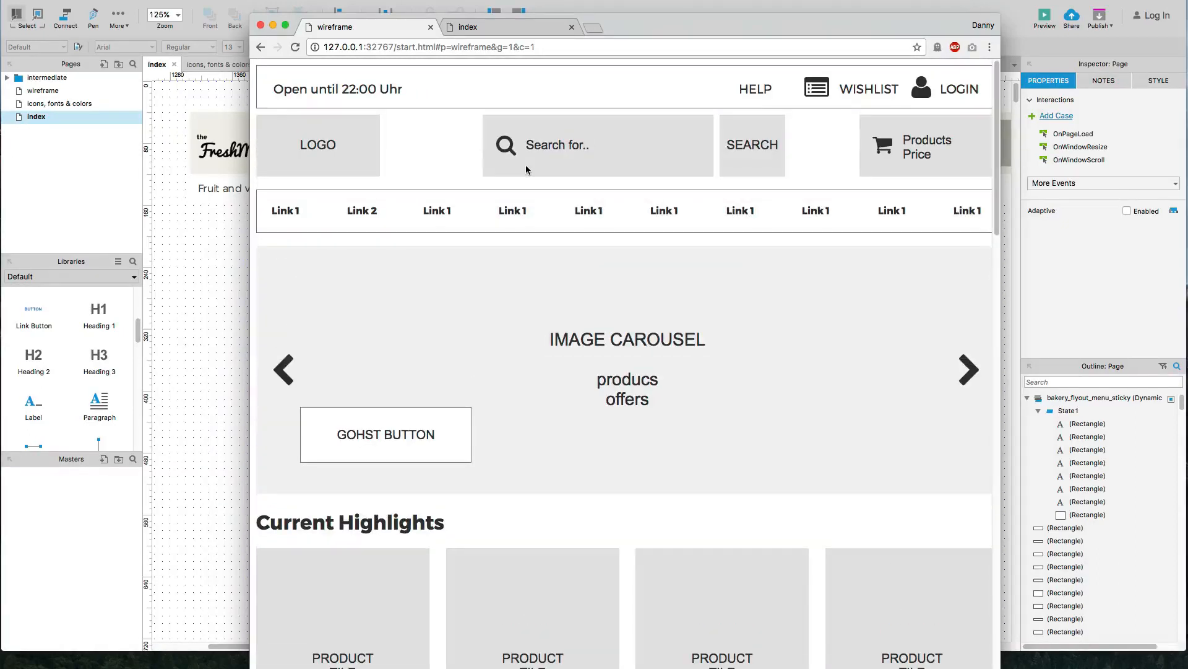
{"action": "mouse_move", "coordinate": [292, 209]}
{"action": "scroll", "coordinate": [423, 215], "scroll_direction": "down", "scroll_amount": 5}
{"action": "scroll", "coordinate": [424, 215], "scroll_direction": "down", "scroll_amount": 1}
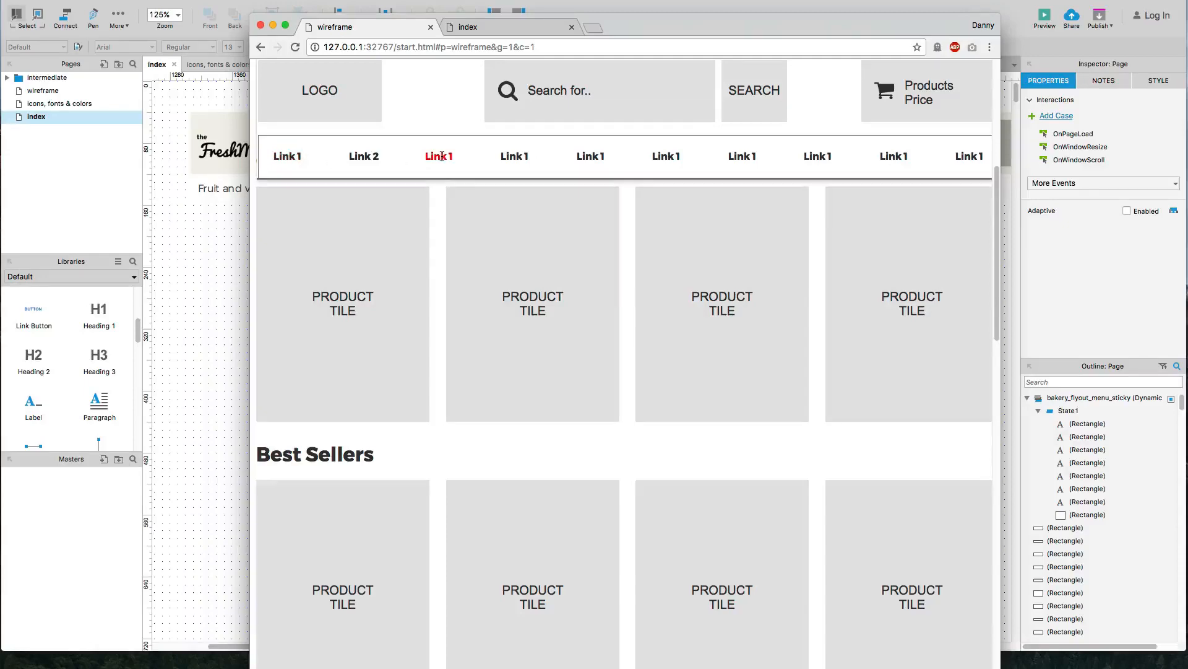
{"action": "left_click", "coordinate": [218, 284]}
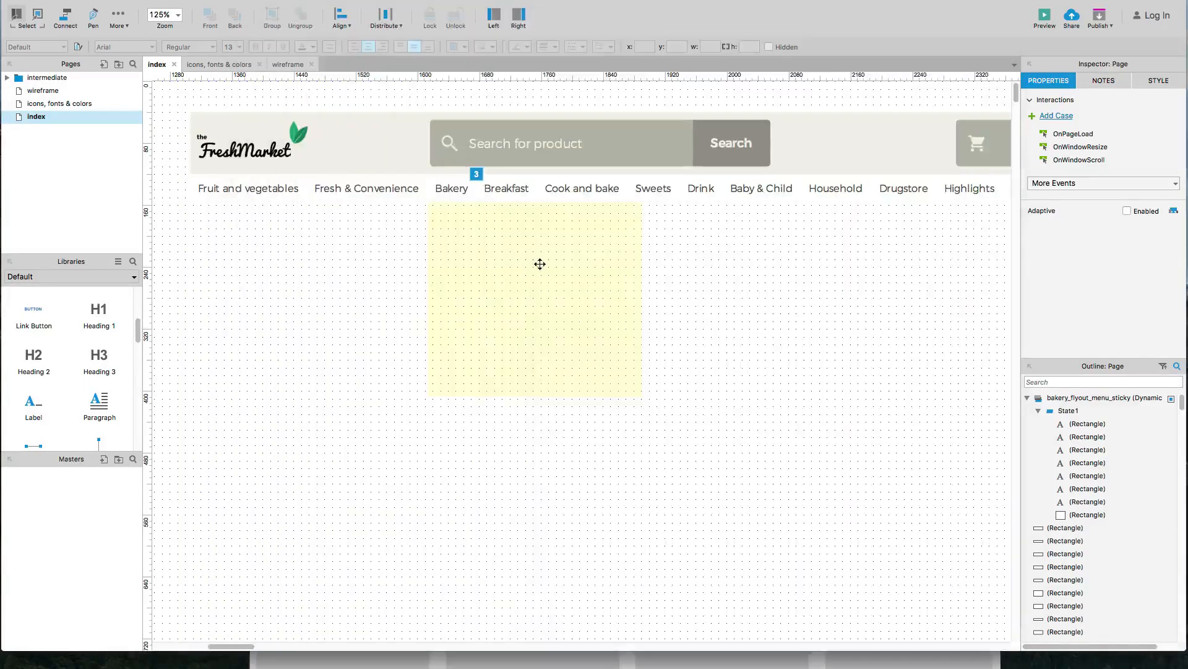
Step: Retarget the OnMouseEnter Show action of the copied Bakery item from bakery_flyout_menu to bakery_flyout_menu_sticky
{"action": "left_click", "coordinate": [513, 263]}
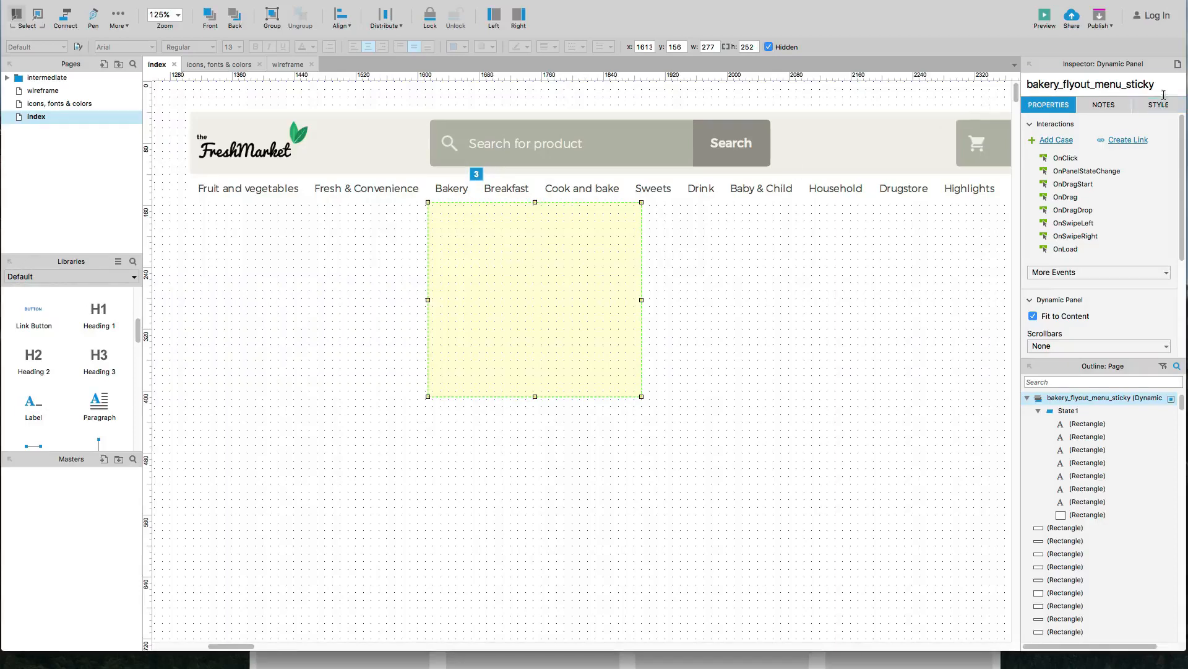
{"action": "left_click", "coordinate": [442, 188]}
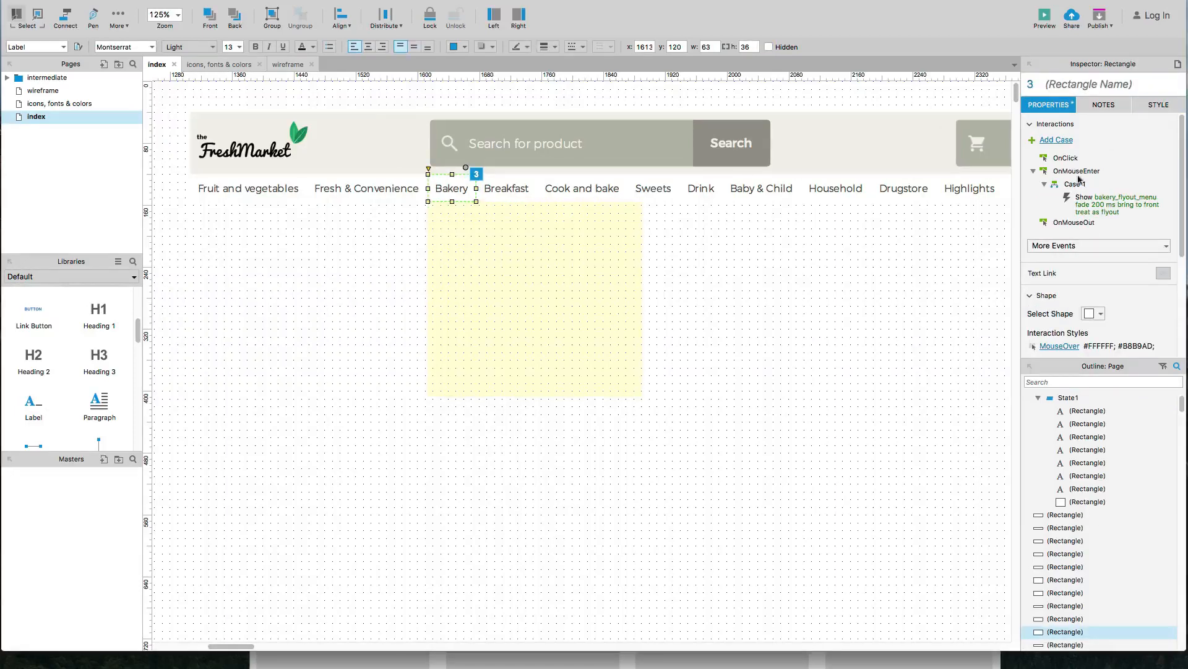
{"action": "left_click", "coordinate": [1087, 197]}
{"action": "double_click", "coordinate": [1086, 197]}
{"action": "mouse_move", "coordinate": [768, 263]}
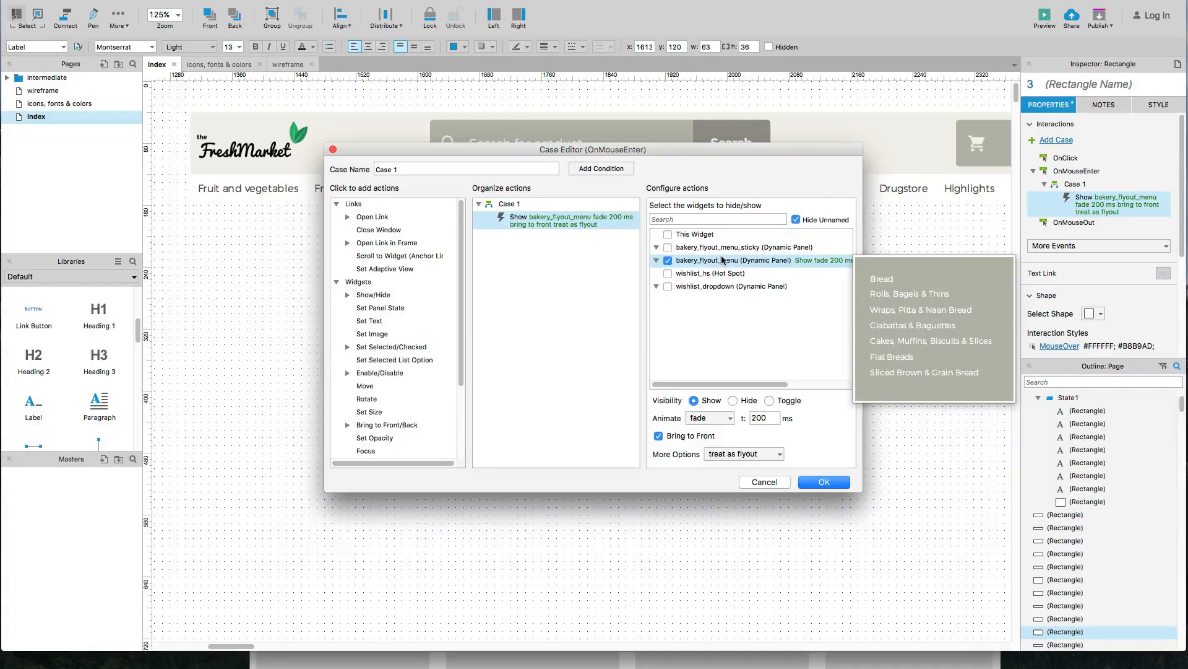
{"action": "left_click", "coordinate": [668, 261]}
{"action": "left_click", "coordinate": [668, 247]}
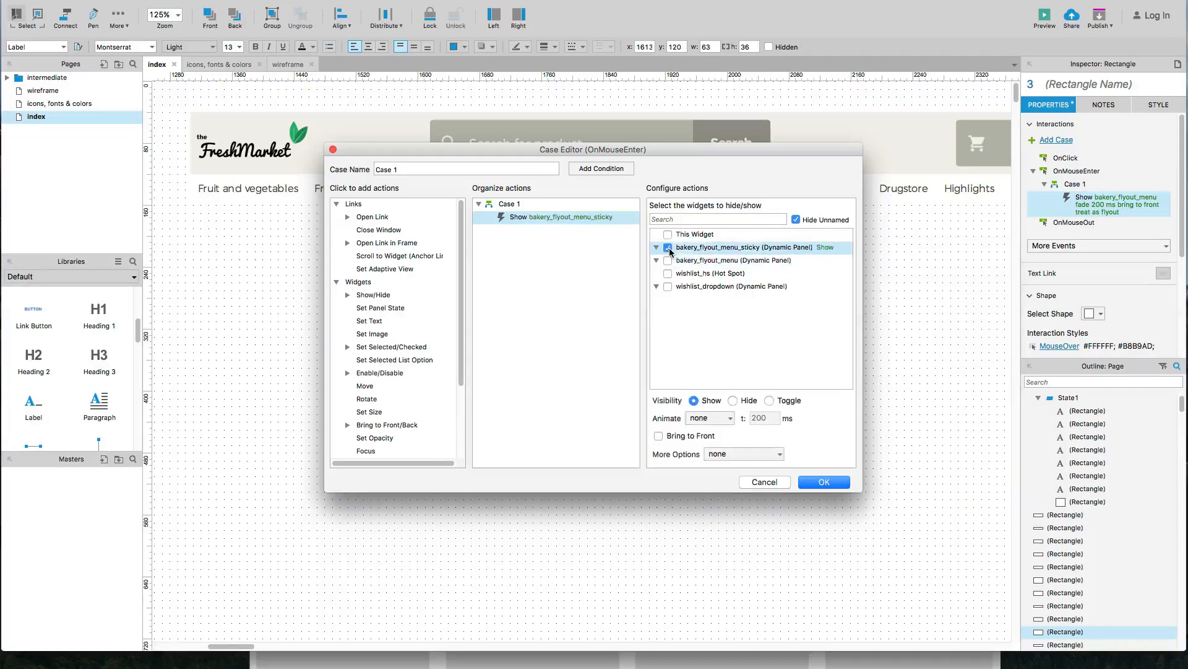
Step: Set the sticky flyout's Show action to fade over 200 ms, bring to front and treat as flyout, and apply the case
{"action": "left_click", "coordinate": [725, 421]}
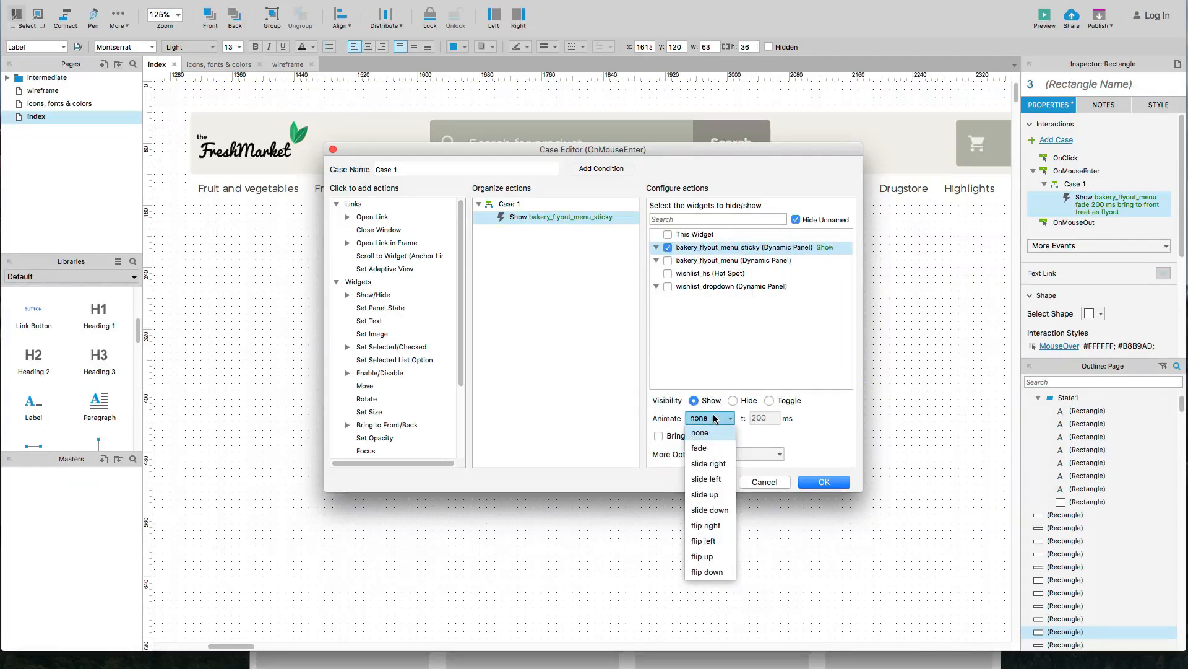
{"action": "left_click", "coordinate": [718, 436]}
{"action": "left_click", "coordinate": [658, 436]}
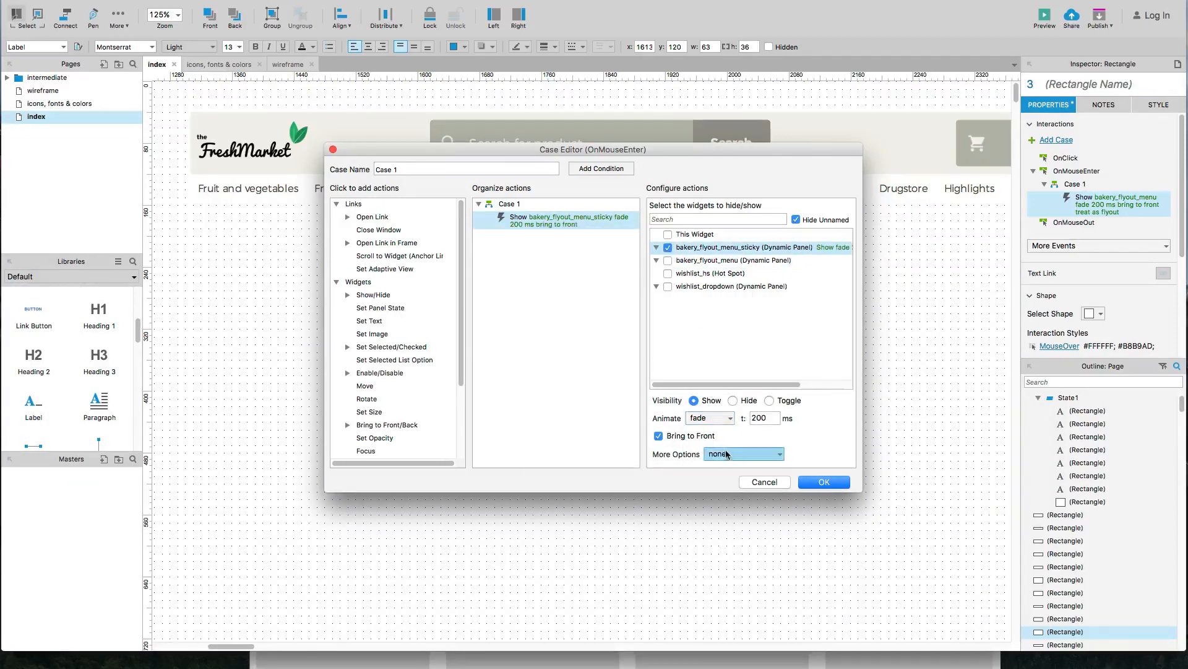
{"action": "left_click", "coordinate": [728, 455]}
{"action": "left_click", "coordinate": [741, 499]}
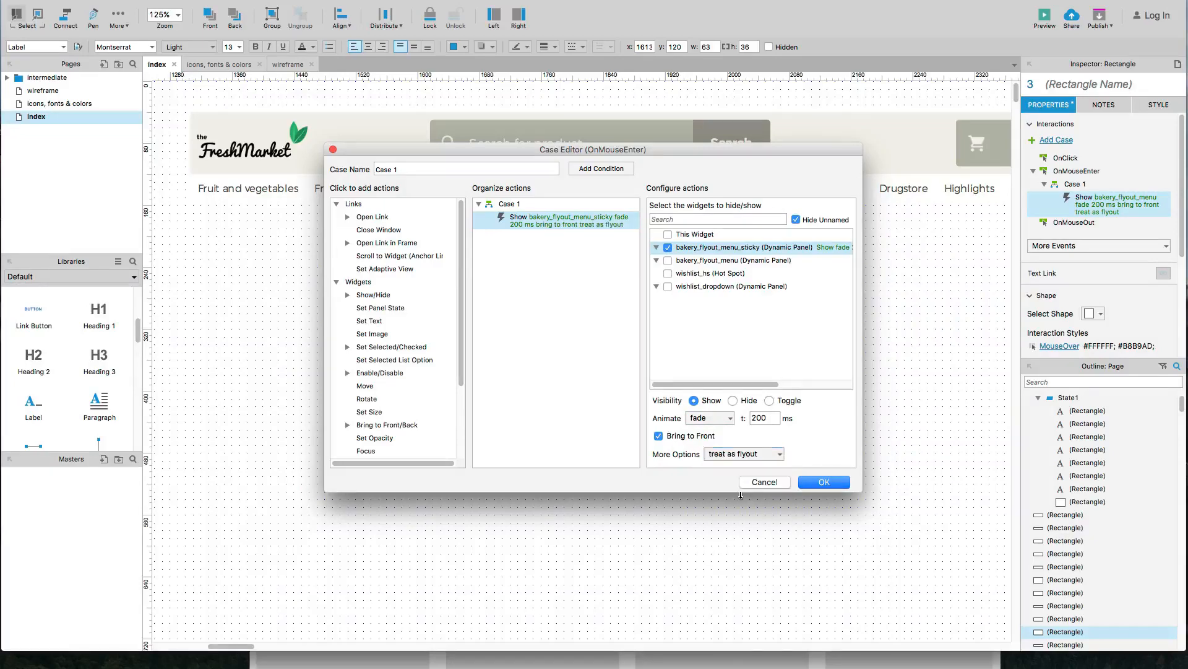
{"action": "left_click", "coordinate": [823, 486]}
{"action": "left_click", "coordinate": [707, 351]}
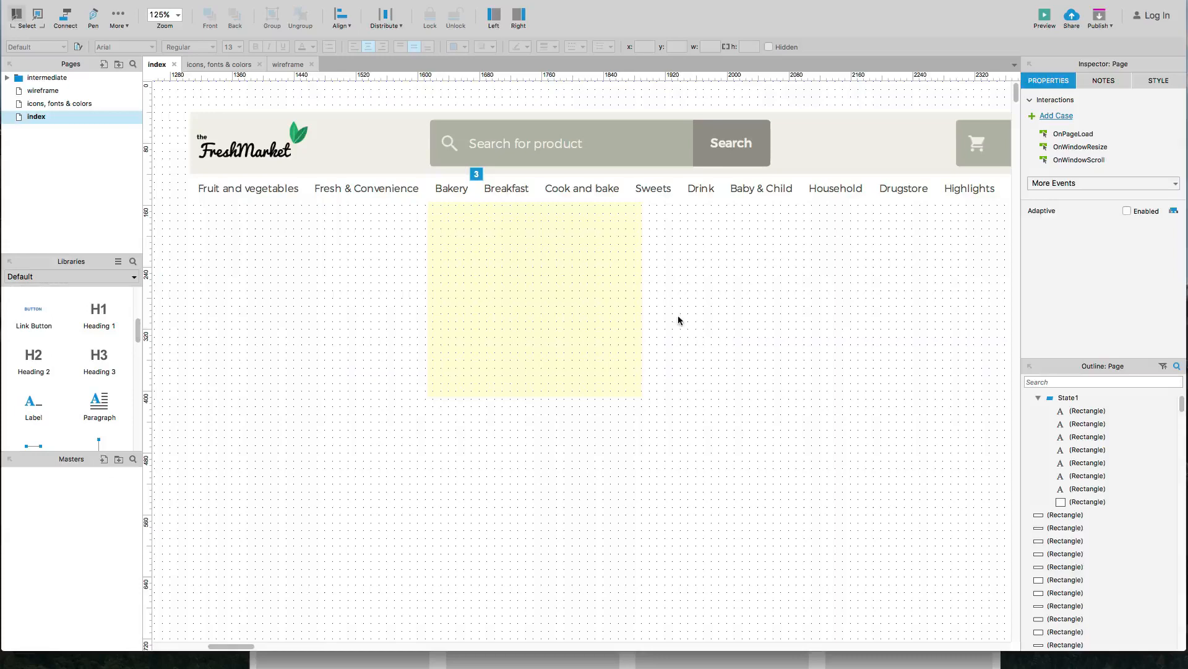
Step: Place a Box 2 rectangle on the canvas below the copied navigation at X 1297, Y 235
{"action": "scroll", "coordinate": [678, 316], "scroll_direction": "down", "scroll_amount": 1}
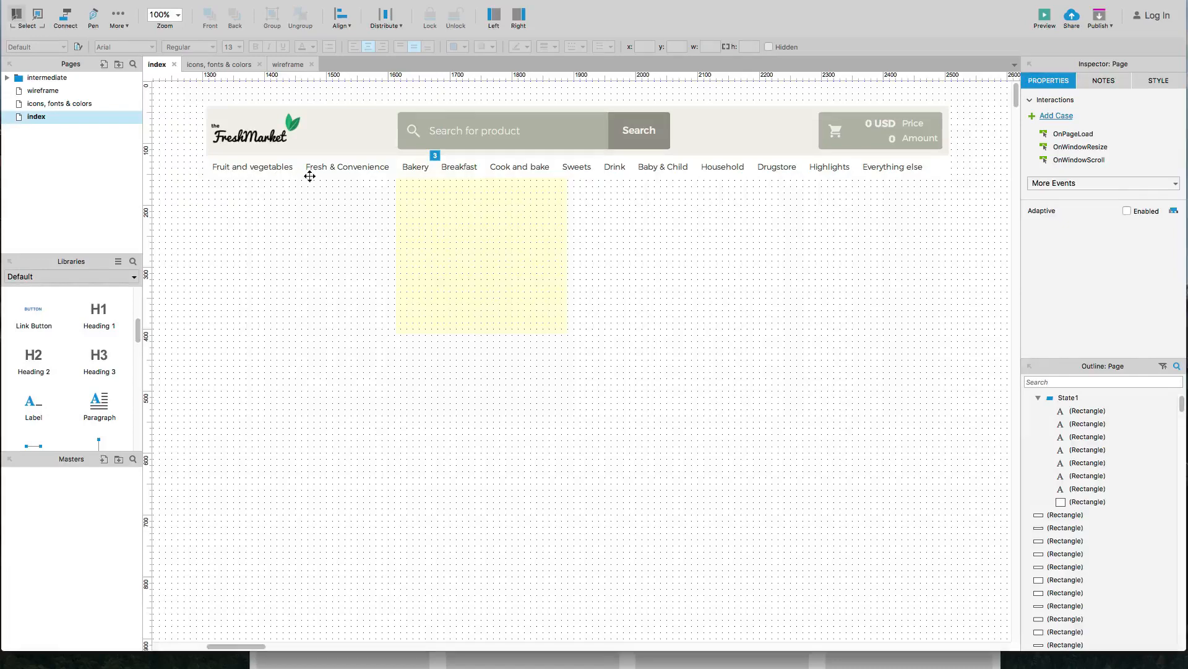
{"action": "scroll", "coordinate": [99, 322], "scroll_direction": "up", "scroll_amount": 5}
{"action": "left_click_drag", "start_coordinate": [99, 322], "coordinate": [198, 224]}
Step: Switch to Chrome, examine the lower edge of the wireframe prototype's sticky navigation while scrolling, and return to Axure
{"action": "key", "text": "super+Tab"}
{"action": "scroll", "coordinate": [286, 205], "scroll_direction": "up", "scroll_amount": 2}
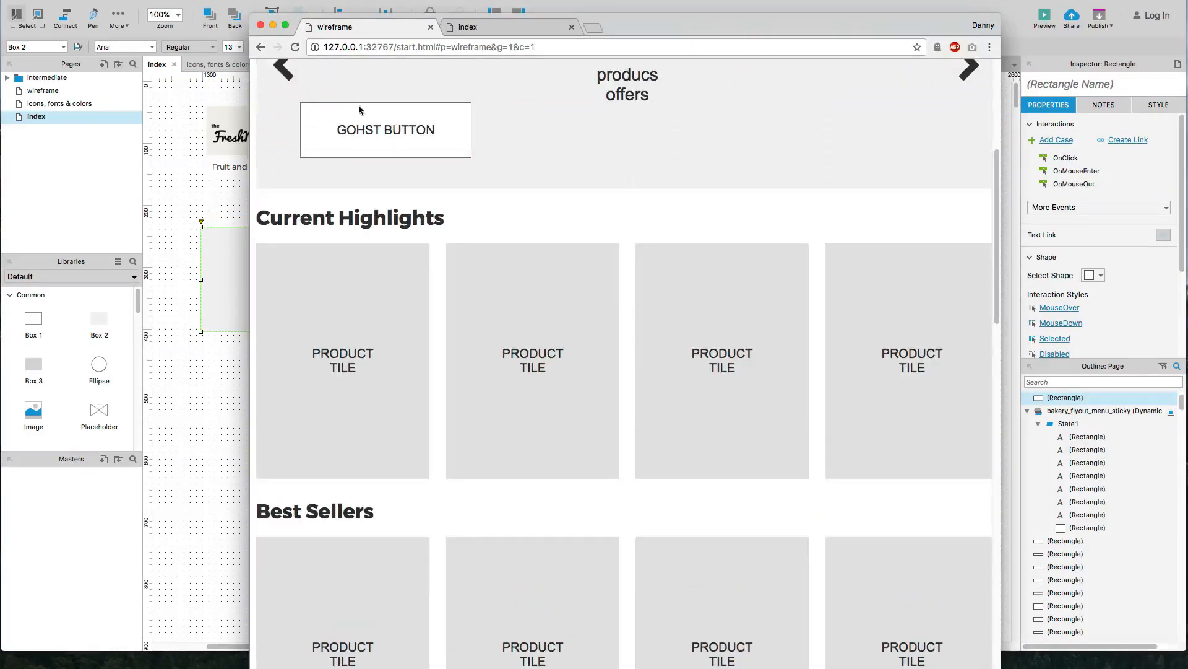
{"action": "scroll", "coordinate": [379, 143], "scroll_direction": "down", "scroll_amount": 3}
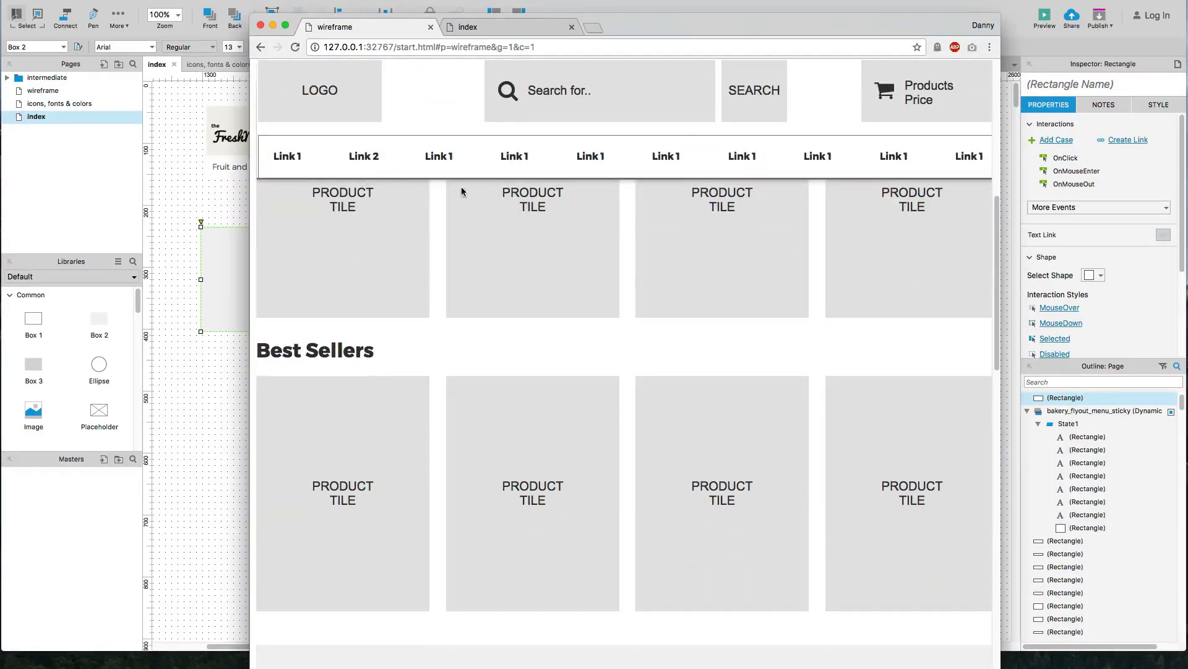
{"action": "scroll", "coordinate": [499, 195], "scroll_direction": "down", "scroll_amount": 2}
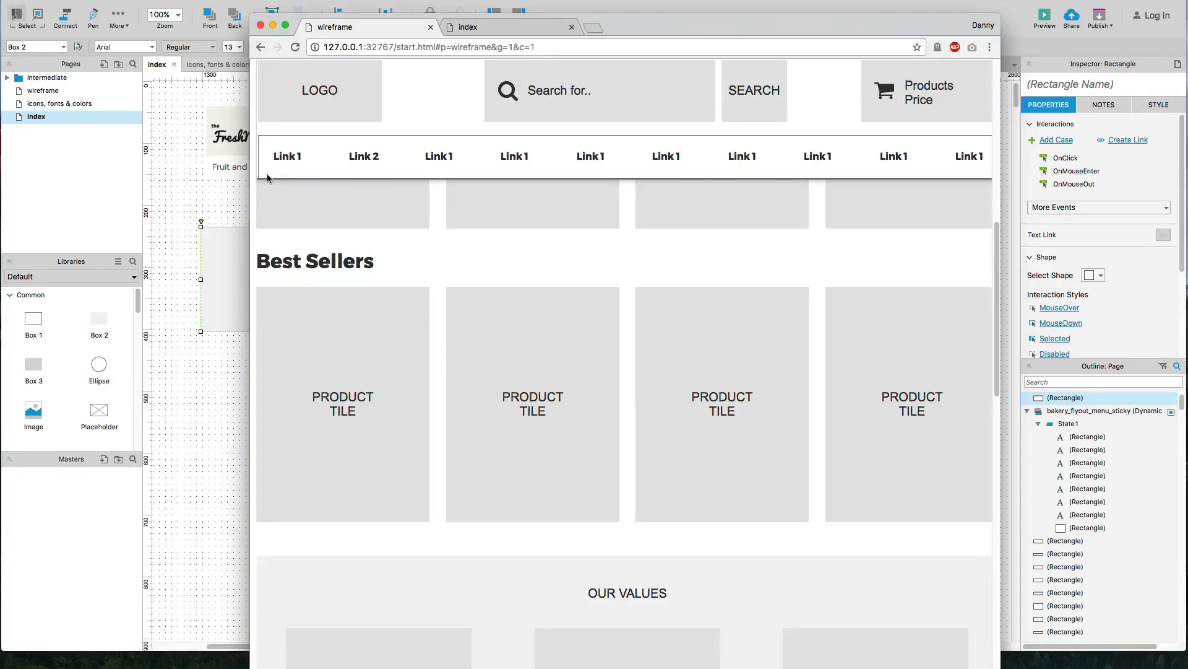
{"action": "left_click", "coordinate": [206, 363]}
Step: Check a copied navigation item's height and resize the new rectangle to 1200 wide by 36 high
{"action": "left_click", "coordinate": [276, 299]}
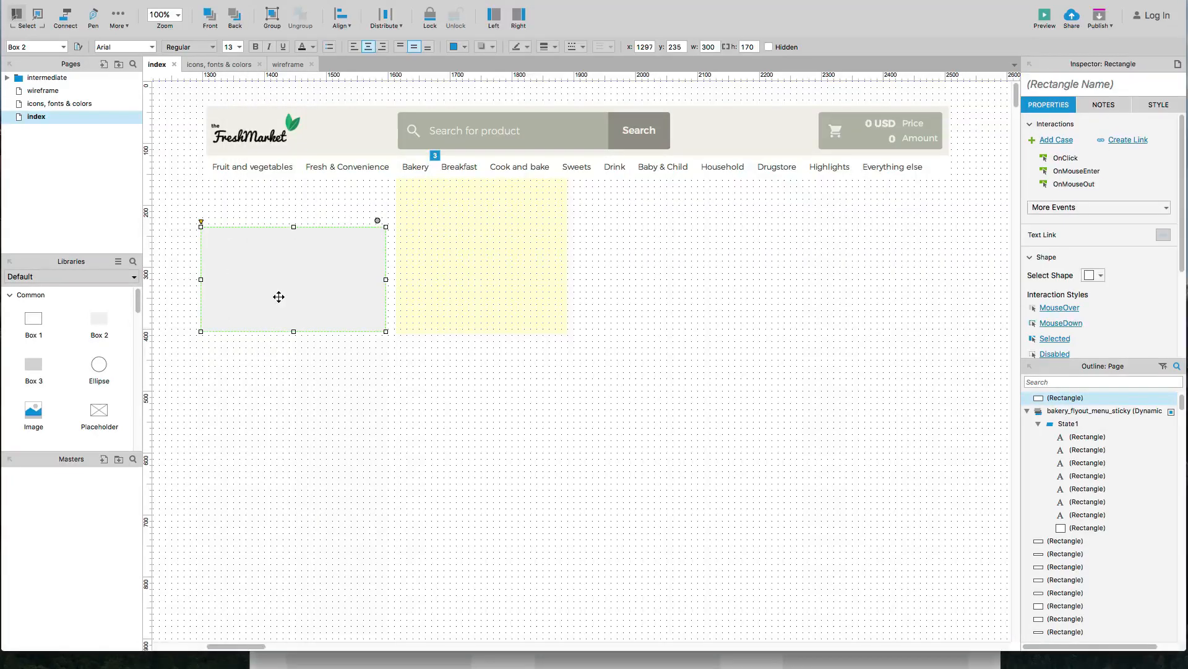
{"action": "left_click", "coordinate": [334, 172]}
{"action": "left_click", "coordinate": [1152, 108]}
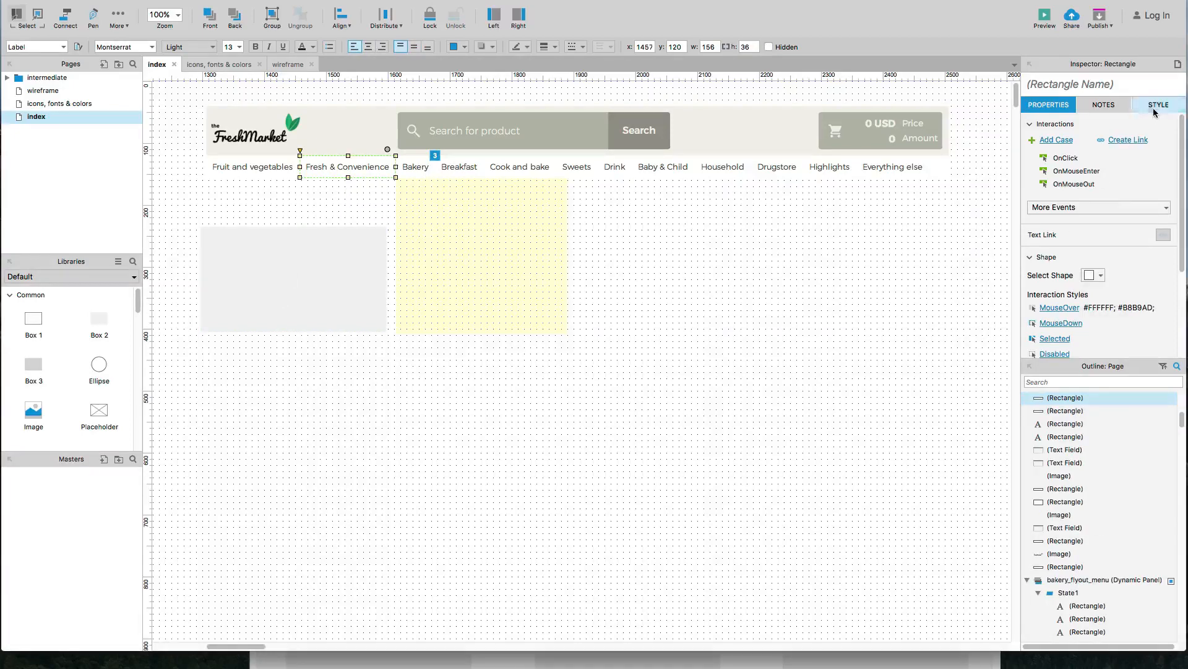
{"action": "left_click", "coordinate": [244, 265]}
{"action": "double_click", "coordinate": [1162, 144]}
{"action": "type", "text": "36"}
{"action": "key", "text": "Return"}
{"action": "double_click", "coordinate": [1130, 146]}
{"action": "type", "text": "1200"}
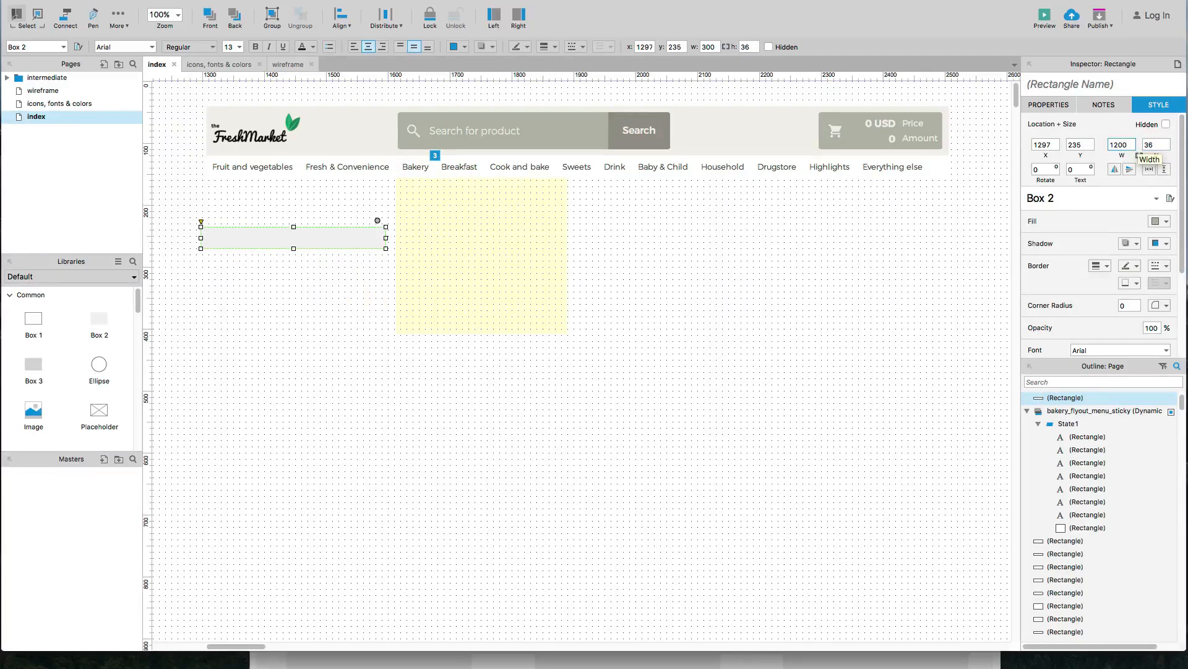
{"action": "key", "text": "Return"}
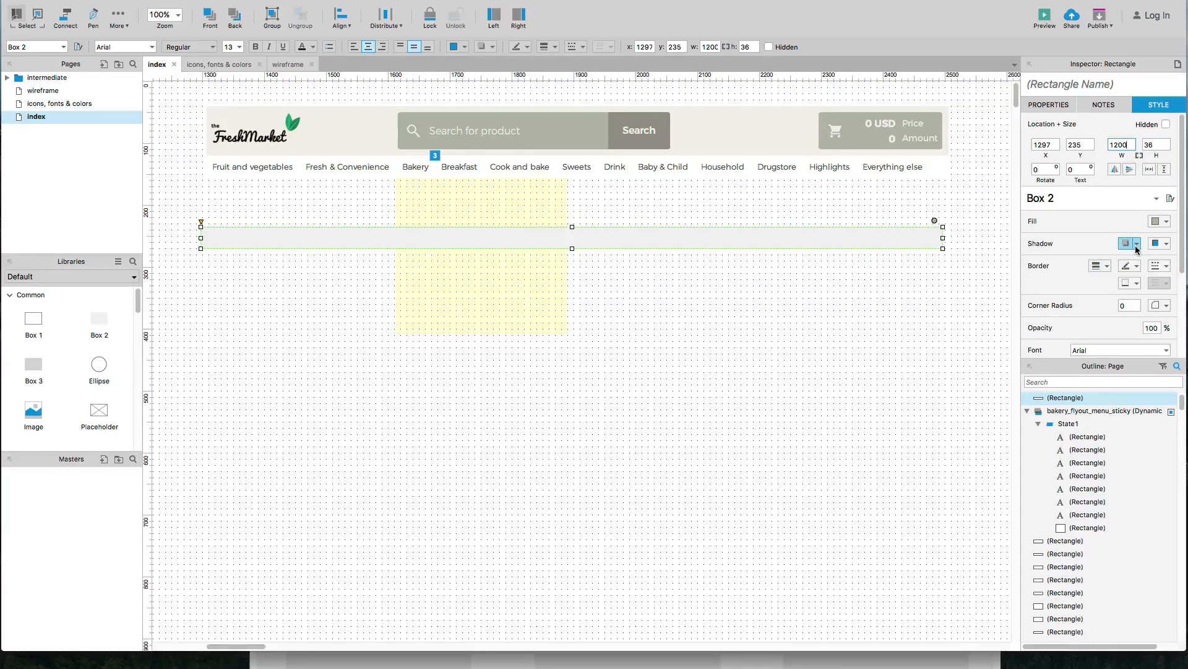
Step: Fill the 1200-wide bar with solid white and enable its outer shadow
{"action": "left_click", "coordinate": [1167, 221]}
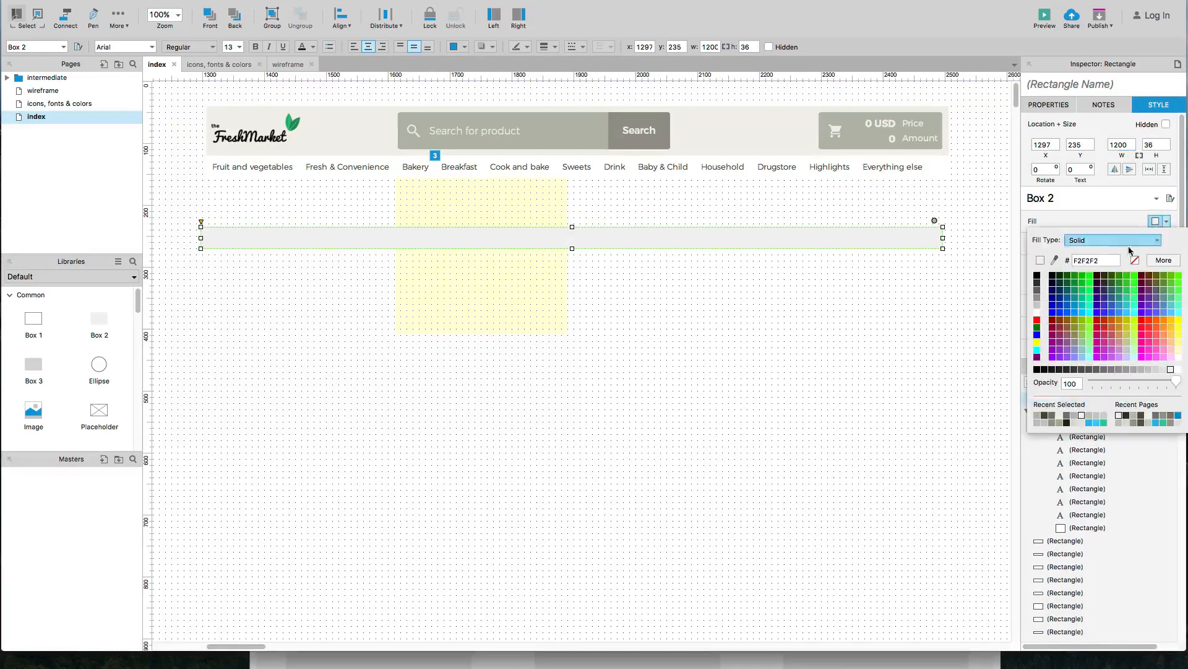
{"action": "left_click", "coordinate": [1038, 312]}
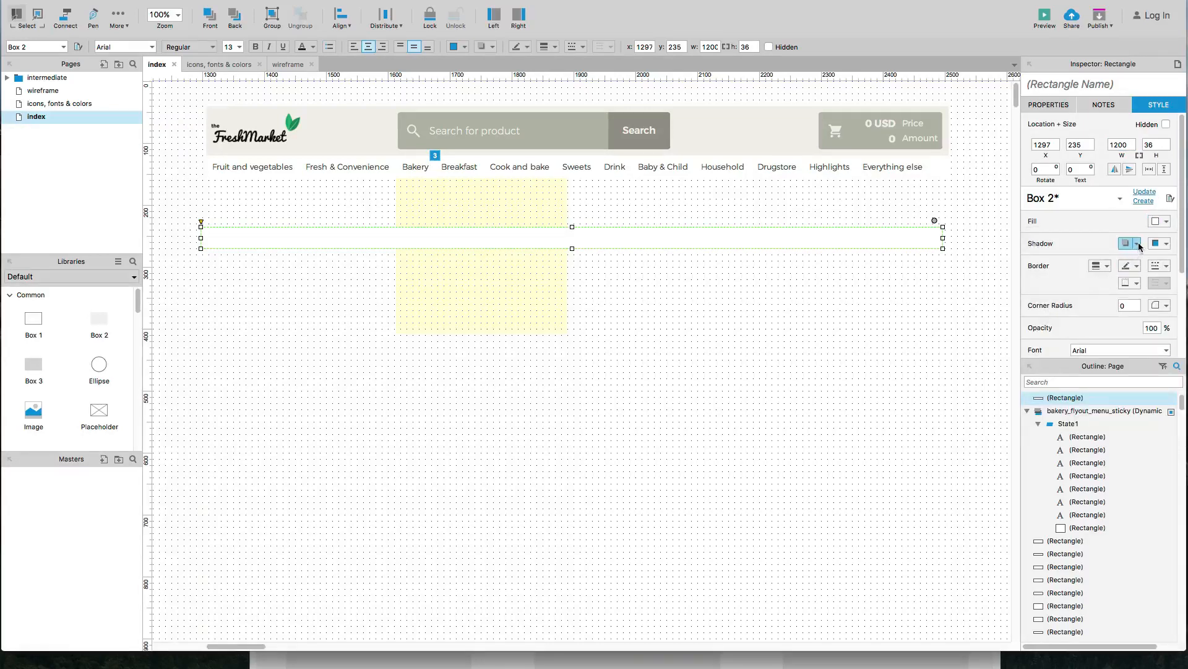
{"action": "left_click", "coordinate": [1138, 244]}
{"action": "left_click", "coordinate": [1088, 268]}
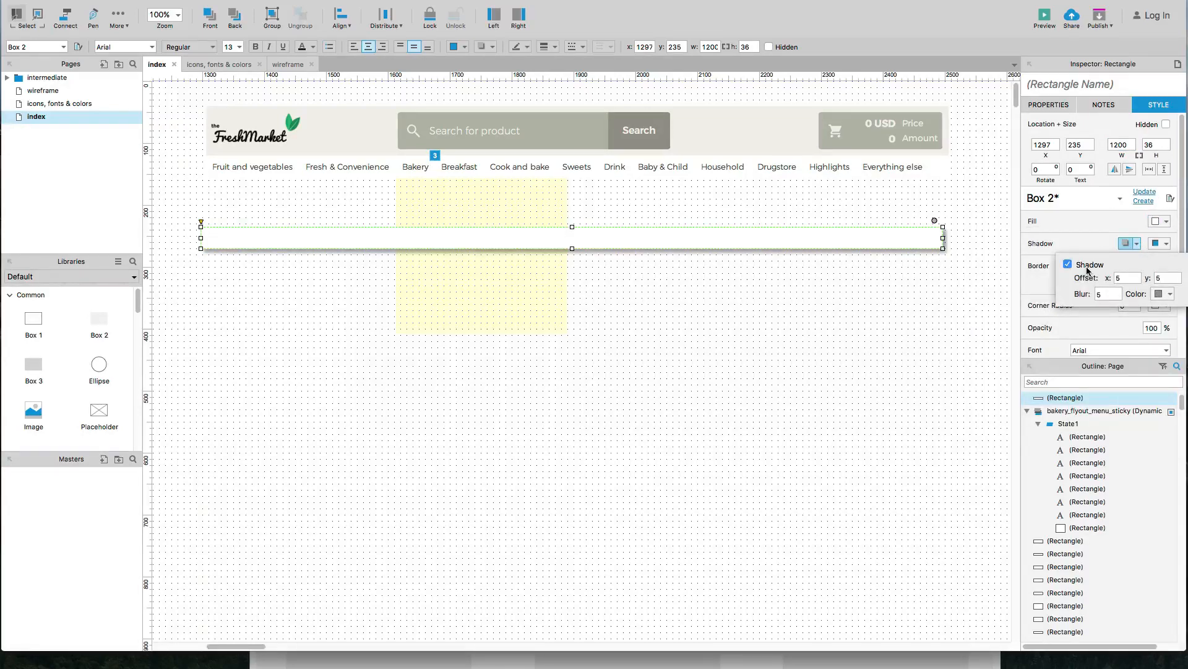
Step: Set the bar's shadow to X offset 0, blur 8 and colour opacity 15
{"action": "left_click", "coordinate": [1128, 280]}
{"action": "type", "text": "0"}
{"action": "left_click", "coordinate": [1108, 293]}
{"action": "type", "text": "8"}
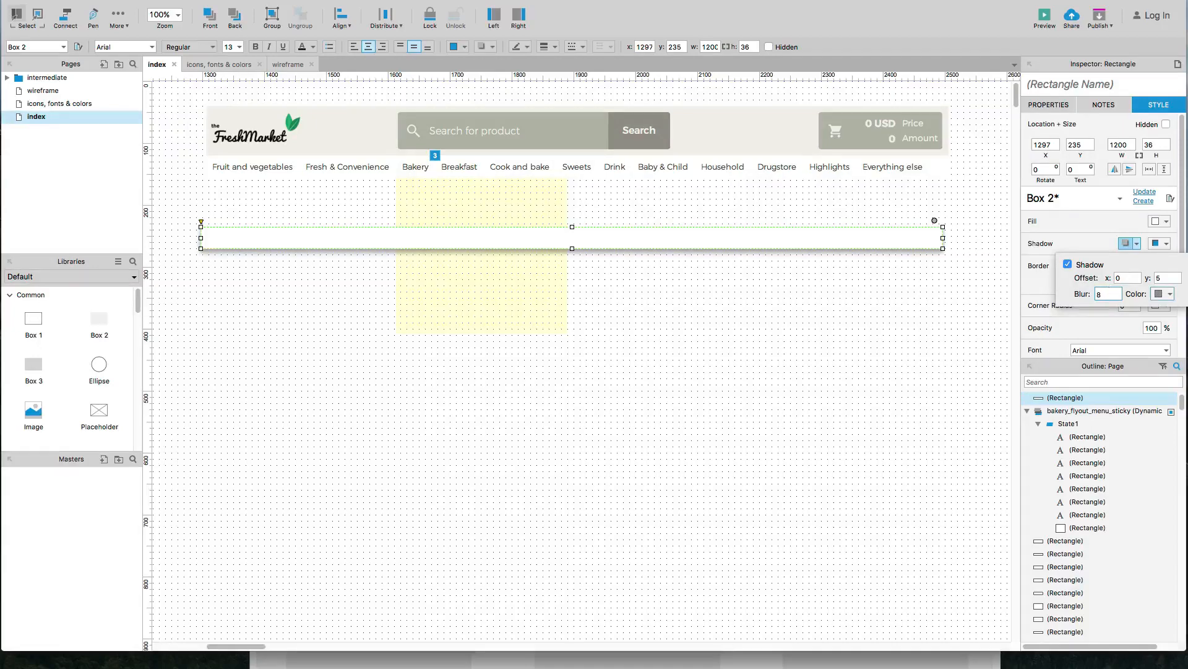
{"action": "left_click", "coordinate": [1164, 293]}
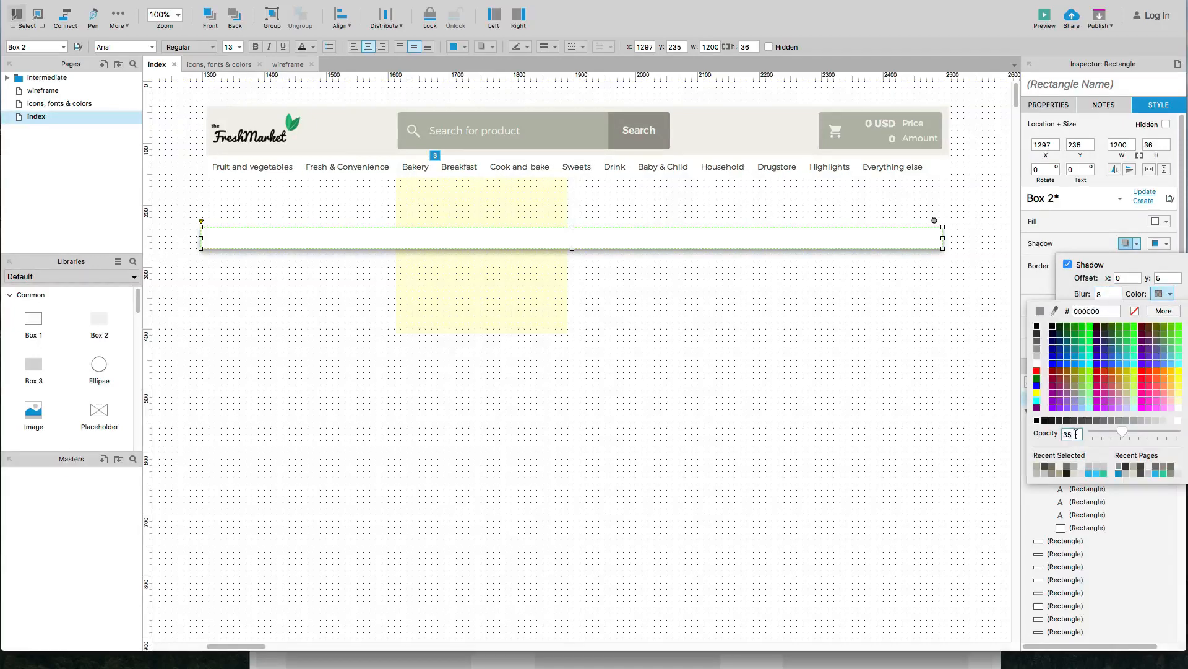
{"action": "type", "text": "15"}
{"action": "key", "text": "Tab"}
{"action": "left_click", "coordinate": [959, 428]}
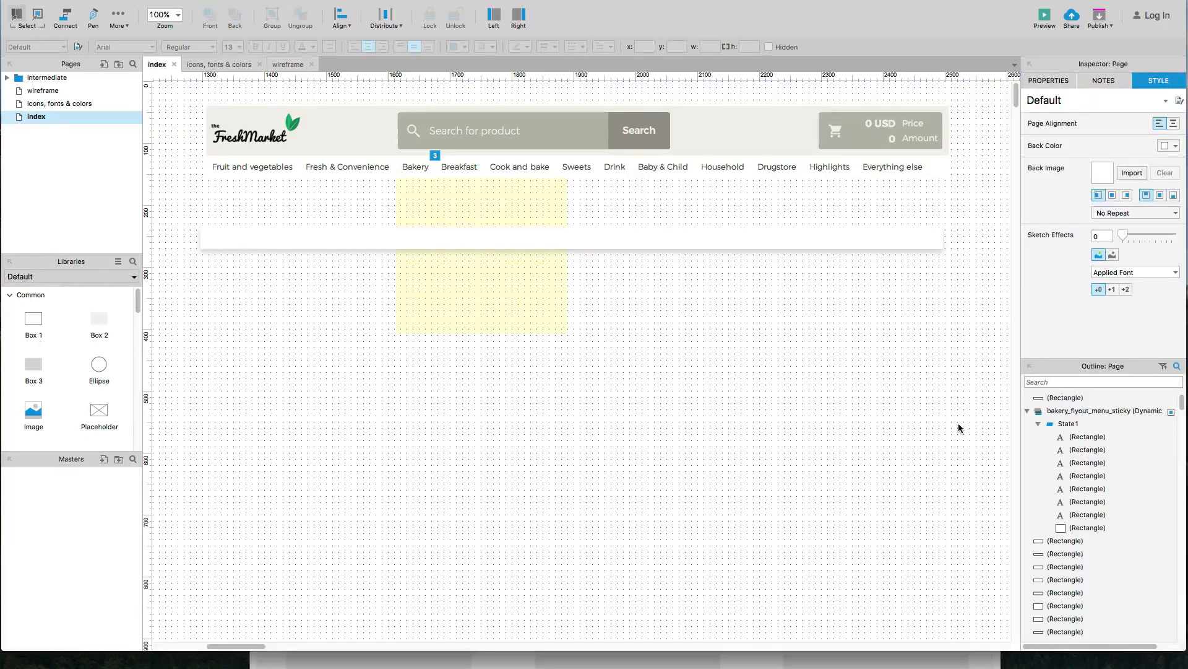
Step: Move the white bar onto the copied navigation at X 1306, Y 120 and send it to the back
{"action": "left_click_drag", "start_coordinate": [716, 237], "coordinate": [722, 168]}
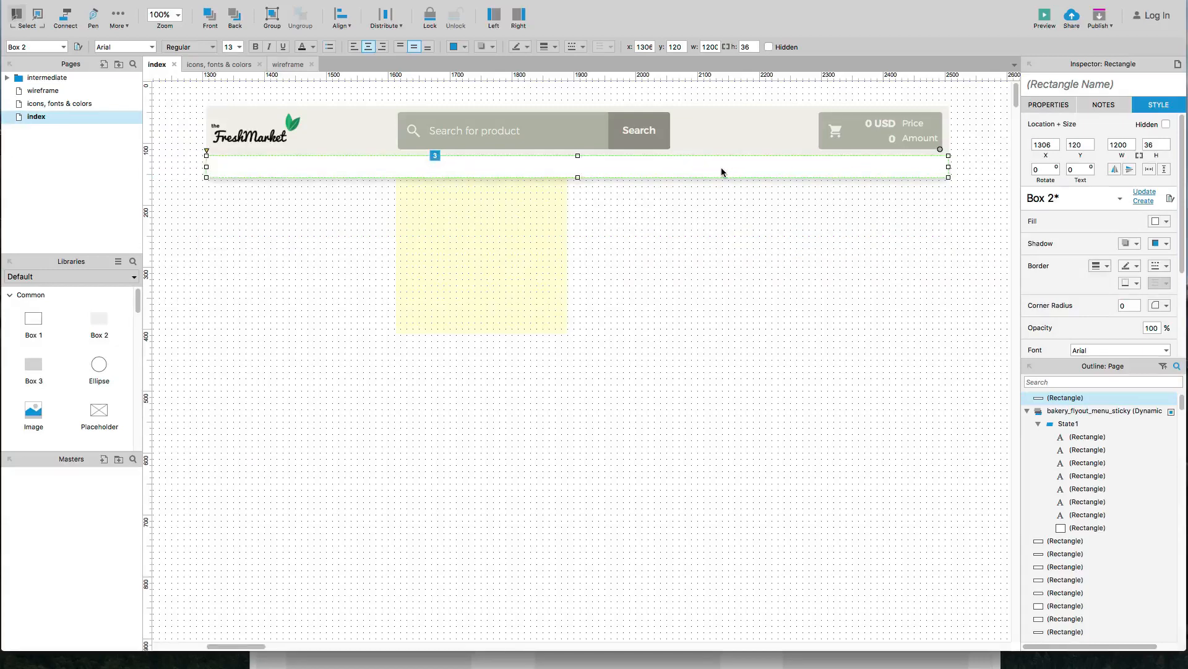
{"action": "left_click", "coordinate": [235, 15]}
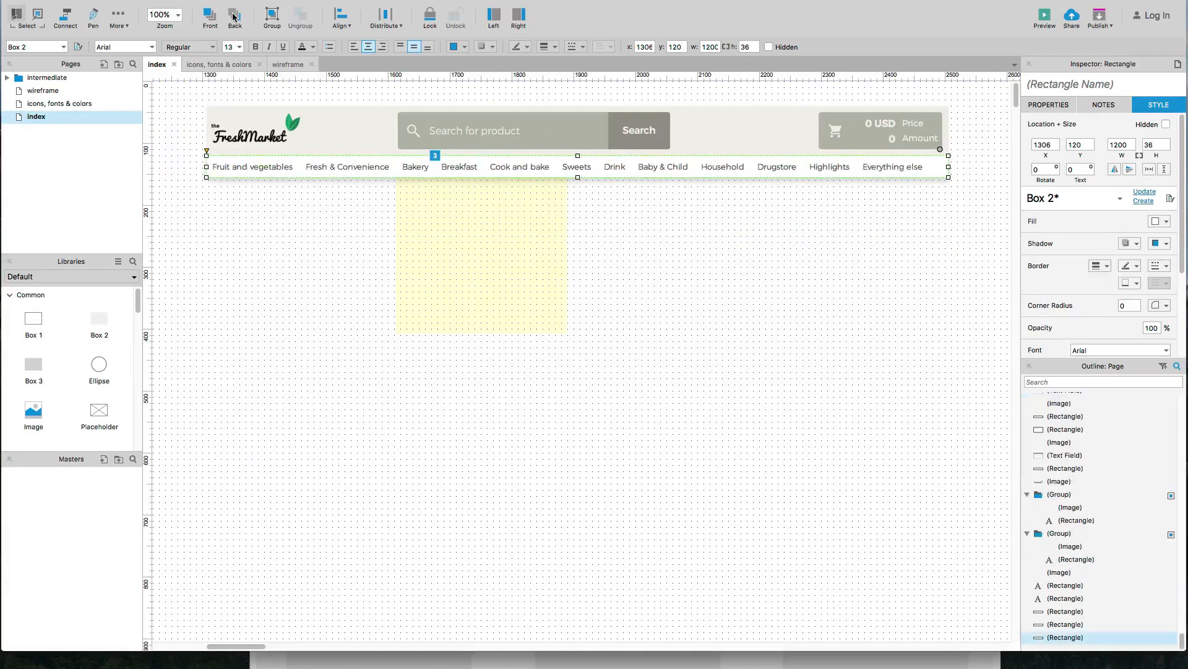
{"action": "left_click", "coordinate": [268, 307]}
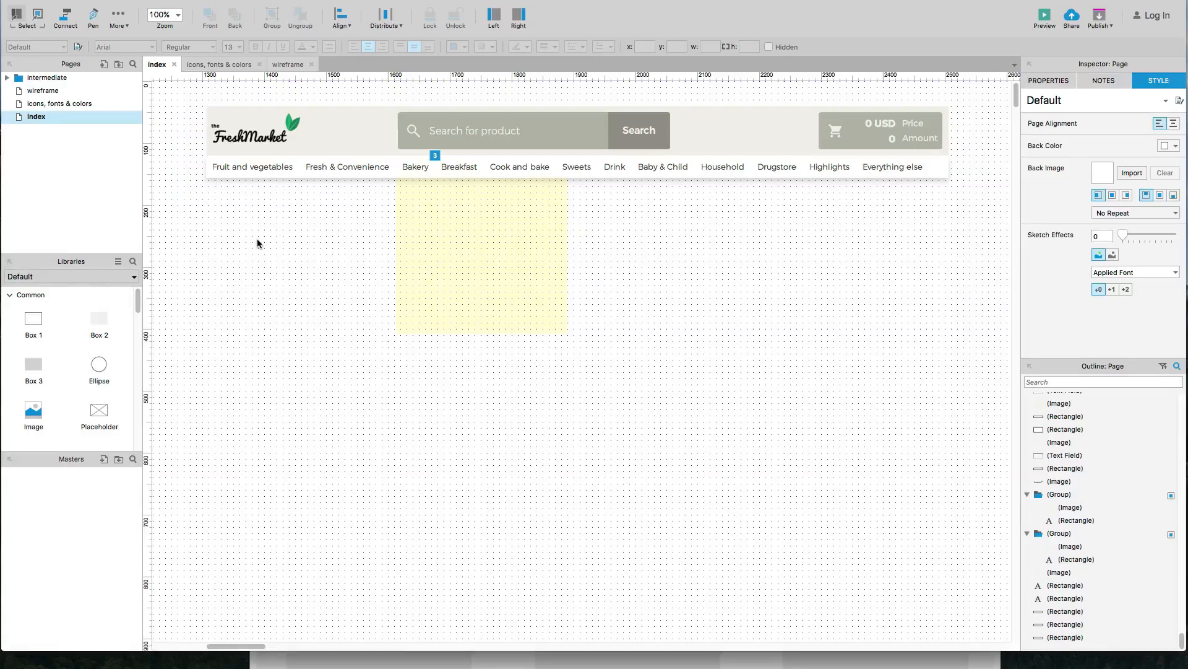
Step: Convert the whole copied header with its navigation and flyout into one dynamic panel named sticky_header
{"action": "left_click_drag", "start_coordinate": [188, 104], "coordinate": [964, 362]}
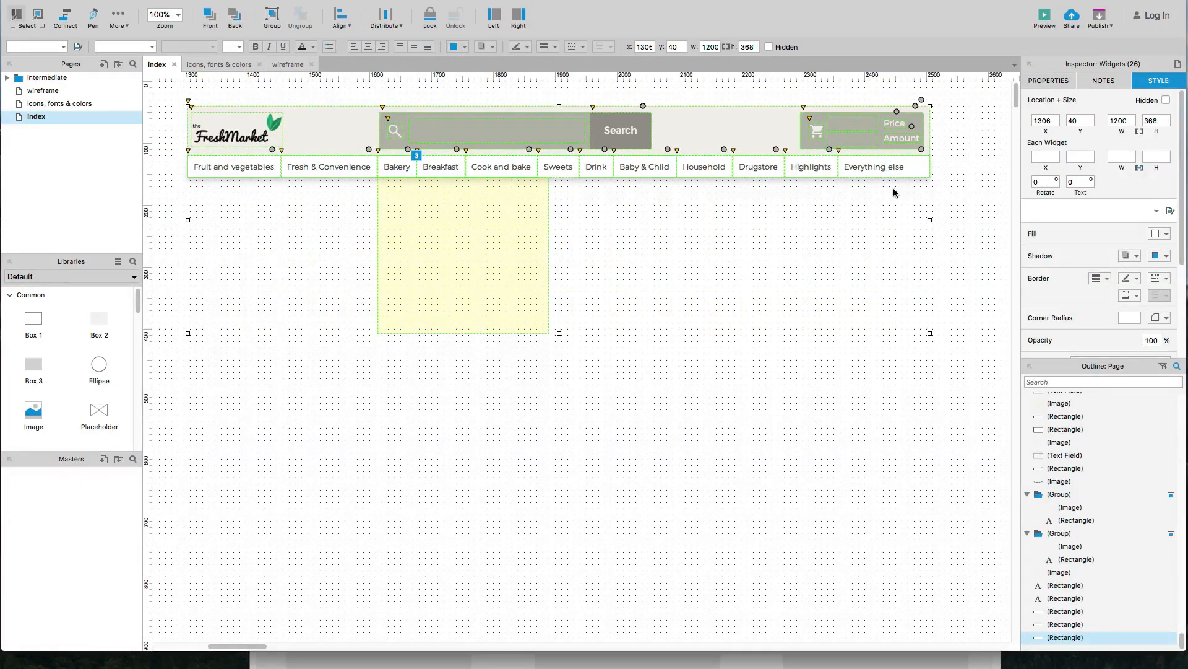
{"action": "right_click", "coordinate": [711, 129]}
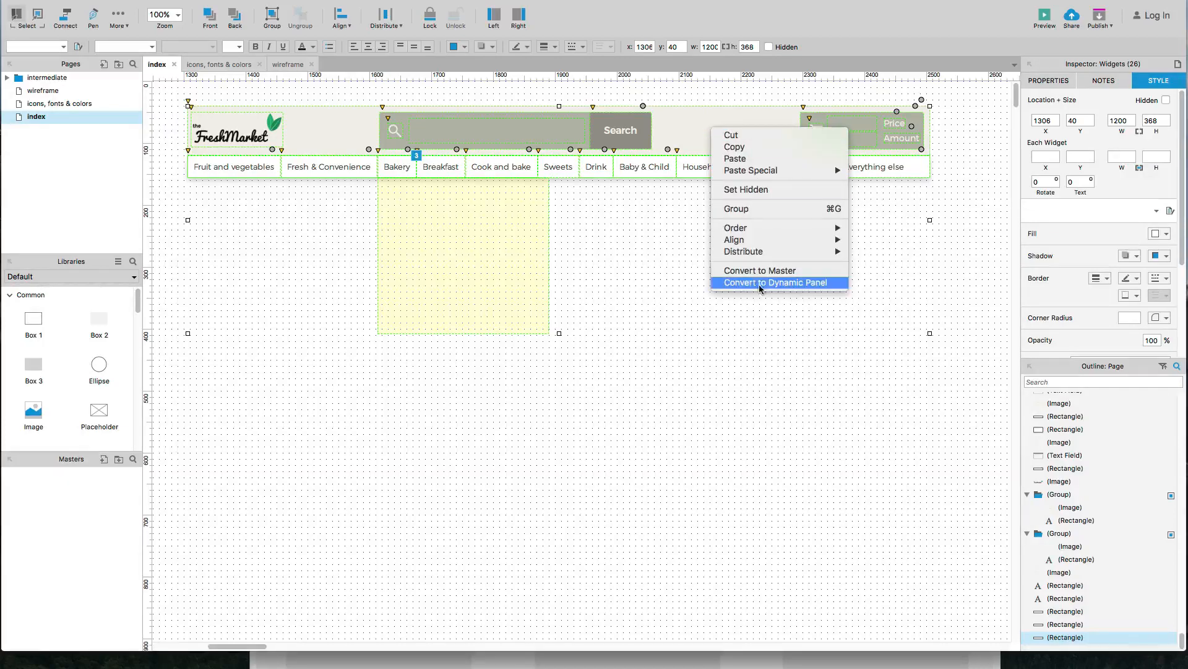
{"action": "left_click", "coordinate": [786, 285]}
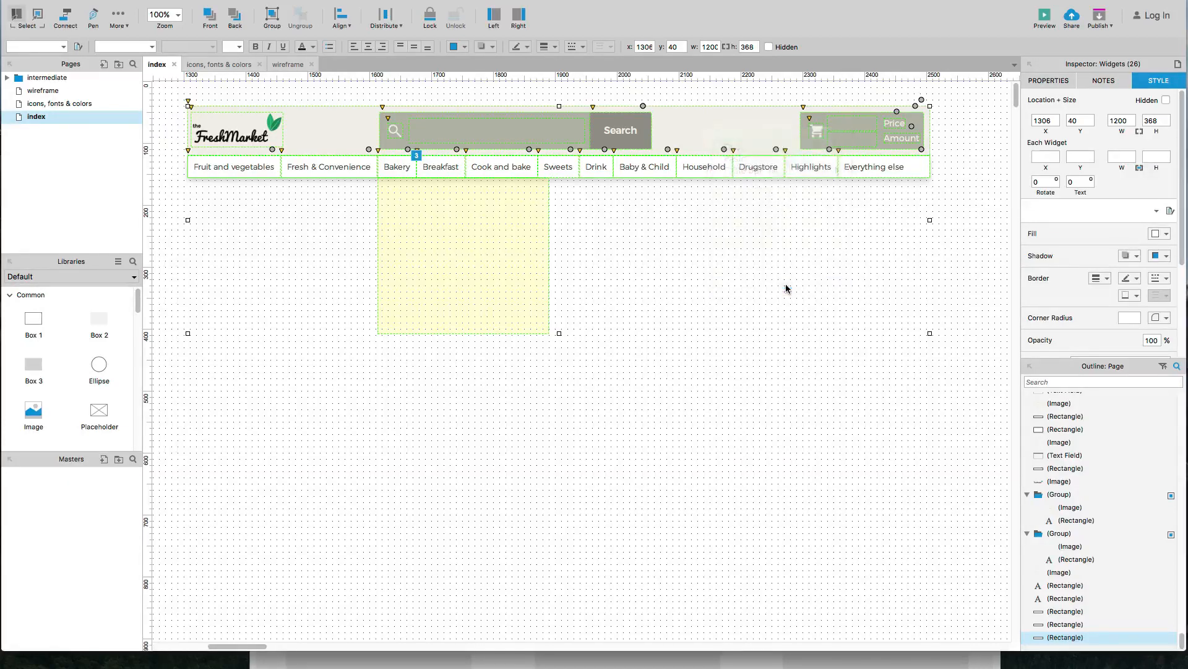
{"action": "left_click", "coordinate": [1026, 90]}
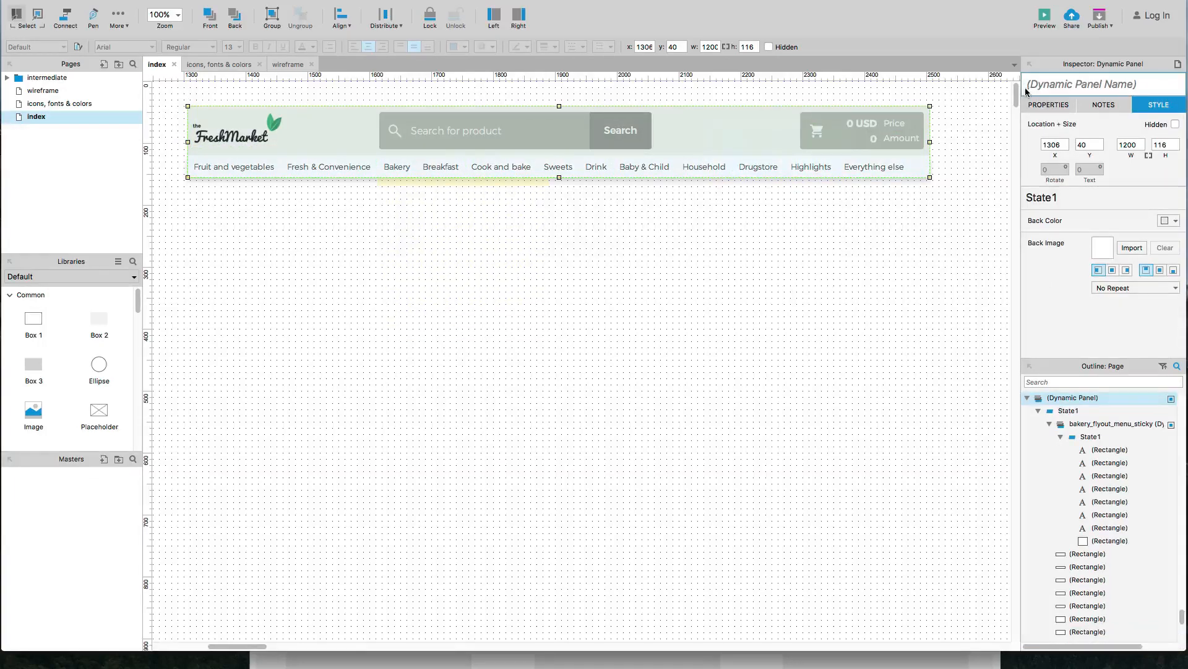
{"action": "type", "text": "sticky_header"}
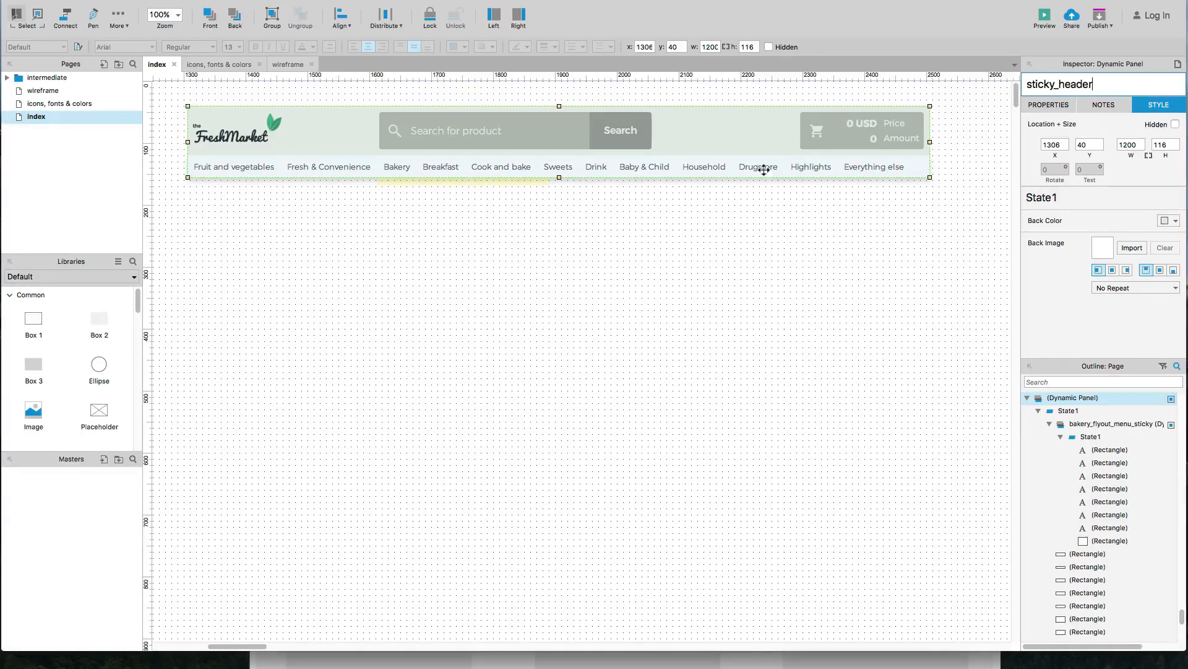
{"action": "left_click", "coordinate": [710, 247]}
Step: Move the sticky_header panel next to the page's original header at about X 961, Y 4 and set it hidden
{"action": "scroll", "coordinate": [652, 354], "scroll_direction": "left", "scroll_amount": 4}
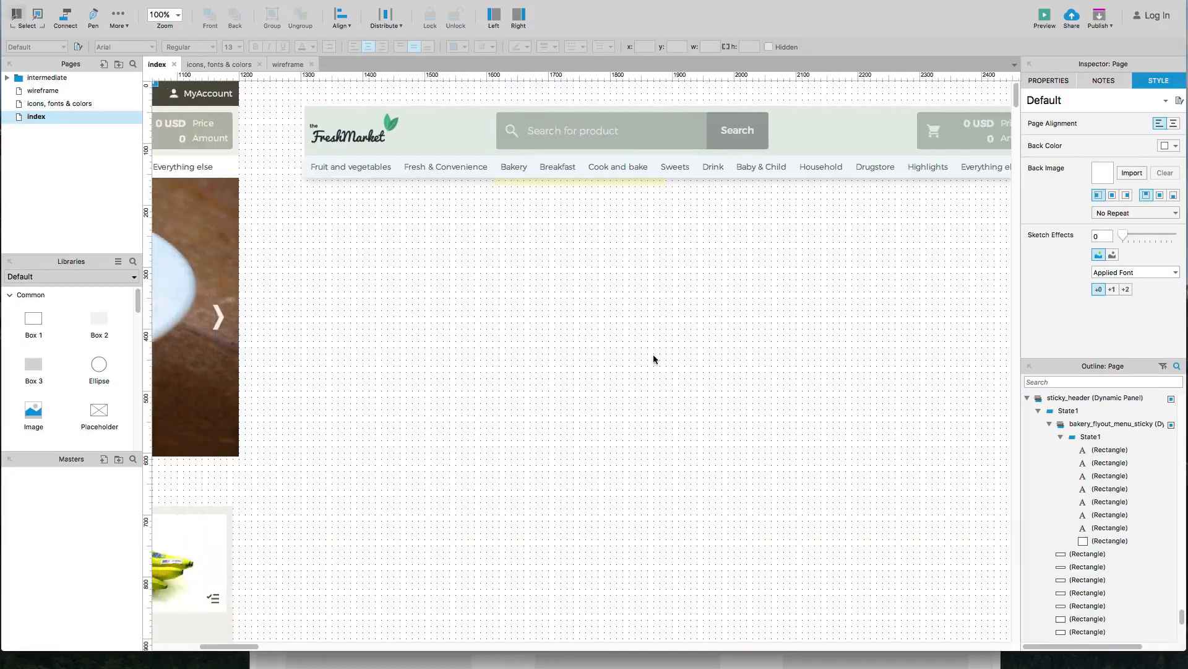
{"action": "scroll", "coordinate": [652, 354], "scroll_direction": "down", "scroll_amount": 3}
{"action": "left_click", "coordinate": [542, 104]}
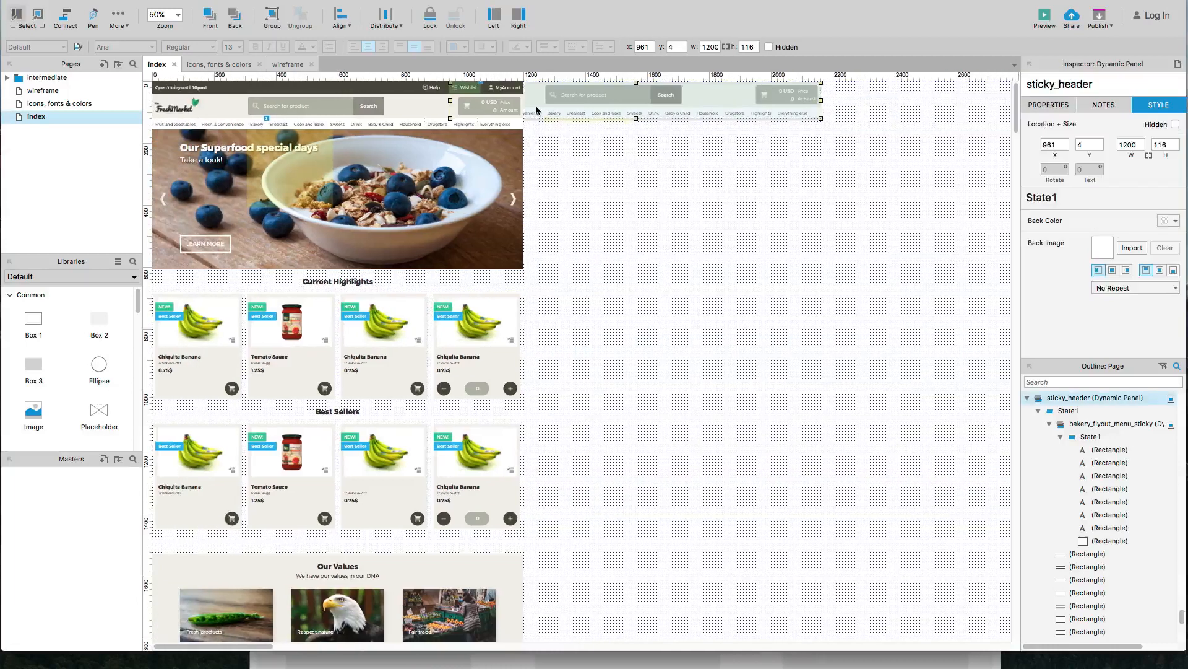
{"action": "right_click", "coordinate": [614, 110]}
{"action": "left_click", "coordinate": [655, 168]}
Step: Pin the sticky_header panel to the browser window with left and top pins, keeping it in front
{"action": "right_click", "coordinate": [615, 96]}
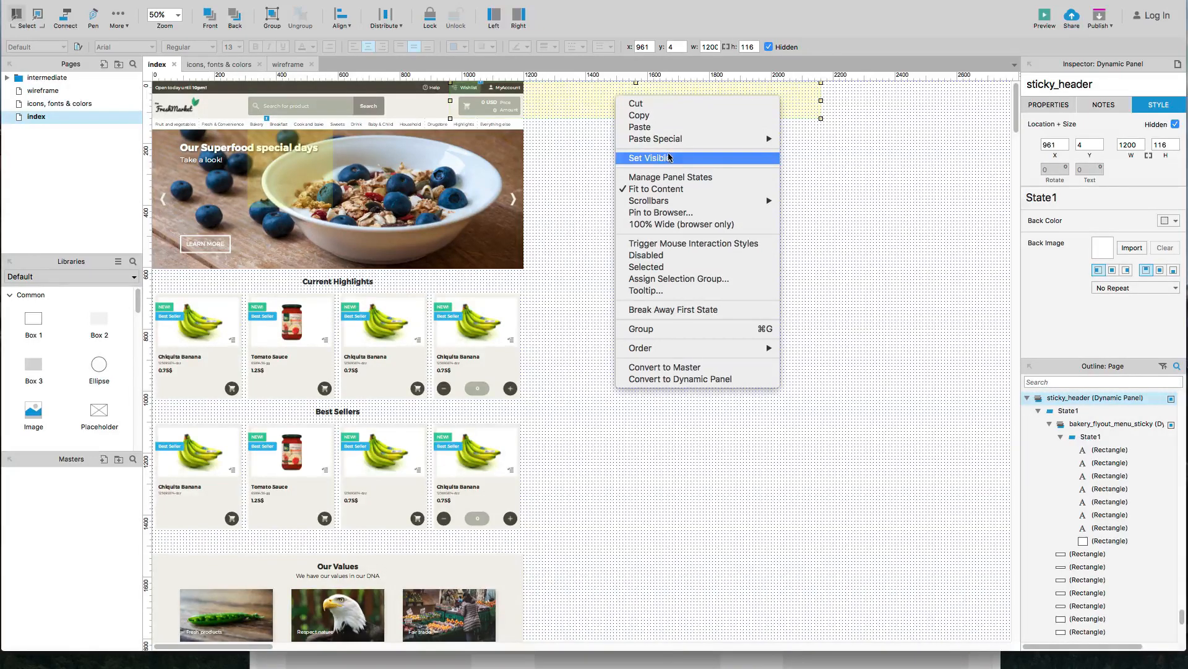
{"action": "left_click", "coordinate": [666, 212]}
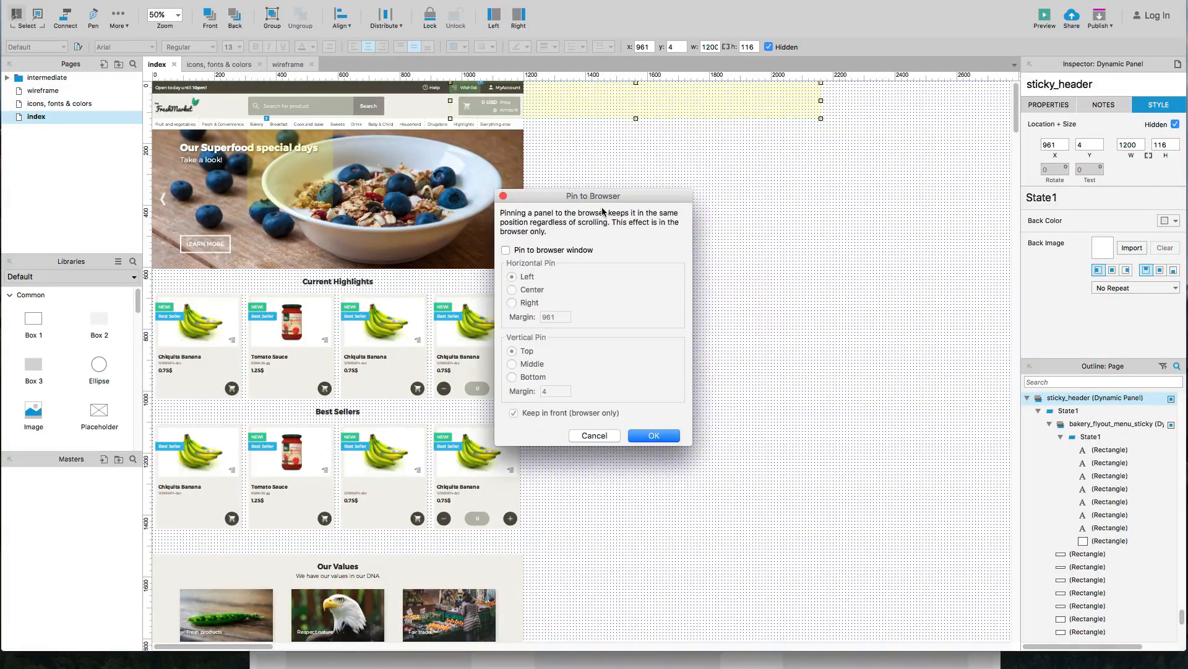
{"action": "left_click", "coordinate": [505, 250]}
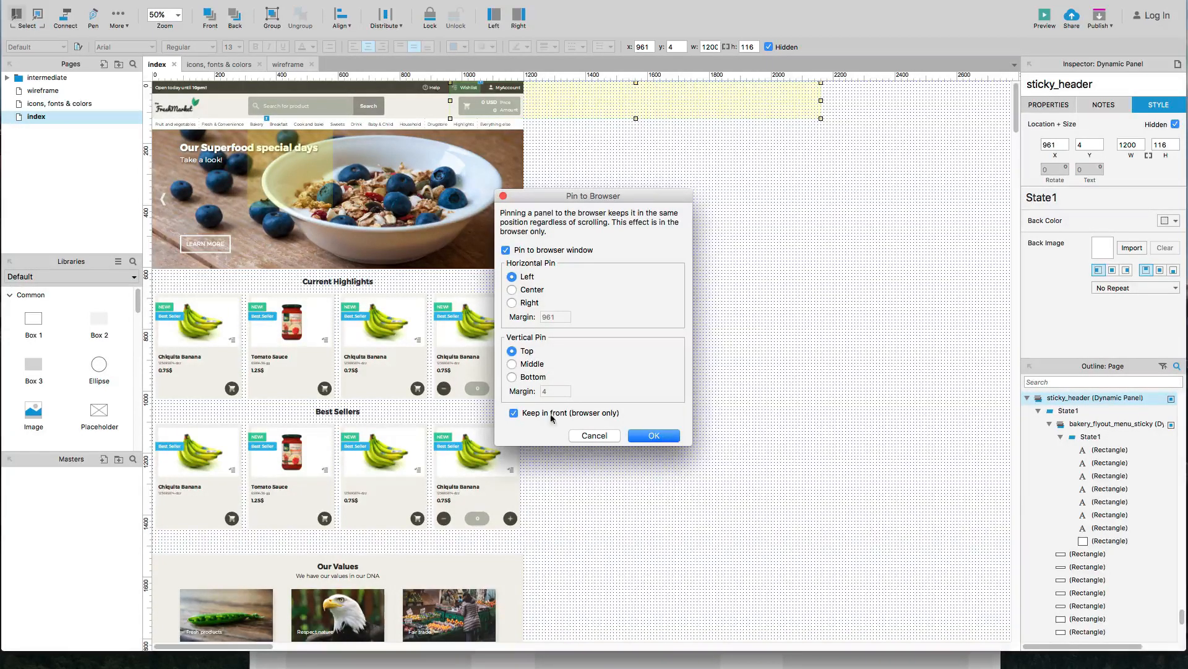
{"action": "left_click", "coordinate": [650, 437]}
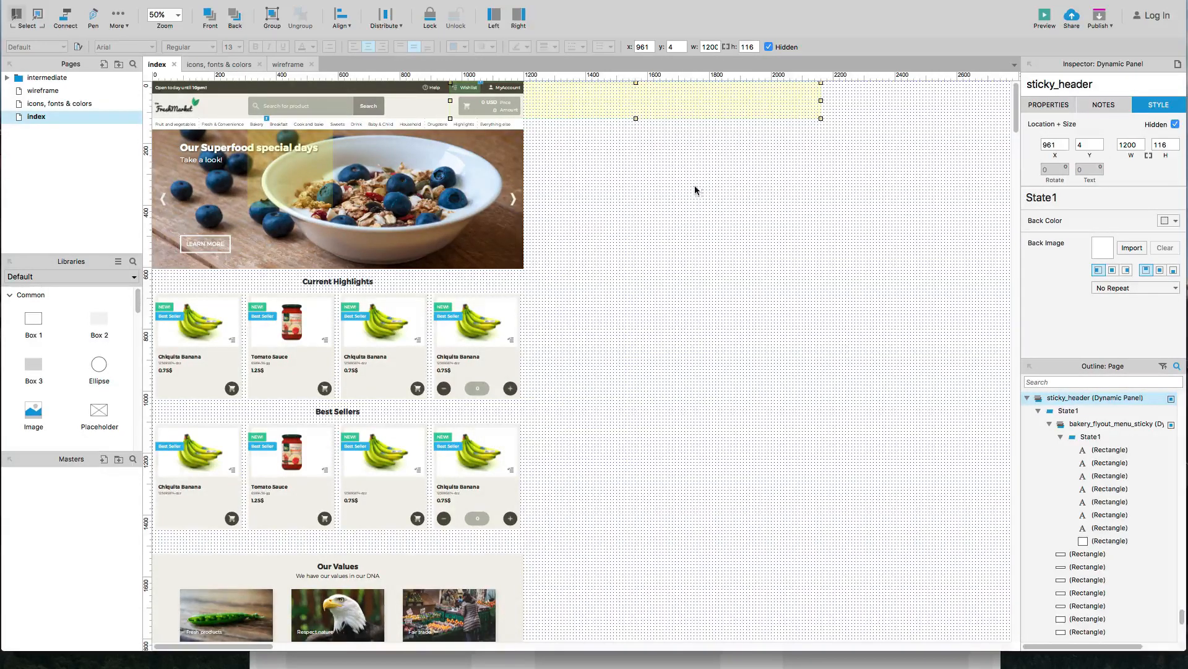
Step: Position the hidden sticky_header panel at X 0, Y 0
{"action": "left_click", "coordinate": [1050, 146]}
{"action": "type", "text": "0"}
{"action": "key", "text": "Tab"}
{"action": "type", "text": "0"}
{"action": "left_click", "coordinate": [575, 155]}
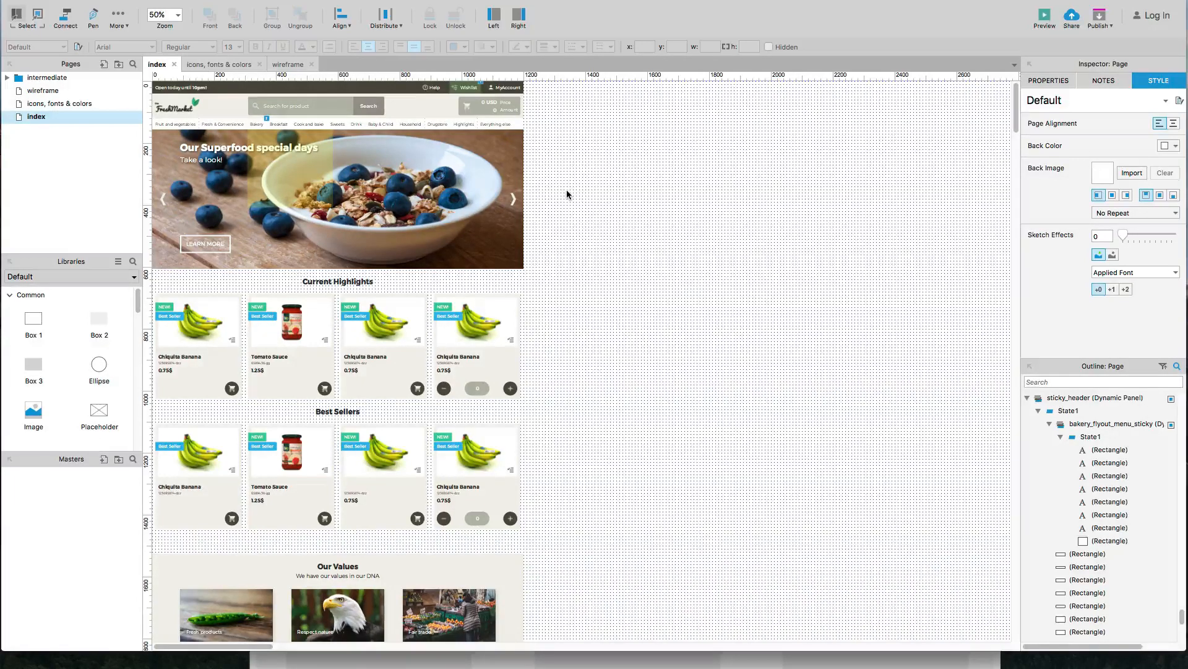
Step: Switch to the wireframe preview in Chrome, examine how its header behaves while scrolling, and return to Axure RP
{"action": "key", "text": "super+Tab"}
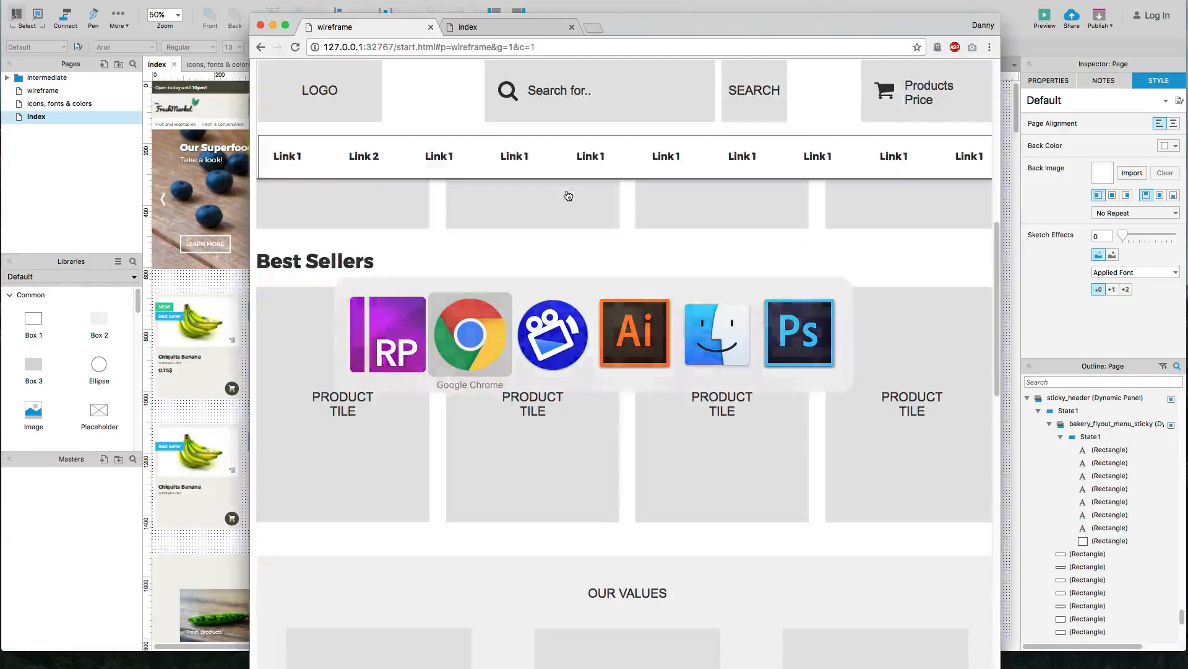
{"action": "scroll", "coordinate": [422, 250], "scroll_direction": "up", "scroll_amount": 10}
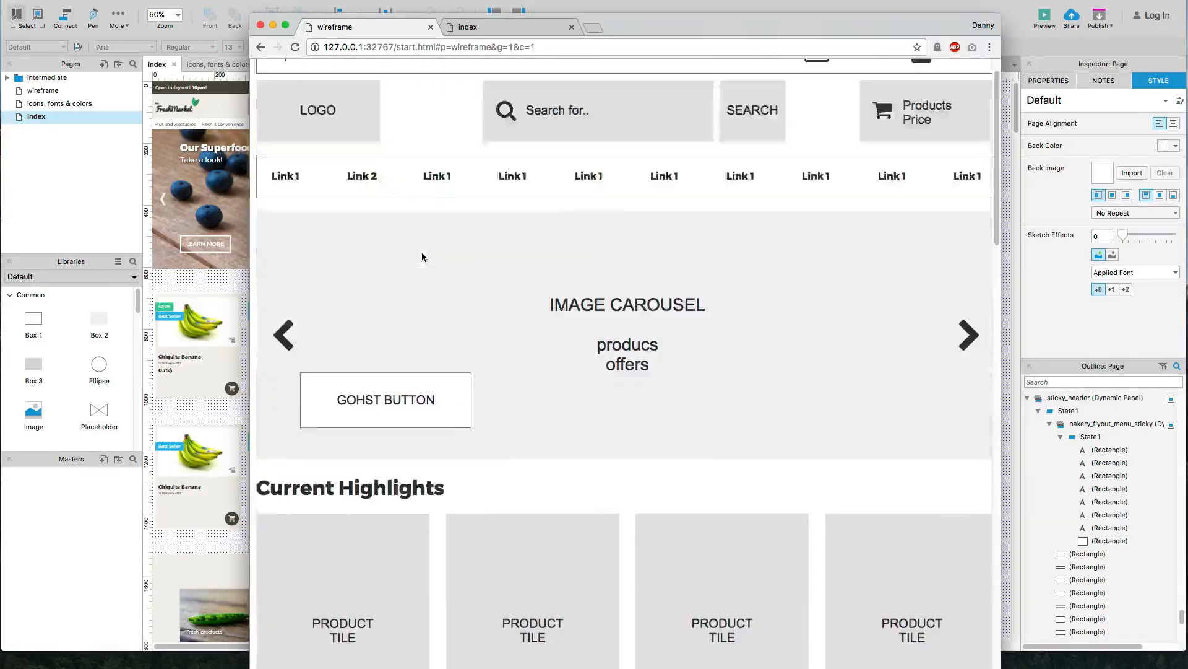
{"action": "scroll", "coordinate": [421, 251], "scroll_direction": "up", "scroll_amount": 5}
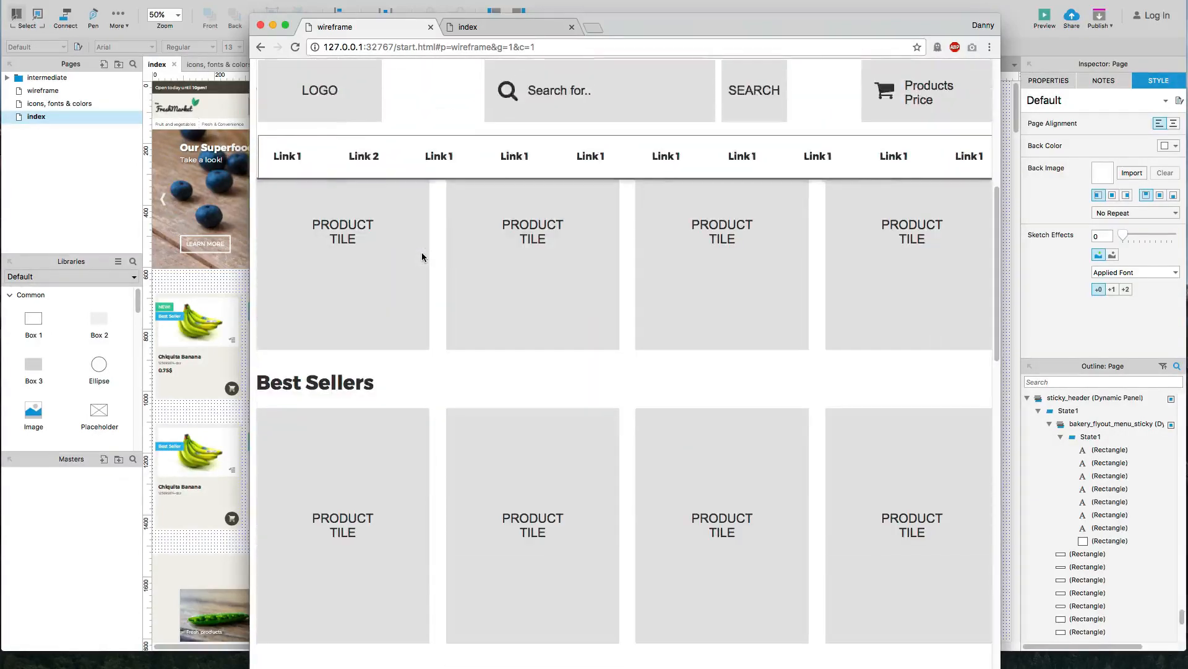
{"action": "left_click", "coordinate": [231, 273]}
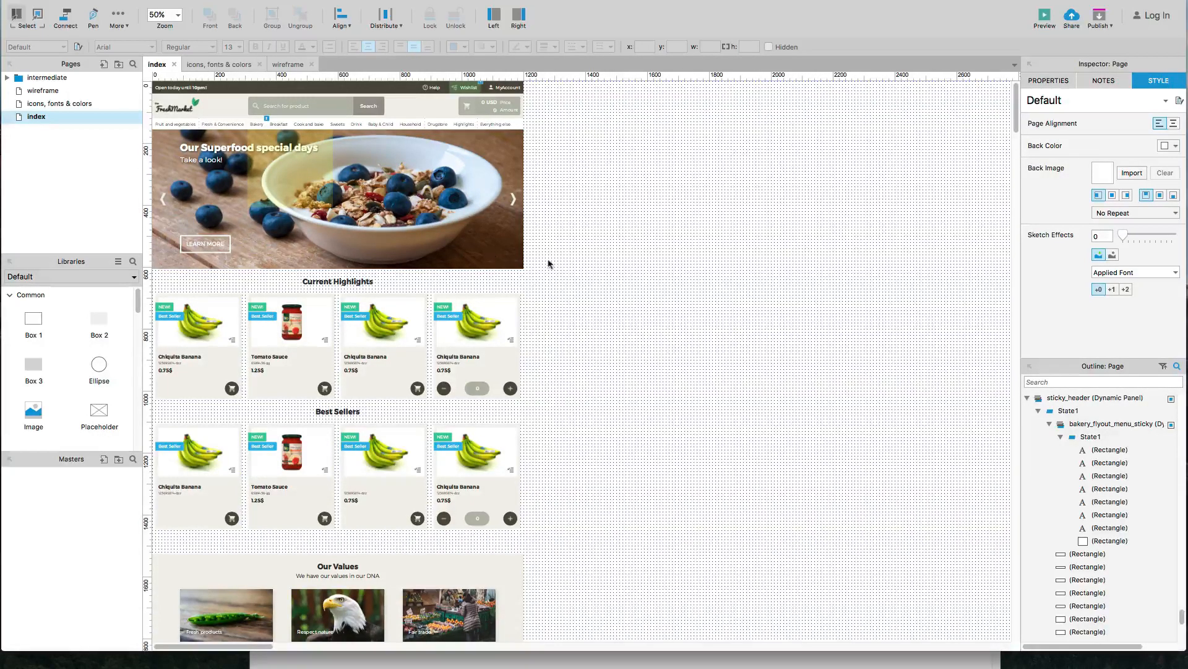
Step: Add an OnWindowScroll case to the index page that shows the sticky_header panel
{"action": "left_click", "coordinate": [1054, 82]}
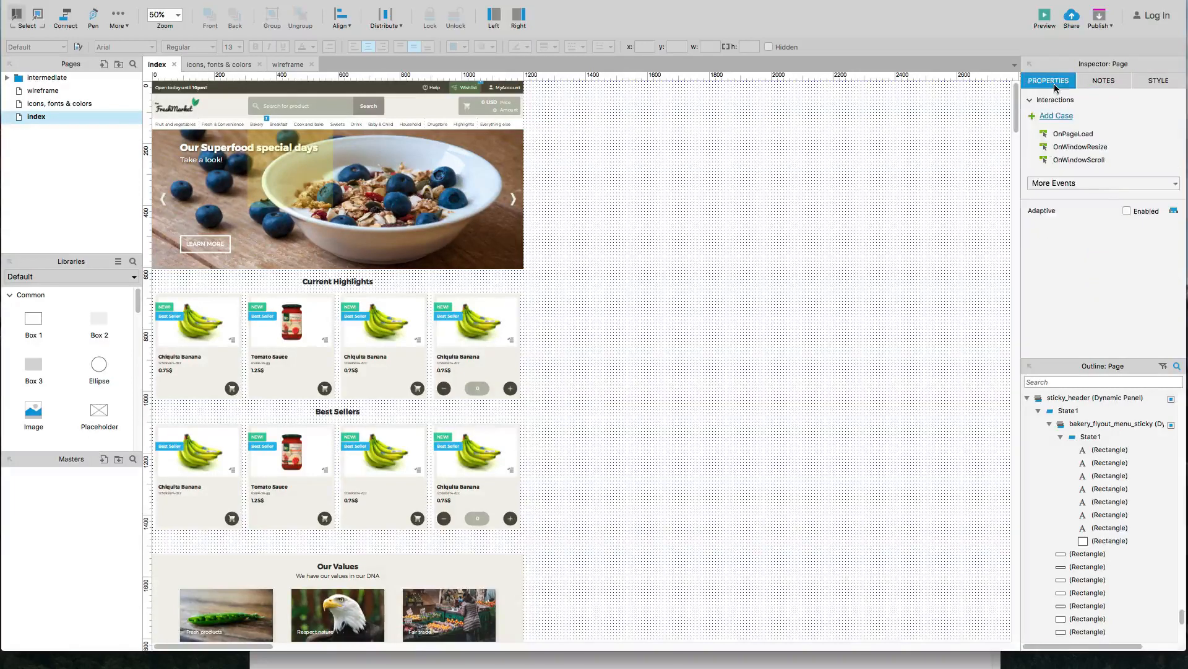
{"action": "double_click", "coordinate": [1075, 161]}
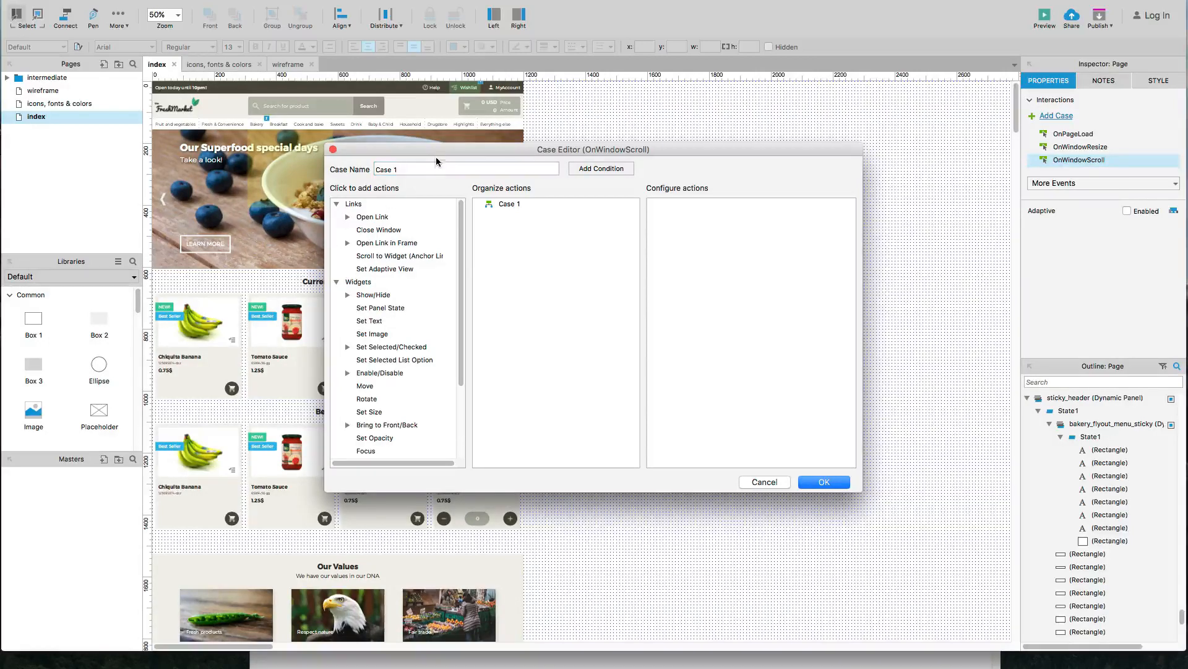
{"action": "left_click_drag", "start_coordinate": [436, 153], "coordinate": [434, 267]}
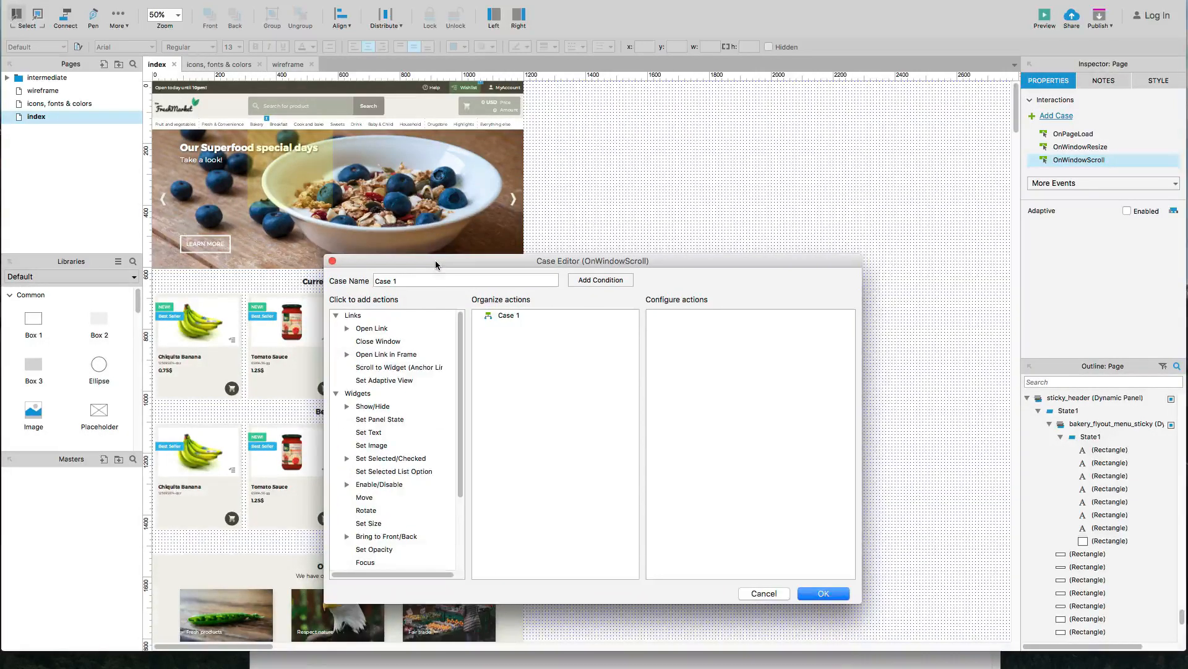
{"action": "left_click", "coordinate": [371, 408]}
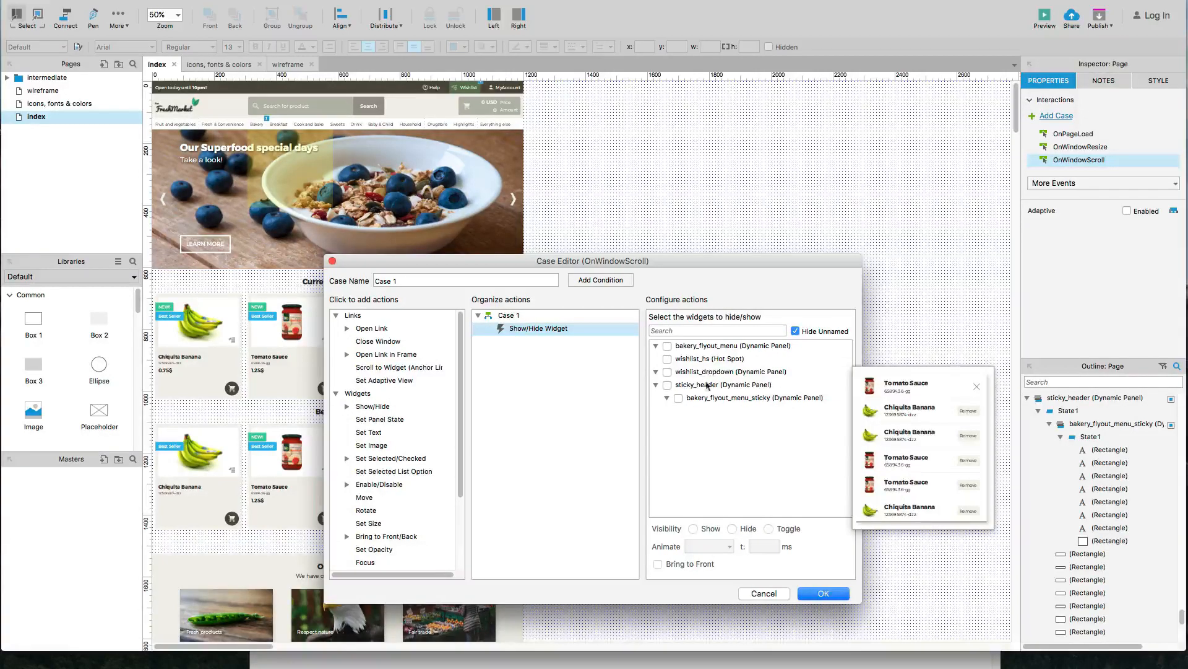
{"action": "left_click", "coordinate": [667, 385]}
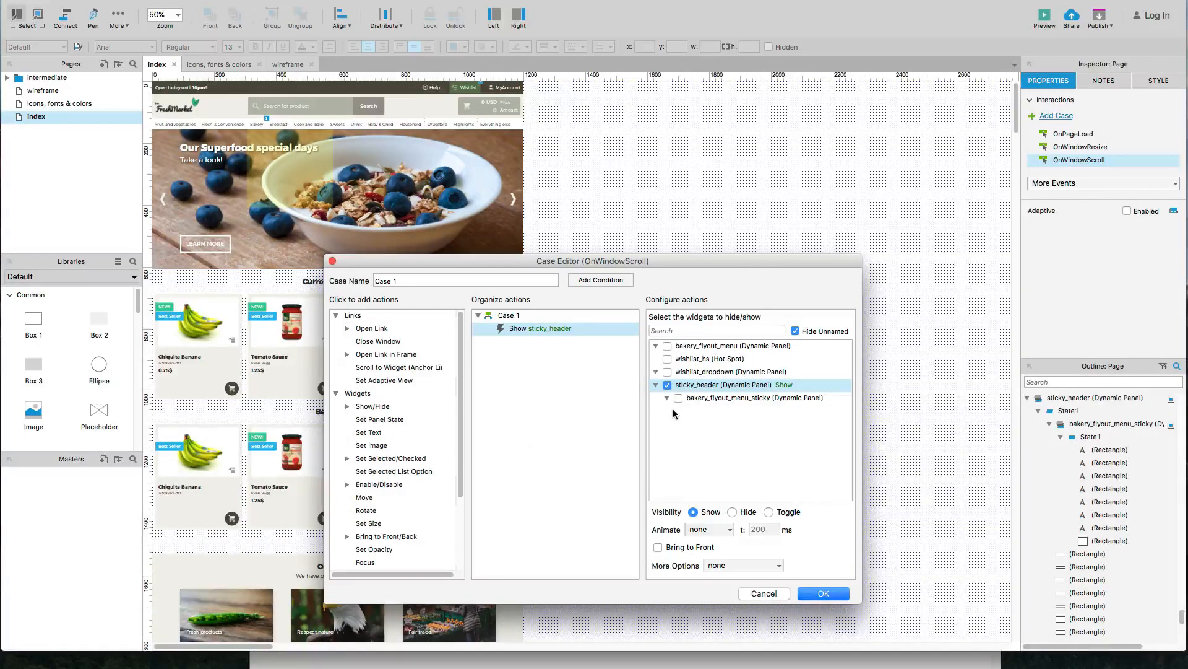
Step: Add a condition to the scroll case that evaluates the value [[Window.scrollY]]
{"action": "left_click", "coordinate": [596, 281]}
{"action": "left_click", "coordinate": [597, 169]}
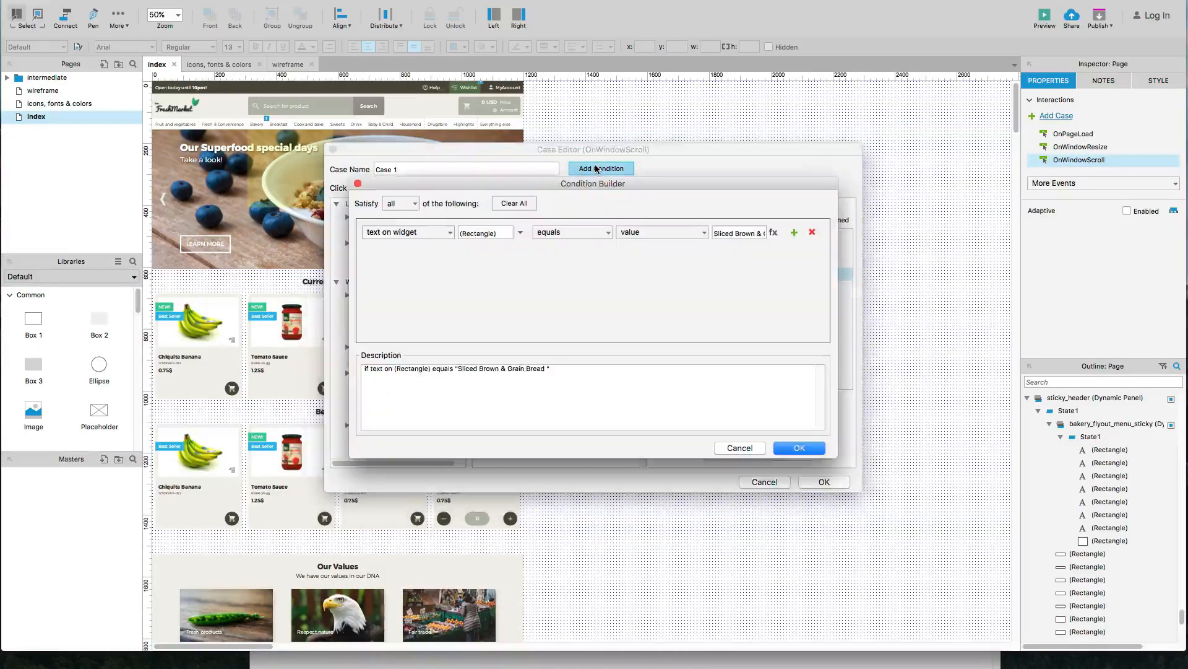
{"action": "left_click", "coordinate": [418, 233]}
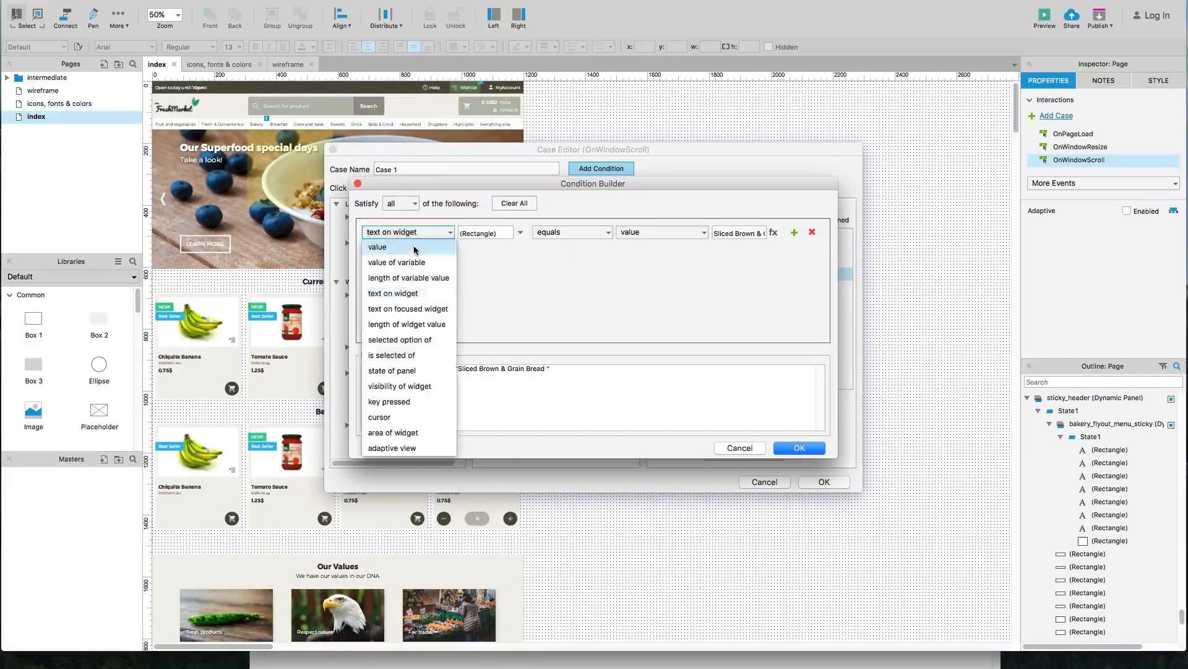
{"action": "left_click", "coordinate": [377, 246]}
{"action": "left_click", "coordinate": [519, 233]}
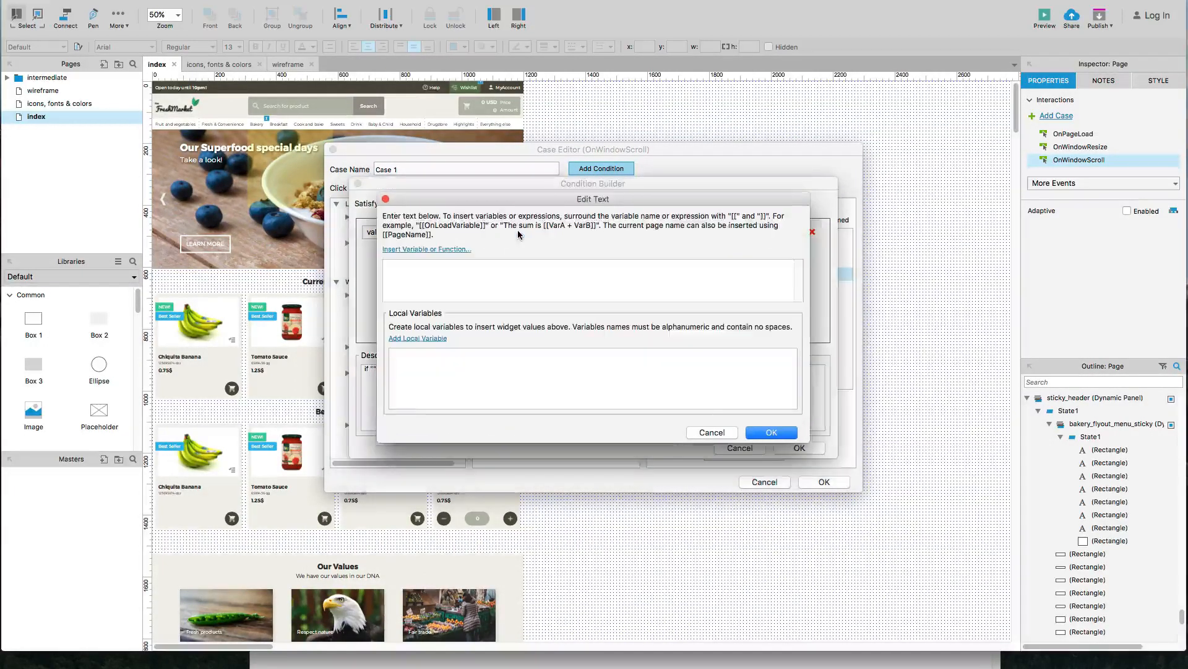
{"action": "left_click", "coordinate": [456, 248]}
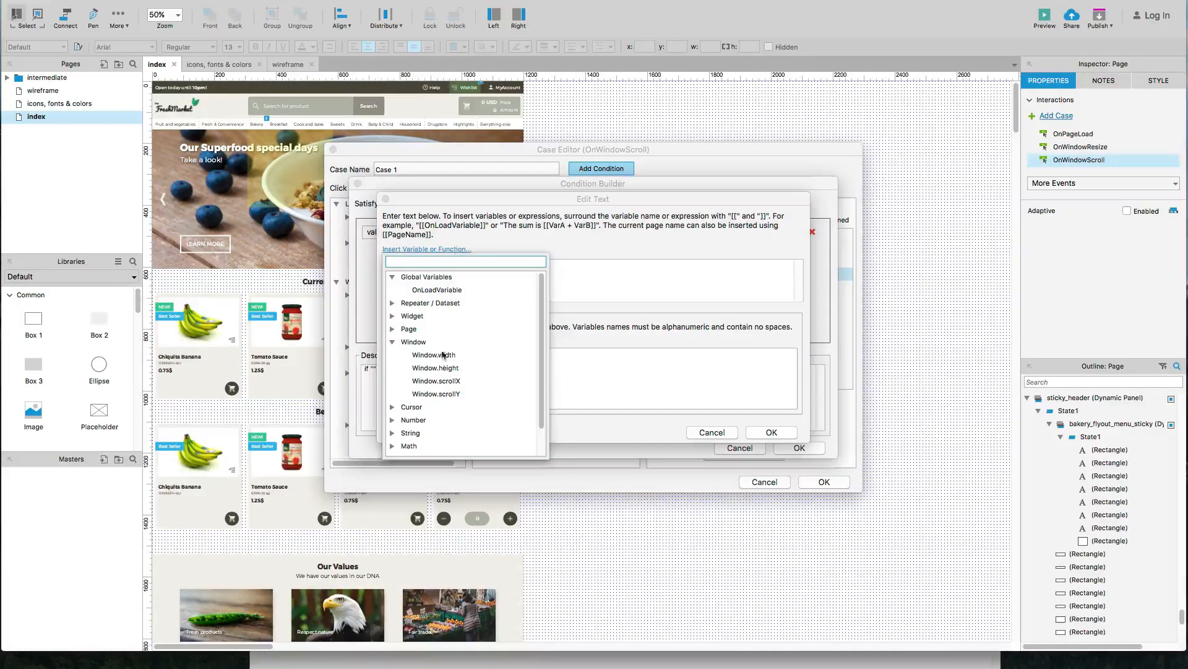
{"action": "left_click", "coordinate": [439, 395]}
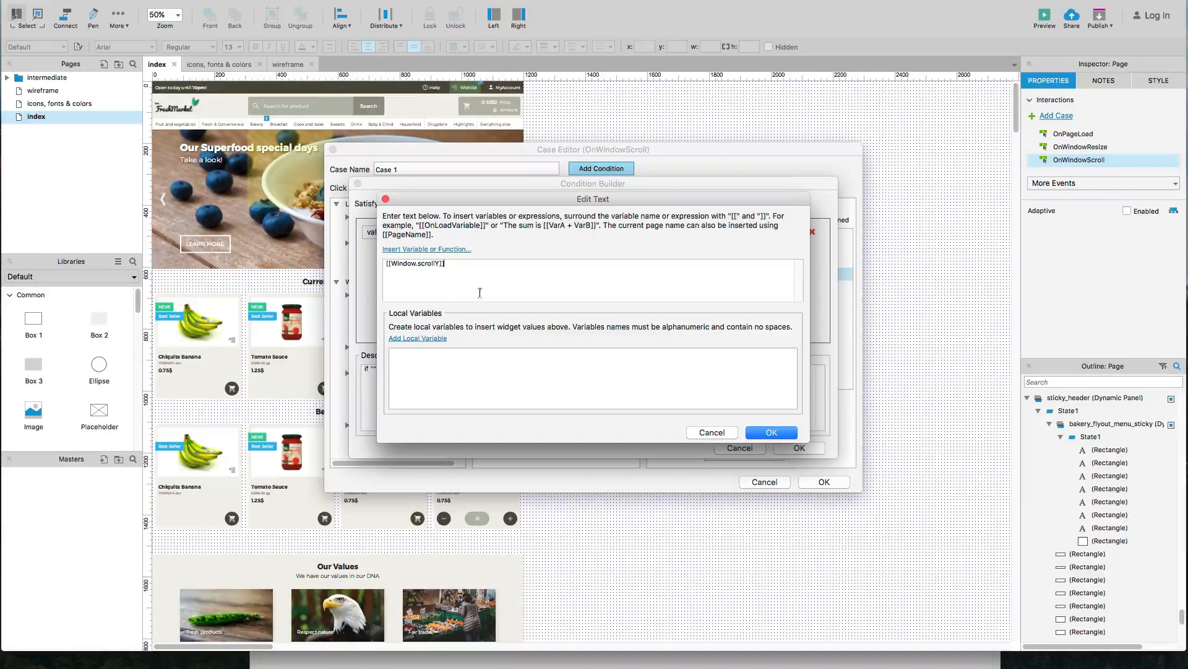
{"action": "left_click", "coordinate": [762, 432]}
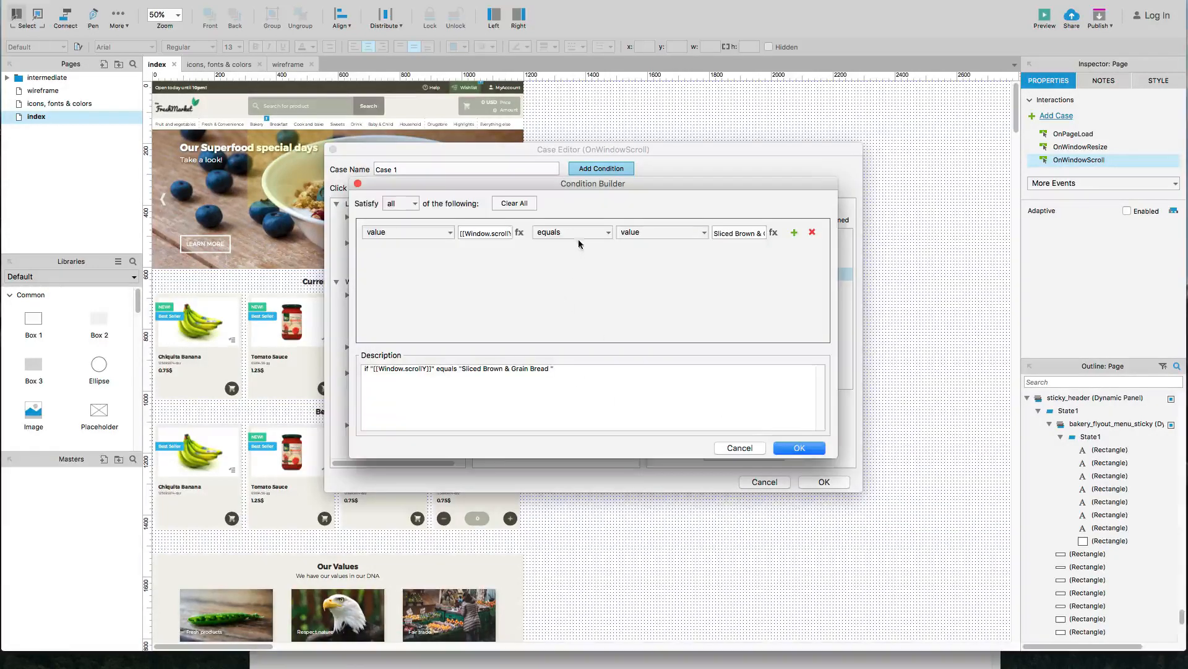
Step: Complete the scroll condition with the comparison "is greater than or equals" and the value 700
{"action": "left_click", "coordinate": [577, 233]}
{"action": "left_click", "coordinate": [590, 324]}
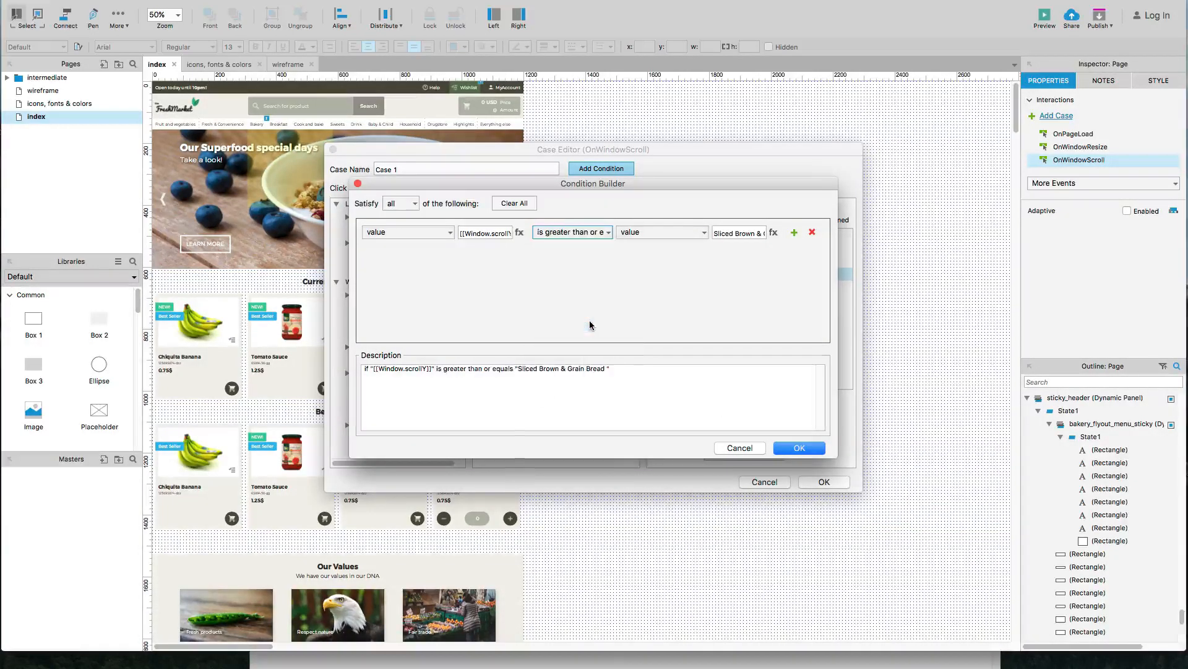
{"action": "left_click", "coordinate": [580, 232]}
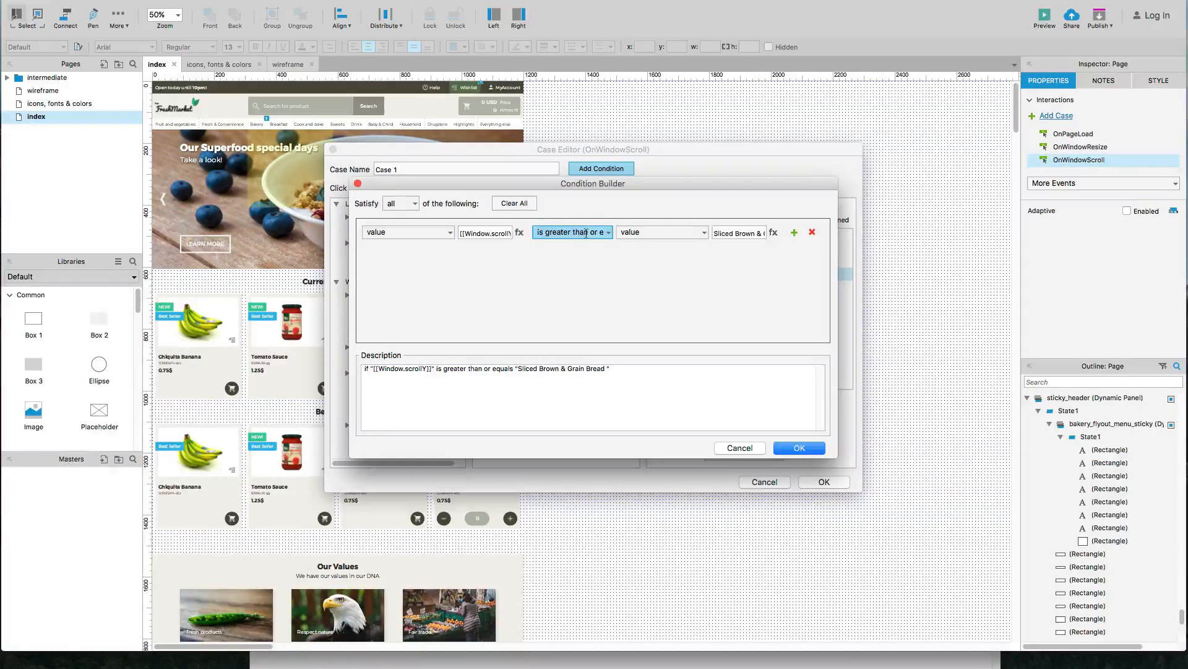
{"action": "key", "text": "Tab"}
{"action": "key", "text": "Tab"}
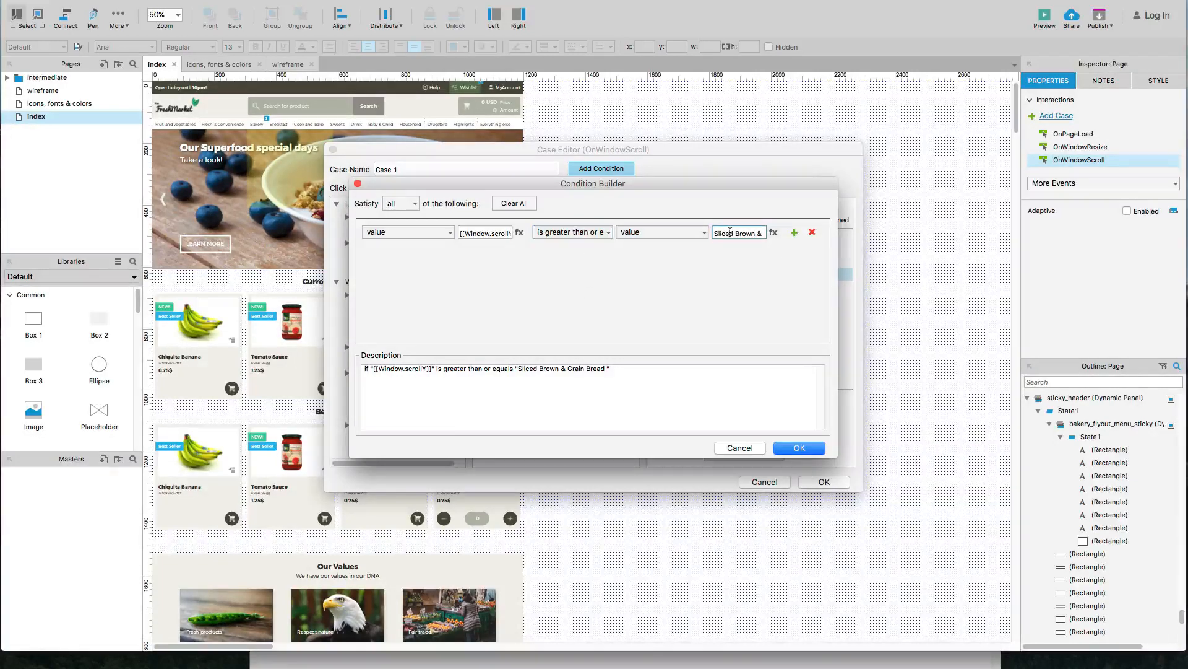
{"action": "key", "text": "BackSpace"}
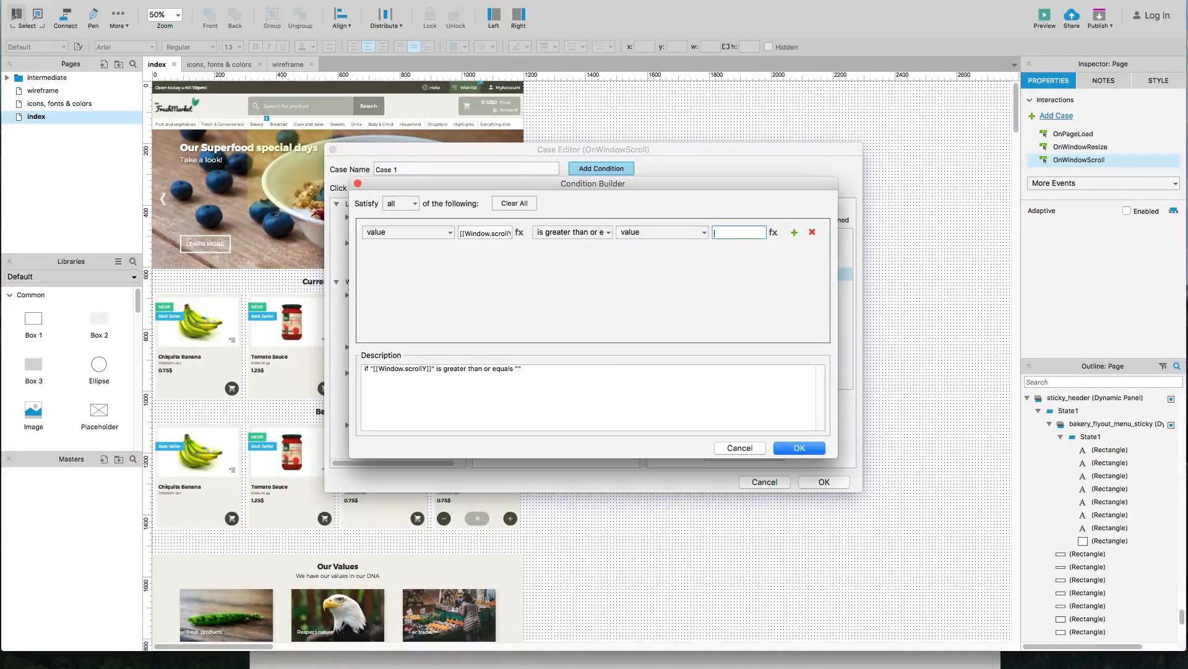
{"action": "type", "text": "700"}
{"action": "left_click", "coordinate": [799, 448]}
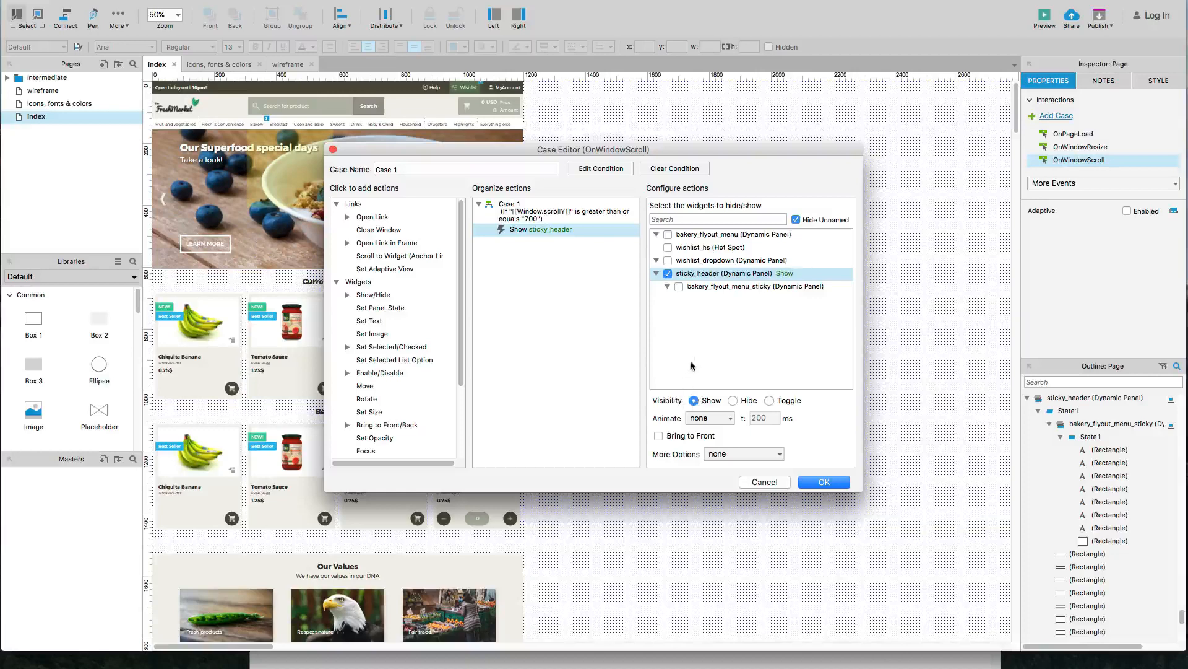
Step: Set the sticky_header show action to slide down over 400 ms and bring the panel to front, and save the case
{"action": "left_click", "coordinate": [713, 423]}
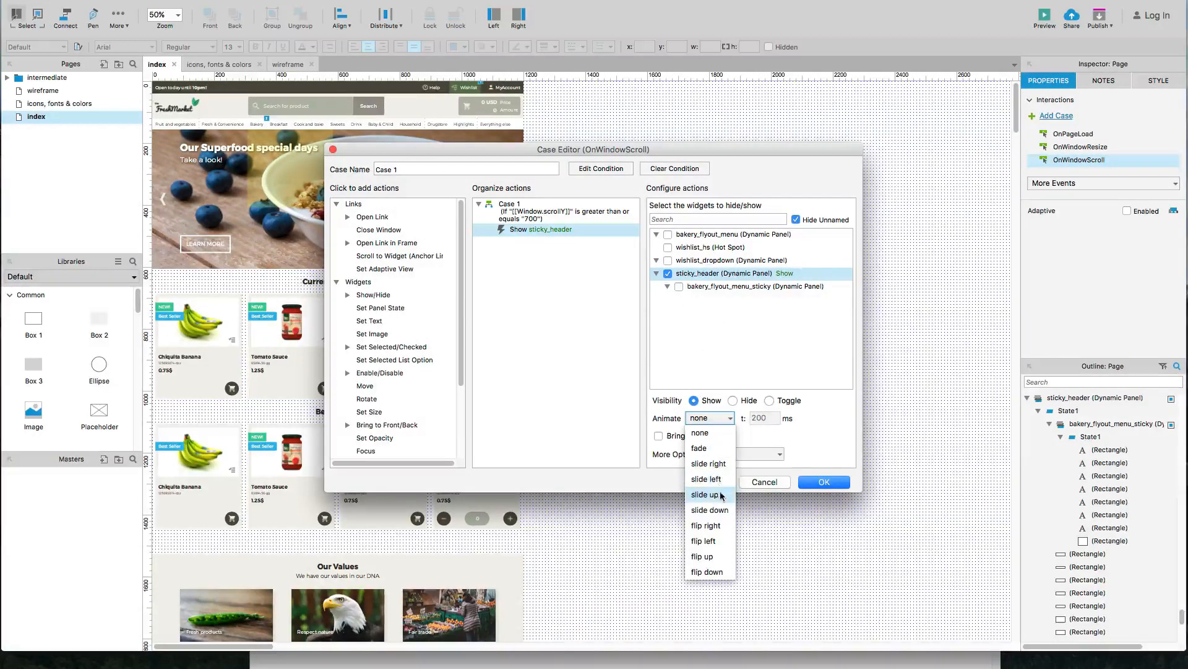
{"action": "left_click", "coordinate": [723, 511]}
{"action": "left_click", "coordinate": [697, 437]}
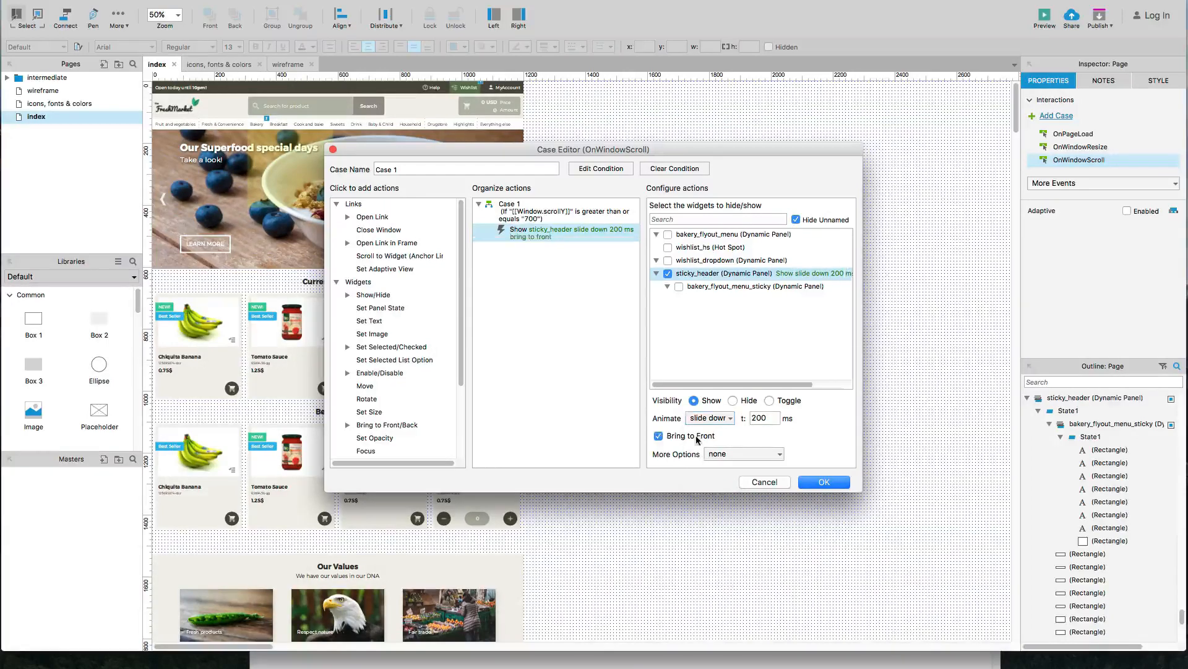
{"action": "left_click", "coordinate": [735, 453]}
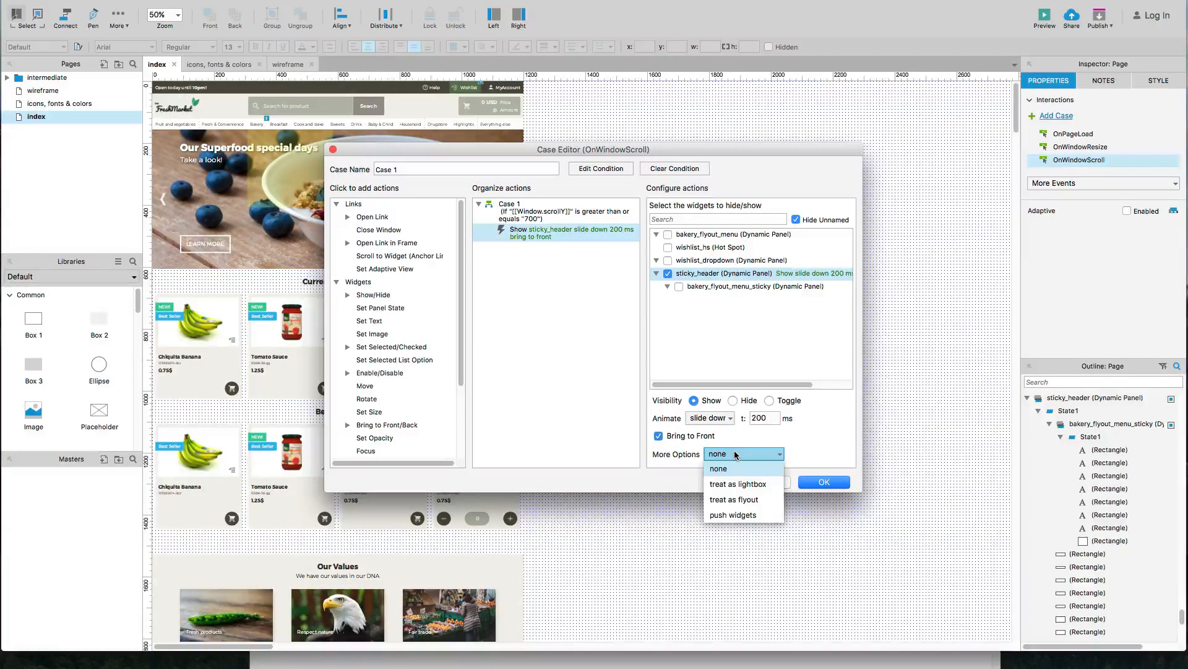
{"action": "left_click", "coordinate": [760, 441]}
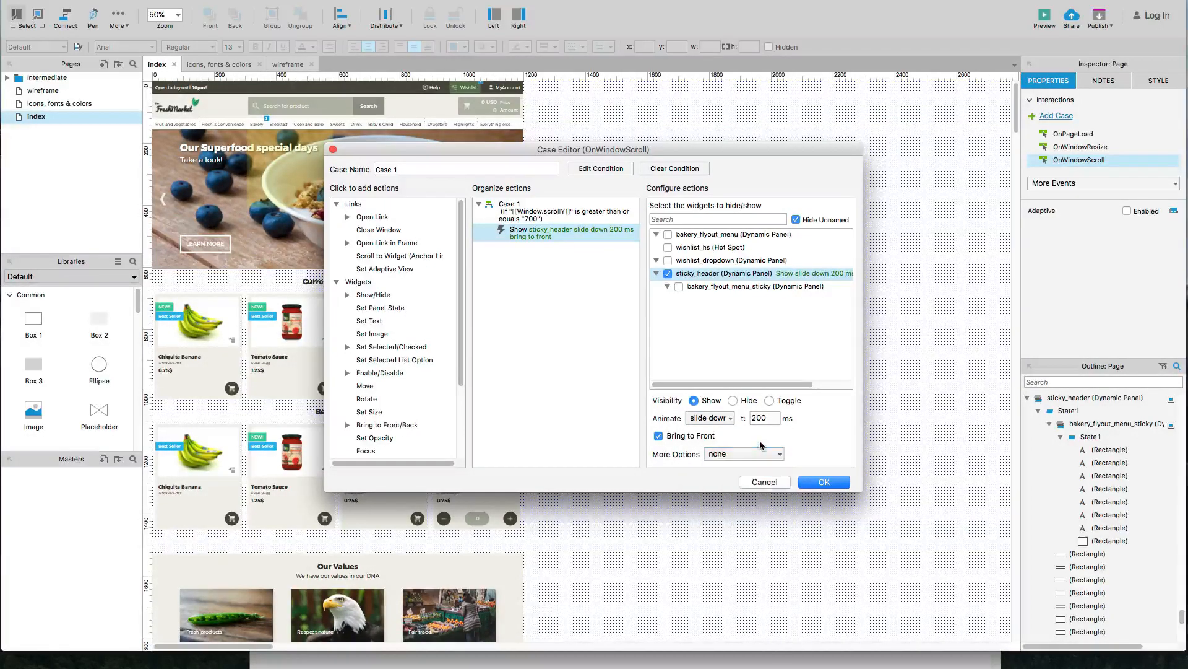
{"action": "left_click", "coordinate": [732, 454]}
{"action": "left_click", "coordinate": [759, 423]}
{"action": "double_click", "coordinate": [760, 419]}
{"action": "type", "text": "400"}
{"action": "left_click", "coordinate": [824, 482]}
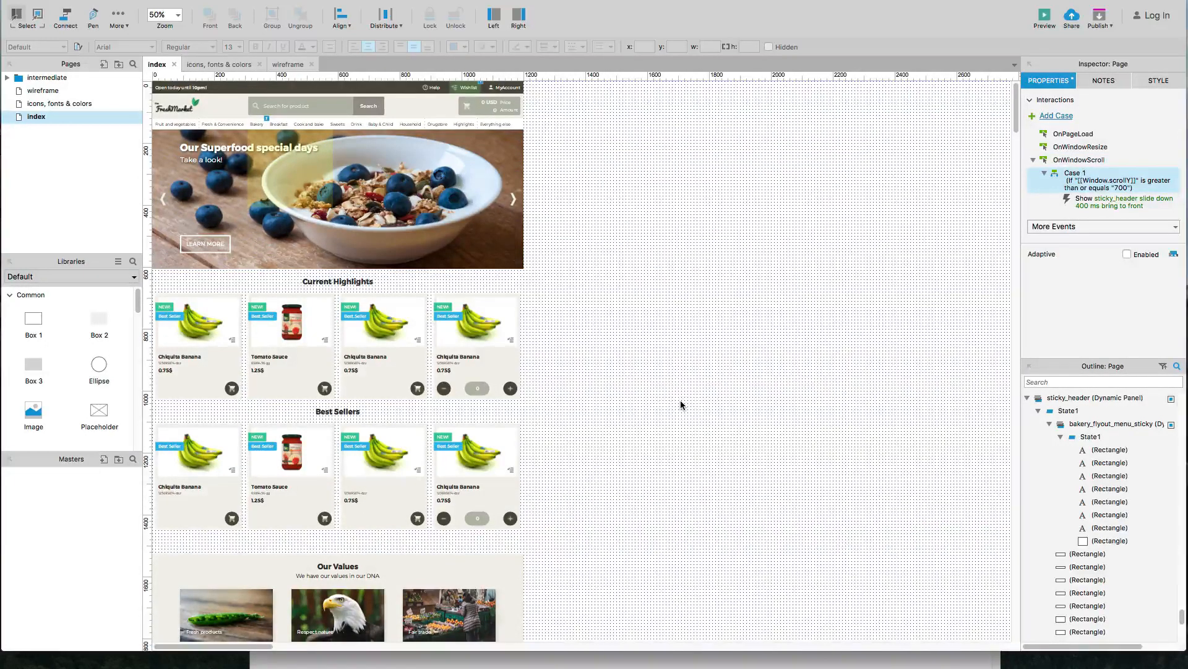
Step: Switch to Chrome, reload the index page preview, and scroll down to check how the sticky header slides in
{"action": "key", "text": "super+Tab"}
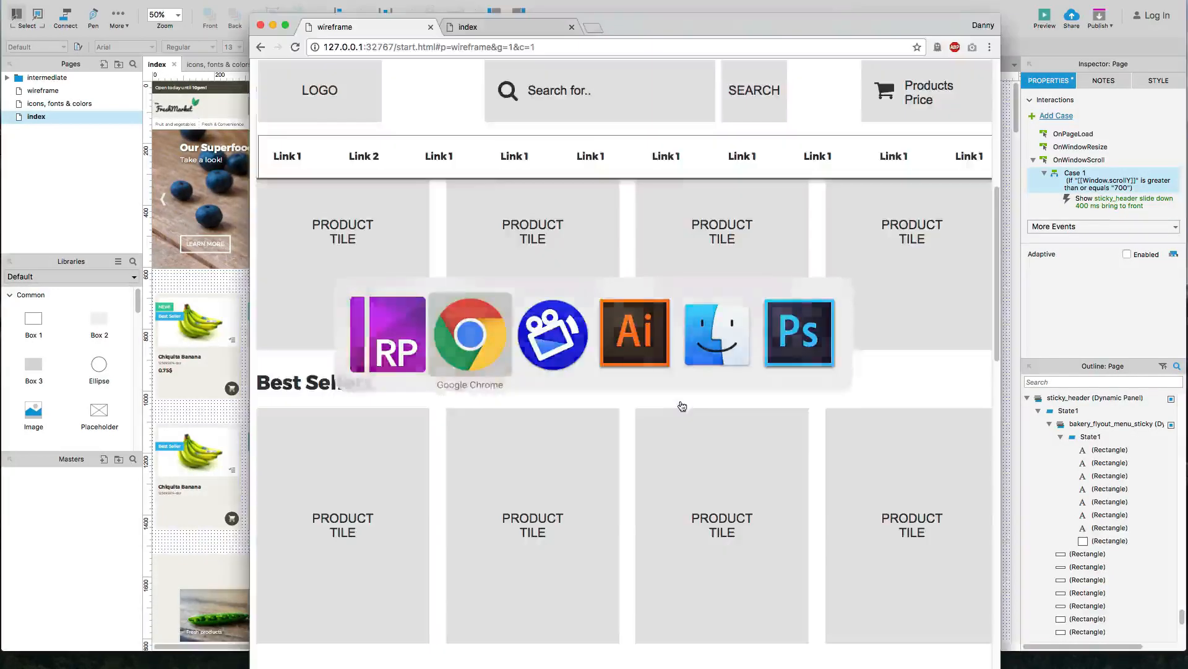
{"action": "left_click", "coordinate": [513, 20]}
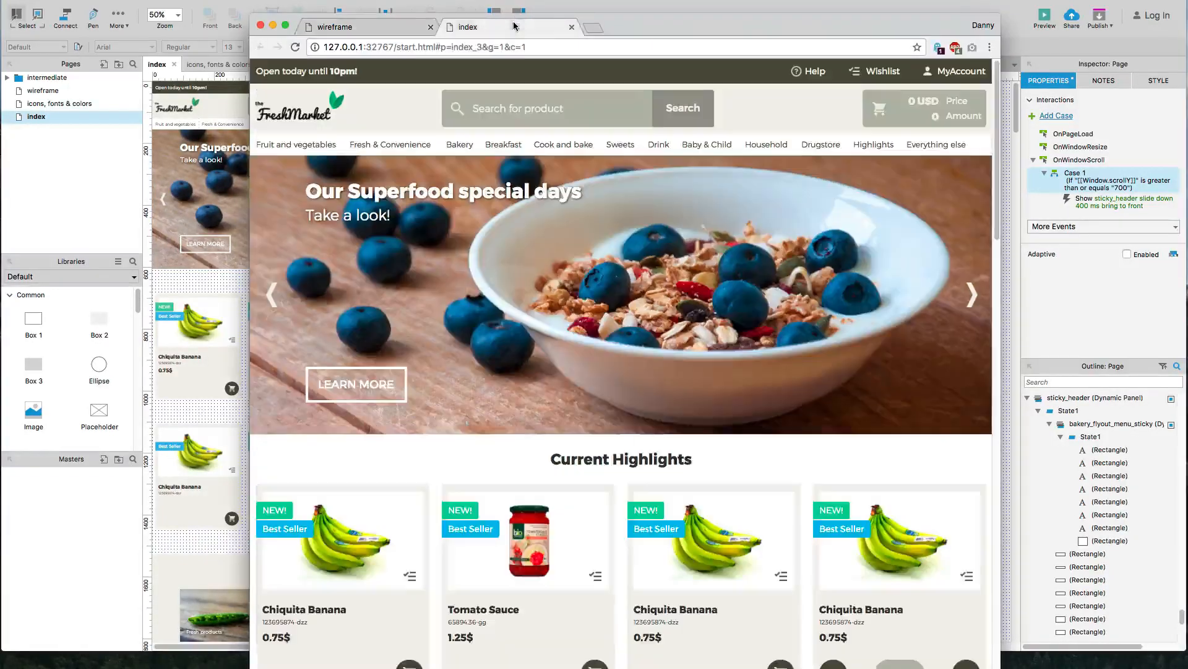
{"action": "left_click_drag", "start_coordinate": [628, 28], "coordinate": [625, 5]}
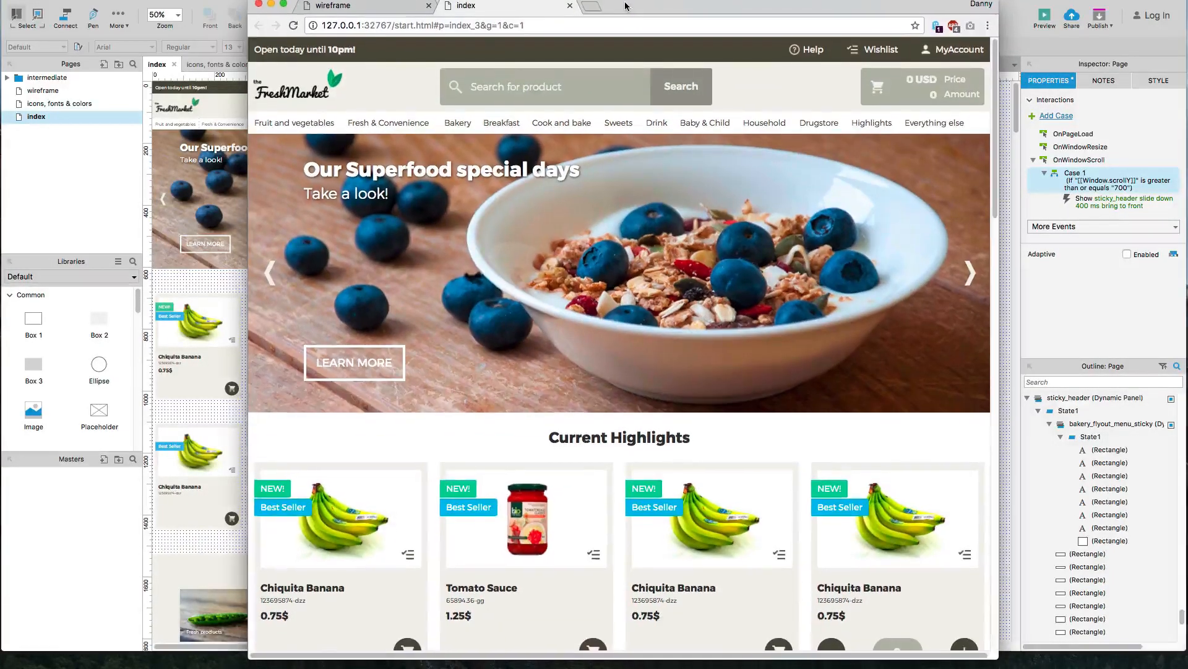
{"action": "key", "text": "super+r"}
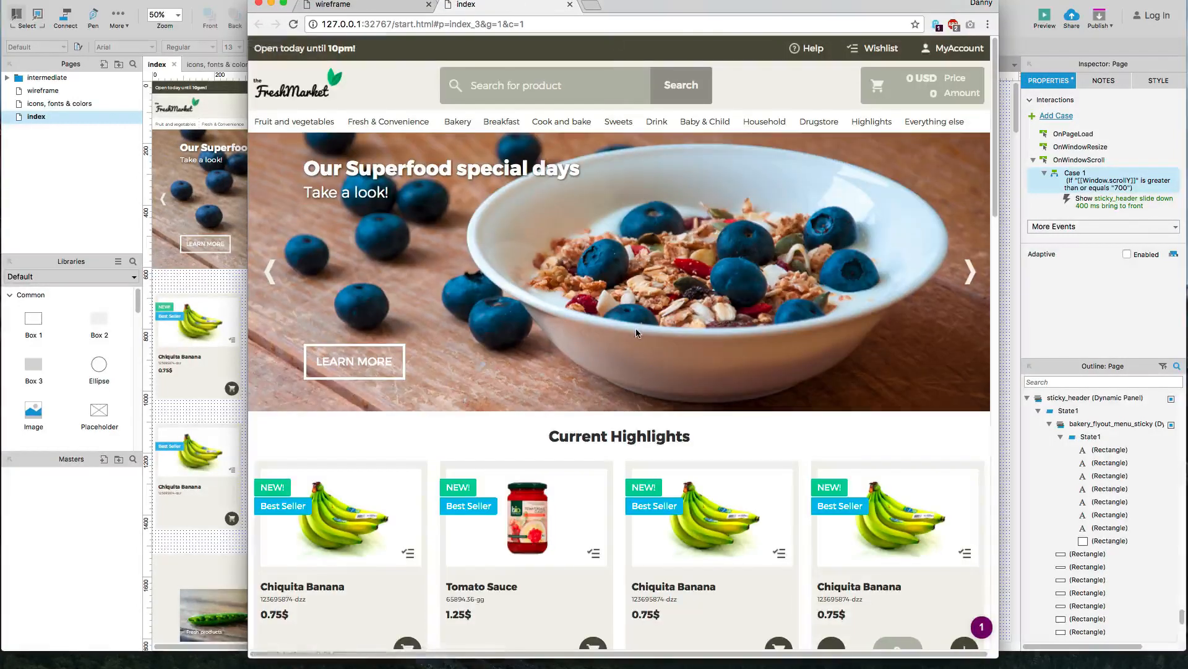
{"action": "scroll", "coordinate": [636, 328], "scroll_direction": "down", "scroll_amount": 3}
{"action": "scroll", "coordinate": [636, 333], "scroll_direction": "down", "scroll_amount": 10}
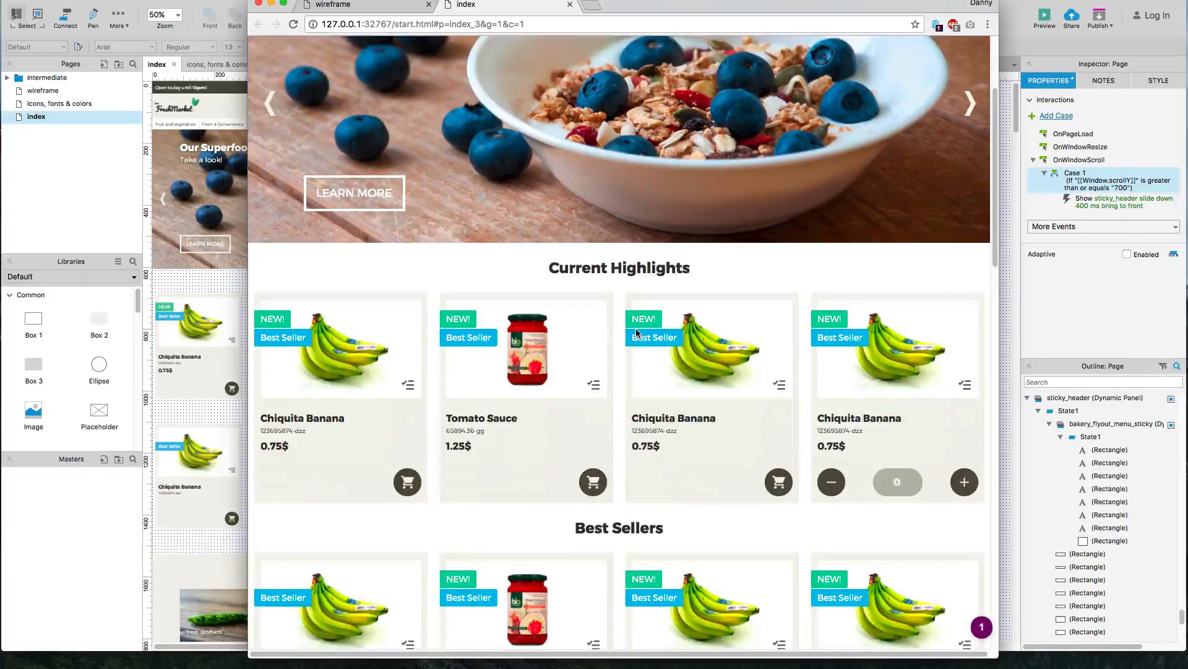
{"action": "scroll", "coordinate": [637, 333], "scroll_direction": "down", "scroll_amount": 4}
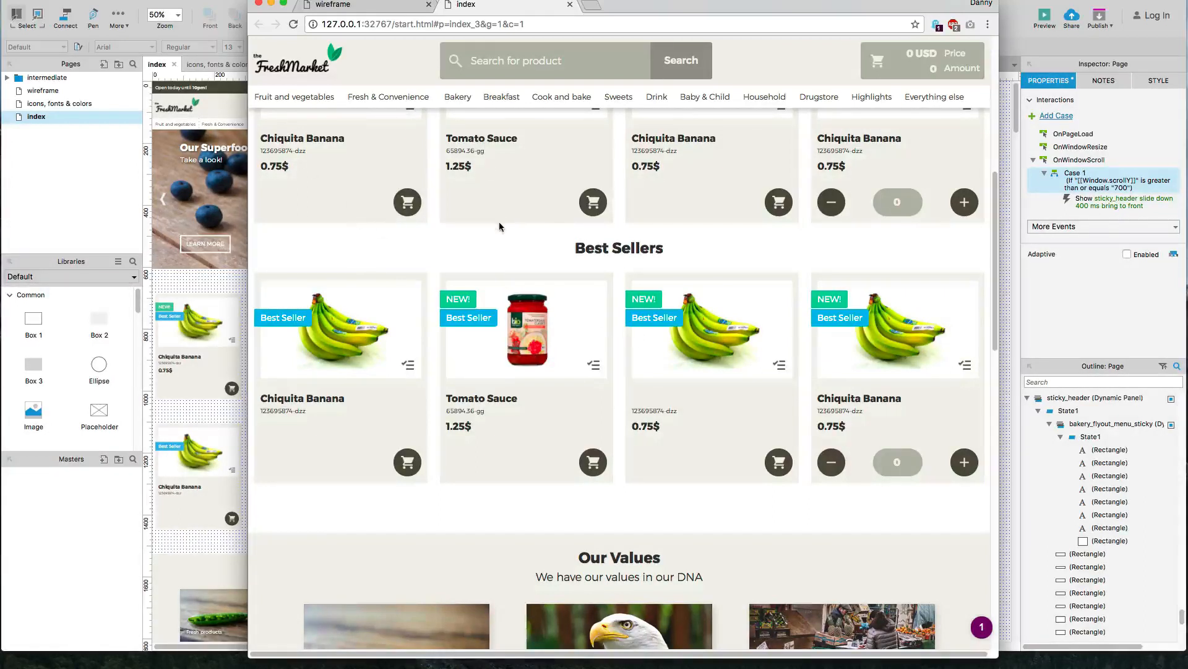
Step: Test the sticky header's Bakery flyout menu while scrolling through the product sections of the index preview
{"action": "scroll", "coordinate": [500, 226], "scroll_direction": "up", "scroll_amount": 6}
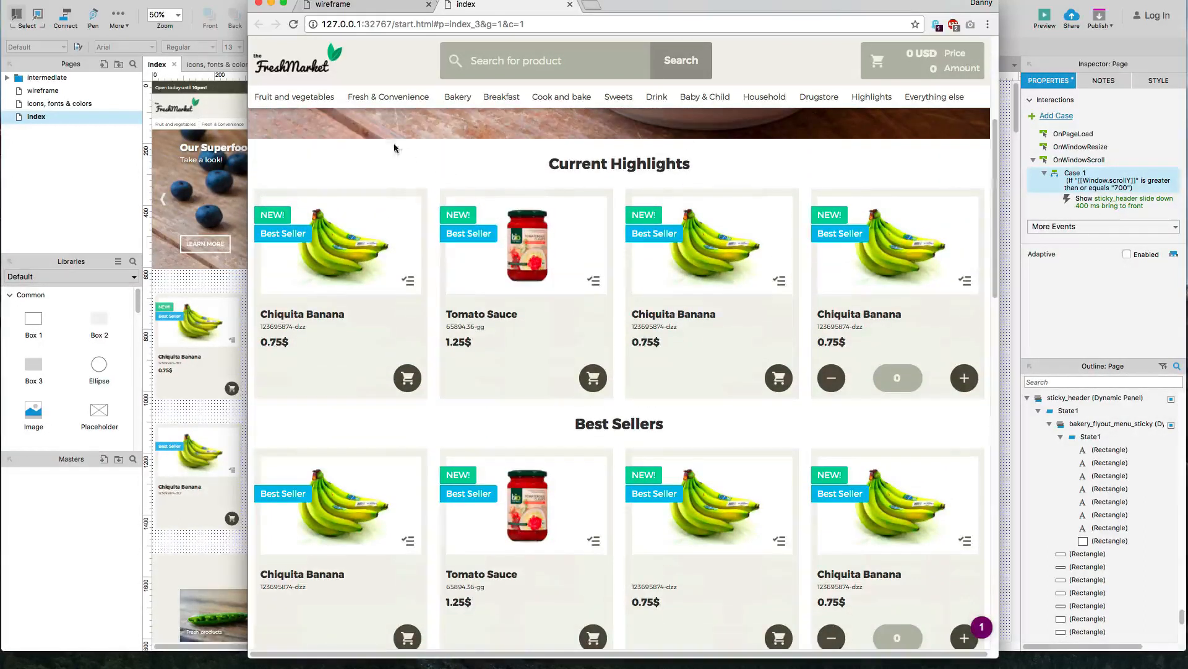
{"action": "scroll", "coordinate": [544, 284], "scroll_direction": "up", "scroll_amount": 2}
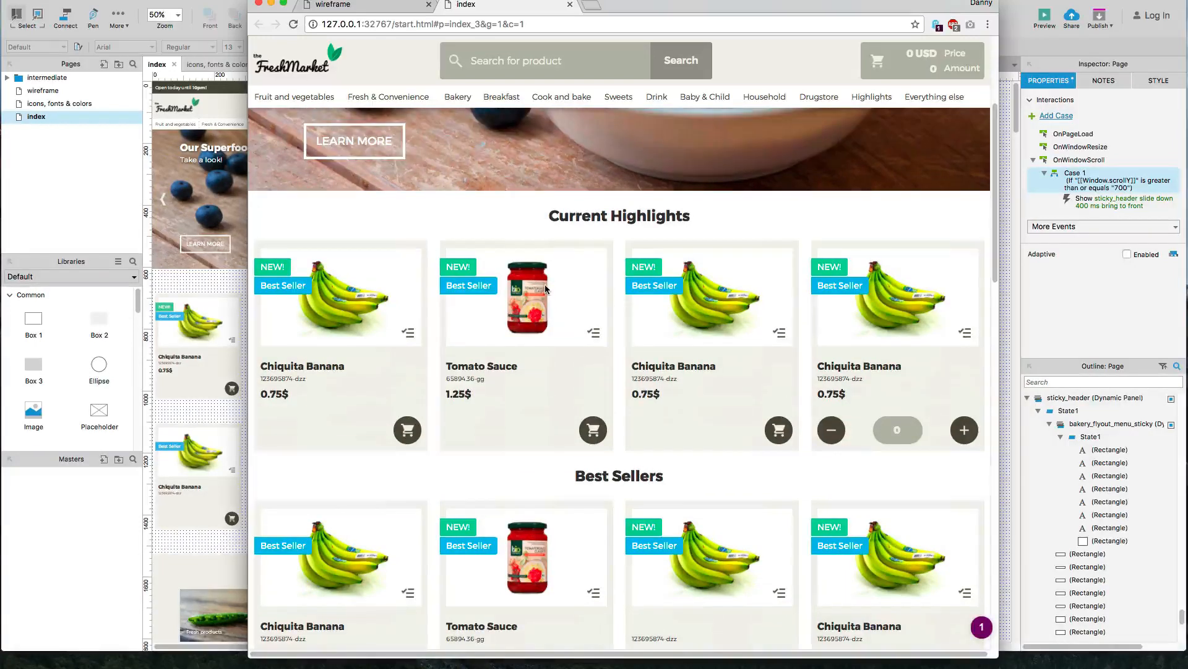
{"action": "scroll", "coordinate": [545, 284], "scroll_direction": "down", "scroll_amount": 3}
{"action": "scroll", "coordinate": [402, 227], "scroll_direction": "down", "scroll_amount": 4}
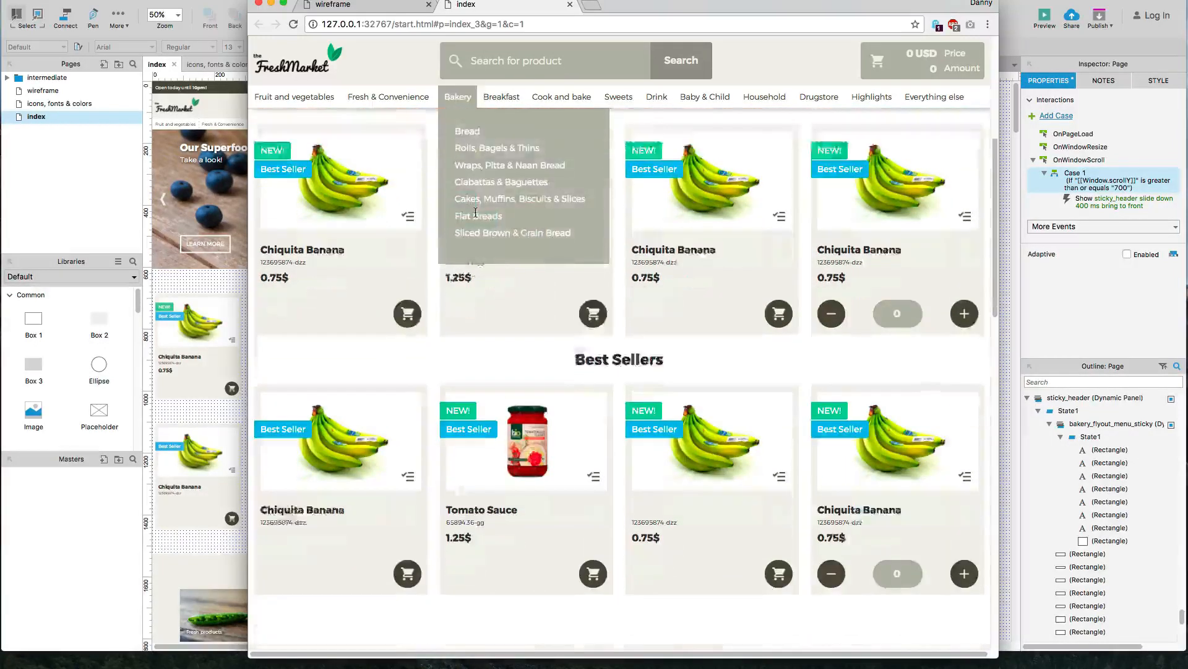
{"action": "mouse_move", "coordinate": [450, 96]}
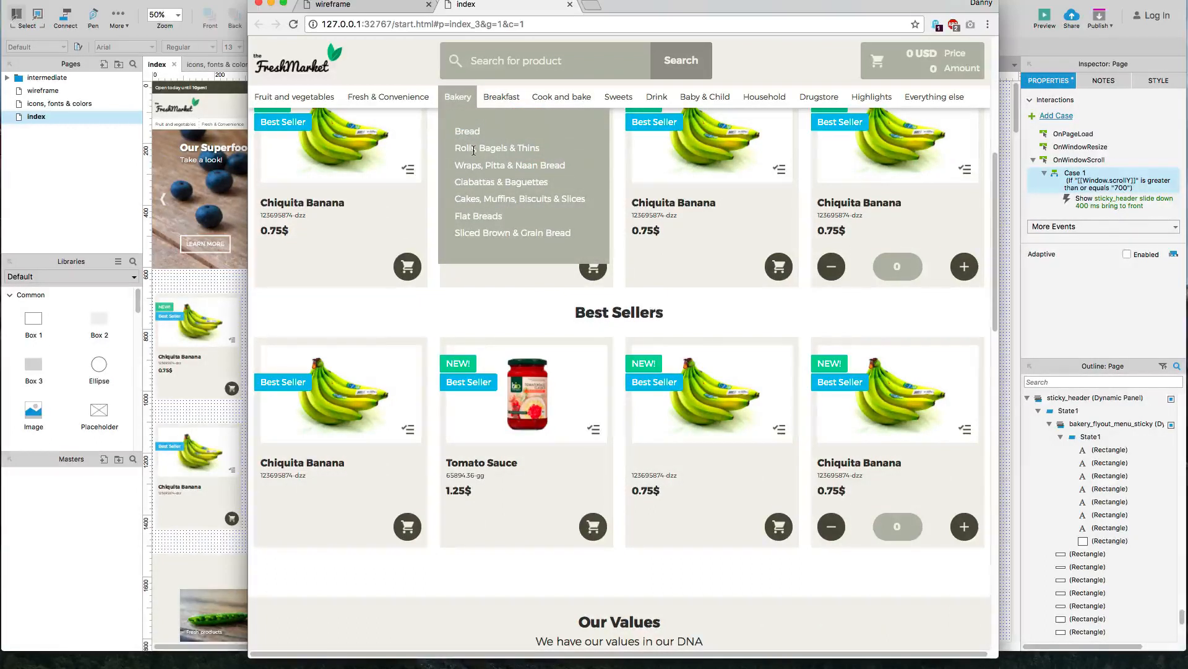
{"action": "scroll", "coordinate": [403, 189], "scroll_direction": "down", "scroll_amount": 10}
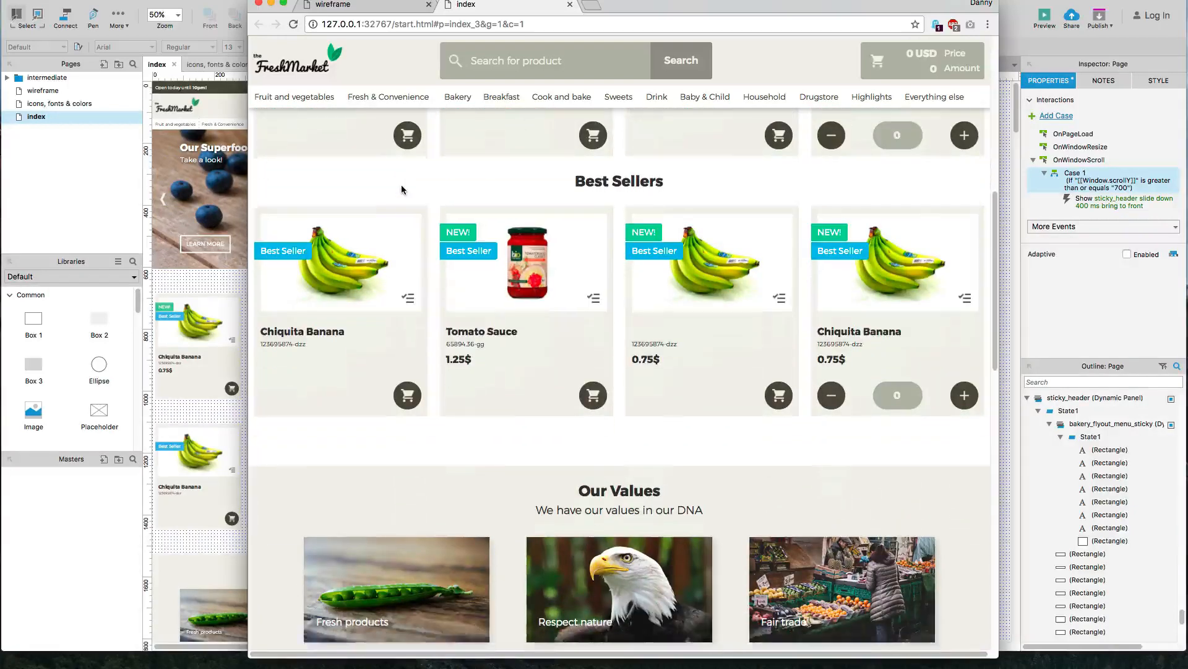
{"action": "scroll", "coordinate": [402, 189], "scroll_direction": "down", "scroll_amount": 3}
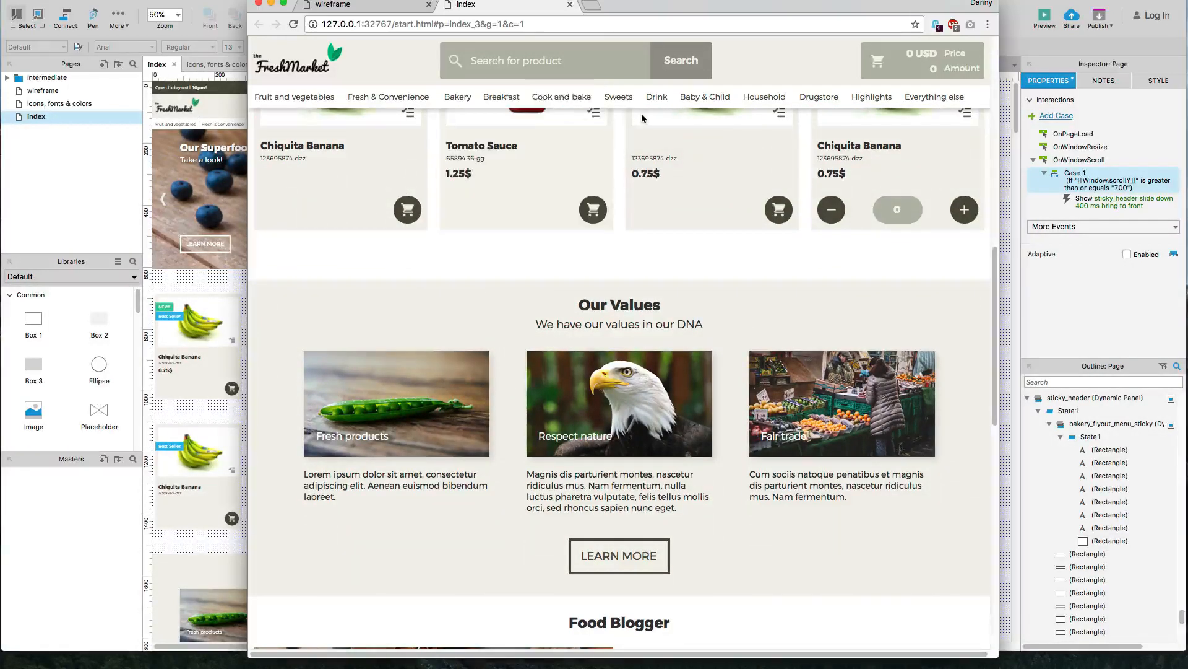
Step: Scroll the index preview between the page top and the product sections to examine the sticky header above the threshold
{"action": "scroll", "coordinate": [487, 163], "scroll_direction": "up", "scroll_amount": 11}
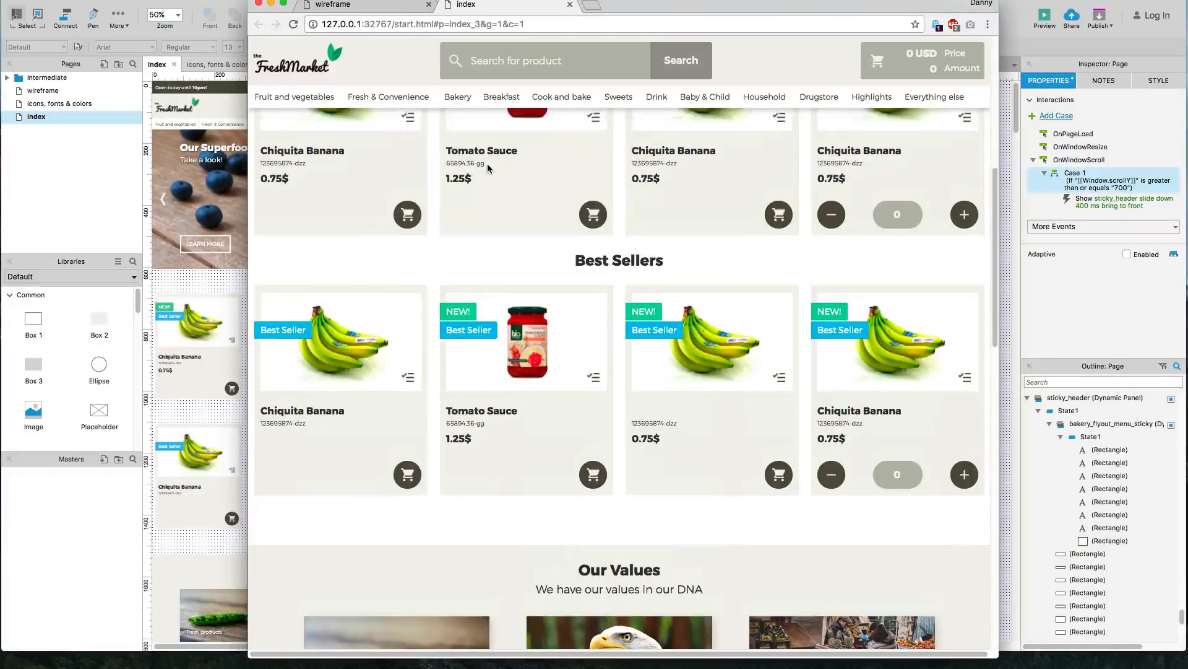
{"action": "scroll", "coordinate": [488, 163], "scroll_direction": "up", "scroll_amount": 12}
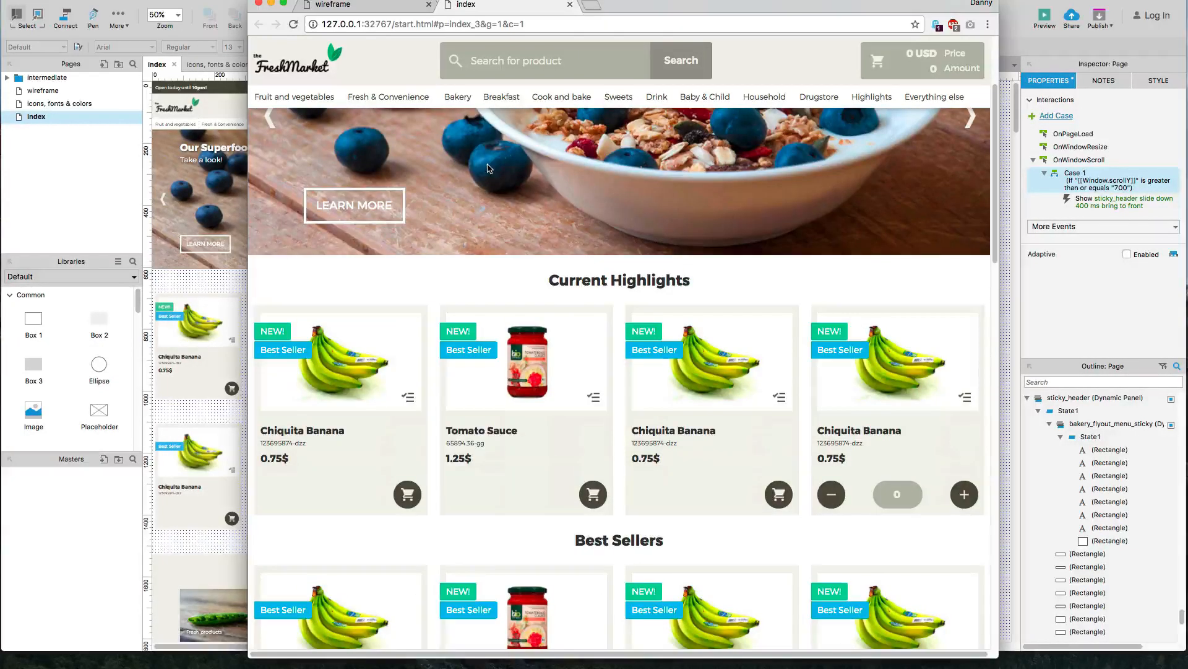
{"action": "scroll", "coordinate": [488, 167], "scroll_direction": "up", "scroll_amount": 4}
{"action": "scroll", "coordinate": [488, 164], "scroll_direction": "down", "scroll_amount": 6}
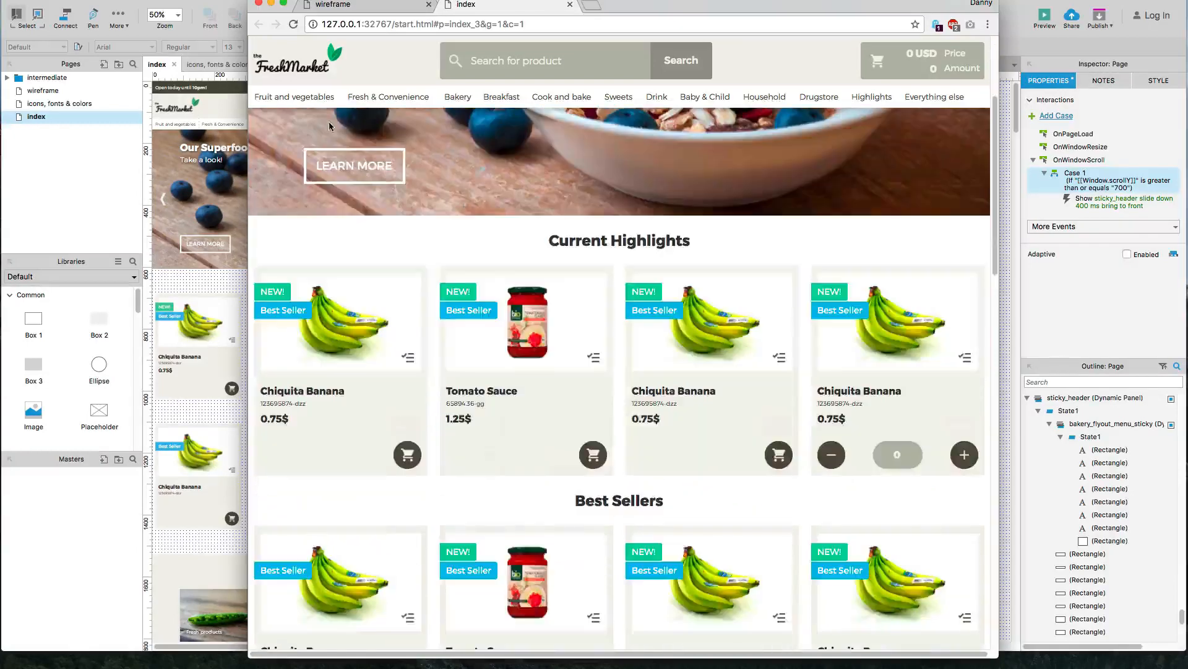
{"action": "scroll", "coordinate": [510, 134], "scroll_direction": "down", "scroll_amount": 8}
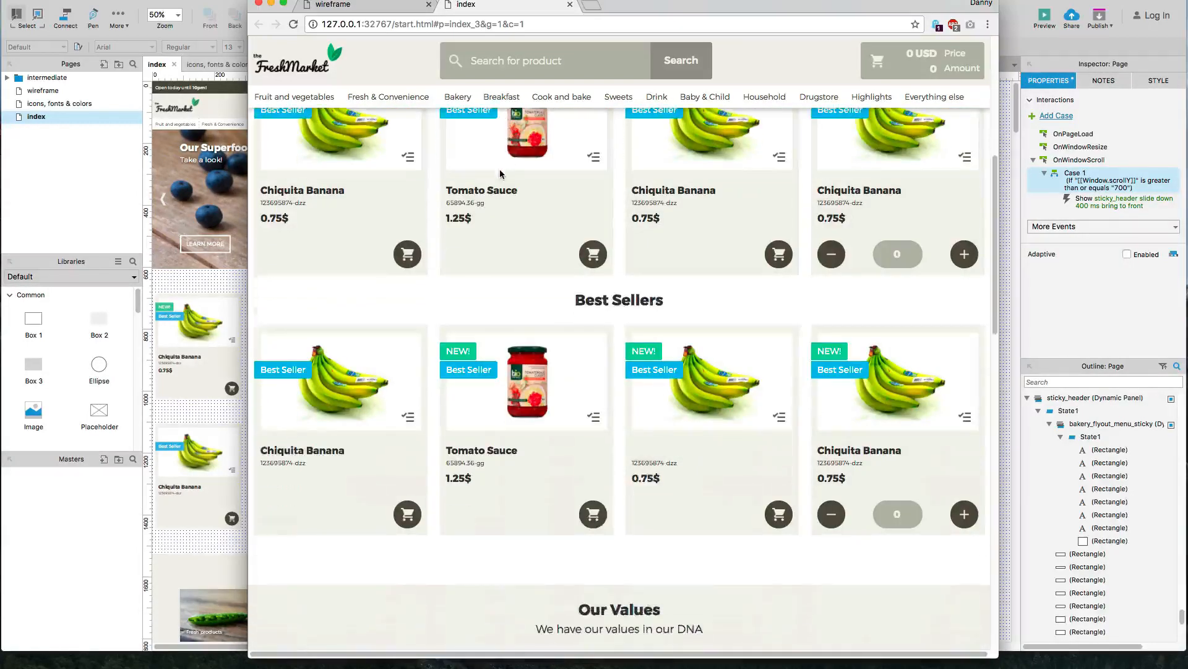
{"action": "scroll", "coordinate": [438, 188], "scroll_direction": "up", "scroll_amount": 15}
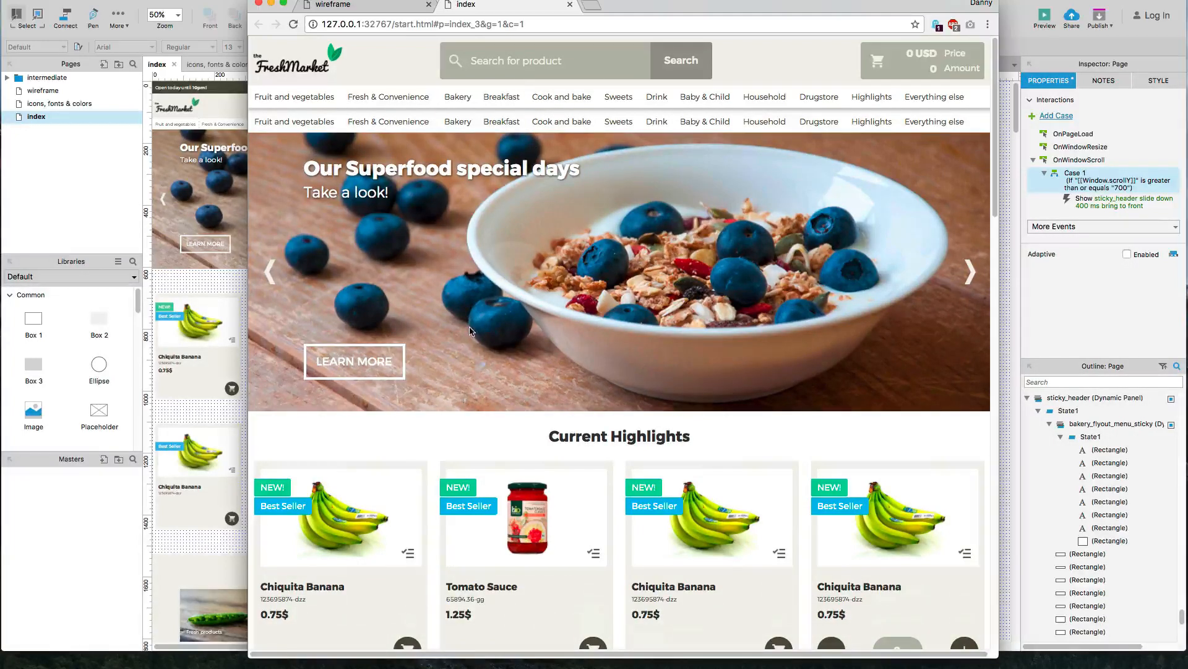
{"action": "scroll", "coordinate": [450, 286], "scroll_direction": "down", "scroll_amount": 5}
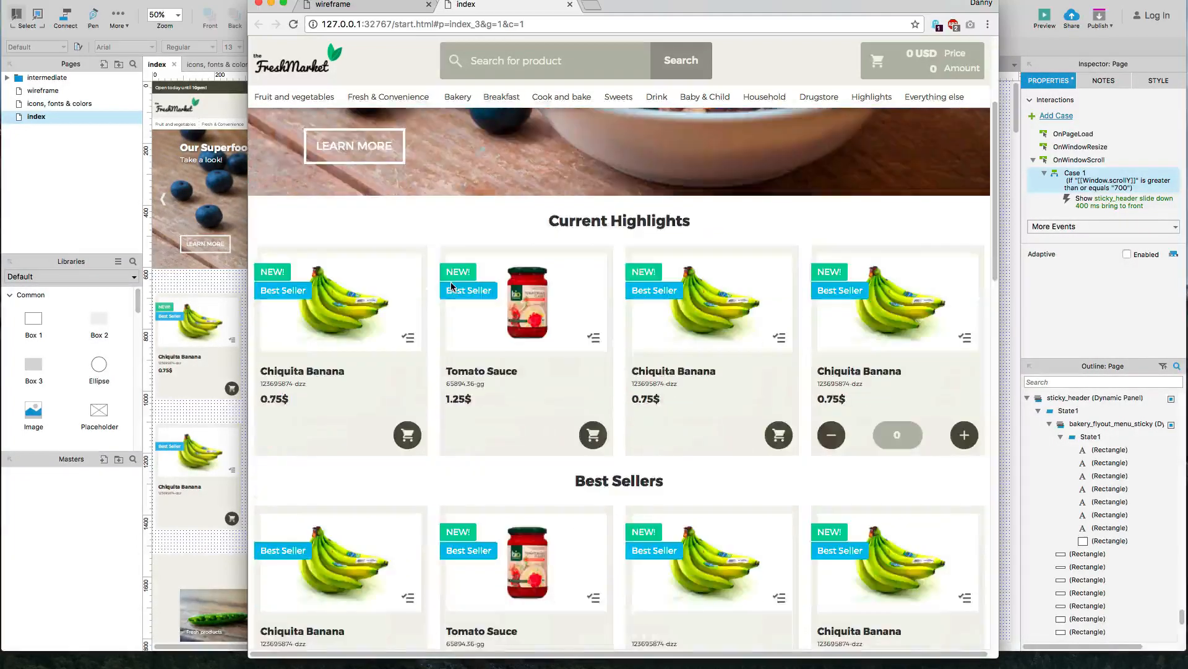
{"action": "scroll", "coordinate": [451, 286], "scroll_direction": "up", "scroll_amount": 5}
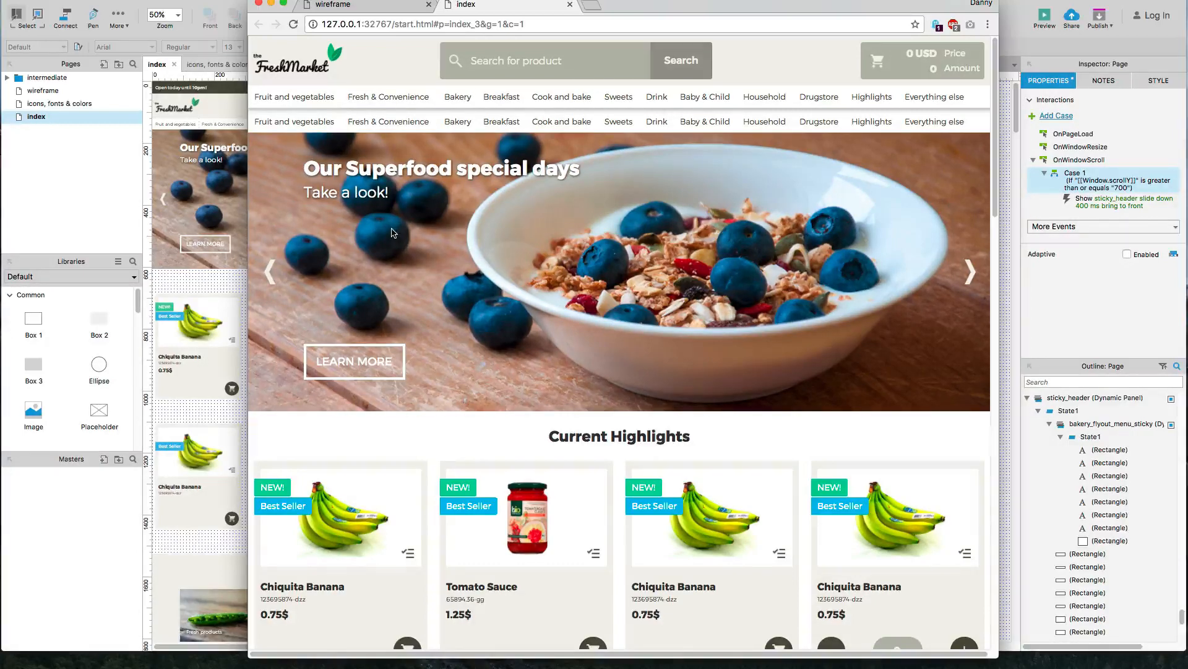
Step: Return to Axure RP and add a second OnWindowScroll case with a condition that evaluates the value [[Window.scrollY]]
{"action": "key", "text": "super+Tab"}
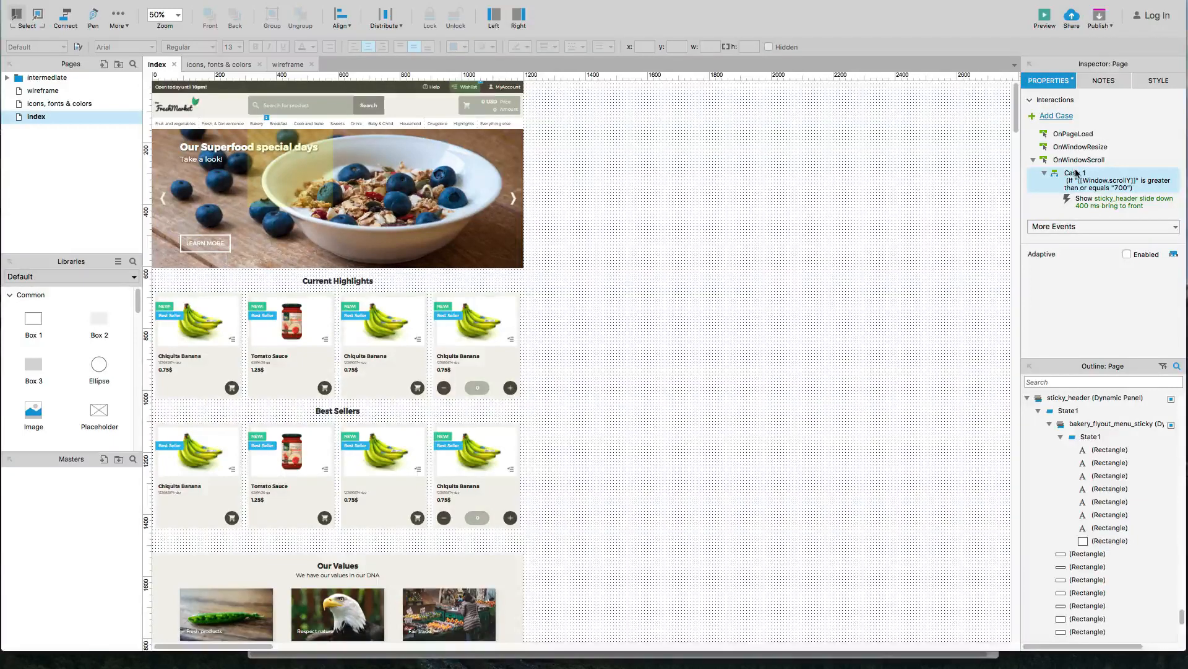
{"action": "left_click", "coordinate": [1063, 117]}
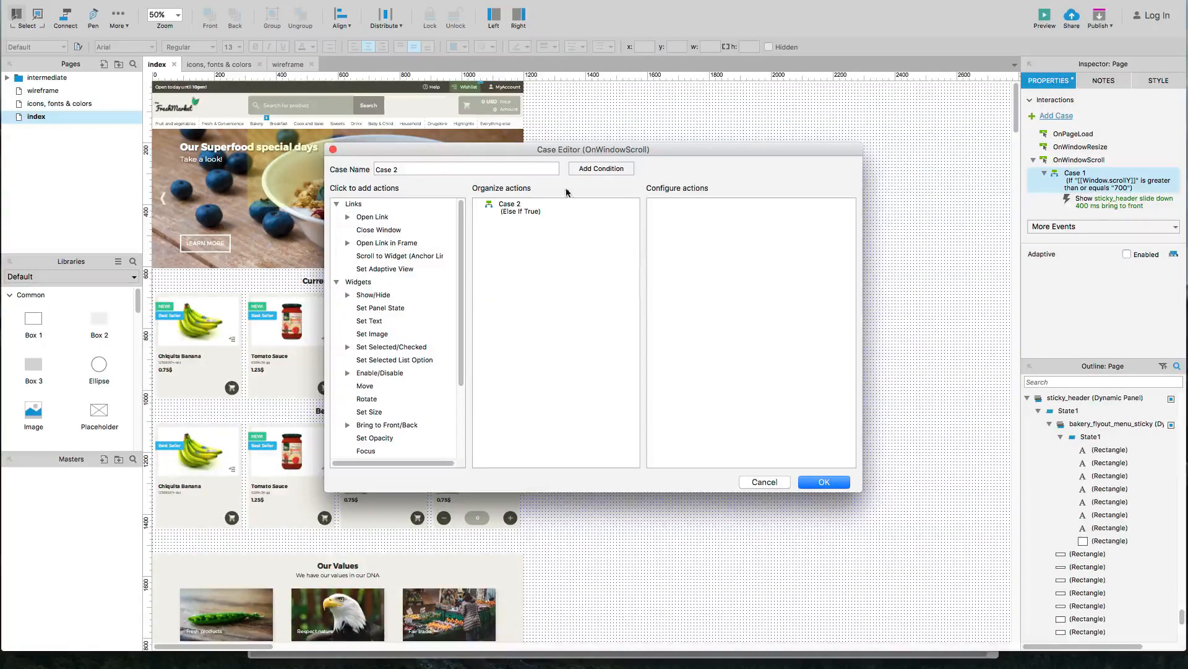
{"action": "left_click", "coordinate": [581, 176]}
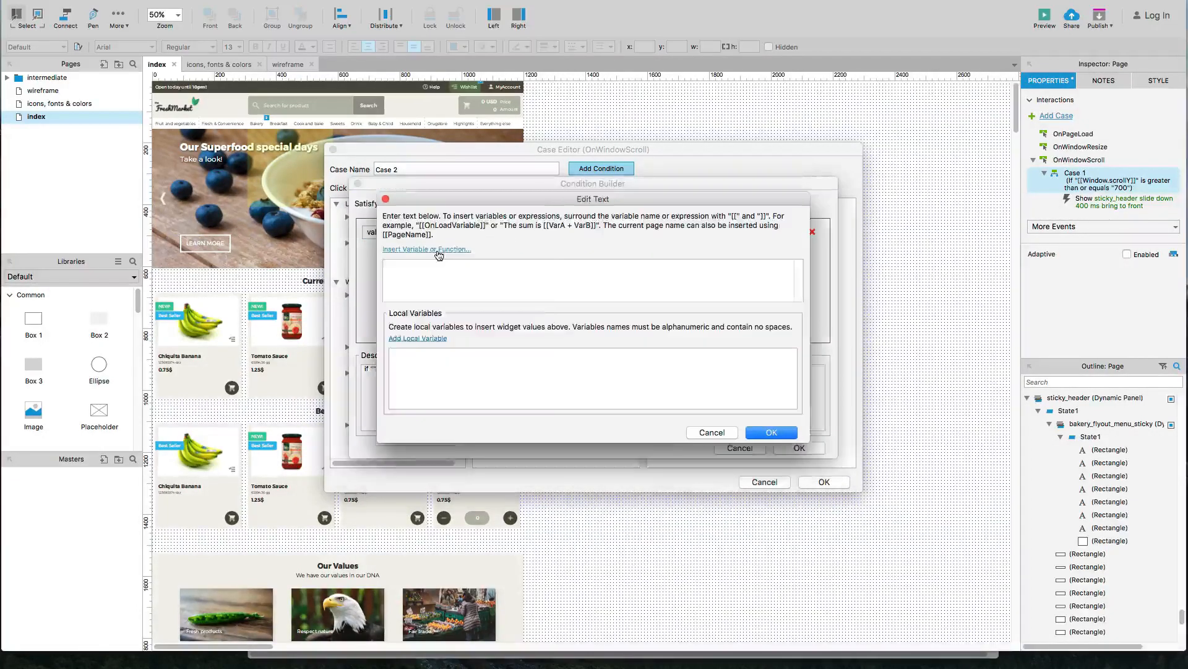
{"action": "left_click", "coordinate": [437, 251]}
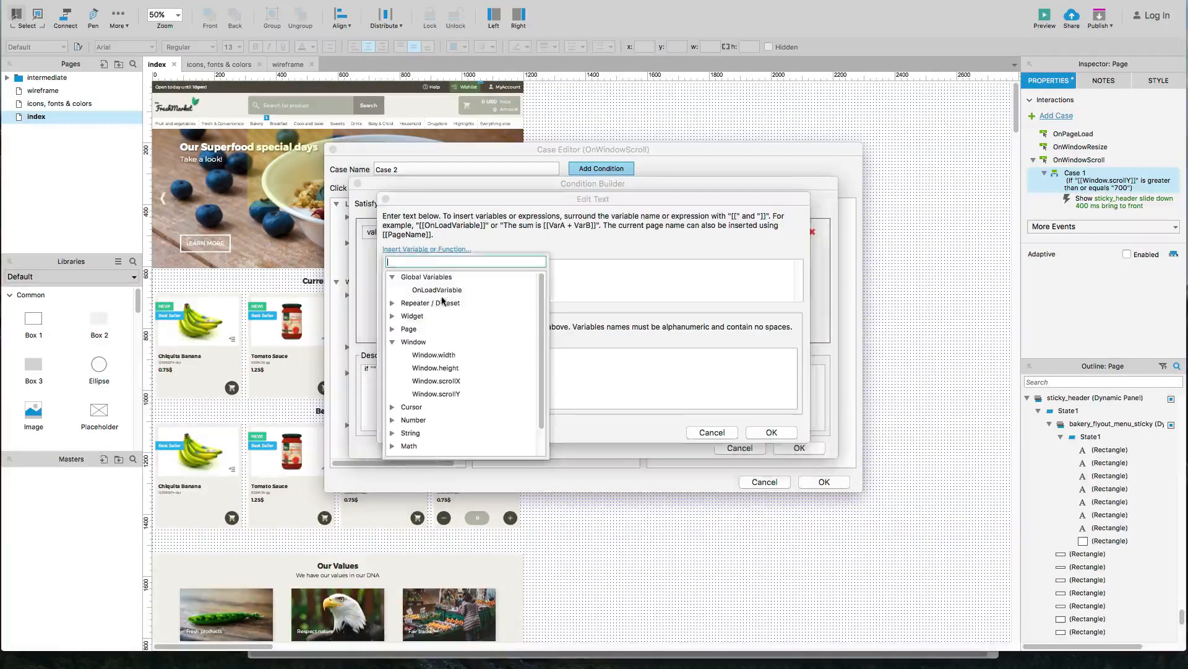
{"action": "left_click", "coordinate": [443, 394]}
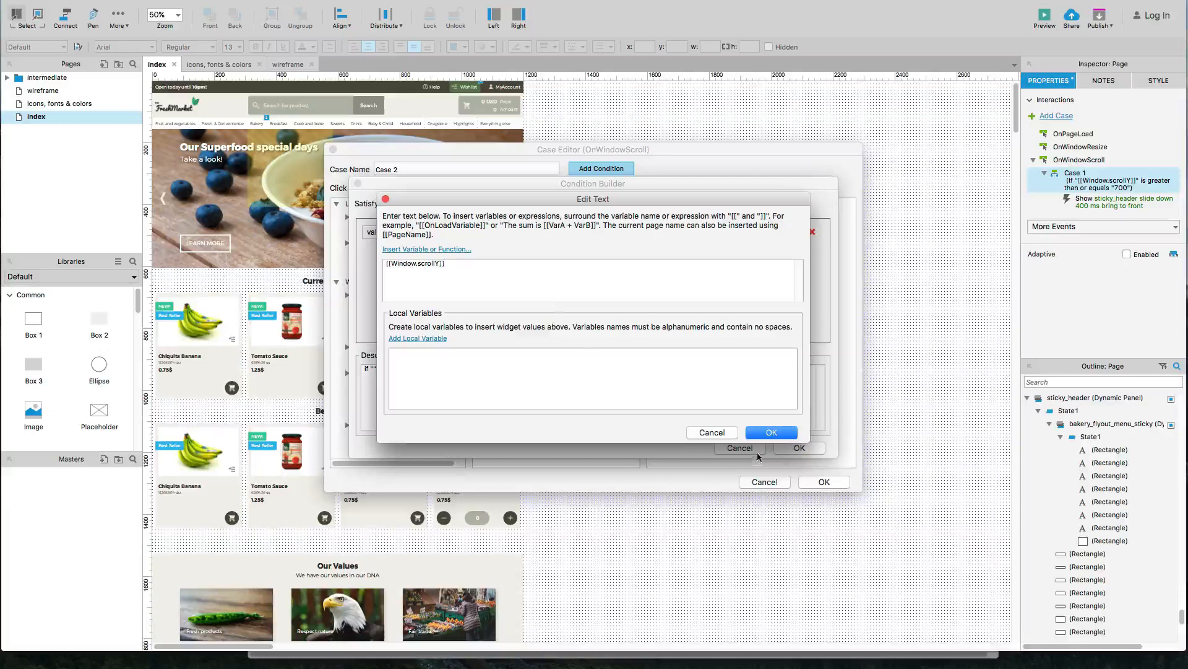
{"action": "left_click", "coordinate": [771, 432]}
Step: Complete the second case's condition with the comparison "is less than or equals" and the value 700
{"action": "left_click", "coordinate": [577, 234]}
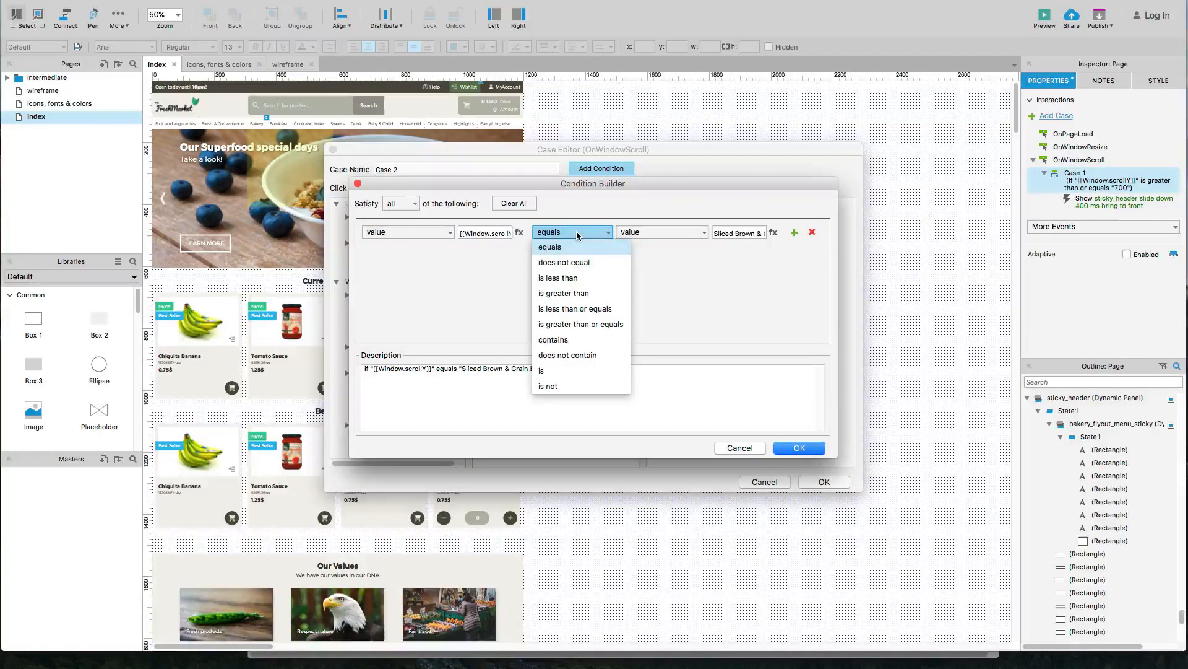
{"action": "left_click", "coordinate": [606, 309]}
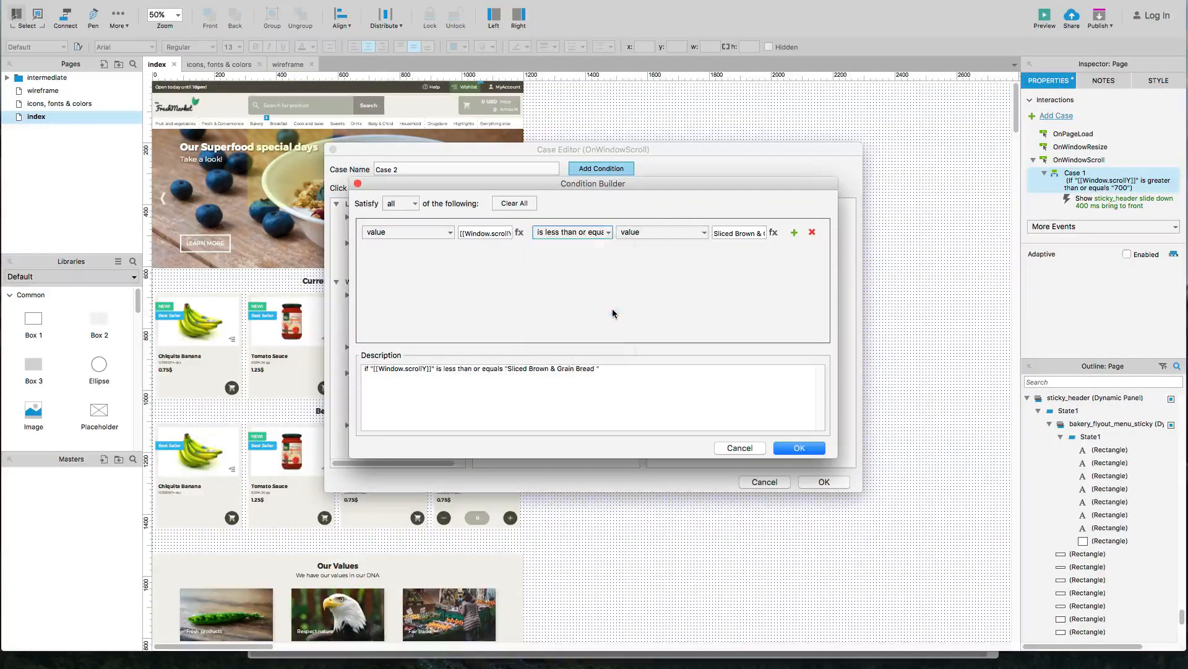
{"action": "left_click", "coordinate": [716, 234]}
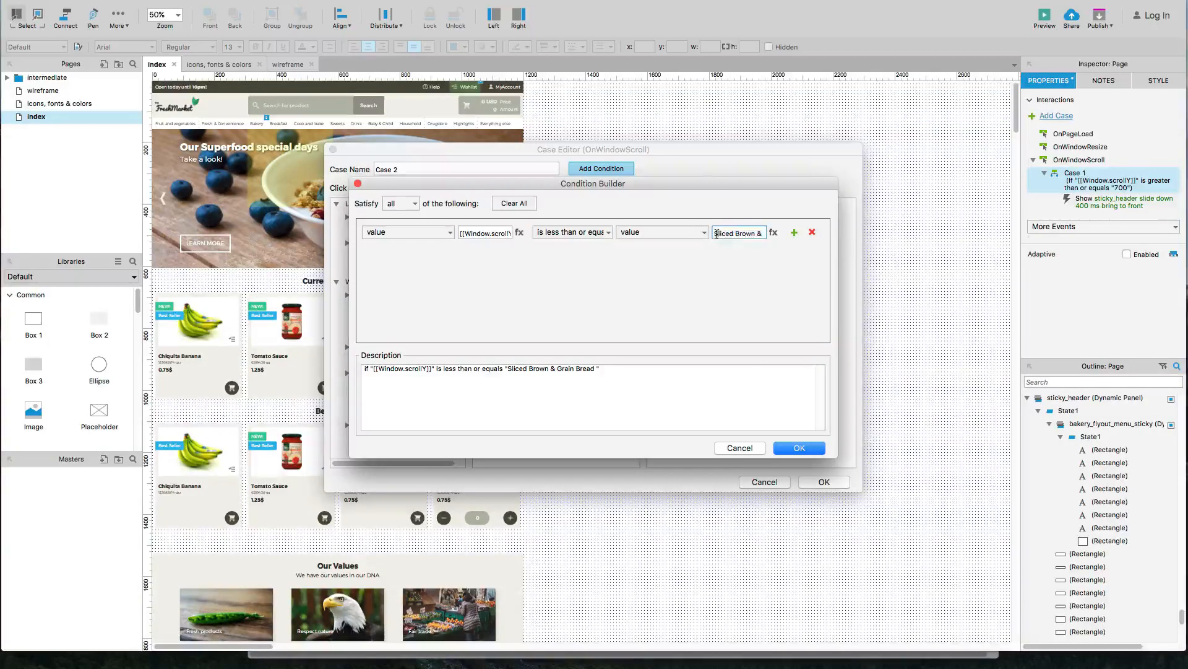
{"action": "triple_click", "coordinate": [716, 234]}
{"action": "type", "text": "700"}
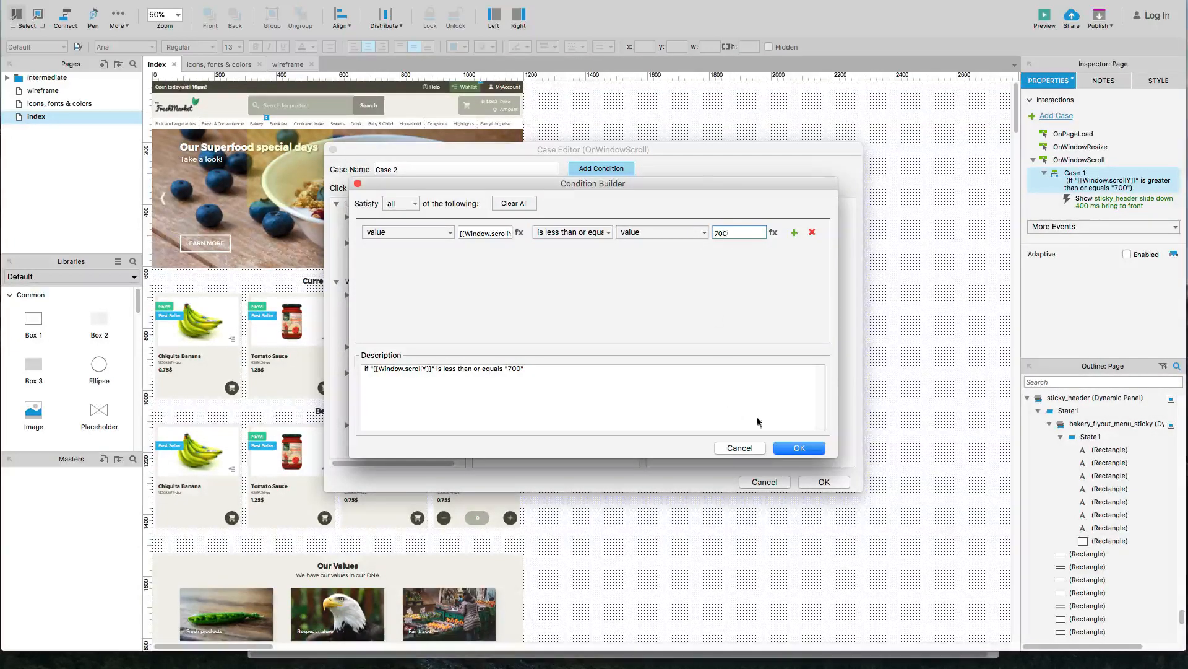
{"action": "left_click", "coordinate": [798, 448]}
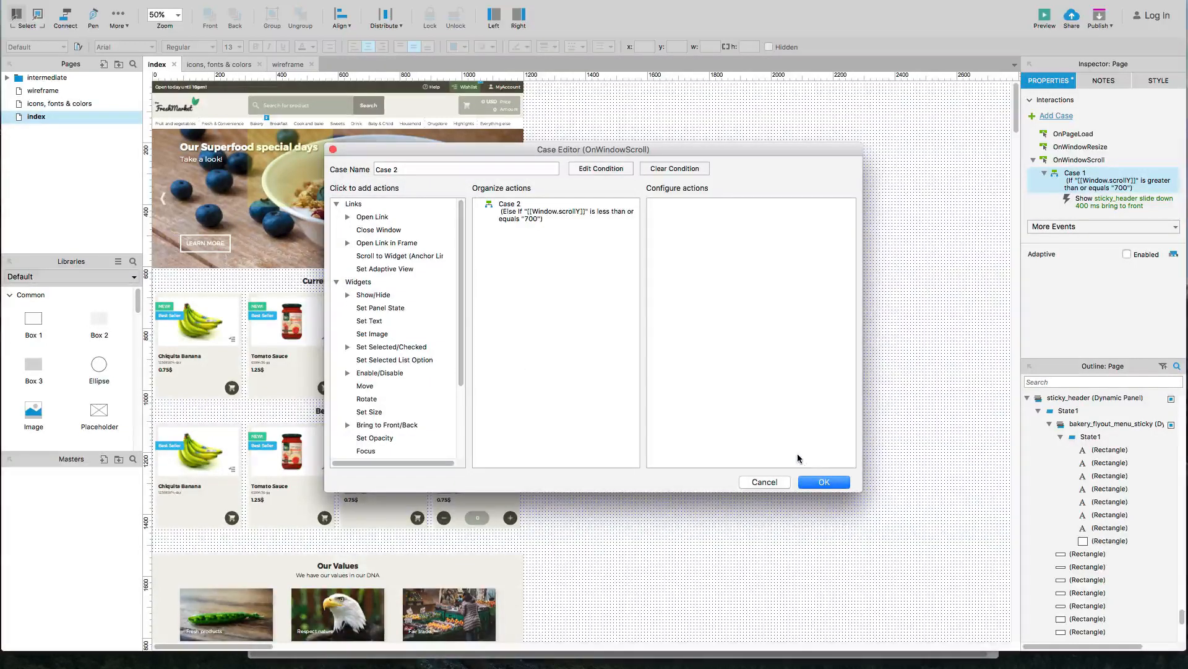
Step: Add a Hide action for sticky_header to the second scroll case, animated as slide up over 400 ms
{"action": "left_click", "coordinate": [372, 295]}
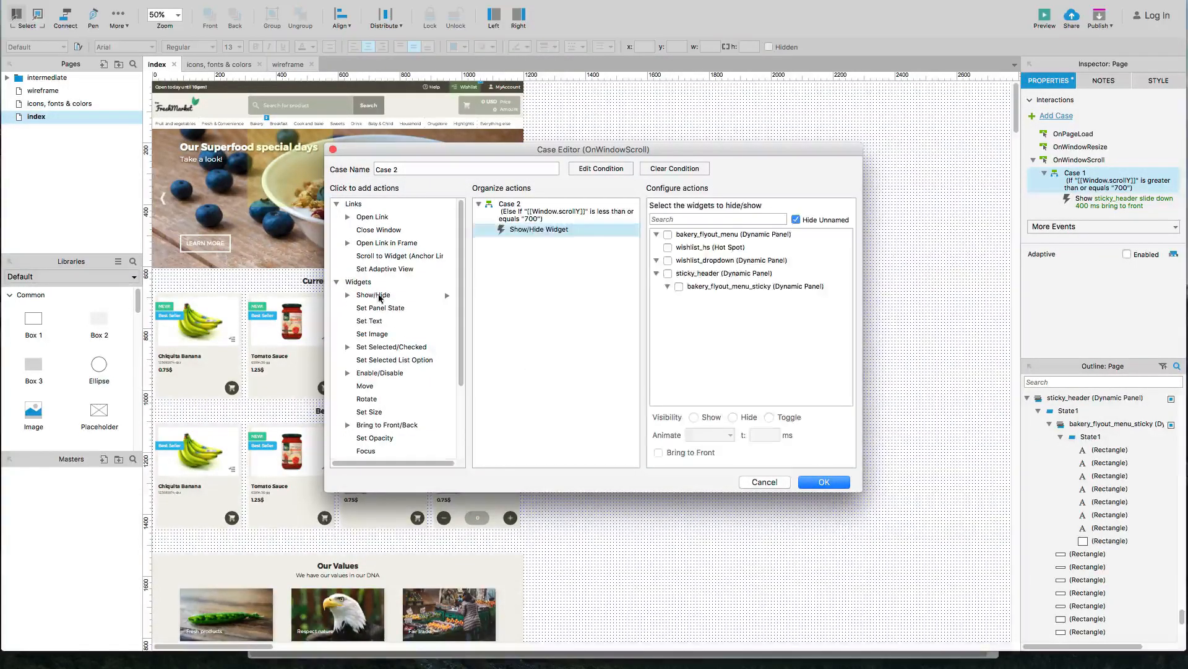
{"action": "left_click", "coordinate": [668, 274]}
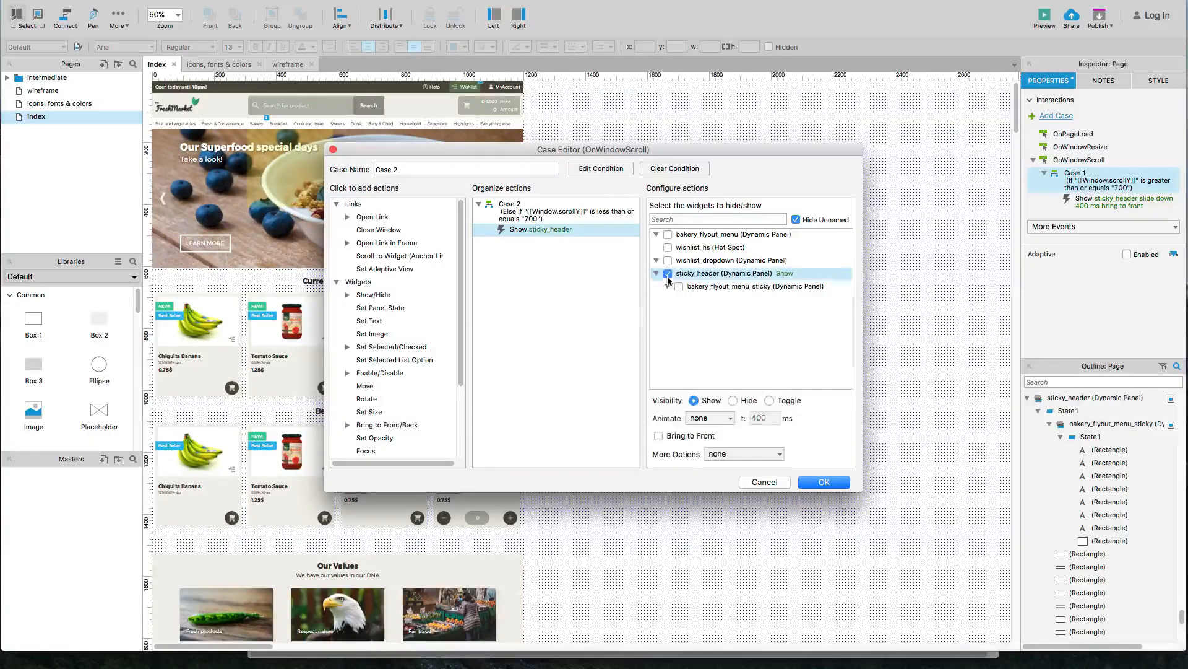
{"action": "left_click", "coordinate": [733, 400]}
{"action": "left_click", "coordinate": [701, 435]}
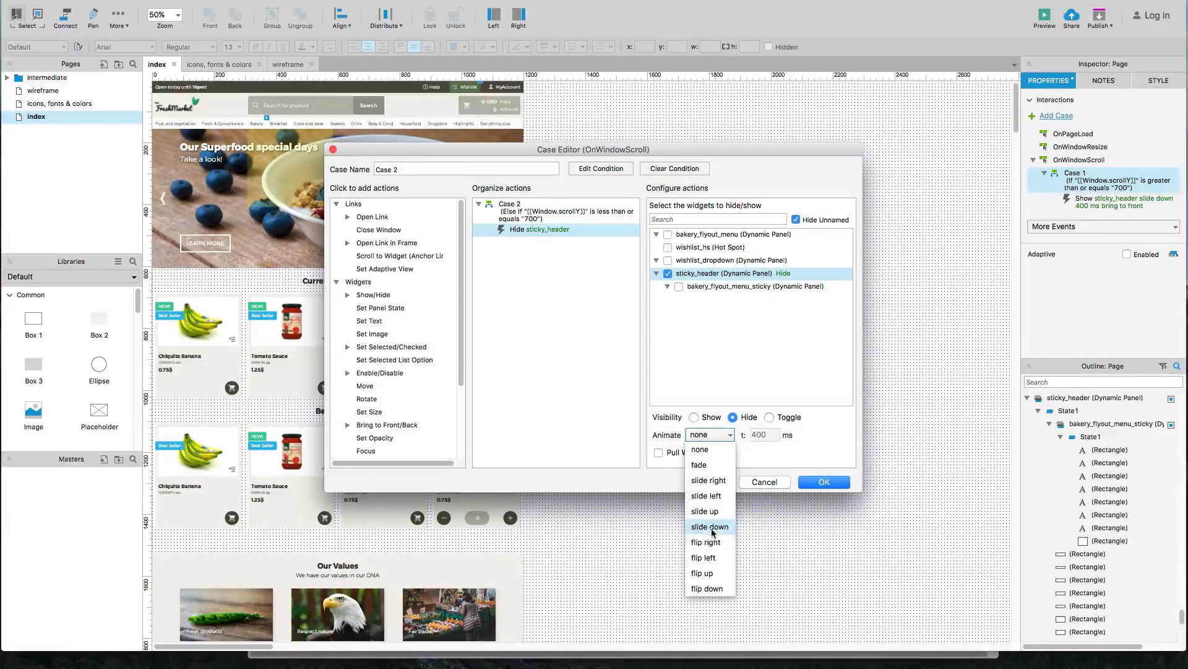
{"action": "left_click", "coordinate": [705, 512]}
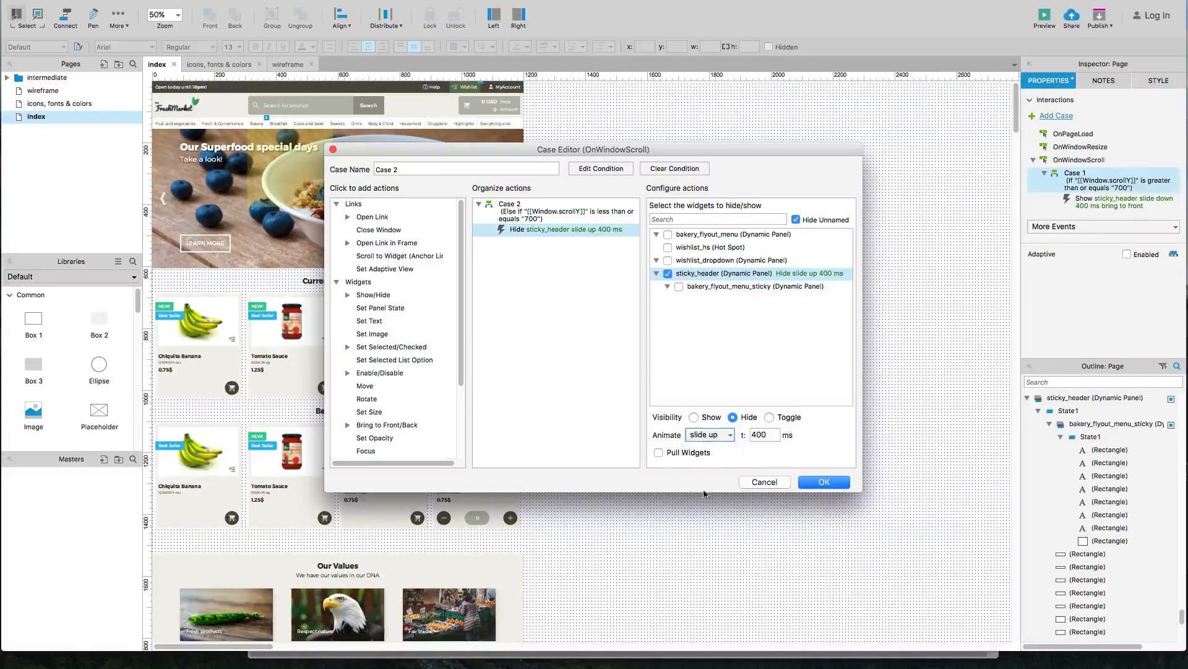
{"action": "left_click", "coordinate": [809, 482]}
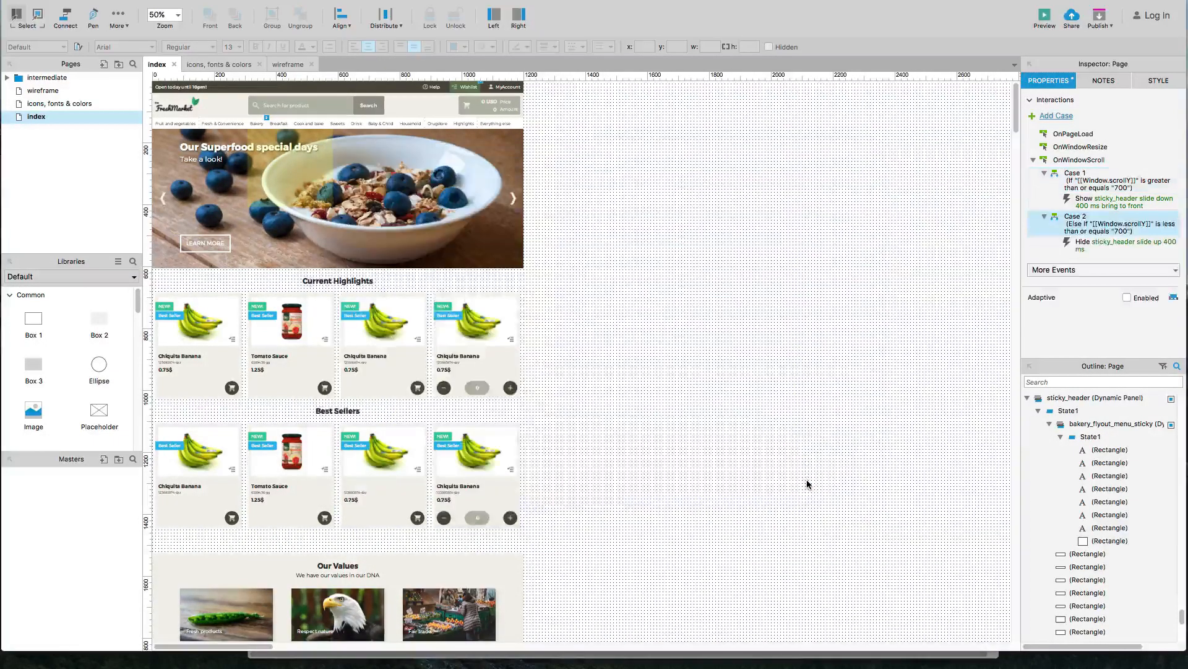
Step: Preview the index page in the browser and scroll across the 700 threshold to test the sticky header showing and hiding
{"action": "key", "text": "shift+super+p"}
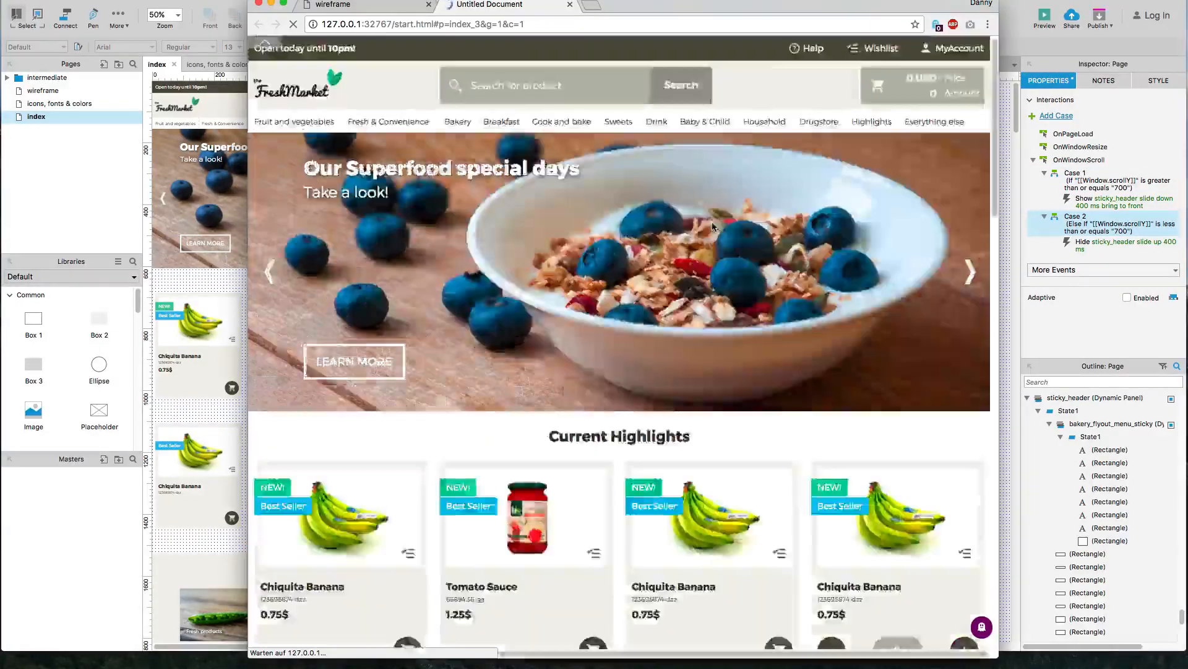
{"action": "scroll", "coordinate": [710, 224], "scroll_direction": "down", "scroll_amount": 10}
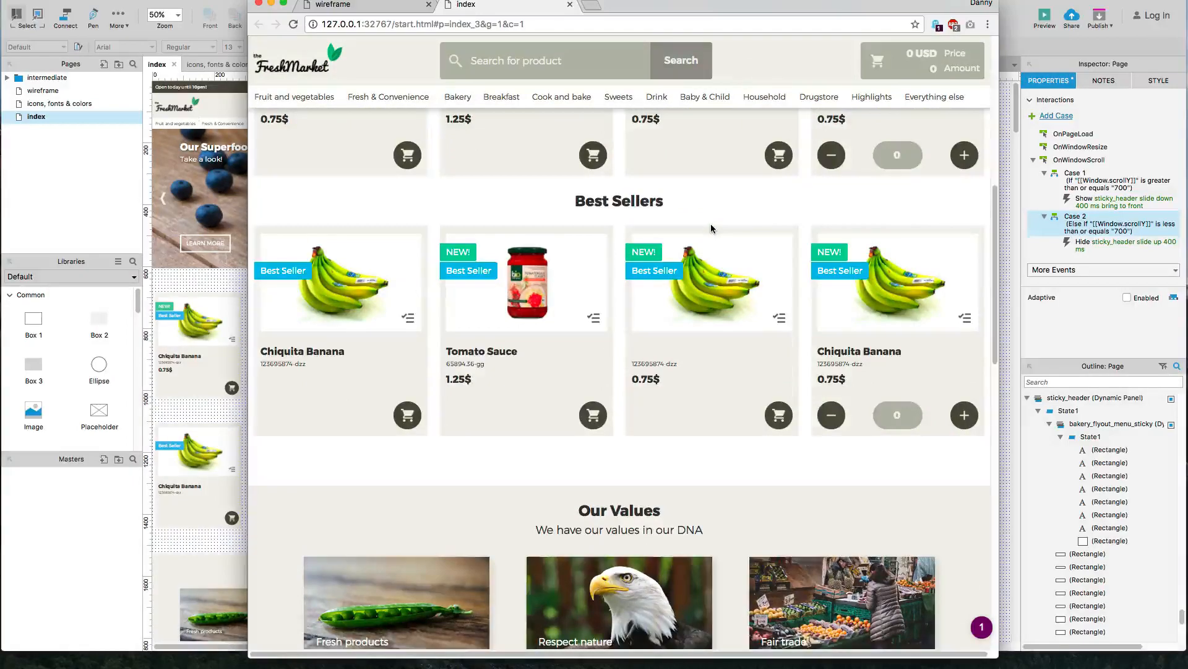
{"action": "scroll", "coordinate": [710, 224], "scroll_direction": "up", "scroll_amount": 10}
{"action": "scroll", "coordinate": [711, 224], "scroll_direction": "down", "scroll_amount": 10}
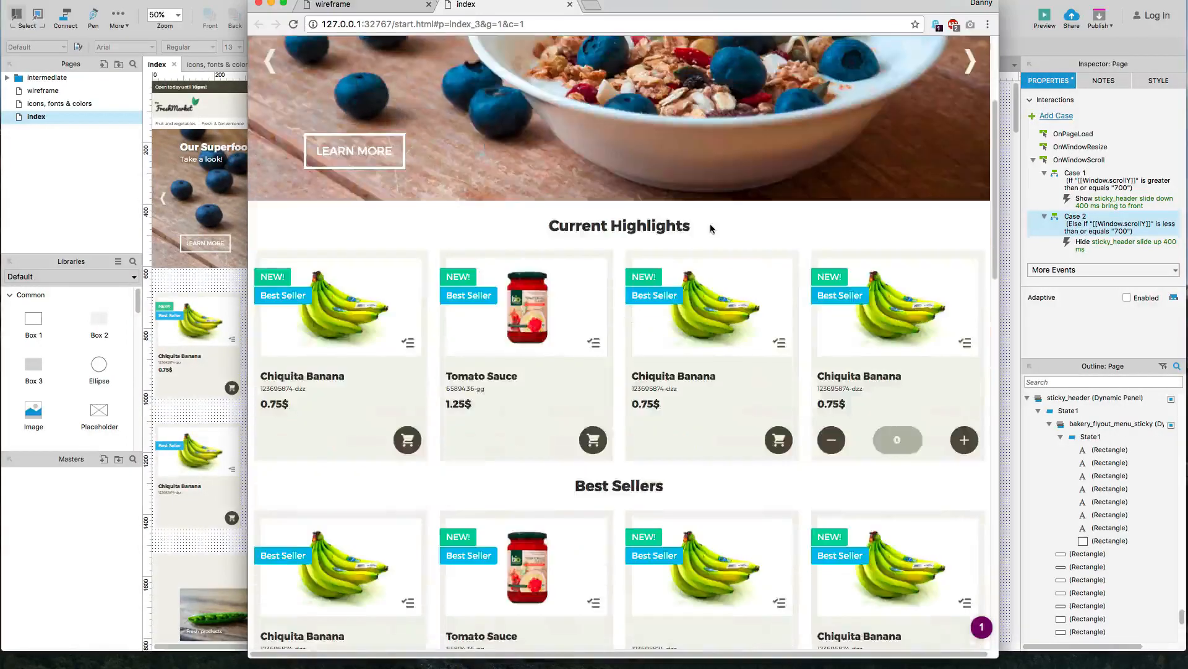
{"action": "scroll", "coordinate": [711, 228], "scroll_direction": "up", "scroll_amount": 6}
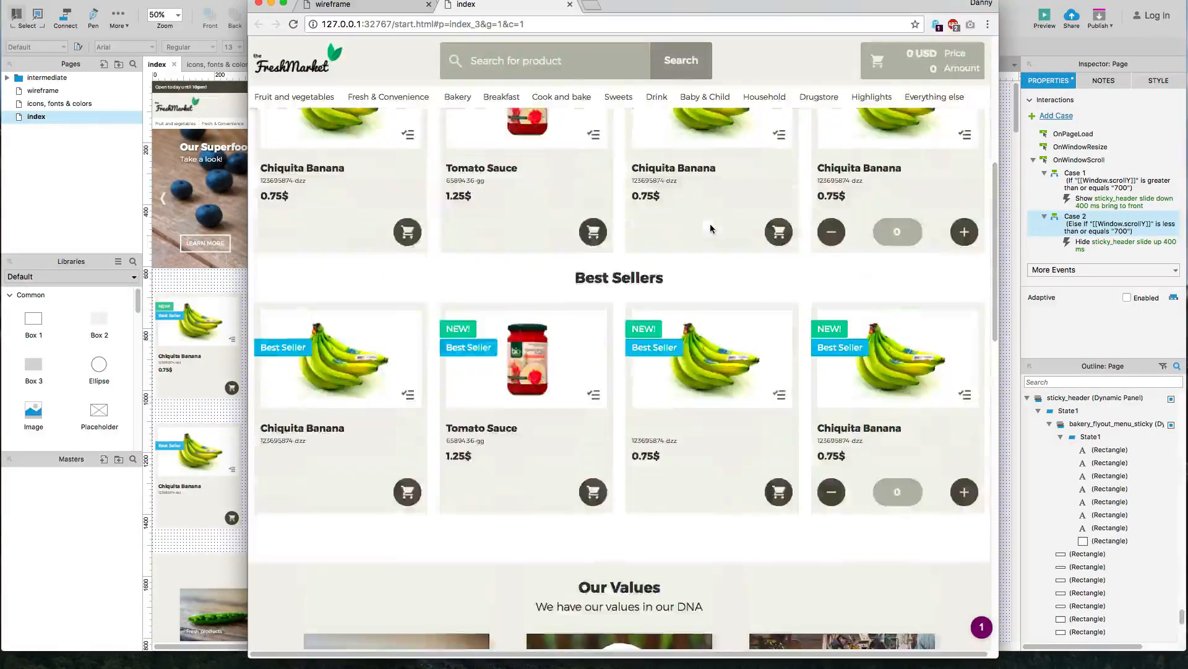
{"action": "scroll", "coordinate": [710, 226], "scroll_direction": "up", "scroll_amount": 4}
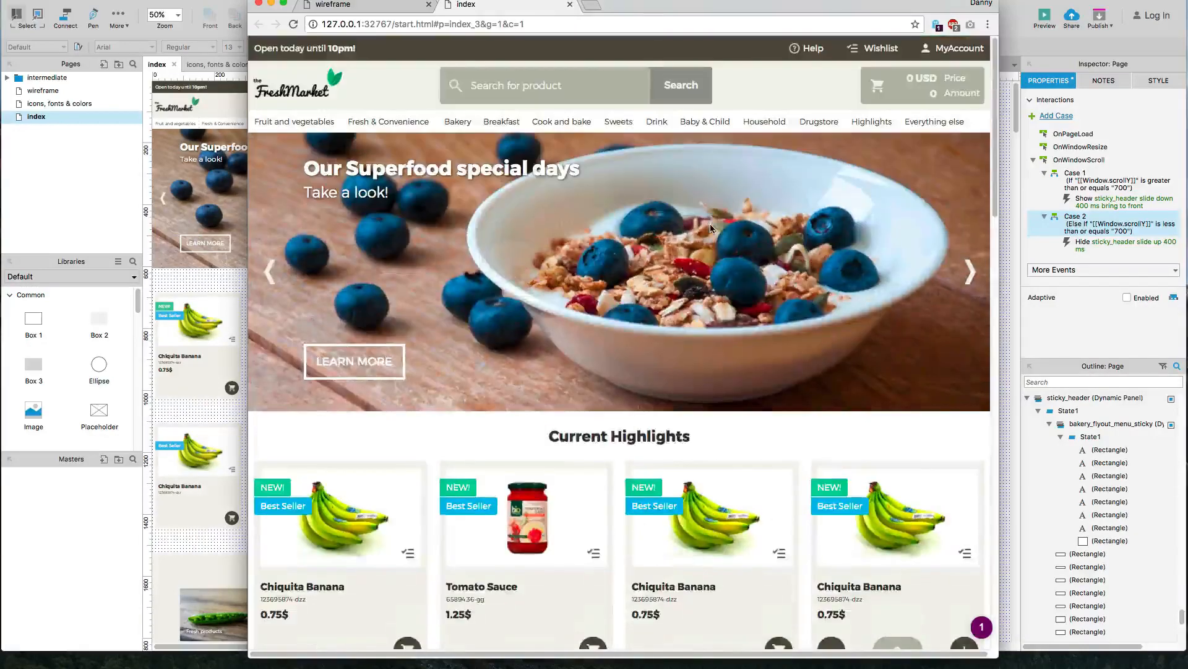
Step: Return to Axure RP and change the comparison value in the OnWindowScroll Case 2 condition to 600
{"action": "left_click", "coordinate": [173, 288]}
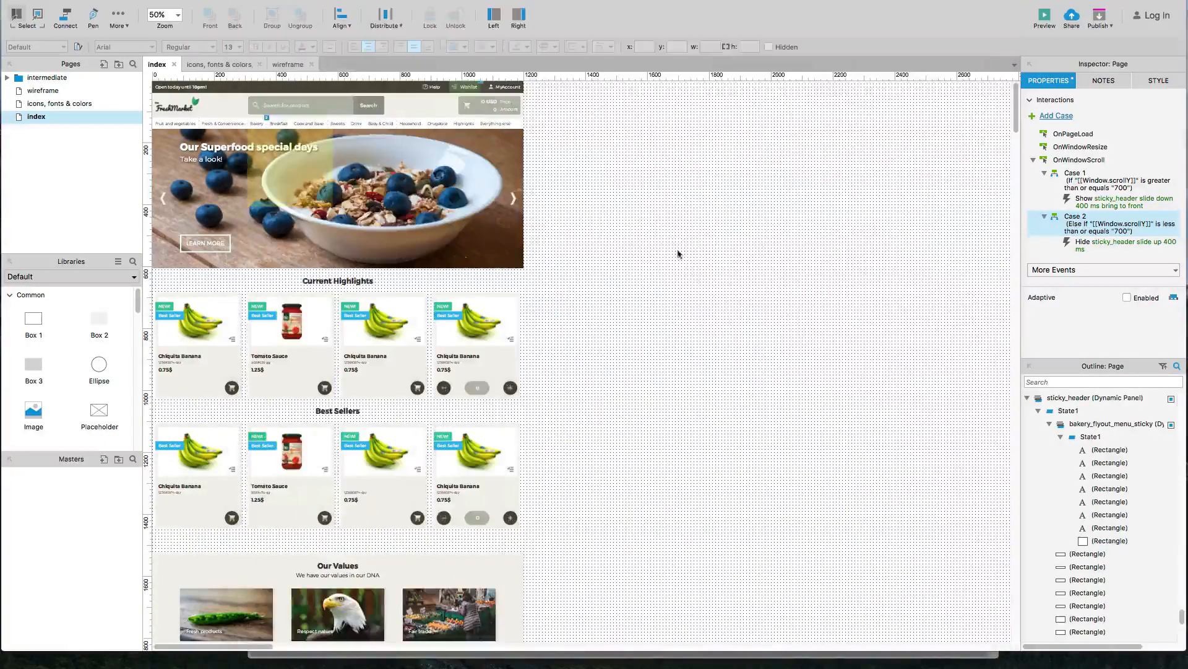
{"action": "double_click", "coordinate": [1105, 237]}
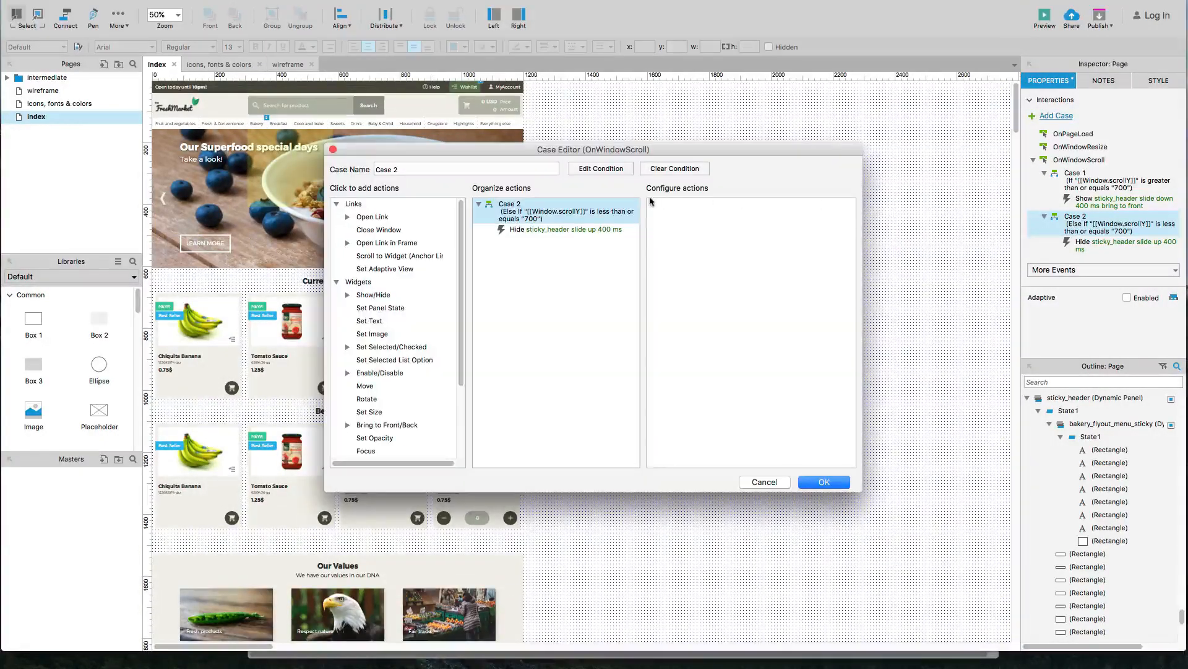
{"action": "double_click", "coordinate": [563, 214]}
{"action": "double_click", "coordinate": [729, 232]}
{"action": "type", "text": "600"}
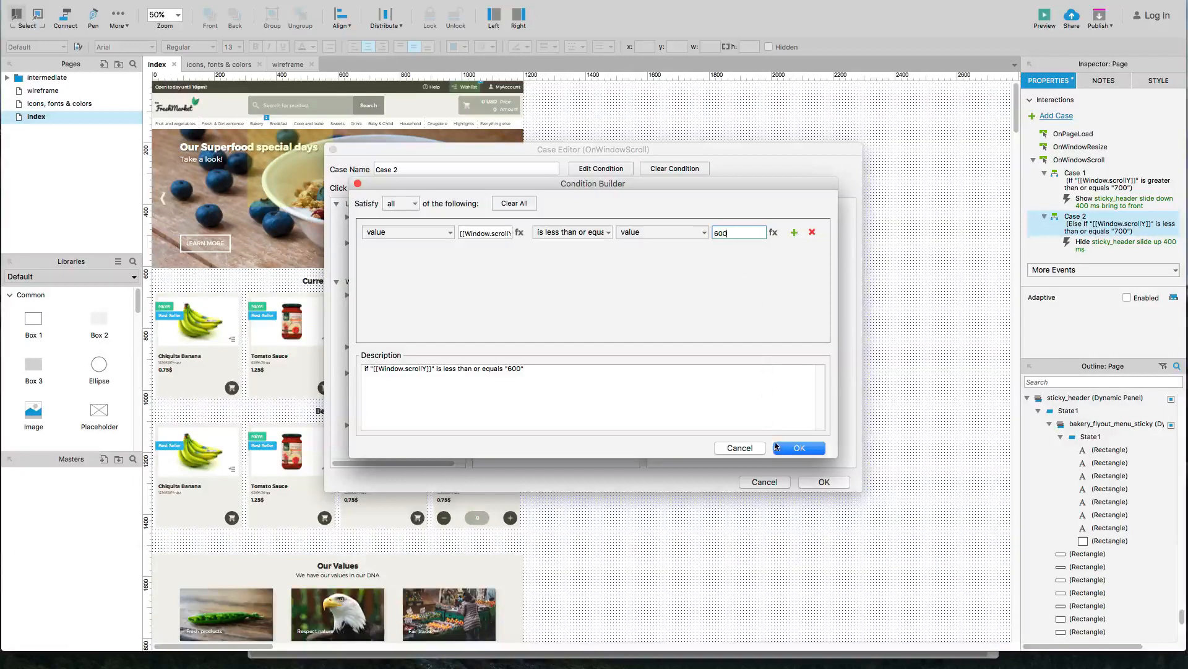
{"action": "left_click", "coordinate": [782, 447]}
{"action": "left_click", "coordinate": [824, 482]}
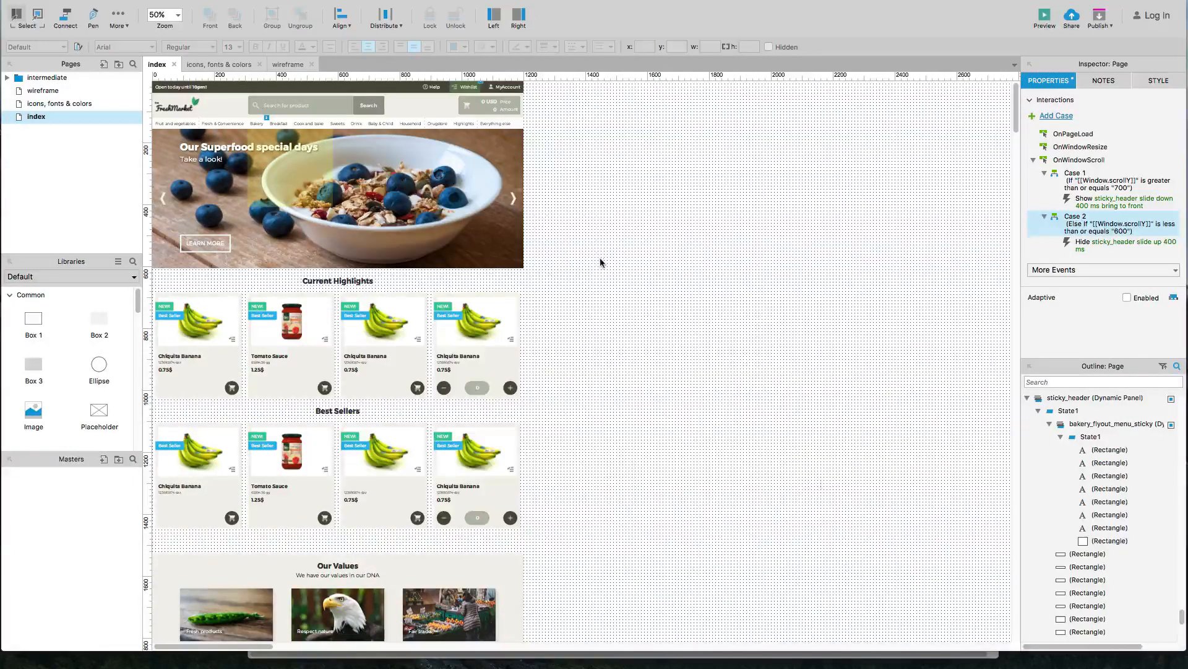
Step: Open State1 of the sticky_header panel and place a horizontal line along the lower edge of its navigation bar
{"action": "double_click", "coordinate": [1069, 412]}
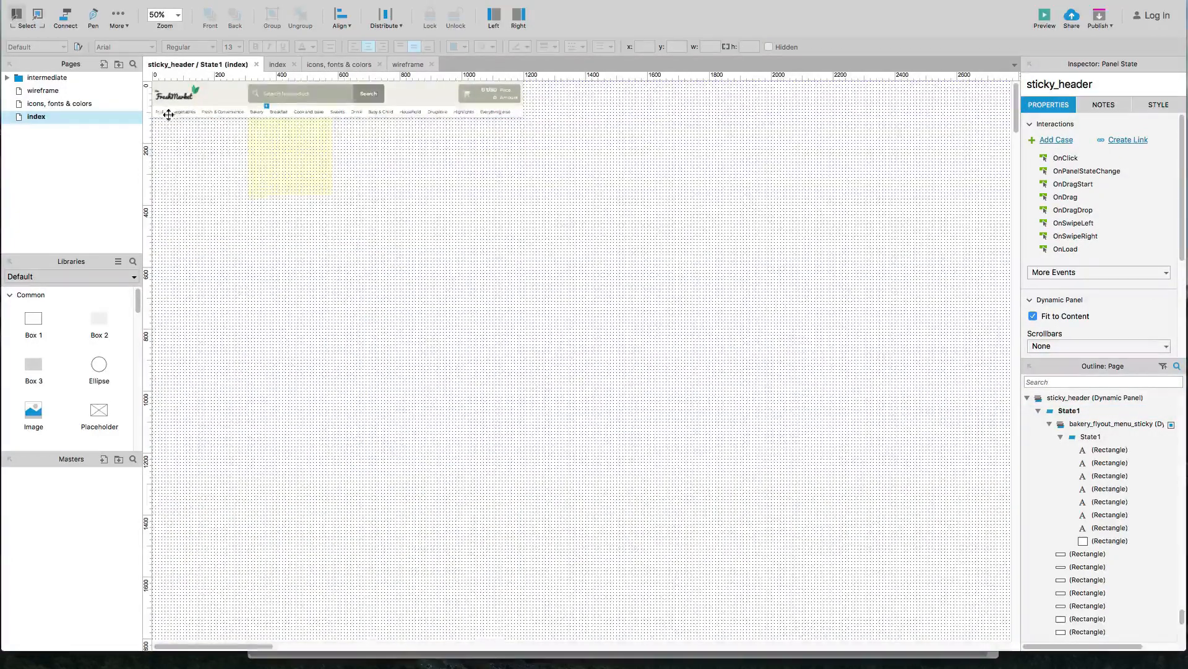
{"action": "scroll", "coordinate": [164, 114], "scroll_direction": "up", "scroll_amount": 7}
{"action": "scroll", "coordinate": [195, 160], "scroll_direction": "down", "scroll_amount": 1}
{"action": "scroll", "coordinate": [195, 160], "scroll_direction": "down", "scroll_amount": 1}
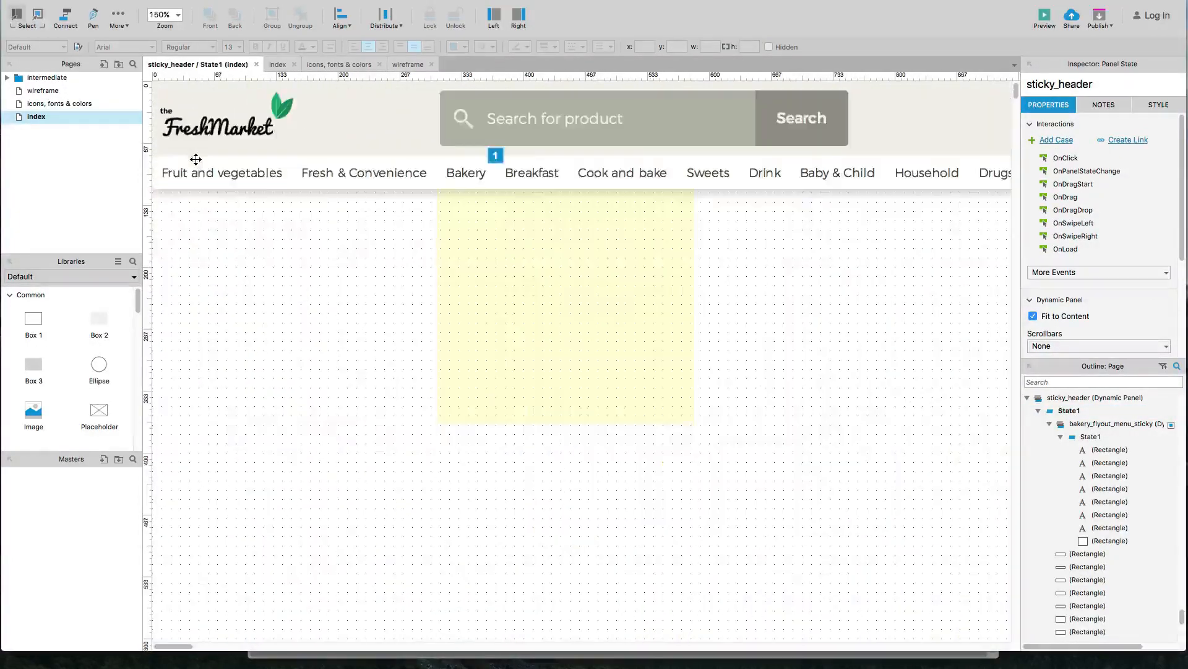
{"action": "scroll", "coordinate": [99, 347], "scroll_direction": "down", "scroll_amount": 5}
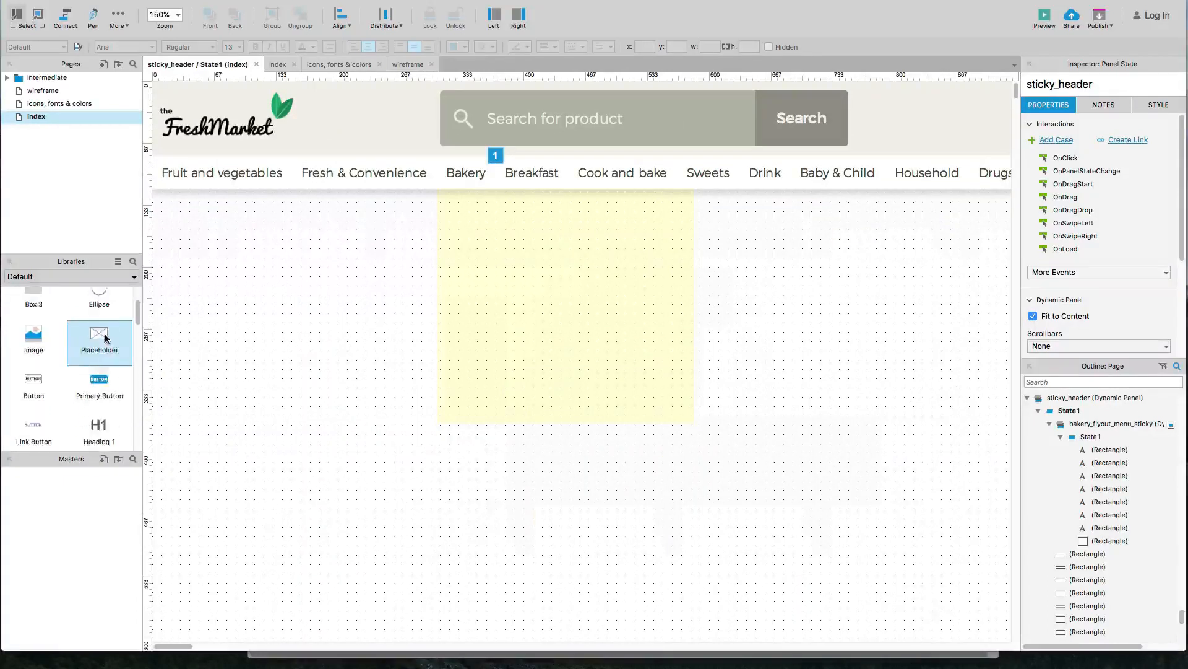
{"action": "left_click_drag", "start_coordinate": [33, 403], "coordinate": [241, 187]}
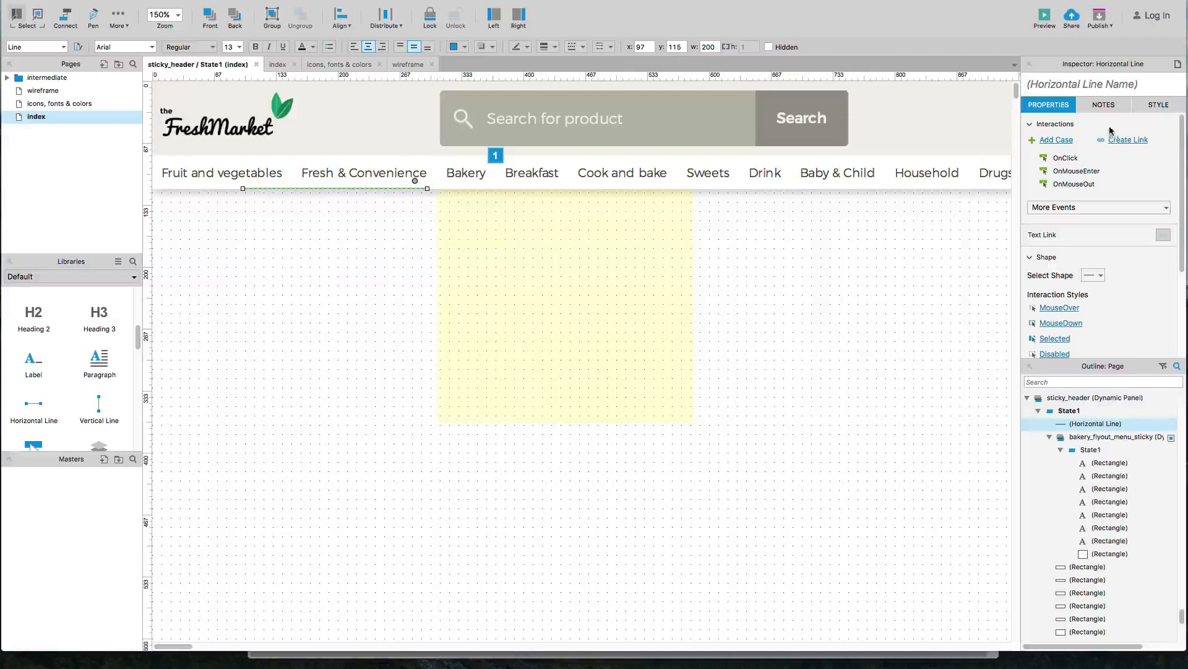
Step: Set the horizontal line's X position to 0 and its width to 1200
{"action": "left_click", "coordinate": [1157, 104]}
{"action": "left_click", "coordinate": [1051, 143]}
{"action": "type", "text": "0"}
{"action": "key", "text": "Tab"}
{"action": "key", "text": "Tab"}
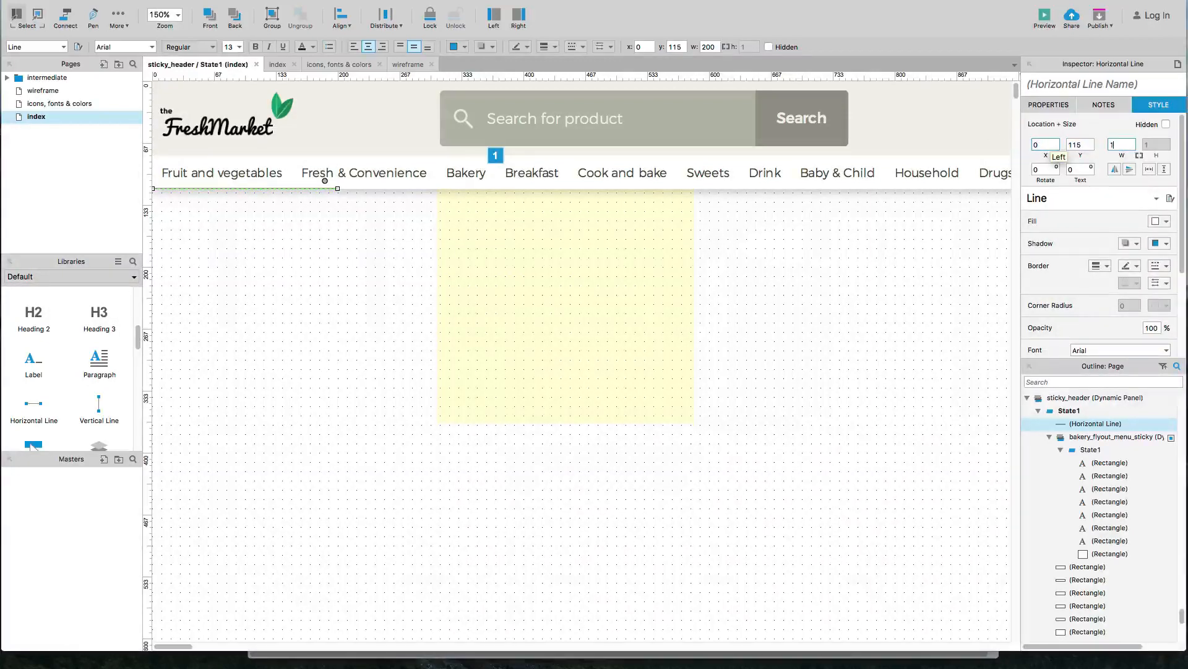
{"action": "type", "text": "1200"}
{"action": "key", "text": "Tab"}
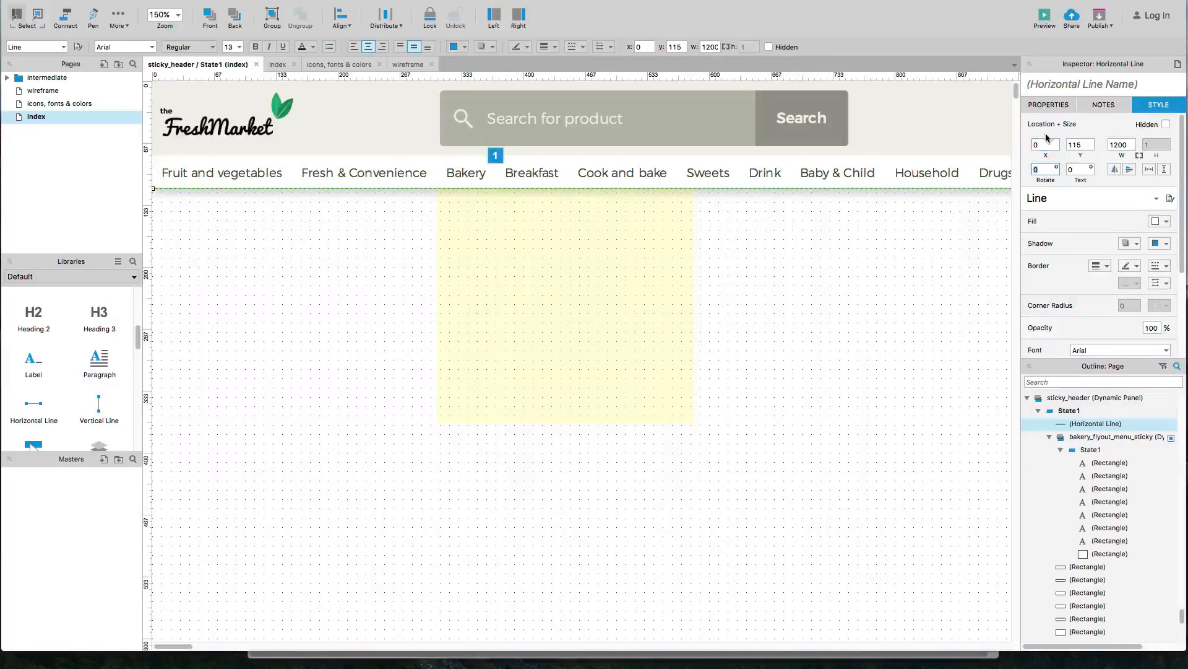
Step: Style the horizontal line with a dark olive-brown color and a 3-pixel thickness
{"action": "left_click", "coordinate": [1124, 266]}
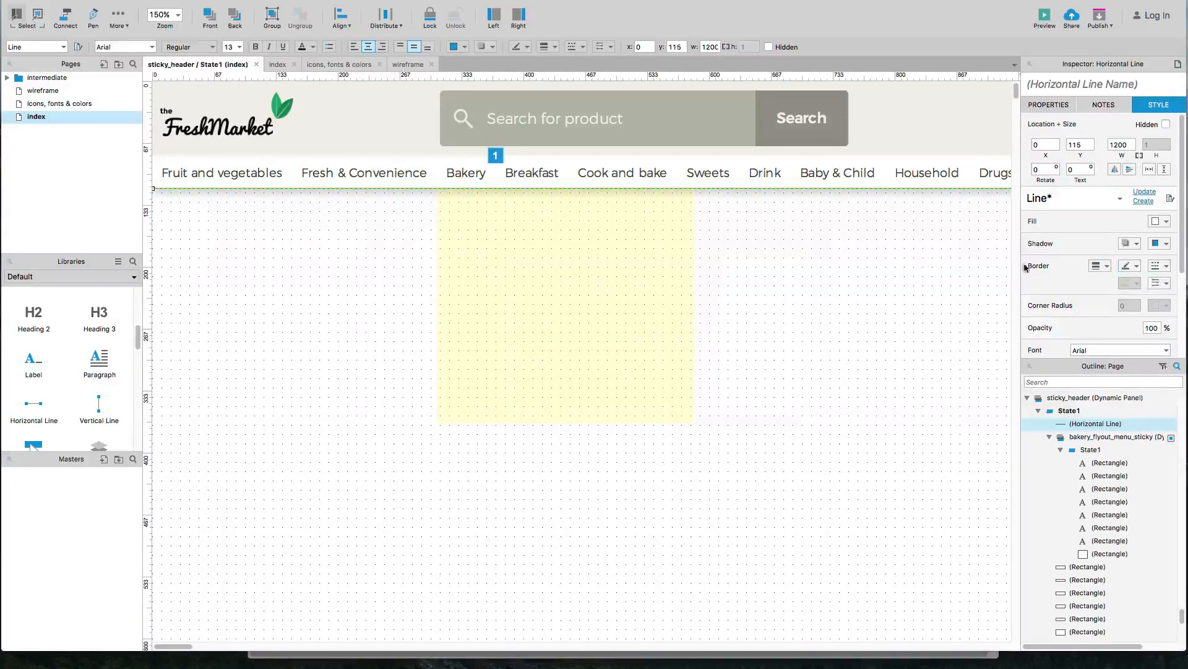
{"action": "left_click", "coordinate": [989, 256]}
{"action": "key", "text": "ctrl+minus"}
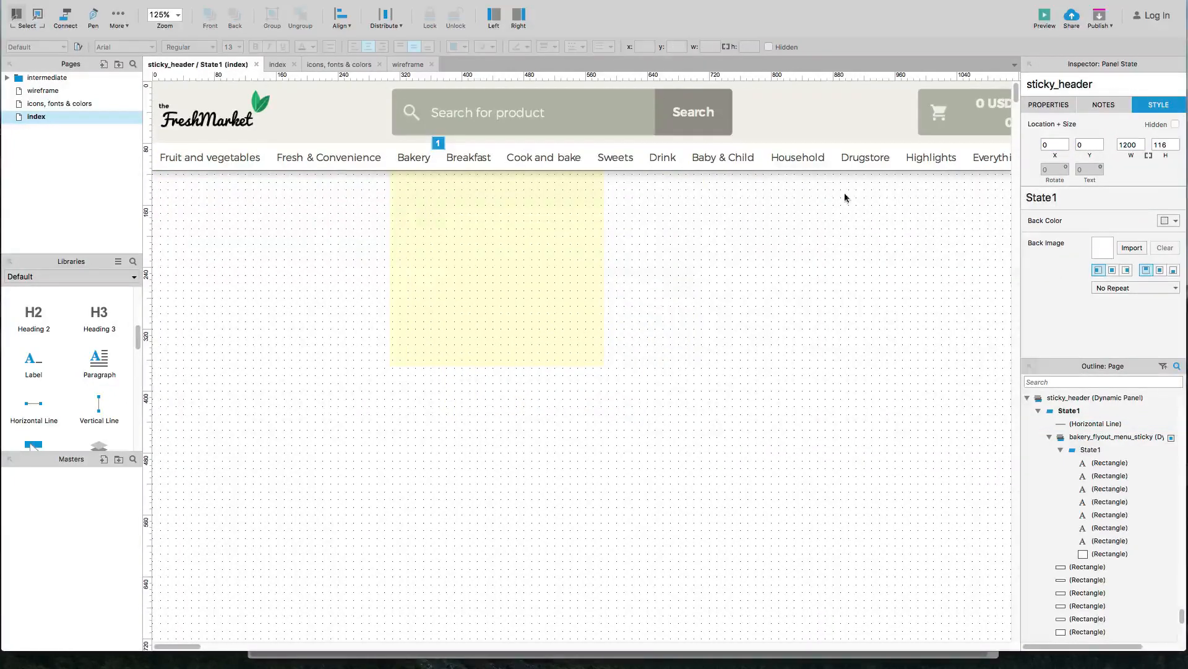
{"action": "left_click", "coordinate": [841, 169]}
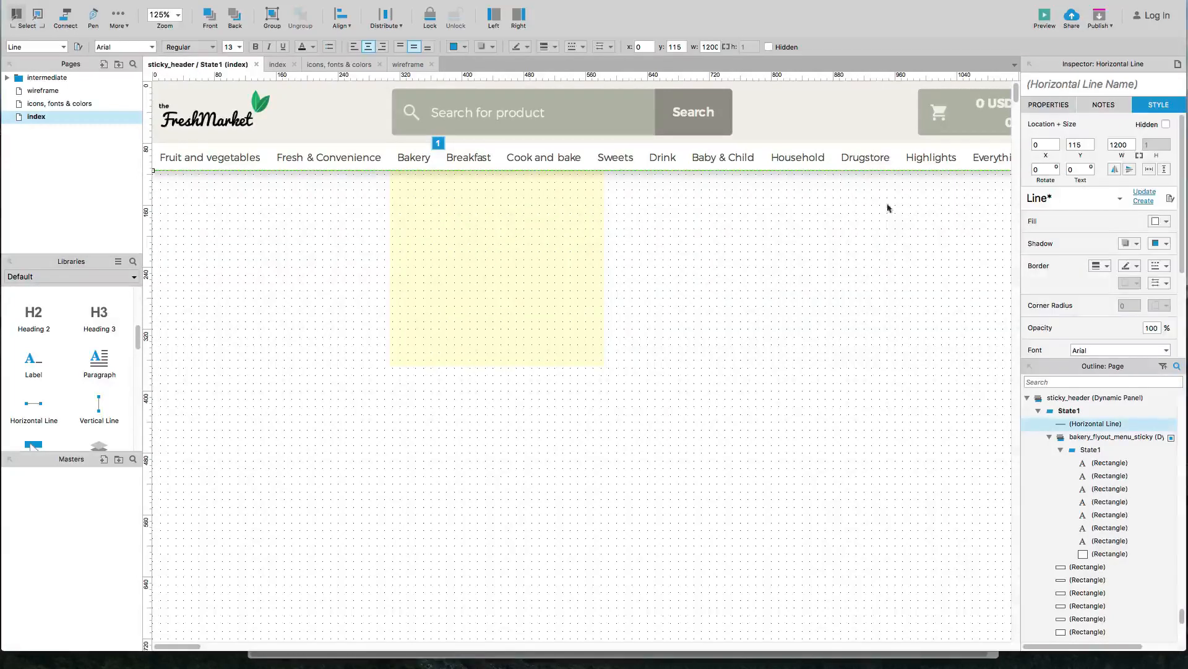
{"action": "left_click", "coordinate": [1100, 266]}
{"action": "left_click", "coordinate": [1108, 322]}
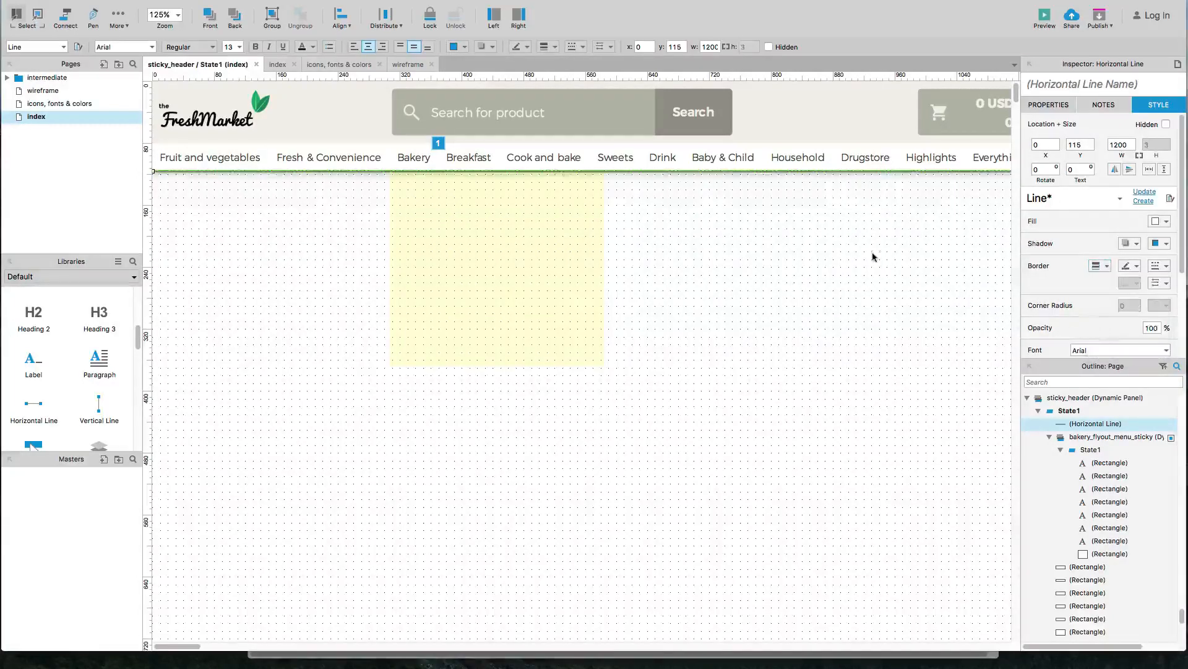
Step: Nudge the horizontal line vertically to Y 113 so it sits at the navigation bar's lower edge
{"action": "left_click", "coordinate": [876, 259]}
{"action": "scroll", "coordinate": [725, 192], "scroll_direction": "up", "scroll_amount": 3}
{"action": "scroll", "coordinate": [668, 175], "scroll_direction": "up", "scroll_amount": 2}
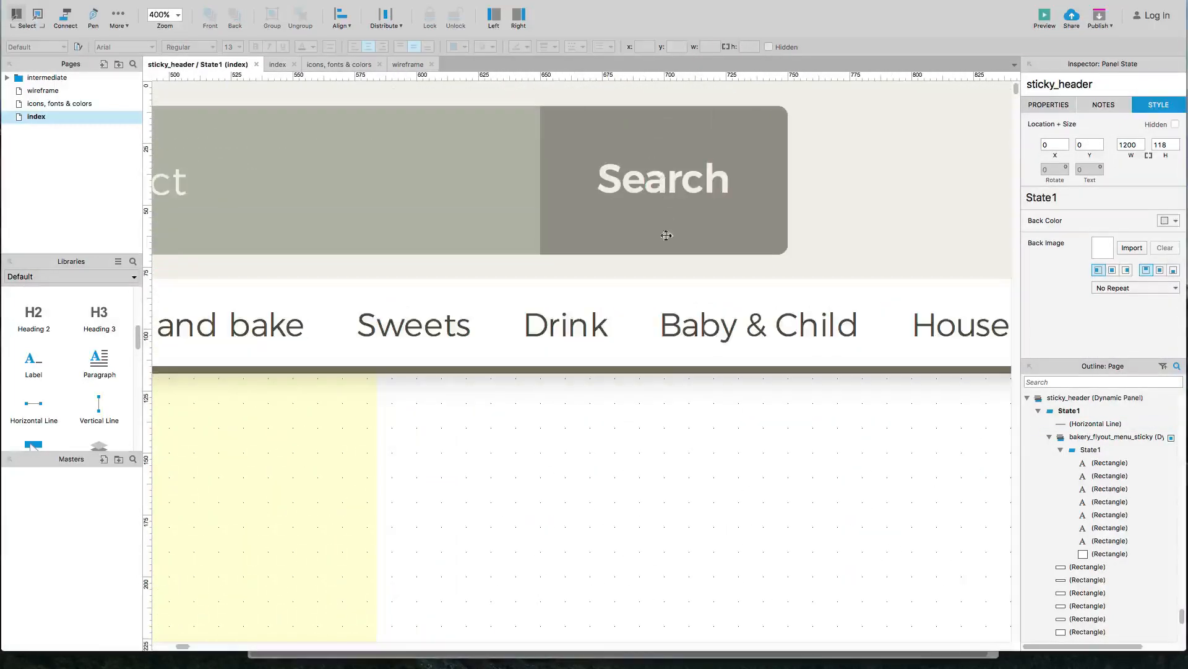
{"action": "left_click", "coordinate": [665, 372]}
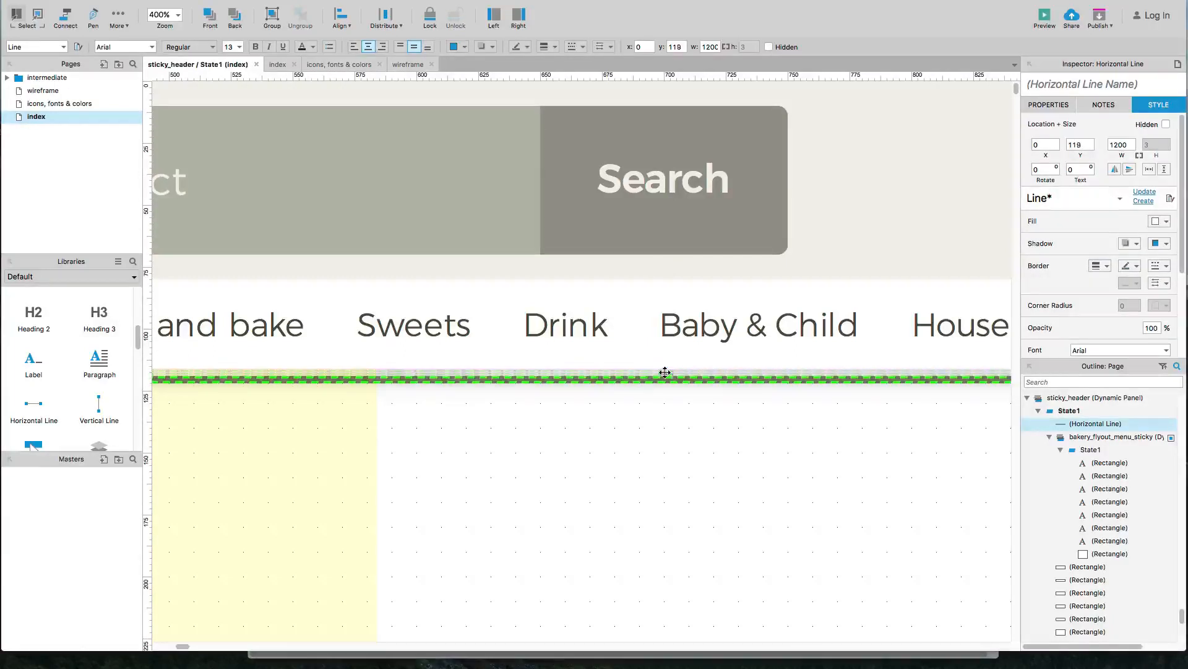
{"action": "key", "text": "Up"}
{"action": "key", "text": "Up"}
{"action": "key", "text": "Up"}
{"action": "key", "text": "Up"}
{"action": "key", "text": "Up"}
{"action": "key", "text": "Up"}
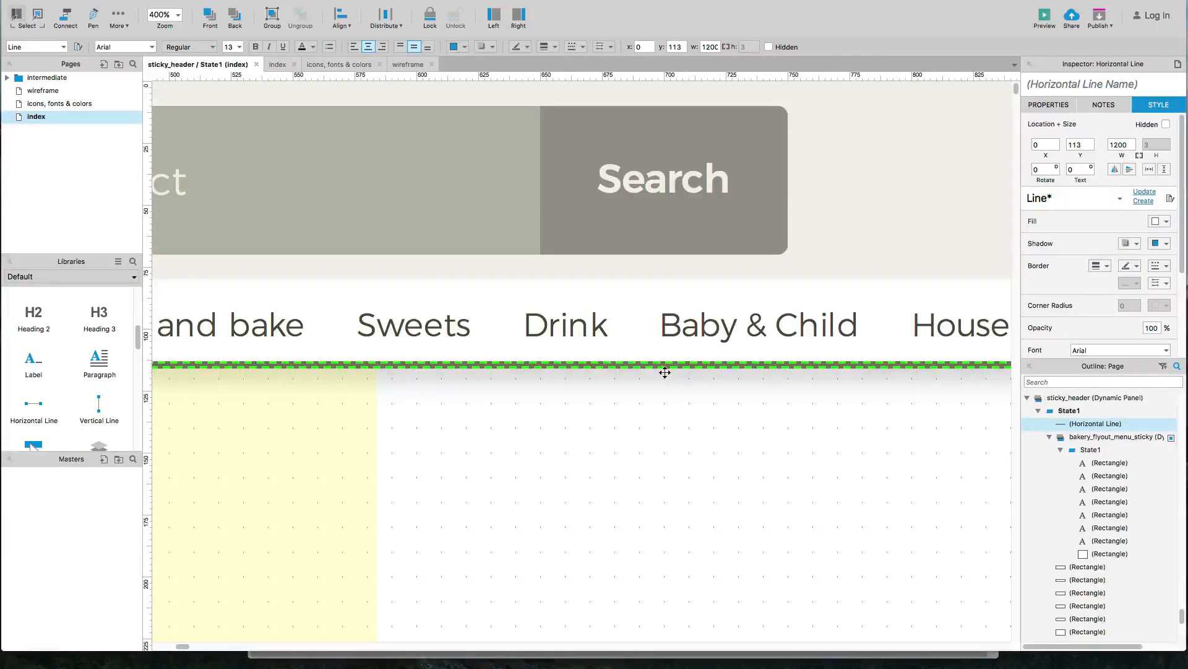
{"action": "key", "text": "Down"}
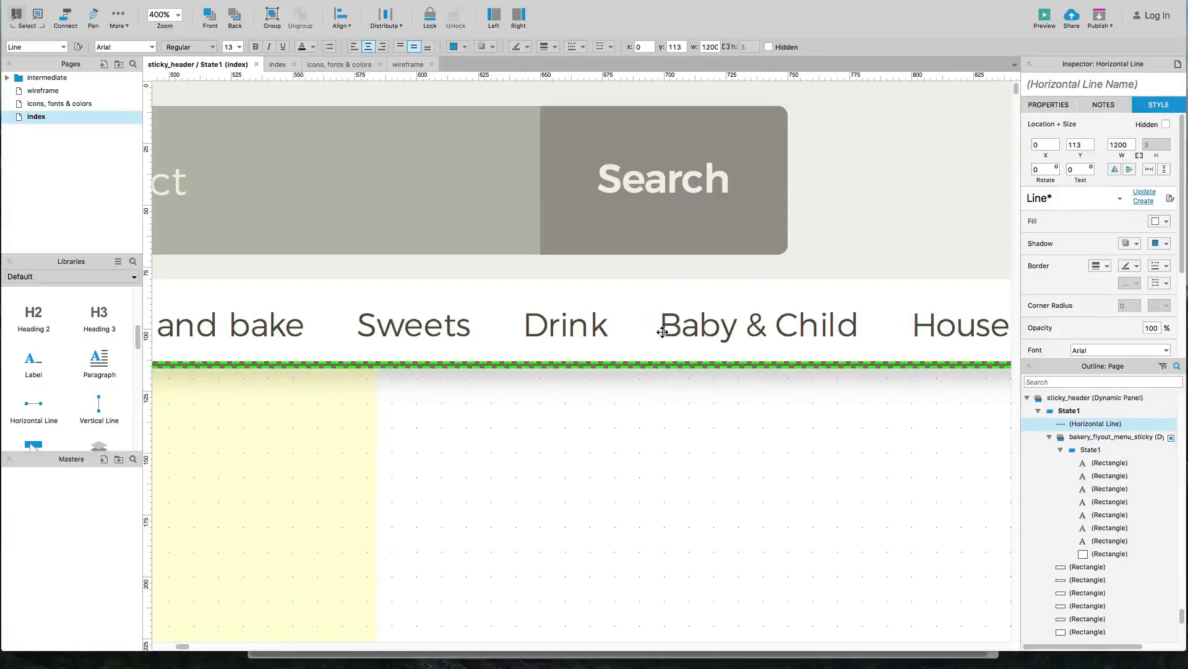
{"action": "left_click", "coordinate": [655, 512]}
Step: Switch to the browser, reload the index preview and scroll down to examine the sticky header's new bottom line
{"action": "key", "text": "super+Tab"}
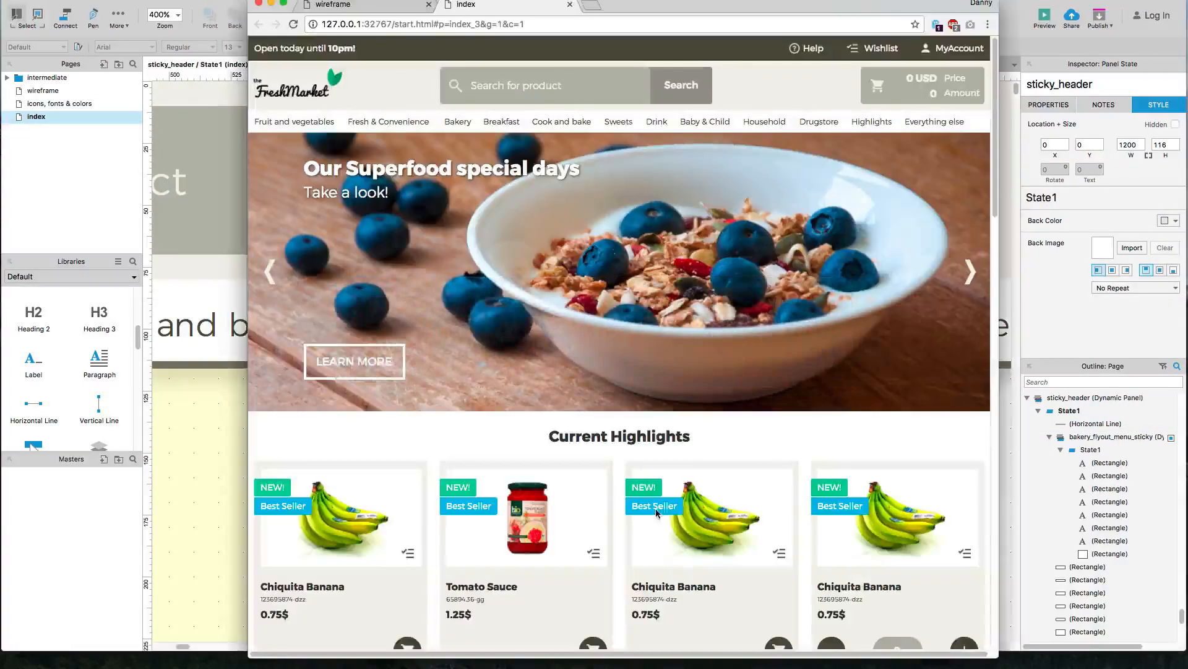
{"action": "key", "text": "super+r"}
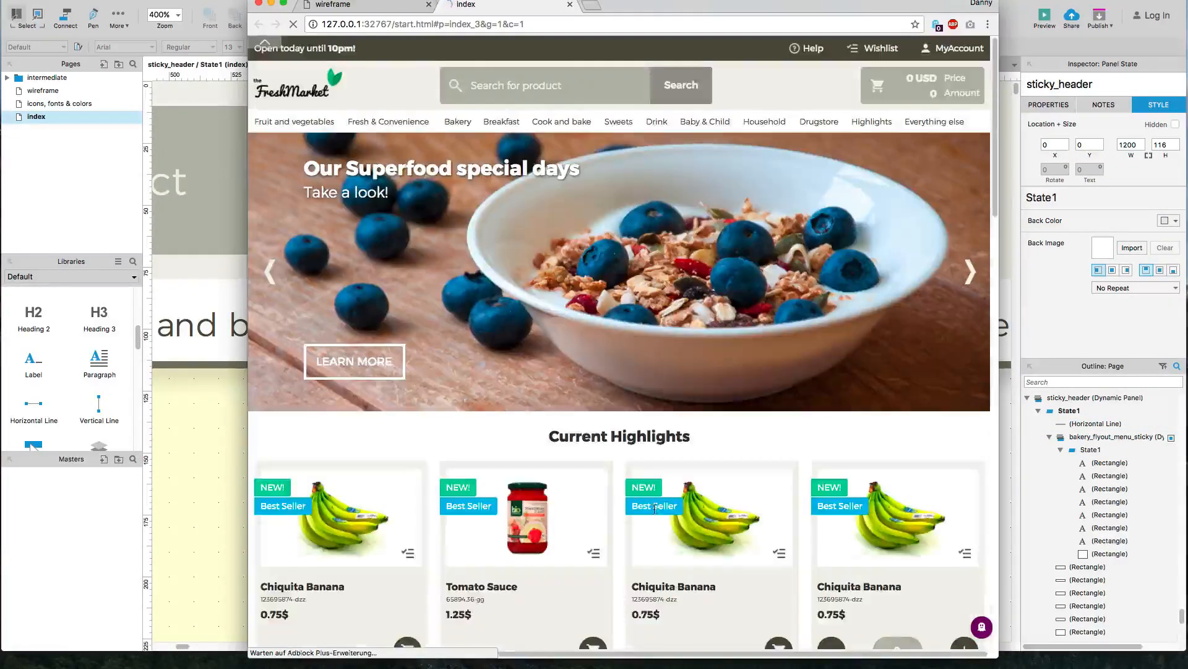
{"action": "scroll", "coordinate": [655, 513], "scroll_direction": "down", "scroll_amount": 8}
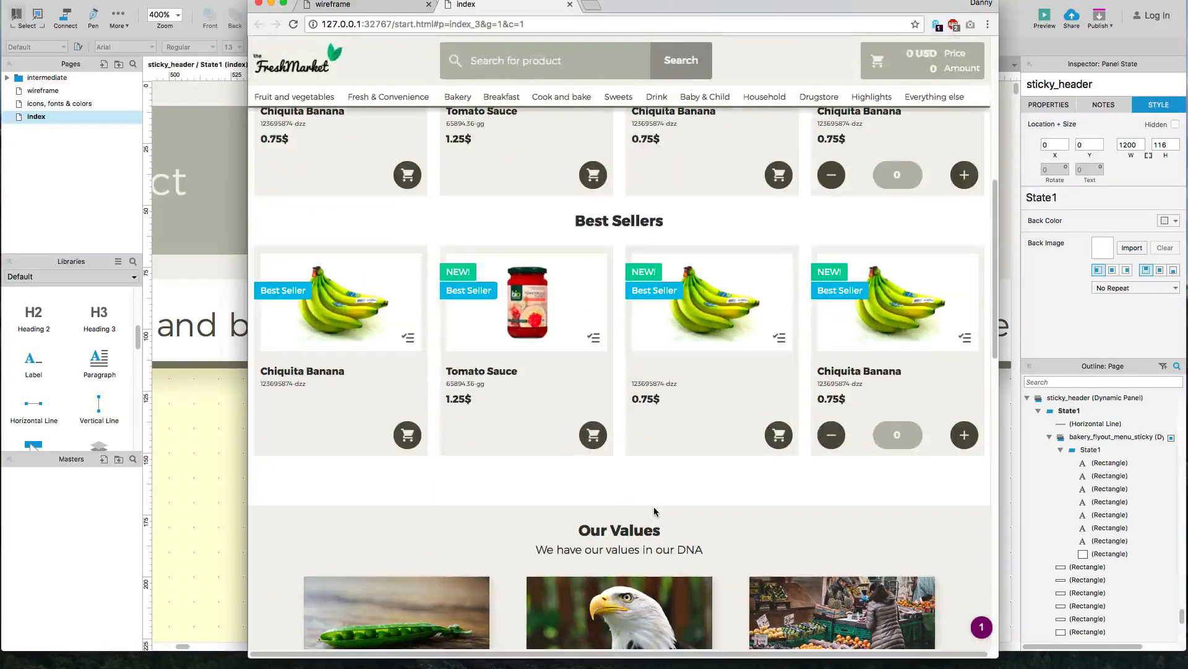
{"action": "scroll", "coordinate": [654, 509], "scroll_direction": "down", "scroll_amount": 3}
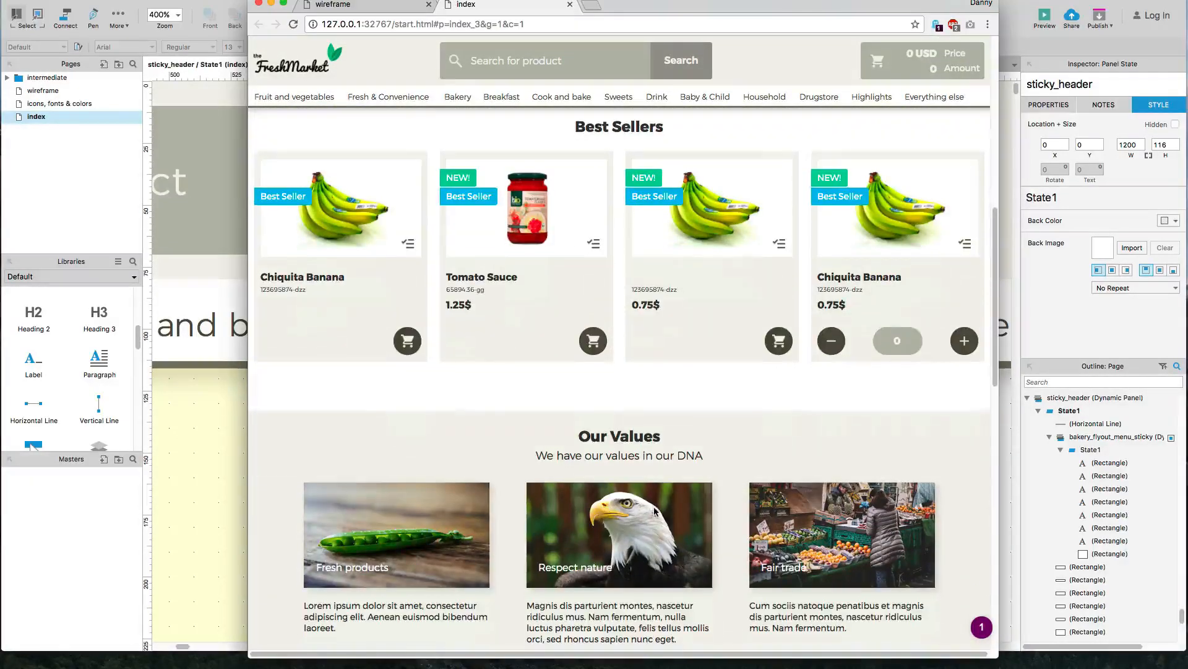
{"action": "scroll", "coordinate": [655, 510], "scroll_direction": "down", "scroll_amount": 1}
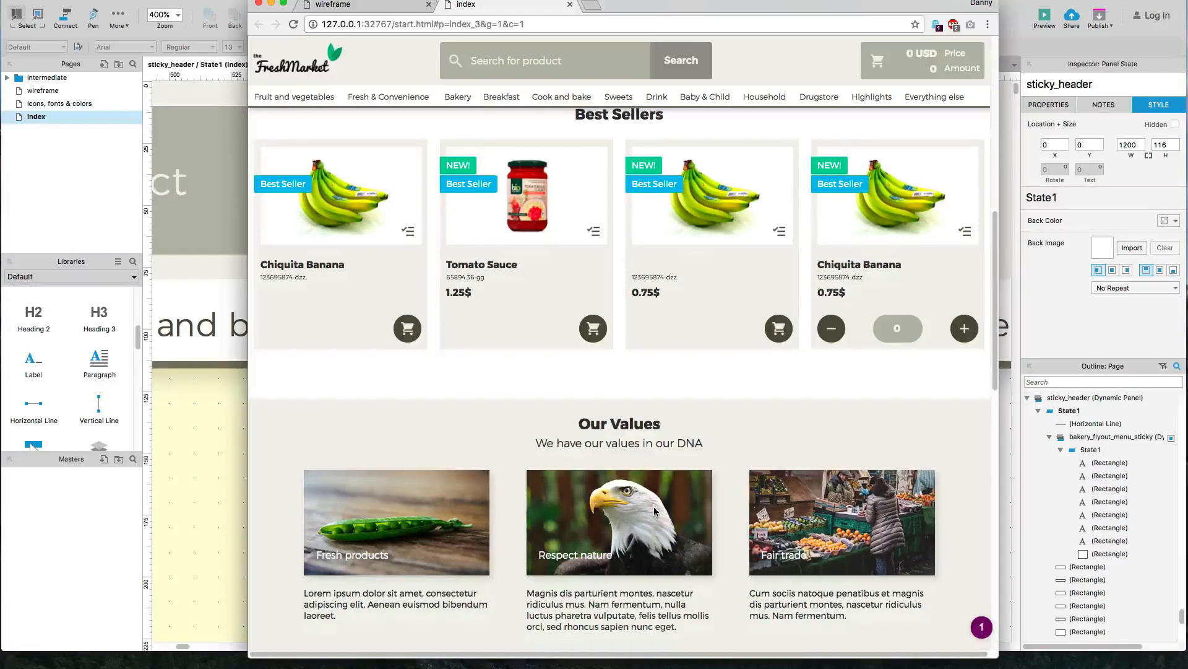
{"action": "scroll", "coordinate": [654, 507], "scroll_direction": "down", "scroll_amount": 5}
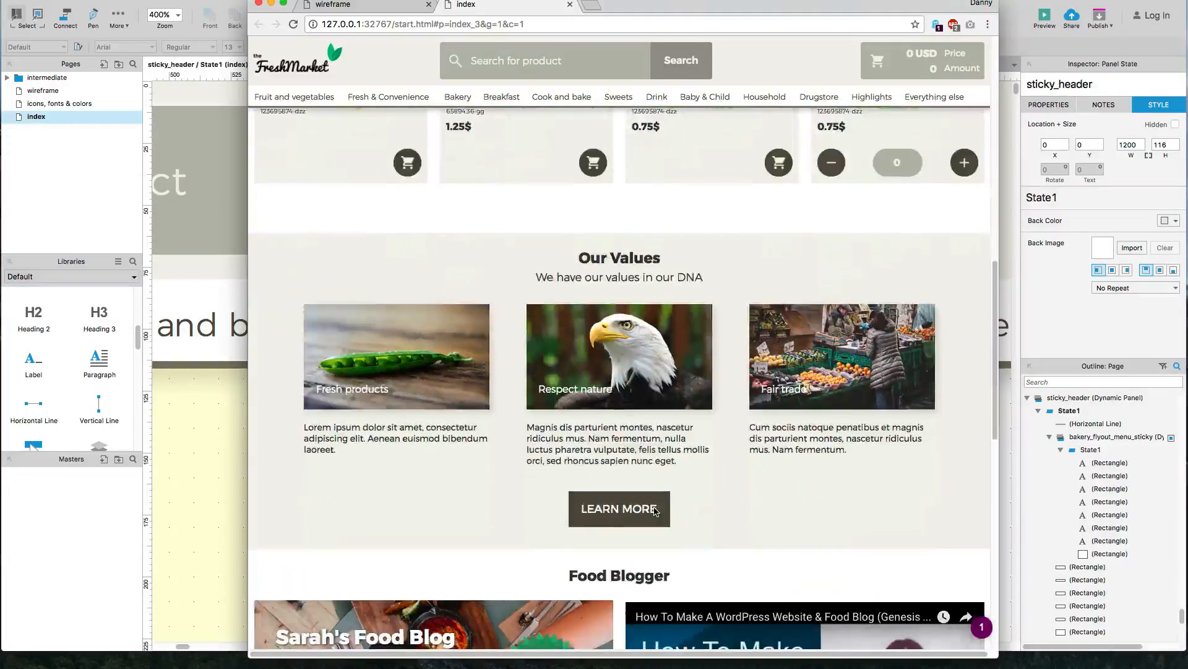
{"action": "scroll", "coordinate": [656, 510], "scroll_direction": "down", "scroll_amount": 4}
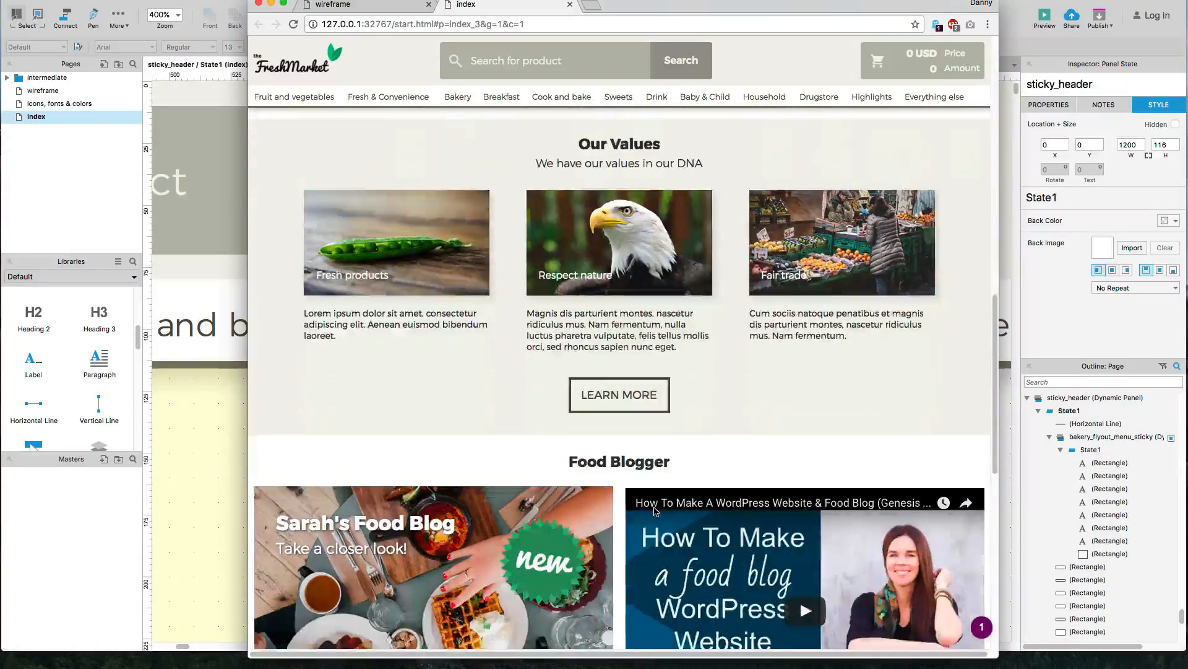
Step: Scroll the preview back up, return to Axure RP and delete the horizontal line below the sticky header's navigation bar
{"action": "scroll", "coordinate": [655, 510], "scroll_direction": "up", "scroll_amount": 8}
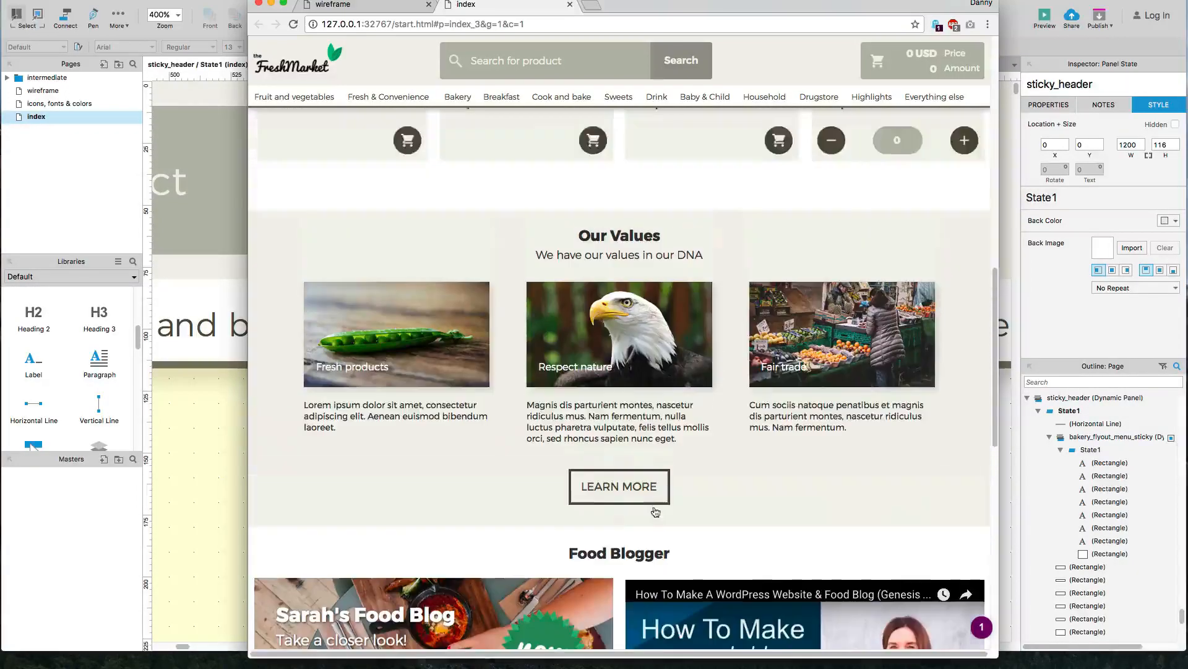
{"action": "scroll", "coordinate": [655, 510], "scroll_direction": "up", "scroll_amount": 20}
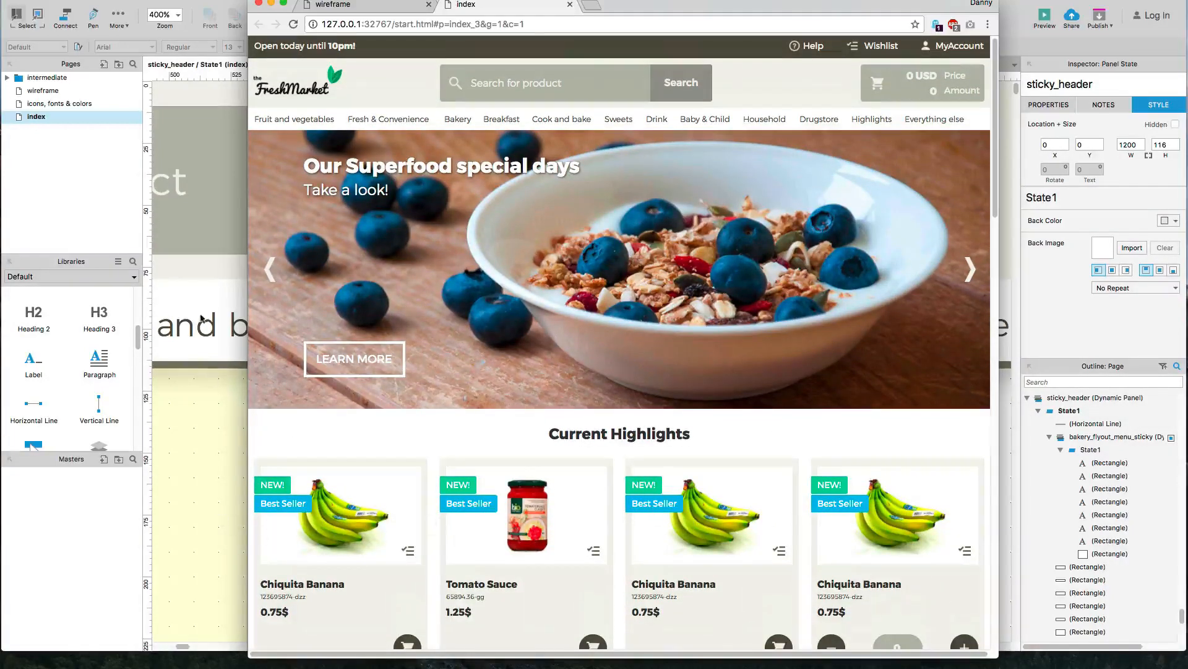
{"action": "left_click", "coordinate": [196, 291]}
{"action": "left_click", "coordinate": [195, 291]}
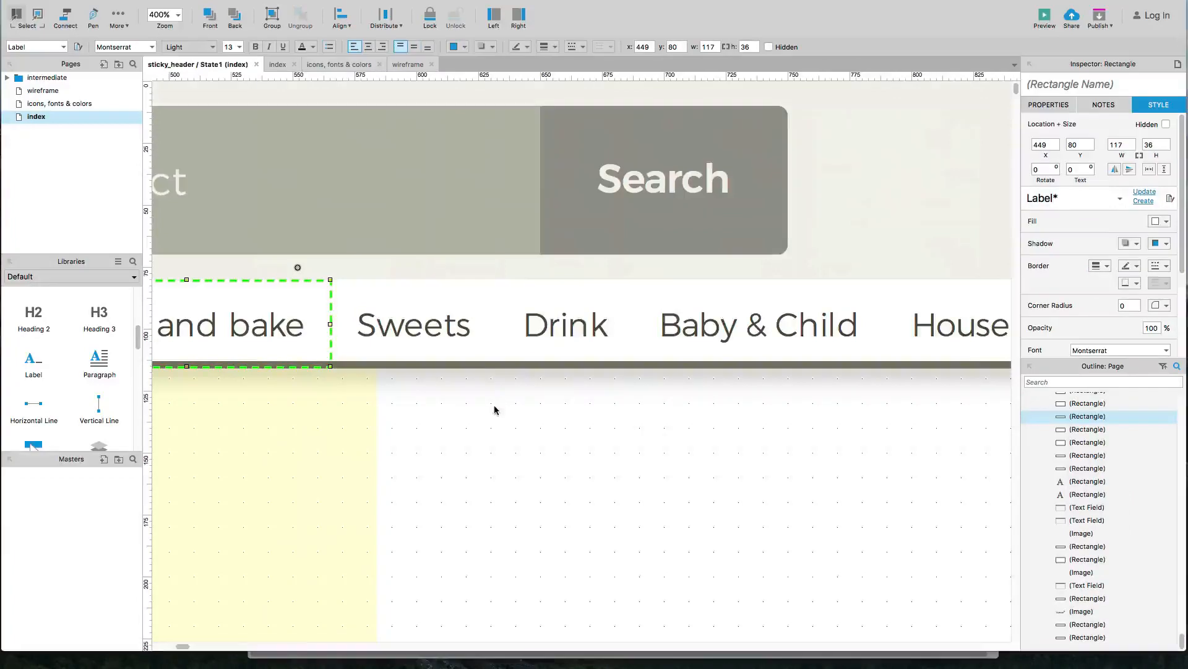
{"action": "scroll", "coordinate": [495, 410], "scroll_direction": "down", "scroll_amount": 2}
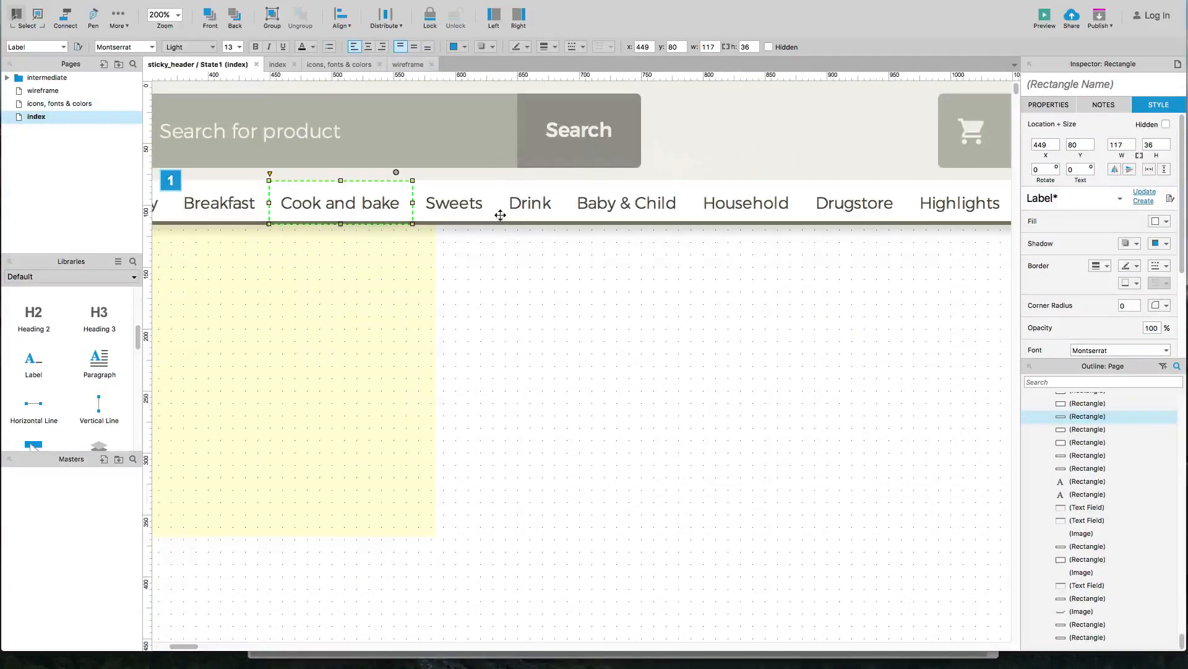
{"action": "left_click", "coordinate": [500, 221]}
{"action": "left_click", "coordinate": [499, 224]}
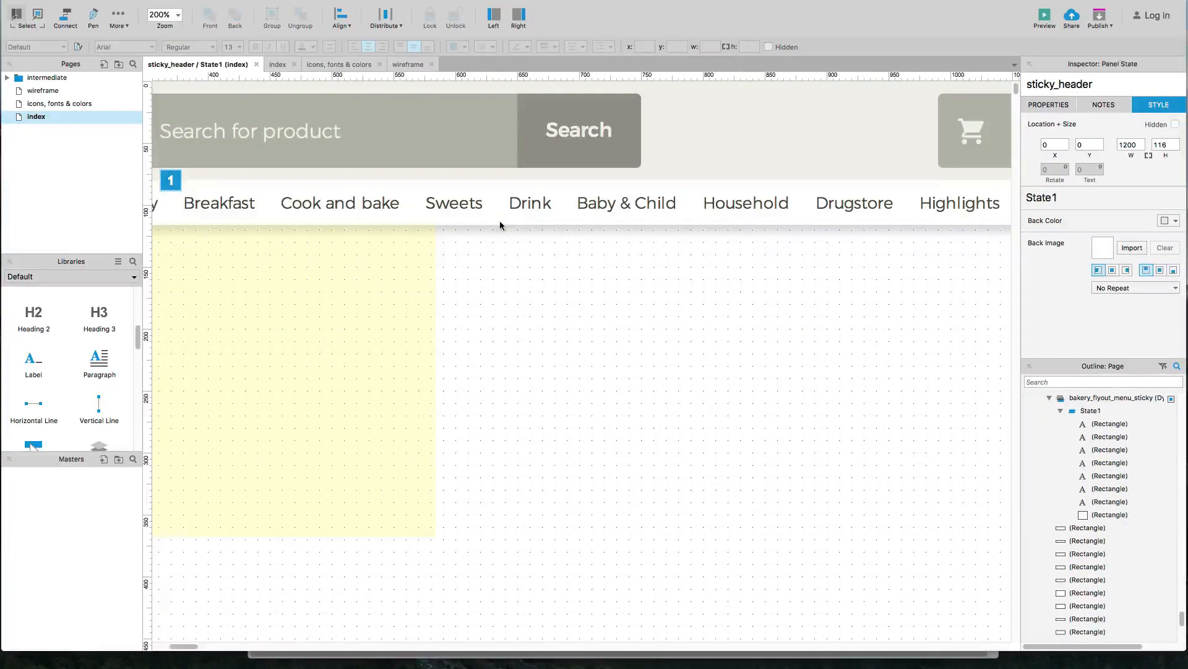
Step: Give all 13 rectangles of the sticky navigation bar a dark olive-brown fill and white text
{"action": "scroll", "coordinate": [489, 220], "scroll_direction": "down", "scroll_amount": 3}
{"action": "left_click_drag", "start_coordinate": [764, 128], "coordinate": [192, 132]}
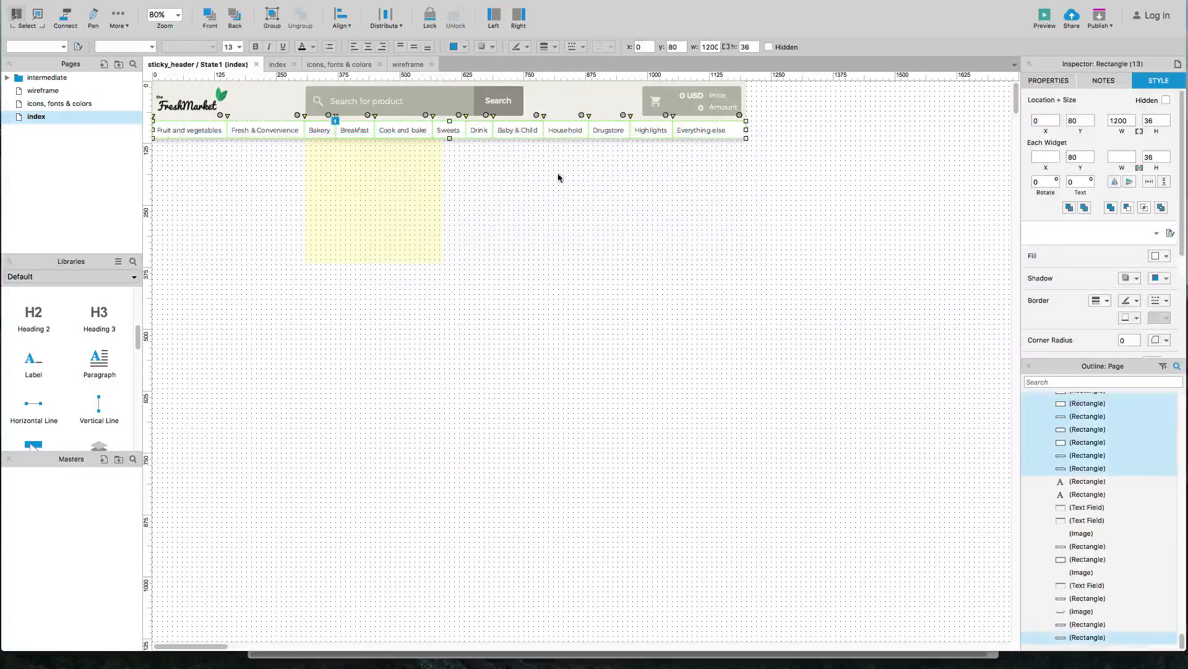
{"action": "left_click", "coordinate": [1166, 255]}
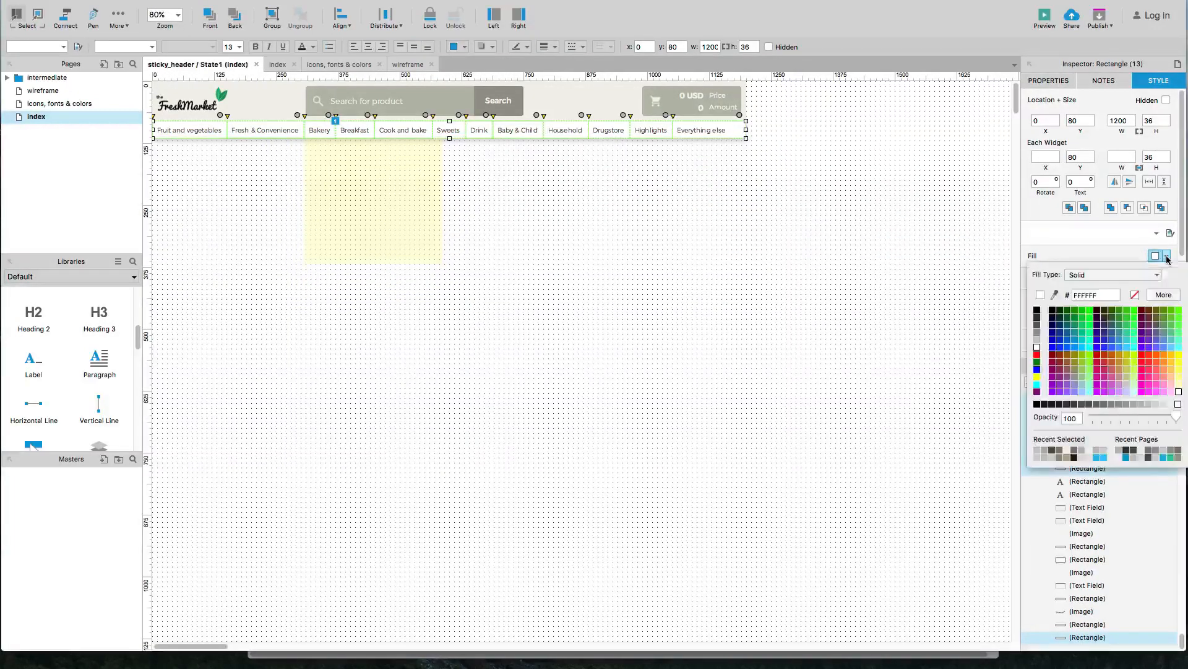
{"action": "left_click", "coordinate": [1055, 451]}
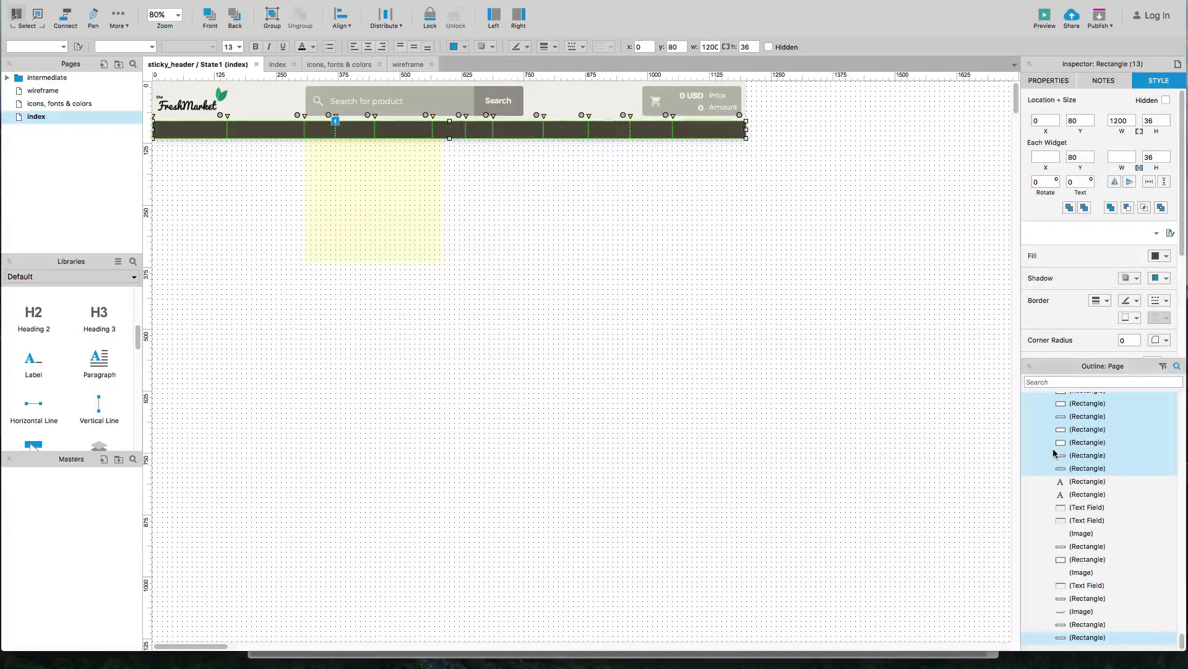
{"action": "scroll", "coordinate": [1144, 302], "scroll_direction": "down", "scroll_amount": 2}
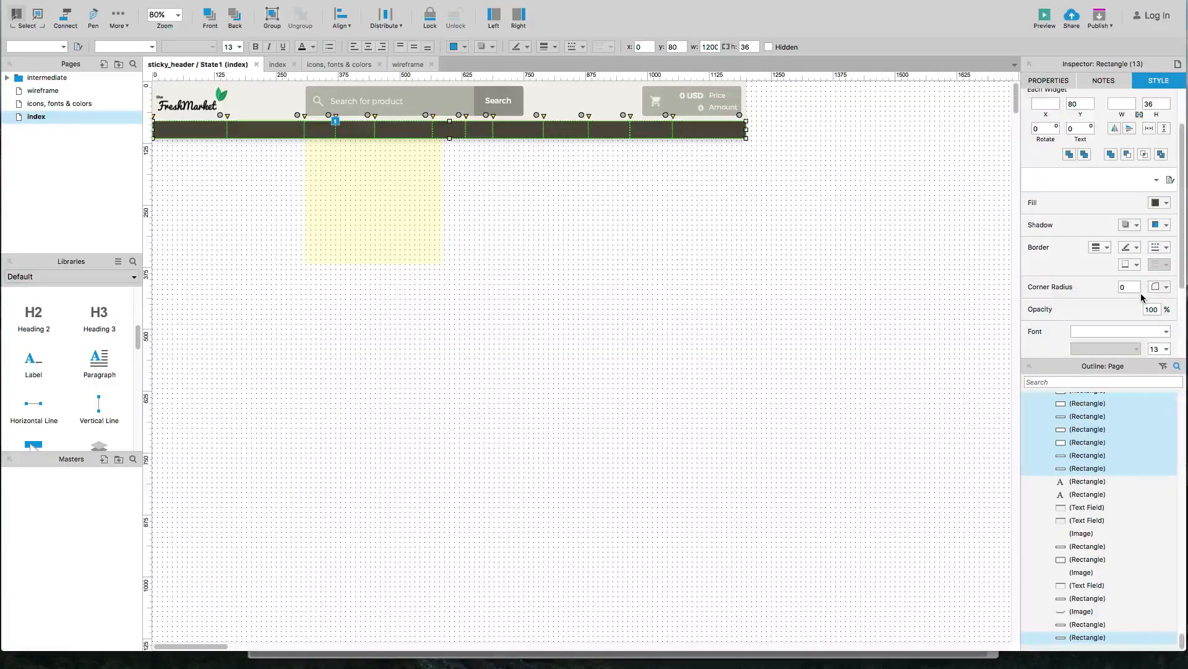
{"action": "scroll", "coordinate": [1142, 300], "scroll_direction": "down", "scroll_amount": 1}
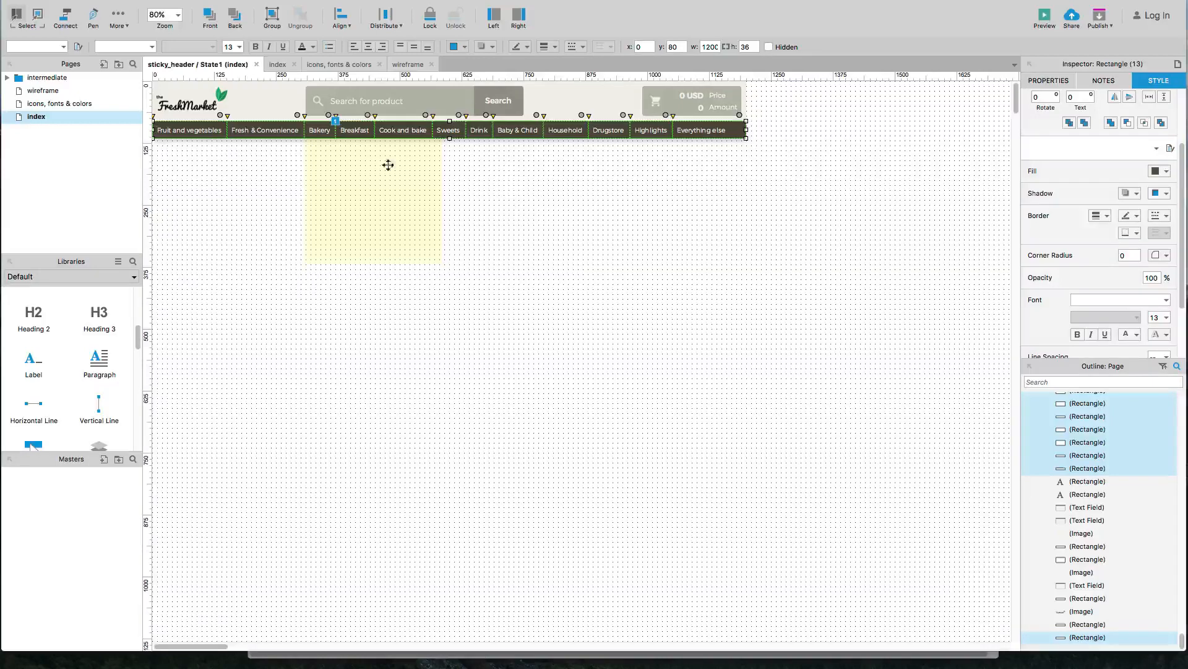
{"action": "left_click", "coordinate": [284, 152]}
Step: Make the hidden bakery_flyout_menu_sticky panel visible and open its State1 for editing
{"action": "left_click", "coordinate": [398, 196]}
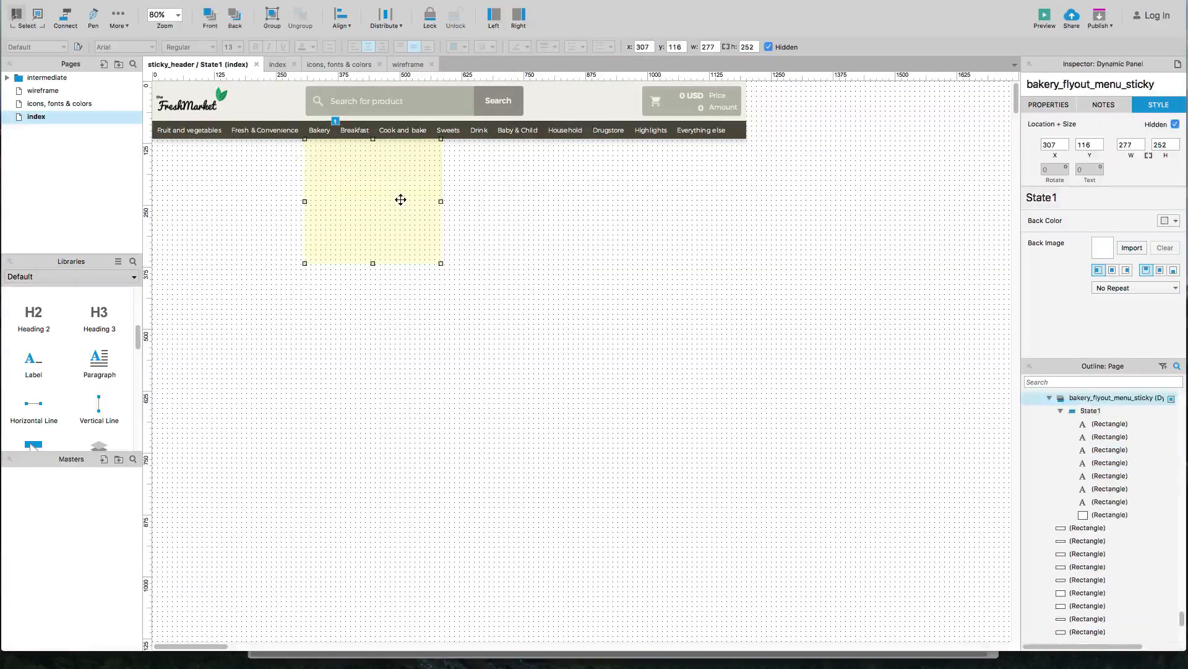
{"action": "right_click", "coordinate": [402, 198]}
{"action": "left_click", "coordinate": [433, 260]}
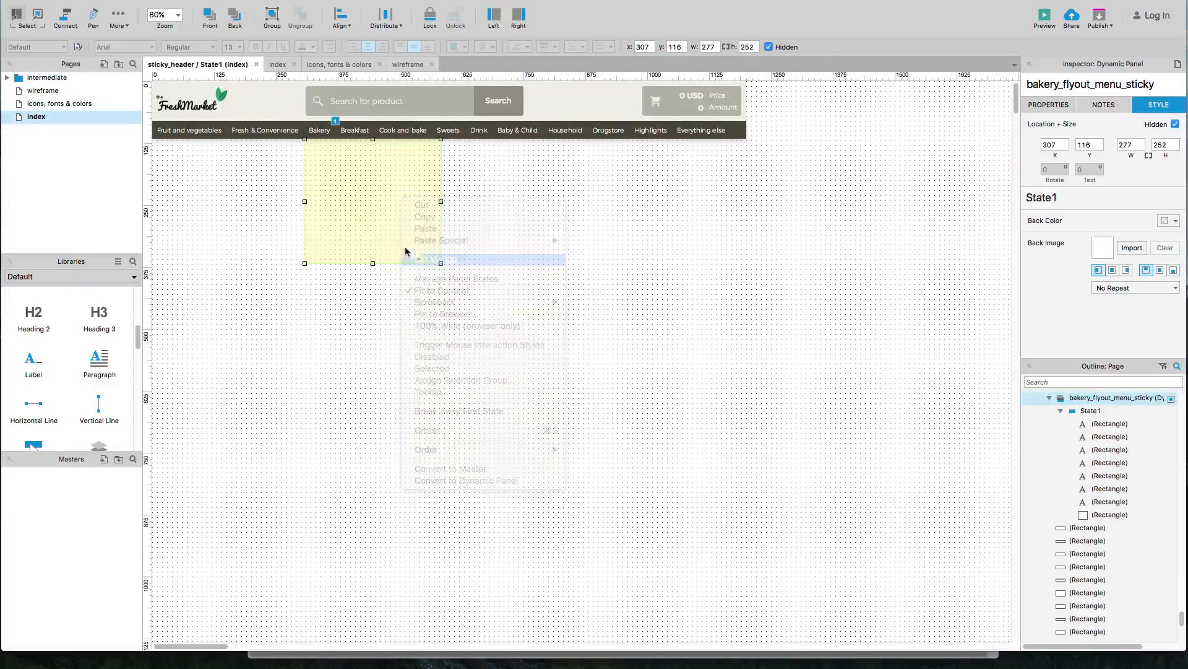
{"action": "double_click", "coordinate": [412, 169]}
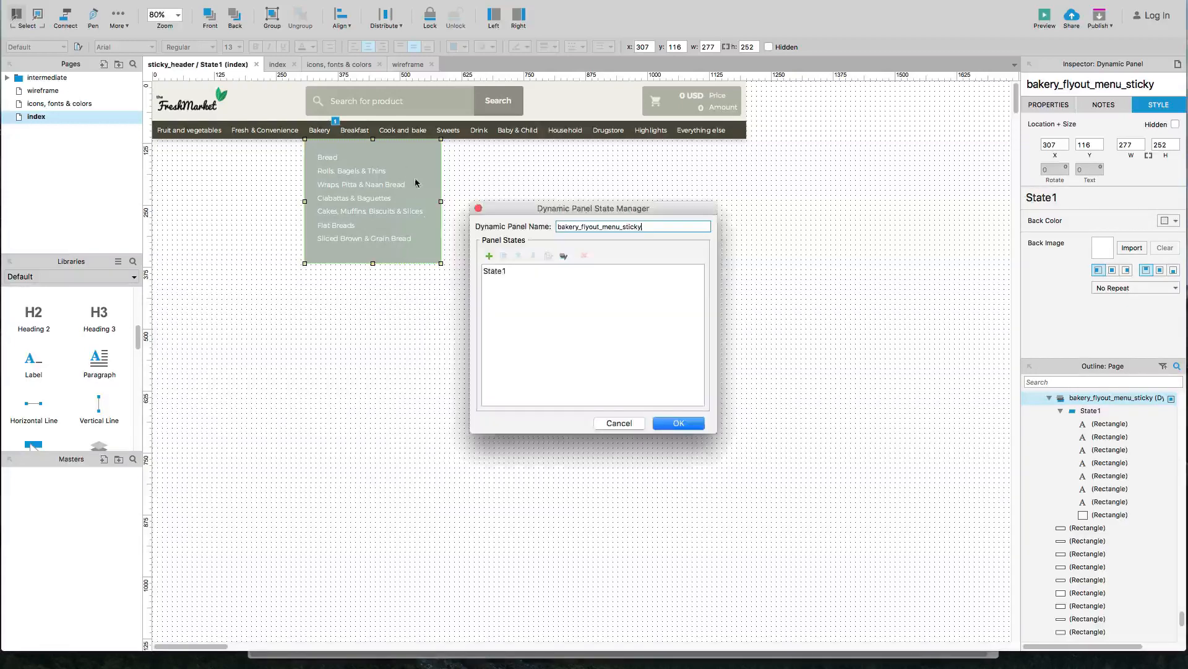
{"action": "left_click", "coordinate": [488, 271]}
{"action": "double_click", "coordinate": [488, 271]}
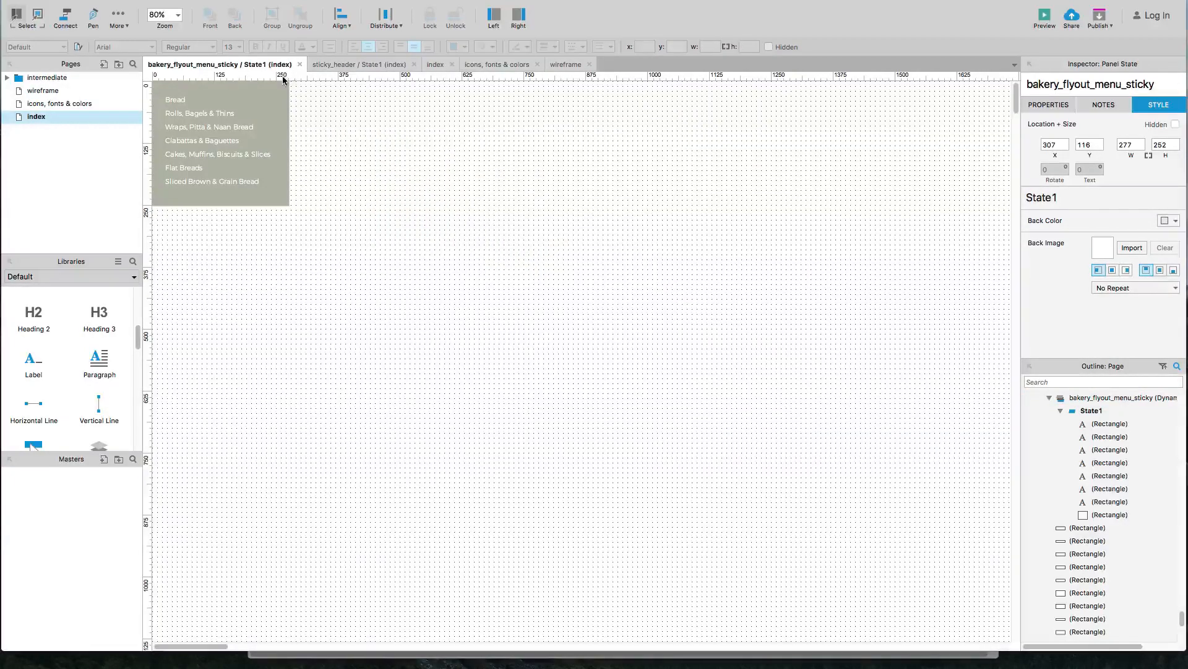
Step: Fill the flyout menu's background rectangle with dark olive-brown, close the state and set the panel to hidden
{"action": "left_click", "coordinate": [268, 100]}
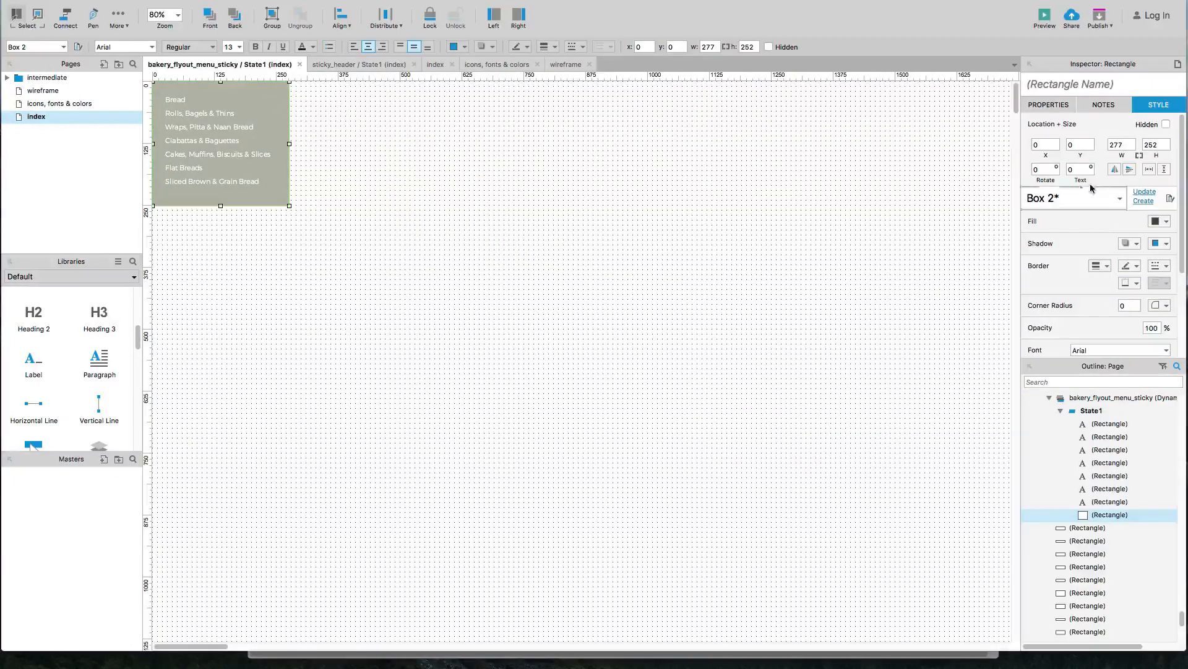
{"action": "left_click", "coordinate": [1155, 222]}
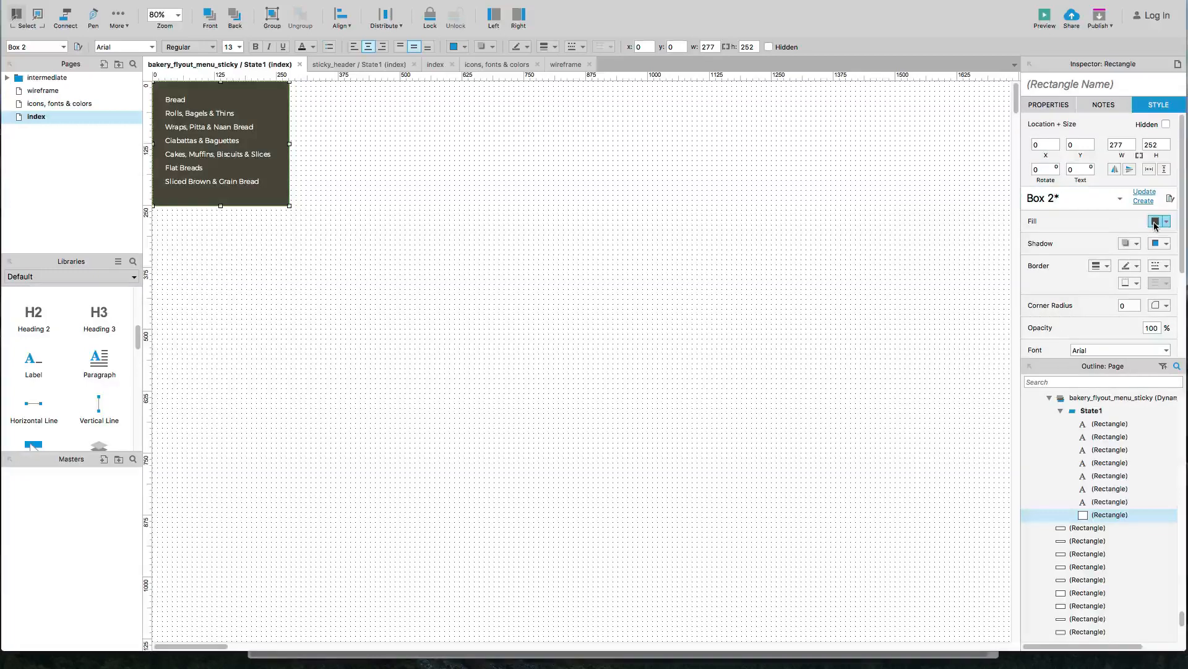
{"action": "left_click", "coordinate": [300, 65]}
{"action": "right_click", "coordinate": [348, 172]}
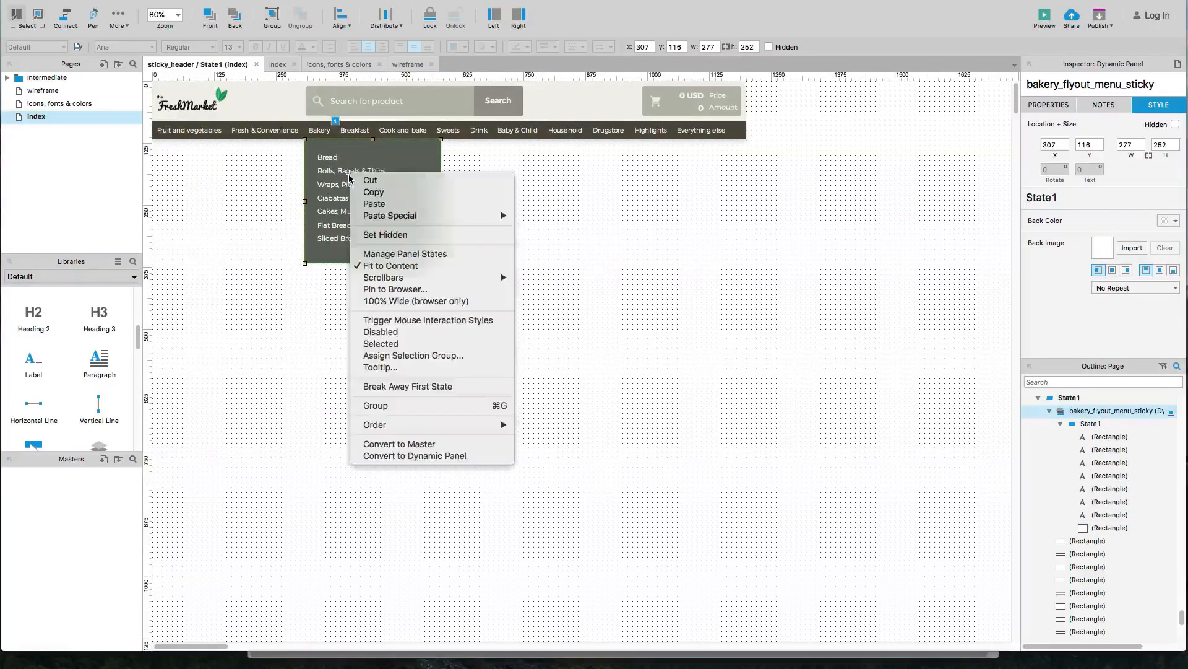
{"action": "left_click", "coordinate": [461, 236]}
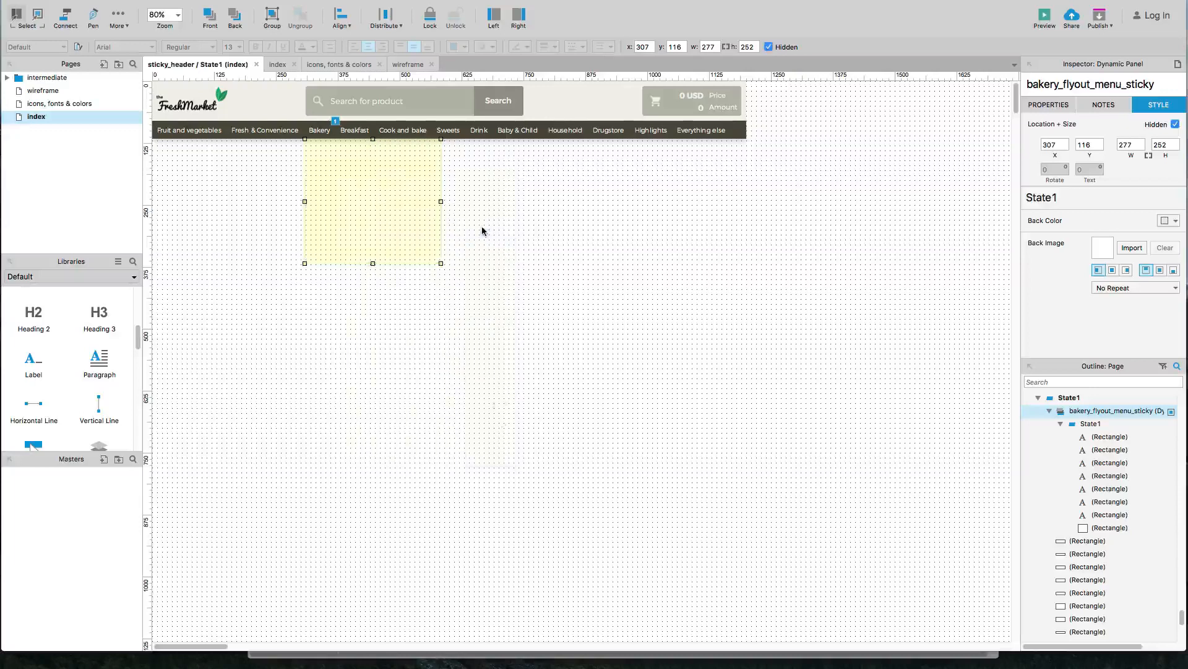
{"action": "left_click", "coordinate": [482, 227]}
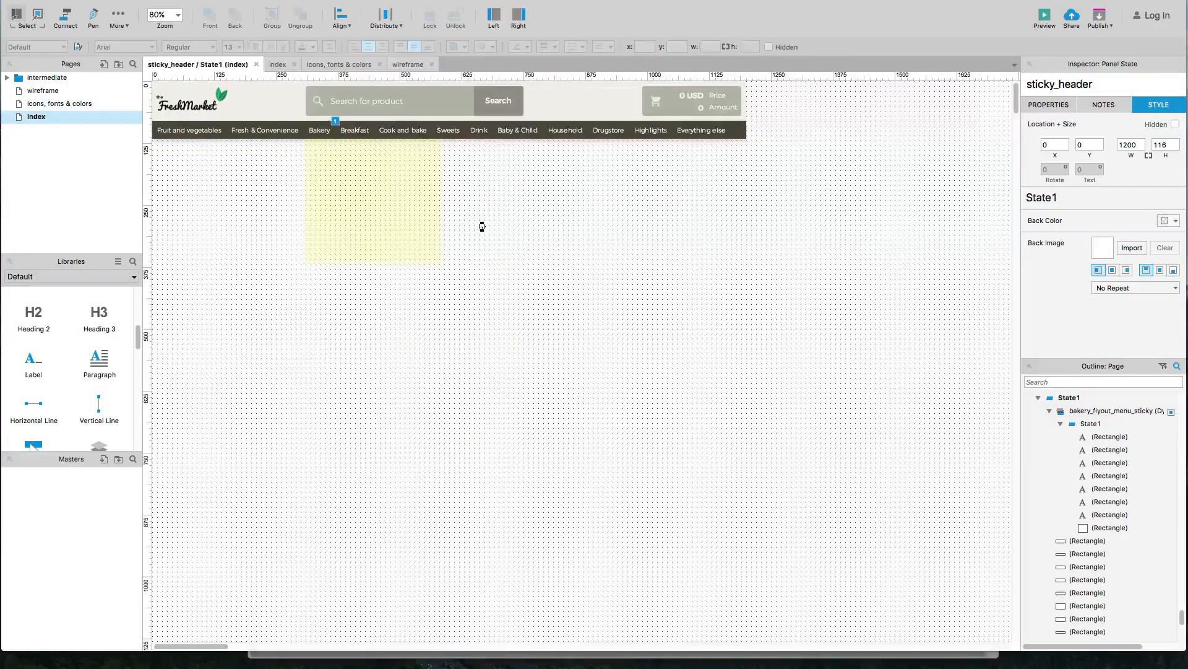
Step: Switch to the browser, reload the index preview and check the sticky header's navigation bar and its Bakery dropdown
{"action": "key", "text": "super+Tab"}
{"action": "key", "text": "super+r"}
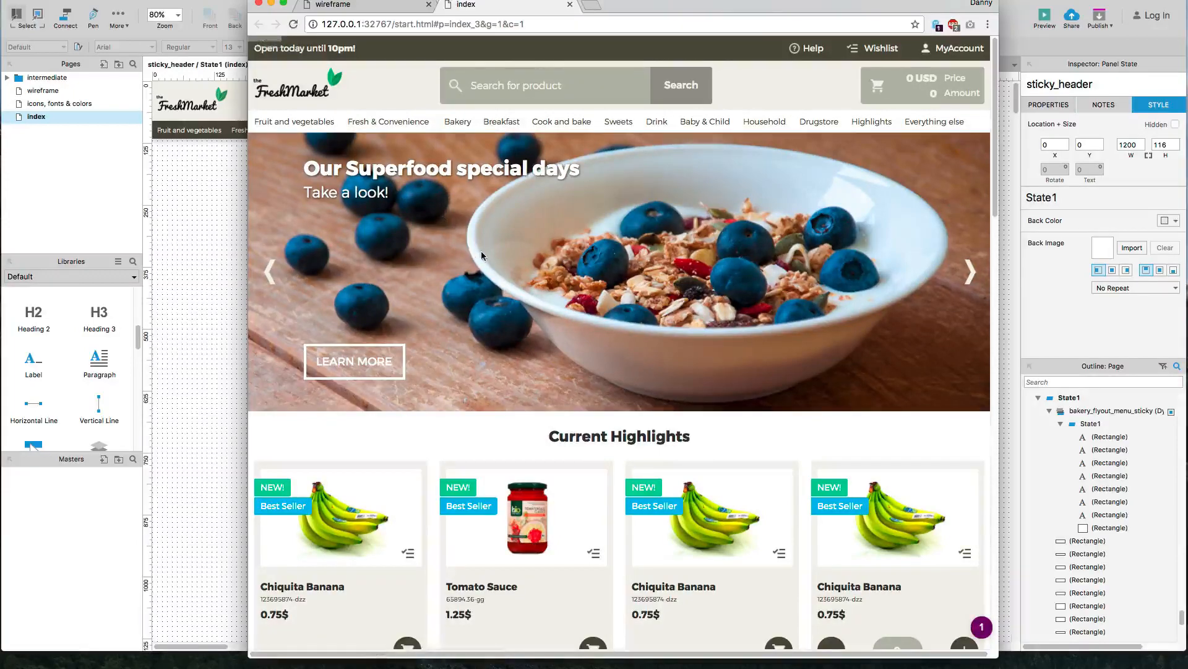
{"action": "scroll", "coordinate": [481, 251], "scroll_direction": "down", "scroll_amount": 2}
{"action": "scroll", "coordinate": [481, 255], "scroll_direction": "down", "scroll_amount": 6}
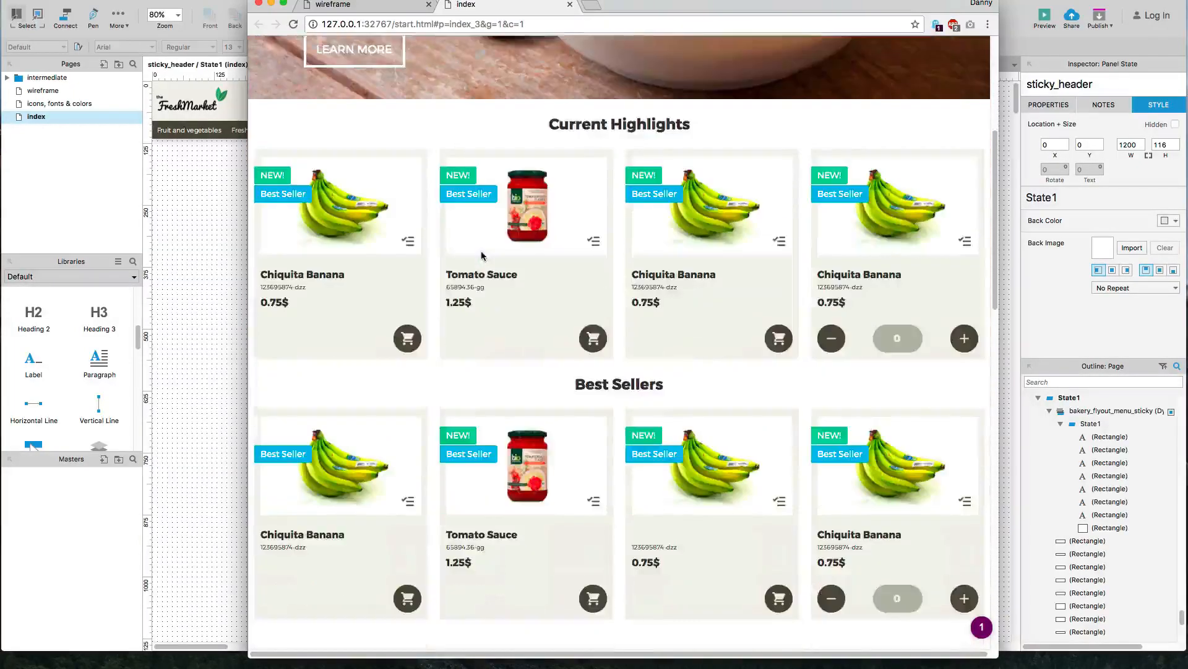
{"action": "scroll", "coordinate": [482, 255], "scroll_direction": "down", "scroll_amount": 4}
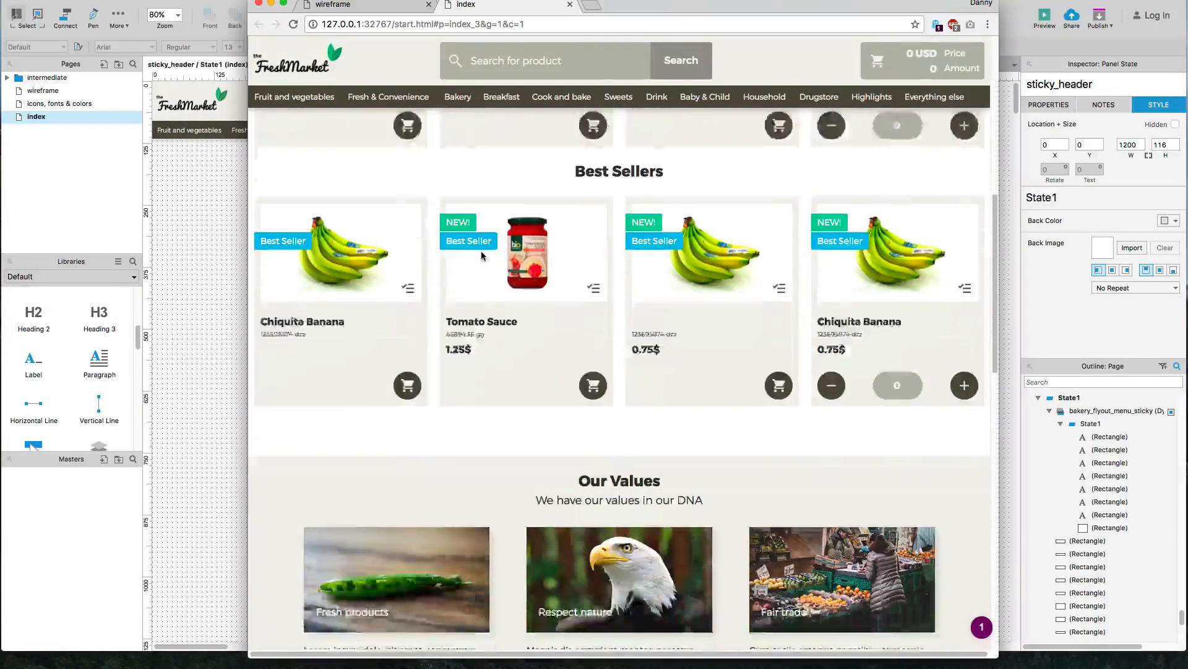
{"action": "mouse_move", "coordinate": [474, 109]}
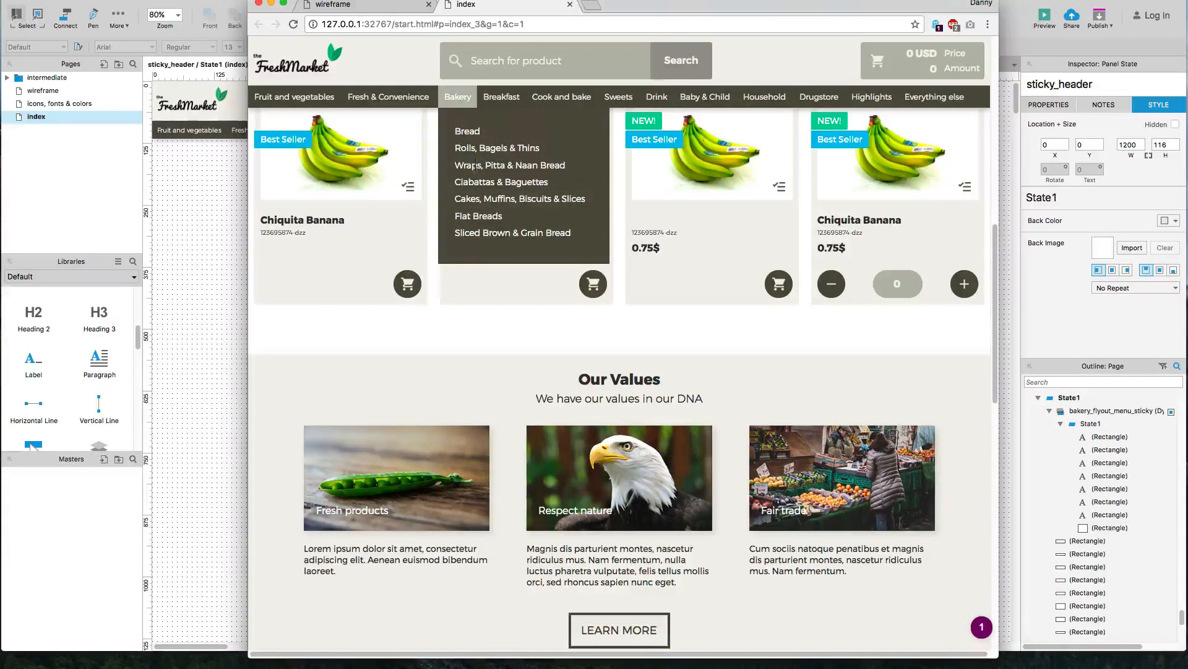
Step: Scroll down through the preview and back to the page start to examine the restyled sticky header's behavior
{"action": "scroll", "coordinate": [599, 170], "scroll_direction": "down", "scroll_amount": 2}
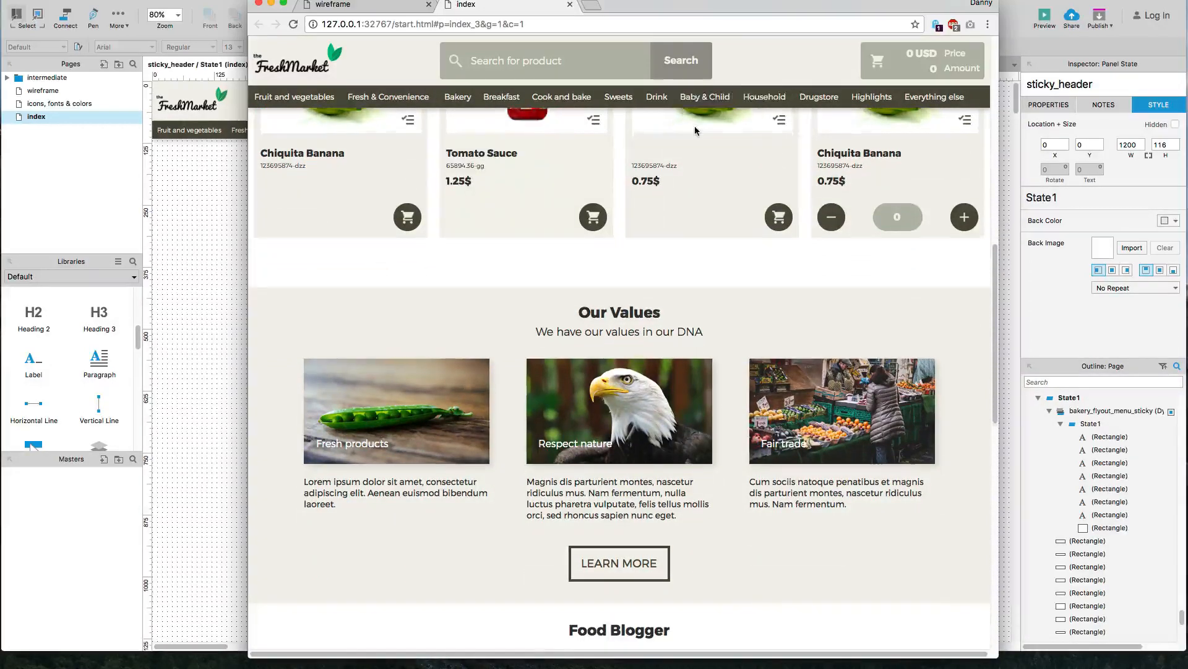
{"action": "scroll", "coordinate": [694, 126], "scroll_direction": "down", "scroll_amount": 2}
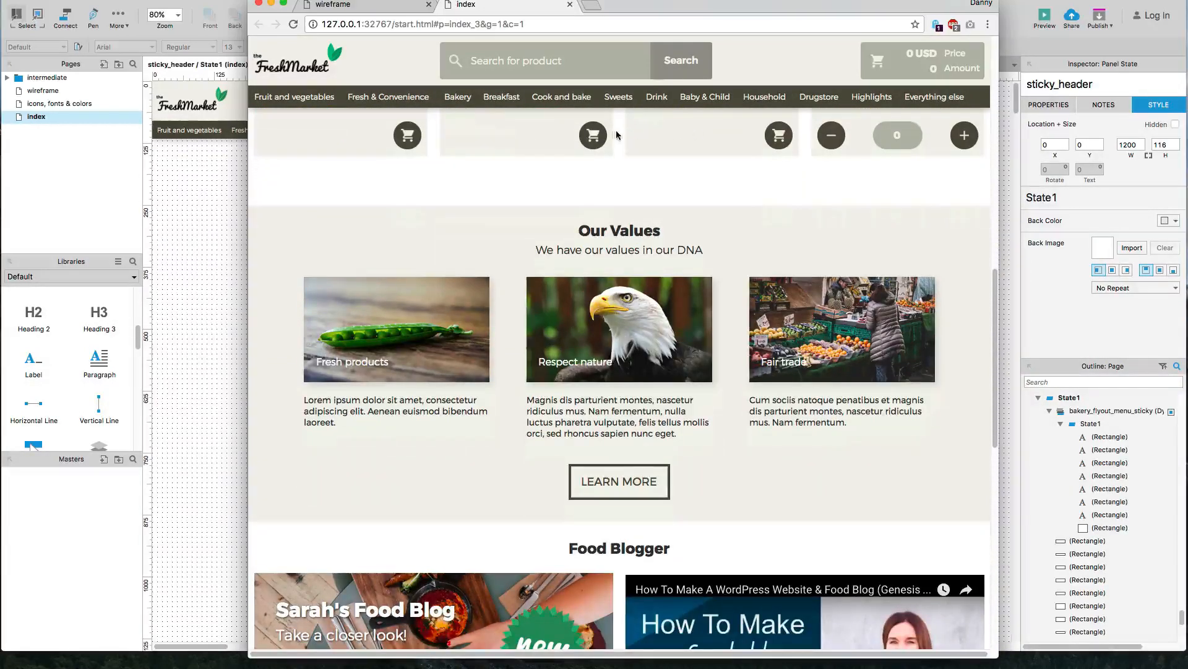
{"action": "scroll", "coordinate": [616, 135], "scroll_direction": "down", "scroll_amount": 2}
{"action": "scroll", "coordinate": [615, 135], "scroll_direction": "up", "scroll_amount": 5}
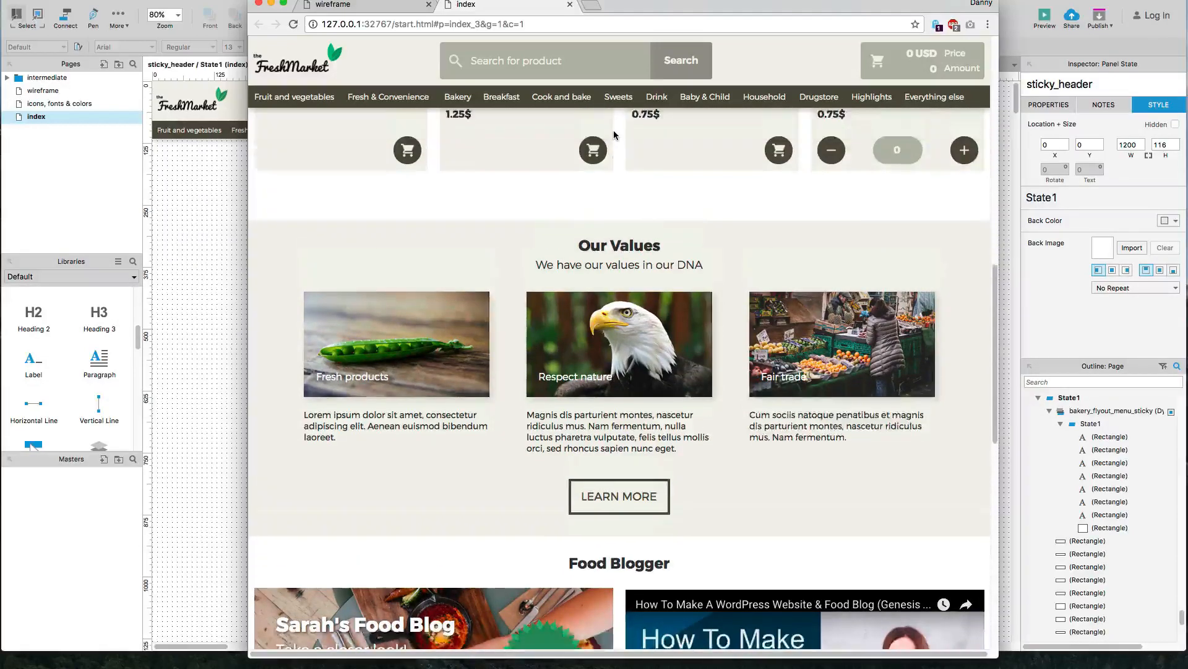
{"action": "scroll", "coordinate": [612, 131], "scroll_direction": "up", "scroll_amount": 3}
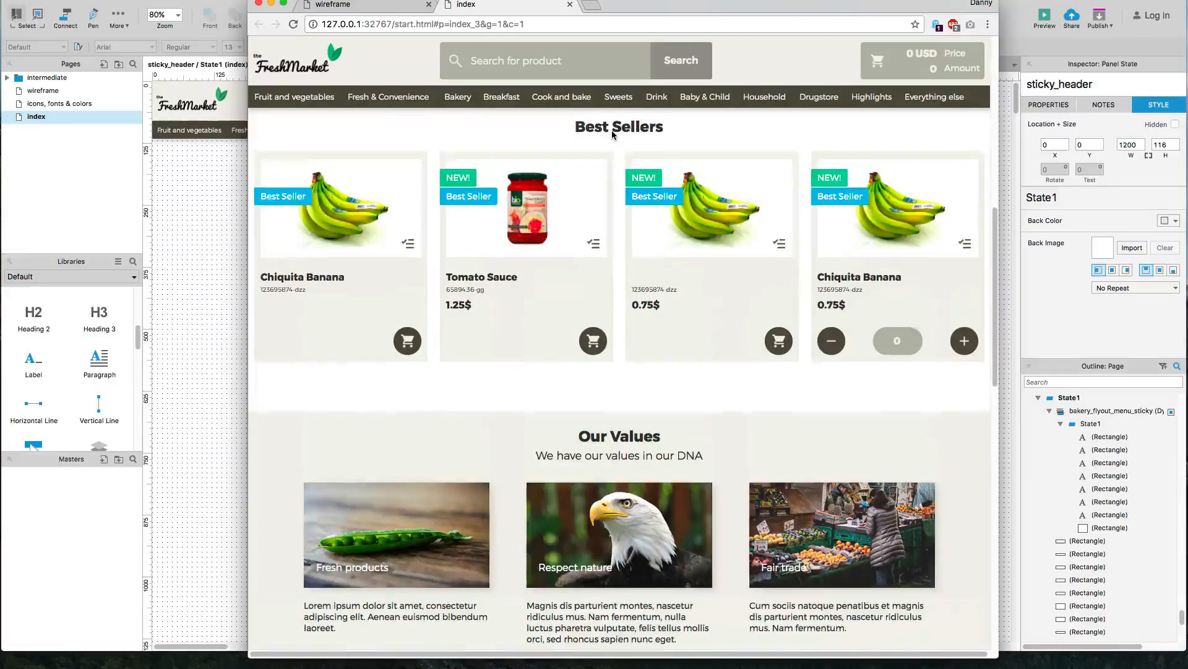
{"action": "scroll", "coordinate": [612, 134], "scroll_direction": "up", "scroll_amount": 14}
{"action": "scroll", "coordinate": [612, 134], "scroll_direction": "up", "scroll_amount": 4}
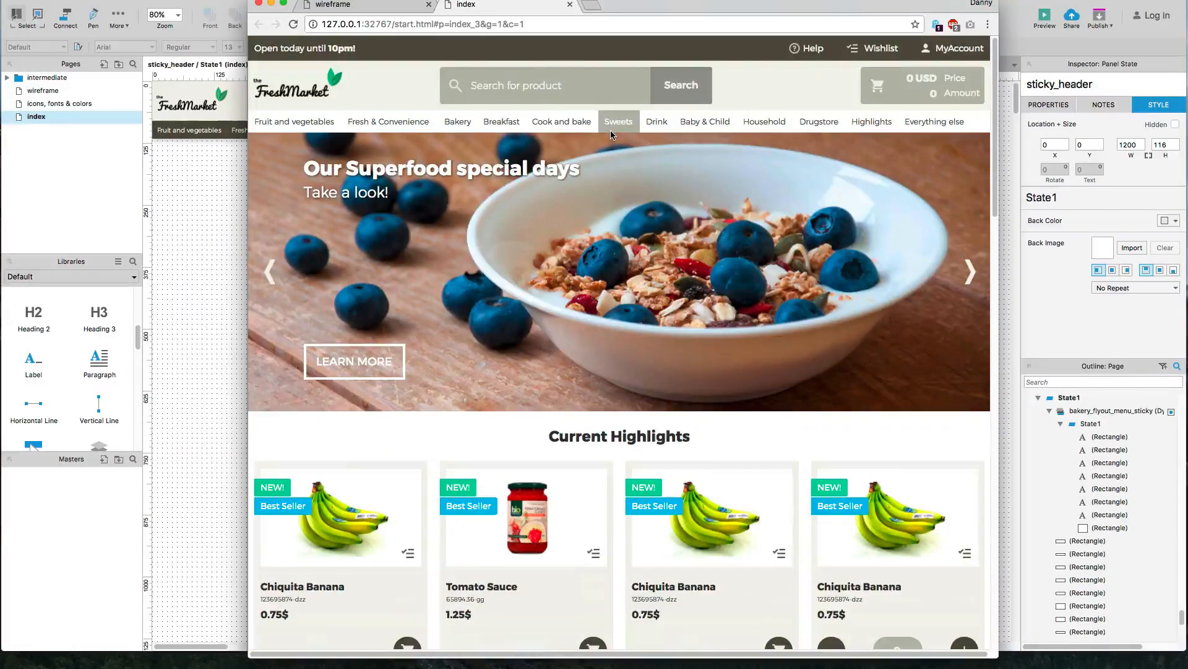
Step: Return to Axure RP and set the MouseOver fill color of all sticky navigation bar rectangles to dark olive-brown
{"action": "left_click", "coordinate": [203, 204]}
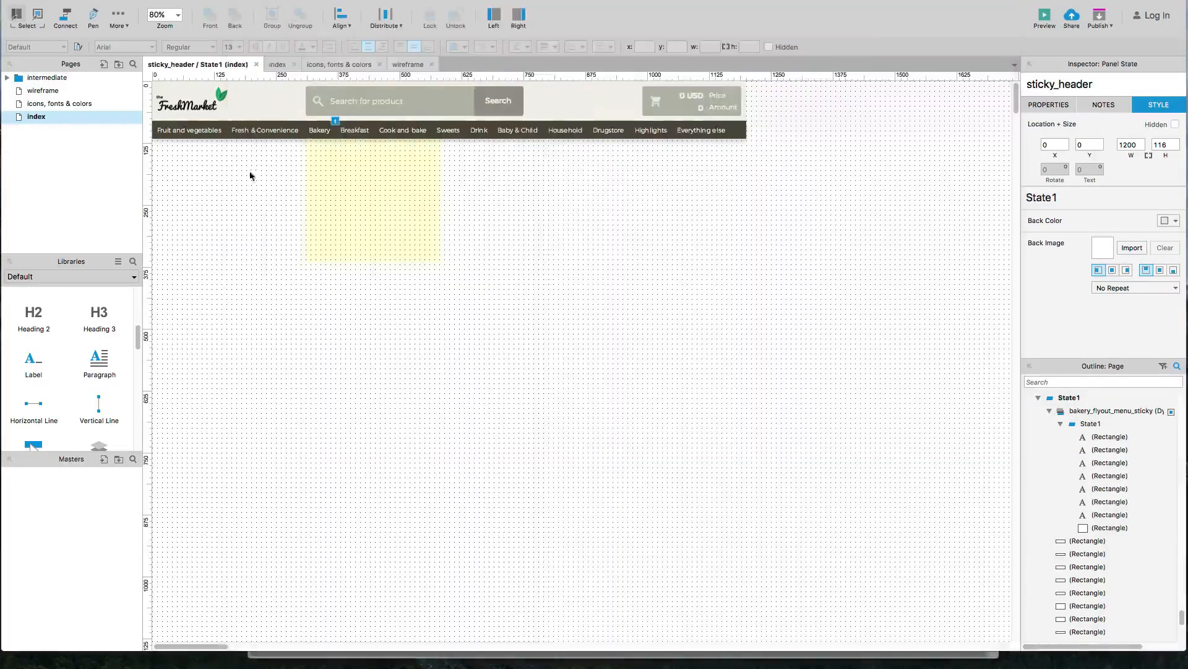
{"action": "left_click_drag", "start_coordinate": [760, 133], "coordinate": [183, 127]}
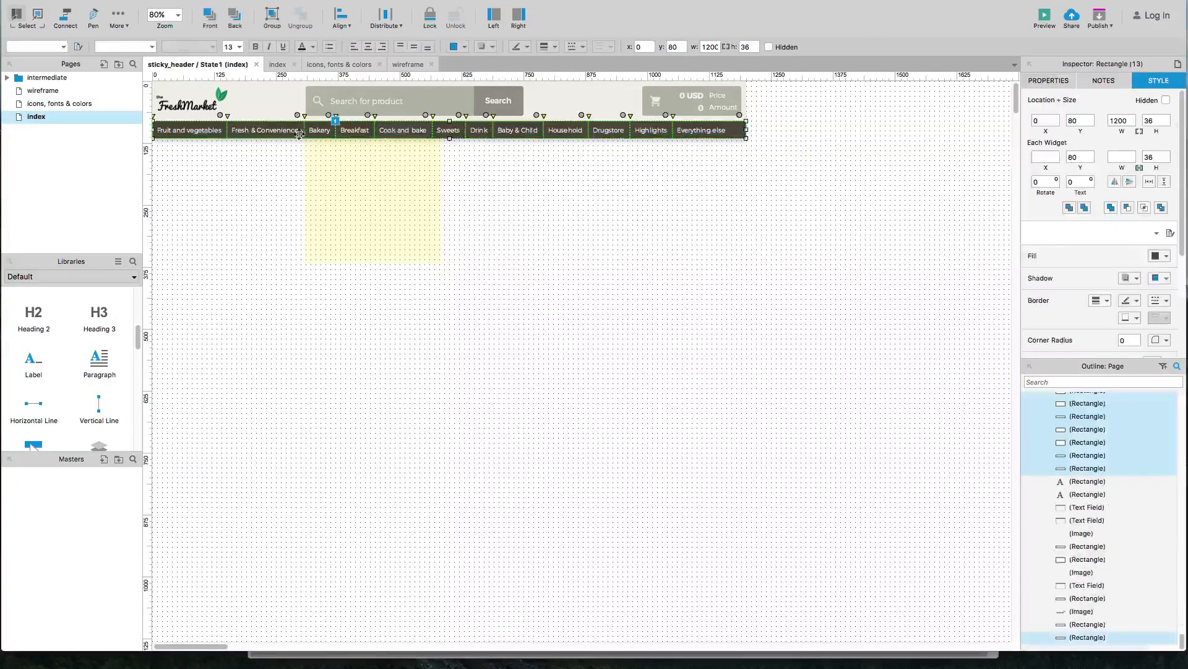
{"action": "right_click", "coordinate": [446, 127]}
{"action": "left_click", "coordinate": [513, 253]}
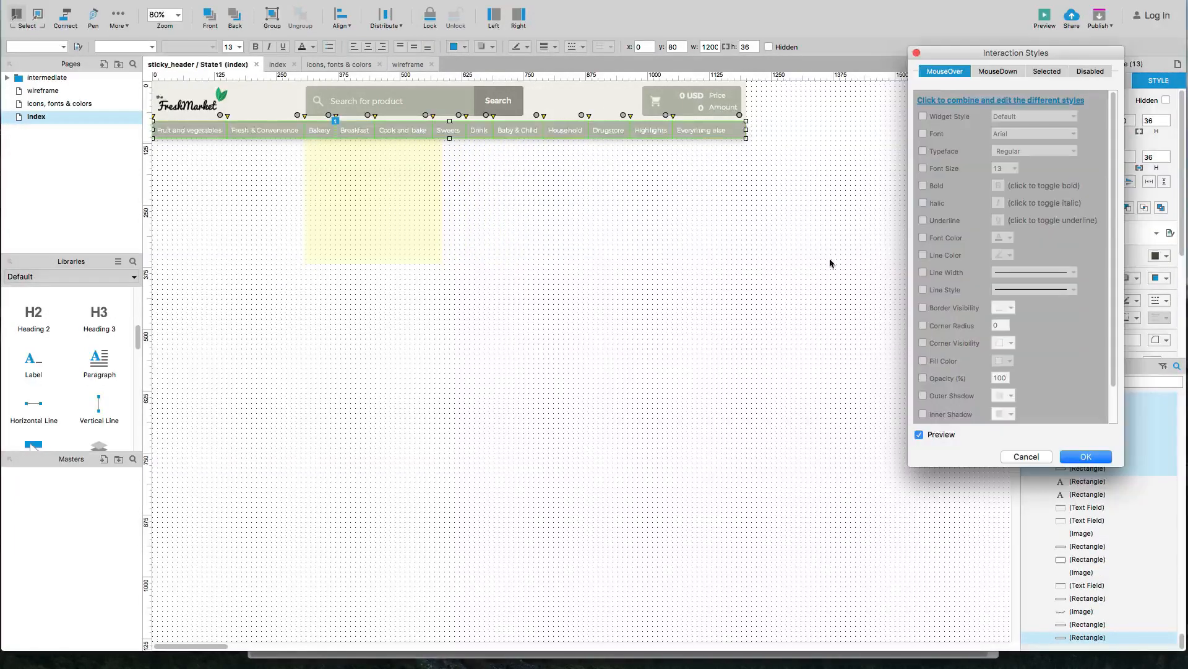
{"action": "left_click_drag", "start_coordinate": [947, 57], "coordinate": [588, 188]}
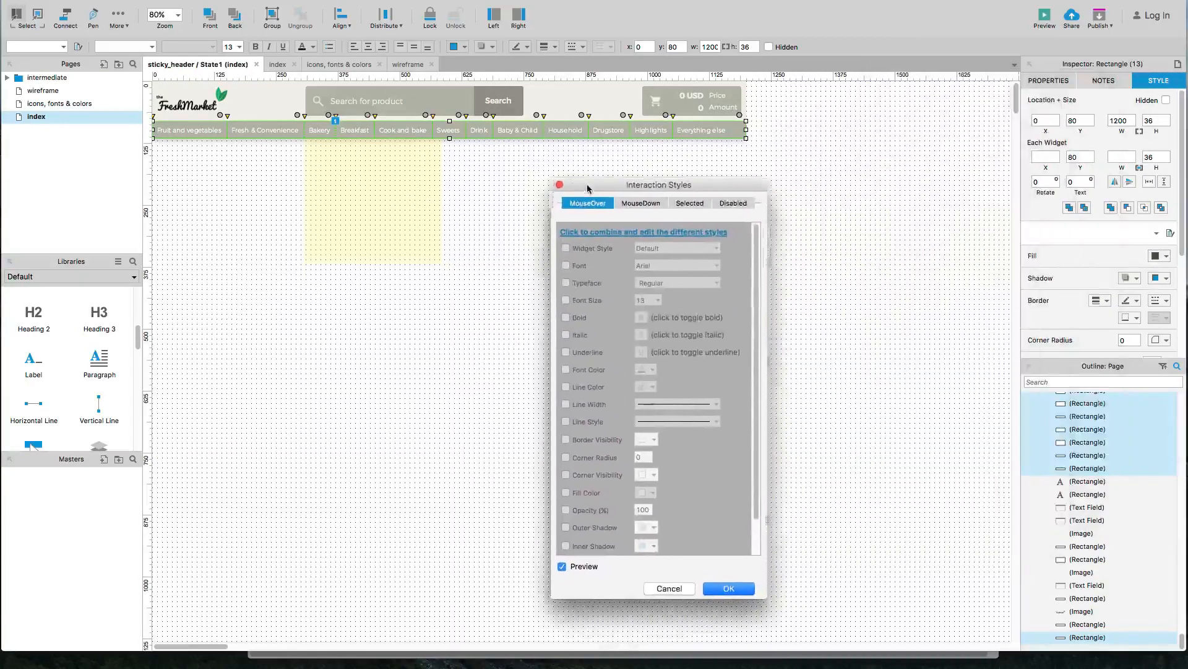
{"action": "left_click", "coordinate": [596, 249]}
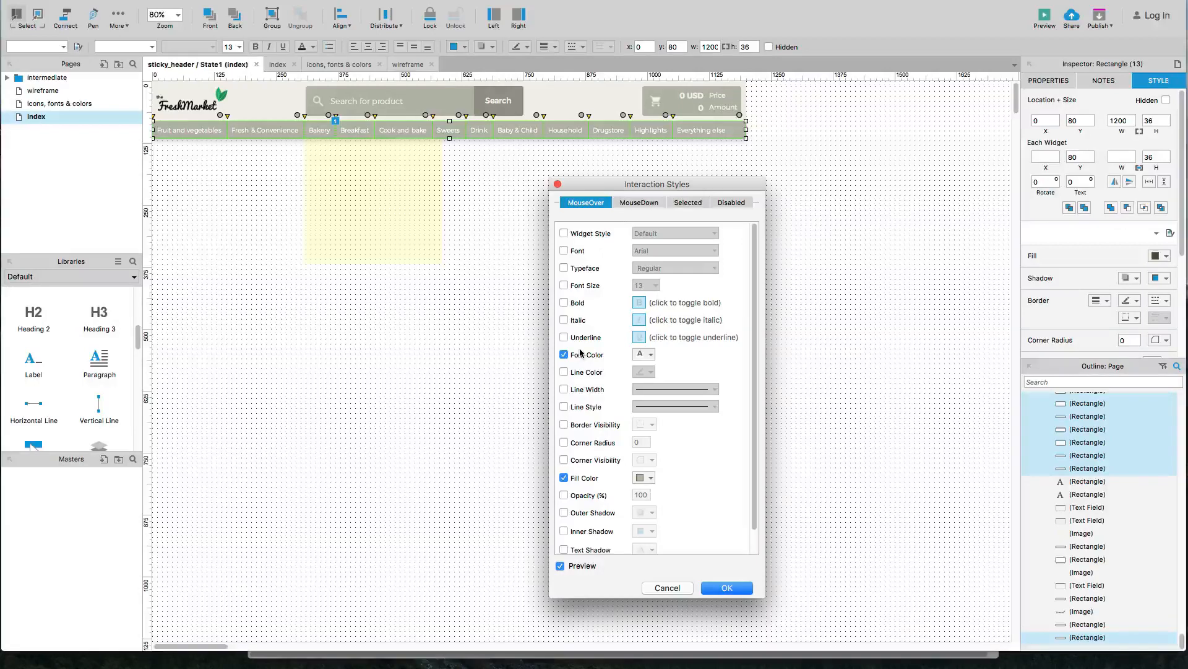
{"action": "left_click", "coordinate": [646, 477]}
{"action": "left_click", "coordinate": [731, 667]}
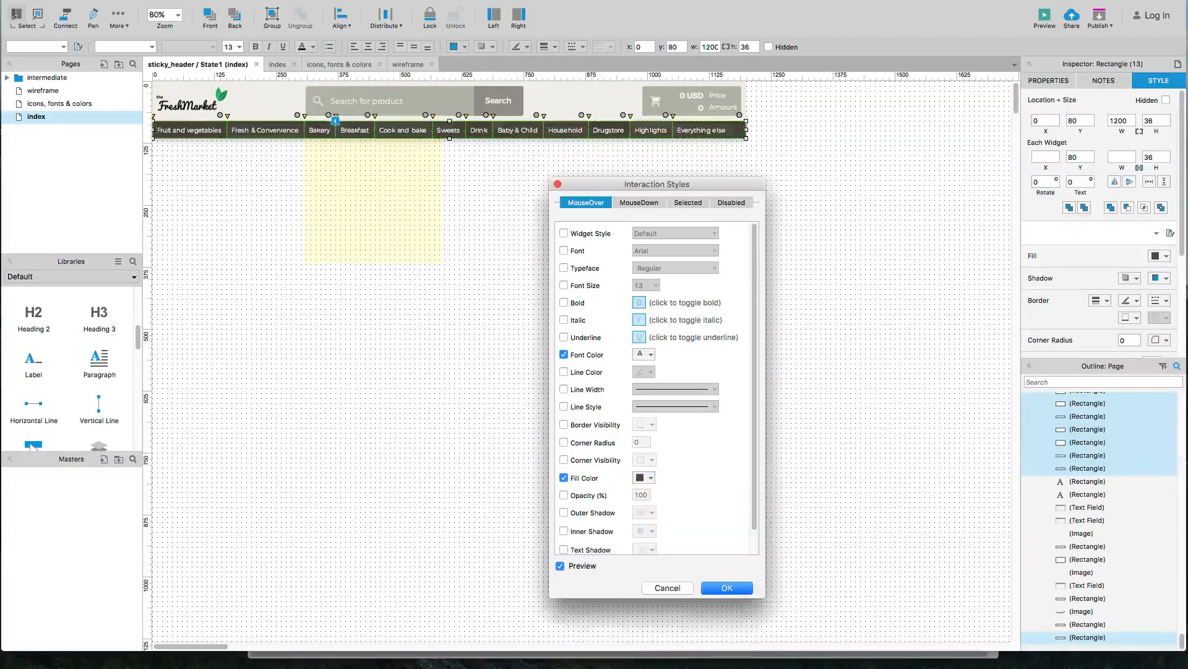
{"action": "left_click", "coordinate": [727, 588]}
{"action": "left_click", "coordinate": [598, 453]}
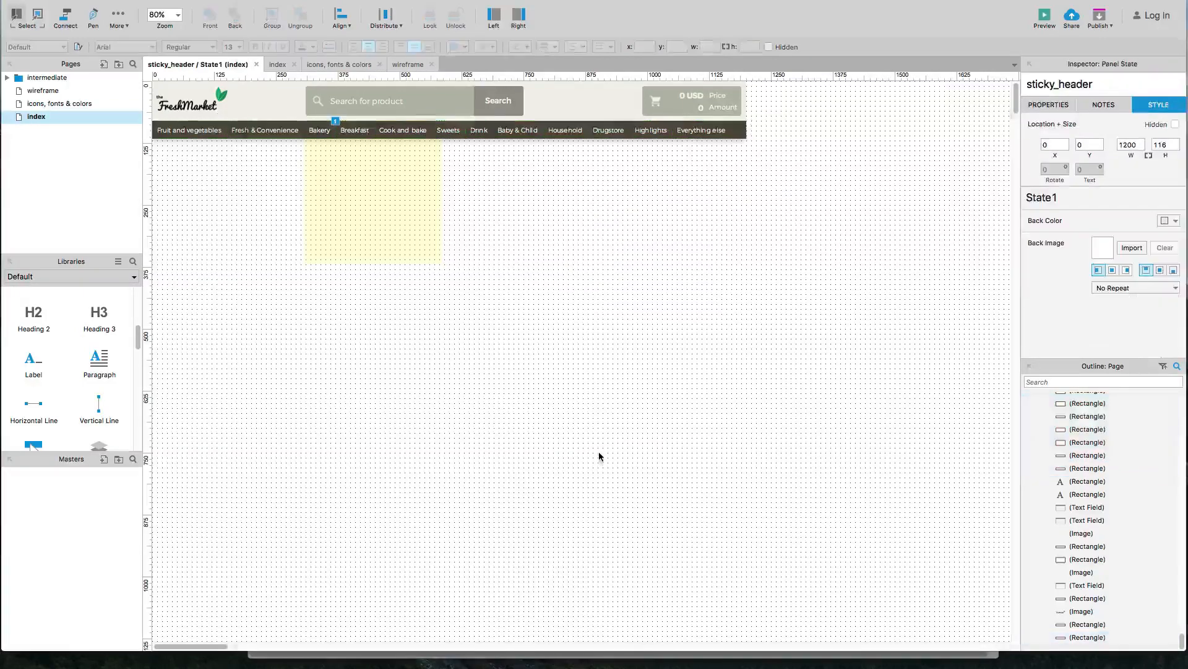
Step: Preview the index page in the browser, check the sticky header's dark navigation bar and return to Axure RP
{"action": "key", "text": "super+period"}
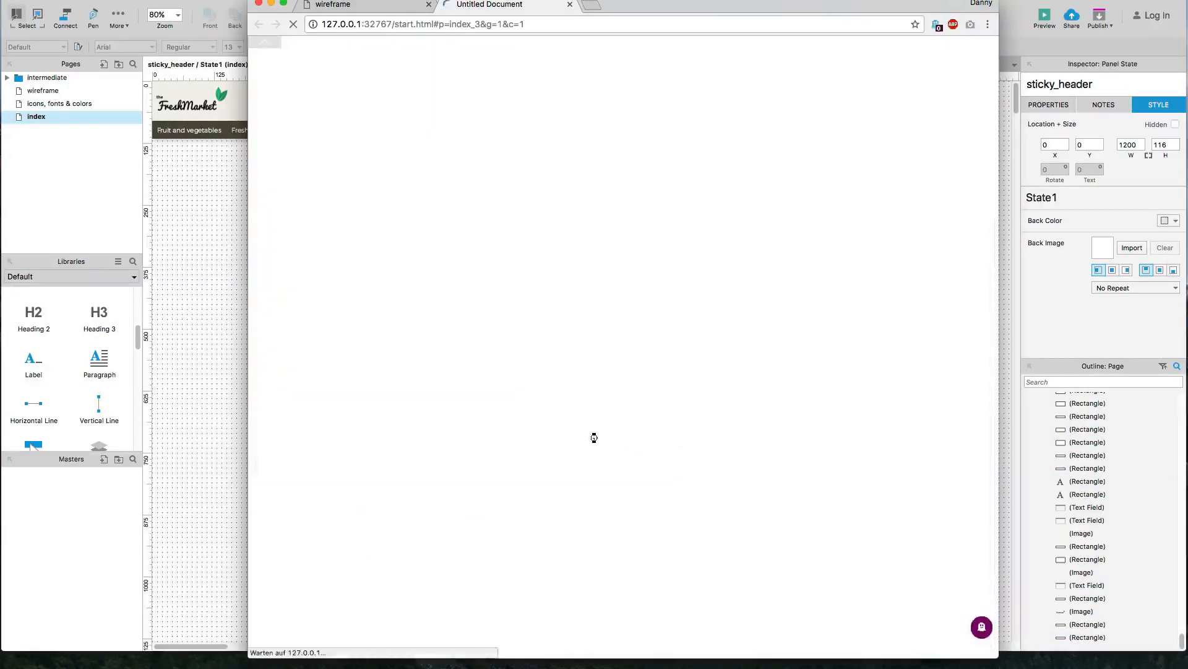
{"action": "scroll", "coordinate": [595, 438], "scroll_direction": "down", "scroll_amount": 10}
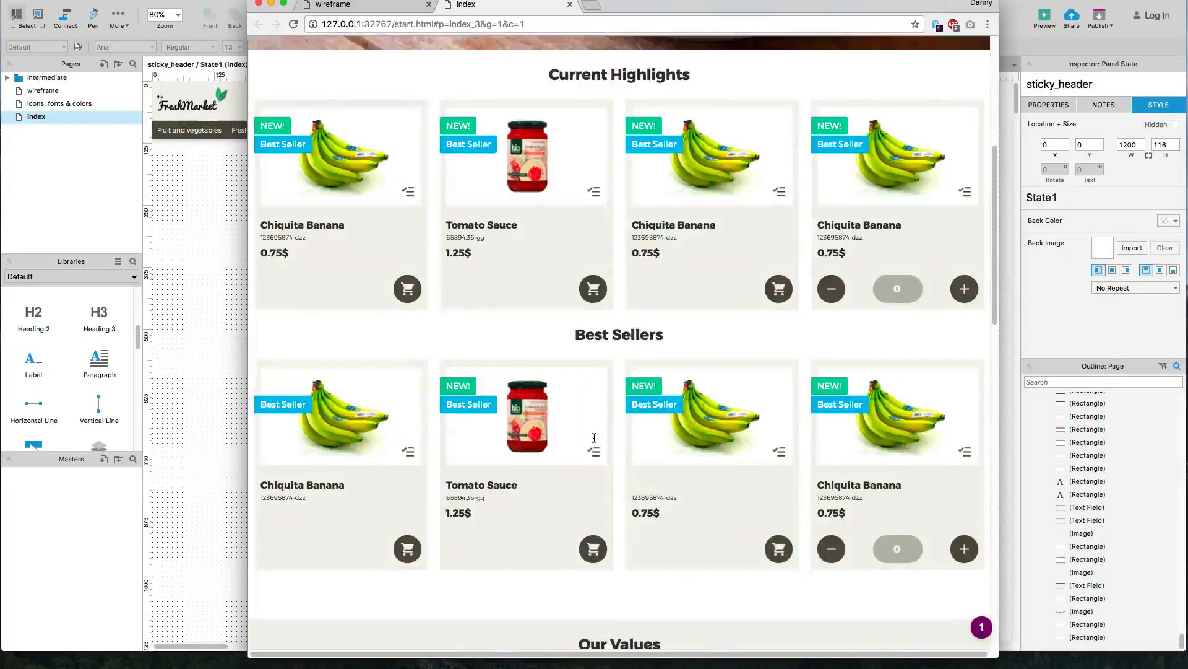
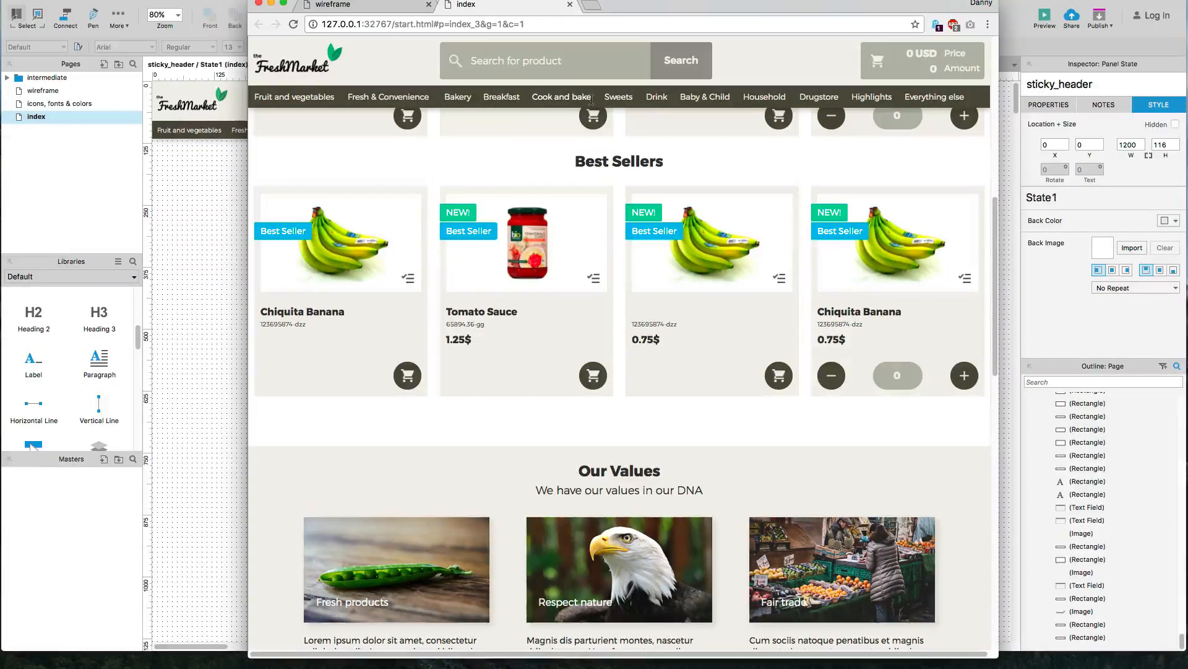
{"action": "left_click", "coordinate": [229, 203]}
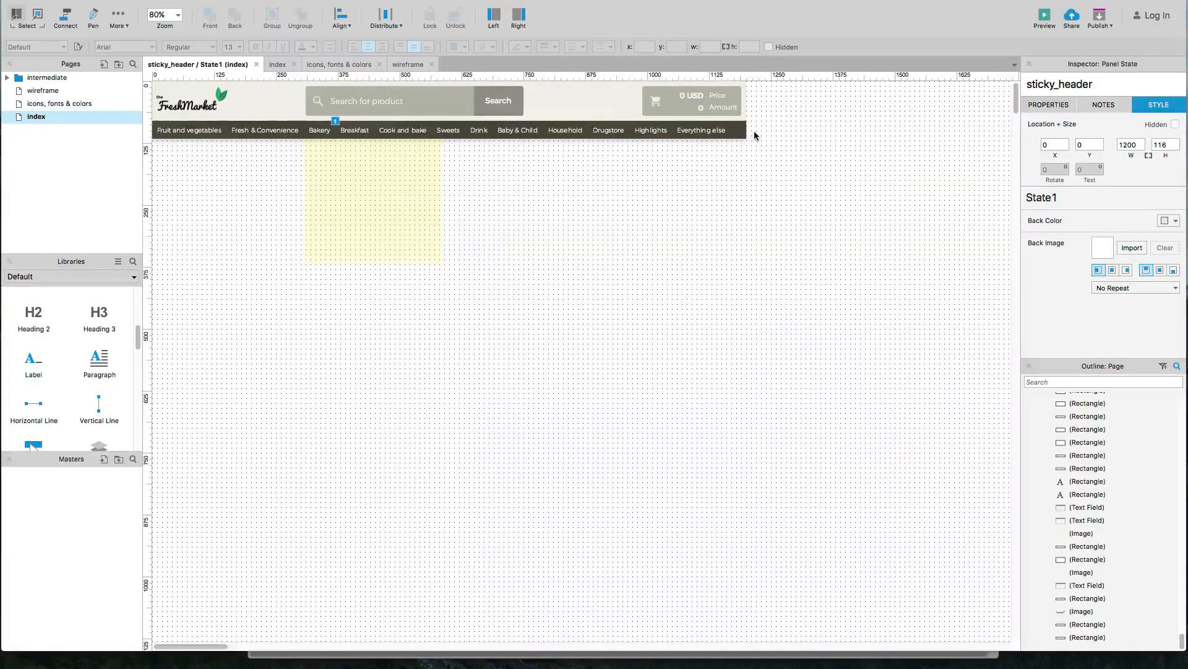
Step: Fill all sticky navigation bar rectangles with the brown from the second row of swatches on the icons, fonts & colors page
{"action": "left_click_drag", "start_coordinate": [754, 132], "coordinate": [204, 131]}
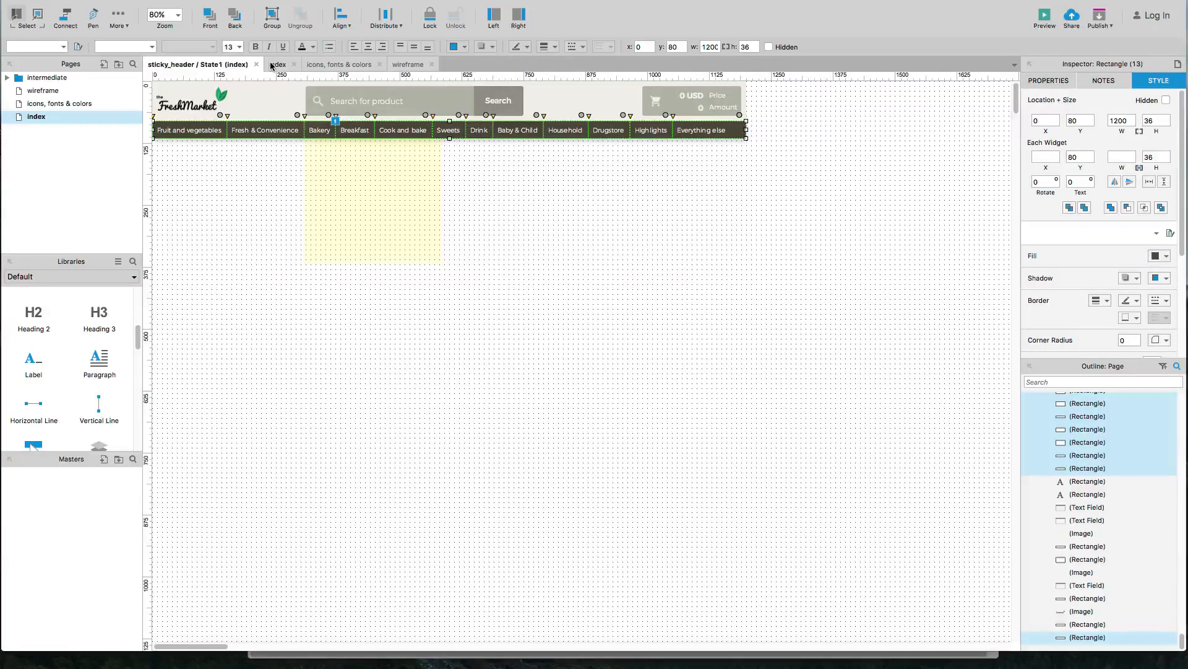
{"action": "left_click", "coordinate": [329, 64]}
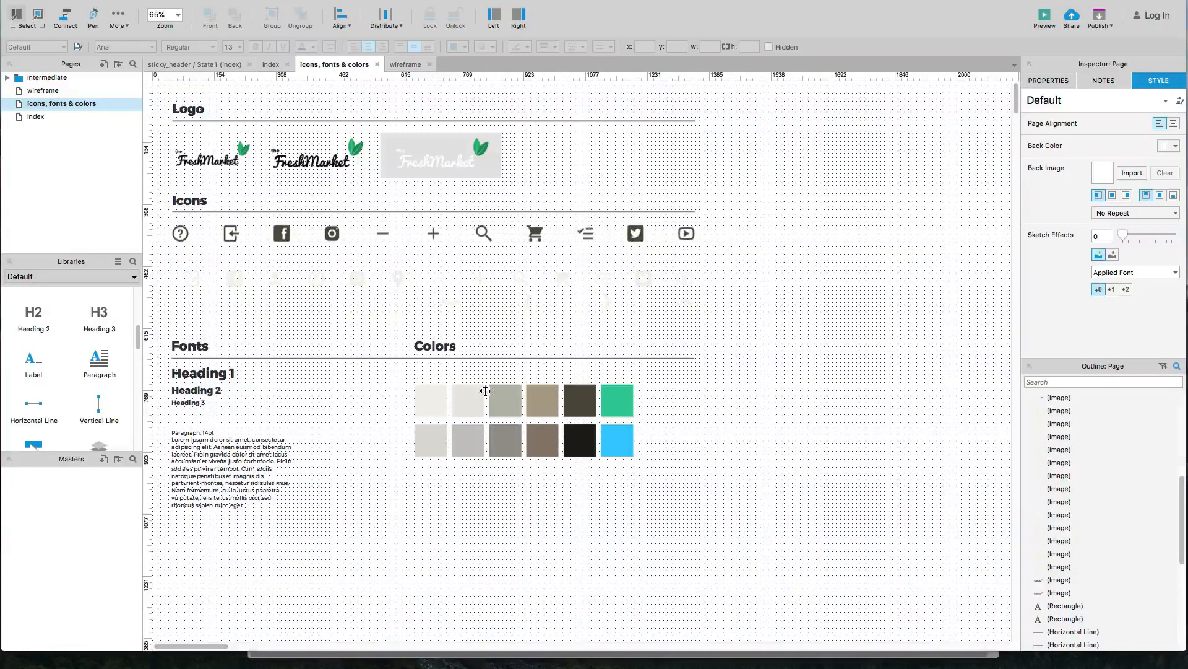
{"action": "left_click", "coordinate": [551, 456]}
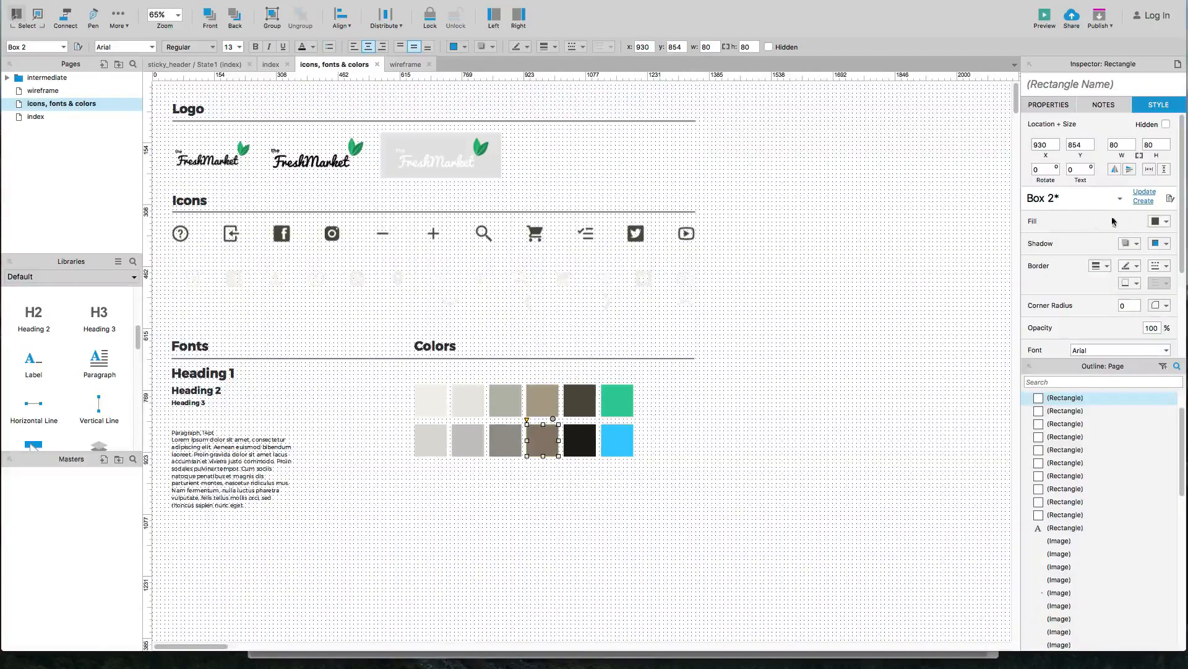
{"action": "left_click", "coordinate": [1166, 222]}
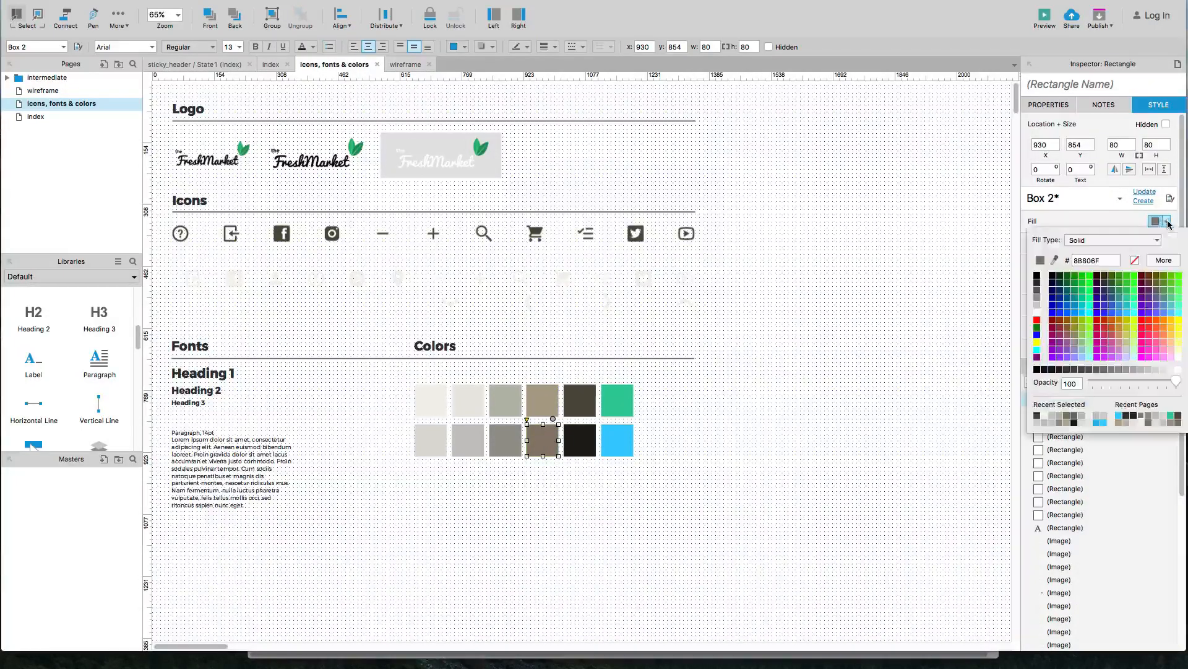
{"action": "double_click", "coordinate": [1084, 259]}
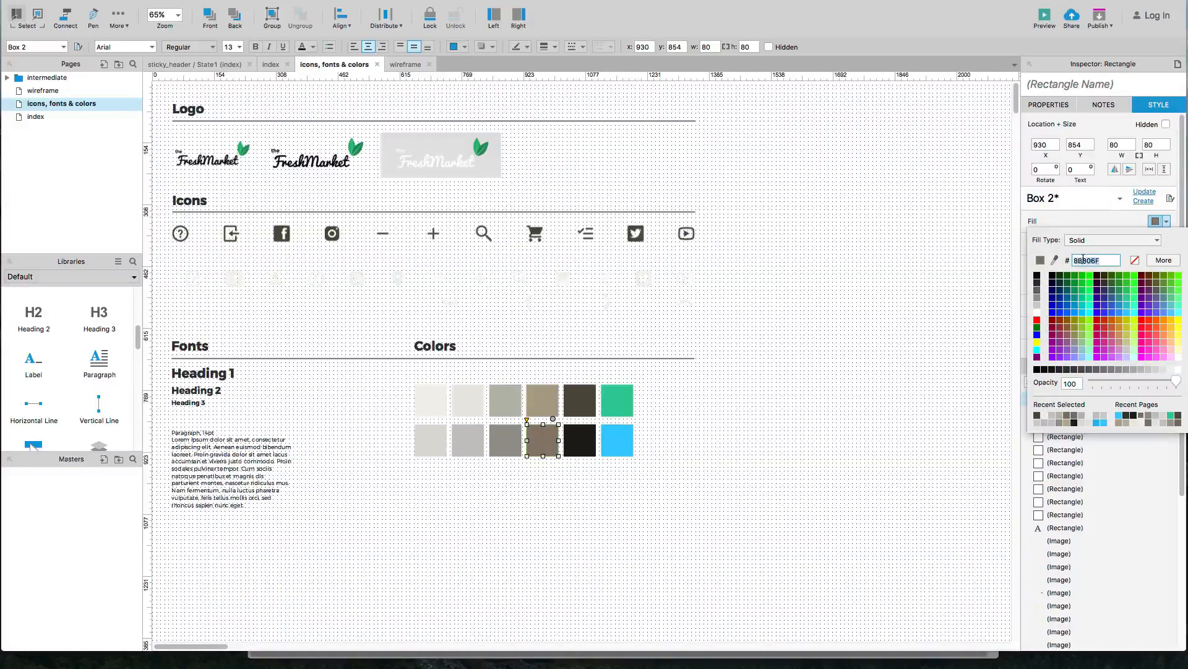
{"action": "left_click", "coordinate": [895, 253]}
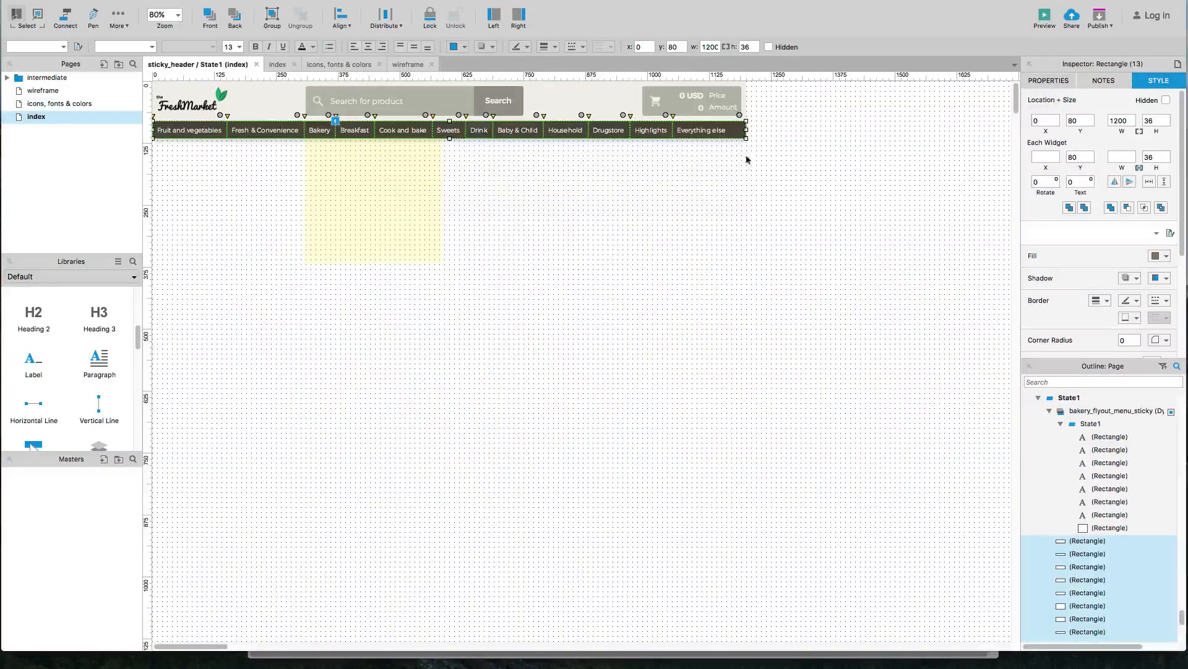
{"action": "left_click", "coordinate": [1155, 257]}
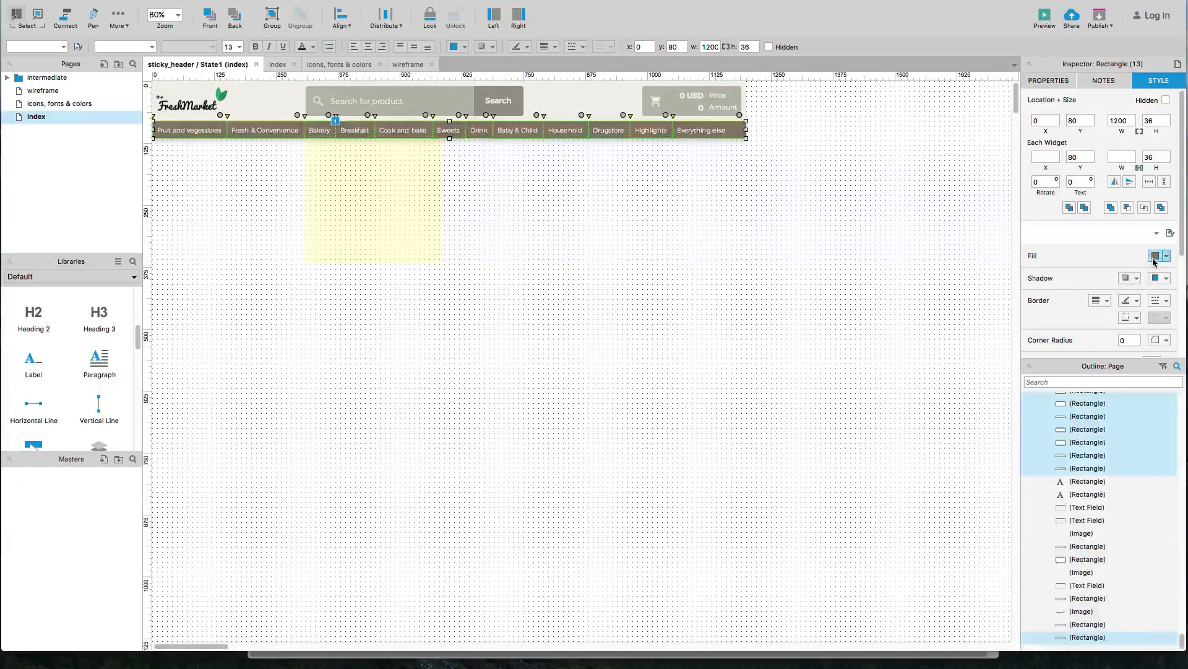
Step: Review the MouseOver font and fill colors of the sticky navigation bar rectangles, accept them and deselect the rectangles
{"action": "right_click", "coordinate": [361, 130]}
{"action": "left_click", "coordinate": [412, 256]}
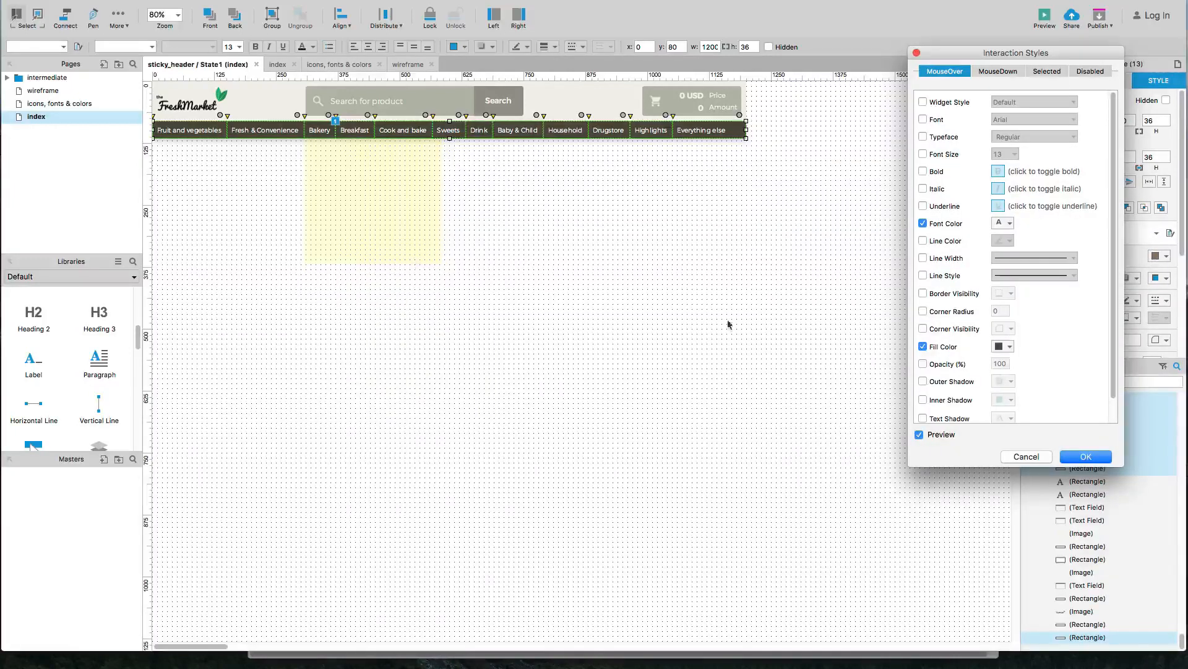
{"action": "left_click", "coordinate": [1095, 458]}
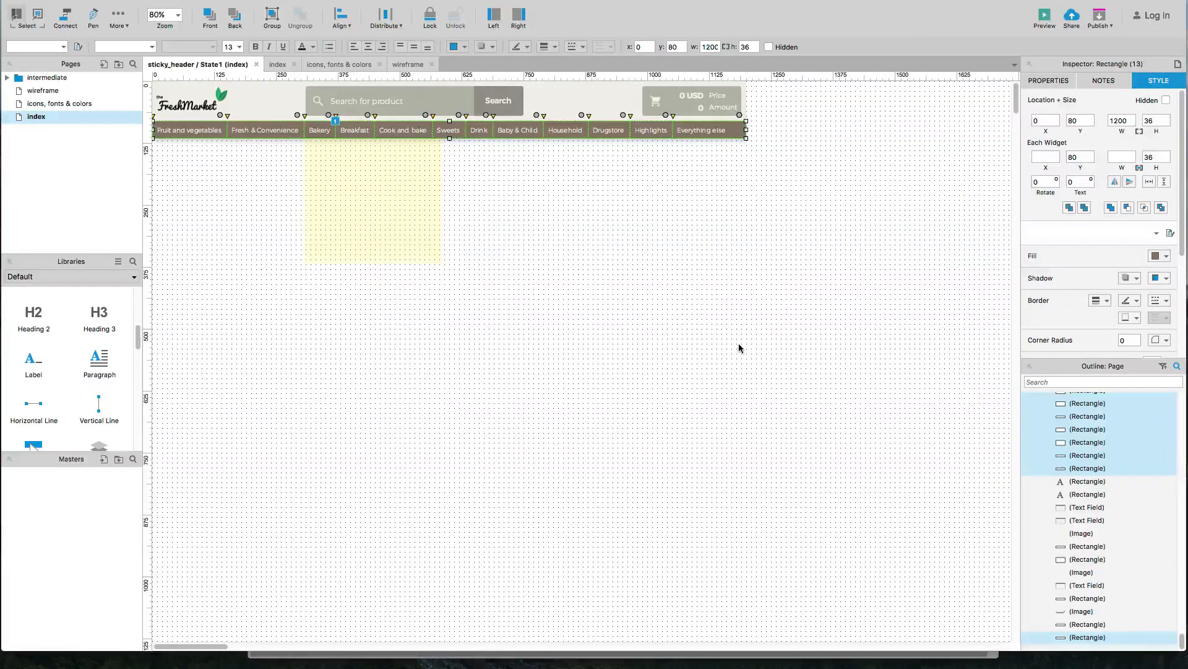
{"action": "left_click", "coordinate": [738, 347]}
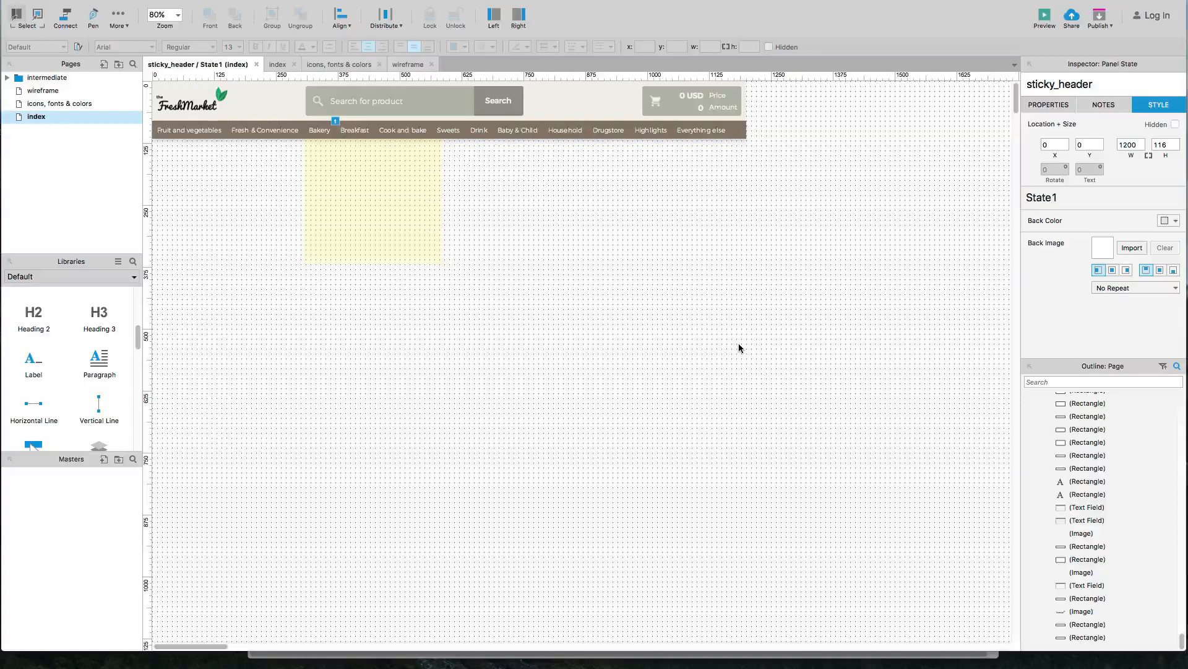
Step: Switch to the browser, reload the index preview and check the brown sticky navigation bar with its Bakery dropdown
{"action": "key", "text": "super+Tab"}
{"action": "key", "text": "super+r"}
{"action": "scroll", "coordinate": [739, 347], "scroll_direction": "down", "scroll_amount": 5}
{"action": "scroll", "coordinate": [739, 348], "scroll_direction": "down", "scroll_amount": 3}
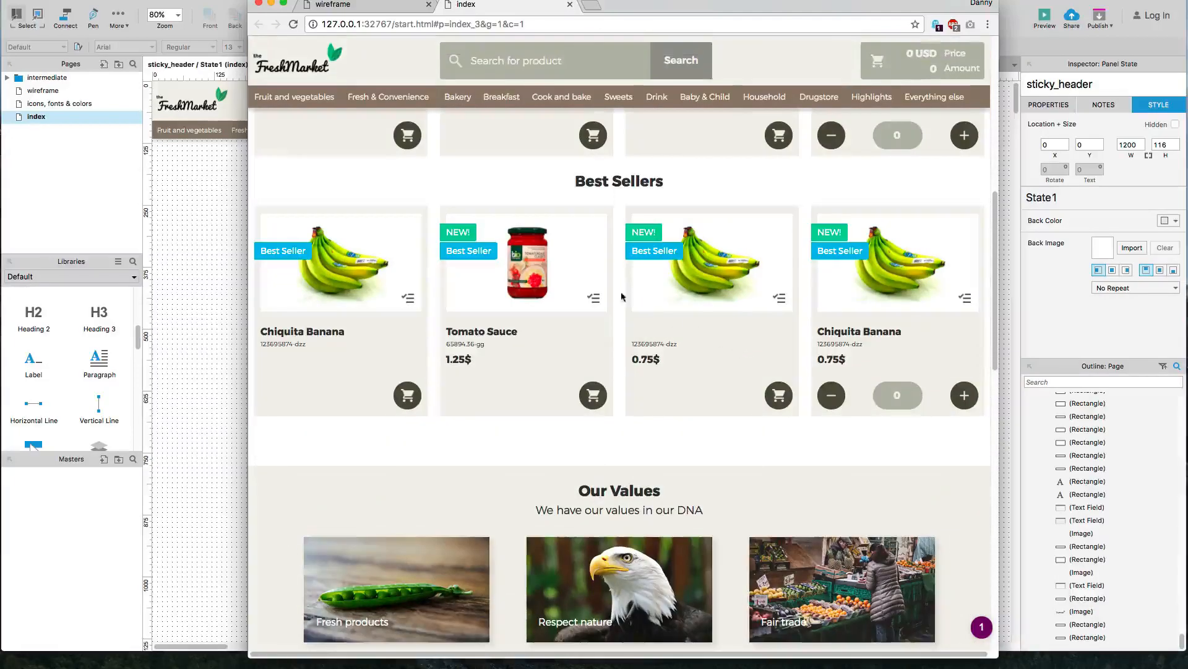
{"action": "mouse_move", "coordinate": [463, 95]}
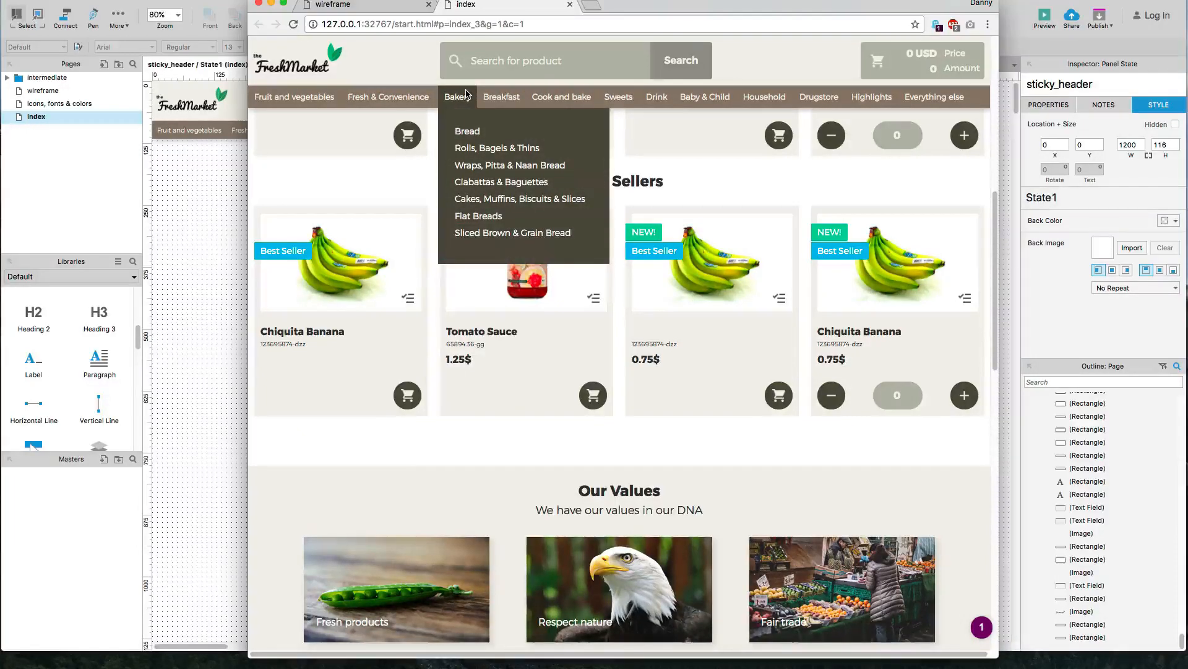
Step: Scroll the preview repeatedly between the page start and the lower sections to examine how the sticky header appears and hides
{"action": "scroll", "coordinate": [470, 276], "scroll_direction": "up", "scroll_amount": 10}
{"action": "scroll", "coordinate": [470, 277], "scroll_direction": "down", "scroll_amount": 5}
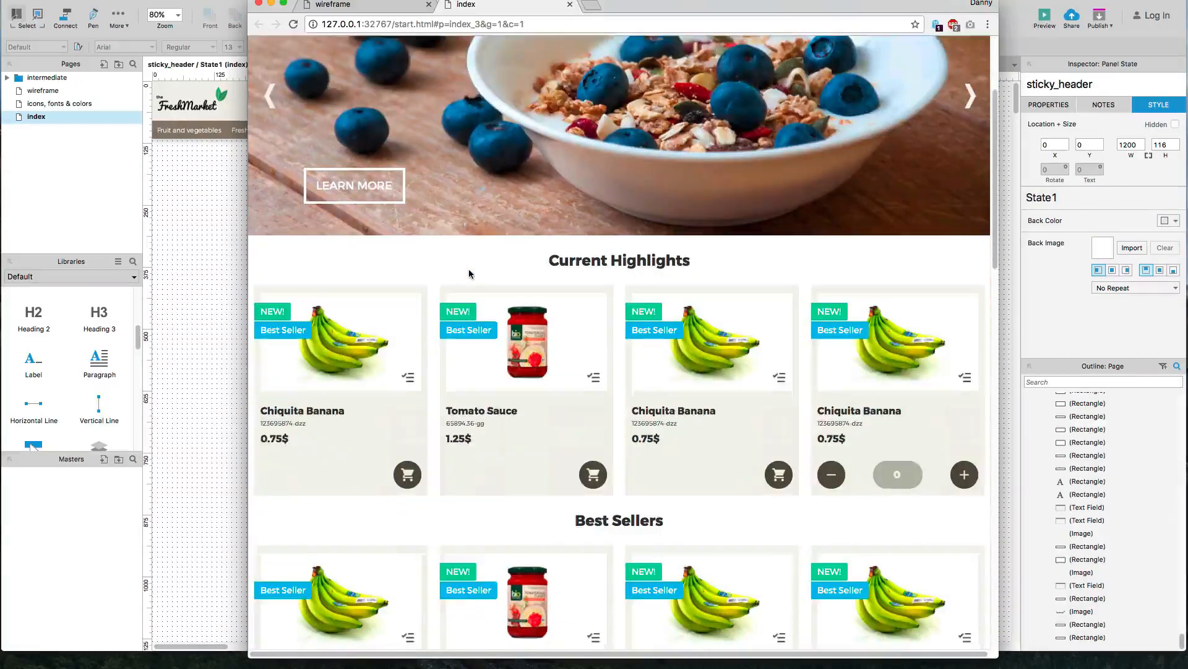
{"action": "scroll", "coordinate": [469, 272], "scroll_direction": "down", "scroll_amount": 5}
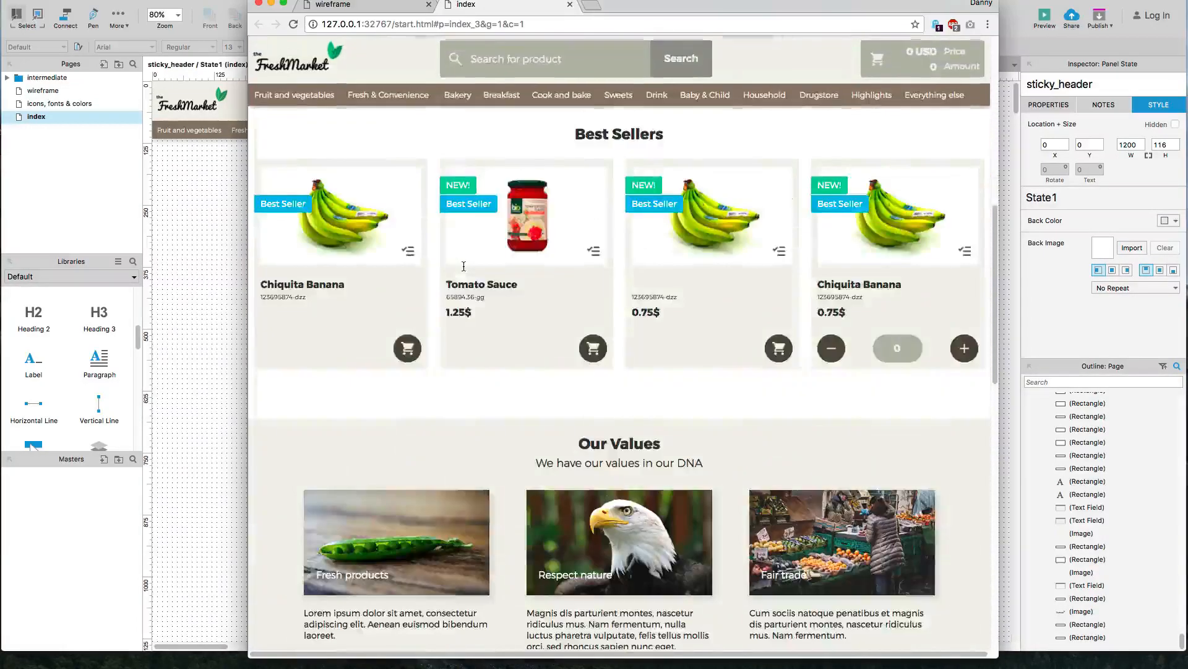
{"action": "scroll", "coordinate": [428, 371], "scroll_direction": "up", "scroll_amount": 10}
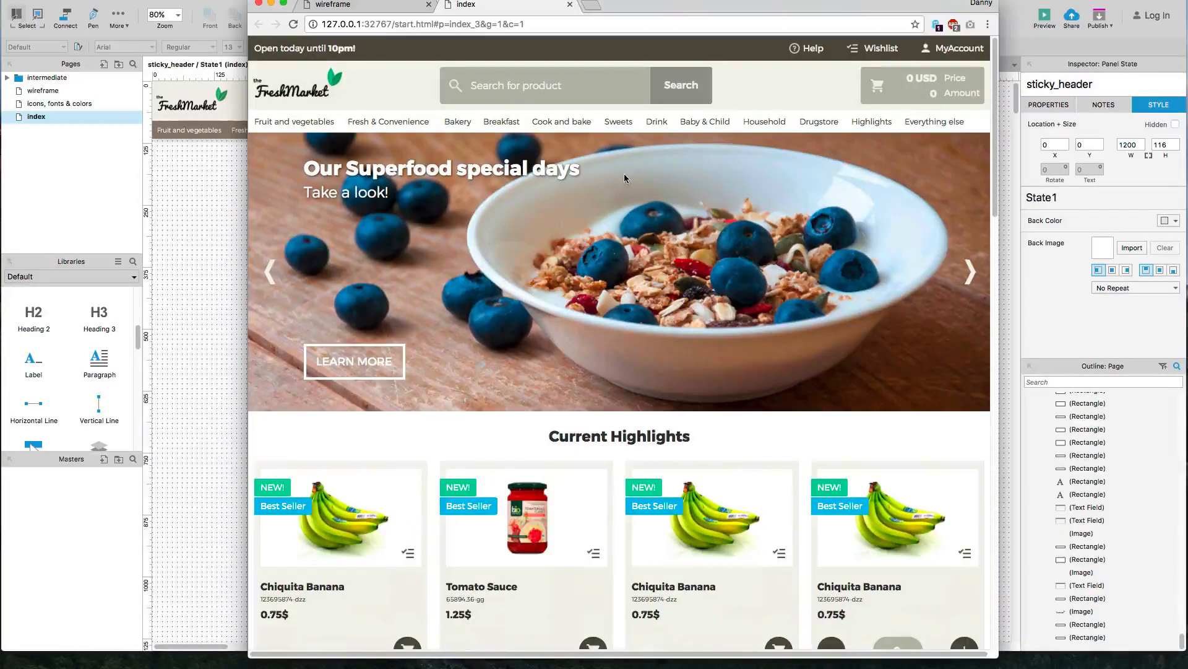
{"action": "scroll", "coordinate": [624, 178], "scroll_direction": "down", "scroll_amount": 1}
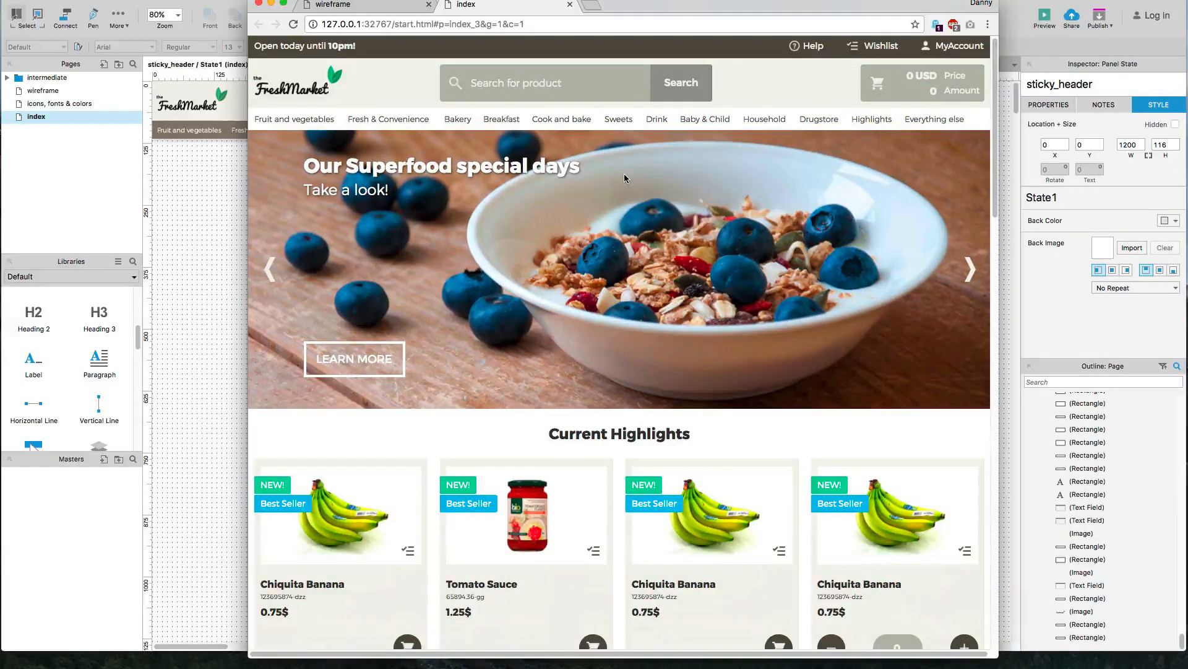
{"action": "scroll", "coordinate": [624, 177], "scroll_direction": "down", "scroll_amount": 3}
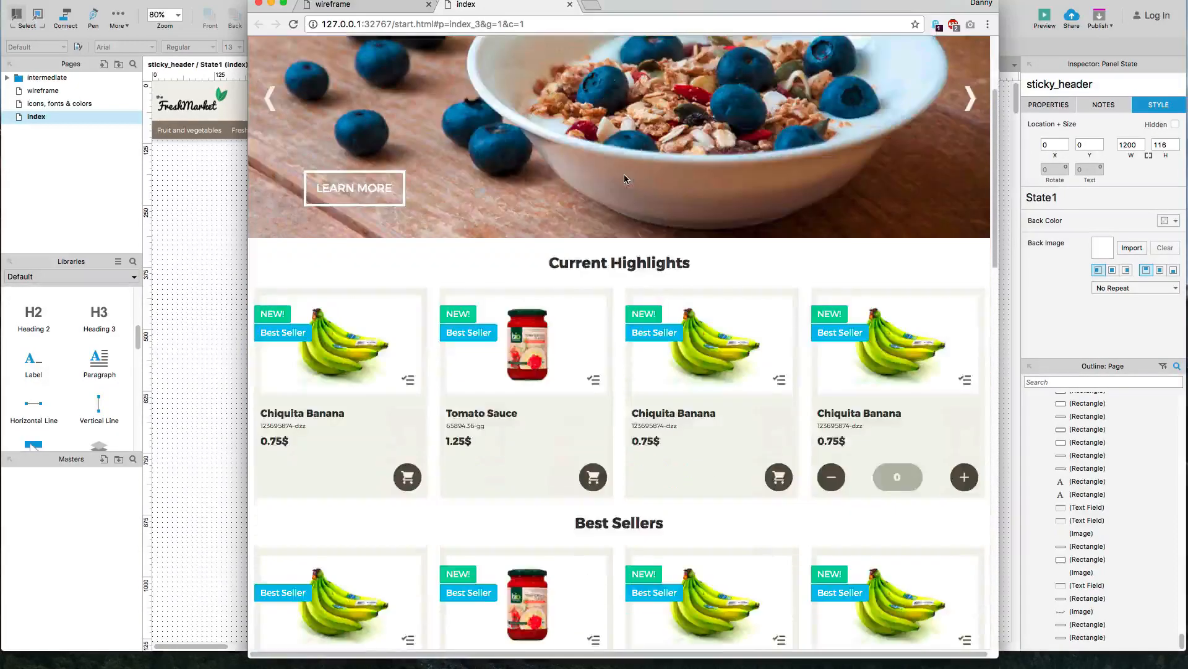
{"action": "scroll", "coordinate": [624, 178], "scroll_direction": "down", "scroll_amount": 4}
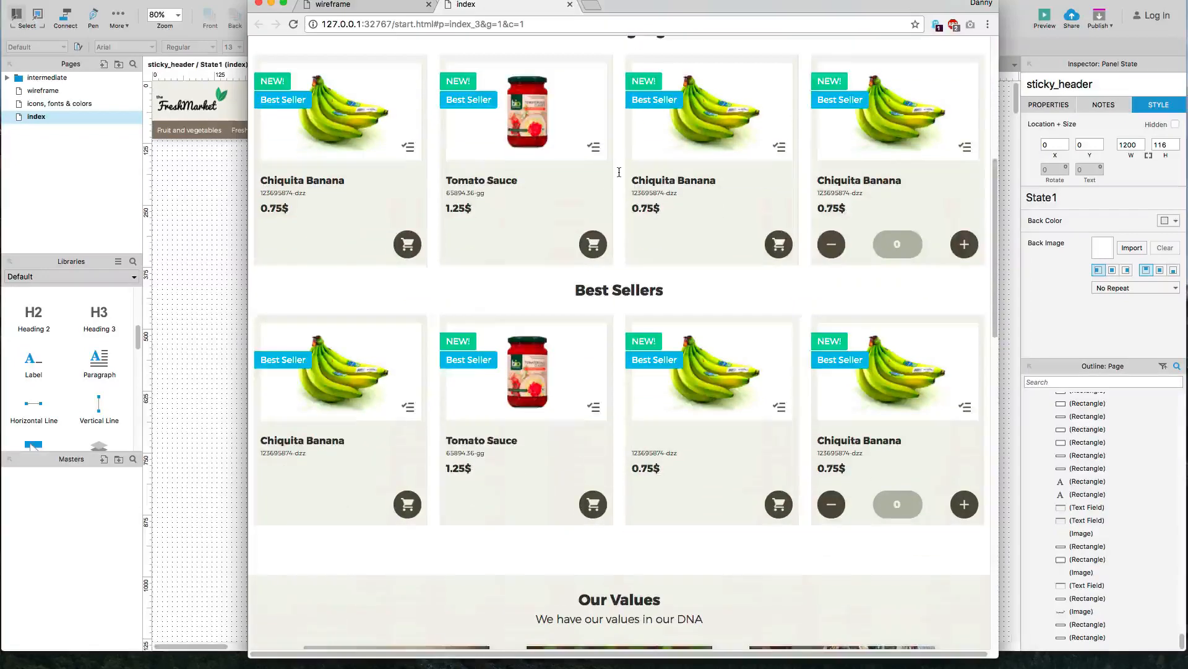
{"action": "scroll", "coordinate": [619, 172], "scroll_direction": "down", "scroll_amount": 6}
{"action": "scroll", "coordinate": [619, 175], "scroll_direction": "down", "scroll_amount": 1}
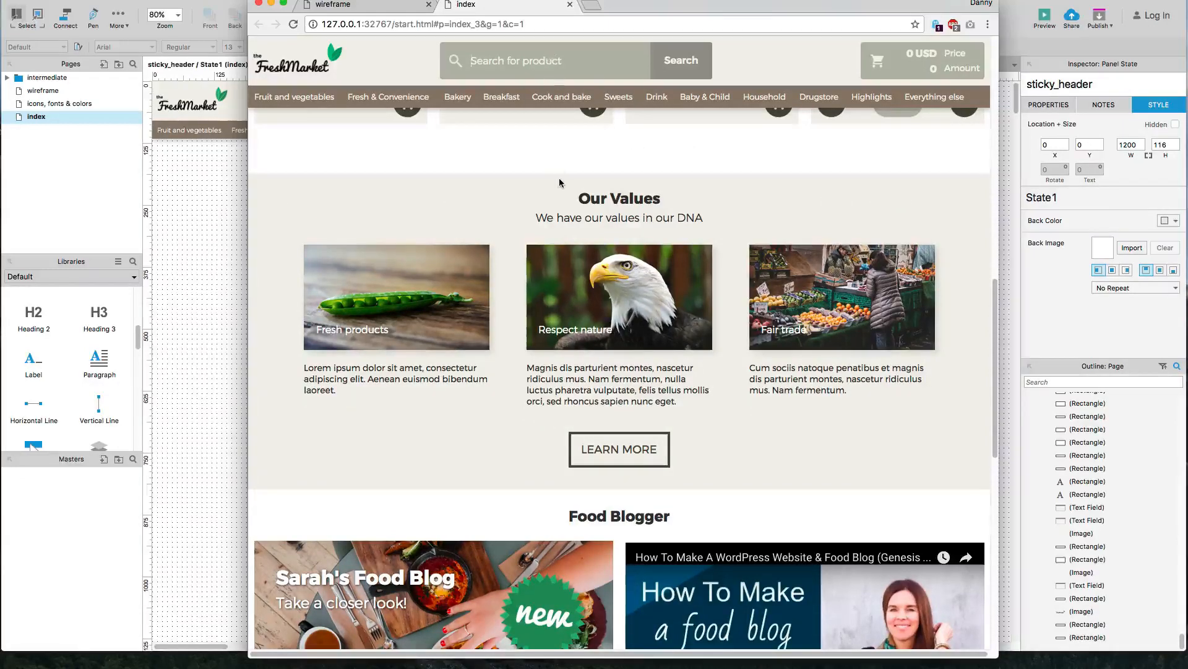
{"action": "scroll", "coordinate": [559, 180], "scroll_direction": "down", "scroll_amount": 5}
{"action": "scroll", "coordinate": [559, 180], "scroll_direction": "up", "scroll_amount": 15}
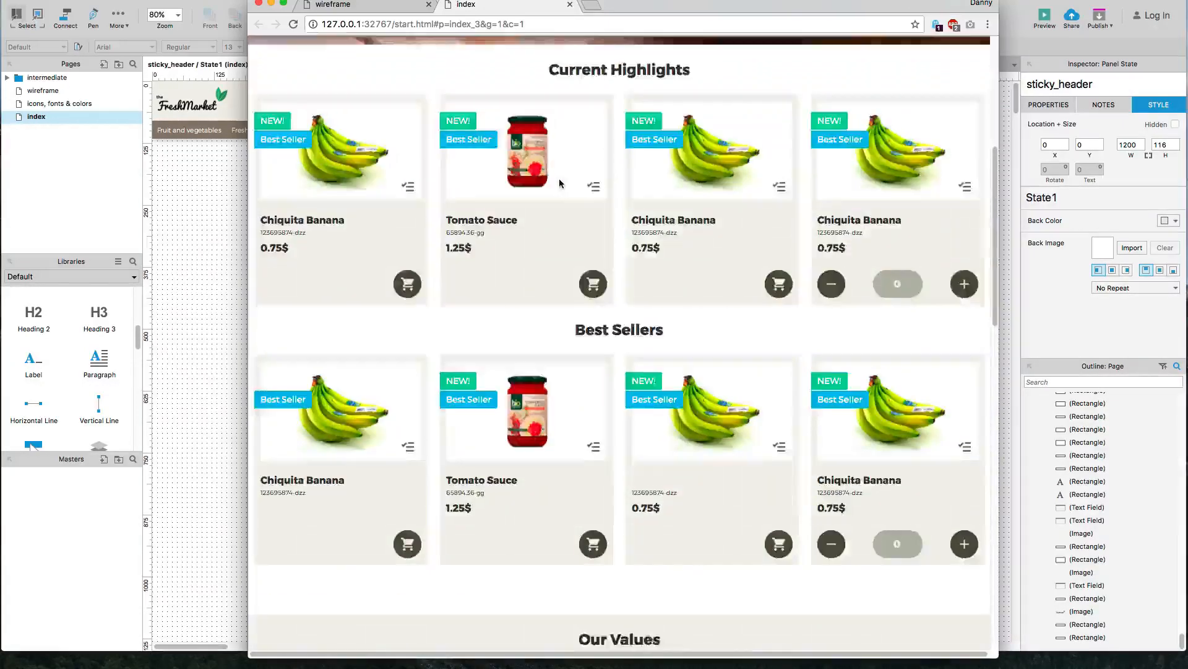